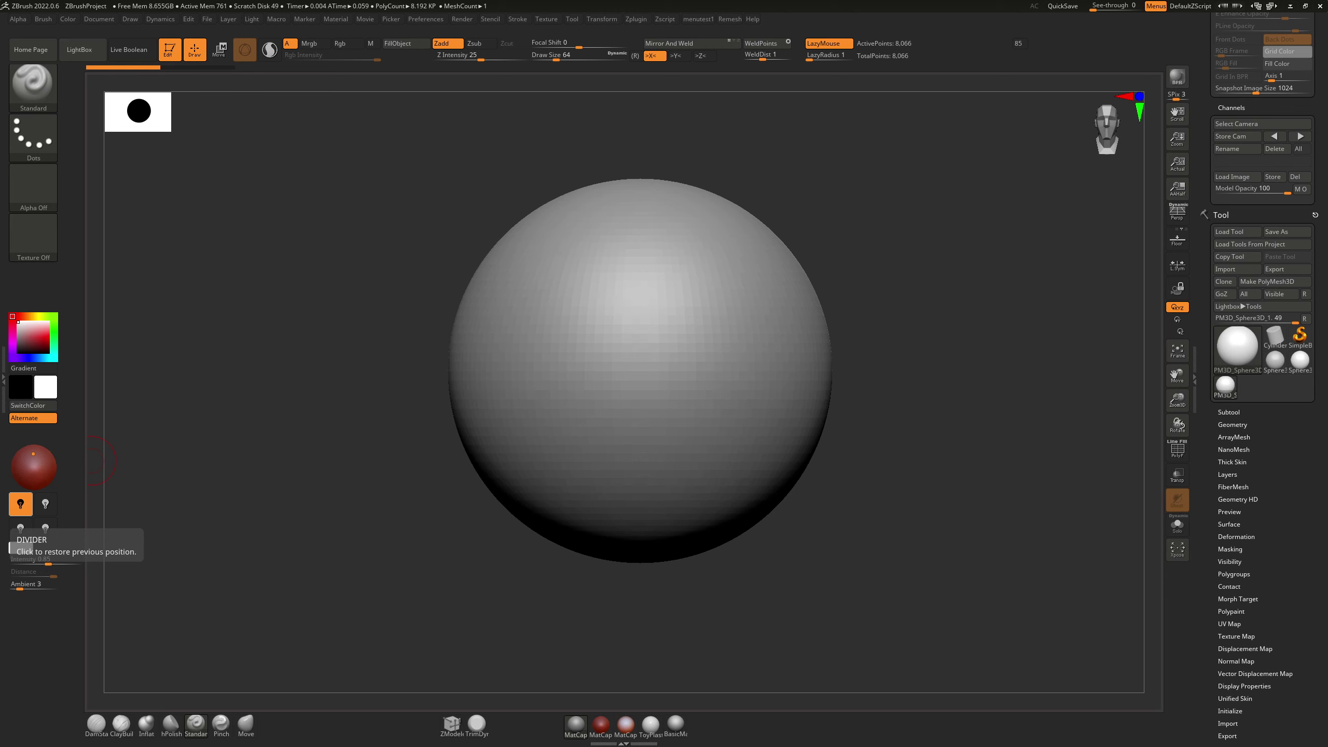
Step: Turn on perspective for the sphere view and select the Move brush
left_click(1173, 207)
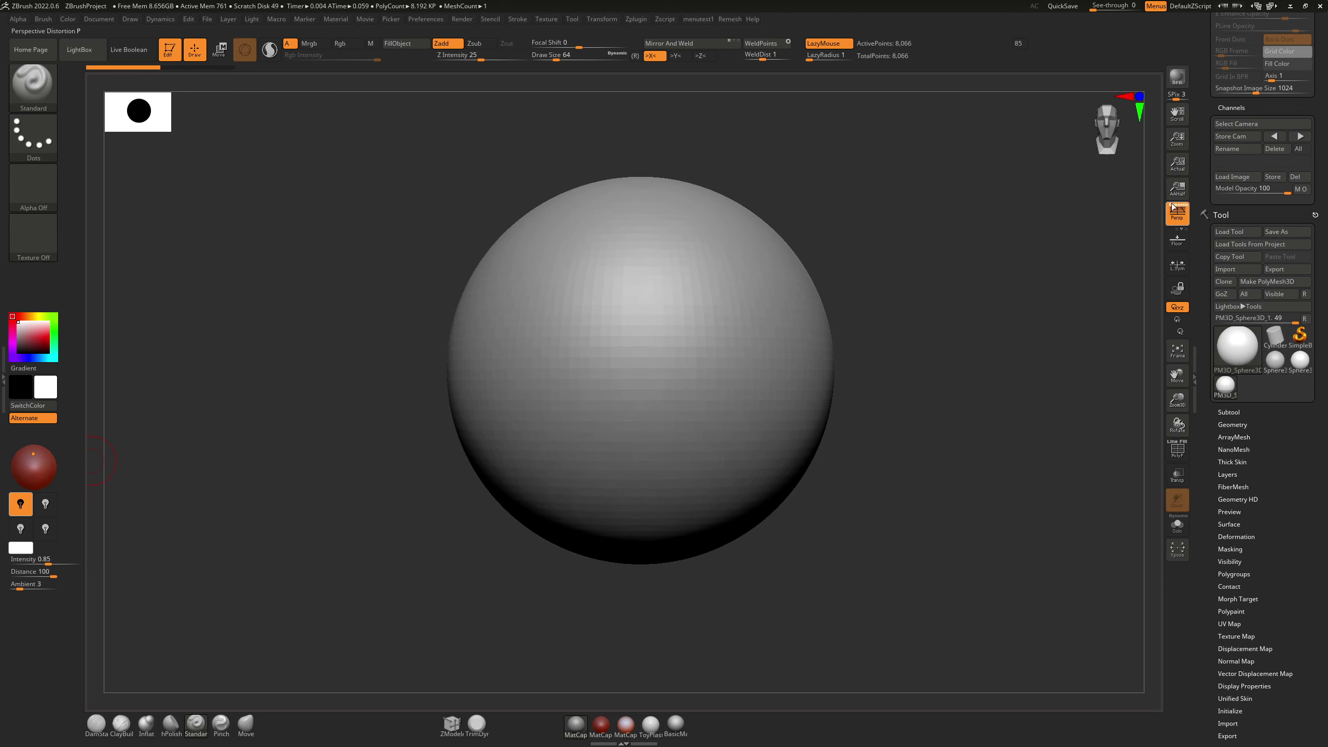
left_click(1018, 44)
key("b")
key("m")
key("v")
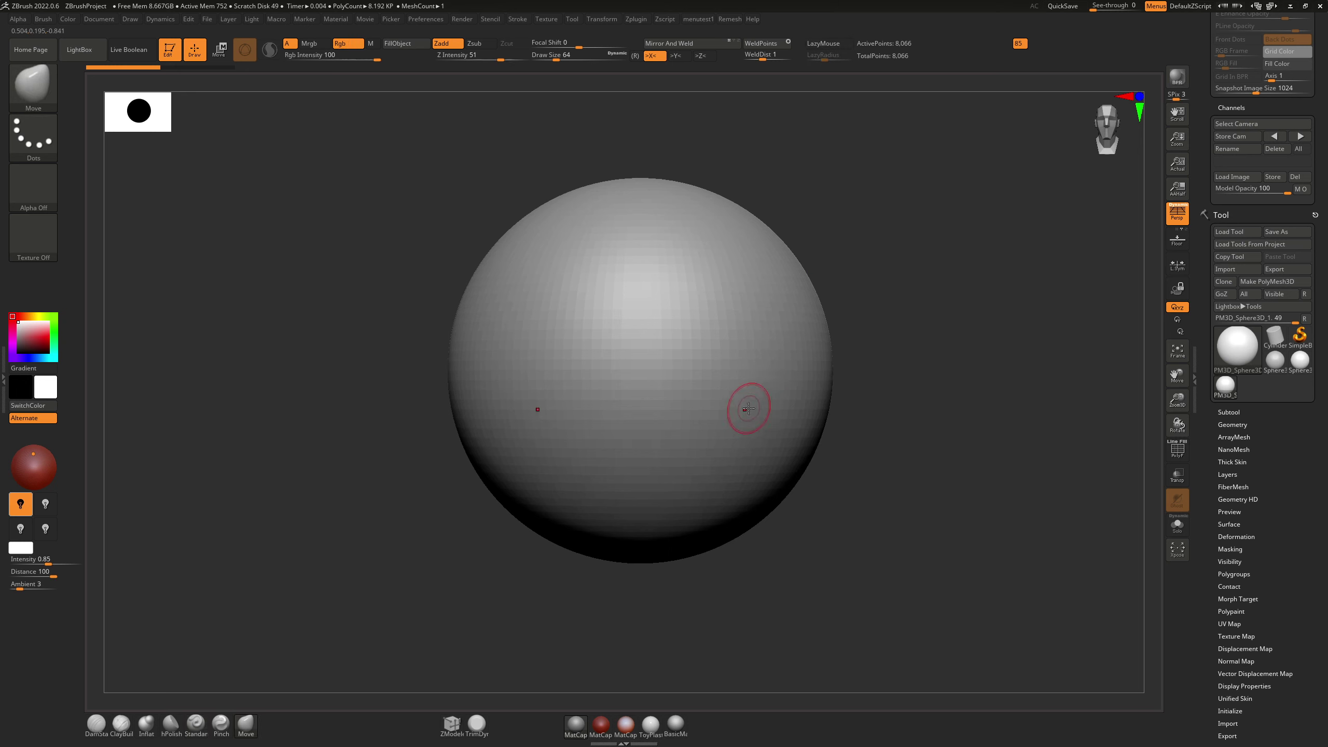
Step: Try to pull the lower part of the sphere downward with an enlarged Move brush
key("s")
mouse_move(748, 414)
left_mouse_down()
mouse_move(779, 414)
mouse_move(780, 432)
left_mouse_up()
key("s")
key("ctrl+z")
key("s")
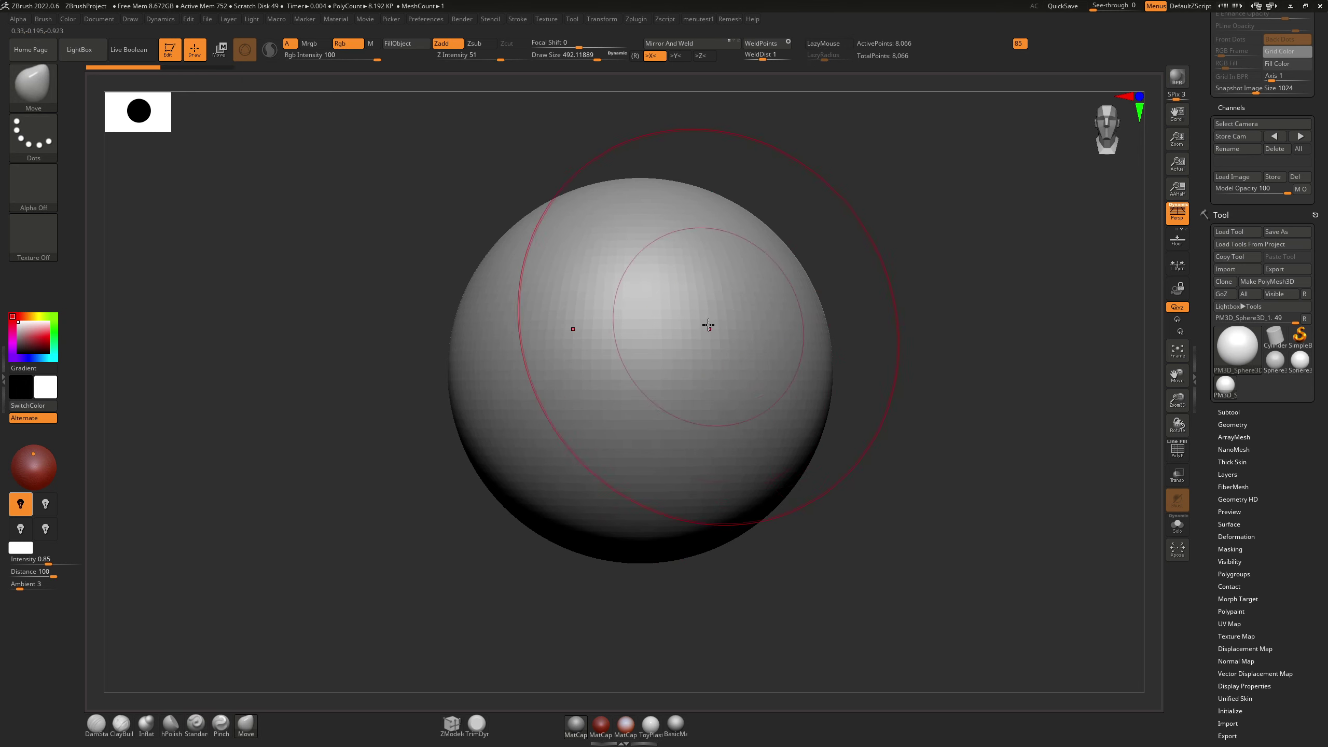
right_click_drag(767, 365, 724, 382, "alt")
mouse_move(614, 441)
right_mouse_down("ctrl")
mouse_move(608, 497)
mouse_move(587, 395)
right_mouse_up("ctrl")
key("s")
left_click_drag(571, 453, 565, 452)
left_click_drag(580, 447, 583, 497)
left_click_drag(676, 484, 664, 506)
mouse_move(589, 540)
left_mouse_down()
mouse_move(581, 561)
mouse_move(518, 601)
left_mouse_up()
key("ctrl+z")
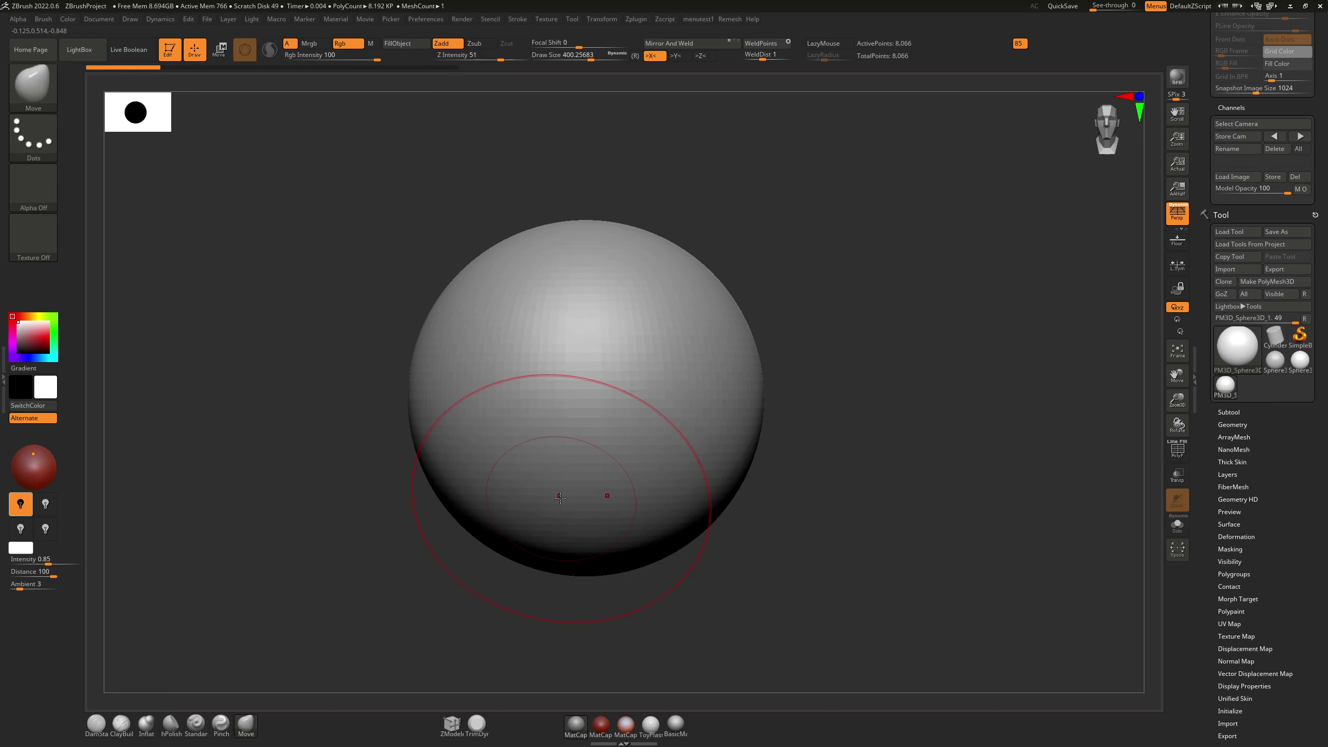
Step: Pull the lower front of the sphere down with the Move brush to form a jaw and chin in profile
key("s")
mouse_move(560, 498)
left_mouse_down()
mouse_move(575, 508)
mouse_move(573, 573)
left_mouse_up()
mouse_move(597, 482)
right_mouse_down()
mouse_move(532, 494)
mouse_move(546, 479)
right_mouse_up()
right_click_drag(635, 494, 577, 451, "alt")
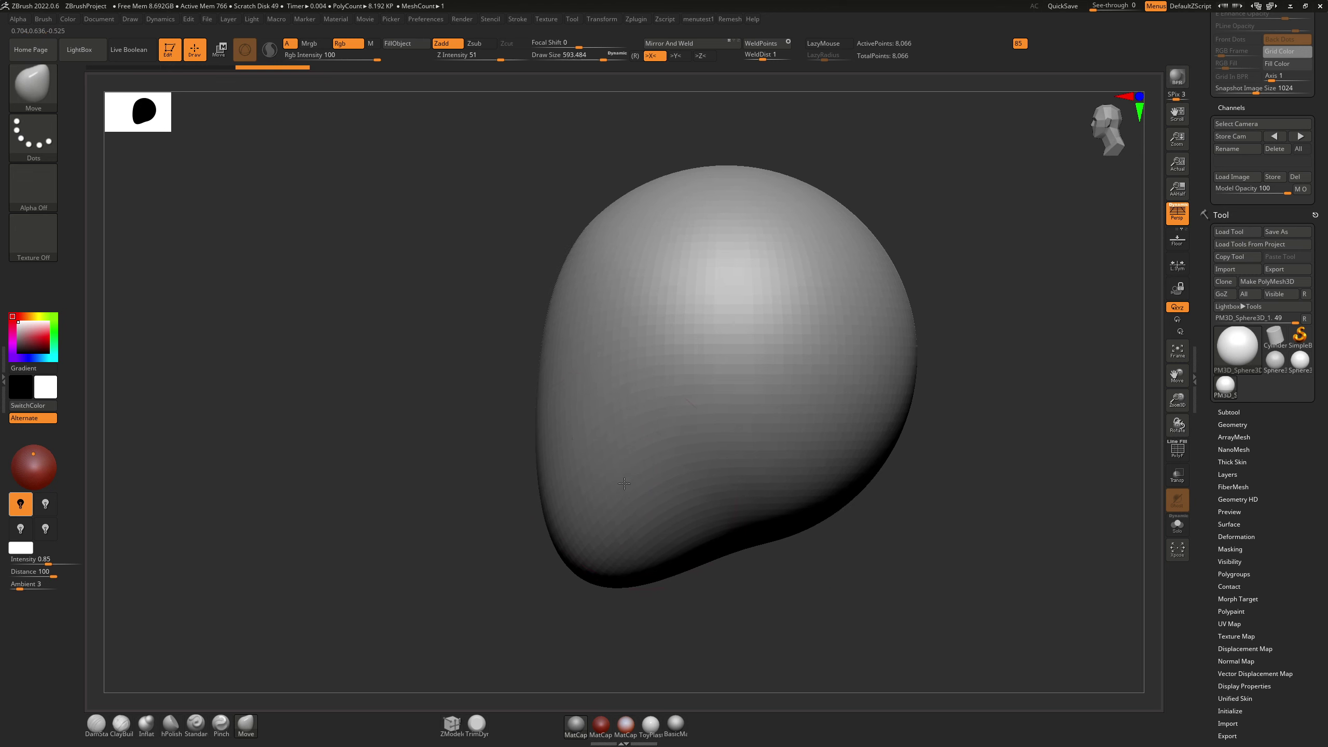
key("s")
left_click_drag(612, 480, 593, 480)
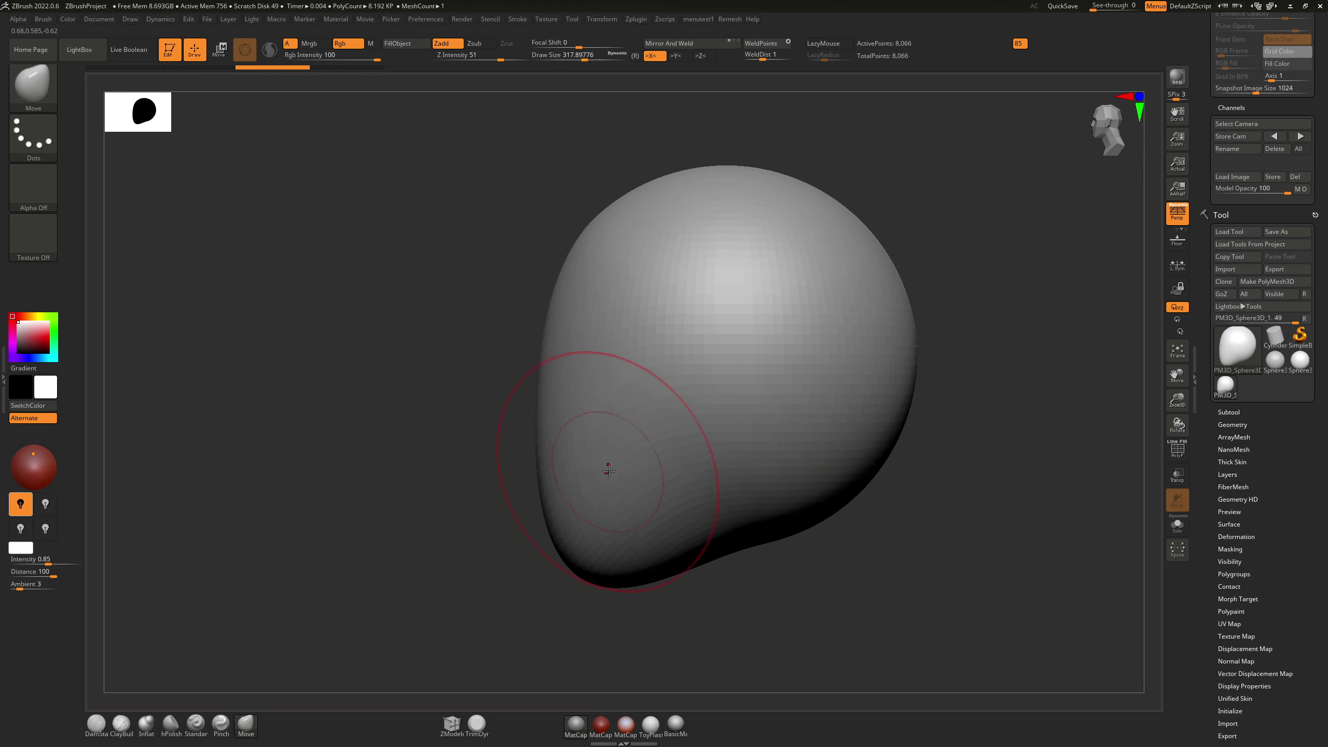
left_click_drag(584, 528, 586, 536)
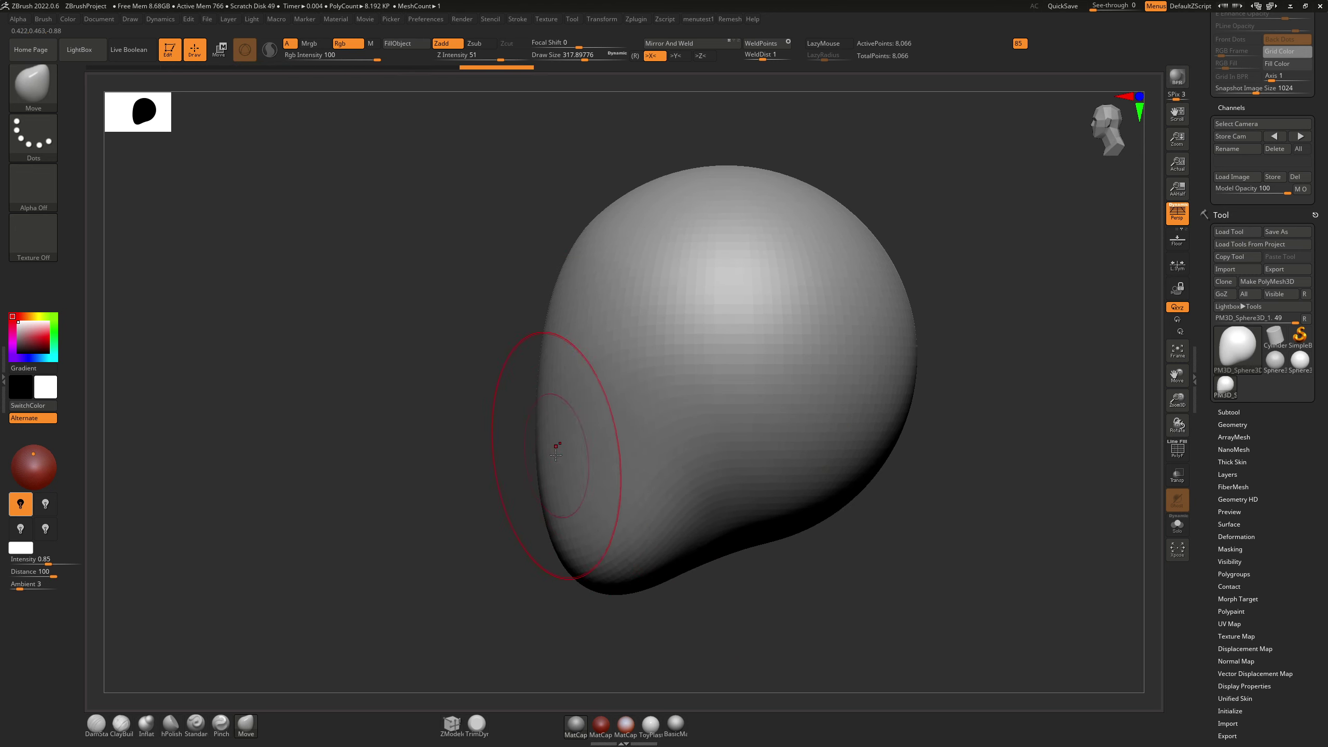
Step: Flatten the face profile and adjust the chin with the Move brush at a draw size of about 620
key("s")
mouse_move(531, 450)
left_mouse_down()
mouse_move(552, 450)
mouse_move(550, 433)
left_mouse_up()
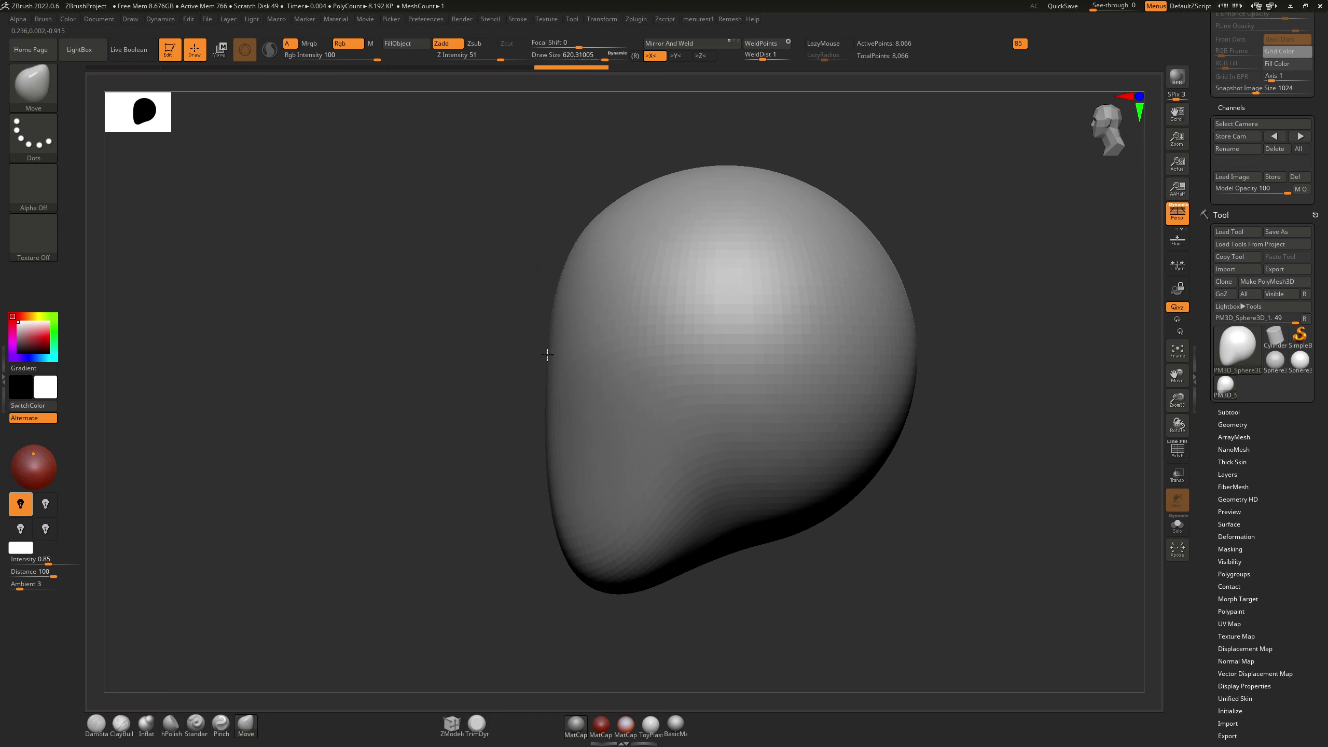
left_click_drag(547, 355, 536, 349)
left_click_drag(576, 534, 559, 560)
Step: Push in both sides of the head symmetrically in front view to narrow the skull and face
key("s")
left_click_drag(534, 477, 632, 436)
right_click_drag(632, 437, 735, 427, "alt")
key("s")
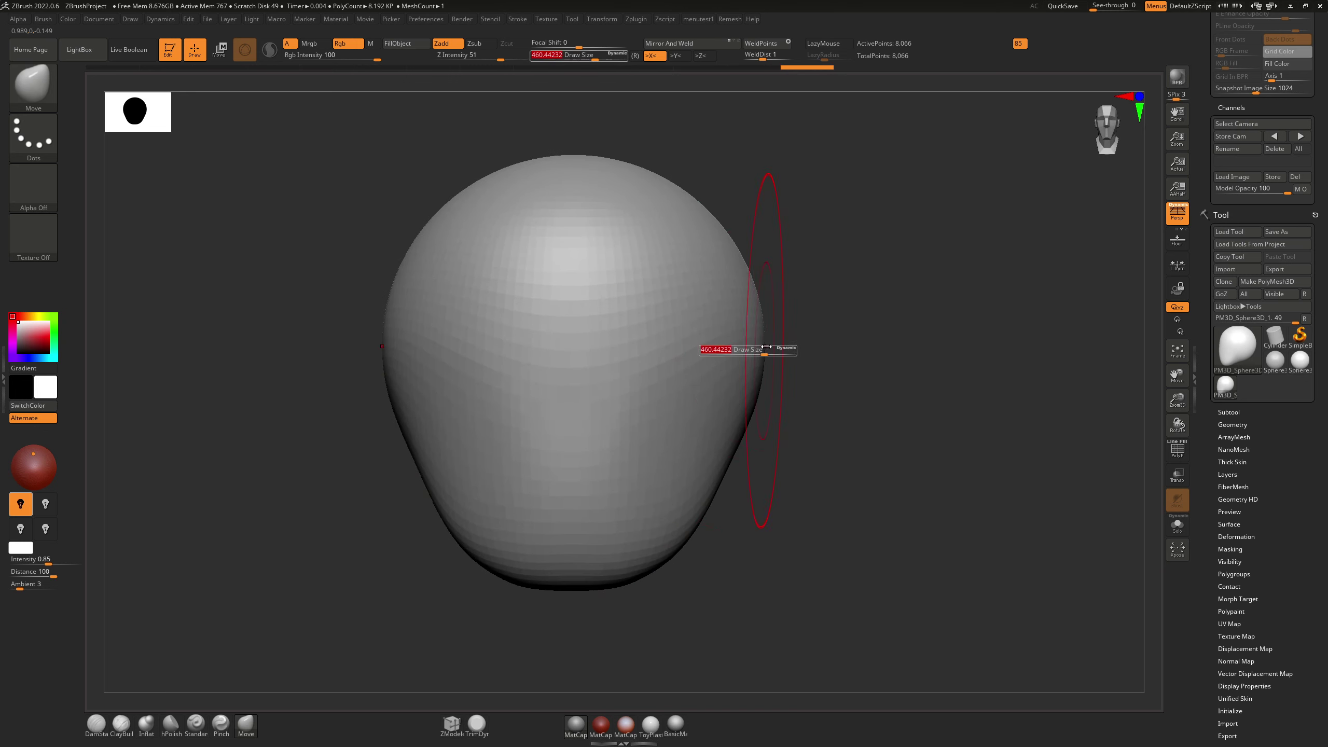
left_click_drag(761, 354, 777, 353)
right_click_drag(790, 341, 767, 330)
mouse_move(768, 329)
left_mouse_down()
mouse_move(736, 333)
mouse_move(722, 403)
mouse_move(792, 355)
left_mouse_up()
Step: Lengthen the chin downward and refine the jaw's underside in profile with a smaller Move brush
key("s")
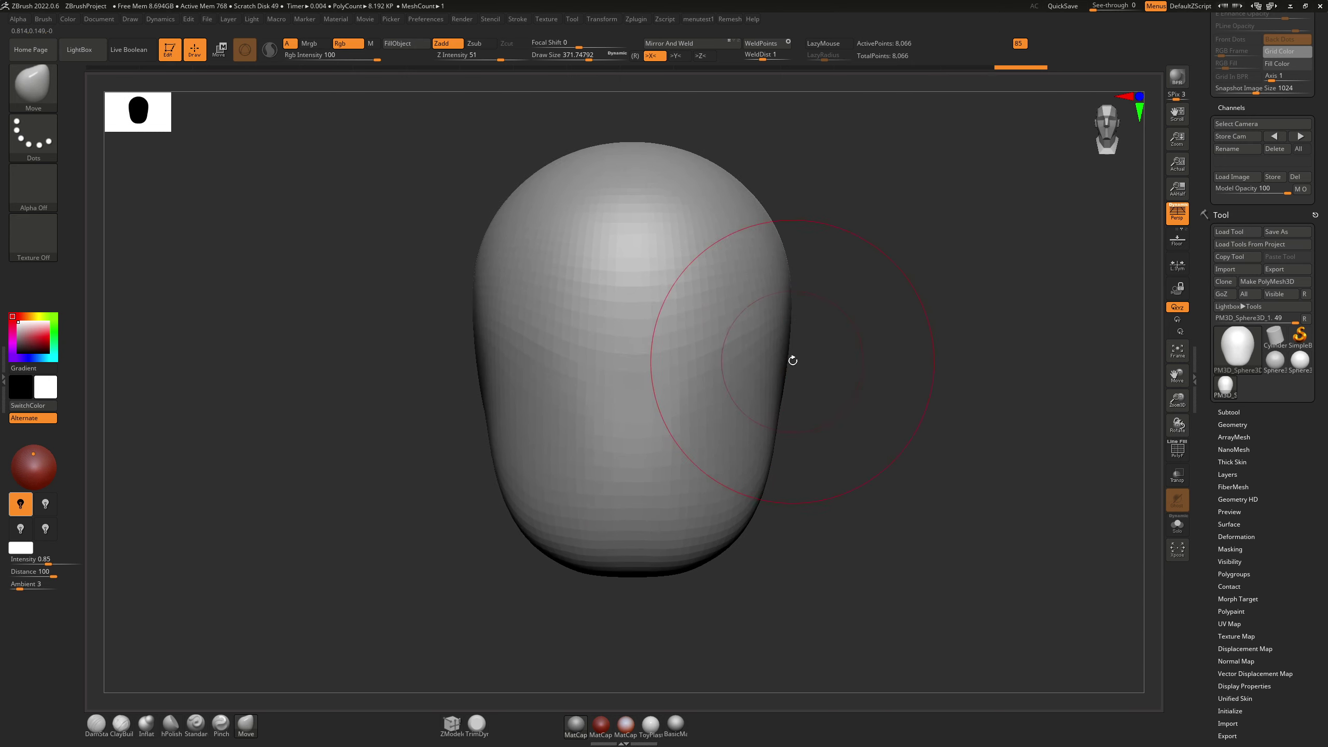
key("s")
left_click_drag(632, 563, 632, 598)
right_click_drag(587, 510, 525, 497)
right_click_drag(688, 481, 563, 439, "alt")
left_click_drag(618, 456, 605, 463)
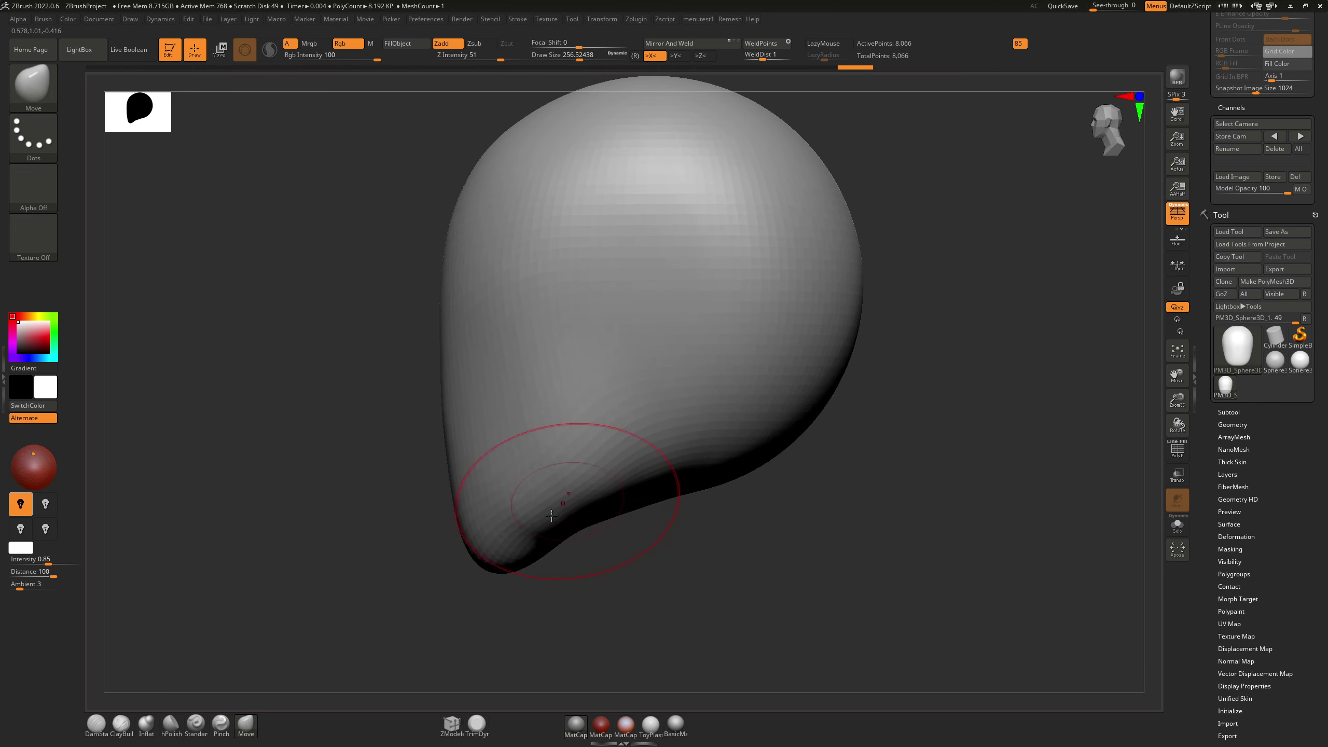
left_click_drag(517, 563, 503, 557)
Step: Carve a DamStandard groove down the side of the head from the crown and deepen the area behind the jaw
mouse_move(602, 434)
right_mouse_down("ctrl")
mouse_move(605, 454)
mouse_move(616, 385)
mouse_move(607, 413)
right_mouse_up("ctrl")
right_click_drag(607, 414, 599, 456, "ctrl")
right_click_drag(618, 402, 596, 475, "alt")
key("b")
key("d")
key("s")
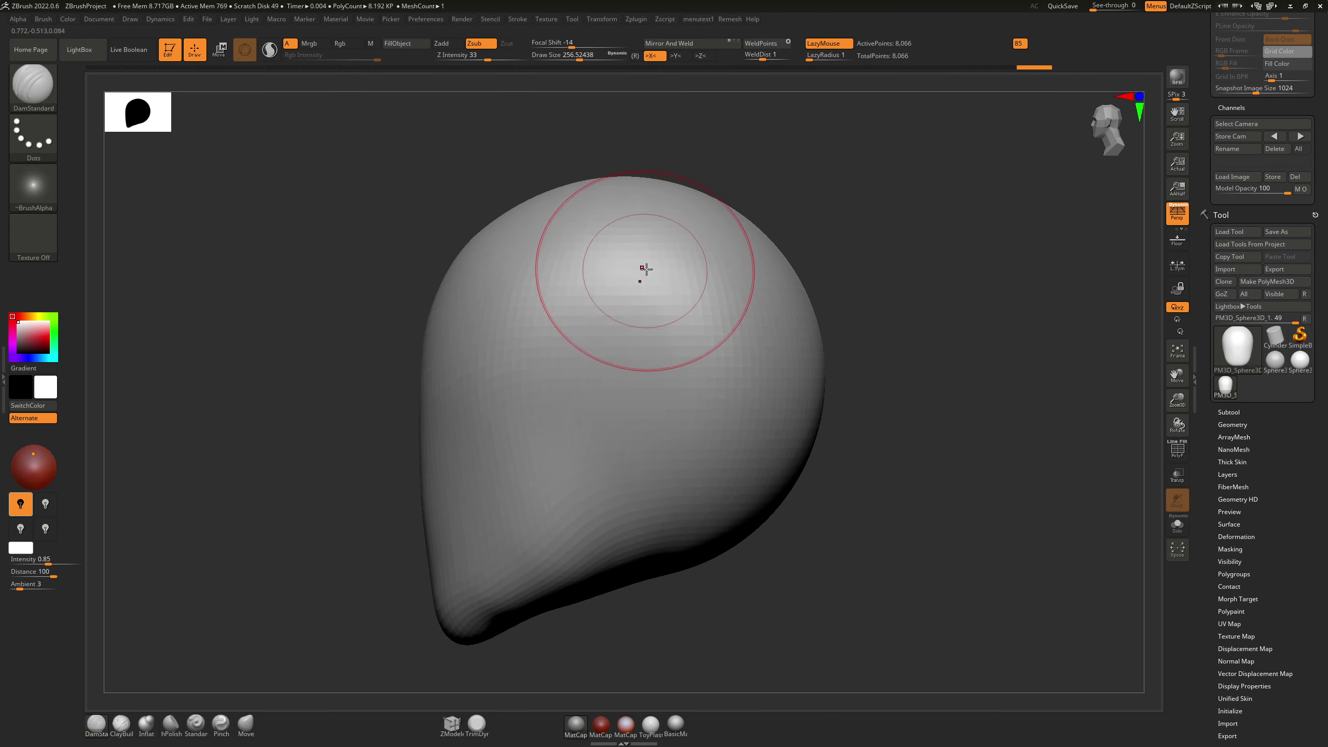
left_click_drag(619, 205, 627, 565)
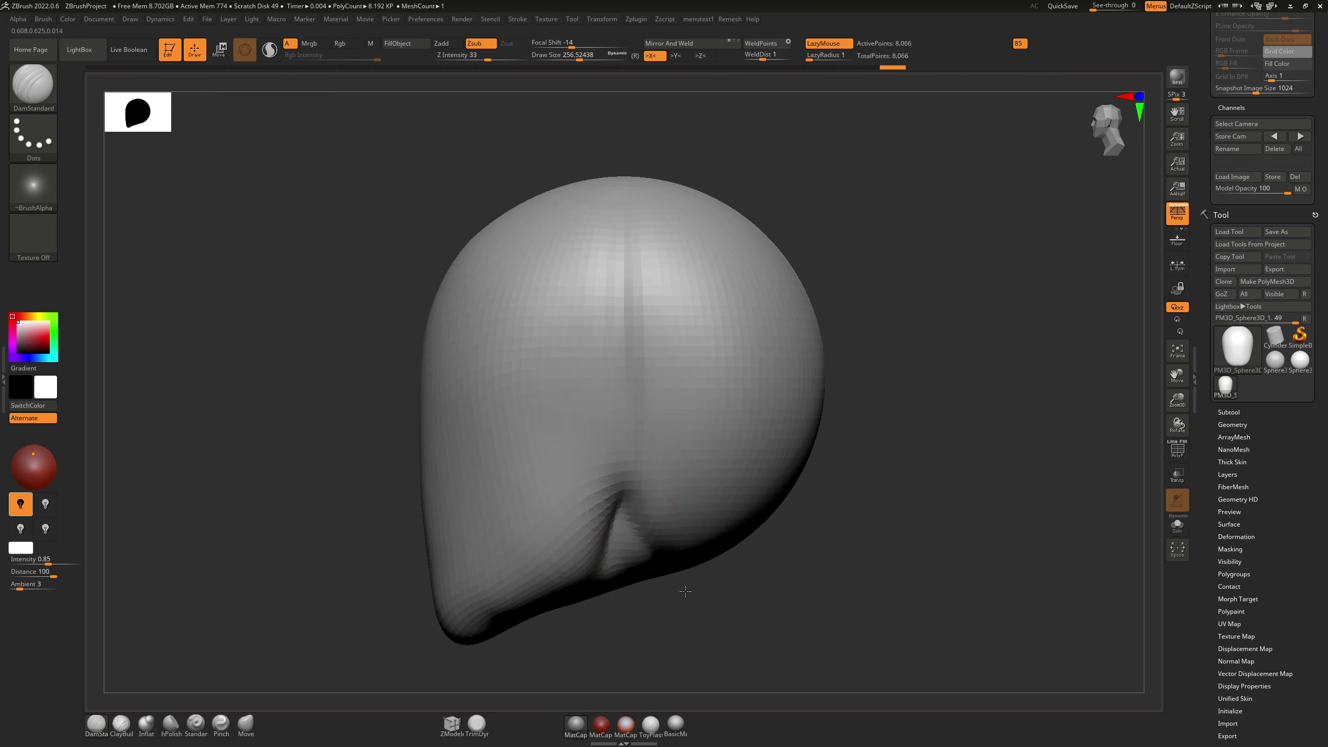
right_click_drag(738, 510, 706, 459)
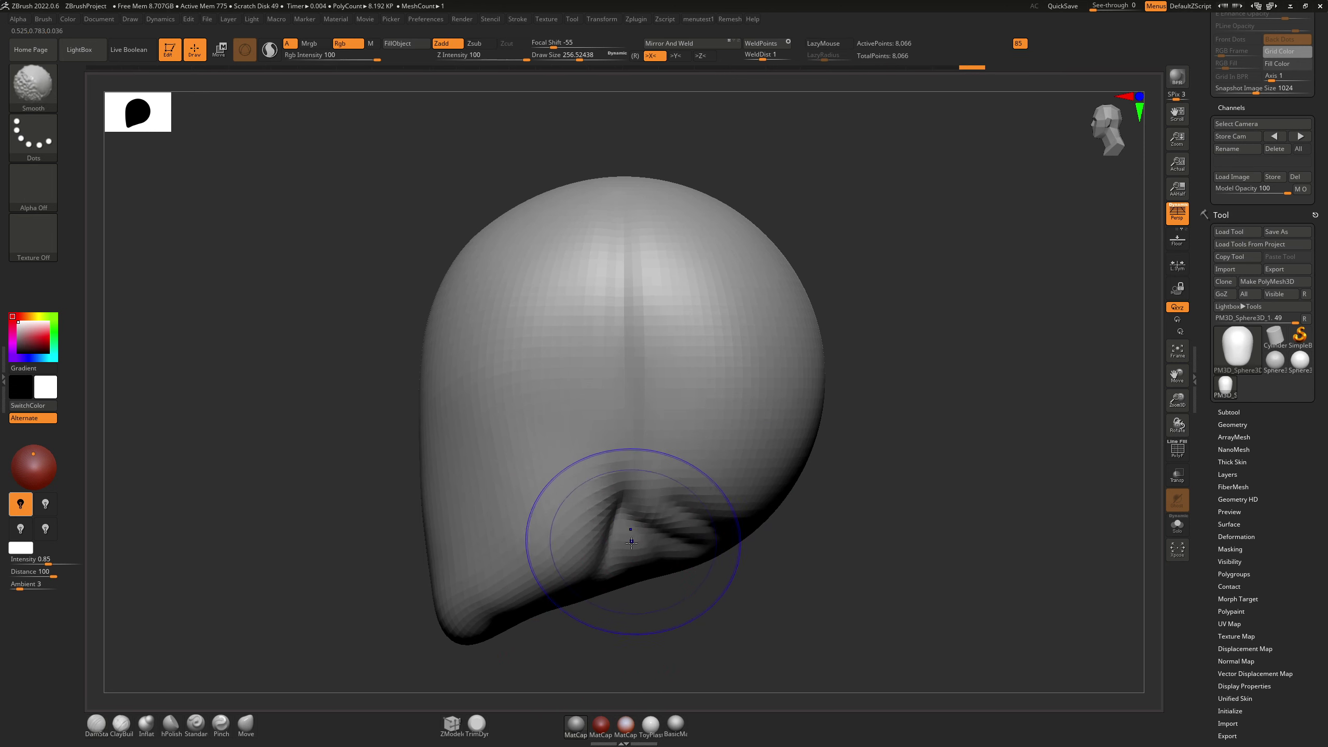
mouse_move(631, 540)
right_mouse_down()
mouse_move(659, 460)
mouse_move(630, 447)
mouse_move(650, 462)
right_mouse_up()
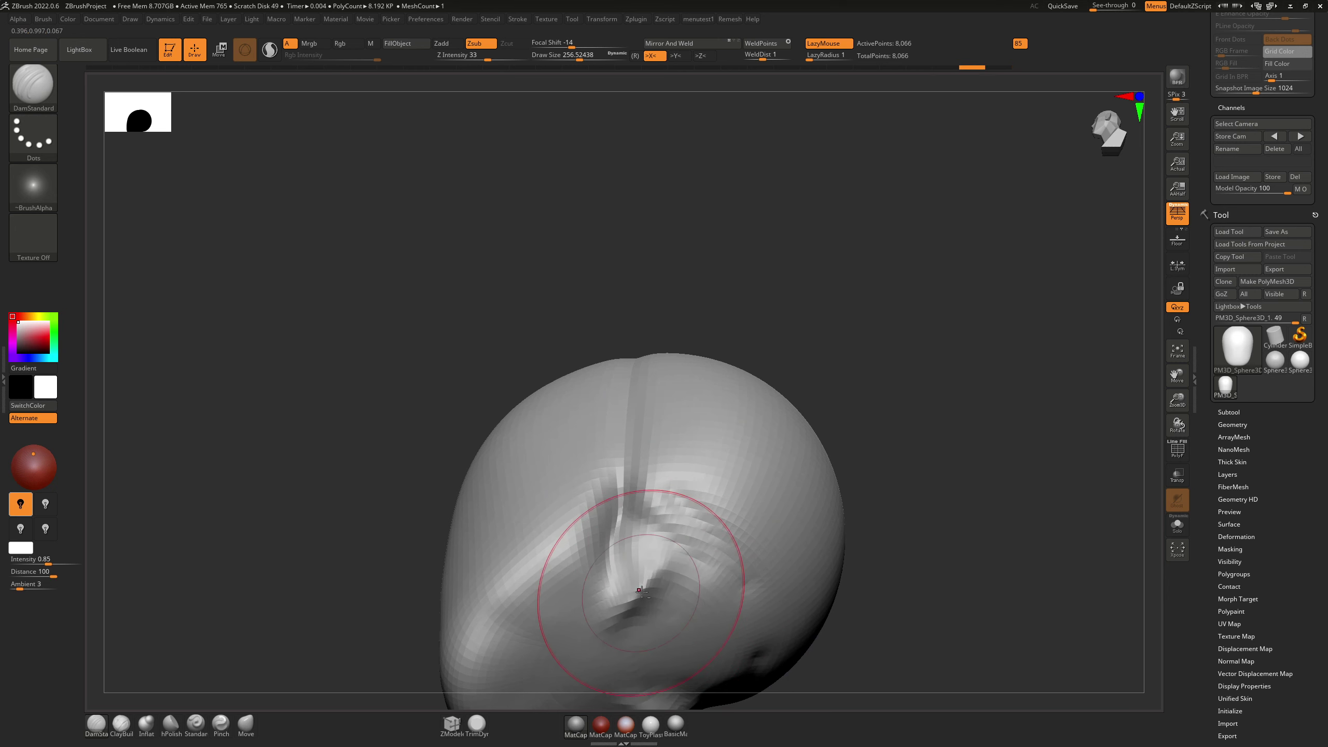
Step: Rework the underside of the head behind the jaw with additive and subtractive ClayBuildup strokes
key("b")
key("c")
key("b")
mouse_move(647, 585)
left_mouse_down()
mouse_move(638, 625)
mouse_move(671, 613)
mouse_move(641, 662)
mouse_move(606, 657)
mouse_move(674, 618)
mouse_move(660, 541)
left_mouse_up()
mouse_move(660, 540)
left_mouse_down("alt")
mouse_move(651, 556)
mouse_move(692, 516)
mouse_move(703, 542)
mouse_move(650, 536)
mouse_move(695, 506)
left_mouse_up("alt")
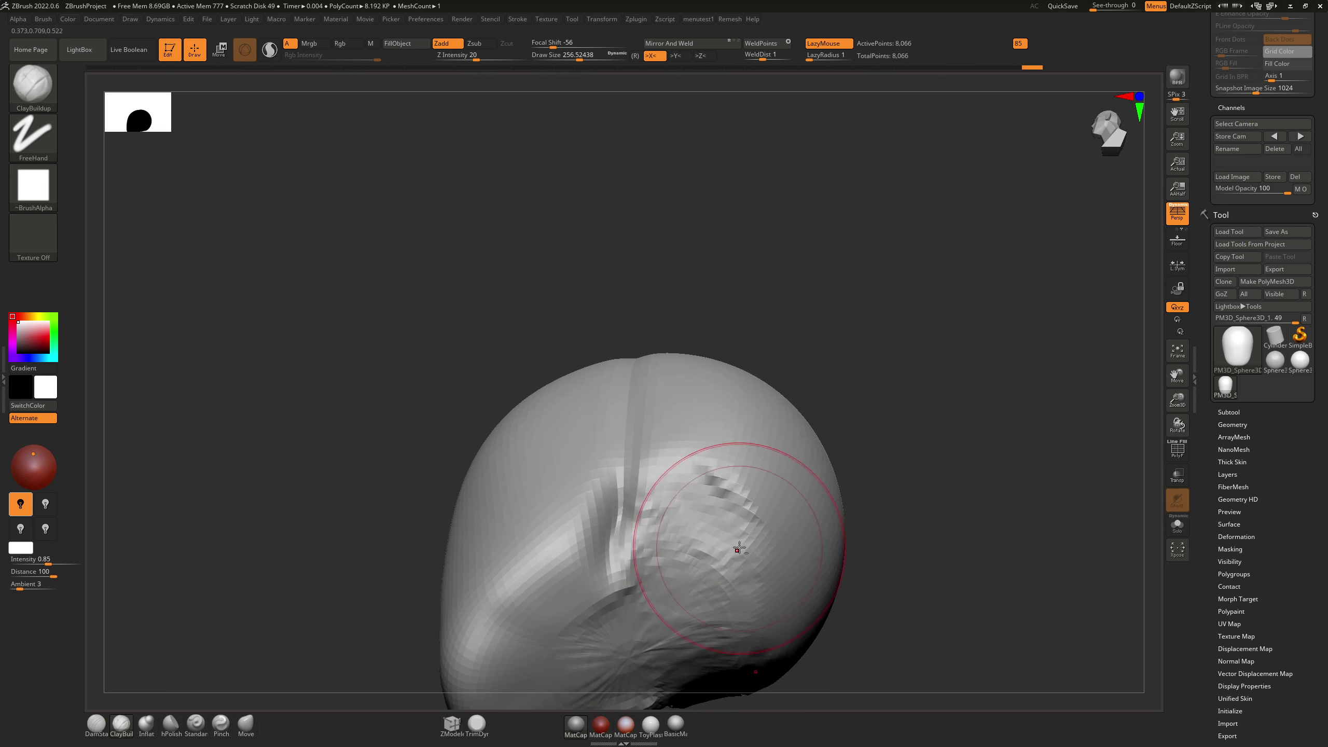
mouse_move(735, 549)
right_mouse_down()
mouse_move(783, 534)
mouse_move(767, 599)
right_mouse_up()
mouse_move(671, 473)
right_mouse_down()
mouse_move(664, 581)
mouse_move(653, 546)
mouse_move(673, 464)
mouse_move(692, 576)
right_mouse_up()
key("ctrl")
right_click_drag(714, 480, 884, 401)
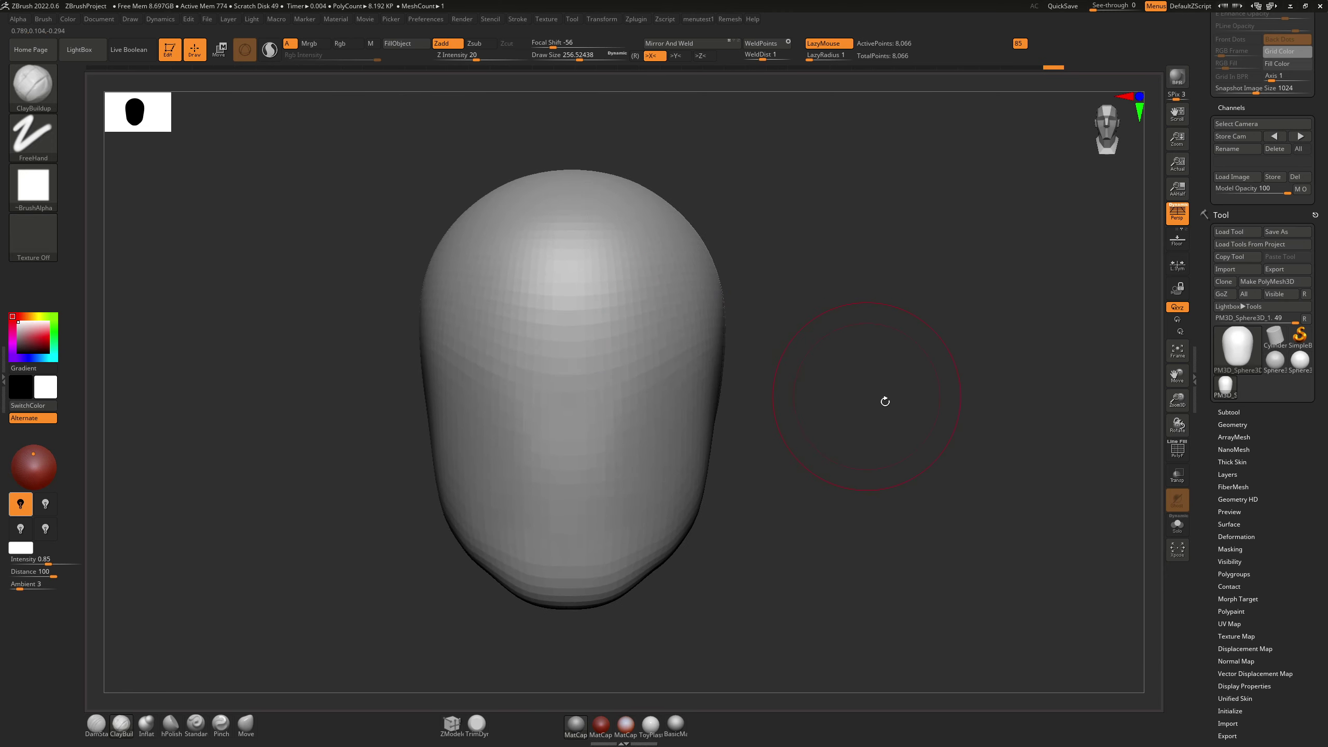
Step: Remesh the head with DynaMesh at resolution 64
left_click(1241, 425)
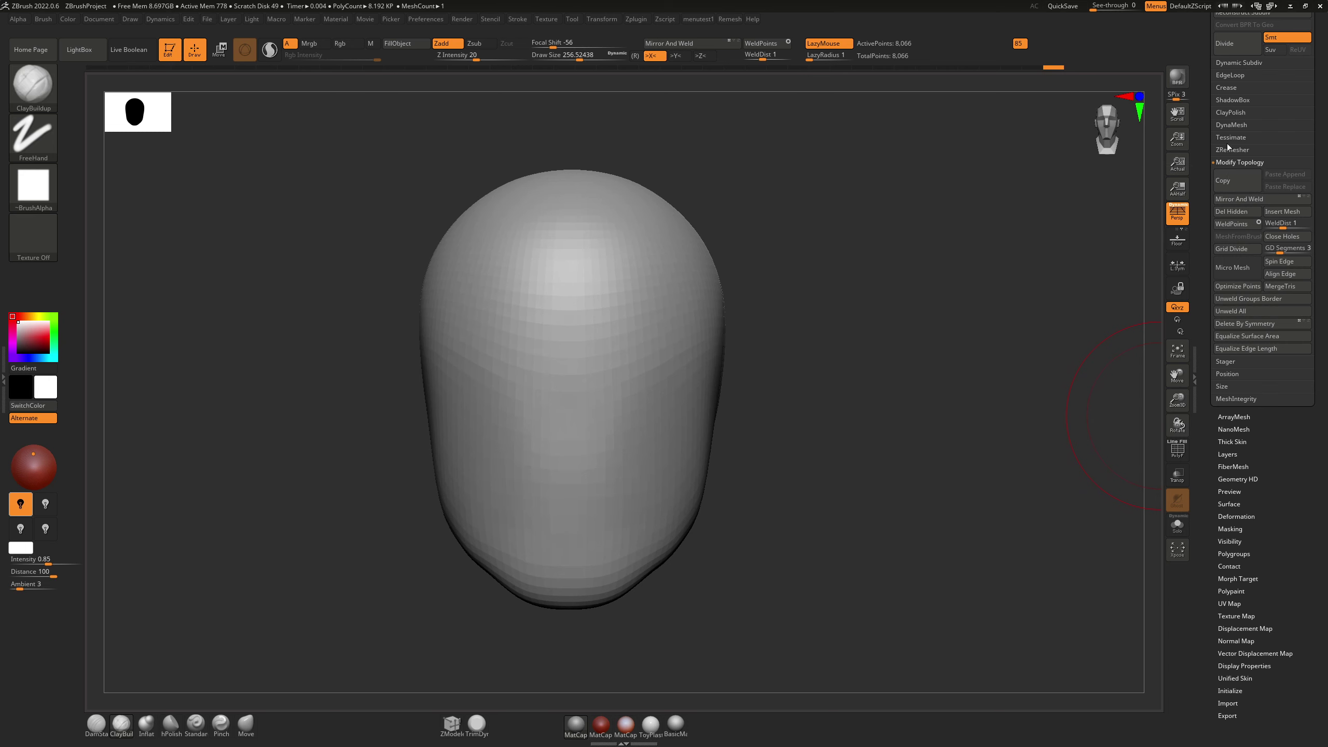
left_click(1226, 126)
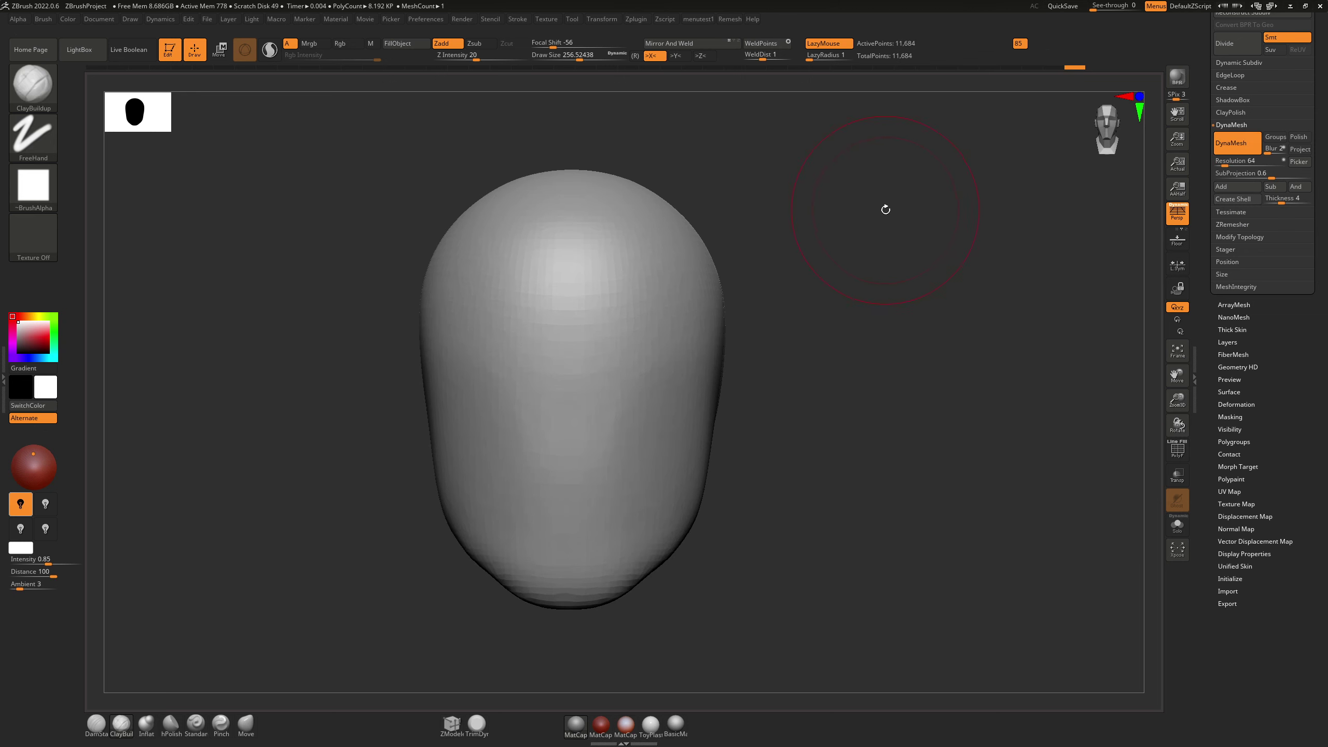
mouse_move(885, 209)
left_mouse_down("ctrl")
mouse_move(957, 305)
mouse_move(964, 295)
left_mouse_up("ctrl")
Step: Smooth the remeshed head around the jaw and its underside
mouse_move(527, 395)
left_mouse_down("shift")
mouse_move(545, 288)
mouse_move(519, 311)
mouse_move(507, 508)
mouse_move(617, 379)
left_mouse_up("shift")
right_click_drag(617, 378, 708, 486)
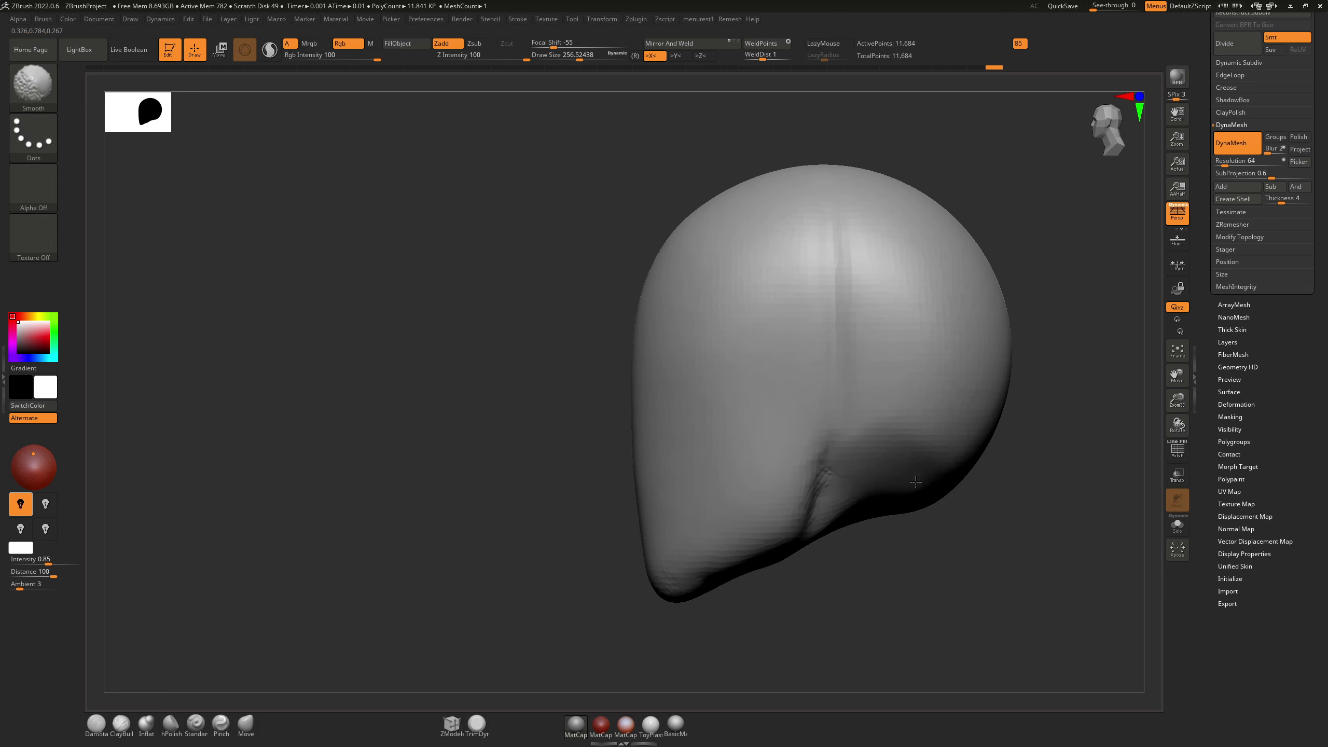
right_click_drag(917, 434, 842, 523)
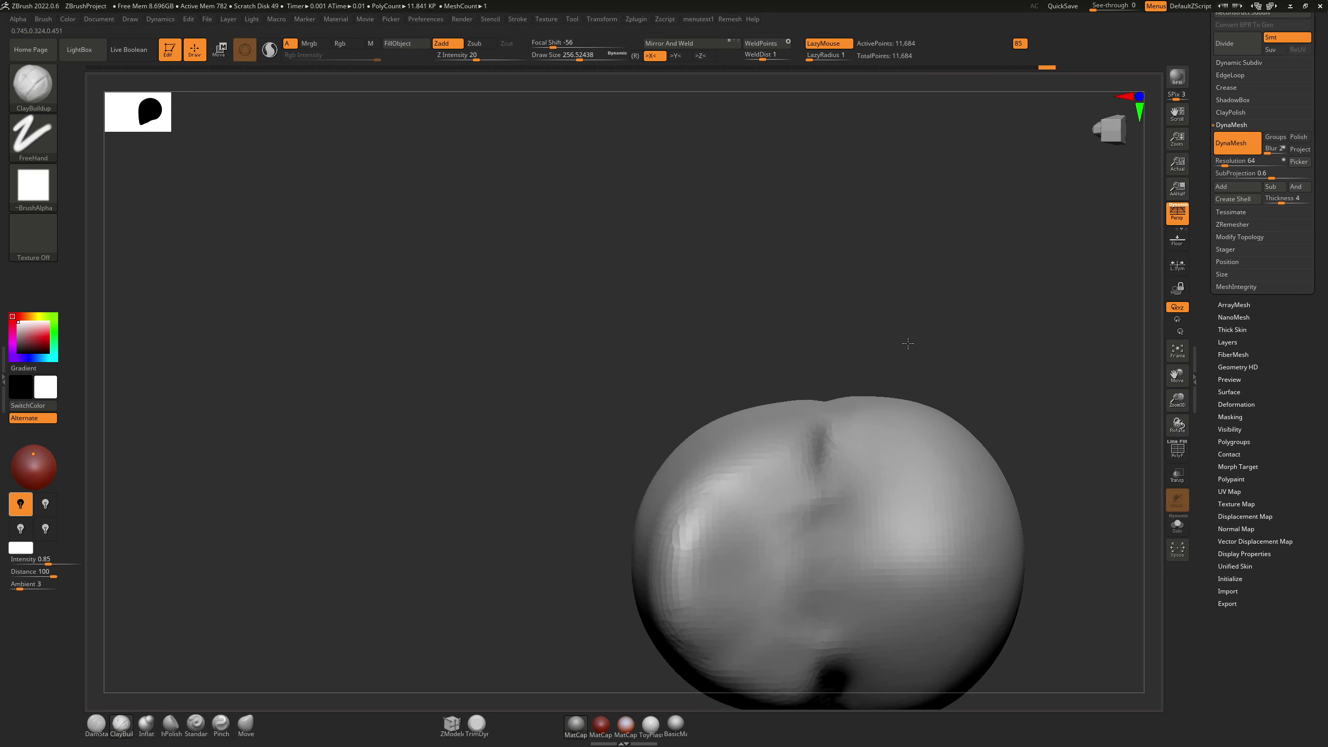
Step: Deepen the crease behind the jaw angle with DamStandard and smooth the surface around it
key("b")
key("d")
key("s")
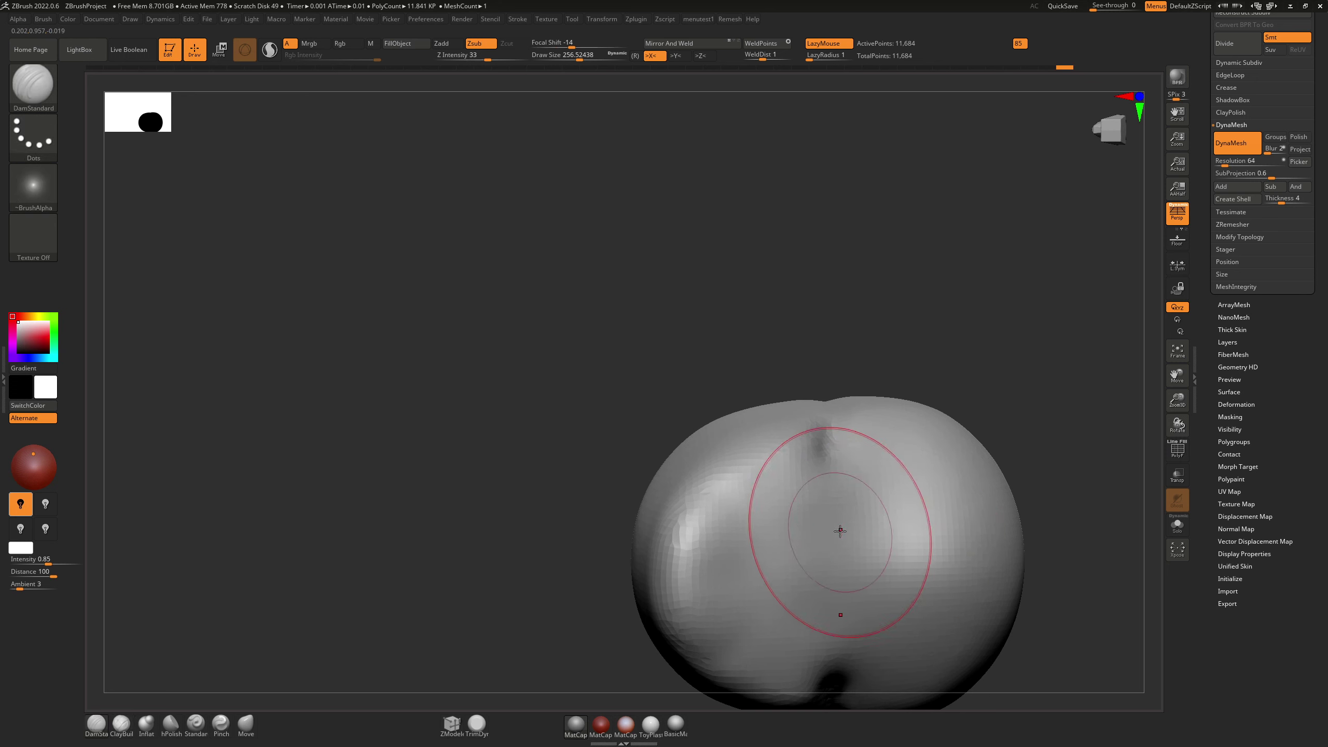
right_click_drag(915, 510, 868, 558)
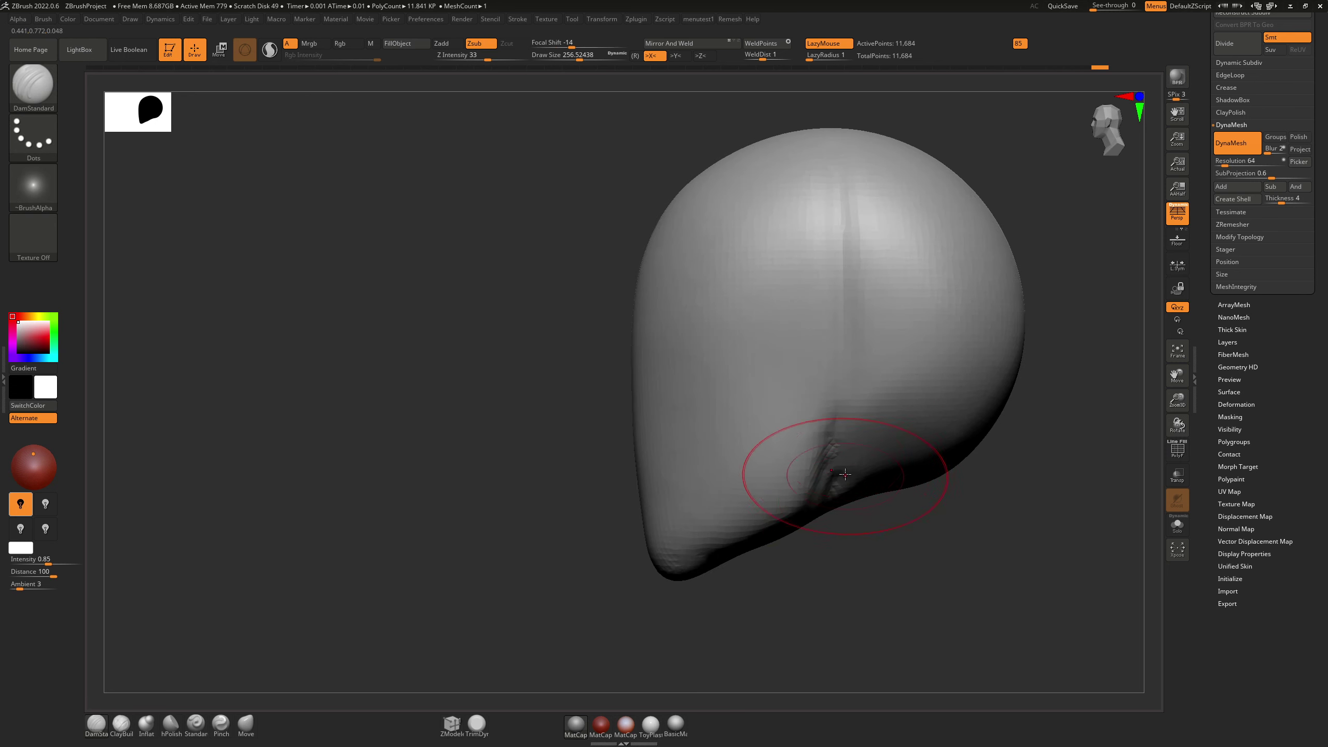
key("shift")
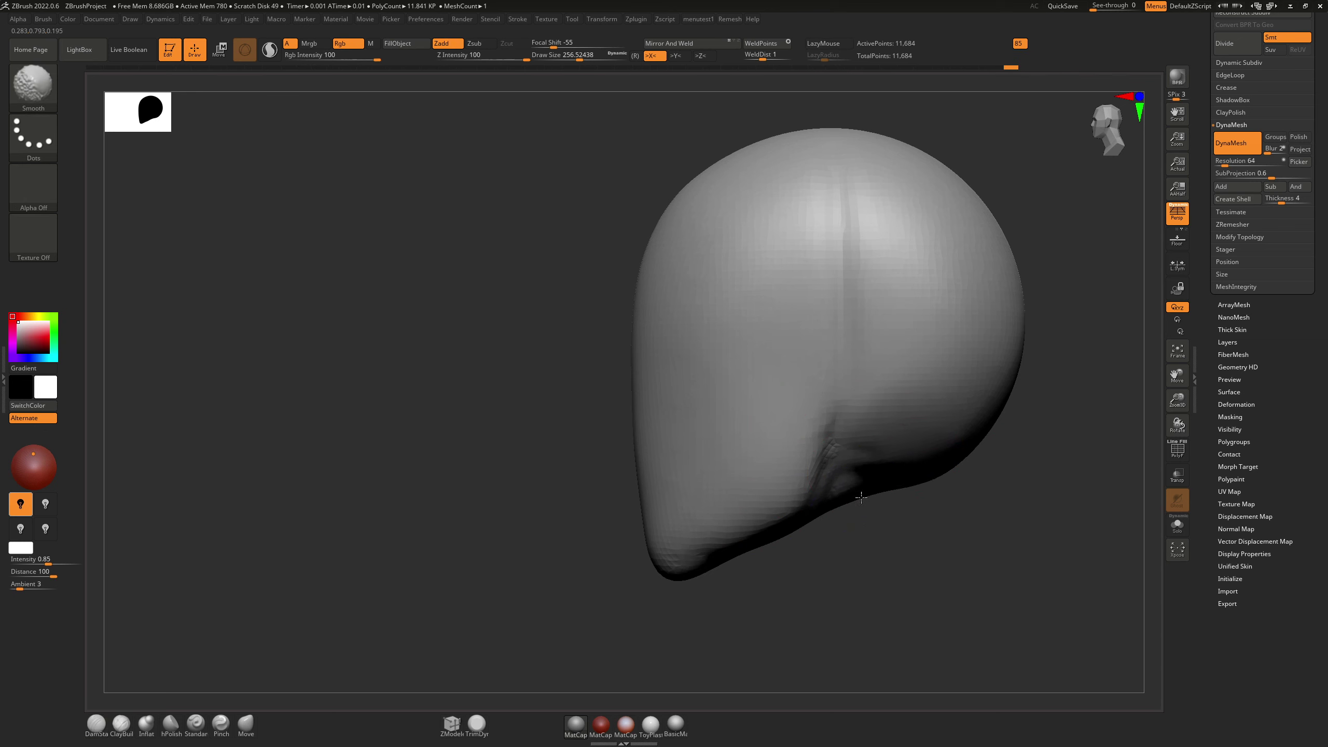
left_click_drag(859, 495, 889, 444, "shift")
Step: Mask an oval neck area on the underside of the head and invert the mask
right_click_drag(902, 435, 948, 436)
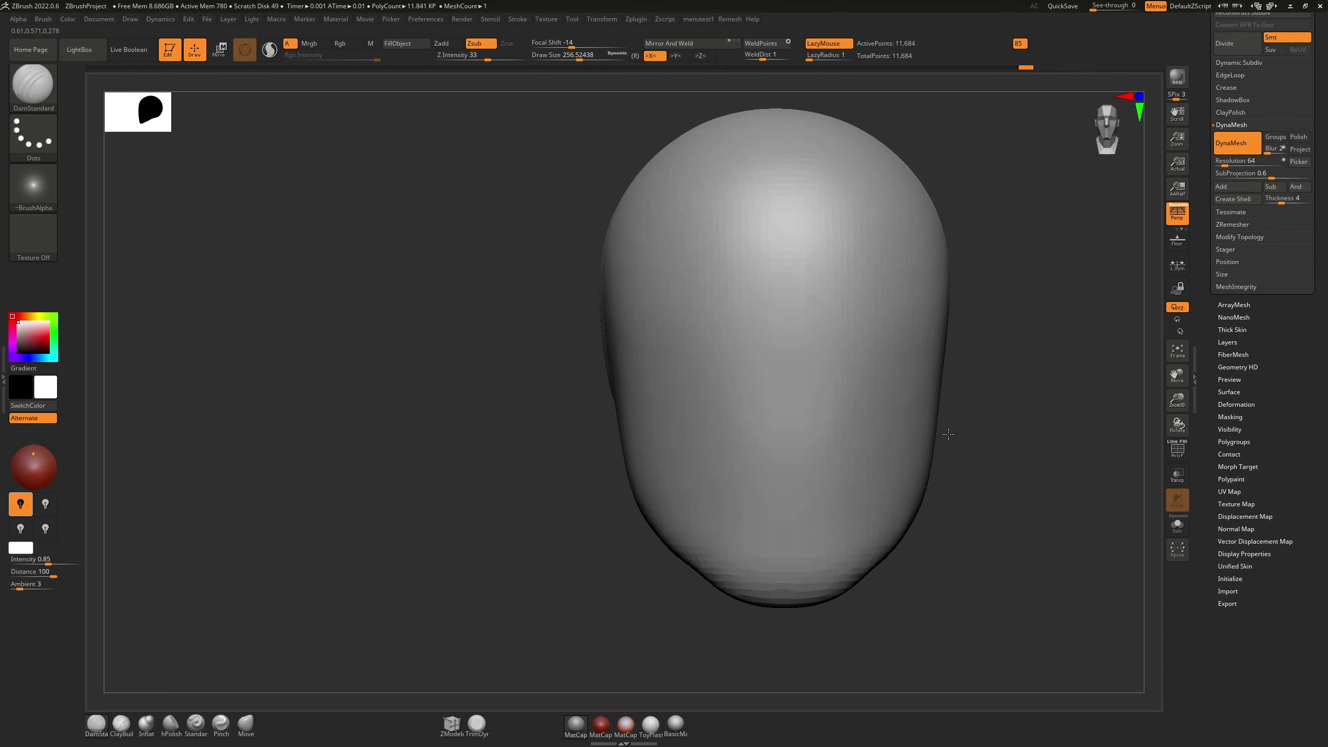
mouse_move(871, 415)
right_mouse_down("alt")
mouse_move(731, 425)
mouse_move(702, 375)
mouse_move(638, 415)
right_mouse_up("alt")
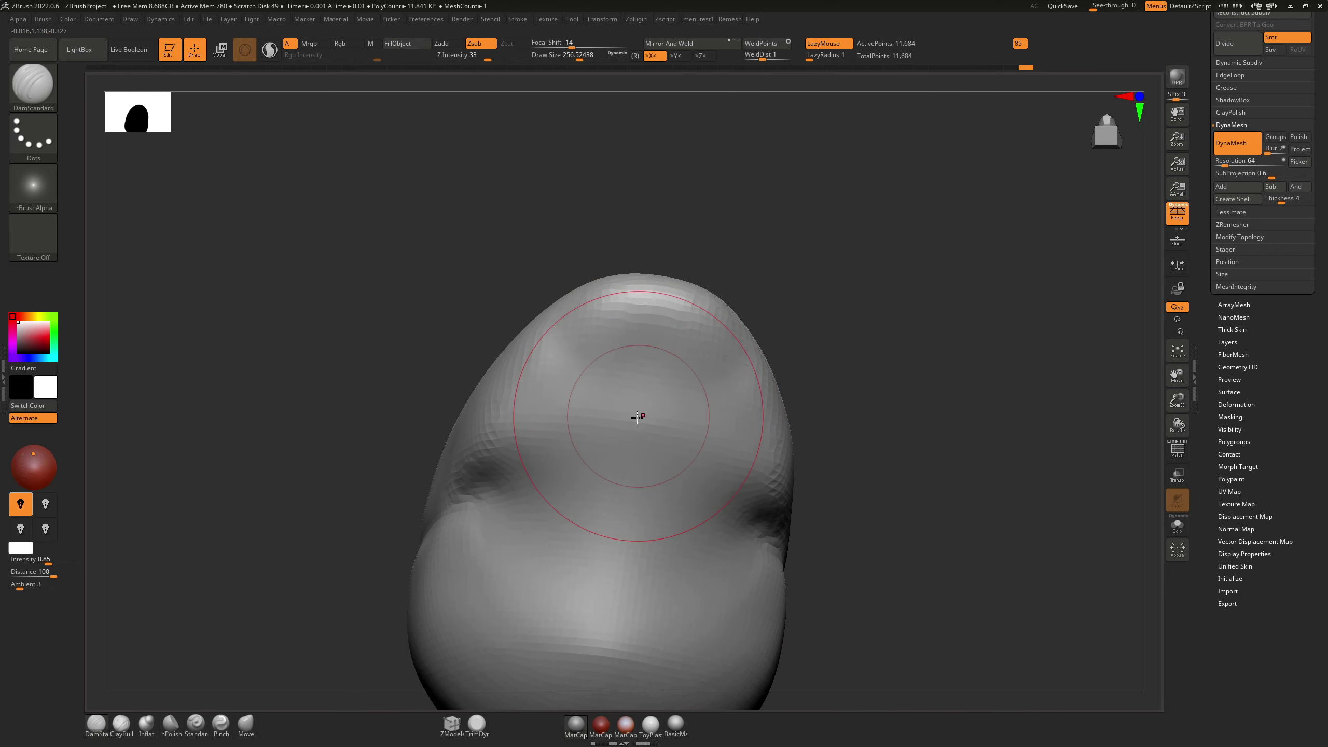
key("ctrl")
left_click_drag(642, 455, 591, 566, "ctrl")
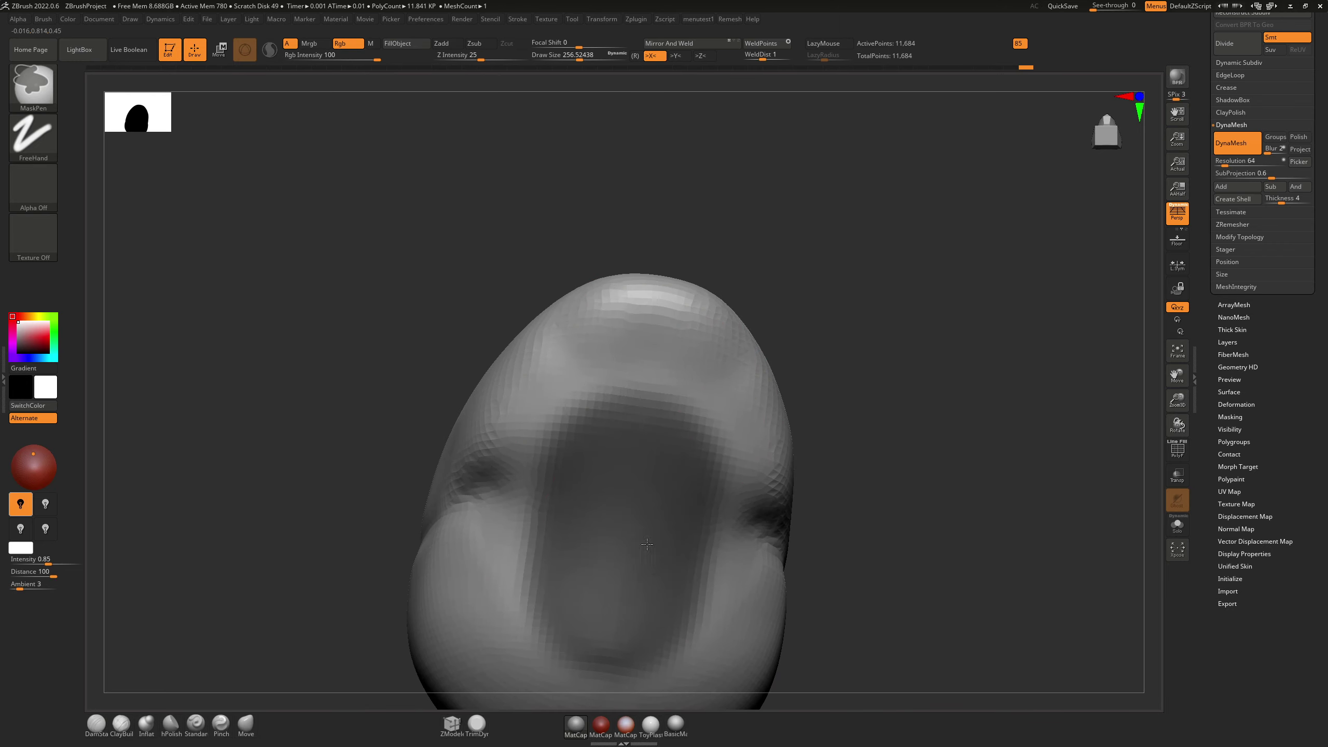
mouse_move(647, 544)
right_mouse_down()
mouse_move(622, 564)
mouse_move(586, 515)
right_mouse_up()
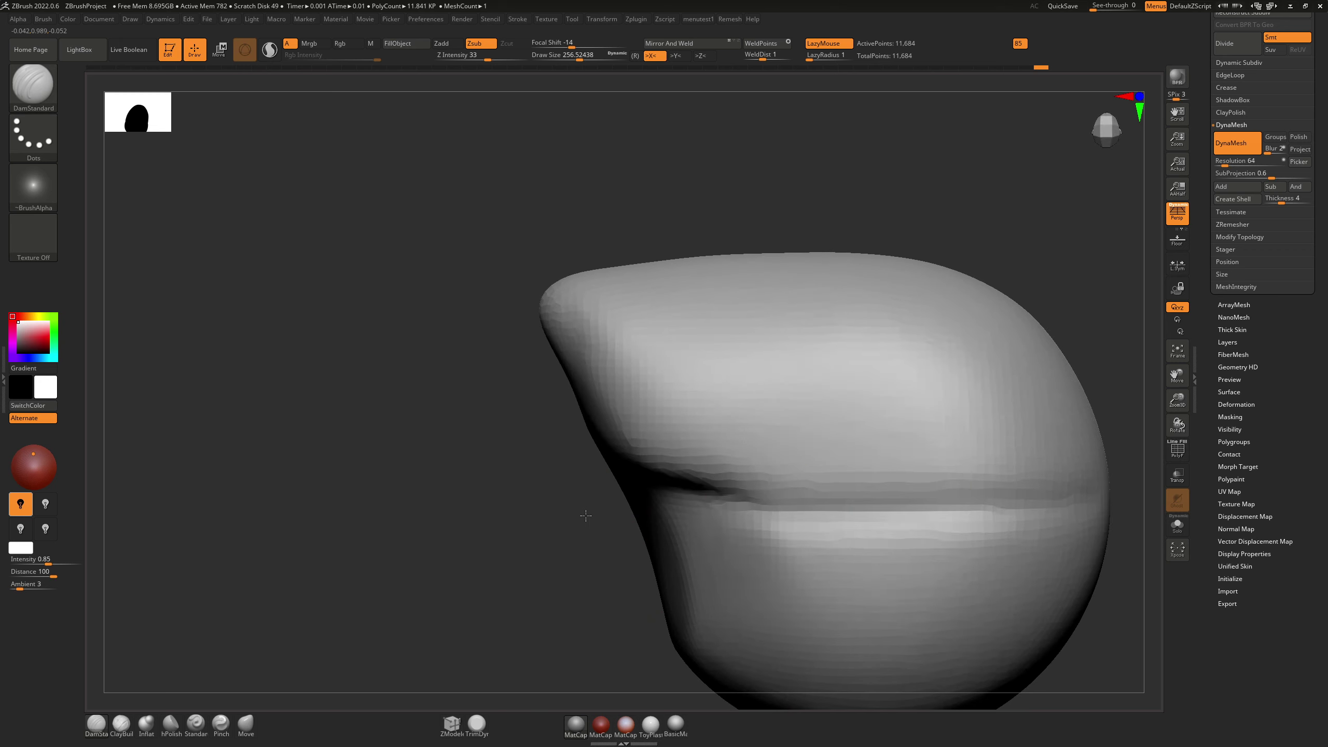
right_click_drag(899, 465, 732, 231)
right_click_drag(749, 436, 710, 304, "alt")
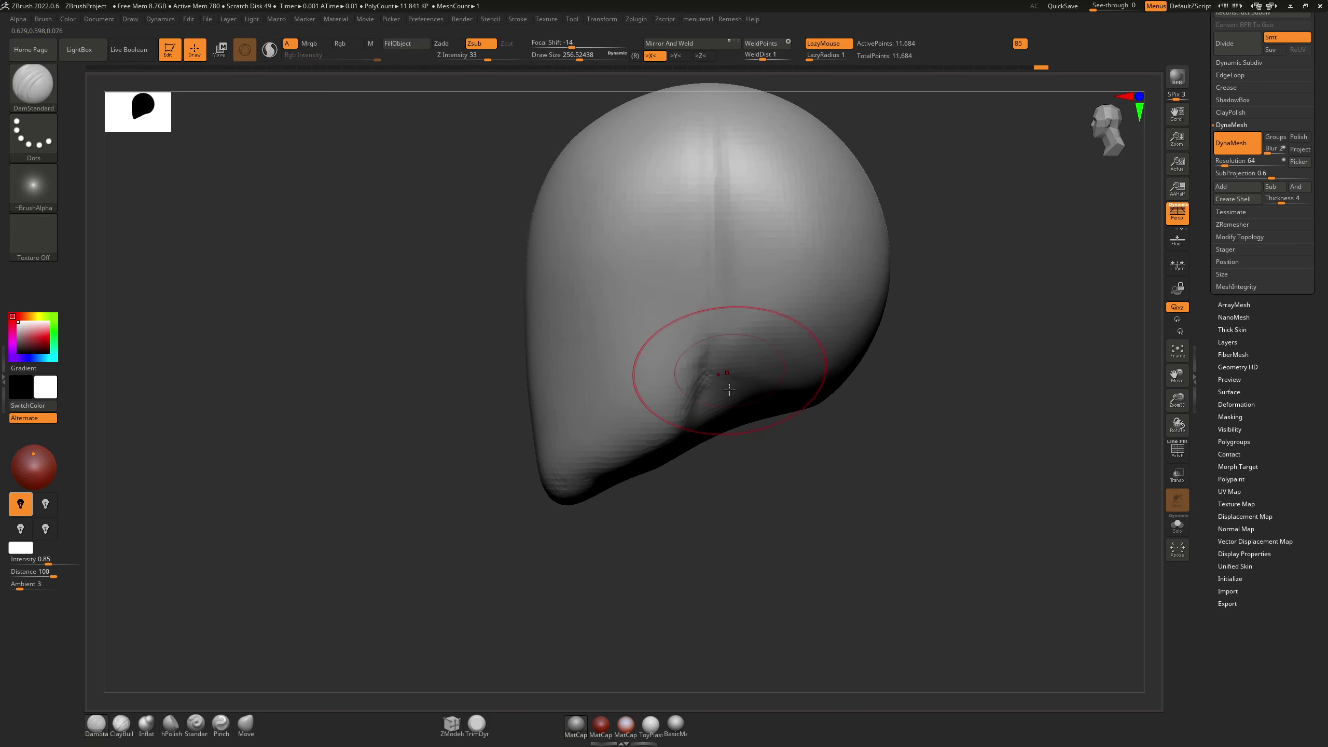
left_click(738, 448, "ctrl")
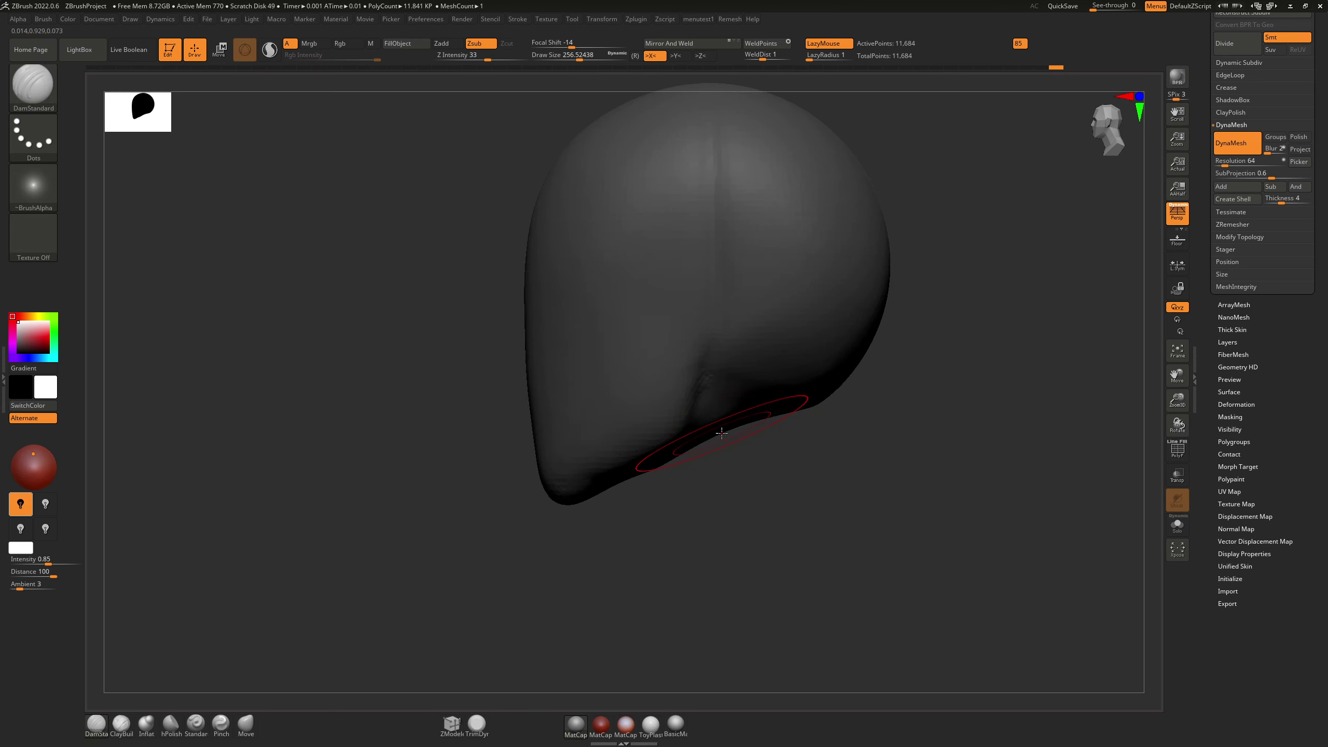
Step: Pull the unmasked area under the head down into a neck with the Move brush
key("b")
key("m")
key("v")
left_click_drag(746, 498, 744, 496)
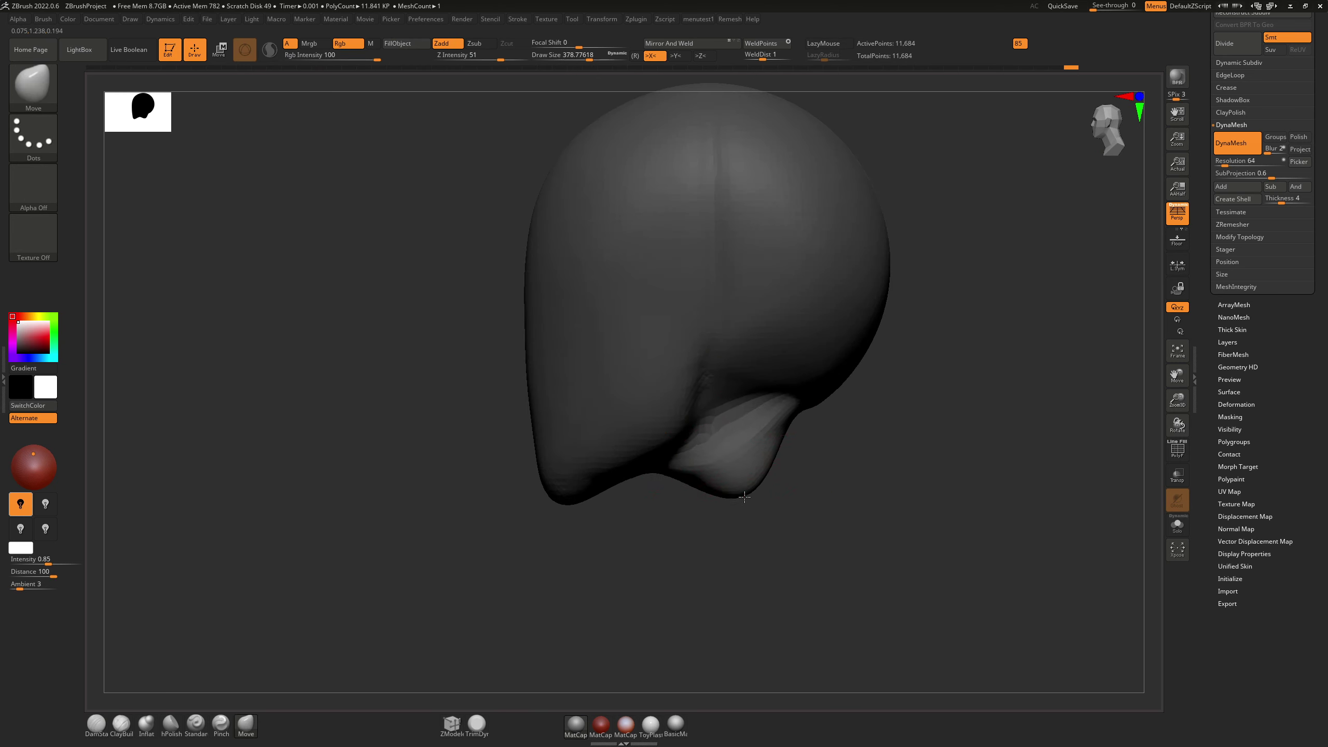
left_click_drag(763, 579, 757, 605)
left_click_drag(701, 495, 685, 496)
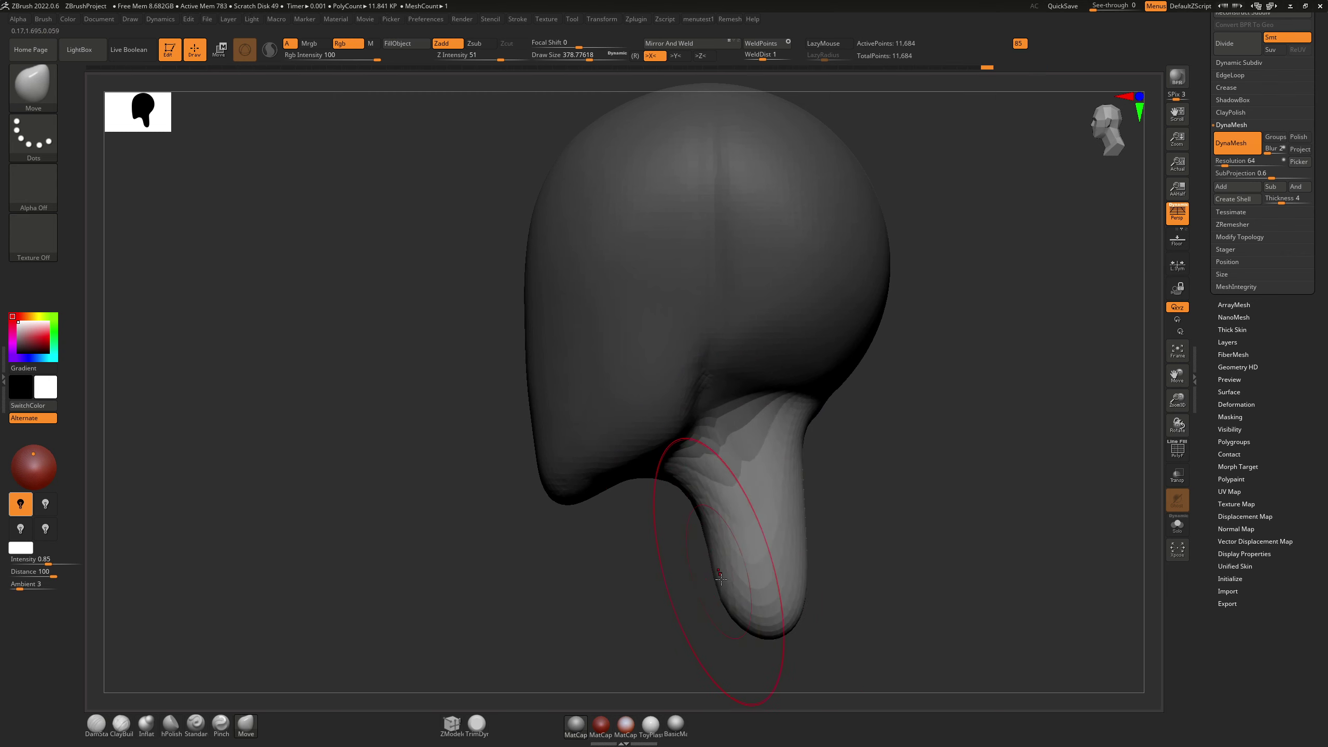
Step: Shape the neck's front, back and sides with the Move brush, and clear the mask
left_click_drag(720, 564, 704, 568)
mouse_move(788, 456)
left_mouse_down()
mouse_move(771, 459)
mouse_move(778, 491)
left_mouse_up()
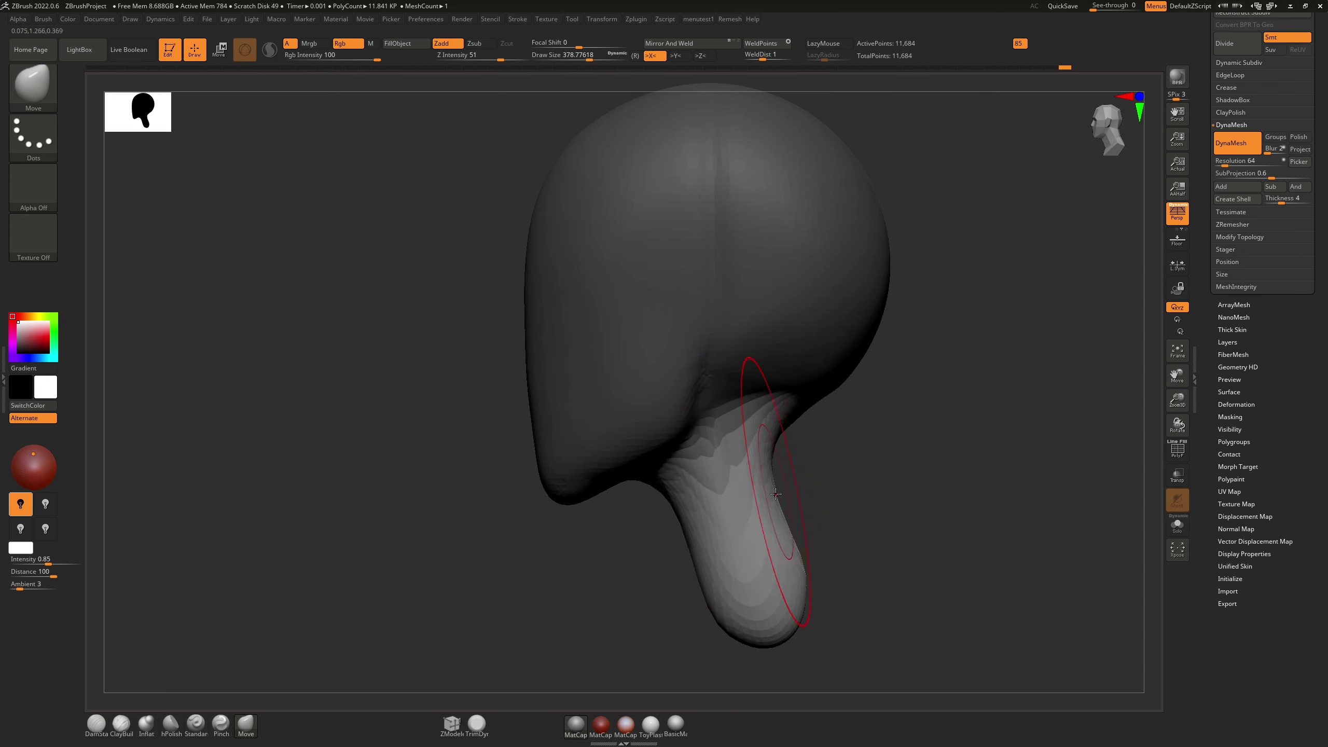
left_click_drag(798, 556, 801, 557)
left_click_drag(641, 544, 800, 494)
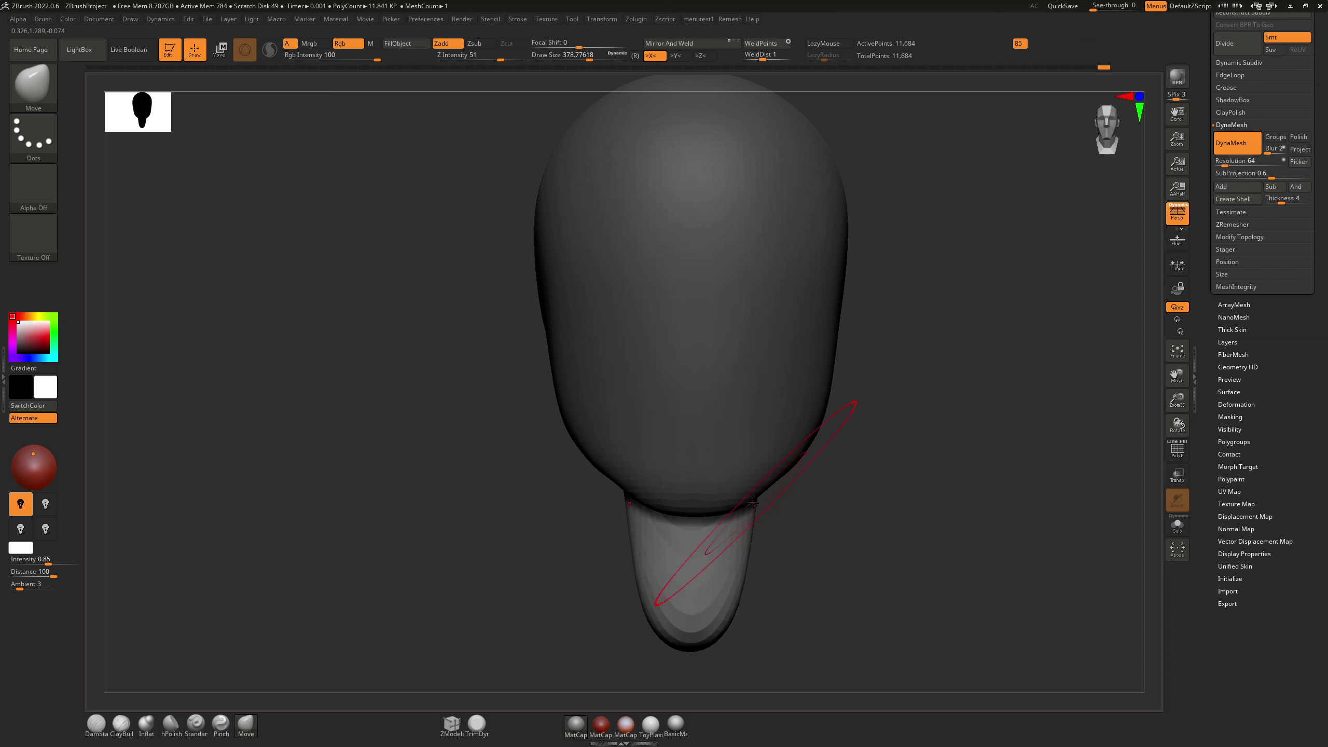
mouse_move(767, 582)
left_mouse_down()
mouse_move(744, 611)
mouse_move(741, 547)
mouse_move(747, 575)
left_mouse_up()
left_click_drag(891, 544, 732, 531, "ctrl")
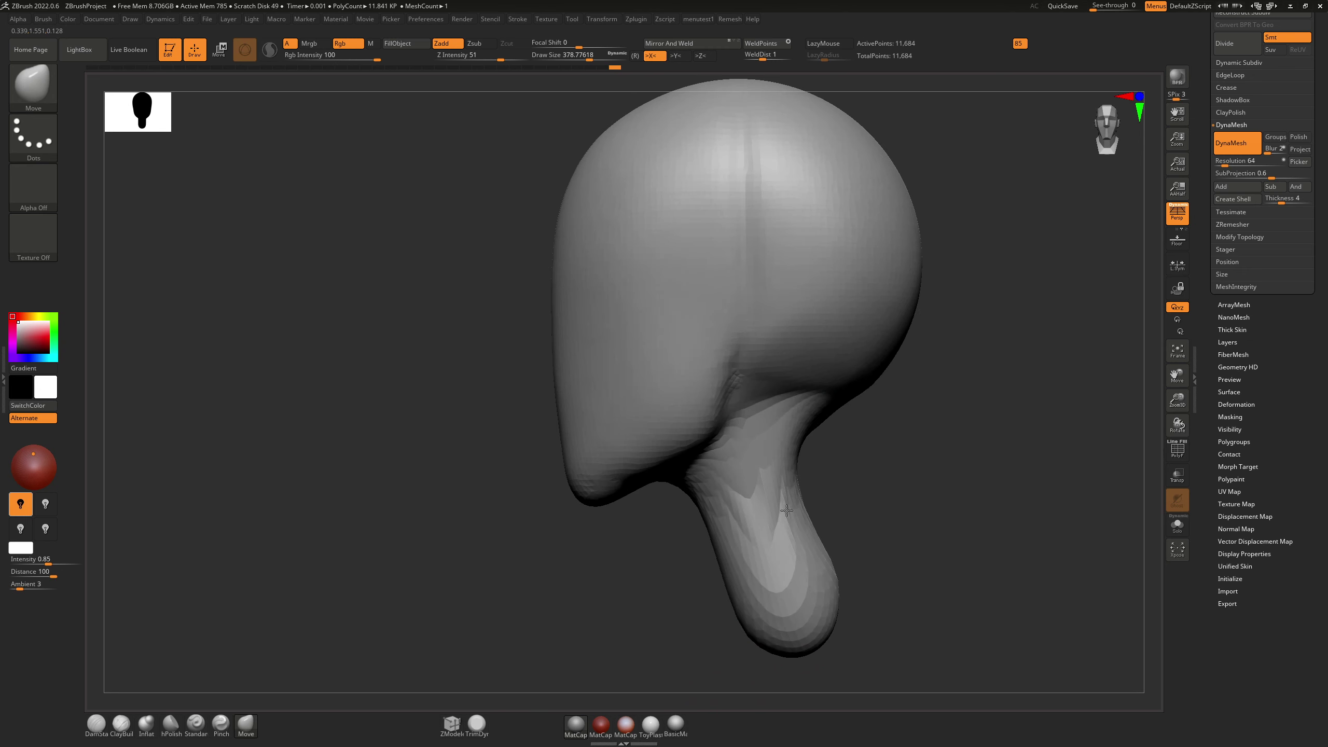
Step: Smooth the side of the neck and the vertical ridge running up the side of the skull
left_click_drag(777, 483, 785, 518, "shift")
key("shift")
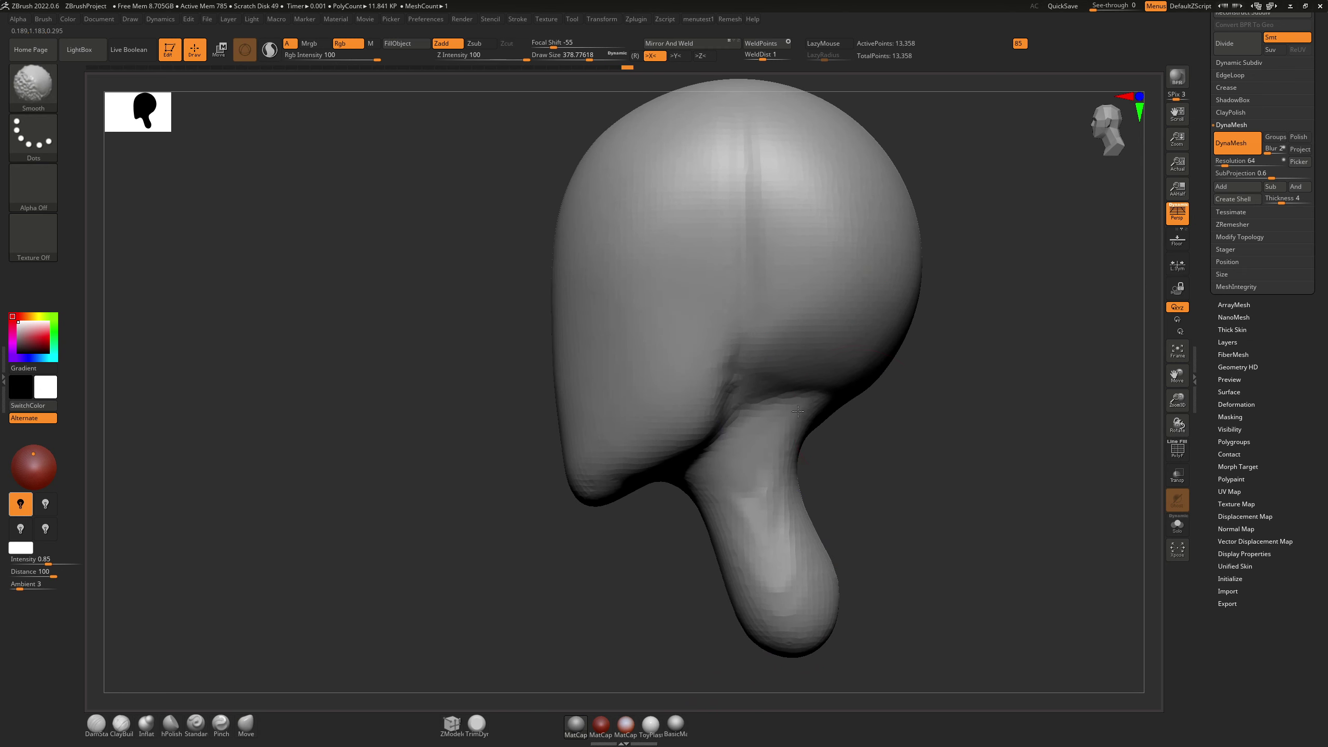
left_click_drag(838, 417, 758, 482, "alt")
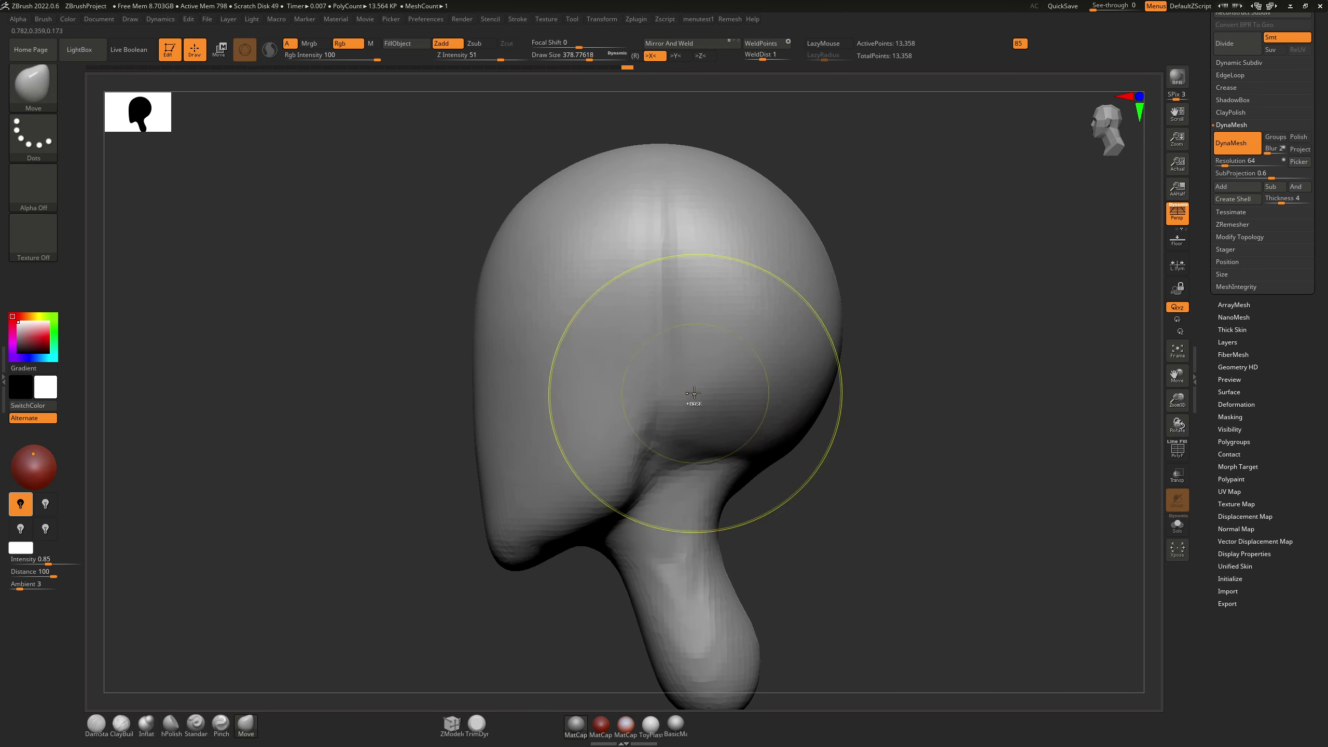
key("s")
left_click_drag(694, 397, 673, 396)
mouse_move(678, 382)
right_mouse_down()
mouse_move(735, 363)
mouse_move(692, 372)
right_mouse_up()
mouse_move(691, 371)
left_mouse_down("shift")
mouse_move(691, 276)
mouse_move(701, 285)
mouse_move(709, 220)
left_mouse_up("shift")
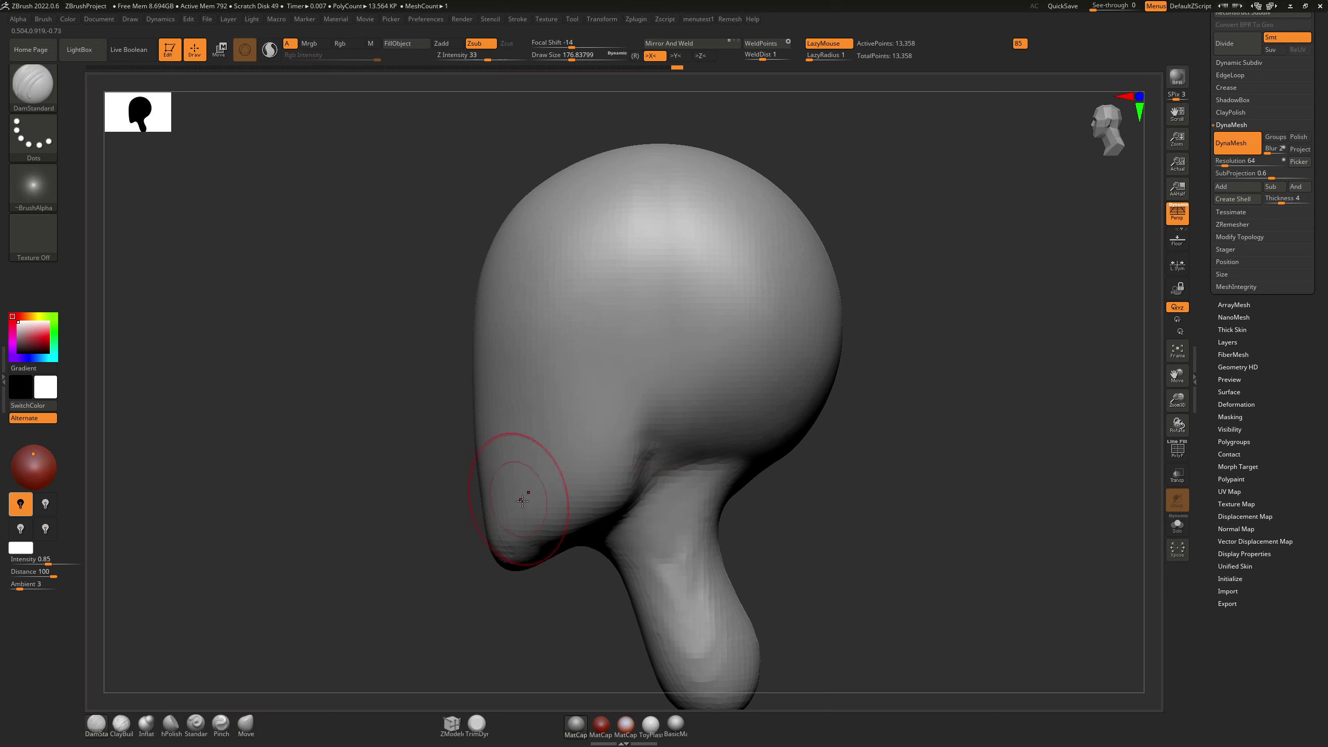
Step: Undo the crease stroke along the jaw and flatten the cheek with the hPolish brush at a draw size of about 251
left_click_drag(500, 557, 580, 499)
key("ctrl+z")
mouse_move(609, 429)
right_mouse_down()
mouse_move(680, 416)
mouse_move(533, 440)
right_mouse_up()
key("b")
key("h")
key("p")
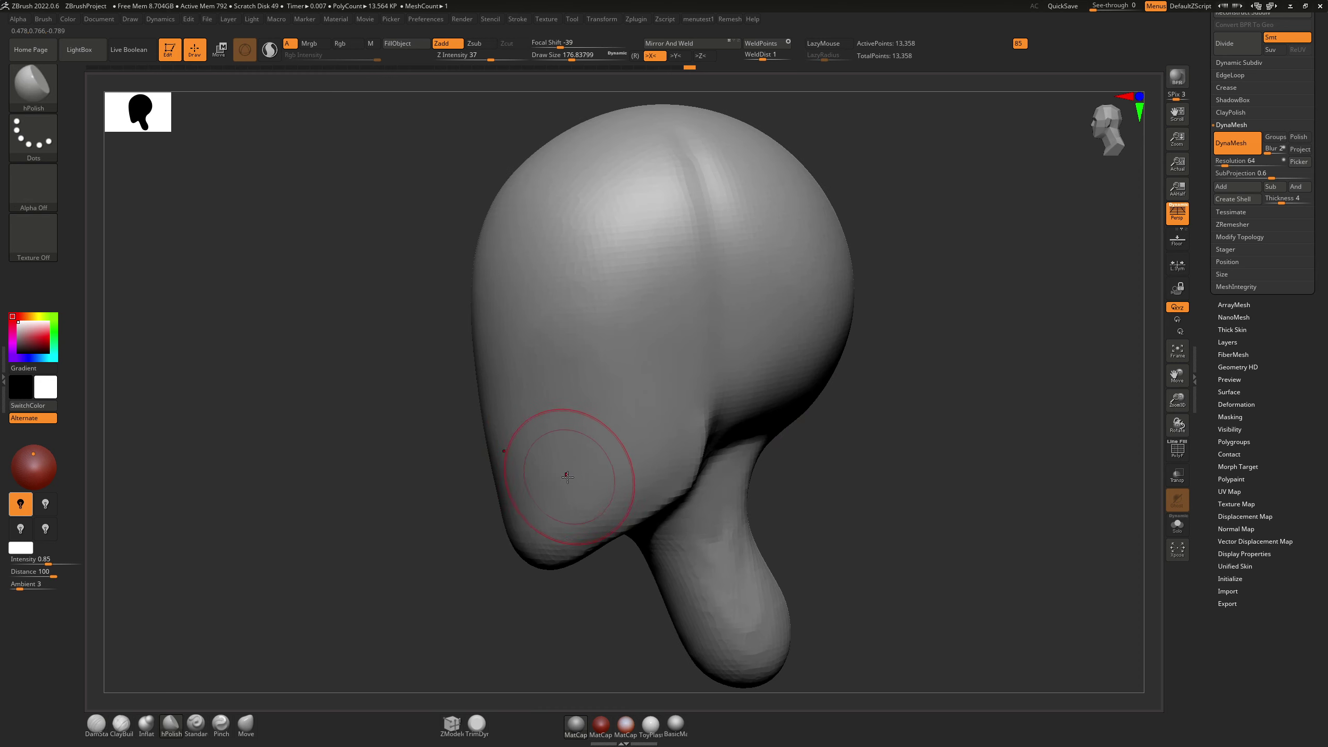
key("s")
left_click_drag(567, 477, 575, 478)
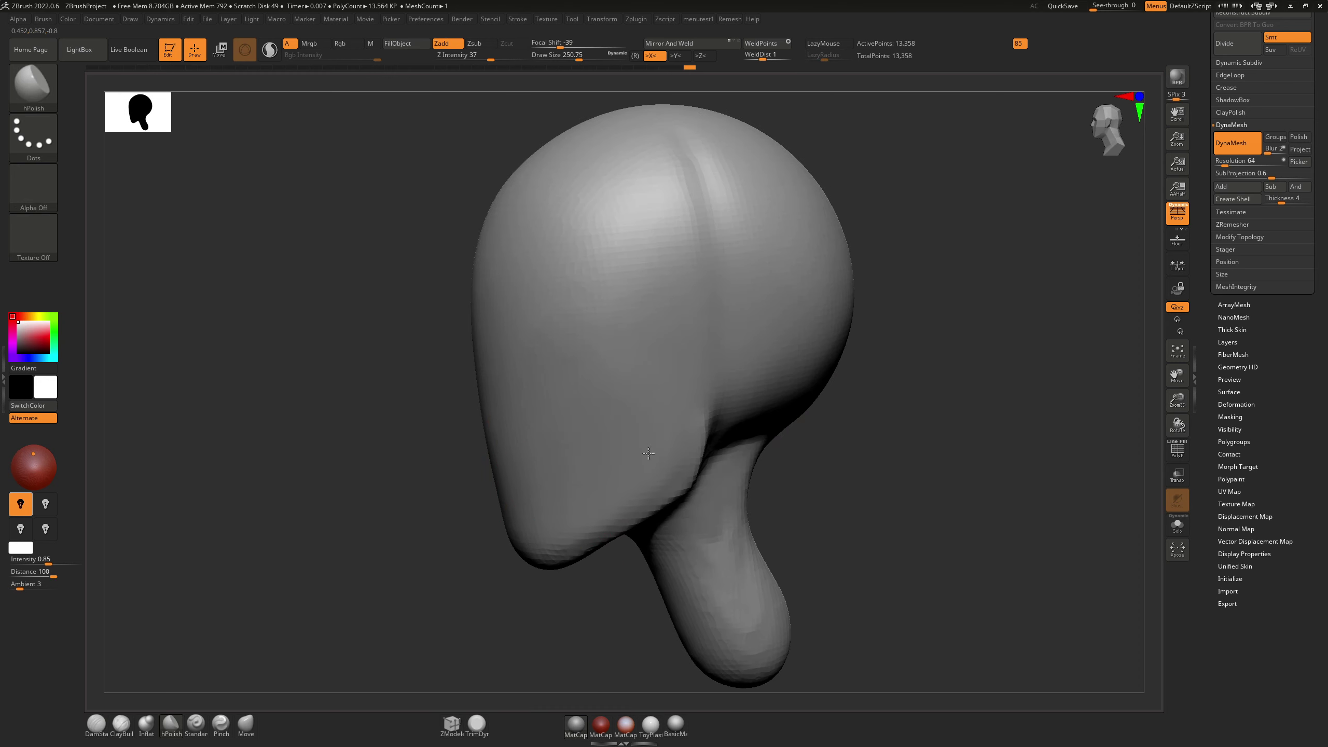
right_click_drag(570, 452, 613, 476)
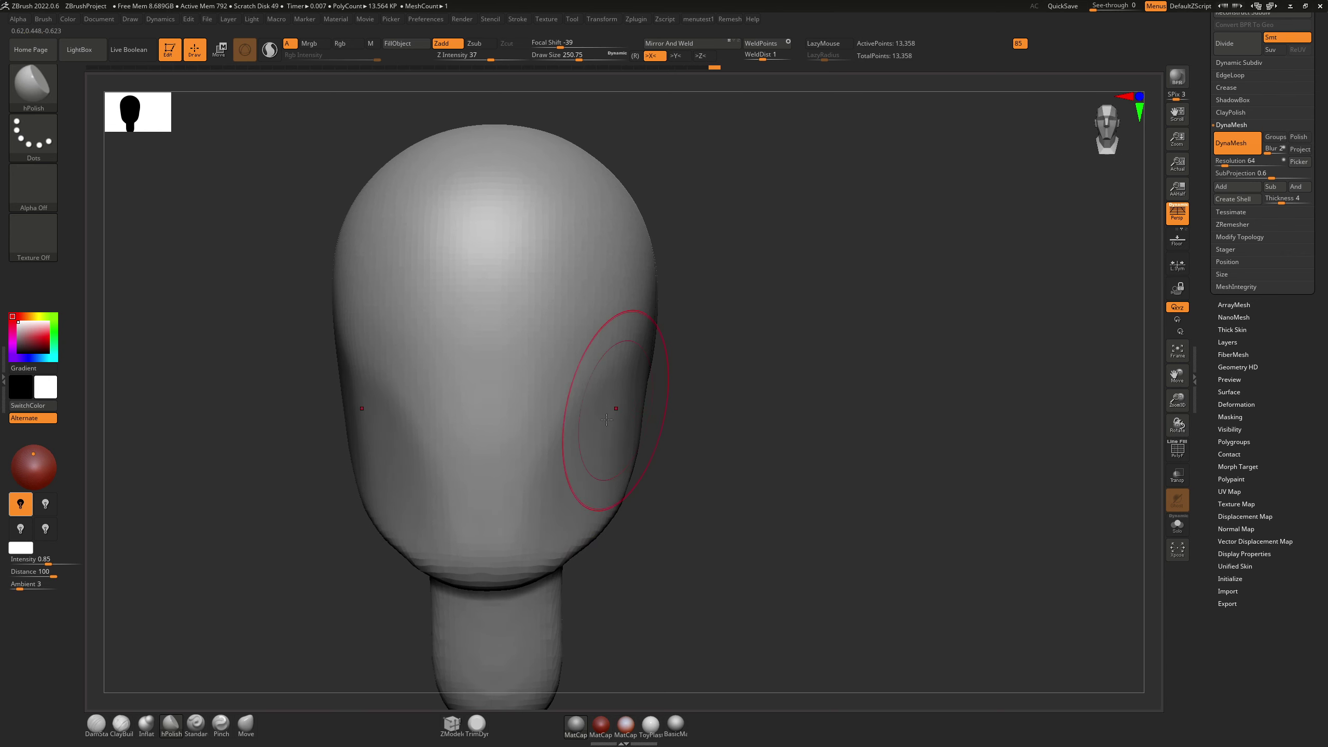
right_click_drag(625, 413, 577, 418)
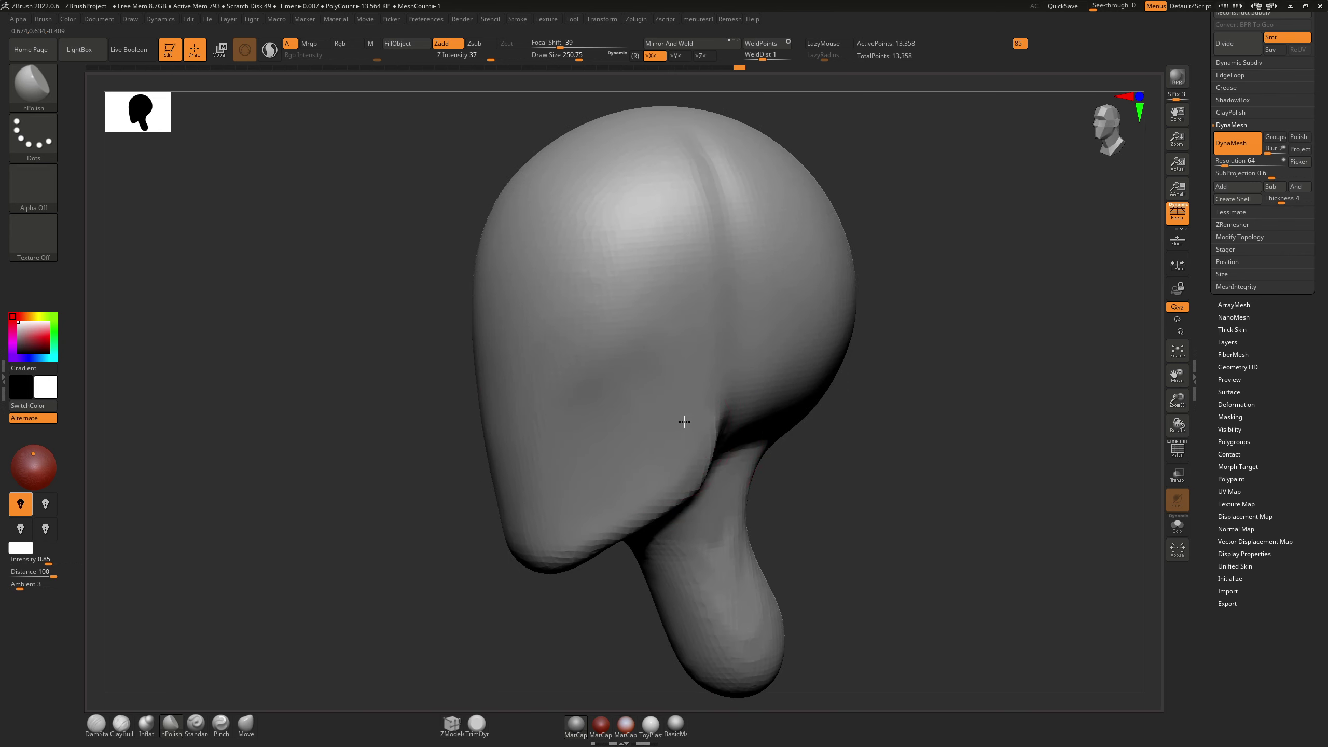
Step: Flatten the side plane of the jaw and the surface beneath the chin with the hPolish brush
left_click_drag(682, 402, 659, 467)
right_click_drag(620, 474, 641, 305)
right_click_drag(643, 398, 698, 389)
right_click_drag(711, 476, 633, 359)
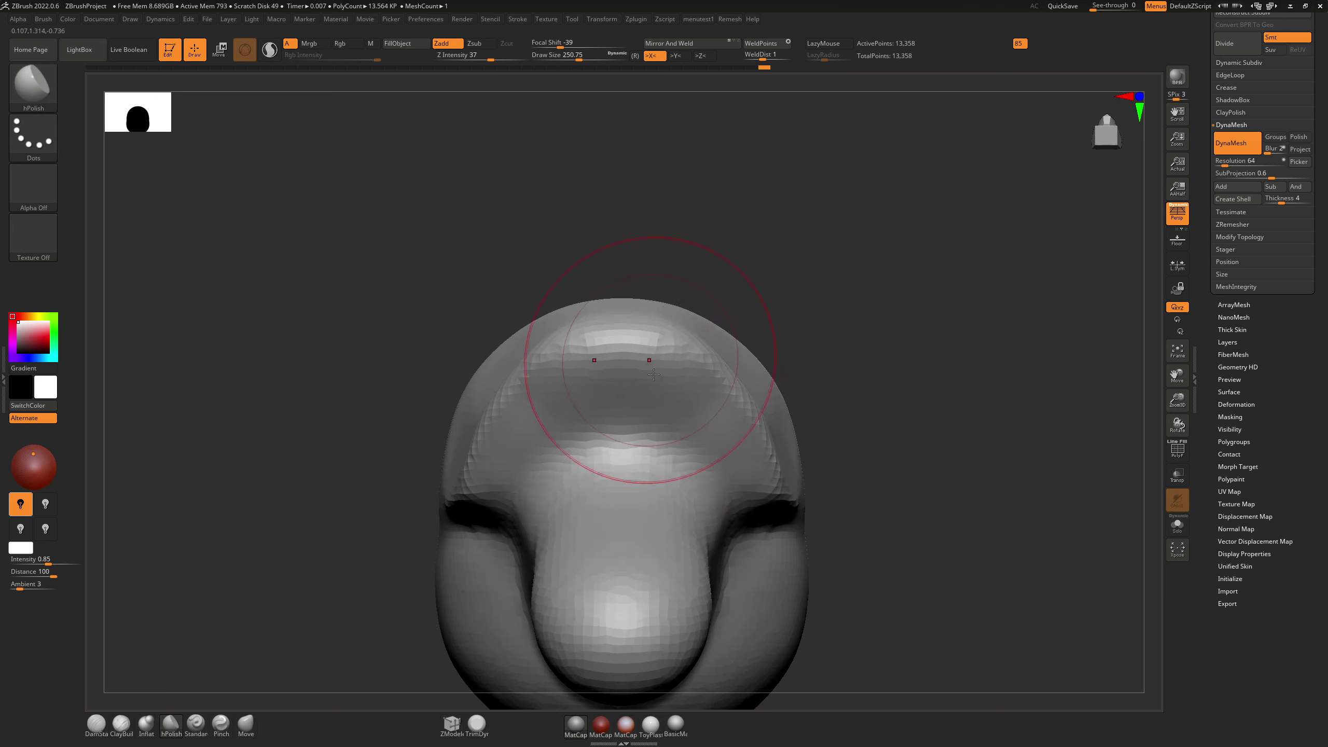
Step: Shape the chin and the lower edge of the jaw with the Move brush
key("b")
key("m")
key("v")
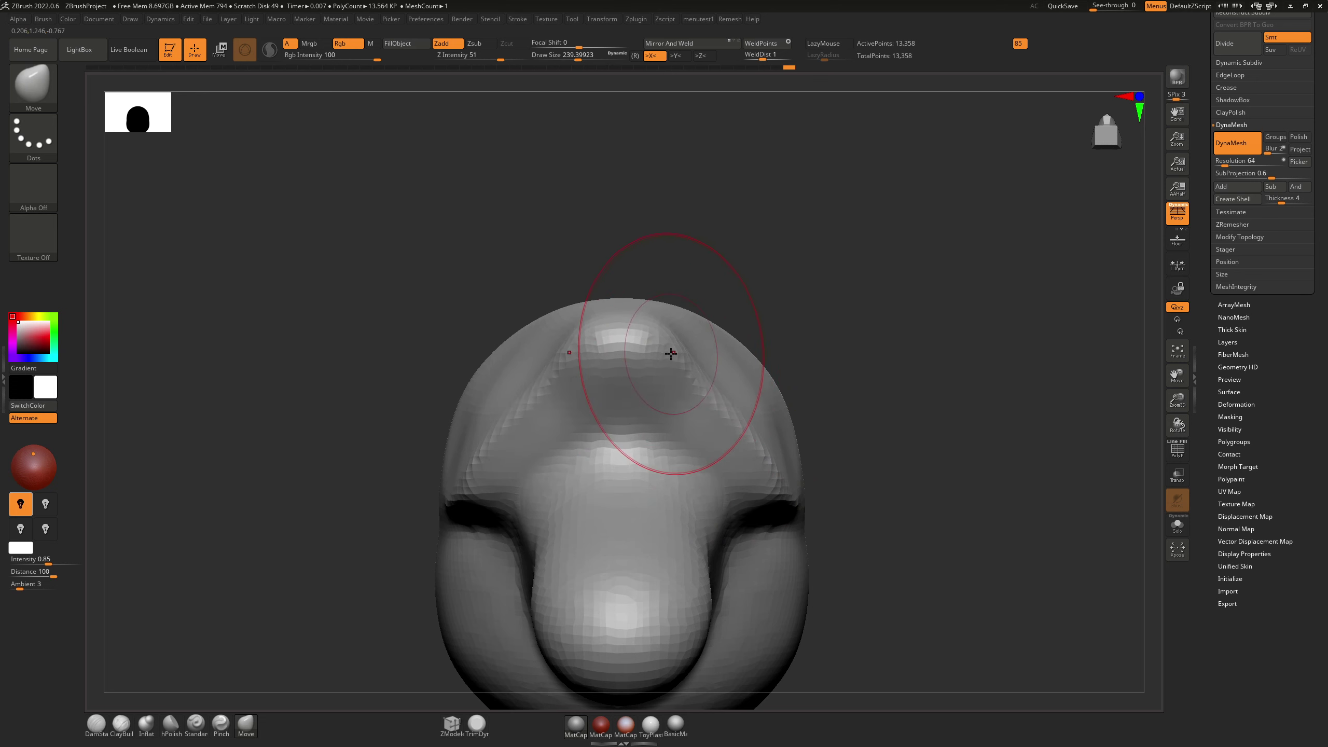
right_click_drag(671, 354, 674, 439)
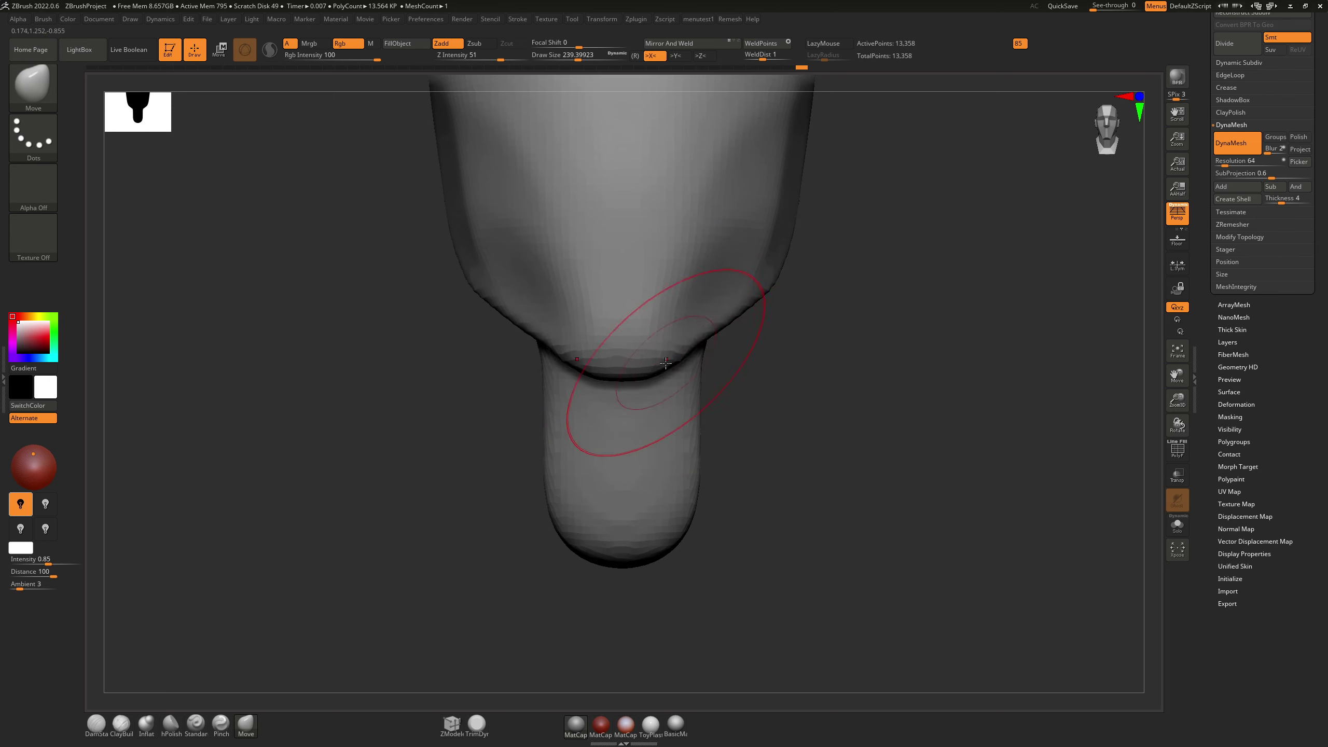
right_click_drag(670, 338, 800, 382)
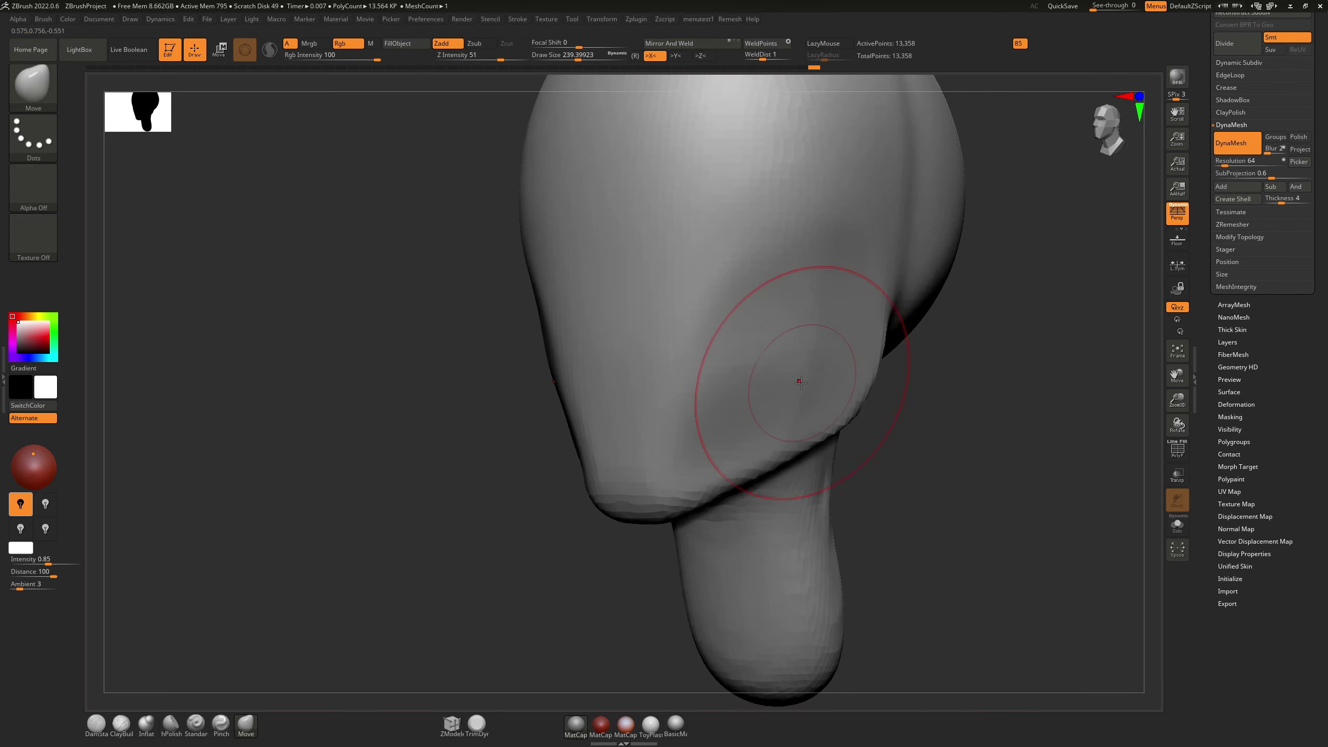
Step: Polish the planes between cheek and jaw with hPolish and smooth the side of the face
key("b")
key("h")
key("p")
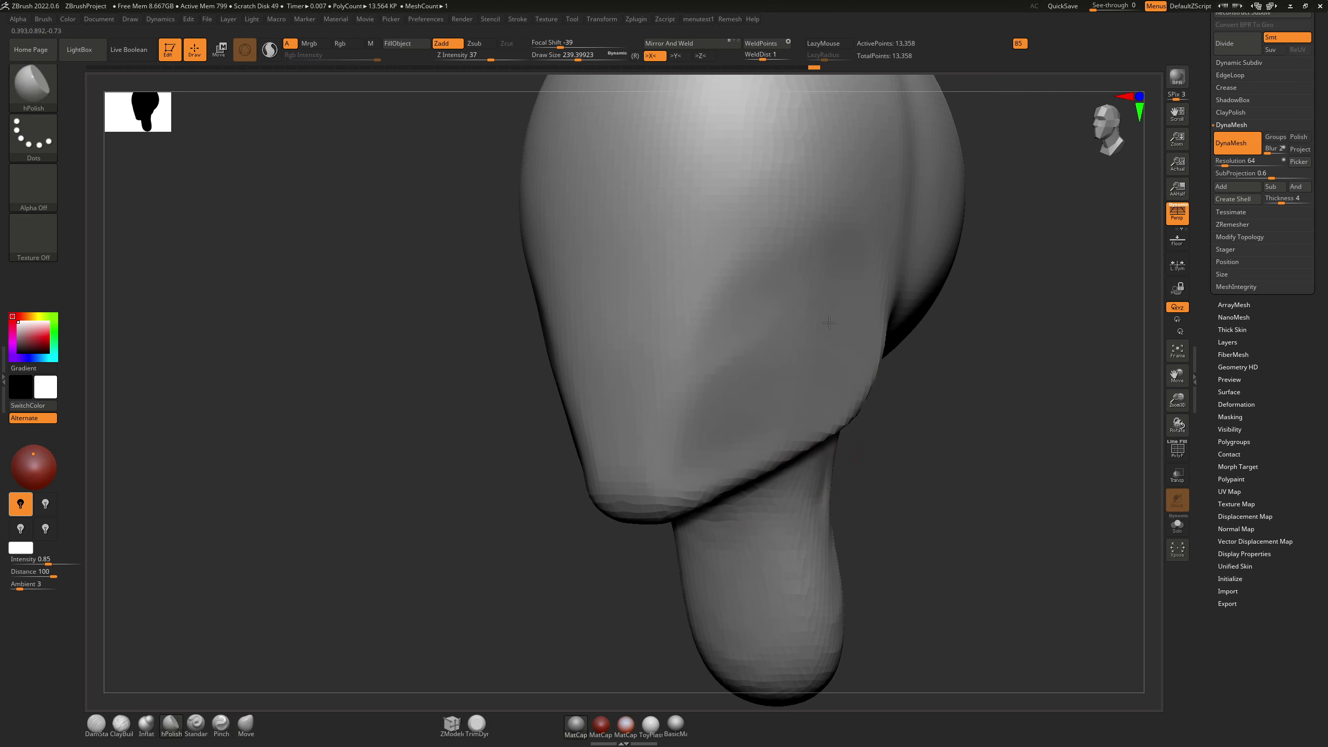
left_click_drag(807, 302, 759, 296, "shift")
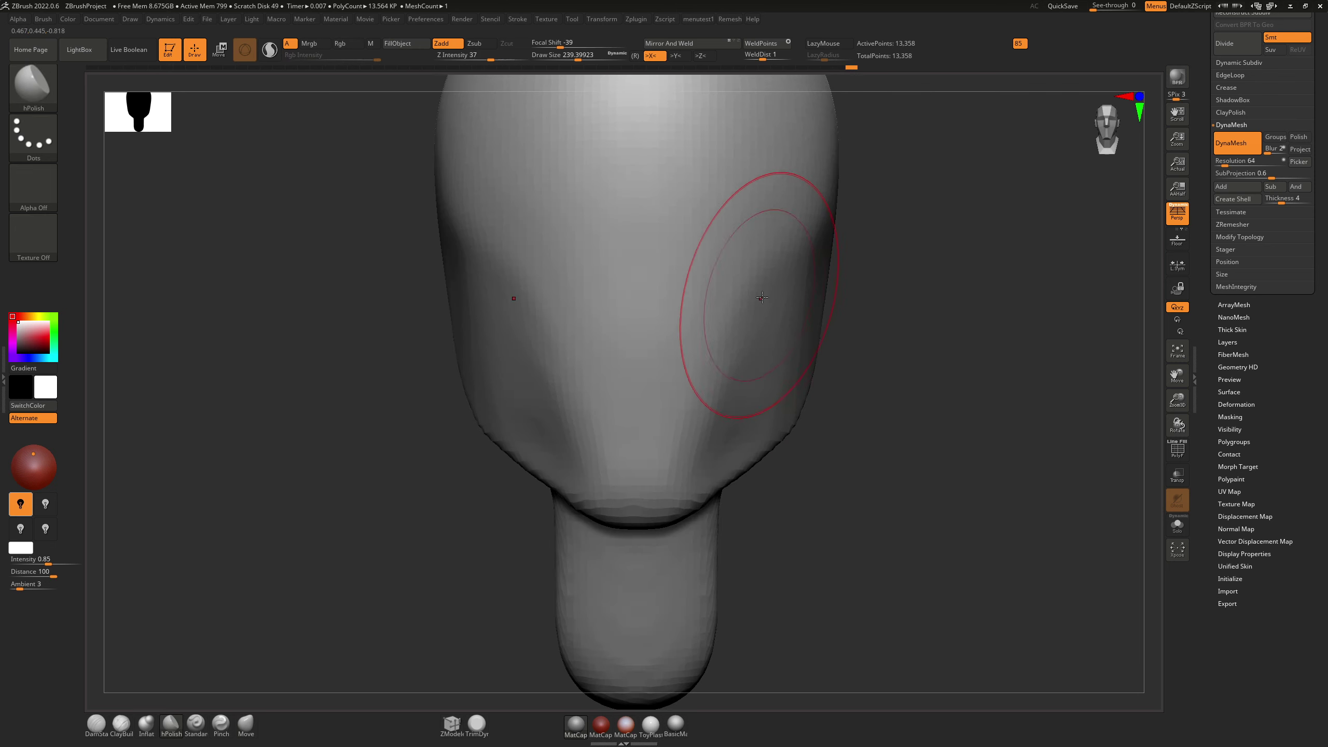
mouse_move(758, 297)
right_mouse_down()
mouse_move(784, 306)
mouse_move(690, 316)
right_mouse_up()
left_click_drag(866, 324, 816, 351, "shift")
mouse_move(820, 354)
right_mouse_down("alt")
mouse_move(631, 460)
mouse_move(601, 497)
right_mouse_up("alt")
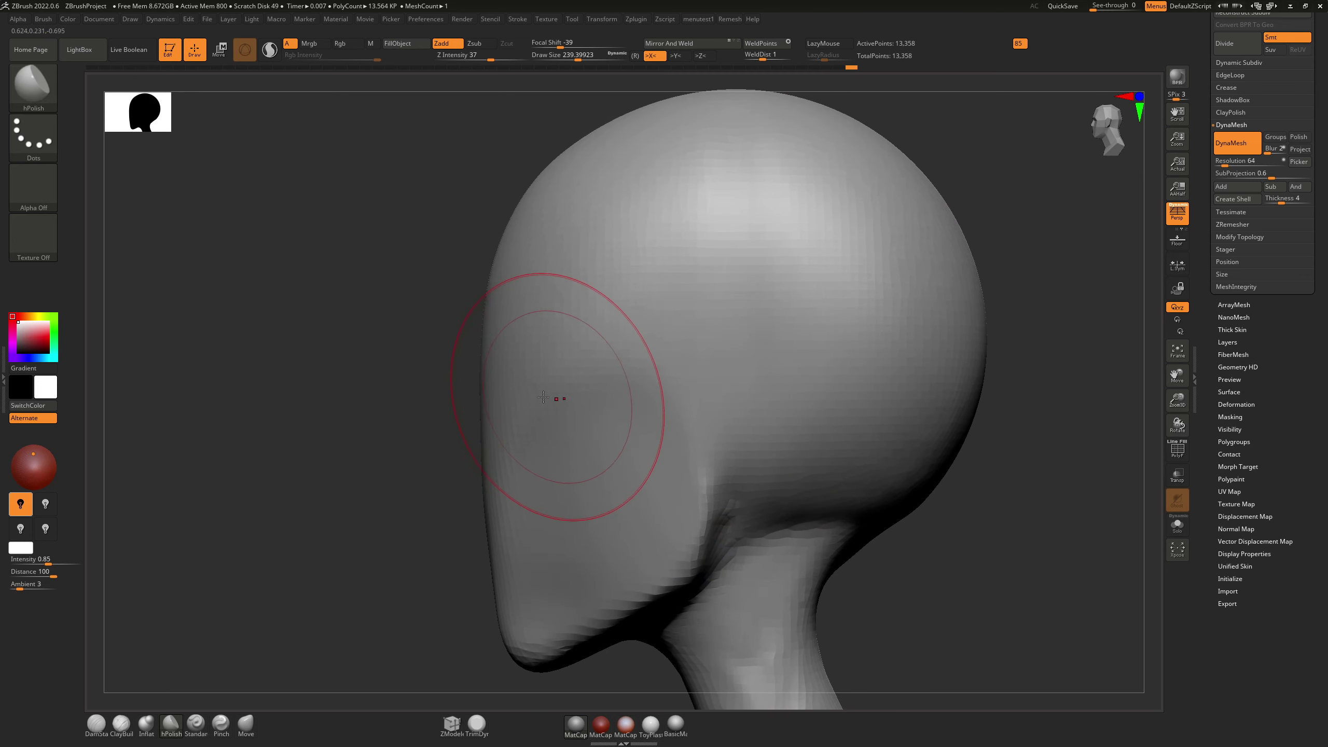
Step: Carve a horizontal groove across the face at brow level with the DamStandard brush
right_click_drag(487, 403, 557, 395)
key("b")
key("d")
key("s")
mouse_move(394, 371)
right_mouse_down("alt")
mouse_move(559, 370)
mouse_move(547, 374)
right_mouse_up("alt")
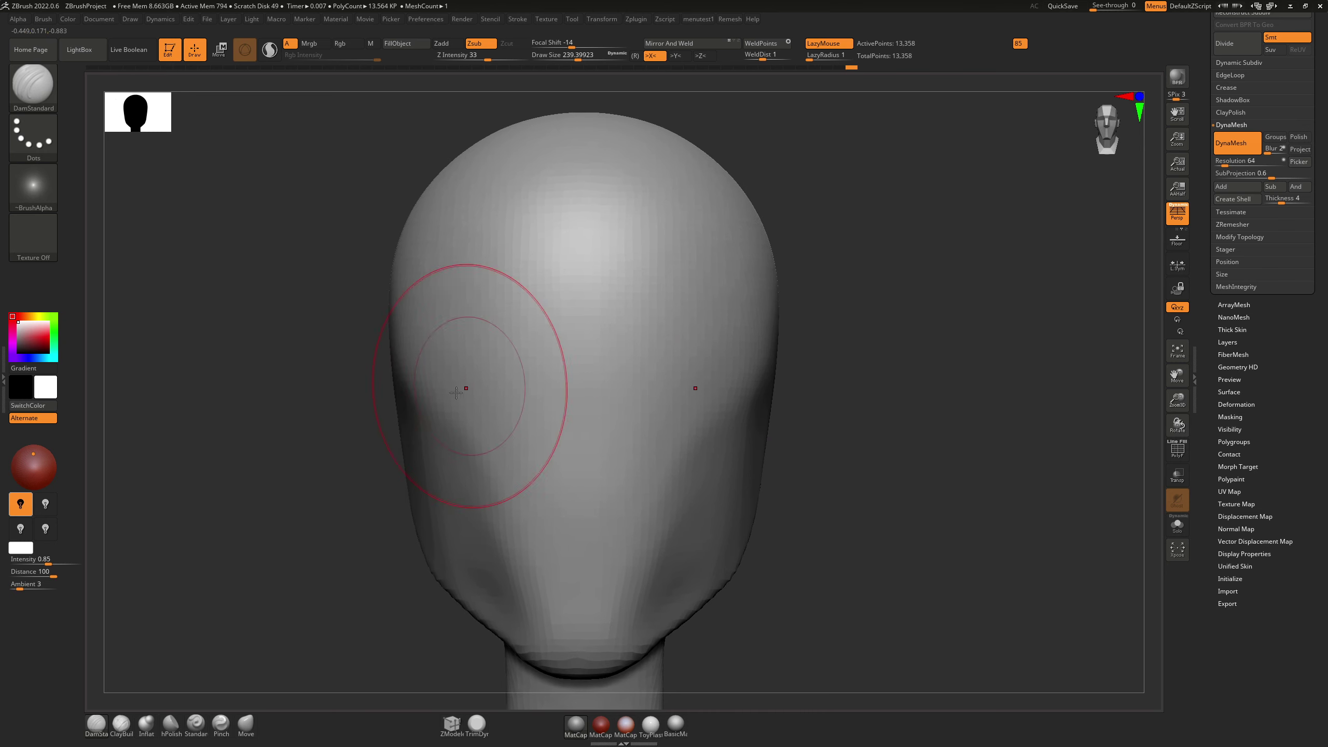
left_click_drag(727, 357, 752, 357)
key("ctrl+z")
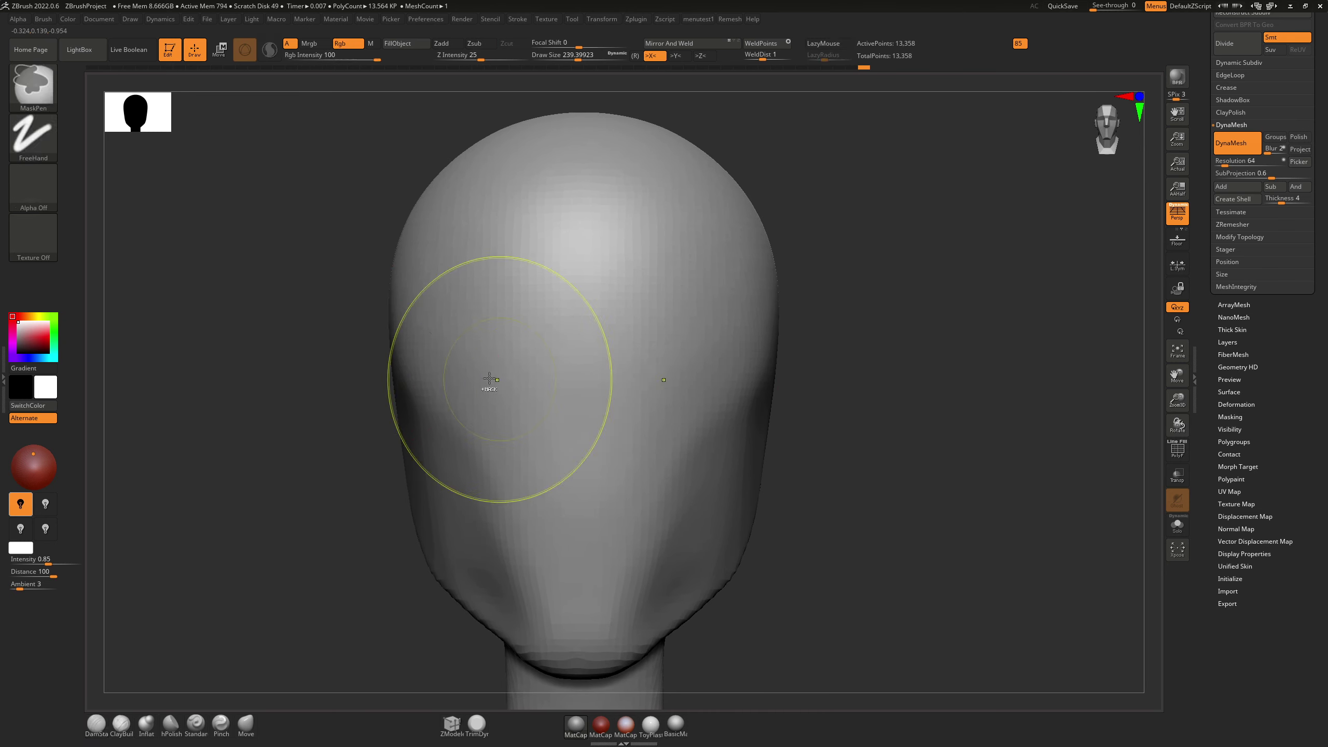
left_click_drag(395, 382, 865, 365)
right_click_drag(866, 365, 728, 366)
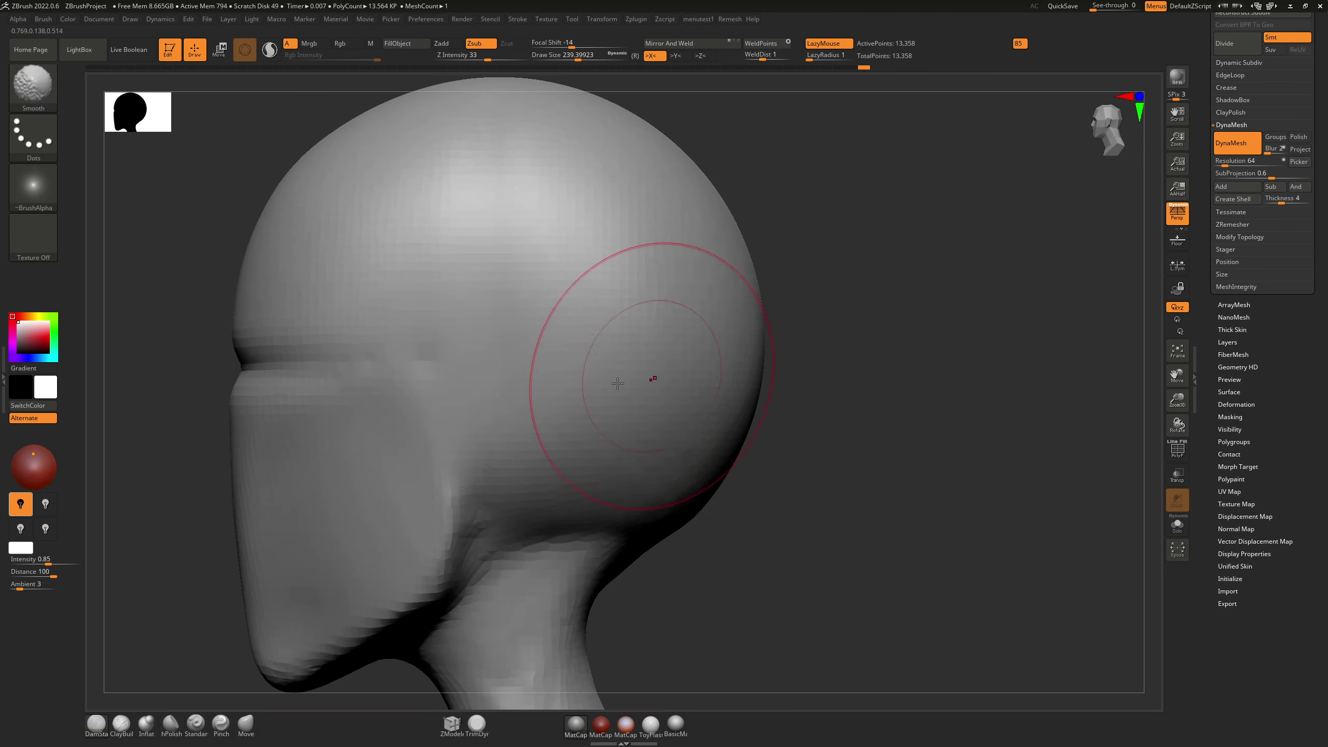
right_click_drag(473, 416, 633, 367, "alt")
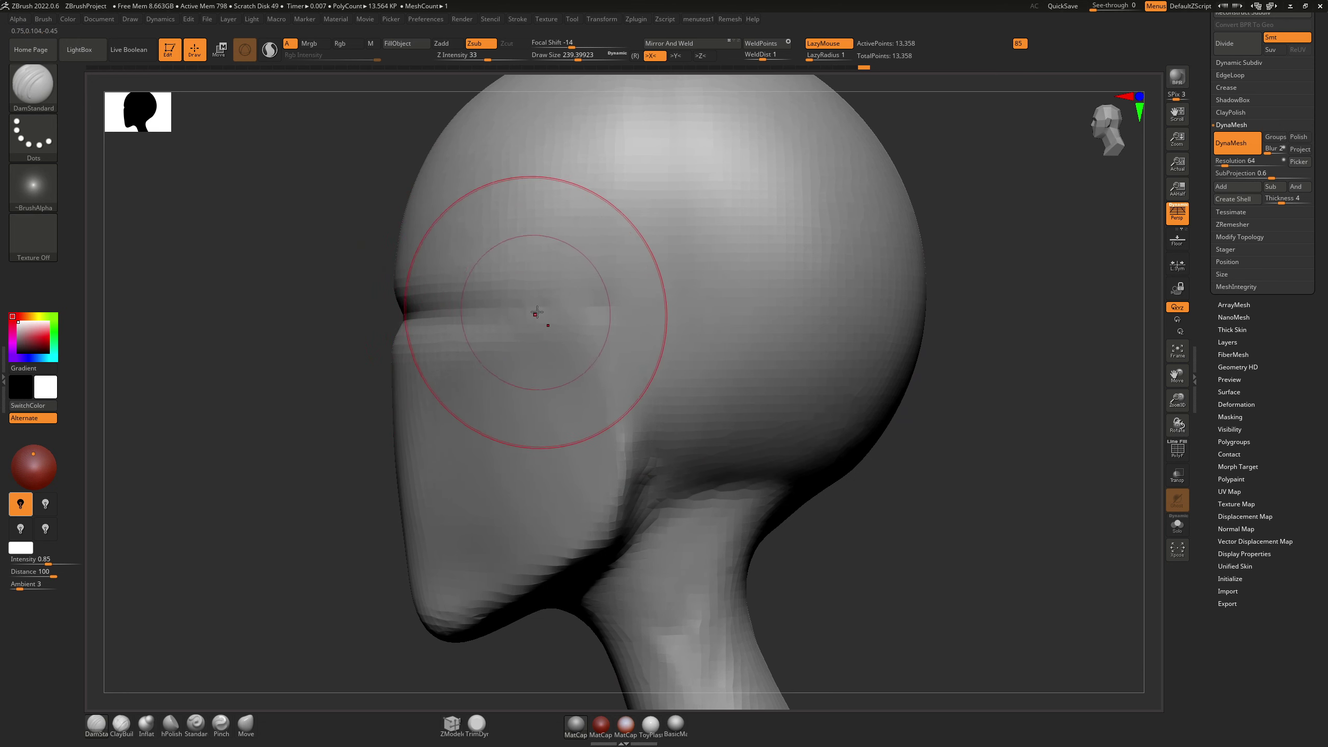
Step: Carve a vertical crease from the end of the brow groove down to the jaw angle, redoing the first stroke
left_click_drag(634, 298, 655, 435)
key("ctrl+z")
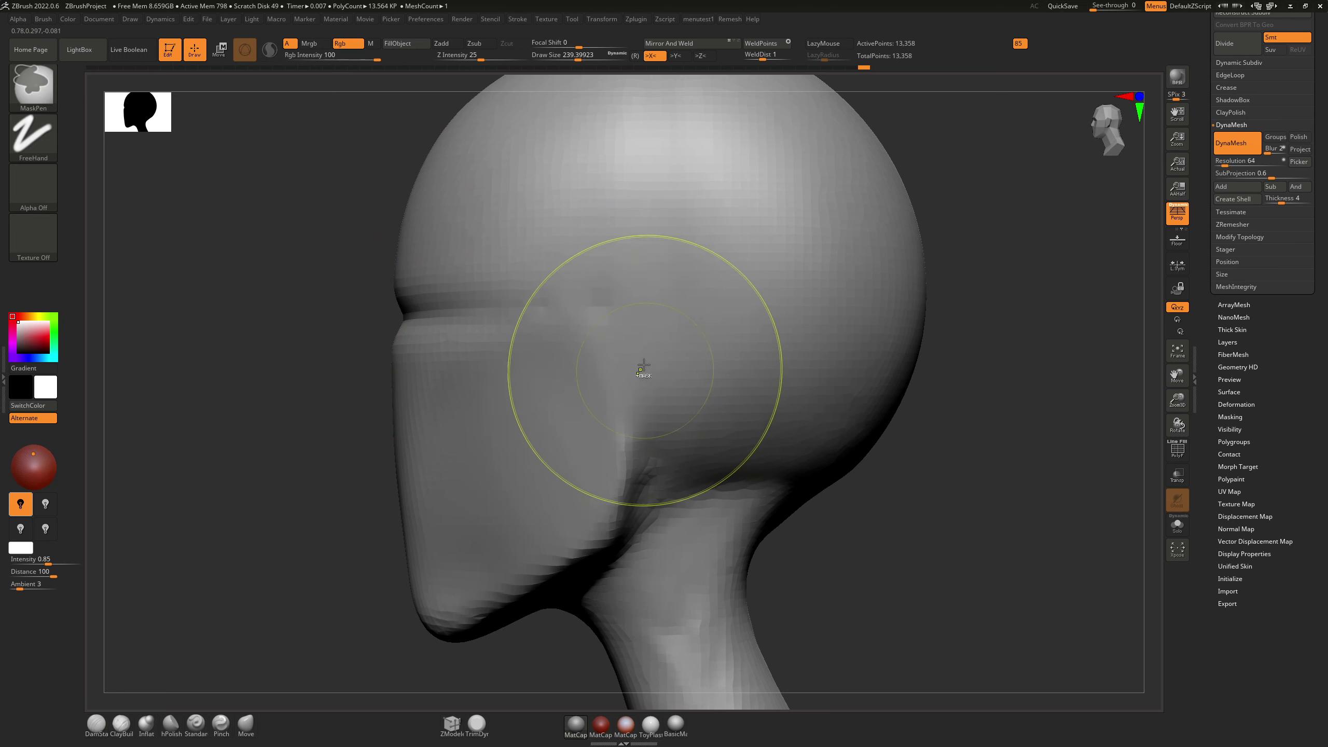
left_click_drag(636, 326, 643, 444)
right_click_drag(644, 444, 661, 383)
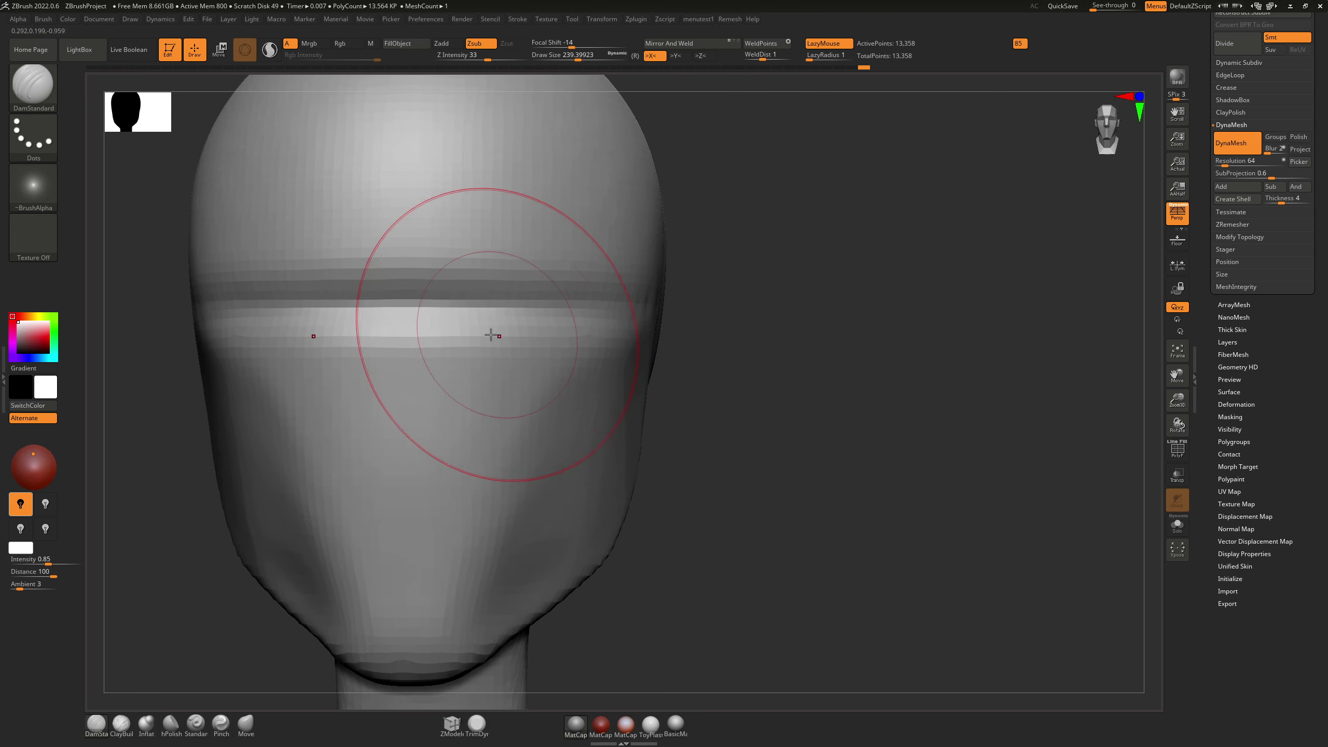
Step: Reshape the forehead, crown and sides of the skull with the Move brush at a draw size of about 593
key("s")
mouse_move(518, 337)
right_mouse_down("alt")
mouse_move(508, 371)
mouse_move(567, 295)
right_mouse_up("alt")
mouse_move(567, 296)
right_mouse_down("ctrl")
mouse_move(572, 332)
mouse_move(593, 291)
mouse_move(678, 370)
right_mouse_up("ctrl")
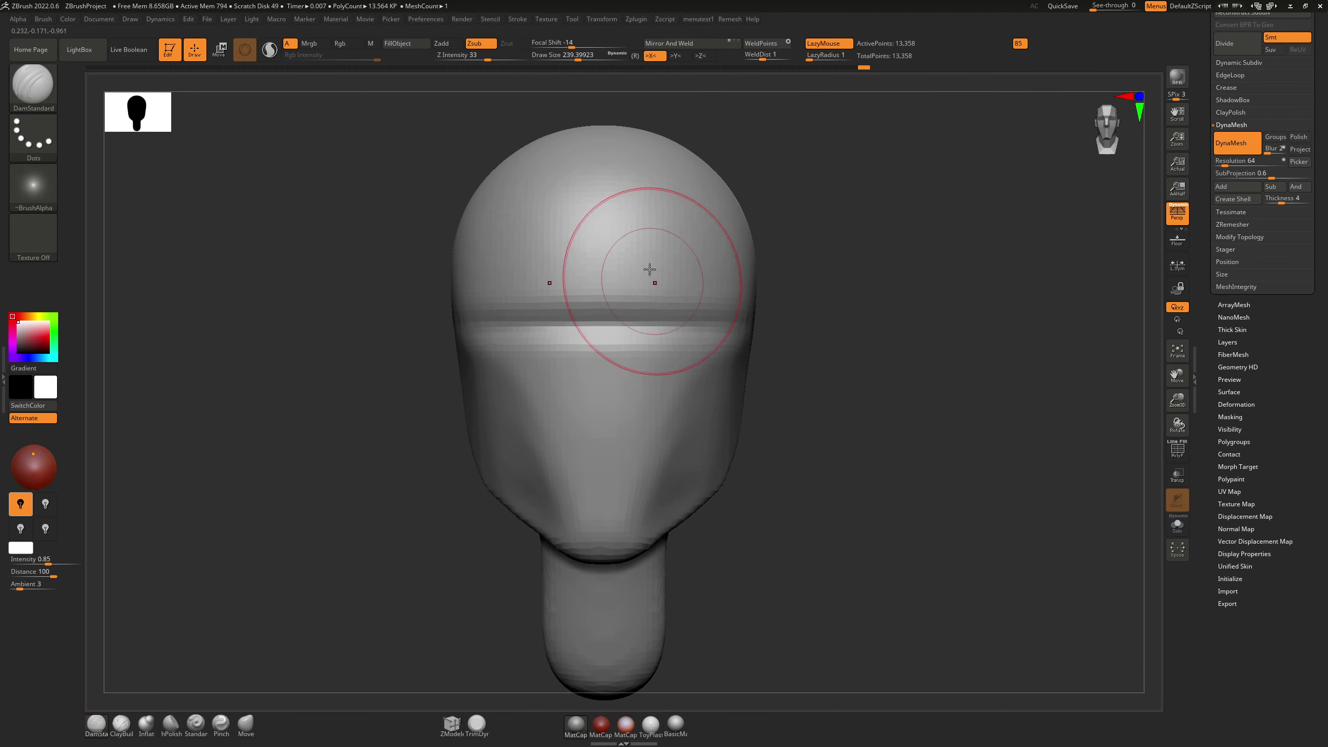
right_click_drag(654, 259, 617, 269)
right_click_drag(735, 289, 580, 411, "alt")
key("b")
key("m")
key("v")
key("s")
left_click_drag(630, 314, 642, 315)
key("s")
left_click_drag(788, 285, 804, 285)
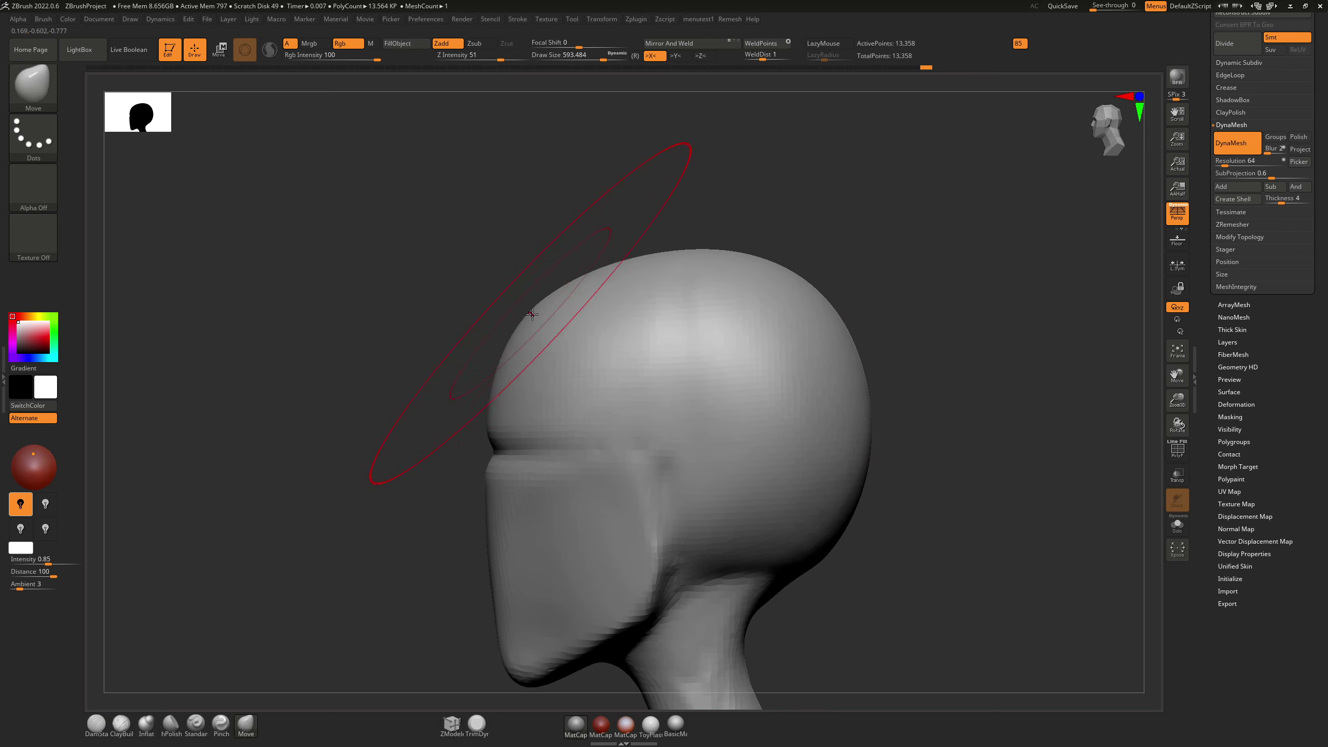
right_click_drag(552, 289, 607, 292, "shift")
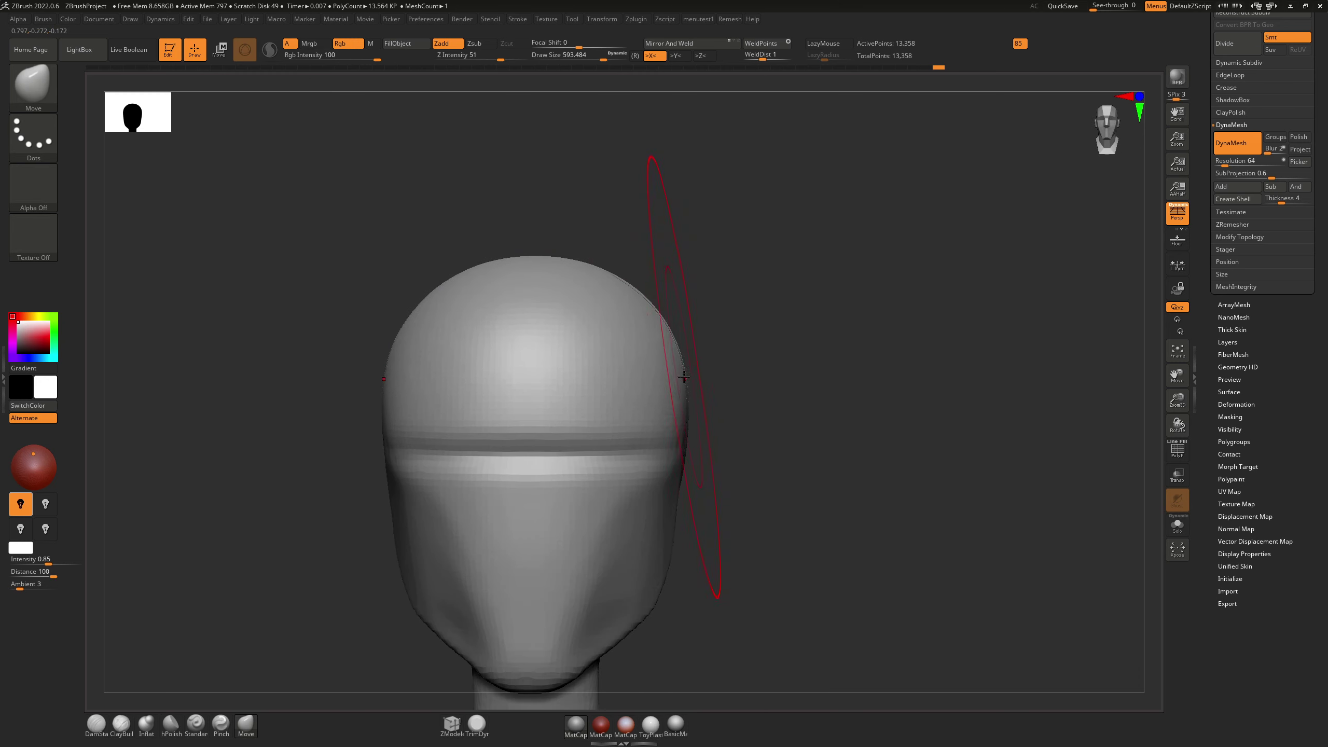
mouse_move(683, 379)
right_mouse_down()
mouse_move(626, 384)
mouse_move(642, 503)
mouse_move(619, 383)
right_mouse_up()
Step: Carve the eye sockets beneath the brow groove with DamStandard at a draw size of about 163
right_click_drag(562, 453, 585, 395, "alt")
key("1")
mouse_move(571, 423)
left_mouse_down()
mouse_move(596, 418)
mouse_move(560, 428)
left_mouse_up()
key("ctrl+z")
key("s")
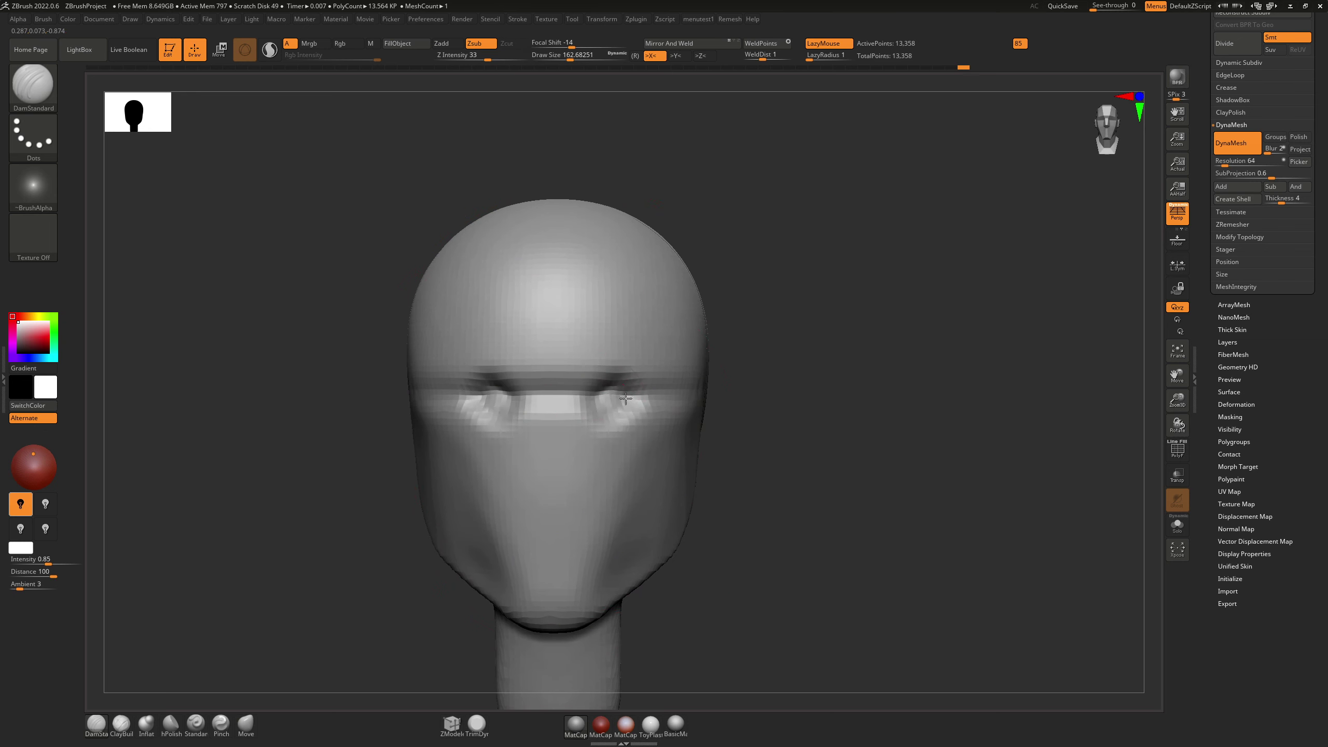
Step: Hollow out the eye sockets with ClayBuildup and extend the hollows down along both sides of the nose
key("b")
key("c")
key("b")
key("b")
key("m")
key("p")
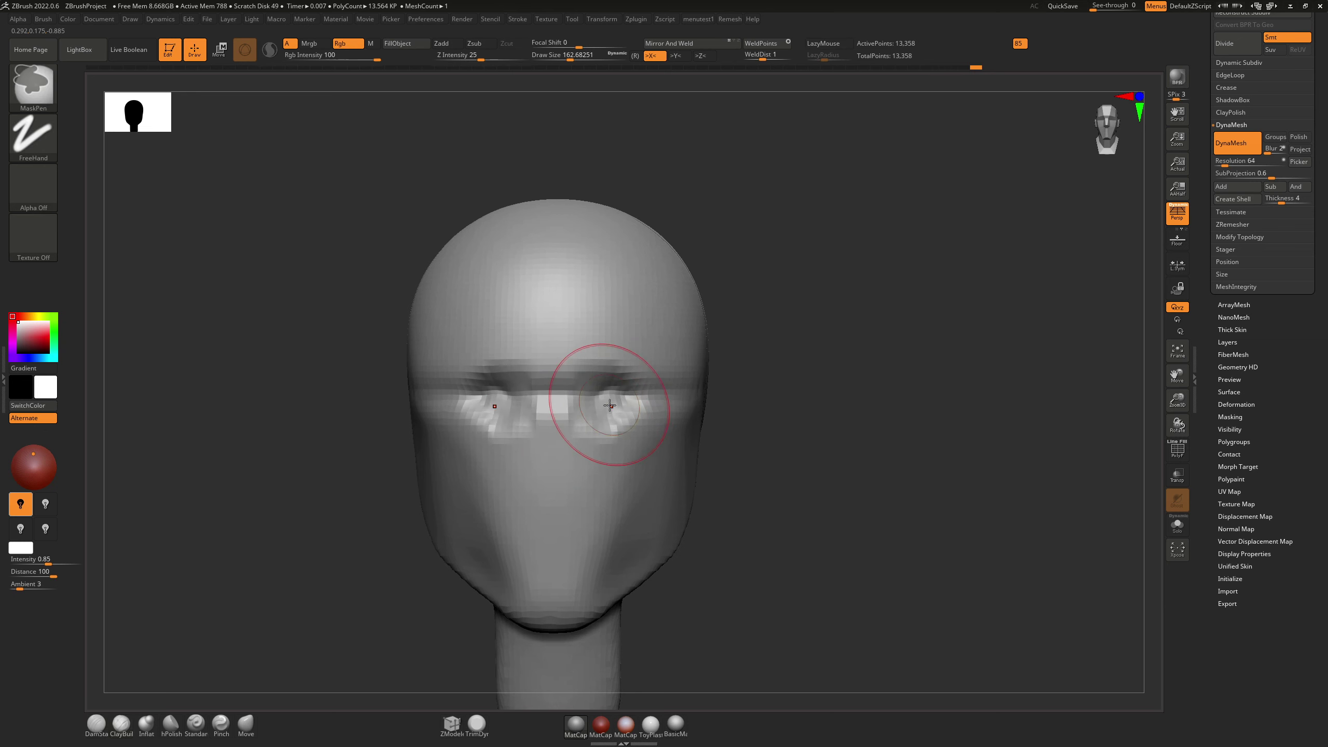
key("ctrl+z")
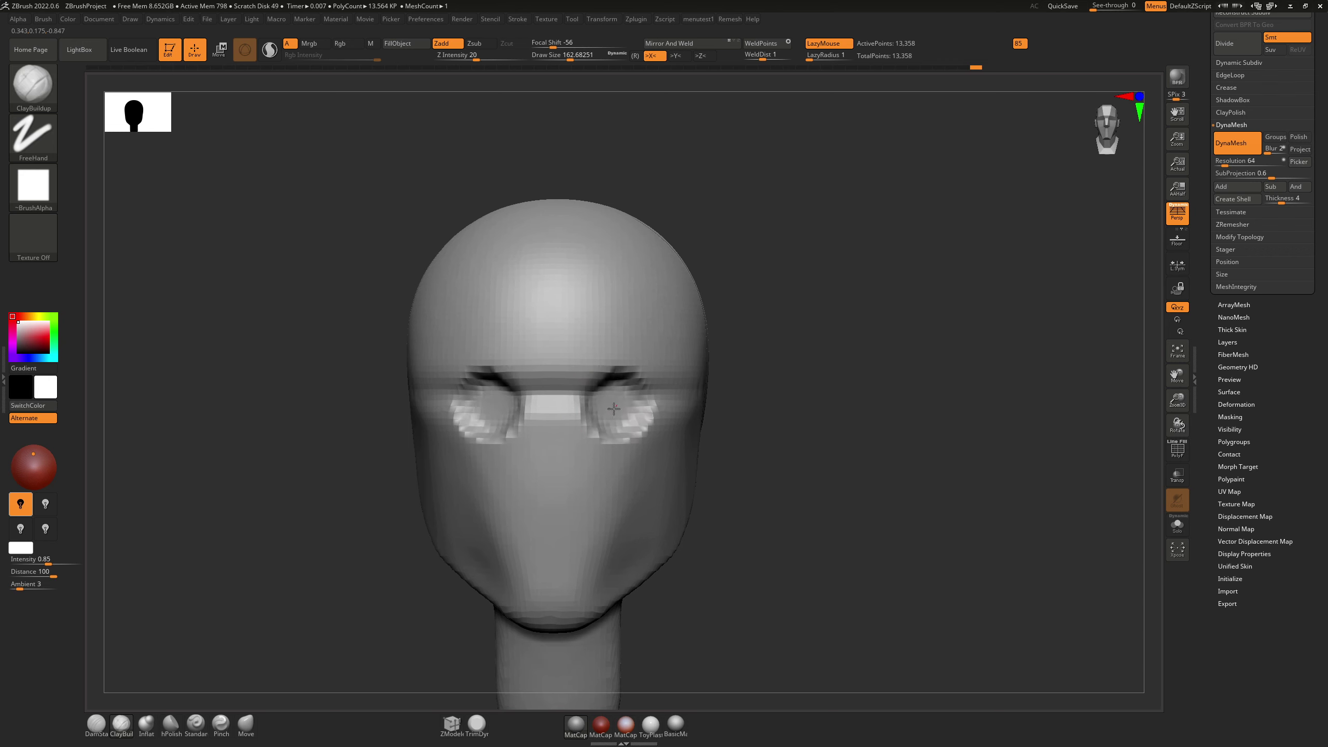
mouse_move(613, 384)
right_mouse_down()
mouse_move(542, 373)
mouse_move(614, 389)
right_mouse_up()
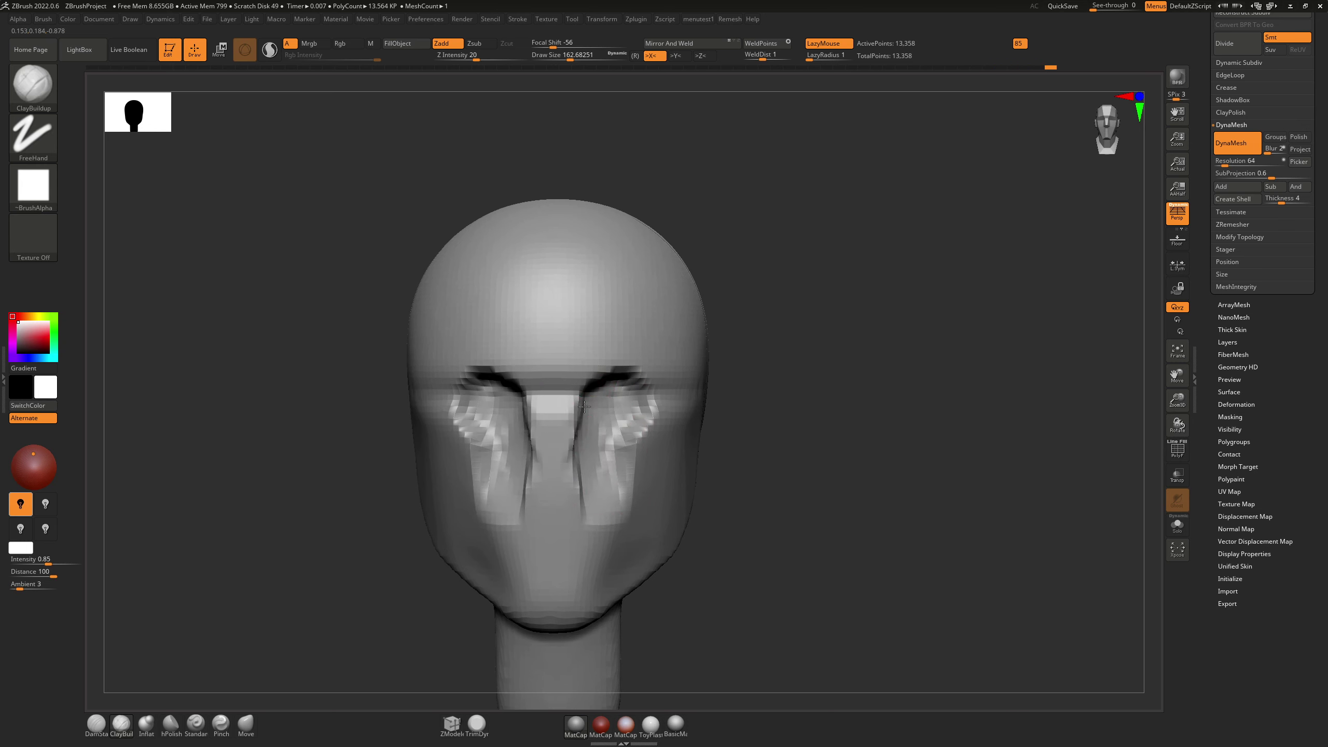
mouse_move(616, 441)
left_mouse_down()
mouse_move(639, 414)
mouse_move(622, 397)
left_mouse_up()
right_click_drag(621, 394, 577, 396)
Step: Pull the outer rims of the eye sockets back with the Move brush, undoing unwanted strokes
key("b")
key("m")
key("v")
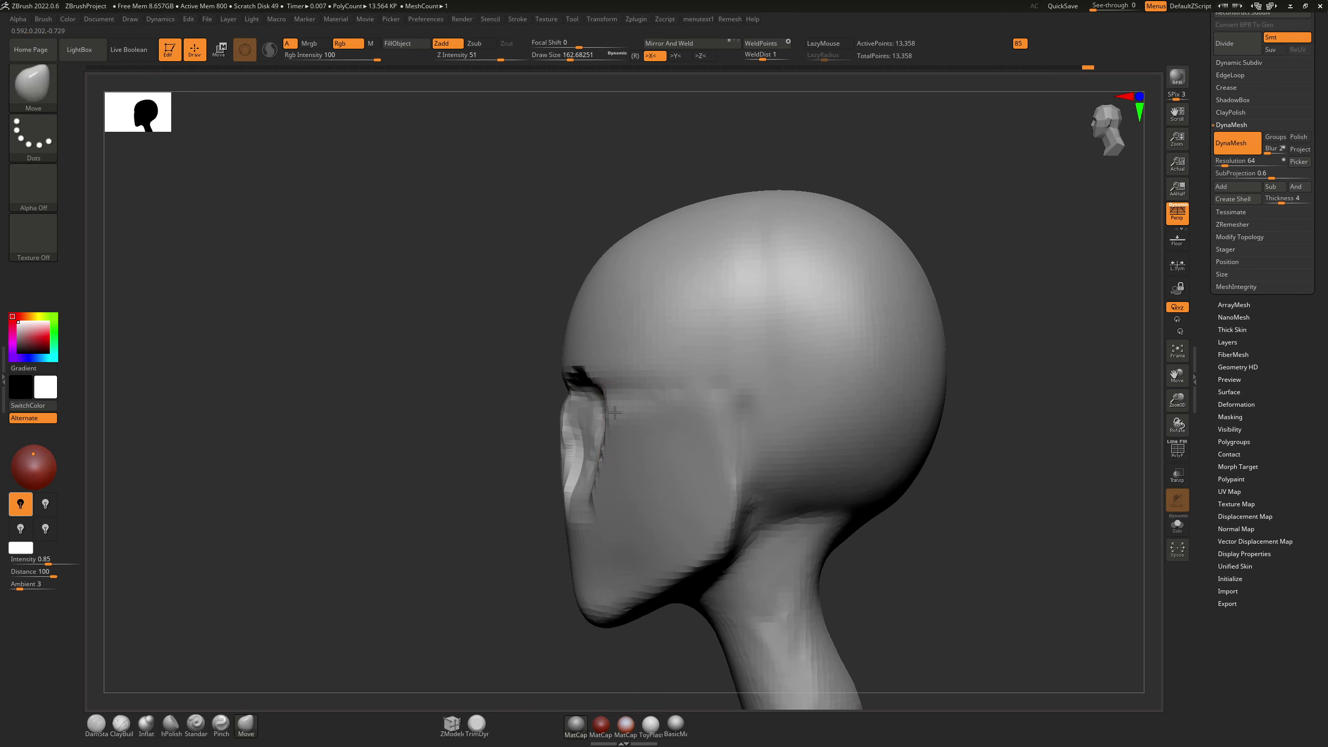
left_click_drag(607, 417, 620, 416)
right_click_drag(621, 415, 676, 406)
key("s")
left_click_drag(644, 415, 606, 394)
key("ctrl+z")
right_click_drag(639, 385, 534, 390)
key("ctrl+z")
Step: Carve hollows at the temples and outline the temporal area around the side of the skull with ClayBuildup
key("b")
key("c")
key("b")
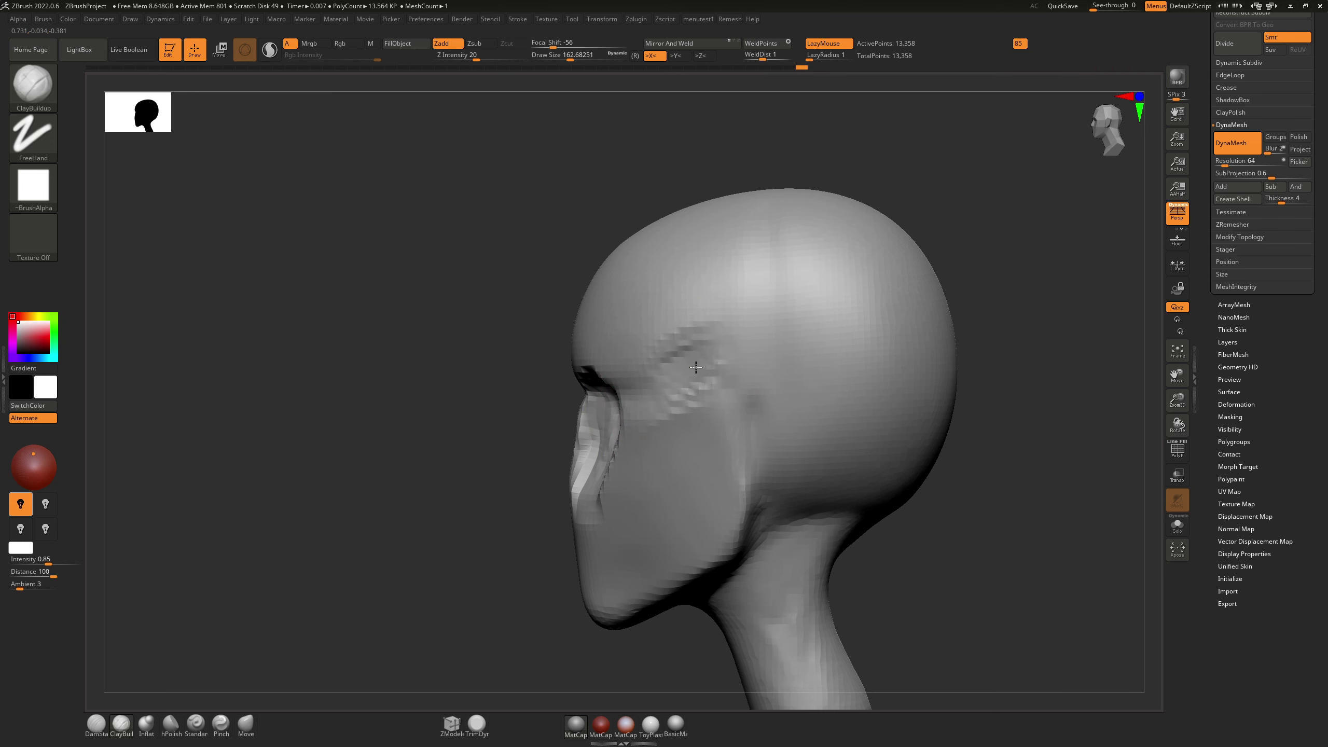
right_click_drag(638, 326, 628, 297)
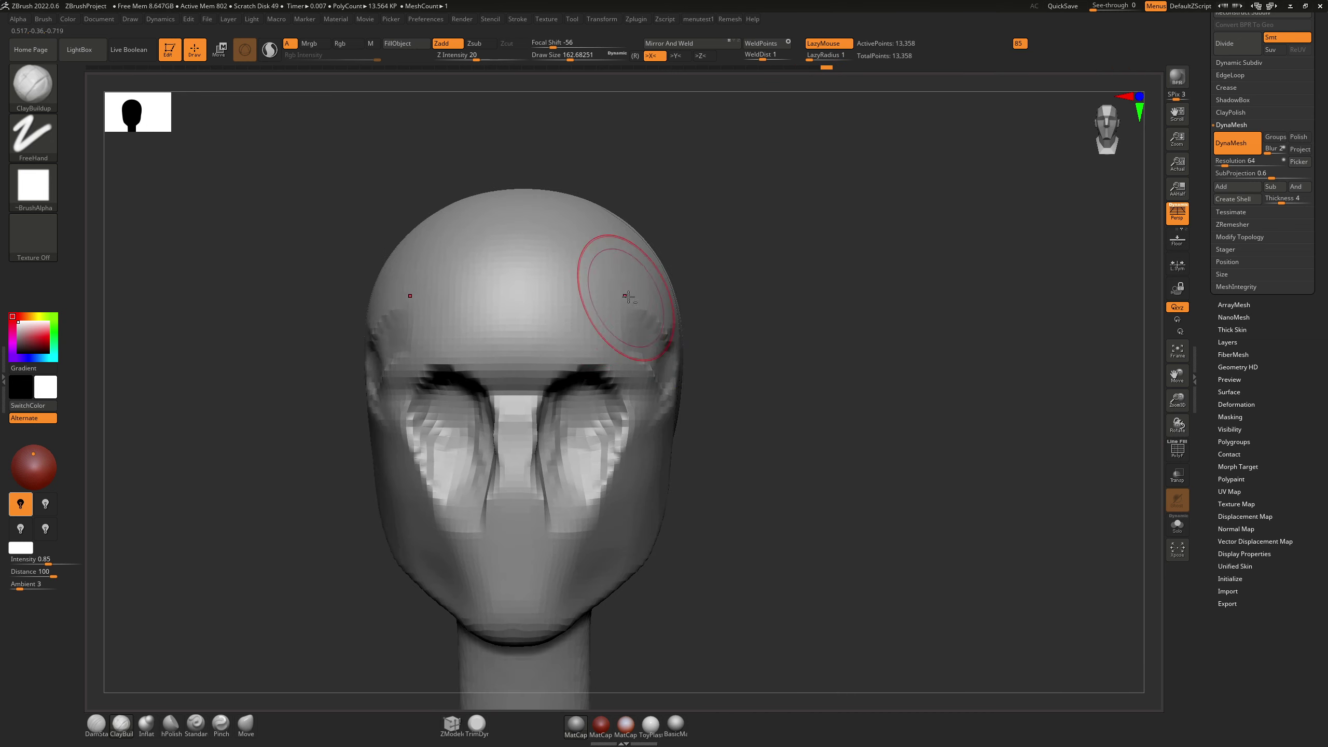
mouse_move(603, 334)
left_mouse_down("alt")
mouse_move(601, 310)
mouse_move(607, 330)
left_mouse_up("alt")
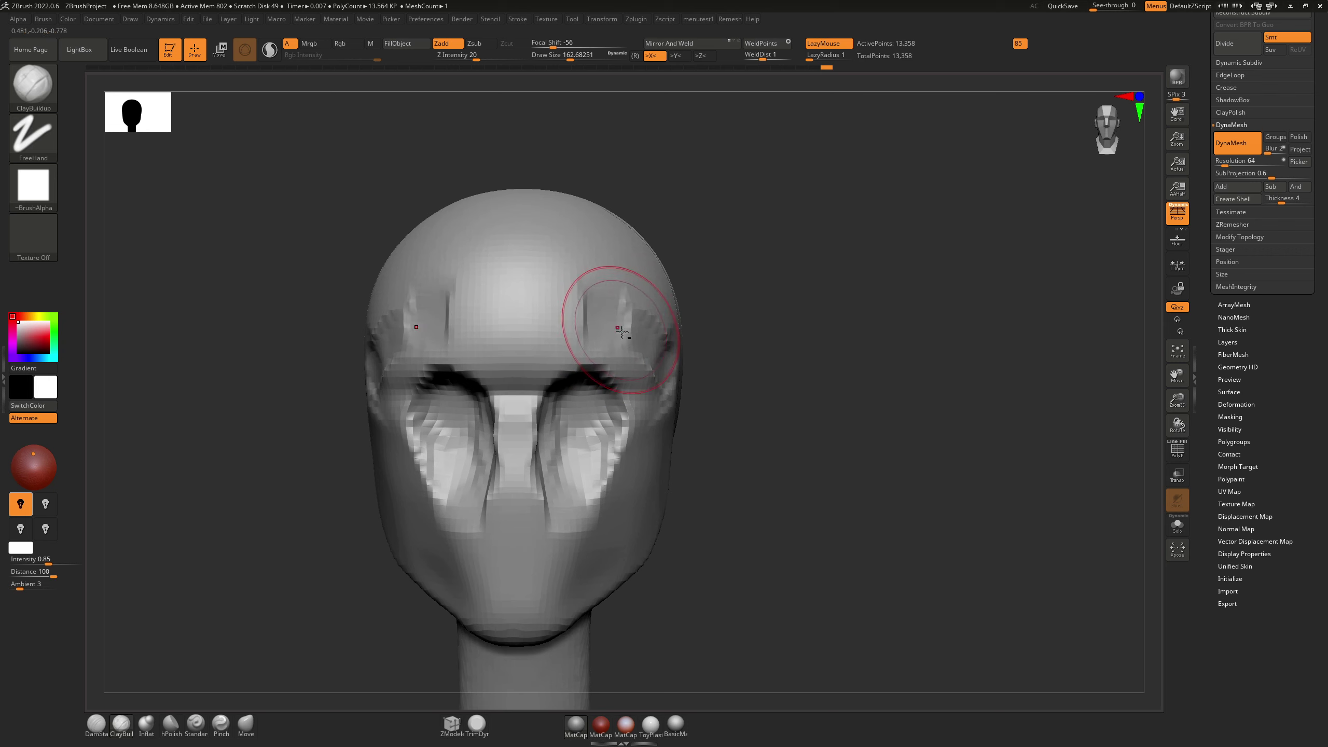
mouse_move(622, 330)
right_mouse_down()
mouse_move(643, 267)
mouse_move(622, 297)
mouse_move(664, 313)
right_mouse_up()
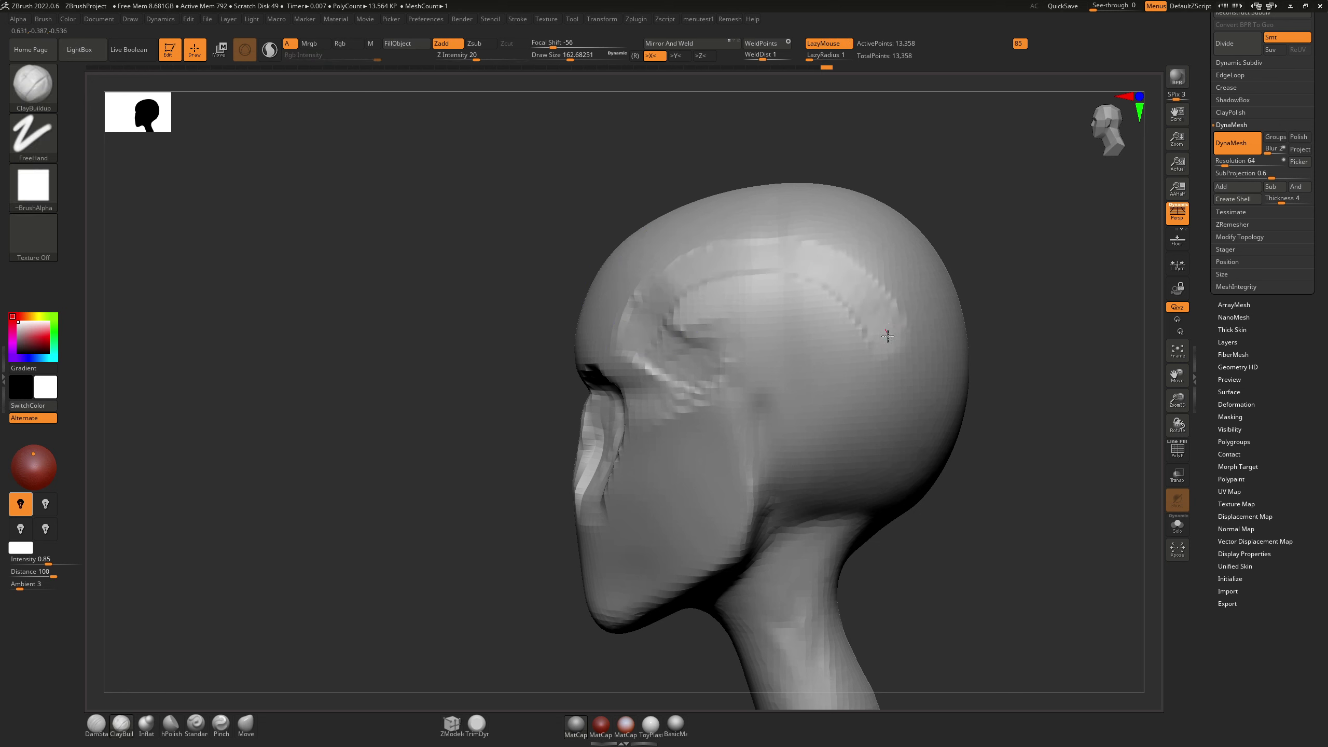
mouse_move(887, 335)
left_mouse_down()
mouse_move(845, 419)
mouse_move(712, 392)
mouse_move(865, 419)
mouse_move(800, 398)
mouse_move(678, 311)
mouse_move(744, 297)
mouse_move(832, 336)
mouse_move(785, 347)
mouse_move(755, 315)
left_mouse_up()
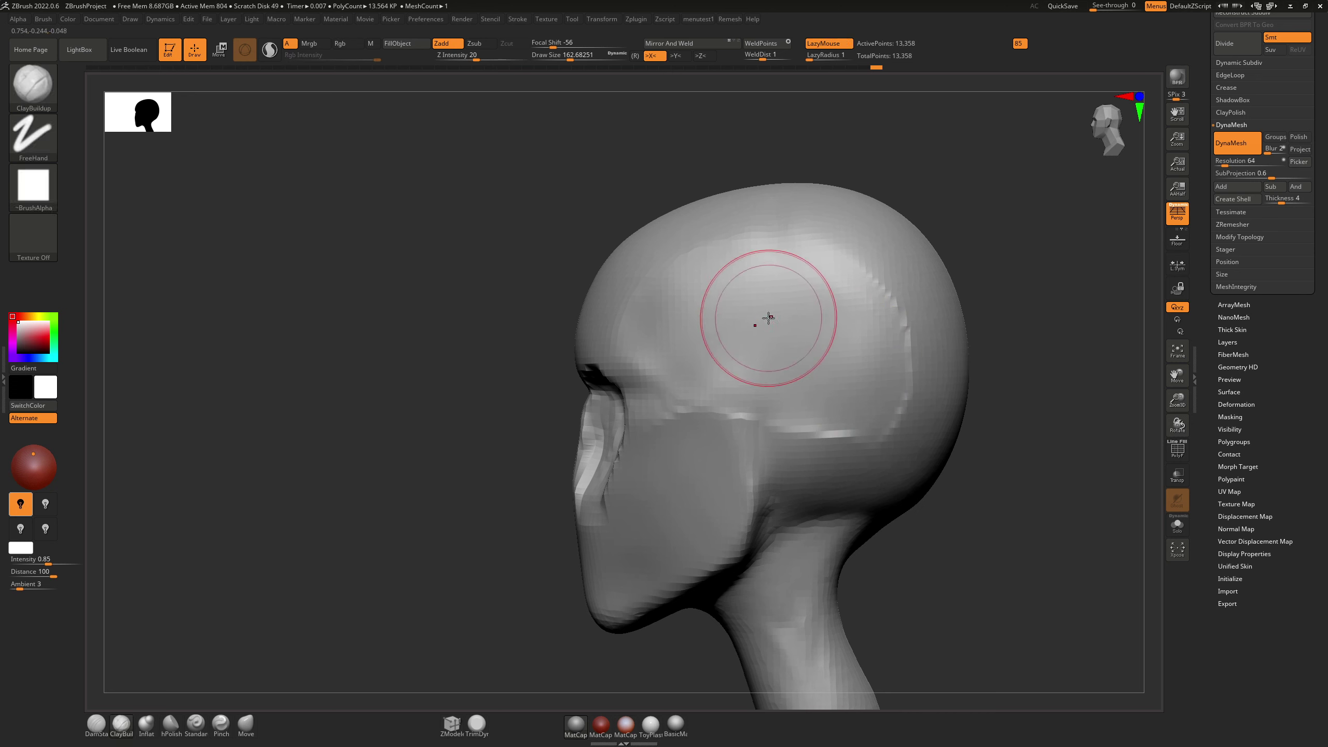
Step: Flatten the temporal area with hPolish at a draw size of about 257 and smooth its edges
key("s")
left_click_drag(728, 318, 737, 318)
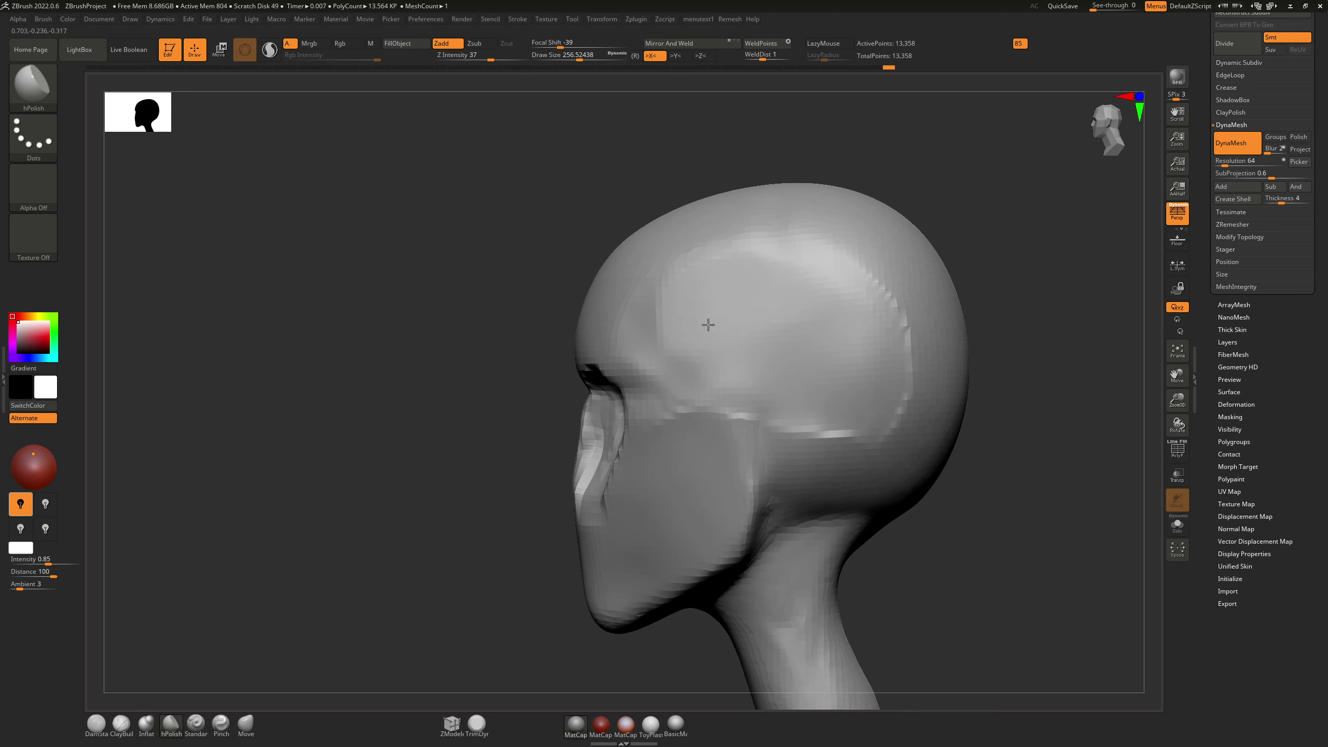
mouse_move(727, 299)
left_mouse_down("shift")
mouse_move(855, 378)
mouse_move(840, 334)
left_mouse_up("shift")
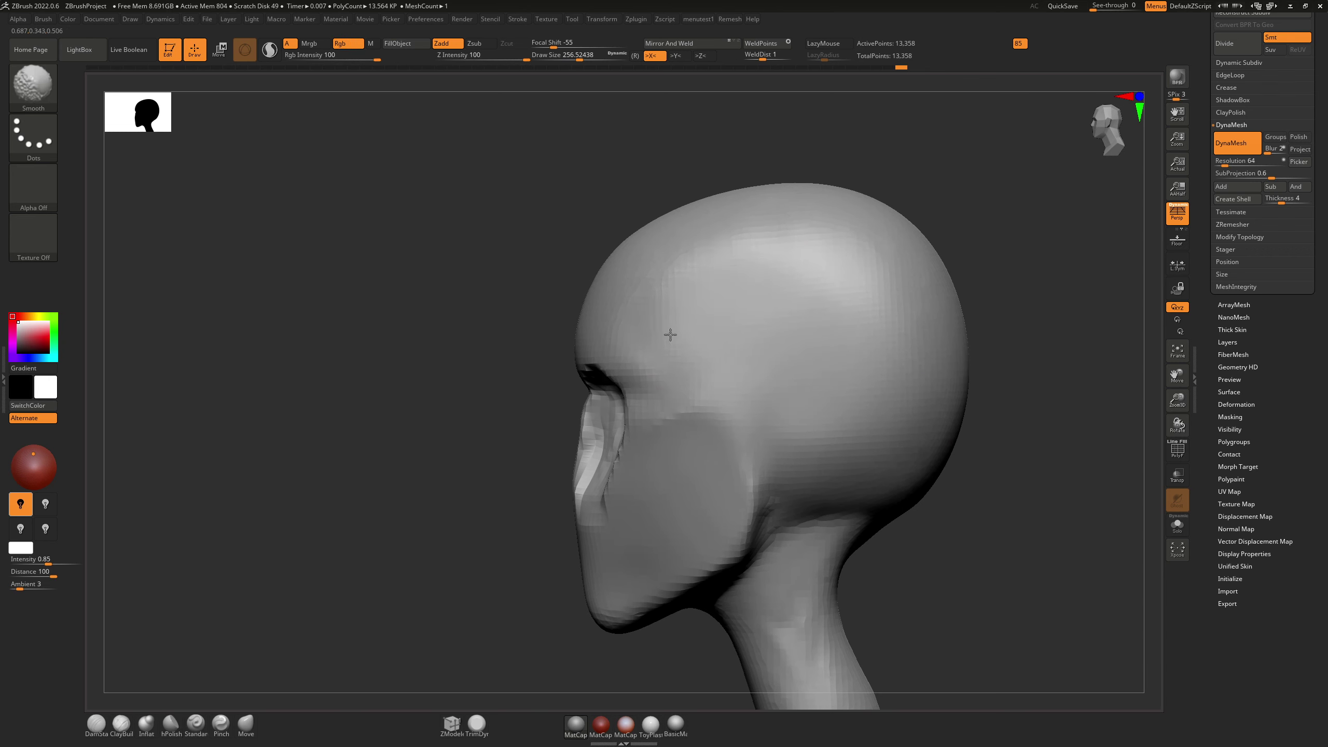
Step: Smooth the temporal area and compare the skull from the front before and after by undoing and redoing the change
left_click_drag(670, 334, 664, 341, "shift")
right_click_drag(742, 272, 792, 287, "shift")
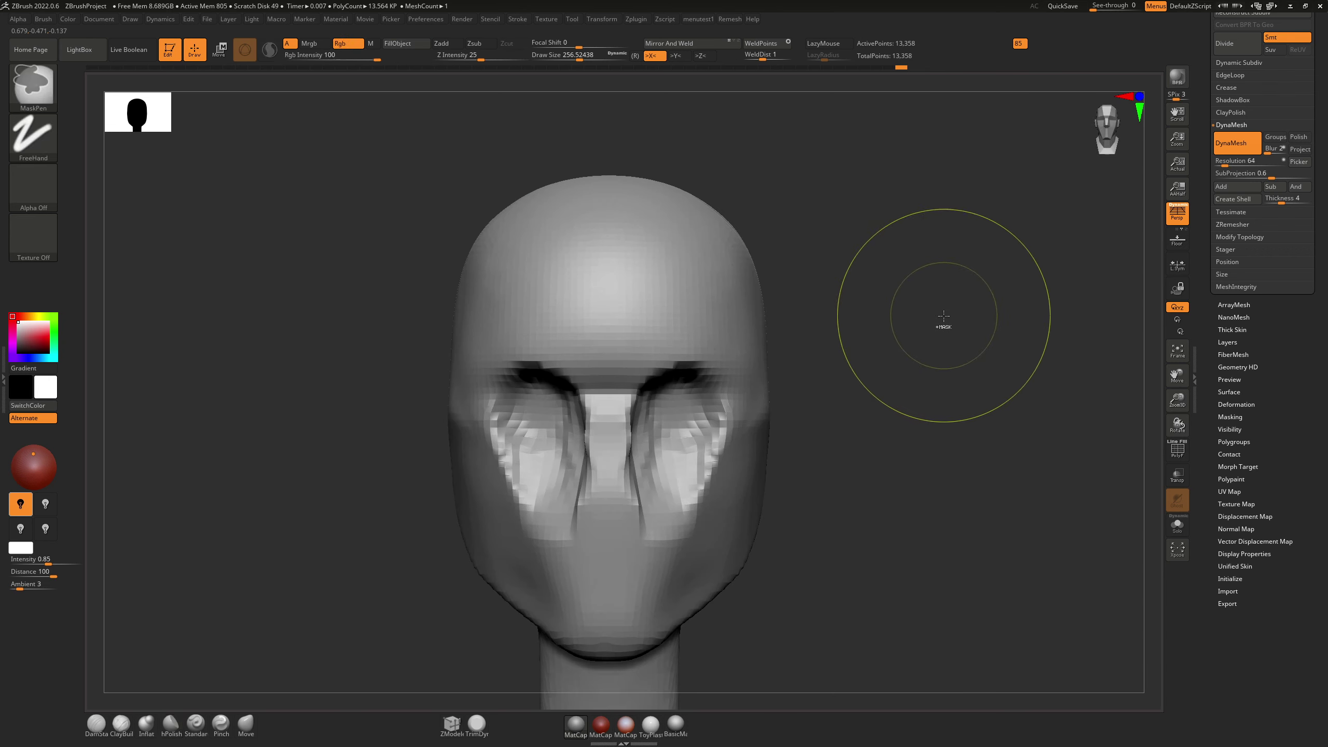
key("ctrl+z")
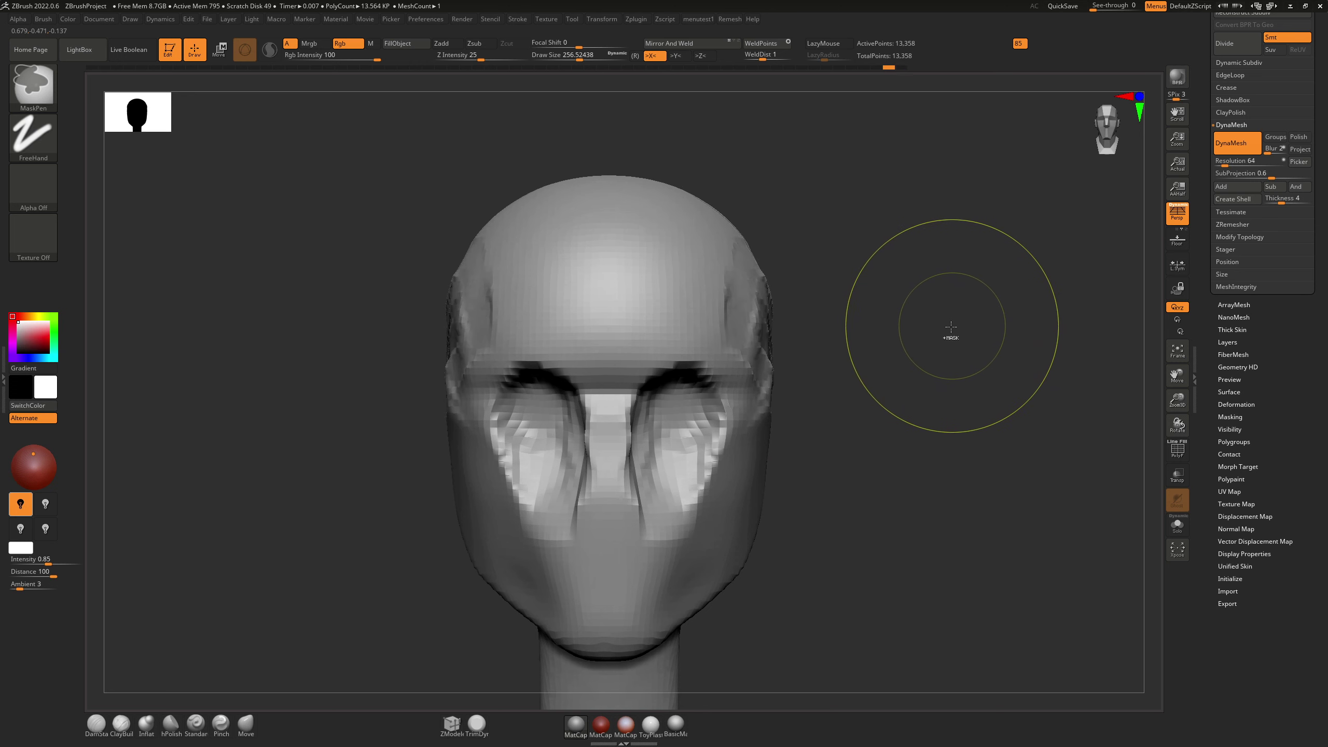
key("ctrl+shift+z")
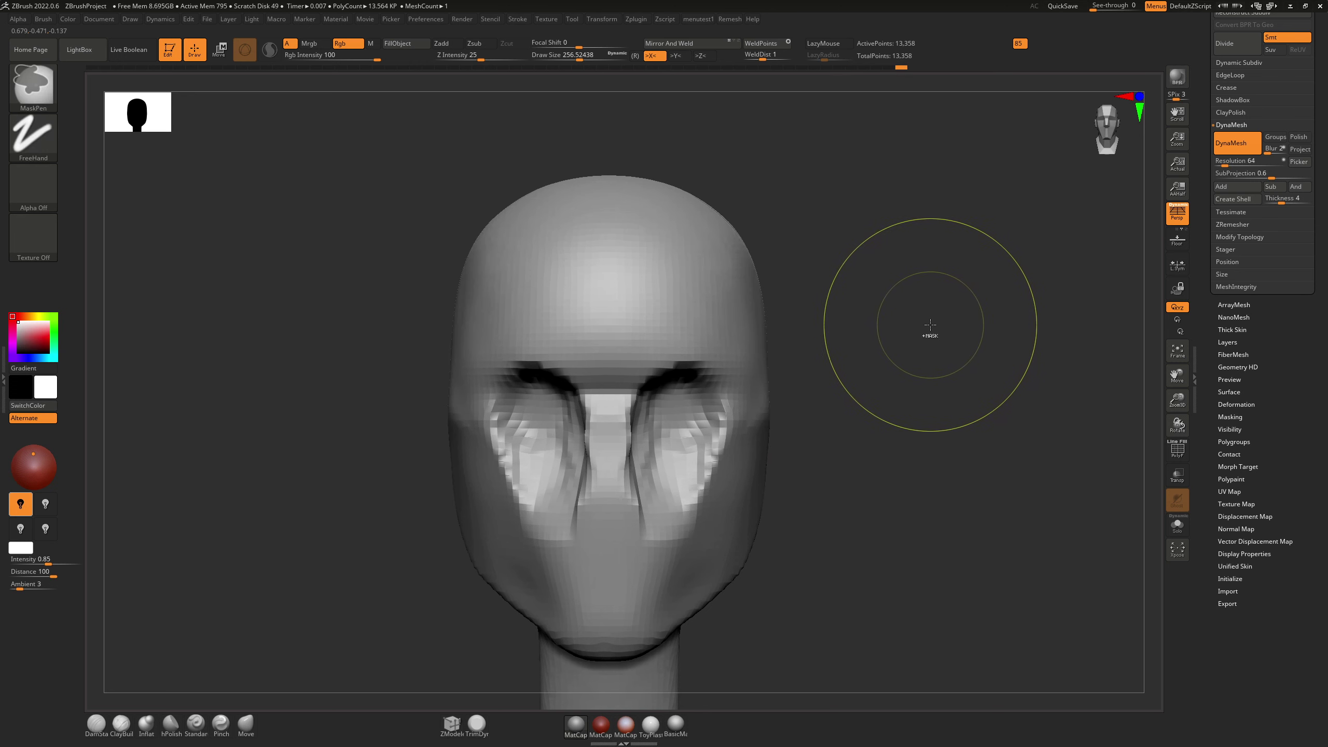
left_click_drag(929, 330, 874, 333, "shift")
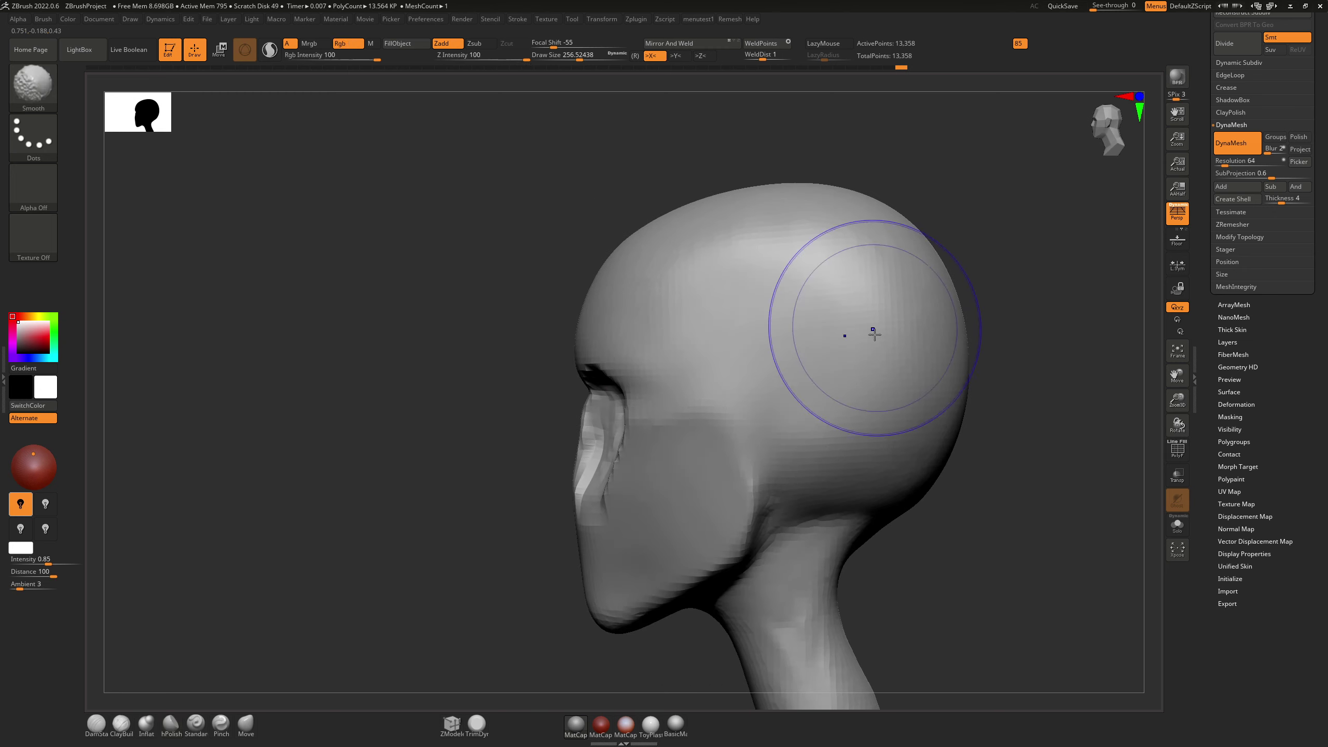
Step: Build up the brow ridge above the eye sockets with ClayBuildup at a draw size of about 124
key("b")
key("c")
key("b")
key("s")
mouse_move(671, 411)
left_mouse_down()
mouse_move(656, 411)
mouse_move(711, 386)
left_mouse_up()
mouse_move(635, 369)
left_mouse_down()
mouse_move(605, 356)
mouse_move(515, 359)
left_mouse_up()
mouse_move(516, 356)
right_mouse_down()
mouse_move(533, 335)
mouse_move(553, 339)
right_mouse_up()
Step: Reshape the nose bridge and the inner corners of the eye sockets with the Move brush
key("b")
key("m")
key("v")
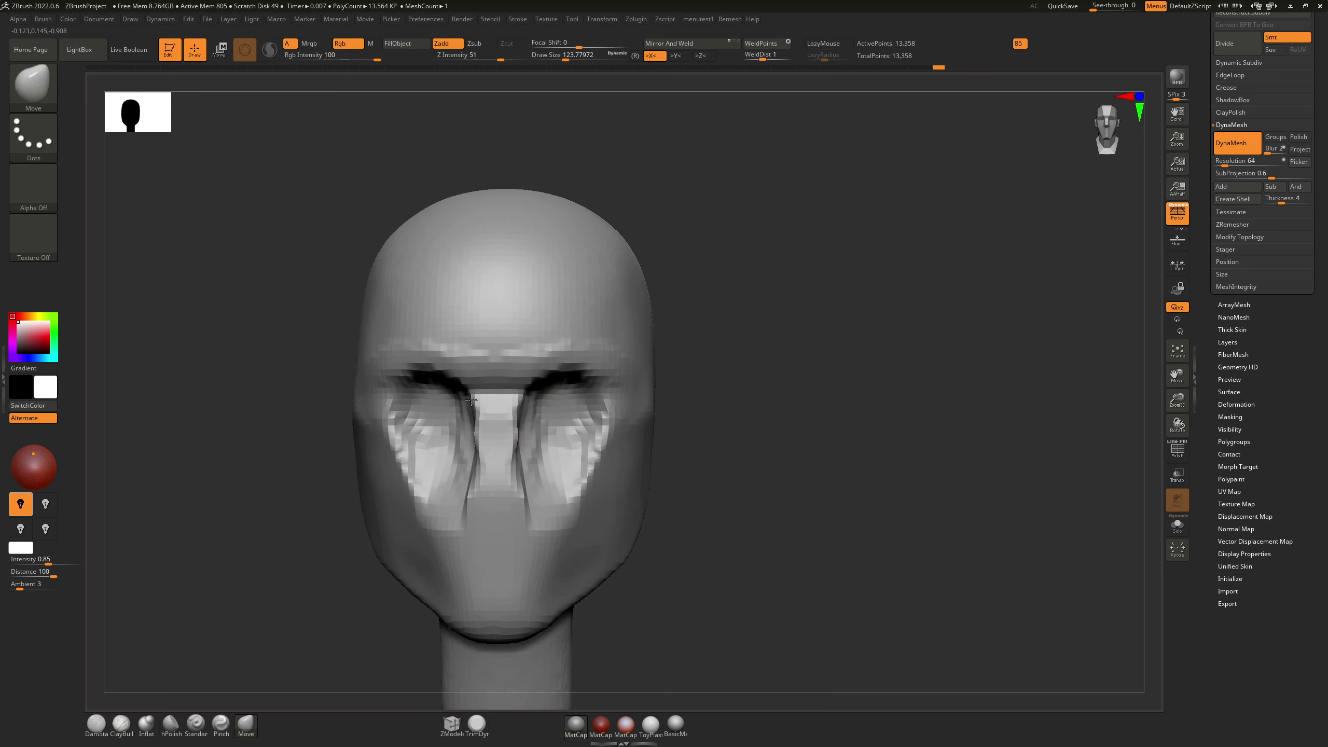
mouse_move(471, 400)
left_mouse_down()
mouse_move(478, 414)
mouse_move(557, 377)
left_mouse_up()
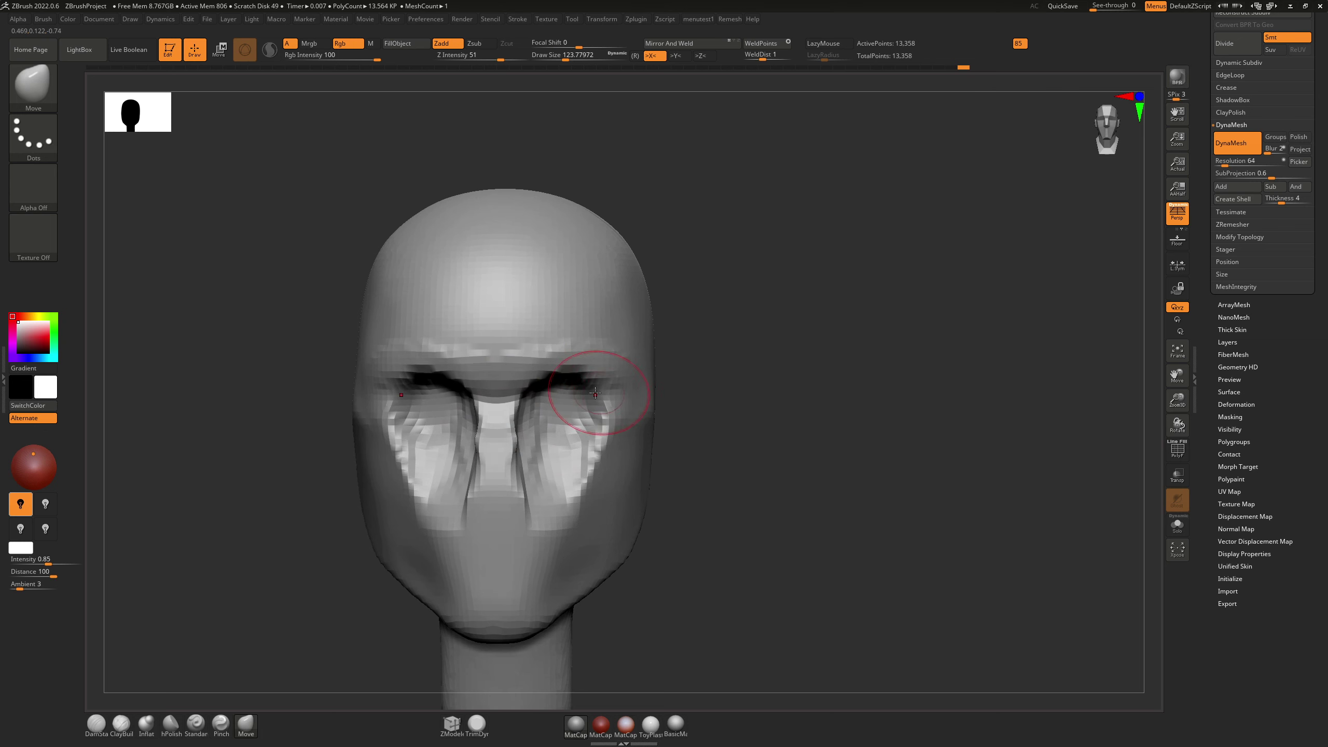
mouse_move(595, 392)
right_mouse_down()
mouse_move(554, 387)
mouse_move(624, 389)
mouse_move(611, 392)
right_mouse_up()
Step: Smooth the hollows beneath the eye sockets into the cheeks on both sides of the nose
right_click_drag(611, 469, 642, 430, "shift")
mouse_move(642, 430)
left_mouse_down("shift")
mouse_move(570, 476)
mouse_move(546, 432)
mouse_move(557, 469)
left_mouse_up("shift")
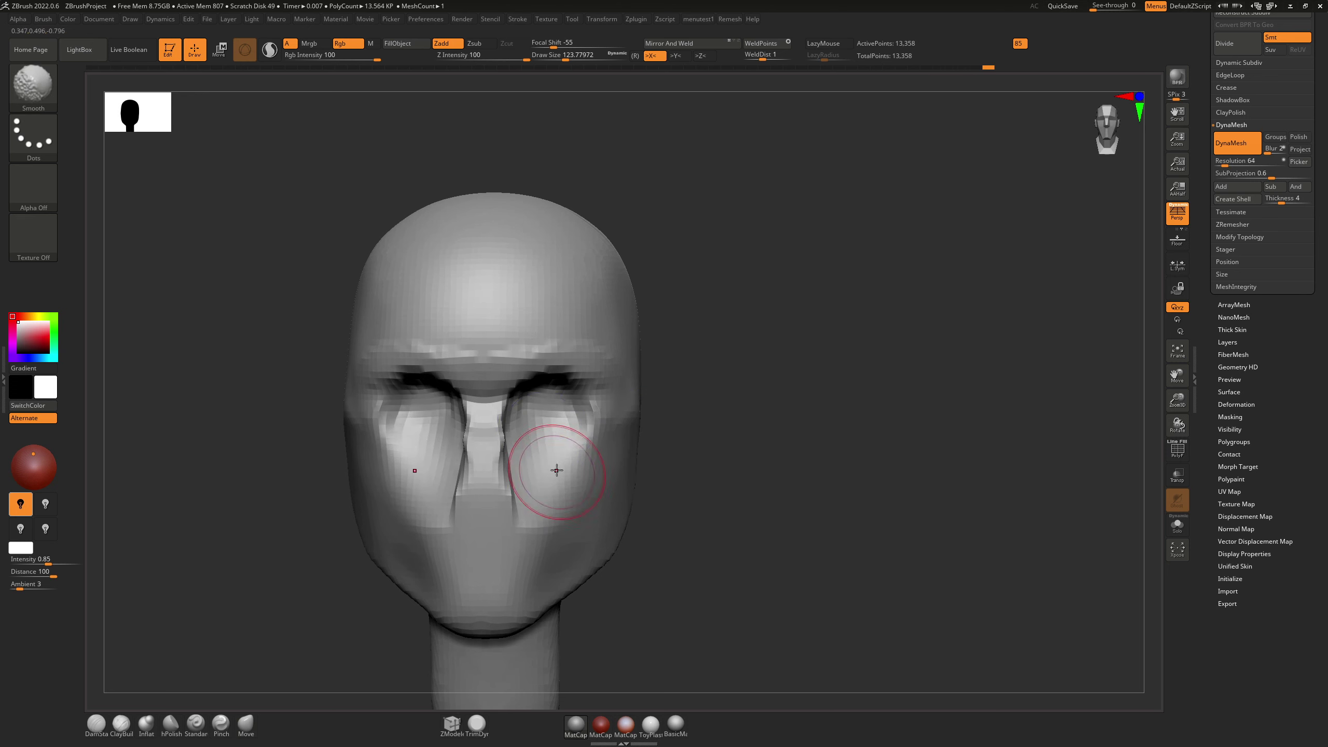
right_click_drag(557, 469, 572, 420, "shift")
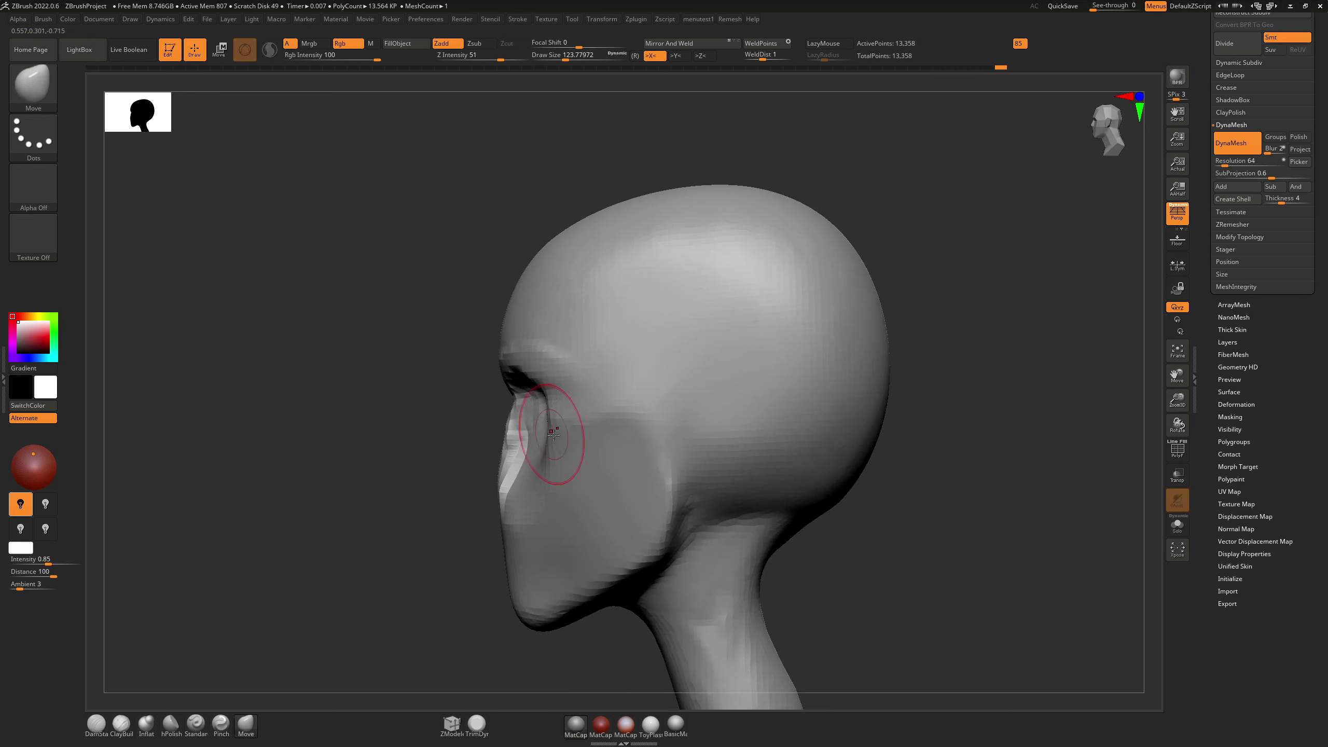
right_click_drag(502, 465, 548, 466, "shift")
Step: Build up a rounded mass for the nose tip with ClayBuildup at a draw size of about 87
key("b")
key("c")
key("b")
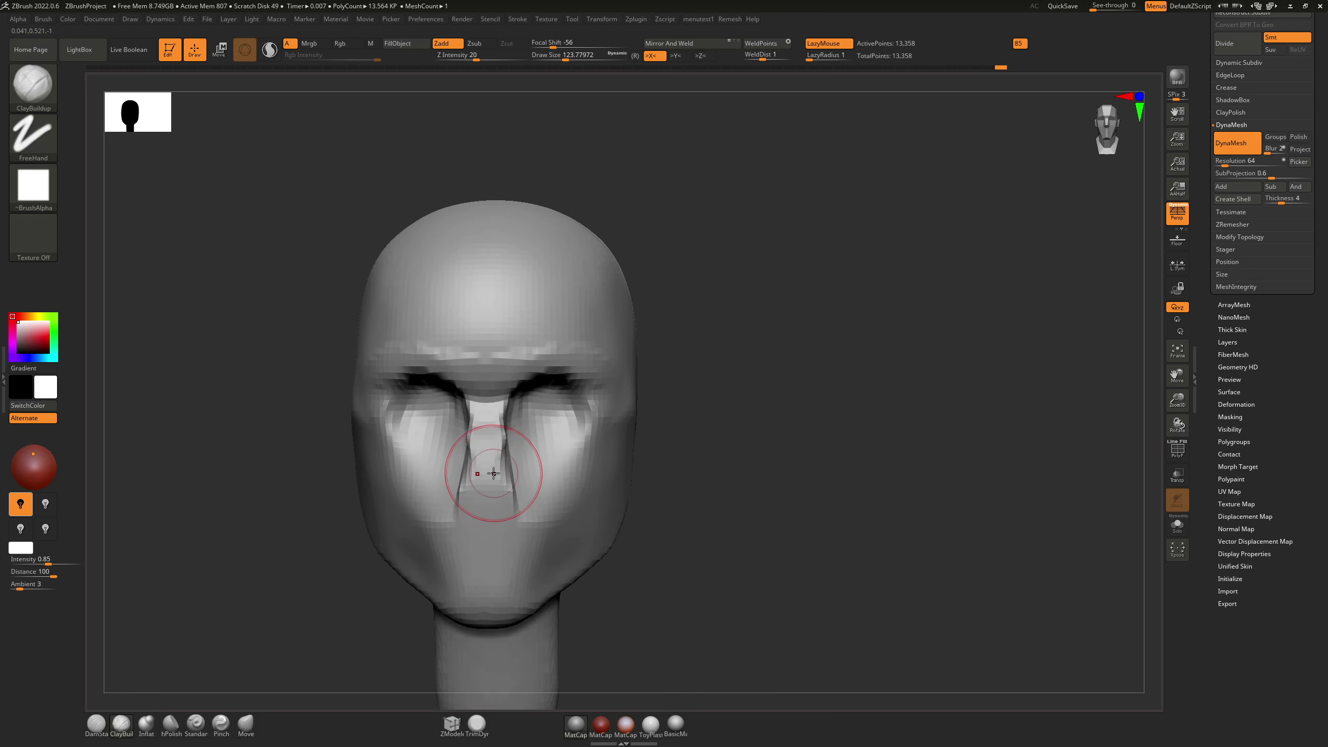
key("s")
left_click_drag(486, 465, 477, 468)
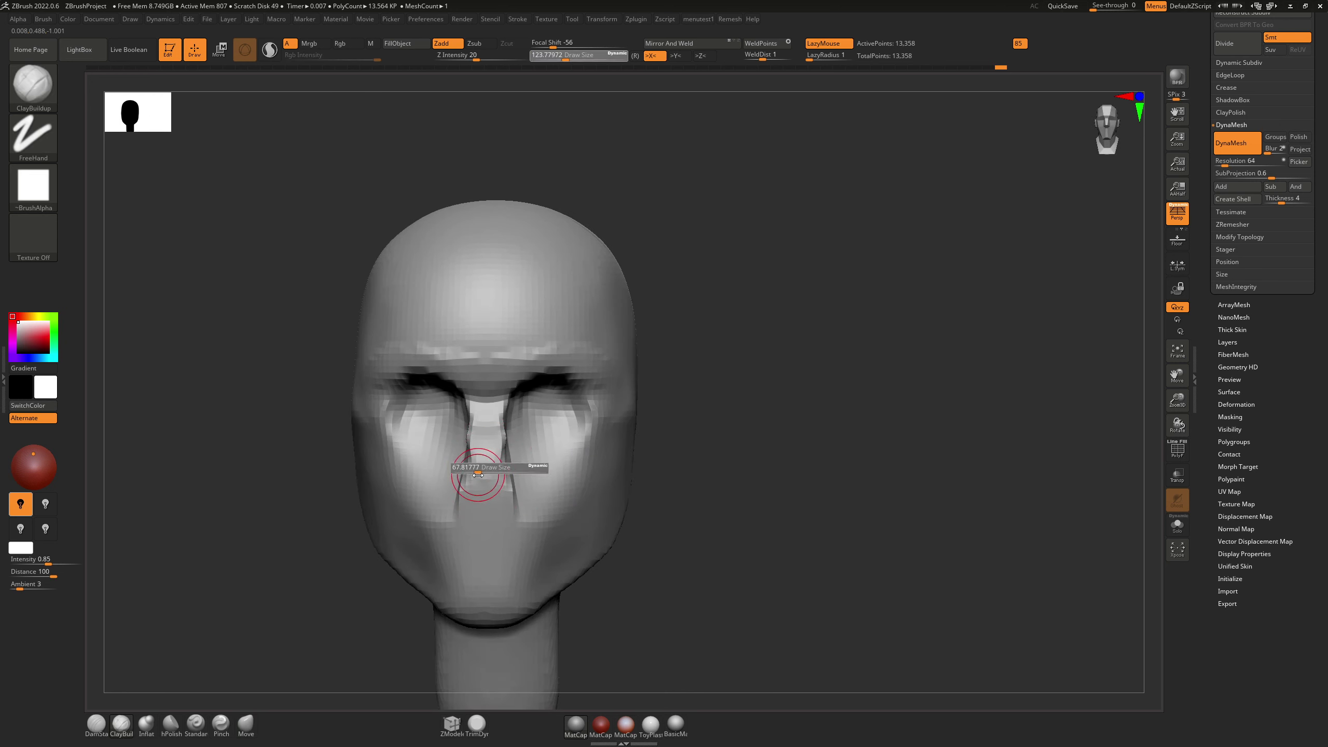
right_click_drag(513, 547, 553, 544, "alt")
key("ctrl+z")
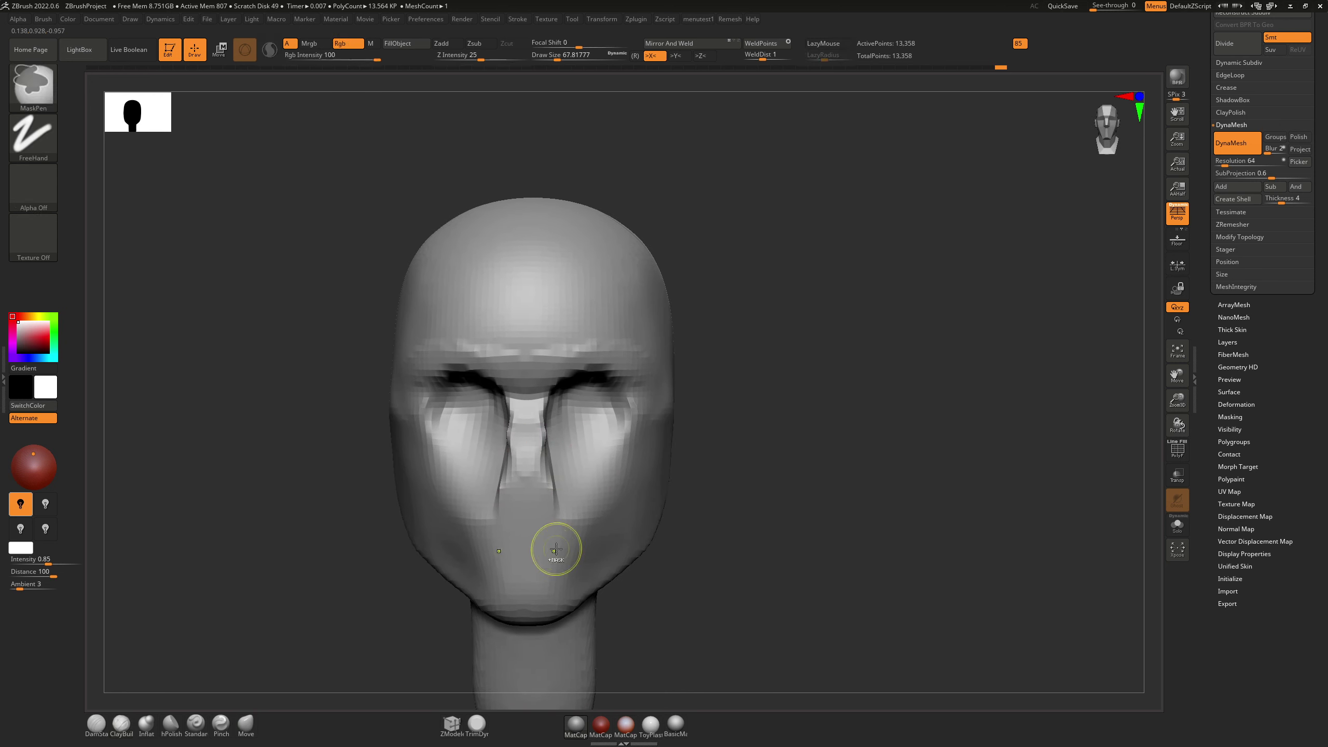
key("s")
left_click_drag(539, 555, 552, 557)
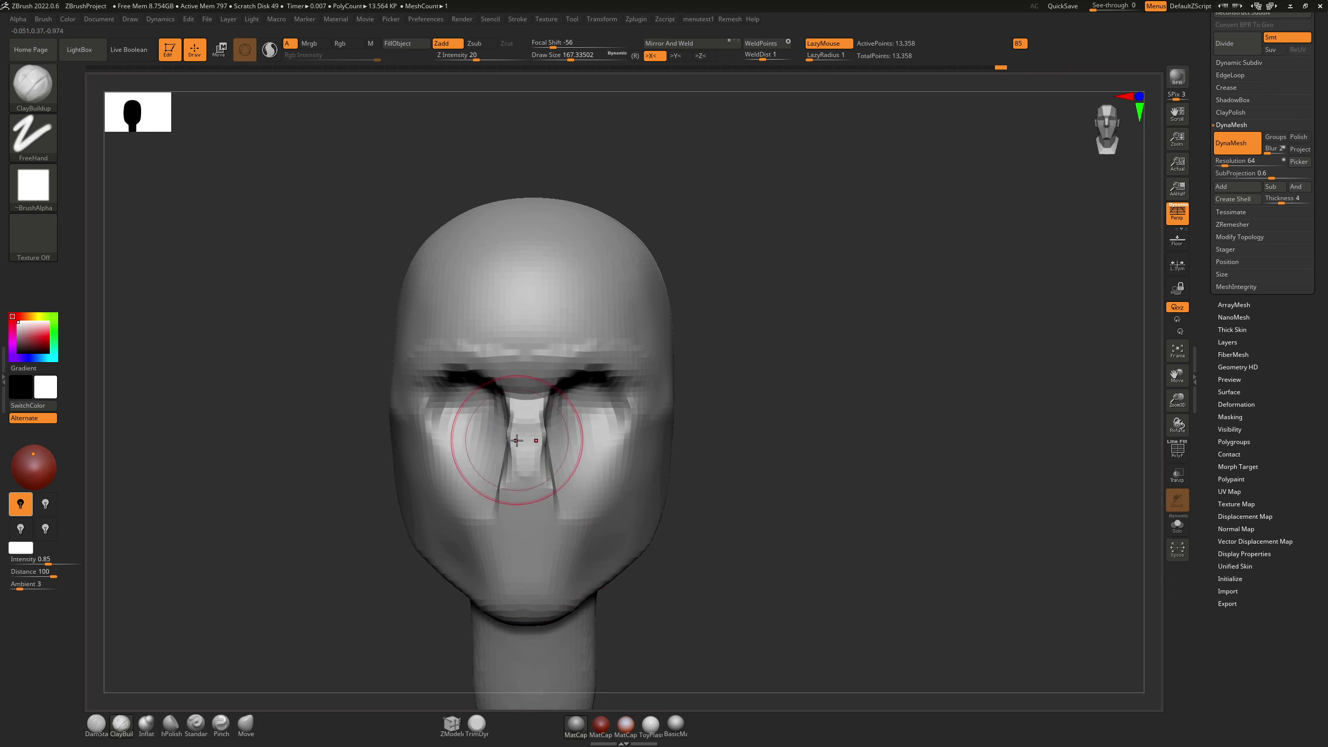
key("s")
left_click_drag(530, 550, 521, 550)
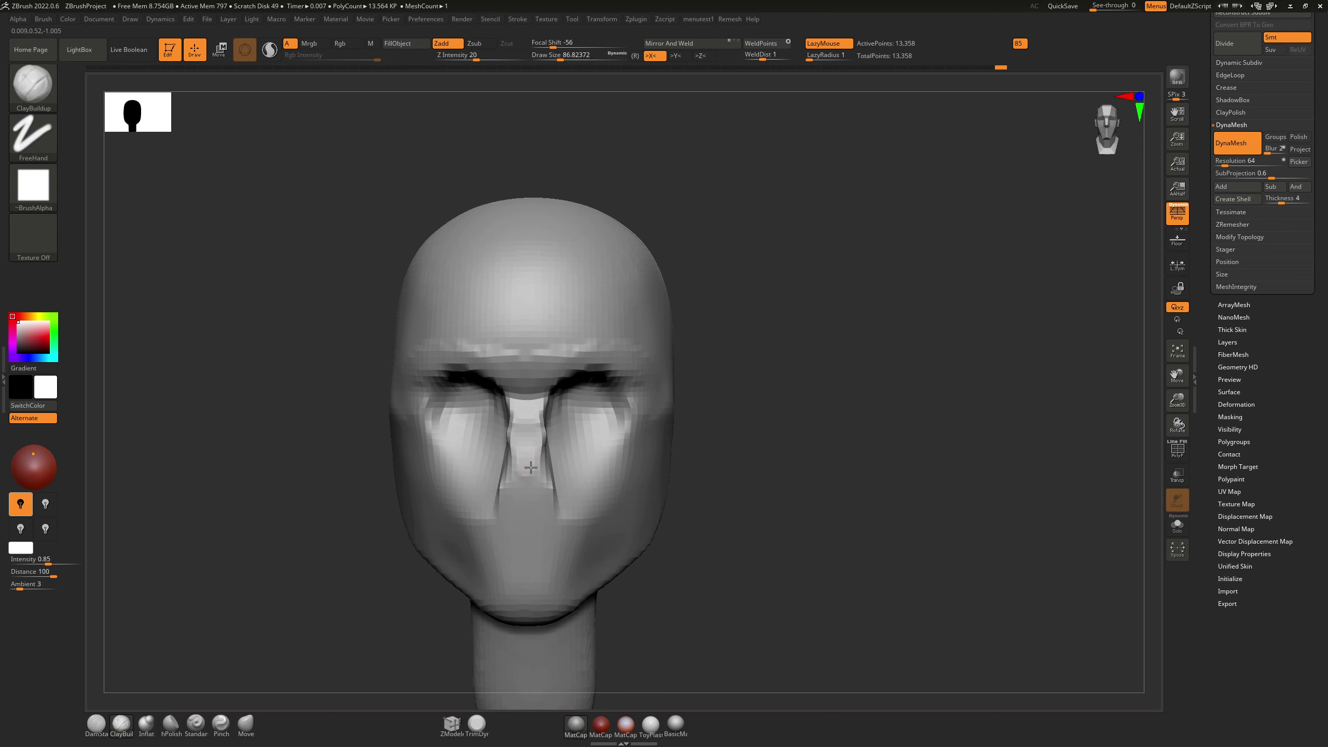
right_click_drag(532, 442, 480, 444)
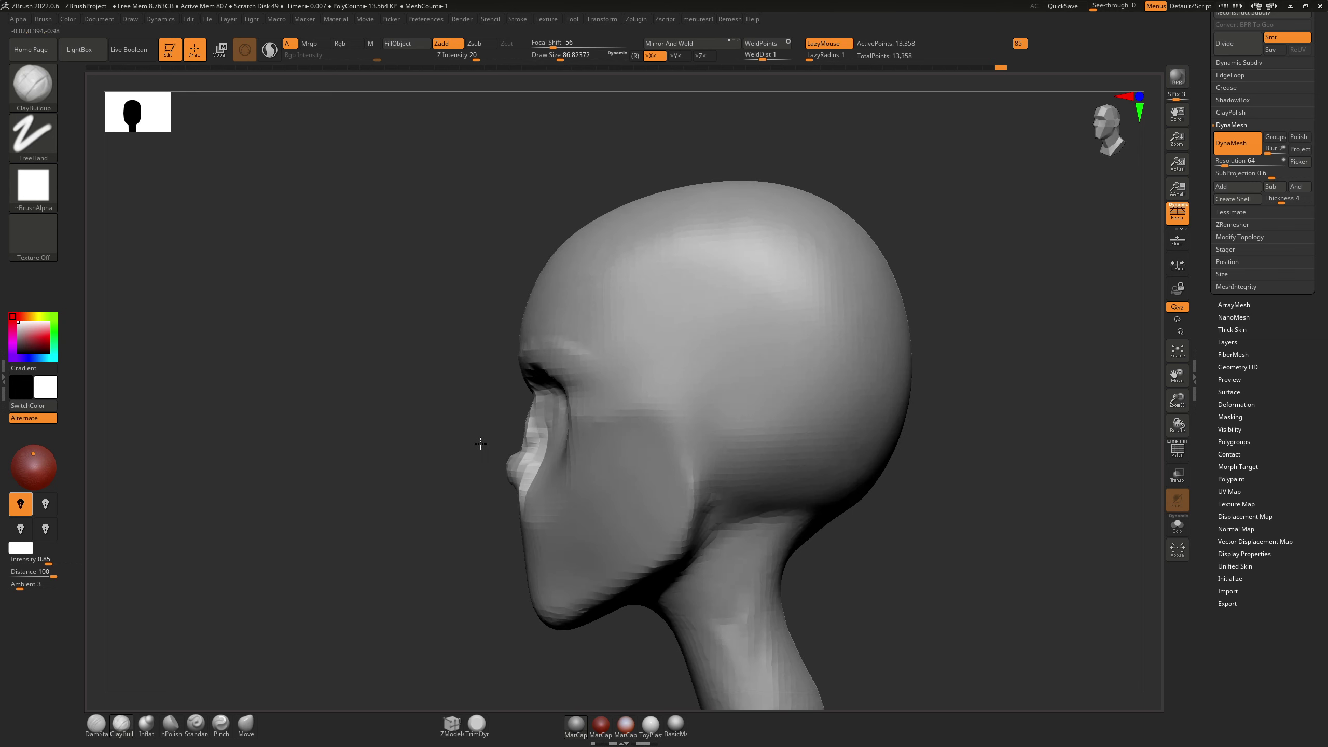
Step: Pull the nose forward in profile and refine its shape with the Move brush at a draw size of about 124
key("b")
key("m")
key("v")
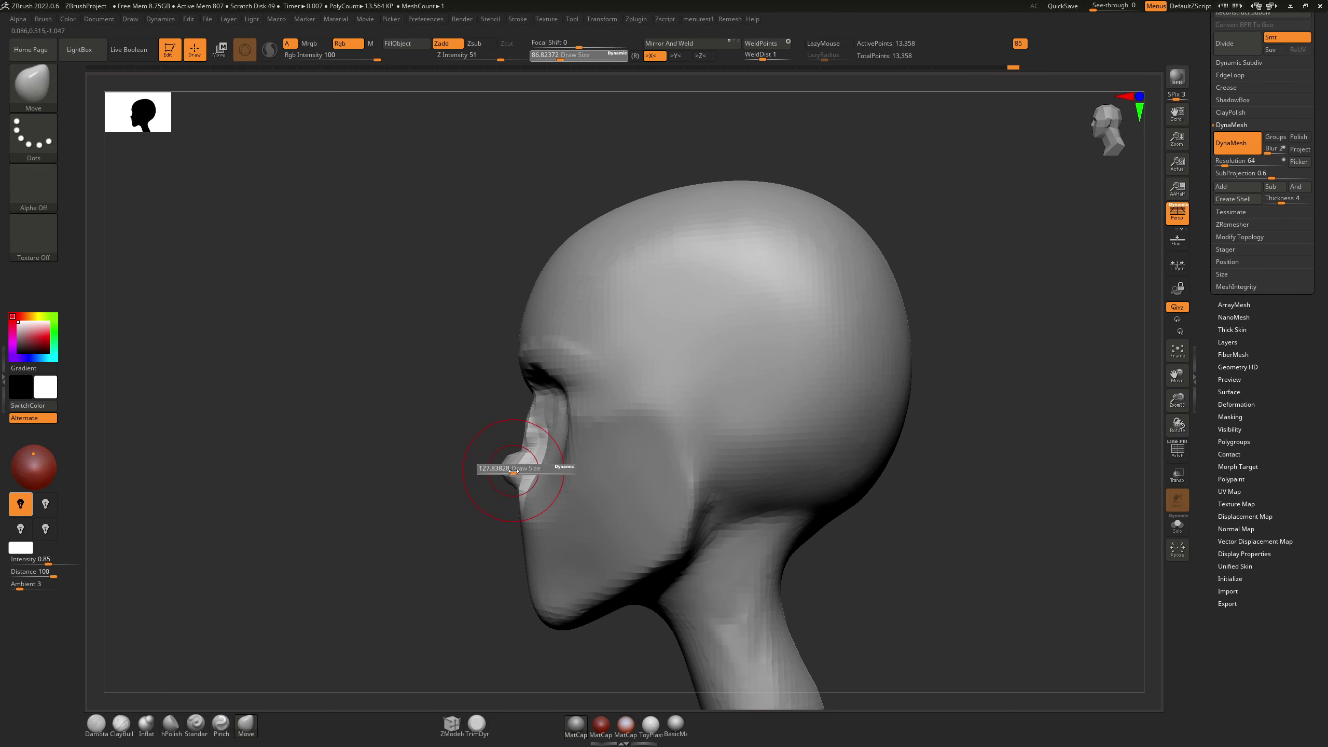
left_click_drag(508, 471, 499, 467)
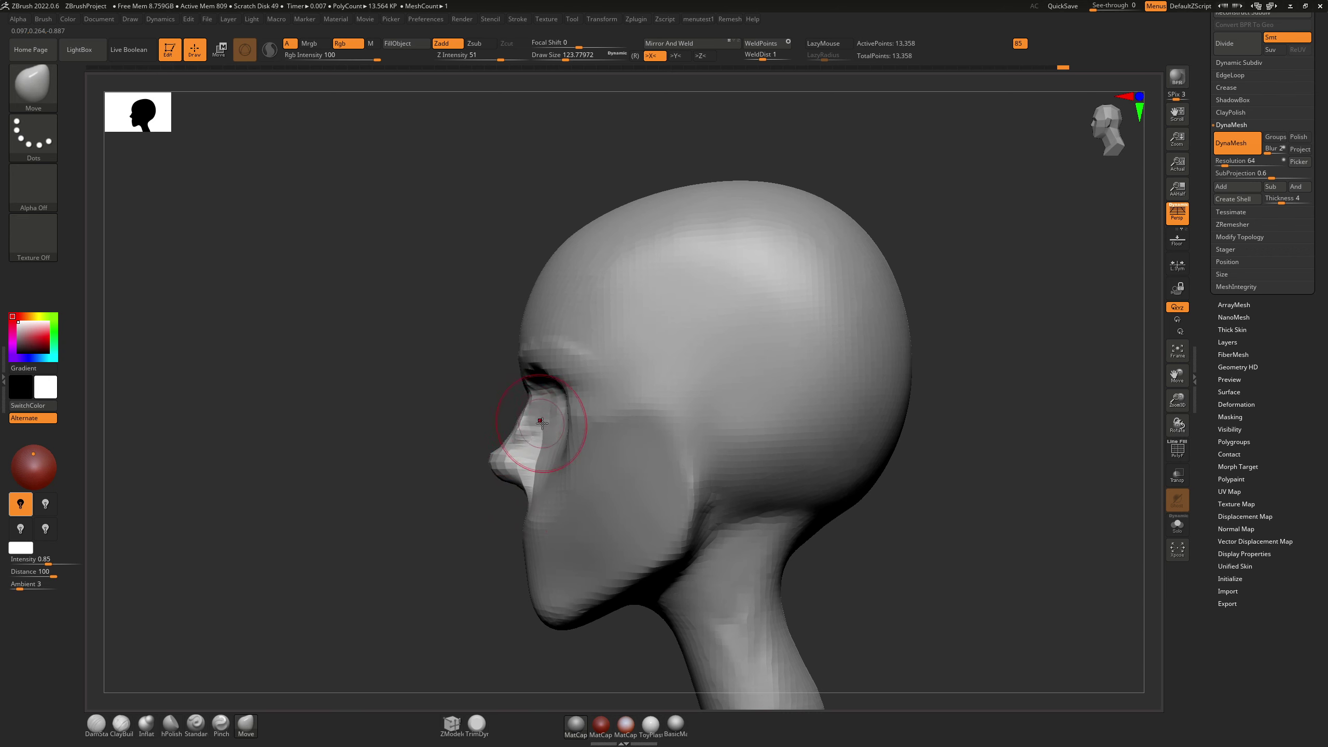
right_click_drag(542, 423, 585, 432, "shift")
left_click_drag(553, 385, 552, 385)
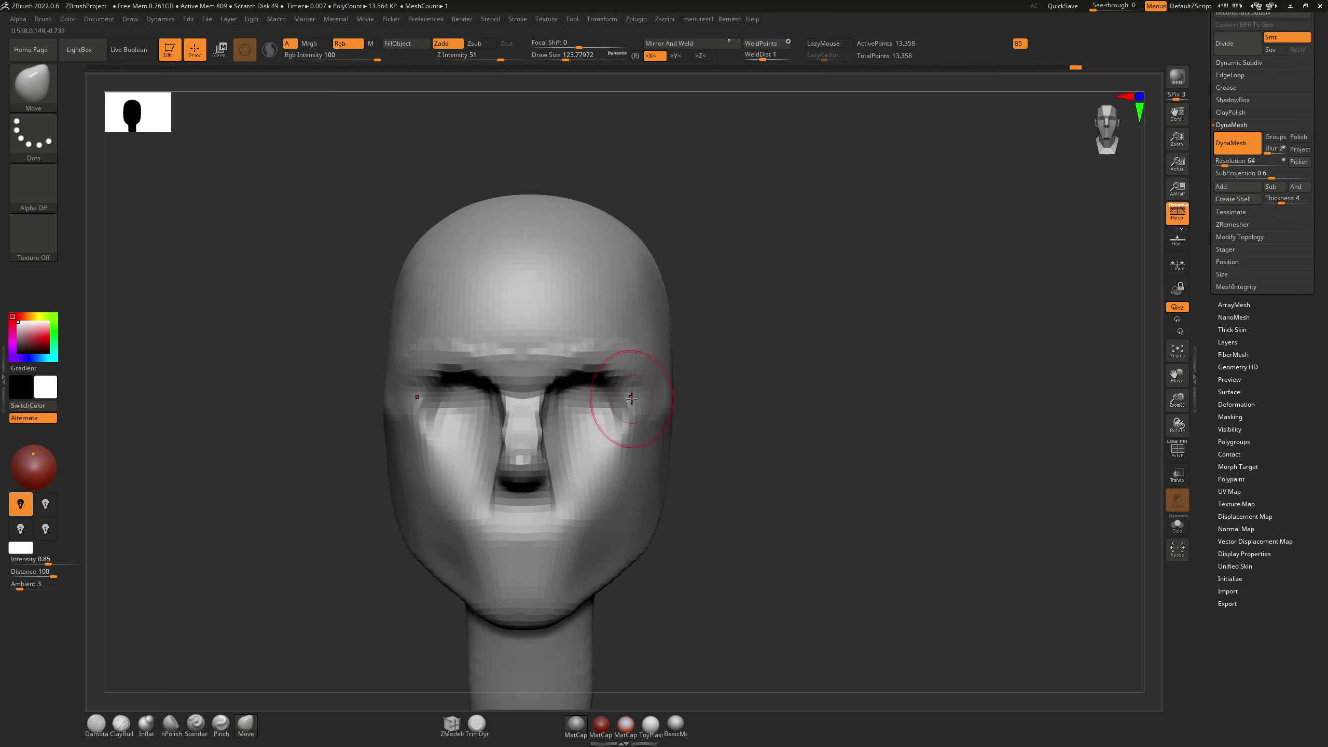
Step: Build up a rounded mouth area beneath the nose with ClayBuildup
key("b")
key("c")
key("b")
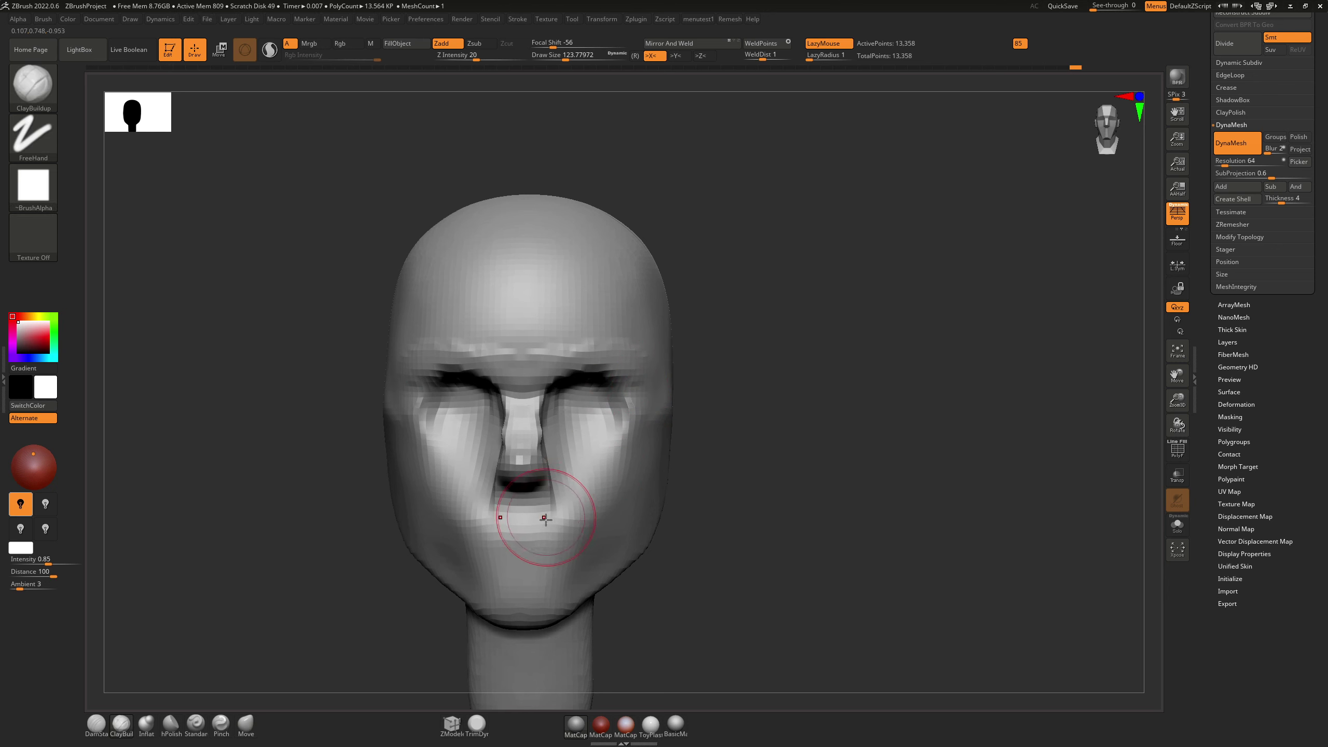
mouse_move(514, 515)
left_mouse_down()
mouse_move(496, 523)
mouse_move(515, 533)
mouse_move(505, 549)
mouse_move(481, 545)
mouse_move(511, 580)
mouse_move(513, 545)
left_mouse_up()
mouse_move(549, 496)
right_mouse_down()
mouse_move(522, 499)
mouse_move(523, 481)
right_mouse_up()
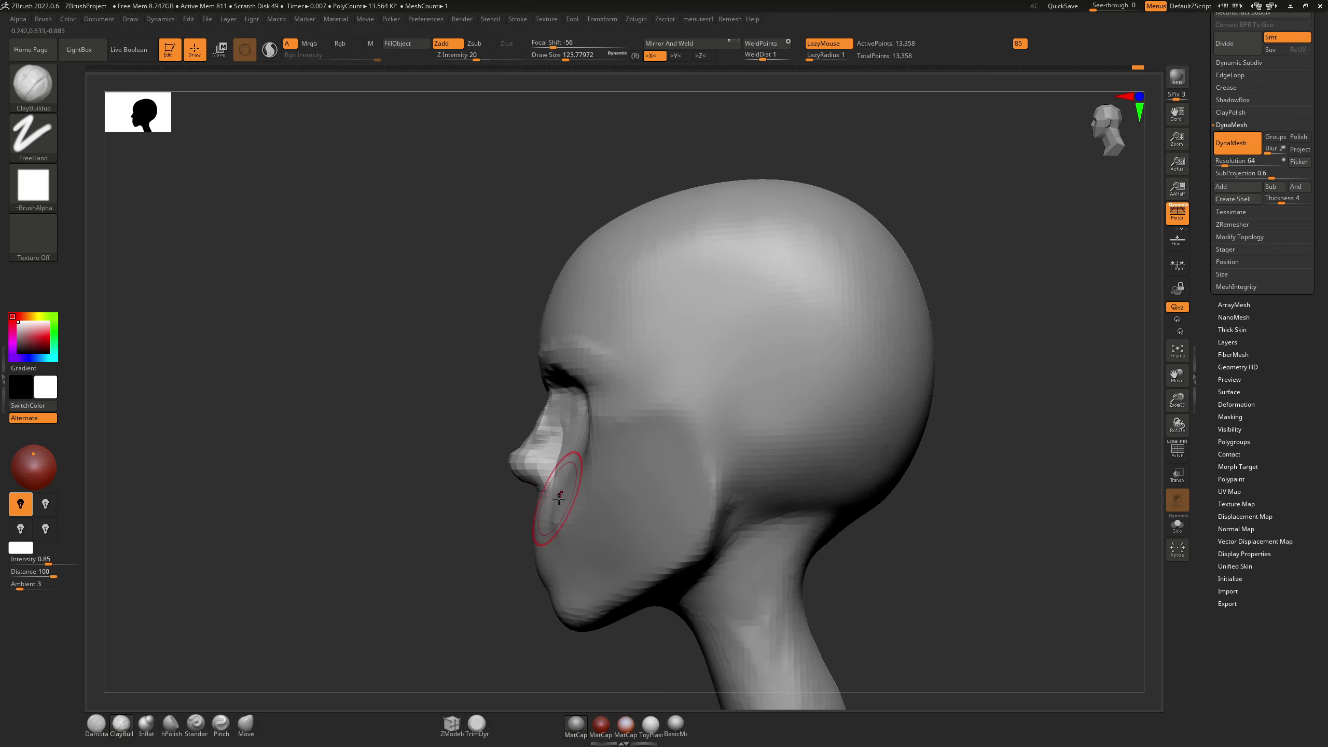
Step: Smooth the mouth area and blend its sides into the cheeks
key("shift")
left_click_drag(562, 531, 571, 517, "shift")
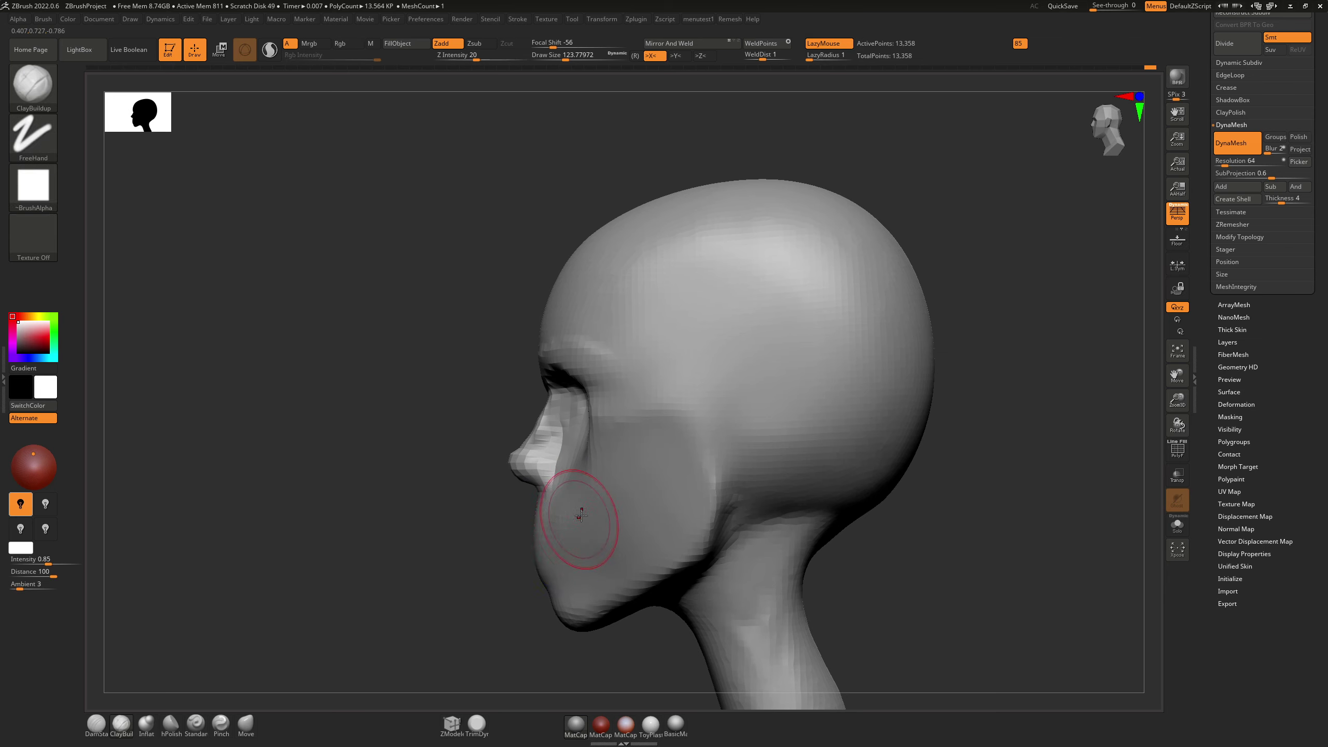
right_click_drag(580, 513, 641, 514, "shift")
key("1")
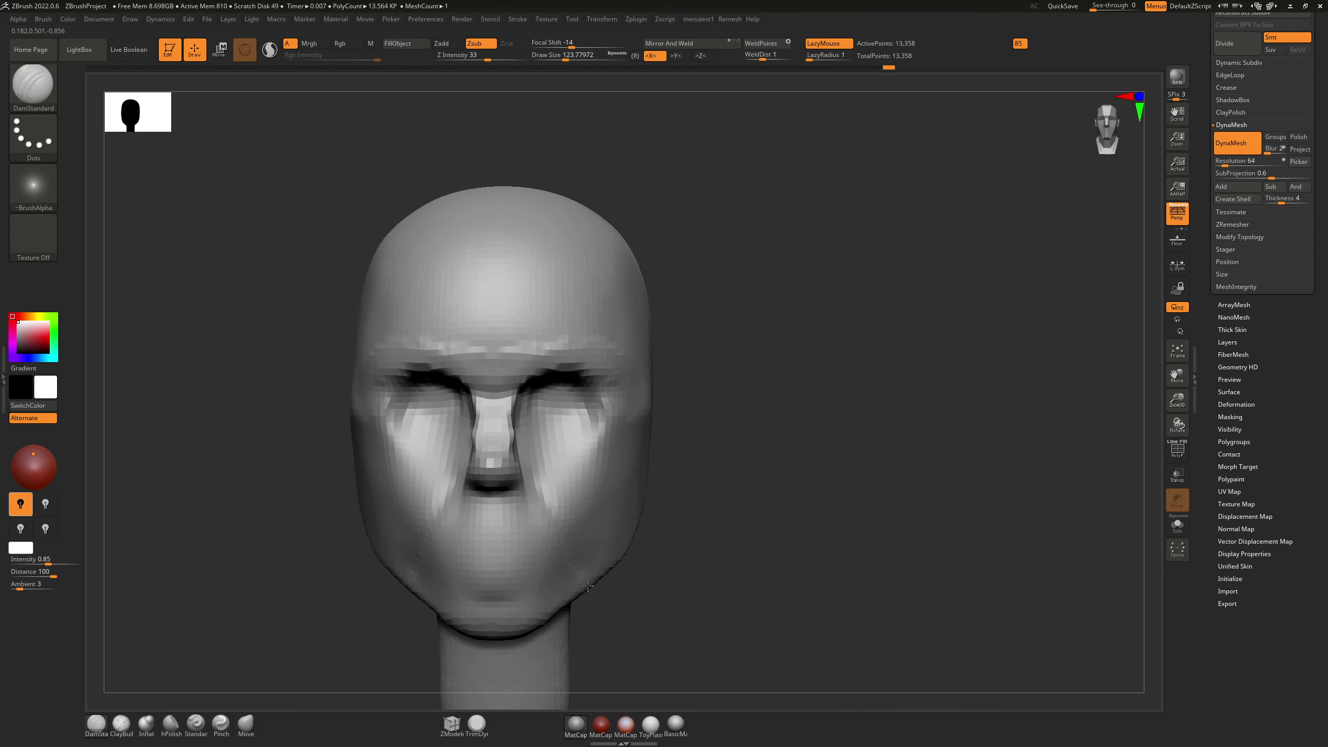
key("shift")
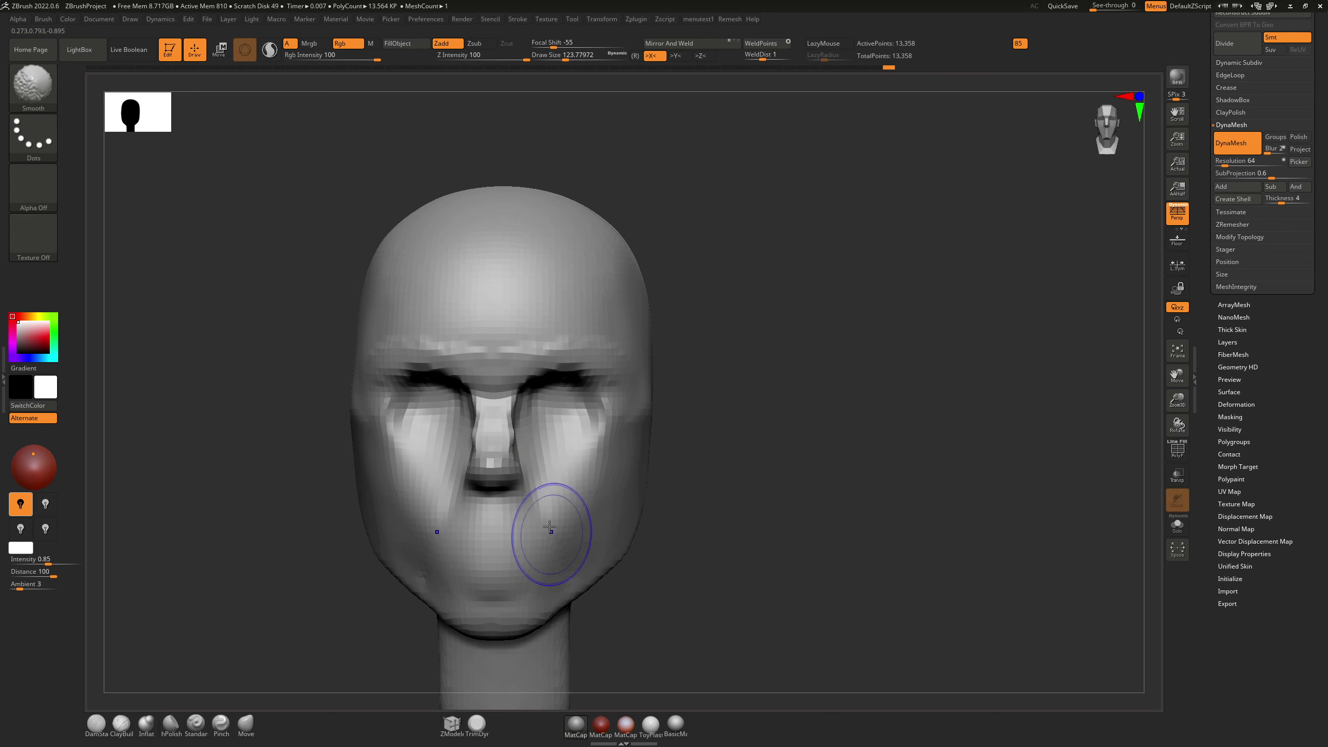
right_click_drag(550, 527, 637, 386, "shift")
key("shift")
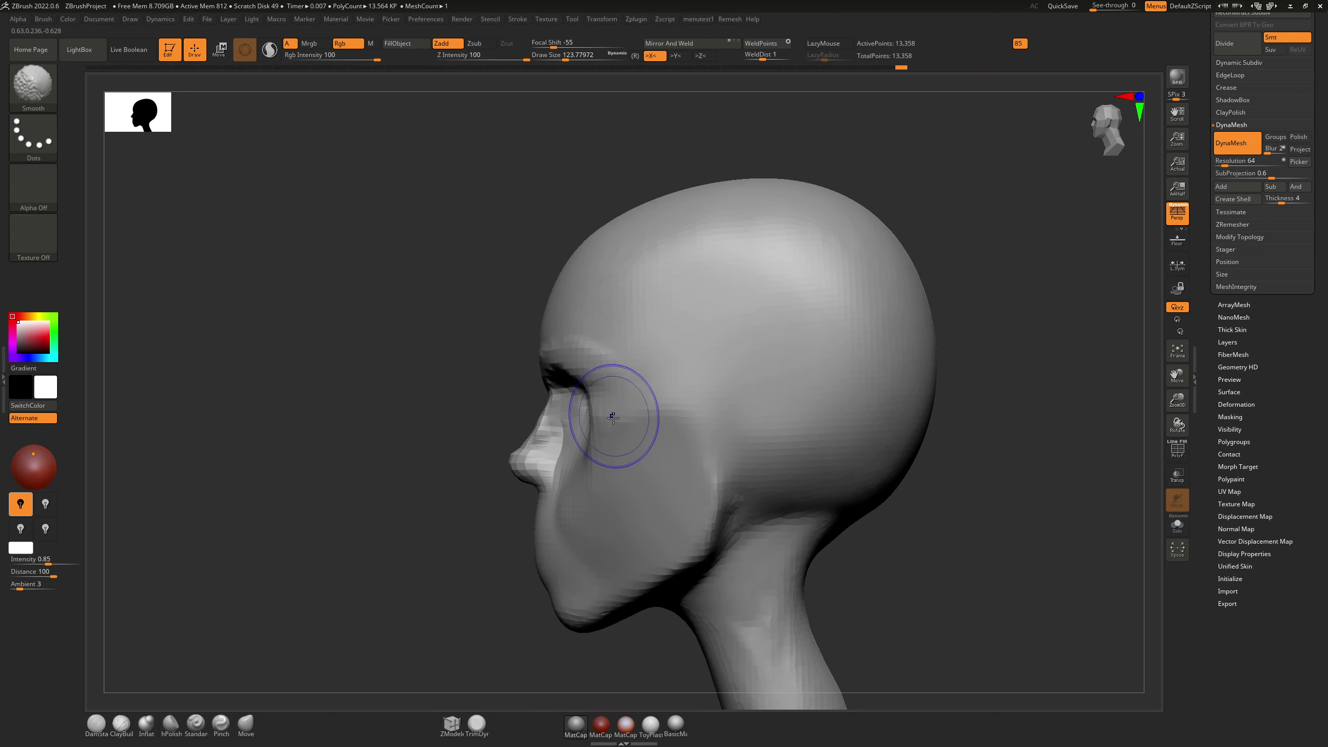
Step: Mask an ear-shaped patch on the side of the head behind the jaw and invert the mask
right_click_drag(706, 429, 610, 462, "alt")
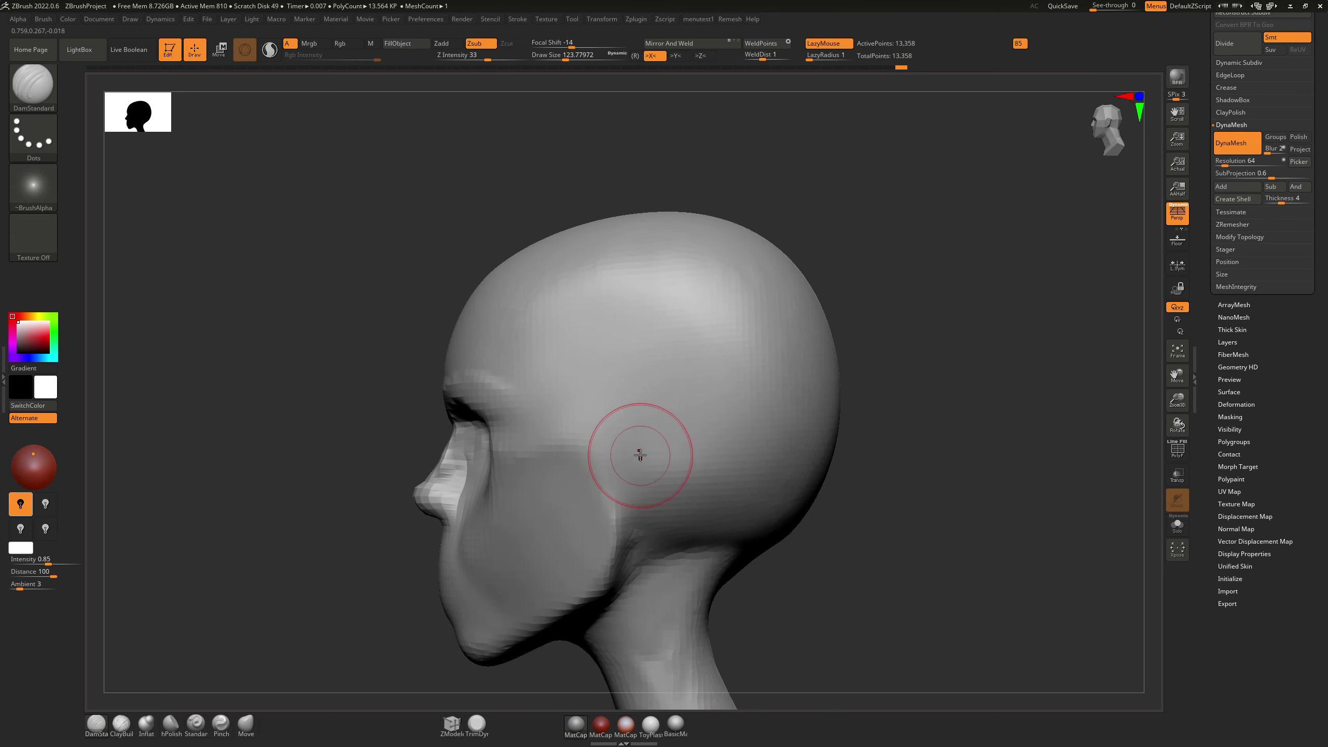
key("F1")
mouse_move(642, 483)
left_mouse_down("ctrl")
mouse_move(639, 444)
mouse_move(645, 482)
mouse_move(644, 460)
left_mouse_up("ctrl")
key("ctrl+z")
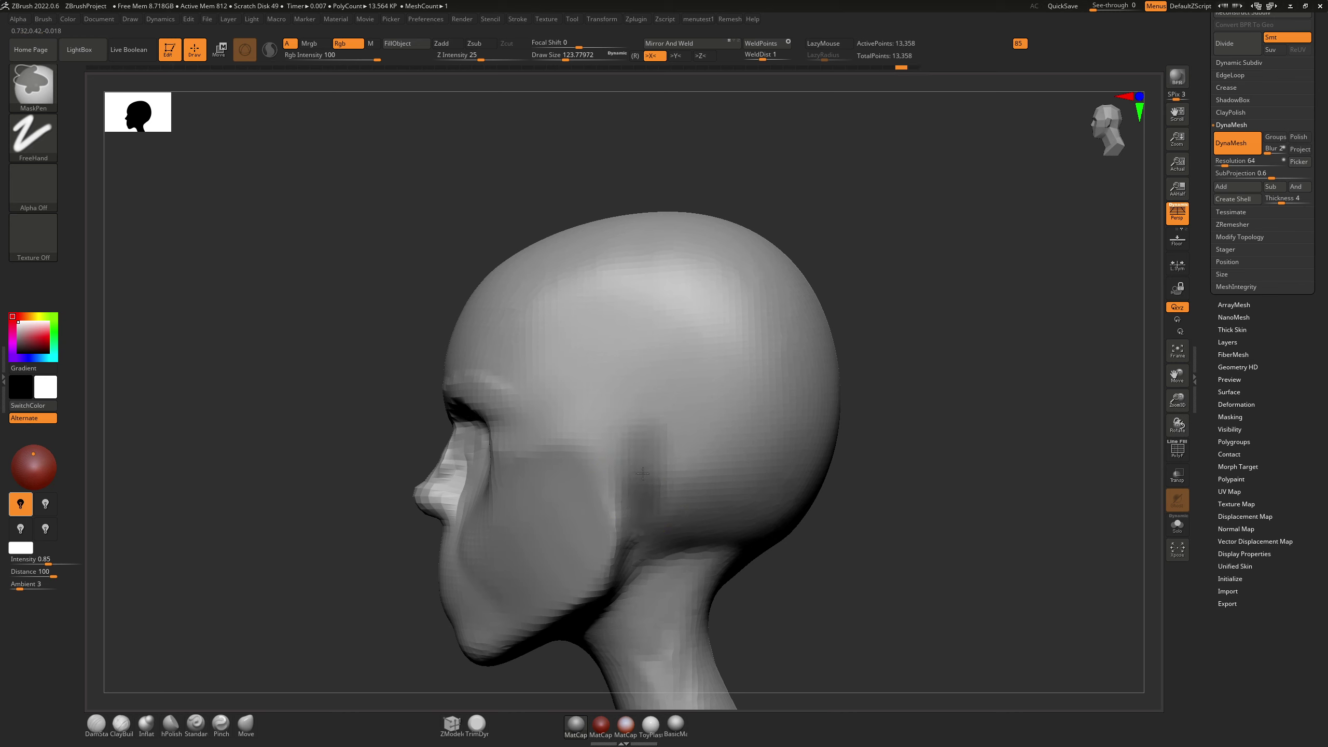
key("ctrl+i")
mouse_move(649, 431)
right_mouse_down()
mouse_move(692, 445)
mouse_move(591, 459)
mouse_move(663, 444)
mouse_move(643, 429)
right_mouse_up()
key("b")
key("m")
key("v")
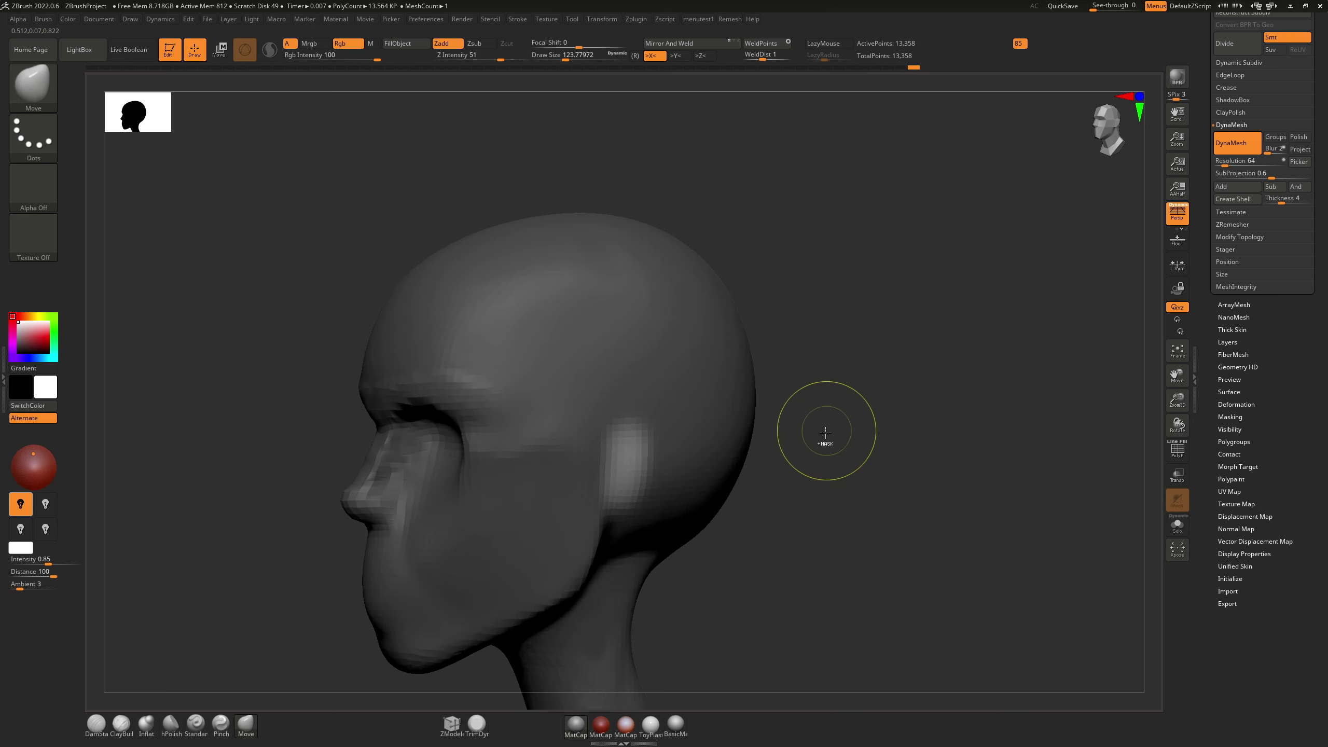
Step: Set the Move brush to a draw size of about 365 and clear the mask from the head
right_click_drag(824, 430, 671, 475)
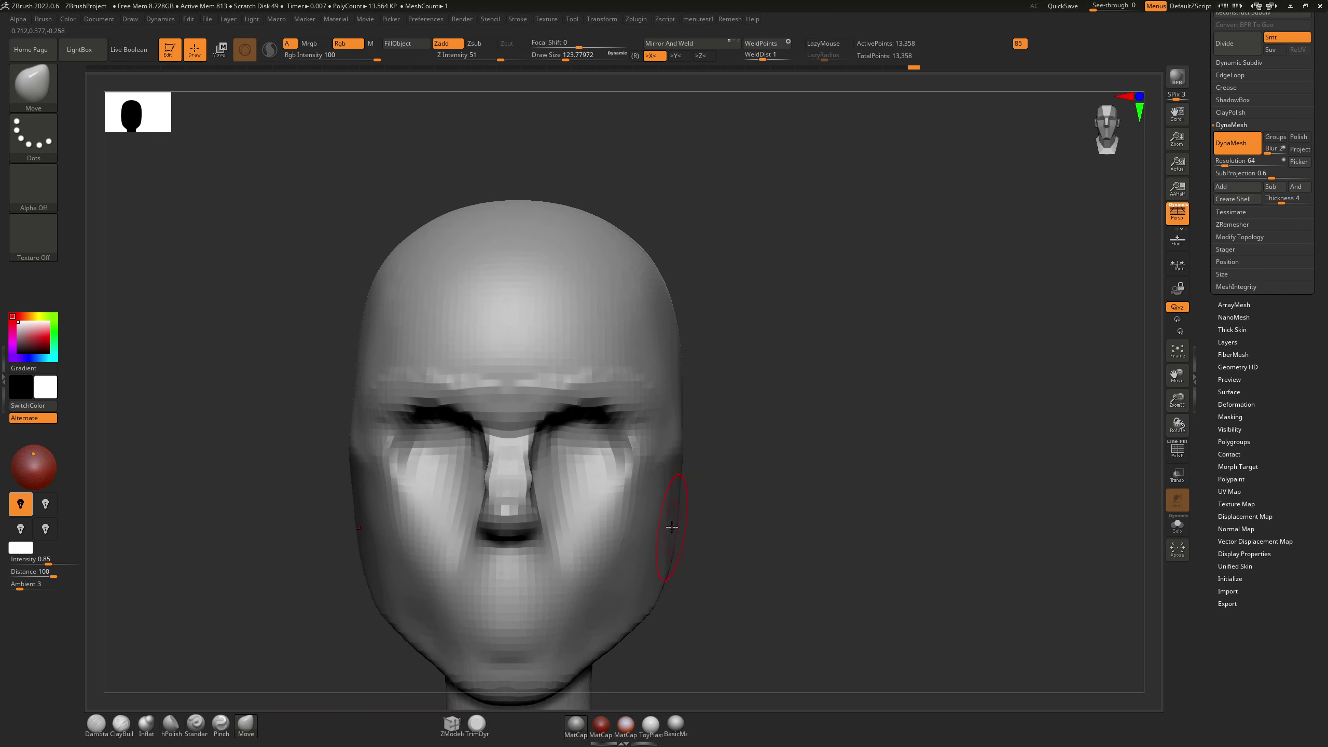
right_click_drag(671, 527, 728, 533)
key("s")
left_click_drag(738, 533, 759, 530)
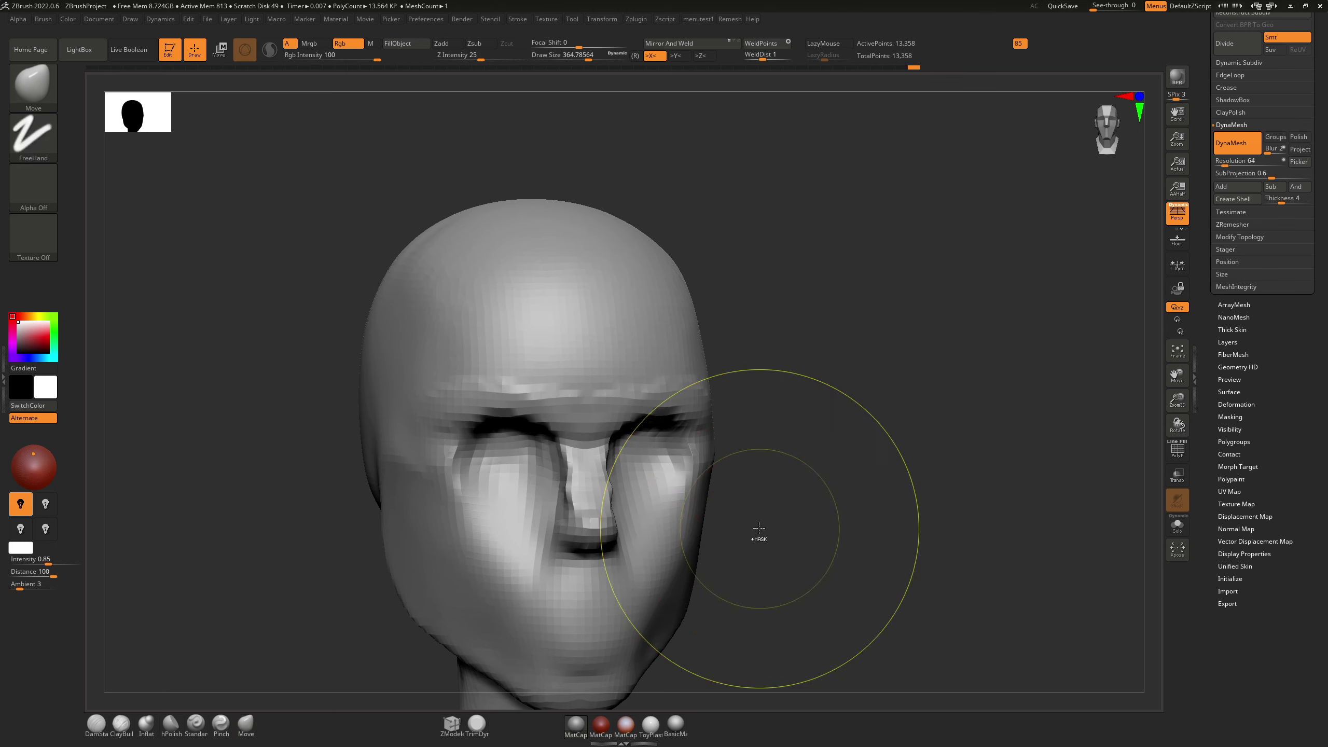
left_click(759, 528, "ctrl")
right_click_drag(729, 507, 708, 499)
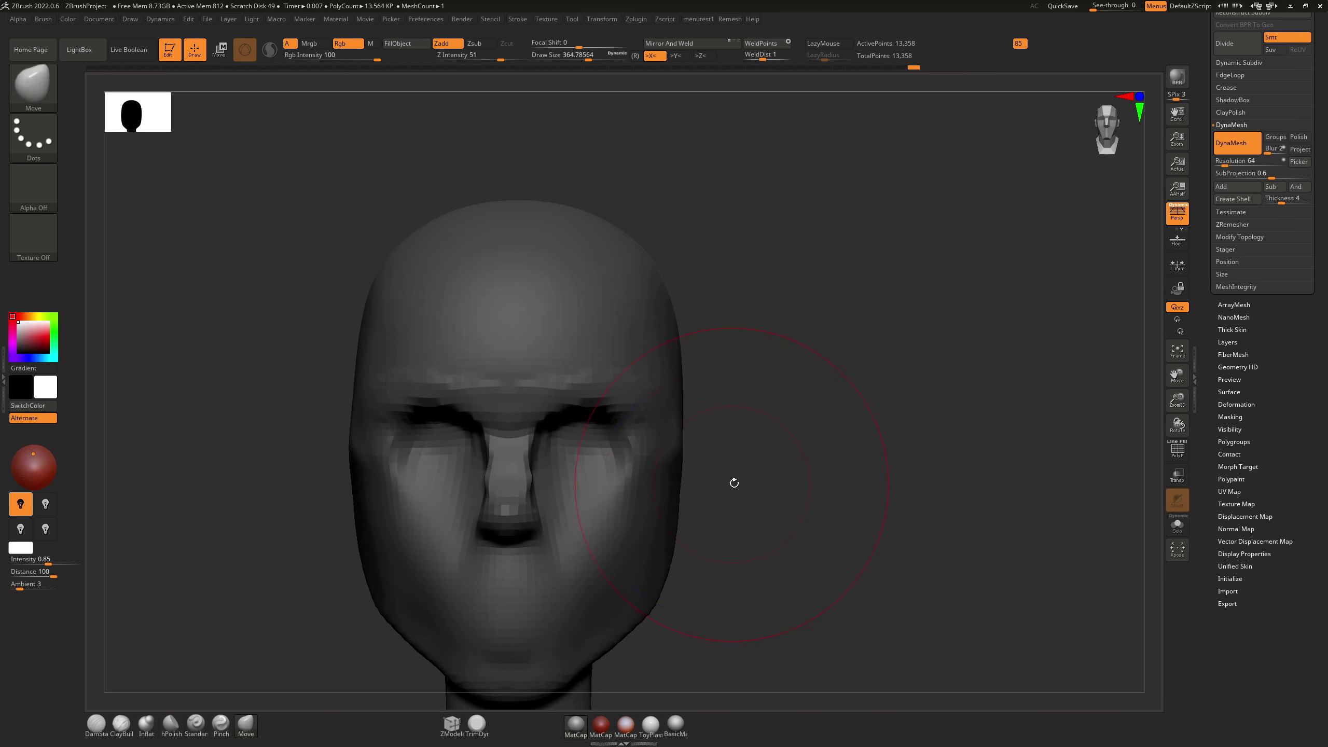
left_click_drag(766, 500, 801, 551, "ctrl")
right_click_drag(756, 497, 752, 436, "alt")
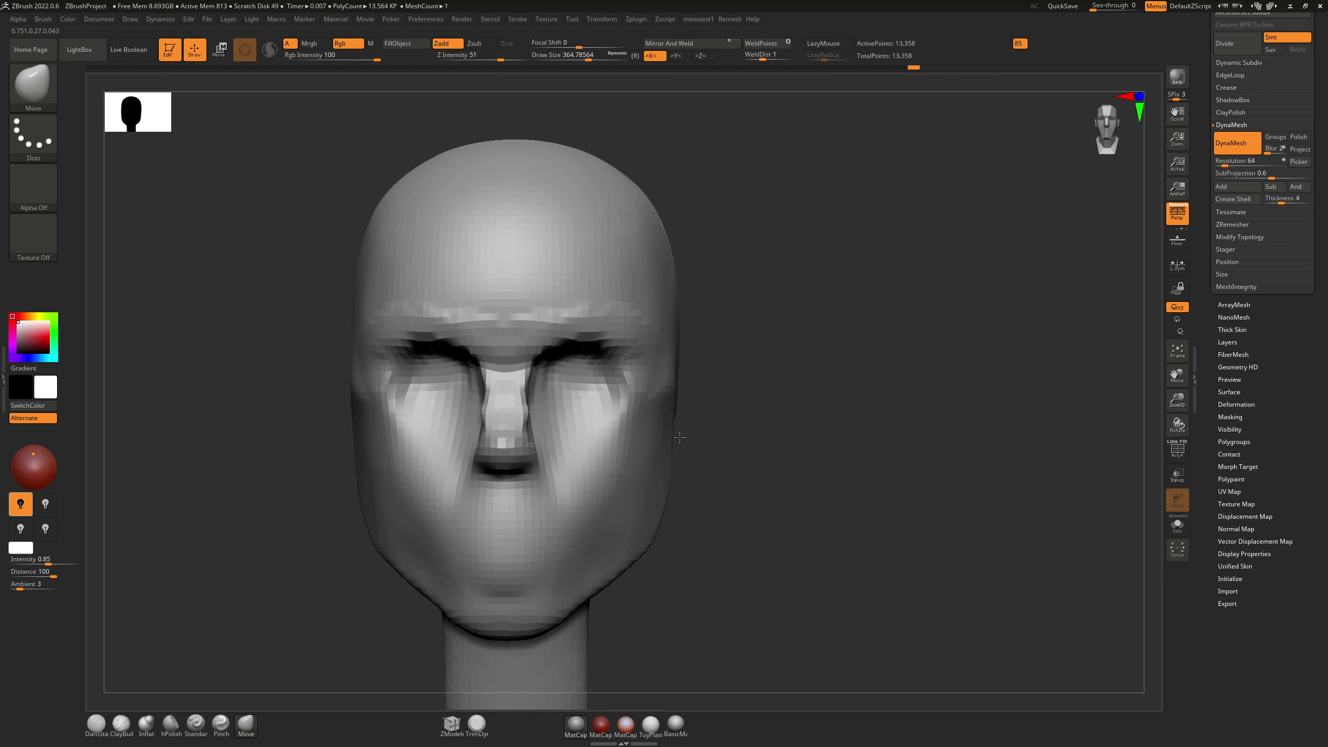
Step: Push the sides of the face and the jaw corners inward with the Move brush, working from the front and below
right_click_drag(680, 437, 654, 438)
left_click_drag(618, 444, 627, 437)
mouse_move(677, 421)
right_mouse_down()
mouse_move(703, 418)
mouse_move(743, 335)
mouse_move(721, 289)
mouse_move(751, 274)
mouse_move(740, 275)
right_mouse_up()
right_click(703, 421)
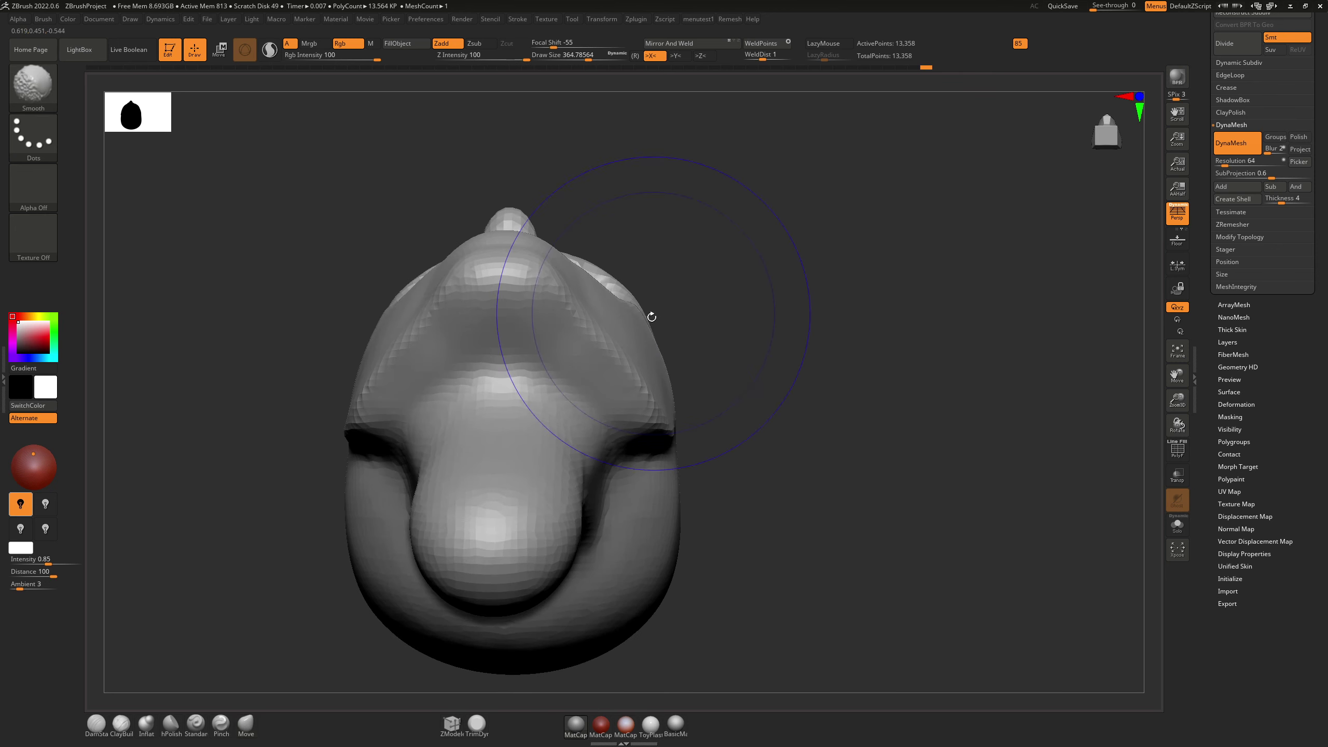
left_click_drag(658, 410, 645, 416)
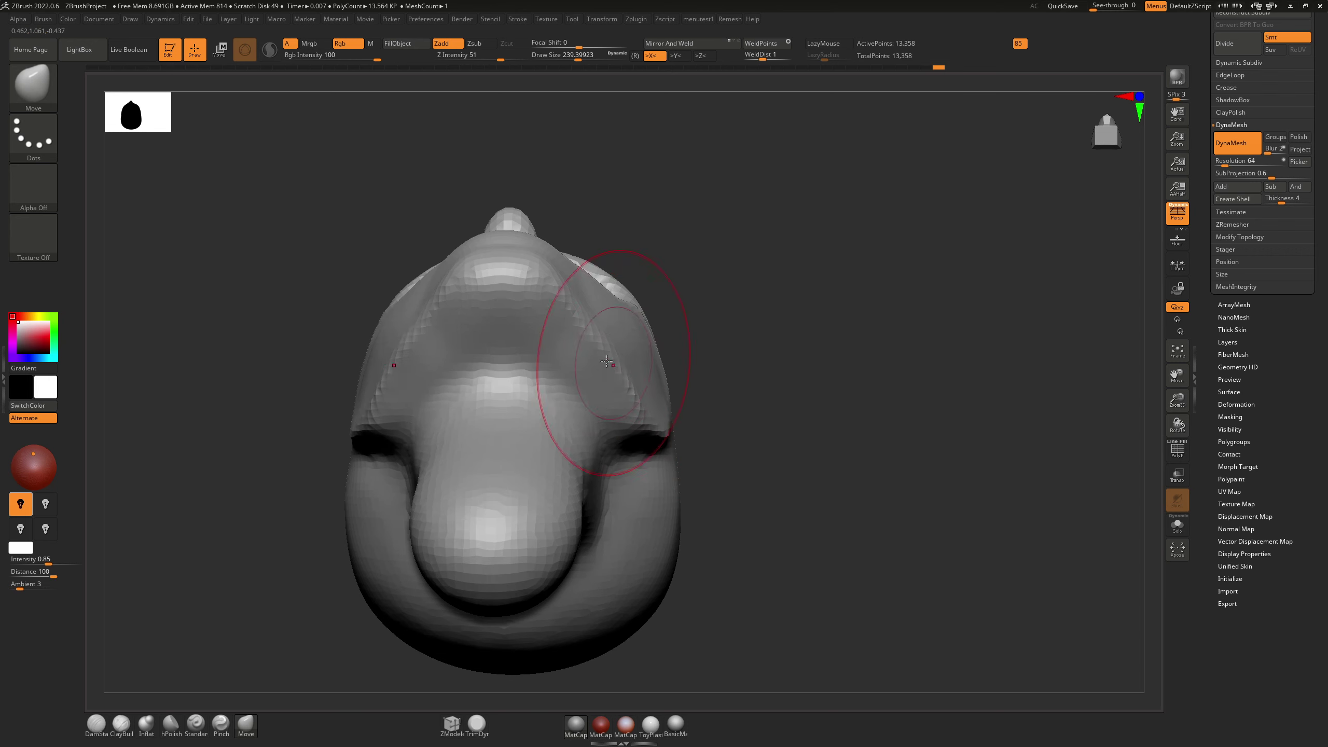
right_click_drag(563, 306, 567, 414)
mouse_move(622, 377)
right_mouse_down()
mouse_move(525, 369)
mouse_move(646, 421)
mouse_move(641, 363)
mouse_move(659, 361)
right_mouse_up()
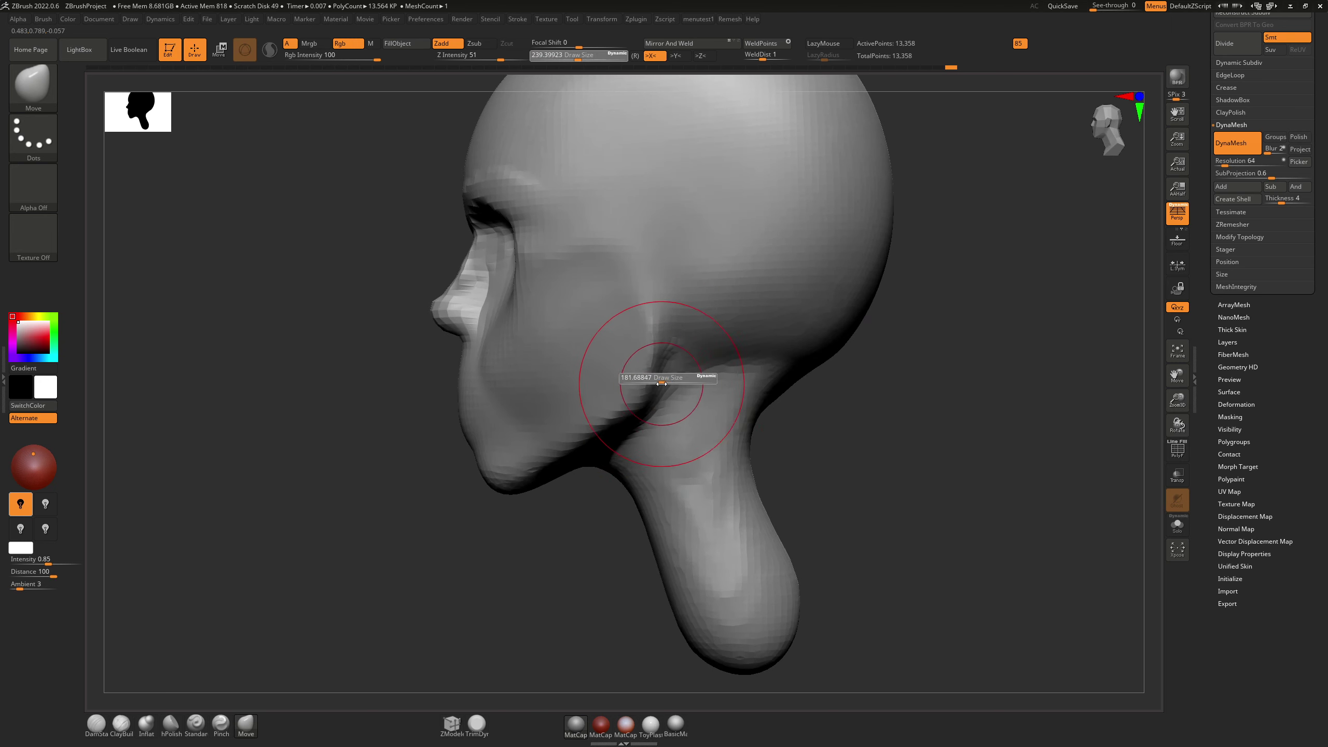
Step: Soften the rear edge of the jaw and carve a crease behind it with DamStandard at a draw size of about 136
key("shift")
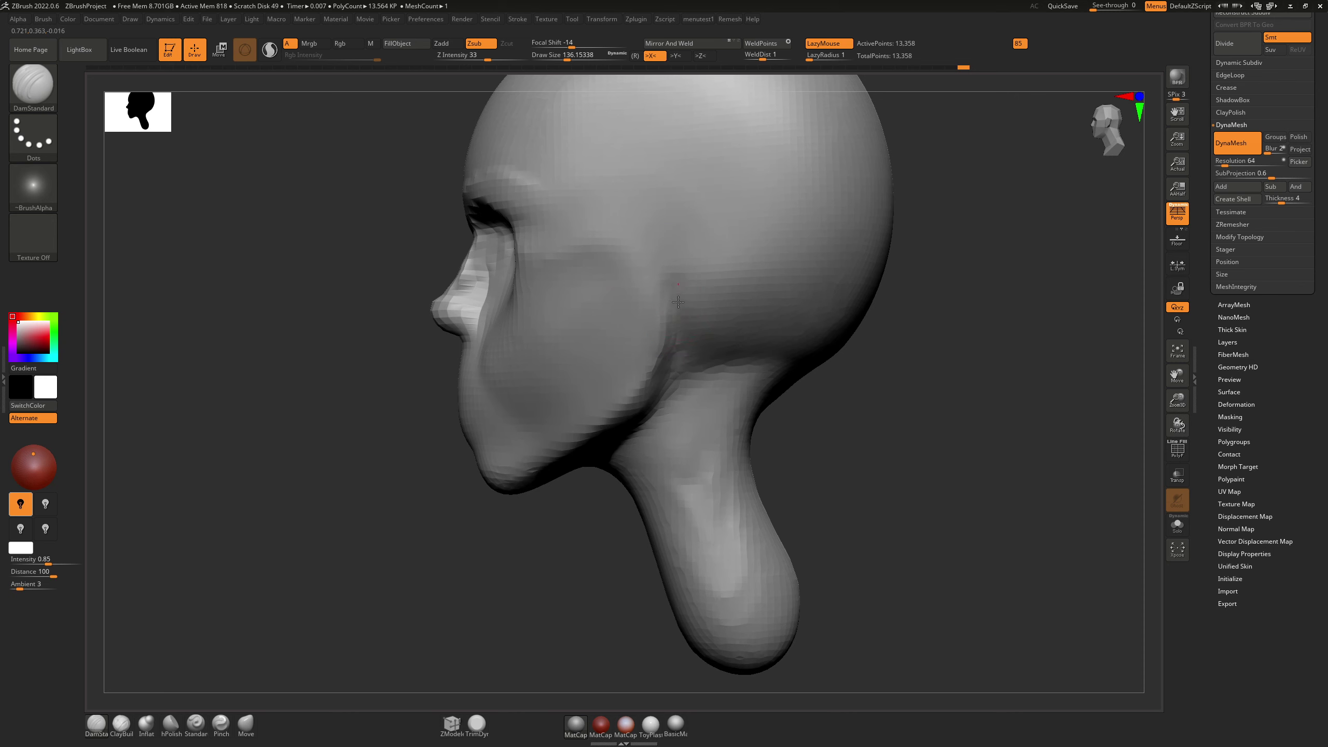
left_click_drag(678, 302, 676, 367)
key("shift")
mouse_move(676, 373)
right_mouse_down()
mouse_move(740, 317)
mouse_move(648, 338)
right_mouse_up()
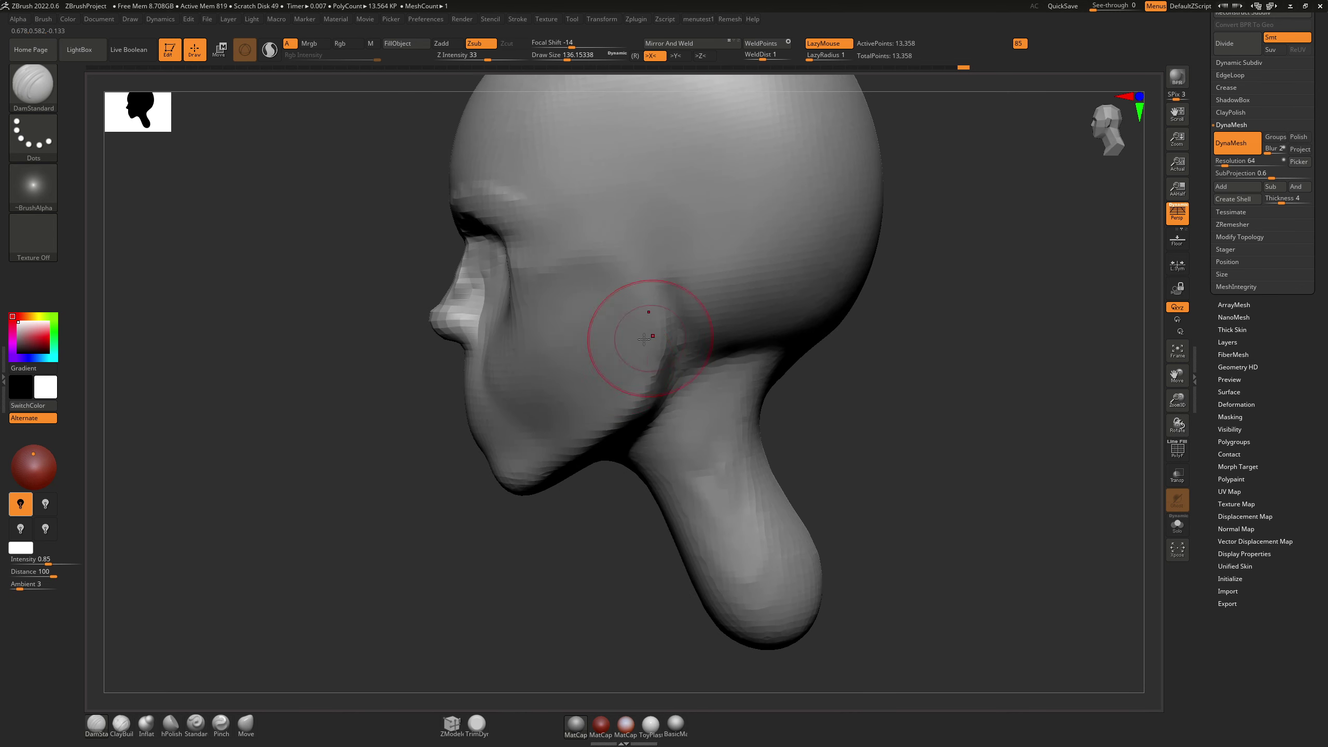
Step: Flatten the side of the cheek and jaw with the hPolish brush at a draw size of about 136
key("4")
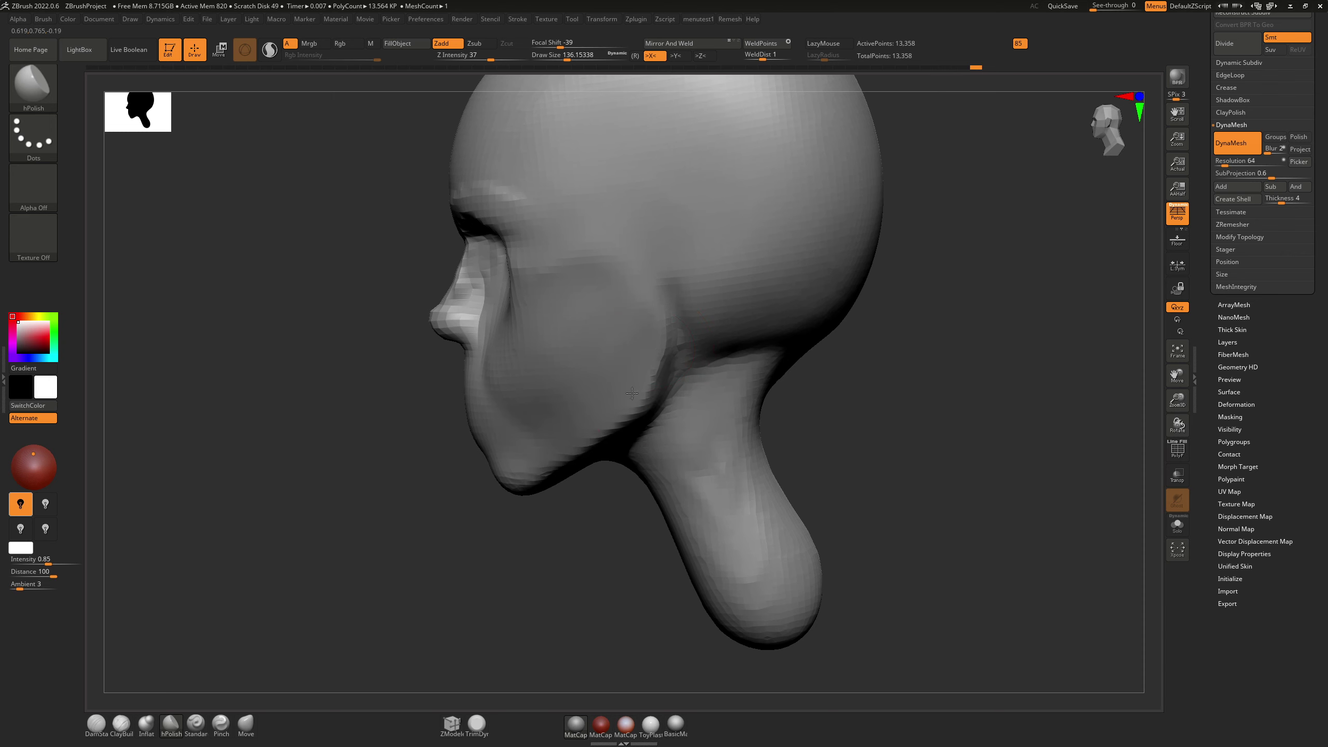
mouse_move(631, 393)
right_mouse_down("shift")
mouse_move(584, 273)
mouse_move(600, 431)
right_mouse_up("shift")
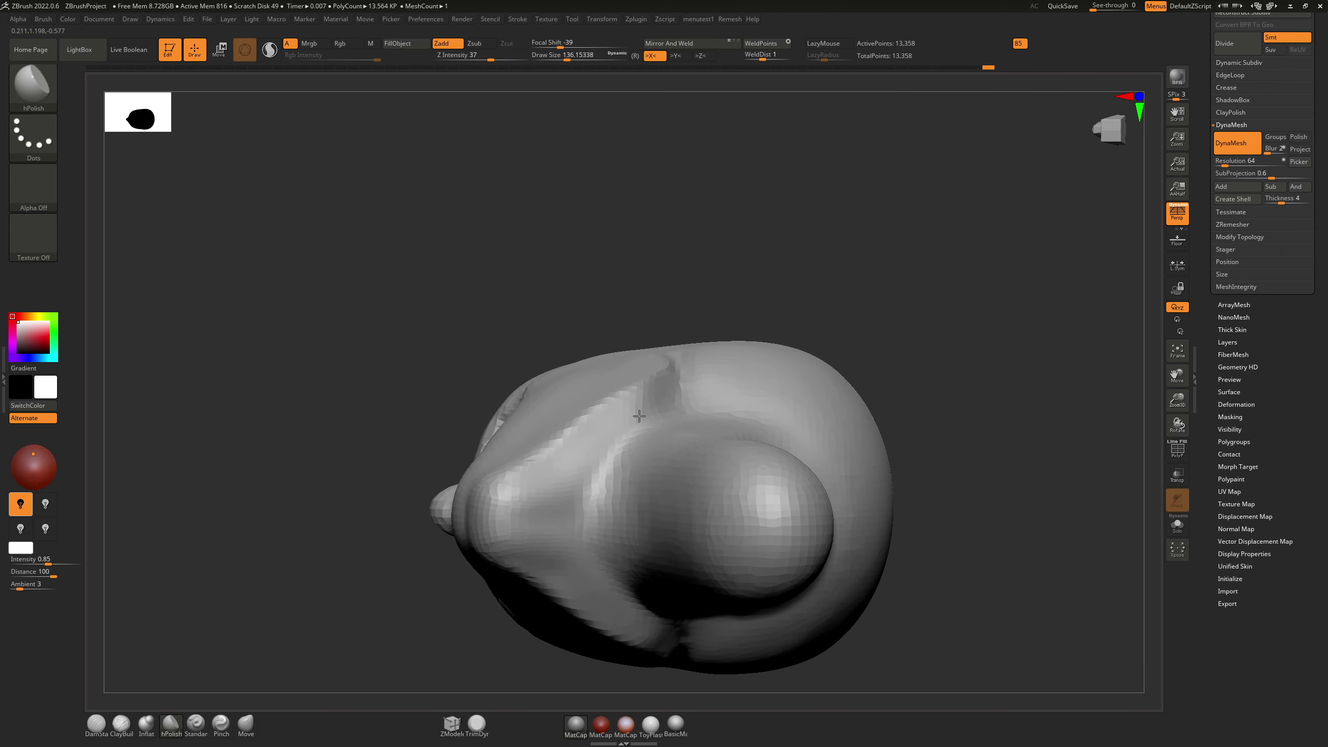
mouse_move(667, 377)
right_mouse_down("shift")
mouse_move(638, 487)
mouse_move(617, 400)
mouse_move(652, 289)
right_mouse_up("shift")
mouse_move(662, 509)
right_mouse_down("shift")
mouse_move(690, 502)
mouse_move(631, 488)
mouse_move(656, 484)
right_mouse_up("shift")
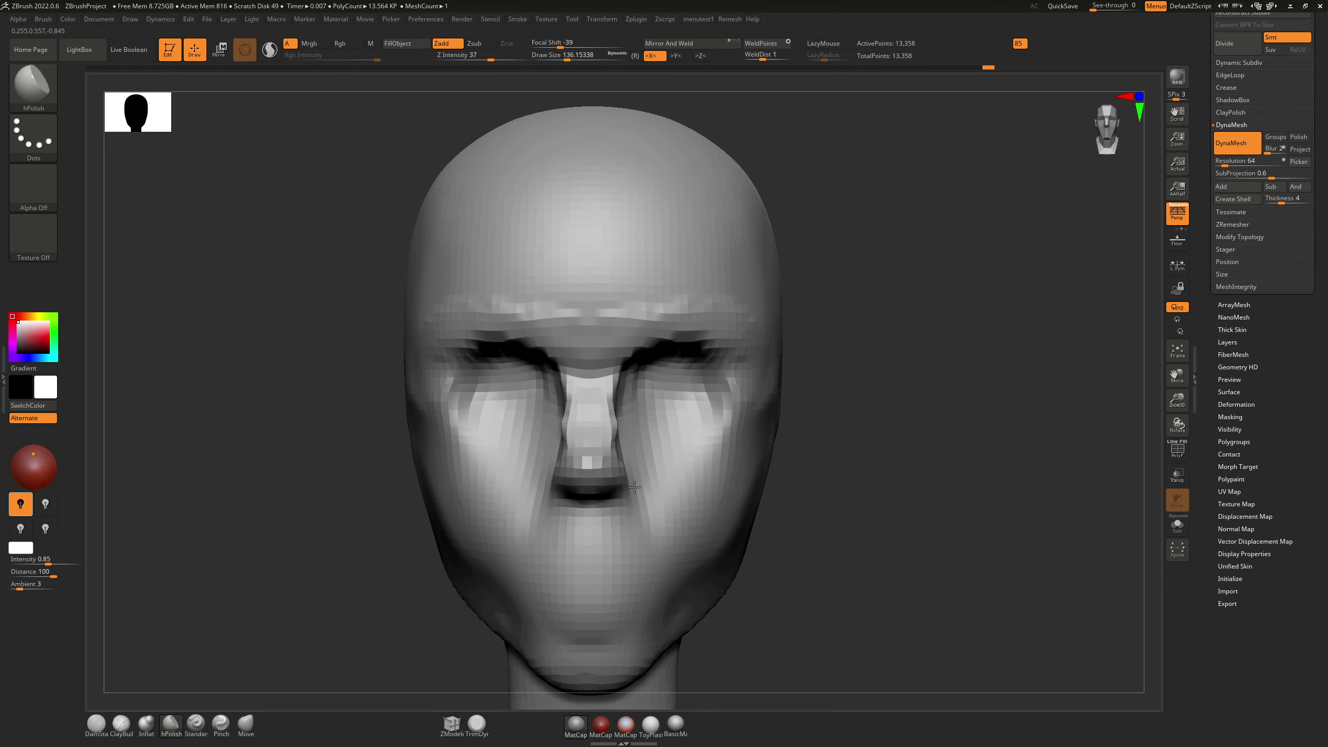
Step: Adjust the sides of the forehead and face with the Move brush at a draw size of about 379
key("b")
key("m")
key("v")
key("s")
left_click_drag(737, 255, 744, 230)
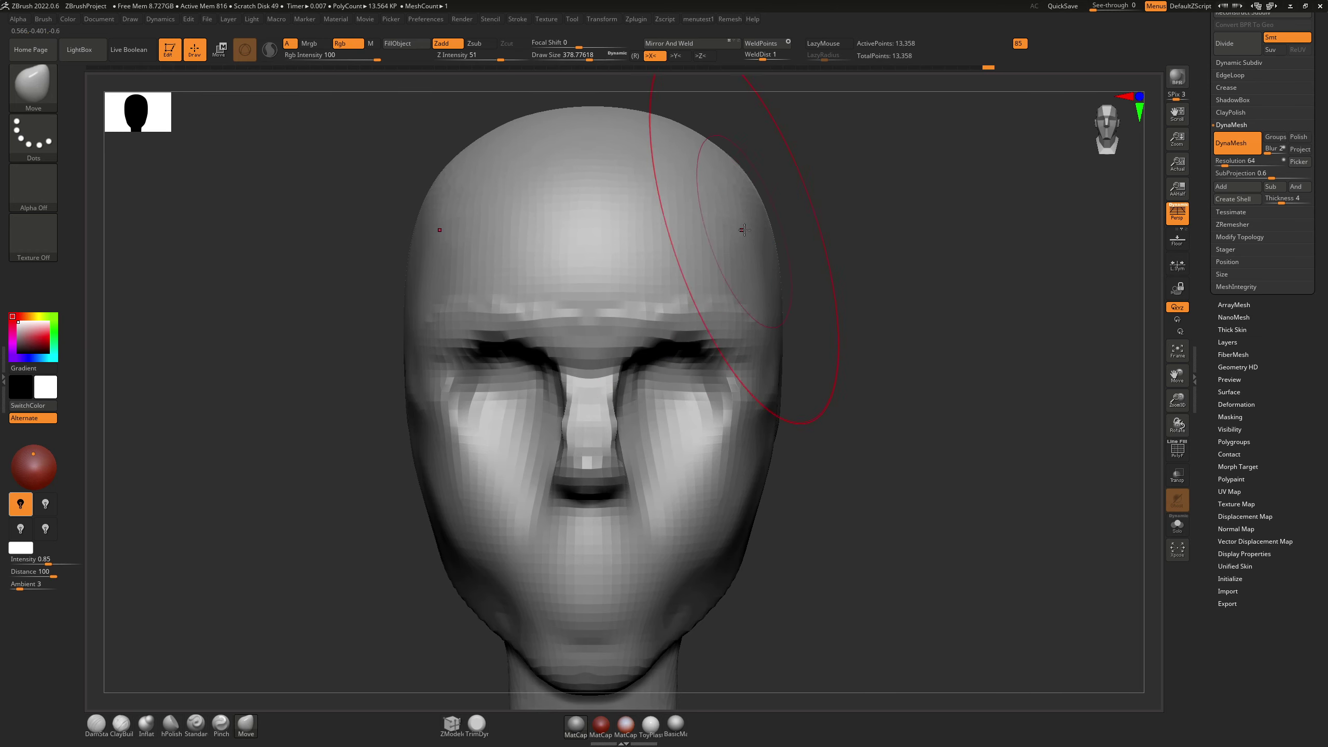
right_click_drag(727, 229, 698, 241, "shift")
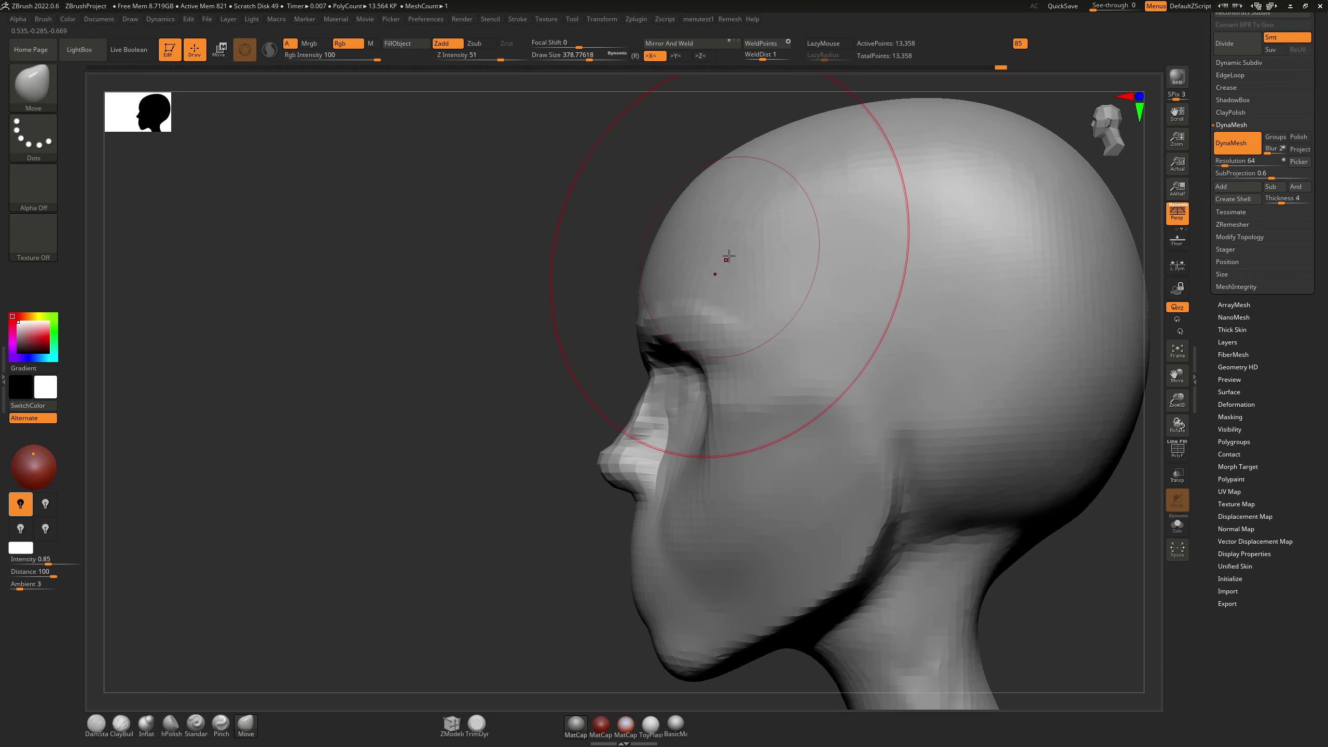
left_click_drag(729, 297, 731, 288)
mouse_move(731, 287)
right_mouse_down("shift")
mouse_move(783, 294)
mouse_move(760, 348)
mouse_move(796, 224)
right_mouse_up("shift")
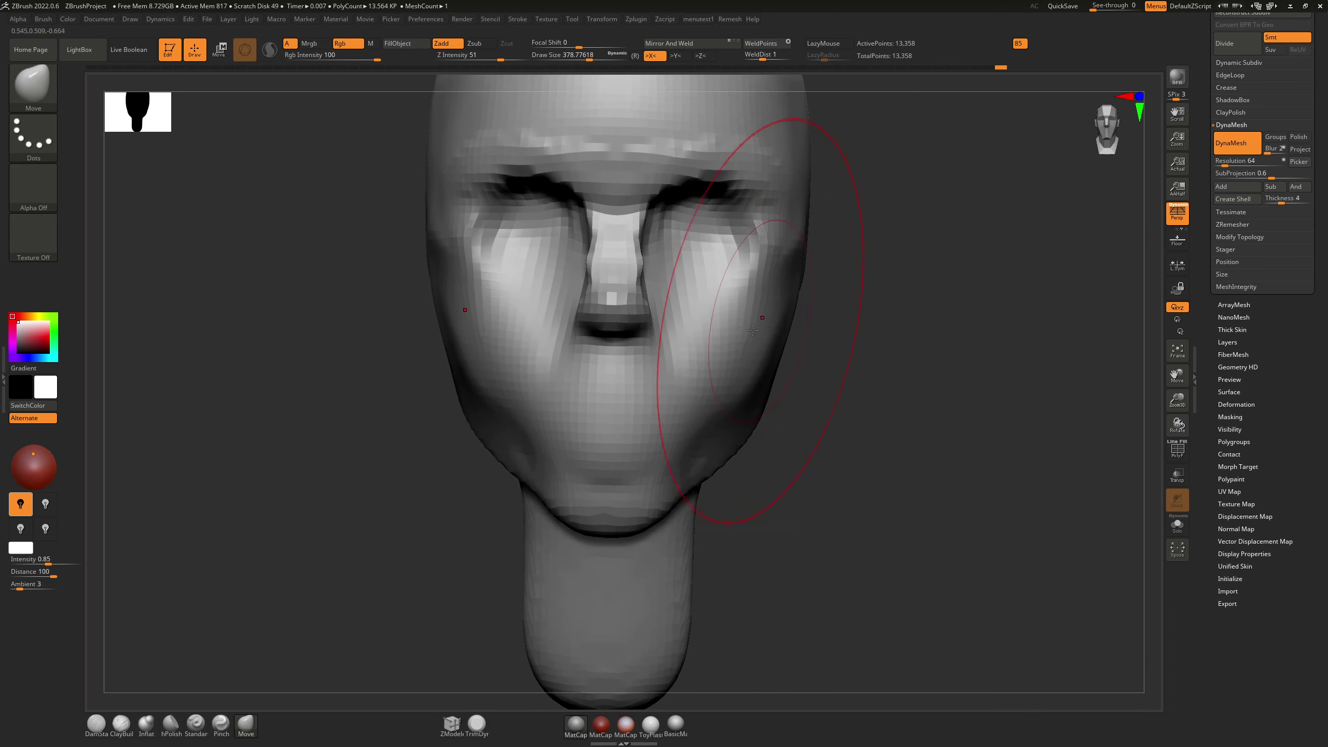
mouse_move(765, 324)
right_mouse_down()
mouse_move(755, 288)
mouse_move(735, 338)
right_mouse_up()
right_click_drag(804, 293, 661, 348)
Step: Try raising the cheekbone between the eye socket and ear with the Standard brush at a draw size of about 177
key("b")
key("p")
key("i")
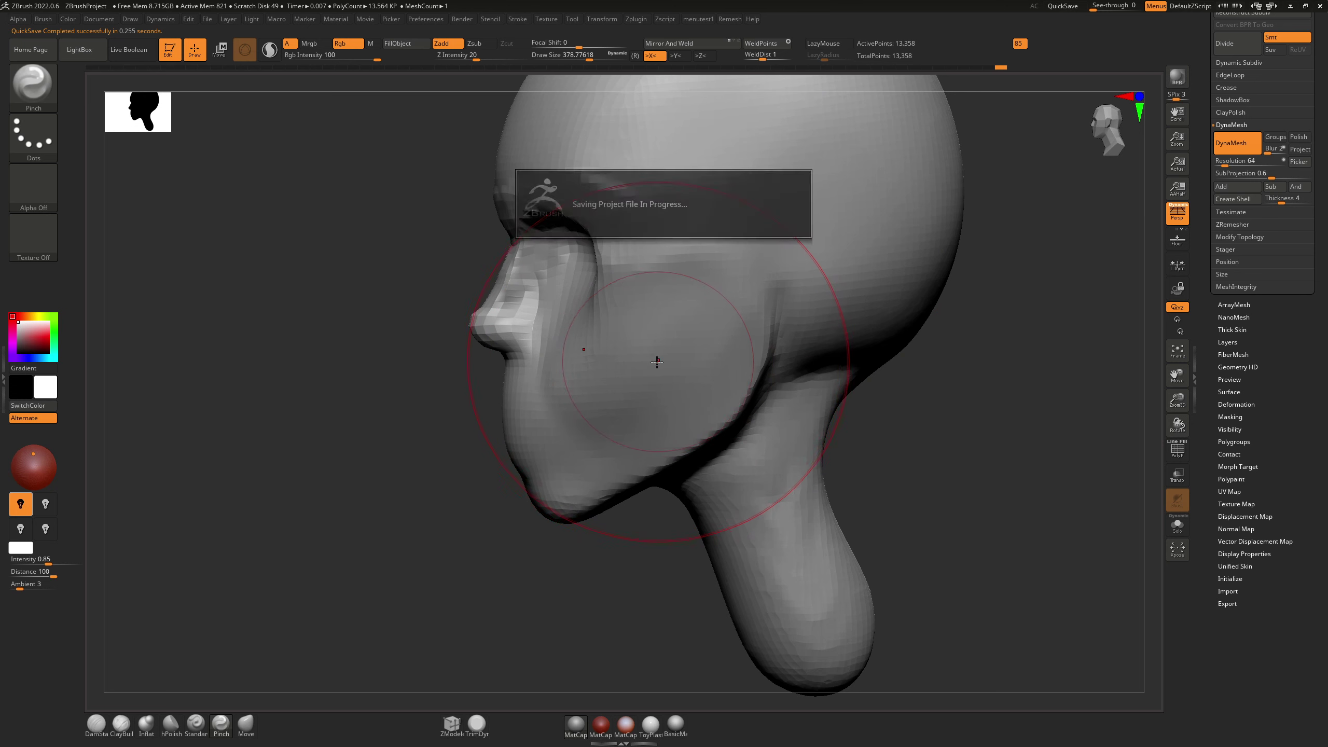
key("b")
key("s")
key("t")
key("s")
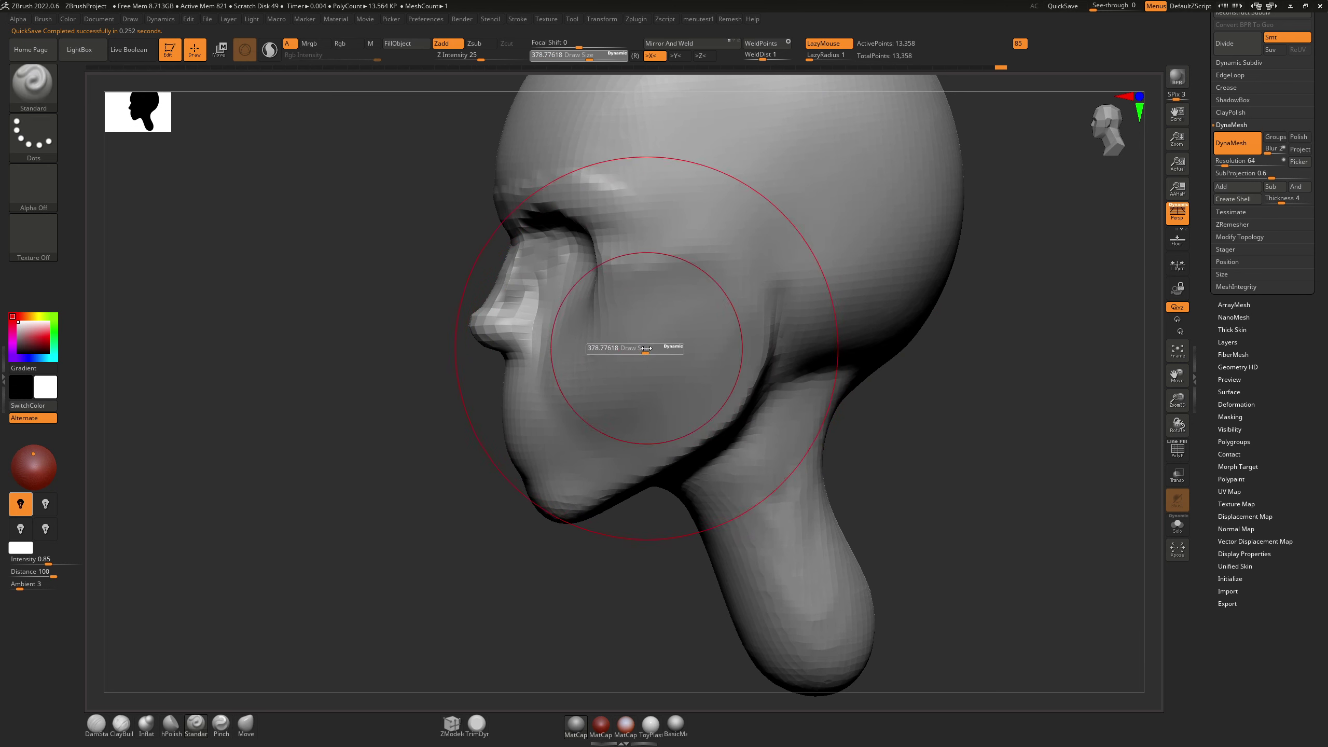
left_click_drag(647, 350, 633, 360)
key("s")
left_click_drag(656, 298, 653, 299)
right_click_drag(674, 299, 663, 305)
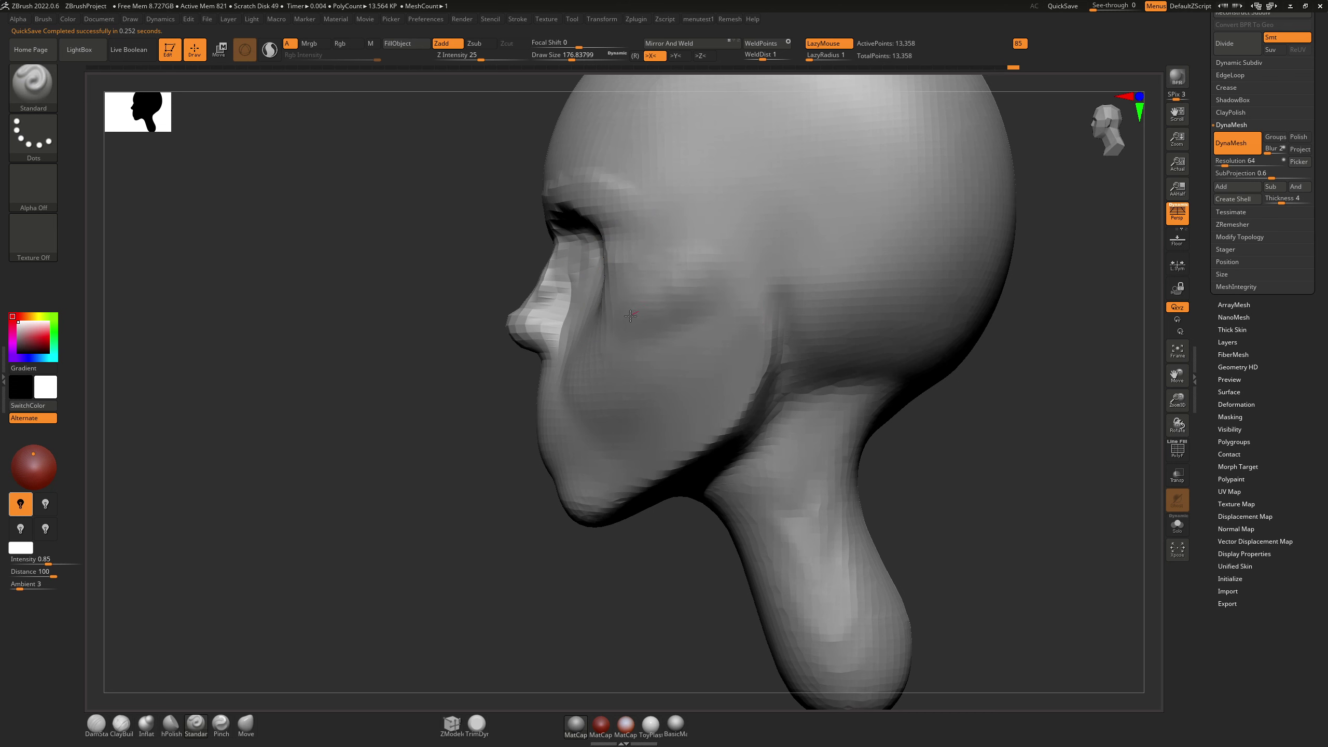
key("ctrl")
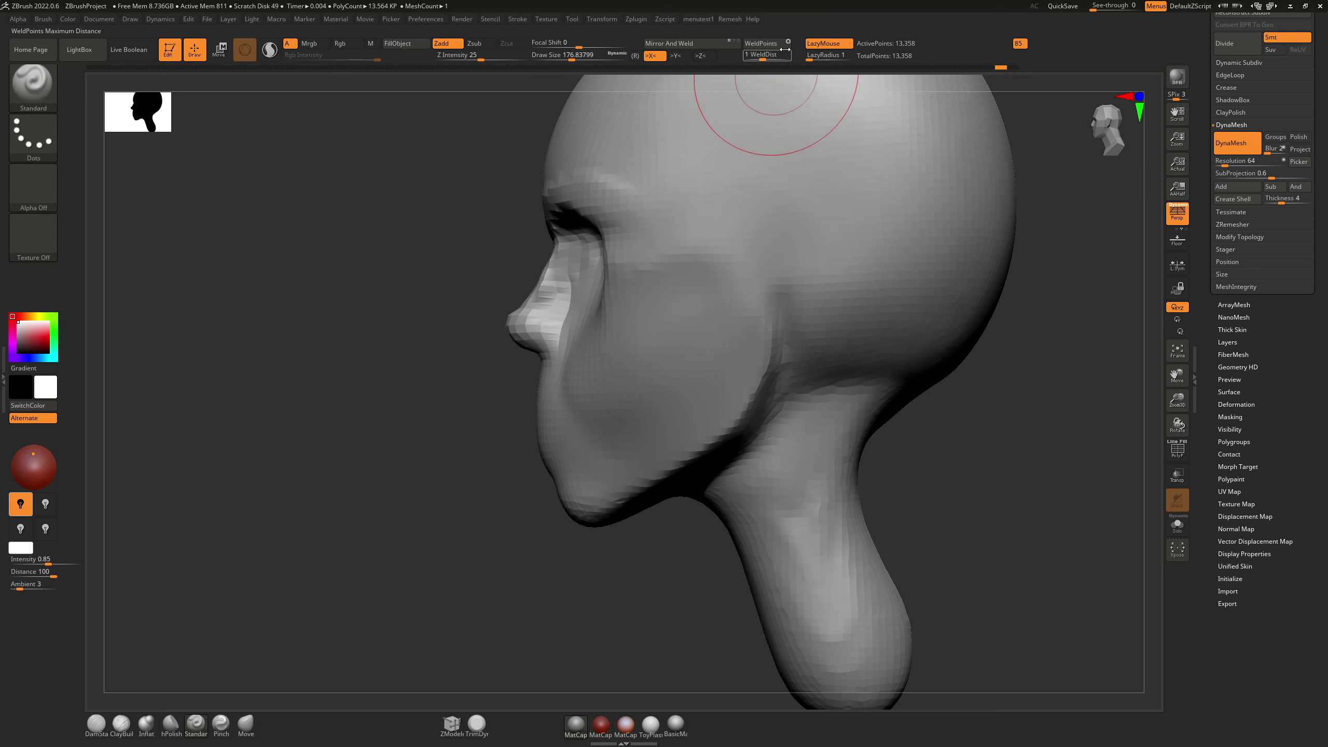
key("s")
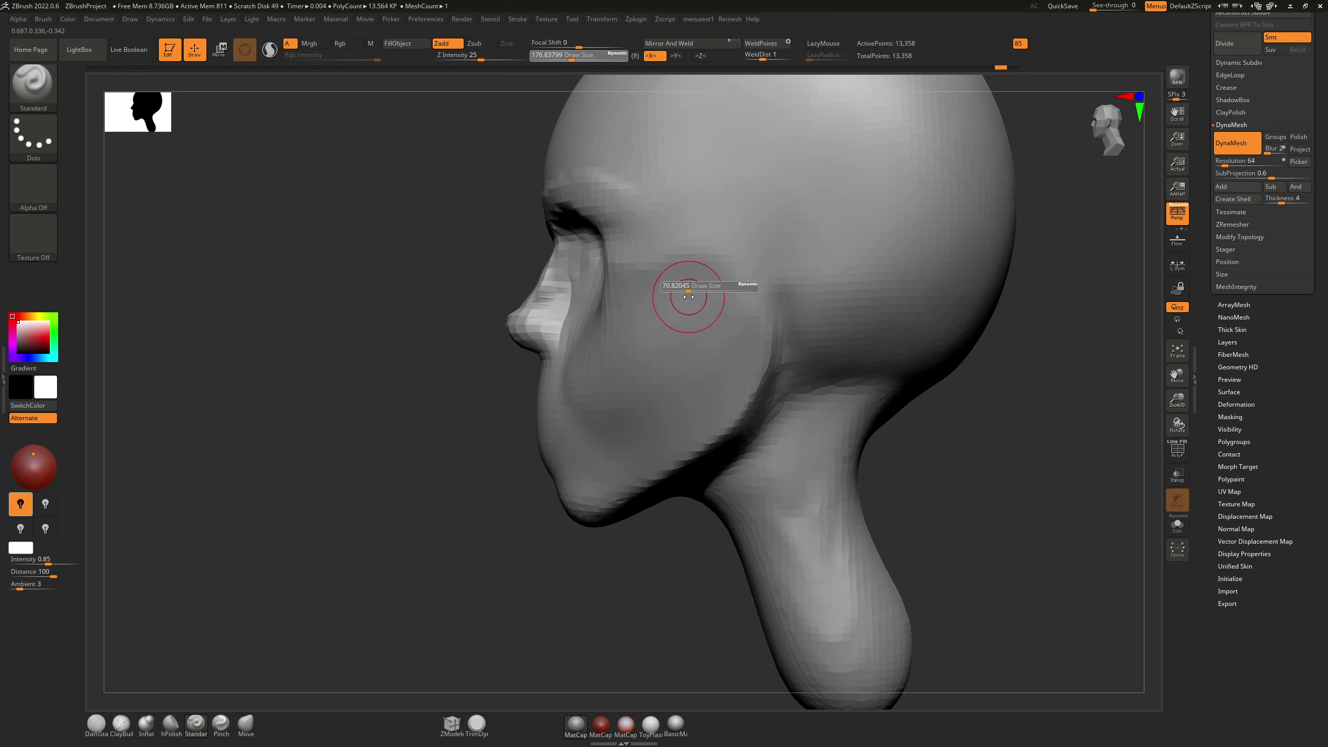
left_click_drag(688, 297, 718, 277)
key("ctrl+z")
Step: Build up the cheekbone on the side of the face with the Inflat brush at a draw size of about 154
key("s")
left_click_drag(614, 319, 621, 319)
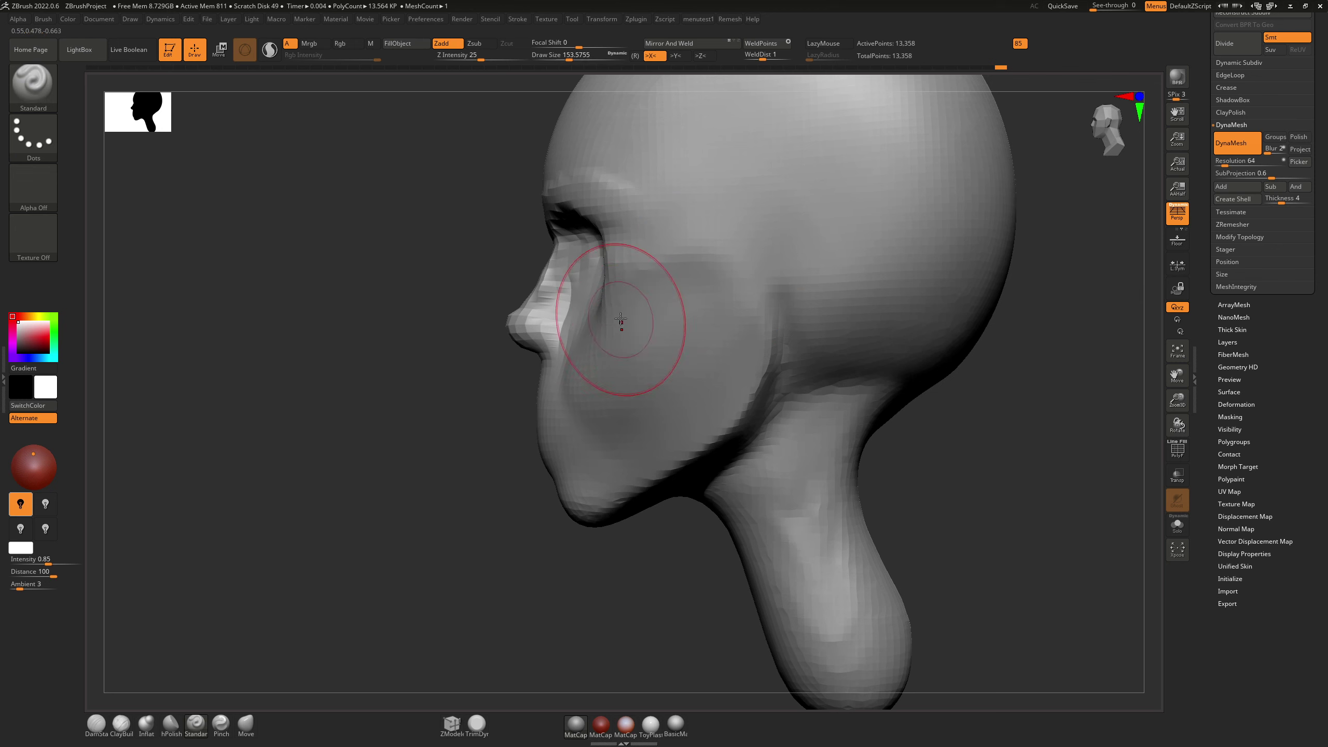
key("b")
key("i")
key("n")
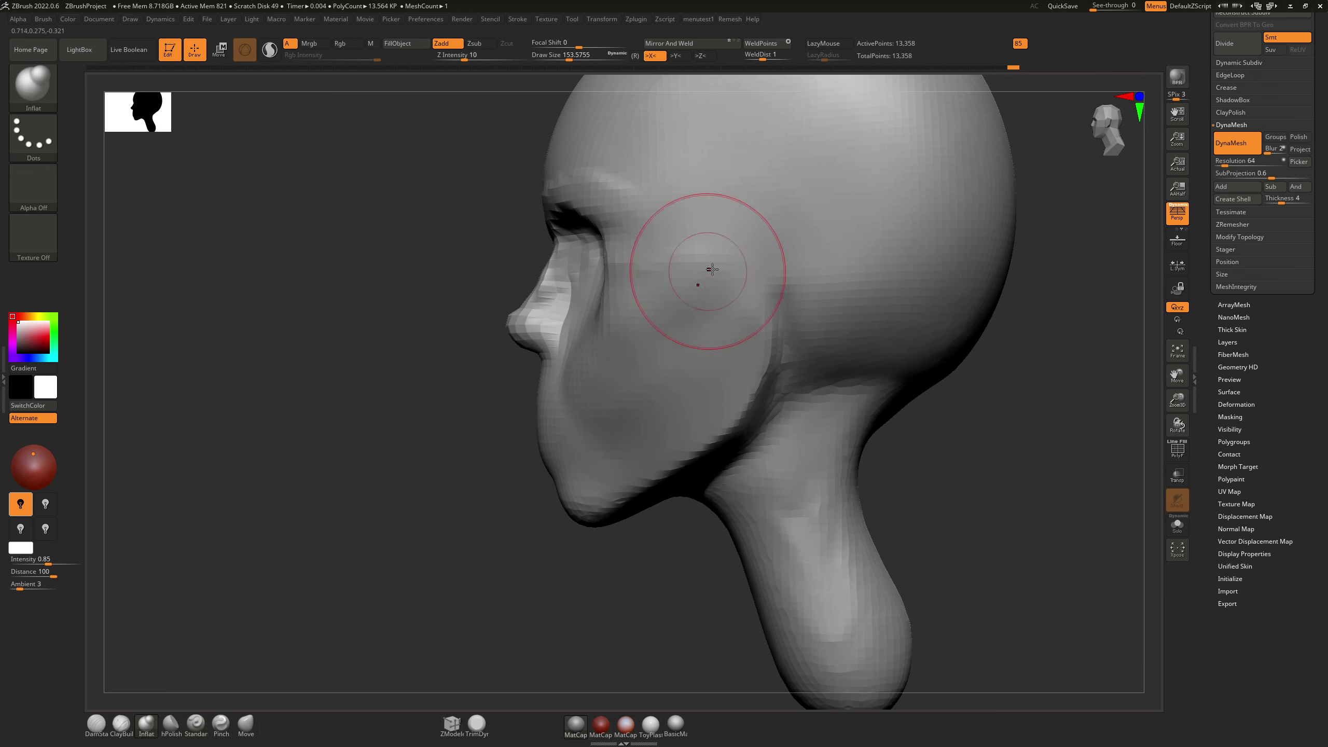
mouse_move(668, 278)
right_mouse_down()
mouse_move(693, 300)
mouse_move(620, 399)
right_mouse_up()
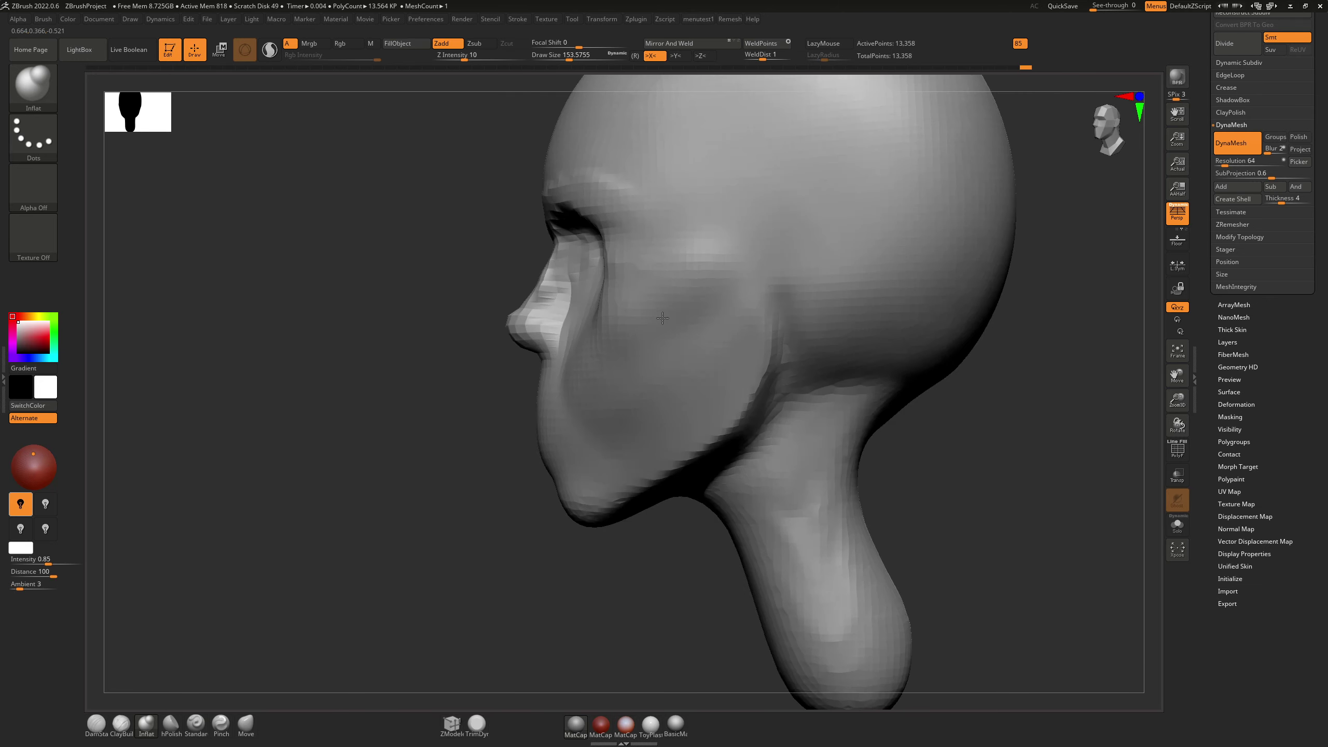
Step: Try smoothing the cheek hollow below the cheekbone with a draw size of about 80
mouse_move(627, 406)
left_mouse_down("shift")
mouse_move(644, 393)
mouse_move(633, 404)
left_mouse_up("shift")
key("s")
left_click(640, 402)
key("ctrl+z")
key("s")
key("ctrl+z")
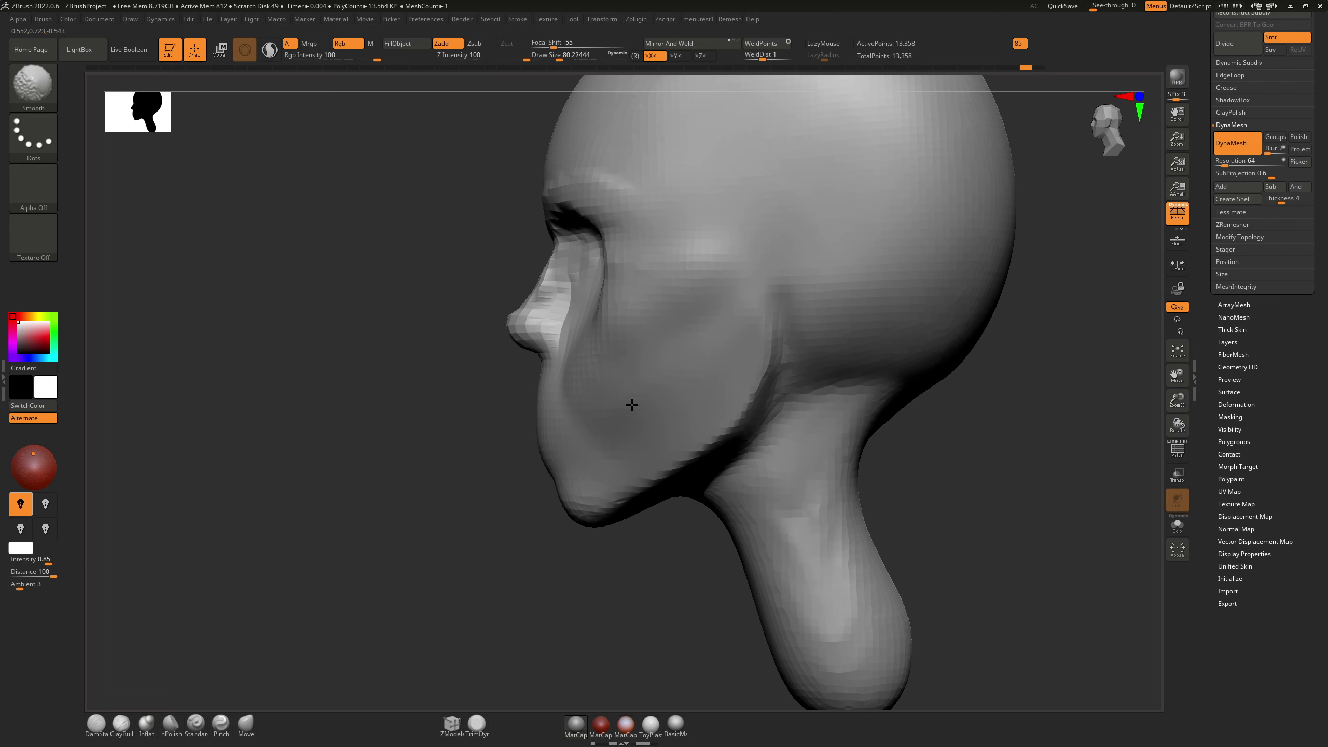
Step: Adjust the sides of the face around the cheekbones with the Move brush at a draw size of about 217
right_click_drag(695, 340, 753, 339, "shift")
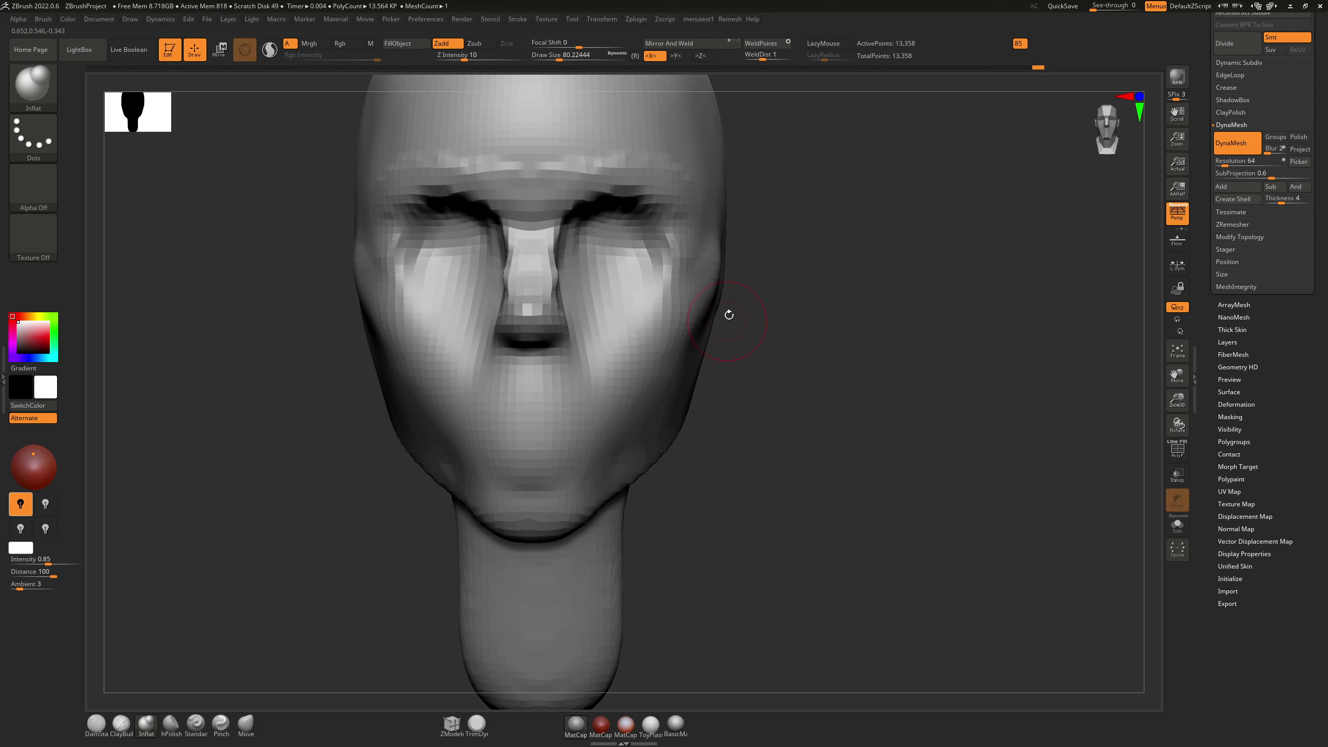
key("b")
key("m")
key("v")
key("s")
mouse_move(718, 237)
right_mouse_down()
mouse_move(738, 249)
mouse_move(730, 238)
mouse_move(752, 298)
right_mouse_up()
key("s")
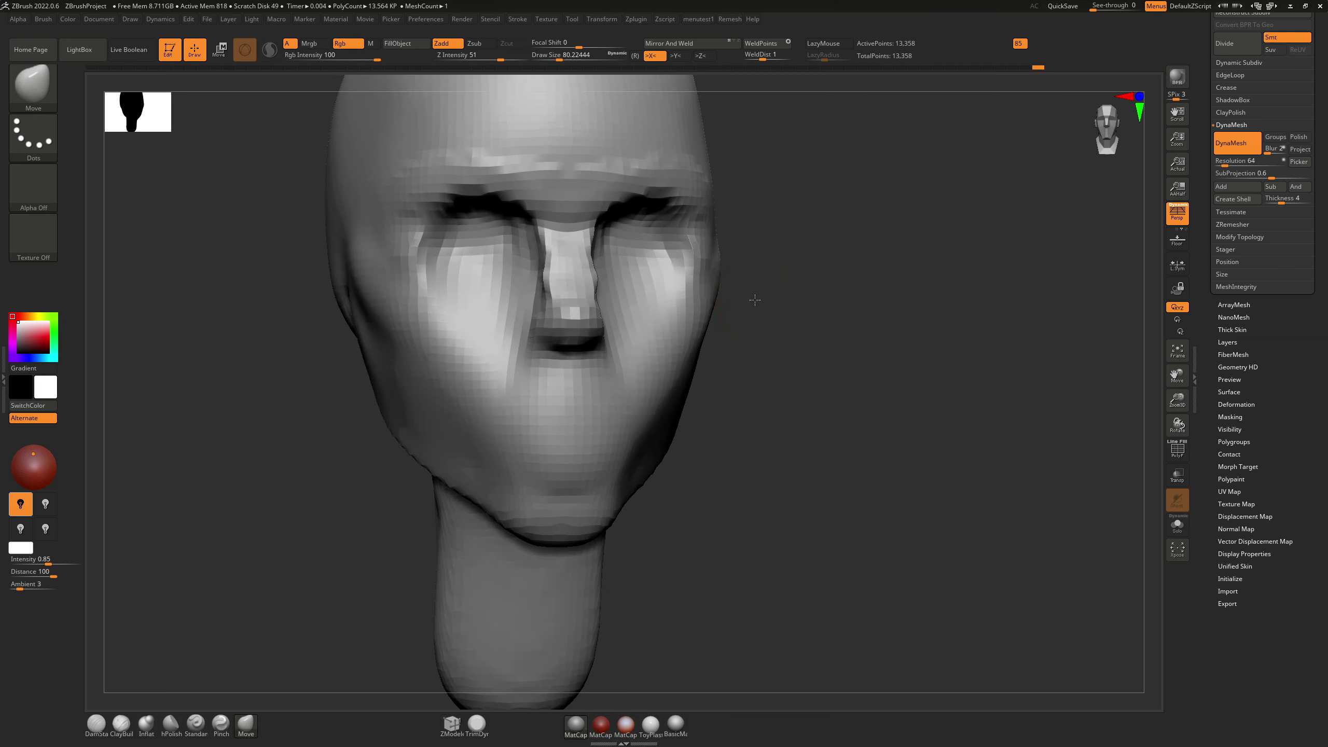
key("s")
left_click_drag(753, 300, 770, 299)
mouse_move(768, 294)
right_mouse_down("shift")
mouse_move(732, 276)
mouse_move(942, 330)
mouse_move(847, 335)
right_mouse_up("shift")
right_click_drag(933, 332, 928, 329, "shift")
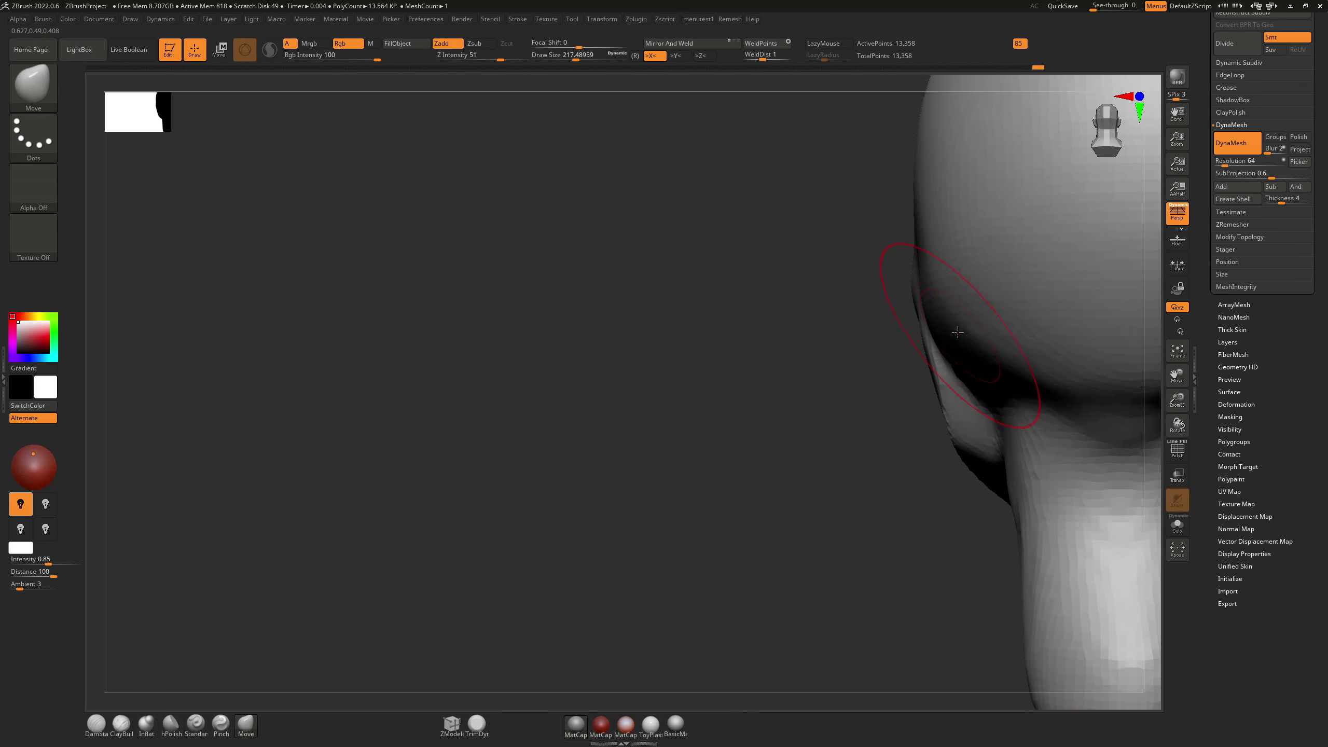
Step: Reshape the base of the skull behind the jaw with the Move brush at a draw size of about 338
key("s")
left_click_drag(949, 332, 956, 333)
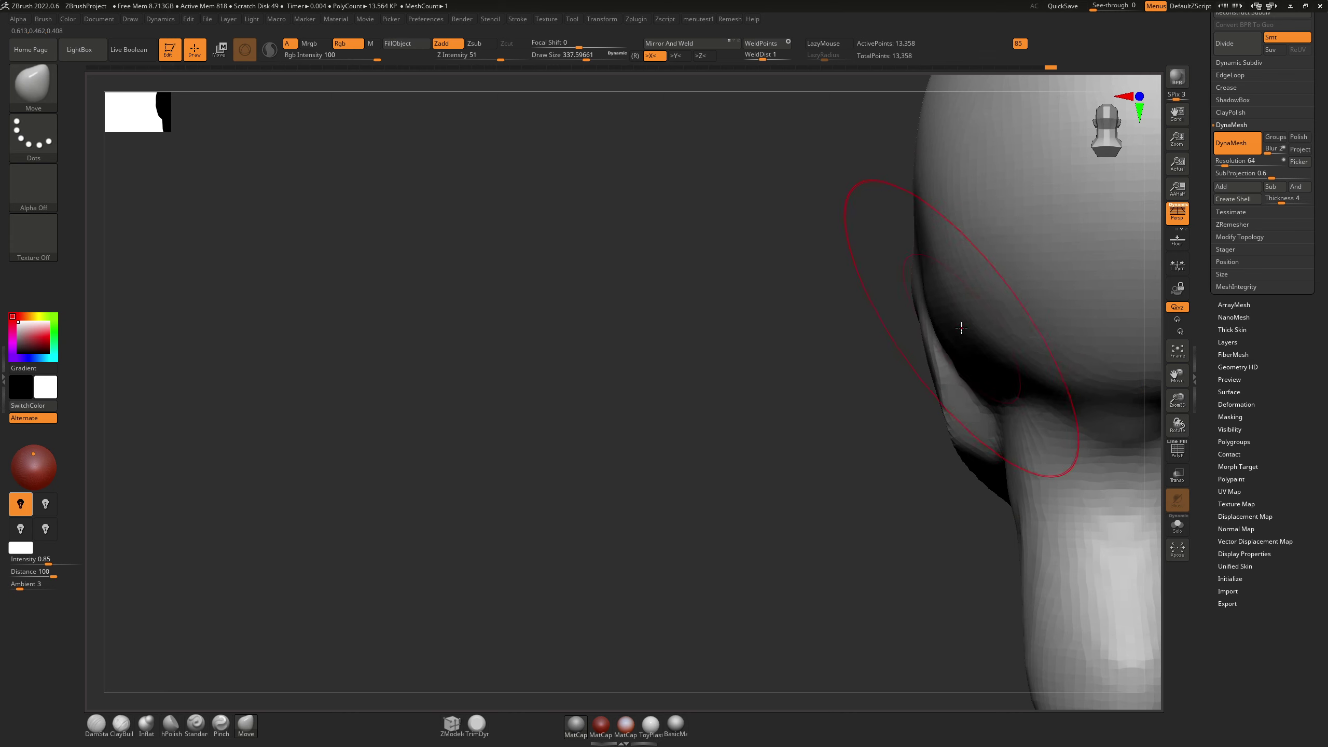
right_click_drag(976, 341, 933, 370)
mouse_move(933, 370)
left_mouse_down()
mouse_move(1001, 374)
mouse_move(967, 388)
mouse_move(683, 392)
left_mouse_up()
Step: Set the draw size to about 77 and paint a narrow upright mask patch for the ear behind the jaw
key("s")
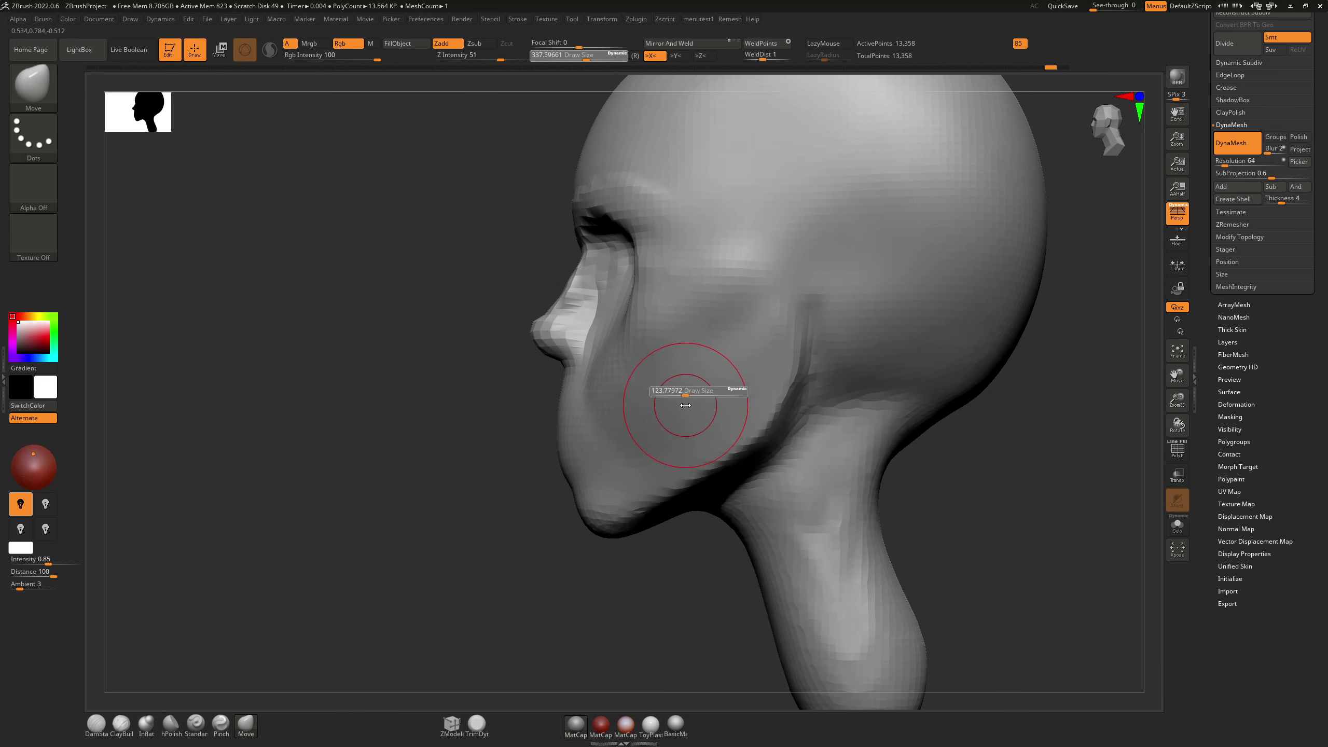
key("s")
left_click(747, 368)
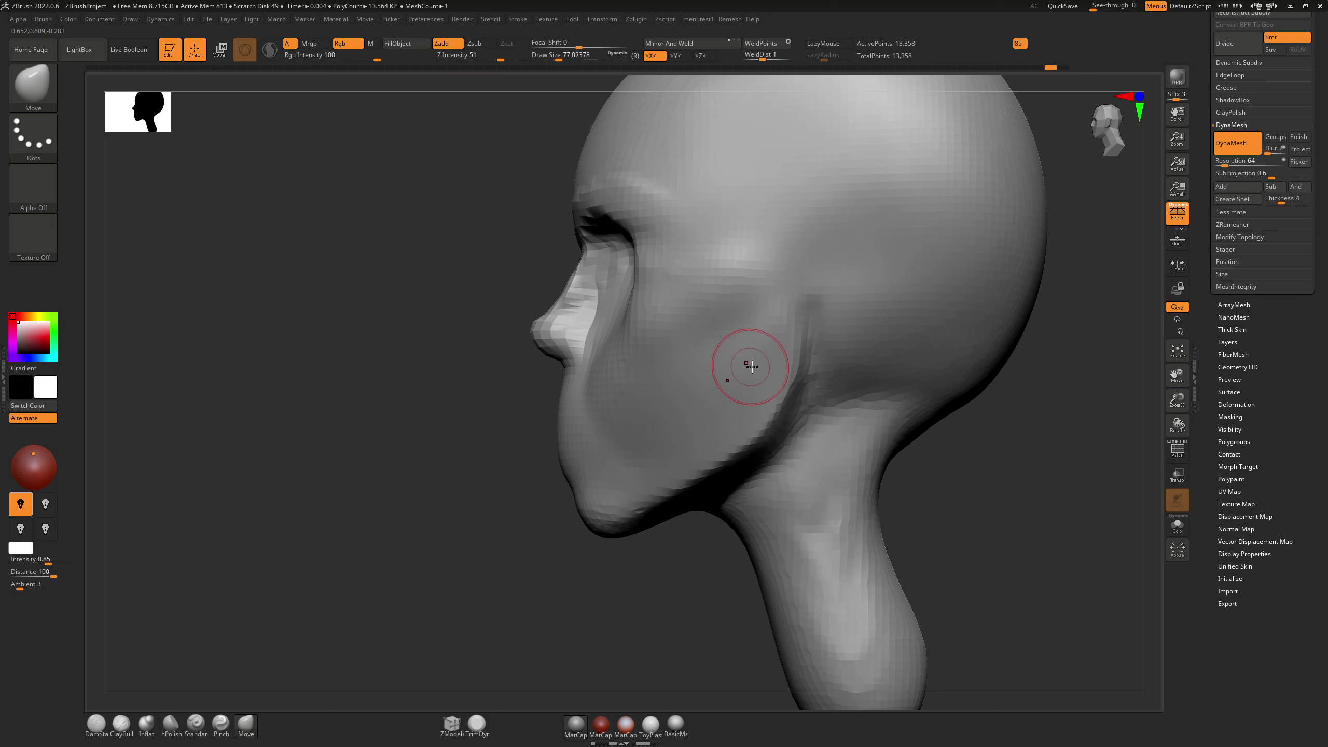
right_click_drag(747, 365, 719, 430)
mouse_move(763, 389)
right_mouse_down("alt")
mouse_move(717, 459)
mouse_move(746, 394)
right_mouse_up("alt")
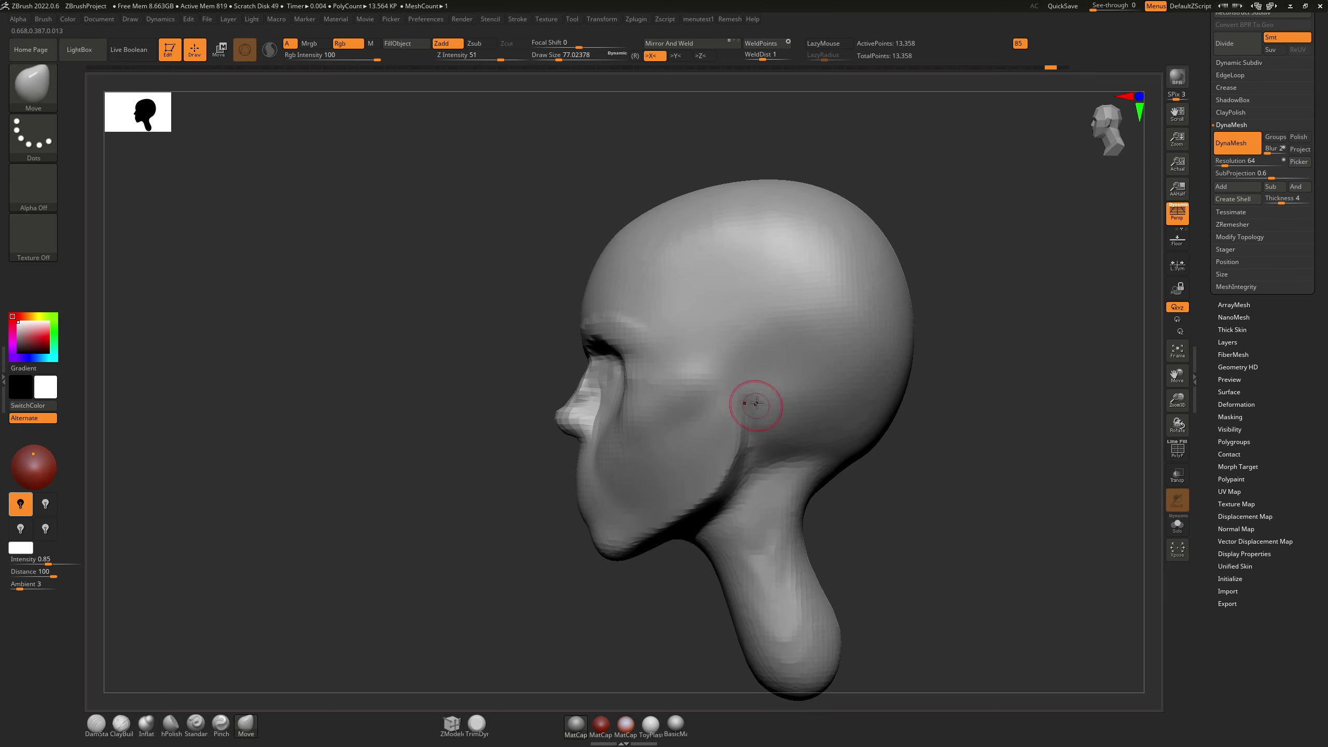
key("ctrl")
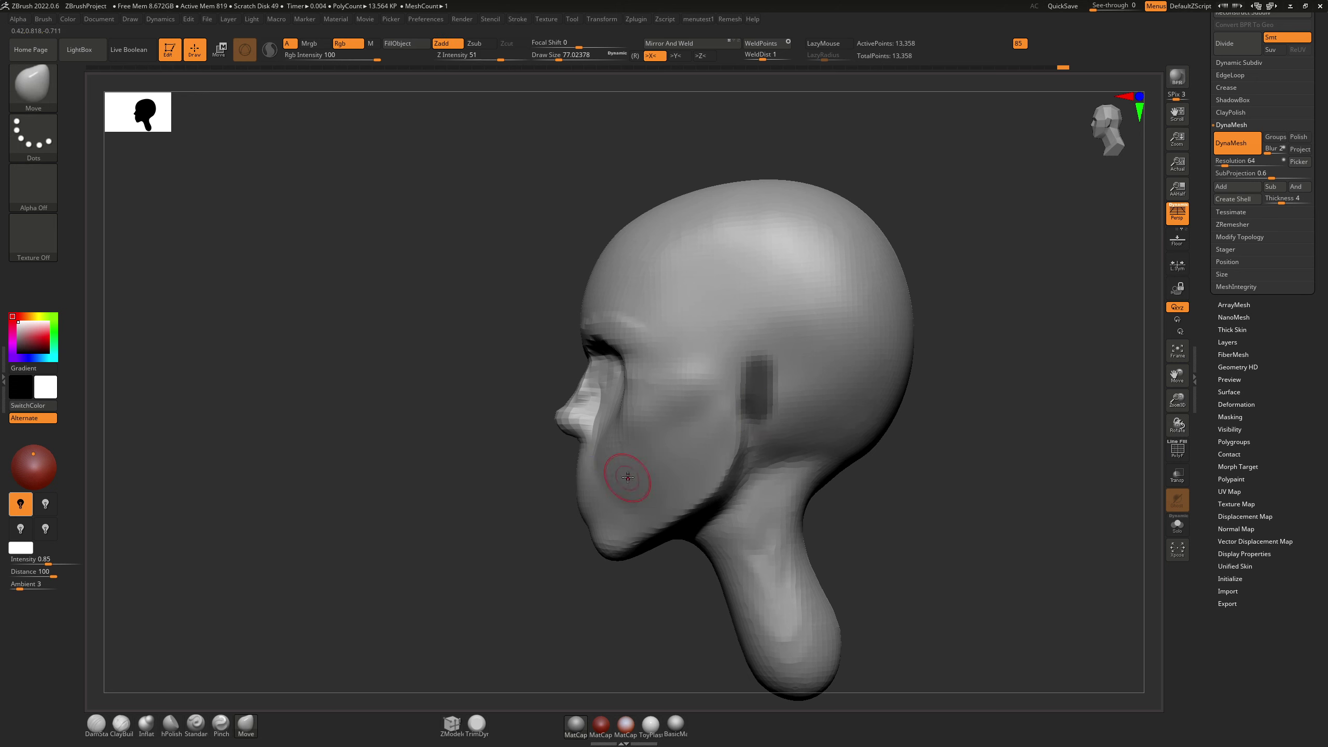
Step: Set the Move brush's draw size to about 158 and invert the mask so only the ear patch is editable
right_click_drag(629, 474, 704, 479)
key("s")
left_click_drag(570, 502, 565, 503)
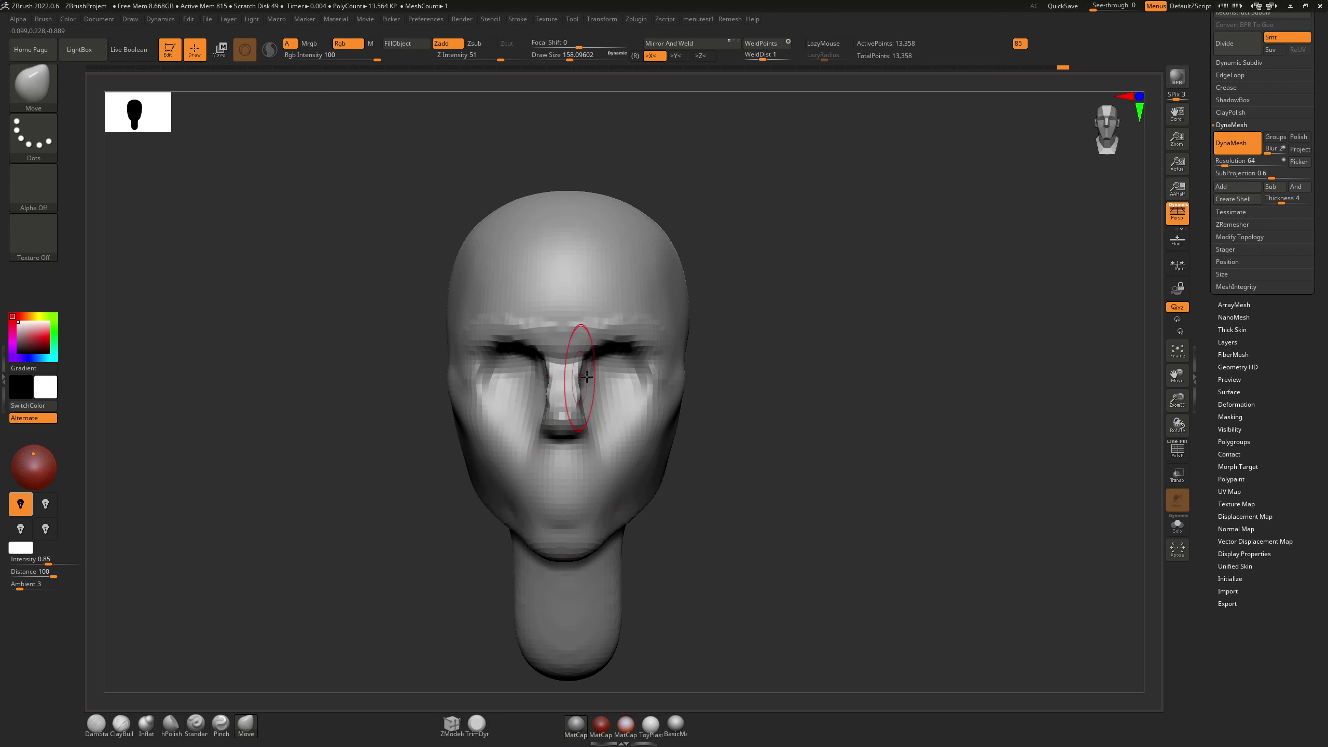
right_click_drag(586, 376, 689, 358)
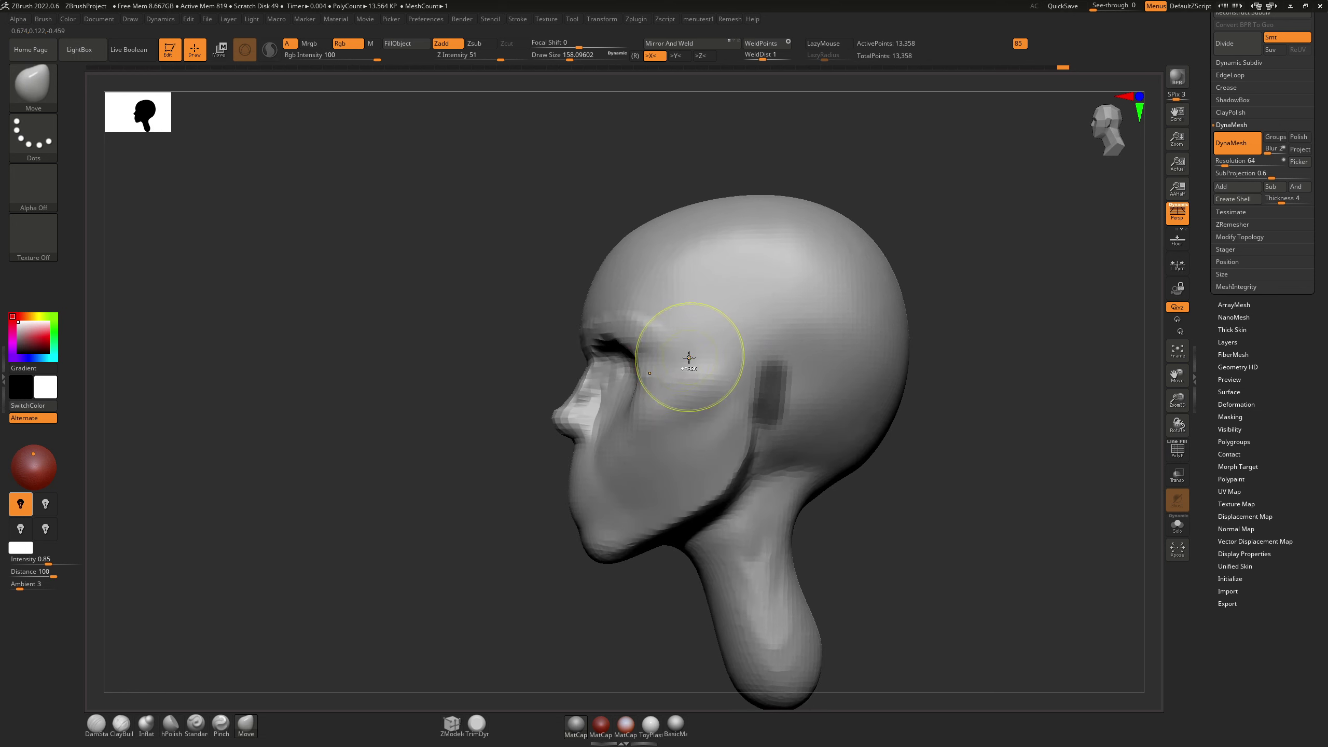
key("ctrl+i")
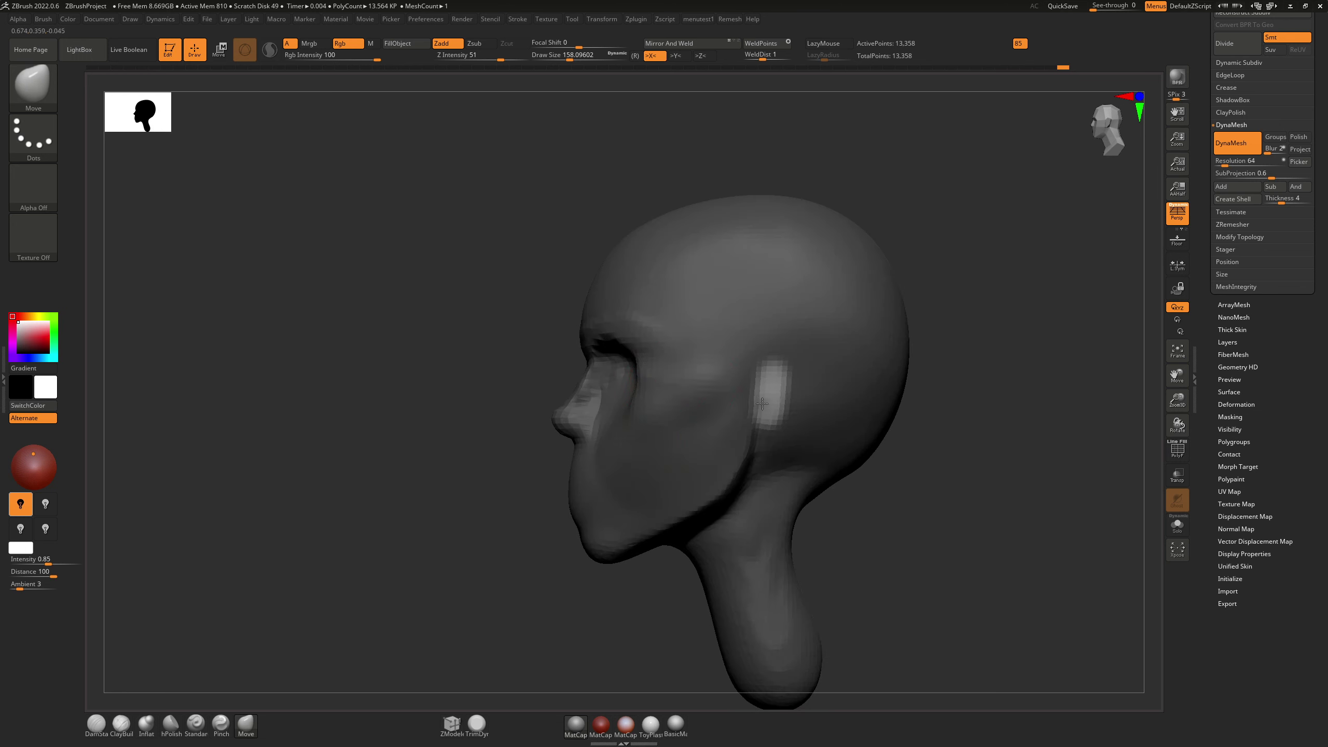
Step: Pull the unmasked ear patches out from the head with the Move brush at a draw size of about 228
right_click_drag(775, 376, 813, 375)
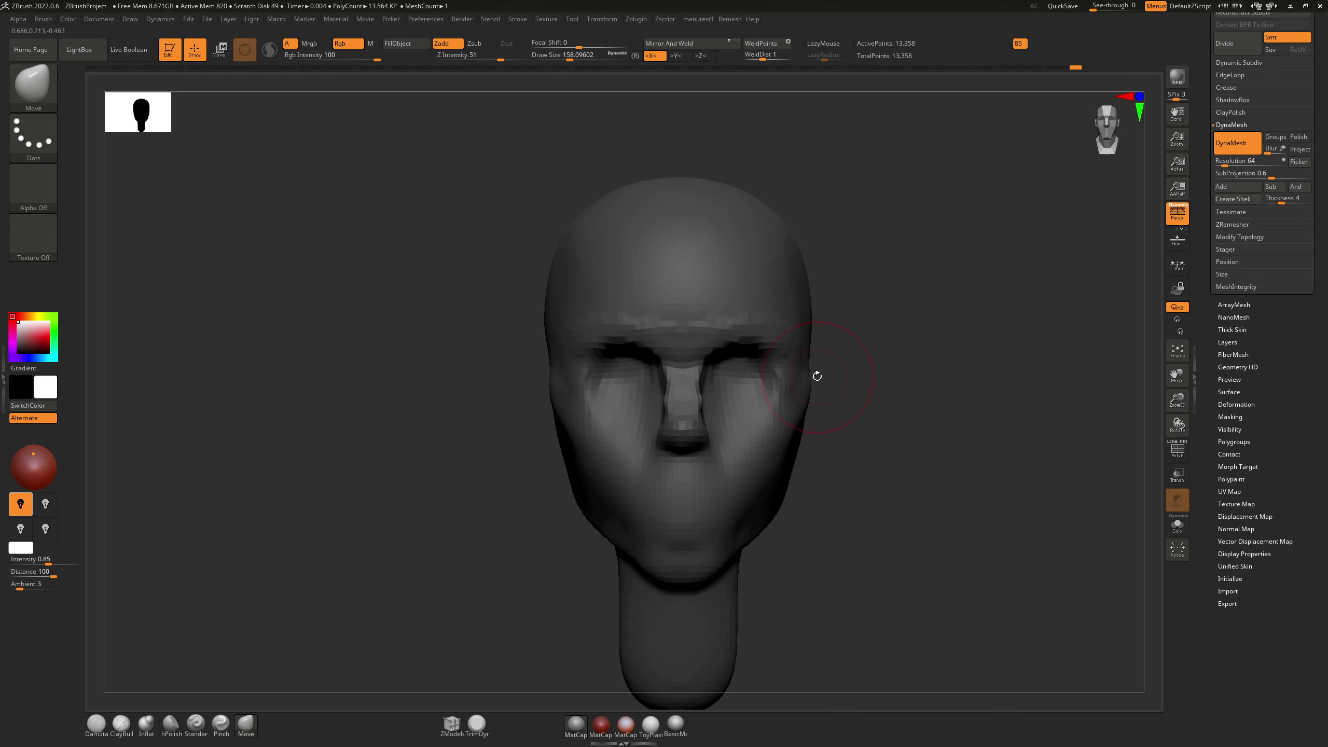
right_click_drag(817, 376, 798, 370)
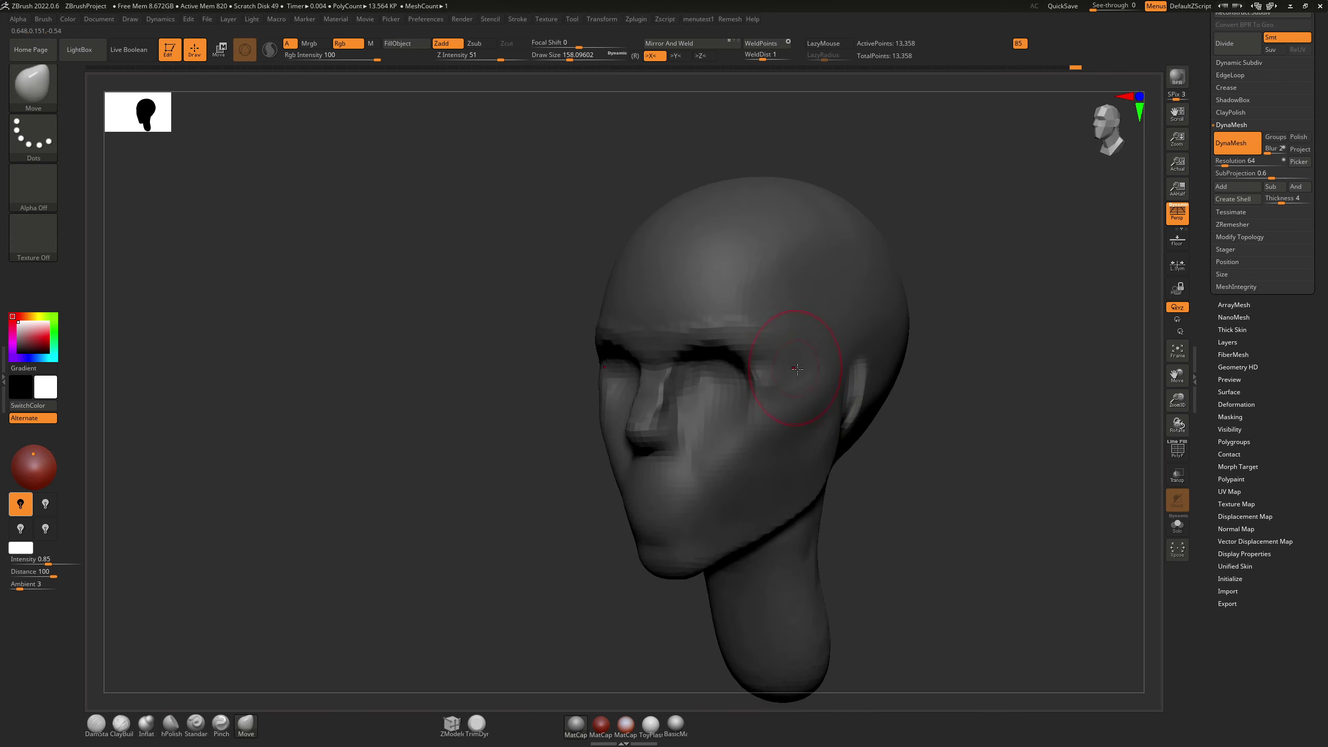
key("s")
left_click_drag(857, 390, 855, 398)
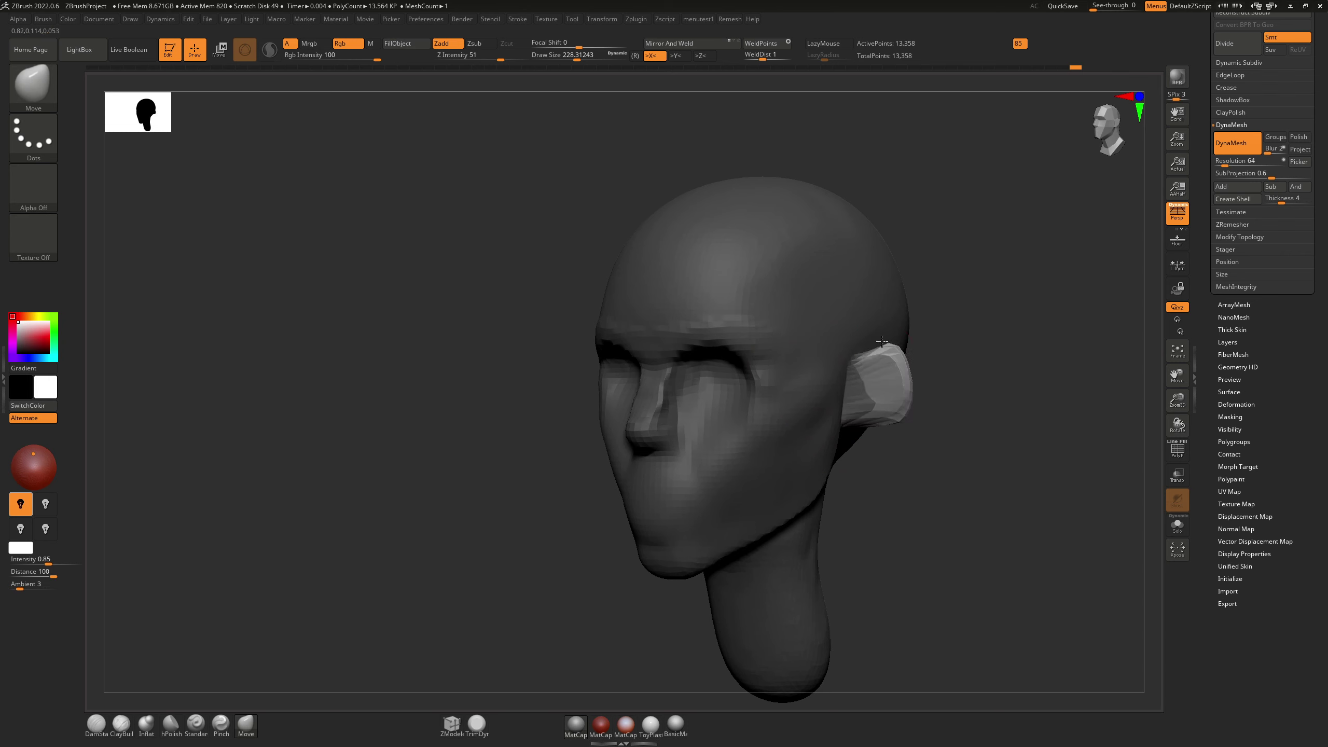
Step: Shape the ear's outline in side view into a rounded top tapering to a lobe, using a draw size of about 202
right_click_drag(882, 341, 927, 391, "shift")
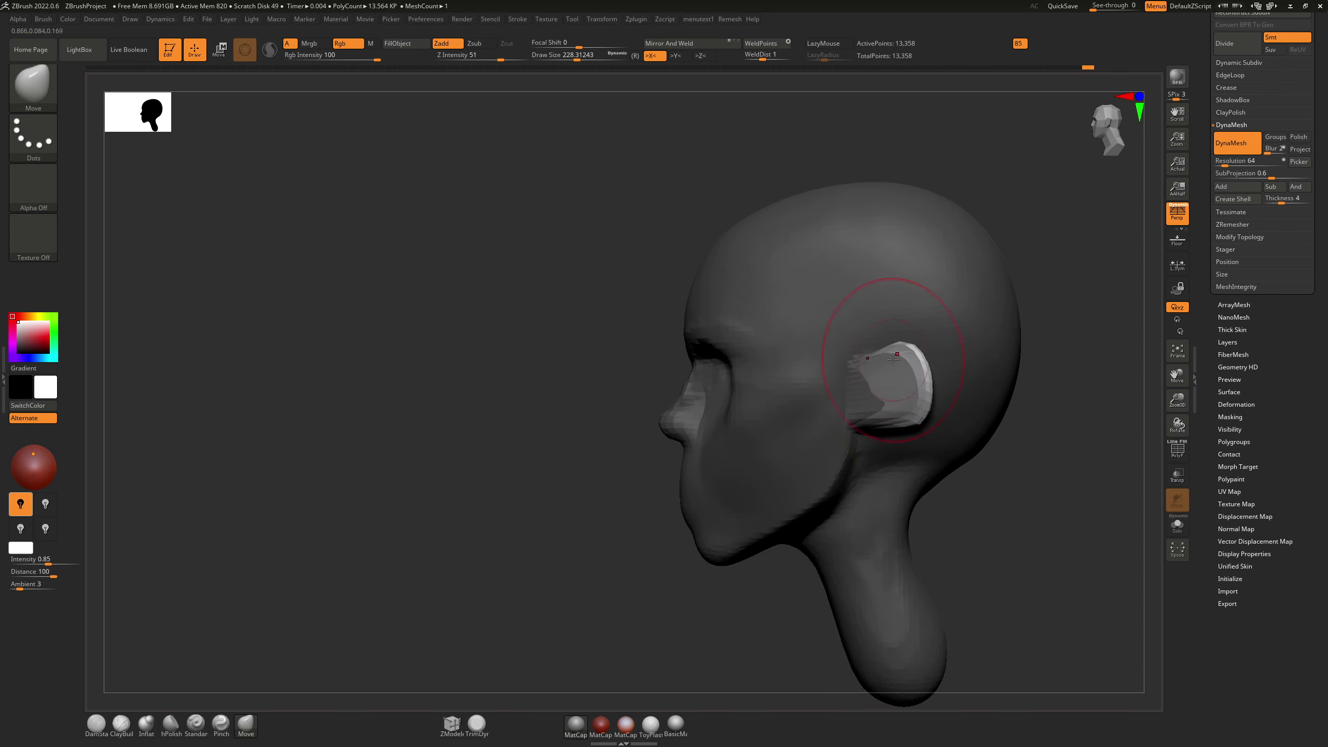
key("s")
mouse_move(936, 385)
left_mouse_down()
mouse_move(878, 379)
mouse_move(893, 361)
left_mouse_up()
key("s")
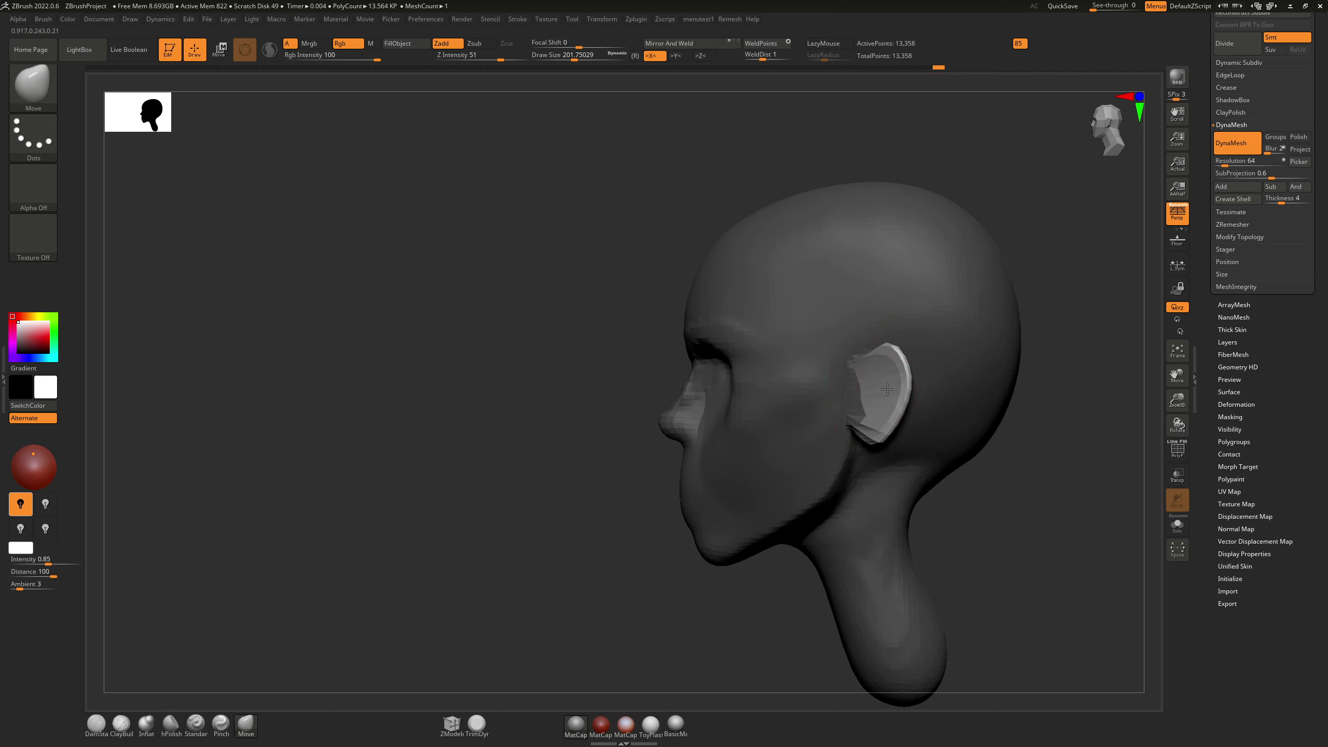
Step: Refine the ears and their lobes from the front and side, and clear the mask from the head
right_click_drag(772, 375, 885, 367, "shift")
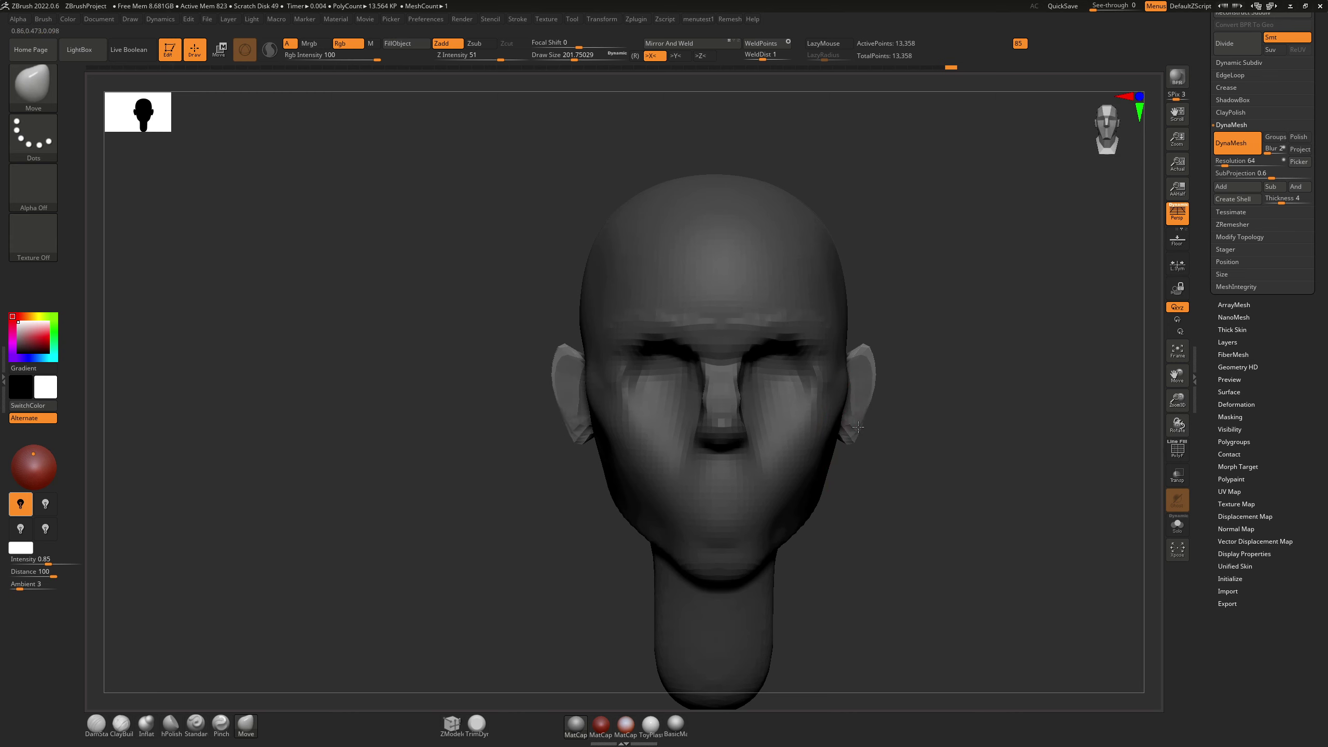
right_click_drag(889, 377, 578, 510, "shift")
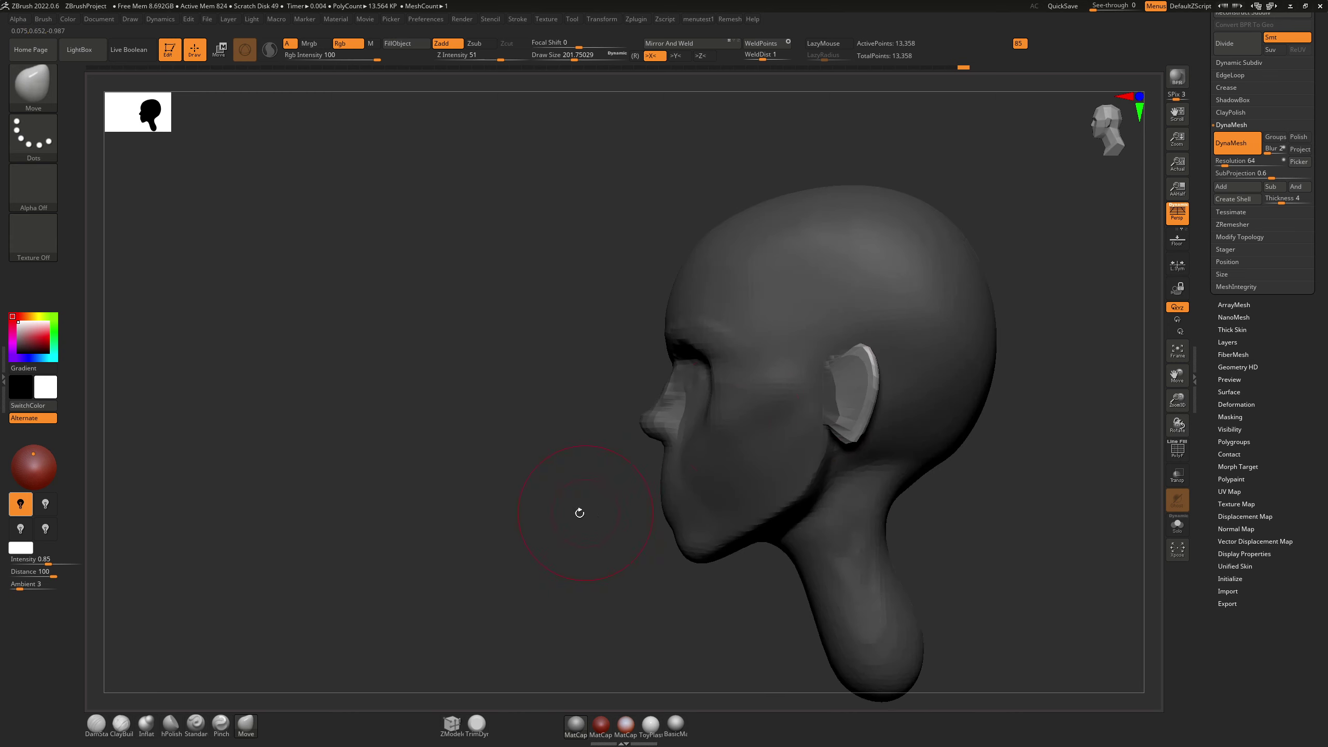
mouse_move(549, 563)
right_mouse_down()
mouse_move(633, 479)
mouse_move(674, 465)
right_mouse_up()
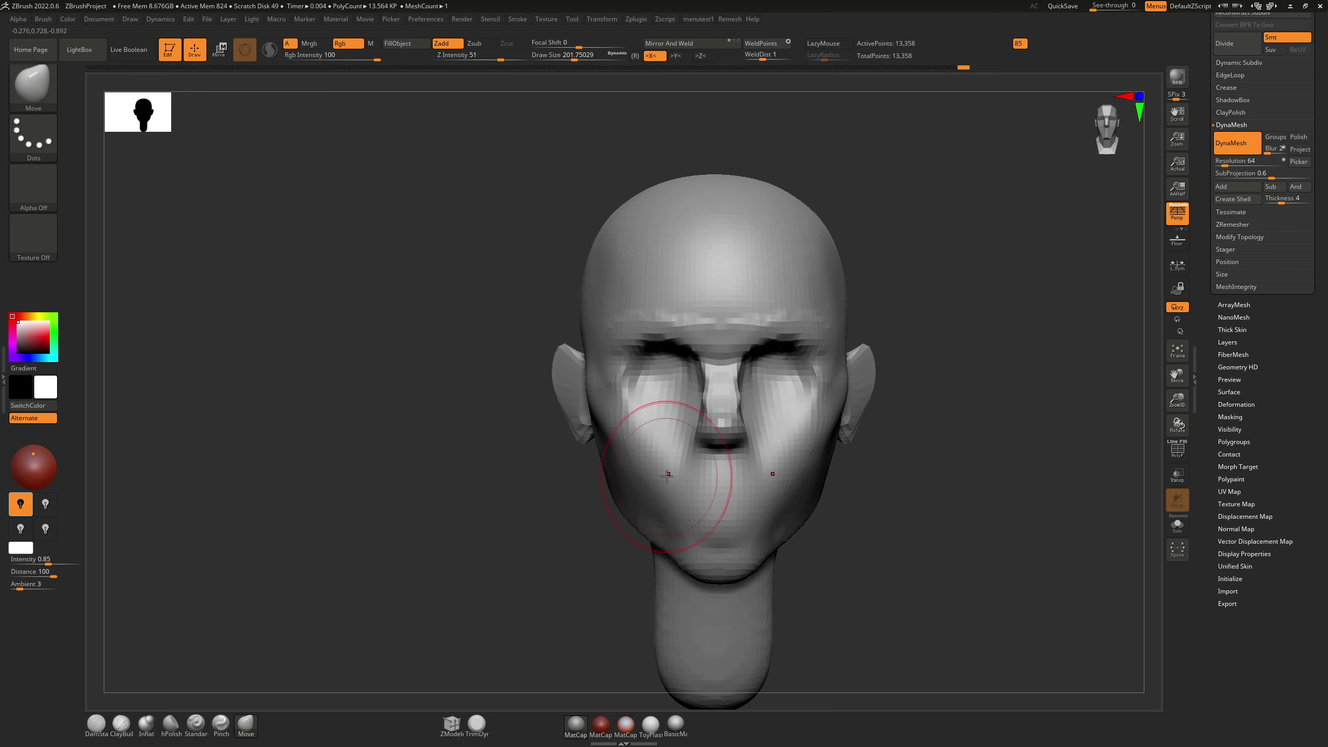
left_click_drag(632, 434, 639, 435, "shift")
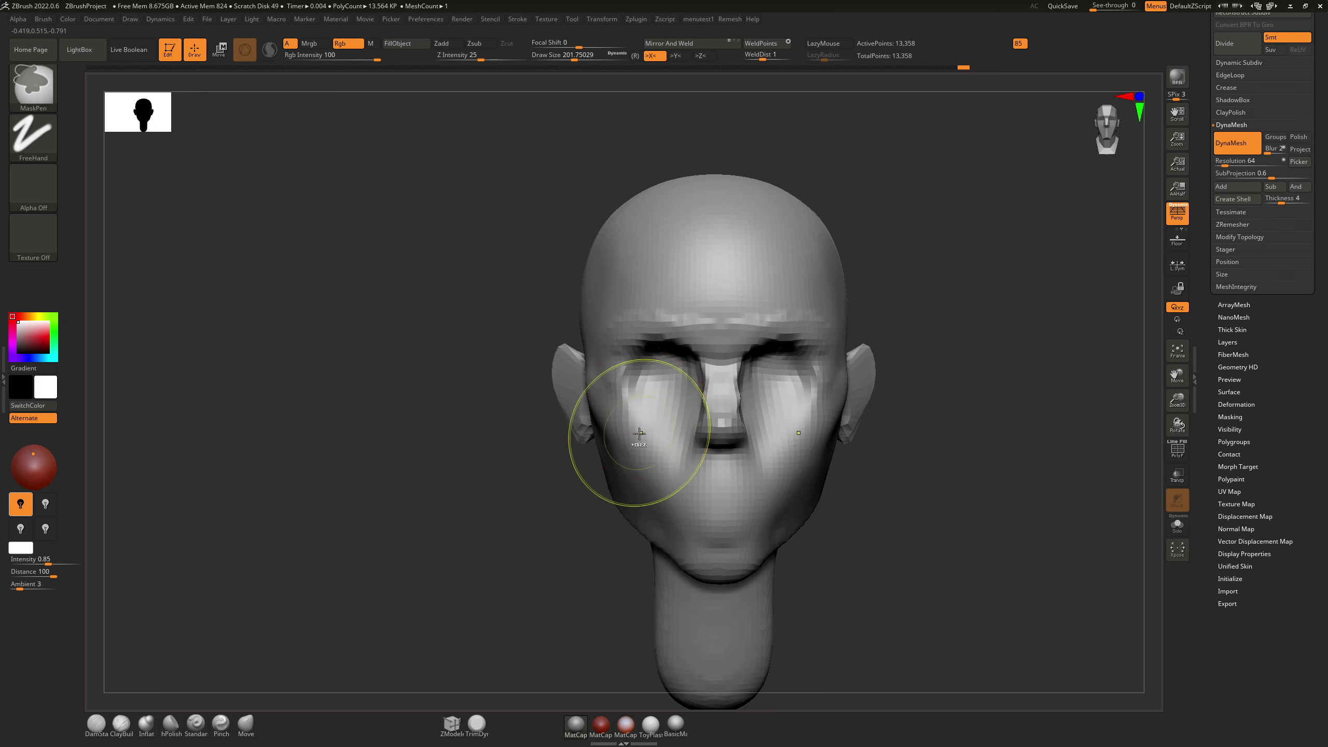
Step: Carve a groove along the upper edge of the cheekbones from ear to eye socket with DamStandard at a draw size of about 202
mouse_move(640, 435)
right_mouse_down("ctrl")
mouse_move(631, 498)
mouse_move(649, 468)
mouse_move(570, 335)
right_mouse_up("ctrl")
key("b")
key("d")
key("s")
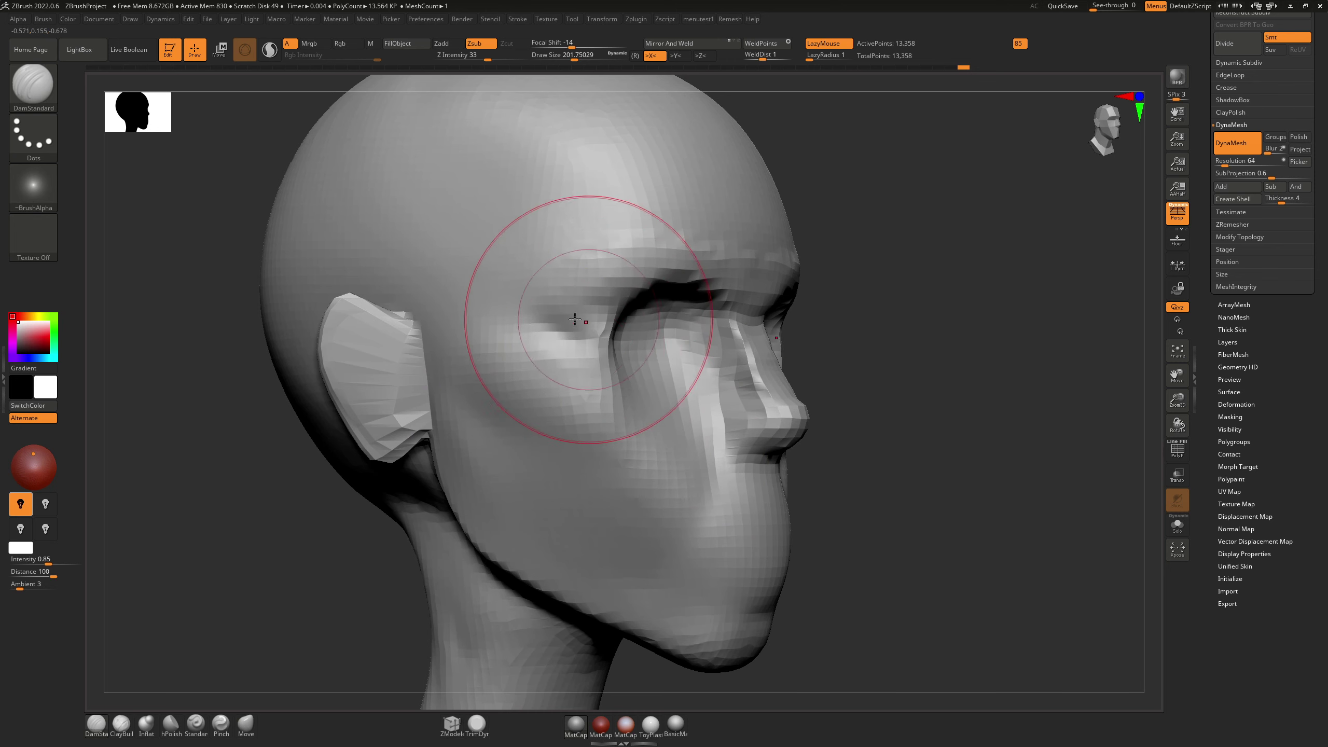
right_click_drag(596, 321, 502, 325, "shift")
left_click_drag(565, 313, 630, 370)
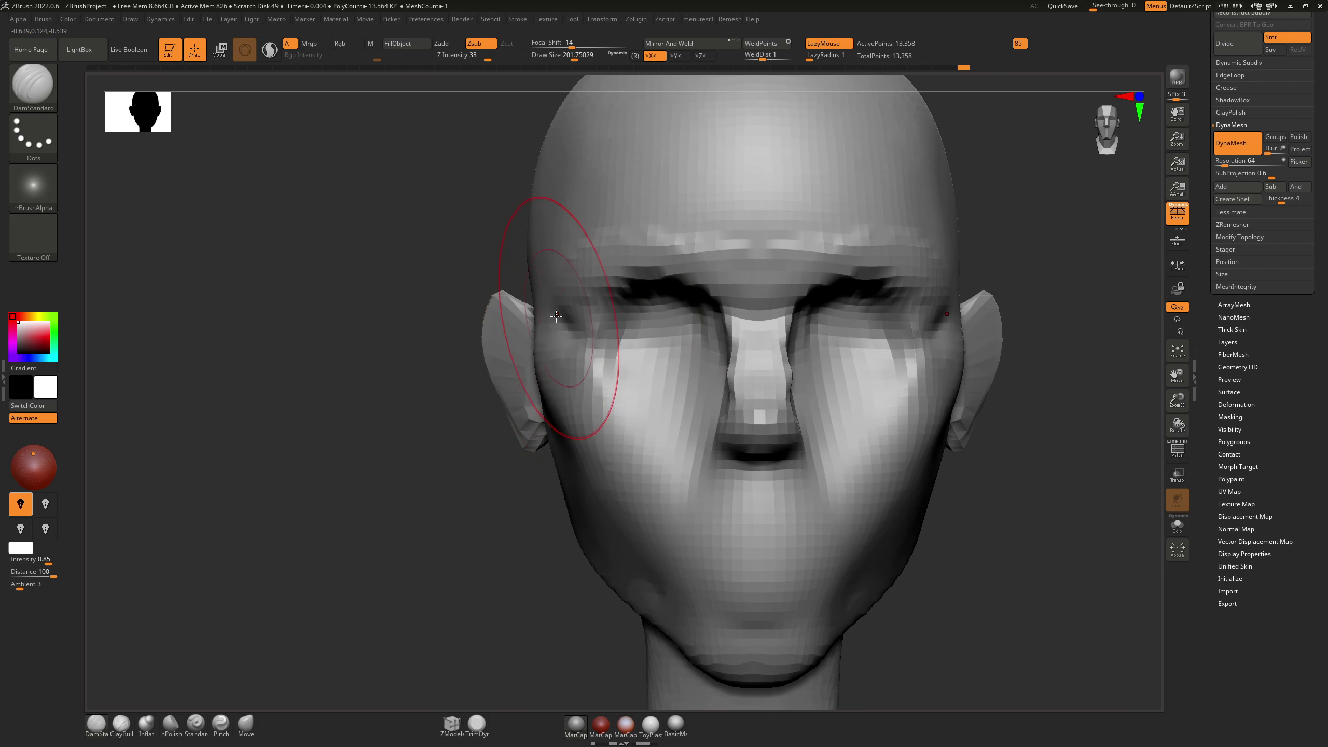
mouse_move(528, 297)
right_mouse_down()
mouse_move(548, 312)
mouse_move(452, 254)
right_mouse_up()
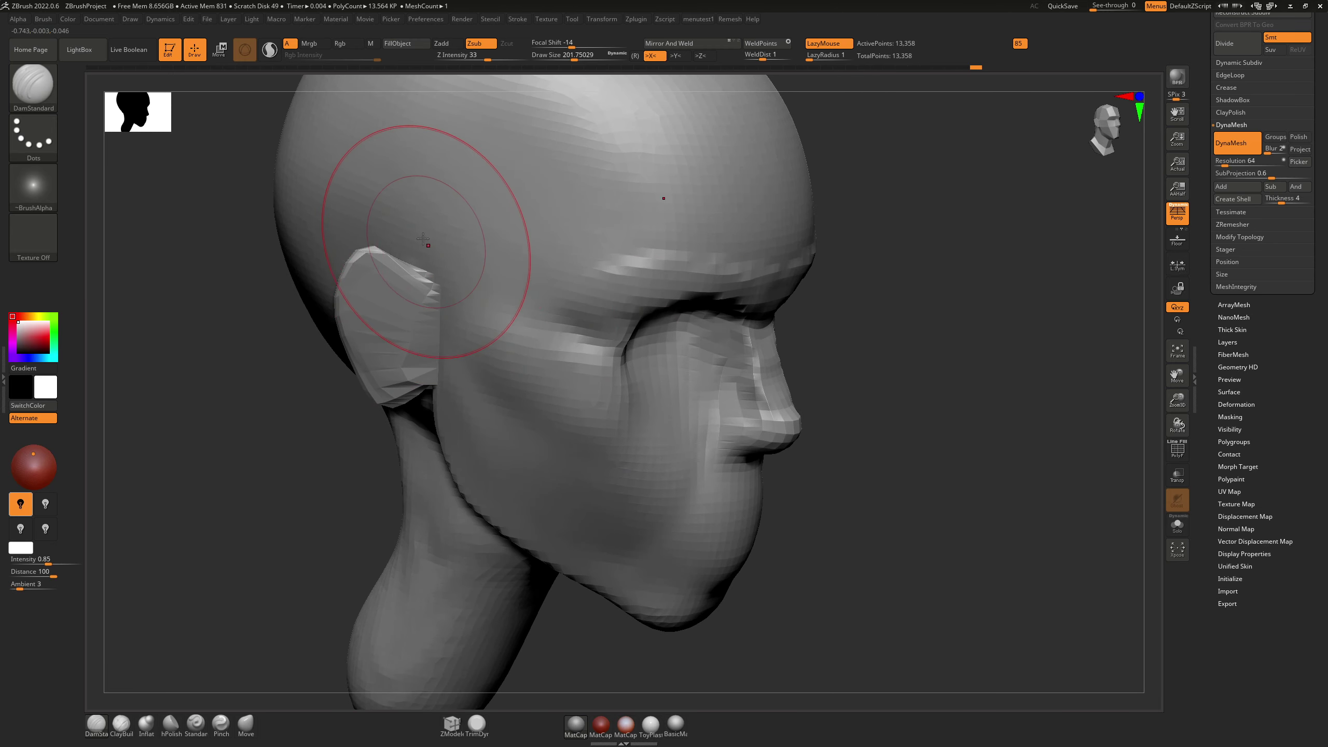
mouse_move(416, 220)
left_mouse_down()
mouse_move(539, 314)
mouse_move(606, 335)
left_mouse_up()
right_click_drag(572, 285, 516, 261, "shift")
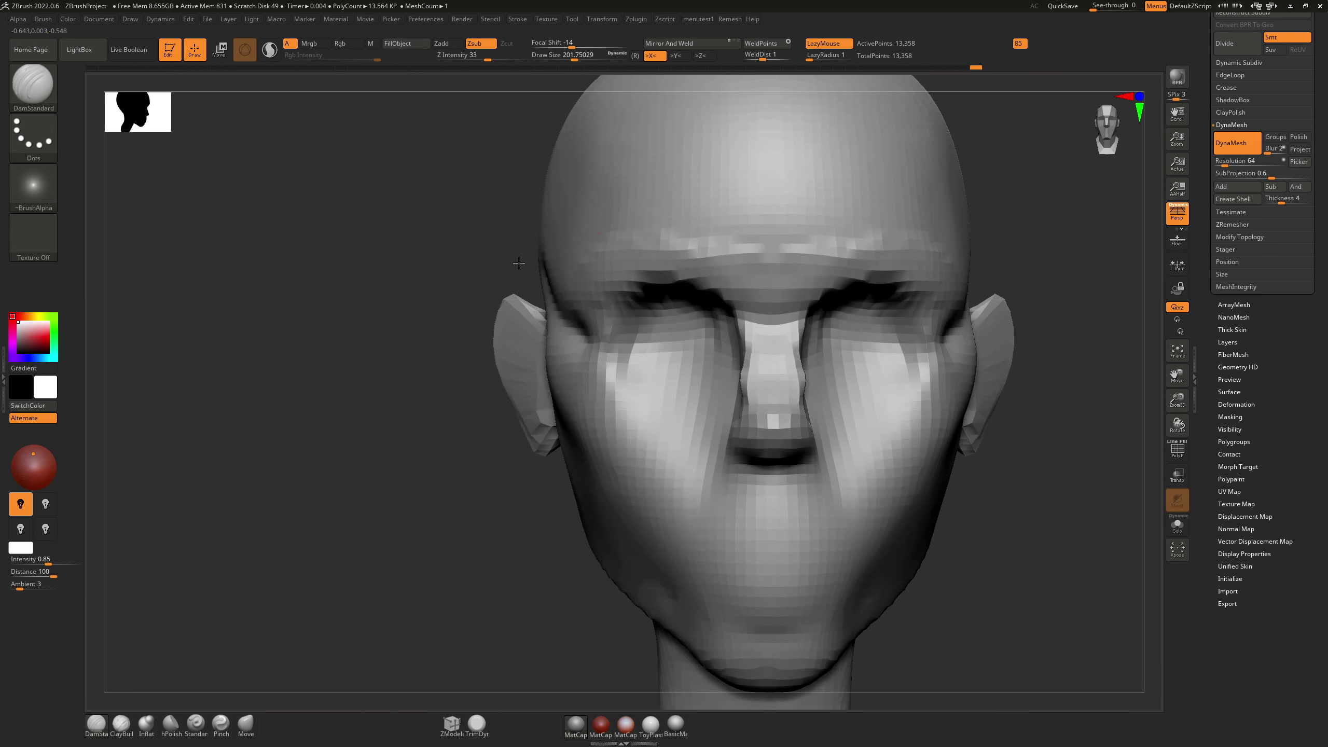
Step: Undo the last smoothing stroke and smooth the temple above the cheekbone groove at a draw size of 71
right_click_drag(387, 304, 469, 293)
mouse_move(448, 245)
left_mouse_down("shift")
mouse_move(435, 244)
mouse_move(454, 246)
mouse_move(440, 258)
mouse_move(458, 266)
left_mouse_up("shift")
key("ctrl+z")
key("s")
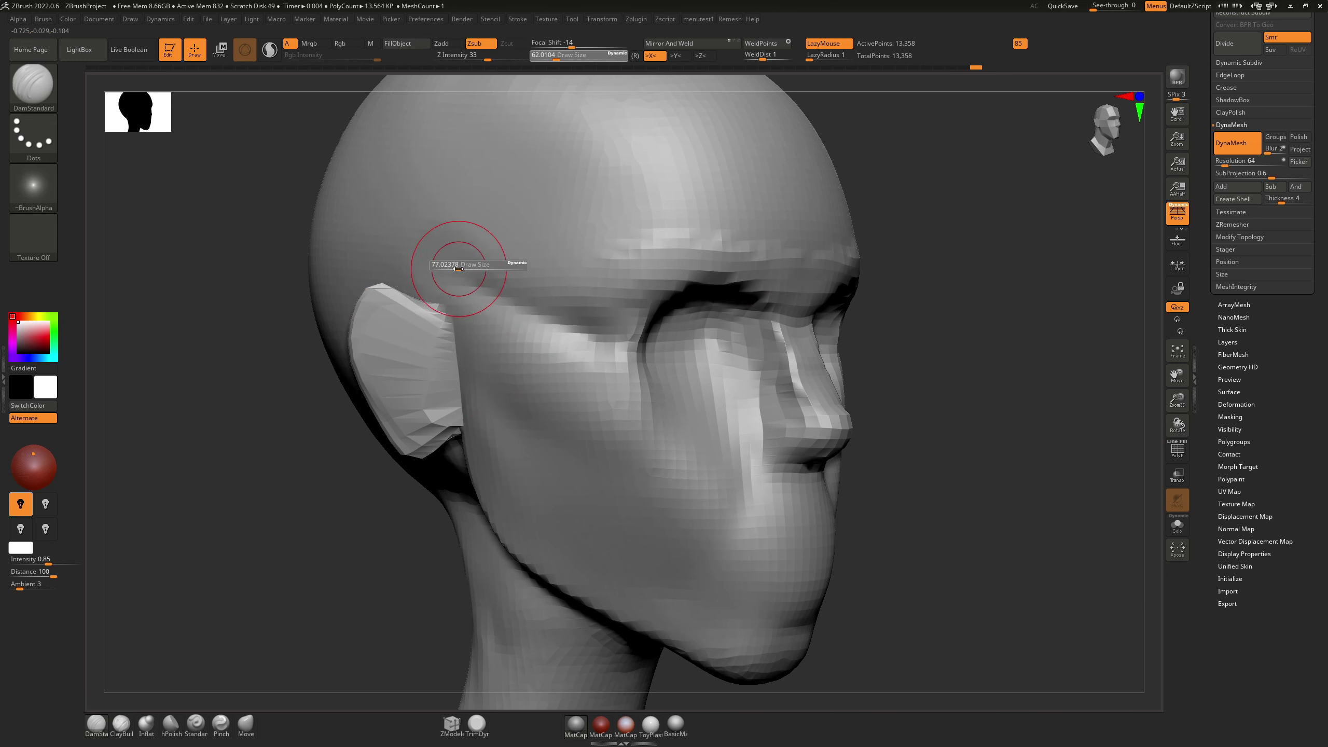
key("shift")
mouse_move(532, 290)
left_mouse_down("shift")
mouse_move(554, 288)
mouse_move(550, 247)
left_mouse_up("shift")
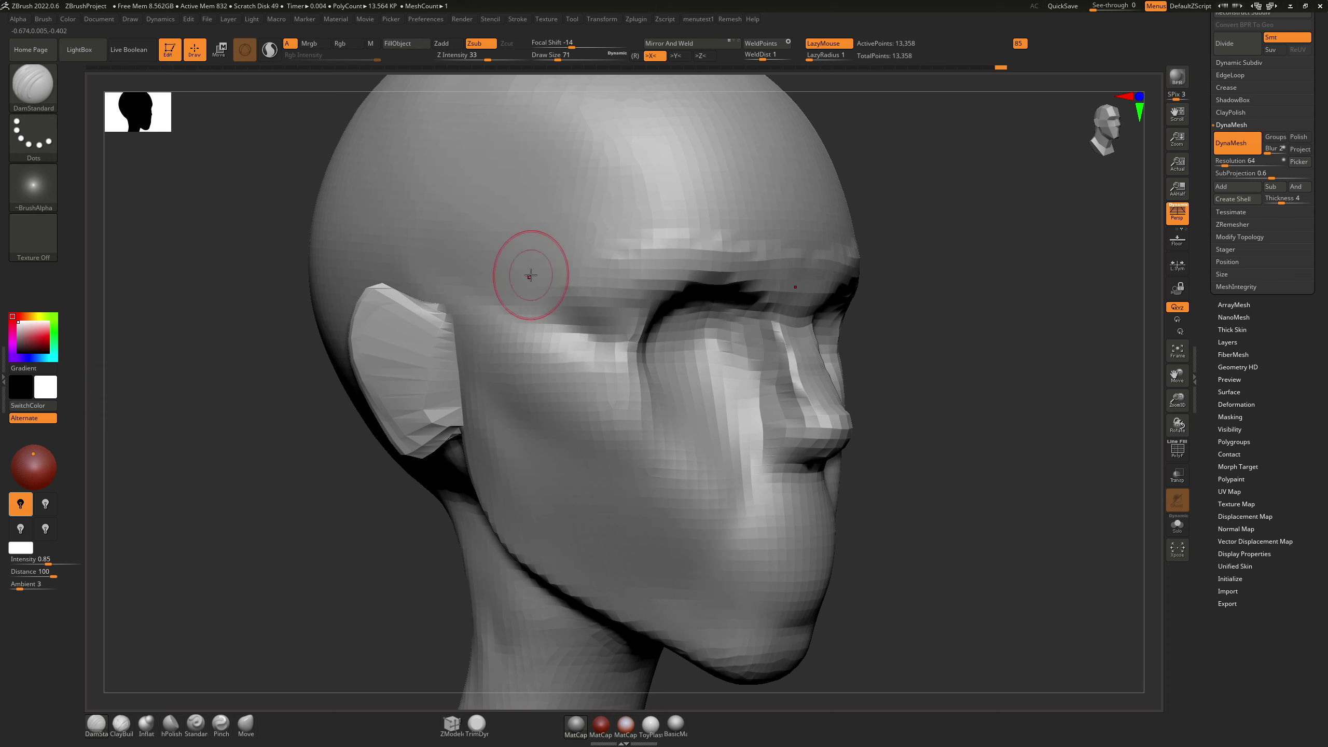
left_click_drag(1022, 352, 881, 371)
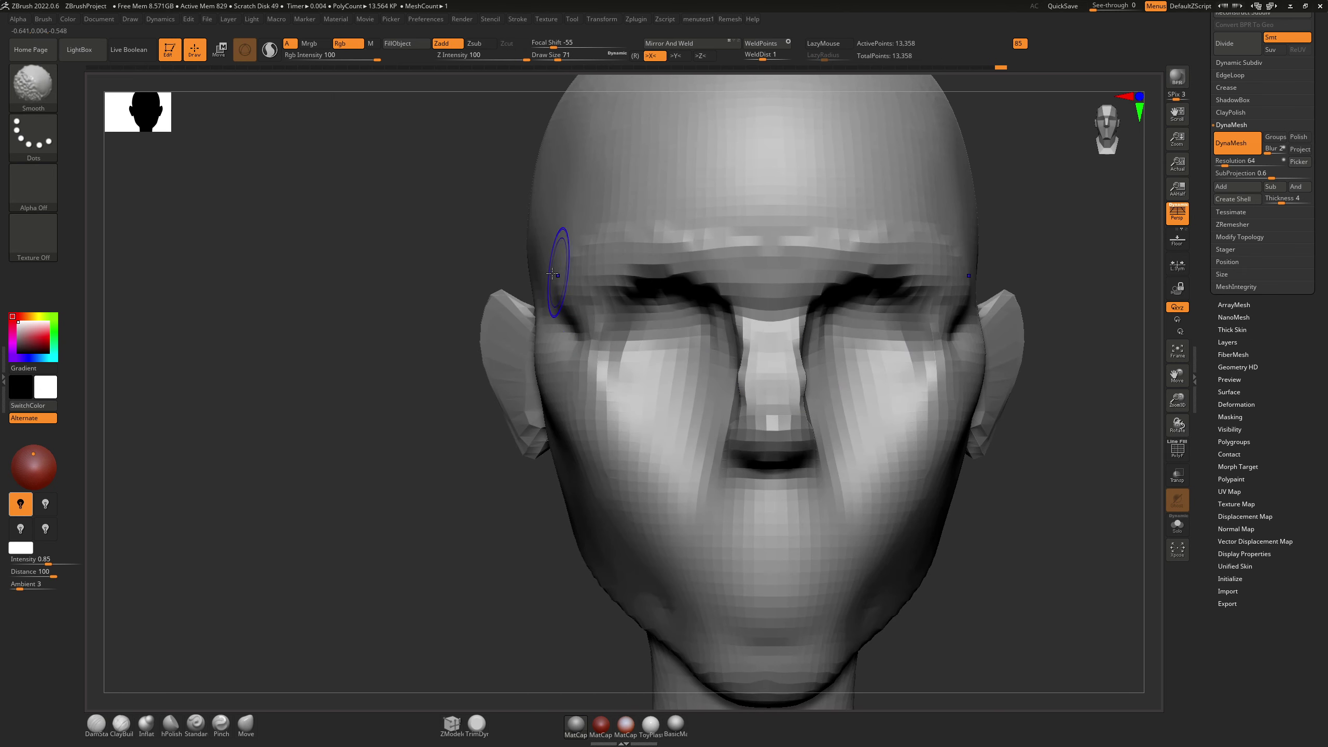
Step: Build up the outer eye-socket area with ClayBuildup and adjust the temple with the Move brush at a draw size of about 132
key("b")
key("c")
key("b")
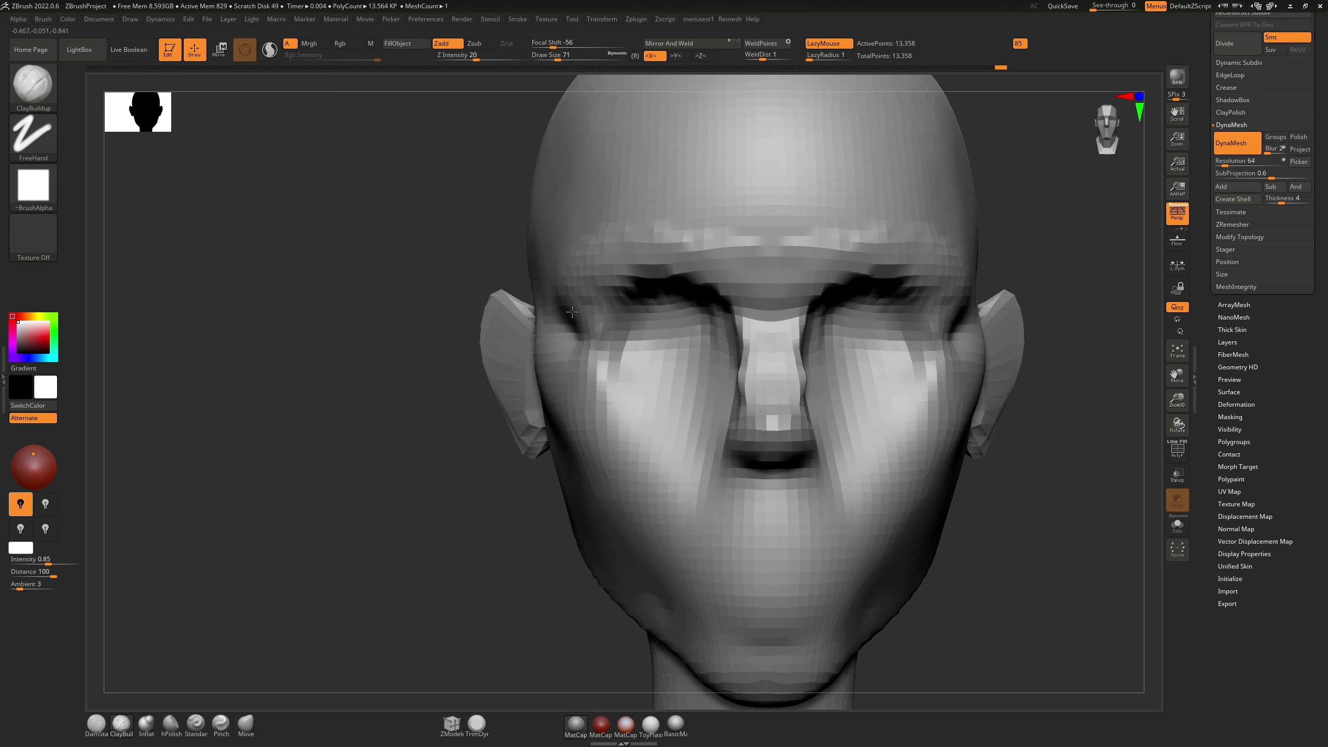
mouse_move(573, 312)
left_mouse_down()
mouse_move(609, 366)
mouse_move(595, 321)
left_mouse_up()
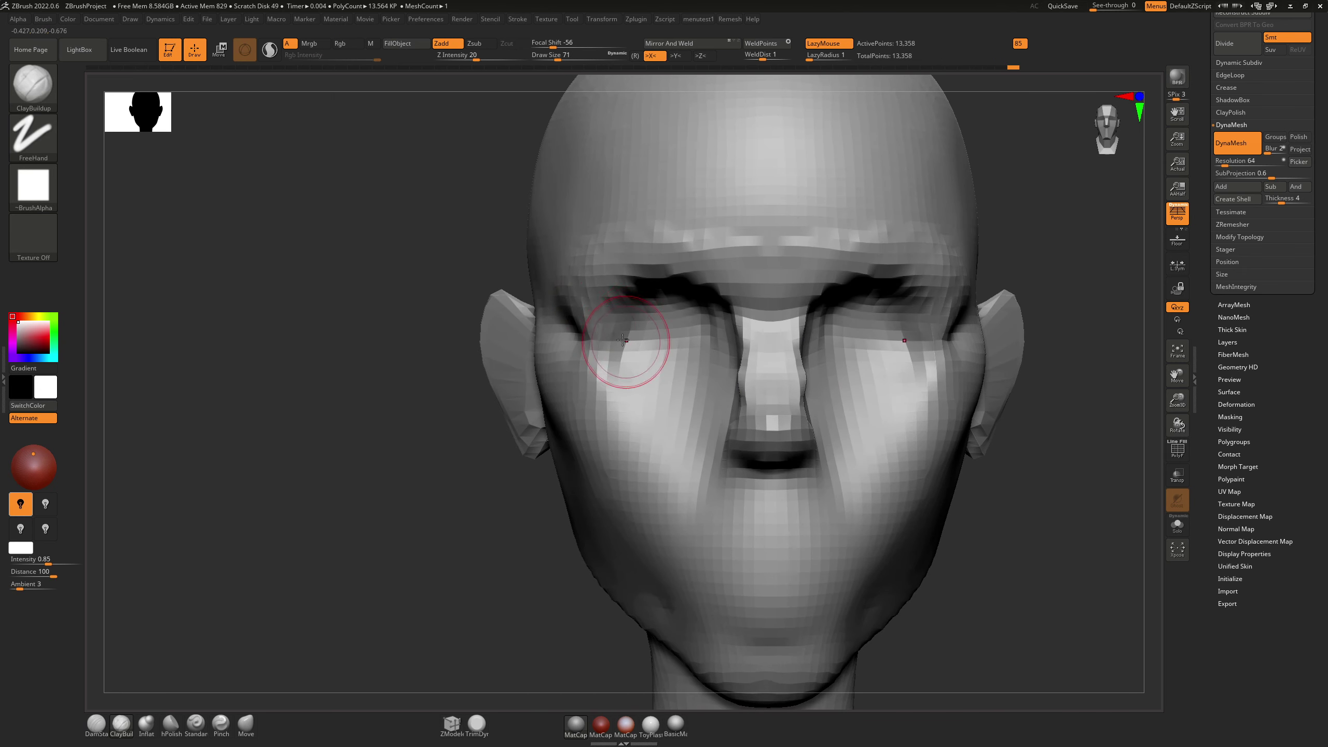
key("b")
key("m")
key("v")
left_click_drag(619, 324, 555, 316)
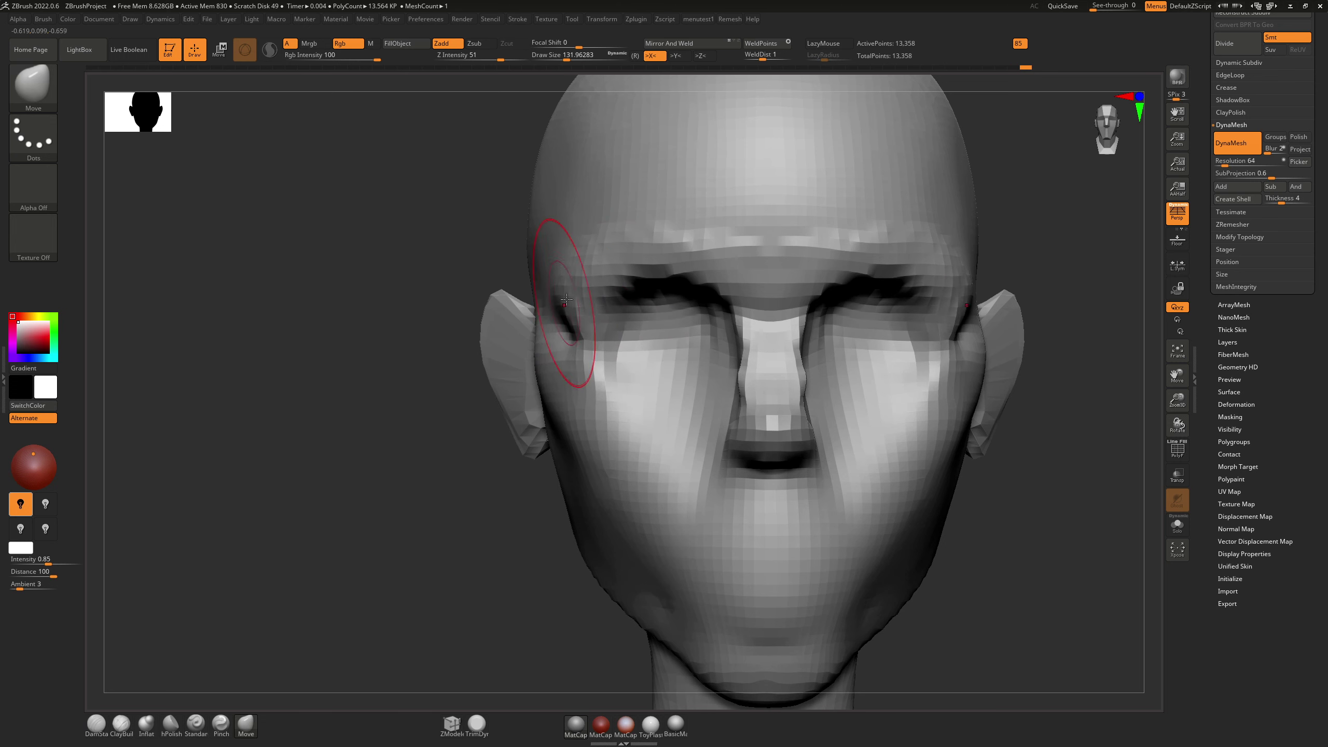
Step: Examine the brow, cheekbones and overall head shape from above and from the front
mouse_move(566, 300)
right_mouse_down()
mouse_move(627, 312)
mouse_move(617, 356)
mouse_move(601, 395)
mouse_move(544, 362)
right_mouse_up()
mouse_move(712, 341)
right_mouse_down()
mouse_move(775, 283)
mouse_move(774, 296)
right_mouse_up()
left_click(1103, 134)
left_click_drag(1104, 129, 1089, 129)
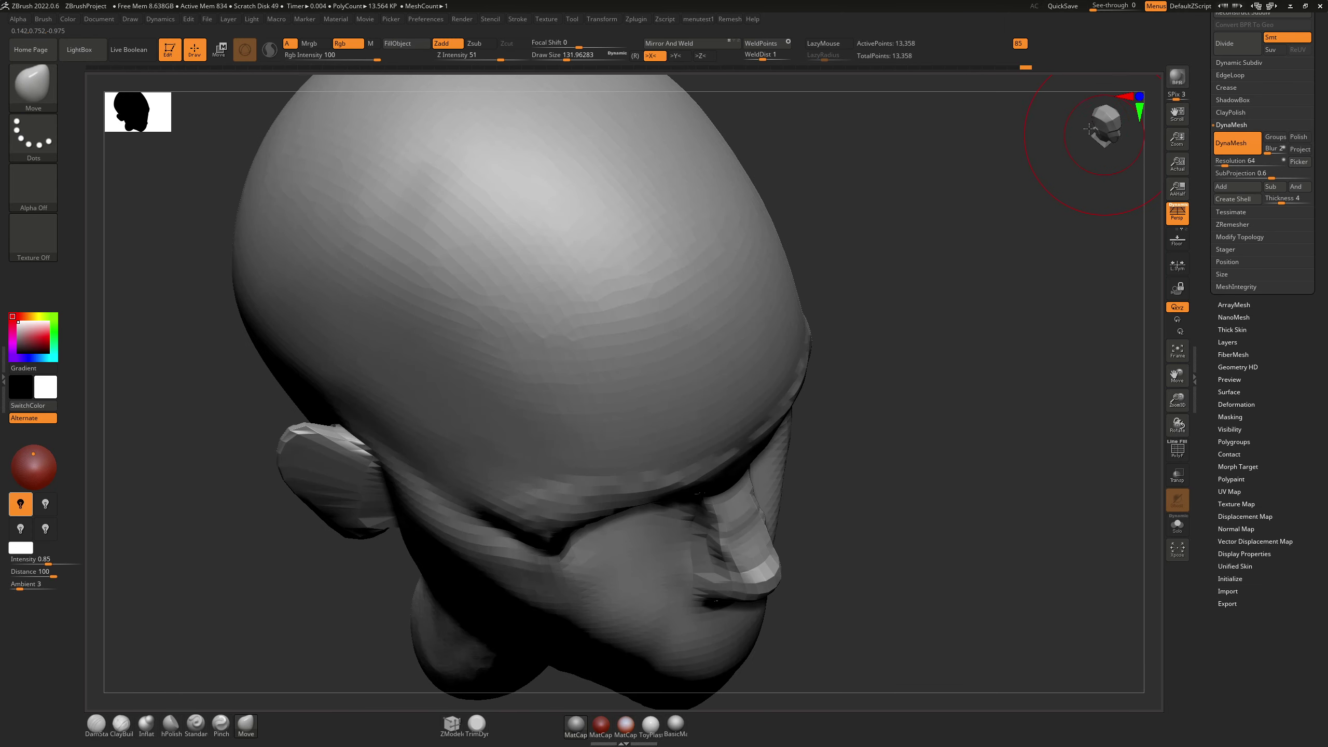
left_click(1093, 125)
left_click(1100, 128)
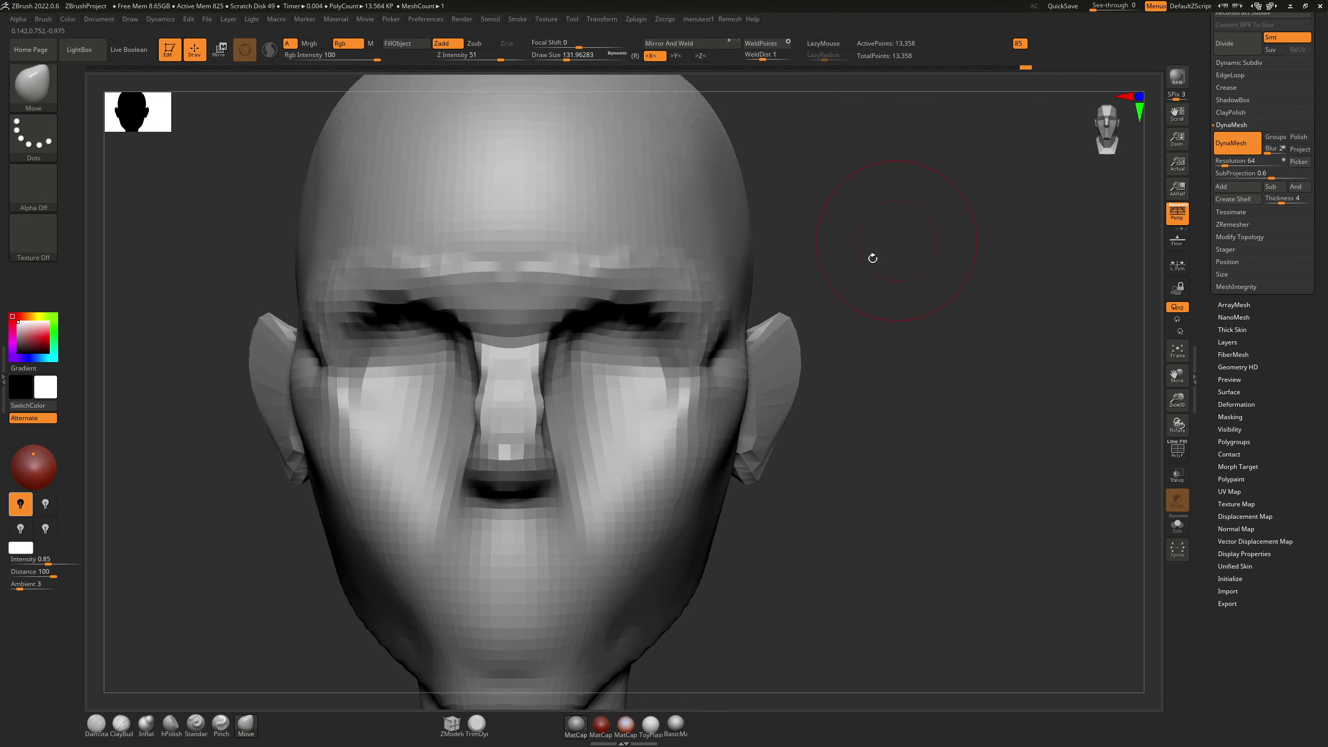
right_click_drag(872, 258, 858, 214, "alt")
right_click_drag(749, 385, 721, 389, "ctrl")
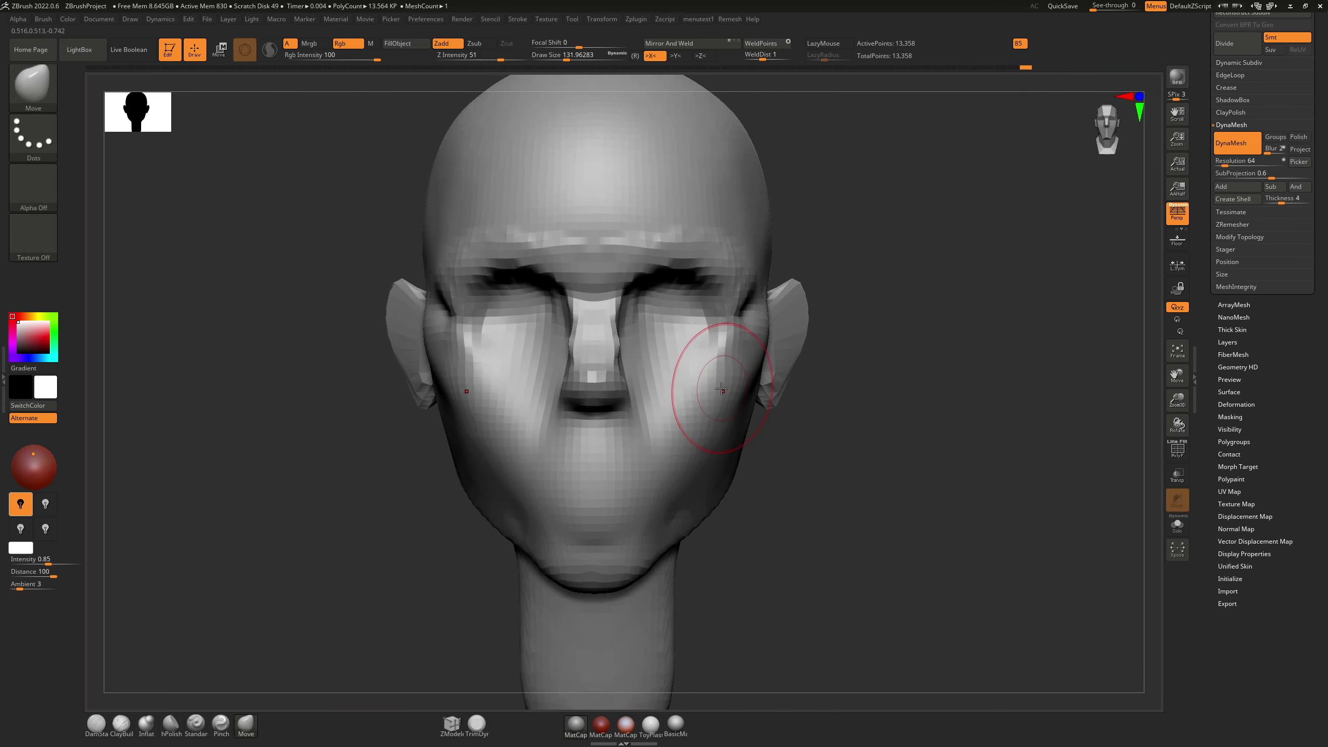
mouse_move(700, 503)
right_mouse_down()
mouse_move(681, 519)
mouse_move(706, 452)
right_mouse_up()
key("shift")
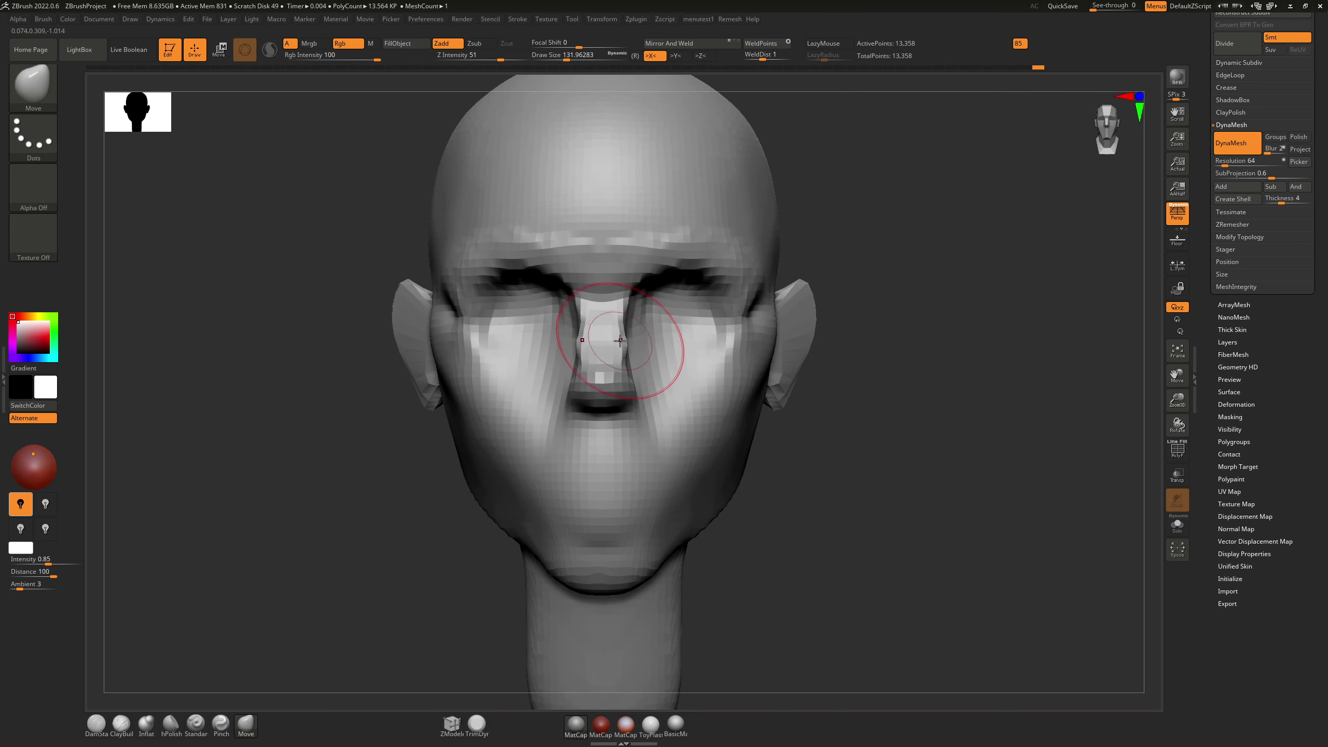
Step: Reshape the sides of the nose bridge with the Move brush at a draw size of about 74
key("s")
mouse_move(620, 340)
left_mouse_down()
mouse_move(612, 324)
mouse_move(602, 334)
mouse_move(632, 375)
left_mouse_up()
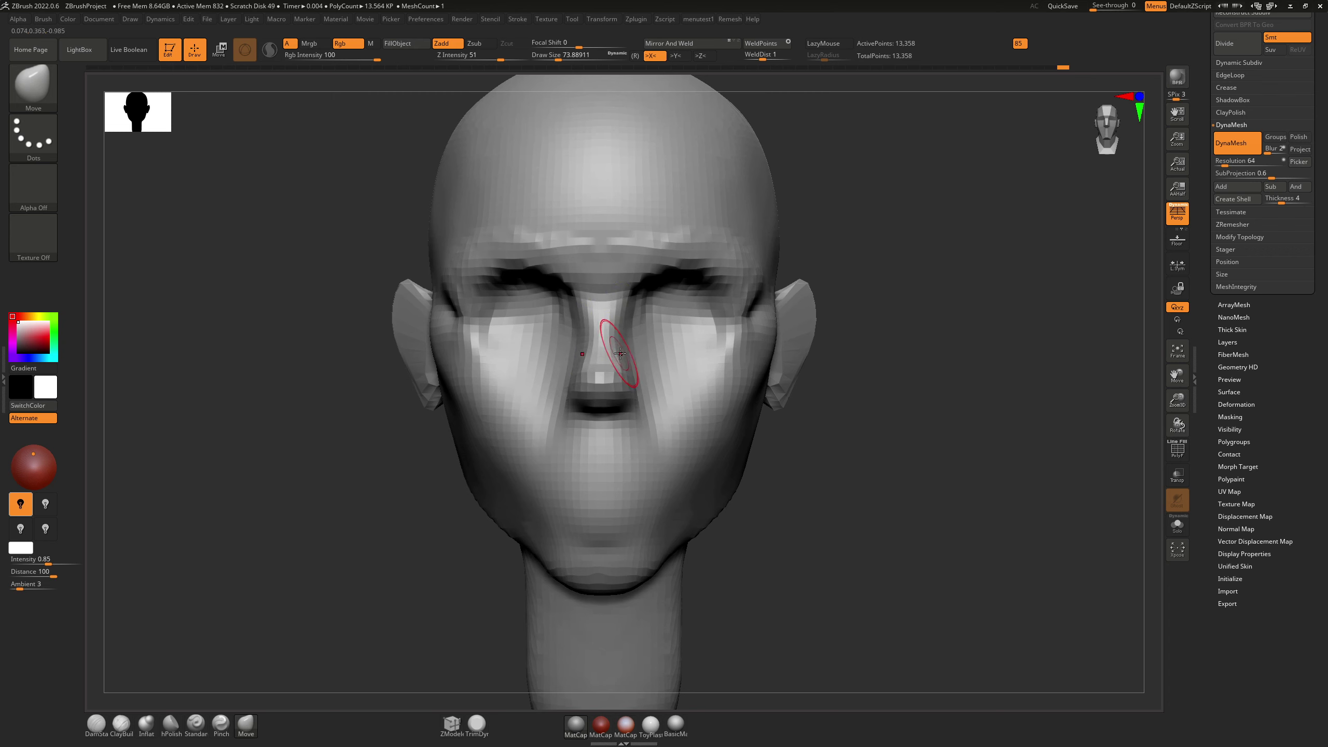
left_click_drag(878, 356, 714, 352)
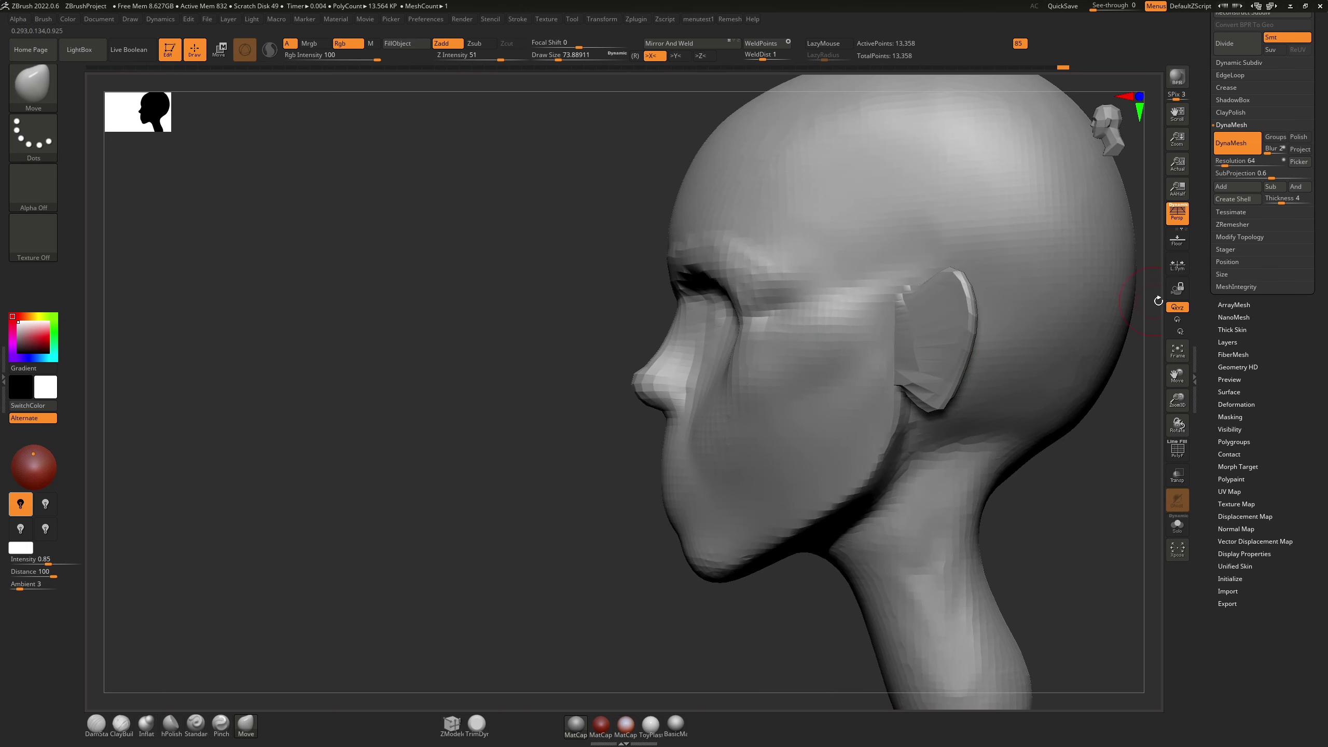
Step: Set the DynaMesh resolution to 184 and append a Sphere3D as a new subtool
left_click_drag(1225, 165, 1231, 165)
scroll(1281, 188, "up", 10)
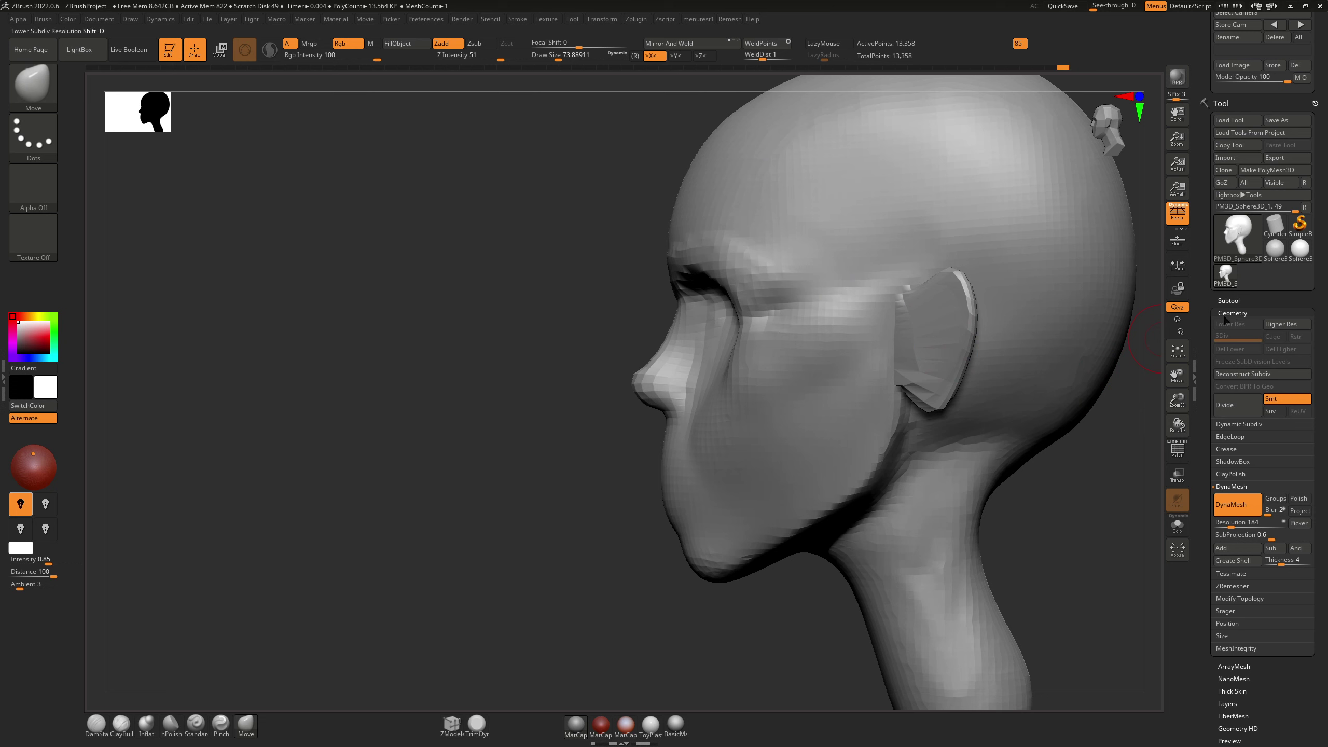
left_click(1229, 301)
mouse_move(1255, 333)
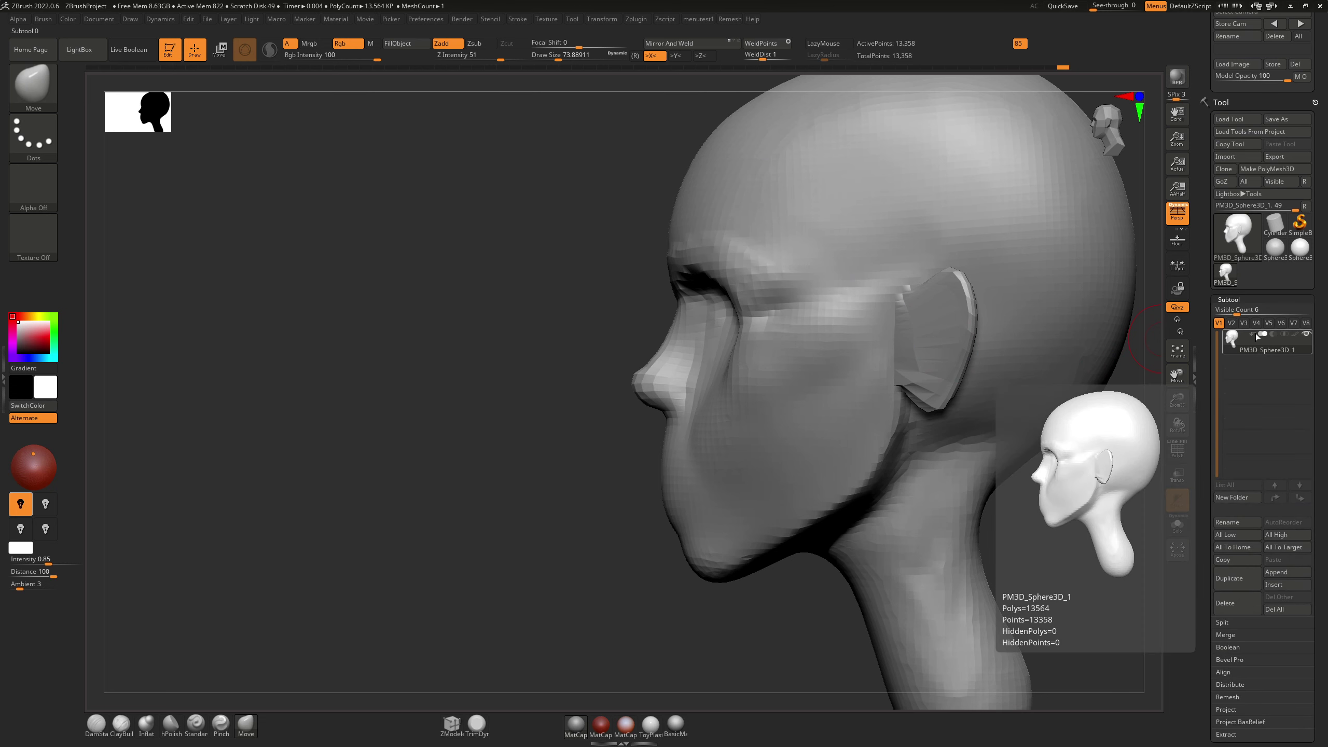
left_click(1289, 572)
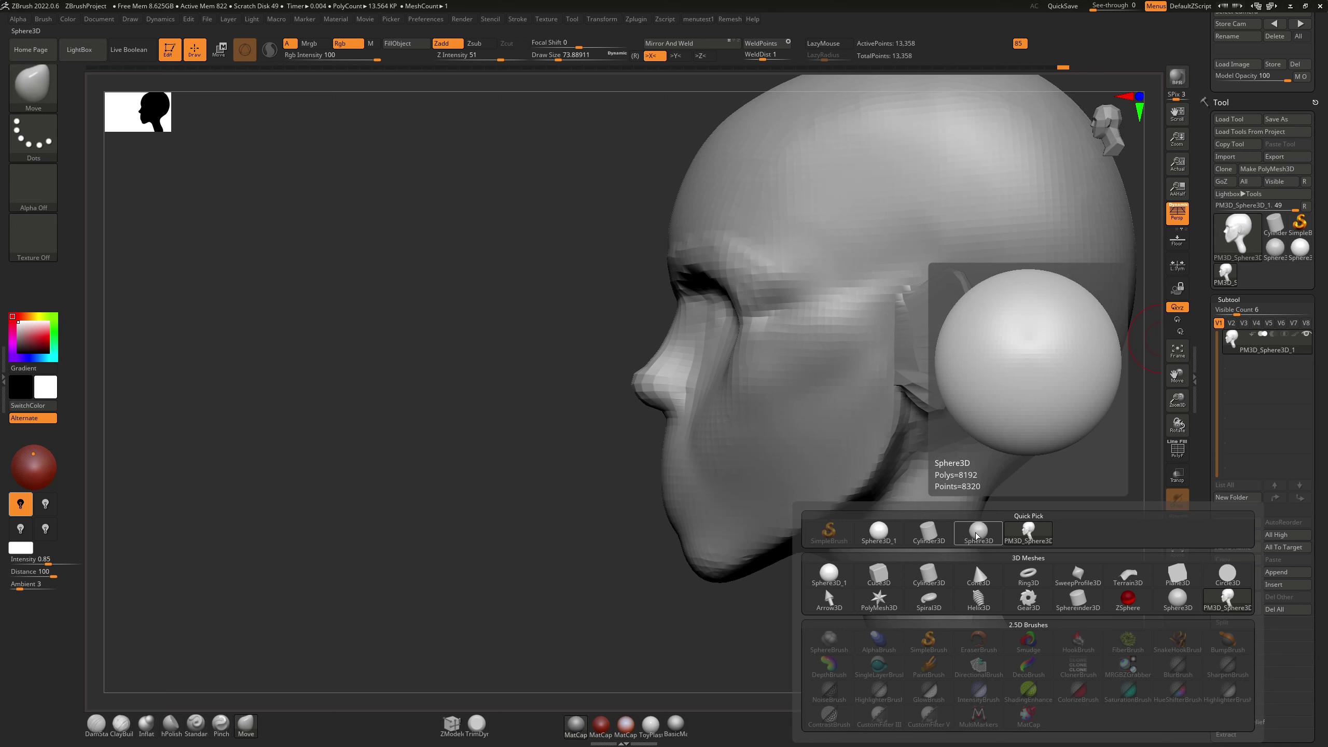
left_click(976, 535)
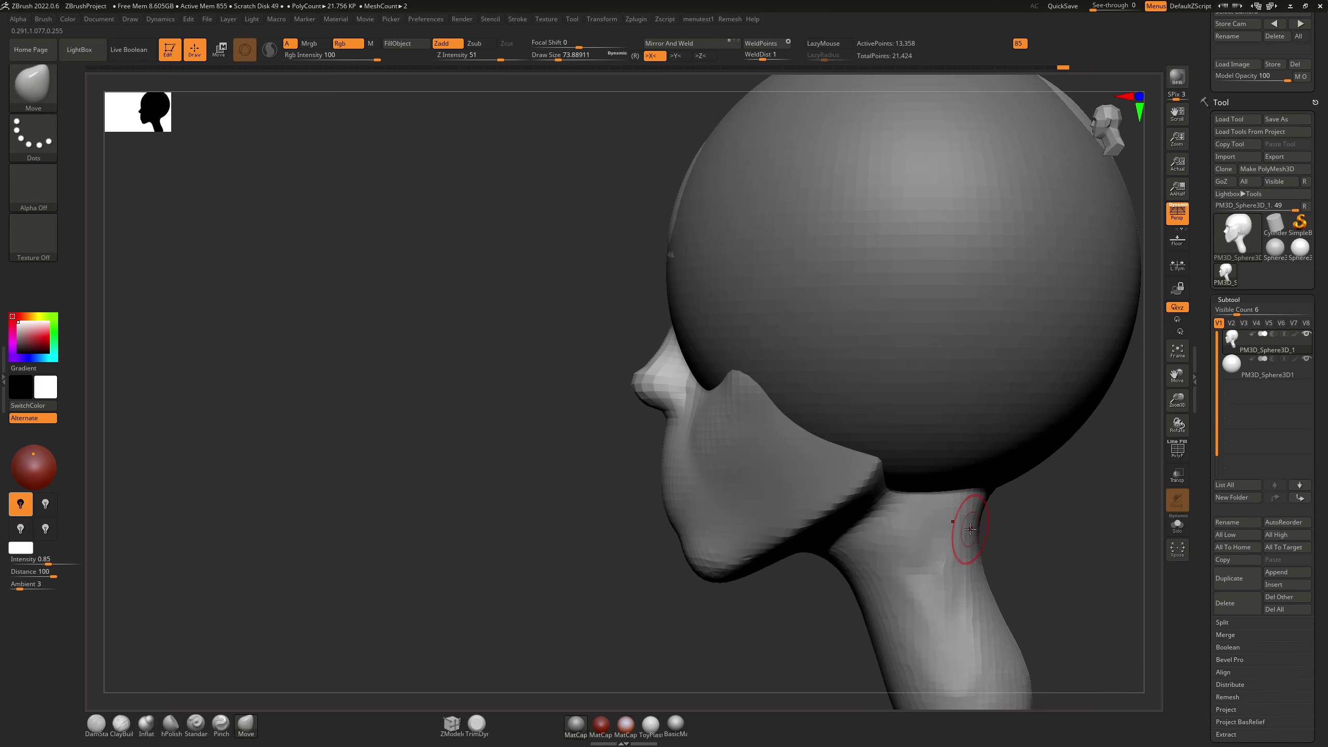
Step: Select the appended sphere and scale it down uniformly until it is small enough to fit inside the head
left_click_drag(587, 320, 758, 298, "shift")
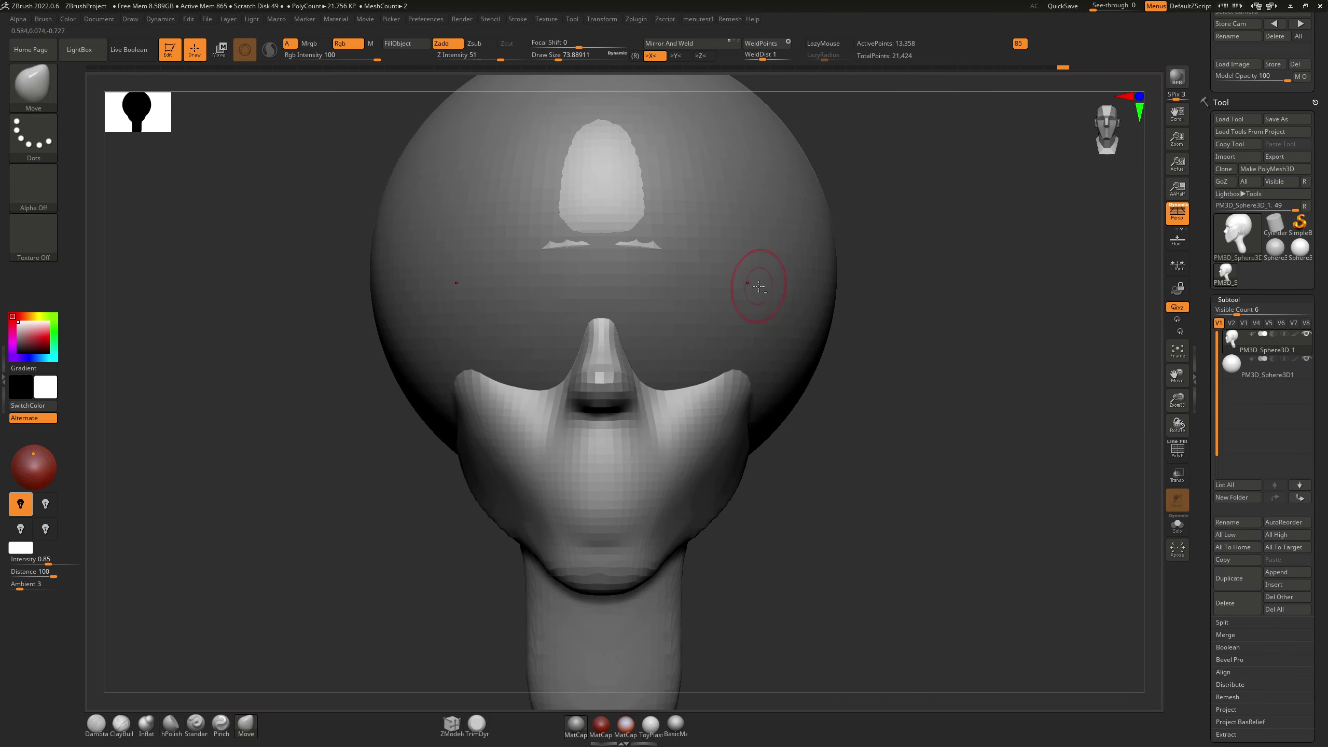
left_click(758, 285, "alt")
left_click(220, 49)
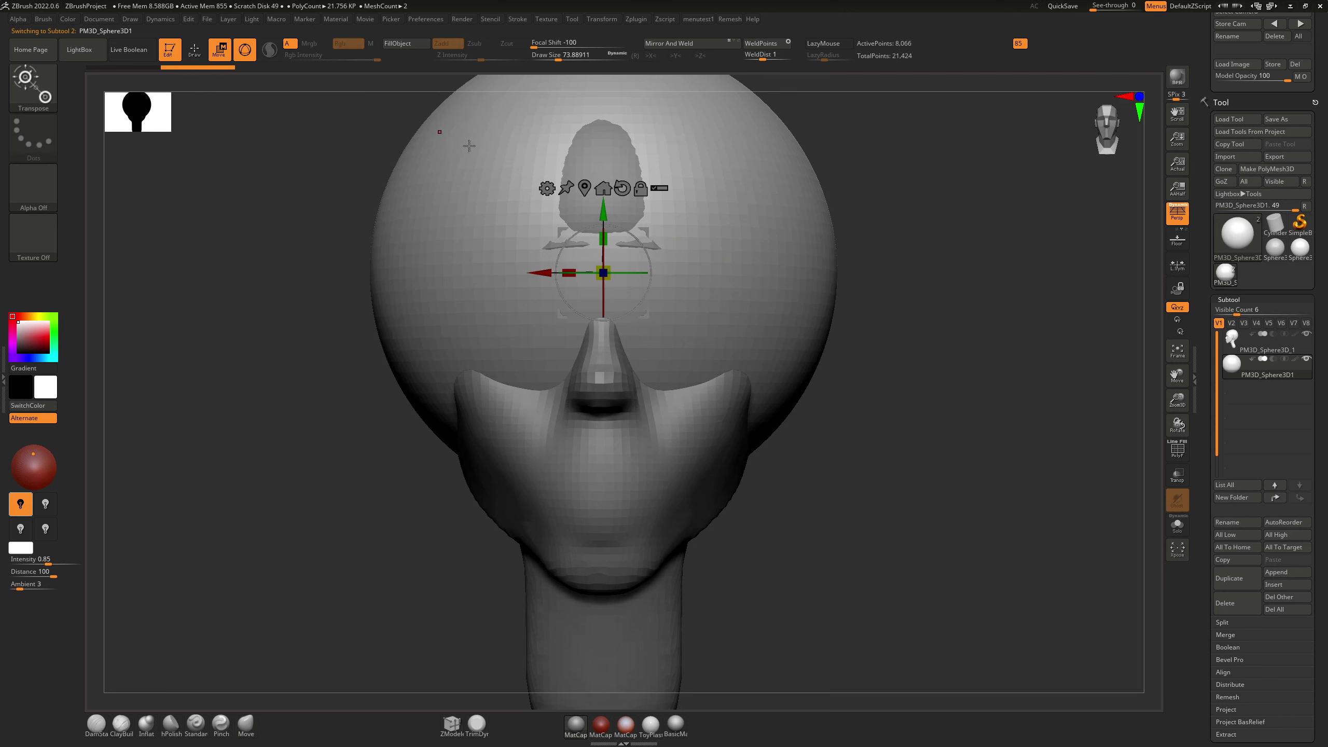
left_click_drag(609, 272, 608, 357)
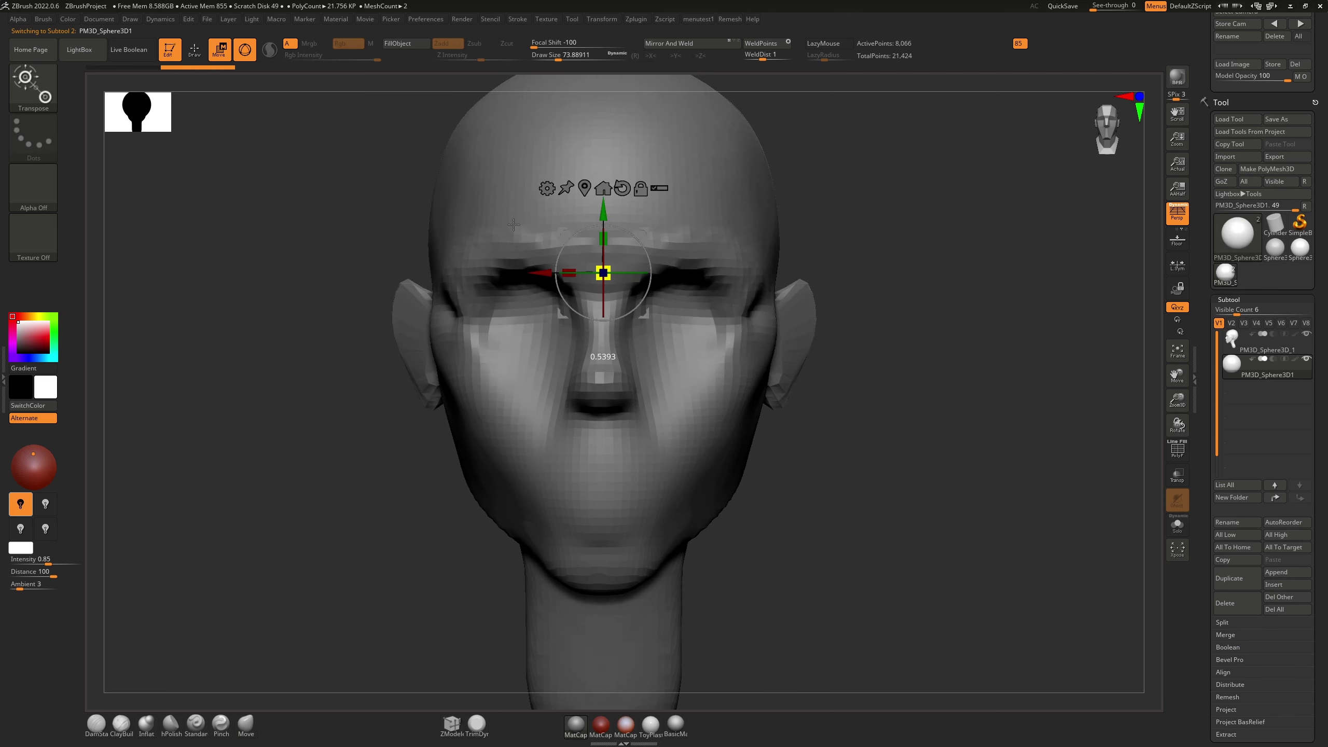
left_click_drag(832, 283, 639, 236, "shift")
key("q")
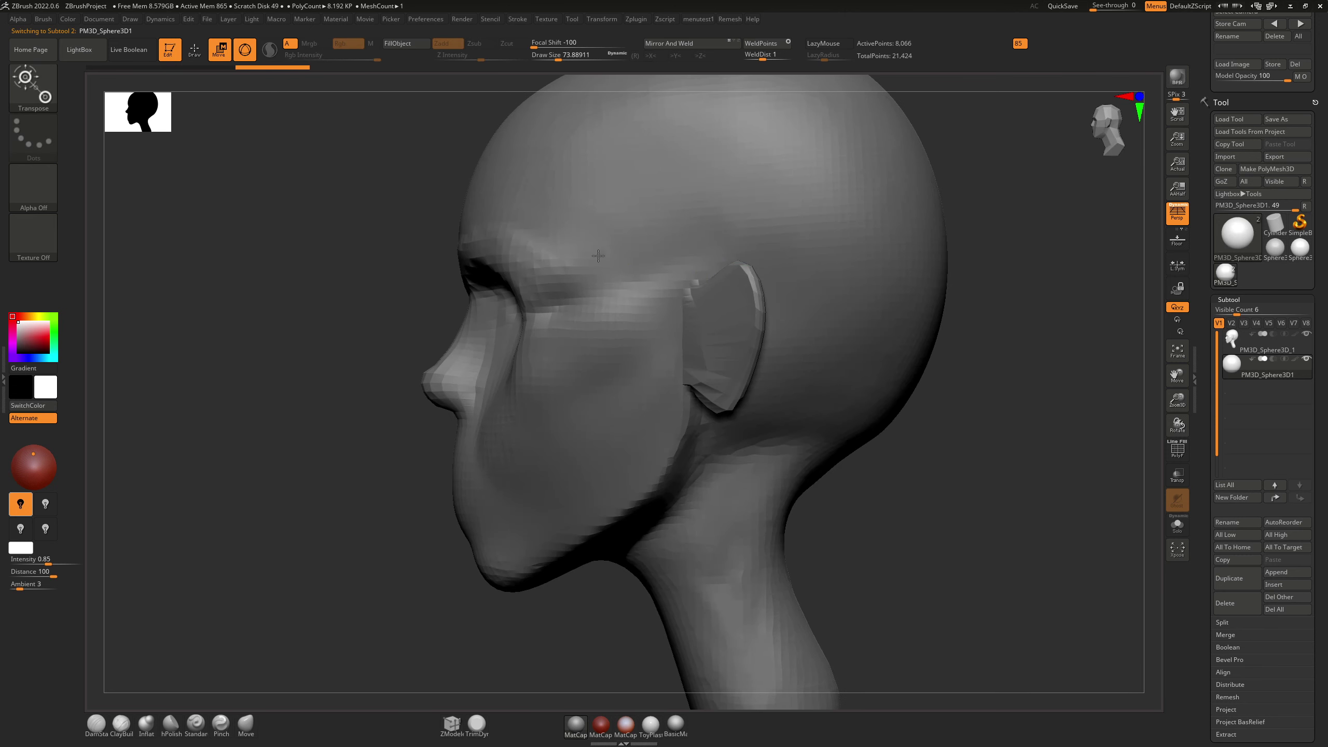
key("ctrl+z")
key("ctrl+shift+z")
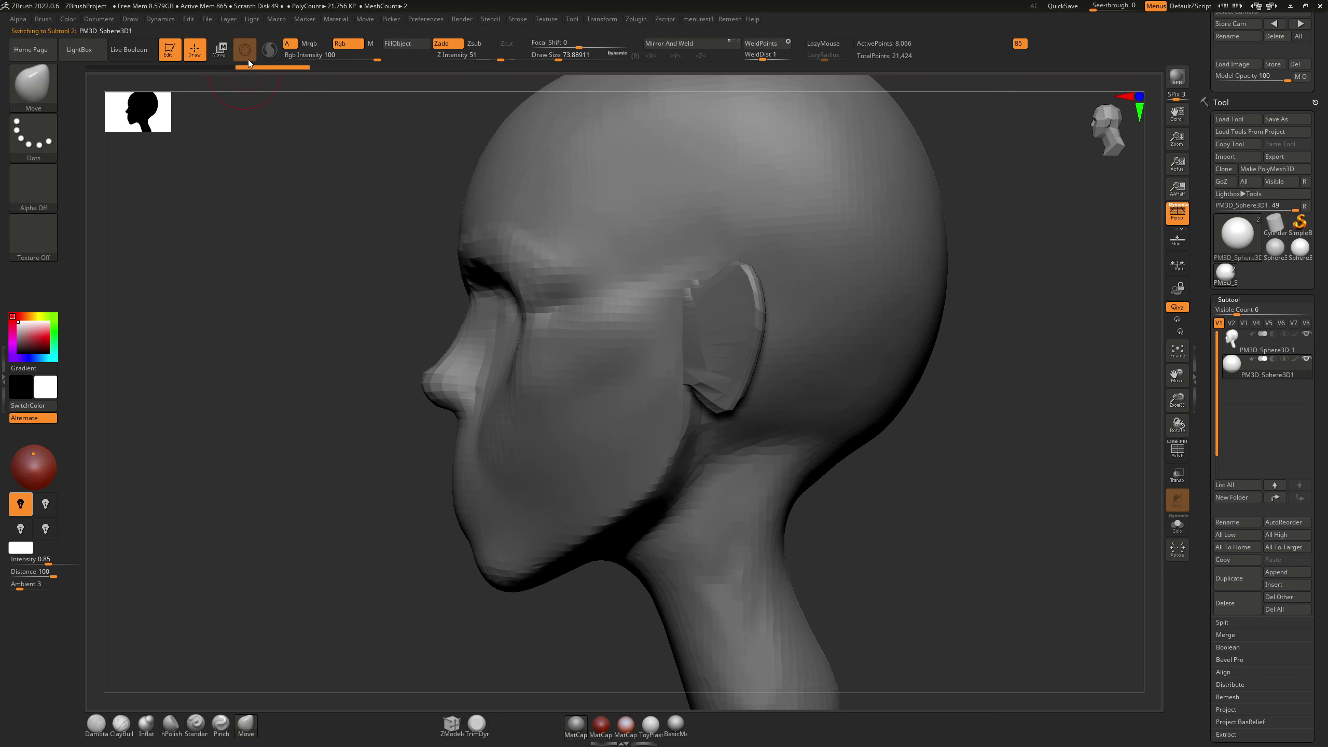
Step: Move the small sphere forward out of the head and size it as an eyeball in front of the brow
key("w")
left_click_drag(647, 264, 412, 219)
right_click_drag(412, 219, 696, 247, "alt")
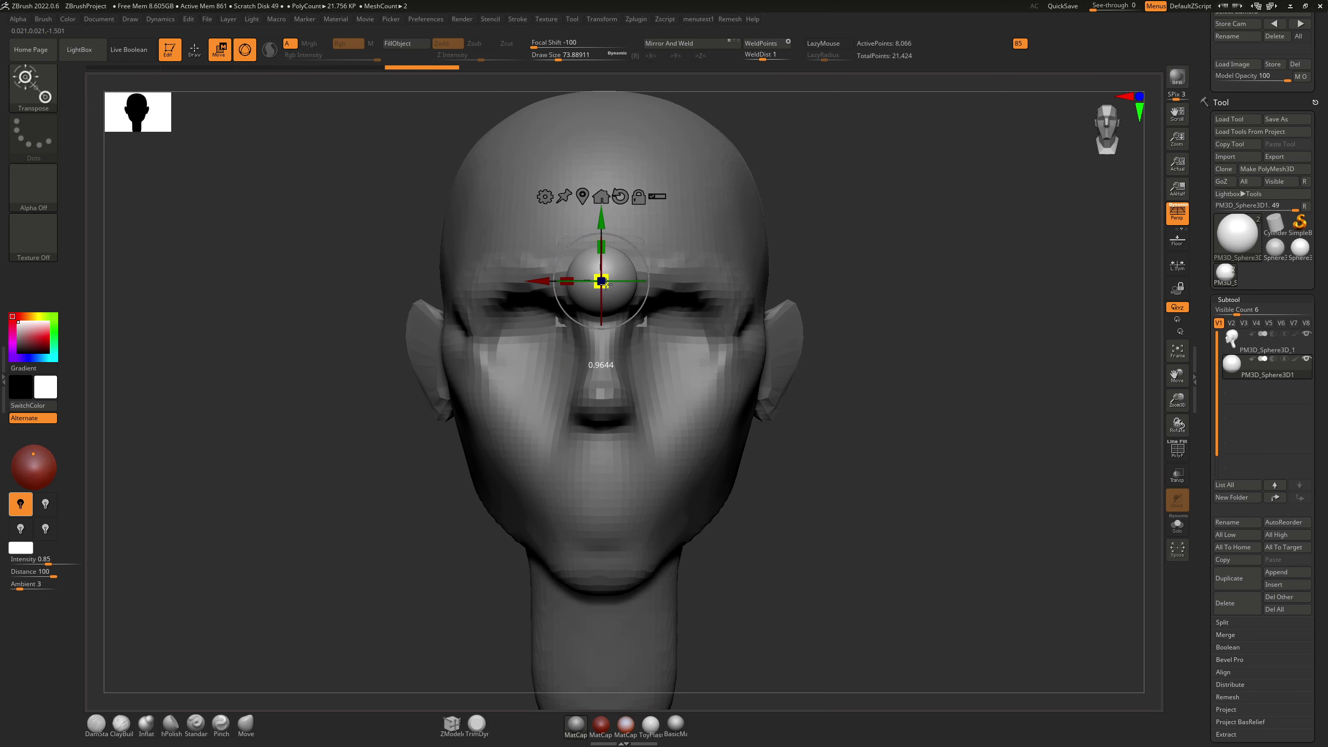
Step: Shift the eyeball sphere sideways in front of one eye socket and lower it to the socket's height
left_click_drag(538, 282, 666, 279)
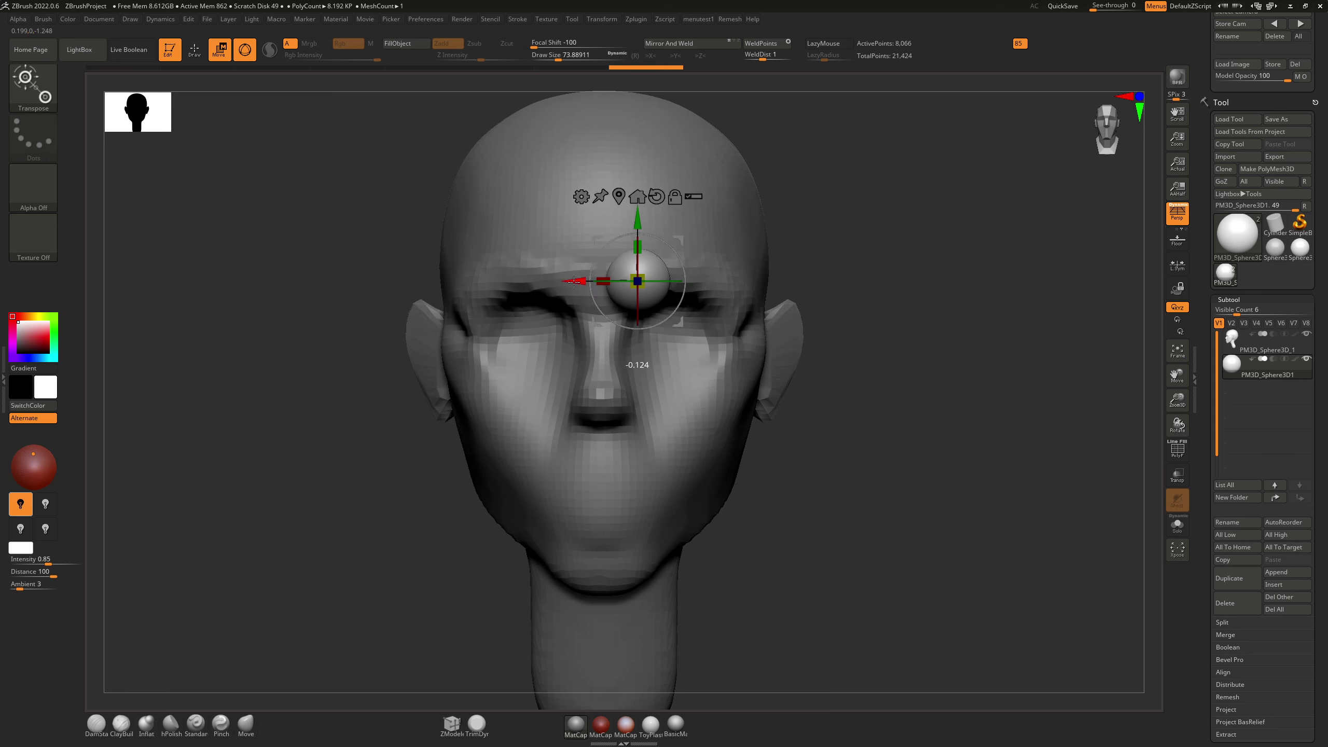
mouse_move(543, 285)
left_mouse_down()
mouse_move(666, 270)
mouse_move(564, 281)
left_mouse_up()
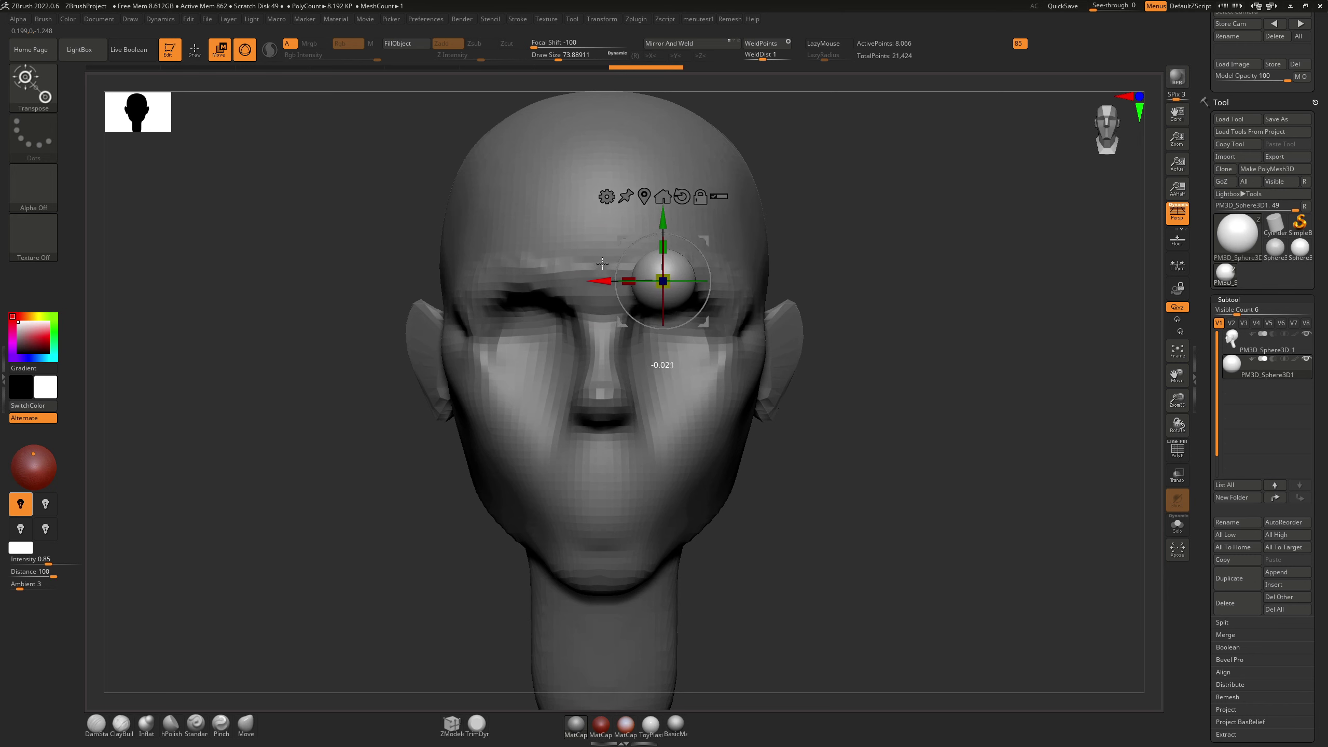
mouse_move(619, 261)
left_mouse_down()
mouse_move(654, 260)
mouse_move(549, 277)
mouse_move(698, 258)
mouse_move(625, 258)
left_mouse_up()
key("q")
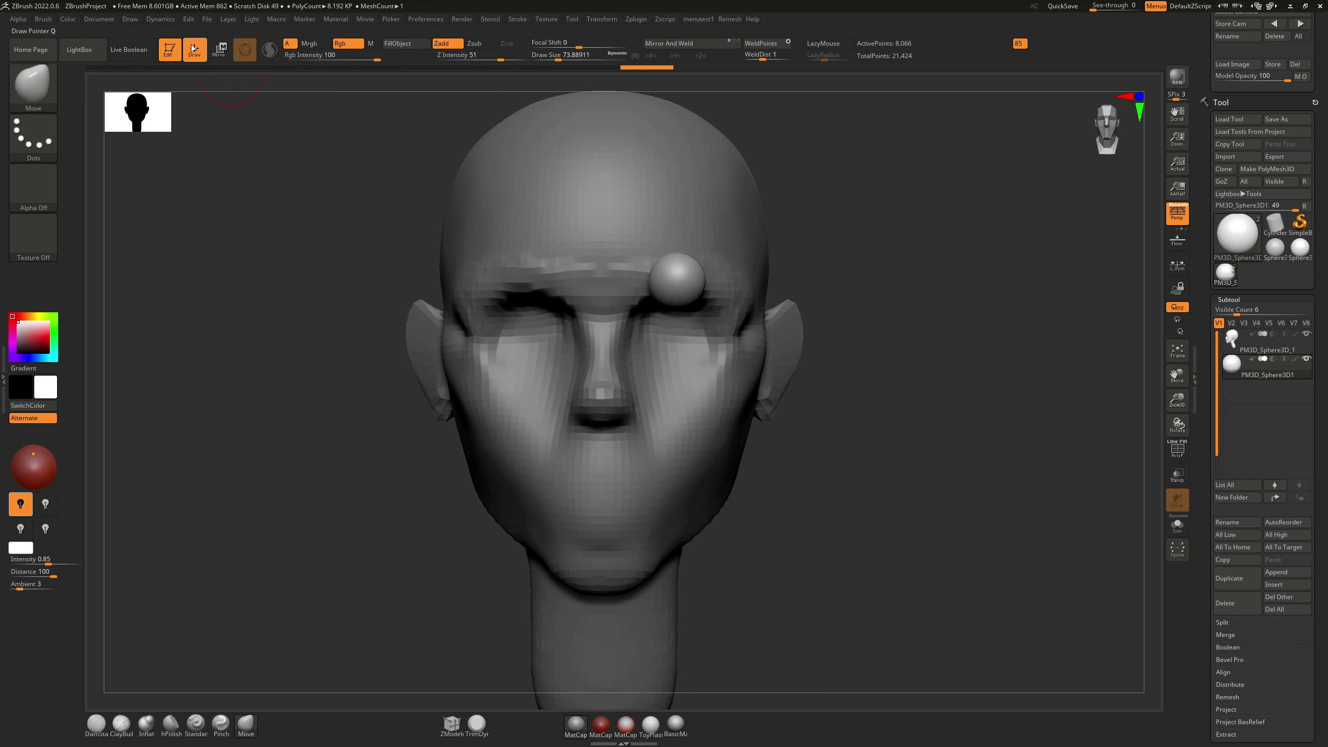
left_click(225, 51)
left_click_drag(680, 220, 679, 252)
Step: Push the eyeball back into its socket in side view and fine-tune its height and depth
left_click_drag(857, 304, 695, 314, "shift")
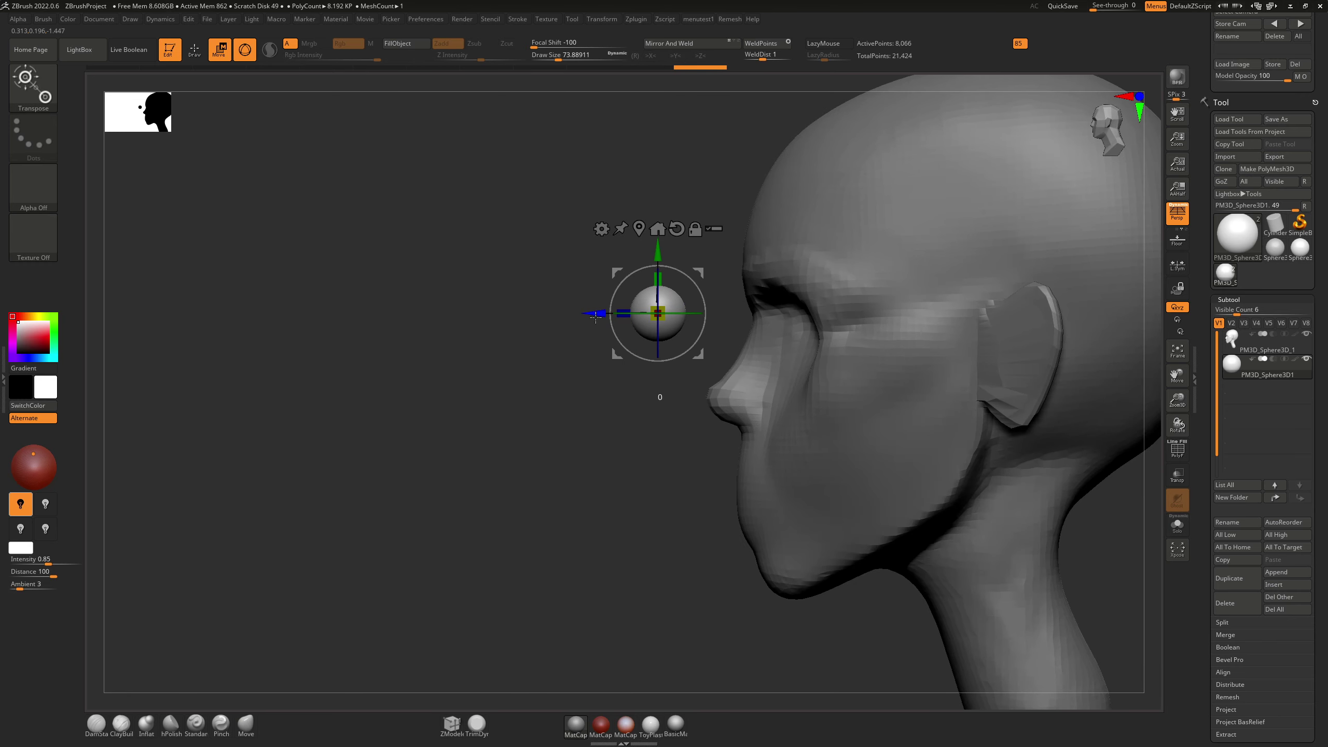
left_click_drag(596, 317, 731, 317)
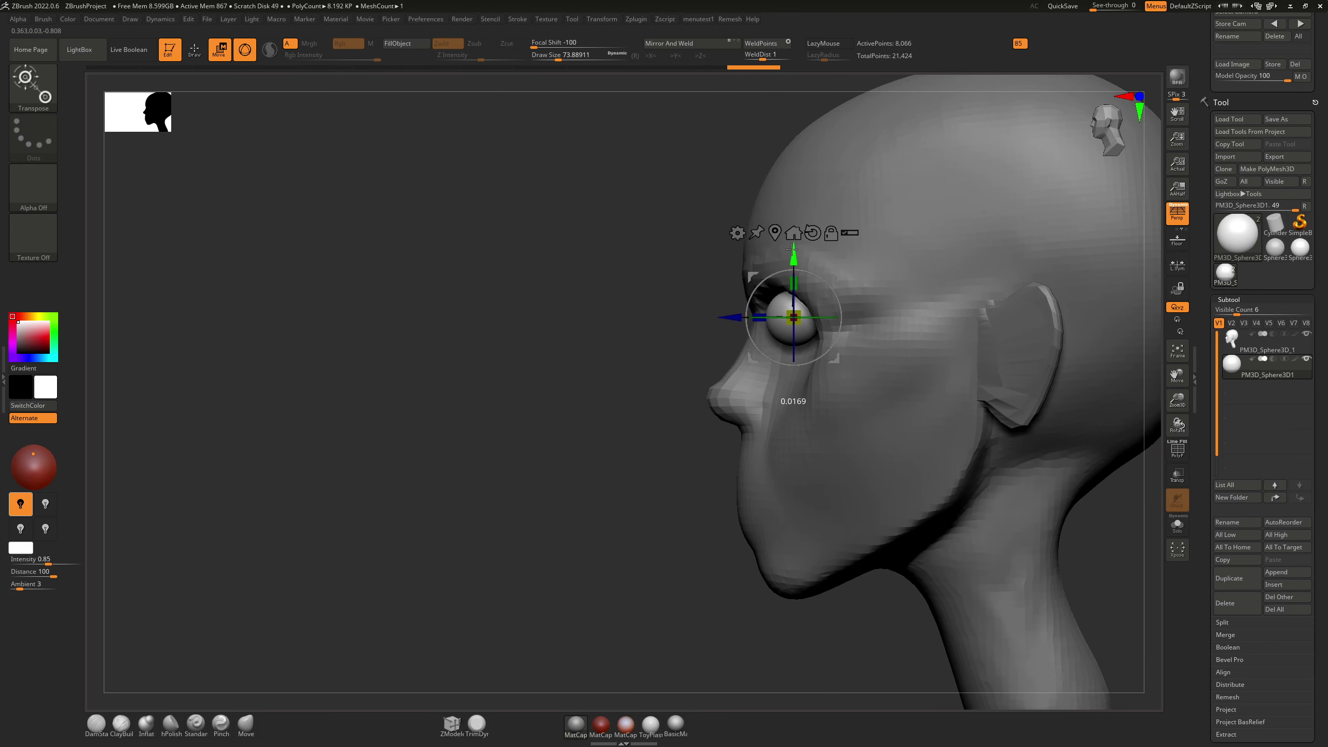
left_click_drag(791, 249, 791, 254)
left_click_drag(730, 320, 737, 320)
left_click_drag(725, 231, 805, 225)
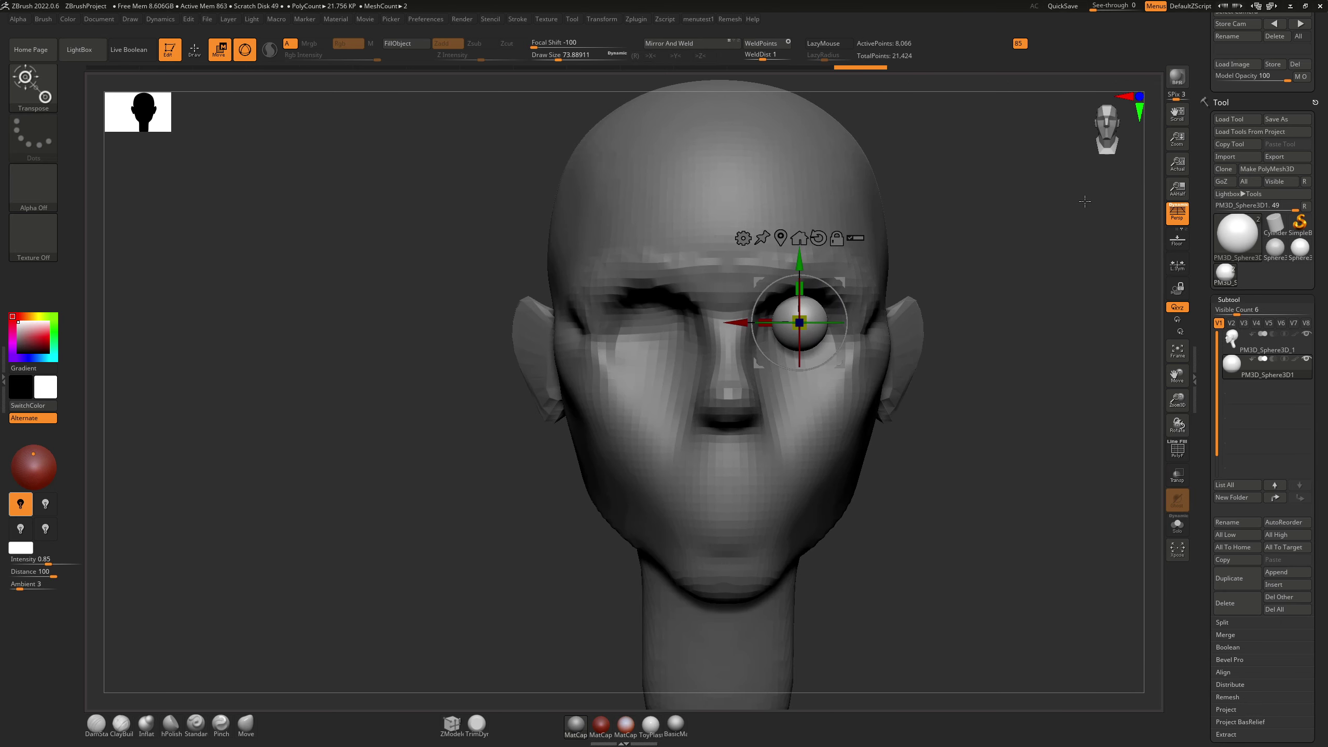
Step: Switch back to the head subtool in draw mode and remesh it with DynaMesh
left_click(797, 430, "alt")
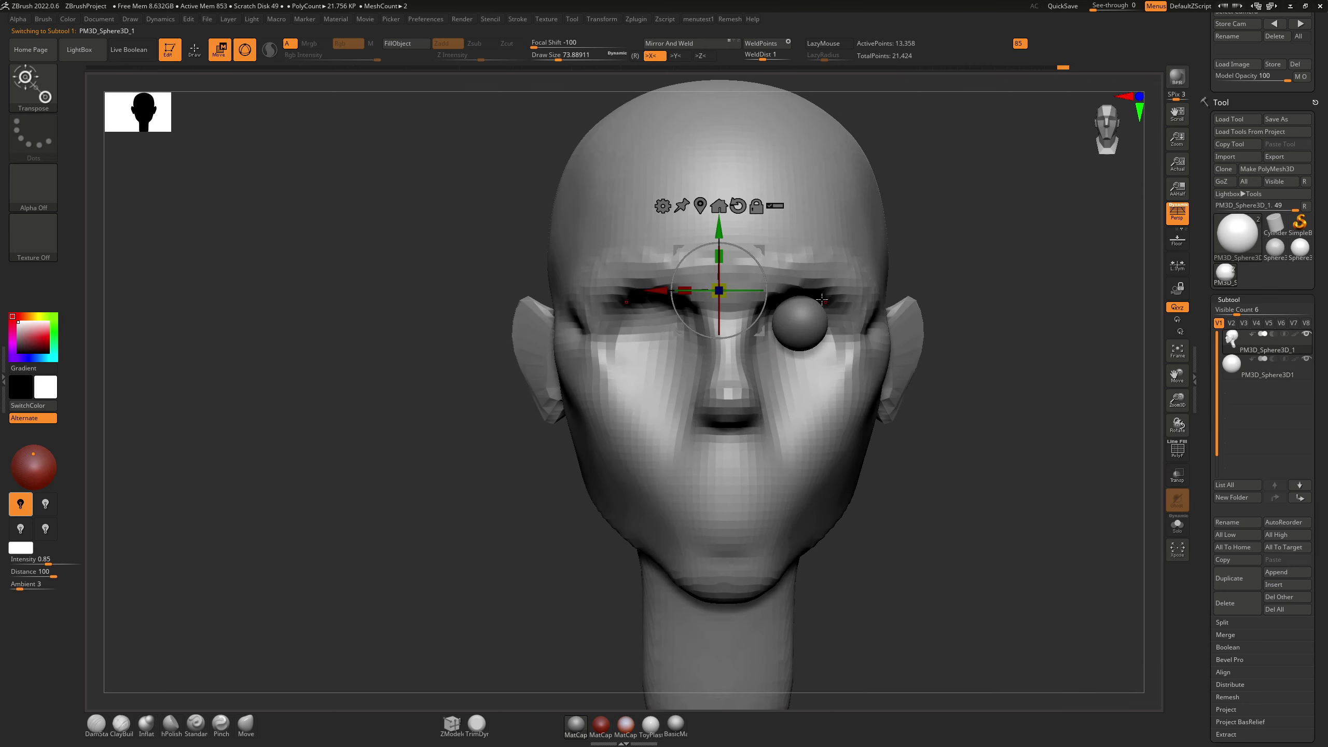
left_click(187, 52)
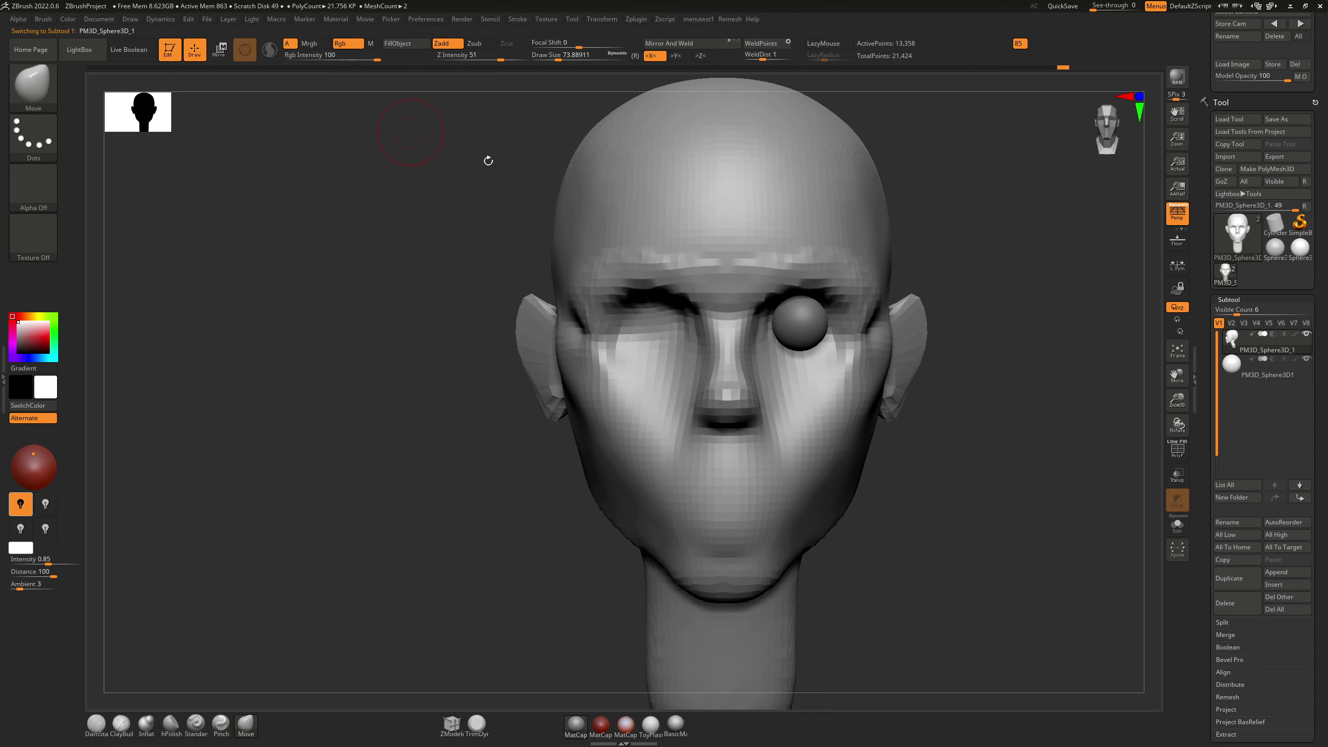
right_click_drag(842, 319, 805, 334)
left_click_drag(996, 521, 1047, 569, "ctrl")
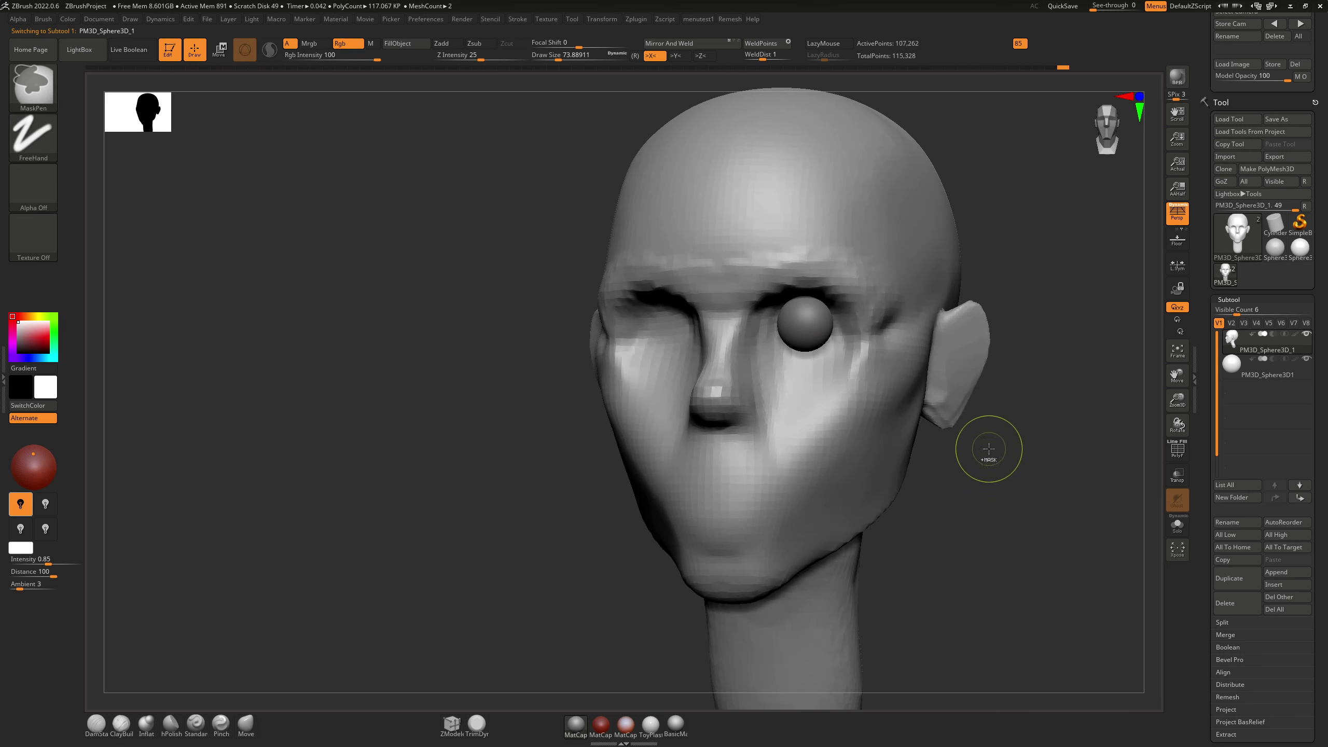
right_click_drag(907, 409, 956, 402)
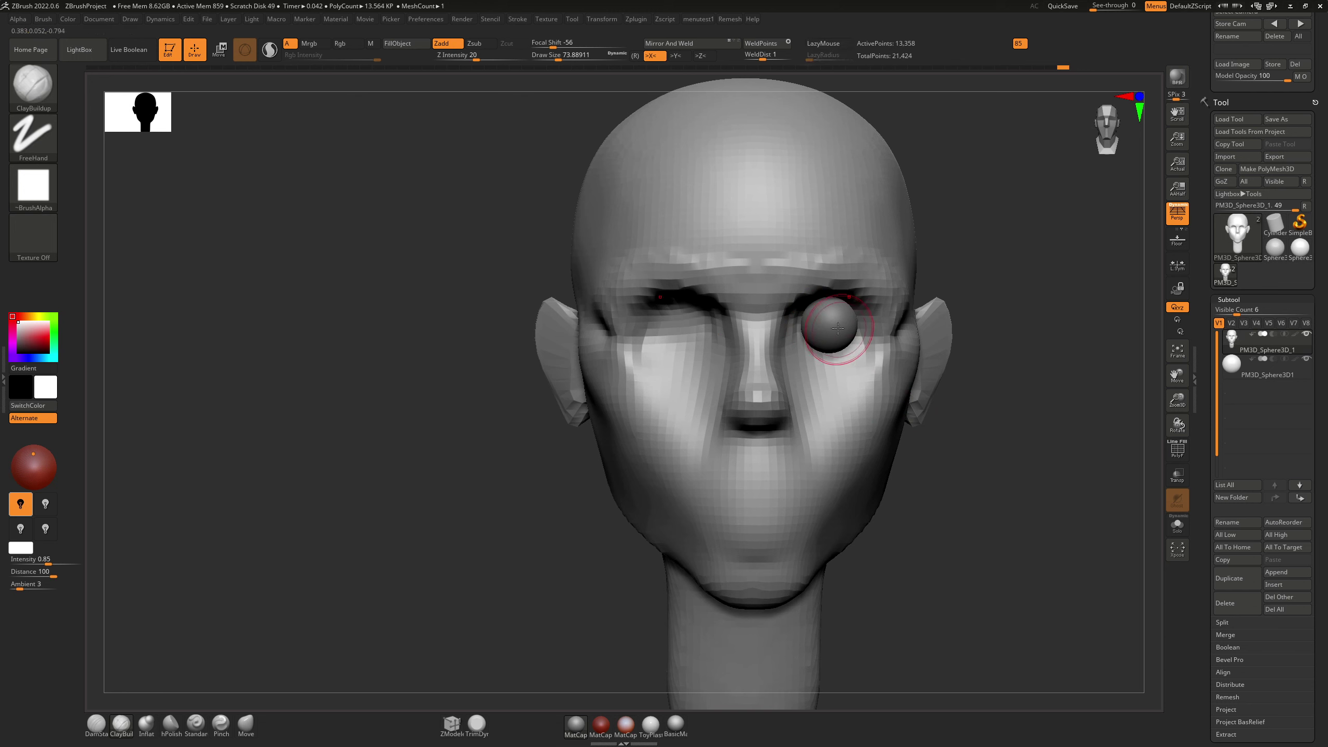
key("bracketright")
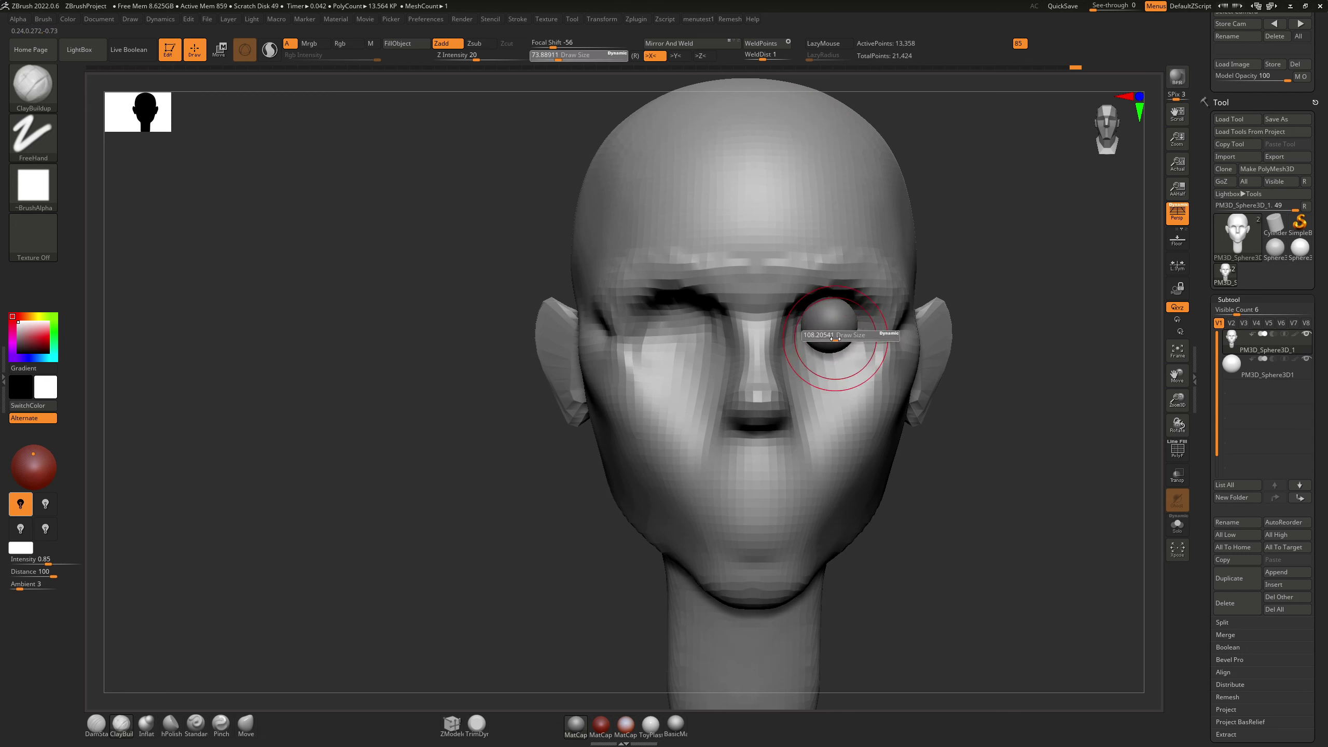
mouse_move(853, 336)
left_mouse_down()
mouse_move(831, 343)
mouse_move(843, 339)
left_mouse_up()
key("ctrl+z")
key("ctrl+z")
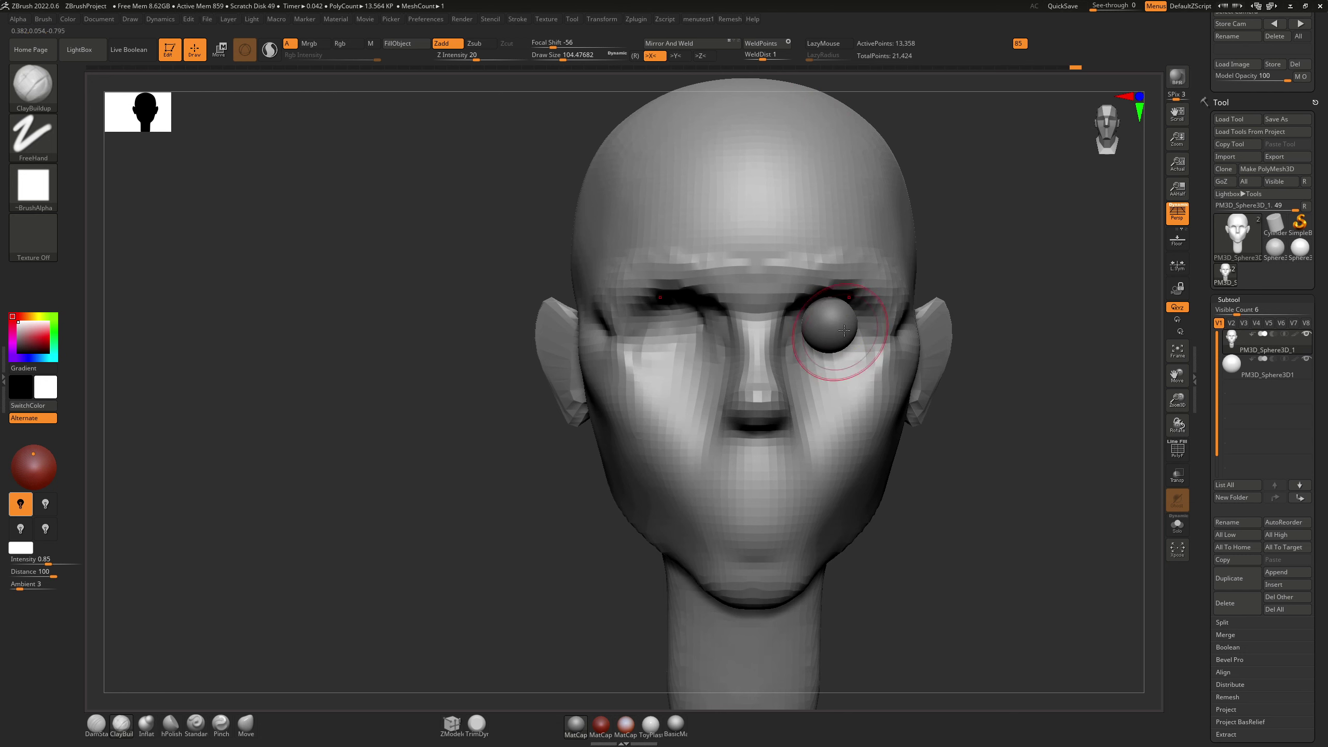
key("ctrl")
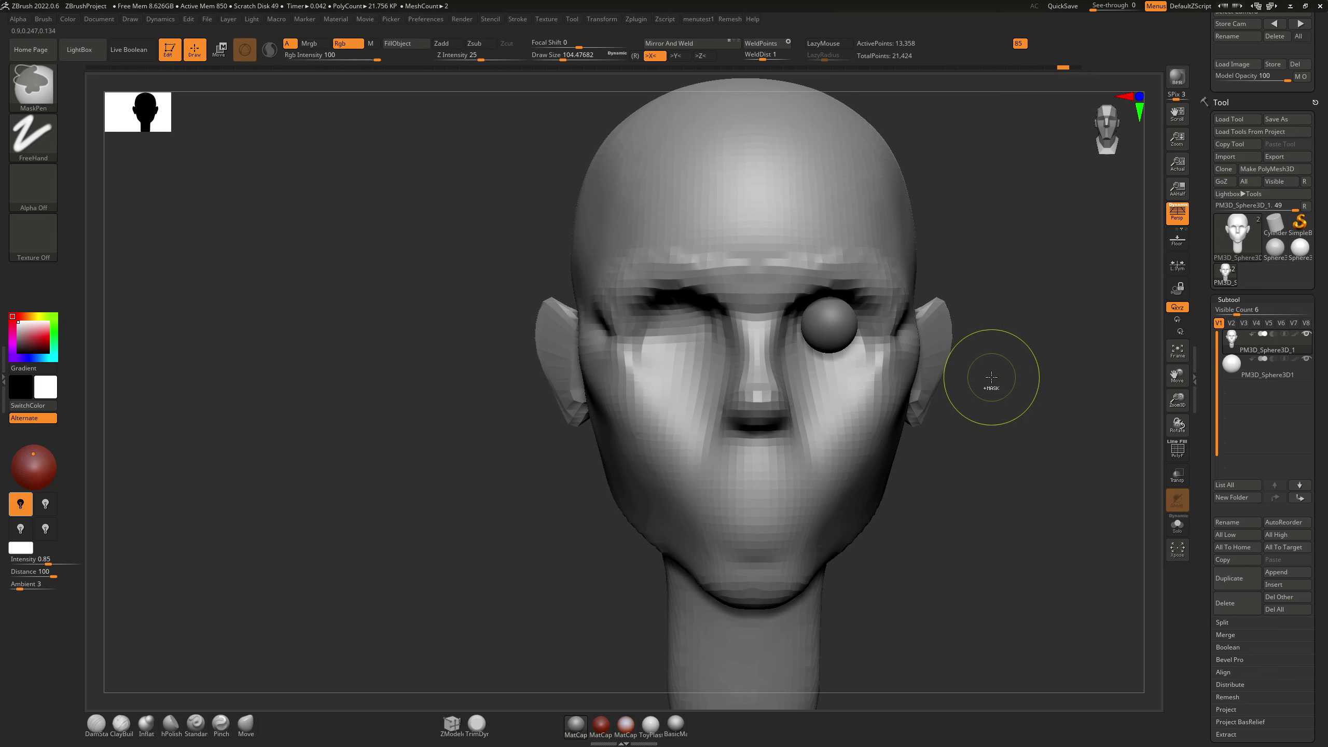
key("ctrl")
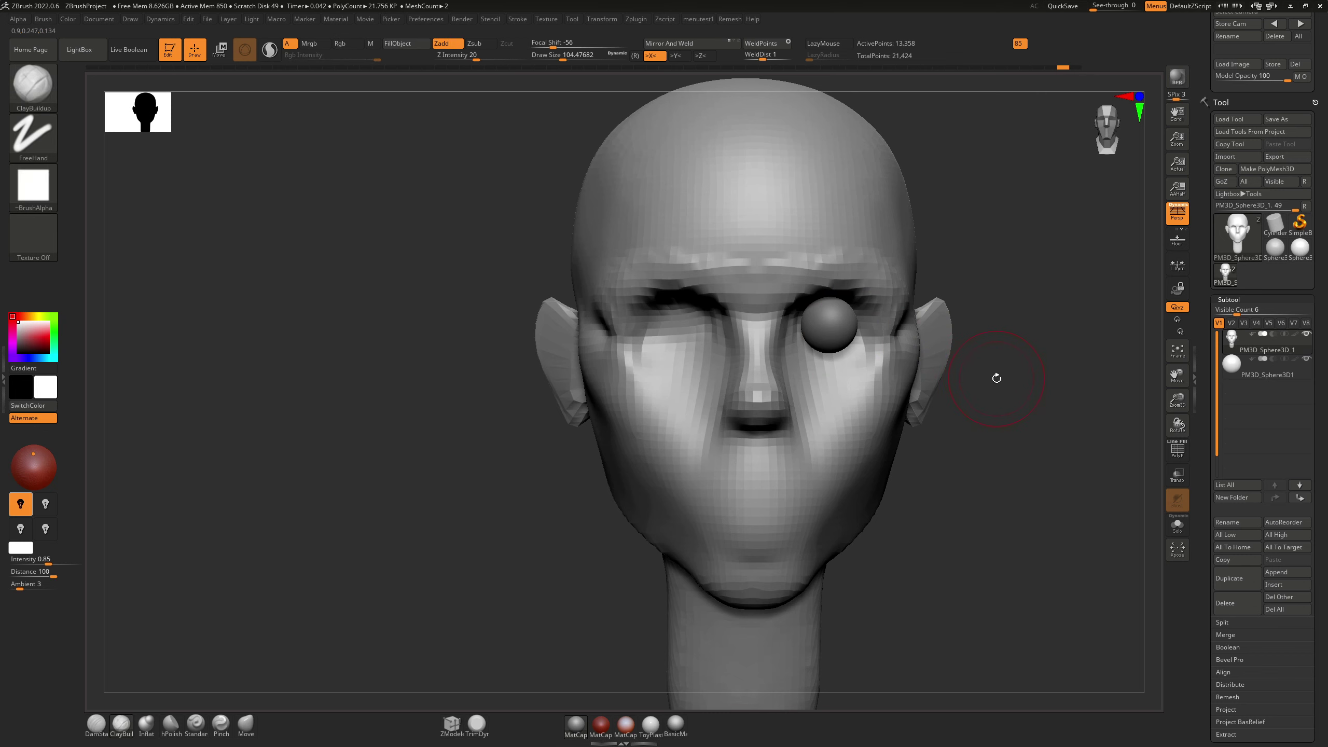
Step: Remesh the head with DynaMesh and isolate it from the eyeball with Solo mode
left_click_drag(997, 378, 1036, 440, "ctrl")
left_click_drag(811, 332, 835, 333)
key("ctrl+z")
left_click(1169, 524)
Step: Build up rounded mounds inside both eye sockets with ClayBuildup at a draw size of about 104
mouse_move(824, 321)
left_mouse_down()
mouse_move(839, 347)
mouse_move(809, 331)
mouse_move(826, 335)
mouse_move(837, 317)
mouse_move(823, 340)
mouse_move(844, 326)
mouse_move(832, 343)
left_mouse_up()
right_click_drag(837, 334, 701, 345)
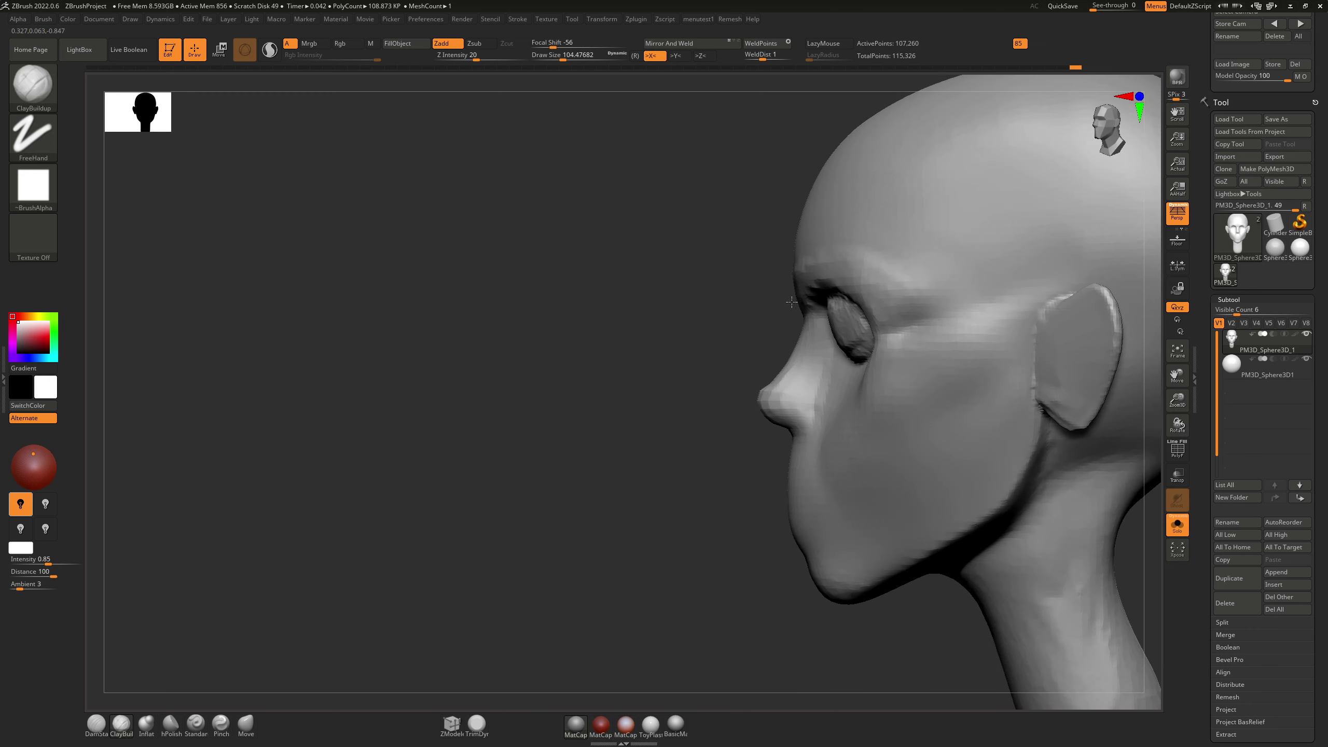
right_click_drag(867, 329, 819, 361)
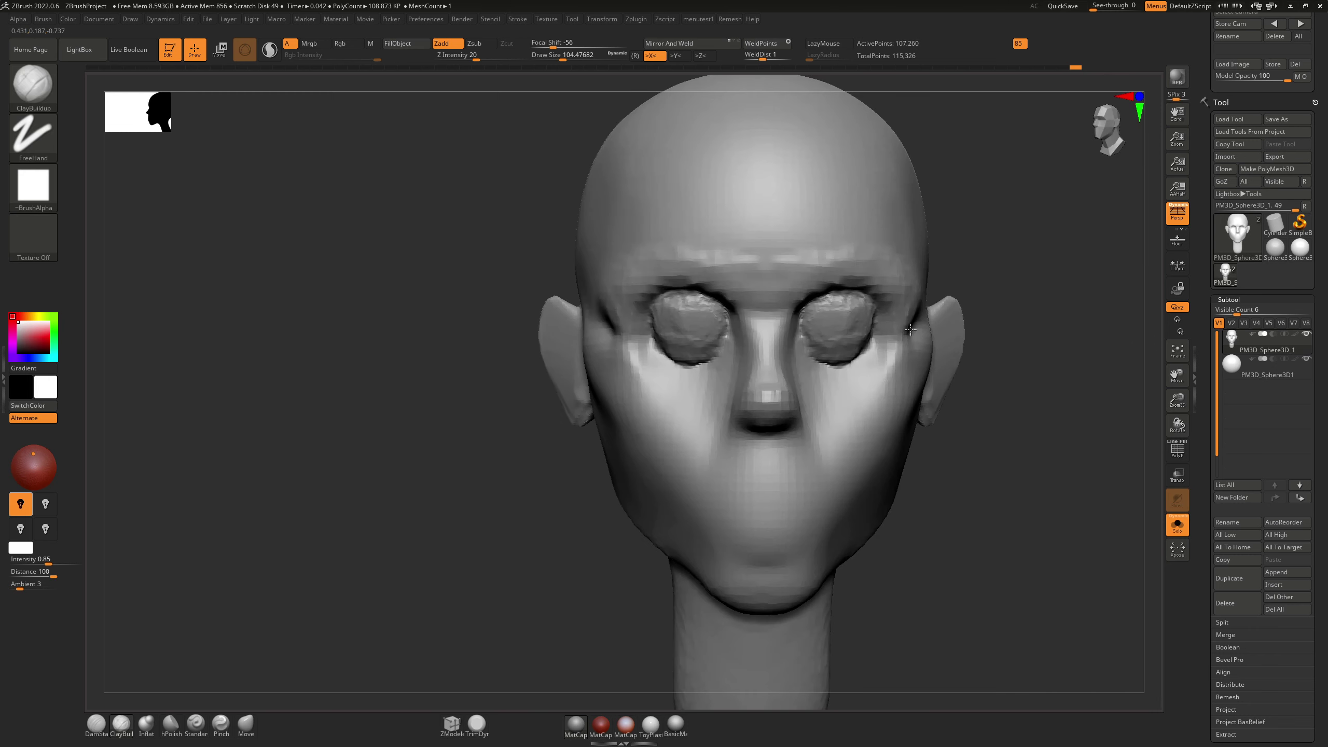
Step: Add clay beneath the eye mounds to form the lower lids and reduce the draw size to about 65
left_click_drag(822, 362, 879, 350)
mouse_move(868, 361)
left_mouse_down()
mouse_move(889, 350)
mouse_move(847, 356)
left_mouse_up()
key("ctrl+z")
key("bracketleft")
key("bracketleft")
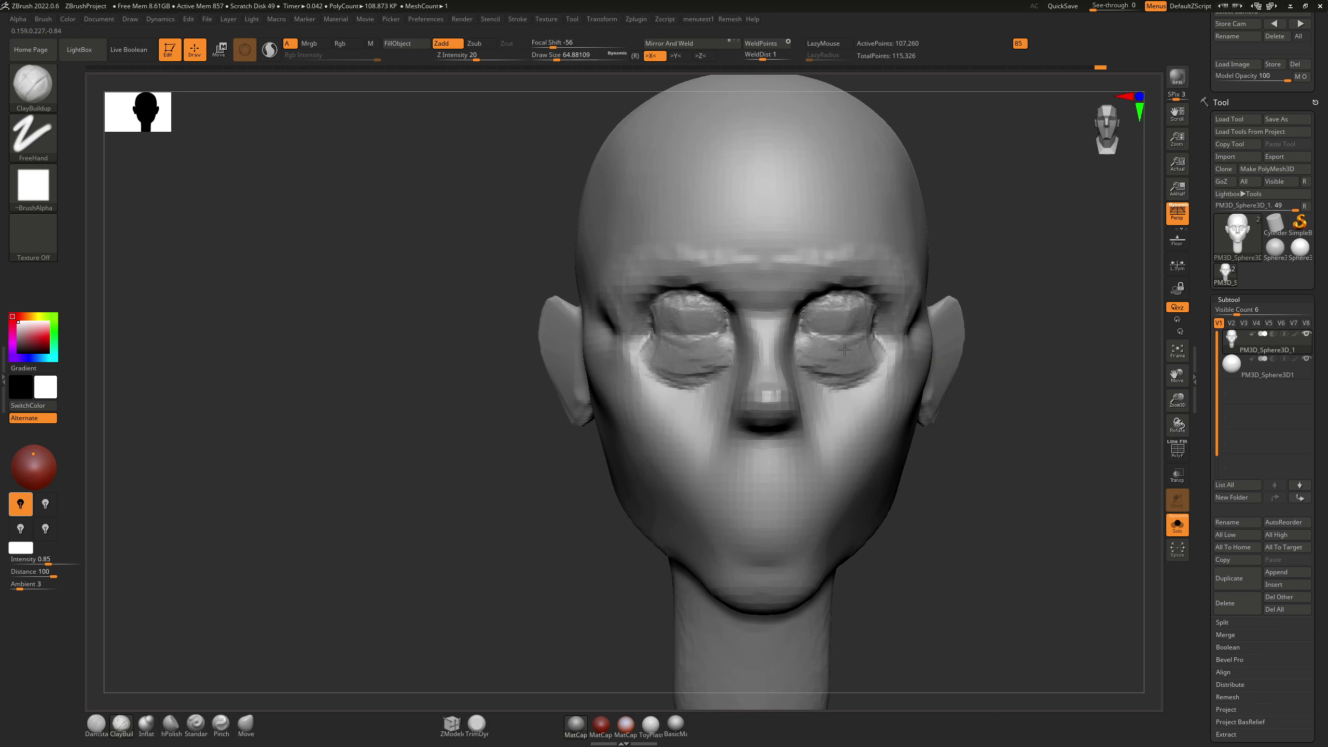
Step: Build up the upper eyelids across the eye mounds with ClayBuildup at a draw size of about 65
left_click_drag(863, 327, 815, 303)
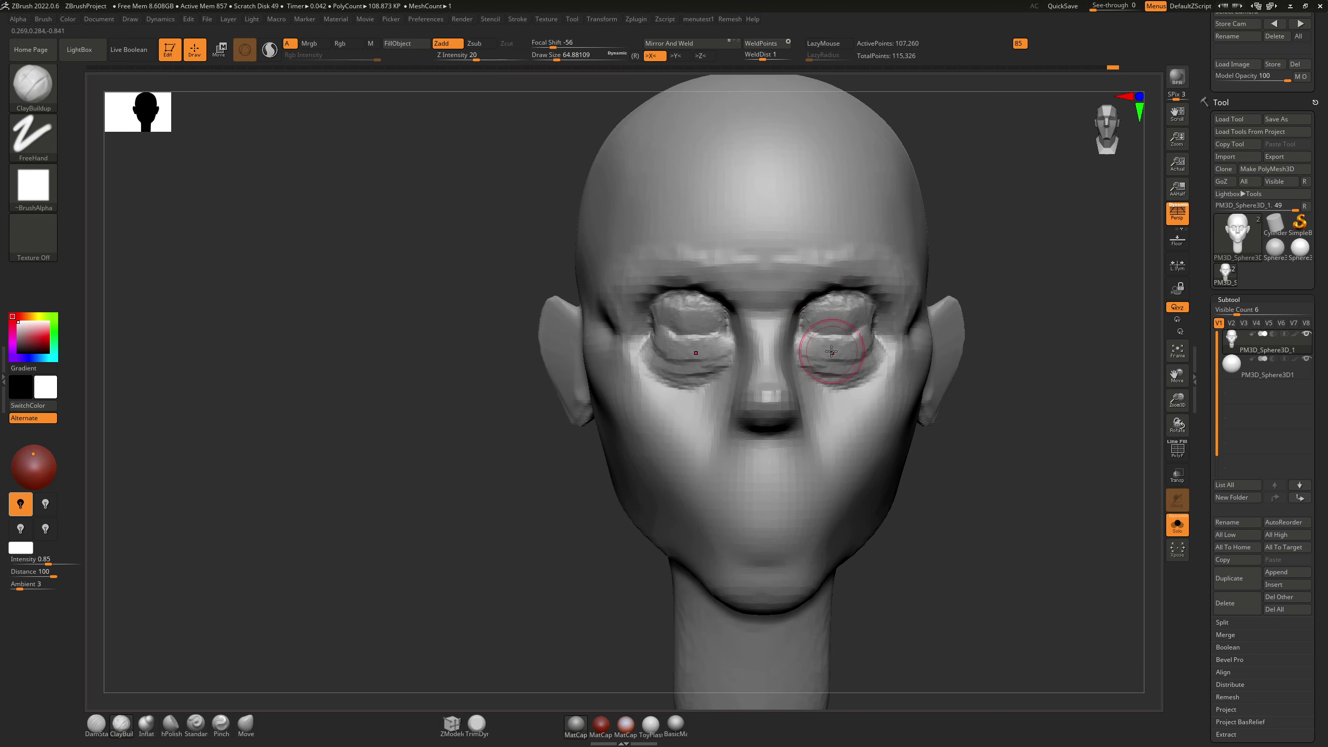
key("b")
key("m")
key("v")
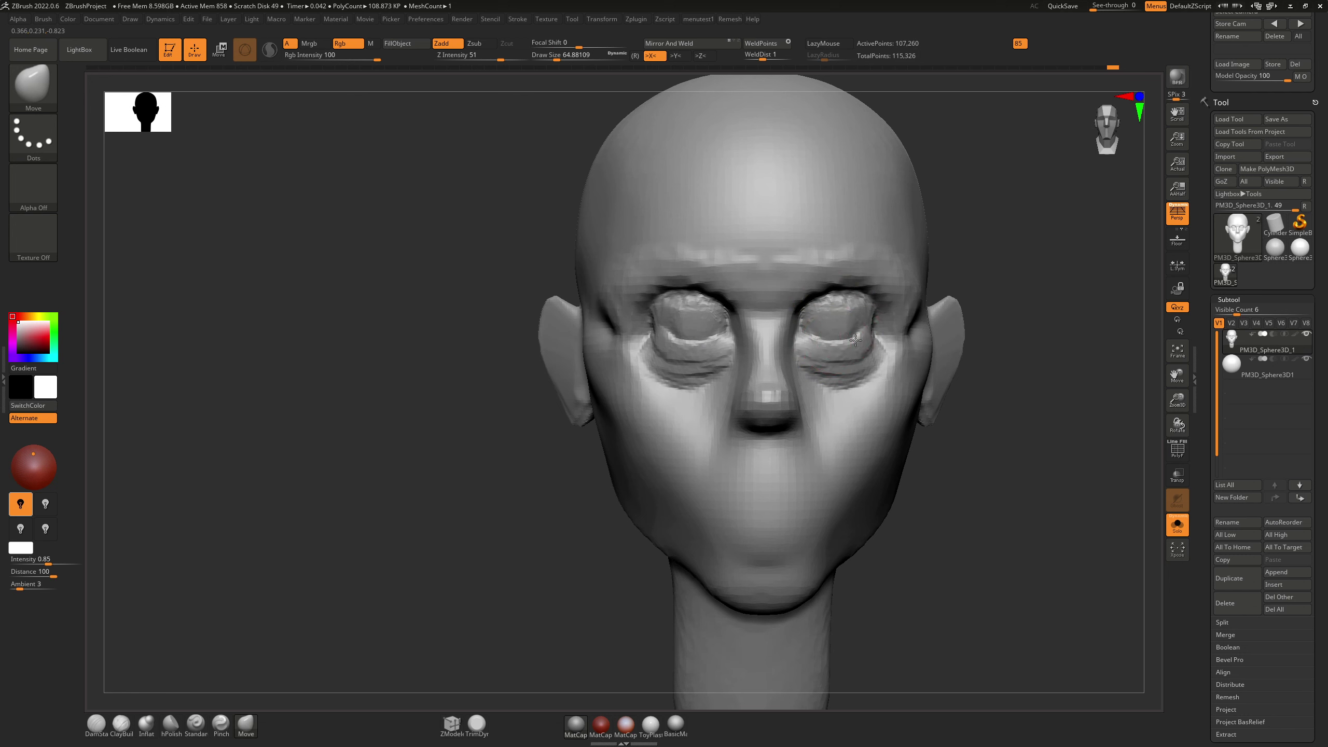
key("b")
key("c")
key("b")
left_click_drag(813, 323, 869, 312)
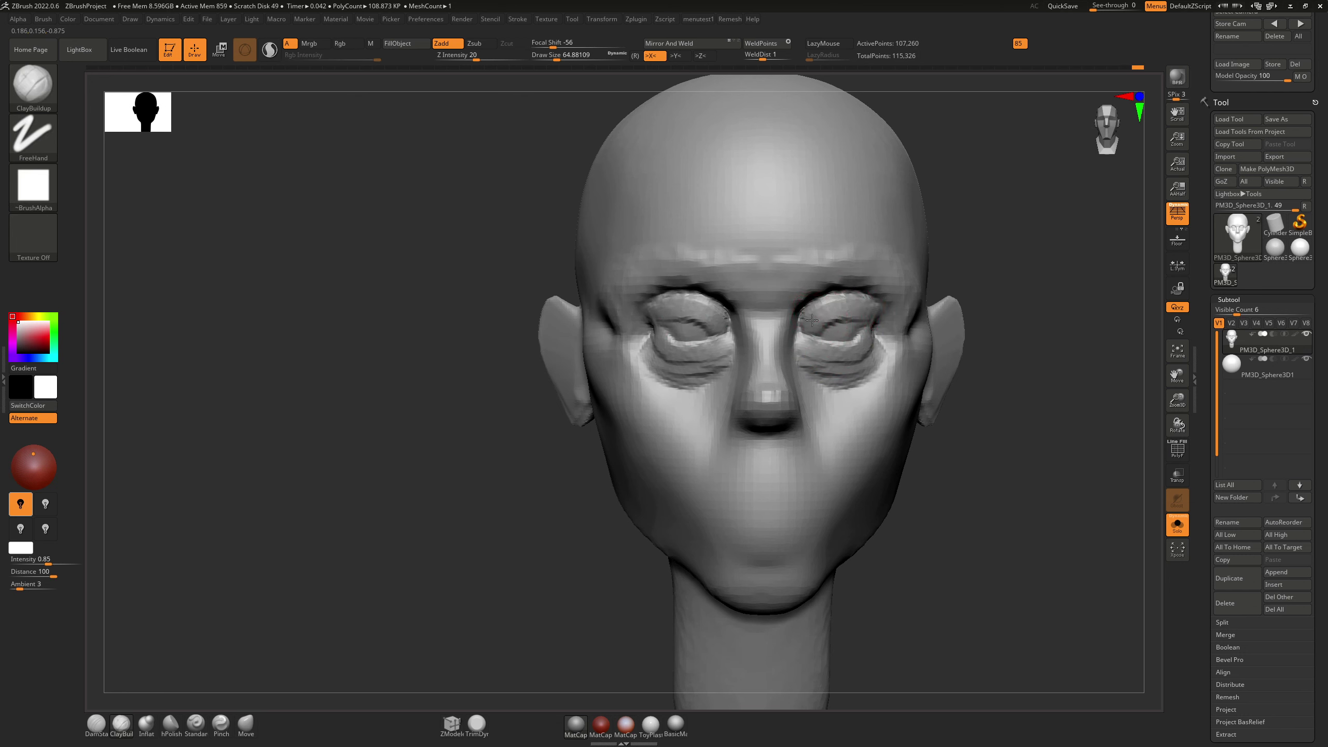
left_click_drag(883, 320, 882, 318)
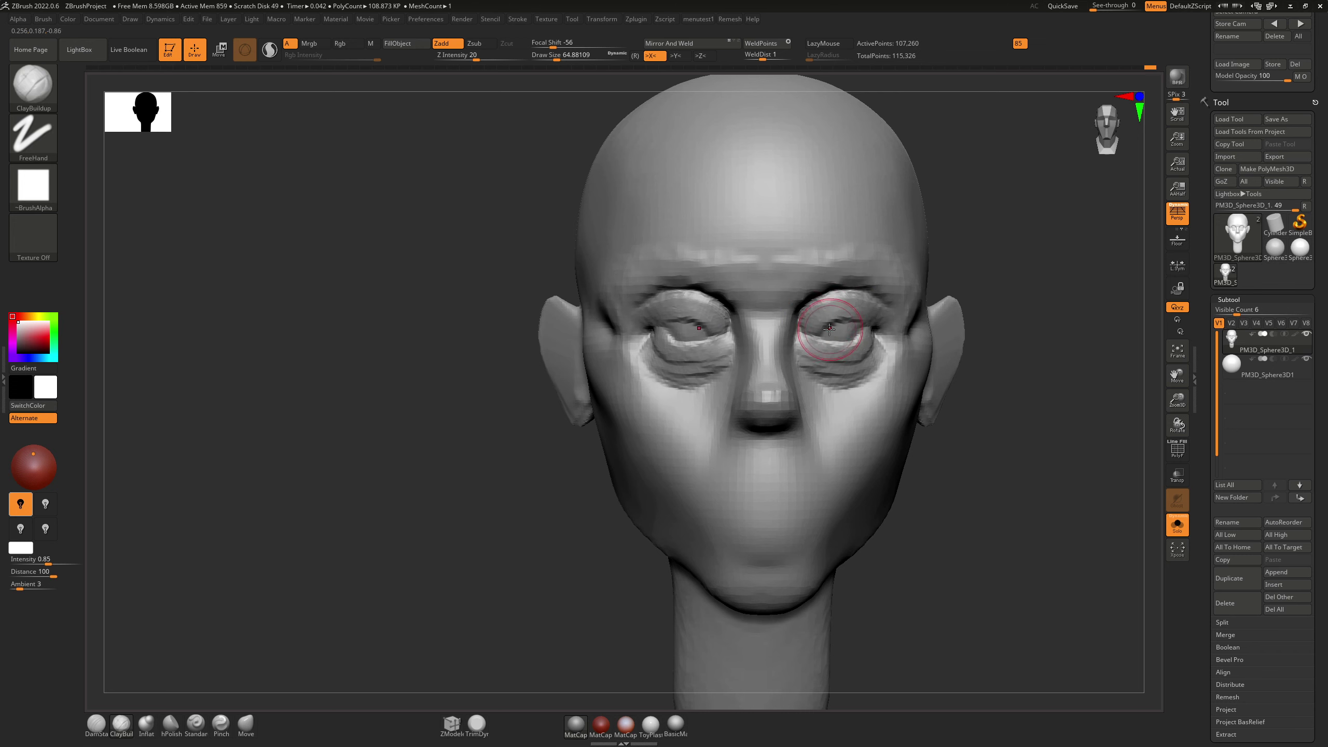
Step: Reshape the eyelids and the inner and outer eye corners with the Move brush at draw sizes of about 87 and 108
right_click_drag(824, 324, 861, 304)
key("b")
key("m")
key("v")
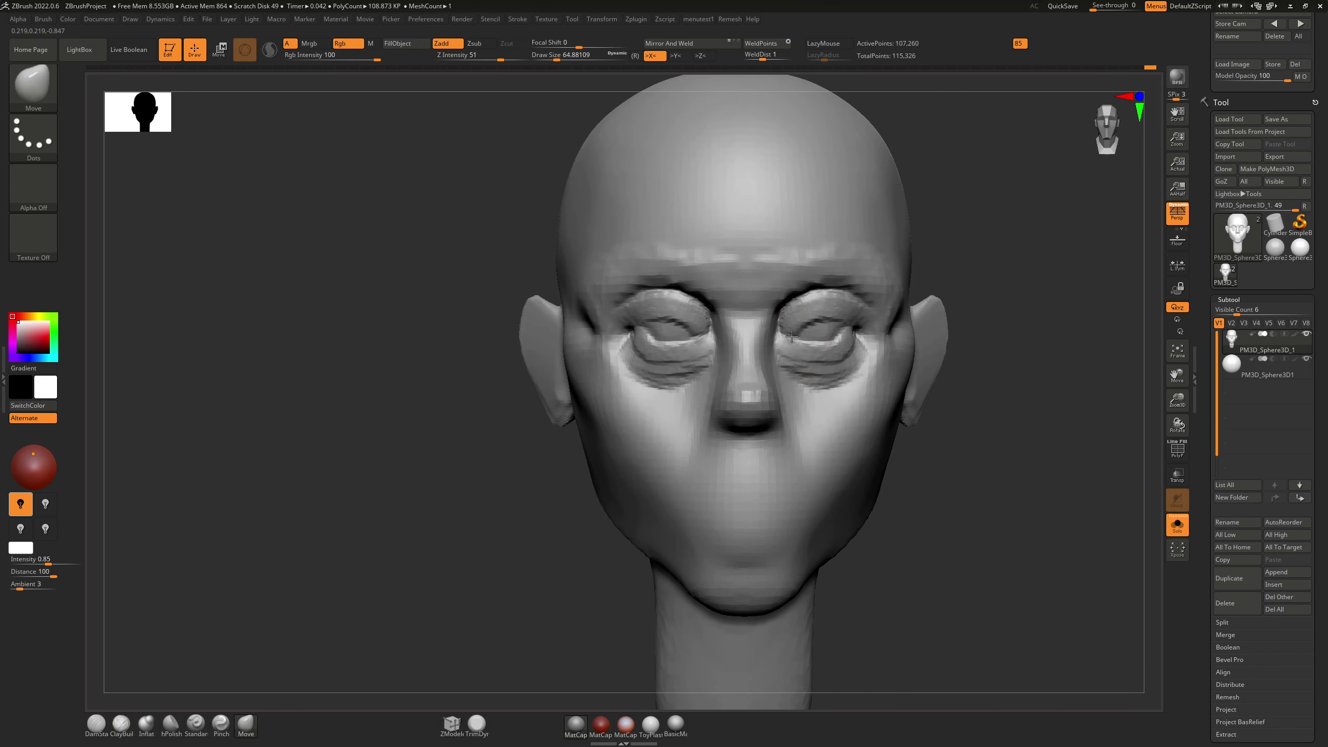
key("s")
left_click_drag(784, 334, 789, 334)
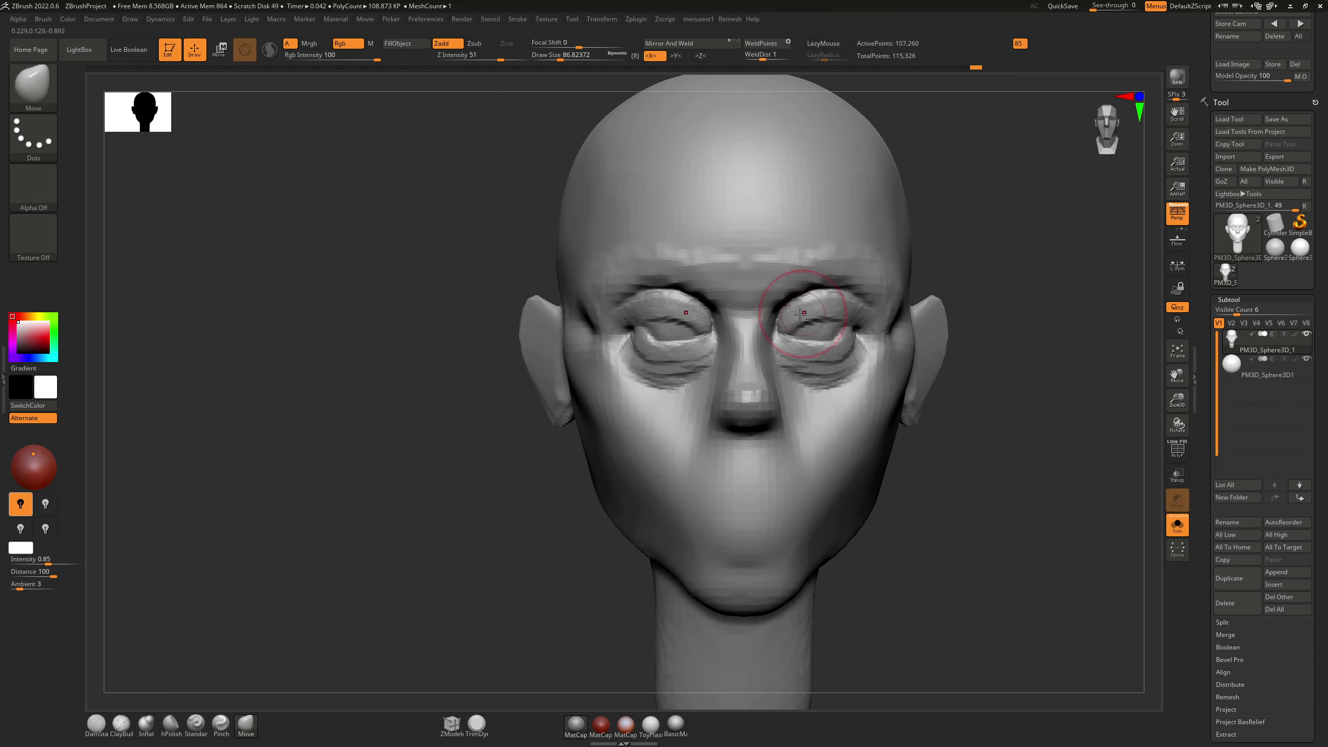
right_click_drag(800, 314, 720, 313)
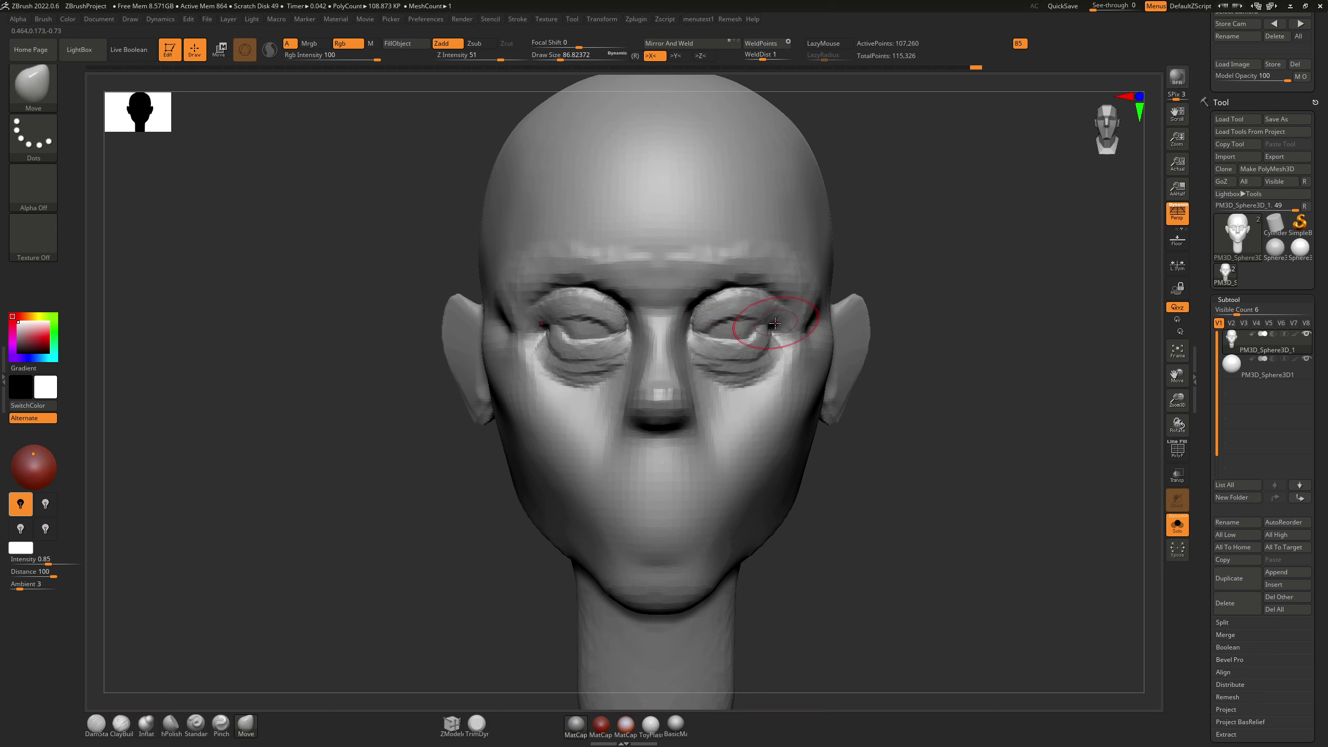
key("bracketright")
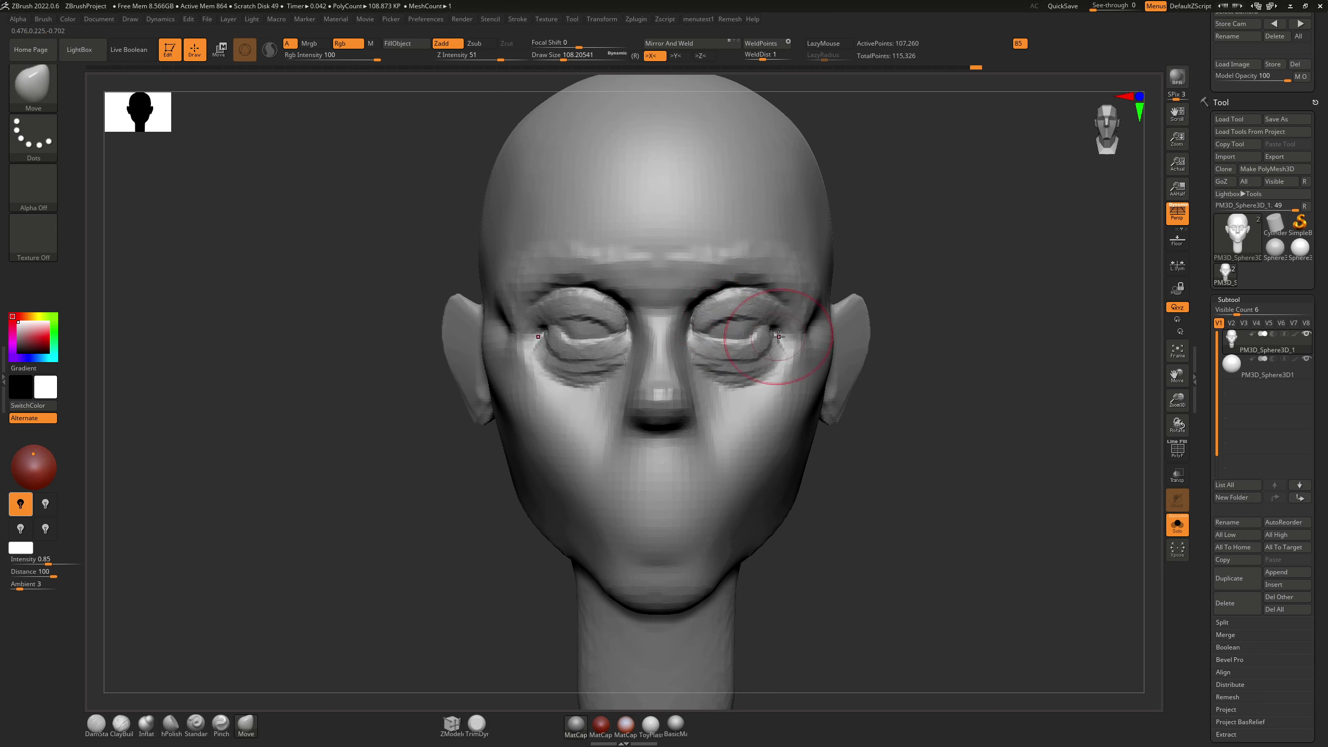
mouse_move(774, 333)
left_mouse_down()
mouse_move(739, 352)
mouse_move(732, 318)
mouse_move(776, 315)
mouse_move(741, 343)
mouse_move(761, 336)
mouse_move(725, 336)
mouse_move(728, 323)
mouse_move(750, 328)
mouse_move(741, 320)
mouse_move(717, 355)
left_mouse_up()
Step: Define the eyelid edges with the DamStandard brush at a draw size of about 59
key("b")
key("d")
key("s")
key("s")
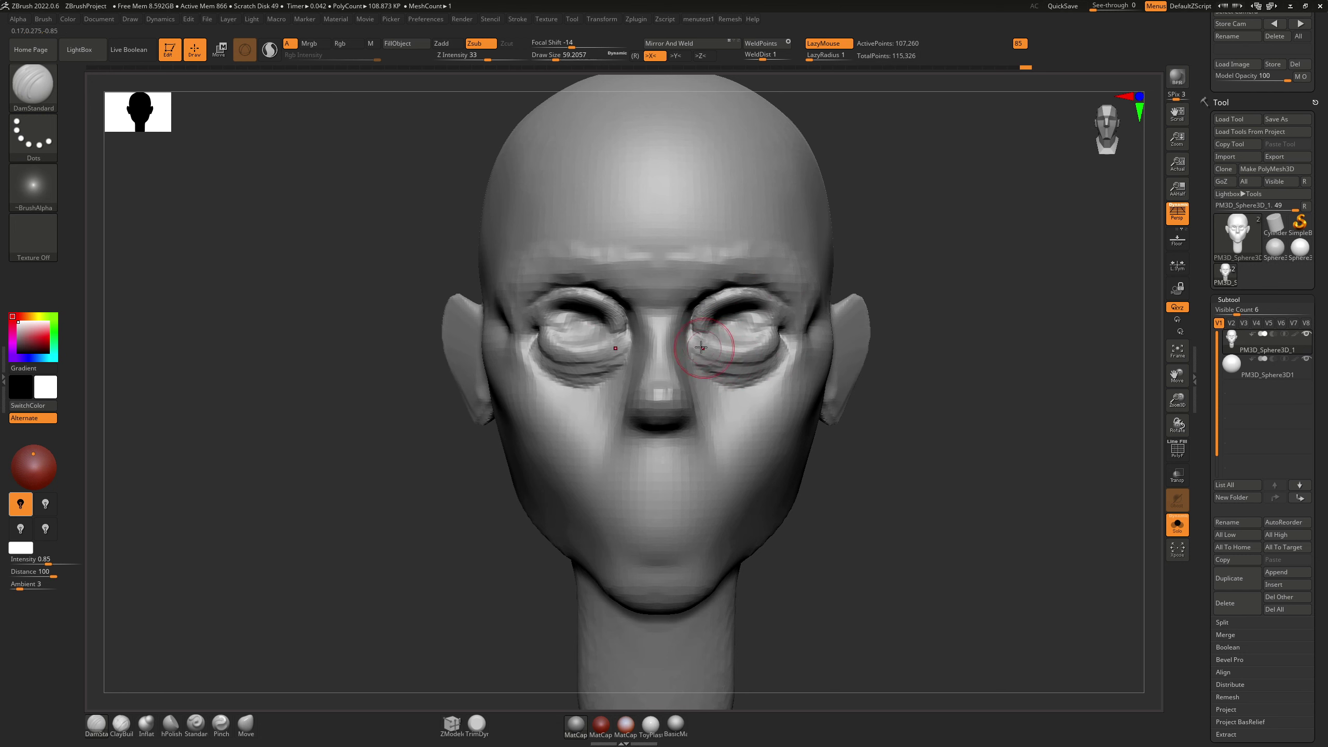
Step: Fill the area under the lower eyelids with ClayBuildup and smooth the lids into the cheeks
key("b")
key("c")
key("b")
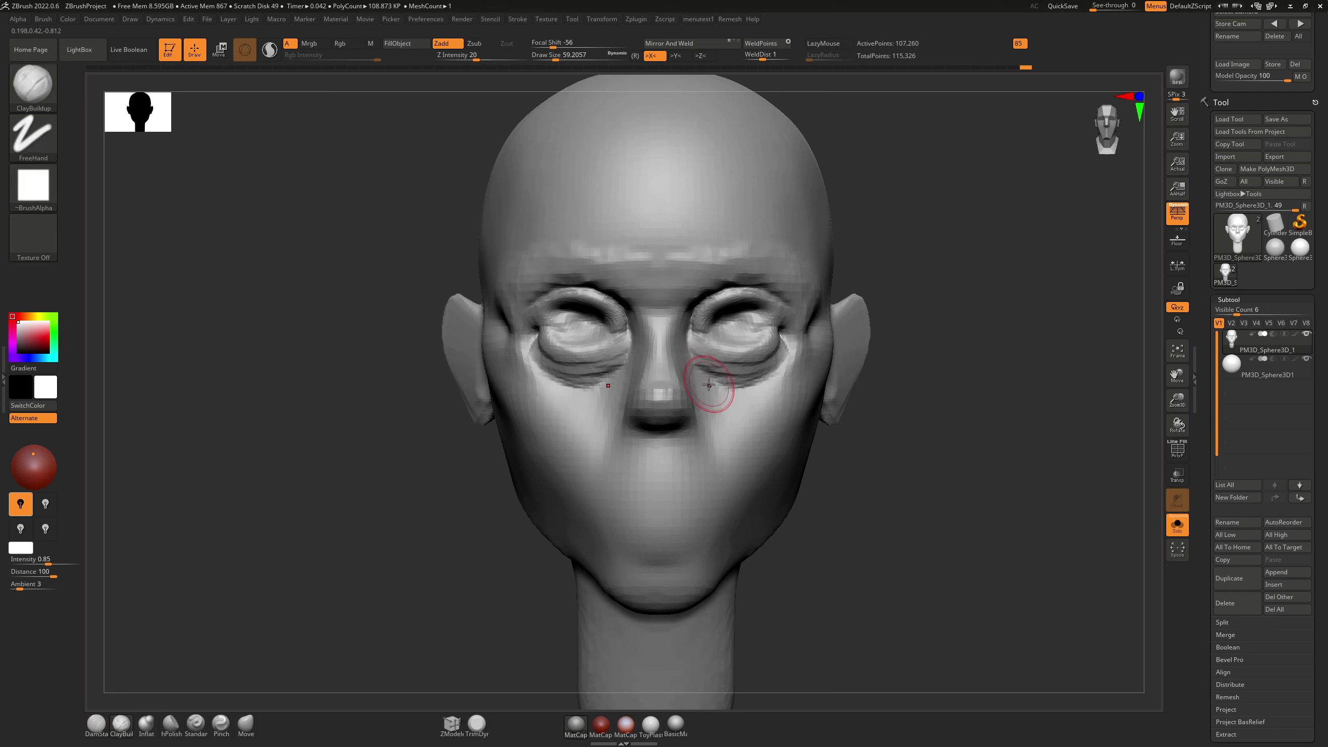
mouse_move(721, 377)
left_mouse_down()
mouse_move(744, 407)
mouse_move(732, 379)
mouse_move(774, 381)
left_mouse_up()
key("shift")
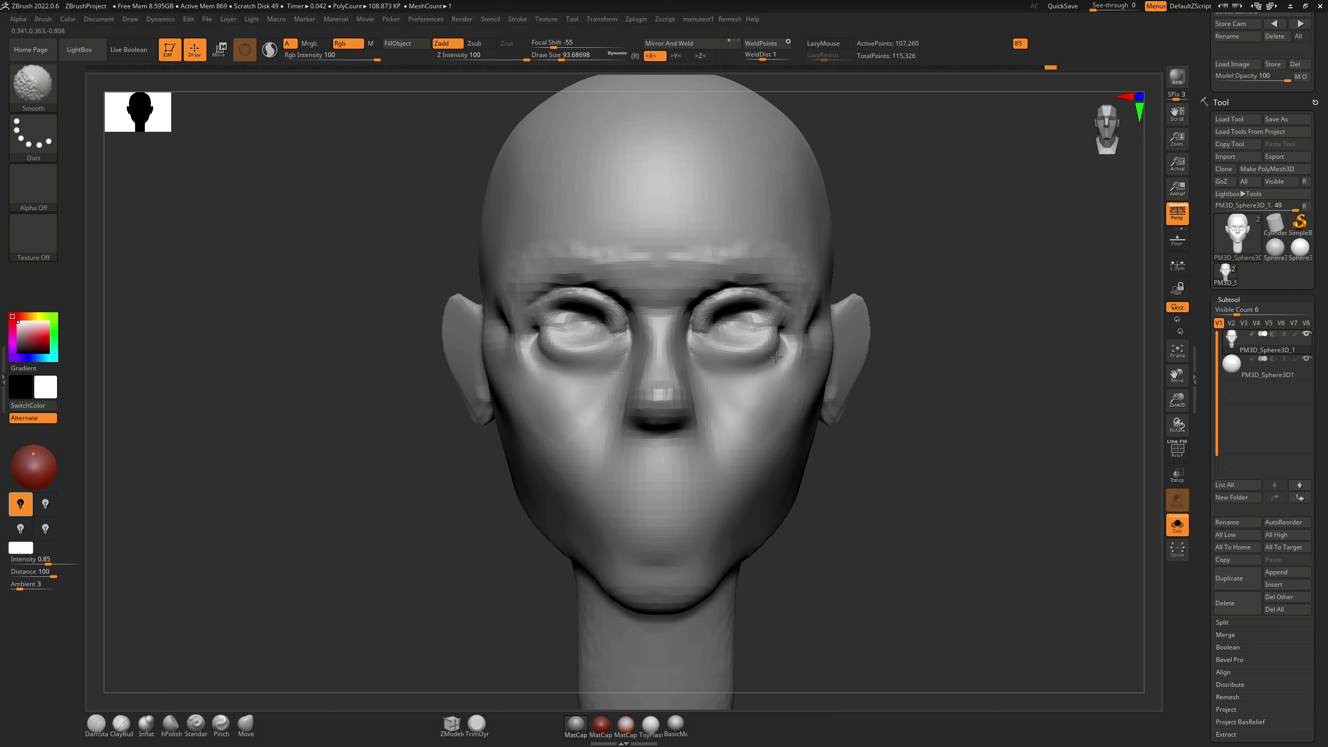
mouse_move(703, 324)
left_mouse_down("shift")
mouse_move(747, 307)
mouse_move(775, 313)
left_mouse_up("shift")
Step: Work the inner eye corners with DamStandard in Sculptris Pro mode, undoing the unwanted strokes
key("b")
key("d")
key("s")
key("ctrl")
key("ctrl+z")
key("ctrl+z")
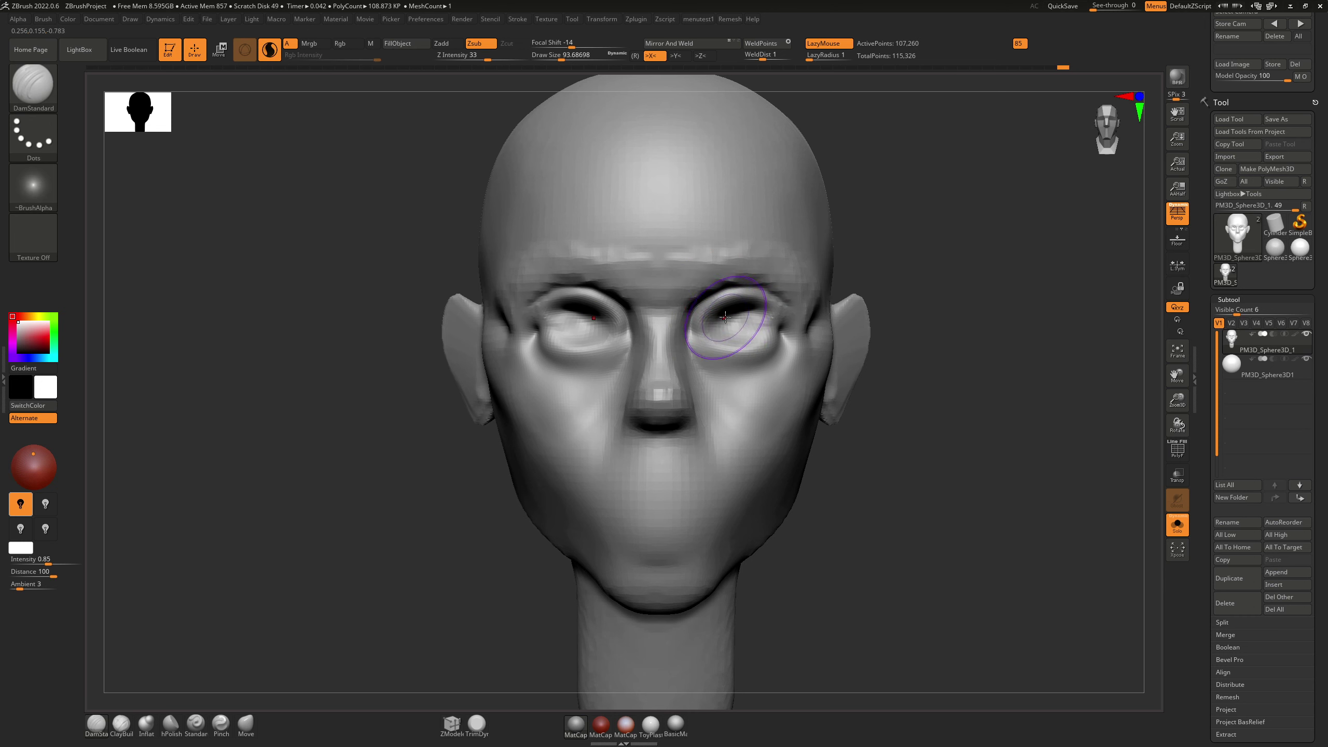
mouse_move(687, 329)
left_mouse_down()
mouse_move(599, 383)
mouse_move(700, 514)
left_mouse_up()
key("ctrl+z")
key("shift")
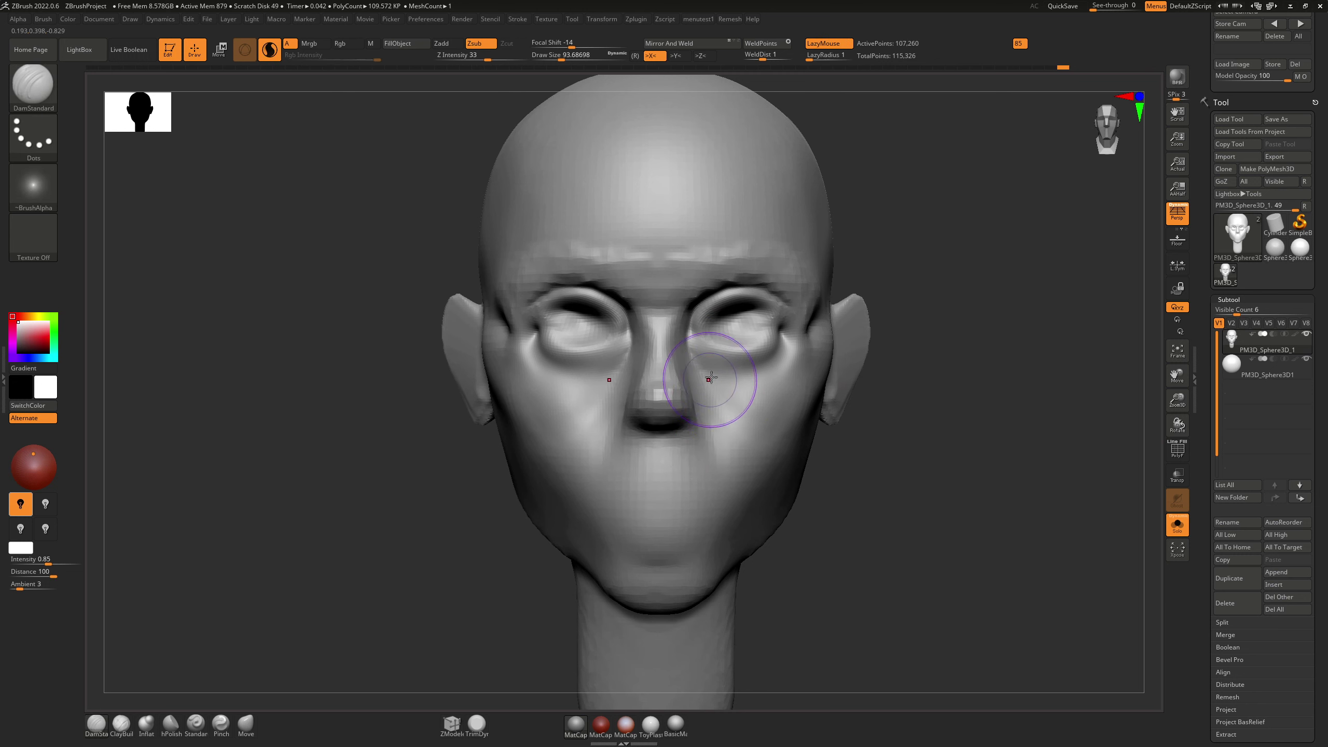
Step: Carve the upper eyelid creases with DamStandard at a draw size of about 54, smoothing and undoing stray strokes
key("s")
left_click_drag(725, 338, 708, 295)
mouse_move(708, 299)
left_mouse_down("shift")
mouse_move(695, 316)
mouse_move(766, 289)
mouse_move(787, 309)
mouse_move(717, 309)
mouse_move(740, 295)
mouse_move(726, 305)
mouse_move(748, 300)
mouse_move(777, 320)
mouse_move(713, 314)
left_mouse_up("shift")
key("ctrl+z")
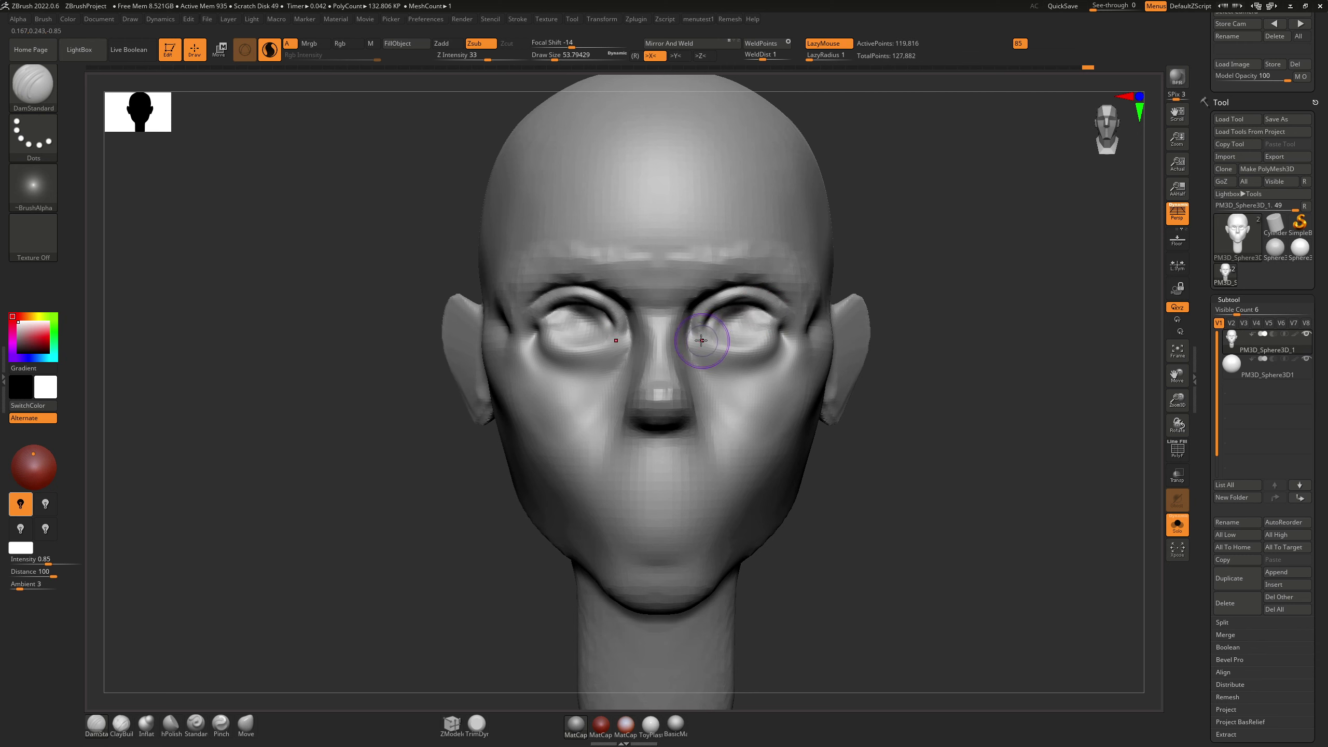
left_click_drag(703, 334, 742, 346)
key("ctrl+z")
key("ctrl+z")
Step: Adjust the eyelids' depth in side view with the Move brush at a draw size of about 116
right_click_drag(724, 313, 659, 291)
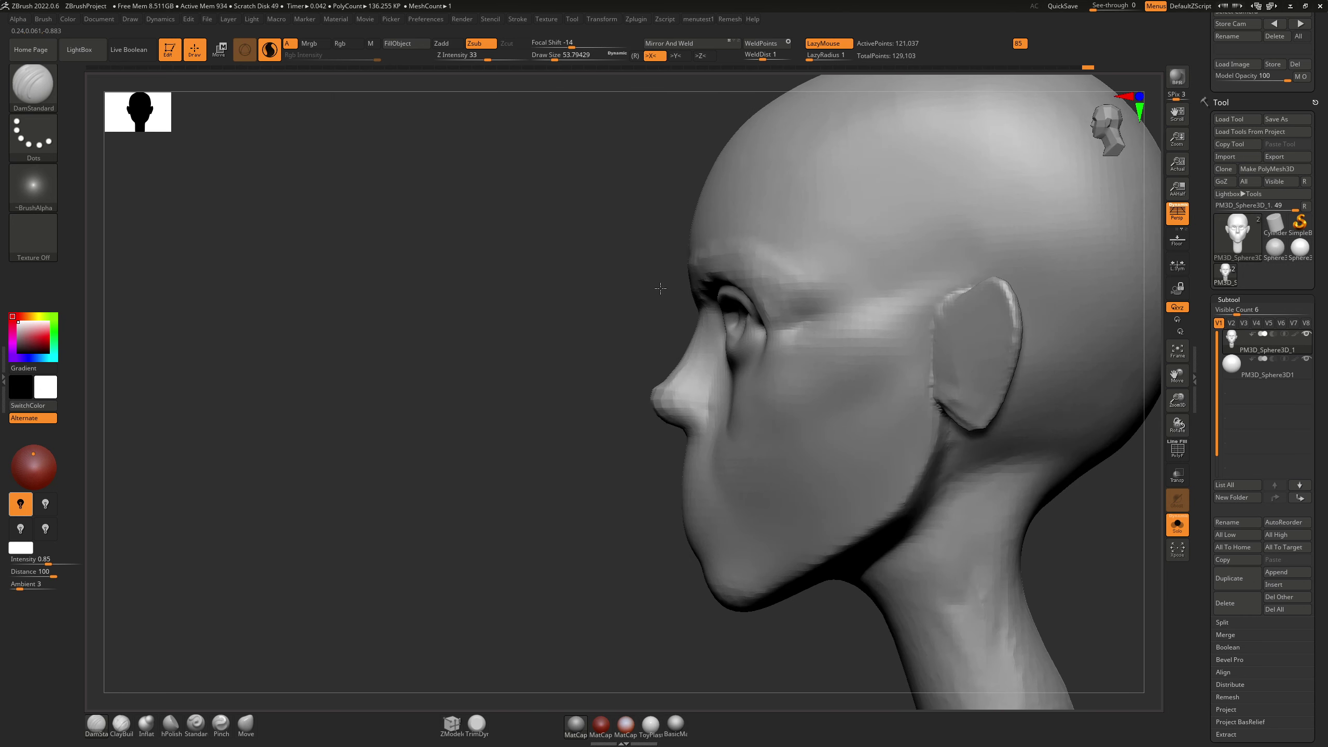
key("b")
key("m")
key("v")
key("s")
left_click_drag(734, 356, 745, 356)
left_click(745, 356)
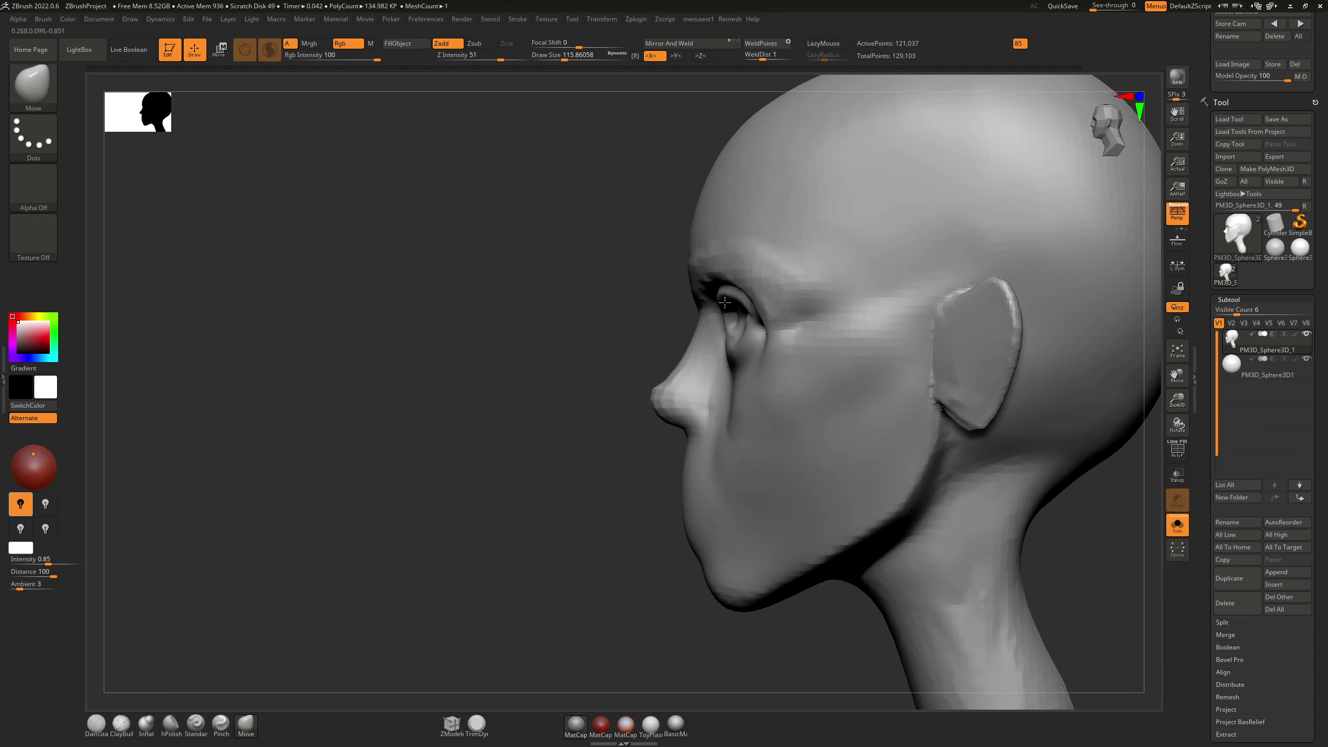
left_click_drag(725, 303, 727, 302)
key("ctrl+z")
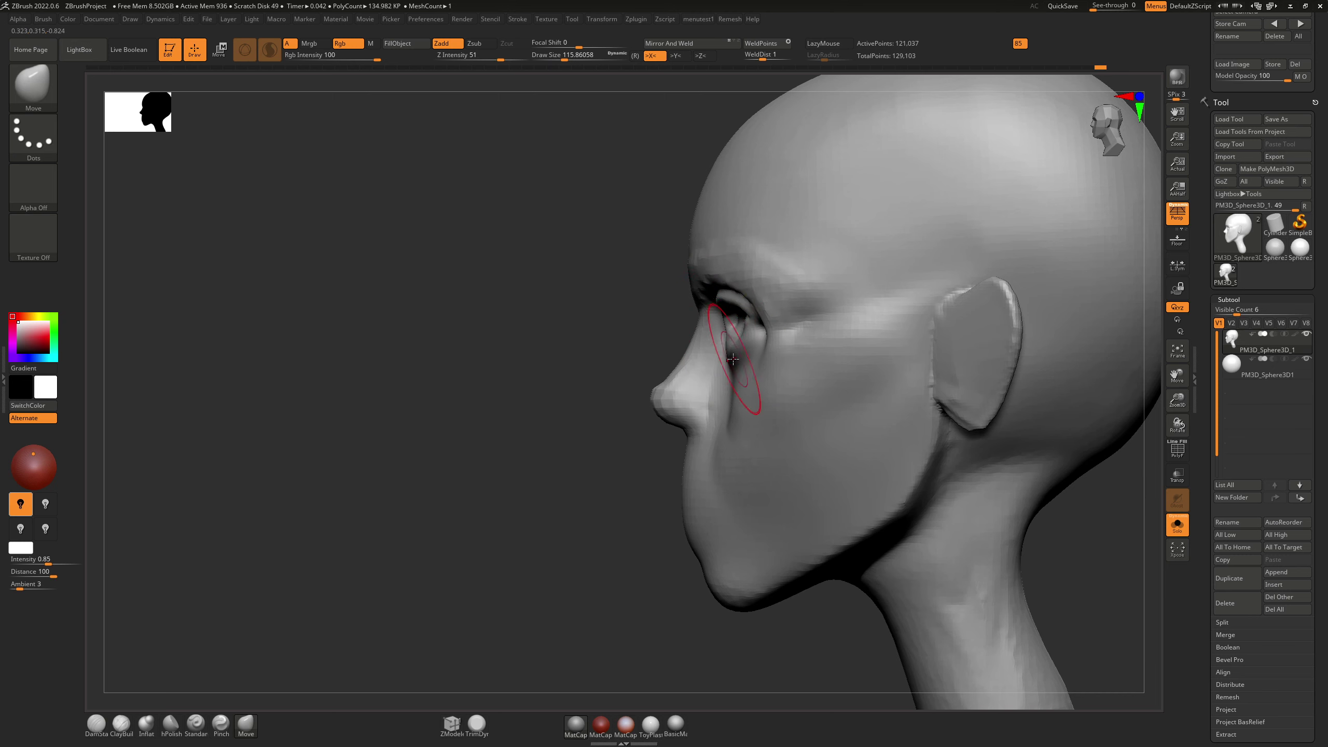
Step: Refine the eye outline from the front with the Move brush, reducing the draw size to about 74
right_click_drag(733, 350, 787, 342)
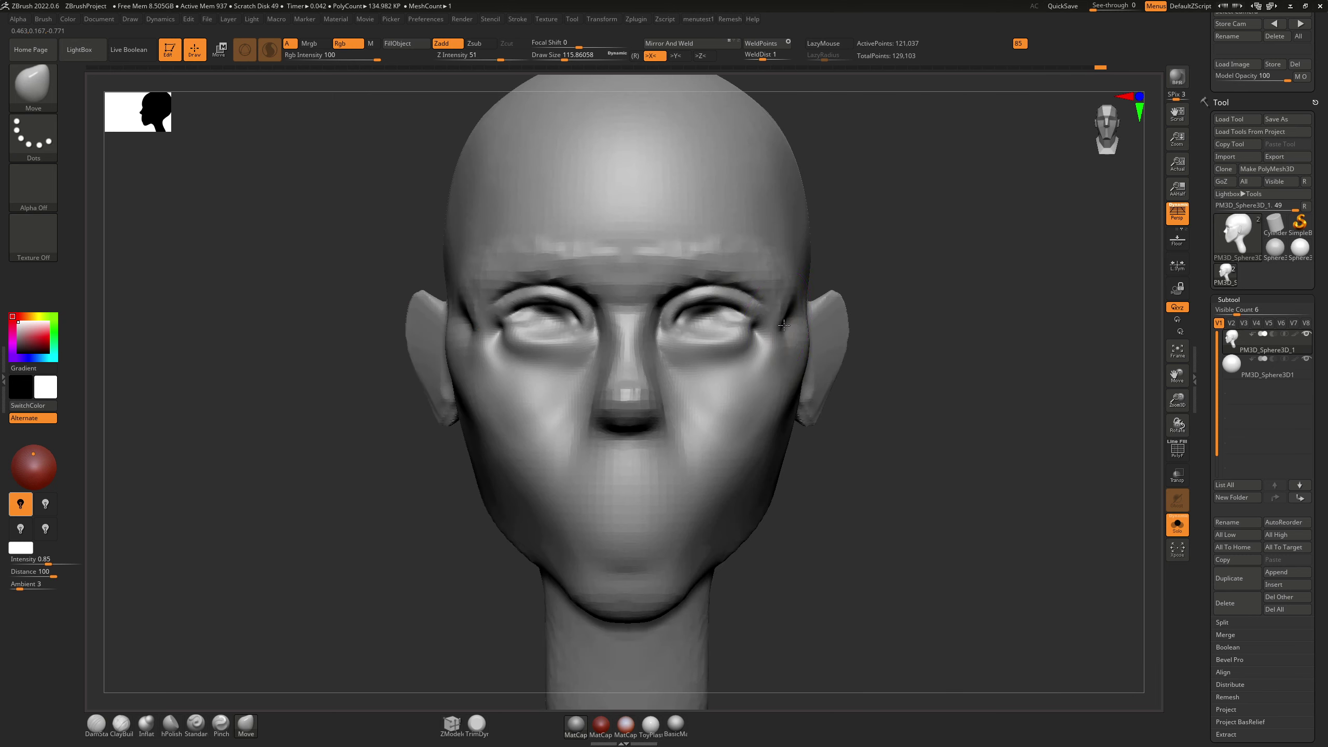
key("s")
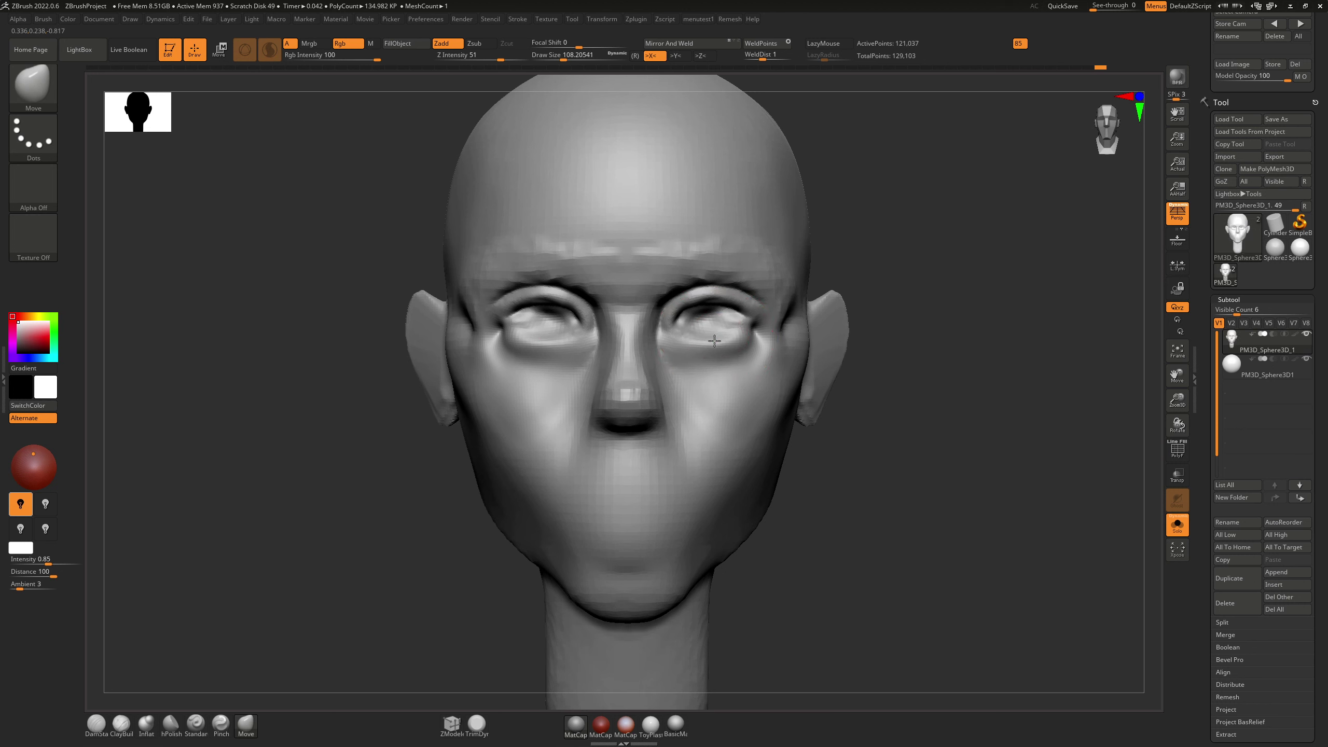
left_click_drag(716, 337, 710, 342)
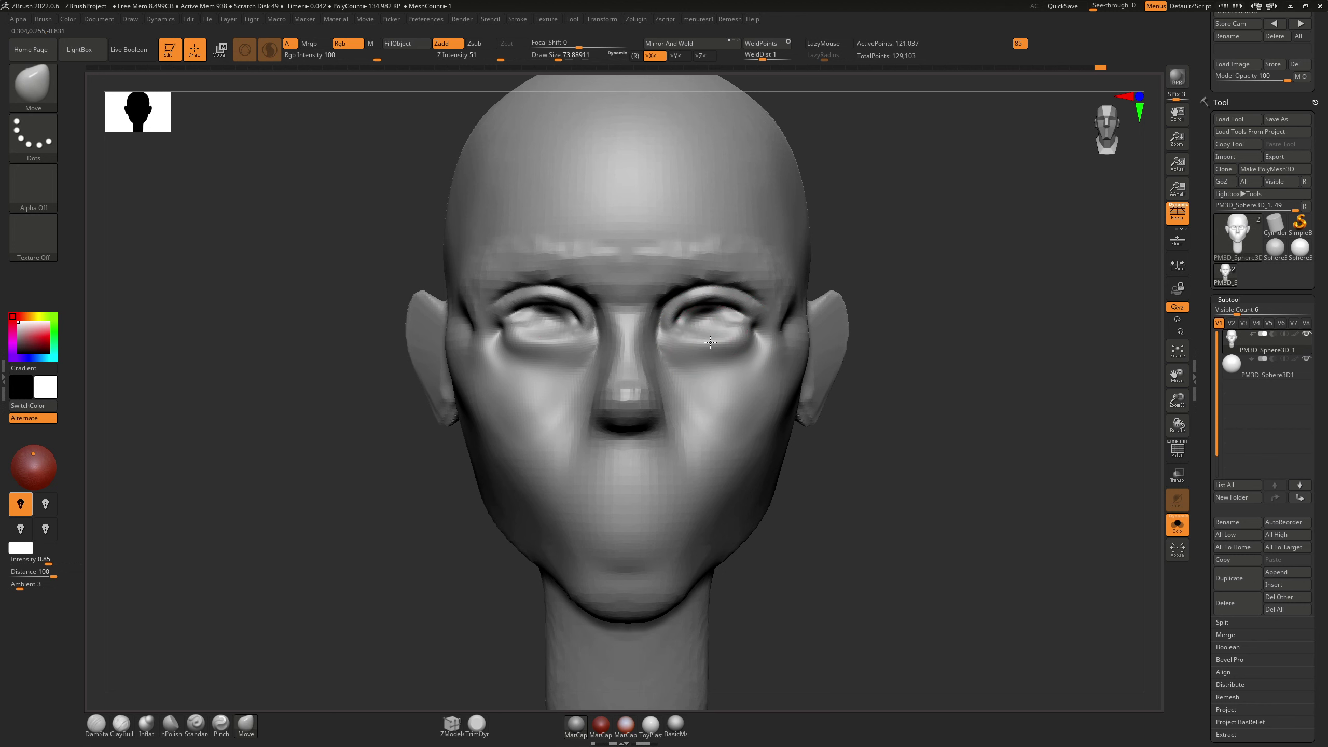
Step: Carve the lower eyelid edges and the eye corners with DamStandard at a draw size of about 51
key("b")
key("d")
key("s")
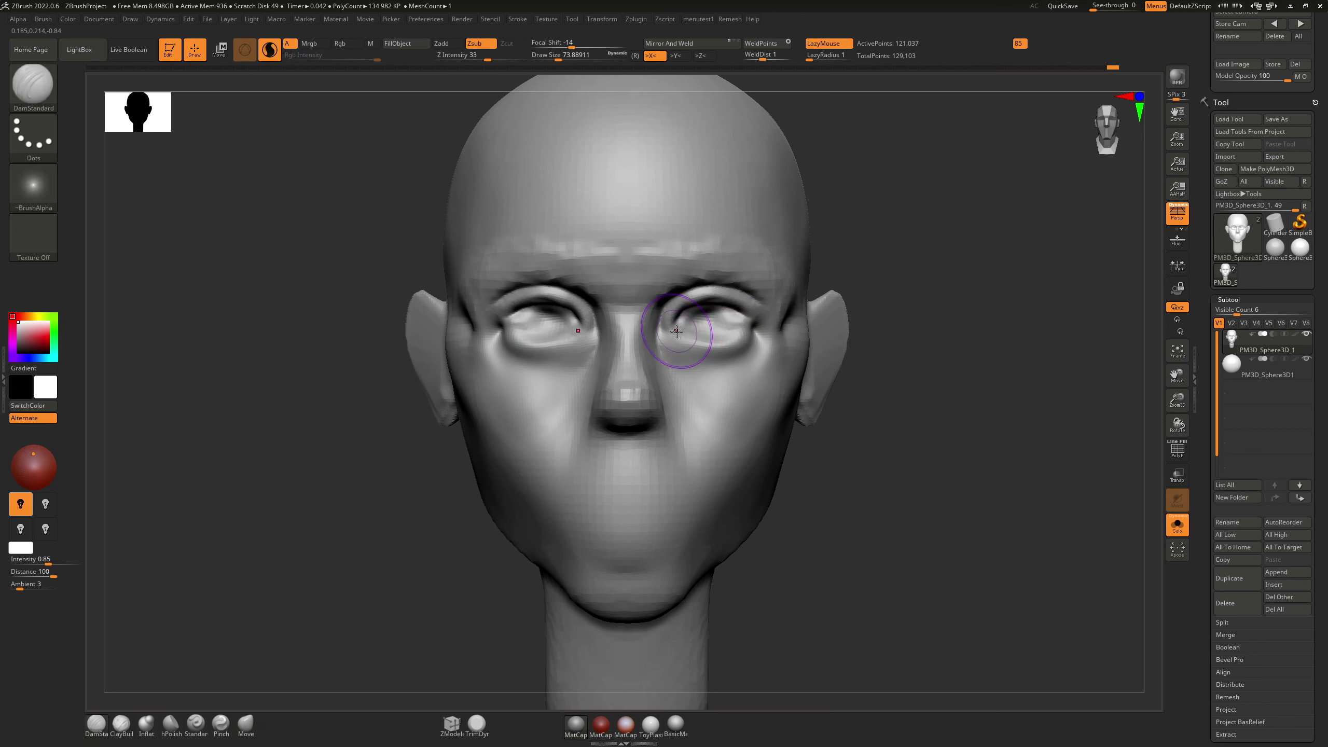
key("s")
left_click_drag(671, 347, 665, 337)
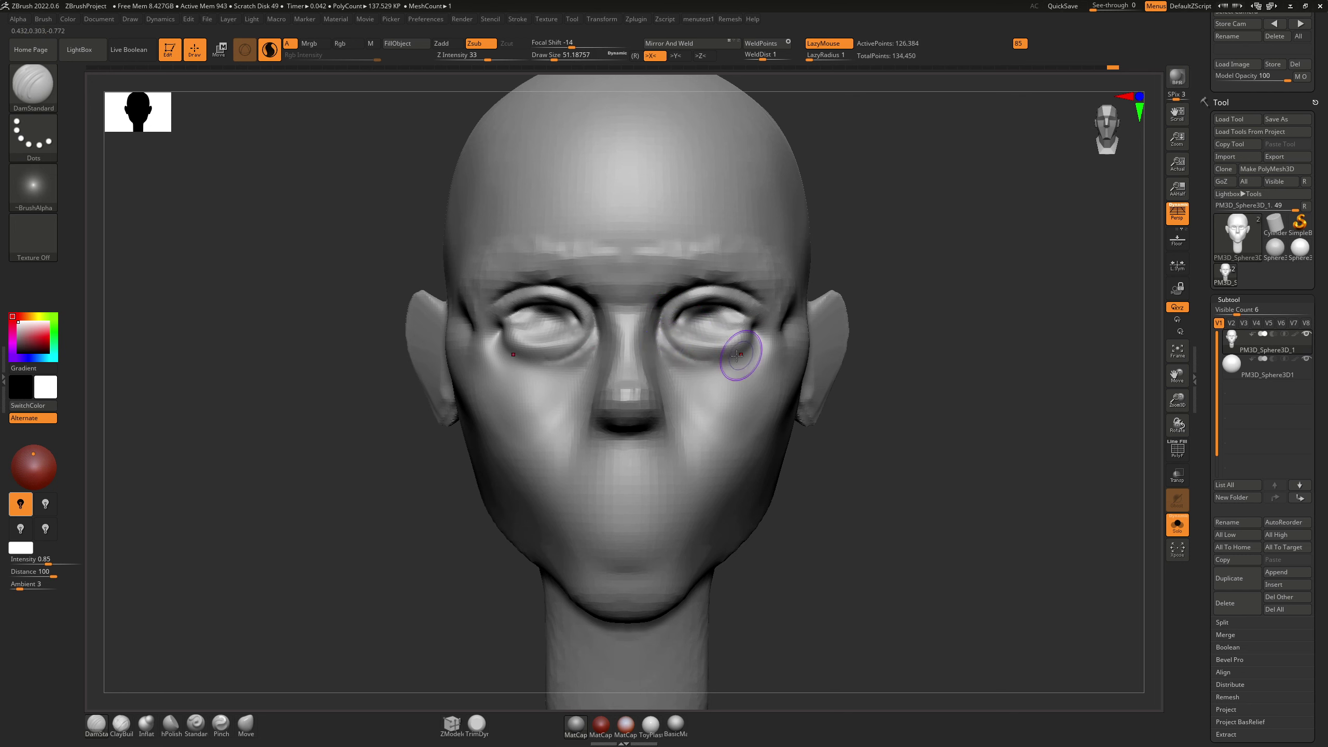
mouse_move(757, 342)
left_mouse_down()
mouse_move(655, 341)
mouse_move(667, 336)
left_mouse_up()
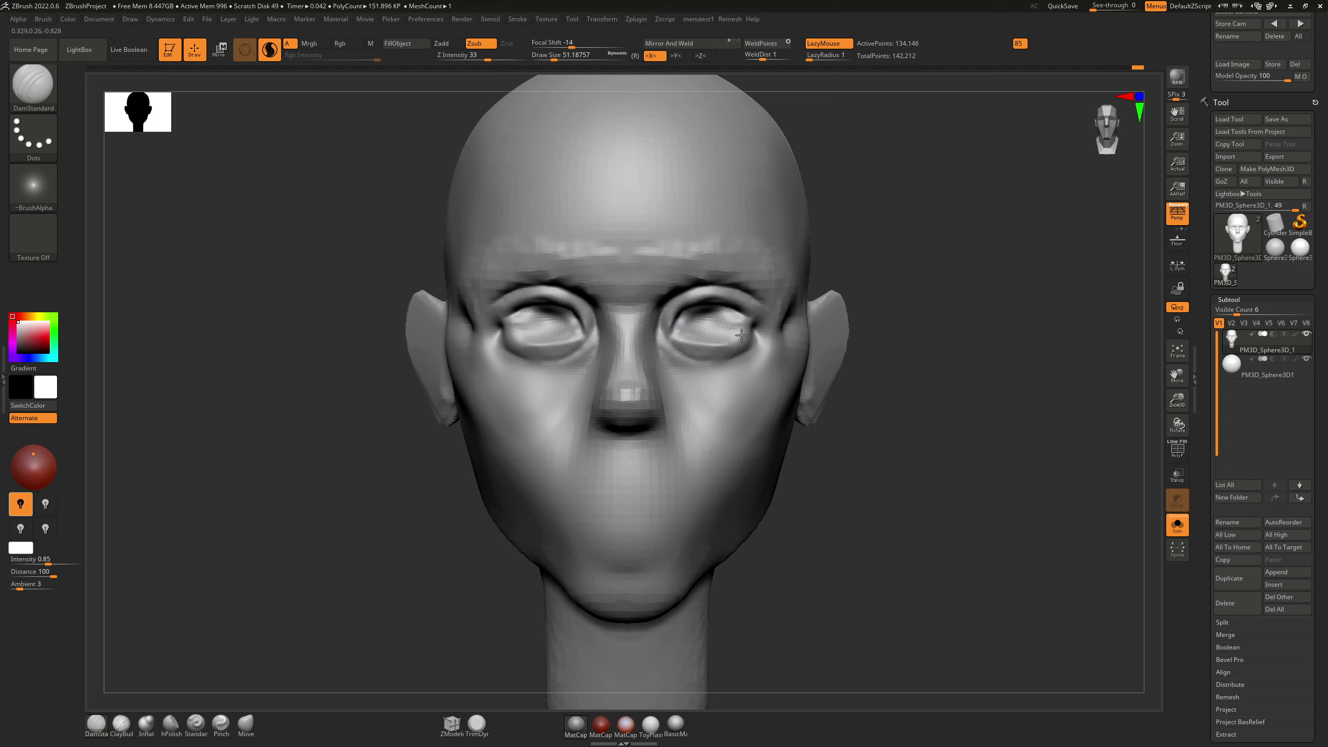
mouse_move(726, 338)
right_mouse_down()
mouse_move(606, 335)
mouse_move(761, 340)
mouse_move(686, 318)
mouse_move(679, 258)
right_mouse_up()
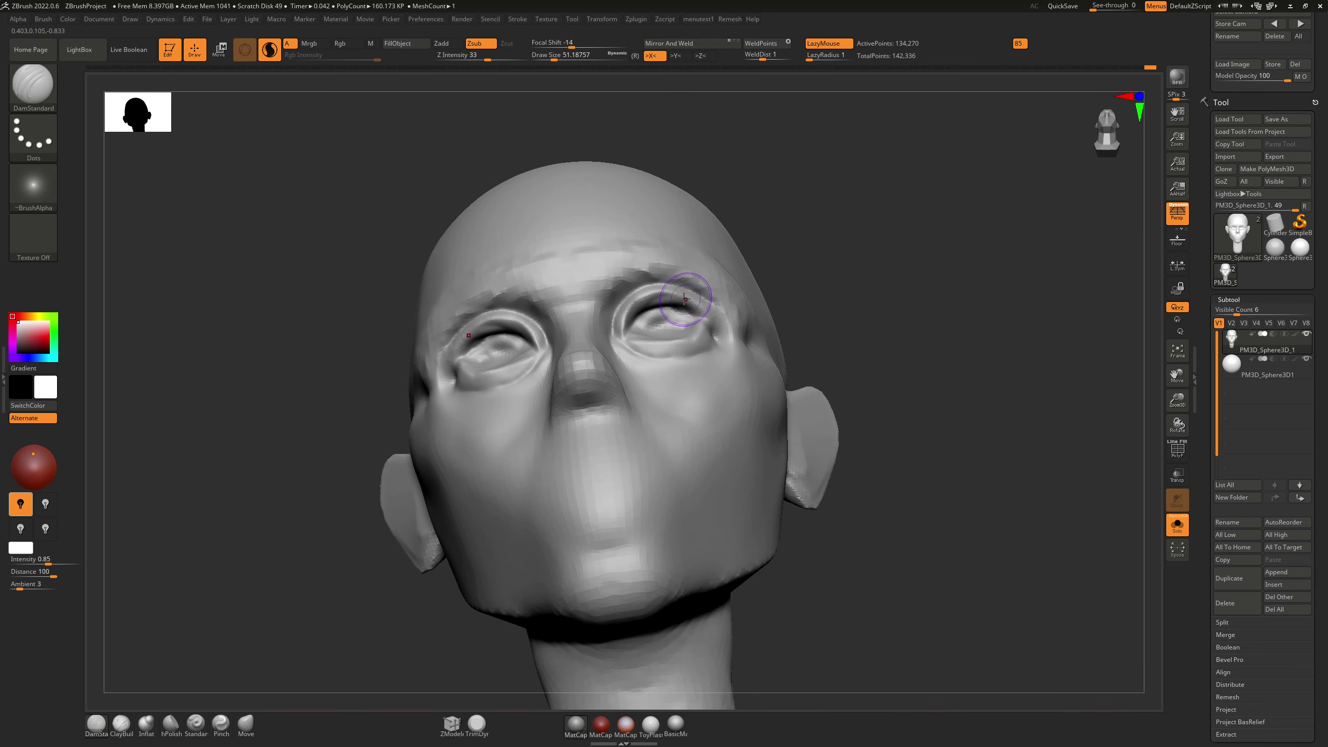
Step: Adjust the outer eye corners and the area below the eyes with the Move brush, settling on a draw size of about 80
right_click_drag(684, 298, 625, 328)
key("b")
key("m")
key("v")
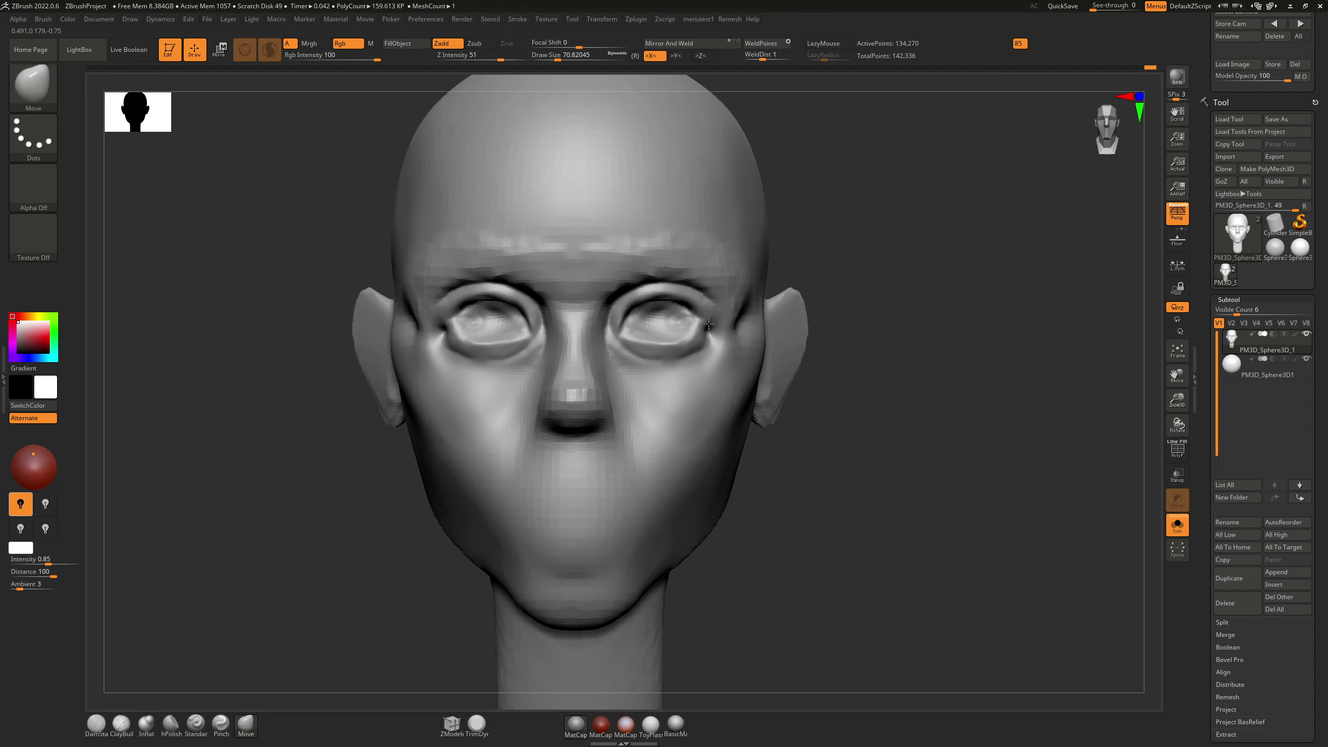
key("s")
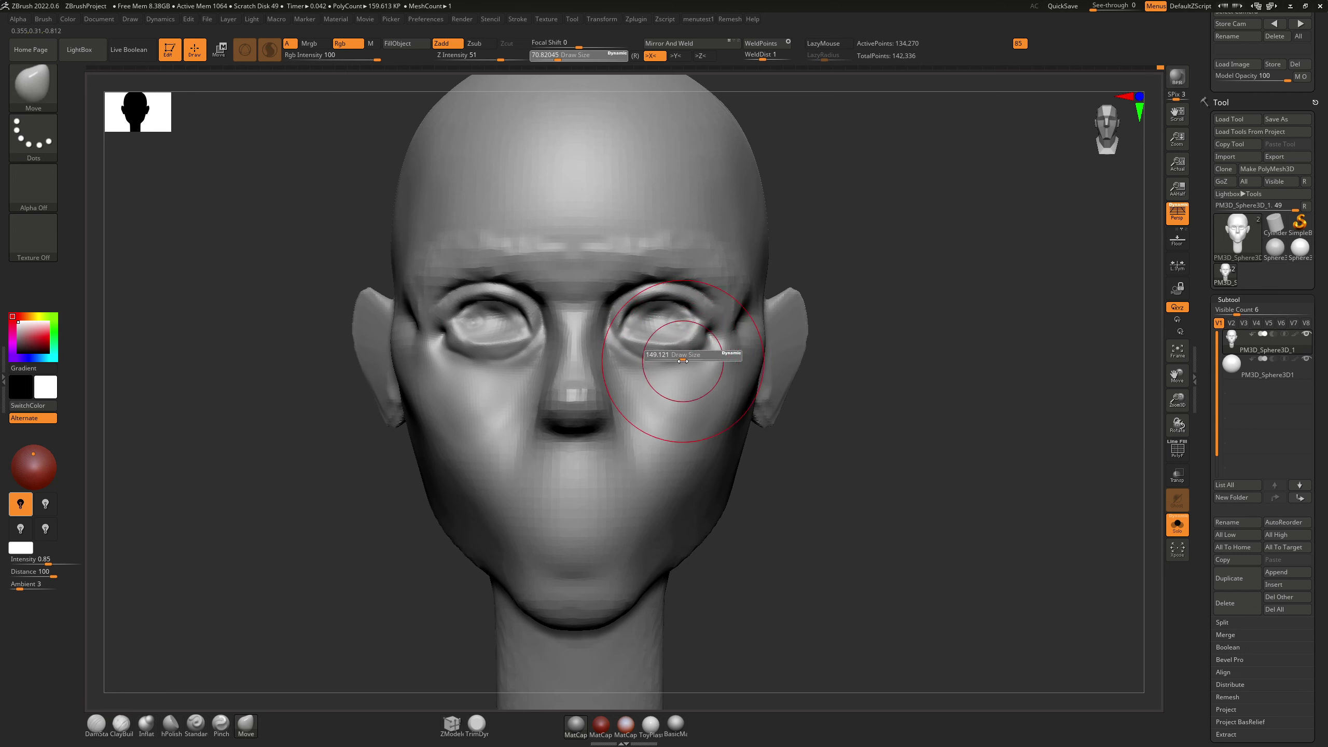
mouse_move(681, 360)
left_mouse_down()
mouse_move(683, 349)
mouse_move(679, 359)
left_mouse_up()
key("ctrl+z")
key("s")
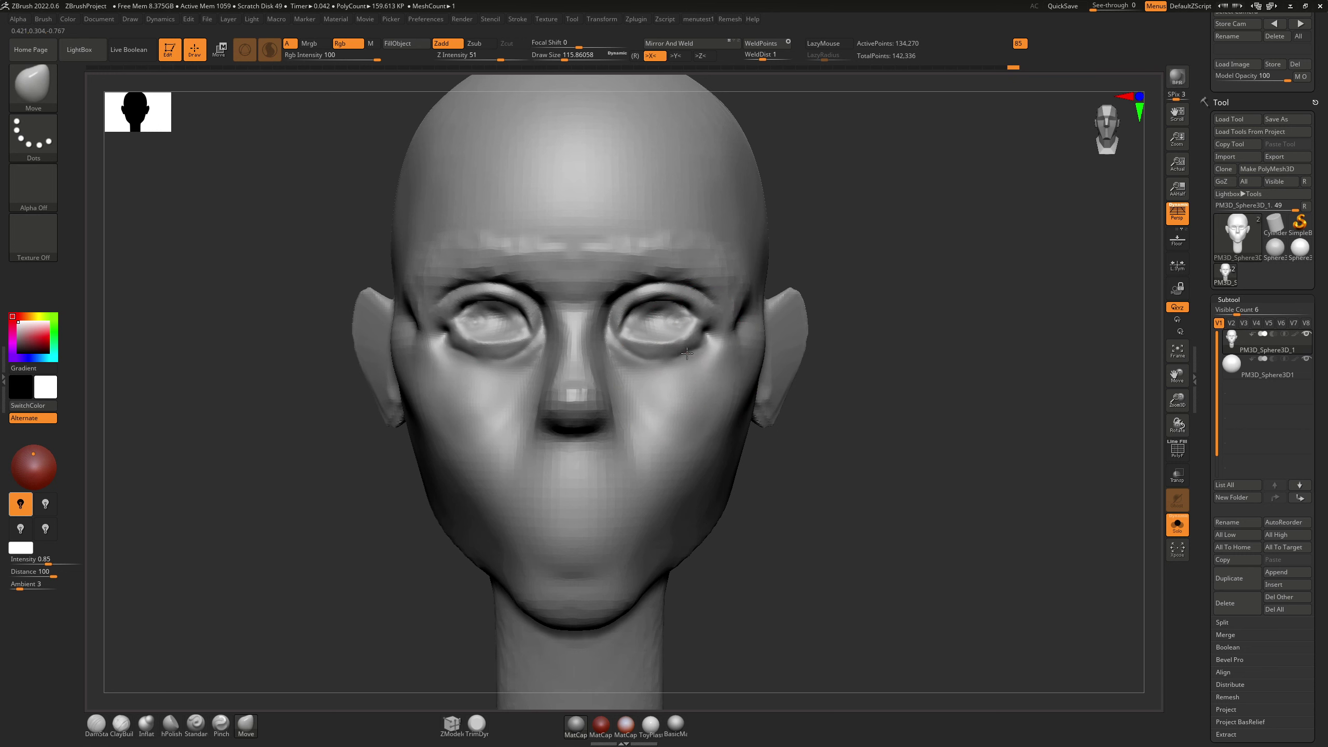
key("s")
left_click_drag(664, 368, 665, 361)
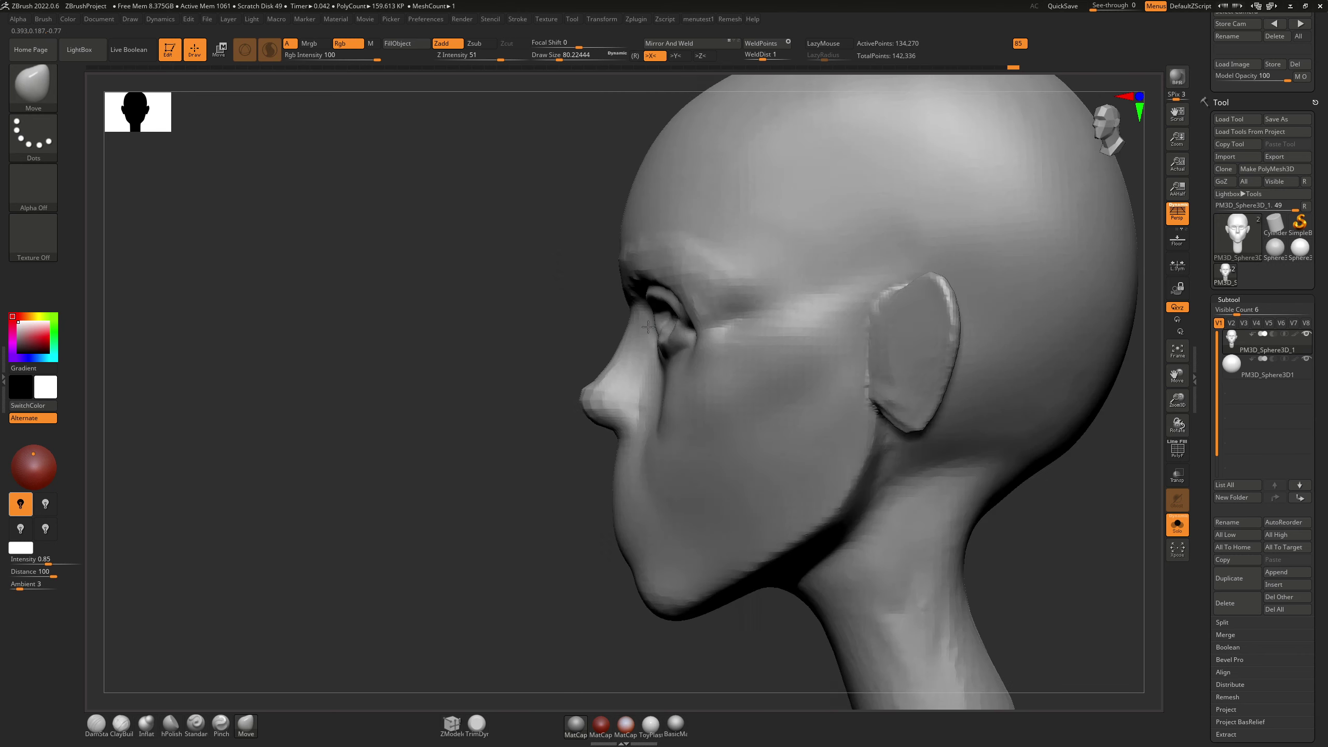
key("ctrl")
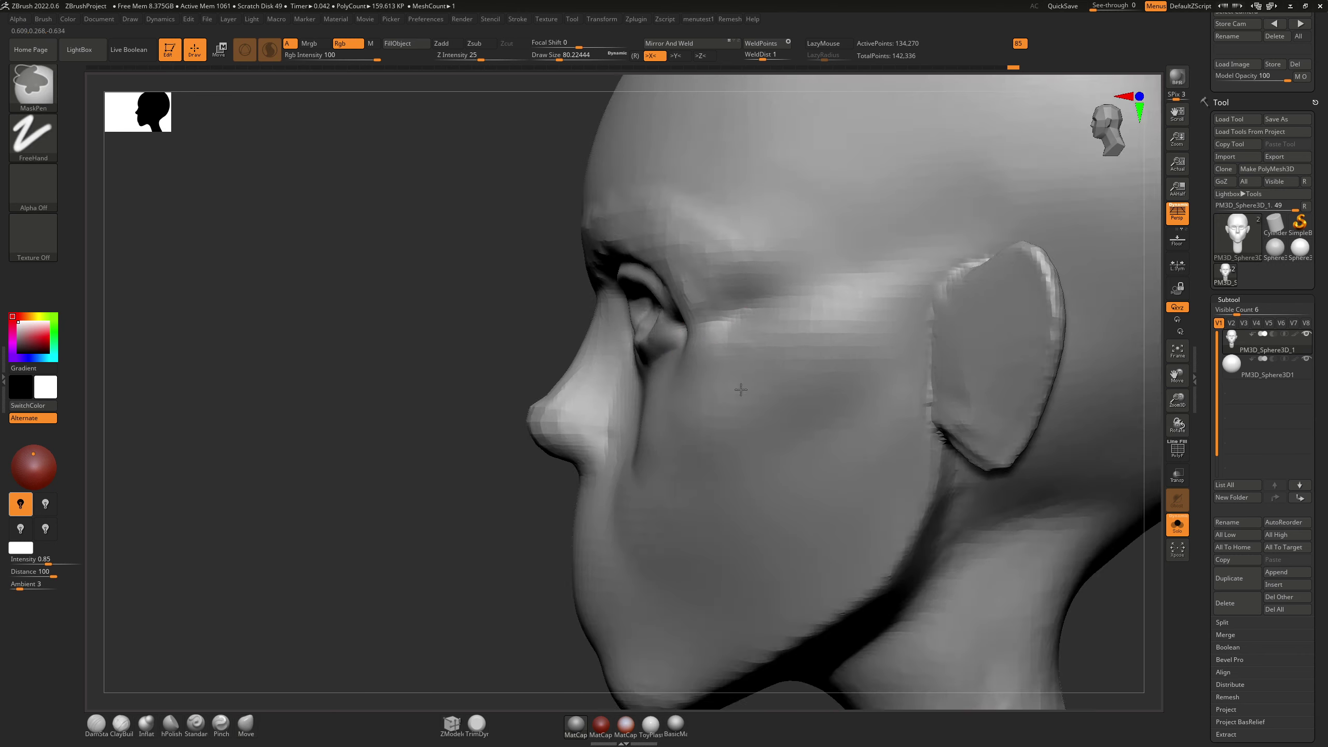
Step: Try extending a crease outward from the outer eye corners with ClayBuildup and DamStandard, raising the draw size to about 90
right_click_drag(741, 390, 724, 346)
key("b")
key("c")
key("b")
mouse_move(658, 334)
left_mouse_down()
mouse_move(650, 347)
mouse_move(703, 299)
mouse_move(742, 287)
left_mouse_up()
key("ctrl+z")
key("s")
key("b")
key("d")
key("s")
key("s")
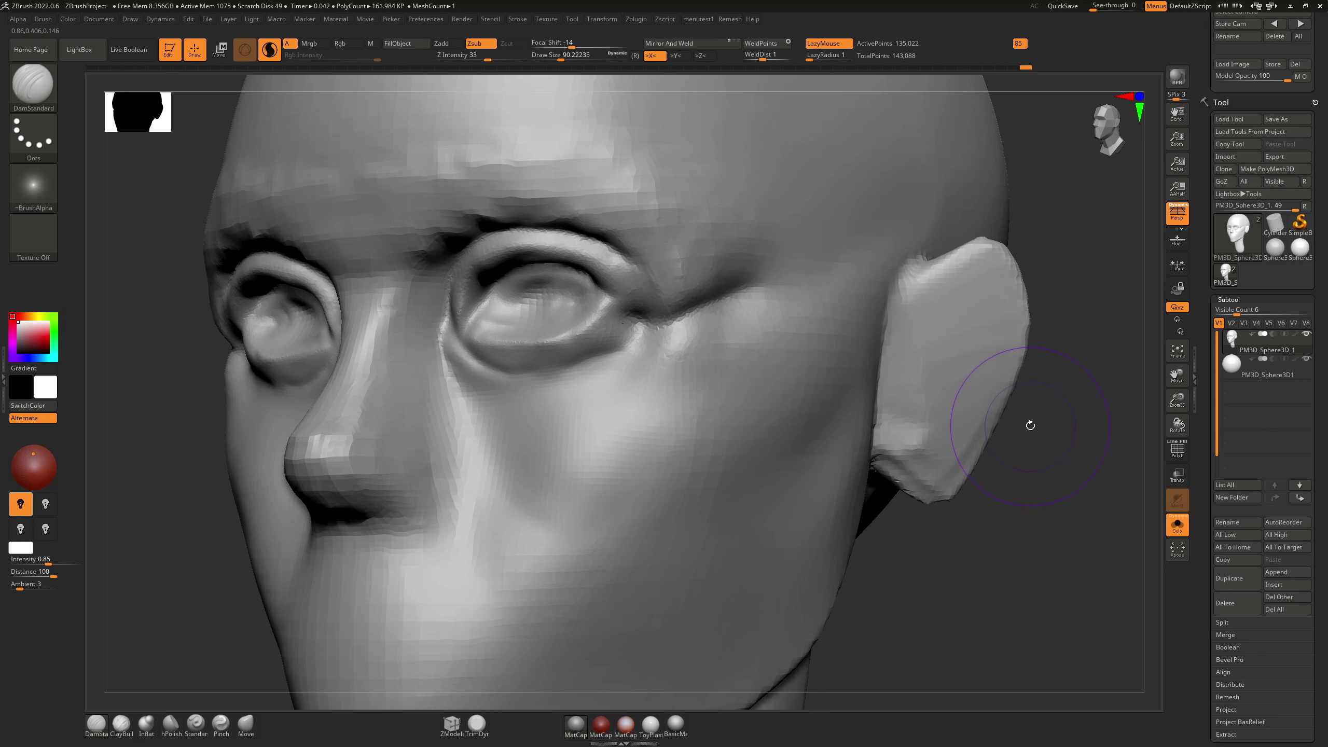
Step: Test ClayBuildup strokes on the cheek with Sculptris Pro enabled, examine the mesh density in wireframe, and undo the strokes
left_click_drag(599, 477, 587, 465)
key("ctrl+z")
key("b")
key("c")
key("b")
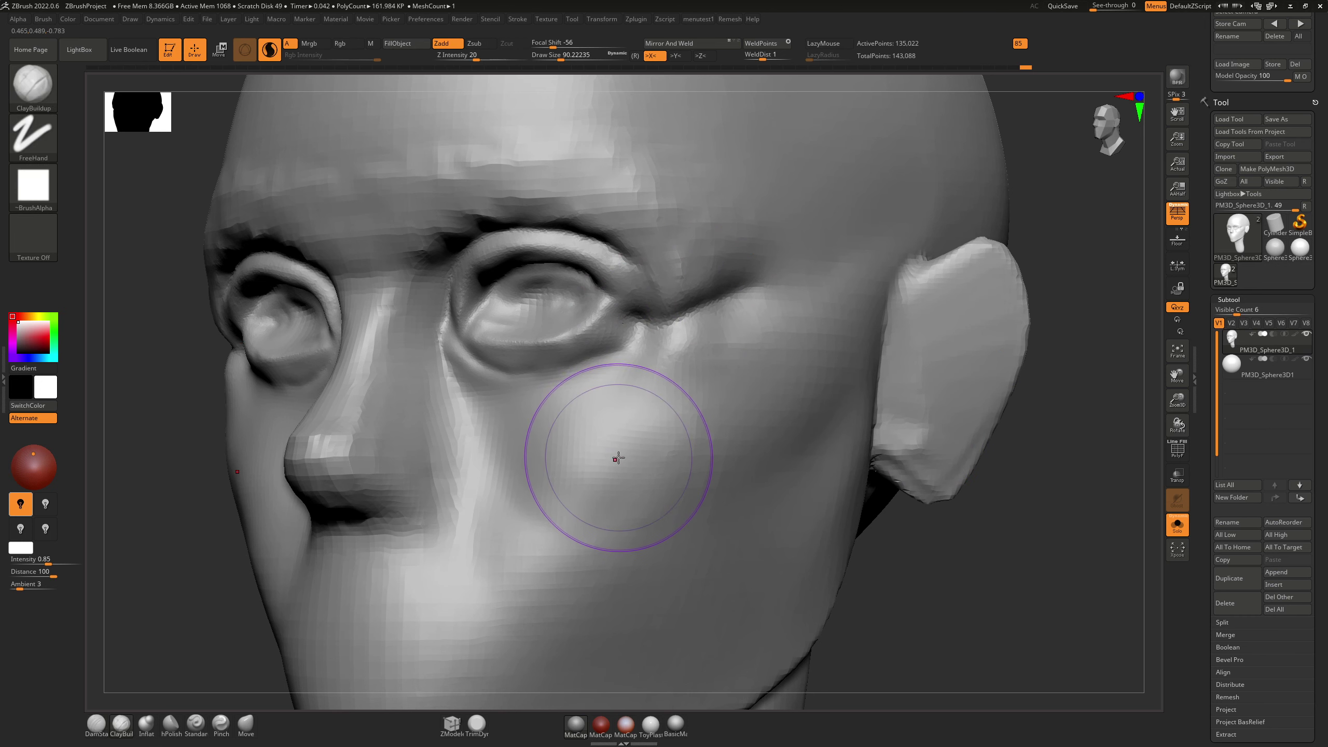
key("ctrl")
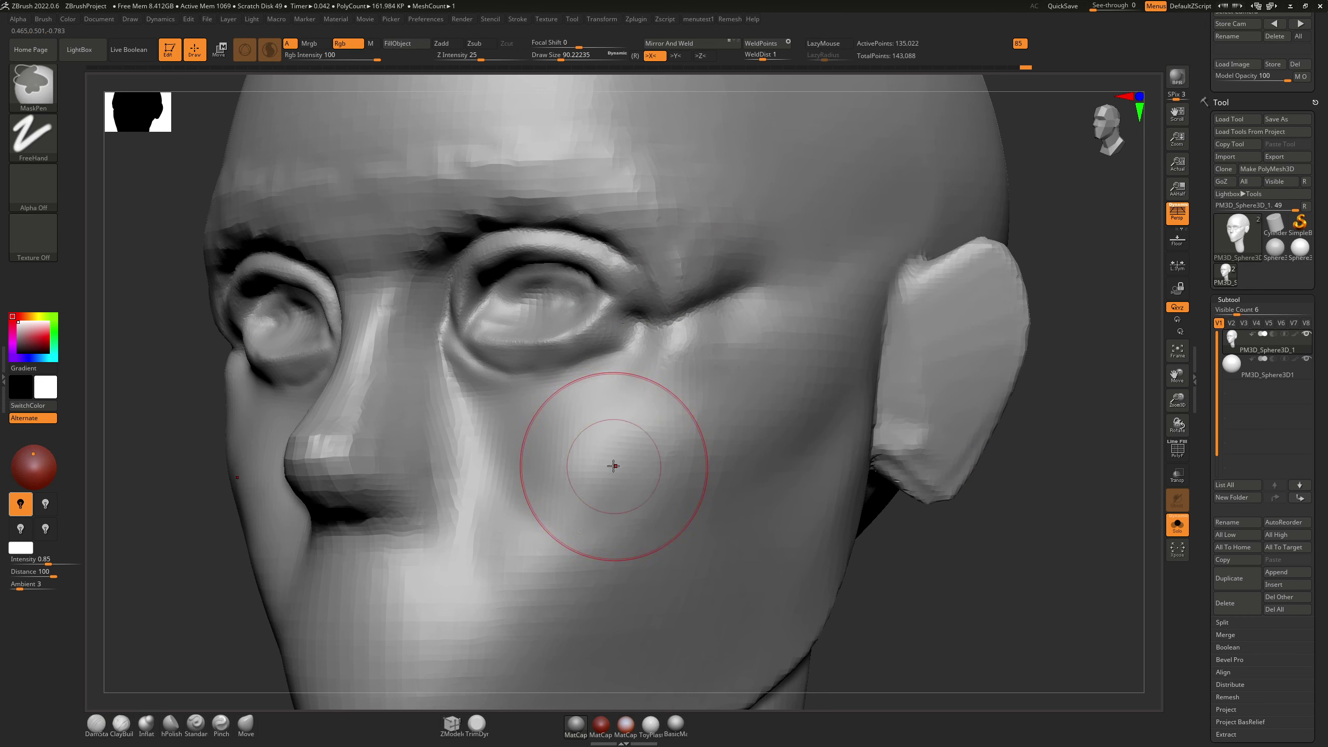
key("ctrl+f")
key("Escape")
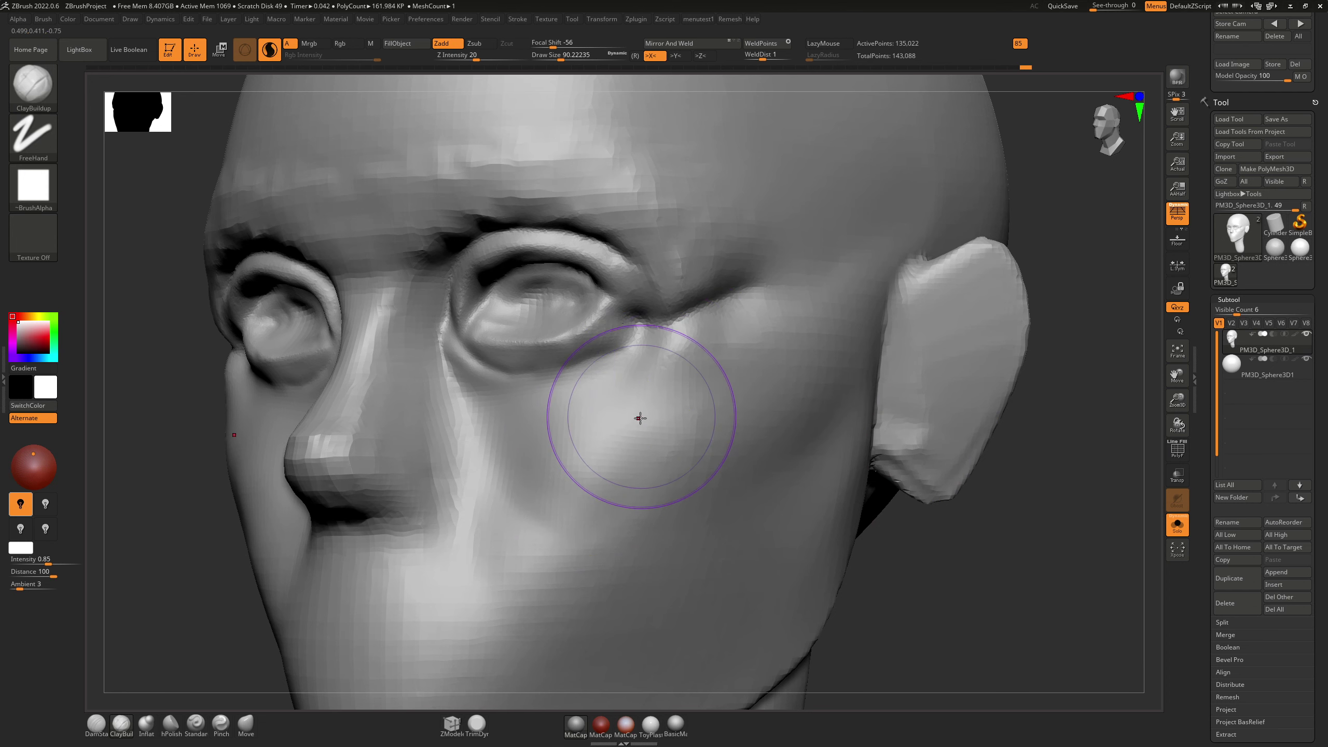
key("shift+f")
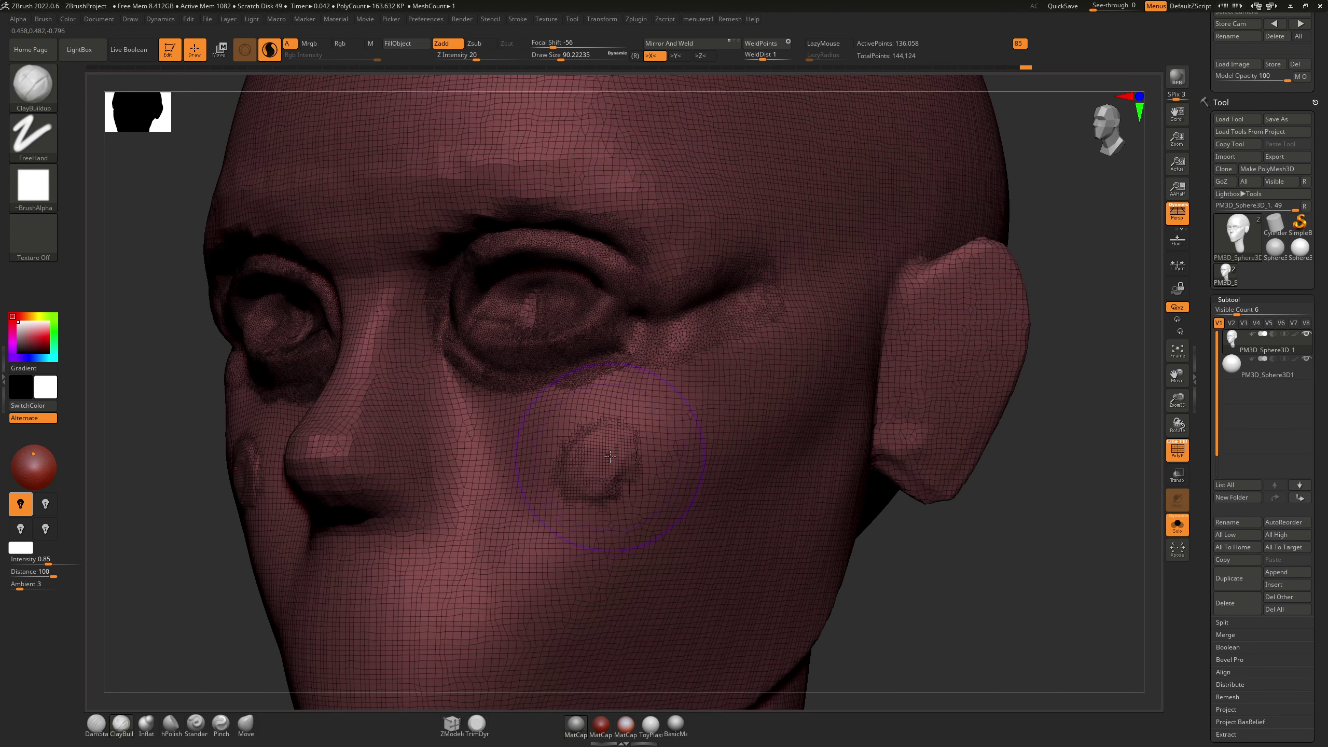
key("ctrl+z")
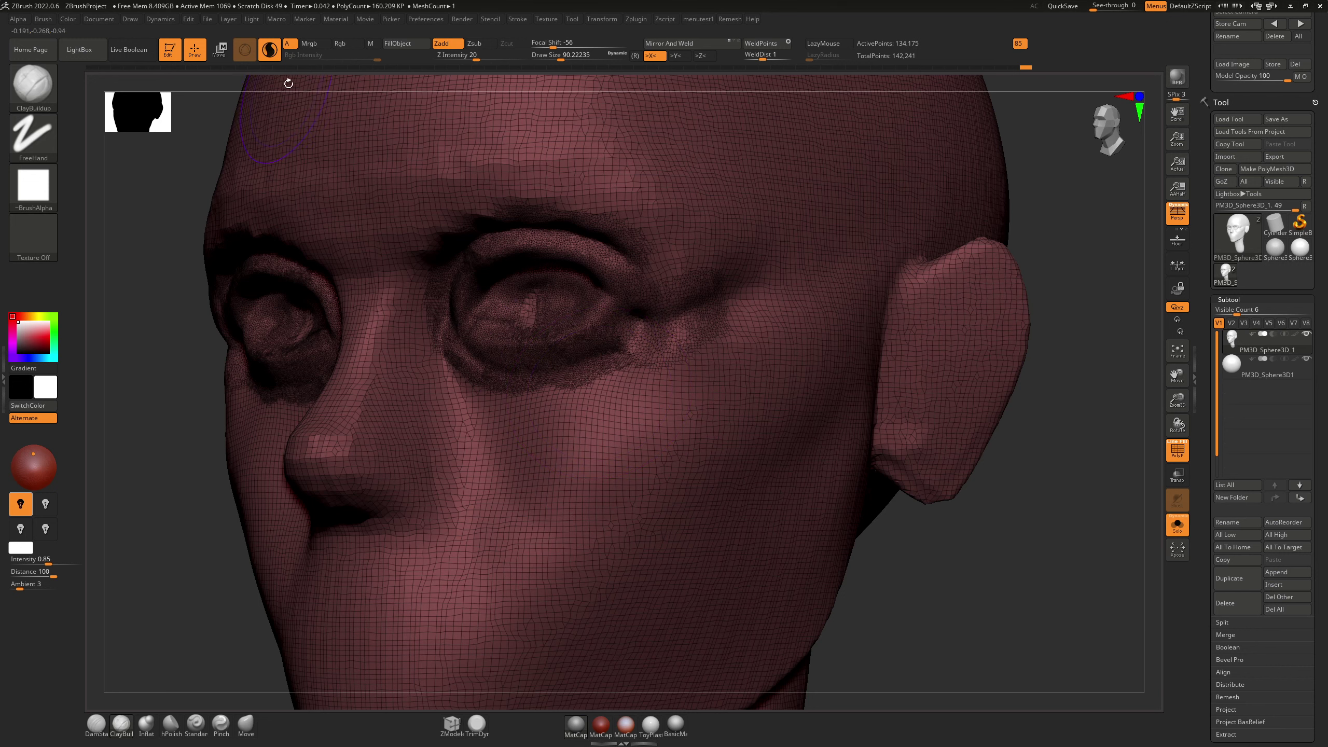
Step: Turn off Sculptris Pro and test a ClayBuildup stroke on the cheek in wireframe, undoing the stroke
left_click(270, 51)
left_click_drag(613, 448, 591, 465)
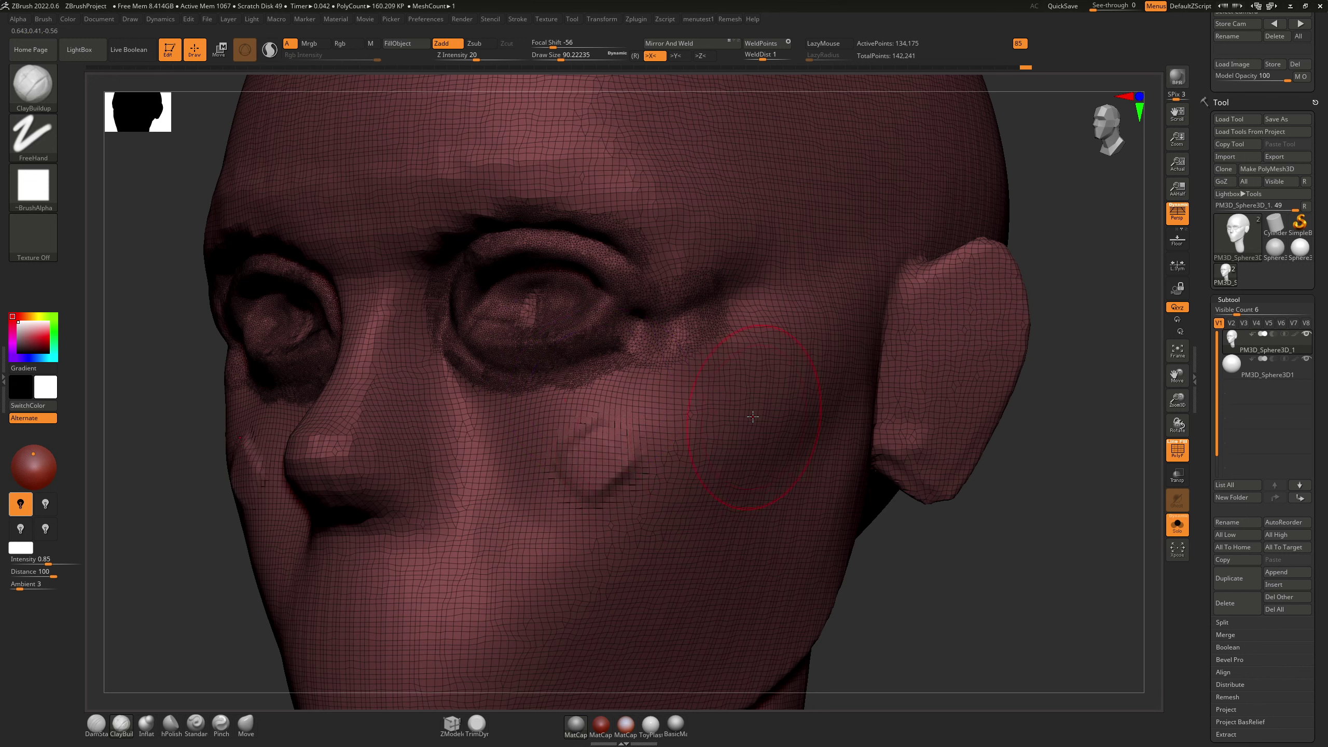
key("ctrl+z")
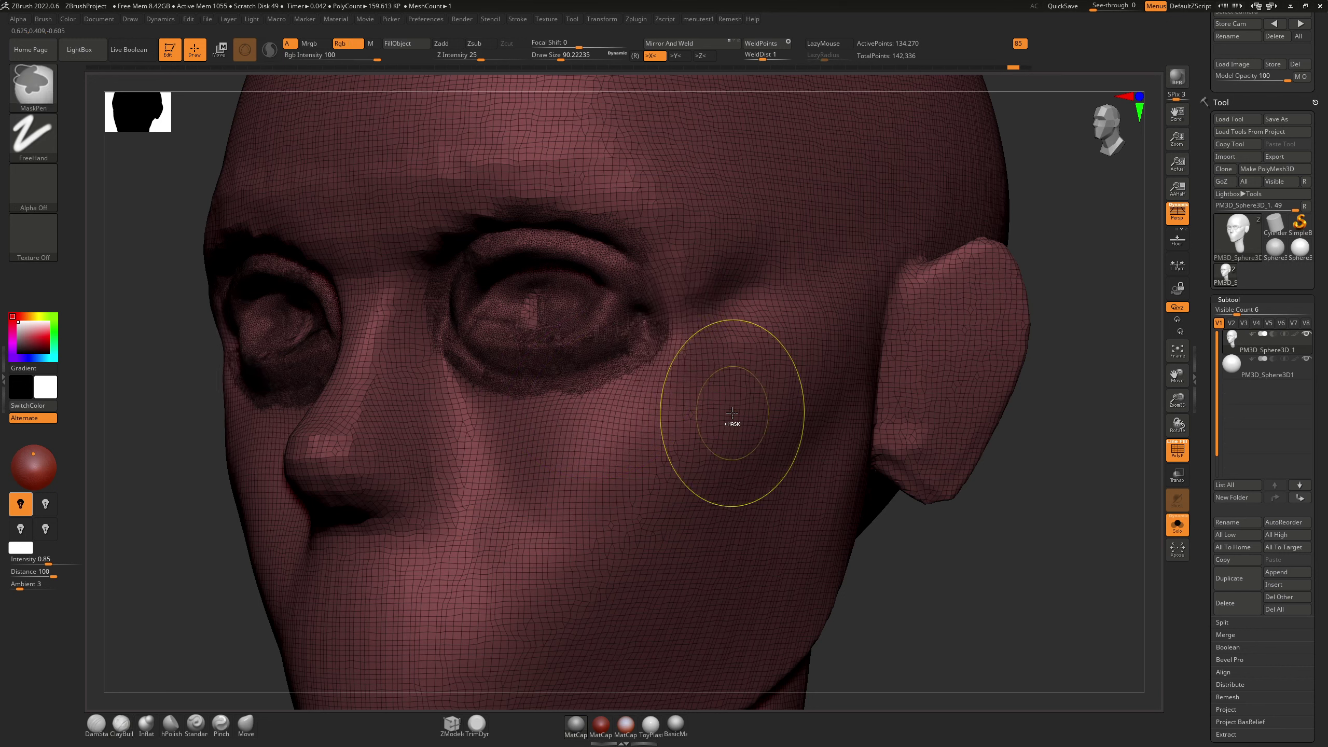
Step: Step back through the undo history to before the latest outer eye corner edits, and hide the wireframe
key("ctrl+z")
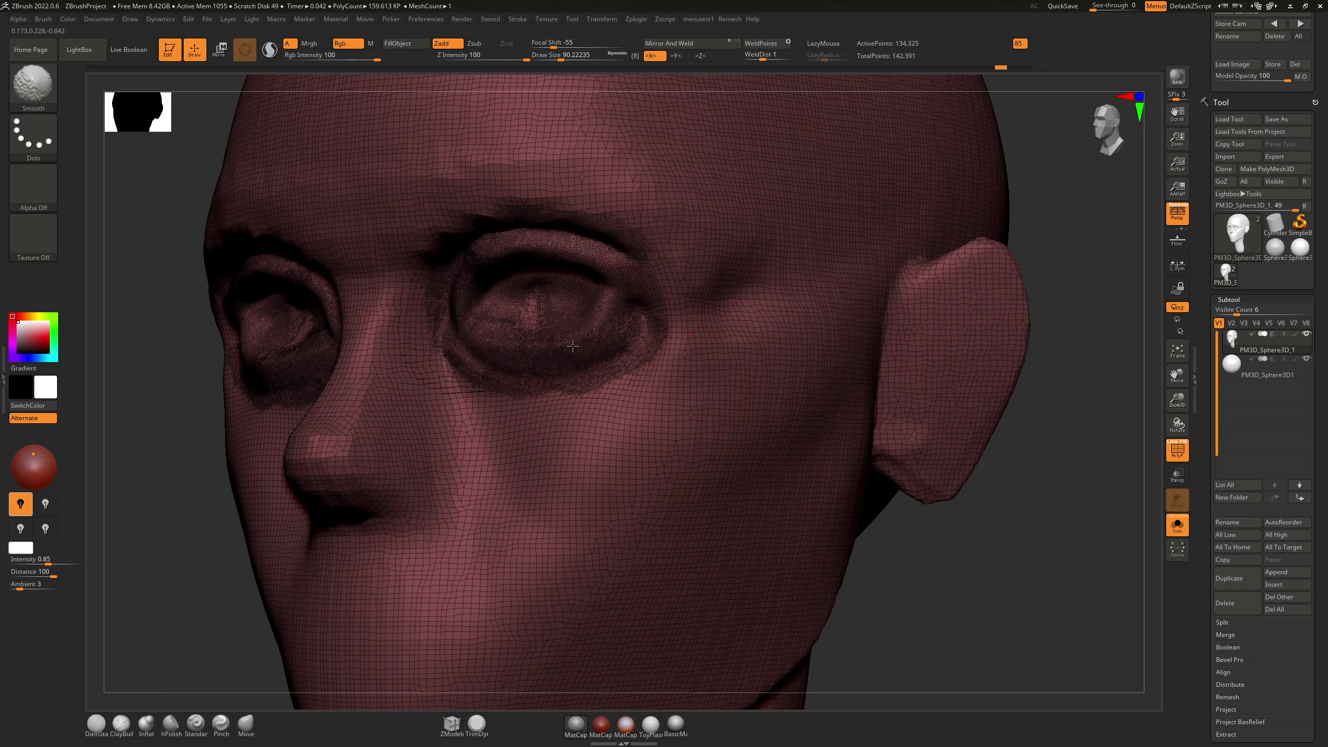
key("ctrl+z")
key("ctrl+z")
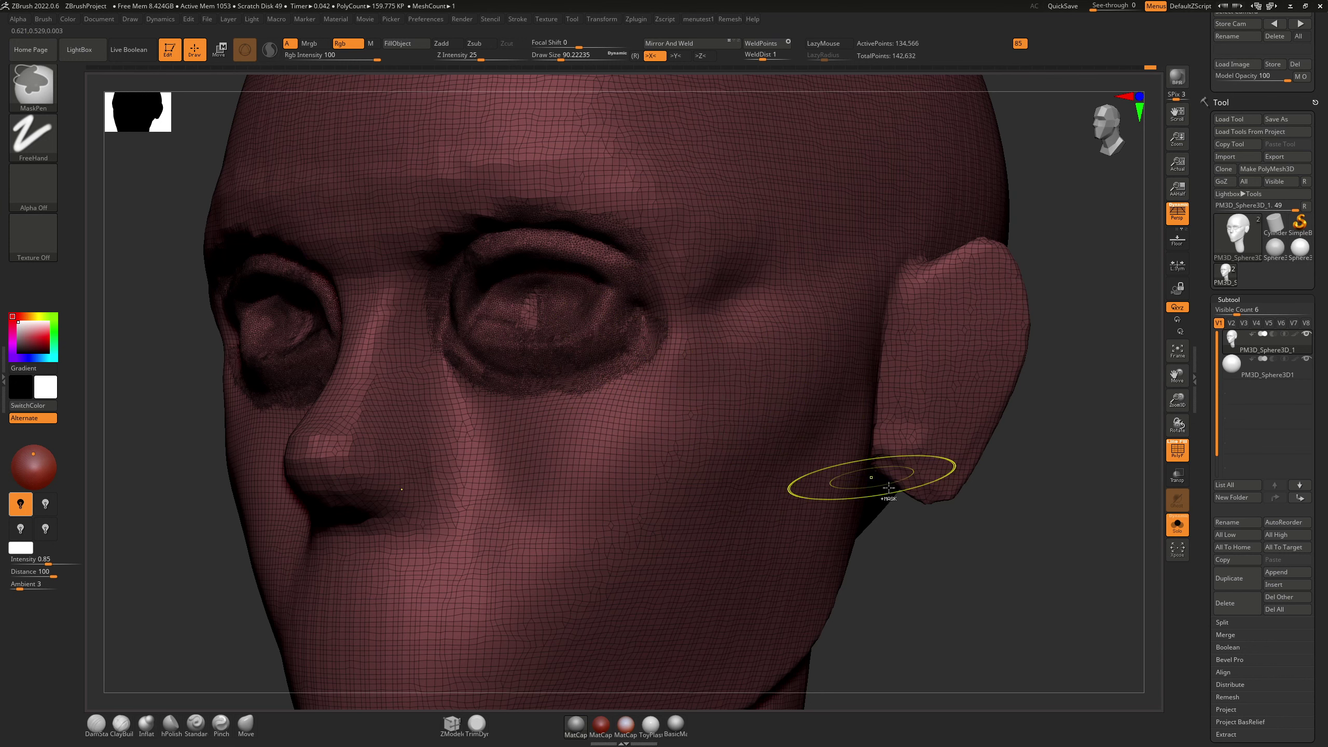
key("shift")
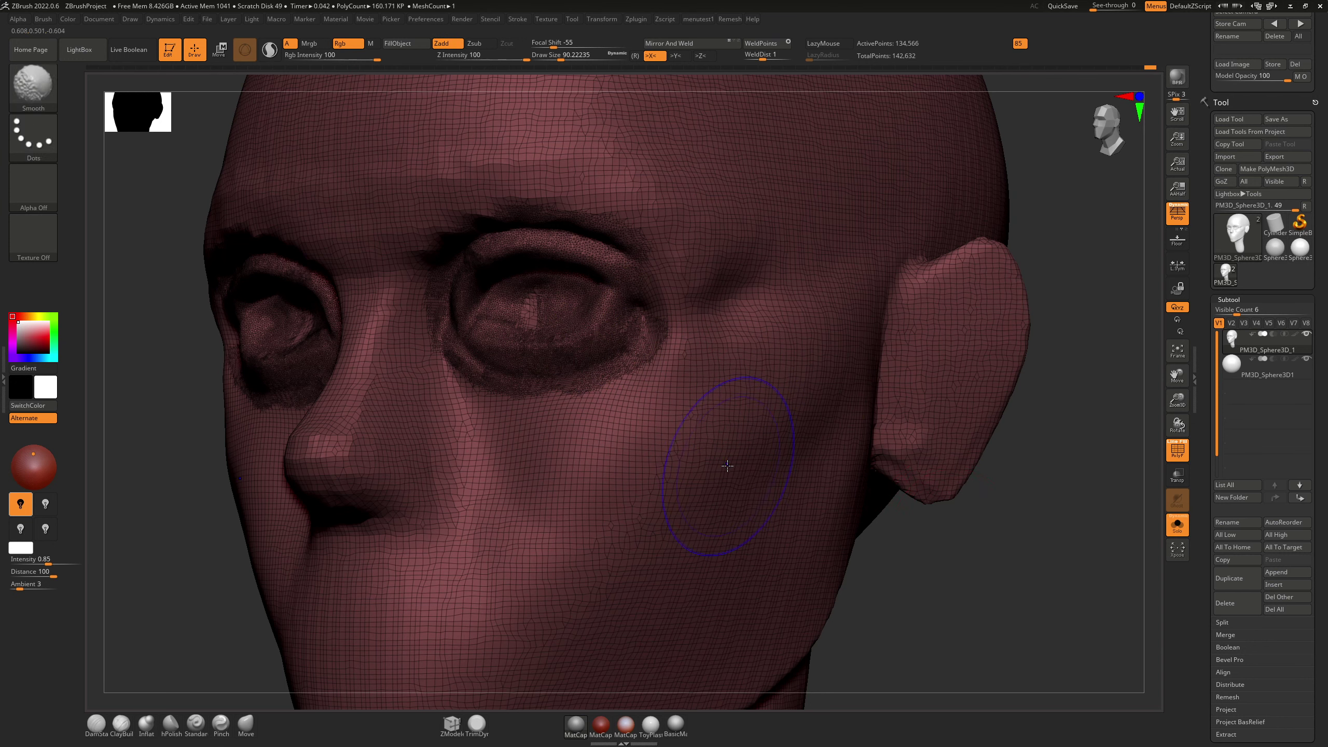
key("shift+f")
key("ctrl+z")
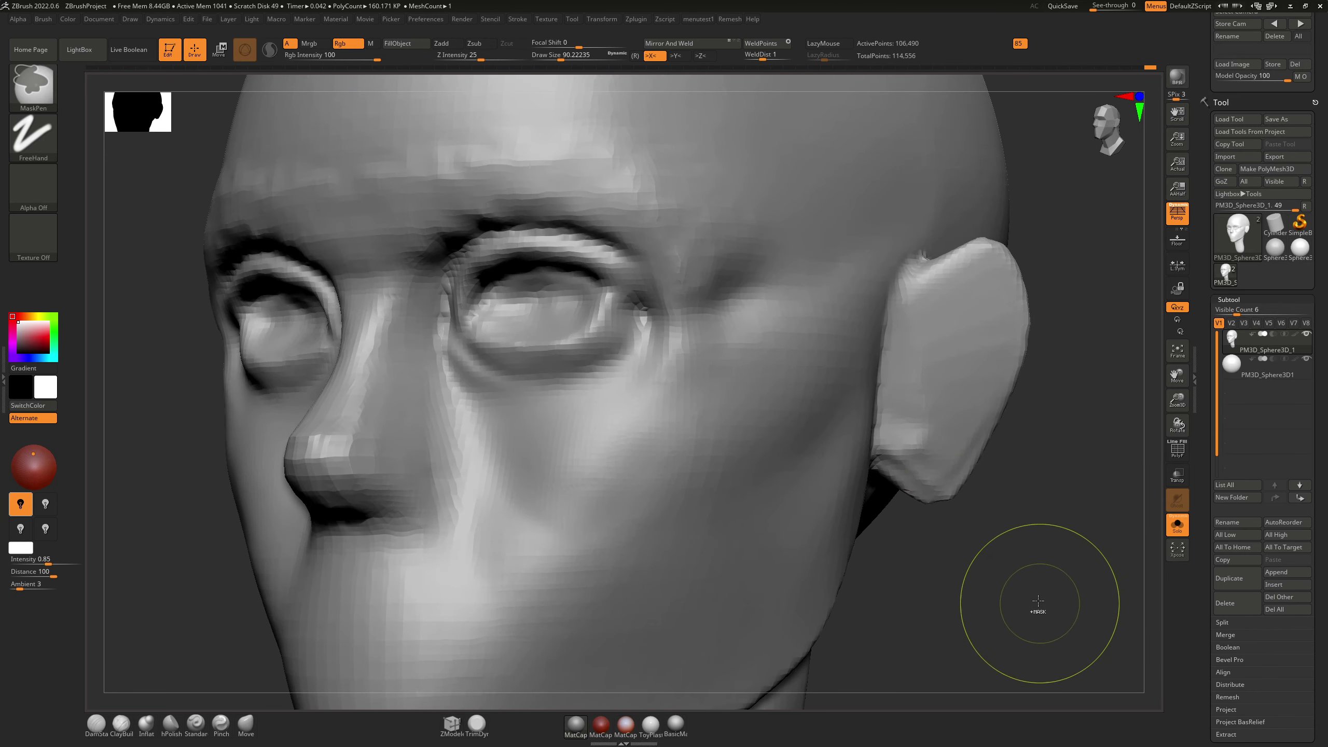
key("ctrl+shift+z")
Step: Try ClayBuildup dabs below the inner eye corners, reducing the draw size to about 33, and undo them
mouse_move(622, 398)
right_mouse_down()
mouse_move(701, 397)
mouse_move(625, 393)
right_mouse_up()
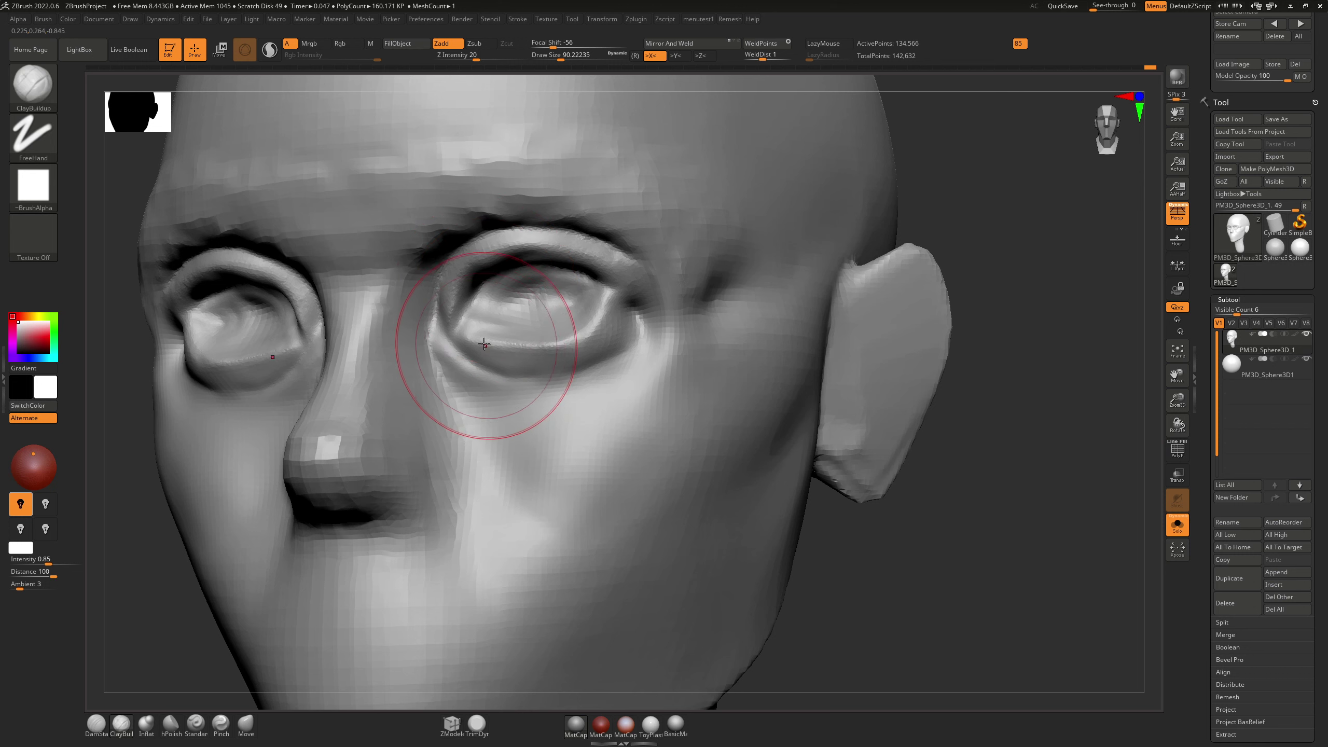
key("ctrl")
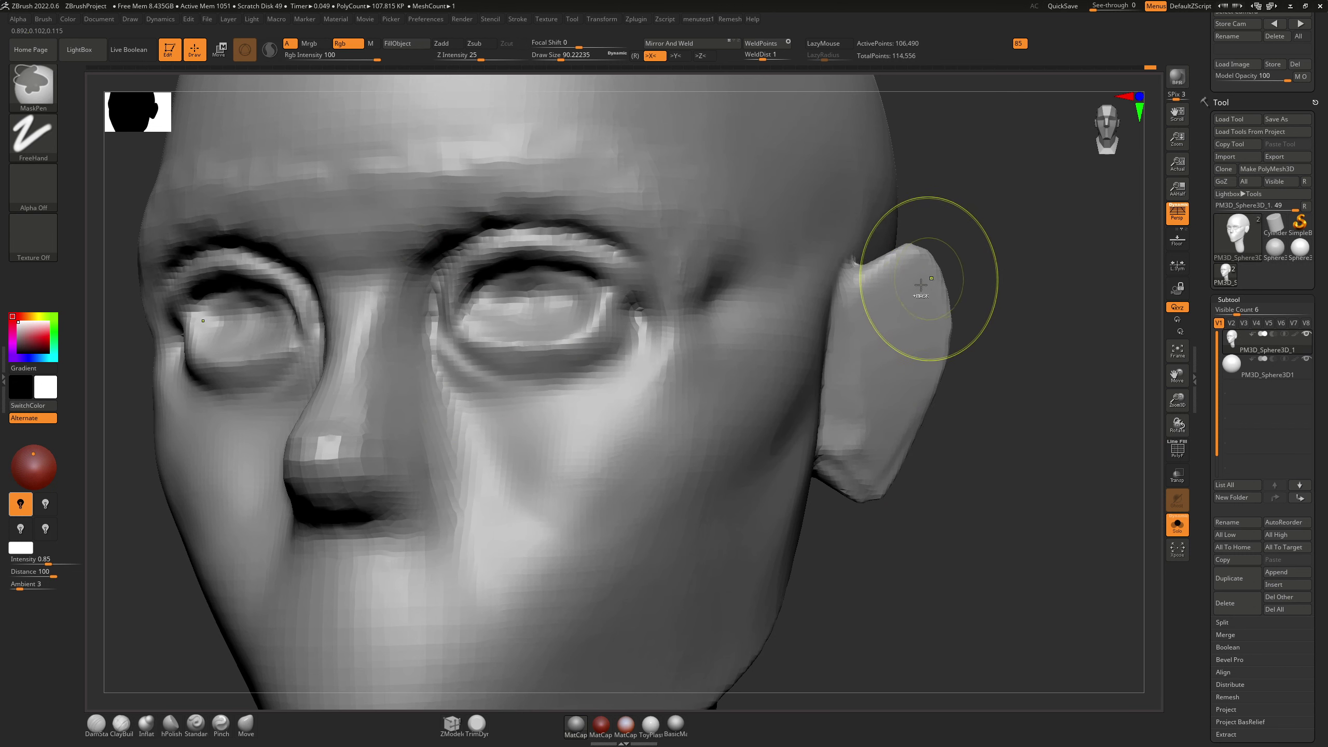
left_click_drag(499, 411, 497, 413)
key("s")
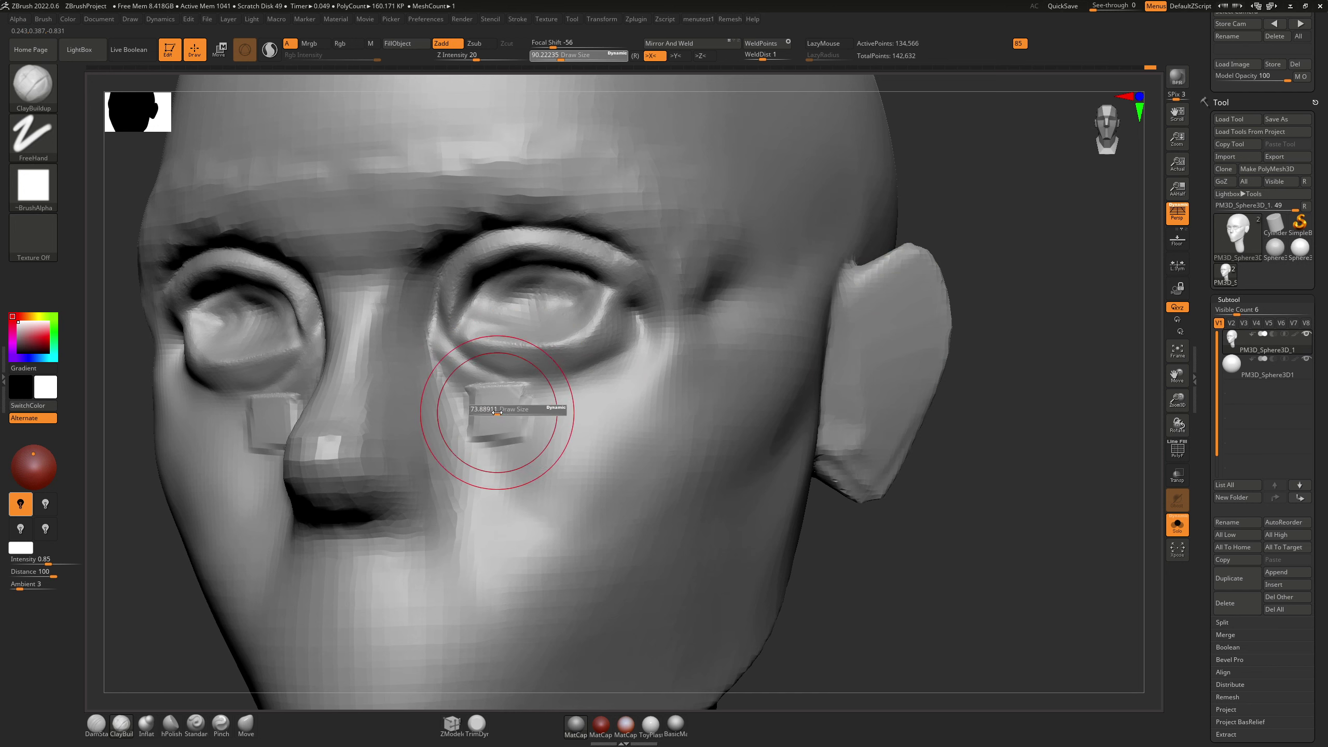
key("ctrl")
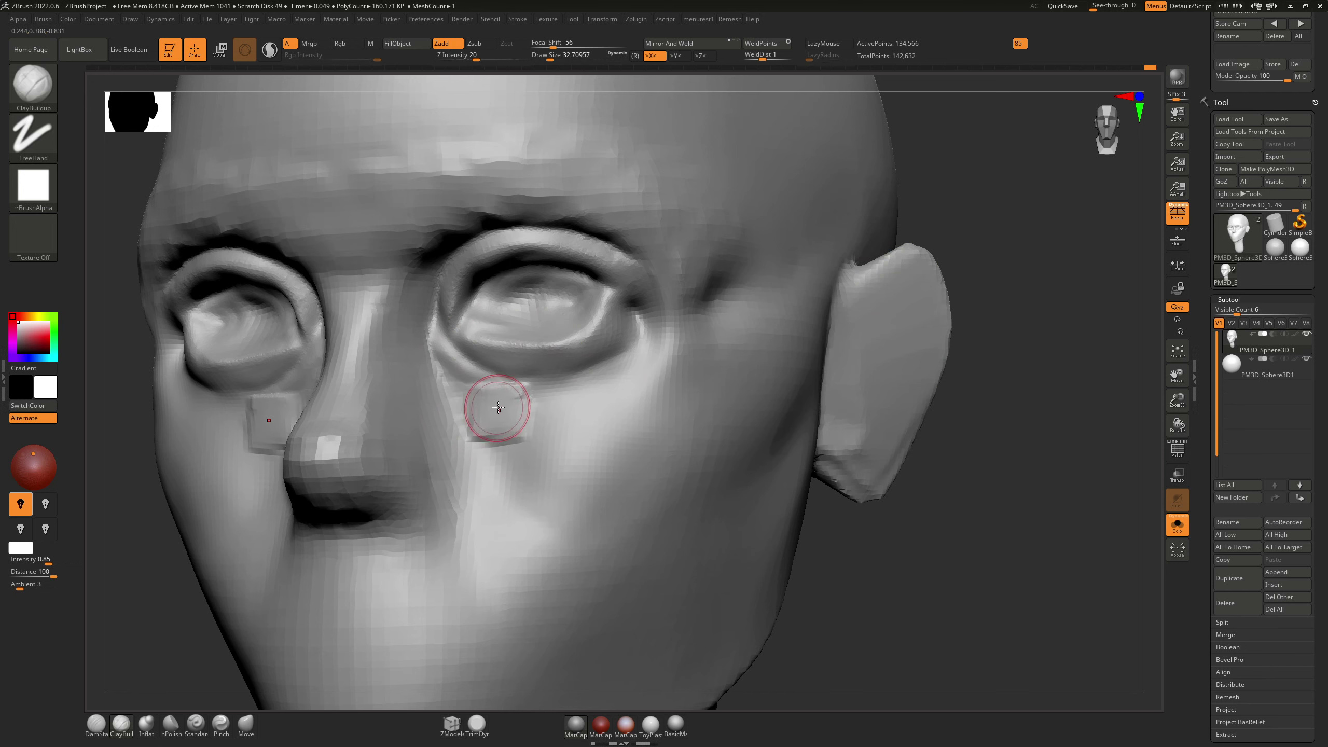
key("ctrl+z")
key("ctrl+z")
key("shift")
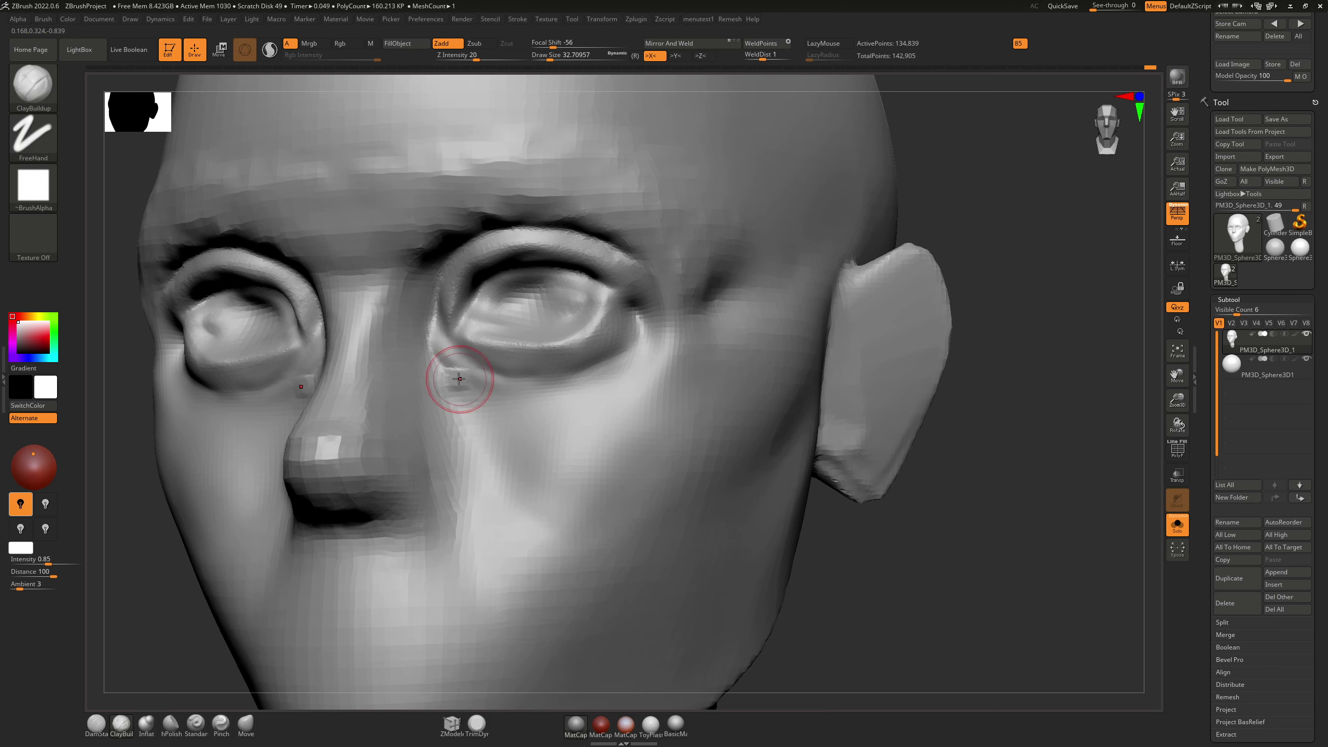
key("ctrl+z")
Step: Build up diagonal bands from beside the nose across the cheeks with ClayBuildup at a draw size of about 83
key("s")
mouse_move(459, 381)
left_mouse_down()
mouse_move(504, 422)
mouse_move(500, 452)
left_mouse_up()
mouse_move(455, 414)
left_mouse_down()
mouse_move(542, 416)
mouse_move(502, 447)
mouse_move(578, 504)
left_mouse_up()
key("ctrl")
key("ctrl+z")
left_click_drag(522, 455, 589, 513)
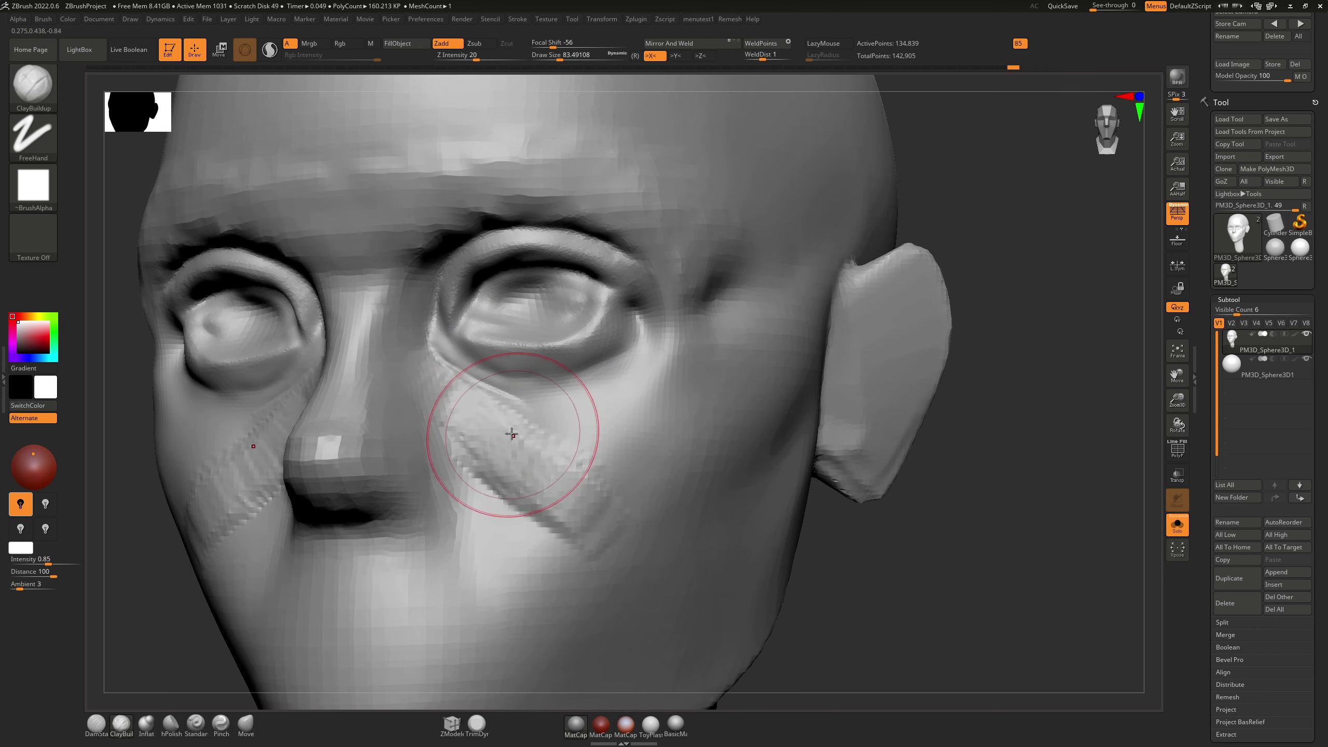
mouse_move(525, 380)
right_mouse_down()
mouse_move(455, 386)
mouse_move(516, 381)
right_mouse_up()
right_click_drag(586, 429, 541, 429)
Step: Add volume down the front of the cheeks with ClayBuildup at a draw size of about 124
key("s")
left_click_drag(534, 453, 525, 532)
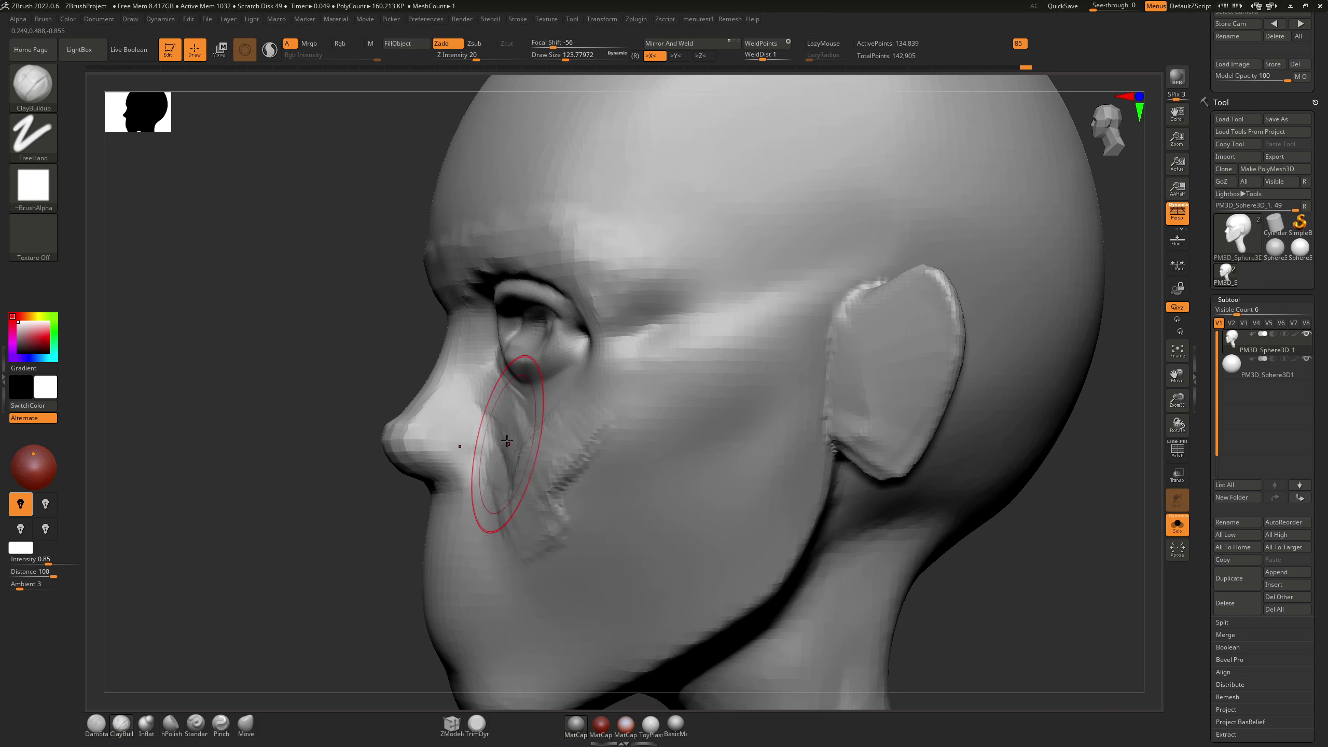
left_click_drag(507, 441, 516, 460)
left_click_drag(558, 533, 544, 505)
right_click_drag(544, 505, 606, 502, "shift")
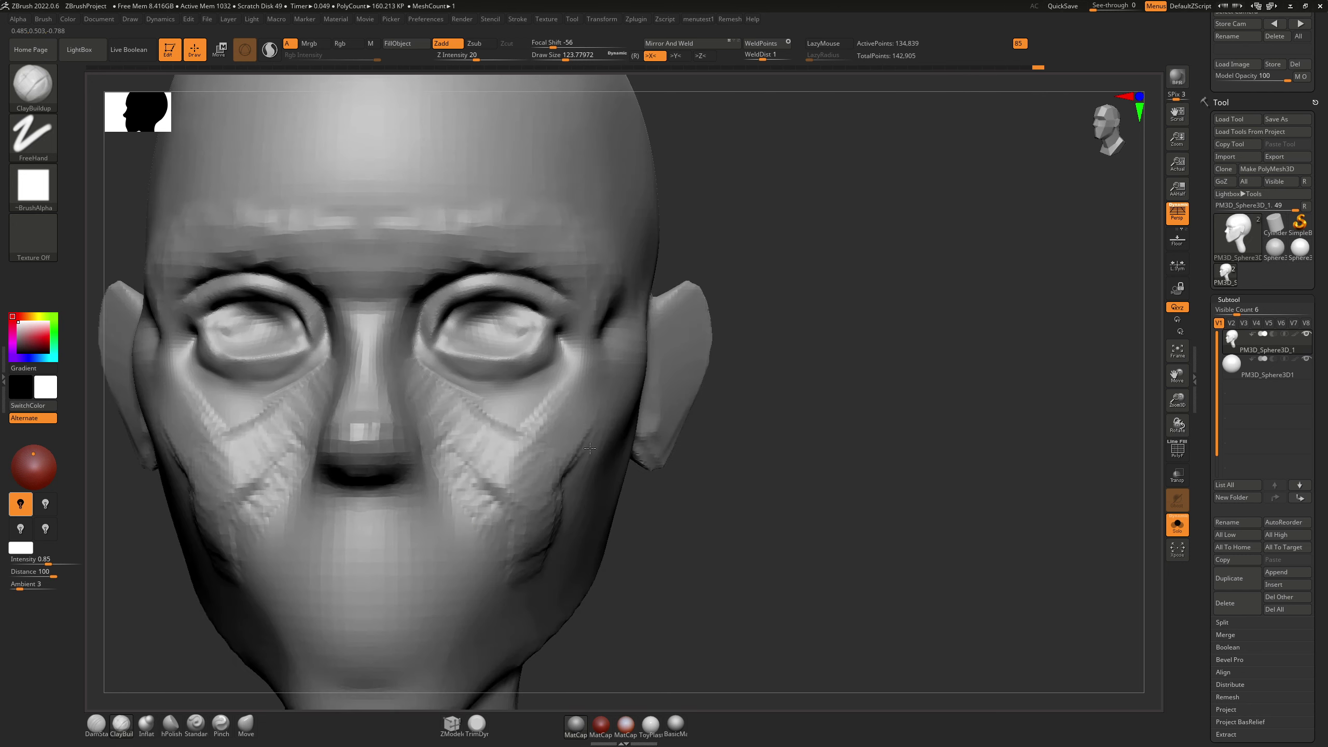
mouse_move(506, 532)
left_mouse_down()
mouse_move(499, 478)
mouse_move(532, 589)
left_mouse_up()
mouse_move(554, 495)
right_mouse_down()
mouse_move(487, 485)
mouse_move(554, 528)
right_mouse_up()
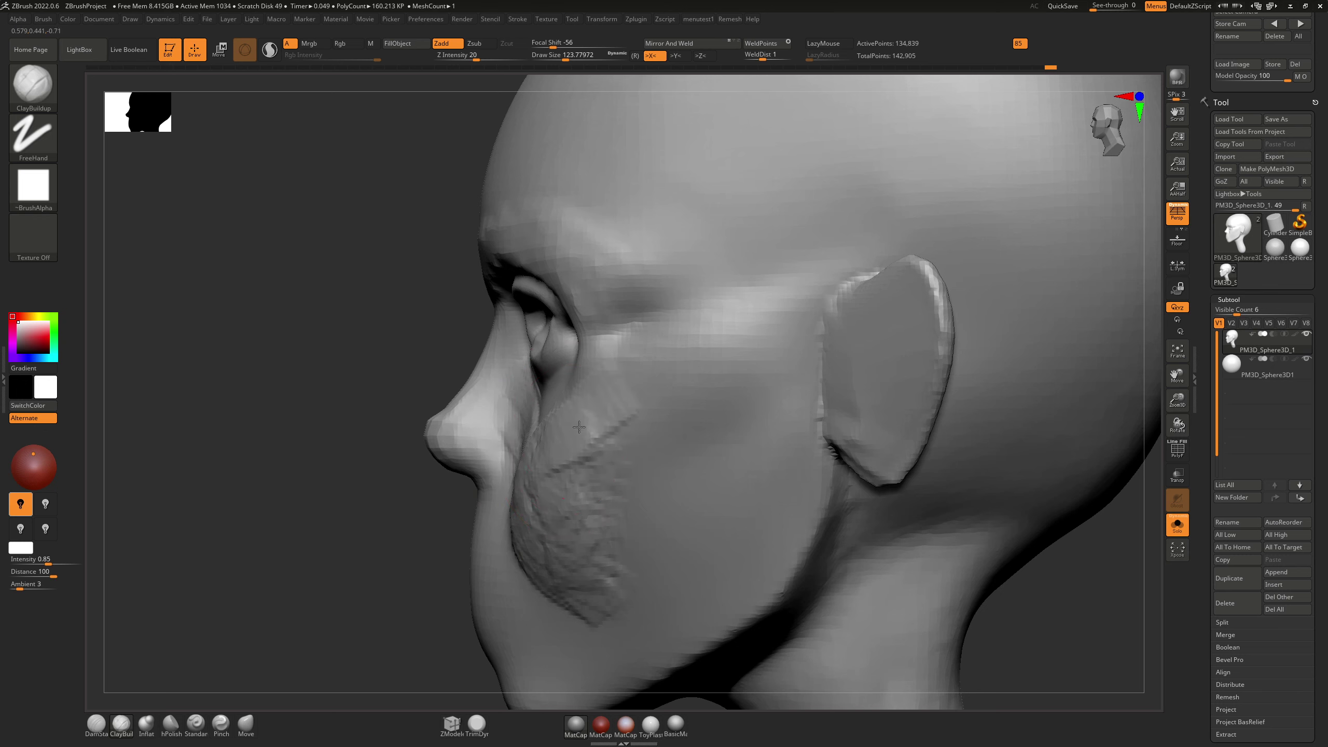
Step: Build up the cheekbone from below the eye toward the ear with ClayBuildup strokes in side view
mouse_move(579, 427)
left_mouse_down()
mouse_move(690, 361)
mouse_move(663, 385)
left_mouse_up()
key("ctrl+z")
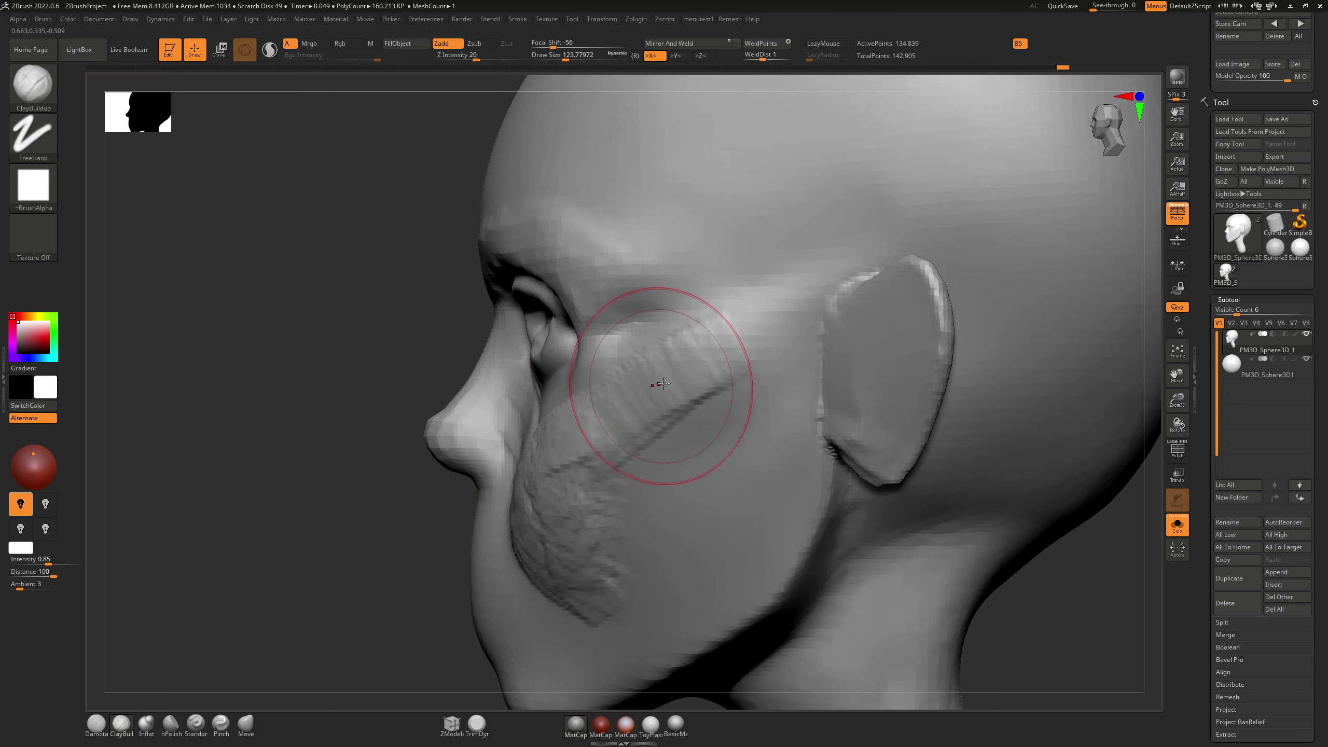
mouse_move(622, 415)
right_mouse_down("shift")
mouse_move(583, 424)
mouse_move(775, 369)
mouse_move(526, 285)
right_mouse_up("shift")
Step: Fill and smooth the hollows beside the outer eye corners at a draw size of about 80
right_click_drag(520, 196, 497, 183)
key("s")
left_click_drag(505, 266, 498, 266)
left_click_drag(498, 262, 494, 264, "shift")
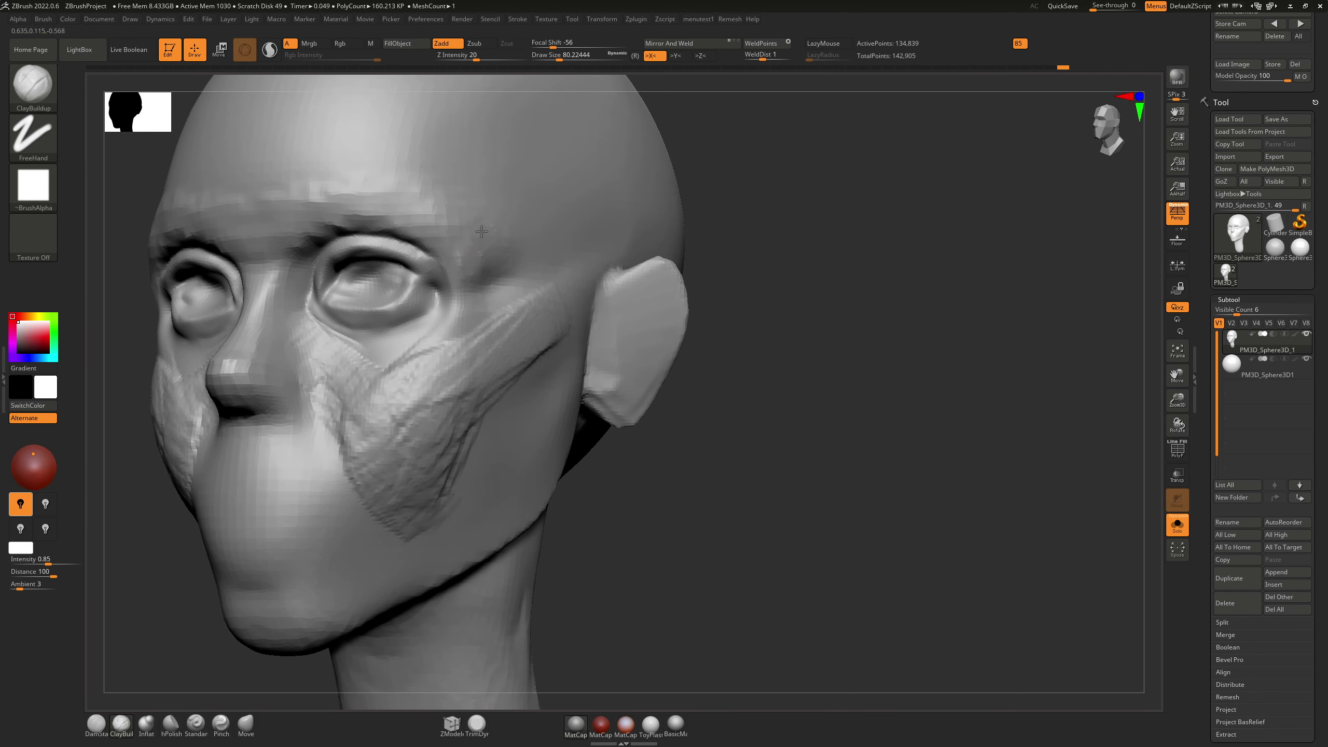
key("shift")
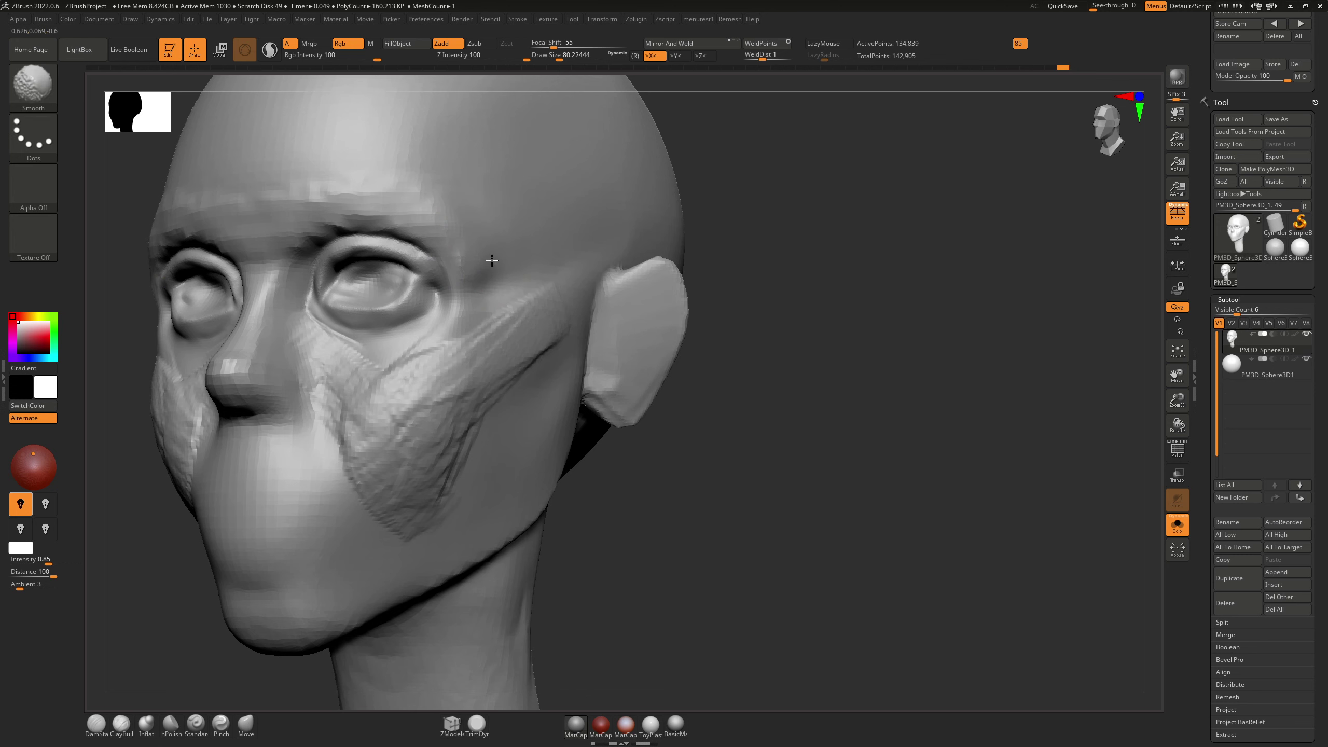
Step: Try carving the upper eyelid toward the outer eye corner with DamStandard, and undo the stroke
right_click_drag(455, 269, 433, 252)
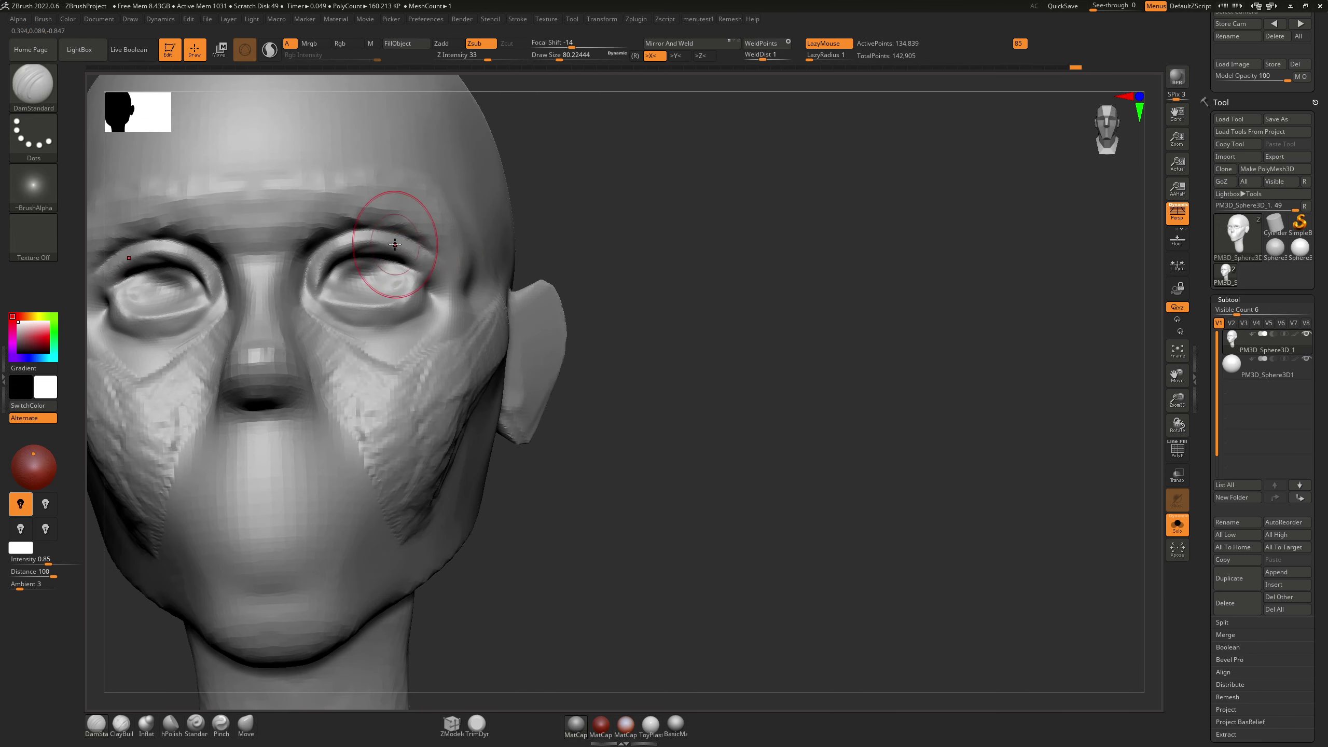
mouse_move(395, 244)
left_mouse_down()
mouse_move(427, 261)
mouse_move(438, 278)
mouse_move(414, 280)
mouse_move(428, 291)
left_mouse_up()
key("ctrl+z")
Step: Mask the rim of the eye opening around the upper lid, outer corner and lower lid with MaskLasso
mouse_move(431, 298)
right_mouse_down()
mouse_move(378, 301)
mouse_move(386, 273)
mouse_move(451, 273)
mouse_move(380, 284)
mouse_move(412, 282)
right_mouse_up()
key("b")
key("m")
key("v")
key("ctrl")
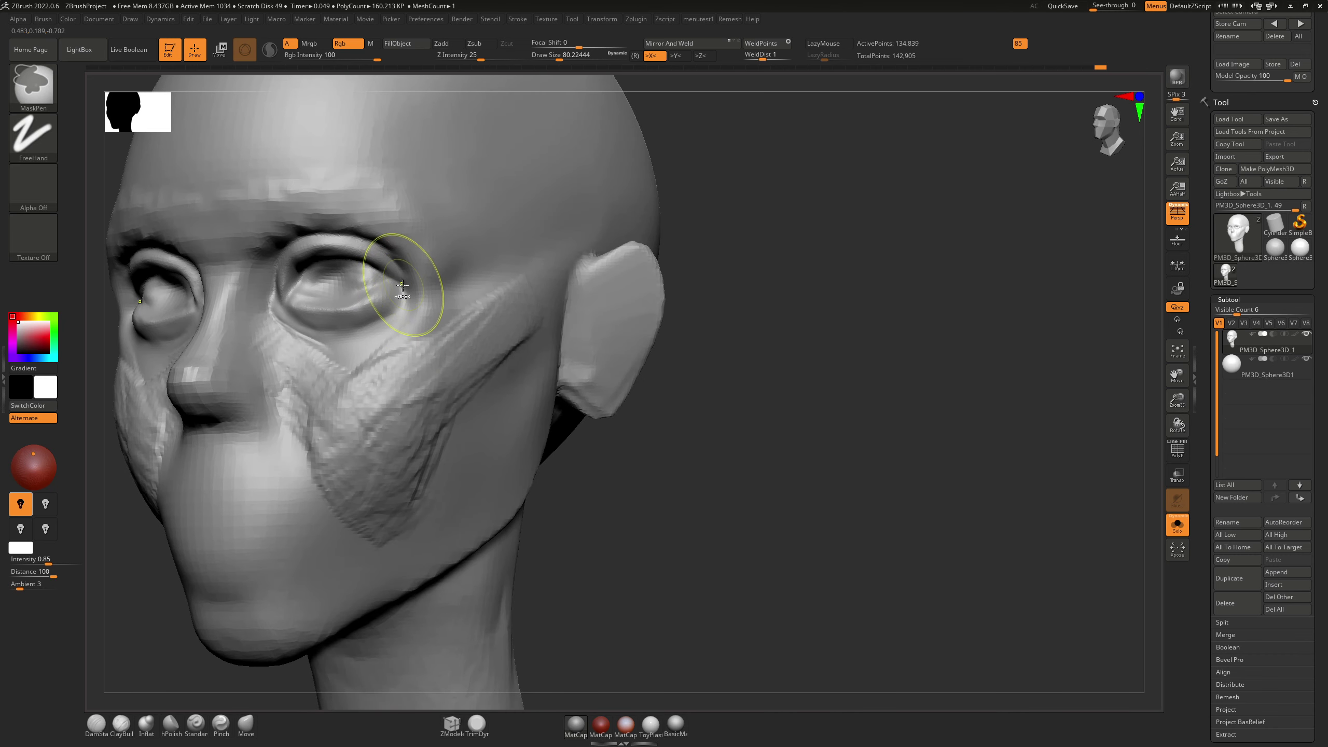
key("b")
key("m")
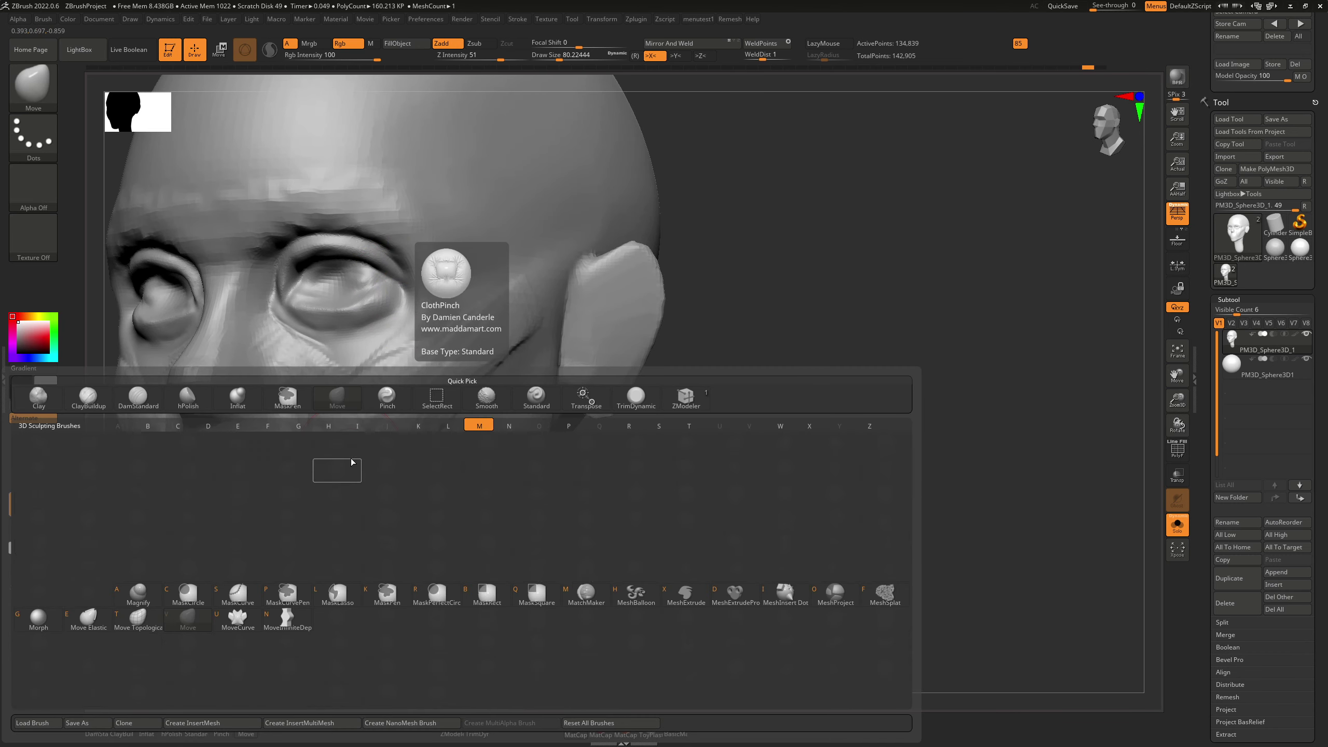
key("l")
left_click(363, 481)
key("ctrl")
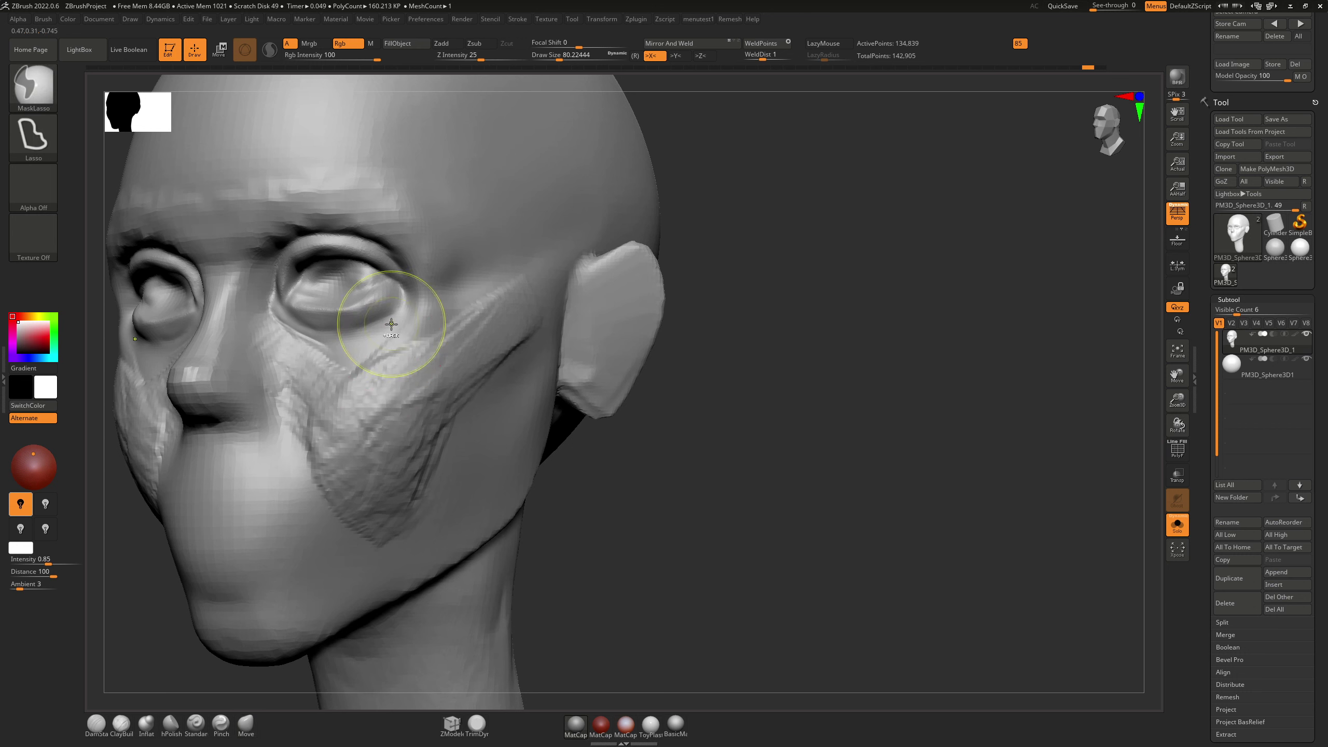
left_click_drag(361, 242, 331, 236, "ctrl")
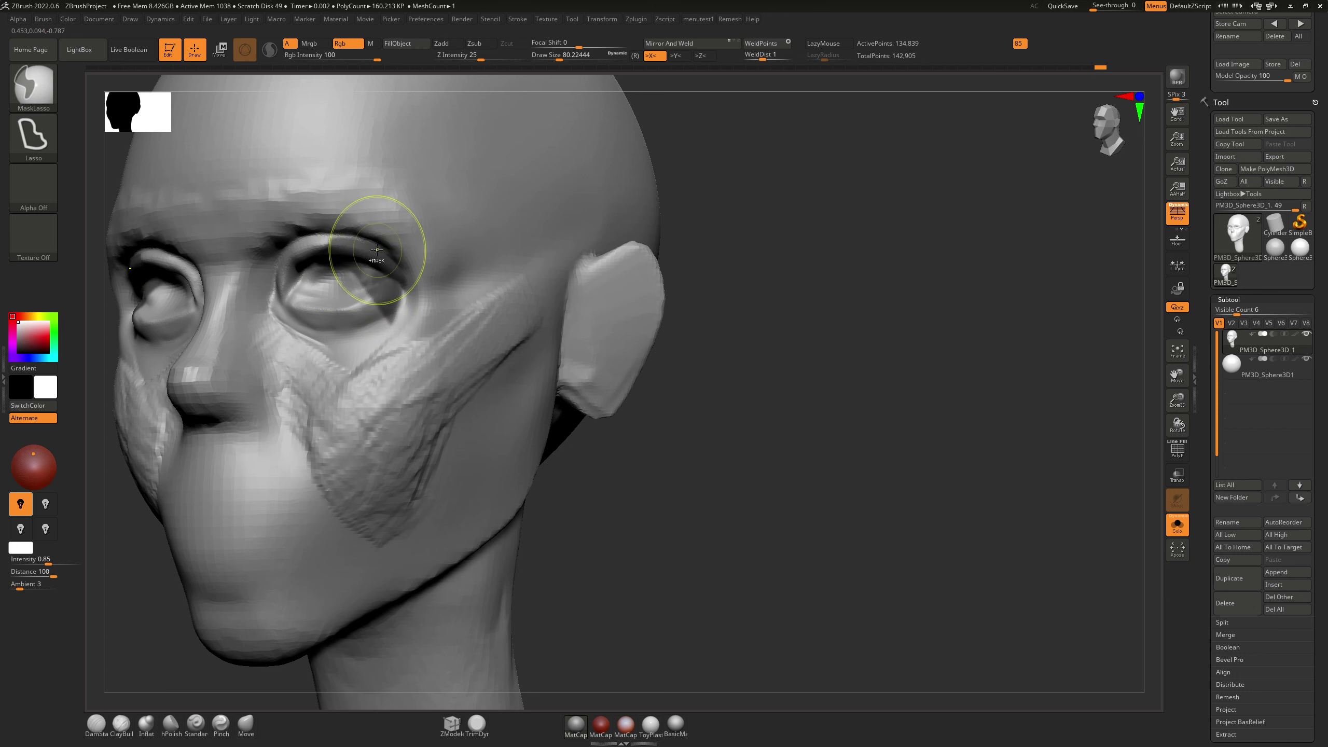
left_click_drag(325, 243, 323, 242, "ctrl")
left_click_drag(387, 327, 358, 314, "ctrl")
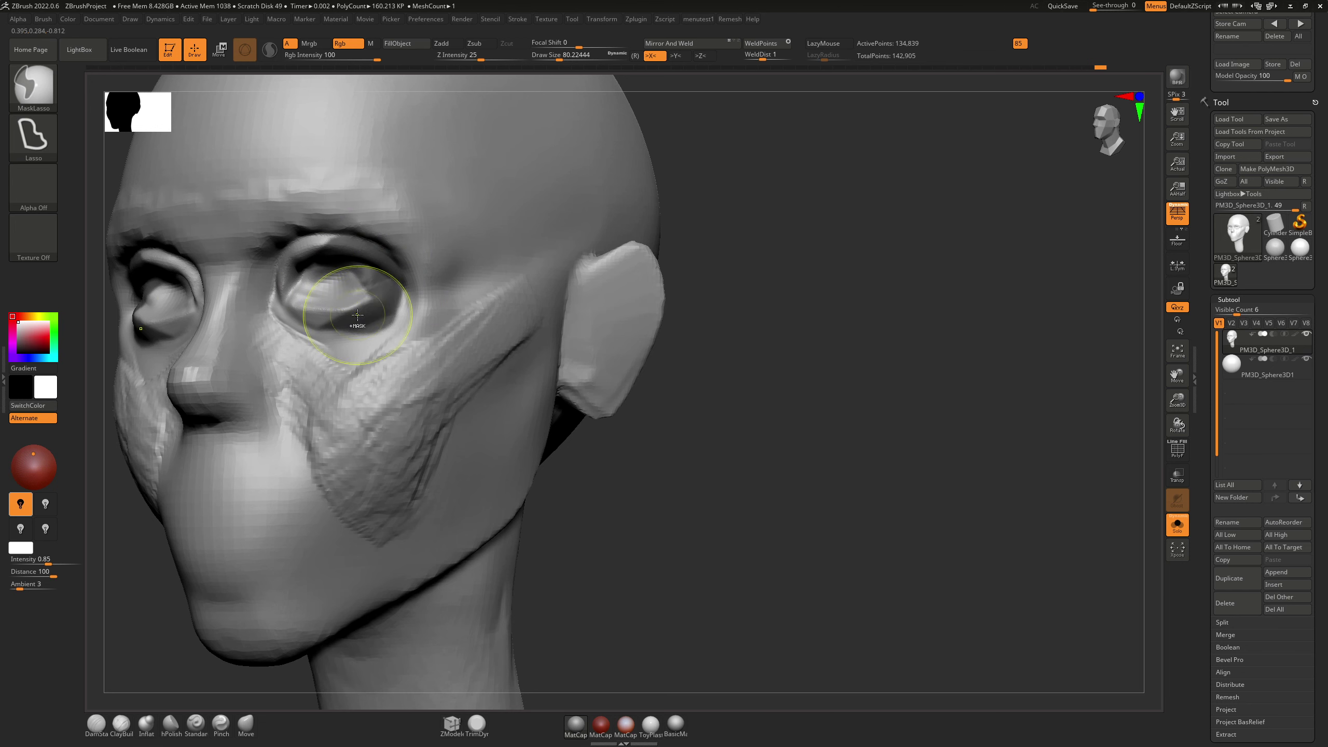
Step: Push the area beside the outer eye corner back in side view with Move at a draw size of about 104
right_click_drag(393, 305, 335, 303)
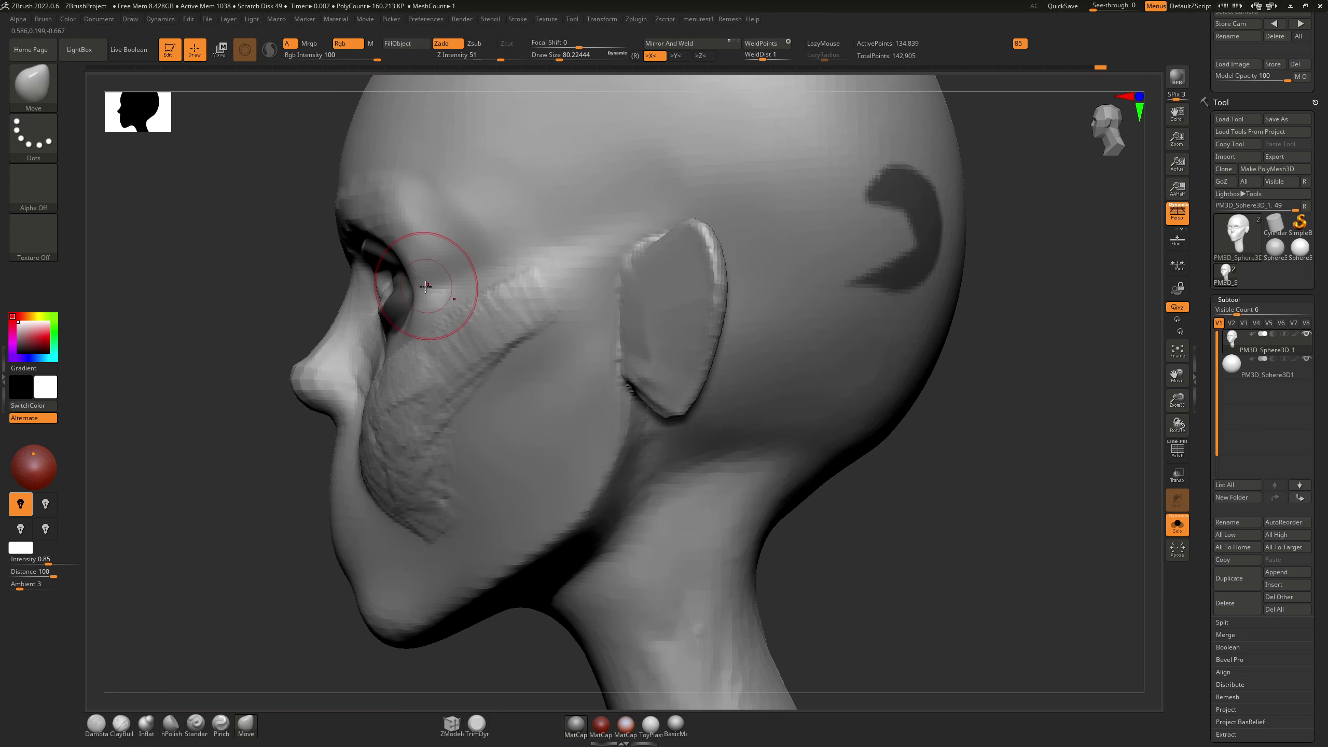
key("s")
left_click_drag(418, 297, 426, 295)
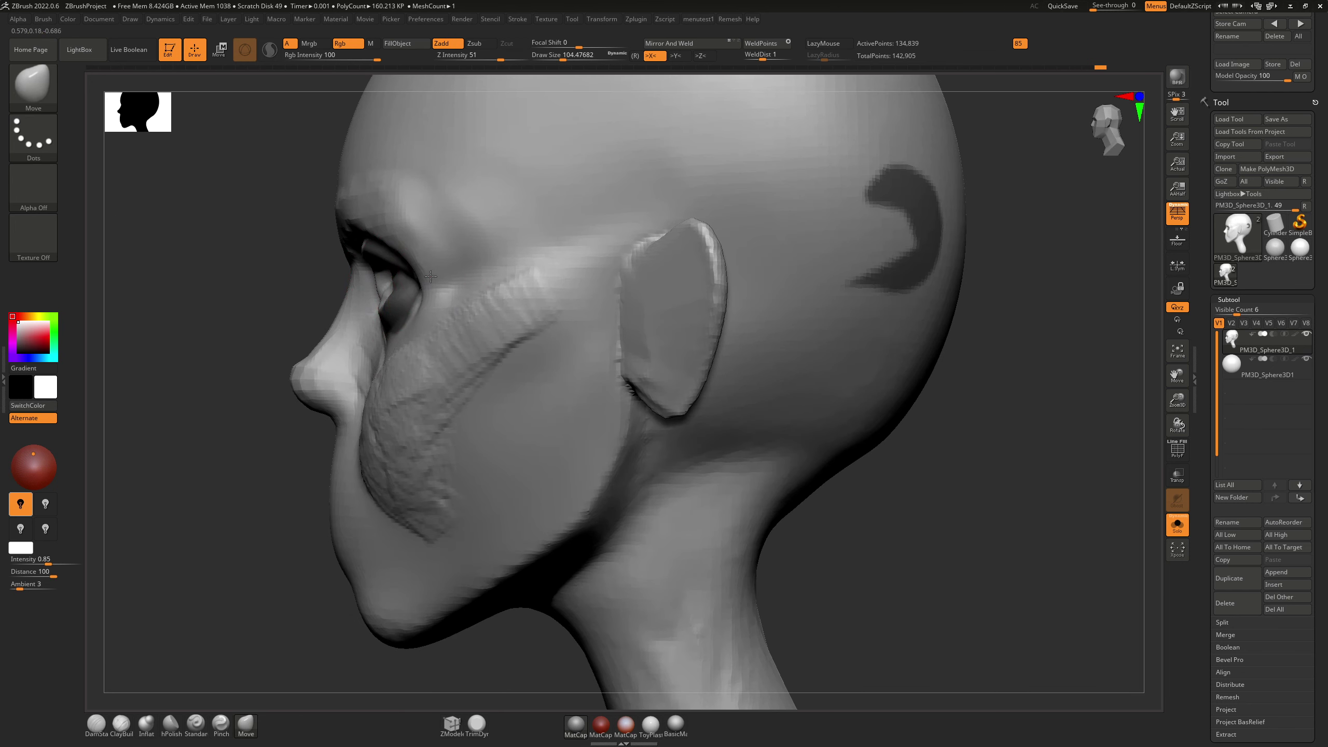
Step: Fill the temple hollow beside the outer eye corner with ClayBuildup at a draw size of about 59
right_click_drag(408, 305, 489, 299)
key("b")
key("c")
key("b")
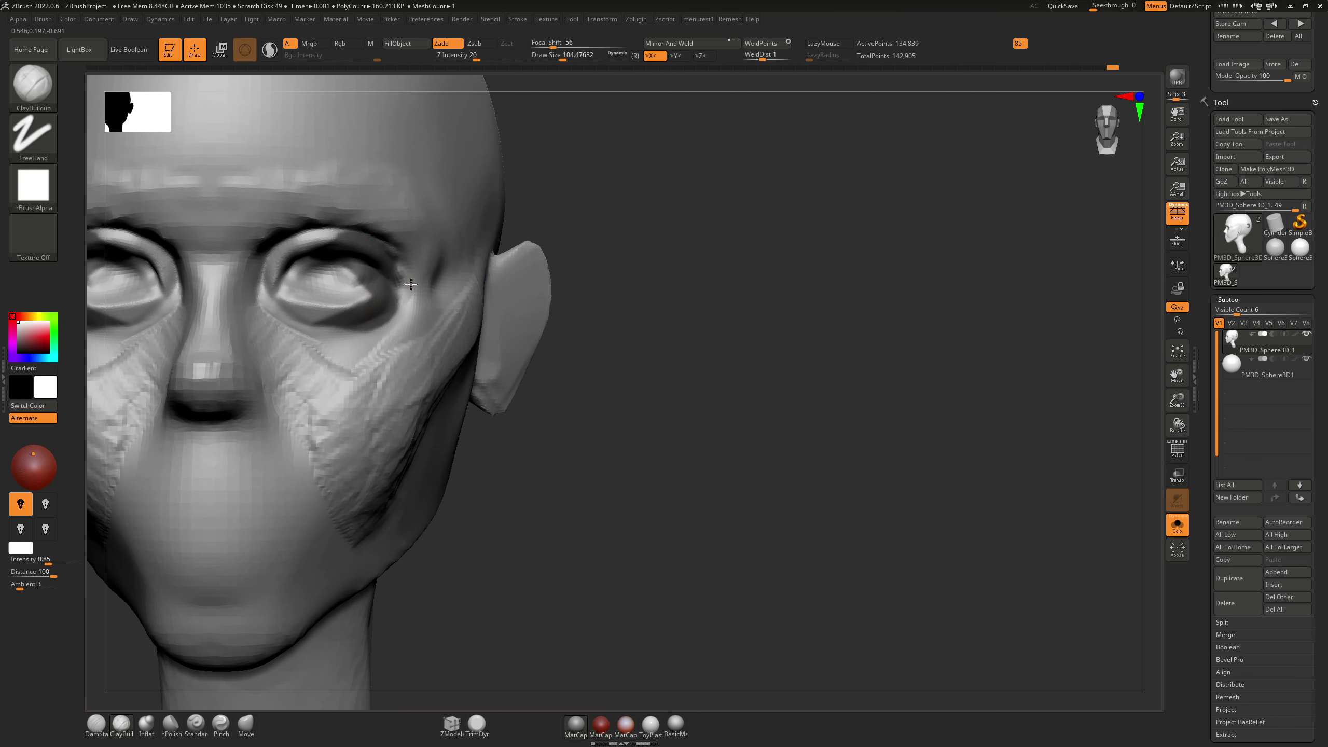
key("ctrl+z")
left_click_drag(411, 285, 412, 281)
key("s")
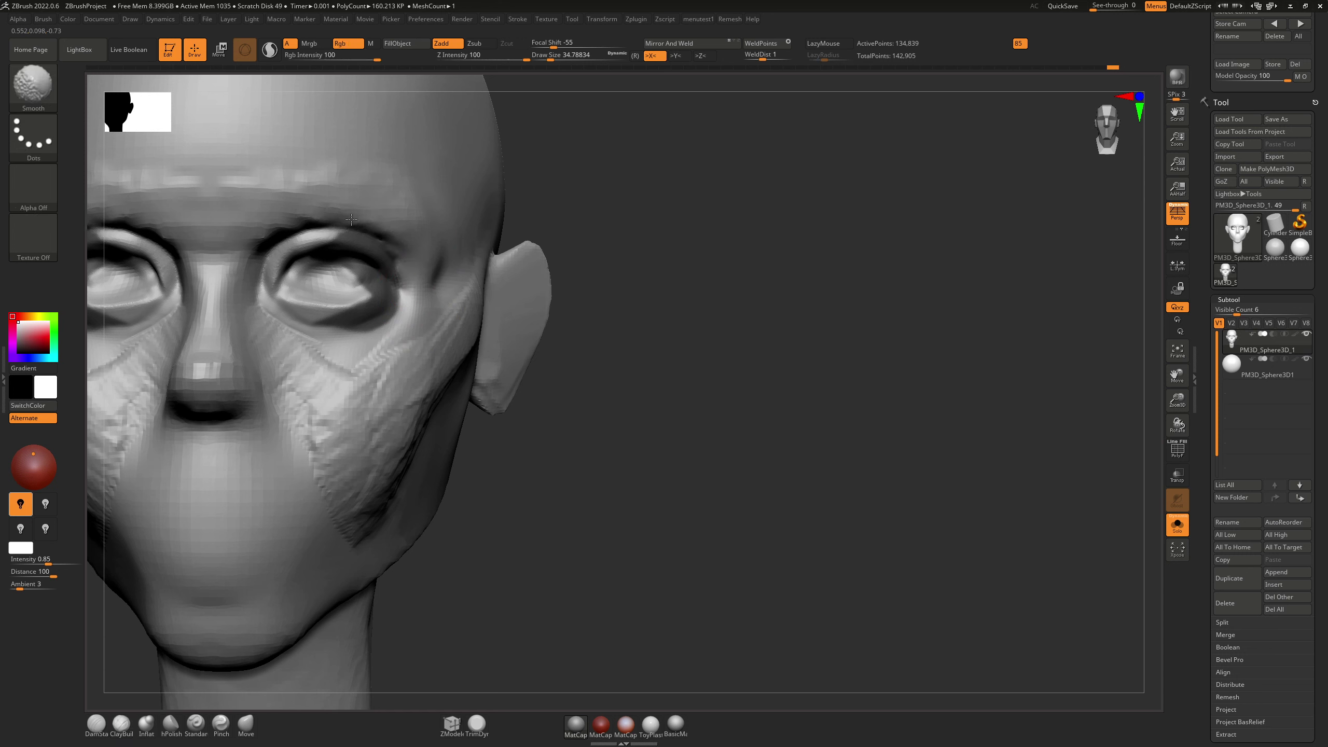
key("s")
left_click_drag(385, 250, 390, 249)
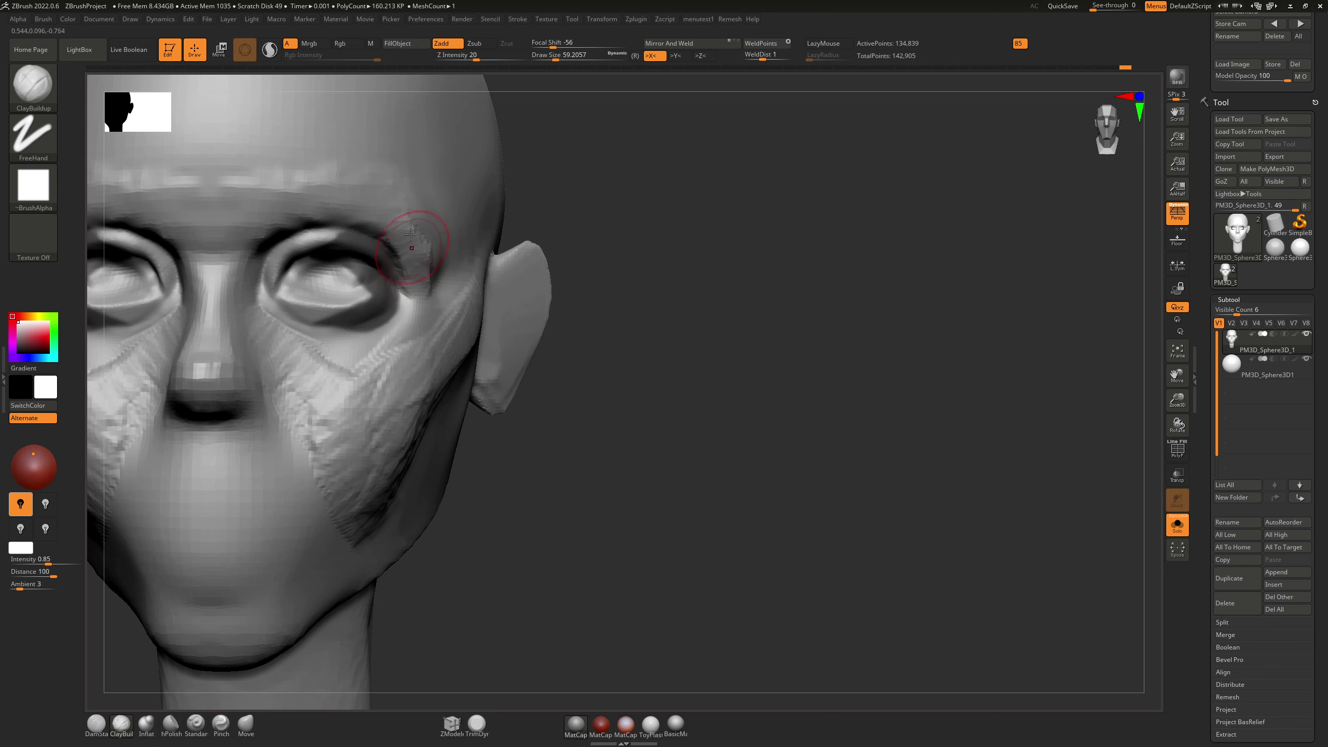
mouse_move(413, 313)
right_mouse_down("alt")
mouse_move(531, 293)
mouse_move(554, 259)
mouse_move(429, 361)
mouse_move(474, 269)
mouse_move(530, 306)
mouse_move(683, 343)
right_mouse_up("alt")
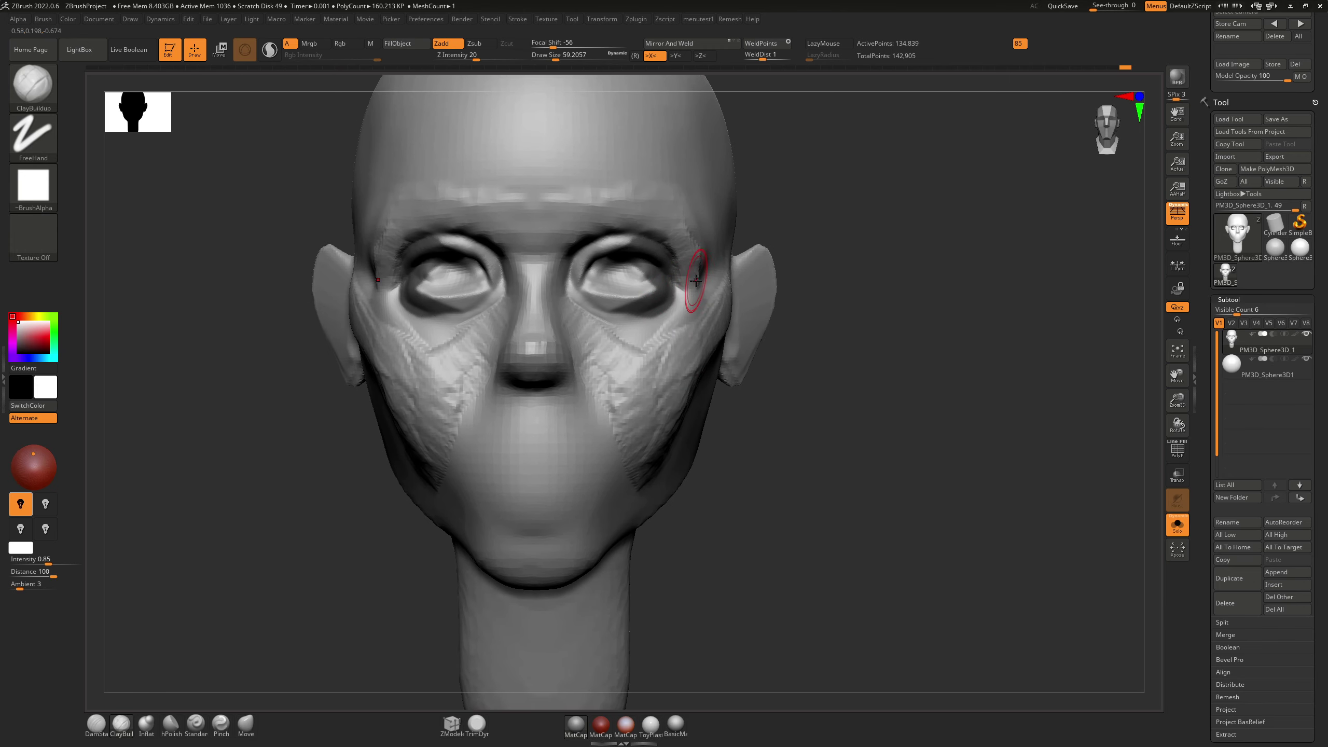
Step: Pull the temples outward beside the eyes in front view with Move at a draw size of about 167
key("b")
key("m")
key("v")
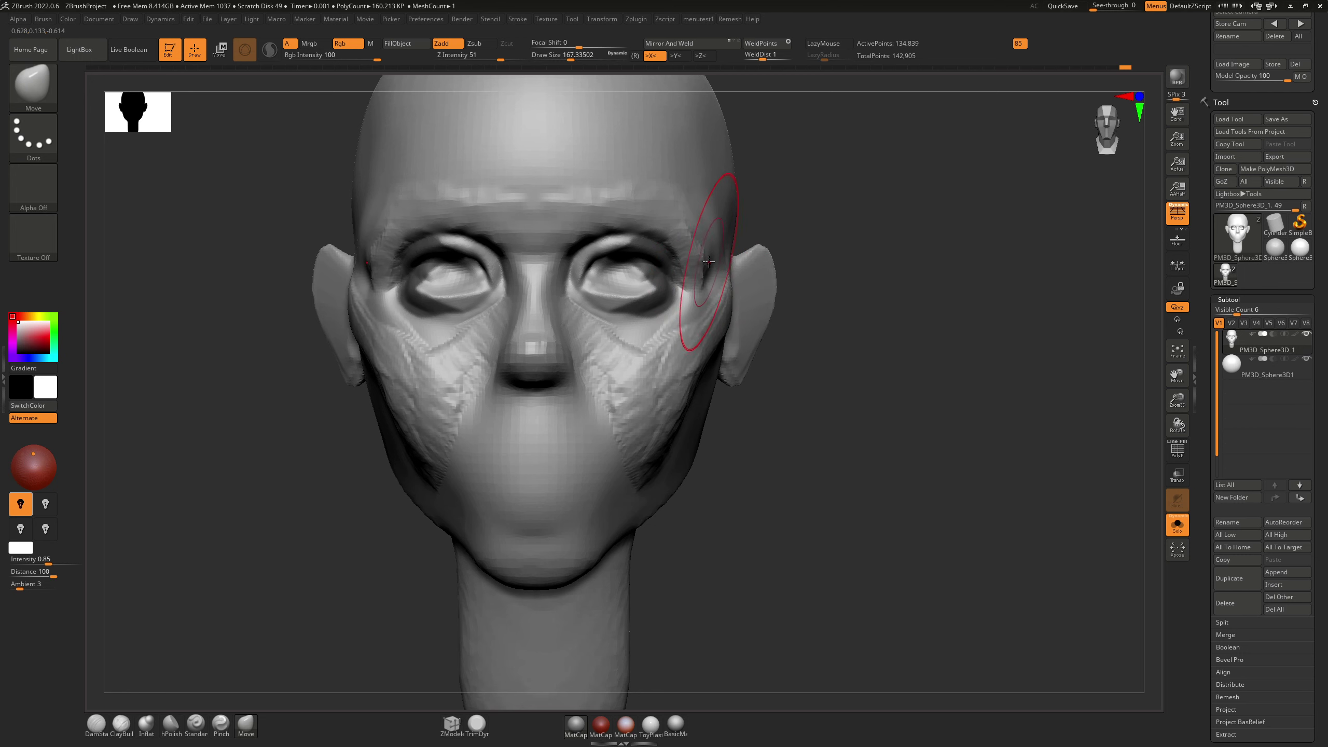
left_click_drag(715, 261, 722, 261)
right_click_drag(848, 261, 711, 242)
Step: Build up the outer eye corner with ClayBuildup and smooth it with the brow at a draw size of about 74
key("s")
left_click_drag(716, 296, 703, 296)
right_click_drag(660, 297, 709, 285)
key("b")
key("c")
key("b")
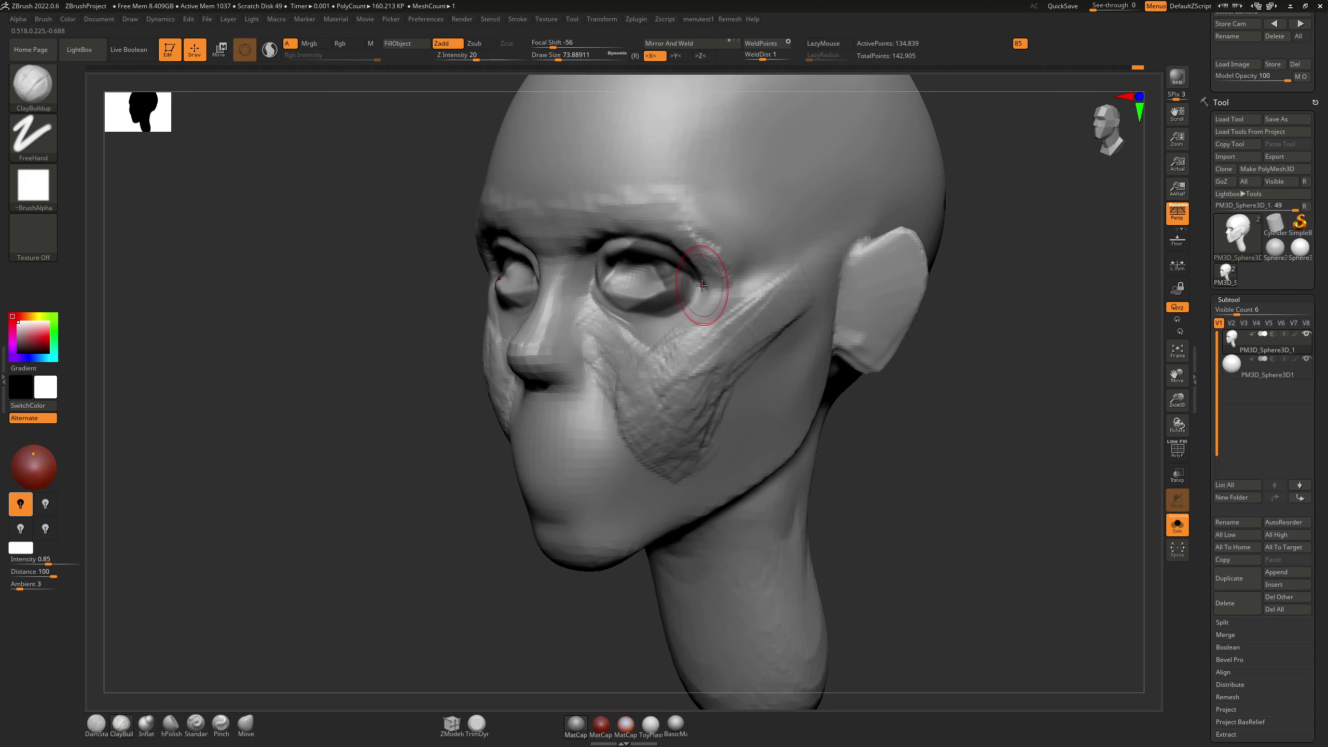
key("shift")
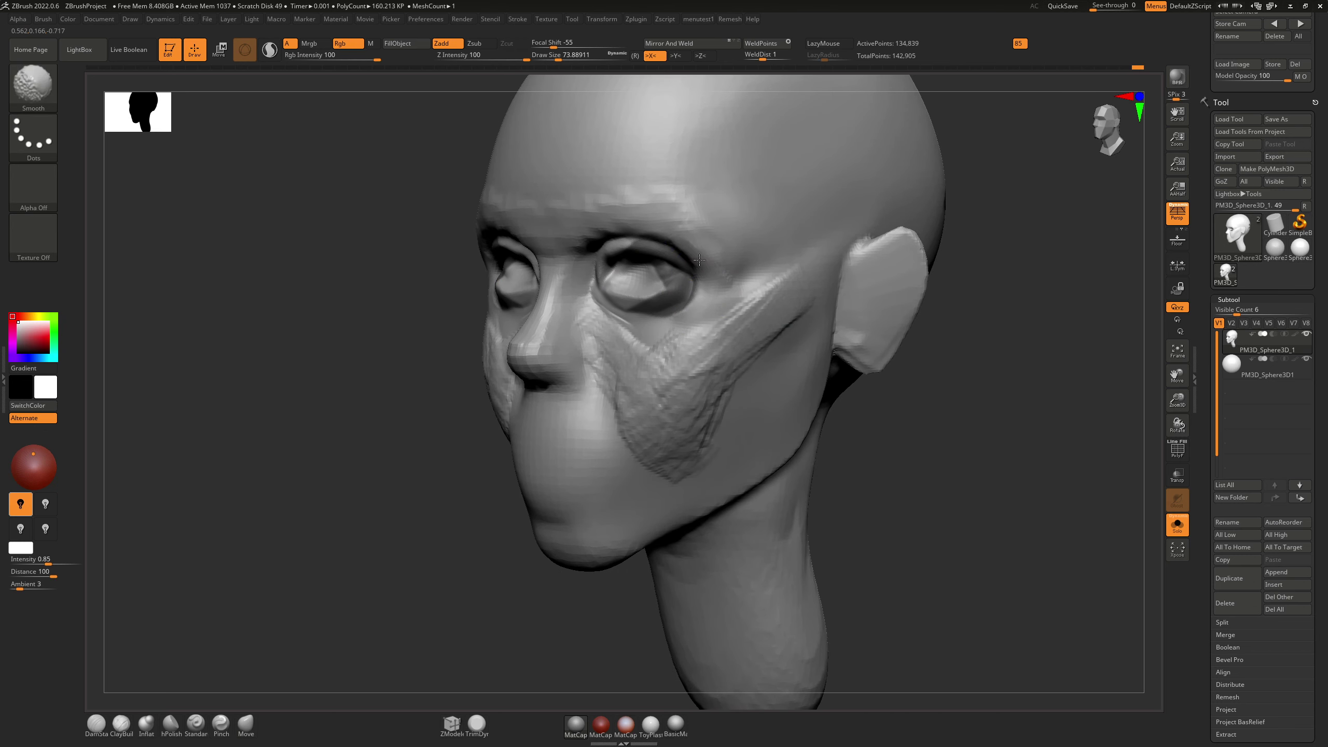
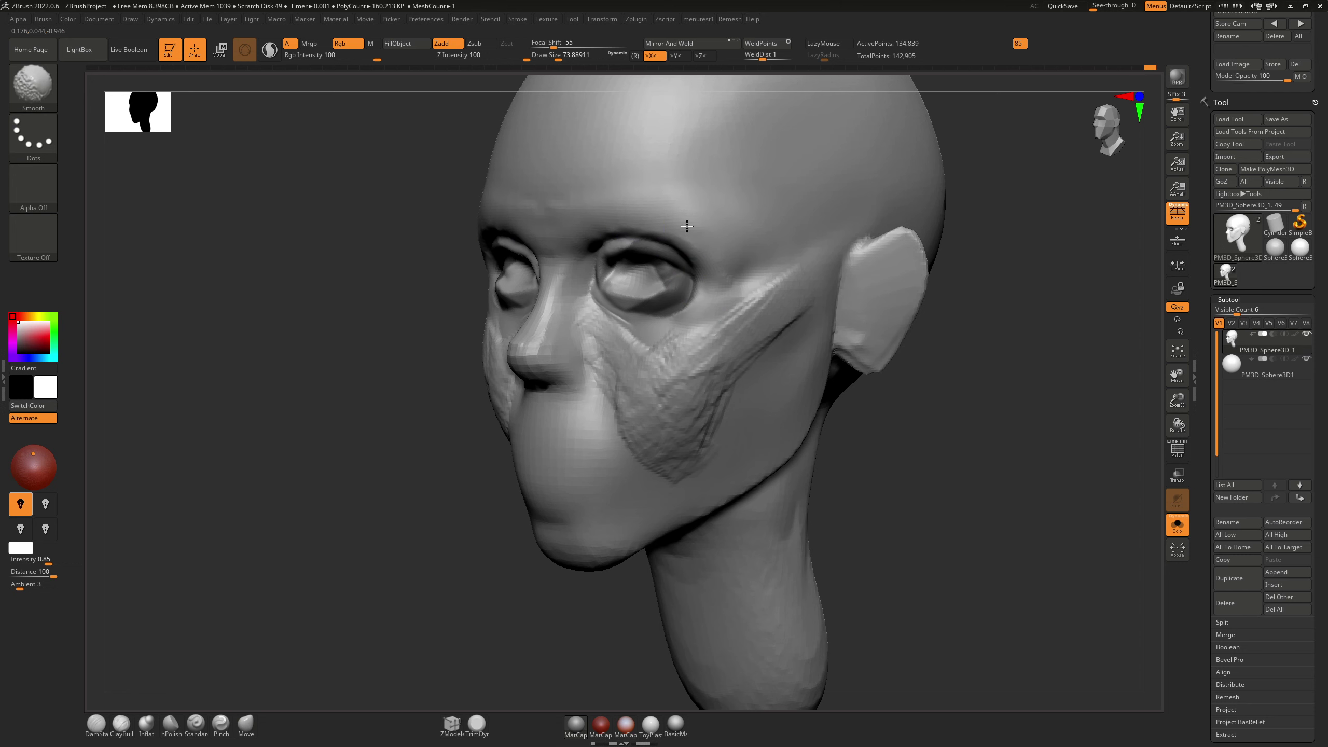
right_click_drag(674, 231, 753, 233, "shift")
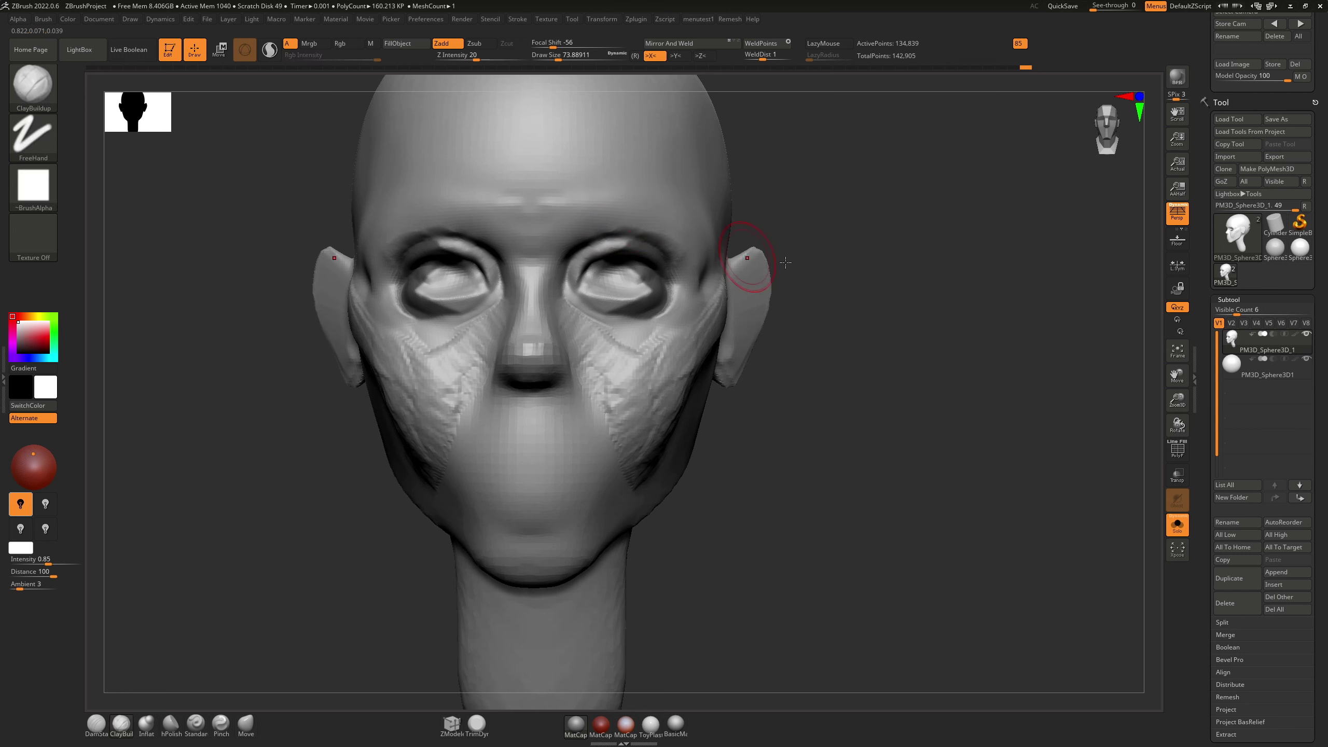
Step: Define the edge of the upper eyelid with DamStandard, reducing the draw size to about 65
mouse_move(626, 304)
right_mouse_down("ctrl")
mouse_move(624, 257)
mouse_move(624, 319)
right_mouse_up("ctrl")
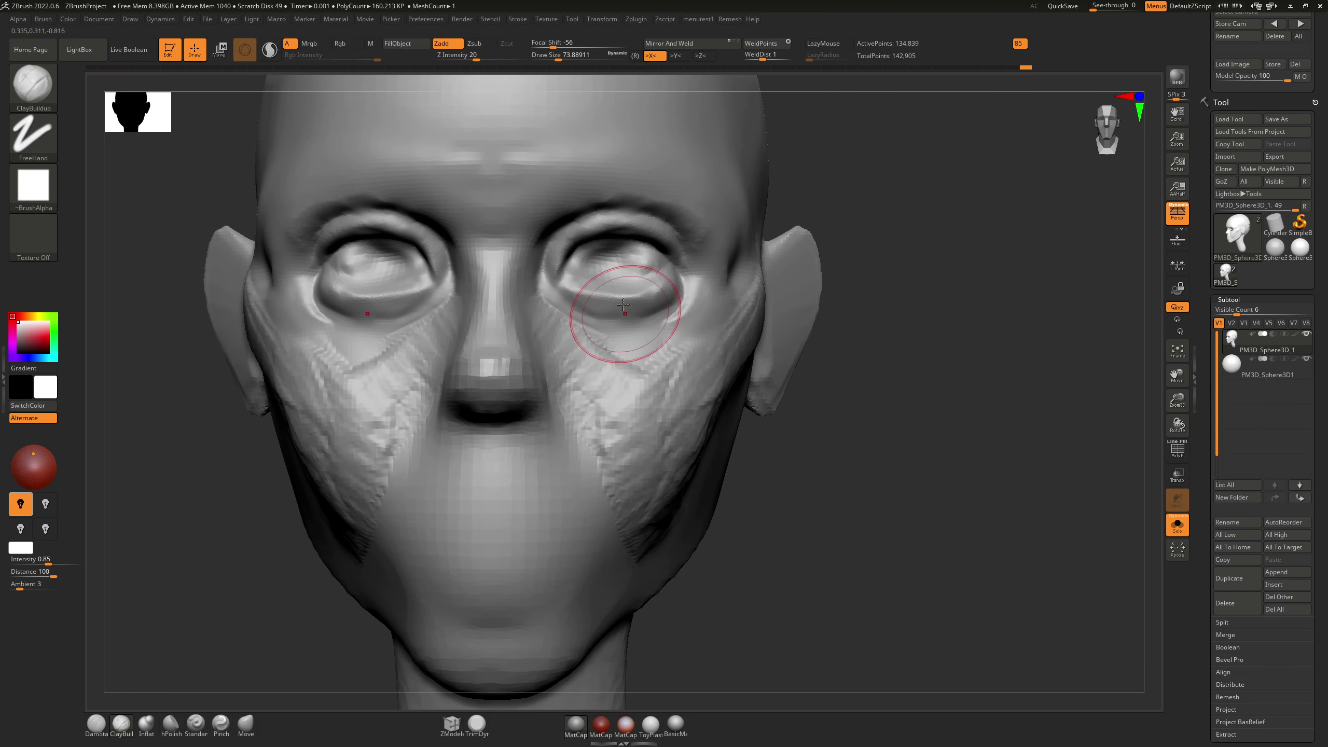
mouse_move(572, 267)
left_mouse_down()
mouse_move(616, 241)
mouse_move(646, 248)
left_mouse_up()
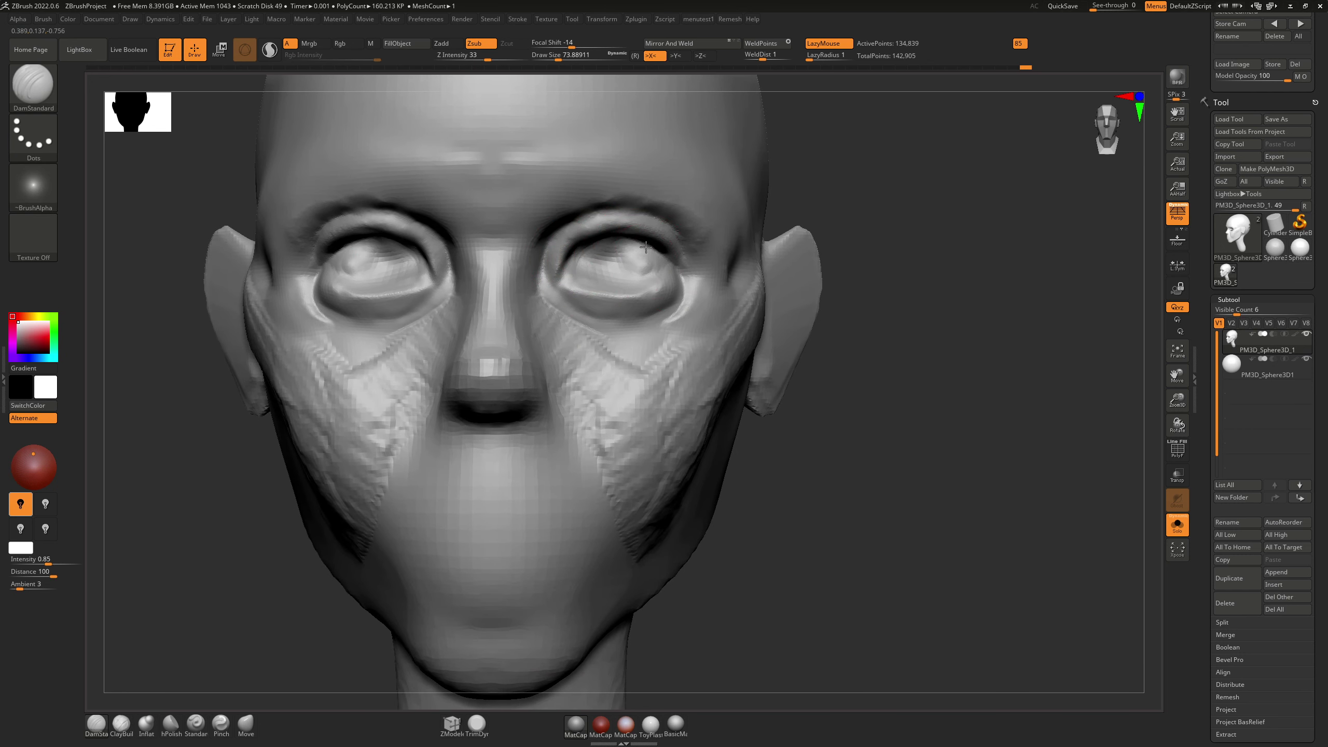
right_click_drag(638, 264, 609, 289)
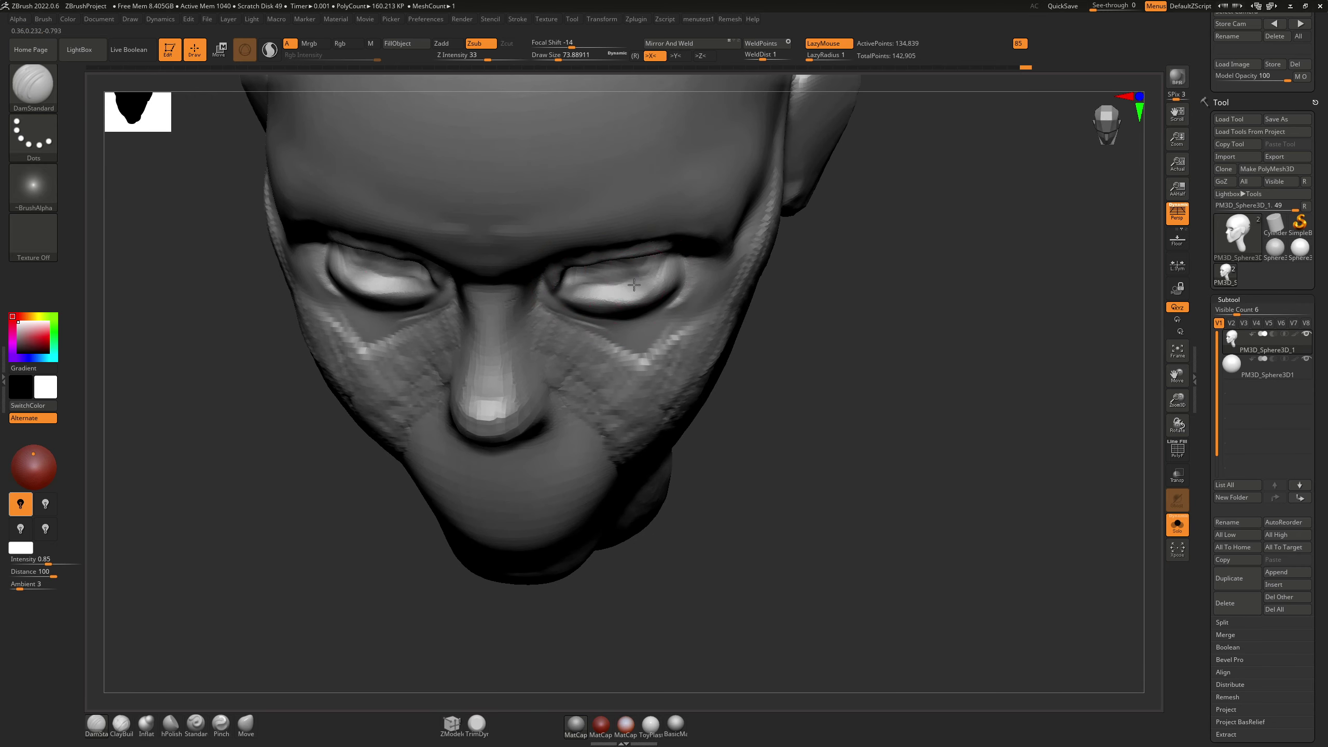
key("s")
left_click_drag(614, 293, 607, 288)
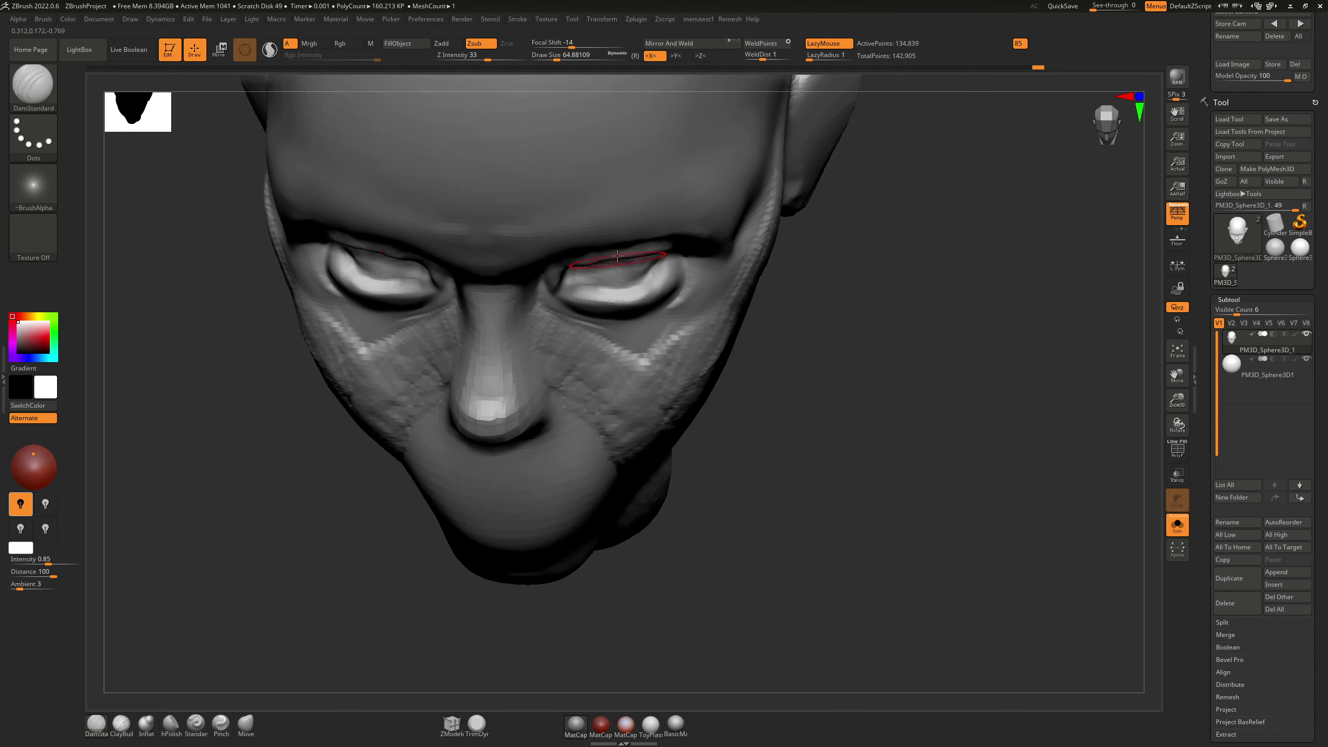
Step: Adjust the eyelid profile in side view with Move at a draw size of 112
mouse_move(617, 256)
right_mouse_down()
mouse_move(613, 187)
mouse_move(599, 184)
mouse_move(573, 234)
mouse_move(730, 533)
mouse_move(760, 509)
mouse_move(769, 522)
right_mouse_up()
key("b")
key("m")
key("v")
key("s")
left_click_drag(617, 387, 626, 387)
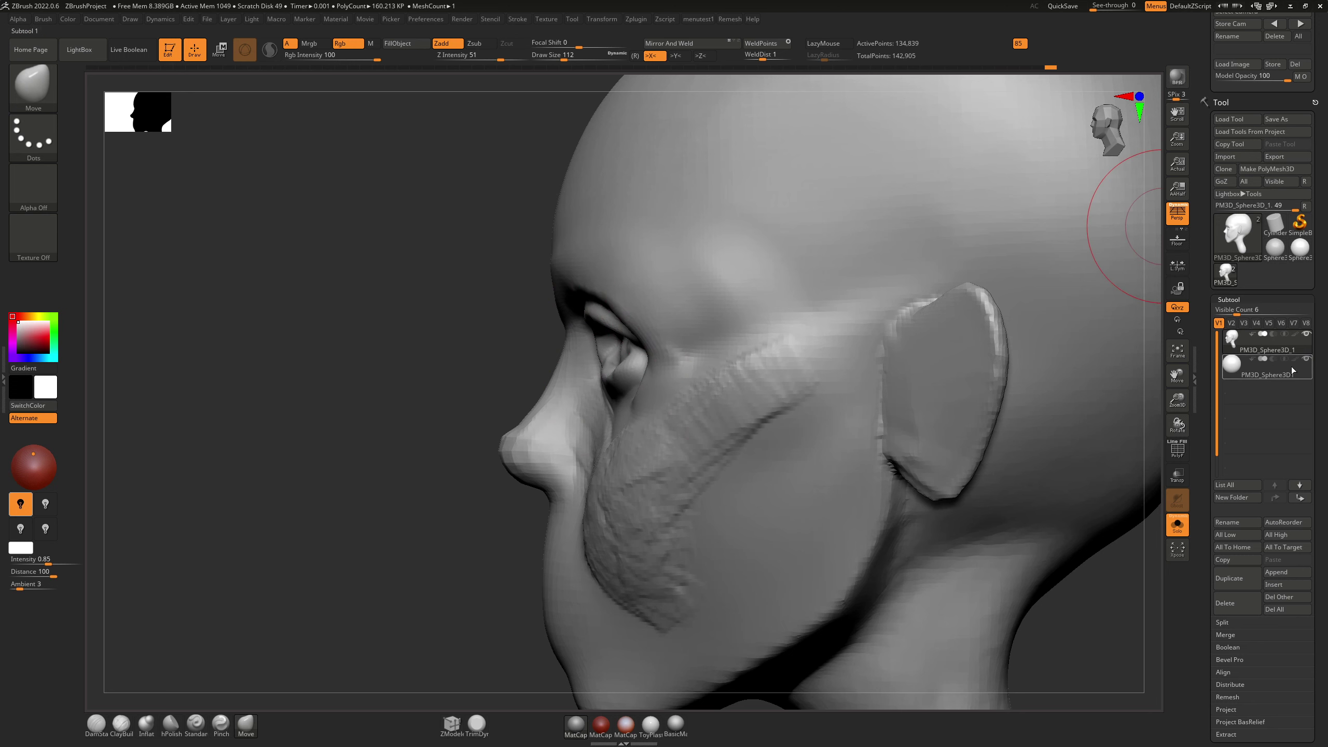
Step: Turn off Solo mode to show the eyeball together with the head in front view
left_click(1178, 534)
right_click_drag(1007, 457, 602, 435)
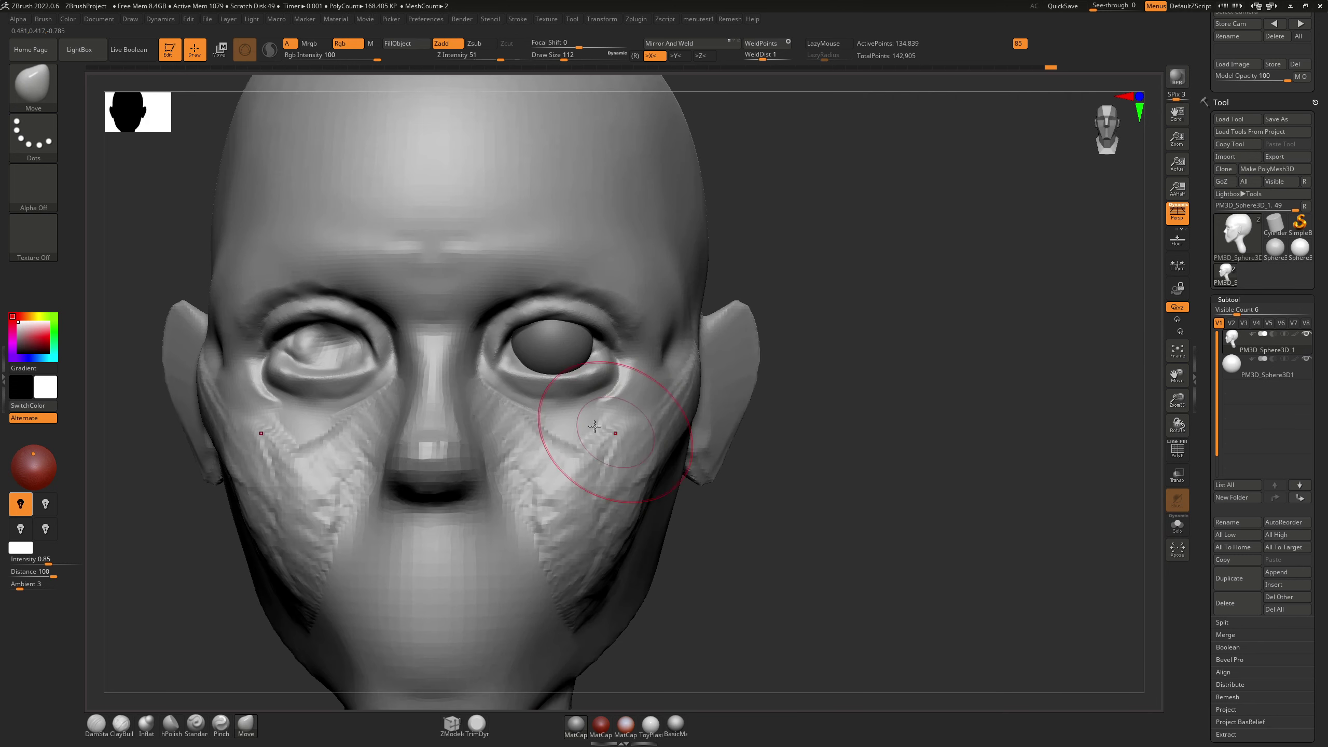
right_click_drag(491, 295, 612, 294, "alt")
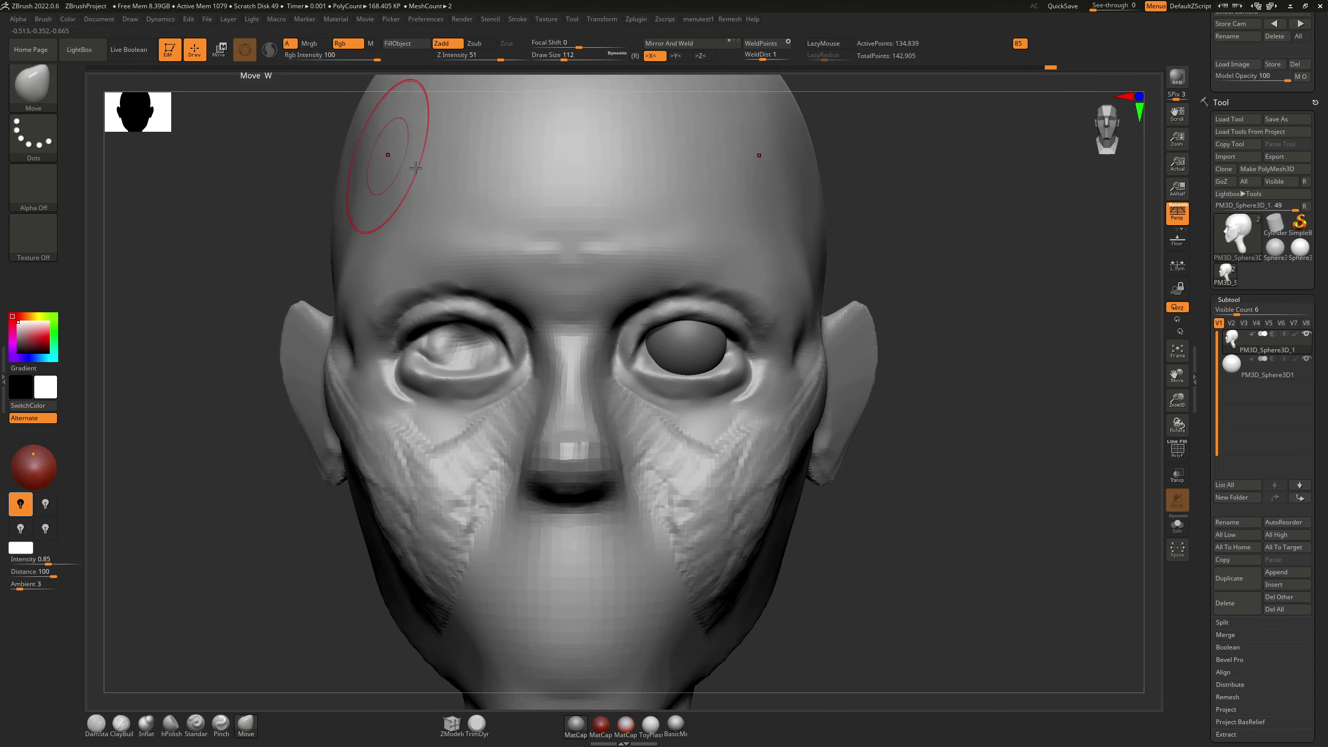
Step: Shape the head's inner eye corner around the eyeball with Move and DamStandard at a draw size of about 65
left_click(717, 368, "alt")
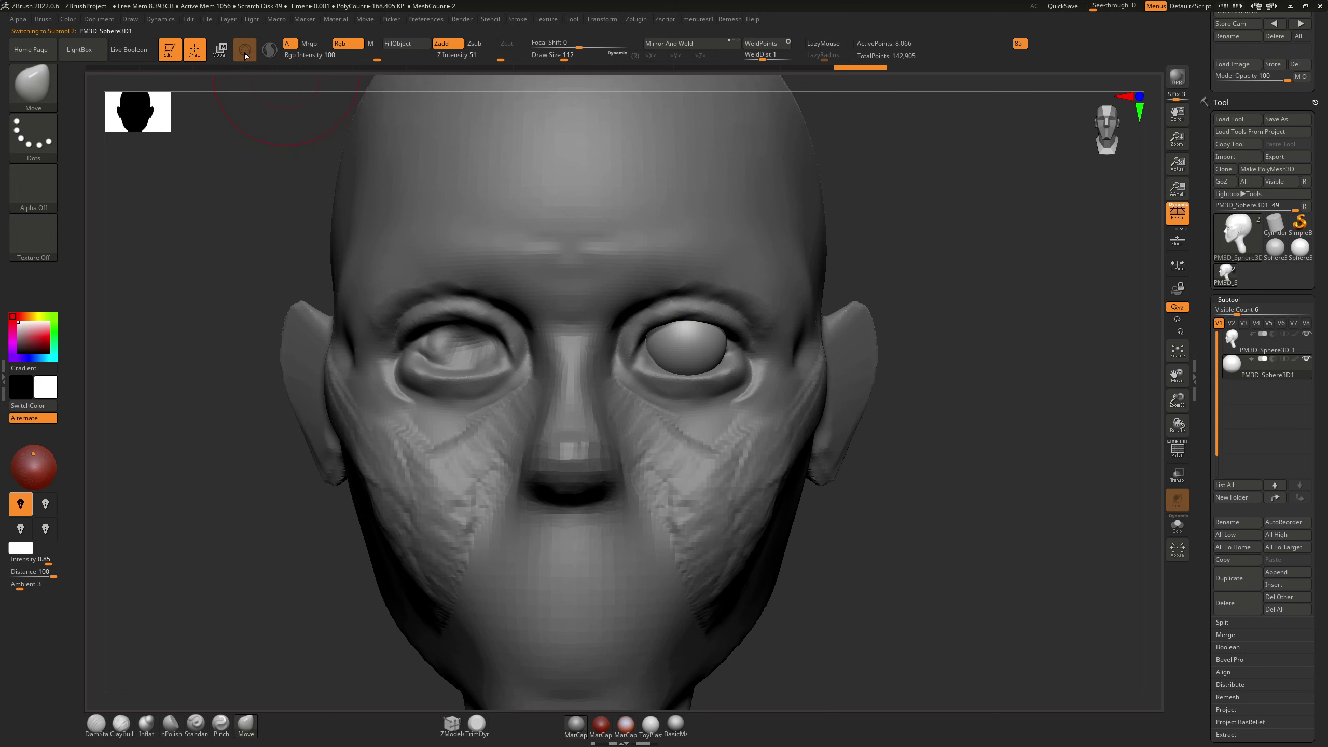
key("bracketleft")
key("bracketleft")
key("bracketleft")
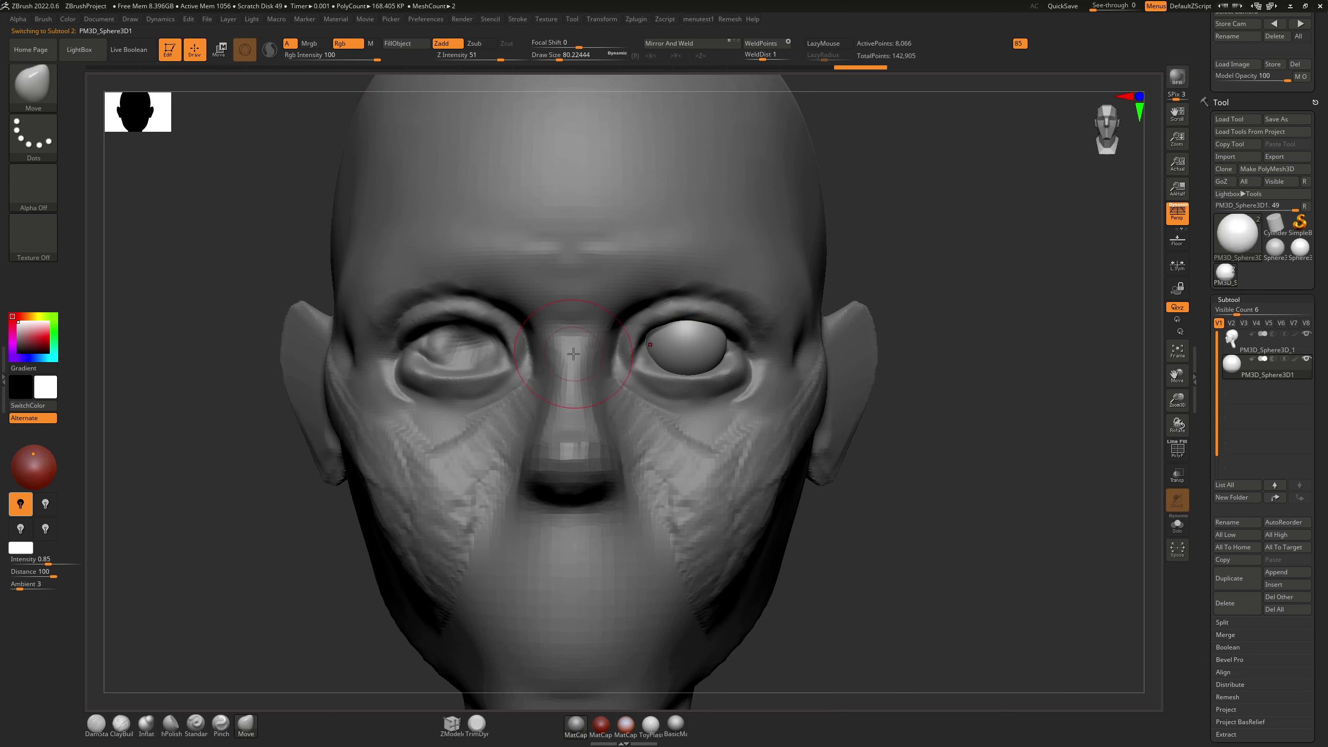
left_click(632, 369, "alt")
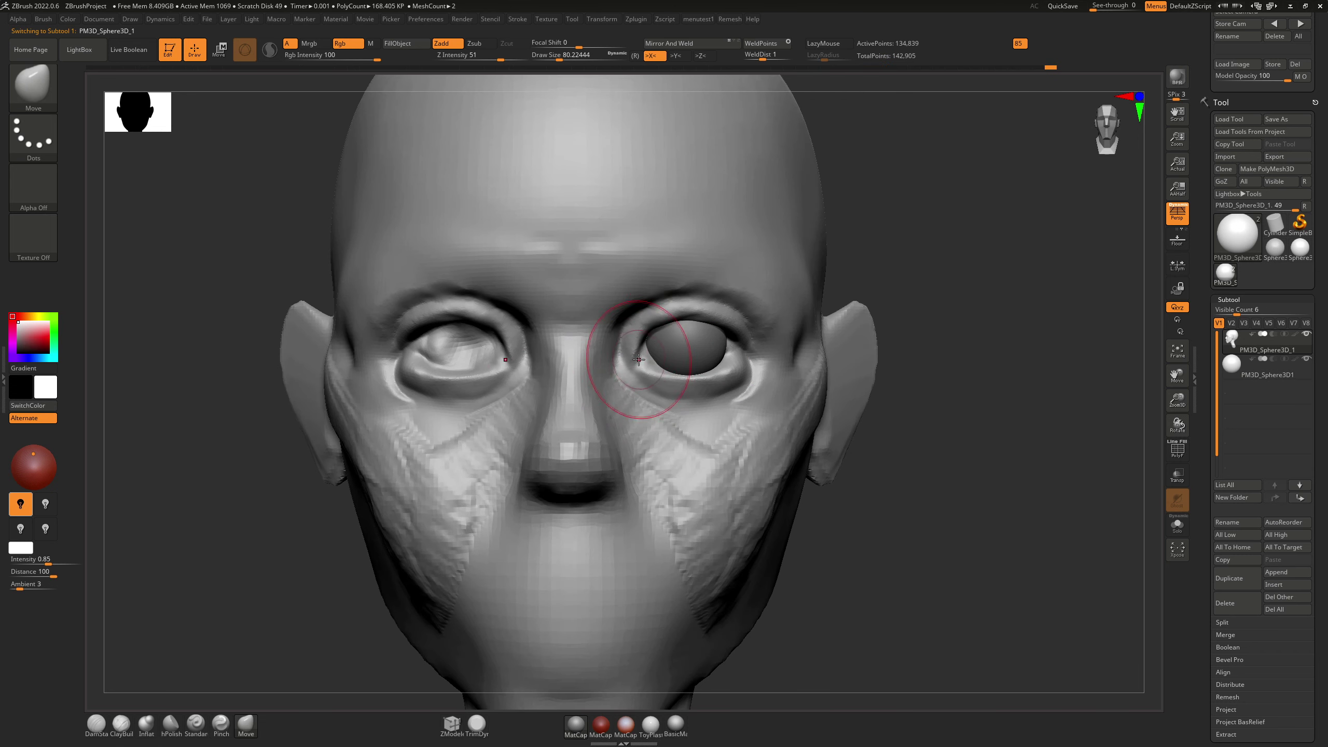
key("bracketleft")
key("bracketleft")
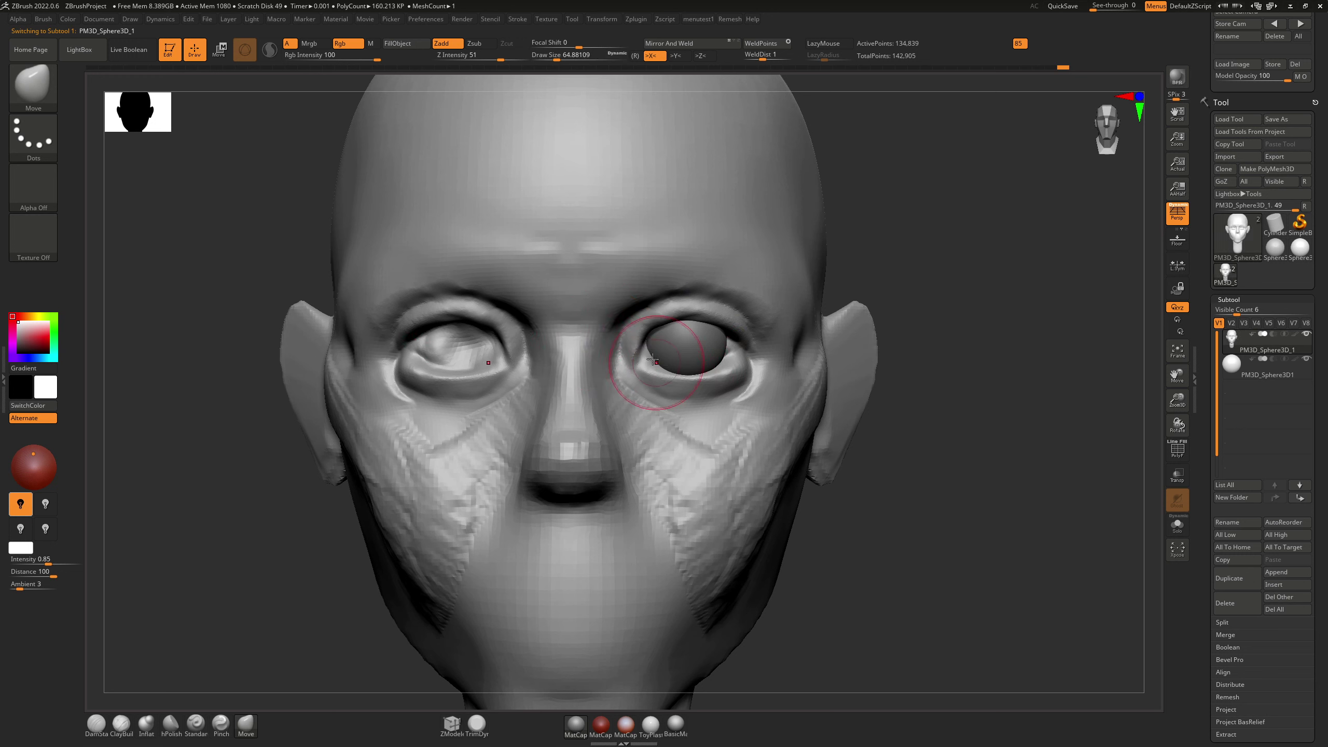
key("1")
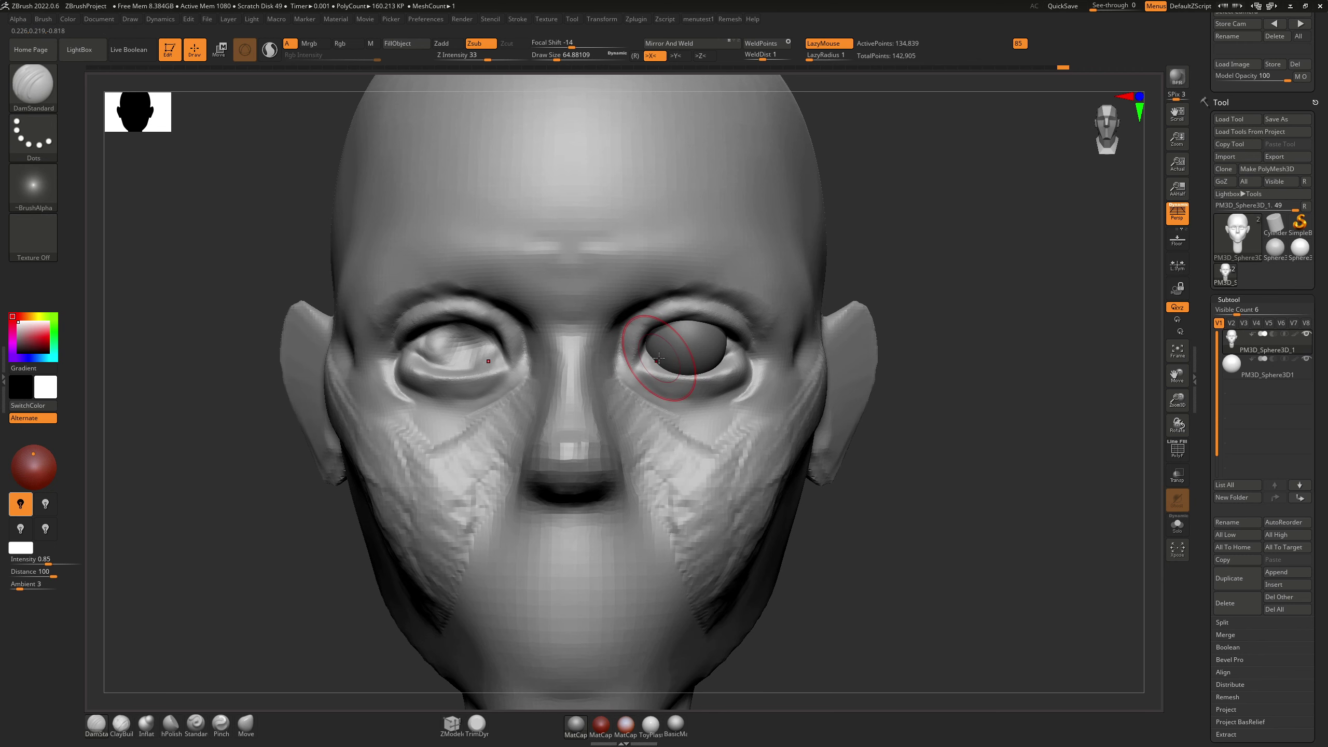
mouse_move(661, 324)
right_mouse_down()
mouse_move(601, 319)
mouse_move(637, 297)
mouse_move(655, 366)
right_mouse_up()
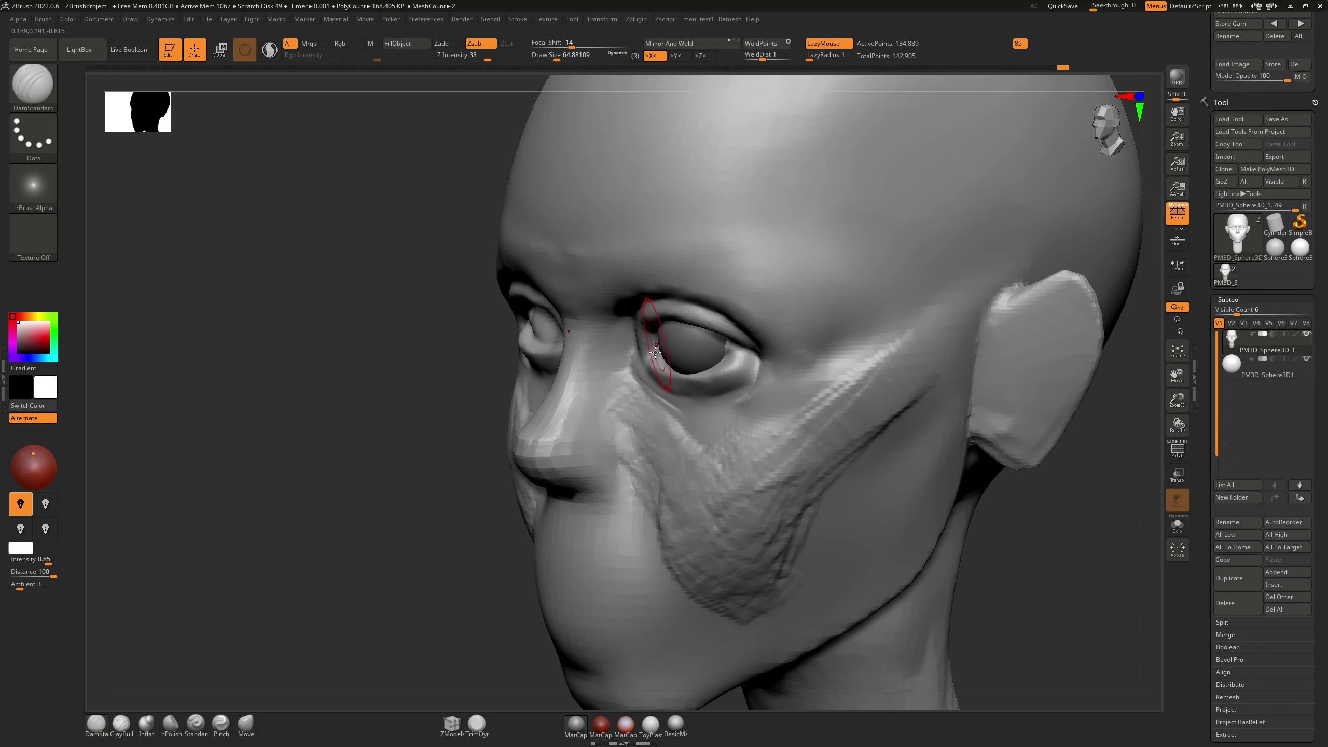
Step: Reshape the inner eye corner beside the nose bridge with Move at draw sizes of about 77 and 101
key("b")
key("m")
key("v")
key("bracketright")
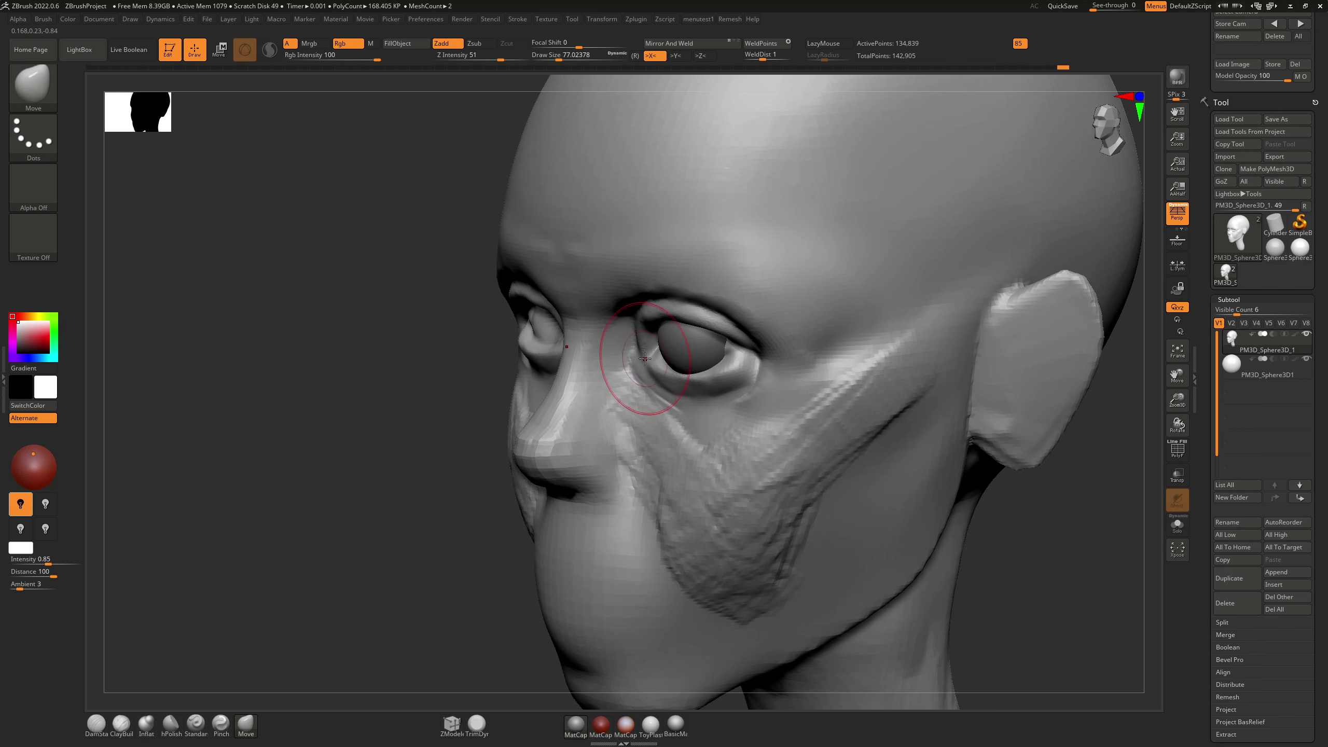
right_click_drag(653, 357, 609, 350)
key("bracketright")
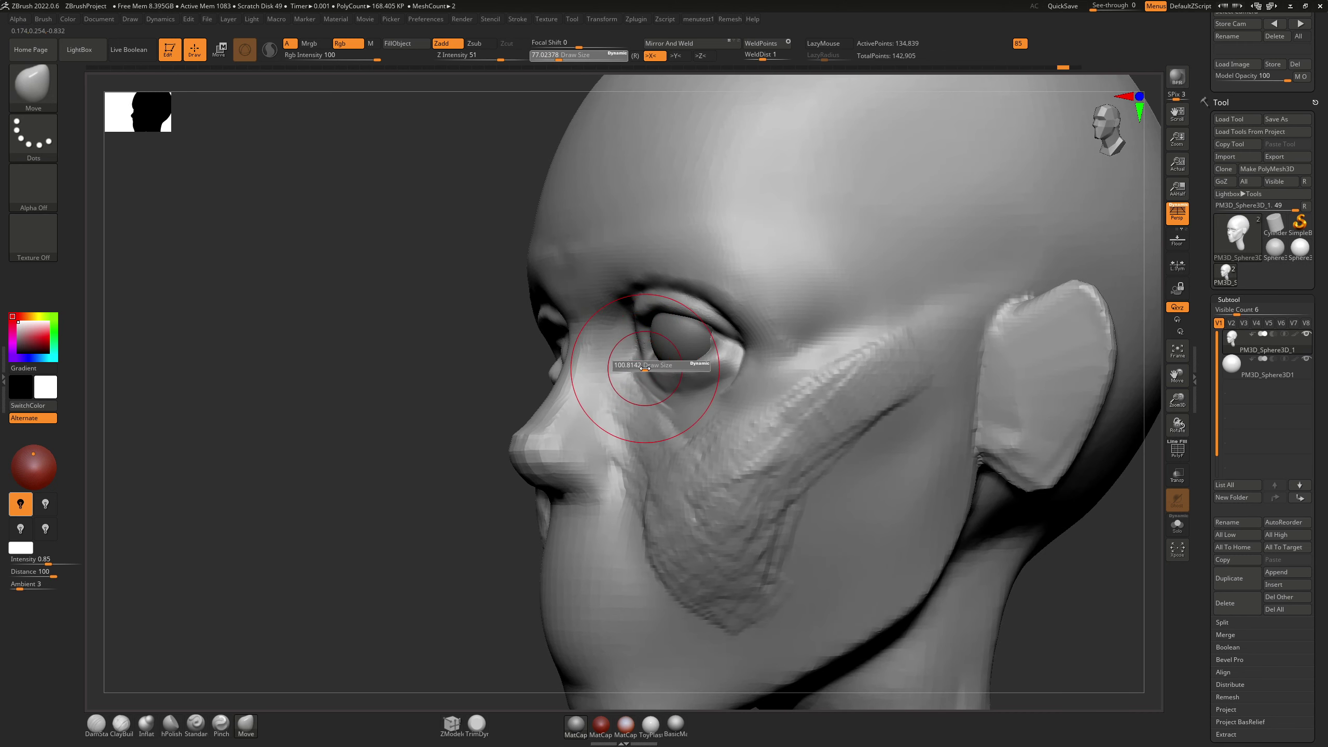
mouse_move(645, 369)
right_mouse_down()
mouse_move(680, 361)
mouse_move(669, 389)
right_mouse_up()
Step: Fit the lower eyelid around the eyeball from above, below and the front with Move at a draw size of about 62
key("s")
left_click_drag(670, 390, 753, 389)
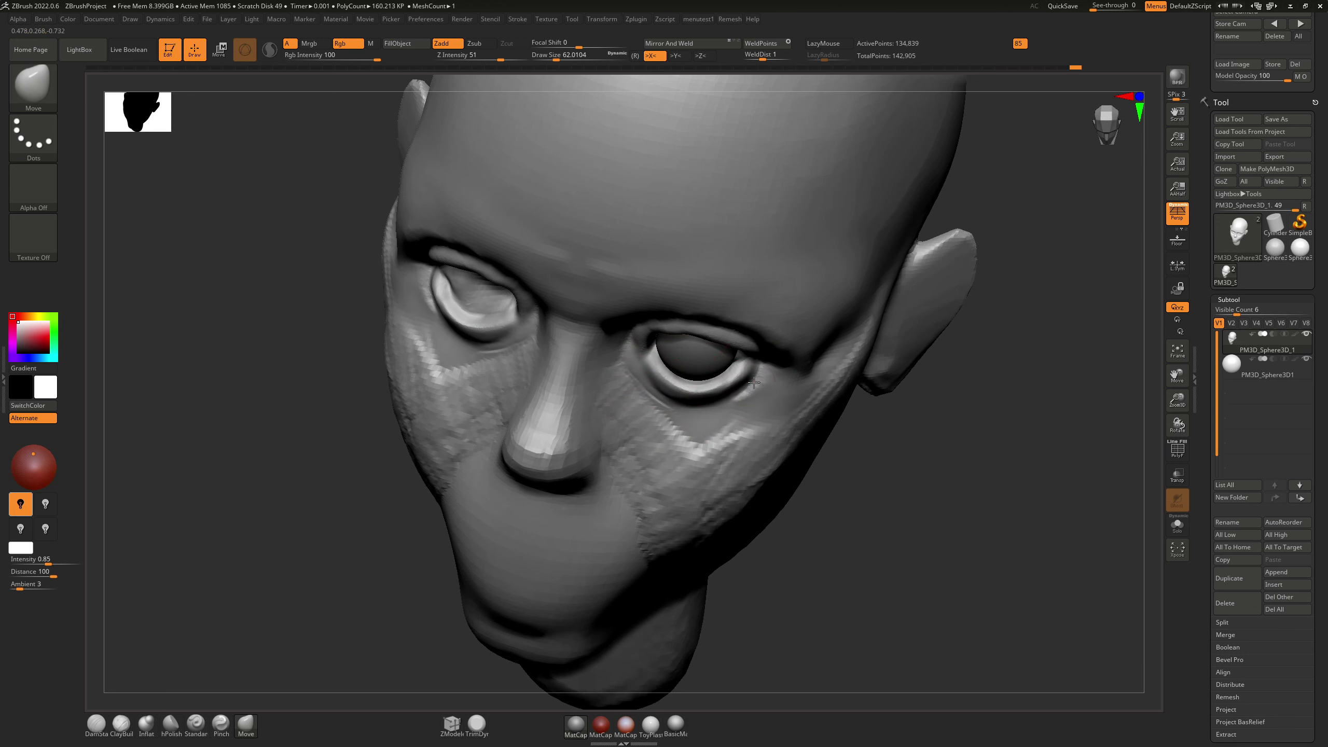
mouse_move(753, 383)
right_mouse_down()
mouse_move(735, 226)
mouse_move(722, 241)
right_mouse_up()
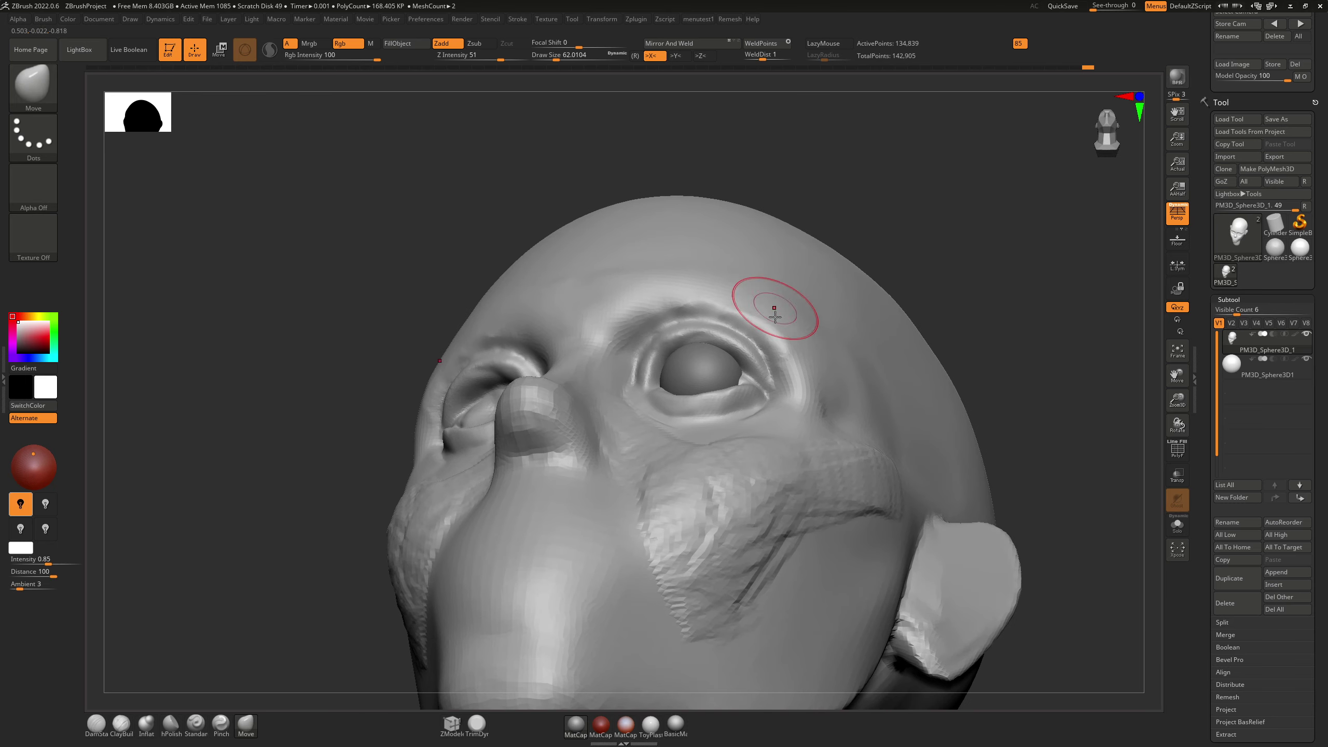
right_click_drag(775, 316, 762, 361)
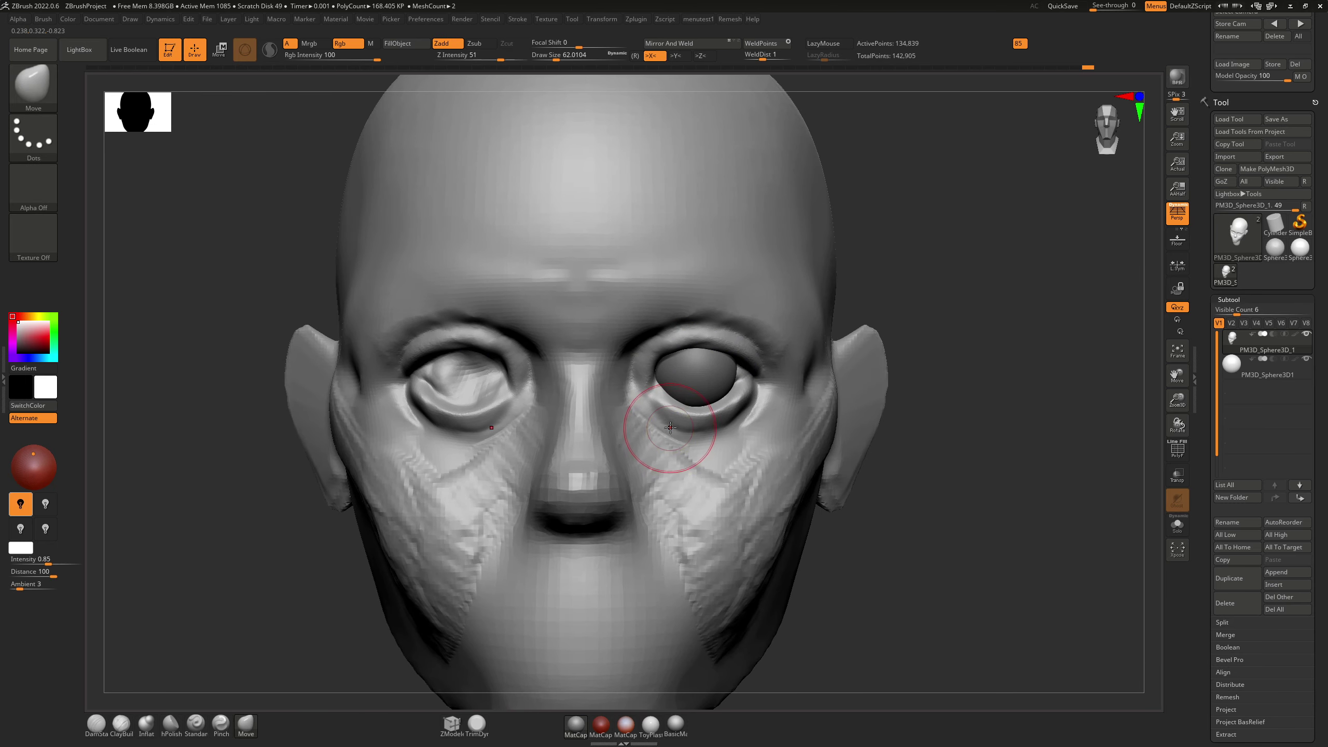
key("s")
left_click_drag(665, 441, 715, 408)
key("s")
key("s")
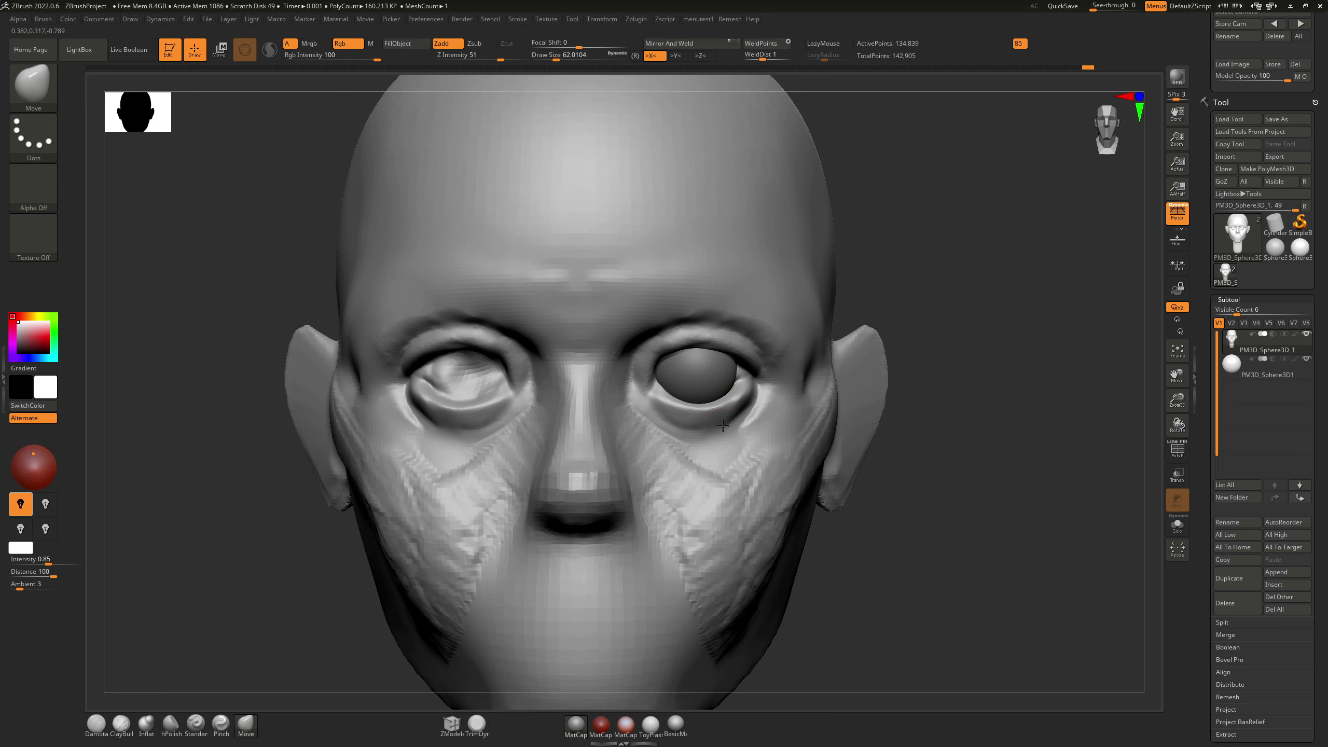
Step: Build up the surface below the inner eye corner and beside the nose with ClayBuildup at a draw size of about 62
left_click_drag(753, 414, 756, 417)
mouse_move(758, 425)
right_mouse_down()
mouse_move(646, 428)
mouse_move(664, 429)
right_mouse_up()
key("b")
key("c")
key("b")
mouse_move(761, 432)
left_mouse_down()
mouse_move(721, 445)
mouse_move(664, 424)
mouse_move(766, 401)
mouse_move(624, 408)
left_mouse_up()
left_click_drag(659, 451, 622, 399)
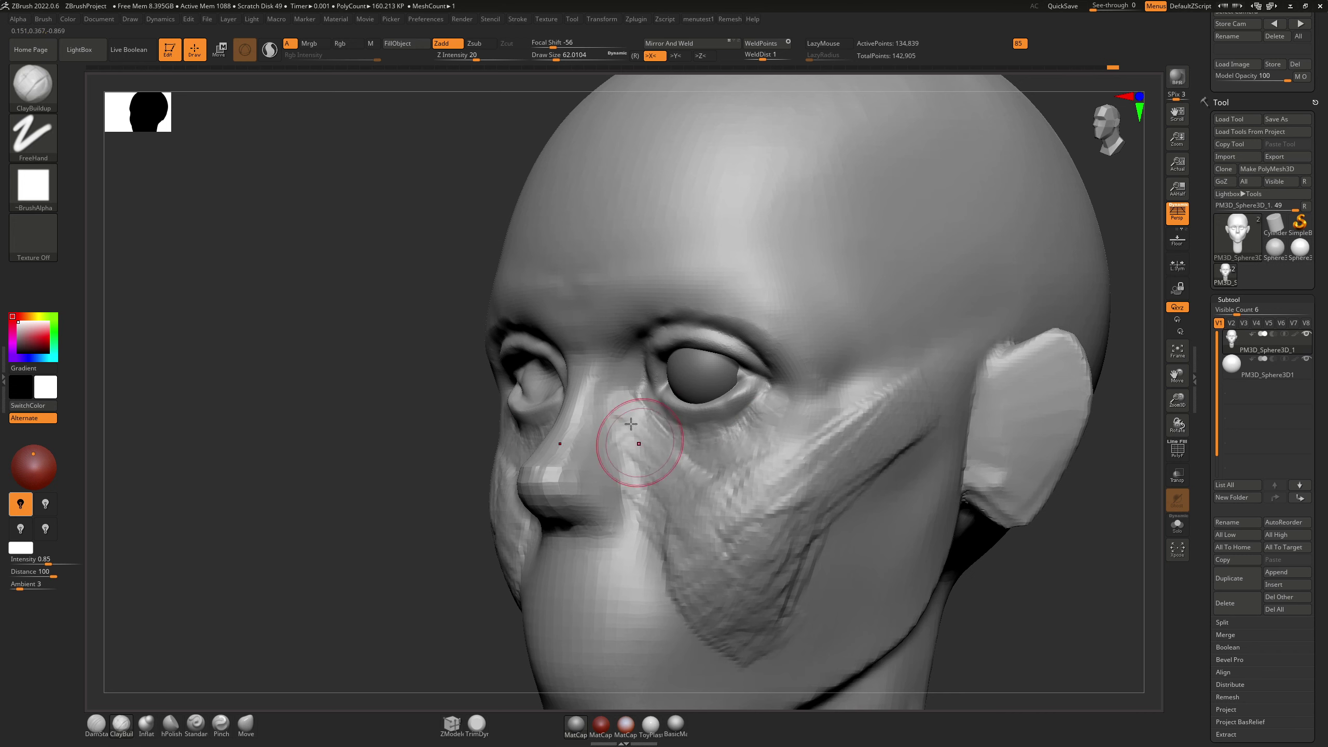
right_click_drag(660, 387, 692, 379)
left_click_drag(647, 399, 633, 332, "shift")
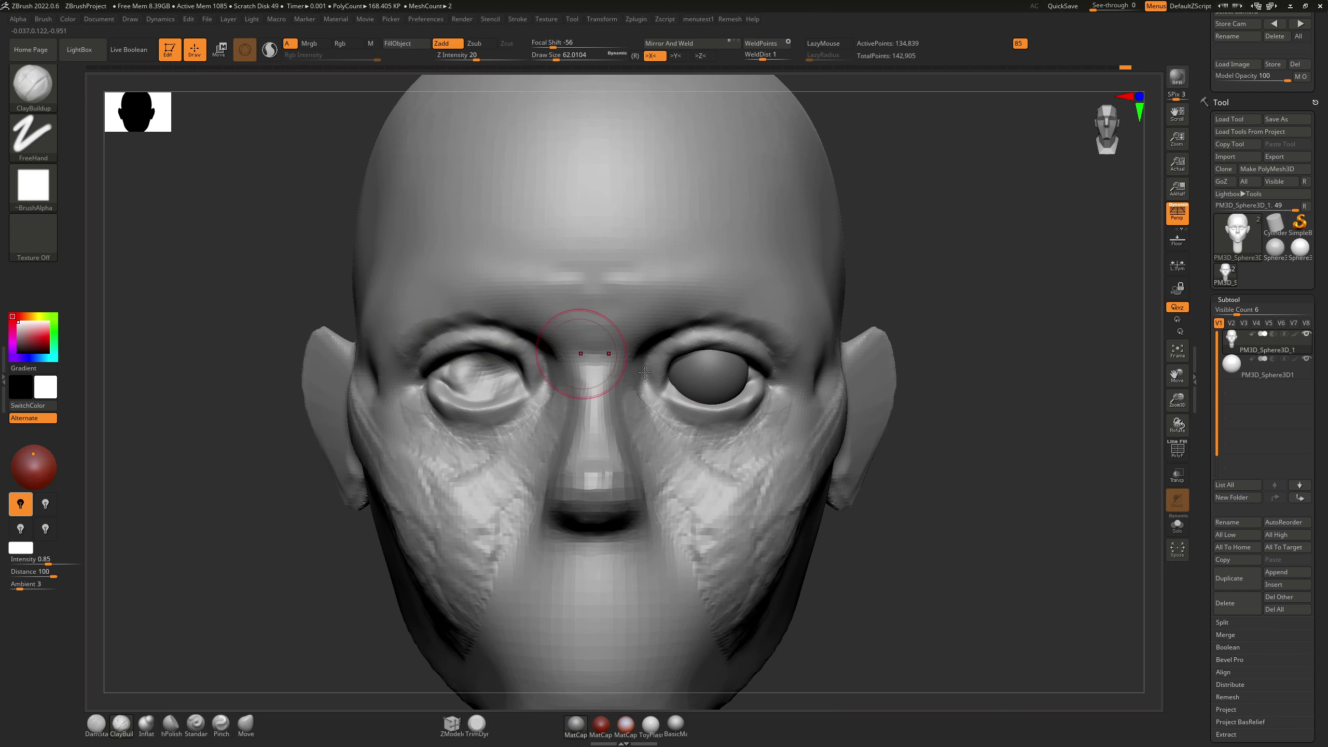
Step: Make the eyeball the active subtool and fill it with the ToyPlastic material
left_click(680, 366, "alt")
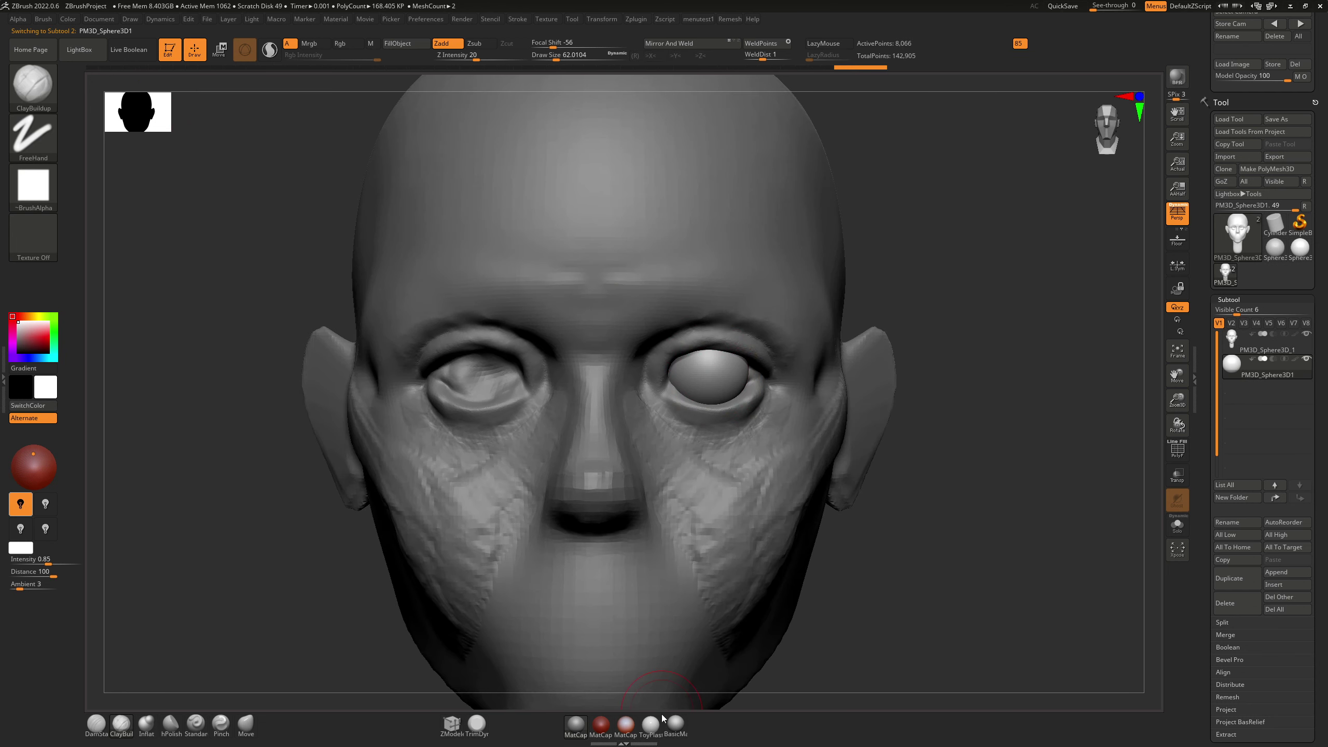
left_click(654, 723)
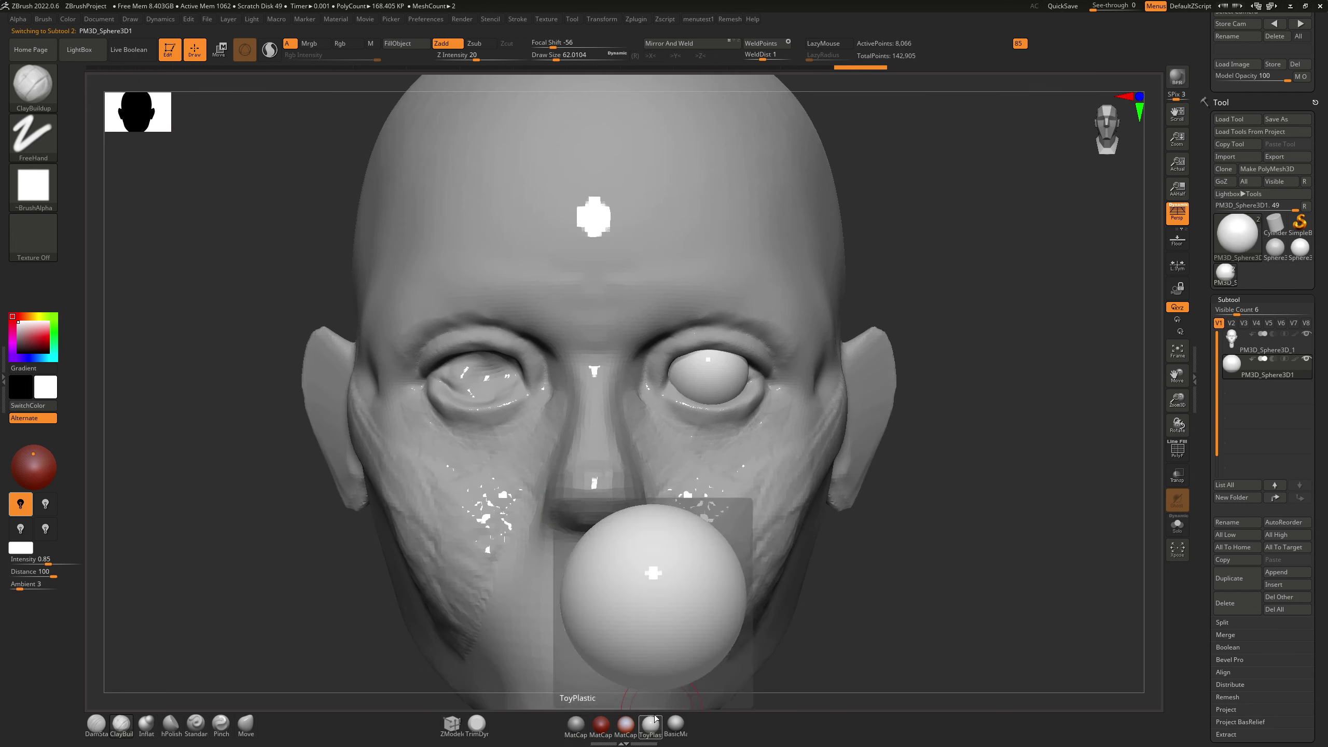
left_click(371, 43)
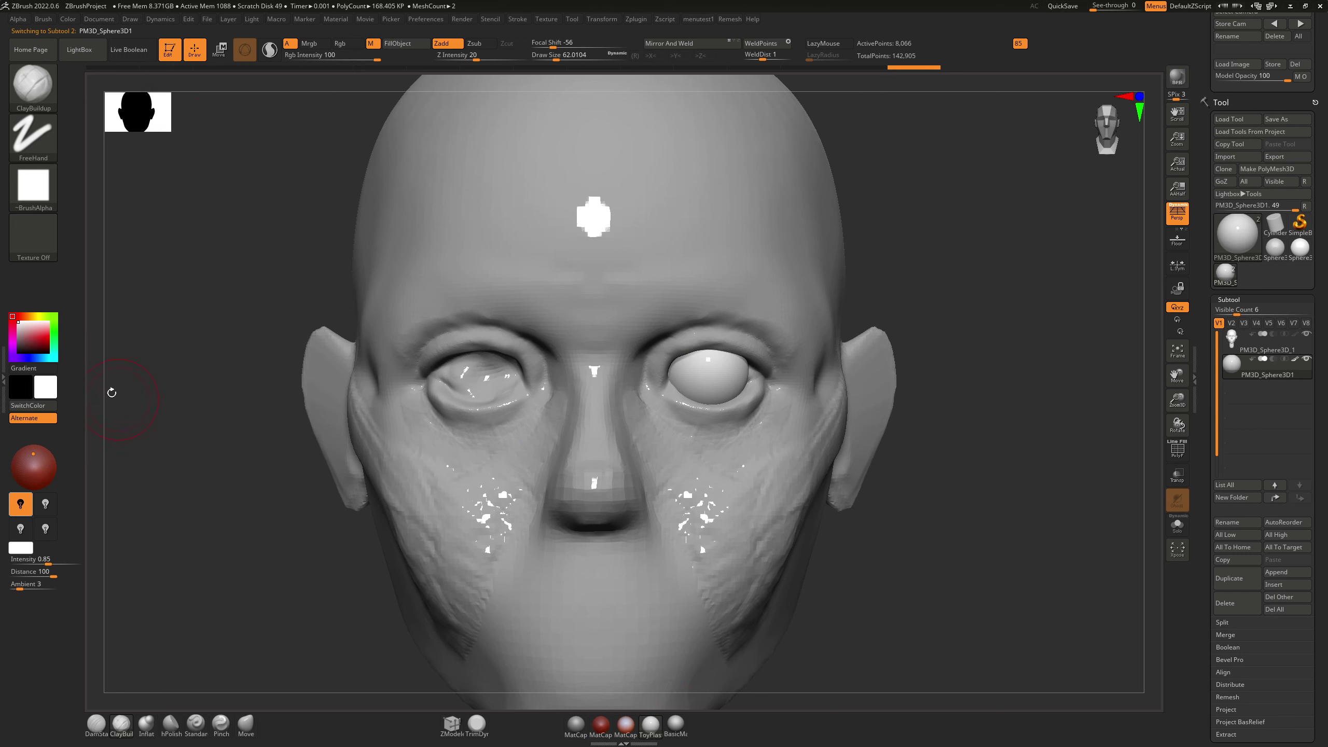
left_click(361, 44)
left_click(342, 44)
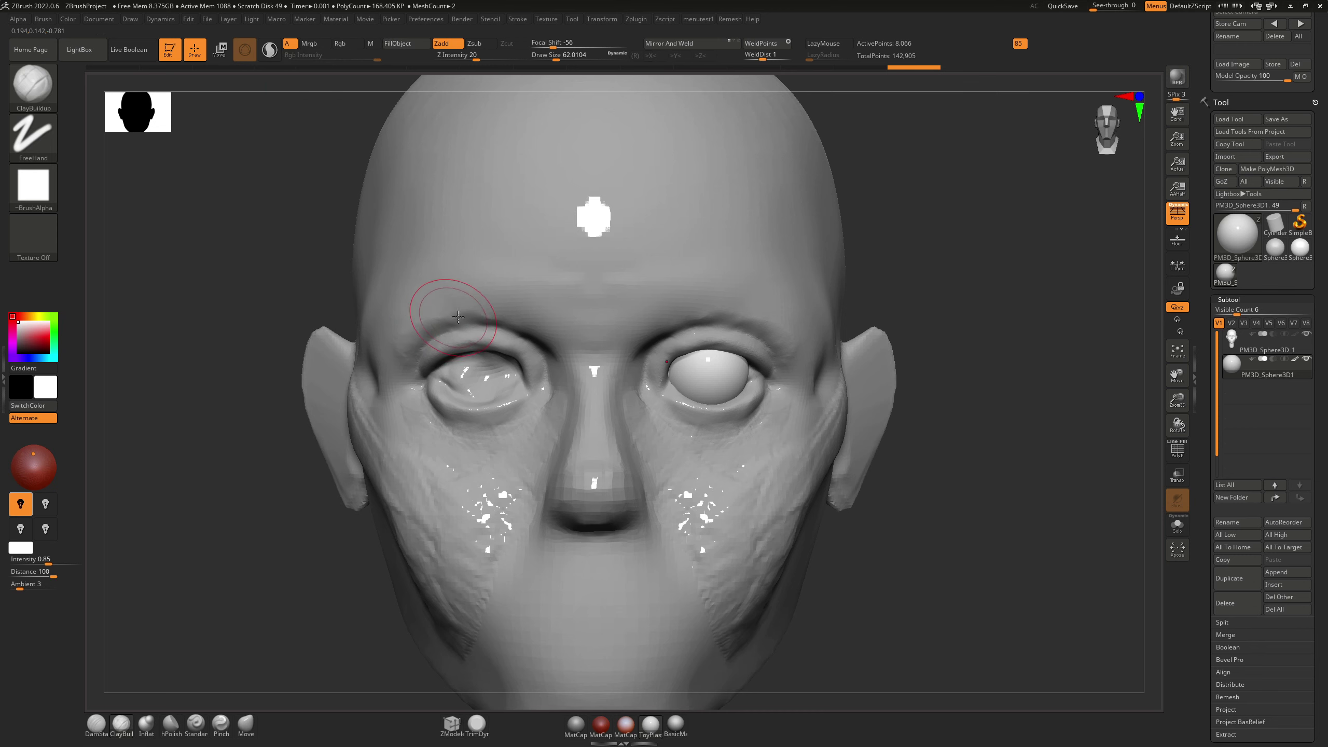
Step: Switch to the Standard brush and set it to paint colour only, with Rgb on and Zadd off
key("b")
key("p")
key("i")
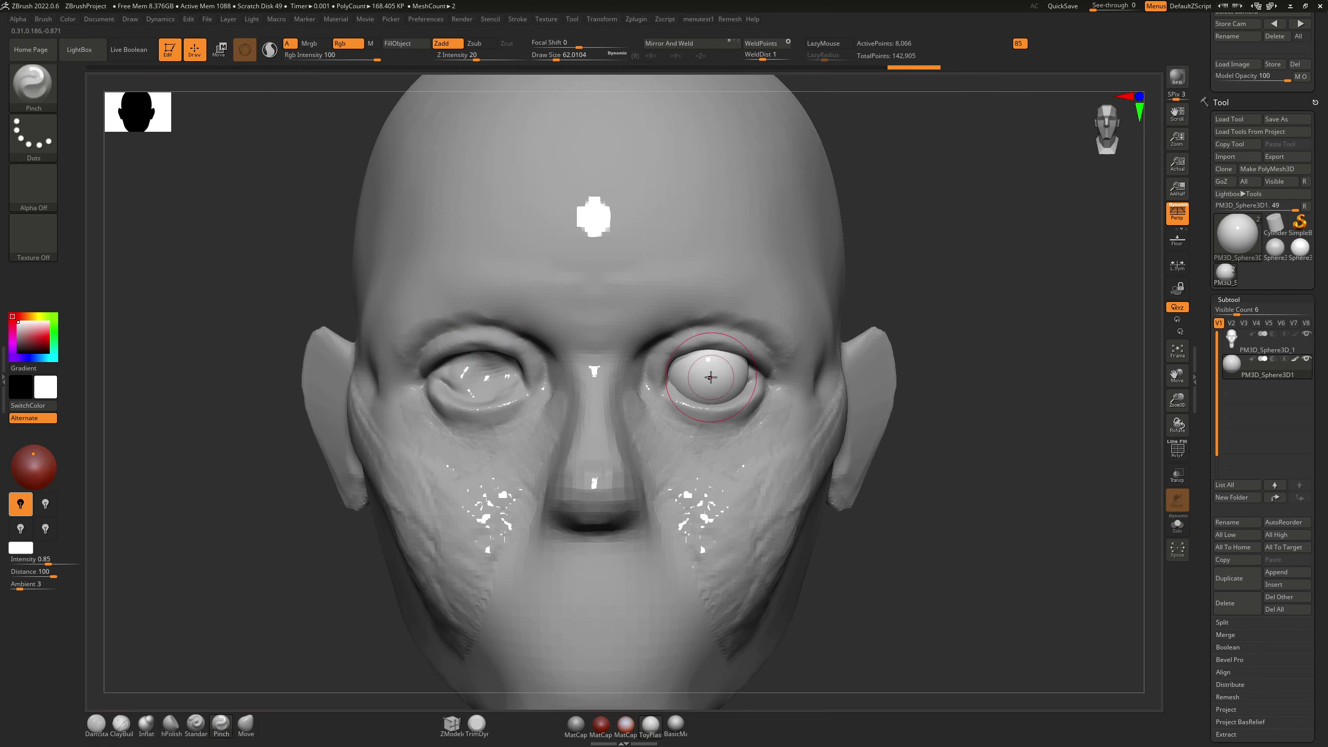
key("b")
key("s")
key("t")
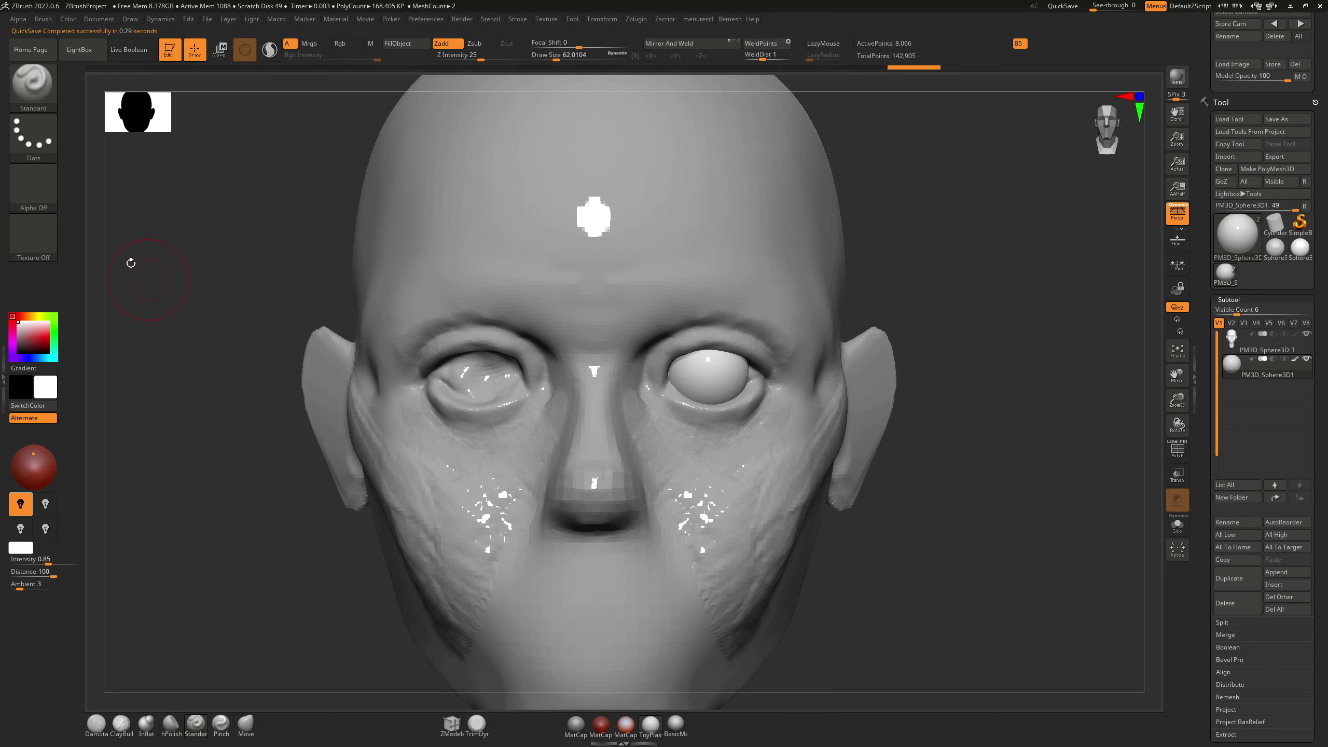
left_click(347, 44)
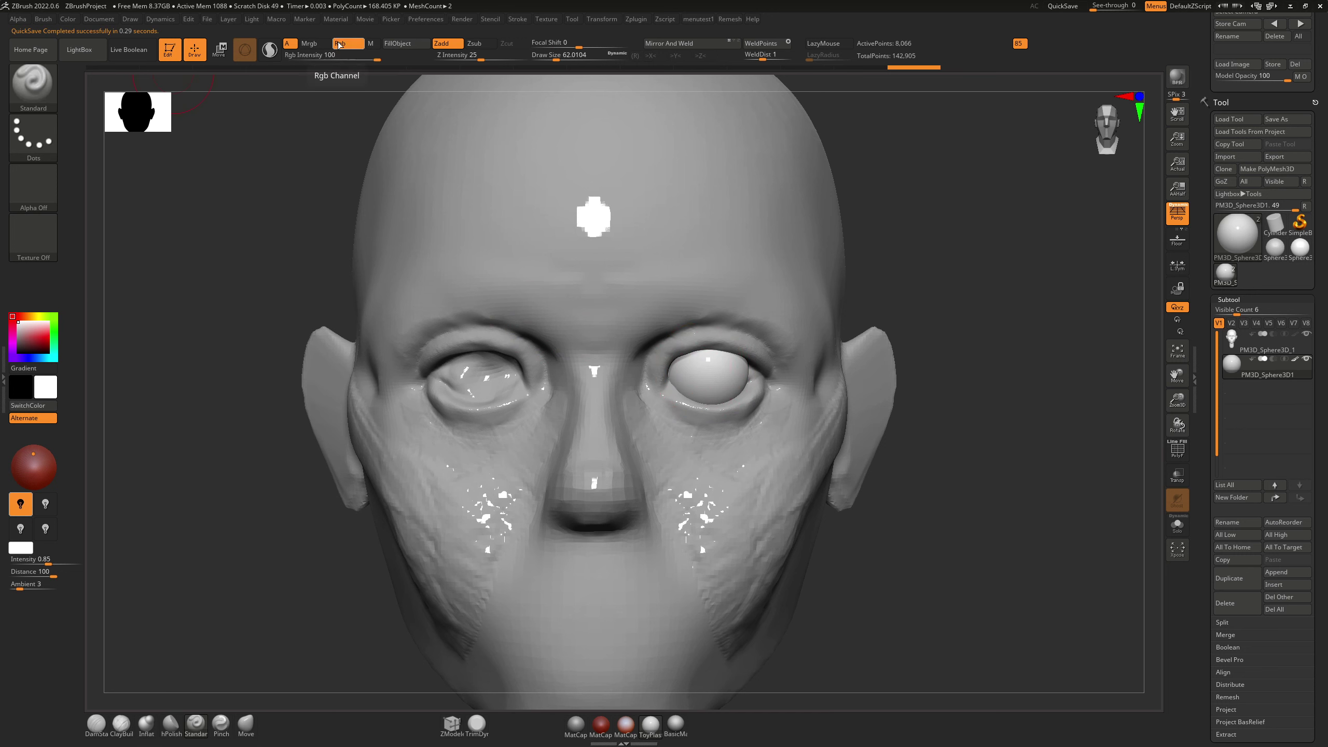
left_click(448, 44)
Step: Set the painting colours to black
left_click(22, 385)
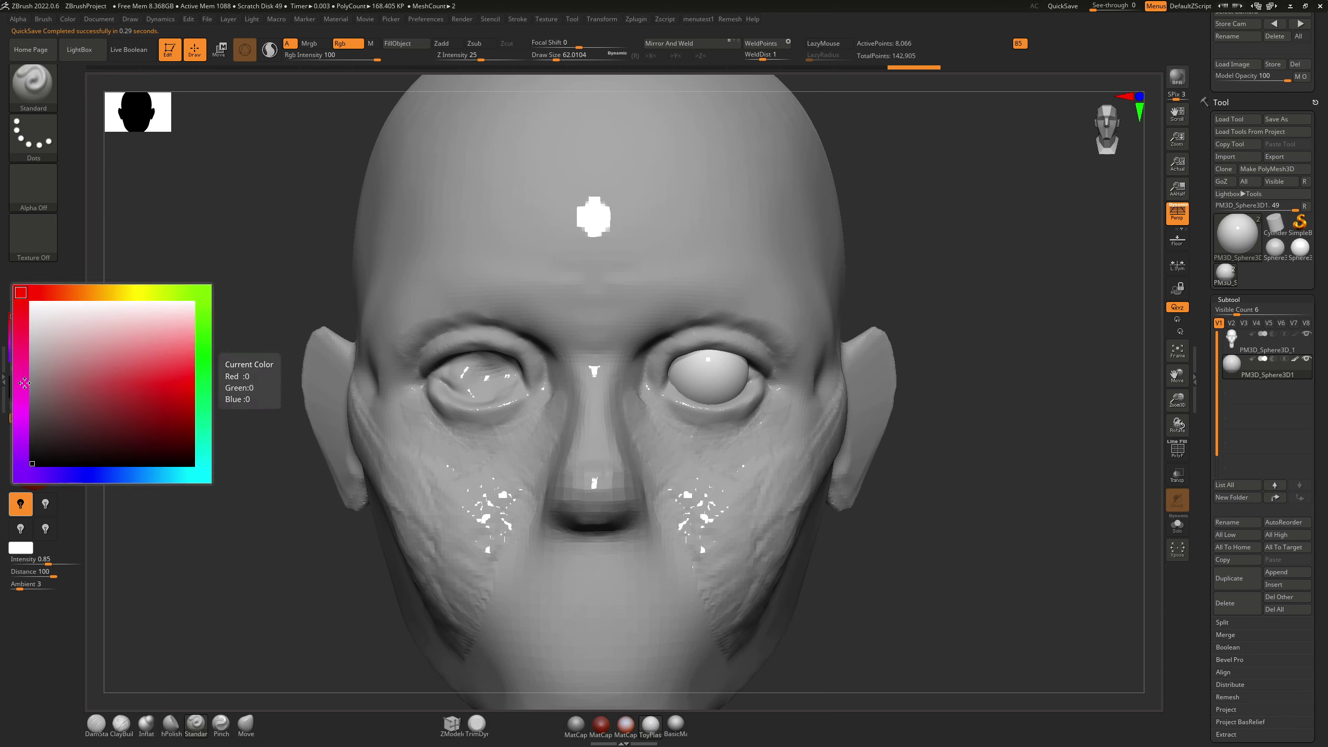
left_click_drag(43, 339, 11, 351)
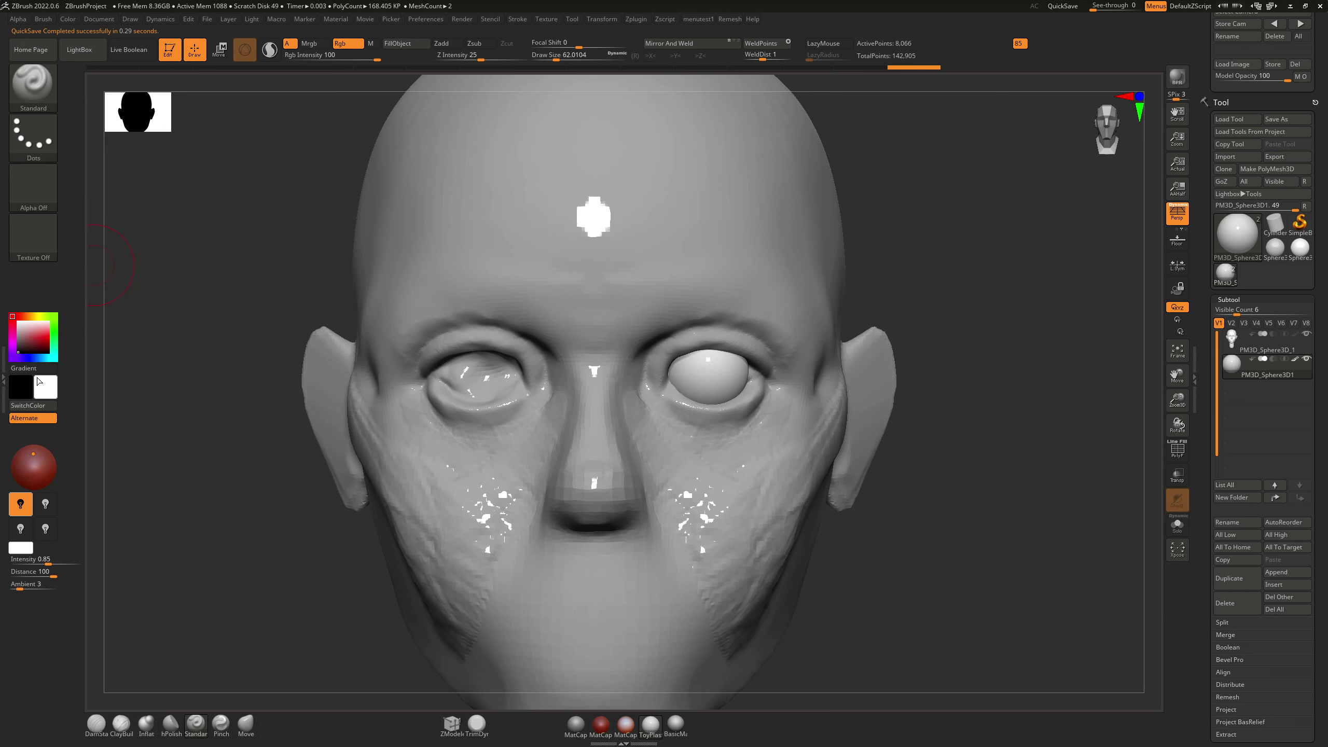
left_click(55, 380)
left_click(55, 381)
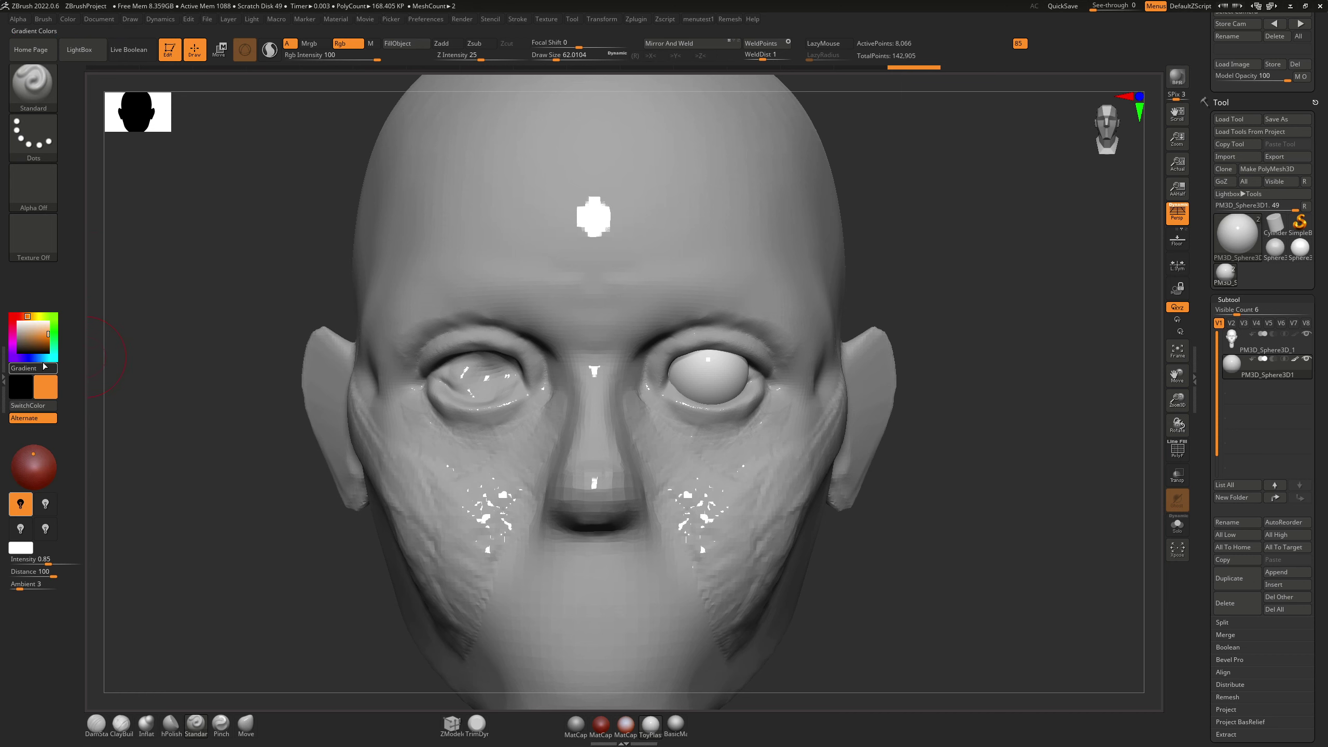
left_click(20, 356)
left_click_drag(4, 366, 9, 364)
left_click(17, 378)
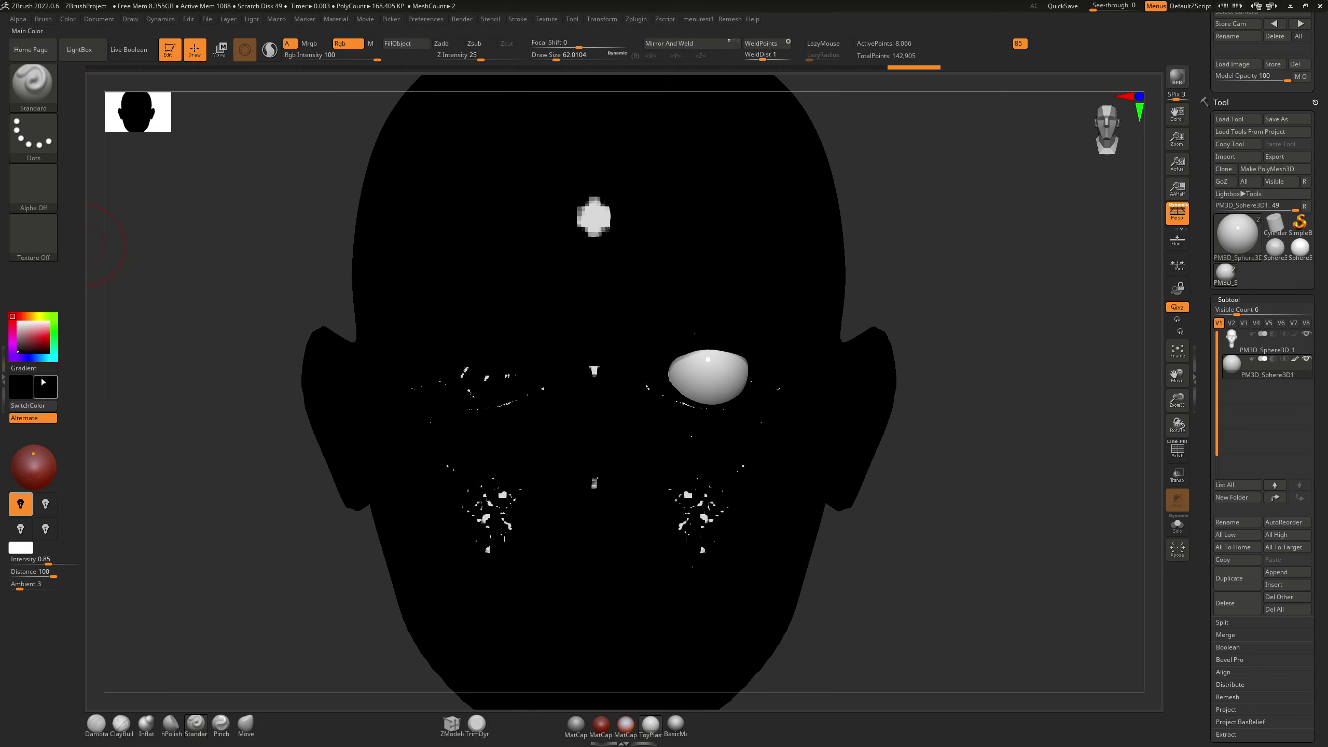
left_click(44, 389)
Step: Isolate the eyeball with Solo, create its opposite twin with Mirror And Weld, and turn on X symmetry
left_click(1180, 524)
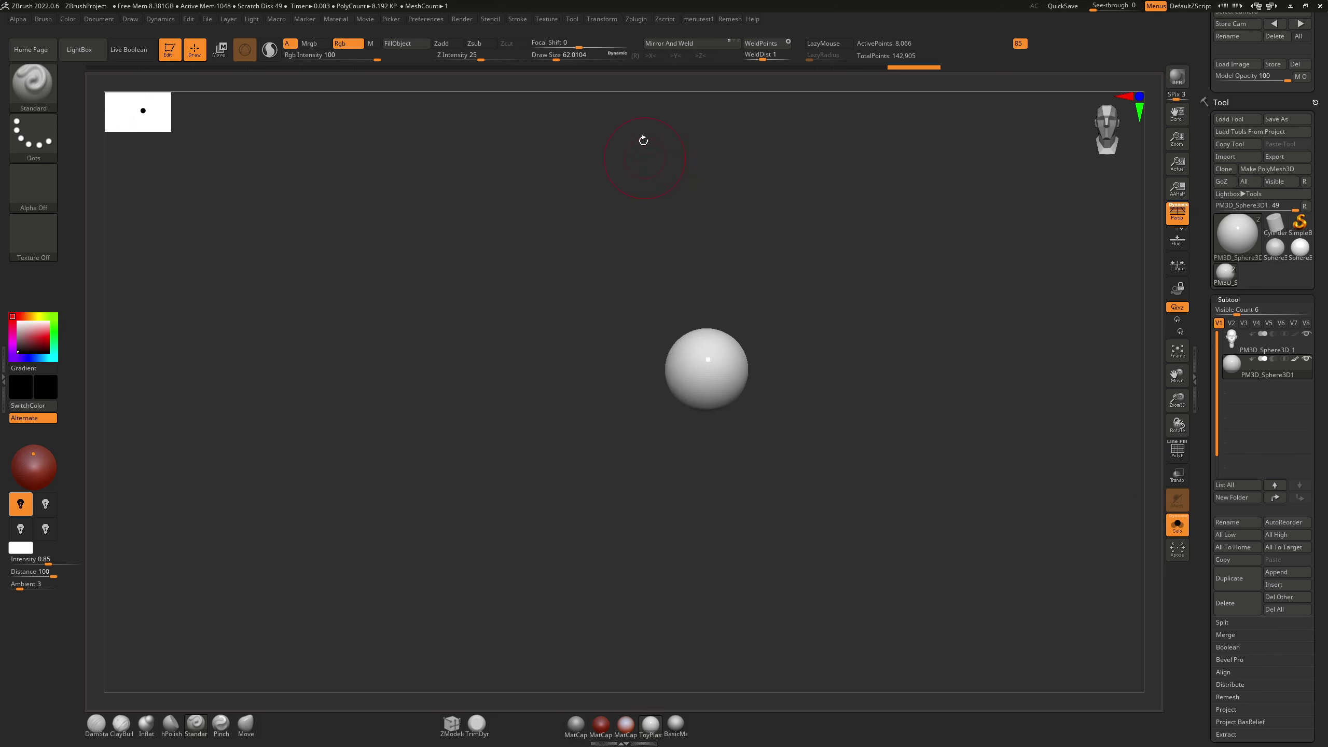
left_click(685, 45)
key("x")
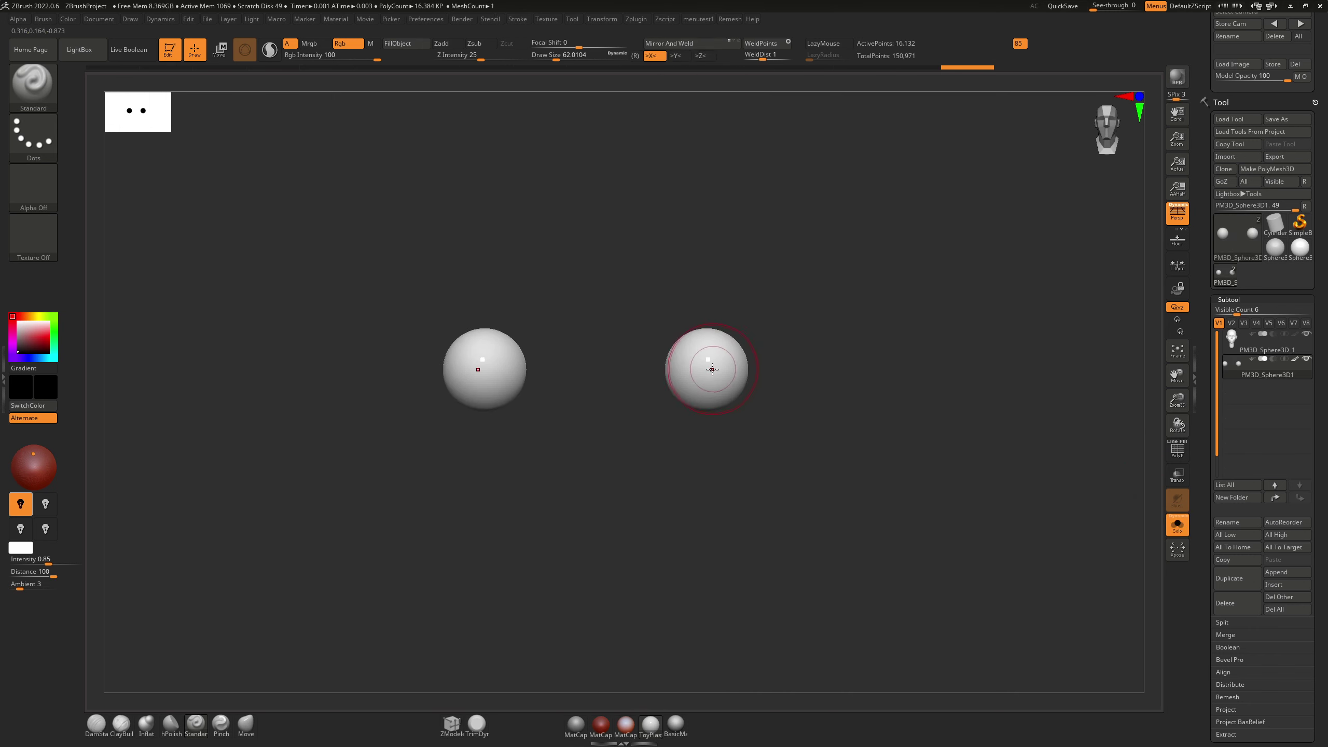
Step: Rotate the eyeballs a quarter turn about the X axis with the gizmo and return to drawing mode
mouse_move(706, 362)
right_mouse_down("ctrl")
mouse_move(687, 439)
mouse_move(704, 410)
right_mouse_up("ctrl")
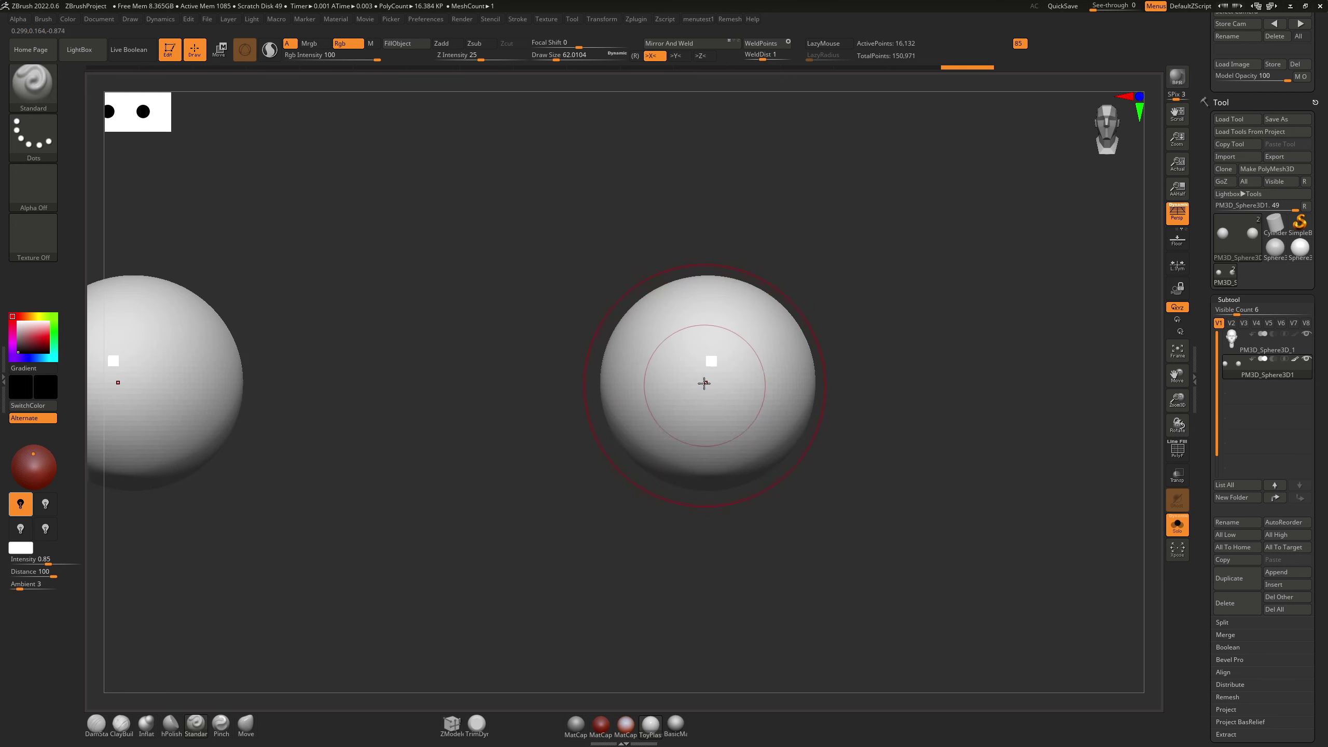
left_click(229, 56)
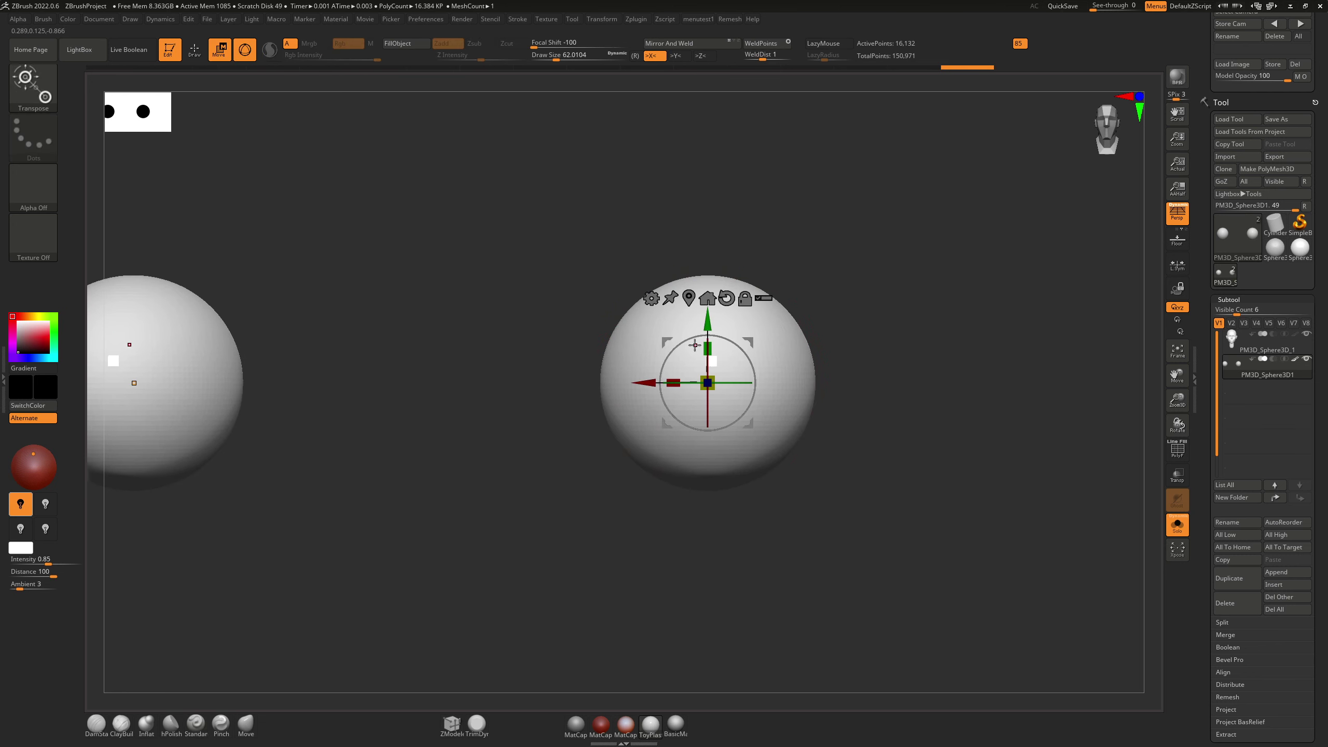
right_click_drag(700, 343, 662, 350)
left_click_drag(662, 350, 789, 331)
left_click_drag(786, 376, 780, 427)
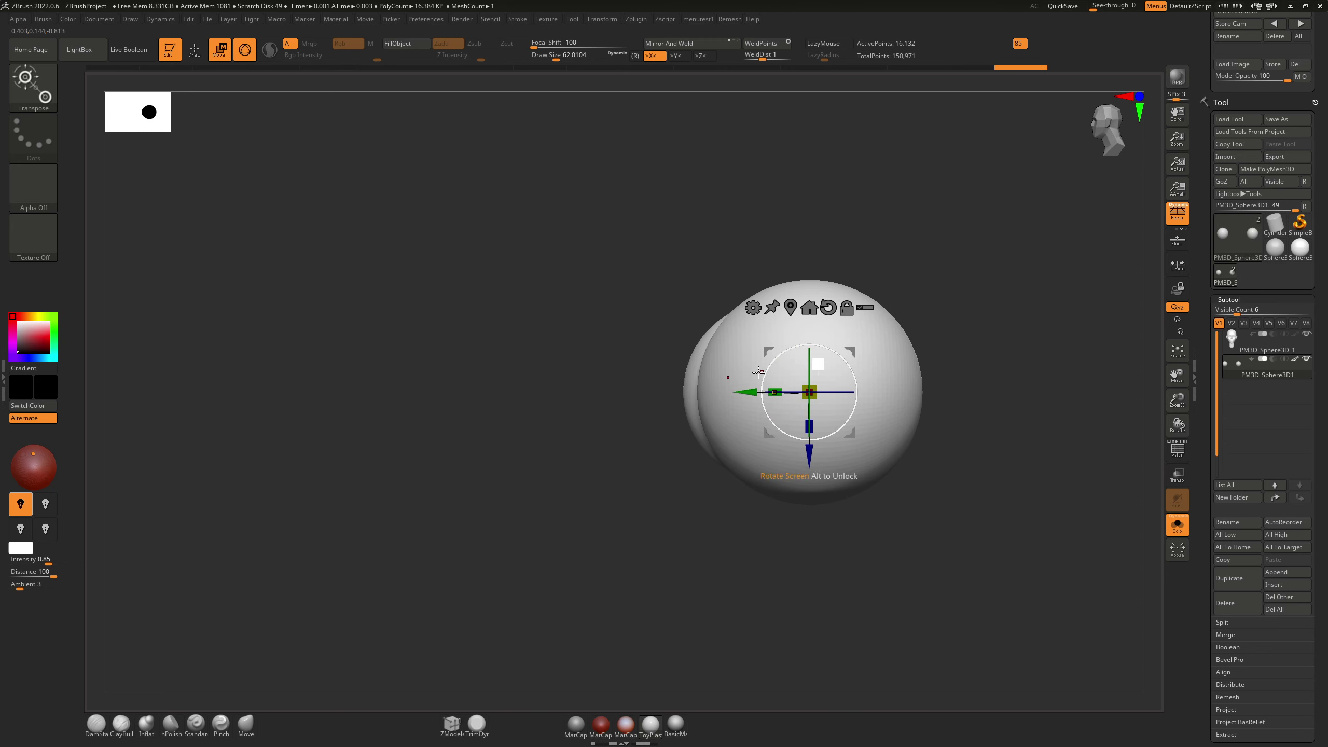
right_click_drag(758, 371, 797, 355)
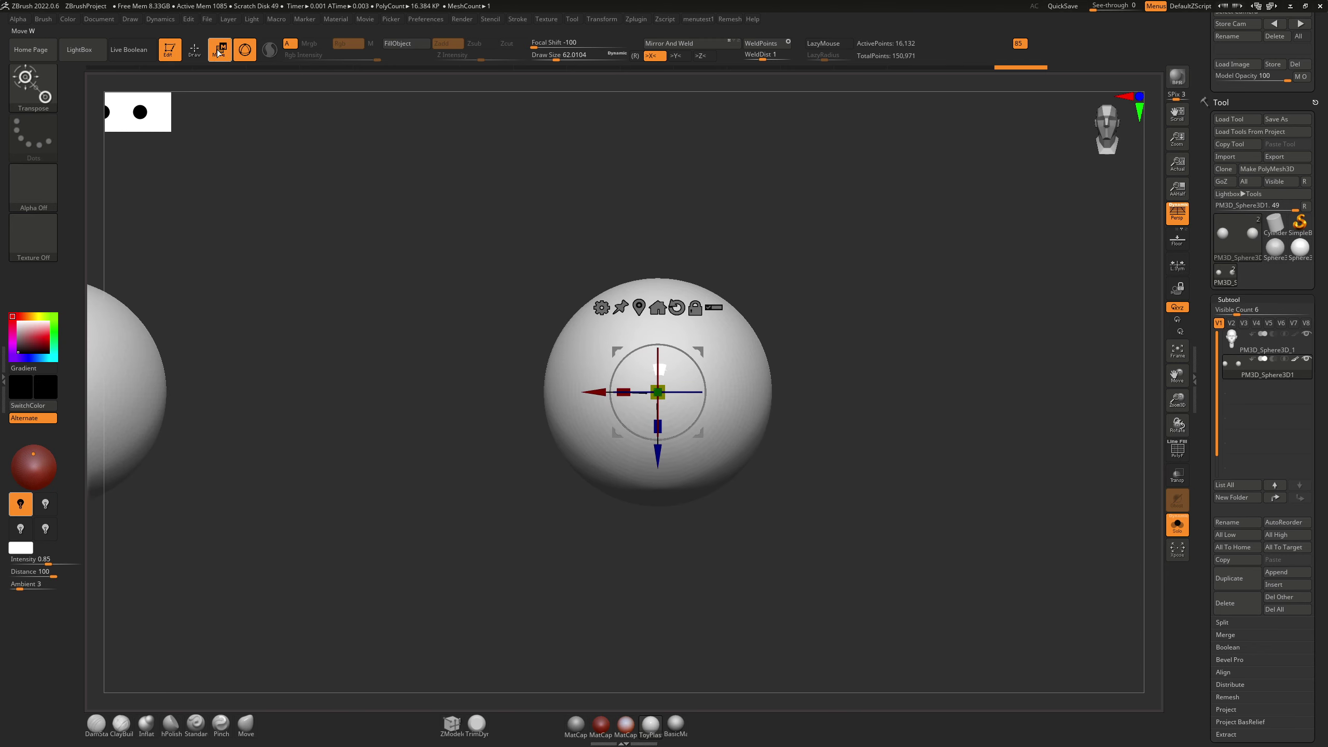
left_click(194, 50)
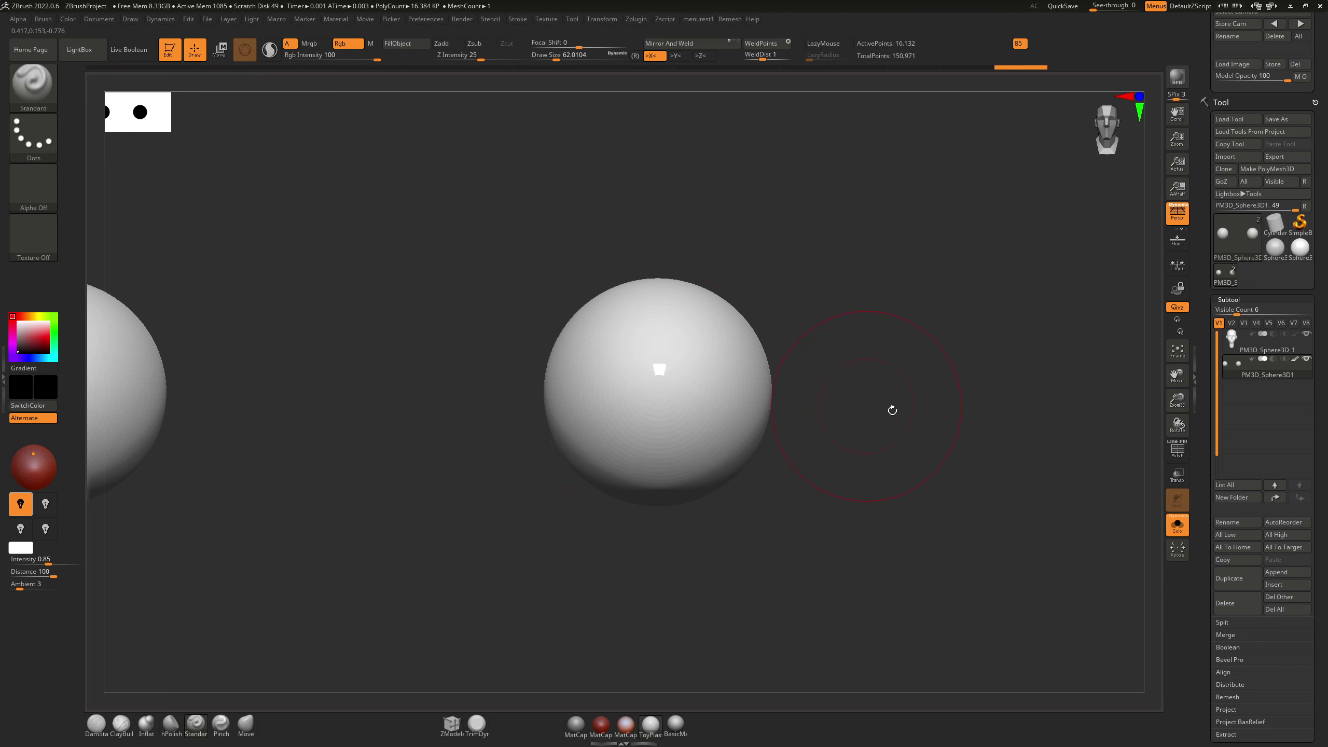
Step: Subdivide the eyeball mesh twice and switch to its middle subdivision level
key("ctrl")
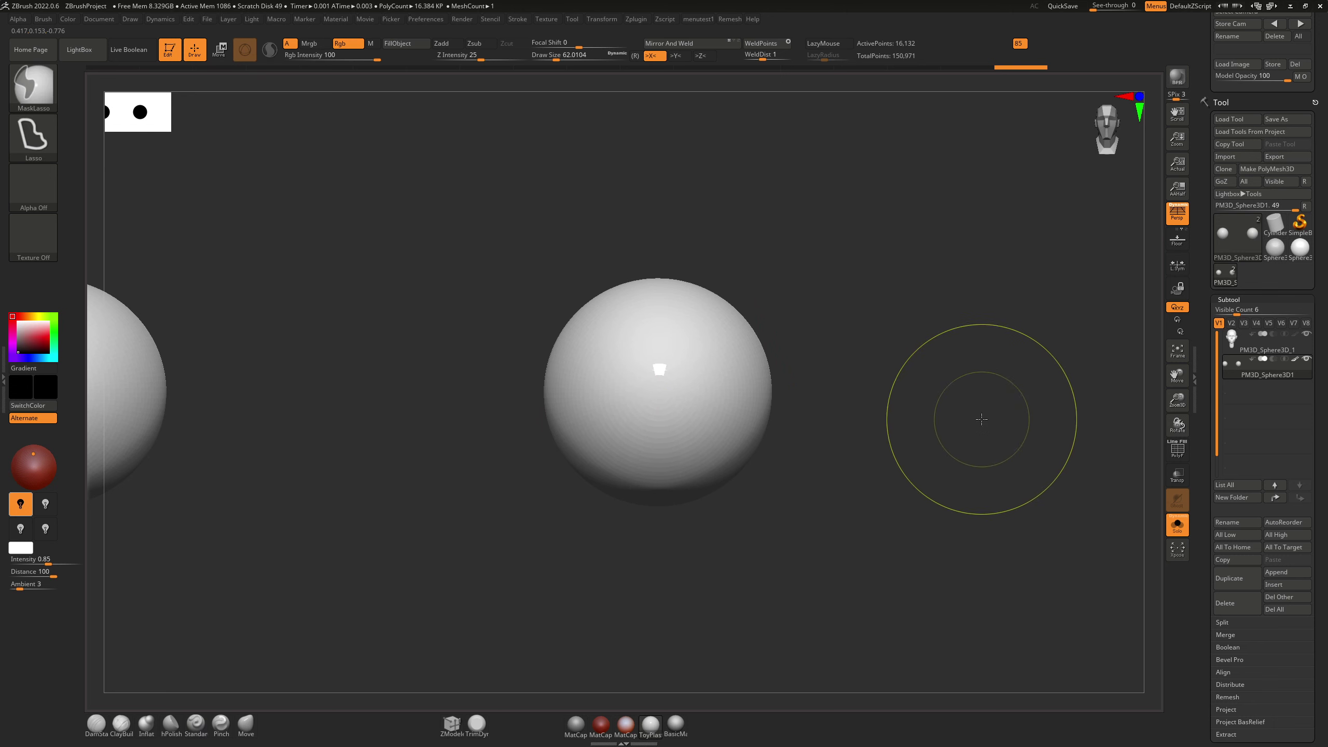
key("alt")
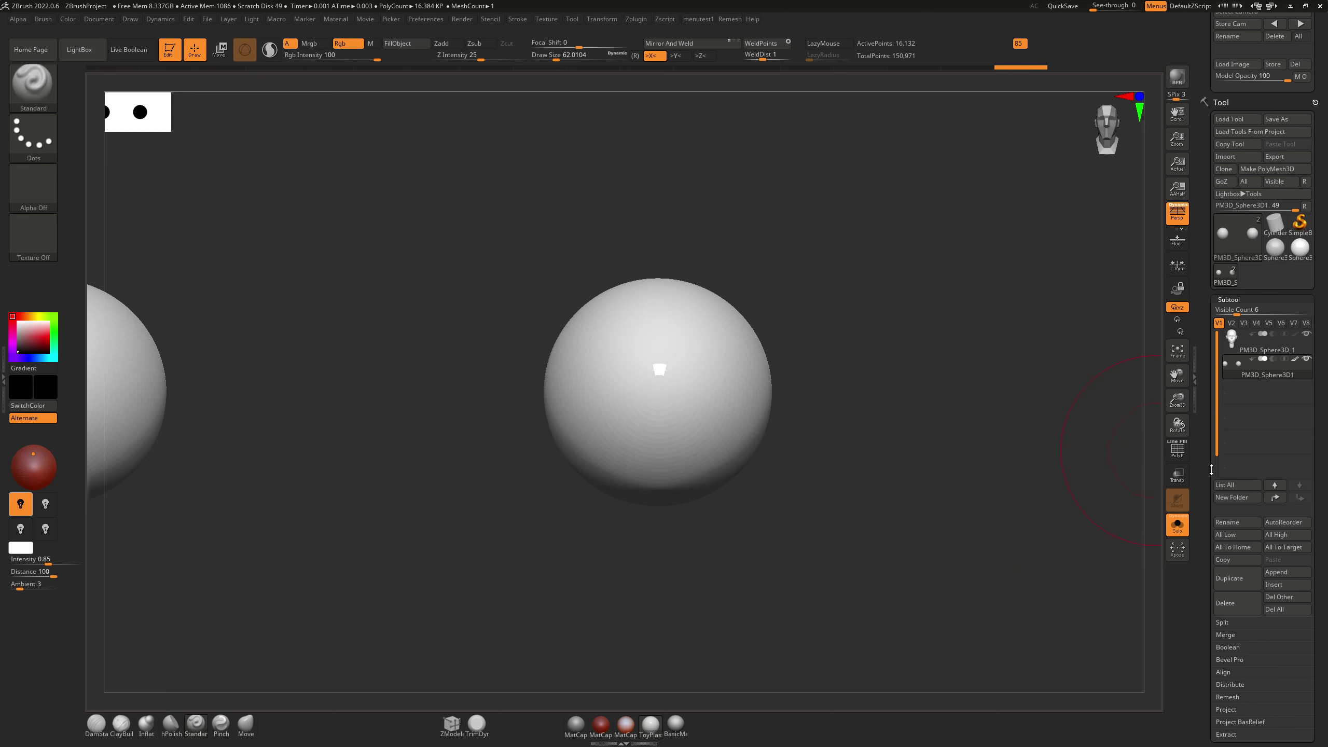
scroll(1211, 470, "up", 5)
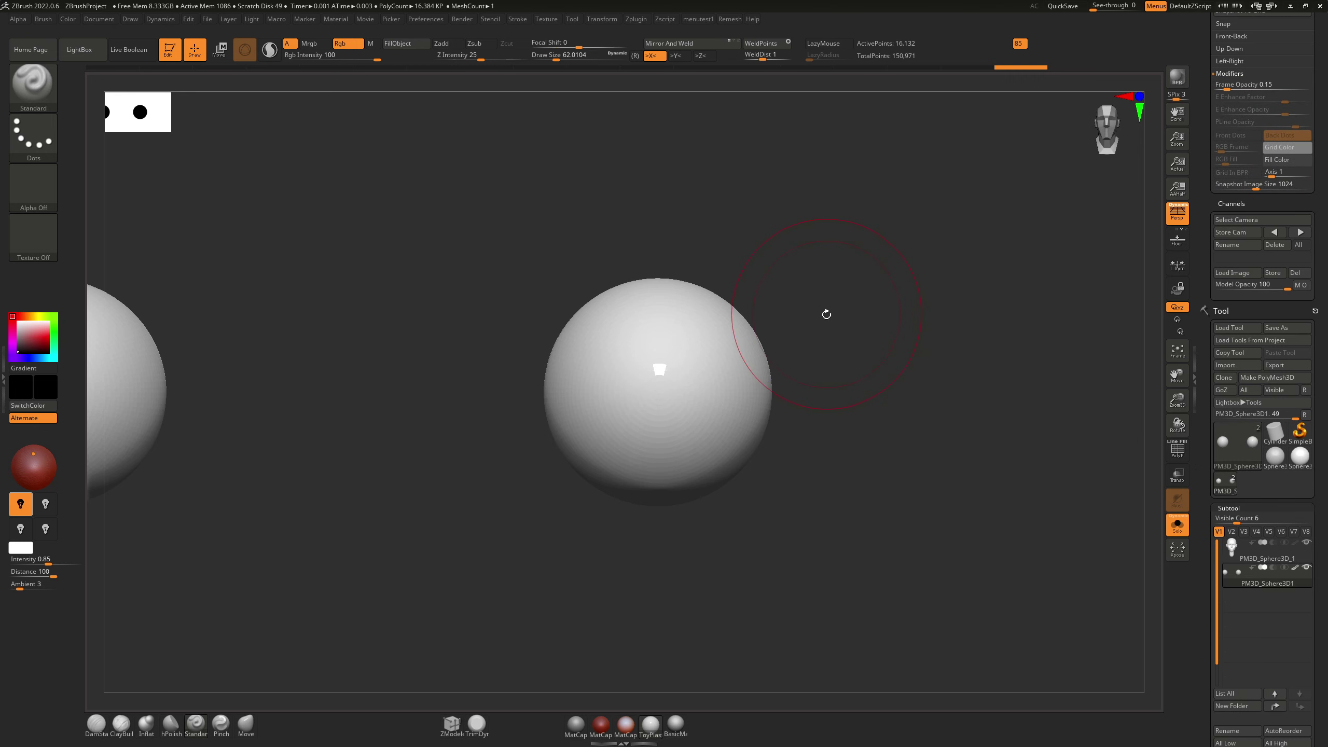
key("ctrl")
key("ctrl")
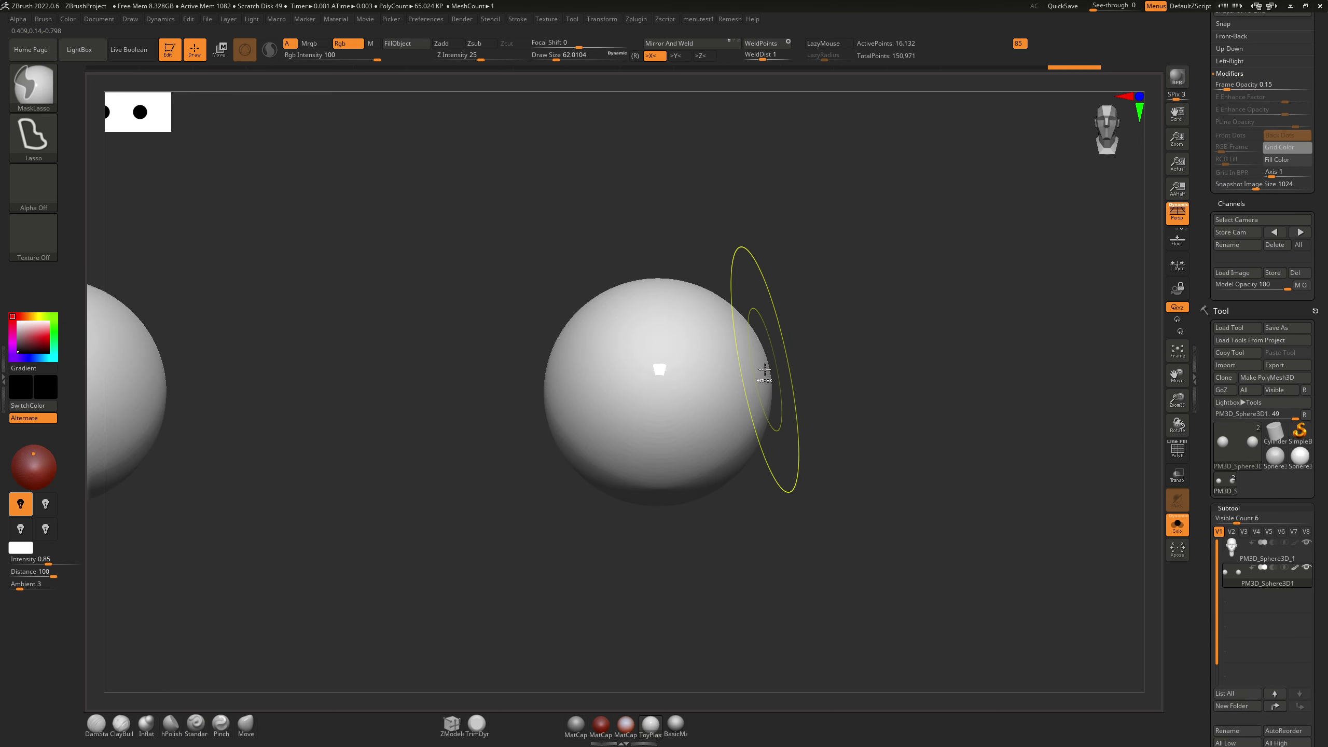
key("ctrl+z")
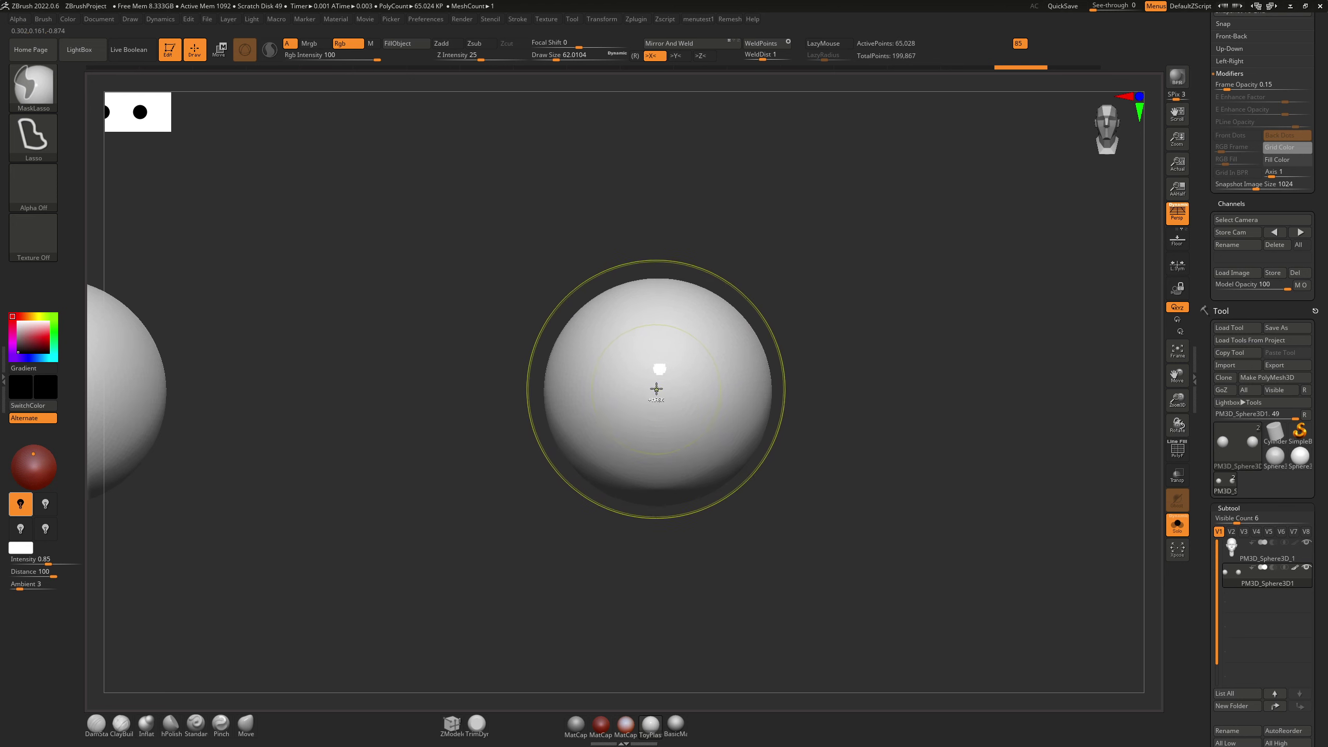
key("ctrl+d")
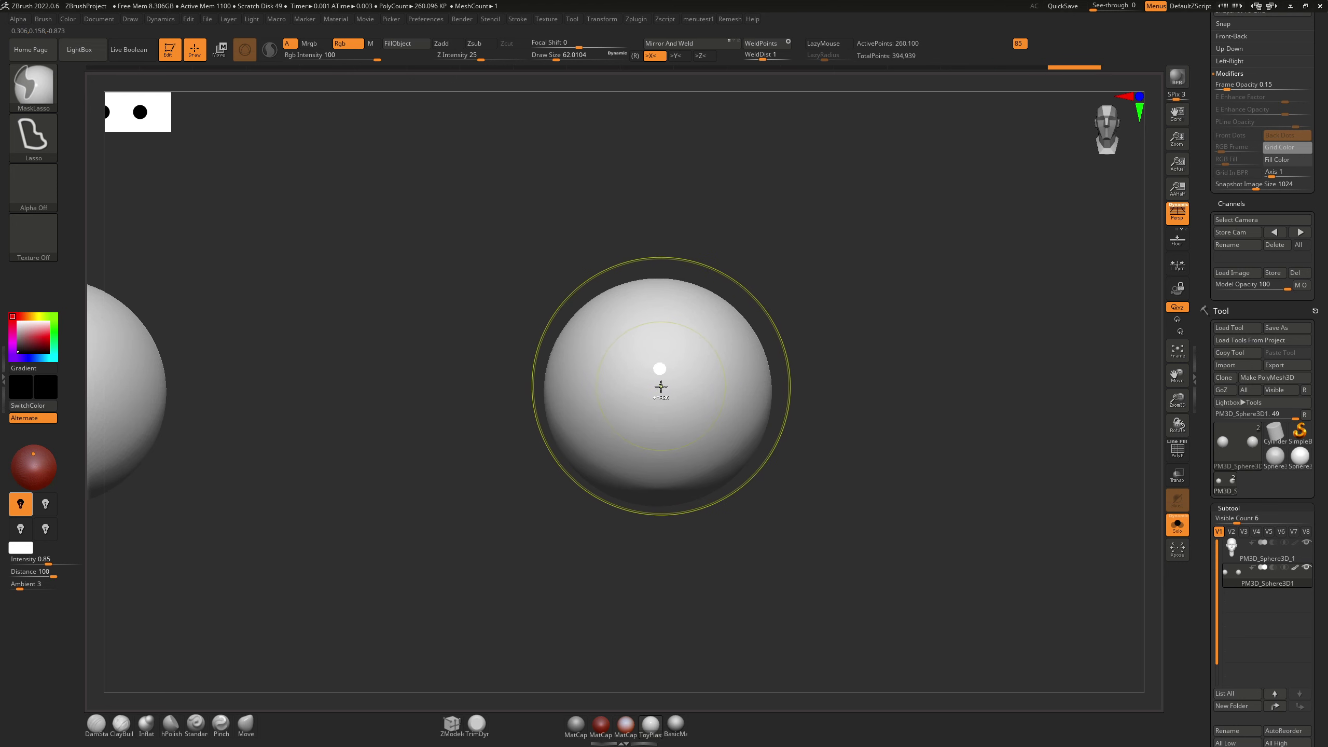
key("shift")
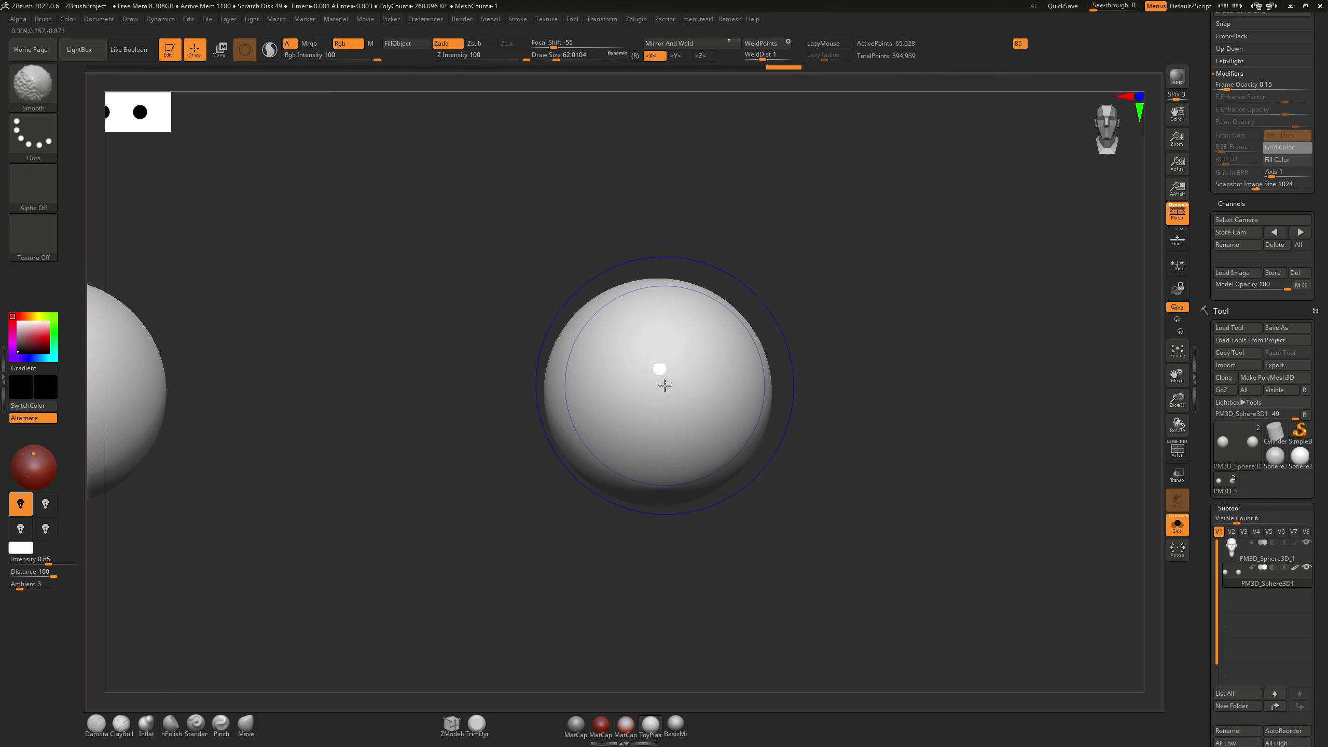
key("shift+d")
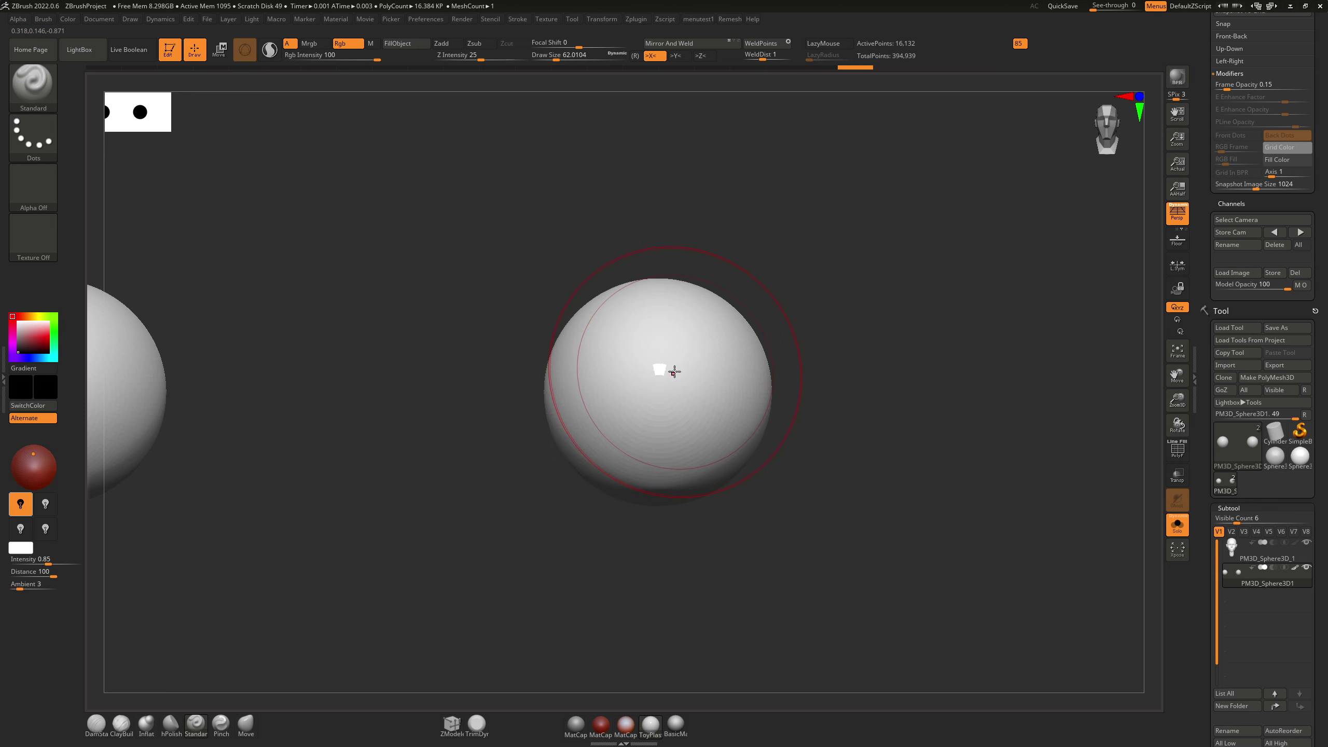
key("ctrl+d")
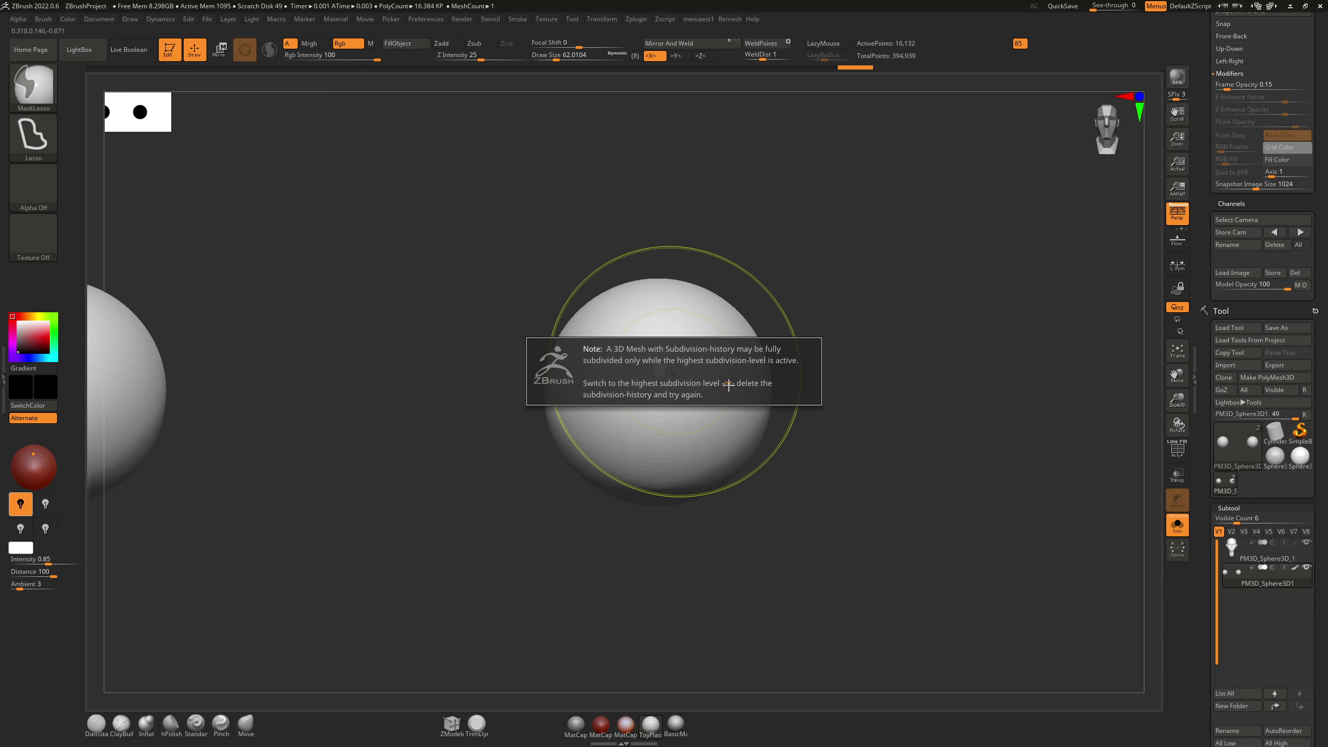
key("d")
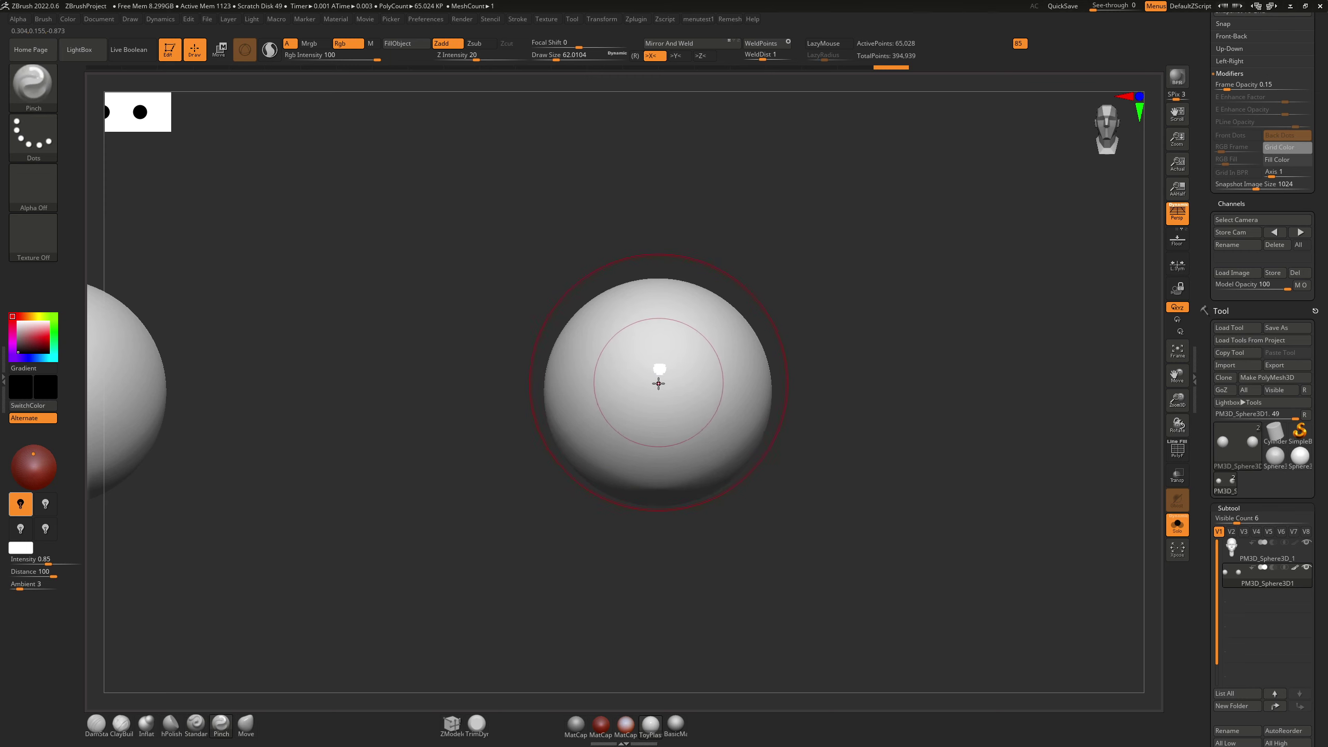
Step: Paint a round black iris on the front of the eyeballs with the Standard brush at a draw size of about 37
key("s")
mouse_move(657, 383)
left_mouse_down()
mouse_move(642, 385)
mouse_move(663, 393)
left_mouse_up()
key("s")
mouse_move(656, 392)
left_mouse_down()
mouse_move(675, 383)
mouse_move(654, 383)
left_mouse_up()
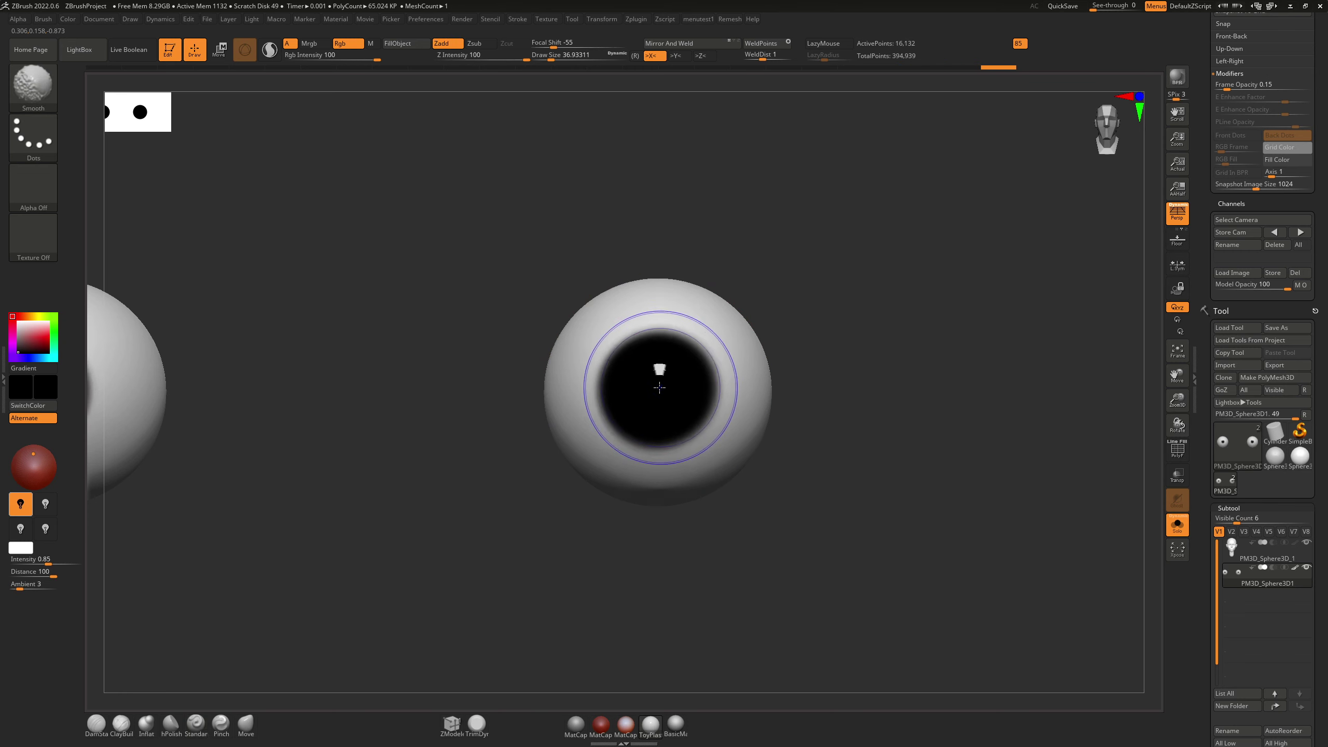
key("shift+d")
mouse_move(670, 371)
left_mouse_down()
mouse_move(672, 351)
mouse_move(648, 345)
mouse_move(622, 366)
mouse_move(669, 394)
left_mouse_up()
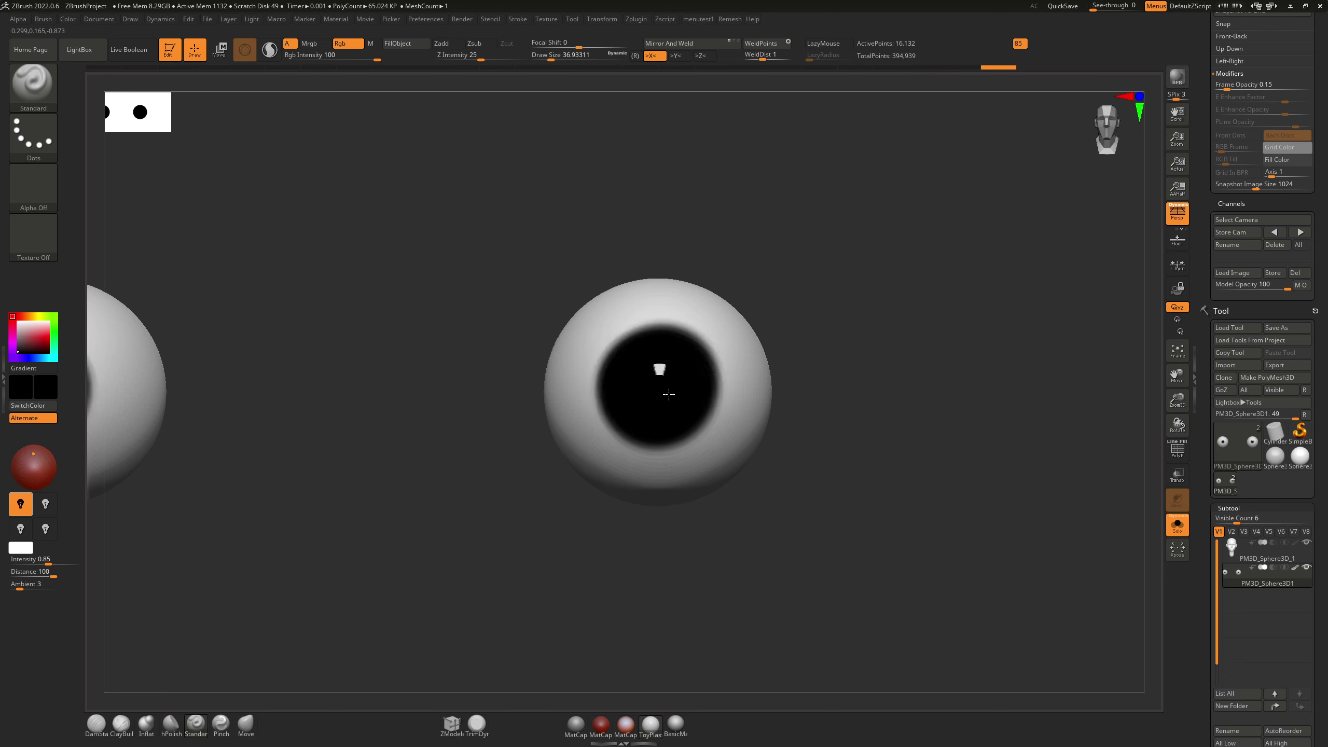
Step: Set the painting colour to a medium brown
left_click(38, 335)
left_click(28, 329)
left_click(32, 322)
left_click(26, 316)
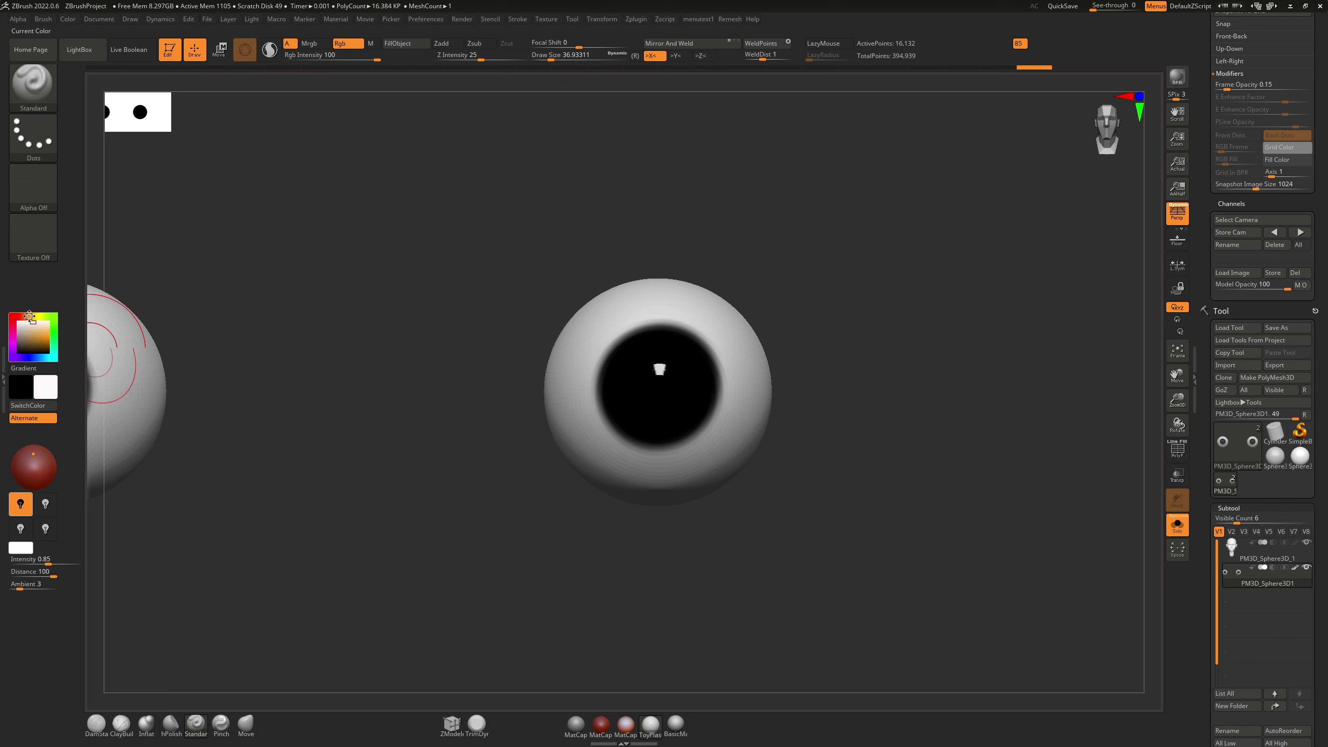
left_click_drag(36, 330, 31, 343)
Step: Paint the first brown strokes across the lower part of the black iris at a draw size of about 10.5
key("s")
mouse_move(630, 393)
left_mouse_down()
mouse_move(630, 371)
mouse_move(677, 386)
mouse_move(682, 374)
mouse_move(648, 415)
mouse_move(667, 408)
left_mouse_up()
key("s")
key("s")
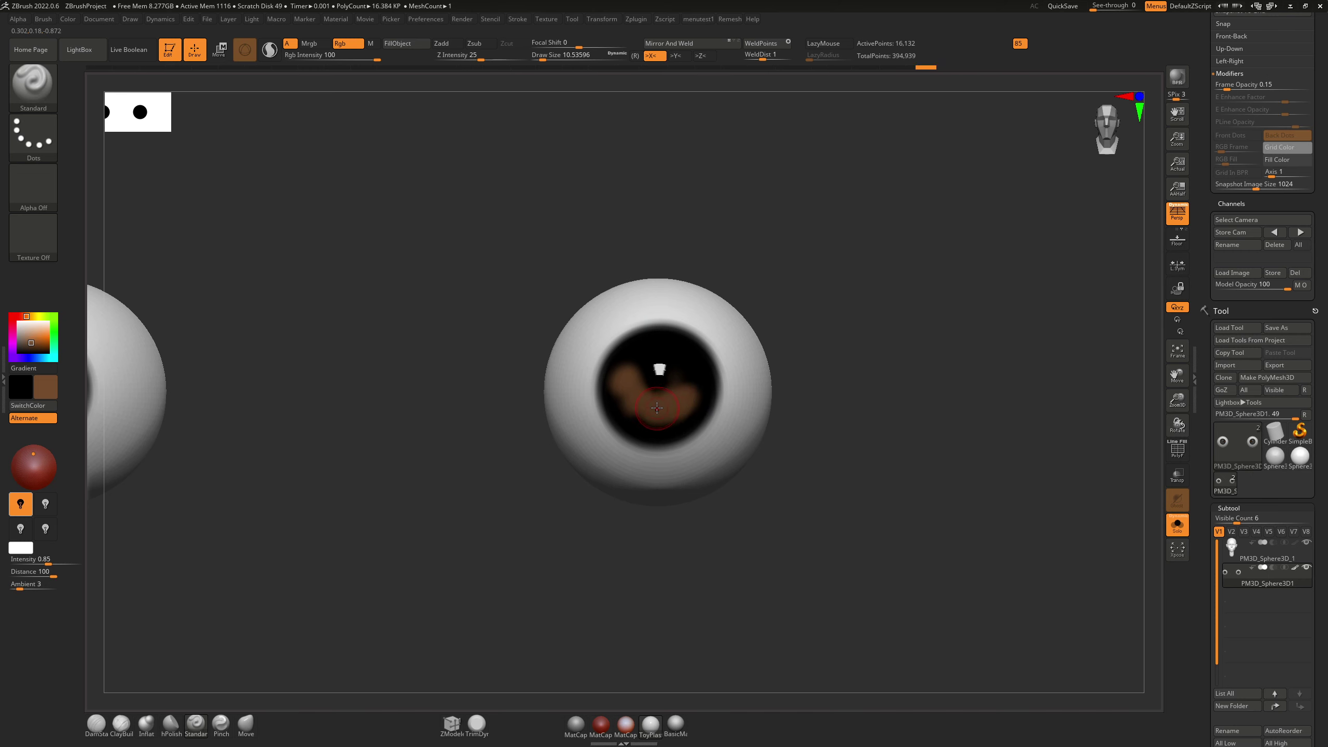
Step: Subdivide the eyeball mesh to a higher resolution and smooth the brown strokes on the iris
key("ctrl+d")
key("shift")
key("shift+d")
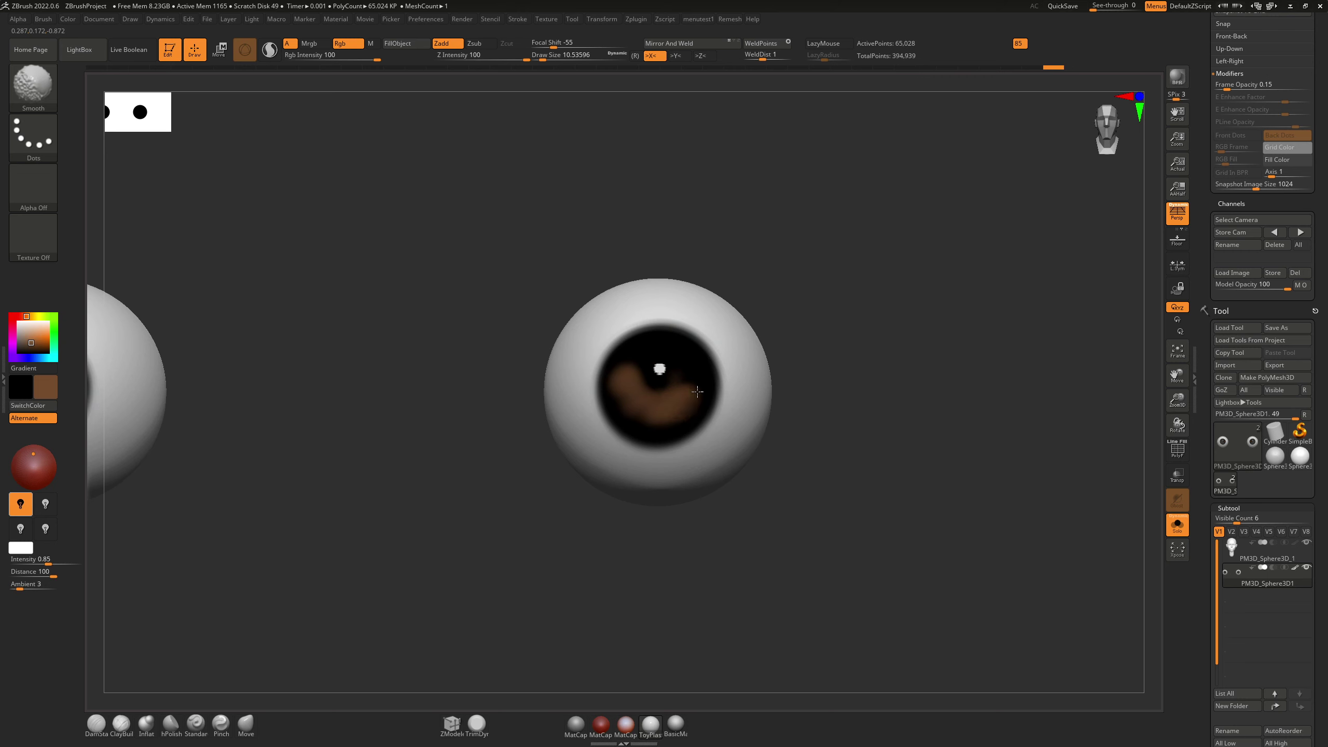
key("shift")
key("shift")
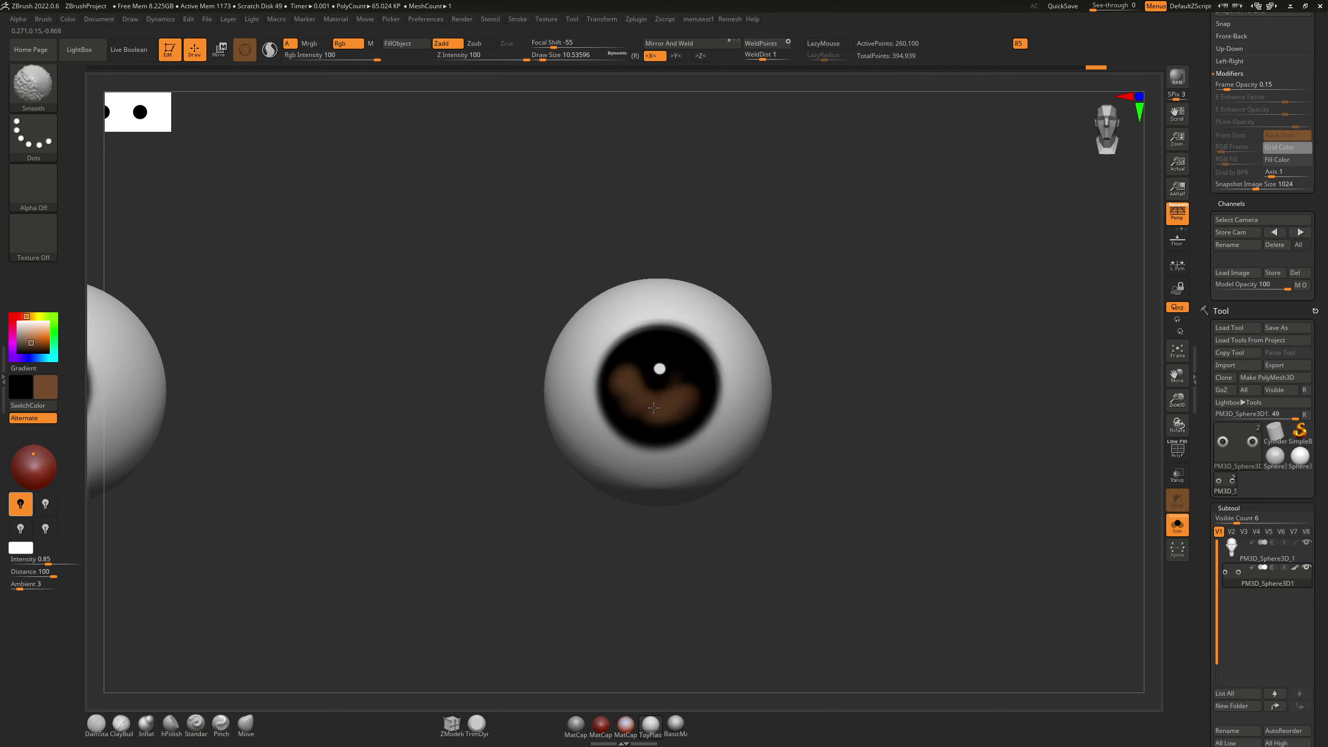
Step: Undo the recent smoothing and subdivision changes, smooth the brown paint again and restore the higher mesh resolution
key("ctrl")
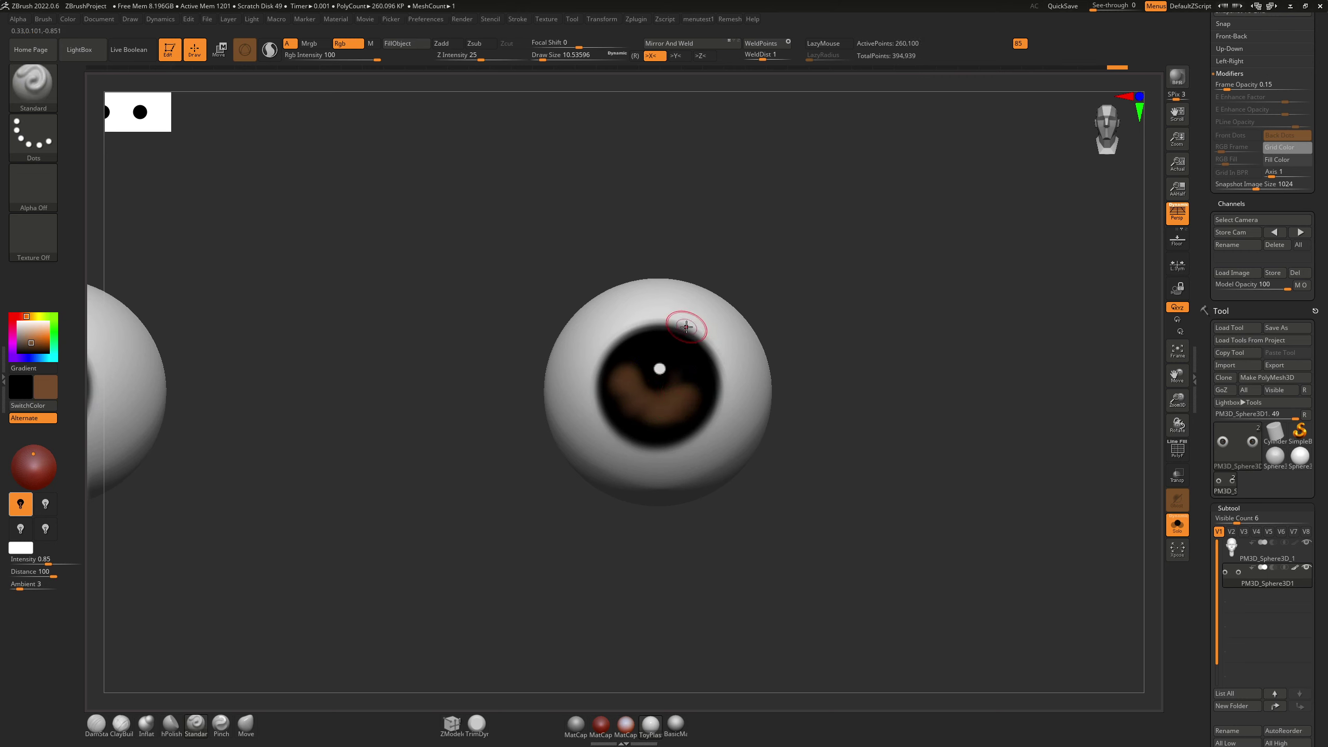
key("ctrl+z")
key("ctrl+z")
key("ctrl+z")
key("ctrl+z")
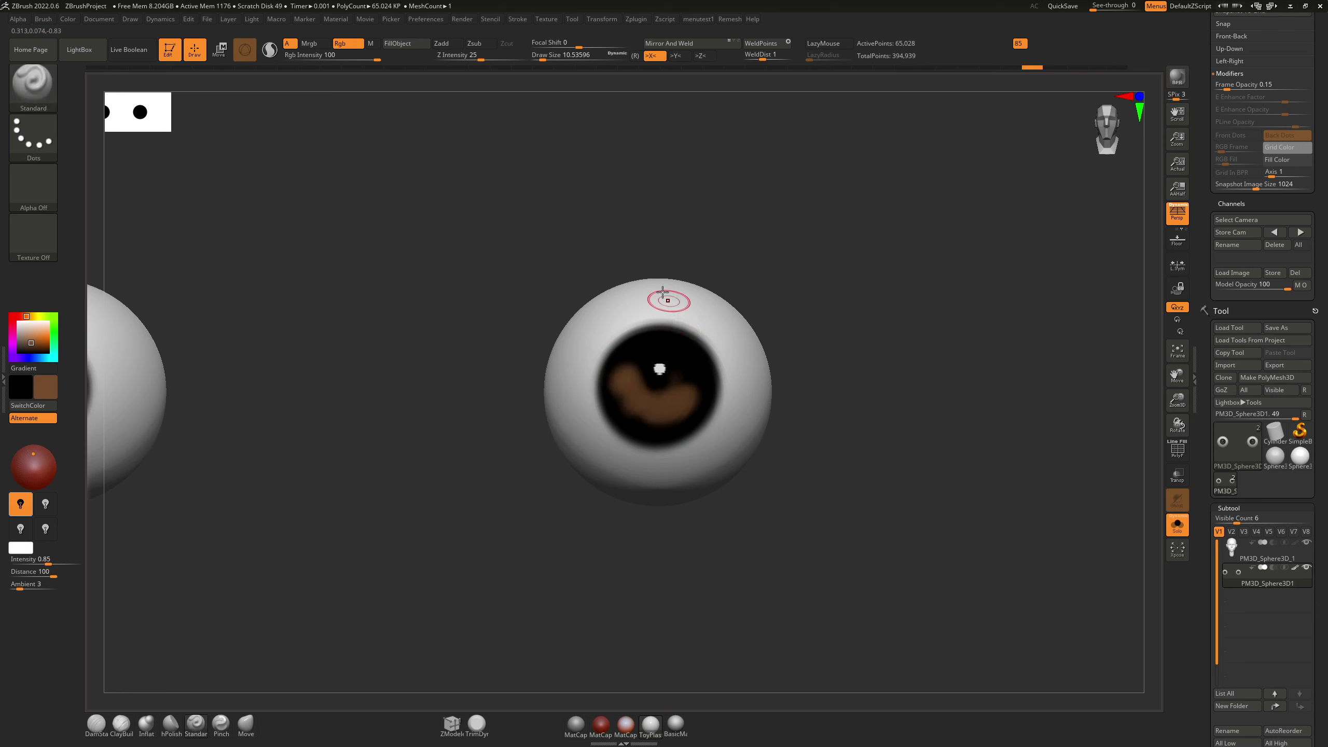
key("shift")
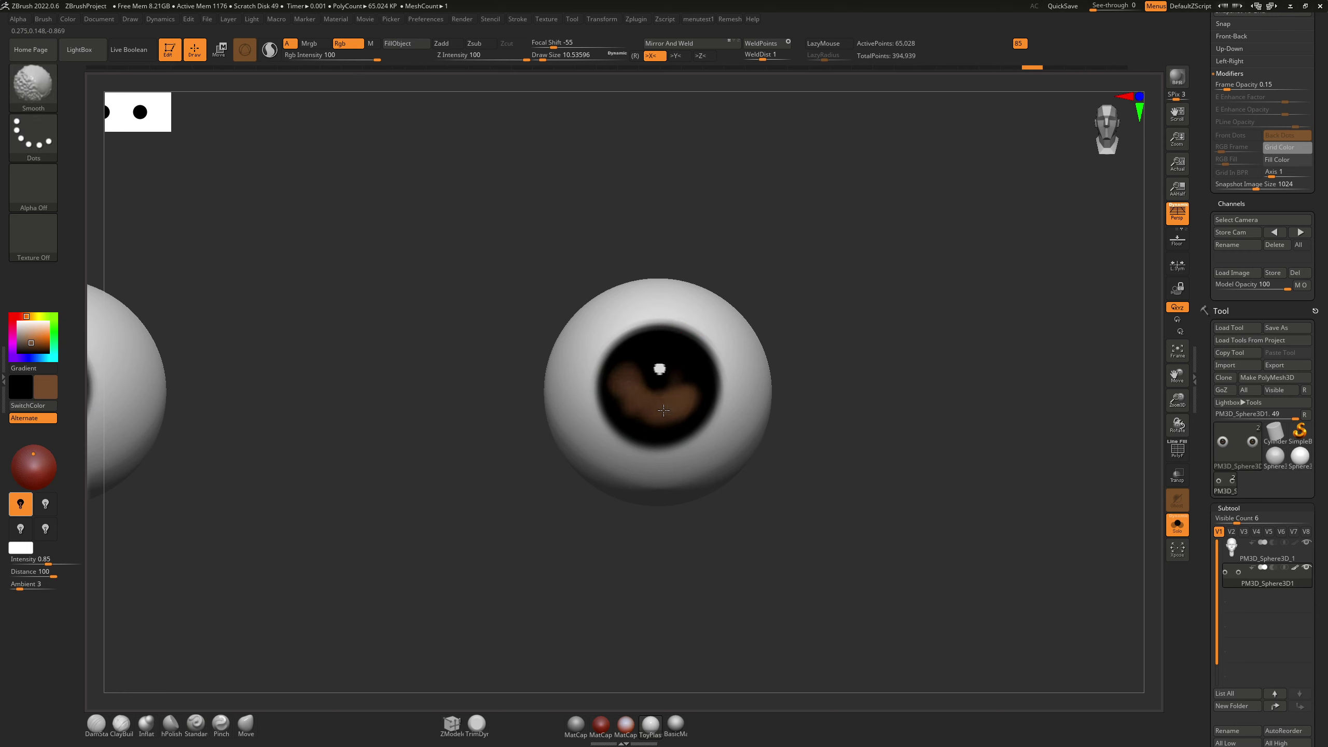
key("ctrl+shift+z")
key("ctrl+shift+z")
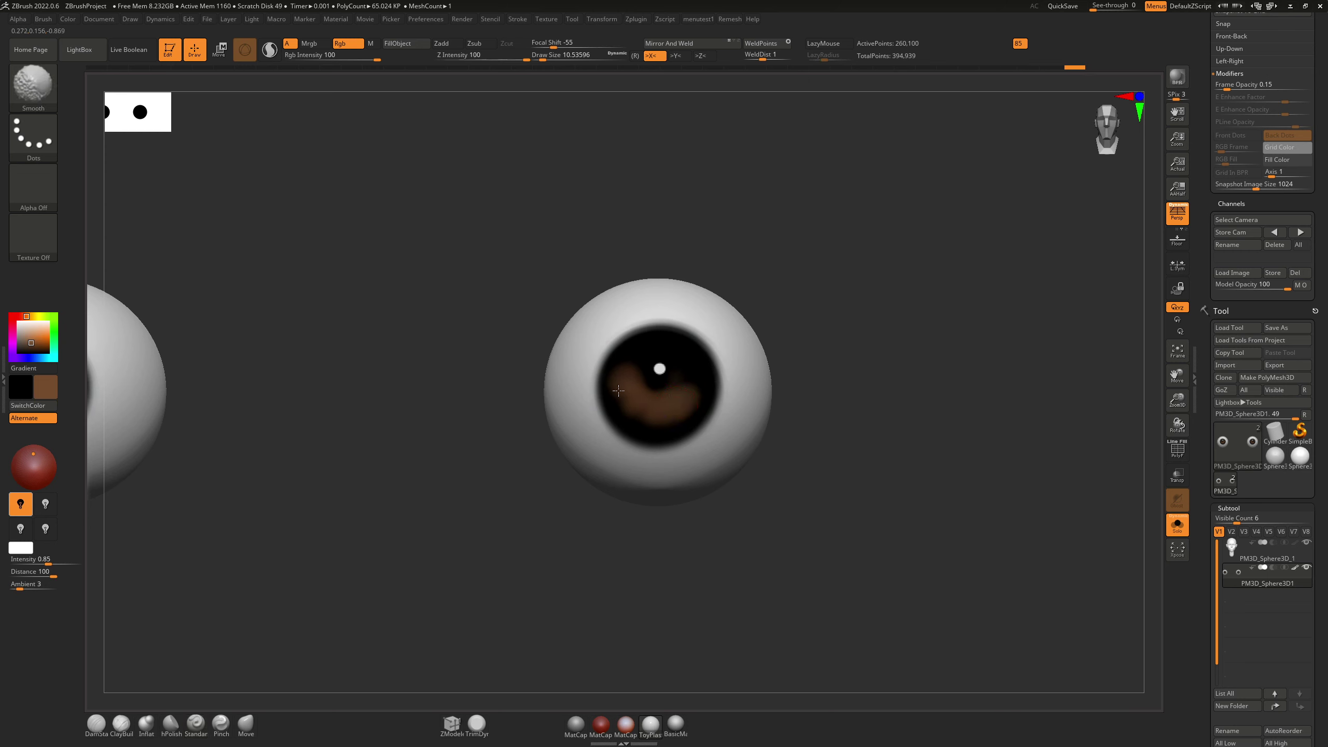
Step: Fill the iris with brown at a draw size of about 14, leaving a thin black rim around it
key("s")
mouse_move(688, 396)
left_mouse_down()
mouse_move(701, 390)
mouse_move(690, 369)
left_mouse_up()
mouse_move(662, 406)
left_mouse_down()
mouse_move(635, 412)
mouse_move(620, 378)
mouse_move(639, 429)
mouse_move(680, 430)
mouse_move(671, 350)
mouse_move(680, 377)
mouse_move(690, 362)
mouse_move(631, 369)
left_mouse_up()
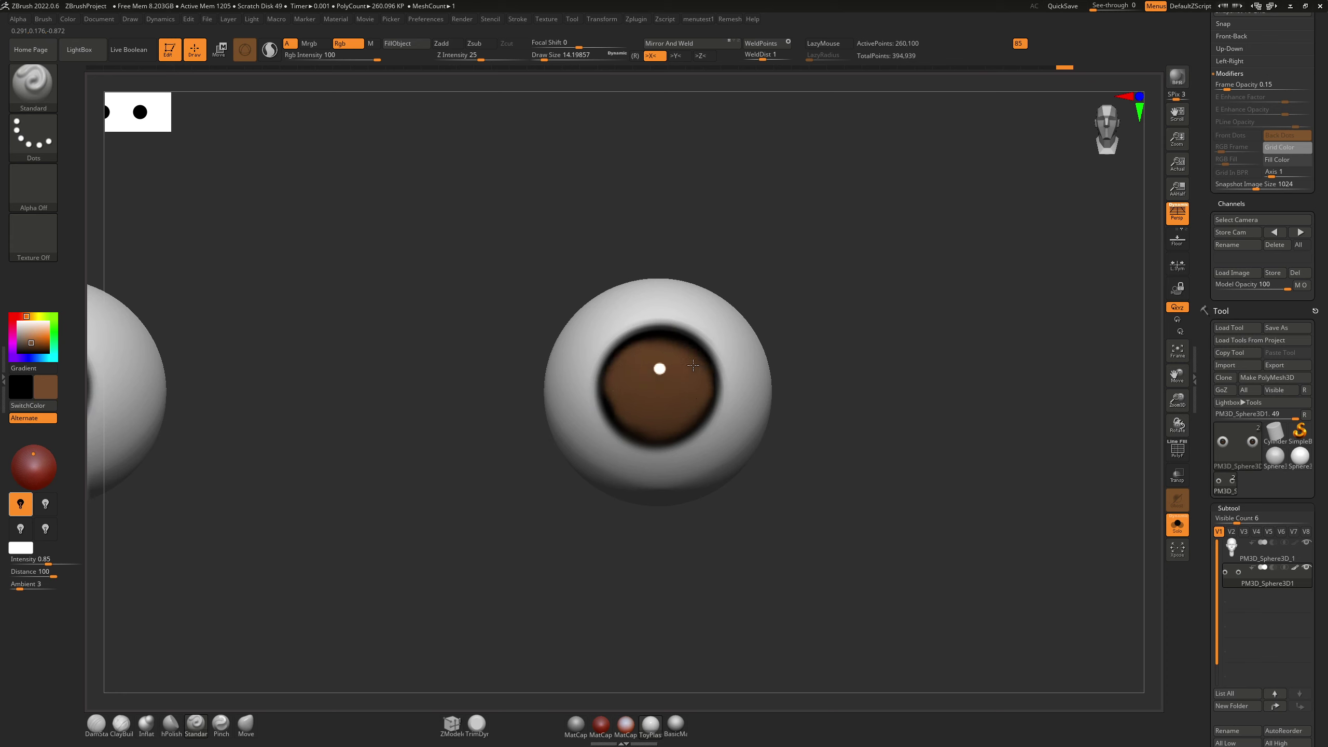
left_click_drag(693, 365, 678, 356)
Step: Paint lighter brown patches over the iris with a smaller brush, undoing the unwanted strokes
left_click(32, 335)
left_click(32, 339)
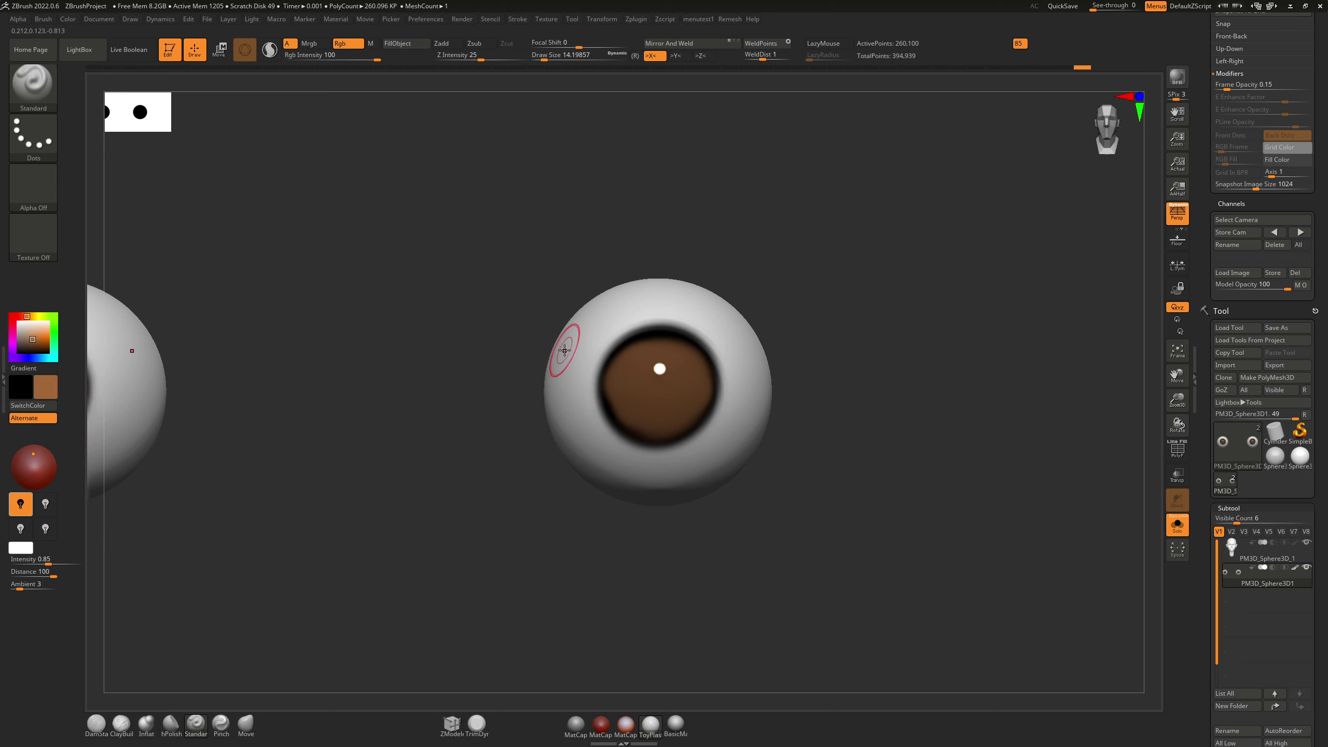
key("s")
key("s")
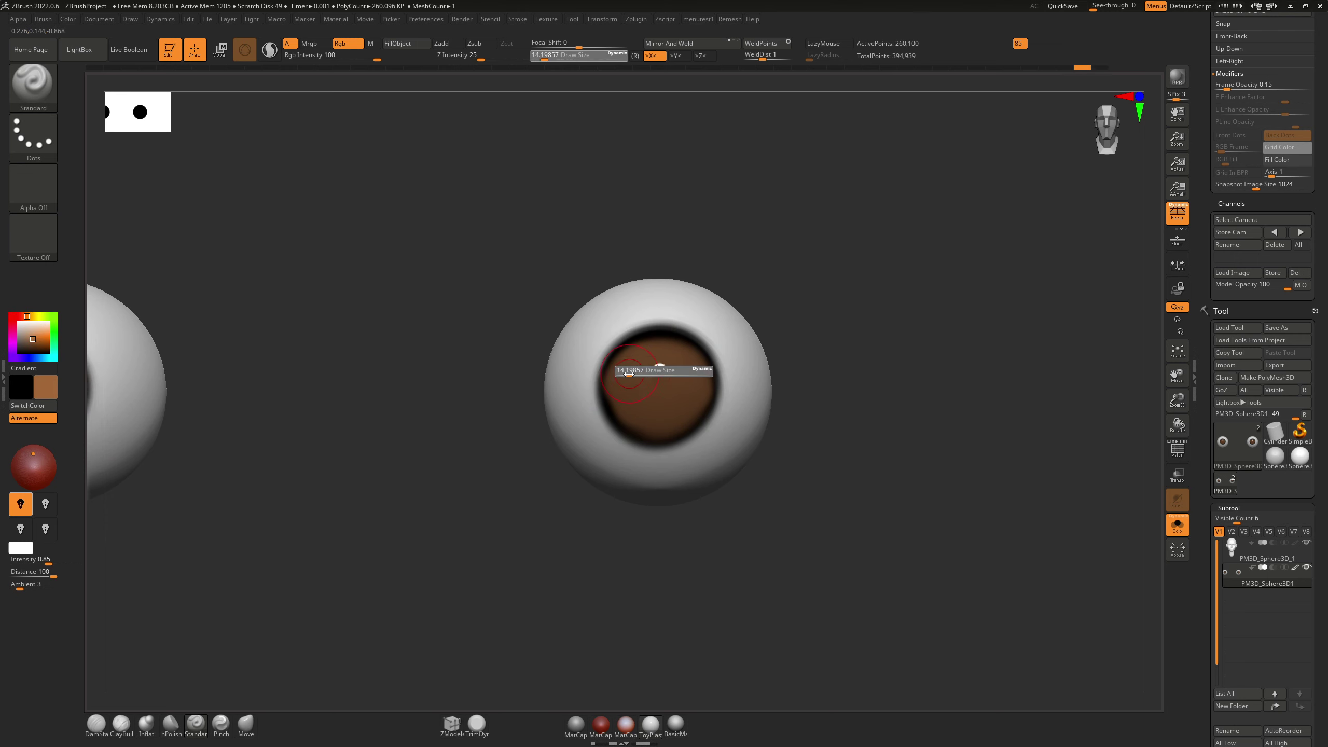
mouse_move(625, 375)
left_mouse_down()
mouse_move(658, 394)
mouse_move(701, 389)
left_mouse_up()
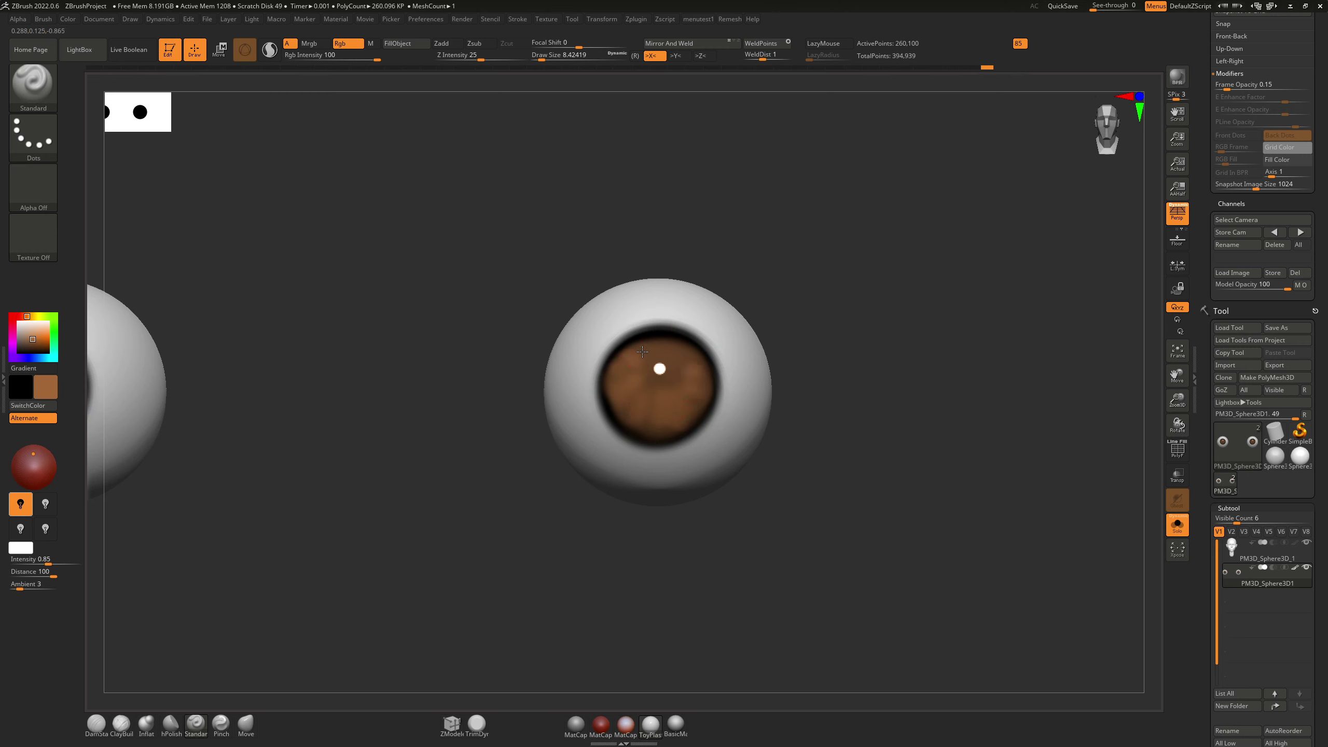
key("ctrl+z")
key("ctrl+z")
key("ctrl+z")
key("ctrl+z")
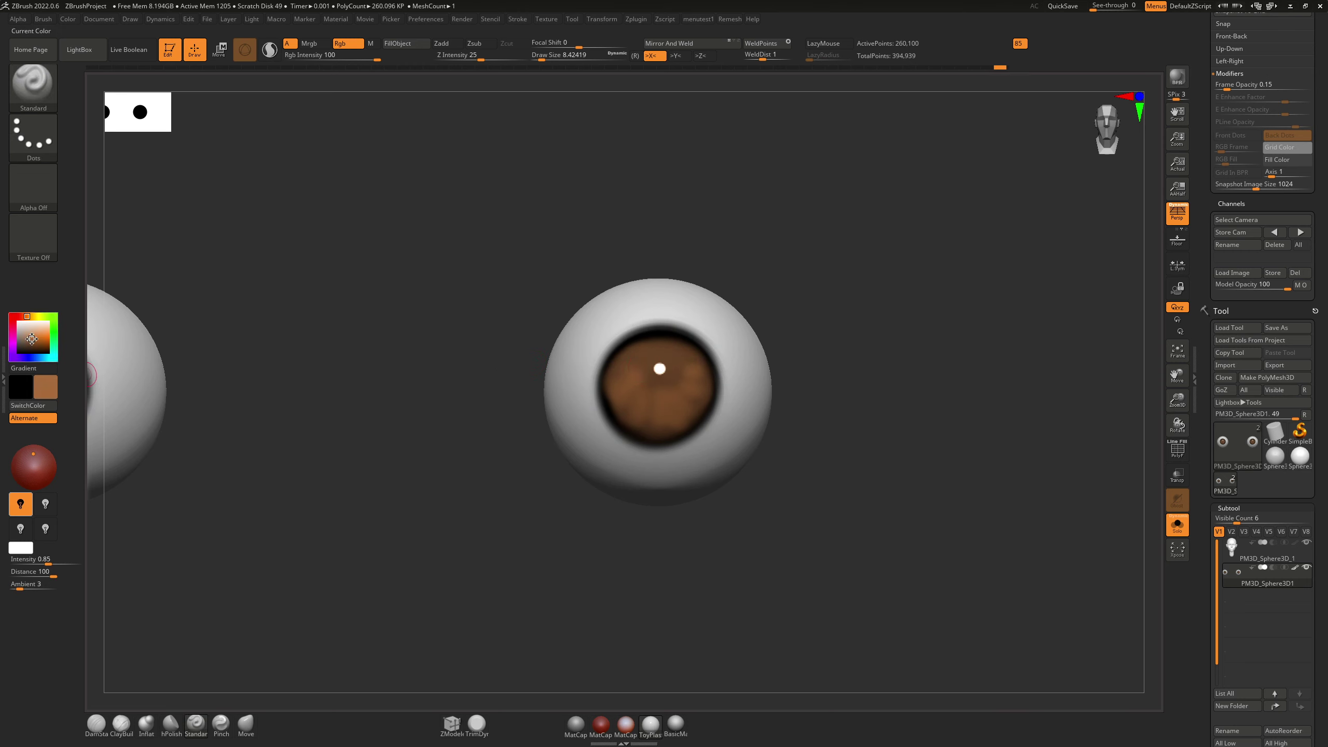
Step: Paint pale tan radial streaks in the iris at a draw size of about 4.3, adding broader strokes at about 14
left_click_drag(28, 339, 31, 335)
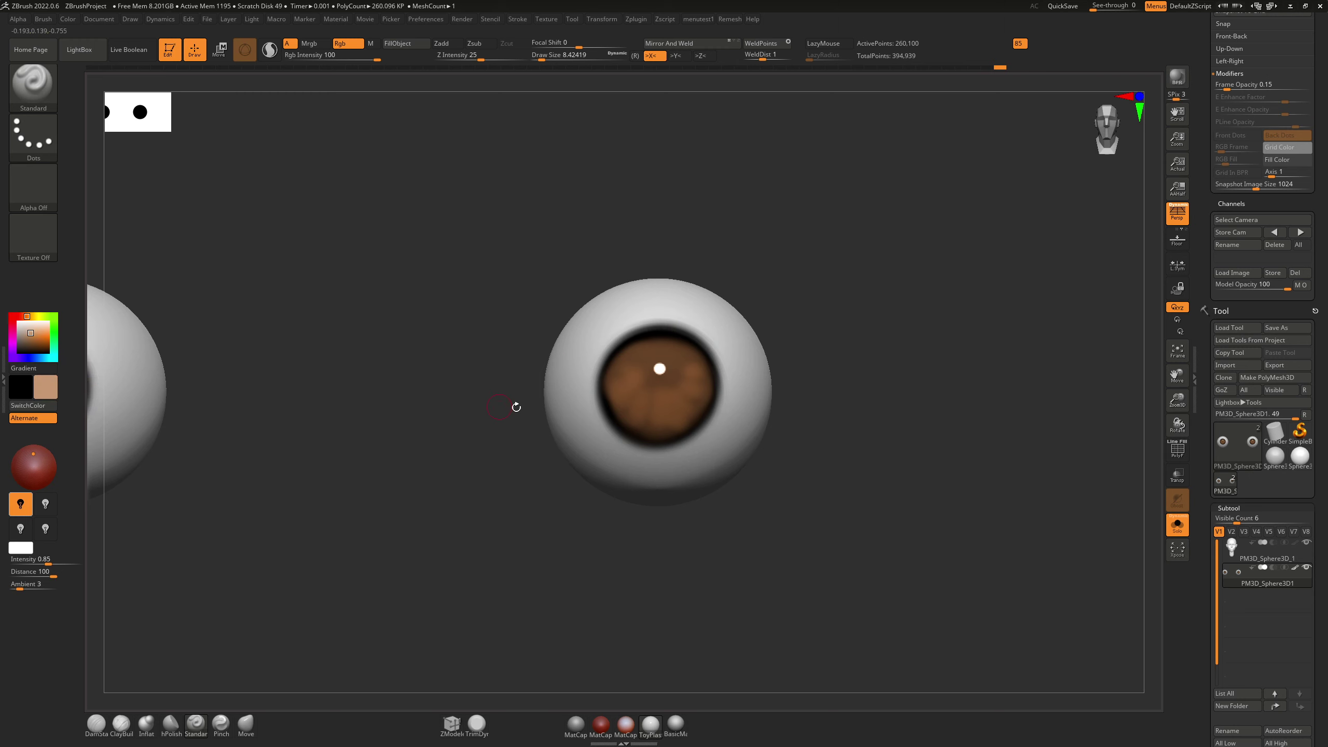
key("i")
key("s")
left_click_drag(655, 394, 652, 393)
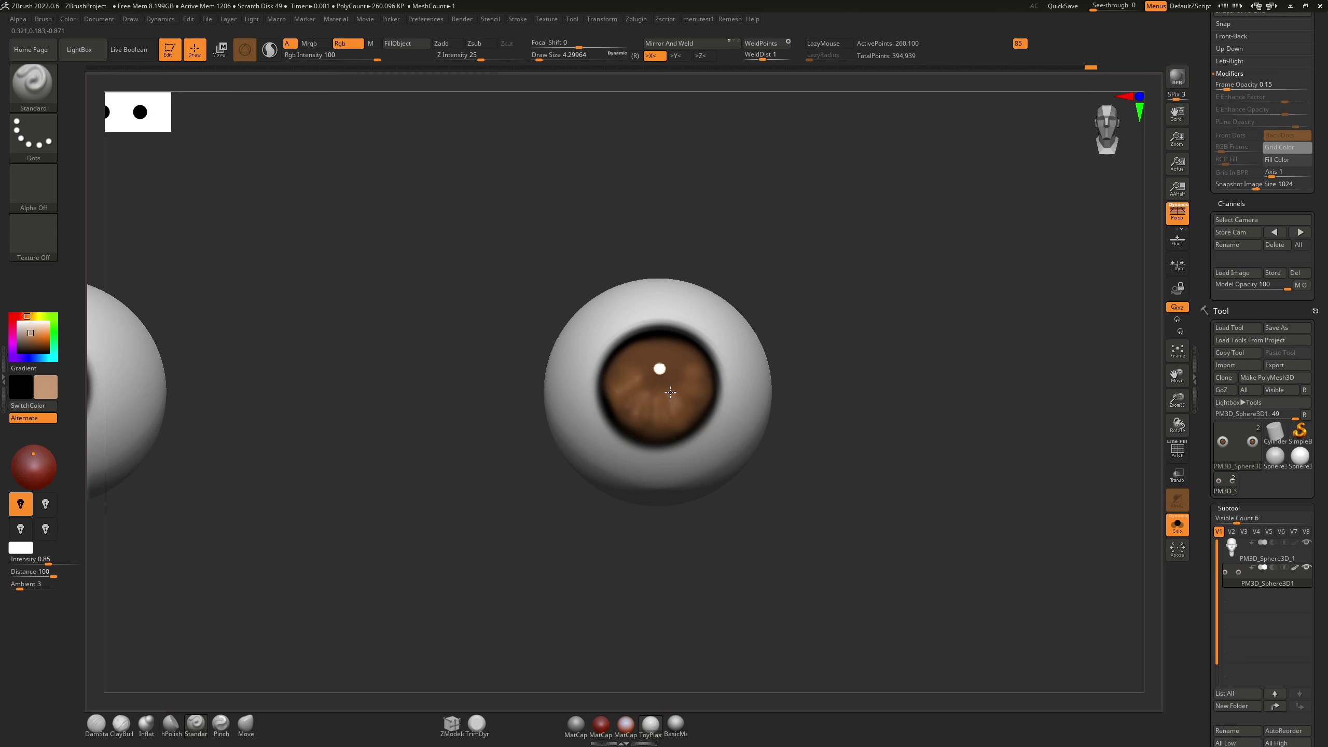
mouse_move(633, 411)
left_mouse_down()
mouse_move(628, 392)
mouse_move(619, 402)
mouse_move(632, 411)
left_mouse_up()
key("ctrl+z")
mouse_move(695, 384)
left_mouse_down()
mouse_move(681, 409)
mouse_move(654, 413)
mouse_move(635, 387)
left_mouse_up()
key("s")
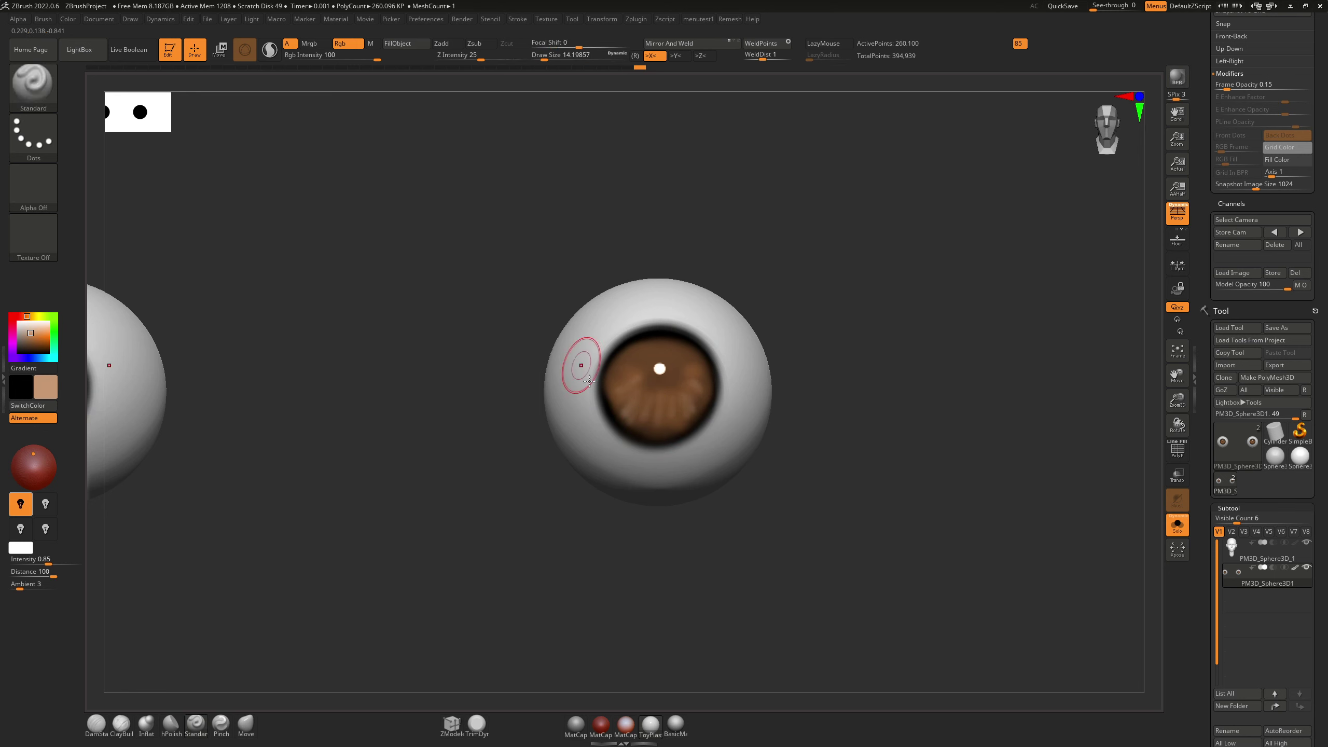
left_click_drag(698, 377, 691, 371)
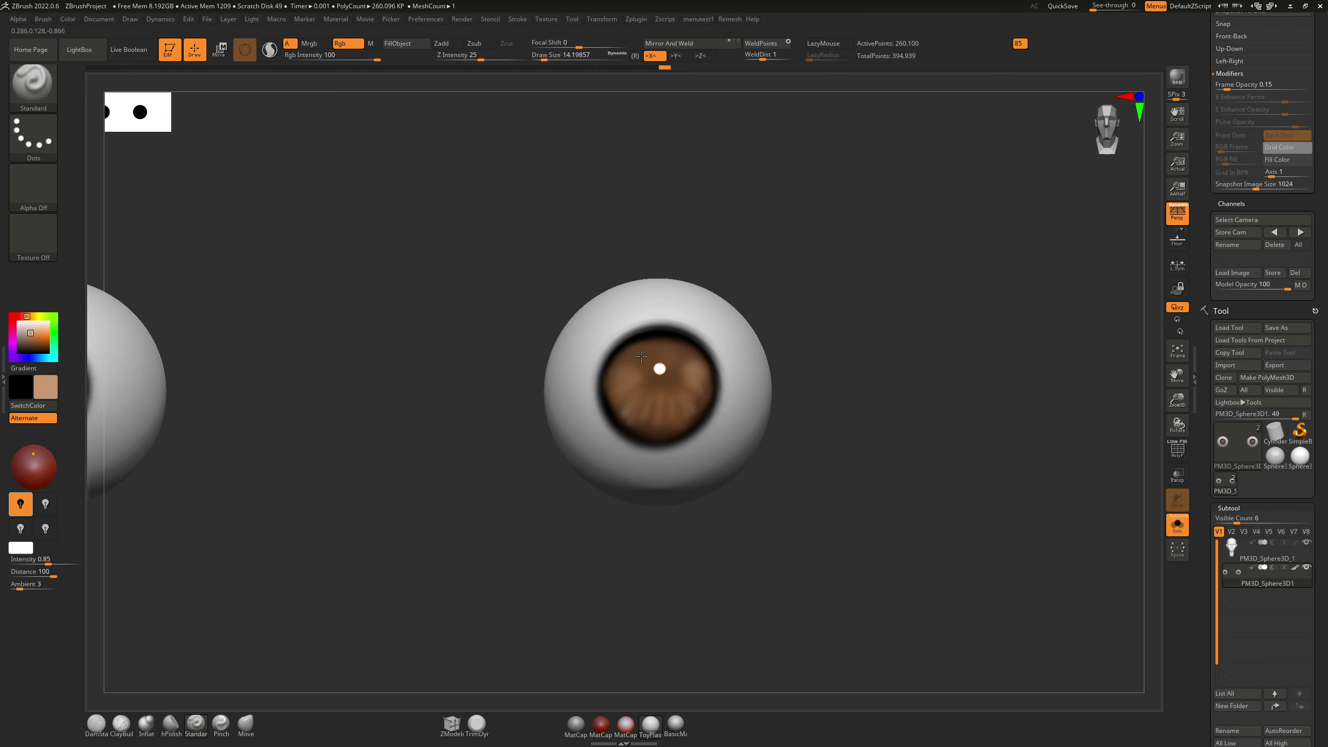
Step: Set the colour to a reddish tan and paint soft patches around the iris at a draw size of about 6.6
left_click_drag(27, 333, 29, 333)
left_click(24, 317)
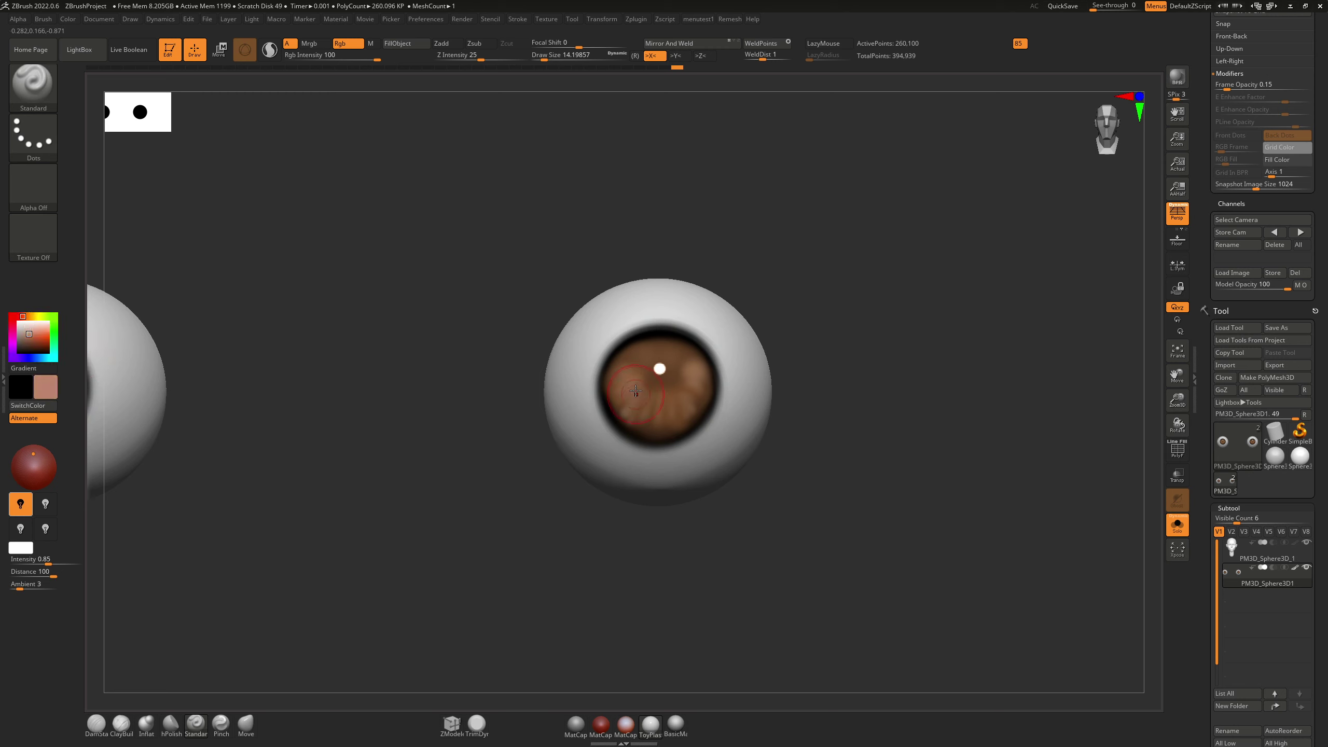
key("s")
left_click_drag(636, 390, 629, 391)
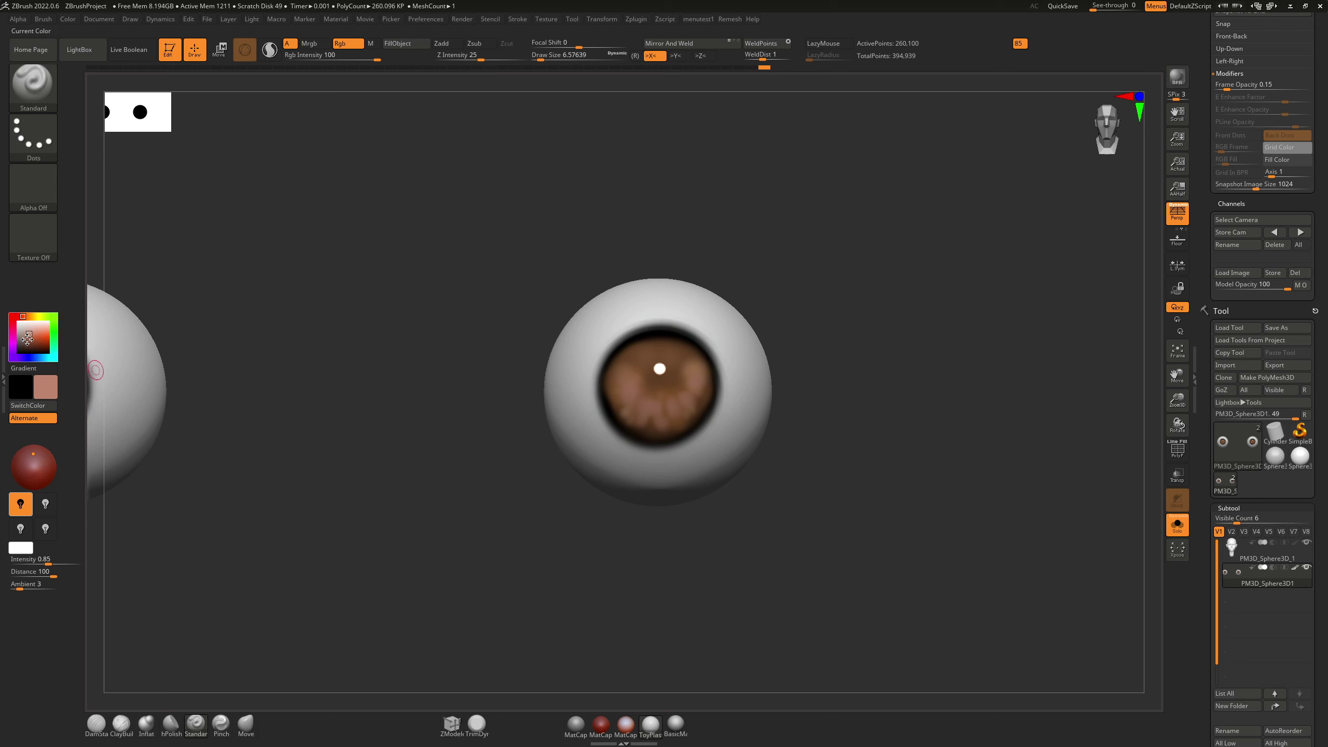
Step: Set the colour to a light pink and add small accents to the lower part of the iris
left_click_drag(26, 335, 30, 334)
left_click(16, 331)
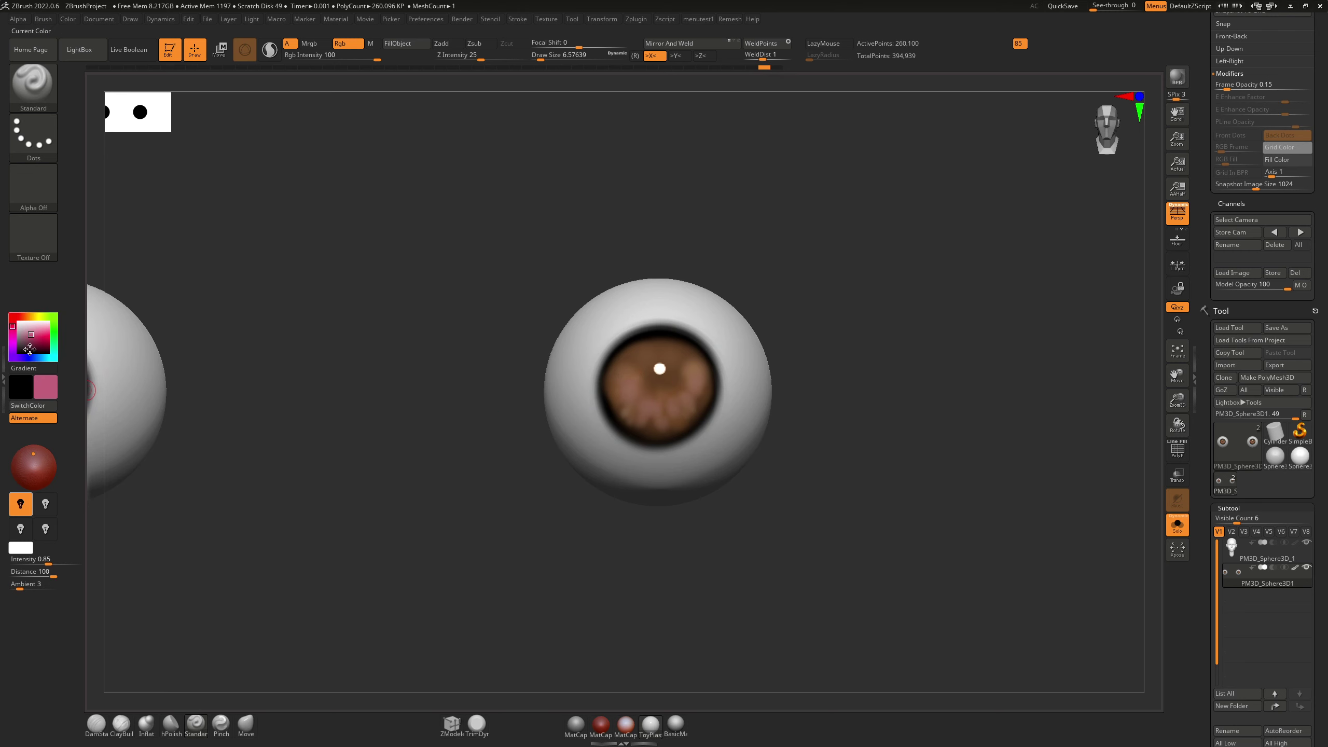
left_click_drag(27, 337, 30, 330)
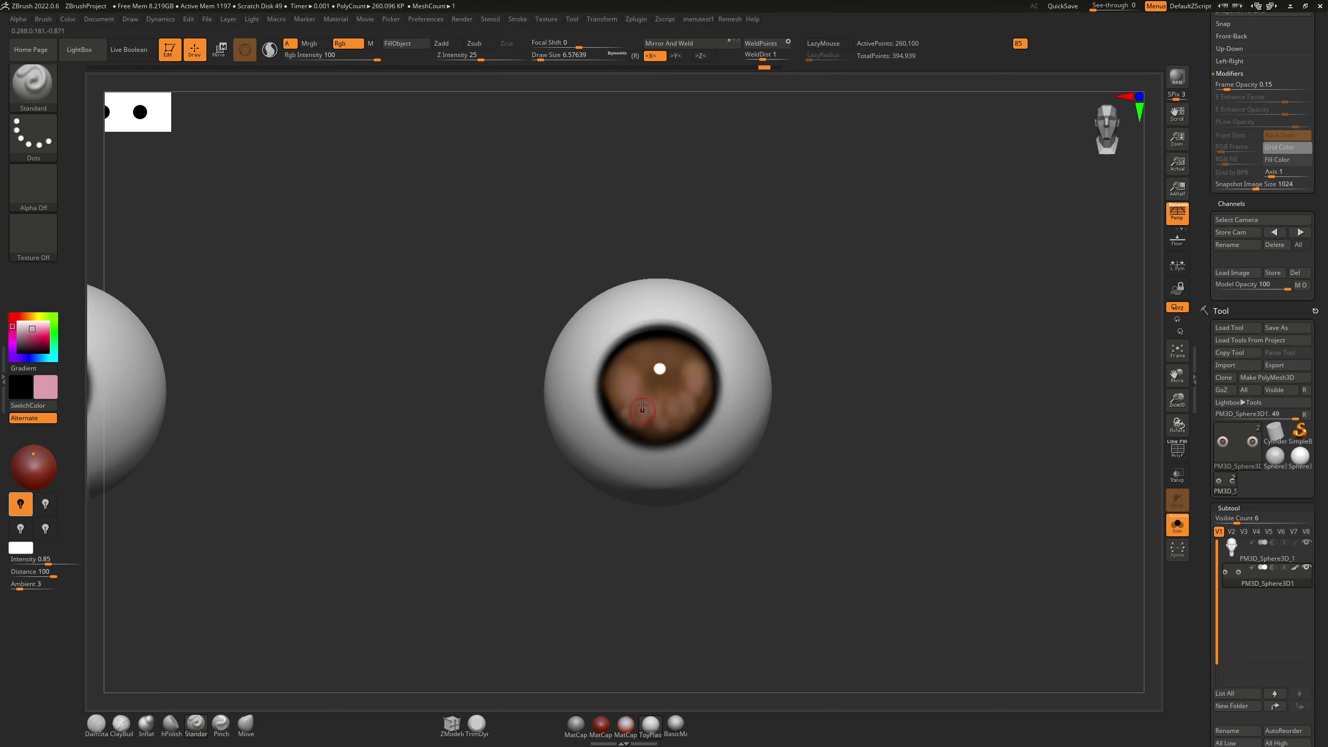
left_click_drag(642, 408, 655, 416, "shift")
Step: Set the colour to black and paint a round pupil in the iris centre at a draw size of about 11.7
left_click(23, 316)
left_click_drag(24, 317, 18, 352)
key("s")
mouse_move(654, 374)
left_mouse_down()
mouse_move(667, 376)
mouse_move(656, 389)
mouse_move(677, 387)
mouse_move(667, 377)
left_mouse_up()
left_click(659, 383)
Step: Smooth the painted detail near the side edge of the iris and check both eyeballs from a distance
mouse_move(710, 340)
right_mouse_down("ctrl")
mouse_move(689, 314)
mouse_move(660, 323)
right_mouse_up("ctrl")
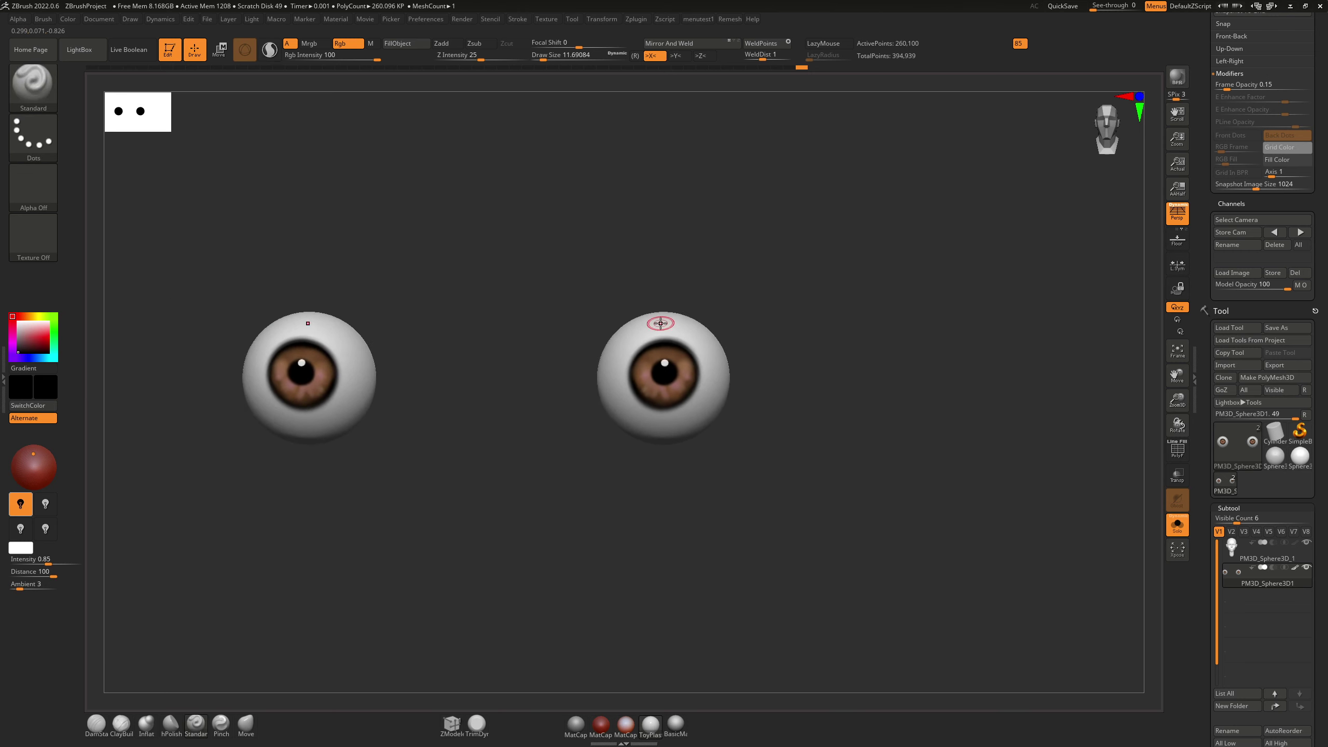
right_click_drag(664, 370, 682, 335, "ctrl")
right_click_drag(682, 334, 636, 537, "alt")
left_click_drag(601, 465, 605, 476, "shift")
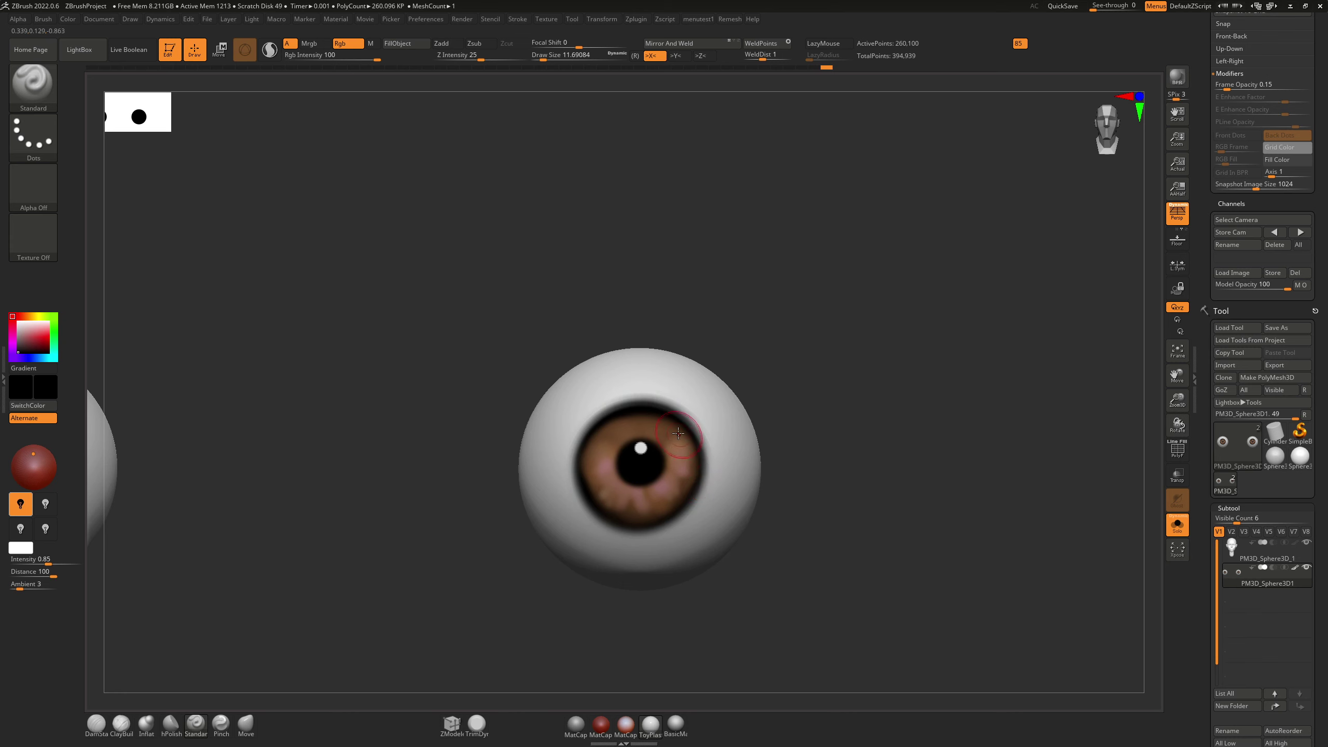
mouse_move(662, 413)
right_mouse_down("ctrl")
mouse_move(661, 439)
mouse_move(673, 354)
right_mouse_up("ctrl")
right_click_drag(695, 398, 711, 353, "ctrl")
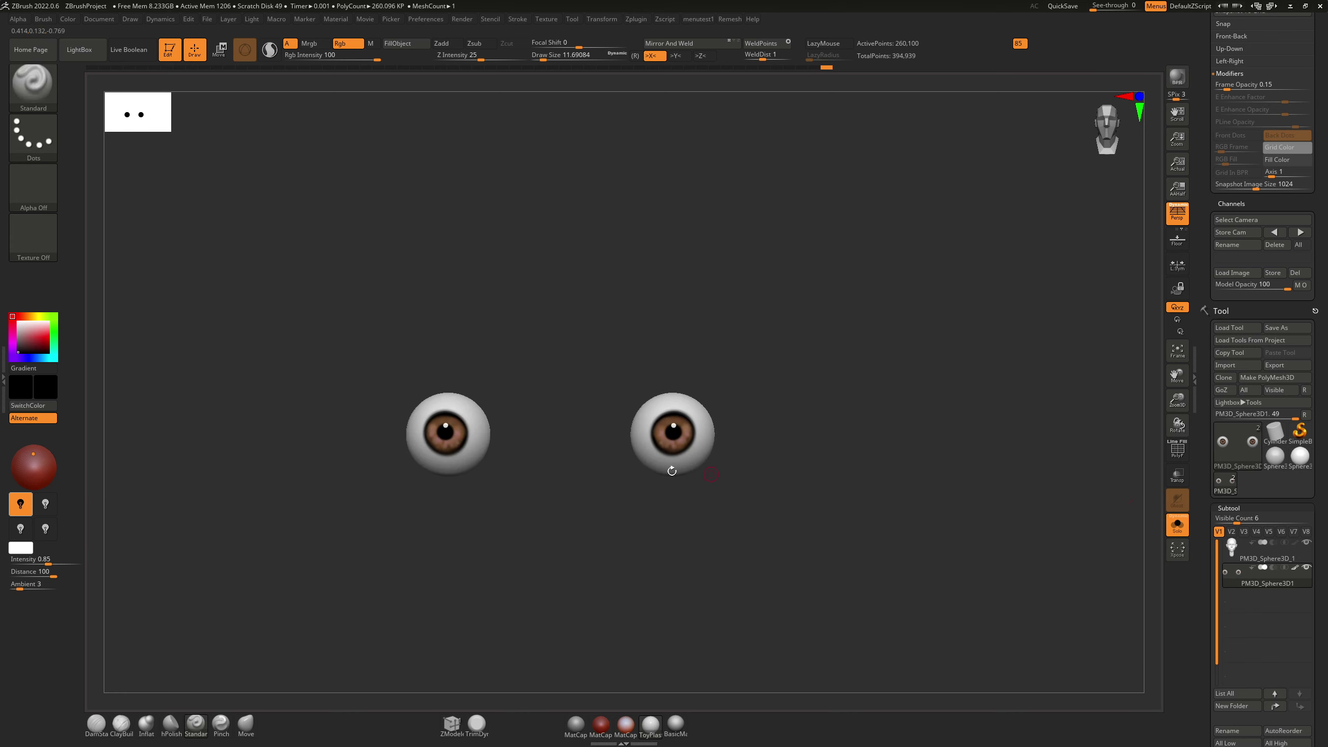
Step: Show the head together with the eyeballs, make the head the active subtool and set its colour to white
left_click(1181, 537)
left_click_drag(934, 465, 784, 473)
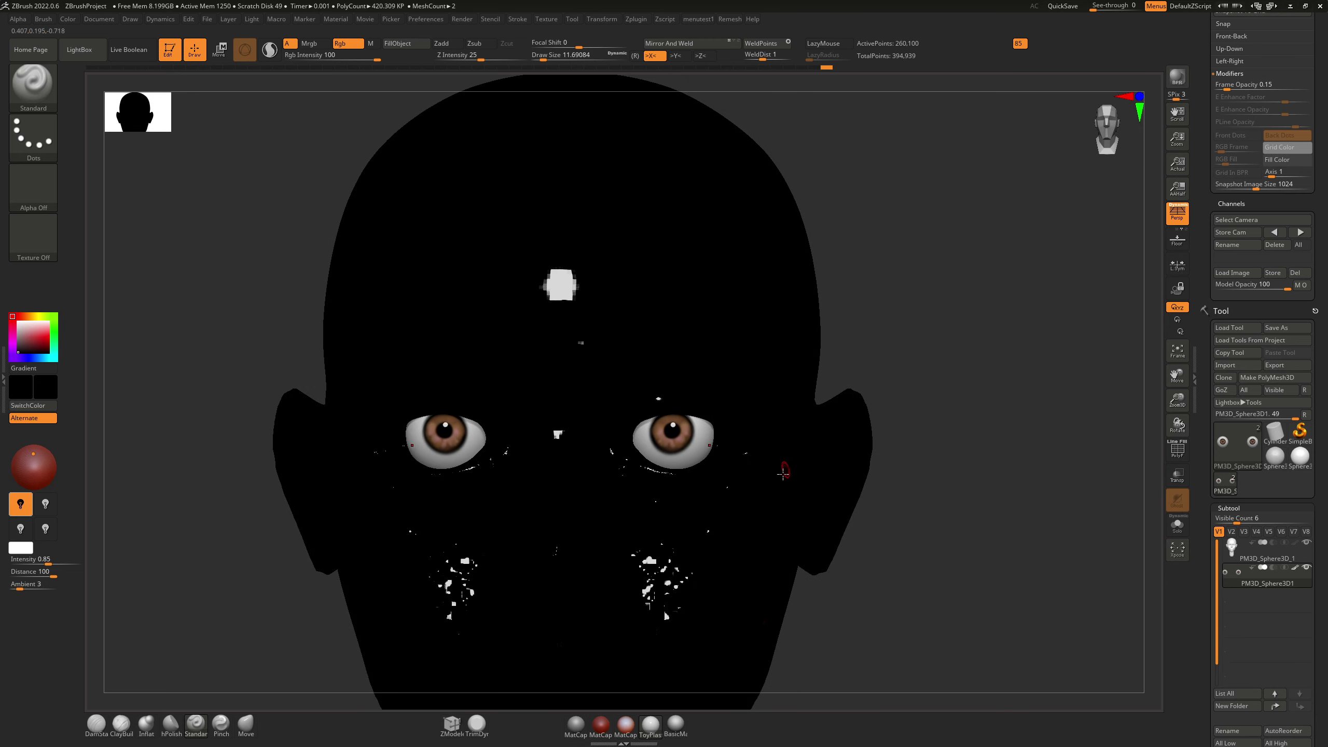
left_click(697, 592, "alt")
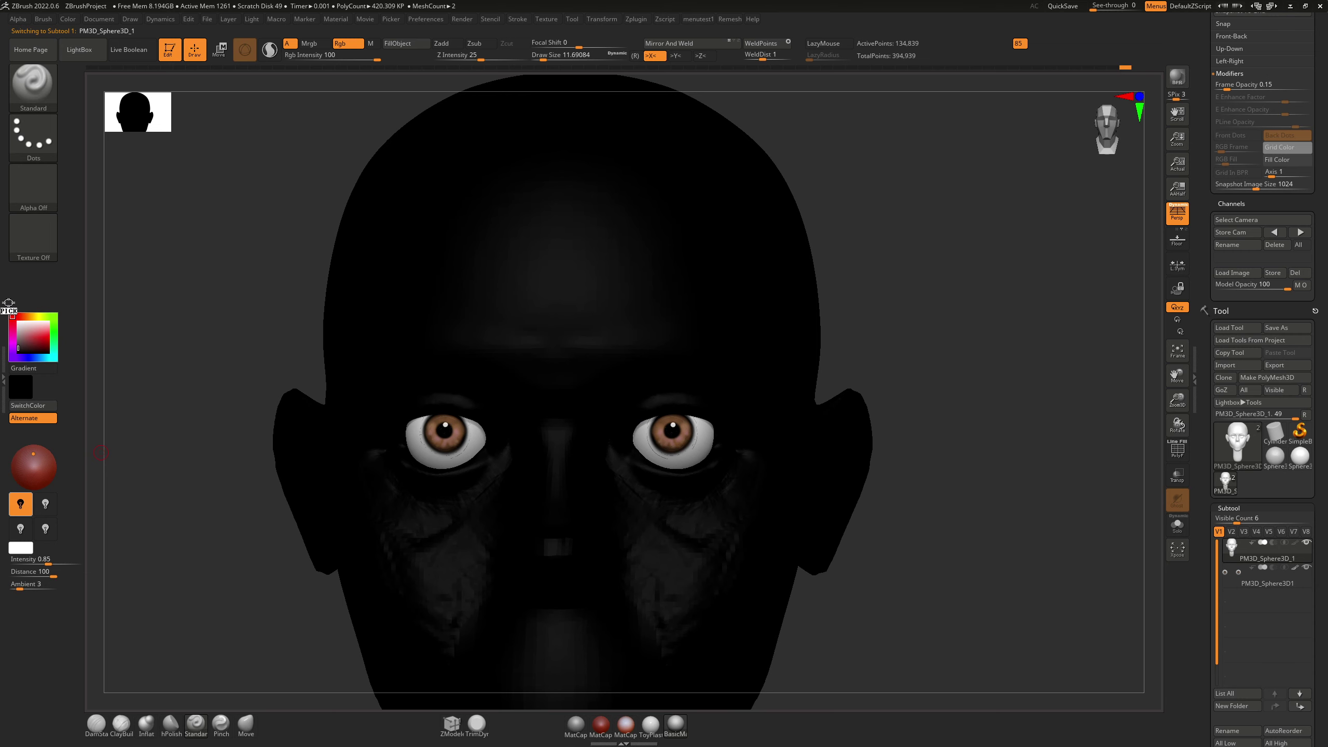
right_click_drag(531, 389, 492, 400)
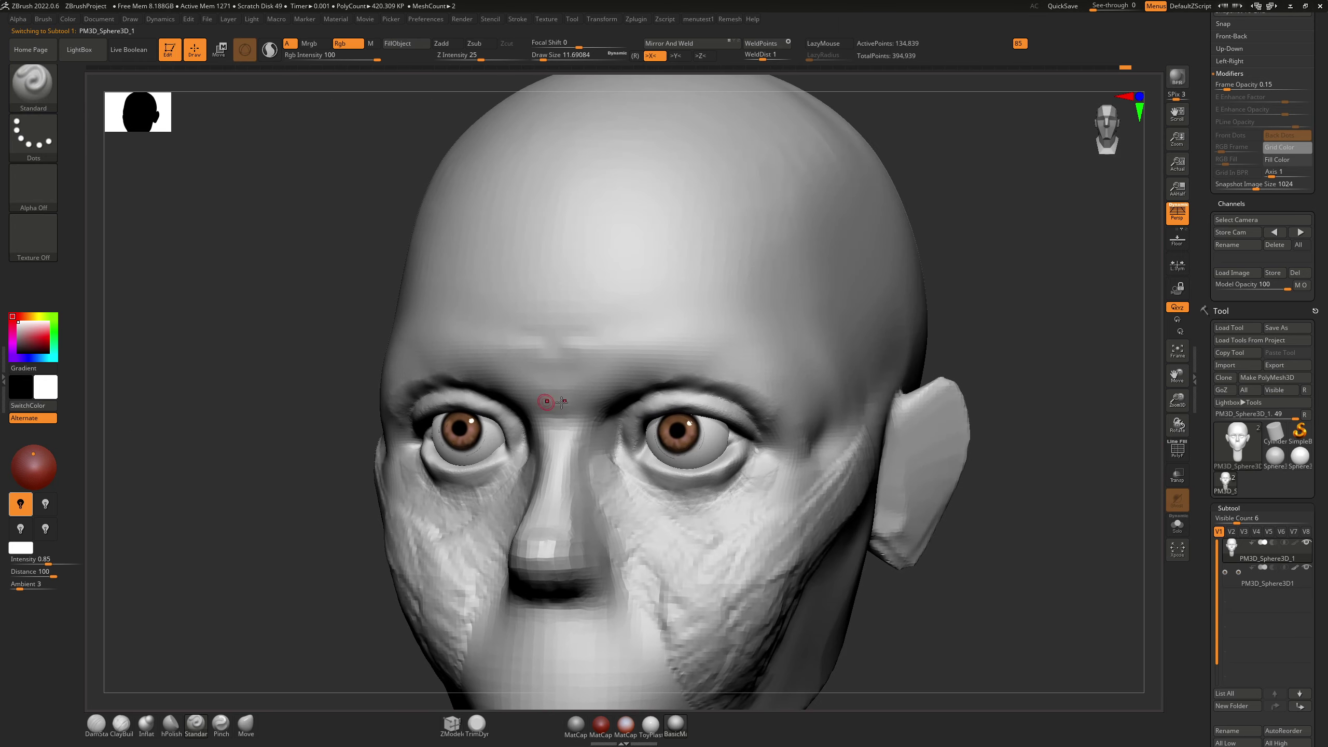
Step: Hide the eyeball subtool and make the head active to examine the empty eye sockets and eyelids
right_click_drag(667, 447, 676, 491, "ctrl")
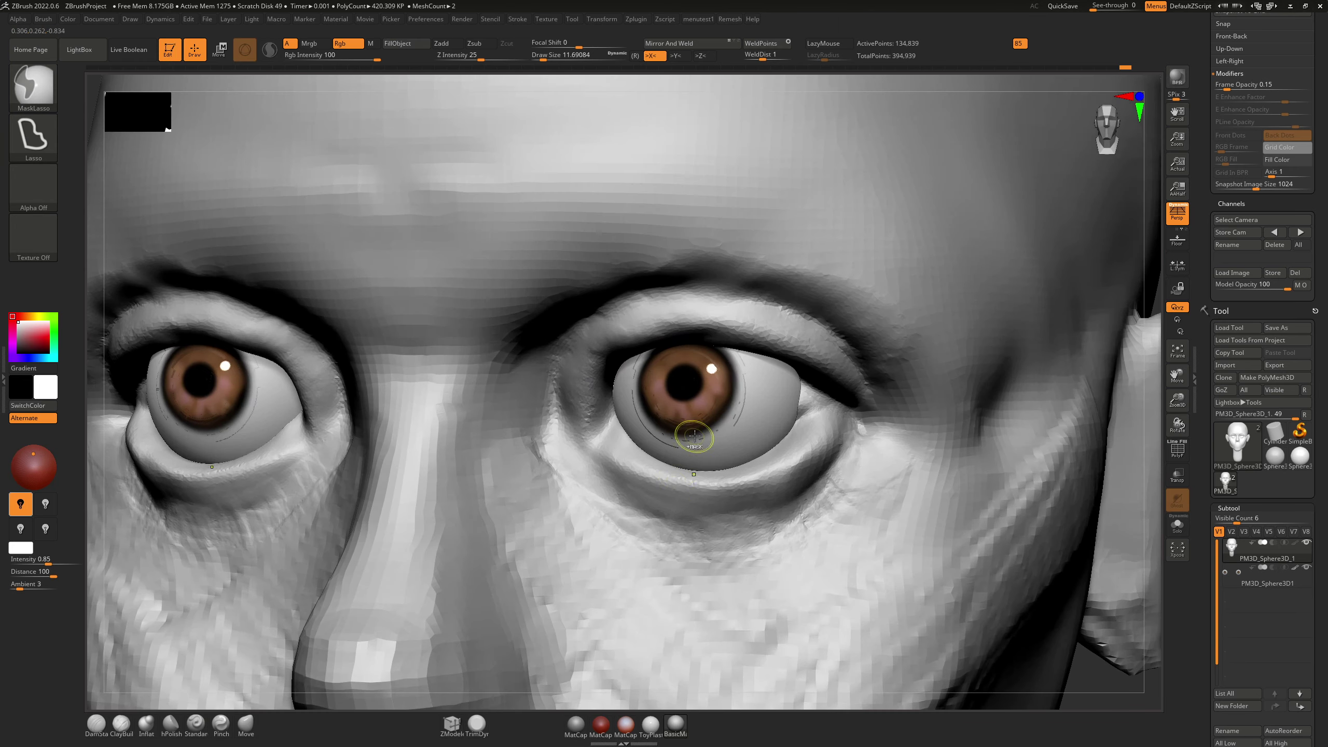
mouse_move(691, 419)
right_mouse_down("alt")
mouse_move(682, 457)
mouse_move(732, 480)
mouse_move(654, 527)
mouse_move(688, 524)
right_mouse_up("alt")
left_click(730, 493, "alt")
right_click(727, 474)
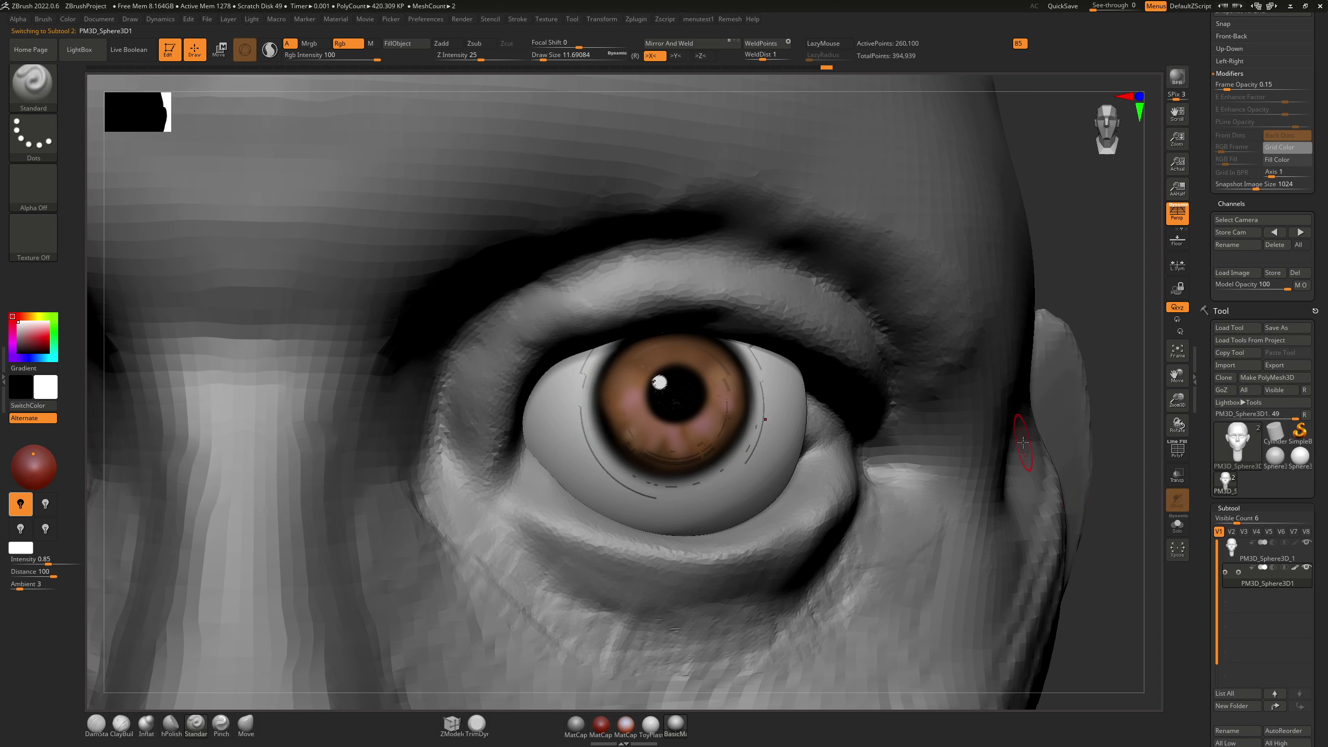
left_click(1307, 567)
left_click(1281, 553)
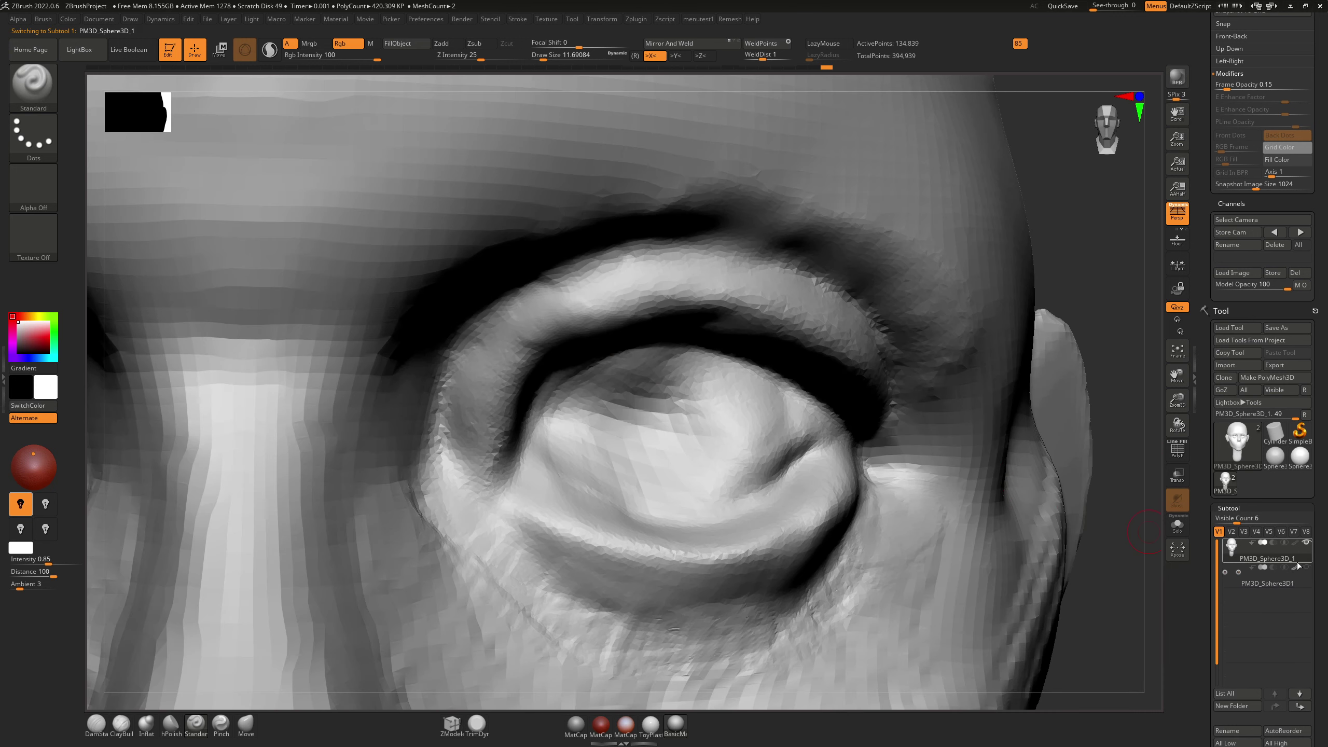
mouse_move(1309, 572)
mouse_move(907, 306)
right_mouse_down()
mouse_move(753, 309)
mouse_move(911, 303)
mouse_move(806, 391)
mouse_move(834, 344)
mouse_move(798, 391)
mouse_move(884, 377)
mouse_move(827, 365)
mouse_move(898, 376)
right_mouse_up()
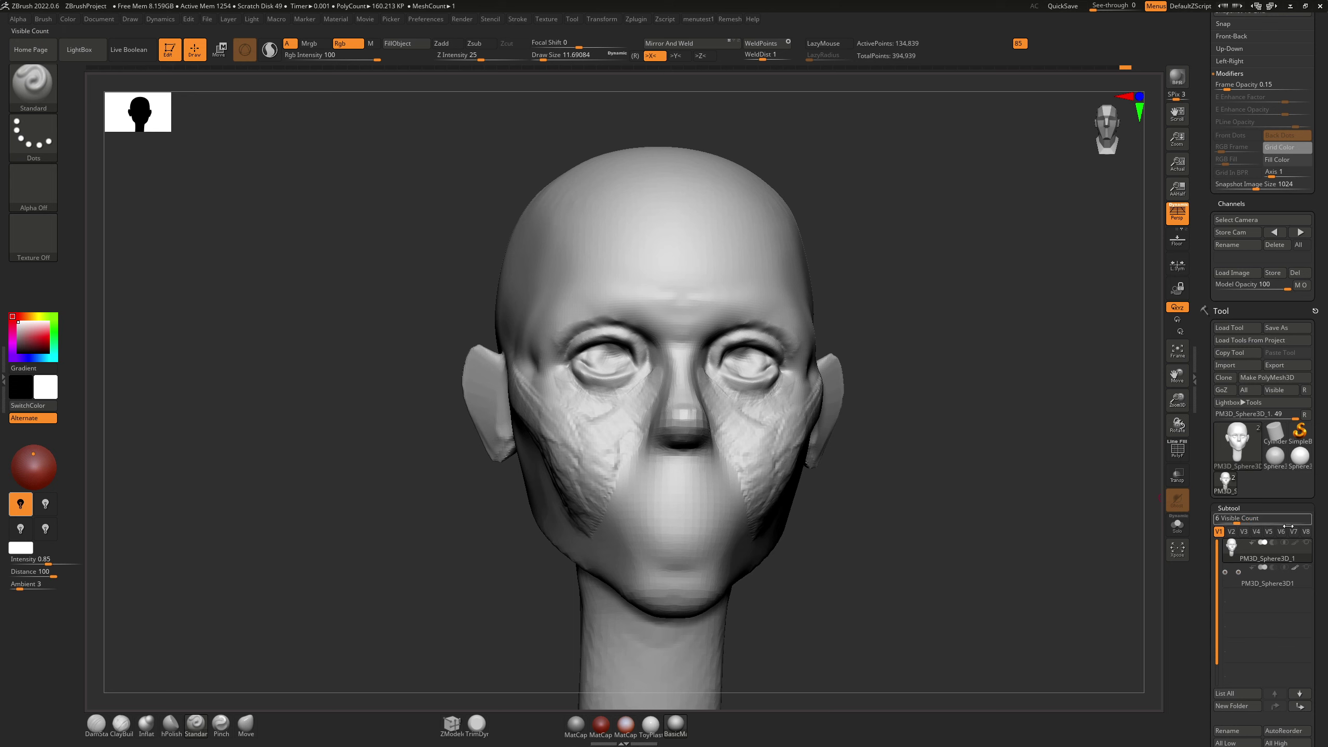
Step: Toggle the eyeballs' visibility to compare the face with and without them, and inspect their fit in the sockets
left_click(1307, 569)
left_click(1307, 569)
left_click(1307, 569)
left_click(1308, 570)
left_click(1308, 570)
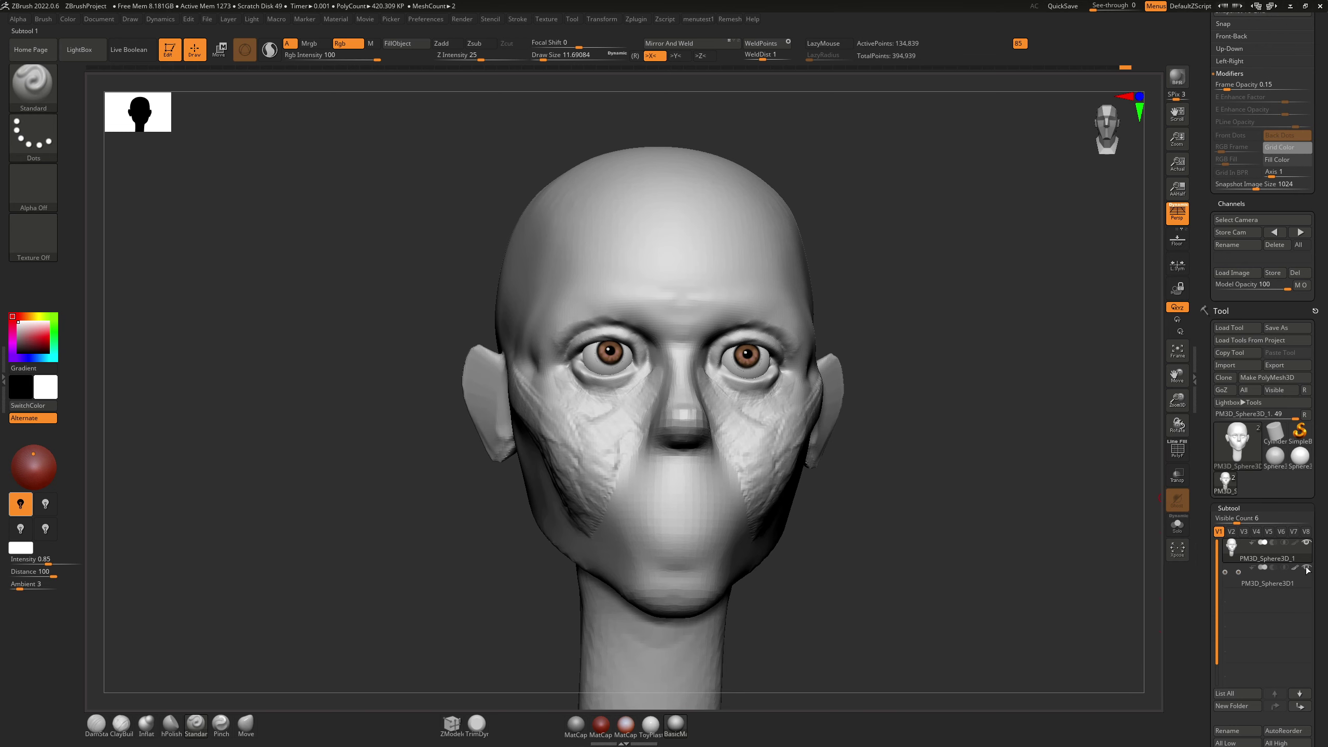
left_click(1307, 568)
left_click(1307, 568)
mouse_move(814, 500)
right_mouse_down("ctrl")
mouse_move(793, 498)
mouse_move(771, 371)
mouse_move(739, 389)
mouse_move(735, 409)
right_mouse_up("ctrl")
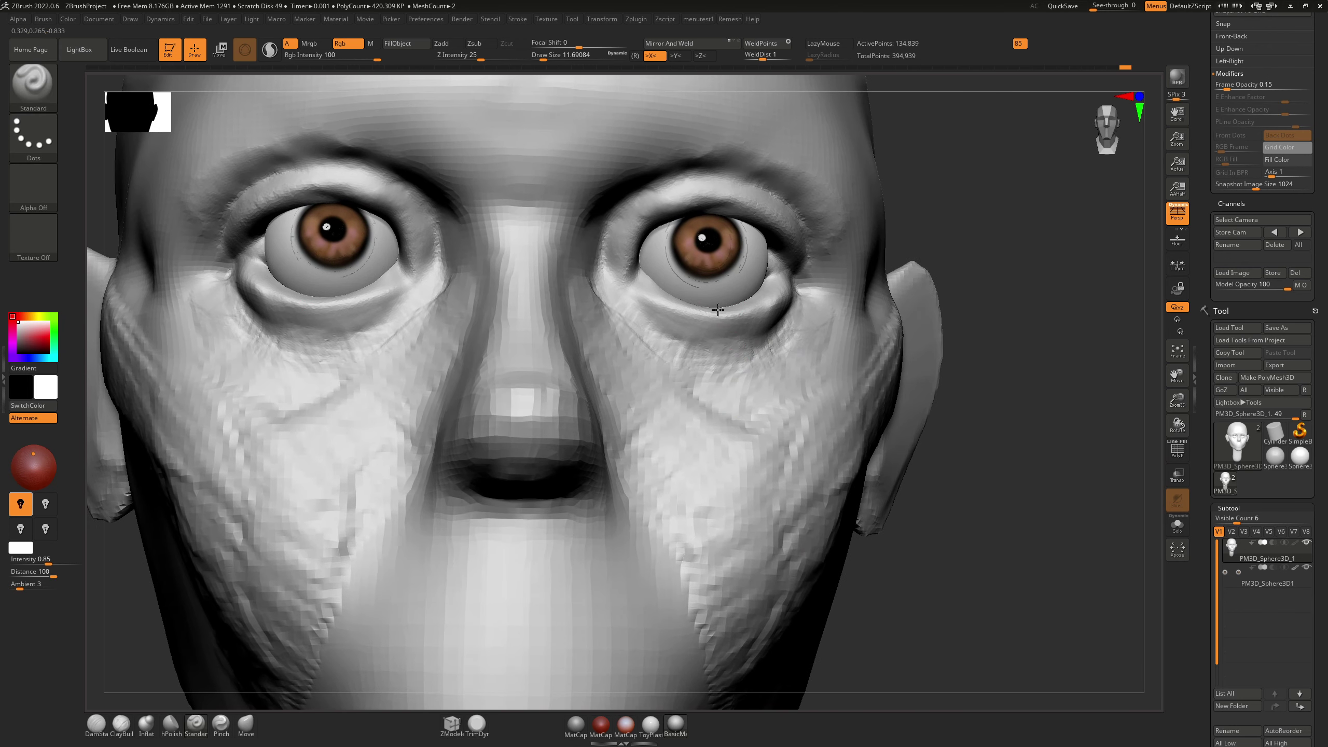
right_click_drag(718, 309, 715, 320)
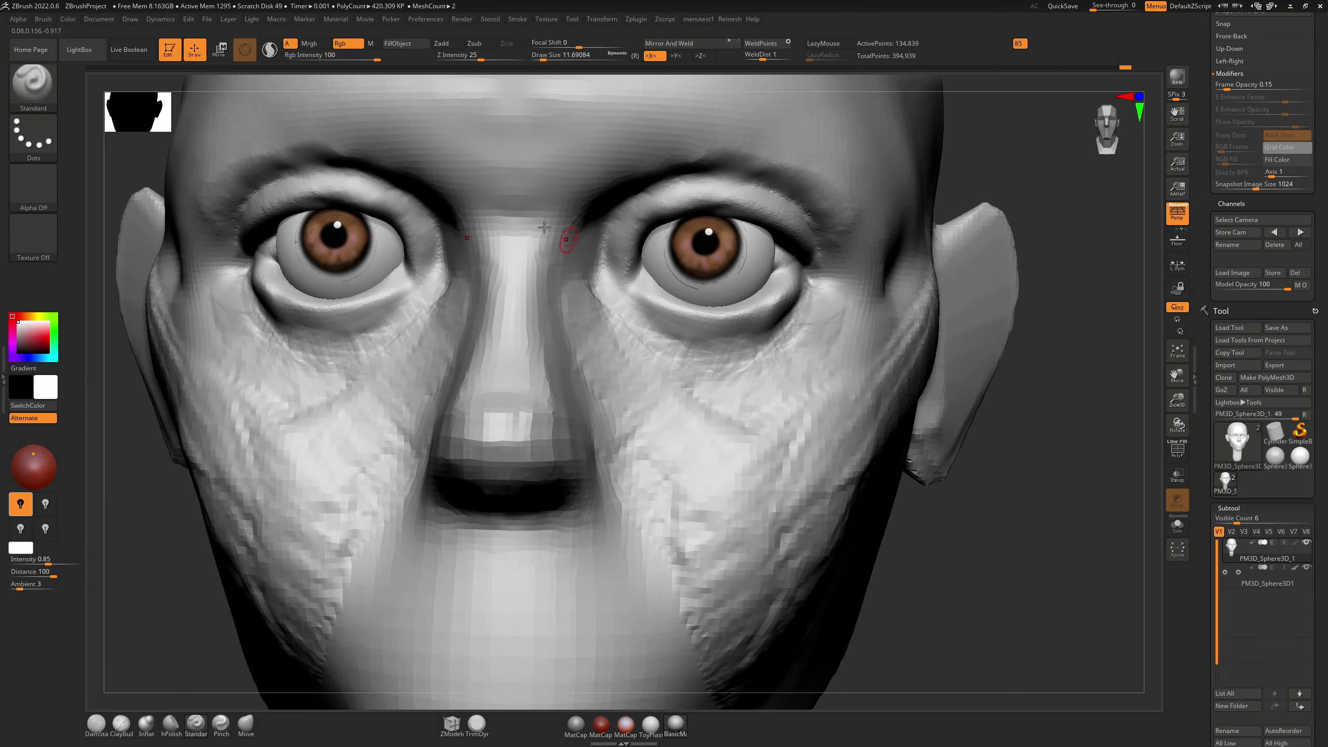
Step: Shift the head sideways off the eyeballs, make the eyeballs active, and move them until one sits inside its socket
left_click(227, 53)
left_click_drag(506, 179, 755, 222)
left_click(366, 250, "alt")
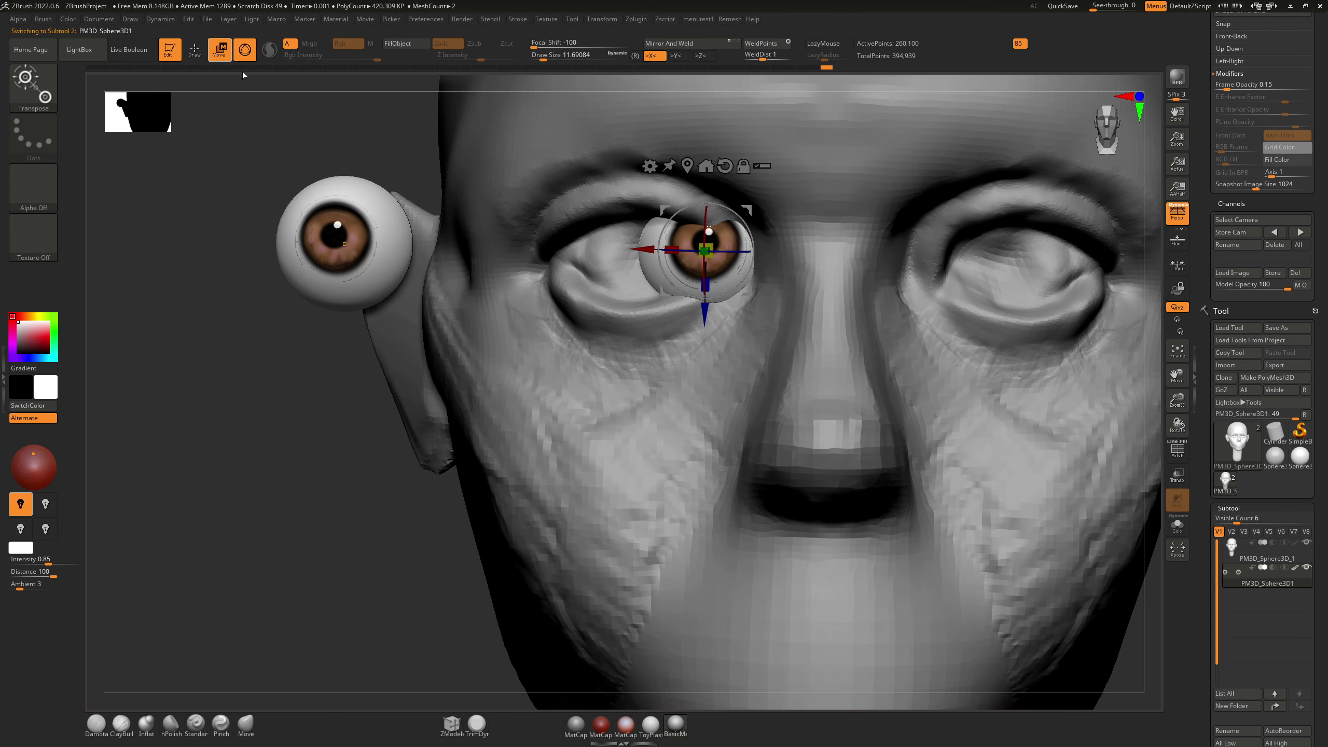
left_click_drag(647, 226, 592, 226)
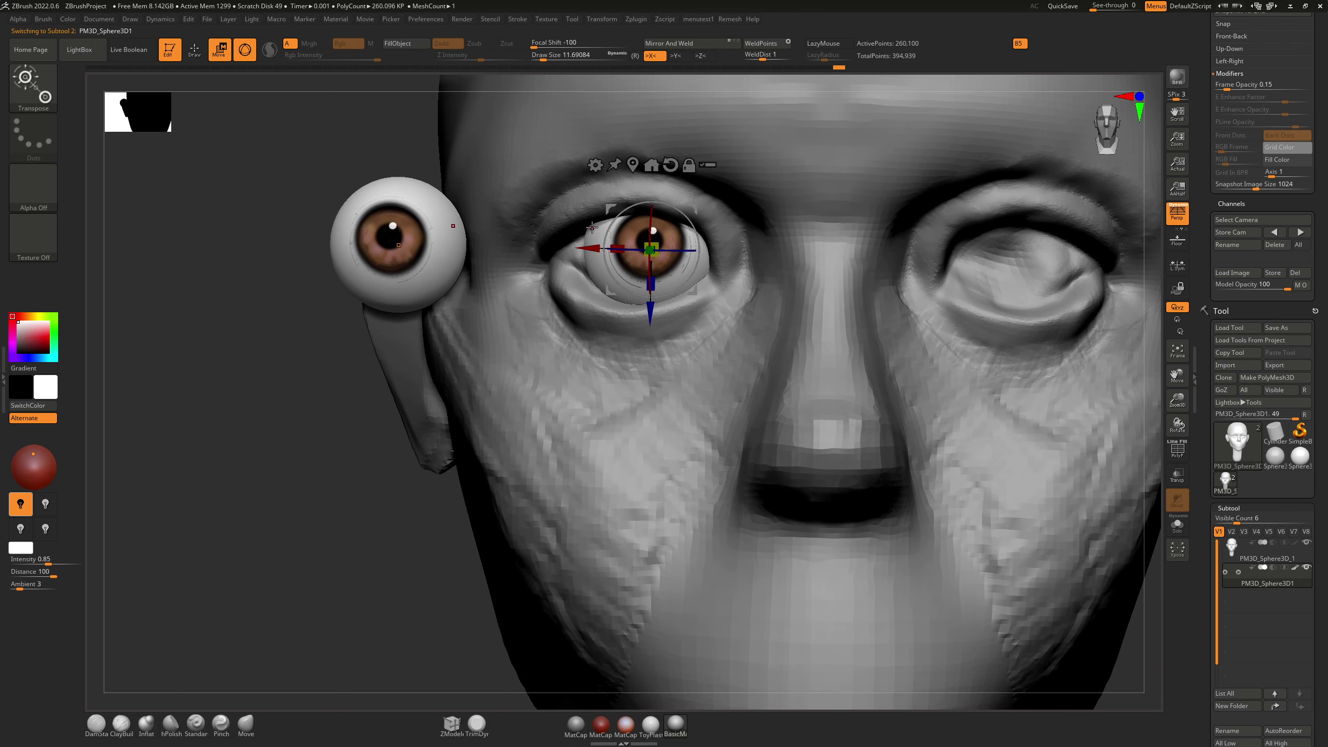
Step: Examine the eyeball's surface and its fit in the eyelids up close from several angles
right_click_drag(592, 229, 622, 273, "ctrl")
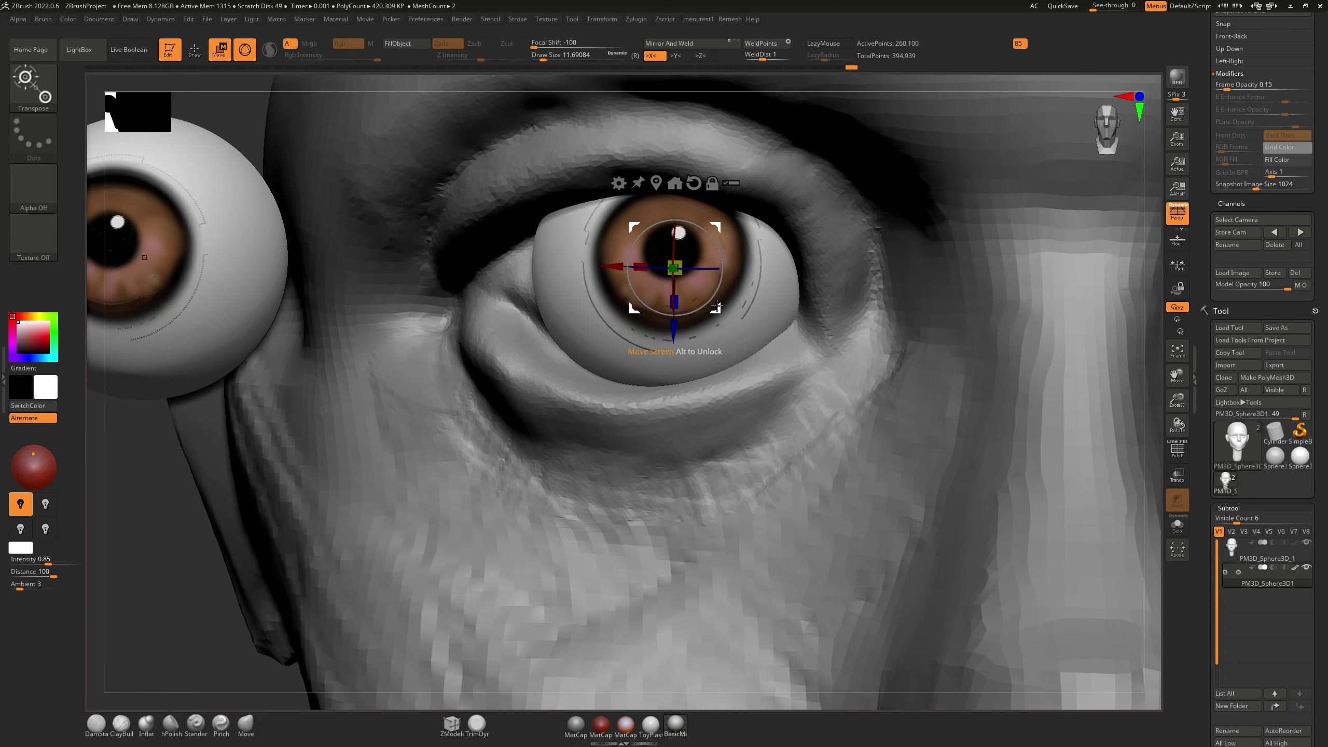
right_click_drag(717, 307, 674, 327)
key("d")
right_click(718, 292)
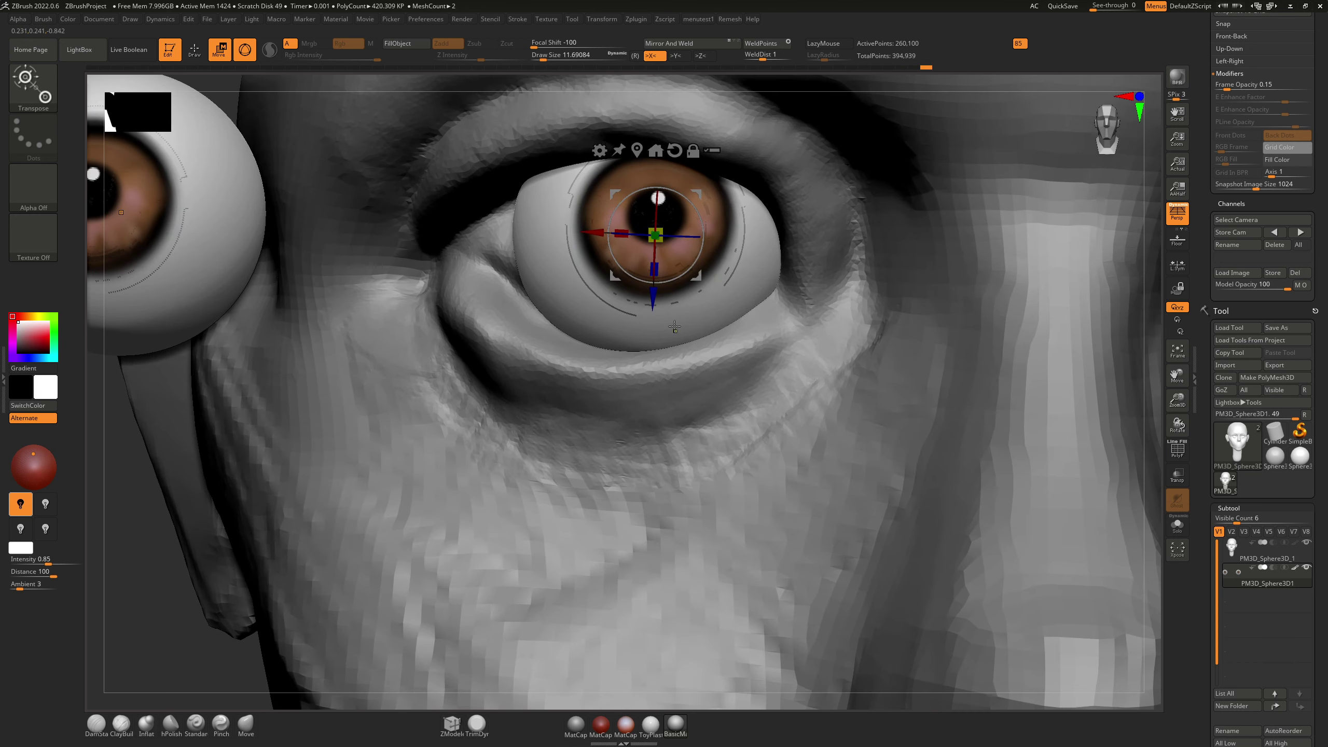
left_click(194, 50)
key("shift")
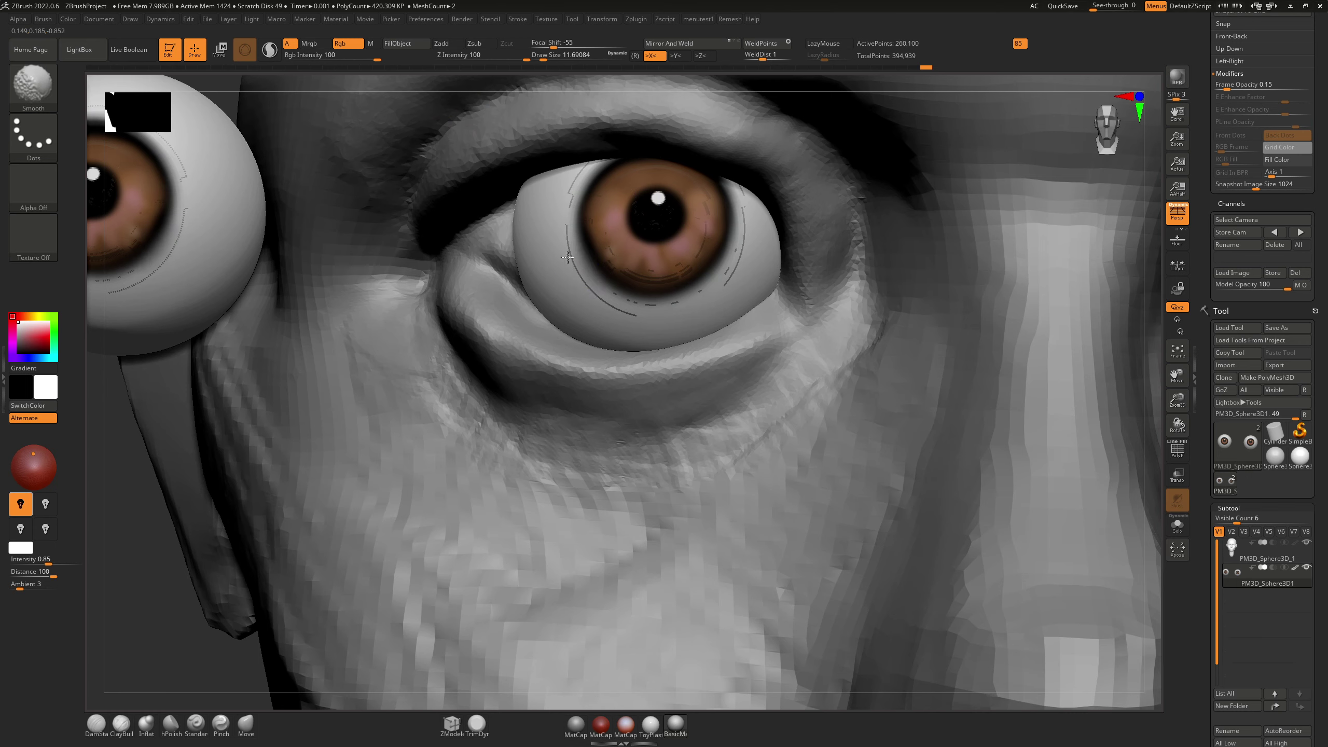
right_click_drag(593, 261, 617, 281)
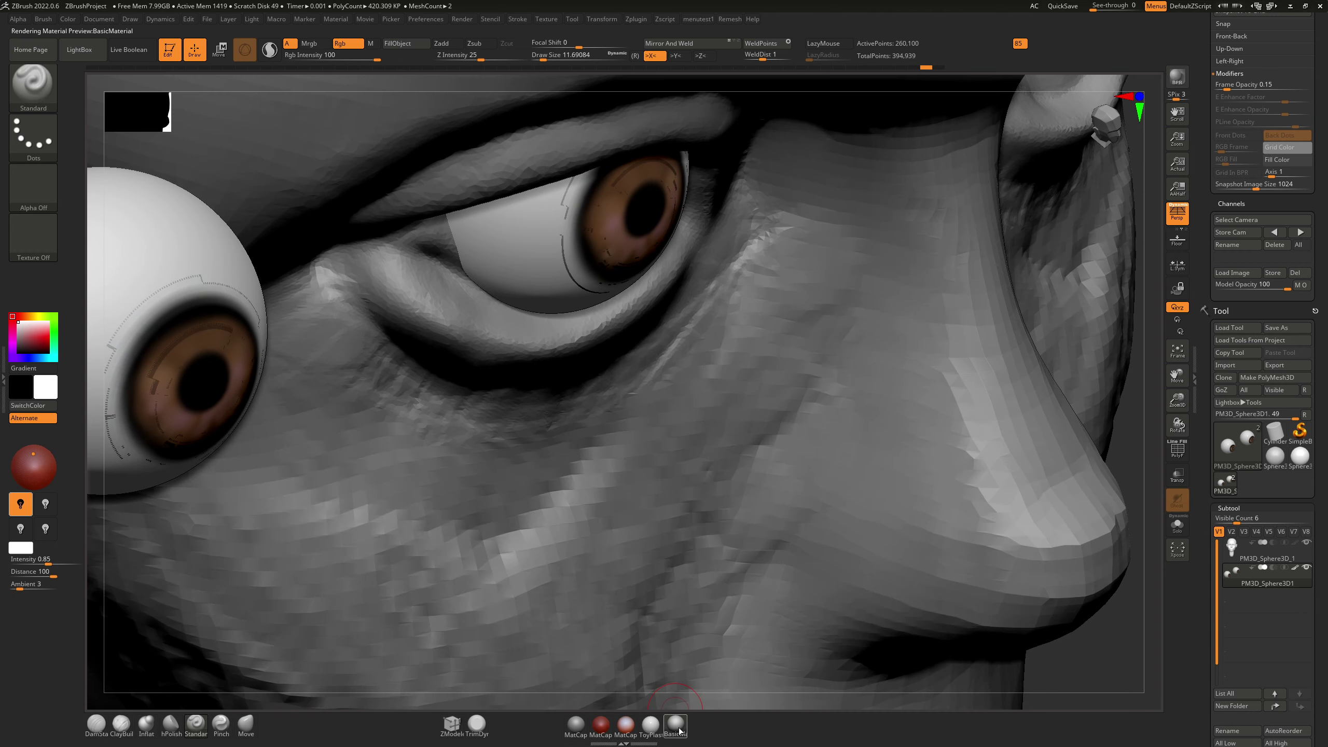
right_click_drag(660, 607, 590, 487)
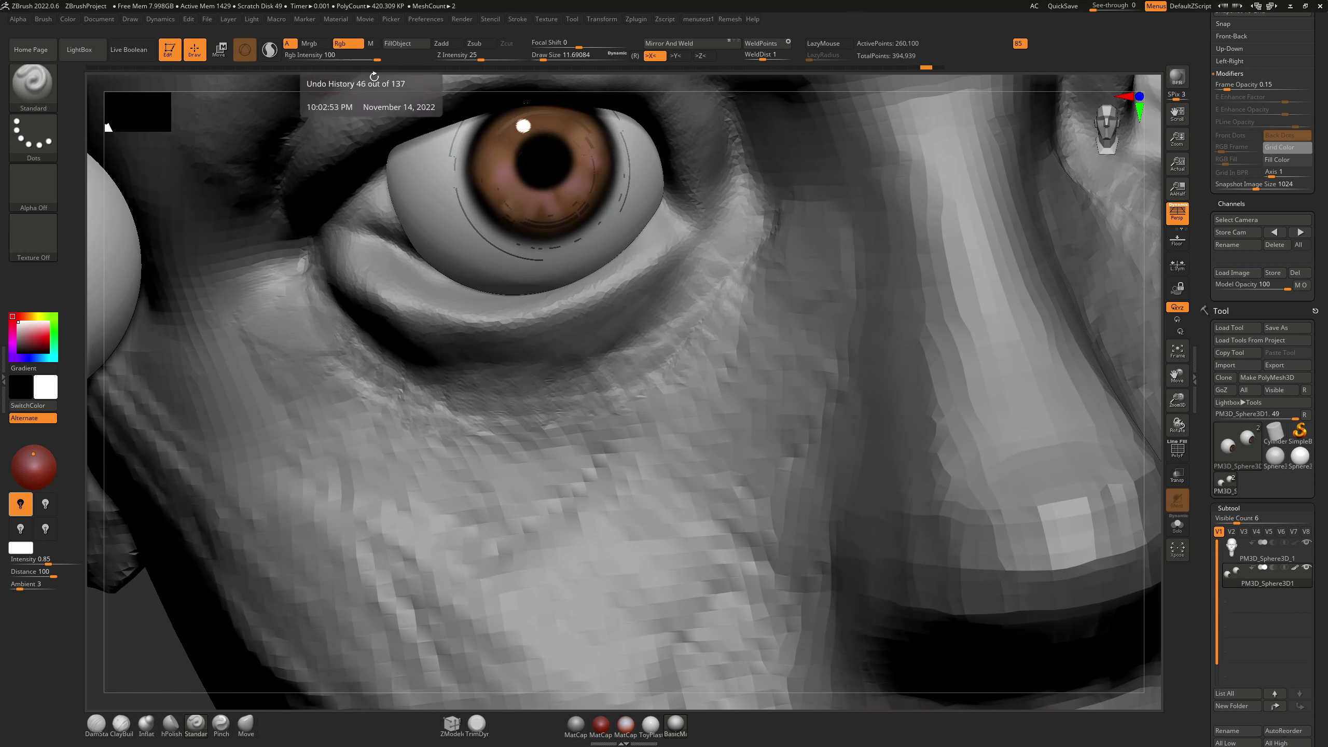
key("b")
key("p")
key("i")
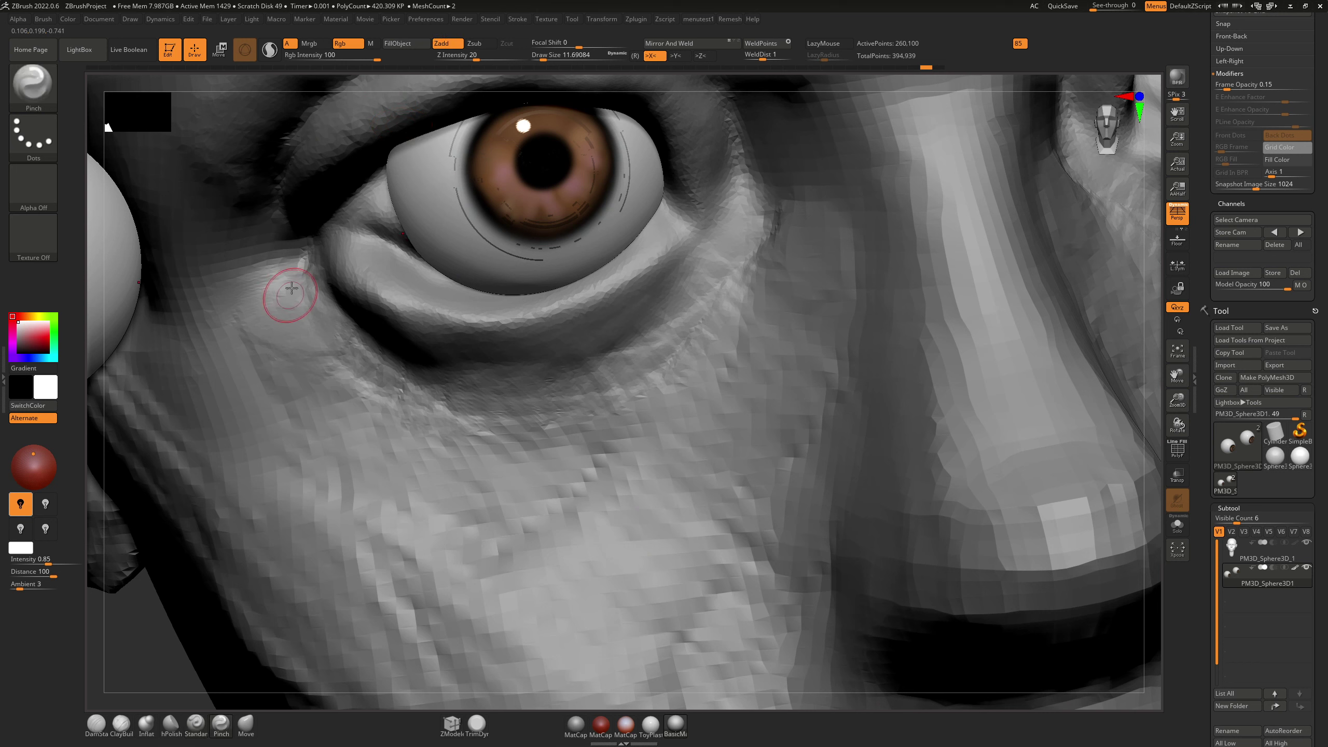
Step: With the Standard brush and only the material channel enabled, fill the eyeballs with the ToyPlastic material
key("b")
key("s")
key("t")
left_click(323, 55)
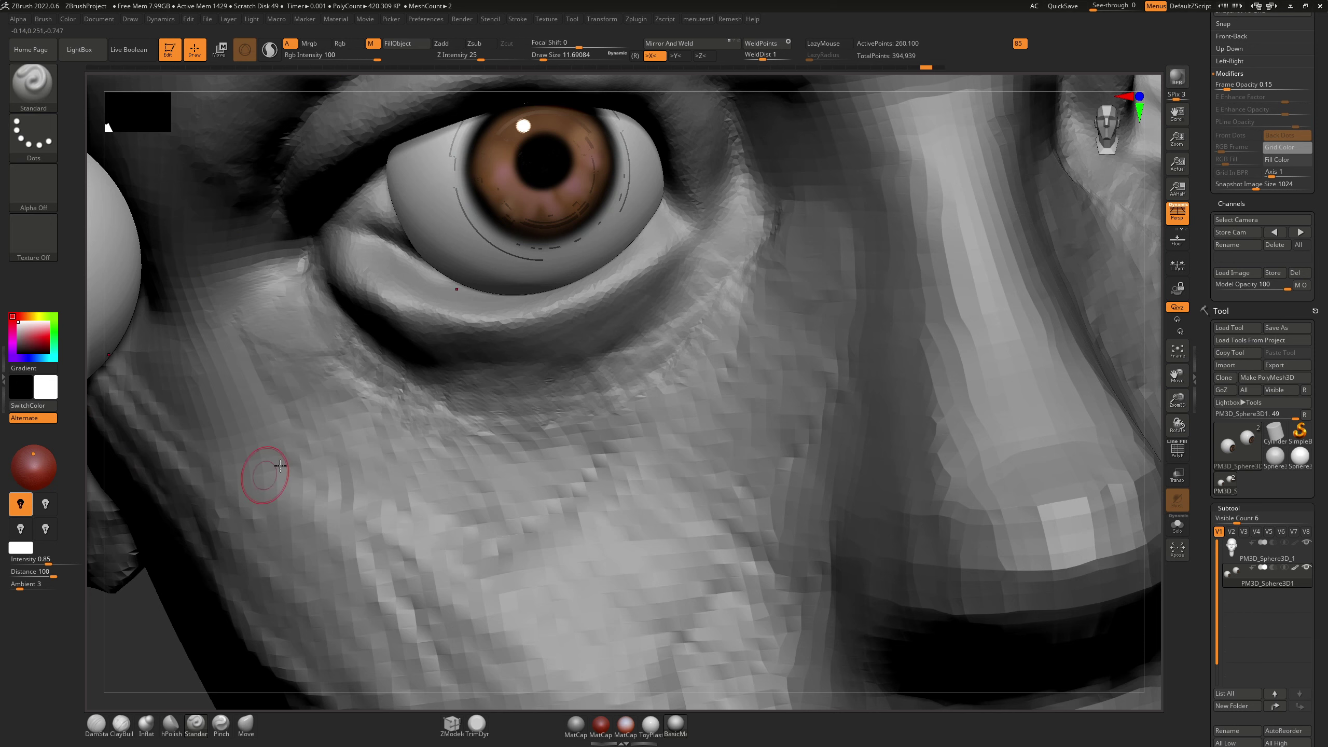
left_click(413, 44)
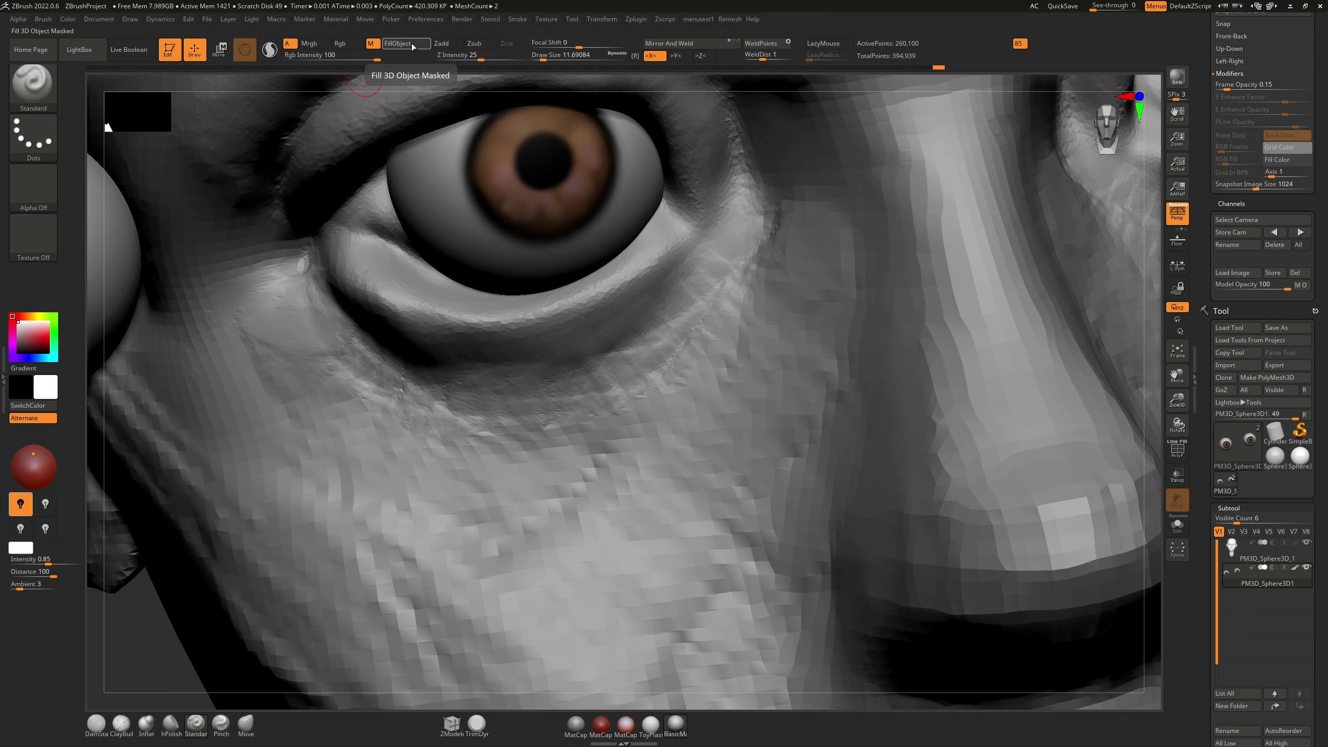
left_click(650, 724)
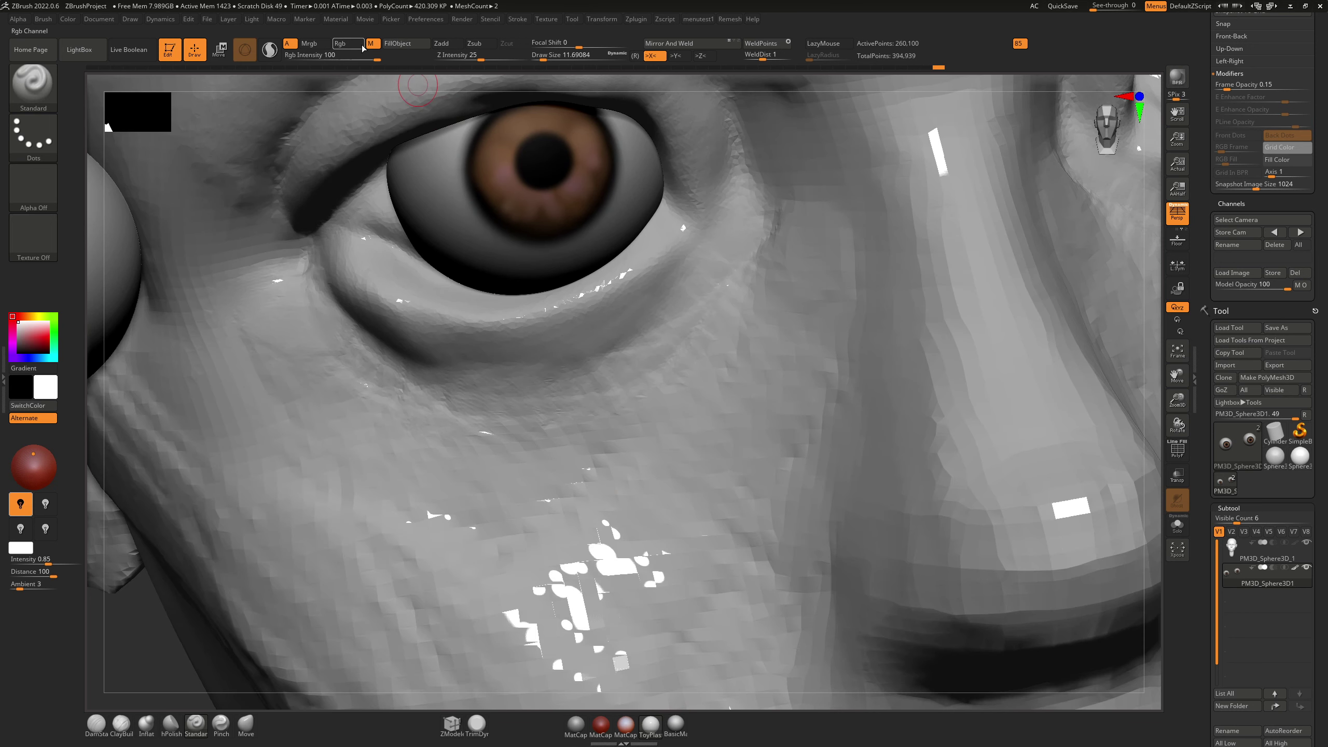
left_click(394, 44)
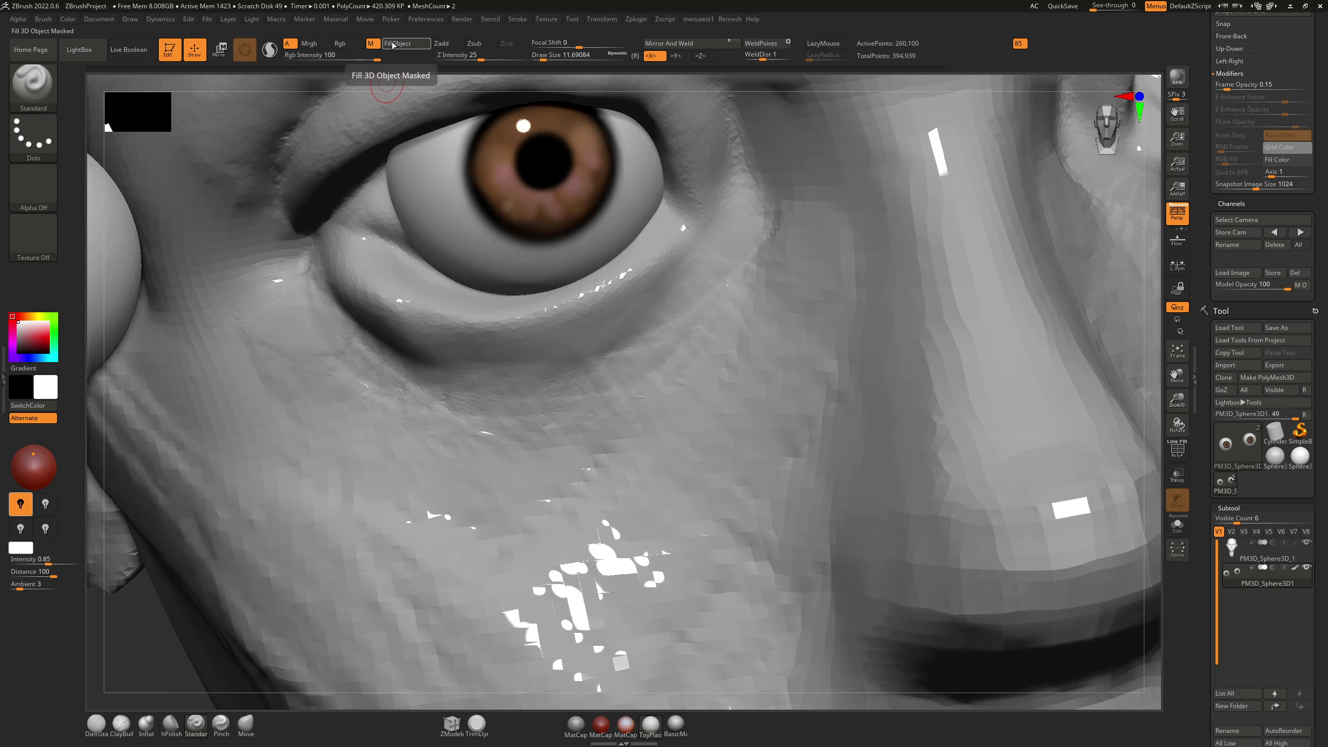
Step: Step the eyeballs down one subdivision level and back up to check the iris from an angle
right_click_drag(554, 282, 576, 310)
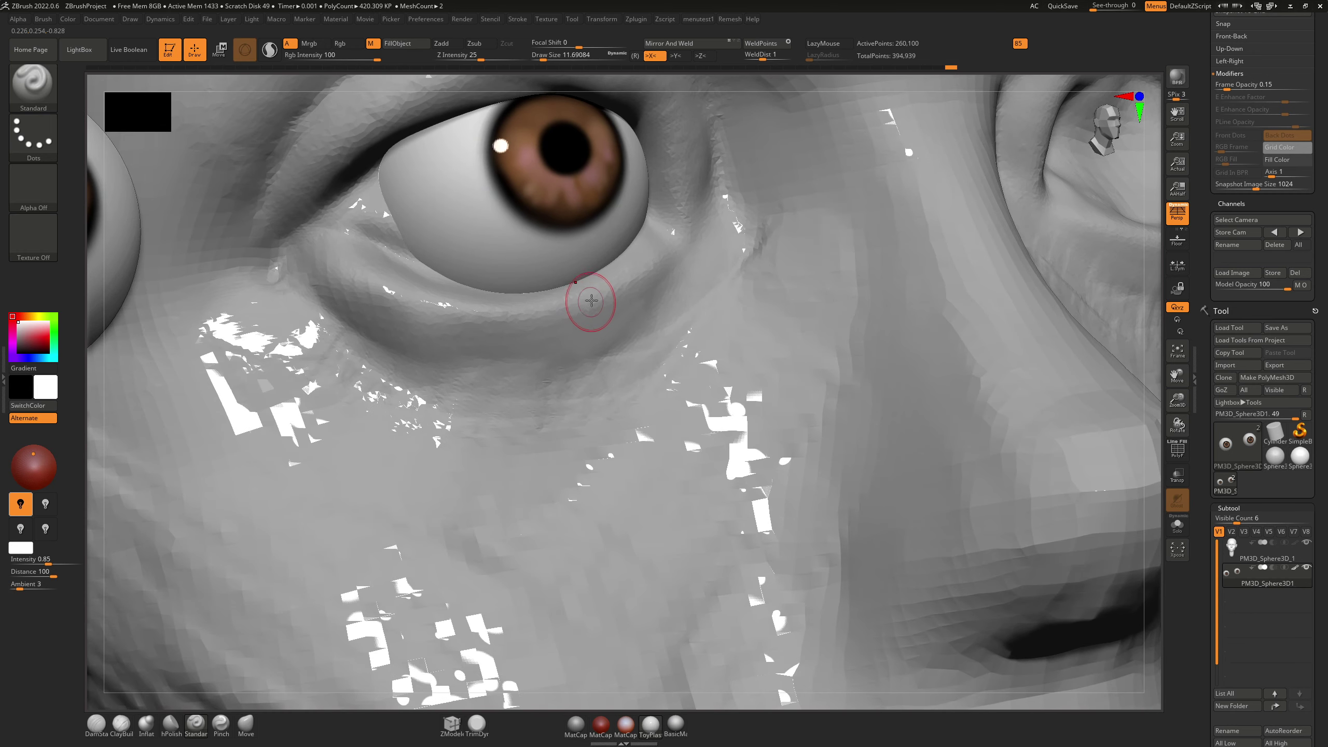
key("shift")
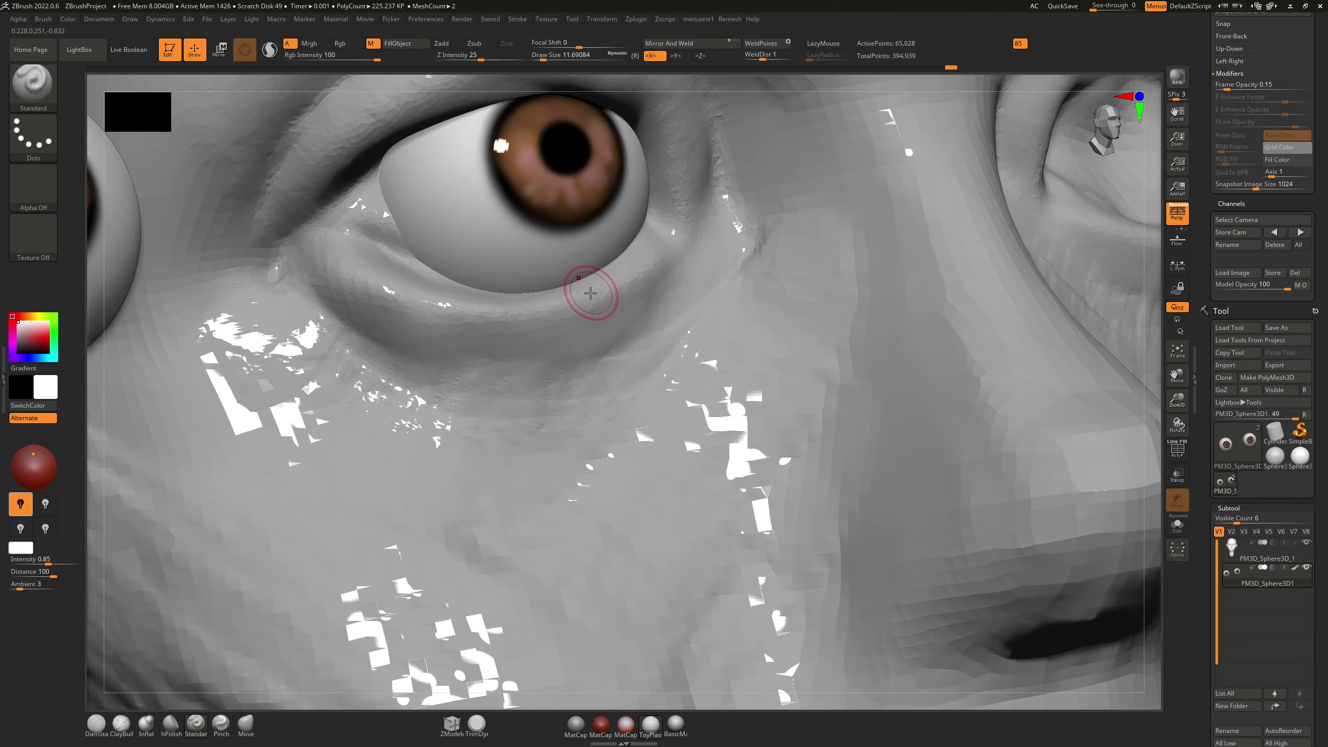
key("shift")
left_click(569, 265)
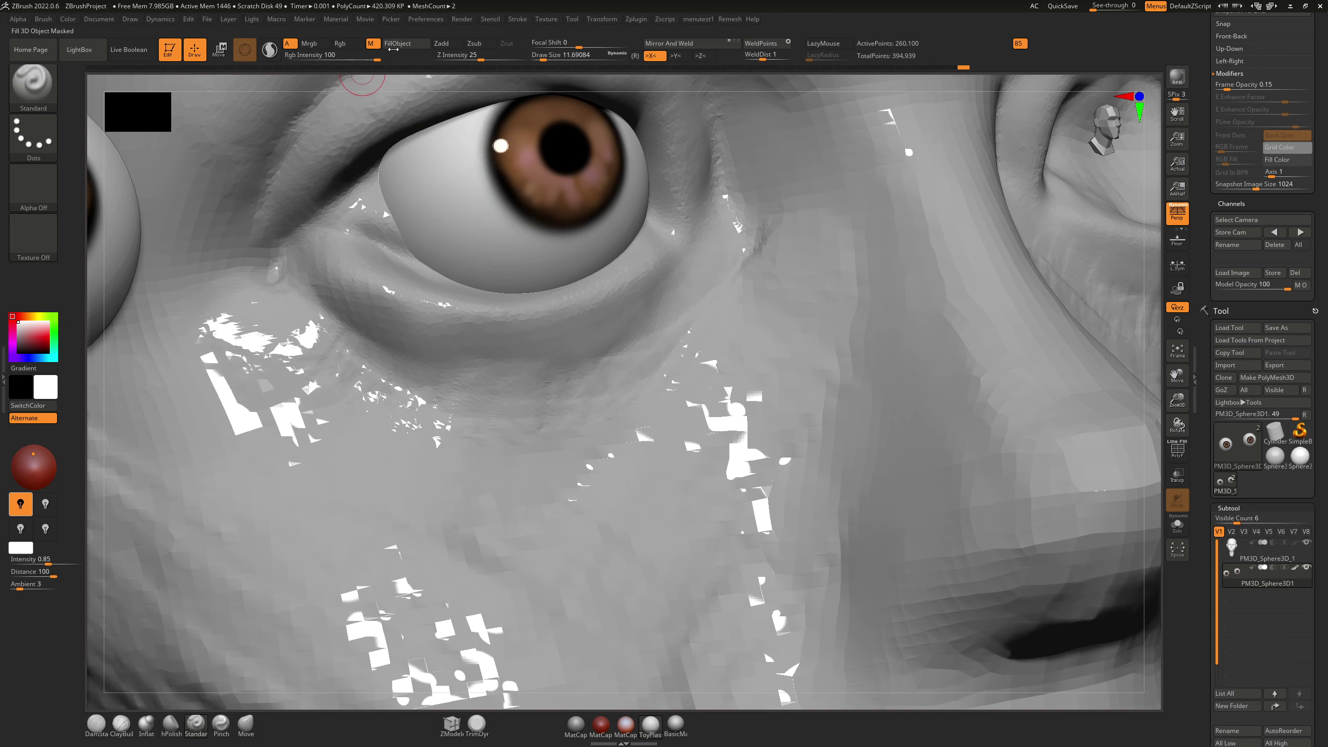
Step: Choose BasicMaterial, make the head the active subtool, and disable the material and Rgb channels
left_click(675, 725)
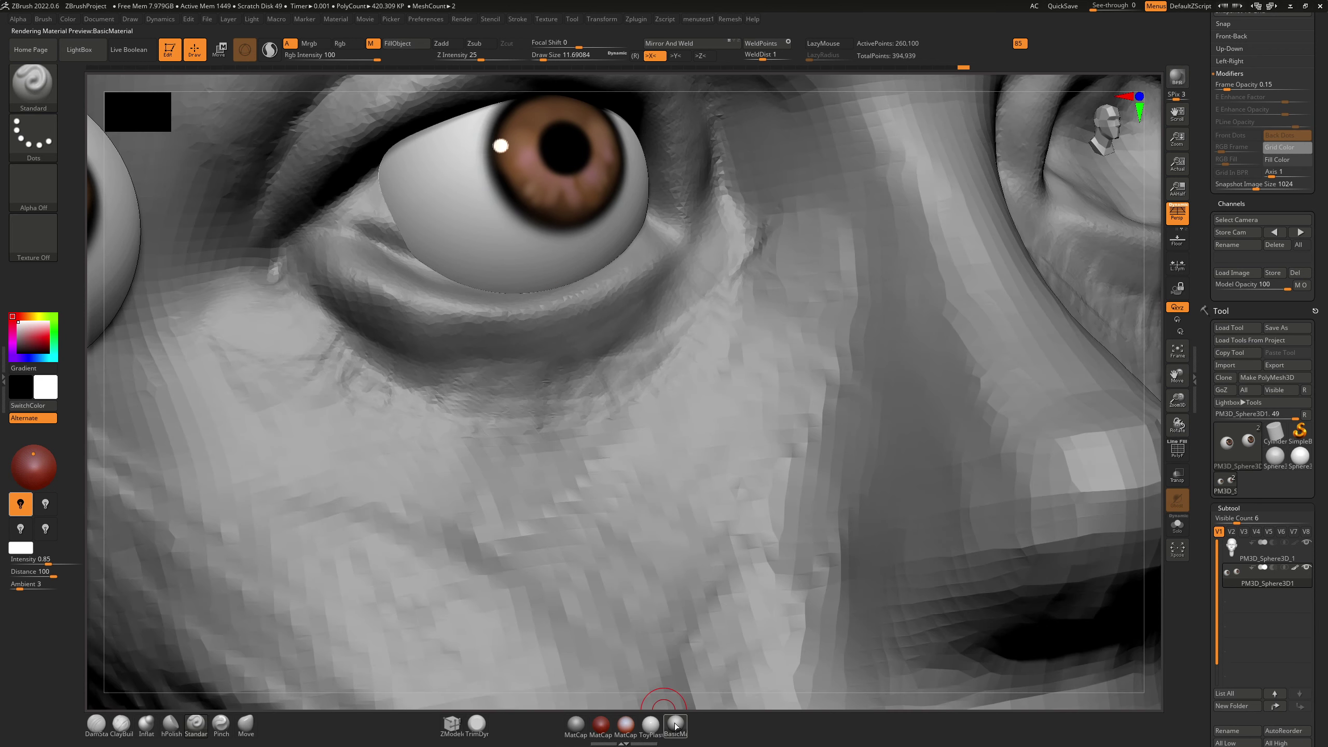
left_click(648, 527, "alt")
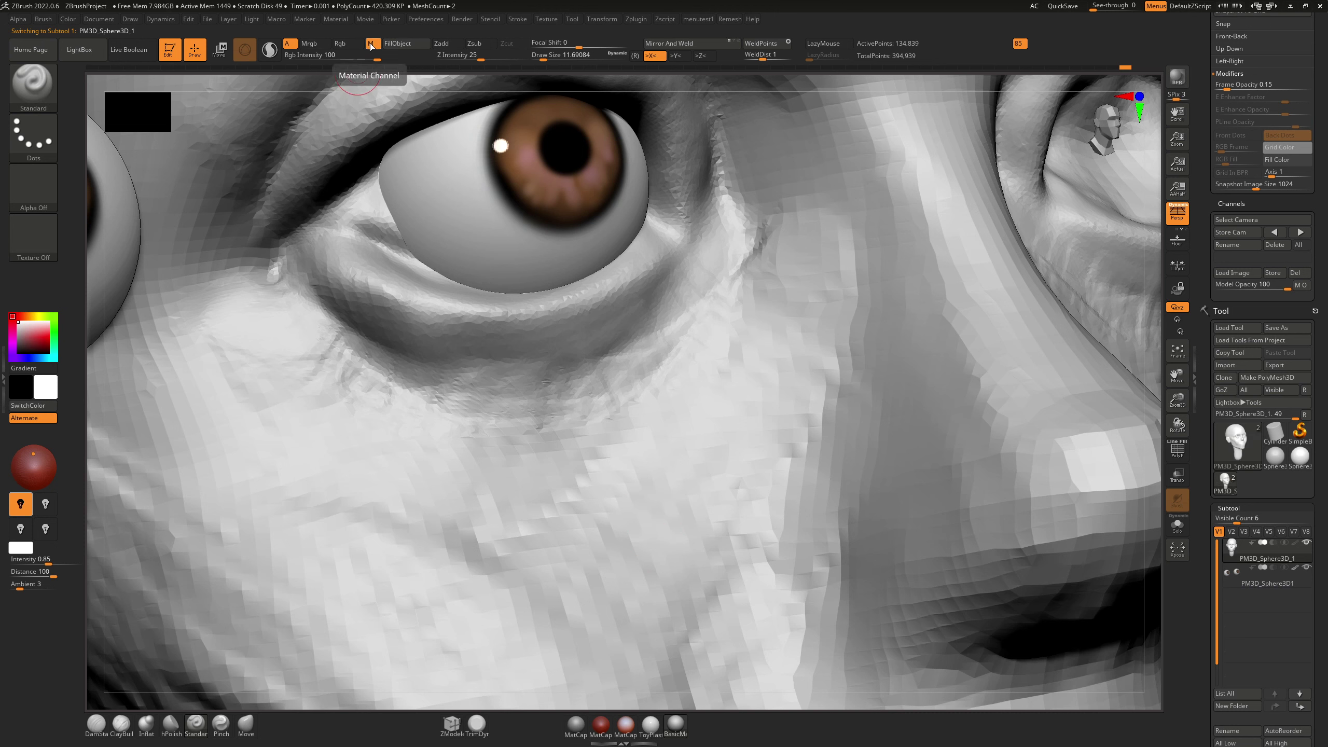
left_click(338, 44)
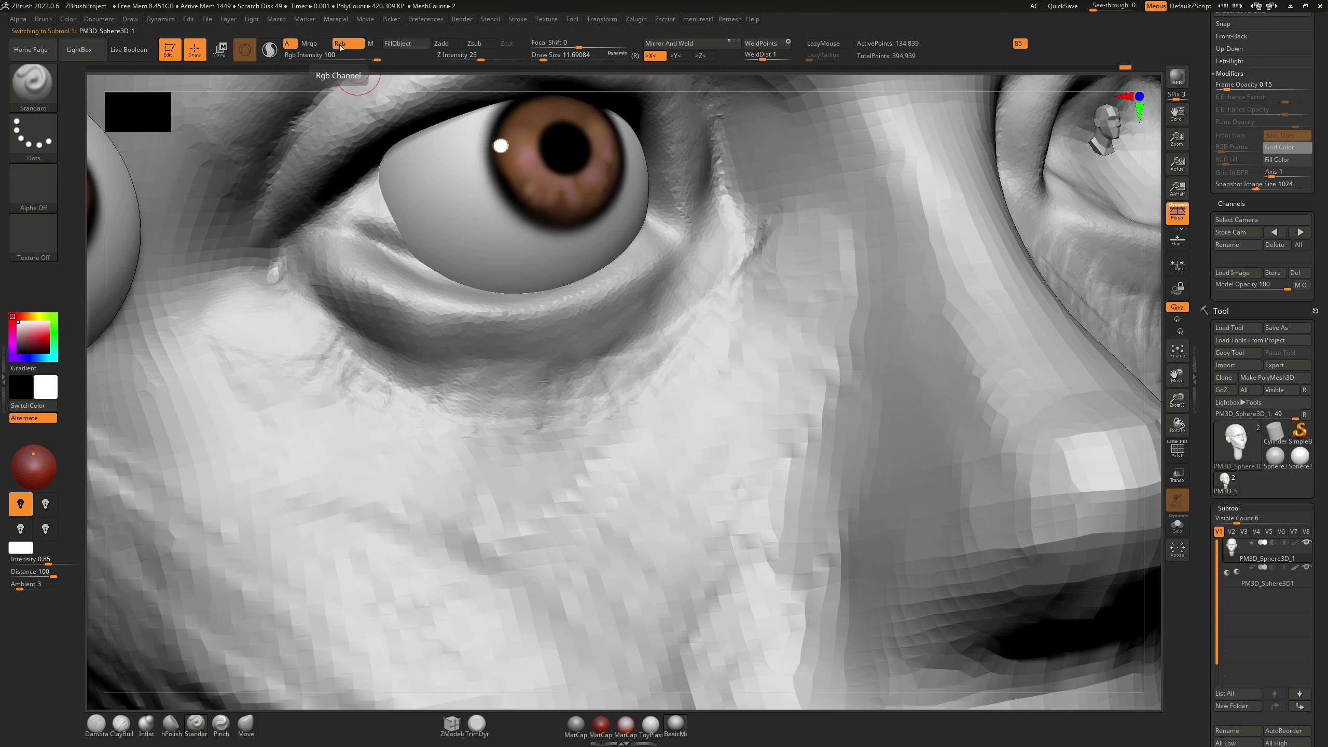
left_click(355, 45)
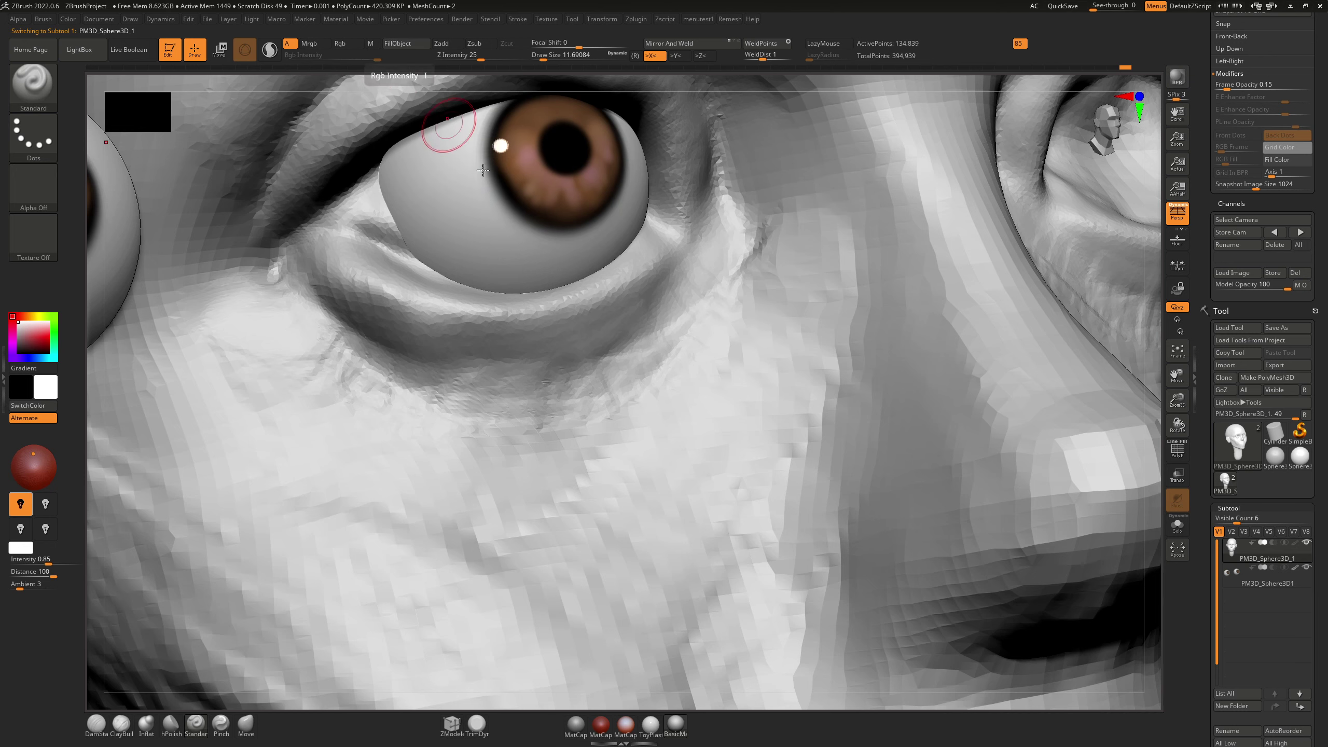
Step: Try sliding the eyeballs sideways into the opposite socket and applying Mirror And Weld, and undo the move
mouse_move(541, 282)
right_mouse_down()
mouse_move(492, 293)
mouse_move(531, 300)
right_mouse_up()
left_click_drag(533, 300, 490, 302, "shift")
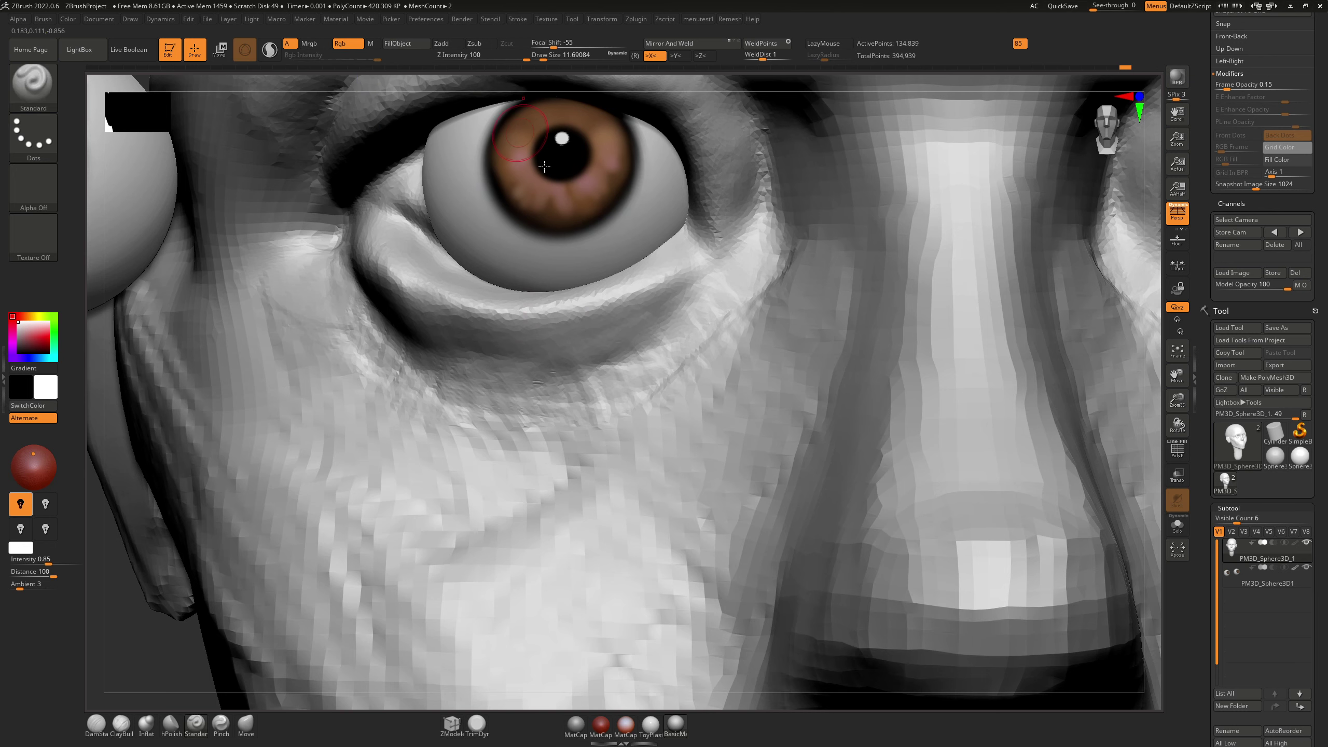
right_click_drag(646, 406, 650, 347, "ctrl")
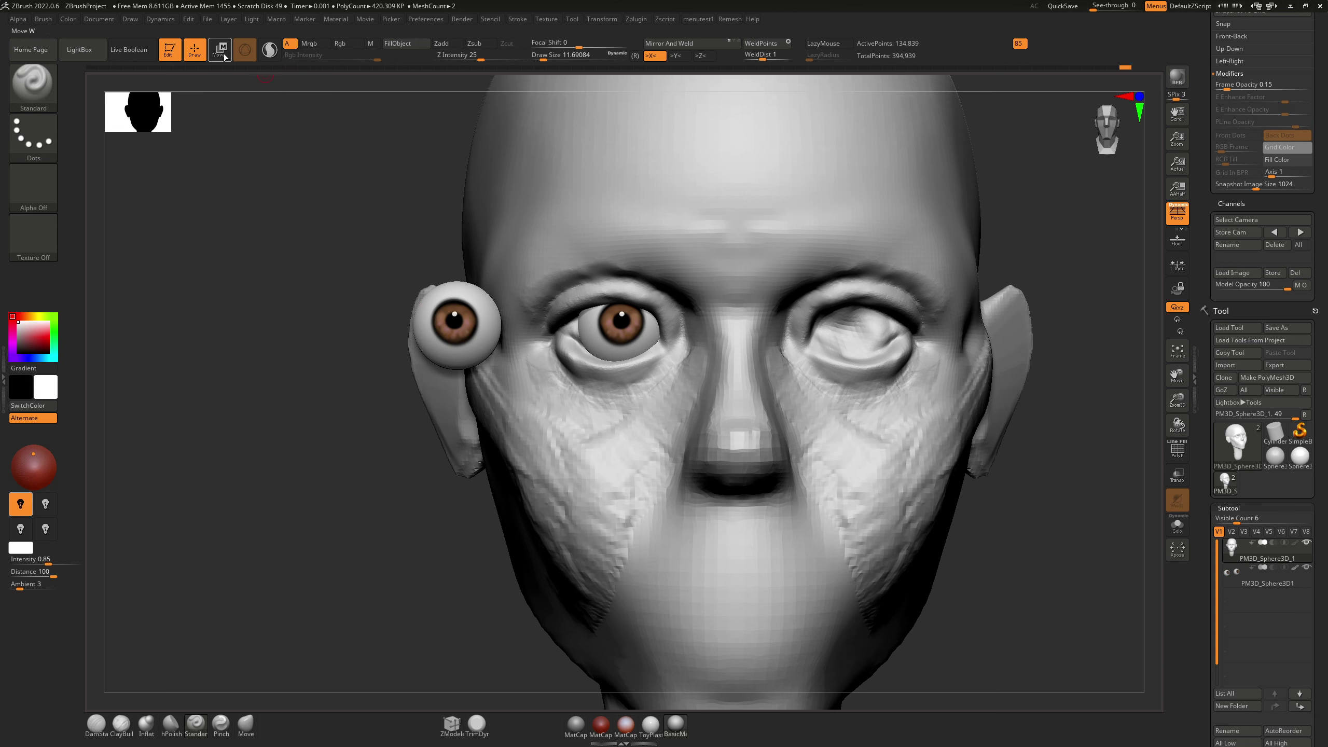
left_click(445, 304, "alt")
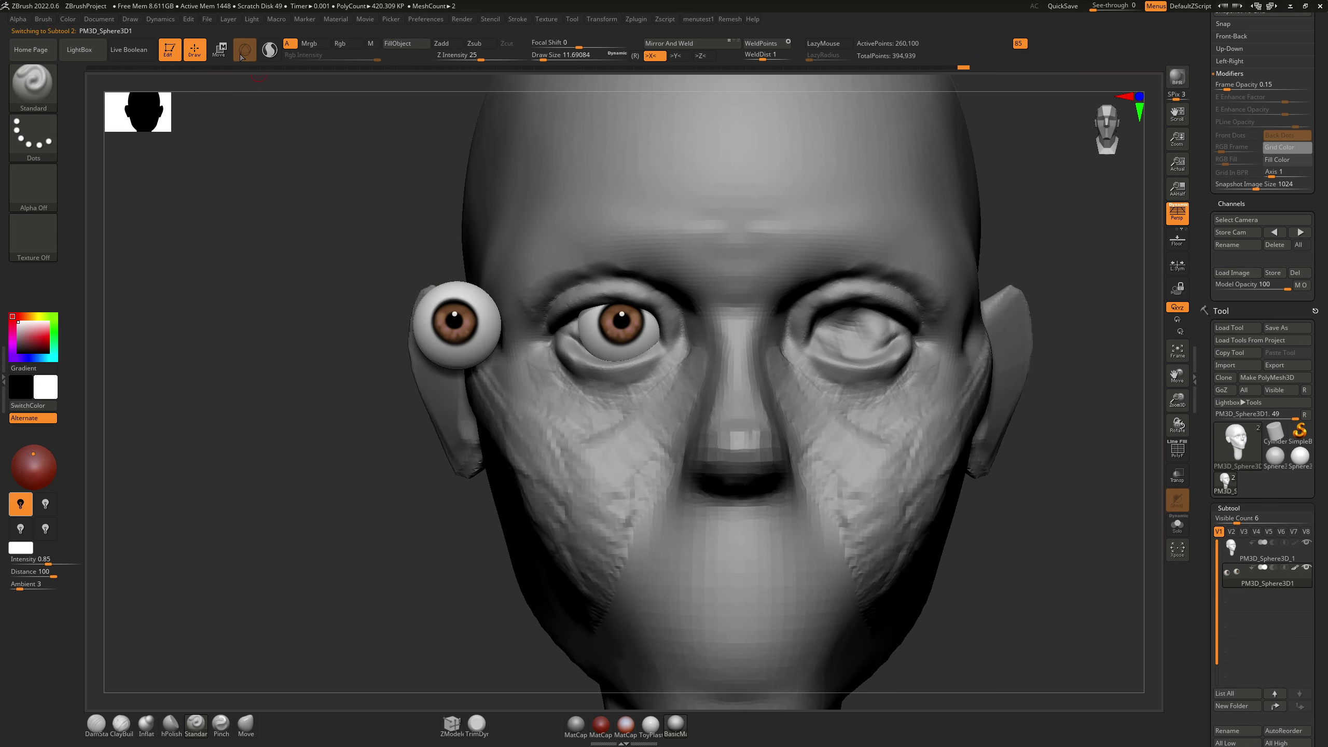
left_click(219, 49)
left_click_drag(558, 321, 788, 340)
left_click(663, 43)
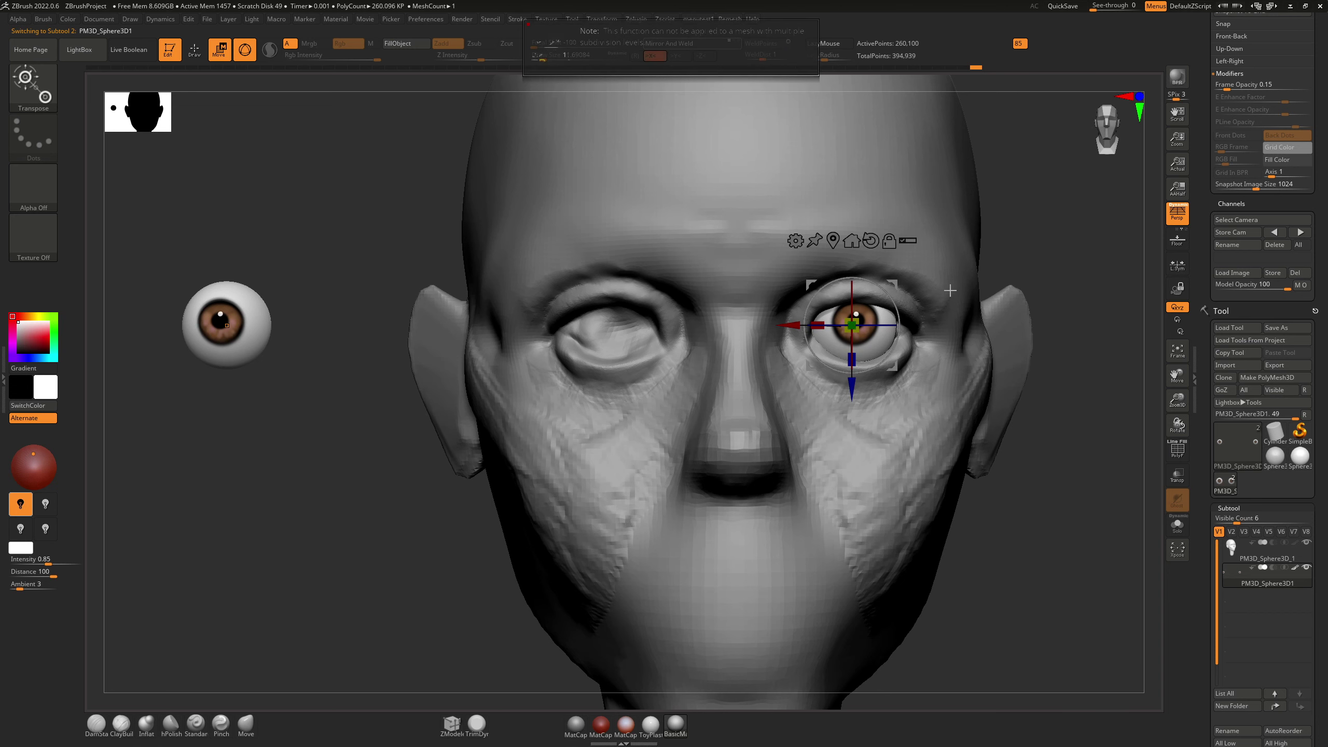
key("ctrl+z")
Step: Make the head active, try sliding it sideways to align its sockets with the eyeballs, and undo the move
left_click(759, 413, "alt")
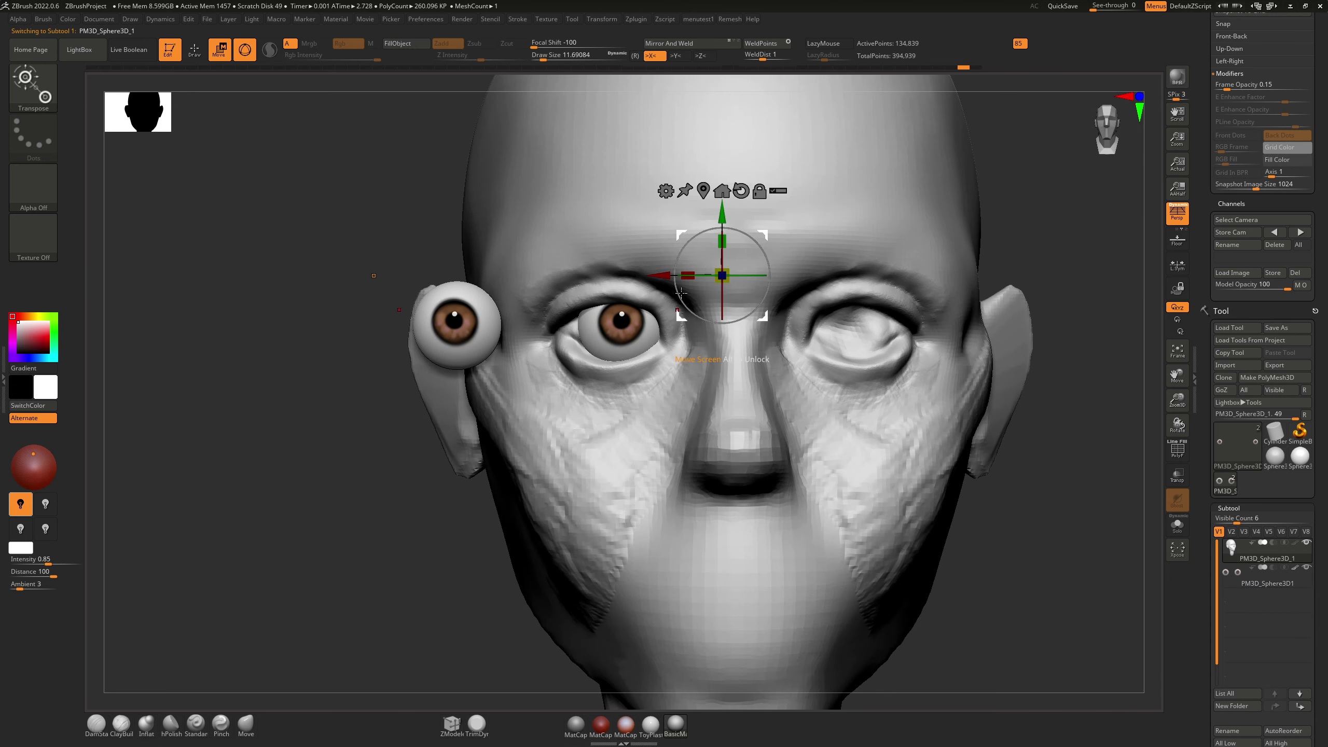
left_click_drag(658, 277, 569, 283)
key("ctrl+z")
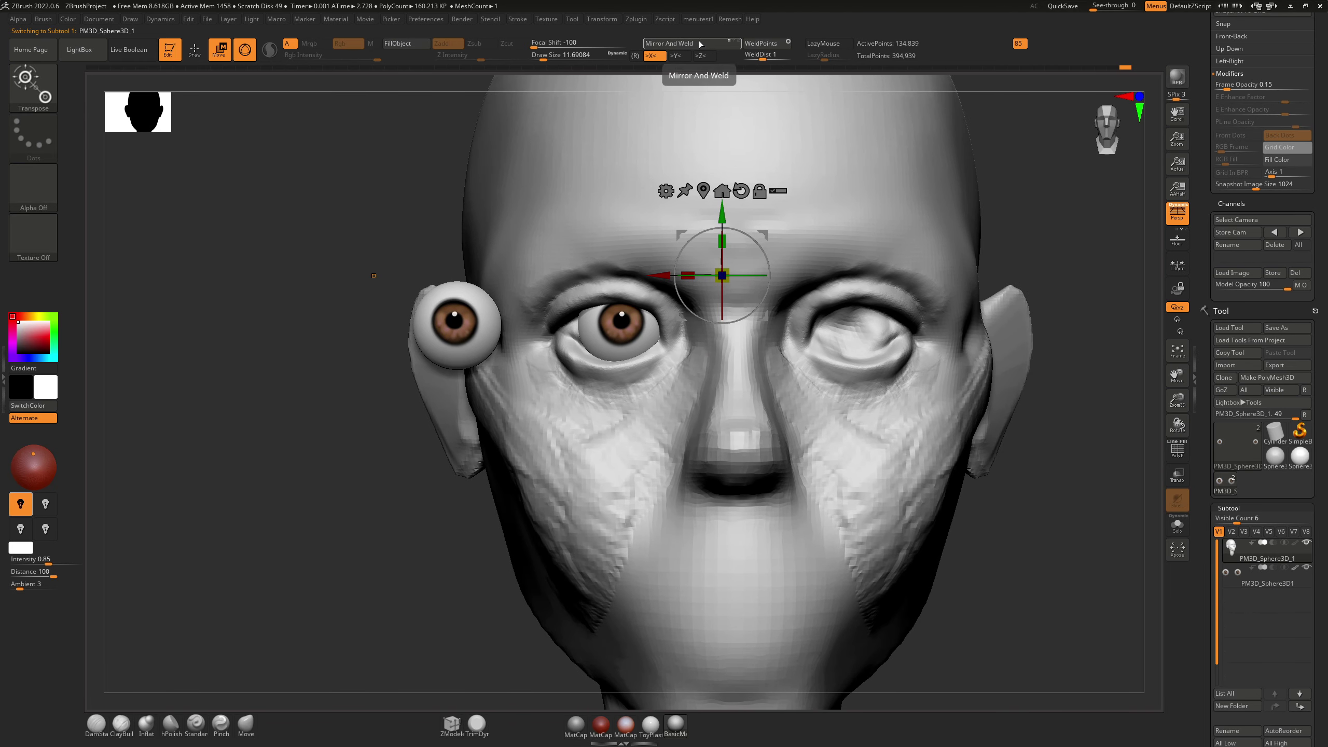
left_click_drag(656, 276, 446, 299)
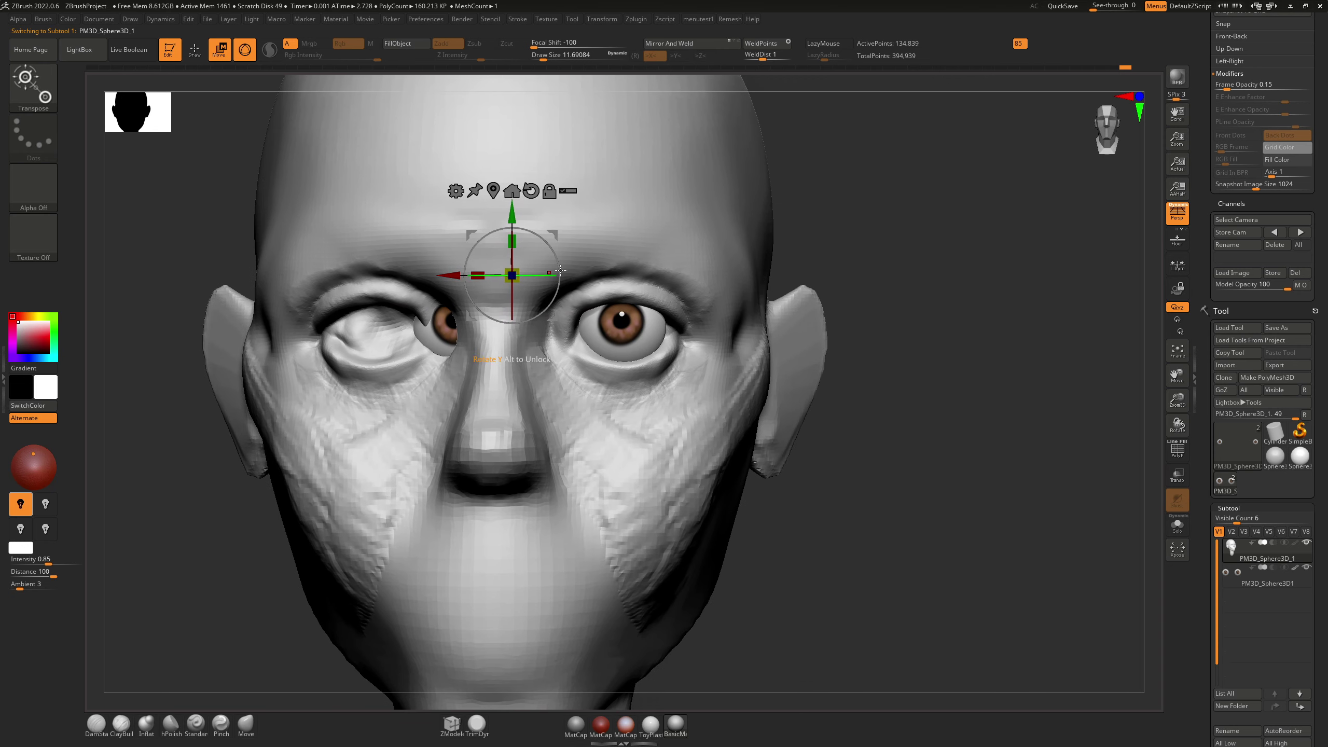
key("ctrl+z")
Step: Step through the head's undo history to restore its position centred between the two eyeballs
key("ctrl+shift+z")
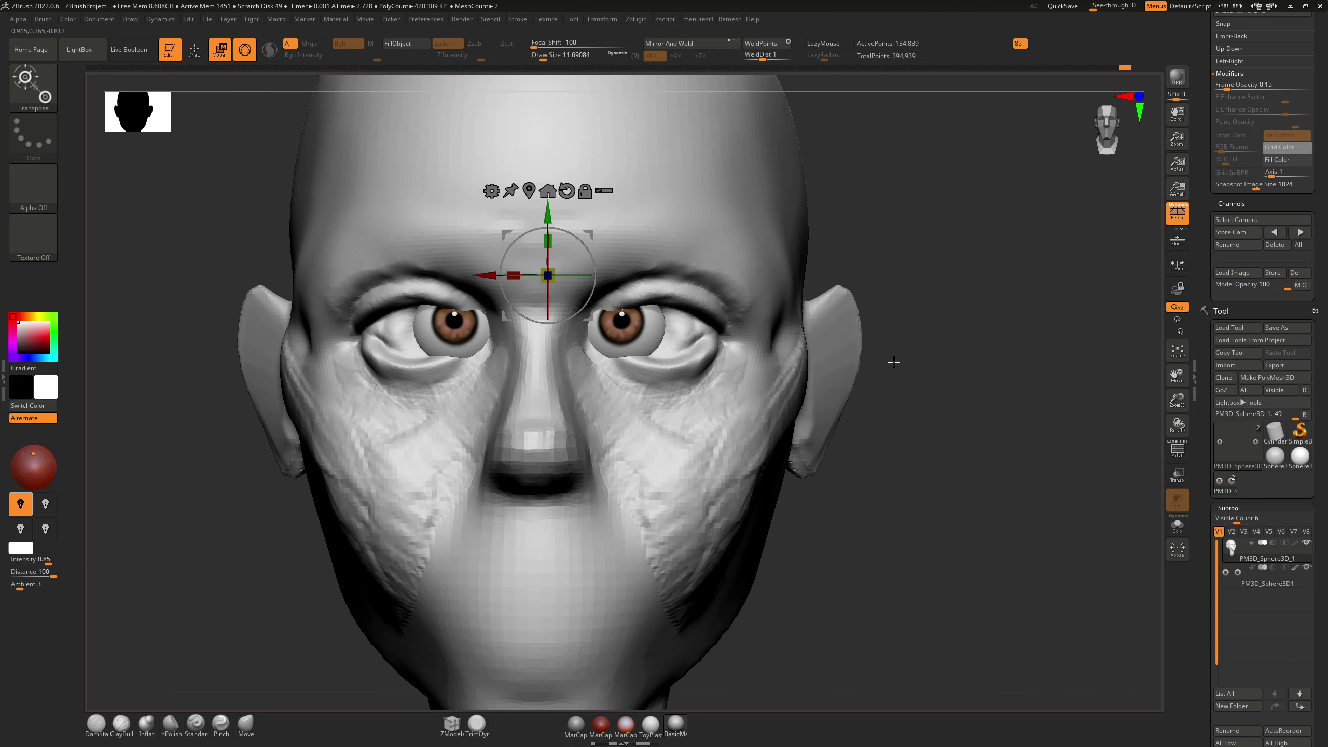
key("ctrl+shift+z")
key("ctrl+shift+z")
key("ctrl+shift+z")
key("ctrl+shift+z")
key("ctrl+shift+z")
key("ctrl+shift+z")
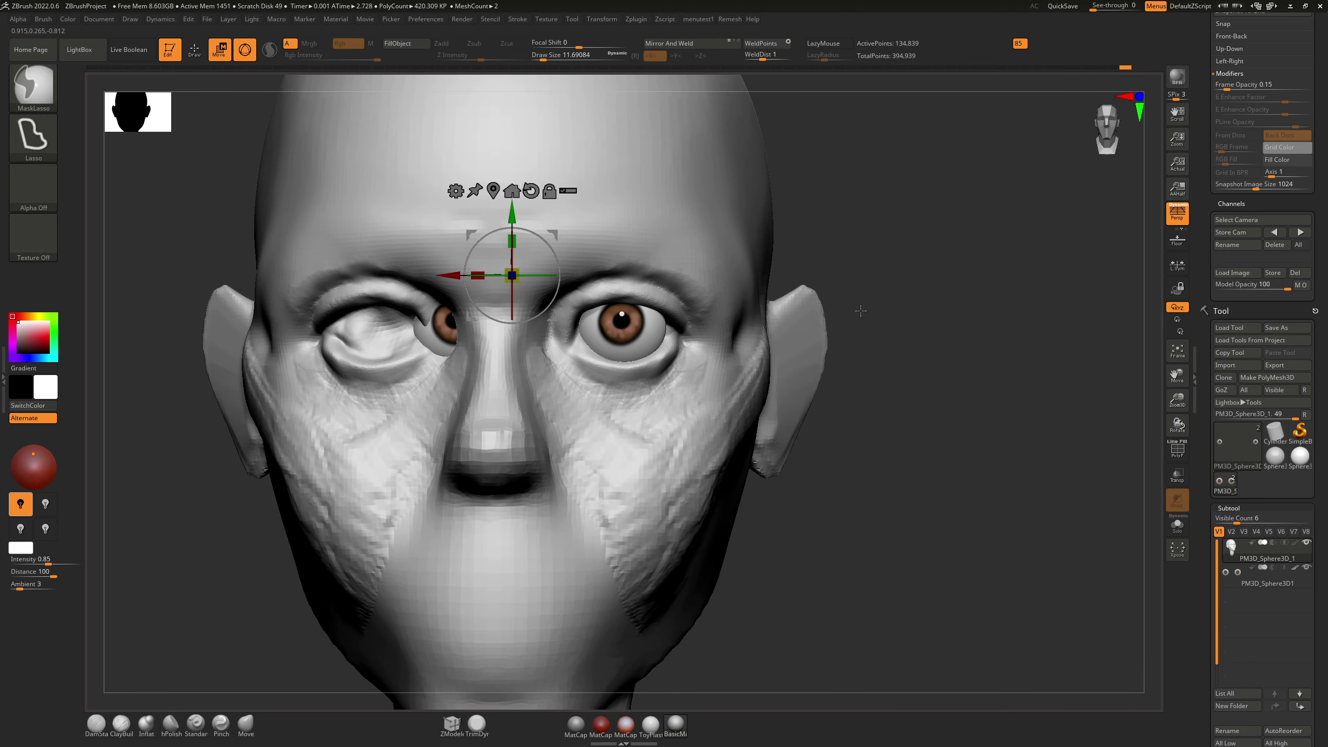
key("ctrl+z")
key("ctrl+z")
key("ctrl+z")
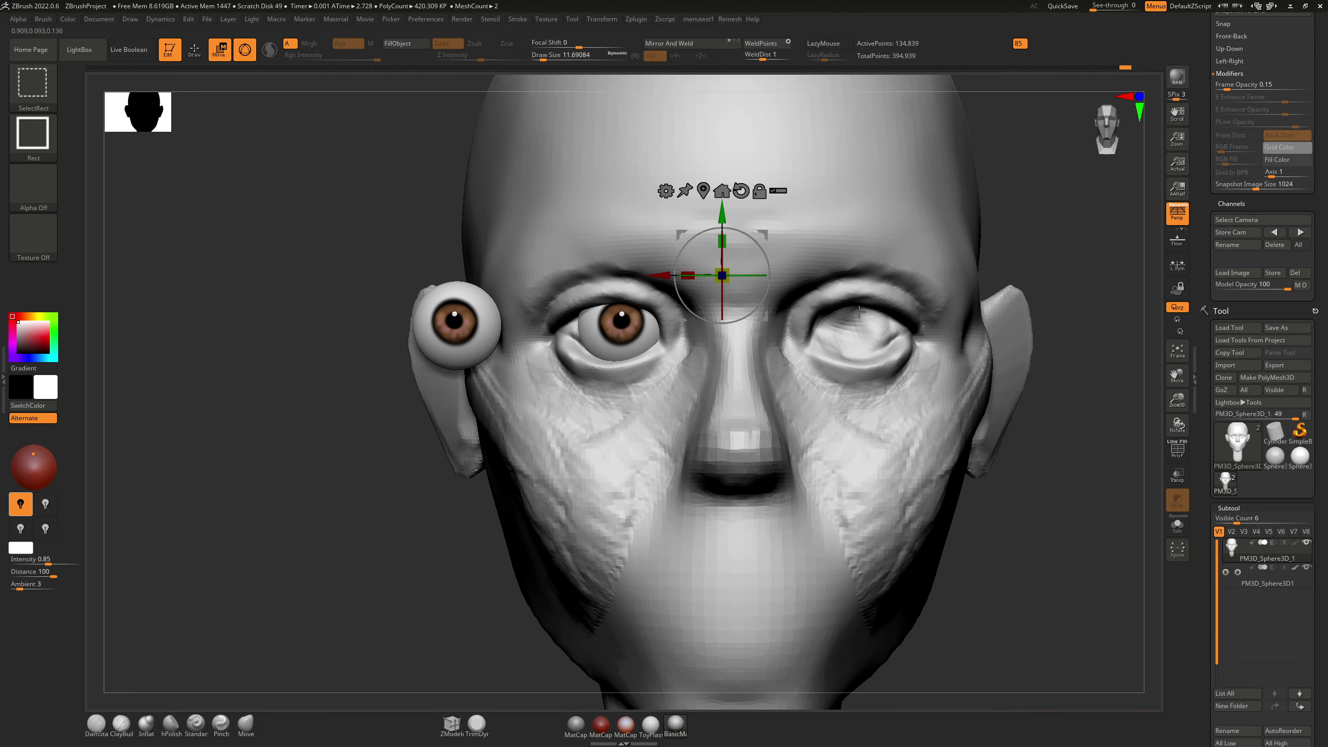
key("ctrl+shift+z")
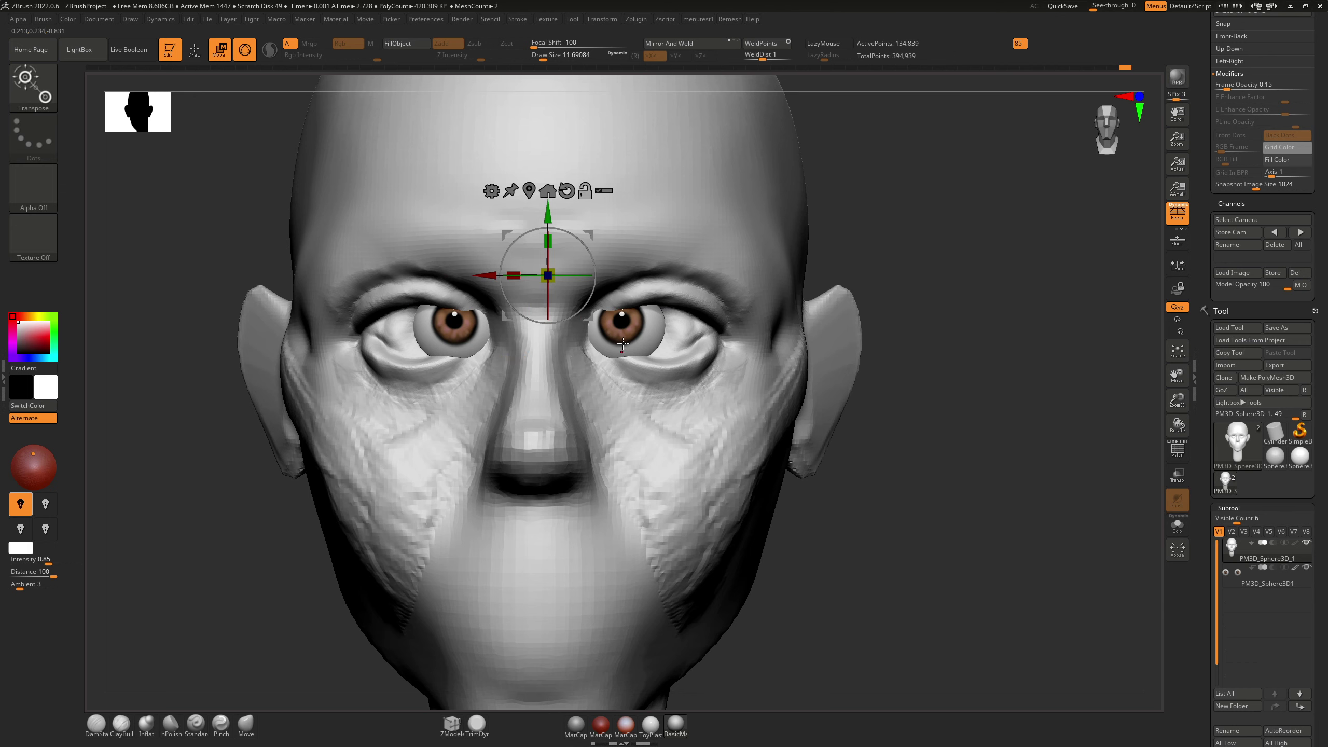
Step: Spread the eyeballs outward into both sockets, adjusting their depth from the side, and make the head active again
left_click(623, 343)
left_click_drag(567, 326, 603, 332)
right_click_drag(603, 332, 489, 332)
left_click_drag(625, 323, 630, 322)
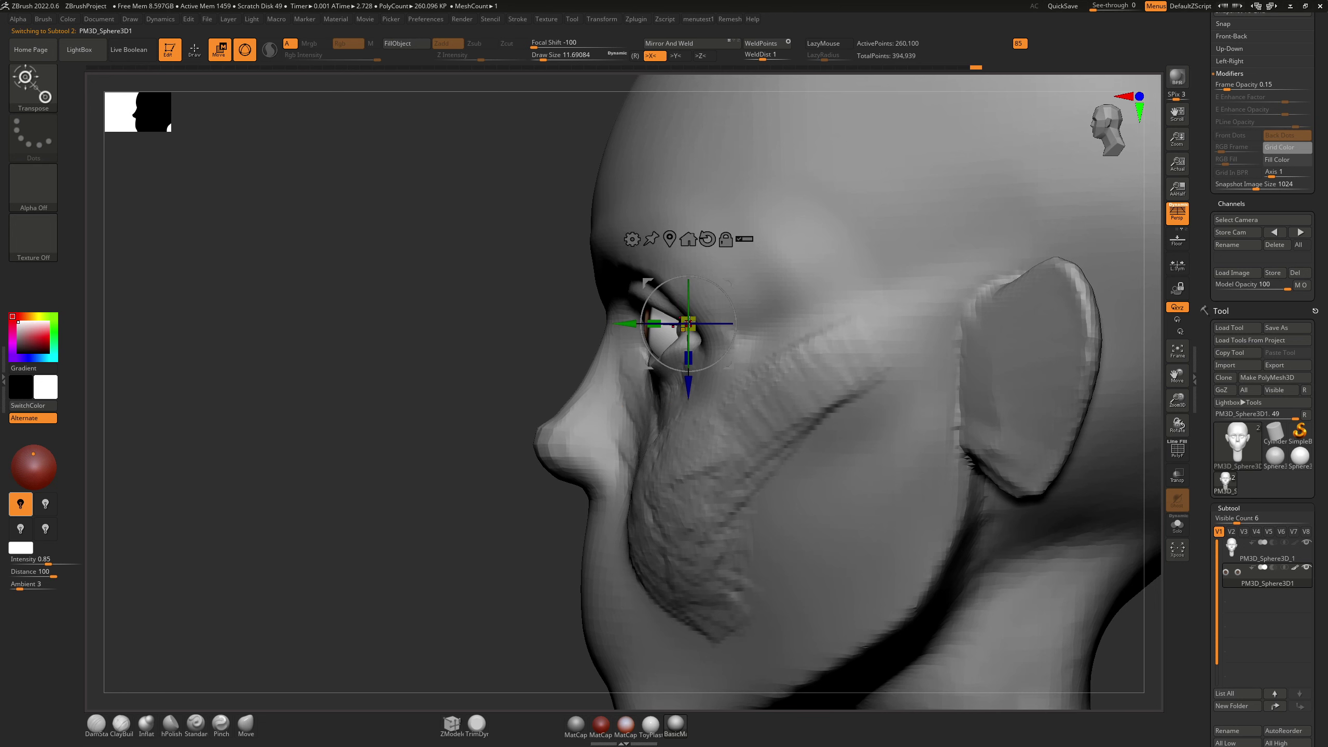
right_click_drag(677, 360, 618, 321, "shift")
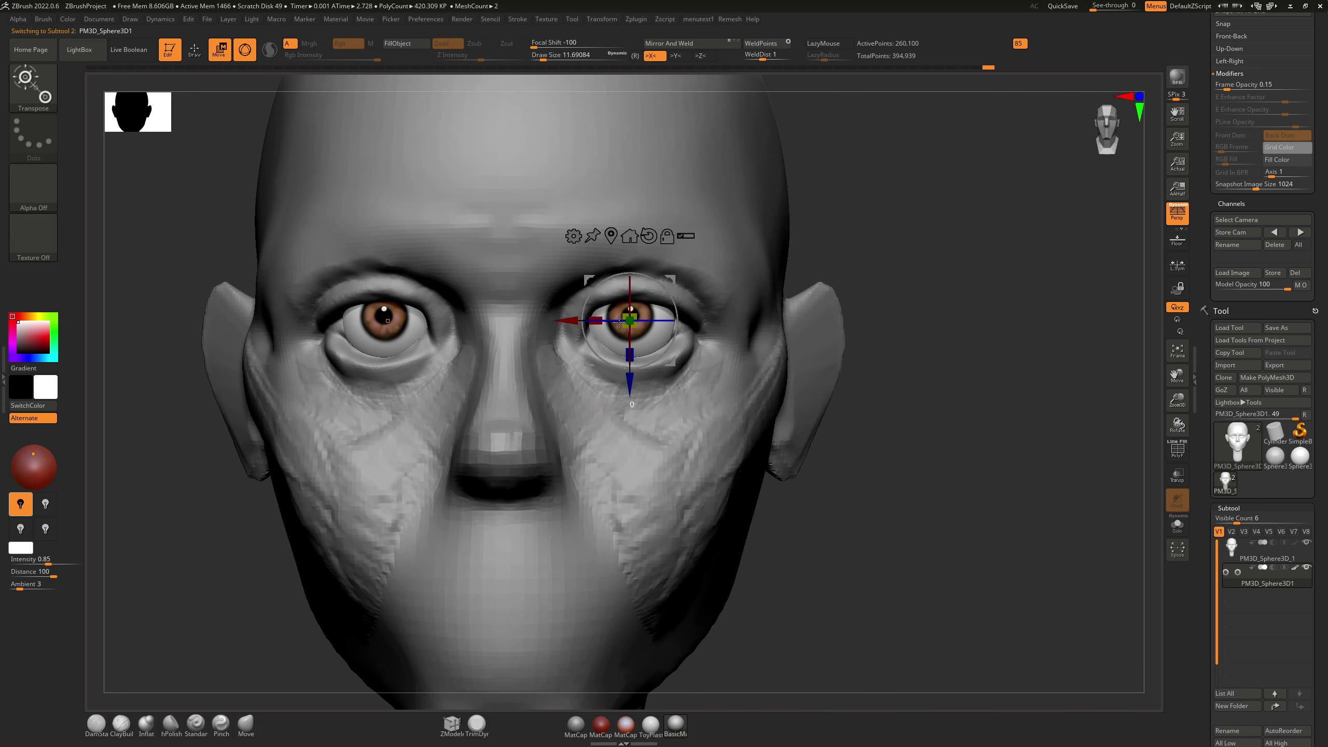
right_click_drag(890, 310, 843, 318)
left_click(645, 362, "alt")
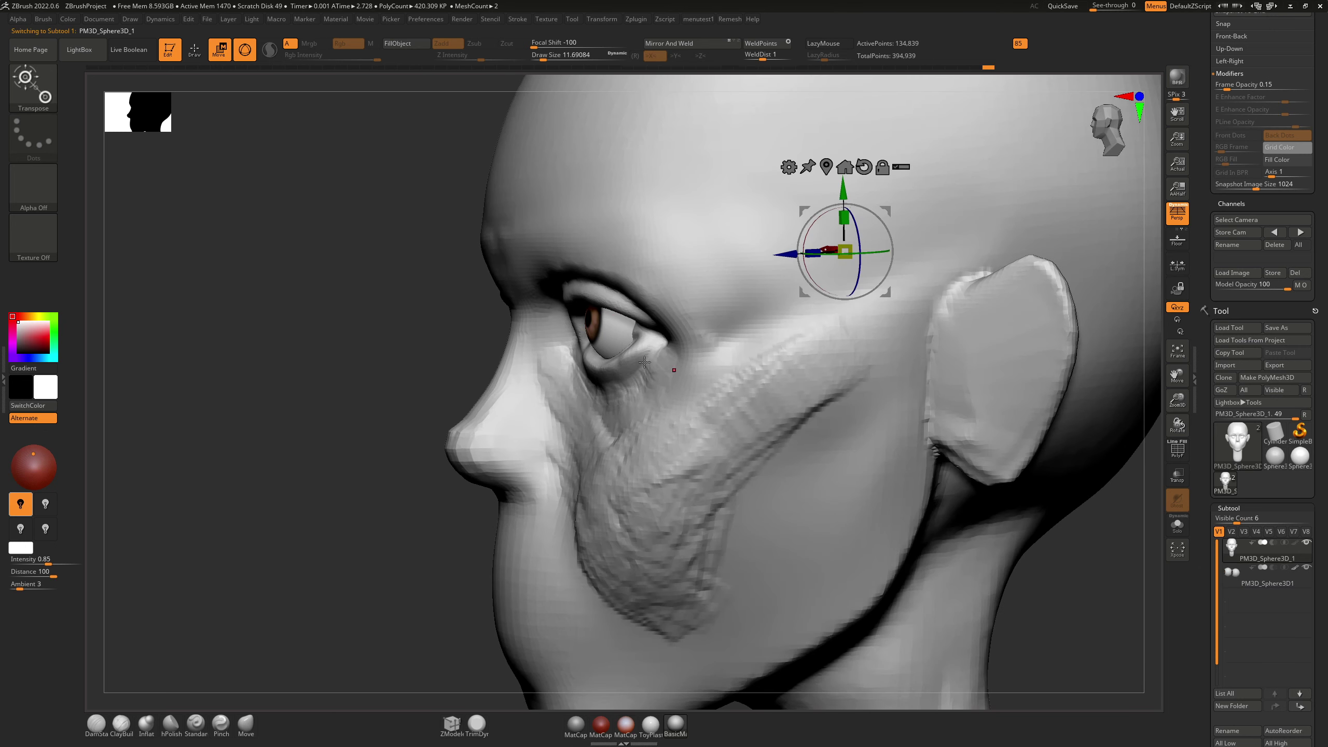
Step: Switch from moving to drawing with the ClayBuildup brush and set the draw size to about 77
right_click_drag(592, 449, 768, 460)
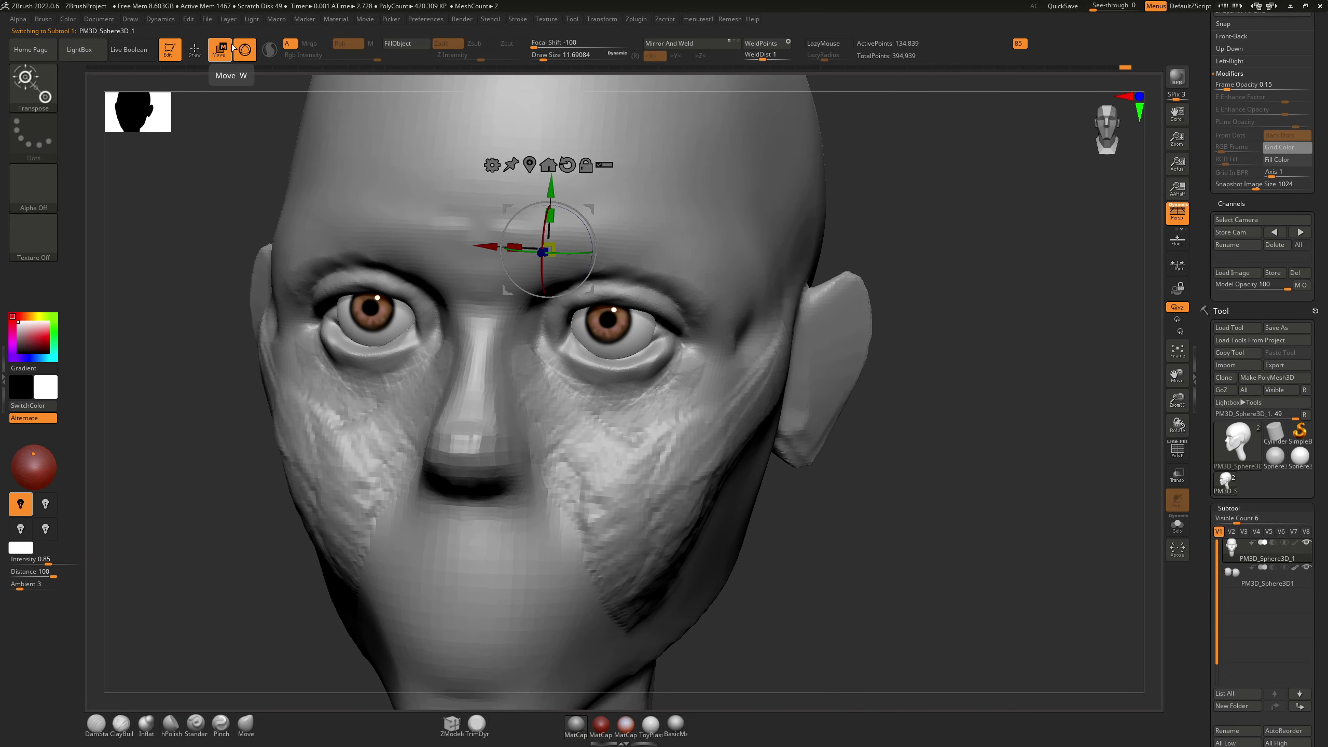
left_click(194, 50)
key("b")
key("c")
key("b")
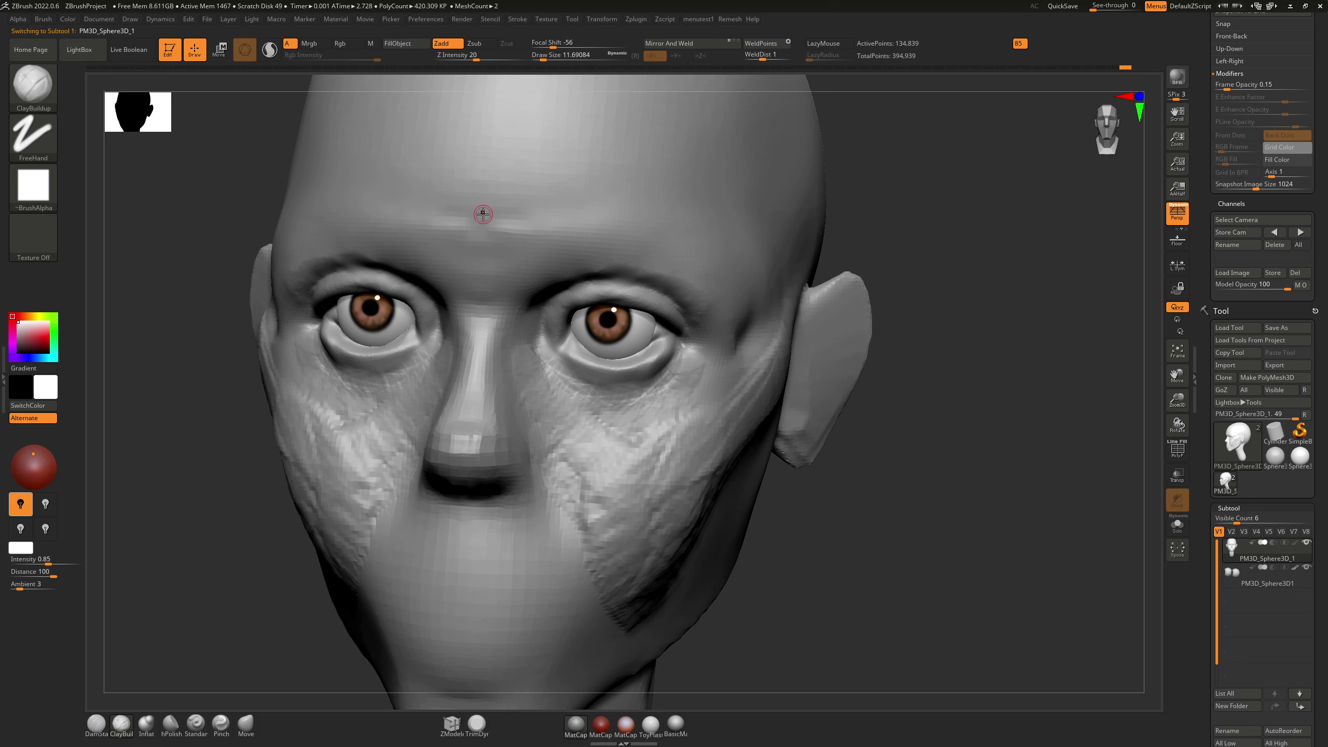
key("shift")
mouse_move(489, 235)
left_mouse_down("shift")
mouse_move(516, 230)
mouse_move(478, 214)
left_mouse_up("shift")
key("s")
key("ctrl")
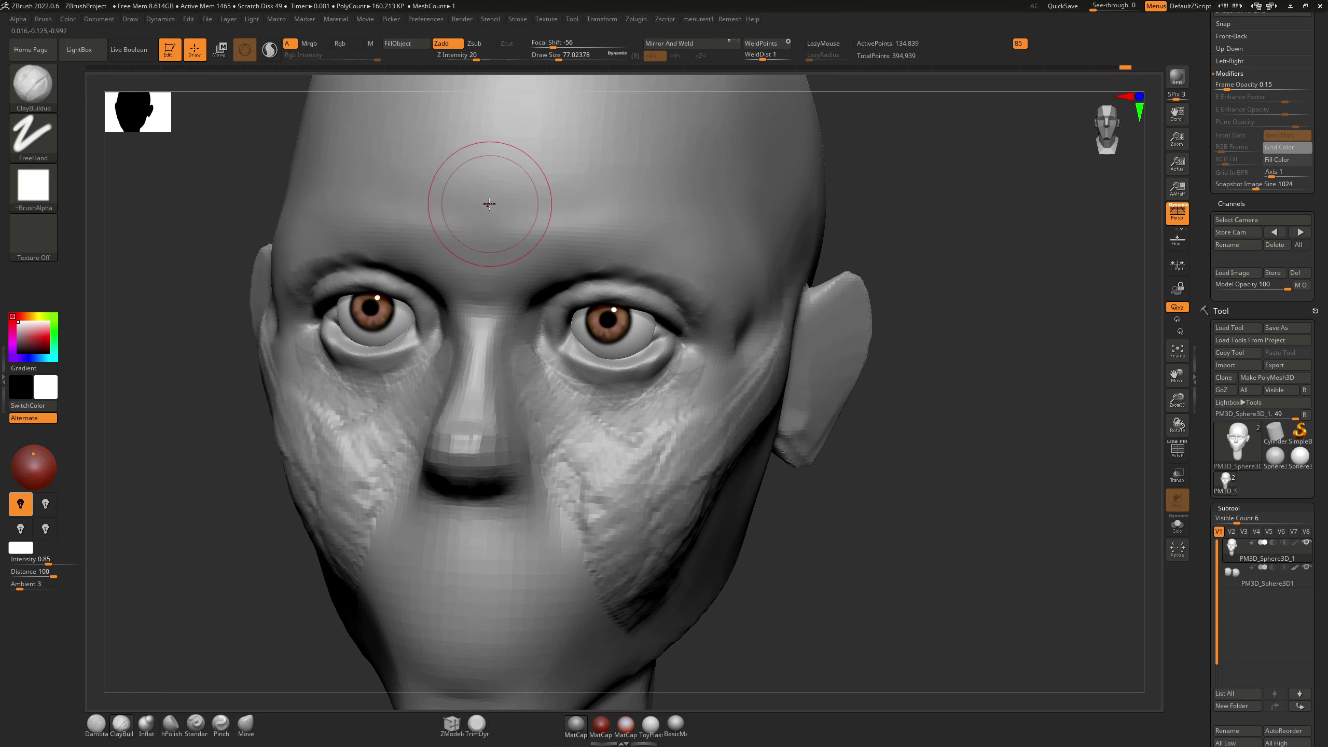
Step: Turn on X-axis symmetry and apply Mirror And Weld to the head
key("ctrl+z")
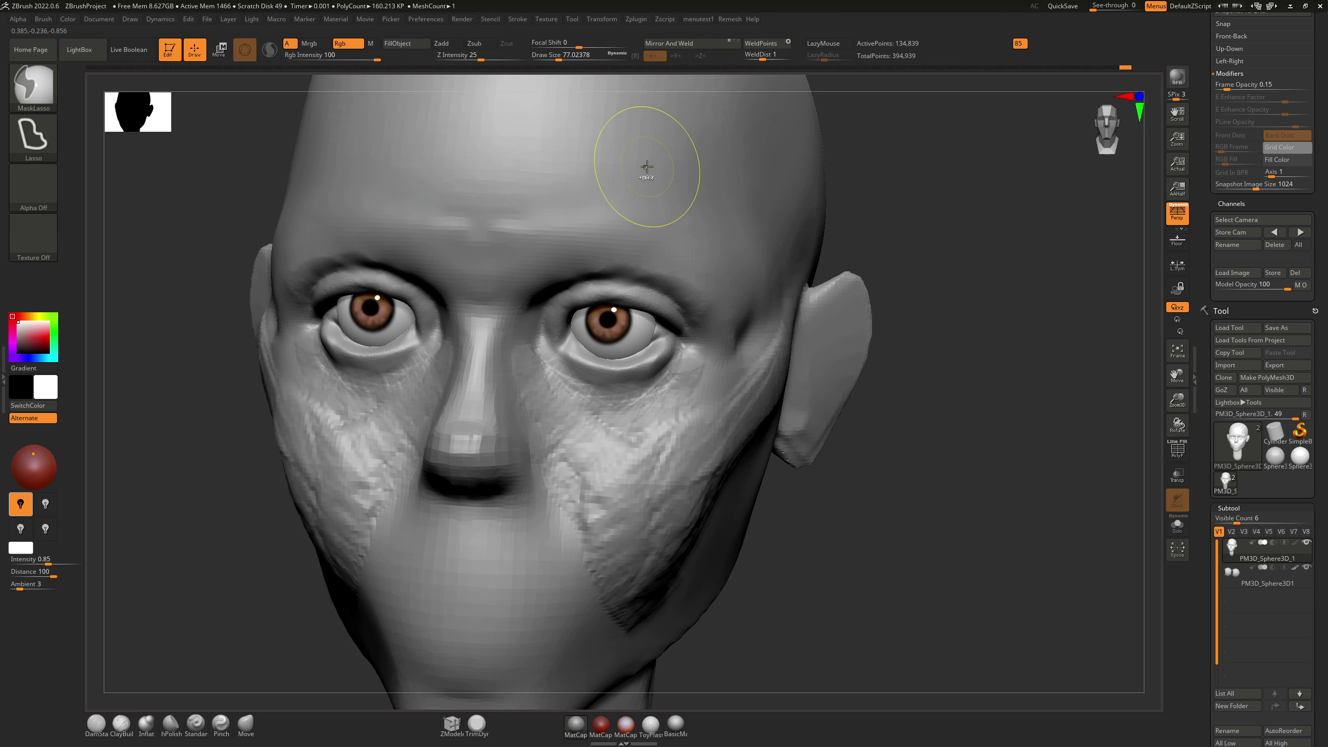
key("ctrl+shift+z")
left_click(656, 55)
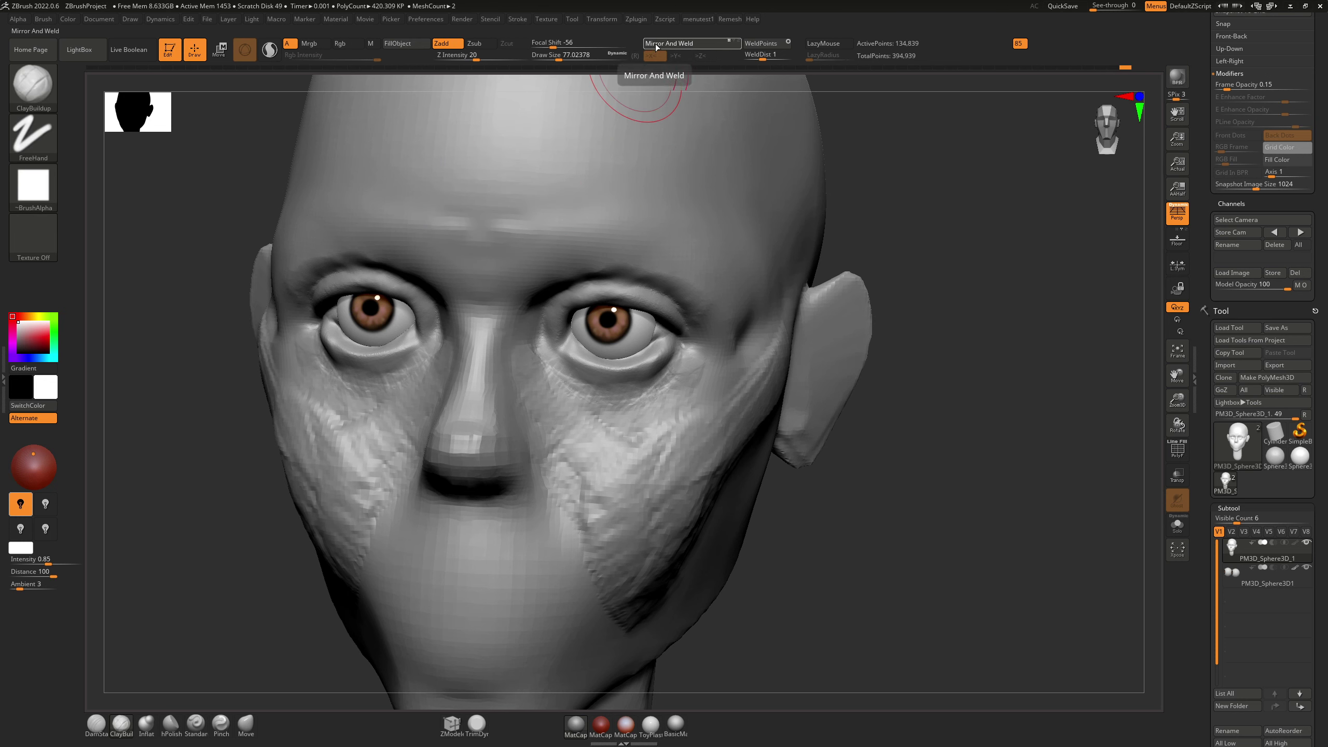
key("ctrl+z")
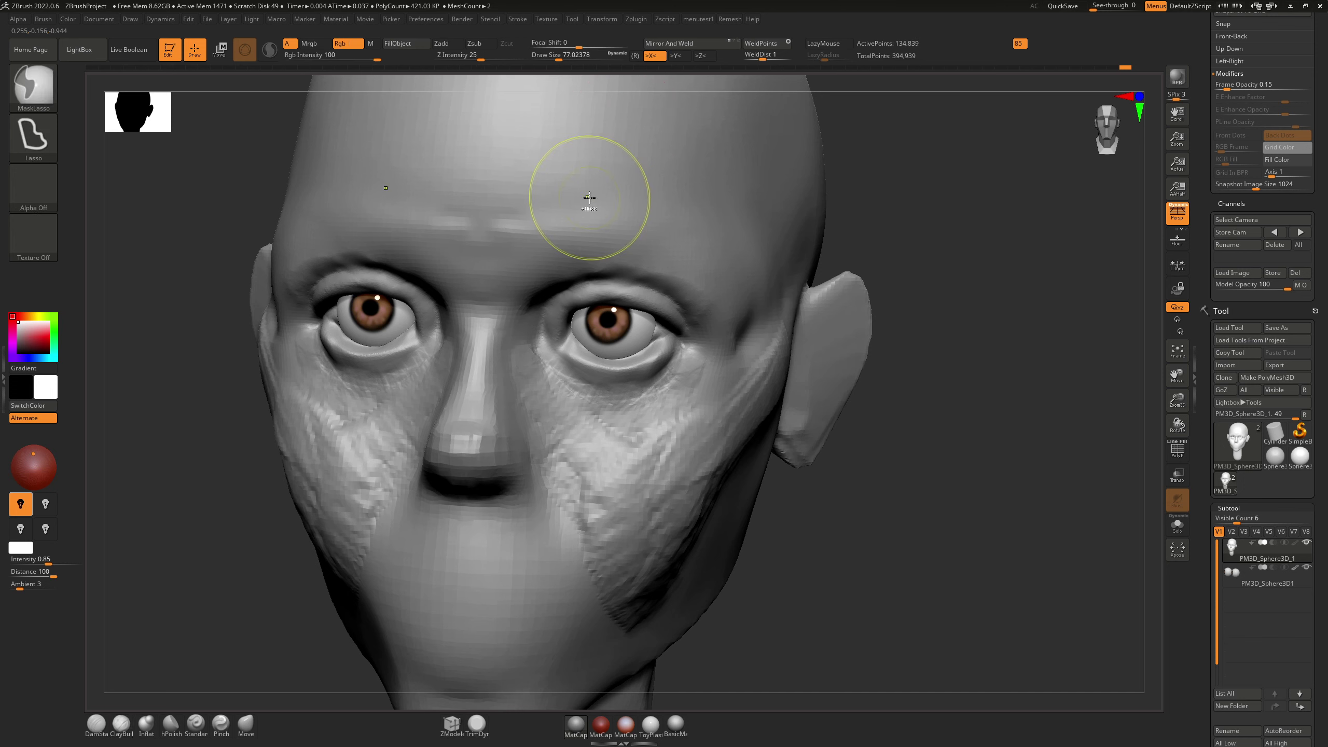
key("x")
key("x")
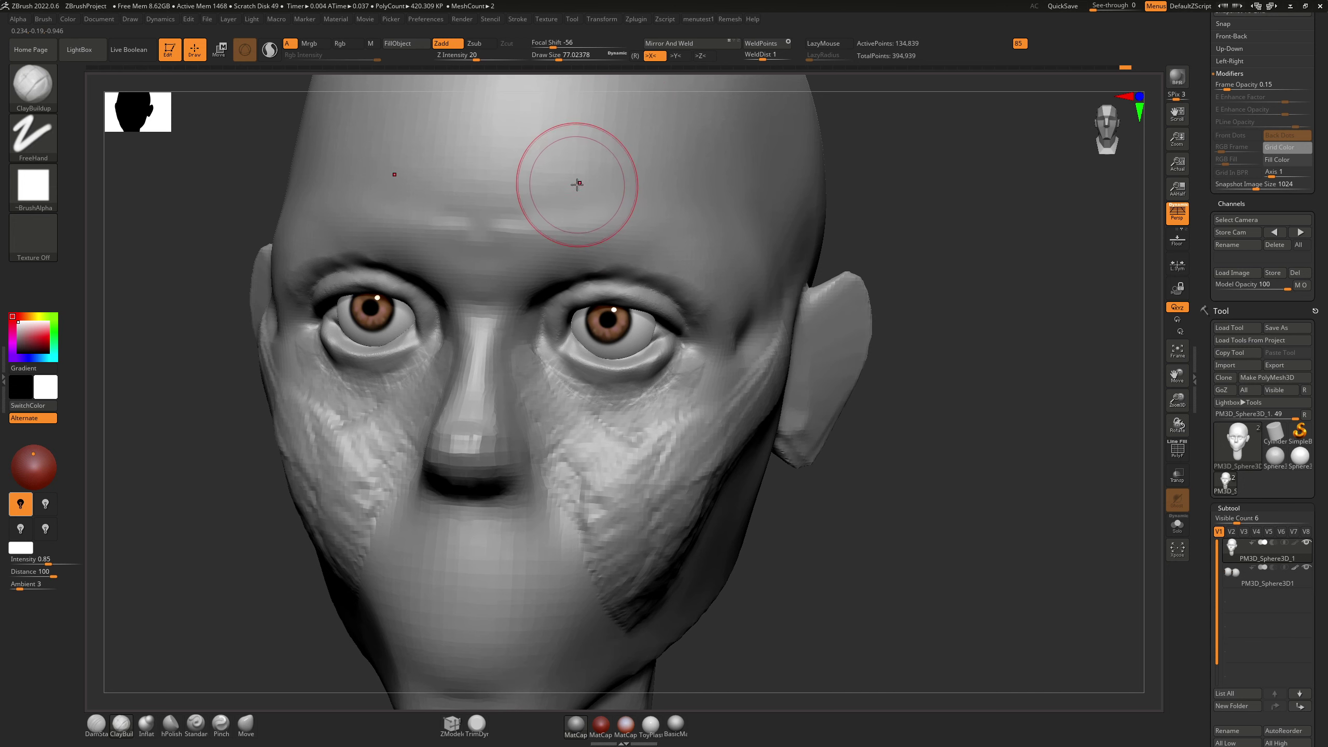
key("shift")
right_click_drag(509, 261, 499, 206)
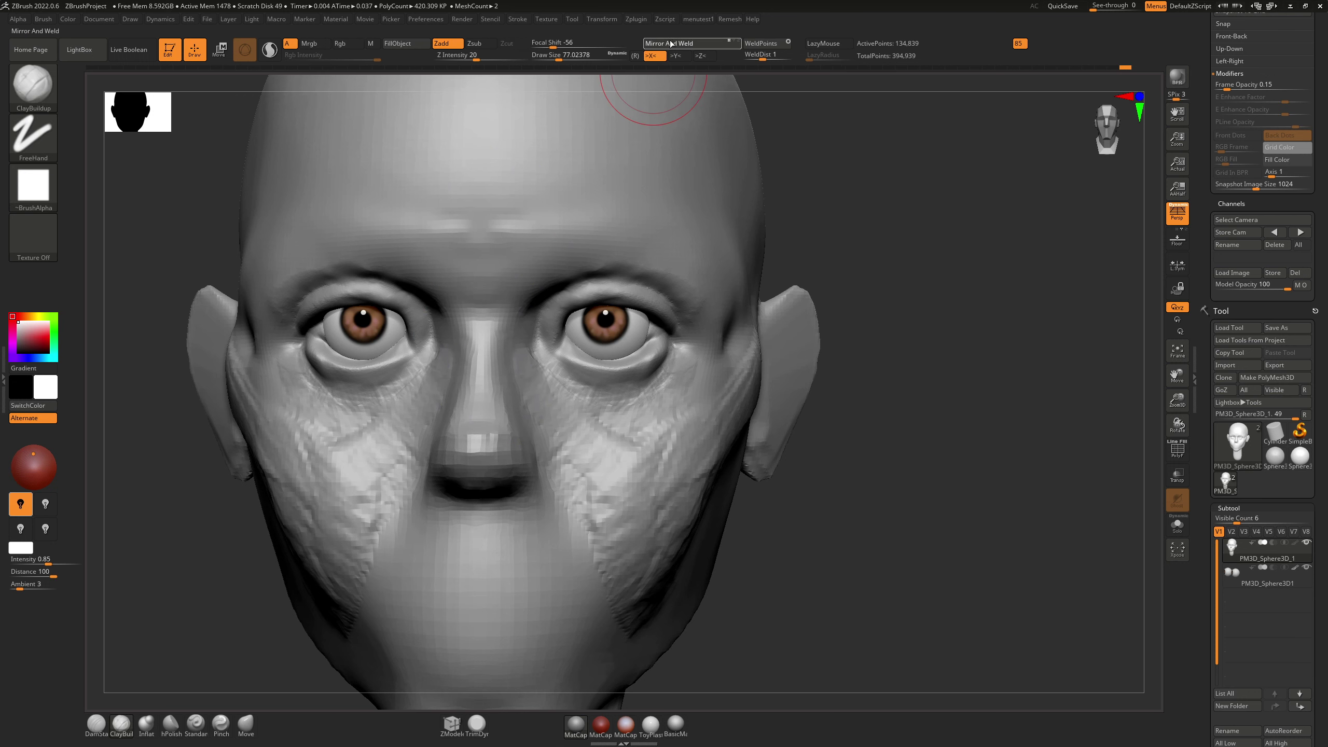
left_click(671, 44)
key("ctrl")
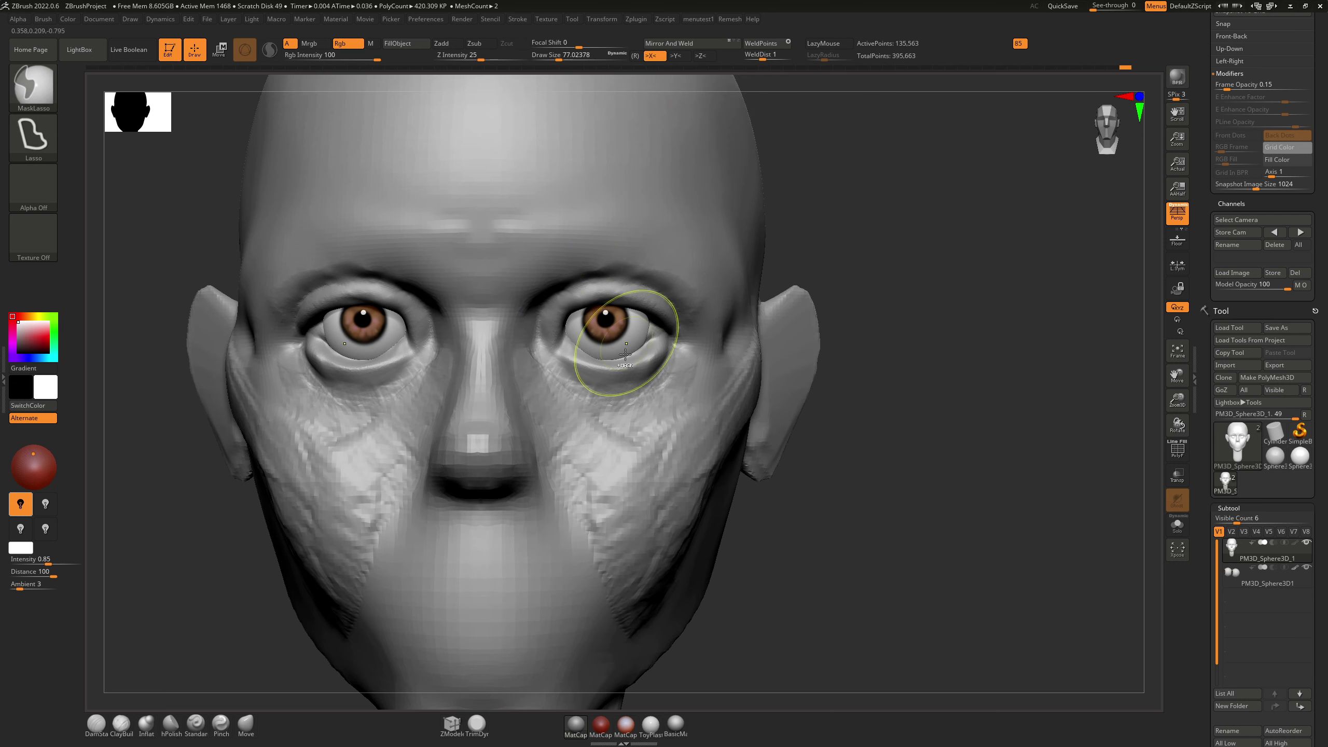
Step: Smooth the ridge on the forehead, the nose, and the rough clay on the upper cheeks
key("shift")
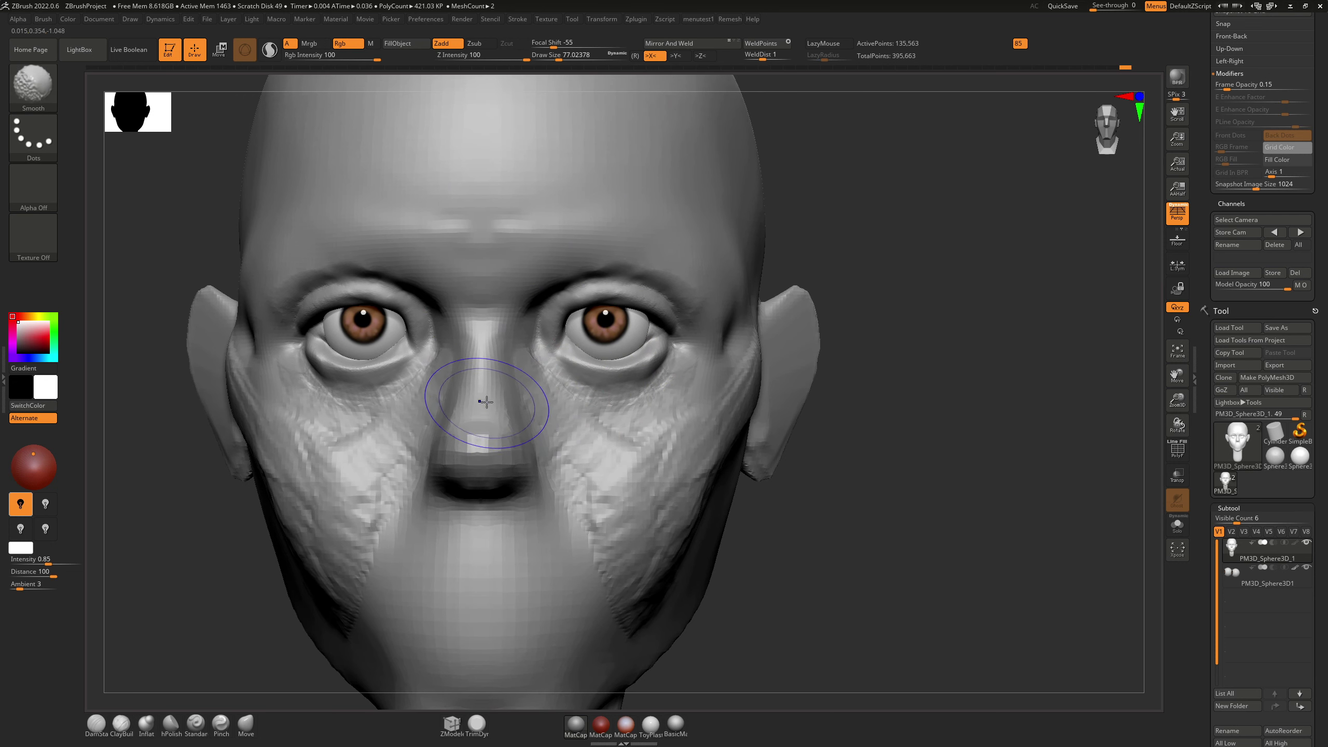
mouse_move(459, 227)
left_mouse_down("shift")
mouse_move(471, 246)
mouse_move(465, 218)
left_mouse_up("shift")
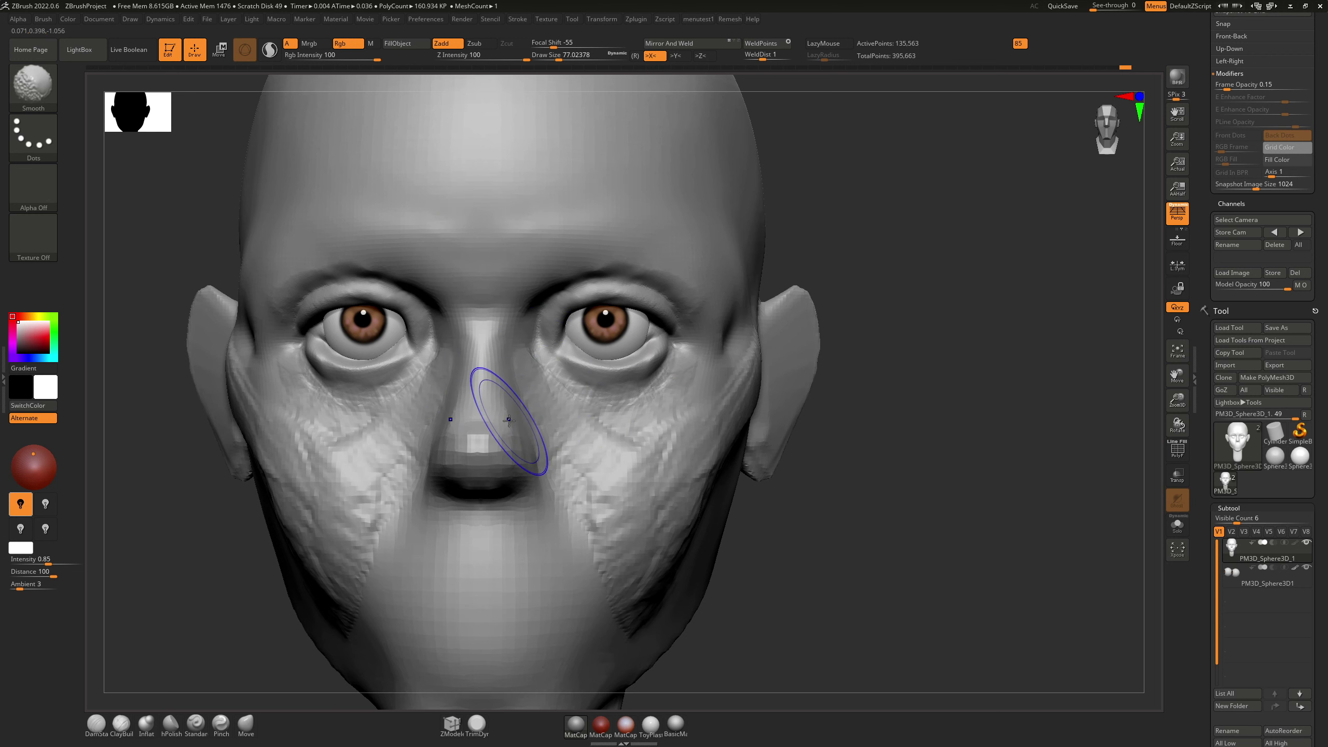
left_click_drag(478, 439, 486, 445, "shift")
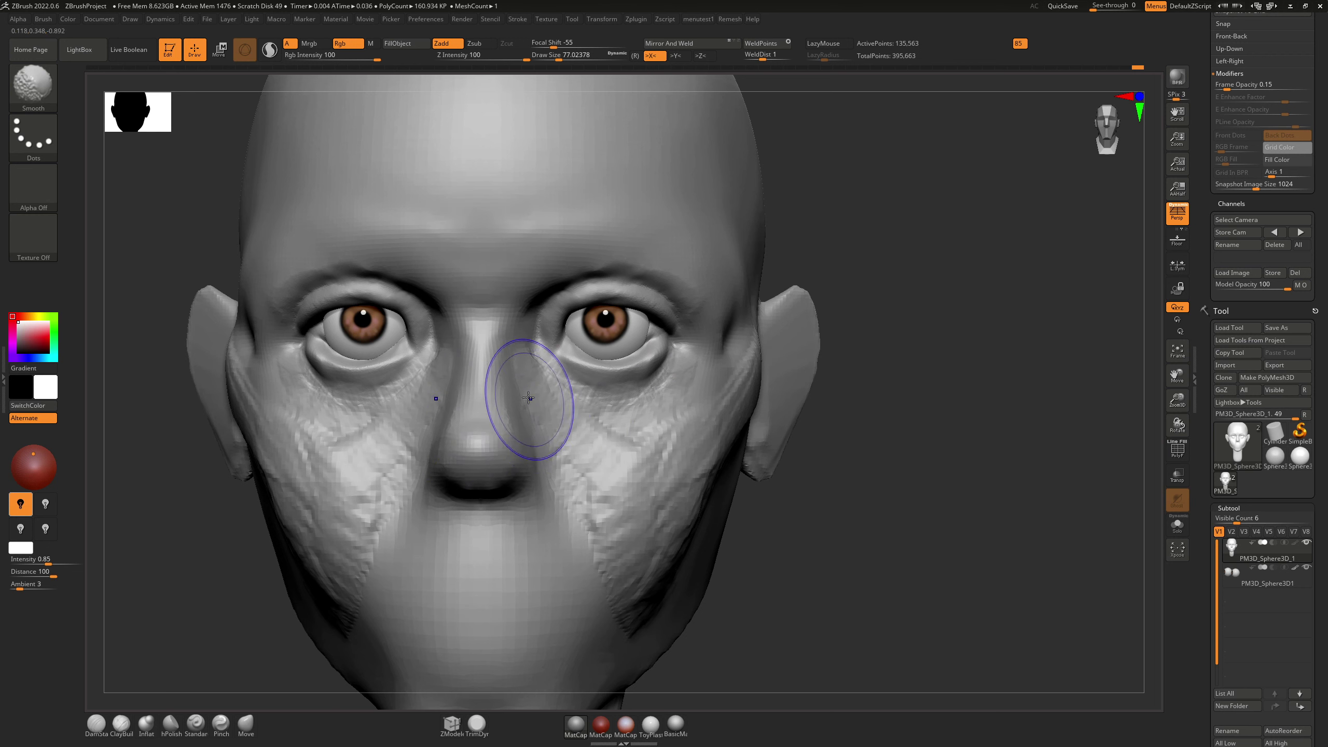
mouse_move(529, 398)
left_mouse_down("shift")
mouse_move(601, 424)
mouse_move(701, 374)
mouse_move(677, 411)
mouse_move(628, 415)
left_mouse_up("shift")
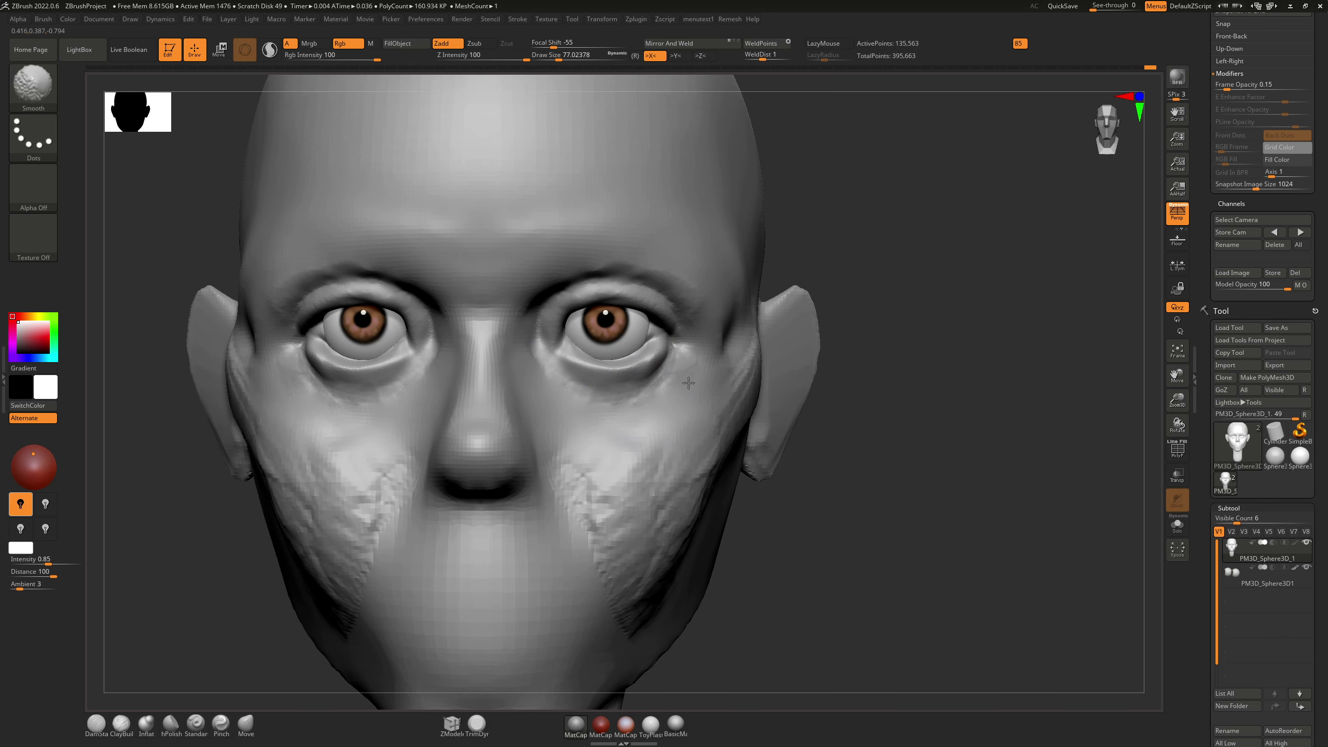
left_click_drag(689, 383, 725, 369, "shift")
mouse_move(677, 467)
left_mouse_down("shift")
mouse_move(708, 484)
mouse_move(732, 434)
mouse_move(727, 293)
left_mouse_up("shift")
Step: Fill out the temples beside the eyes with the Inflat brush at a draw size of about 97 and smooth them
mouse_move(836, 231)
left_mouse_down()
mouse_move(738, 242)
mouse_move(747, 246)
mouse_move(729, 261)
left_mouse_up()
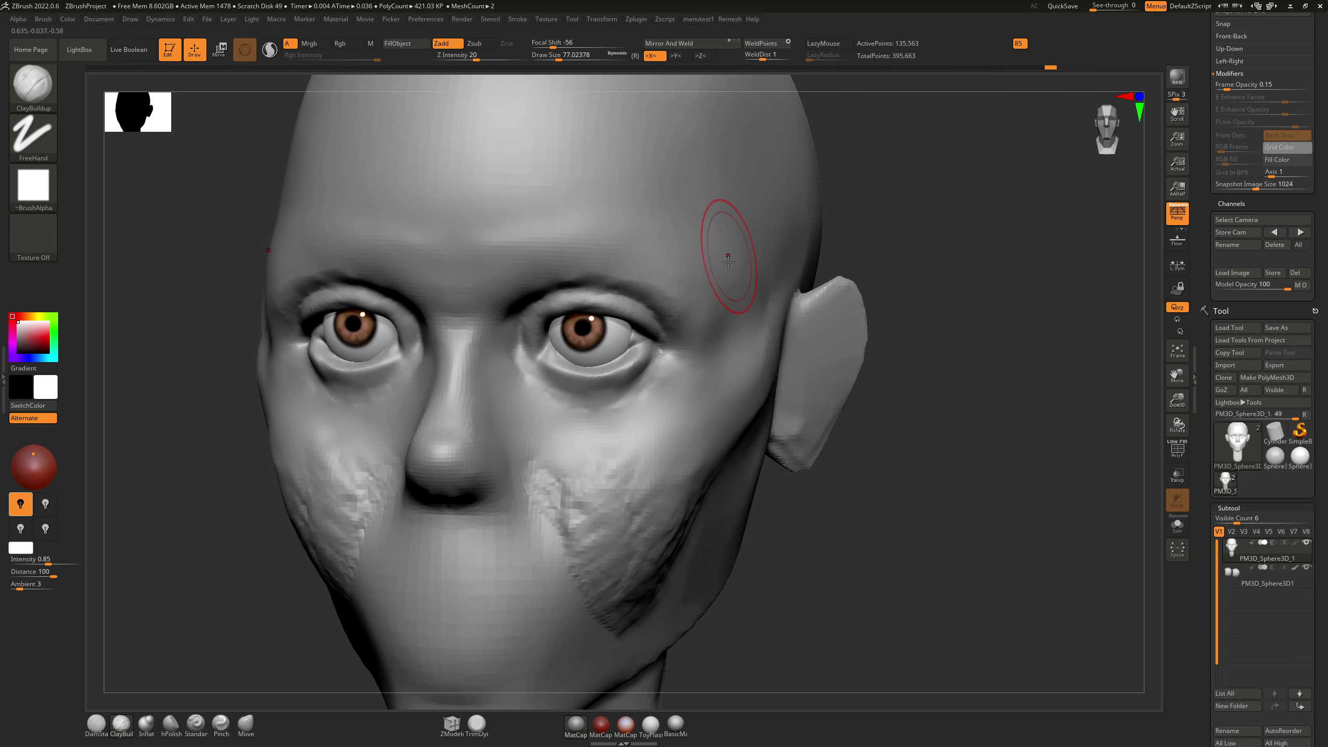
key("3")
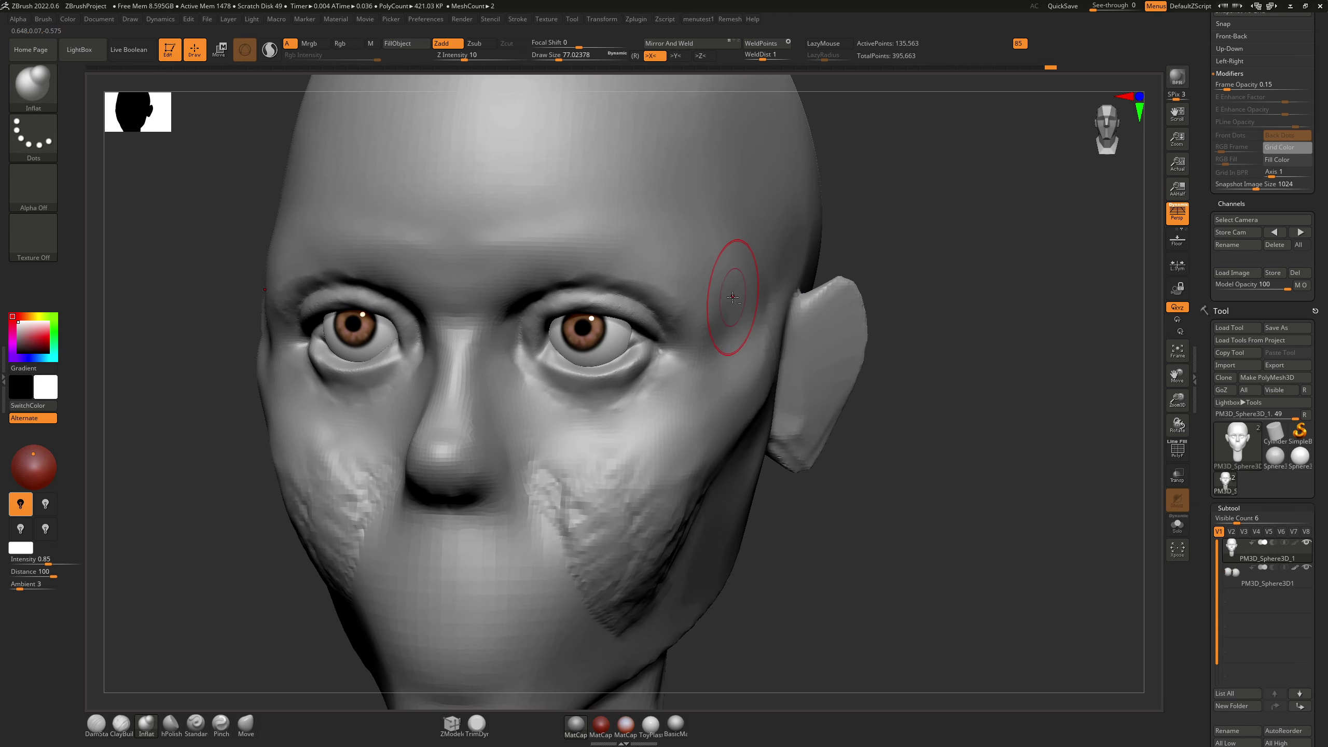
key("s")
left_click_drag(738, 300, 741, 301)
left_click_drag(740, 304, 748, 302)
mouse_move(753, 244)
right_mouse_down("shift")
mouse_move(779, 248)
mouse_move(760, 299)
right_mouse_up("shift")
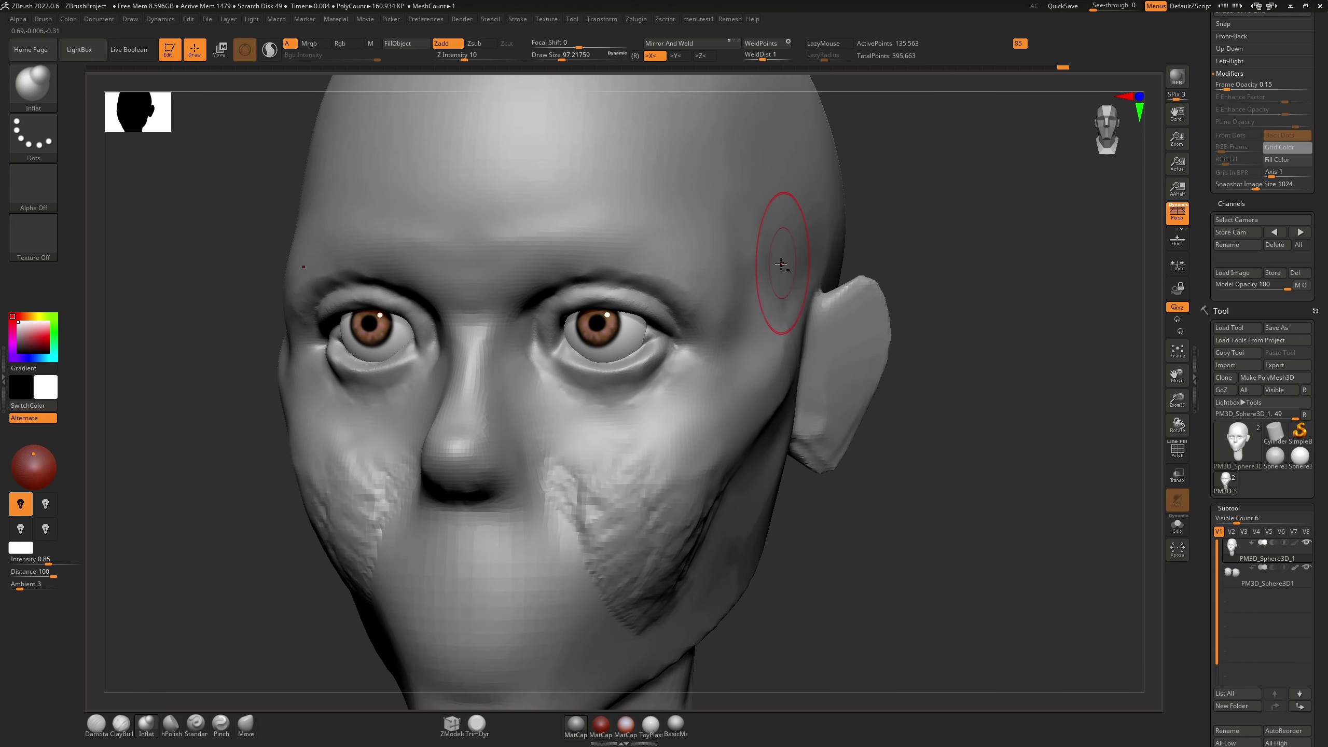
key("shift")
right_click_drag(775, 257, 777, 256, "shift")
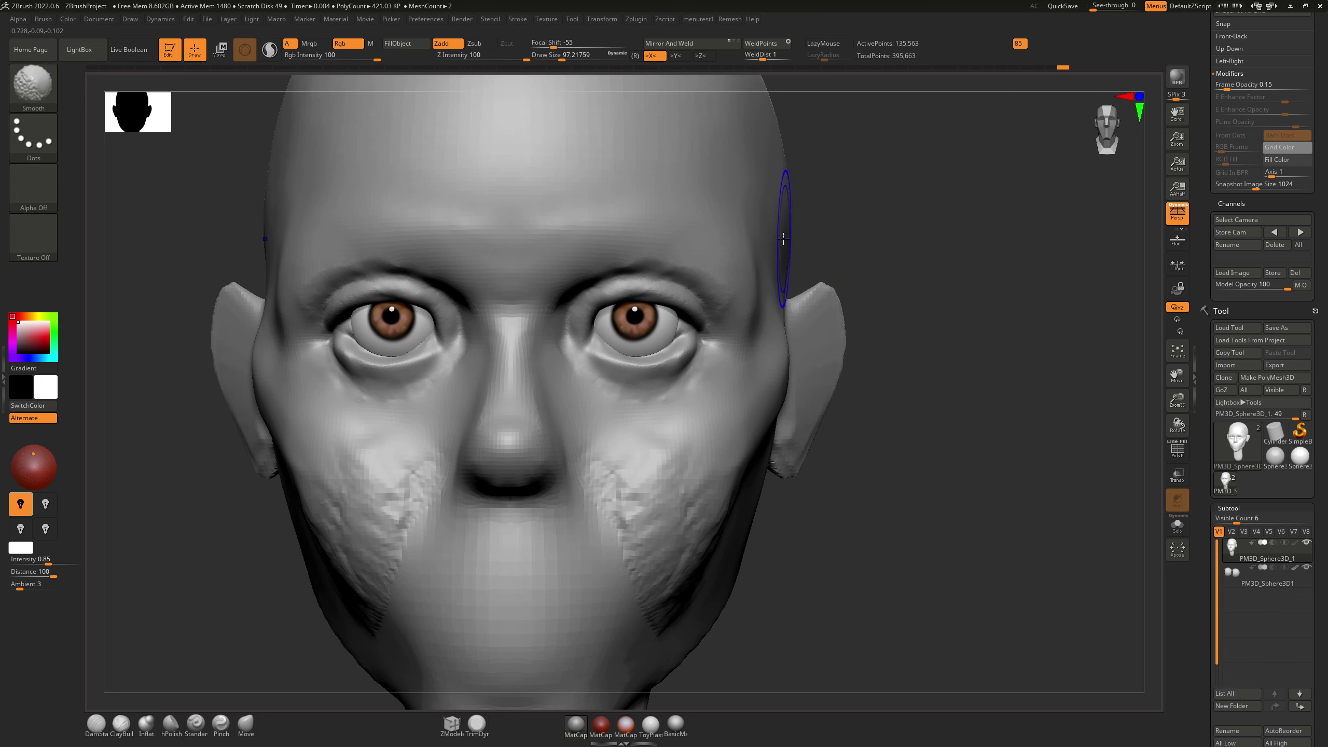
Step: Reshape the ear's upper rim and lobe with the Move brush at a draw size of about 136
right_click_drag(792, 285, 534, 350)
key("b")
key("m")
key("v")
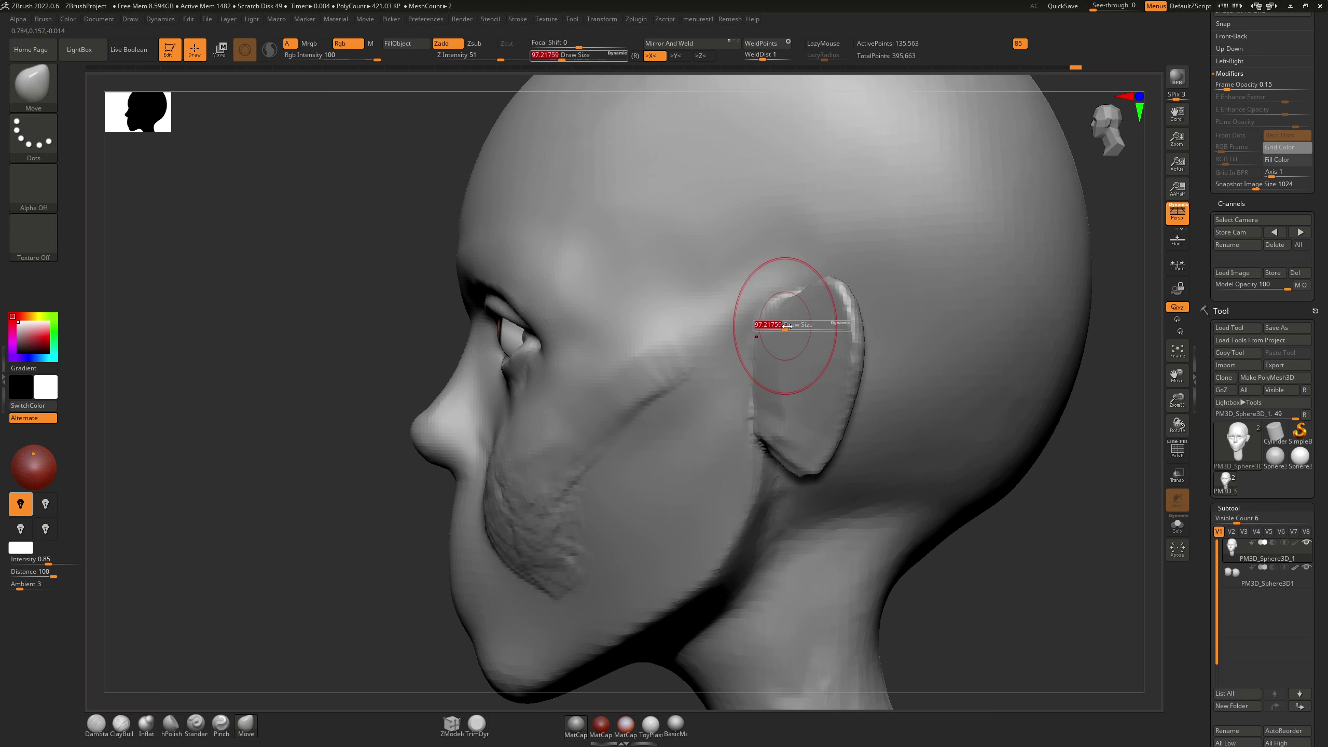
left_click_drag(784, 308, 845, 300)
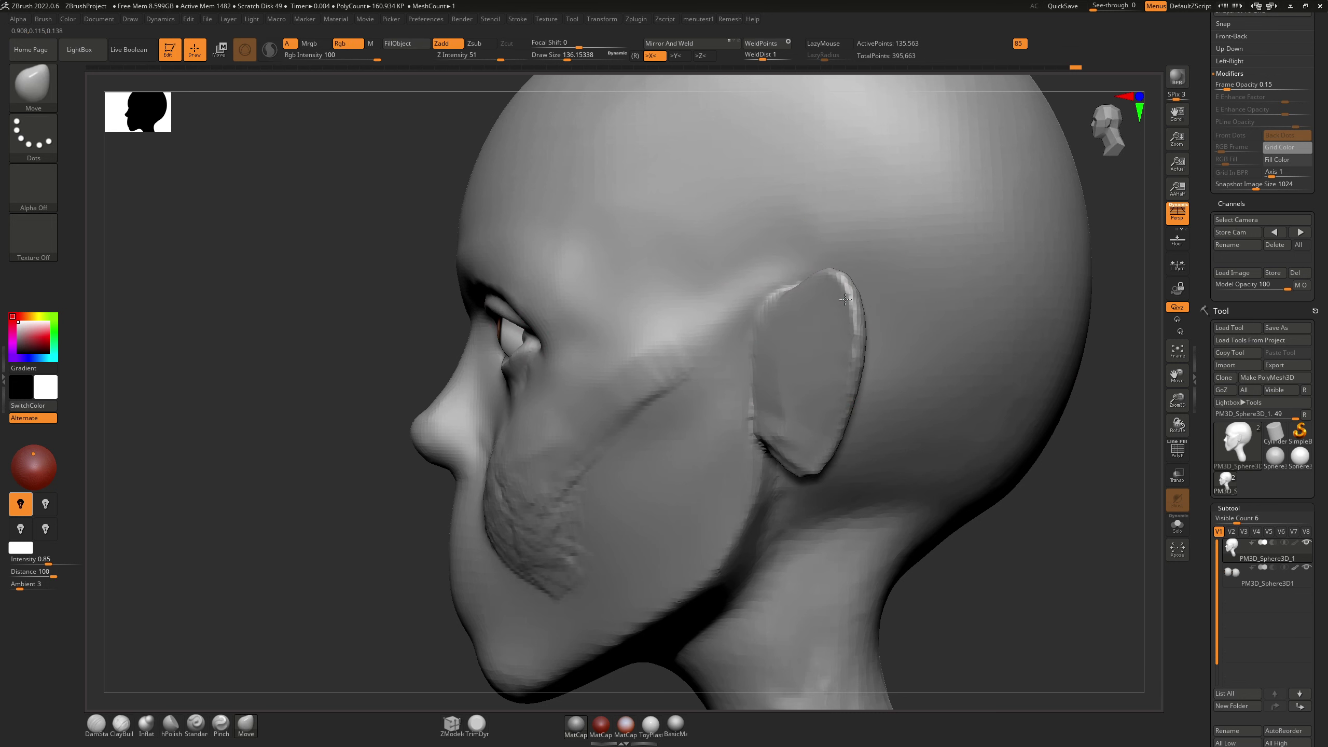
left_click_drag(803, 473, 804, 454)
mouse_move(804, 452)
right_mouse_down()
mouse_move(834, 398)
mouse_move(805, 355)
mouse_move(756, 332)
right_mouse_up()
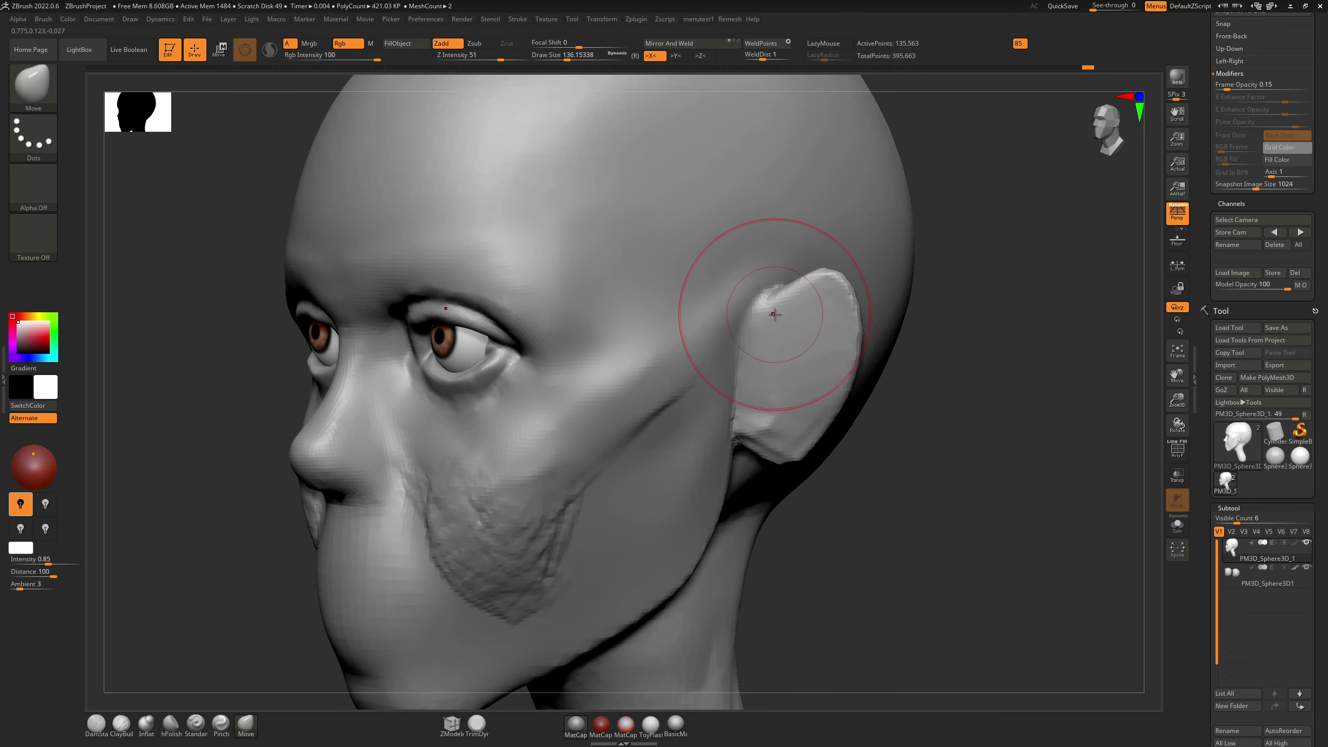
Step: Smooth the ear's rim and flat outer surface at a draw size of about 80
key("b")
key("d")
key("s")
key("shift")
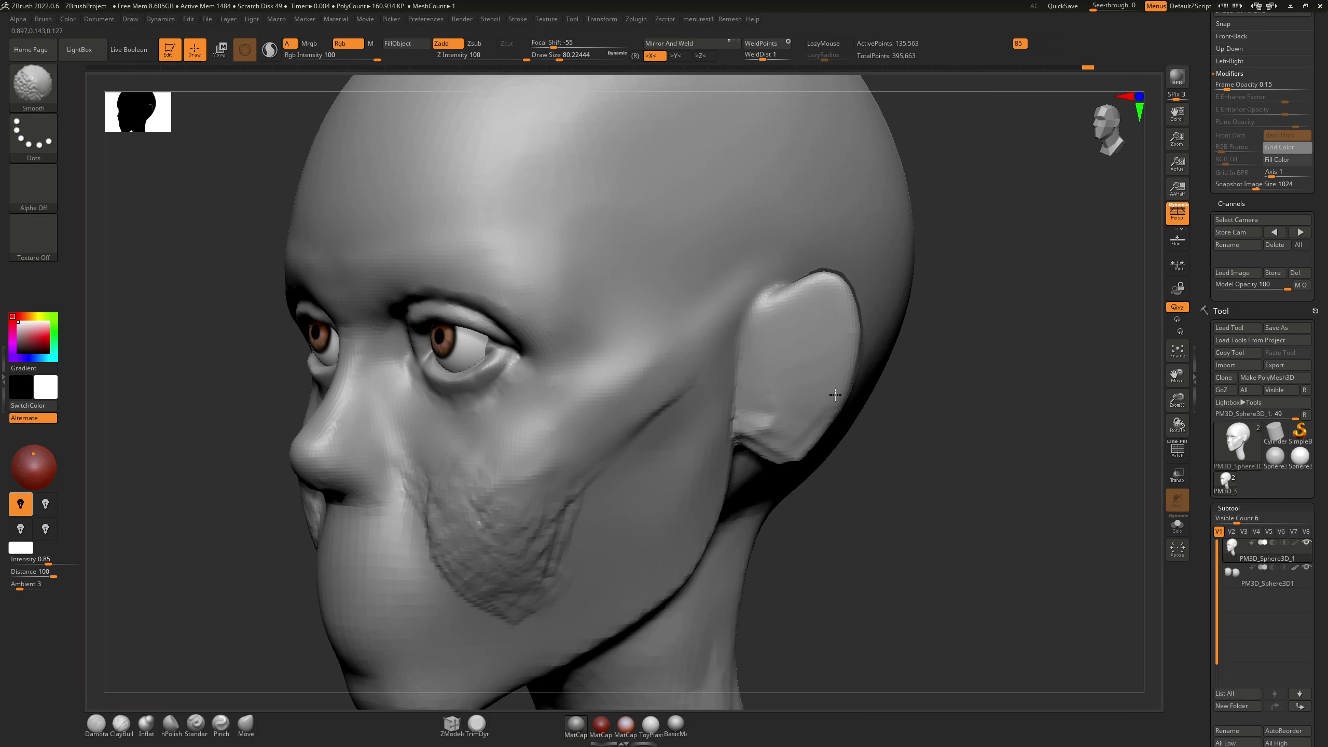
left_click_drag(836, 395, 781, 427, "shift")
Step: Refine the ear's outline with the Move brush, widening the back edge and tapering toward the lobe
mouse_move(808, 429)
right_mouse_down()
mouse_move(779, 319)
mouse_move(714, 332)
mouse_move(787, 341)
right_mouse_up()
key("b")
key("m")
key("v")
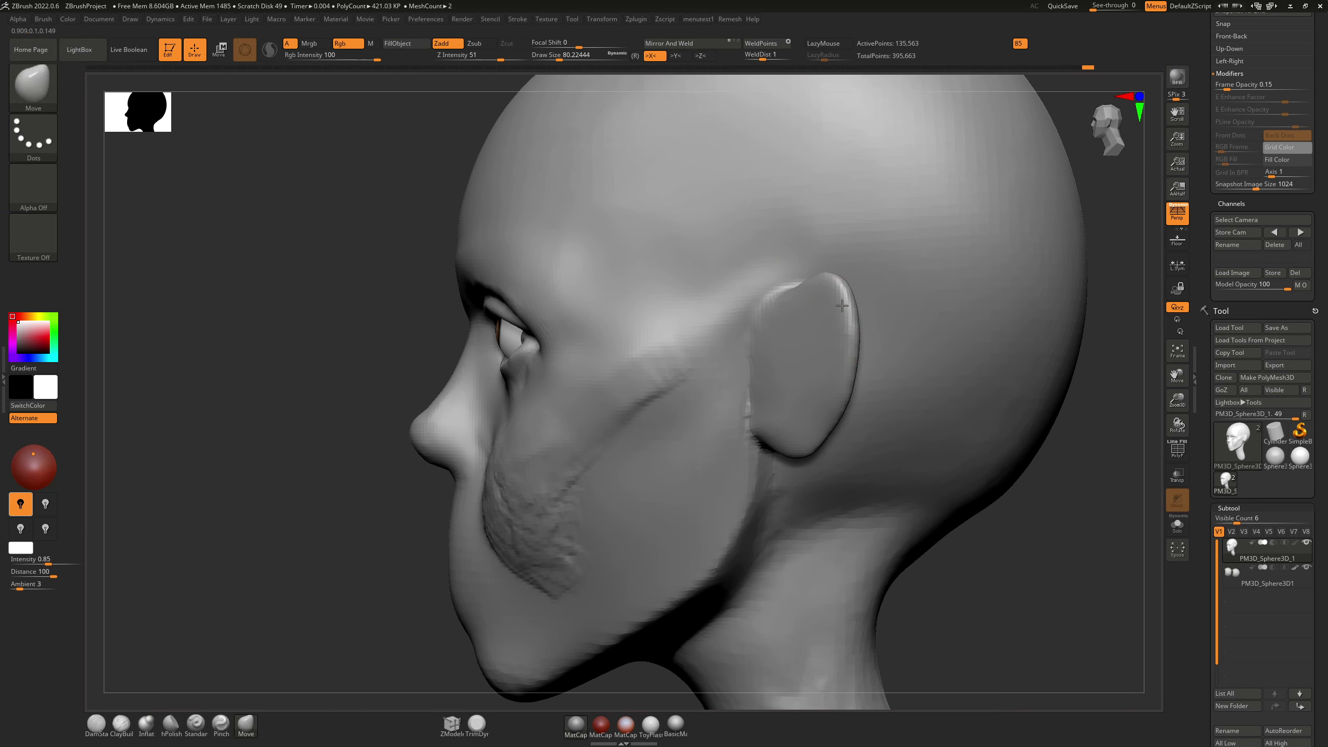
left_click_drag(845, 300, 850, 340)
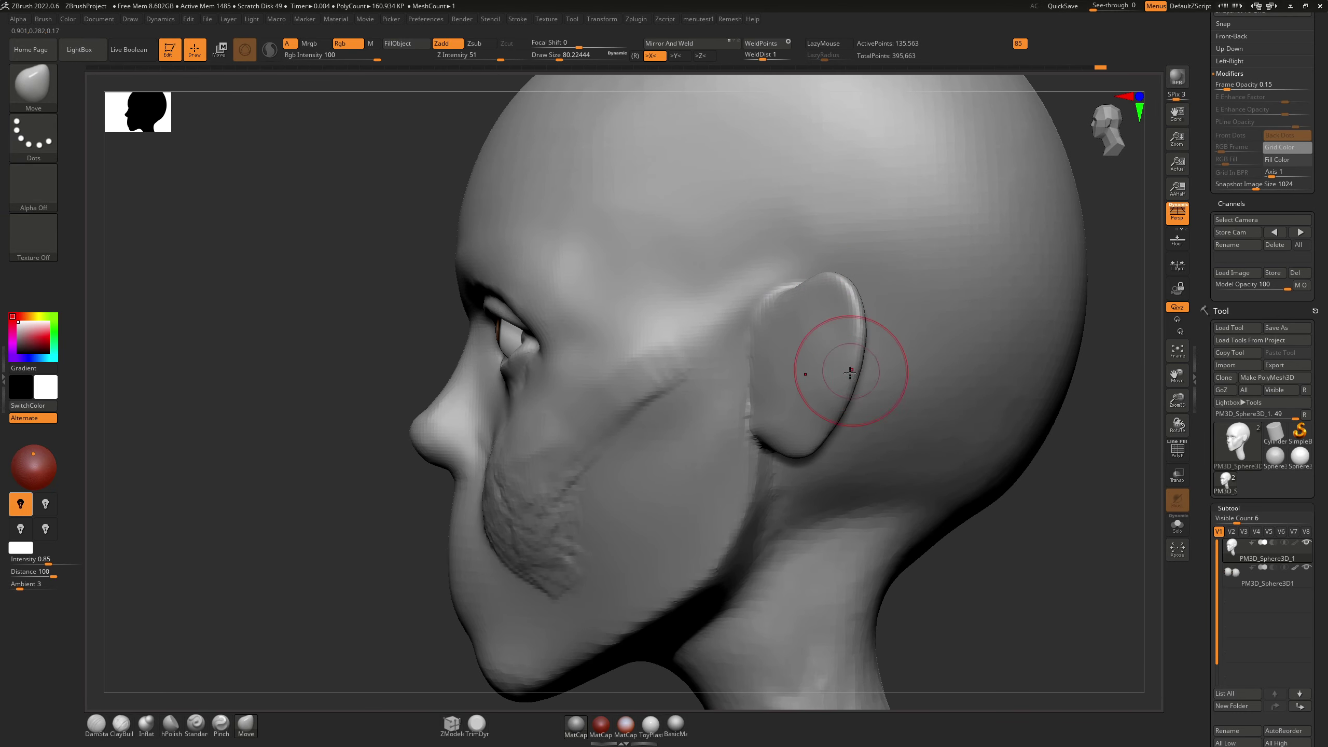
left_click_drag(832, 415, 825, 426)
left_click_drag(779, 440, 778, 445)
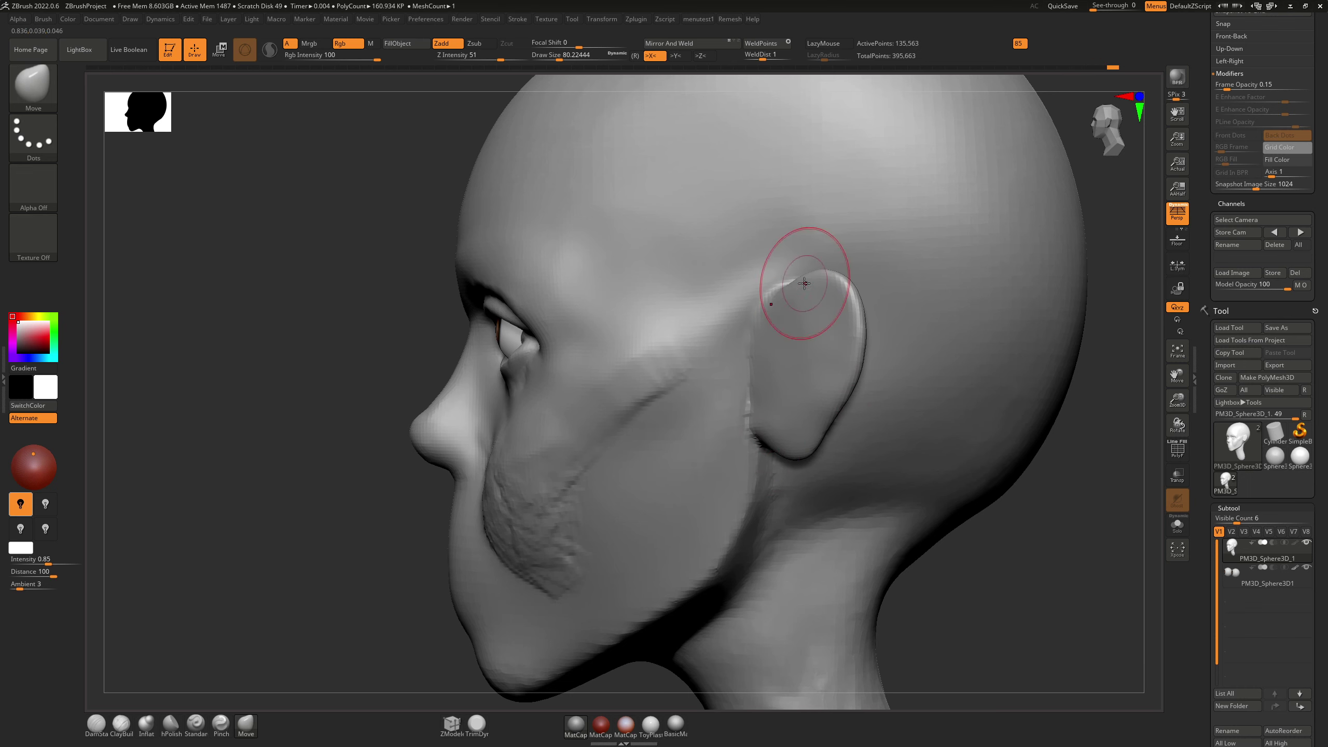
Step: Carve the groove inside the ear's outer rim and the inner folds down to the ear canal with the DamStandard brush
key("b")
key("d")
key("s")
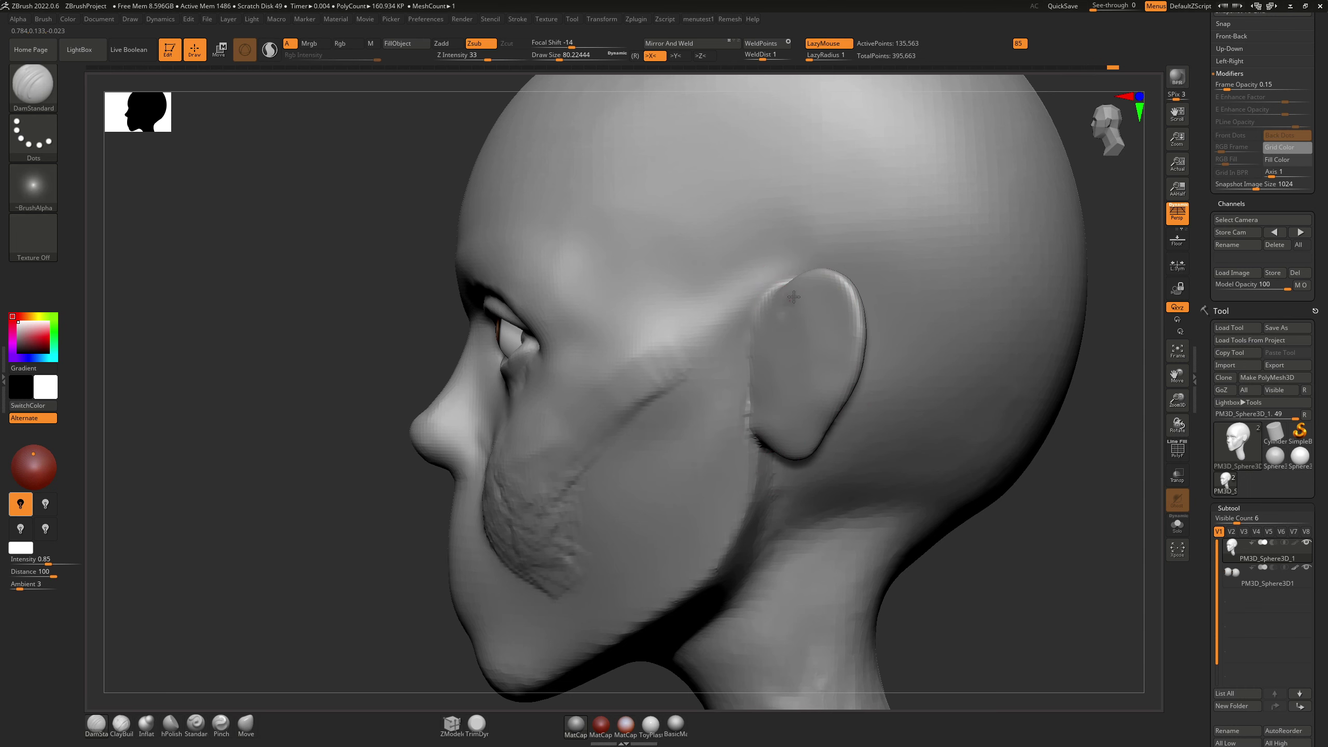
mouse_move(810, 285)
right_mouse_down()
mouse_move(899, 293)
mouse_move(863, 295)
right_mouse_up()
left_click_drag(777, 315, 788, 301)
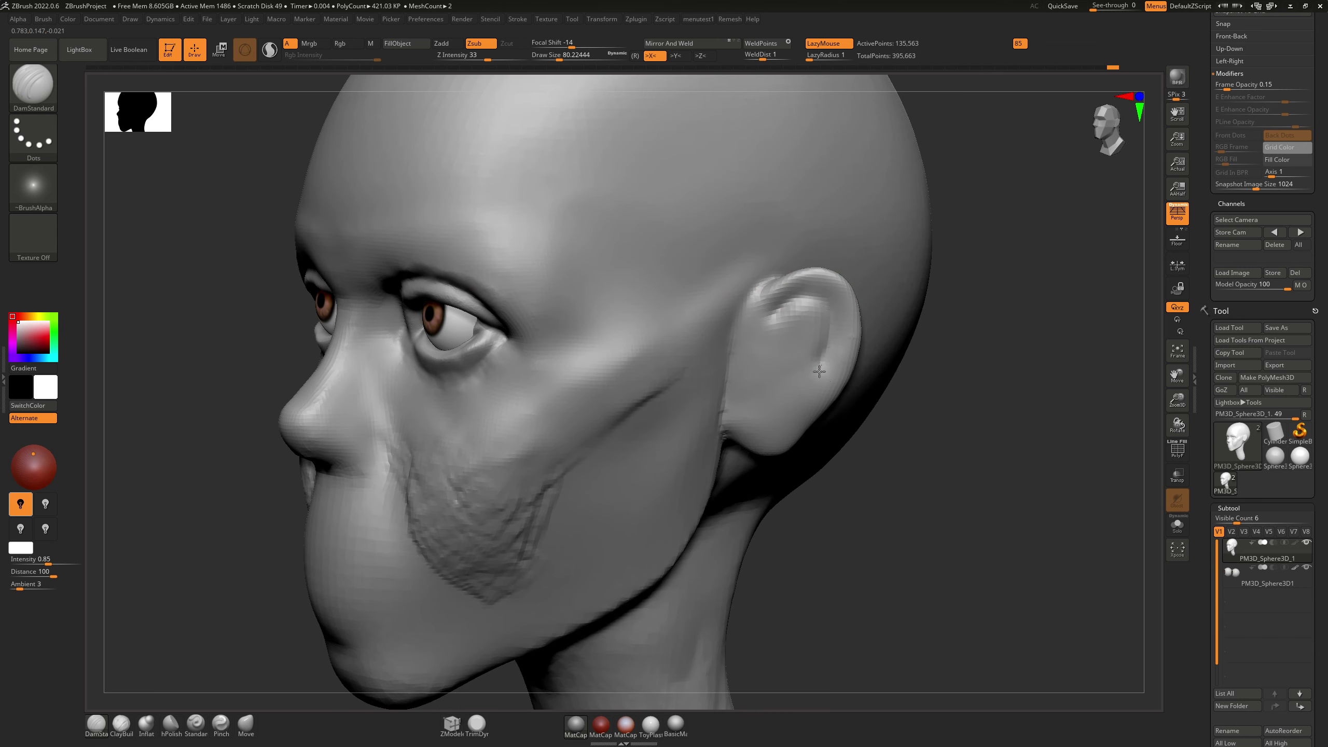
mouse_move(819, 372)
left_mouse_down()
mouse_move(776, 429)
mouse_move(836, 335)
mouse_move(771, 316)
left_mouse_up()
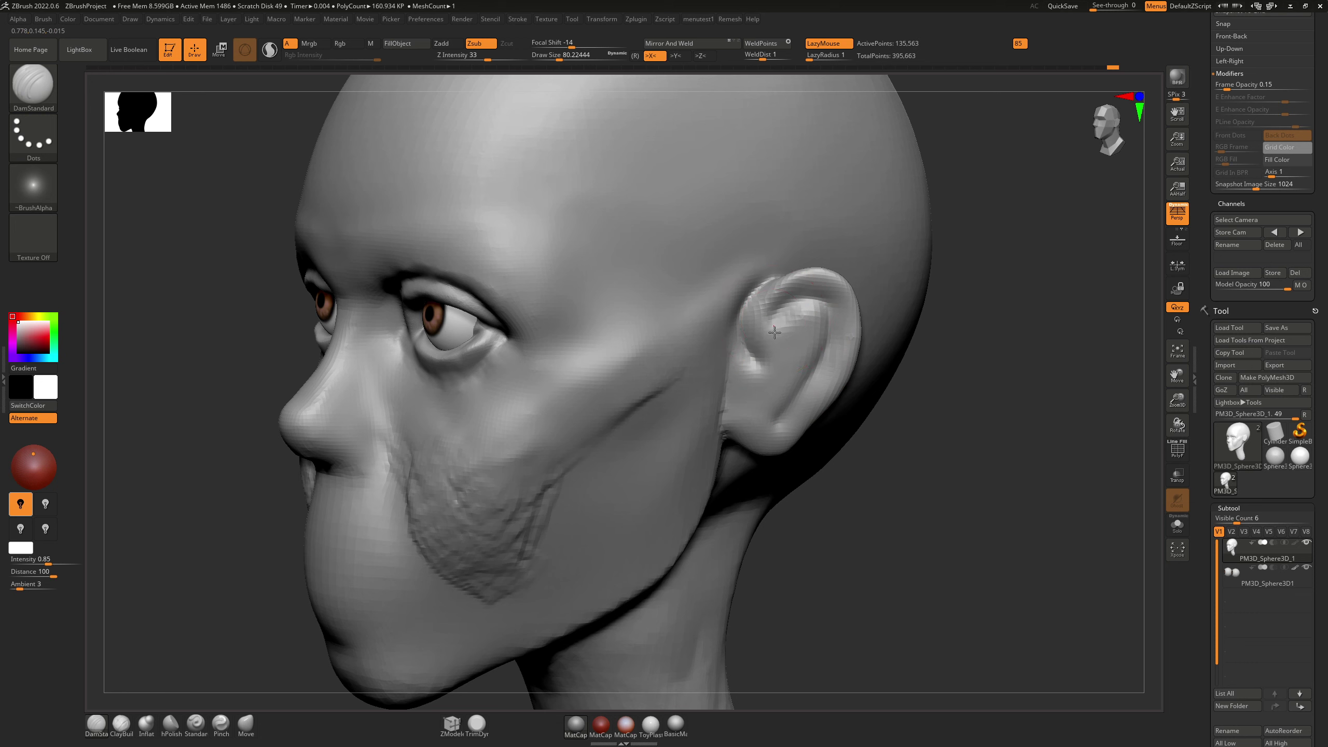
left_click_drag(775, 319, 763, 370)
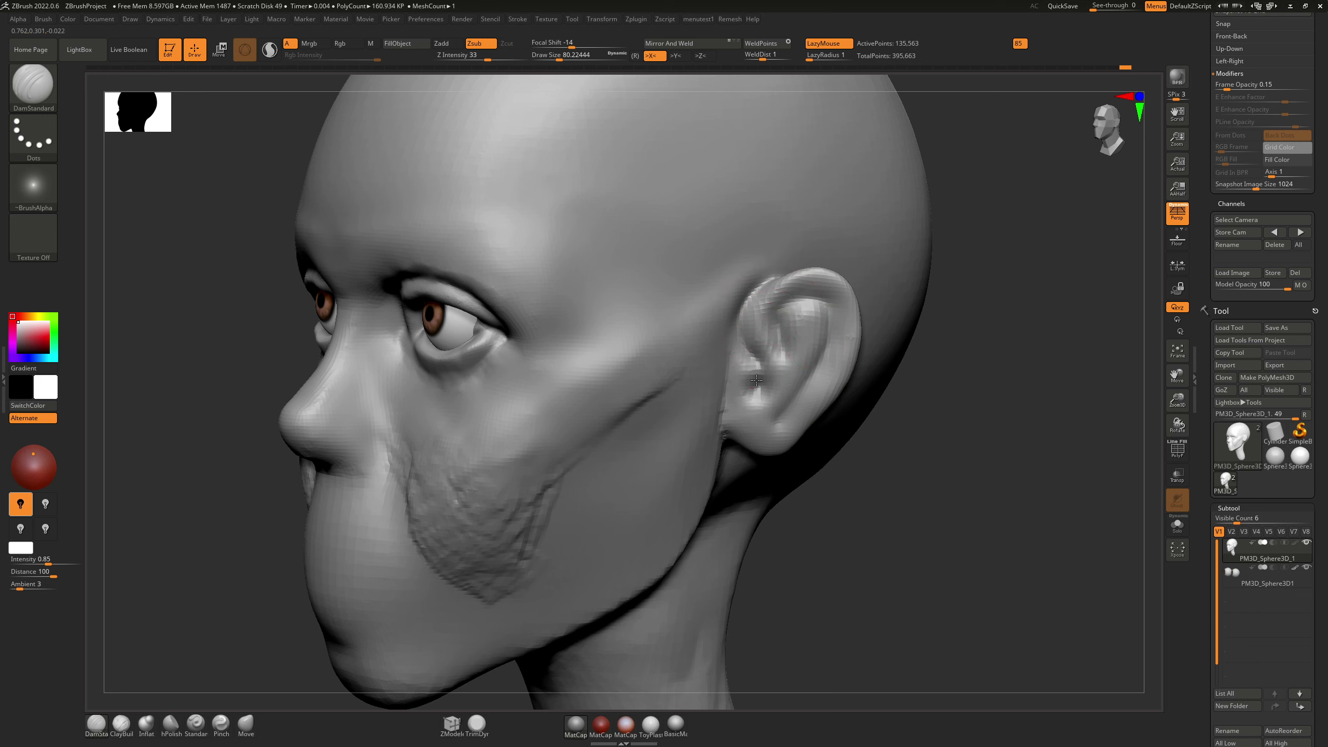
Step: Refine the hollow and folds around the ear canal using the Move and DamStandard brushes
right_click_drag(747, 394, 786, 314)
key("b")
key("m")
key("v")
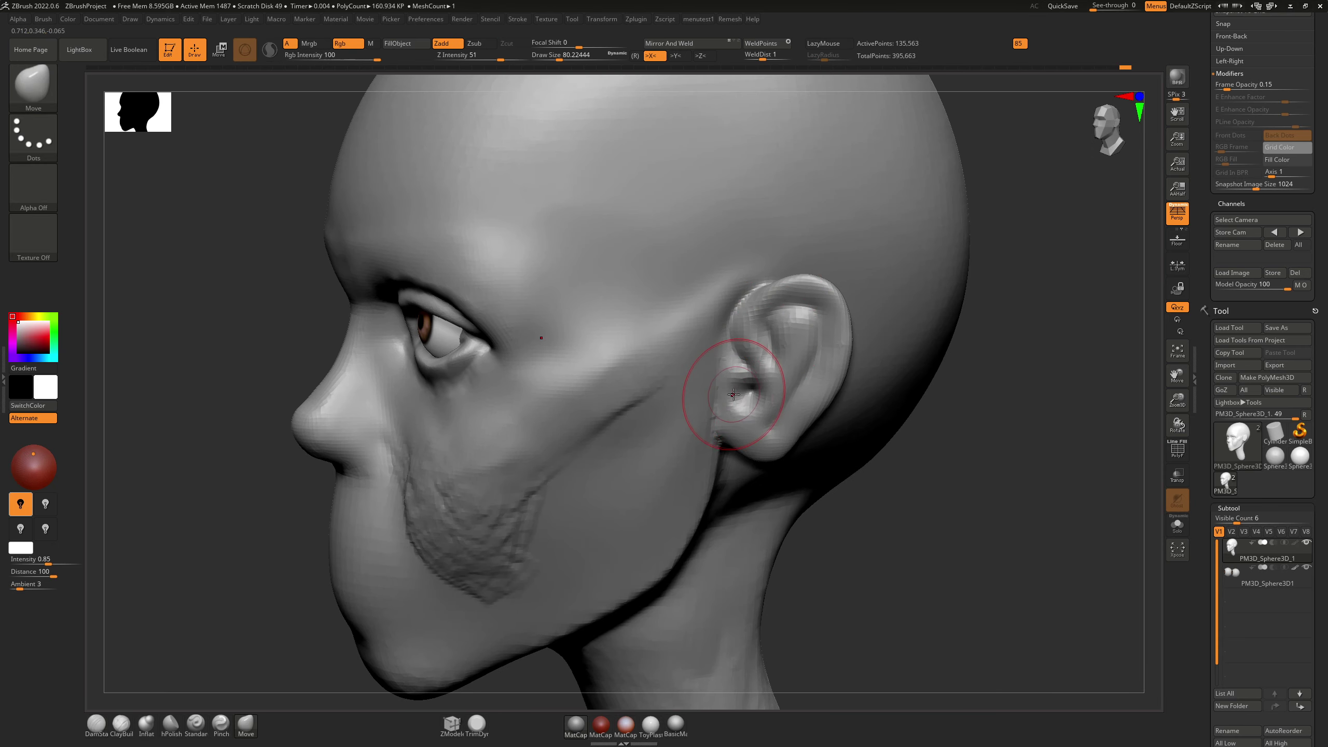
key("ctrl")
right_click_drag(738, 401, 752, 356)
key("b")
key("d")
key("s")
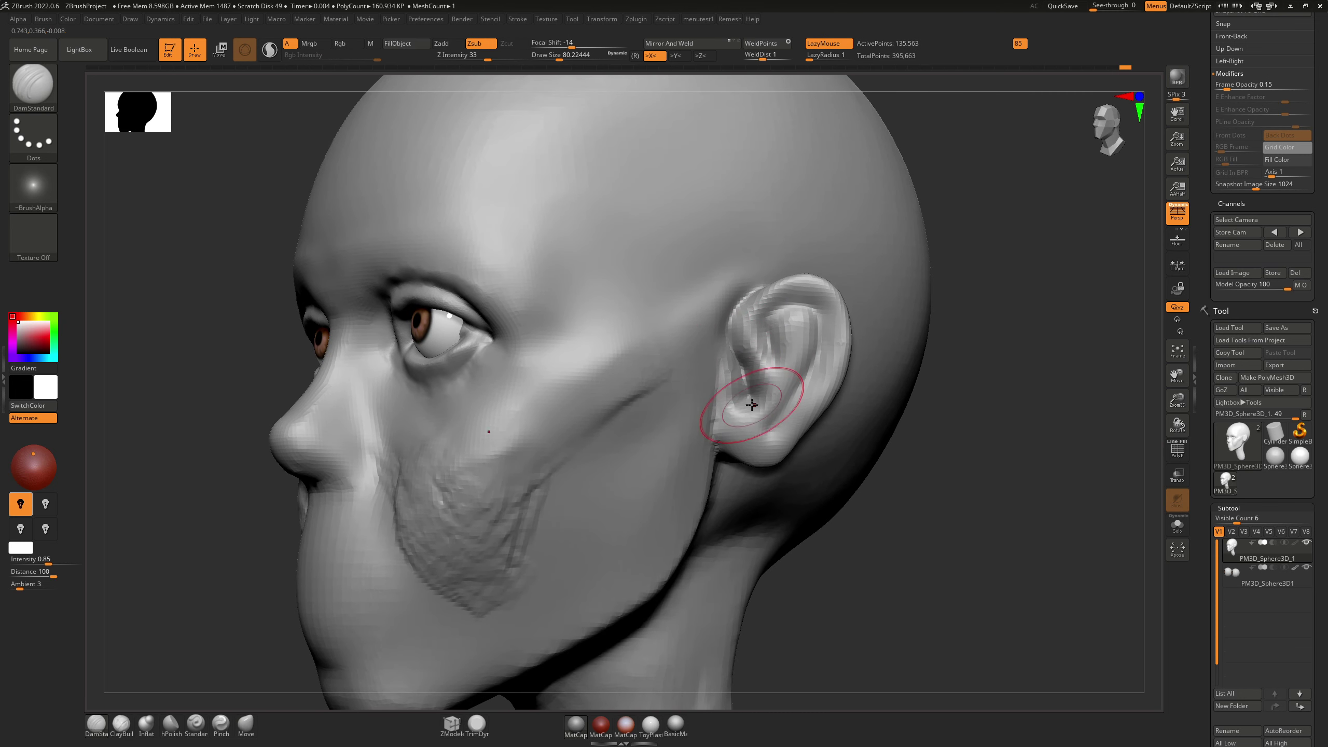
Step: Lasso-mask the small flap in front of the ear canal and invert the mask so only that area stays editable
key("b")
key("m")
key("v")
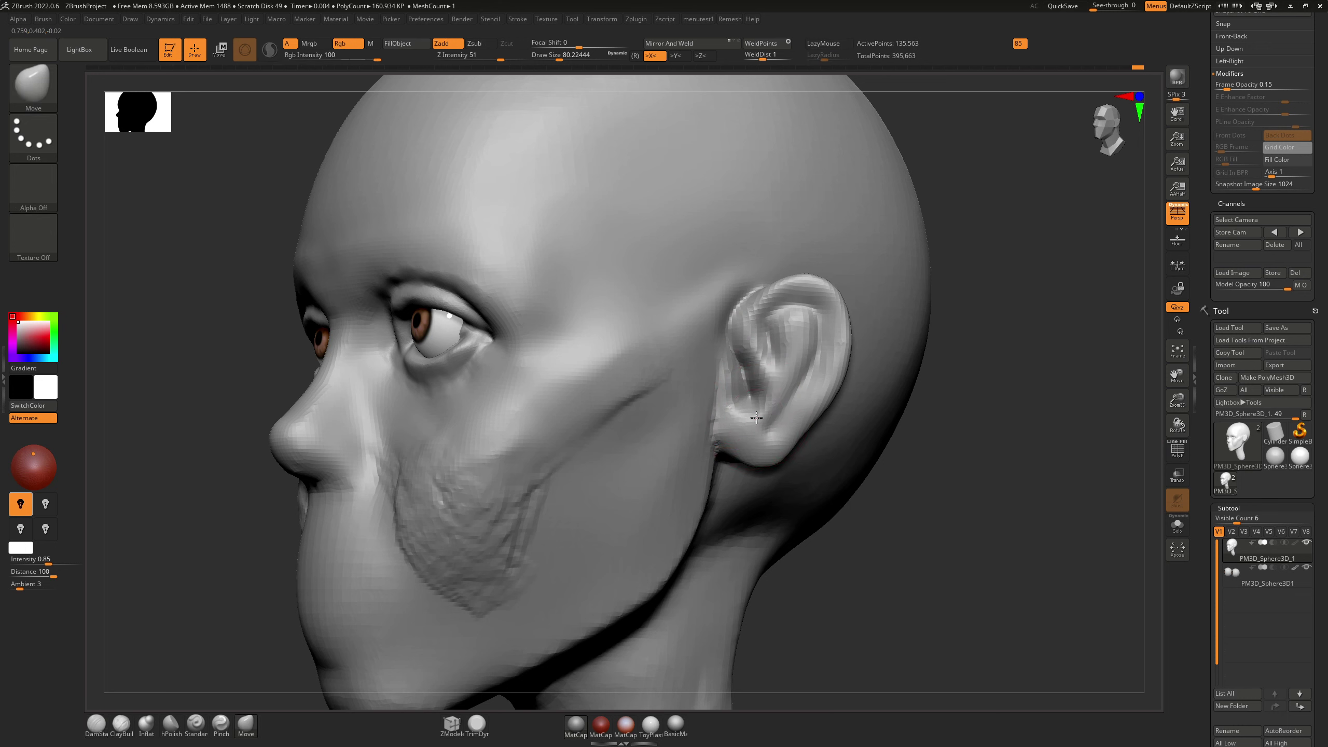
key("ctrl")
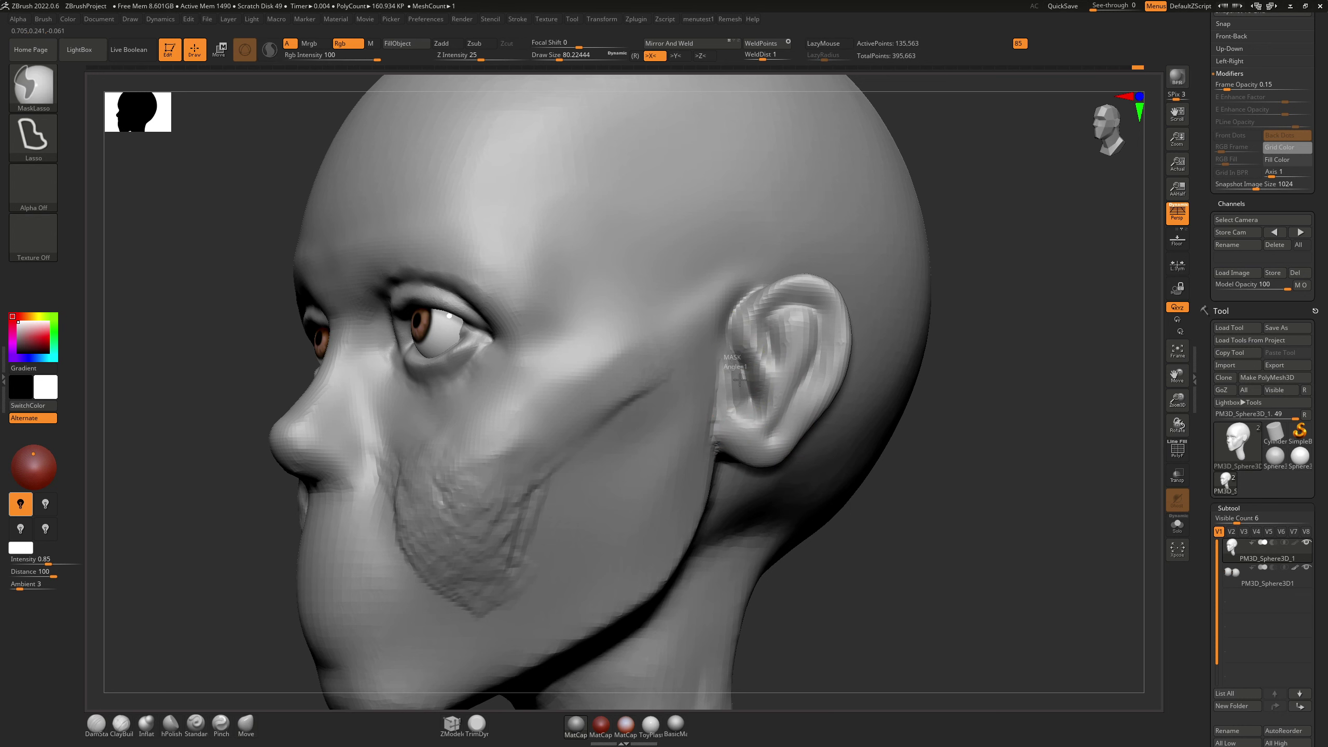
left_click_drag(712, 370, 727, 354, "ctrl")
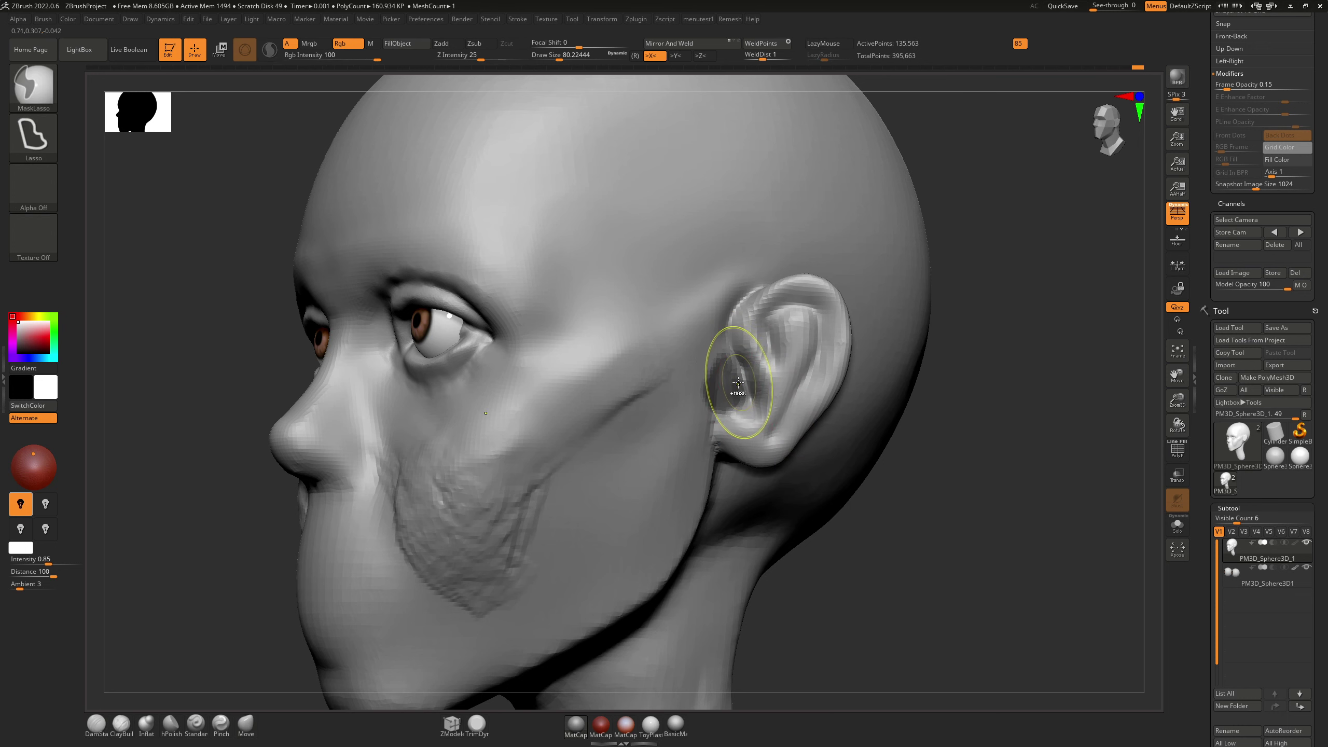
key("ctrl+i")
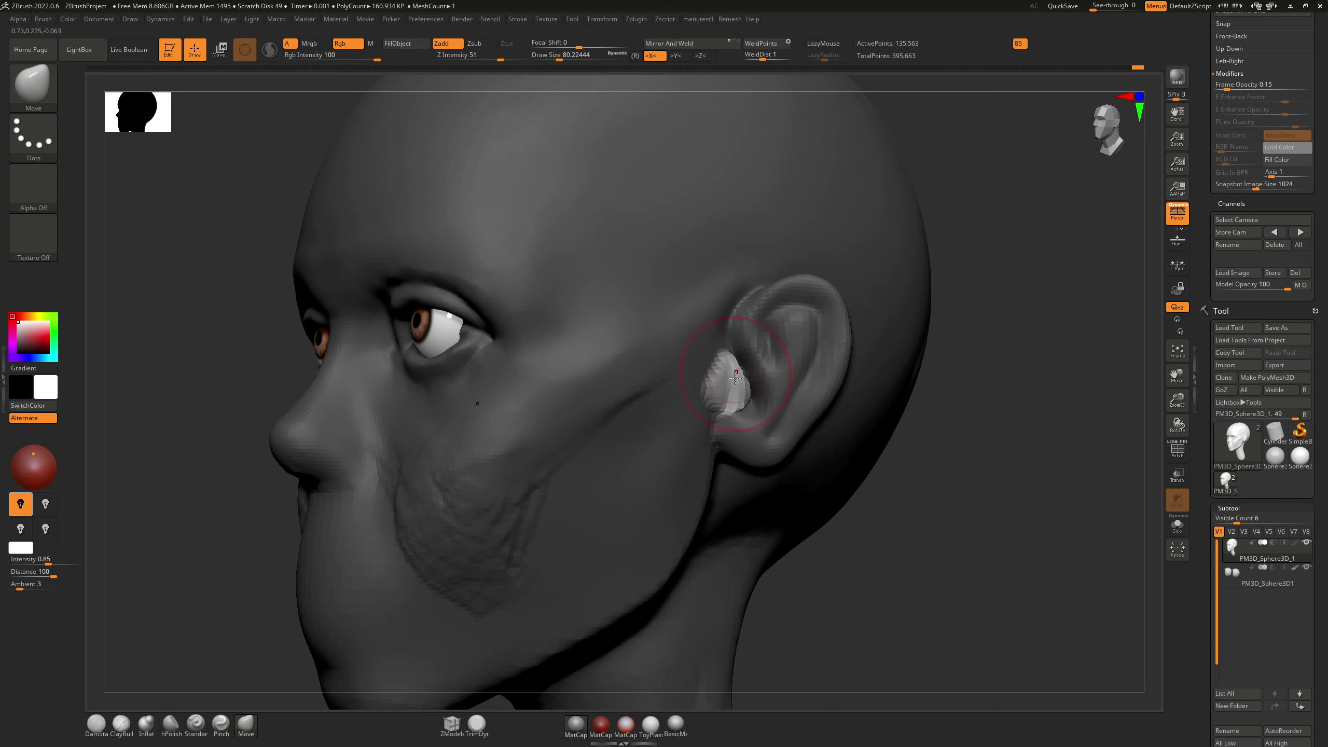
Step: Shape the unmasked flap over the ear canal opening with the Move brush, clear the mask, and smooth its edge
key("shift")
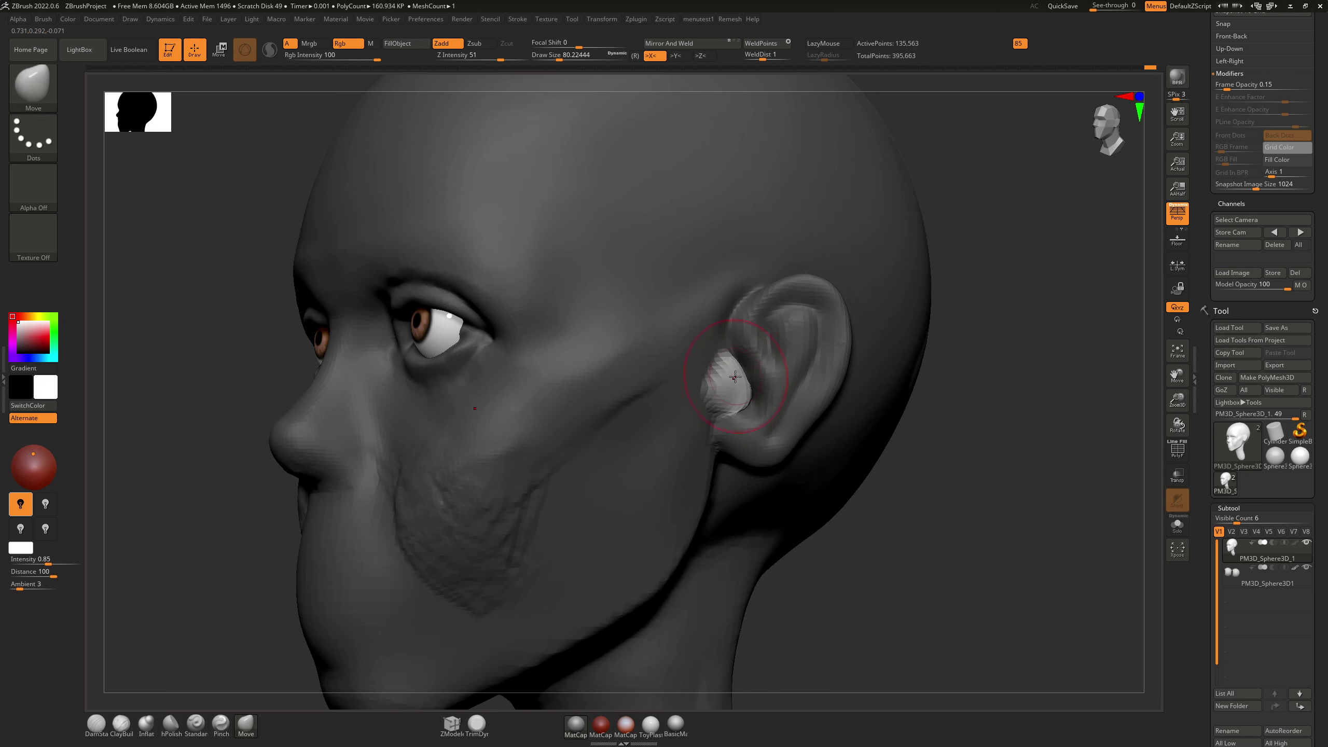
mouse_move(737, 380)
right_mouse_down()
mouse_move(622, 384)
mouse_move(732, 400)
mouse_move(747, 388)
mouse_move(712, 377)
right_mouse_up()
key("shift")
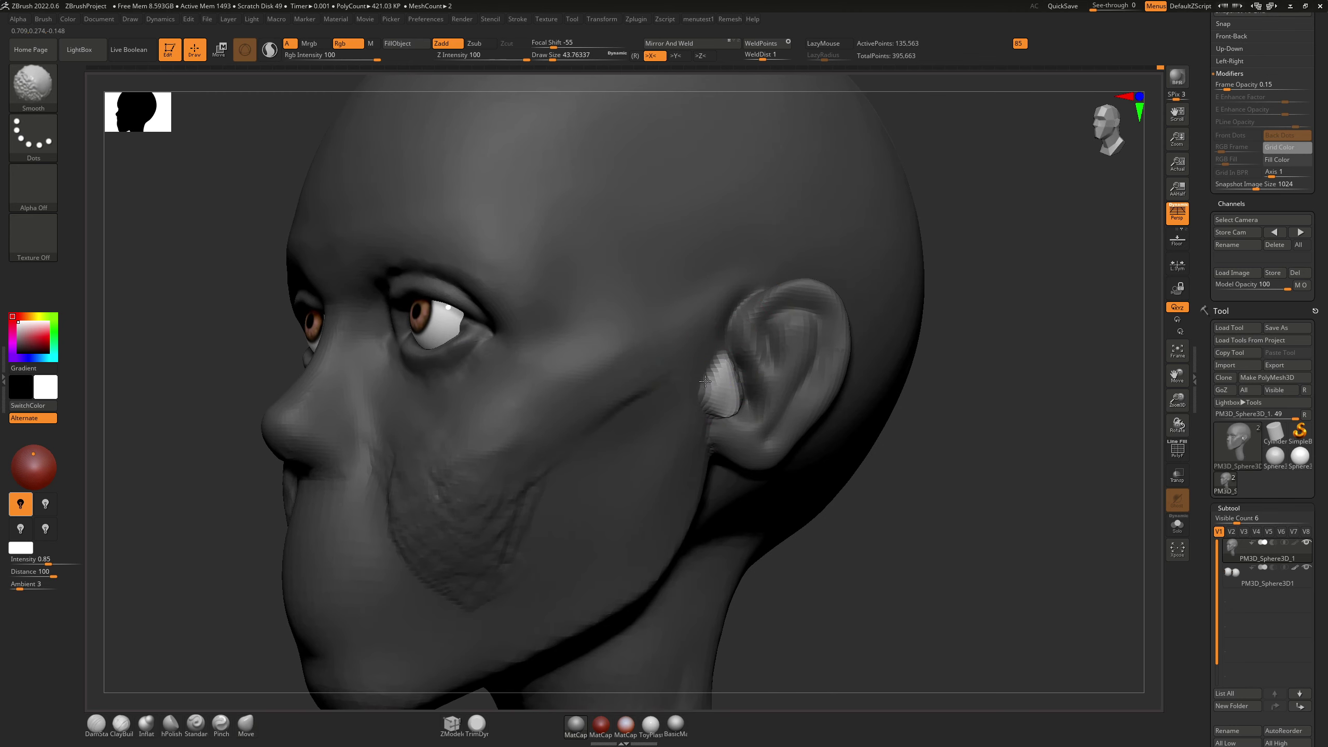
left_click_drag(936, 437, 959, 462, "ctrl")
mouse_move(925, 424)
right_mouse_down()
mouse_move(949, 392)
mouse_move(880, 397)
right_mouse_up()
key("shift")
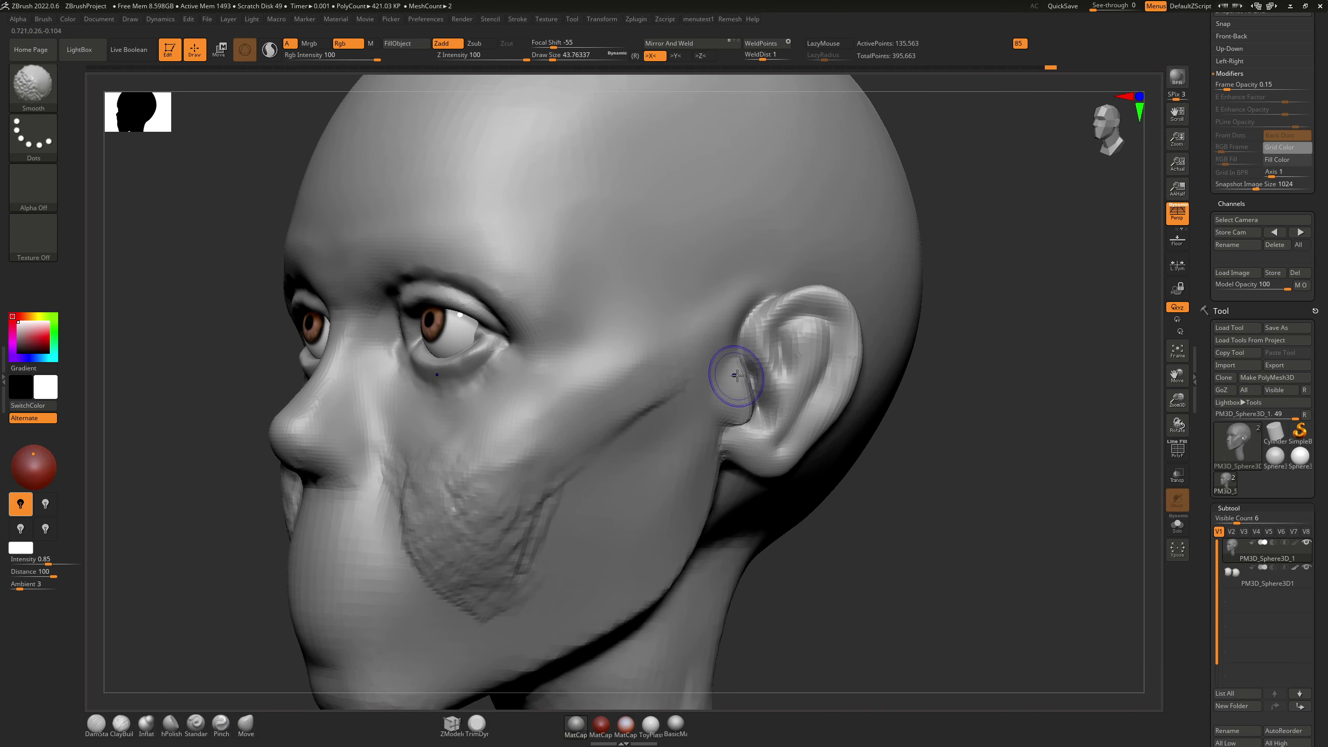
Step: Build up the ear's inner folds with the ClayBuildup brush at a draw size of about 44
right_click_drag(751, 421, 784, 379)
key("b")
key("c")
key("b")
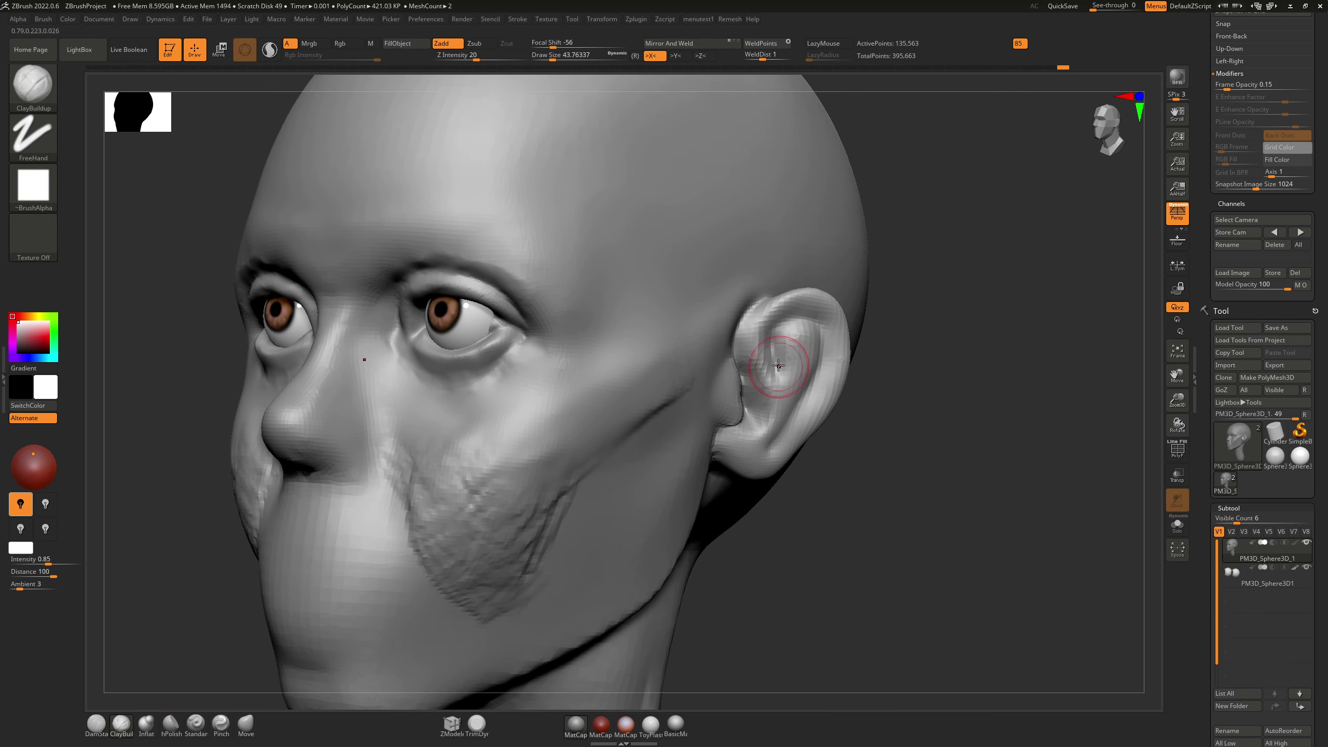
Step: Carve the creases between the ear's inner folds and along the inside of the rim with the DamStandard brush
key("b")
key("d")
key("s")
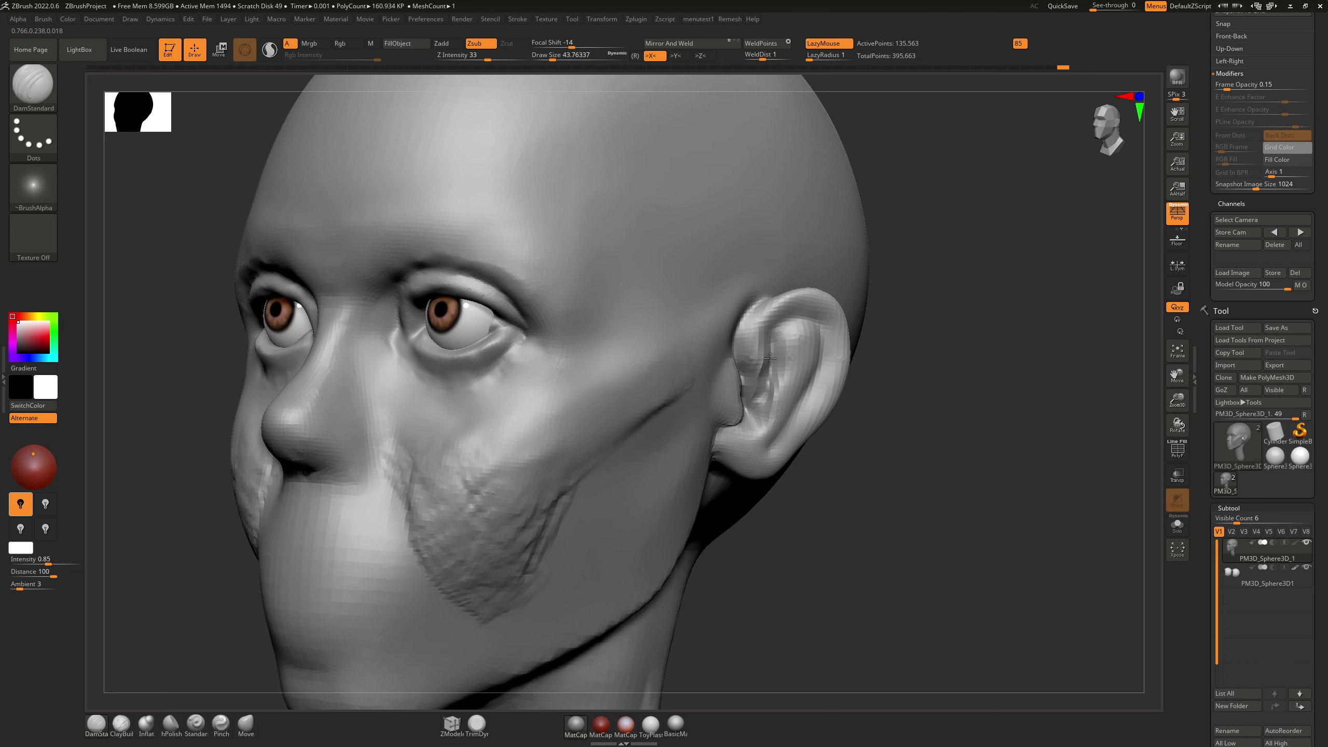
right_click_drag(782, 360, 754, 377)
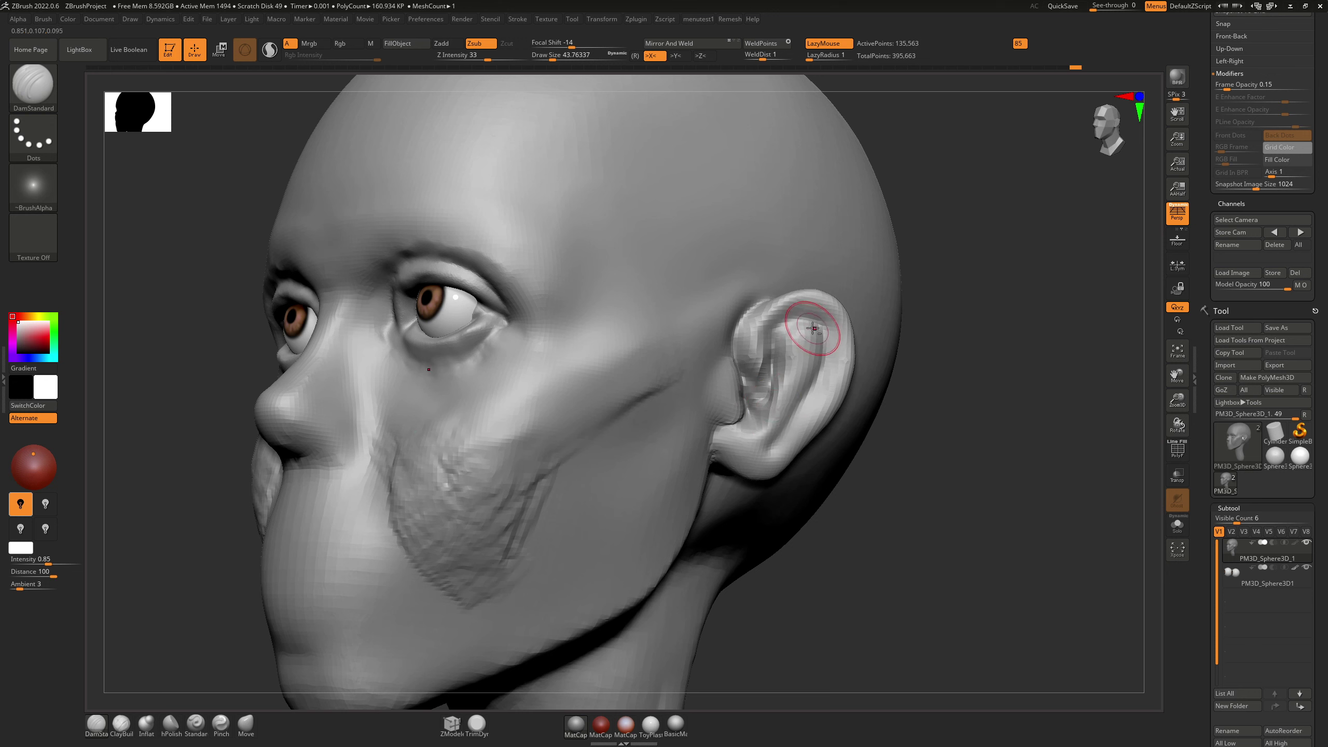
mouse_move(809, 383)
left_mouse_down()
mouse_move(778, 429)
mouse_move(828, 351)
mouse_move(799, 339)
mouse_move(805, 352)
mouse_move(774, 327)
mouse_move(791, 317)
mouse_move(812, 317)
mouse_move(818, 399)
mouse_move(775, 437)
left_mouse_up()
mouse_move(758, 387)
right_mouse_down()
mouse_move(635, 366)
mouse_move(802, 349)
mouse_move(863, 361)
mouse_move(800, 369)
right_mouse_up()
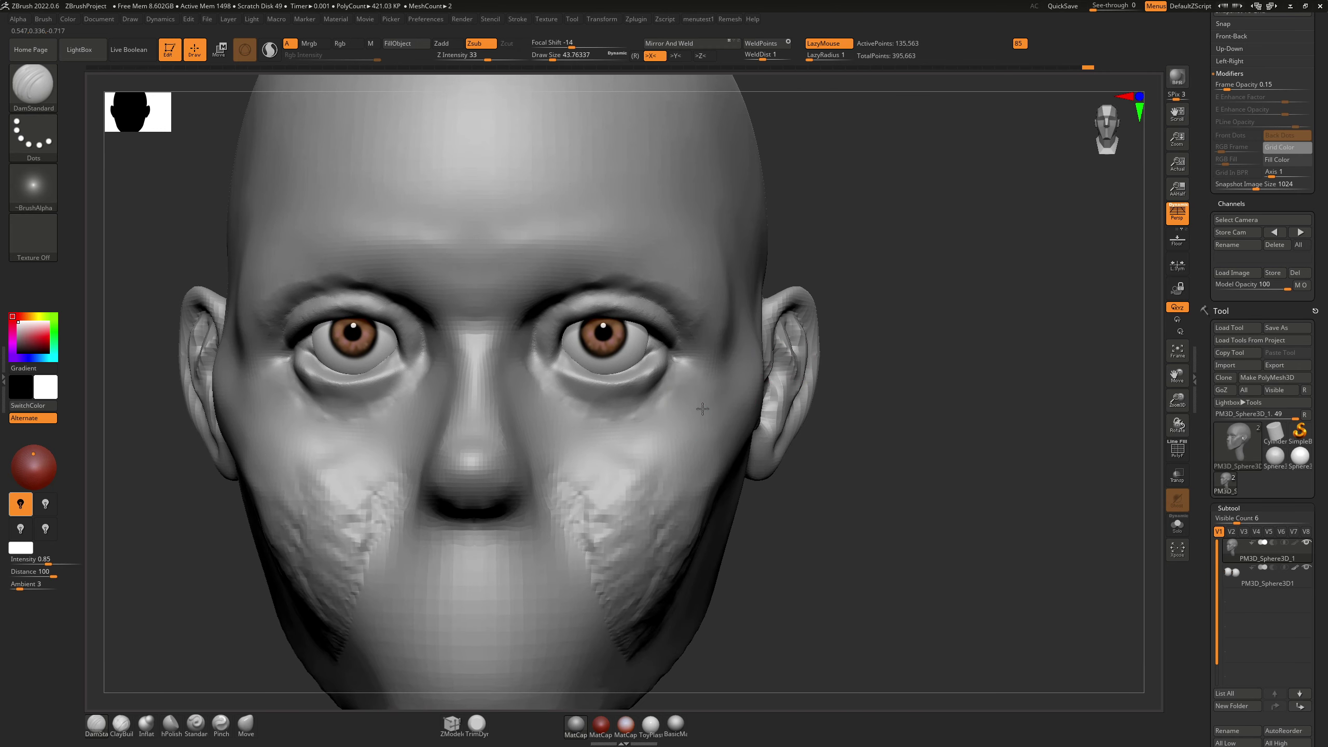
mouse_move(732, 408)
right_mouse_down()
mouse_move(687, 419)
mouse_move(711, 450)
right_mouse_up()
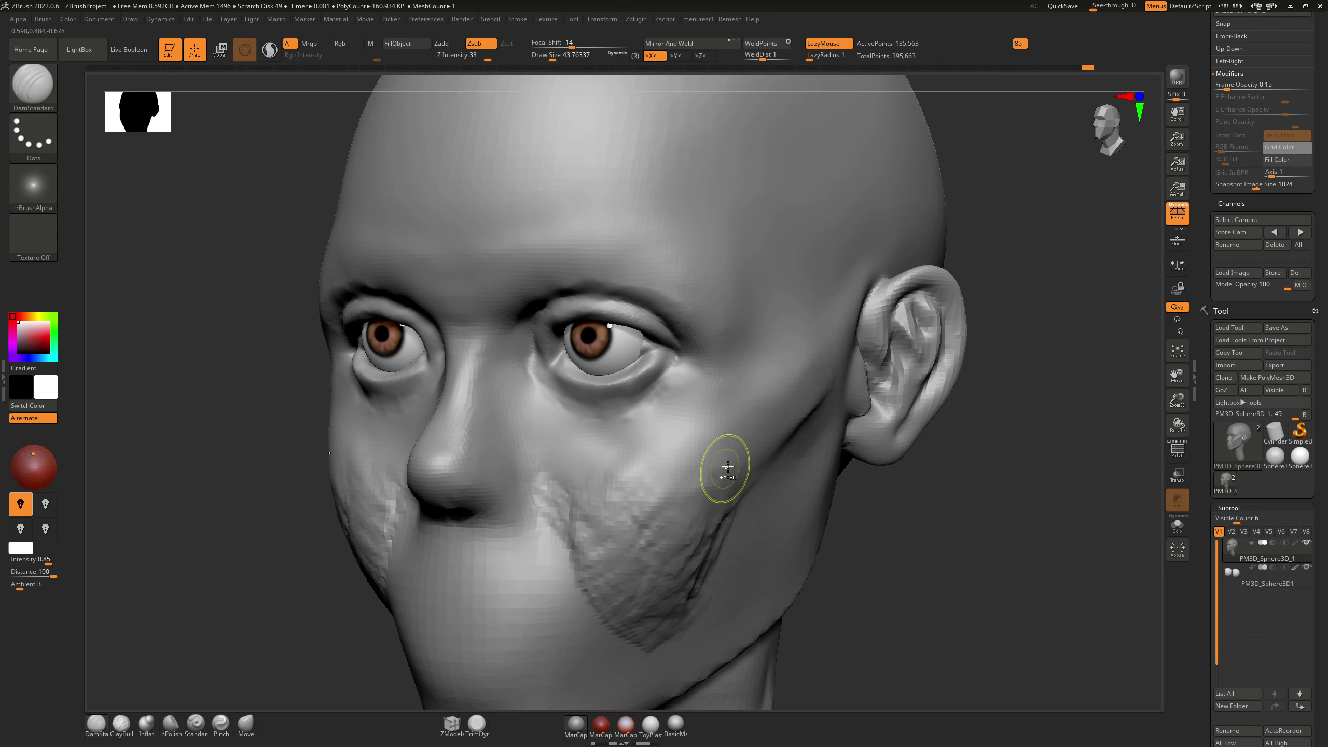
key("s")
left_click_drag(729, 474, 734, 474)
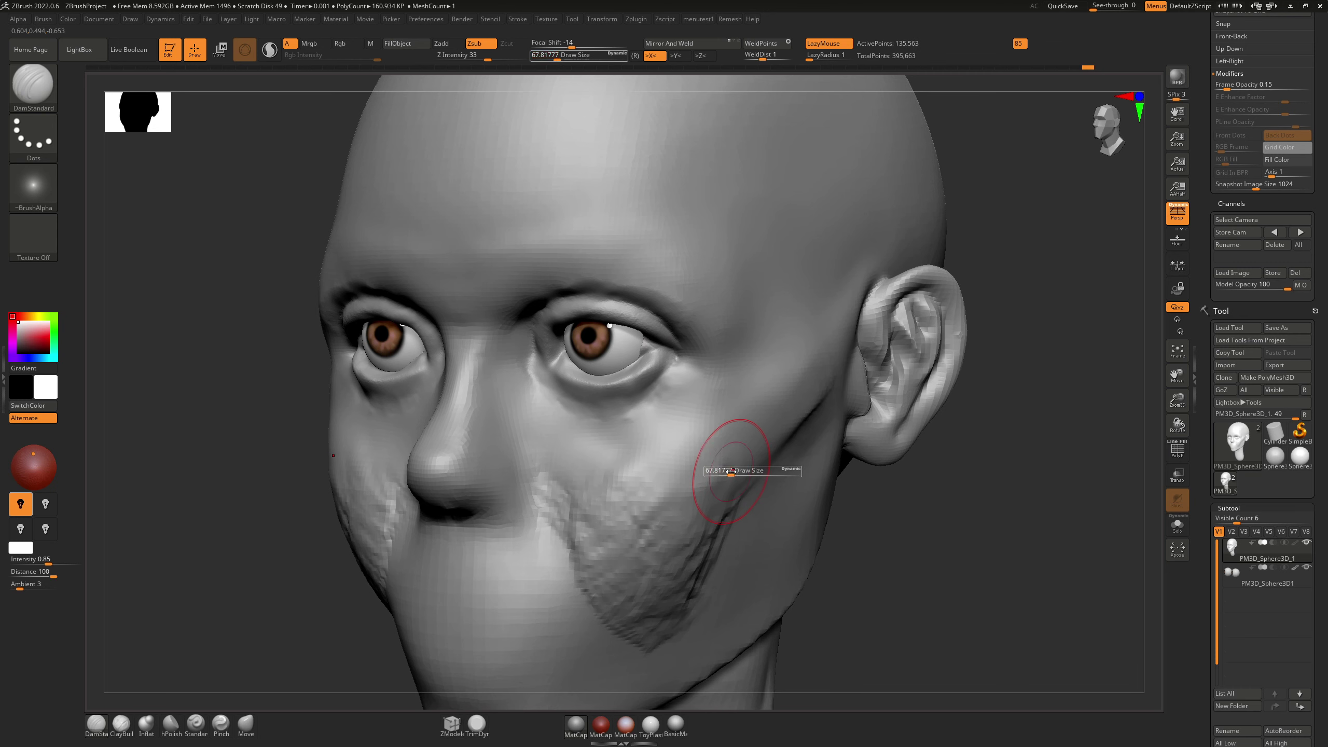
key("s")
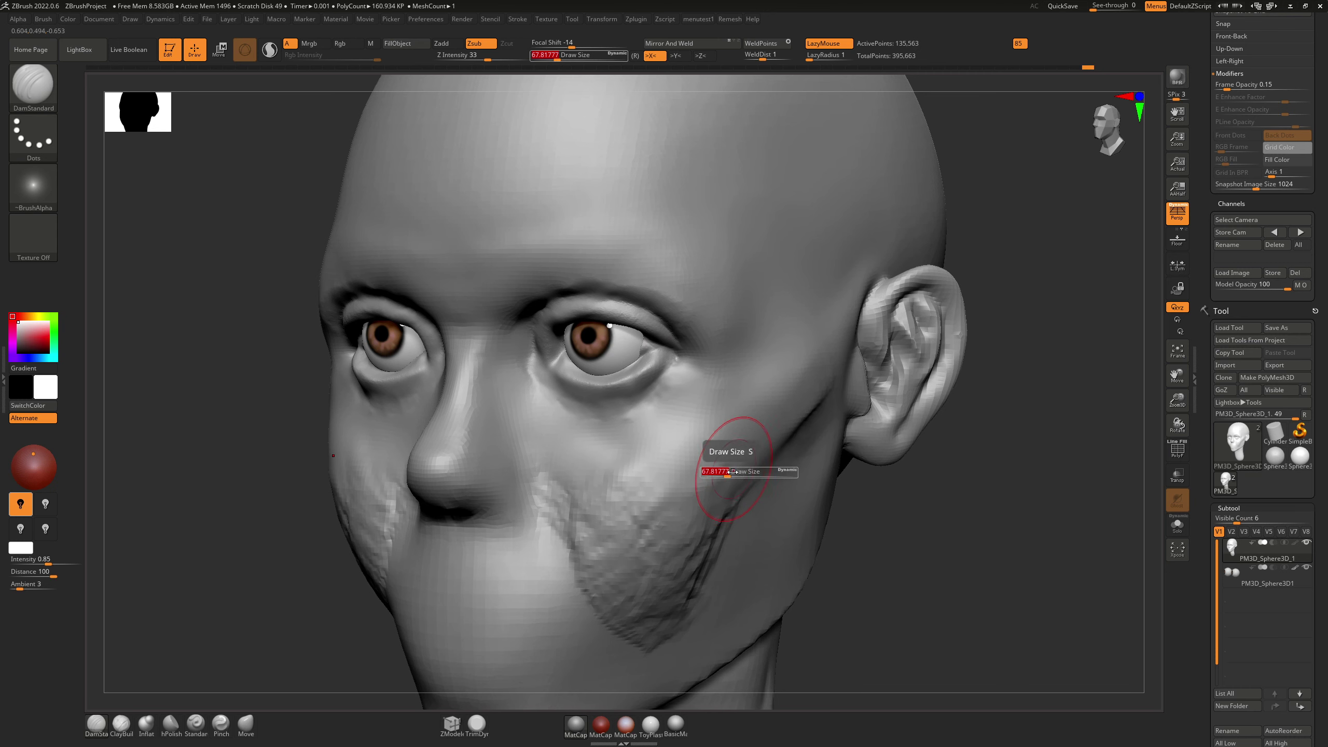
left_click_drag(733, 472, 743, 473)
right_click_drag(723, 457, 720, 476)
key("s")
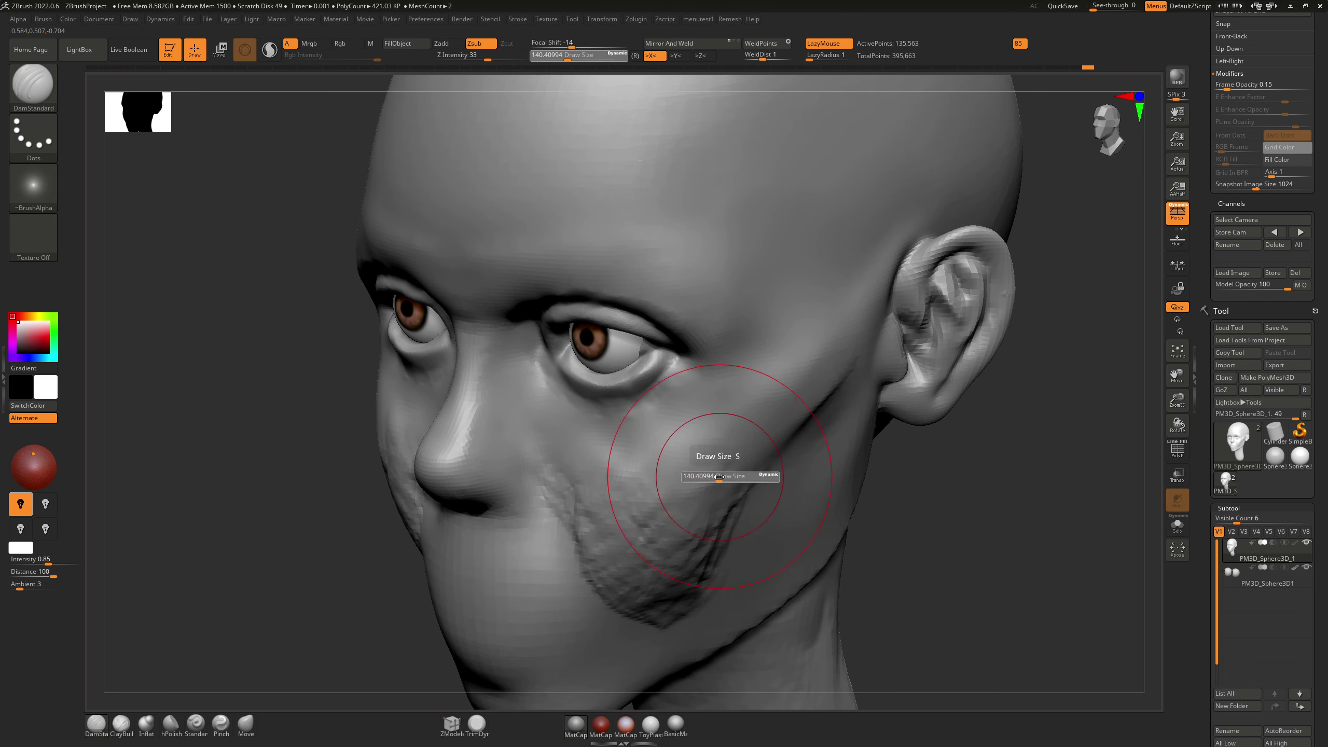
left_click_drag(719, 477, 706, 477)
right_click_drag(727, 445, 752, 470)
Step: Adjust the cheekbone's side contour with the Move brush at a draw size of about 132
key("b")
key("m")
key("v")
key("s")
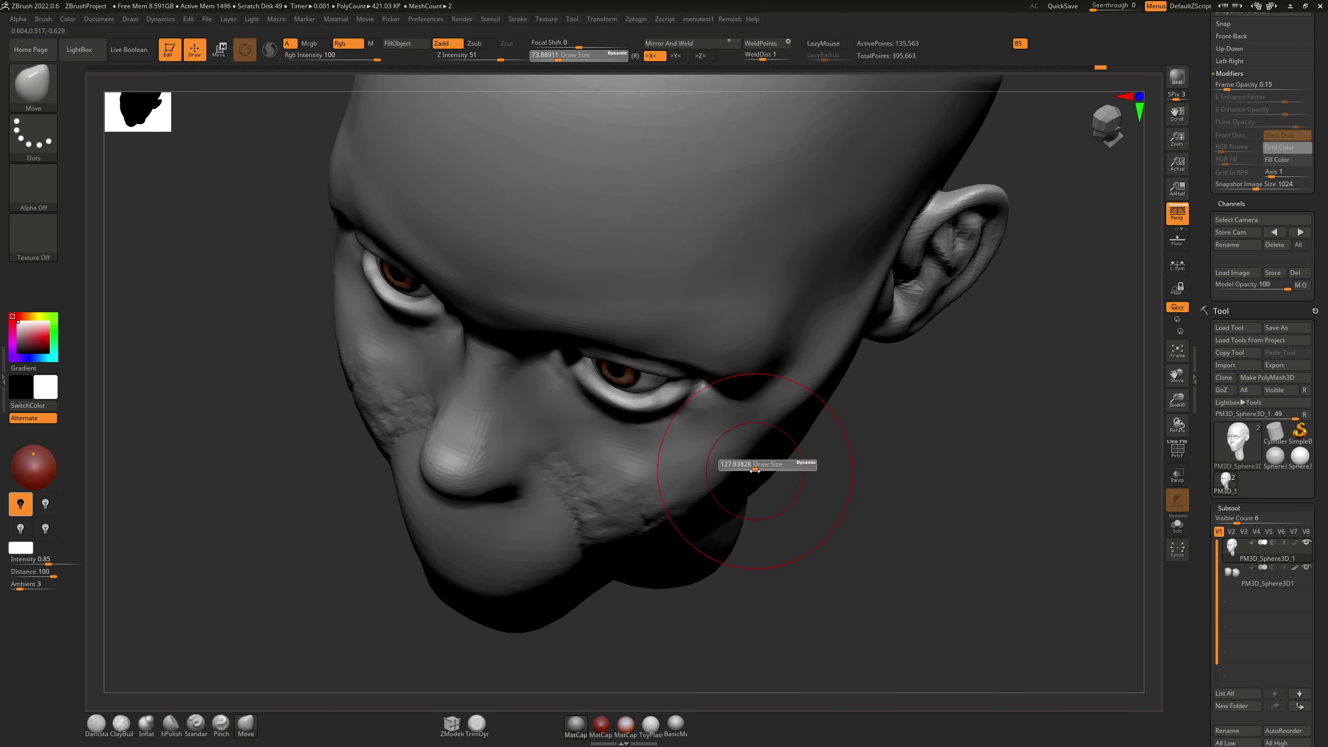
left_click_drag(754, 470, 756, 471)
mouse_move(755, 470)
right_mouse_down()
mouse_move(747, 445)
mouse_move(777, 418)
mouse_move(733, 428)
right_mouse_up()
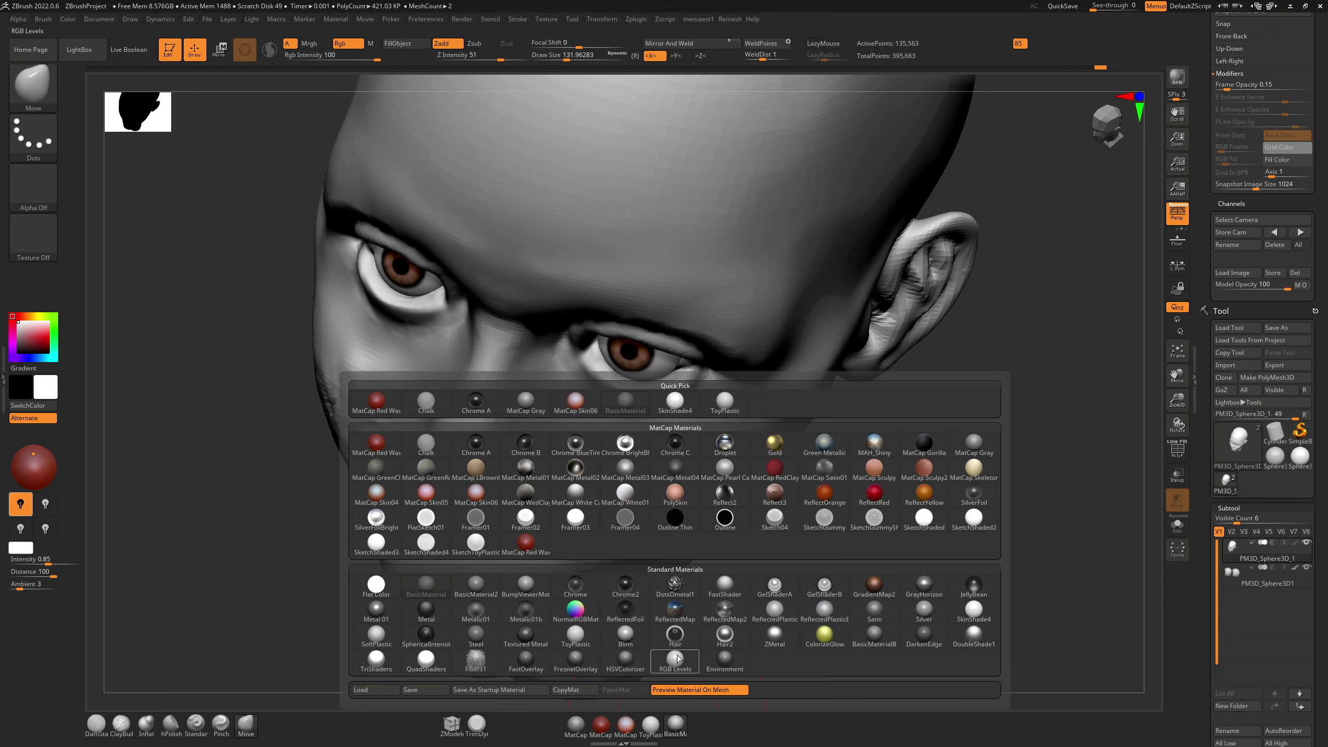
left_click(576, 727)
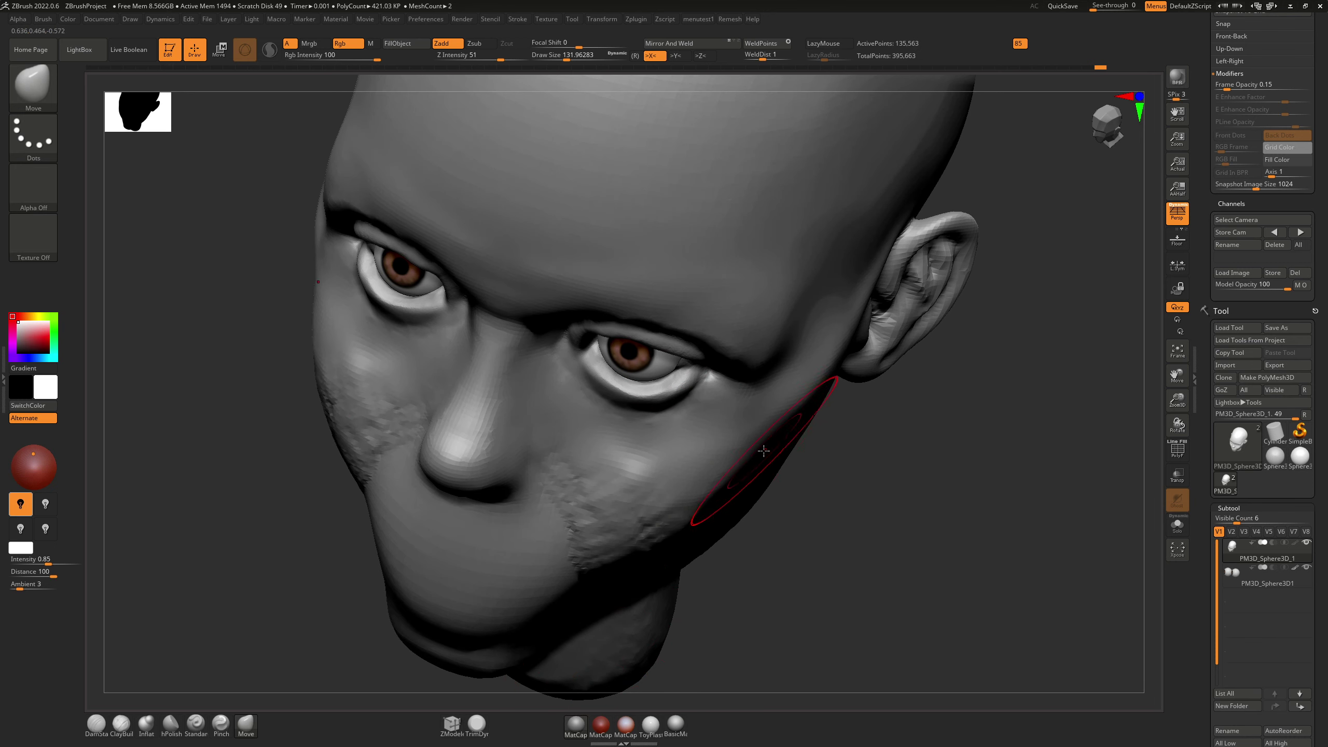
right_click_drag(786, 460, 732, 394)
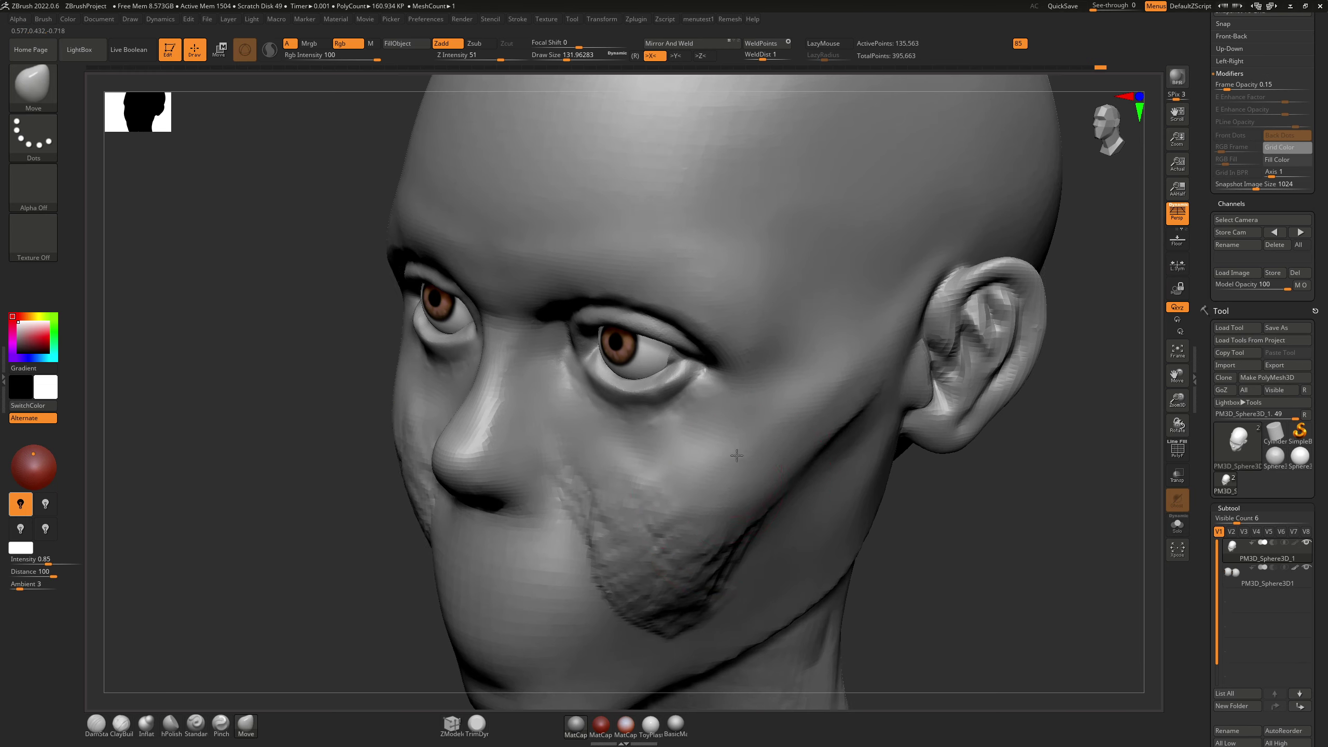
mouse_move(761, 488)
right_mouse_down("shift")
mouse_move(756, 416)
mouse_move(809, 354)
mouse_move(841, 361)
right_mouse_up("shift")
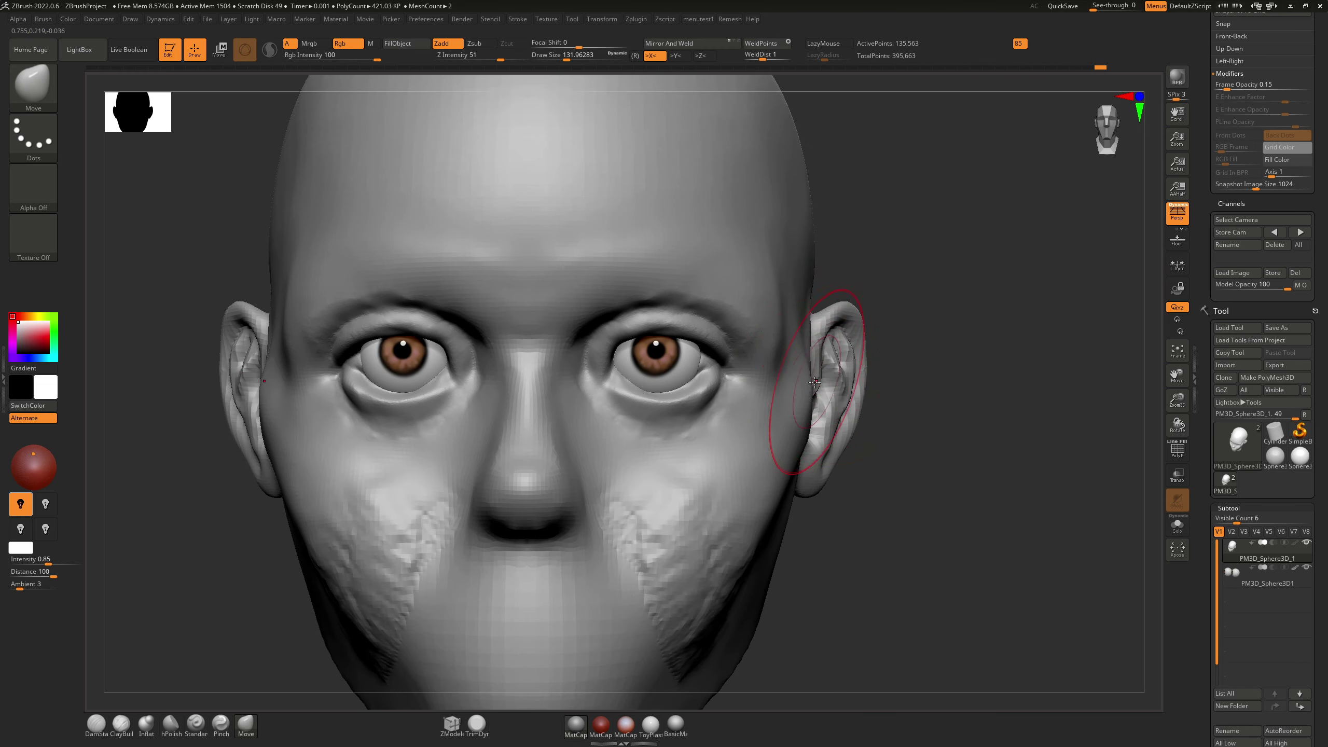
Step: Smooth the rough clay strokes on both cheeks at a draw size of about 59
mouse_move(685, 490)
right_mouse_down("alt")
mouse_move(753, 315)
mouse_move(774, 304)
right_mouse_up("alt")
key("s")
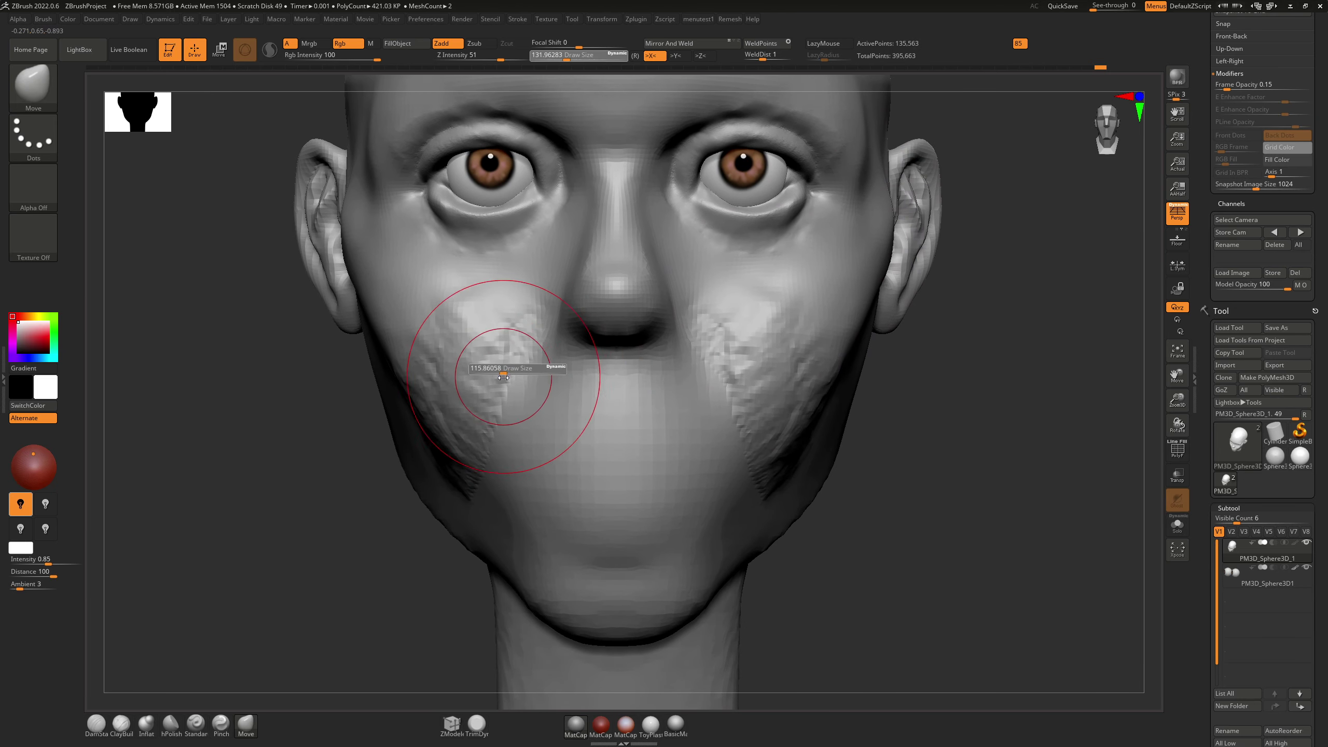
left_click(500, 370)
key("s")
left_click_drag(480, 351, 428, 345)
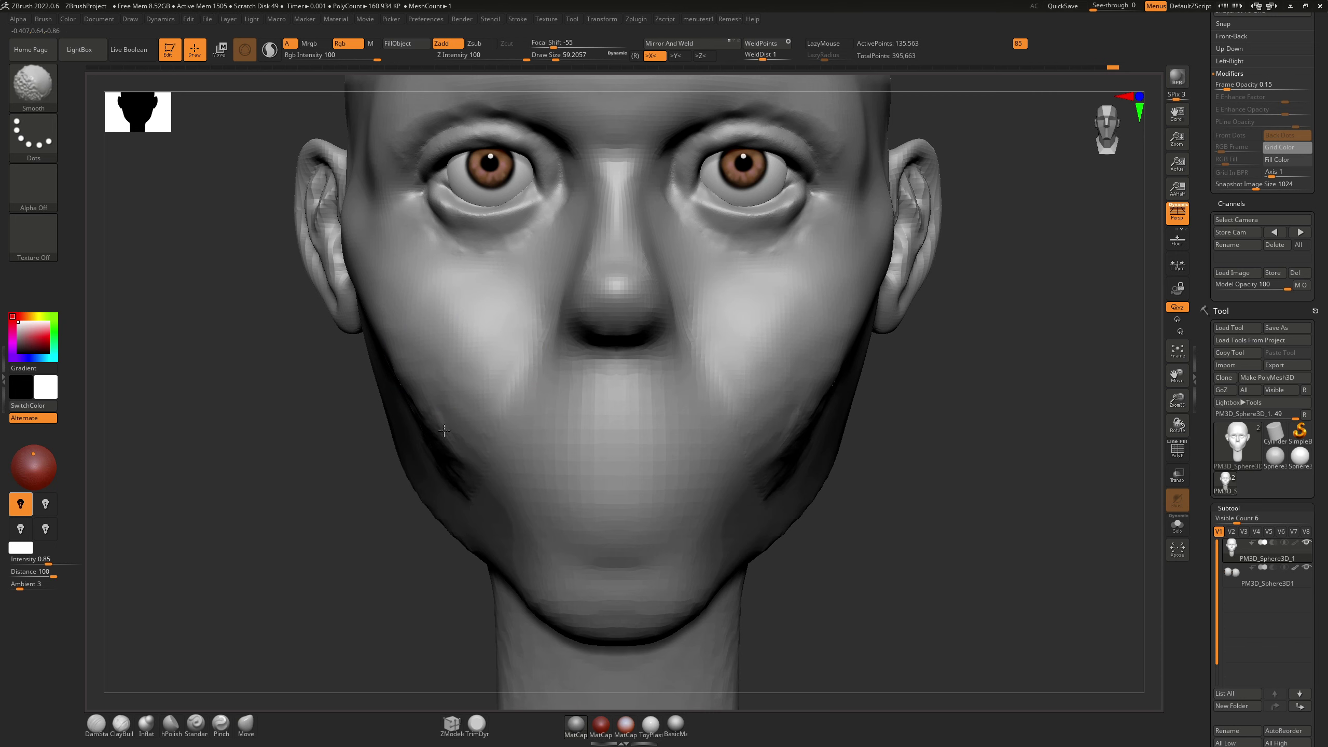
Step: Smooth the mouth area and chin at a draw size of about 94
key("f")
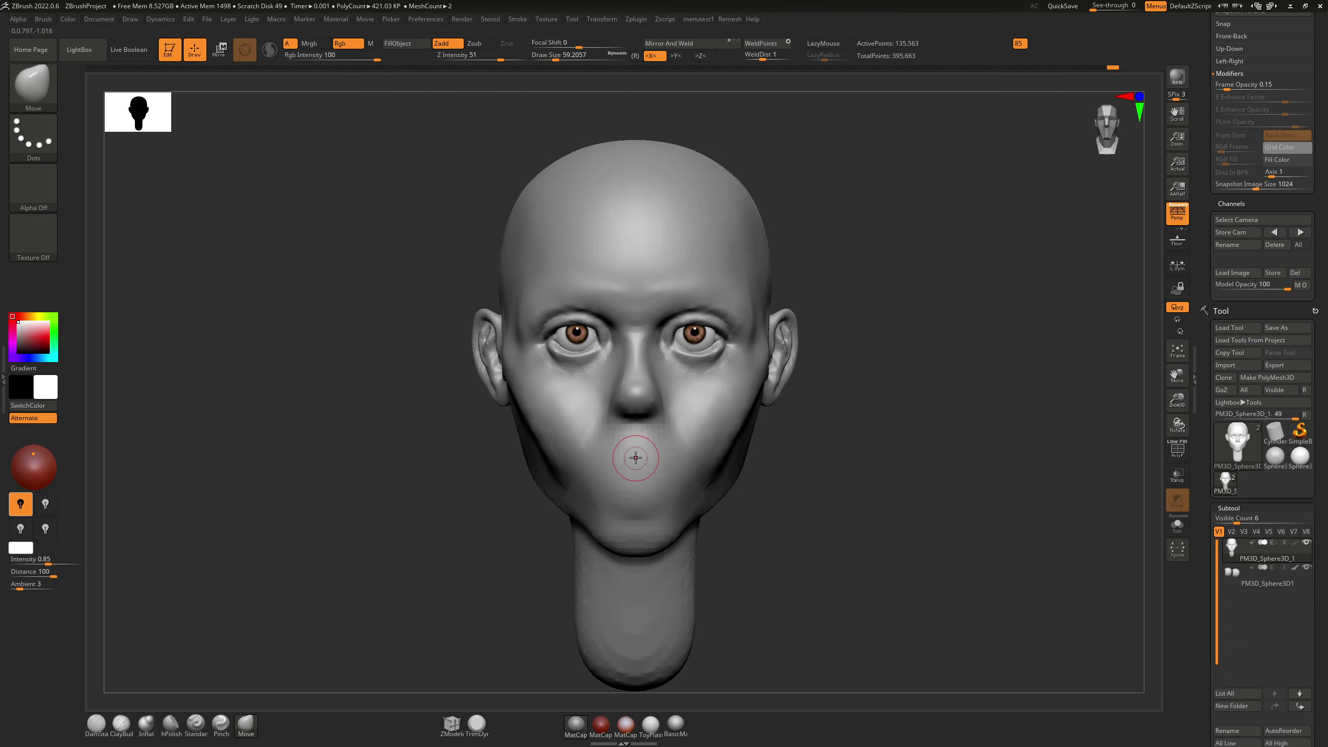
key("s")
left_click_drag(632, 475, 649, 475)
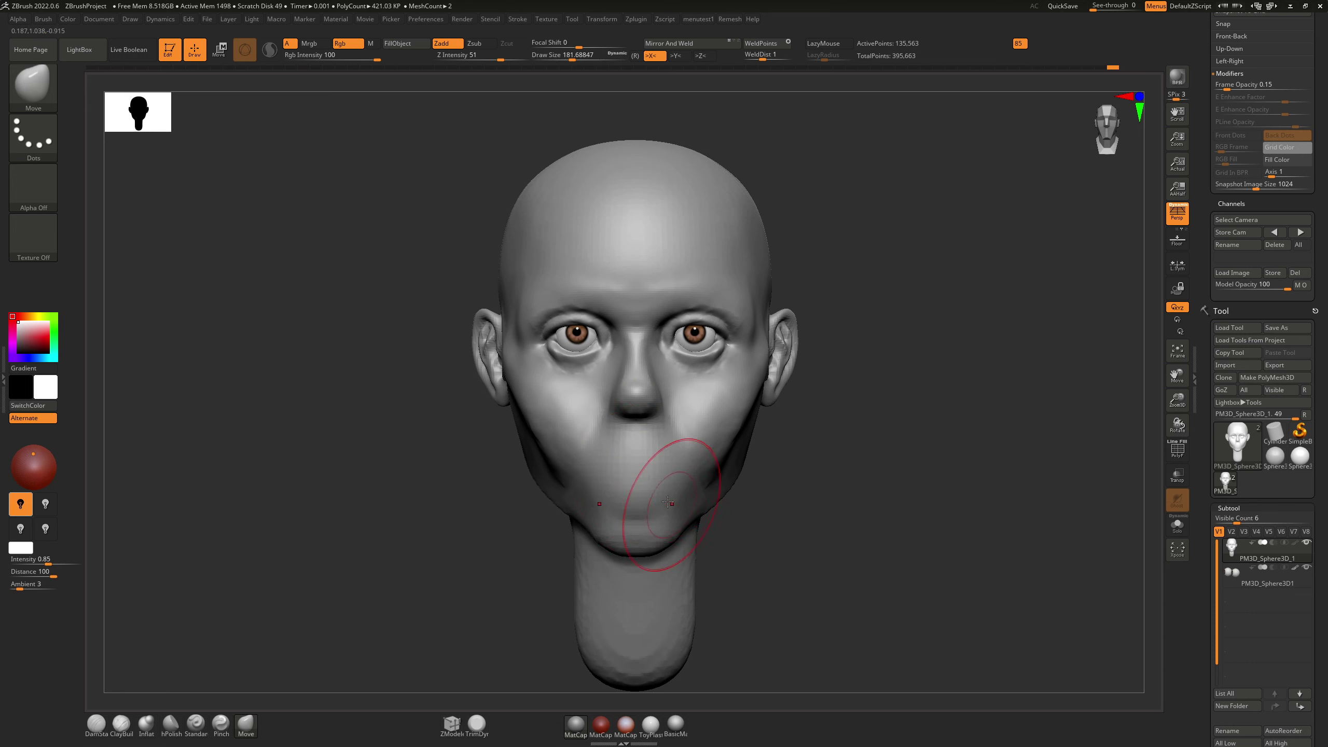
key("s")
left_click_drag(644, 483, 632, 481)
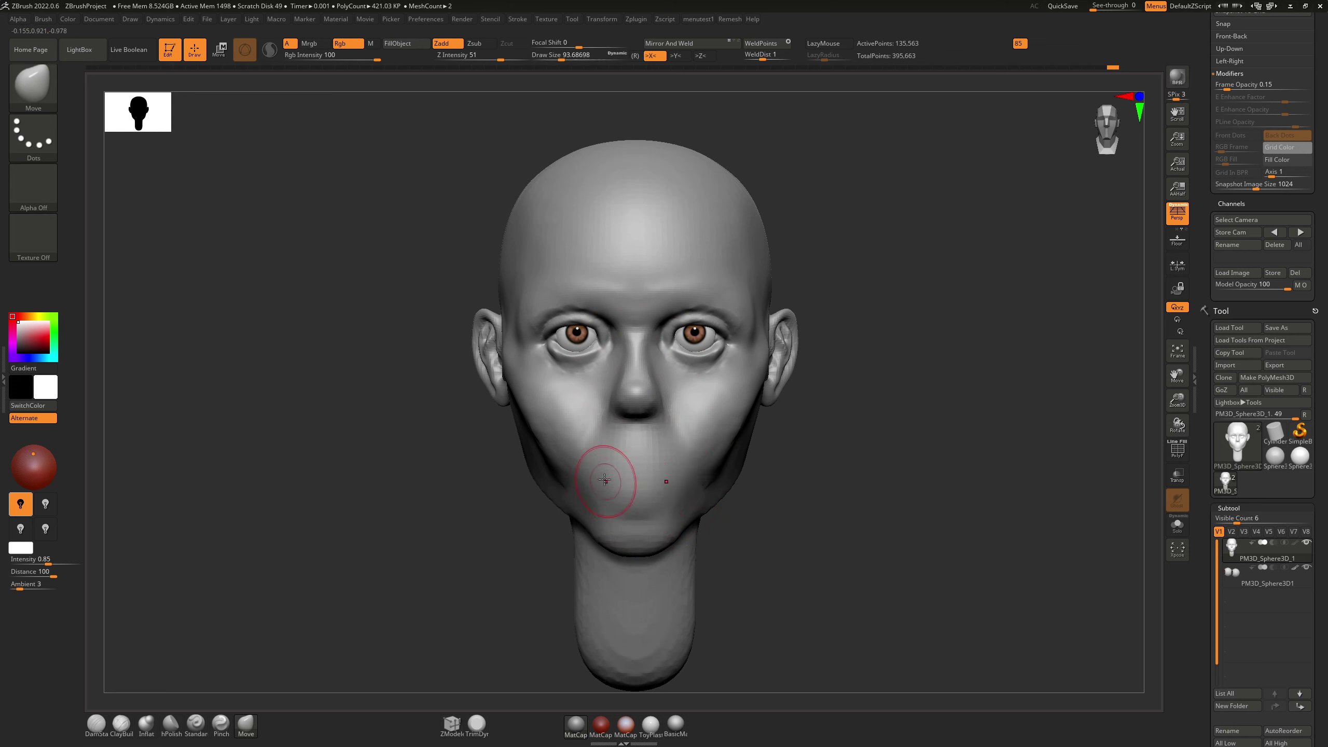
key("shift")
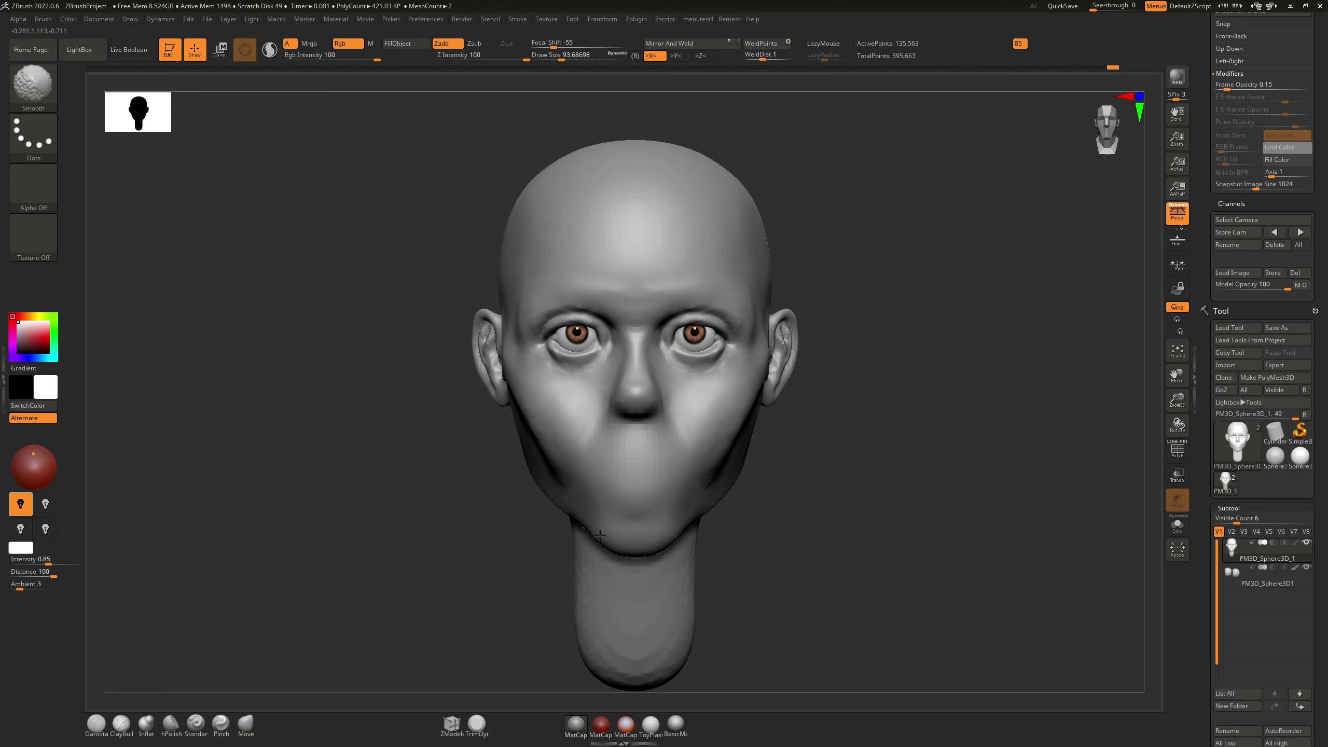
Step: Flatten the planes of the chin and lower jaw with the hPolish brush
right_click_drag(649, 503, 602, 494, "shift")
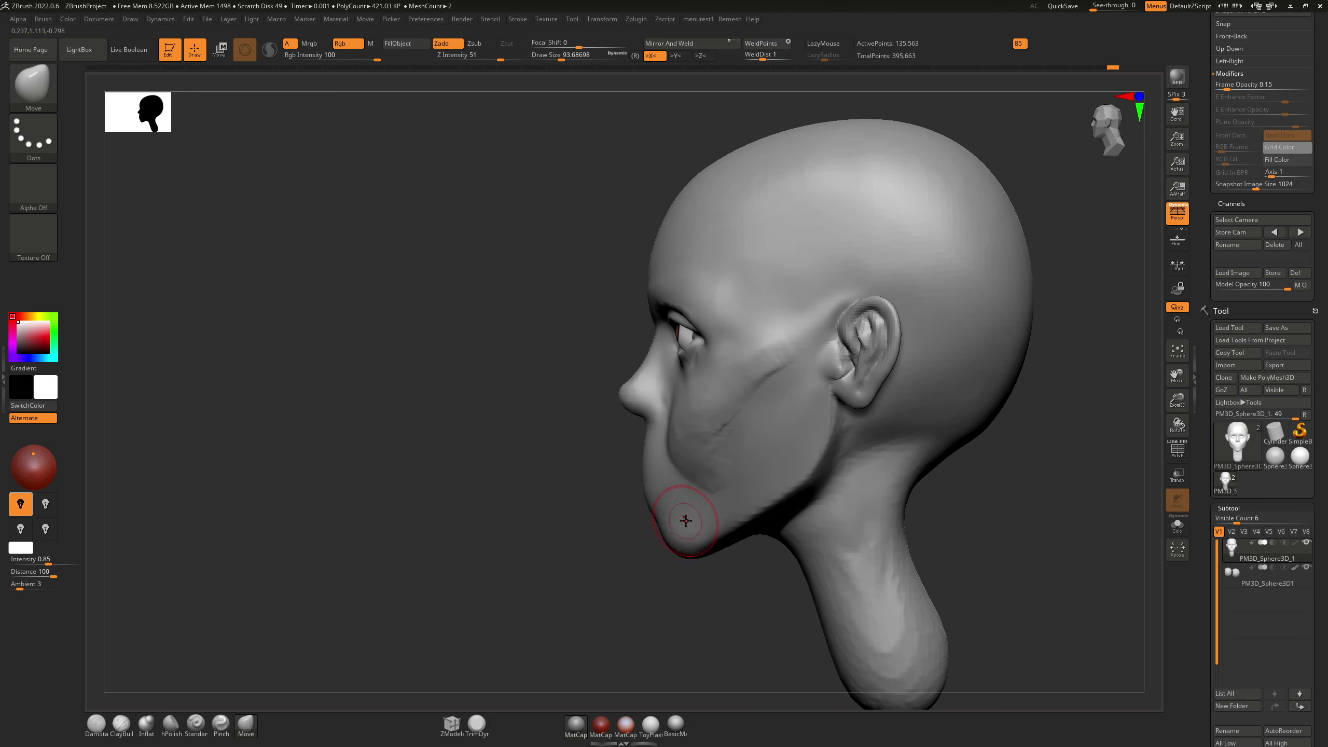
key("b")
key("h")
key("p")
right_click_drag(673, 555, 679, 543)
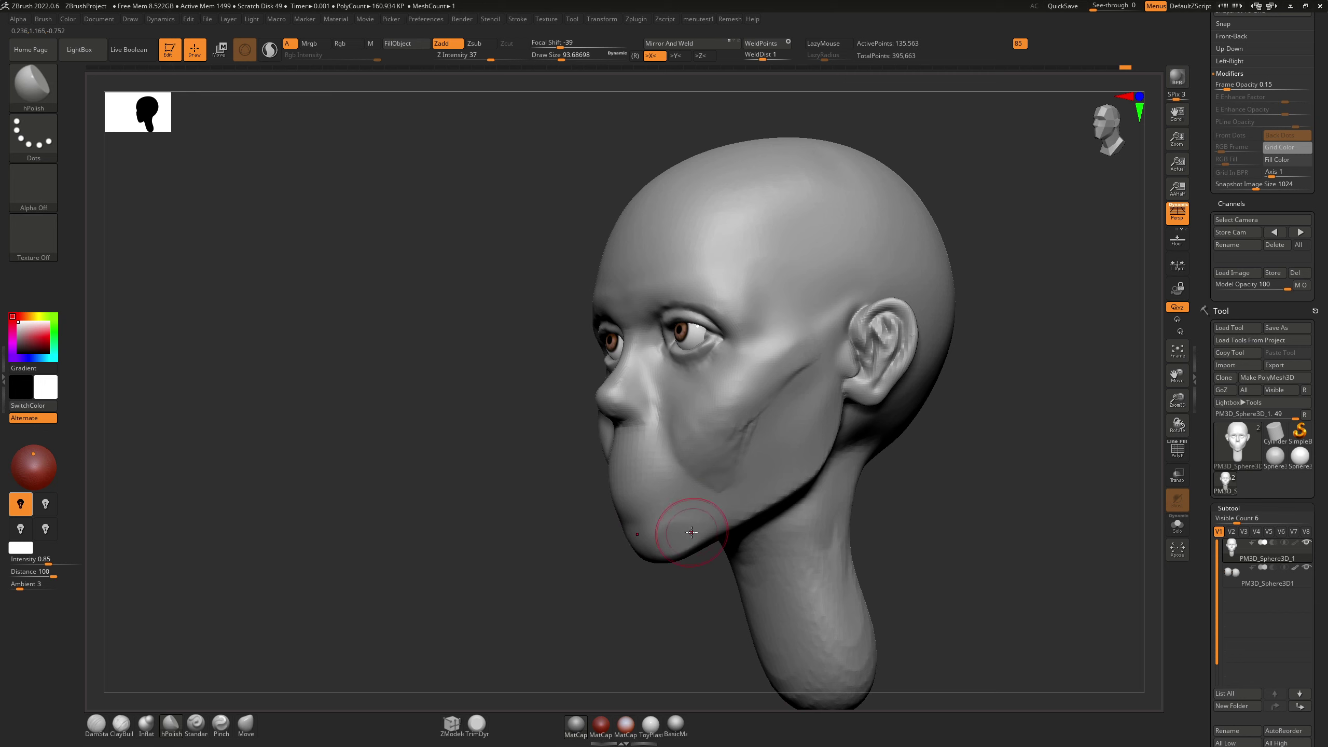
mouse_move(680, 548)
right_mouse_down()
mouse_move(646, 555)
mouse_move(650, 521)
right_mouse_up()
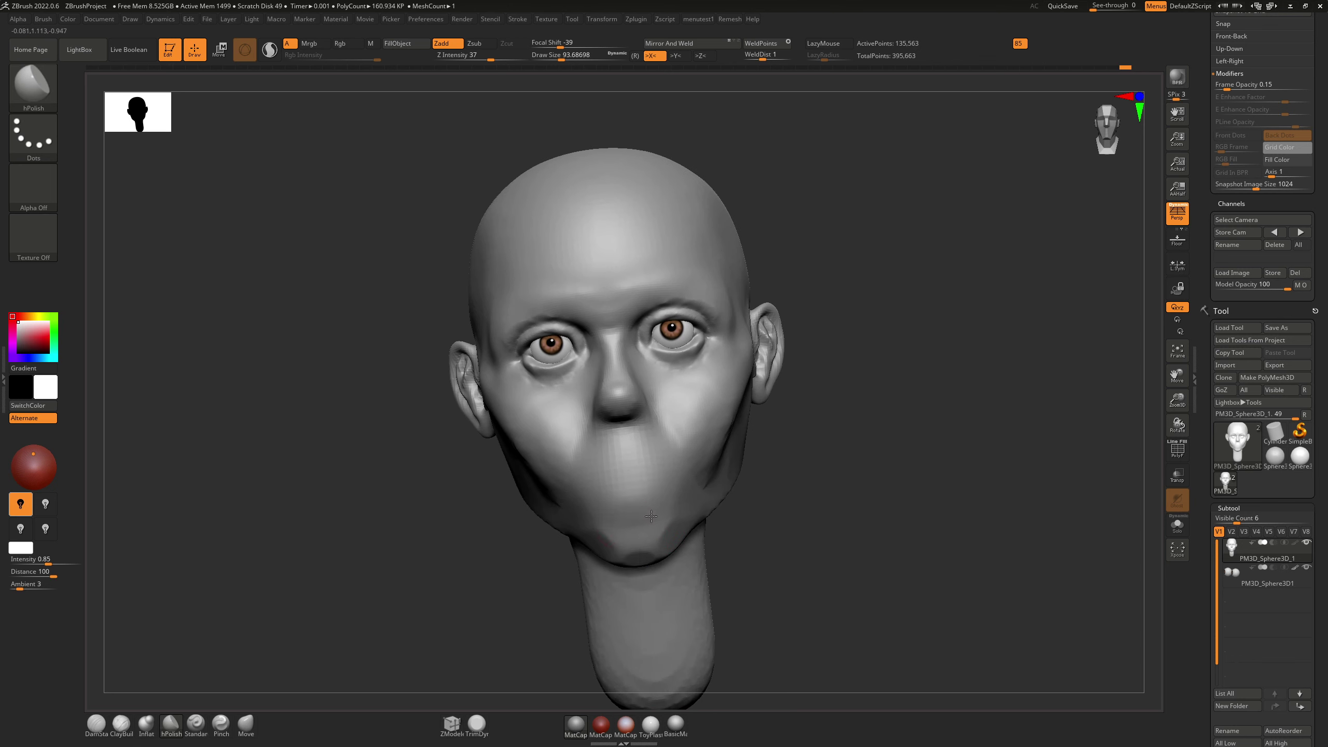
Step: Carve a curved crease above the chin with the DamStandard brush
key("ctrl+1")
left_click_drag(620, 525, 647, 519)
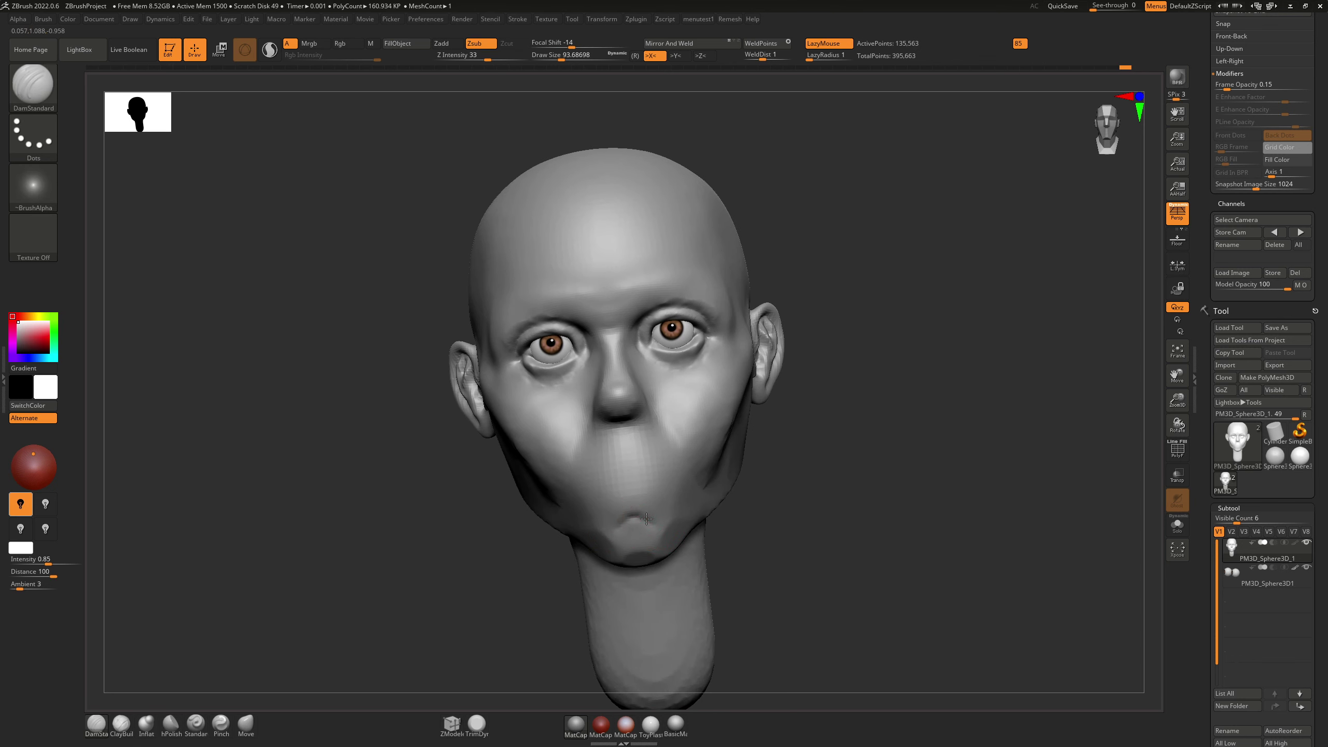
right_click_drag(647, 519, 630, 514)
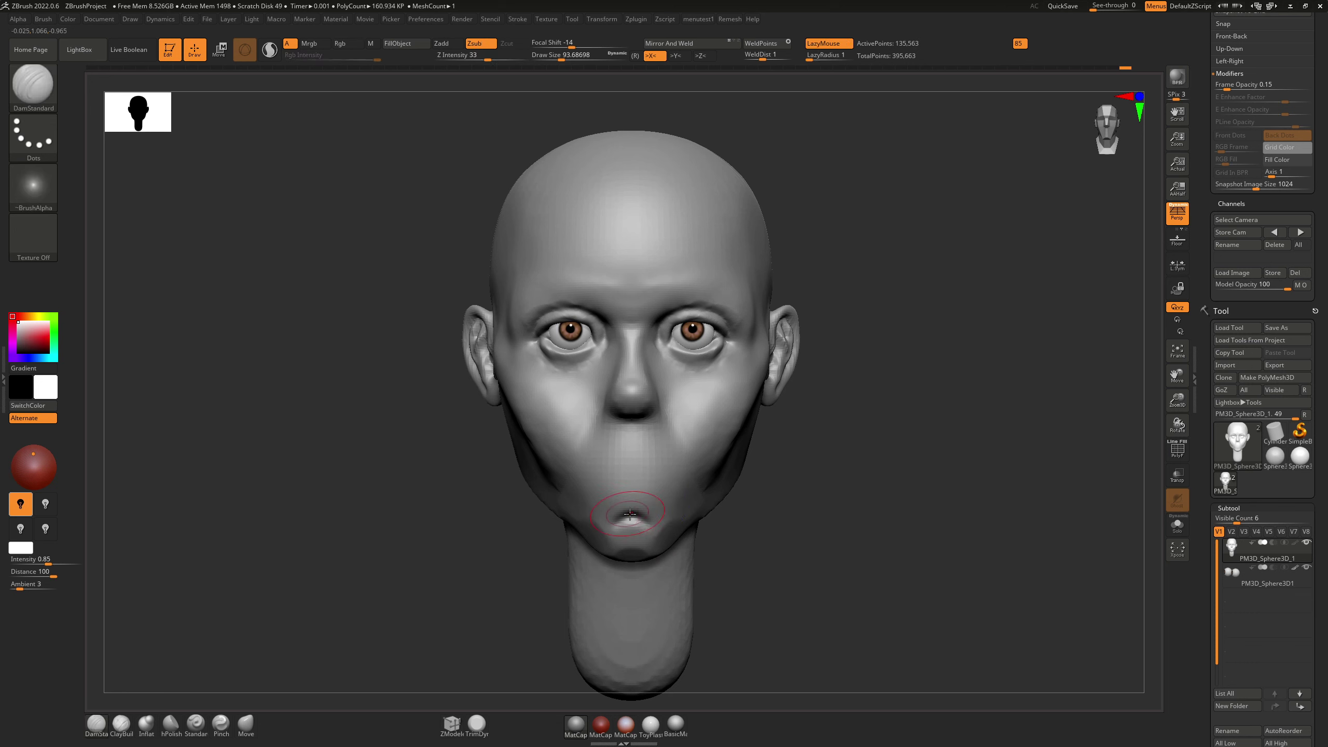
Step: Build up the mouth area below the nose with the ClayBuildup brush and smooth the surface
key("b")
key("c")
key("b")
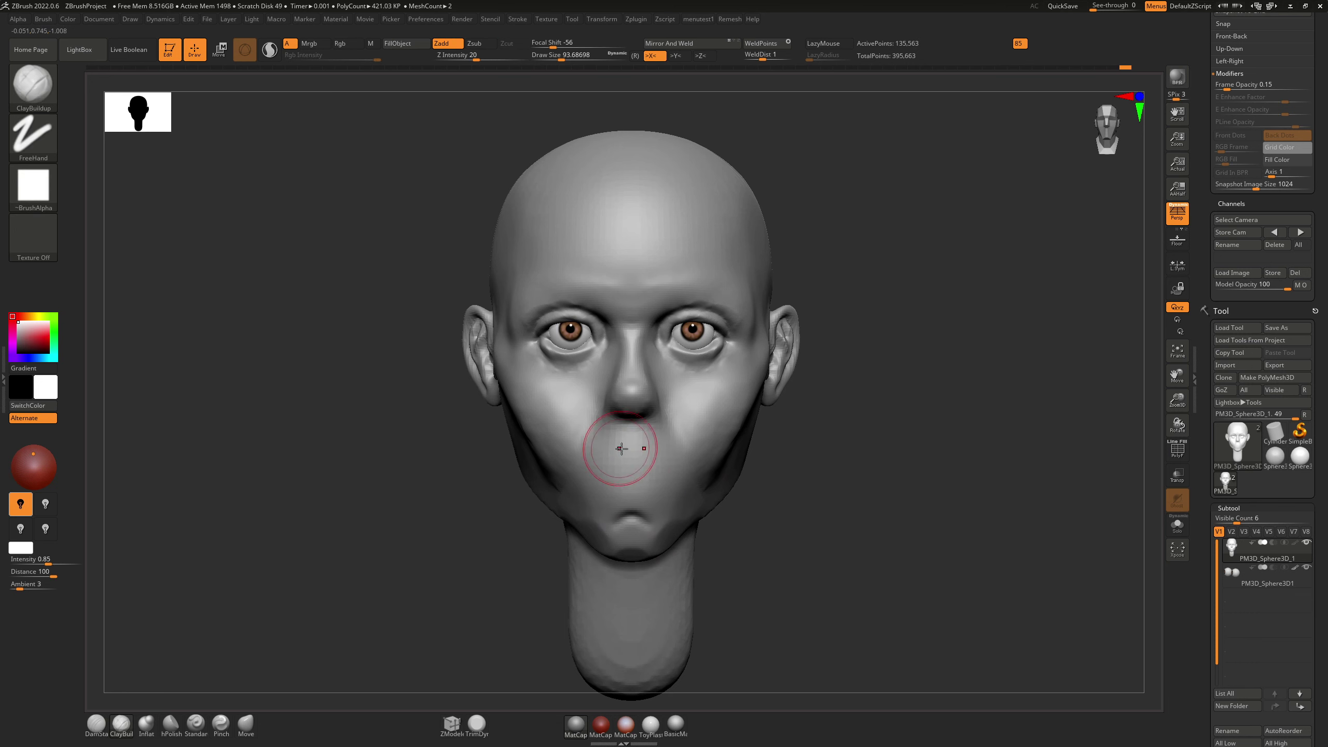
key("shift")
left_click_drag(621, 465, 643, 478, "shift")
right_click_drag(649, 476, 622, 445)
key("shift")
Step: Smooth the remaining rough marks in the cheek hollow up toward the cheekbone
right_click_drag(659, 500, 693, 451)
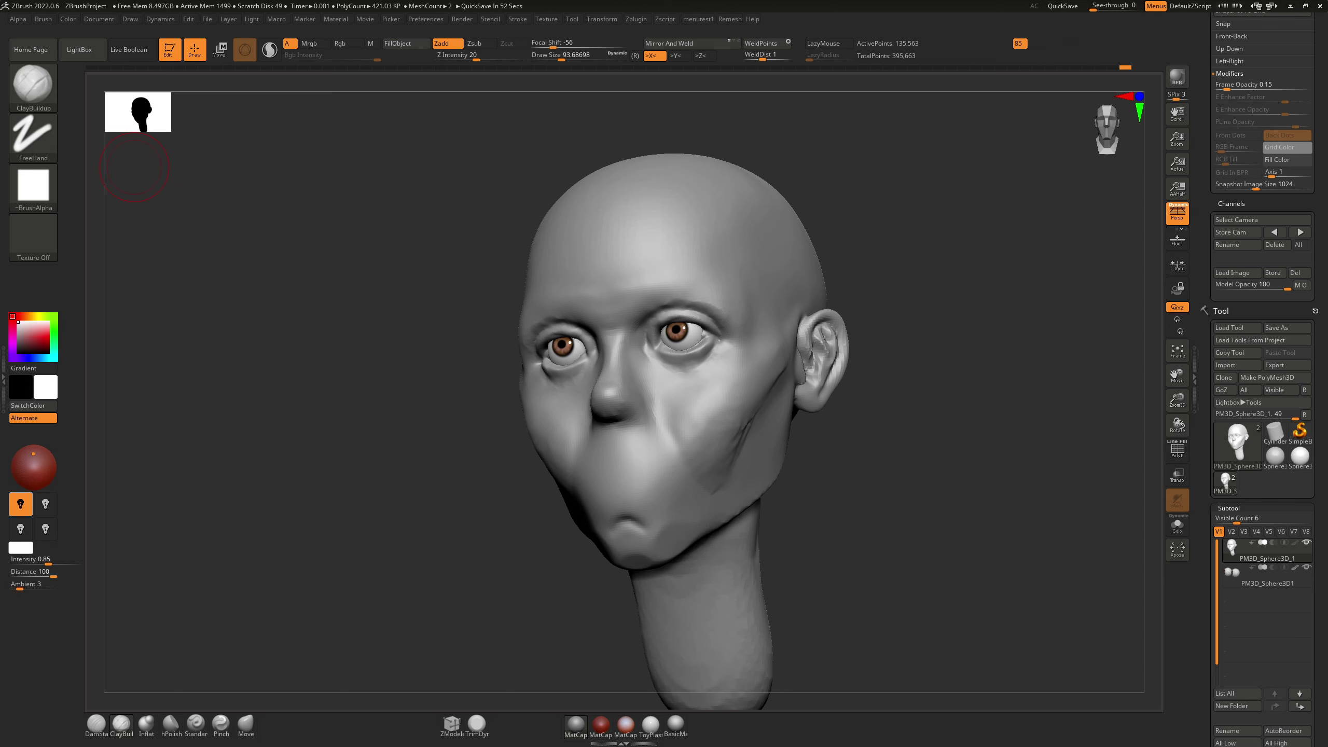
right_click_drag(737, 424, 644, 426)
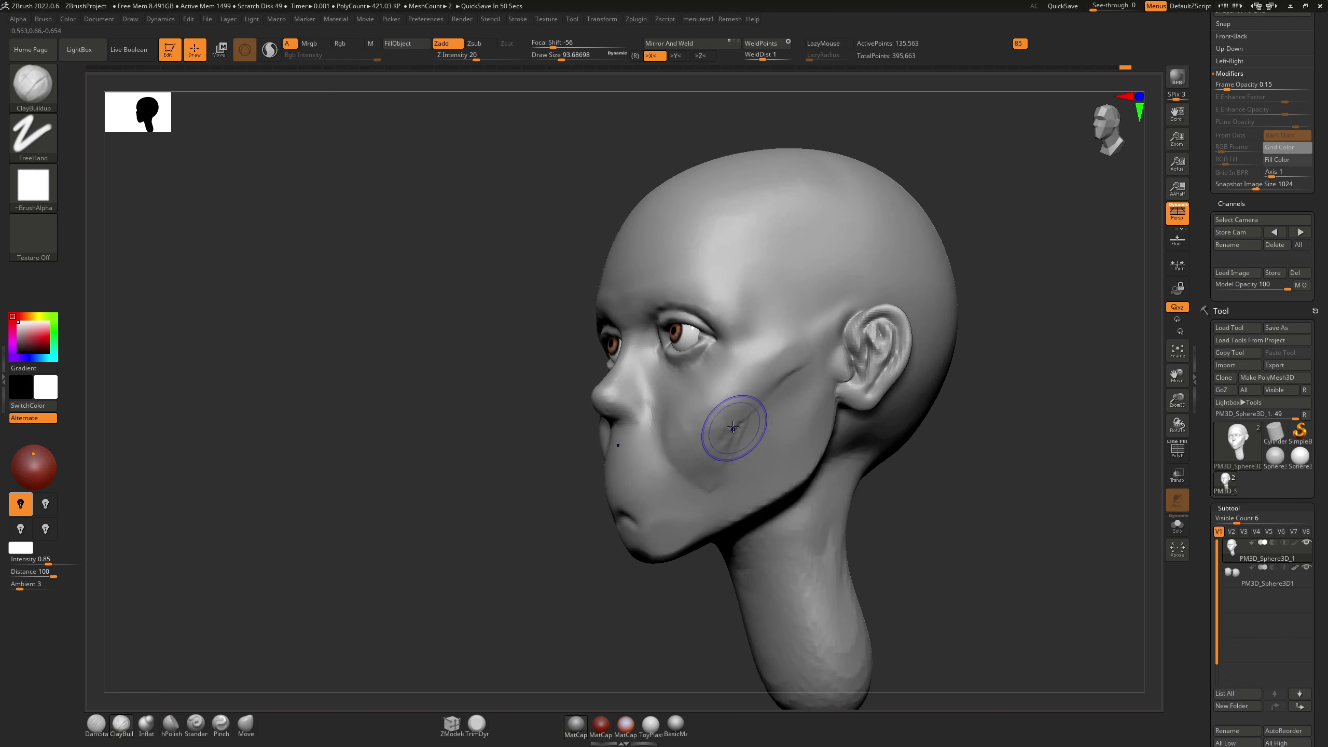
left_click_drag(733, 430, 778, 380, "shift")
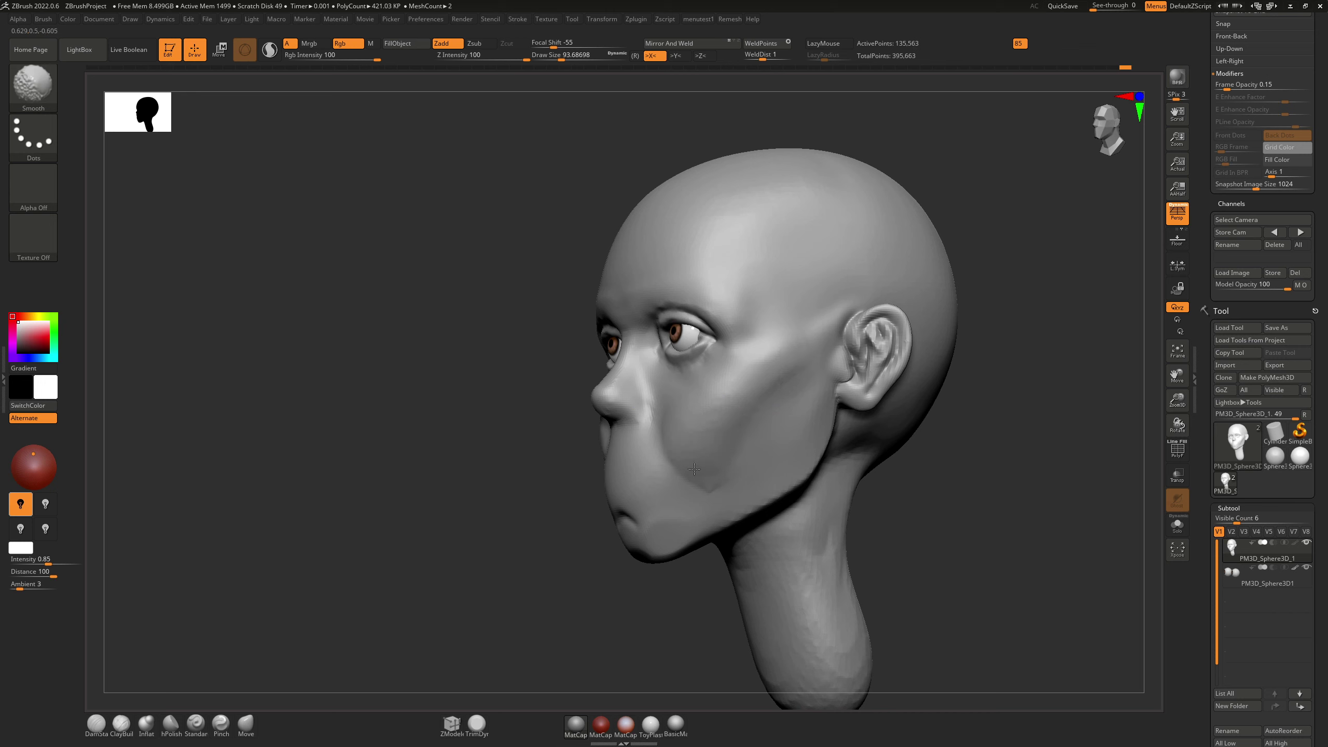
Step: Adjust the outer corners of the lower eyelids with the Move brush, reducing the draw size for finer control
right_click_drag(709, 430, 736, 430)
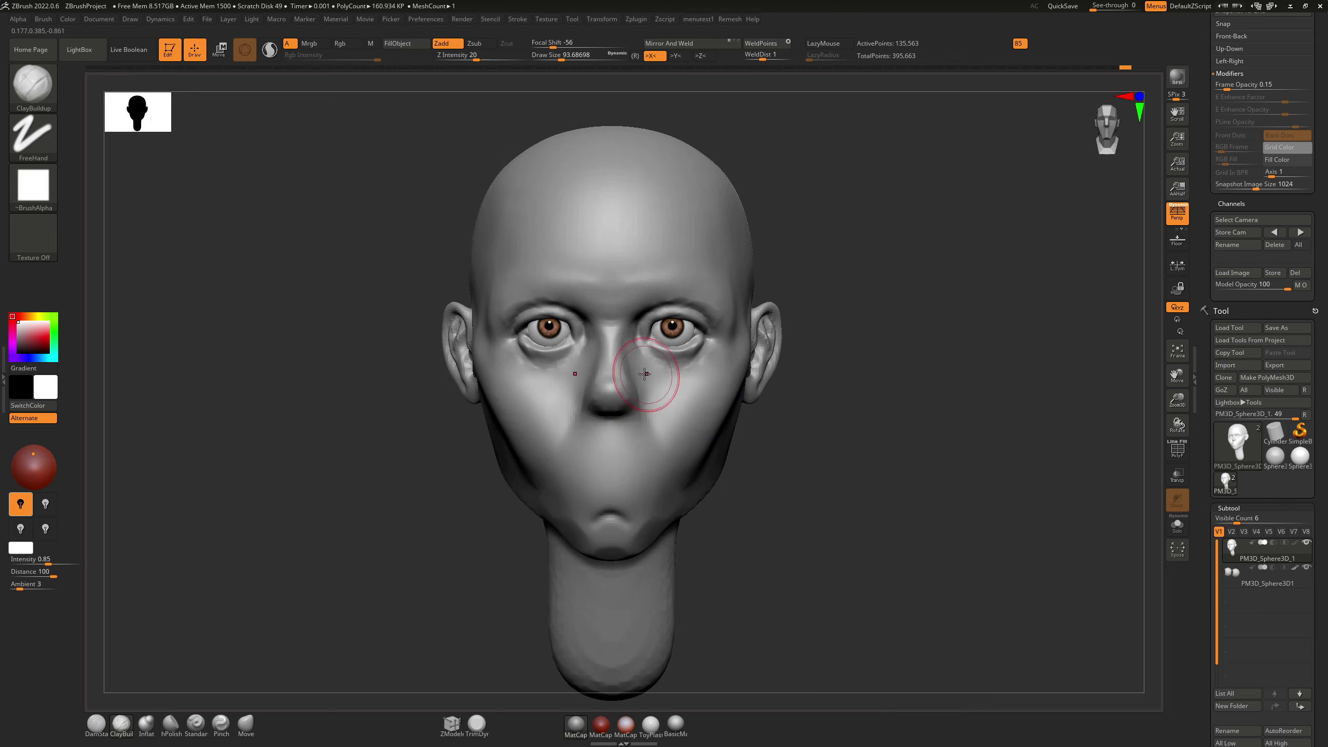
key("b")
key("m")
key("v")
key("s")
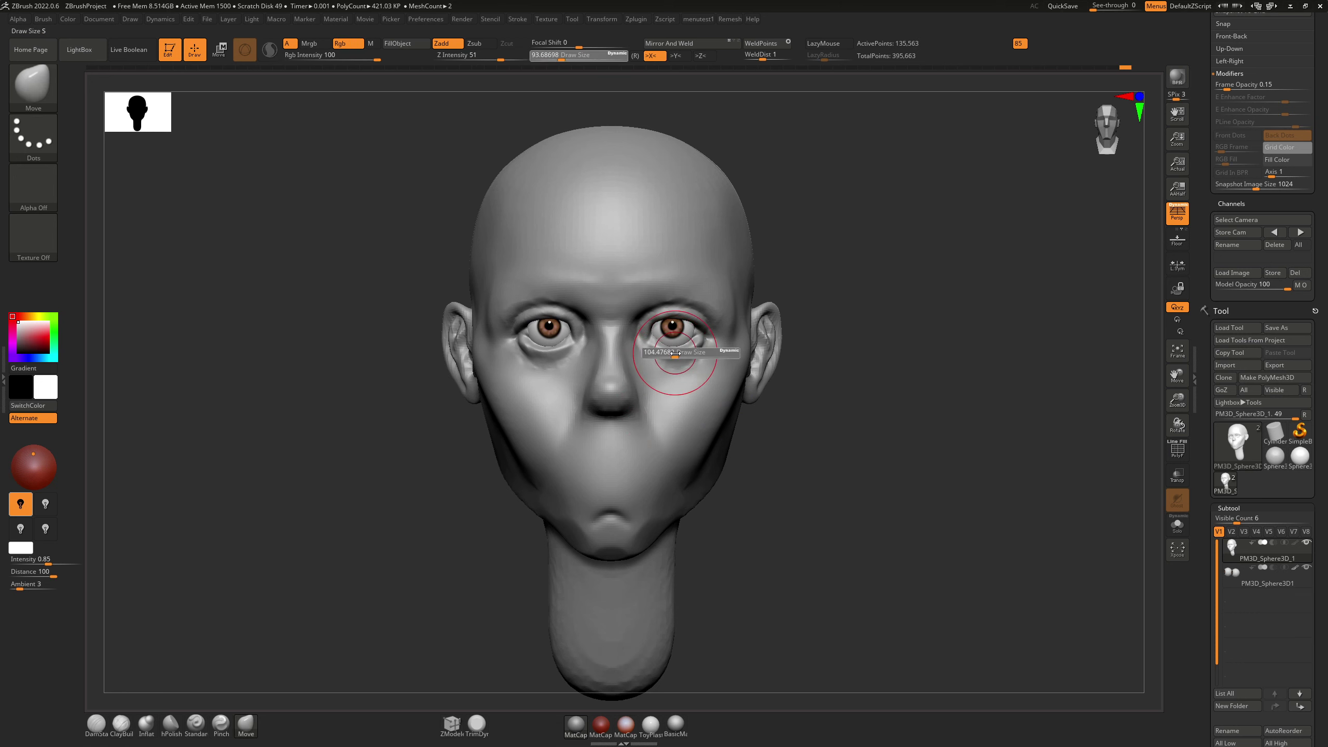
left_click_drag(675, 354, 678, 363)
key("s")
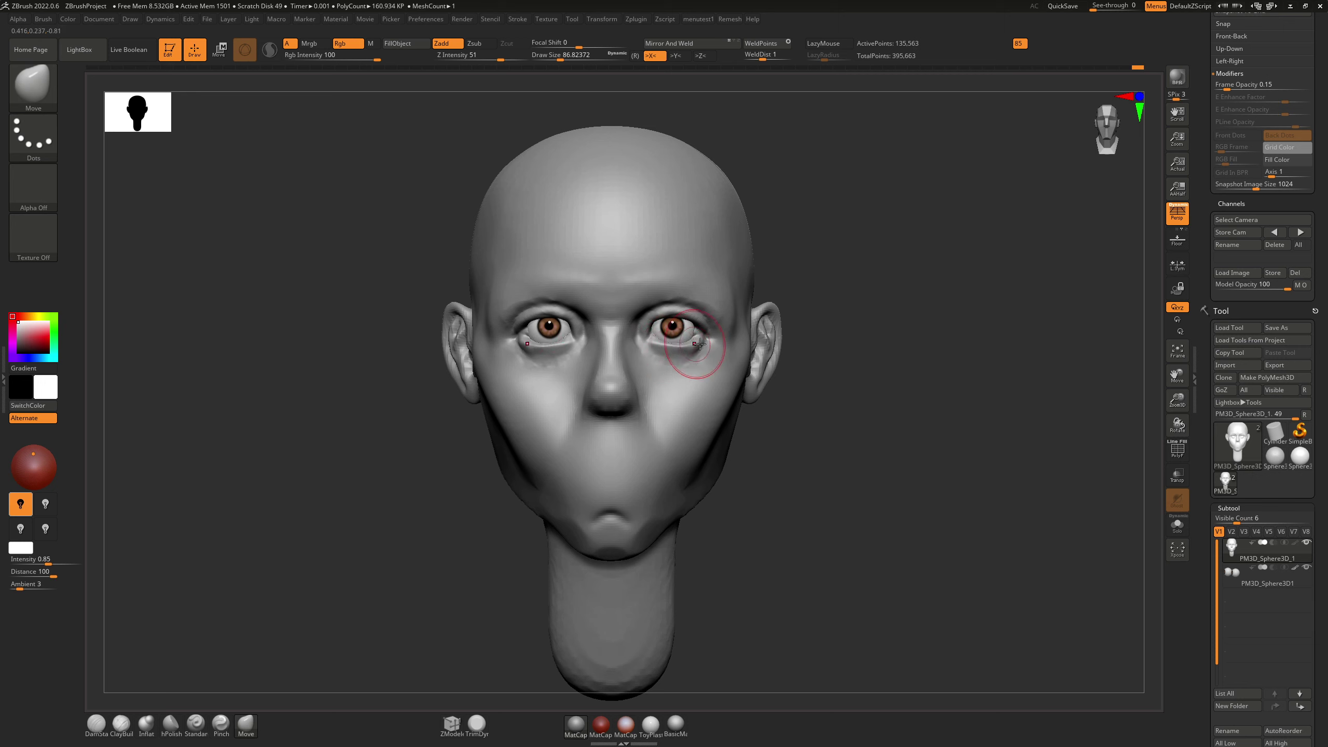
key("[")
key("[")
key("[")
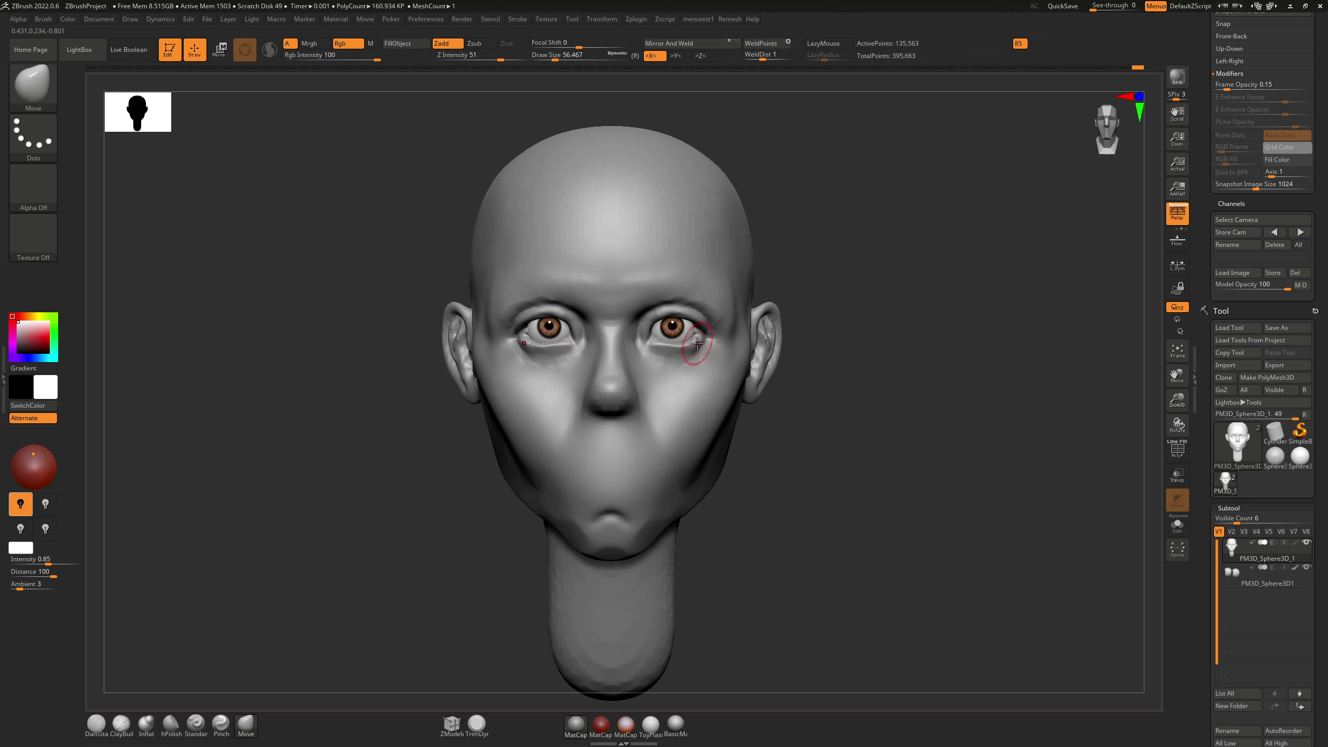
mouse_move(696, 344)
right_mouse_down()
mouse_move(622, 359)
mouse_move(543, 348)
right_mouse_up()
key("s")
left_click_drag(674, 352, 676, 350)
mouse_move(667, 346)
right_mouse_down()
mouse_move(730, 255)
mouse_move(747, 268)
mouse_move(559, 393)
mouse_move(554, 418)
right_mouse_up()
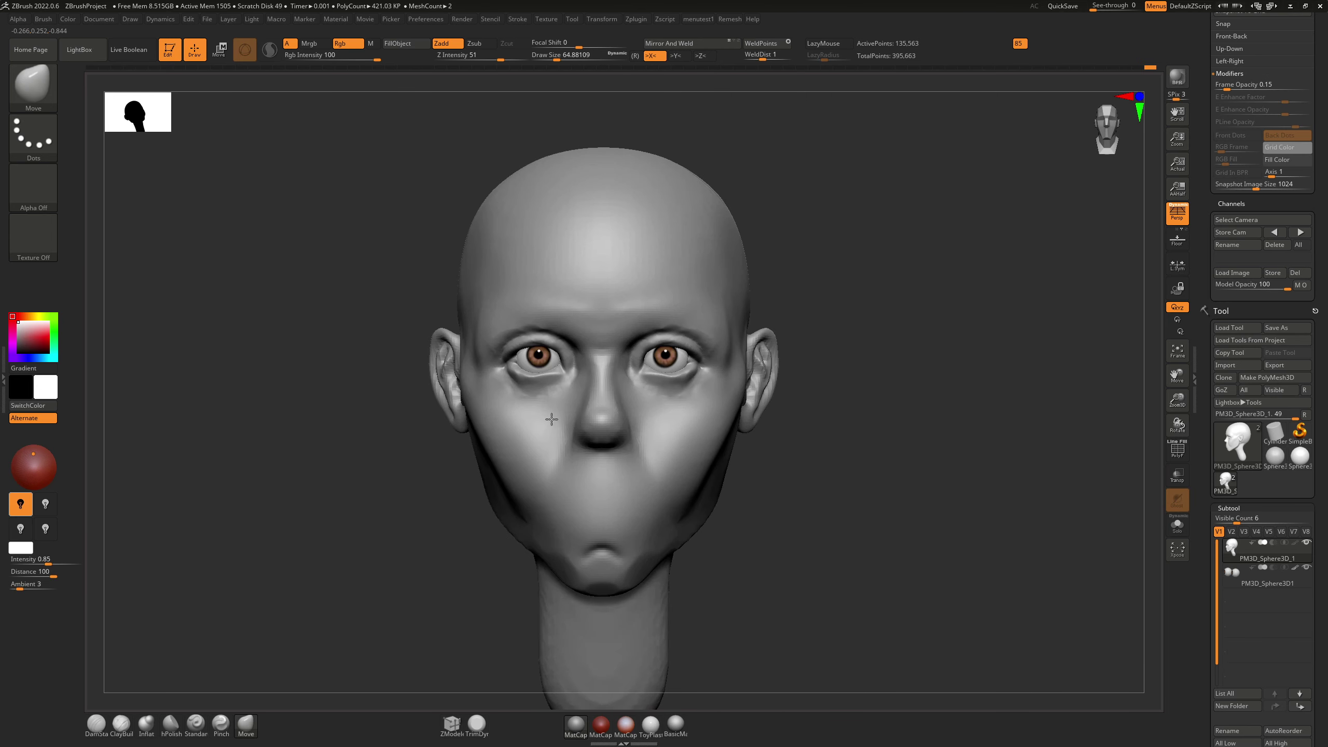
Step: Mark the centre and both corners of the mouth below the nose with small DamStandard dabs
key("ctrl")
right_click_drag(615, 503, 610, 538, "ctrl")
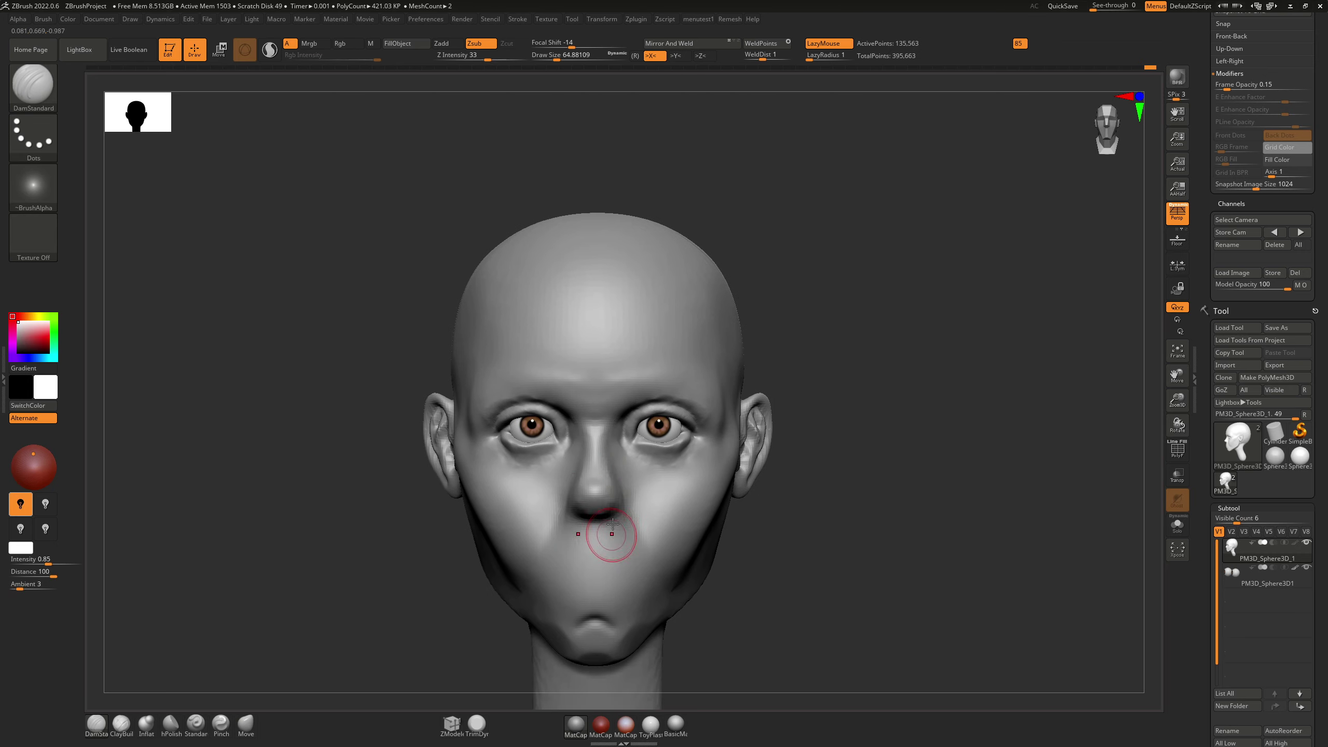
left_click_drag(609, 538, 622, 475, "shift")
right_click_drag(622, 475, 611, 557, "ctrl")
left_click_drag(610, 557, 617, 492, "shift")
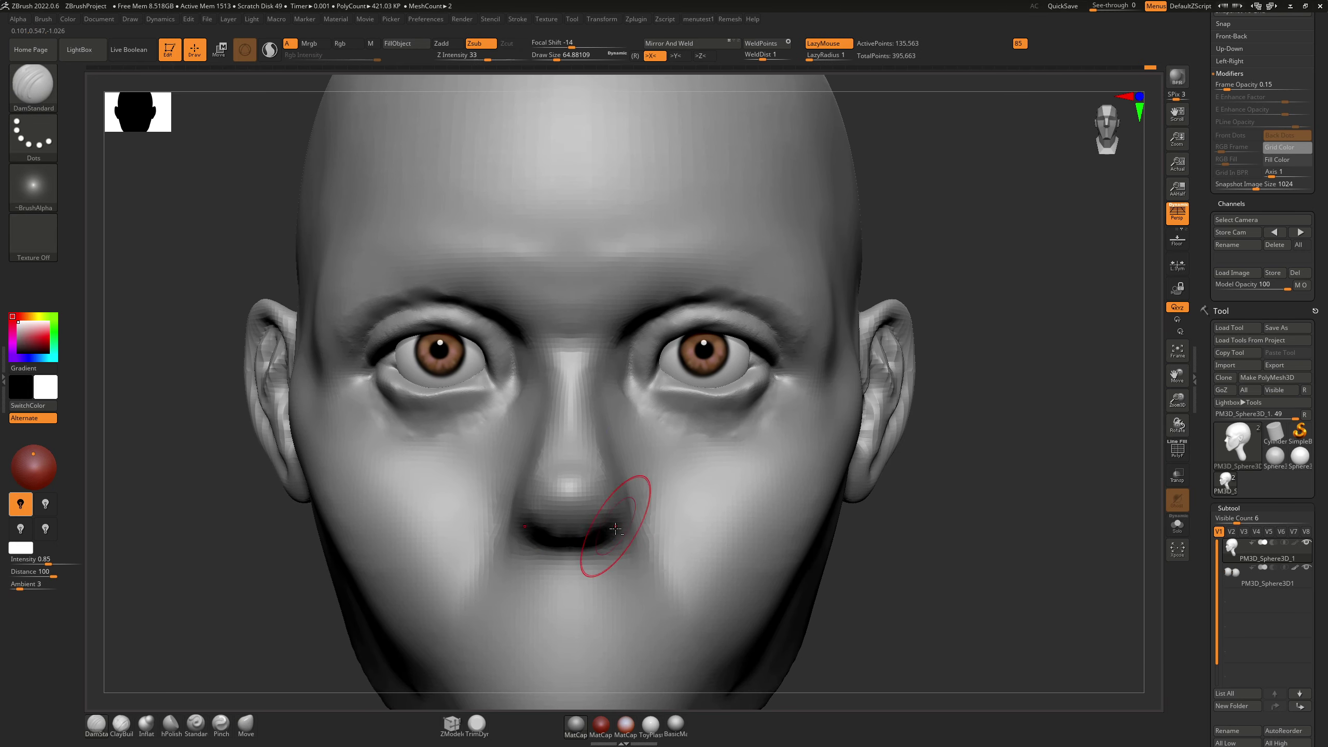
right_click_drag(608, 534, 628, 439, "alt")
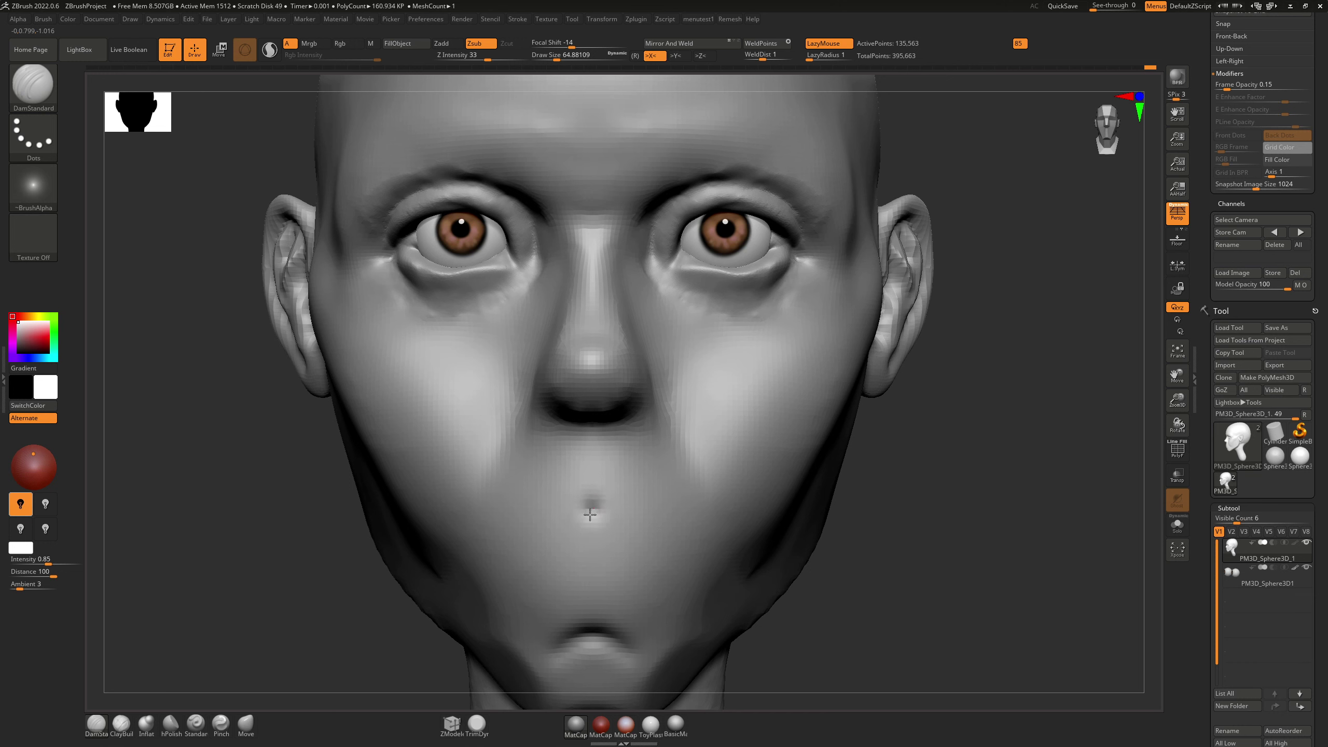
left_click_drag(590, 514, 585, 514)
key("ctrl+z")
key("s")
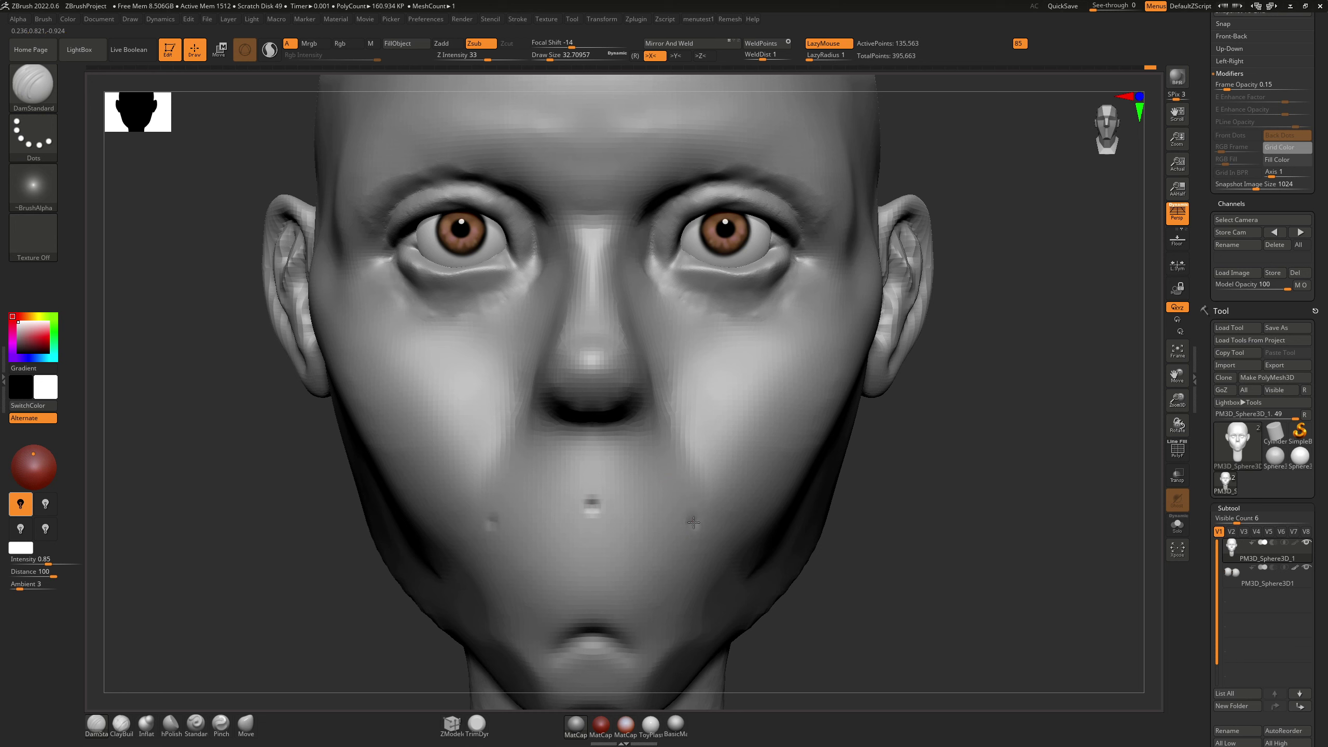
Step: Carve the mouth line from corner to corner through the centre mark with the DamStandard brush at about size 35
key("s")
left_click_drag(596, 507, 590, 489)
key("s")
mouse_move(517, 516)
left_mouse_down()
mouse_move(577, 516)
mouse_move(494, 532)
mouse_move(579, 513)
left_mouse_up()
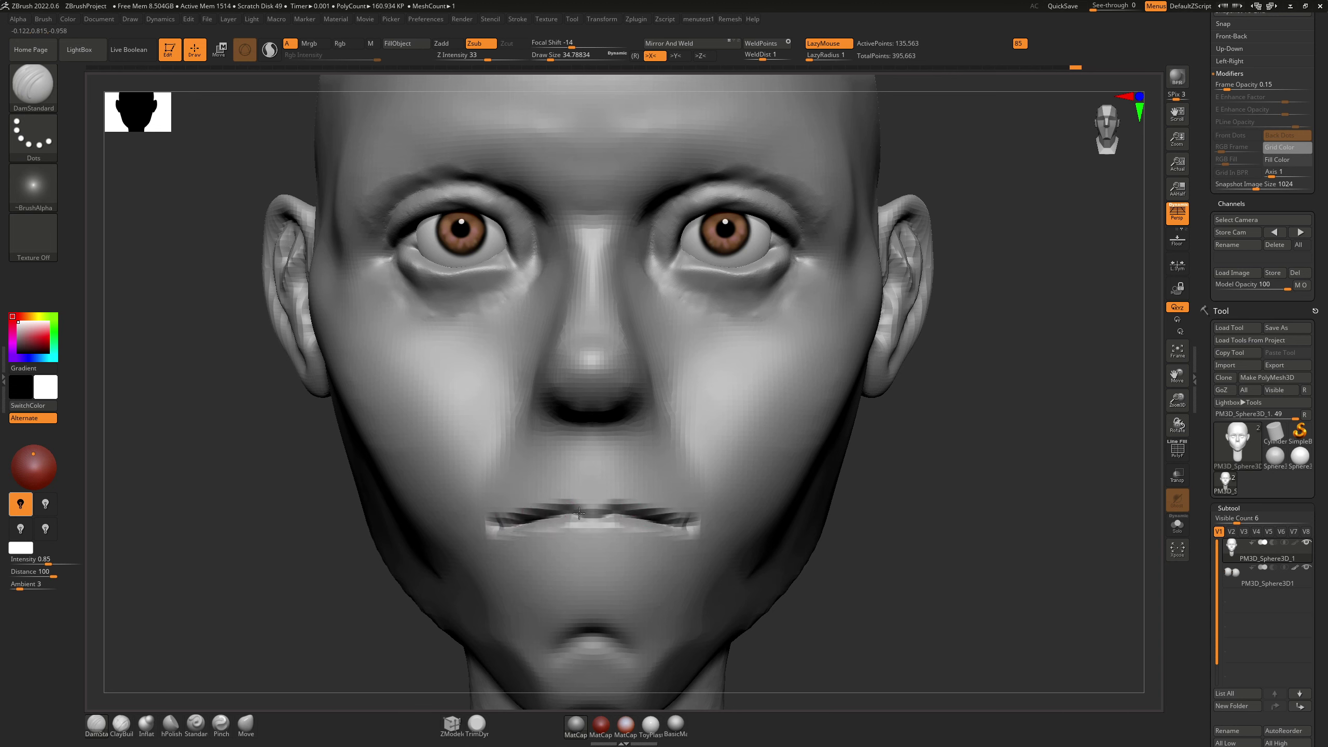
key("ctrl")
key("ctrl")
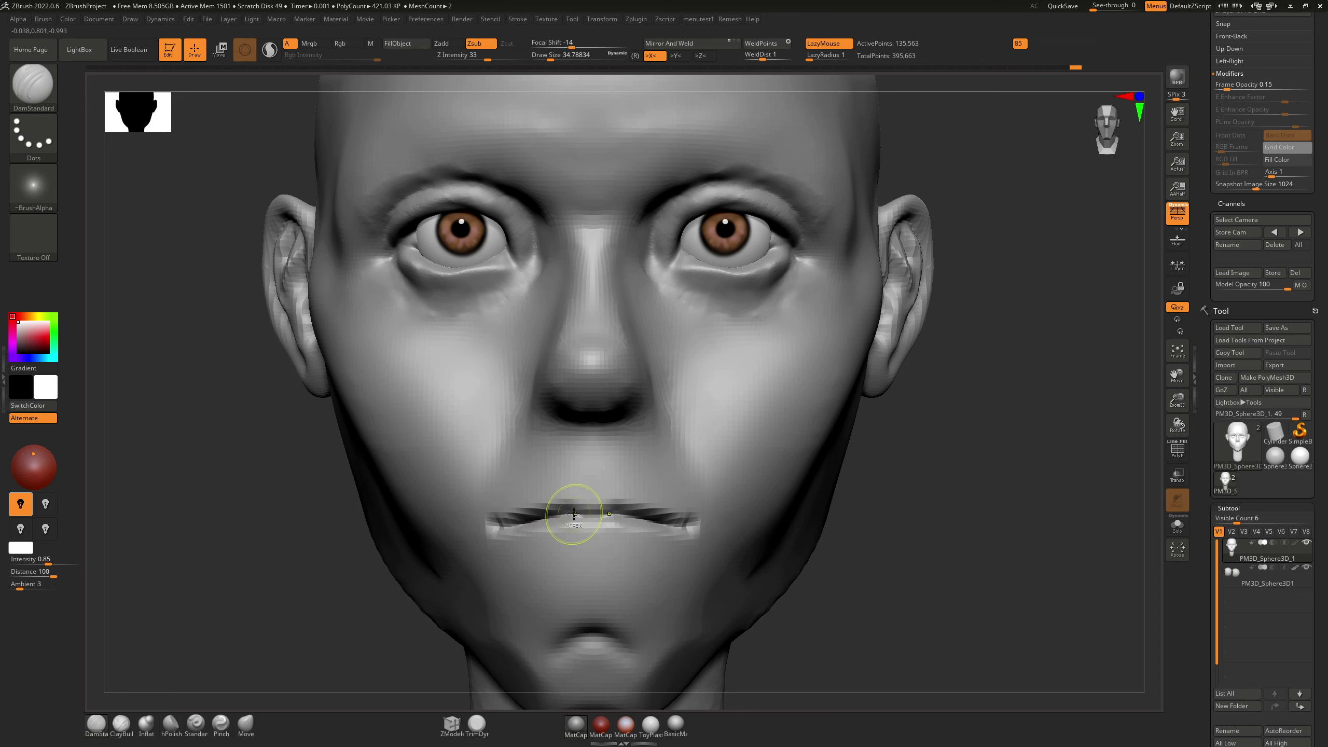
left_click_drag(595, 522, 696, 522)
Step: Adjust the side profile around the mouth corner with the Move brush at draw size about 124
mouse_move(640, 469)
right_mouse_down()
mouse_move(614, 464)
mouse_move(660, 461)
mouse_move(633, 464)
right_mouse_up()
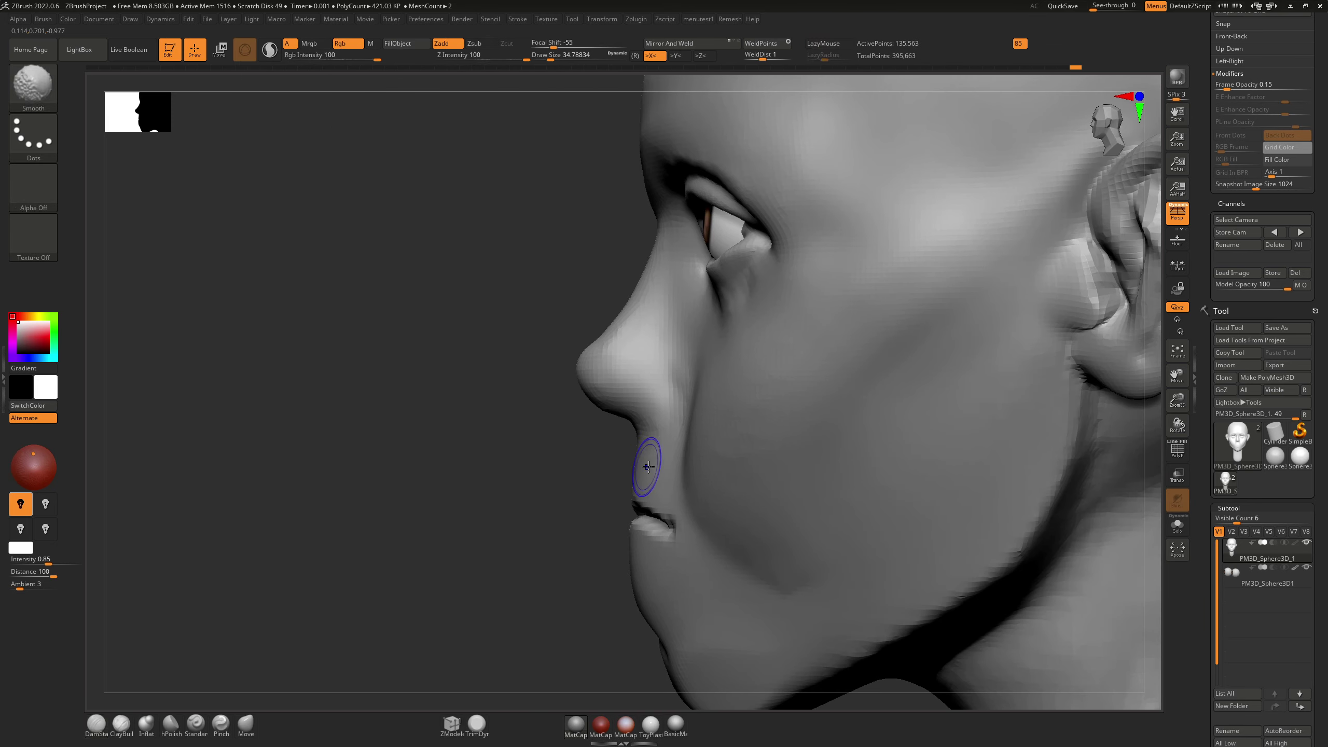
key("b")
key("m")
key("v")
key("s")
left_click_drag(673, 540, 689, 542)
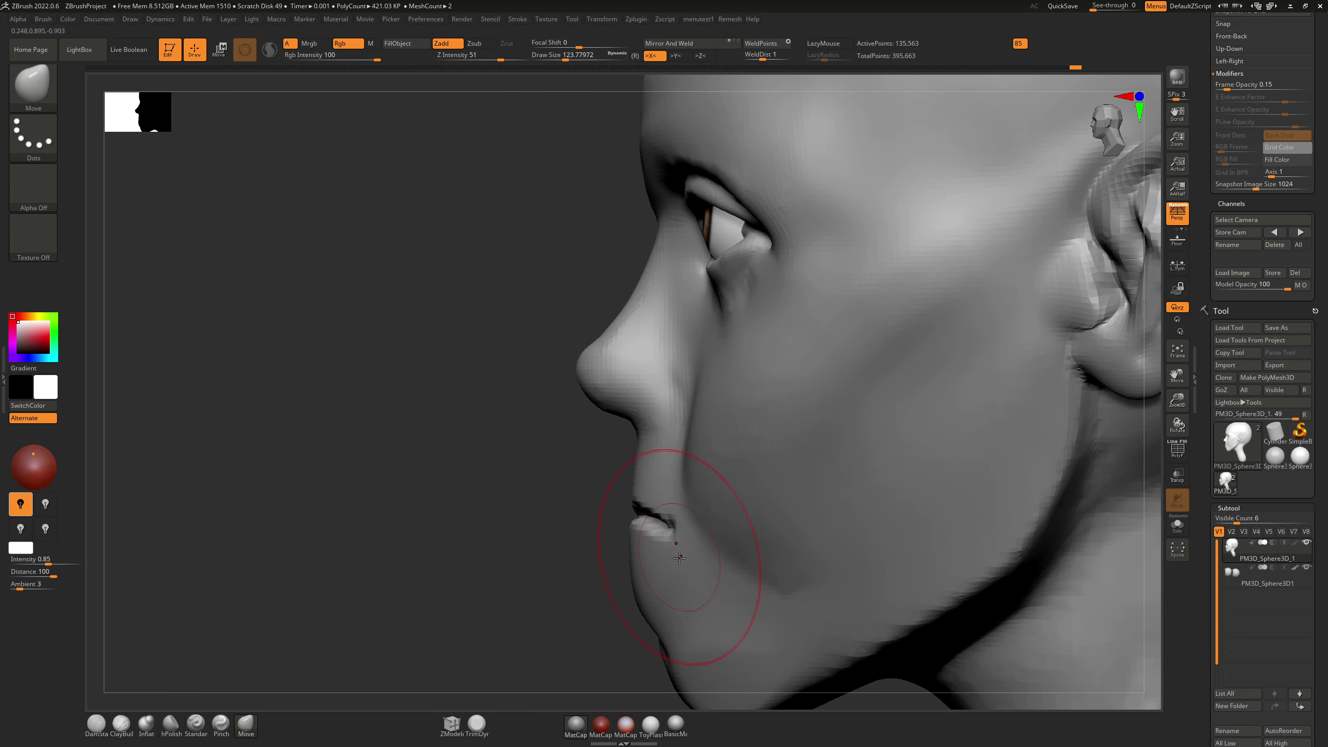
right_click_drag(665, 593, 712, 544)
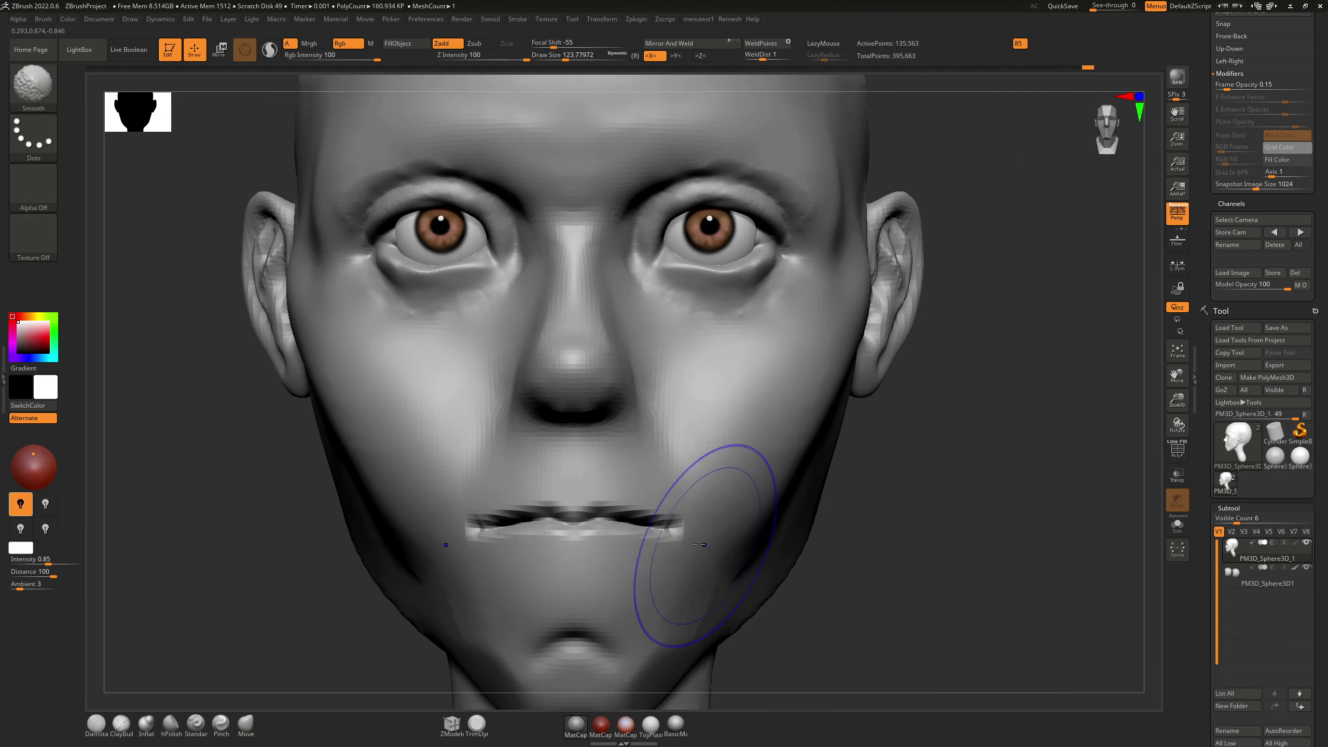
Step: Carve creases down from the mouth corners and along the lower lip's underside with DamStandard at size about 51
key("b")
key("d")
key("s")
key("s")
mouse_move(665, 546)
left_mouse_down()
mouse_move(654, 546)
mouse_move(677, 588)
left_mouse_up()
mouse_move(683, 581)
right_mouse_down()
mouse_move(638, 535)
mouse_move(654, 565)
mouse_move(486, 601)
right_mouse_up()
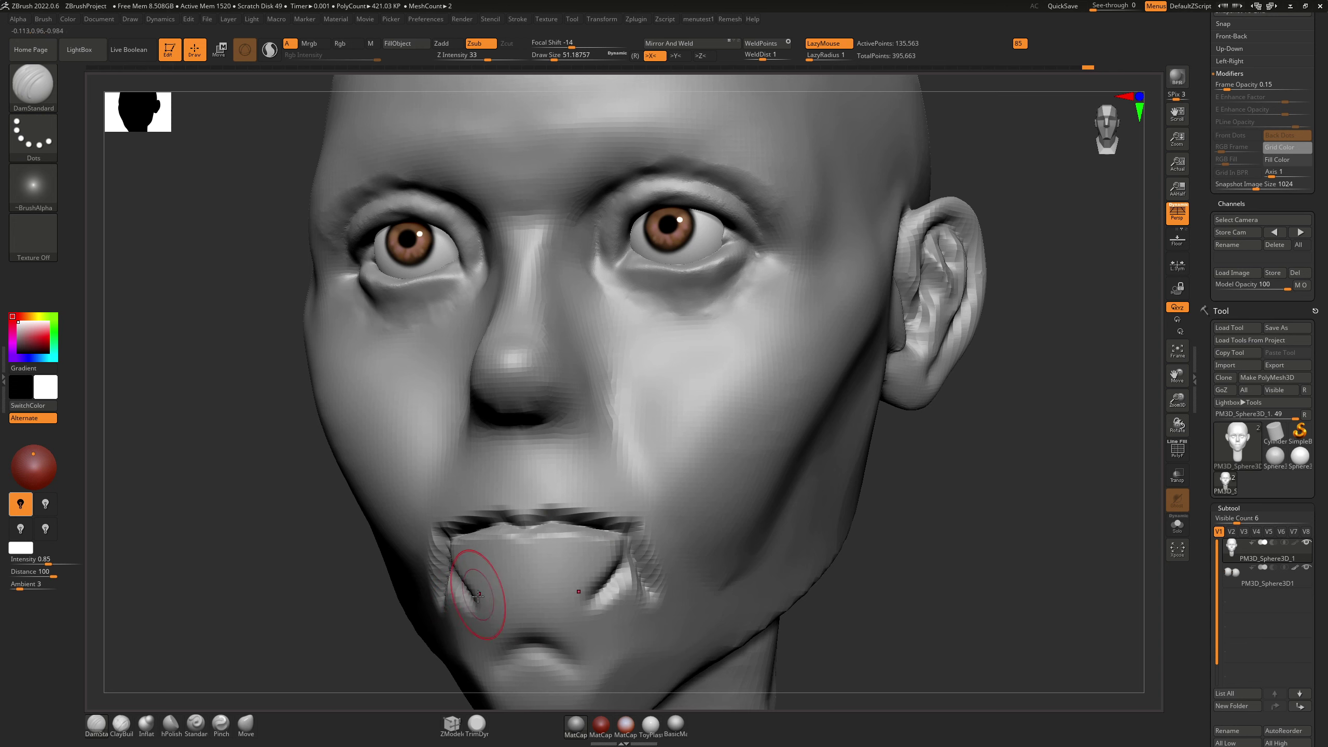
left_click_drag(460, 579, 584, 590)
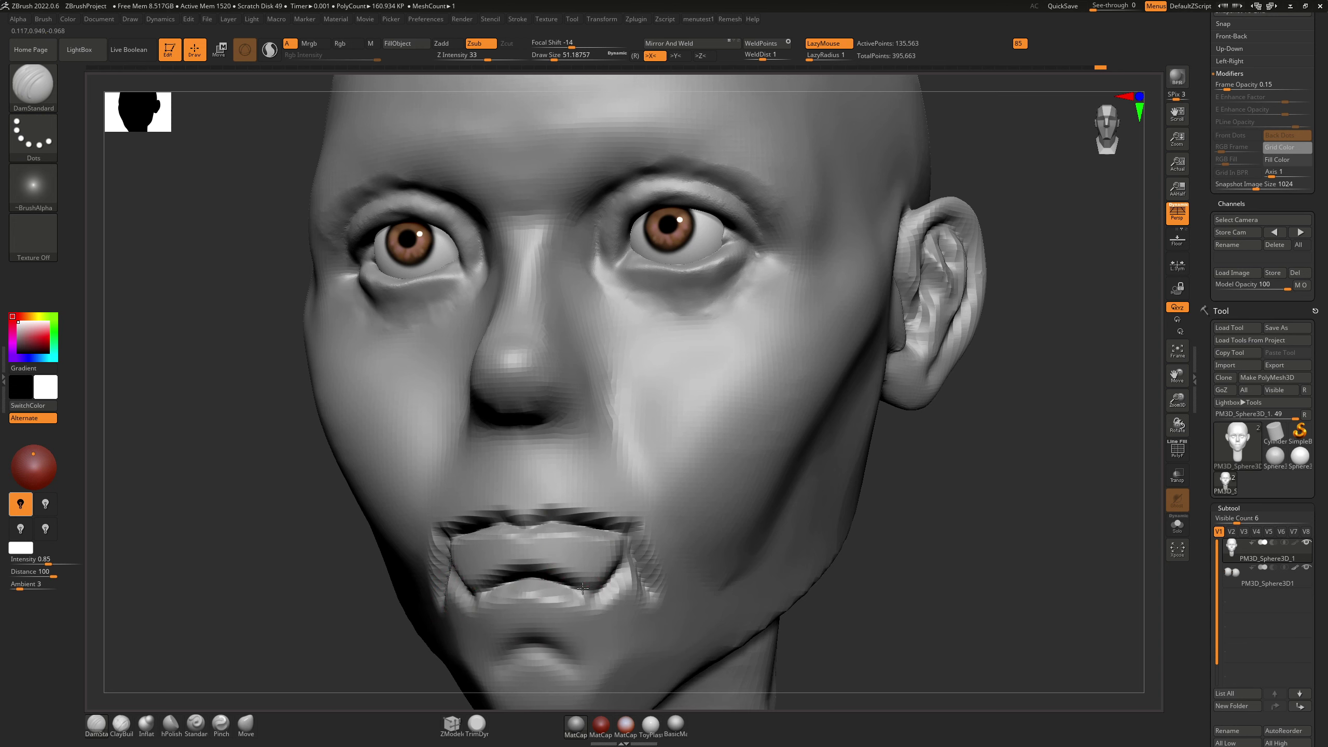
Step: Build up the front of the chin below the lower lip with the ClayBuildup brush and smooth it
mouse_move(582, 588)
right_mouse_down()
mouse_move(627, 599)
mouse_move(603, 605)
mouse_move(560, 516)
right_mouse_up()
key("b")
key("c")
key("b")
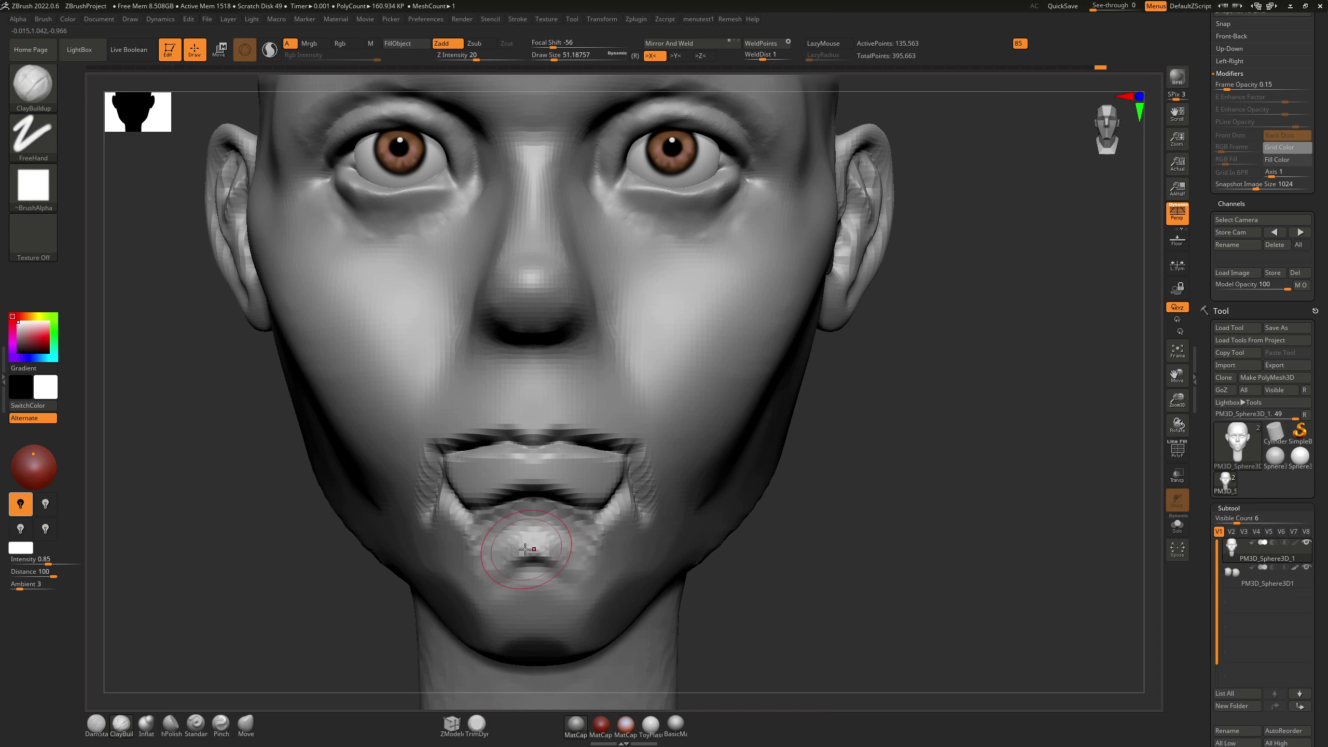
left_click_drag(503, 594, 527, 585)
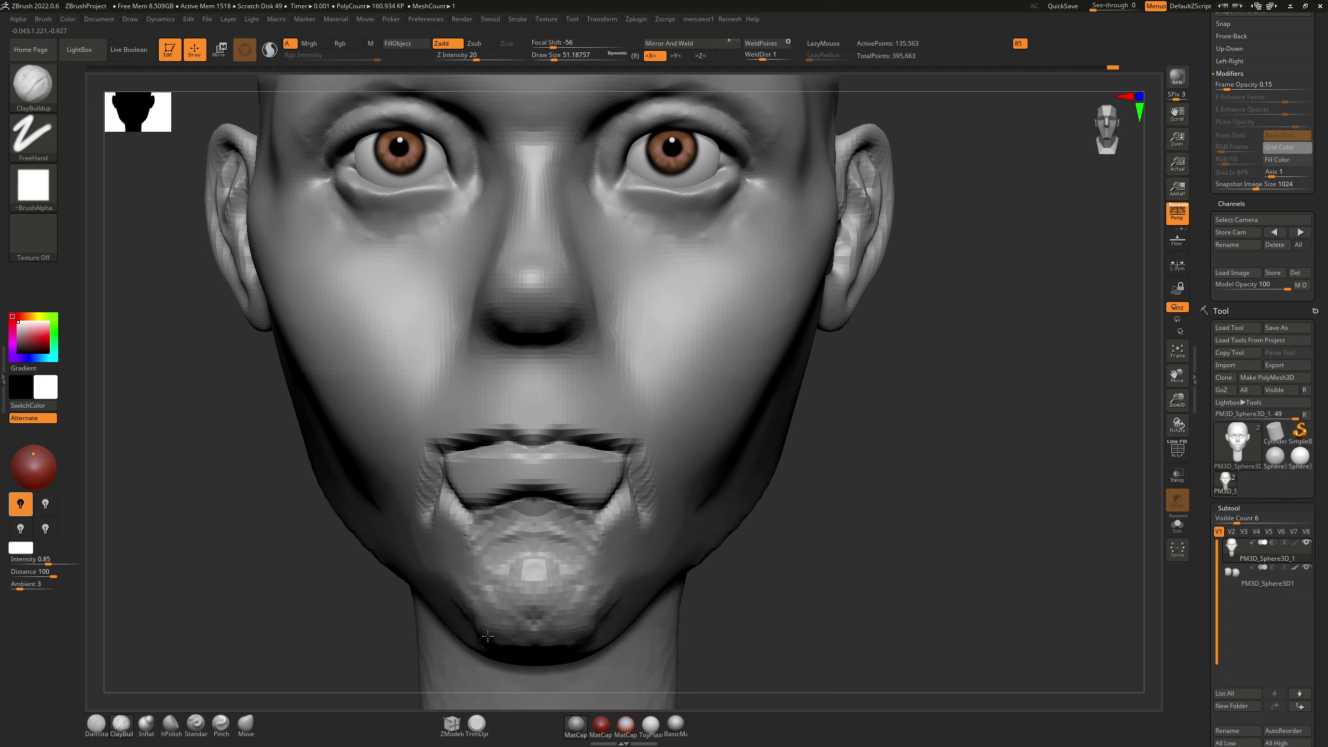
key("shift")
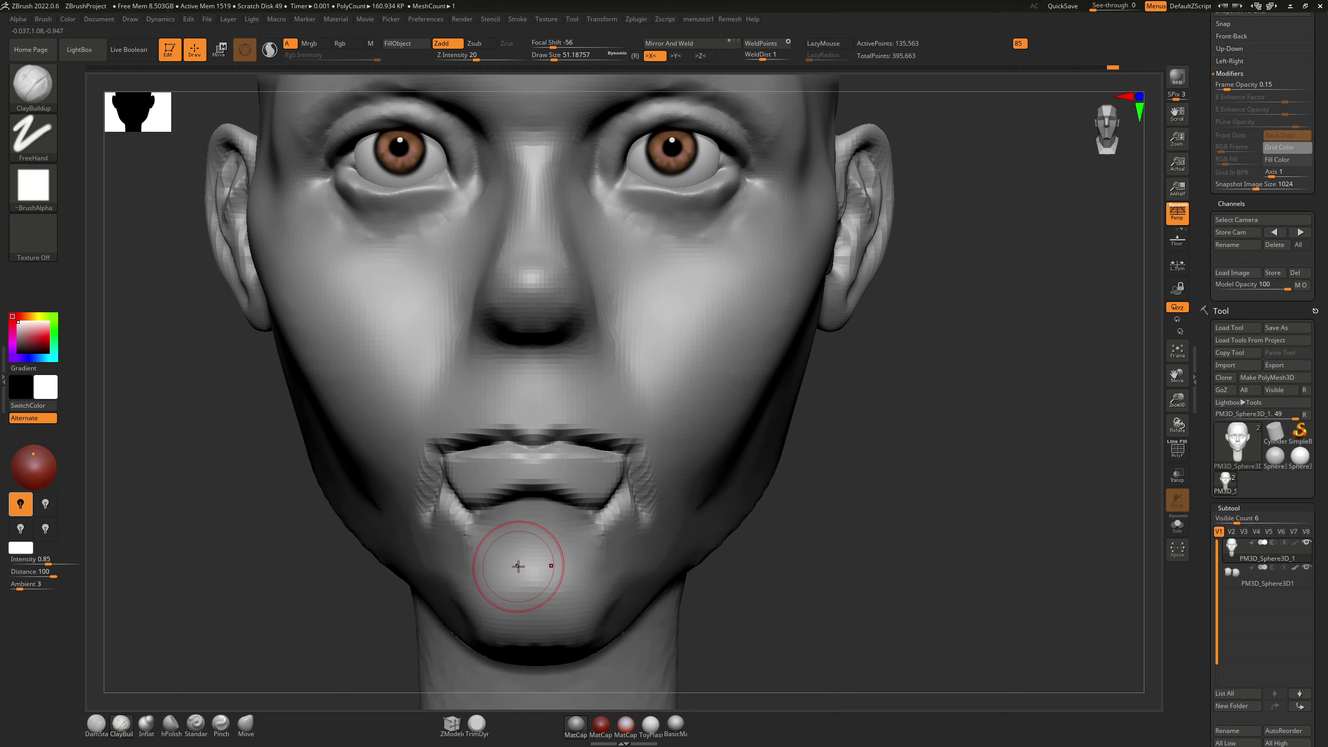
Step: Polish the front of the chin with hPolish and adjust its lower outline with the Move brush
key("4")
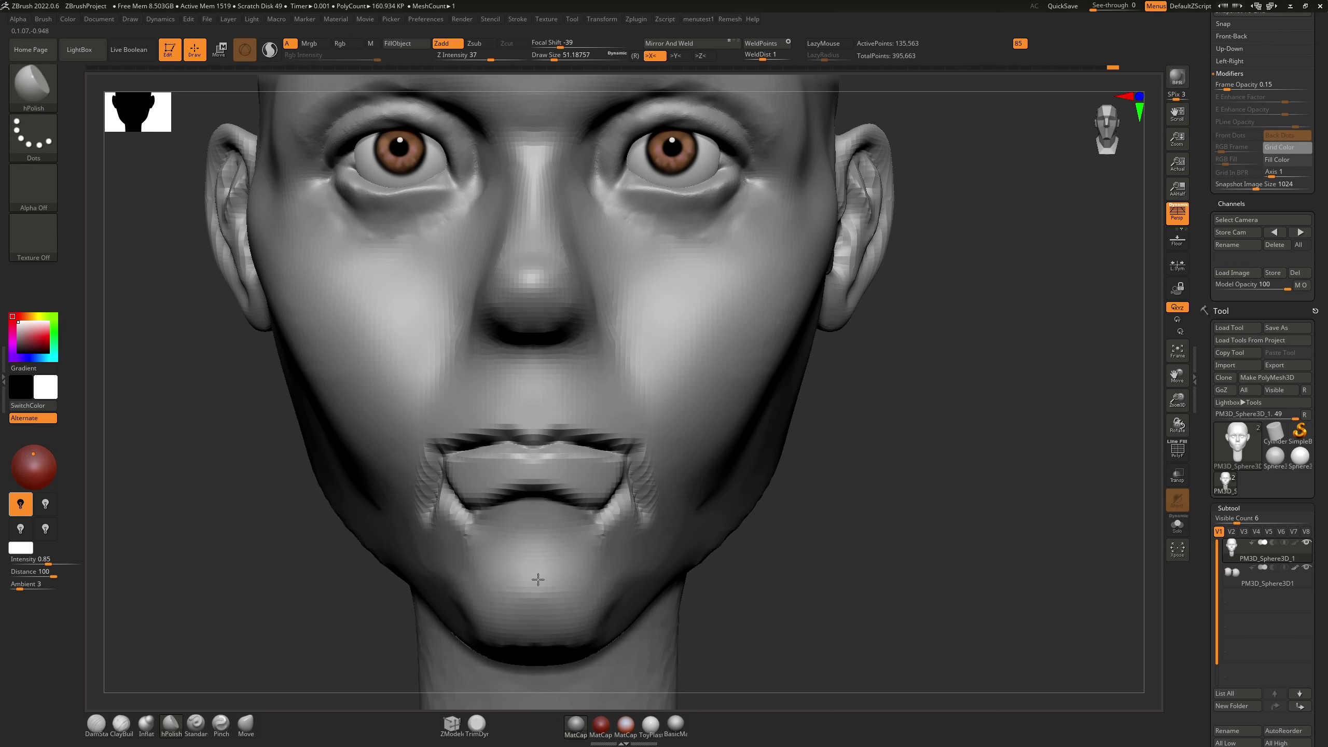
mouse_move(521, 585)
right_mouse_down()
mouse_move(584, 556)
mouse_move(462, 552)
right_mouse_up()
key("7")
mouse_move(575, 611)
left_mouse_down()
mouse_move(605, 618)
mouse_move(608, 647)
mouse_move(556, 638)
left_mouse_up()
key("ctrl+z")
key("s")
key("s")
right_click_drag(557, 636, 623, 589)
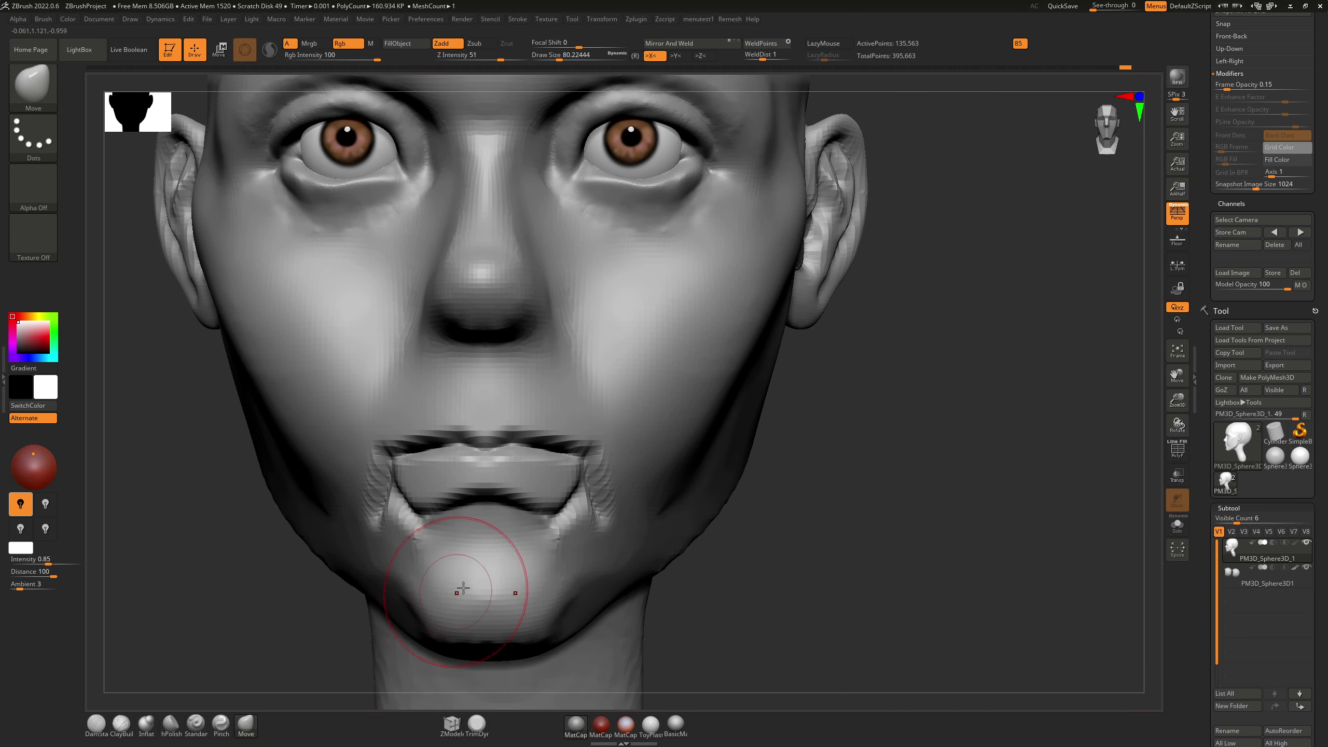
Step: Build up the sides of the chin toward the jaw with ClayBuildup at size about 80 and smooth the strokes
key("b")
key("c")
key("b")
mouse_move(601, 582)
left_mouse_down()
mouse_move(570, 606)
mouse_move(581, 581)
mouse_move(568, 591)
left_mouse_up()
left_click_drag(608, 566, 572, 594)
right_click_drag(623, 573, 620, 613)
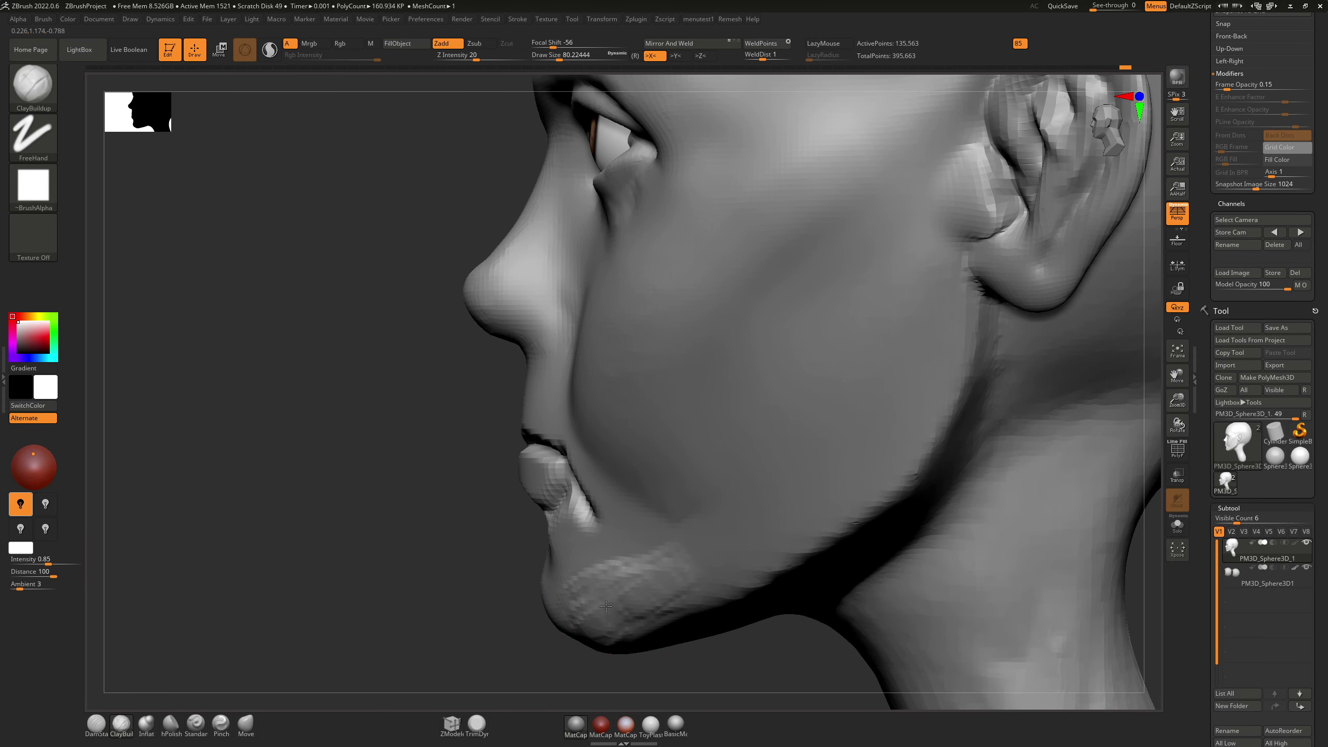
key("shift")
right_click_drag(601, 612, 408, 625, "shift")
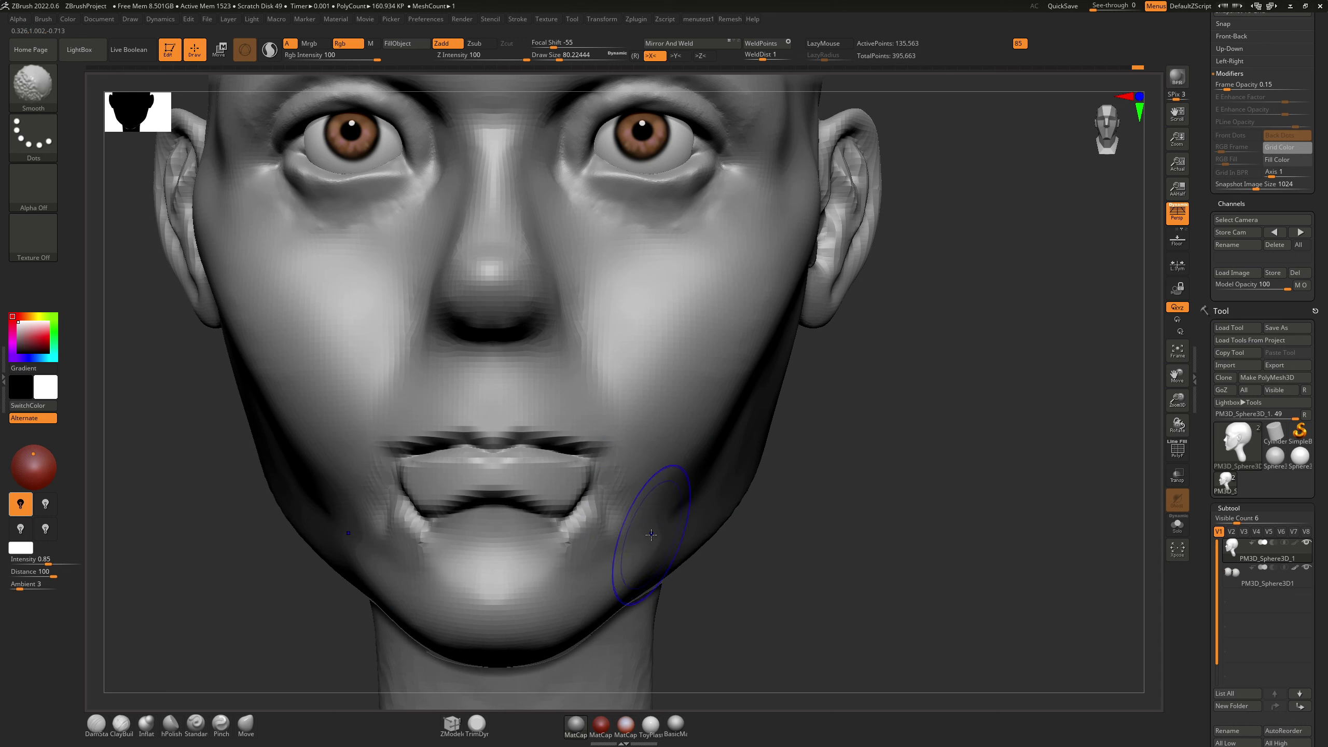
Step: Soften the hard creases around the lower lip and mouth corners with a small Smooth brush
key("s")
mouse_move(621, 525)
left_mouse_down()
mouse_move(589, 515)
mouse_move(563, 538)
mouse_move(582, 488)
left_mouse_up()
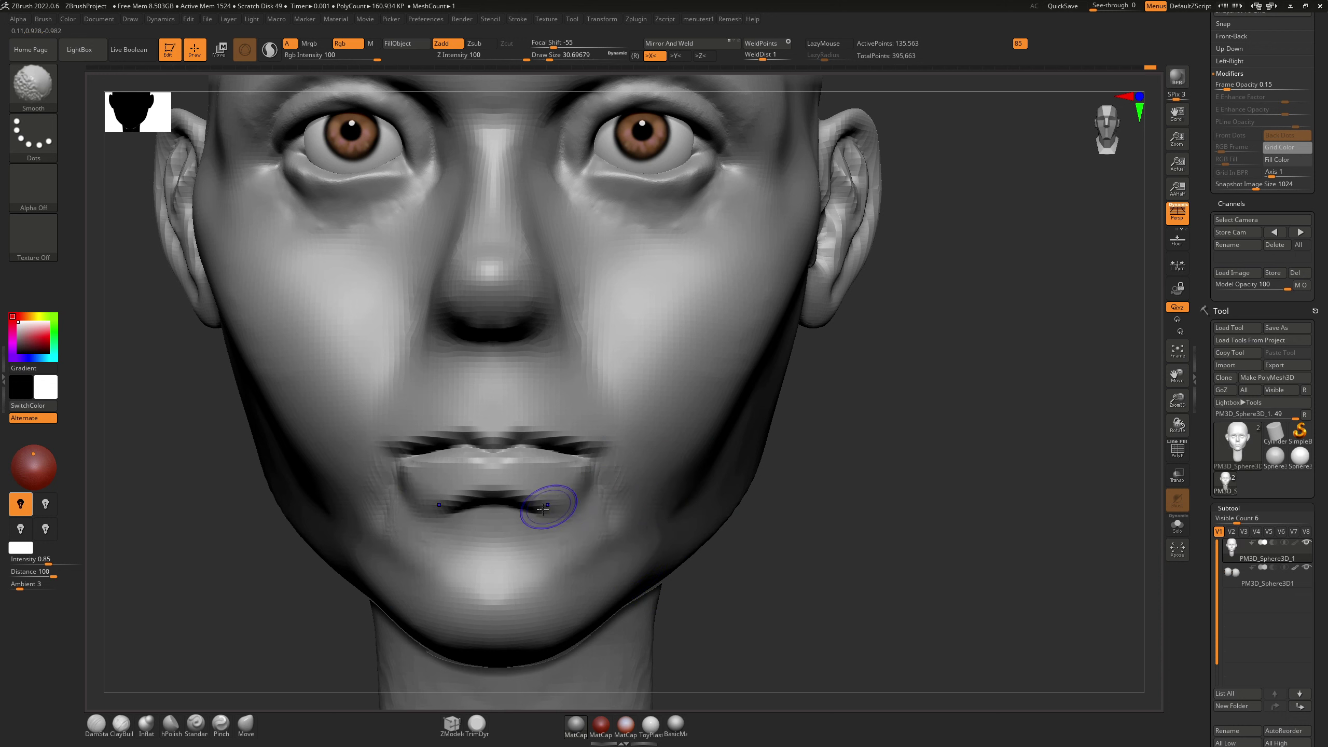
mouse_move(410, 500)
left_mouse_down("shift")
mouse_move(445, 495)
mouse_move(419, 531)
left_mouse_up("shift")
key("s")
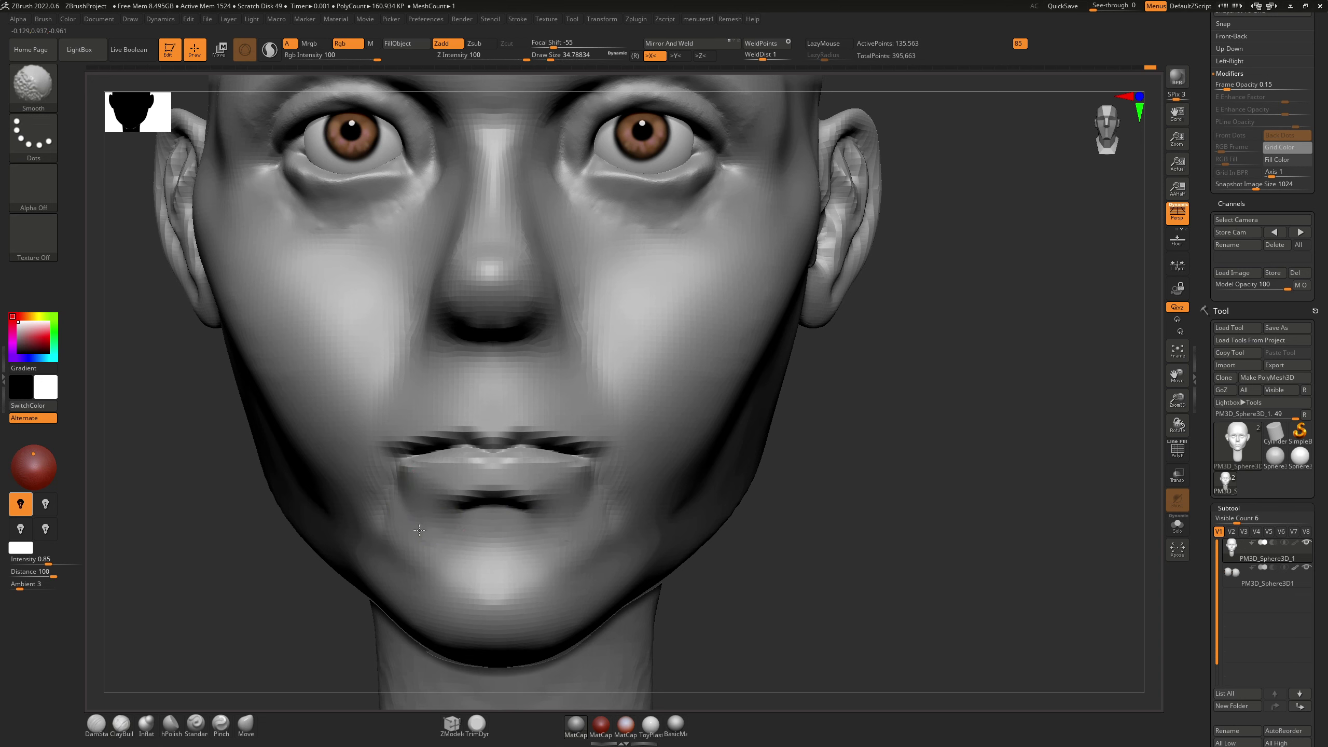
Step: Deepen the crease under the centre of the lower lip and sharpen the mouth corners with the DamStandard brush
key("b")
key("d")
key("s")
mouse_move(495, 506)
left_mouse_down()
mouse_move(454, 513)
mouse_move(526, 509)
left_mouse_up()
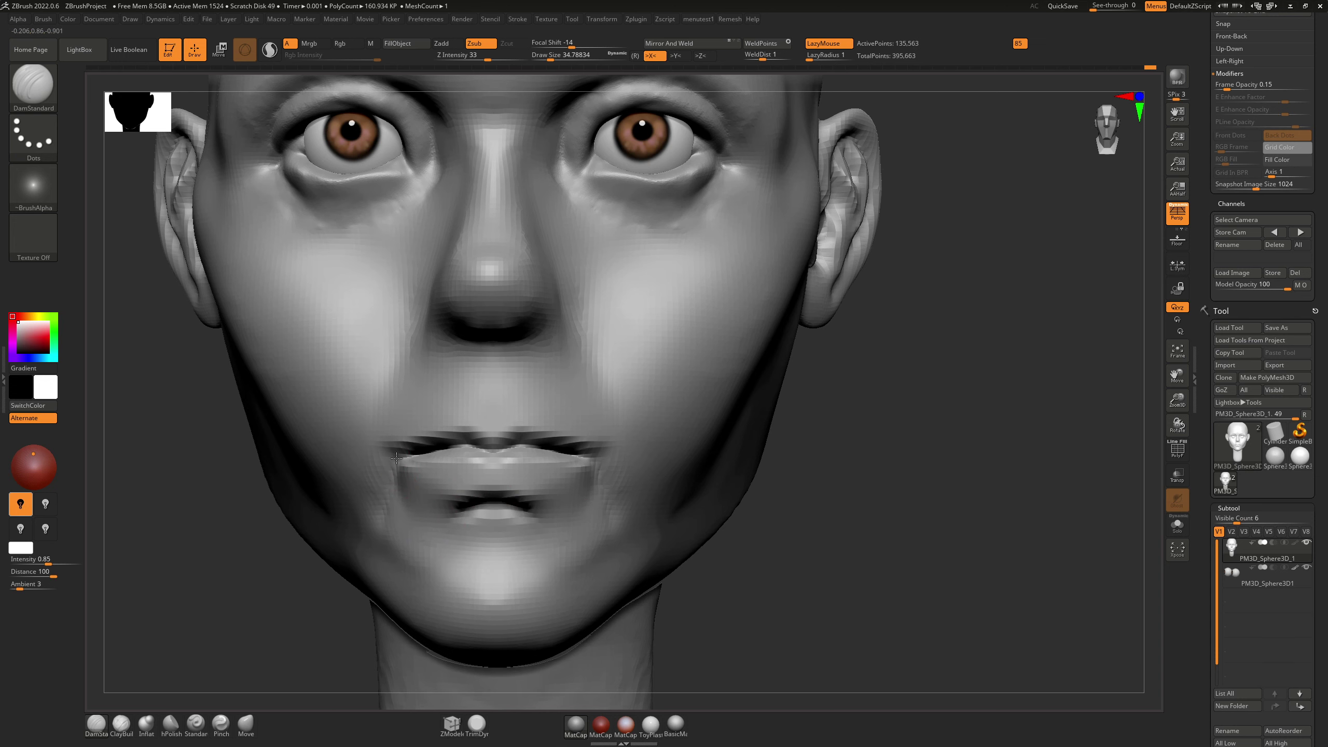
mouse_move(393, 454)
left_mouse_down()
mouse_move(382, 458)
mouse_move(395, 453)
left_mouse_up()
mouse_move(583, 442)
right_mouse_down()
mouse_move(553, 448)
mouse_move(596, 449)
mouse_move(573, 460)
right_mouse_up()
mouse_move(573, 460)
left_mouse_down()
mouse_move(592, 443)
mouse_move(576, 459)
mouse_move(581, 486)
left_mouse_up()
key("ctrl+z")
mouse_move(581, 471)
right_mouse_down()
mouse_move(606, 445)
mouse_move(597, 437)
right_mouse_up()
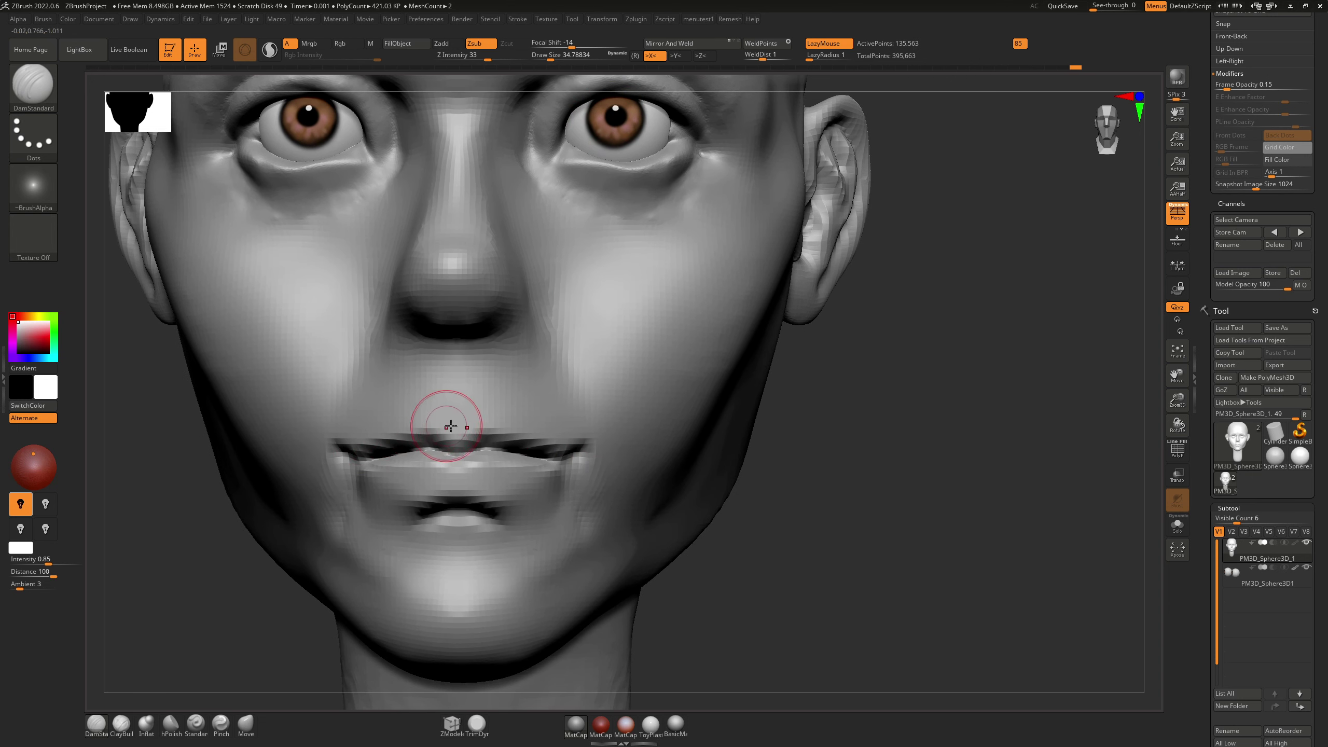
Step: Lasso-mask the lower lip along the mouth line and try pulling the upper lip forward with the Move brush
left_click_drag(454, 453, 357, 468, "ctrl+shift")
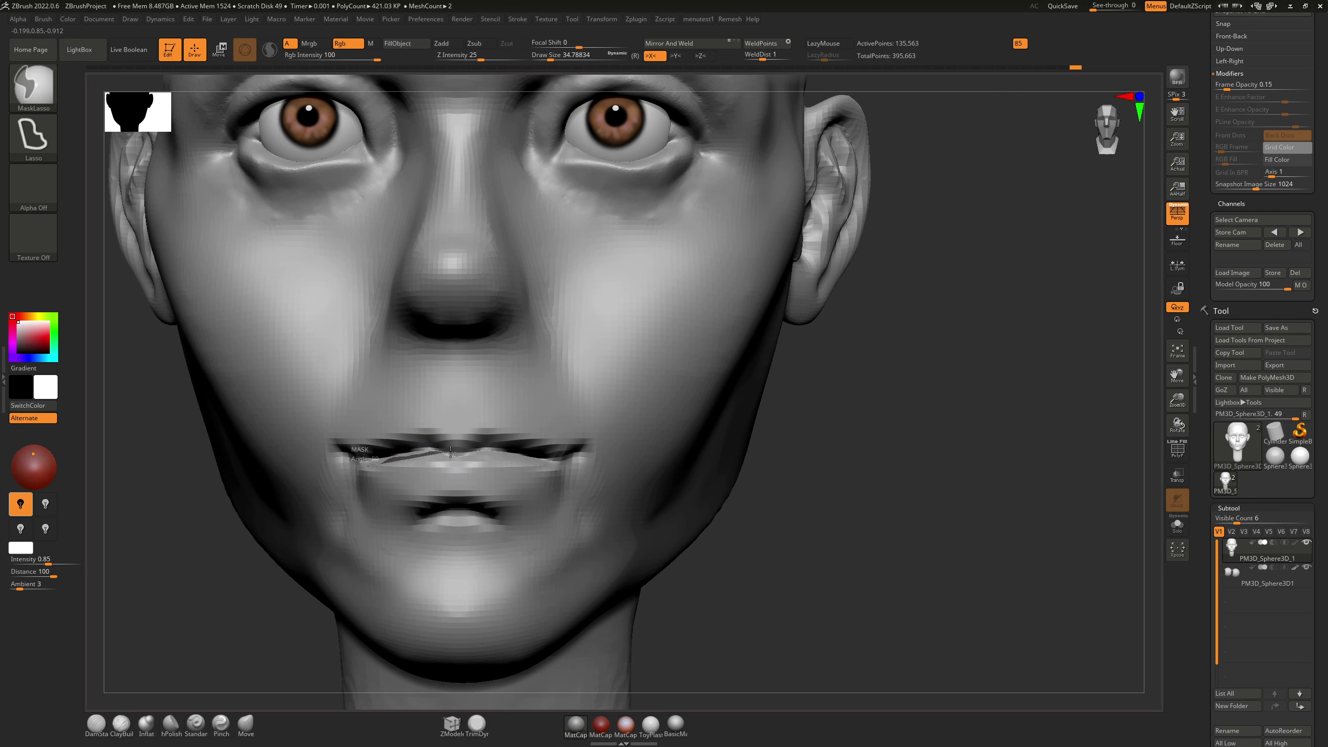
left_click_drag(482, 451, 590, 481, "ctrl+shift")
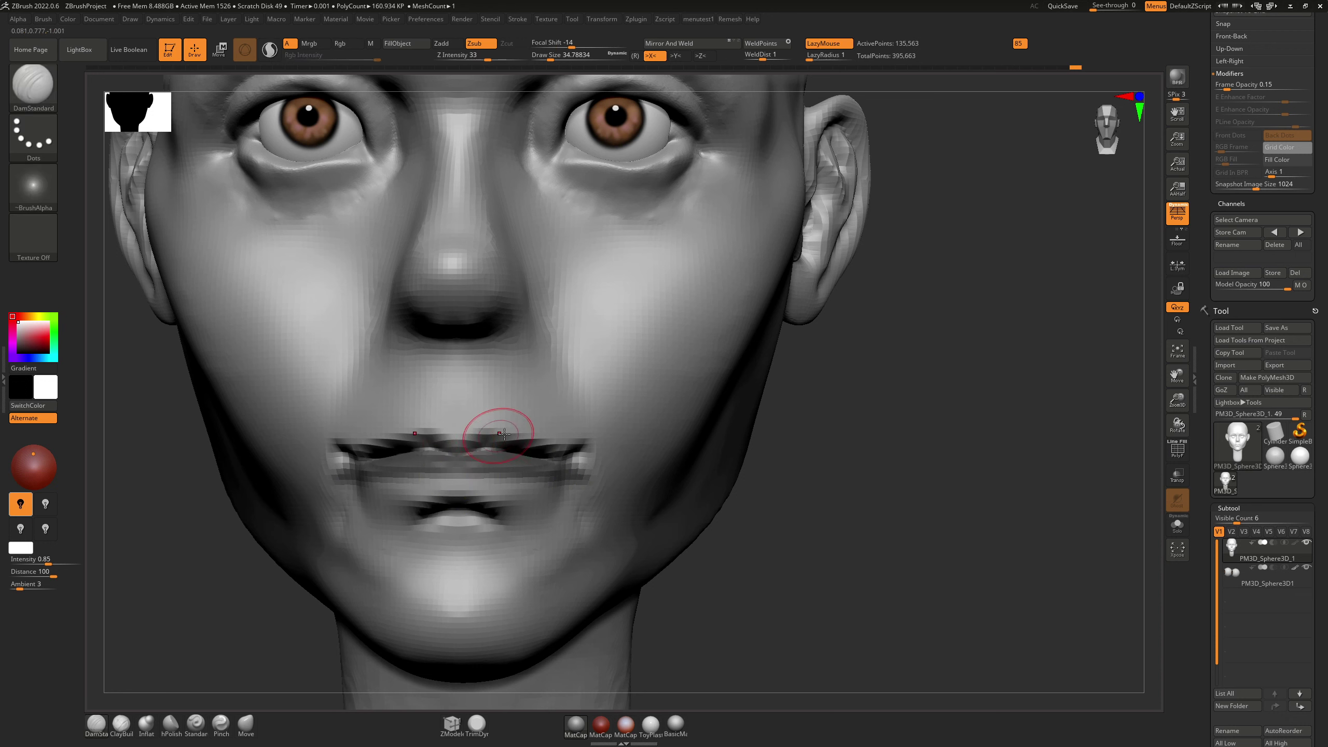
key("b")
key("m")
key("v")
right_click_drag(481, 435, 444, 433)
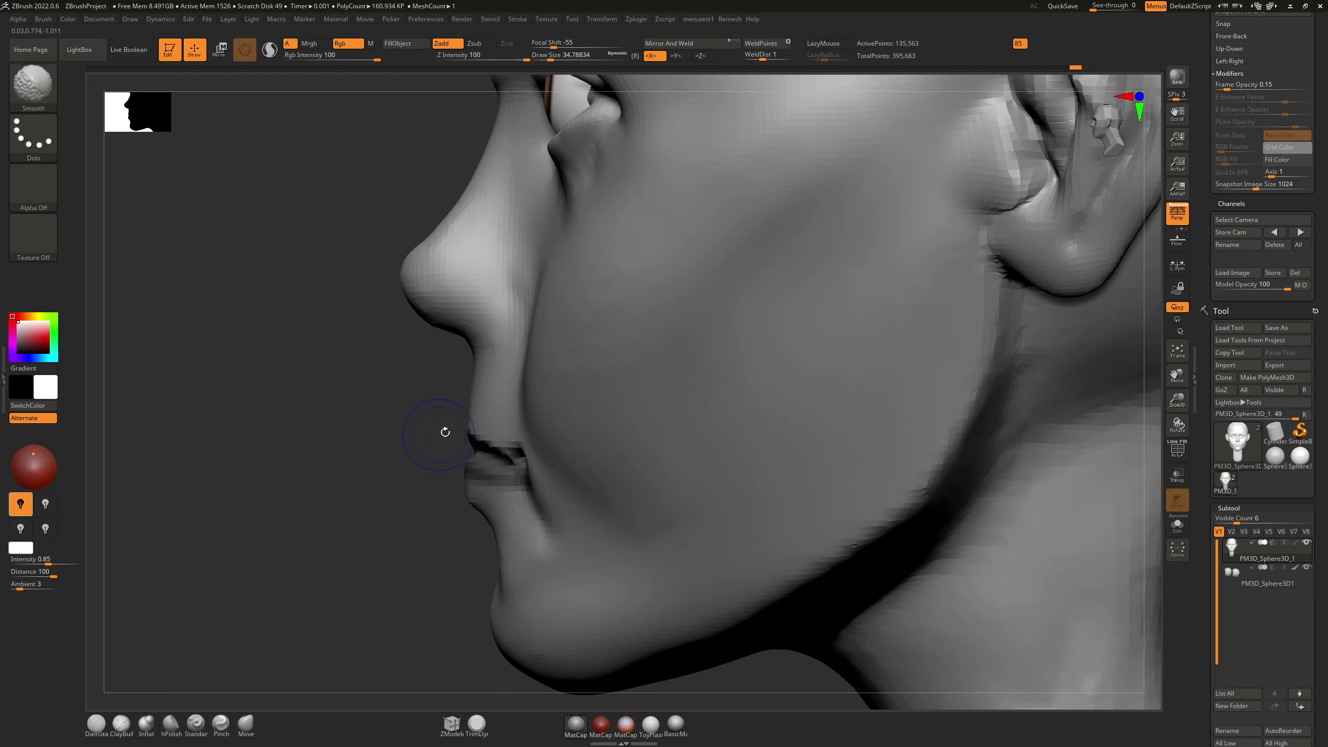
key("s")
left_click_drag(465, 441, 481, 441)
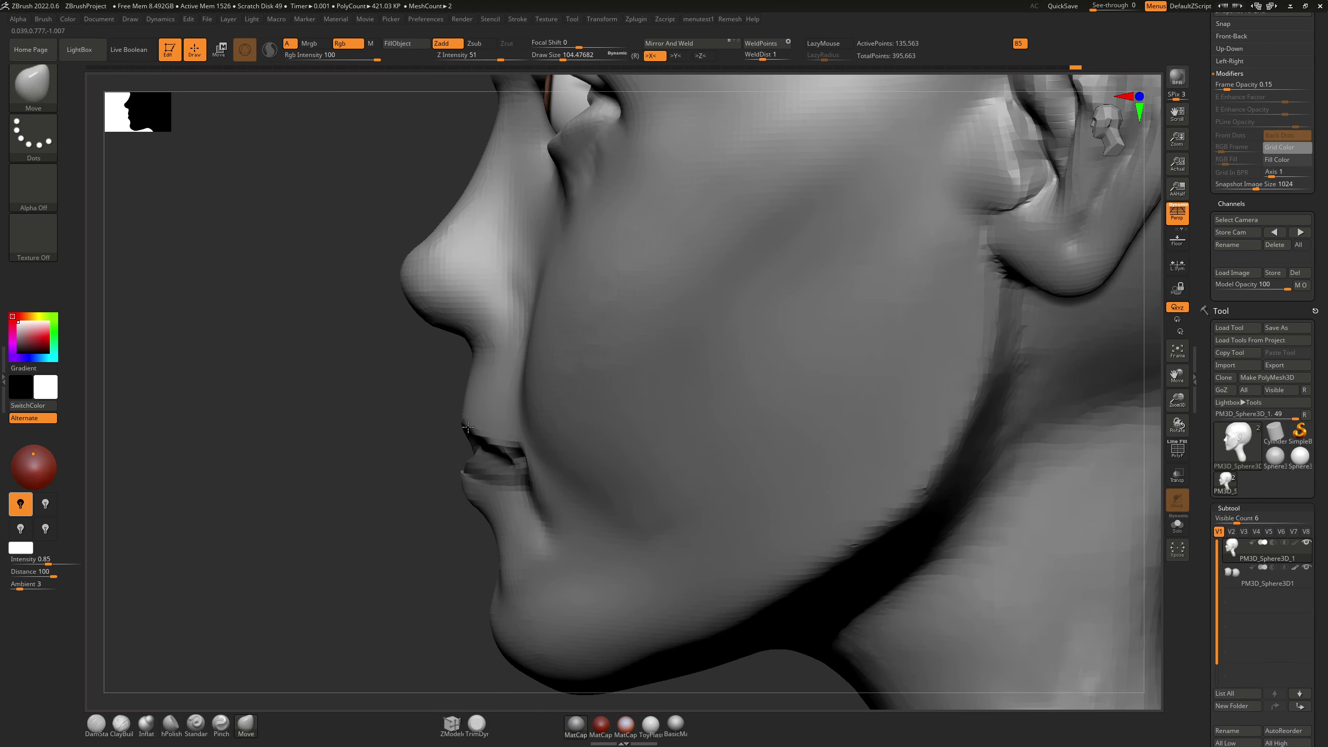
Step: Extend the mask over the area below the lower lip and pull the upper lip up into peaks with the Move brush
key("ctrl")
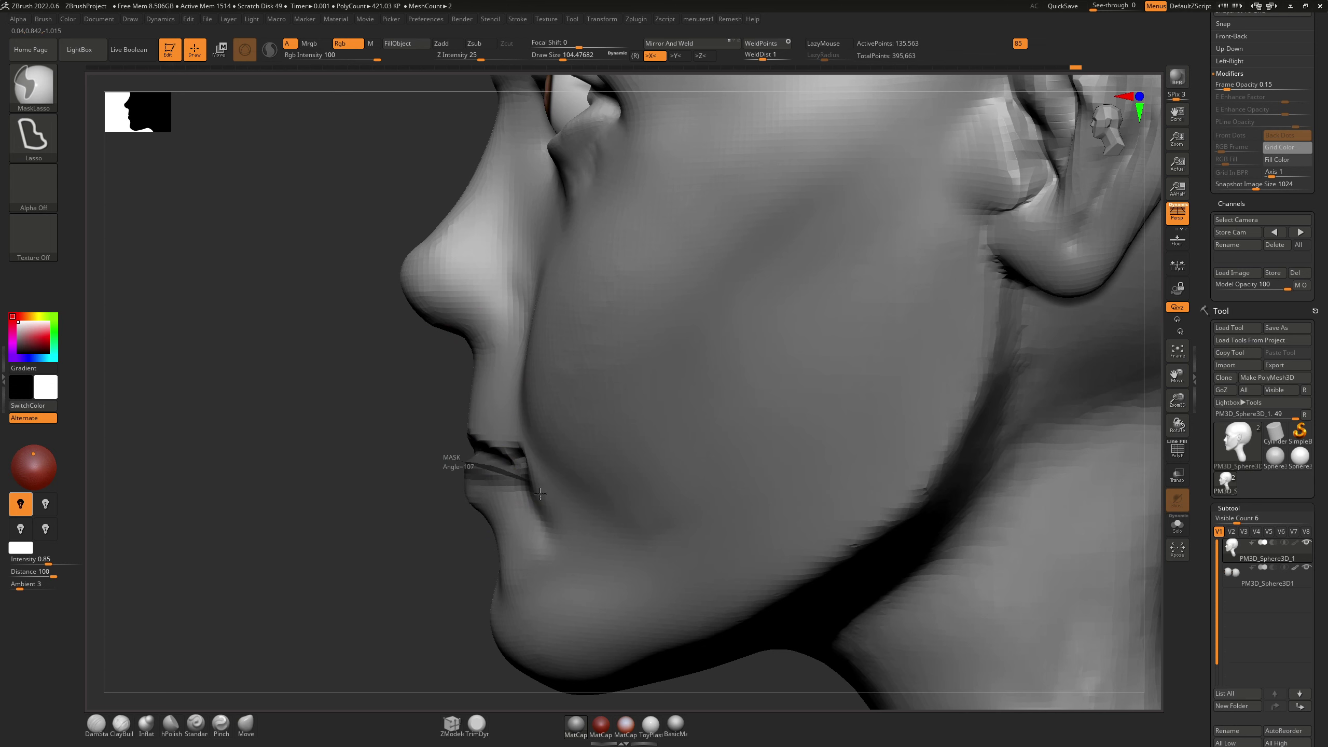
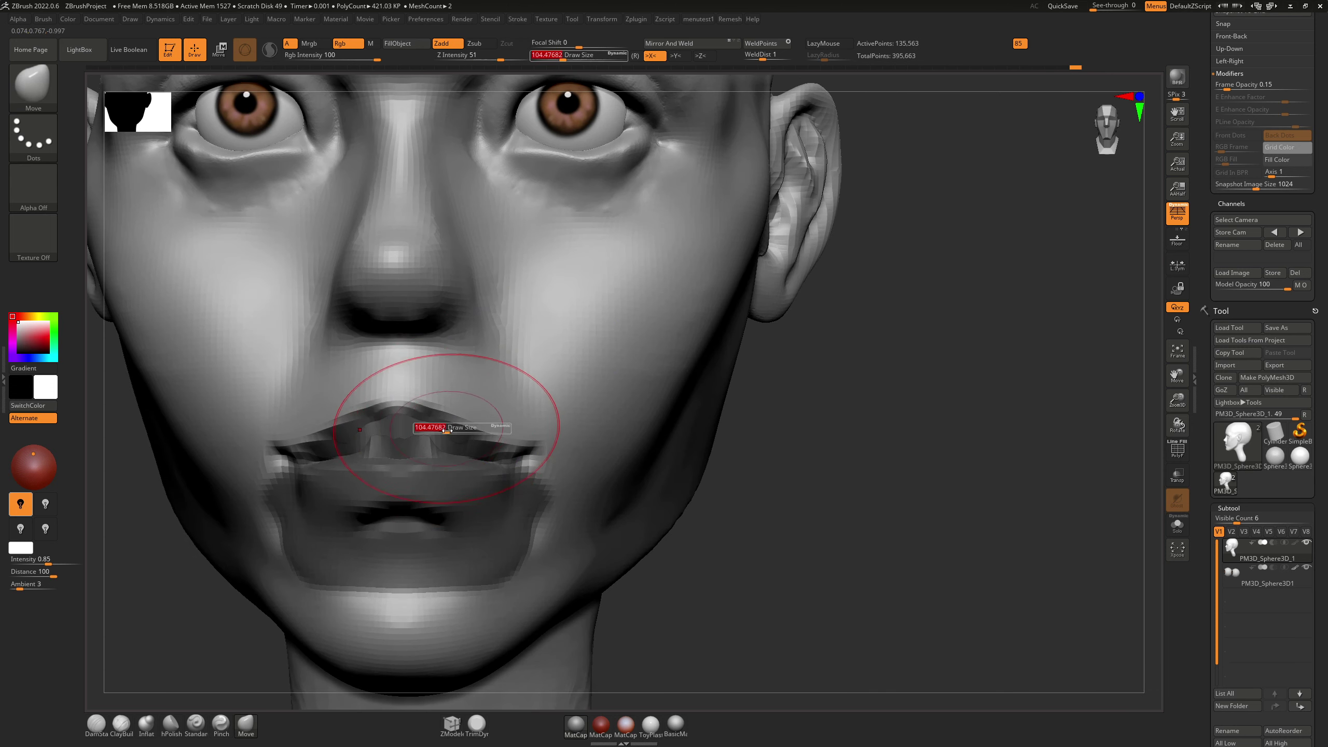
left_click_drag(433, 418, 429, 381)
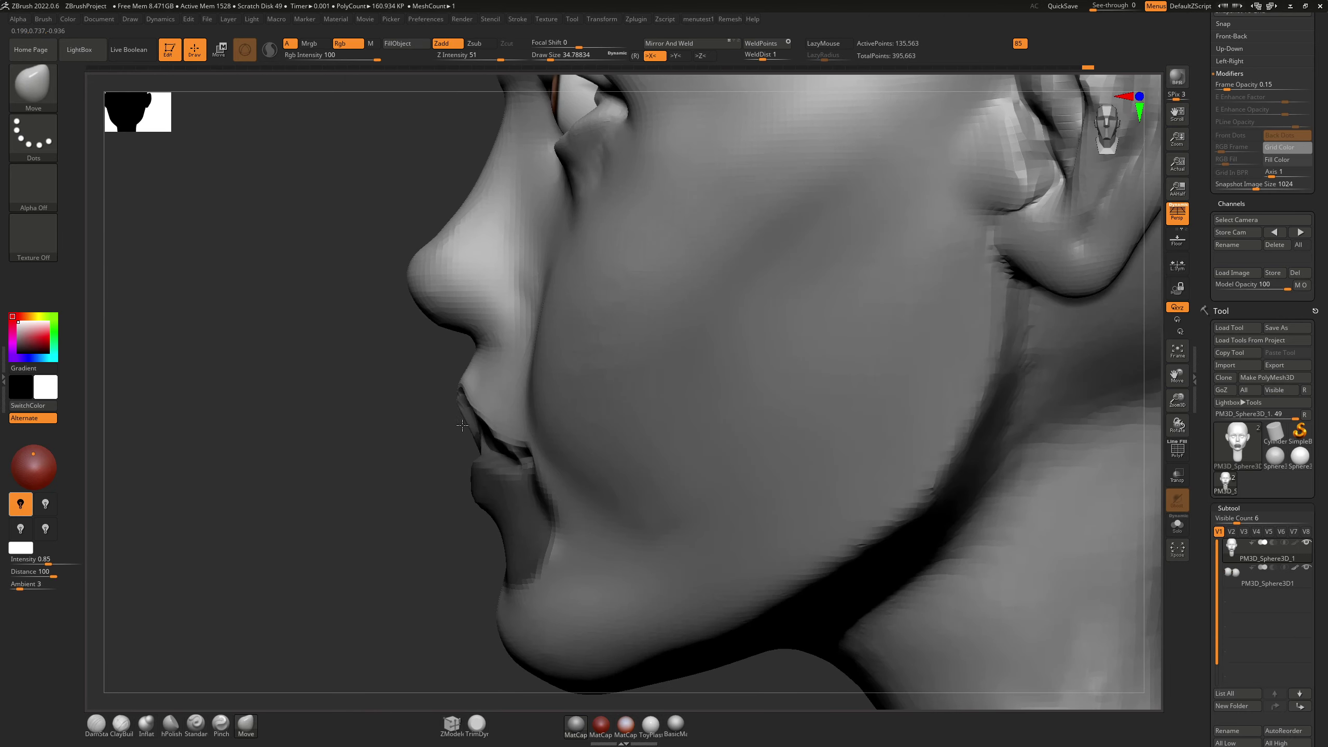
key("s")
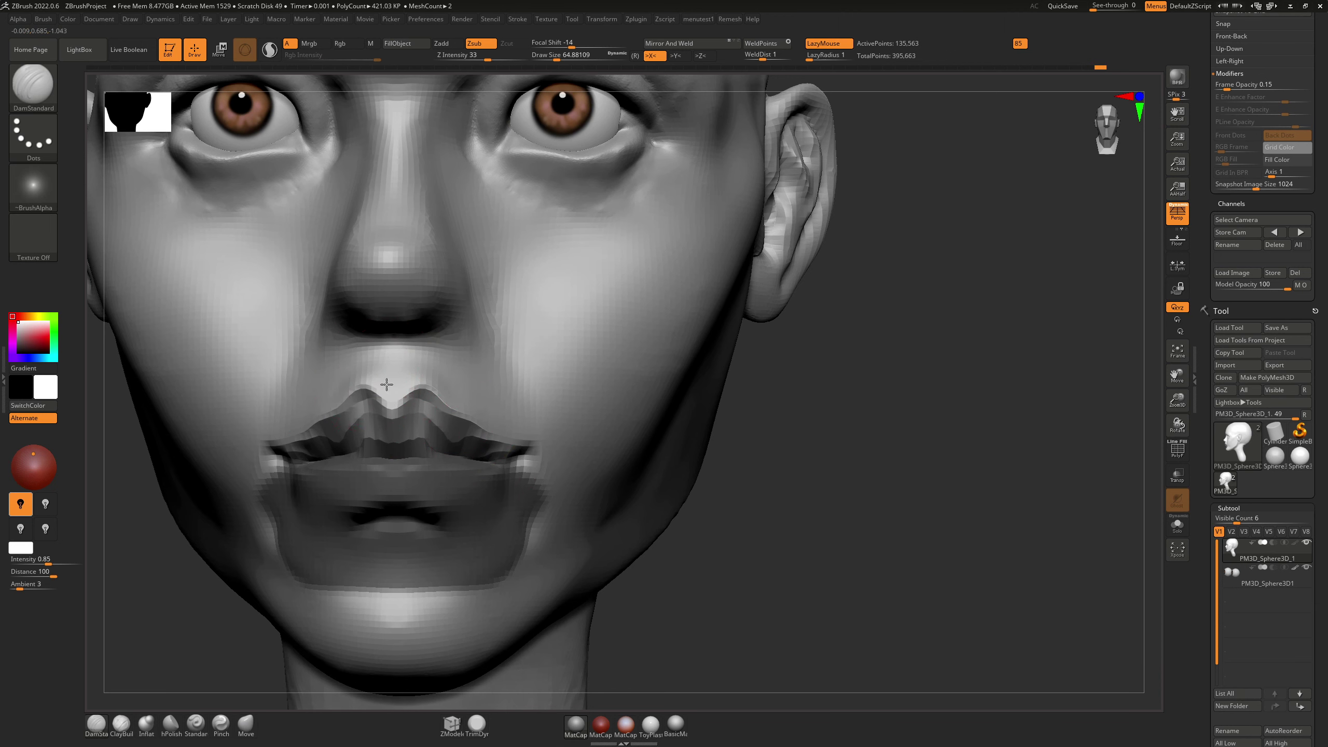
Step: Carve the philtrum groove between the nose and the upper lip with the DamStandard brush and clear the mask
mouse_move(387, 384)
left_mouse_down()
mouse_move(393, 358)
mouse_move(396, 372)
left_mouse_up()
mouse_move(398, 374)
right_mouse_down()
mouse_move(428, 365)
mouse_move(417, 355)
right_mouse_up()
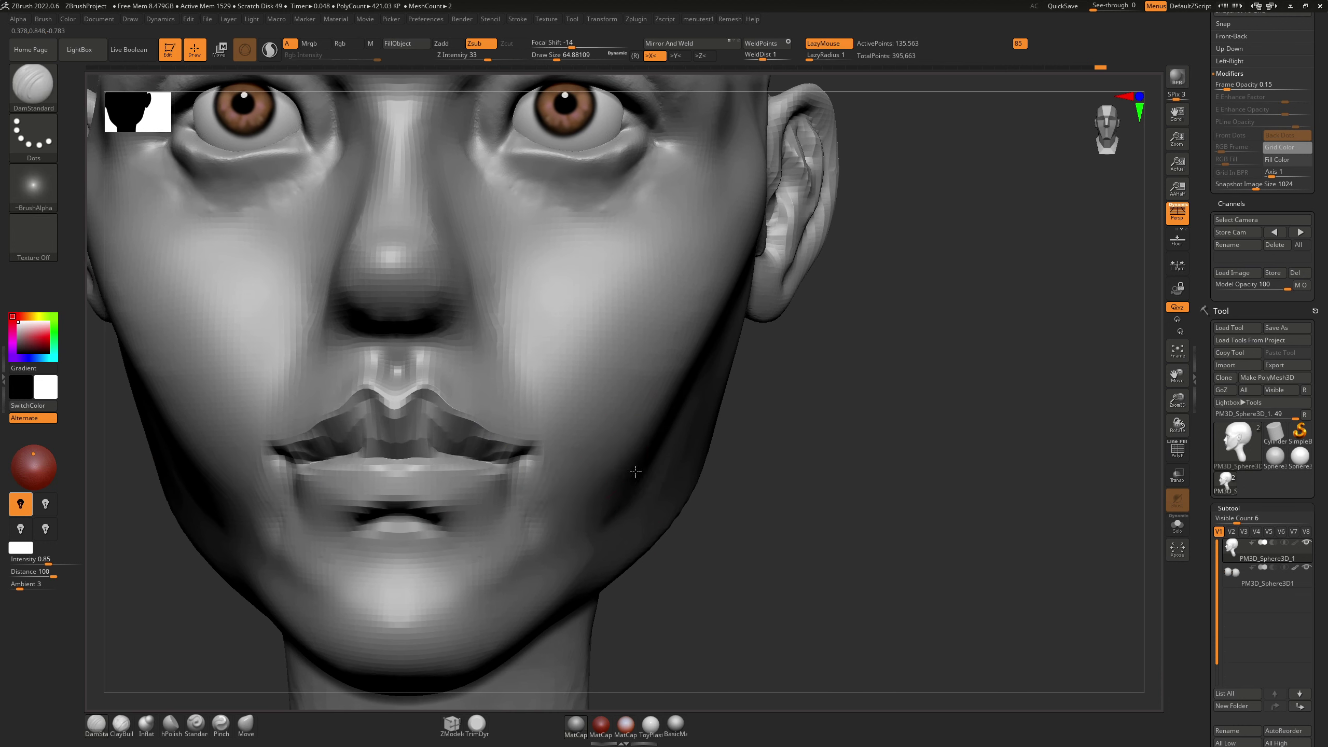
right_click_drag(635, 471, 932, 460, "alt")
Step: Reshape the outer upper lip and the mouth corners with the Move brush at a draw size of about 44
key("b")
key("m")
key("v")
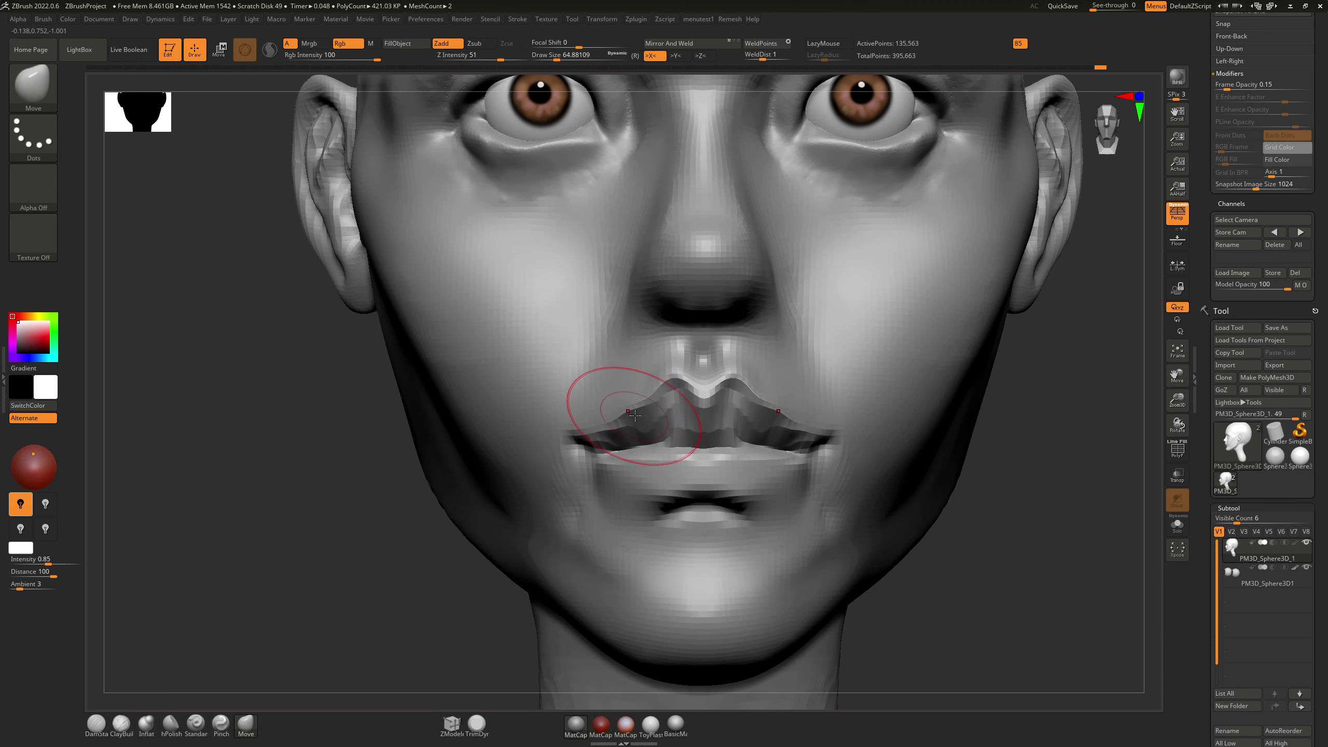
key("s")
mouse_move(636, 397)
left_mouse_down()
mouse_move(634, 422)
mouse_move(676, 392)
mouse_move(624, 423)
left_mouse_up()
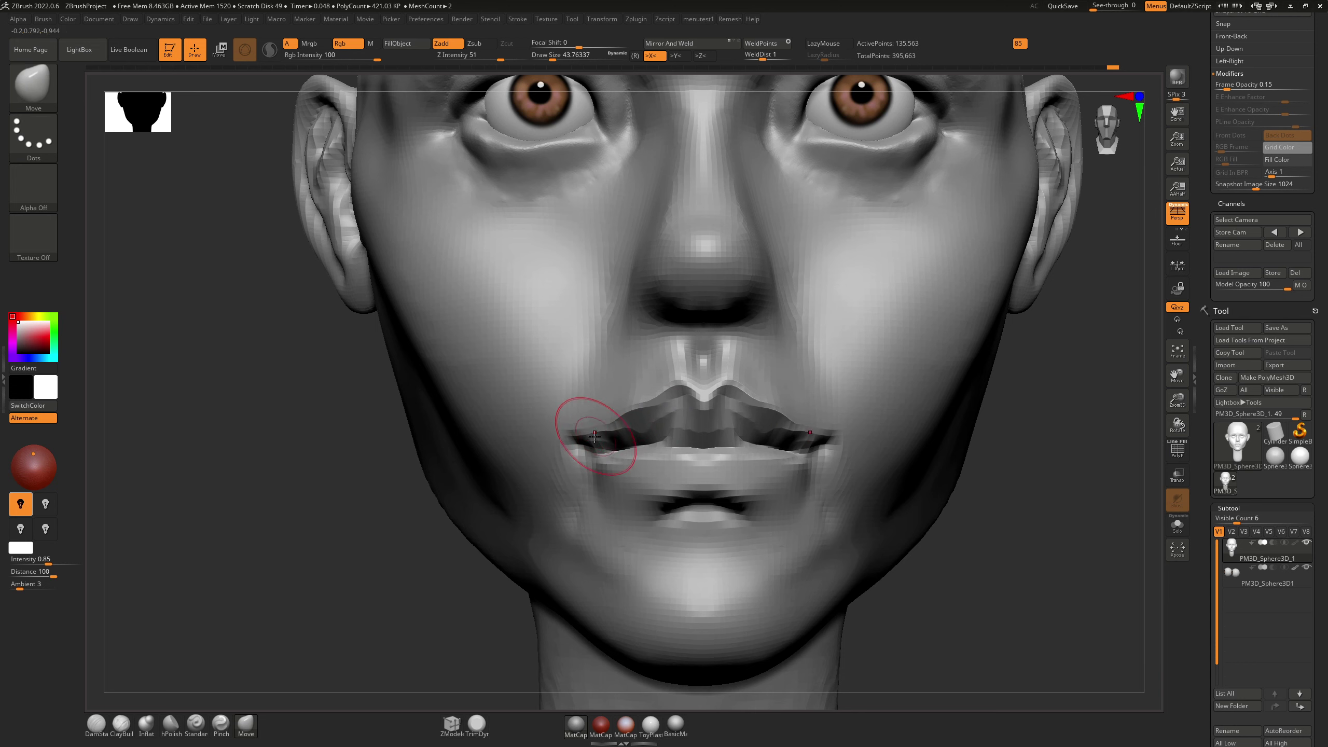
left_click_drag(584, 437, 583, 440)
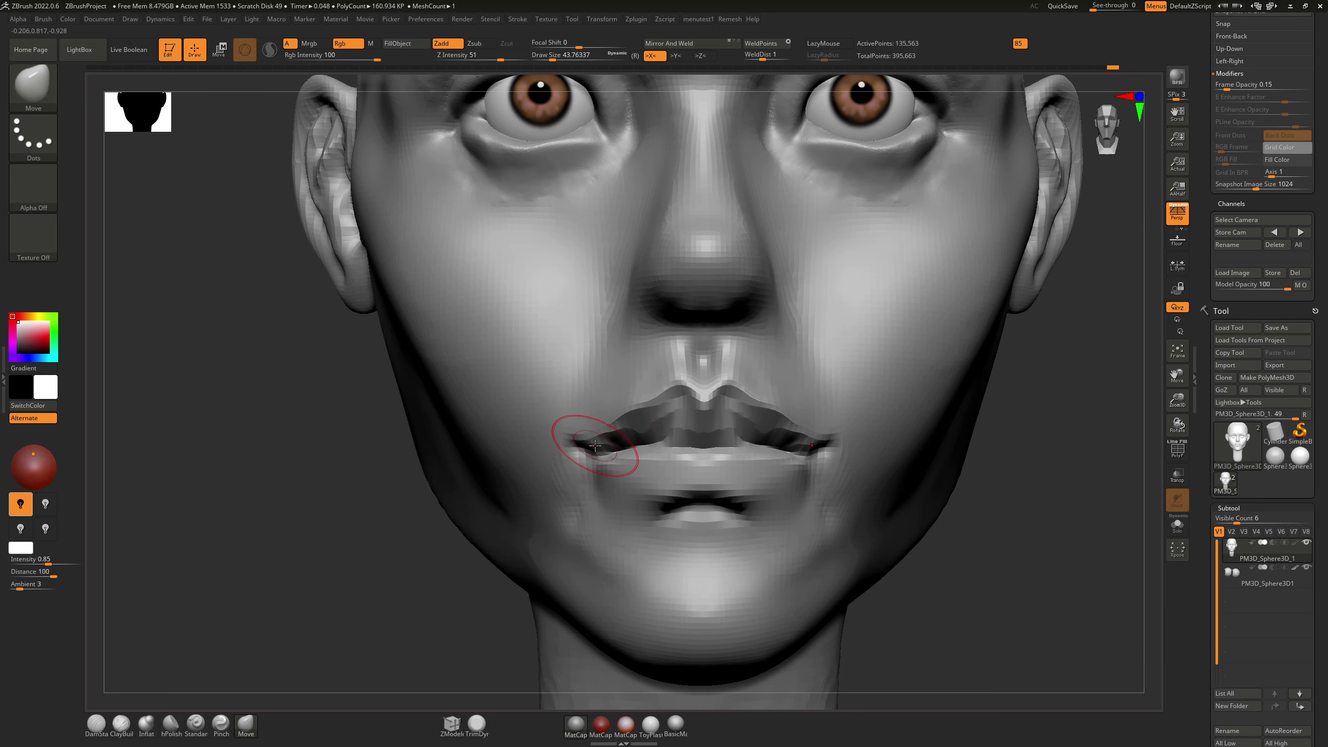
mouse_move(604, 440)
right_mouse_down()
mouse_move(687, 409)
mouse_move(639, 411)
mouse_move(680, 402)
right_mouse_up()
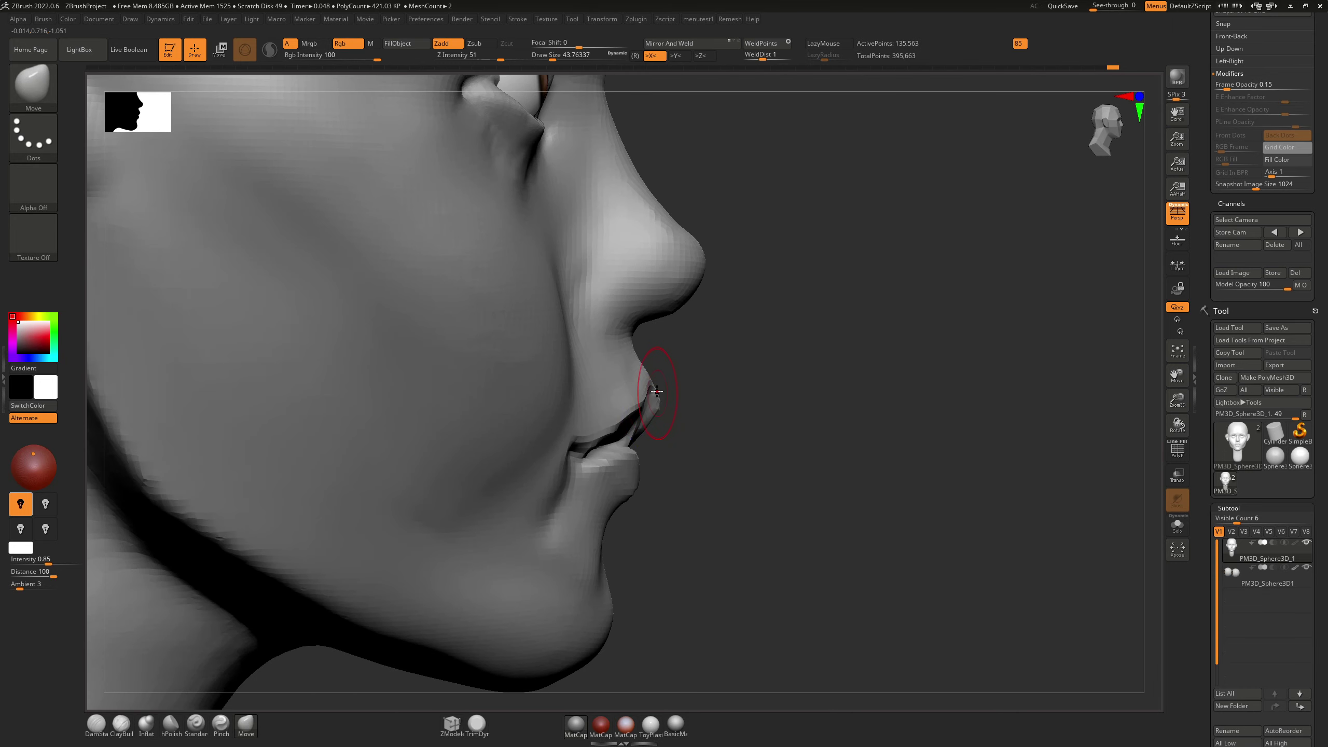
Step: Adjust the profile between the nose base and the upper lip with the Move brush at a draw size of about 74
key("s")
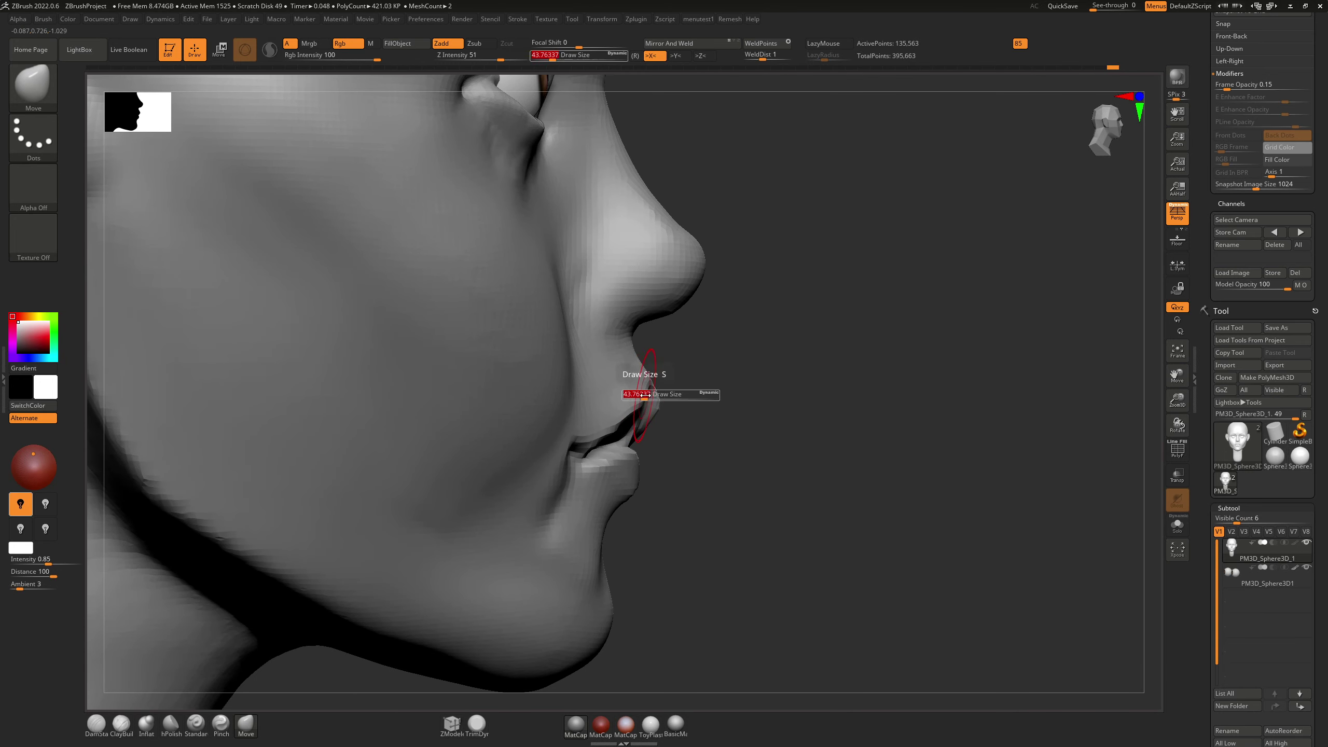
left_click_drag(650, 394, 662, 360)
key("s")
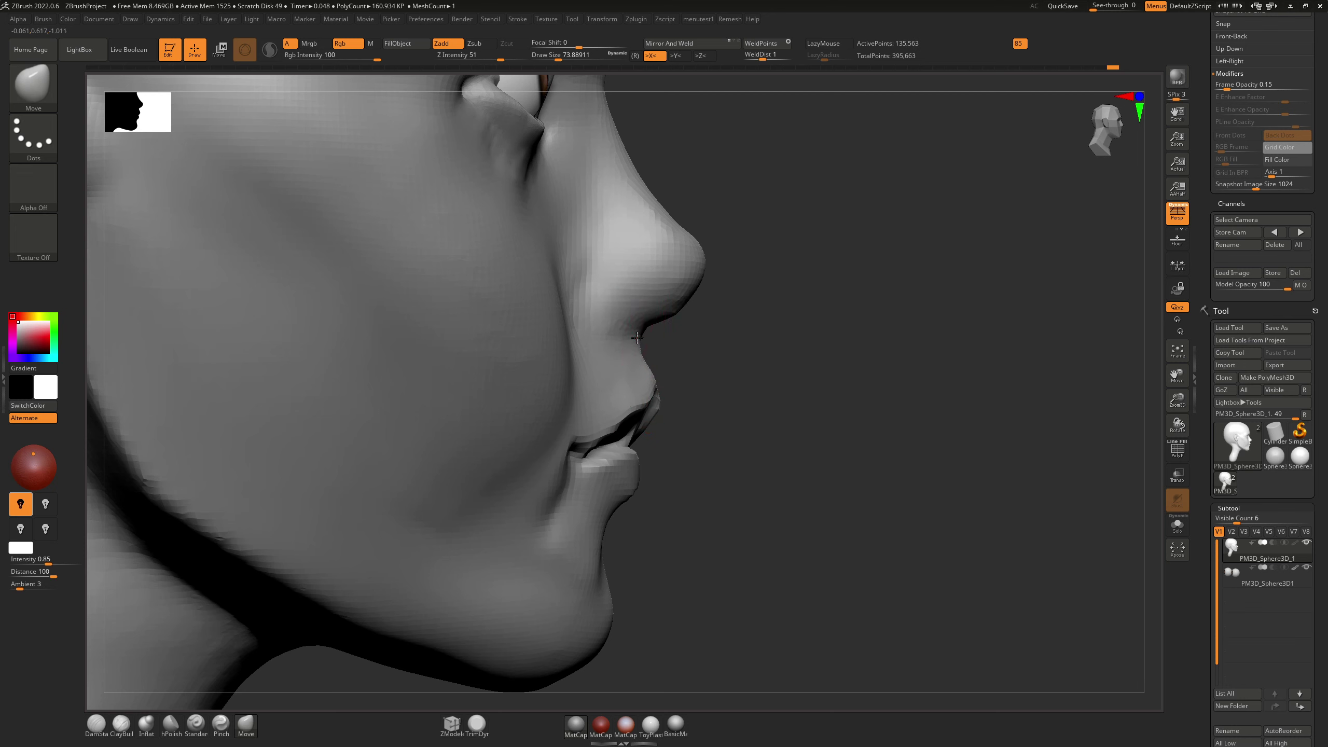
Step: Refine the area above the upper lip and smooth around the philtrum at a draw size of about 41
key("s")
left_click_drag(627, 414, 621, 409)
right_click_drag(616, 394, 570, 397)
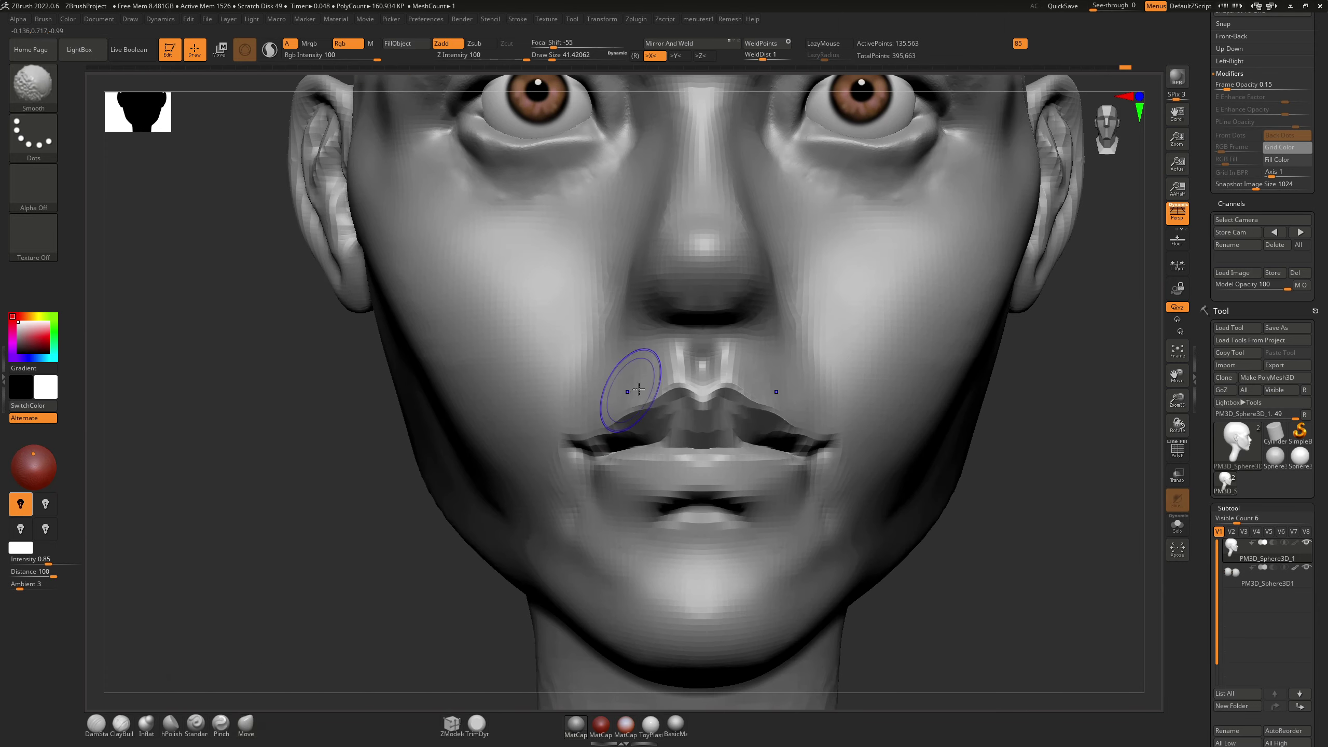
left_click_drag(712, 393, 712, 389)
mouse_move(712, 389)
right_mouse_down("alt")
mouse_move(565, 449)
mouse_move(531, 419)
right_mouse_up("alt")
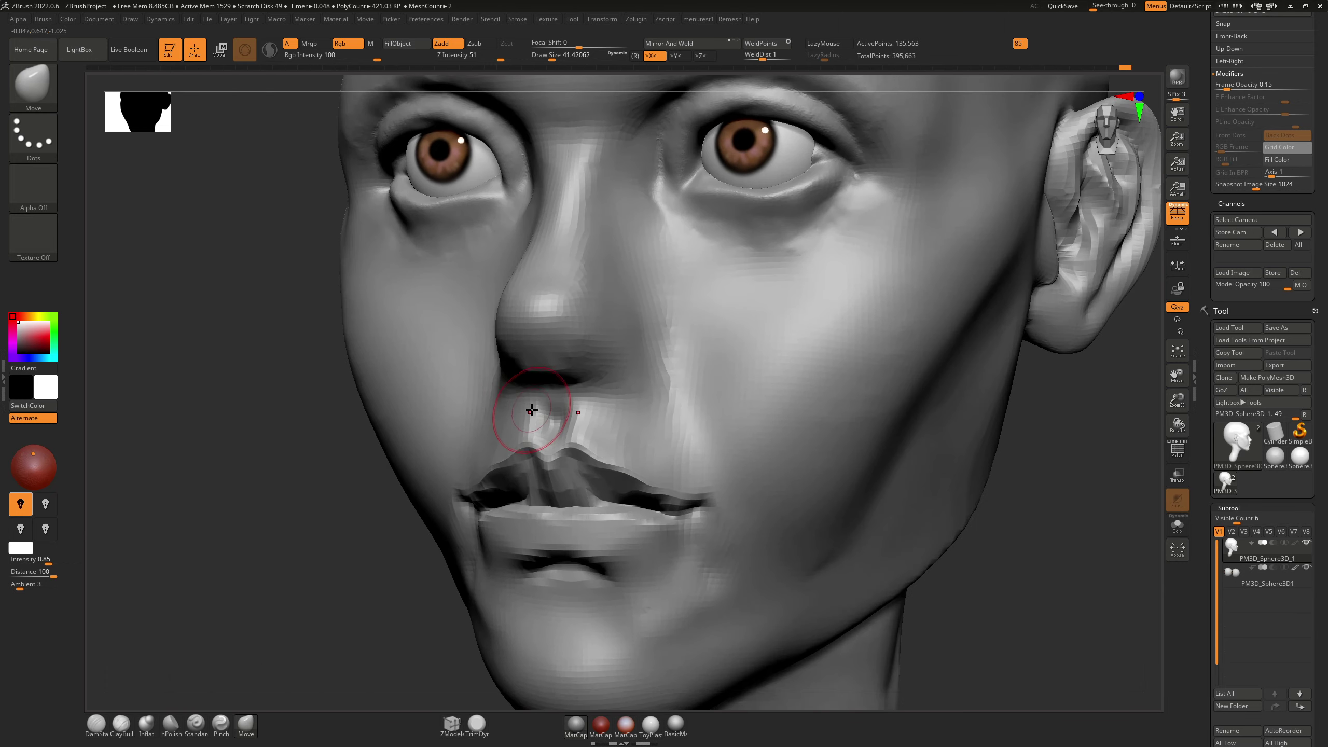
right_click_drag(579, 348, 635, 350)
right_click_drag(815, 350, 706, 350)
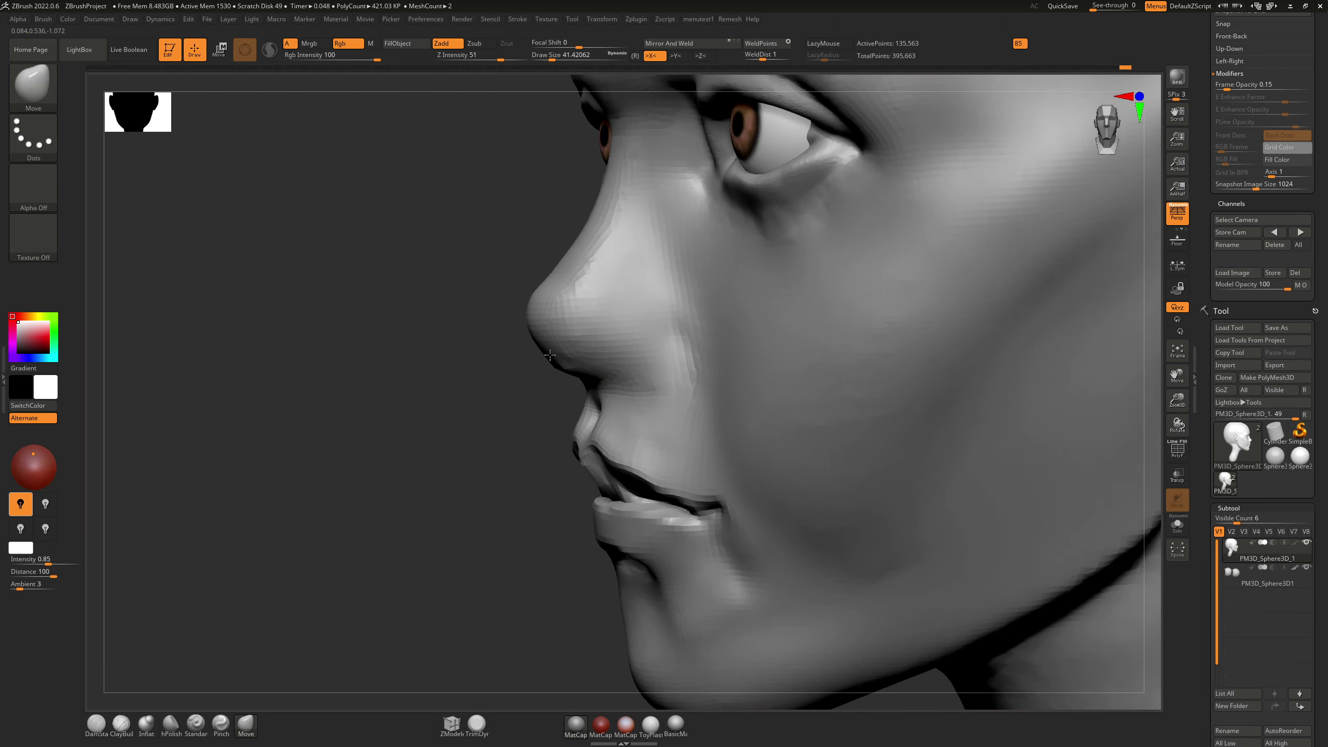
Step: Try building up the fold between the nose and the cheek with the ClayBuildup brush at a draw size of about 77
key("b")
key("c")
key("b")
key("ctrl+z")
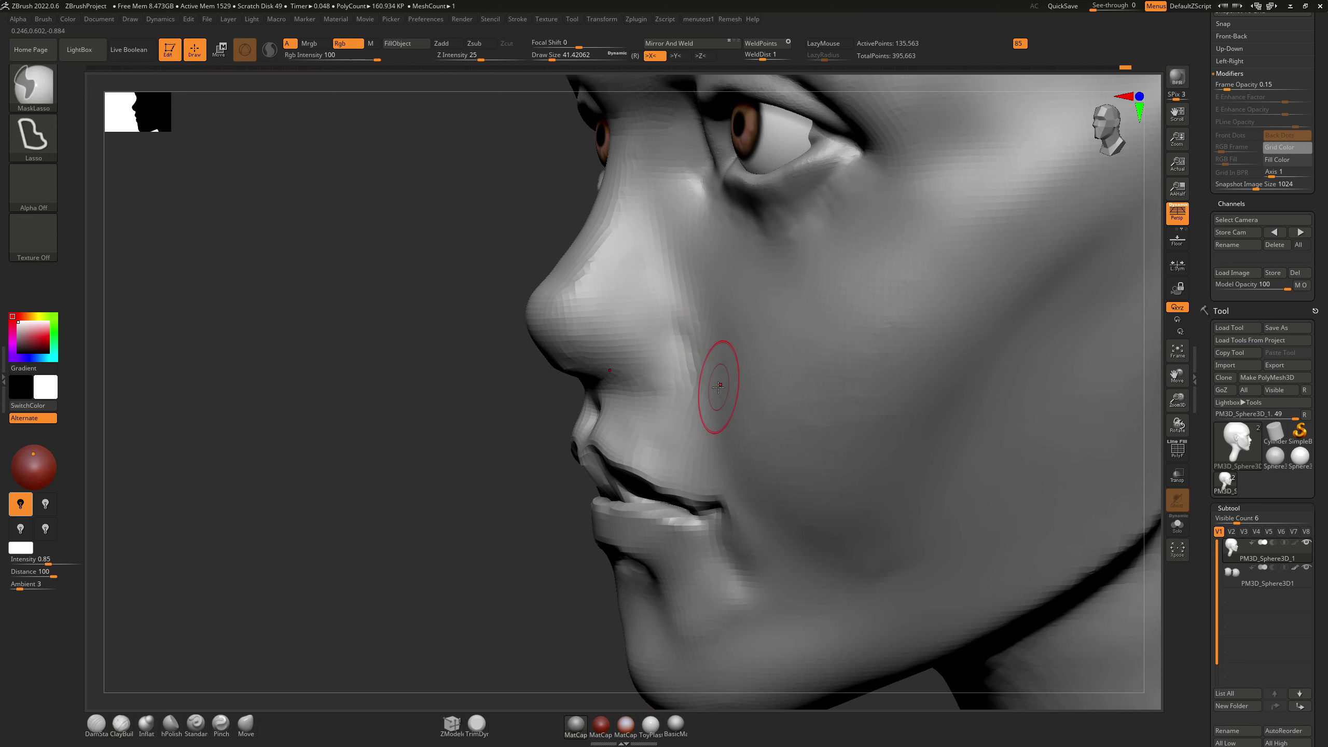
key("s")
left_click_drag(717, 386, 726, 387)
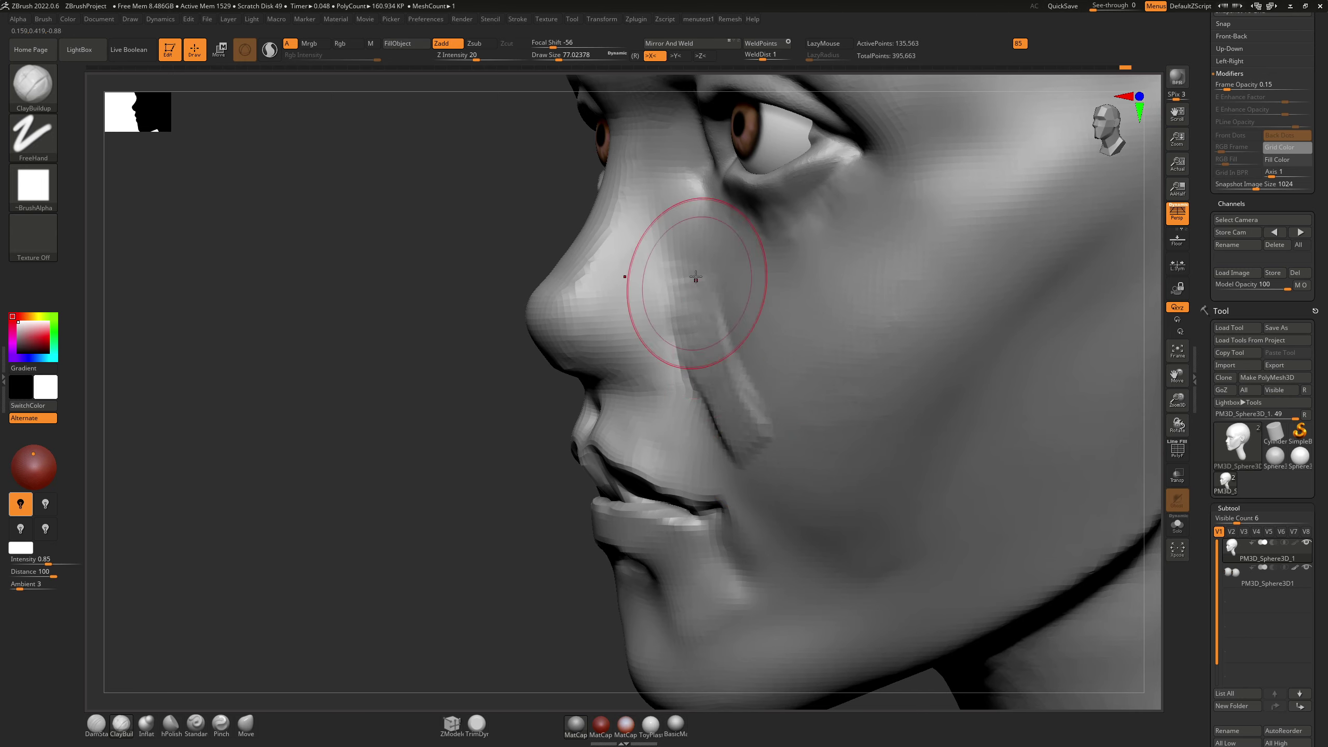
right_click_drag(670, 321, 711, 328)
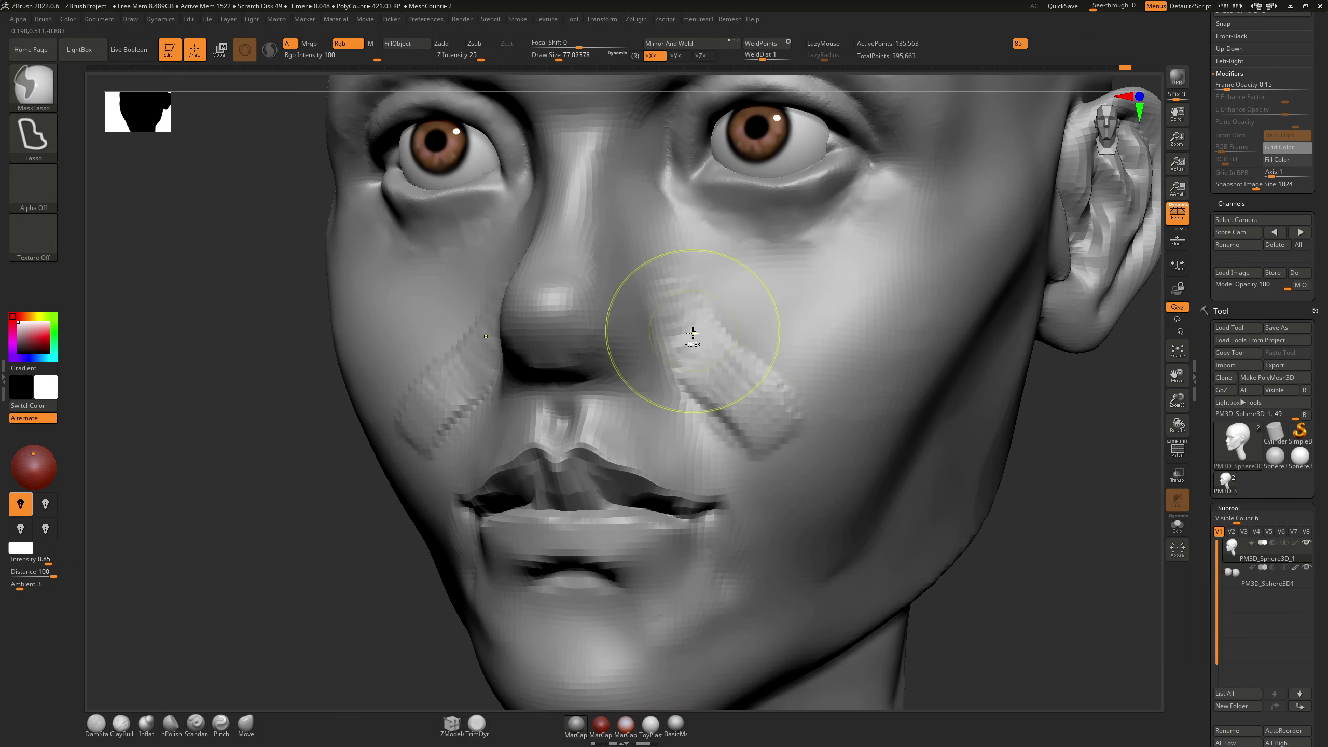
key("ctrl+z")
key("ctrl+z")
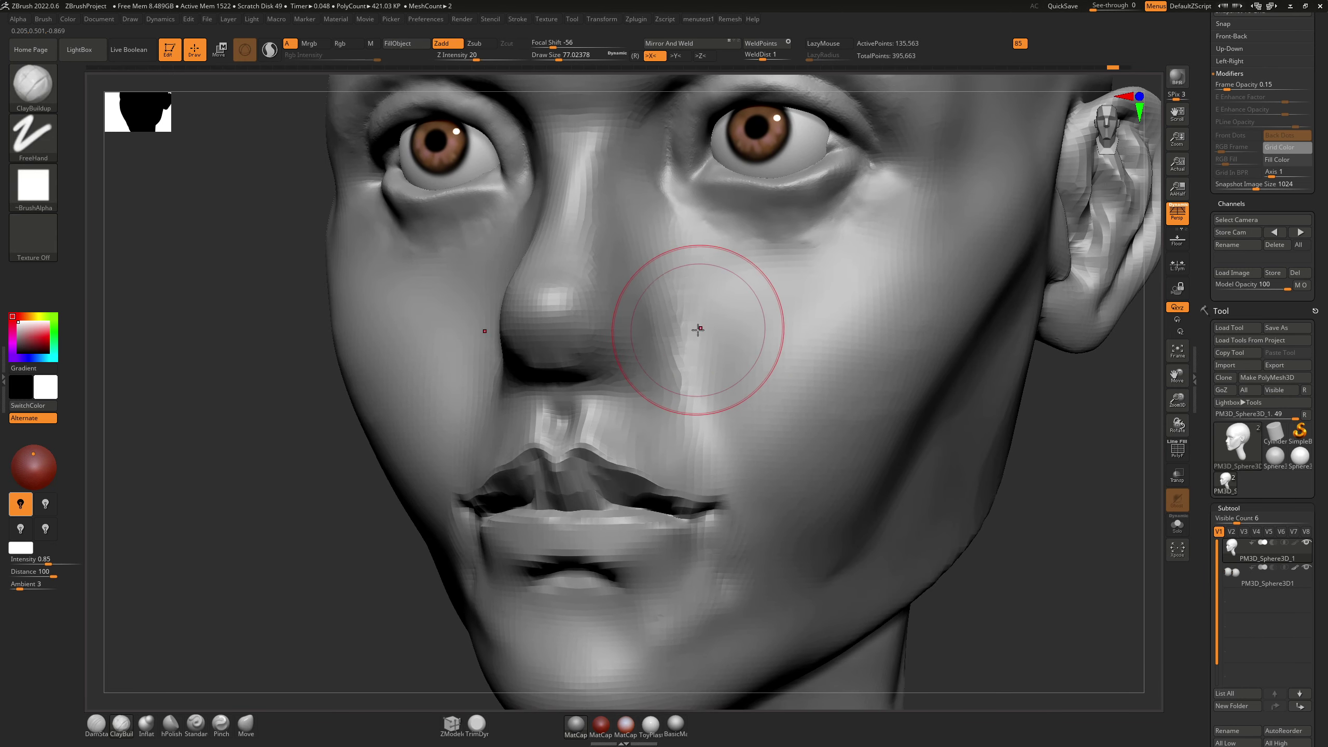
Step: Add volume beside the nose with ClayBuildup strokes and smooth it into the cheek
mouse_move(699, 328)
right_mouse_down()
mouse_move(706, 414)
mouse_move(693, 324)
right_mouse_up()
mouse_move(700, 364)
left_mouse_down()
mouse_move(688, 309)
mouse_move(672, 314)
mouse_move(717, 383)
left_mouse_up()
right_click_drag(704, 335, 647, 282)
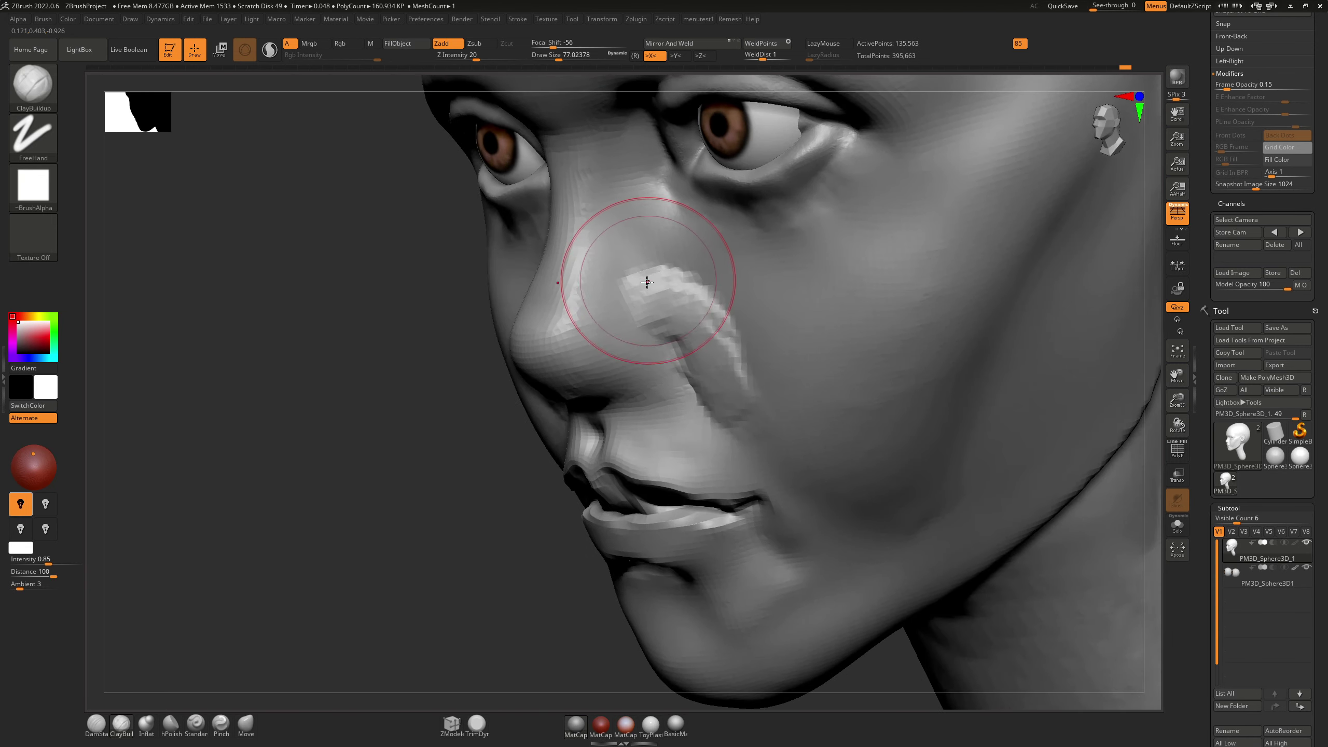
left_click_drag(647, 283, 659, 306, "shift")
right_click_drag(658, 305, 683, 293)
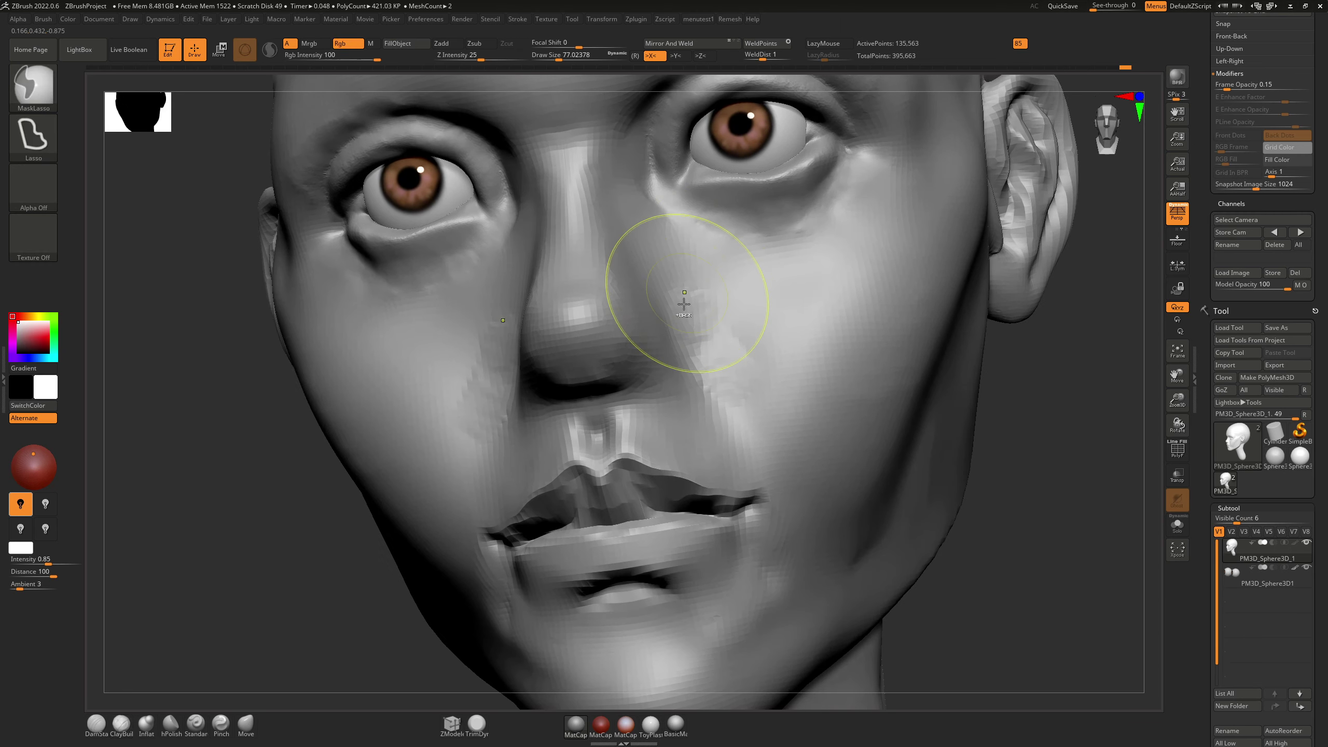
left_click_drag(682, 300, 695, 361, "shift")
mouse_move(673, 353)
right_mouse_down("shift")
mouse_move(687, 355)
mouse_move(657, 356)
right_mouse_up("shift")
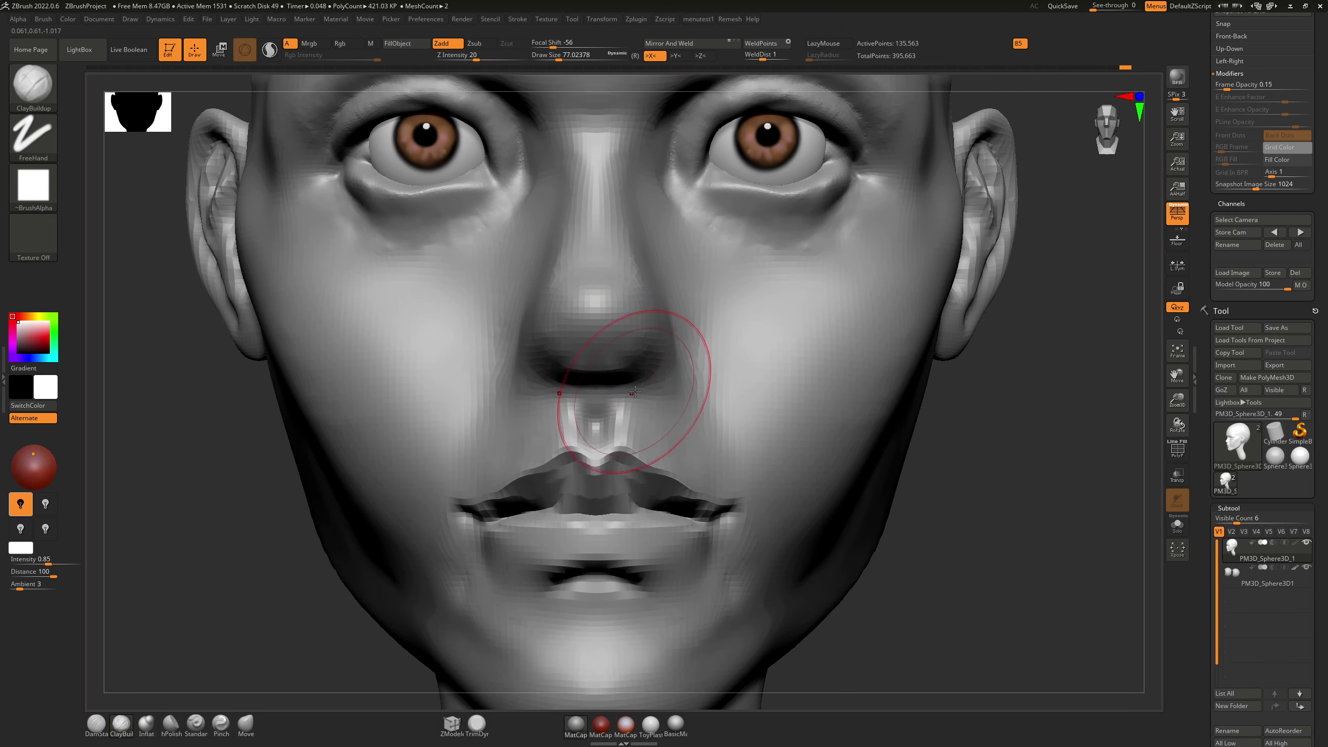
Step: Widen the nose base and sides with the Move brush at a draw size of about 62
key("s")
left_click_drag(601, 365, 591, 364)
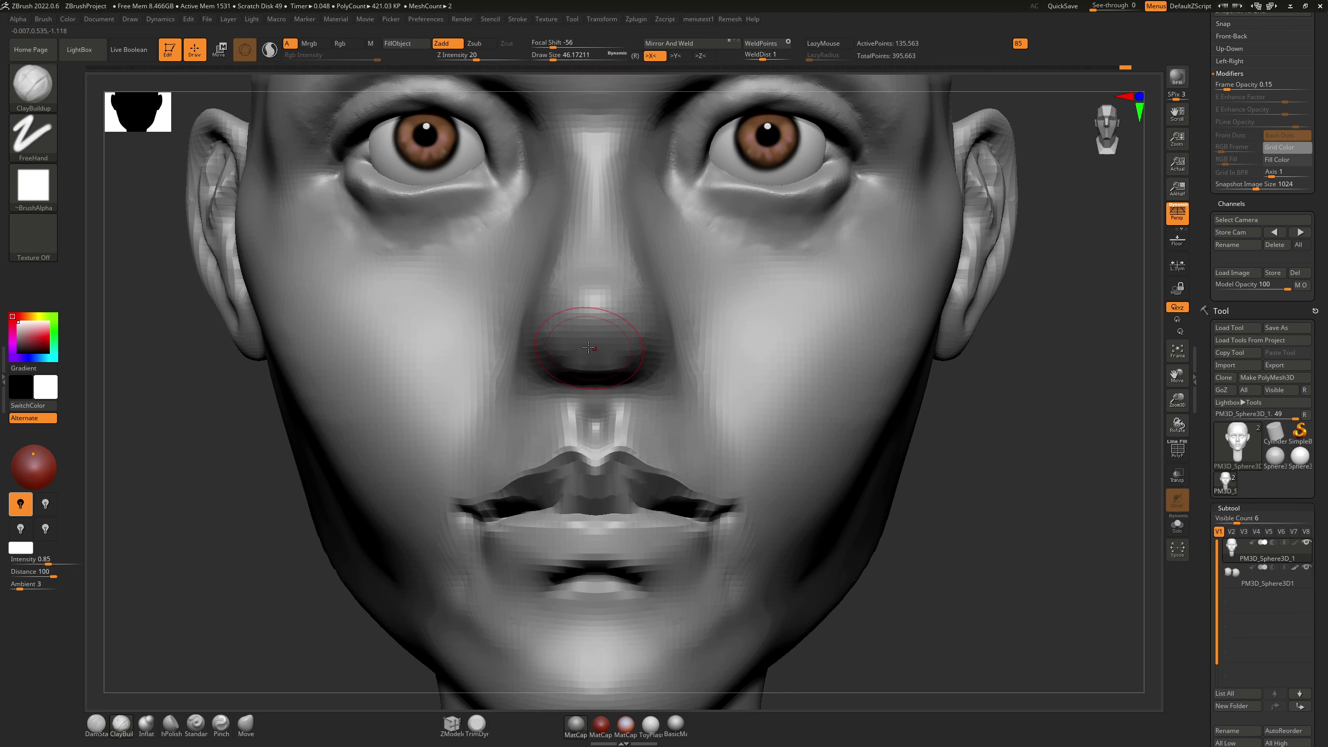
key("b")
key("m")
key("v")
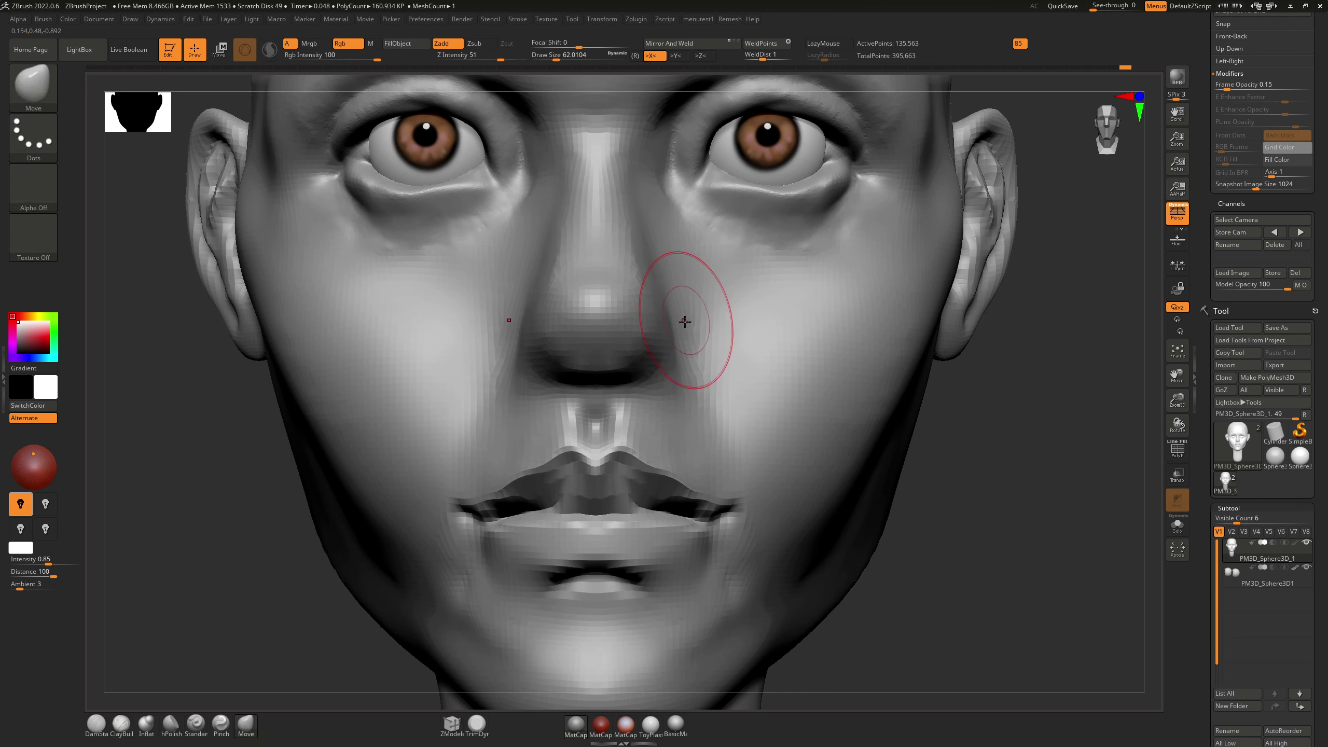
left_click_drag(650, 319, 651, 320)
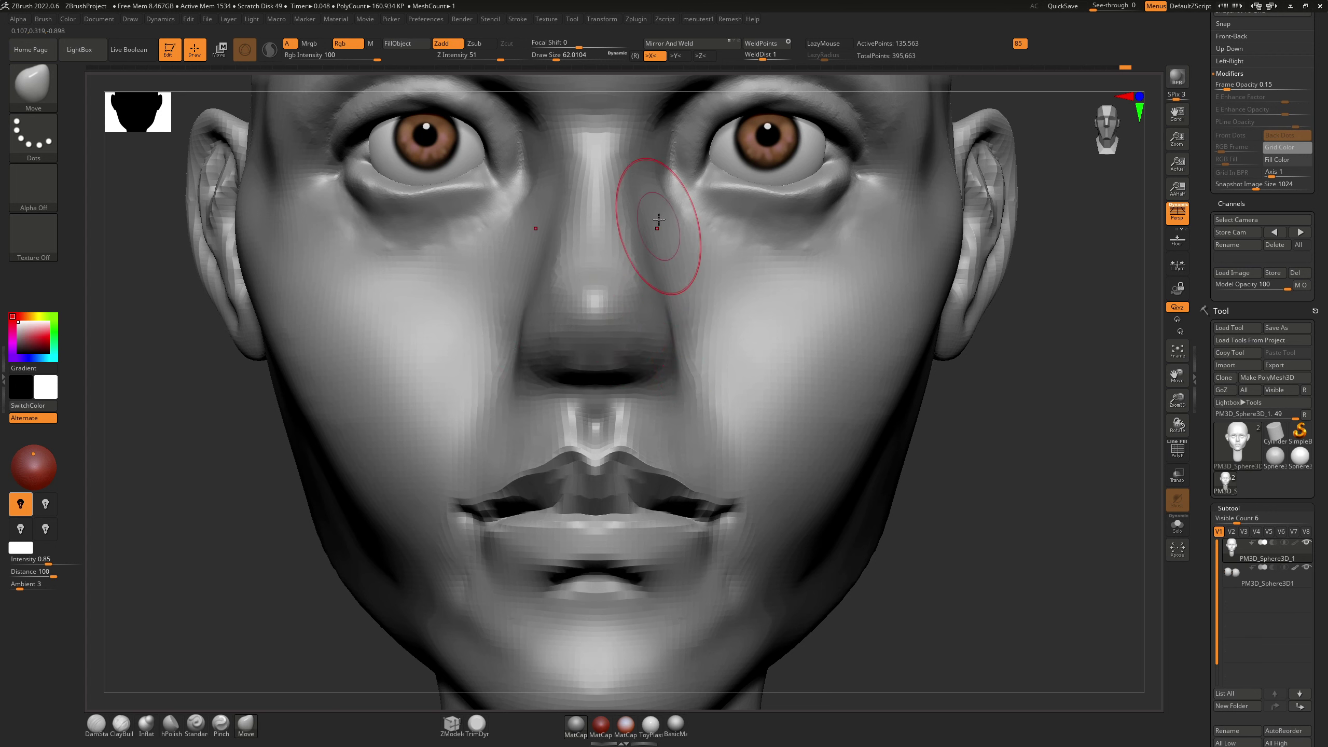
Step: Carve the nostrils into the underside of the nose with the DamStandard brush at a draw size of about 20
key("b")
key("d")
key("s")
mouse_move(625, 361)
right_mouse_down()
mouse_move(617, 298)
mouse_move(630, 272)
right_mouse_up()
key("s")
mouse_move(596, 380)
left_mouse_down()
mouse_move(554, 409)
mouse_move(566, 403)
left_mouse_up()
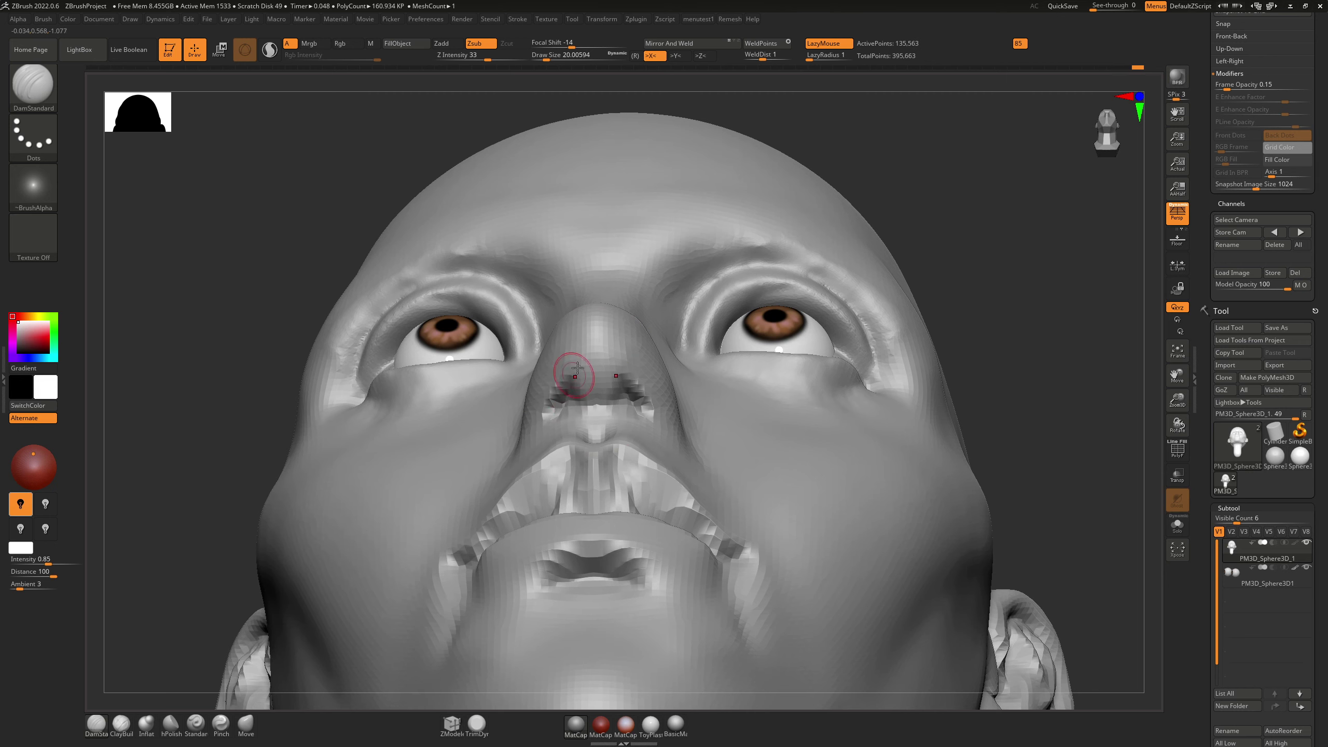
mouse_move(578, 367)
right_mouse_down()
mouse_move(554, 395)
mouse_move(607, 388)
mouse_move(546, 408)
right_mouse_up()
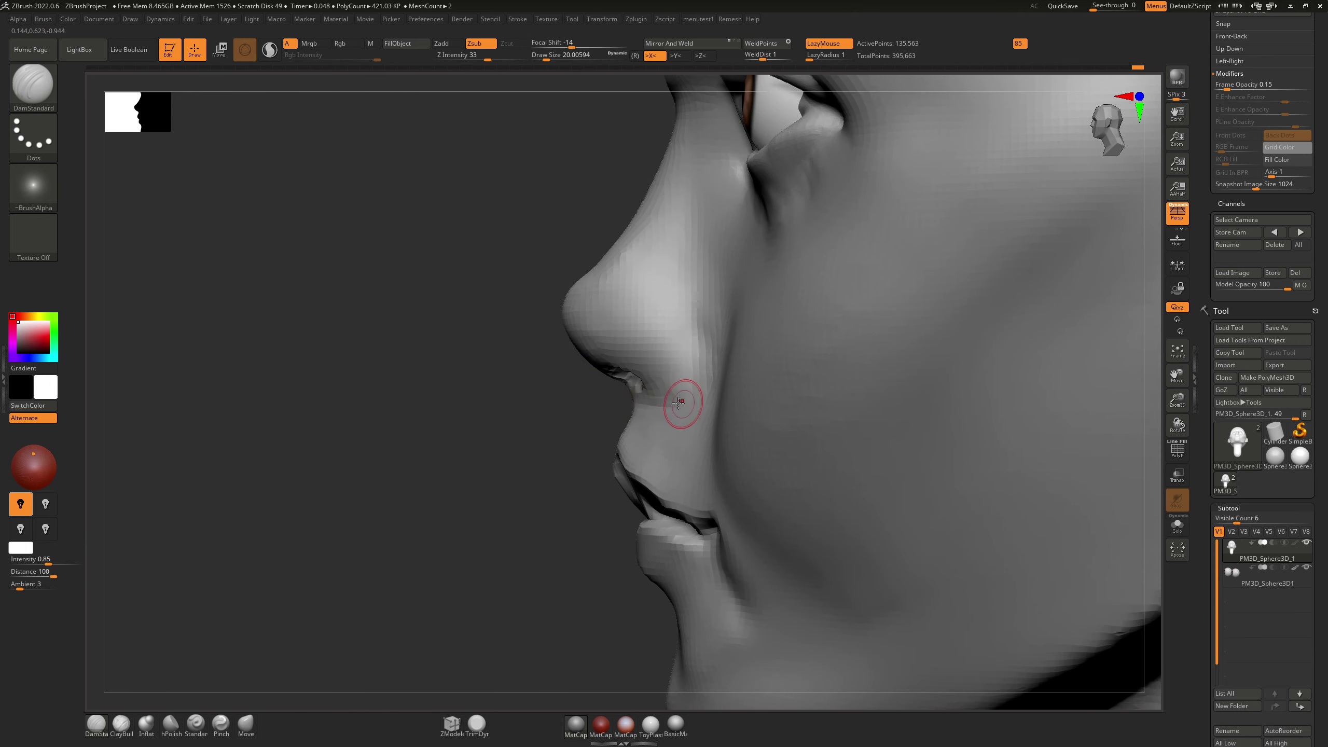
Step: Carve the creases around the nose wings with the DamStandard brush at a draw size of about 35
key("s")
left_click_drag(655, 407, 667, 402)
mouse_move(657, 403)
left_mouse_down()
mouse_move(691, 395)
mouse_move(695, 349)
left_mouse_up()
right_click_drag(690, 342, 711, 318)
key("ctrl+z")
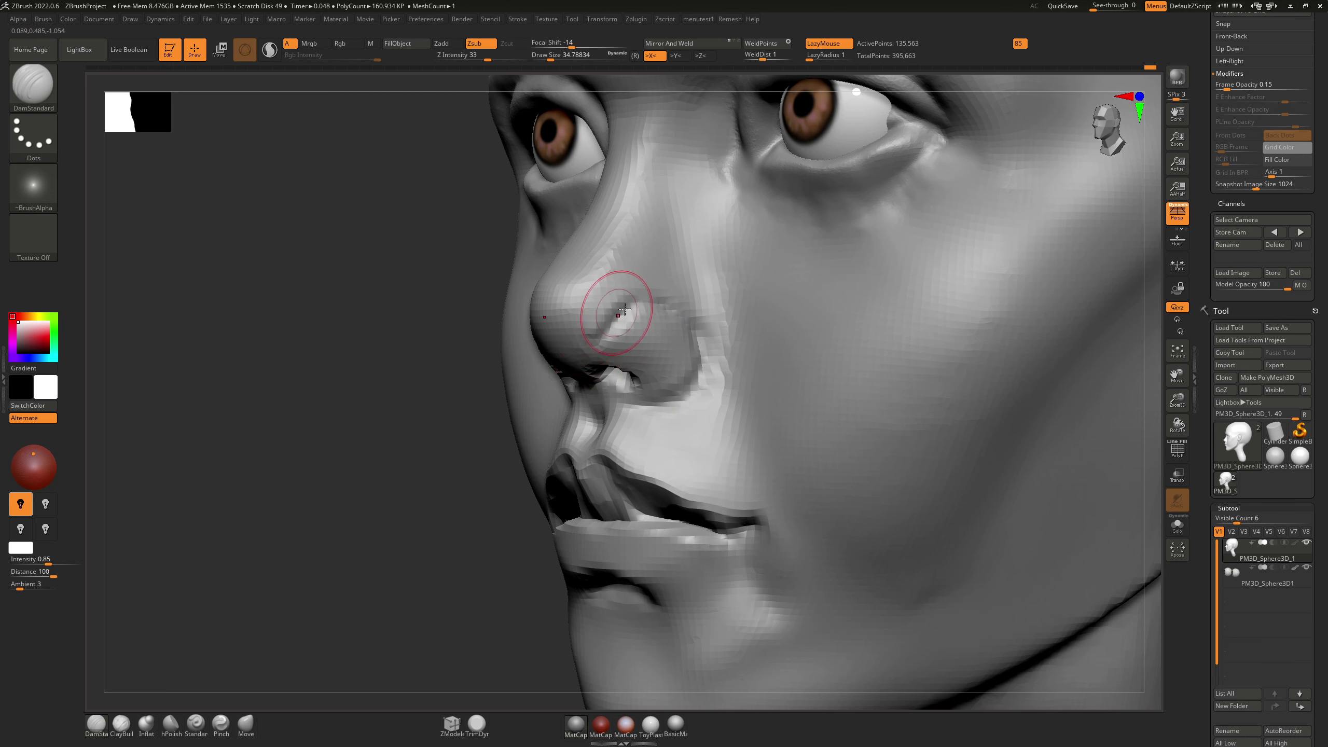
mouse_move(625, 310)
right_mouse_down()
mouse_move(675, 326)
mouse_move(680, 308)
mouse_move(622, 309)
right_mouse_up()
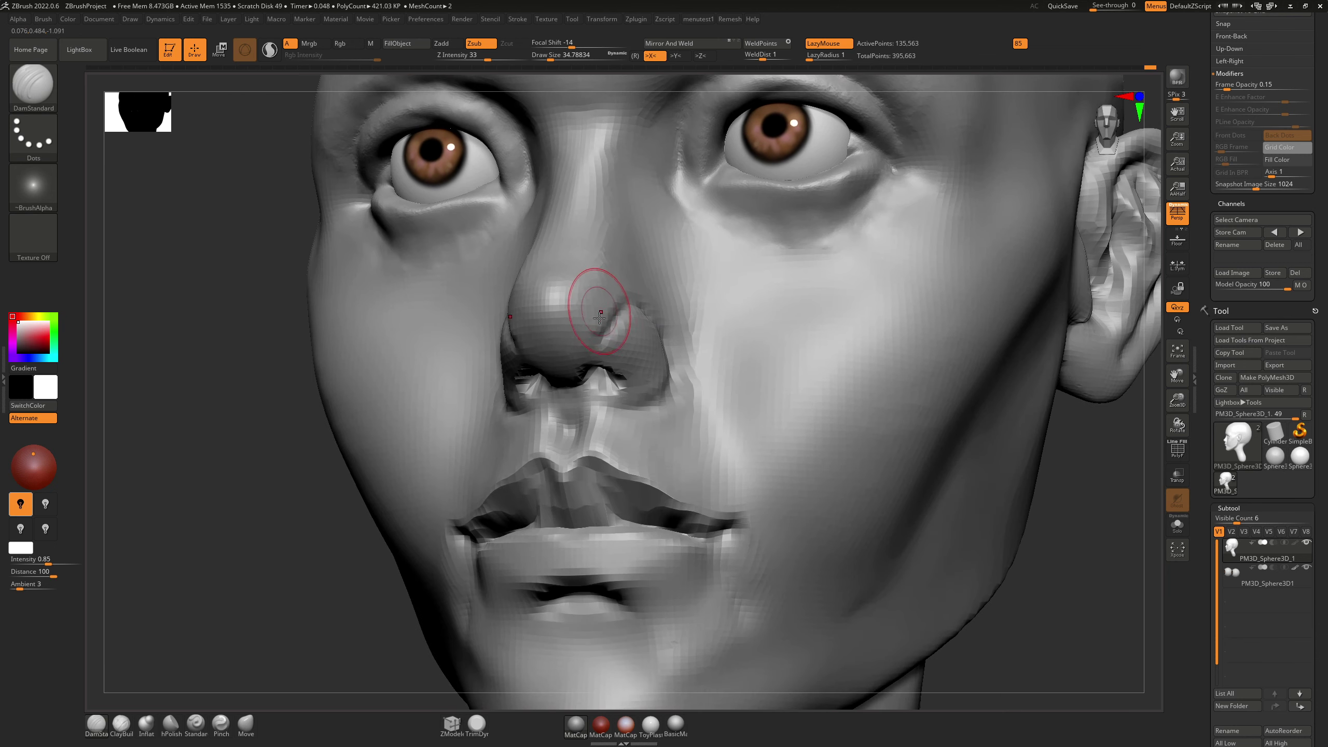
right_click_drag(581, 352, 607, 299)
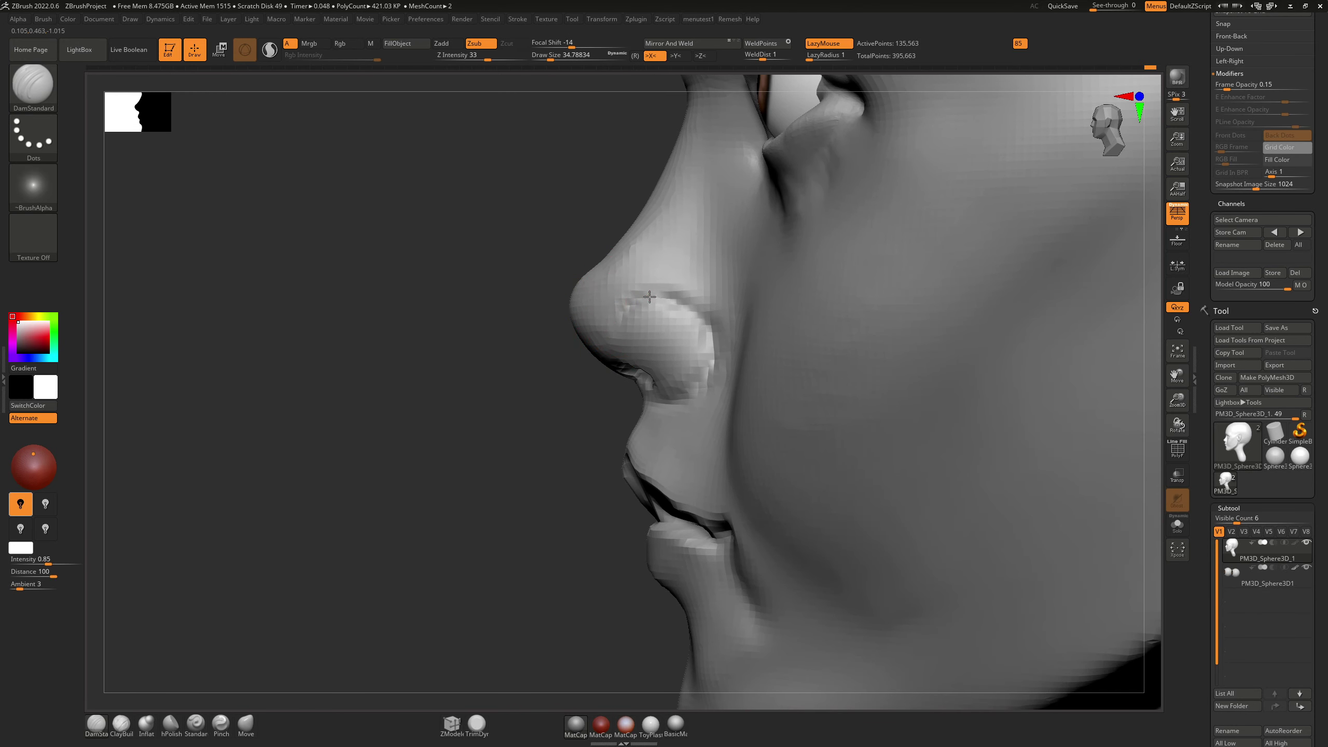
mouse_move(609, 311)
right_mouse_down()
mouse_move(631, 297)
mouse_move(581, 332)
mouse_move(628, 314)
right_mouse_up()
Step: Smooth the nose tip and its transition into the nose wings at a draw size of about 22
key("s")
left_click_drag(575, 293, 572, 294)
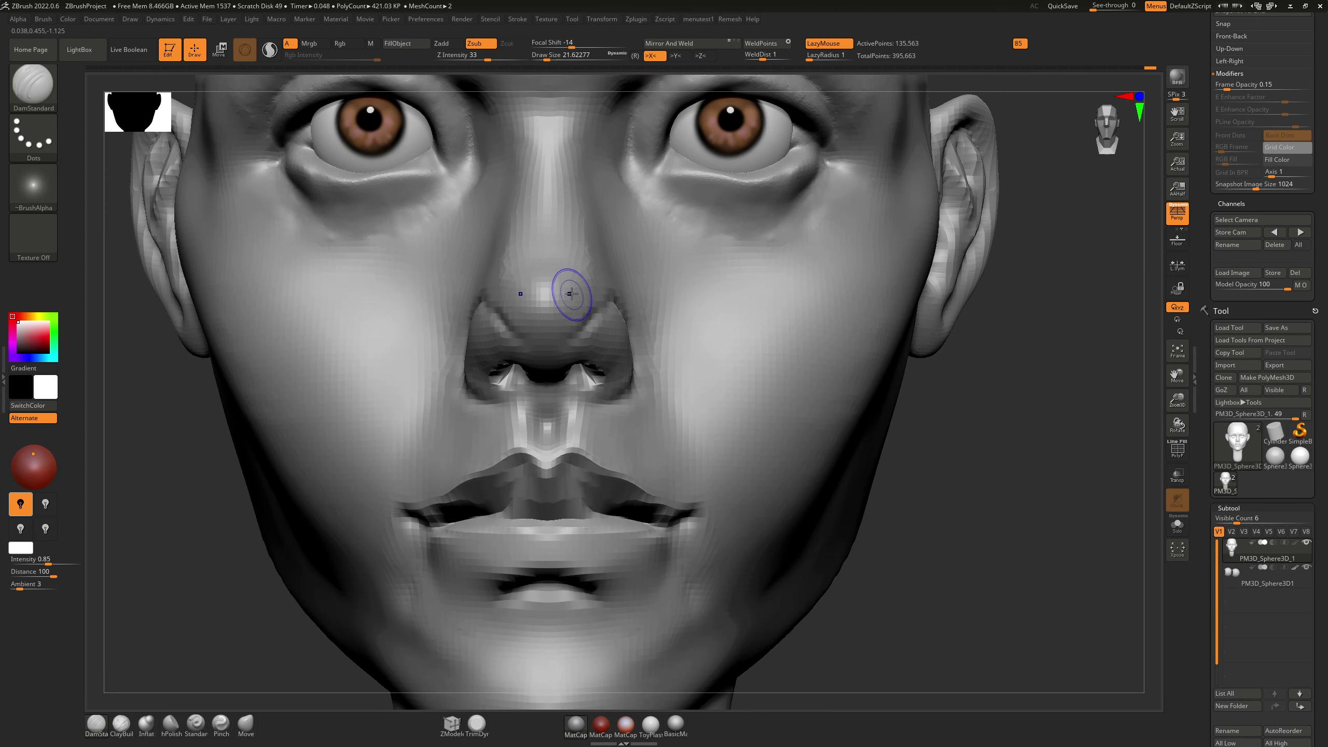
key("shift")
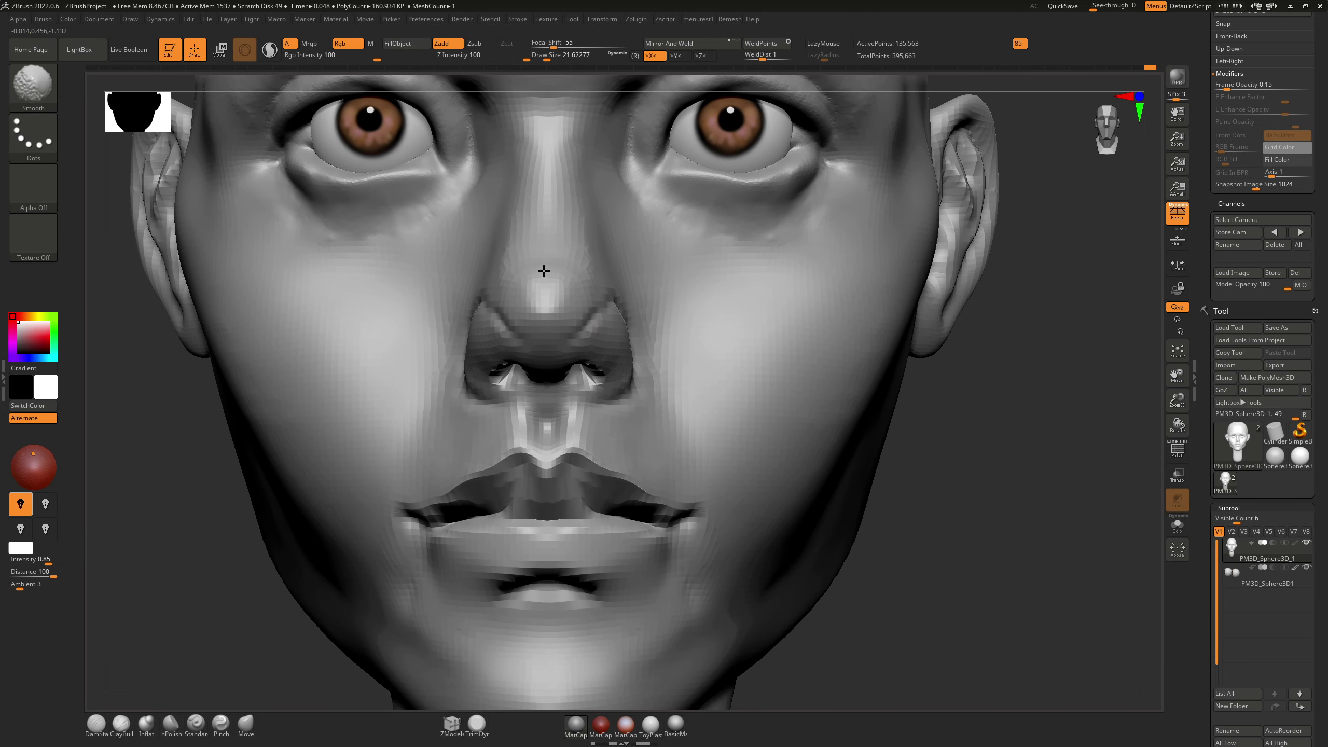
mouse_move(543, 270)
right_mouse_down()
mouse_move(570, 261)
mouse_move(542, 257)
right_mouse_up()
key("shift")
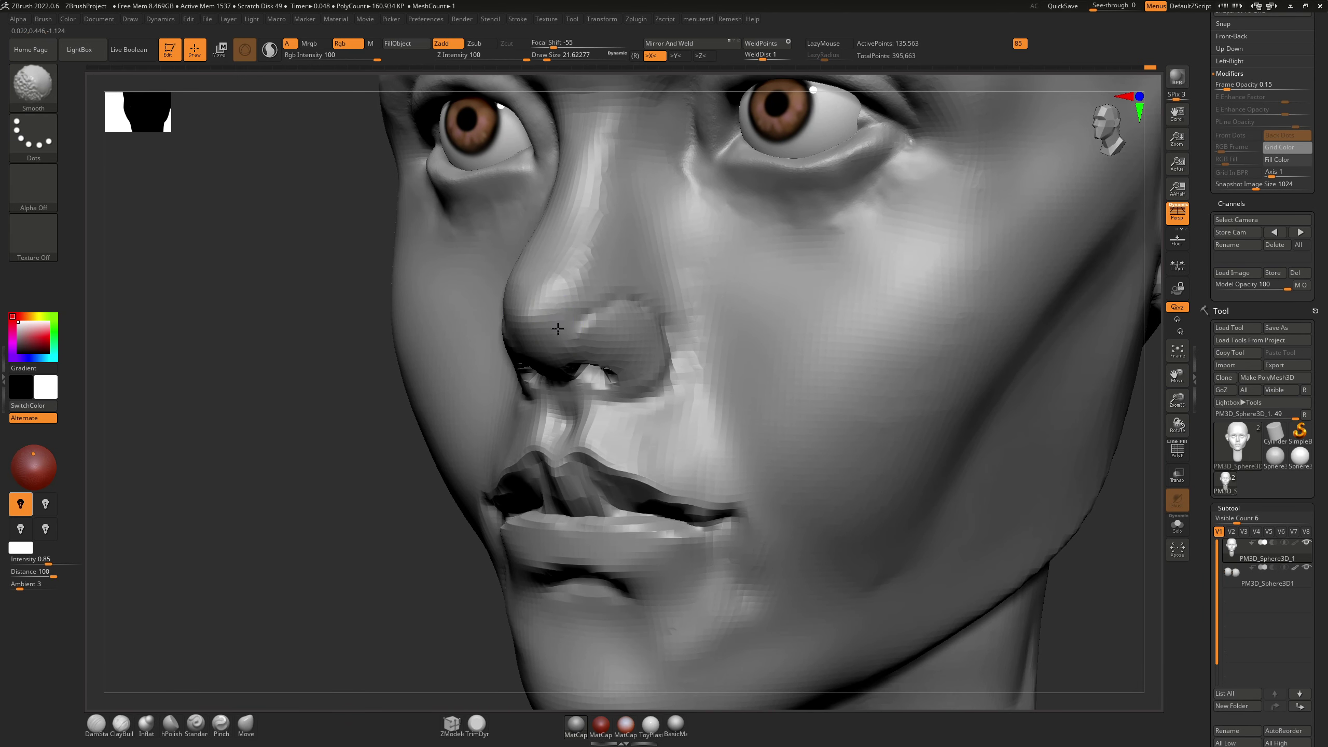
Step: Adjust the underside of the nose in profile with the Move brush at a draw size of about 41
mouse_move(533, 311)
right_mouse_down()
mouse_move(551, 261)
mouse_move(545, 415)
right_mouse_up()
key("b")
key("m")
key("v")
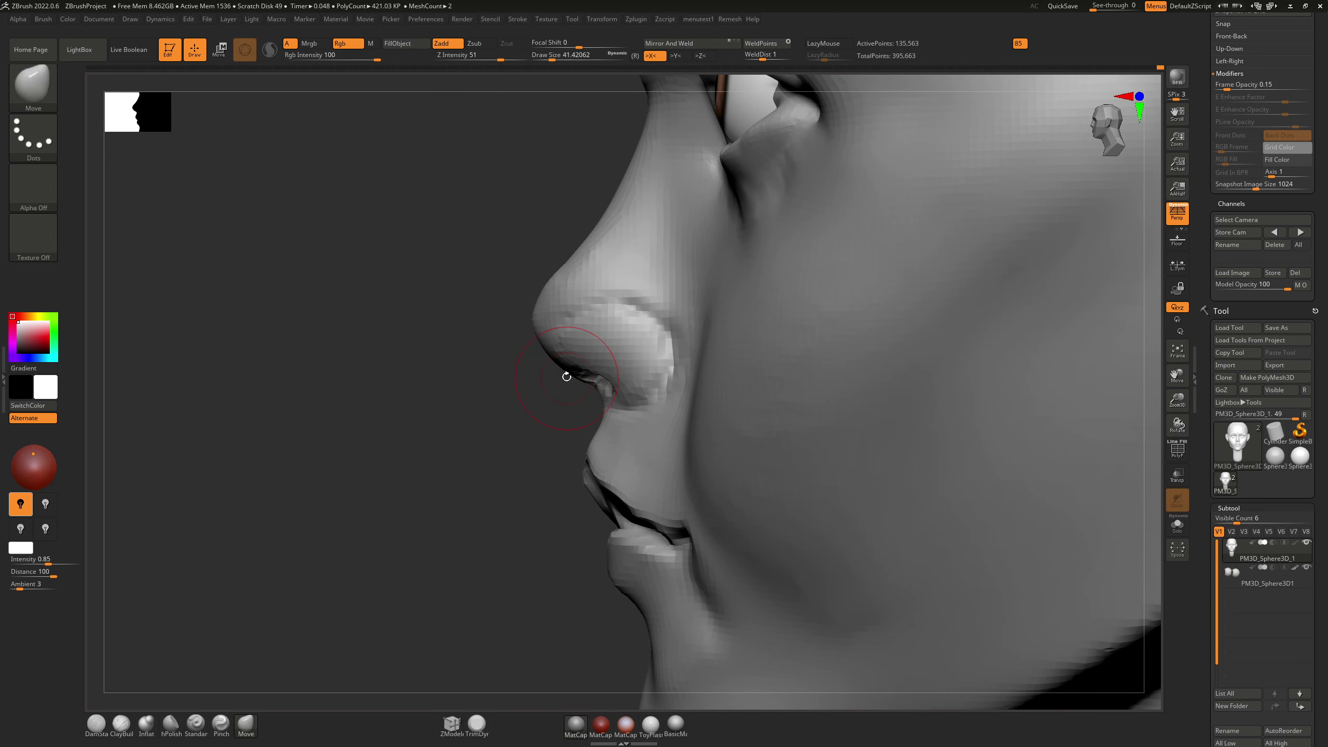
right_click_drag(548, 356, 580, 343)
Step: Build up the nose tip and the columella between the nostrils with the ClayBuildup brush
key("b")
key("c")
key("b")
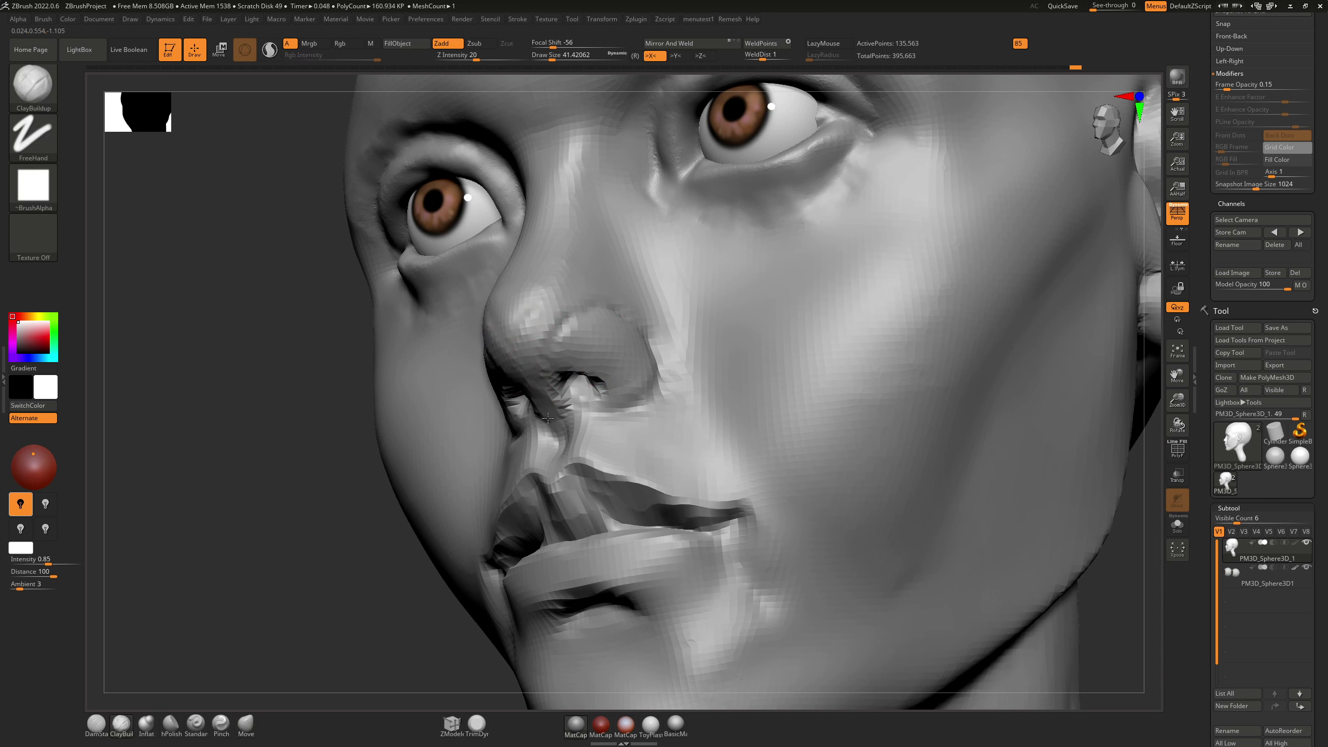
mouse_move(549, 303)
right_mouse_down()
mouse_move(518, 297)
mouse_move(541, 261)
mouse_move(495, 309)
mouse_move(503, 335)
mouse_move(533, 361)
mouse_move(602, 364)
mouse_move(586, 381)
mouse_move(598, 401)
mouse_move(575, 381)
mouse_move(607, 326)
mouse_move(568, 369)
mouse_move(561, 414)
mouse_move(496, 279)
mouse_move(526, 238)
right_mouse_up()
Step: Refine the nose wing crease with the DamStandard brush and smooth its hard edges
key("b")
key("d")
key("s")
key("shift")
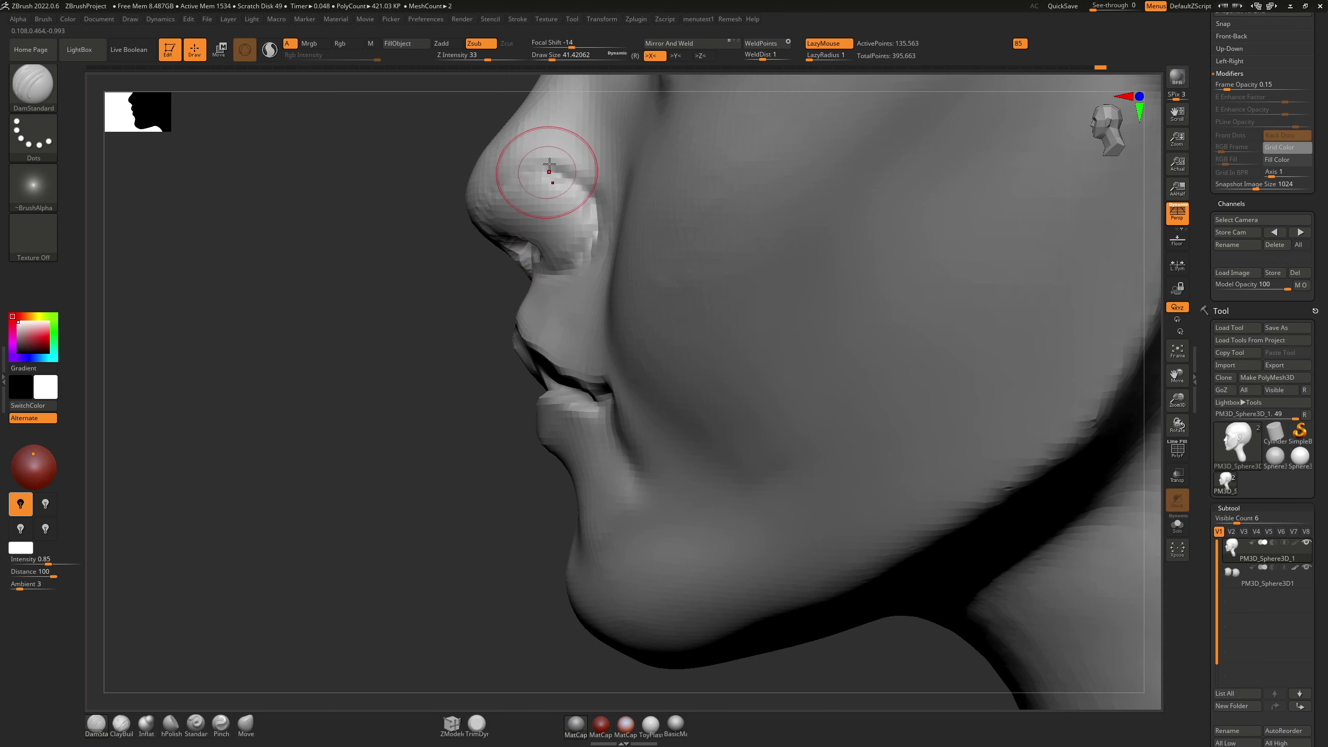
mouse_move(614, 228)
right_mouse_down()
mouse_move(608, 206)
mouse_move(567, 244)
right_mouse_up()
Step: Reshape the nose base and upper lip profile with the Move brush at draw sizes of about 83 and 49
key("b")
key("m")
key("v")
key("ctrl+z")
key("s")
left_click_drag(570, 254, 578, 255)
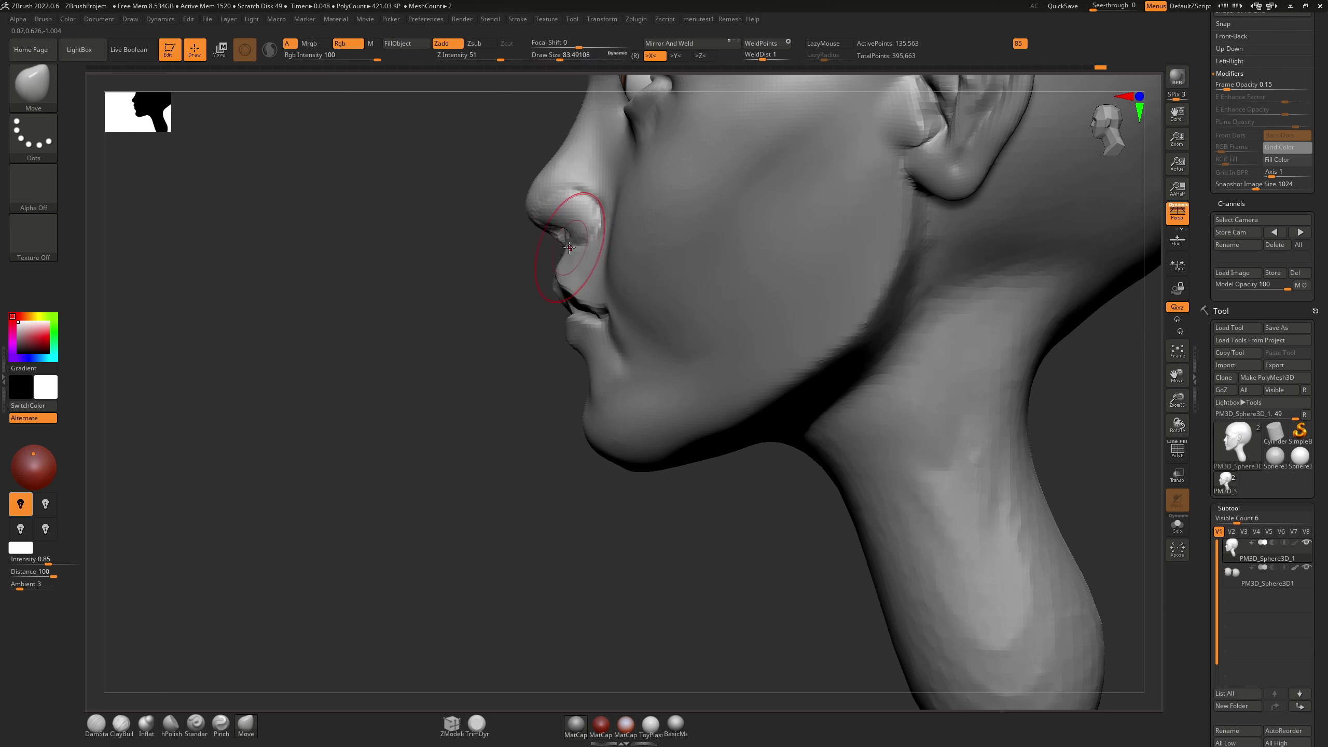
key("s")
left_click_drag(580, 258, 562, 259)
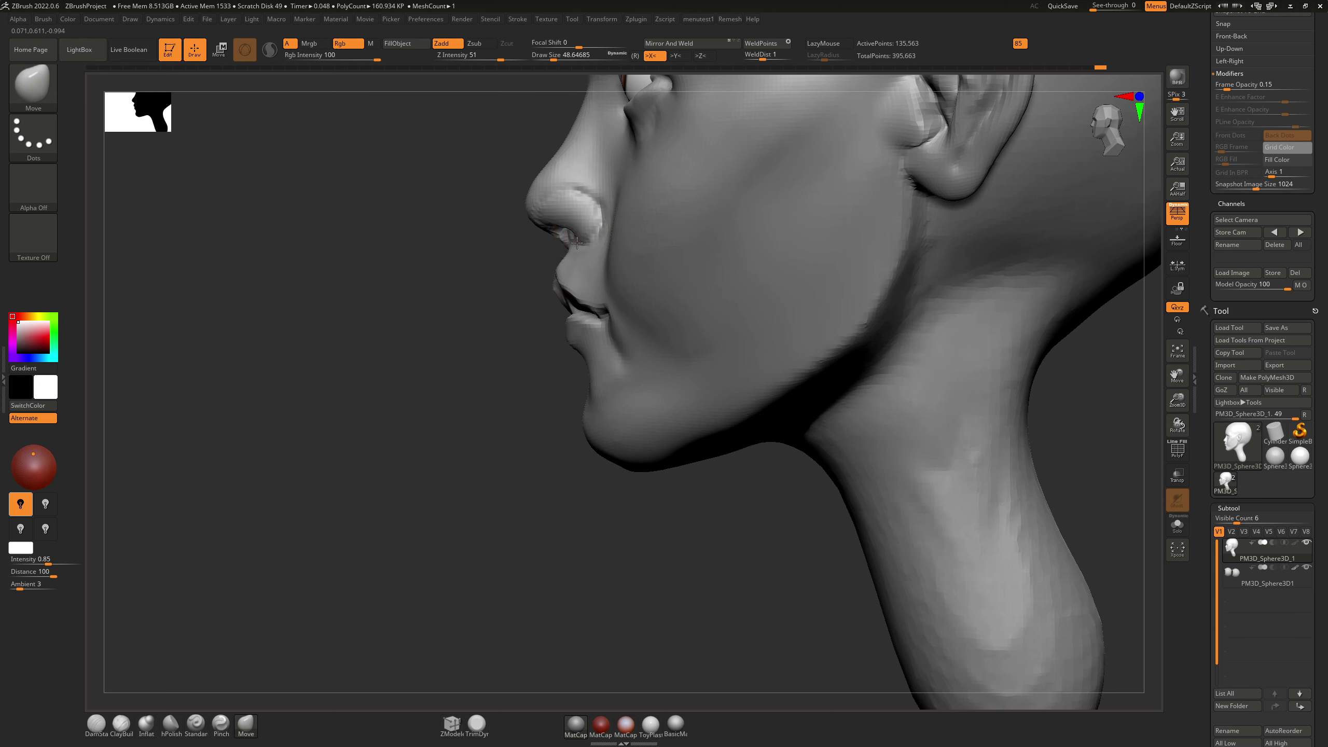
mouse_move(418, 293)
left_mouse_down()
mouse_move(570, 236)
mouse_move(550, 231)
left_mouse_up()
Step: Refine the crease under the nose wing in profile with the DamStandard brush at a draw size of about 49
key("b")
key("d")
key("s")
left_click_drag(863, 314, 658, 277)
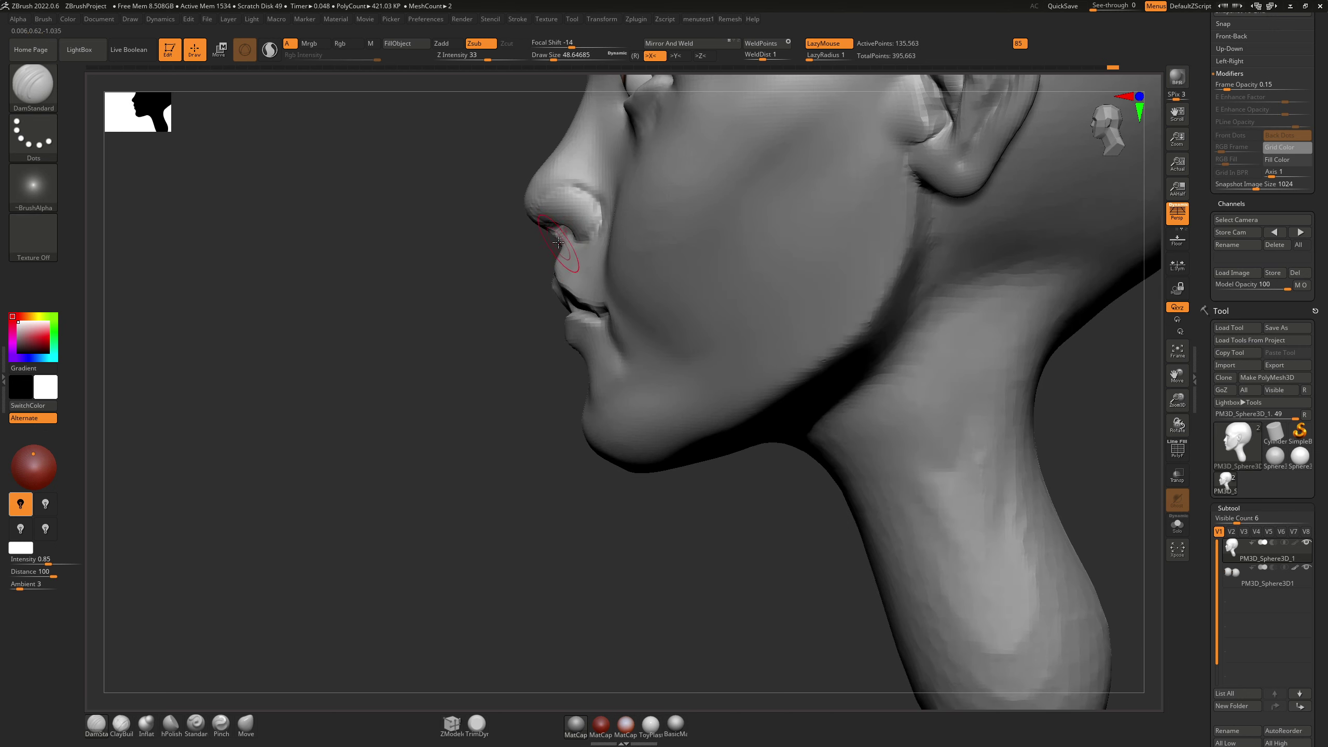
mouse_move(558, 242)
right_mouse_down()
mouse_move(565, 253)
mouse_move(546, 189)
mouse_move(495, 205)
mouse_move(511, 227)
right_mouse_up()
key("ctrl")
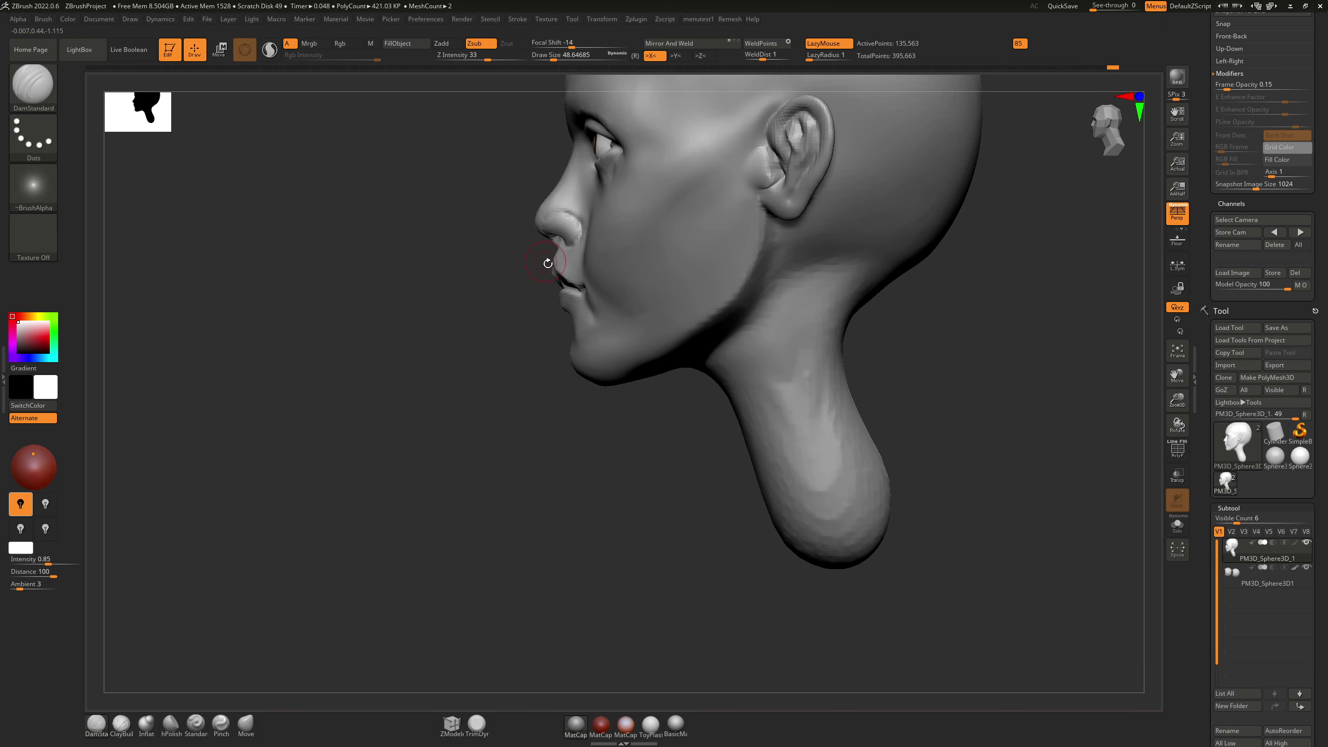
Step: Reshape the upper lip and nose base in profile with the Move brush at a draw size of about 97
key("b")
key("m")
key("v")
key("s")
mouse_move(555, 272)
left_mouse_down()
mouse_move(559, 282)
mouse_move(557, 247)
left_mouse_up()
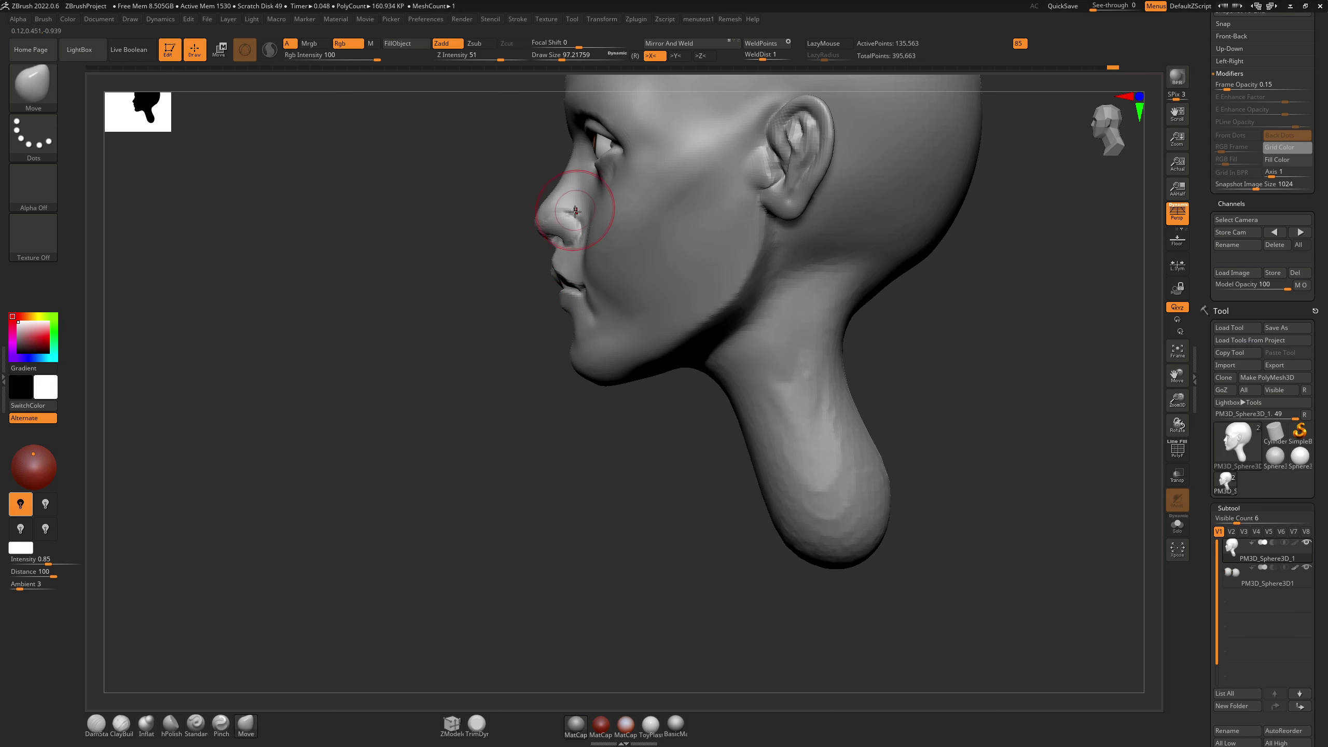
right_click_drag(576, 211, 572, 293, "alt")
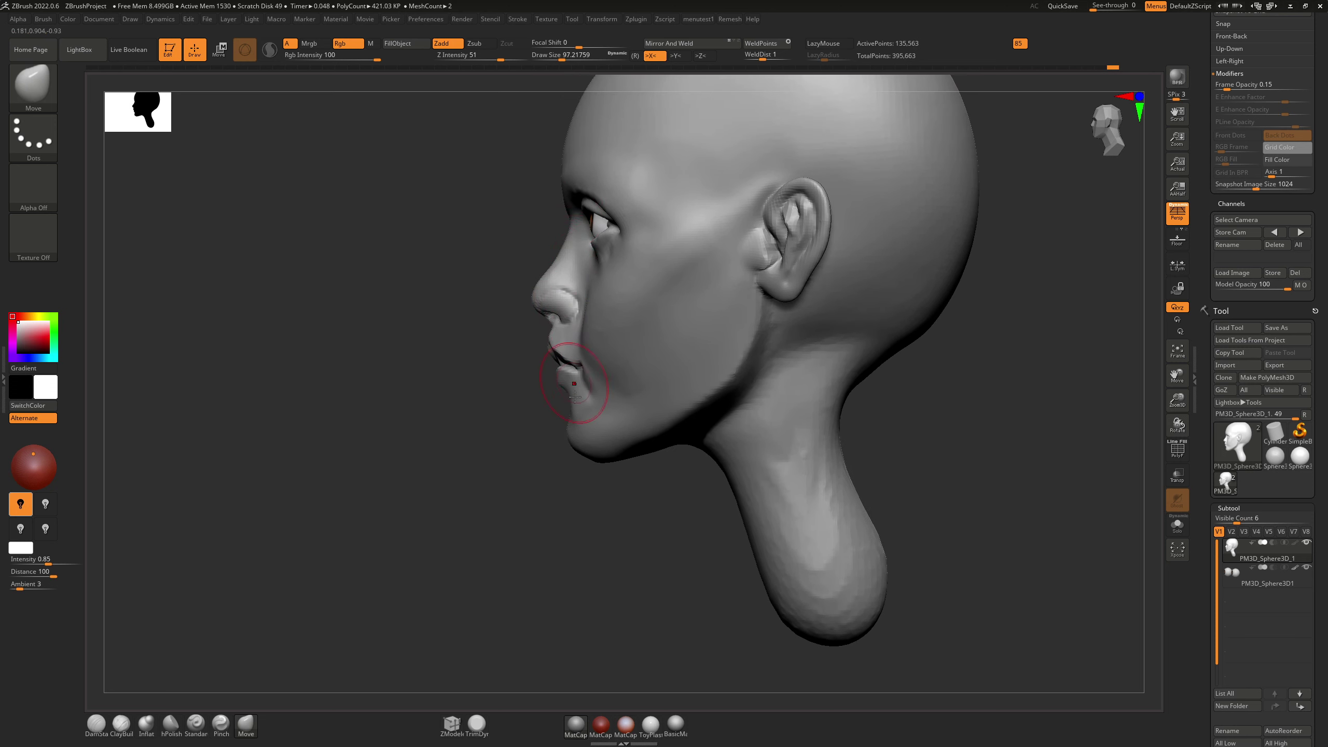
right_click_drag(575, 439, 601, 409)
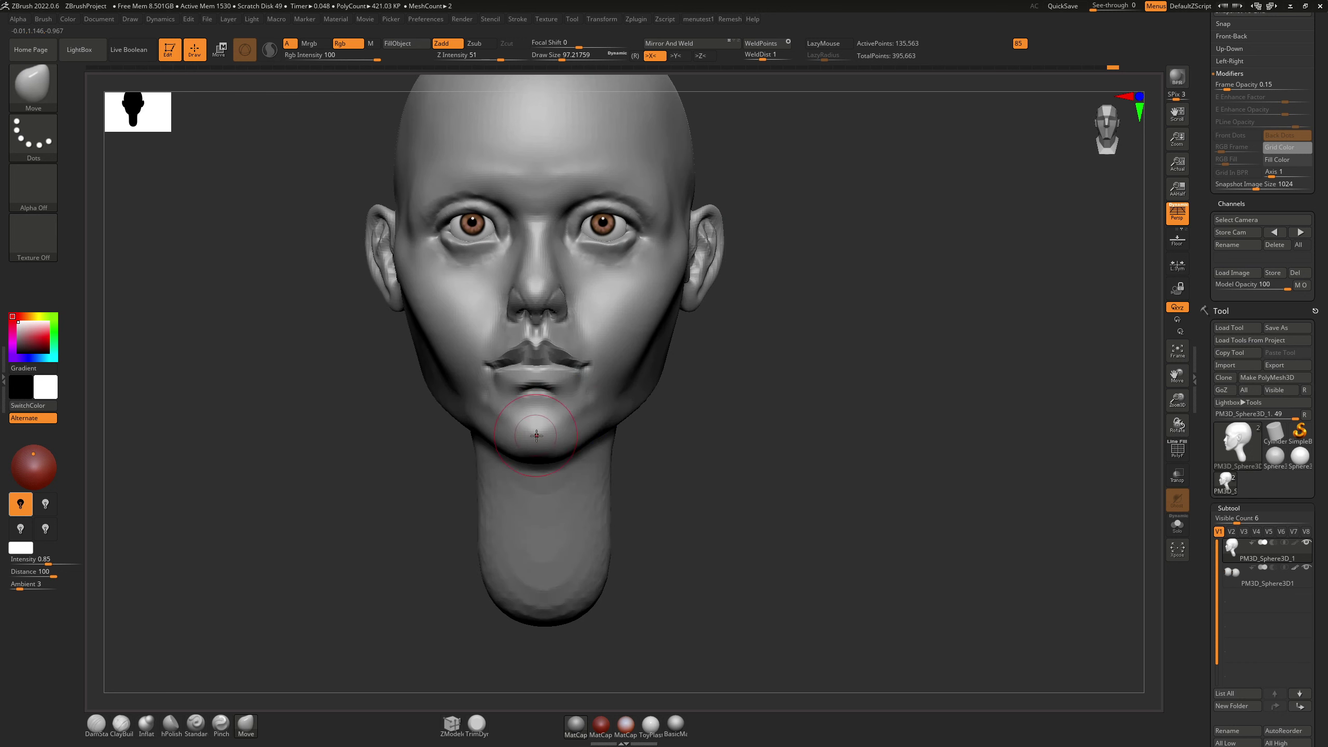
Step: Flatten the chin surface with the hPolish brush at a draw size of about 97
key("b")
key("h")
key("p")
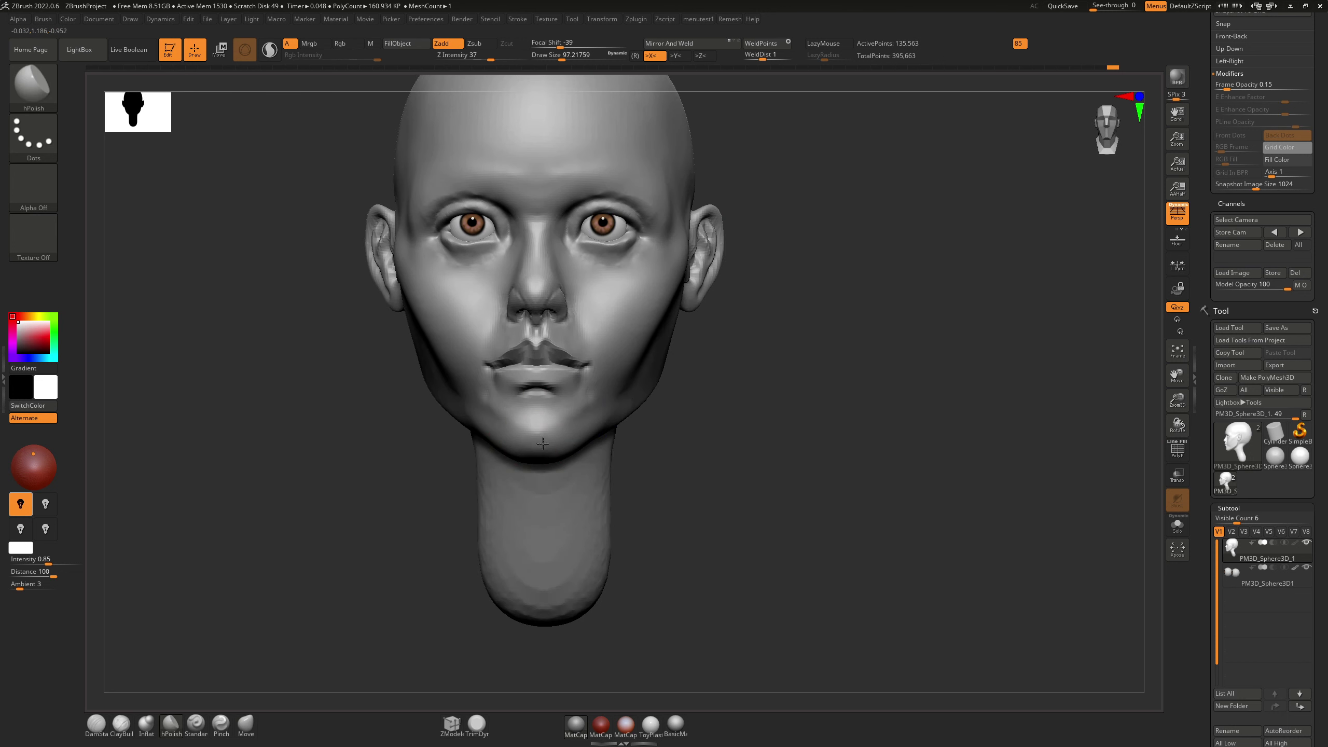
left_click_drag(543, 444, 536, 446)
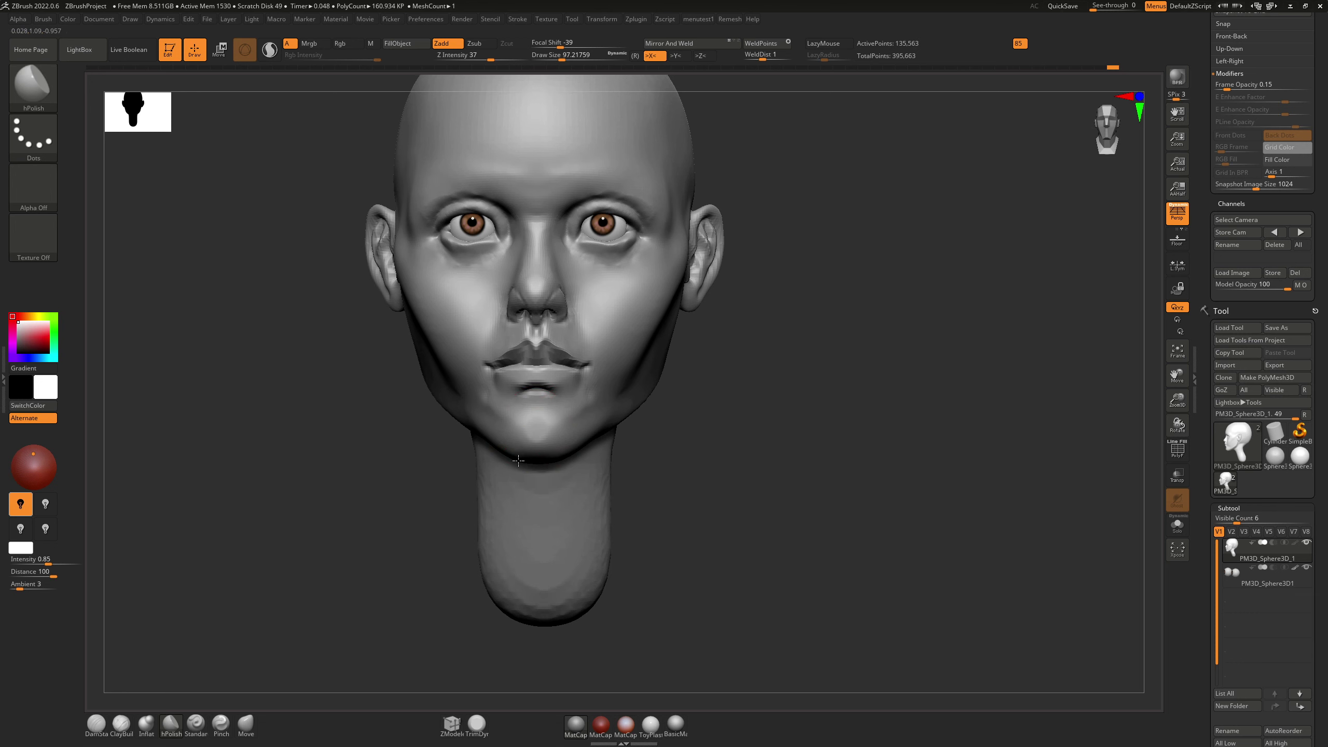
Step: Adjust the chin and jaw shape with the Move brush at a draw size of about 245
mouse_move(518, 459)
right_mouse_down()
mouse_move(605, 366)
mouse_move(554, 415)
mouse_move(612, 448)
mouse_move(555, 438)
right_mouse_up()
key("ctrl")
key("ctrl+shift")
key("s")
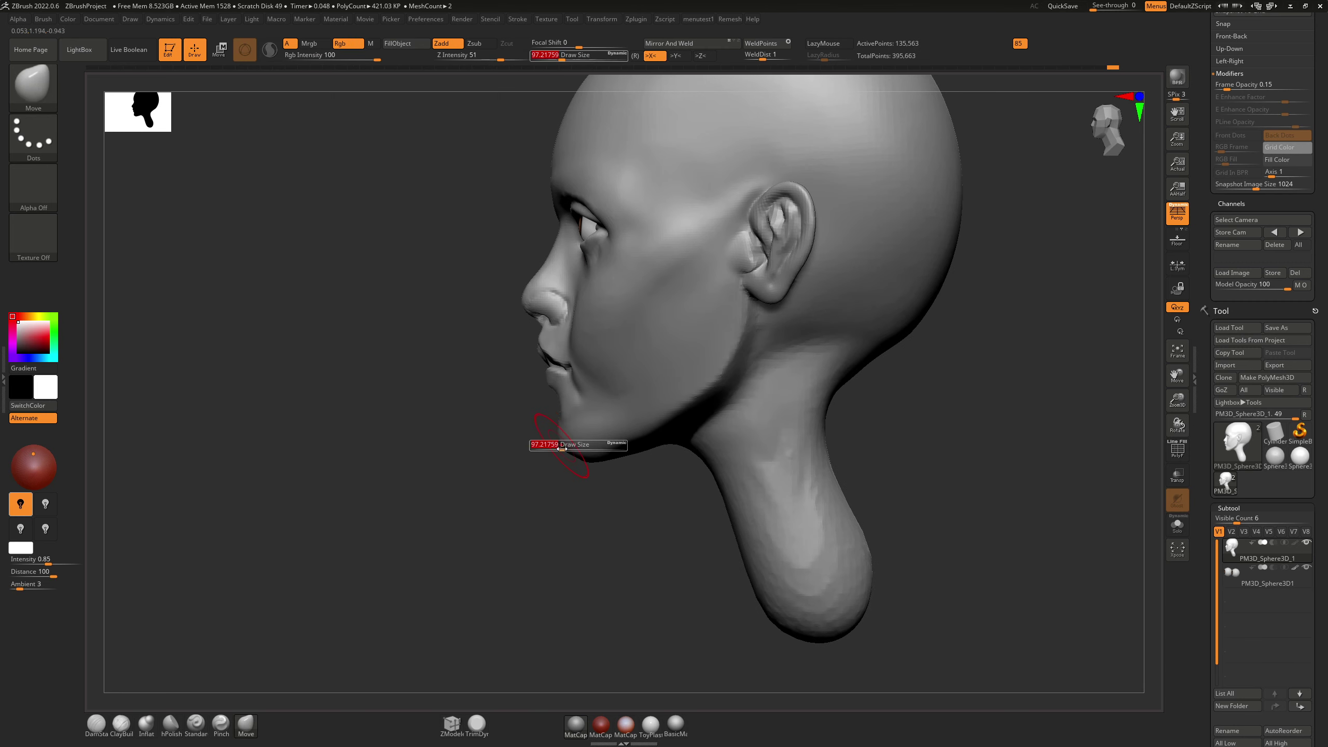
left_click_drag(561, 449, 576, 451)
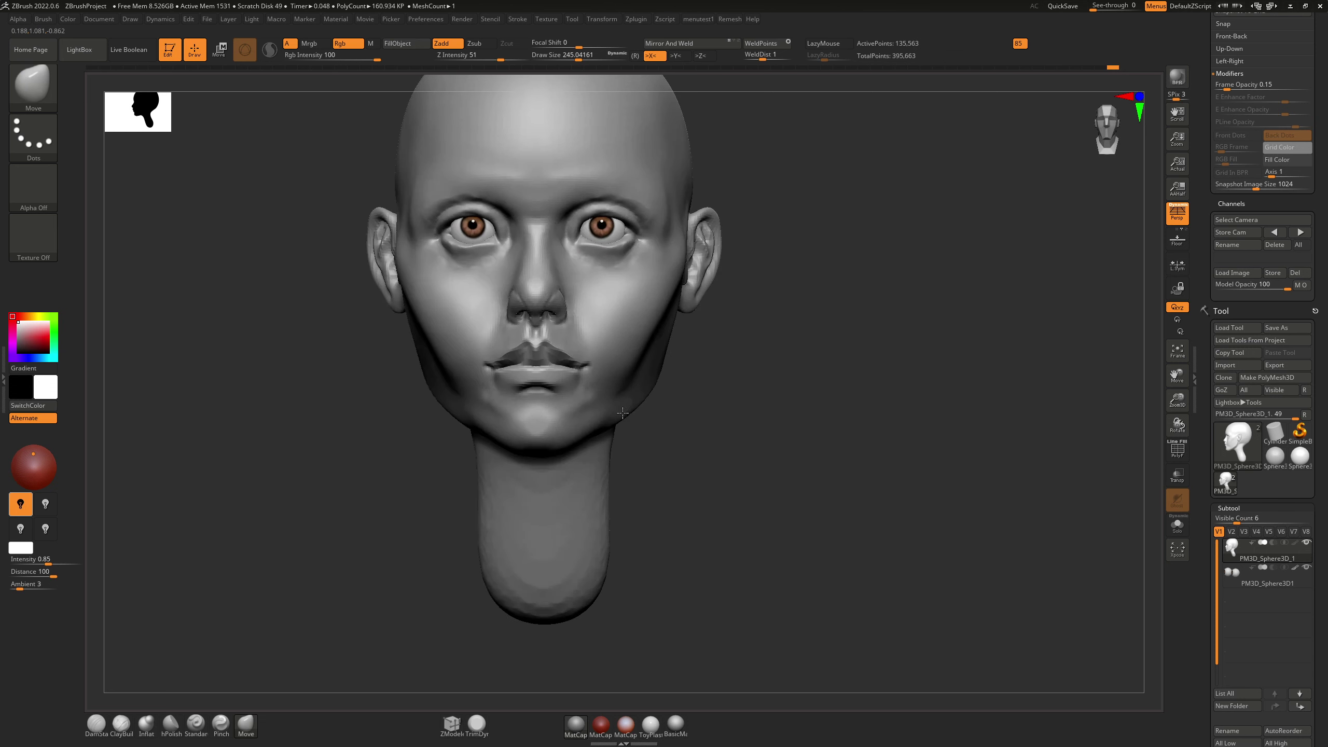
mouse_move(633, 369)
right_mouse_down("alt")
mouse_move(687, 400)
mouse_move(643, 402)
right_mouse_up("alt")
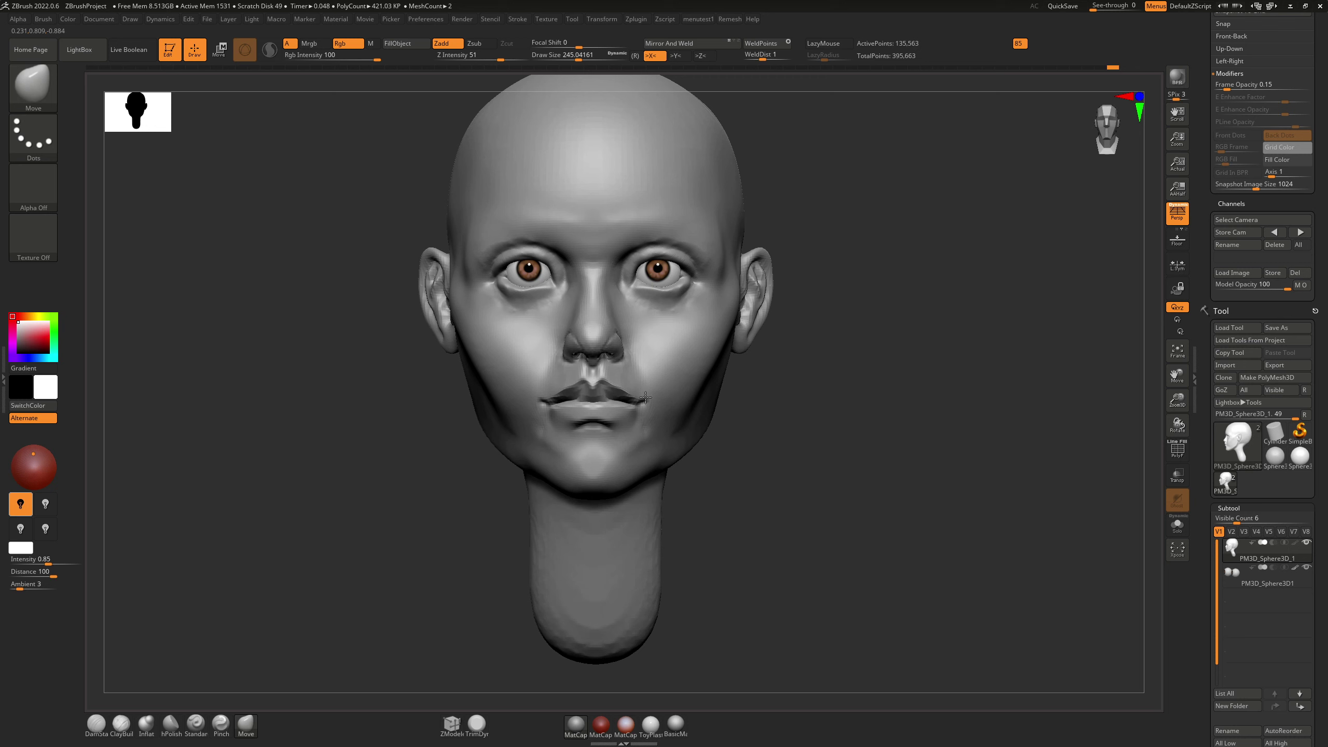
Step: Adjust the nose wings and the area beside the nose with the Move brush at draw sizes of about 108 and 87
key("s")
left_click_drag(645, 399, 629, 399)
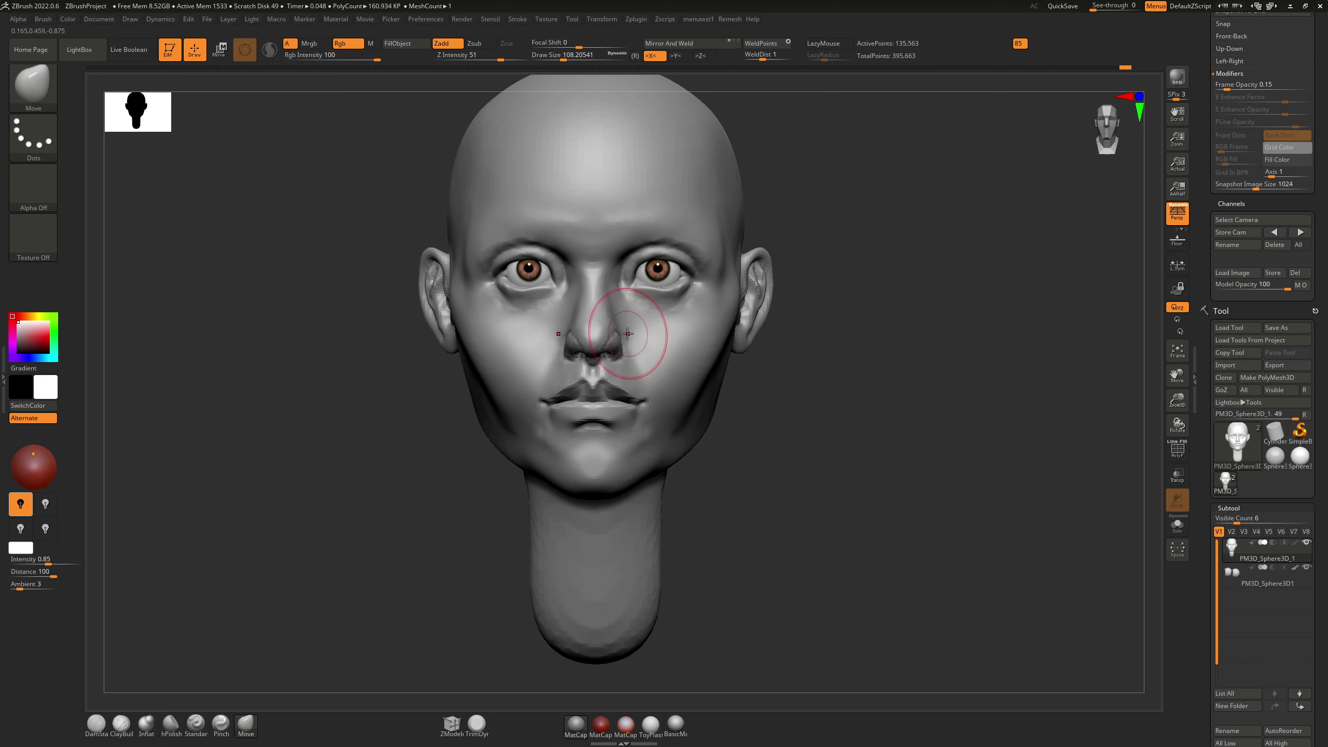
key("[")
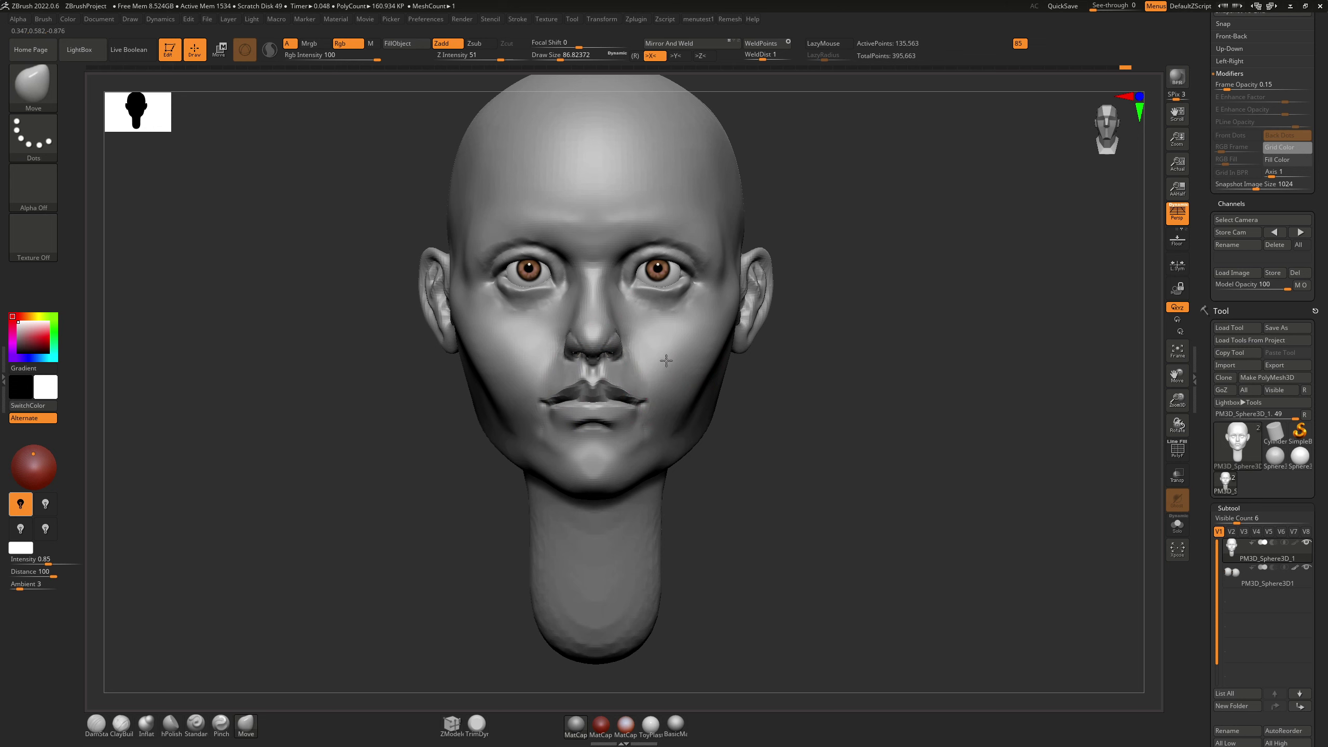
right_click_drag(666, 360, 444, 360)
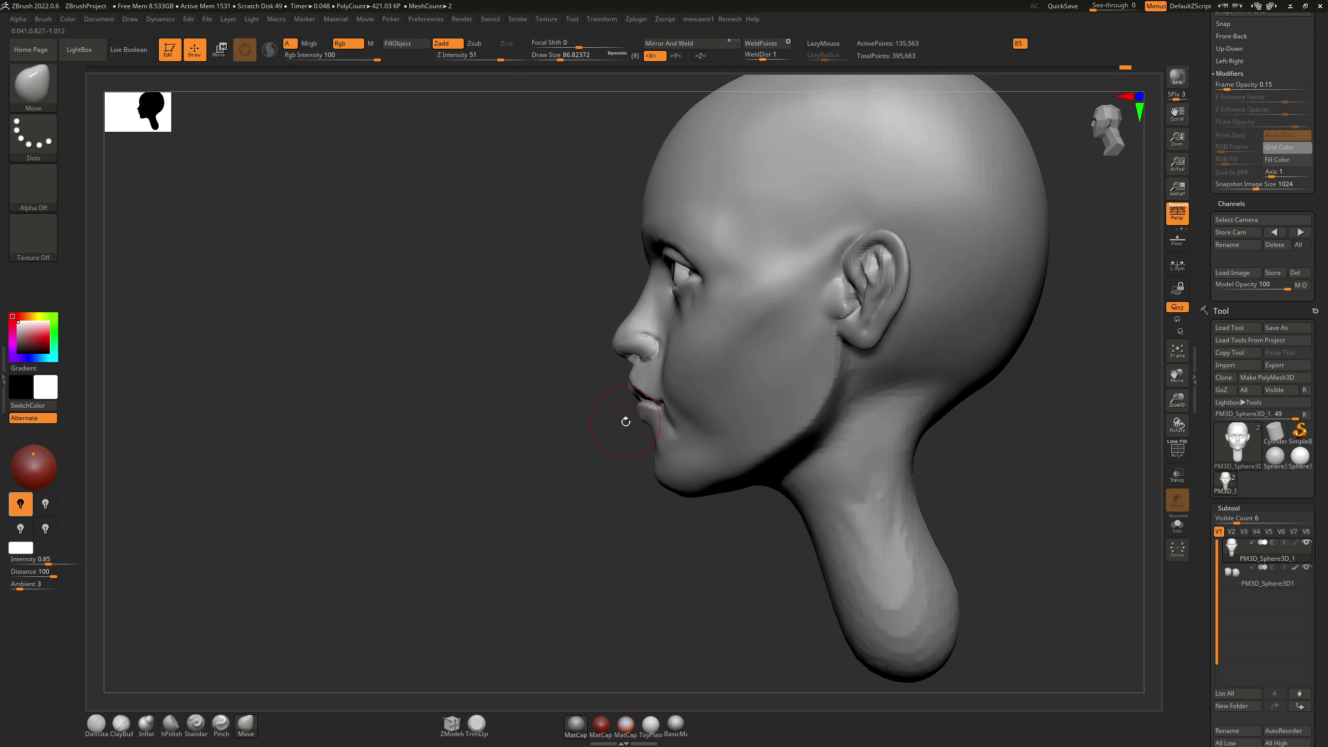
right_click_drag(625, 422, 608, 422)
Step: Reshape the nose from front and profile with the Move brush at draw sizes of about 154 and 192
key("s")
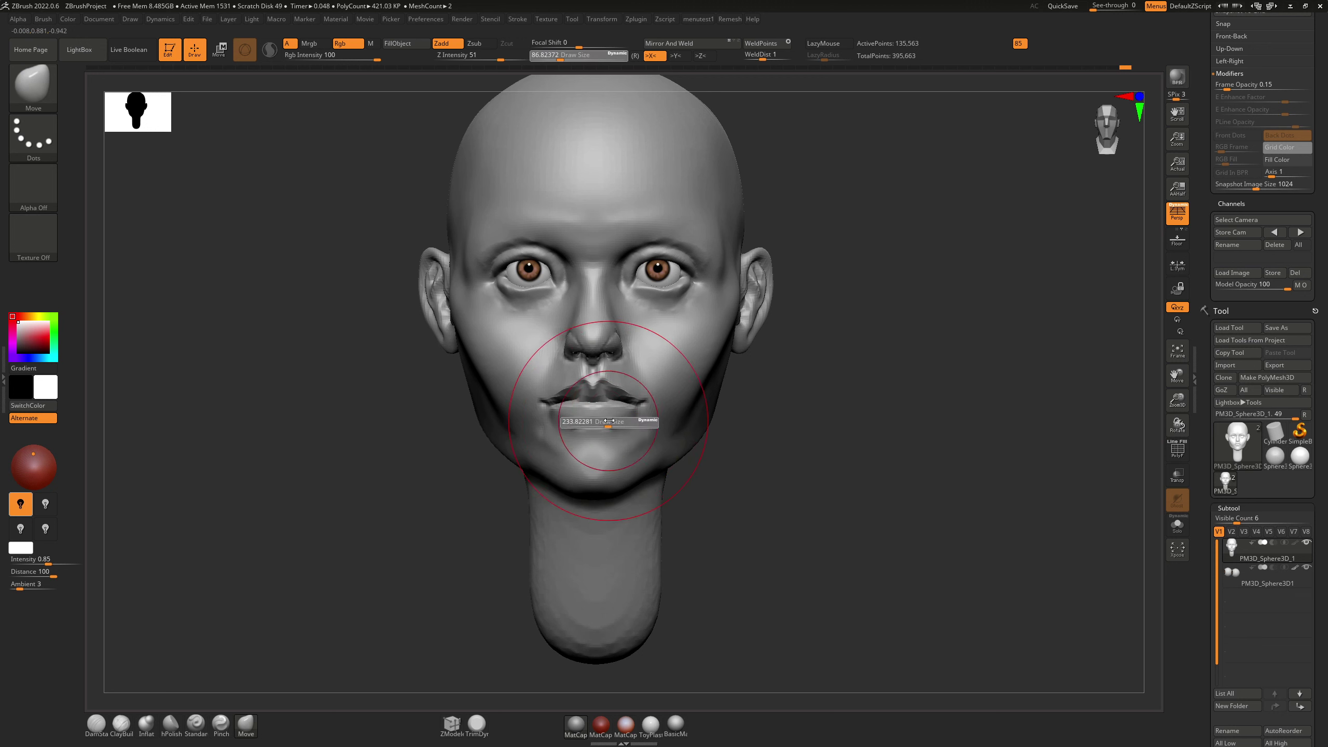
left_click_drag(601, 422, 595, 423)
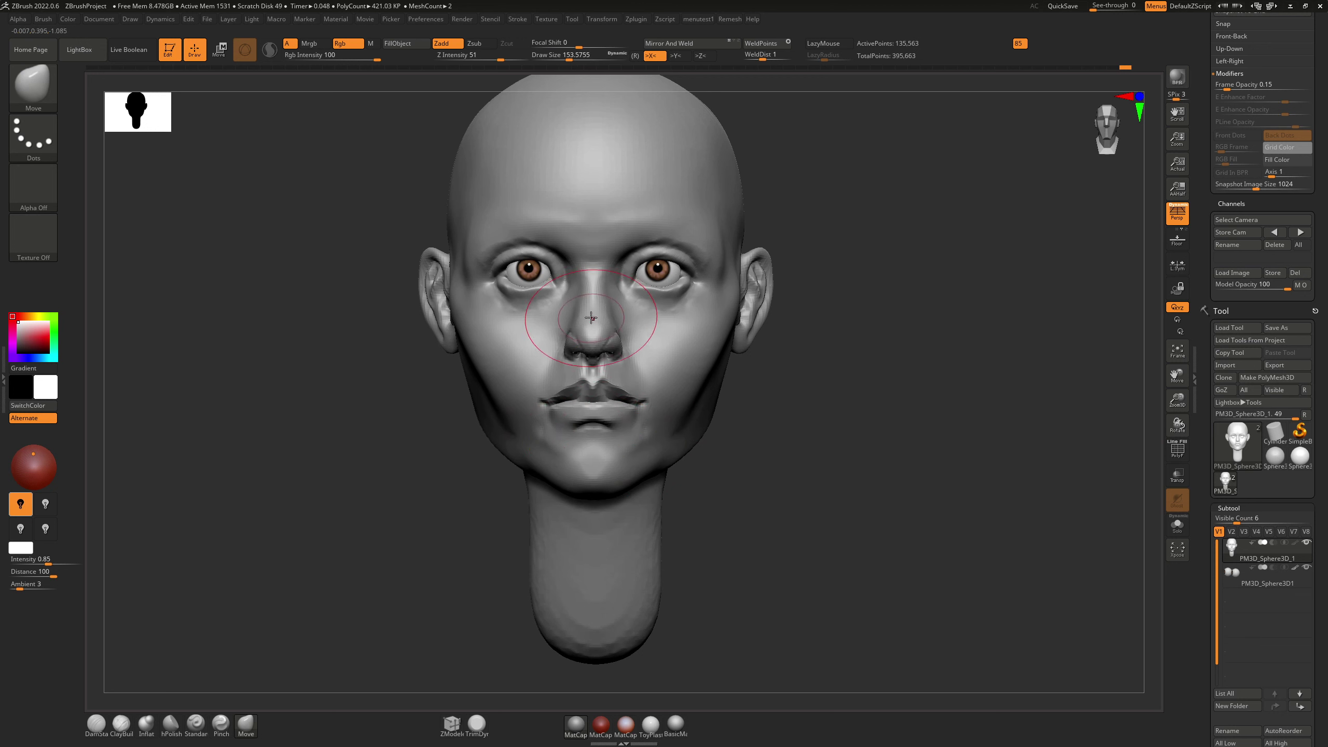
right_click_drag(596, 289, 502, 298)
right_click_drag(615, 325, 601, 339)
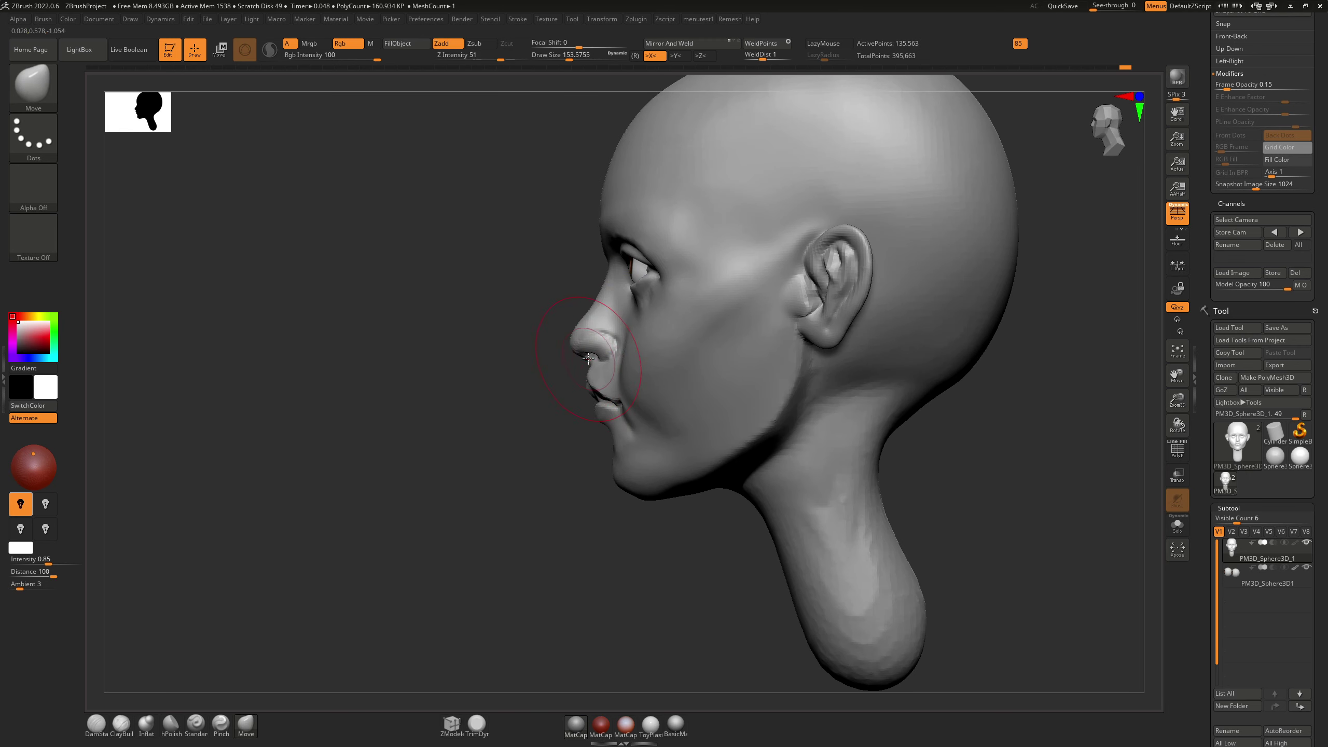
key("s")
left_click_drag(584, 369, 596, 338)
key("s")
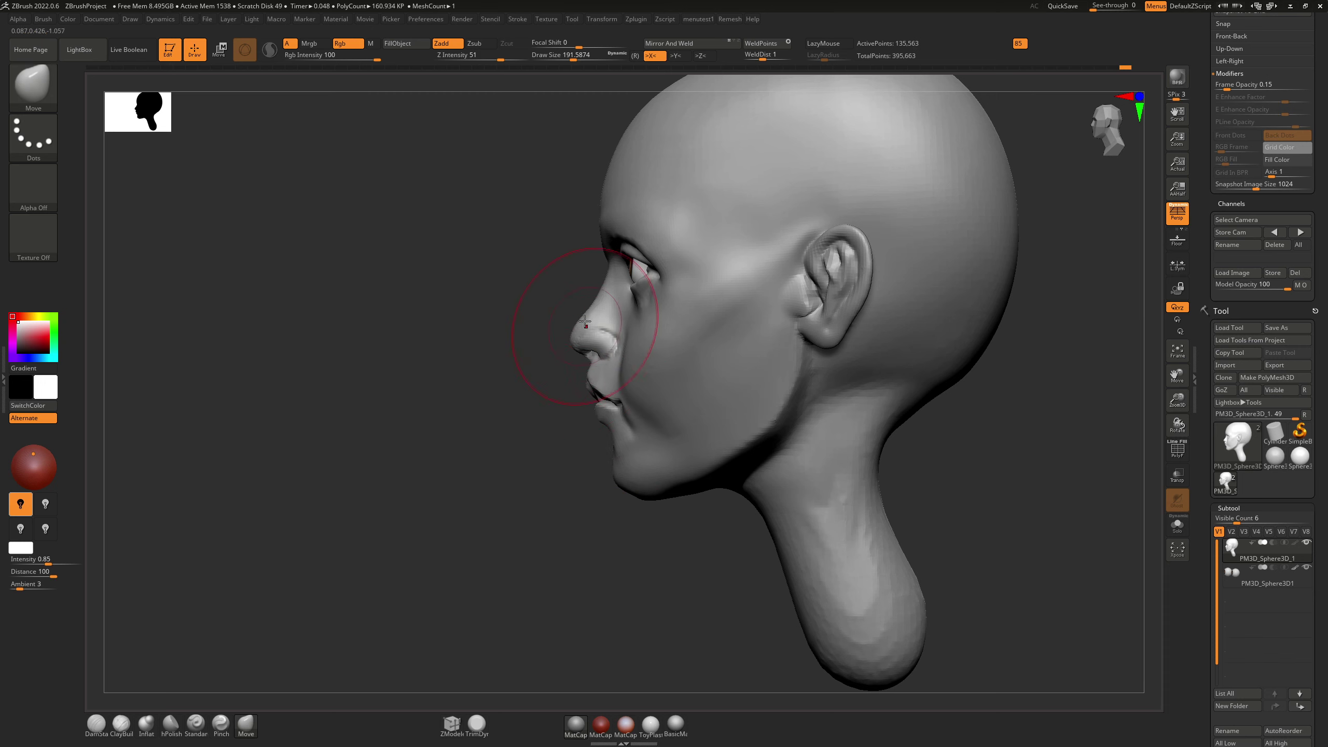
Step: Smooth the faceted surface of the neck at a draw size of about 192
right_click_drag(635, 265, 727, 394)
left_click_drag(727, 542, 722, 518, "shift")
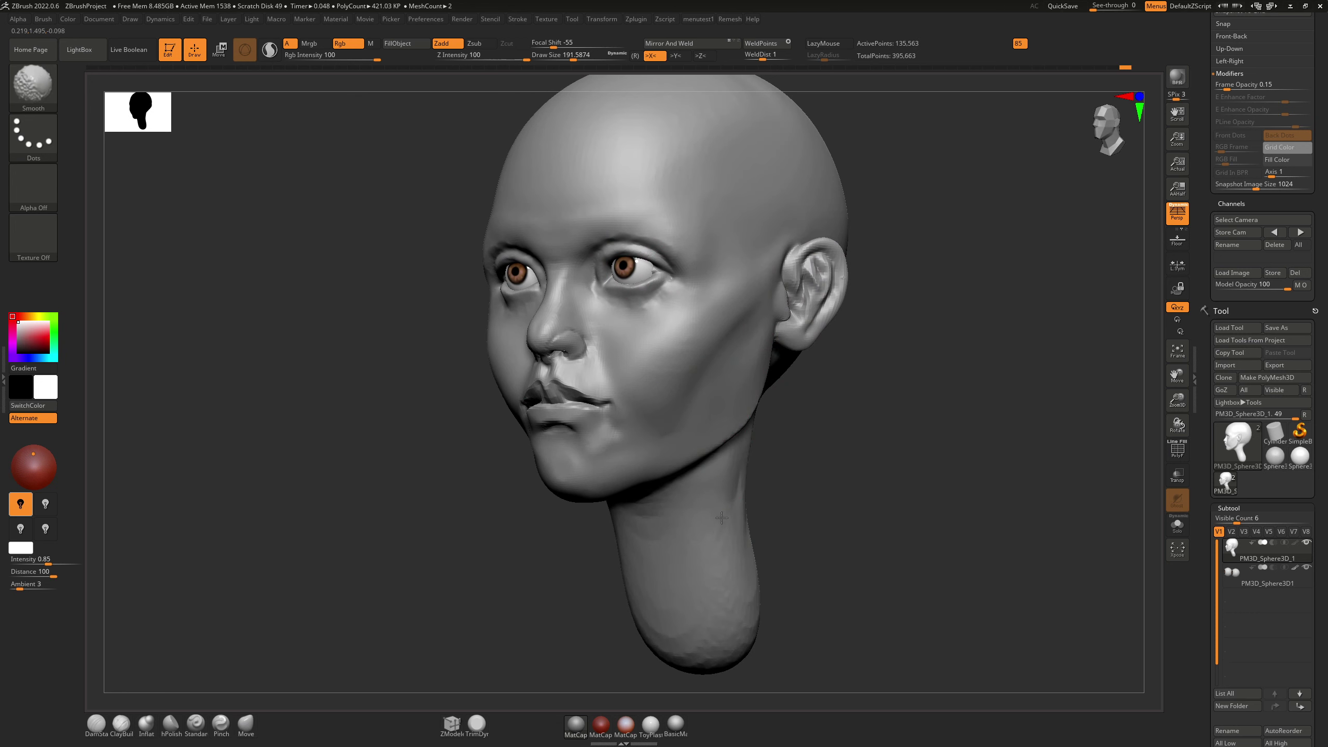
left_click_drag(762, 591, 749, 534, "shift")
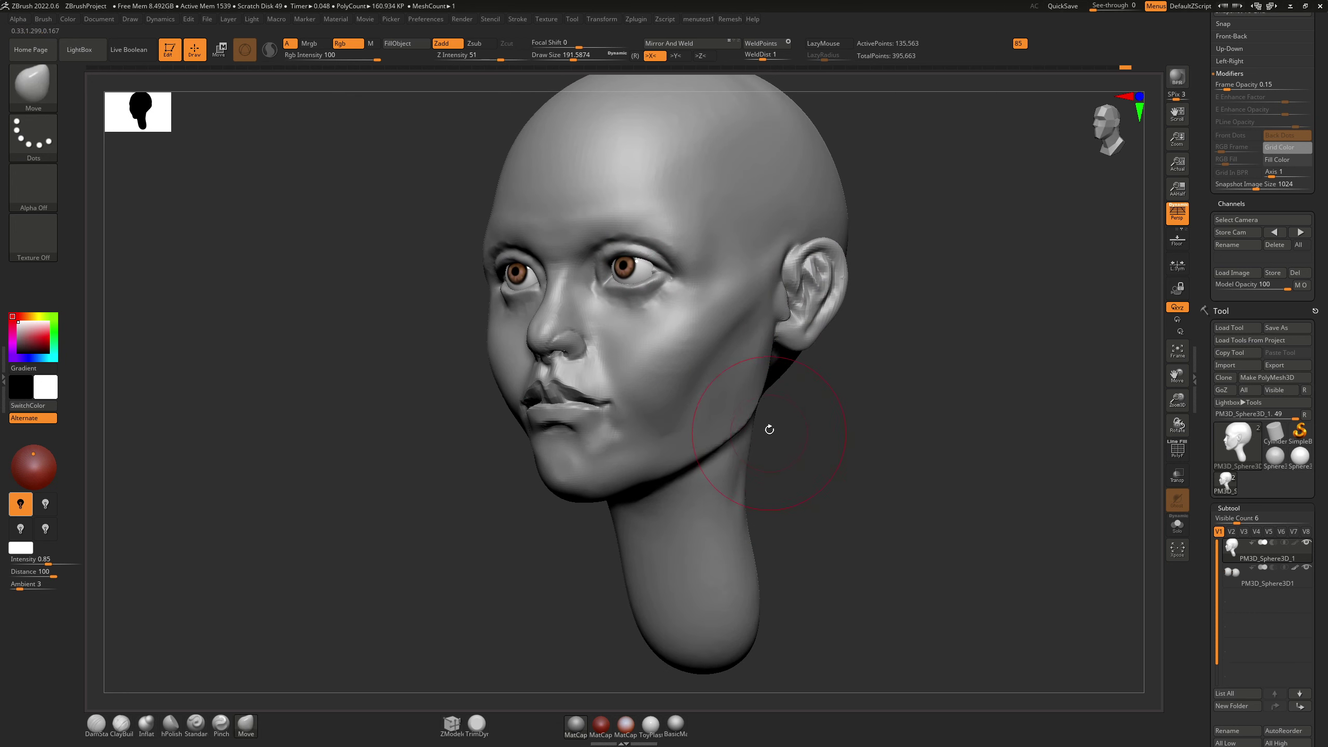
Step: Remesh the head with DynaMesh at a resolution of 184 and save the project
right_click_drag(768, 428, 873, 420)
left_click_drag(881, 419, 920, 479, "ctrl")
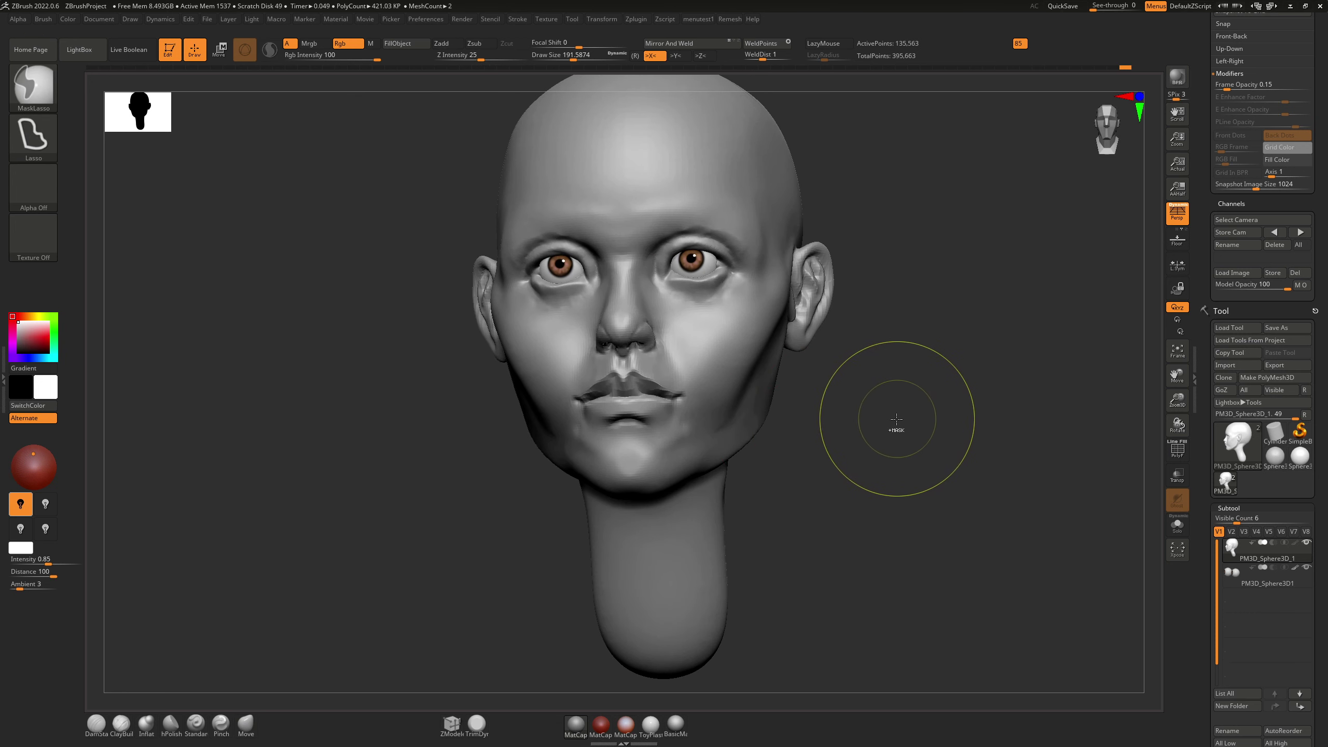
key("ctrl+z")
right_click_drag(785, 426, 787, 453, "ctrl")
left_click_drag(847, 425, 924, 532, "ctrl")
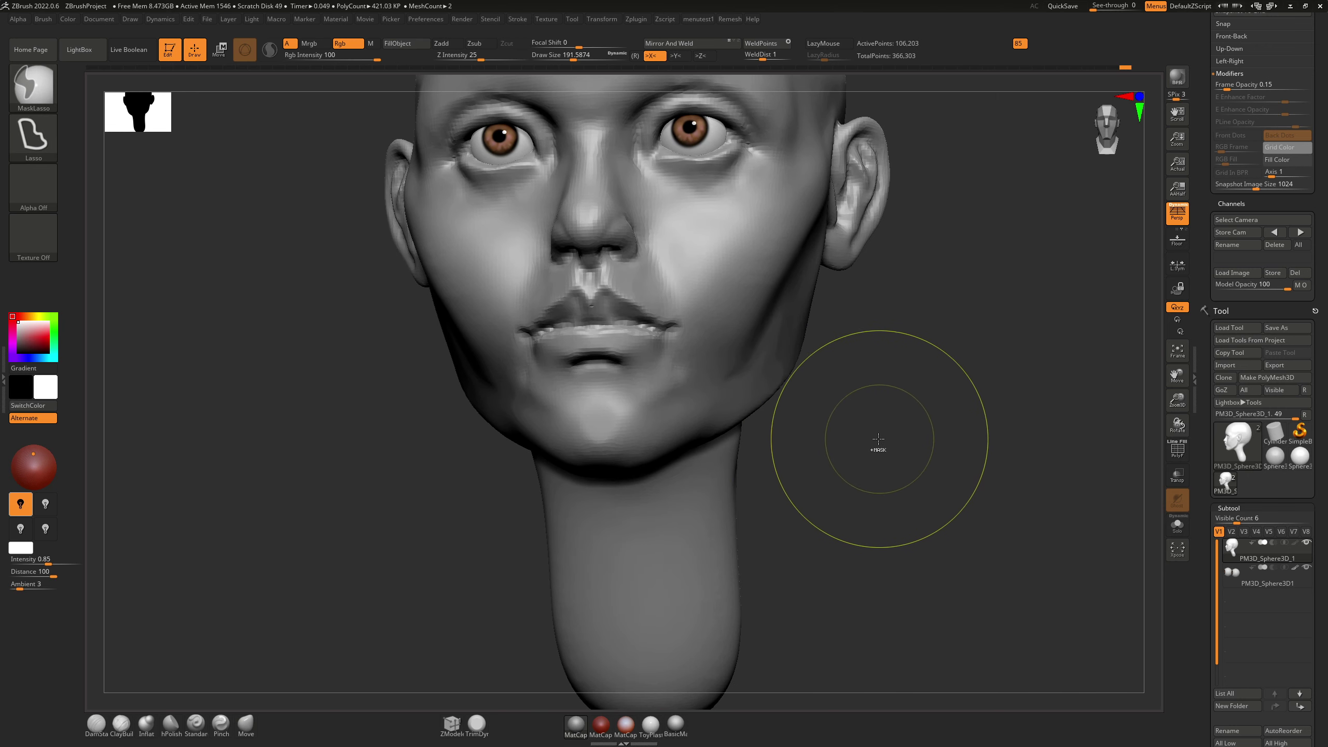
right_click_drag(873, 441, 873, 403)
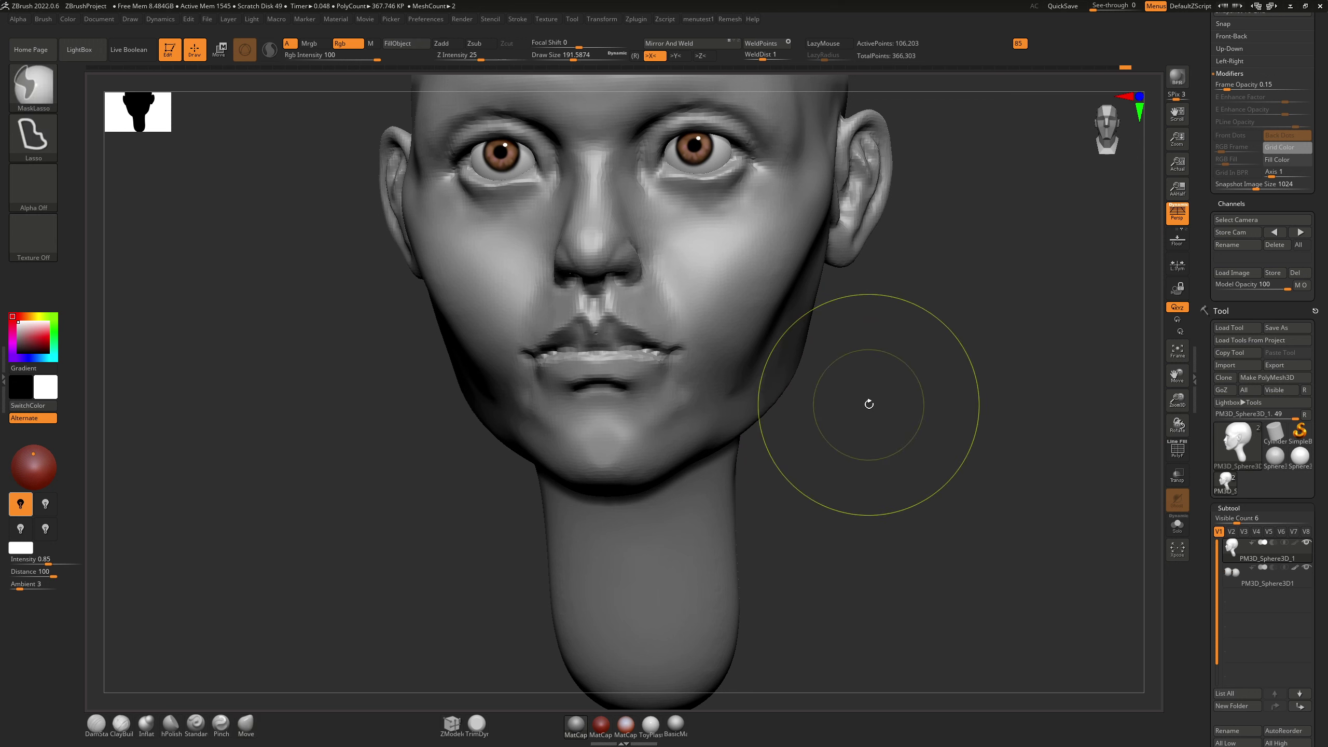
key("ctrl")
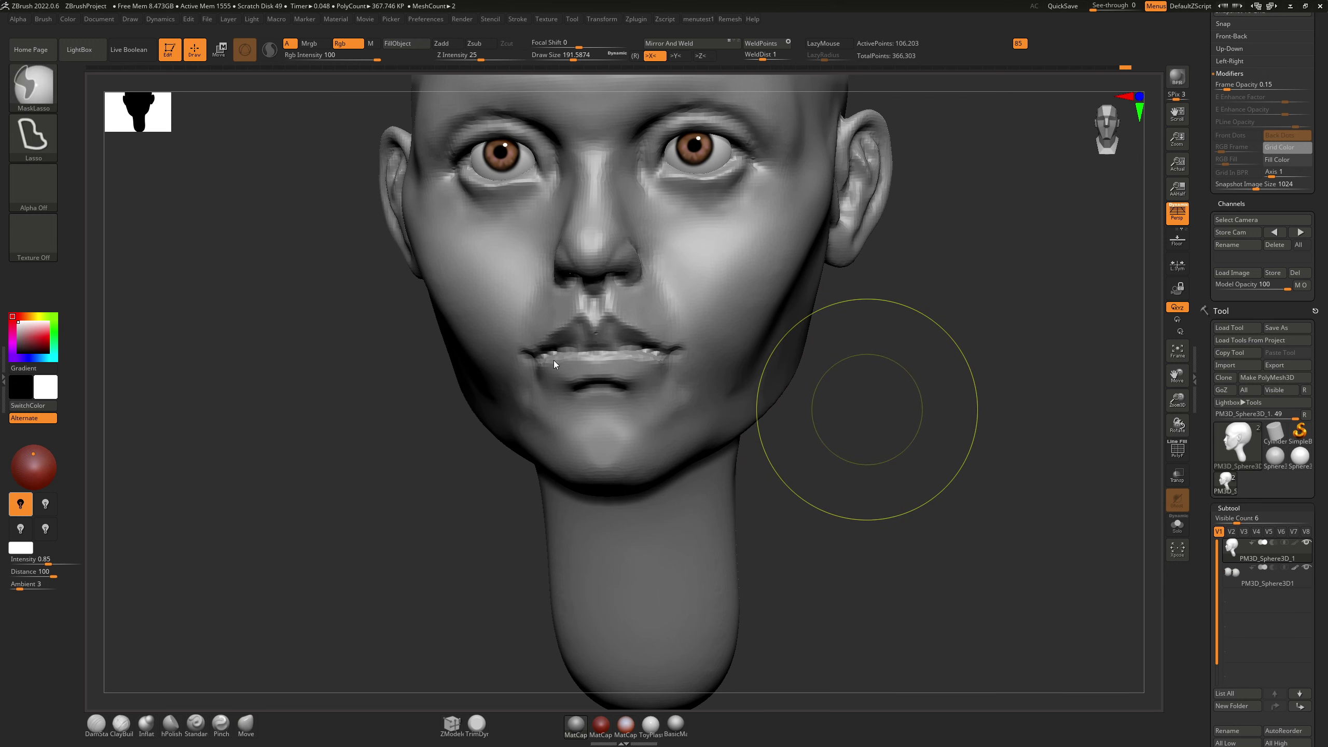
key("ctrl+s")
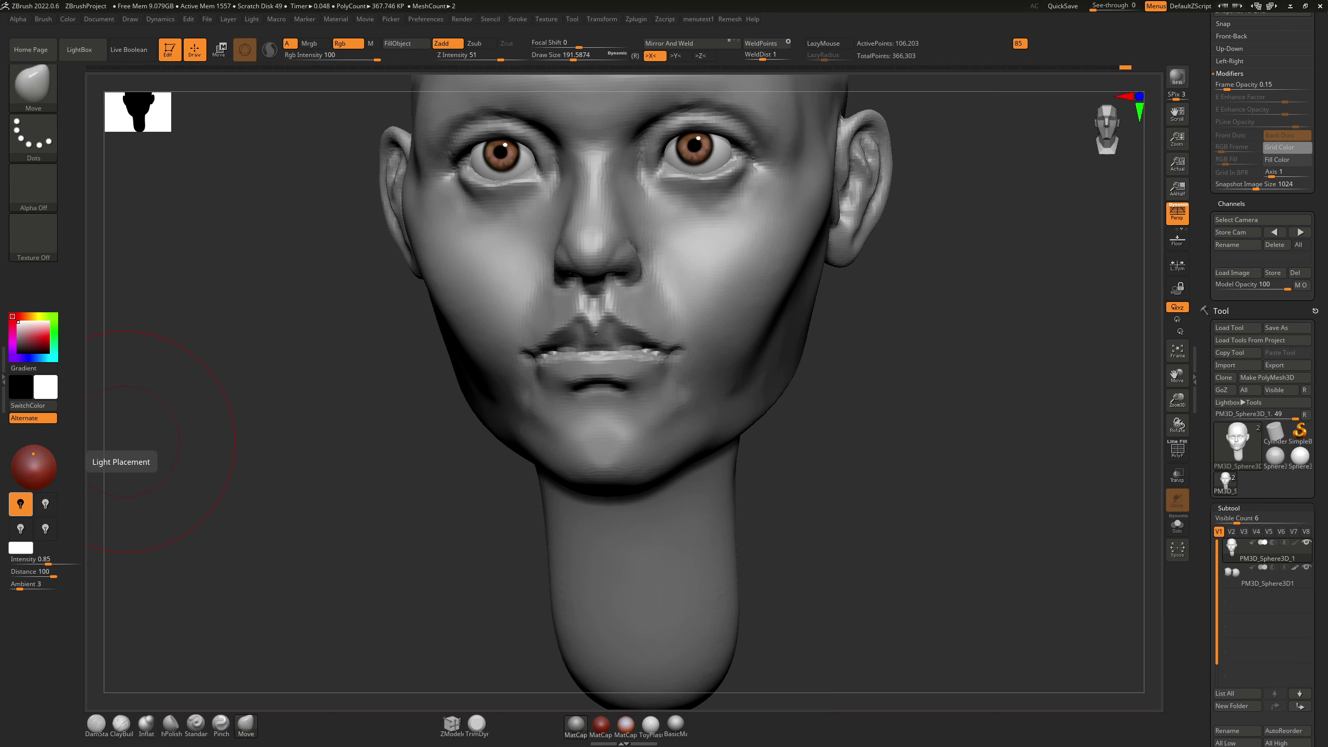
Step: Set the DamStandard brush to a draw size of about 35 and undo the DynaMesh remesh of the head
mouse_move(660, 345)
right_mouse_down()
mouse_move(644, 347)
mouse_move(758, 350)
mouse_move(580, 358)
mouse_move(637, 368)
mouse_move(585, 413)
mouse_move(570, 450)
mouse_move(580, 428)
mouse_move(544, 361)
mouse_move(466, 528)
mouse_move(464, 463)
right_mouse_up()
key("b")
key("d")
key("s")
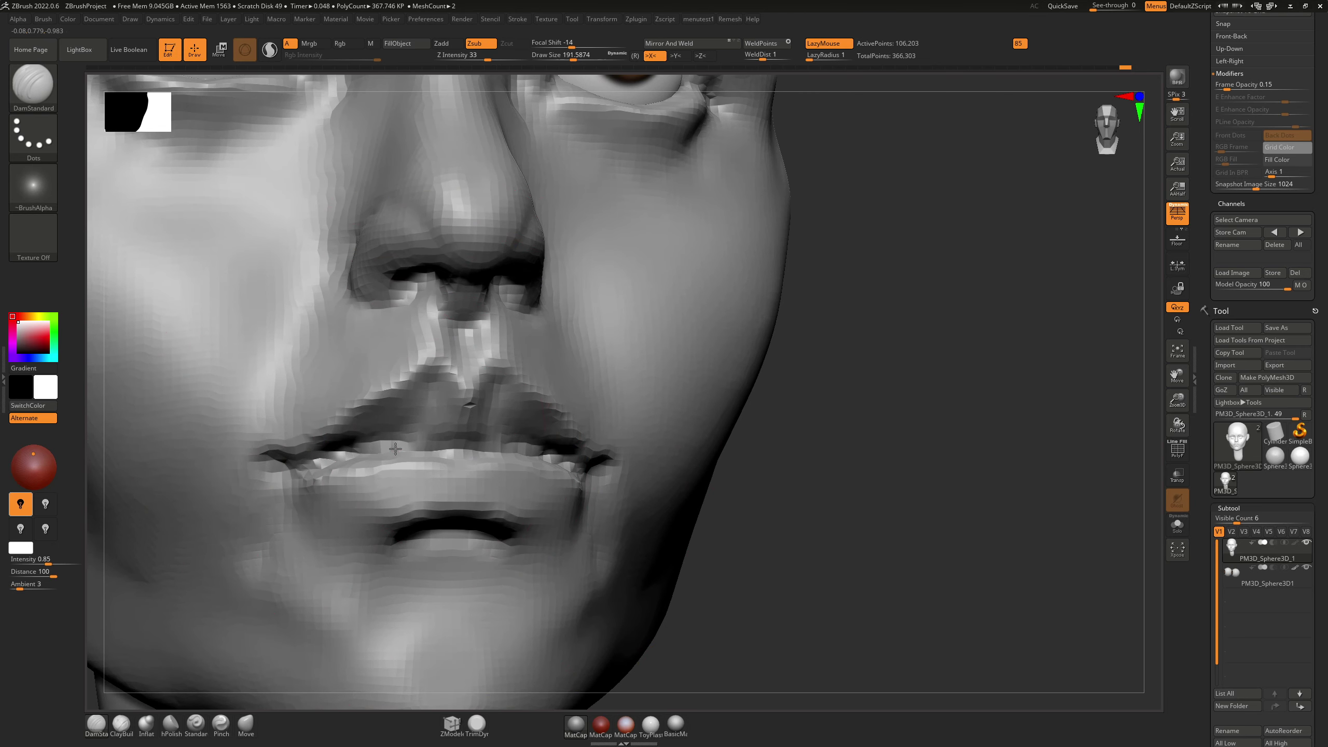
key("s")
mouse_move(392, 446)
left_mouse_down()
mouse_move(412, 438)
mouse_move(375, 452)
left_mouse_up()
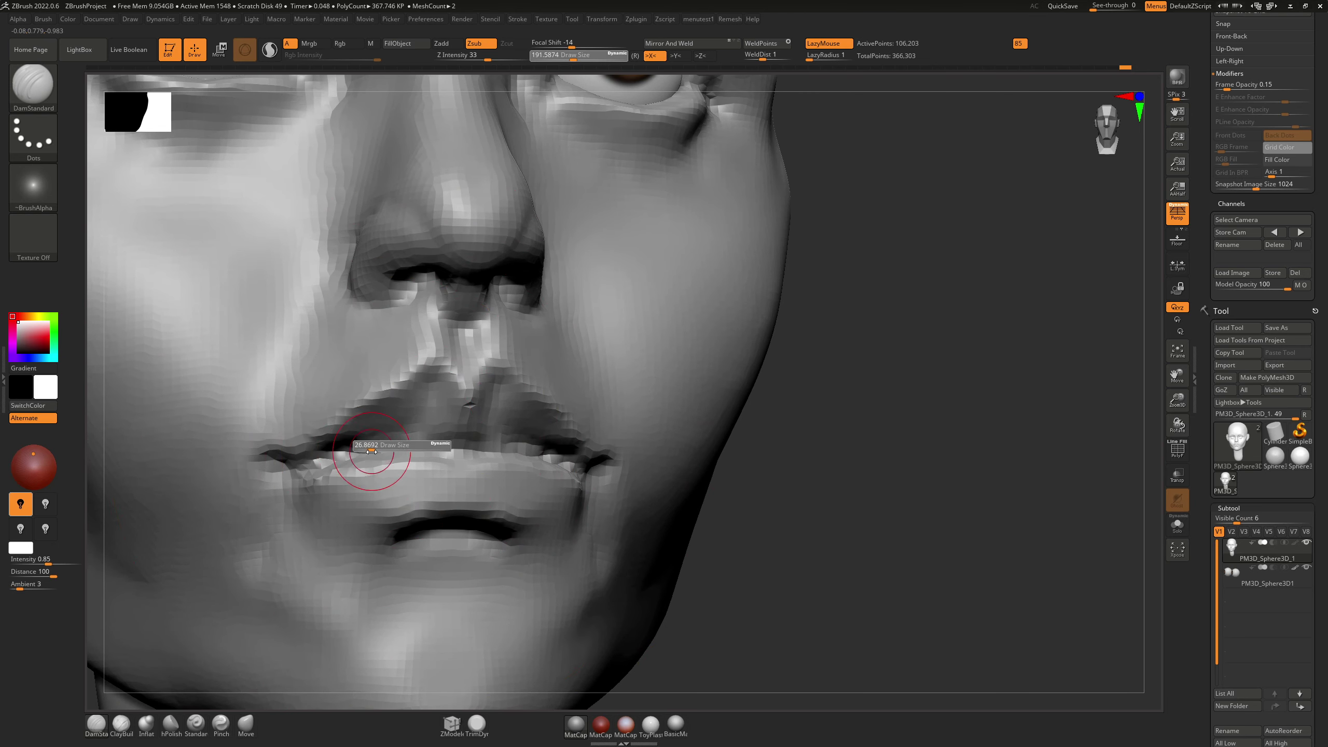
right_click_drag(515, 428, 444, 425)
key("ctrl+z")
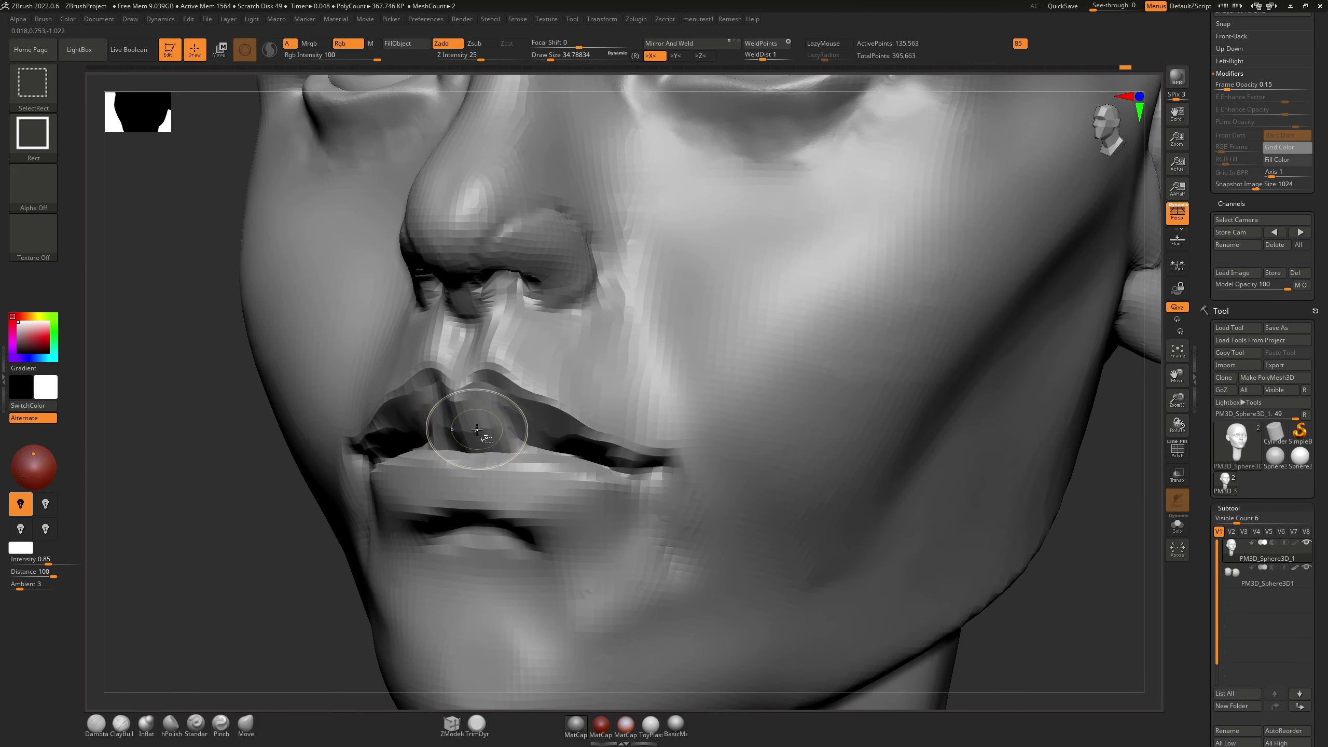
key("ctrl+shift+z")
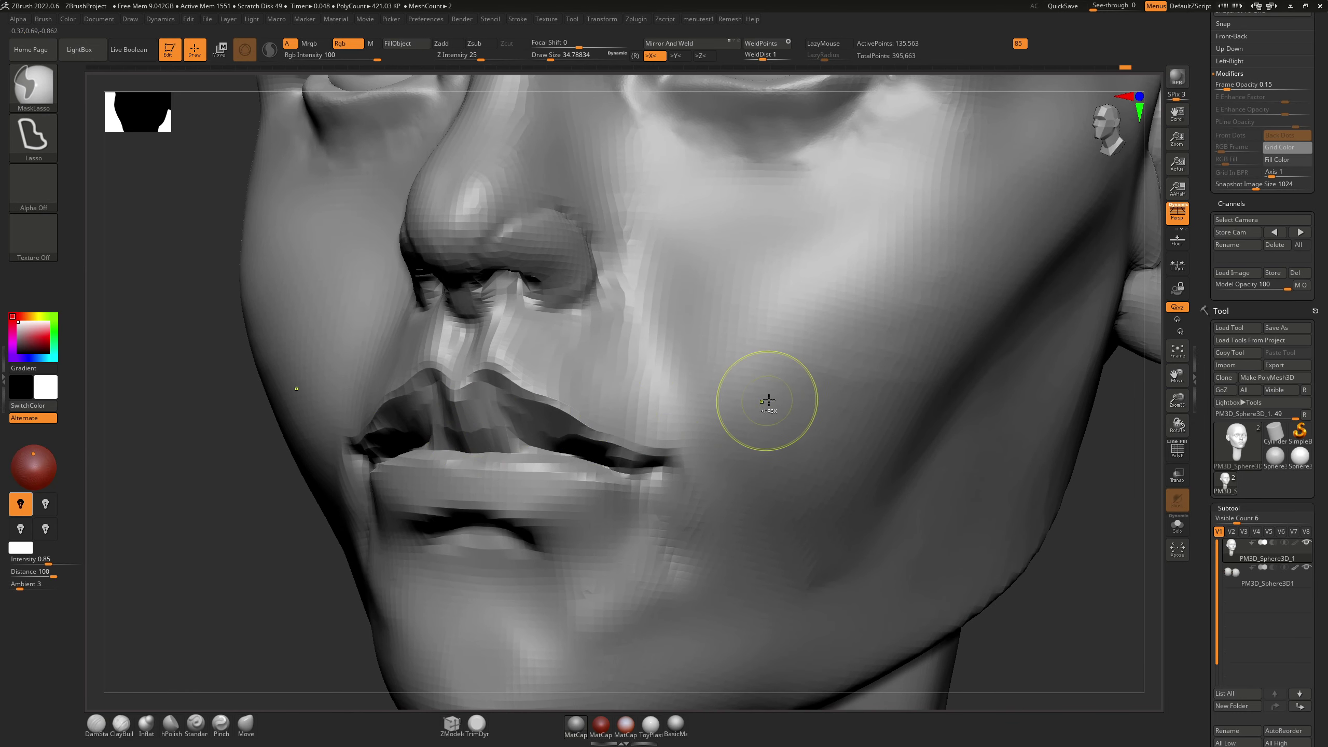
Step: Set the DynaMesh resolution to 240 and remesh the head
right_click_drag(766, 400, 917, 359)
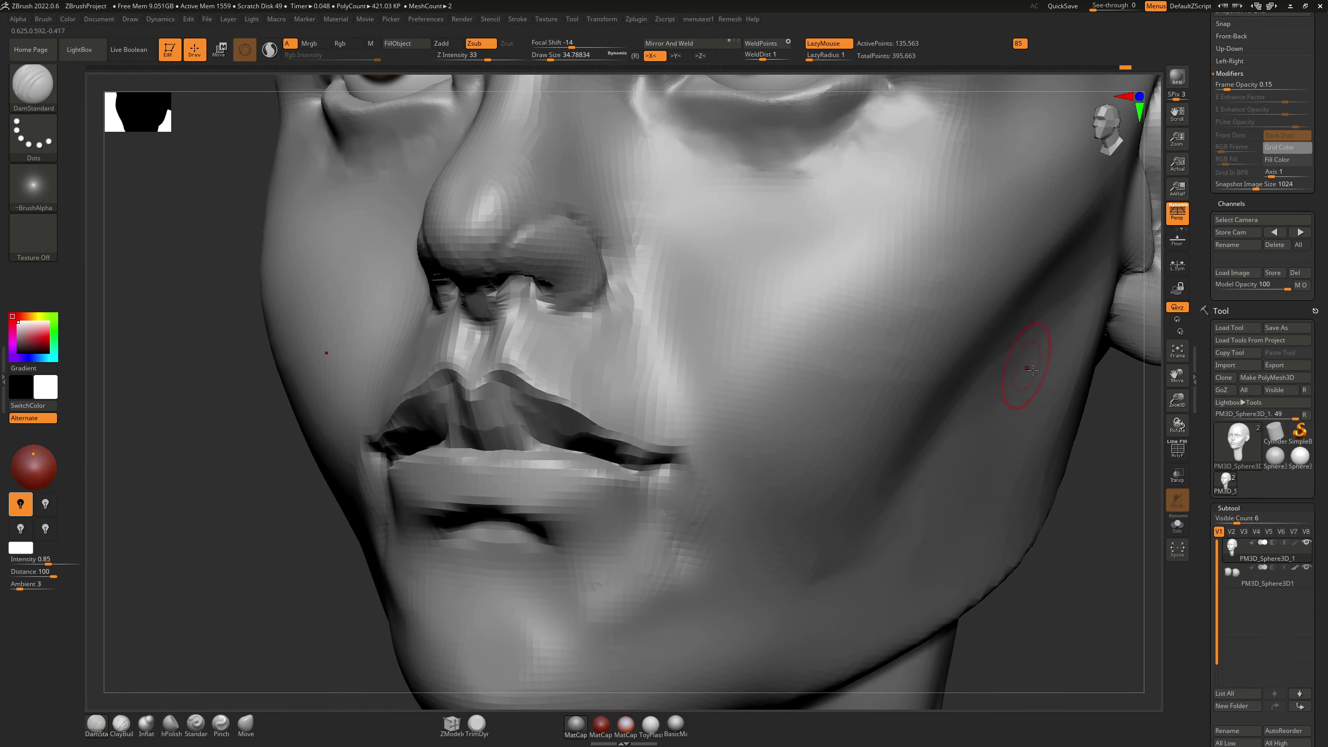
scroll(1219, 314, "down", 15)
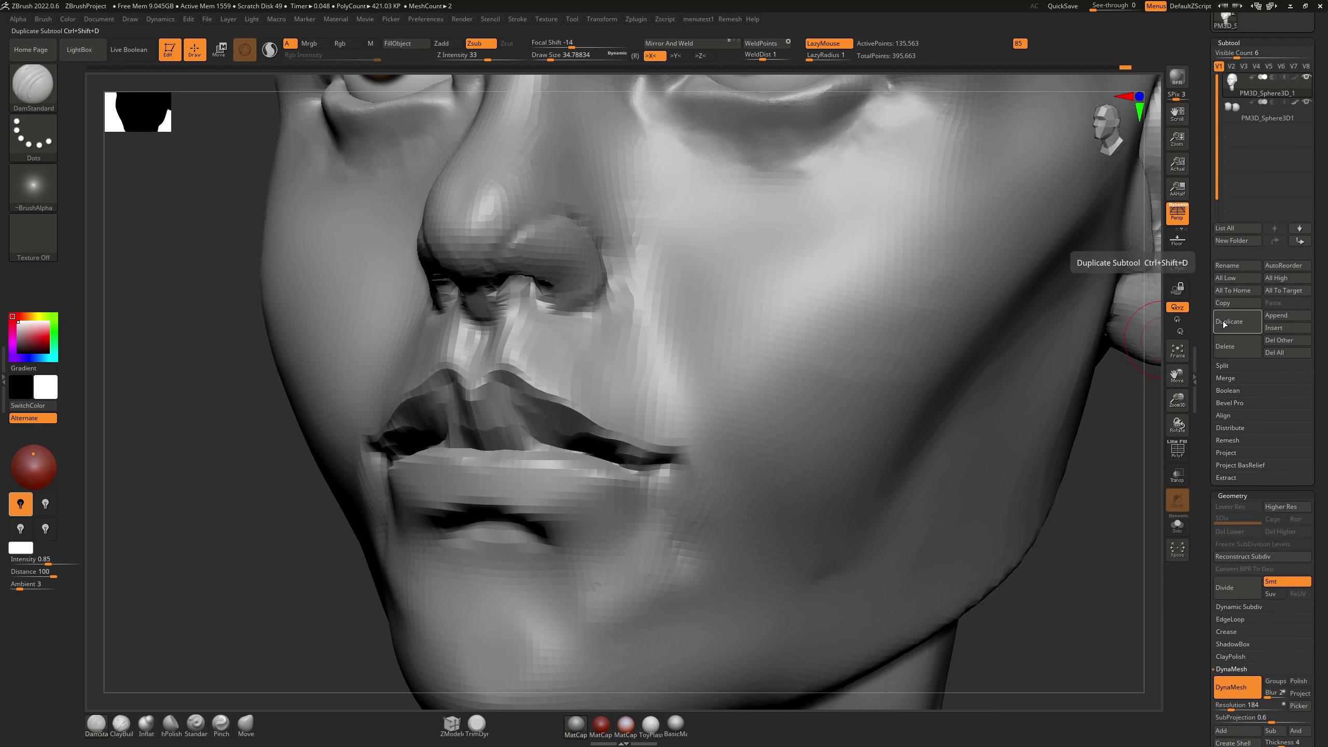
scroll(1228, 326, "down", 10)
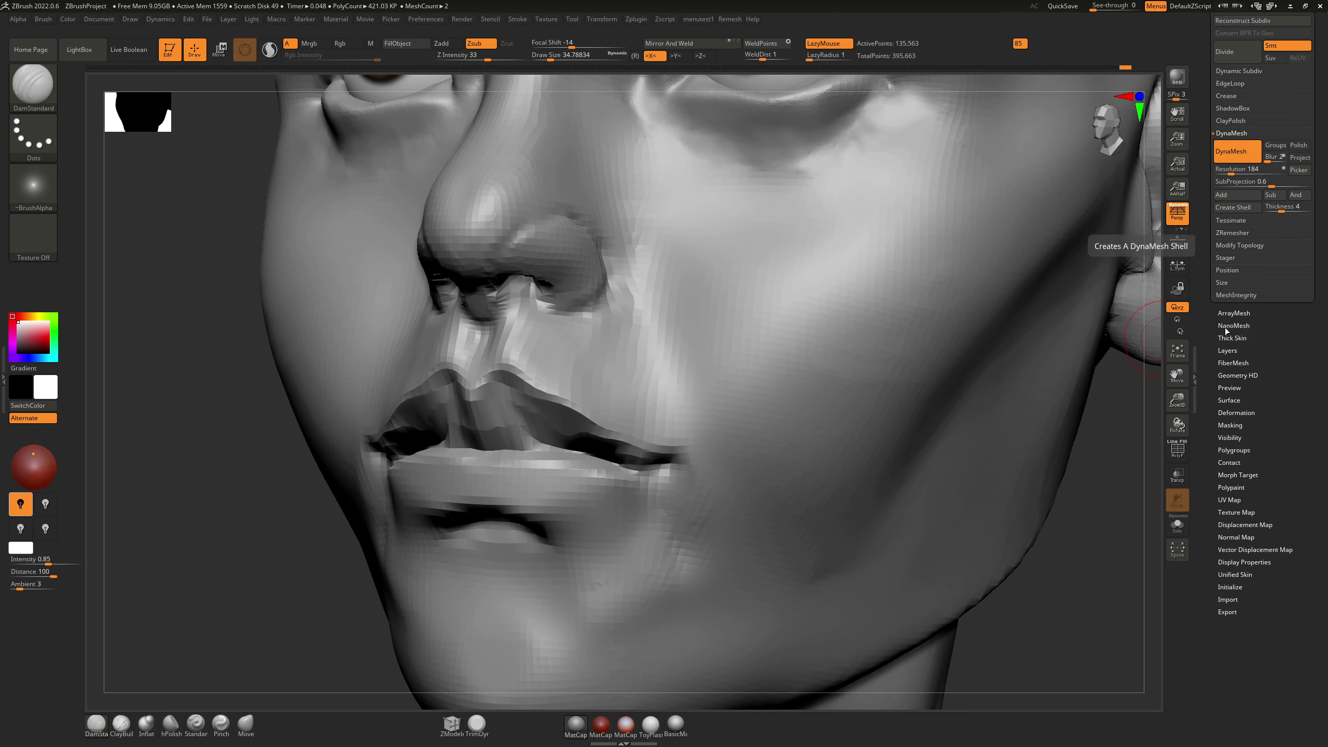
scroll(1244, 282, "up", 2)
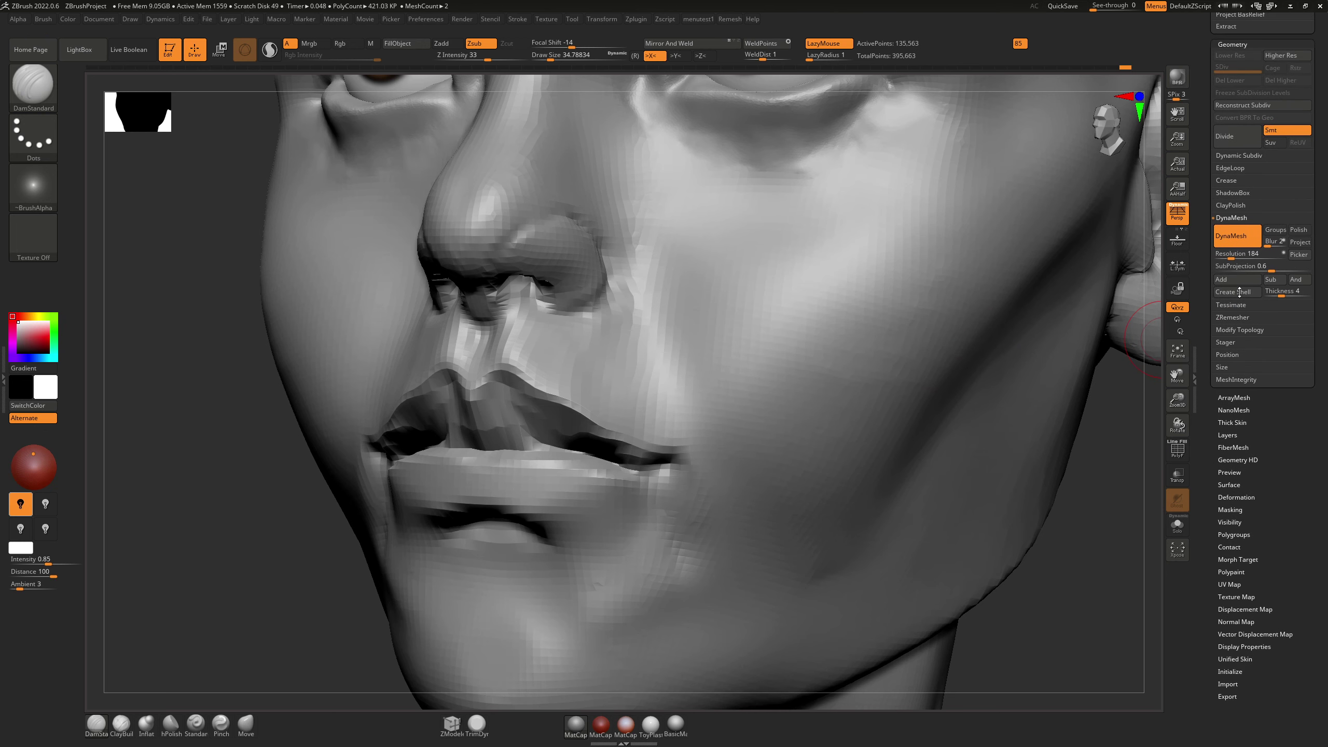
left_click_drag(1230, 255, 1235, 257)
left_click(1233, 259)
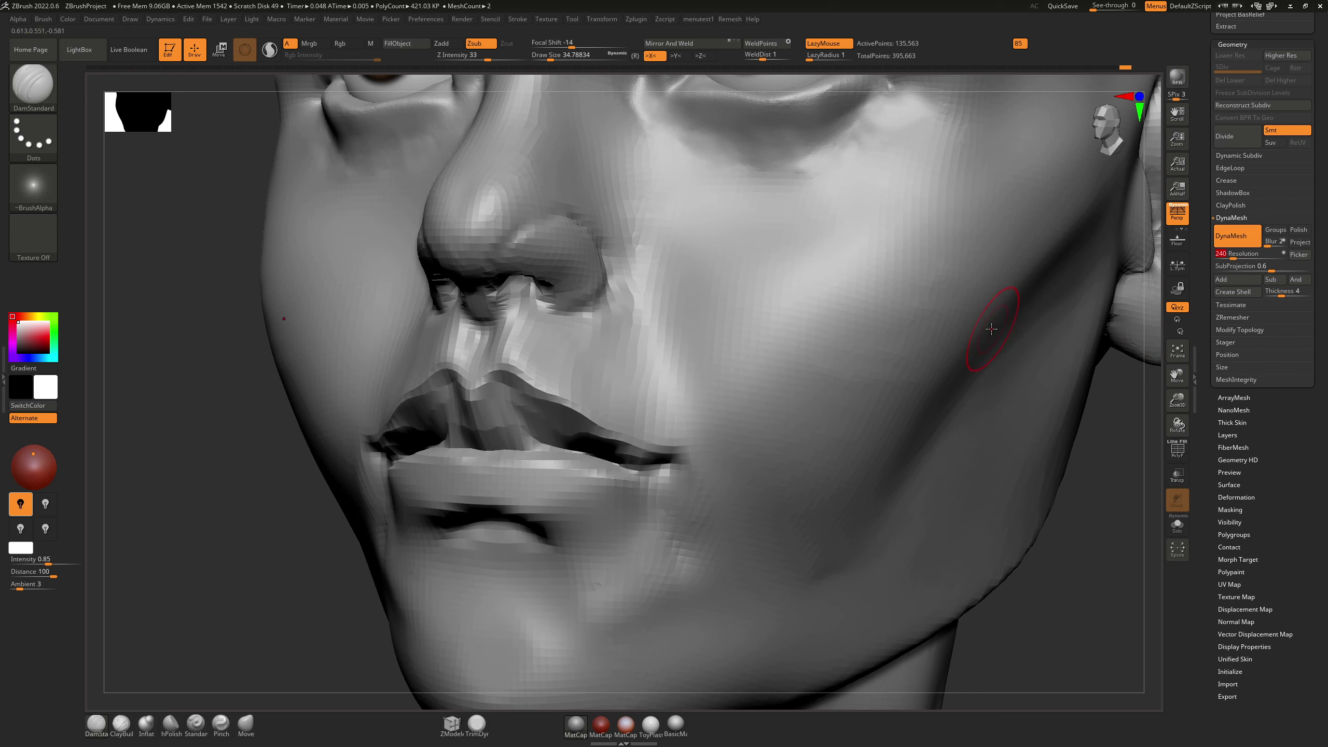
left_click(184, 534, "ctrl")
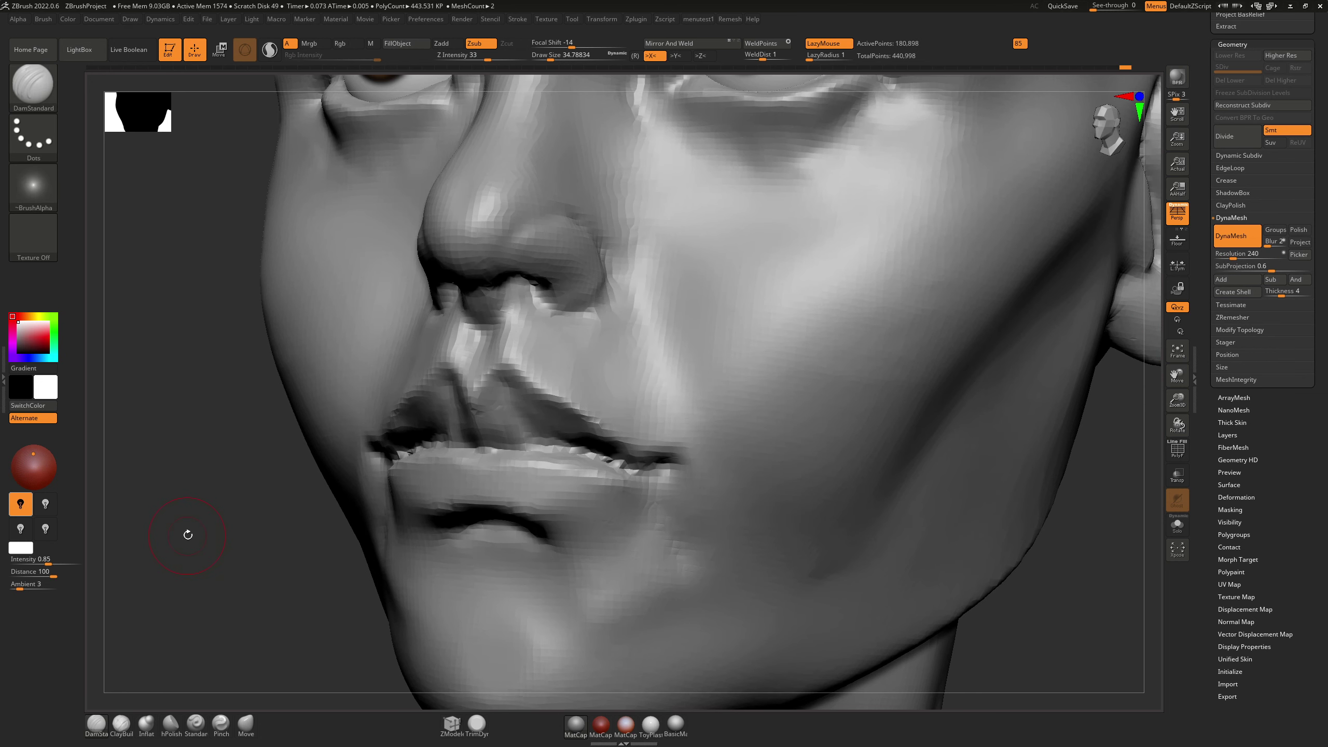
Step: Carve the underside of the upper lip along the mouth opening with the DamStandard brush at a draw size of about 35
mouse_move(687, 309)
right_mouse_down()
mouse_move(717, 315)
mouse_move(706, 319)
right_mouse_up()
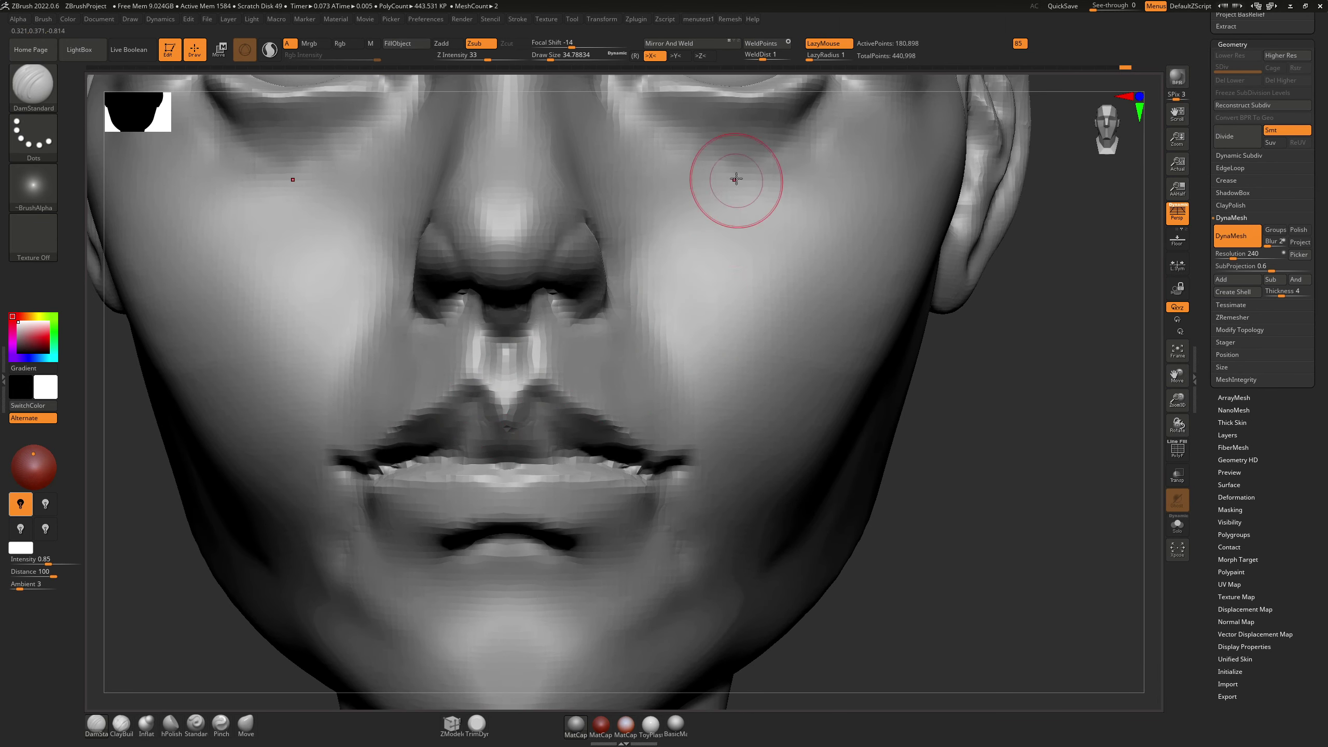
right_click_drag(736, 178, 668, 440)
right_click_drag(664, 374, 755, 176, "alt")
right_click_drag(574, 361, 616, 303, "alt")
mouse_move(546, 400)
right_mouse_down()
mouse_move(717, 400)
mouse_move(533, 359)
mouse_move(558, 370)
right_mouse_up()
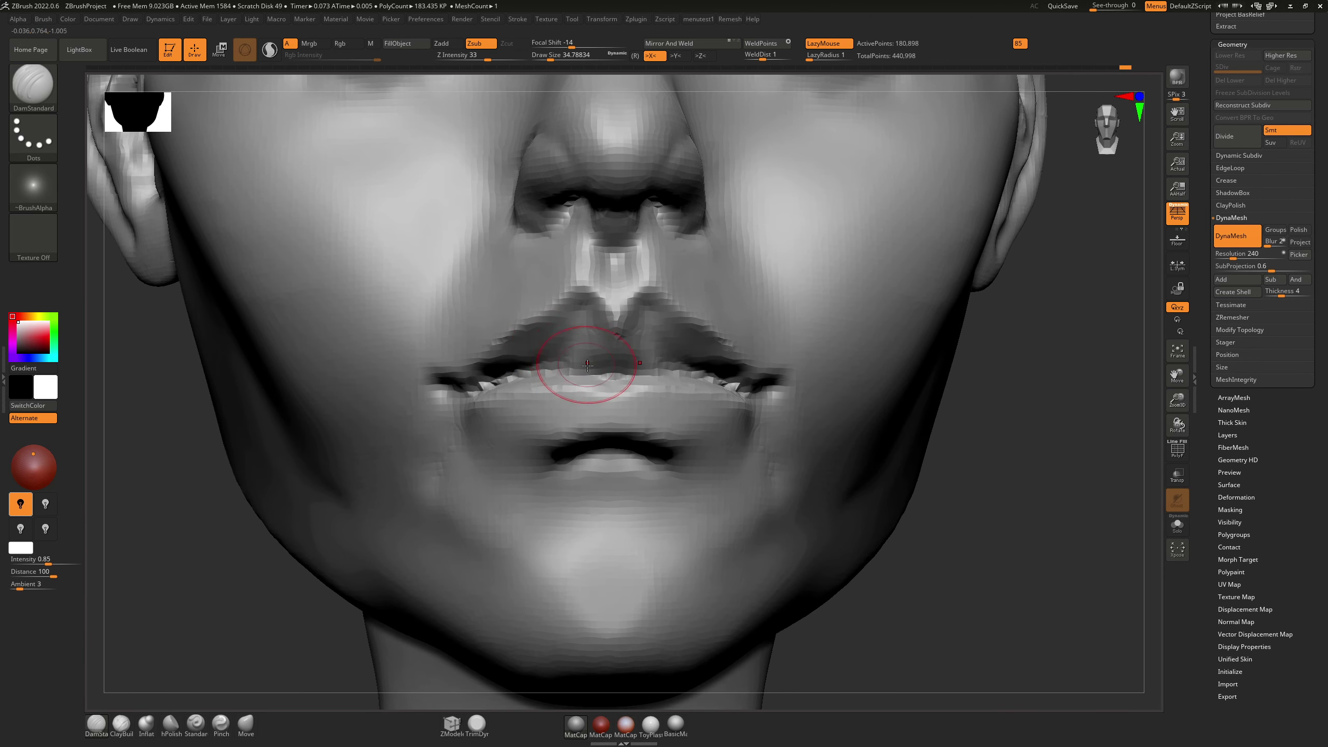
left_click_drag(546, 370, 538, 379)
left_click_drag(656, 372, 727, 384)
mouse_move(742, 381)
right_mouse_down()
mouse_move(658, 348)
mouse_move(747, 297)
right_mouse_up()
Step: Smooth the upper lip on both sides of its center at a draw size of about 18
key("shift")
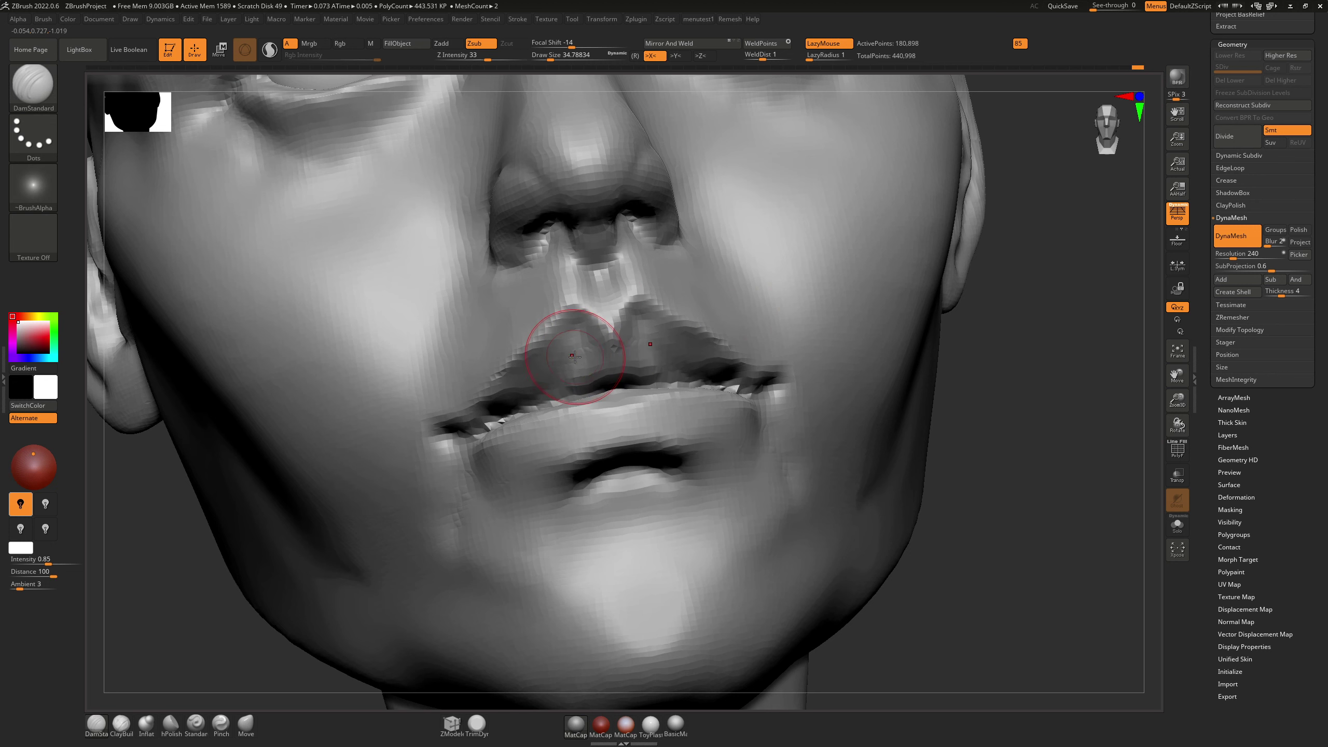
key("s")
left_click_drag(578, 359, 550, 371)
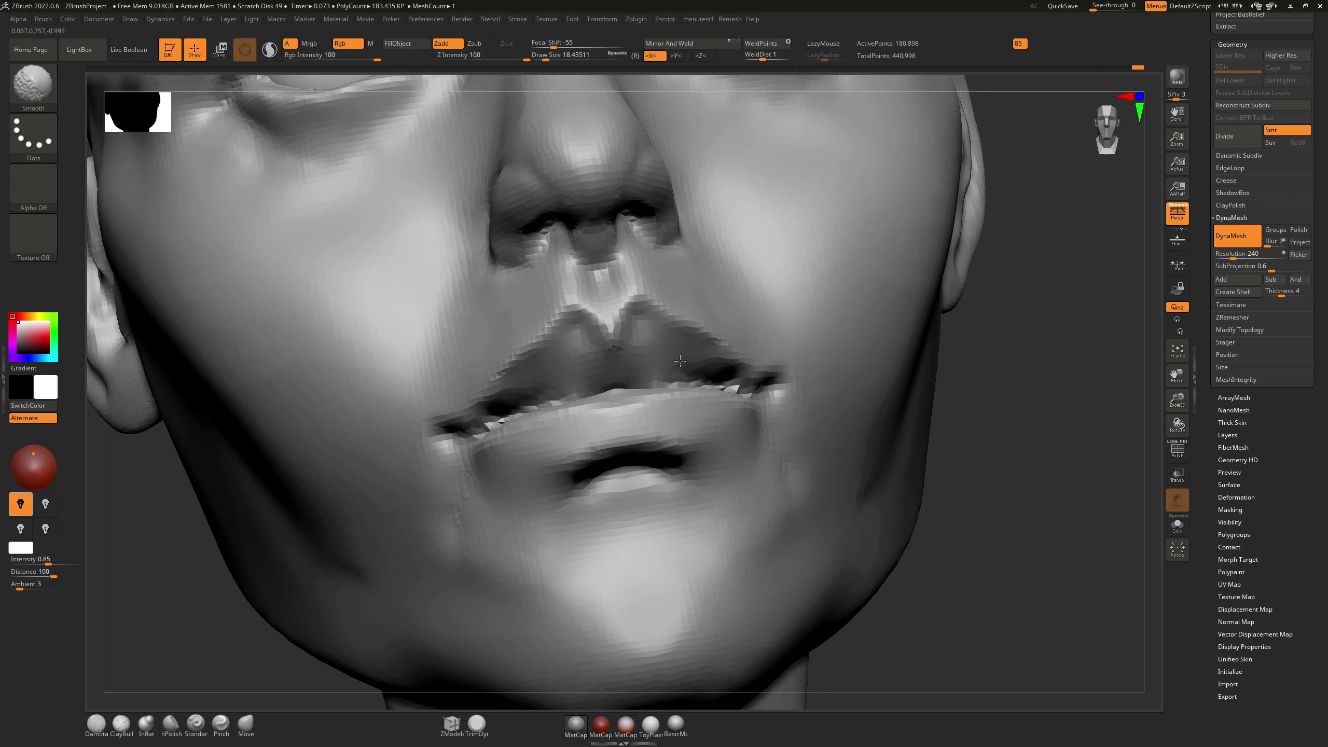
left_click_drag(680, 360, 741, 371, "shift")
Step: Fill out the upper lip with the Inflat brush at draw sizes of about 31 and 18
mouse_move(740, 371)
right_mouse_down()
mouse_move(704, 348)
mouse_move(735, 350)
mouse_move(654, 355)
right_mouse_up()
key("3")
key("s")
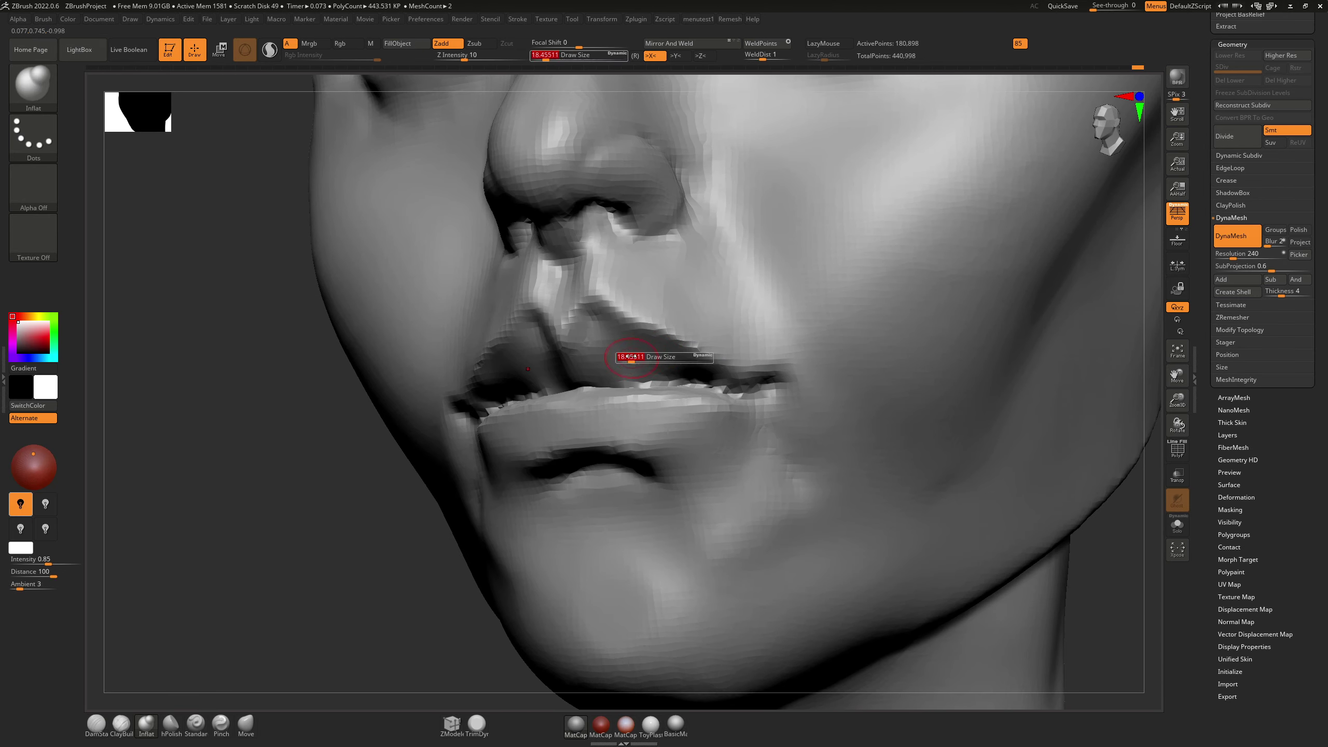
mouse_move(628, 359)
left_mouse_down()
mouse_move(622, 344)
mouse_move(654, 345)
left_mouse_up()
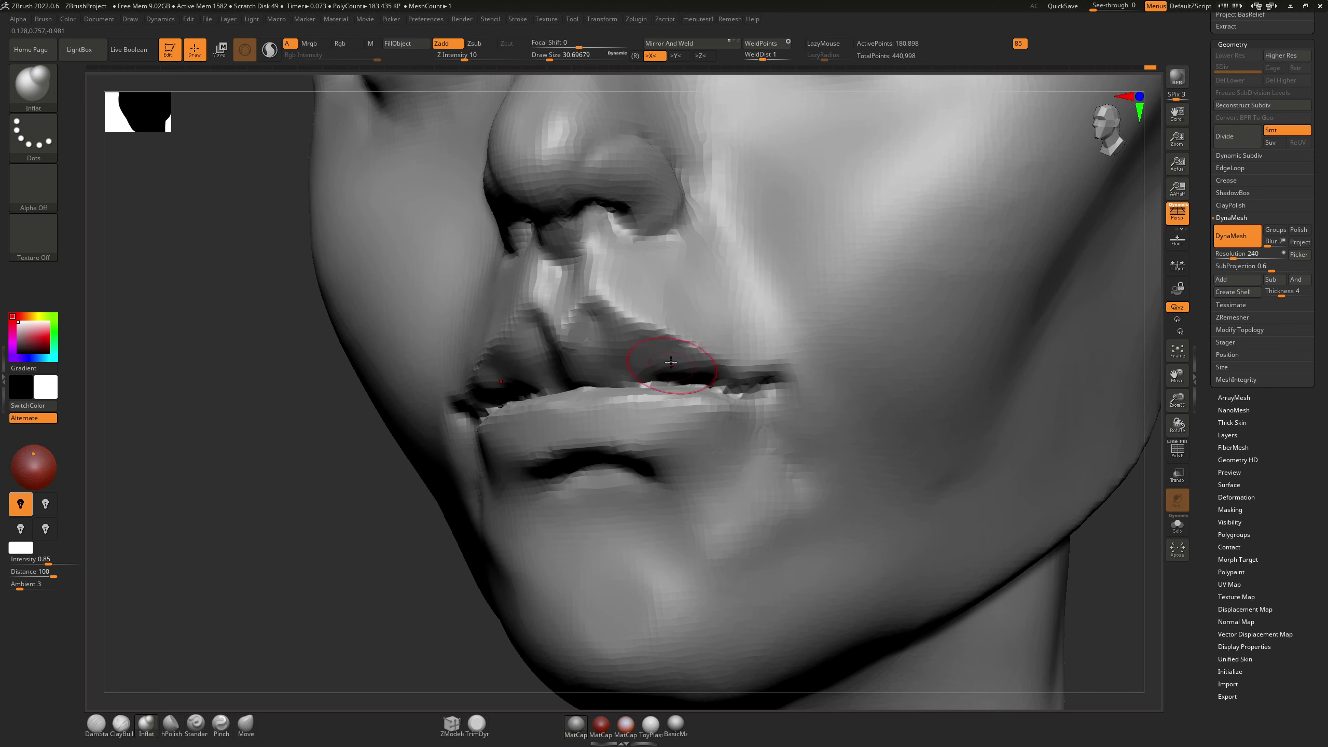
right_click_drag(658, 369, 489, 369)
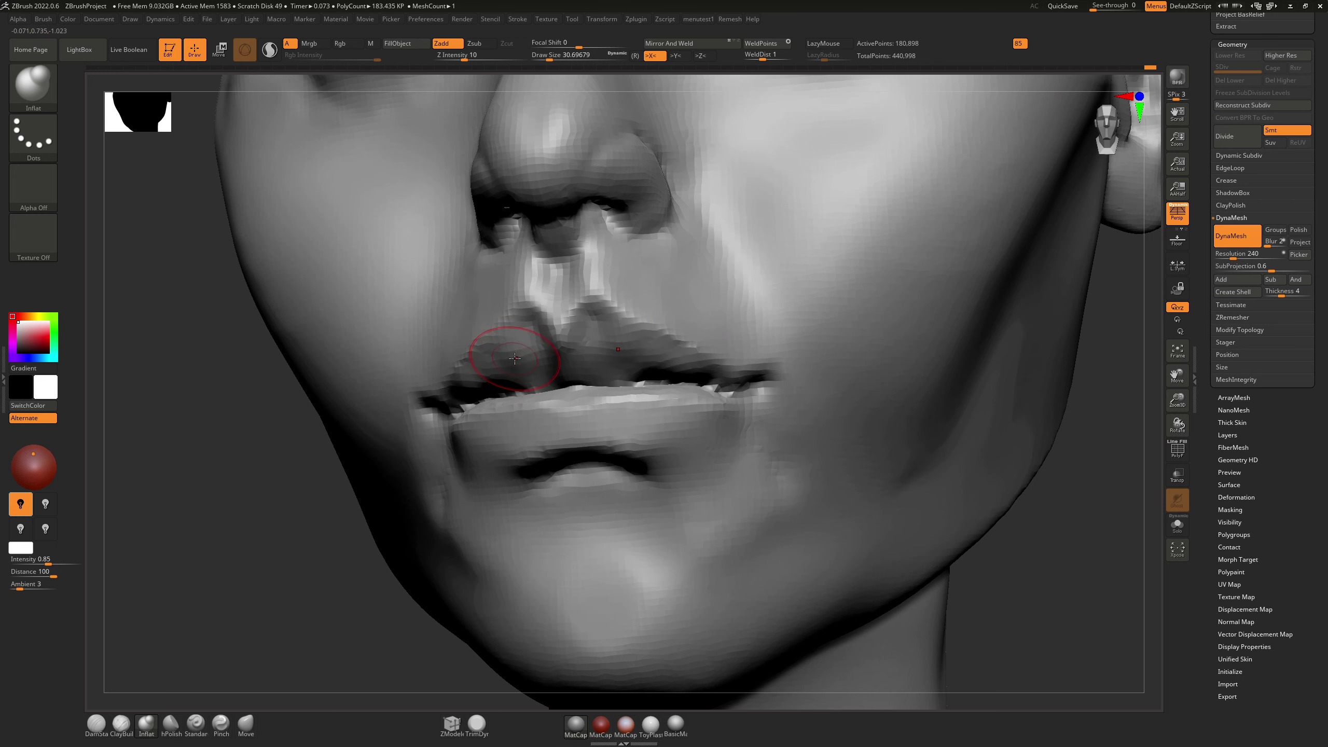
key("s")
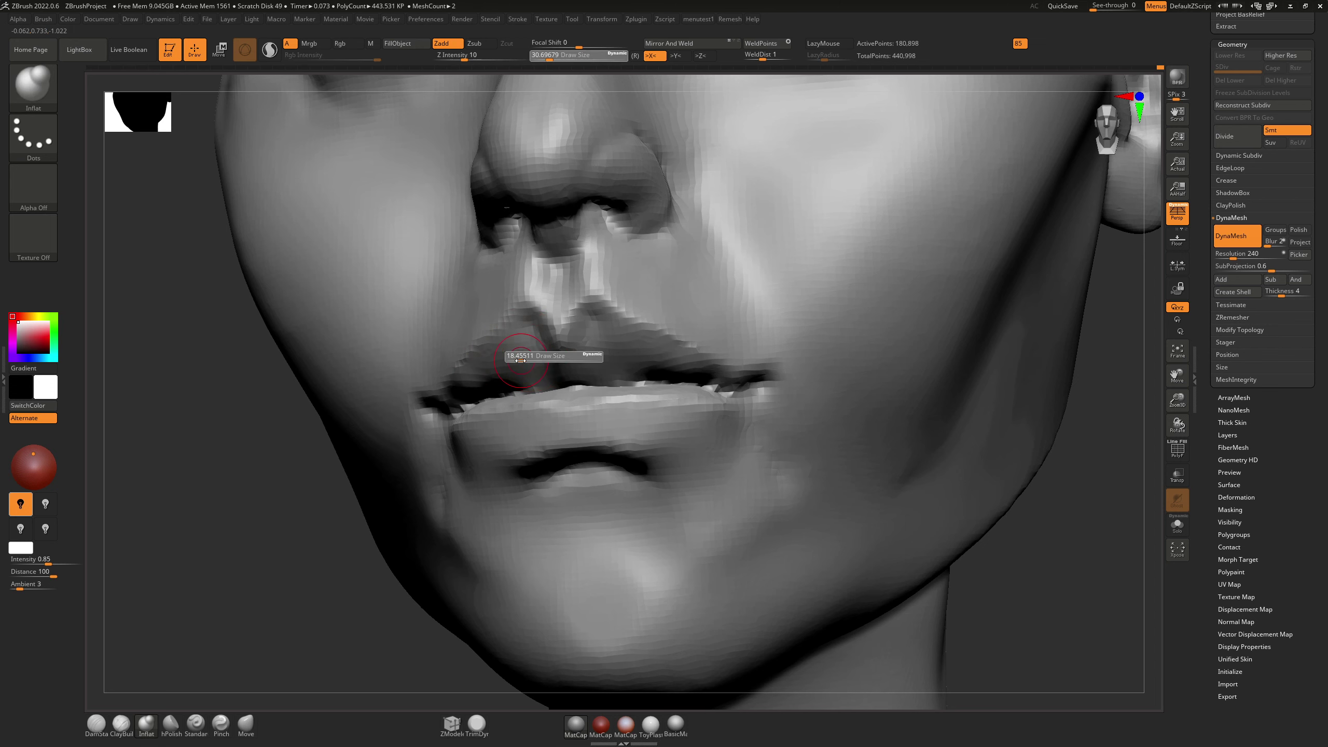
key("shift")
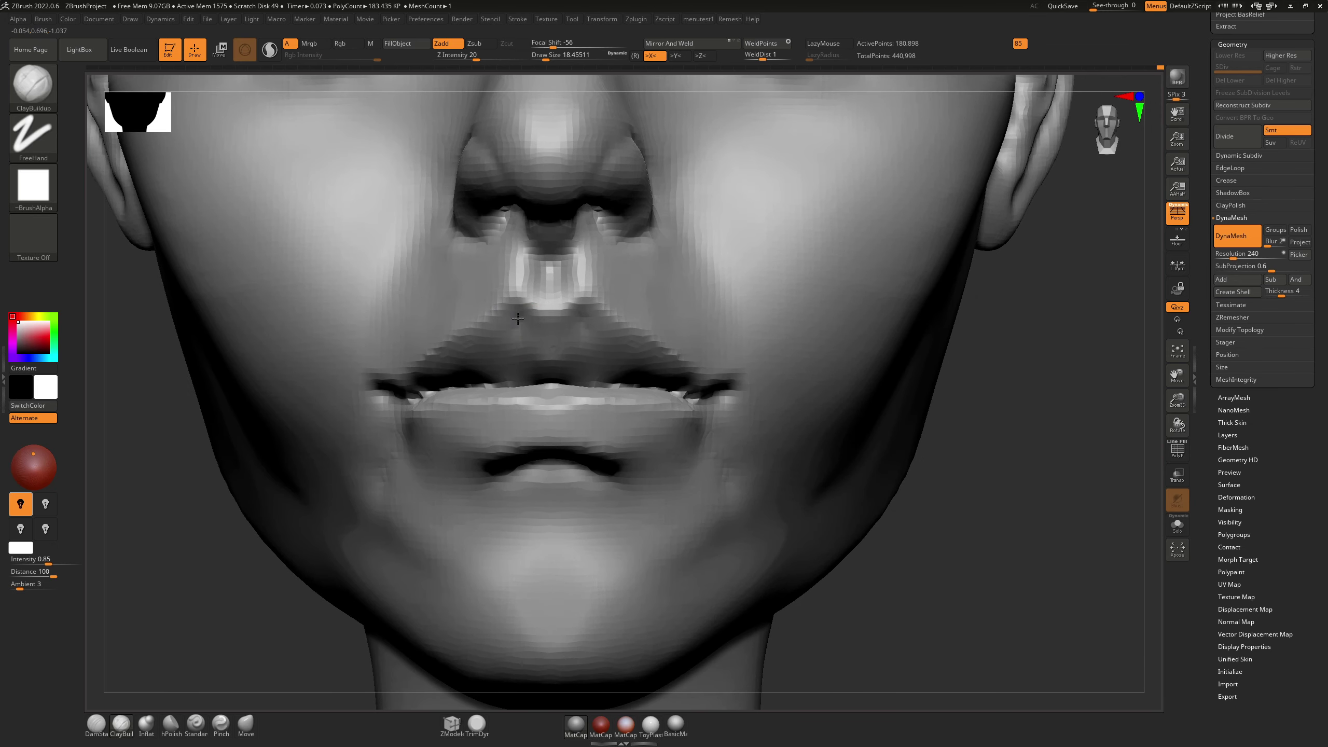
Step: Build up the middle of the upper lip's border with the ClayBuildup brush at a draw size of about 27
key("s")
left_click_drag(517, 328, 514, 319)
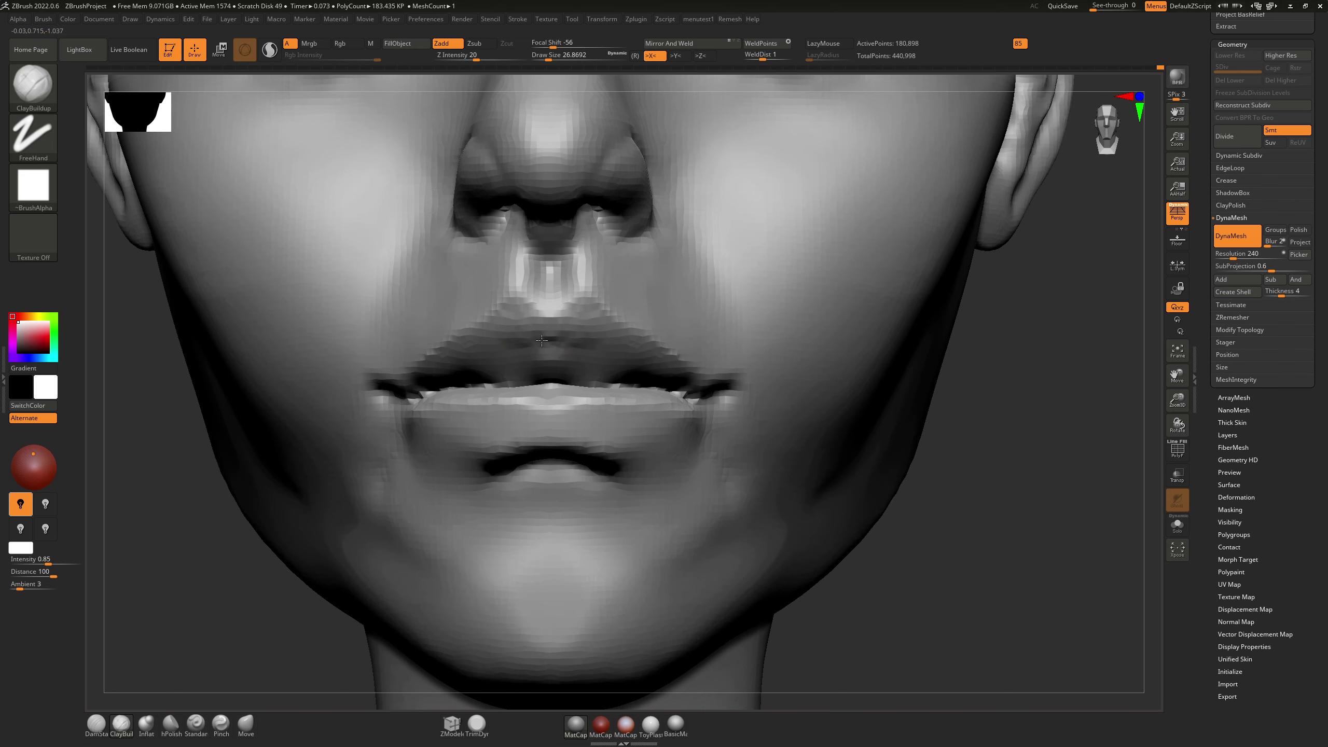
mouse_move(525, 318)
right_mouse_down()
mouse_move(580, 319)
mouse_move(552, 317)
mouse_move(566, 316)
right_mouse_up()
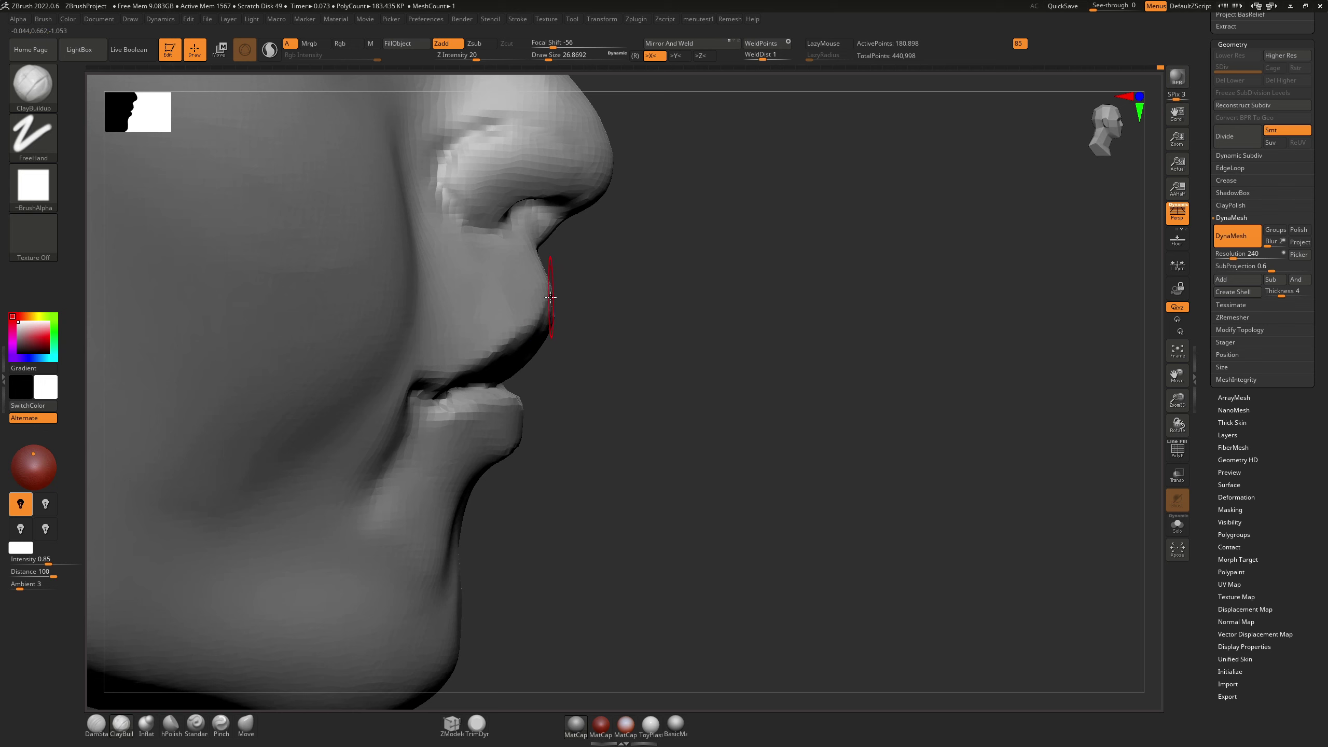
Step: Reshape the front of the upper lip in profile with the Move brush at a draw size of about 35
key("b")
key("m")
key("v")
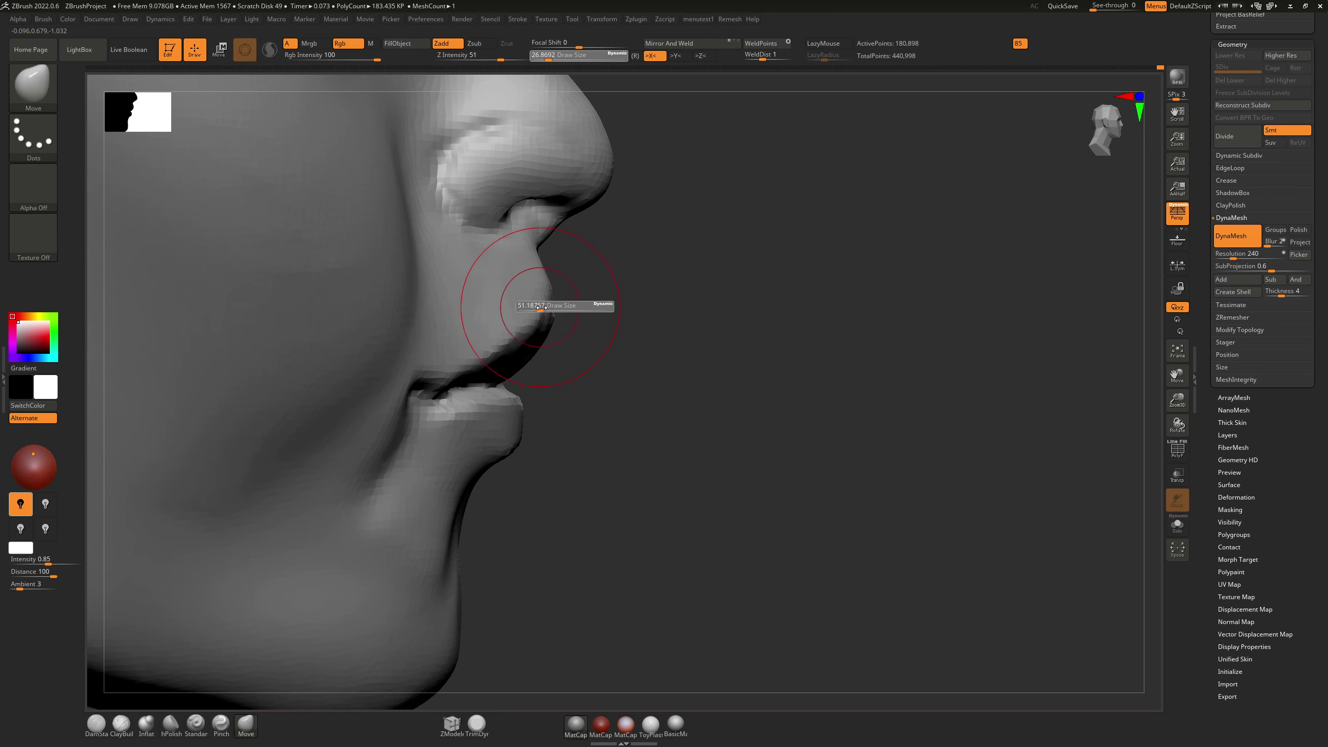
key("s")
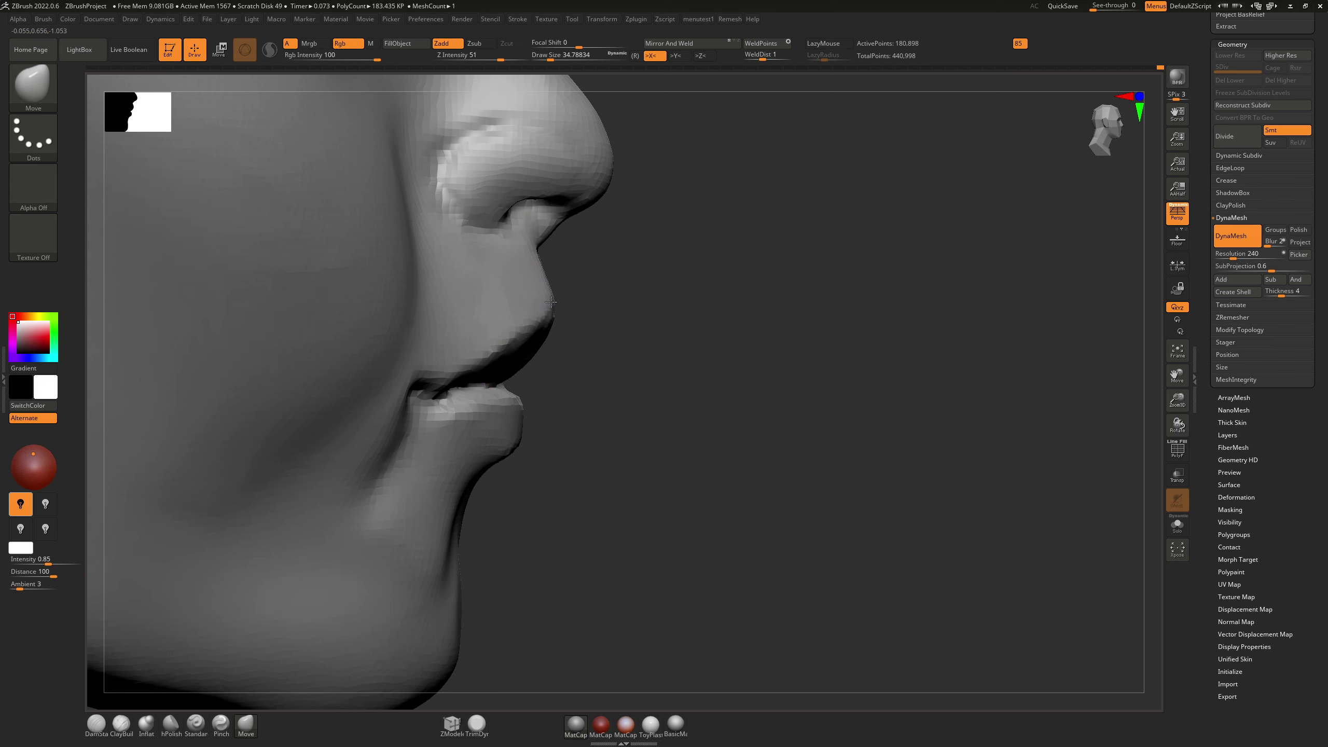
key("s")
left_click_drag(544, 289, 536, 283)
key("s")
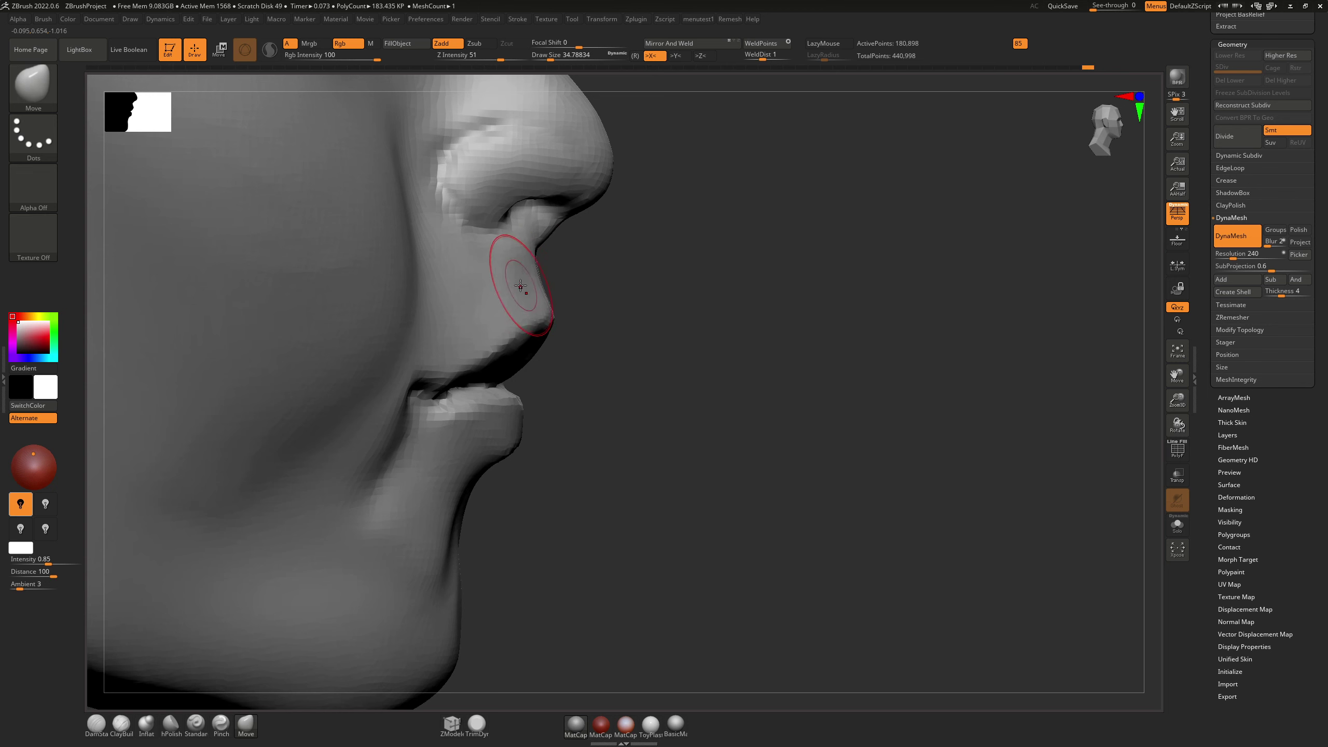
Step: Build up the skin beside the nostril and above the mouth corner with the ClayBuildup brush and smooth it
right_click_drag(511, 287, 452, 312)
key("b")
key("c")
key("b")
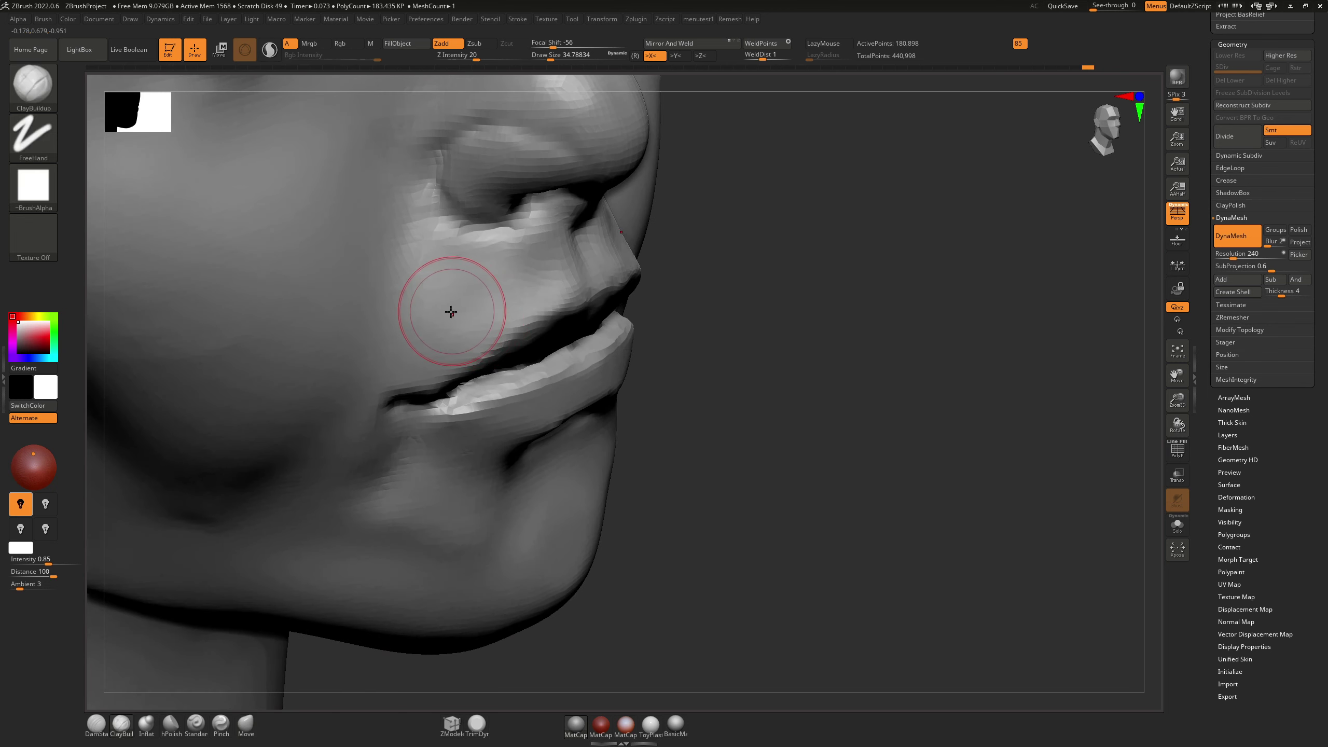
key("s")
mouse_move(448, 317)
left_mouse_down()
mouse_move(491, 293)
mouse_move(467, 272)
mouse_move(417, 296)
left_mouse_up()
mouse_move(415, 297)
left_mouse_down()
mouse_move(435, 257)
mouse_move(416, 277)
mouse_move(413, 209)
mouse_move(418, 298)
left_mouse_up()
left_click_drag(397, 211, 401, 308)
mouse_move(406, 230)
left_mouse_down("shift")
mouse_move(393, 277)
mouse_move(419, 291)
mouse_move(522, 271)
left_mouse_up("shift")
Step: Remesh the head with DynaMesh at resolution 240 and smooth the area around the nostril and upper lip at a draw size of about 29
key("s")
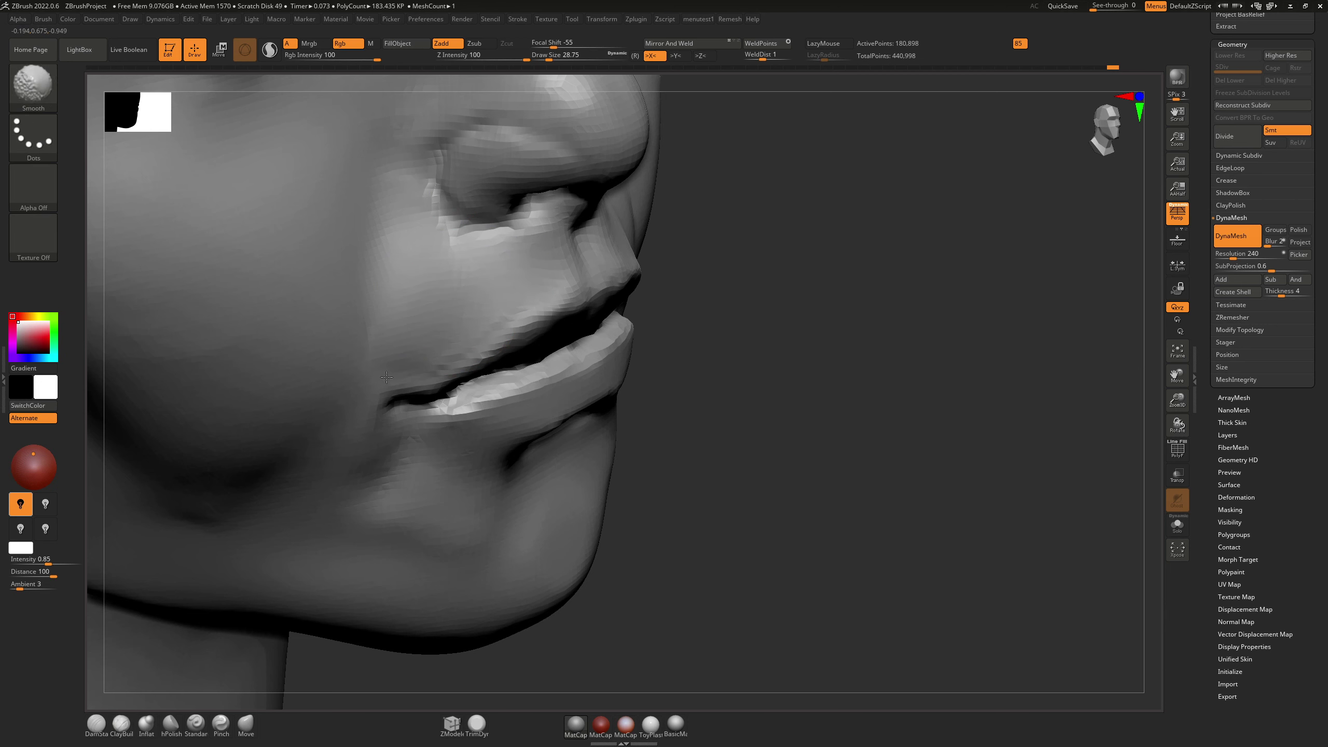
key("ctrl+shift")
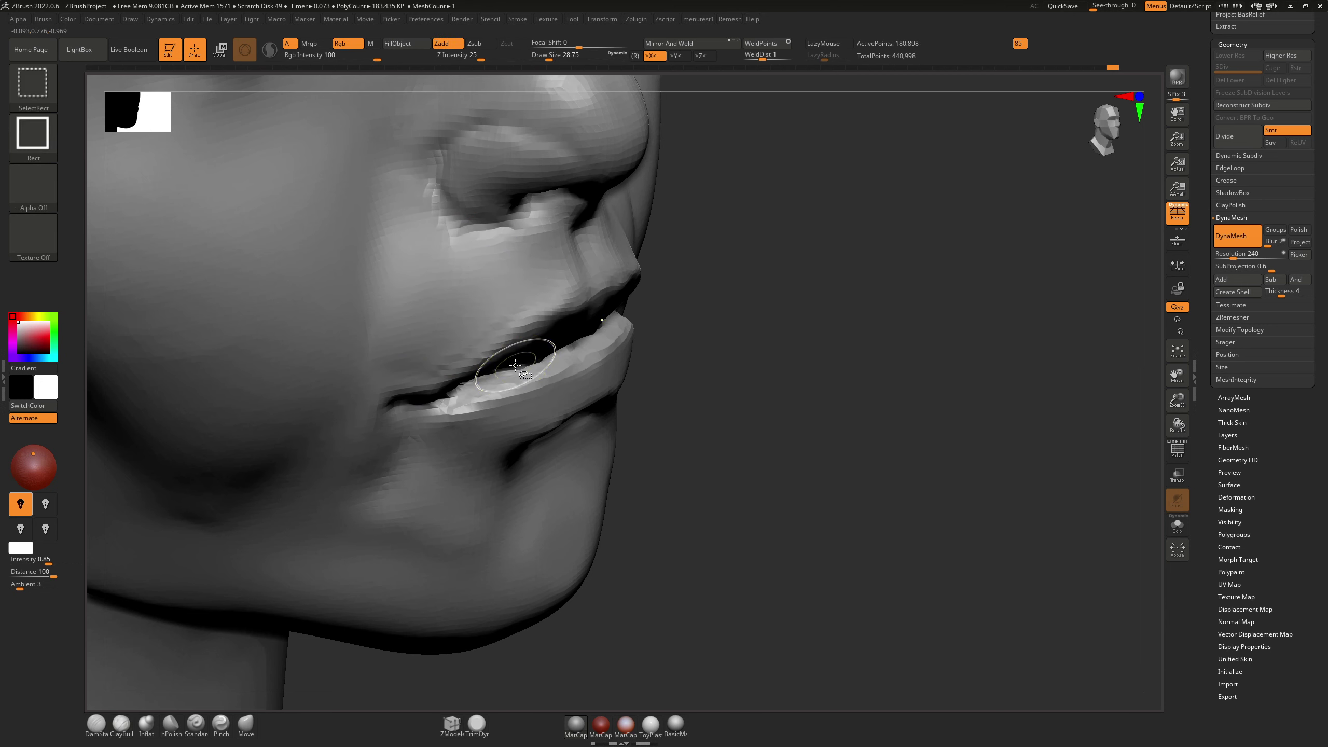
key("ctrl+shift+d")
left_click_drag(518, 320, 487, 274, "shift")
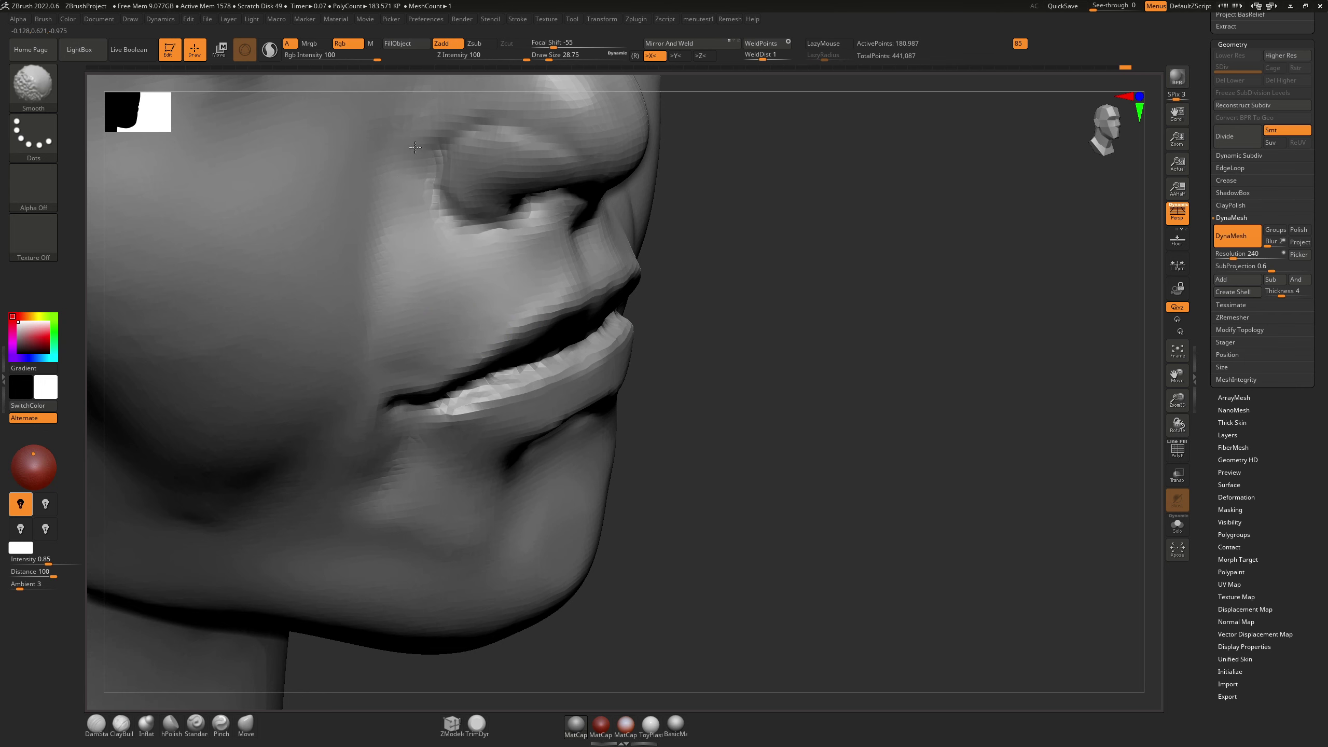
left_click_drag(415, 147, 389, 234, "shift")
Step: Refine the philtrum groove down to the upper lip's border with the DamStandard brush at a draw size of about 29
mouse_move(394, 255)
right_mouse_down()
mouse_move(390, 207)
mouse_move(387, 220)
right_mouse_up()
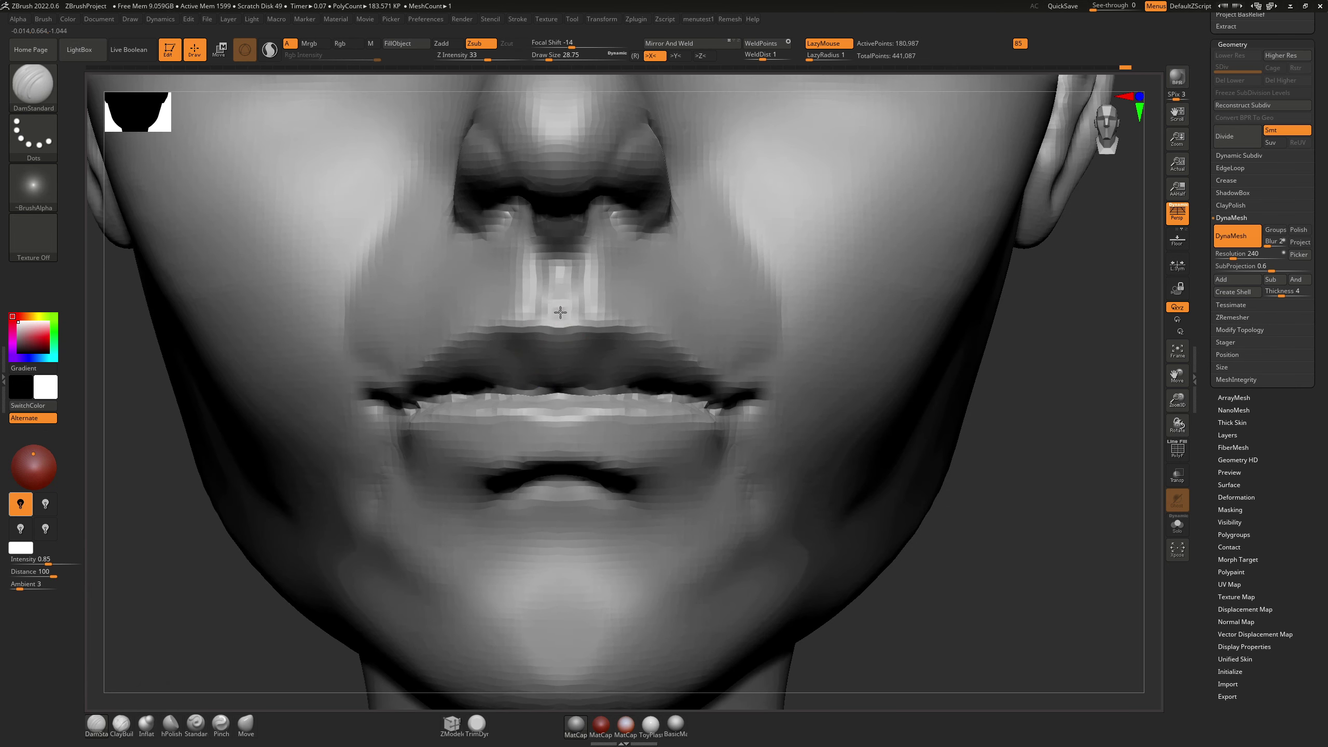
right_click_drag(560, 316, 577, 356)
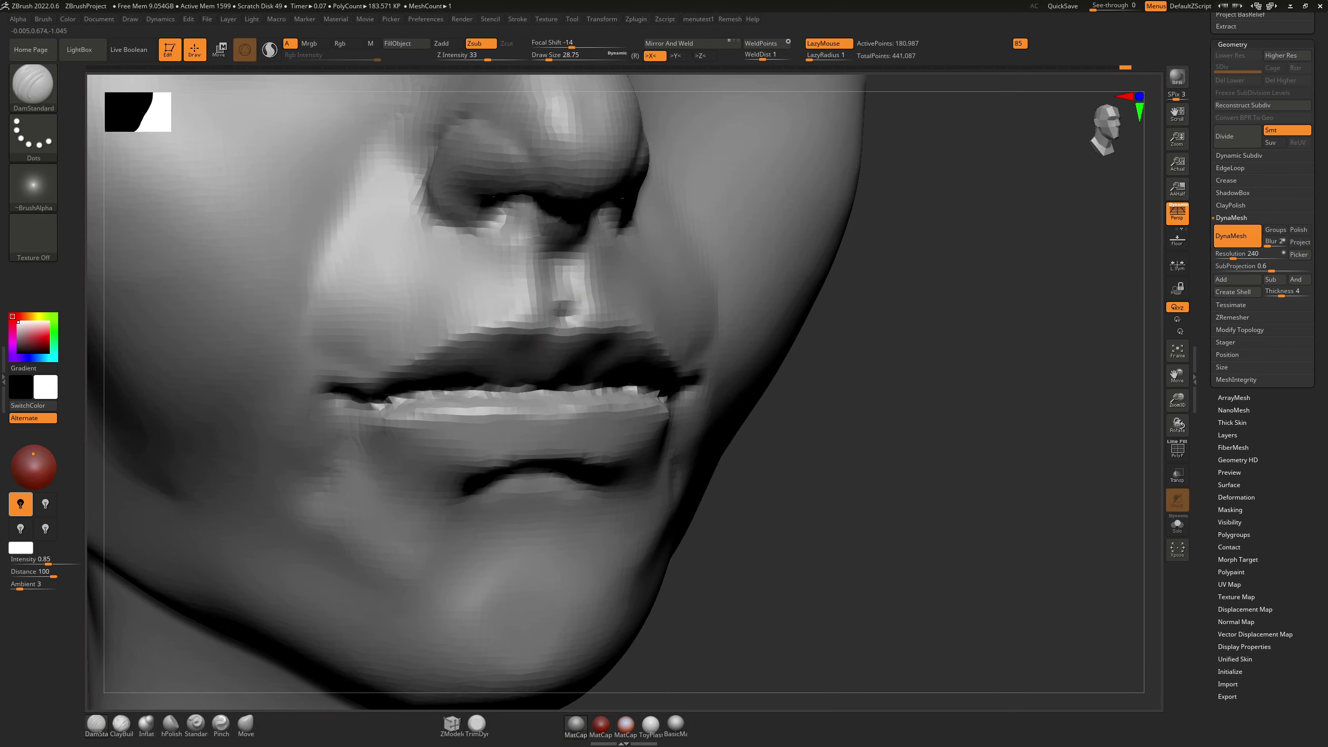
left_click_drag(562, 333, 569, 293, "shift")
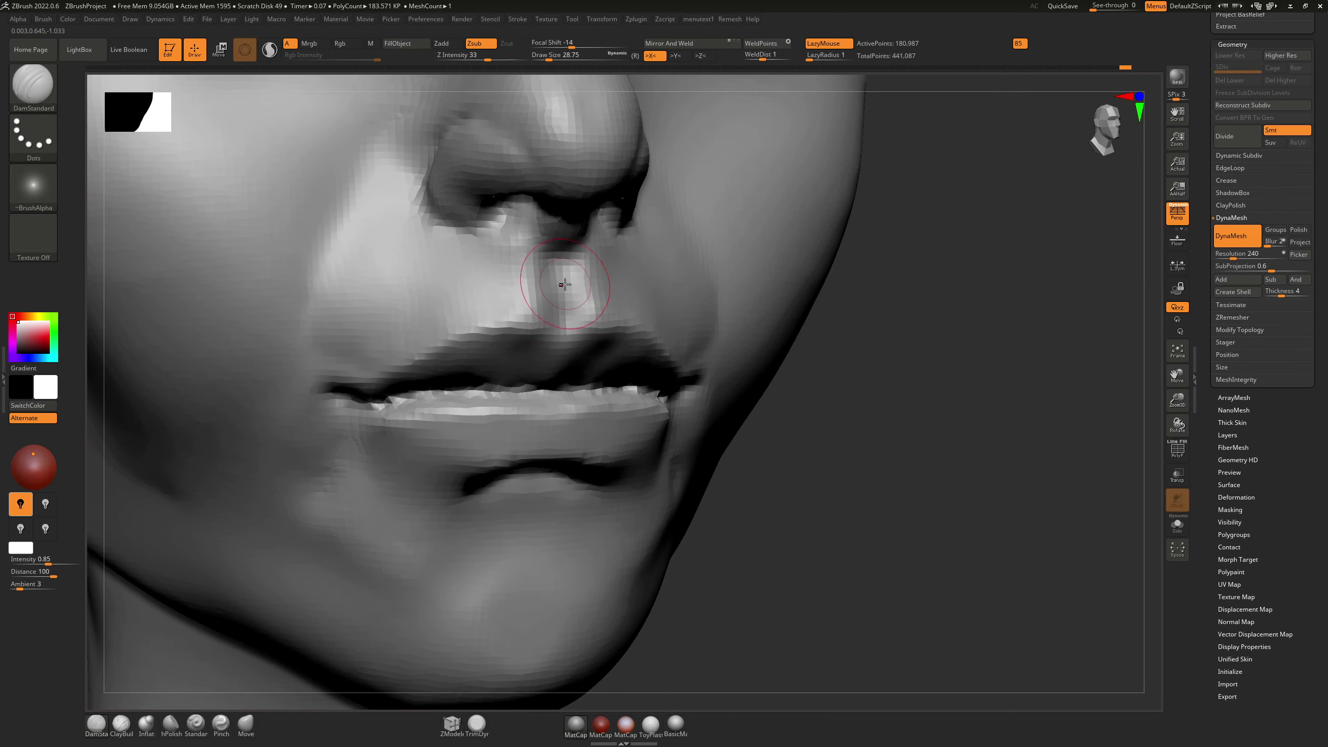
mouse_move(564, 286)
right_mouse_down()
mouse_move(516, 253)
mouse_move(574, 278)
right_mouse_up()
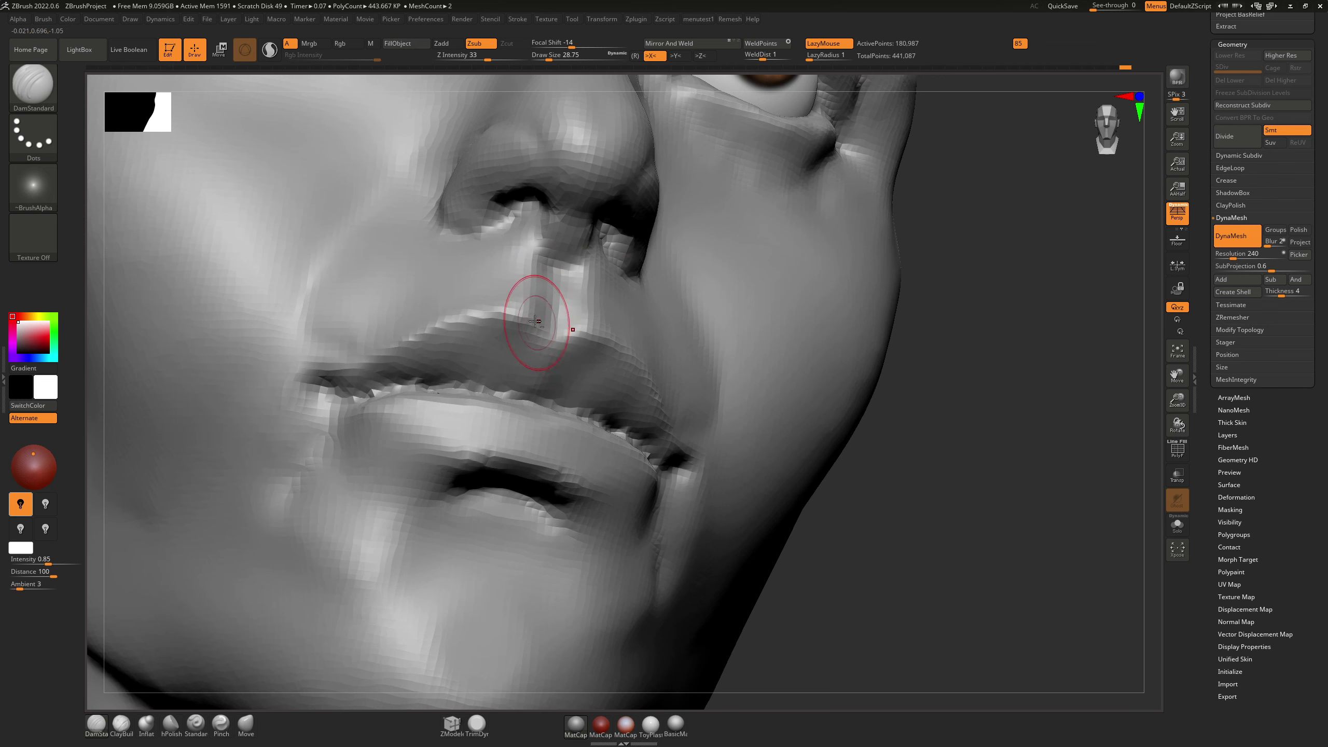
left_click_drag(527, 316, 583, 326)
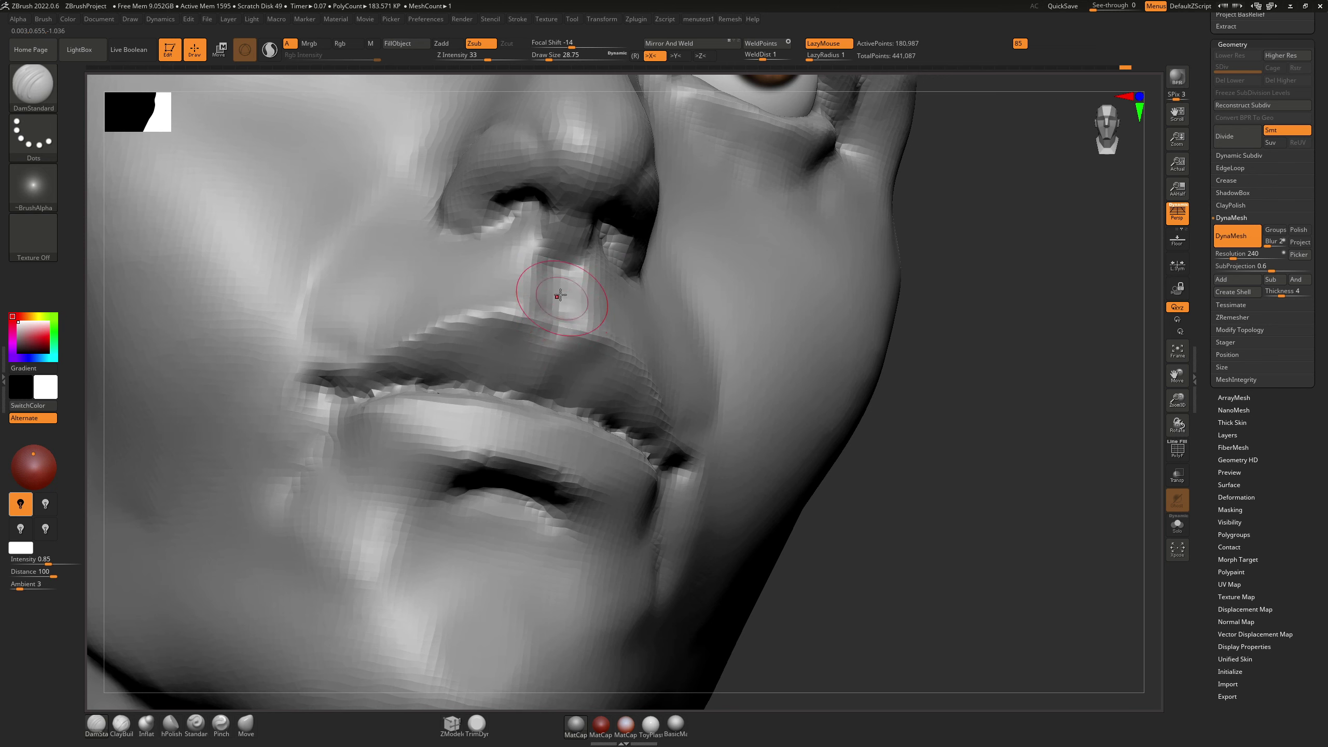
right_click_drag(558, 293, 535, 308)
left_click_drag(546, 366, 527, 357, "shift")
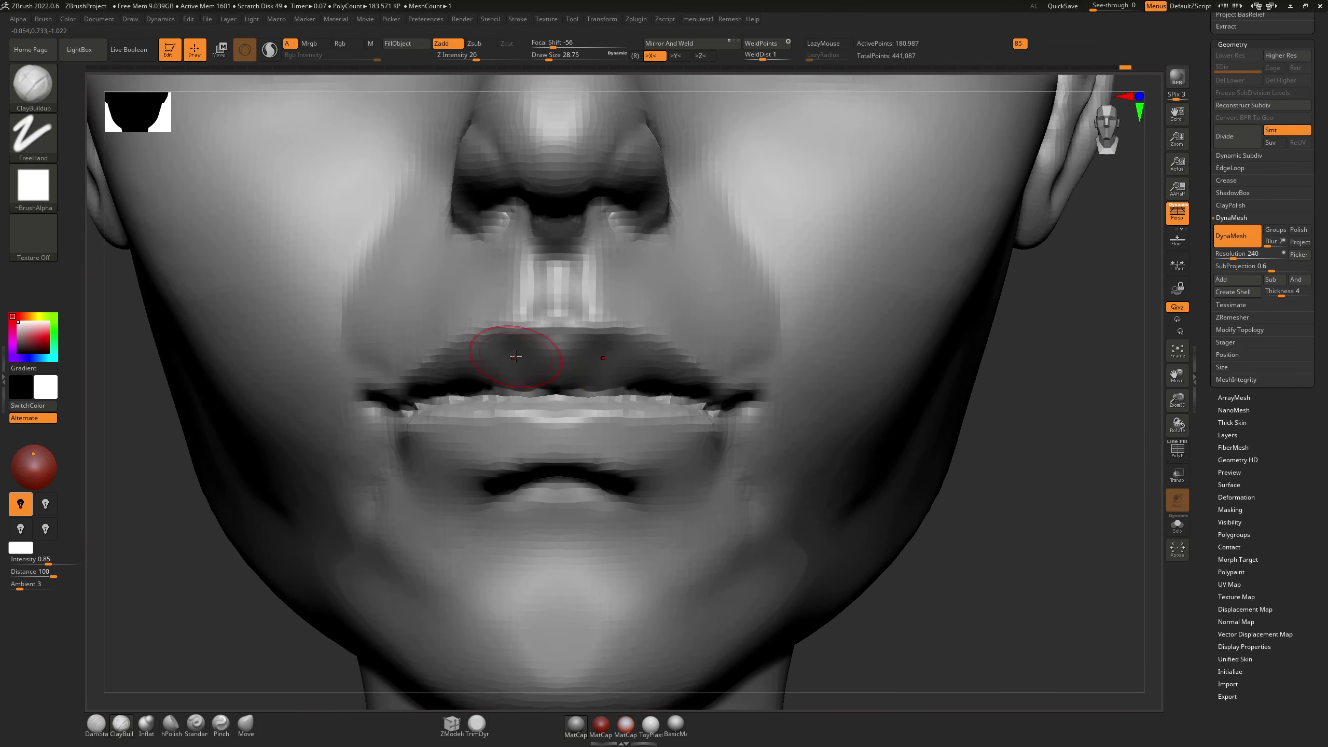
Step: Pull the lower edge of the upper lip toward the lower lip with the Move brush at draw sizes of about 31 and 27
key("b")
key("m")
key("v")
key("s")
left_click_drag(455, 336, 462, 341)
mouse_move(463, 339)
right_mouse_down()
mouse_move(459, 323)
mouse_move(476, 370)
right_mouse_up()
key("s")
left_click_drag(475, 371, 470, 376)
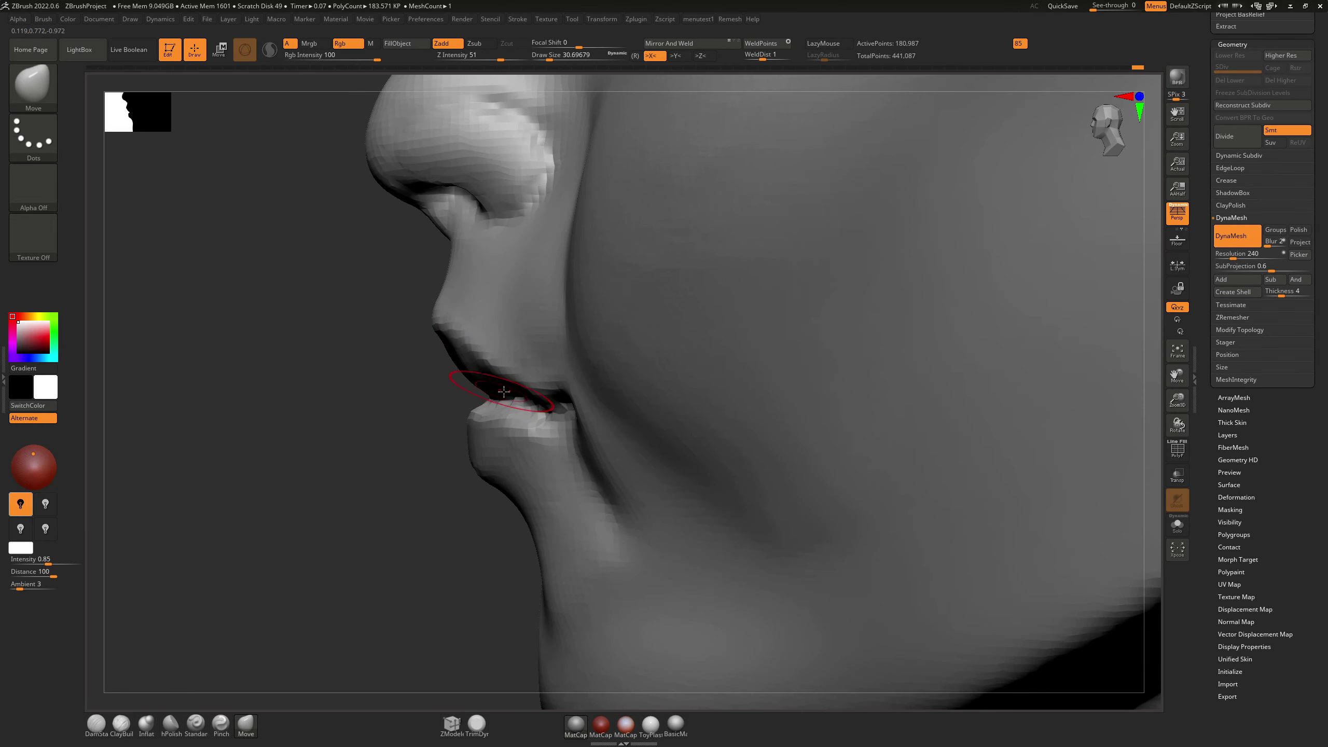
key("s")
left_click_drag(524, 398, 493, 396)
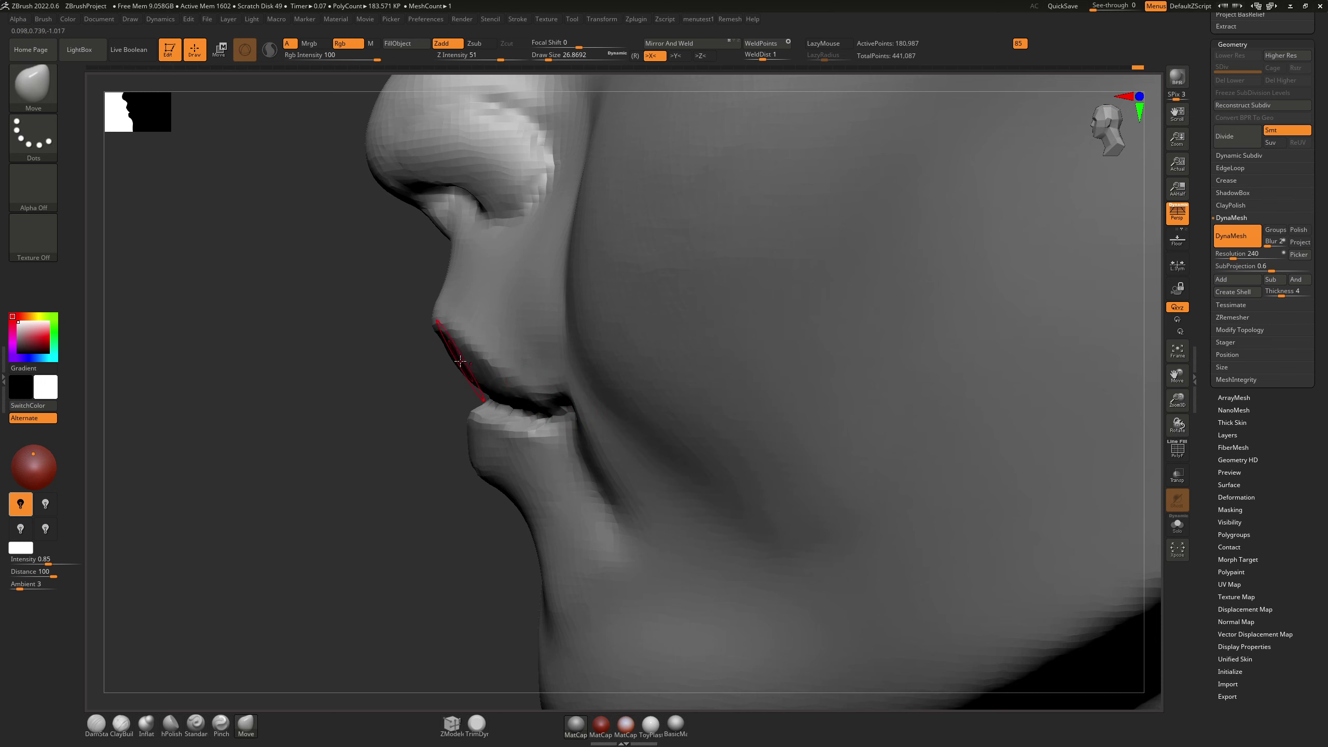
Step: Reshape the middle of the upper lip with the Move brush at a draw size of about 35, undoing the first profile stroke
key("s")
mouse_move(460, 361)
left_mouse_down()
mouse_move(479, 353)
mouse_move(484, 365)
mouse_move(484, 349)
left_mouse_up()
key("ctrl+z")
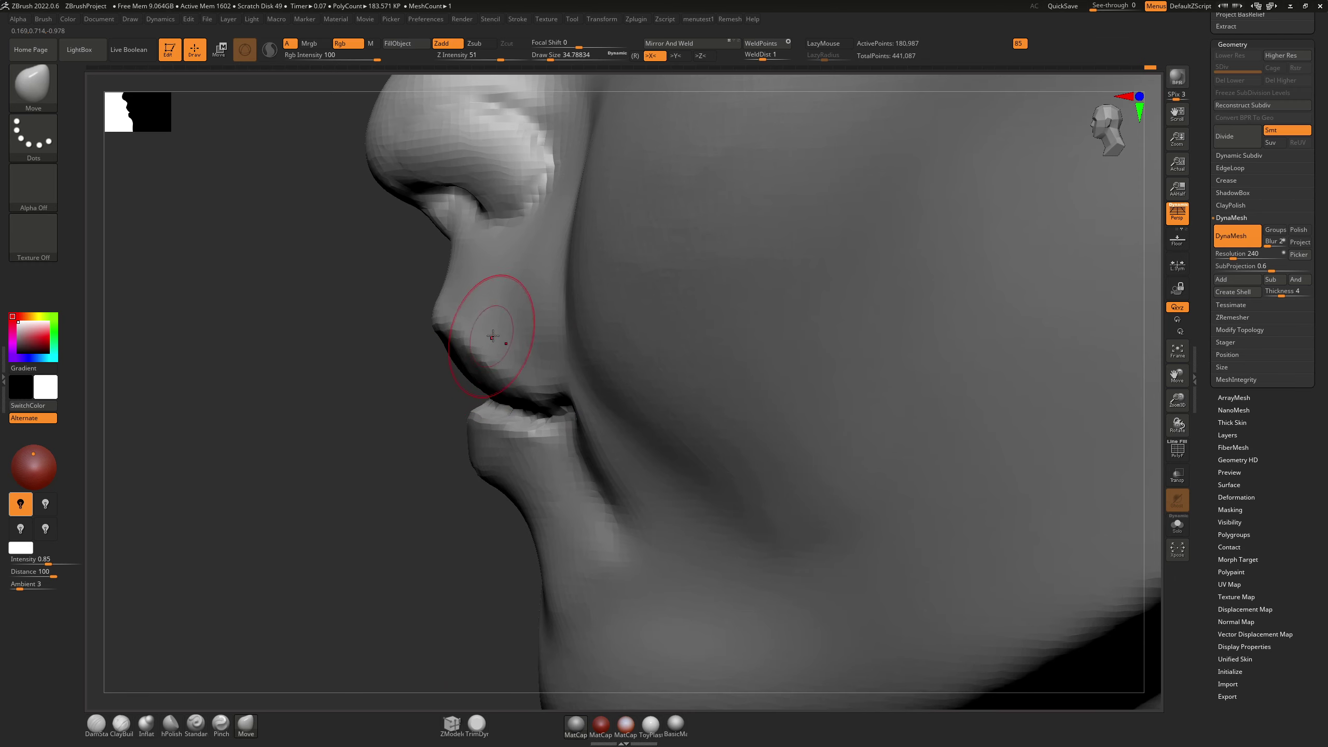
right_click_drag(492, 335, 562, 327)
right_click_drag(442, 350, 568, 346, "alt")
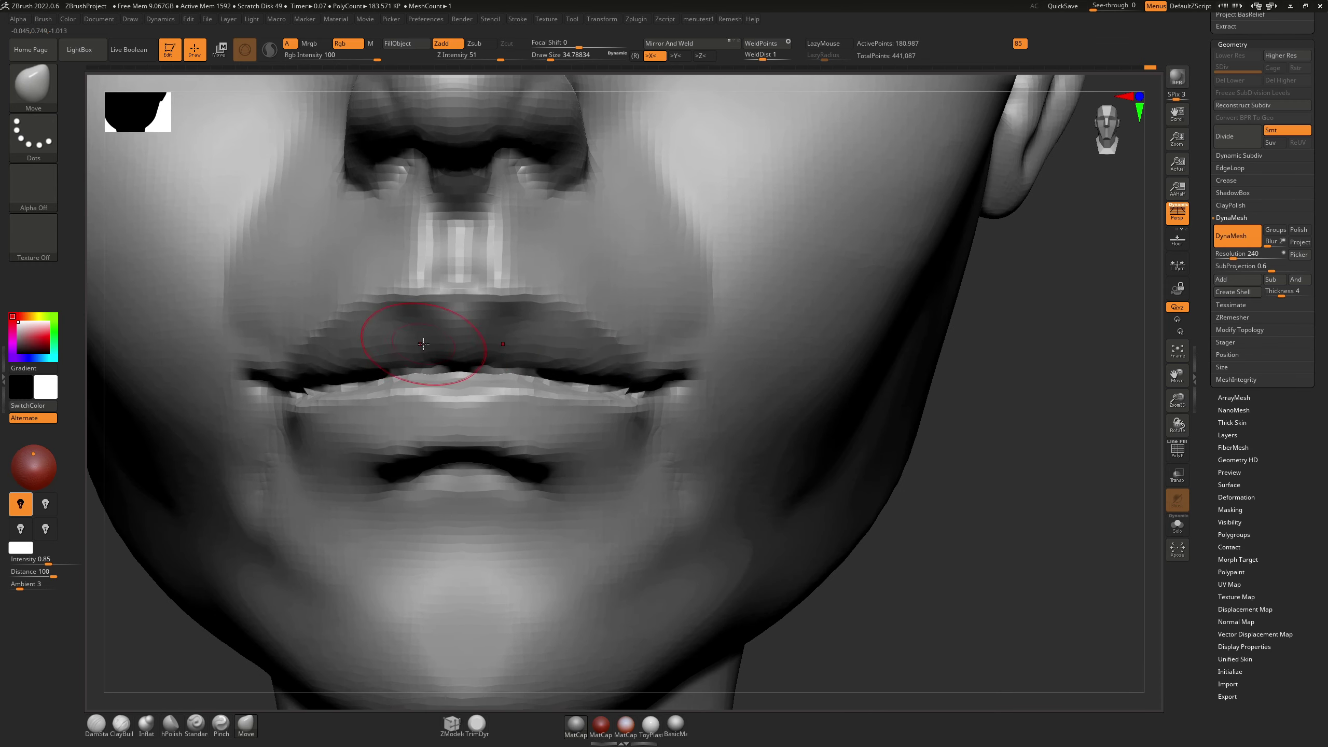
left_click_drag(422, 344, 447, 356)
Step: Shape the cupid's bow peaks and the outer edges of the upper lip with the Move brush at a draw size of about 20
key("s")
left_click_drag(425, 310, 417, 293)
key("s")
mouse_move(401, 285)
right_mouse_down()
mouse_move(378, 282)
mouse_move(424, 288)
right_mouse_up()
mouse_move(409, 358)
right_mouse_down("ctrl")
mouse_move(419, 351)
mouse_move(451, 386)
right_mouse_up("ctrl")
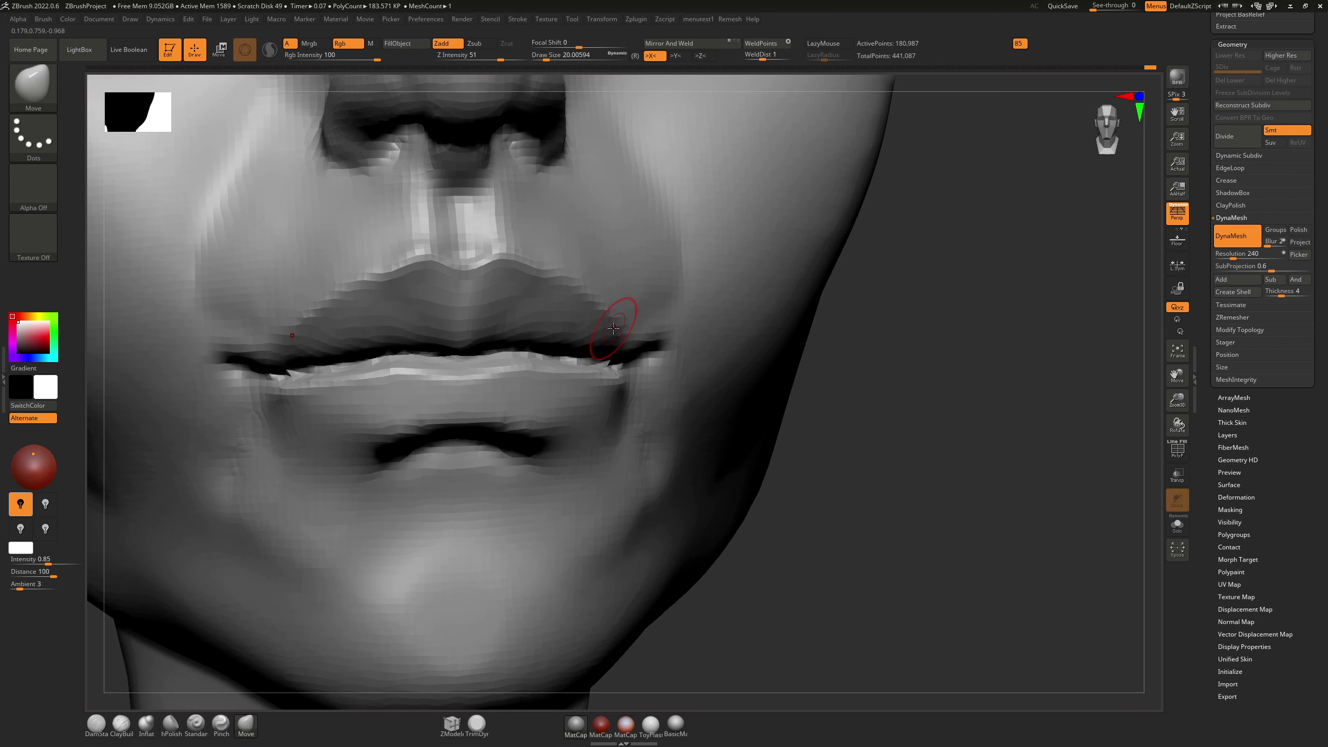
right_click_drag(534, 380, 525, 383)
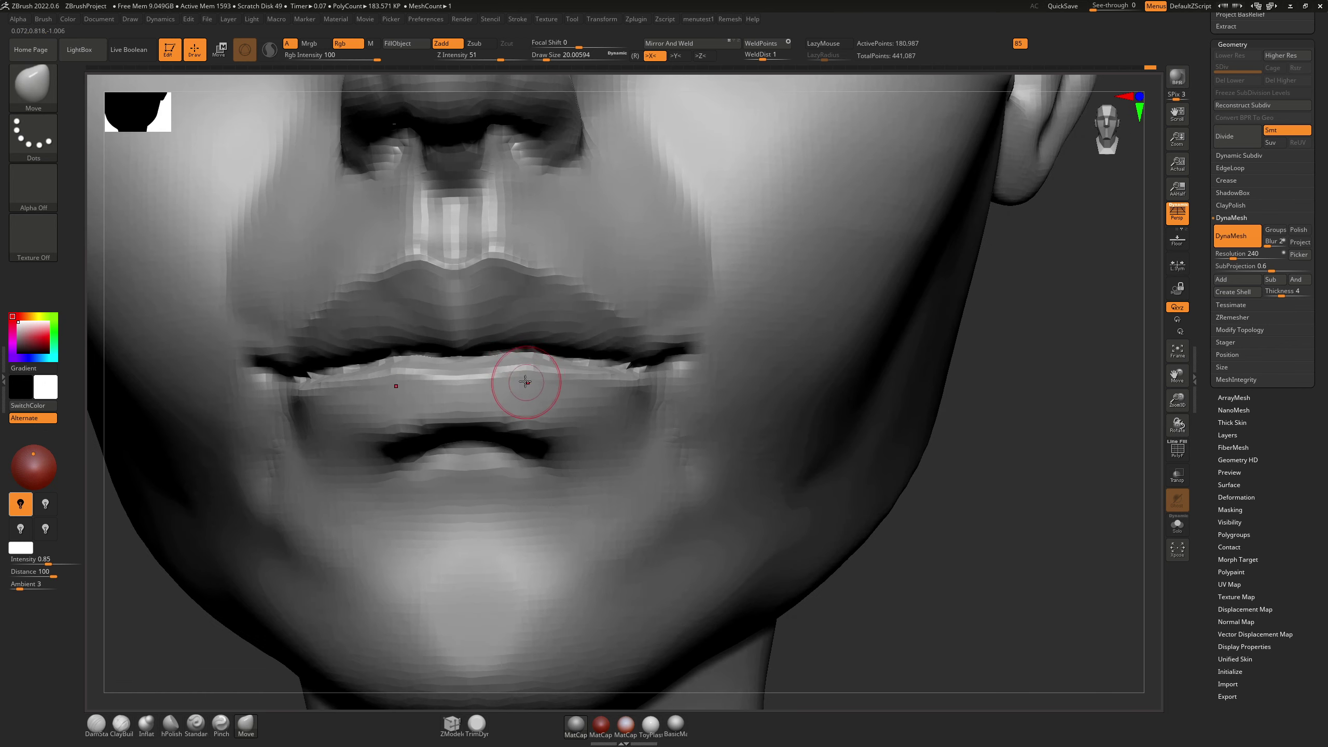
Step: Smooth the lower lip and its outer corners, and undo the last three strokes
mouse_move(525, 382)
left_mouse_down("shift")
mouse_move(504, 371)
mouse_move(377, 381)
mouse_move(611, 364)
mouse_move(544, 382)
mouse_move(649, 377)
mouse_move(585, 419)
mouse_move(641, 456)
mouse_move(619, 398)
mouse_move(610, 458)
left_mouse_up("shift")
key("s")
key("ctrl+z")
key("ctrl+z")
key("ctrl+z")
Step: Build up the areas beneath the mouth corners with the ClayBuildup brush at a draw size of about 39 and smooth them
key("b")
key("c")
key("b")
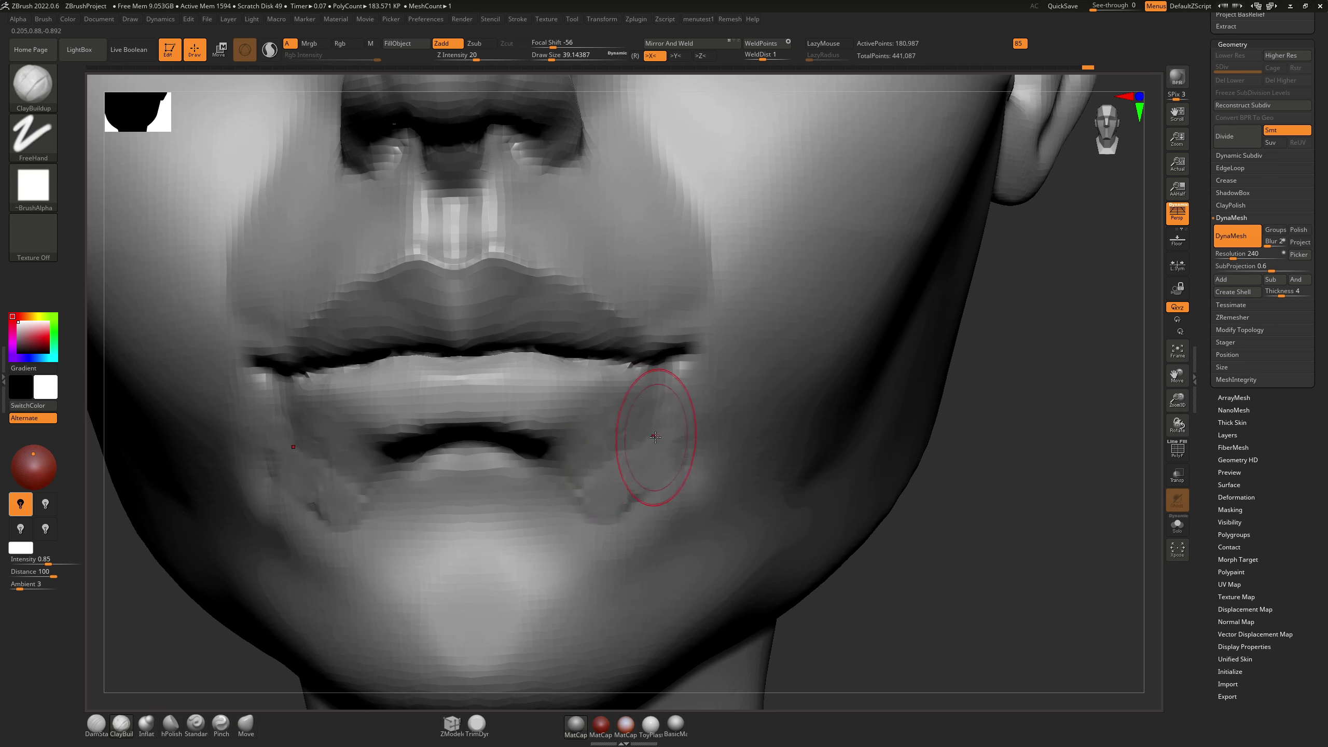
key("ctrl")
mouse_move(617, 441)
left_mouse_down()
mouse_move(661, 459)
mouse_move(621, 521)
mouse_move(581, 505)
mouse_move(673, 445)
mouse_move(644, 504)
mouse_move(656, 442)
left_mouse_up()
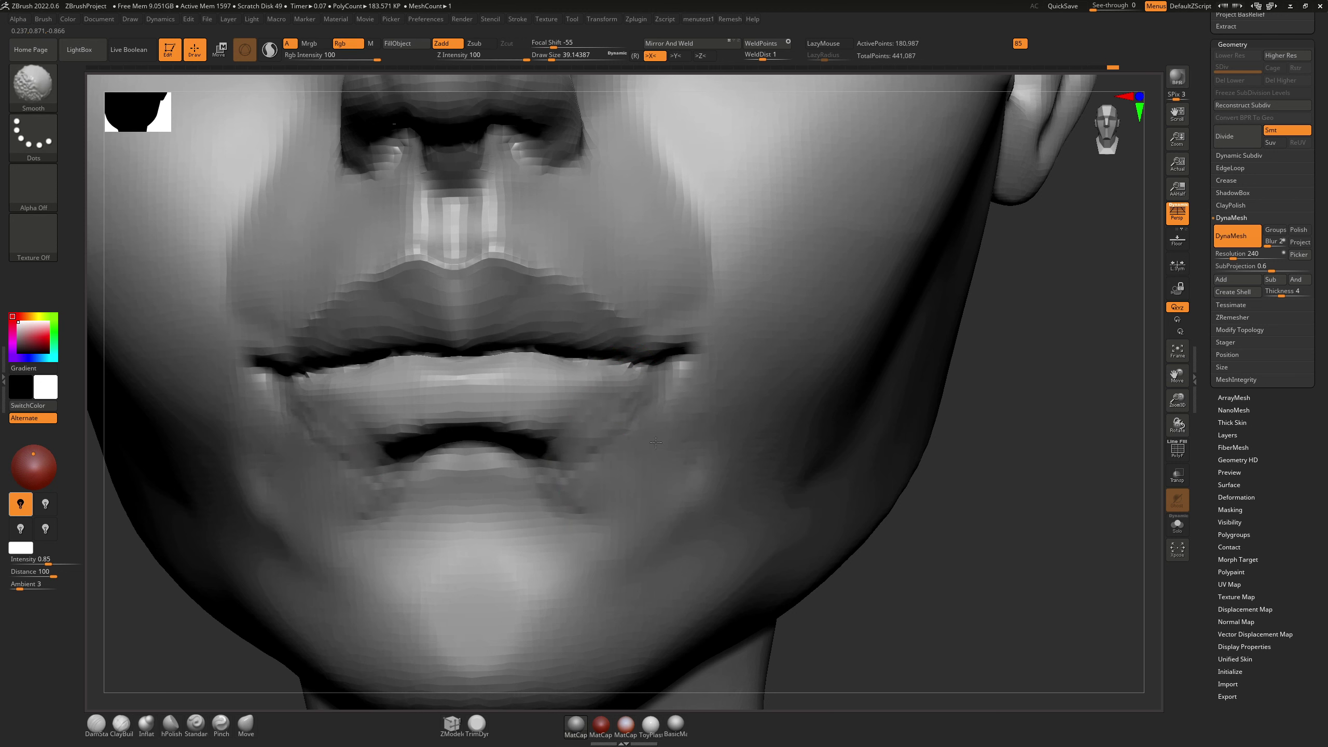
left_click_drag(584, 475, 483, 464, "shift")
Step: Deepen and widen the crease beneath the lower lip with the DamStandard brush at a draw size of about 22, smoothing its ends
key("s")
left_click_drag(379, 456, 411, 466)
key("b")
key("d")
key("s")
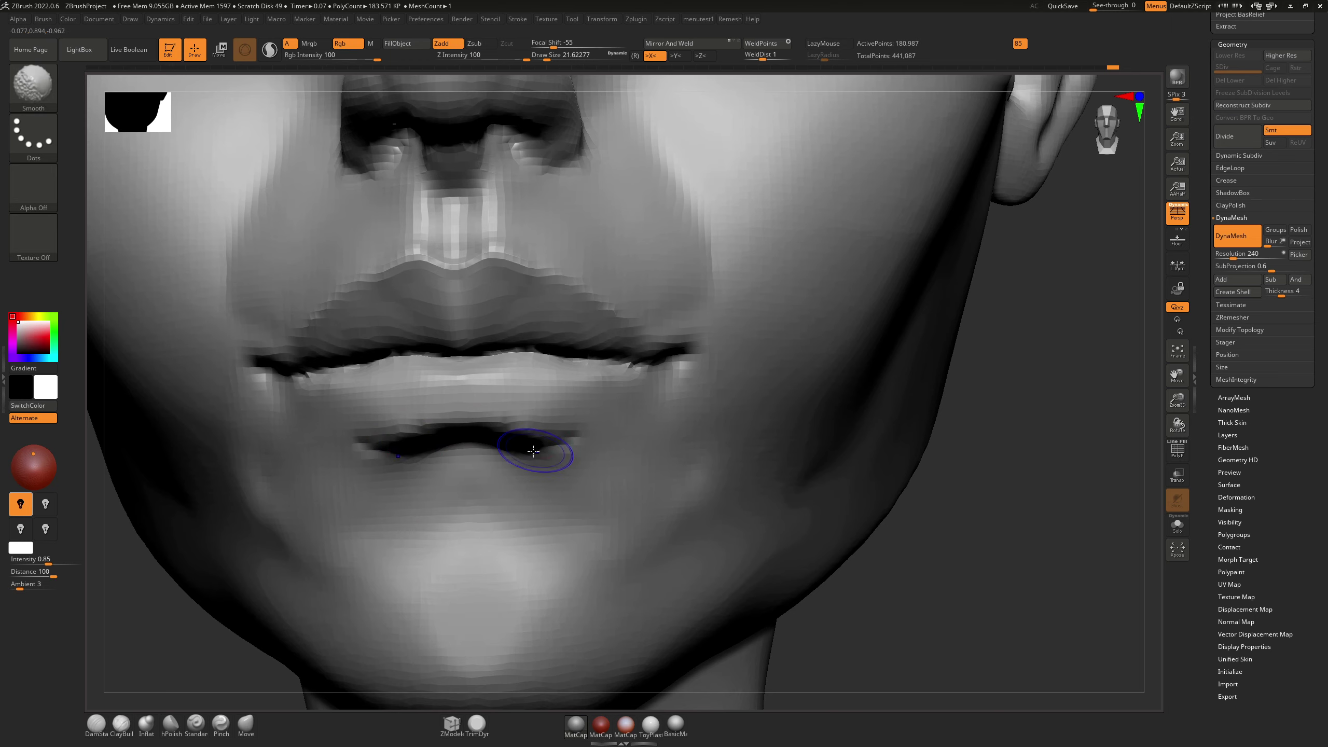
left_click_drag(543, 456, 555, 463, "shift")
Step: Soften and extend the outer ends of the crease beneath the lower lip with the DamStandard brush at a draw size of about 41, smoothing them
right_click_drag(586, 403, 551, 411)
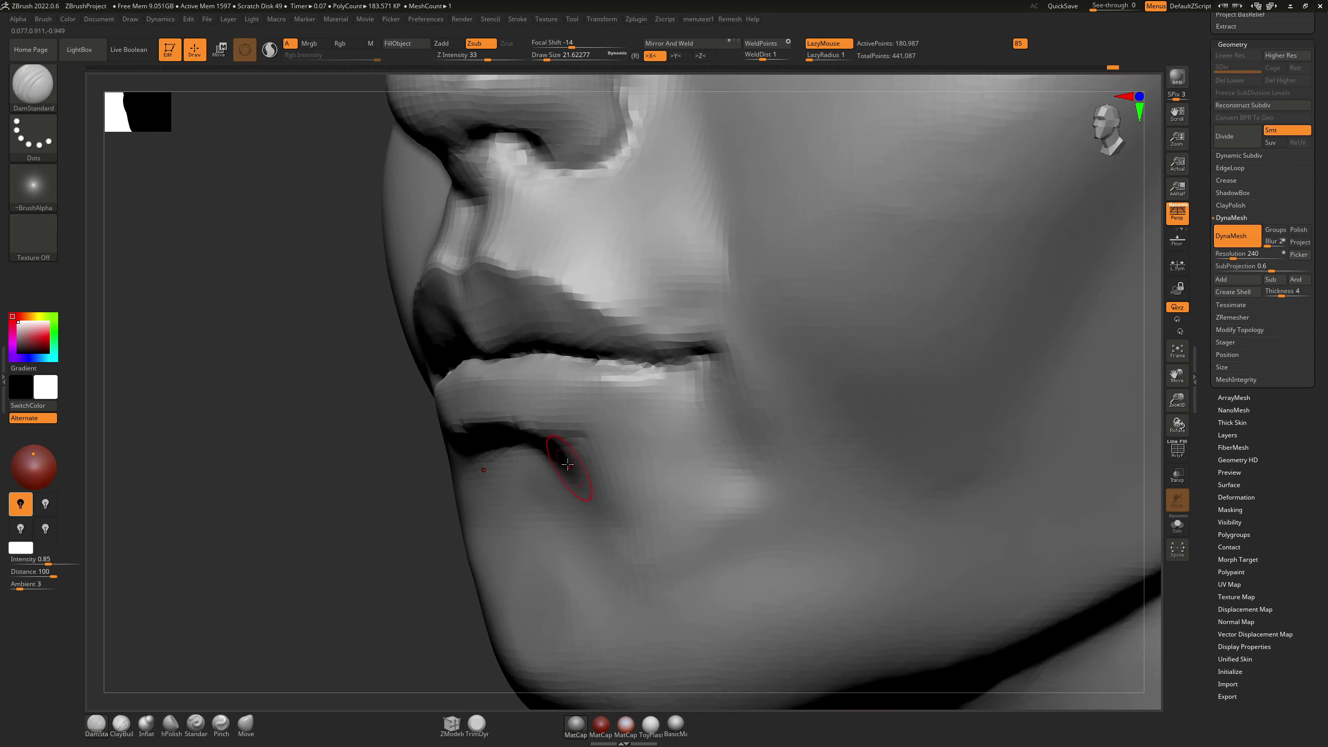
key("s")
left_click_drag(562, 453, 609, 456)
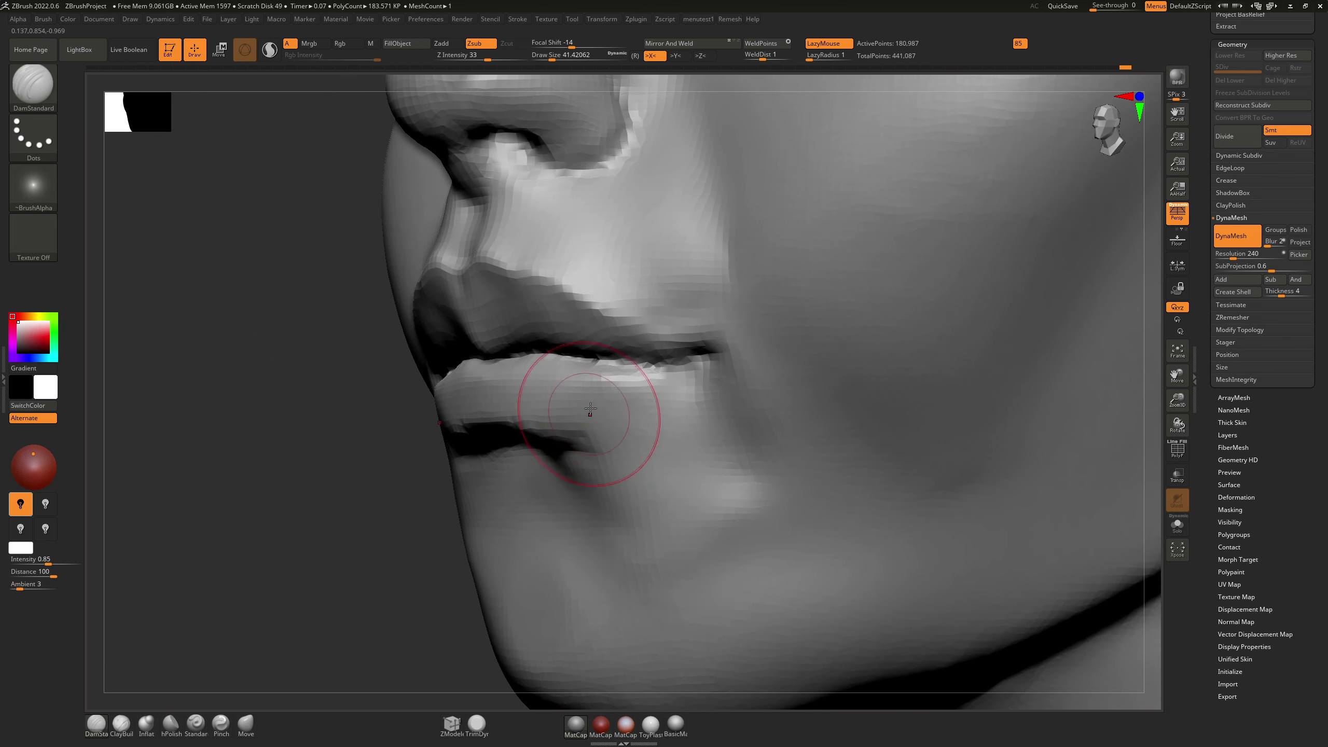
right_click_drag(584, 415, 622, 385)
mouse_move(381, 492)
left_mouse_down("shift")
mouse_move(426, 469)
mouse_move(409, 483)
left_mouse_up("shift")
mouse_move(360, 525)
right_mouse_down()
mouse_move(393, 515)
mouse_move(335, 507)
right_mouse_up()
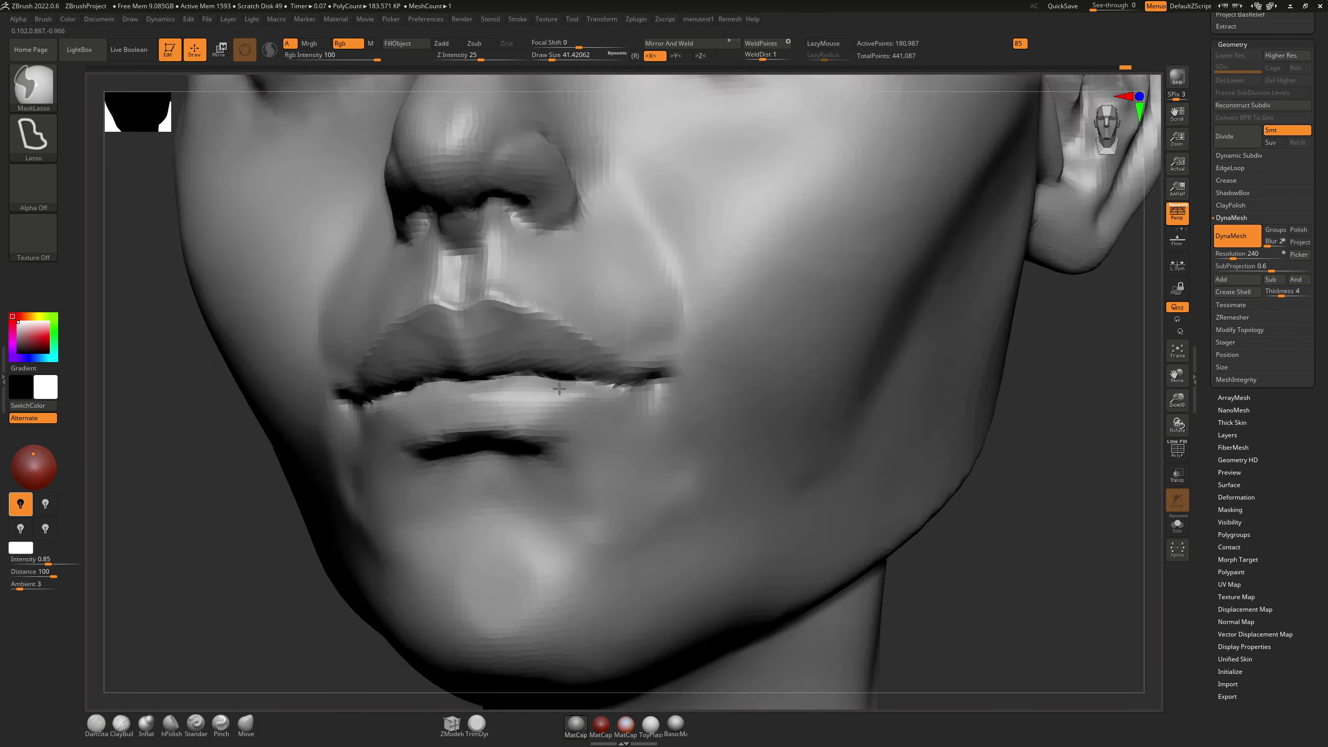
mouse_move(471, 429)
right_mouse_down()
mouse_move(591, 425)
mouse_move(528, 428)
right_mouse_up()
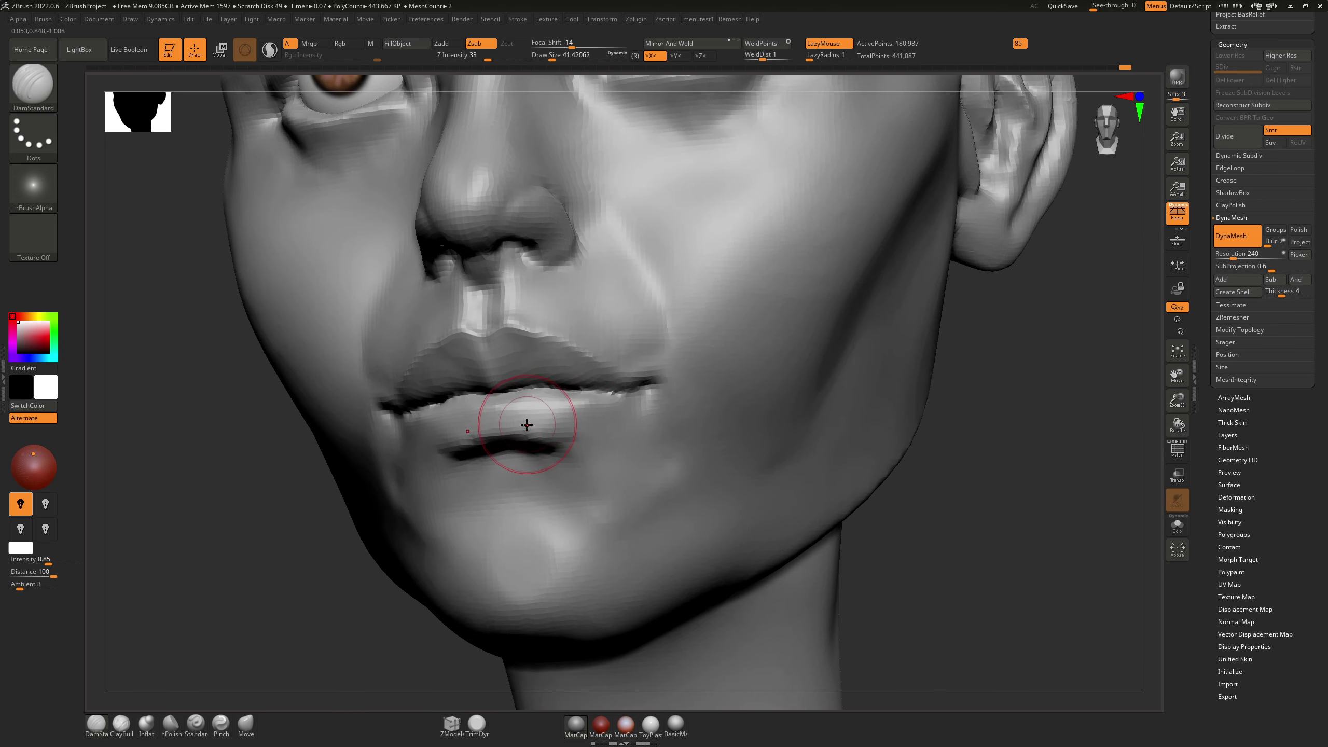
Step: Reshape the lower lip's underside and the area beneath it with the Move brush at draw sizes of about 41 to 51, smoothing the transition
key("s")
key("b")
key("m")
key("v")
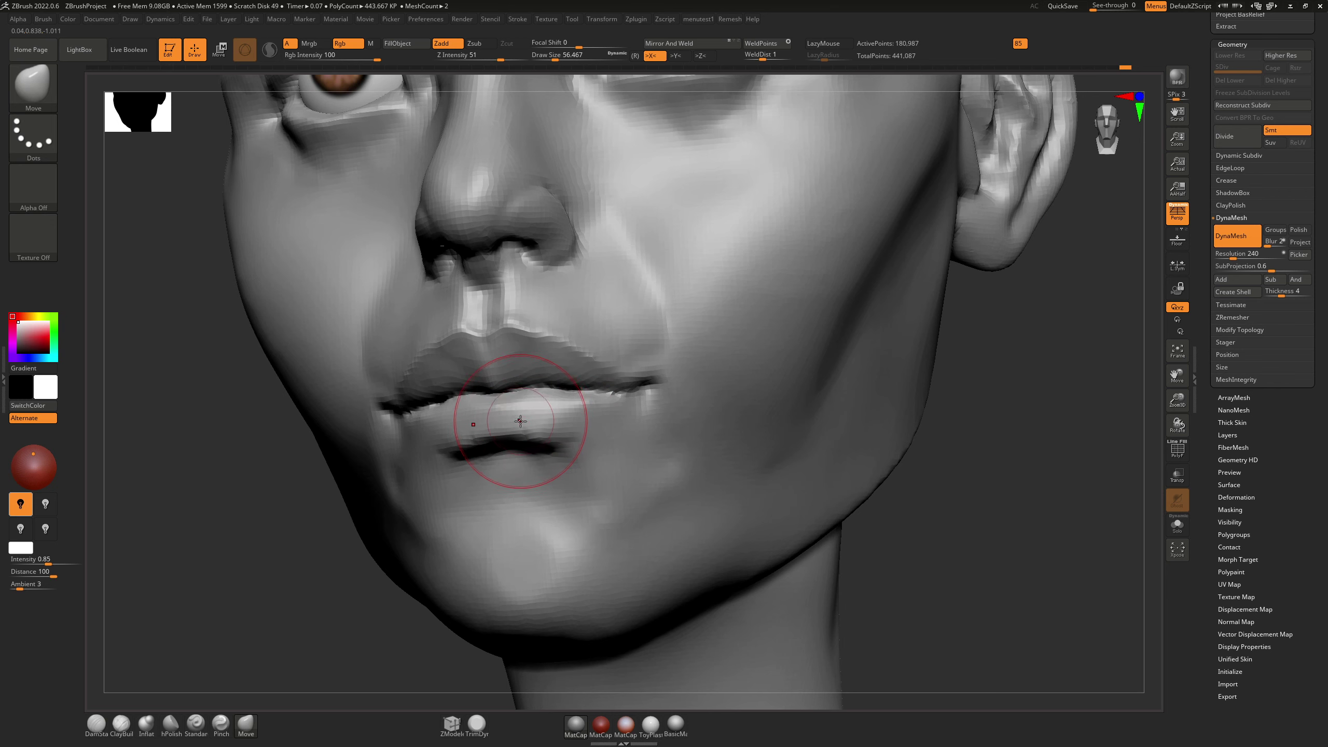
left_click_drag(535, 428, 525, 415)
key("ctrl+z")
key("s")
right_click_drag(538, 403, 523, 383)
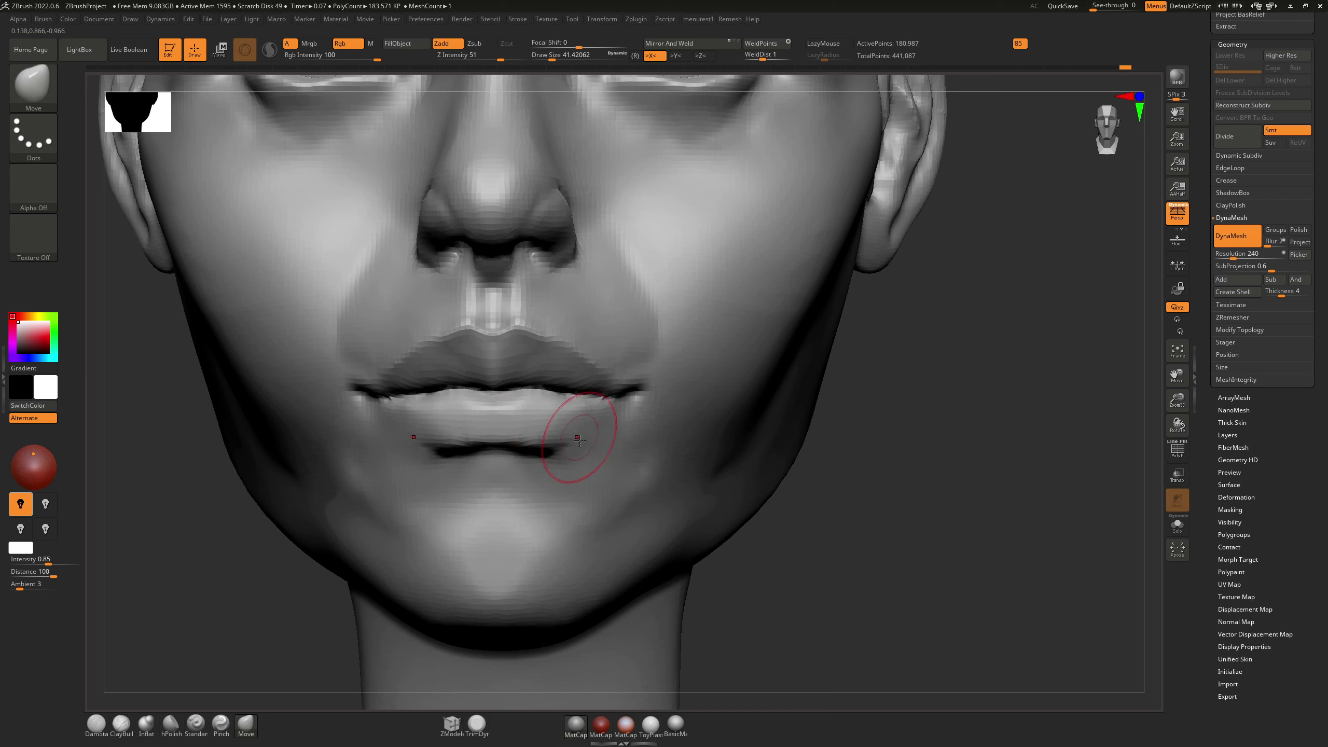
key("s")
left_click_drag(595, 456, 597, 458)
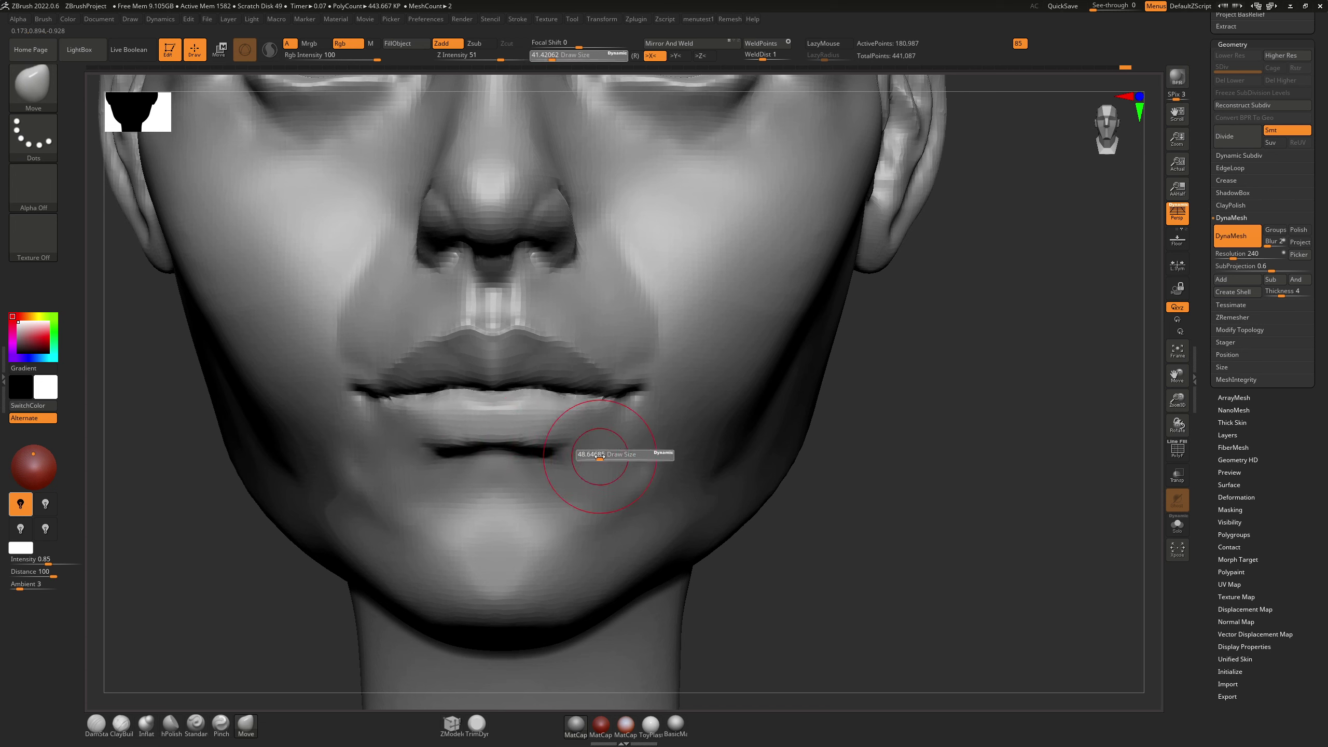
right_click_drag(597, 434, 523, 421)
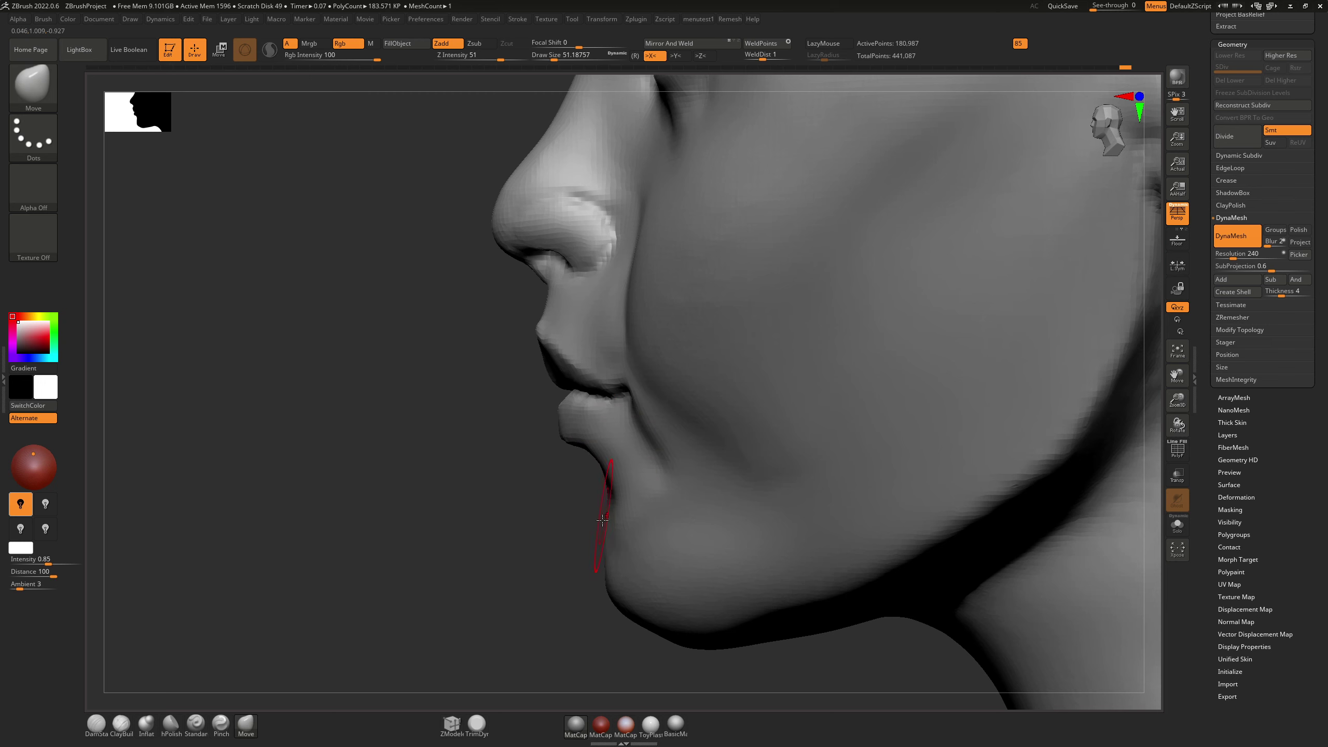
mouse_move(630, 512)
right_mouse_down("shift")
mouse_move(649, 487)
mouse_move(621, 458)
mouse_move(704, 468)
mouse_move(669, 471)
right_mouse_up("shift")
left_click_drag(531, 505, 543, 508, "shift")
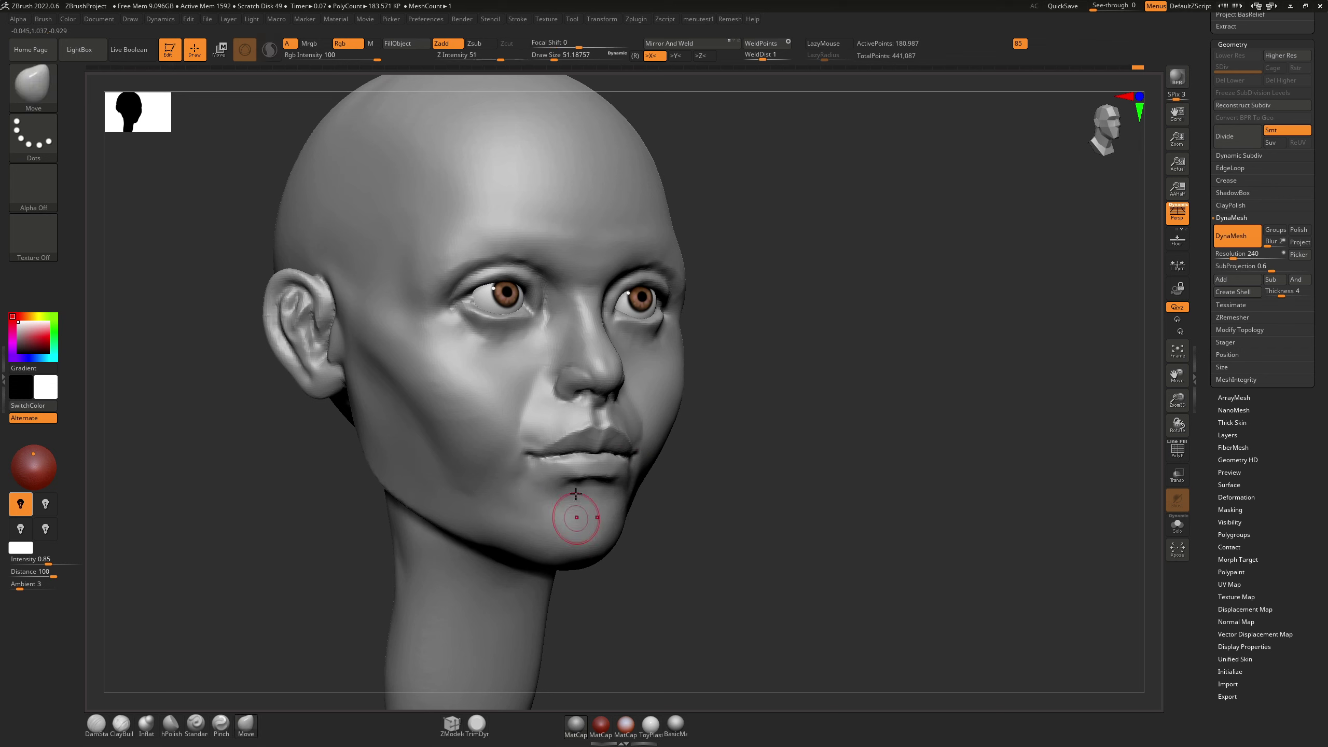
Step: Flatten the front of the chin with the hPolish brush at a draw size of about 51
right_click_drag(572, 519, 579, 523, "shift")
key("b")
key("h")
key("p")
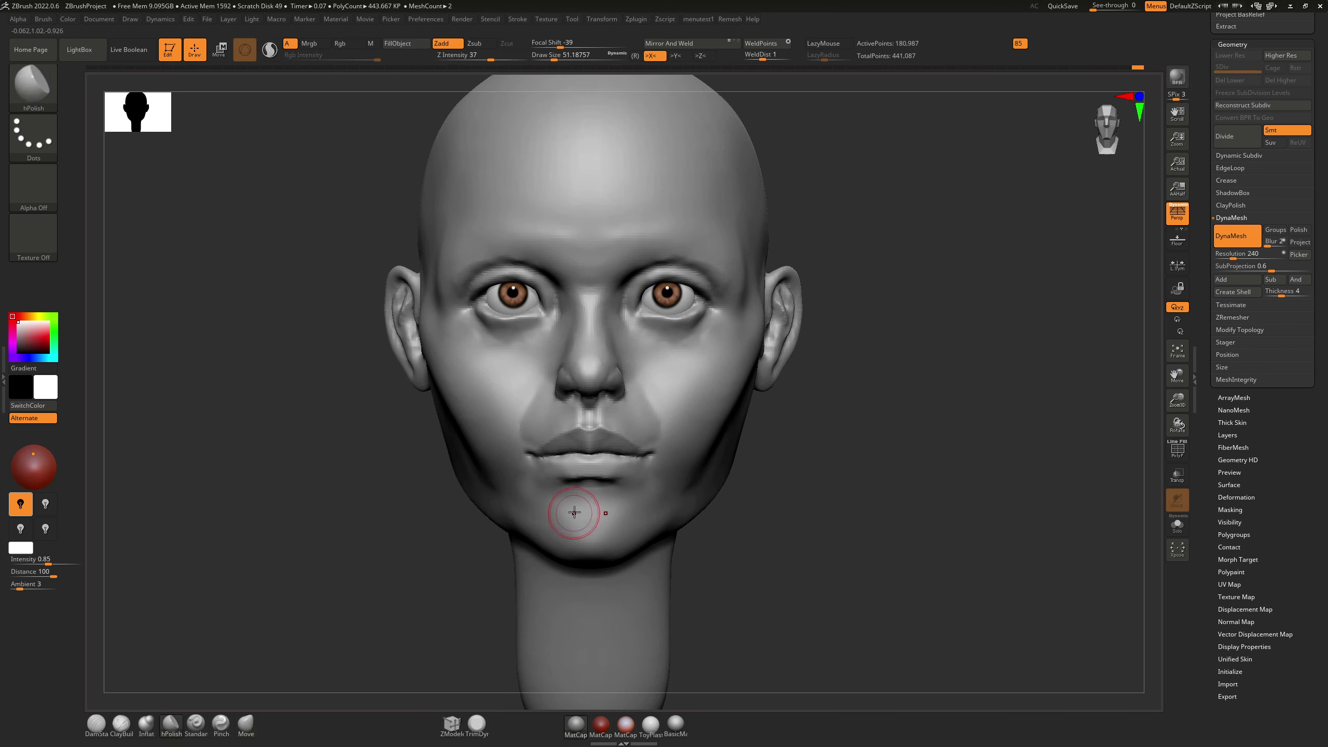
left_click_drag(589, 501, 560, 508)
mouse_move(584, 507)
right_mouse_down()
mouse_move(628, 492)
mouse_move(617, 502)
right_mouse_up()
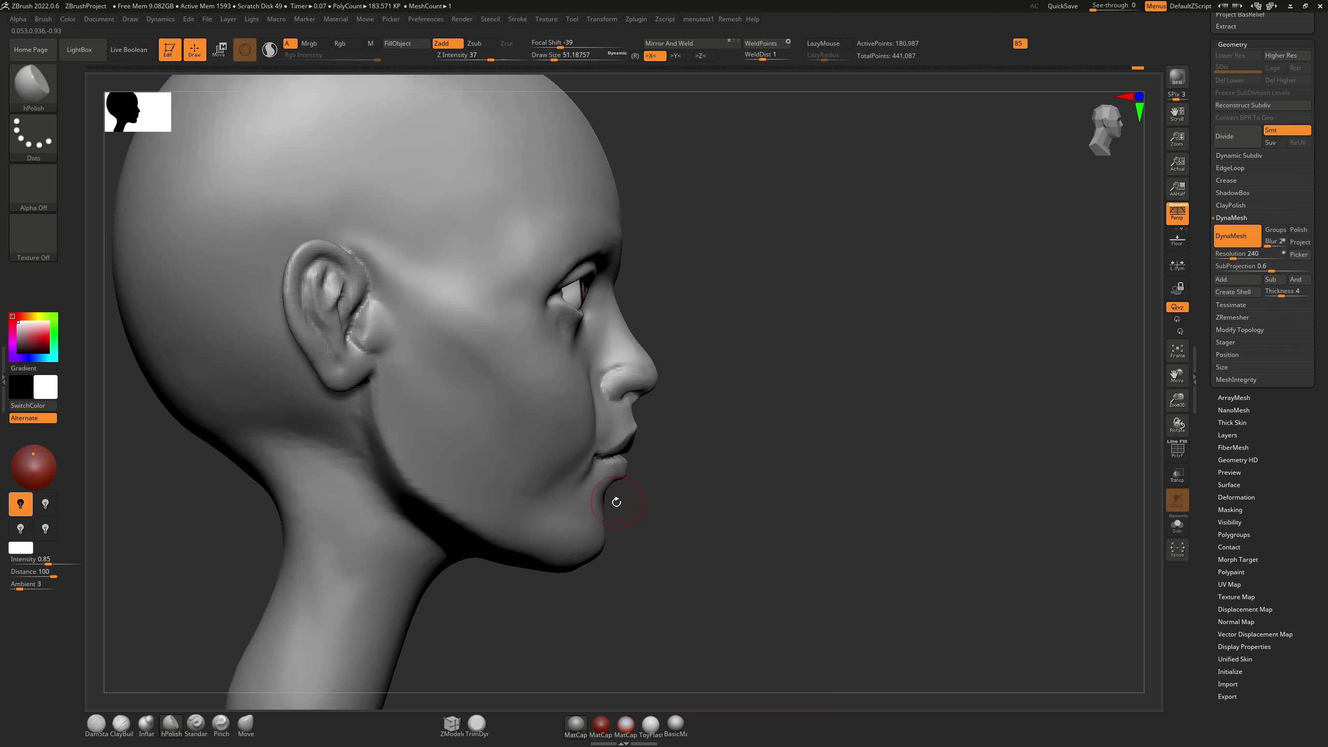
right_click_drag(632, 551, 576, 496)
Step: Reshape the chin and the underside of the jaw with the Move brush at draw sizes of about 187 and 128
key("b")
key("m")
key("v")
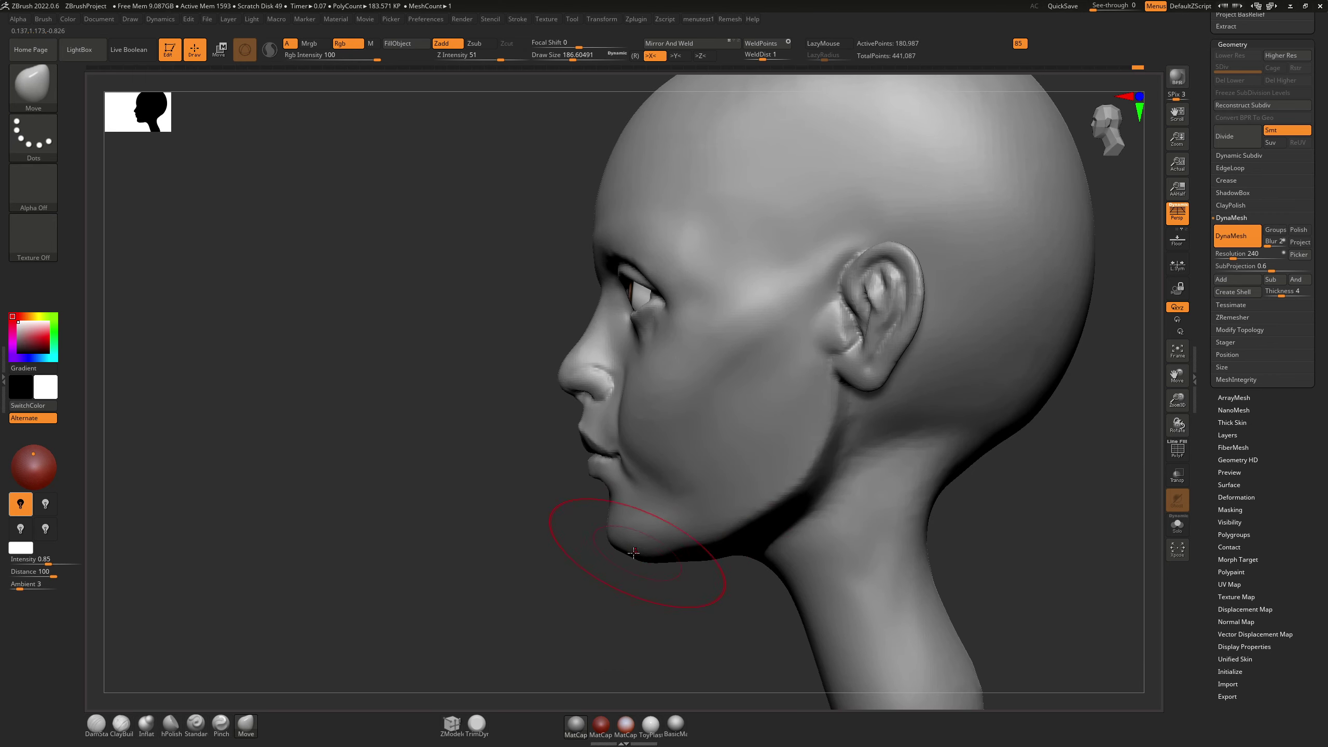
right_click_drag(634, 552, 596, 551)
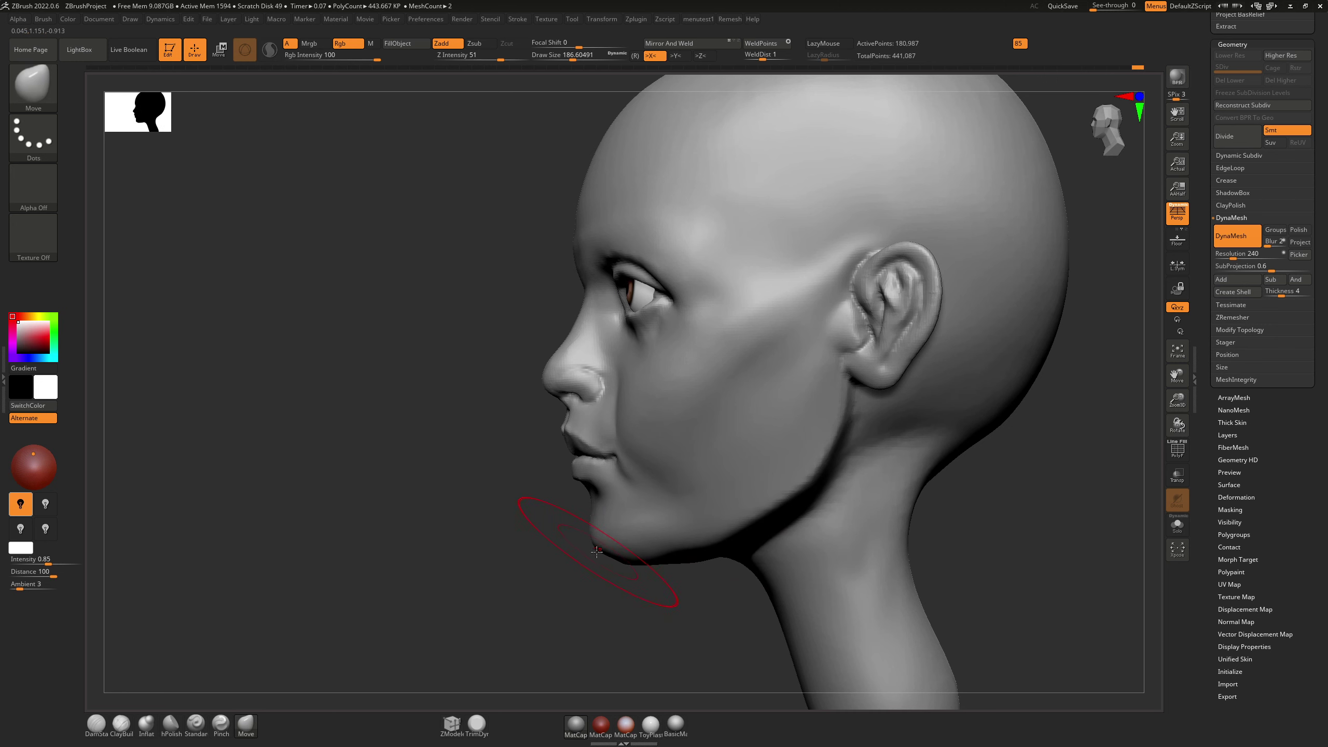
key("s")
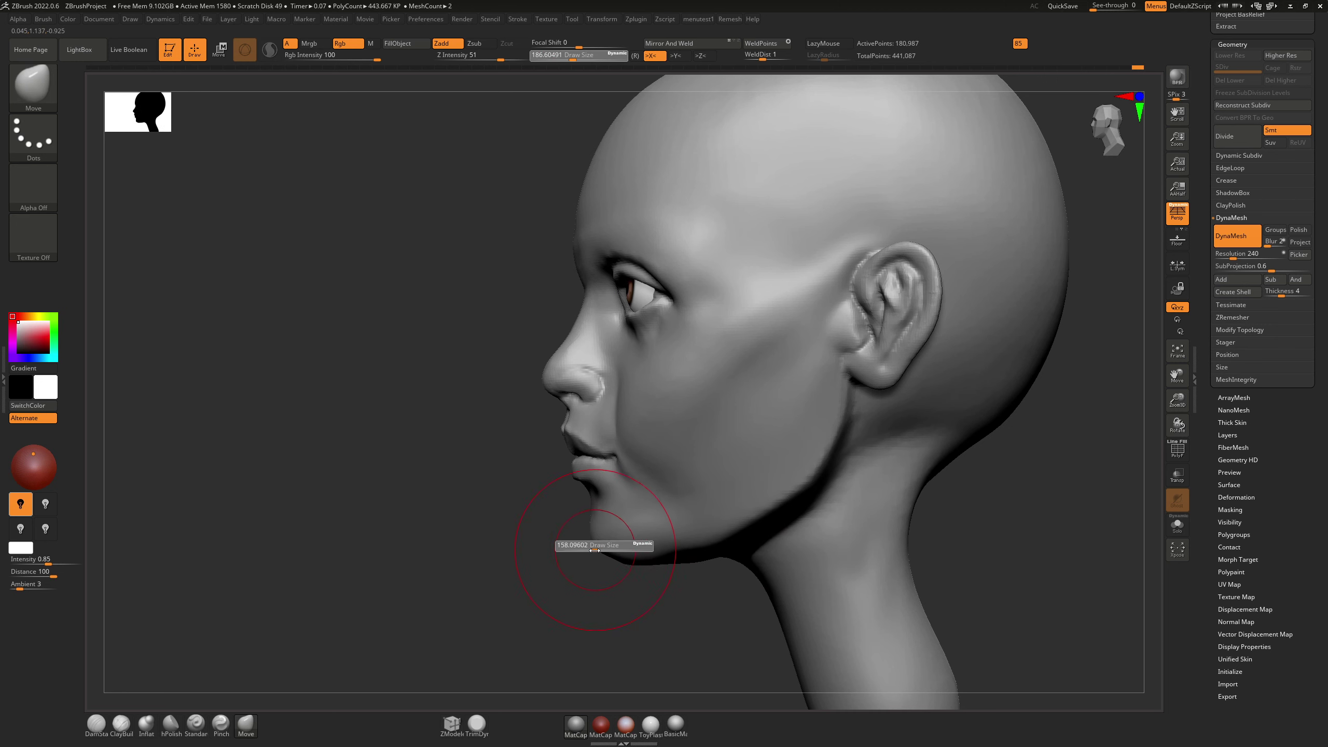
left_click_drag(591, 552, 660, 555)
right_click_drag(665, 549, 691, 475)
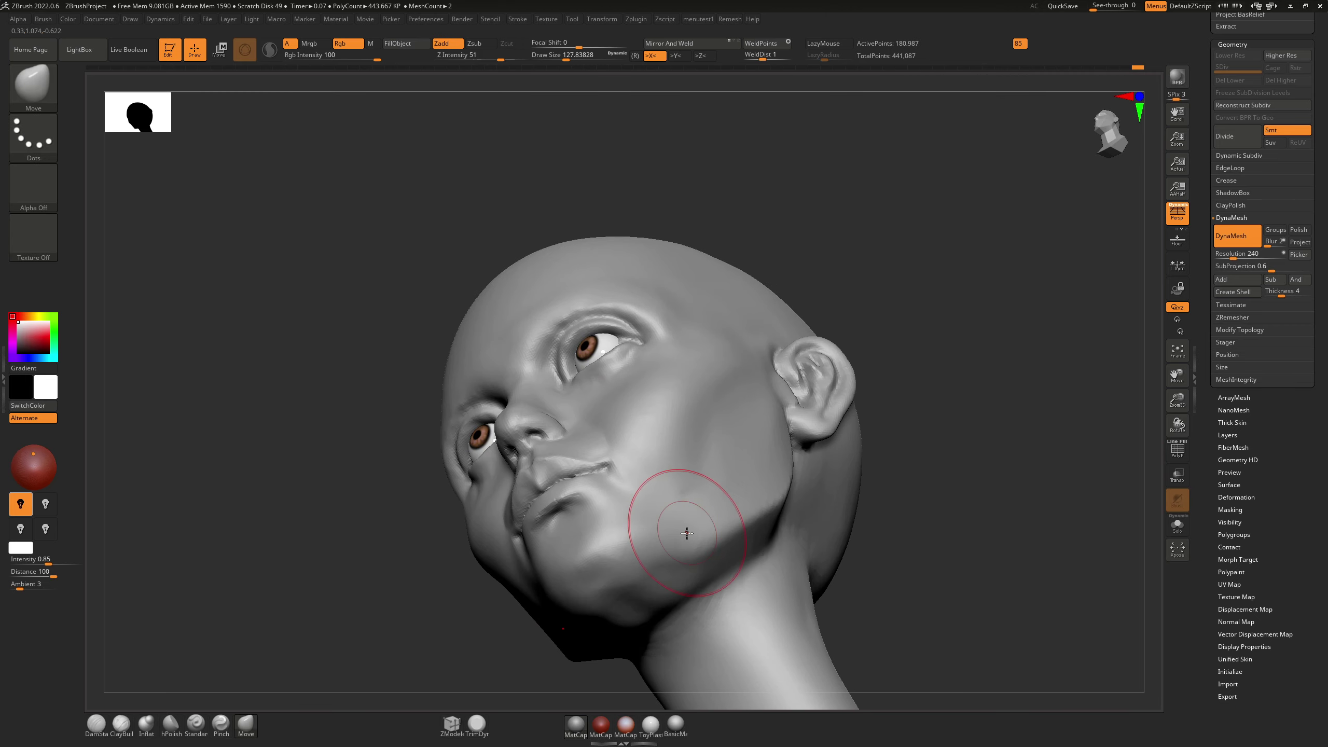
mouse_move(685, 534)
right_mouse_down()
mouse_move(674, 484)
mouse_move(647, 563)
right_mouse_up()
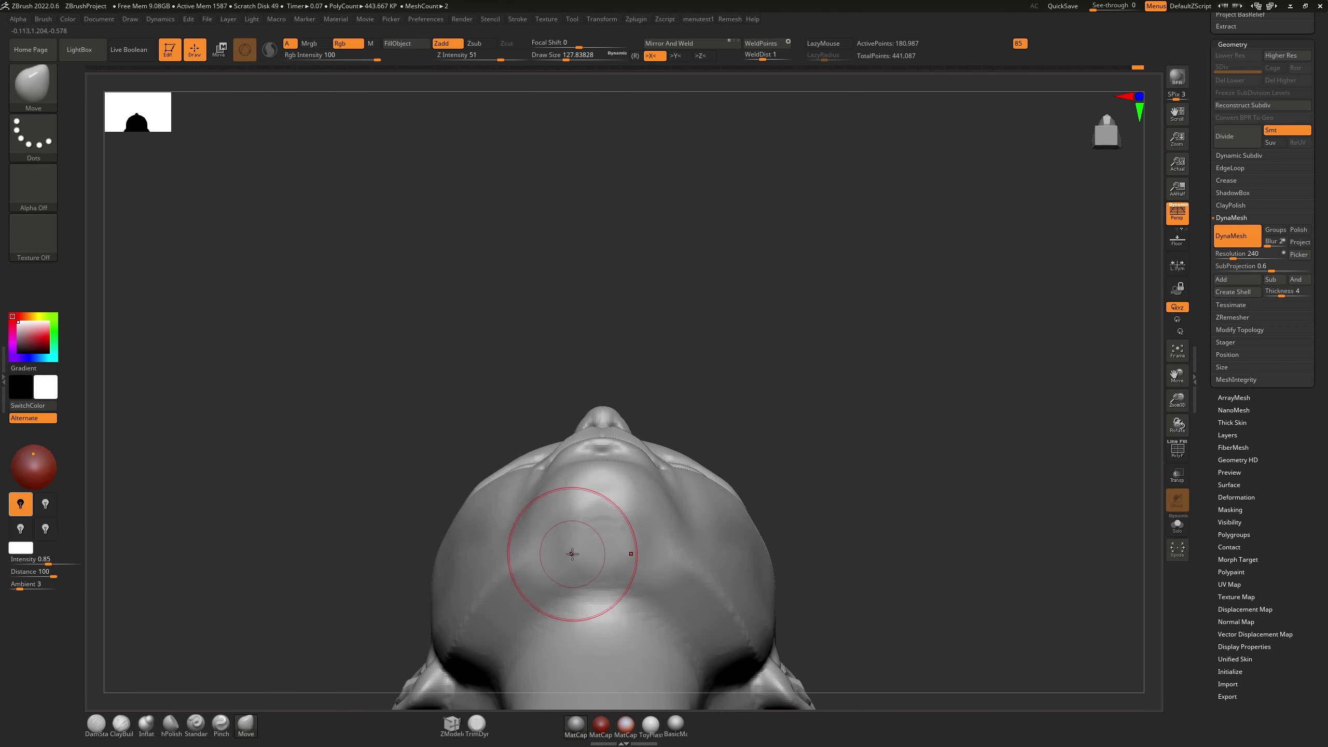
Step: Flatten the plane beneath the chin with the hPolish brush at draw sizes of about 128 and 108
key("b")
key("h")
key("p")
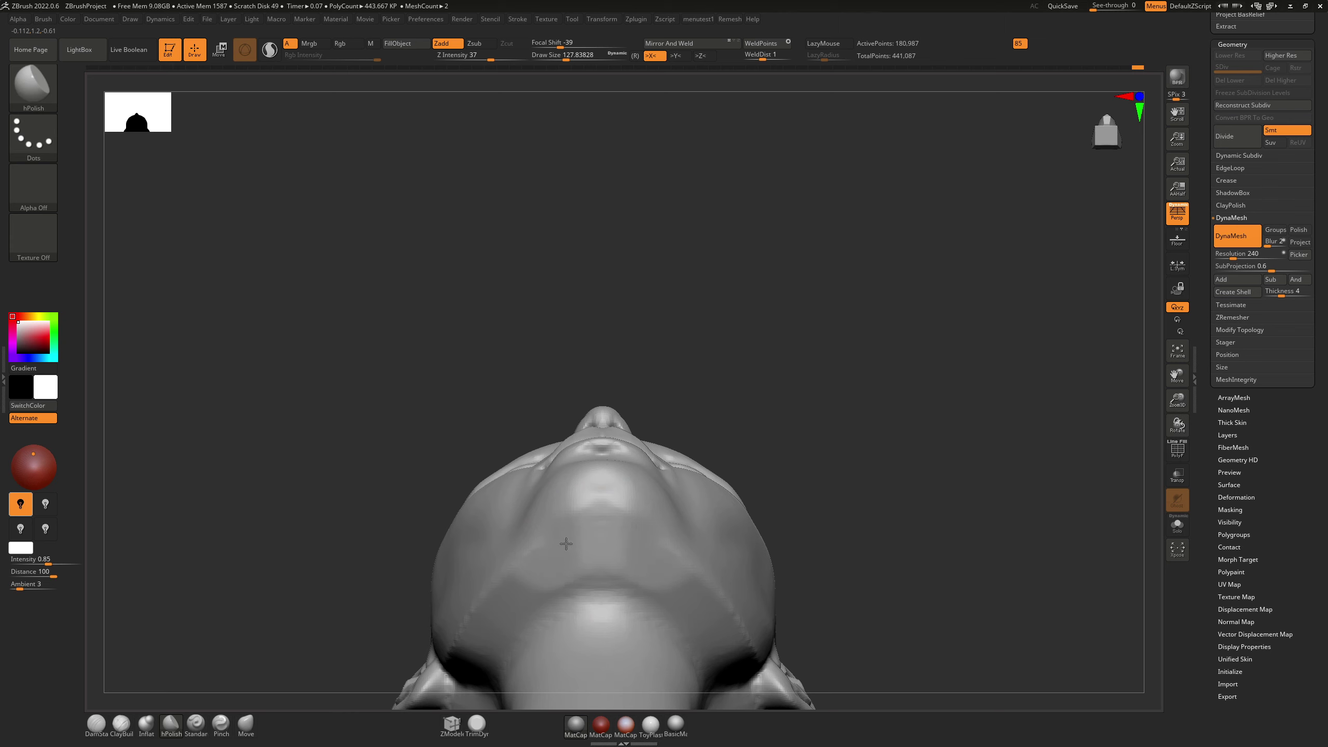
left_click_drag(567, 544, 577, 539)
key("s")
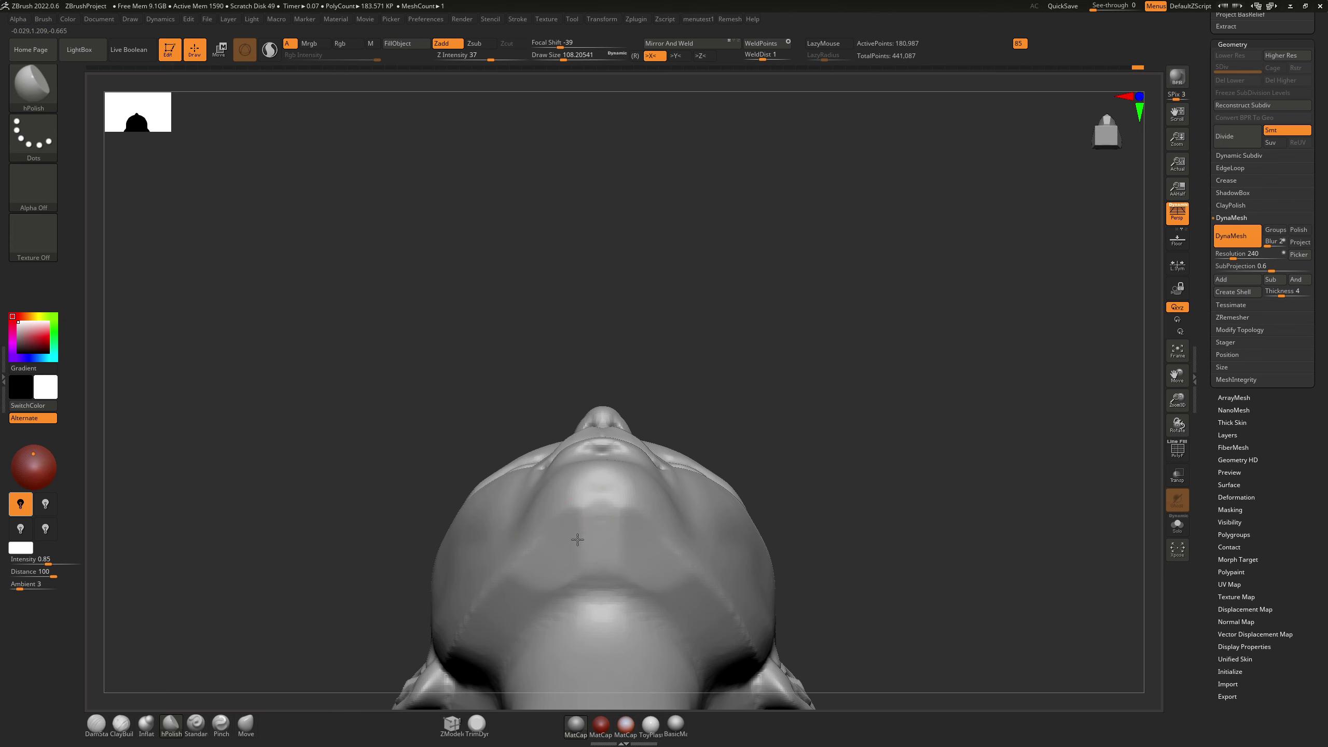
left_click_drag(517, 587, 523, 585)
mouse_move(523, 584)
right_mouse_down()
mouse_move(632, 569)
mouse_move(614, 605)
mouse_move(608, 553)
mouse_move(598, 570)
right_mouse_up()
Step: Adjust the transition from the underside of the chin to the throat with the Move brush at a draw size of about 202
key("ctrl")
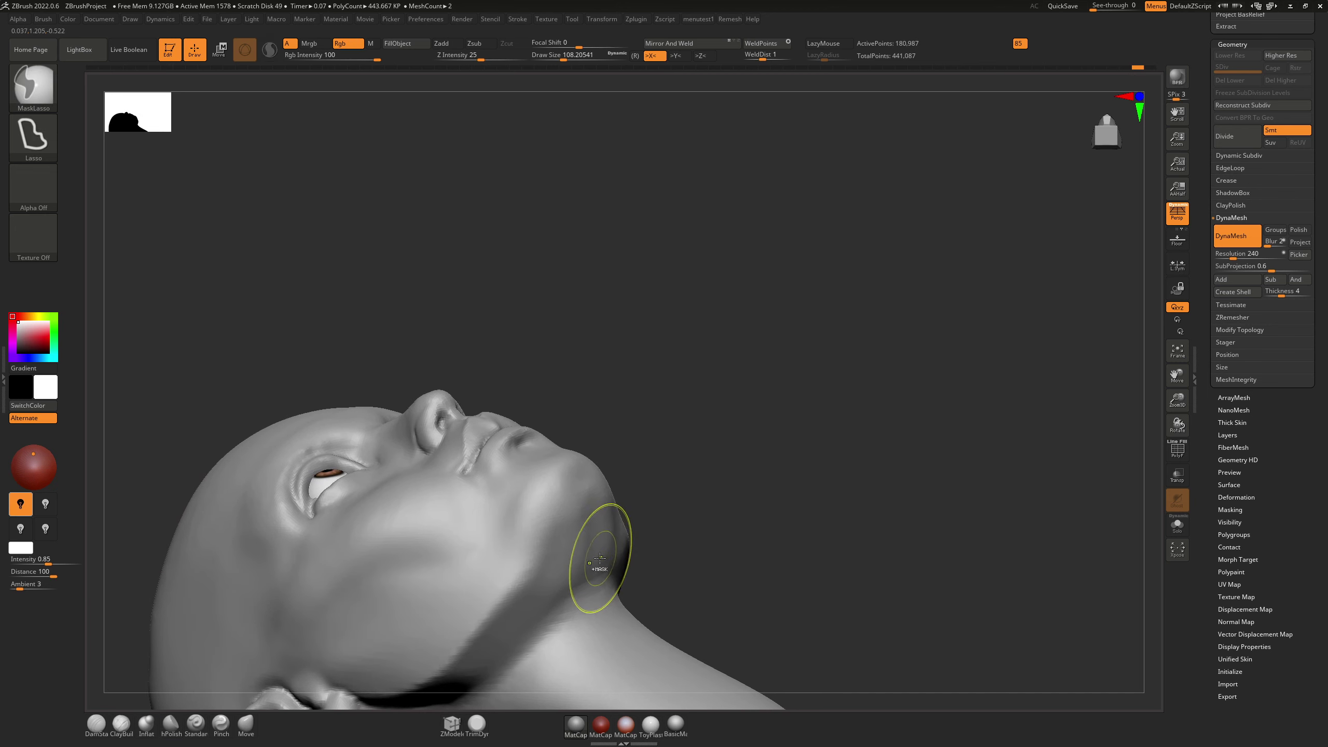
key("m")
key("s")
left_click_drag(594, 568, 604, 570)
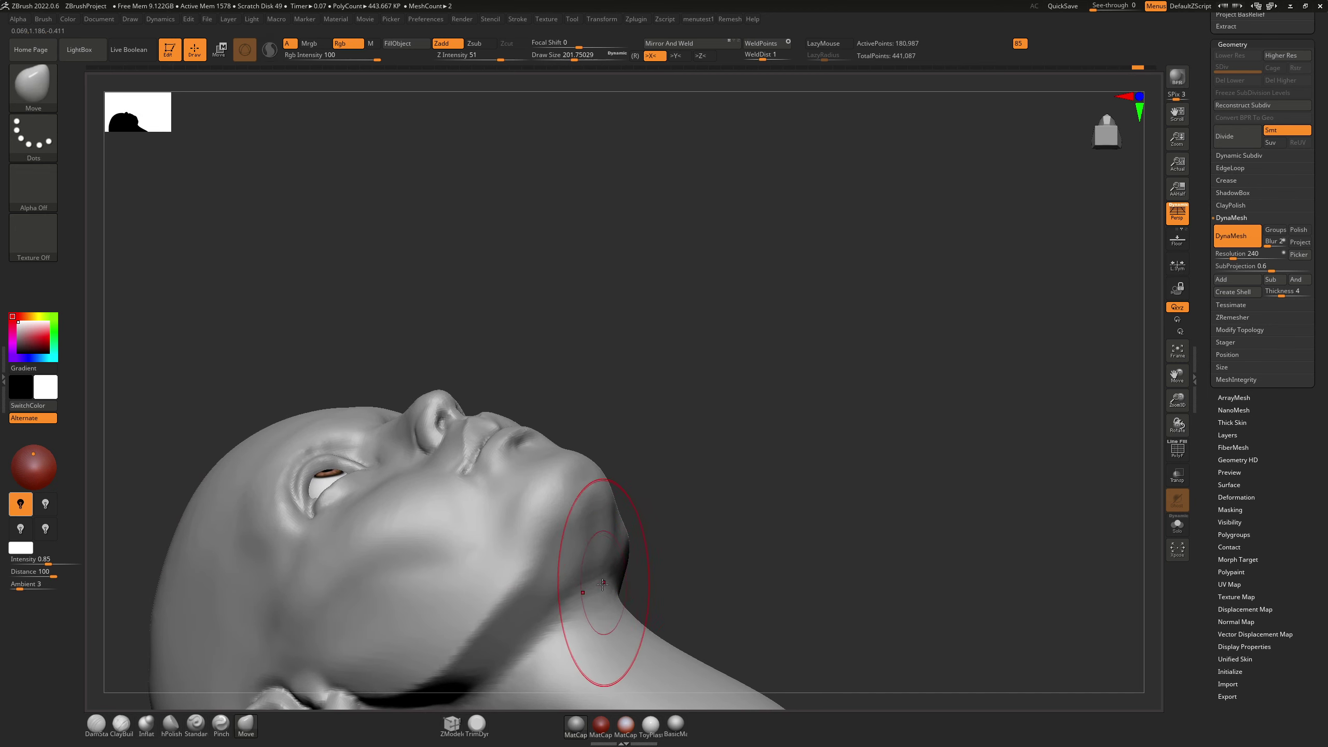
mouse_move(586, 579)
right_mouse_down()
mouse_move(537, 627)
mouse_move(526, 662)
mouse_move(587, 612)
mouse_move(590, 578)
right_mouse_up()
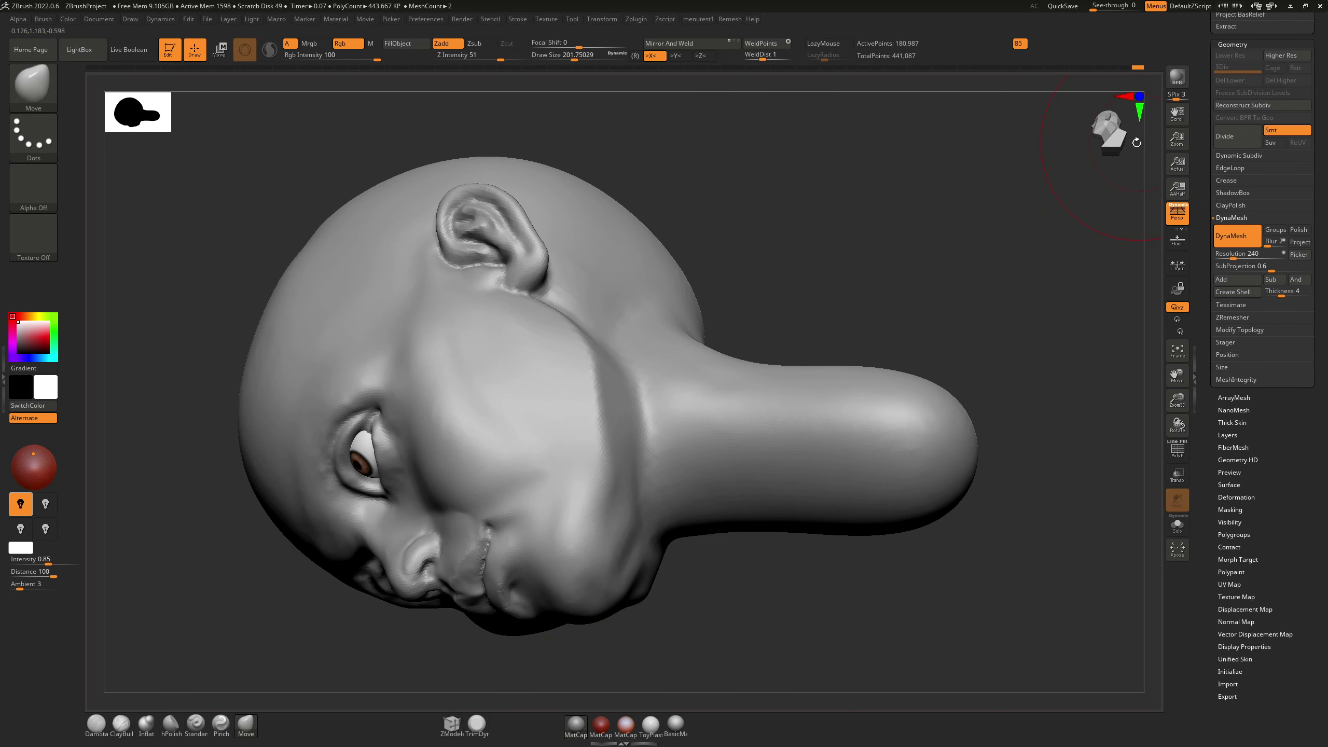
Step: Reshape the jaw angles and lower jawline with the Move brush at draw sizes of about 202 and 136
left_click(1109, 134)
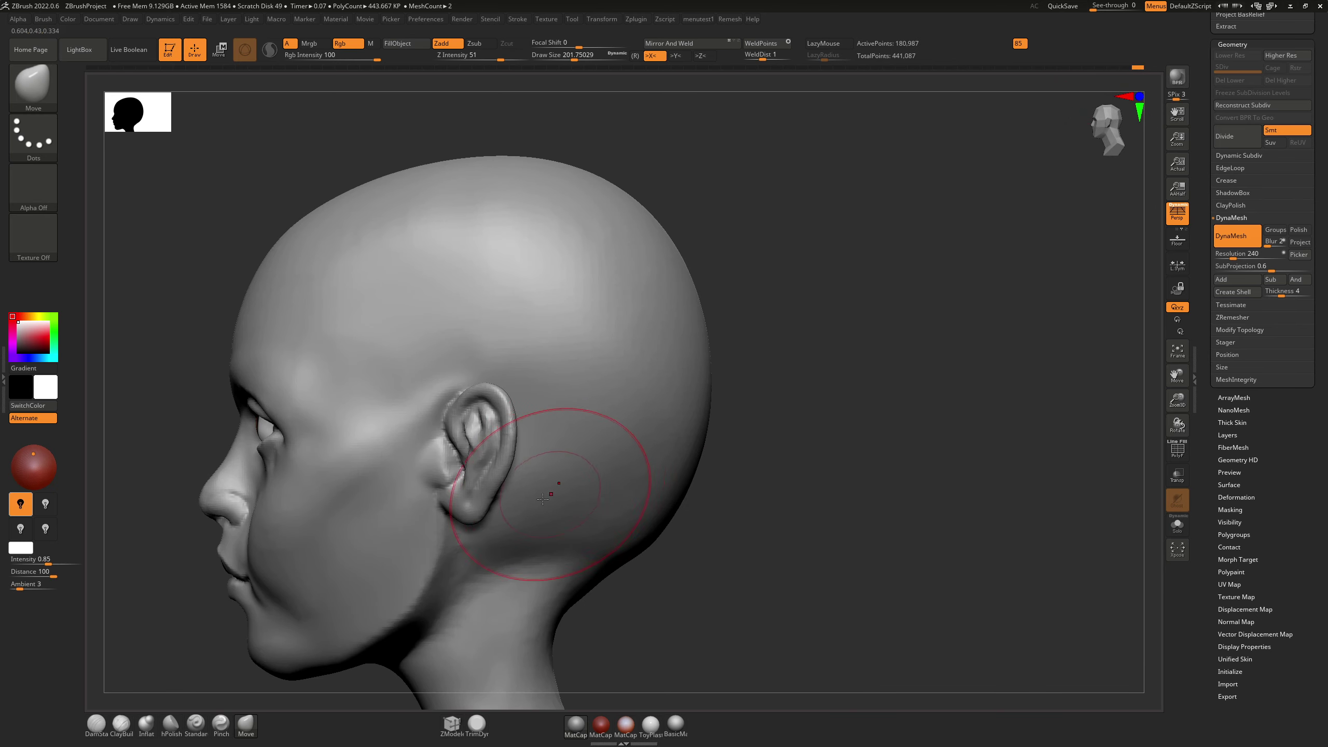
right_click_drag(543, 499, 660, 349, "alt")
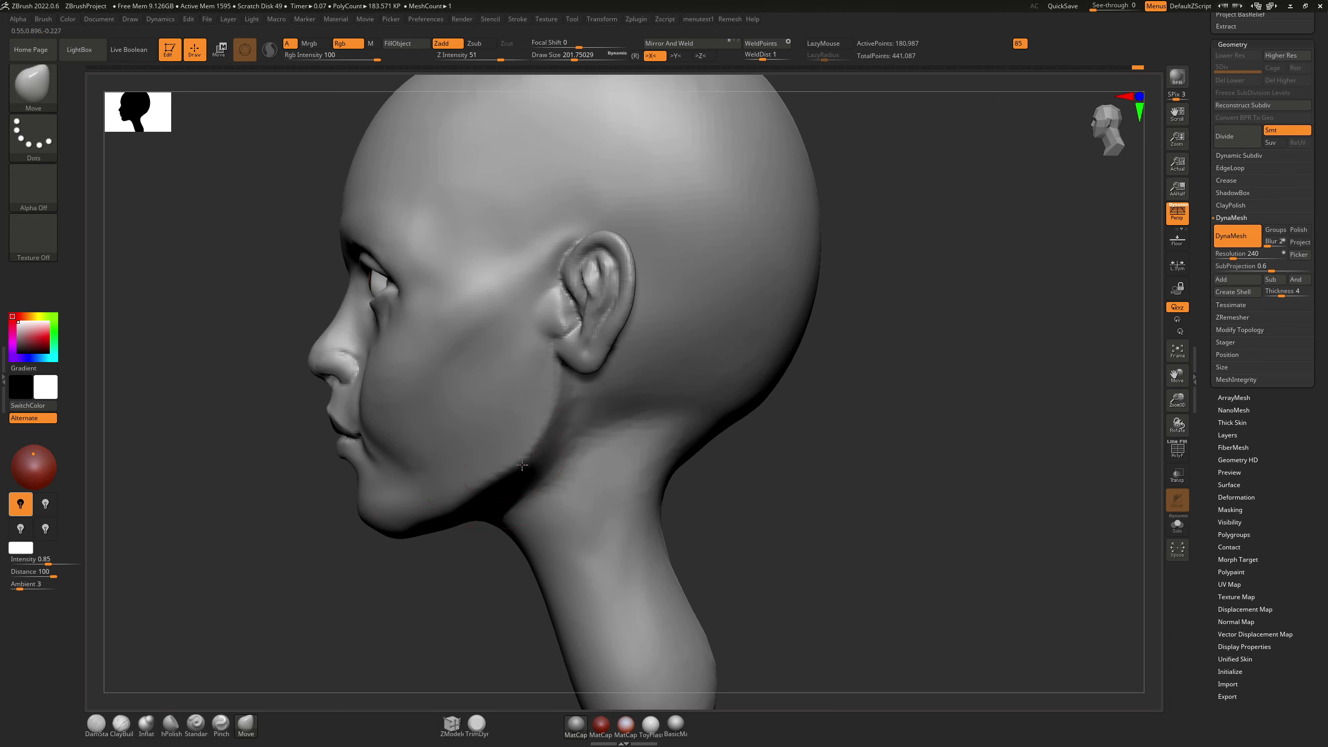
right_click_drag(496, 505, 546, 491)
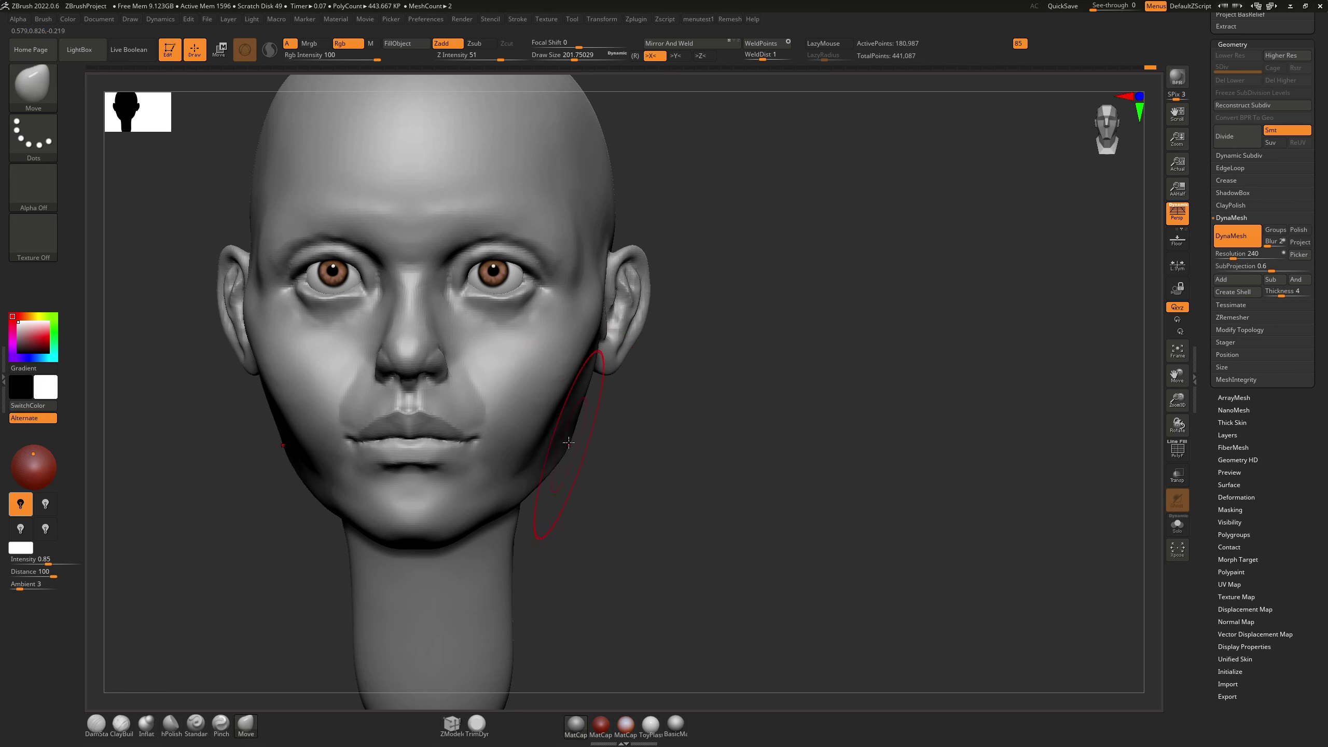
mouse_move(575, 445)
left_mouse_down()
mouse_move(502, 465)
mouse_move(503, 497)
left_mouse_up()
key("s")
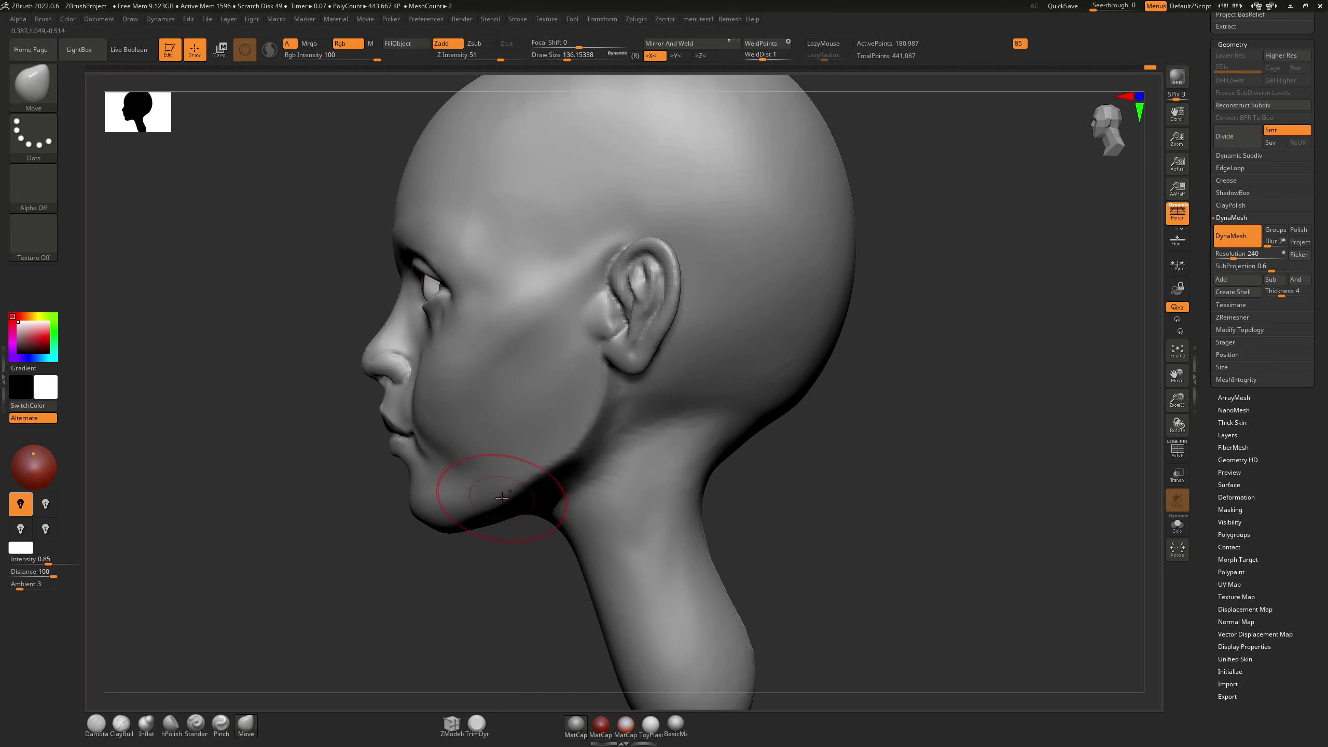
key("1")
Step: Build up the area beneath the jaw with the ClayBuildup brush at a draw size of about 136 and smooth it
right_click_drag(486, 527, 498, 438)
key("b")
key("c")
key("b")
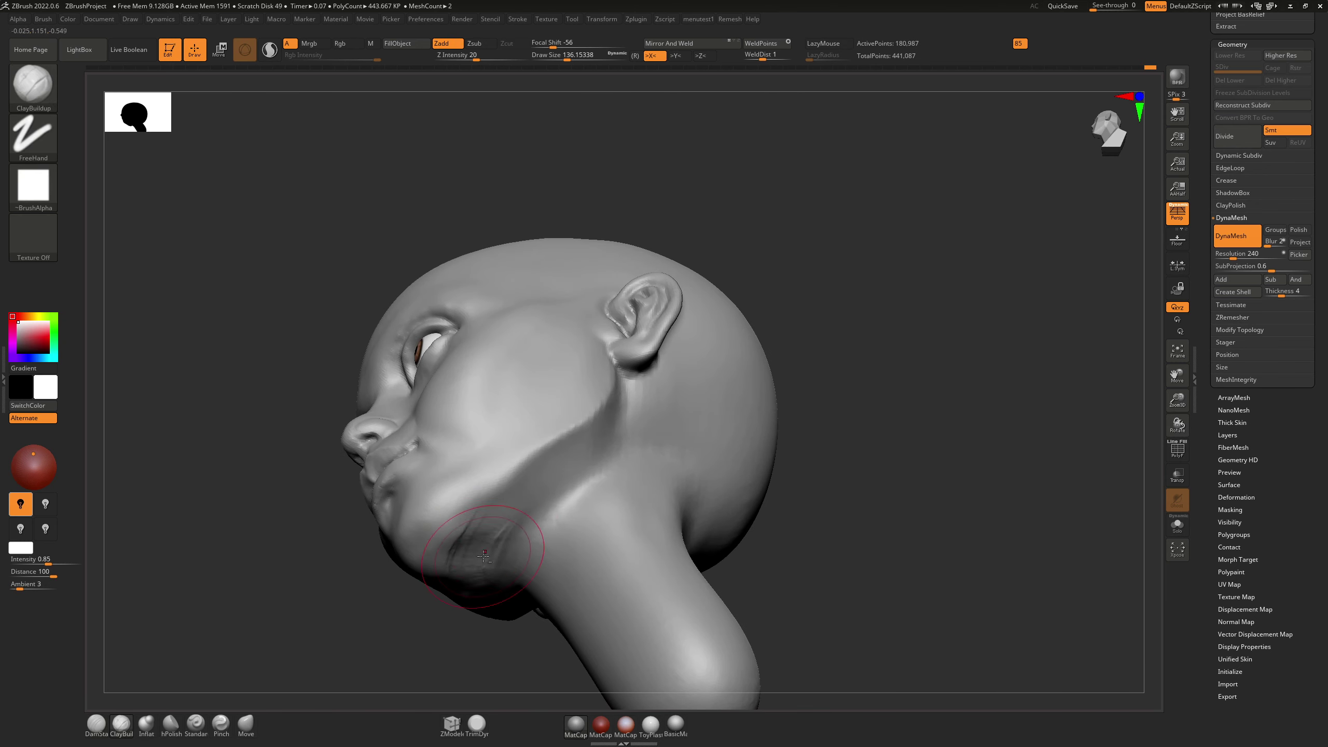
key("shift")
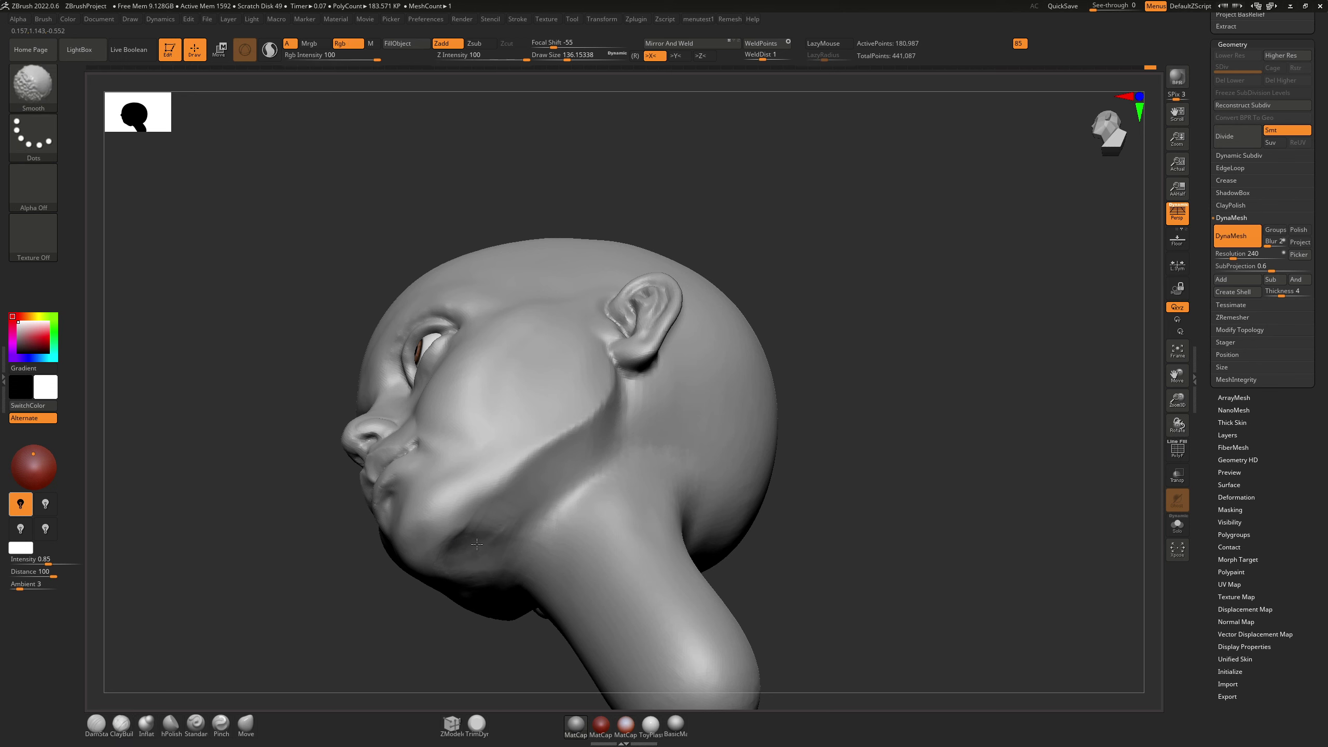
Step: Flatten the underside of the jaw from the chin toward the ear with the hPolish brush at draw sizes of about 136 and 97
key("b")
key("h")
key("p")
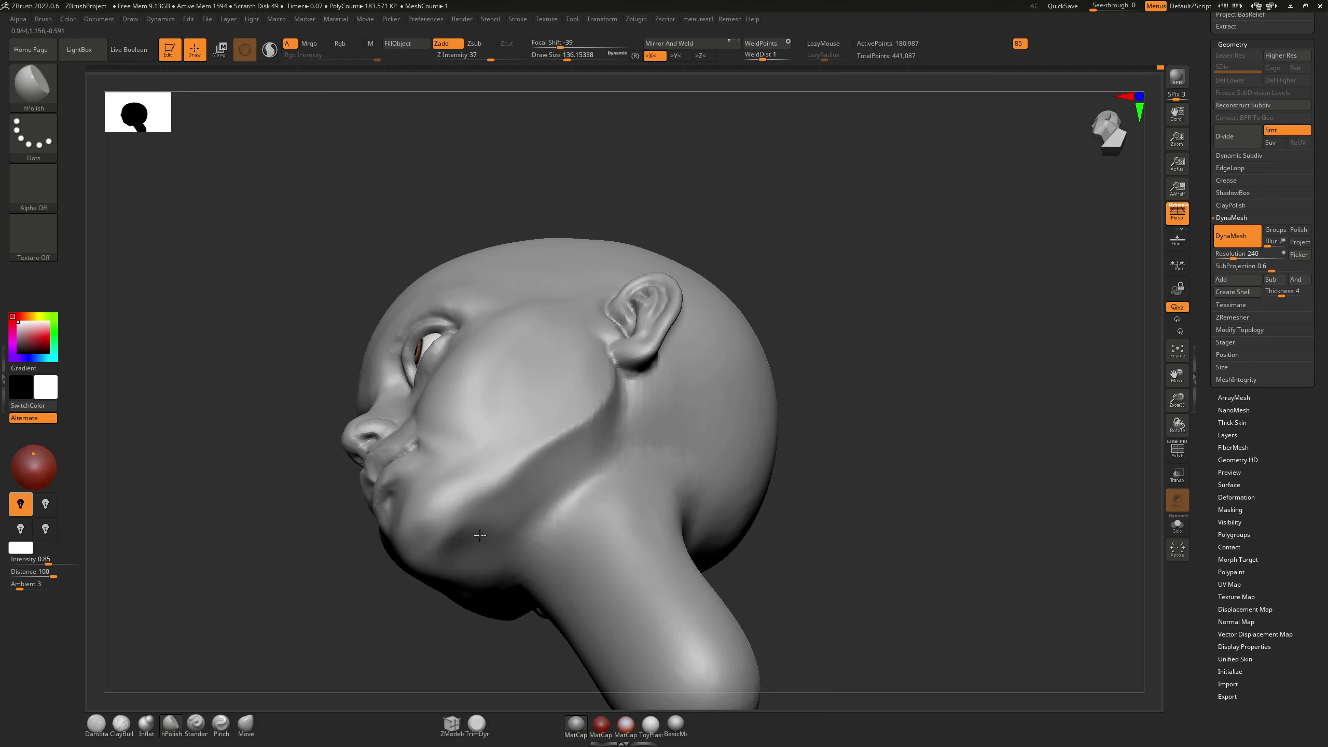
left_click_drag(480, 535, 590, 442)
key("s")
mouse_move(591, 442)
right_mouse_down()
mouse_move(622, 504)
mouse_move(593, 516)
right_mouse_up()
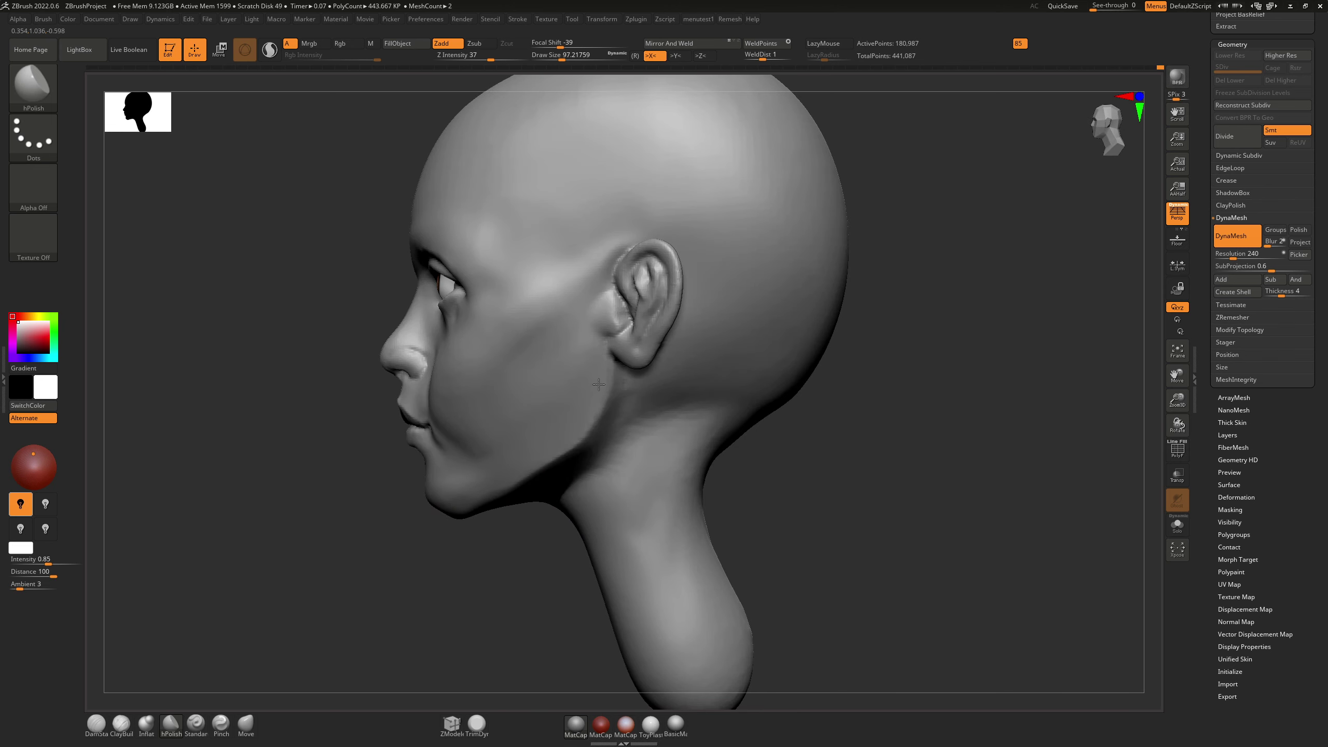
Step: Polish the lower jawline toward the chin with the hPolish brush at a draw size of about 124, undoing the first stroke and redoing it
right_click_drag(594, 395, 658, 503)
key("s")
left_click_drag(658, 503, 654, 498)
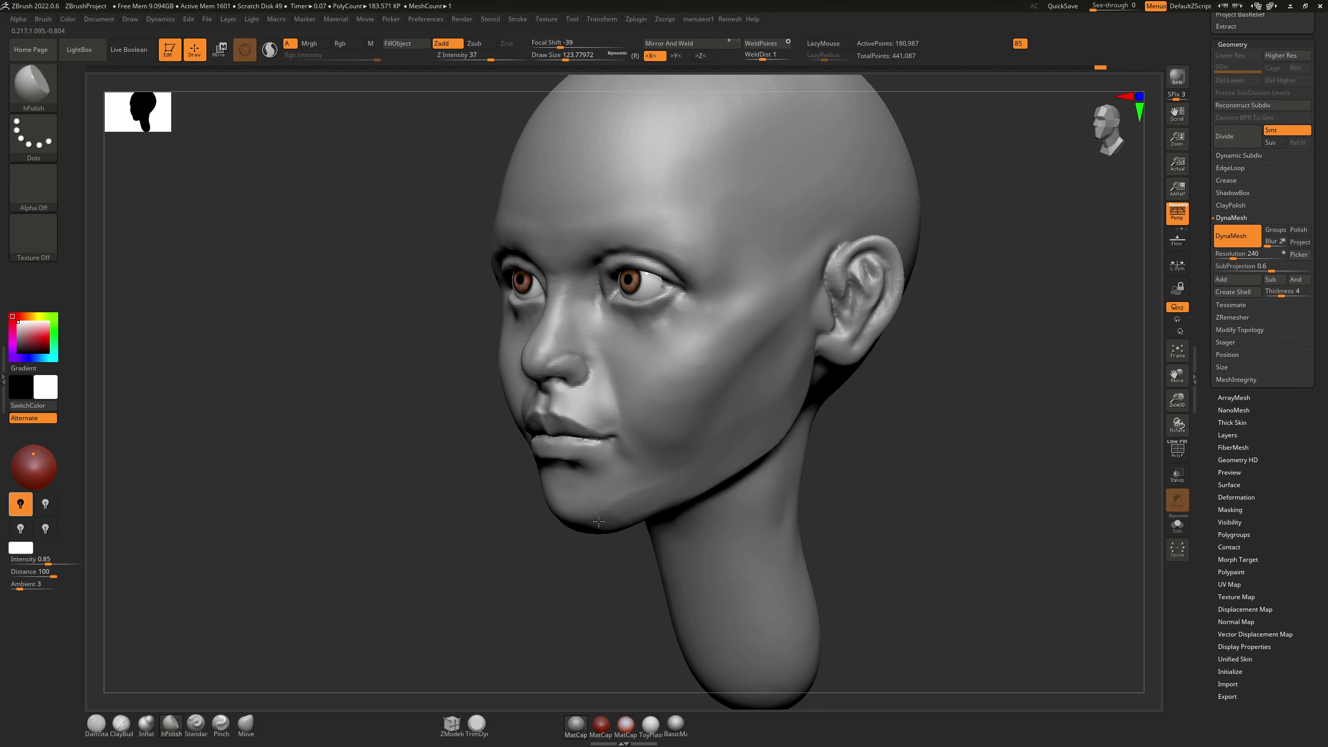
key("ctrl+z")
left_click_drag(660, 504, 599, 519)
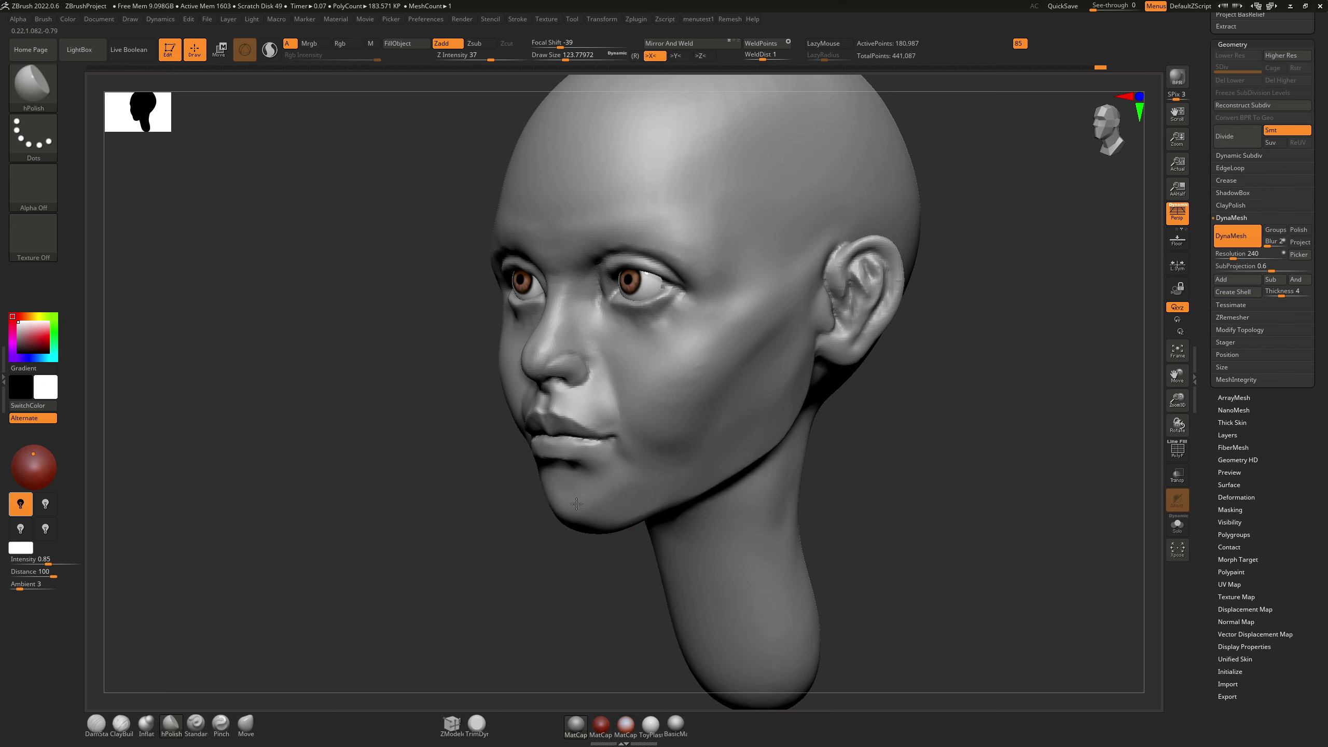
right_click_drag(563, 516, 570, 536, "shift")
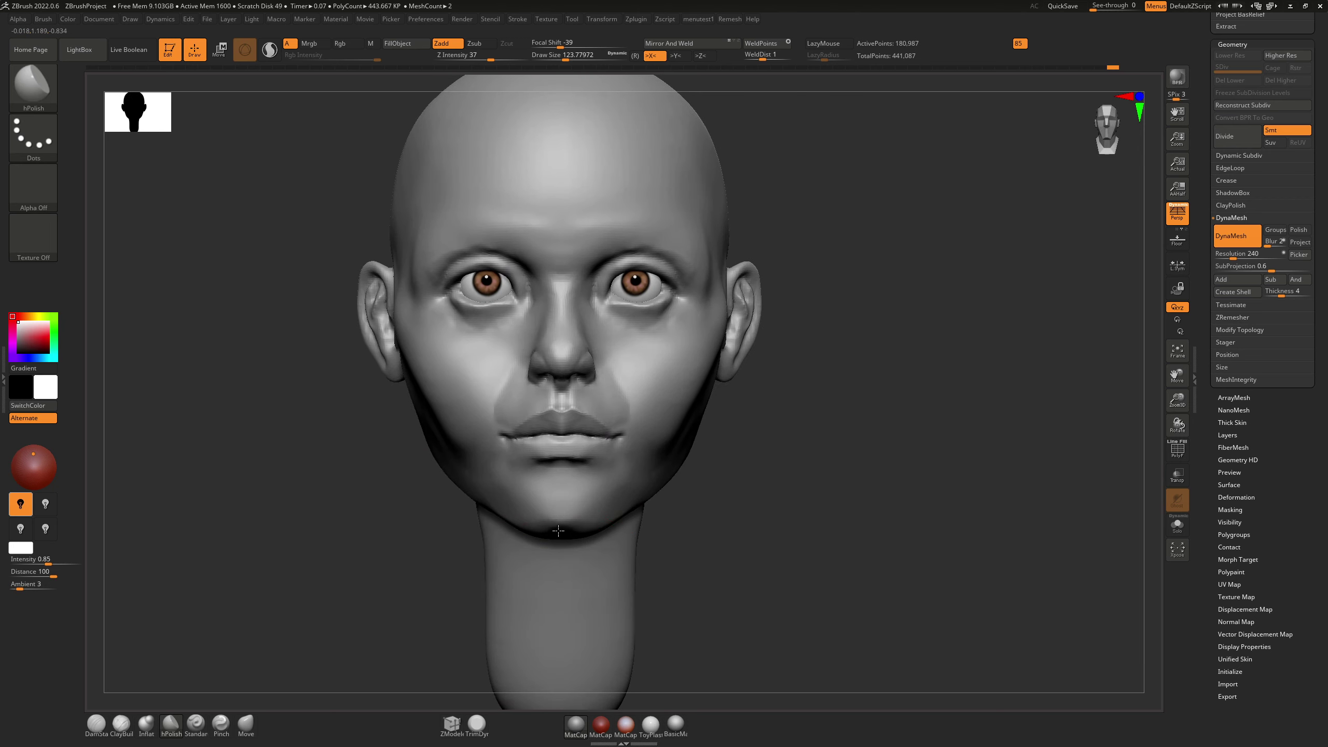
Step: Reshape the chin from the front and below with the Move brush at draw sizes of about 251 and 128, undoing the last stroke
key("b")
key("m")
key("v")
key("s")
left_click_drag(599, 514, 613, 513)
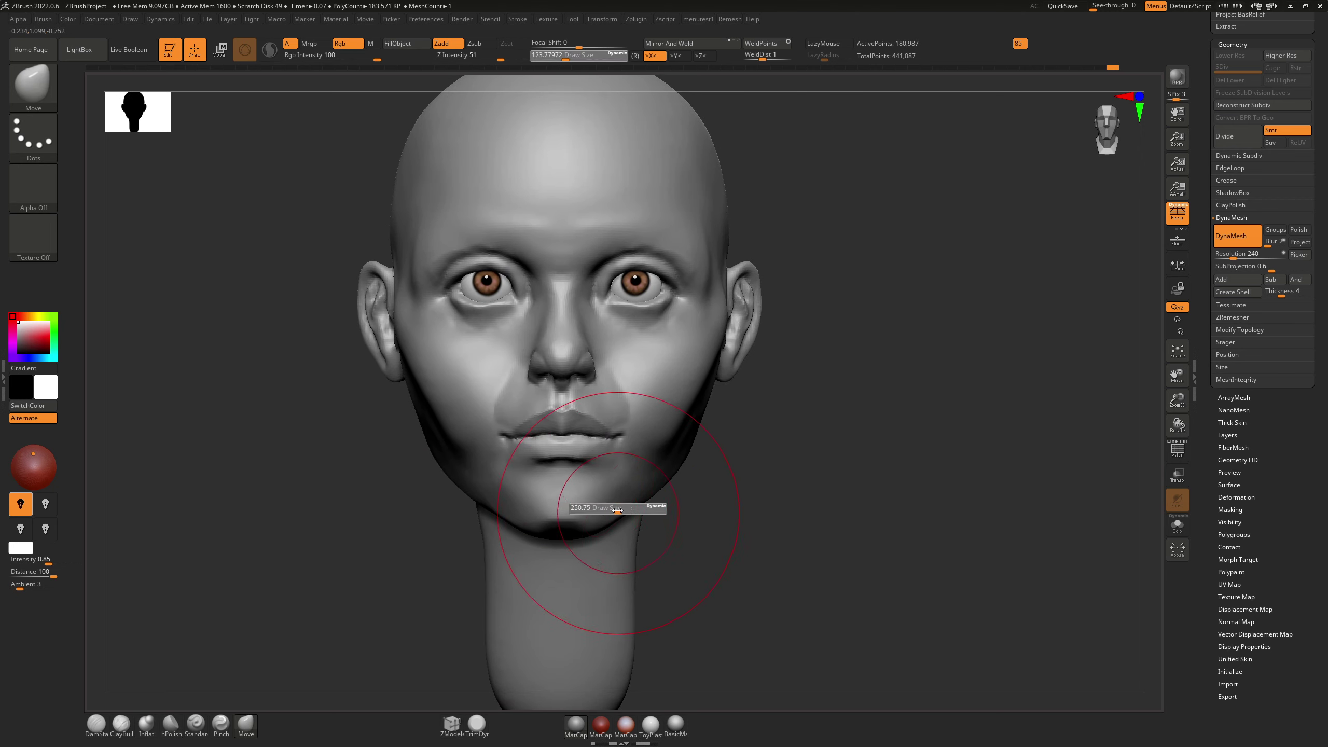
mouse_move(613, 513)
right_mouse_down()
mouse_move(600, 399)
mouse_move(622, 356)
right_mouse_up()
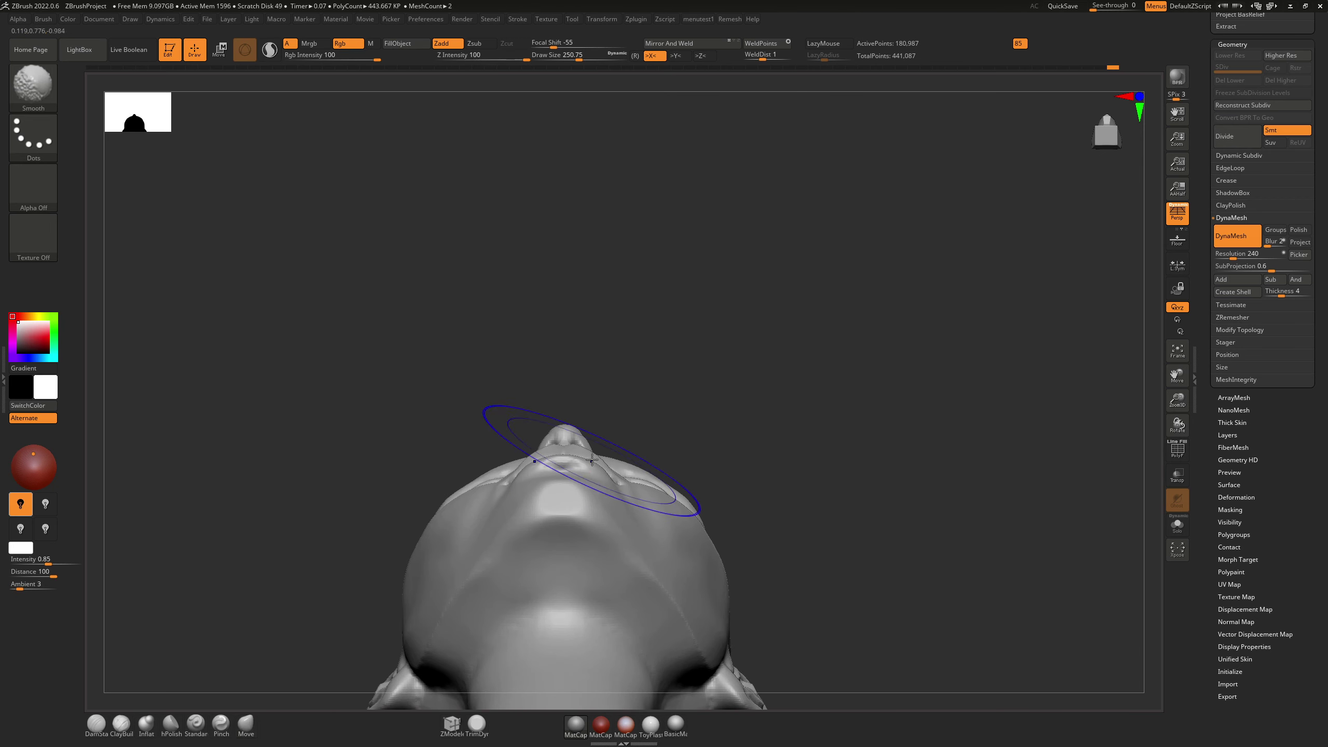
key("s")
left_click(596, 539)
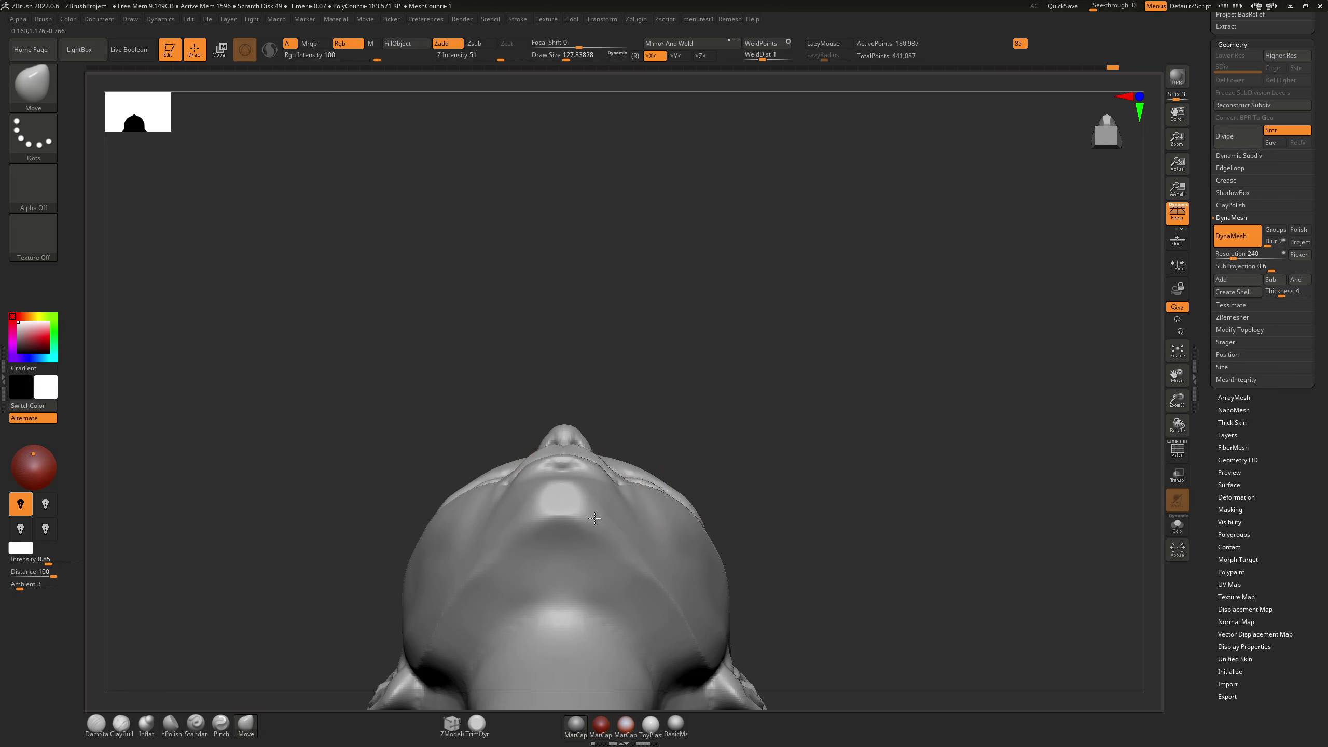
key("ctrl+z")
Step: Adjust the underside of the jaw with the Move brush at draw sizes of about 163 and 108, undoing the final DamStandard stroke
key("s")
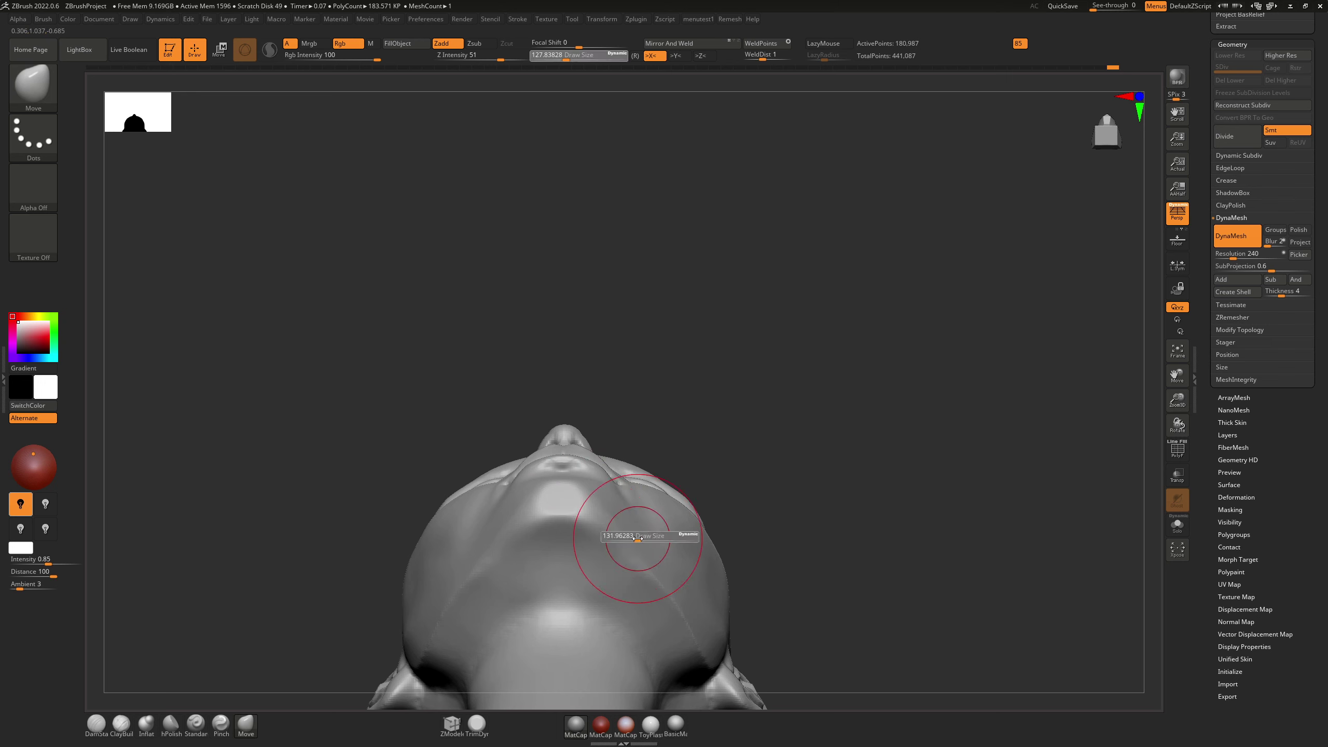
left_click(639, 538)
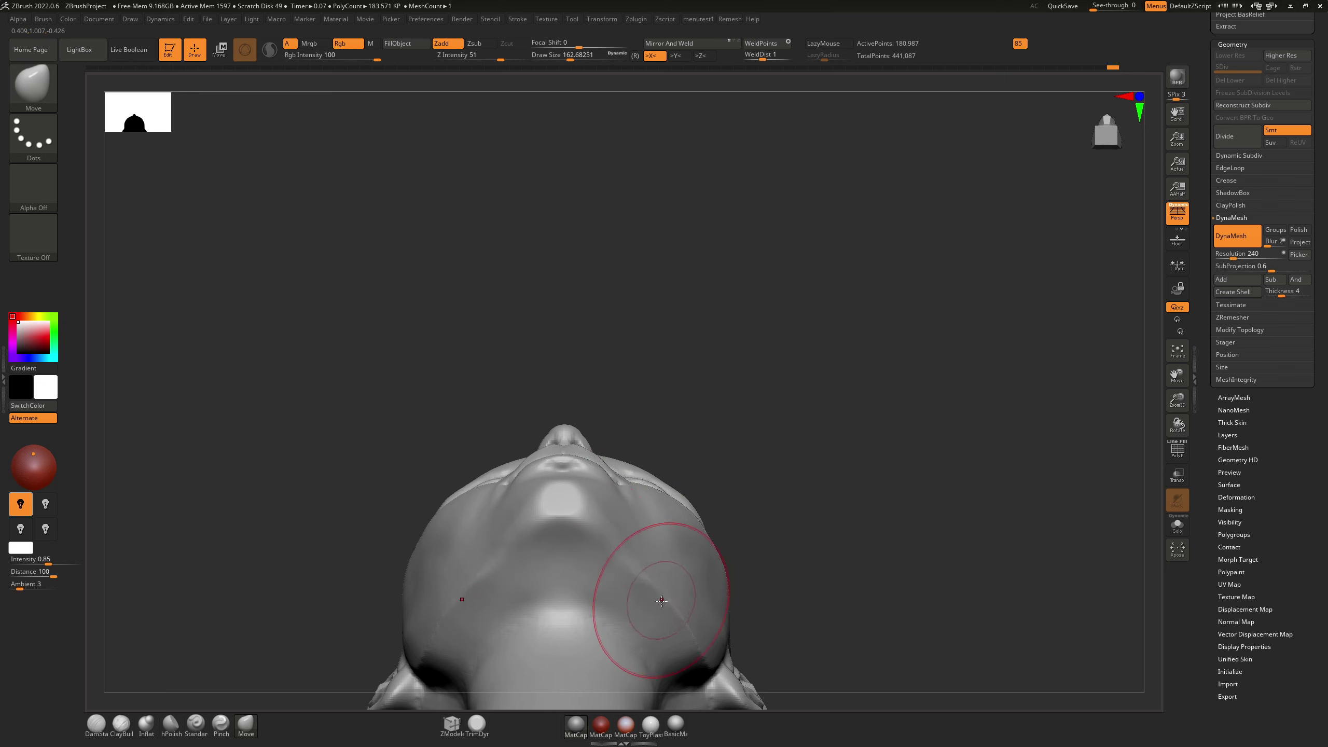
key("bracketleft")
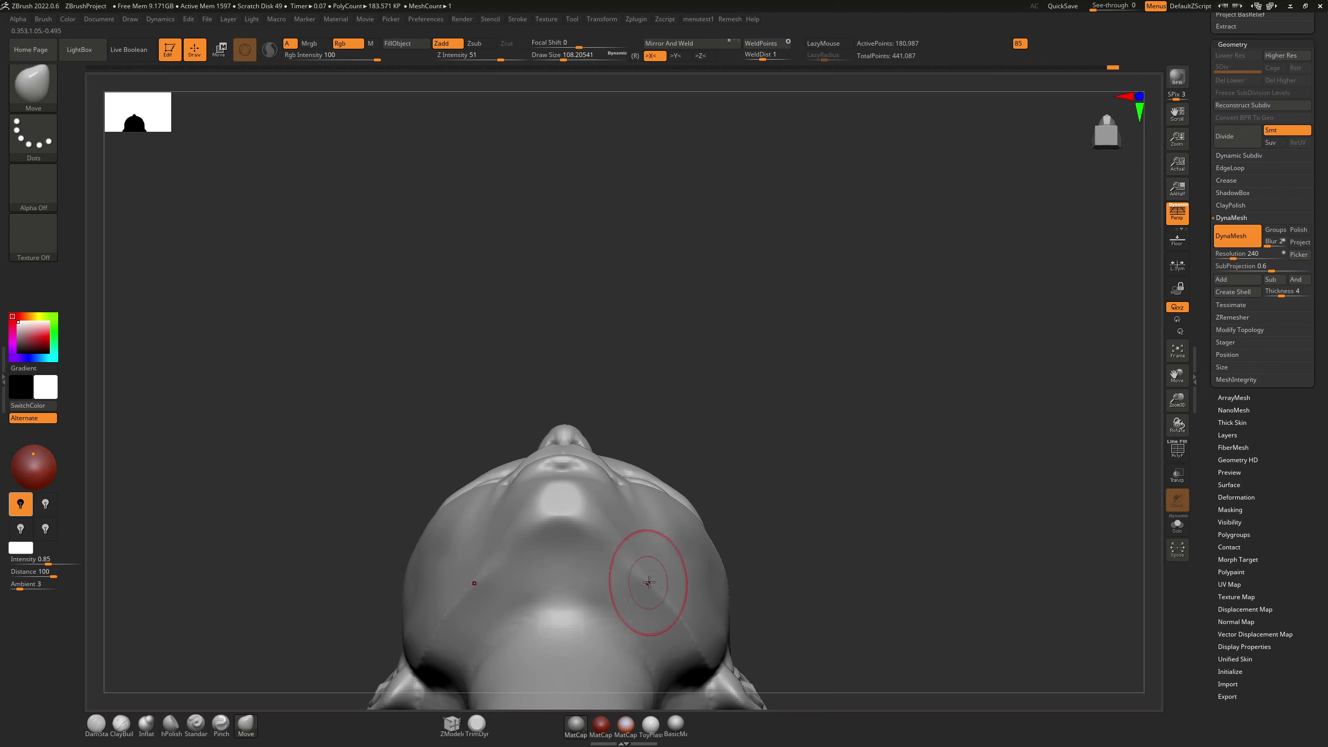
left_click_drag(647, 579, 633, 561)
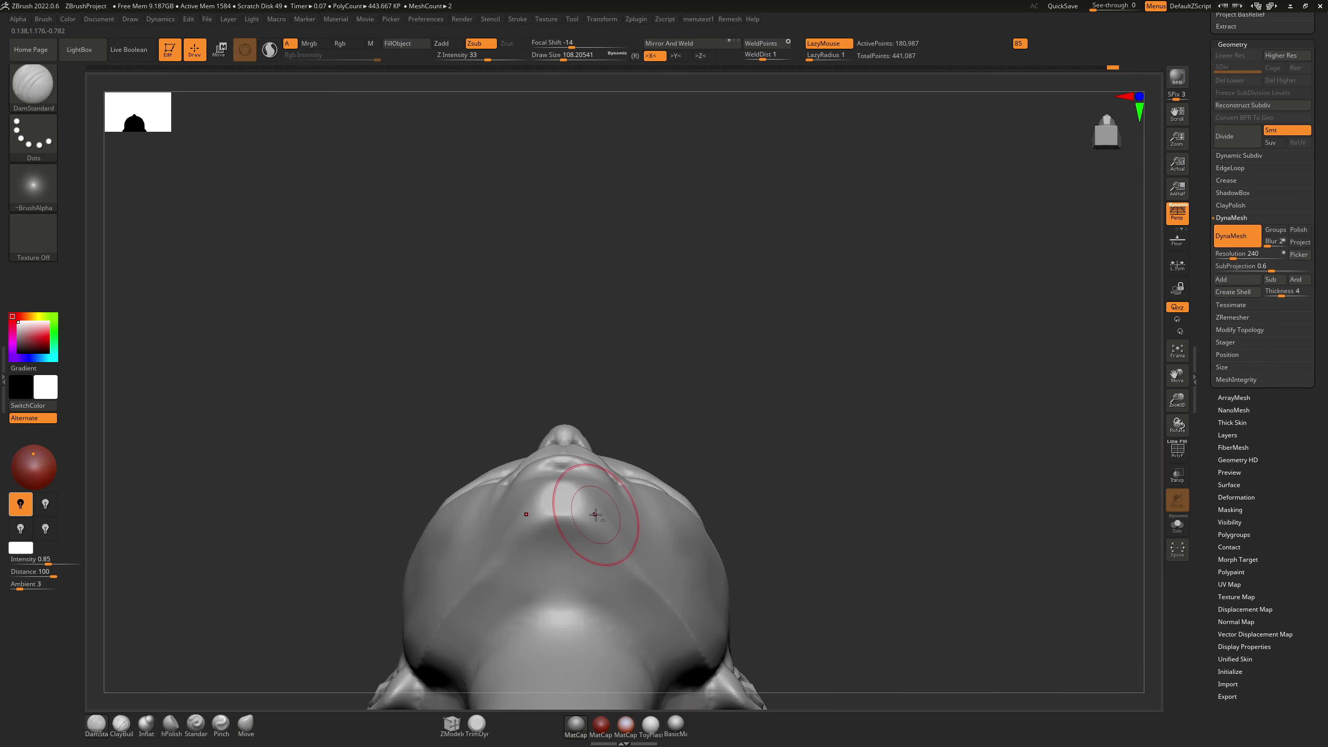
left_click_drag(632, 555, 623, 557)
key("ctrl+z")
Step: Smooth the side of the chin and the area below the mouth corner at draw sizes of about 49 and 71
mouse_move(653, 586)
right_mouse_down()
mouse_move(591, 595)
mouse_move(649, 550)
mouse_move(609, 549)
right_mouse_up()
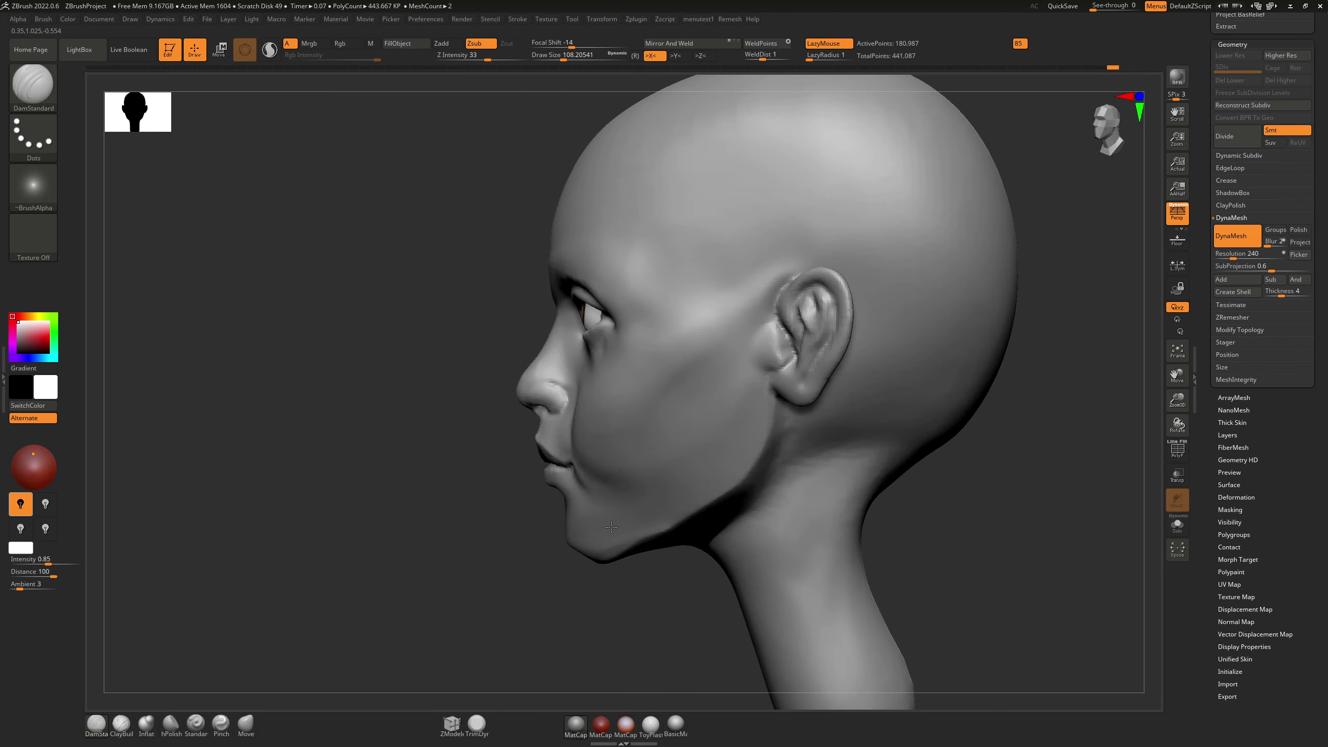
key("s")
left_click_drag(611, 542, 629, 530)
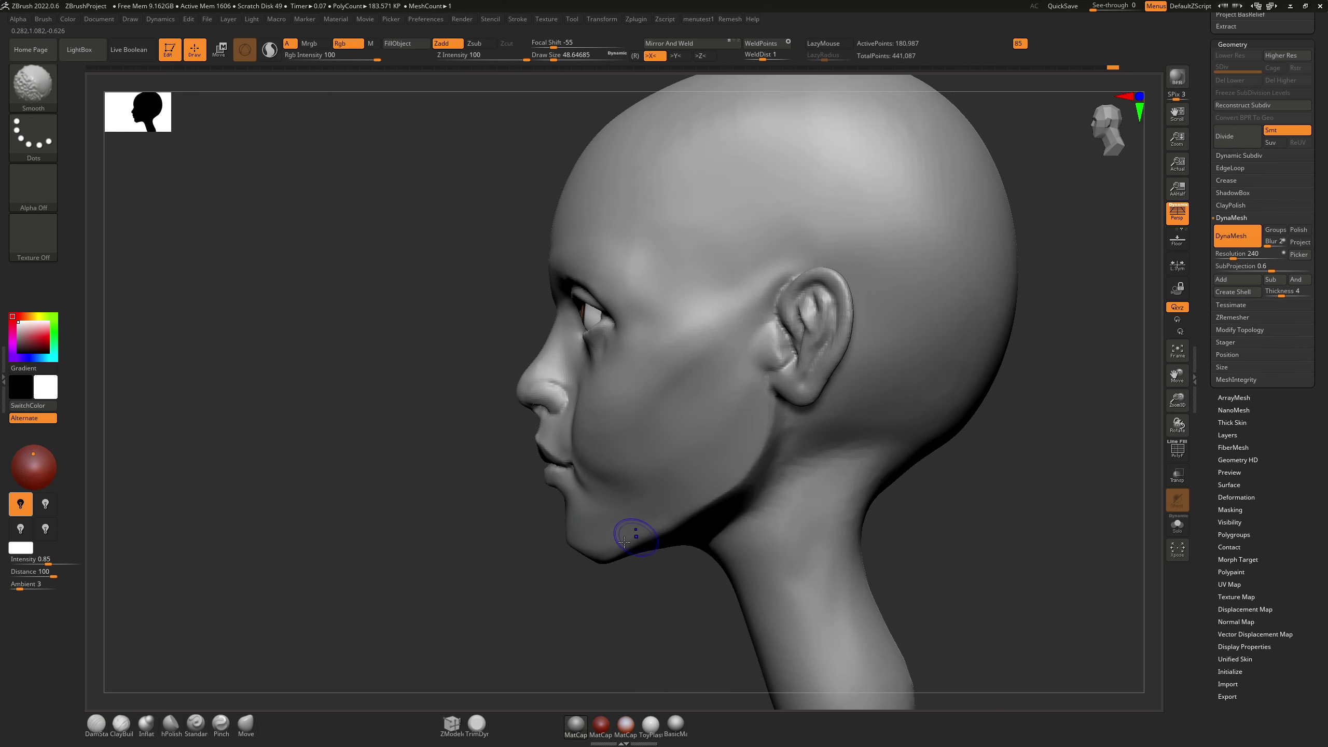
right_click_drag(628, 536, 528, 549)
key("s")
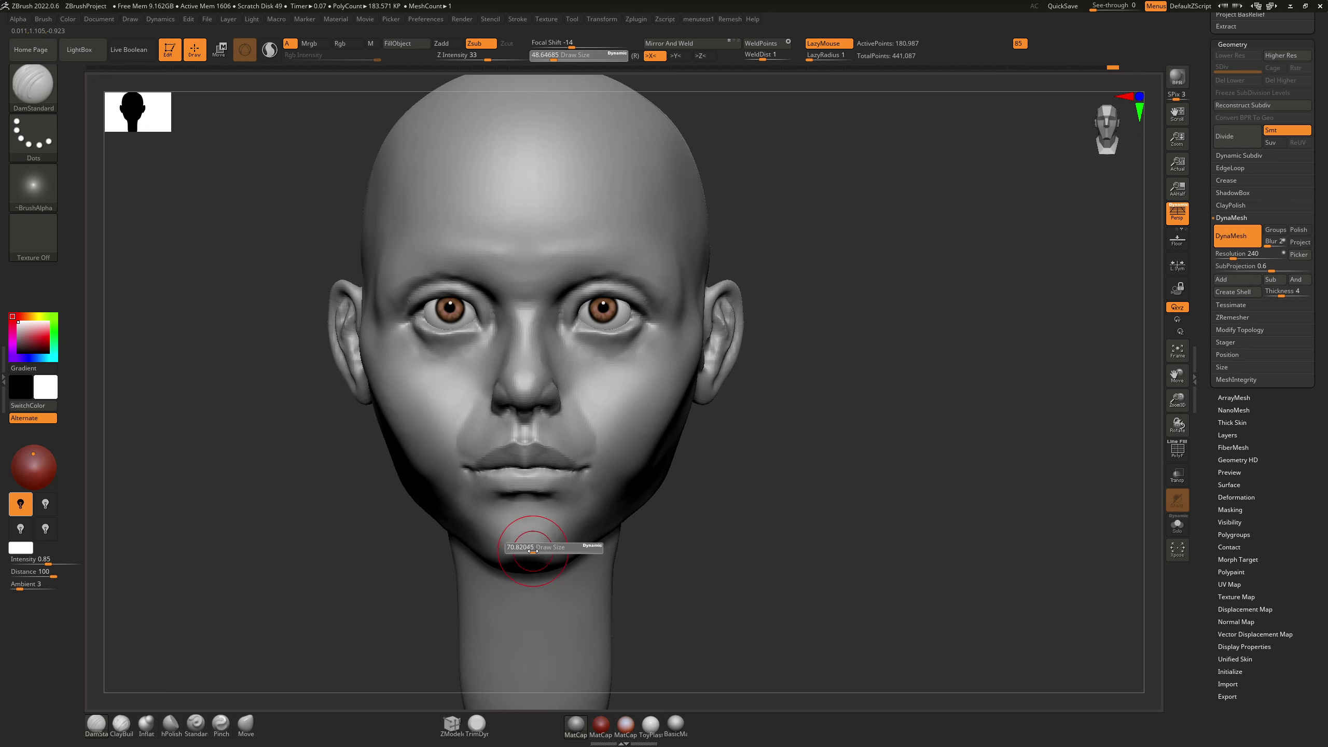
left_click(532, 550)
key("shift")
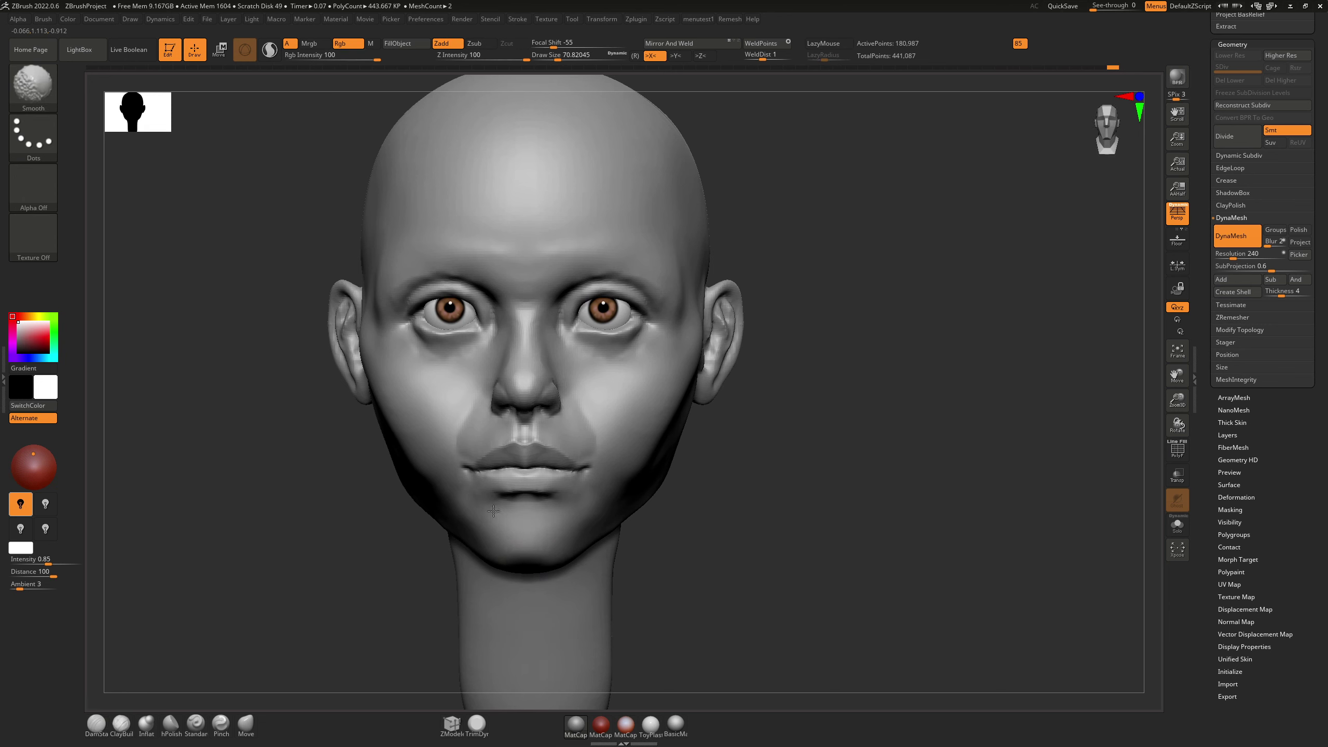
left_click_drag(493, 511, 503, 497, "shift")
Step: Smooth the cheek between the mouth and the ear at draw sizes of about 71 and 90
right_click_drag(588, 431, 633, 434)
left_click_drag(465, 437, 450, 416, "shift")
mouse_move(456, 411)
right_mouse_down()
mouse_move(429, 427)
mouse_move(457, 417)
right_mouse_up()
key("shift")
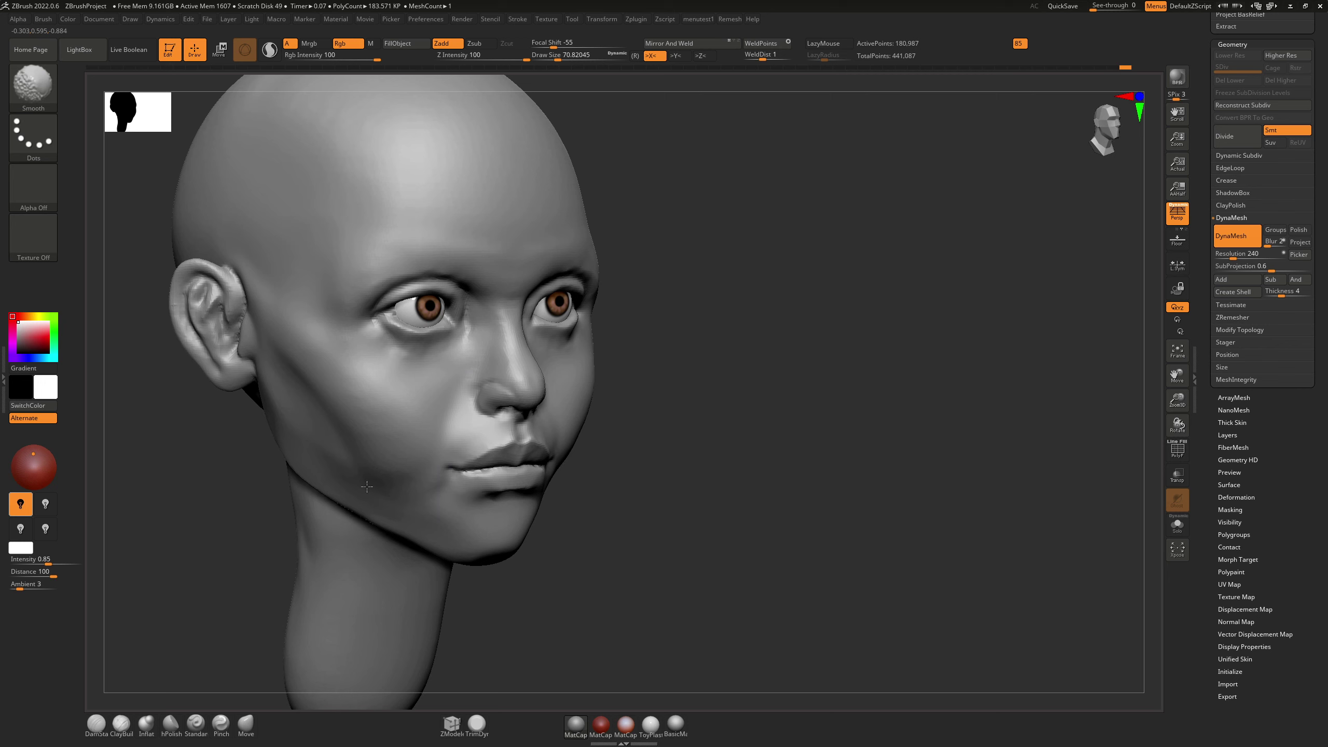
key("s")
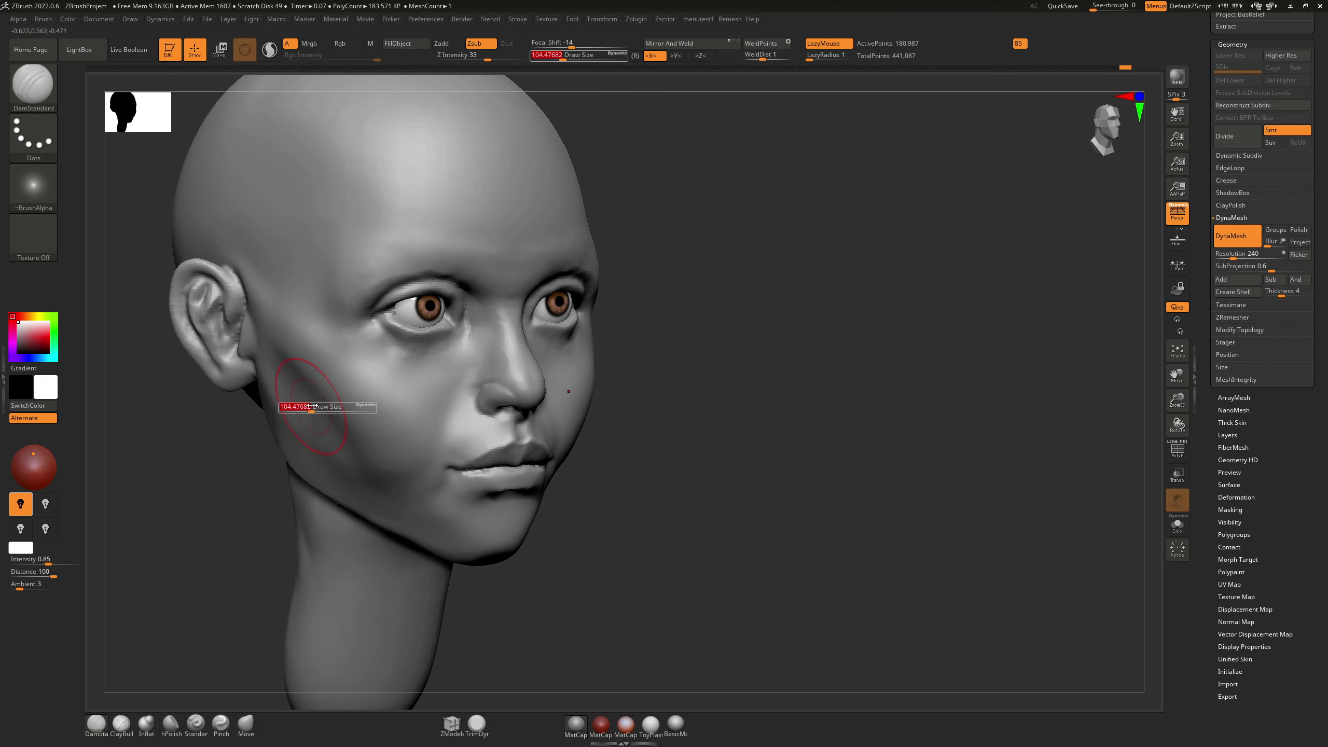
left_click_drag(309, 401, 313, 402)
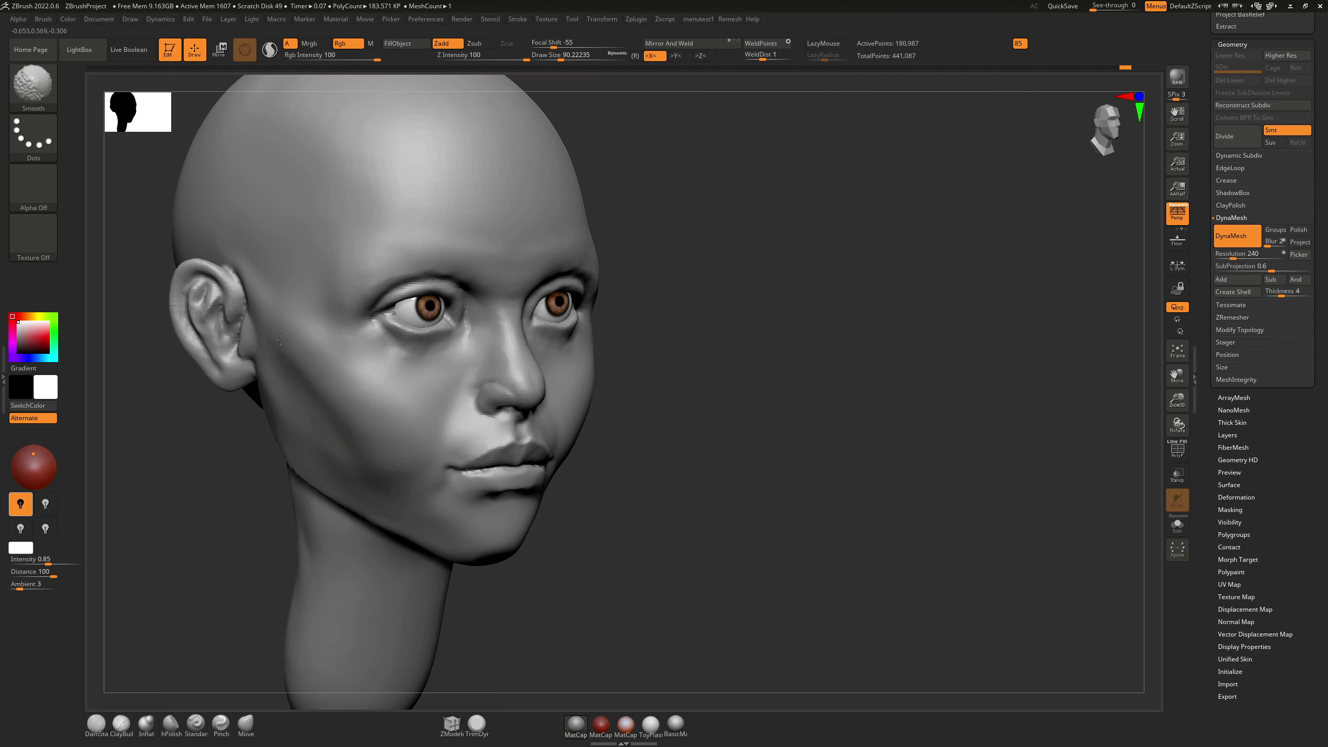
Step: Try to smooth the temples beside the eyes at a draw size of about 90
right_click_drag(281, 340, 313, 289)
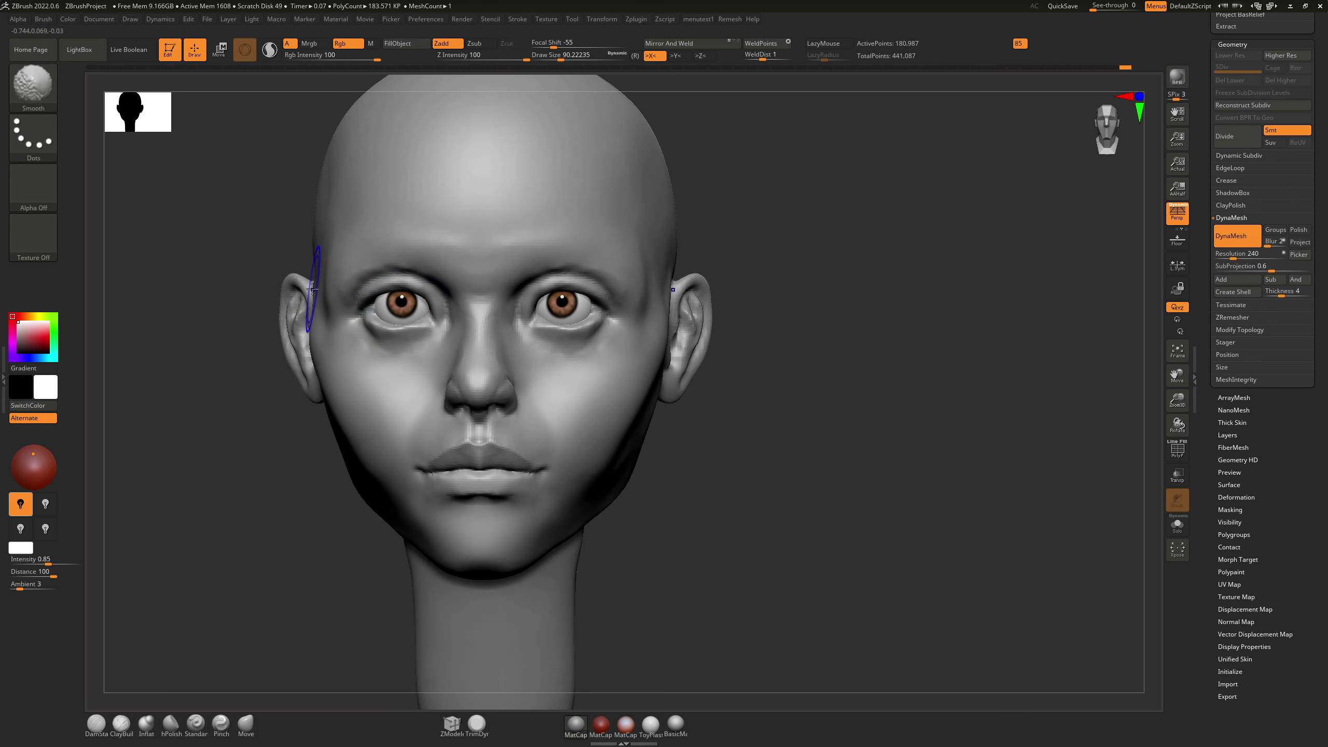
left_click_drag(332, 306, 361, 264, "shift")
key("ctrl+z")
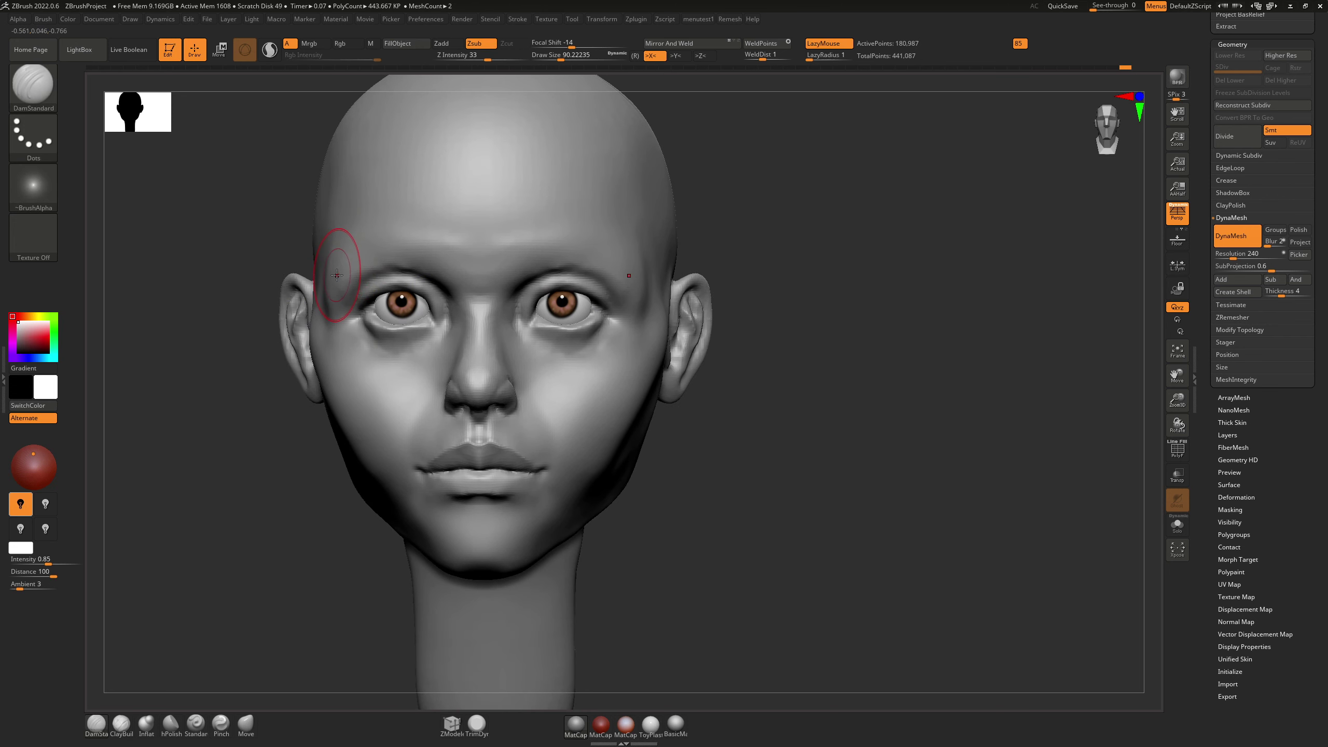
key("ctrl+z")
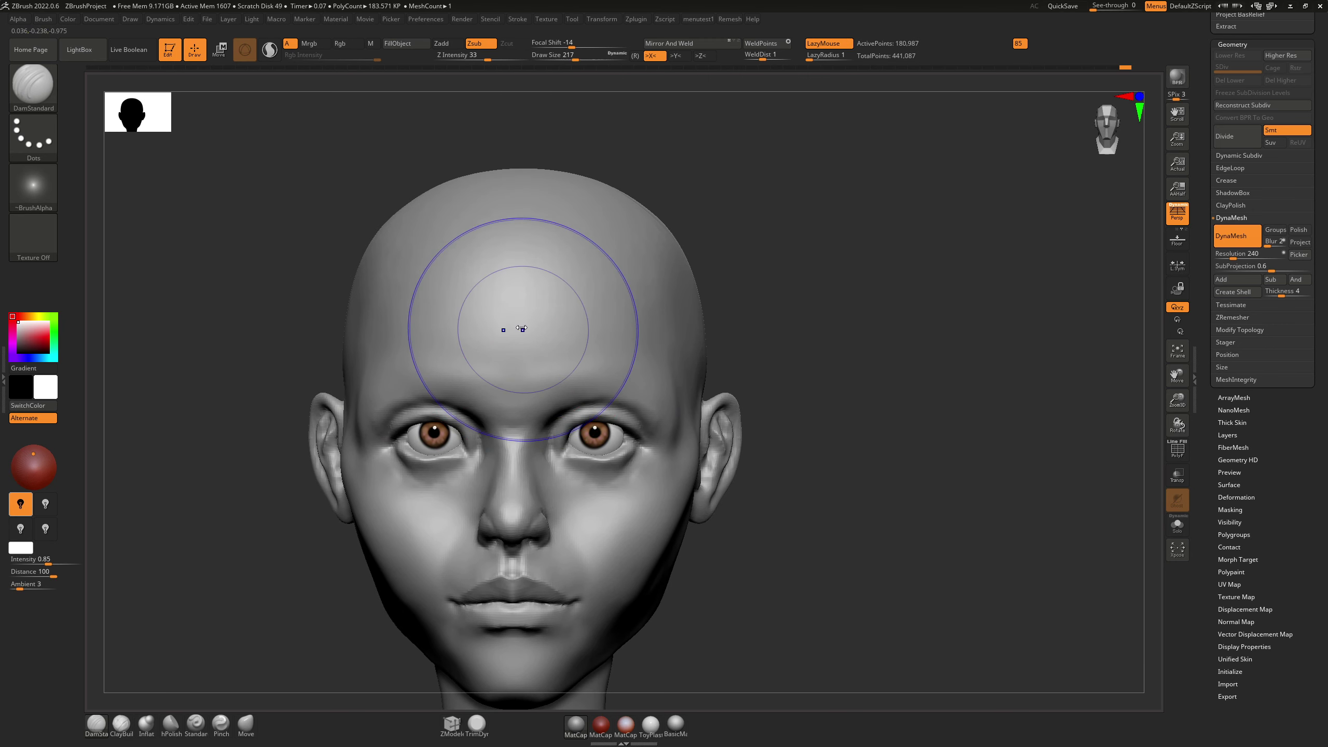
Step: Carve curved grooves from the sides of the forehead down toward the brow with the DamStandard brush at a draw size of about 101
left_click_drag(522, 328, 399, 290, "shift")
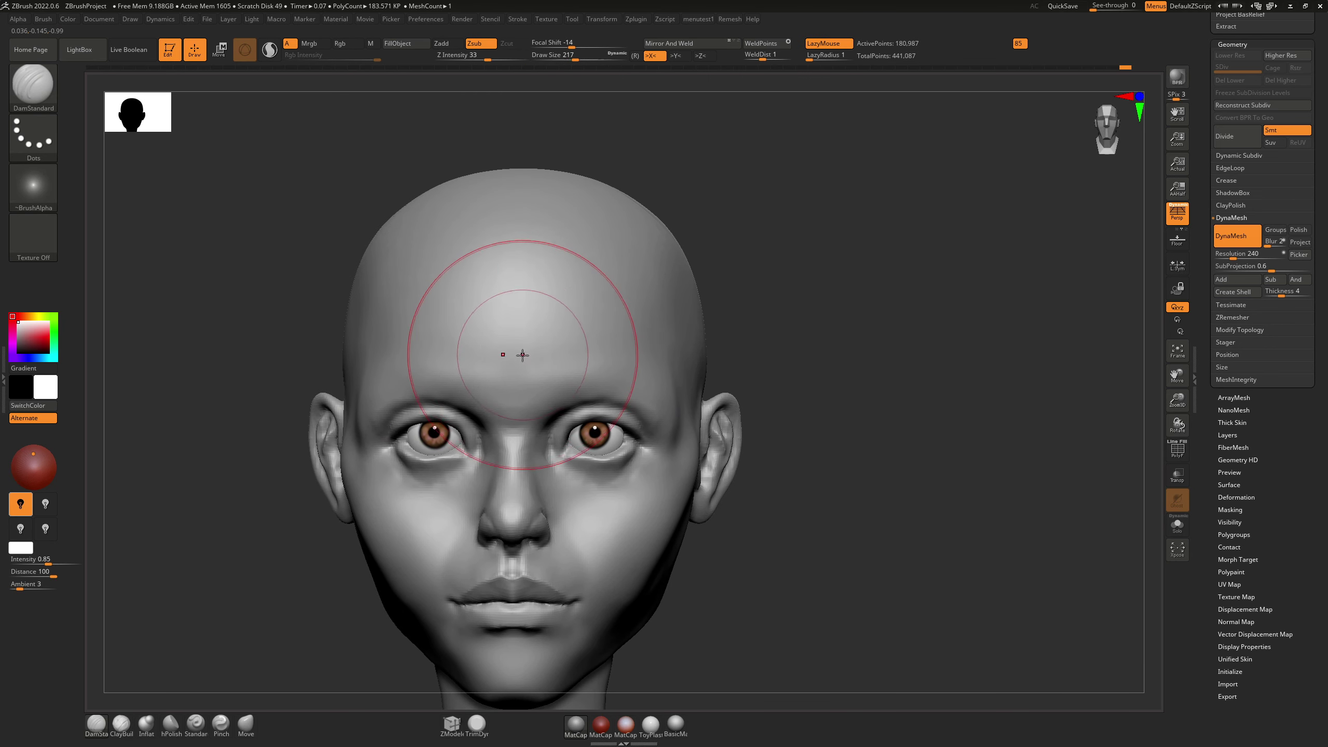
key("s")
left_click_drag(524, 365, 510, 366)
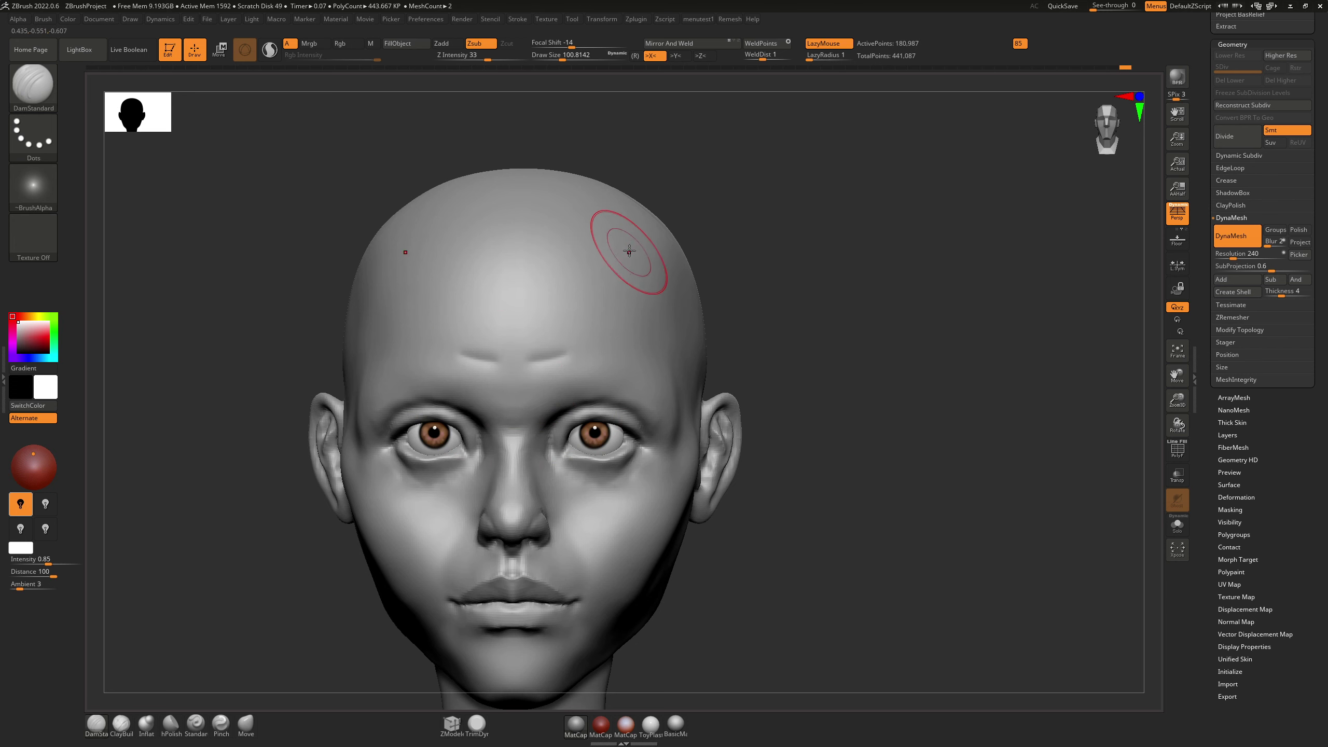
left_click_drag(574, 350, 555, 356)
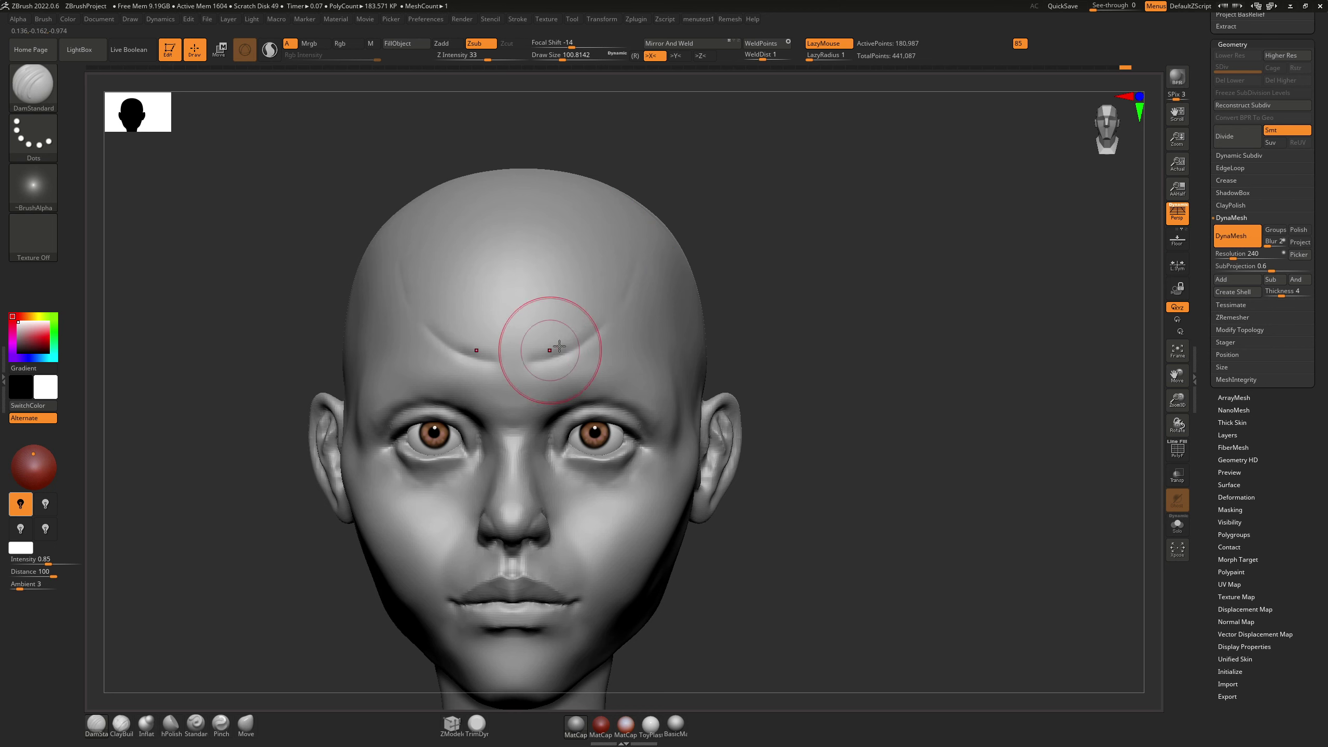
Step: Smooth the forehead grooves at a draw size of about 101 and the side of the skull at about 293
key("shift")
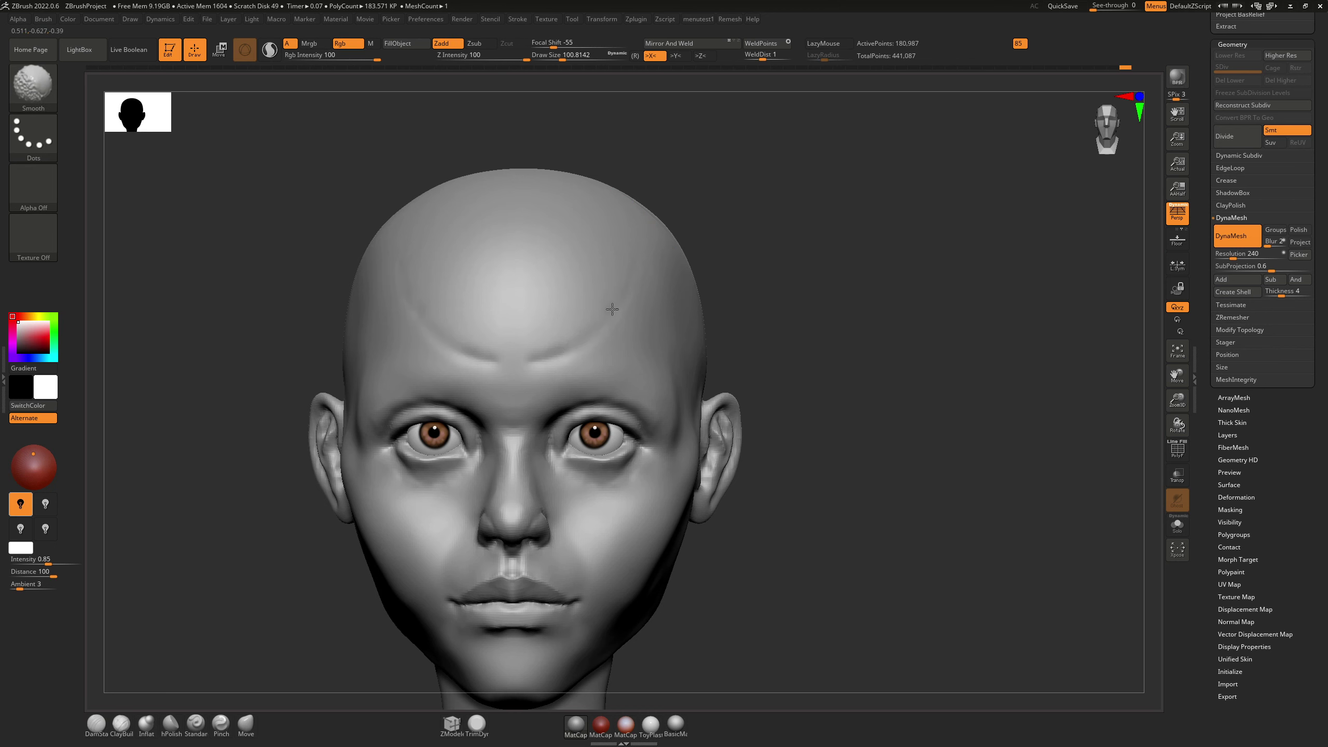
left_click_drag(593, 299, 662, 259, "shift")
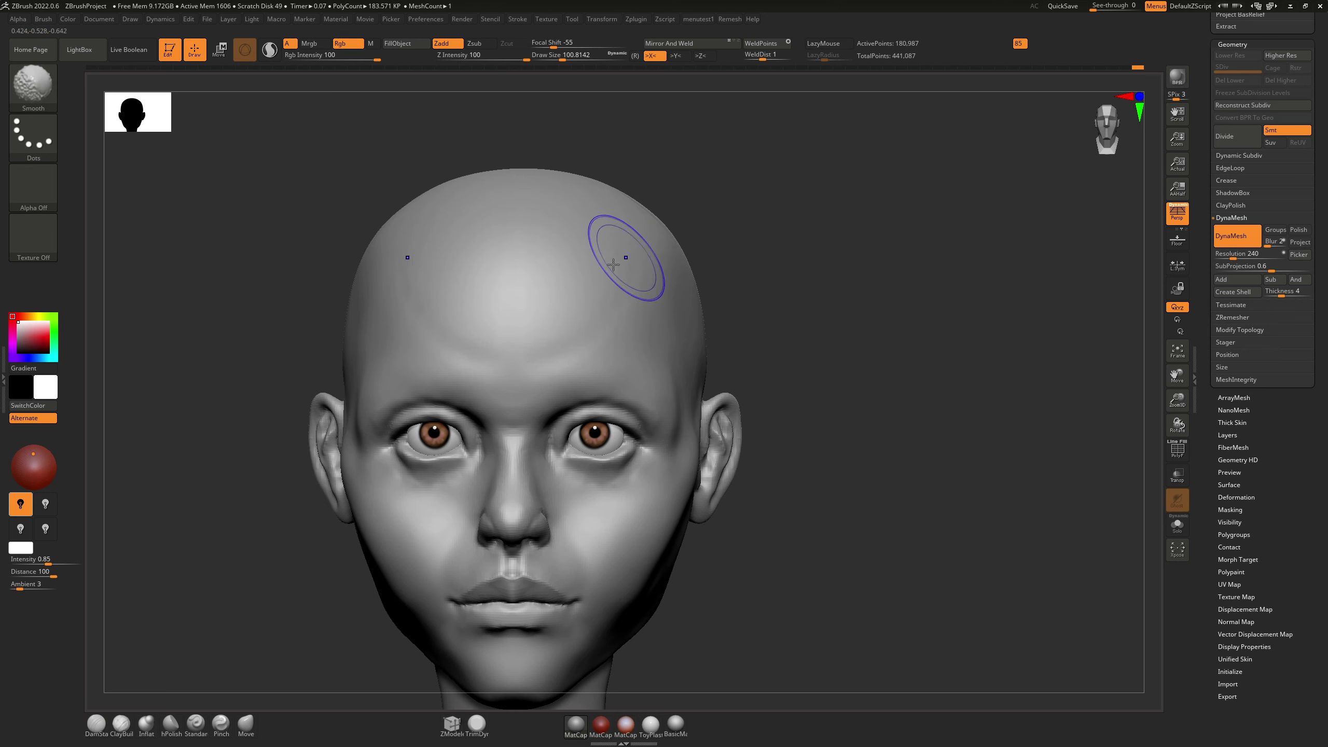
right_click_drag(721, 311, 616, 331)
key("shift")
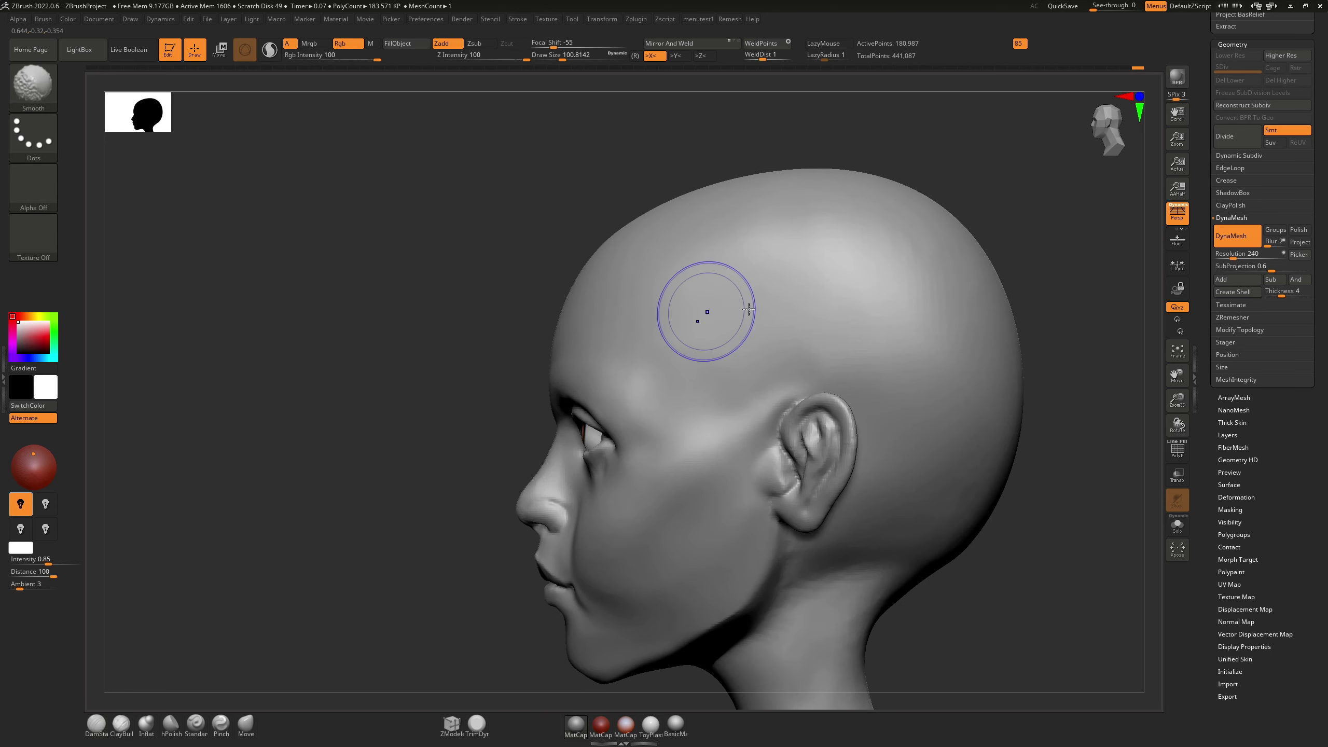
key("s")
left_click_drag(874, 332, 890, 333)
mouse_move(783, 299)
left_mouse_down("shift")
mouse_move(773, 277)
mouse_move(808, 286)
left_mouse_up("shift")
left_click_drag(907, 334, 961, 372, "shift")
mouse_move(943, 365)
left_mouse_down("shift")
mouse_move(922, 338)
mouse_move(919, 366)
left_mouse_up("shift")
Step: Adjust the width of the neck in front view with the Move brush at draw sizes of about 128 and 197
right_click_drag(849, 479, 827, 253, "alt")
key("shift")
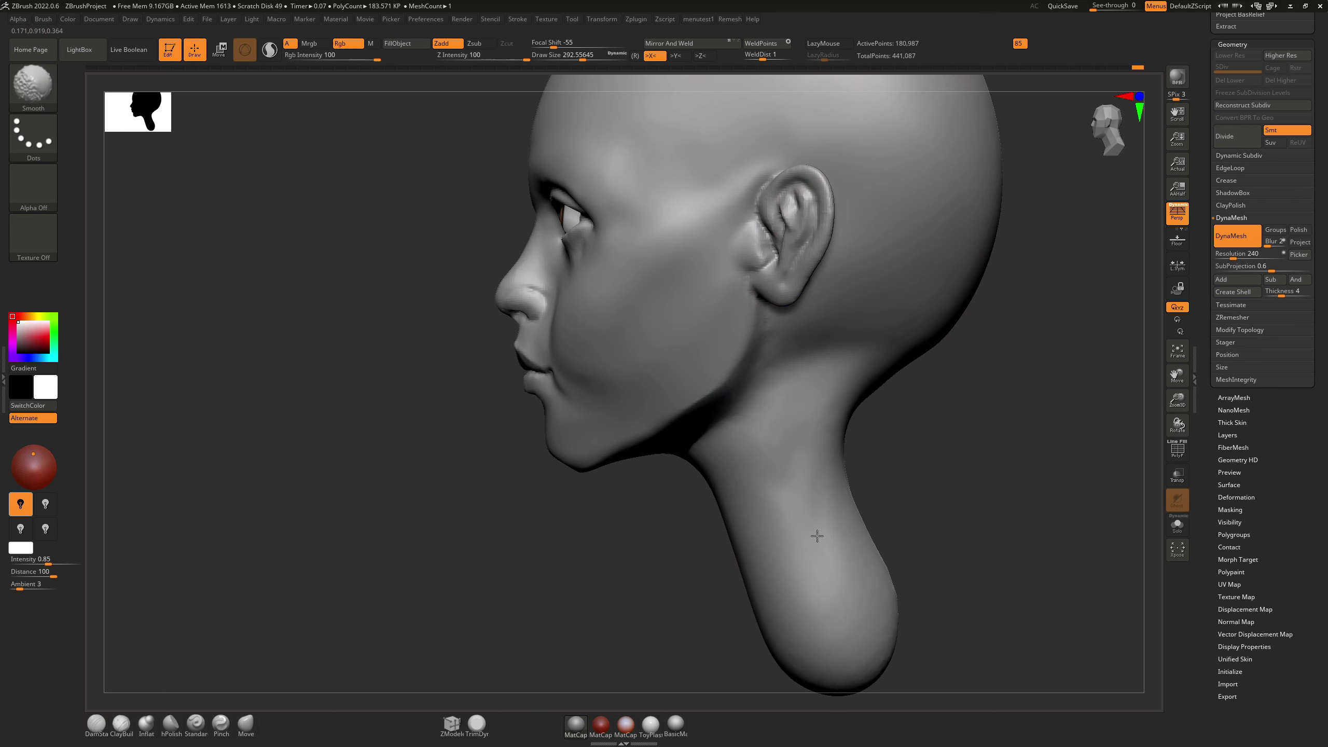
right_click_drag(741, 430, 596, 572, "shift")
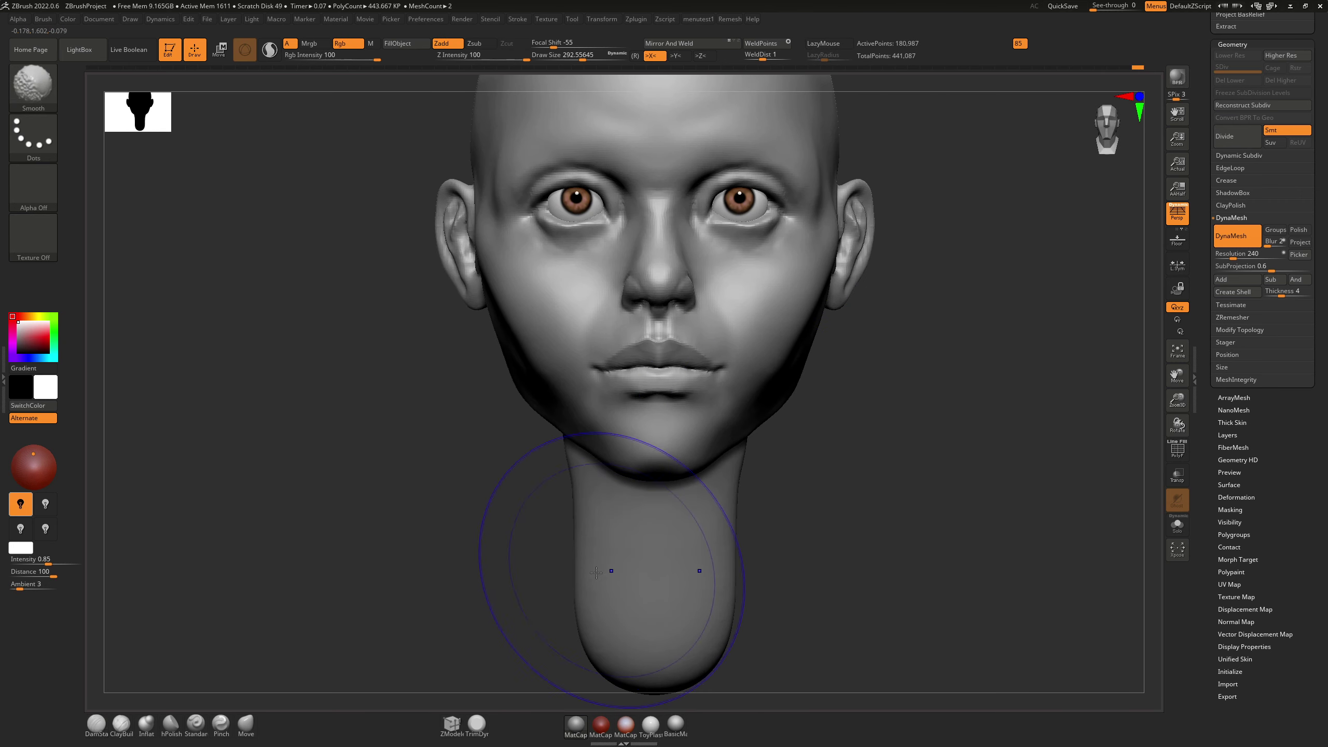
key("b")
key("m")
key("v")
key("s")
left_click_drag(577, 478, 561, 475)
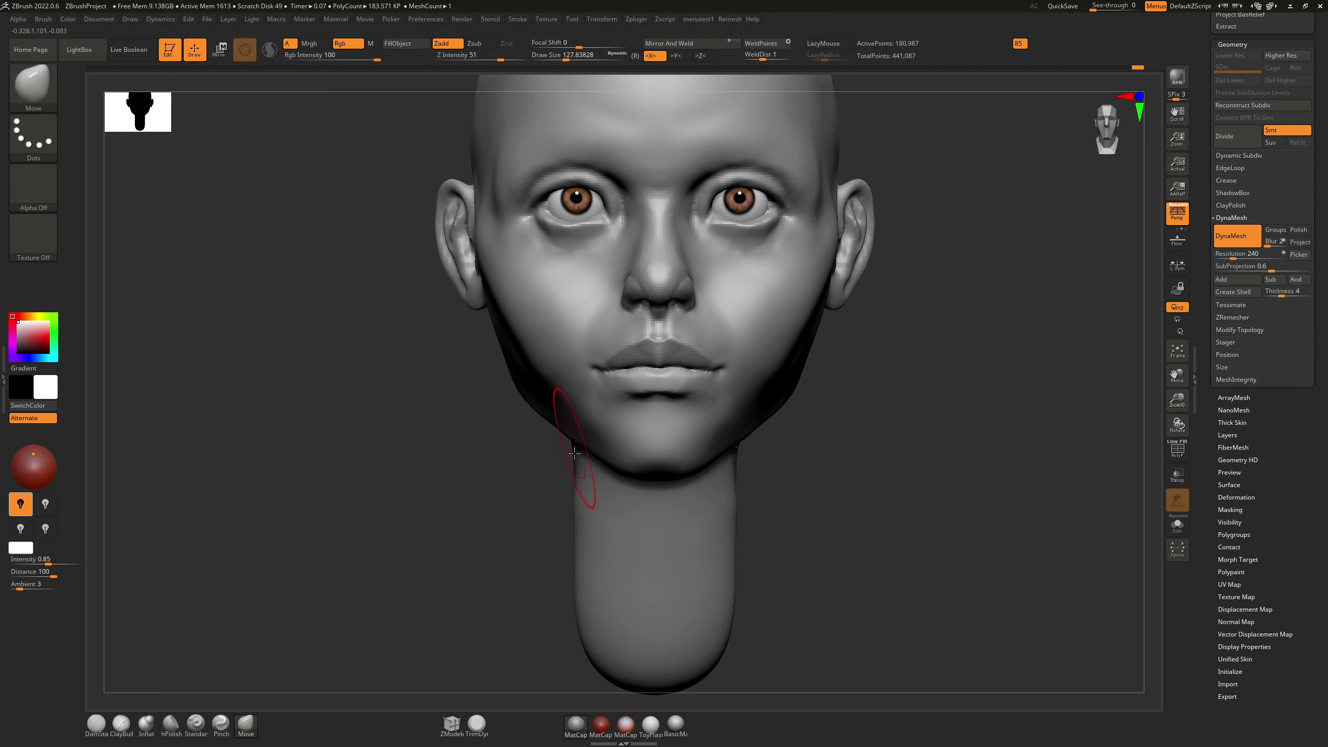
key("s")
left_click_drag(580, 526, 587, 527)
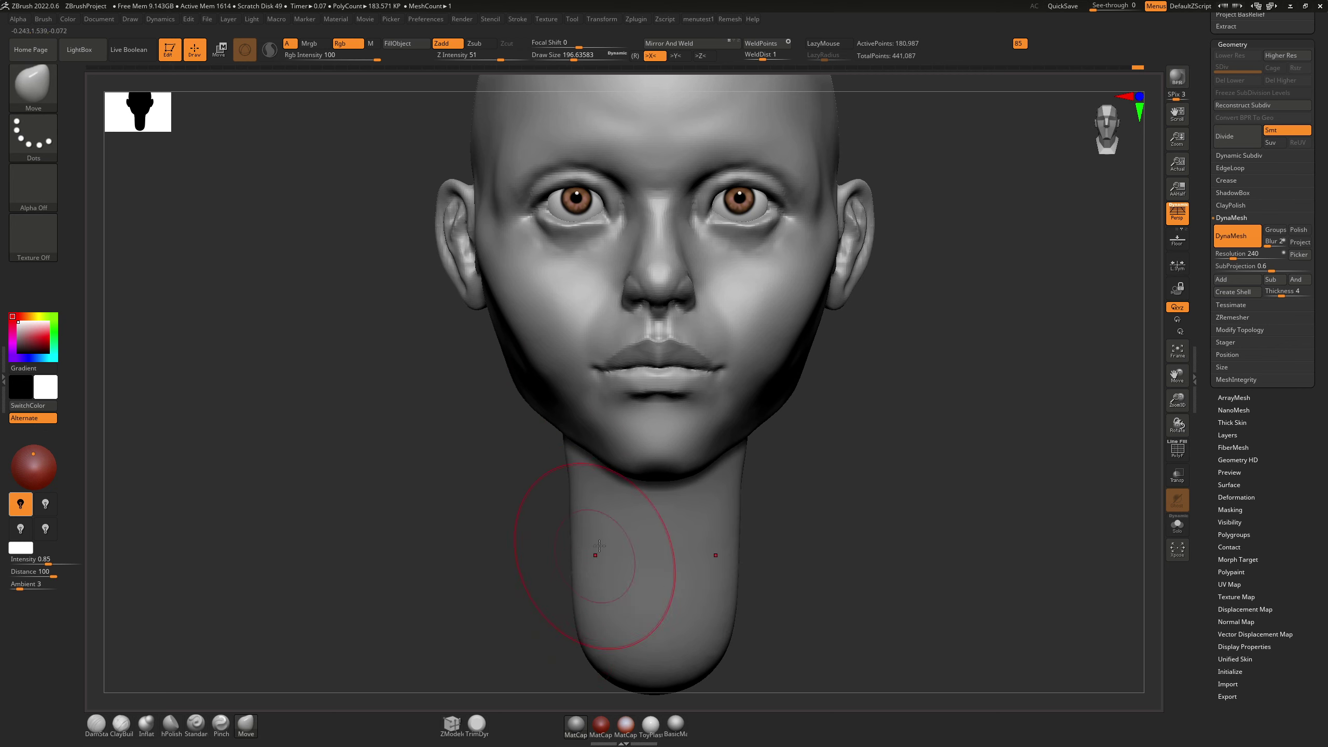
Step: Reshape the back and base of the neck from the side with the Move brush at draw sizes of about 280 and 197, undoing the first stroke
mouse_move(599, 546)
right_mouse_down()
mouse_move(690, 539)
mouse_move(594, 529)
right_mouse_up()
right_click_drag(628, 570, 548, 516)
mouse_move(593, 523)
left_mouse_down()
mouse_move(582, 524)
mouse_move(664, 662)
mouse_move(717, 655)
mouse_move(746, 610)
mouse_move(736, 599)
left_mouse_up()
key("ctrl+z")
key("s")
left_click_drag(749, 547, 744, 556)
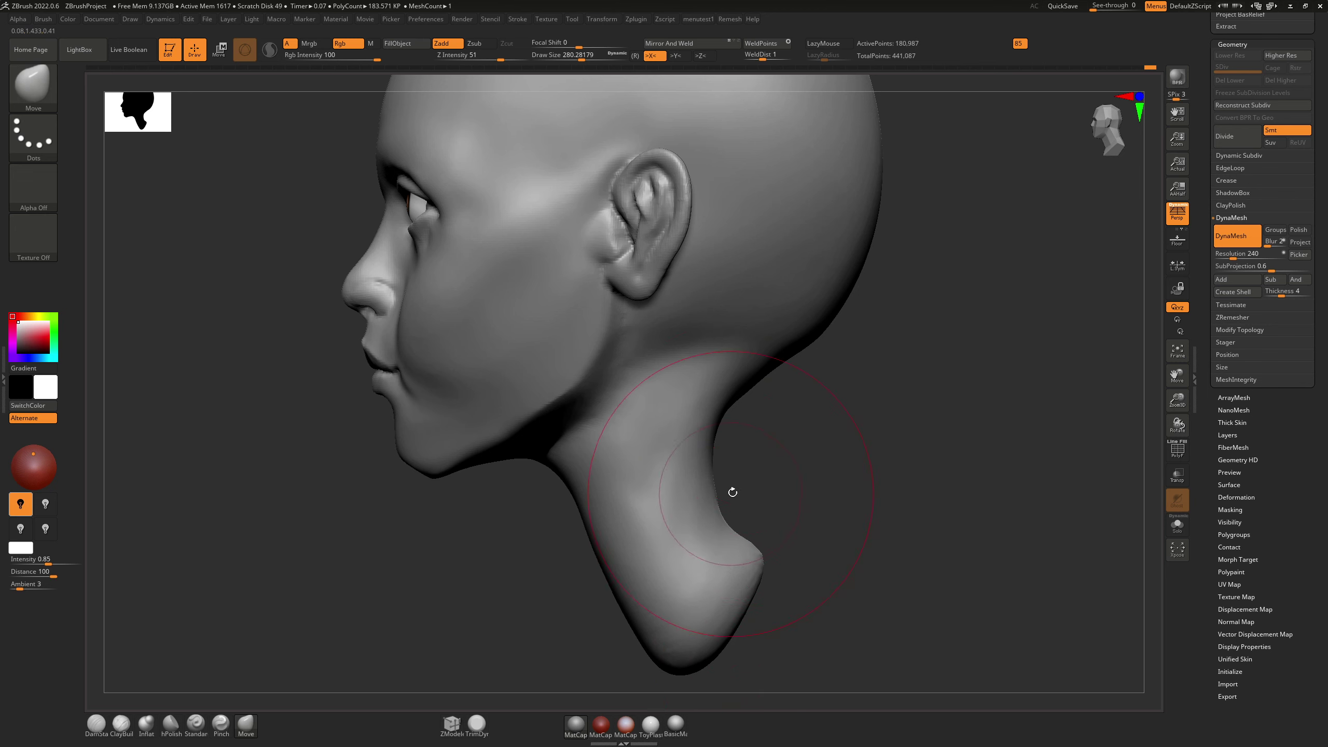
key("s")
left_click_drag(701, 430, 689, 430)
Step: Smooth the cheeks beside the nose and below the eyes at a draw size of about 44
right_click_drag(730, 369, 778, 362)
right_click_drag(778, 362, 936, 461, "alt")
mouse_move(717, 414)
right_mouse_down("ctrl")
mouse_move(715, 452)
mouse_move(712, 413)
mouse_move(647, 371)
right_mouse_up("ctrl")
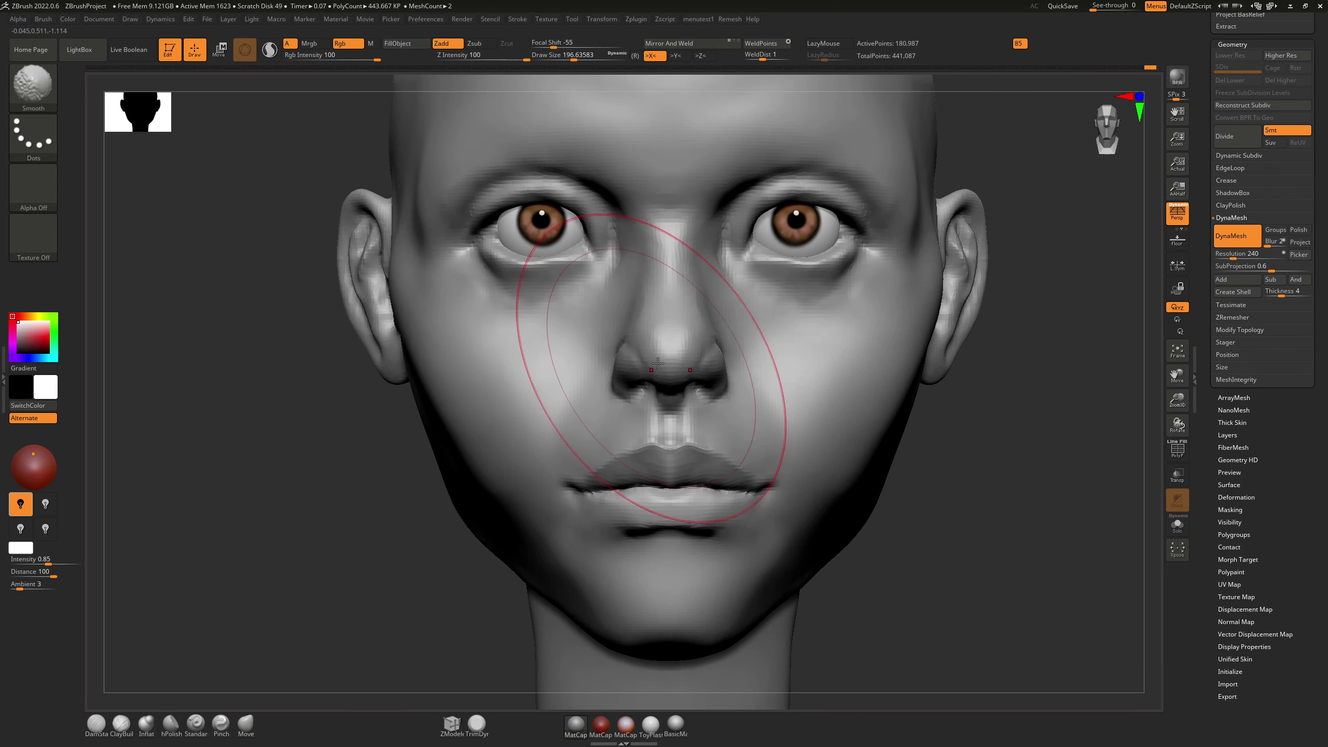
key("s")
left_click_drag(785, 328, 767, 327)
key("shift")
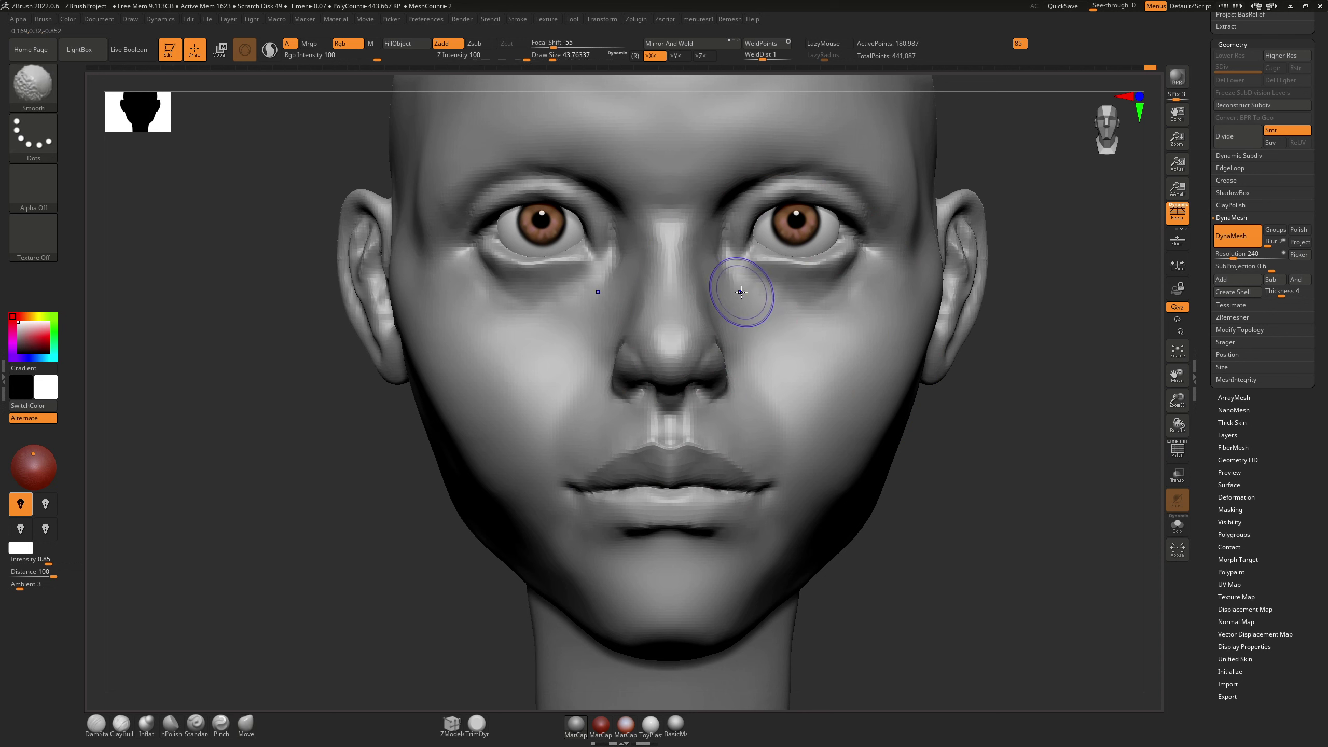
key("ctrl")
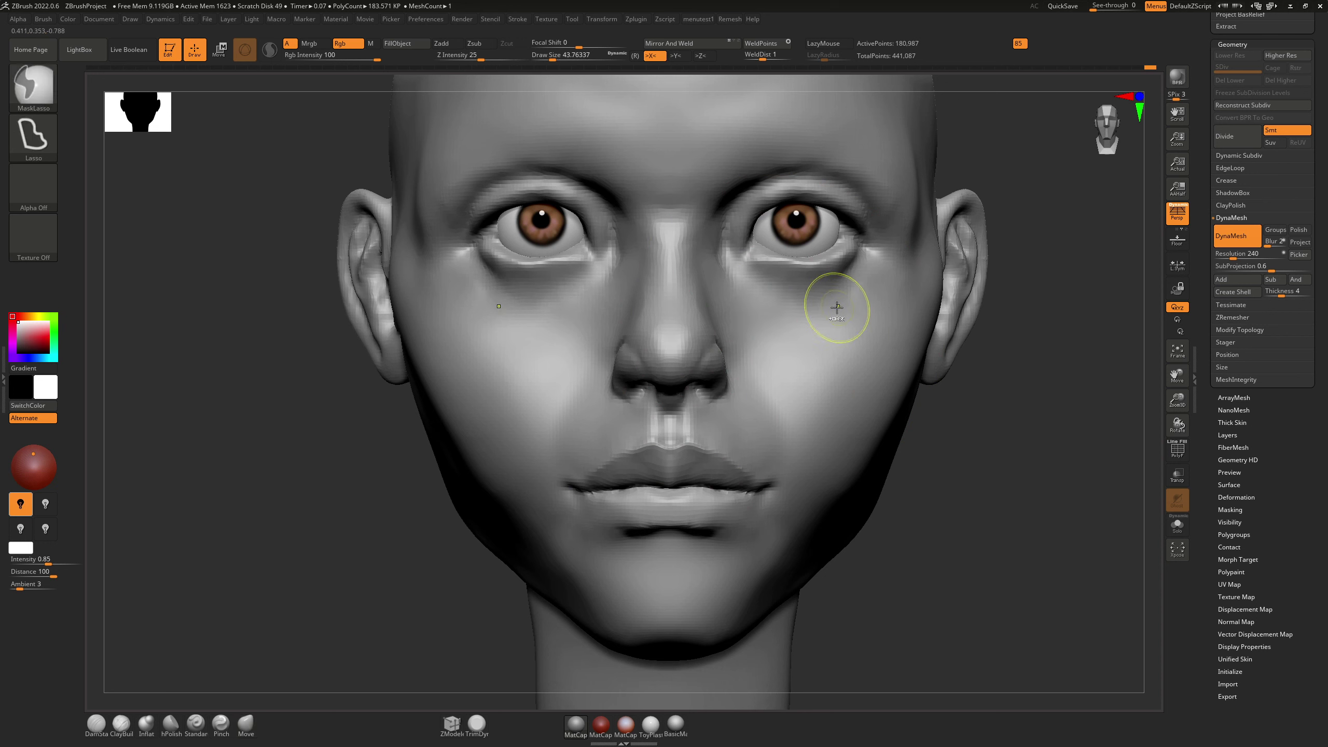
left_click_drag(760, 307, 787, 322, "shift")
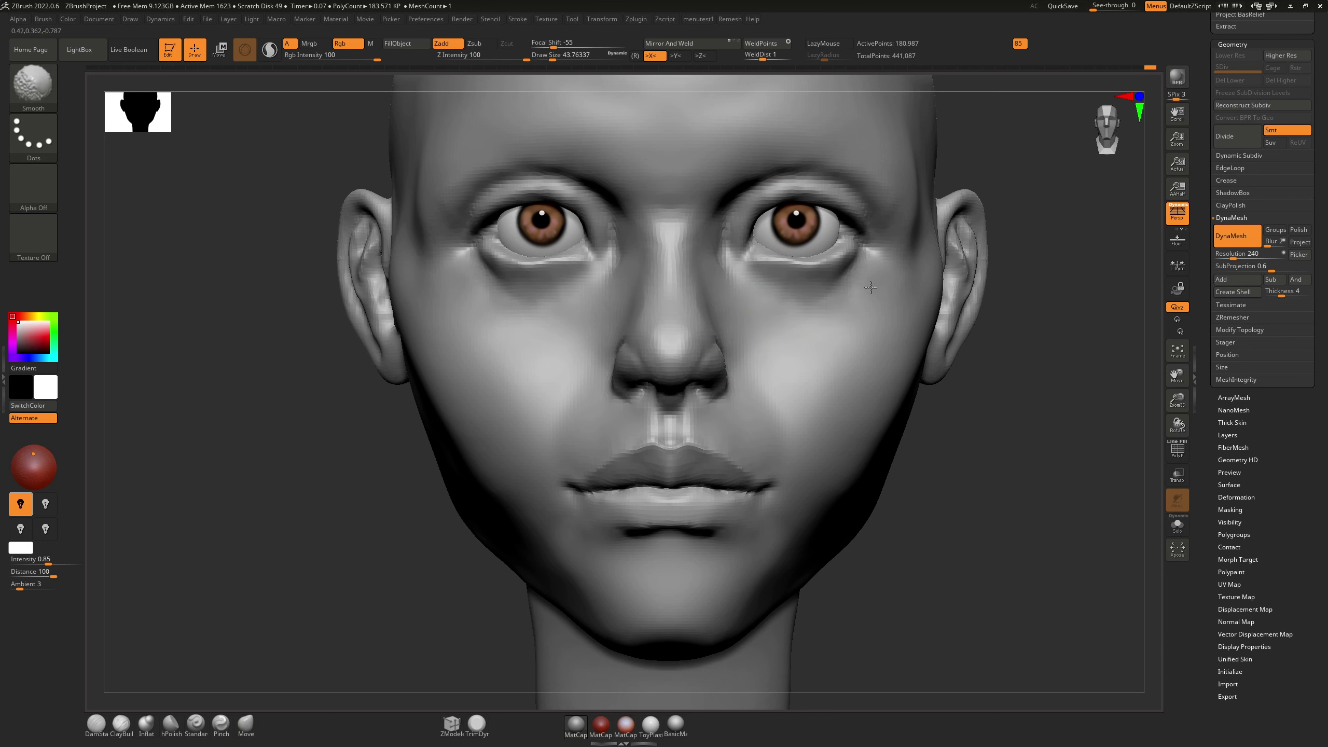
key("shift")
Step: Try to reshape the cheekbones below the outer eye corners with the Move brush at a draw size of about 56
key("s")
left_click_drag(874, 287, 840, 323)
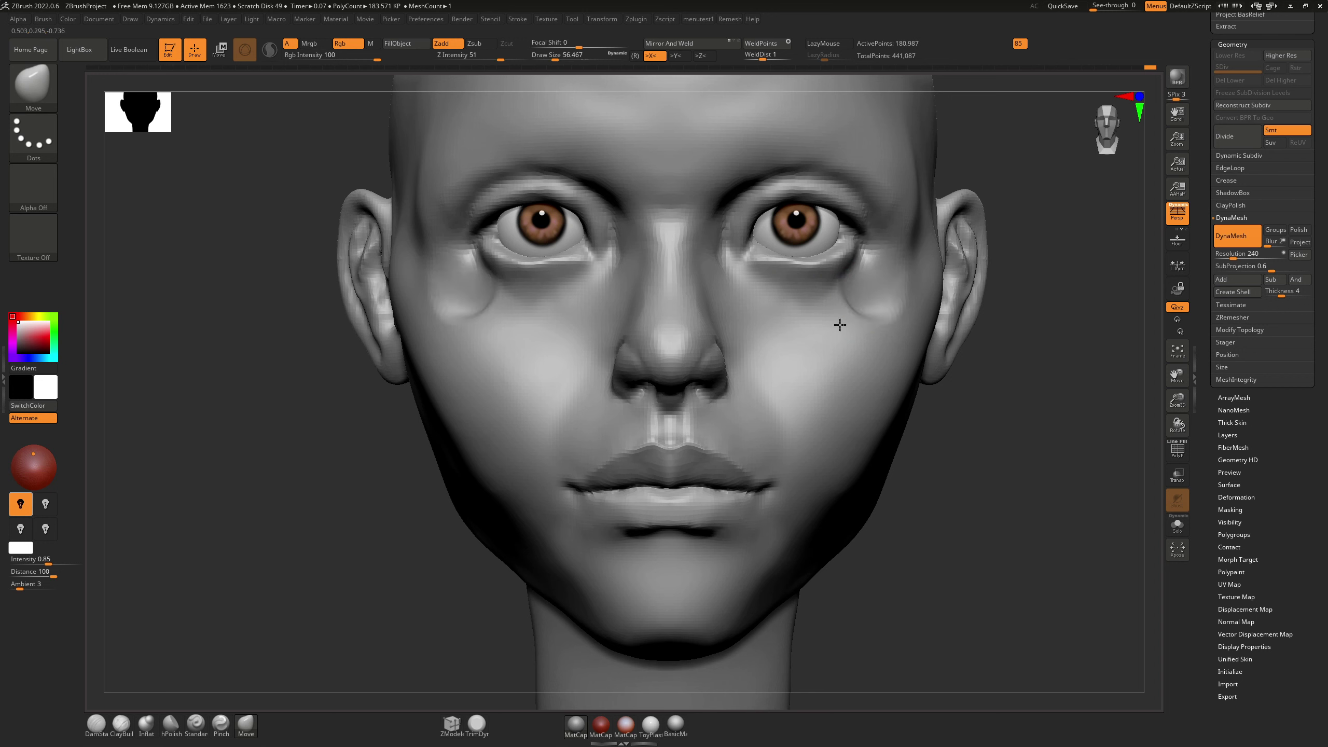
key("ctrl+z")
Step: Try to inflate the cheeks below the eyes with the Inflat brush at a draw size of about 56
key("b")
key("i")
key("n")
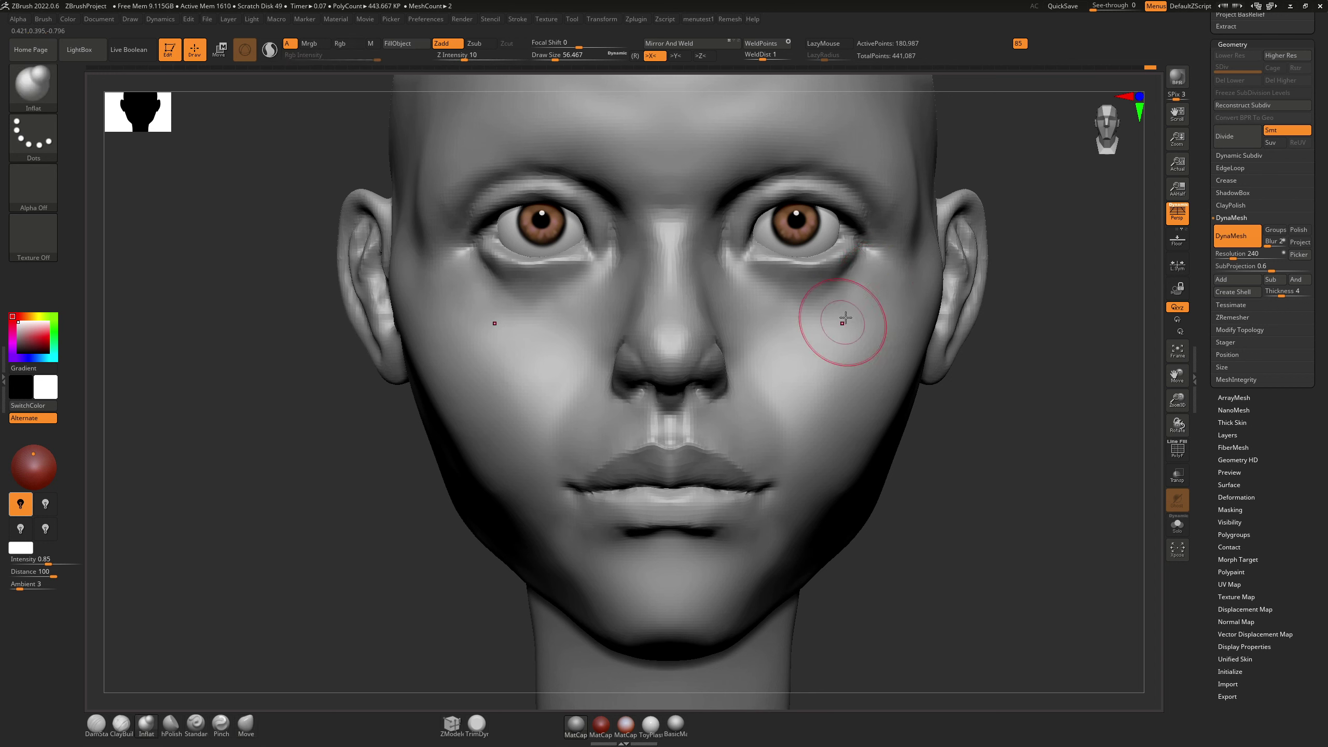
key("ctrl")
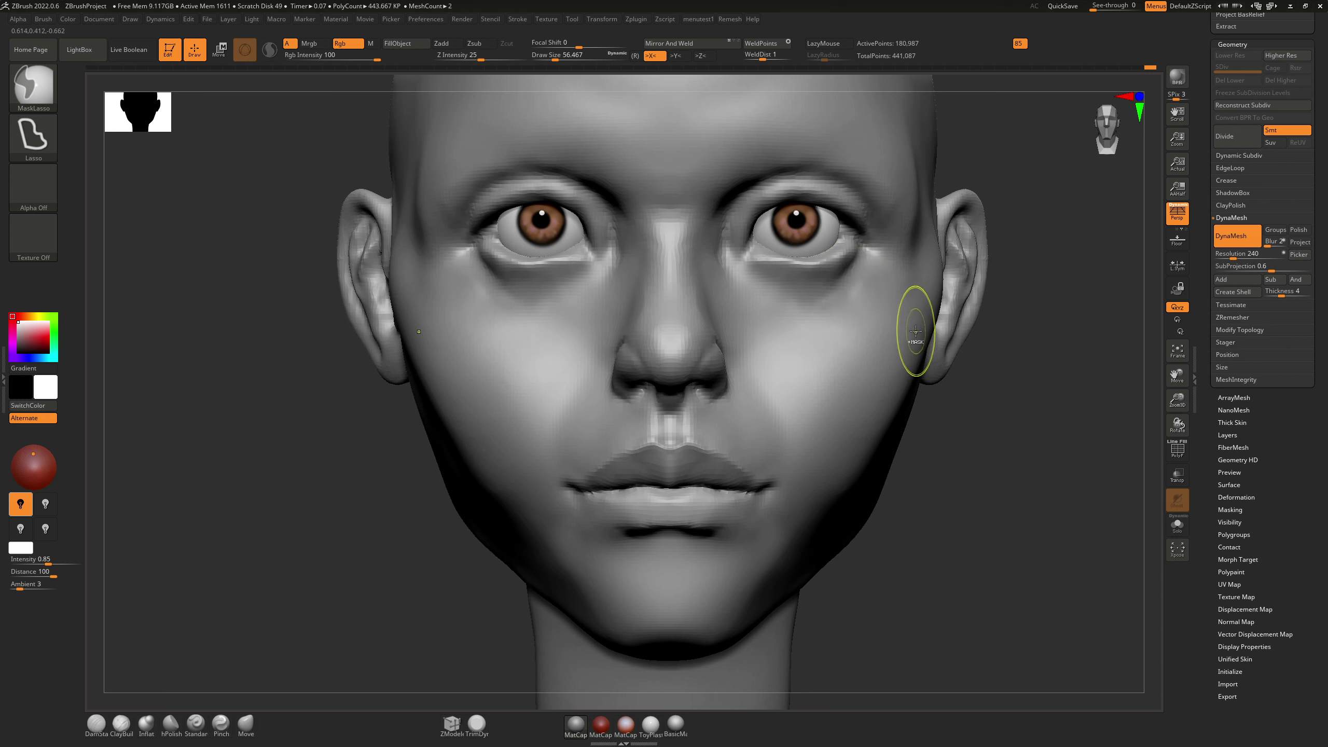
key("ctrl+shift")
Step: Flatten the cheeks below the eyes with the hPolish brush at a draw size of about 56
key("b")
key("h")
key("p")
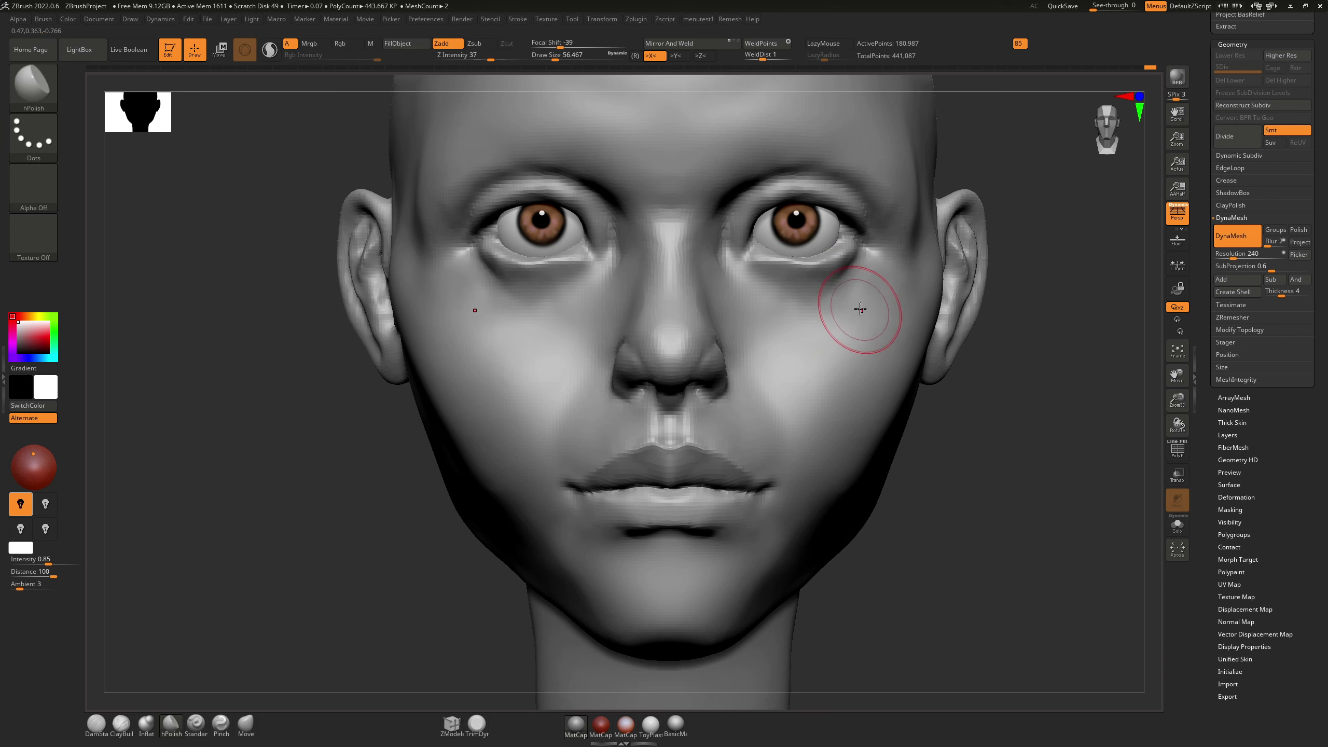
left_click_drag(776, 317, 747, 298)
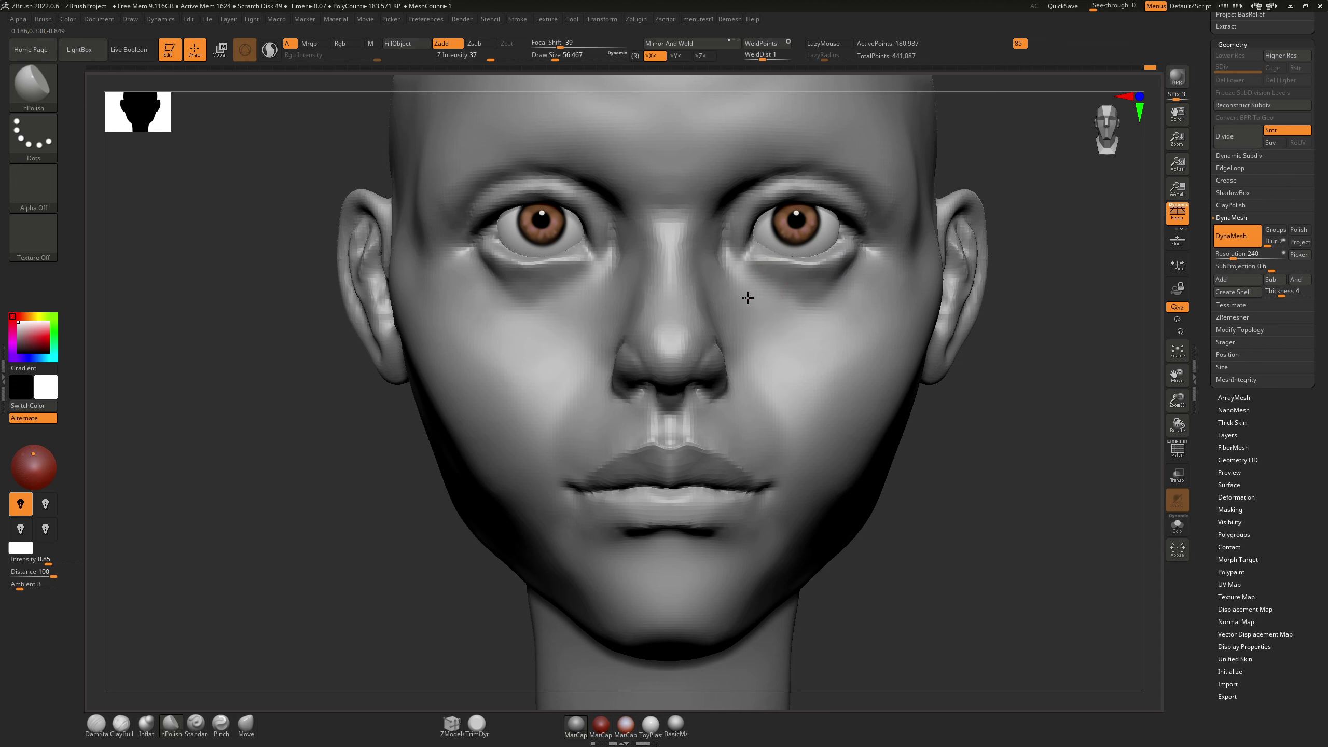
right_click_drag(860, 304, 906, 308)
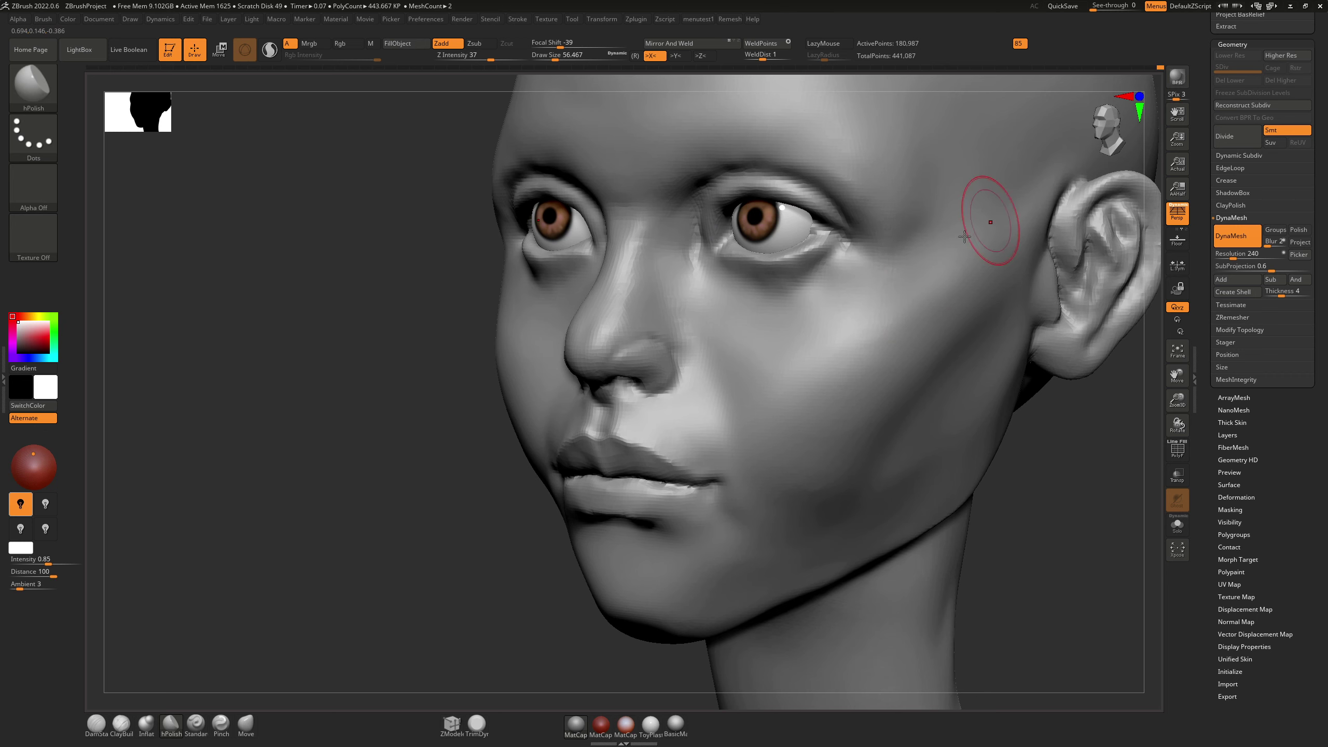
mouse_move(941, 247)
right_mouse_down()
mouse_move(968, 251)
mouse_move(956, 254)
right_mouse_up()
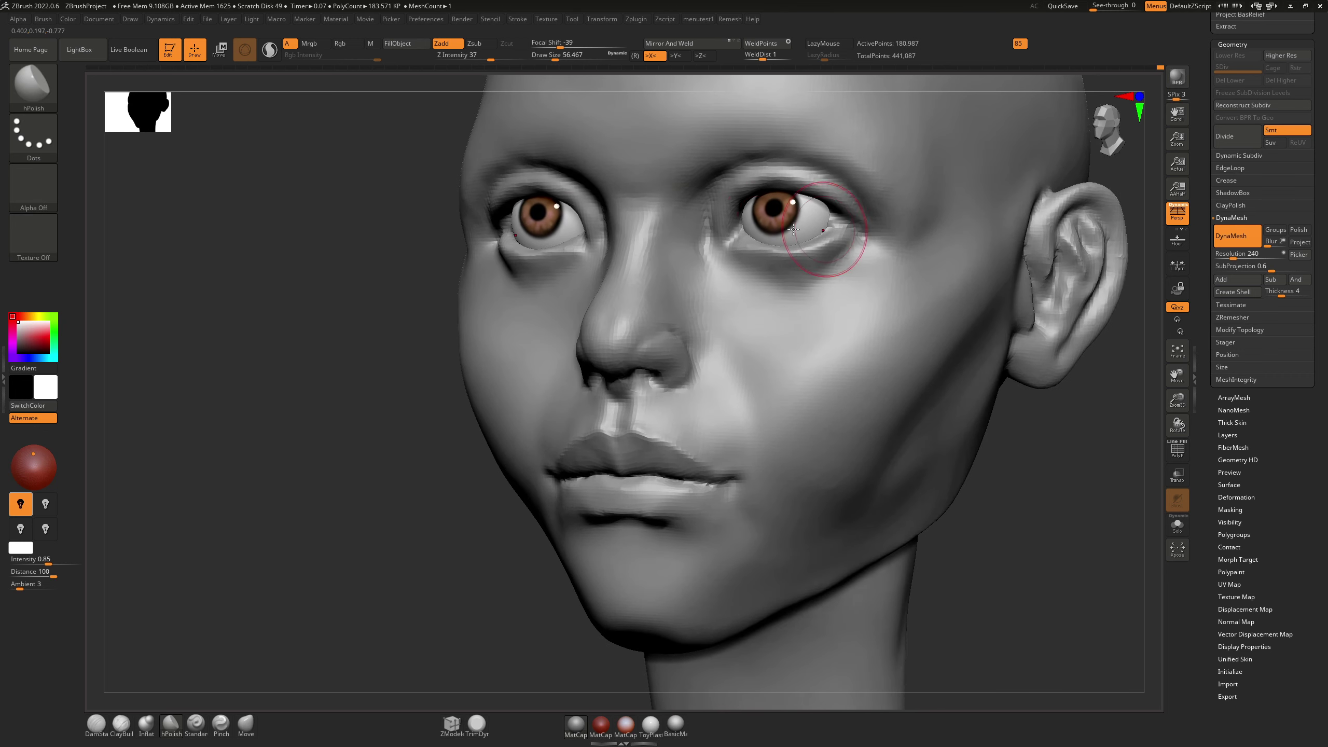
mouse_move(529, 209)
right_mouse_down()
mouse_move(573, 213)
mouse_move(447, 237)
mouse_move(445, 356)
mouse_move(478, 350)
mouse_move(529, 376)
mouse_move(517, 387)
mouse_move(980, 238)
right_mouse_up()
left_click_drag(1102, 127, 1105, 131)
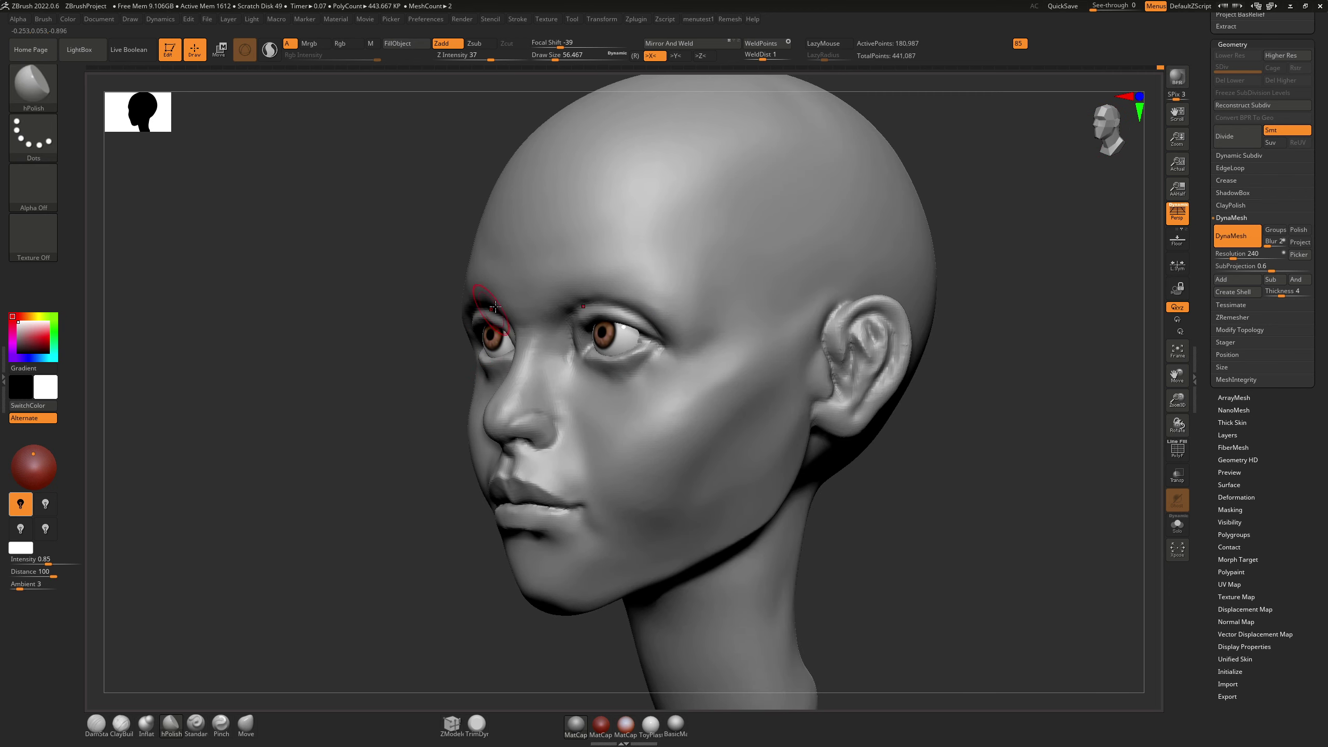
Step: Reshape the area beside the outer eye corners with the Move brush at a draw size of about 90
key("b")
key("m")
key("v")
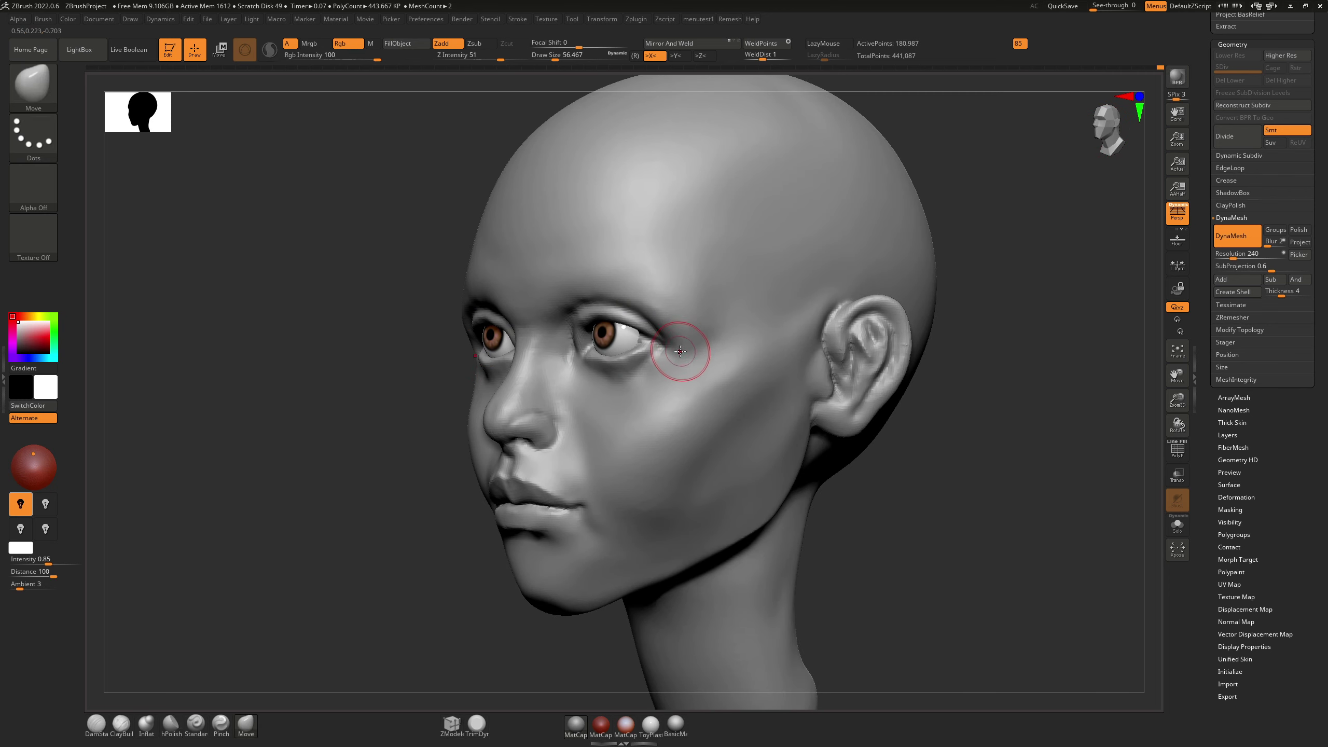
key("s")
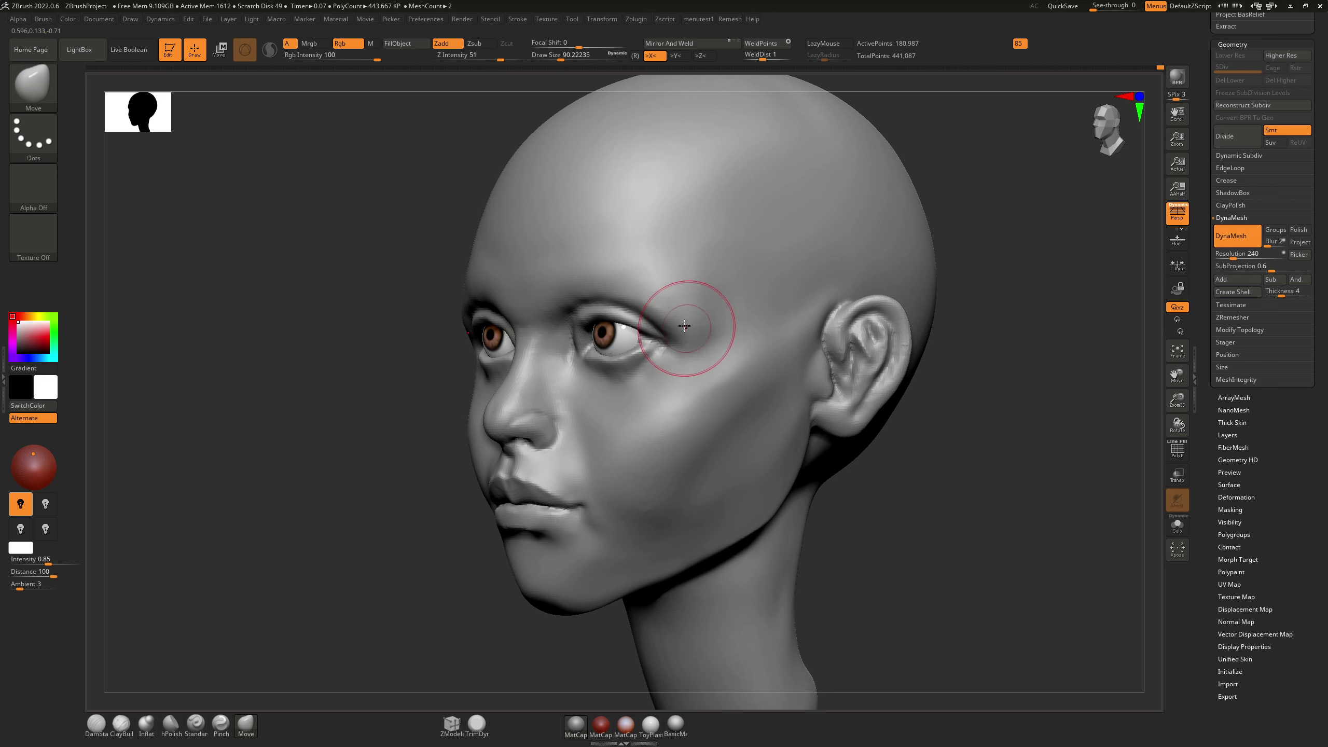
key("ctrl")
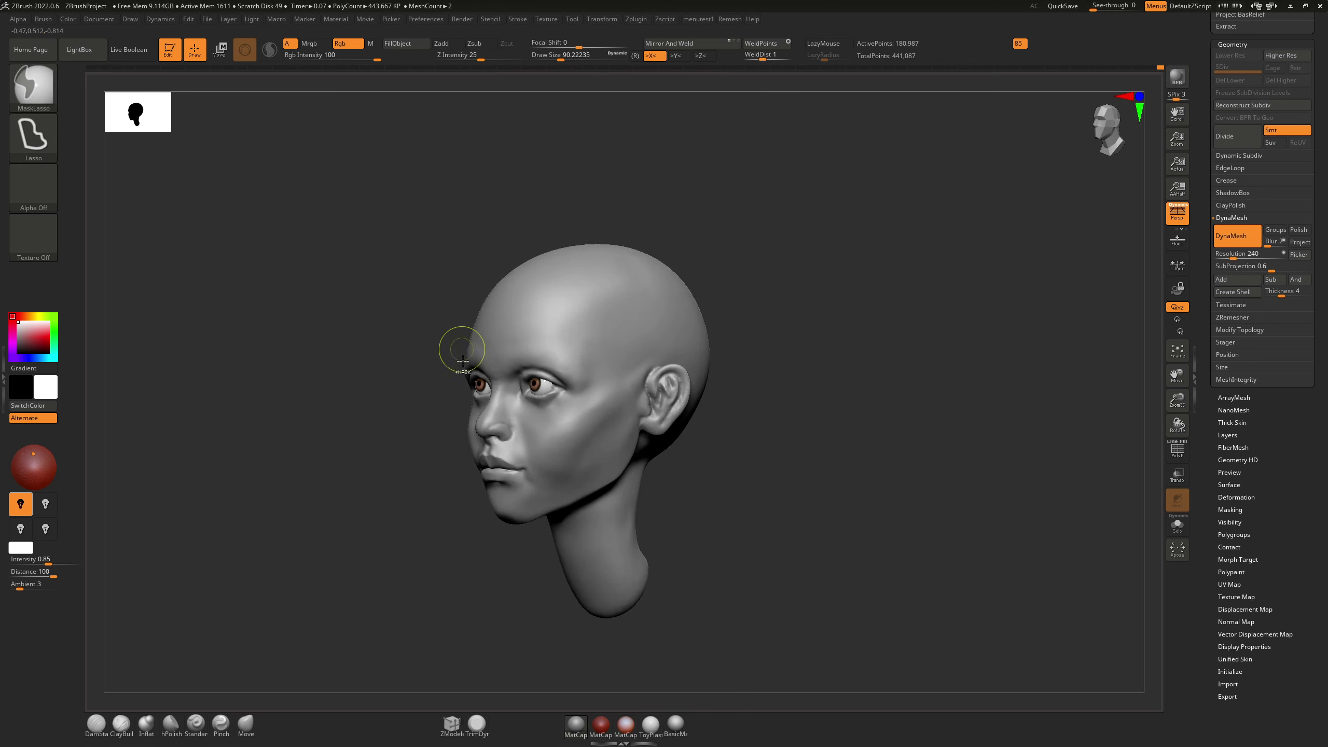
Step: Refine and smooth the temples beside the outer eye corners in front view at a draw size of about 29
right_click_drag(463, 361, 474, 410, "ctrl")
right_click_drag(473, 410, 522, 404)
right_click_drag(439, 230, 438, 361, "alt")
mouse_move(439, 361)
right_mouse_down()
mouse_move(400, 359)
mouse_move(415, 331)
mouse_move(430, 341)
right_mouse_up()
key("s")
left_click_drag(430, 341, 413, 349)
key("shift")
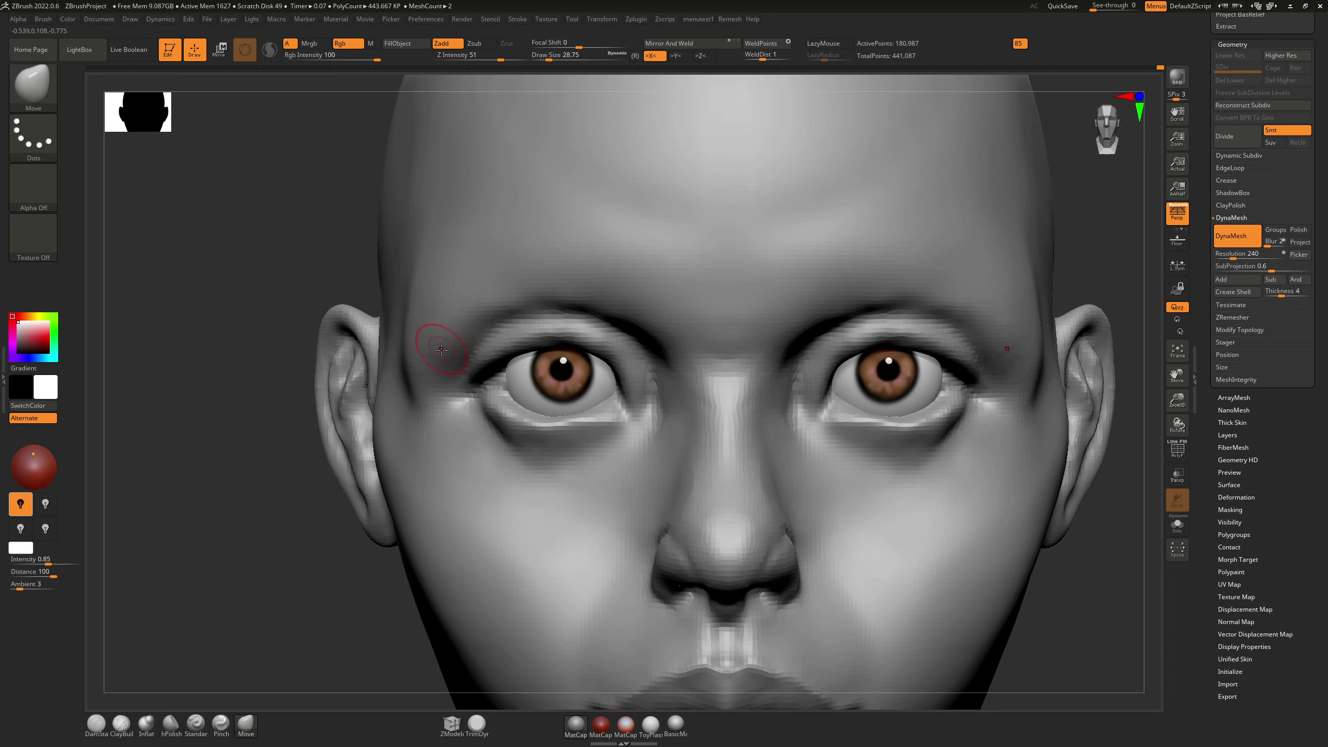
Step: Lasso-mask the upper eyelids and adjust the brow above them from the side with the Move brush, undoing unwanted strokes
key("ctrl")
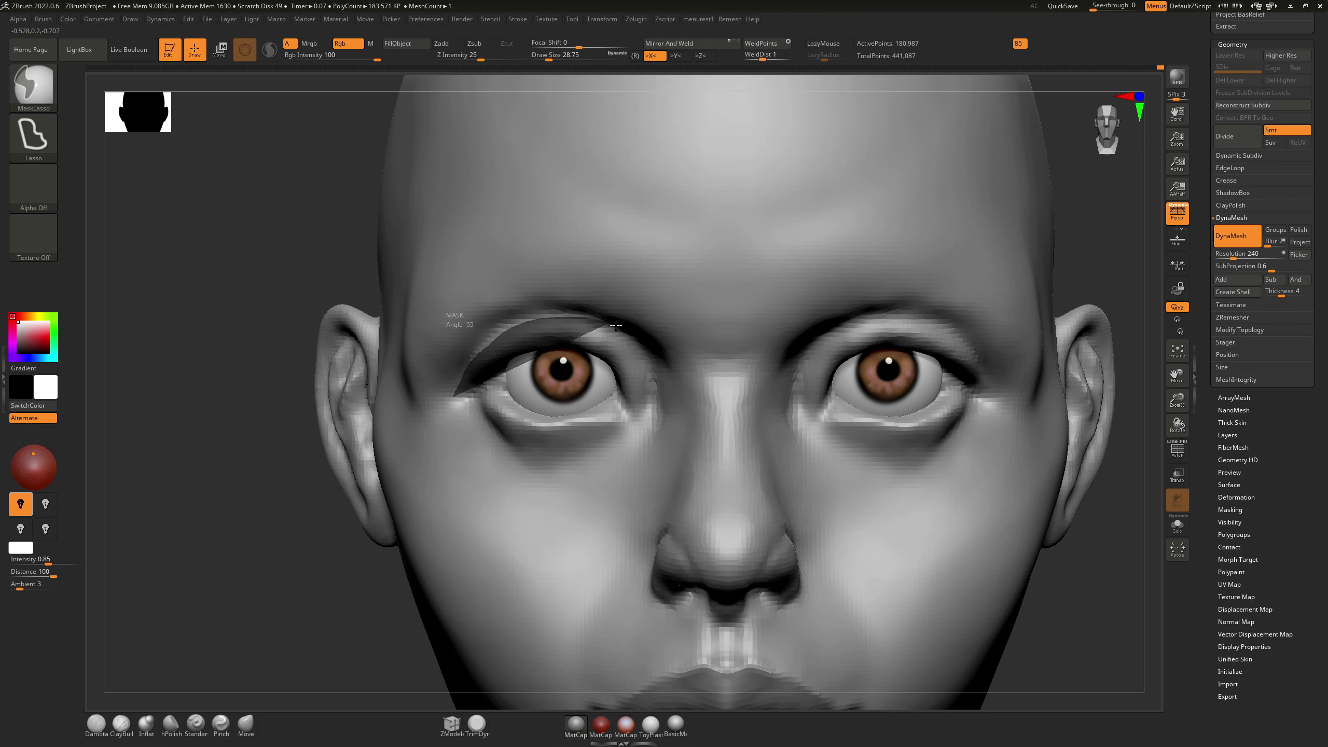
mouse_move(616, 325)
left_mouse_down("ctrl")
mouse_move(661, 411)
mouse_move(483, 437)
left_mouse_up("ctrl")
right_click_drag(494, 327, 411, 332)
key("s")
mouse_move(483, 358)
left_mouse_down()
mouse_move(532, 383)
mouse_move(513, 372)
mouse_move(488, 387)
mouse_move(512, 373)
left_mouse_up()
key("ctrl+z")
key("s")
key("ctrl+z")
key("s")
key("s")
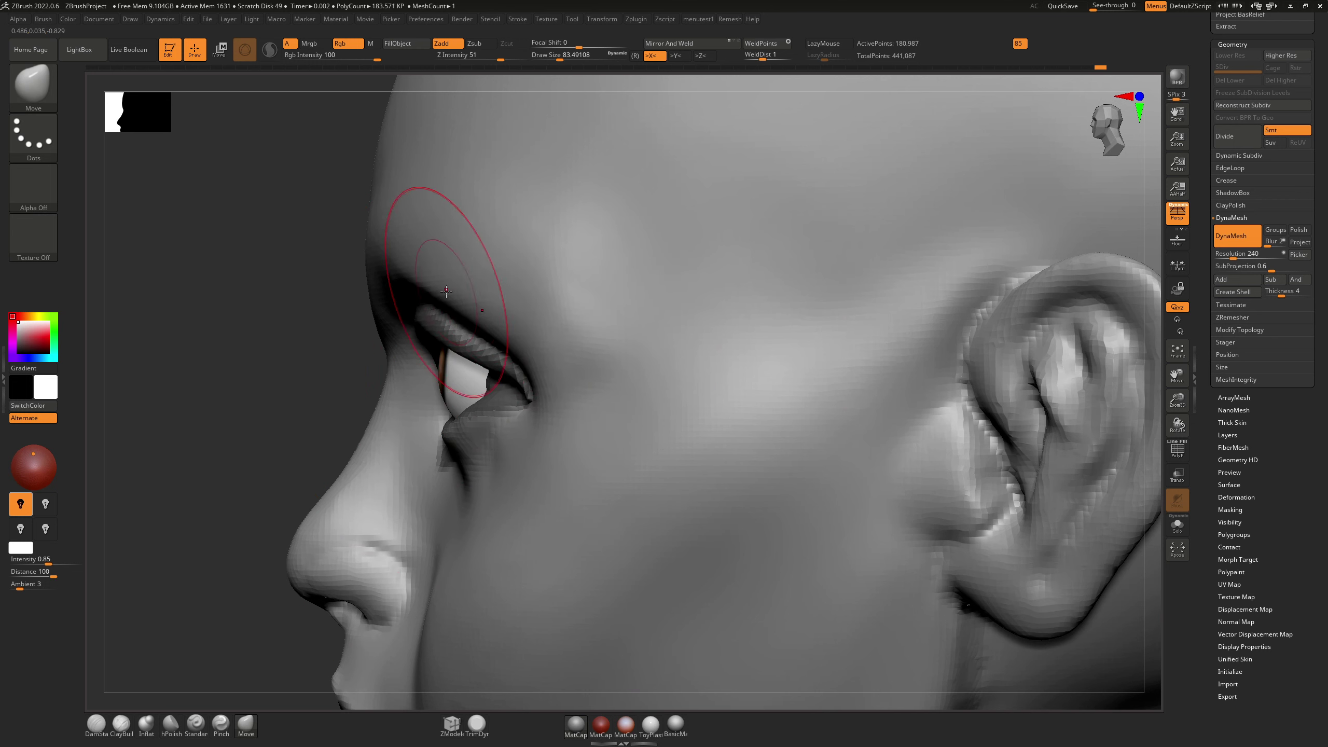
key("ctrl+z")
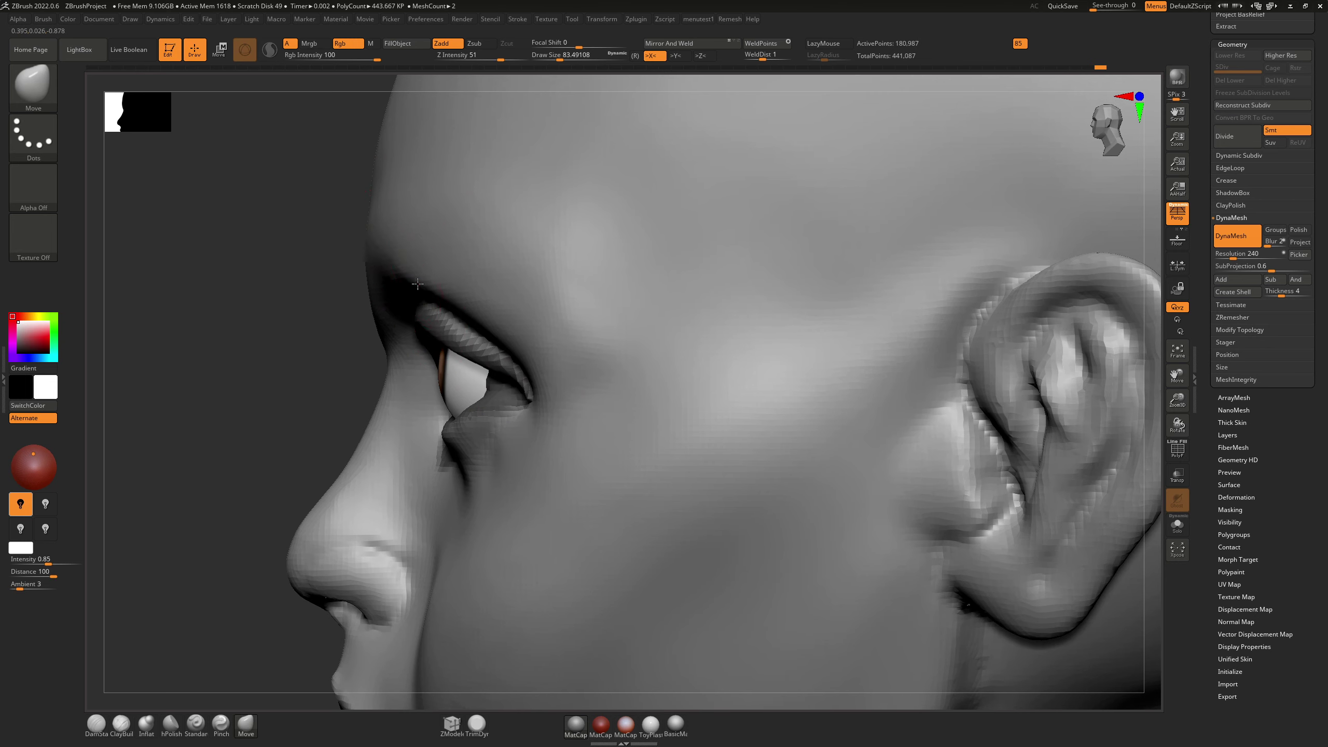
Step: Try a large Move stroke on the side of the face at a draw size of about 257, undo it and clear the mask
mouse_move(391, 285)
right_mouse_down()
mouse_move(480, 295)
mouse_move(474, 283)
mouse_move(507, 299)
mouse_move(511, 317)
right_mouse_up()
right_click_drag(526, 364, 700, 277, "ctrl")
right_click_drag(651, 377, 690, 286, "alt")
key("s")
mouse_move(712, 349)
left_mouse_down()
mouse_move(732, 348)
mouse_move(692, 349)
left_mouse_up()
key("ctrl+z")
left_click_drag(859, 391, 869, 413, "ctrl")
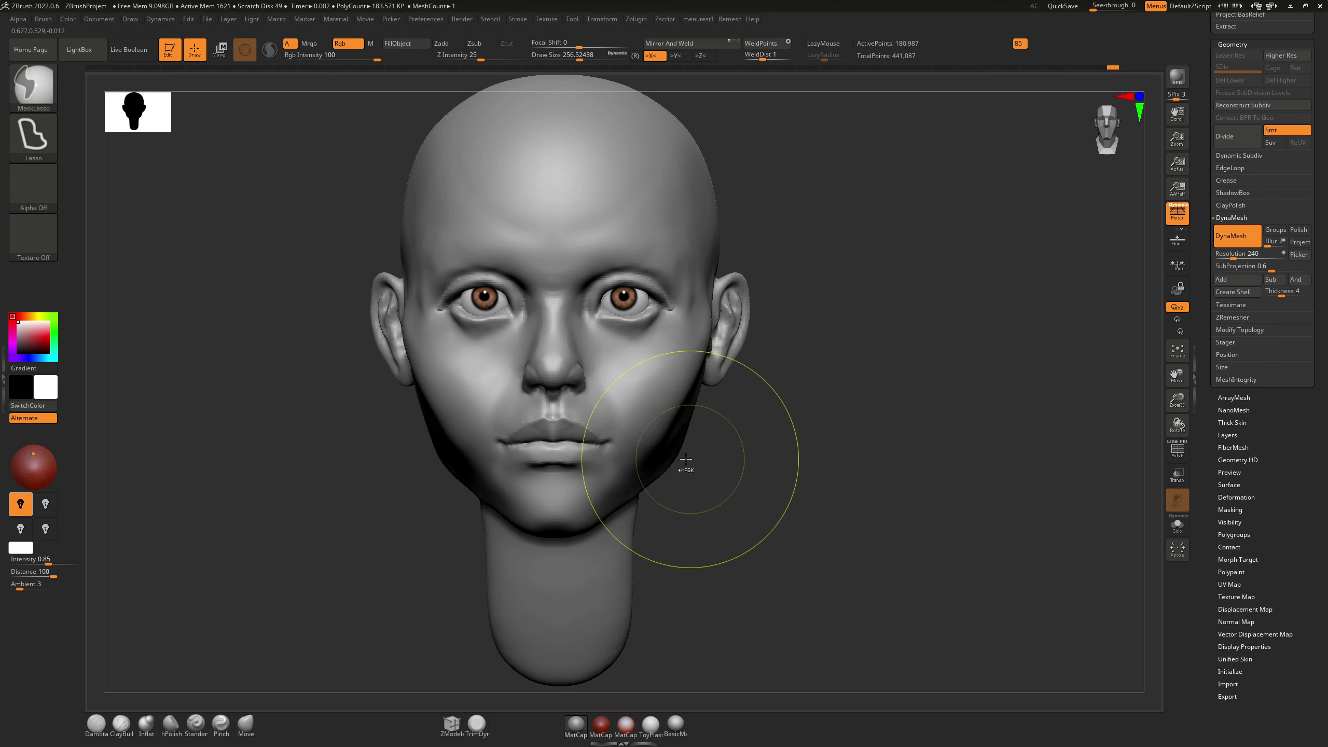
Step: Lasso-mask the eye and nose region and adjust the unmasked side of the head with the Move brush at a draw size of about 257
mouse_move(634, 224)
left_mouse_down("ctrl")
mouse_move(664, 295)
mouse_move(611, 224)
left_mouse_up("ctrl")
key("ctrl+z")
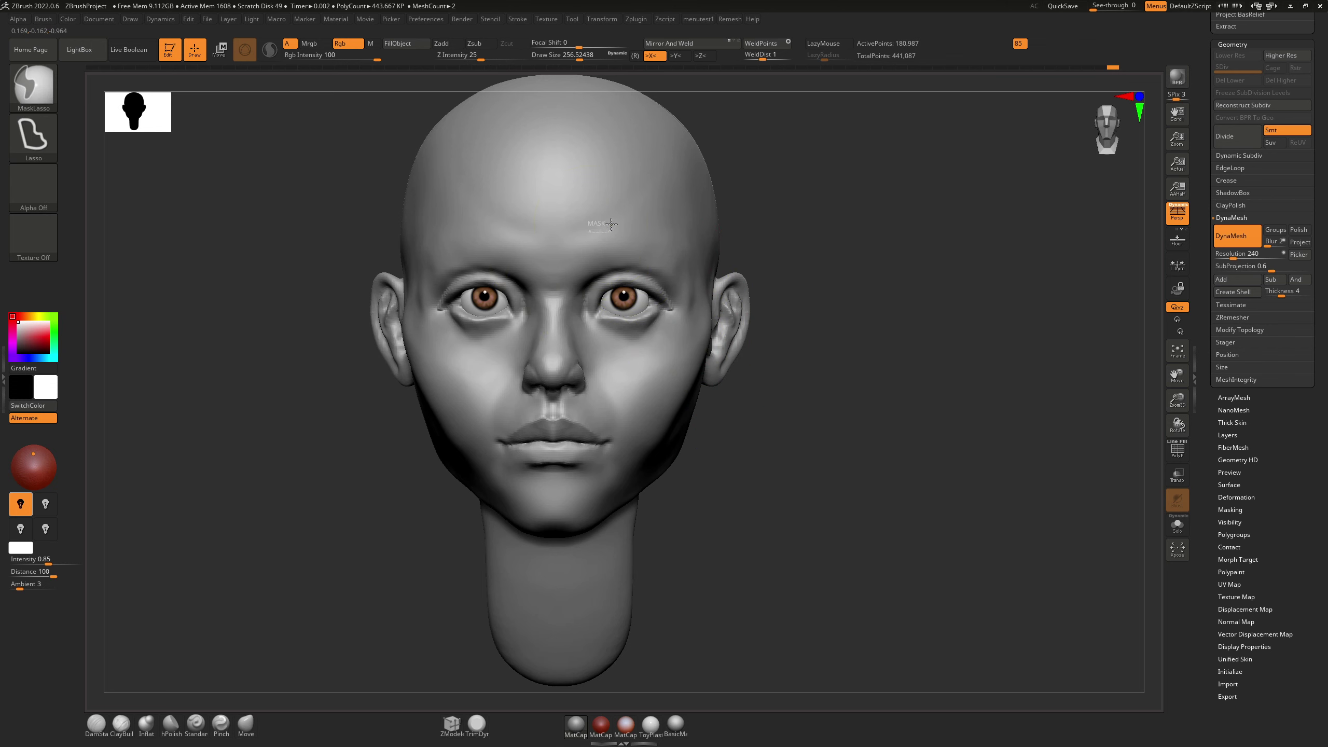
mouse_move(685, 303)
left_mouse_down("ctrl")
mouse_move(617, 409)
mouse_move(471, 419)
mouse_move(426, 327)
mouse_move(450, 272)
mouse_move(473, 275)
left_mouse_up("ctrl")
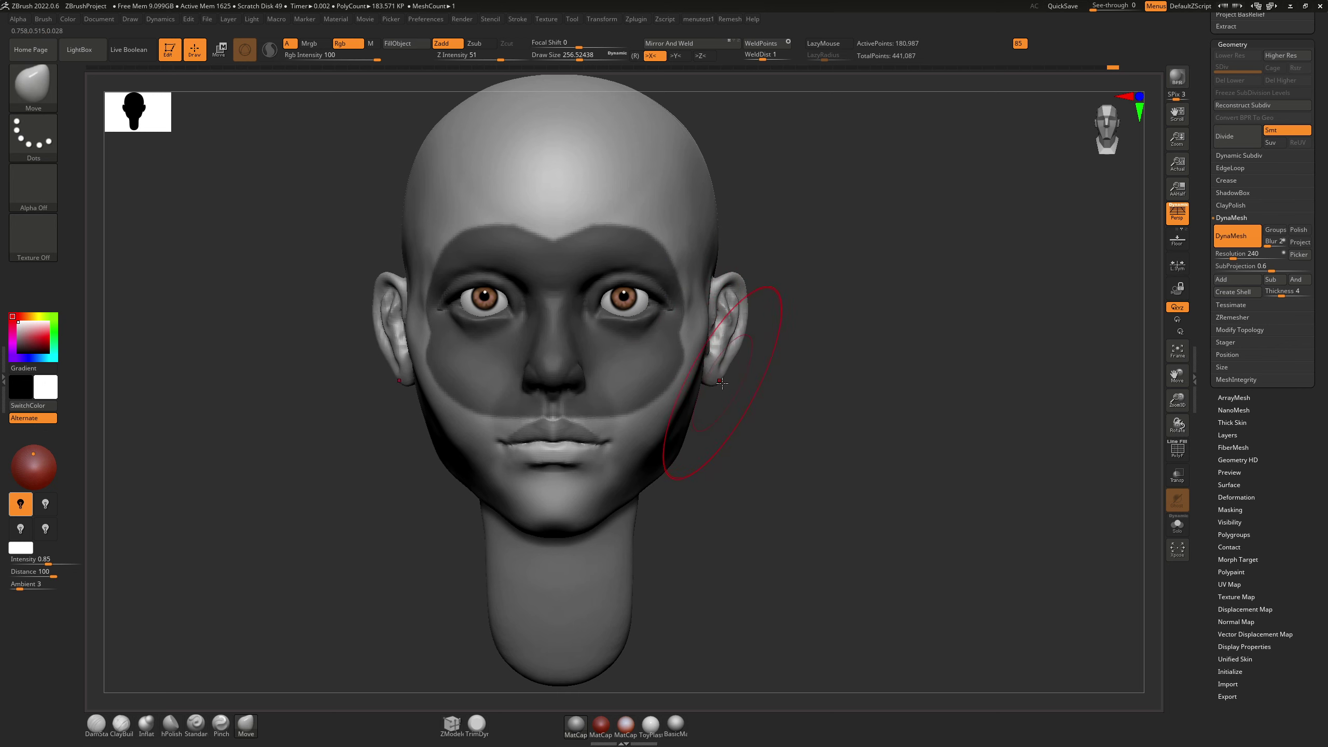
mouse_move(772, 377)
left_mouse_down()
mouse_move(724, 375)
mouse_move(769, 367)
mouse_move(699, 348)
mouse_move(734, 349)
left_mouse_up()
Step: Build up and smooth the area in front of the earlobe with the ClayBuildup brush at a draw size of about 37
key("s")
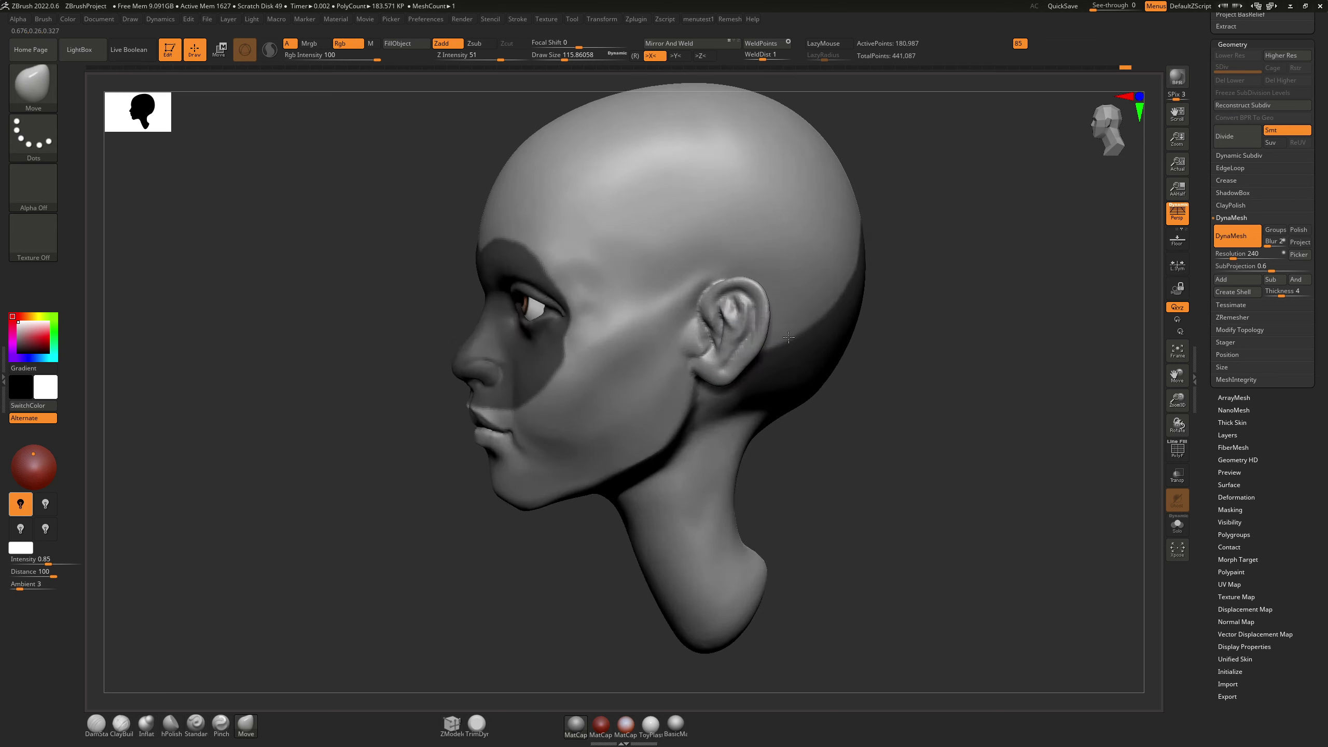
mouse_move(719, 365)
right_mouse_down()
mouse_move(797, 340)
mouse_move(753, 353)
mouse_move(792, 355)
right_mouse_up()
key("s")
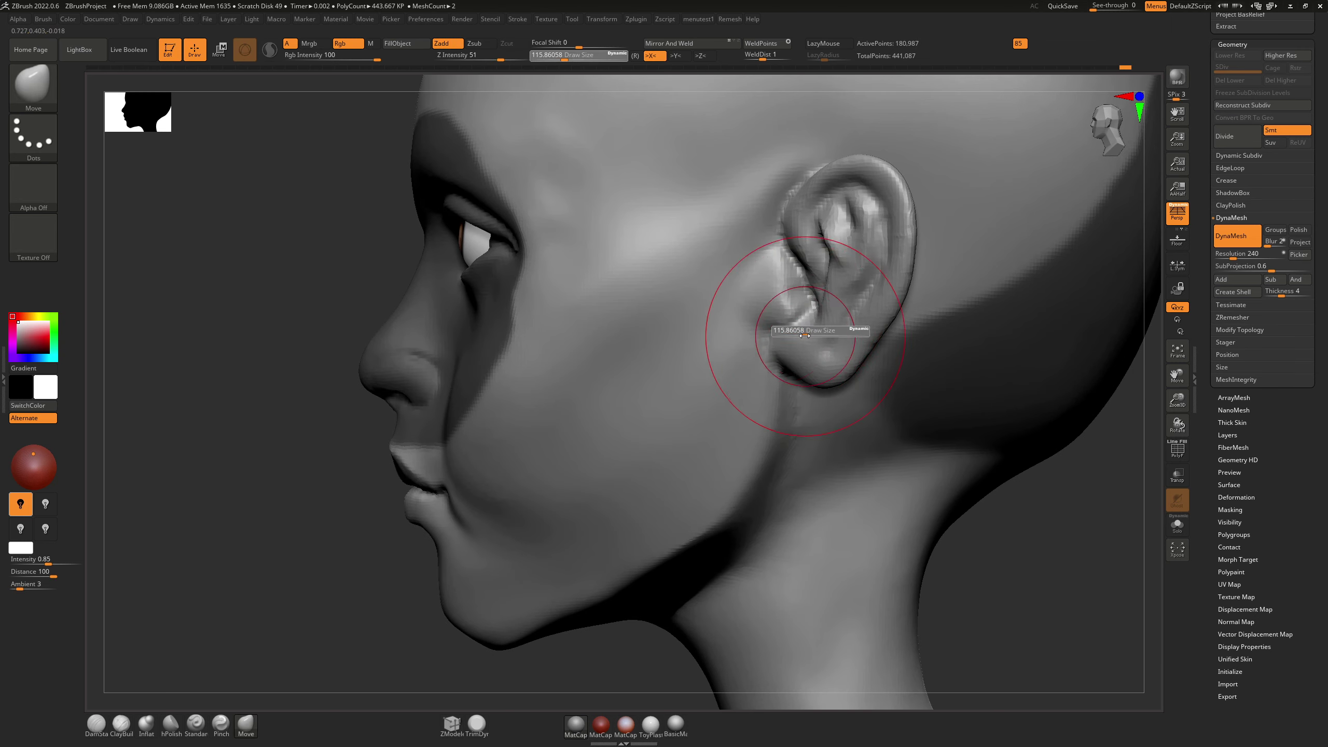
left_click_drag(794, 335, 788, 316)
key("b")
key("c")
key("b")
key("shift")
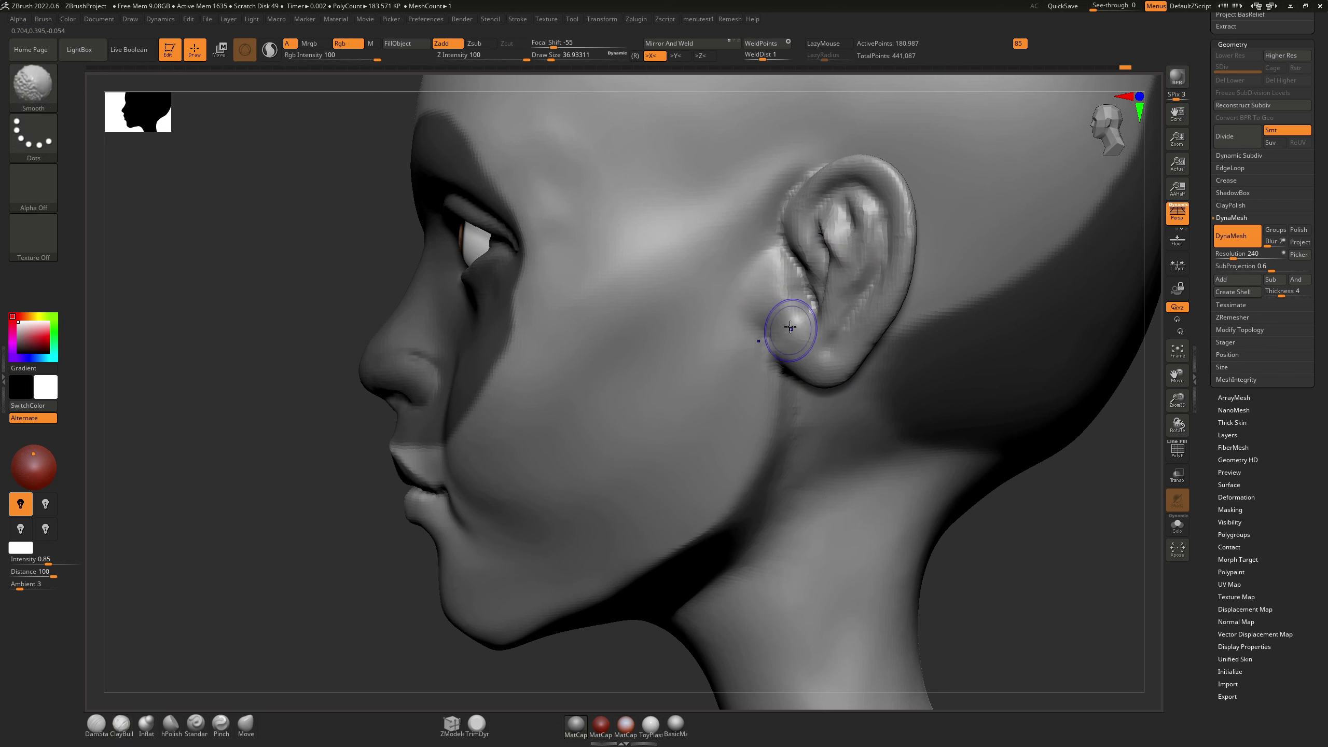
Step: Carve the notch above the earlobe with the DamStandard brush and adjust it with the Move brush at a draw size of about 37
key("b")
key("d")
key("s")
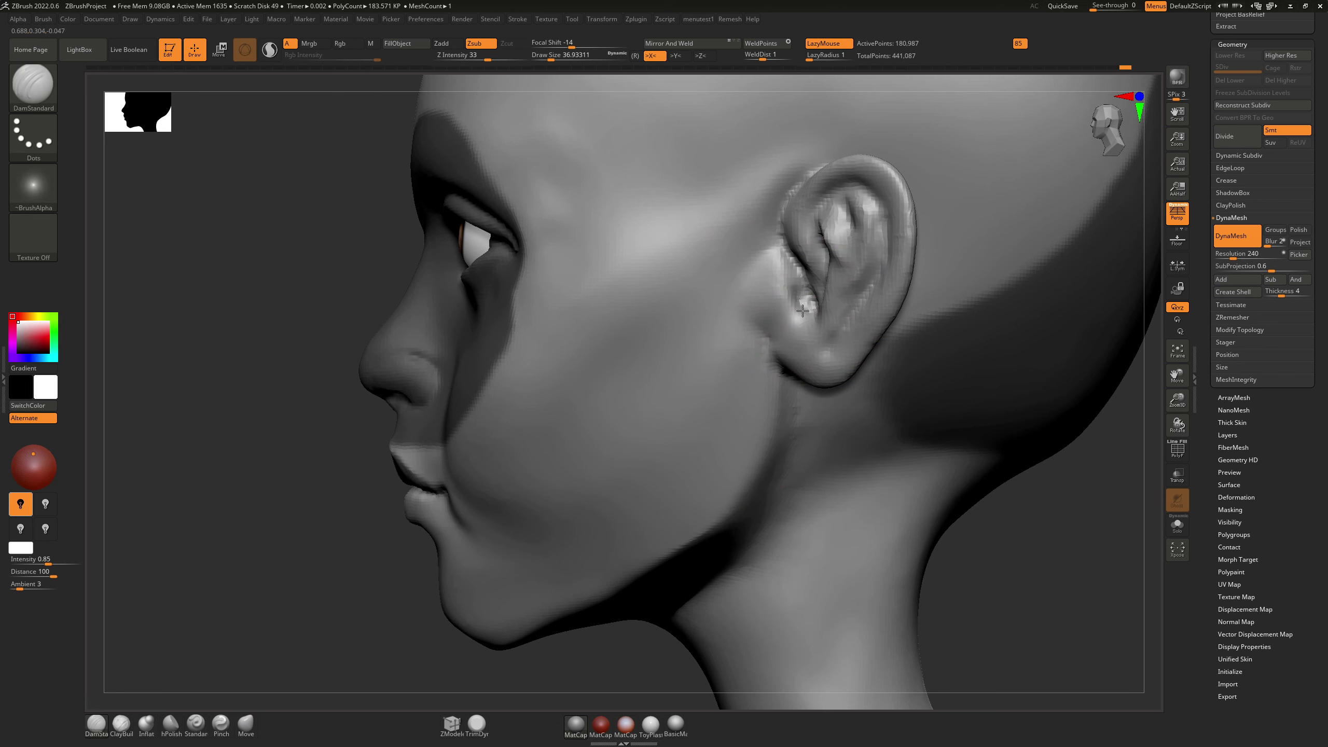
key("b")
key("m")
key("v")
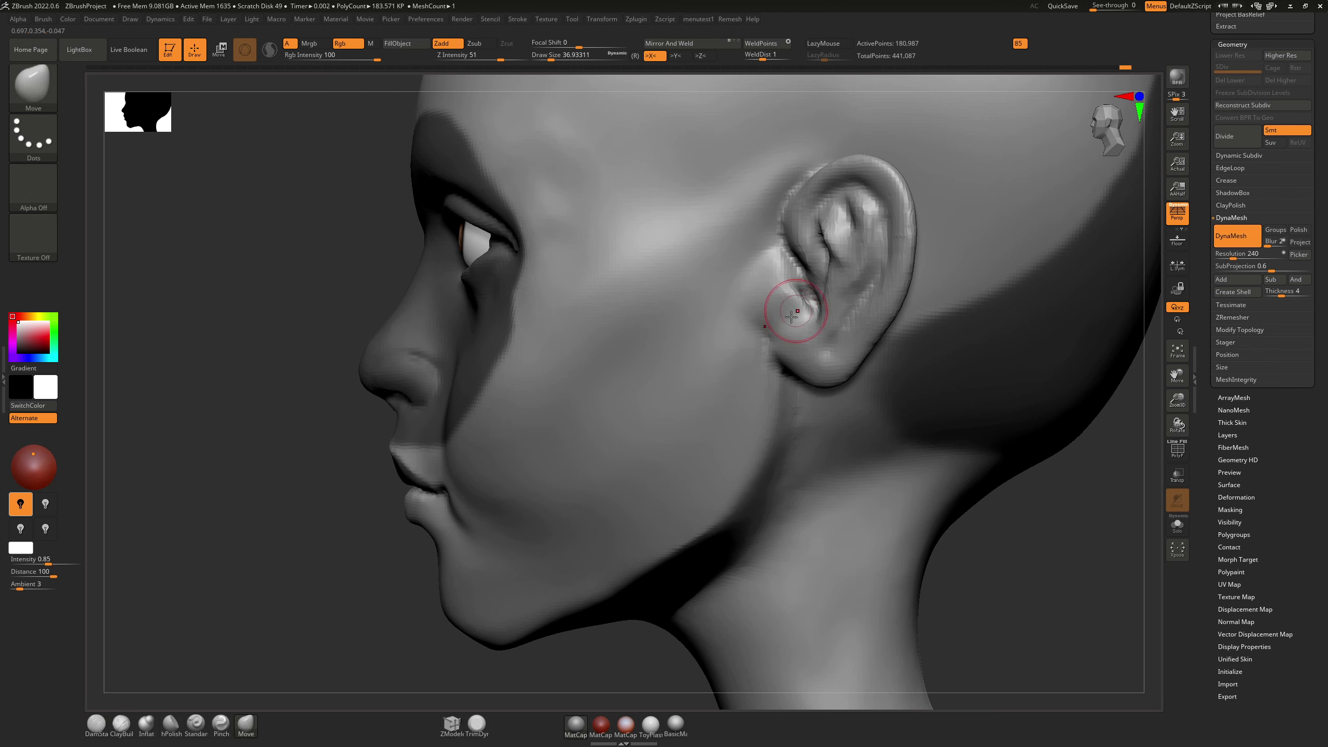
Step: Carve and smooth the front edge where the ear meets the cheek with the DamStandard brush at a draw size of about 37
key("shift")
key("b")
key("d")
key("s")
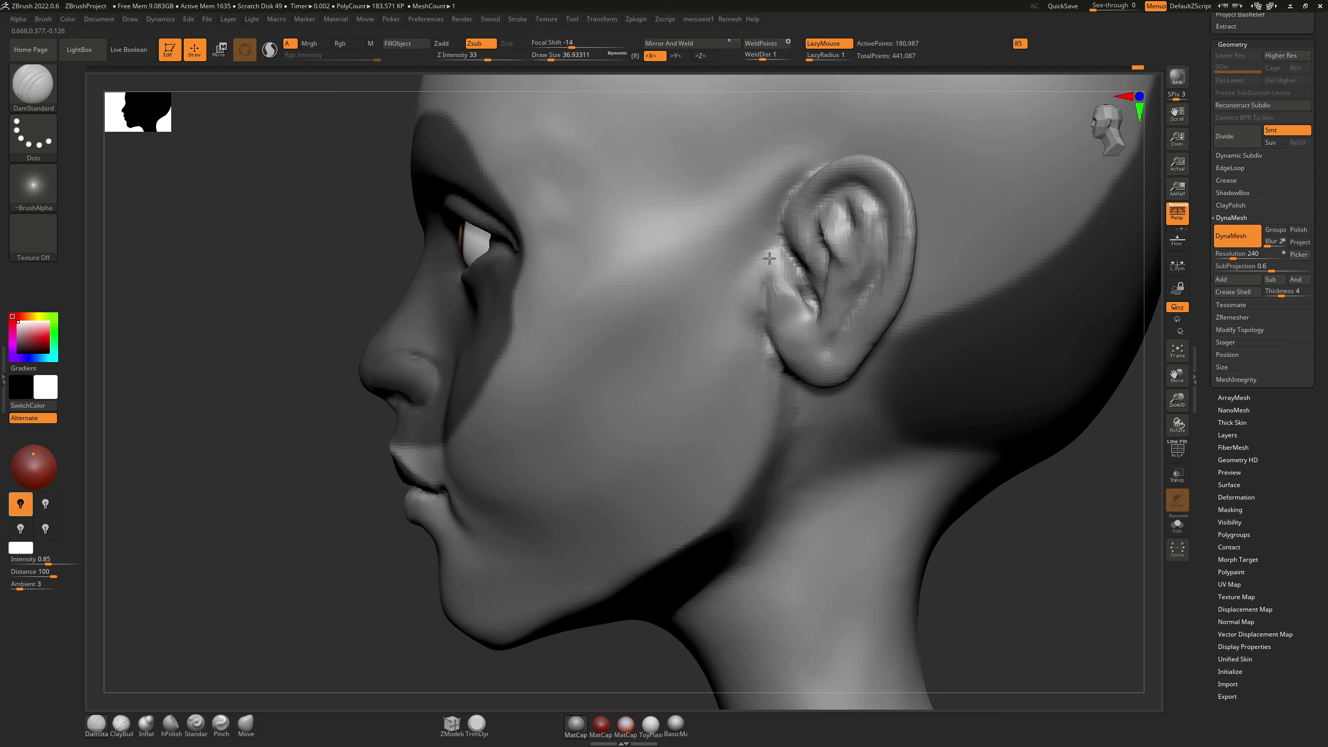
key("shift")
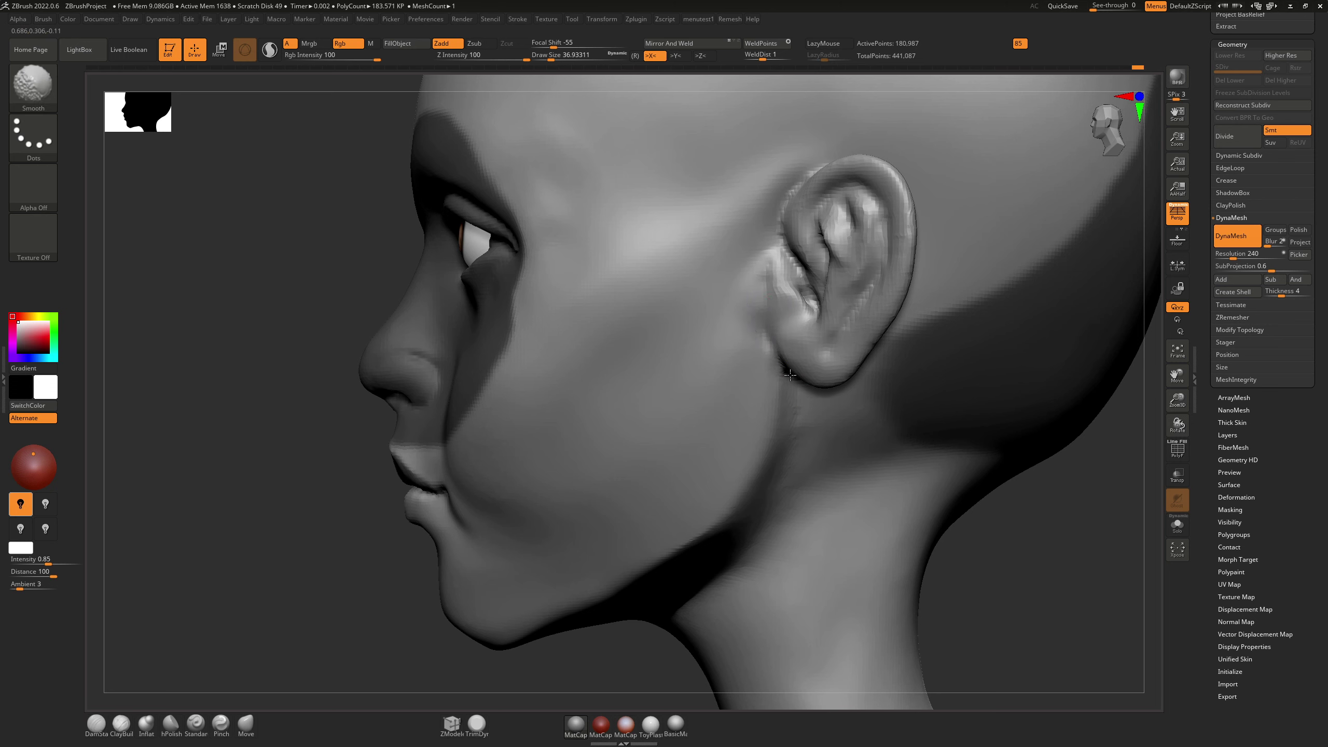
Step: Deepen the crease under and behind the earlobe with the DamStandard brush at a draw size of about 74
right_click_drag(790, 374, 772, 278)
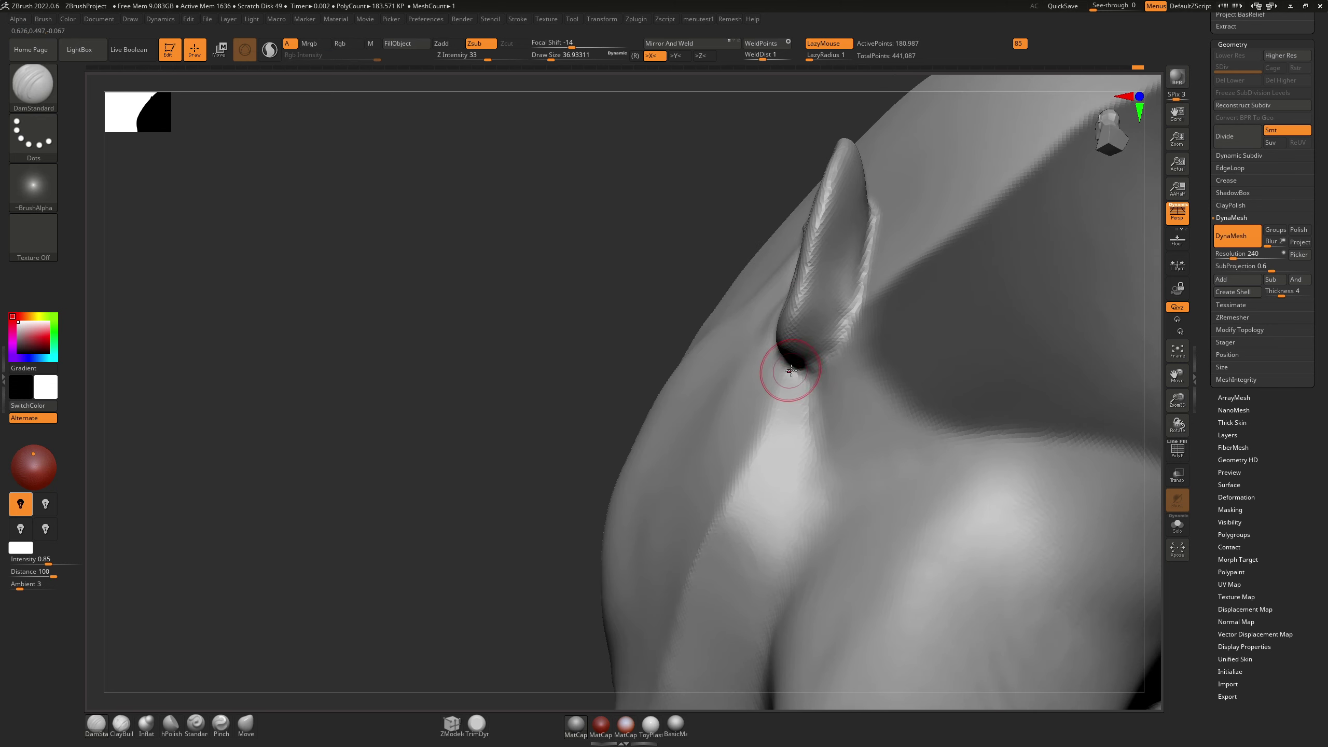
key("s")
left_click_drag(791, 371, 798, 370)
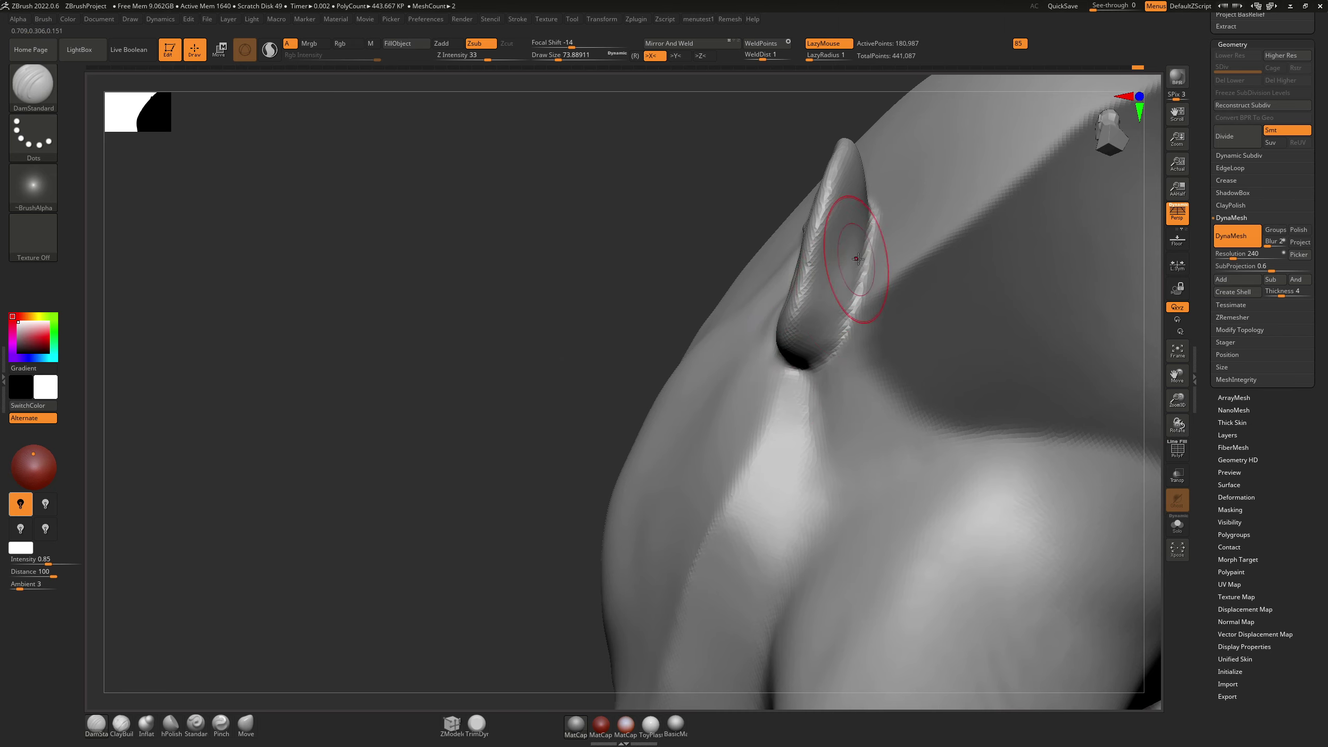
right_click_drag(858, 258, 874, 282)
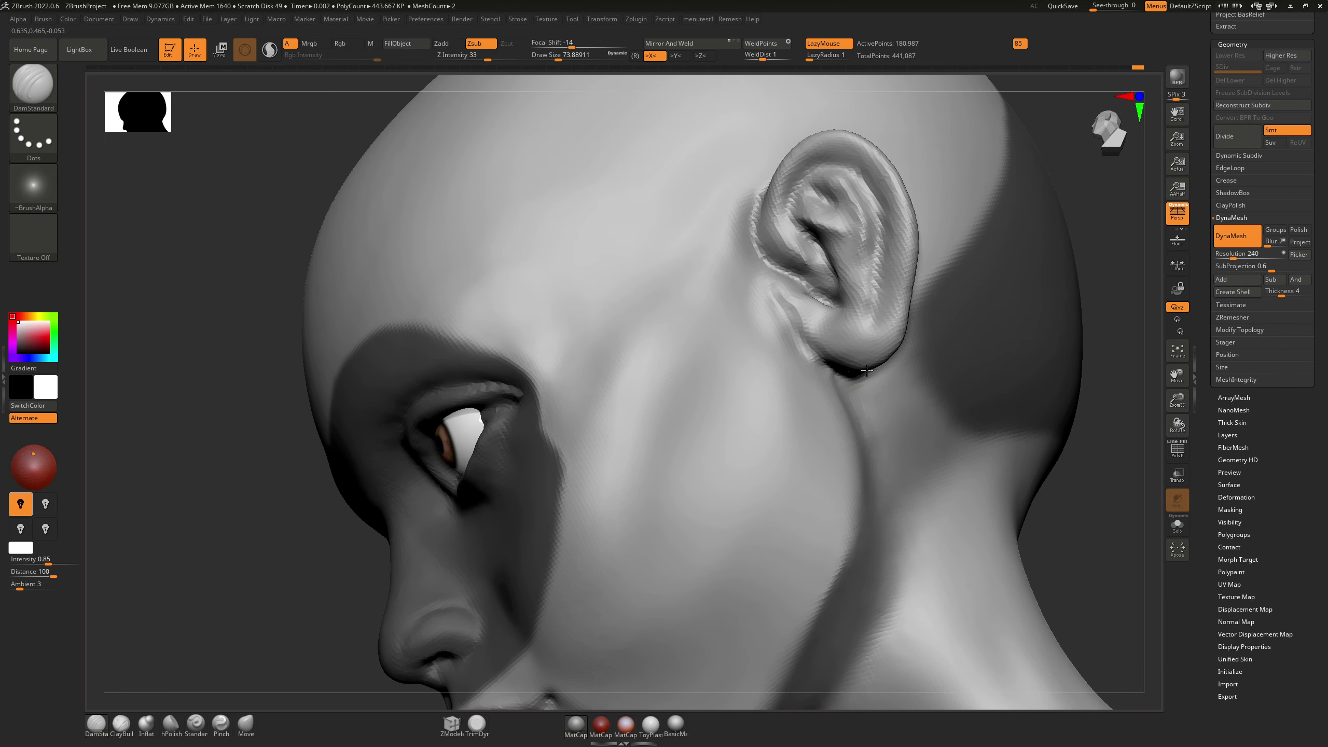
right_click_drag(867, 370, 860, 341)
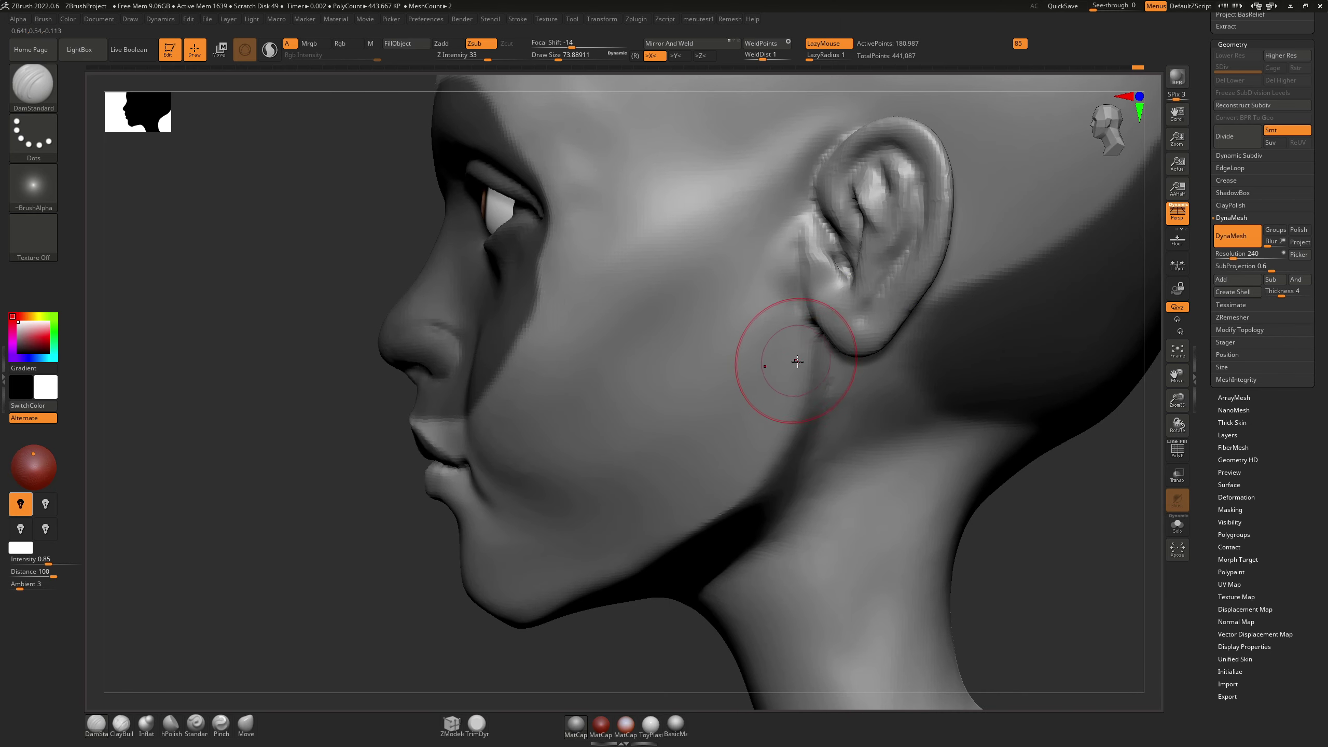
Step: Adjust and smooth the jawline below the ear and the cheek in front of it at a draw size of about 74
key("b")
key("m")
key("v")
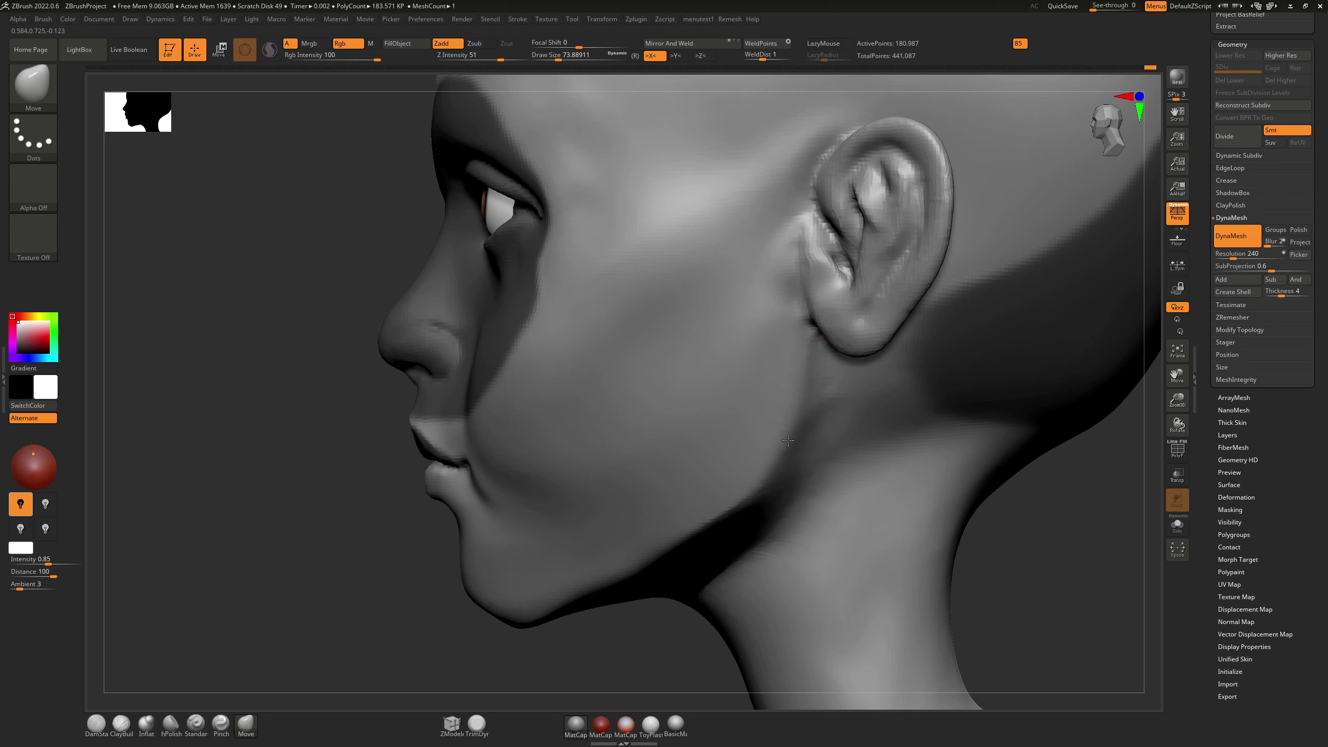
left_click_drag(780, 495, 771, 492, "shift")
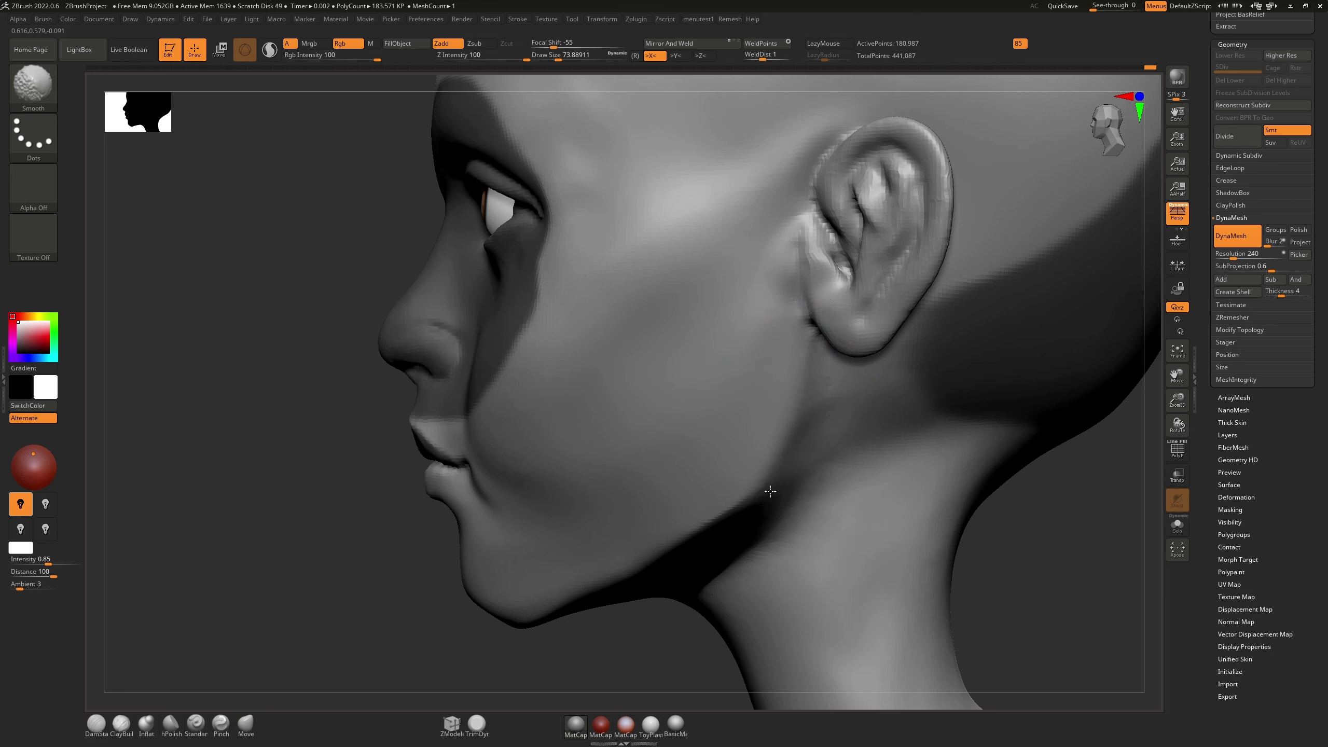
left_click_drag(778, 273, 756, 264, "shift")
Step: Clear the face mask and smooth the seam it left across the cheekbones and outer eye corners
right_click_drag(809, 264, 913, 277)
right_click_drag(675, 327, 795, 378, "alt")
left_click_drag(1052, 425, 1041, 479, "ctrl")
right_click_drag(1041, 477, 896, 416)
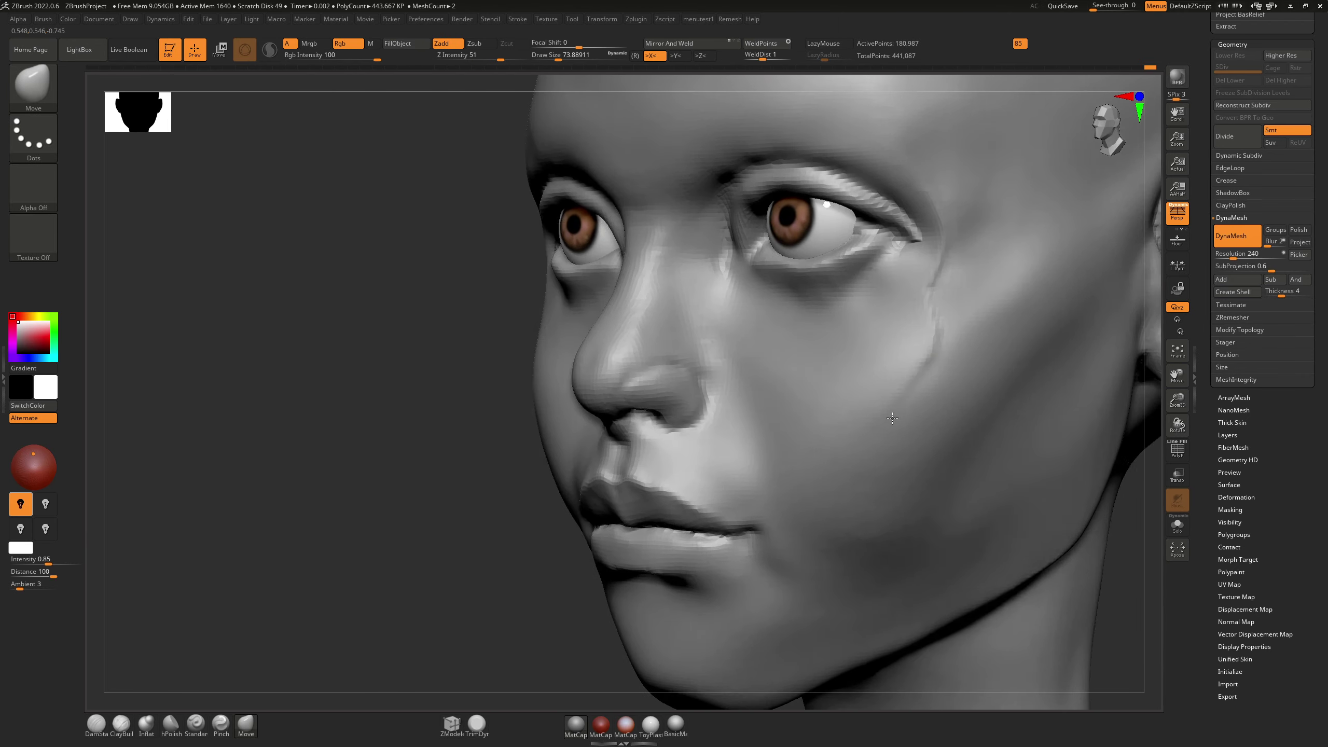
key("s")
mouse_move(914, 391)
left_mouse_down()
mouse_move(891, 373)
mouse_move(957, 341)
mouse_move(949, 306)
left_mouse_up()
key("shift")
mouse_move(949, 306)
left_mouse_down("shift")
mouse_move(940, 298)
mouse_move(972, 271)
left_mouse_up("shift")
left_click_drag(811, 369, 878, 314, "shift")
mouse_move(894, 292)
right_mouse_down("alt")
mouse_move(851, 359)
mouse_move(792, 397)
right_mouse_up("alt")
left_click_drag(784, 387, 775, 387, "shift")
Step: Fill and smooth the area below the outer eye corners with the ClayBuildup brush at a draw size of 29
key("s")
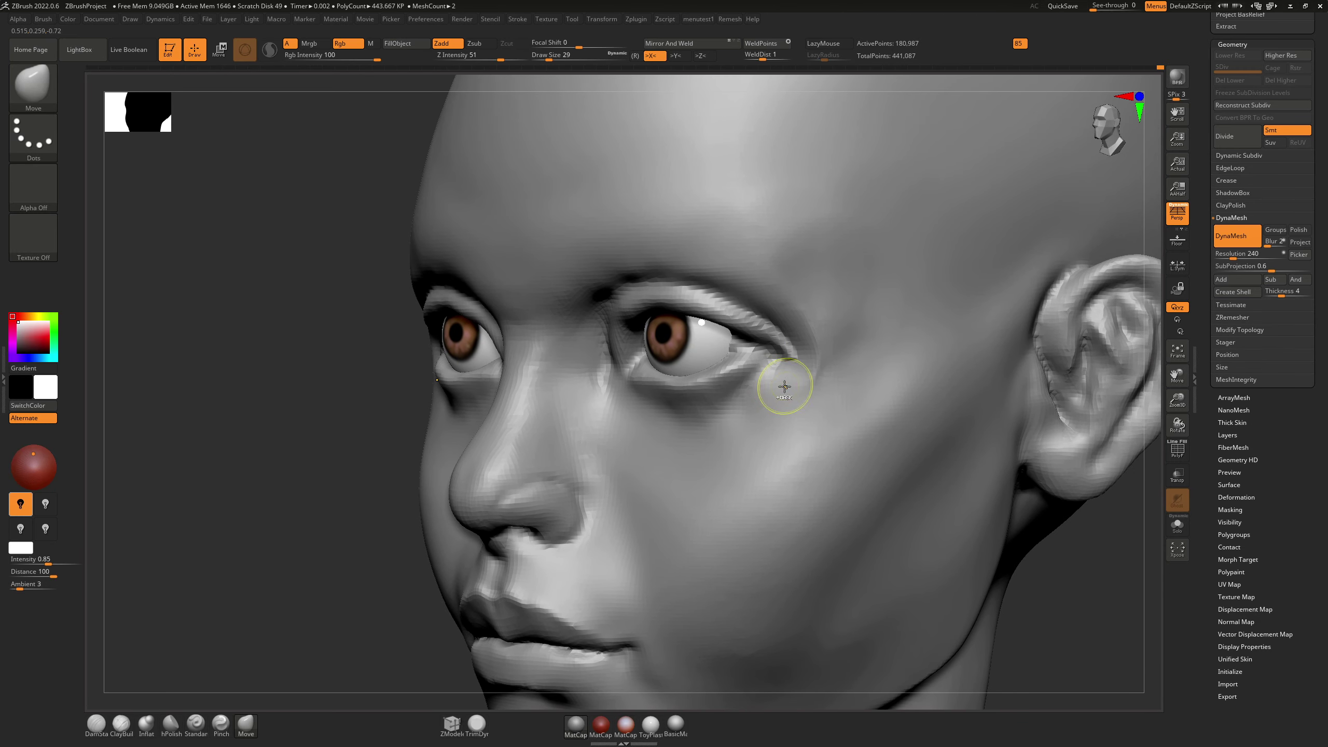
key("b")
key("c")
key("b")
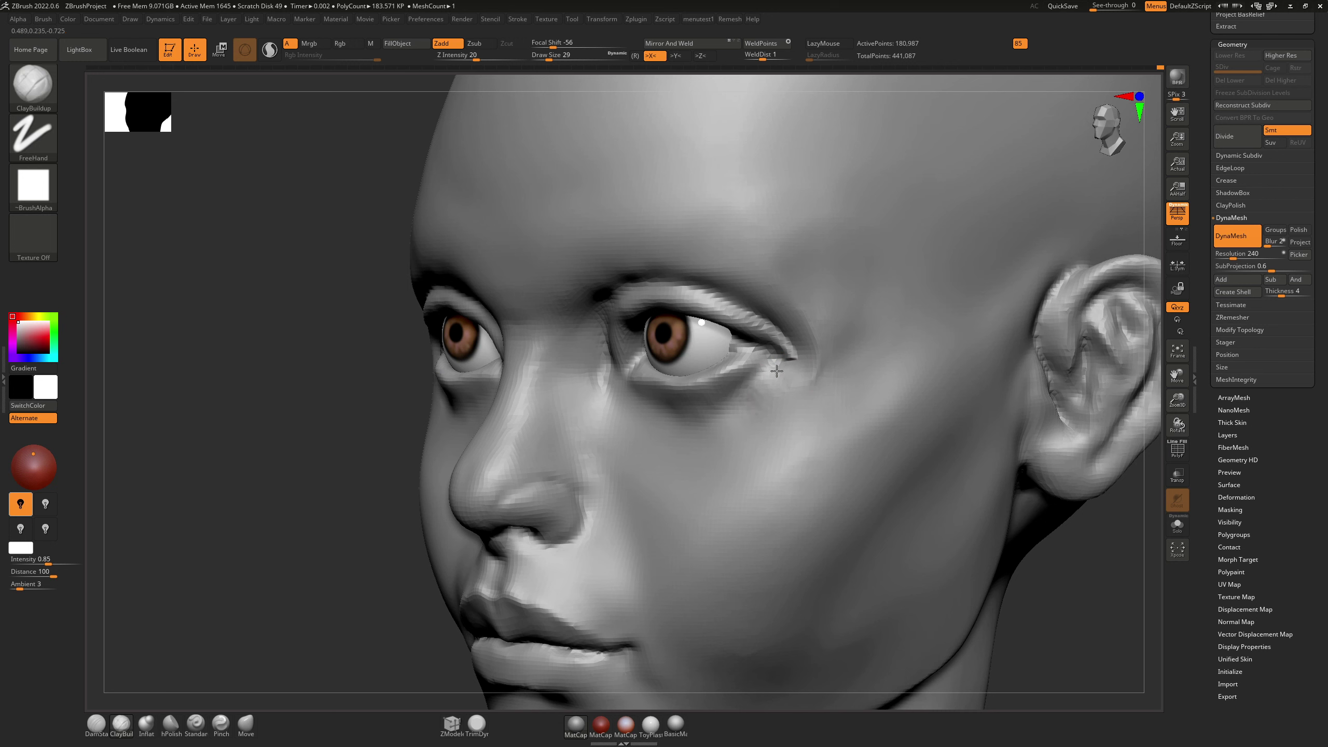
key("shift")
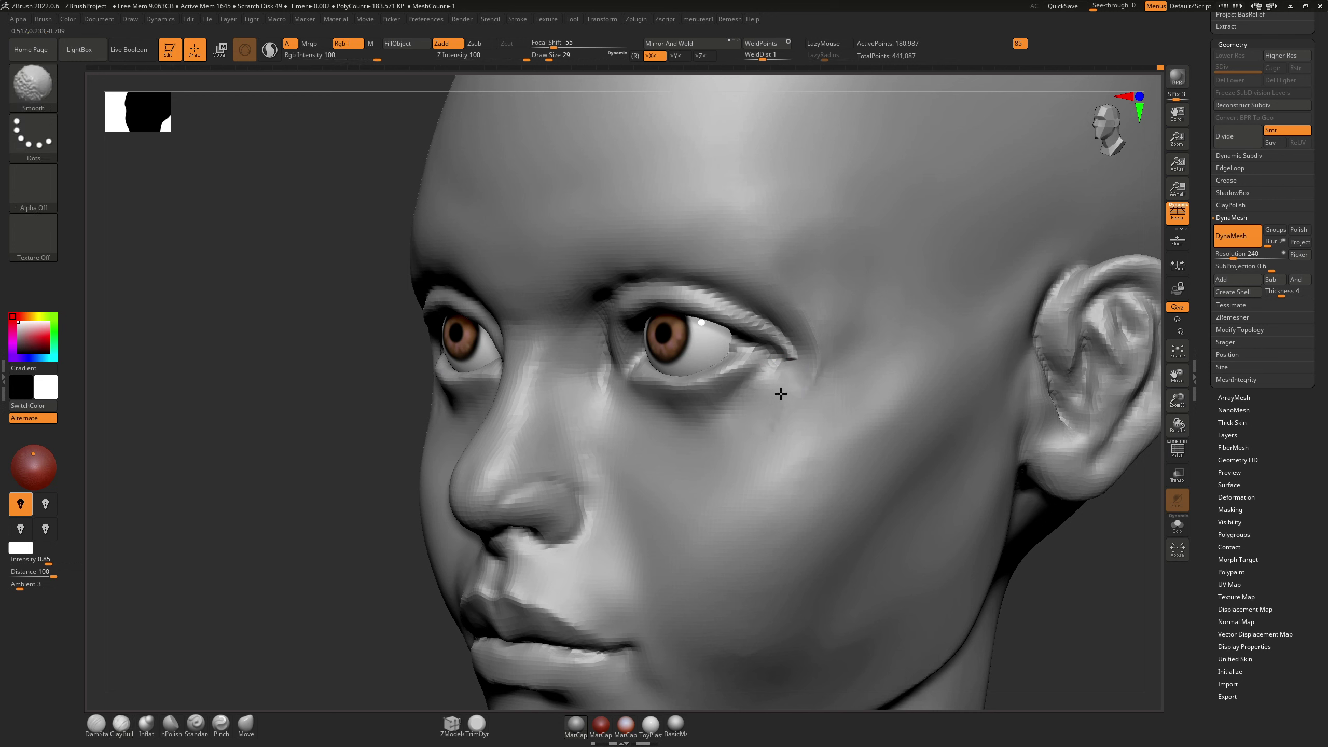
mouse_move(800, 388)
left_mouse_down("shift")
mouse_move(831, 317)
mouse_move(836, 351)
left_mouse_up("shift")
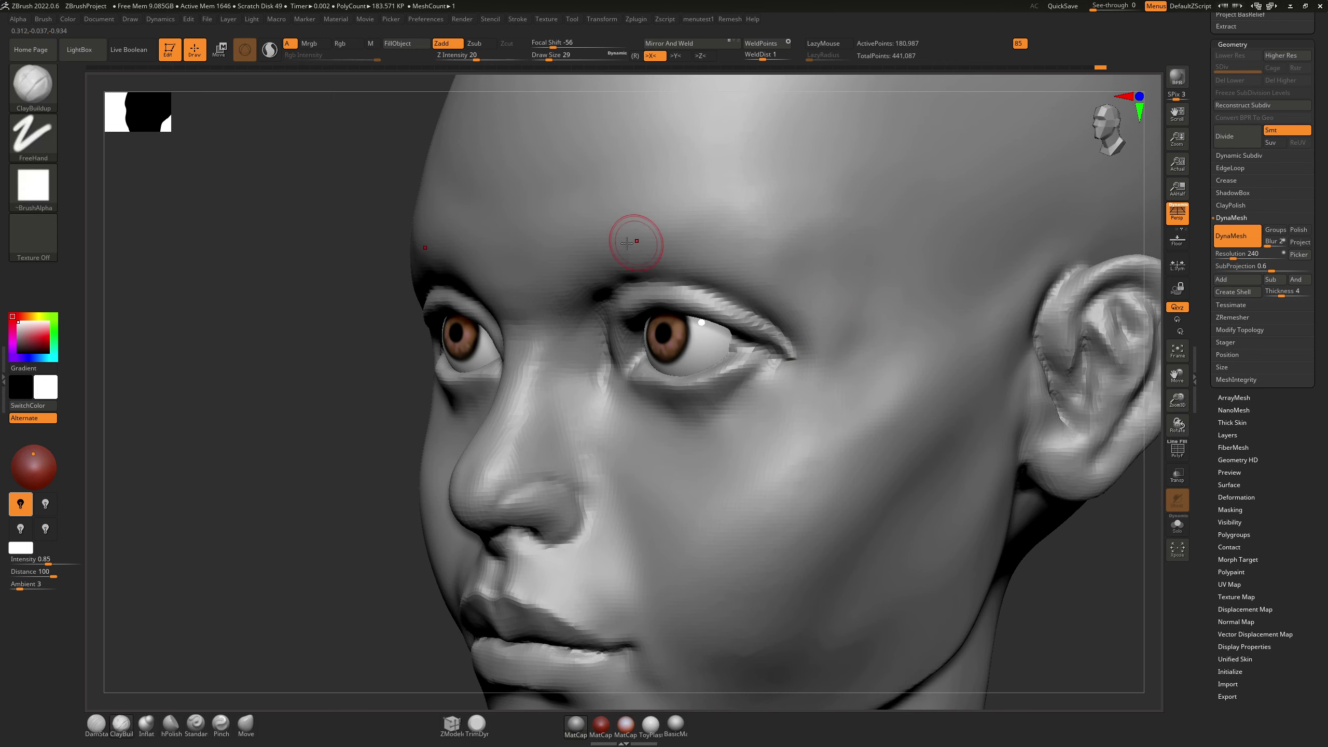
Step: Try to deepen the crease above the upper eyelids with the DamStandard brush at a draw size of 29
right_click_drag(635, 242, 589, 275)
mouse_move(513, 350)
right_mouse_down("alt")
mouse_move(742, 306)
mouse_move(727, 298)
right_mouse_up("alt")
key("b")
key("m")
key("v")
right_click(745, 306)
key("b")
key("d")
key("s")
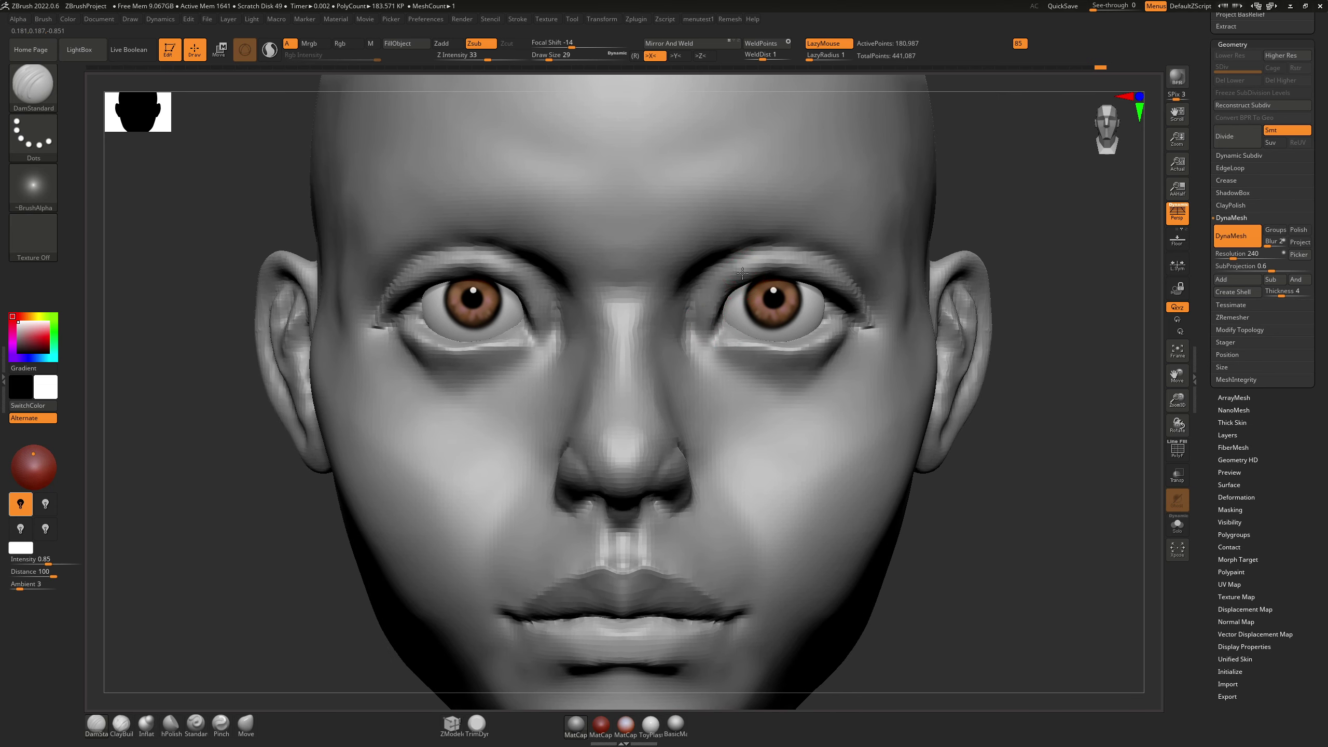
left_click_drag(779, 269, 805, 278)
key("ctrl")
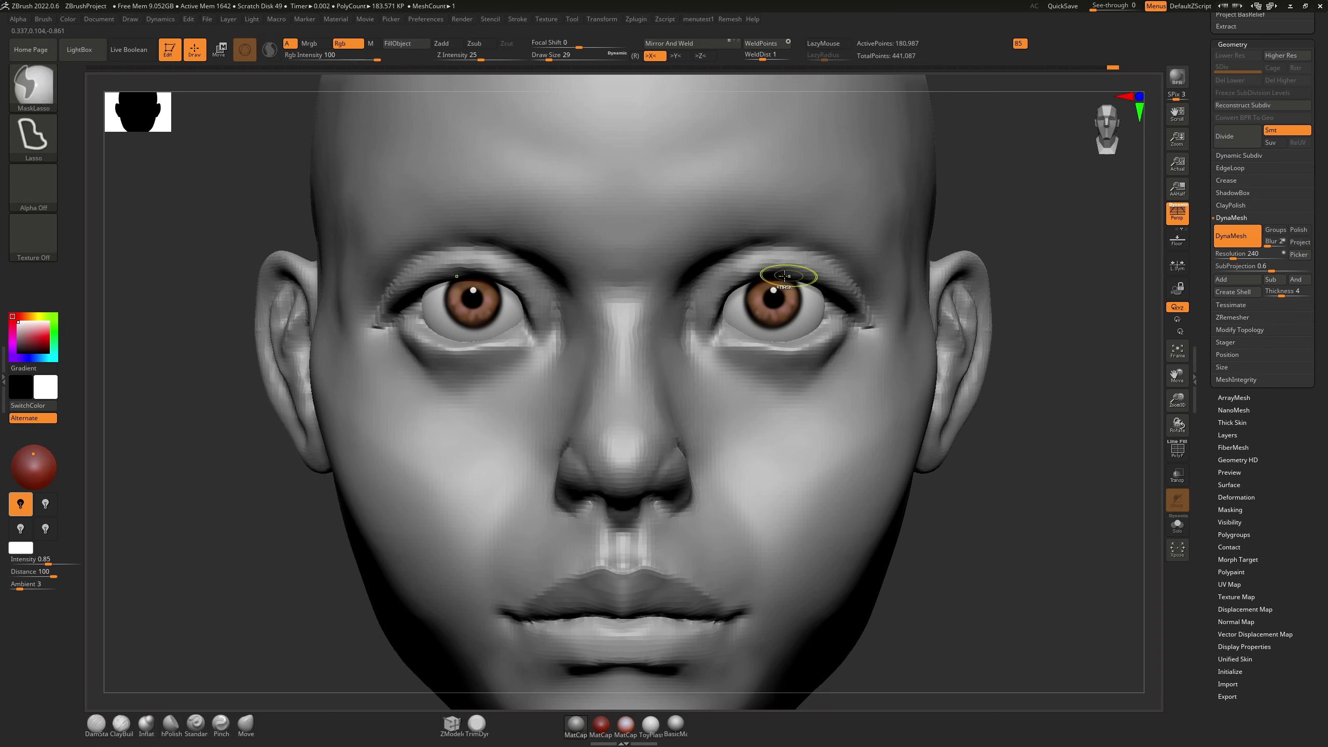
key("ctrl")
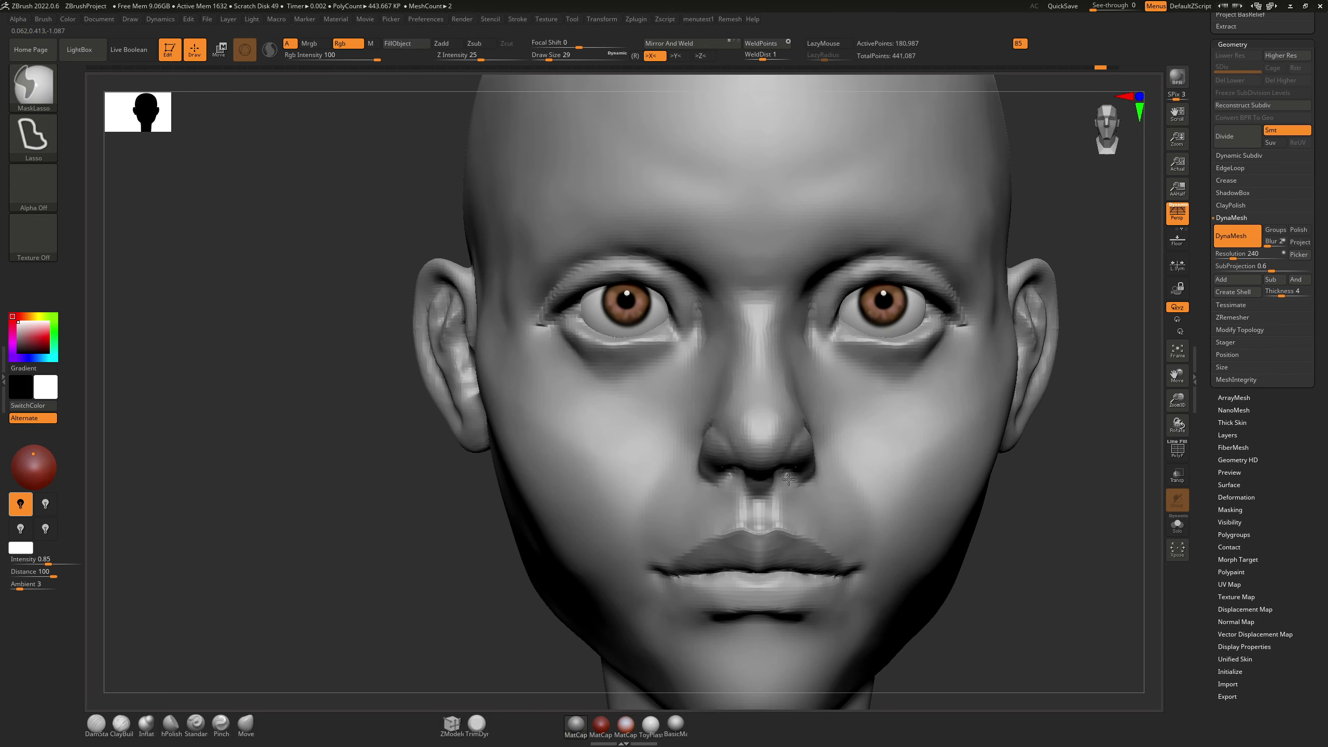
Step: Carve into the nostril openings from below with the DamStandard brush at a draw size of 29
mouse_move(788, 479)
right_mouse_down("ctrl")
mouse_move(783, 511)
mouse_move(775, 419)
right_mouse_up("ctrl")
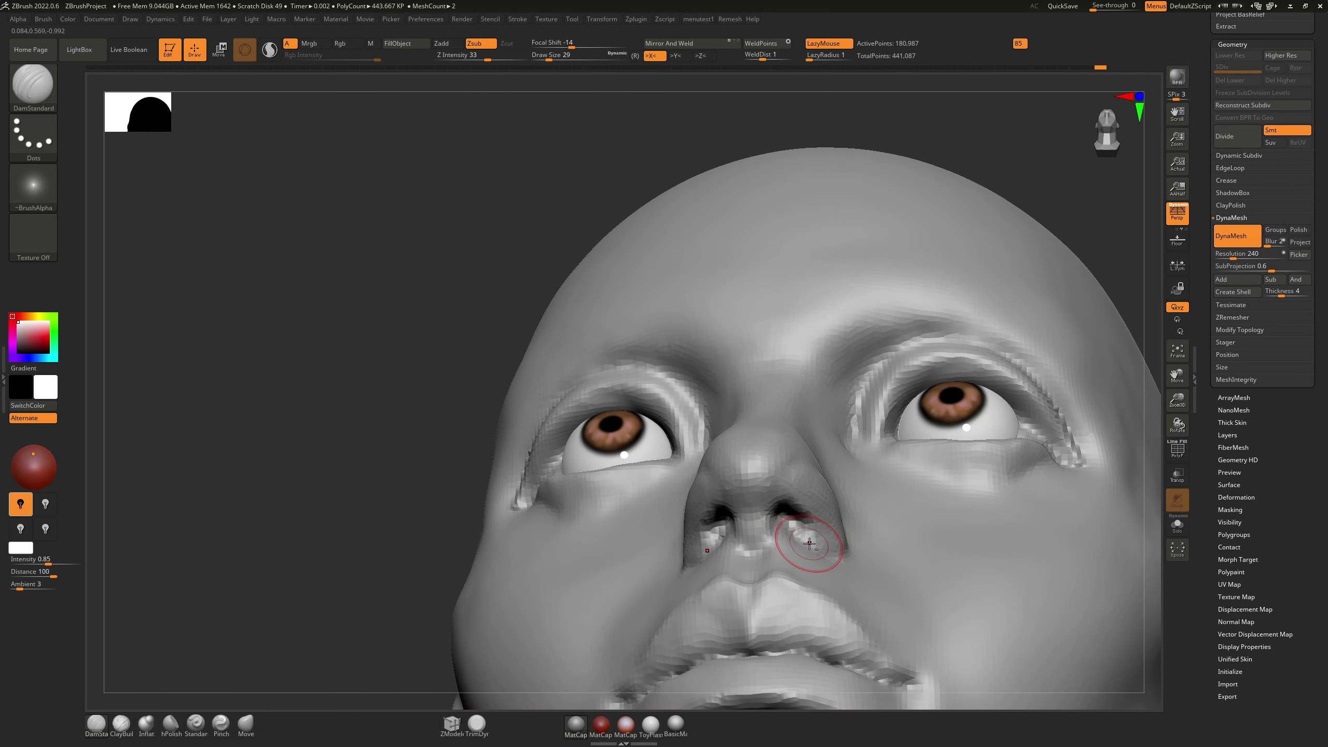
left_click_drag(809, 544, 797, 549)
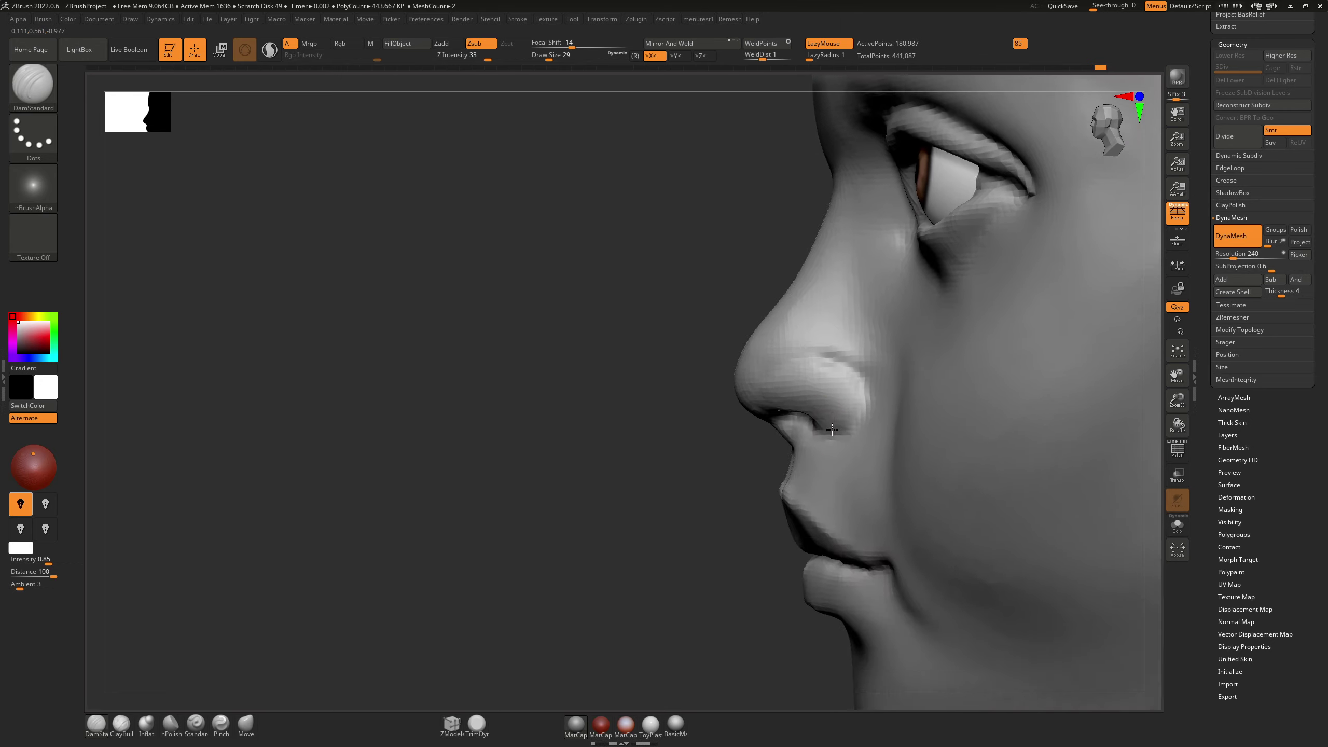
right_click_drag(832, 430, 790, 463, "ctrl")
mouse_move(797, 371)
right_mouse_down()
mouse_move(839, 346)
mouse_move(785, 386)
right_mouse_up()
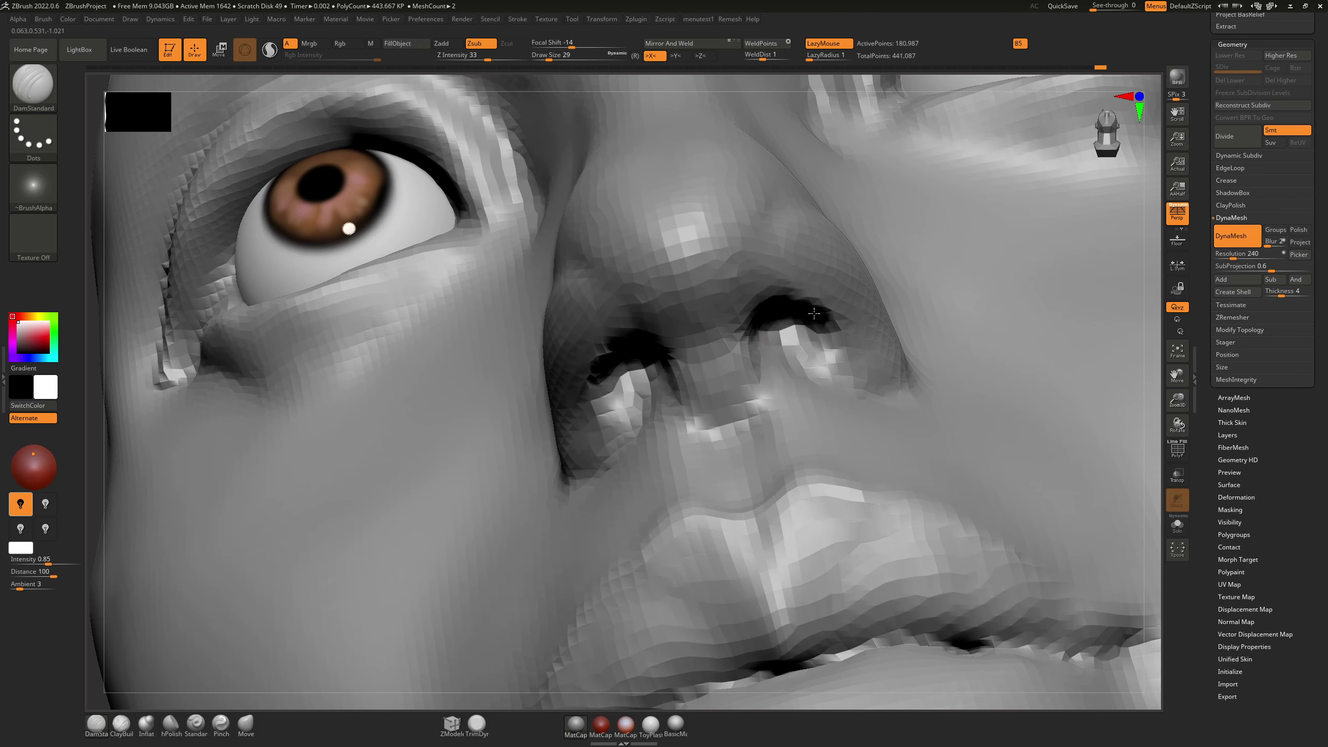
mouse_move(814, 313)
left_mouse_down()
mouse_move(780, 329)
mouse_move(808, 369)
left_mouse_up()
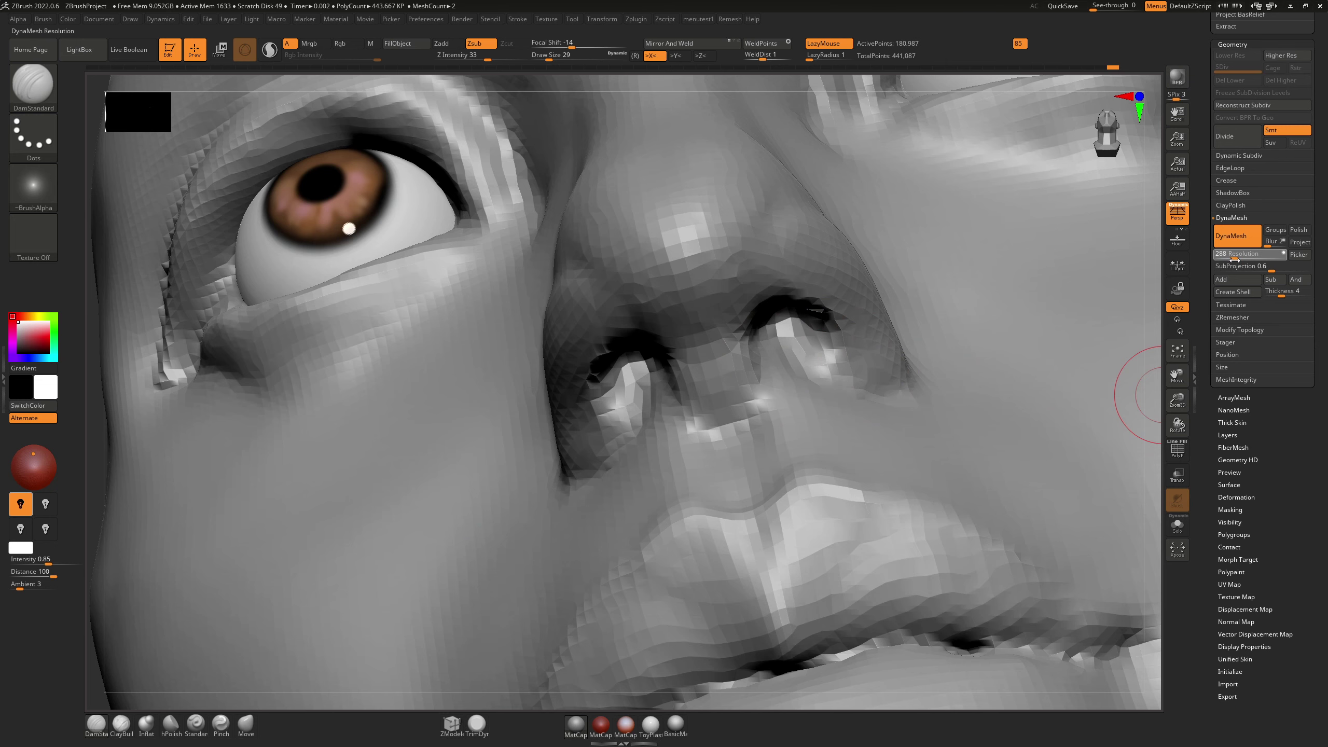
Step: Raise the DynaMesh resolution to 360 and remesh the head
right_click_drag(993, 298, 474, 424, "ctrl")
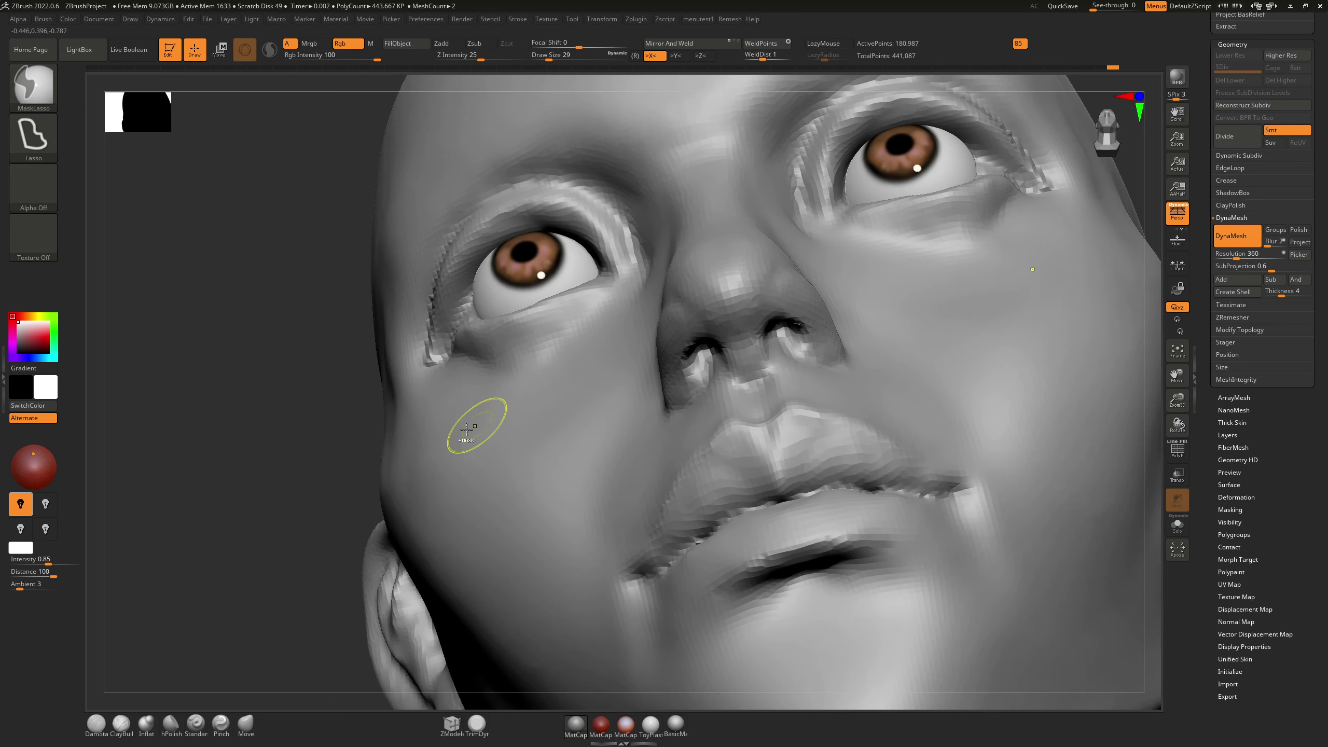
mouse_move(253, 374)
left_mouse_down("ctrl")
mouse_move(306, 515)
mouse_move(320, 463)
left_mouse_up("ctrl")
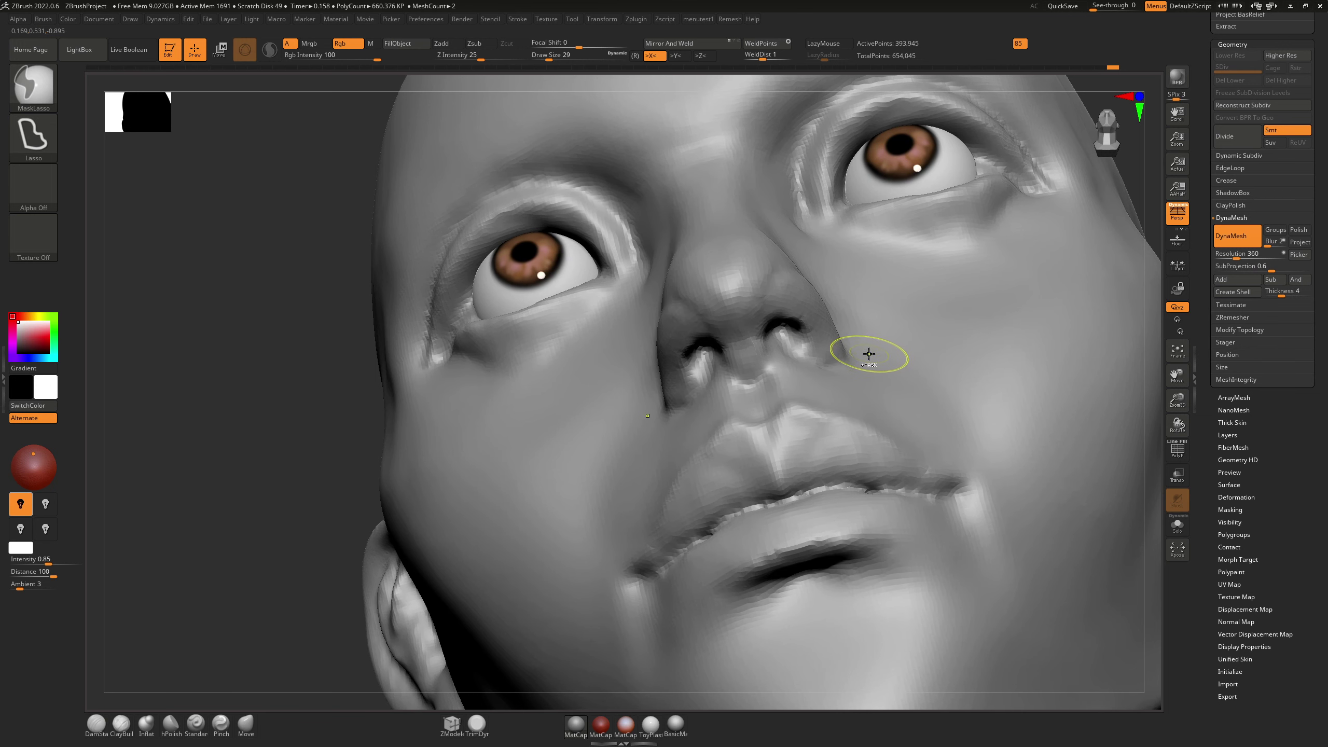
key("ctrl+z")
key("ctrl+shift+z")
Step: Deepen the nostrils along their lower rims with the DamStandard brush, reducing the draw size to about 13
right_click_drag(837, 362, 833, 433, "ctrl")
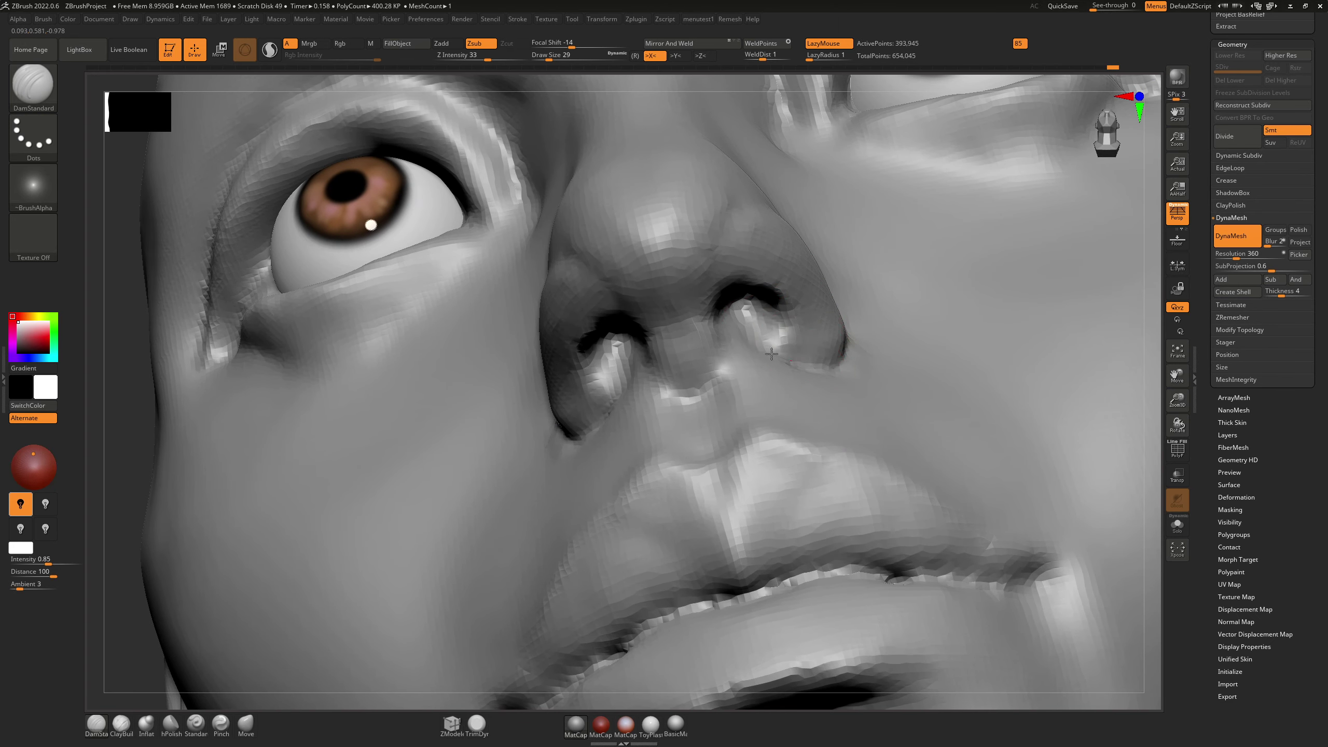
key("ctrl")
key("shift")
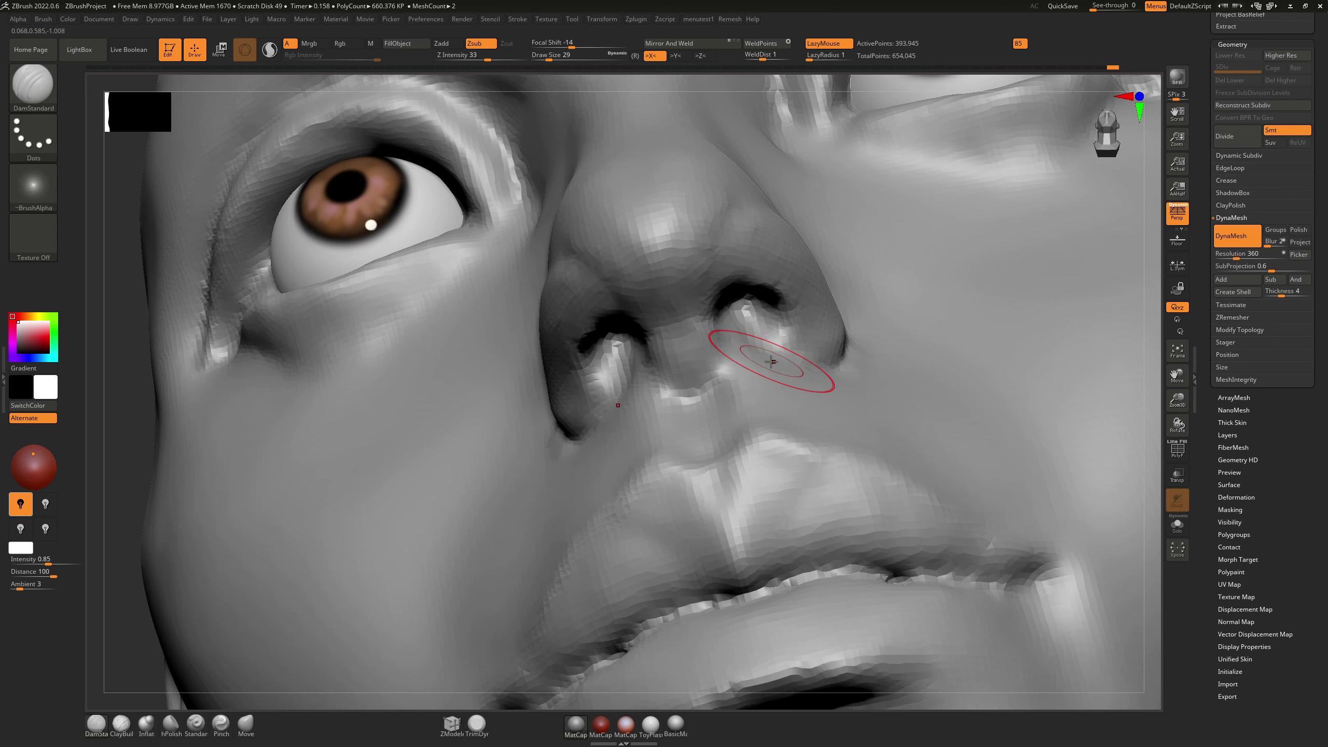
left_click_drag(812, 366, 780, 355)
right_click_drag(756, 308, 651, 345)
key("ctrl")
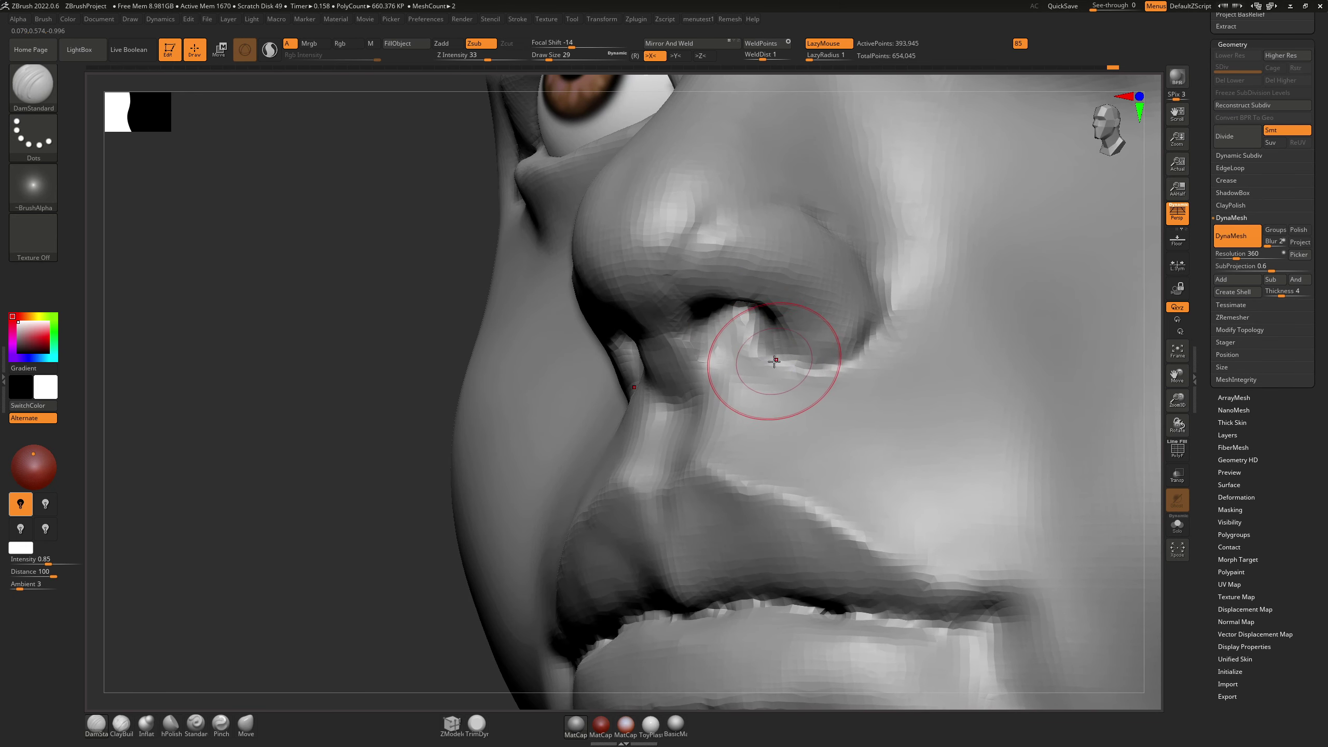
key("s")
left_click_drag(774, 362, 770, 362)
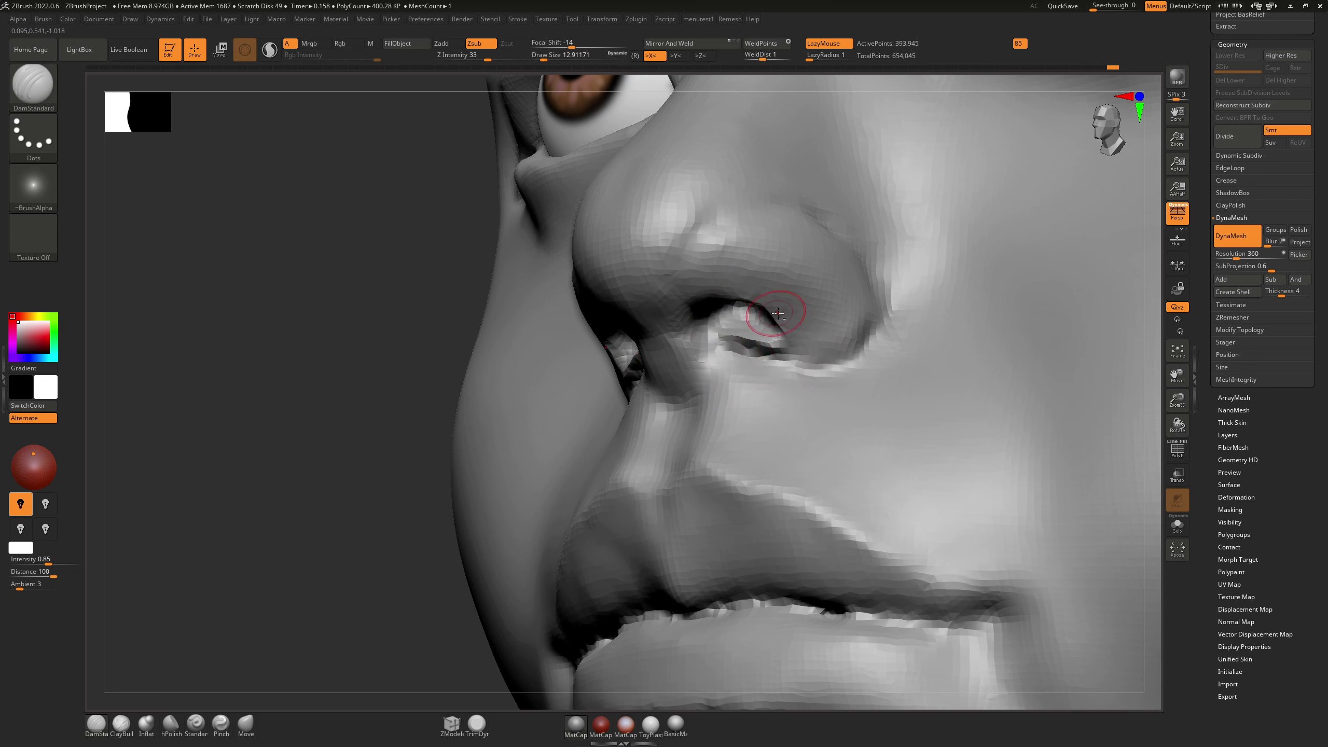
key("shift")
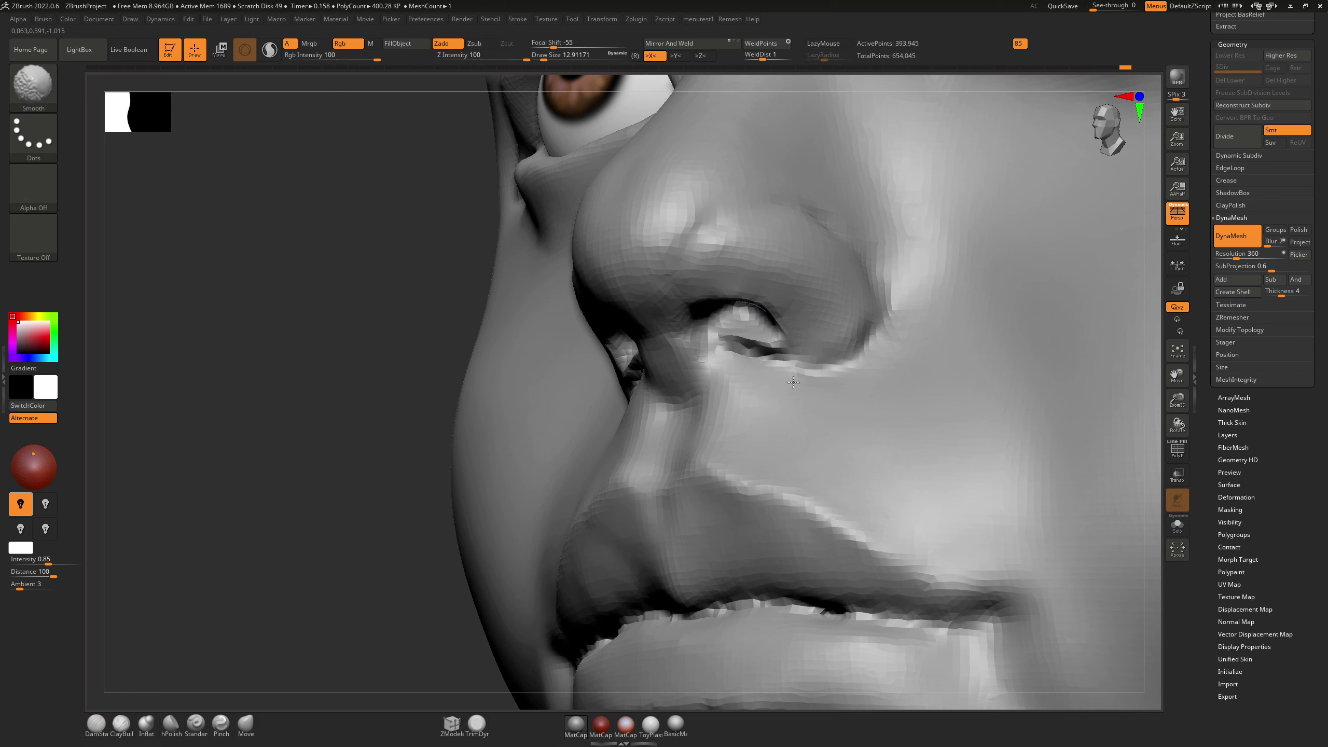
Step: Remesh the head, then smooth and recut the lower inner edge of the nostrils at a draw size of about 13
left_click_drag(309, 373, 337, 548, "ctrl")
mouse_move(754, 361)
left_mouse_down("shift")
mouse_move(733, 354)
mouse_move(798, 353)
left_mouse_up("shift")
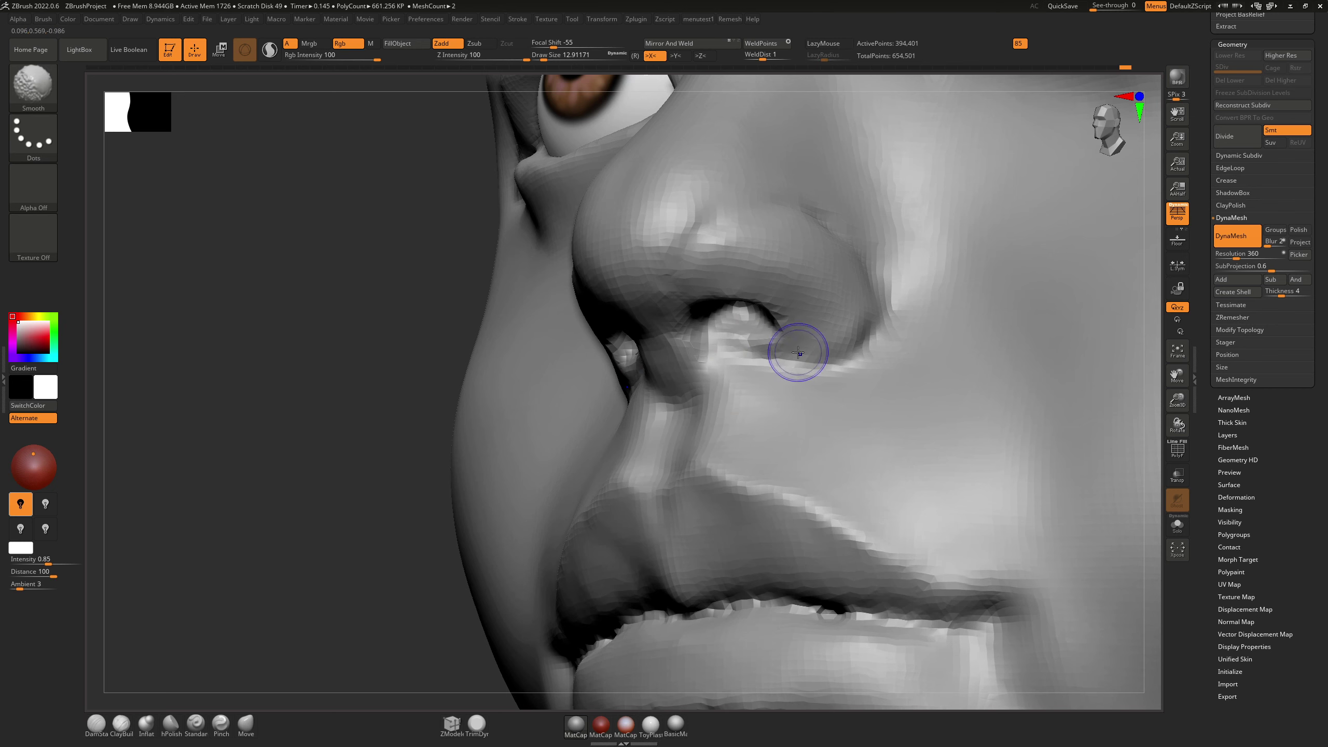
right_click_drag(798, 352, 638, 356)
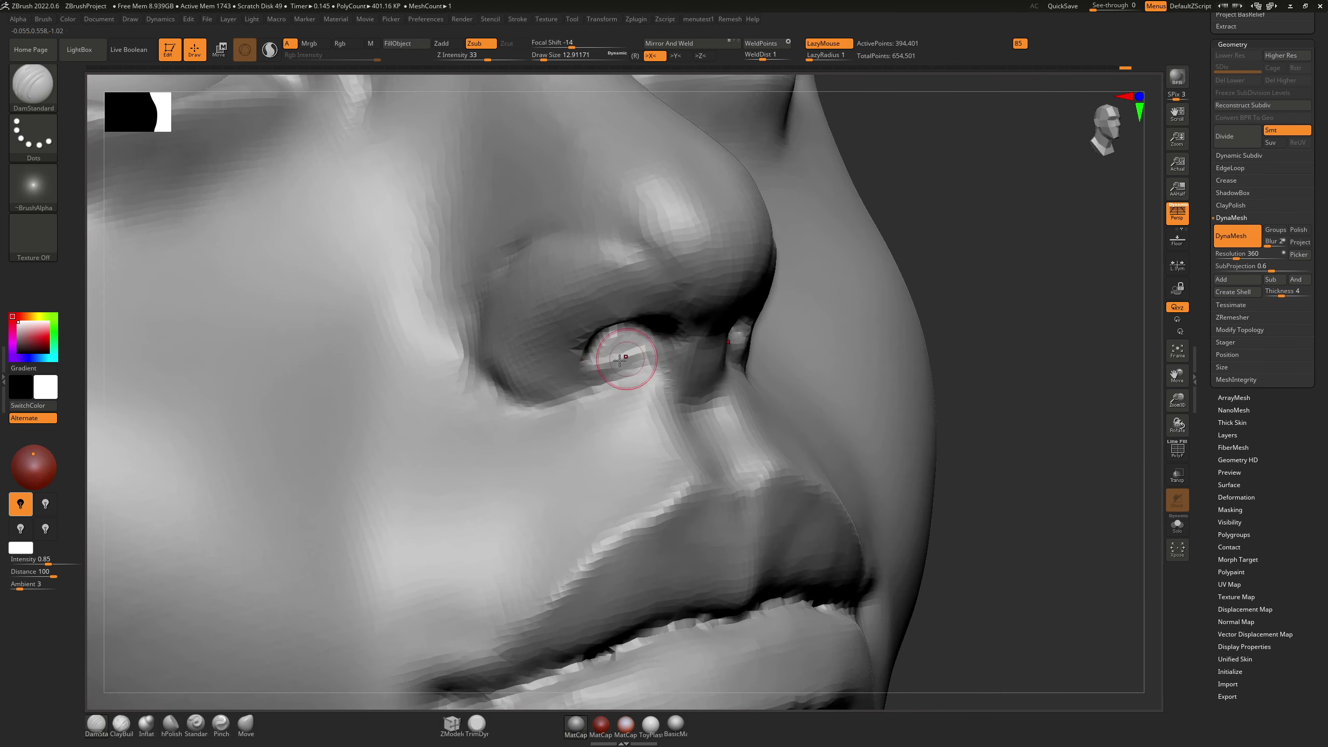
mouse_move(592, 374)
left_mouse_down()
mouse_move(660, 353)
mouse_move(672, 328)
mouse_move(607, 366)
left_mouse_up()
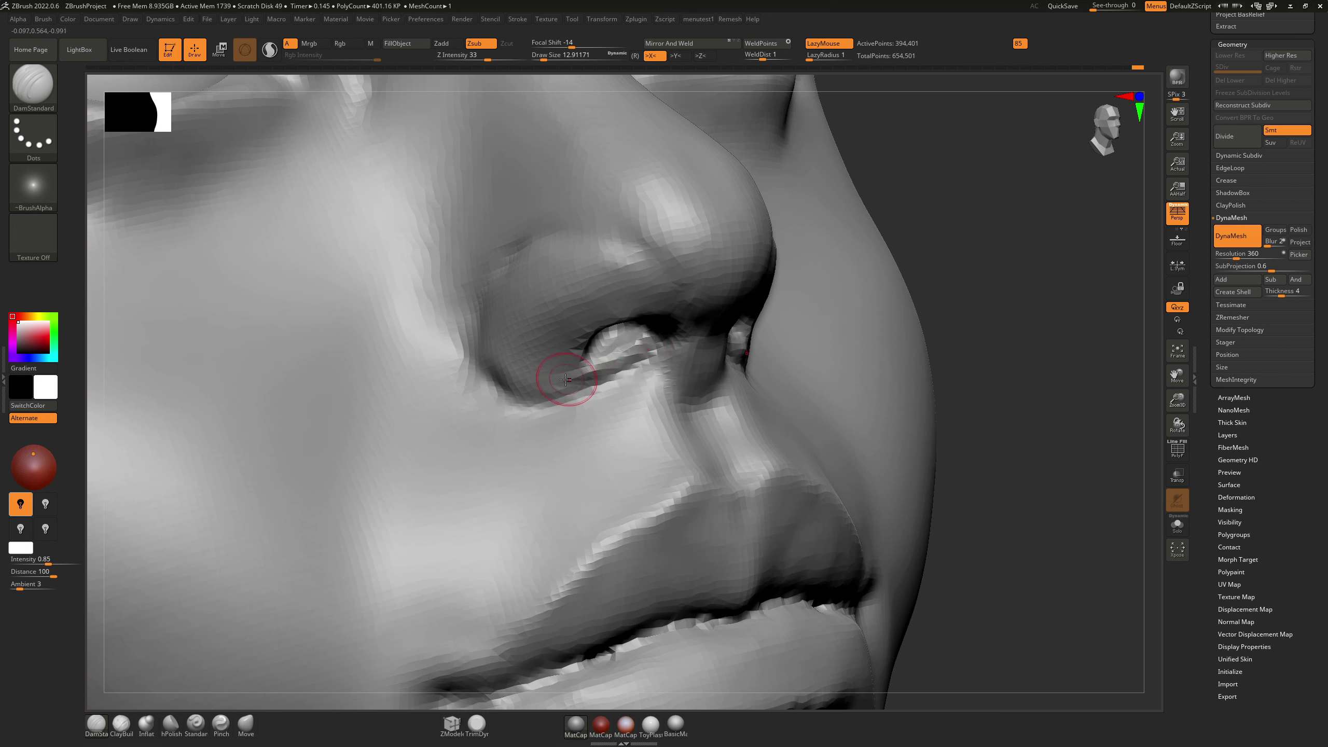
Step: Refine and smooth the columella and upper philtrum with the ClayBuildup brush at a draw size of about 13
key("b")
key("c")
key("b")
key("shift")
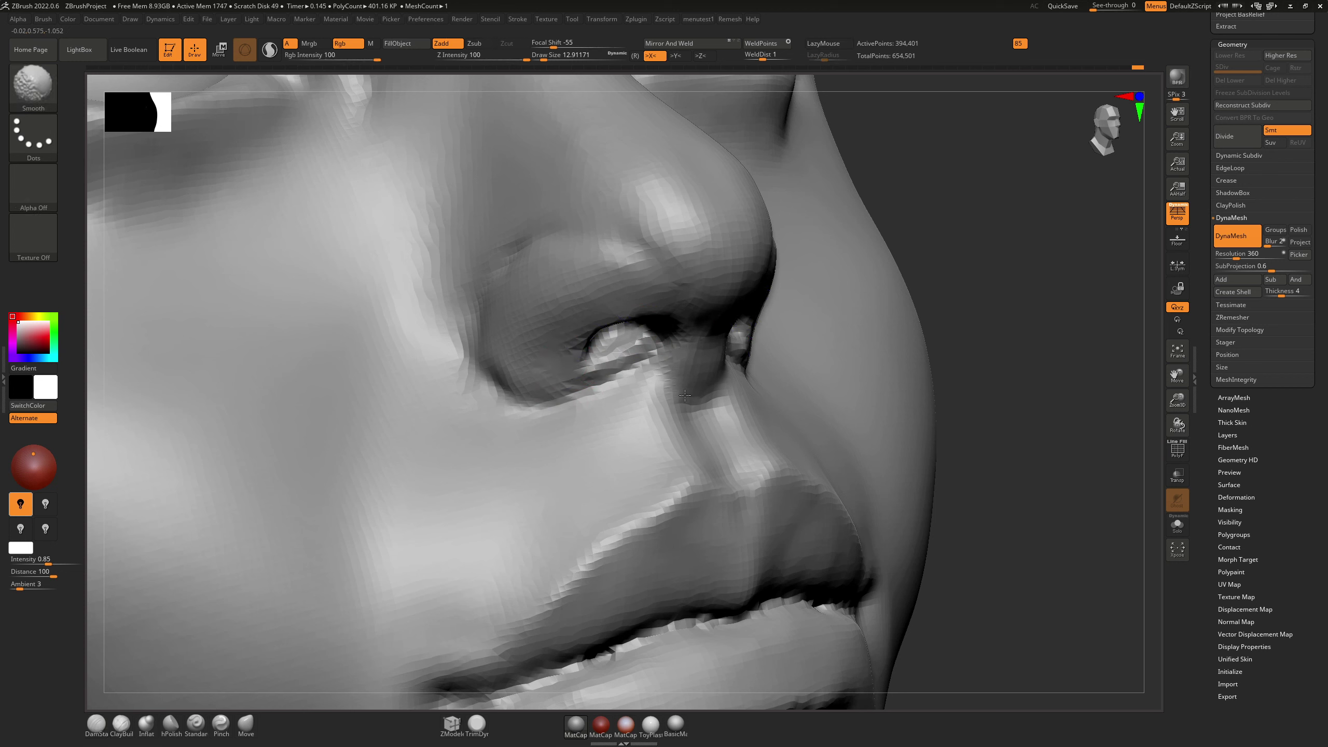
mouse_move(685, 396)
left_mouse_down("shift")
mouse_move(659, 401)
mouse_move(674, 456)
mouse_move(720, 455)
left_mouse_up("shift")
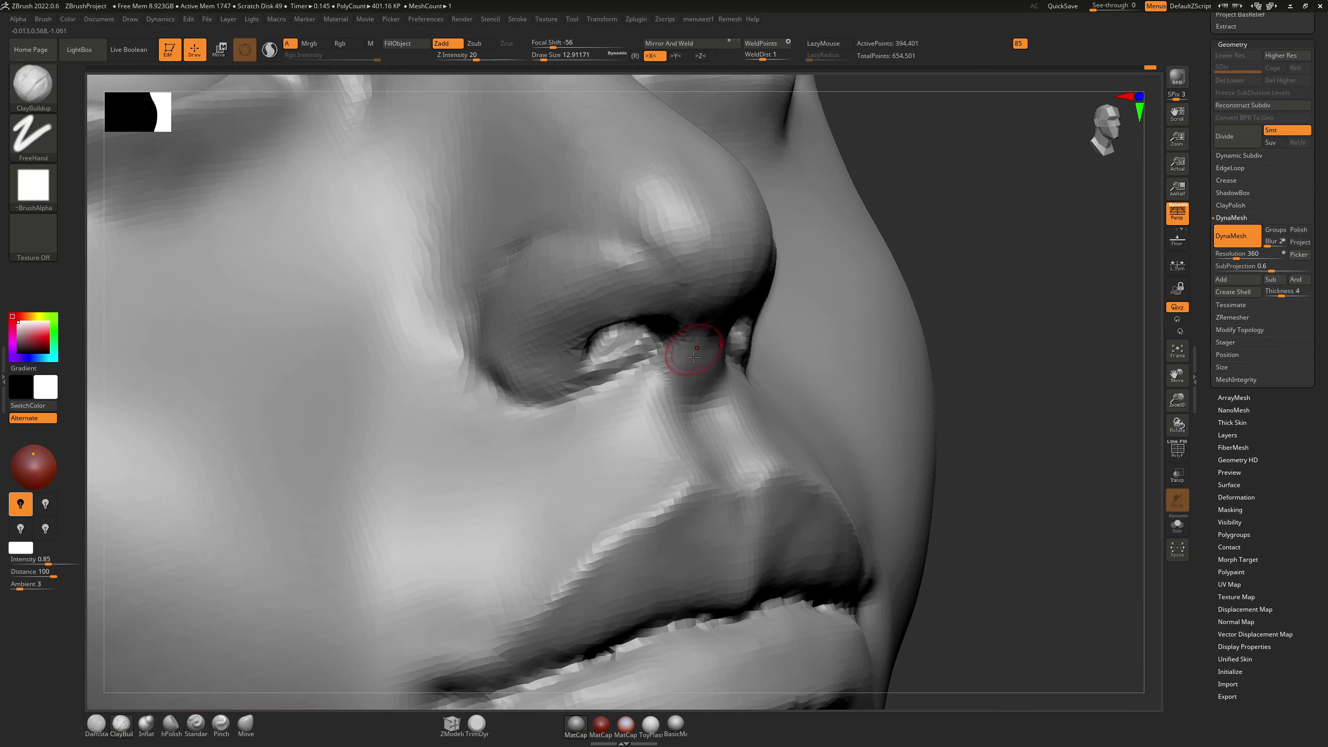
key("shift")
right_click_drag(624, 526, 599, 380, "alt")
key("b")
key("m")
key("v")
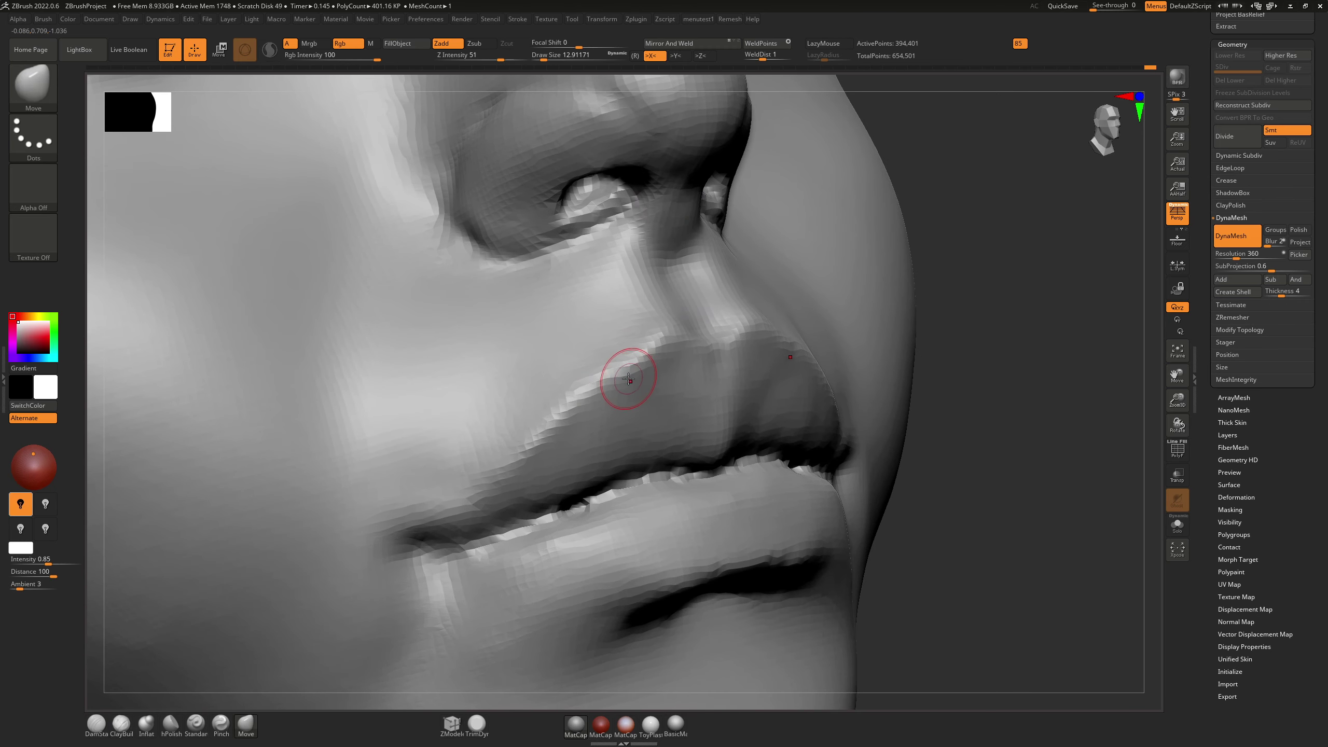
key("b")
key("h")
key("p")
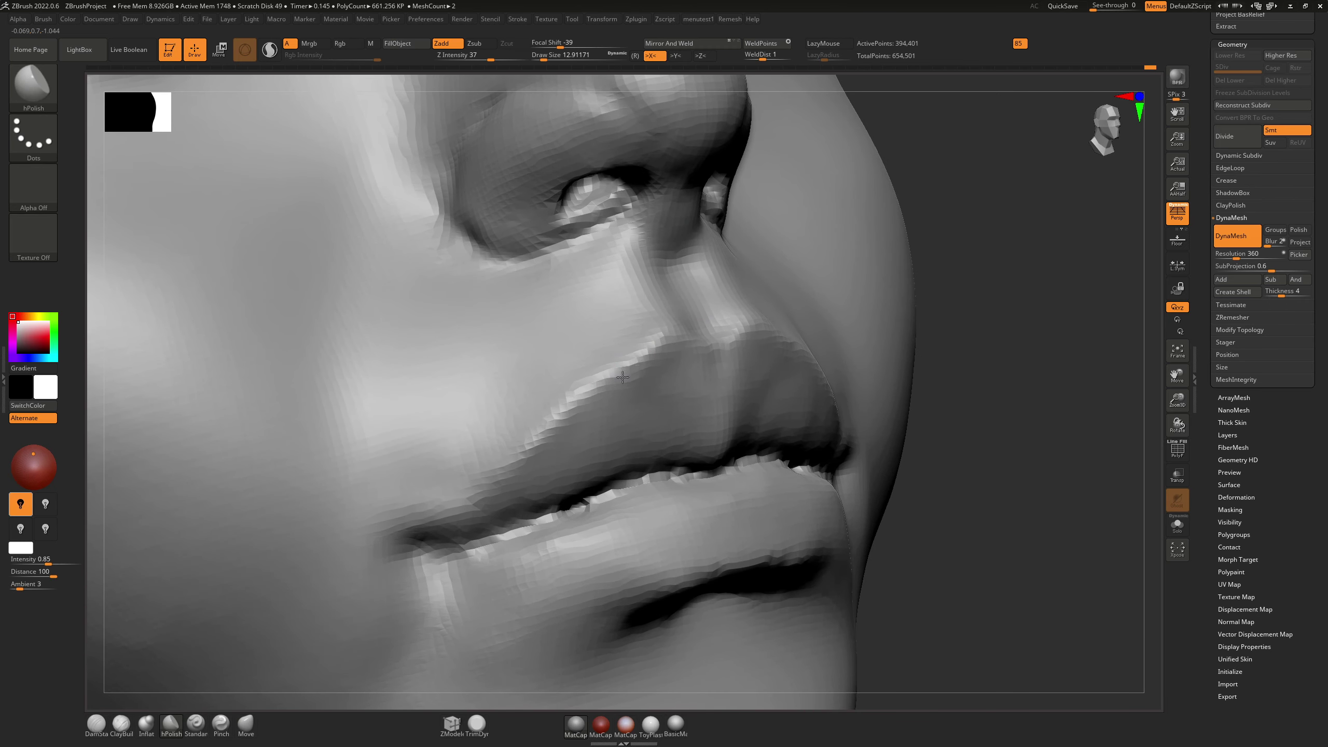
key("b")
key("c")
key("b")
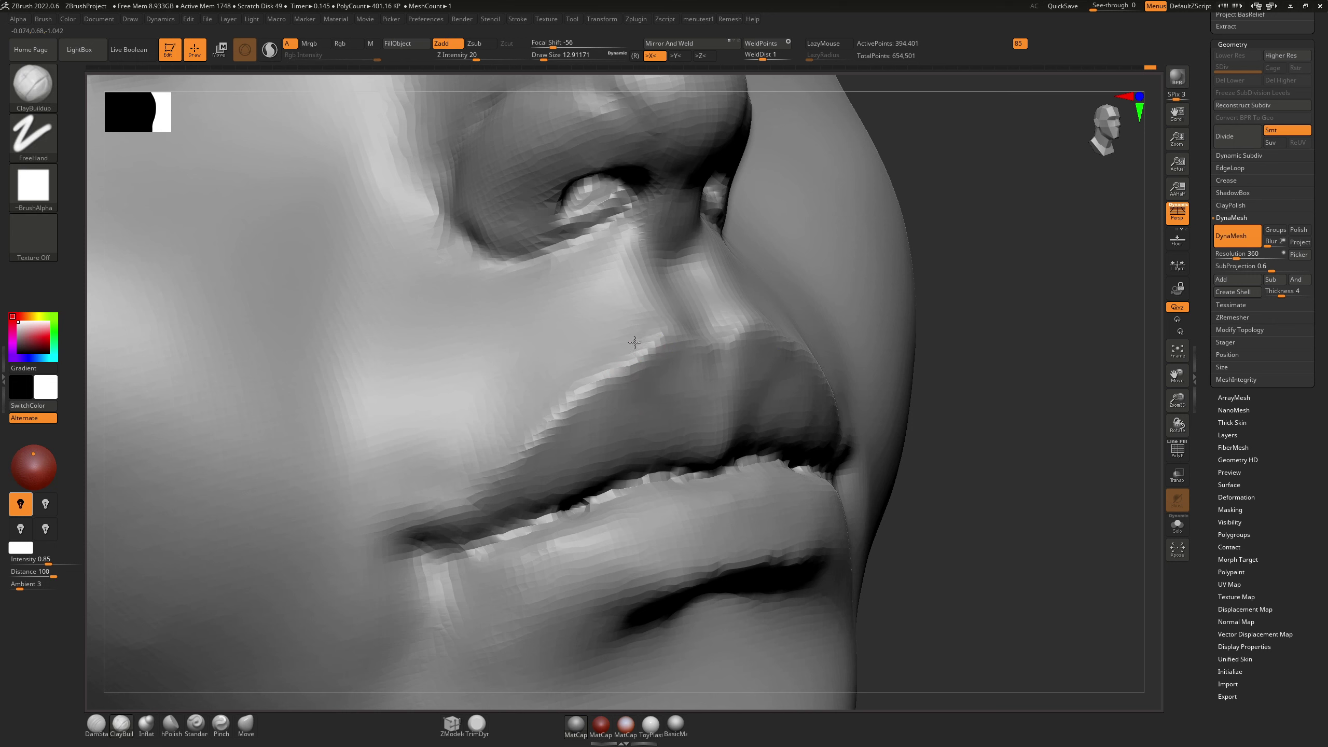
Step: Define and smooth the crease above the nostril wings with the DamStandard brush at a draw size of about 29
key("b")
key("d")
key("s")
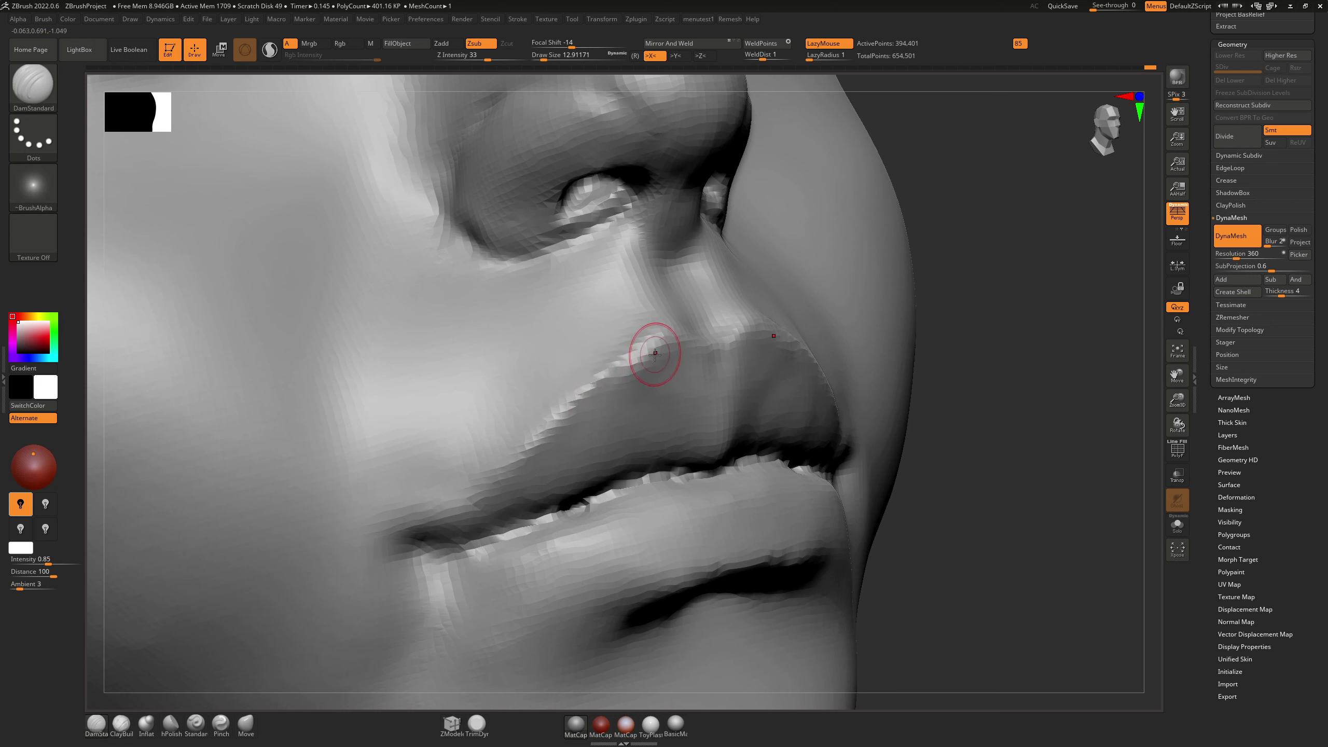
key("shift")
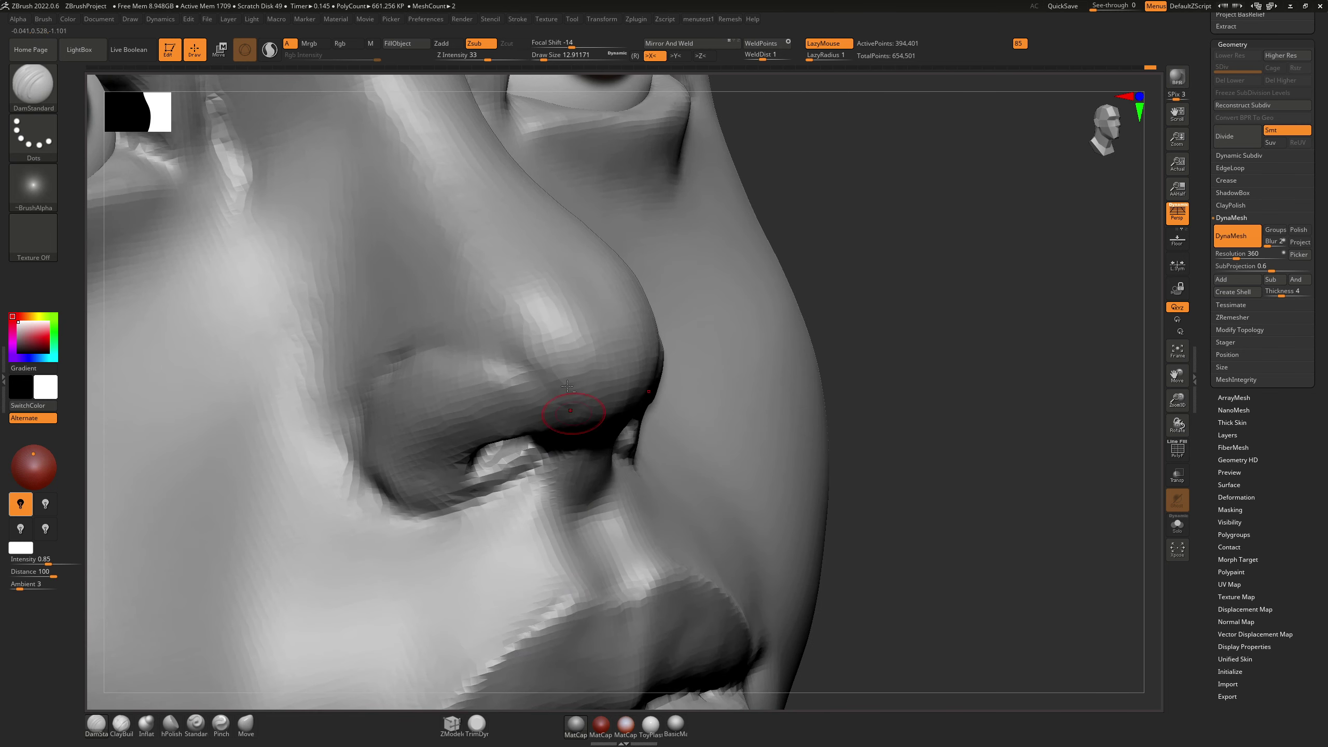
key("s")
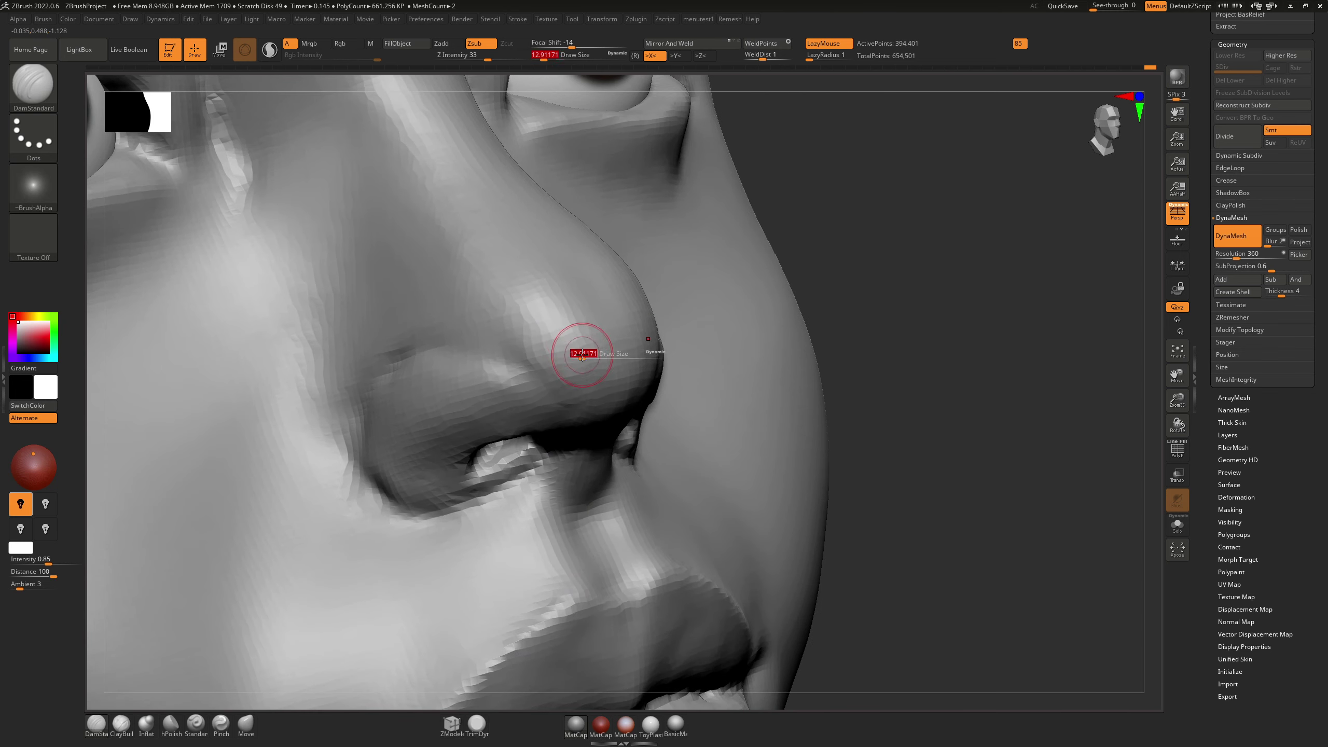
left_click_drag(582, 353, 566, 336)
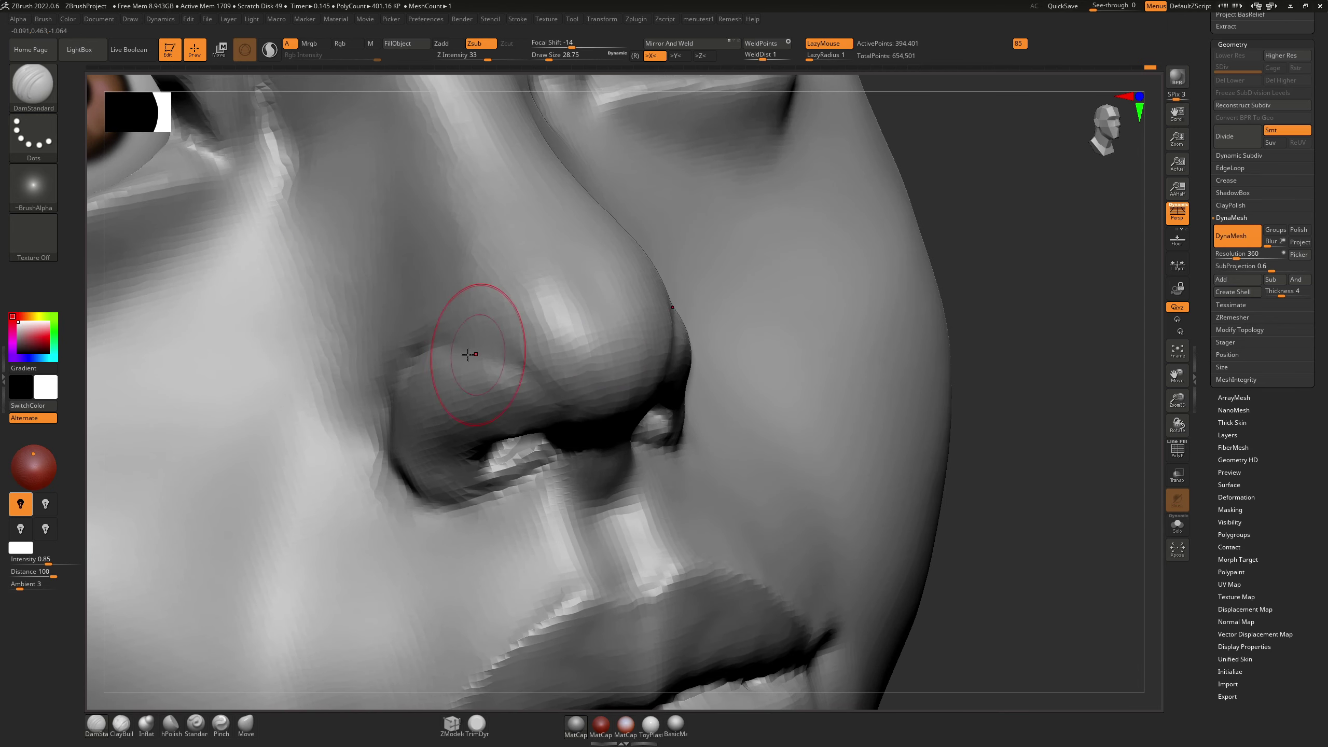
key("shift")
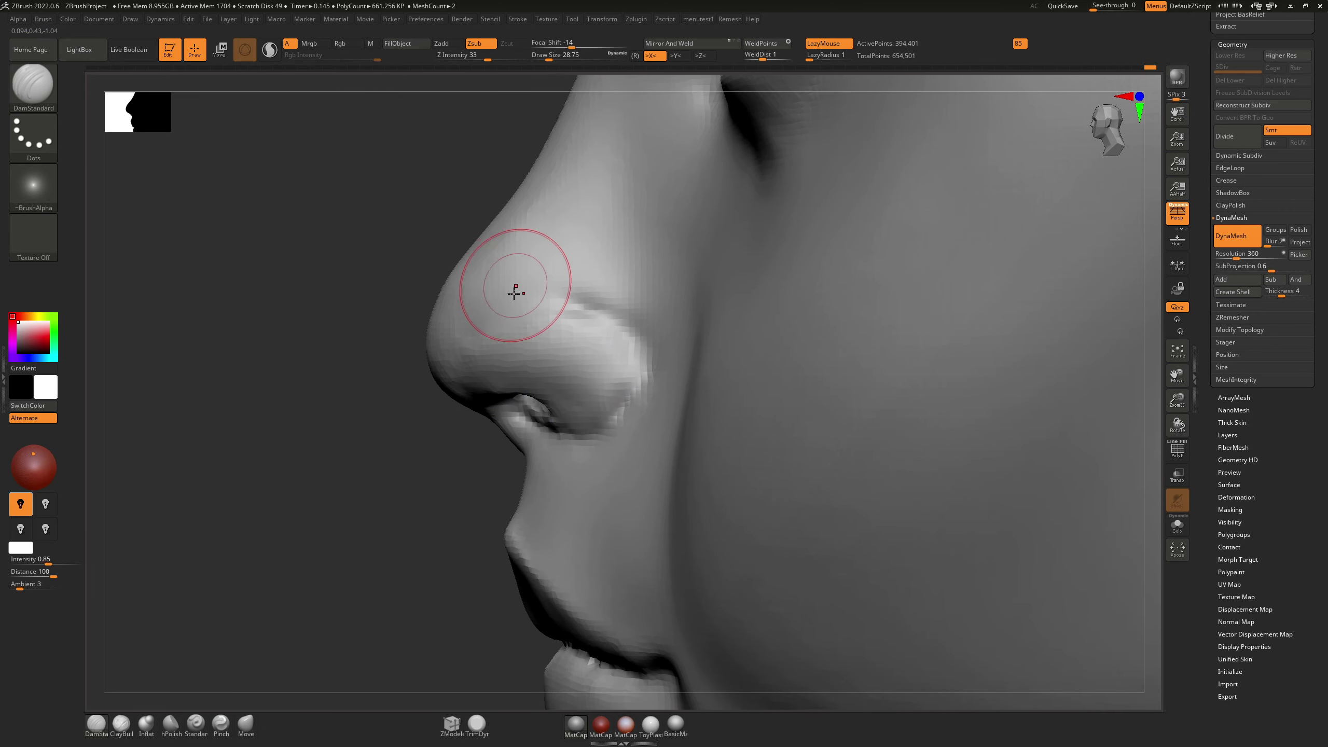
Step: Refine the transition between the nose tip and nostril wings at a draw size of about 18, comparing the last change
key("s")
left_click_drag(514, 294, 510, 298)
key("shift")
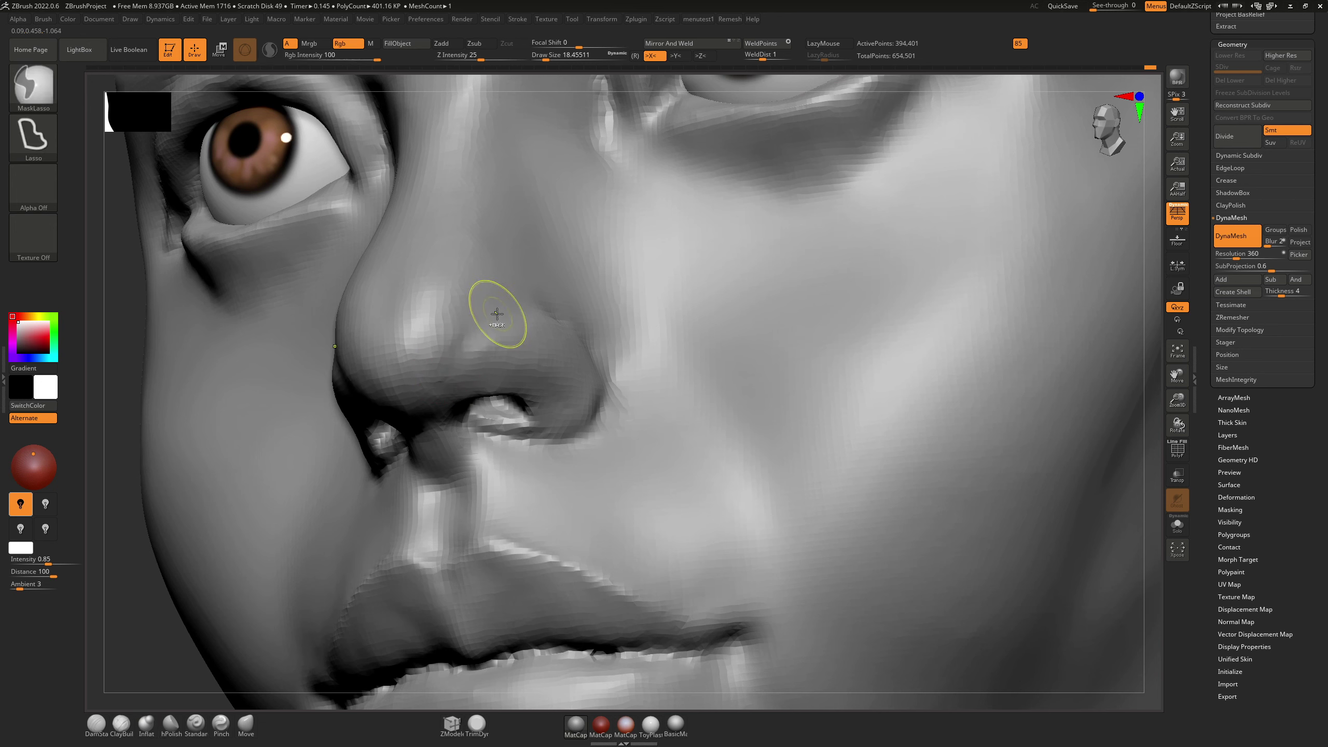
key("ctrl+4")
key("ctrl+z")
key("ctrl+shift+z")
Step: Flatten the nose tip and nostril rim with the hPolish brush at a draw size of about 22, then smooth the wing and tip
left_click_drag(469, 330, 436, 382)
key("s")
left_click_drag(425, 398, 419, 407)
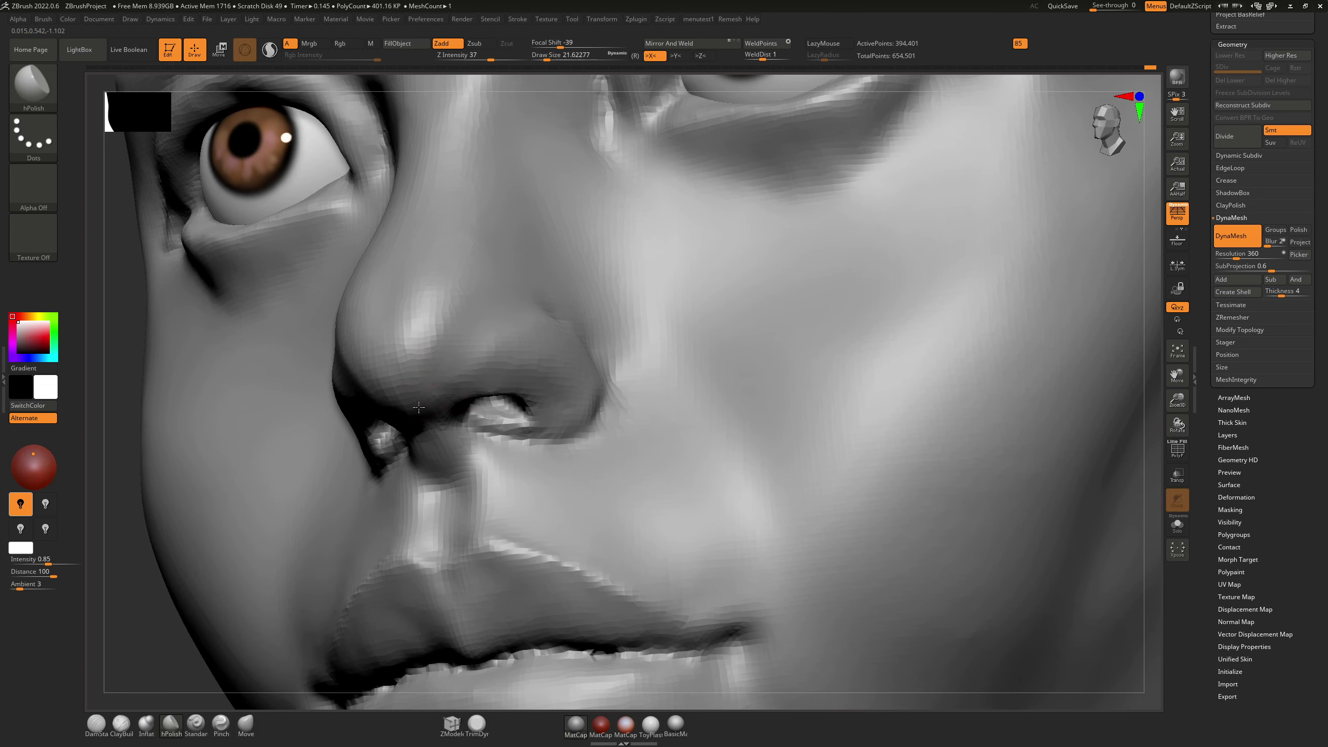
right_click_drag(445, 330, 539, 314)
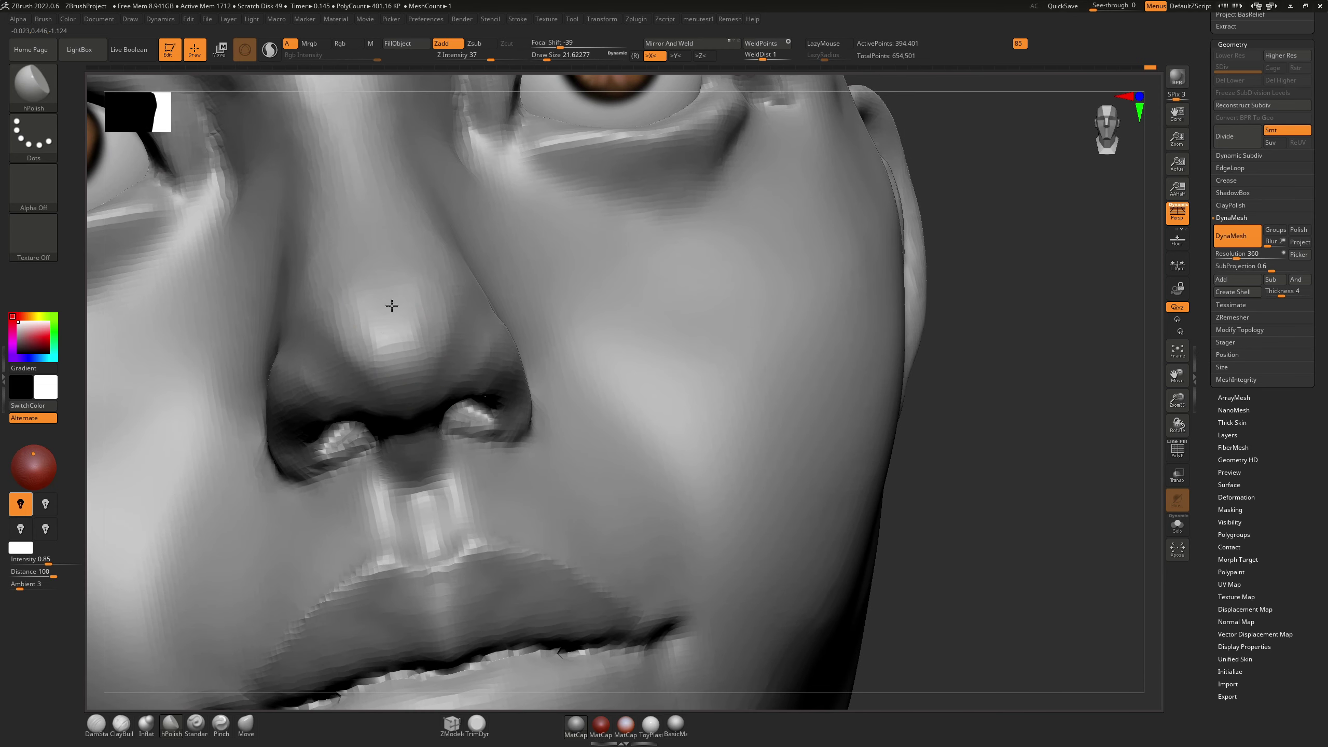
right_click_drag(399, 320, 494, 365)
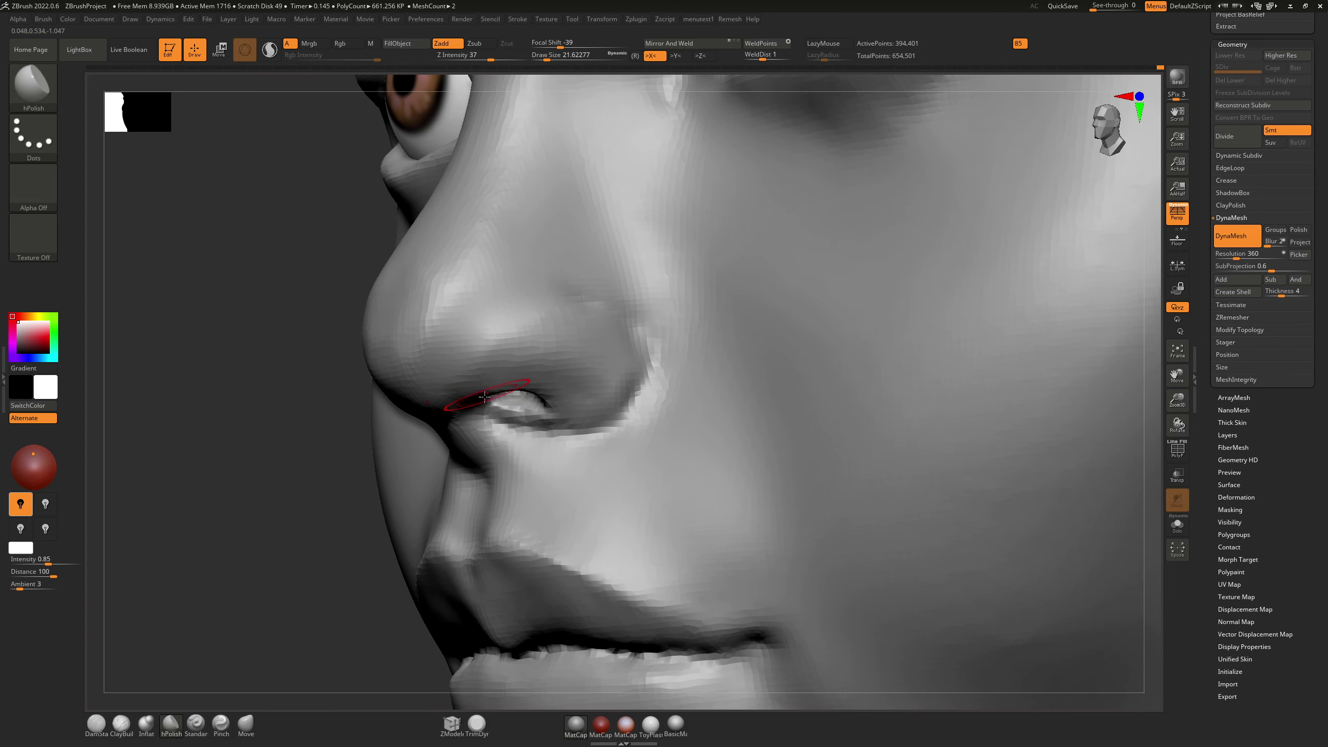
key("shift")
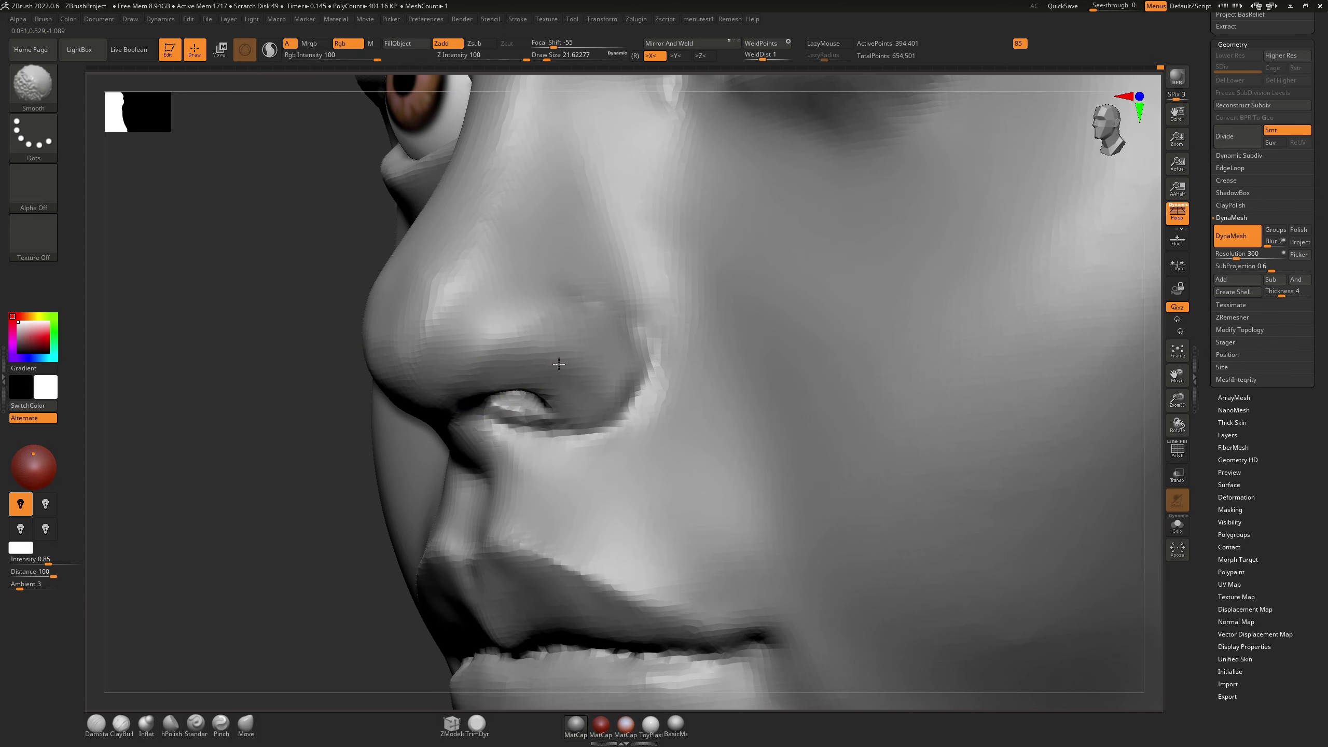
mouse_move(615, 373)
left_mouse_down("shift")
mouse_move(545, 284)
mouse_move(445, 297)
mouse_move(432, 335)
left_mouse_up("shift")
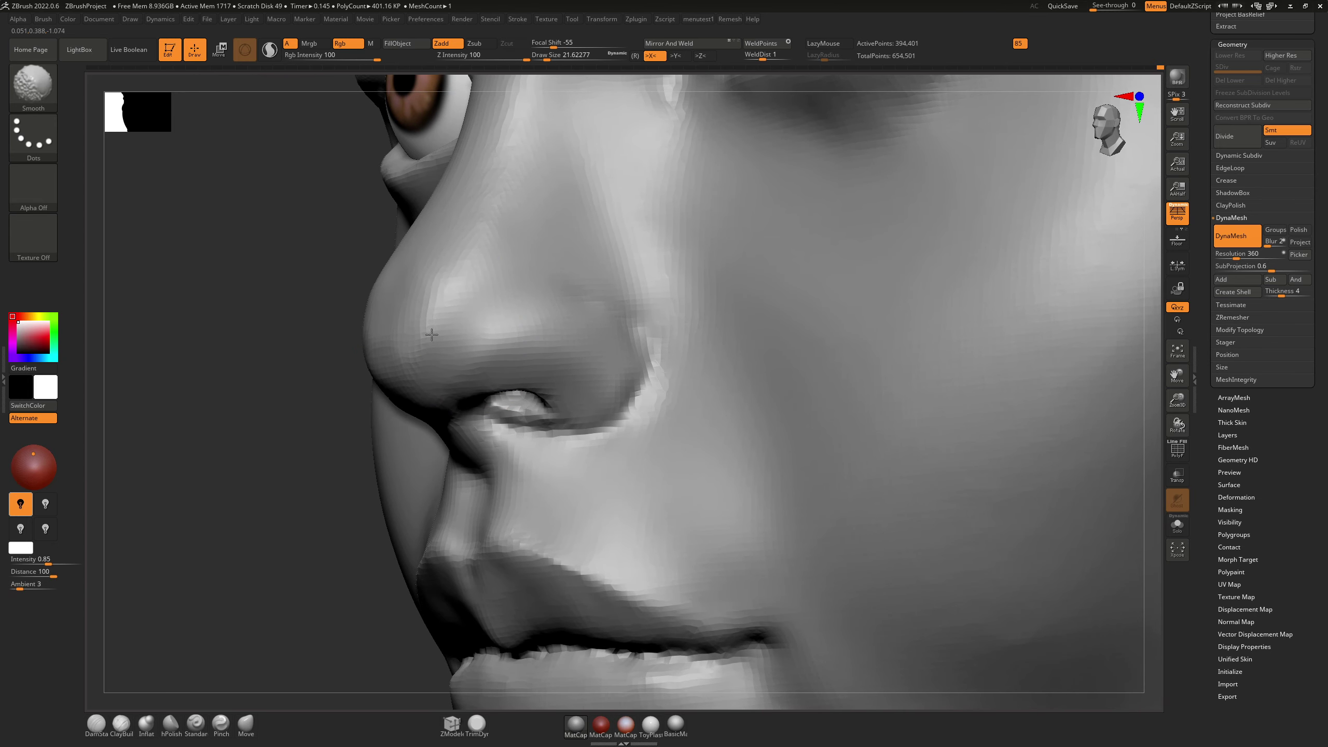
Step: Try to pull the cheek beside the nostril wings outward with the Move brush at a draw size of about 65
mouse_move(448, 267)
right_mouse_down()
mouse_move(486, 293)
mouse_move(465, 350)
mouse_move(473, 220)
mouse_move(486, 306)
right_mouse_up()
key("b")
key("m")
key("v")
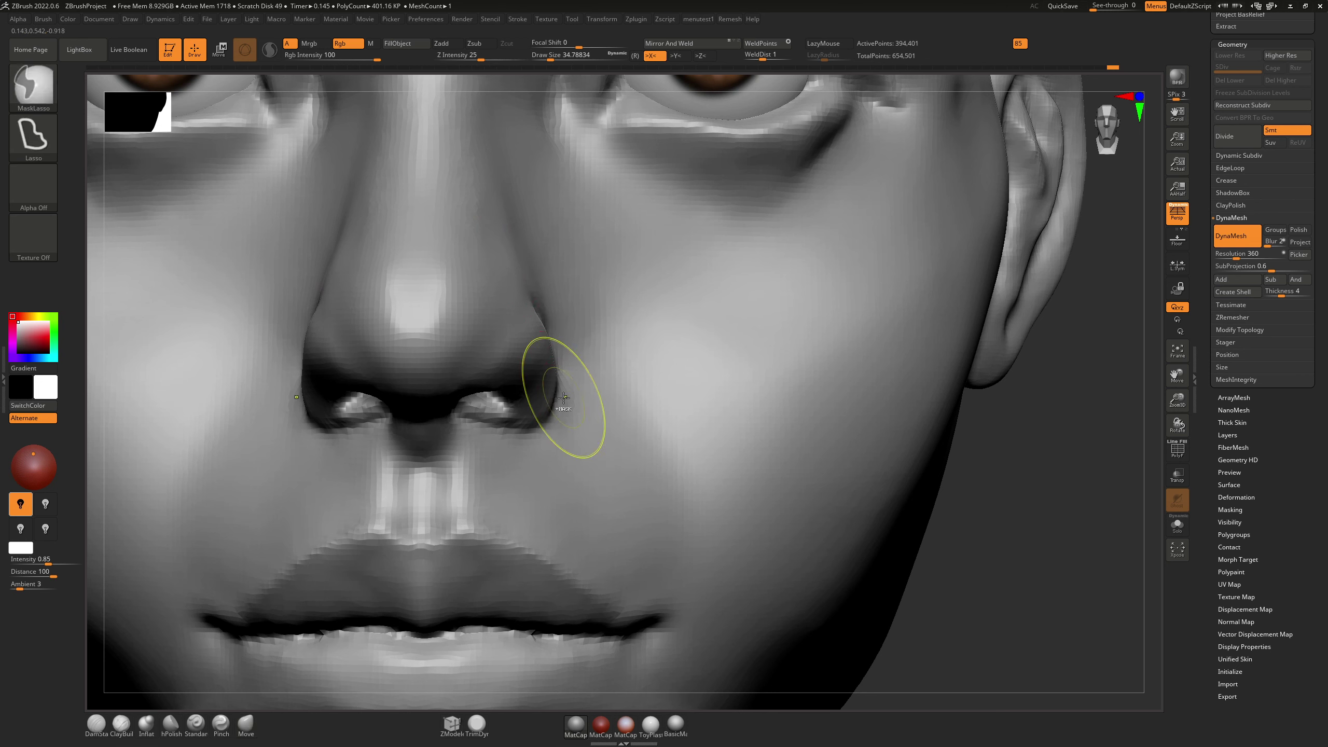
key("s")
left_click_drag(563, 402, 572, 404)
left_click_drag(578, 355, 606, 351)
key("ctrl+z")
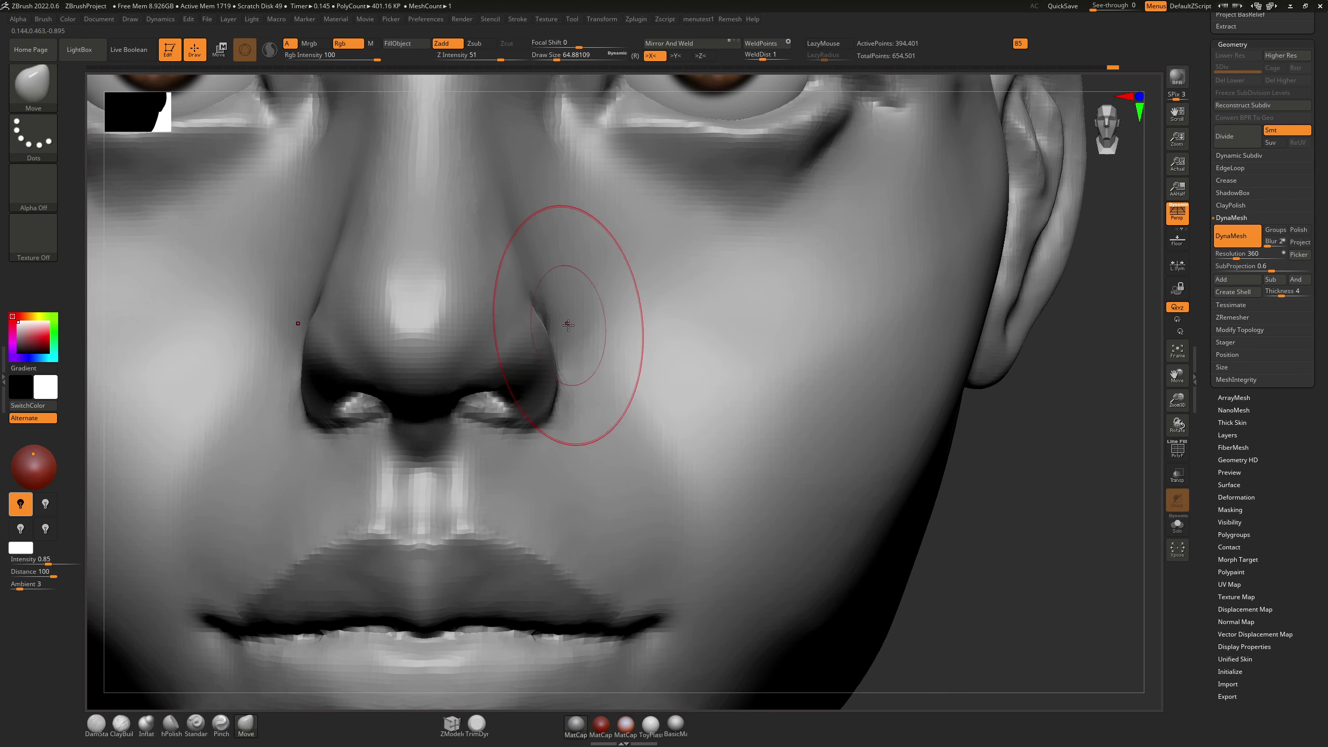
Step: Try to adjust the crease beside the nostril wings with the Move brush, starting at a draw size of about 22
right_click_drag(486, 308, 573, 301)
key("s")
left_click_drag(252, 353, 249, 353)
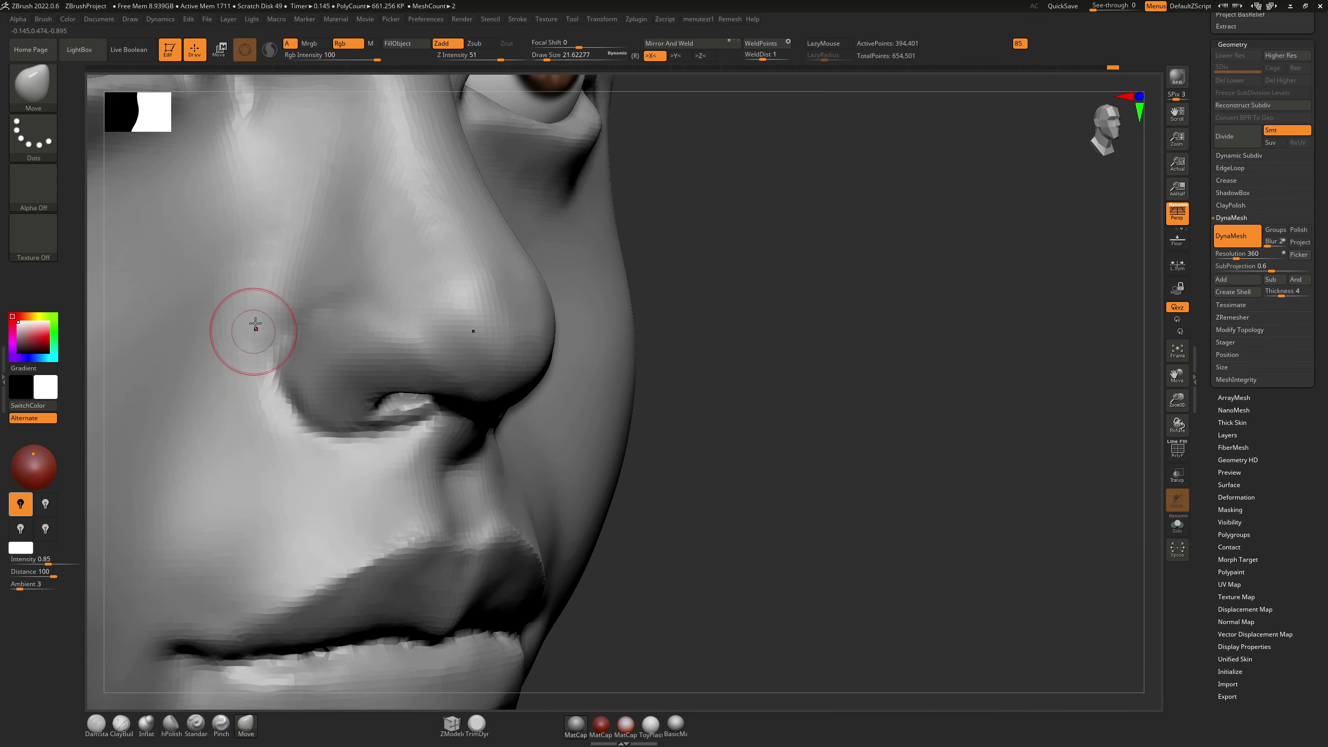
right_click_drag(261, 297, 267, 310, "shift")
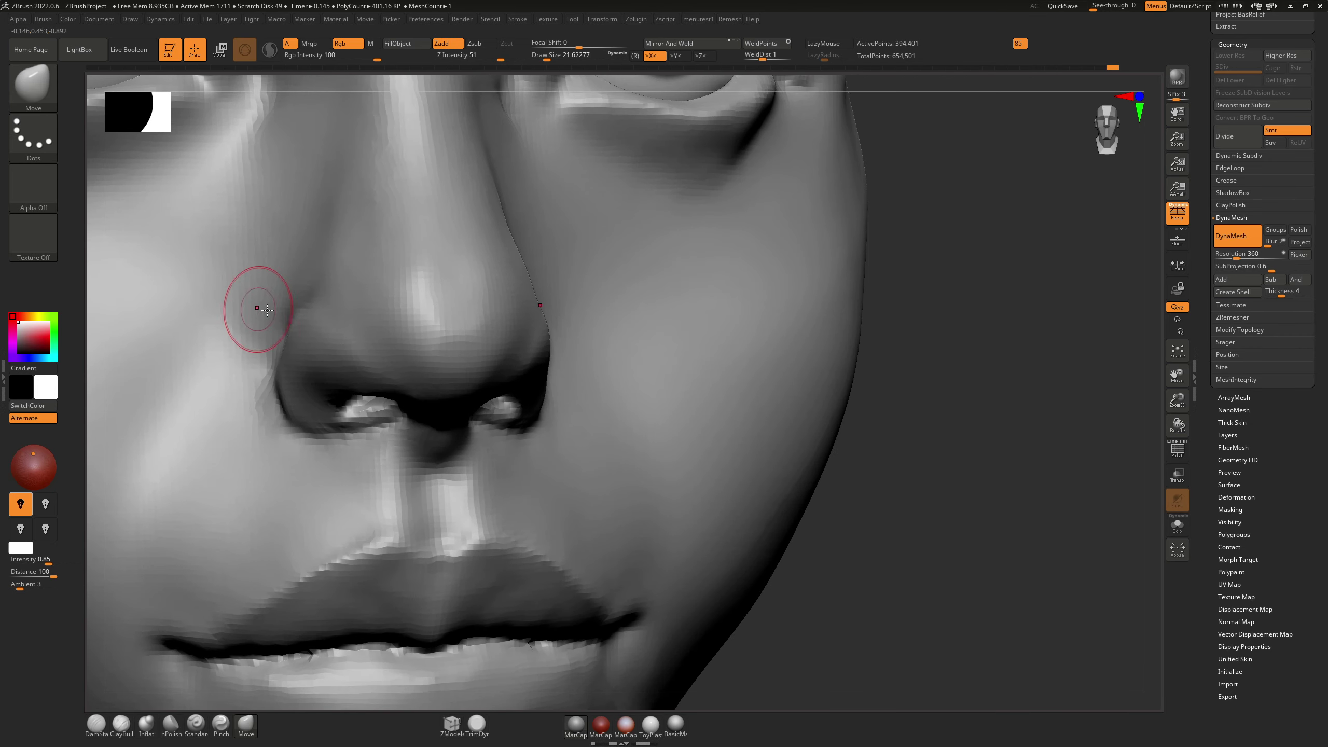
key("s")
left_click_drag(249, 341, 255, 314)
key("ctrl+z")
Step: Build up the cheek area beside the nostril wings with the Inflat brush at a draw size of about 54
key("b")
key("i")
key("n")
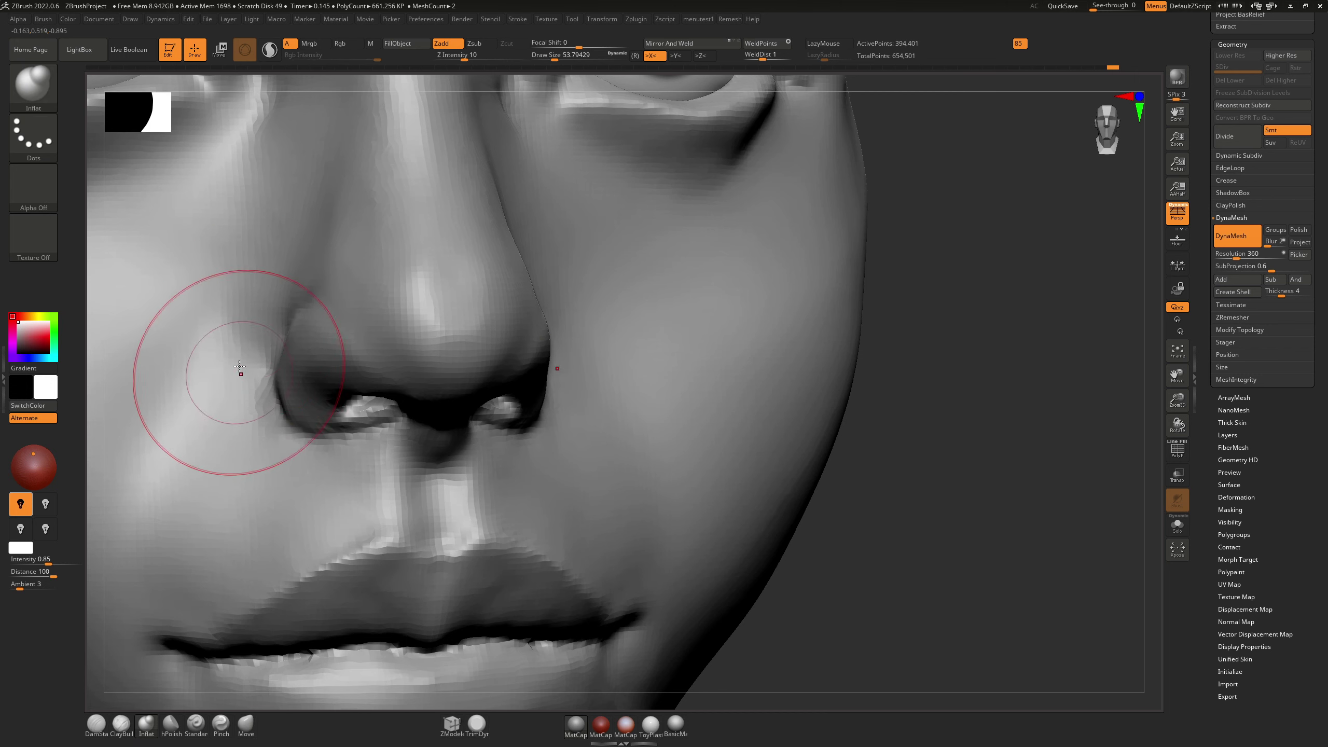
mouse_move(234, 368)
left_mouse_down()
mouse_move(255, 303)
mouse_move(249, 255)
mouse_move(216, 282)
mouse_move(240, 367)
left_mouse_up()
mouse_move(240, 368)
right_mouse_down("ctrl")
mouse_move(268, 313)
mouse_move(269, 333)
right_mouse_up("ctrl")
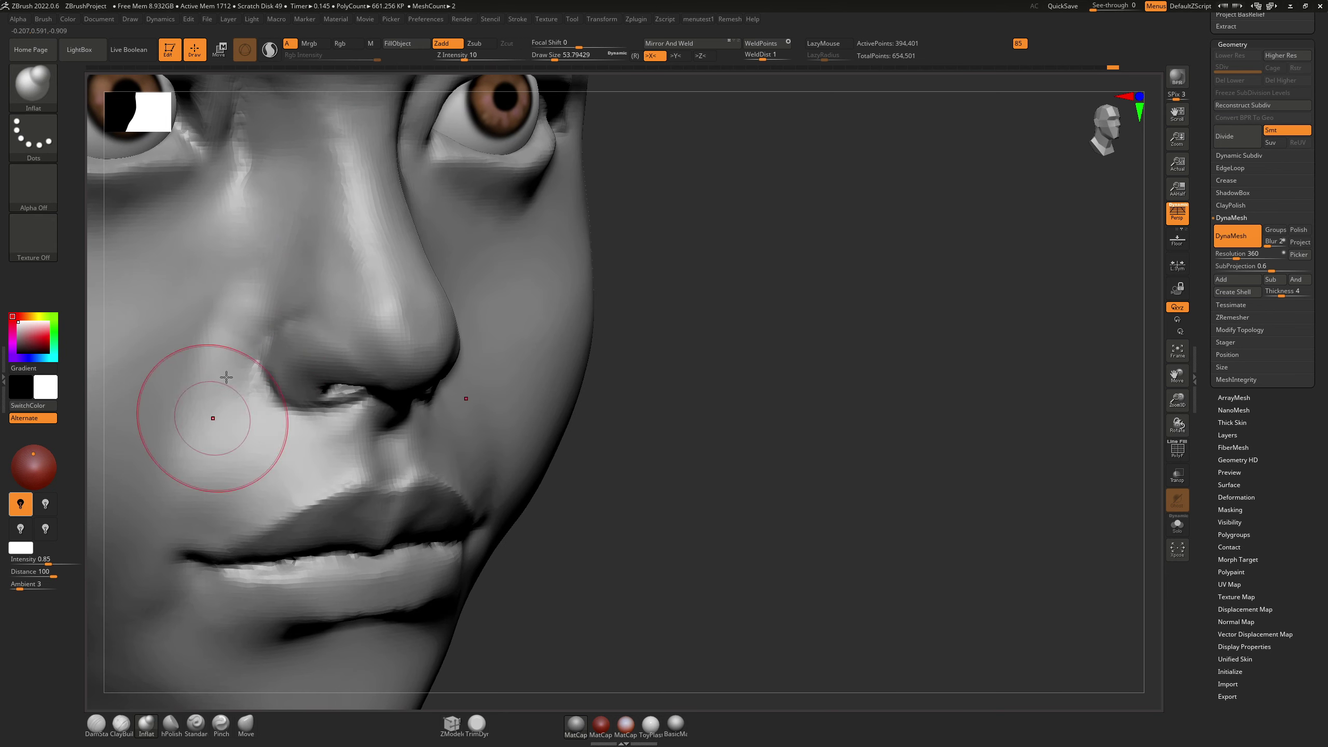
mouse_move(207, 334)
left_mouse_down()
mouse_move(208, 282)
mouse_move(221, 297)
left_mouse_up()
Step: Carve and soften the crease around the top of the nostril wings with the DamStandard brush at a draw size of about 12
right_click_drag(334, 239, 273, 242)
key("1")
key("s")
left_click_drag(466, 395, 453, 397)
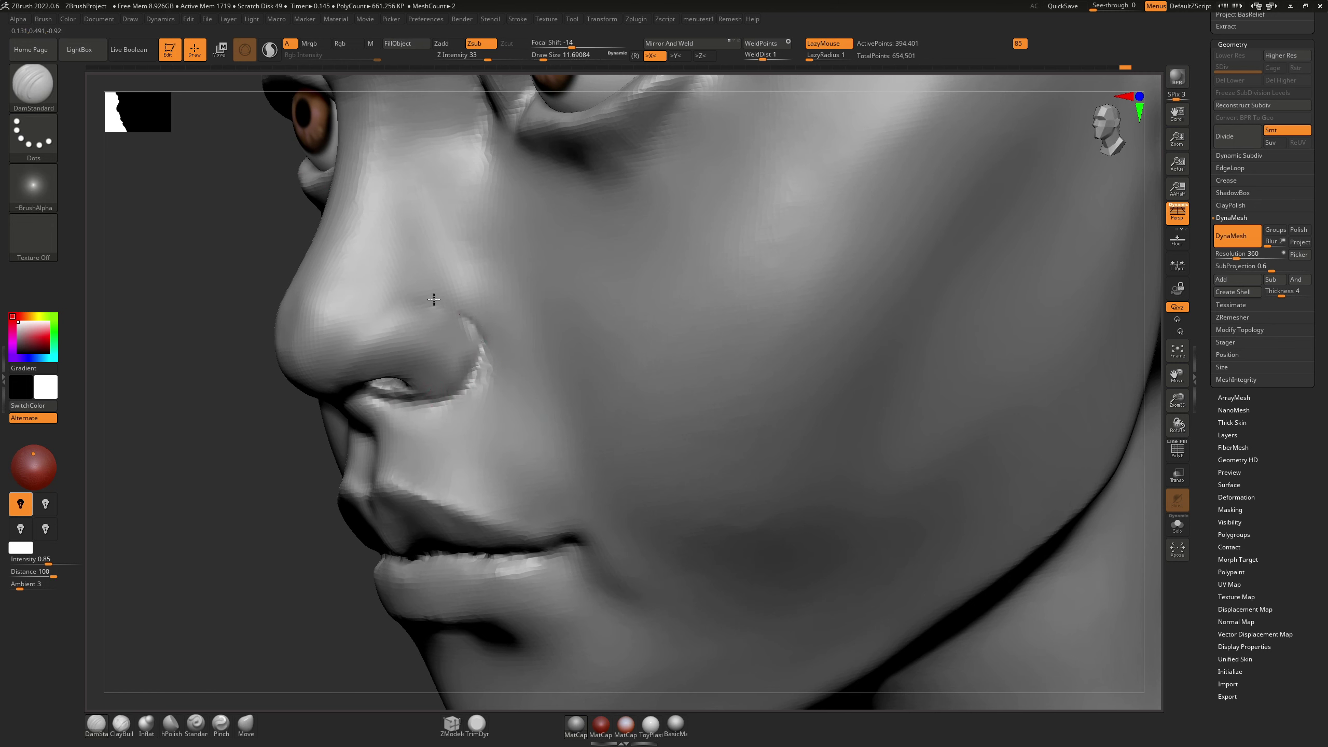
left_click_drag(434, 300, 438, 310)
mouse_move(439, 310)
left_mouse_down("shift")
mouse_move(427, 309)
mouse_move(471, 352)
left_mouse_up("shift")
left_click_drag(456, 317, 444, 312, "shift")
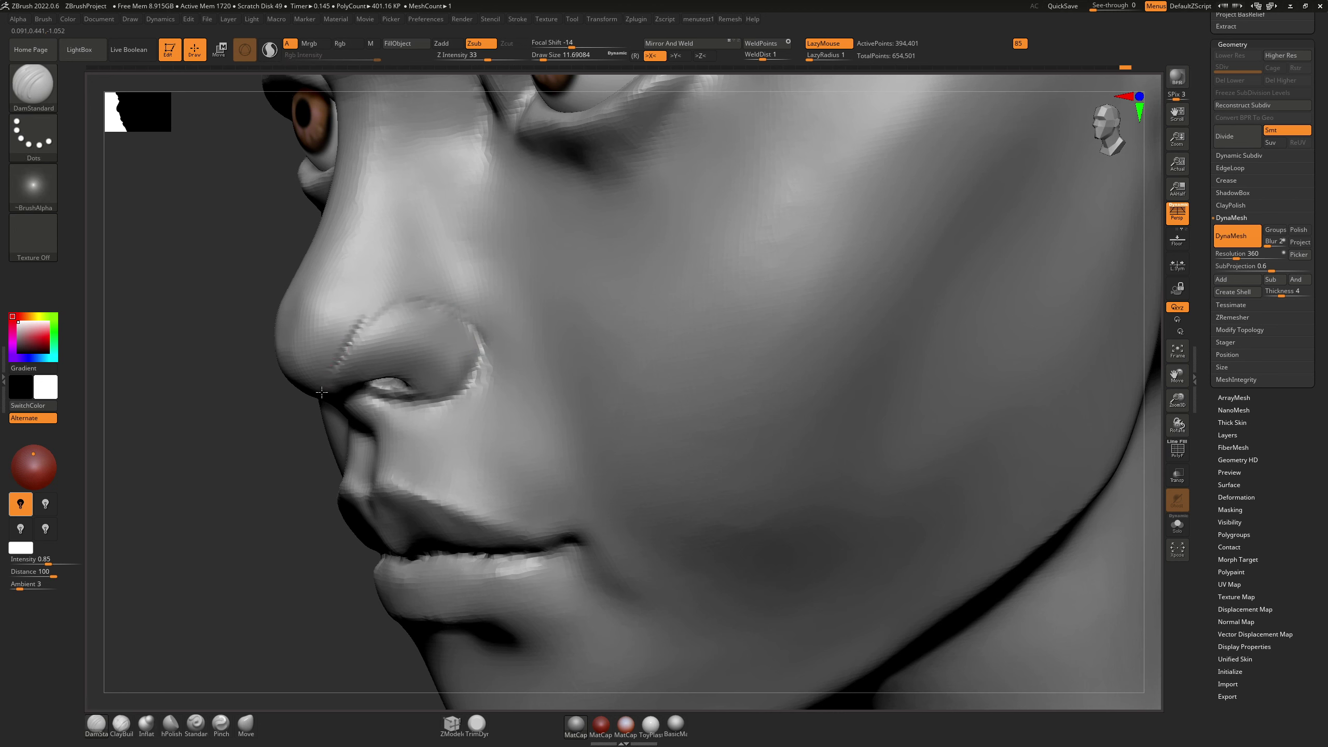
Step: Smooth the crease between the nose tip and the nostril wings, using draw sizes of about 39 and 20
mouse_move(334, 323)
right_mouse_down()
mouse_move(319, 323)
mouse_move(335, 335)
right_mouse_up()
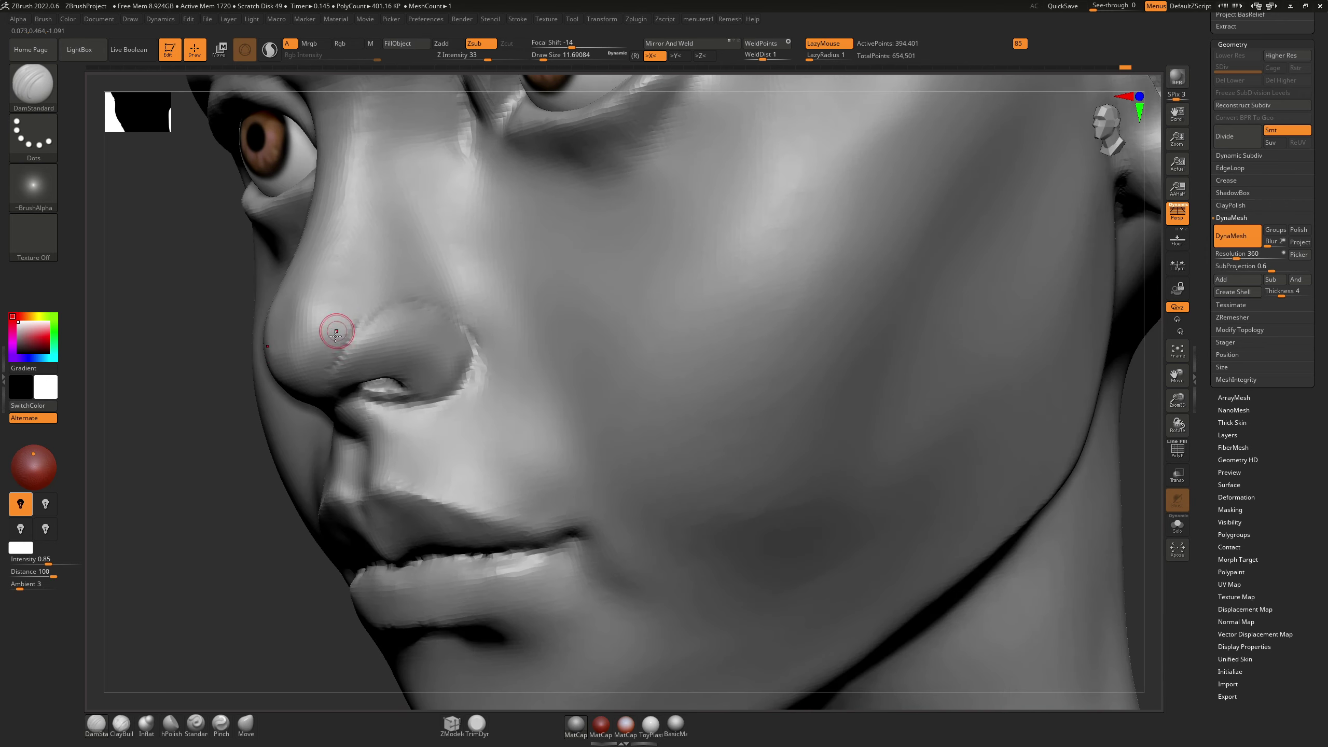
key("s")
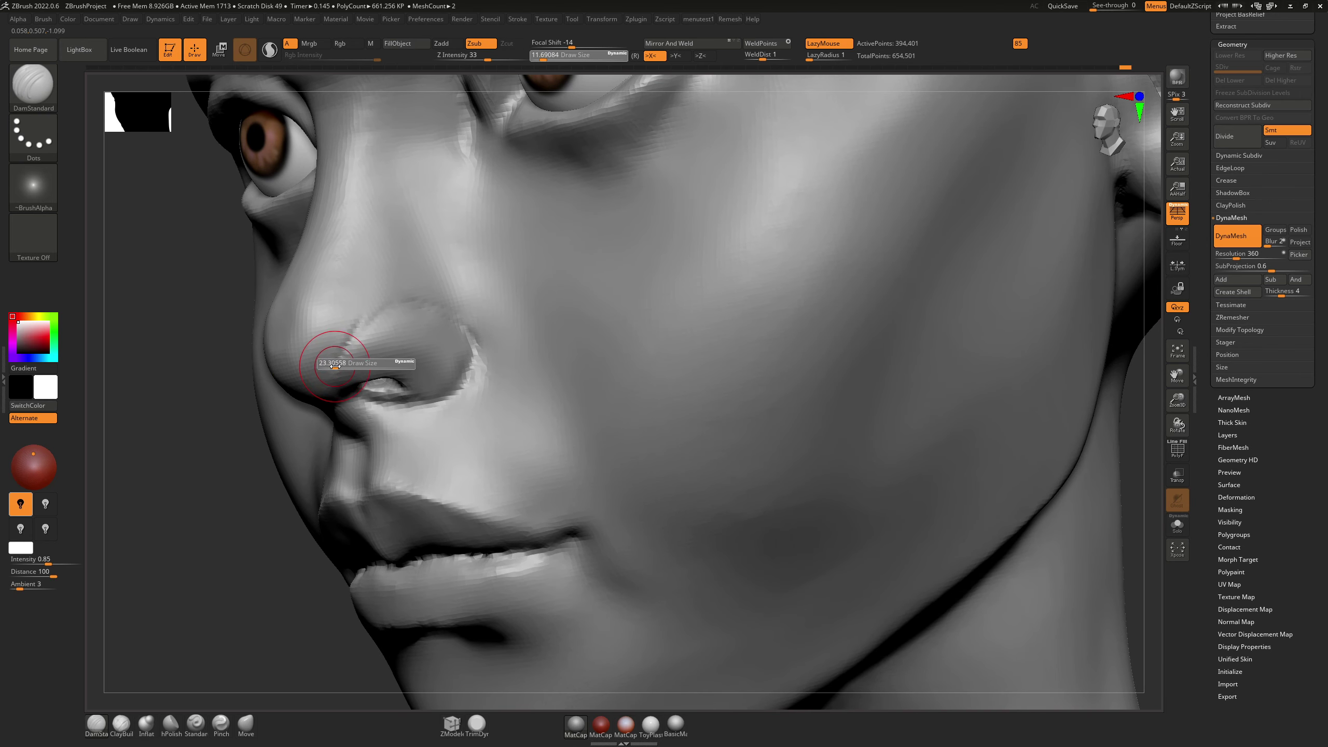
left_click_drag(335, 367, 349, 366)
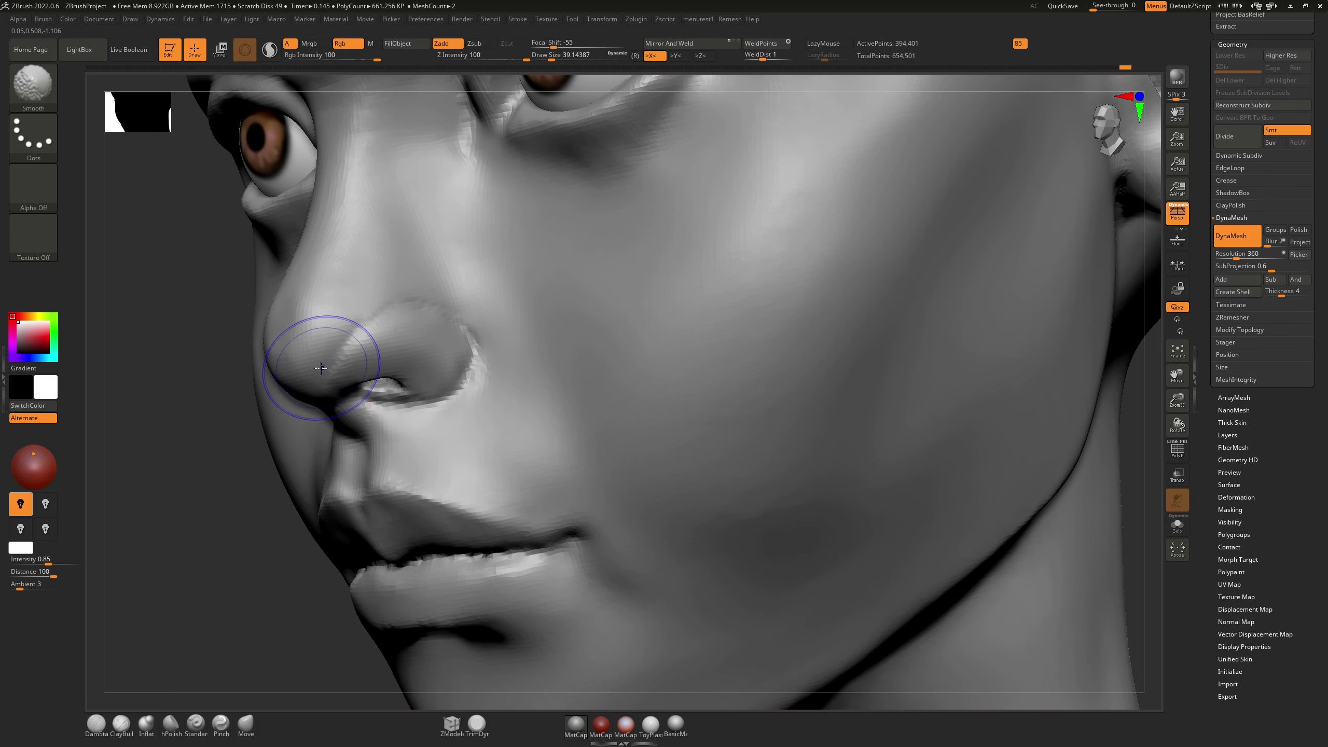
key("s")
key("shift")
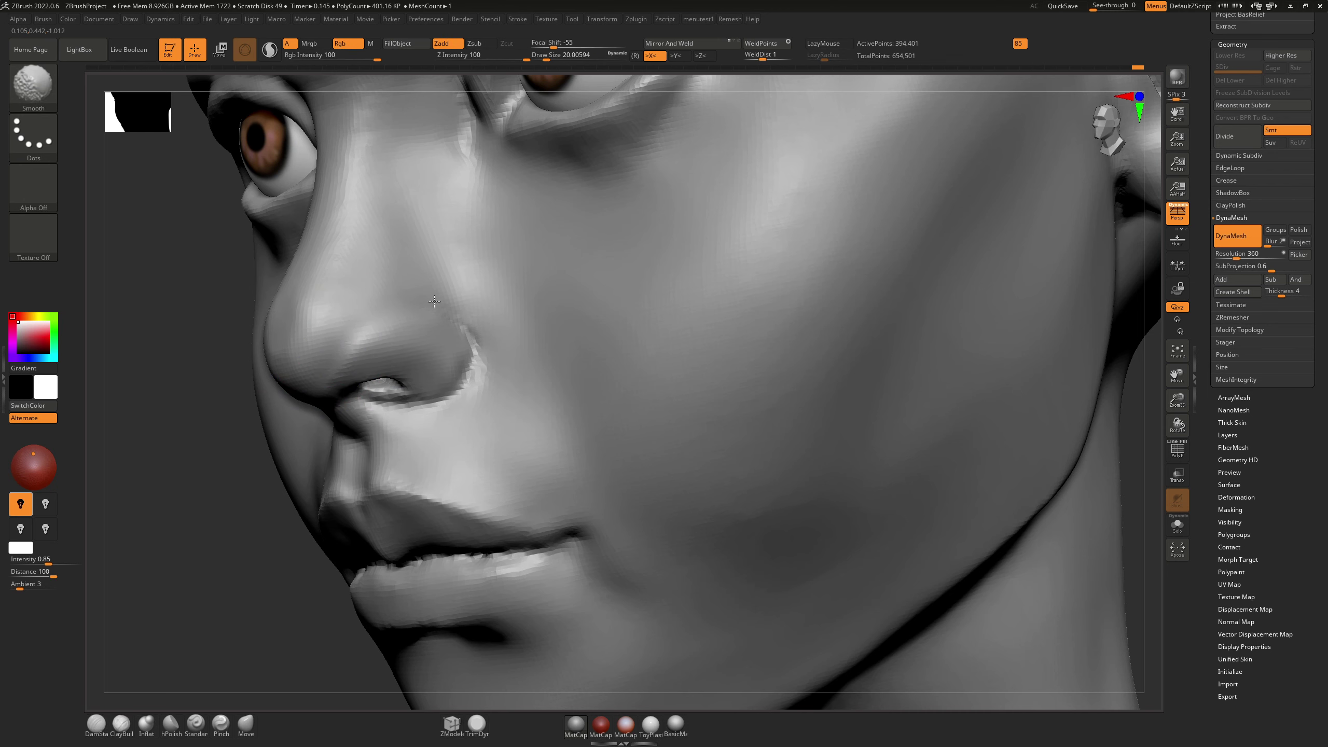
Step: Flatten the sides of the nose above the wings with the hPolish brush at a draw size of about 41, then smooth them
mouse_move(460, 264)
right_mouse_down()
mouse_move(492, 267)
mouse_move(440, 270)
mouse_move(458, 257)
right_mouse_up()
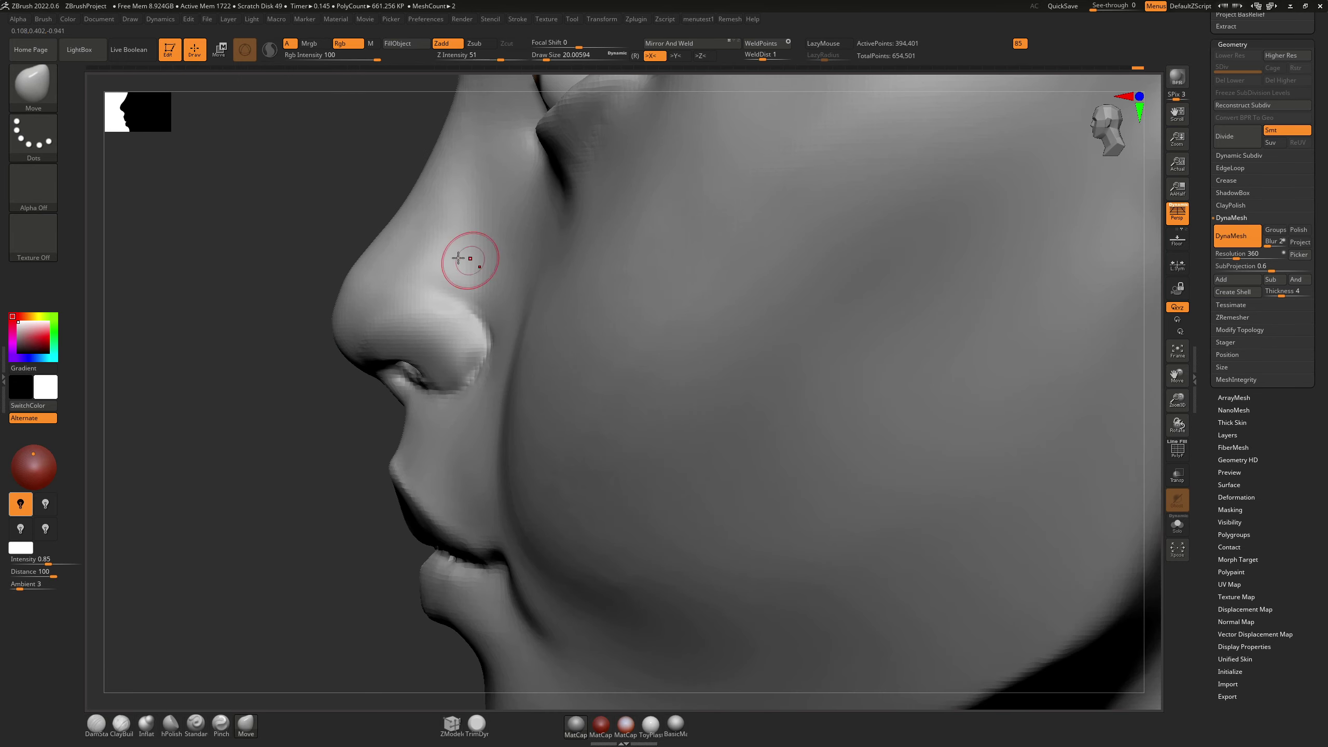
key("4")
key("s")
left_click_drag(453, 211, 475, 222)
key("s")
key("ctrl")
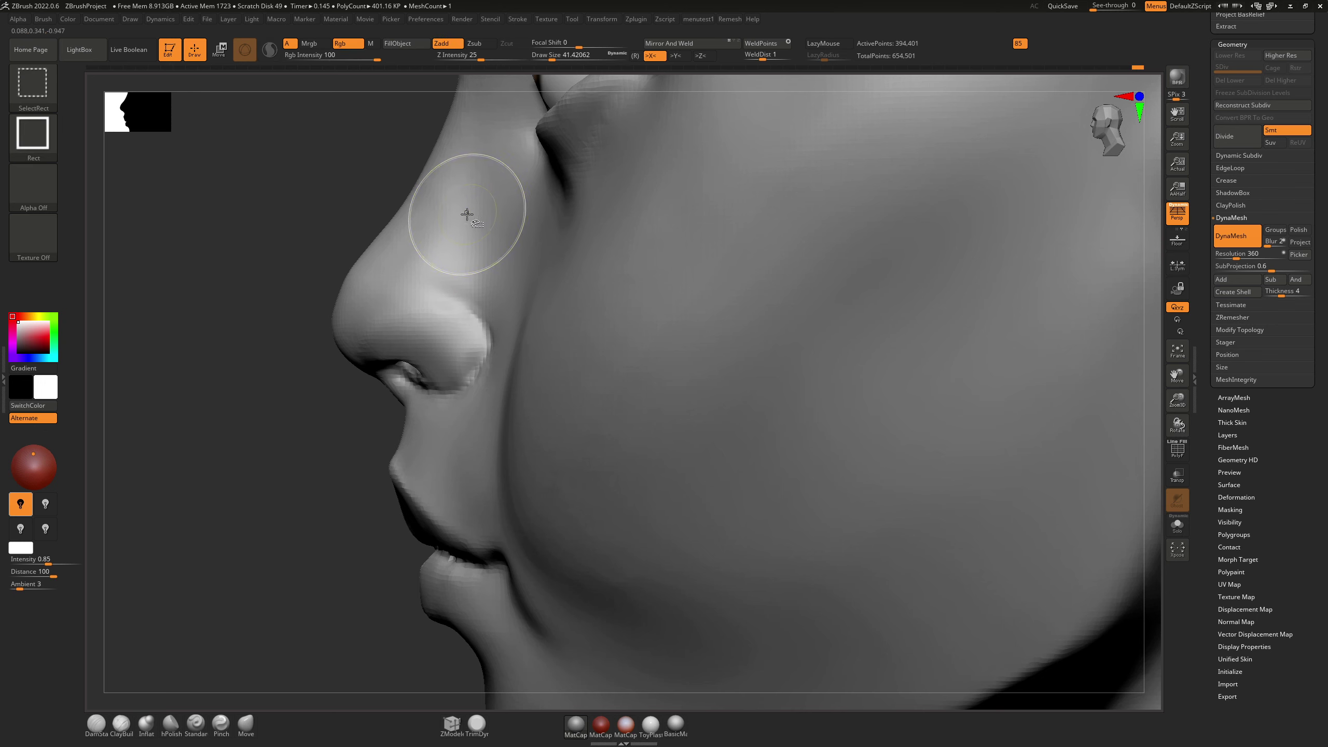
right_click_drag(469, 187, 513, 177)
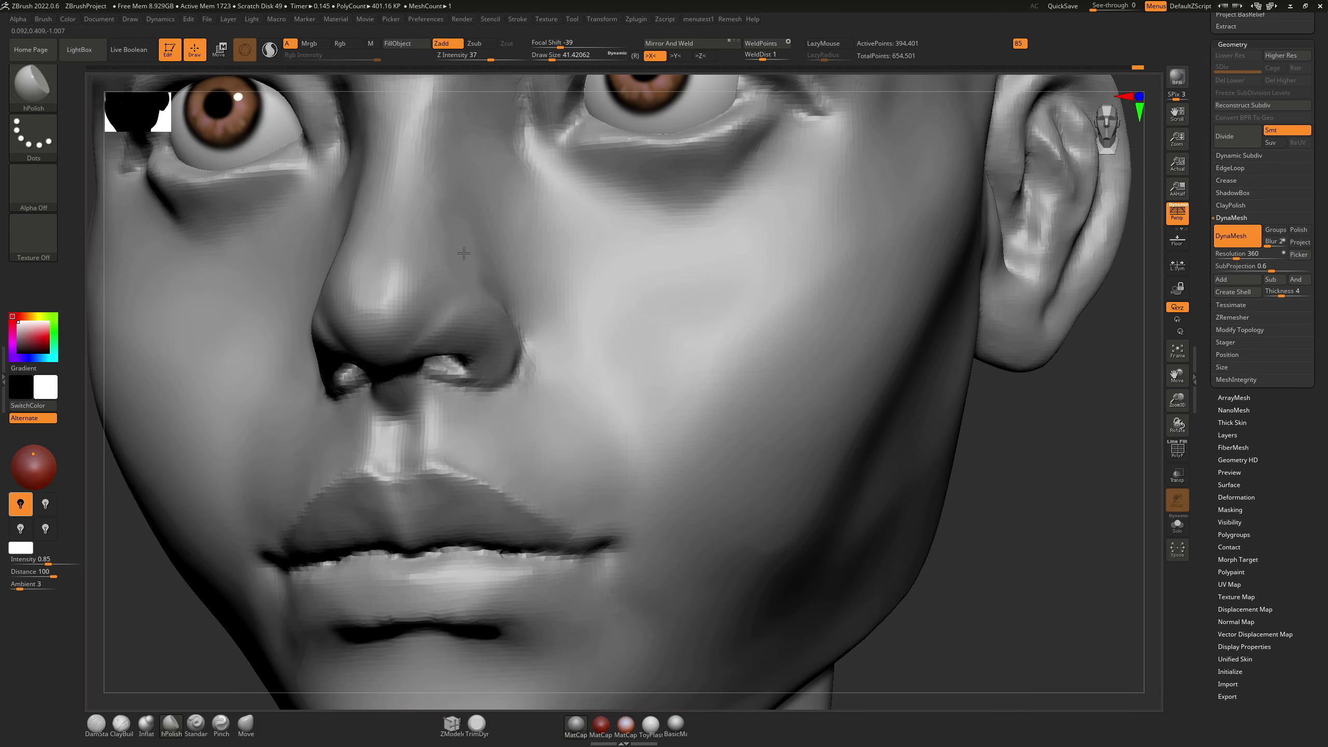
mouse_move(464, 253)
right_mouse_down()
mouse_move(424, 222)
mouse_move(499, 264)
right_mouse_up()
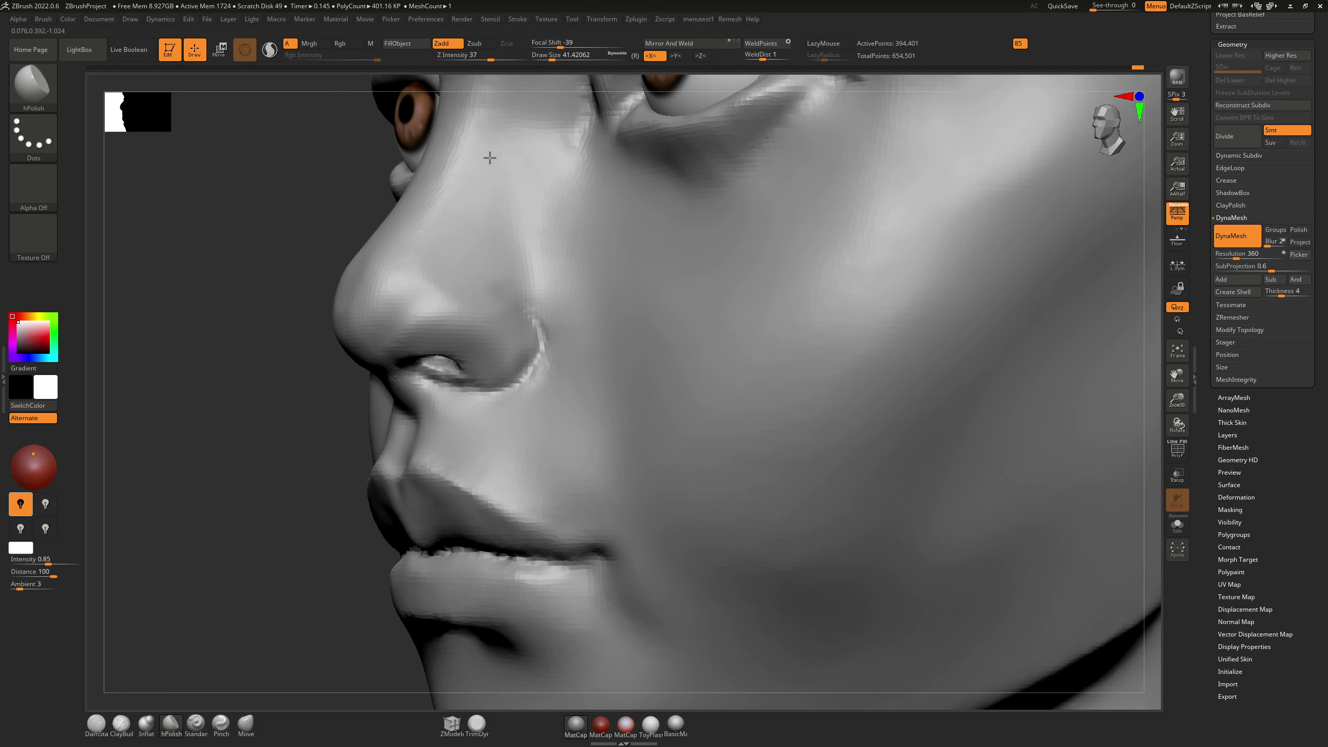
right_click_drag(502, 138, 347, 256)
key("shift")
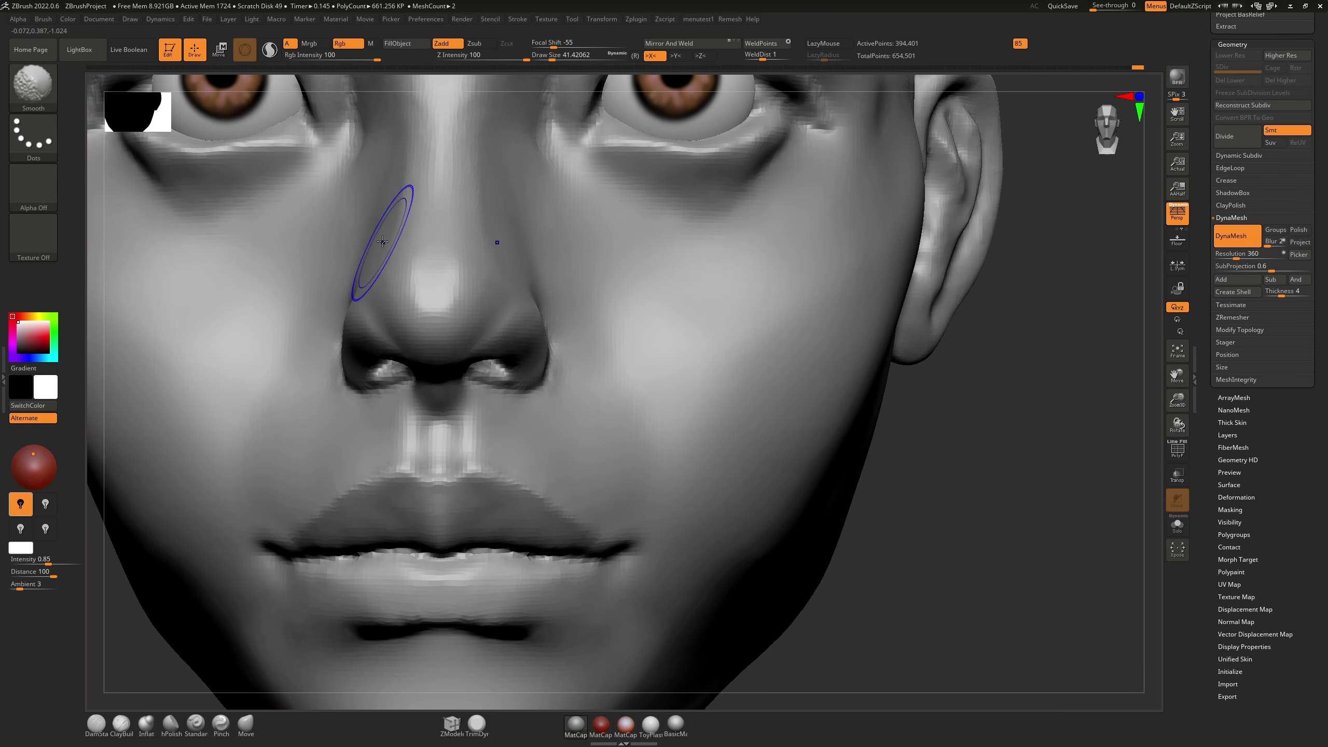
left_click_drag(400, 240, 400, 231, "shift")
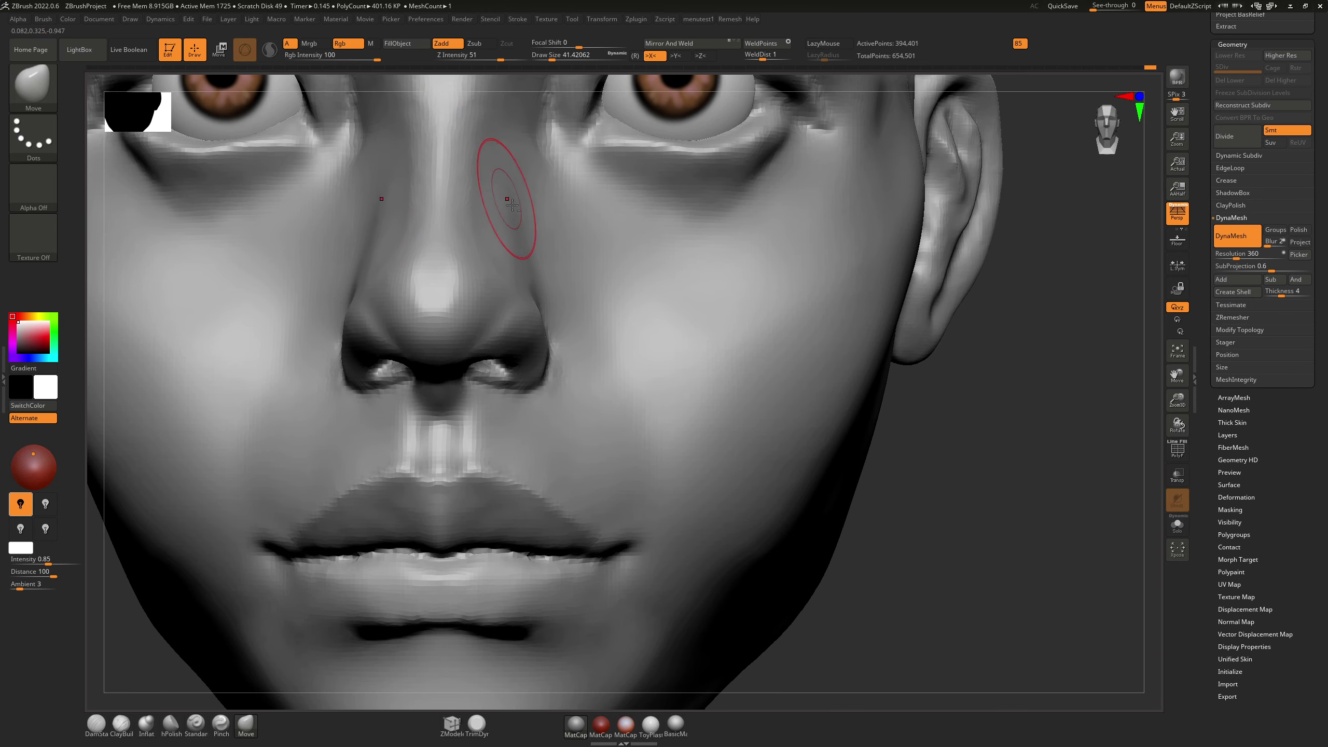
Step: Adjust the nose bridge and sides with the Move brush, undoing the last pull and enlarging the draw size to about 71
right_click_drag(510, 208, 590, 348, "alt")
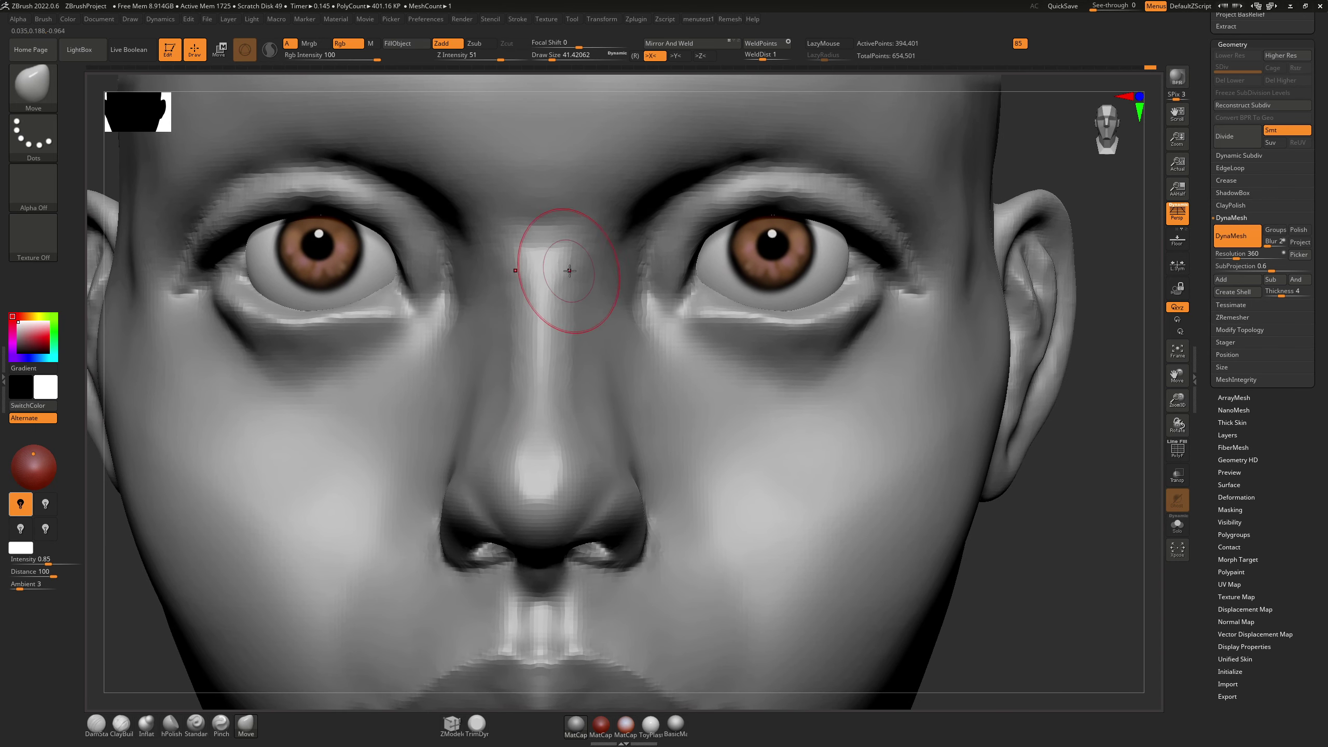
key("shift")
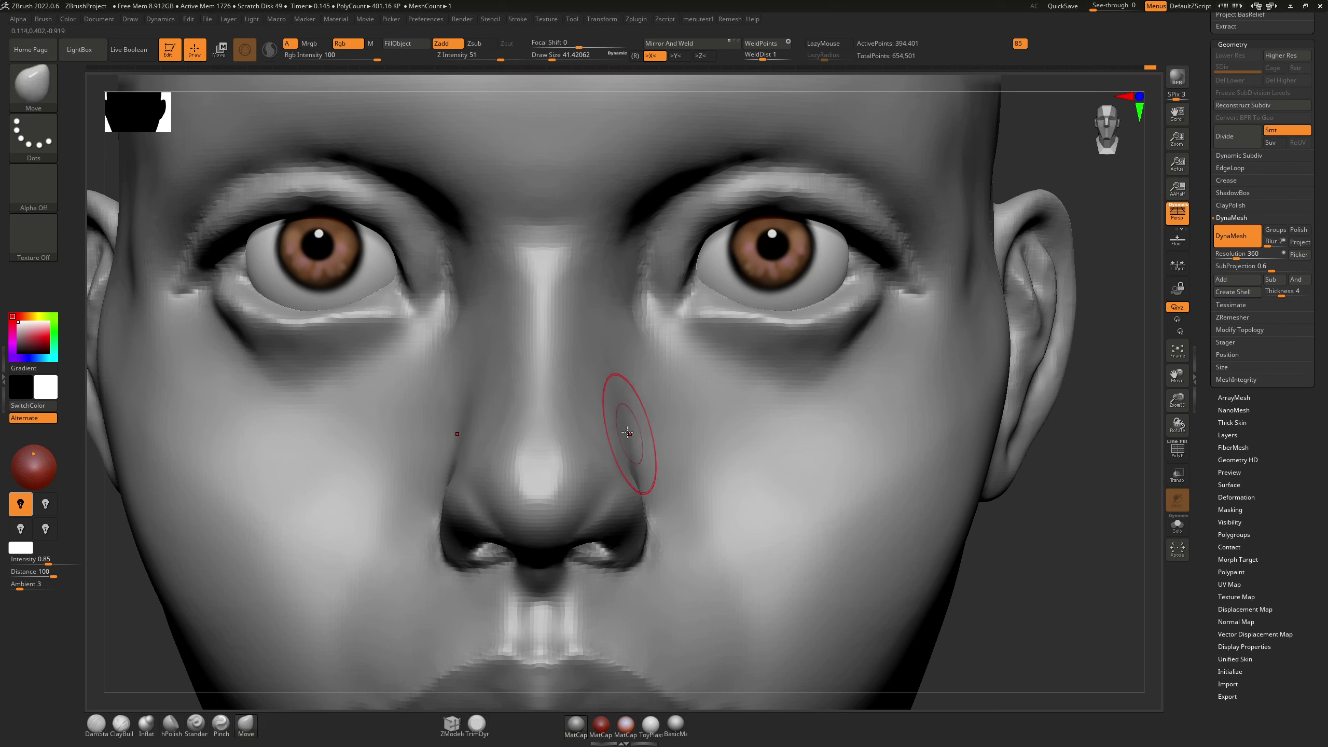
mouse_move(627, 433)
left_mouse_down()
mouse_move(607, 433)
mouse_move(648, 436)
left_mouse_up()
key("ctrl+z")
key("s")
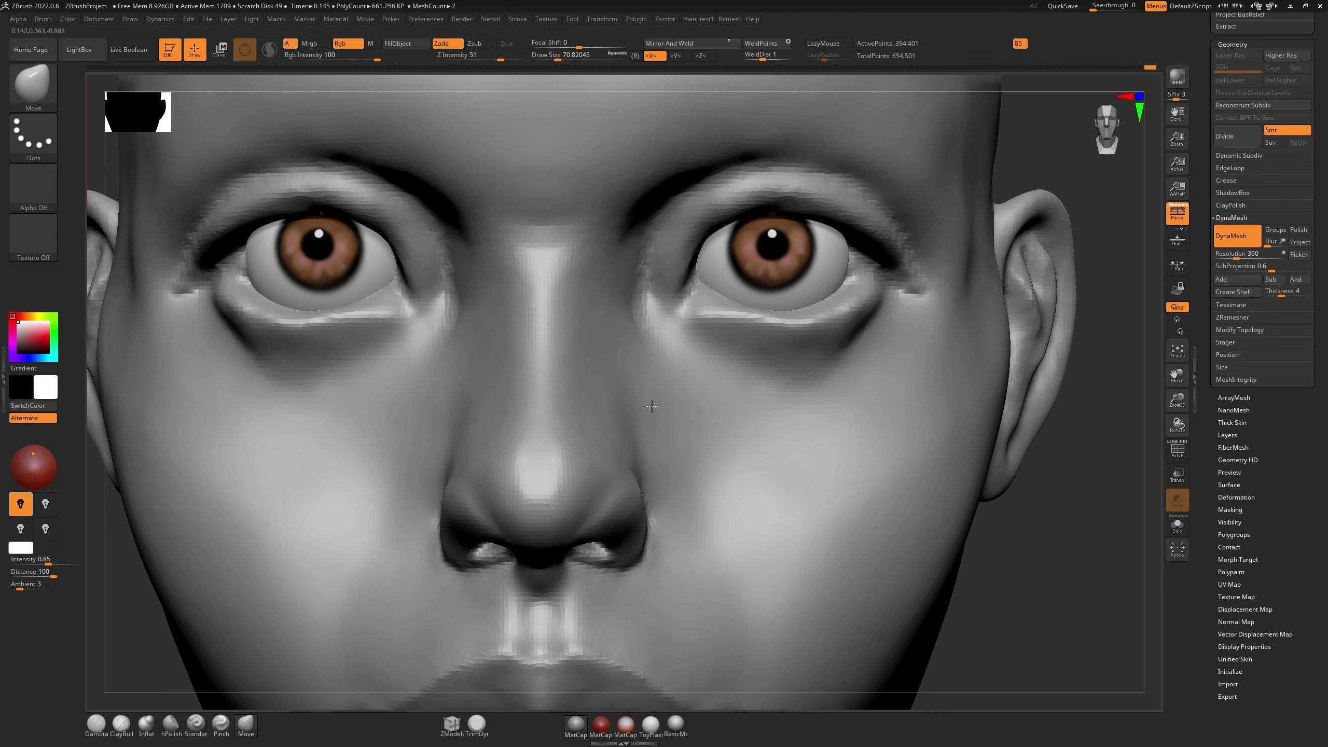
Step: Define the groove between the nose tip and wings with the DamStandard brush at a draw size of about 29, then smooth it
right_click_drag(579, 374, 701, 393)
key("1")
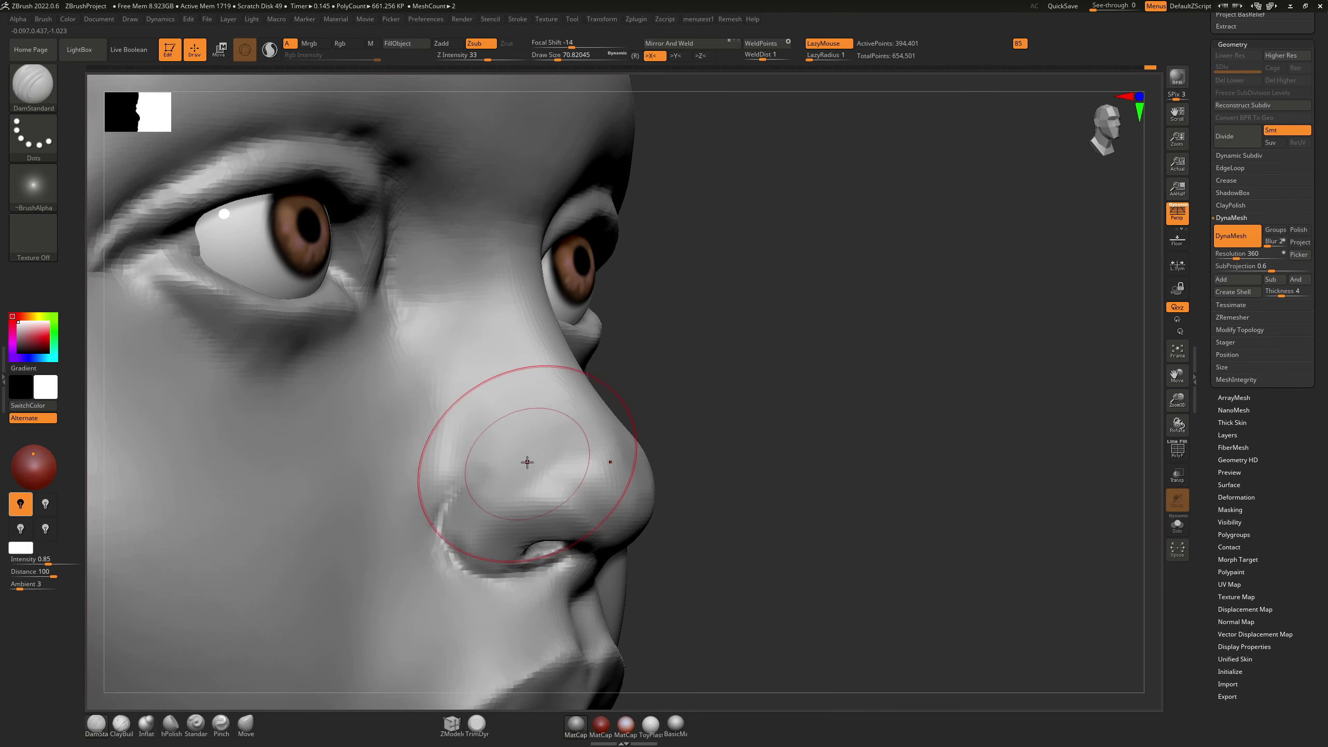
key("s")
left_click_drag(556, 485, 541, 486)
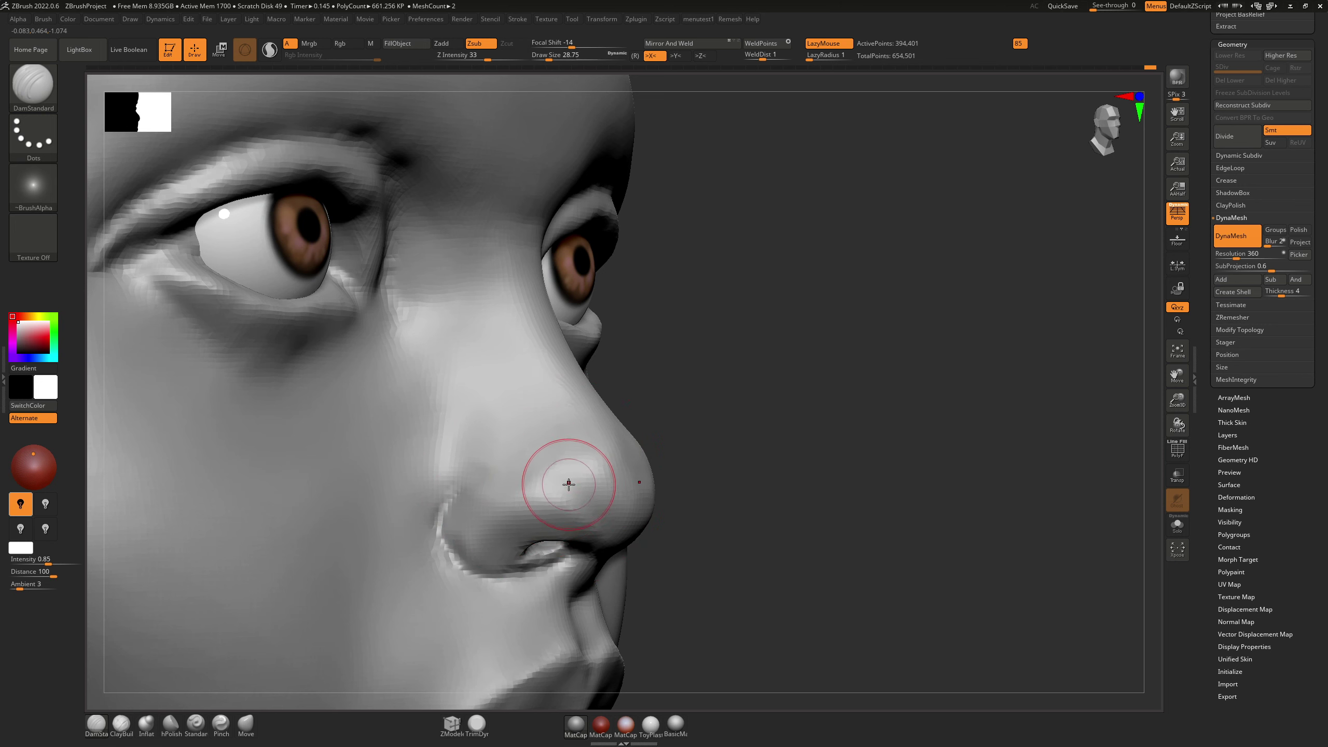
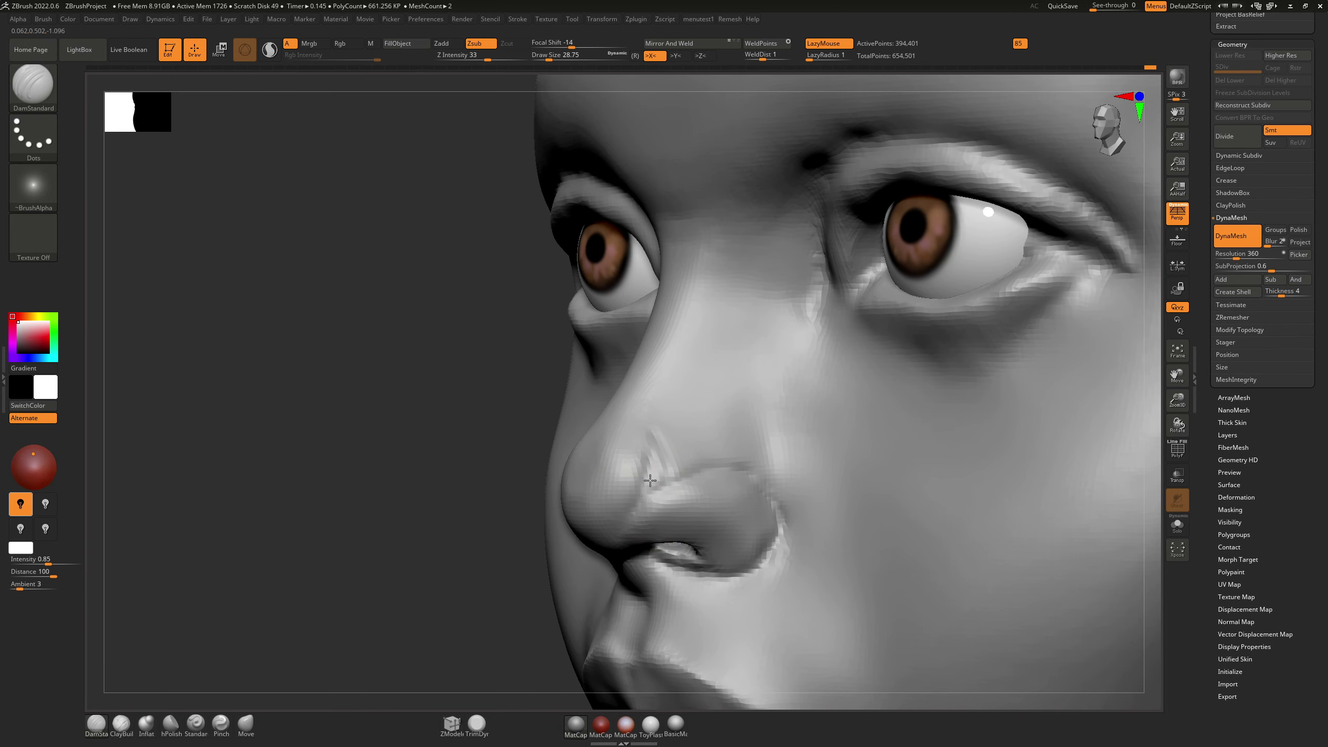
mouse_move(650, 480)
left_mouse_down("shift")
mouse_move(638, 469)
mouse_move(637, 484)
mouse_move(654, 444)
left_mouse_up("shift")
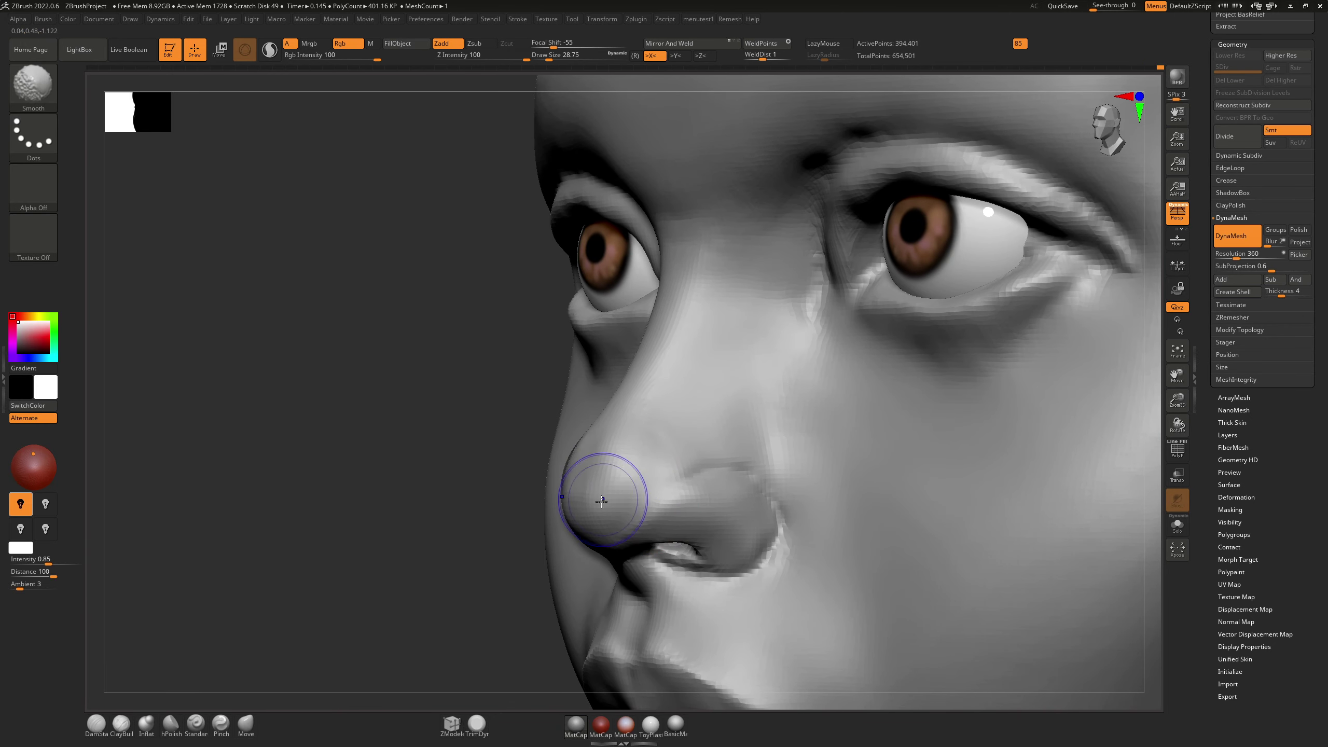
mouse_move(601, 501)
left_mouse_down("shift")
mouse_move(646, 445)
mouse_move(688, 451)
mouse_move(656, 491)
left_mouse_up("shift")
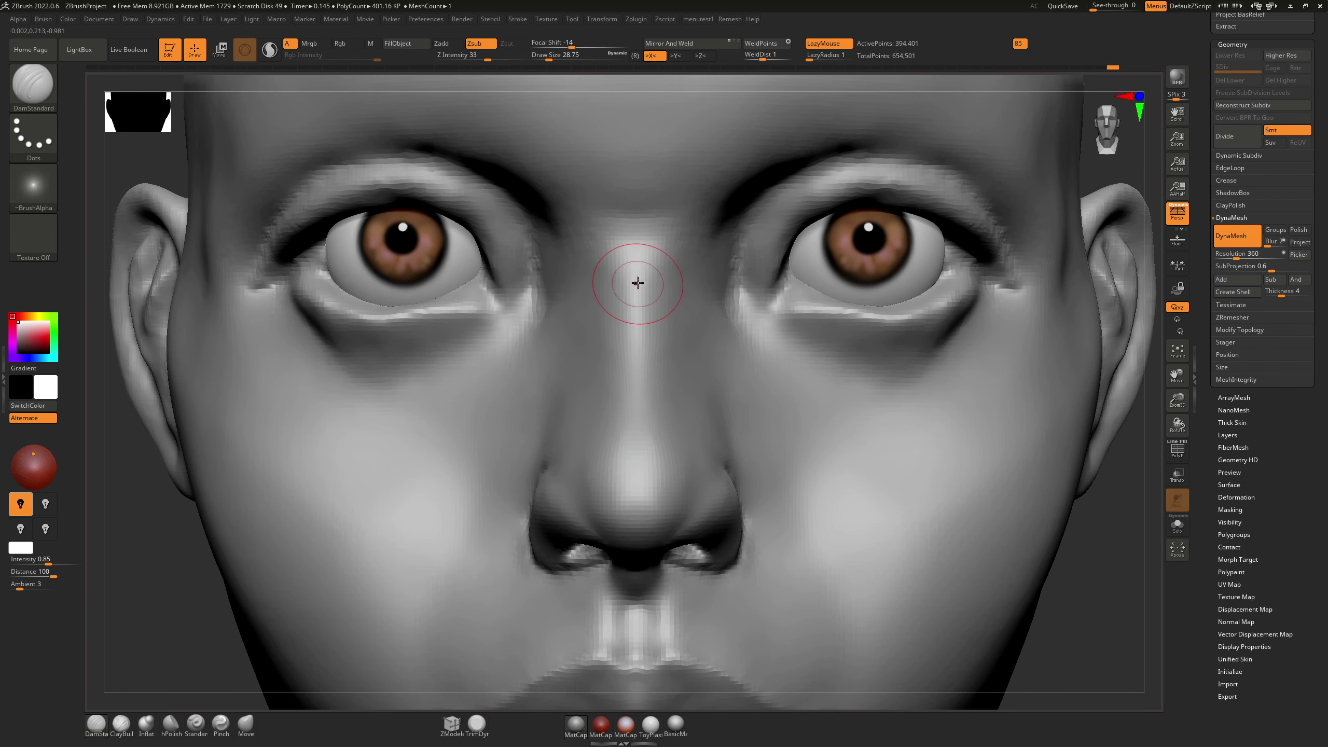
Step: Flatten the ridge of the nose bridge with the hPolish brush at a draw size of about 46
left_click_drag(637, 281, 639, 416)
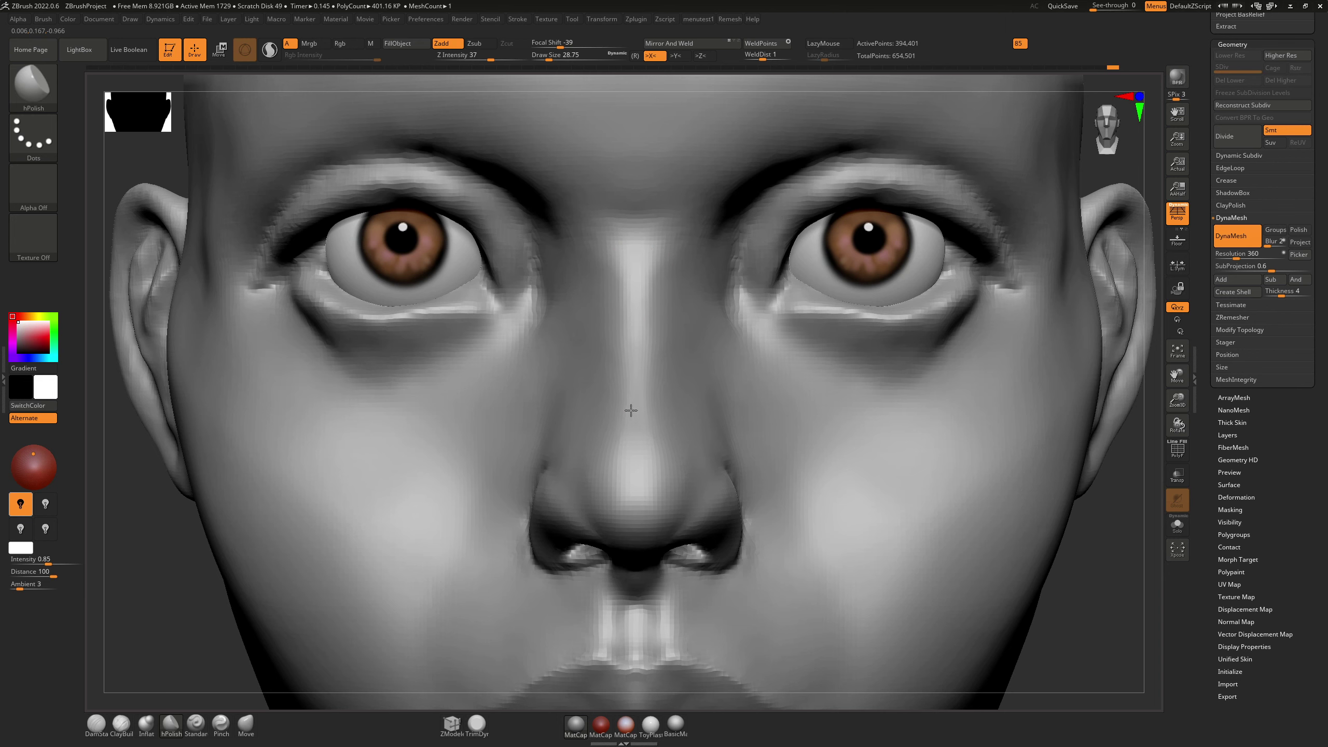
key("s")
left_click_drag(634, 321, 633, 404)
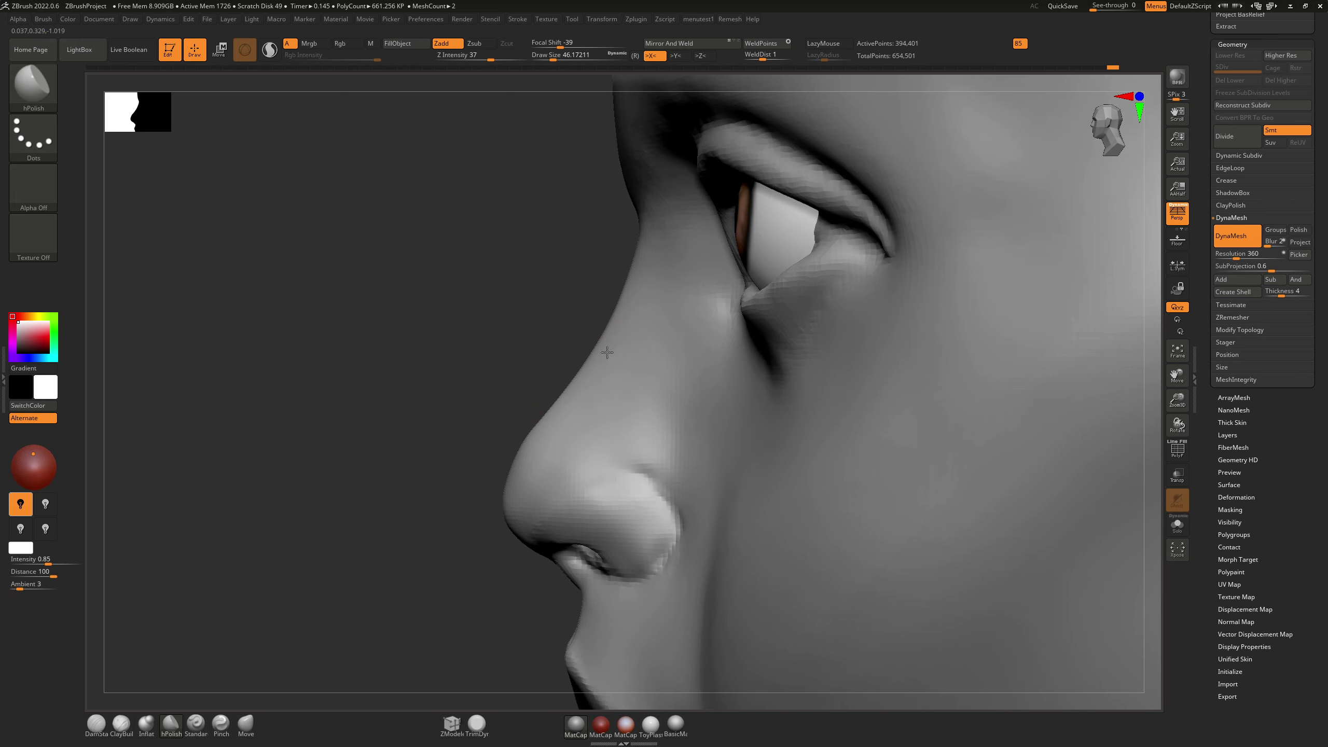
right_click_drag(605, 321, 680, 324)
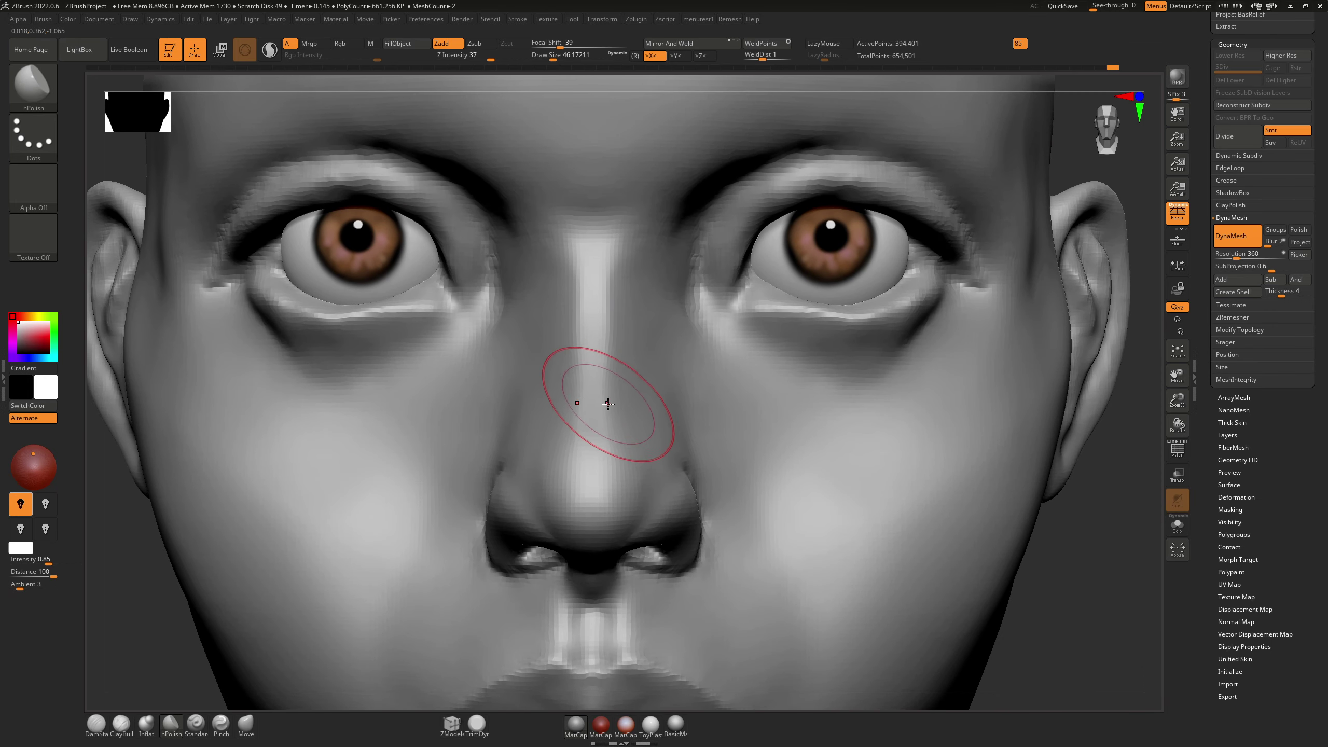
Step: Adjust the width of the nose bridge with the Move brush at a draw size of about 46 and smooth its upper end
key("b")
key("m")
key("v")
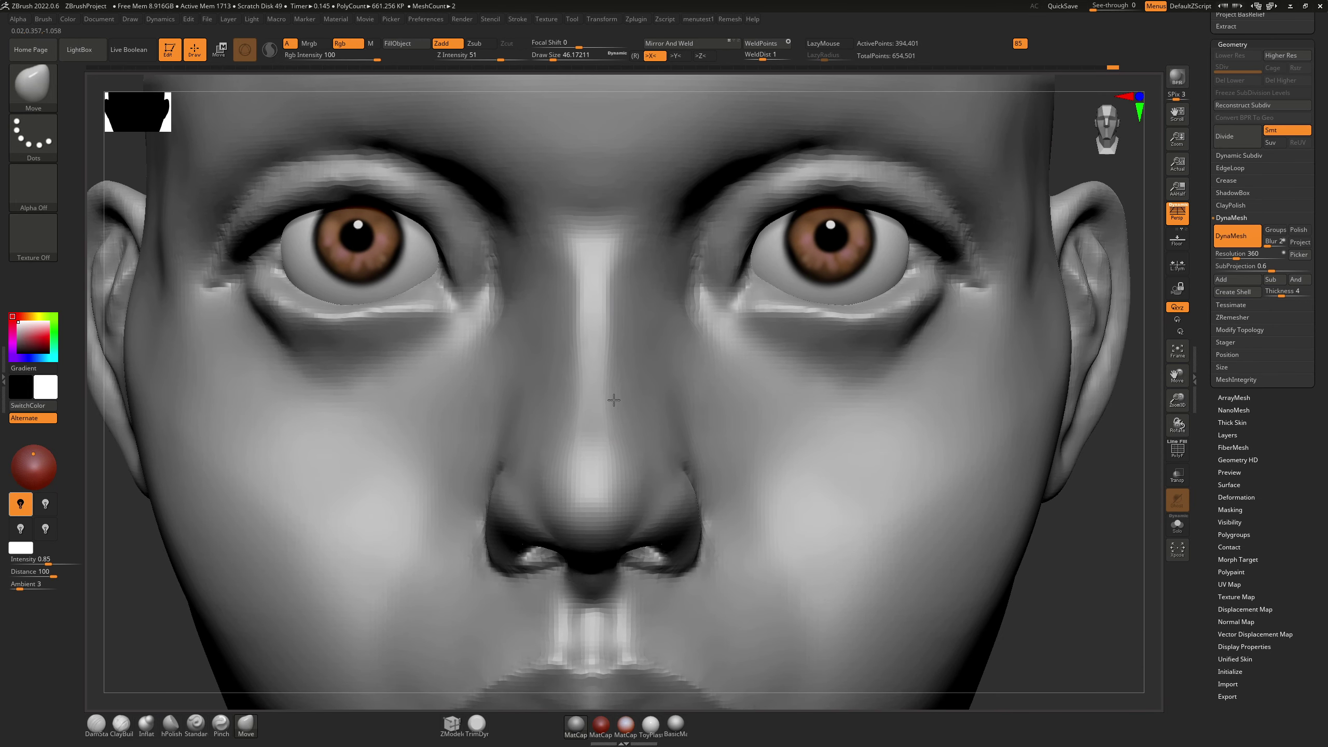
key("shift")
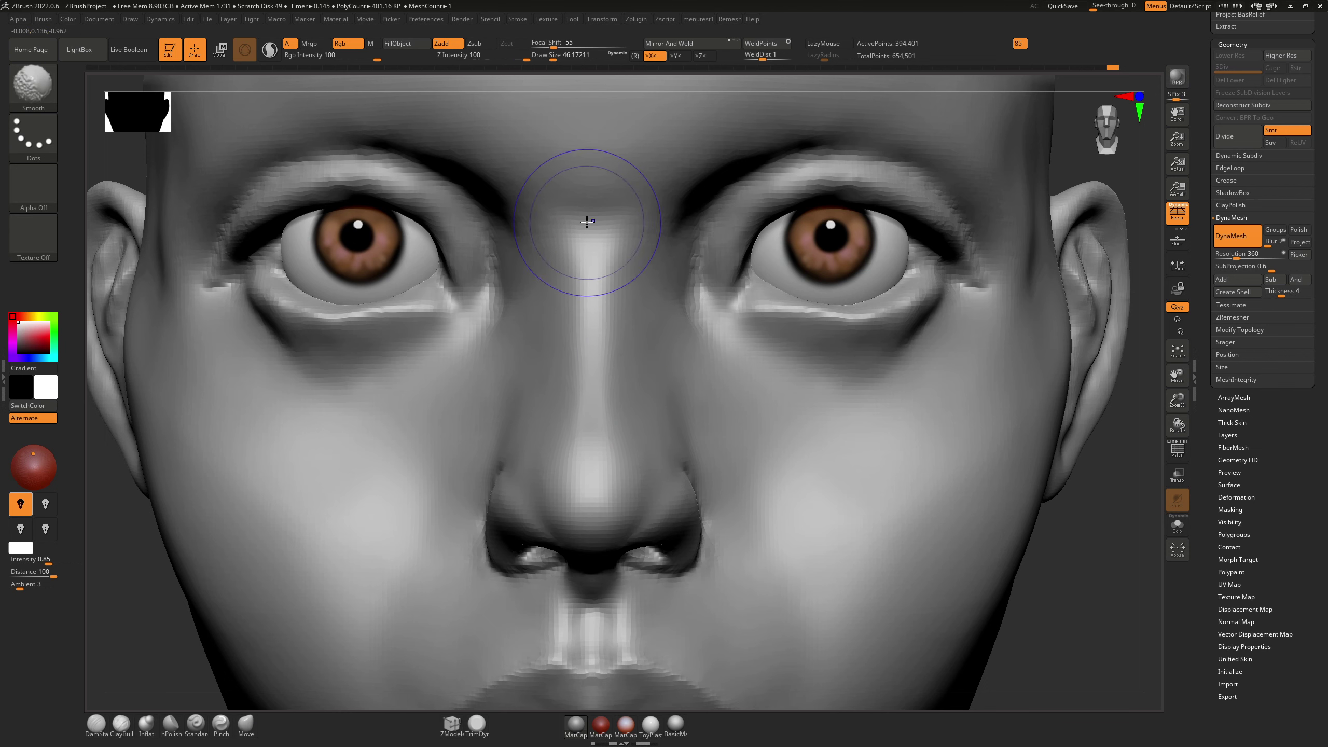
Step: Build up a wedge between the eyebrows with the ClayBuildup brush at a draw size of about 46, then smooth it into the bridge
right_click_drag(598, 327, 608, 471, "alt")
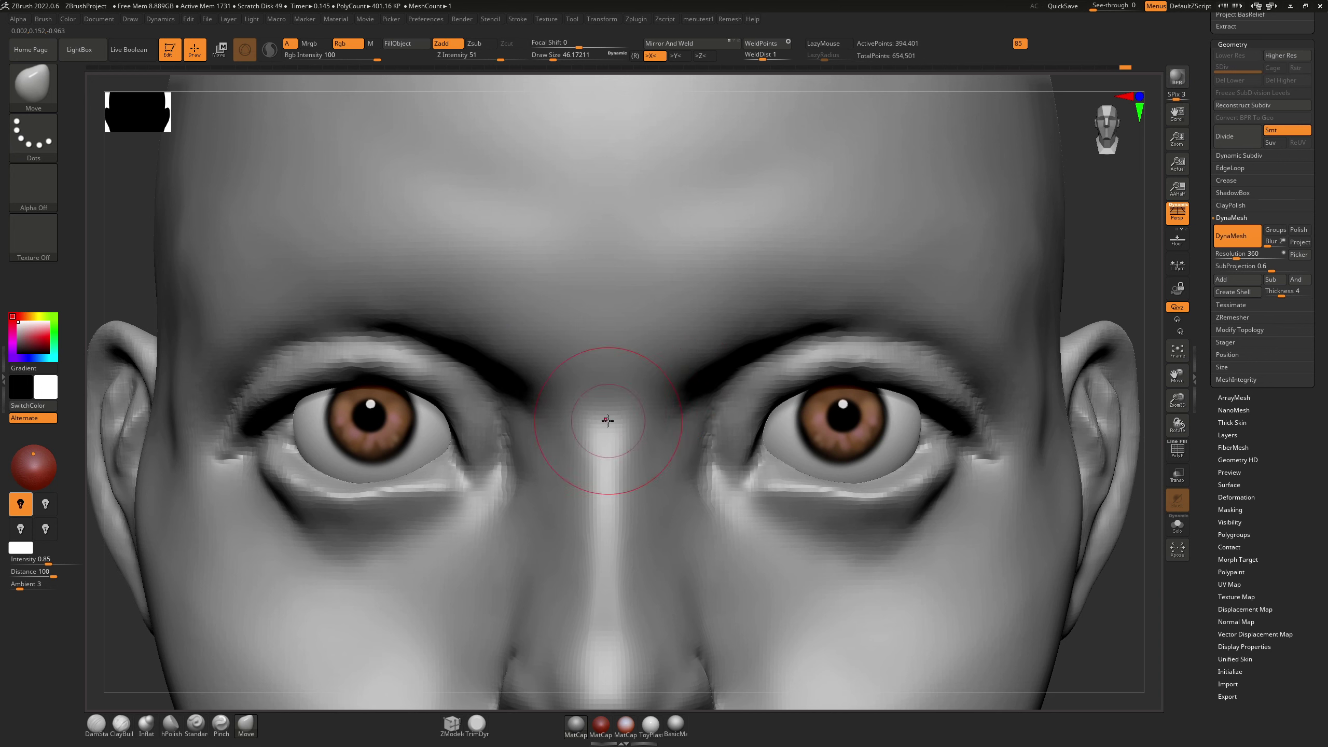
key("b")
key("c")
key("b")
left_click_drag(649, 390, 674, 370)
key("ctrl+z")
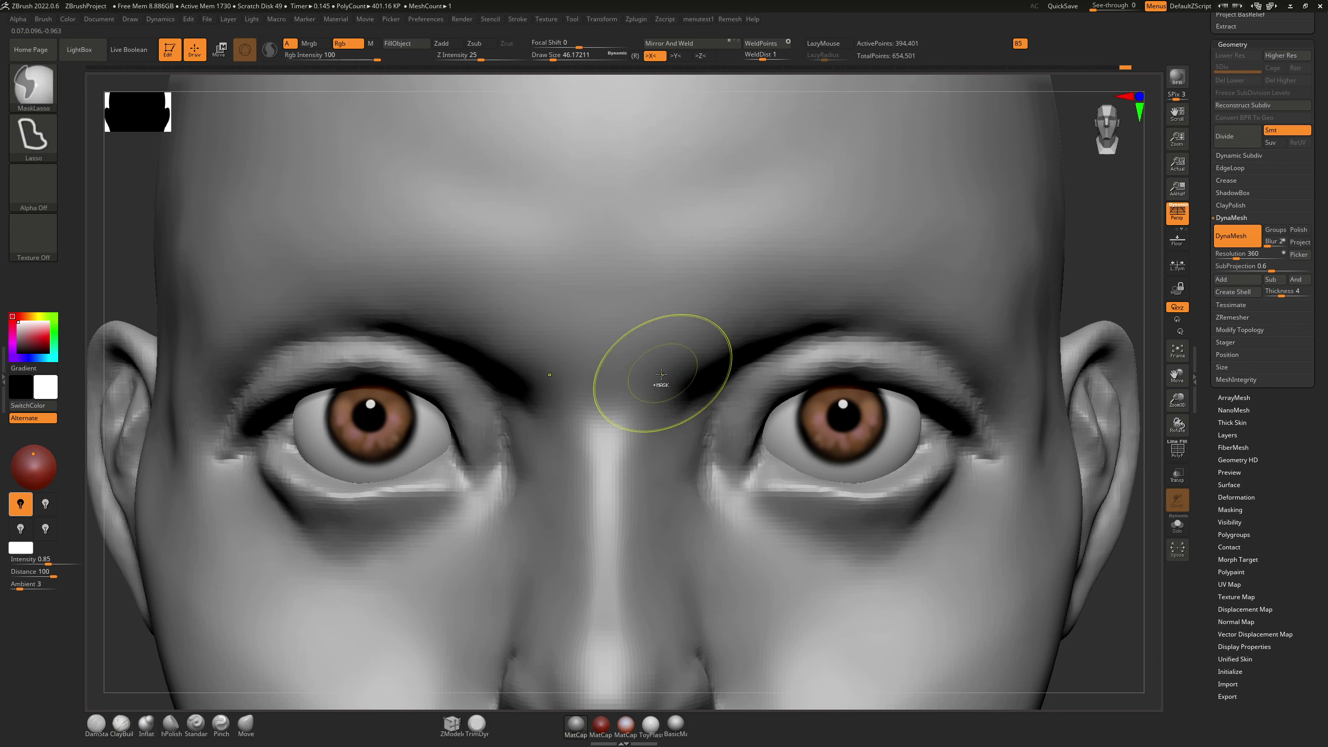
left_click_drag(618, 414, 693, 348)
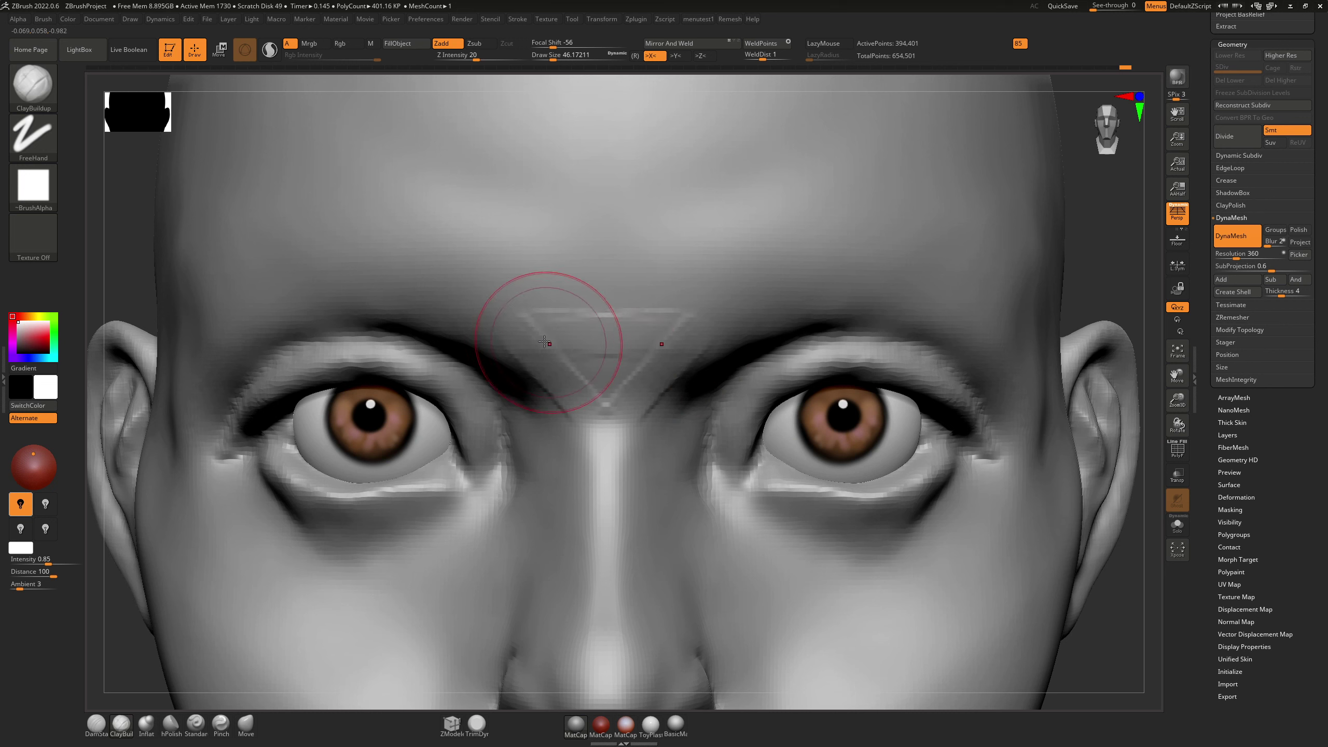
left_click_drag(546, 343, 585, 353)
mouse_move(596, 408)
left_mouse_down()
mouse_move(607, 419)
mouse_move(684, 341)
mouse_move(555, 354)
mouse_move(601, 334)
mouse_move(544, 386)
left_mouse_up()
mouse_move(593, 400)
left_mouse_down("shift")
mouse_move(593, 427)
mouse_move(620, 415)
left_mouse_up("shift")
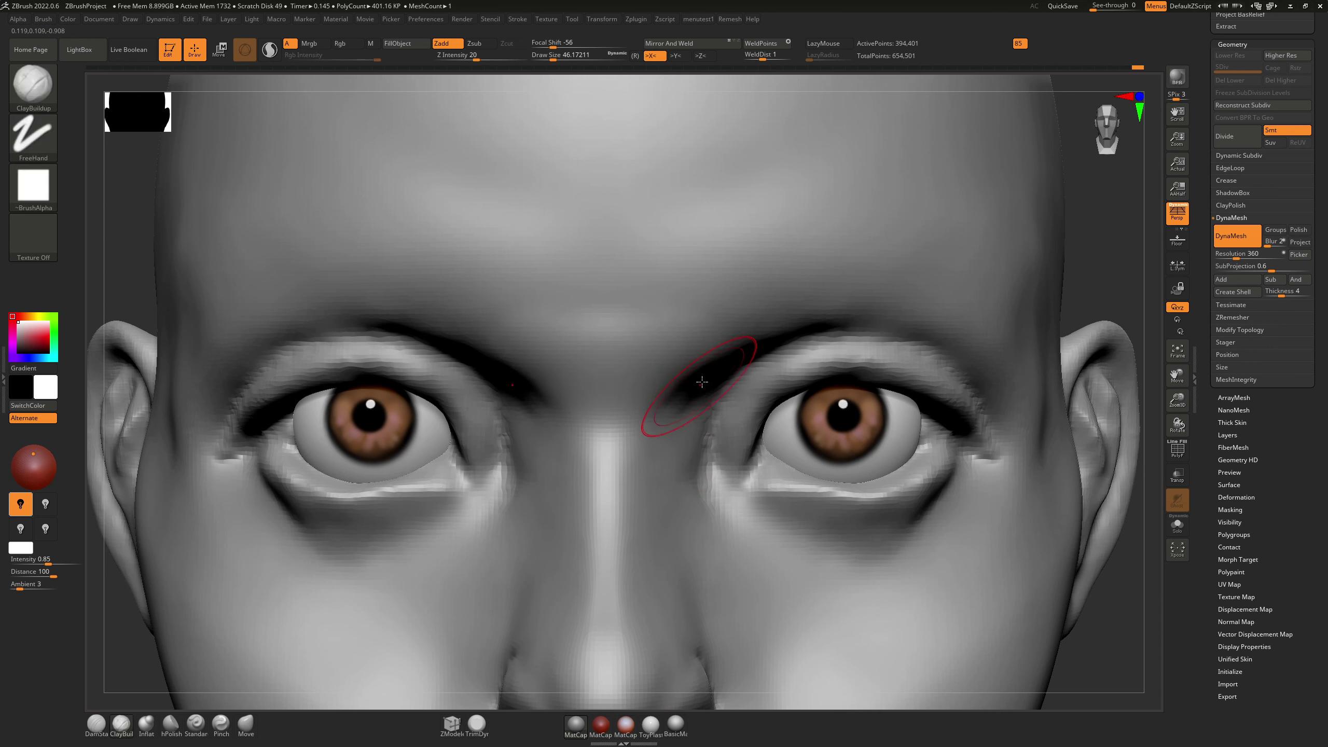
Step: Try to carve the hollows beside the inner eye corners with the DamStandard brush at a draw size of about 46
key("1")
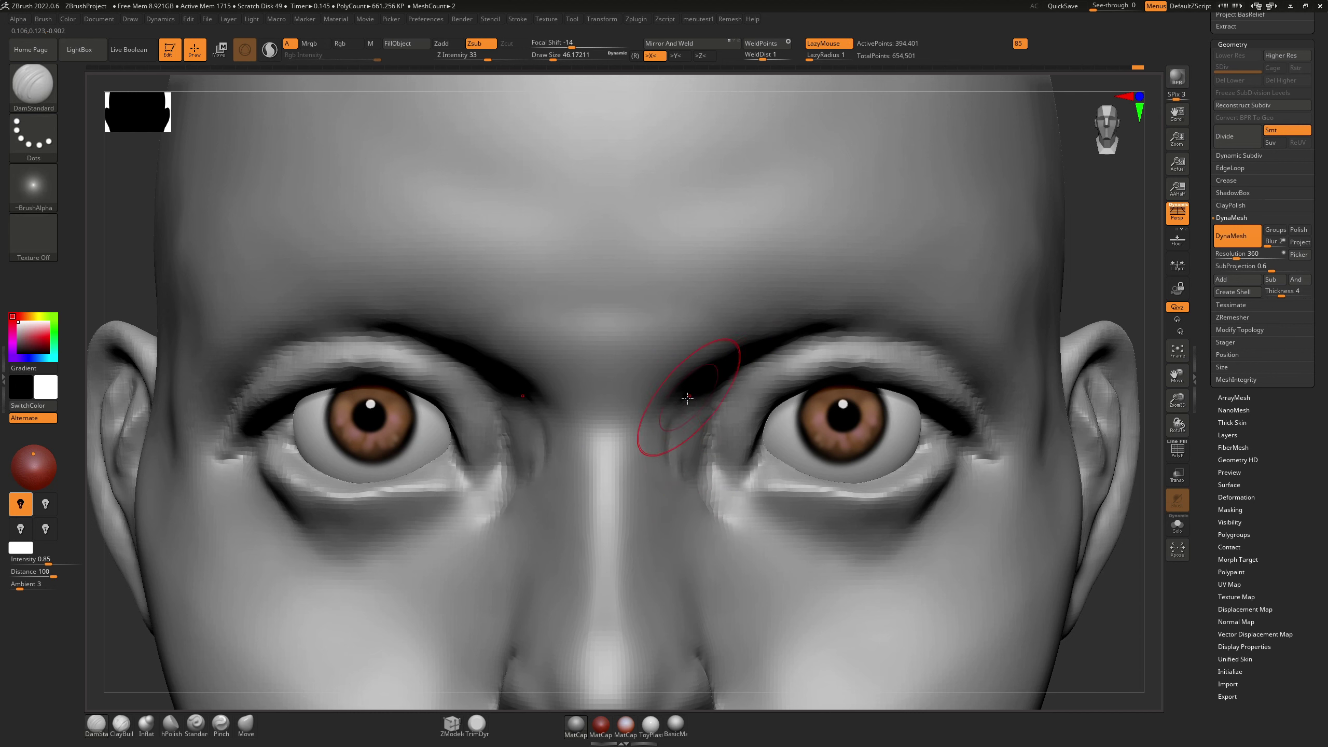
key("ctrl")
key("ctrl")
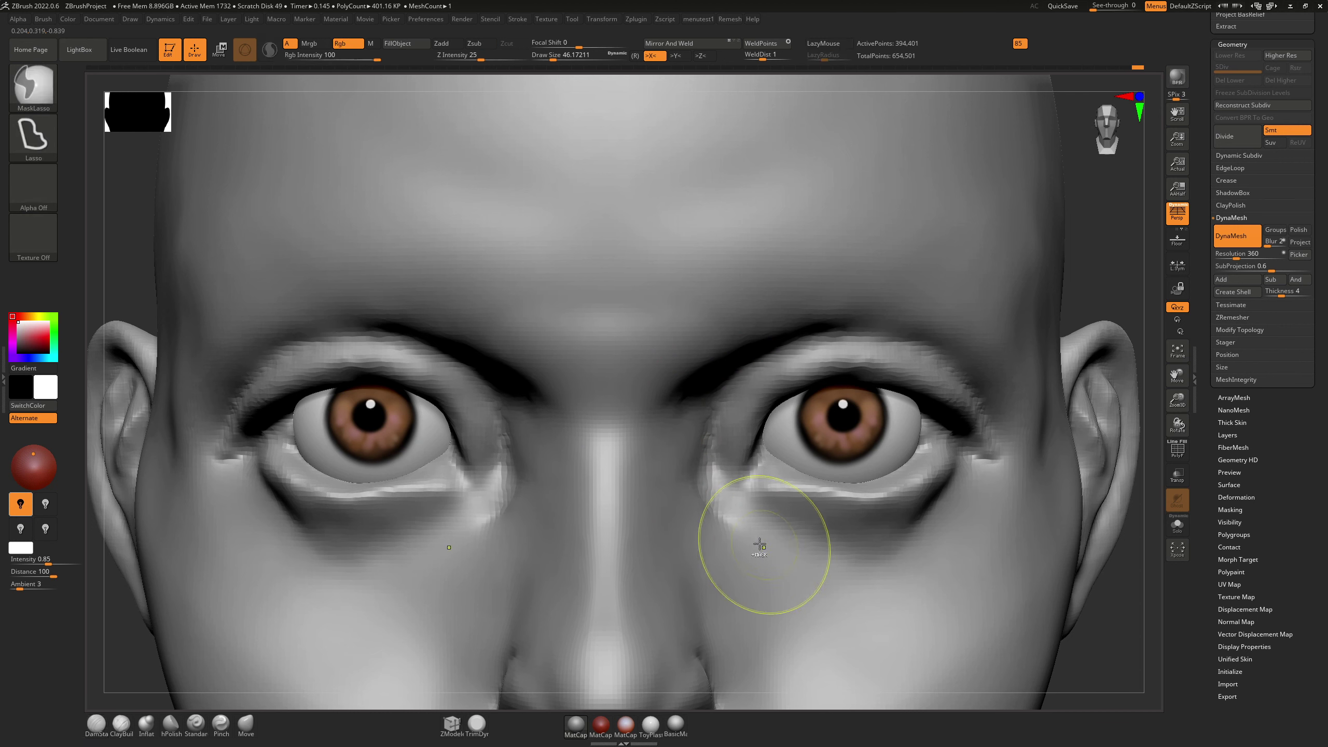
key("ctrl")
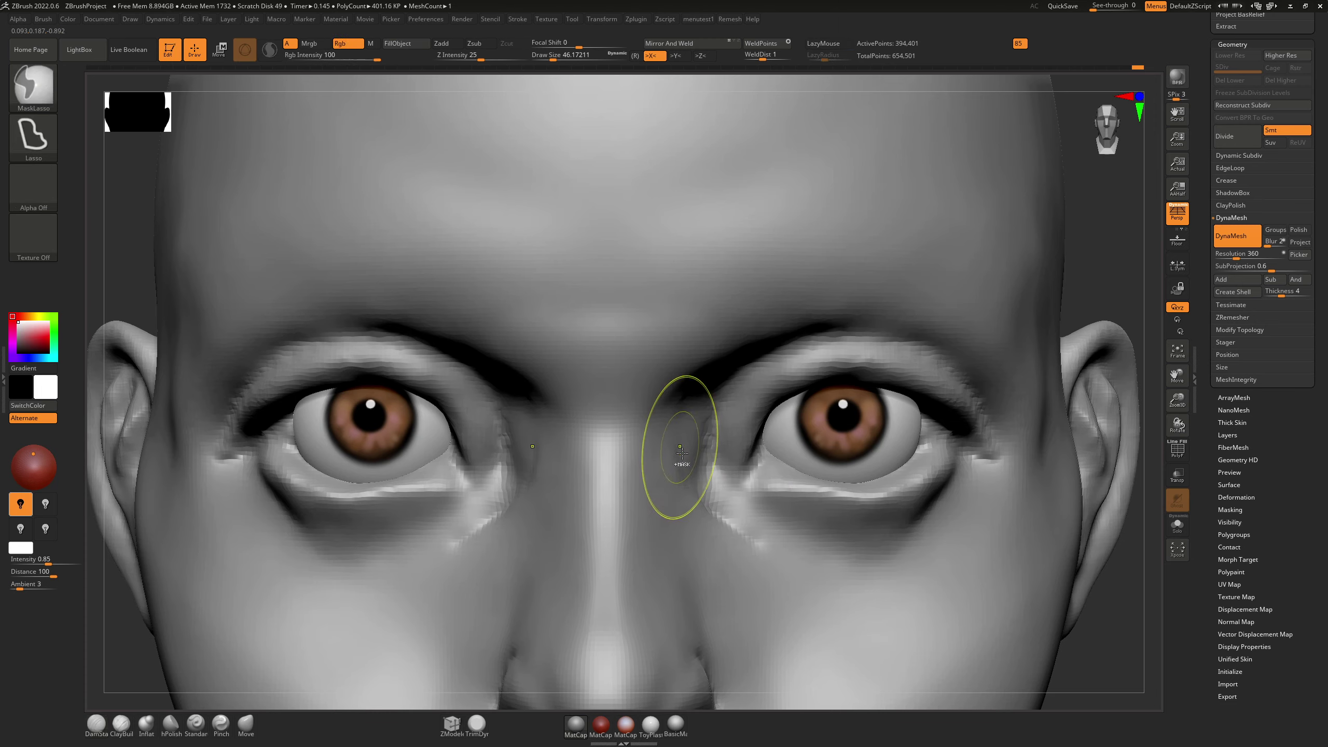
Step: Reduce the DamStandard draw size to about 18 for detailing beside the inner eye corner
mouse_move(730, 525)
right_mouse_down()
mouse_move(671, 473)
mouse_move(689, 476)
right_mouse_up()
key("s")
left_click_drag(704, 472, 696, 473)
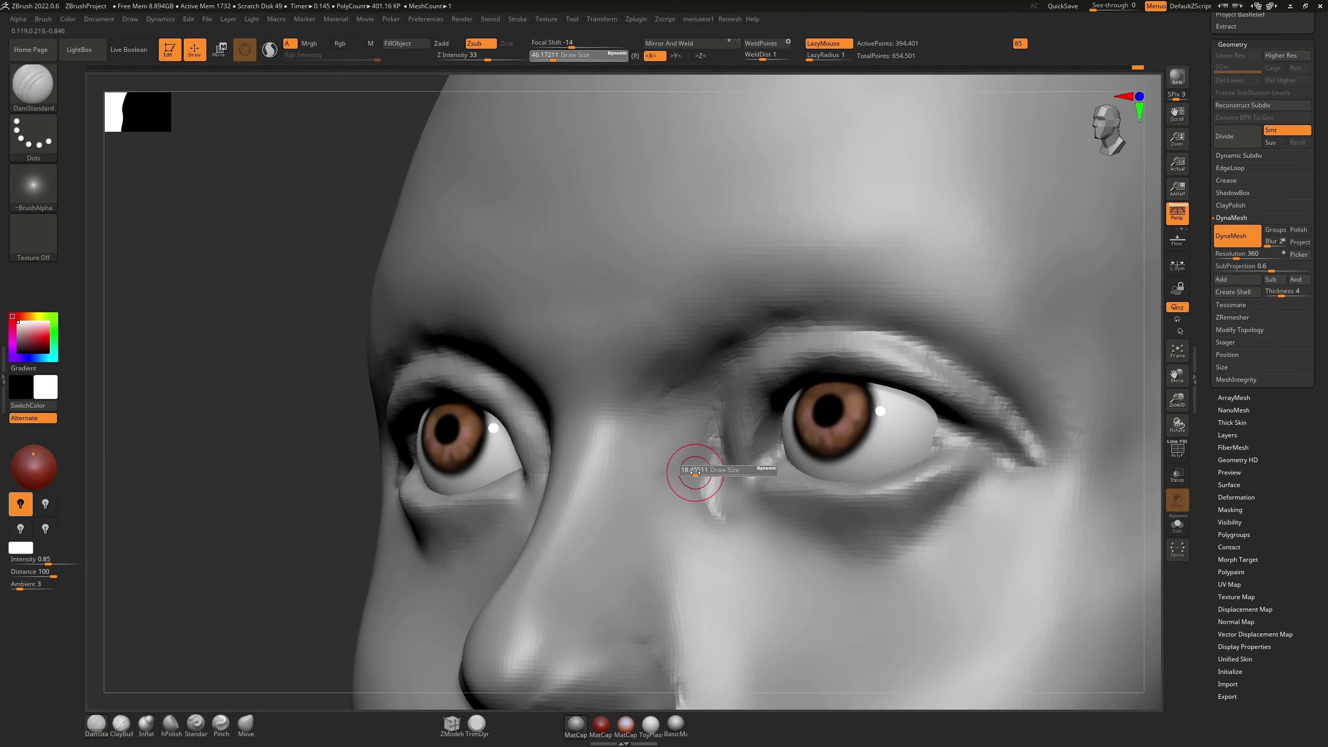
Step: Smooth the creases at the inner eye corners beside the nose bridge with a draw size of about 18
key("shift")
left_click_drag(700, 399, 706, 404, "shift")
mouse_move(710, 386)
right_mouse_down()
mouse_move(755, 377)
mouse_move(714, 369)
right_mouse_up()
mouse_move(701, 414)
right_mouse_down("ctrl")
mouse_move(664, 400)
mouse_move(726, 402)
mouse_move(704, 414)
right_mouse_up("ctrl")
right_click(704, 415)
key("ctrl")
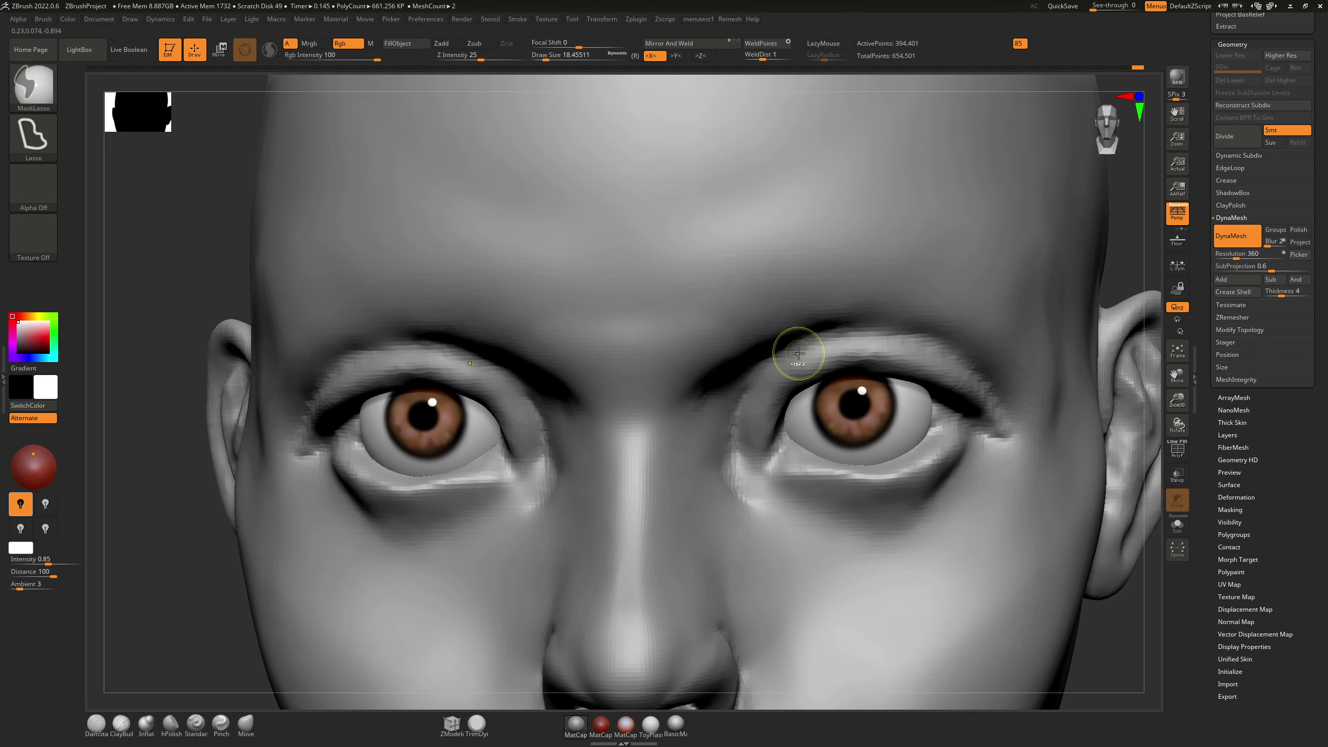
Step: Smooth the folds running from the inner eye corners up toward the brows and the area between the brows
key("ctrl+shift")
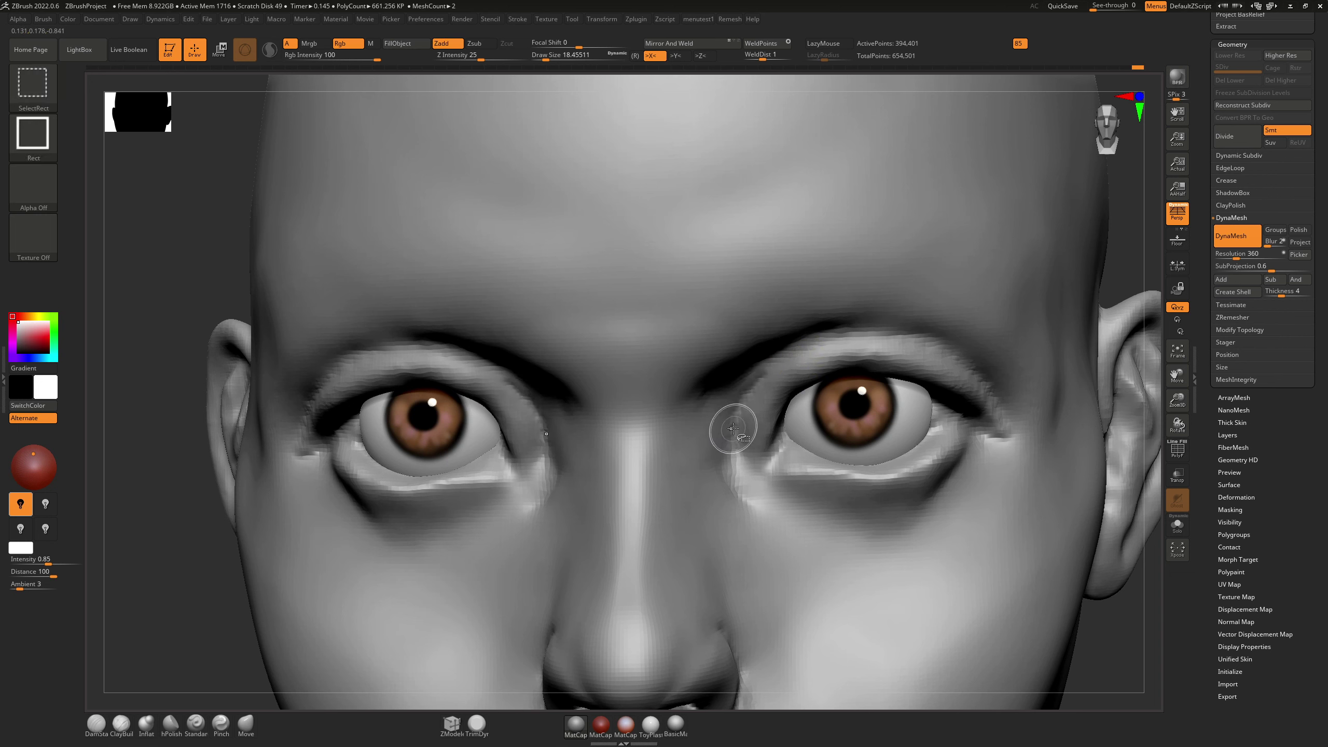
key("shift")
left_click_drag(737, 409, 748, 389, "shift")
key("ctrl")
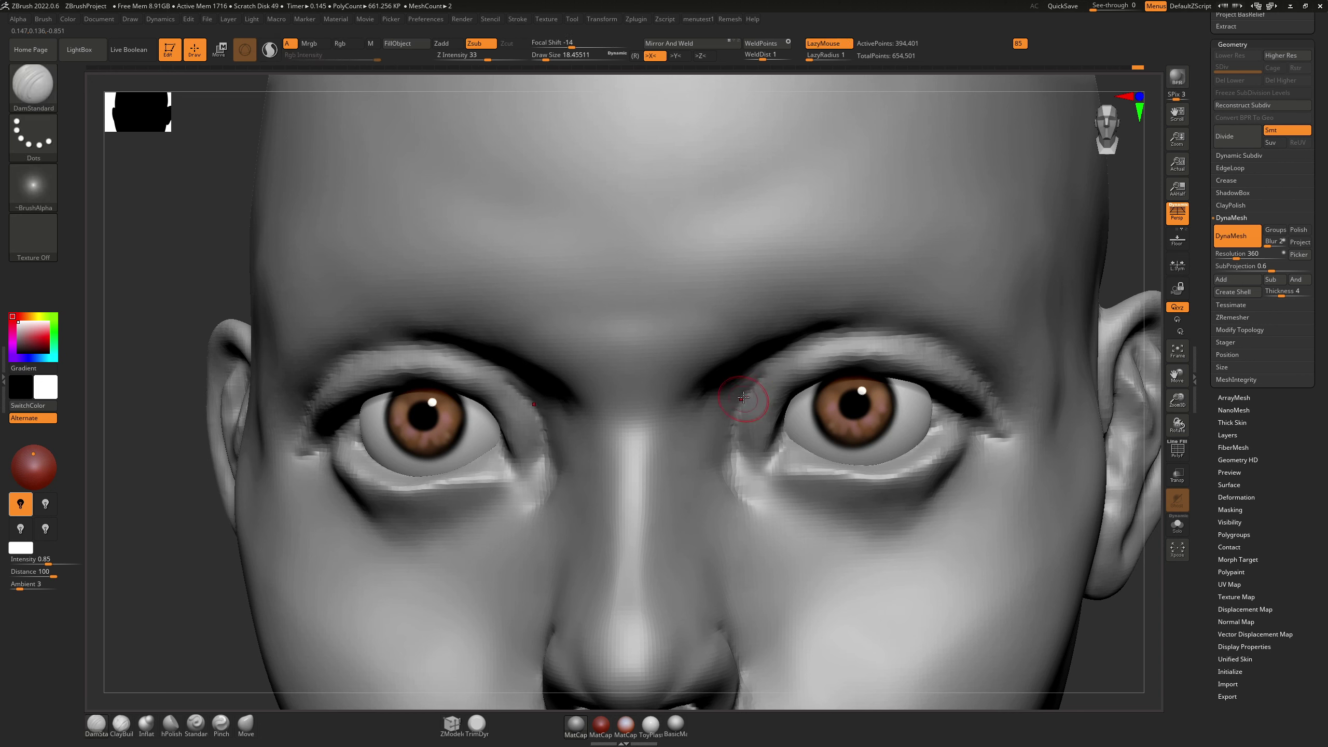
key("shift")
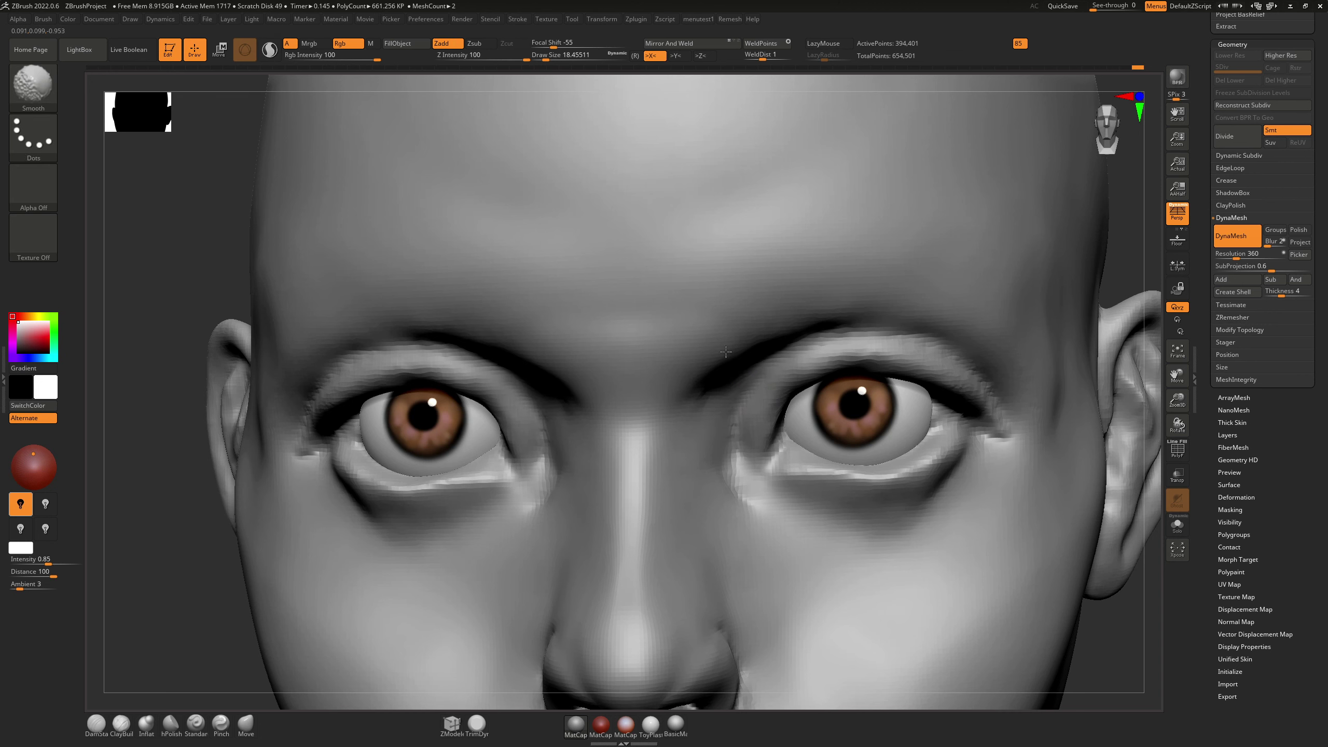
mouse_move(626, 338)
right_mouse_down()
mouse_move(584, 340)
mouse_move(613, 345)
right_mouse_up()
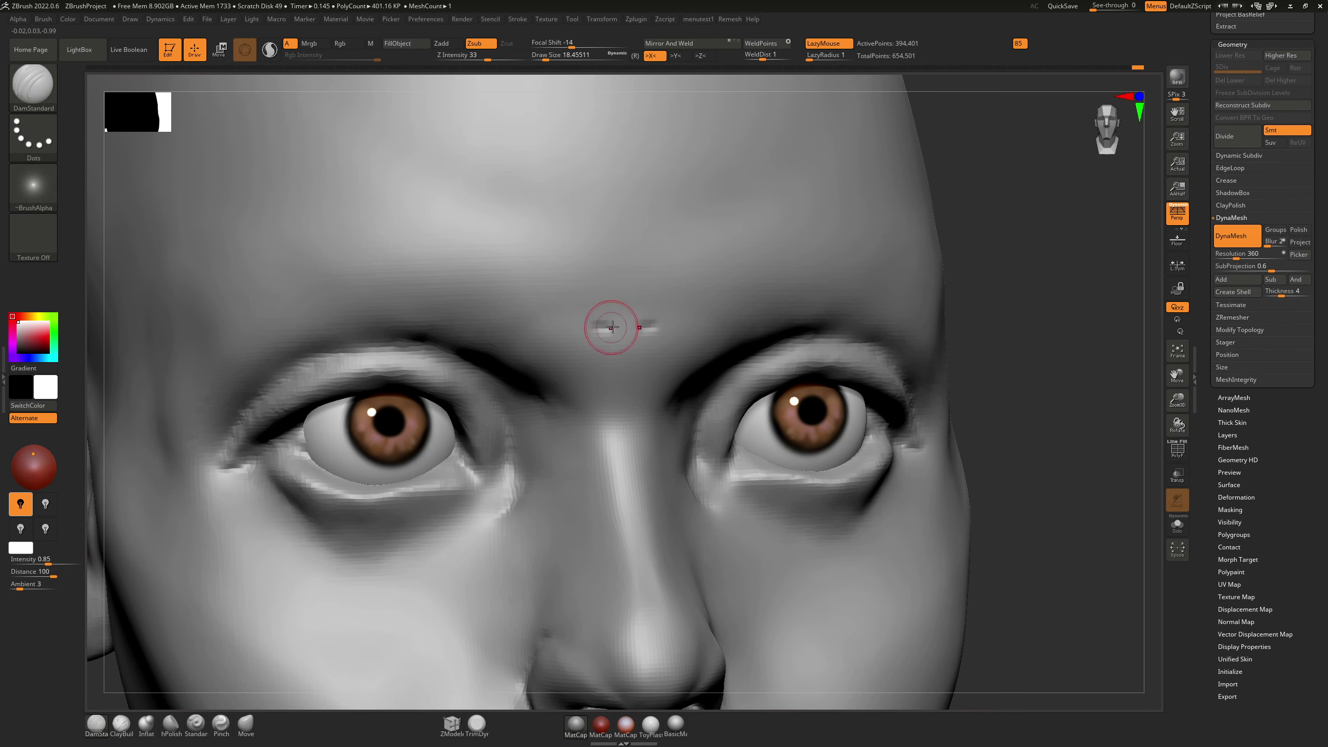
key("shift")
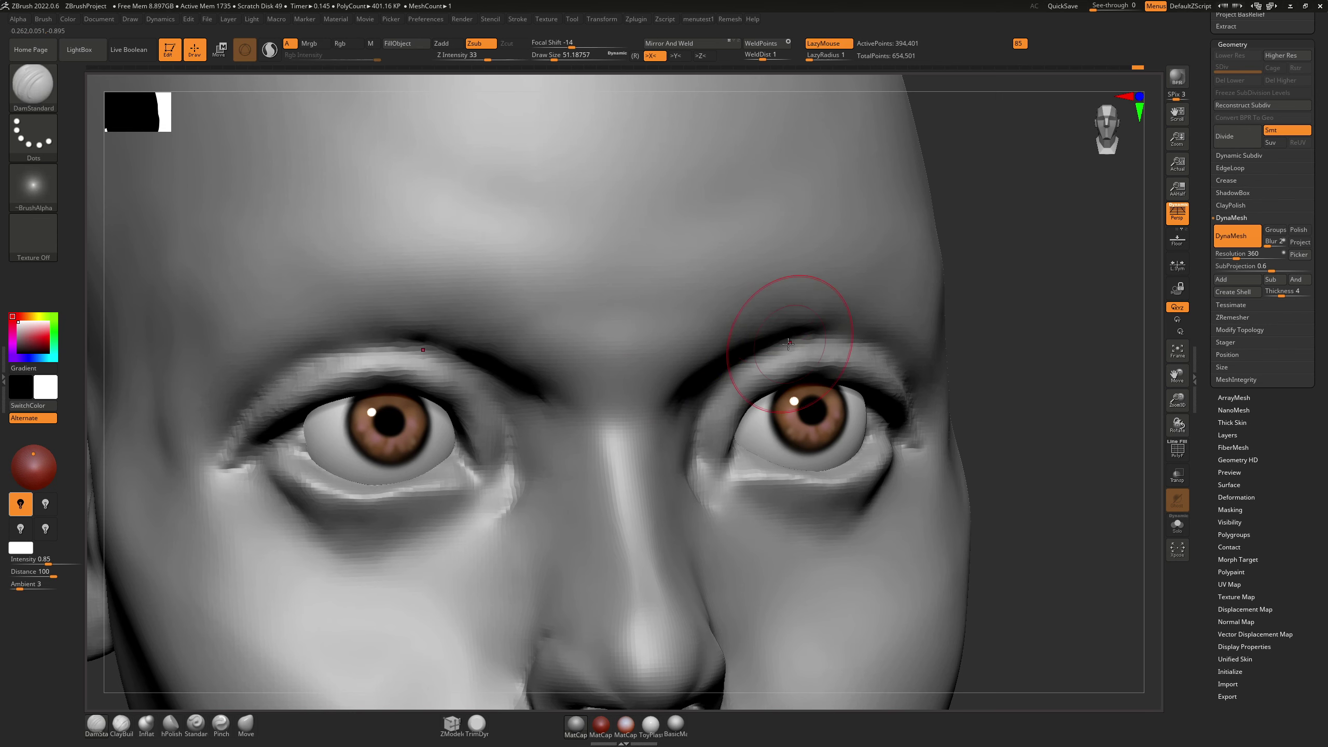
Step: Smooth the surface of the lower lip with a draw size of about 22
mouse_move(795, 340)
right_mouse_down("ctrl")
mouse_move(741, 417)
mouse_move(772, 254)
right_mouse_up("ctrl")
mouse_move(722, 412)
right_mouse_down()
mouse_move(693, 450)
mouse_move(648, 325)
mouse_move(613, 314)
right_mouse_up()
right_click_drag(607, 479, 611, 620, "ctrl")
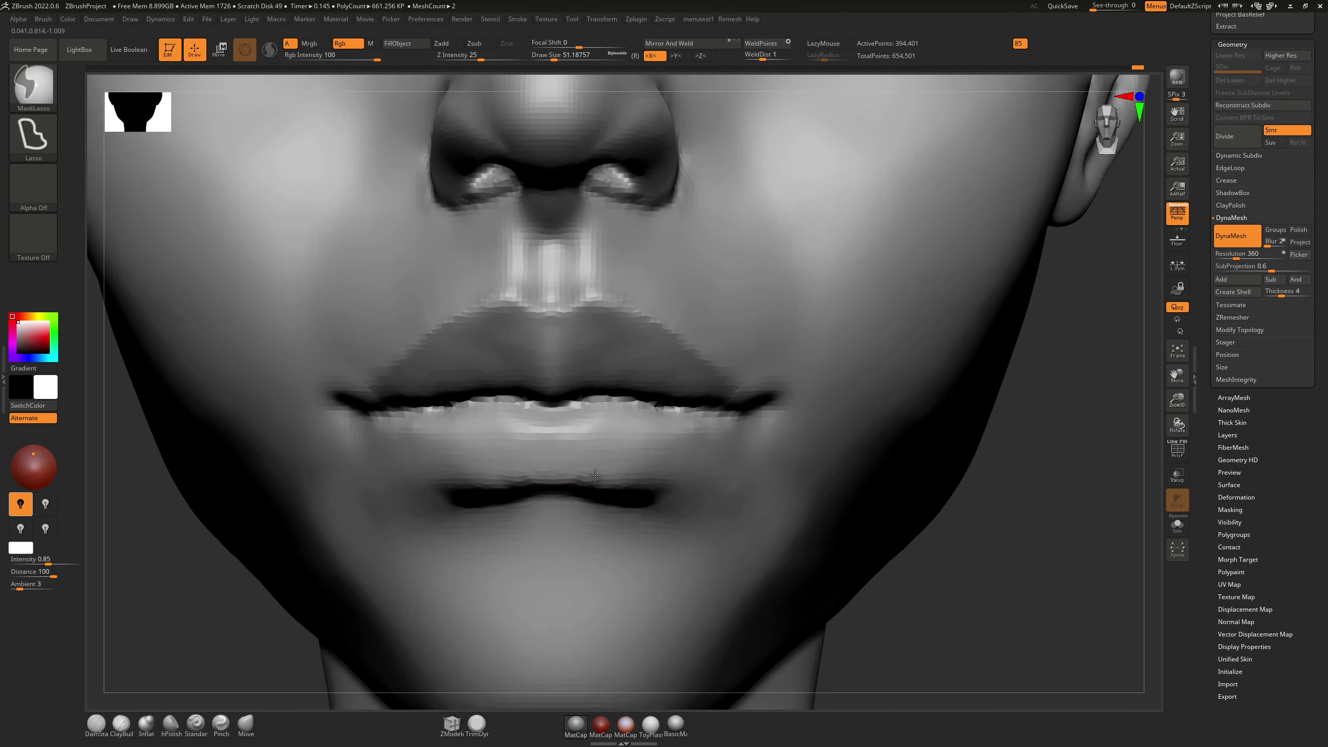
right_click_drag(516, 442, 660, 428)
key("s")
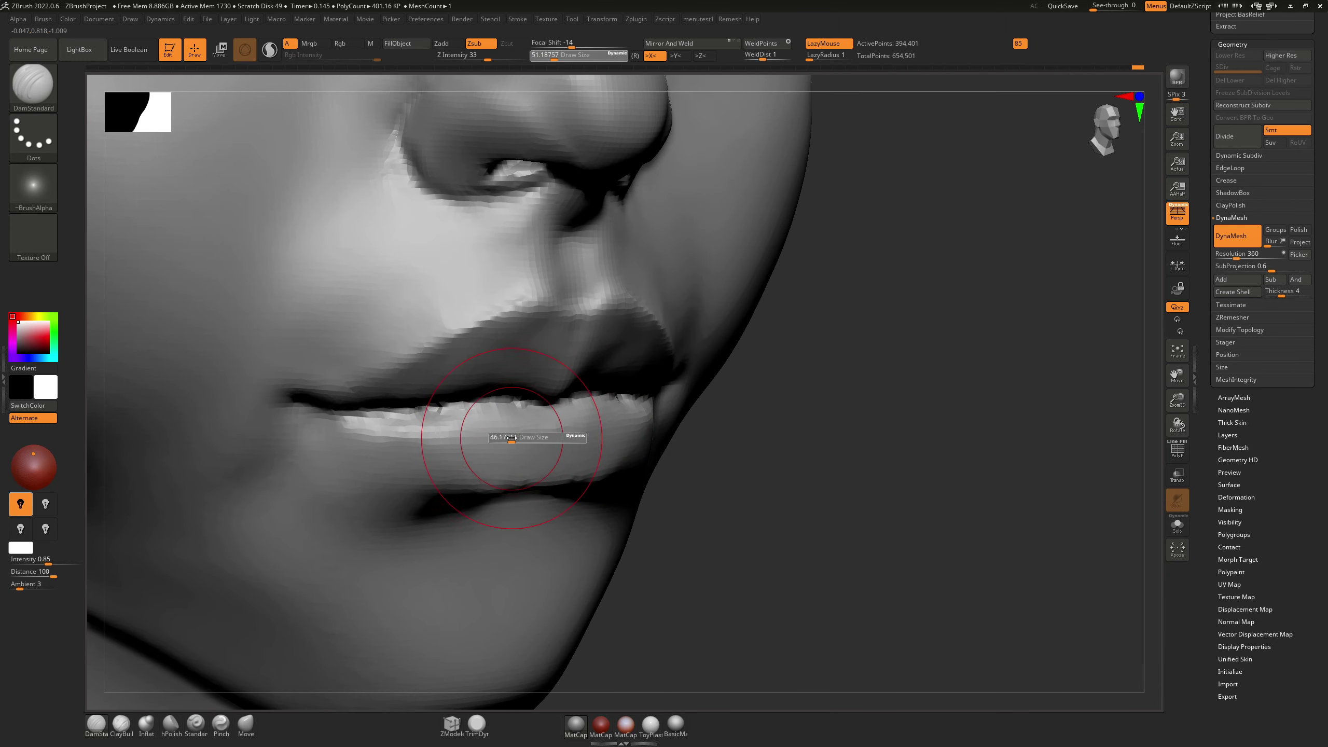
mouse_move(513, 438)
left_mouse_down()
mouse_move(430, 432)
mouse_move(457, 433)
mouse_move(442, 443)
left_mouse_up()
key("shift")
key("ctrl+z")
key("s")
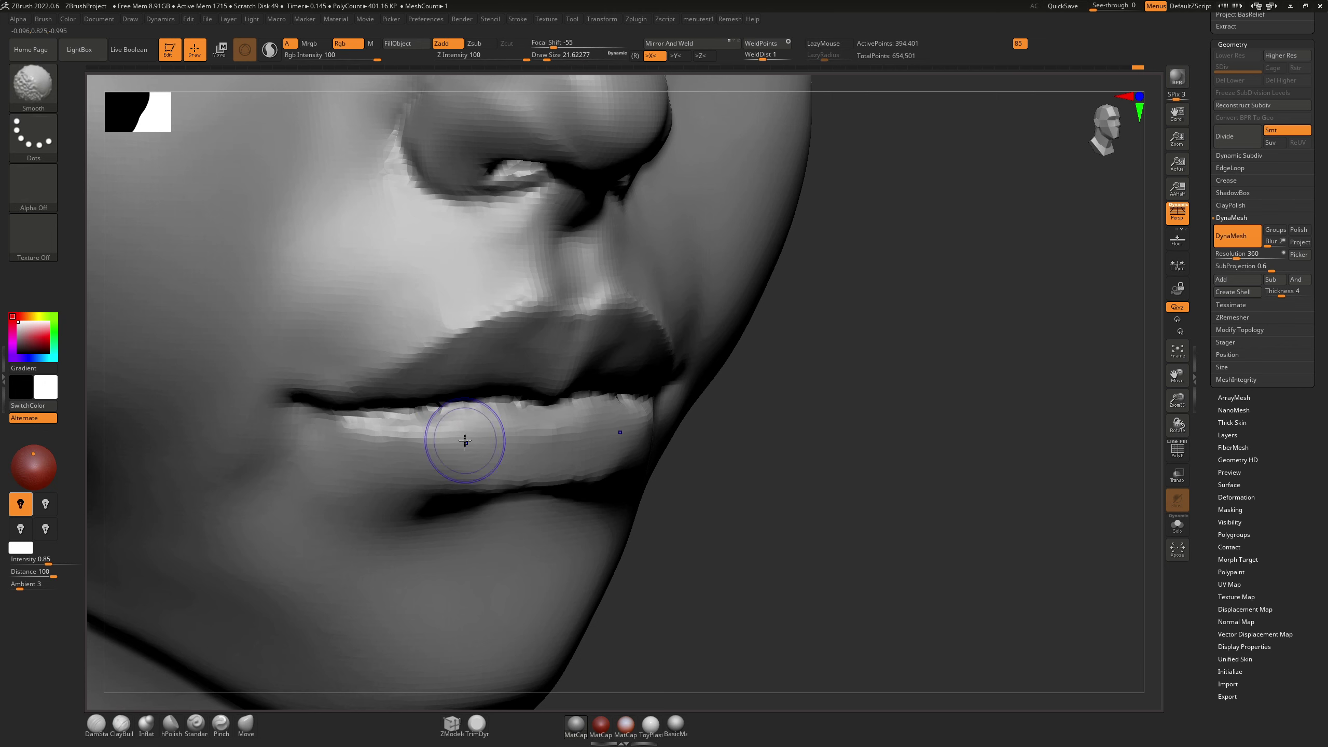
left_click_drag(534, 440, 542, 437, "shift")
left_click_drag(386, 441, 384, 434, "shift")
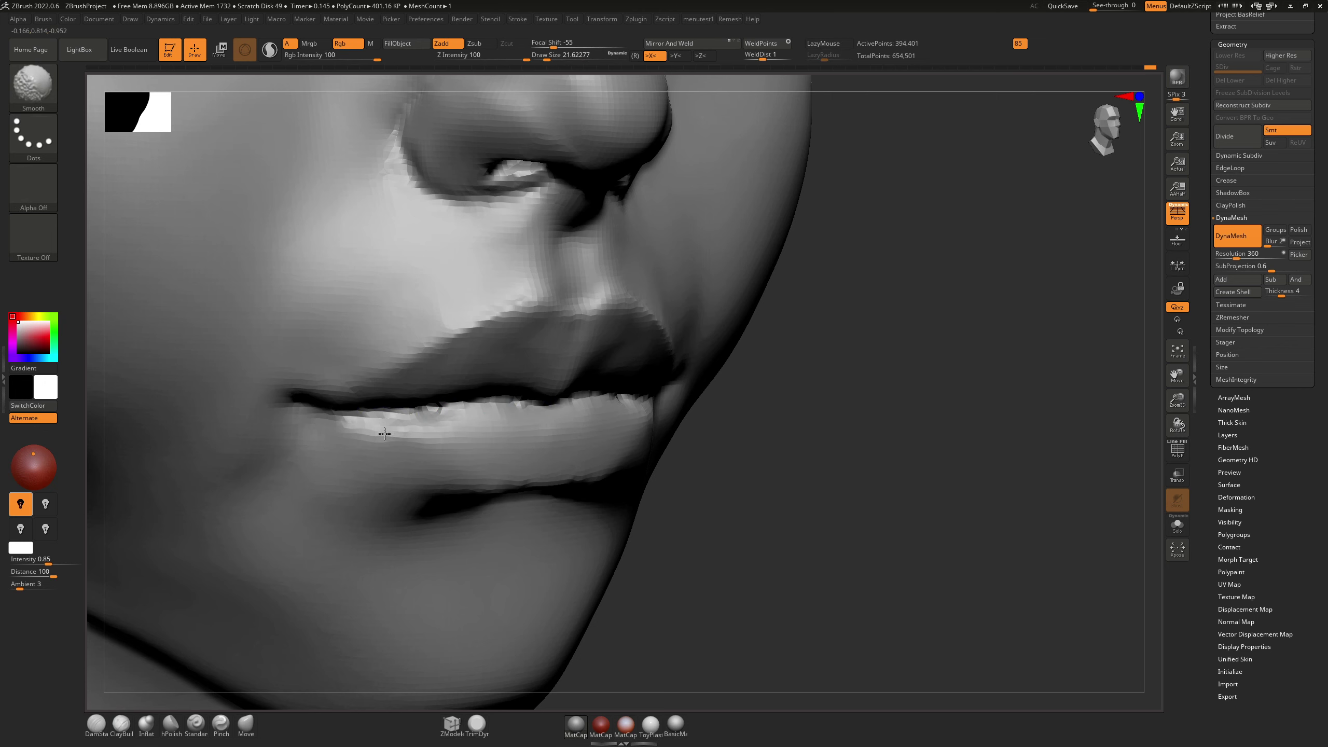
Step: Smooth the outer part of the lower lip toward the mouth corner with a draw size of about 16
mouse_move(378, 442)
right_mouse_down()
mouse_move(537, 469)
mouse_move(523, 478)
right_mouse_up()
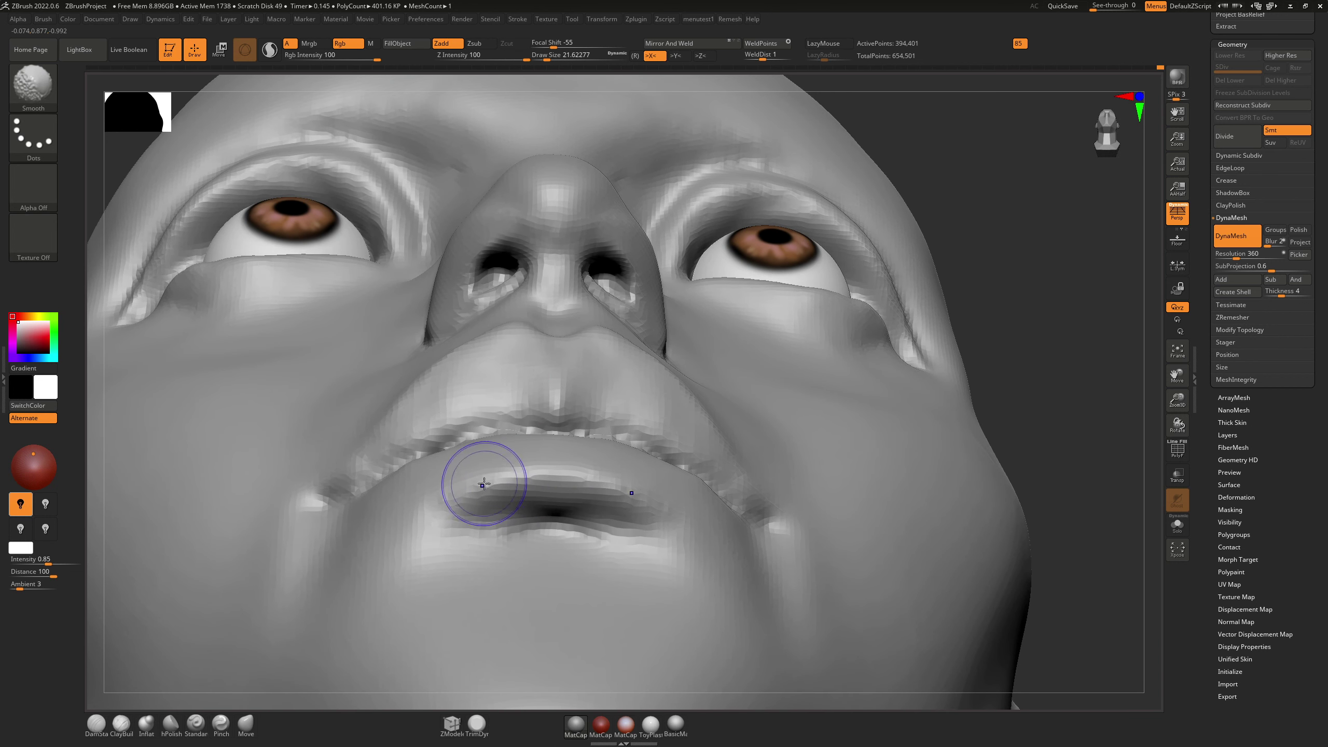
mouse_move(619, 496)
right_mouse_down()
mouse_move(563, 527)
mouse_move(555, 498)
mouse_move(627, 529)
right_mouse_up()
mouse_move(753, 561)
right_mouse_down()
mouse_move(737, 558)
mouse_move(720, 477)
right_mouse_up()
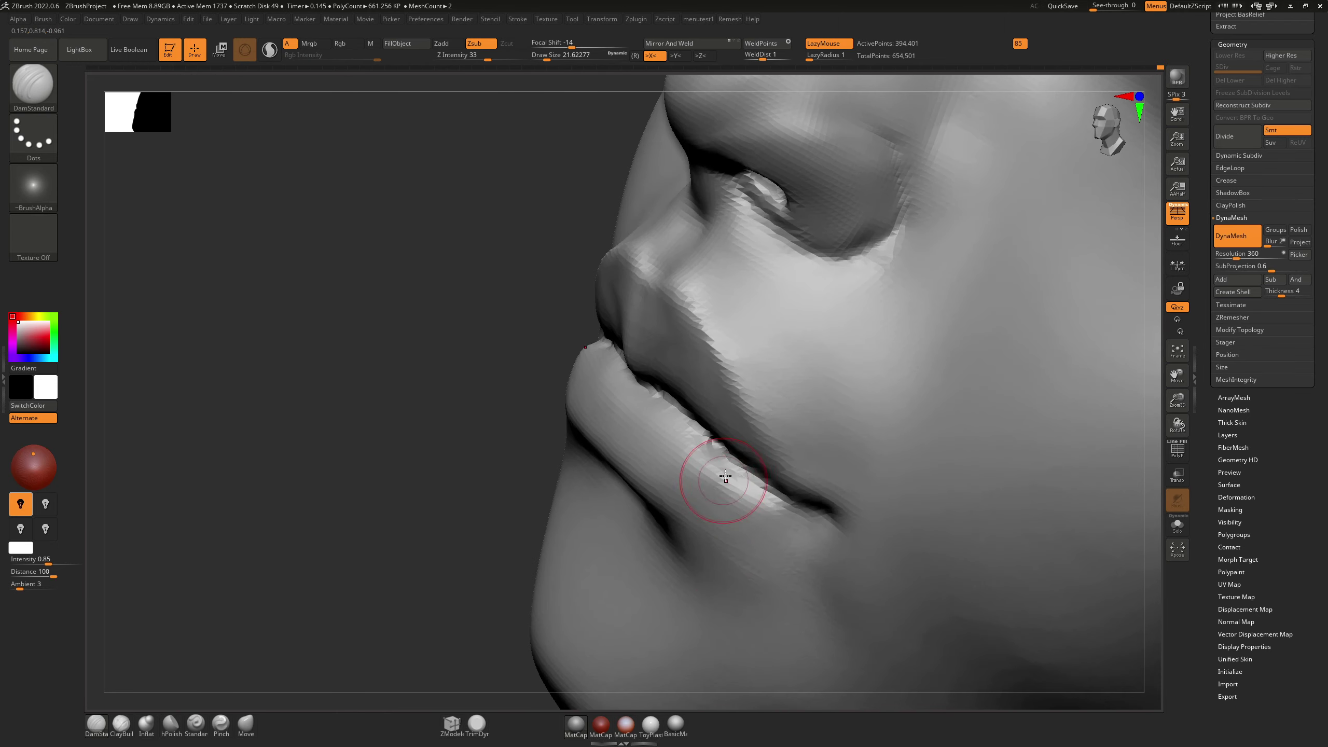
key("s")
key("shift")
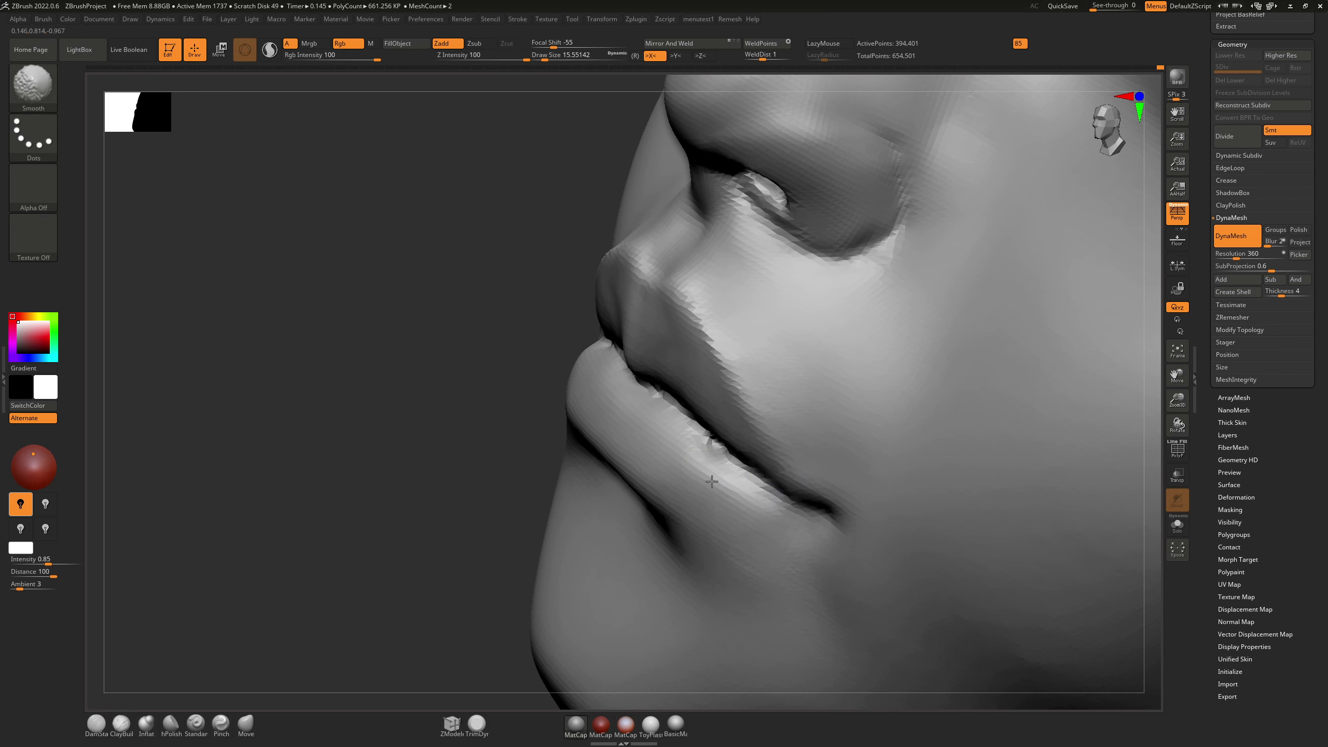
left_click_drag(769, 492, 719, 494, "shift")
mouse_move(709, 500)
left_mouse_down("shift")
mouse_move(755, 546)
mouse_move(745, 515)
left_mouse_up("shift")
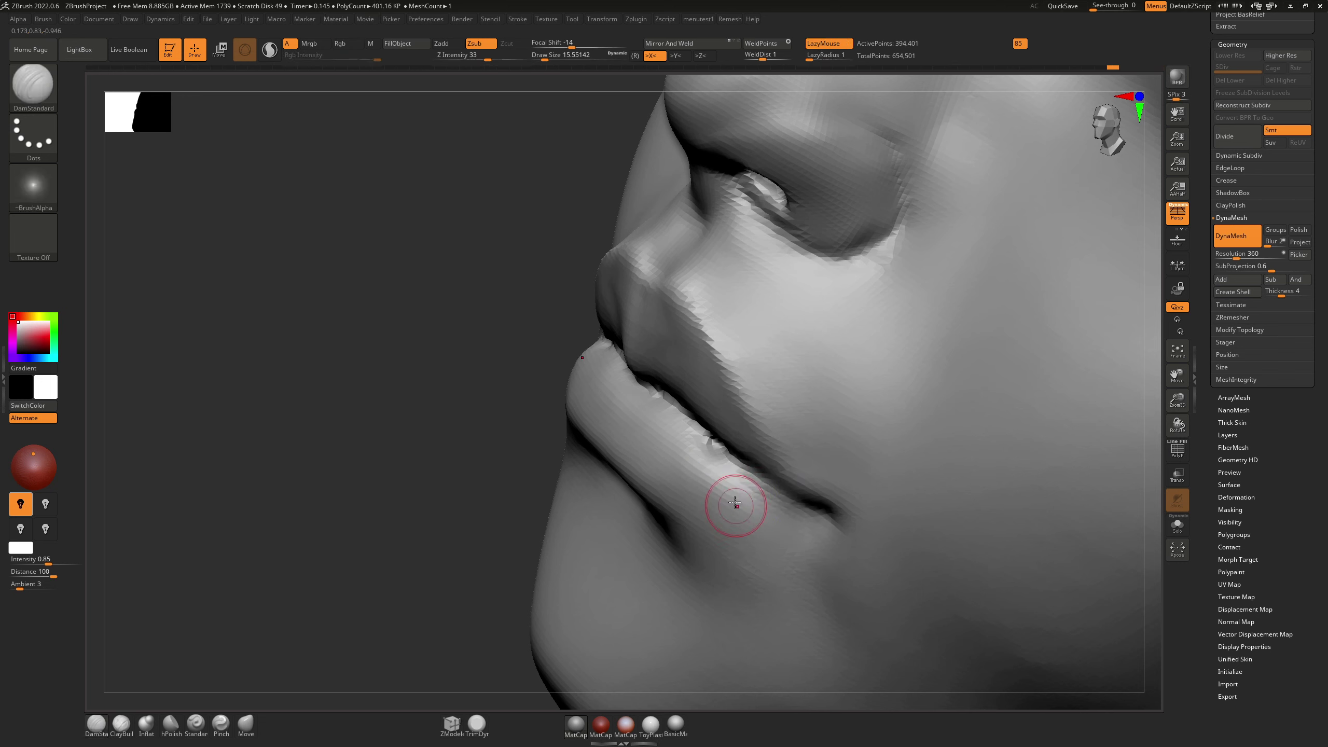
key("shift")
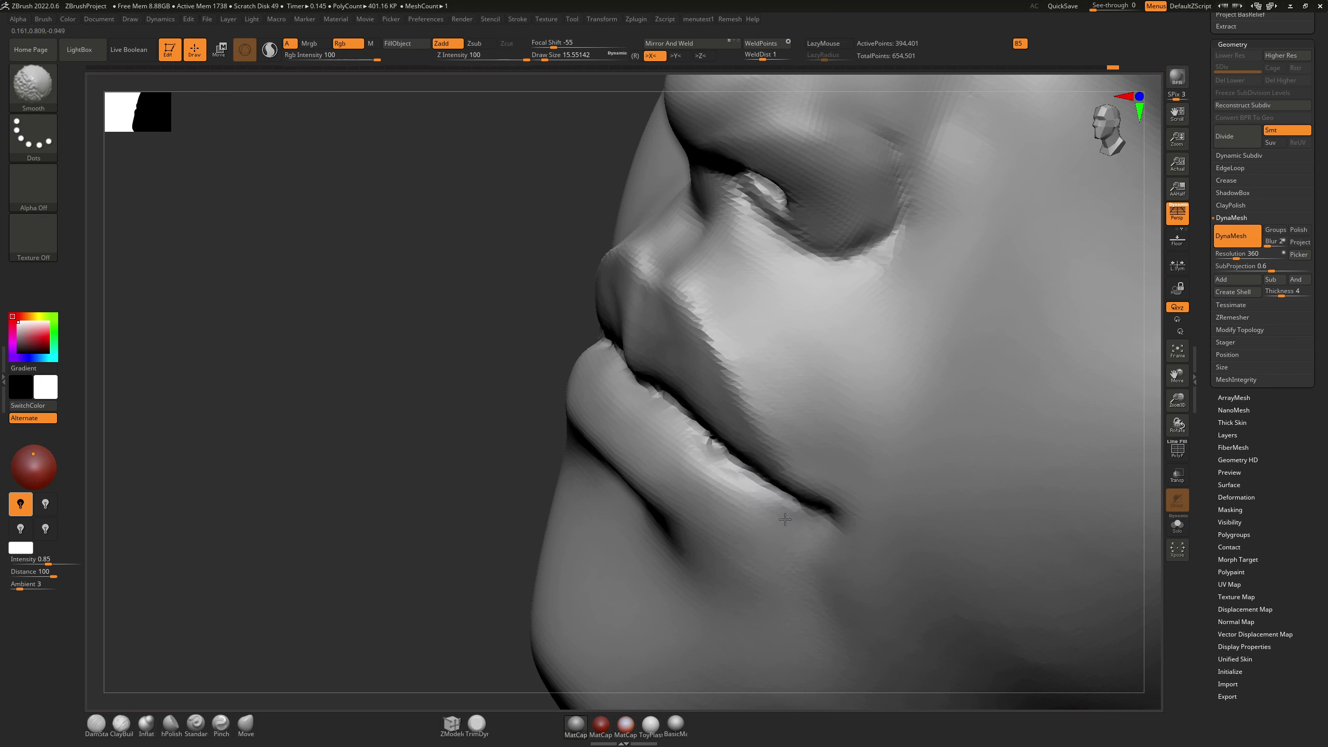
Step: Build up the upper lip beside its center with the ClayBuildup brush and smooth the added volume
right_click_drag(809, 522, 941, 476)
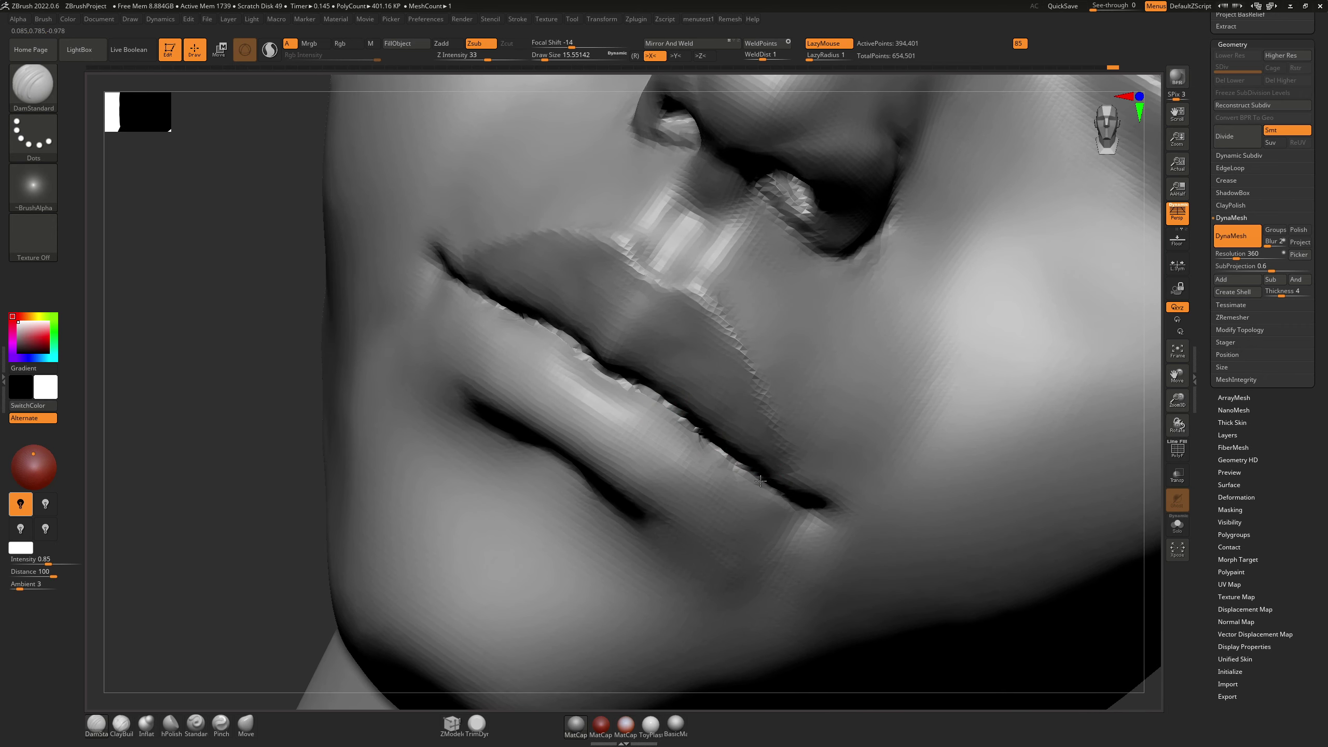
right_click_drag(601, 398, 599, 423)
mouse_move(610, 434)
right_mouse_down()
mouse_move(628, 422)
mouse_move(587, 413)
mouse_move(595, 324)
right_mouse_up()
key("b")
key("c")
key("b")
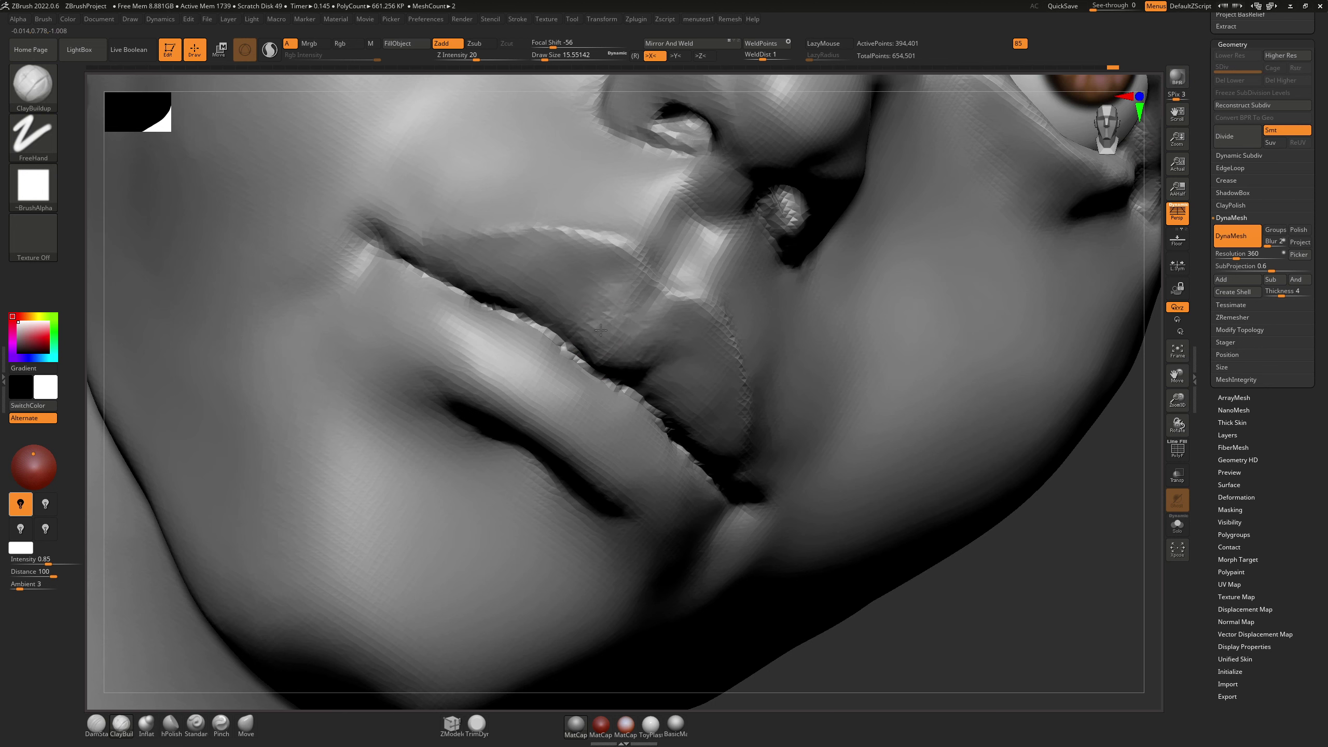
key("shift")
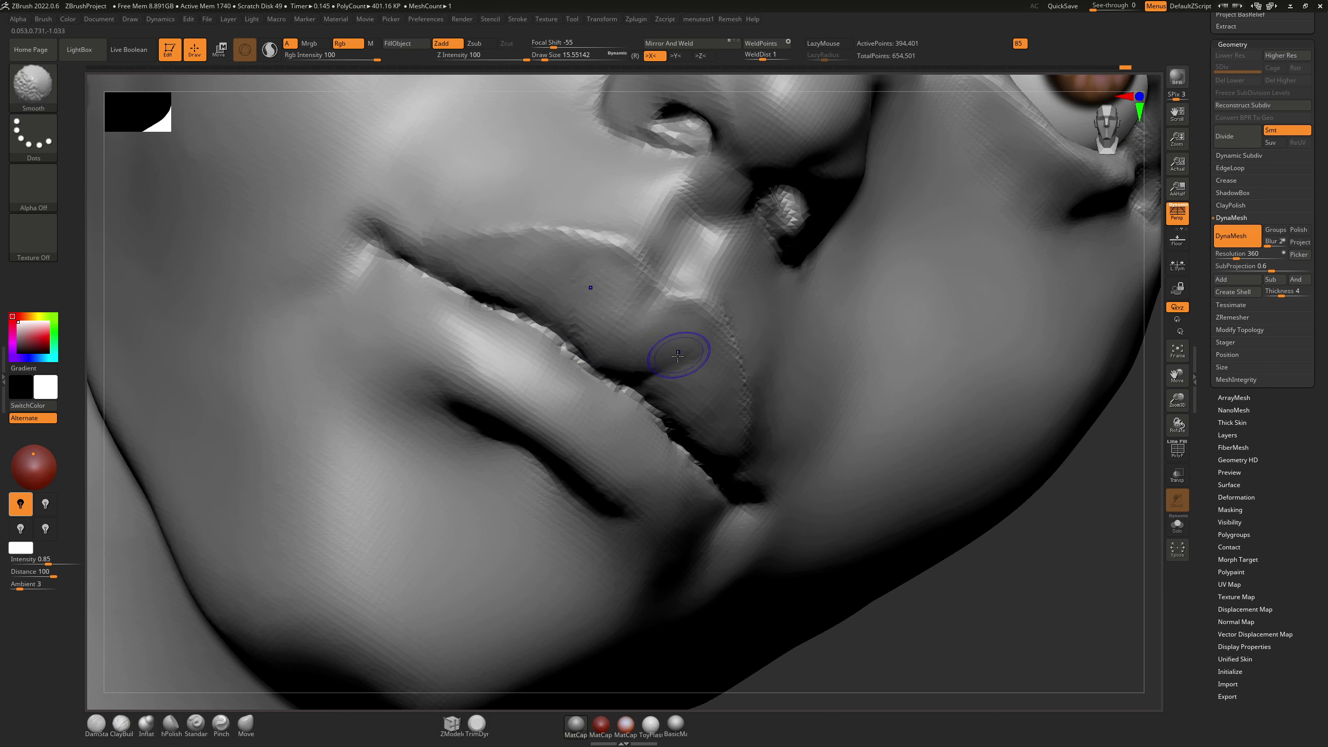
right_click_drag(698, 358, 673, 300)
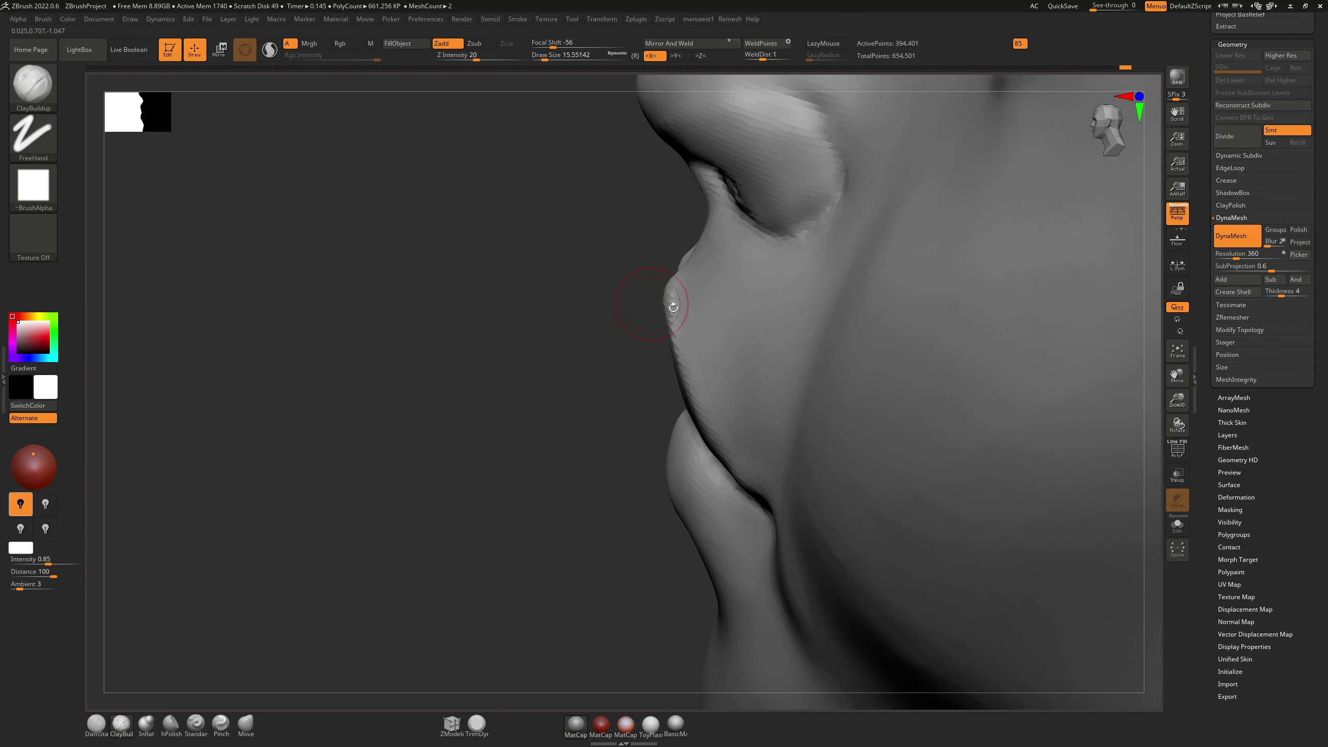
Step: Switch to the Move brush with a draw size of about 68 and try reshaping the nose bridge in profile
left_click(1101, 136)
right_click_drag(648, 371, 707, 276, "ctrl")
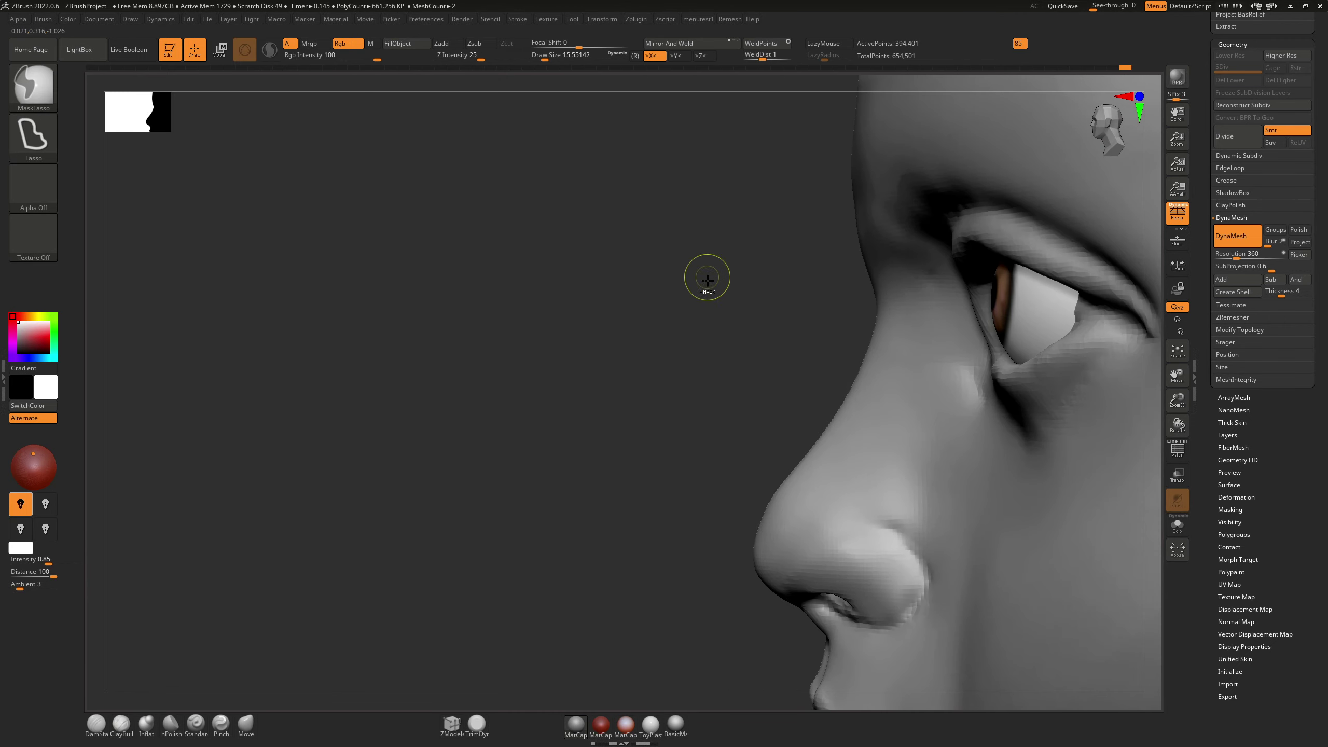
mouse_move(696, 441)
right_mouse_down("ctrl")
mouse_move(734, 410)
mouse_move(1041, 411)
mouse_move(780, 429)
mouse_move(621, 325)
right_mouse_up("ctrl")
right_click_drag(661, 367, 621, 301, "alt")
key("b")
key("m")
key("v")
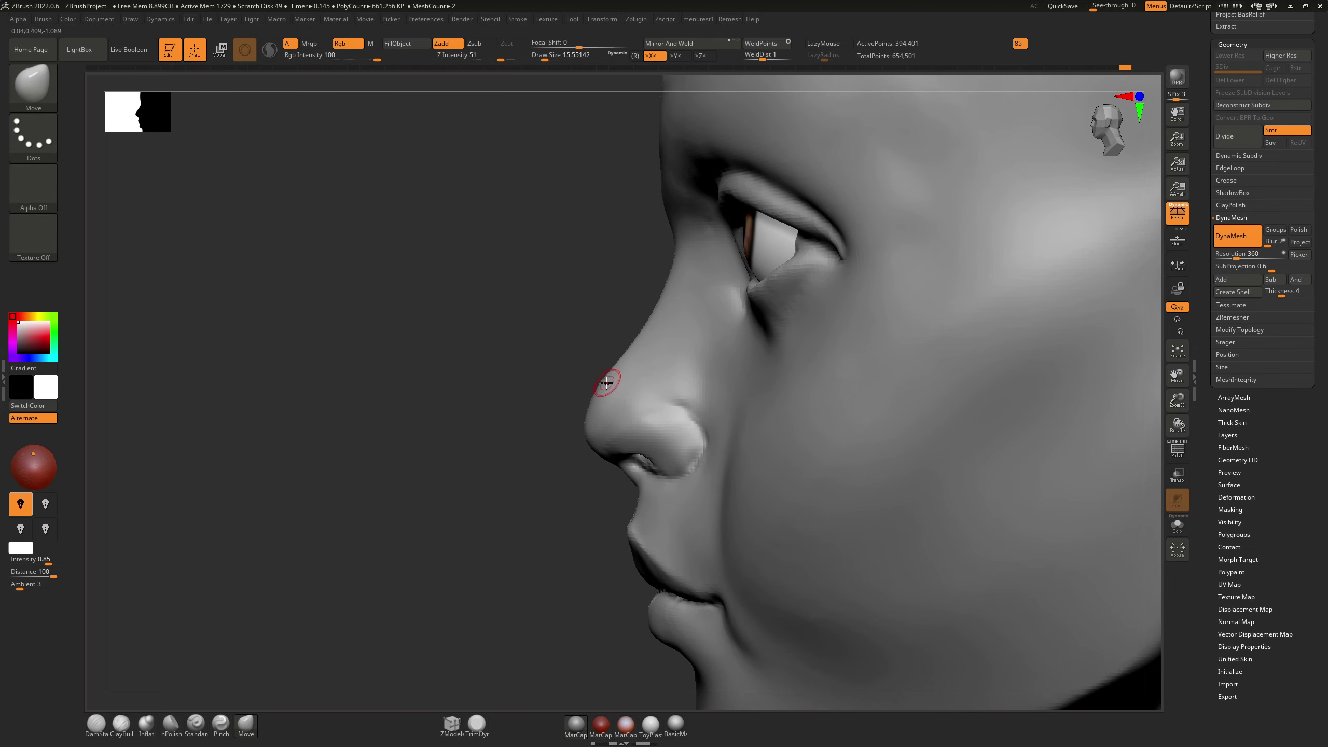
key("s")
left_click_drag(599, 377, 626, 371)
key("s")
key("s")
key("s")
key("ctrl+z")
key("s")
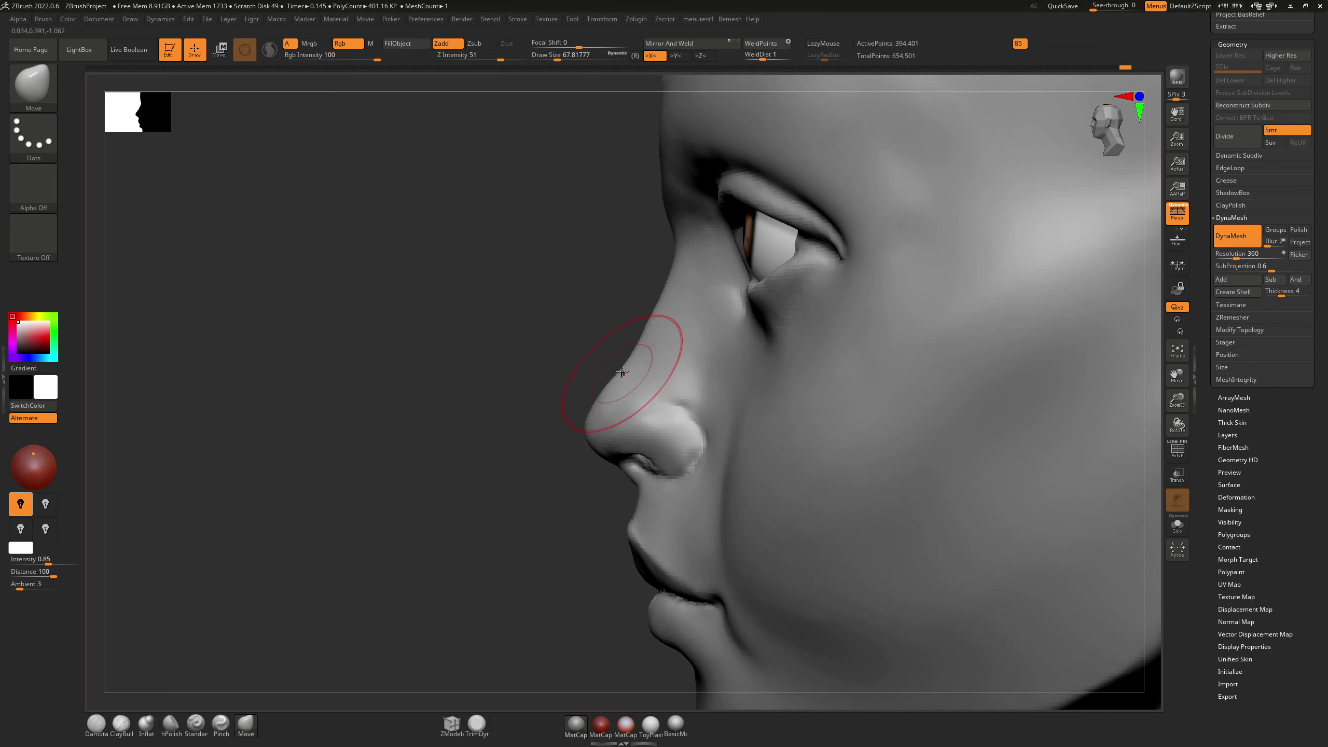
Step: Refine the nose bridge with the Move brush at a draw size of about 51 and smooth the sides of the nose
right_click_drag(649, 334, 681, 335)
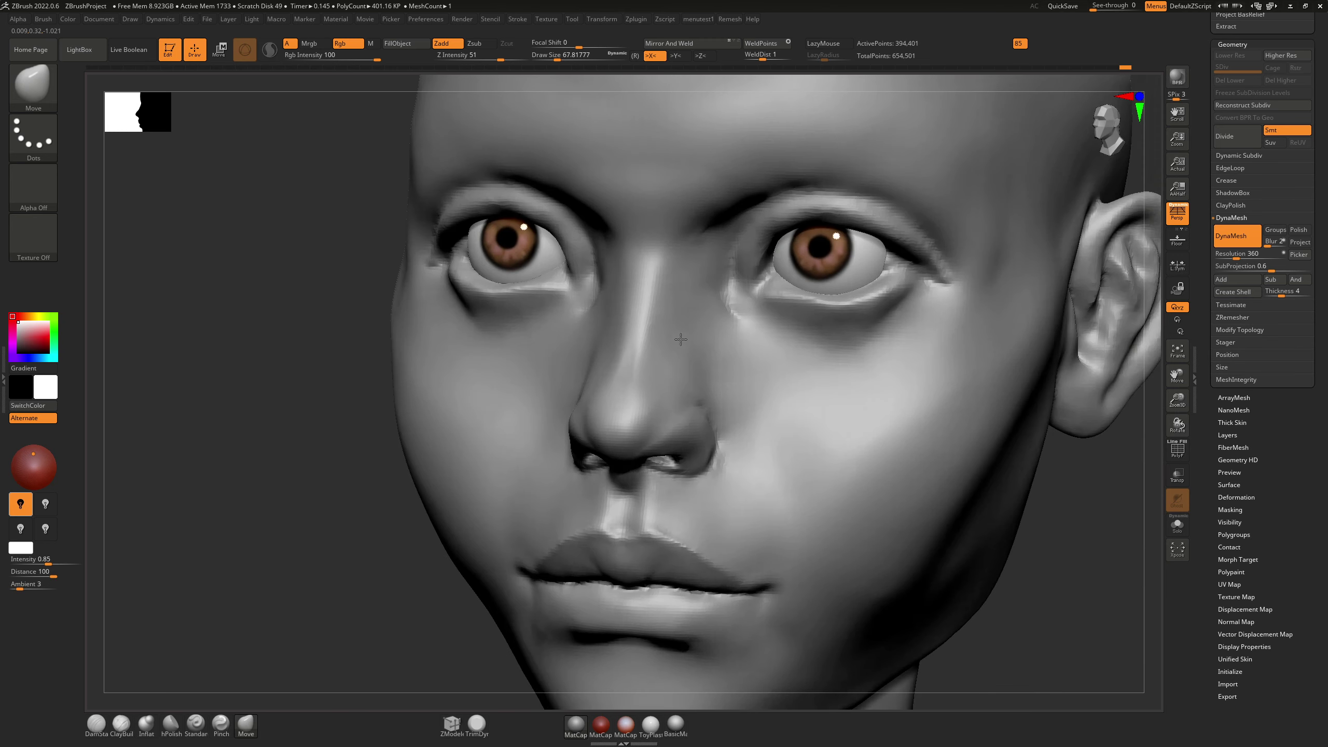
key("s")
left_click_drag(640, 356, 636, 358)
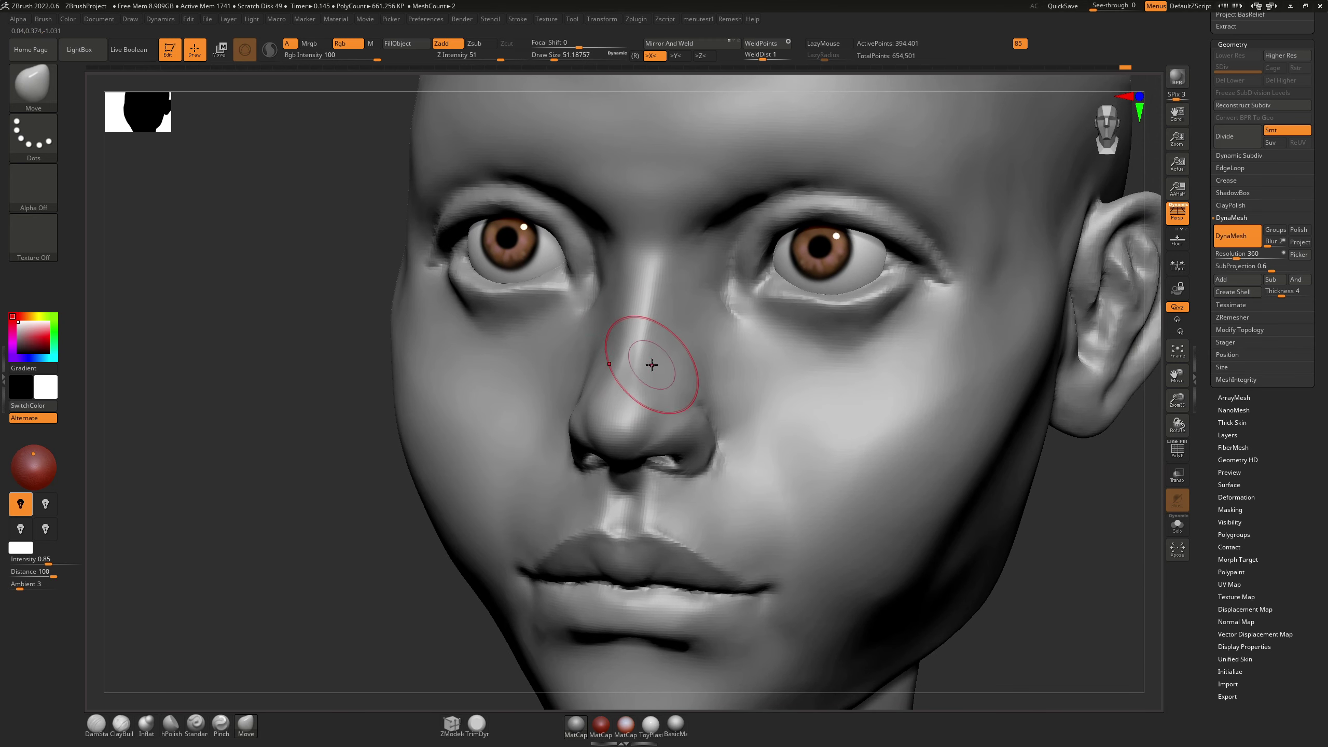
mouse_move(655, 352)
left_mouse_down("shift")
mouse_move(628, 371)
mouse_move(639, 345)
left_mouse_up("shift")
right_click_drag(659, 318, 674, 329)
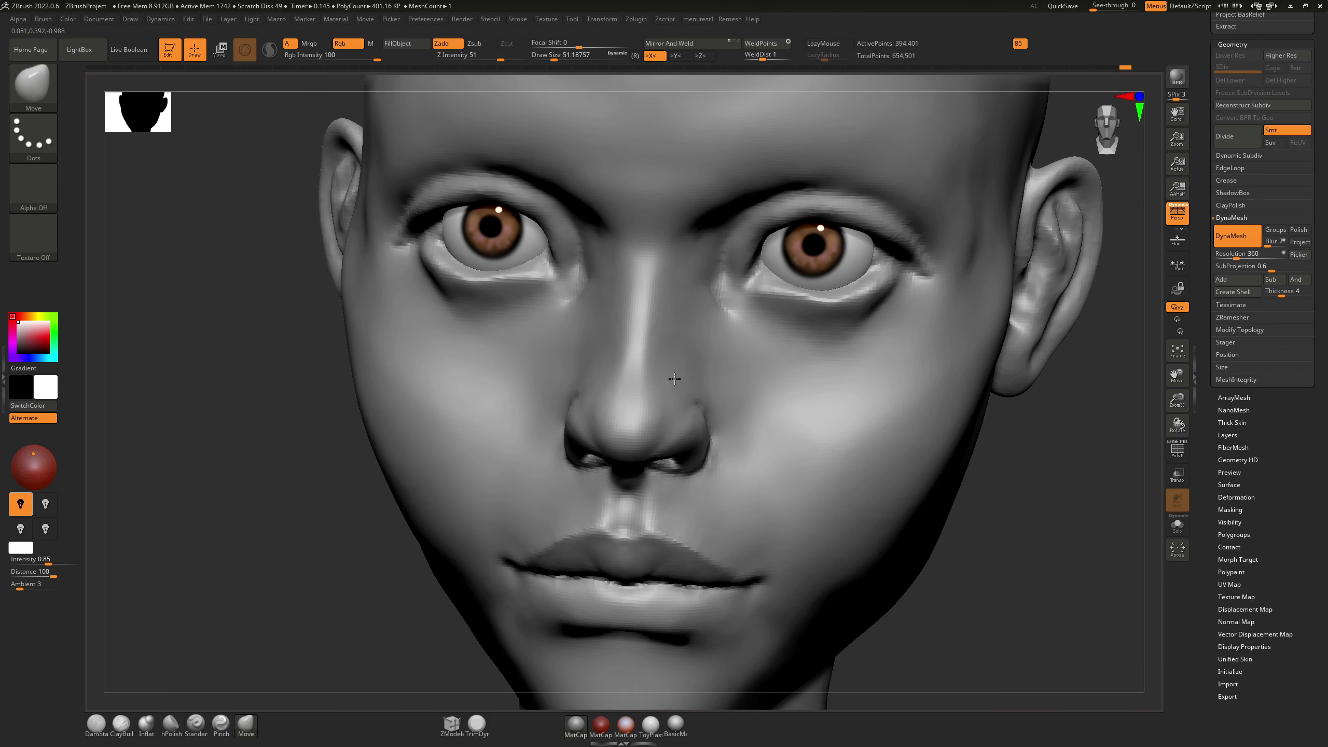
right_click_drag(675, 347, 675, 339, "shift")
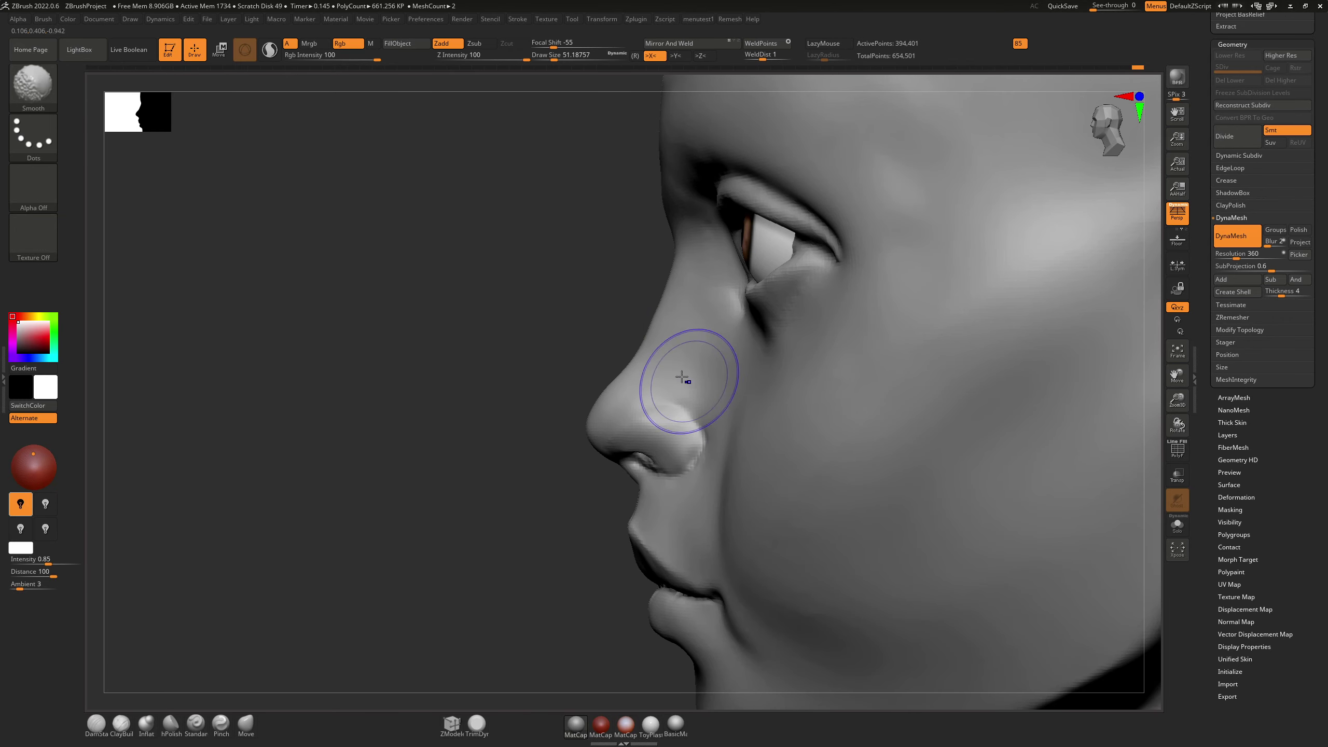
left_click_drag(708, 308, 702, 318, "shift")
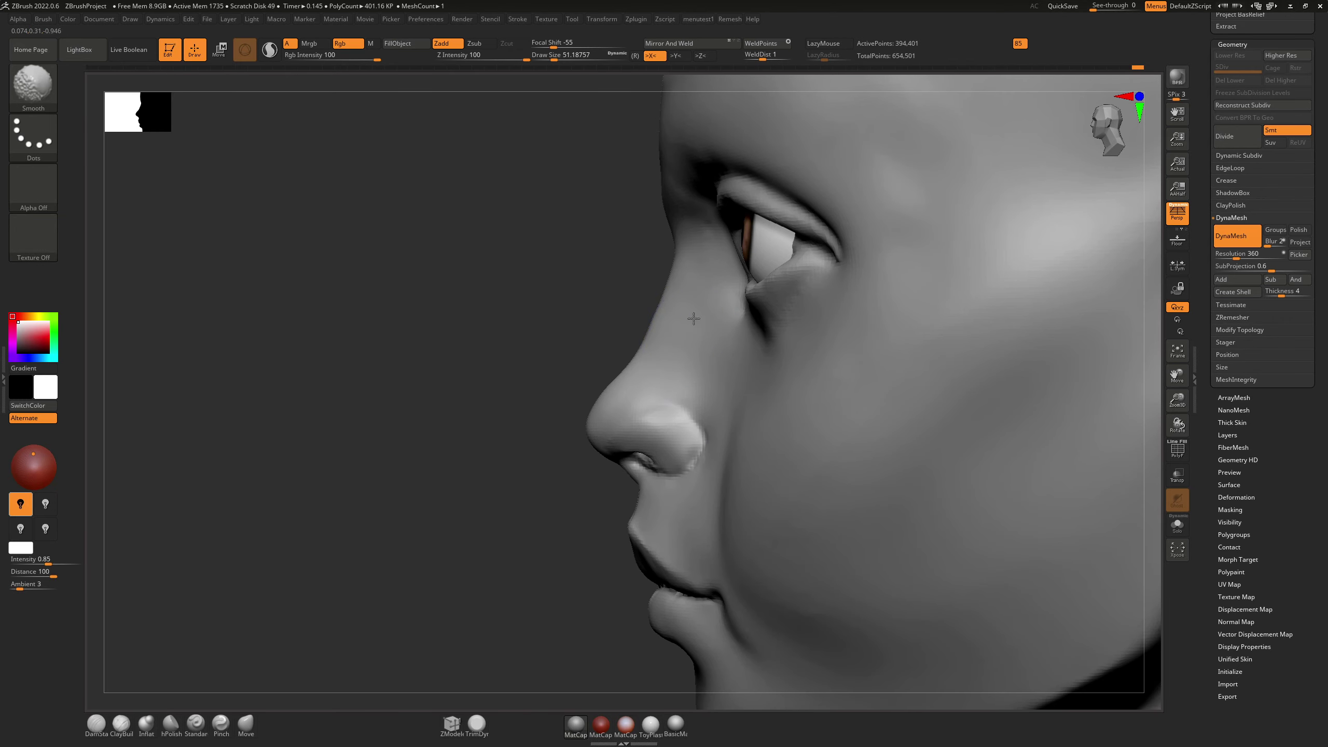
Step: Set the Move brush's draw size to about 94 for shaping the cheek and jaw
right_click_drag(591, 334, 660, 350)
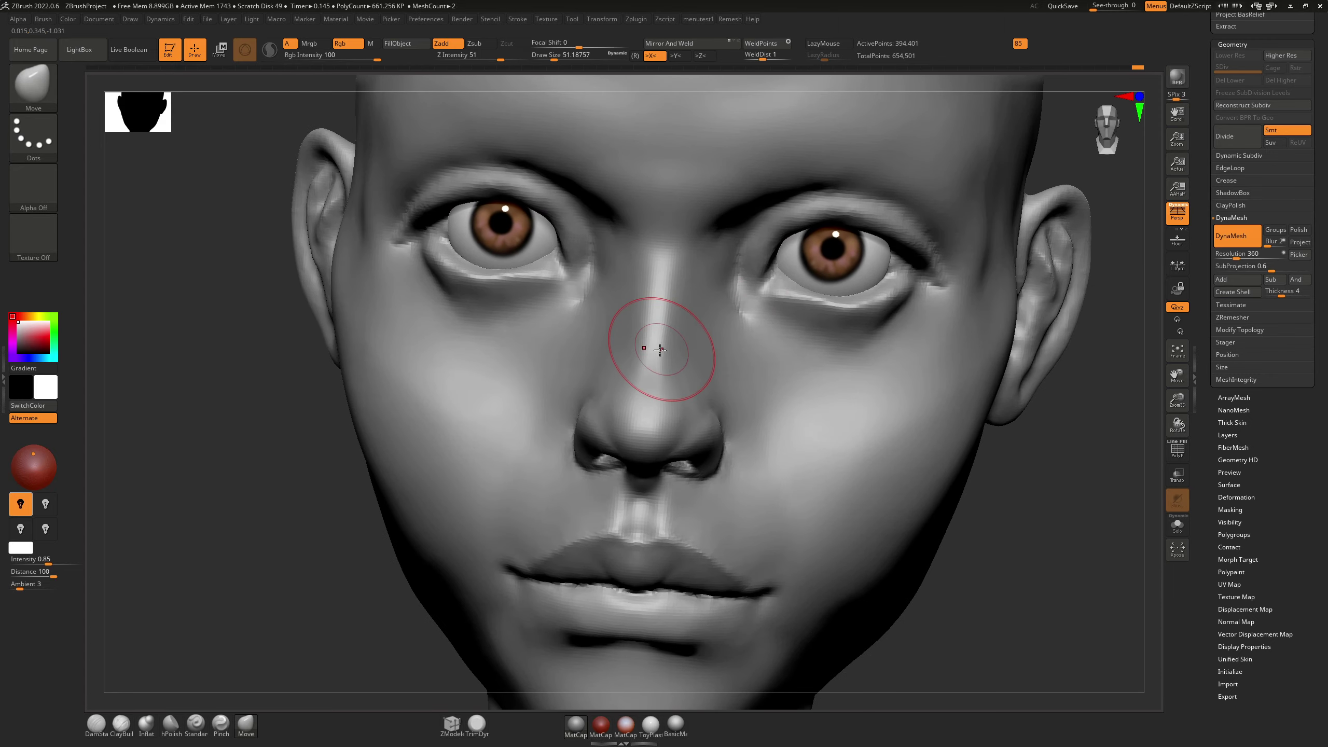
mouse_move(778, 348)
right_mouse_down()
mouse_move(777, 418)
mouse_move(782, 348)
right_mouse_up()
right_click_drag(795, 345, 772, 344)
key("s")
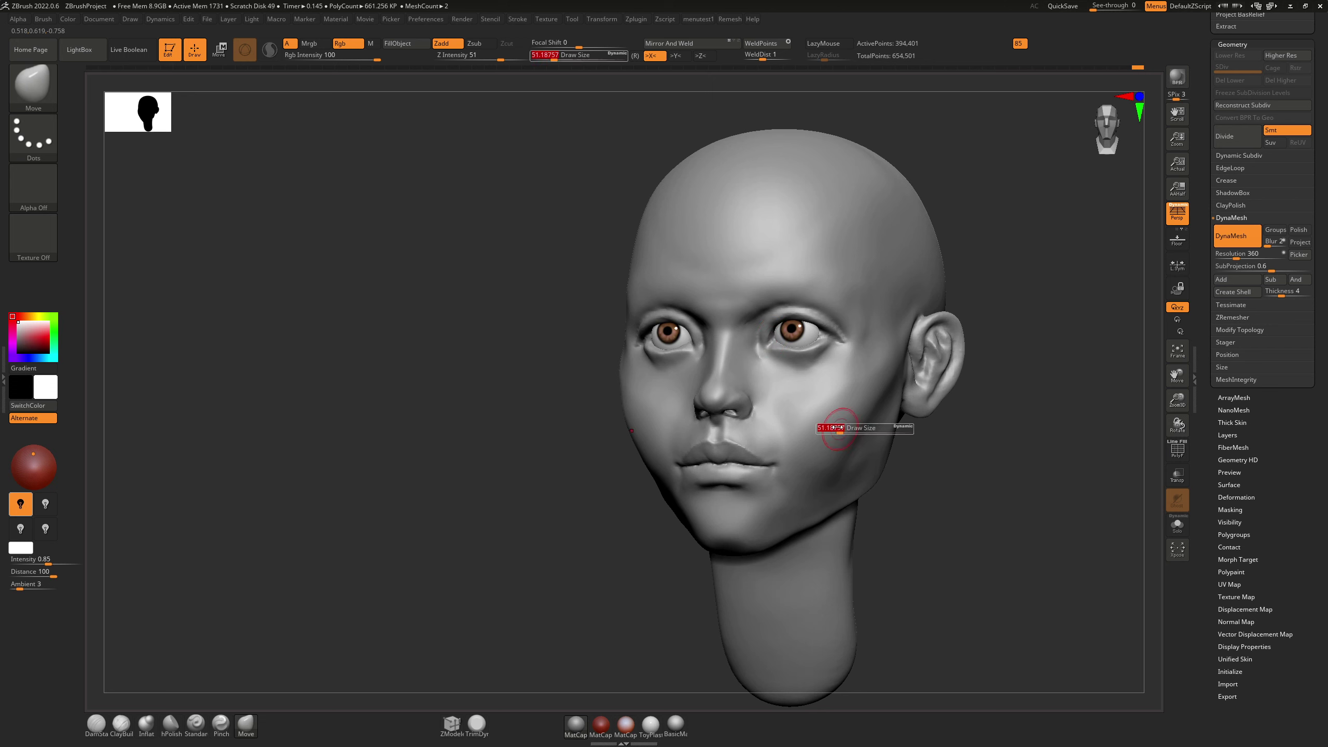
left_click_drag(840, 430, 826, 483)
key("s")
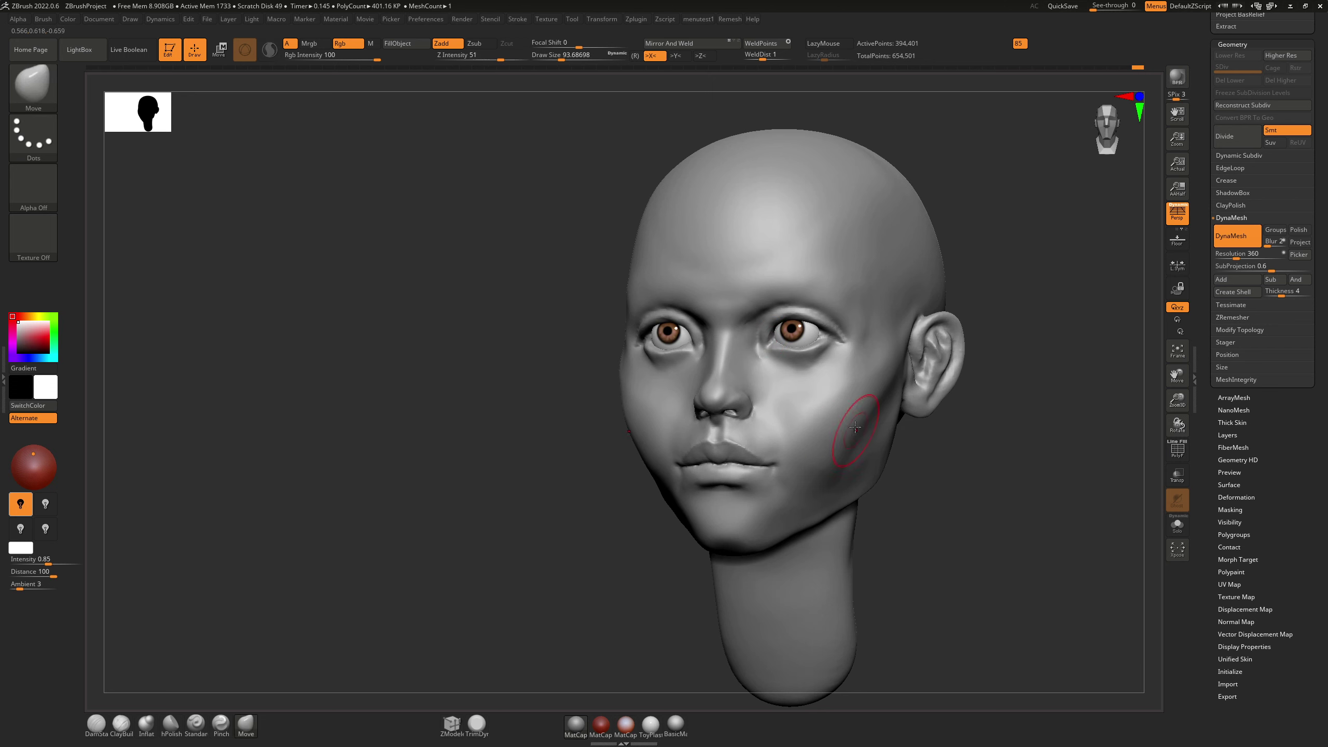
right_click_drag(852, 445, 826, 404)
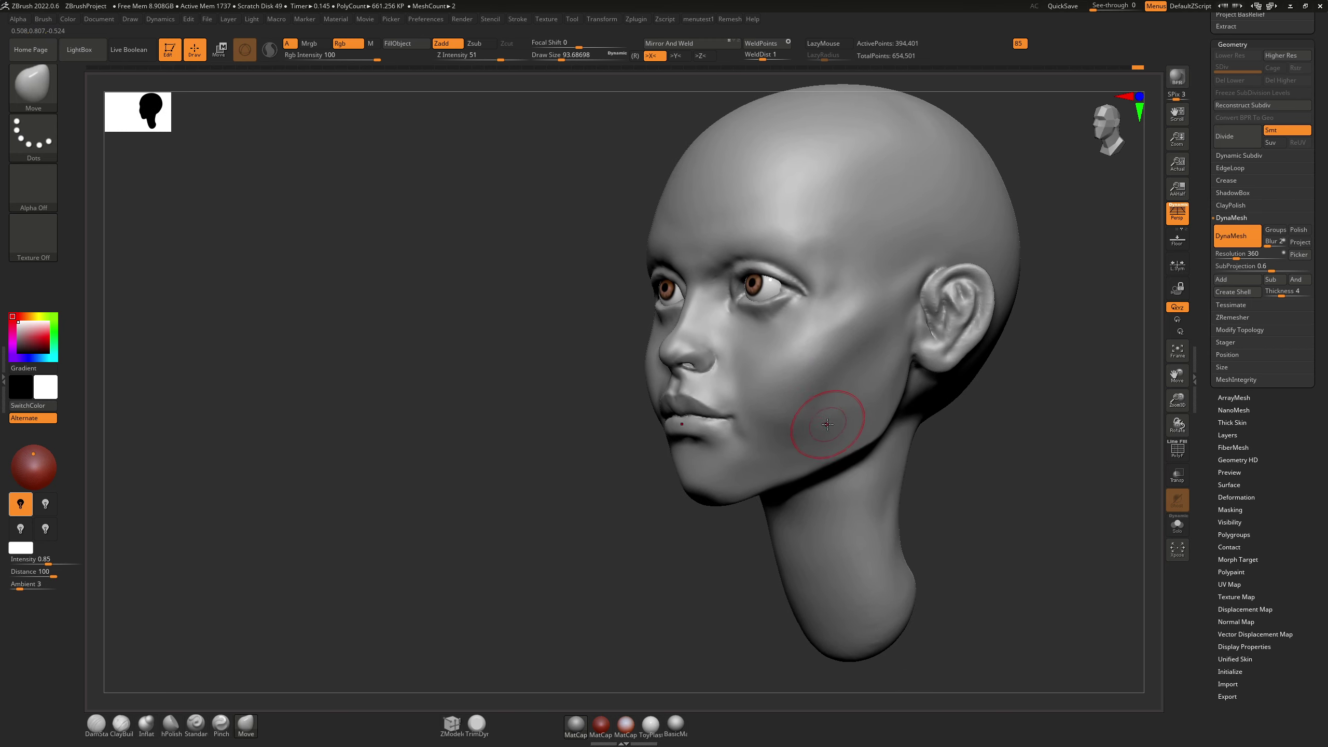
key("b")
key("h")
key("p")
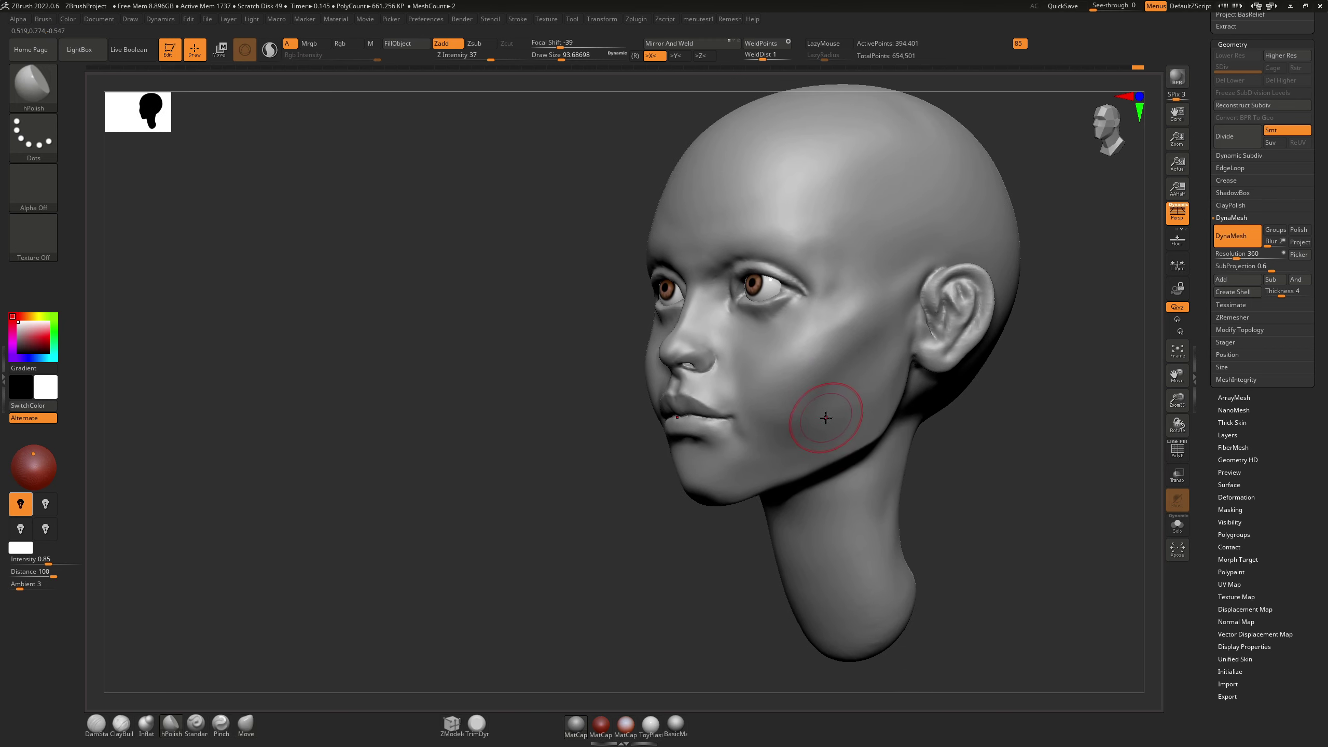
Step: Fill out the side of the jaw below the ear with the Inflat brush and smooth the area
key("b")
key("i")
key("n")
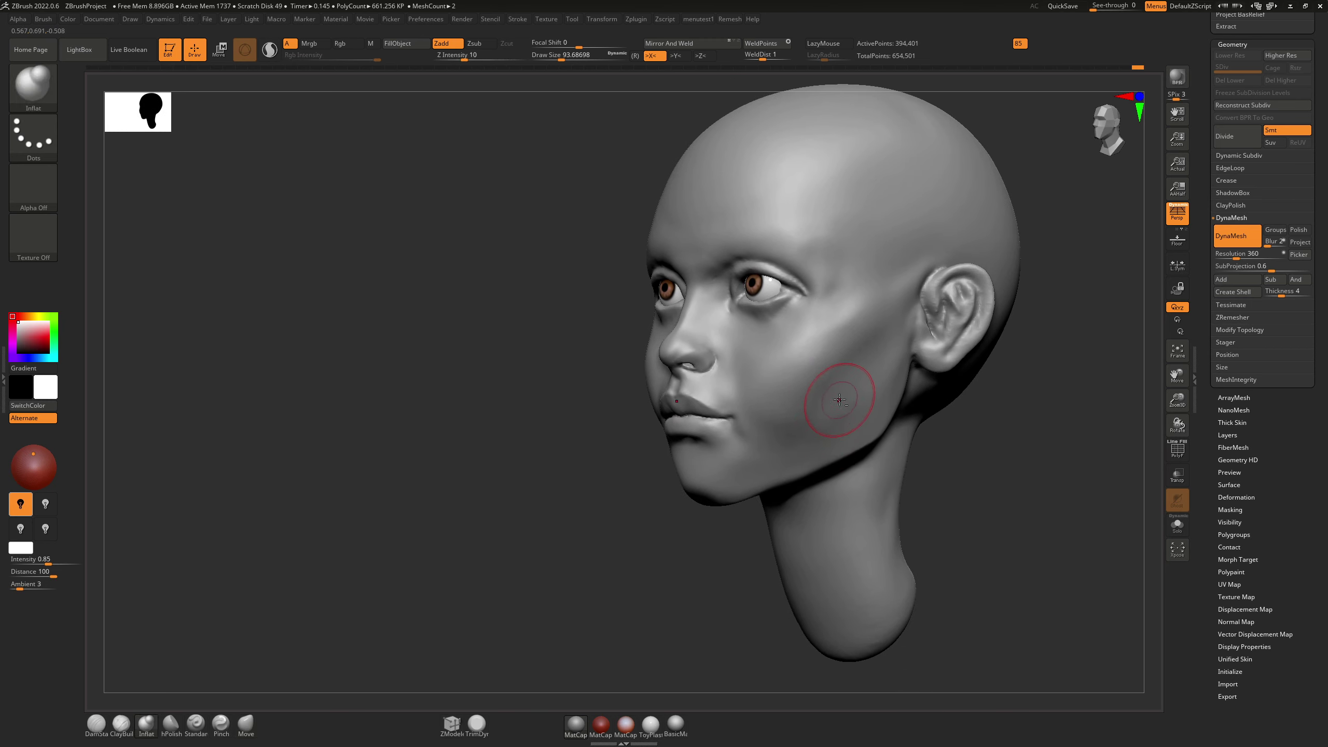
right_click_drag(805, 447, 864, 413)
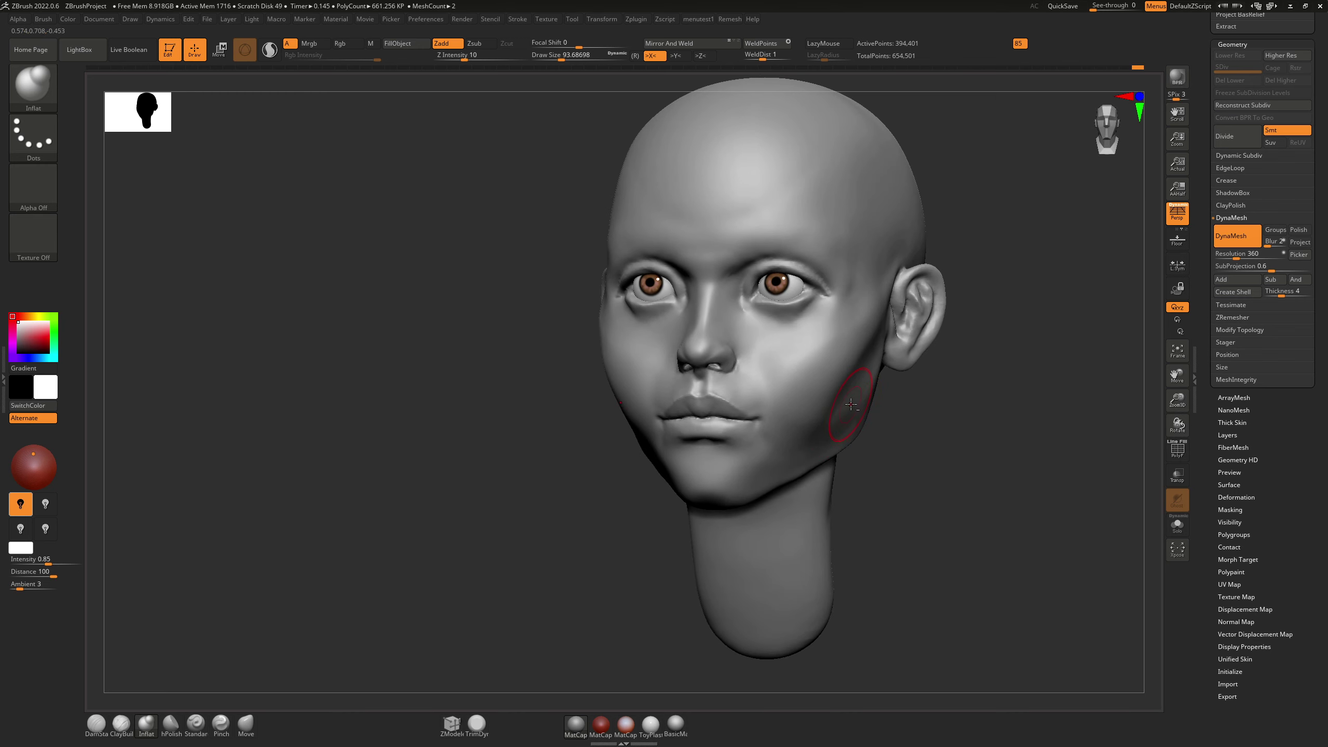
key("shift")
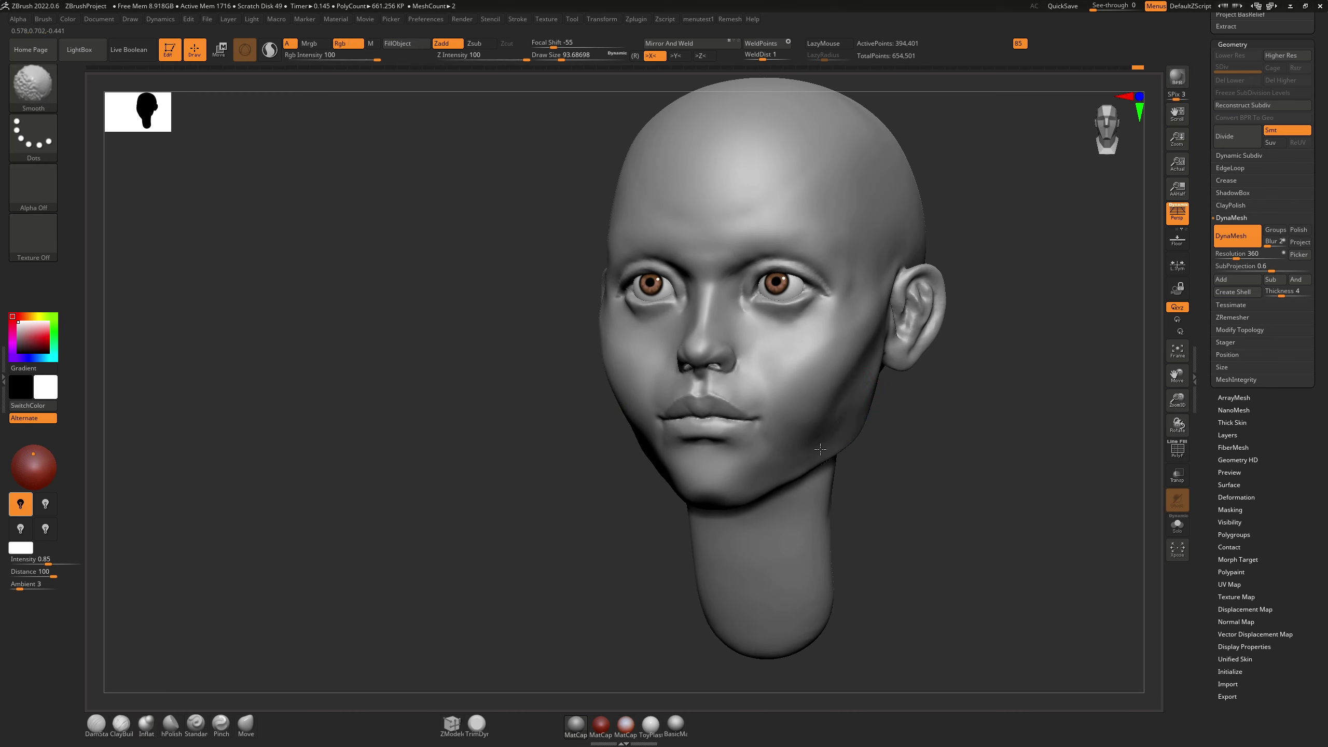
Step: Flatten the side of the cheek and jaw with the hPolish brush at a draw size of about 136 and smooth the area
right_click_drag(863, 413, 837, 426)
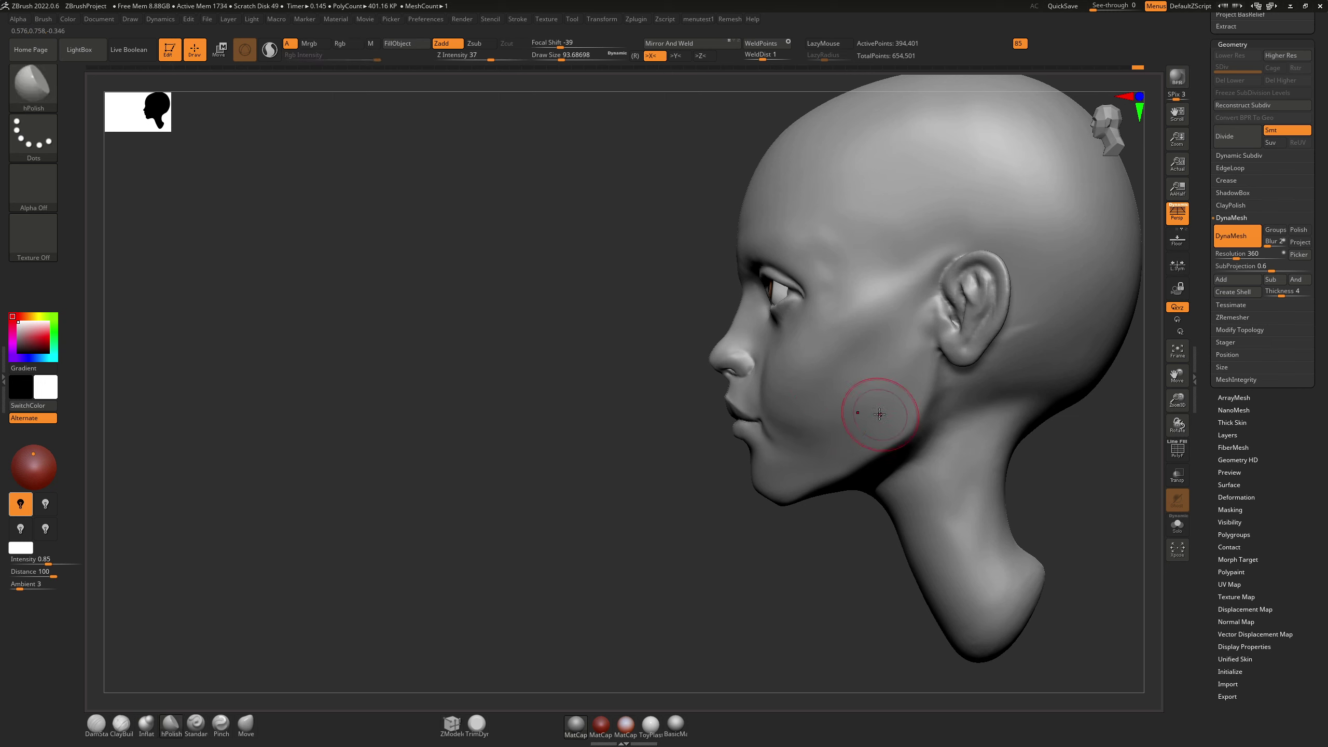
key("s")
left_click_drag(879, 414, 886, 414)
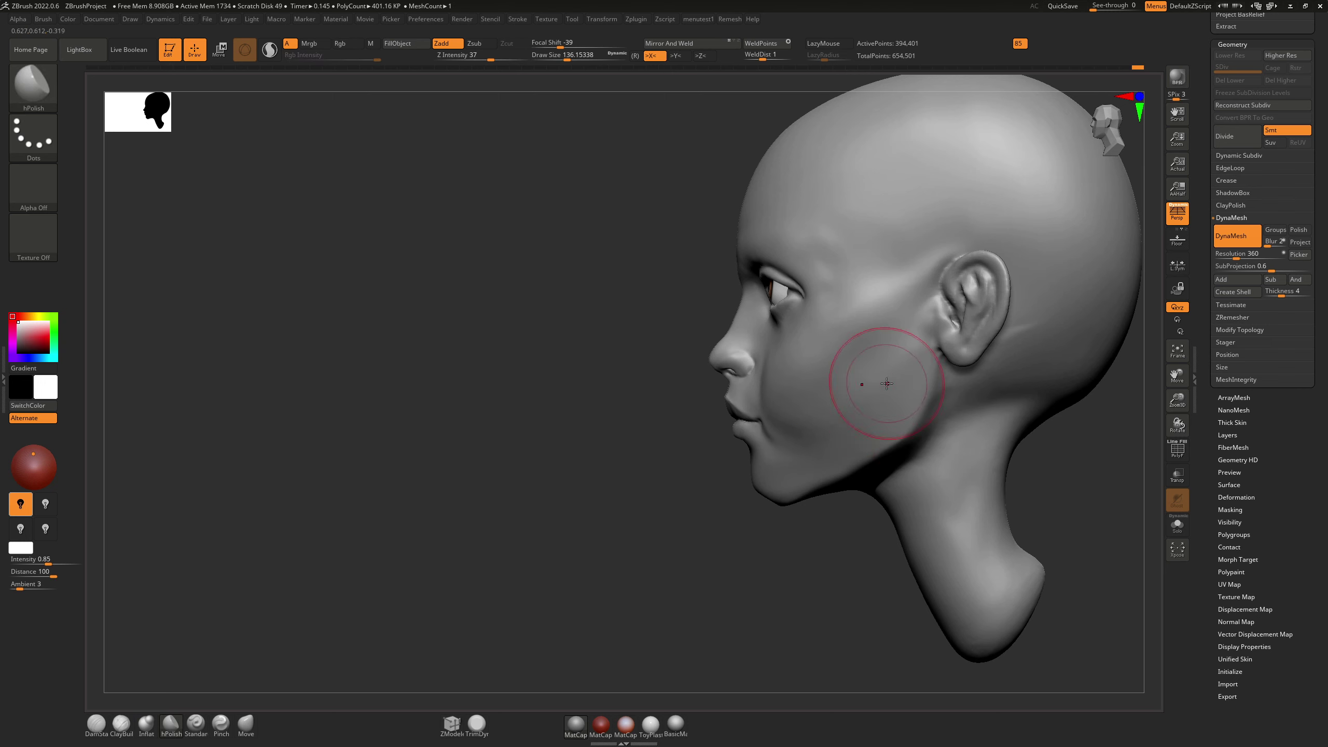
right_click_drag(830, 445, 881, 400)
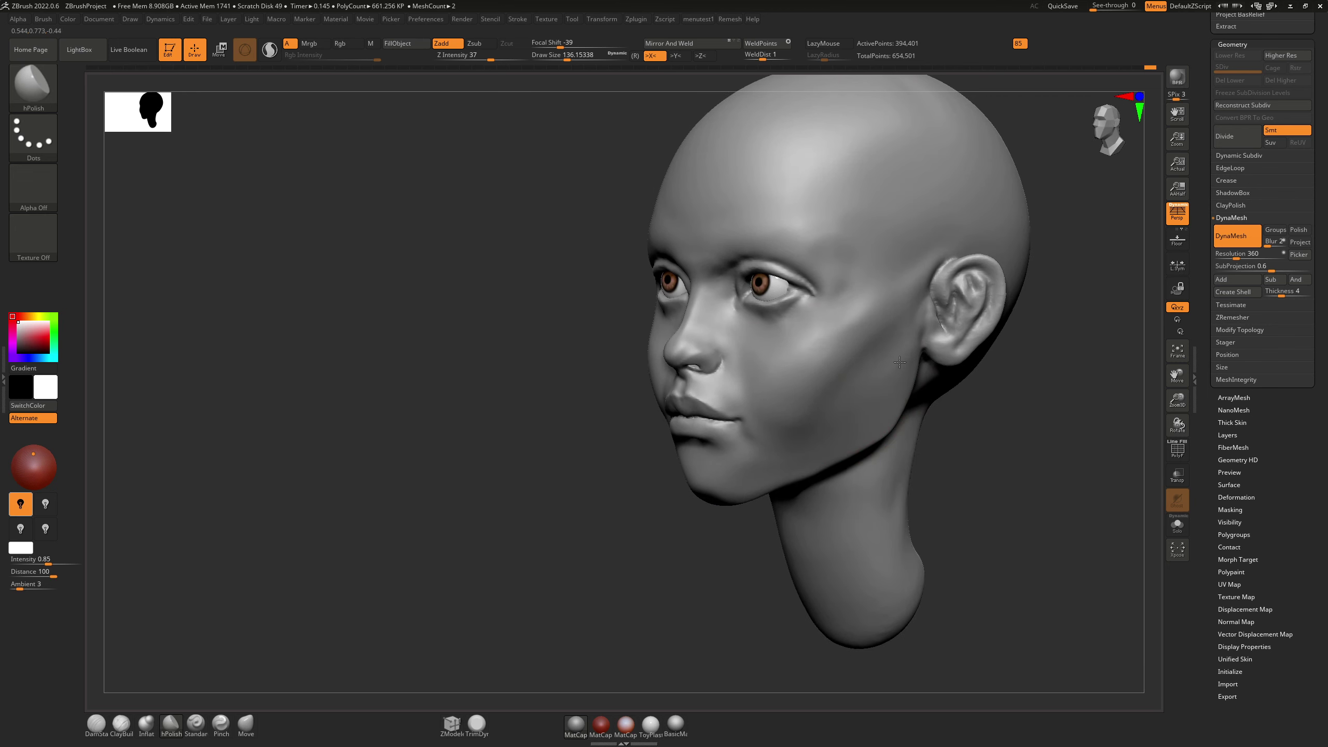
key("shift")
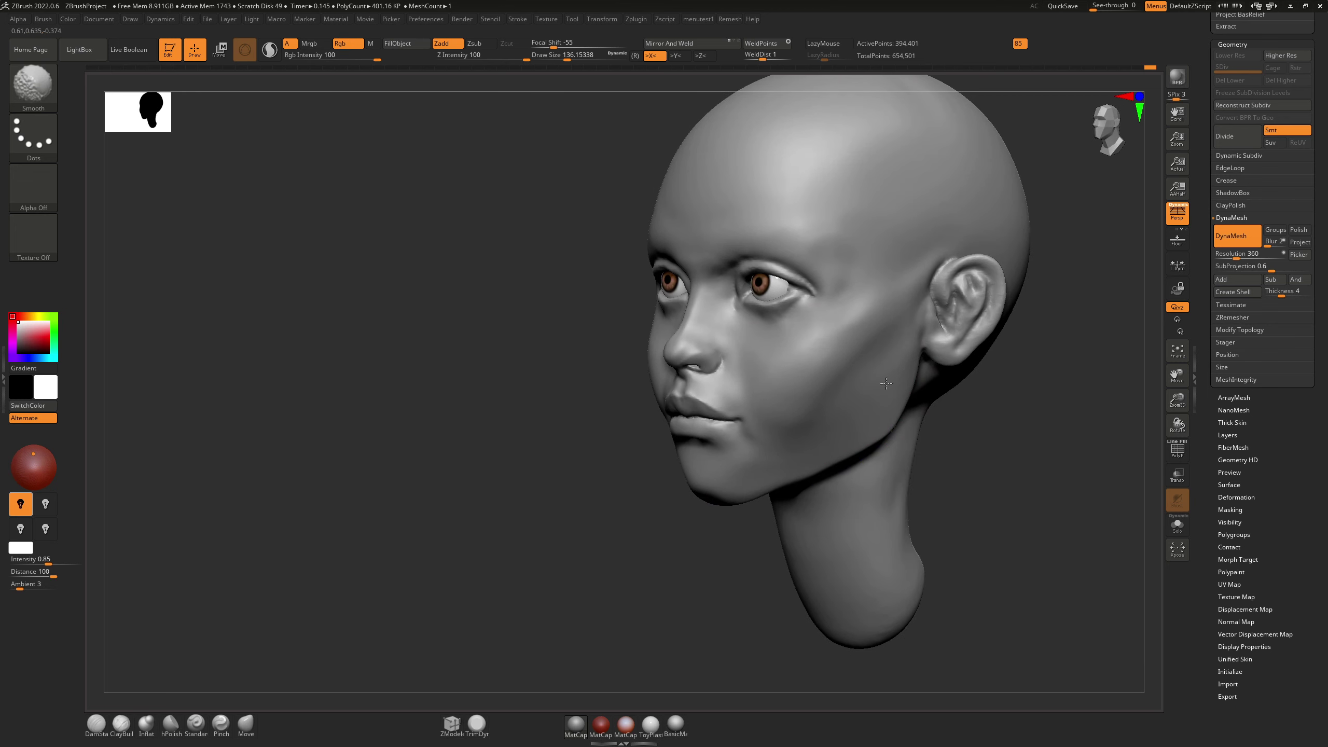
mouse_move(859, 400)
right_mouse_down("shift")
mouse_move(813, 454)
mouse_move(833, 439)
mouse_move(788, 424)
mouse_move(770, 473)
mouse_move(774, 538)
right_mouse_up("shift")
Step: Define the inner end of the lower eyelids with the DamStandard brush at a draw size of about 31 and smooth it
key("ctrl")
right_click_drag(787, 386, 791, 455, "ctrl")
key("shift")
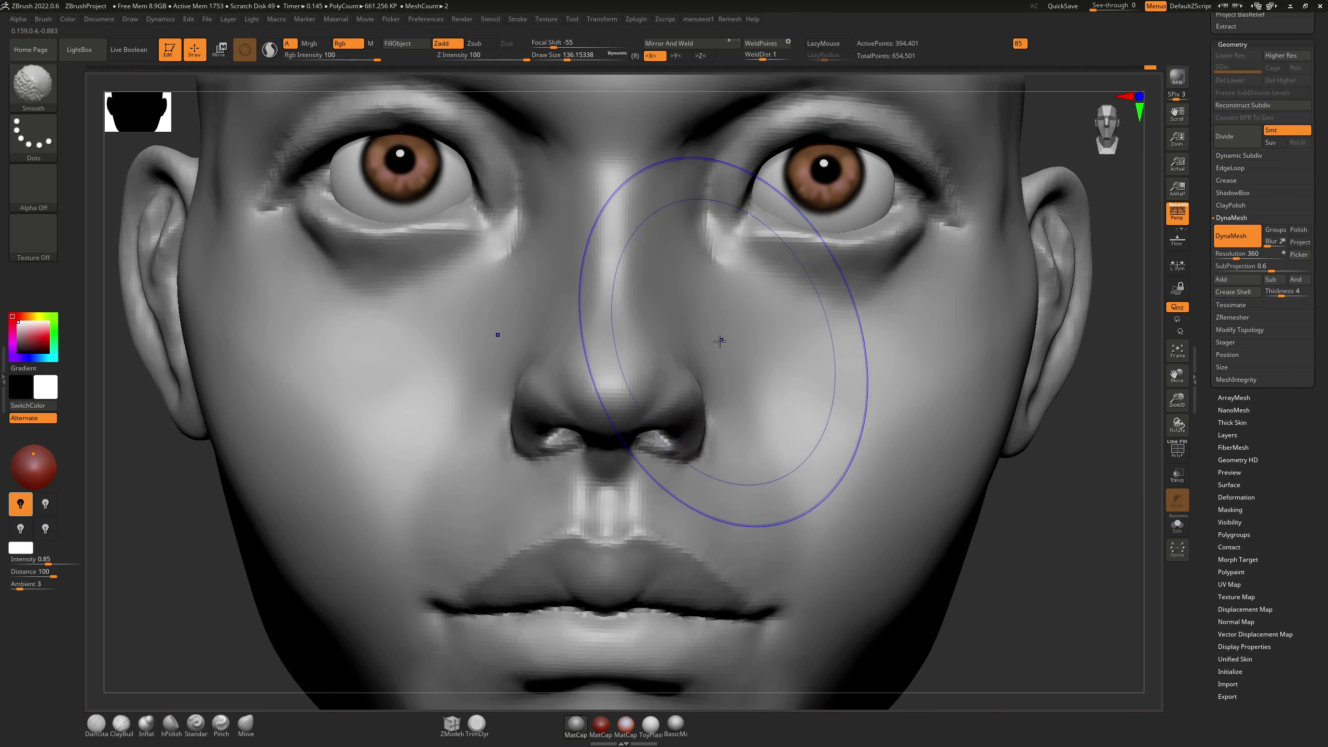
mouse_move(720, 341)
right_mouse_down("shift")
mouse_move(721, 356)
mouse_move(794, 331)
mouse_move(775, 470)
right_mouse_up("shift")
key("s")
left_click_drag(758, 405, 742, 406)
key("b")
key("d")
key("s")
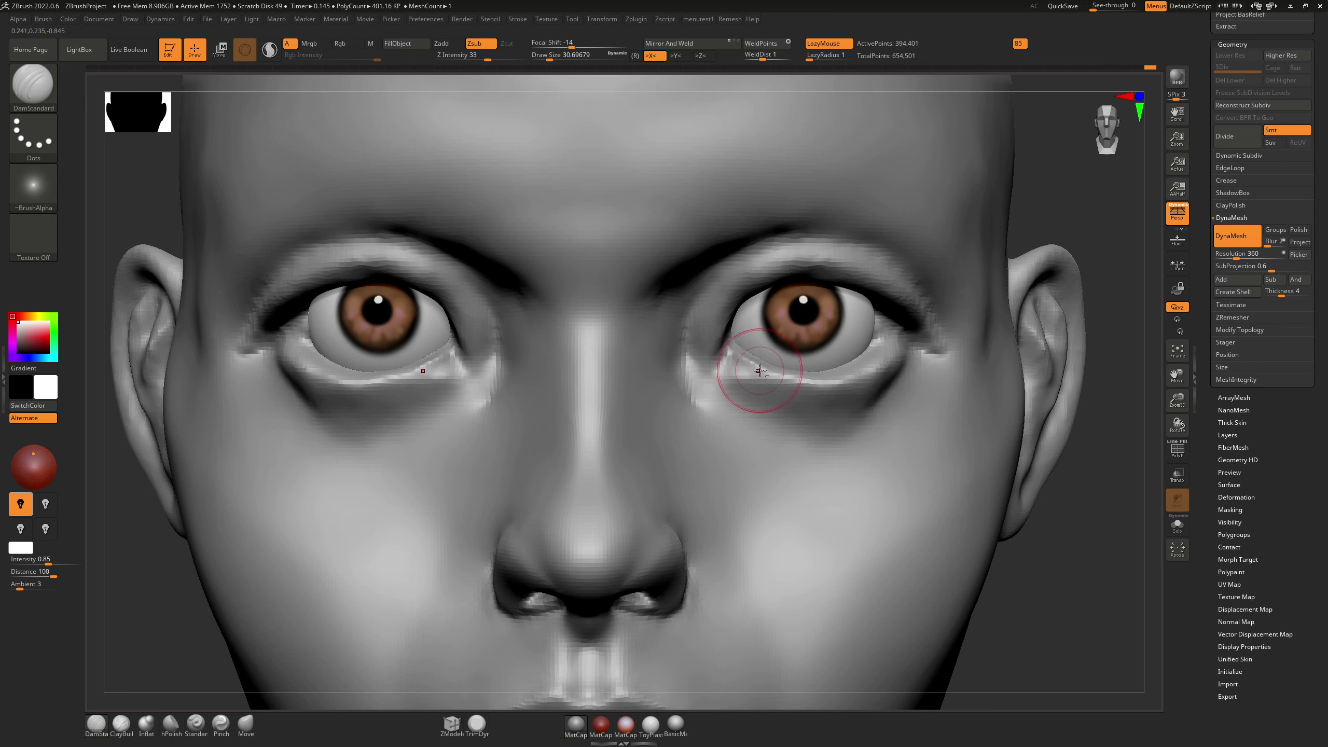
left_click_drag(760, 371, 738, 359)
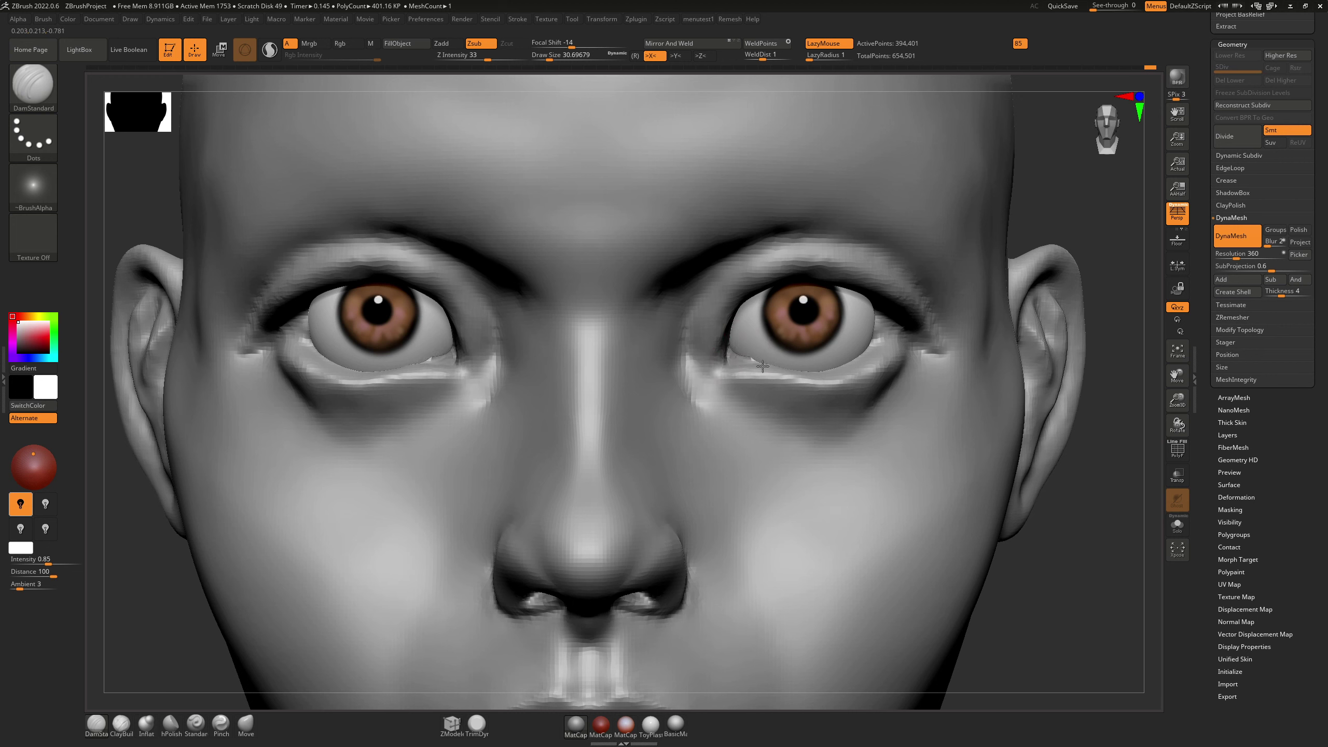
left_click_drag(755, 358, 771, 362)
left_click_drag(771, 362, 728, 363, "shift")
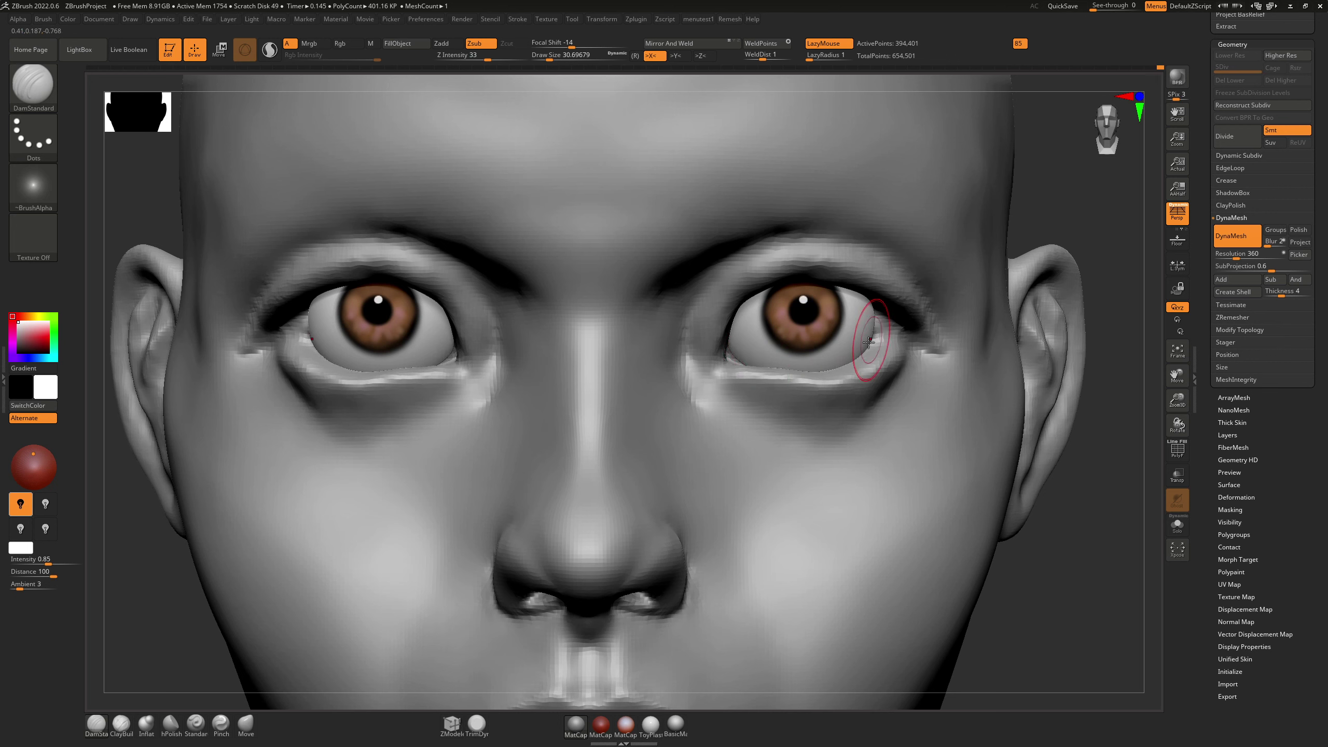
Step: Carve the outer end of the lower eyelids with the DamStandard brush and smooth the outer eye corners
left_click_drag(868, 342, 880, 337)
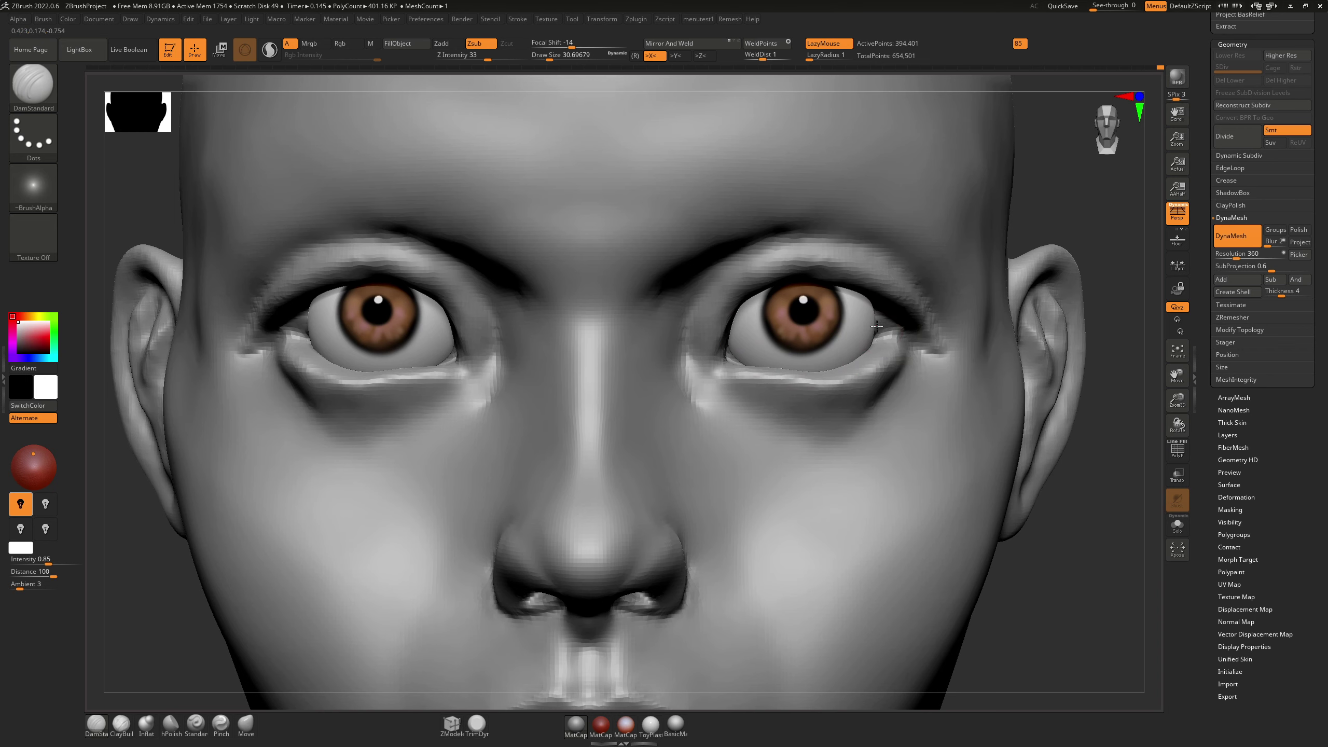
mouse_move(889, 326)
right_mouse_down()
mouse_move(852, 307)
mouse_move(805, 313)
right_mouse_up()
mouse_move(910, 352)
left_mouse_down("shift")
mouse_move(909, 340)
mouse_move(910, 358)
left_mouse_up("shift")
key("ctrl")
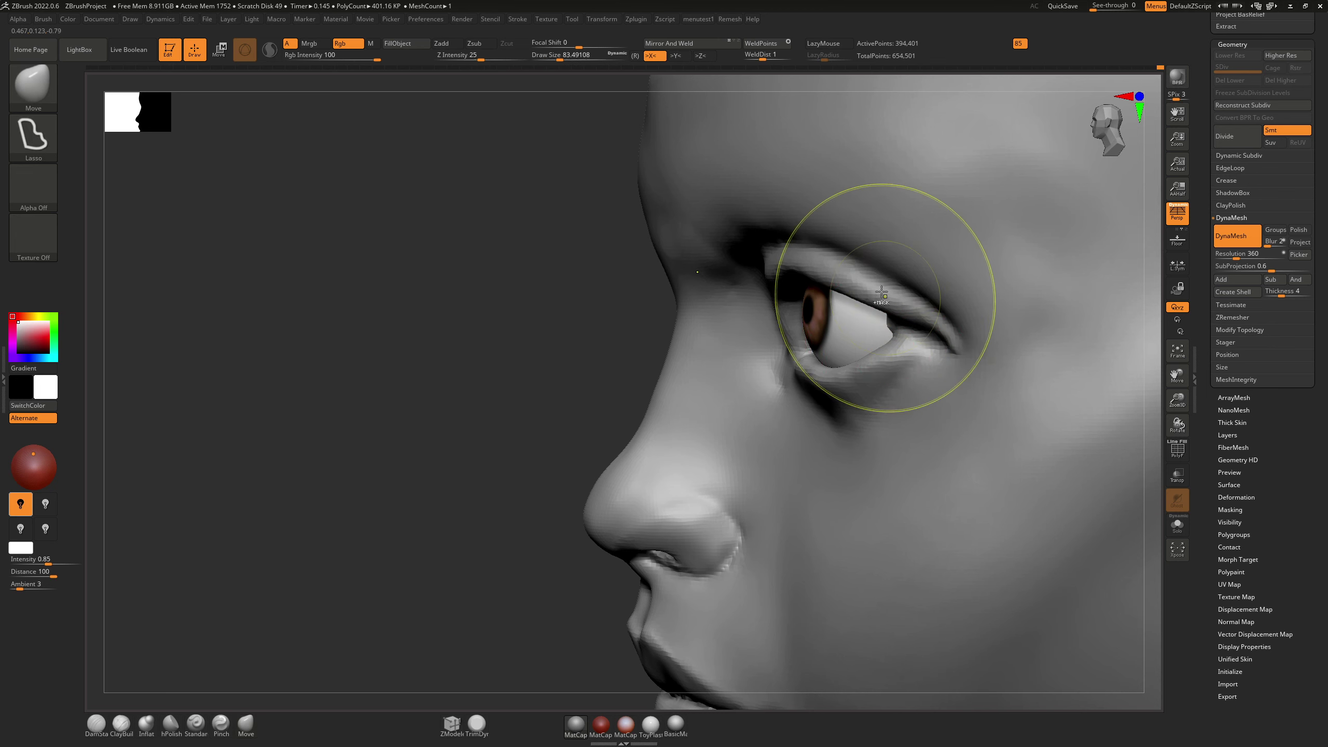
left_click_drag(864, 255, 896, 289)
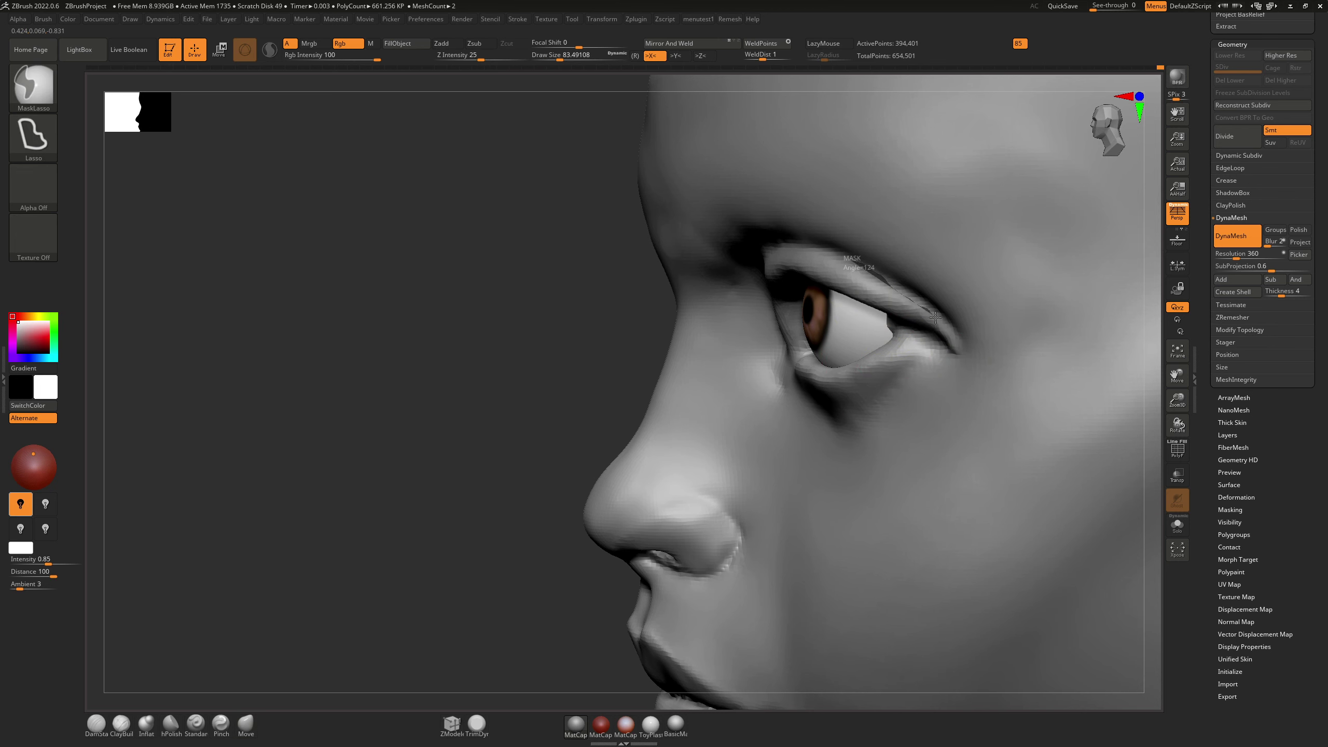
left_click_drag(975, 373, 1001, 262, "ctrl")
key("ctrl+z")
Step: Mask the temple and the skin above and beyond the outer eye corner with the MaskLasso brush
left_click_drag(926, 313, 968, 334, "ctrl")
left_click_drag(865, 266, 921, 303, "ctrl")
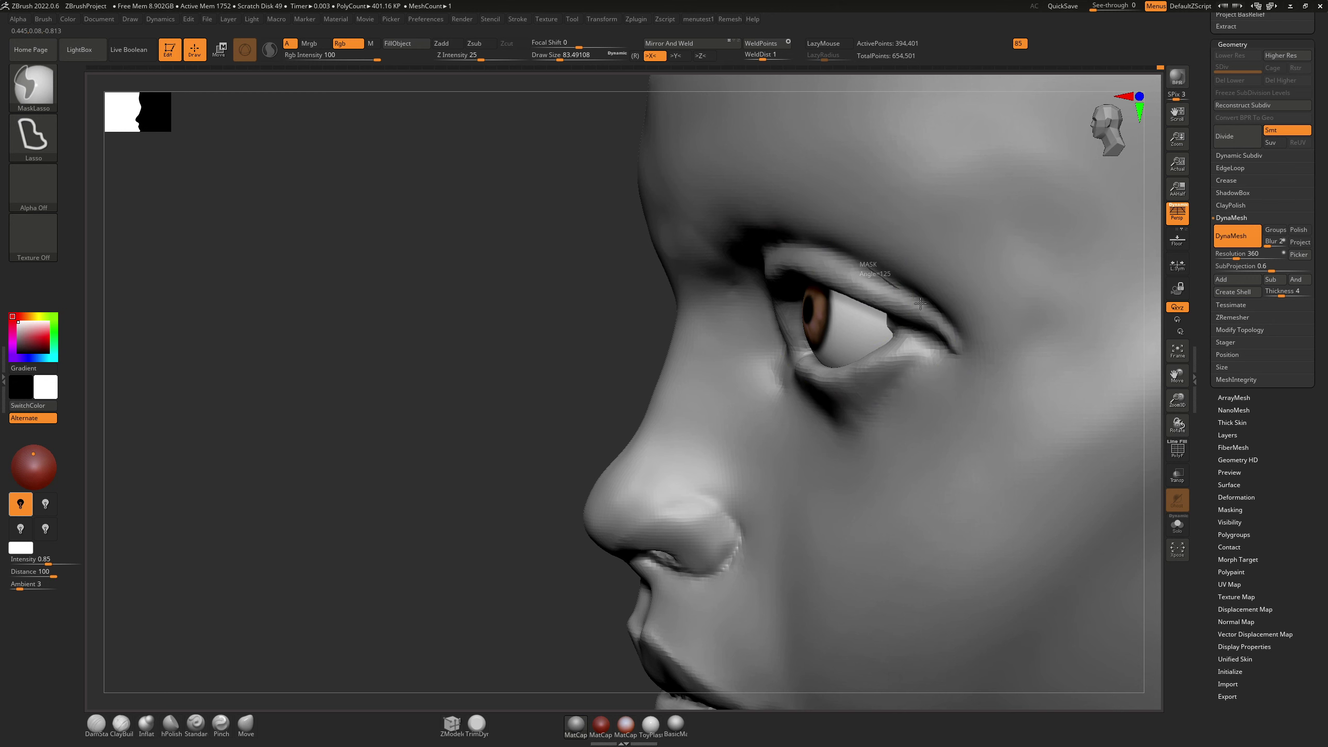
mouse_move(969, 344)
left_mouse_down("ctrl")
mouse_move(1006, 178)
mouse_move(858, 110)
mouse_move(987, 317)
mouse_move(1055, 550)
mouse_move(978, 261)
left_mouse_up("ctrl")
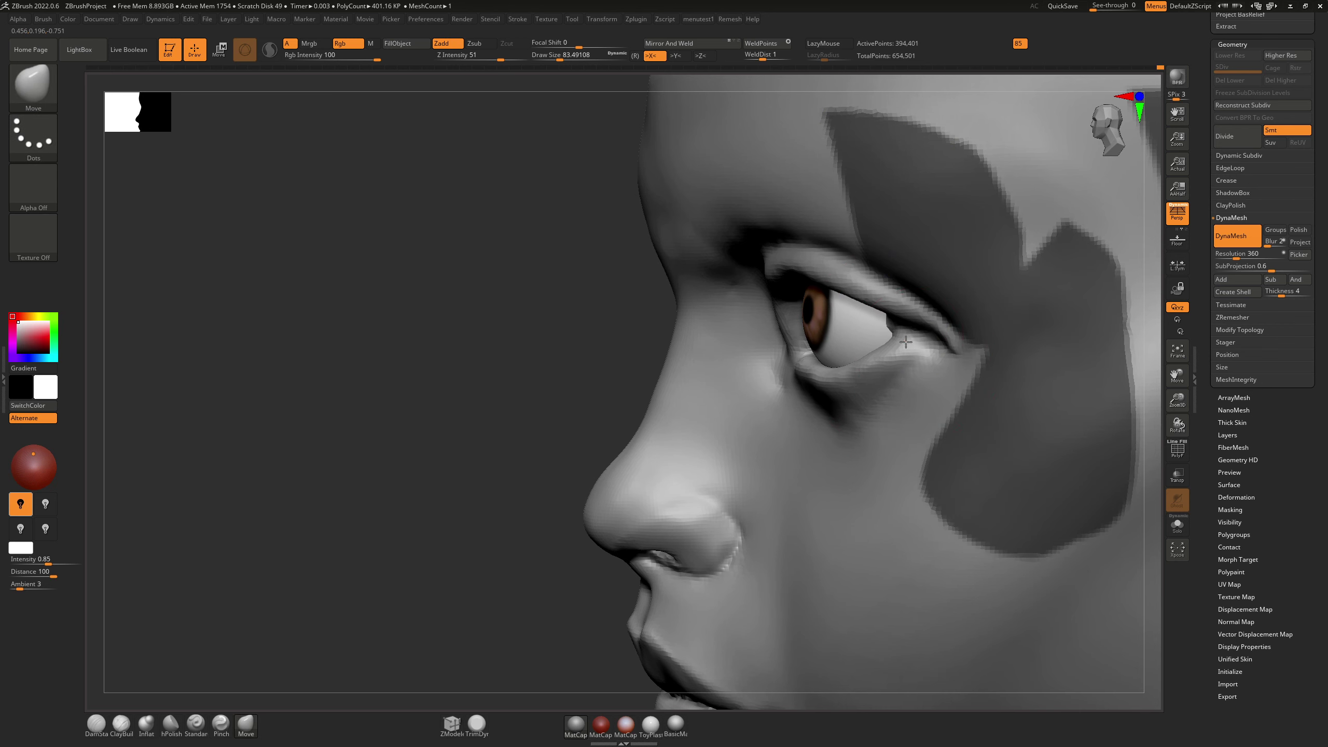
Step: Reshape the unmasked outer corner of the eye with the Move brush, then clear the mask
left_click_drag(888, 335, 887, 352)
mouse_move(887, 351)
right_mouse_down()
mouse_move(962, 340)
mouse_move(923, 339)
mouse_move(935, 324)
mouse_move(935, 349)
right_mouse_up()
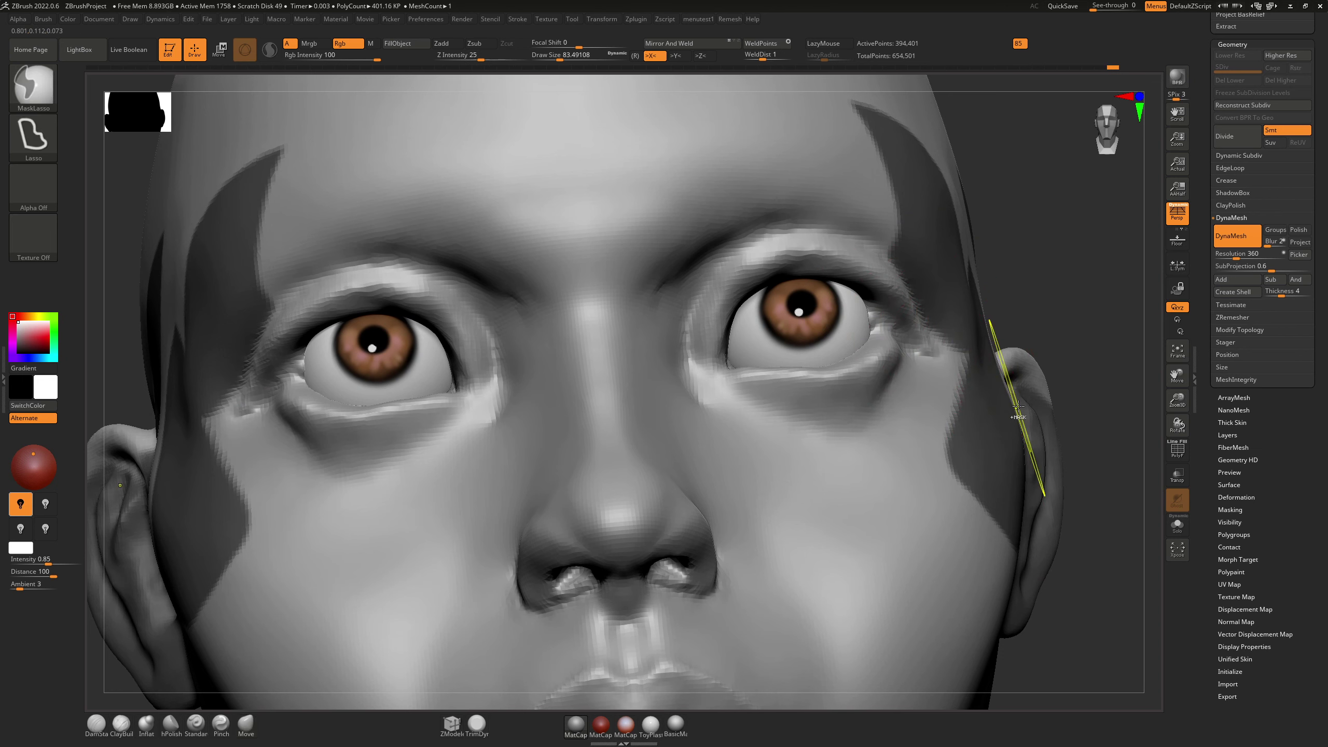
left_click_drag(1078, 369, 1060, 352, "ctrl")
right_click_drag(1059, 350, 909, 374)
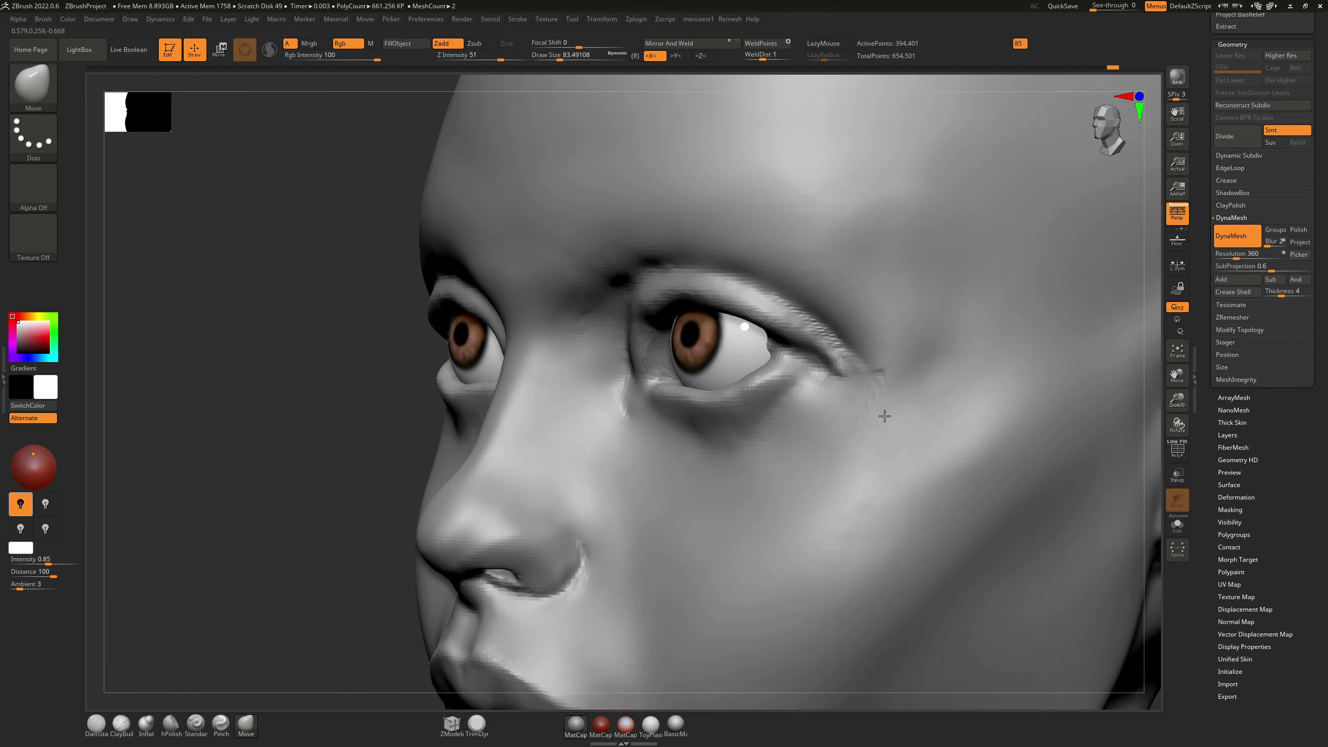
Step: Smooth the outer end of the upper eyelid and the mask edge beside it at a draw size of about 37
key("s")
left_click_drag(891, 418, 879, 378)
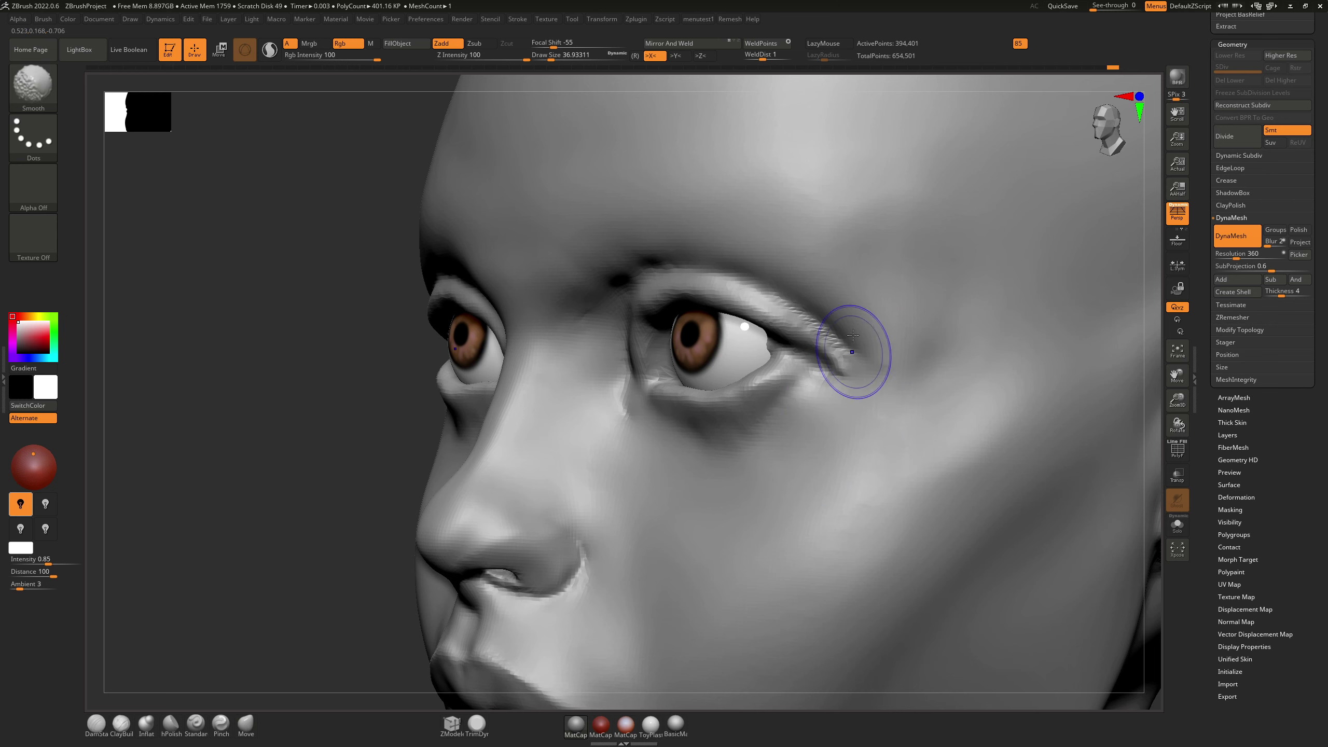
mouse_move(819, 284)
left_mouse_down("shift")
mouse_move(816, 324)
mouse_move(879, 338)
left_mouse_up("shift")
left_click_drag(800, 294, 804, 299, "shift")
Step: Carve the crease at the outer corner of the eye with the DamStandard brush
right_click_drag(804, 298, 750, 364)
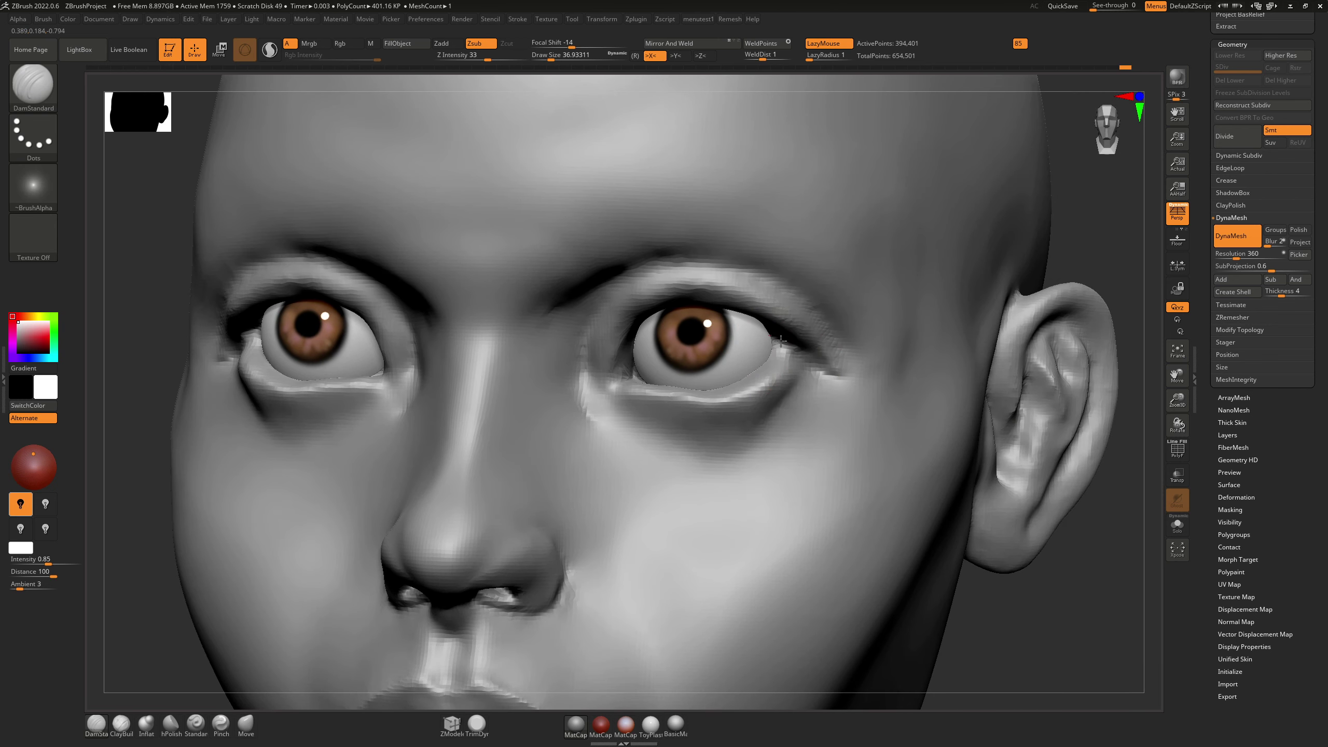
left_click_drag(812, 361, 783, 348)
mouse_move(806, 359)
right_mouse_down()
mouse_move(732, 356)
mouse_move(820, 380)
right_mouse_up()
Step: Reshape the outer part of the lower eyelid with the Move brush at a draw size of about 37
key("b")
key("m")
key("v")
key("s")
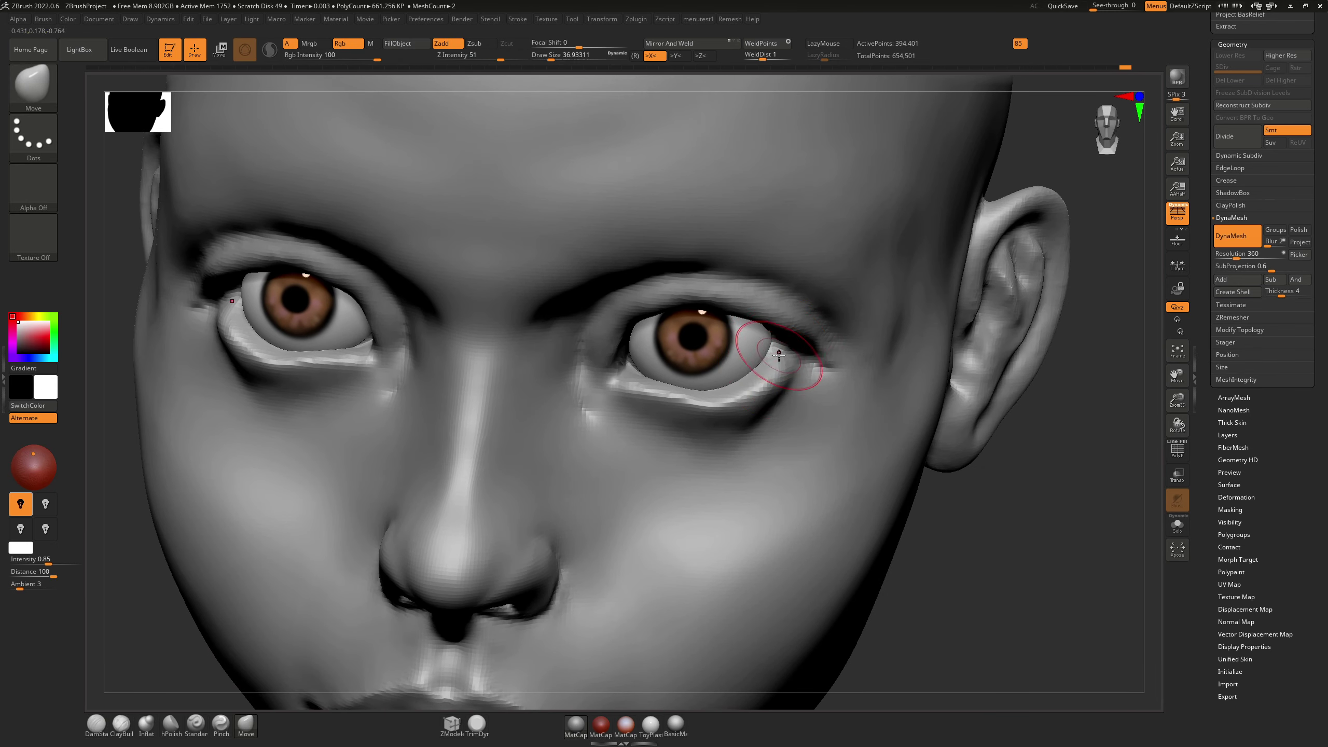
left_click_drag(784, 368, 782, 348)
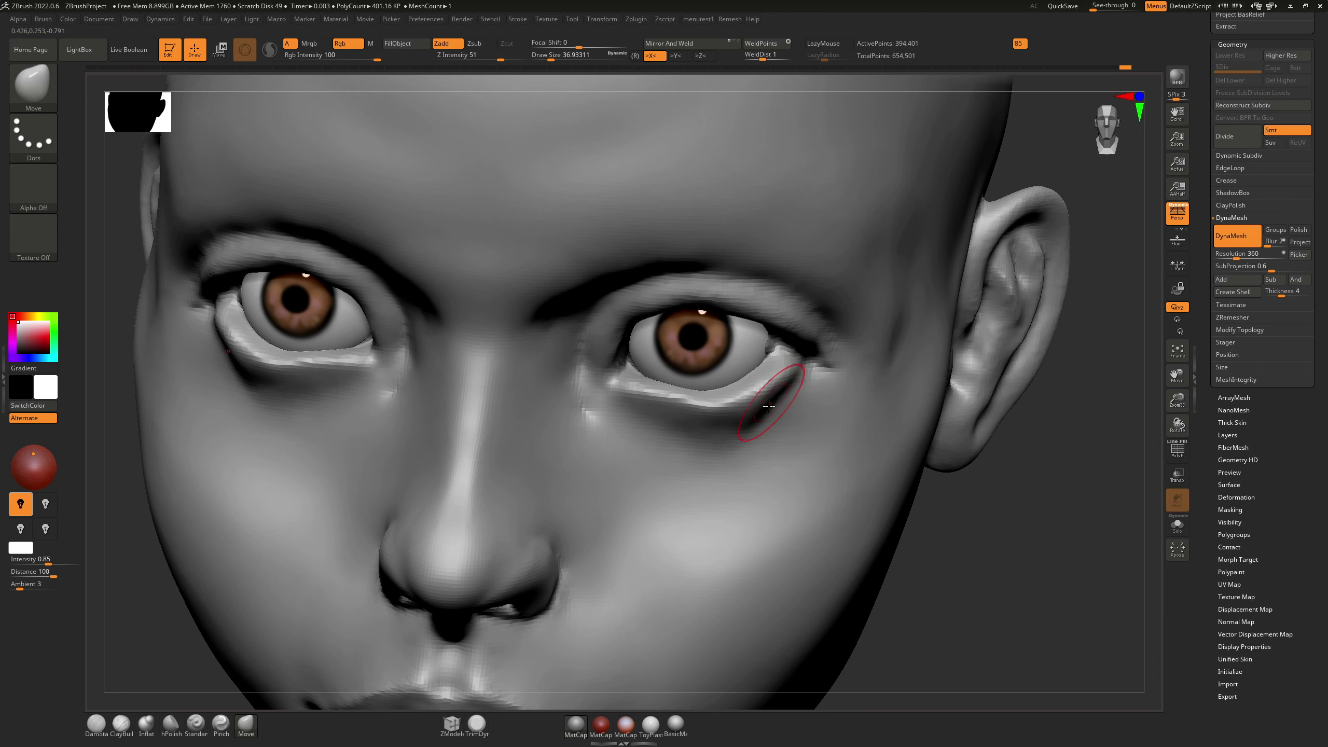
right_click_drag(784, 356, 801, 357)
Step: Adjust the curve of the lower eyelids from above with the Move brush, from the middle to both corners
key("1")
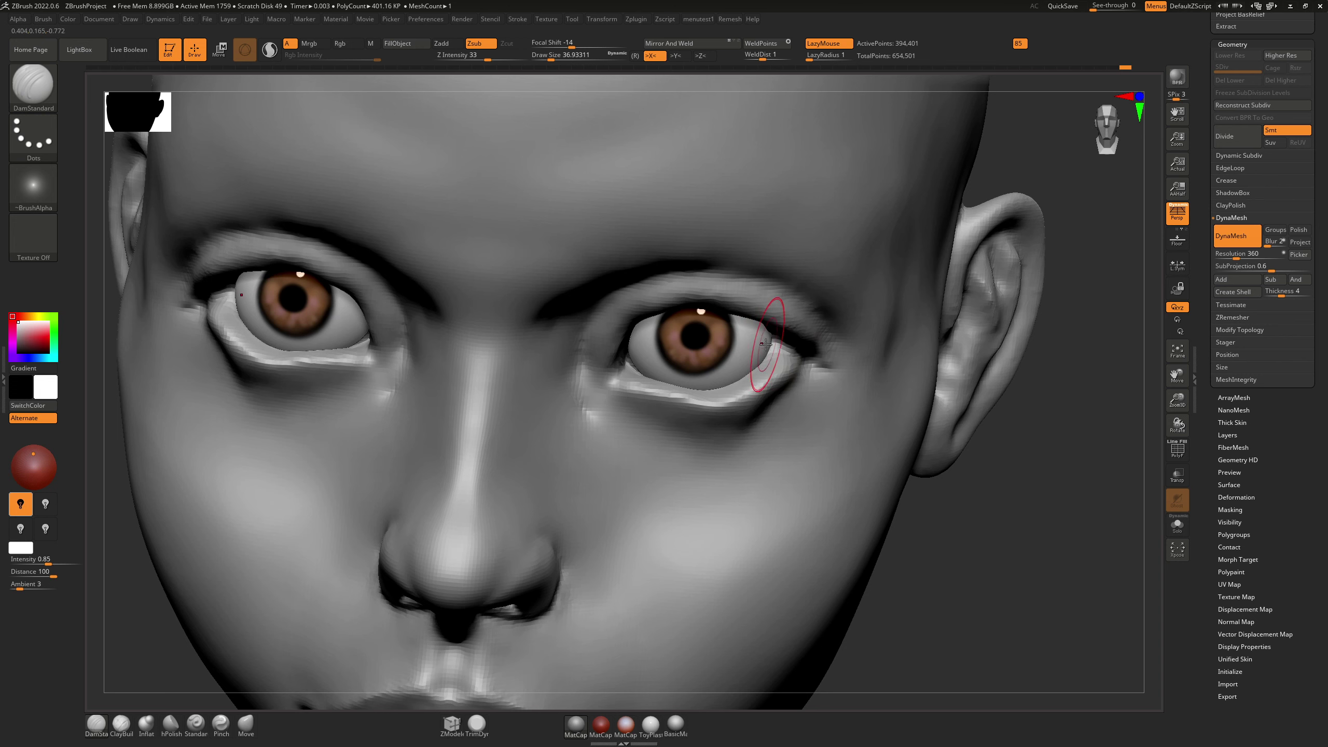
key("b")
key("m")
key("v")
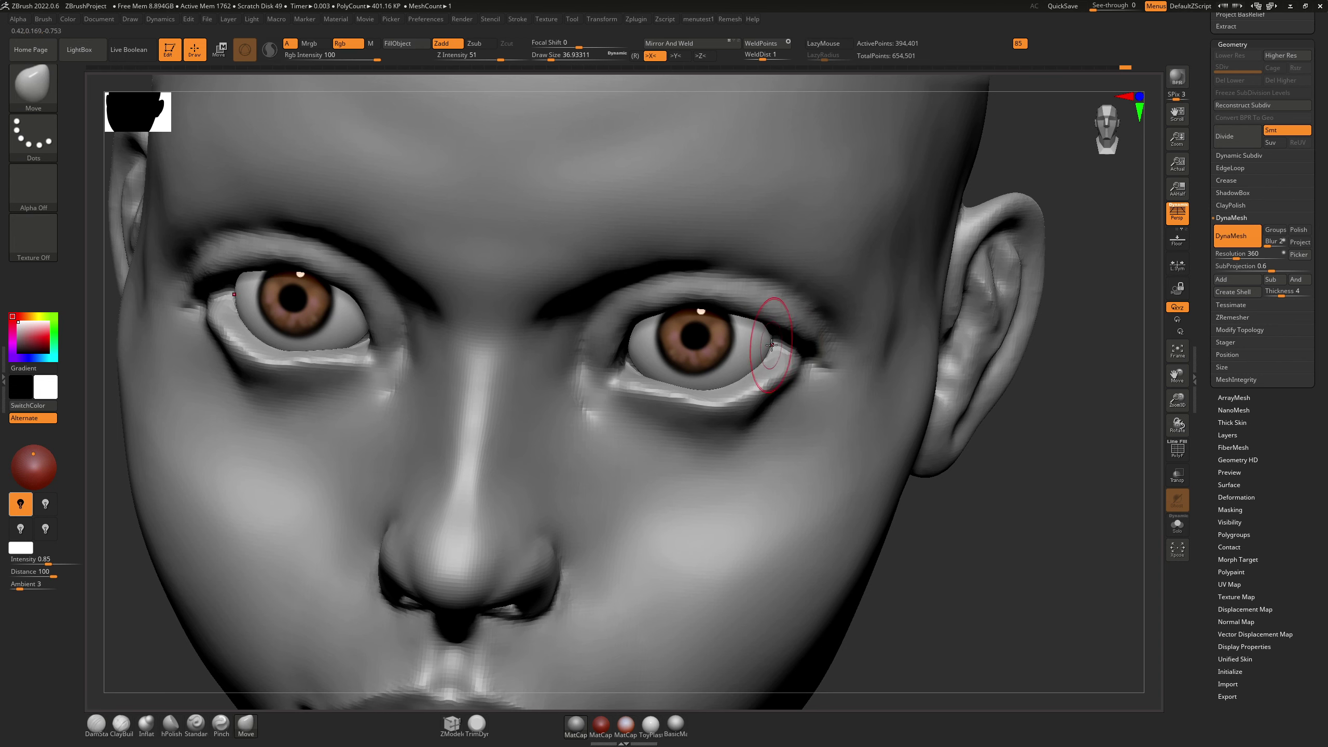
right_click_drag(771, 346, 699, 398)
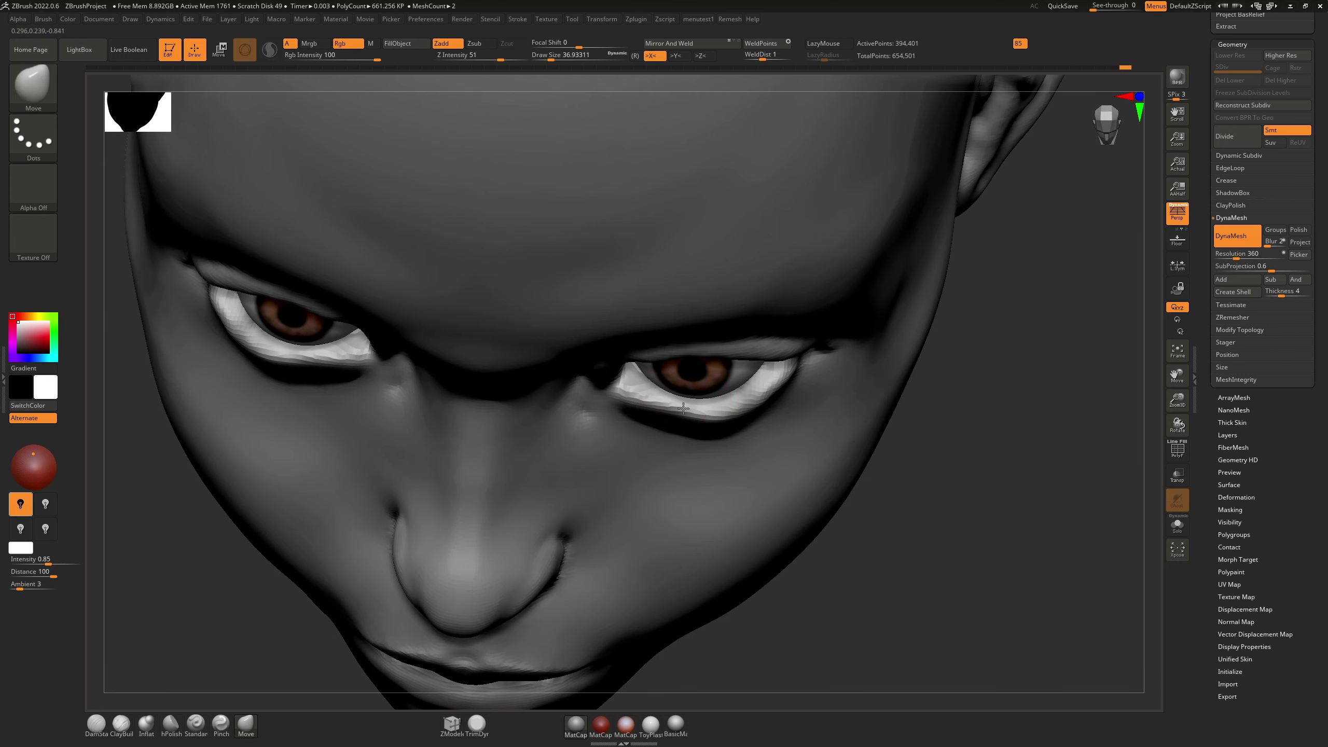
left_click_drag(683, 408, 697, 416)
left_click_drag(767, 388, 776, 379)
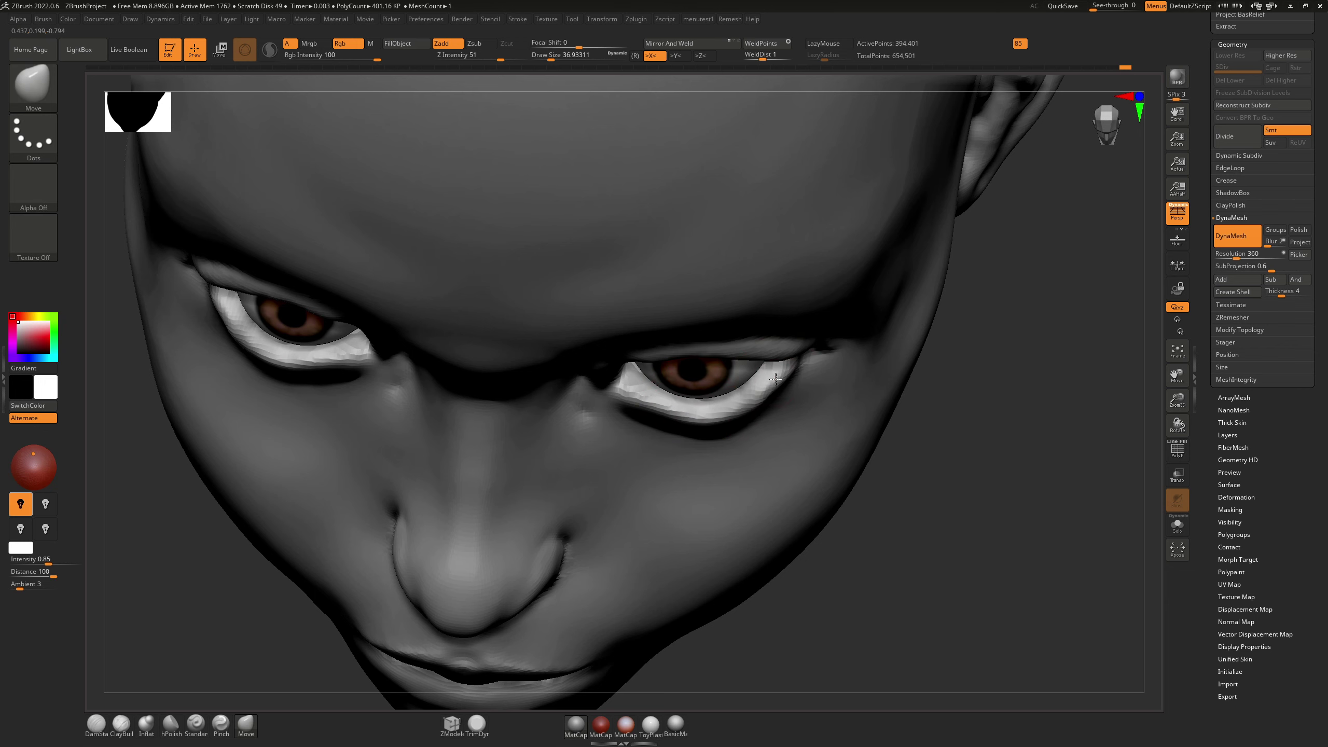
left_click_drag(620, 391, 624, 385)
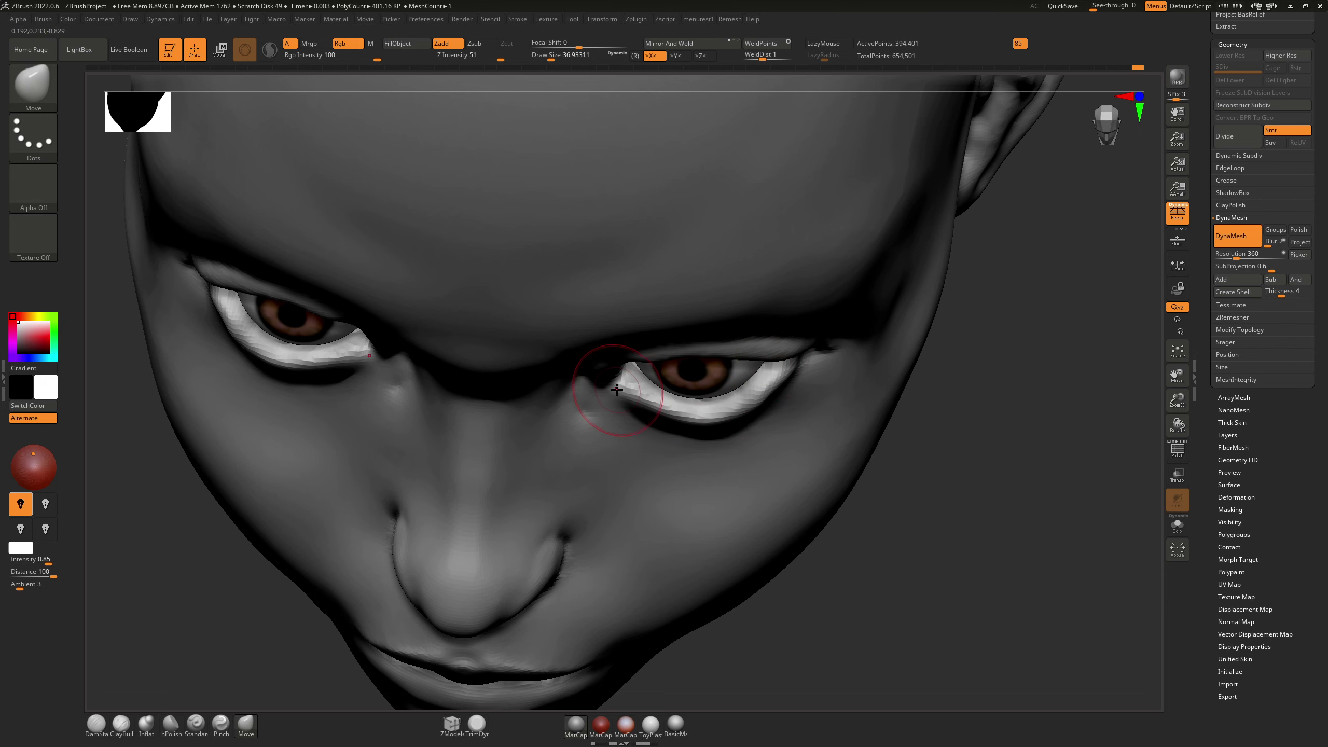
mouse_move(622, 385)
right_mouse_down()
mouse_move(636, 185)
mouse_move(657, 277)
mouse_move(664, 209)
mouse_move(673, 243)
mouse_move(653, 317)
right_mouse_up()
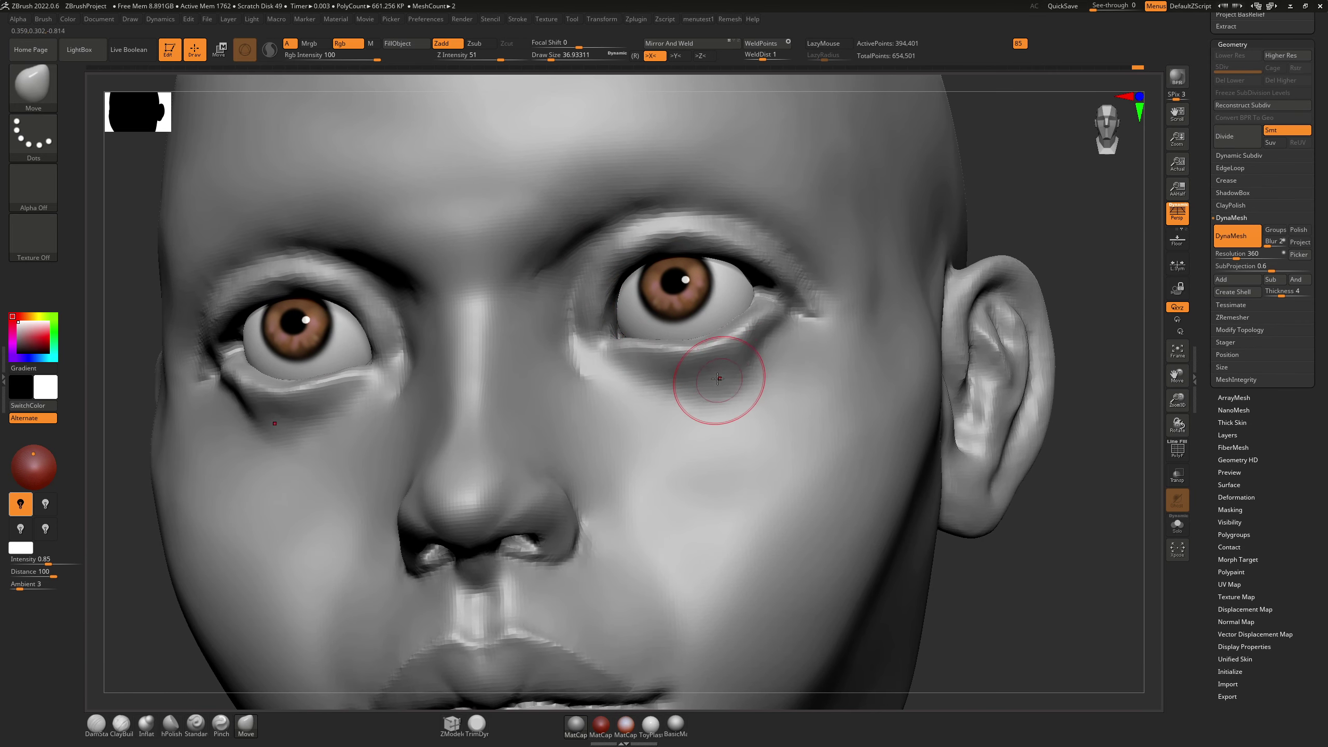
Step: Shape the area under the eyes with the ClayBuildup and DamStandard brushes at a draw size of about 25 and smooth it
key("b")
key("c")
key("b")
key("s")
left_click_drag(723, 380, 719, 380)
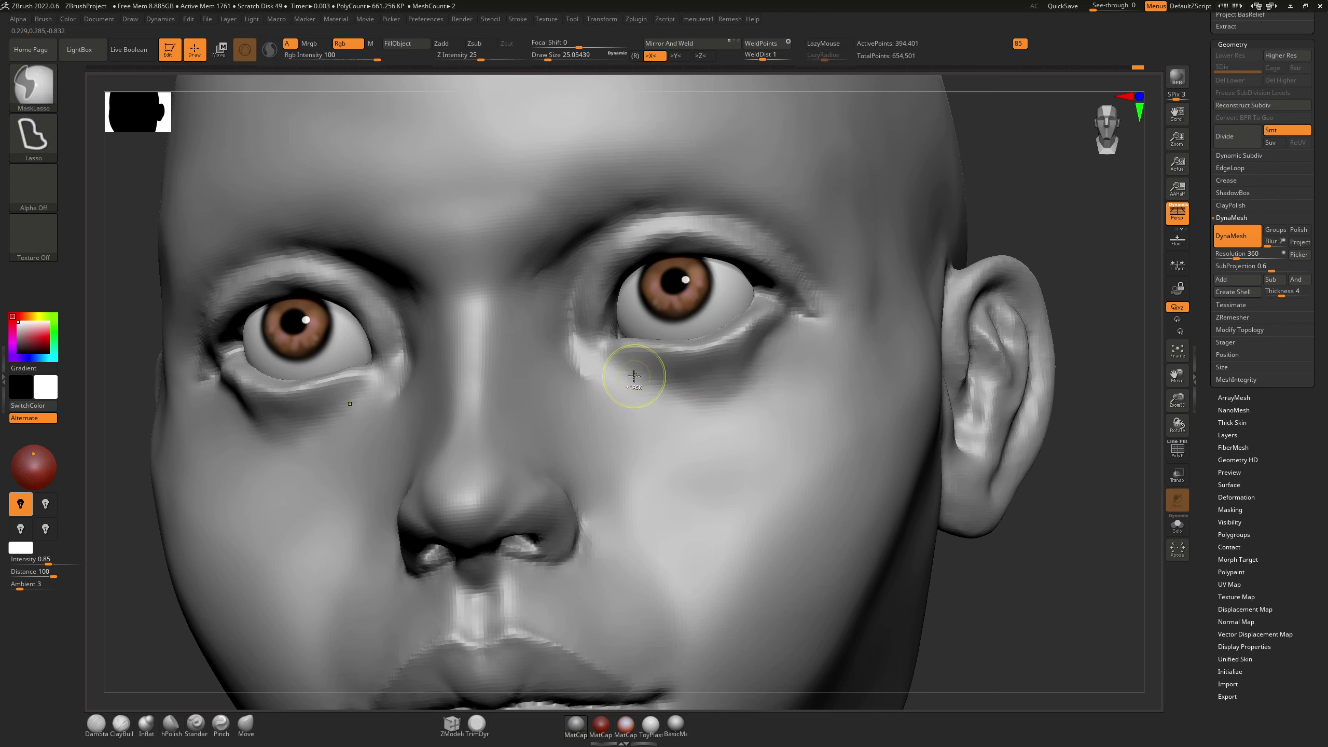
key("b")
key("d")
key("s")
mouse_move(674, 393)
left_mouse_down("shift")
mouse_move(627, 368)
mouse_move(732, 407)
mouse_move(641, 371)
left_mouse_up("shift")
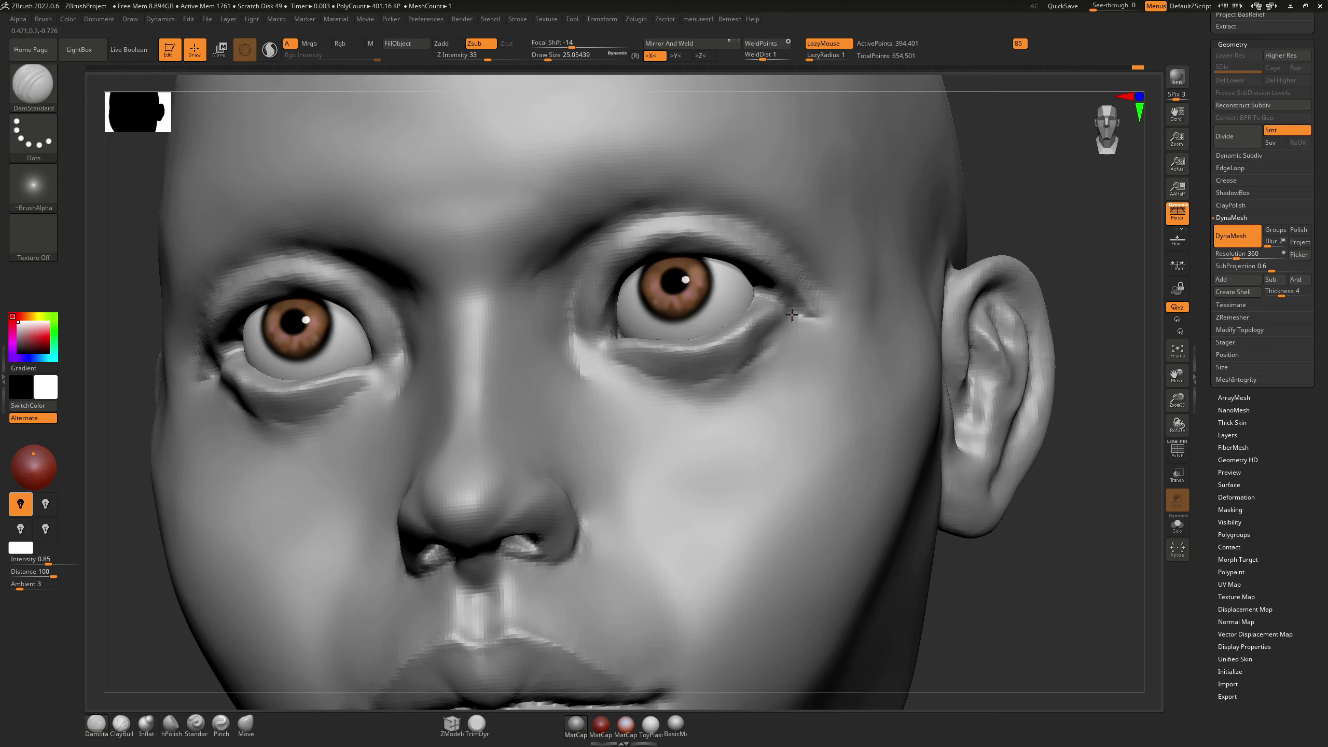
Step: Build up the skin below the outer half of the lower eyelid with the ClayBuildup brush and smooth it
key("b")
key("c")
key("b")
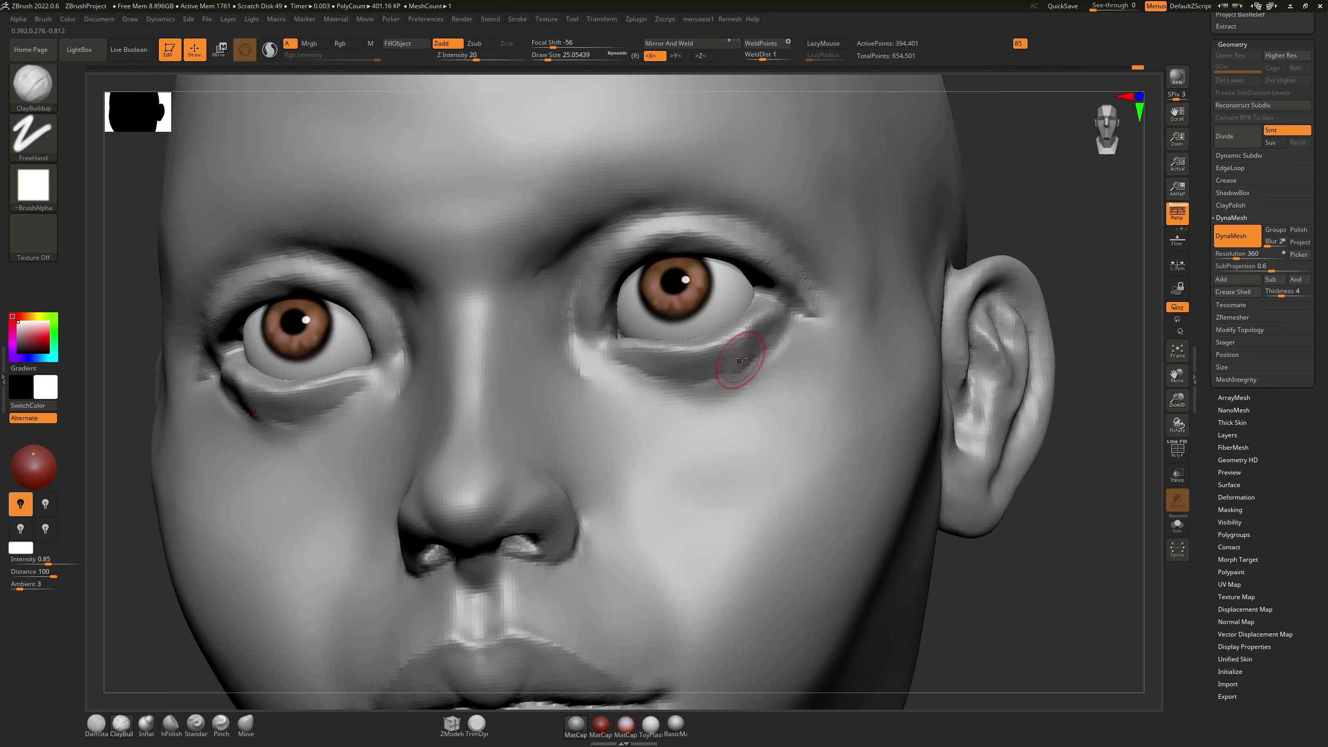
left_click_drag(771, 330, 734, 355)
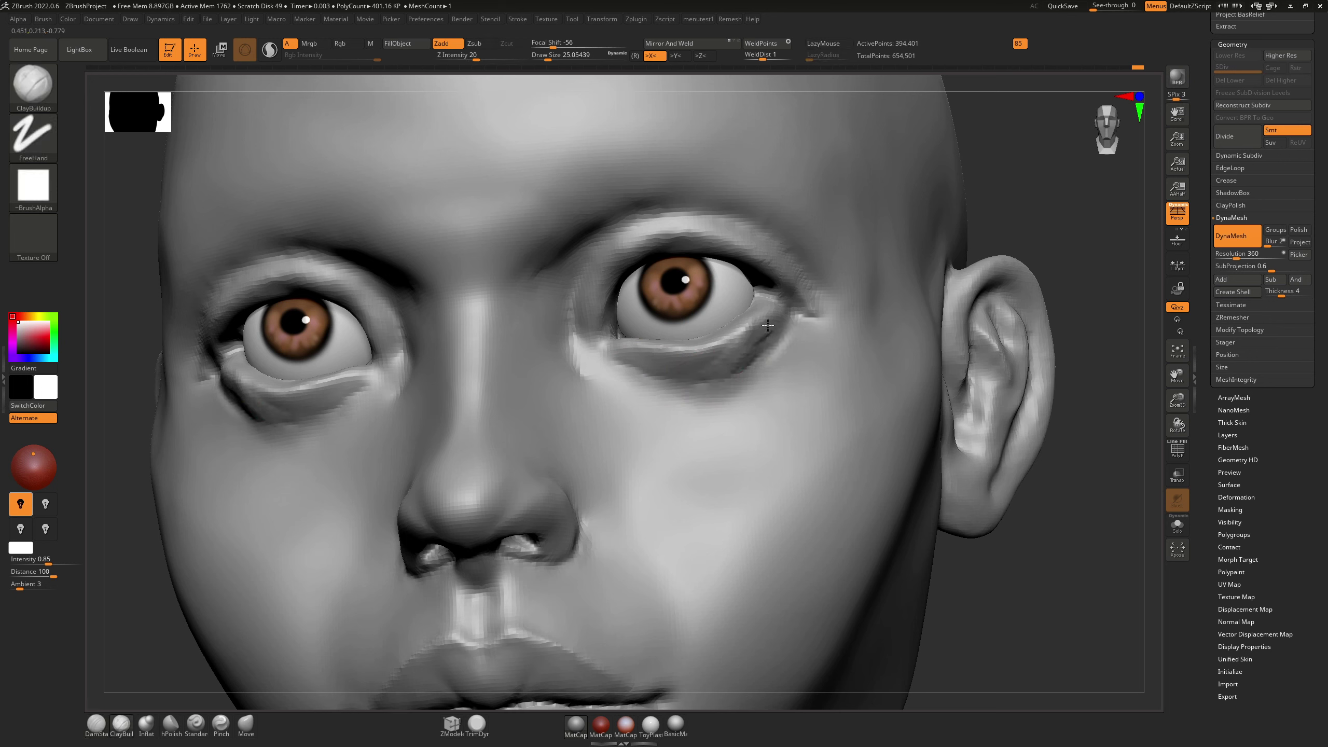
key("shift")
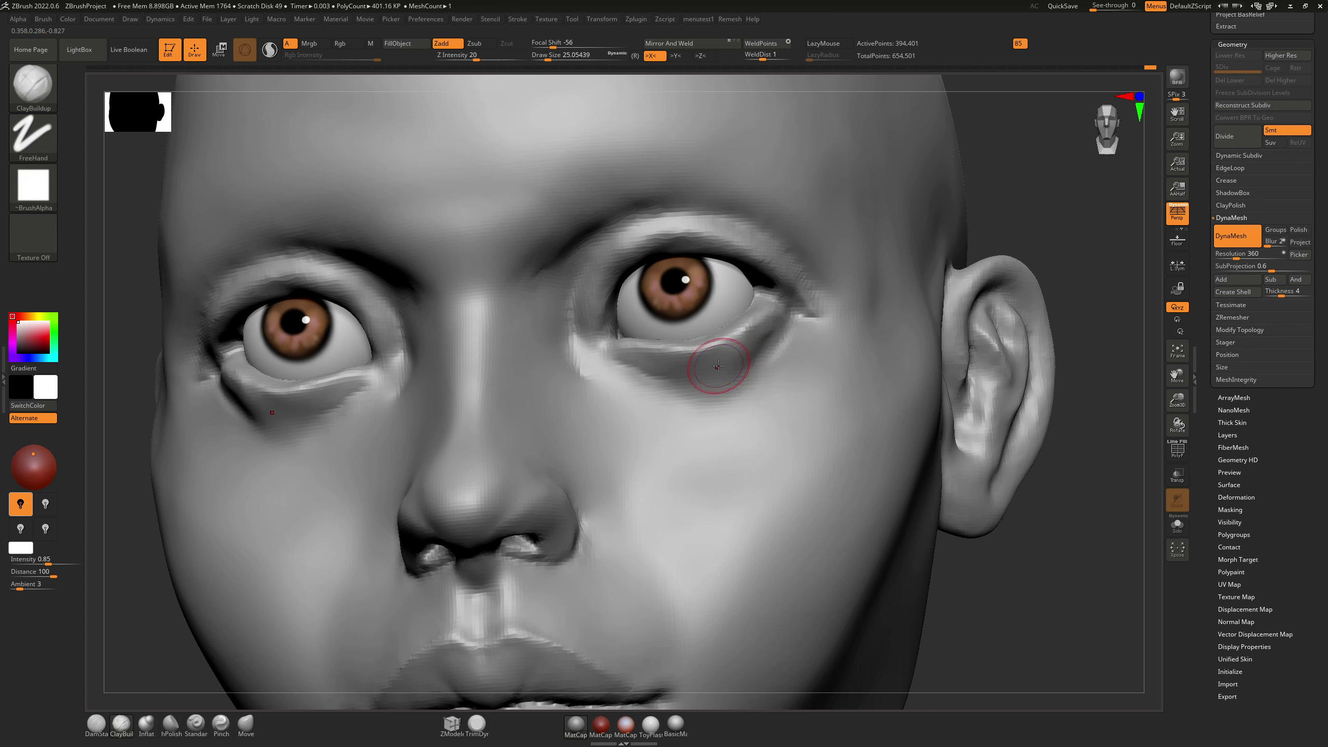
Step: Refine the fold under the lower eyelid with the ClayBuildup brush at a draw size of about 18 and smooth it
key("s")
key("shift")
left_click_drag(718, 367, 753, 340)
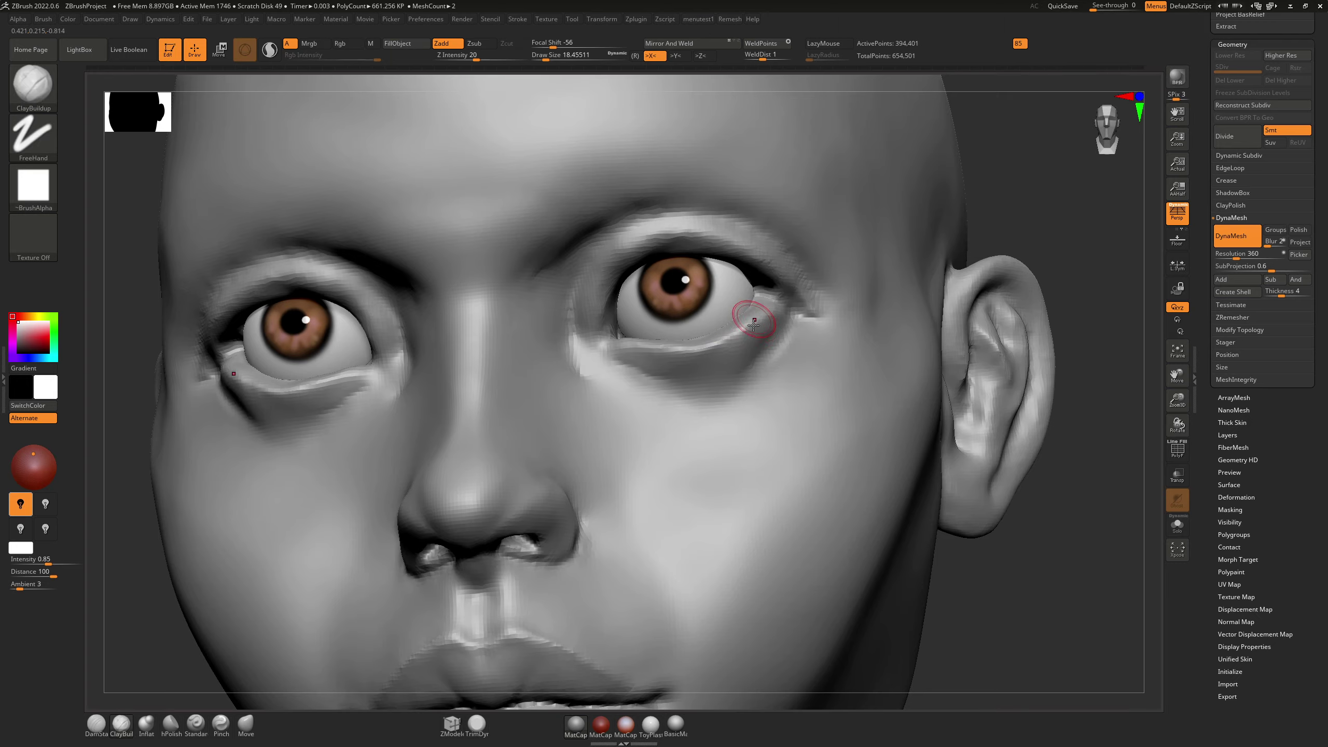
right_click_drag(749, 314, 570, 329)
key("shift")
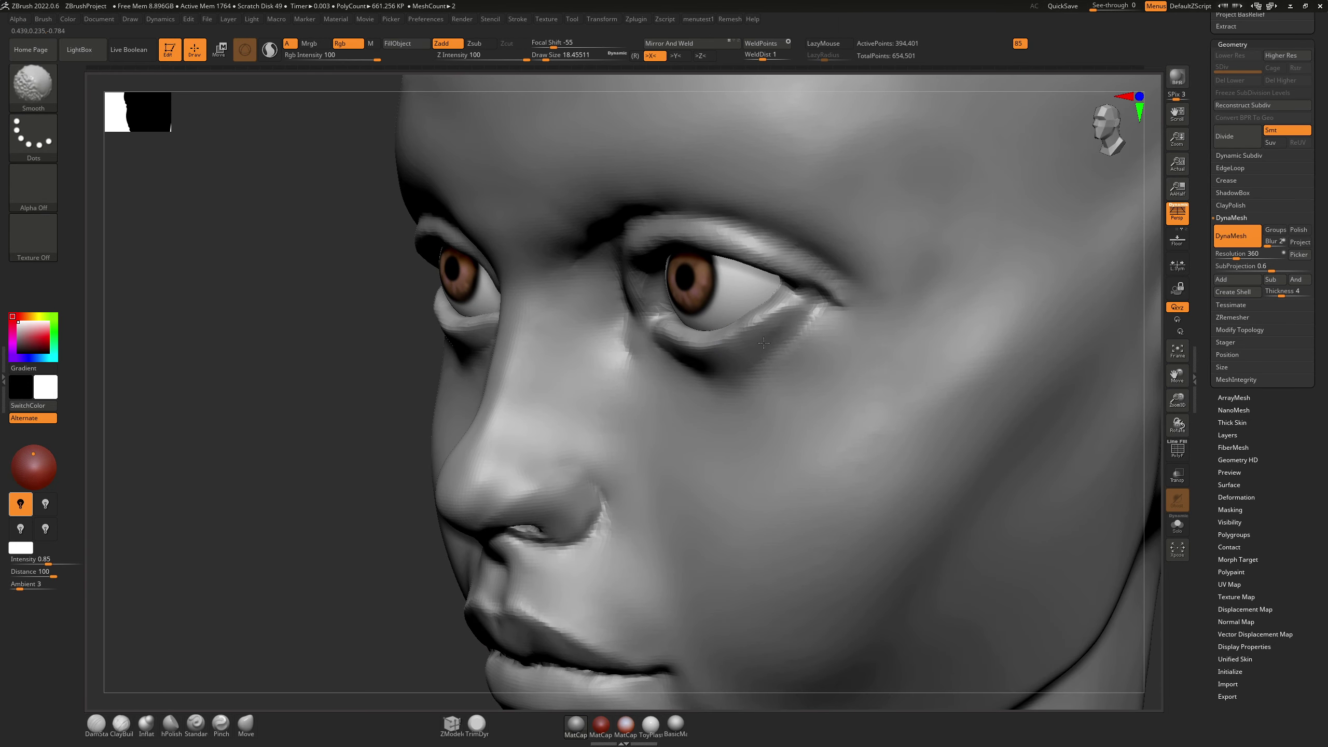
Step: Carve the crease beneath the eye bag with the DamStandard brush and soften it
key("1")
left_click_drag(702, 378, 751, 374)
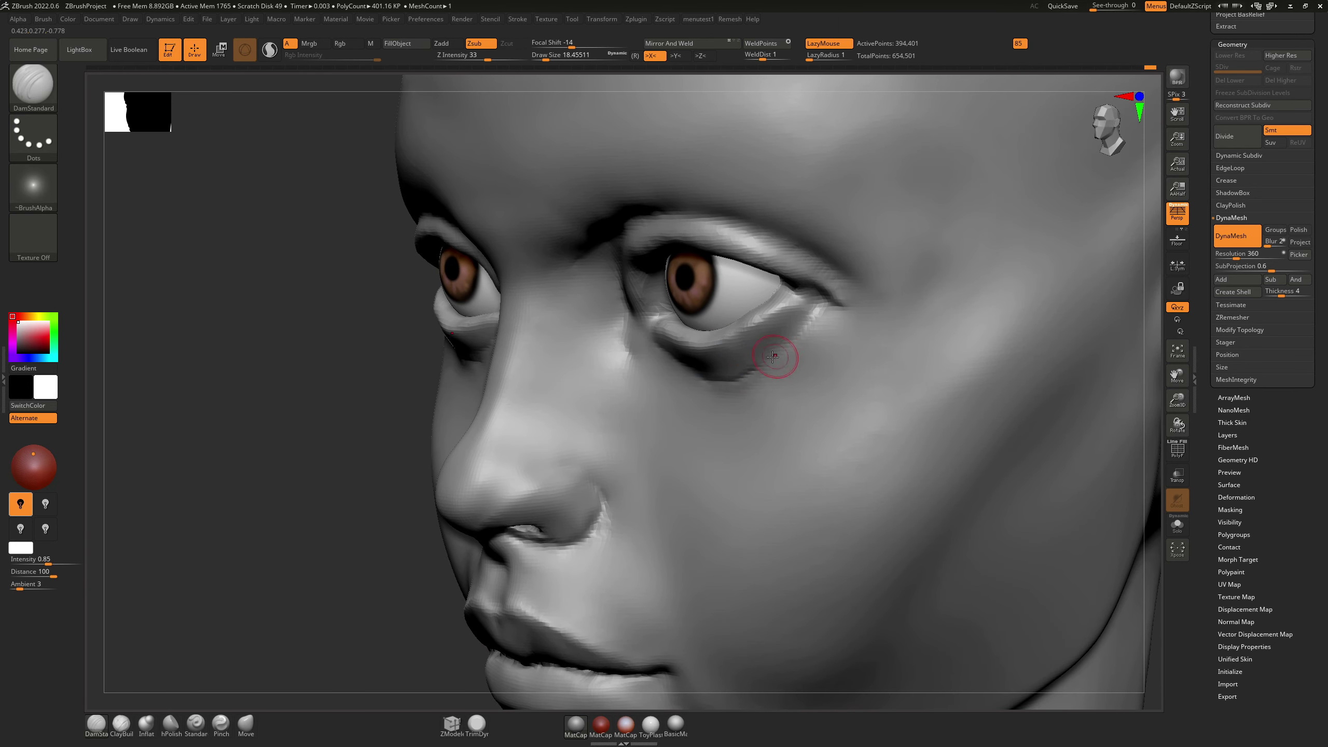
key("shift")
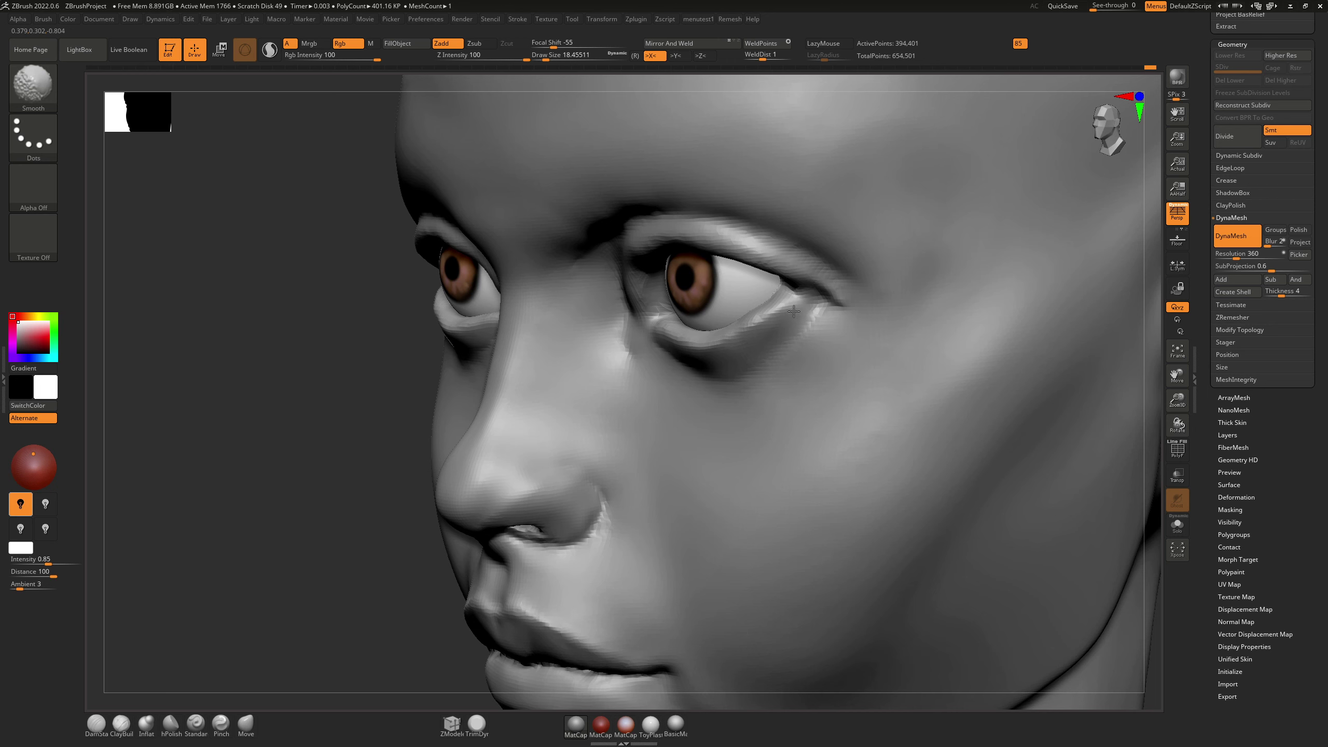
right_click_drag(793, 311, 690, 326)
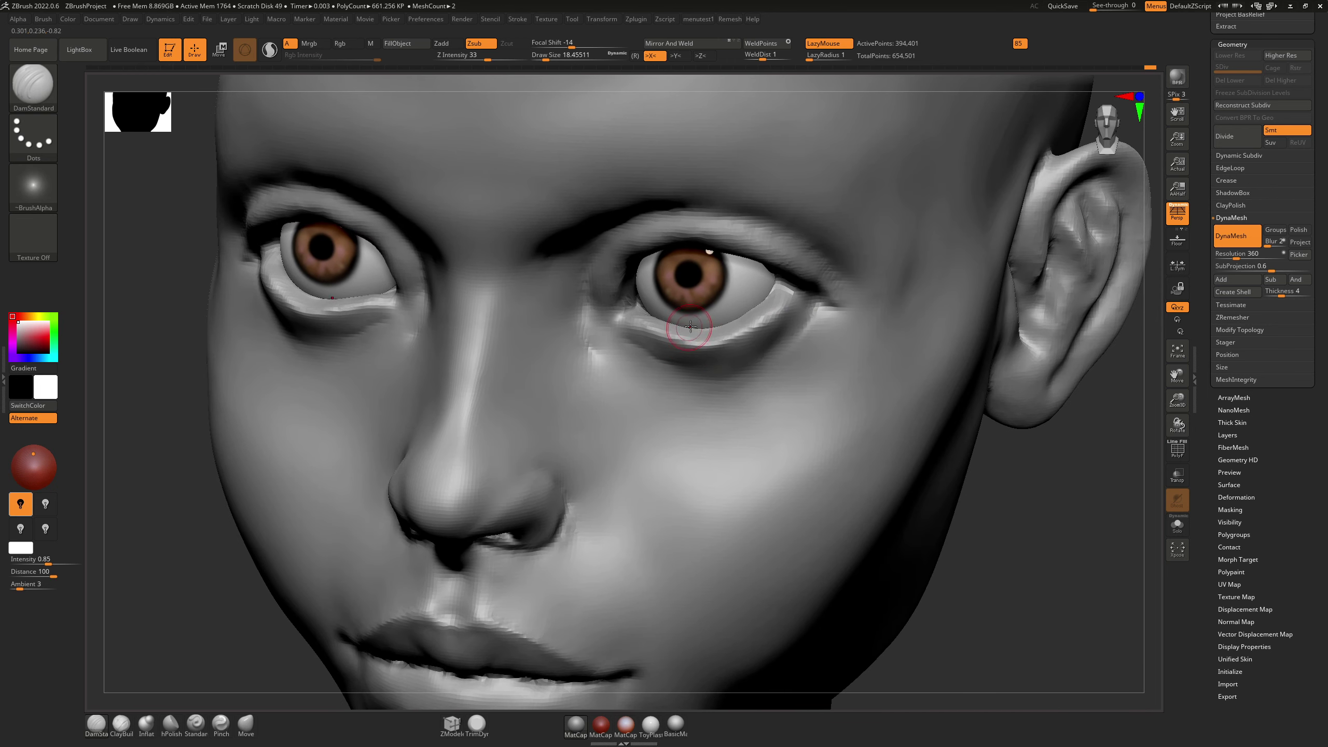
Step: Flatten the rim of the lower eyelid with the hPolish brush at a draw size of about 22
key("b")
key("h")
key("p")
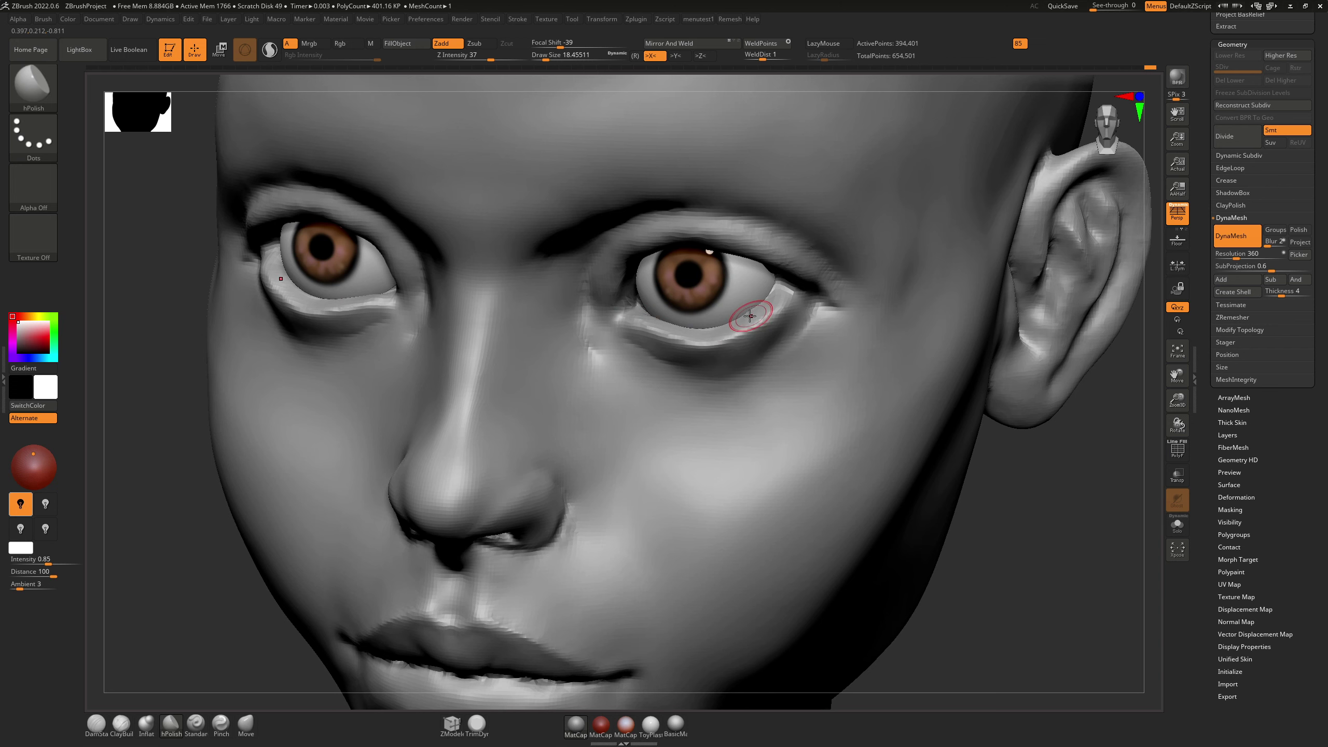
key("bracketright")
left_click_drag(662, 331, 623, 317)
right_click_drag(774, 314, 601, 296)
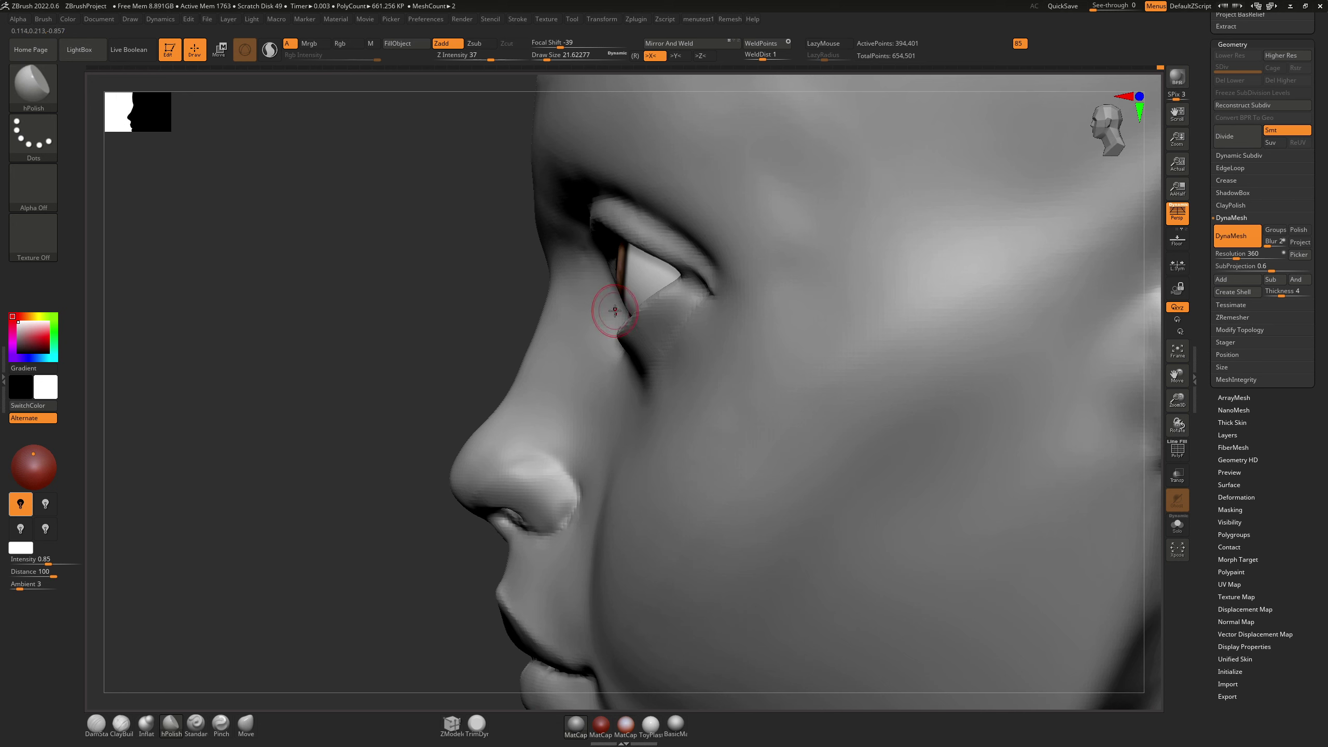
Step: Reshape the eyelid area in side view with the Move brush at draw sizes of about 87 and 132
key("b")
key("m")
key("v")
key("s")
left_click_drag(622, 349, 635, 349)
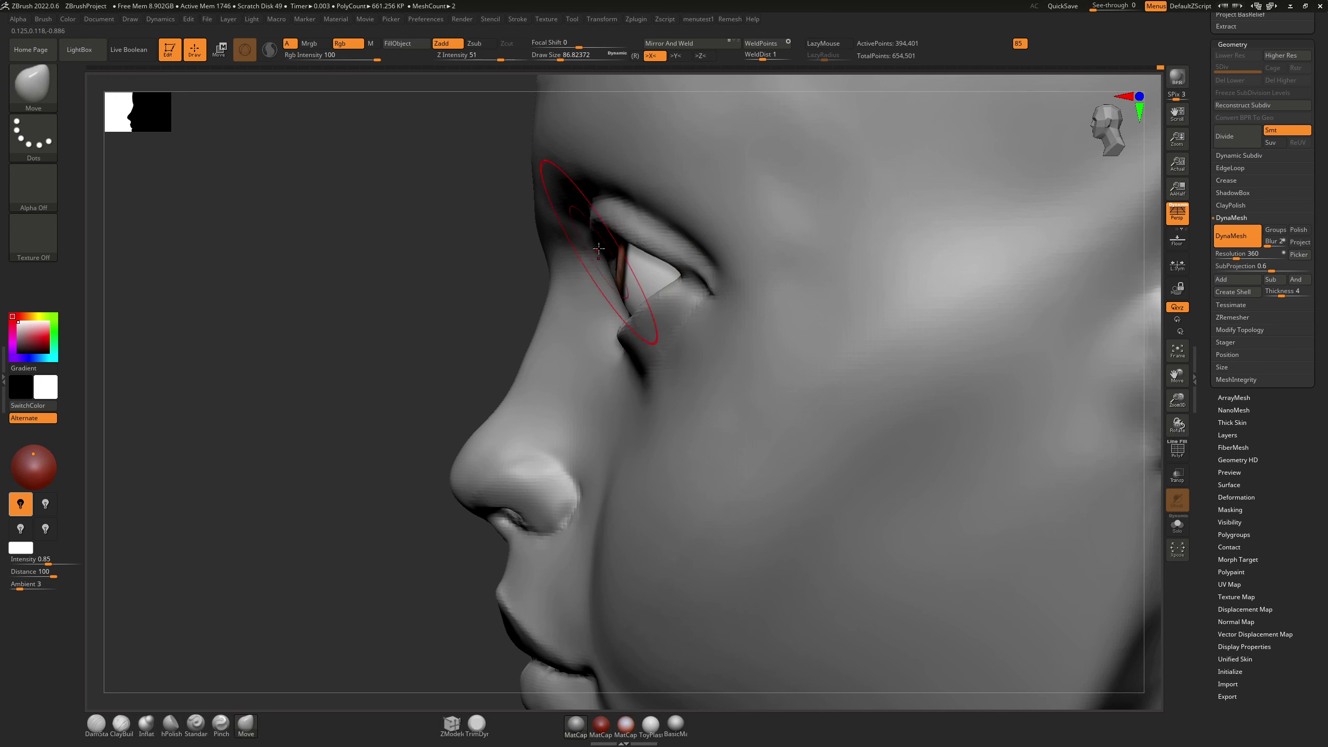
key("s")
left_click_drag(607, 241, 614, 241)
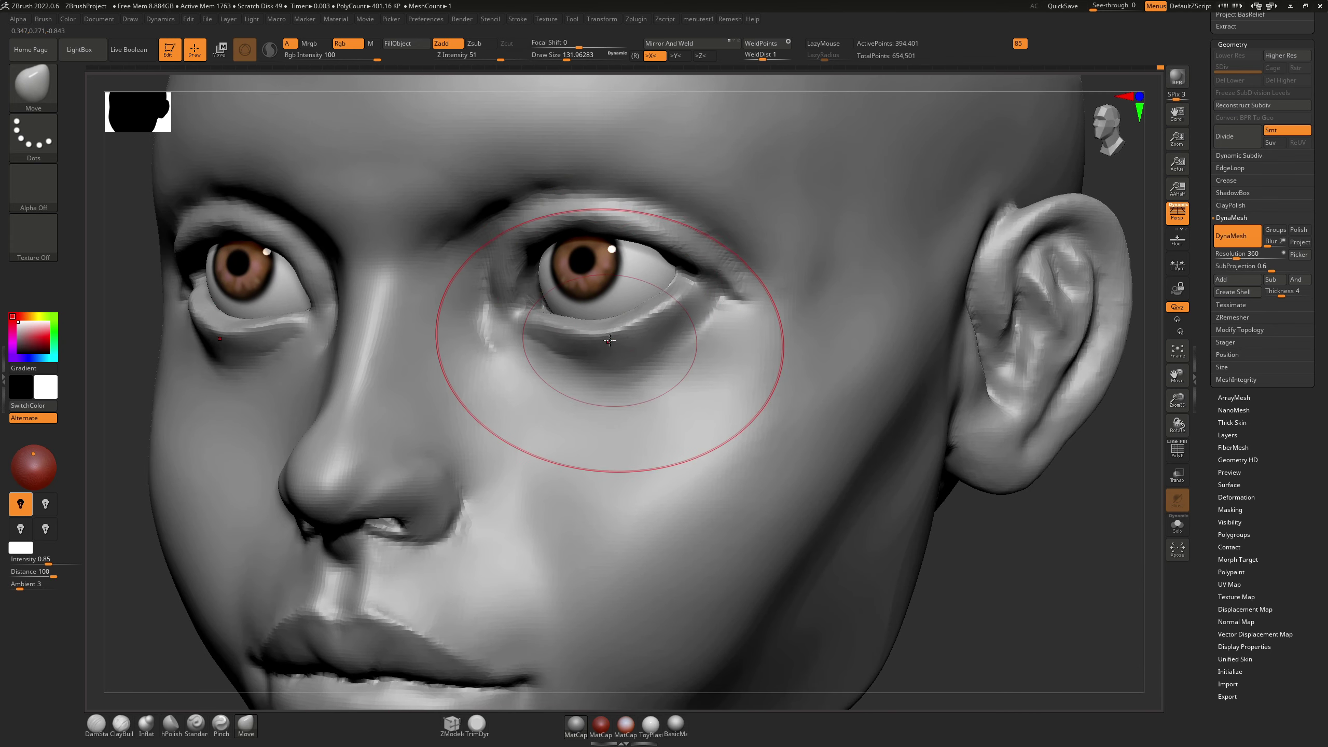
Step: Adjust the lower eyelid with the Move brush at draw sizes of about 39 and 49, undoing the last stroke at the outer corner
key("s")
left_click_drag(610, 341, 565, 340)
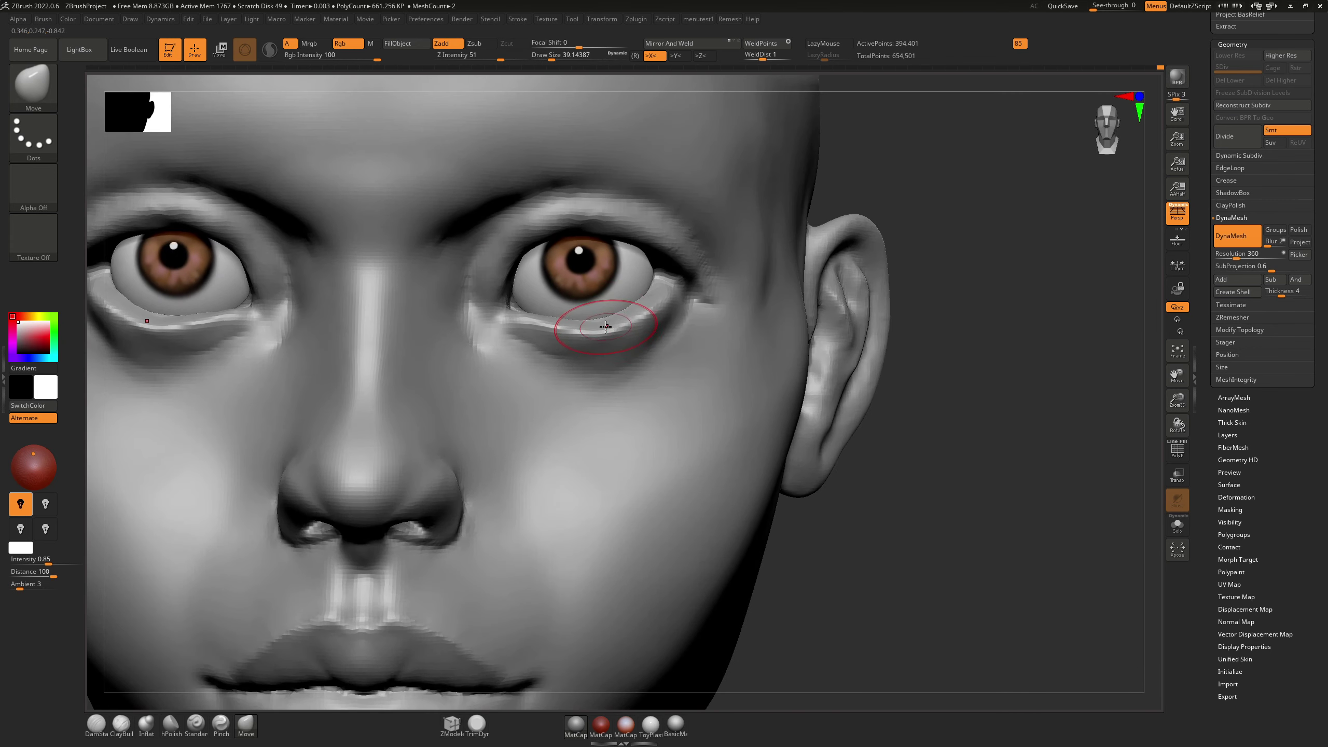
right_click_drag(605, 327, 604, 378)
key("s")
mouse_move(589, 339)
left_mouse_down()
mouse_move(527, 316)
mouse_move(582, 330)
left_mouse_up()
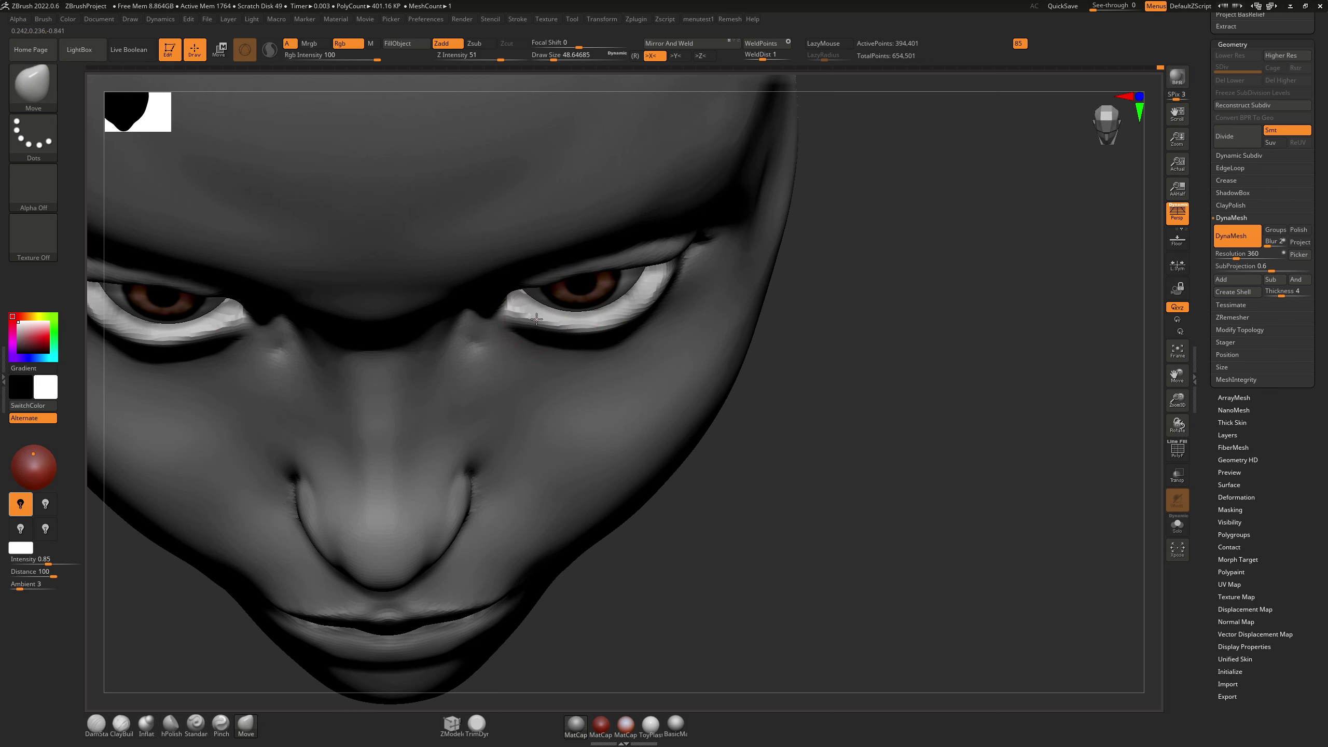
left_click_drag(674, 284, 668, 283)
key("ctrl+z")
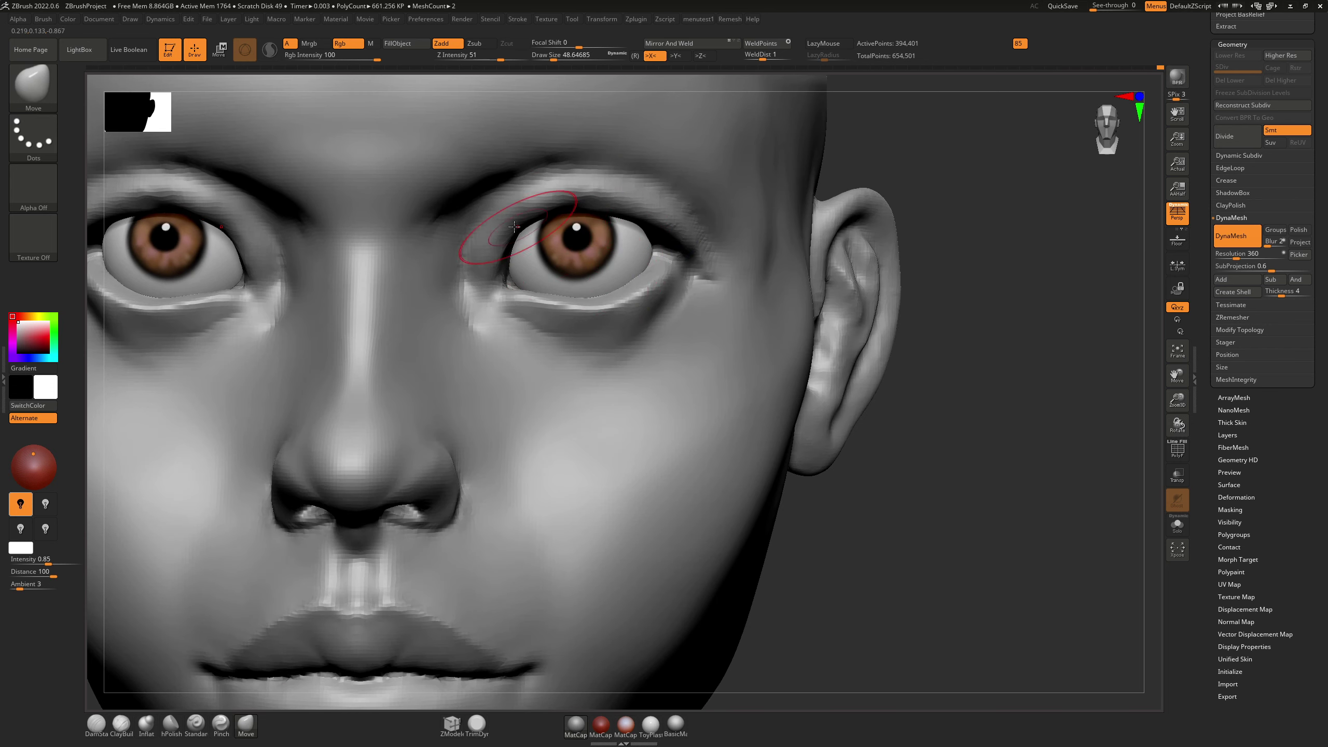
Step: Carve the upper eyelid crease with the DamStandard brush at a draw size of about 22 and smooth its outer end
key("b")
key("d")
key("s")
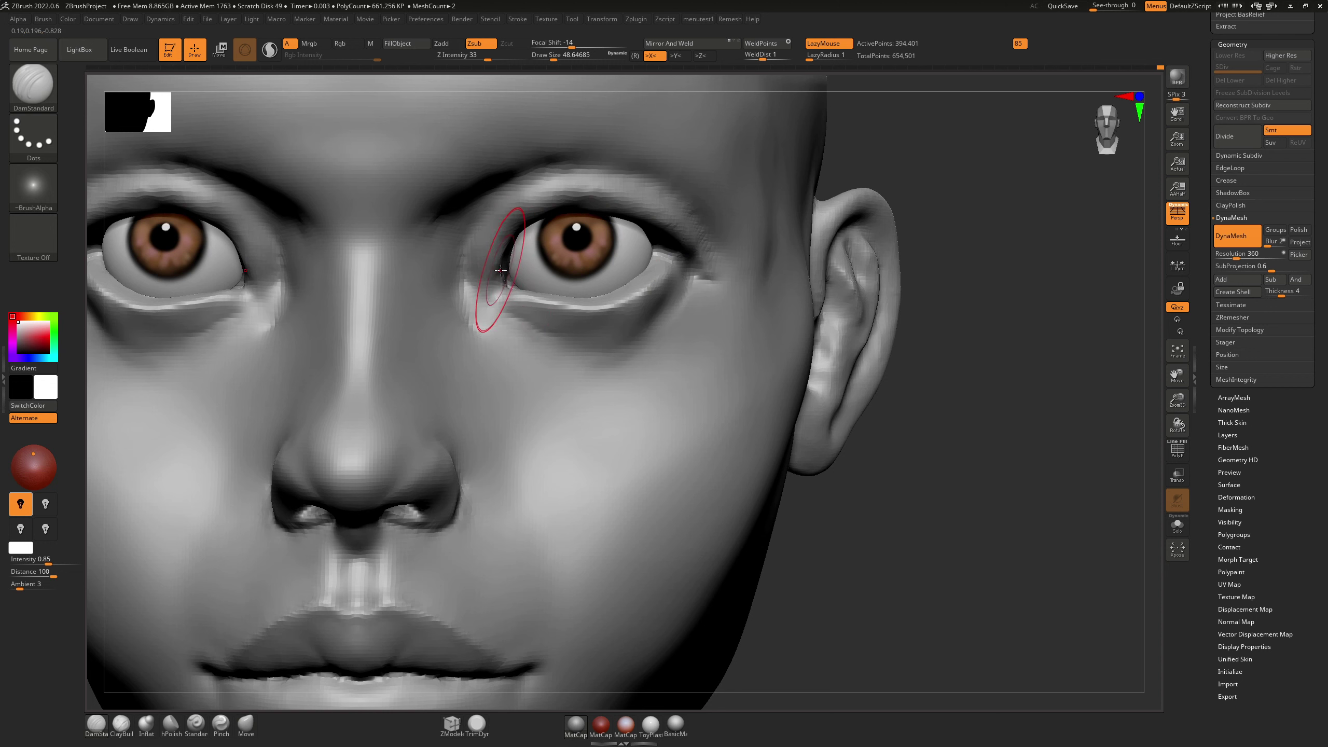
key("s")
mouse_move(500, 270)
left_mouse_down()
mouse_move(527, 211)
mouse_move(639, 208)
left_mouse_up()
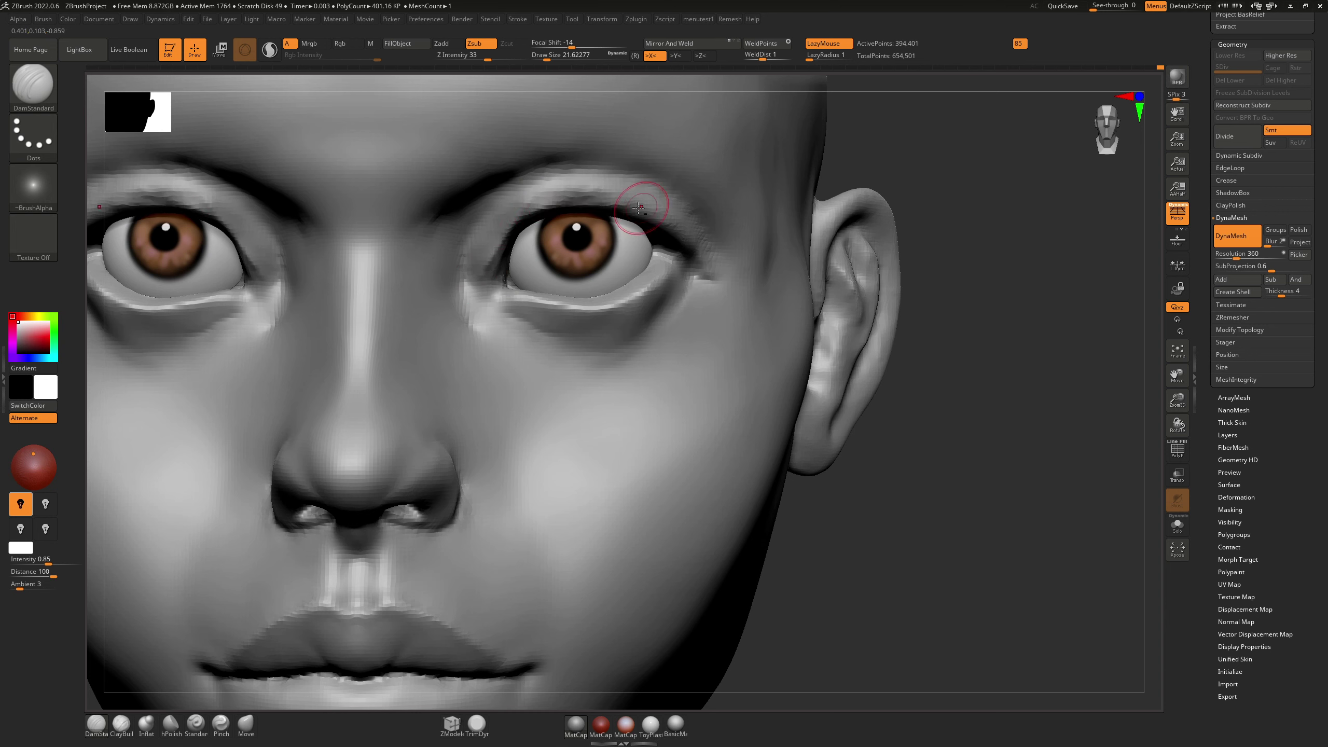
key("shift")
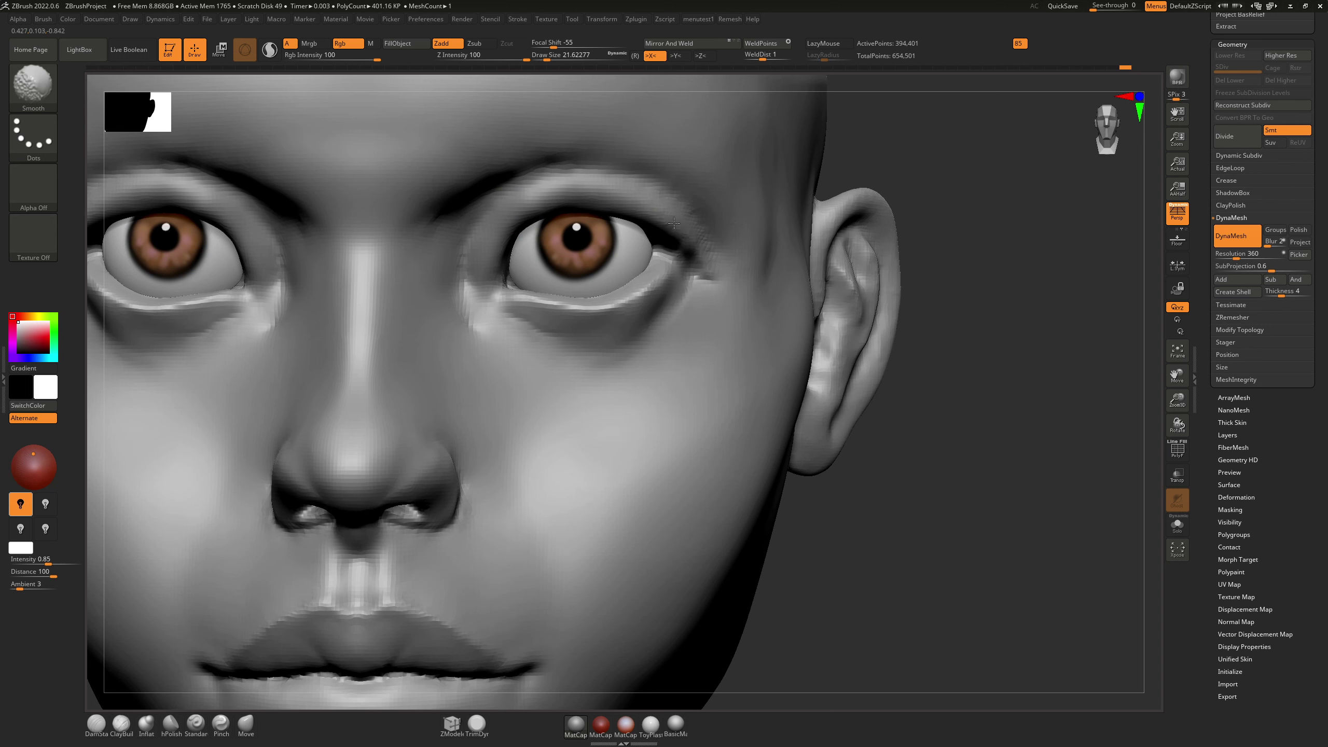
mouse_move(673, 224)
left_mouse_down("shift")
mouse_move(703, 243)
mouse_move(684, 229)
left_mouse_up("shift")
Step: Carve the fold at the inner end of the upper eyelid with the DamStandard brush and undo the last smoothing stroke
key("4")
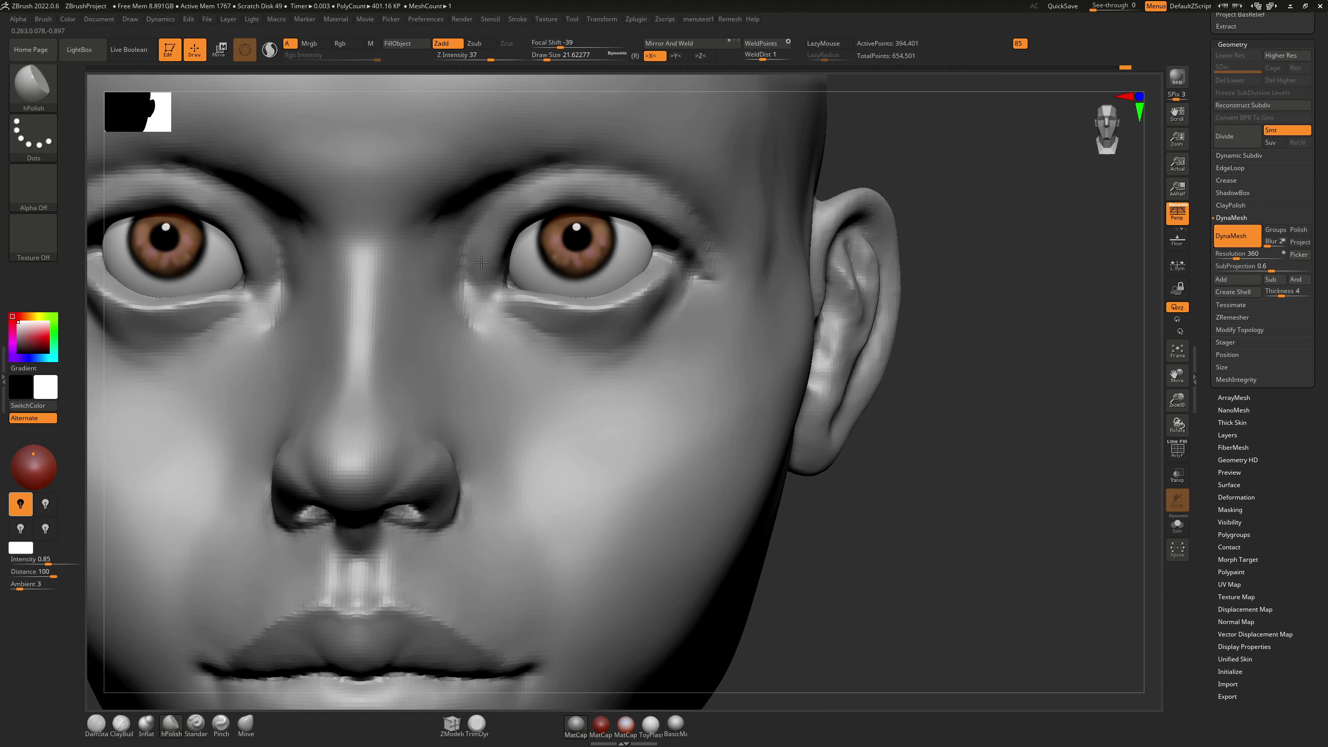
key("b")
key("d")
key("s")
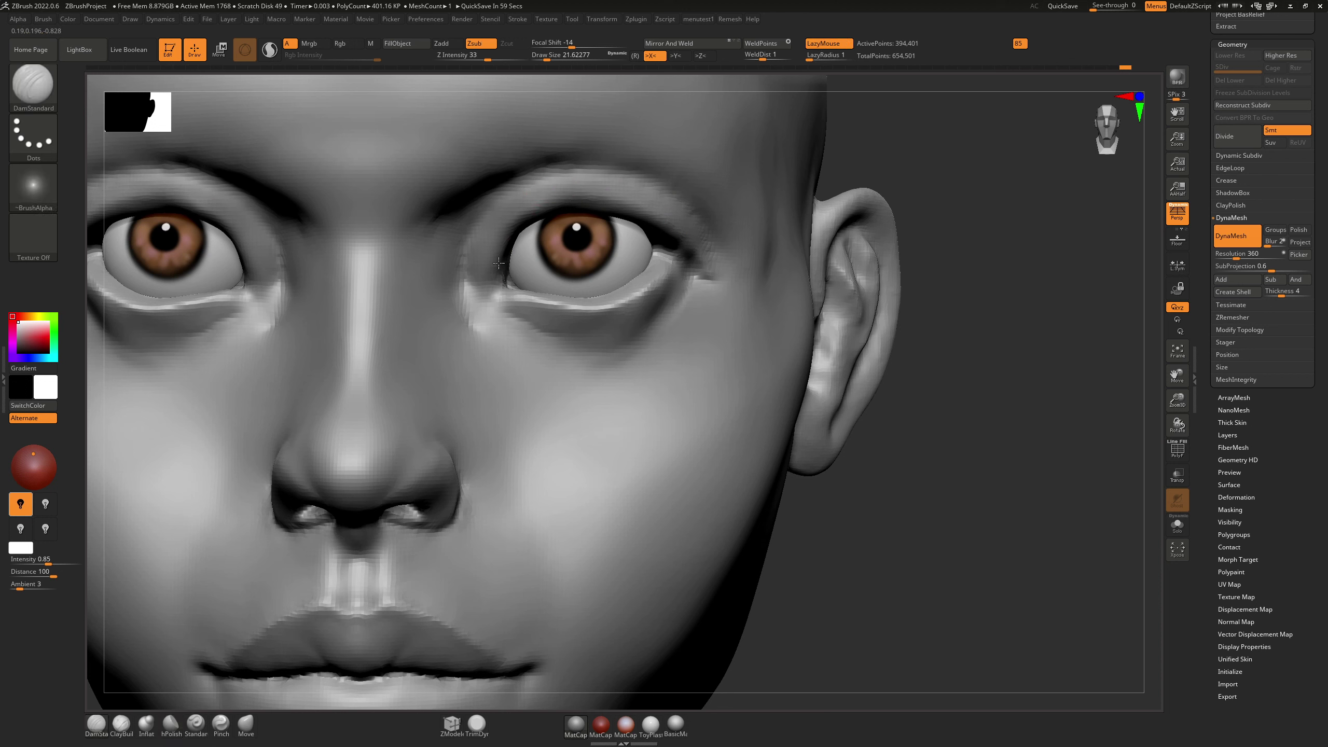
mouse_move(499, 259)
left_mouse_down()
mouse_move(565, 196)
mouse_move(680, 231)
mouse_move(567, 203)
mouse_move(507, 252)
left_mouse_up()
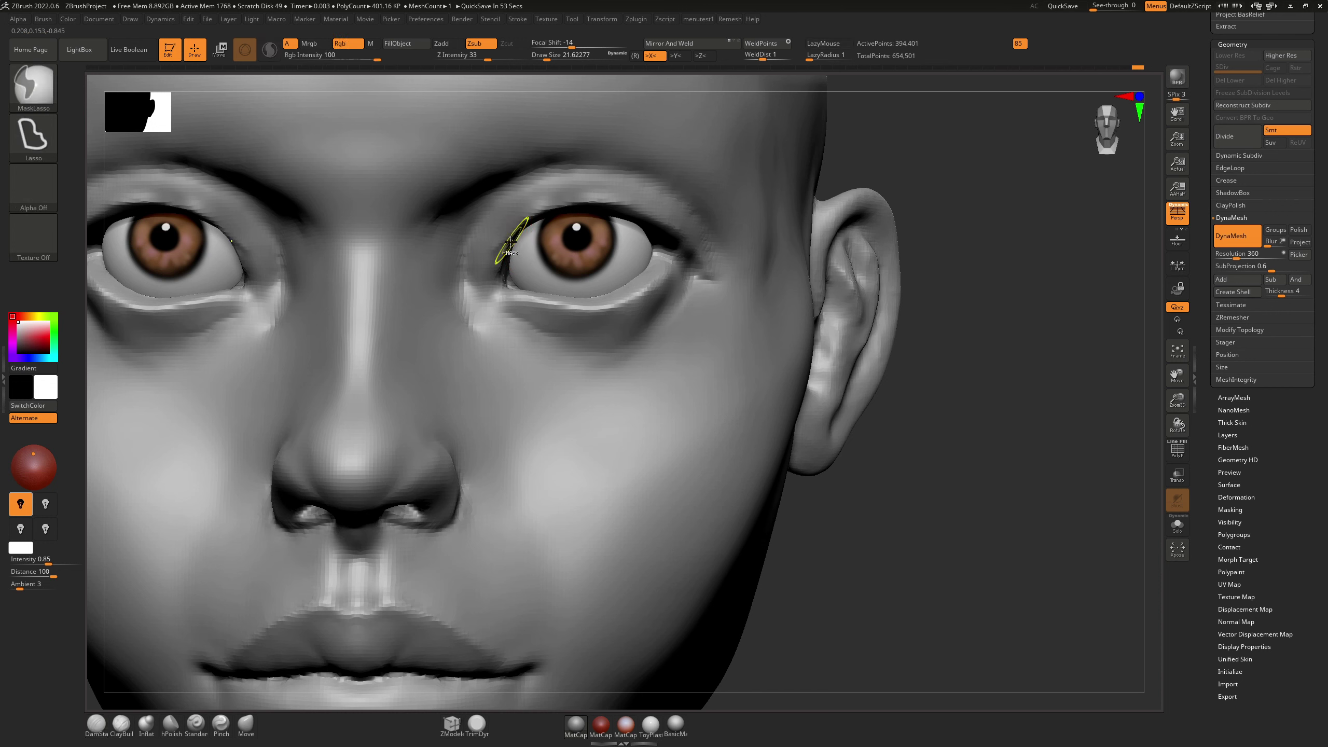
key("ctrl+z")
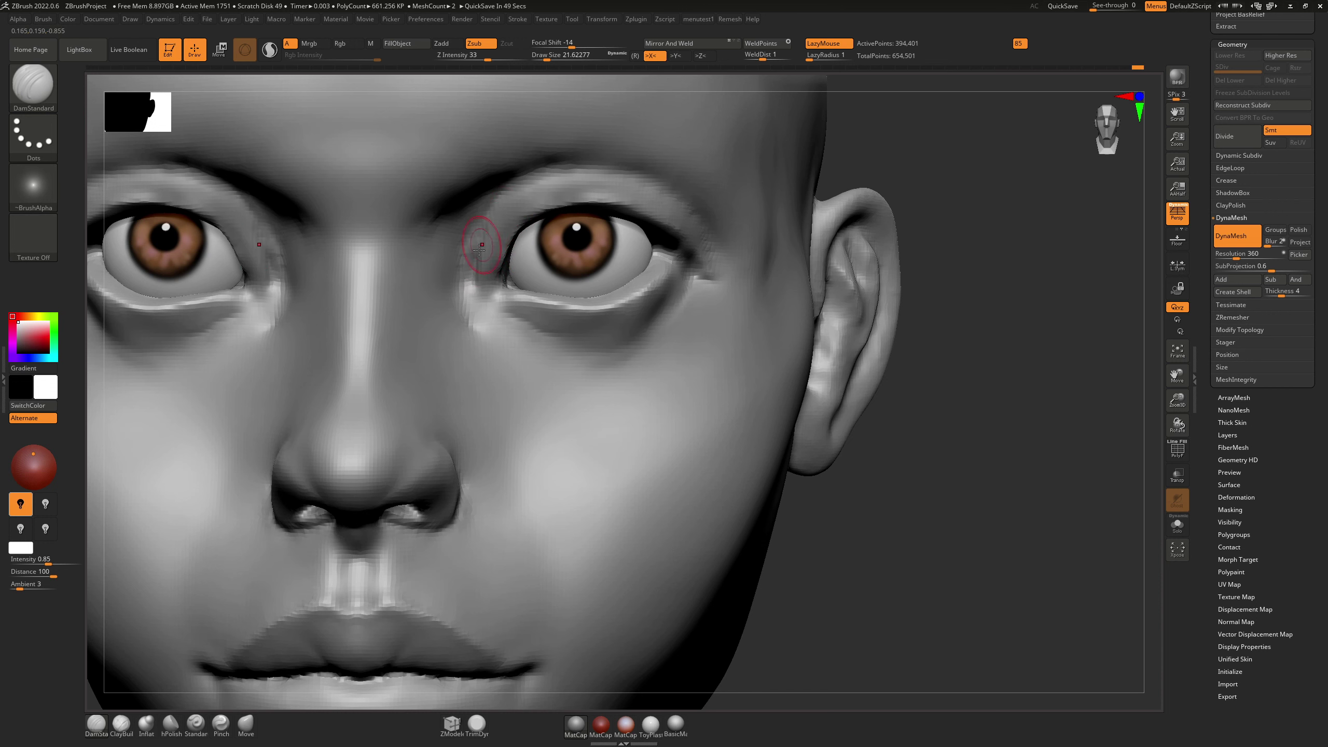
key("shift")
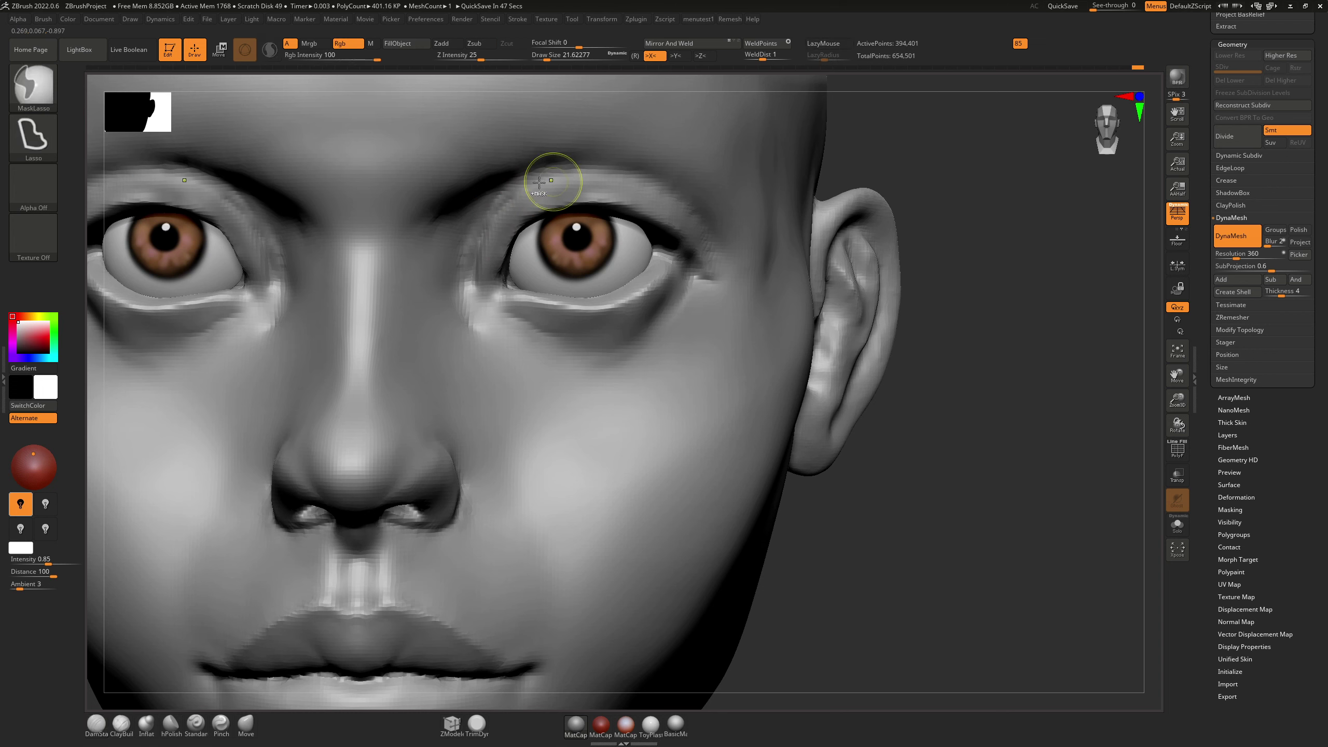
mouse_move(470, 273)
left_mouse_down("shift")
mouse_move(490, 222)
mouse_move(483, 293)
left_mouse_up("shift")
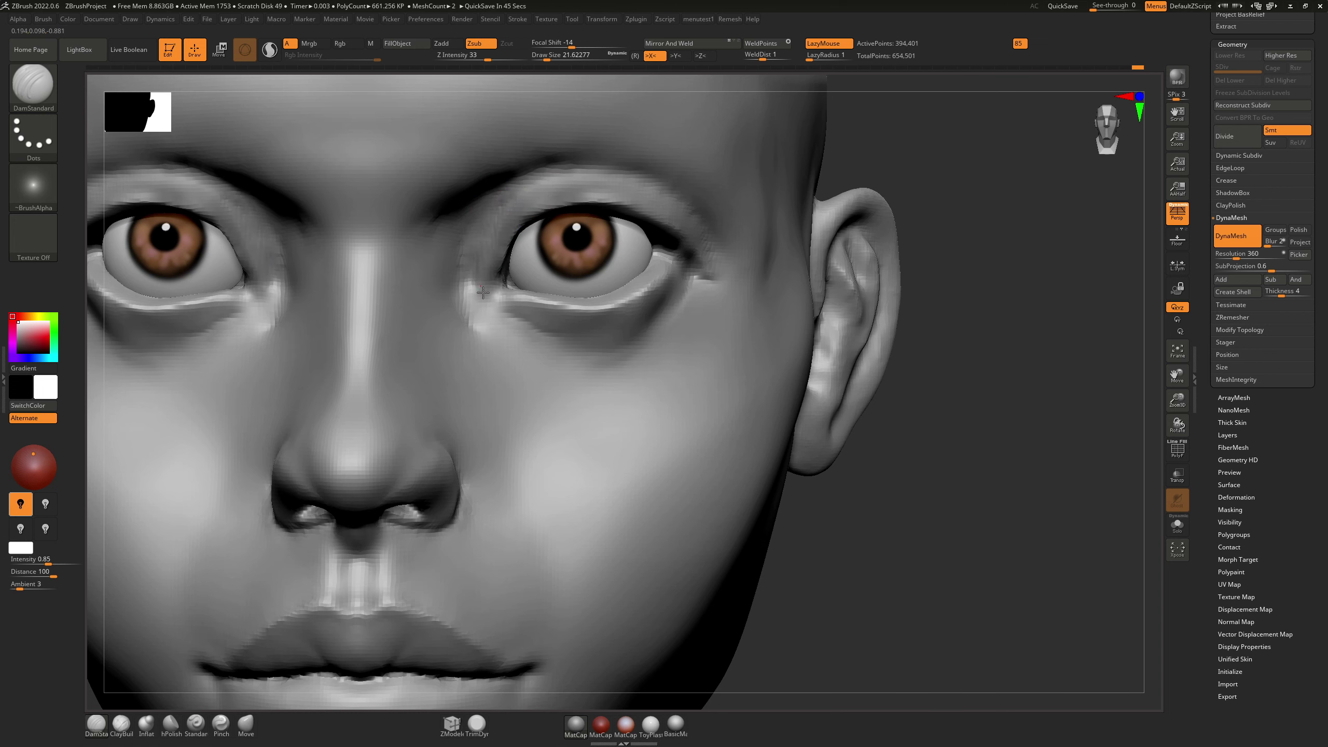
key("ctrl+z")
key("shift")
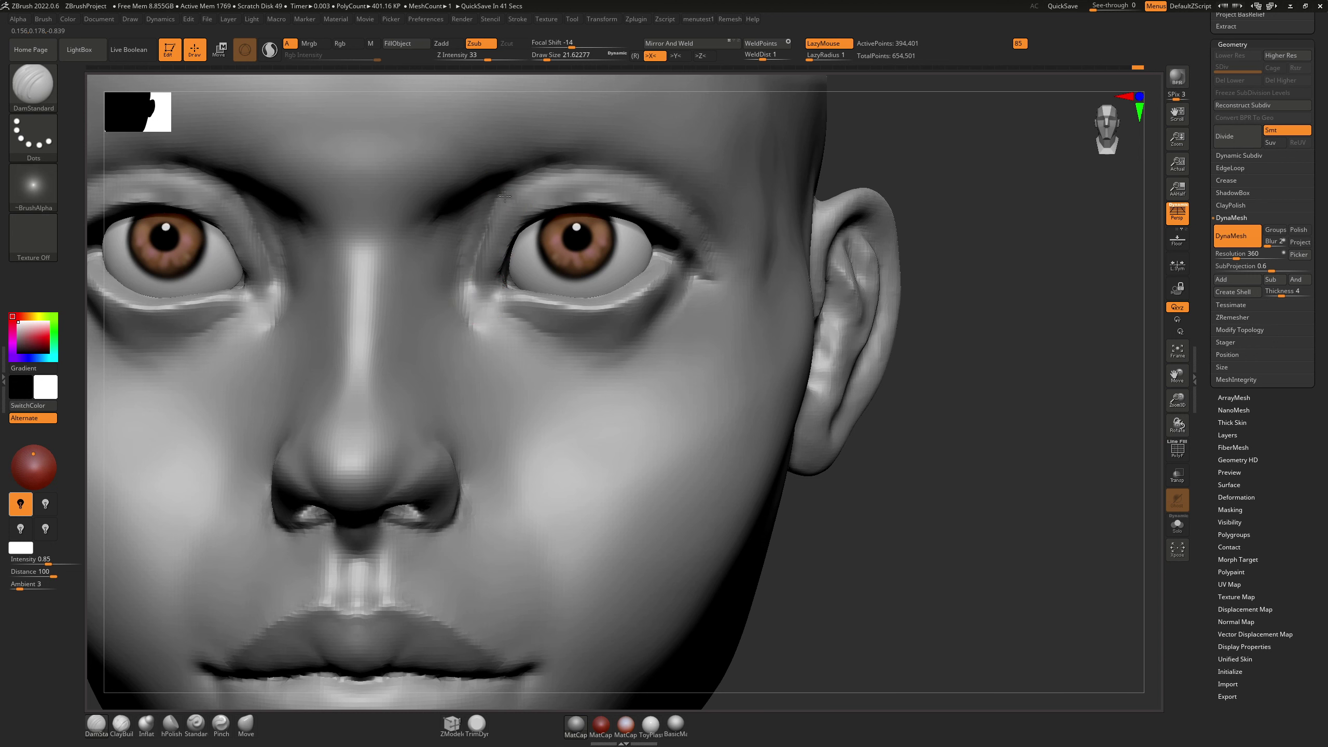
Step: Build up the skin between the nose bridge and upper eyelid with the ClayBuildup brush at a draw size of about 29 and smooth it
key("b")
key("c")
key("b")
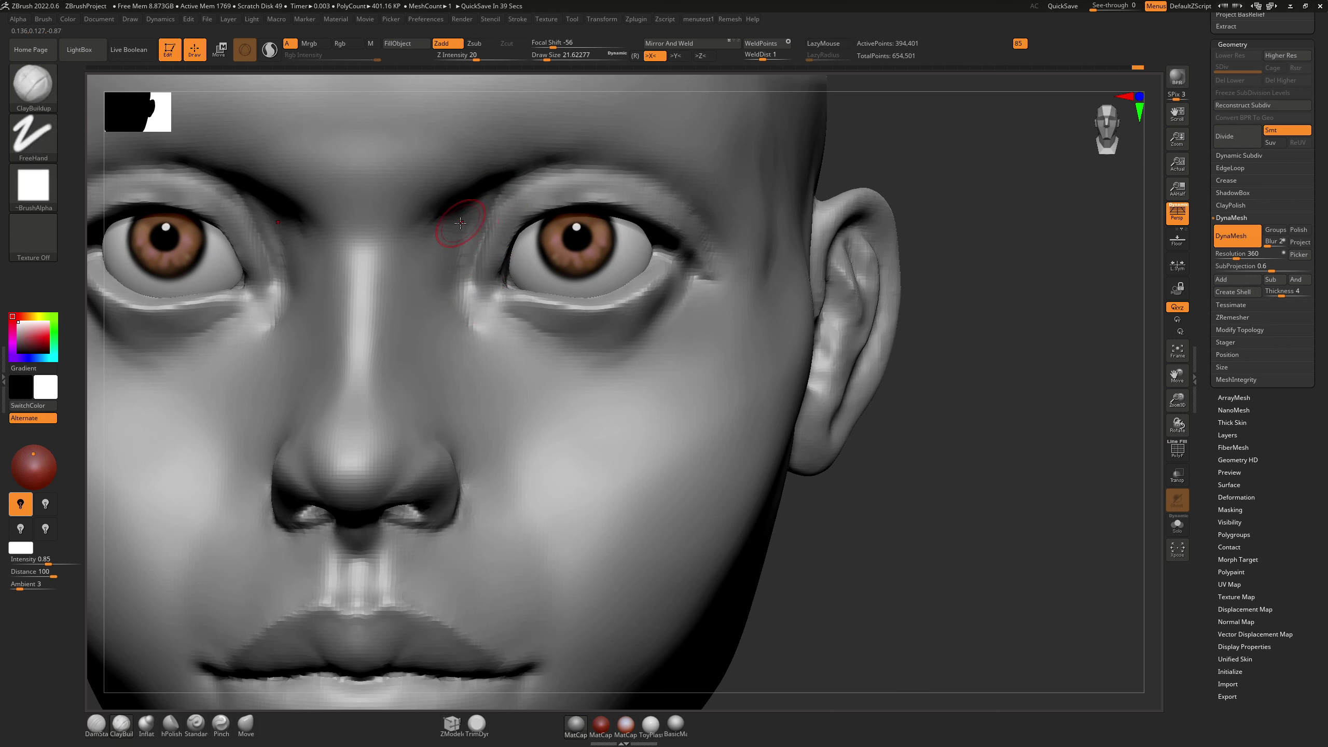
key("s")
left_click_drag(463, 226, 502, 195)
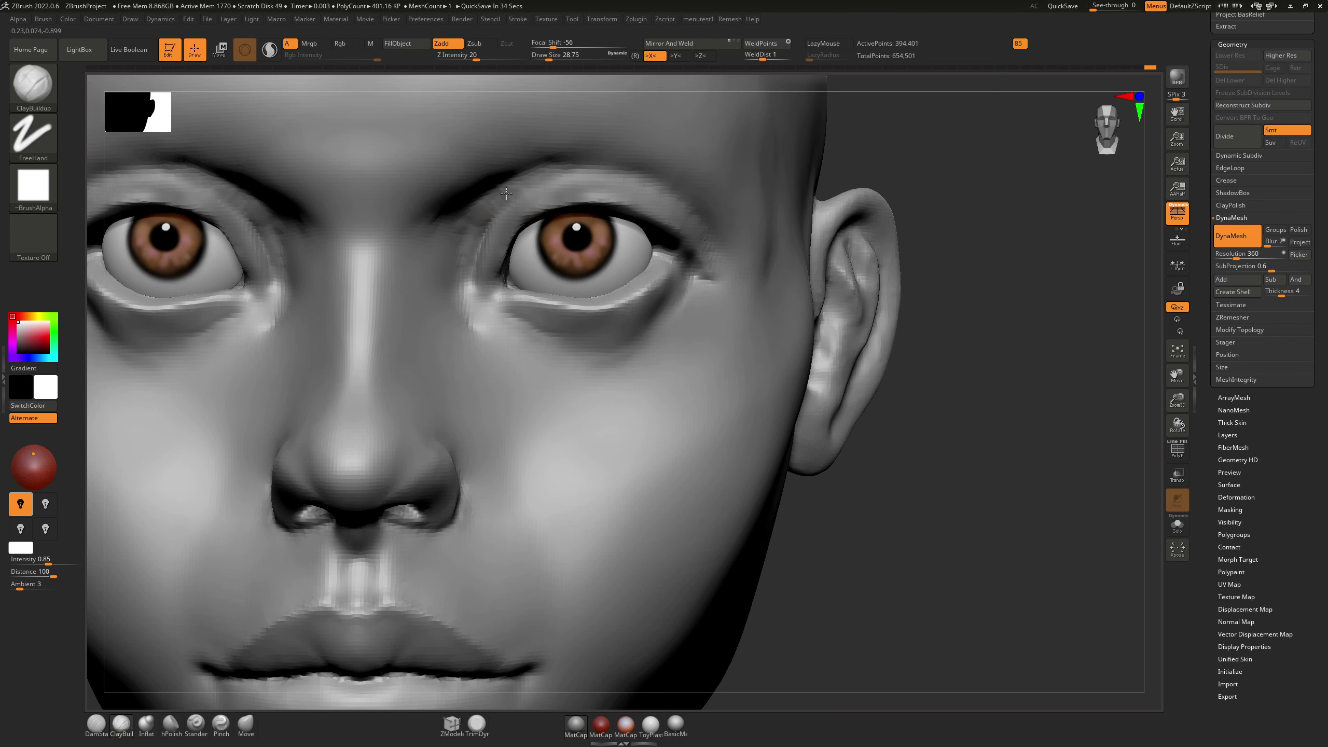
key("shift")
right_click_drag(586, 161, 510, 183)
Step: Sharpen the upper eyelid fold with the DamStandard brush at draw sizes of about 29 and 18 and smooth its upper edge
key("1")
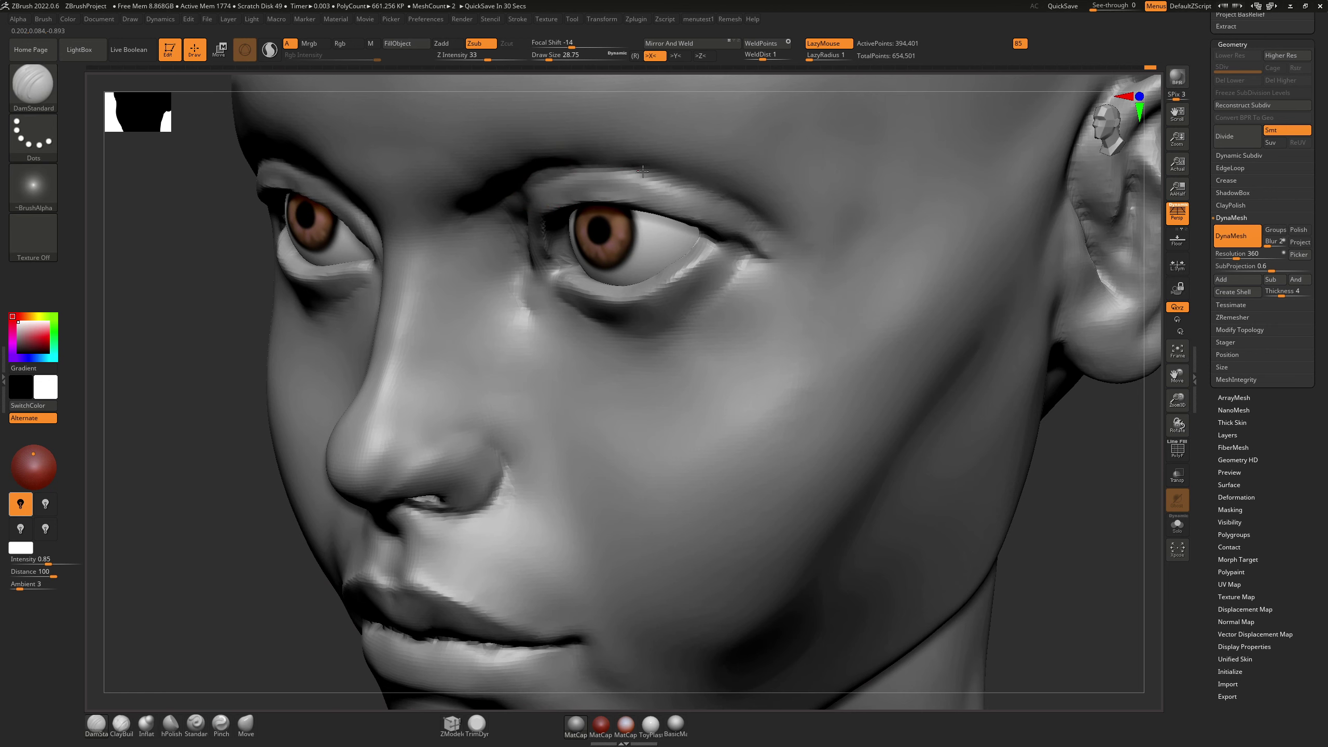
right_click_drag(769, 225, 593, 138)
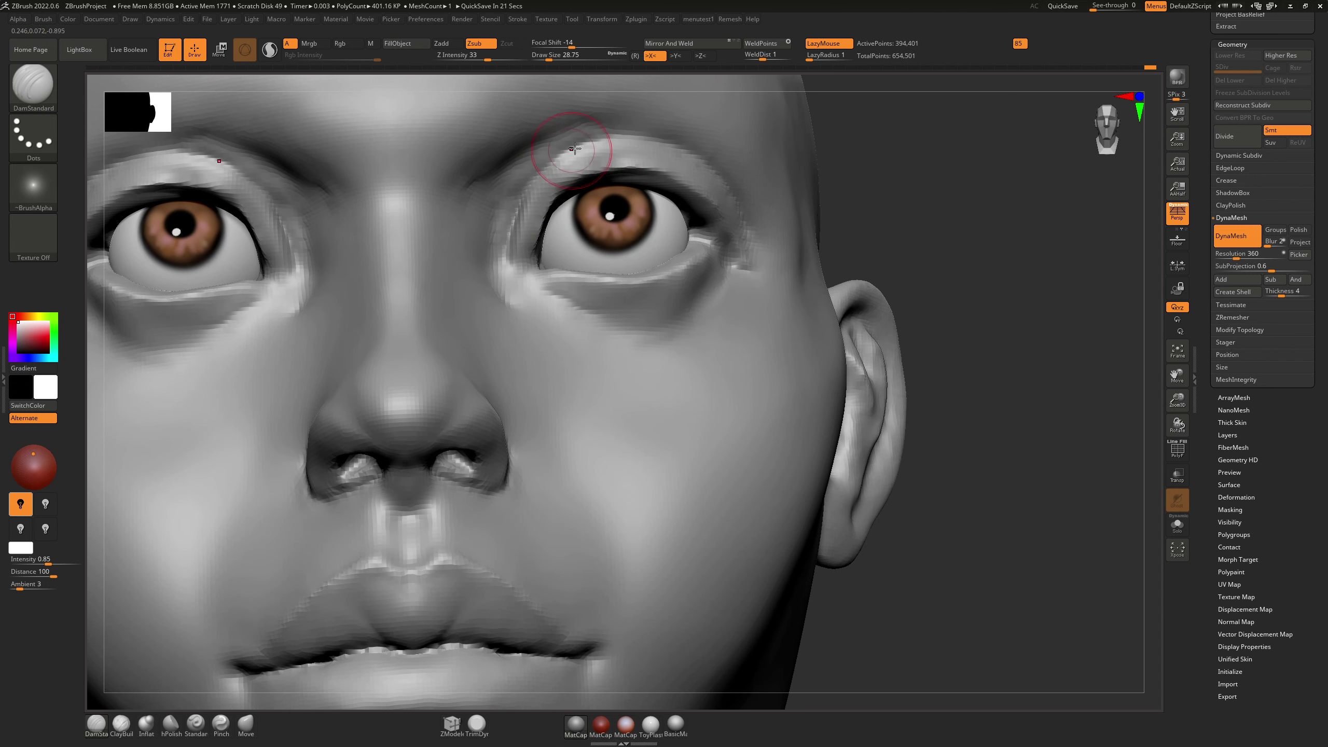
mouse_move(534, 175)
right_mouse_down()
mouse_move(376, 178)
mouse_move(497, 170)
right_mouse_up()
key("s")
left_click_drag(528, 172, 525, 172)
key("shift")
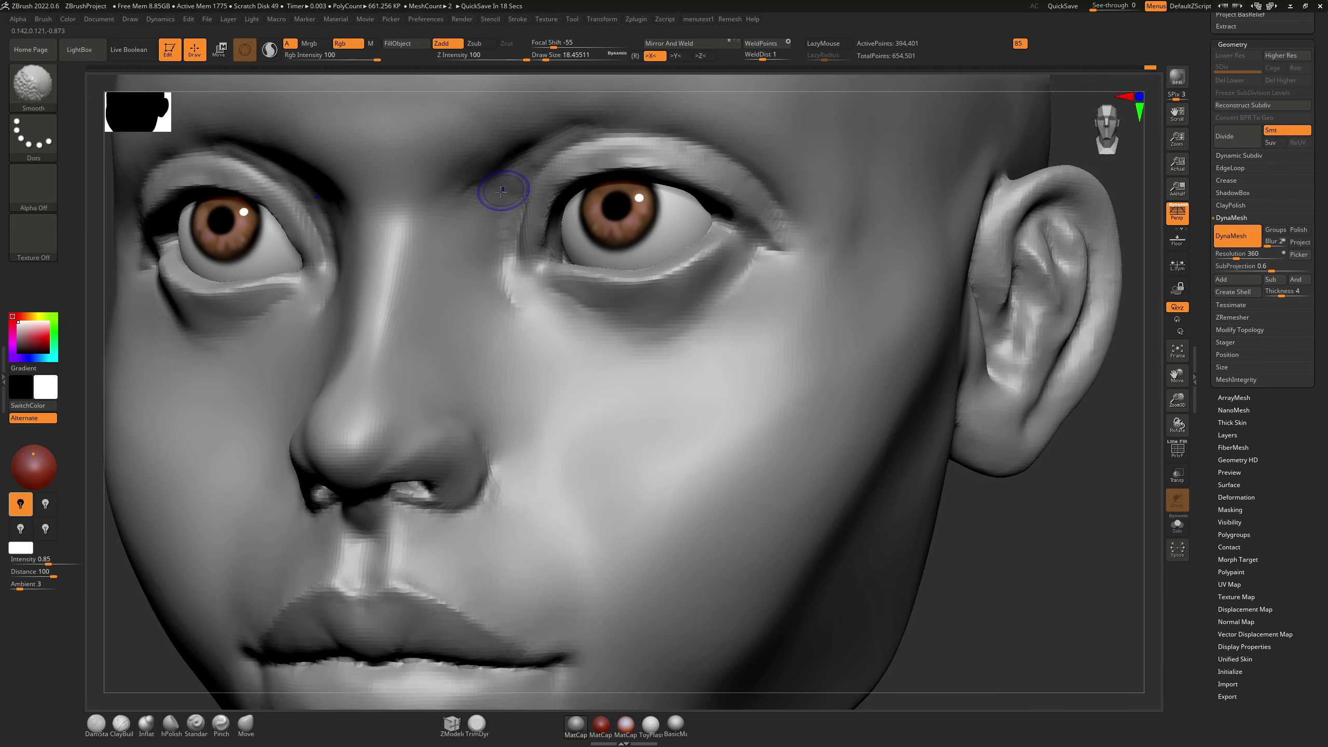
left_click_drag(587, 133, 616, 138, "shift")
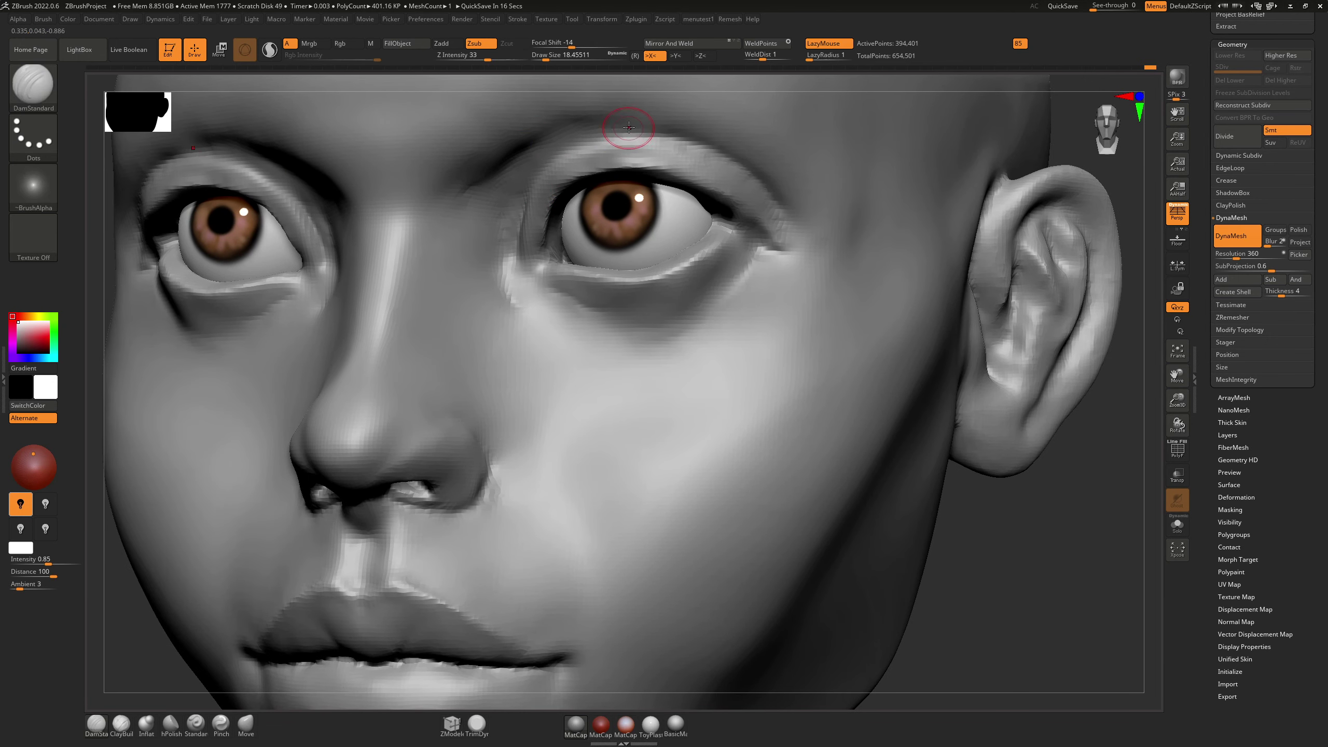
Step: Build up the skin above the inner eye corner with the ClayBuildup brush at a draw size of about 18
mouse_move(626, 139)
right_mouse_down()
mouse_move(706, 142)
mouse_move(622, 140)
mouse_move(634, 140)
mouse_move(554, 108)
mouse_move(619, 110)
right_mouse_up()
key("b")
key("c")
key("b")
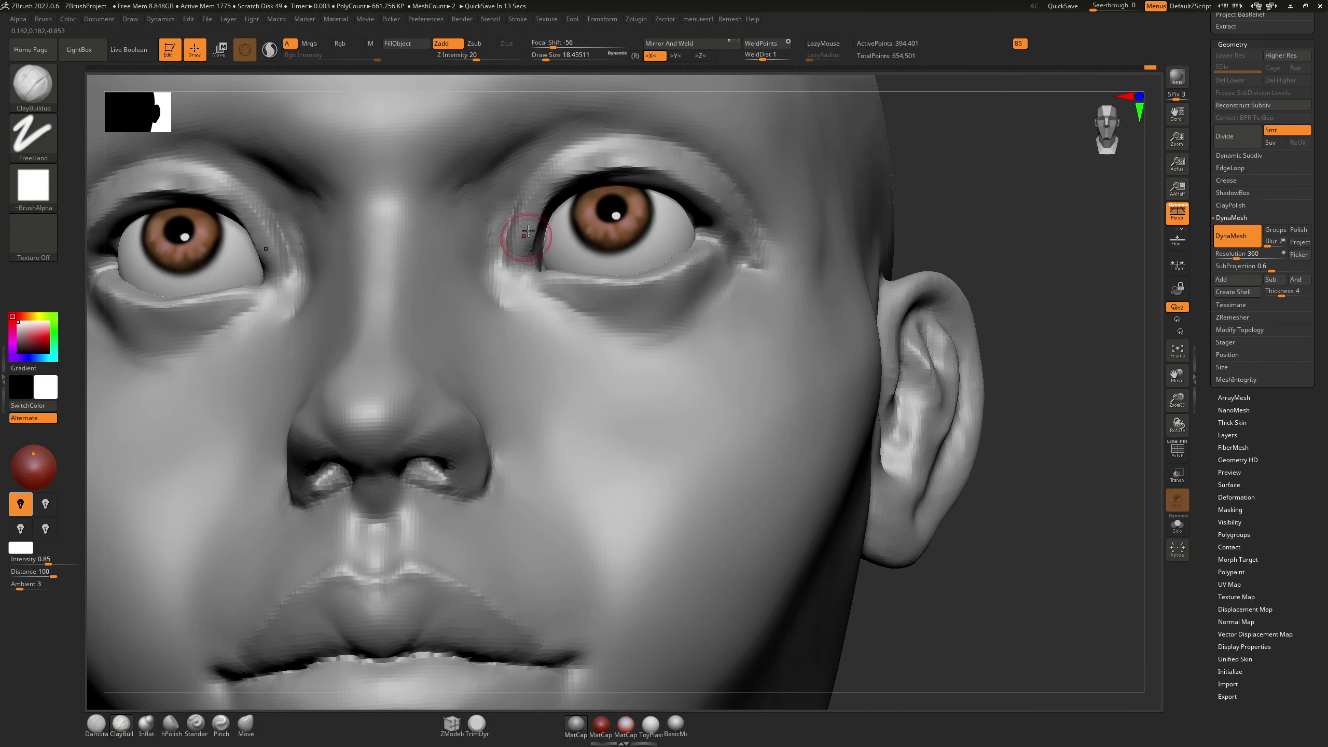
mouse_move(528, 231)
right_mouse_down()
mouse_move(455, 230)
mouse_move(583, 223)
right_mouse_up()
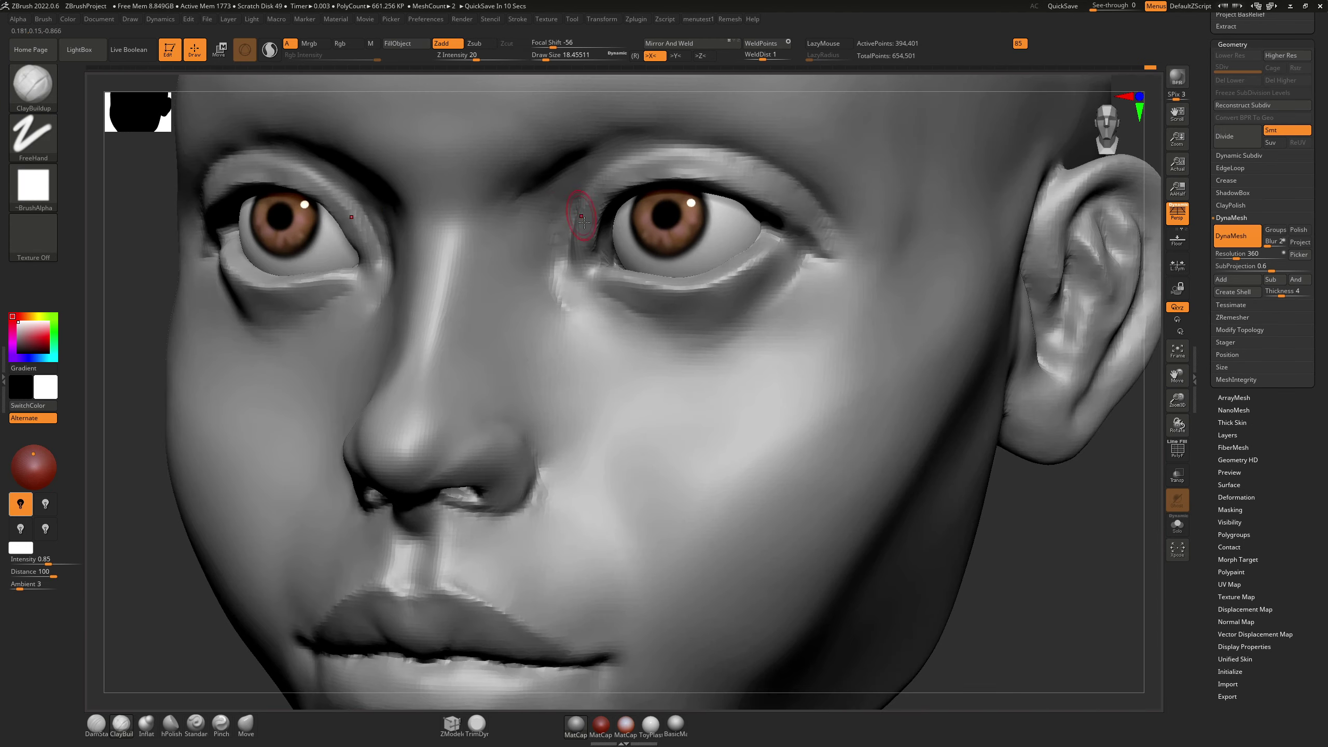
Step: Deepen the crease around the inner eye corner with the DamStandard brush at a draw size of about 23 and soften it
key("b")
key("d")
key("s")
key("s")
left_click_drag(582, 260, 584, 261)
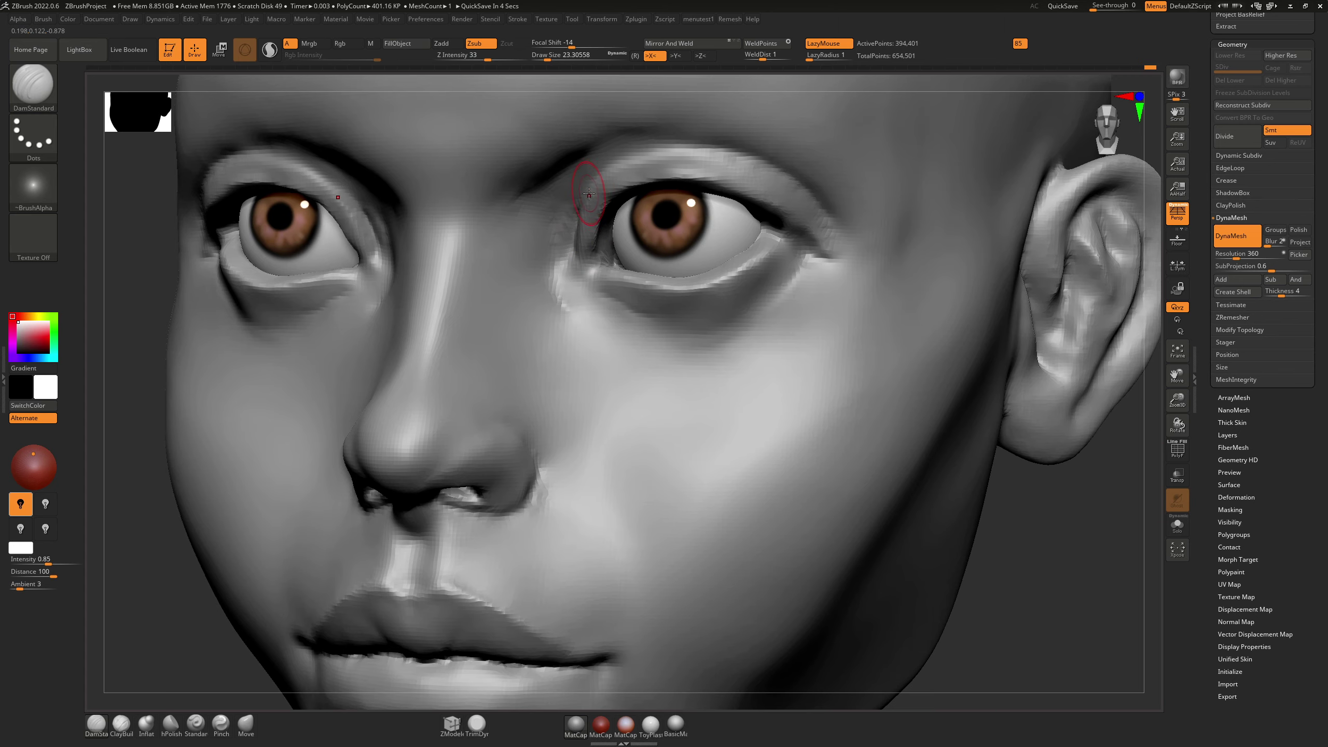
right_click_drag(589, 194, 577, 204)
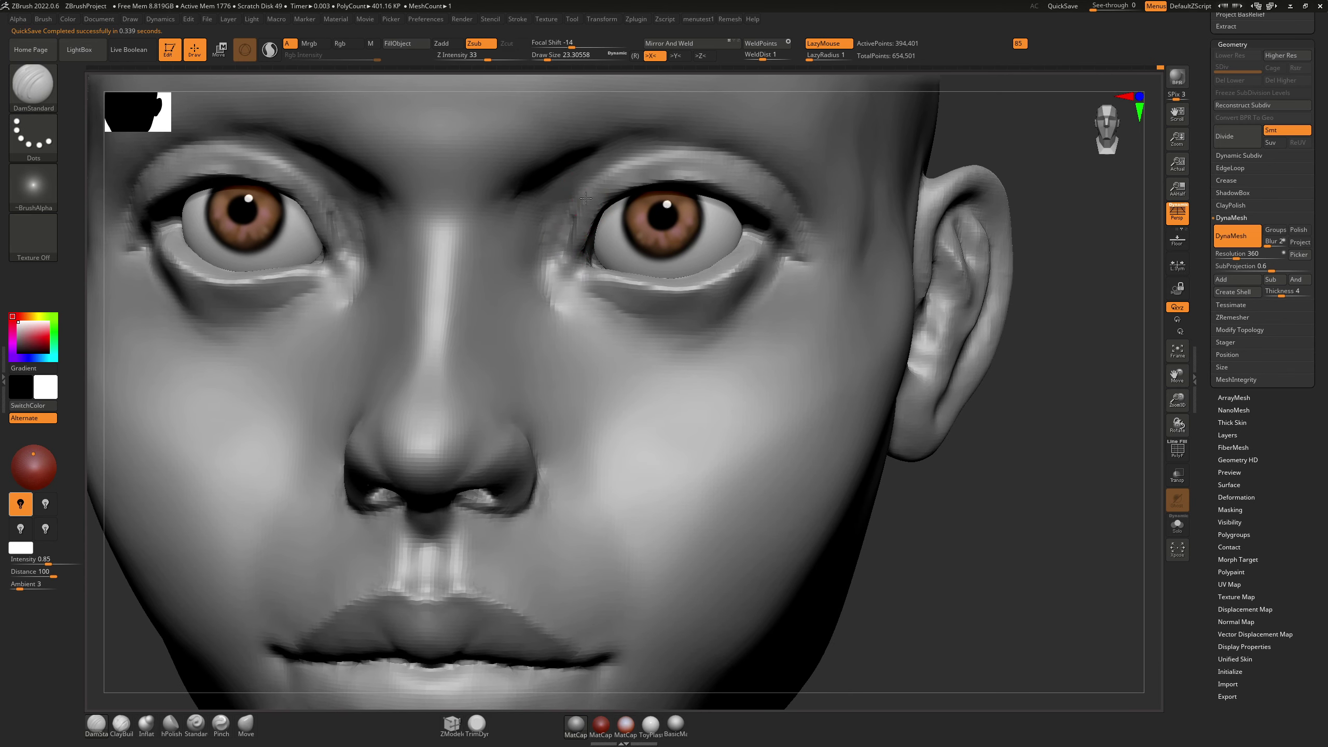
key("shift")
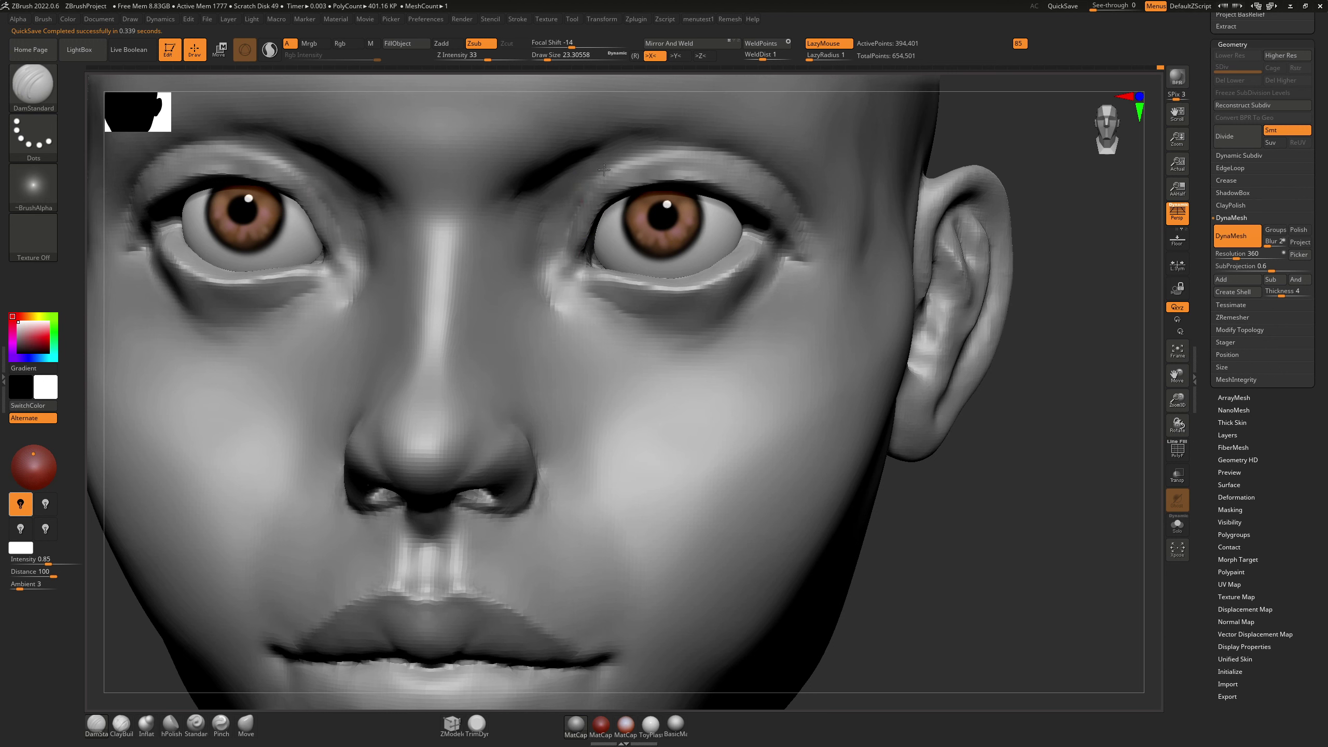
Step: Adjust the upper eyelid's curve from below with the Move brush at draw sizes of about 23 and 87
mouse_move(604, 170)
right_mouse_down()
mouse_move(528, 143)
mouse_move(629, 77)
right_mouse_up()
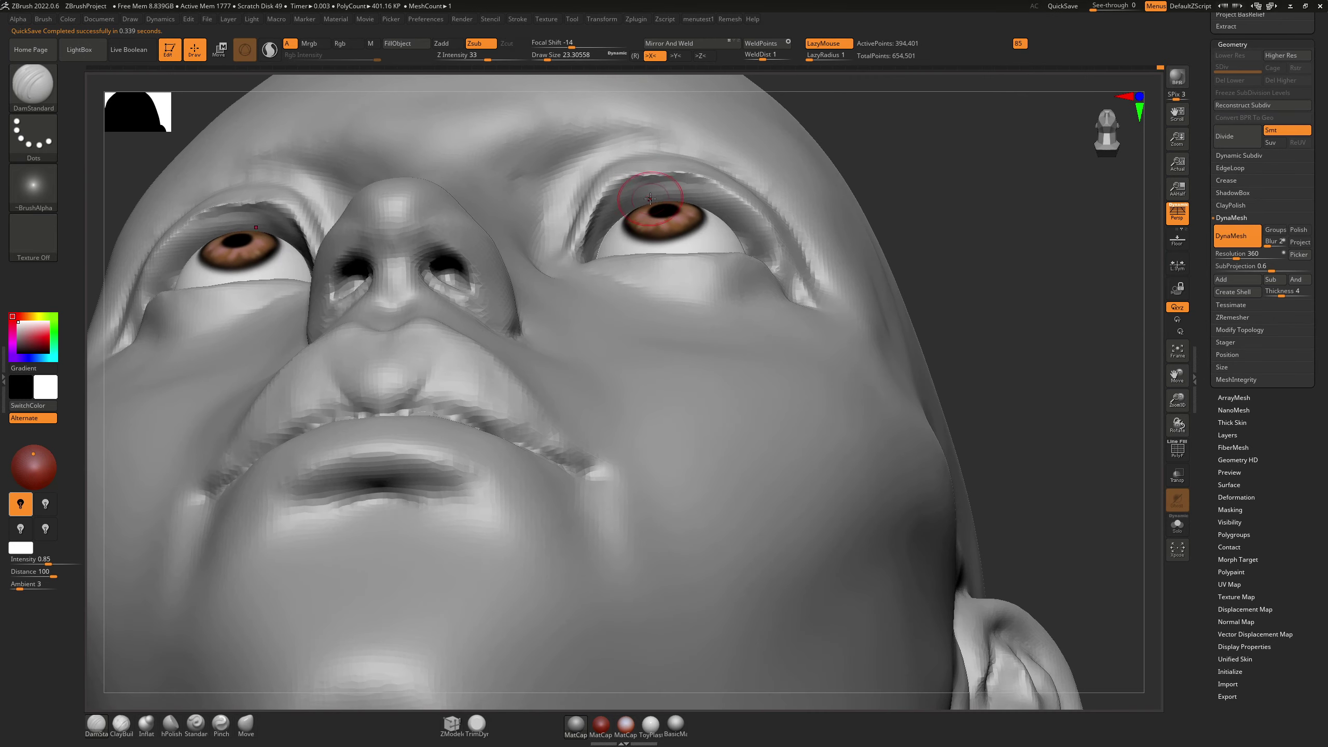
right_click_drag(691, 169, 688, 149)
key("b")
key("m")
key("v")
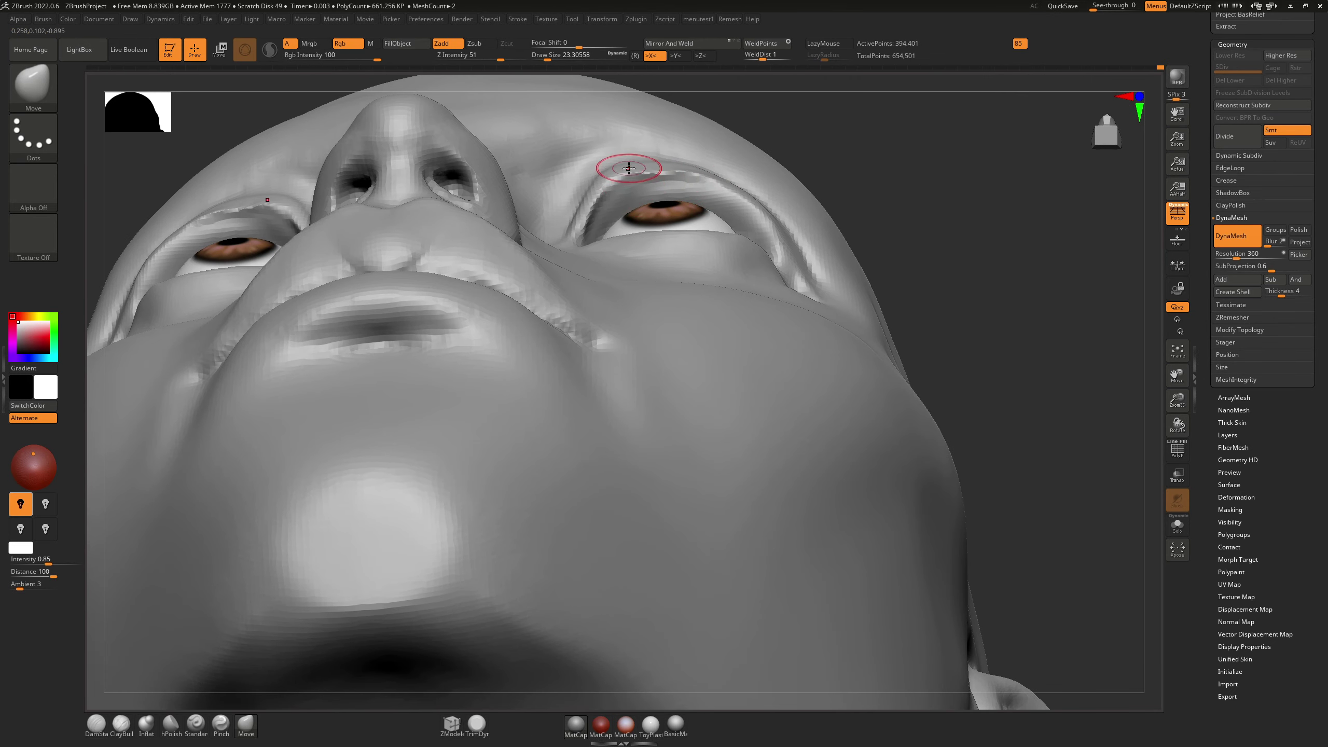
right_click_drag(601, 172, 606, 222)
key("s")
left_click_drag(598, 204, 611, 205)
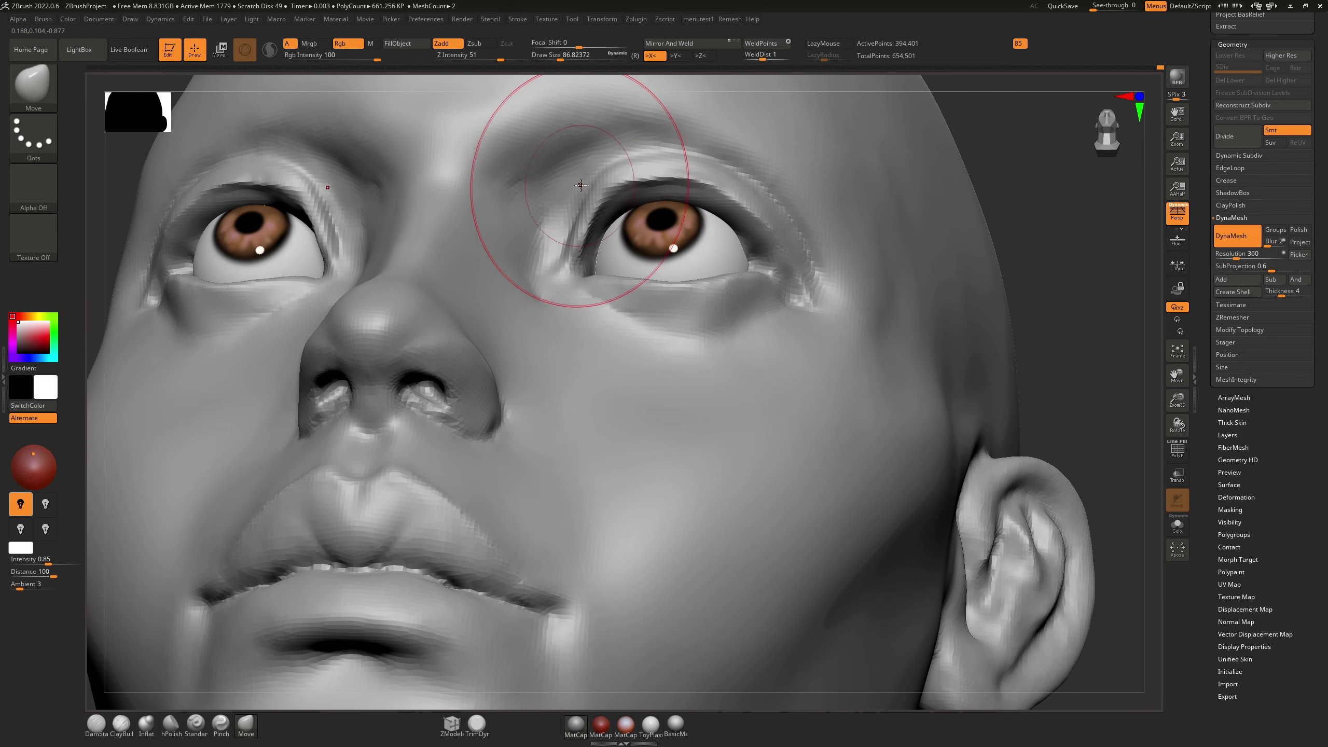
Step: Sharpen the upper eyelid fold from below with the DamStandard brush, reducing the draw size from about 87 to 35
key("b")
key("d")
key("s")
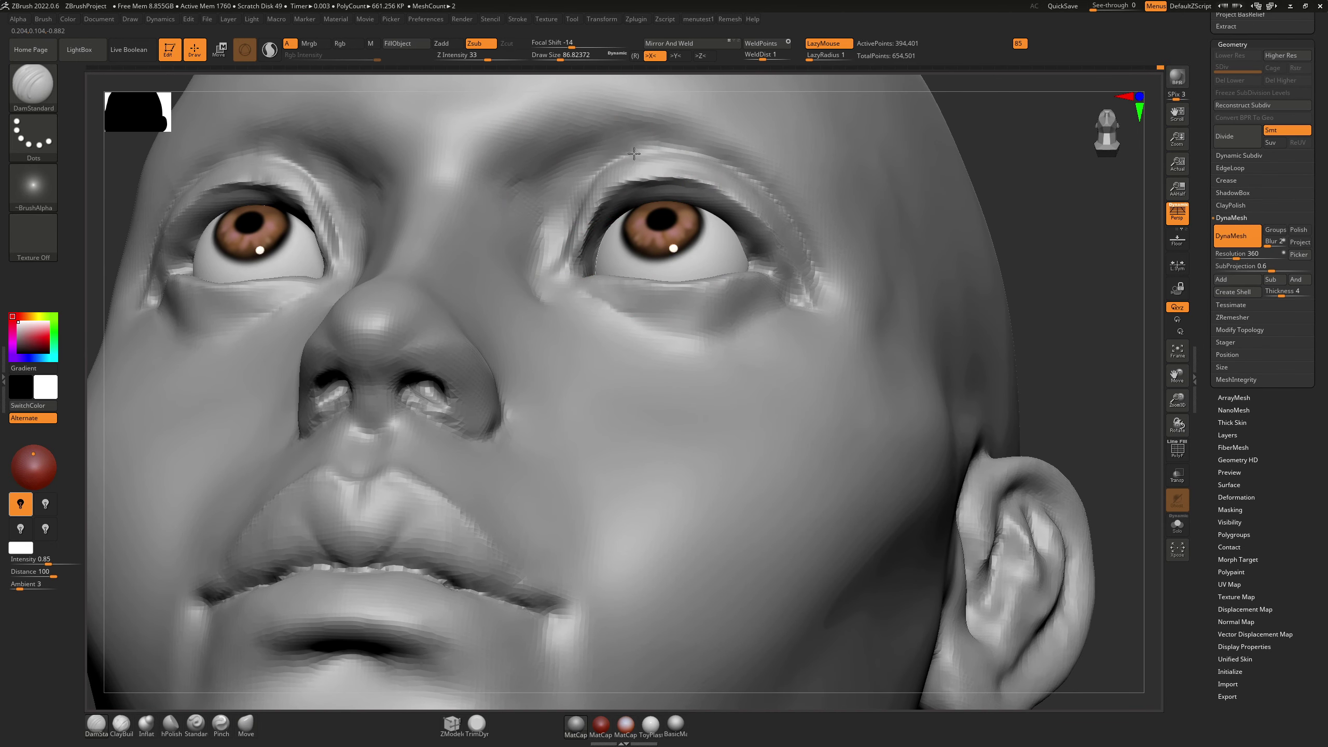
left_click_drag(667, 152, 750, 183)
right_click_drag(745, 184, 751, 134)
mouse_move(742, 199)
right_mouse_down()
mouse_move(659, 193)
mouse_move(608, 397)
mouse_move(683, 262)
mouse_move(658, 251)
mouse_move(661, 268)
right_mouse_up()
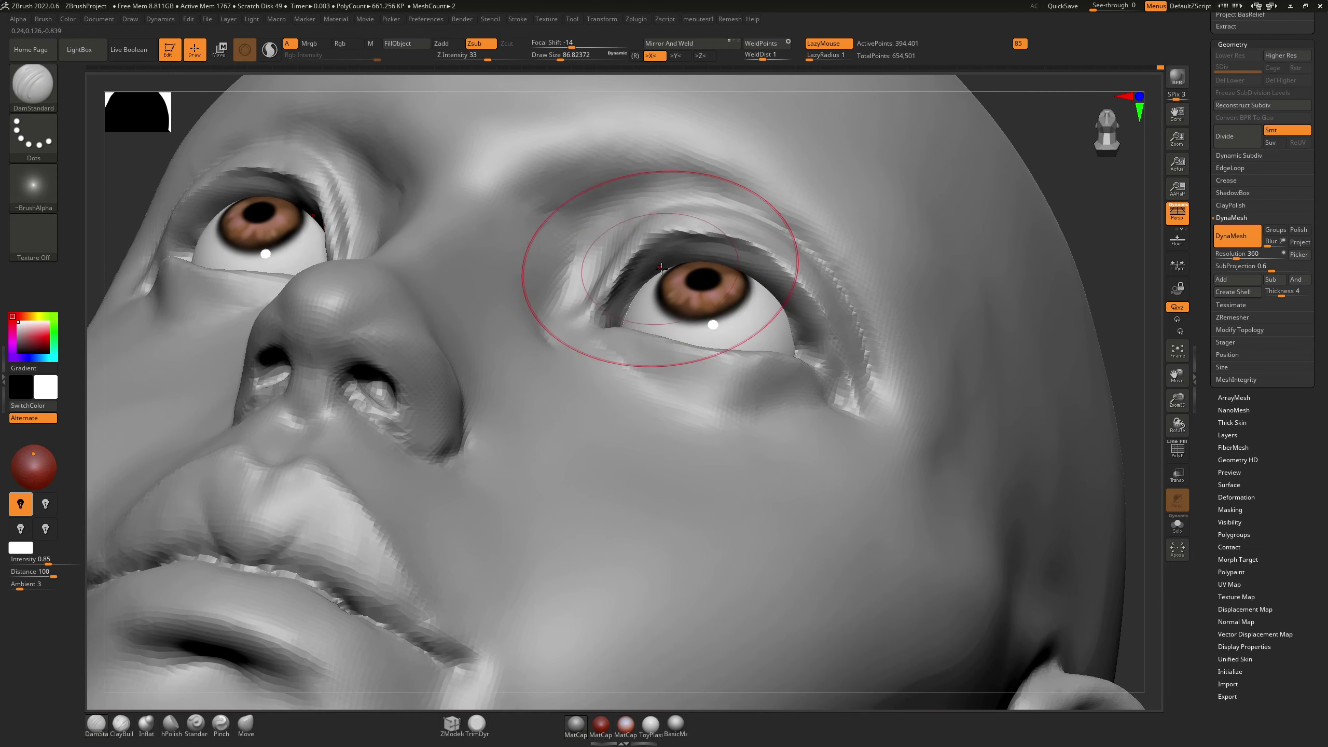
right_click_drag(693, 221, 676, 261)
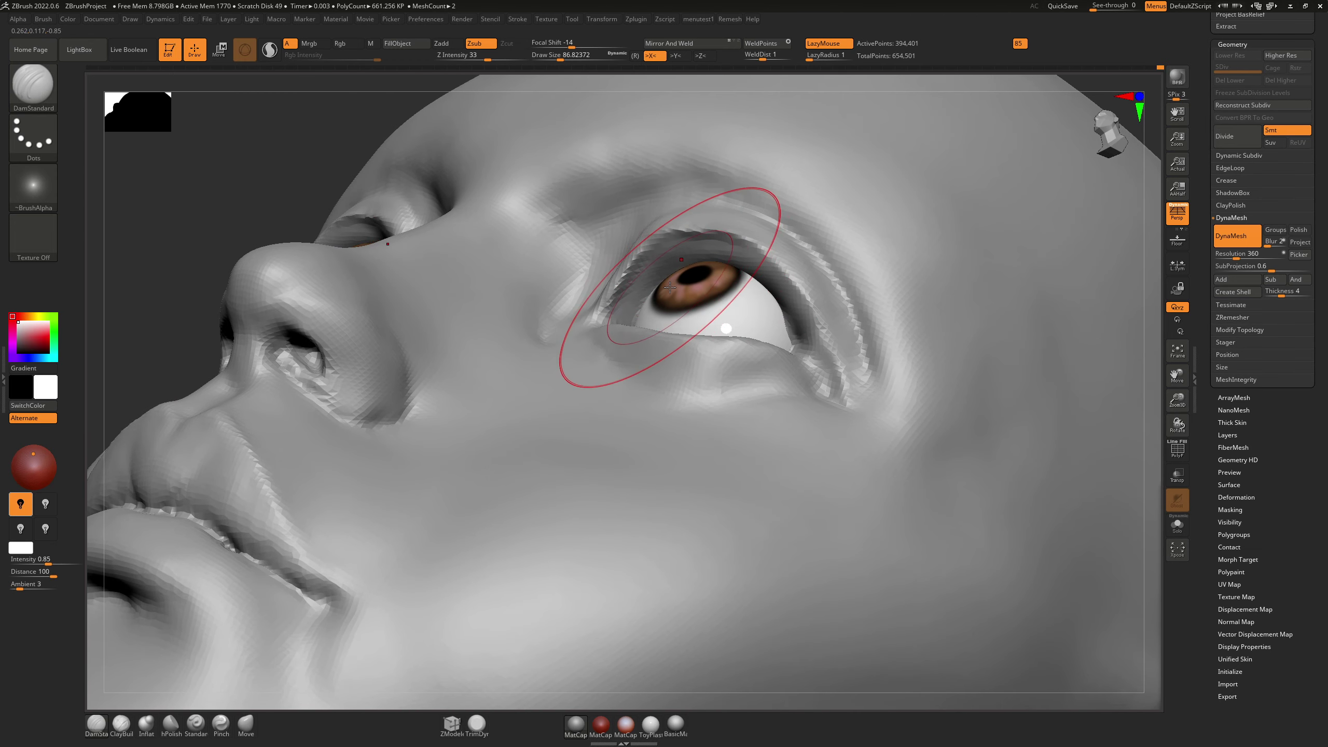
key("s")
left_click_drag(667, 288, 669, 284)
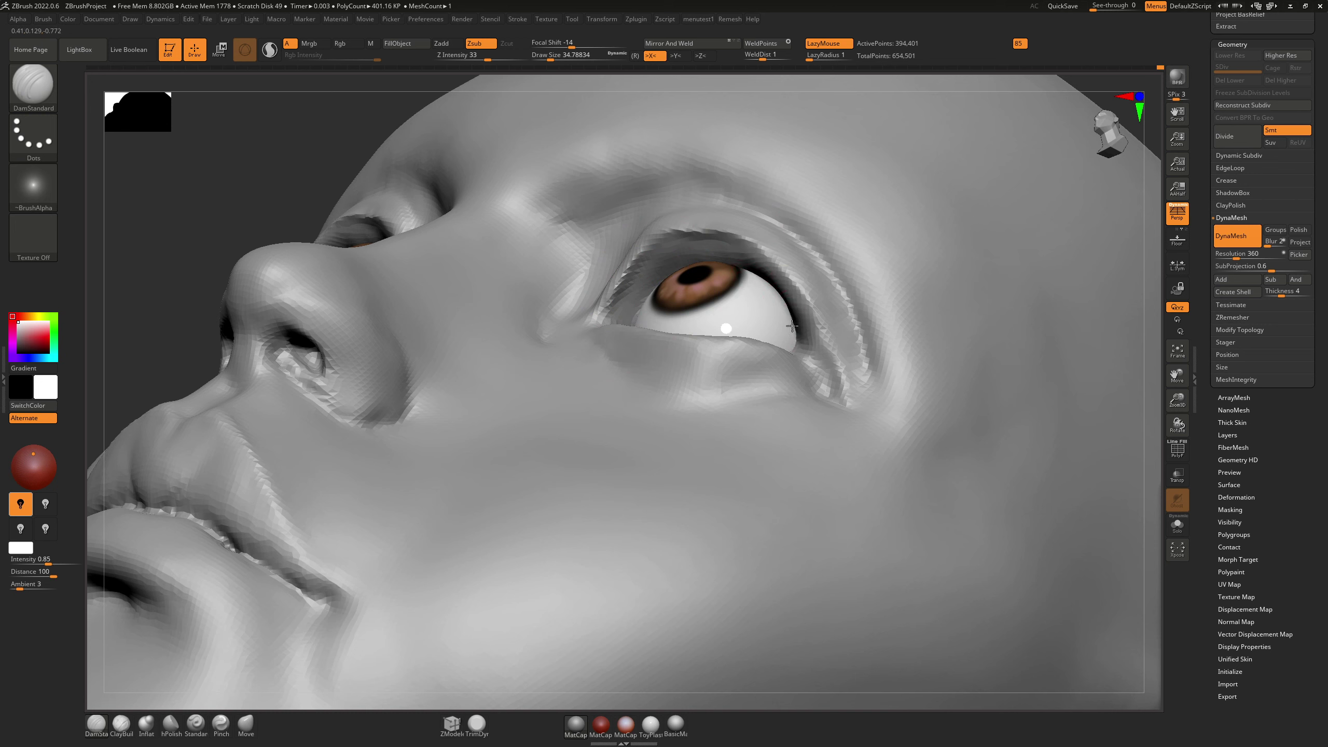
right_click_drag(674, 292, 732, 267)
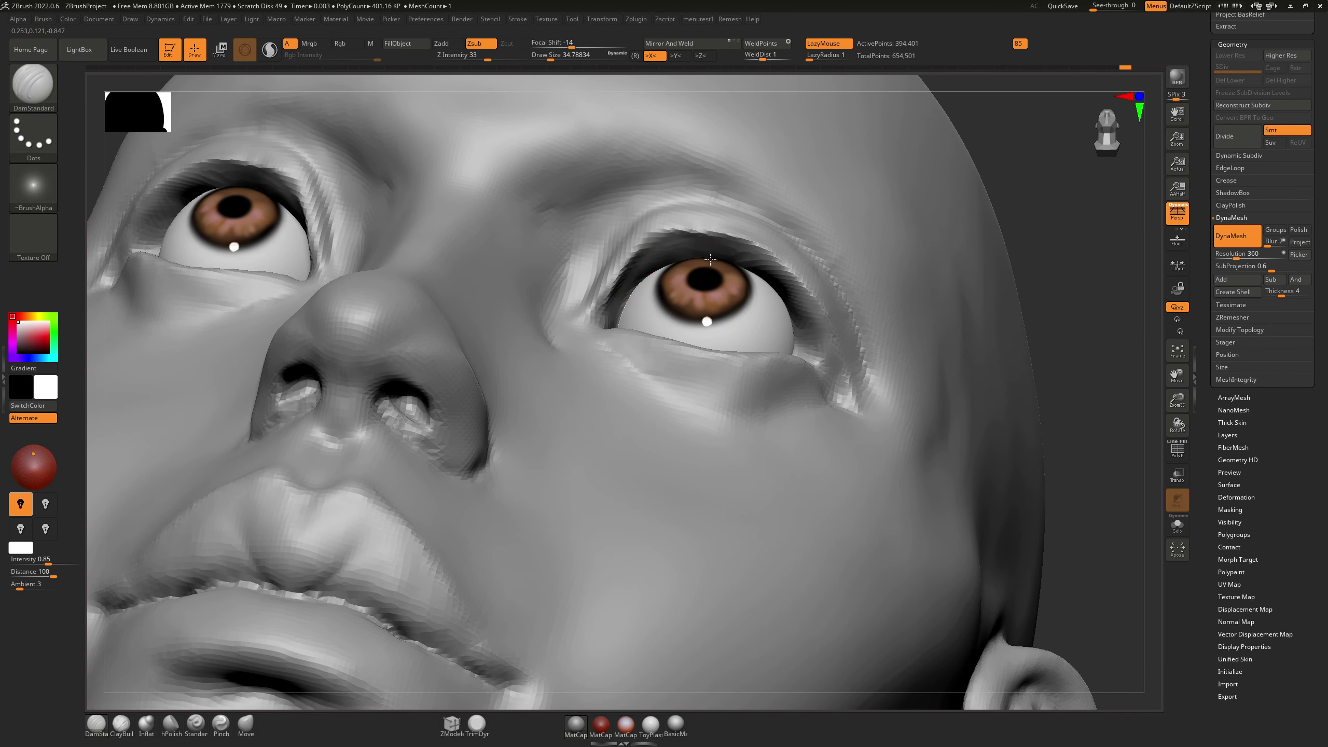
Step: Mask the skin between the brow and the upper eyelid fold with a lasso mask
right_click_drag(710, 259, 729, 263)
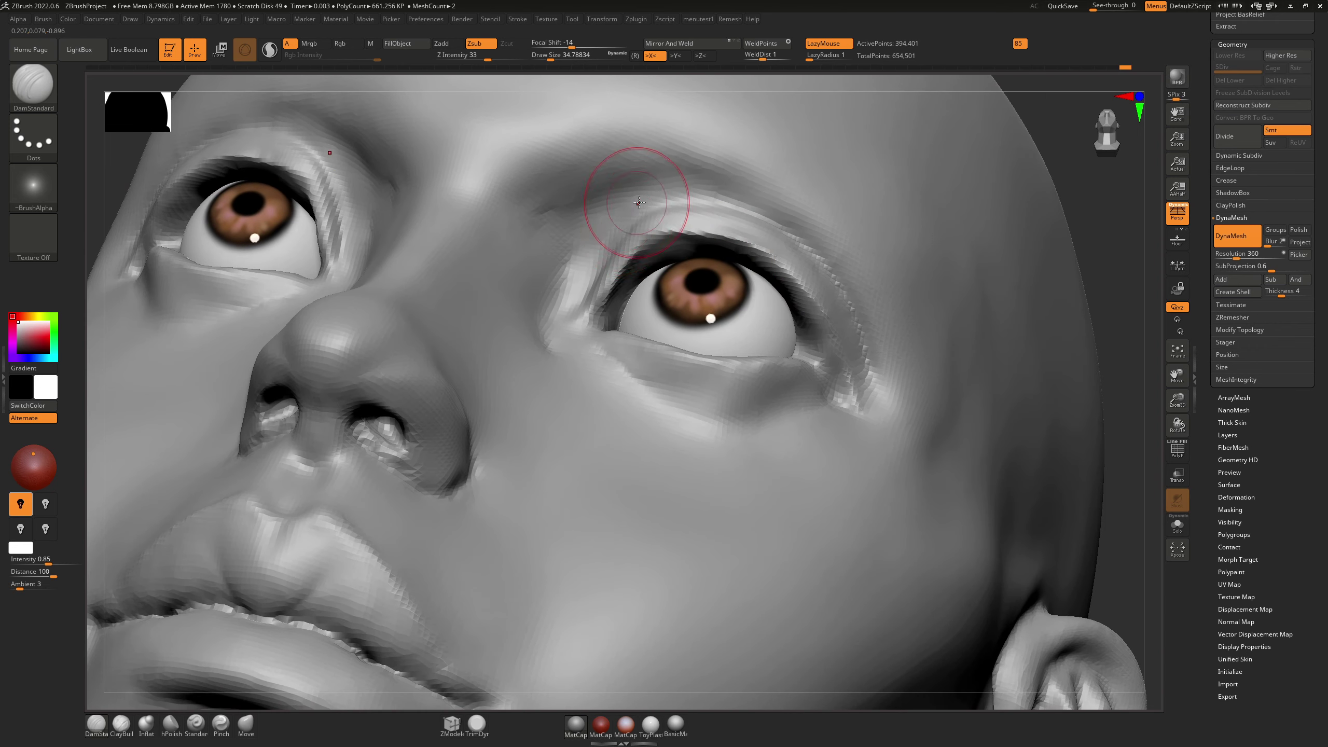
right_click_drag(638, 222, 664, 209)
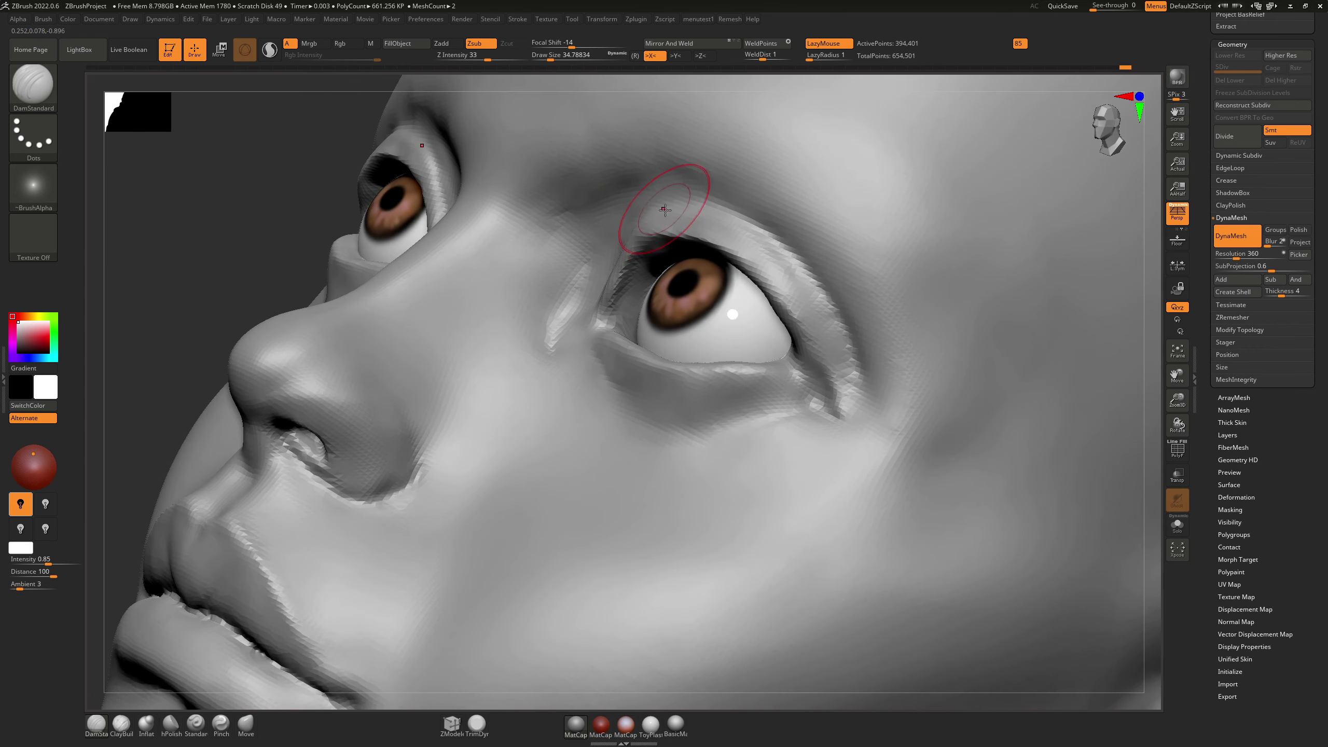
mouse_move(639, 254)
right_mouse_down()
mouse_move(653, 213)
mouse_move(635, 221)
mouse_move(638, 193)
right_mouse_up()
key("ctrl")
right_click_drag(581, 258, 601, 248)
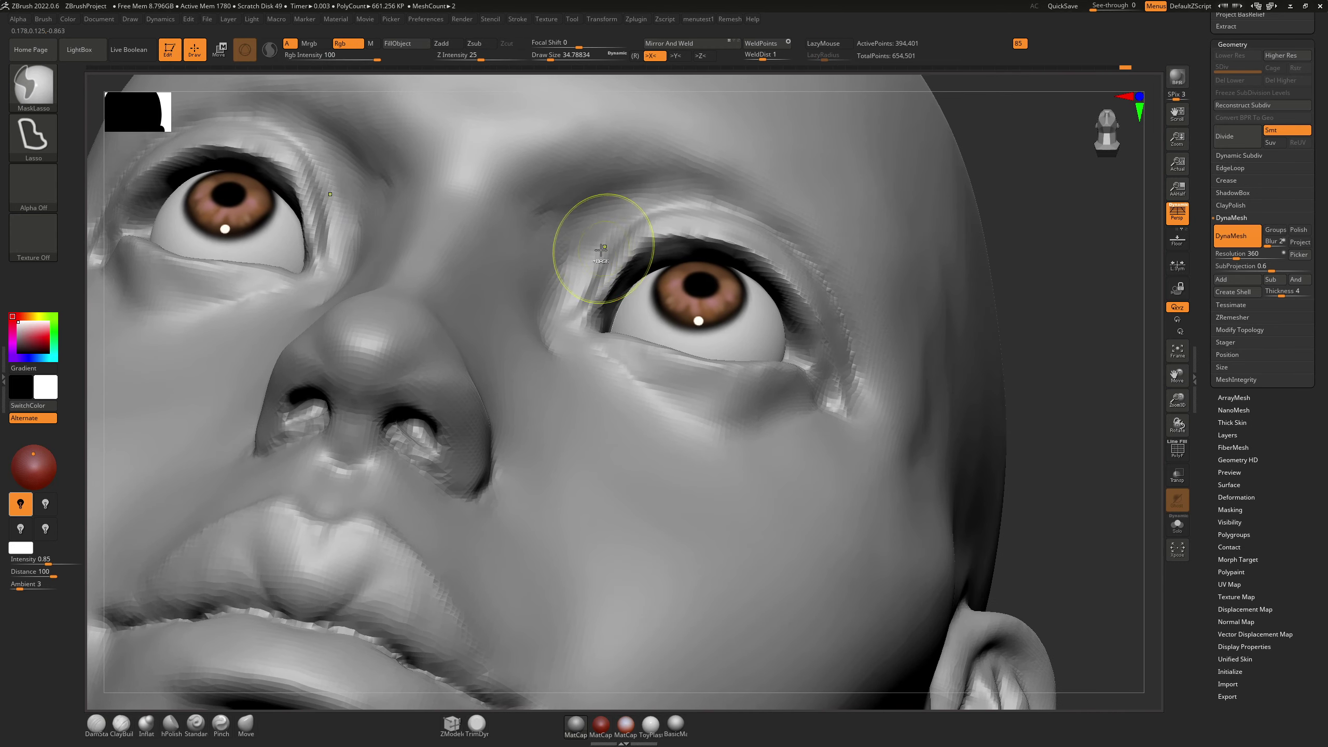
mouse_move(580, 288)
left_mouse_down("ctrl")
mouse_move(602, 238)
mouse_move(663, 205)
mouse_move(732, 209)
mouse_move(782, 231)
mouse_move(861, 355)
mouse_move(930, 256)
mouse_move(539, 110)
mouse_move(523, 272)
left_mouse_up("ctrl")
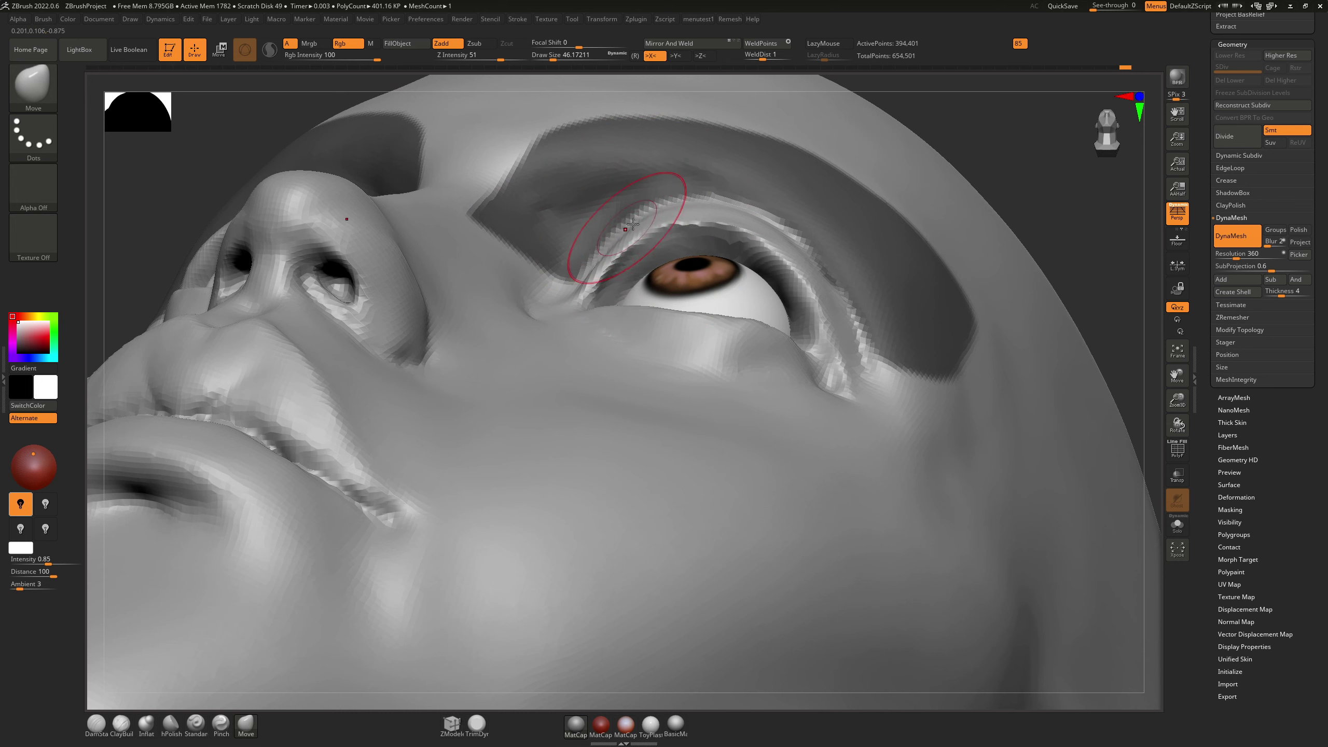
Step: Reshape the upper eyelid fold along the mask edge with the Move brush at a draw size of about 46 and clear the mask
left_click_drag(795, 241, 835, 315)
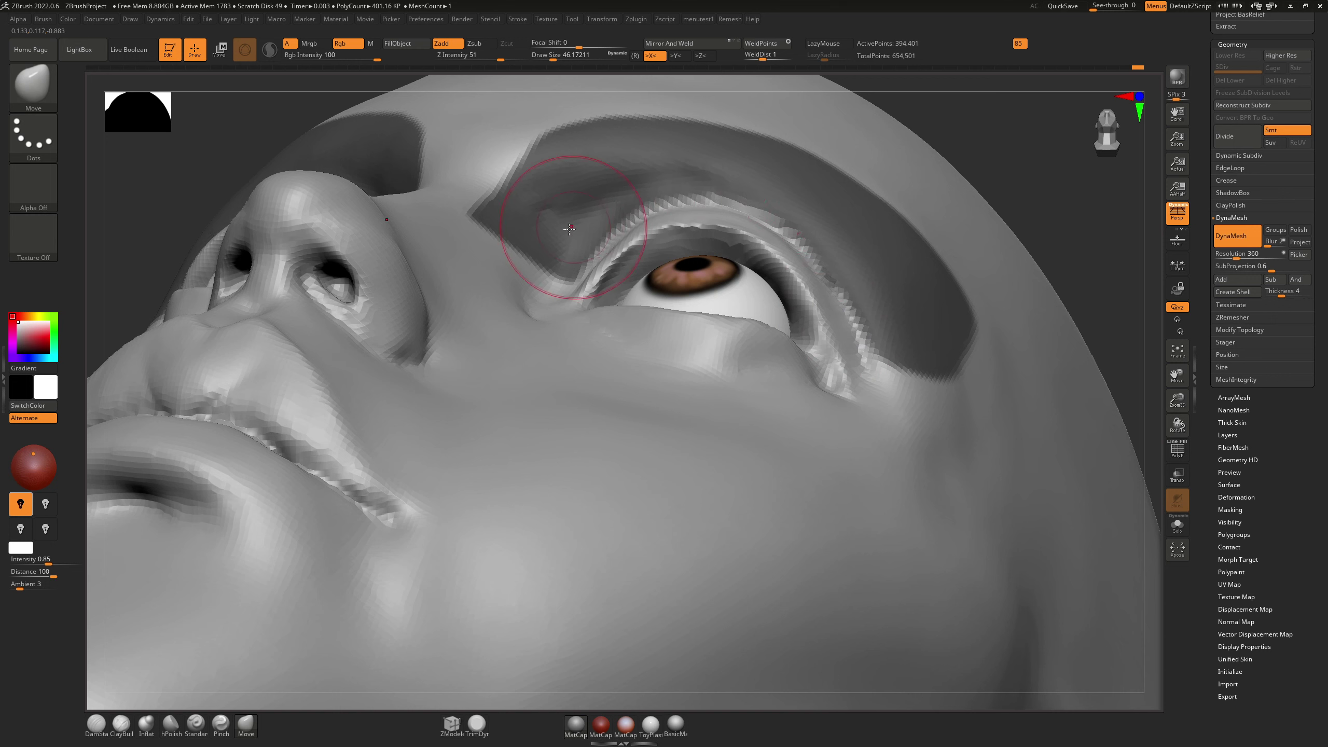
left_click_drag(593, 219, 576, 217)
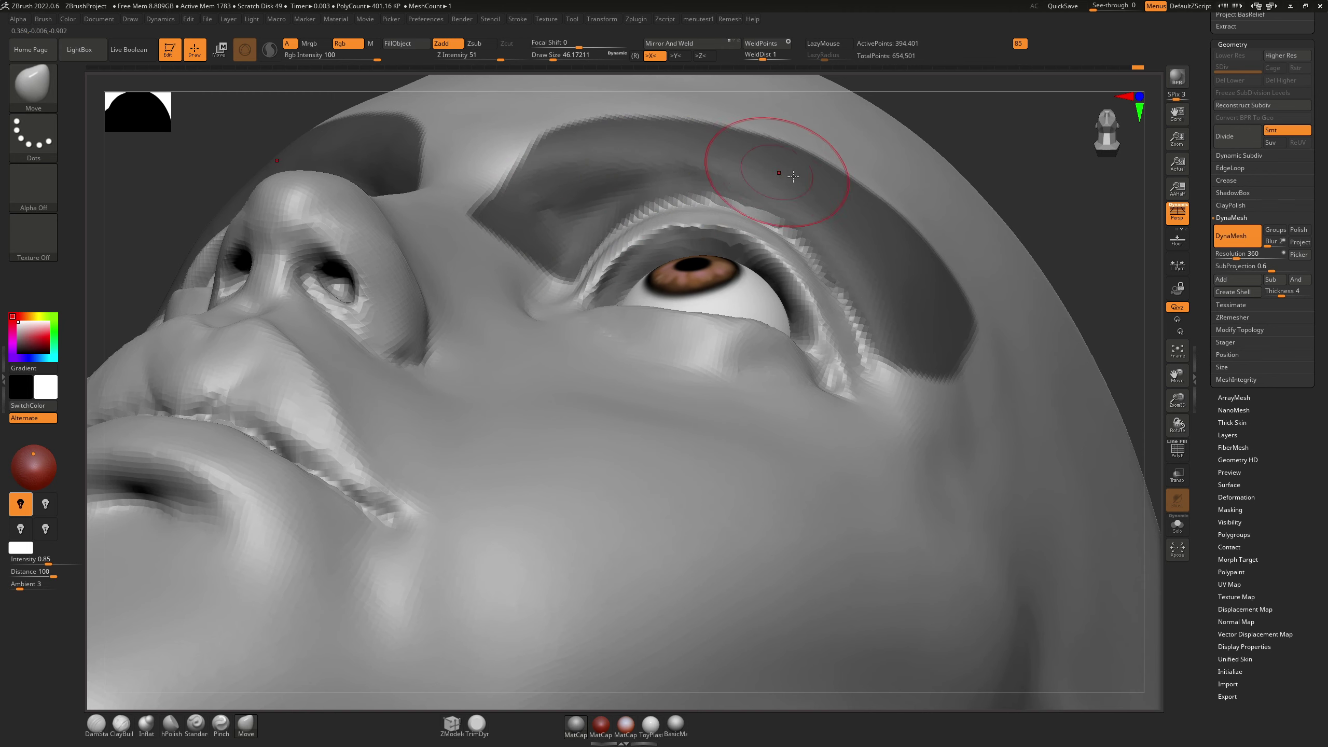
right_click_drag(771, 169, 743, 227)
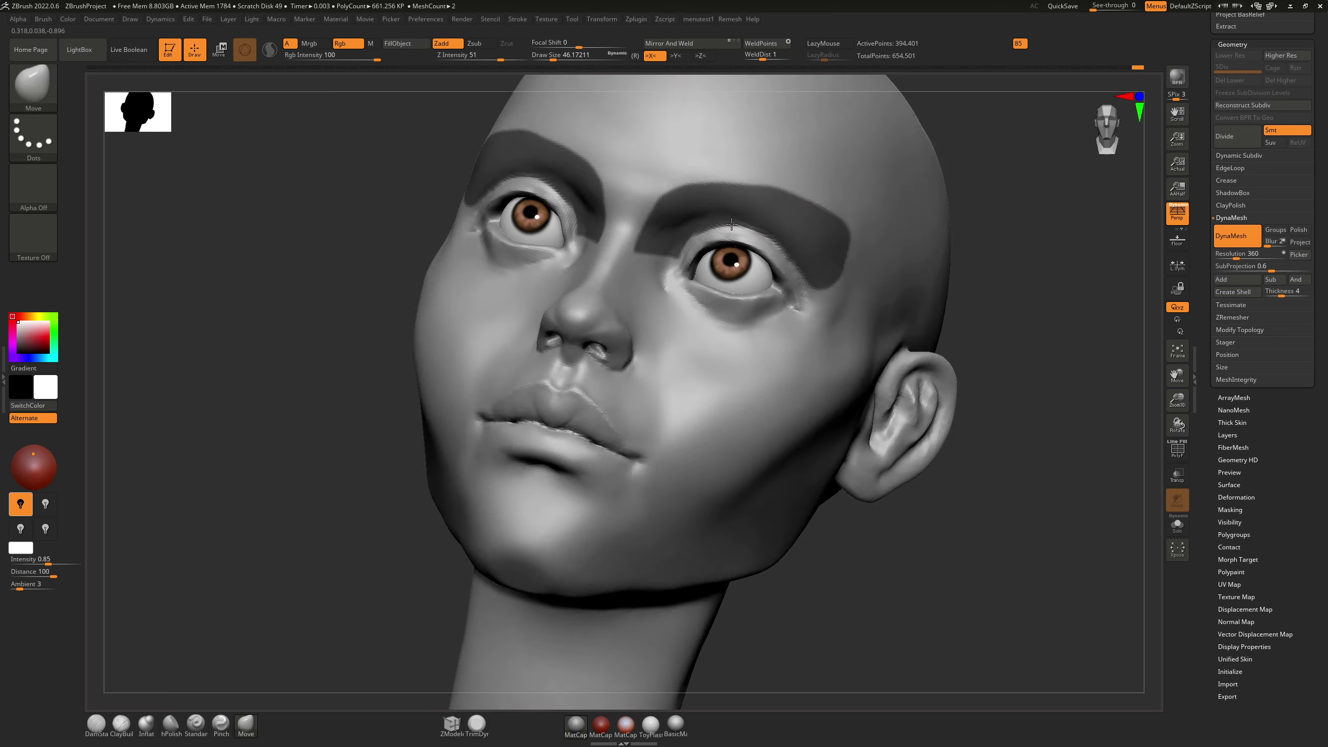
right_click_drag(732, 225, 742, 252)
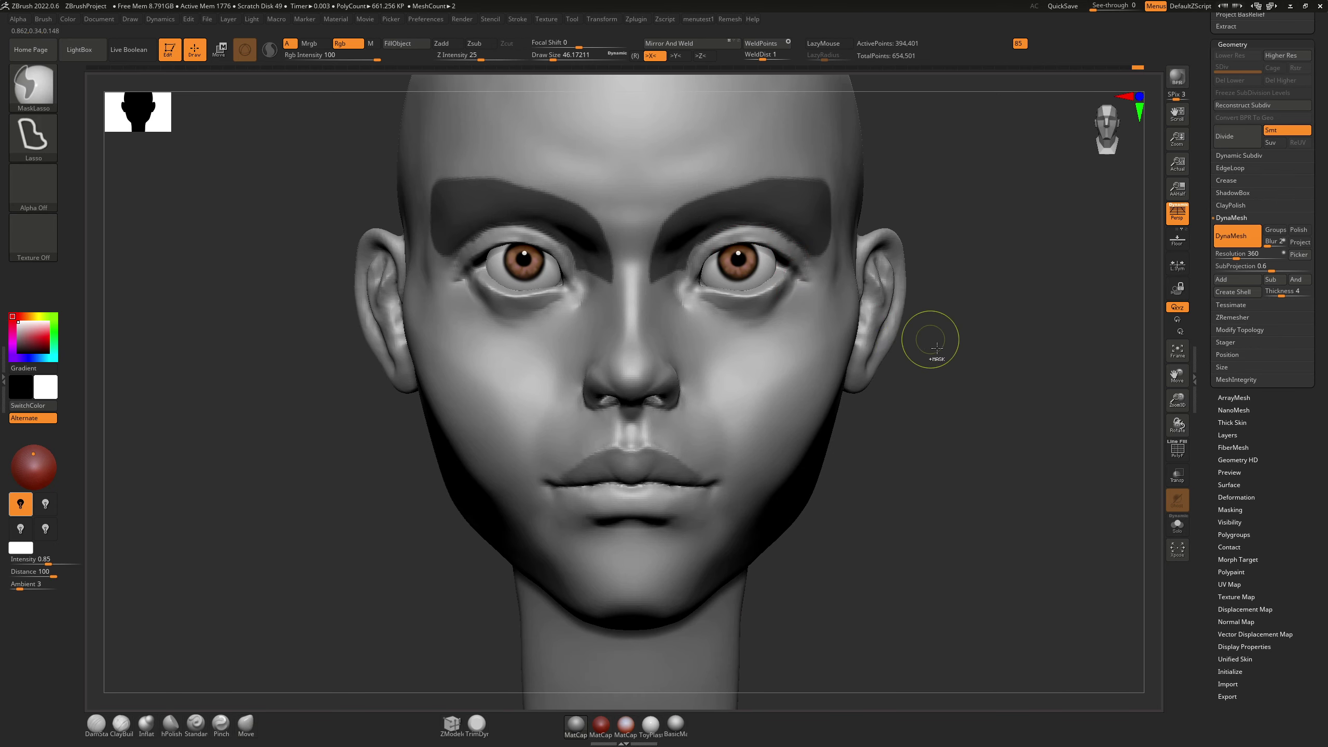
left_click_drag(956, 389, 976, 417, "ctrl")
right_click_drag(892, 350, 857, 318)
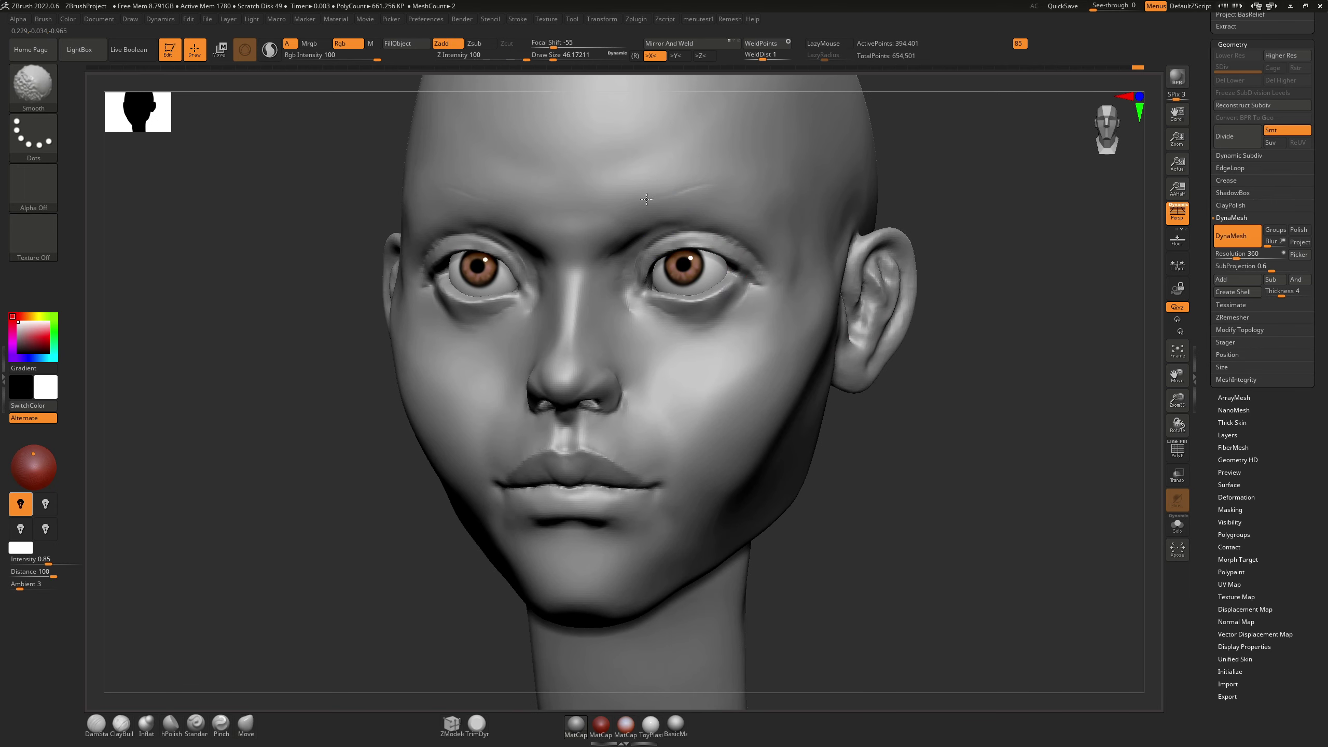
Step: Mask the area between the brows and the upper eyelids again and invert the mask to isolate it for sculpting
mouse_move(703, 163)
right_mouse_down()
mouse_move(670, 160)
mouse_move(679, 151)
mouse_move(661, 260)
right_mouse_up()
key("ctrl")
left_click_drag(762, 213, 815, 213, "ctrl")
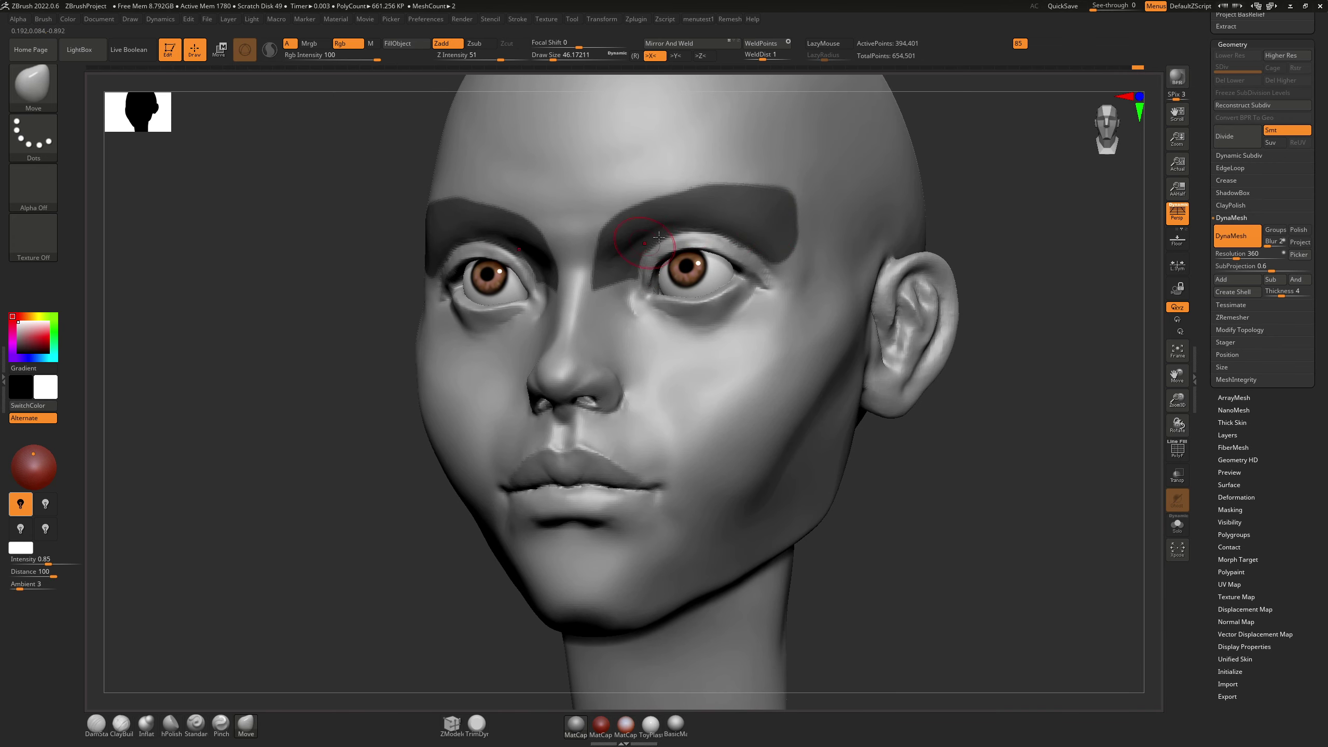
key("ctrl+i")
Step: Build up the unmasked area above the upper eyelid with the ClayBuildup brush at a draw size of about 51 and smooth it
right_click_drag(653, 217, 669, 212)
key("space")
left_click_drag(667, 222, 661, 229)
key("s")
key("b")
key("c")
key("b")
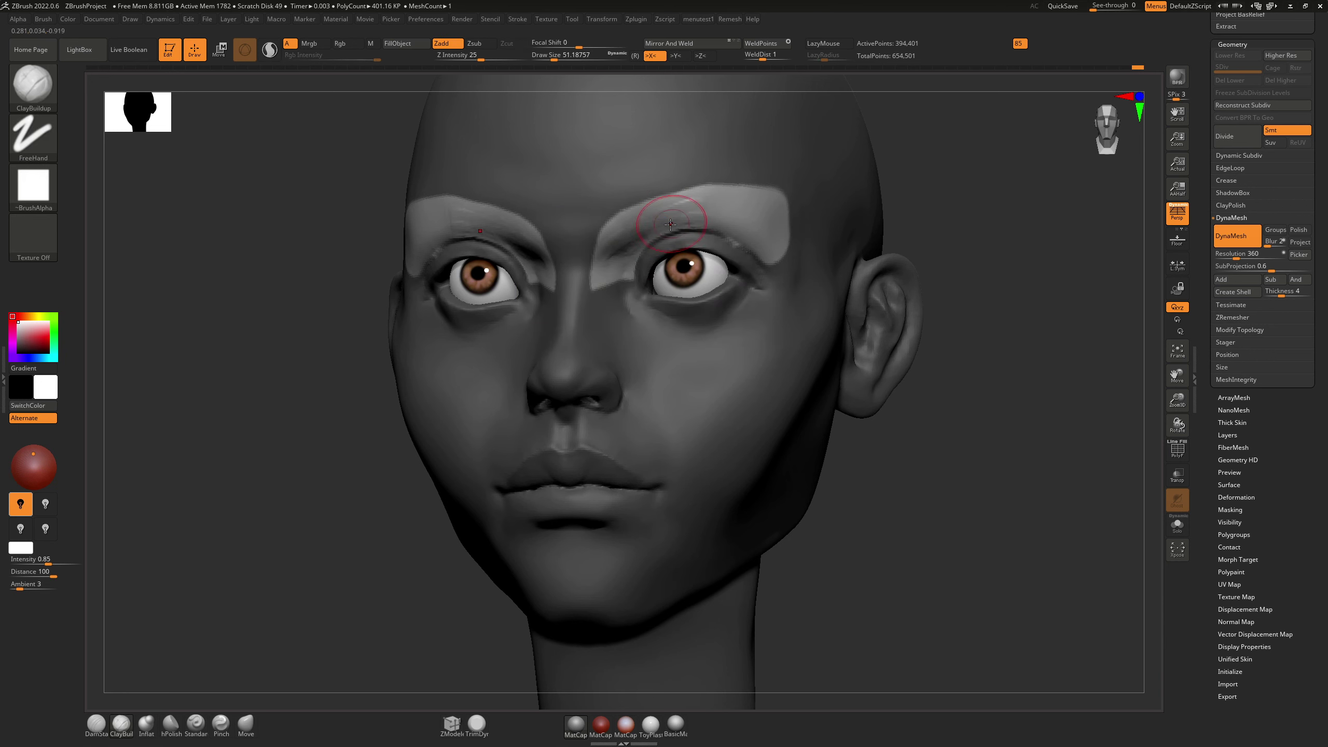
mouse_move(688, 213)
right_mouse_down()
mouse_move(646, 210)
mouse_move(705, 195)
right_mouse_up()
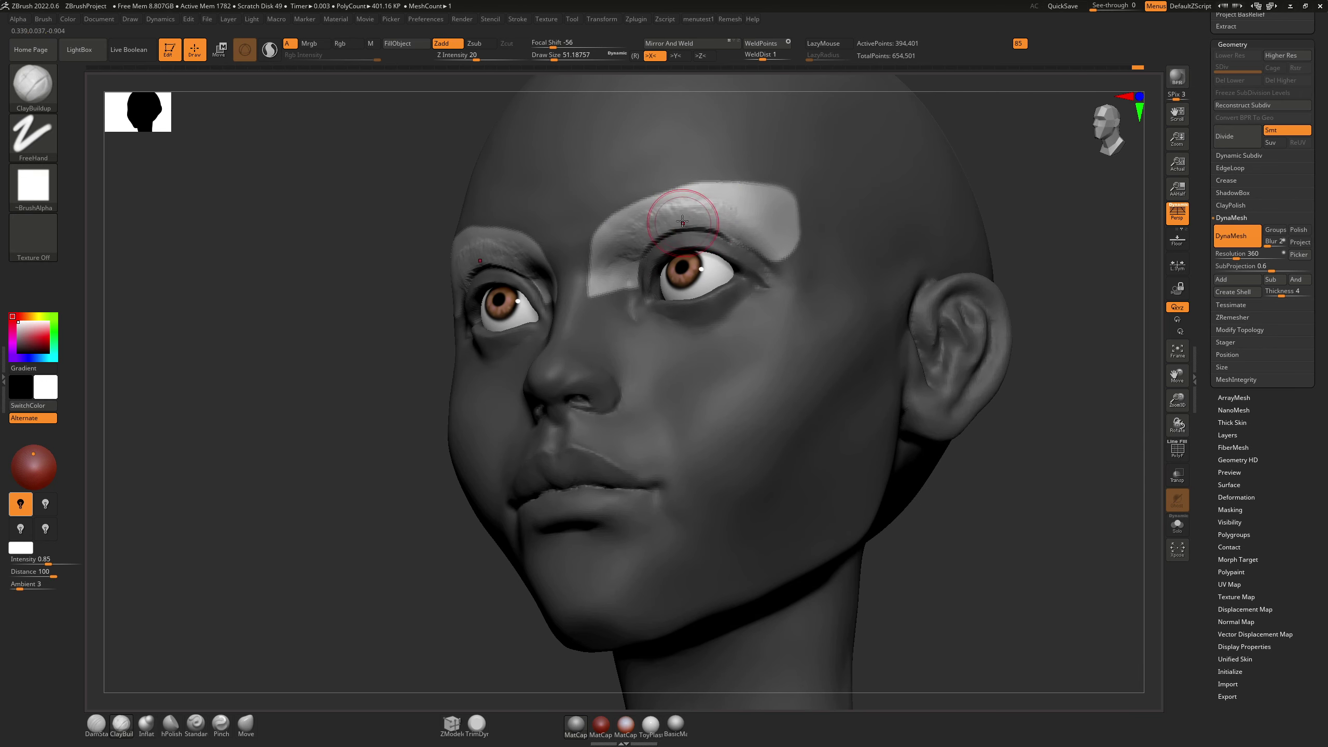
key("shift")
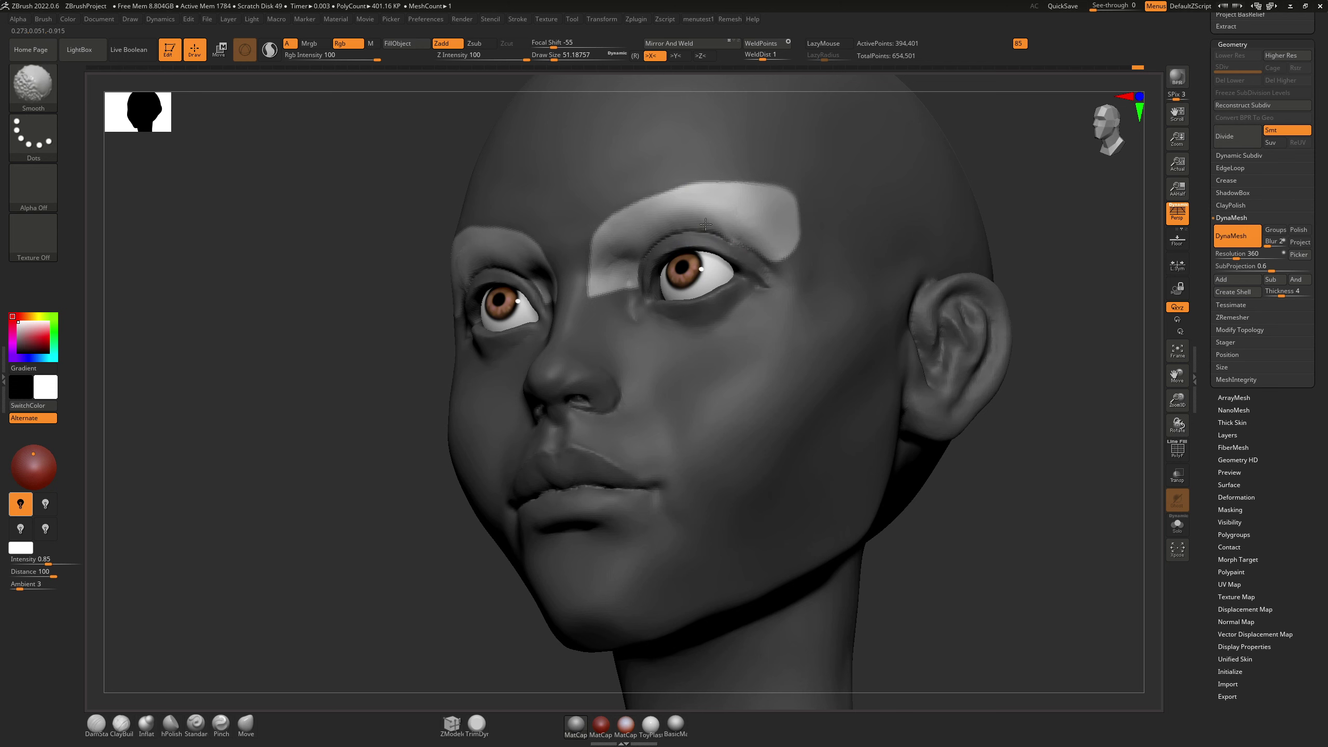
Step: Add volume above the inner eye corner with the ClayBuildup brush, blur the mask edge and smooth the area
right_click_drag(706, 224, 639, 237)
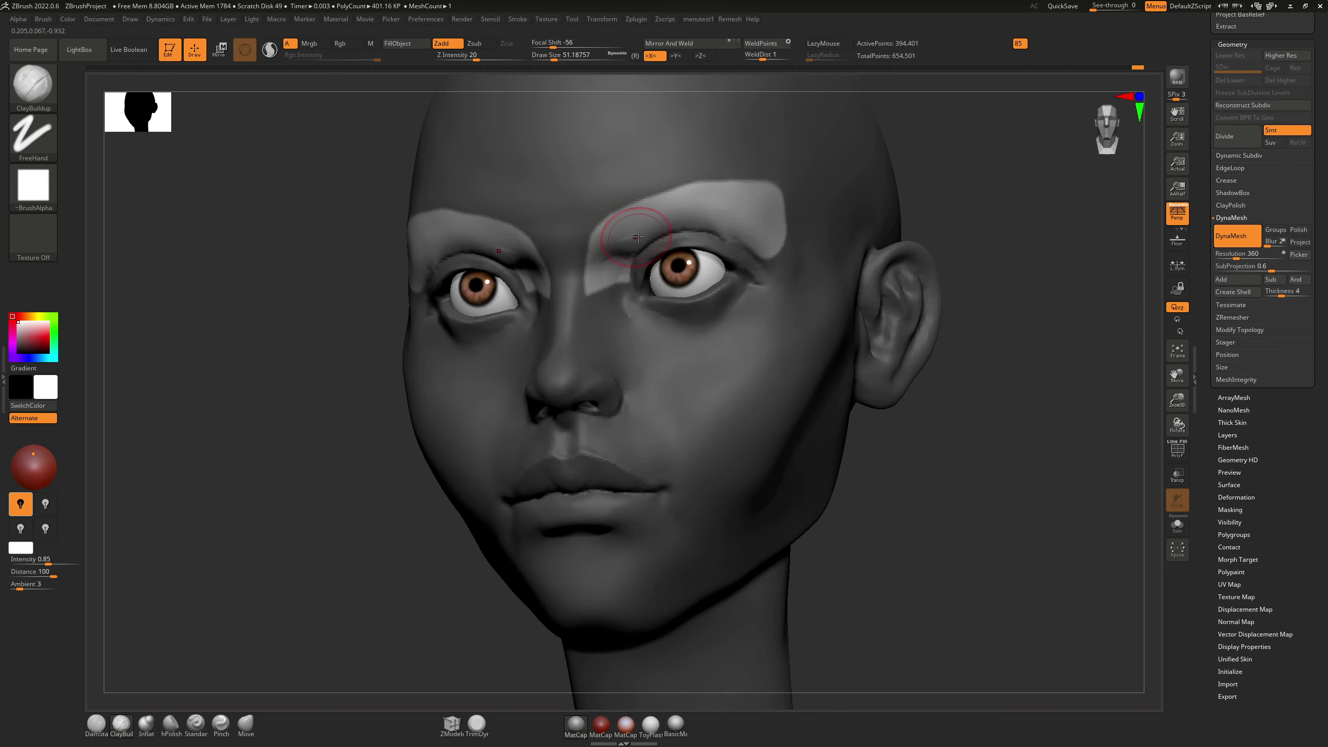
left_click_drag(623, 247, 636, 233)
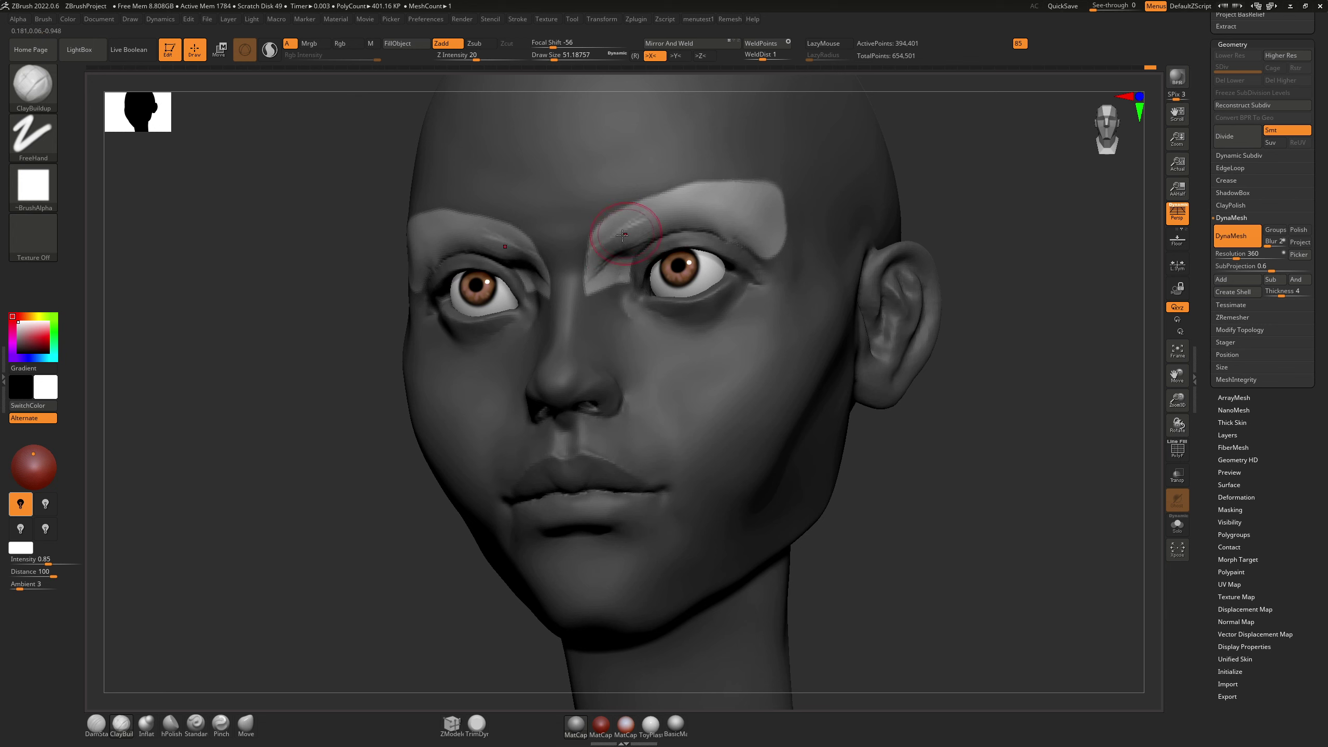
left_click(612, 317, "ctrl")
left_click(612, 317, "ctrl")
mouse_move(635, 209)
left_mouse_down("shift")
mouse_move(635, 251)
mouse_move(669, 226)
left_mouse_up("shift")
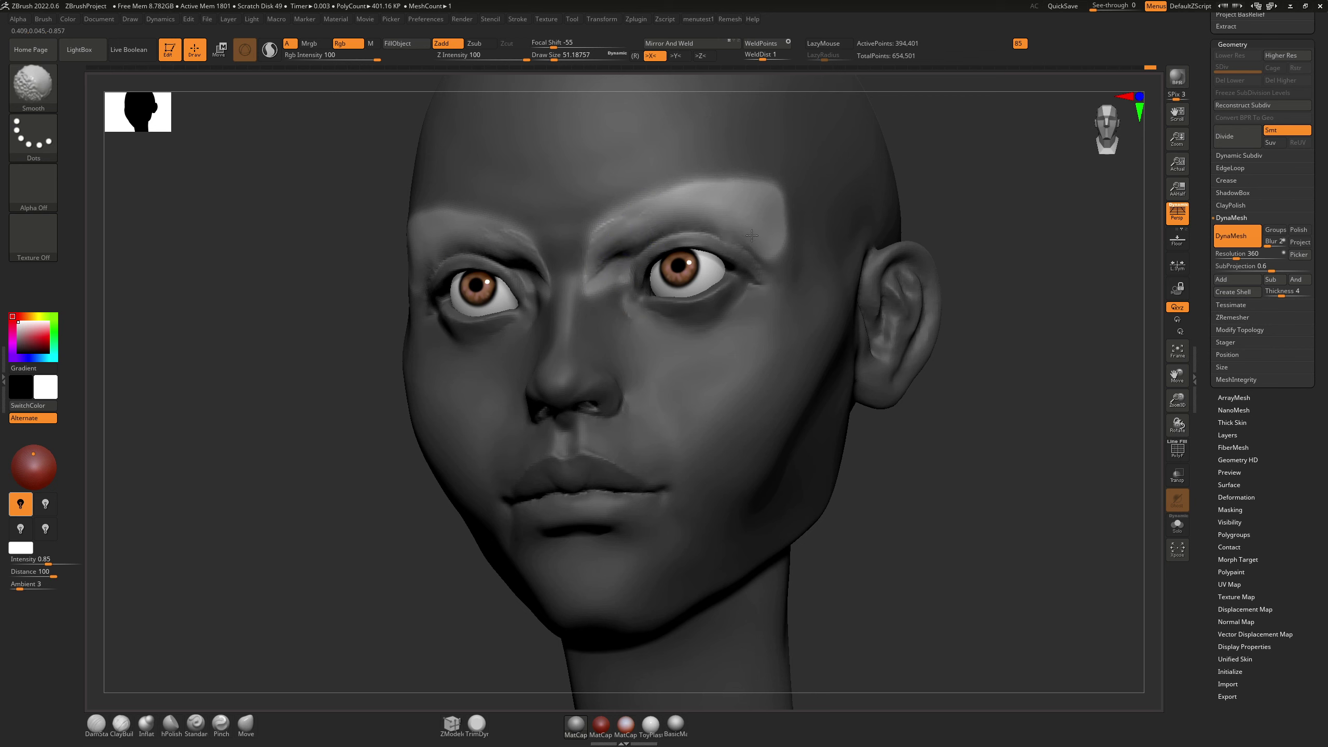
Step: Refine the outer area above the eyelid with the DamStandard brush at a draw size of about 51 and smooth it
key("b")
key("d")
key("s")
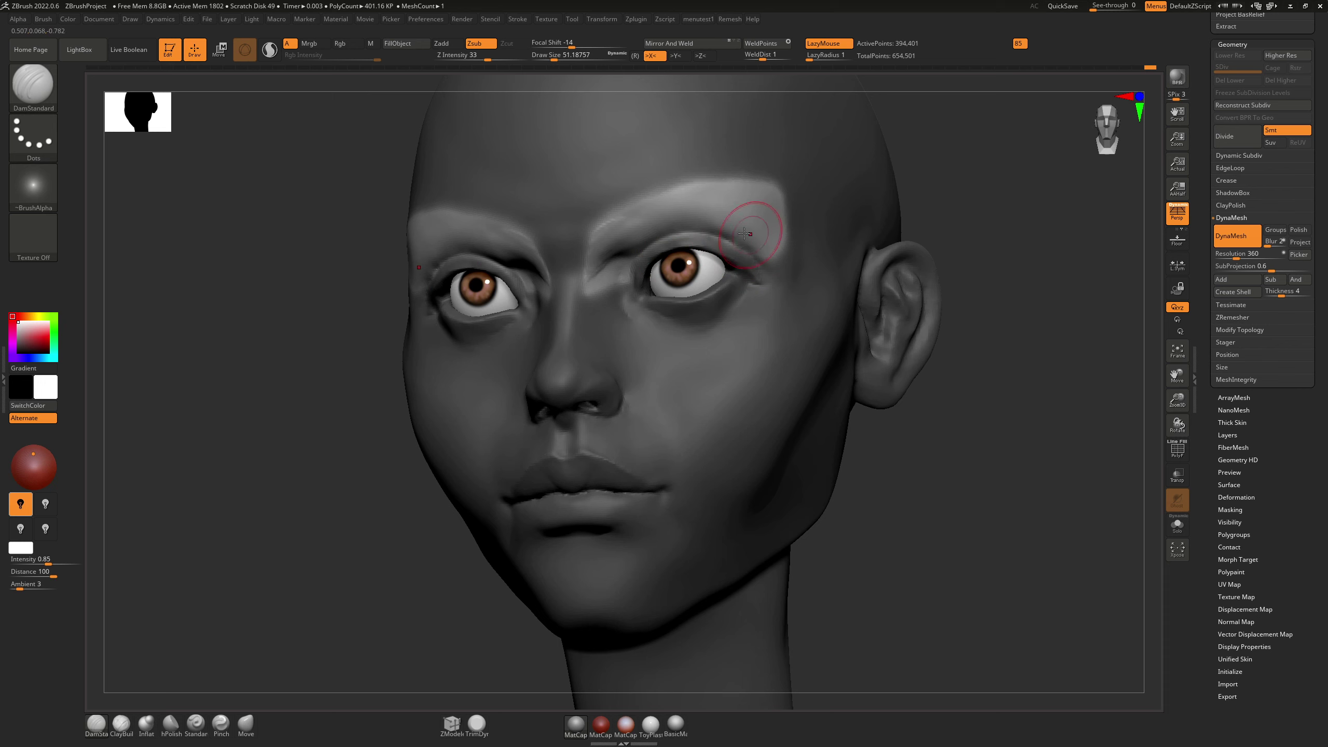
key("shift")
mouse_move(771, 261)
right_mouse_down()
mouse_move(701, 230)
mouse_move(676, 193)
mouse_move(706, 215)
right_mouse_up()
Step: Adjust the unmasked brow area in profile with the Move brush at draw sizes of about 124 and 80, and clear the mask
key("b")
key("m")
key("v")
key("shift")
key("s")
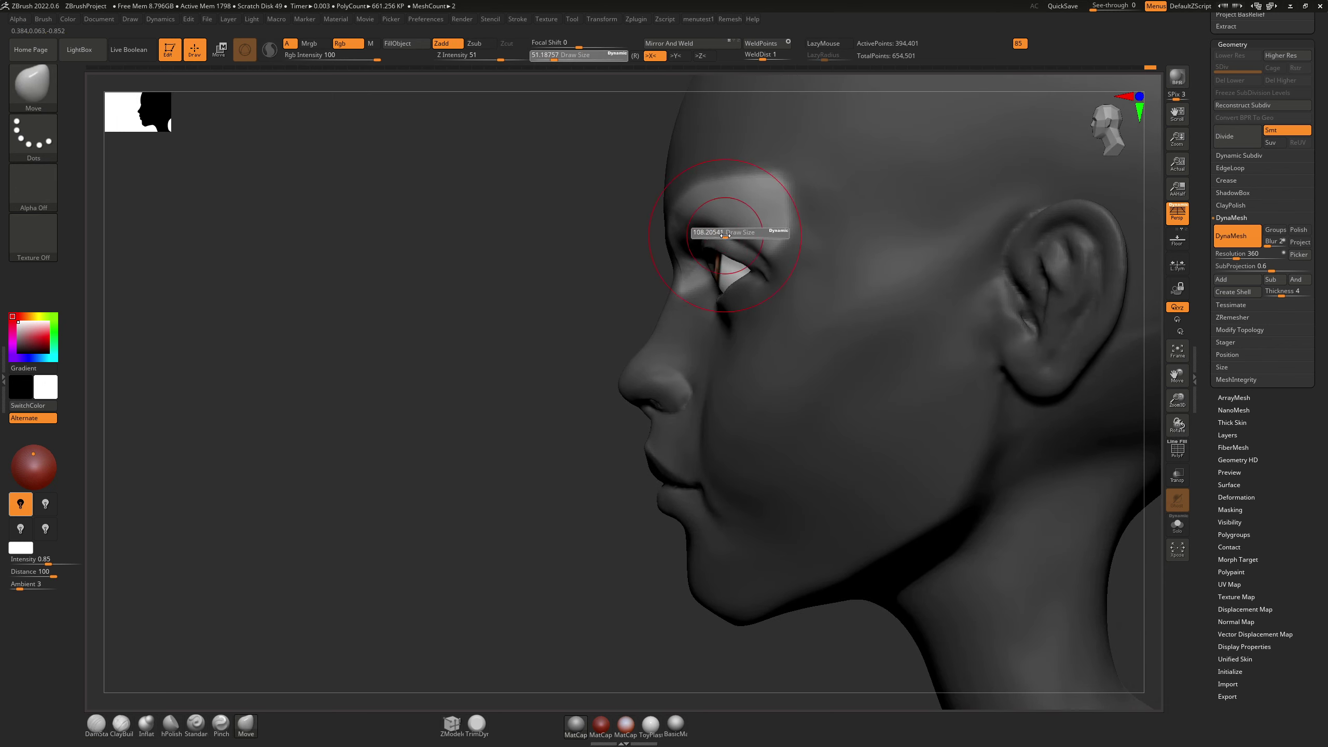
left_click_drag(711, 235, 721, 234)
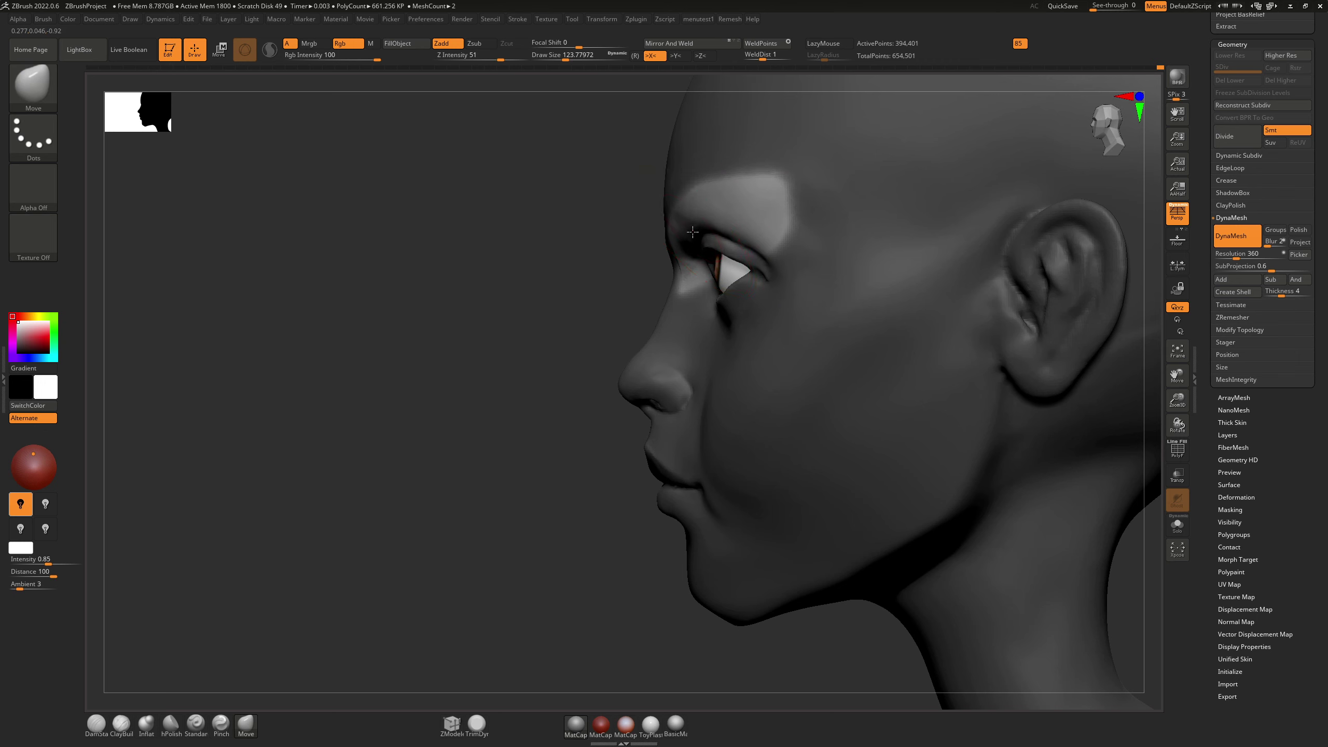
key("s")
left_click_drag(694, 255, 688, 254)
left_click_drag(325, 257, 500, 266)
left_click_drag(215, 406, 244, 432, "ctrl")
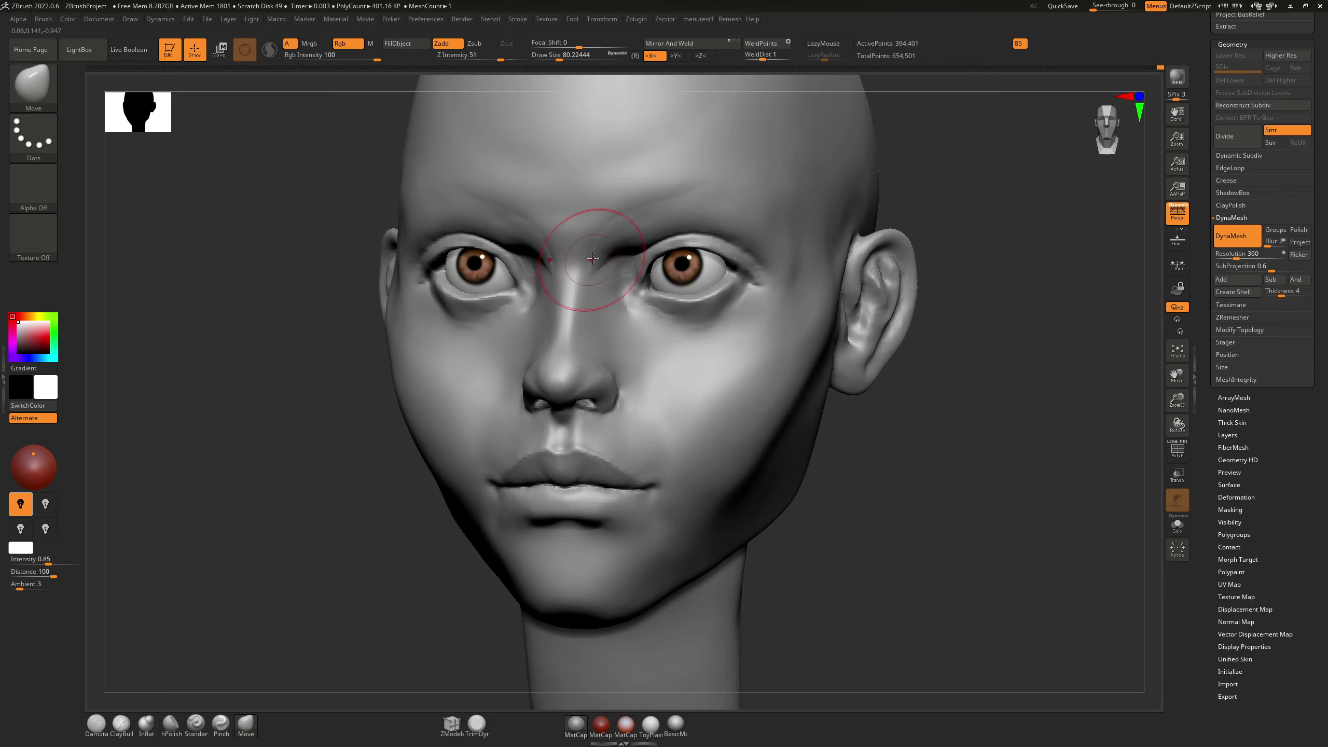
Step: Soften the transition between the brows and the nose bridge at draw sizes of about 46 and 62
key("s")
mouse_move(601, 261)
left_mouse_down()
mouse_move(598, 288)
mouse_move(604, 245)
left_mouse_up()
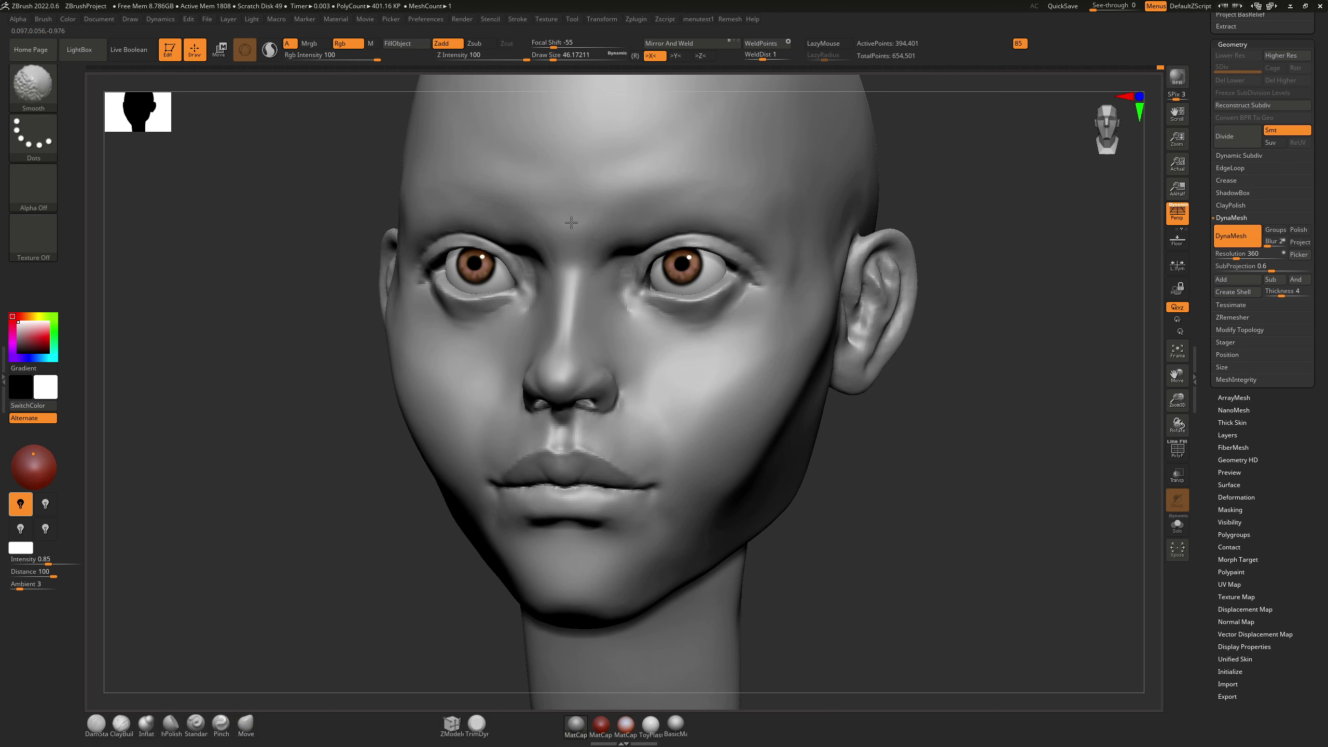
key("s")
left_click(627, 192)
mouse_move(656, 178)
right_mouse_down()
mouse_move(641, 169)
mouse_move(652, 164)
right_mouse_up()
Step: Refine the creases around the inner eye corner with the DamStandard brush at a draw size of about 17
mouse_move(638, 247)
right_mouse_down("ctrl")
mouse_move(646, 298)
mouse_move(658, 280)
right_mouse_up("ctrl")
key("b")
key("d")
key("s")
right_click_drag(632, 400, 634, 452, "ctrl")
right_click_drag(625, 362, 650, 303)
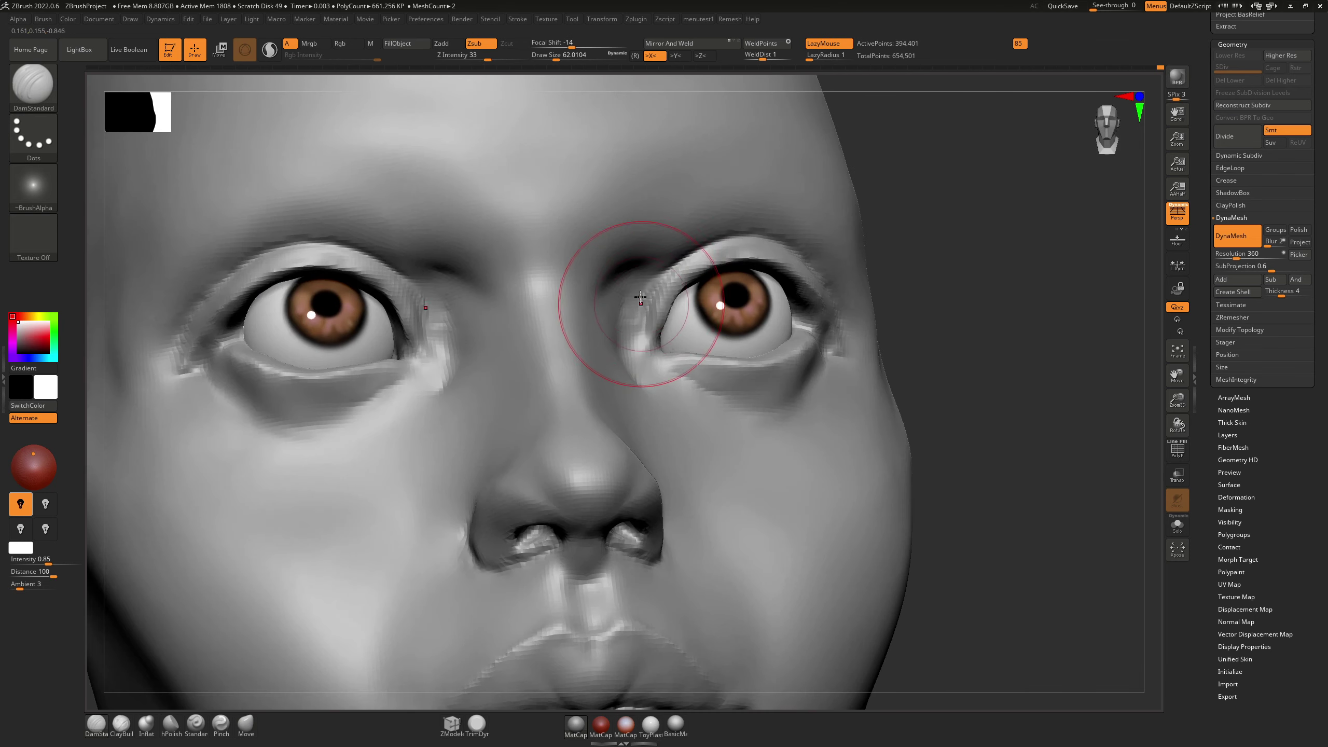
key("bracketleft")
key("bracketleft")
key("bracketleft")
key("bracketleft")
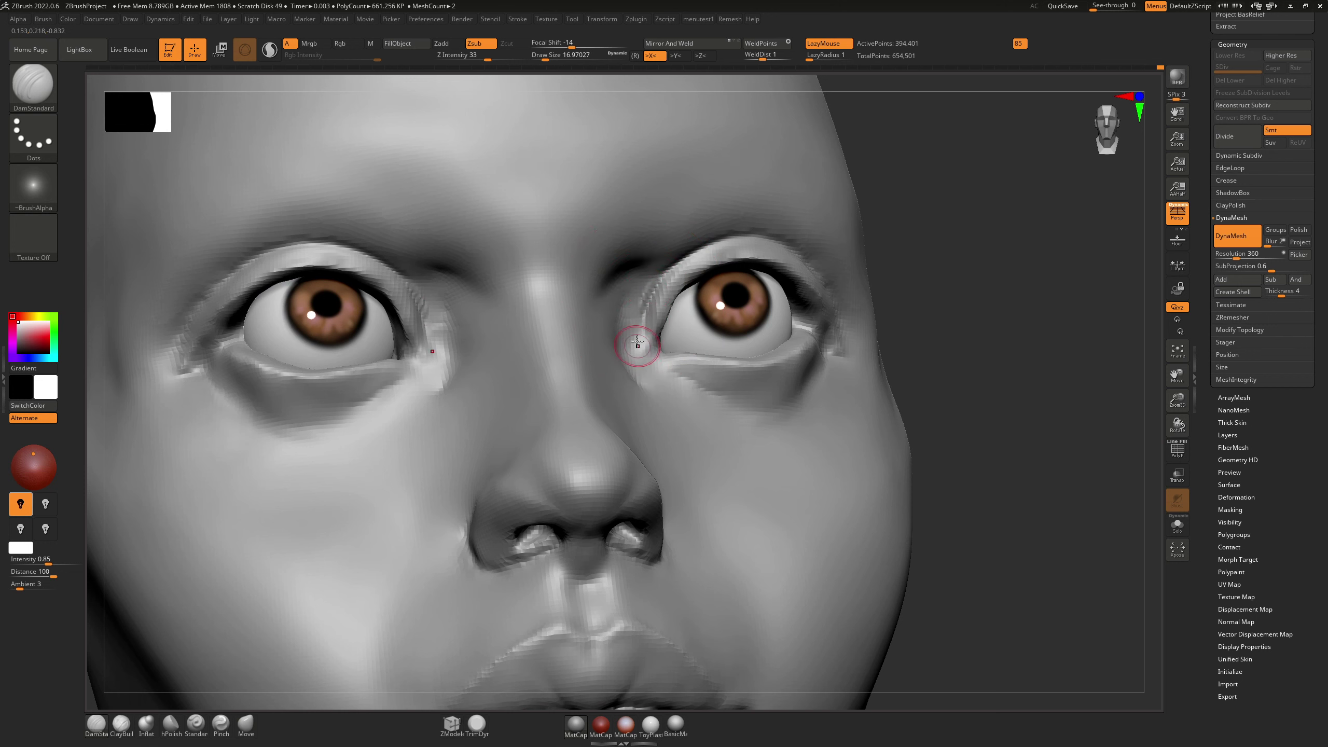
Step: Smooth the inner end of the upper eyelid fold and the skin beside the nose bridge
key("shift")
left_click_drag(650, 268, 670, 259, "shift")
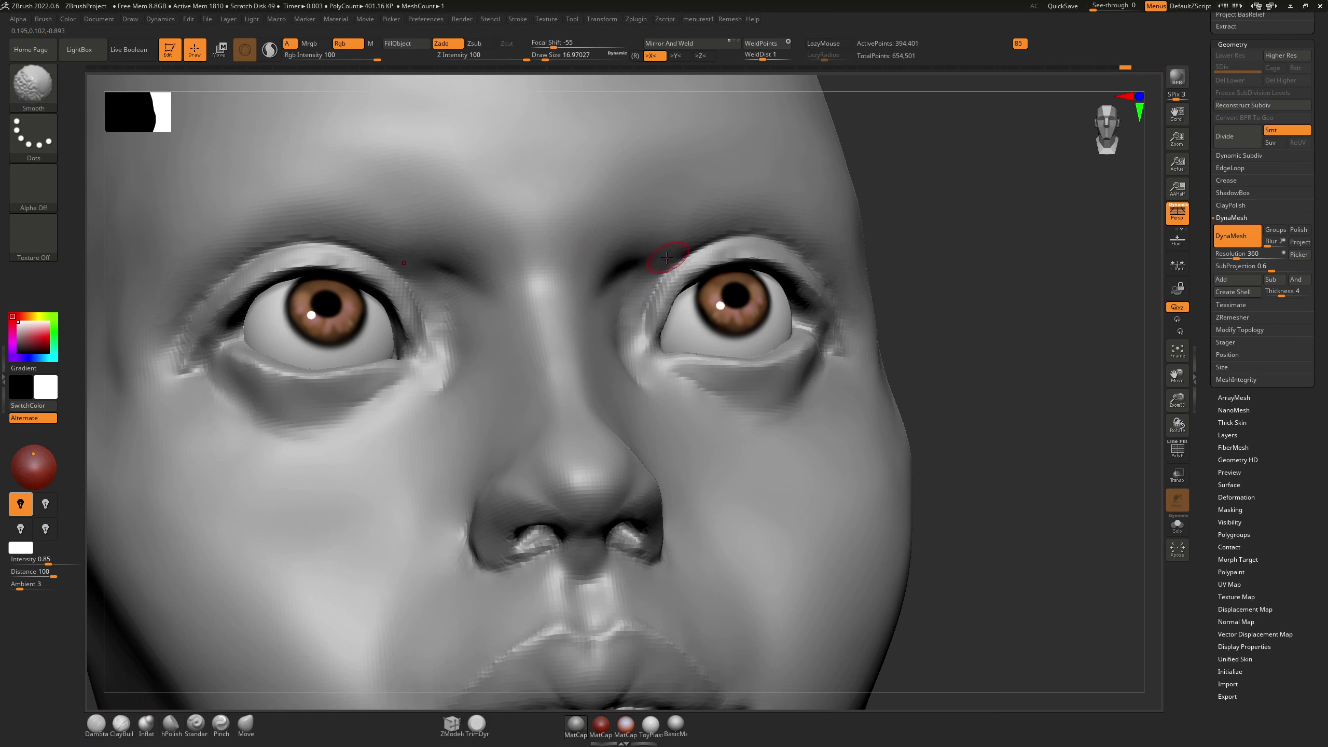
right_click_drag(784, 261, 677, 251)
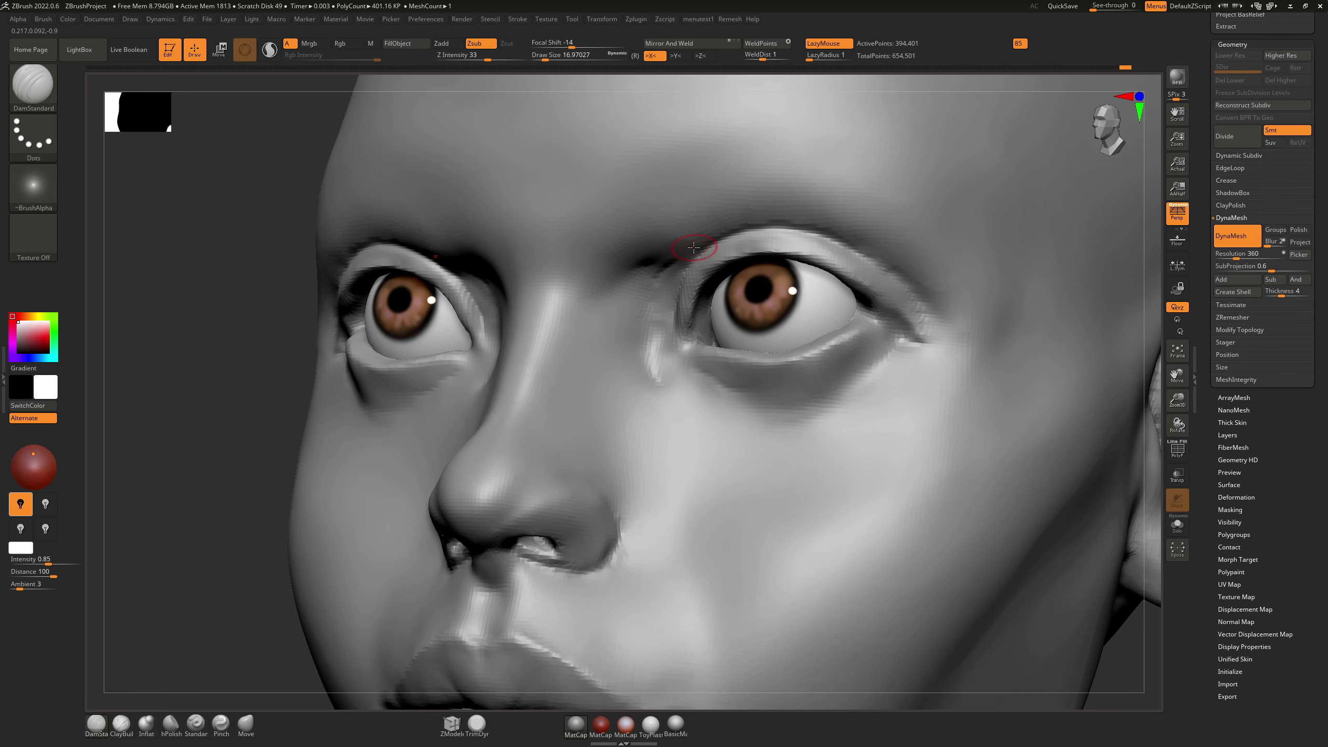
key("shift")
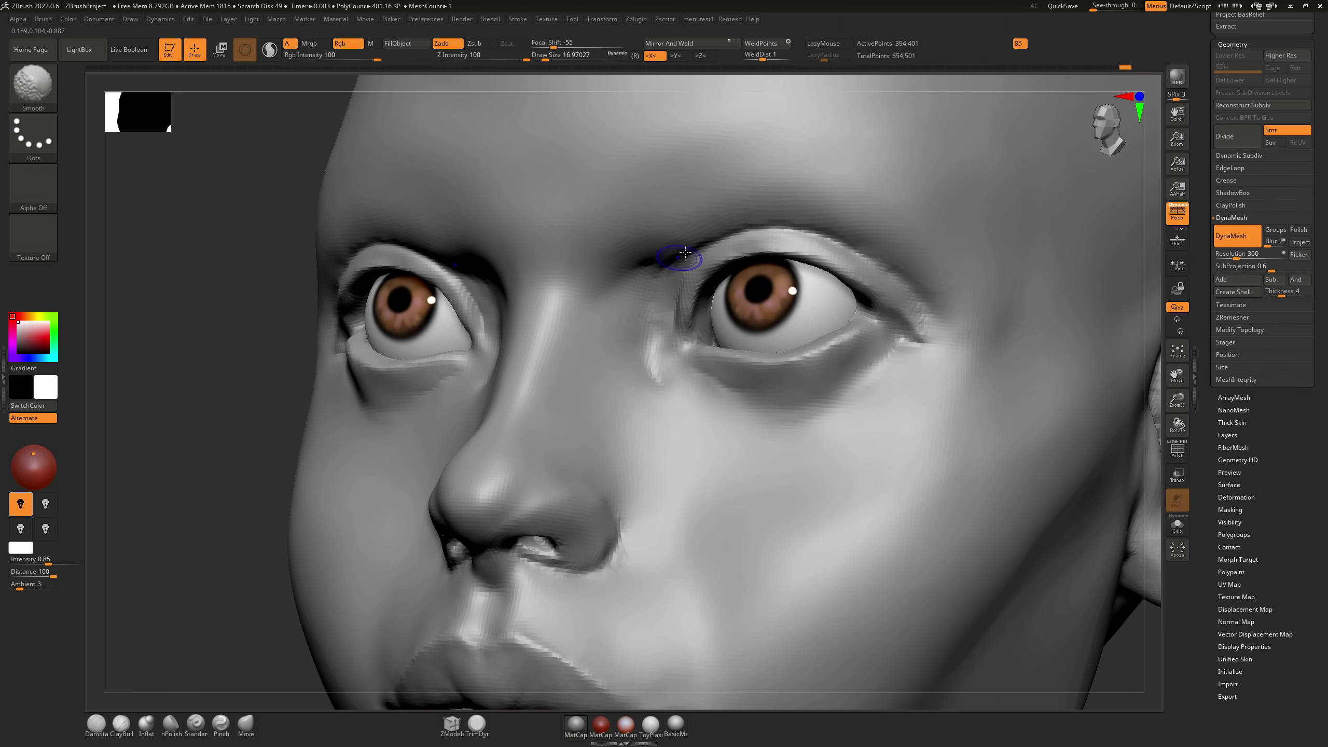
left_click_drag(636, 309, 641, 293, "shift")
mouse_move(617, 272)
right_mouse_down()
mouse_move(681, 253)
mouse_move(653, 274)
right_mouse_up()
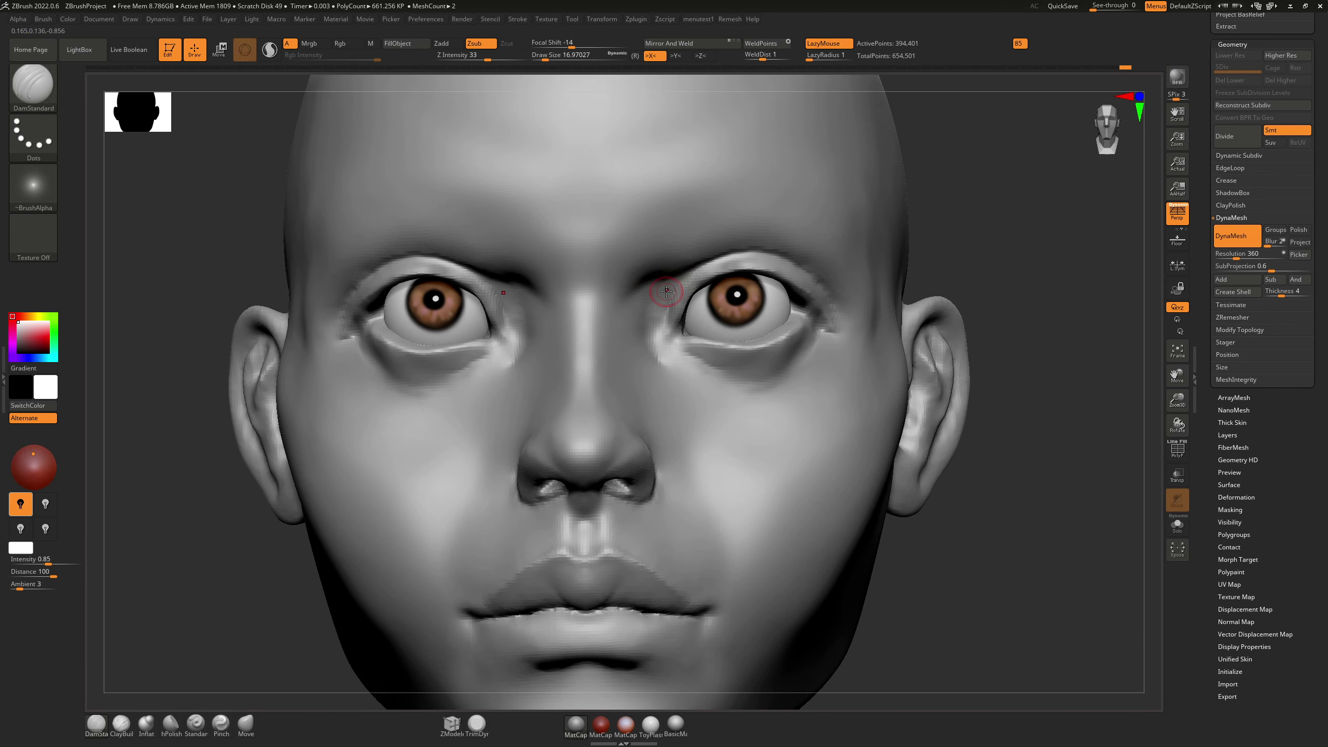
Step: Build up the hollow between the nose bridge and the upper eyelid with the ClayBuildup brush at a draw size of about 27
key("b")
key("c")
key("b")
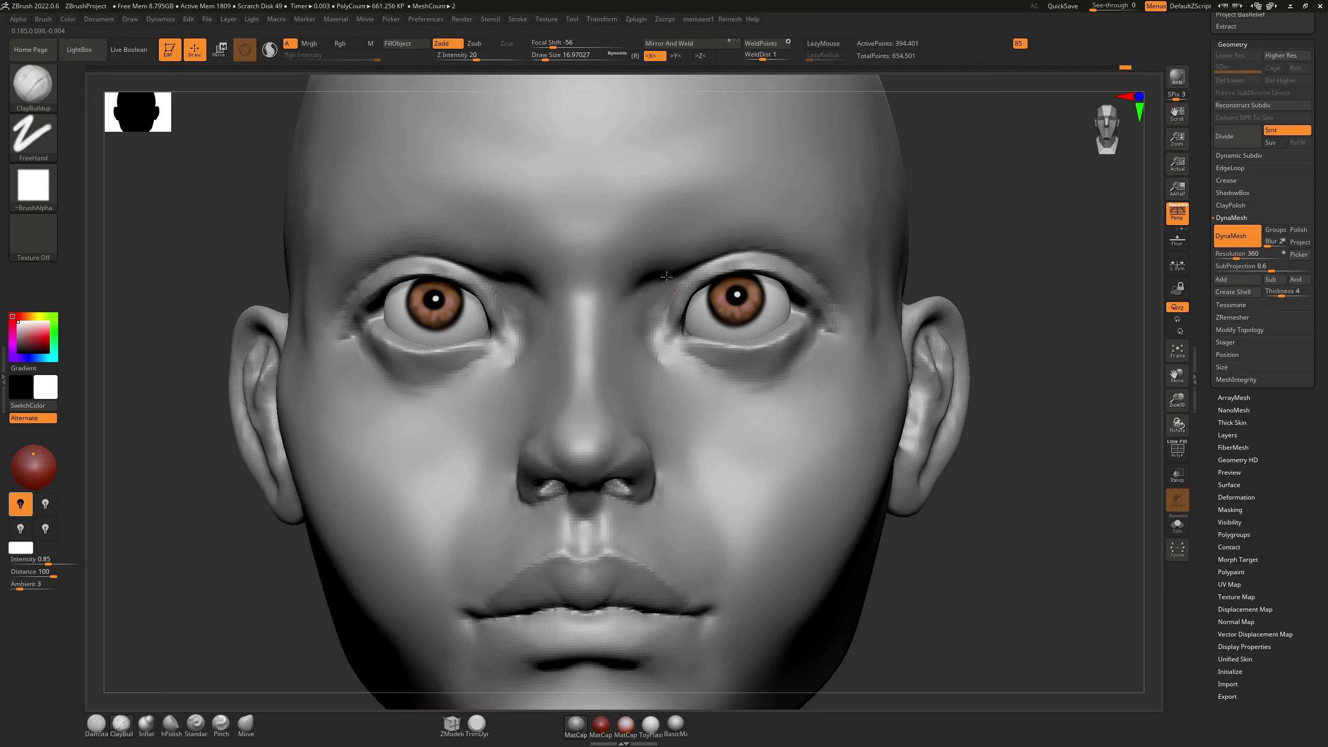
key("bracketright")
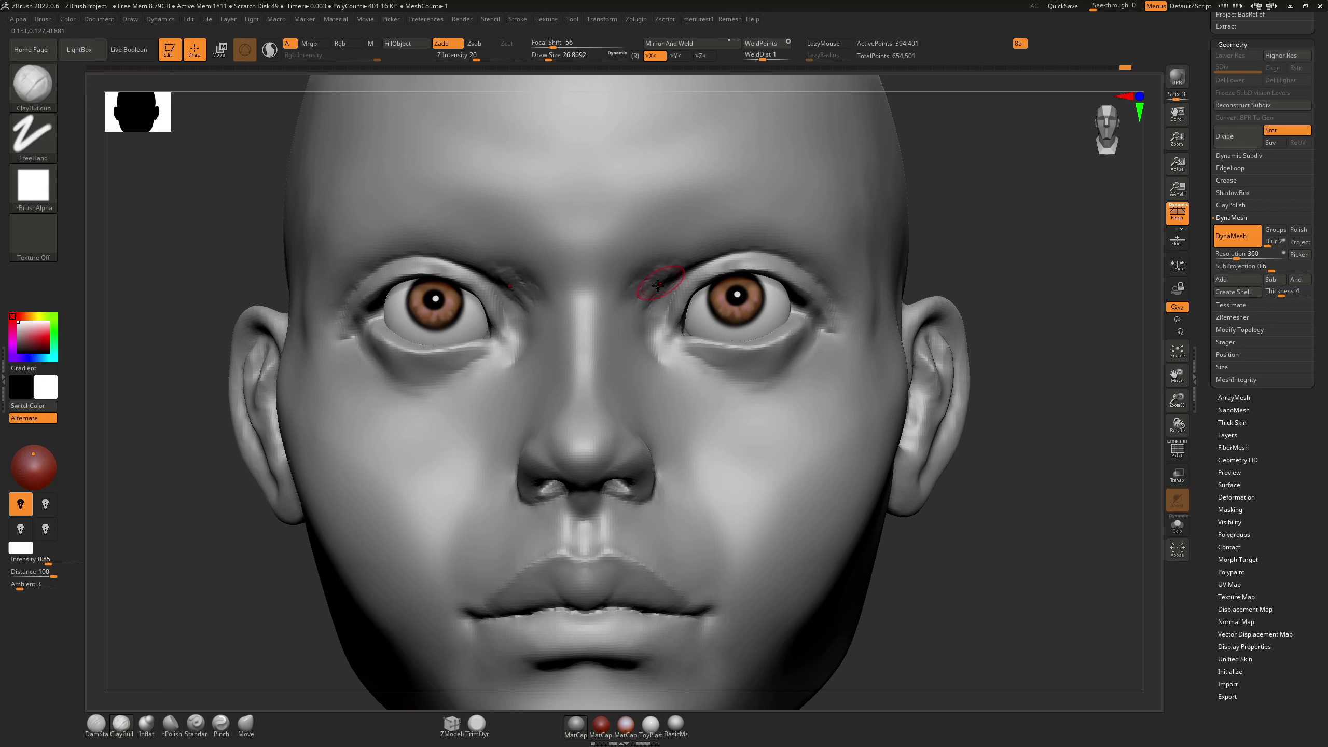
Step: Define the inner end of the upper eyelid fold with the DamStandard brush at a draw size of about 27 and smooth it
key("b")
key("d")
key("s")
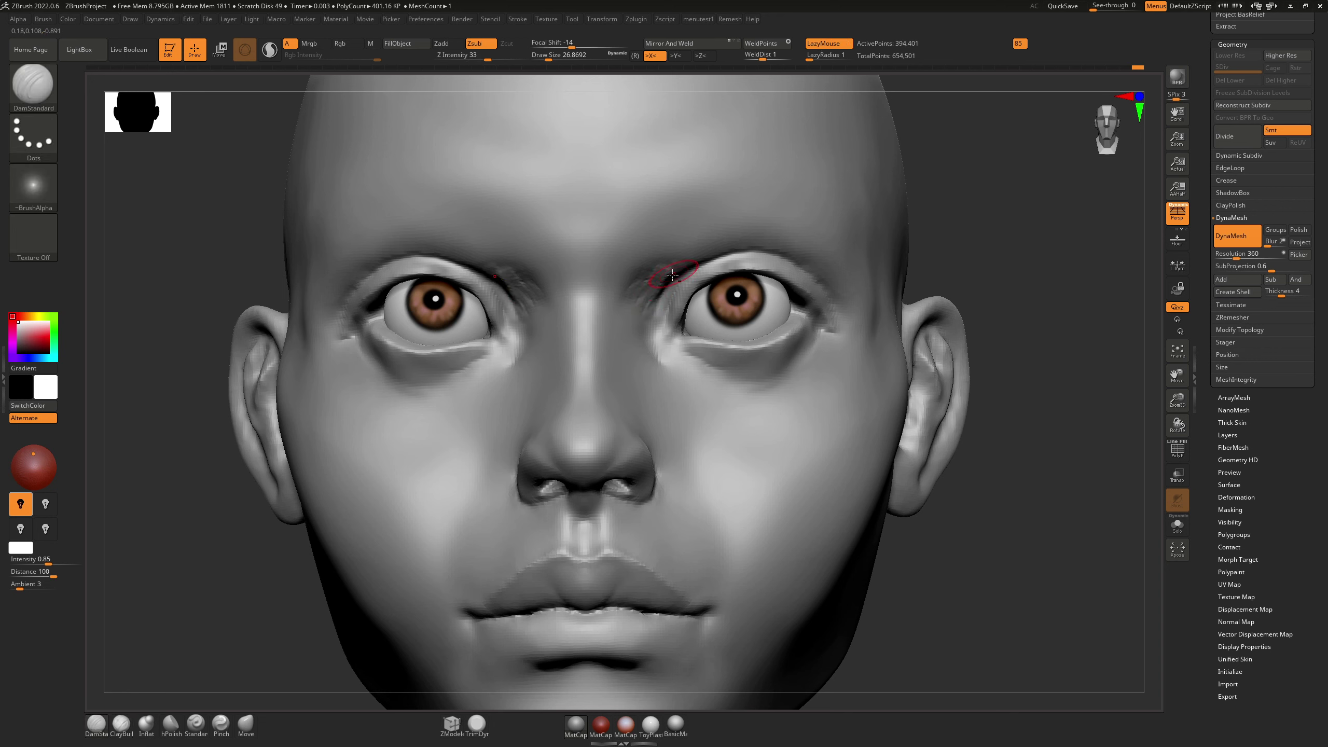
key("shift")
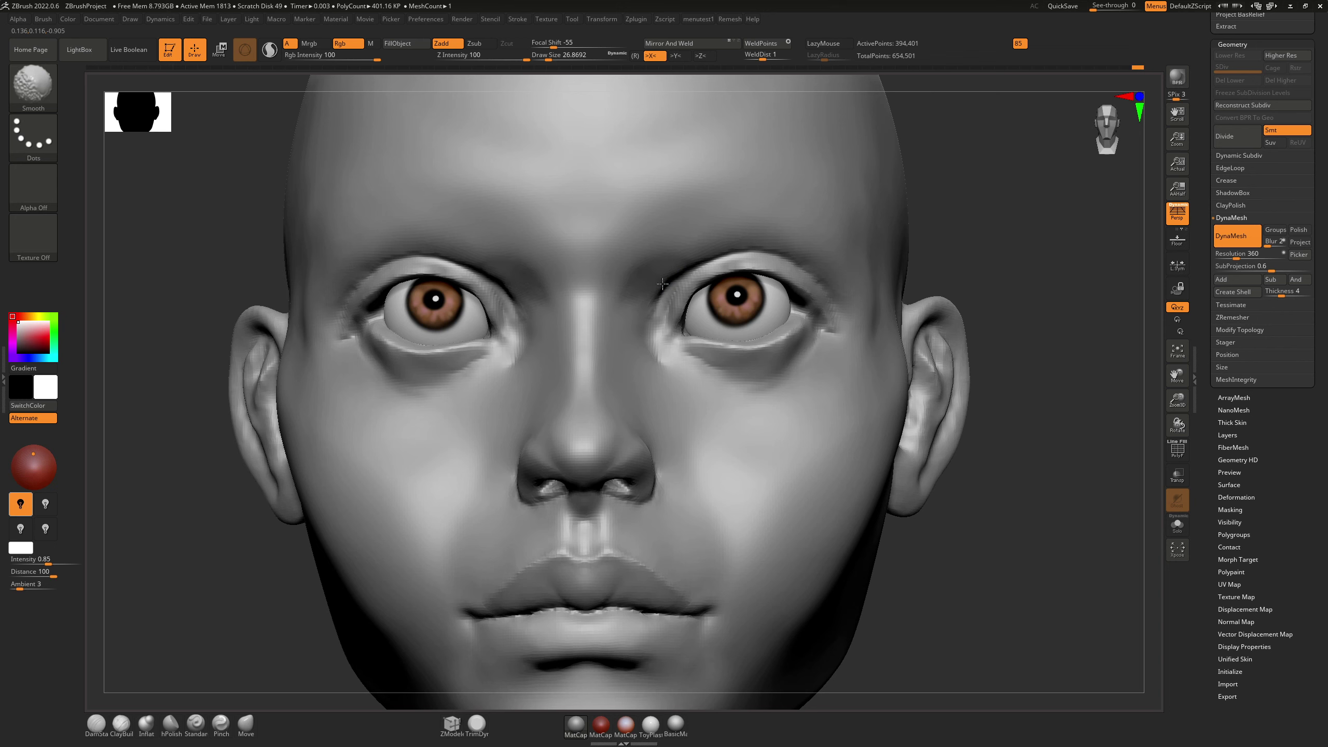
mouse_move(676, 264)
right_mouse_down()
mouse_move(606, 270)
mouse_move(650, 267)
mouse_move(651, 293)
right_mouse_up()
key("ctrl")
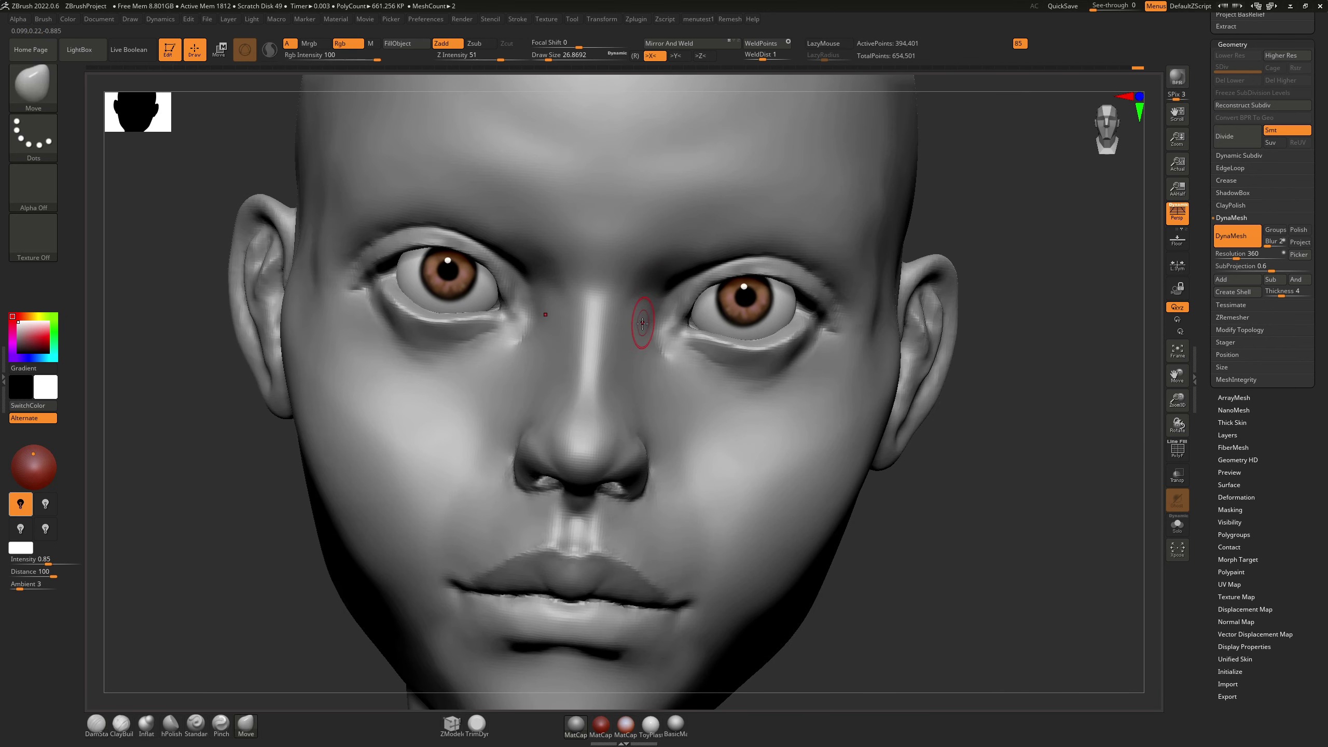
Step: Adjust the skin between the nose bridge and the inner eye corner with the Move brush at a draw size of about 65
key("b")
key("m")
key("v")
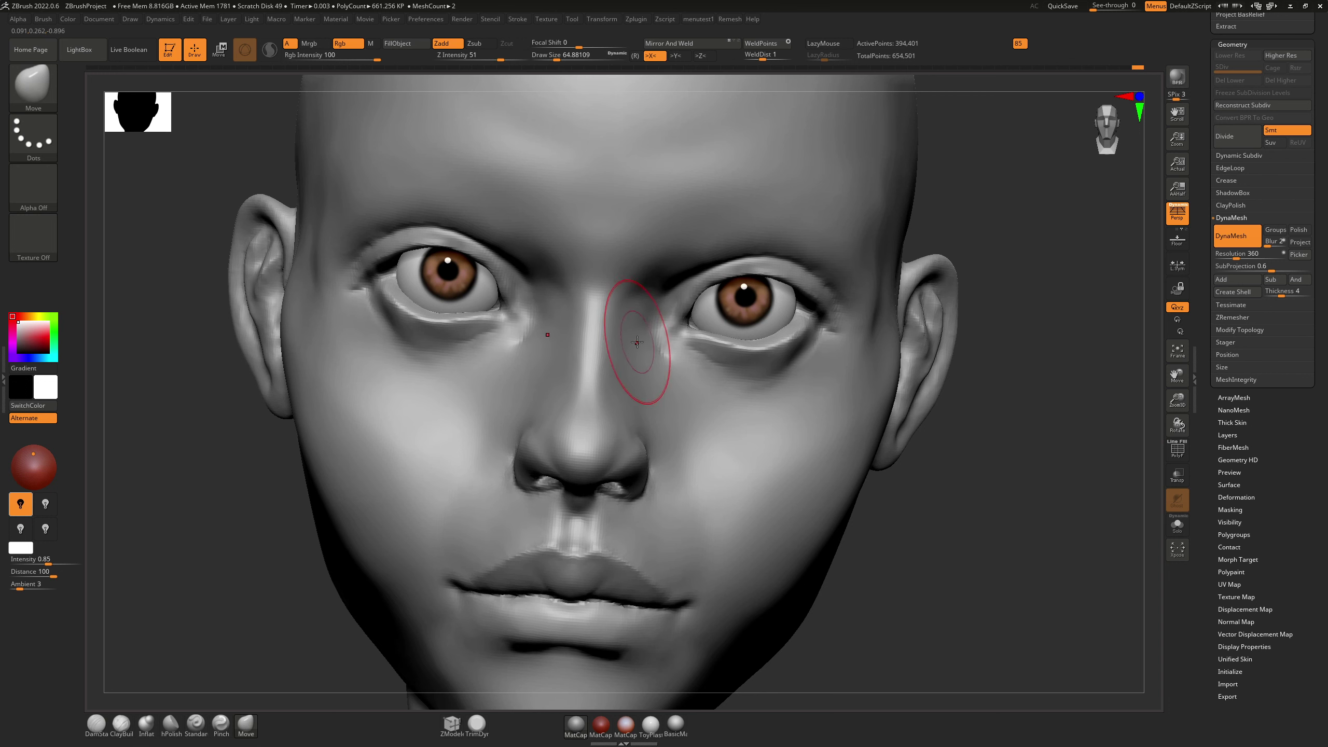
left_click_drag(638, 339, 639, 331)
mouse_move(650, 313)
right_mouse_down()
mouse_move(641, 293)
mouse_move(635, 316)
mouse_move(685, 275)
mouse_move(747, 276)
right_mouse_up()
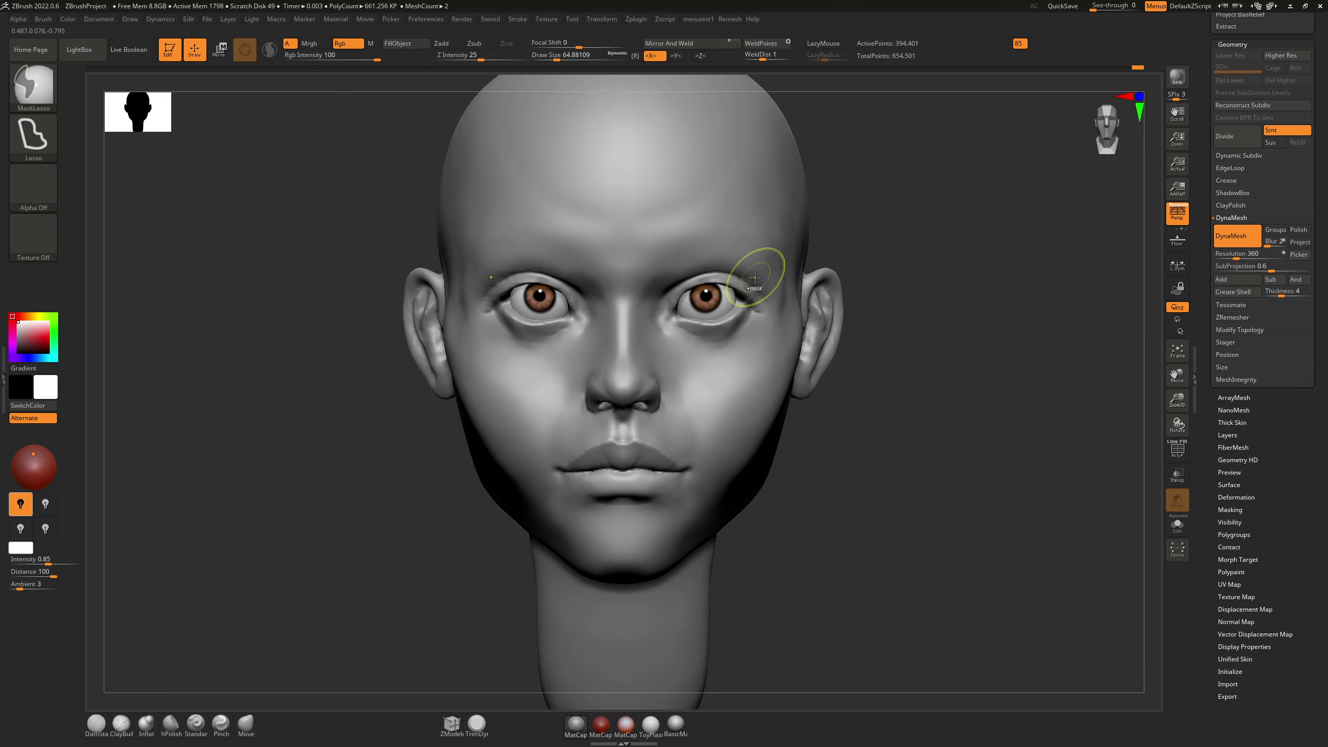
Step: Adjust the outer brow and eye area with the Move brush at a draw size of about 74
key("s")
left_click_drag(734, 285, 733, 285)
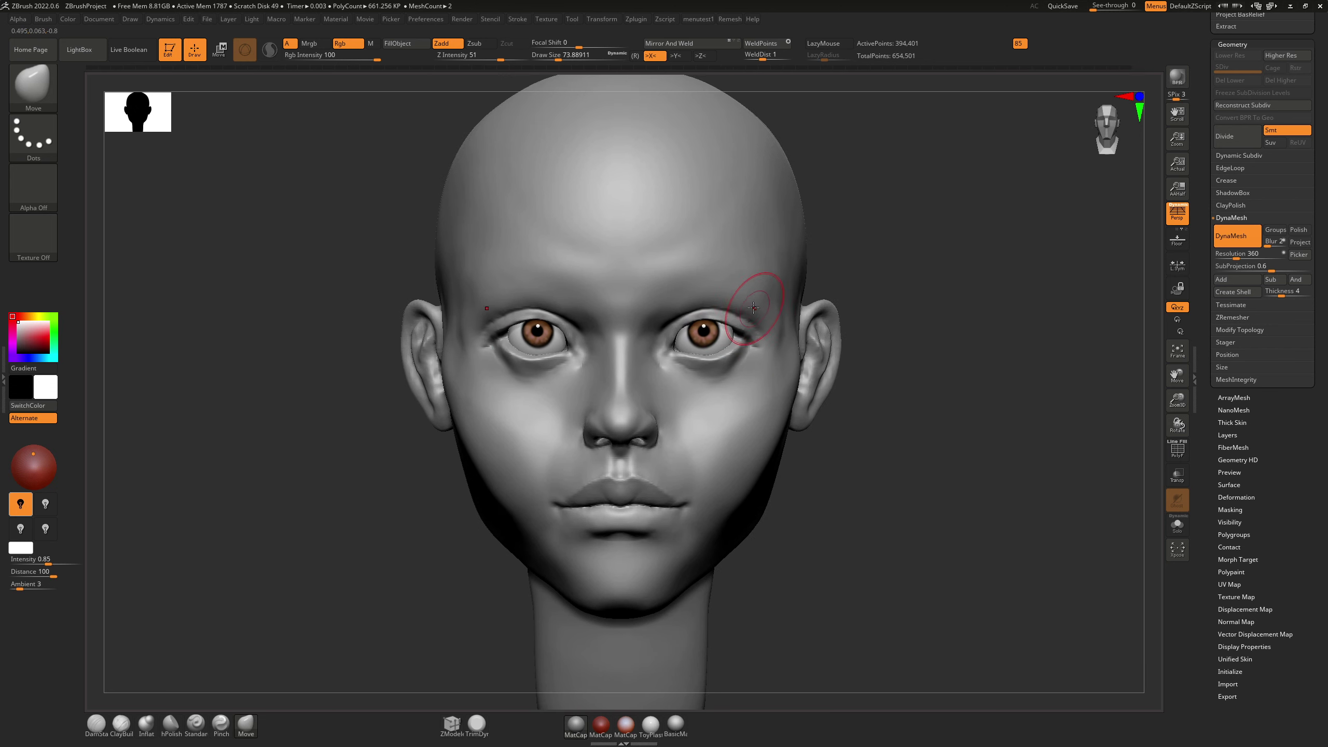
key("ctrl")
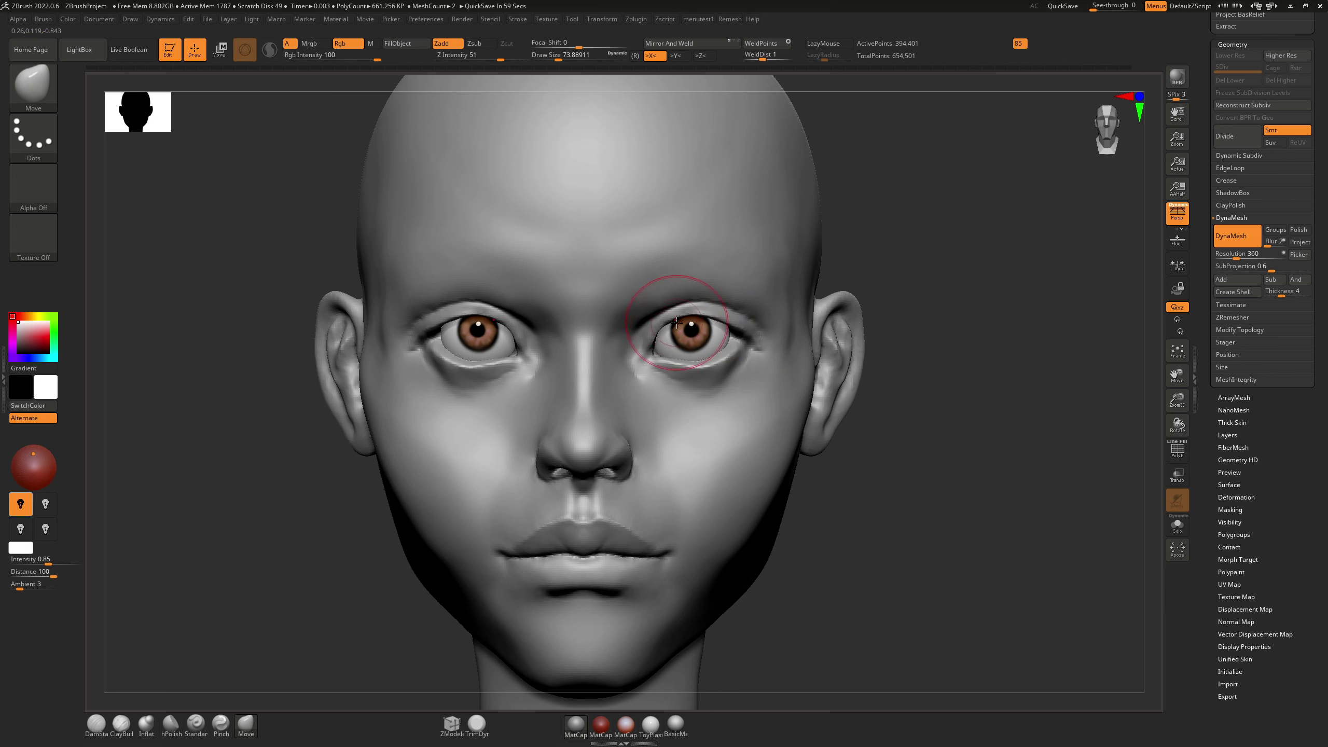
key("ctrl")
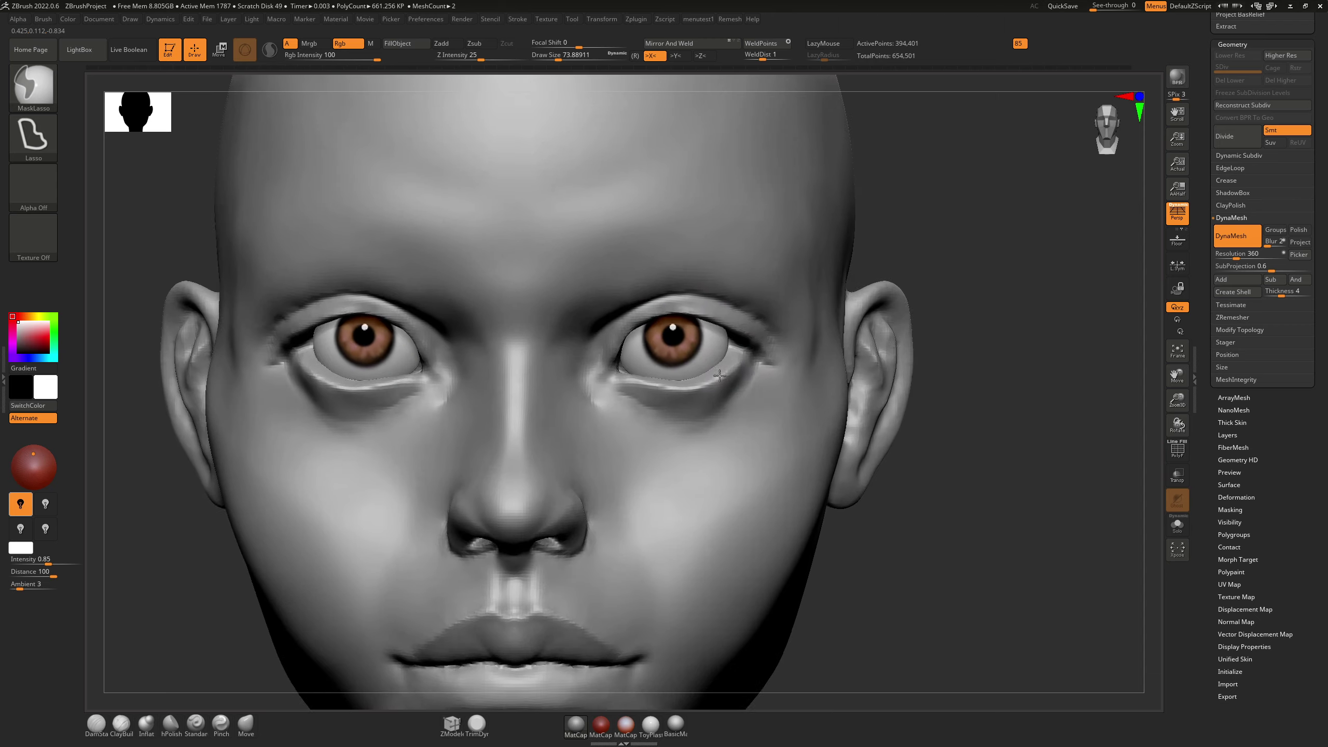
right_click_drag(719, 376, 769, 314, "ctrl")
mouse_move(769, 314)
right_mouse_down()
mouse_move(750, 307)
mouse_move(760, 314)
right_mouse_up()
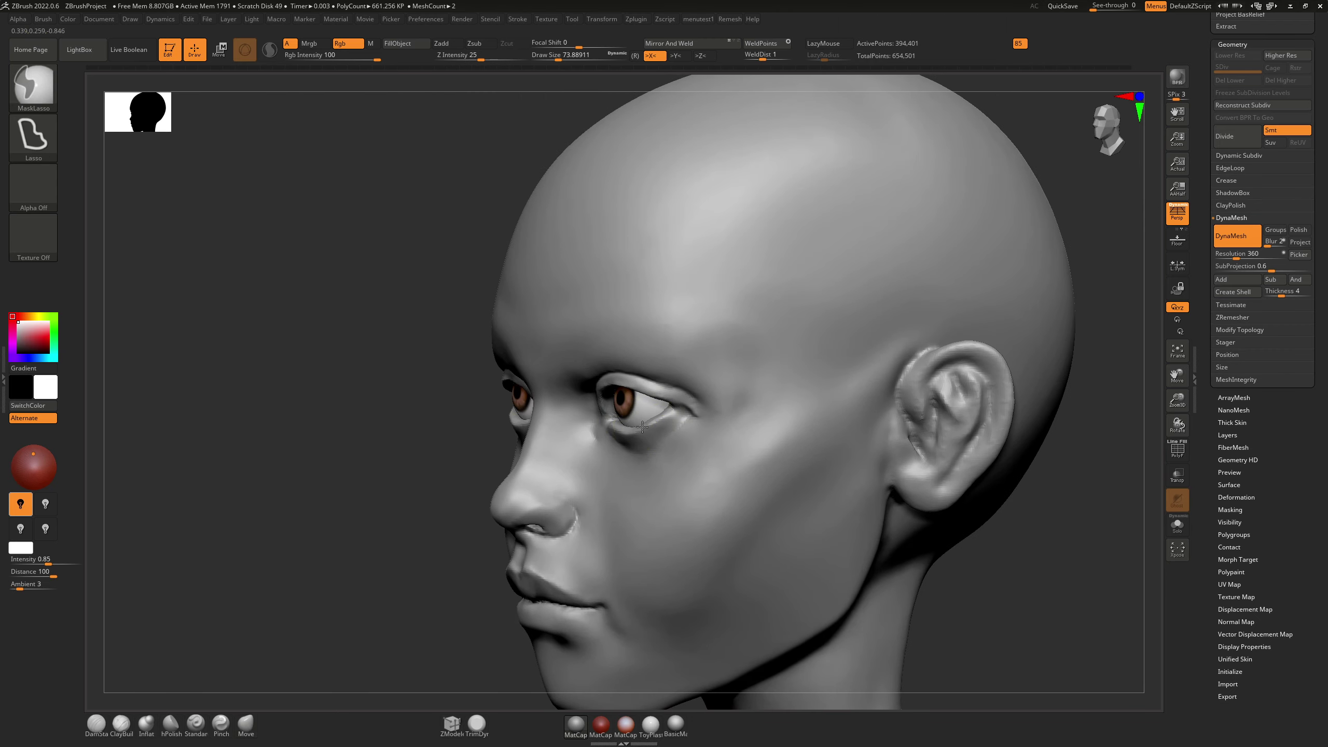
right_click_drag(644, 428, 652, 459, "ctrl")
Step: Reshape the outer eye corners with the Move brush at a draw size of about 62
key("s")
left_click_drag(702, 395, 681, 396)
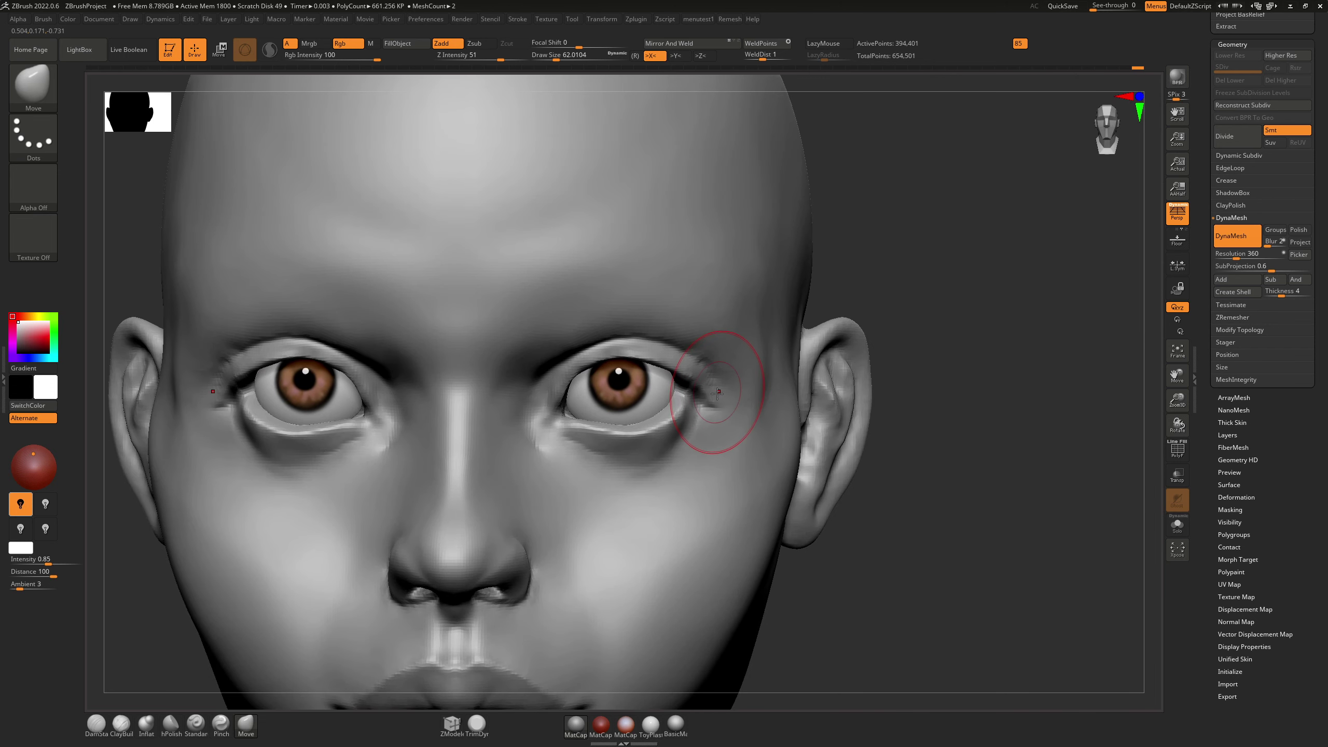
key("s")
left_click_drag(706, 396, 717, 390)
key("shift")
Step: Build up the skin beside the outer eye corners with the ClayBuildup brush at draw sizes of about 27 and 51, and smooth it
key("b")
key("c")
key("b")
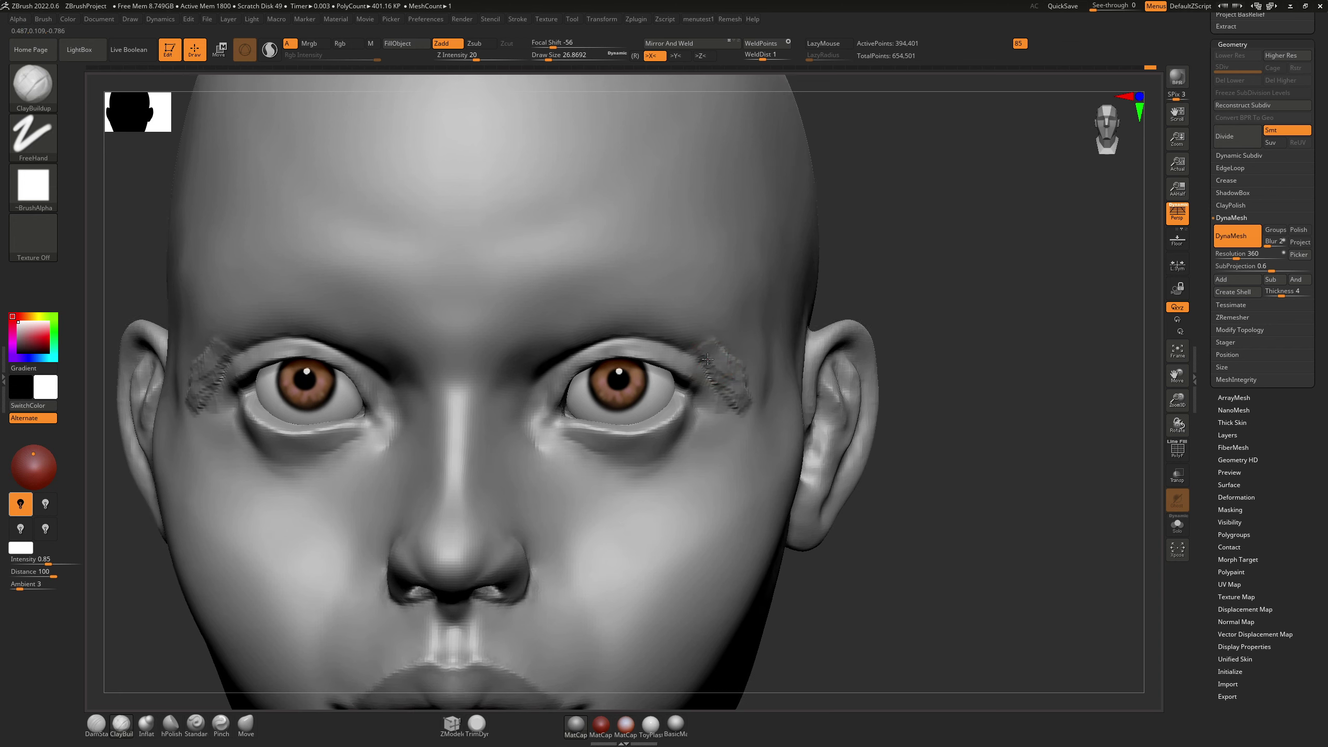
right_click_drag(740, 372, 696, 350)
key("s")
left_click_drag(728, 381, 753, 383)
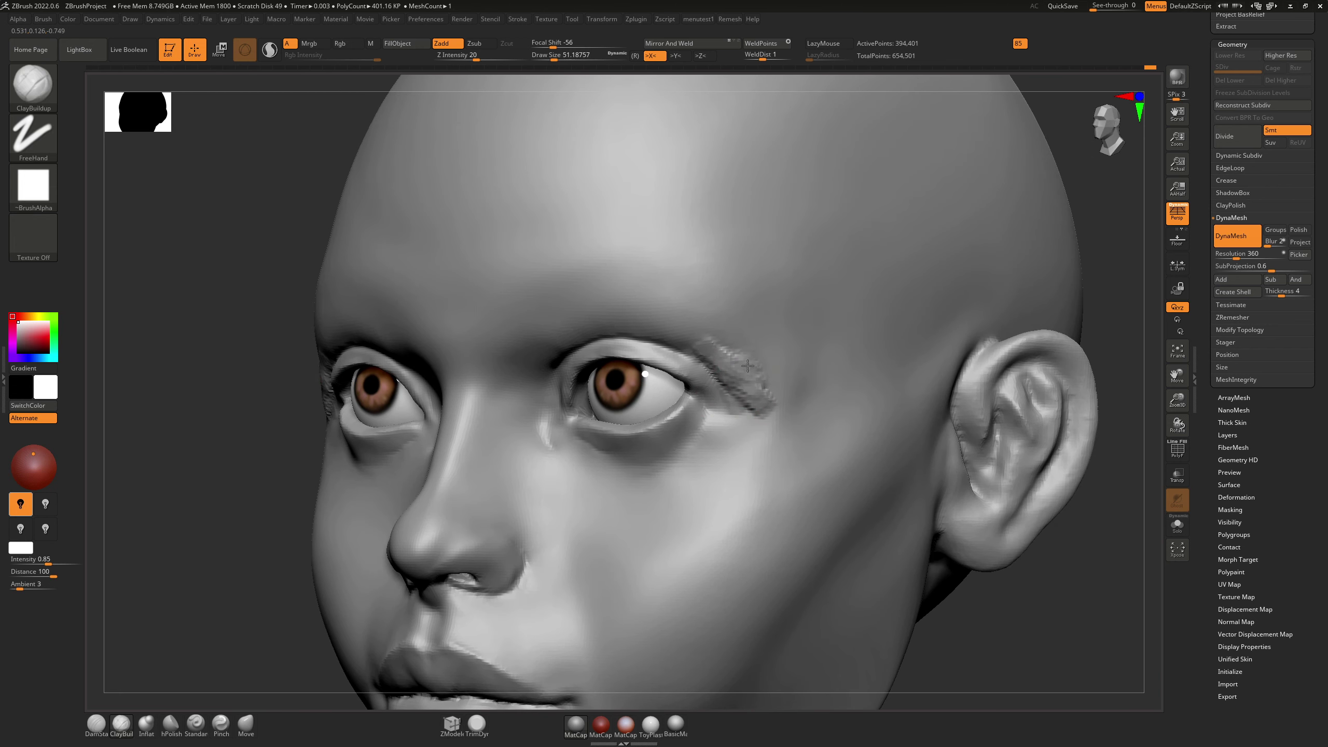
key("shift")
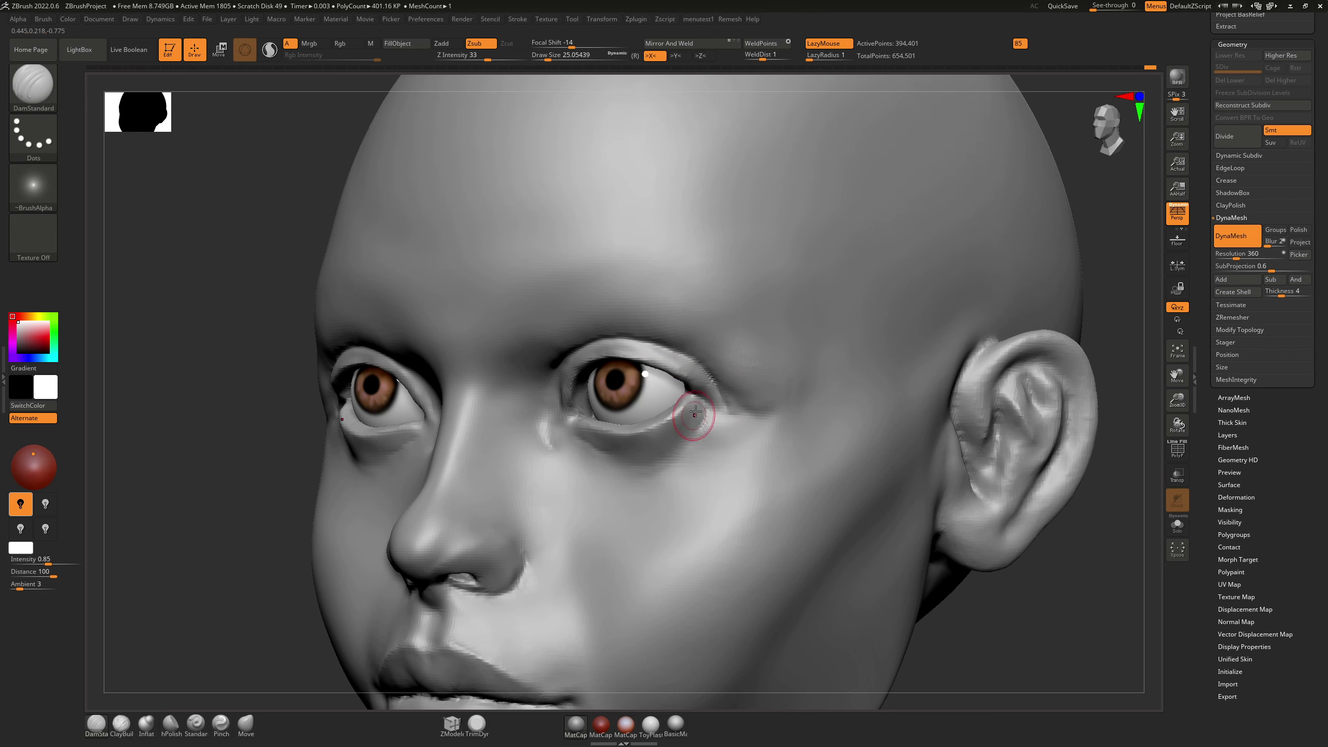
Step: Carve the crease at the outer eye corner with the DamStandard brush at a draw size of about 25, undoing a stray stroke
right_click_drag(694, 401, 739, 393)
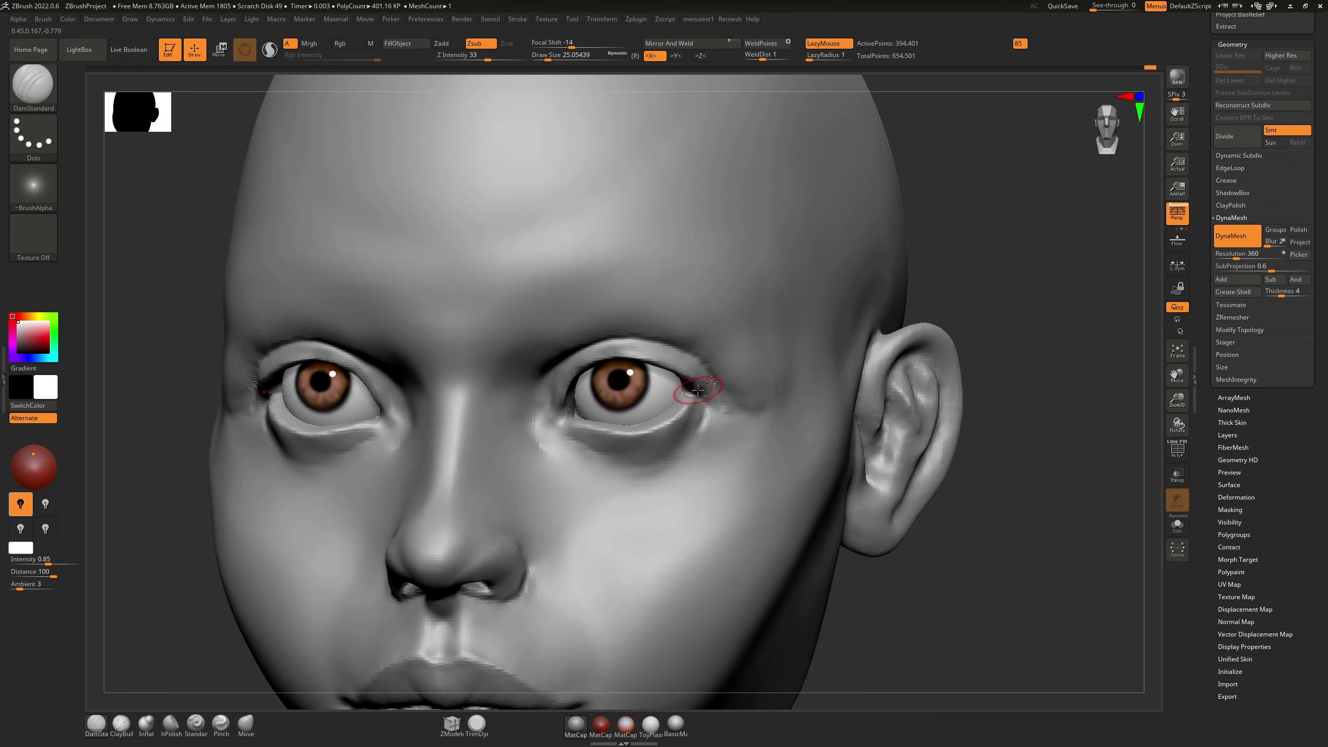
key("ctrl+z")
mouse_move(690, 372)
right_mouse_down()
mouse_move(653, 381)
mouse_move(719, 403)
right_mouse_up()
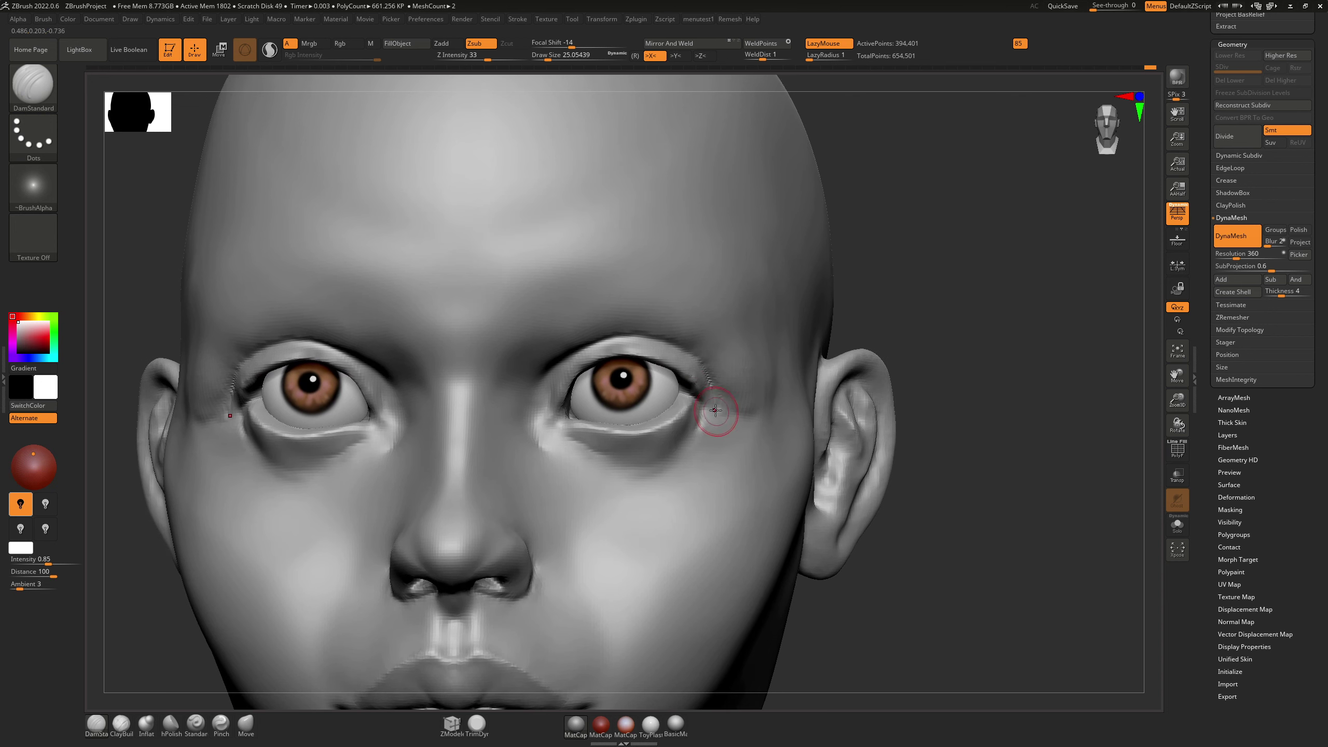
Step: Fill and soften the area around the outer eye corner creases with ClayBuildup and Smooth at a draw size of about 37
key("b")
key("c")
key("b")
mouse_move(709, 401)
left_mouse_down("shift")
mouse_move(737, 393)
mouse_move(748, 412)
left_mouse_up("shift")
key("s")
key("ctrl+z")
key("s")
left_click_drag(745, 400, 734, 334, "shift")
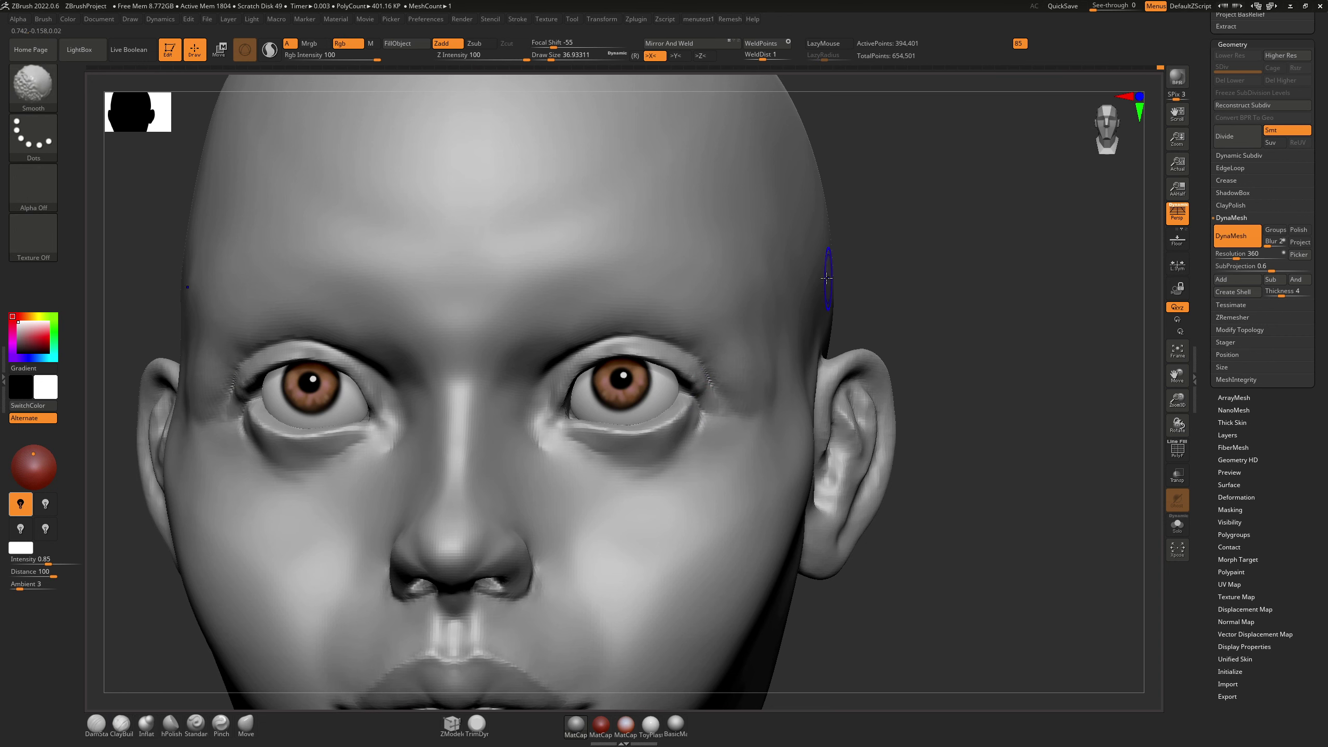
Step: Smooth the inner folds, outer rim and front attachment of the ear at a draw size of about 37
mouse_move(884, 269)
left_mouse_down()
mouse_move(900, 288)
mouse_move(772, 317)
left_mouse_up()
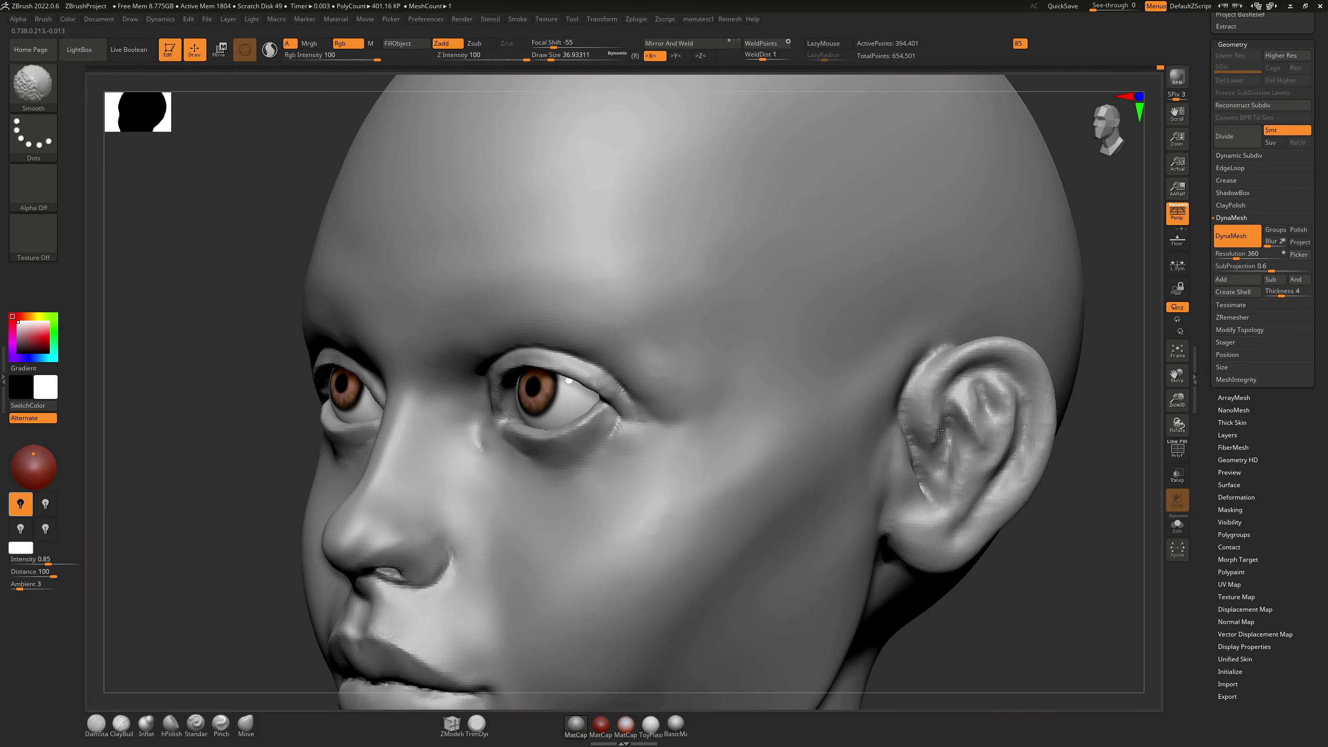
left_click_drag(932, 426, 932, 449, "shift")
mouse_move(955, 375)
left_mouse_down("shift")
mouse_move(1000, 358)
mouse_move(1011, 399)
left_mouse_up("shift")
left_click_drag(1012, 403, 983, 508, "shift")
left_click_drag(1049, 374, 1038, 457, "shift")
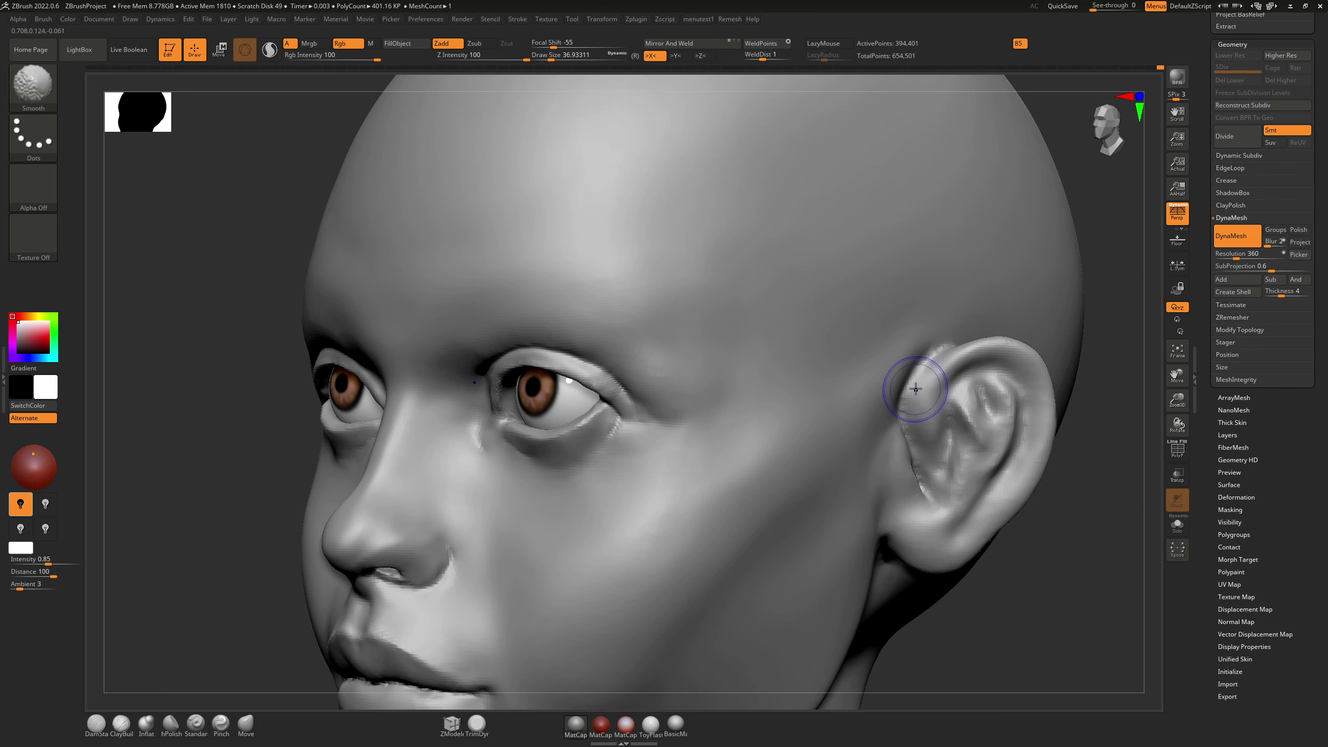
left_click_drag(928, 364, 945, 350, "shift")
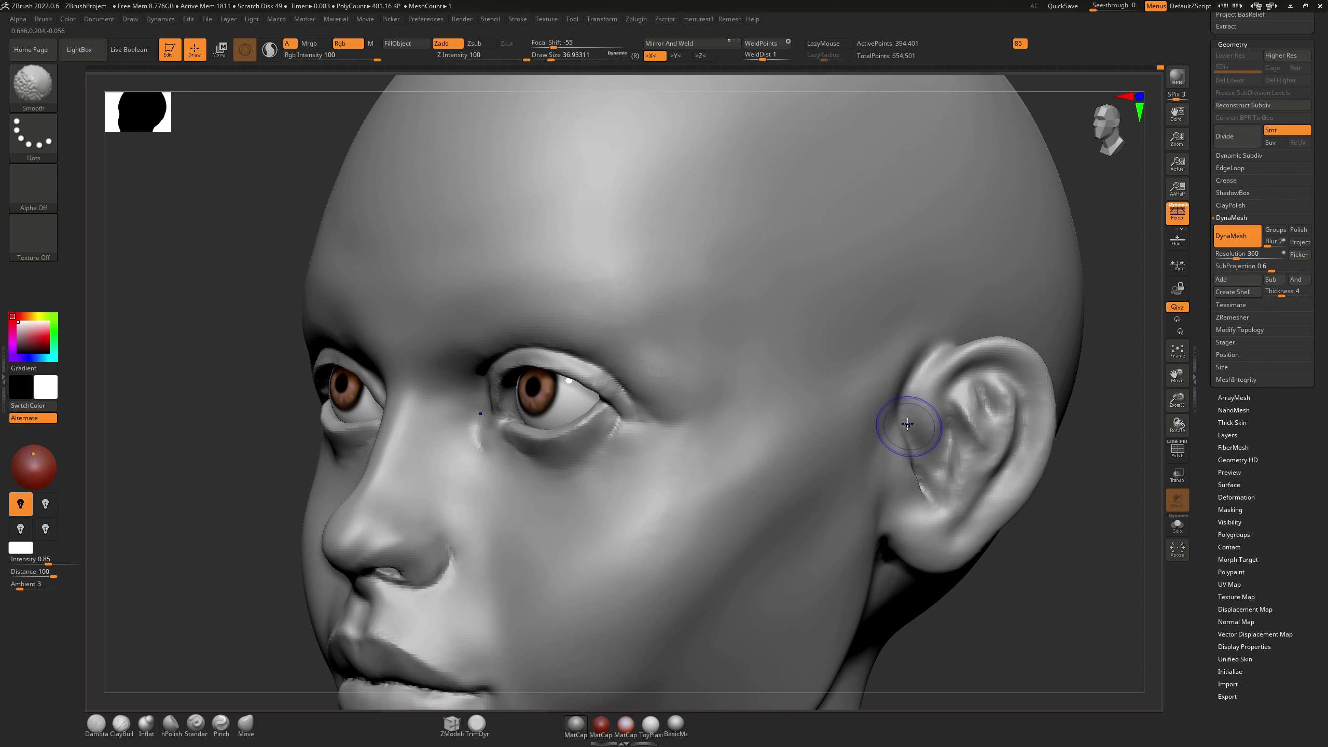
mouse_move(922, 462)
right_mouse_down("shift")
mouse_move(908, 427)
mouse_move(880, 416)
mouse_move(889, 430)
right_mouse_up("shift")
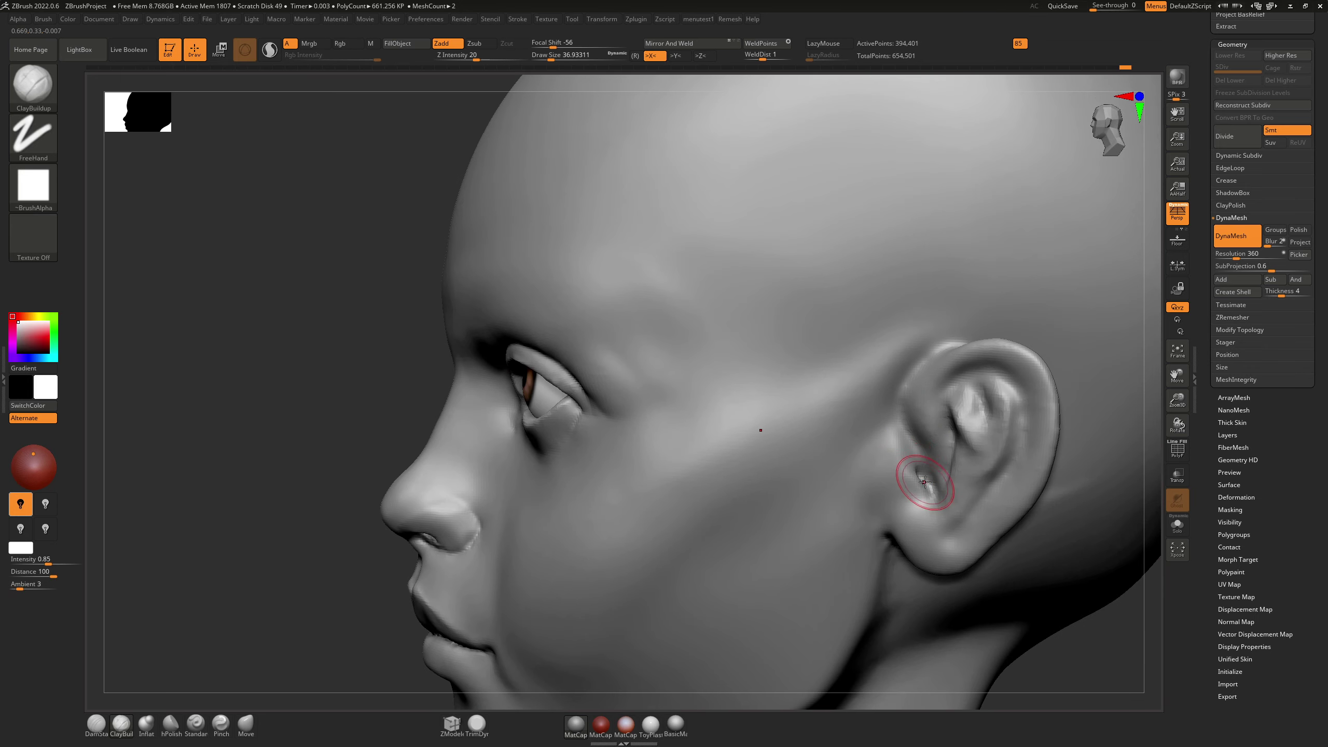
Step: Deepen the ear canal hollow and the inner ear grooves with the DamStandard brush at a draw size of about 37, and soften them
left_click_drag(929, 476, 924, 479, "shift")
key("1")
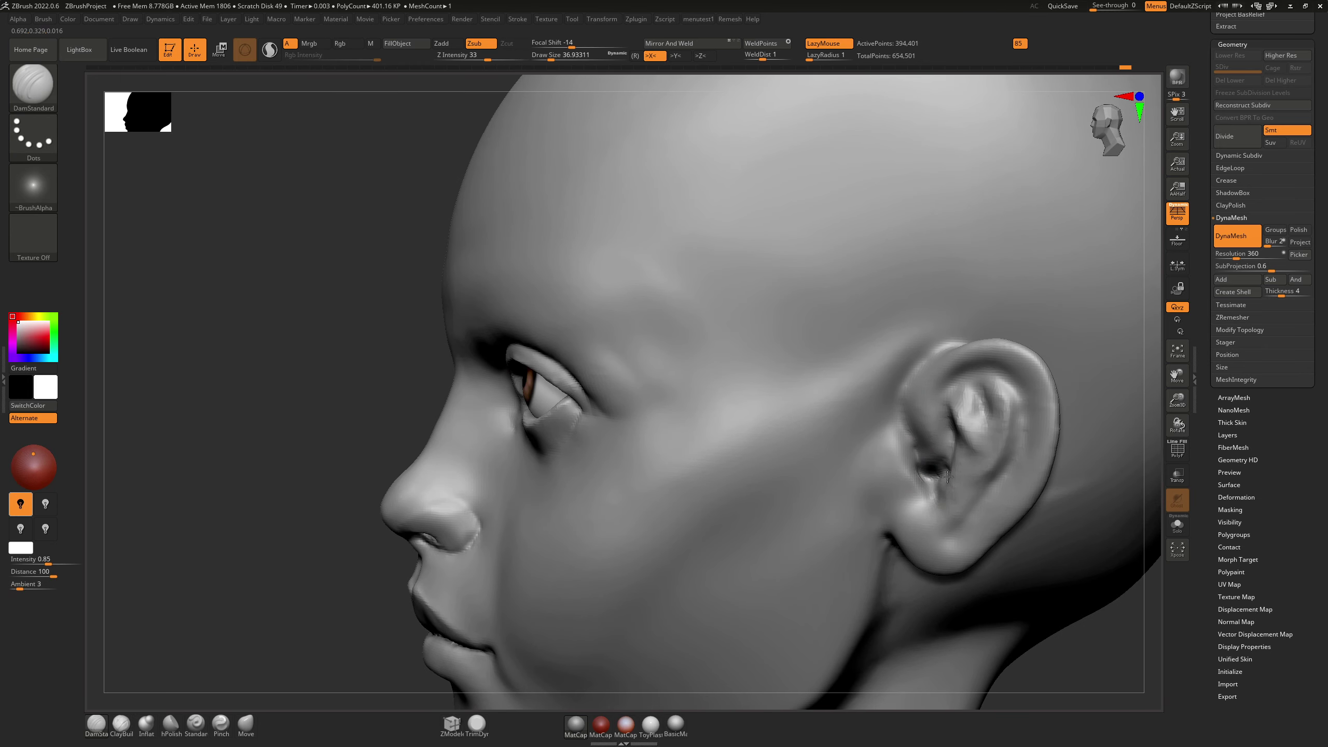
mouse_move(946, 453)
right_mouse_down()
mouse_move(989, 445)
mouse_move(967, 440)
right_mouse_up()
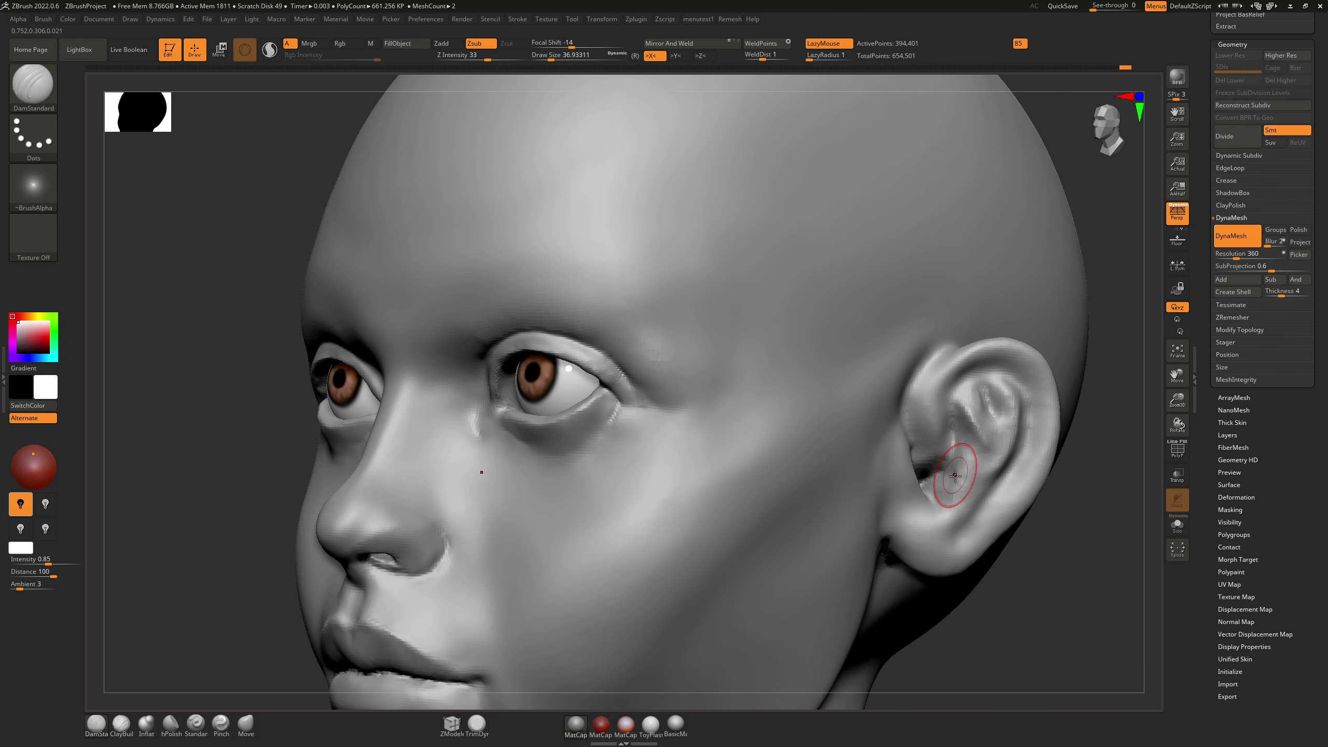
mouse_move(966, 427)
left_mouse_down()
mouse_move(970, 490)
mouse_move(950, 494)
mouse_move(958, 431)
mouse_move(922, 449)
mouse_move(928, 467)
mouse_move(917, 444)
mouse_move(989, 367)
mouse_move(1014, 378)
mouse_move(1032, 439)
mouse_move(1008, 504)
mouse_move(941, 550)
left_mouse_up()
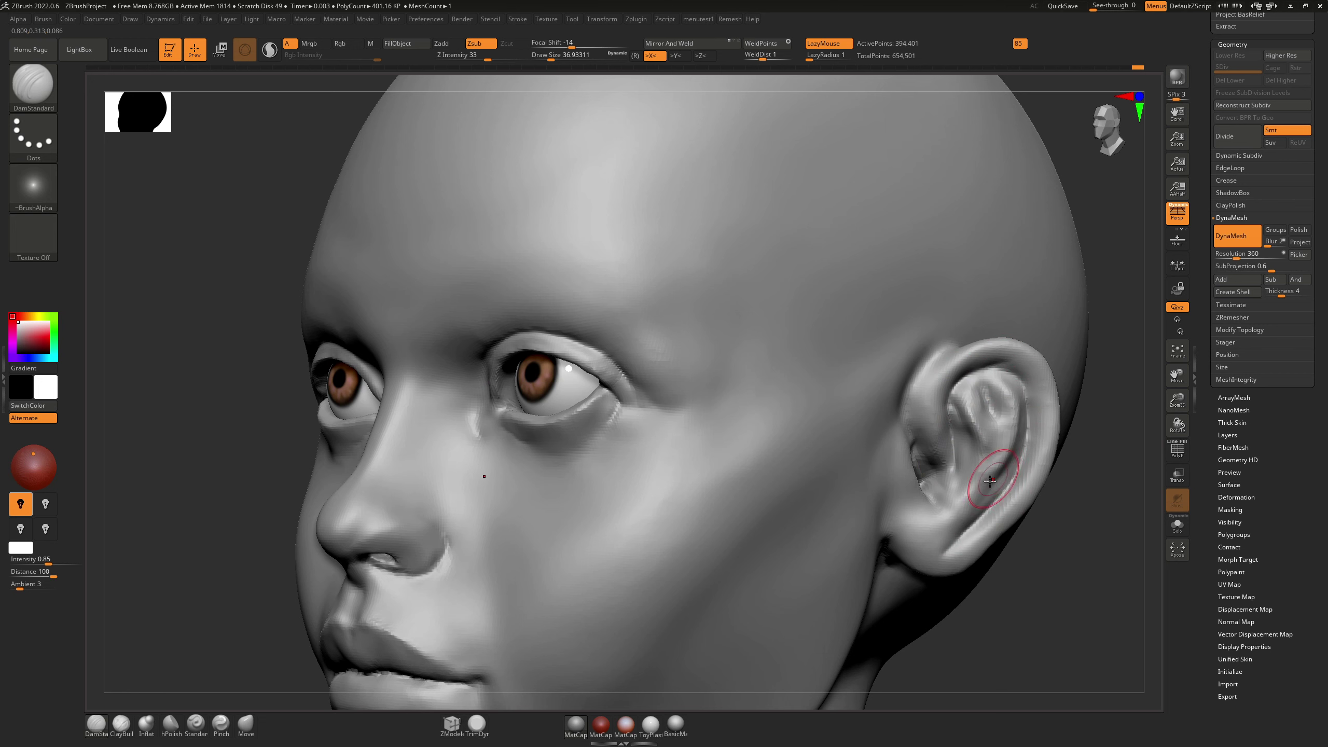
key("shift")
left_click_drag(1004, 456, 1003, 462, "shift")
Step: Thicken the upper inner ear fold with the Inflat brush, define it with DamStandard and smooth it
key("b")
key("i")
key("n")
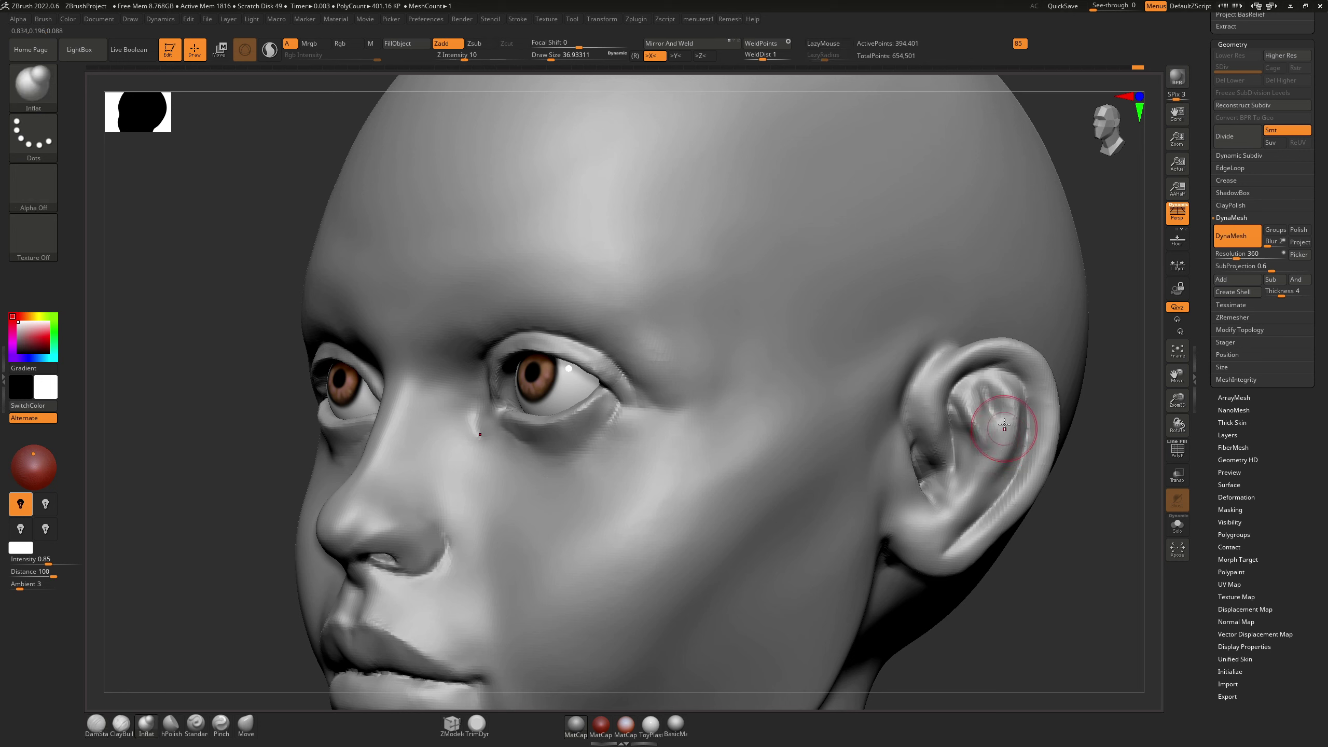
mouse_move(1014, 391)
left_mouse_down()
mouse_move(984, 382)
mouse_move(993, 402)
left_mouse_up()
key("b")
key("d")
key("s")
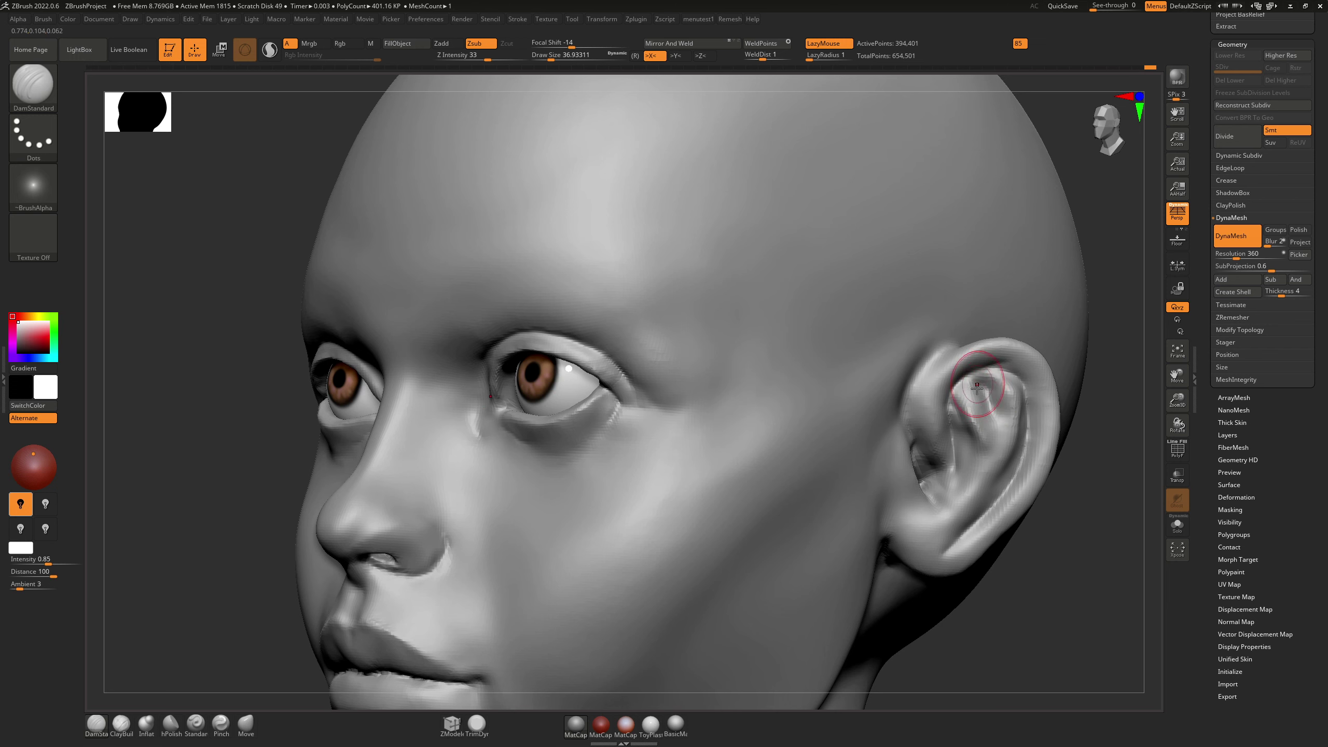
key("shift")
left_click_drag(974, 404, 984, 425, "shift")
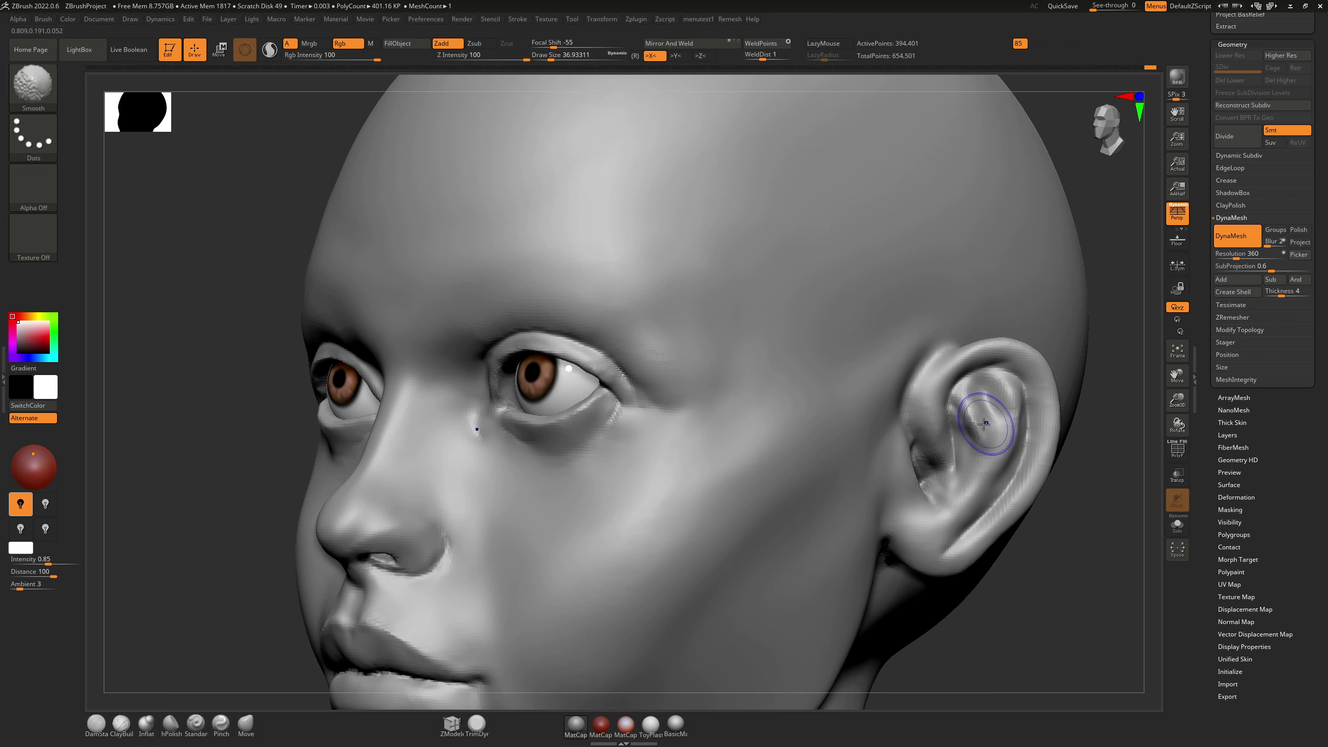
Step: Reshape the outer rim of the ear with the Move brush at a draw size of about 62
right_click_drag(990, 451, 1034, 435)
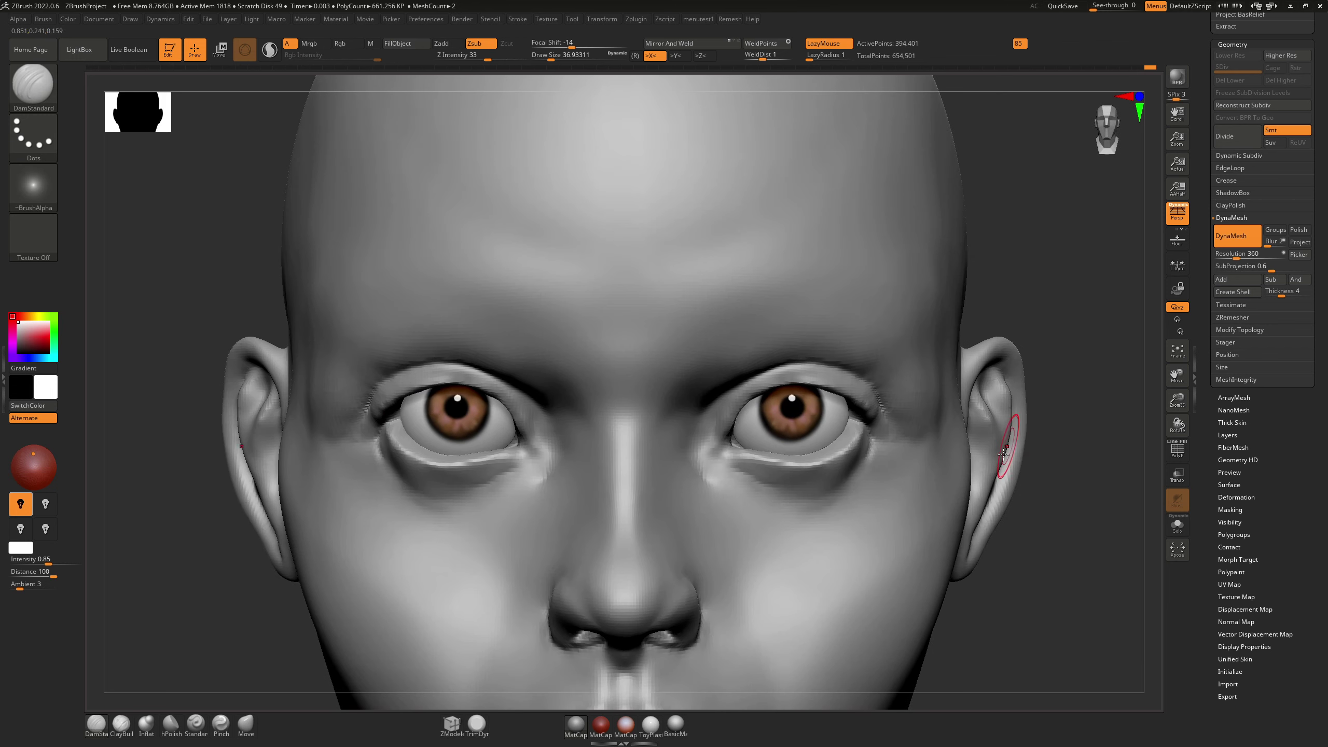
key("b")
key("m")
key("v")
key("s")
left_click_drag(994, 471, 1001, 471)
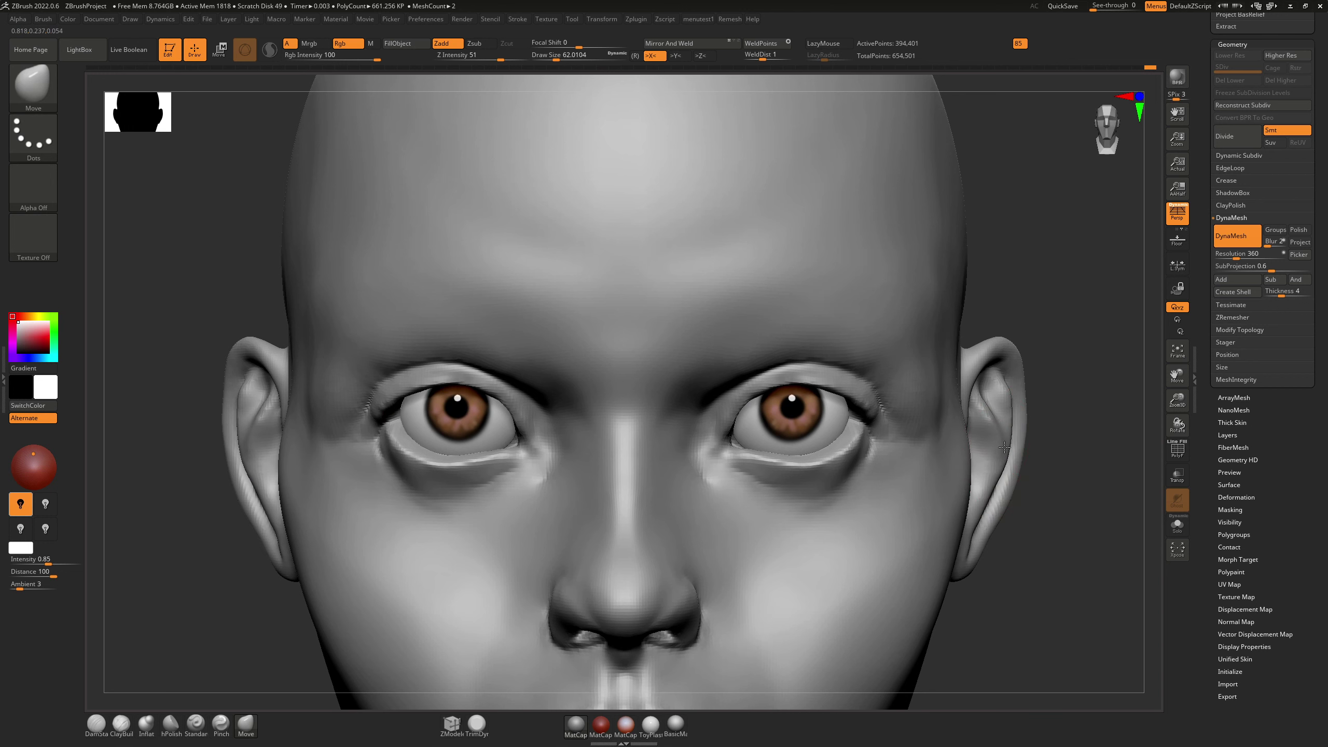
left_click_drag(1014, 401, 1010, 437)
right_click_drag(1025, 472, 999, 462)
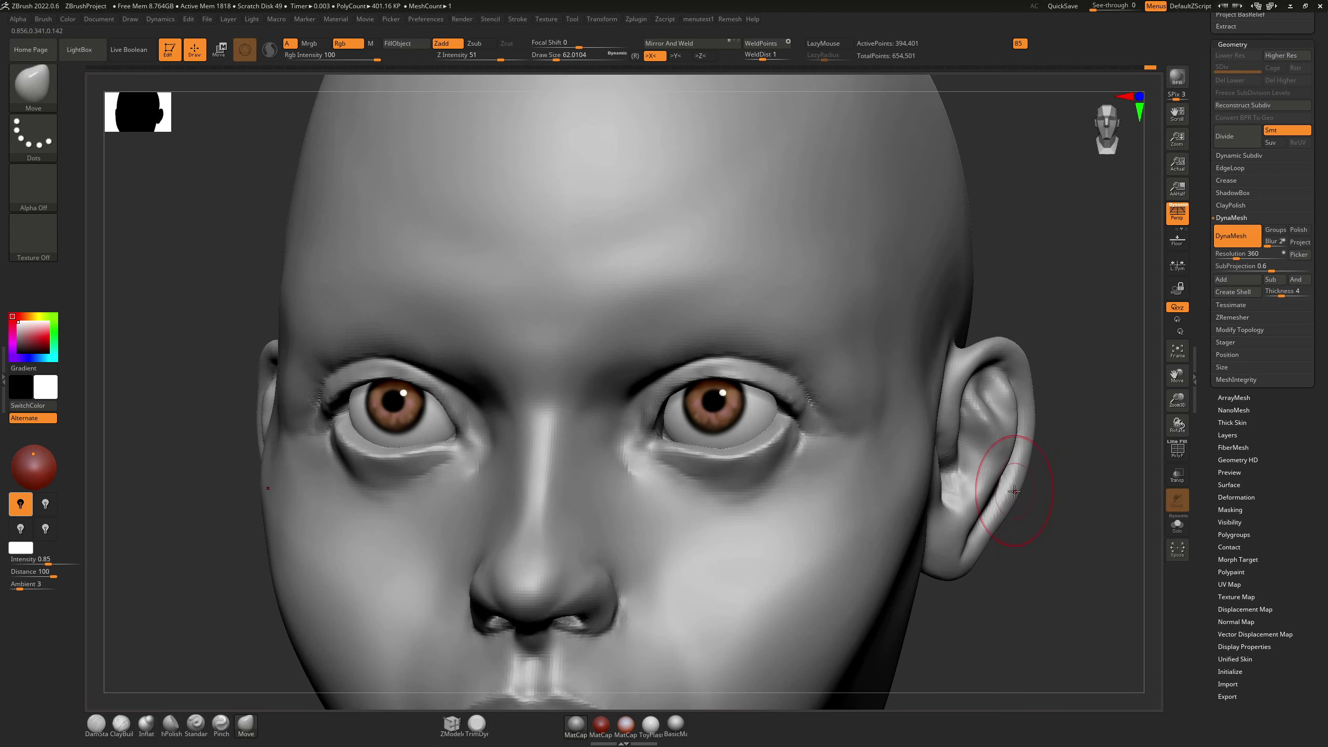
left_click_drag(1038, 425, 1031, 418)
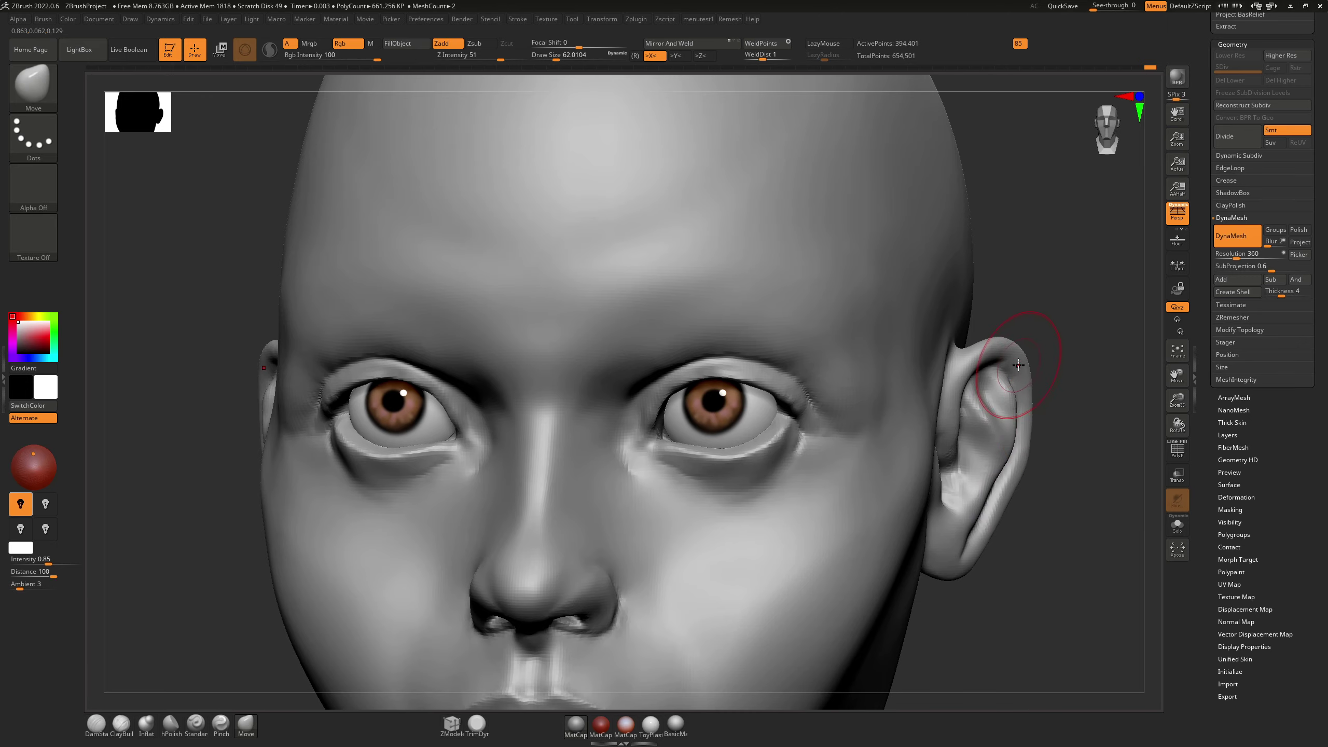
right_click_drag(1007, 371, 617, 474)
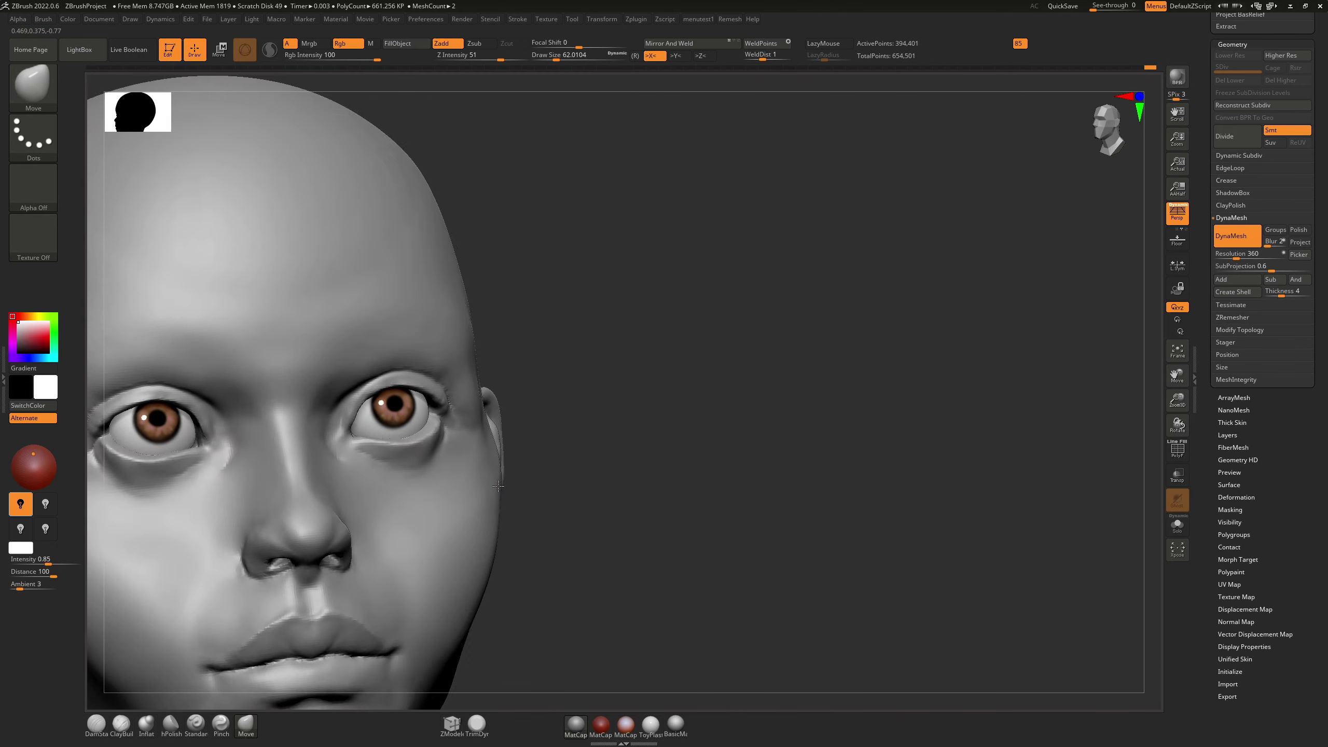
Step: Reshape the side and rear contour of the skull with the Move brush at a draw size of about 318
mouse_move(497, 486)
right_mouse_down("shift")
mouse_move(473, 497)
mouse_move(670, 385)
right_mouse_up("shift")
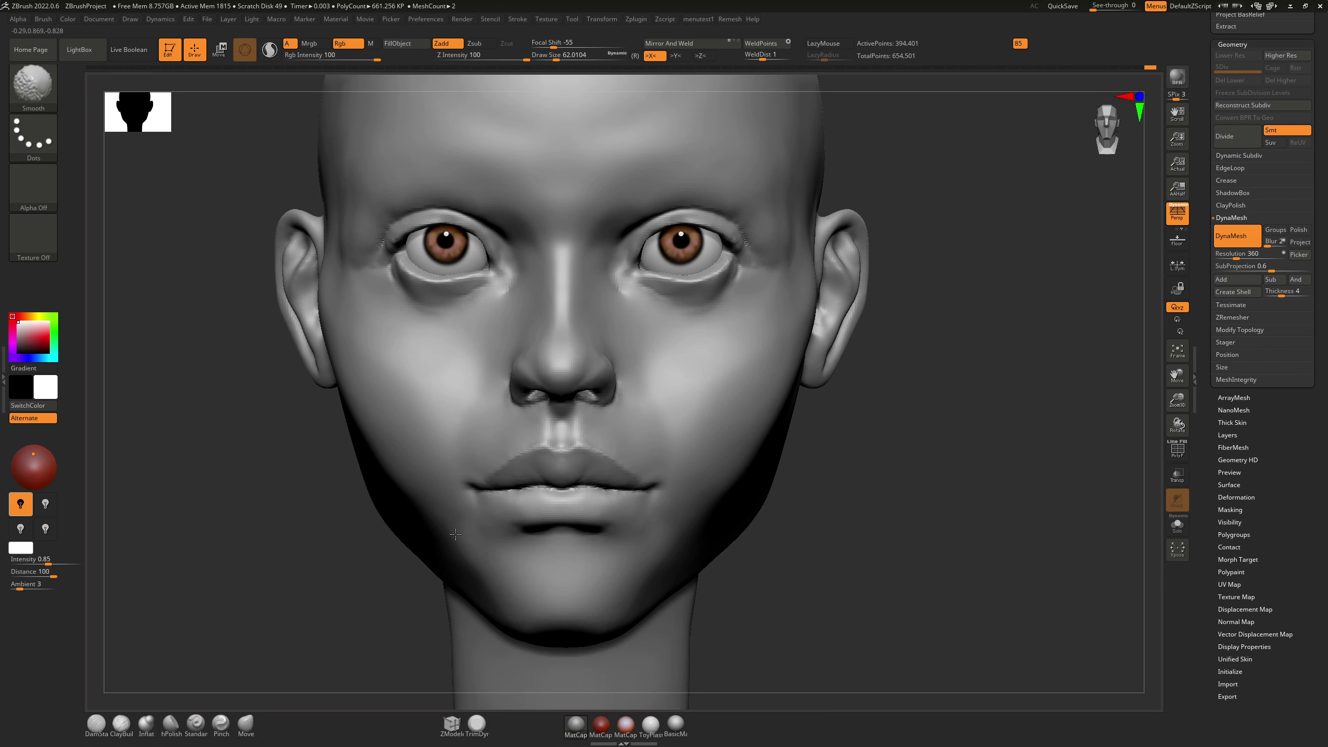
key("ctrl")
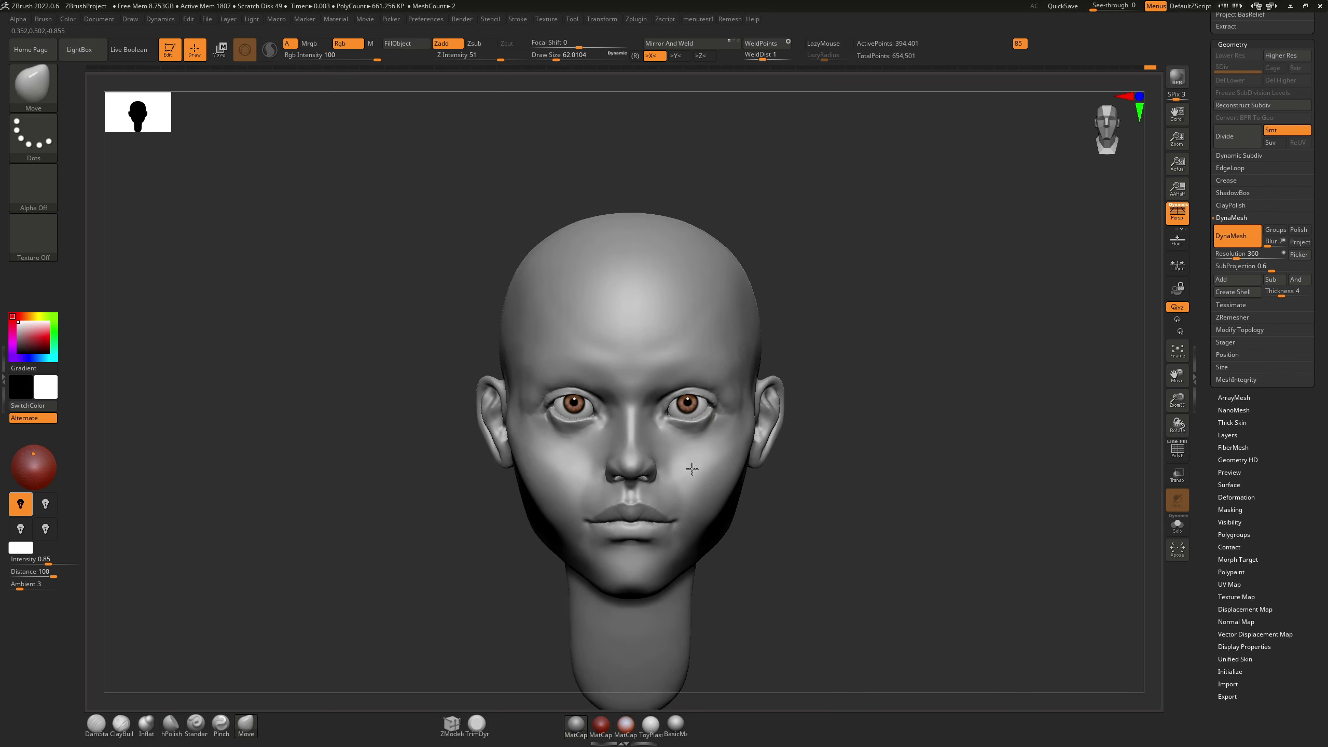
key("b")
key("m")
key("v")
key("s")
mouse_move(774, 338)
left_mouse_down()
mouse_move(792, 344)
mouse_move(775, 323)
mouse_move(800, 350)
left_mouse_up()
key("s")
left_click_drag(753, 297, 809, 330)
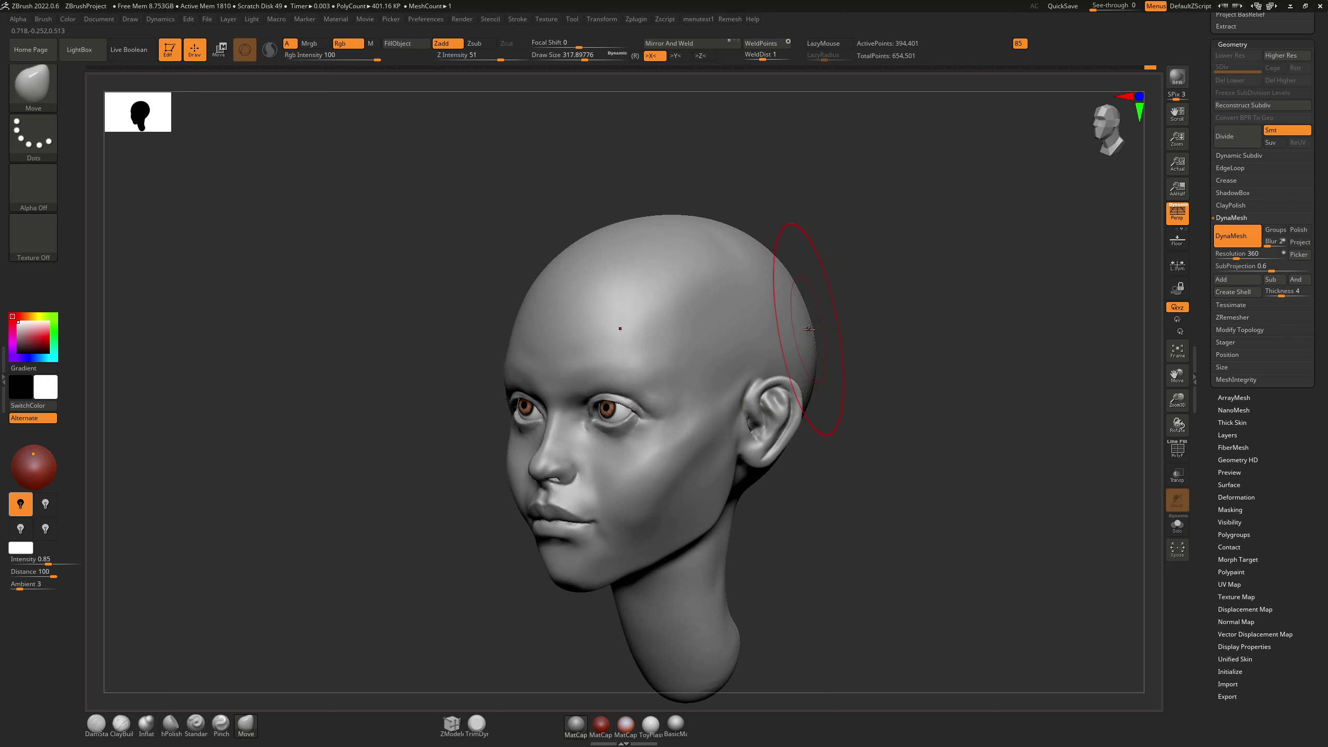
Step: Adjust the crown and back of the skull in profile with the Move brush at a draw size of about 648
right_click_drag(797, 326, 881, 360)
left_click_drag(901, 376, 914, 376)
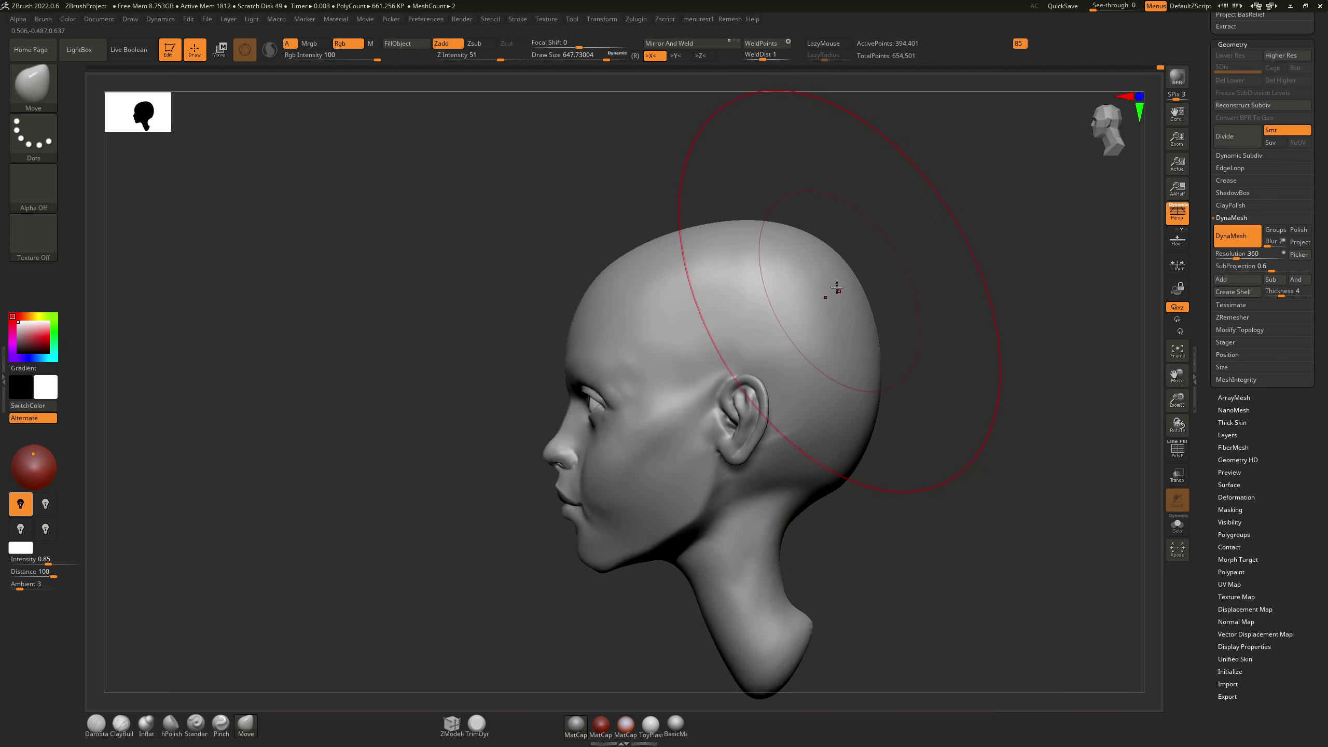
left_click_drag(787, 266, 795, 276)
right_click_drag(795, 275, 849, 283)
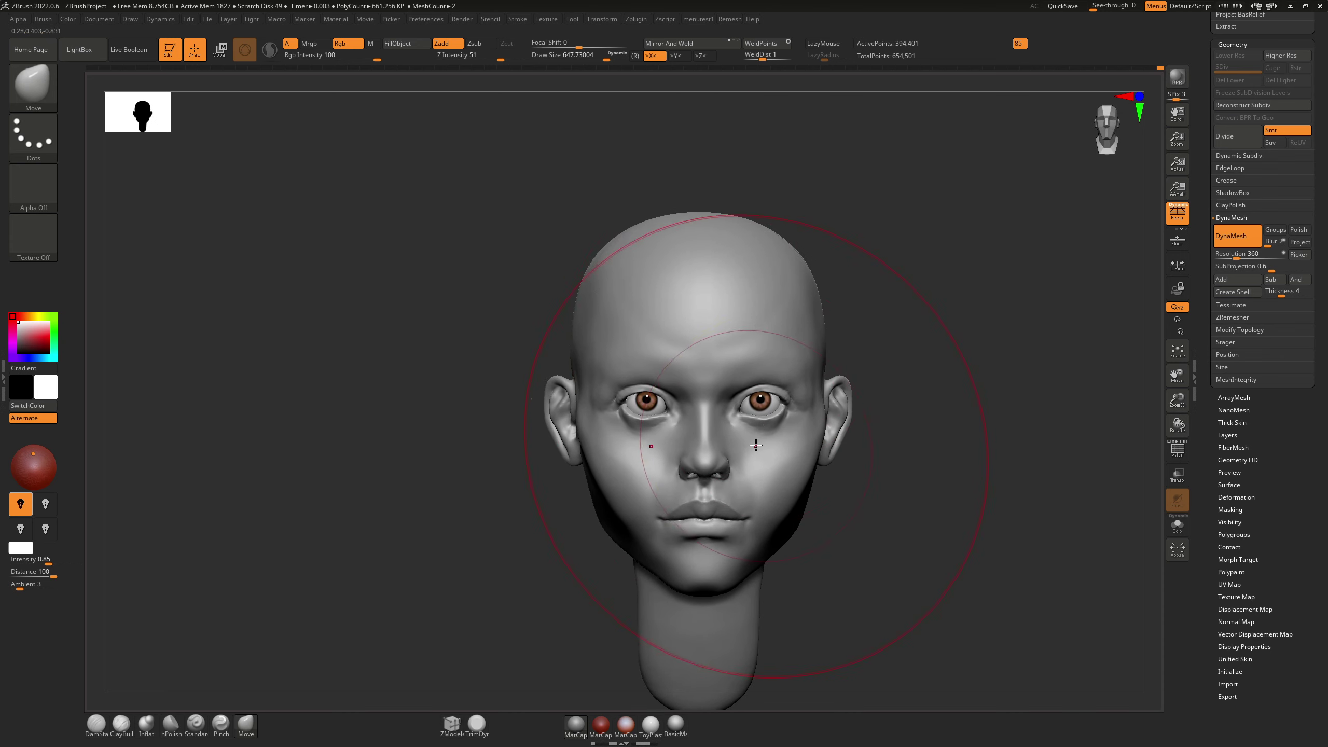
Step: Adjust the side of the head around the temple and ear with the Move brush at a draw size of about 379
mouse_move(756, 450)
right_mouse_down("ctrl")
mouse_move(767, 470)
mouse_move(749, 507)
mouse_move(771, 442)
mouse_move(736, 401)
right_mouse_up("ctrl")
mouse_move(736, 400)
right_mouse_down("alt")
mouse_move(748, 445)
mouse_move(696, 353)
right_mouse_up("alt")
mouse_move(756, 497)
right_mouse_down("ctrl")
mouse_move(766, 475)
mouse_move(720, 509)
mouse_move(712, 537)
right_mouse_up("ctrl")
right_click_drag(711, 473, 695, 404, "alt")
key("s")
left_click_drag(480, 362, 463, 362)
mouse_move(463, 362)
right_mouse_down()
mouse_move(429, 348)
mouse_move(446, 356)
right_mouse_up()
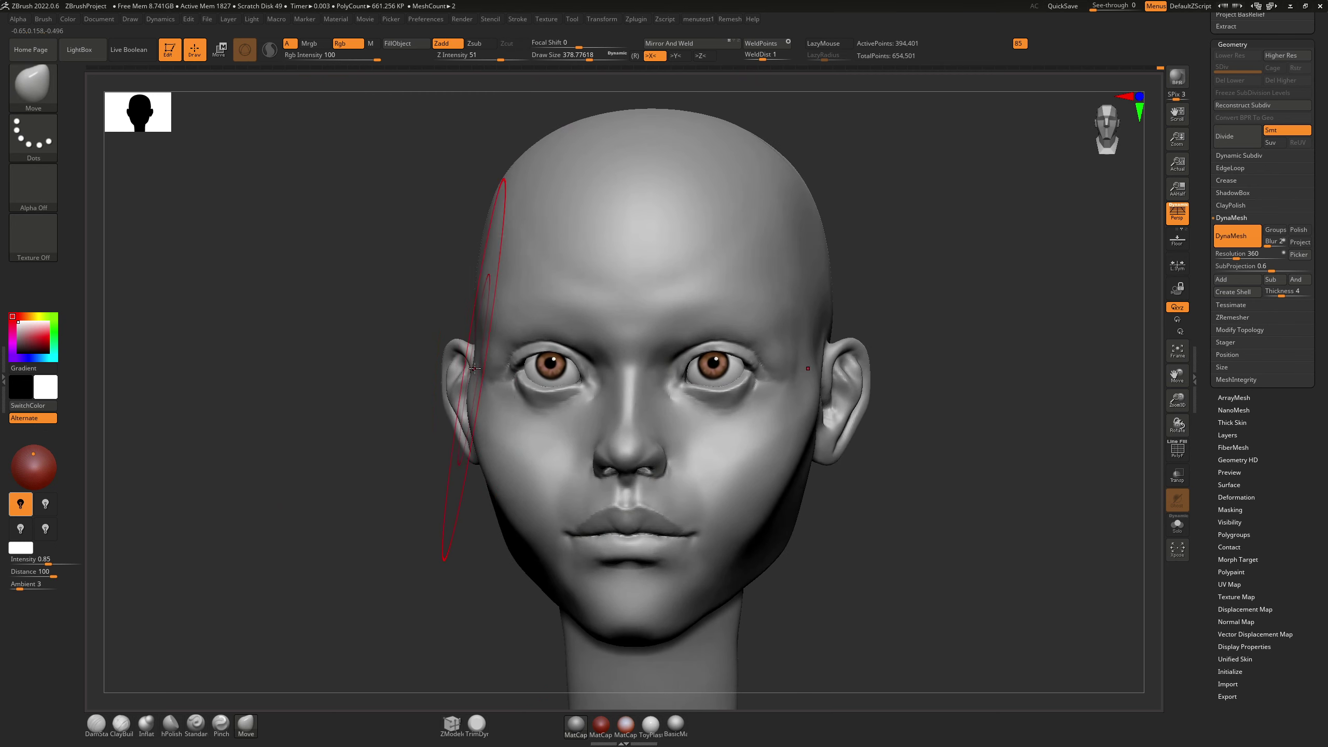
Step: Render the head with BPR shadows from the front and from a three-quarter view
key("shift+r")
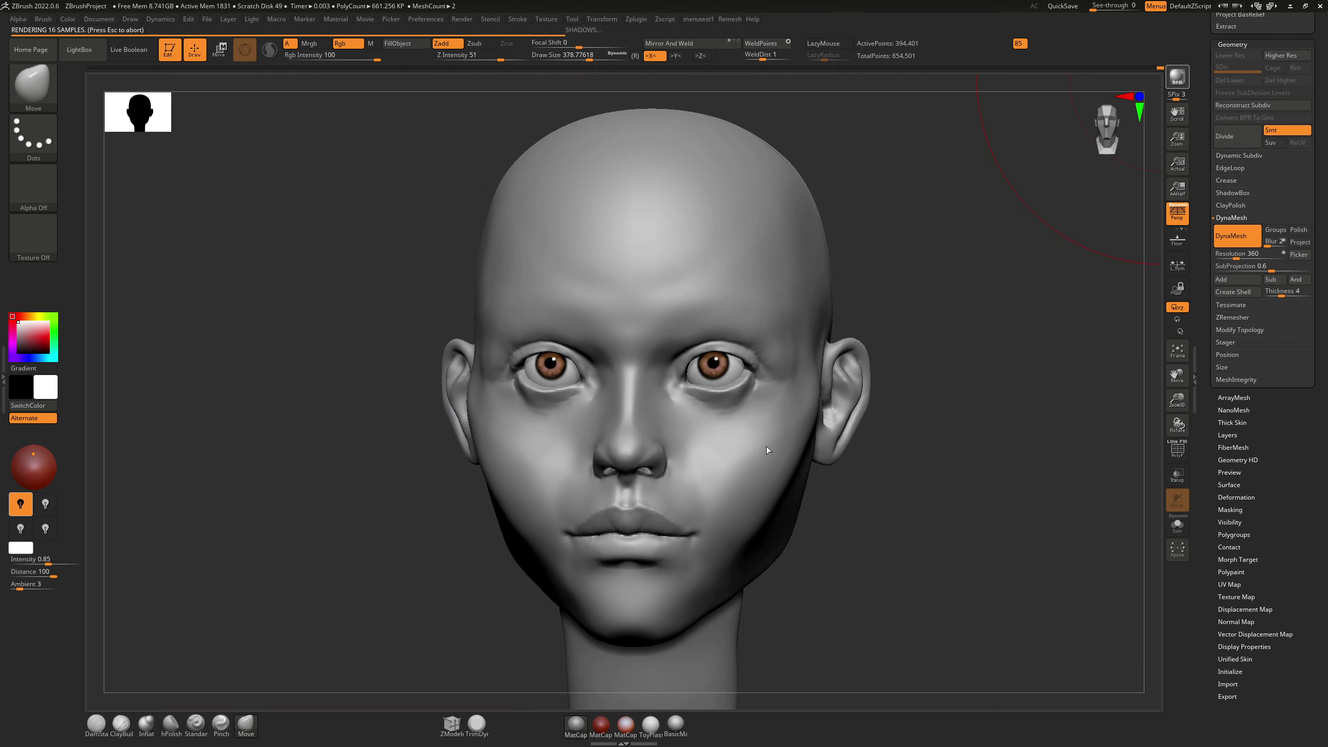
right_click_drag(800, 397, 779, 395)
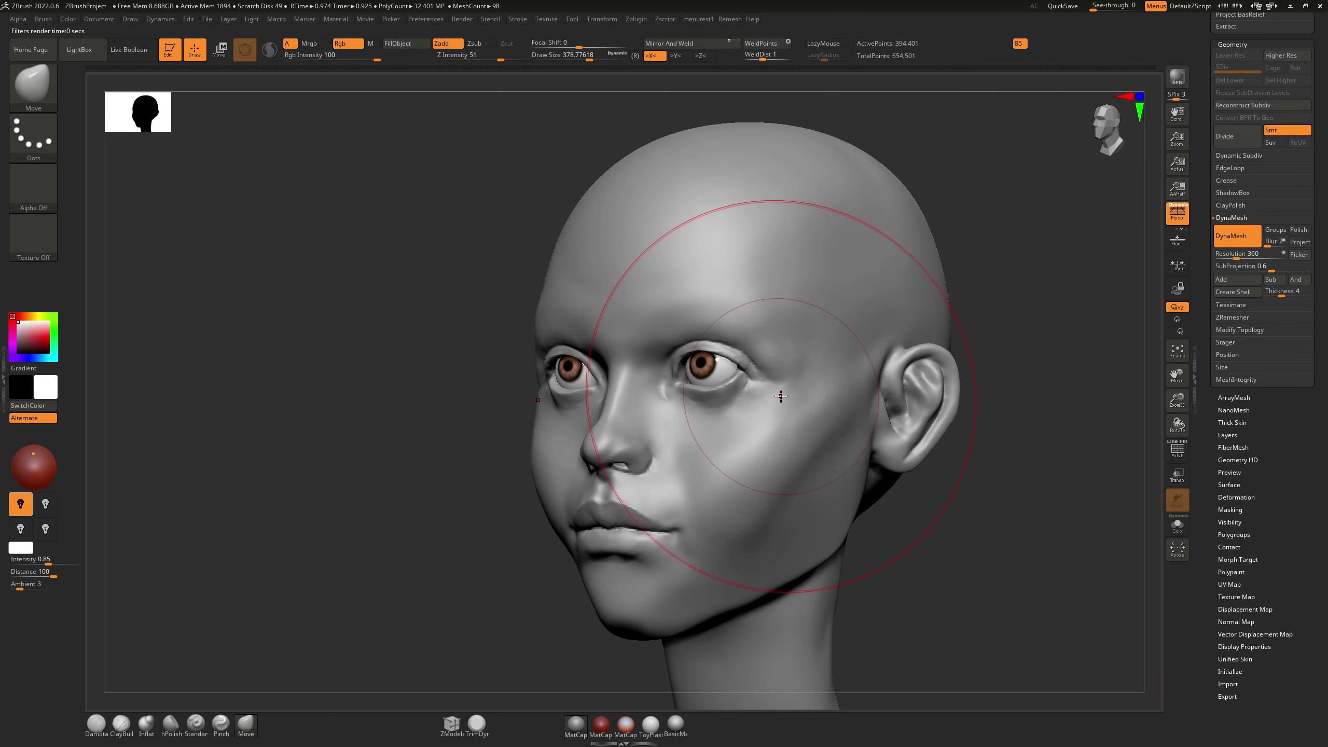
left_click(1175, 75)
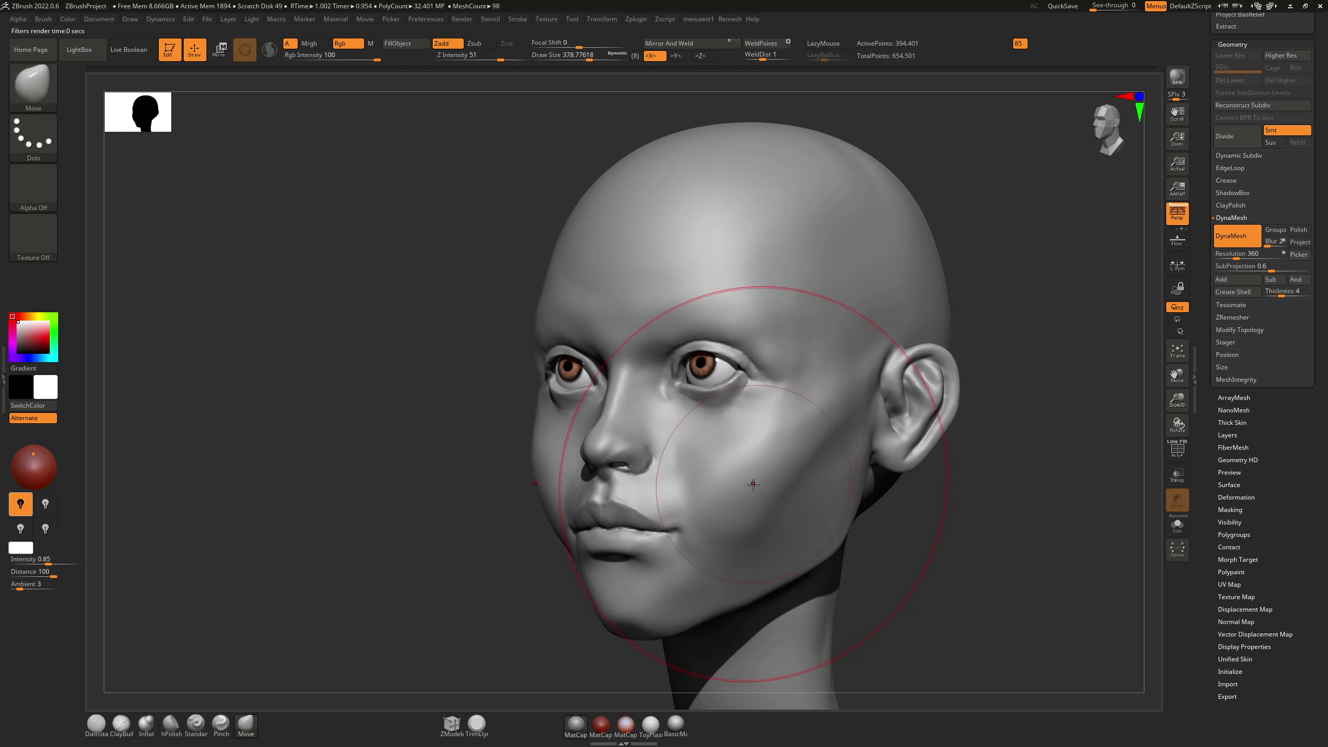
Step: Reshape the jawline beside the chin with the Move brush at a draw size of about 207 and compare it with the previous shape
right_click_drag(752, 482, 773, 491)
key("s")
mouse_move(618, 646)
left_mouse_down()
mouse_move(605, 645)
mouse_move(600, 620)
mouse_move(666, 611)
left_mouse_up()
key("ctrl")
key("ctrl")
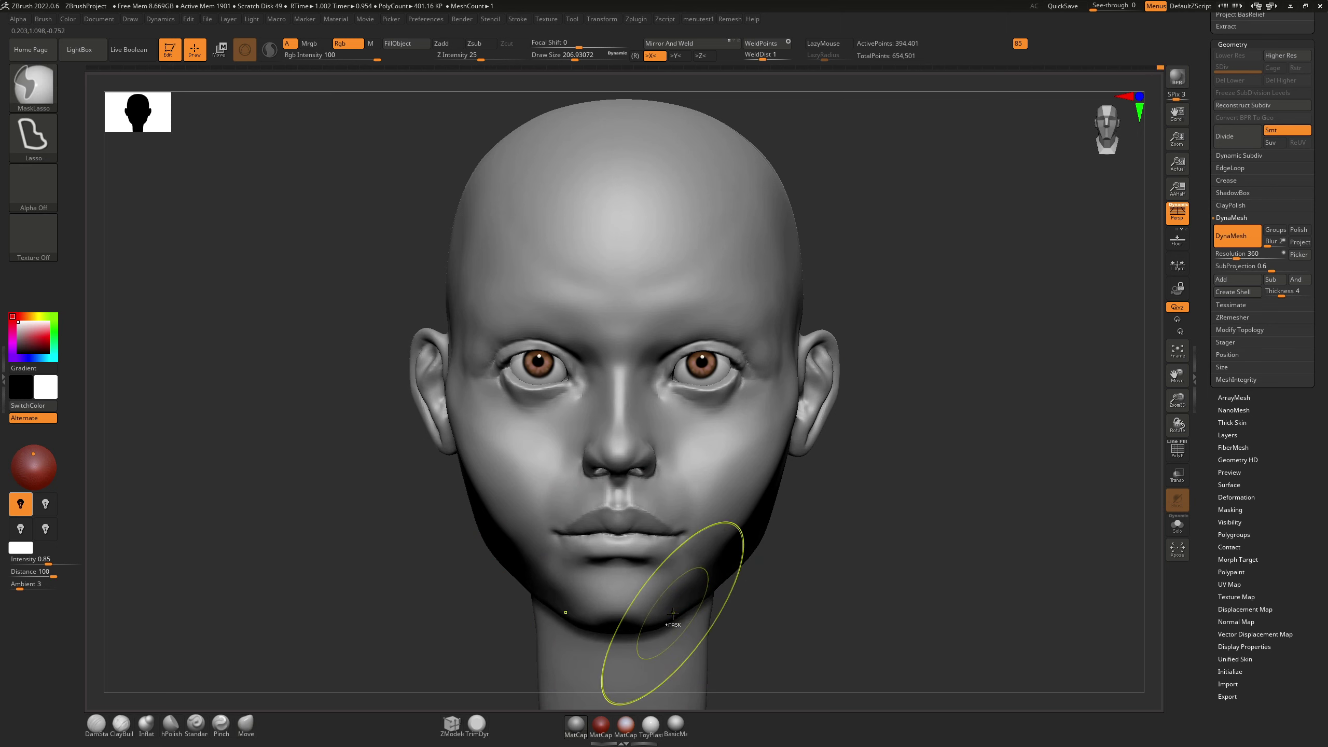
key("ctrl+shift+z")
key("ctrl+shift+z")
Step: Adjust the lower jaw contour with the Move brush at a draw size of about 154, comparing it with the earlier state
key("s")
mouse_move(686, 616)
left_mouse_down()
mouse_move(647, 622)
mouse_move(693, 570)
left_mouse_up()
key("ctrl+z")
key("ctrl+z")
right_click_drag(706, 572, 663, 533)
key("ctrl+z")
key("ctrl+z")
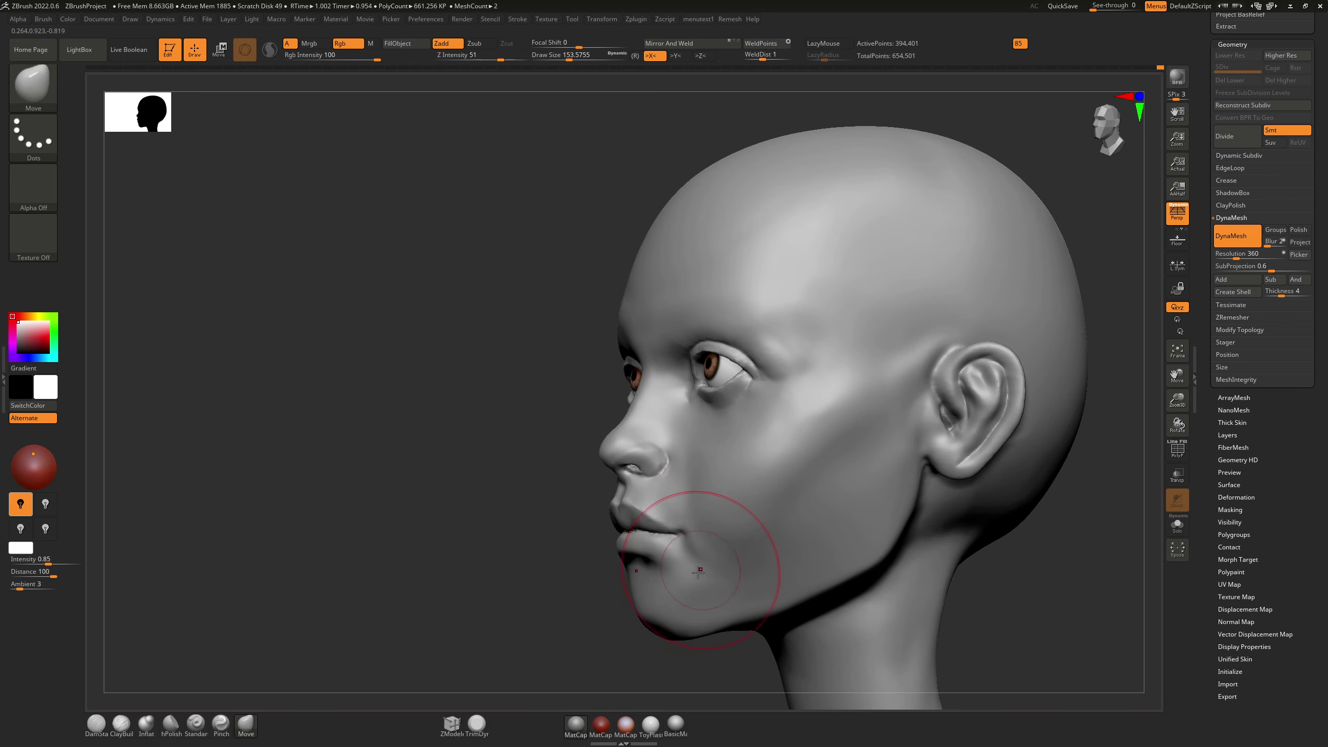
Step: Refine the area below the mouth corner with the Move brush at a draw size of about 94, comparing before and after
key("s")
left_click_drag(694, 577, 687, 577)
right_click_drag(678, 559, 704, 571)
key("ctrl+z")
right_click(703, 572)
key("ctrl+z")
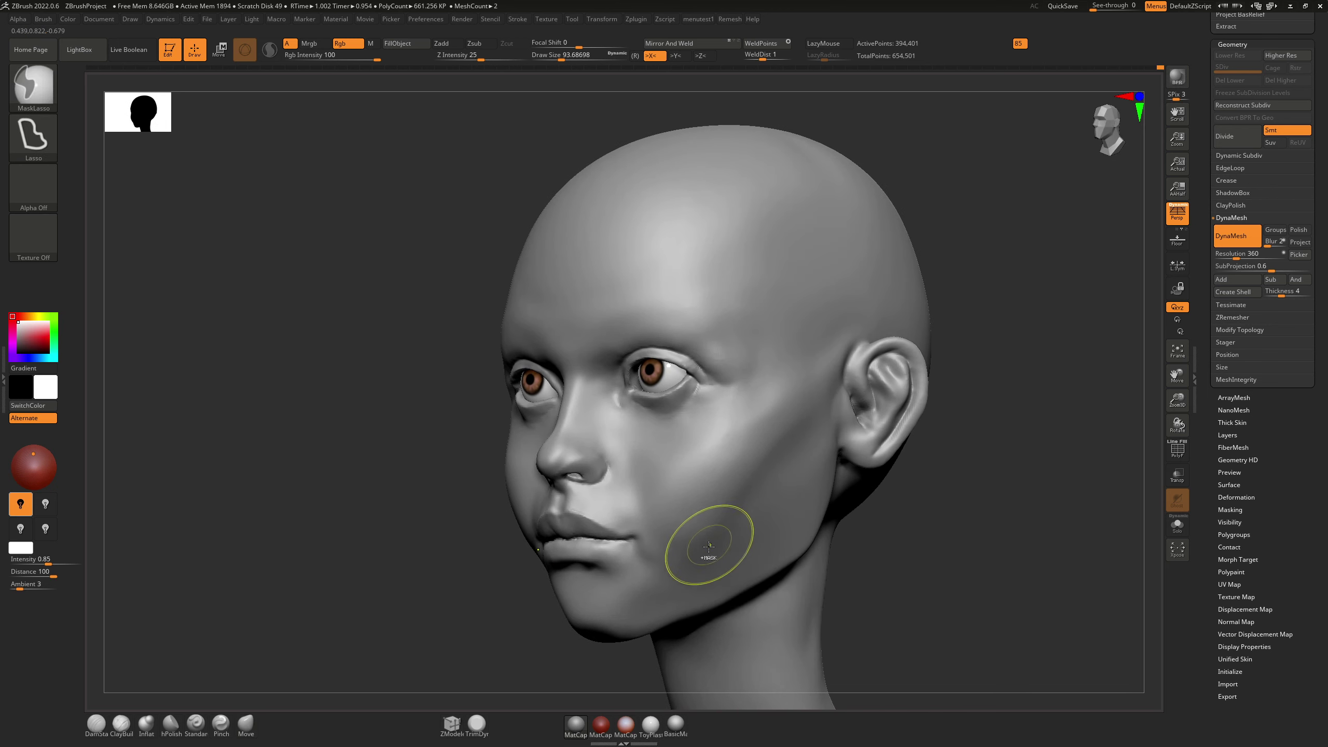
key("ctrl+shift+z")
Step: Build up the chin and front of the jaw with the ClayBuildup brush at a draw size of about 94, and smooth the strokes
key("b")
key("c")
key("b")
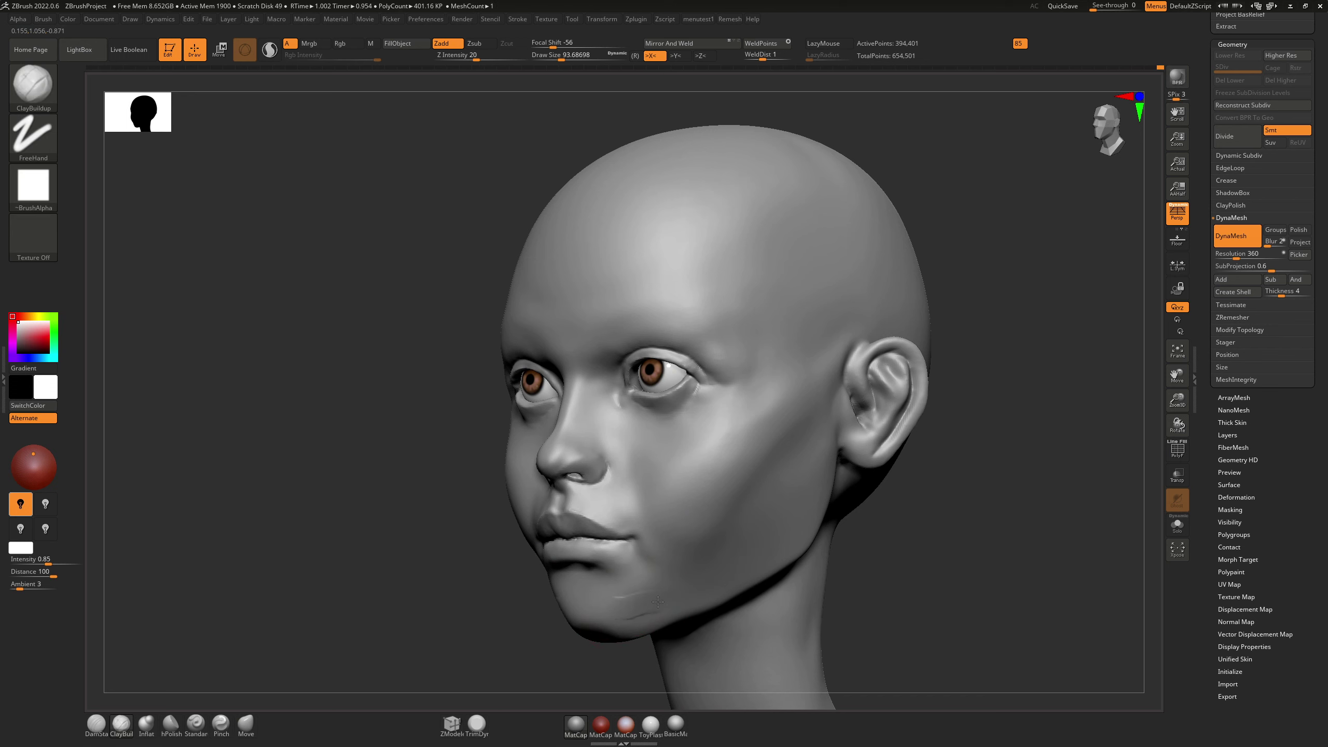
left_click_drag(636, 601, 644, 595, "shift")
mouse_move(644, 591)
right_mouse_down()
mouse_move(694, 515)
mouse_move(690, 485)
right_mouse_up()
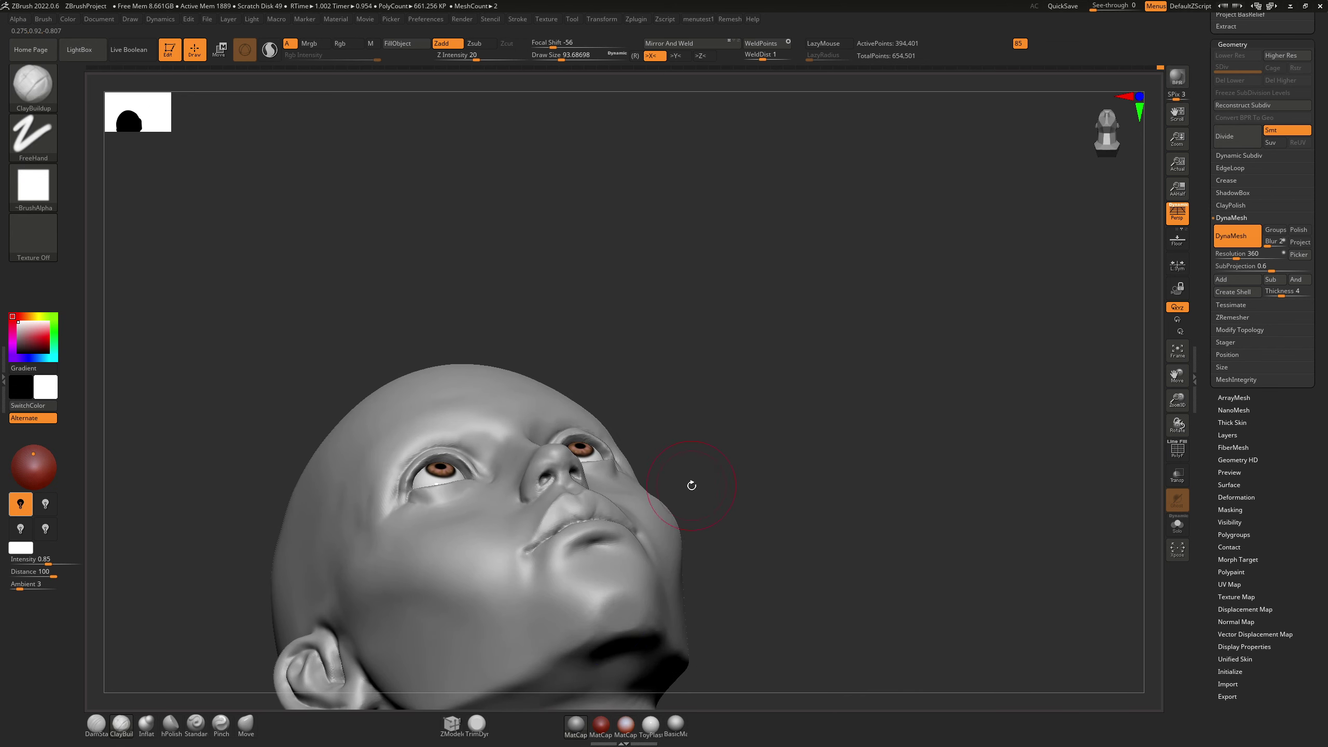
left_click_drag(609, 602, 594, 626, "shift")
right_click_drag(606, 605, 578, 641)
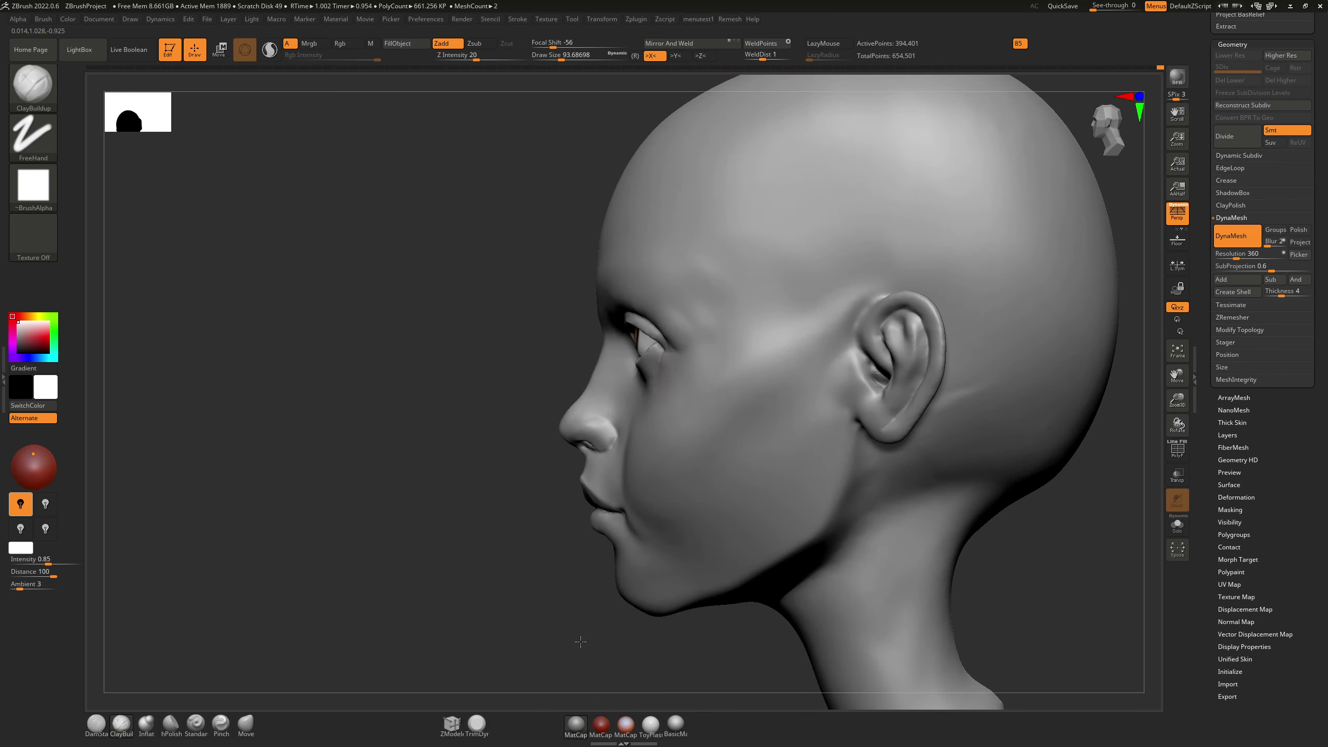
left_click_drag(693, 565, 658, 596, "shift")
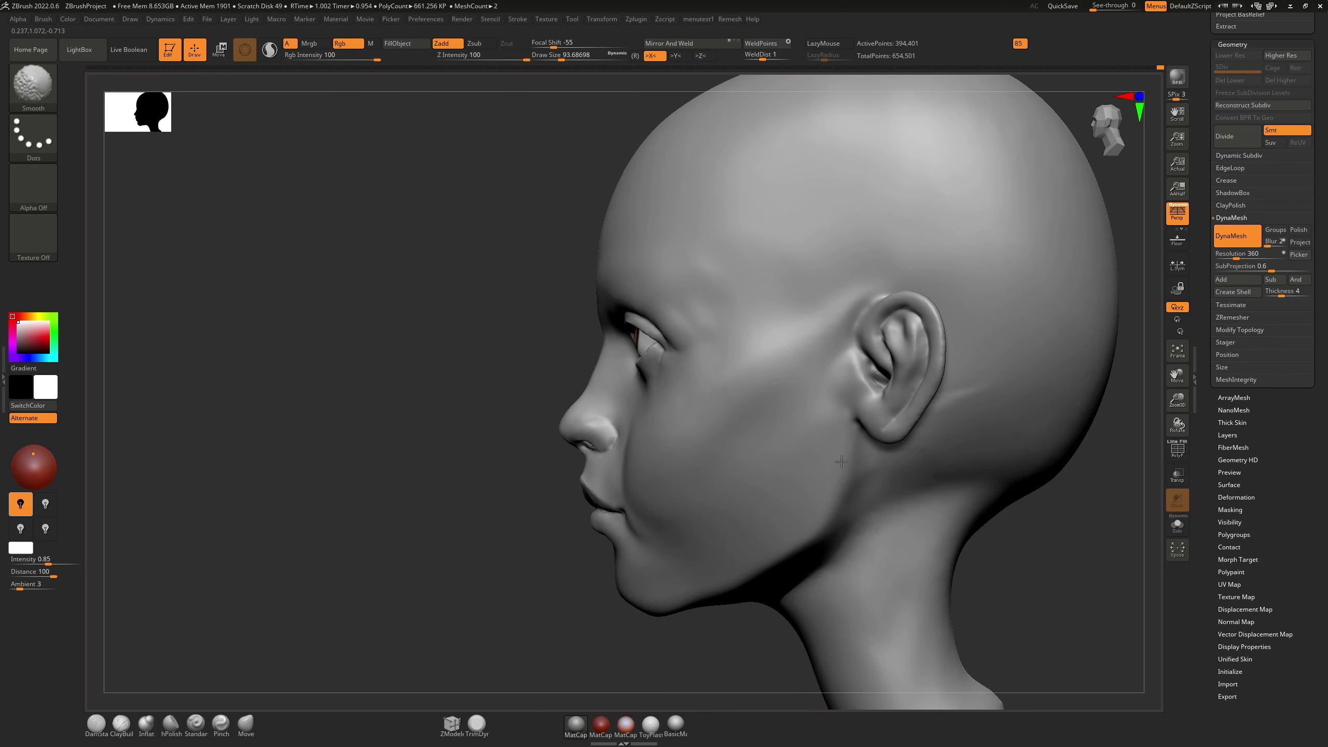
Step: Try to build up the area under the eyes with the ClayBuildup brush at a draw size of about 94
right_click_drag(839, 461, 889, 426)
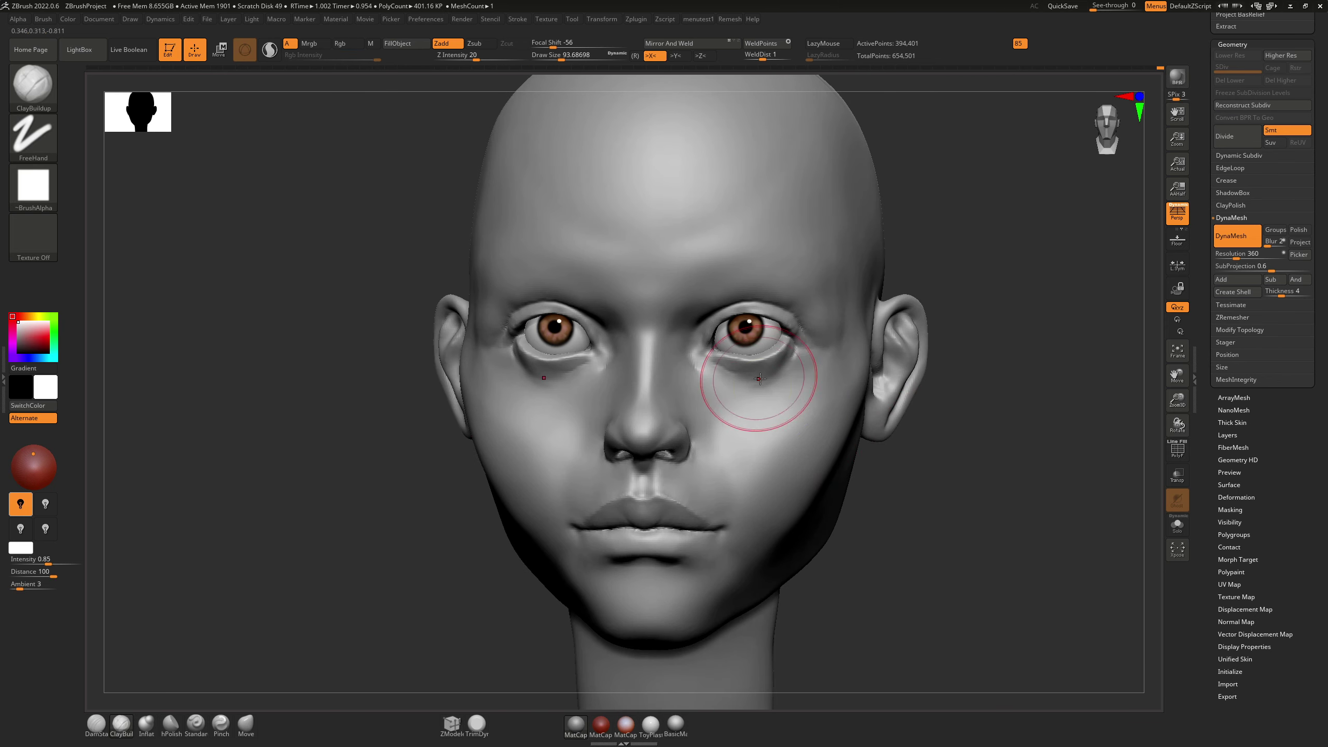
mouse_move(759, 378)
right_mouse_down("ctrl")
mouse_move(741, 474)
mouse_move(727, 391)
mouse_move(709, 497)
mouse_move(715, 442)
mouse_move(712, 471)
mouse_move(774, 439)
right_mouse_up("ctrl")
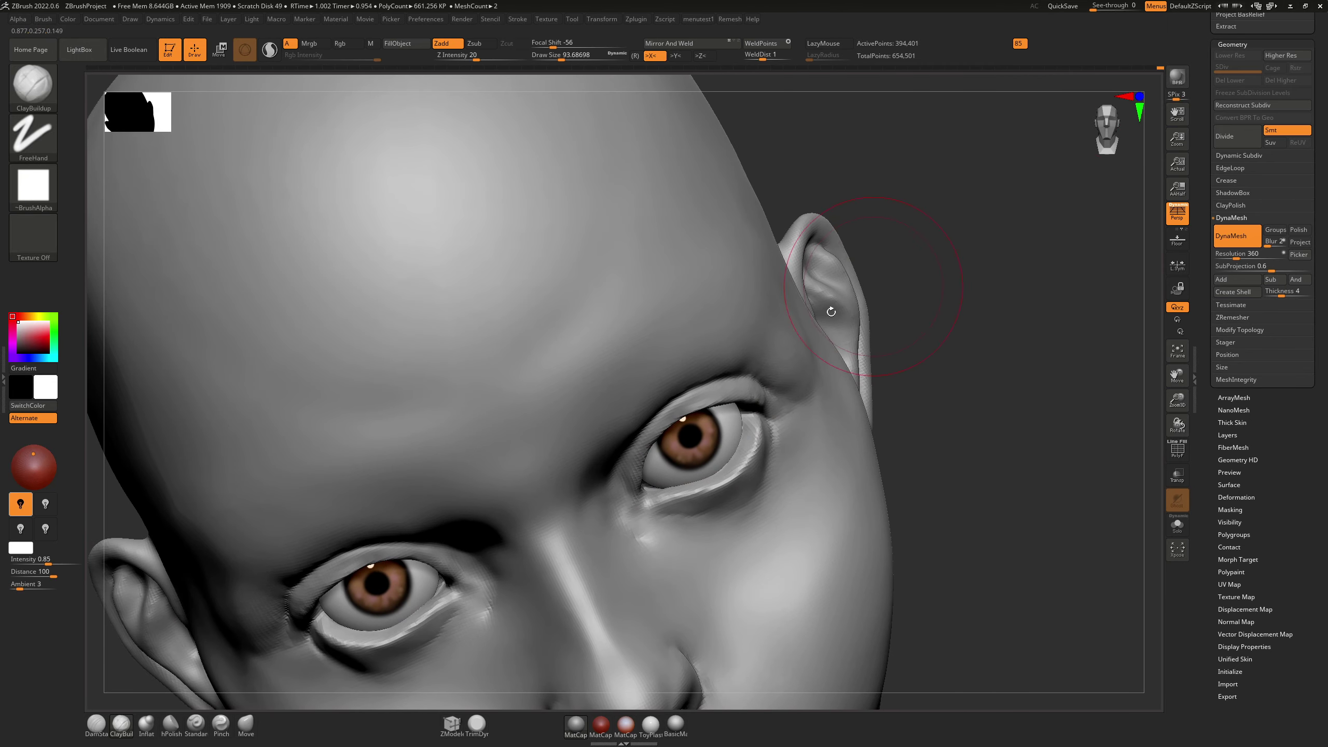
key("f")
left_click(1111, 123)
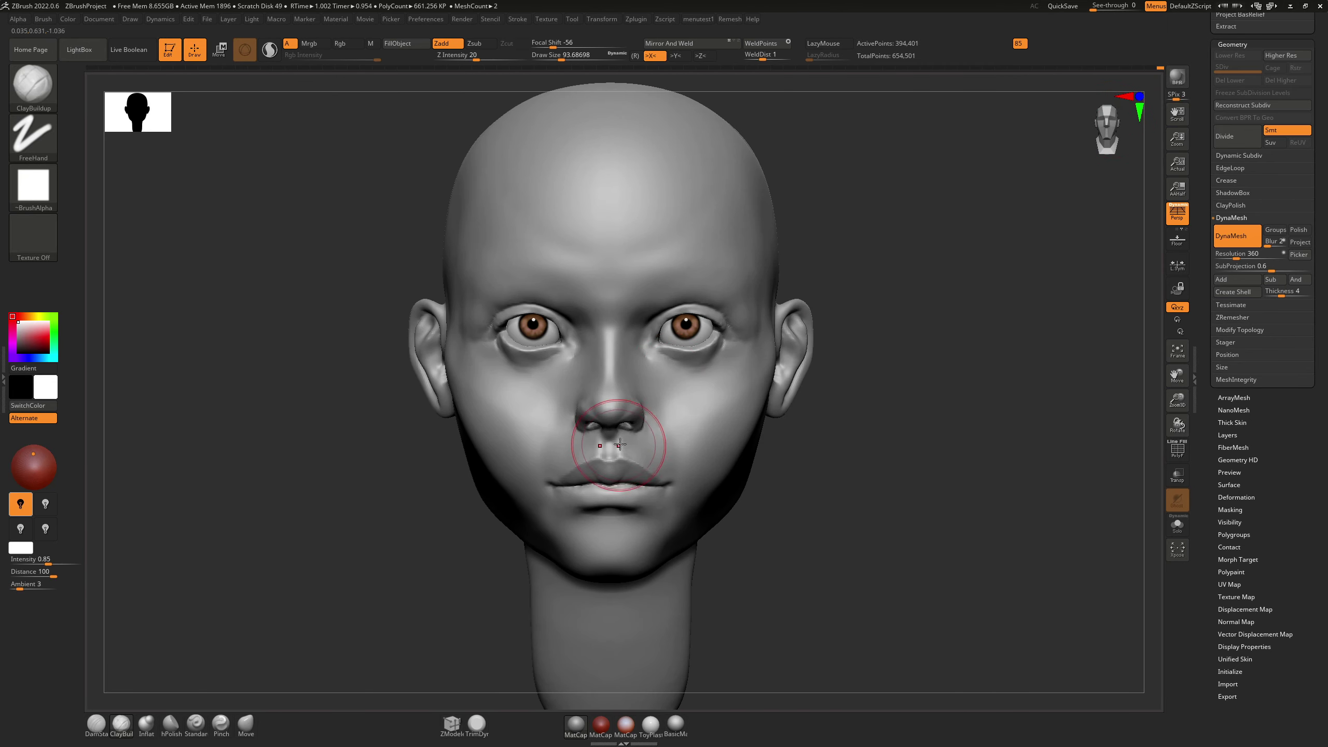
right_click_drag(627, 458, 629, 499, "ctrl")
right_click_drag(702, 310, 691, 362, "ctrl")
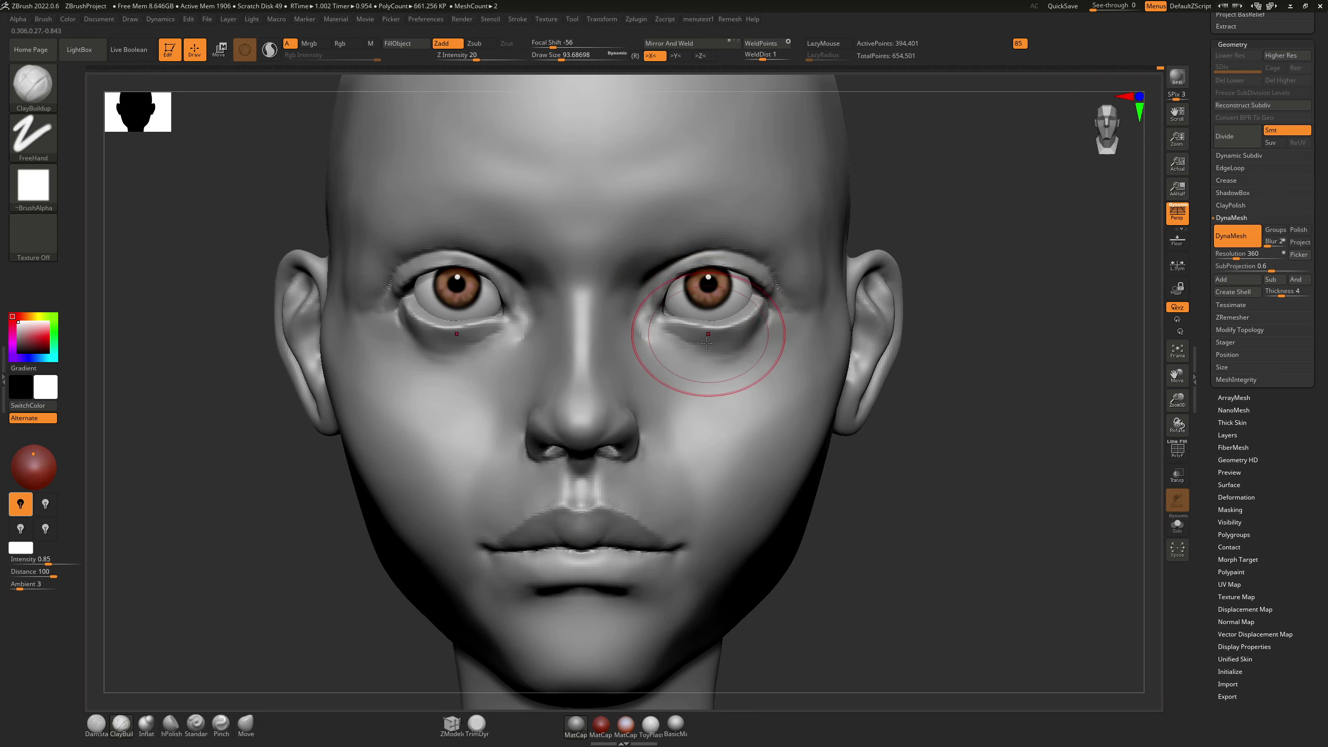
left_click_drag(699, 366, 695, 363)
key("ctrl+z")
Step: Refine the under-eye area near the inner eye corner at a draw size of about 27
key("s")
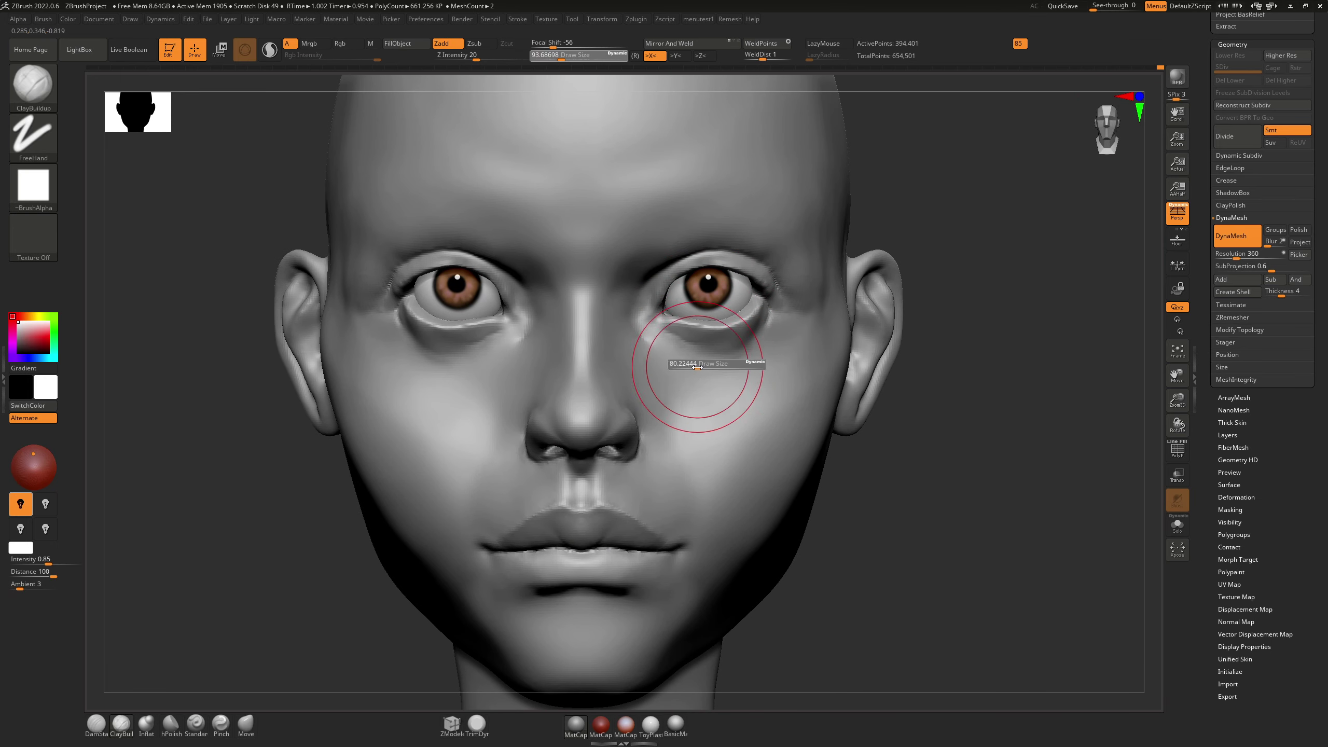
left_click(683, 353)
key("shift")
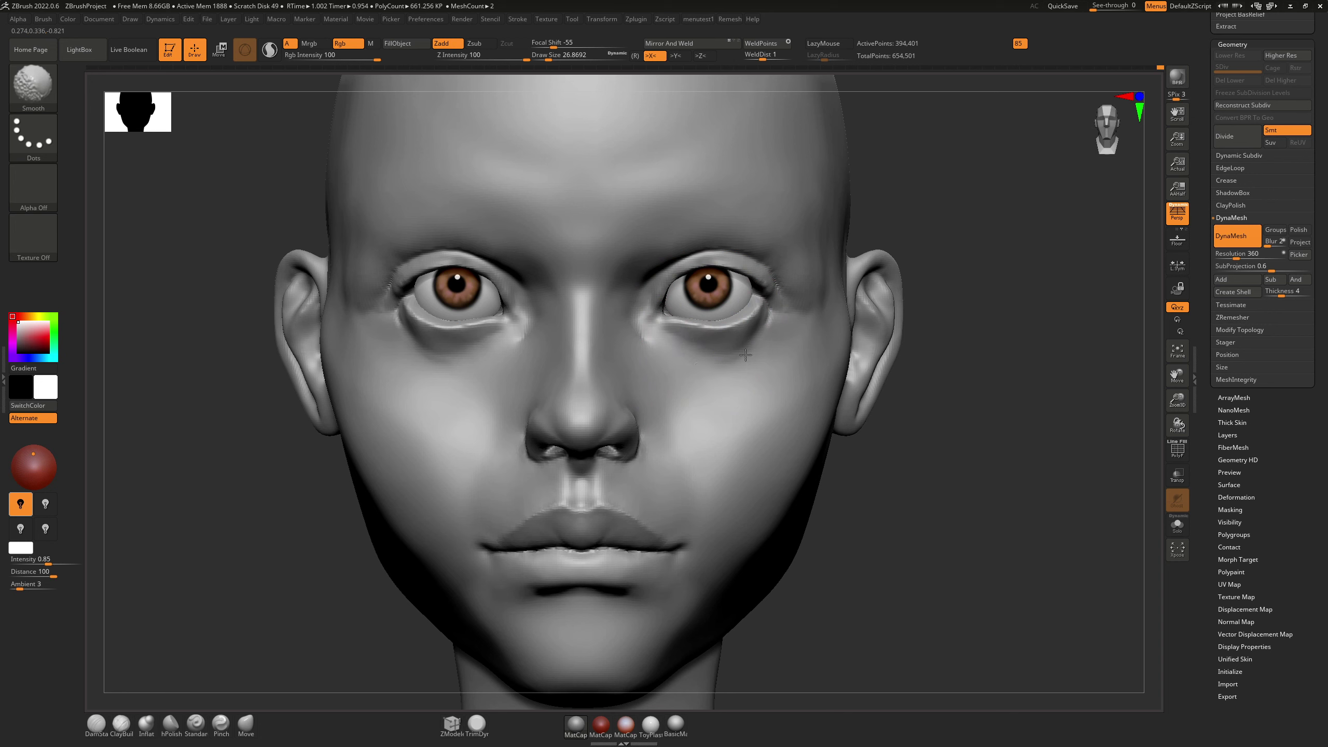
key("ctrl+z")
left_click_drag(658, 330, 692, 344)
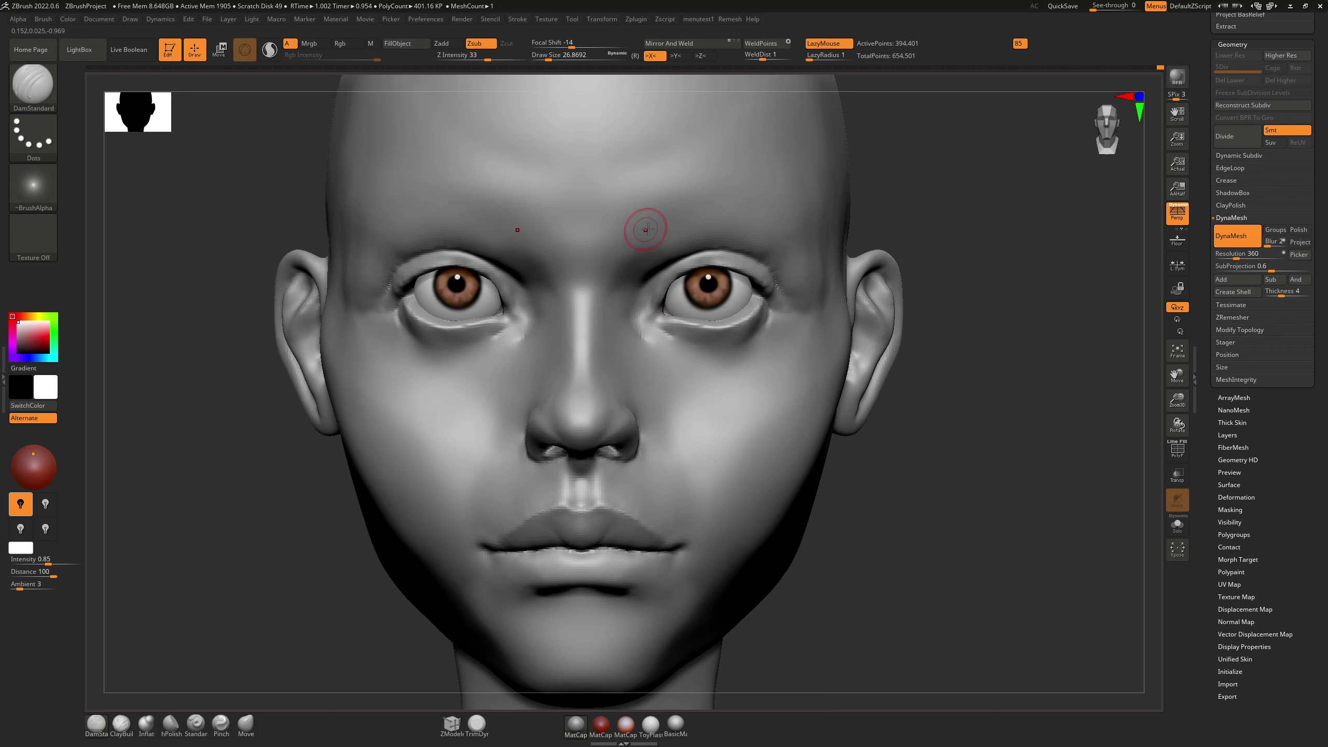
Step: Fill out the area beside the outer eye corner and brow with the Inflat brush at a draw size of about 56, and smooth it
key("b")
key("c")
key("b")
mouse_move(796, 254)
right_mouse_down()
mouse_move(760, 298)
mouse_move(643, 258)
mouse_move(811, 255)
mouse_move(817, 239)
right_mouse_up()
key("b")
key("i")
key("n")
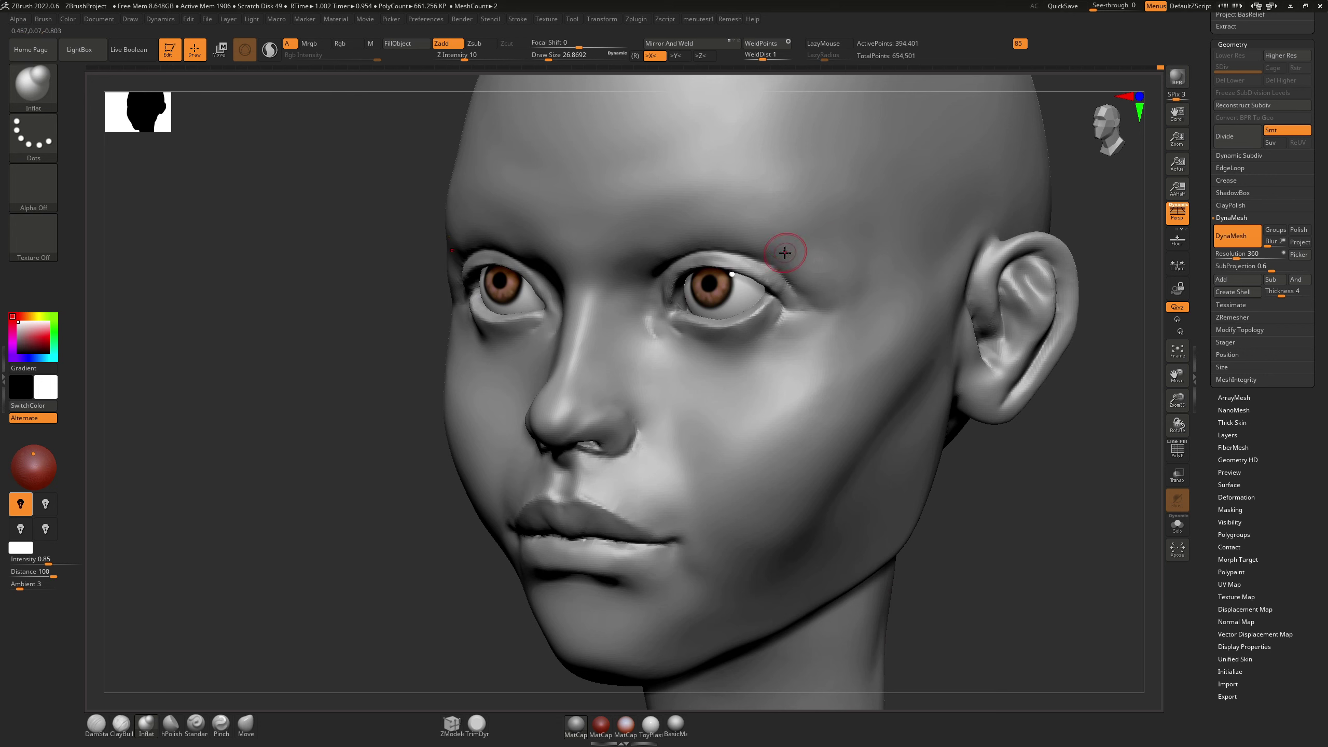
key("bracketright")
key("bracketright")
key("bracketright")
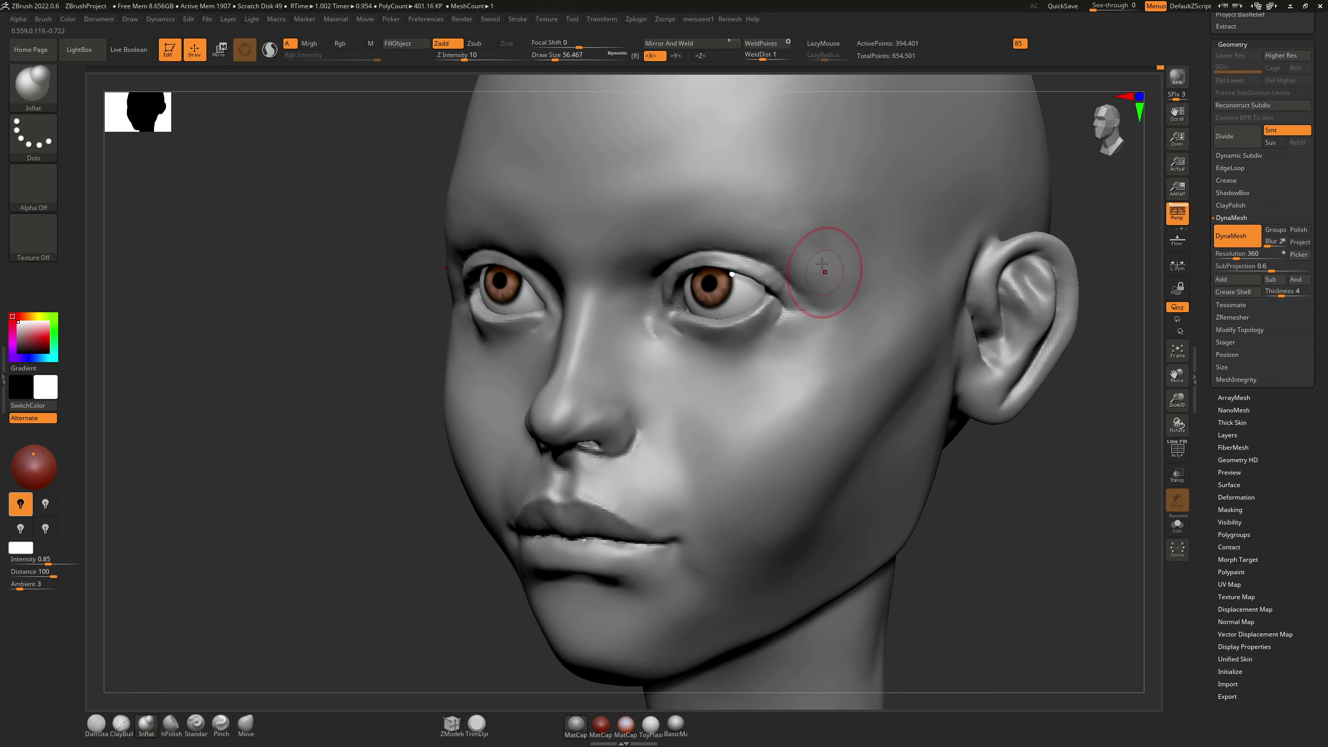
key("shift")
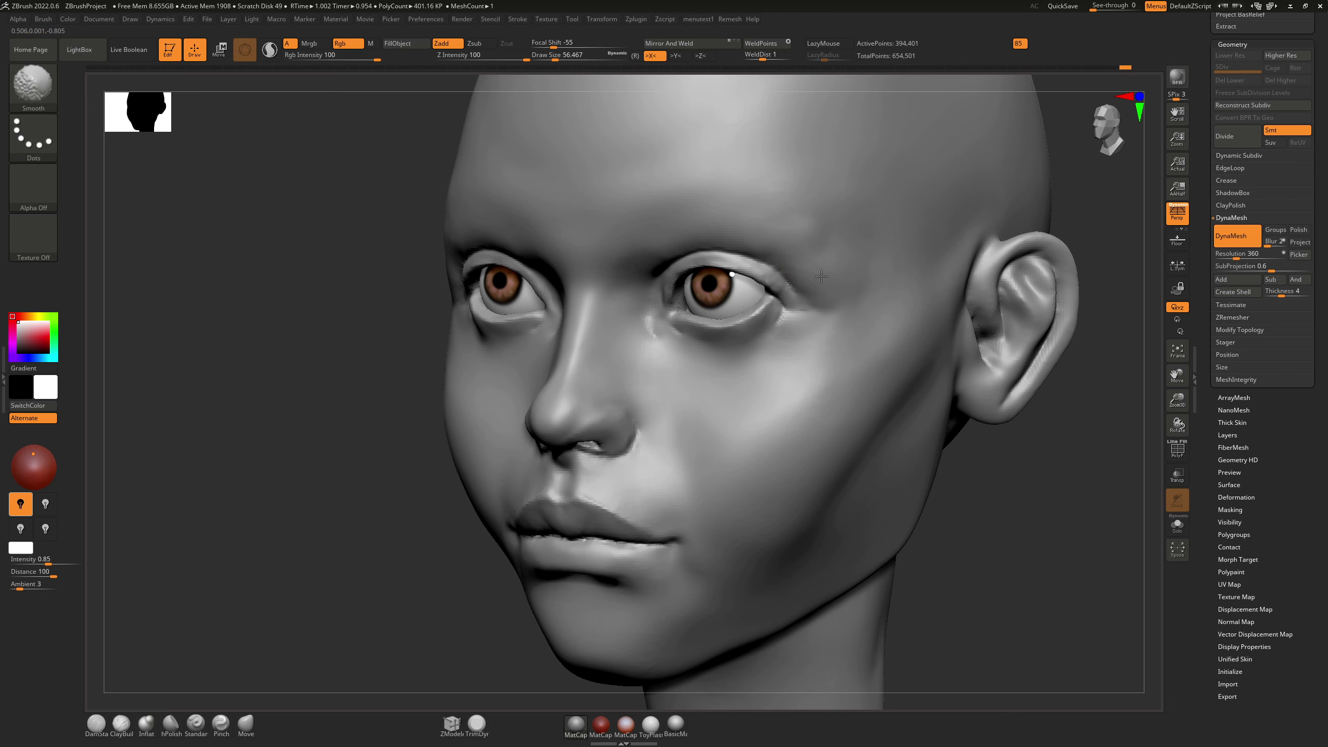
Step: Examine the brow, eye and temple shapes from the front, profile and three-quarter views
mouse_move(779, 222)
right_mouse_down()
mouse_move(865, 207)
mouse_move(821, 211)
right_mouse_up()
right_click_drag(846, 262, 857, 254)
right_click(855, 254)
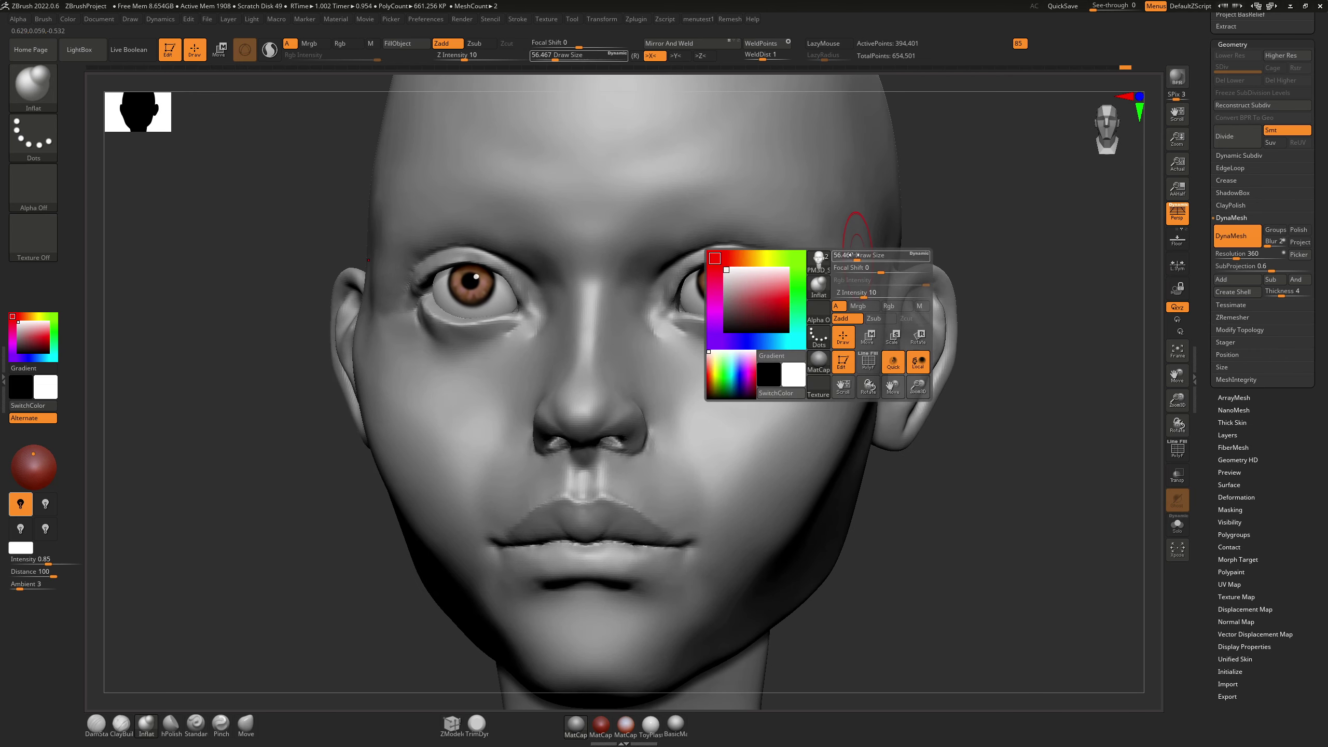
left_click(1107, 125)
left_click(1092, 124)
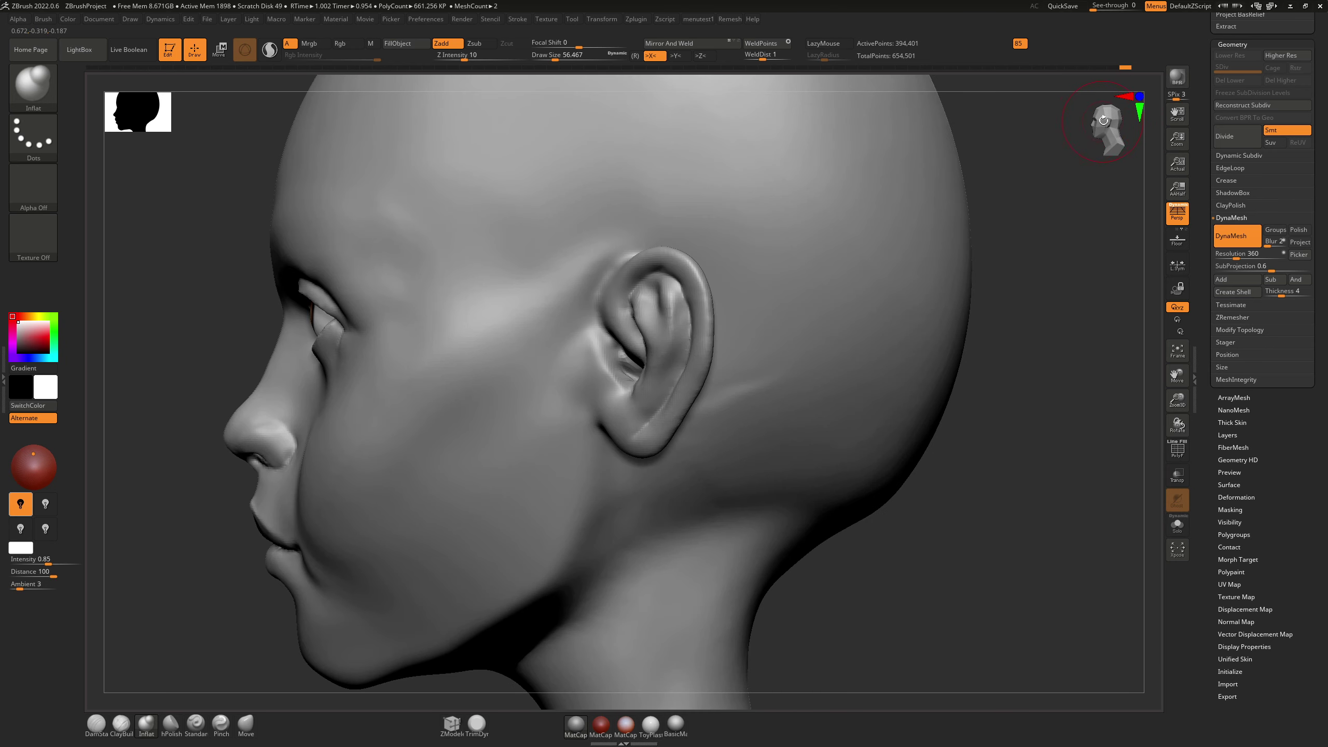
left_click(1108, 124)
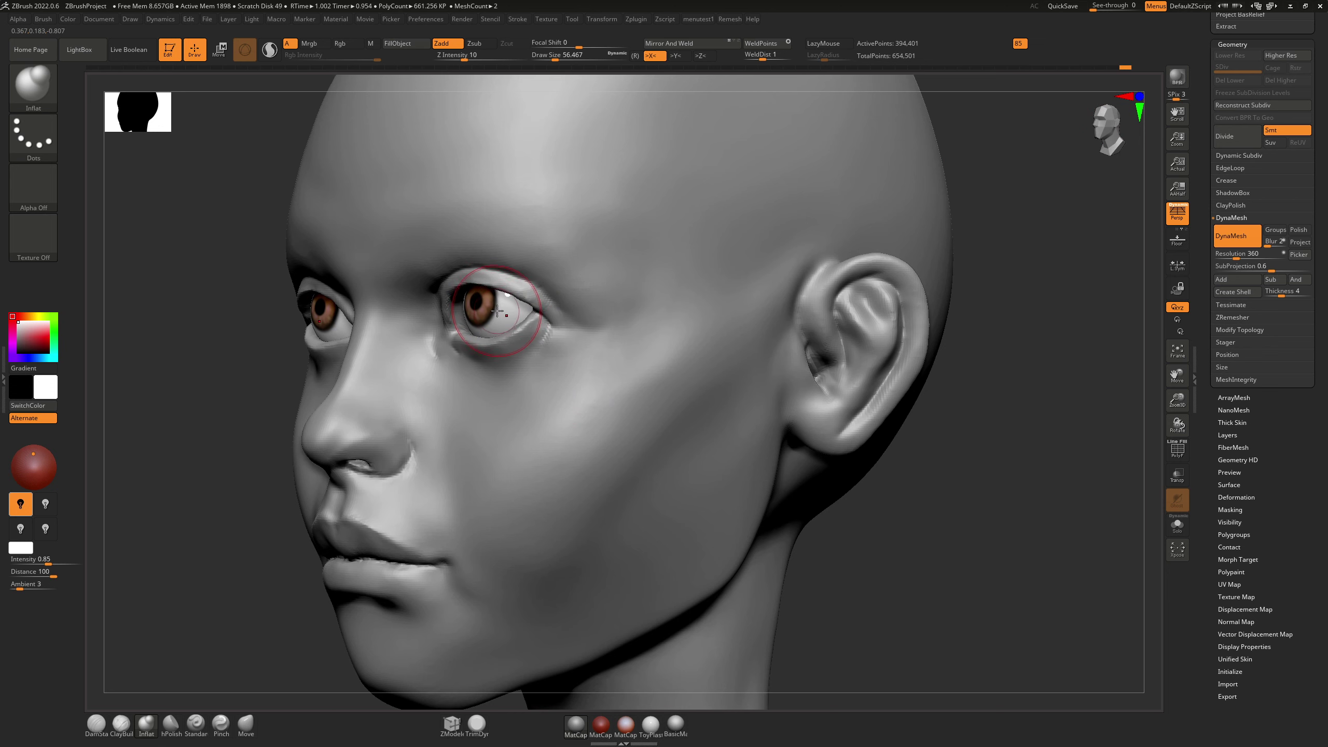
right_click_drag(502, 311, 753, 295)
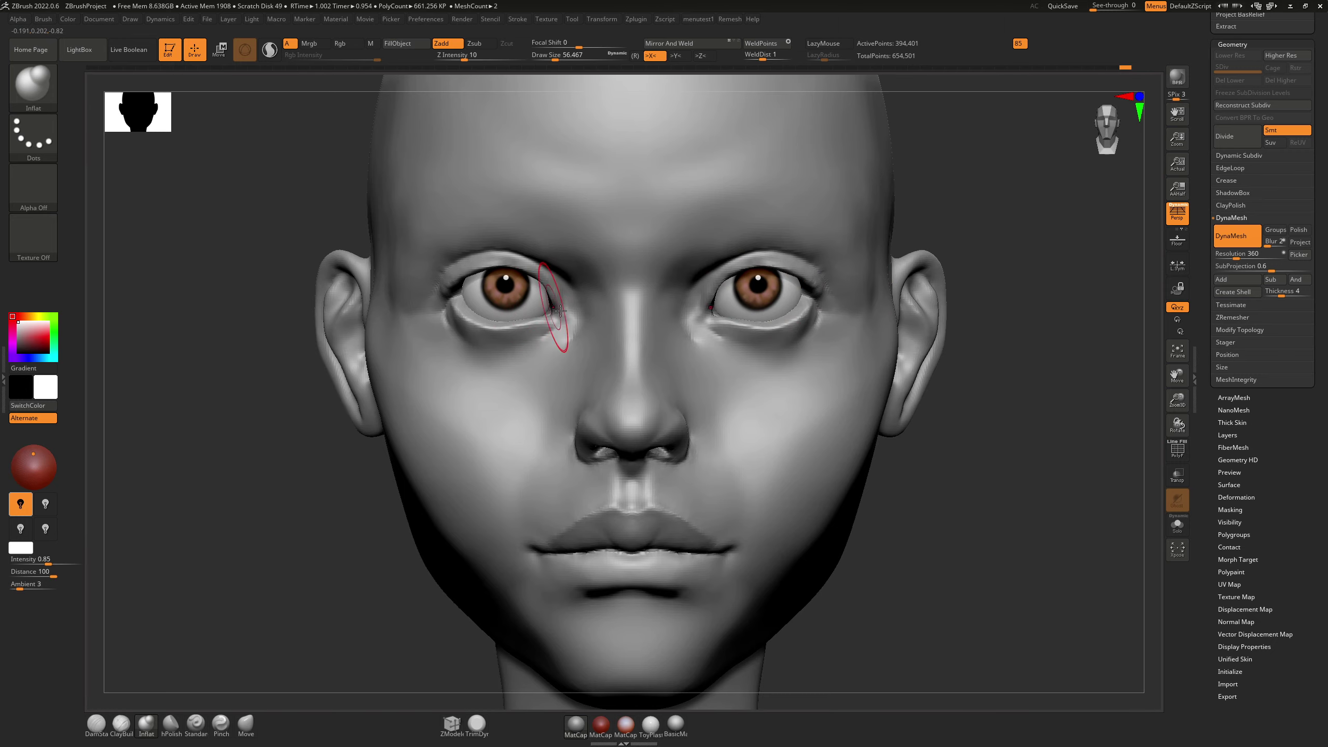
Step: Save the project and frame the whole head from the front
mouse_move(626, 386)
right_mouse_down("ctrl")
mouse_move(643, 374)
mouse_move(656, 401)
mouse_move(628, 451)
right_mouse_up("ctrl")
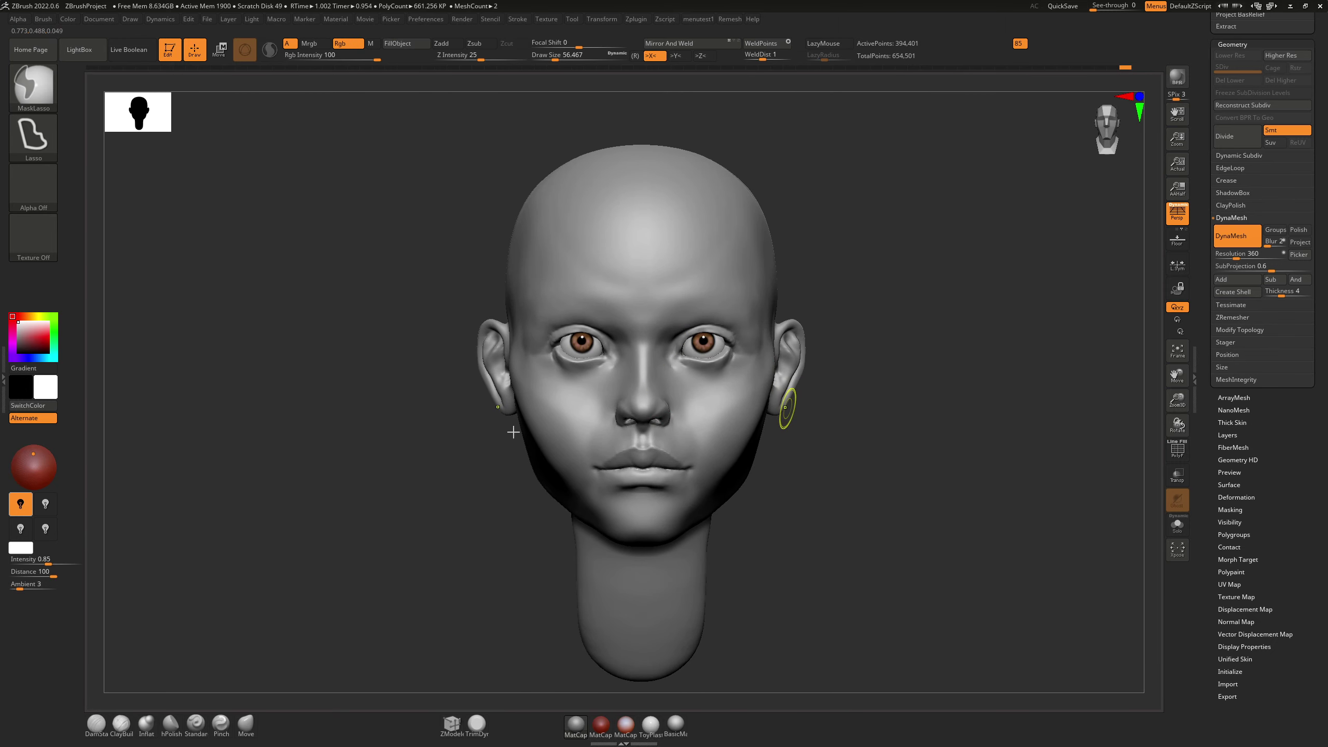
key("ctrl+s")
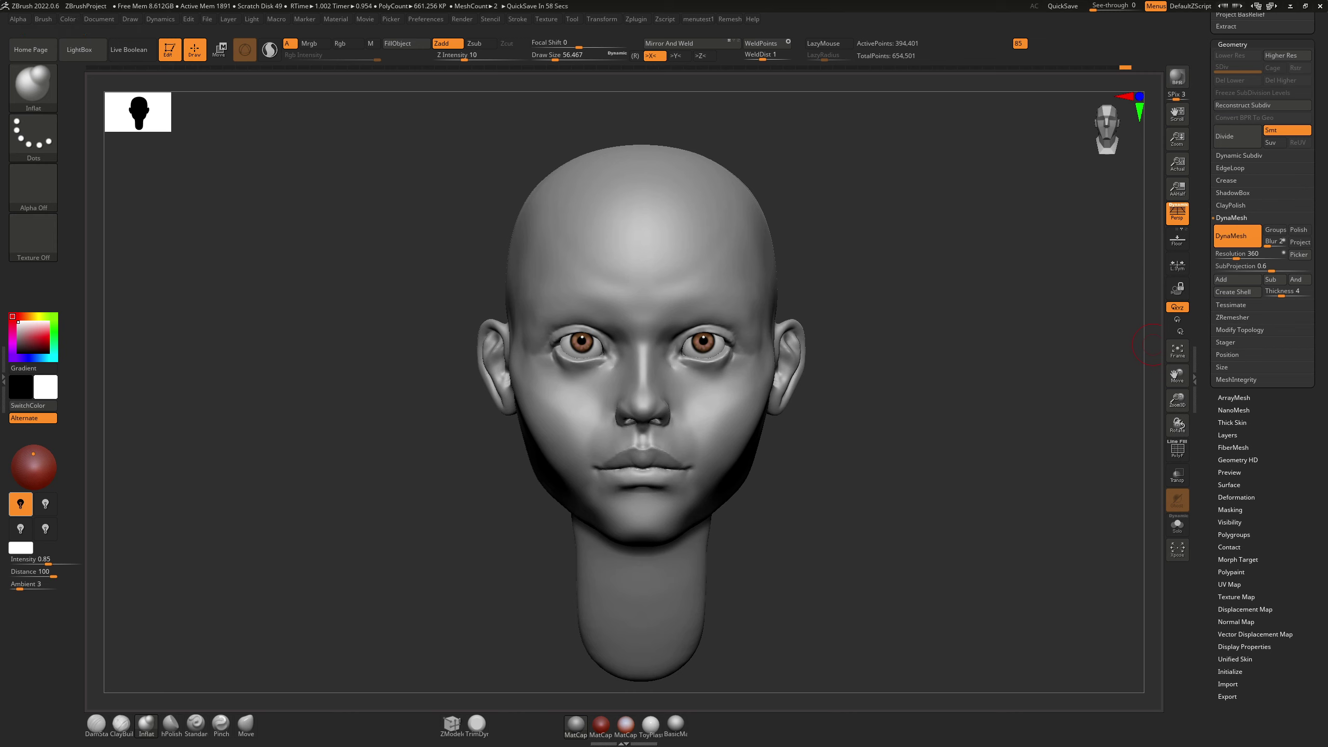
left_click(1177, 349)
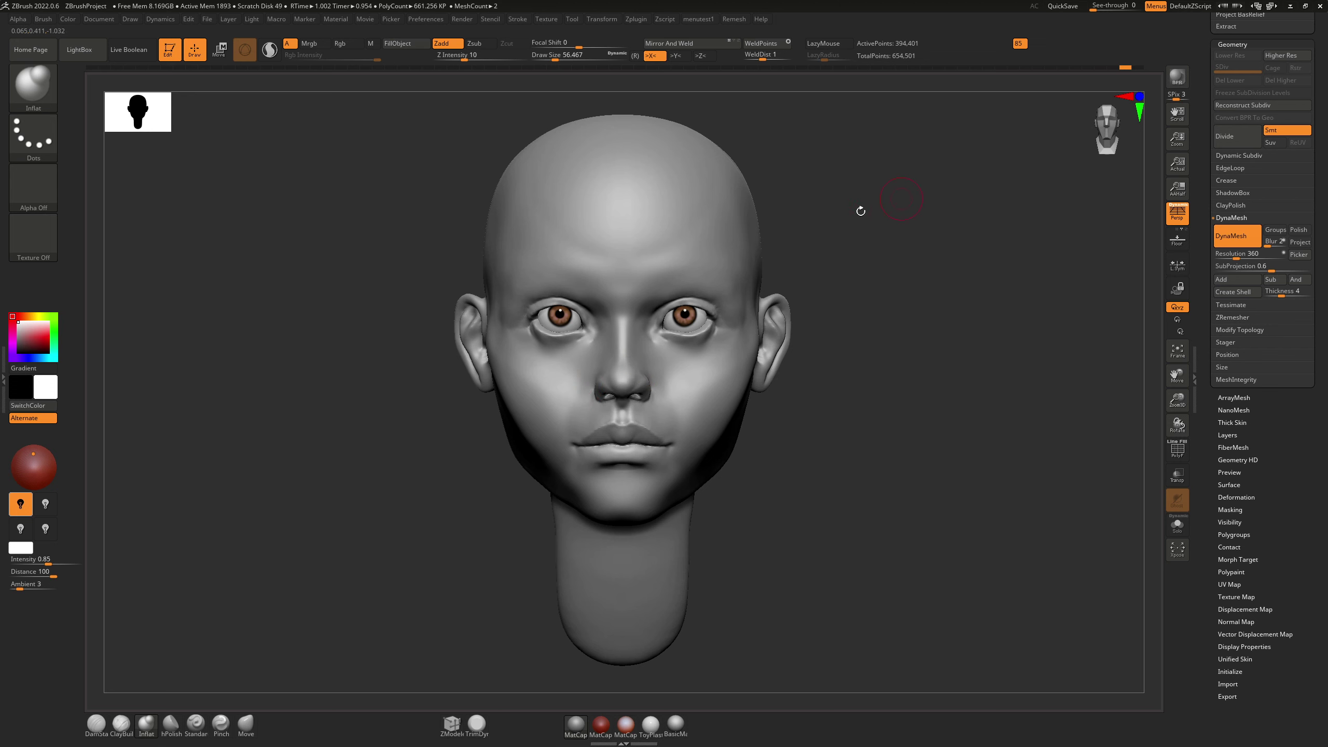
Step: Reshape the nostril wing with the Move brush at a draw size of about 56, comparing it before and after
right_click_drag(745, 316, 638, 335)
right_click_drag(638, 334, 638, 413, "ctrl")
right_click_drag(505, 442, 503, 478, "ctrl")
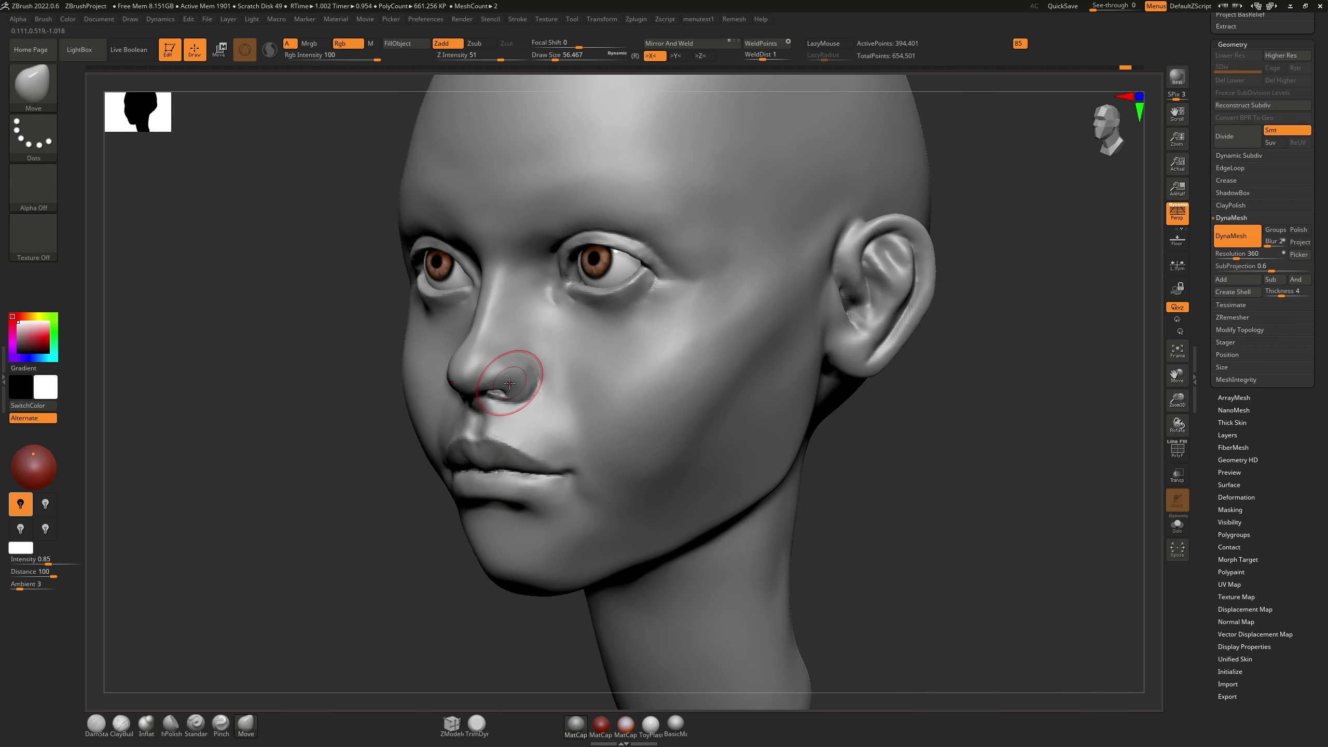
left_click_drag(506, 380, 511, 385)
right_click_drag(511, 385, 534, 375)
key("ctrl+z")
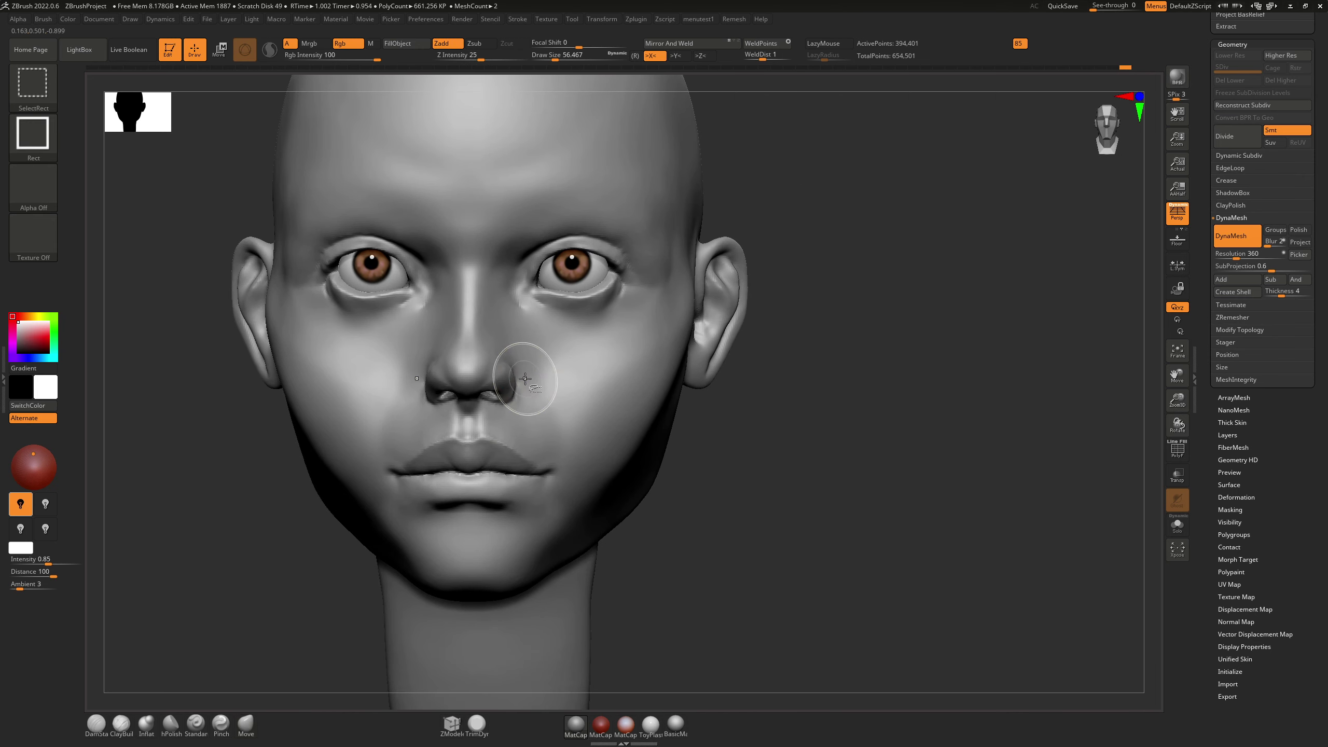
key("ctrl+shift+z")
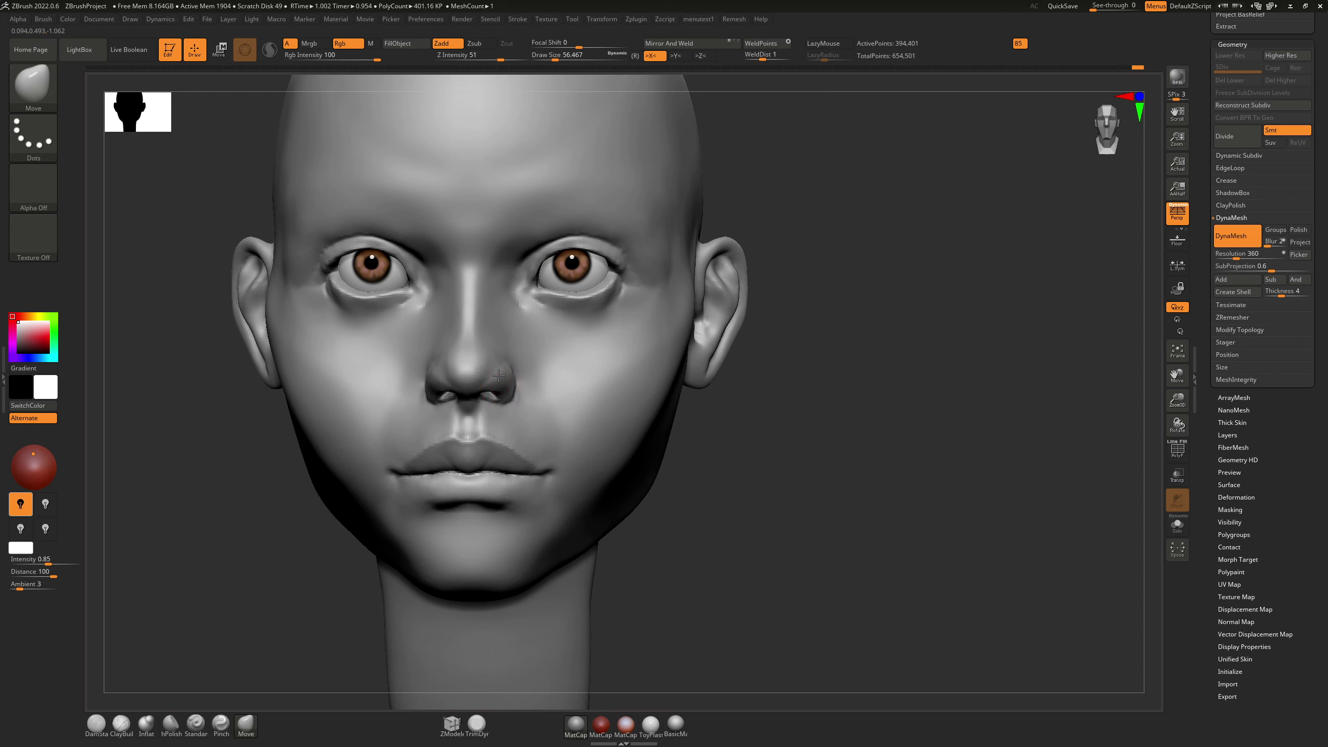
key("ctrl")
key("shift")
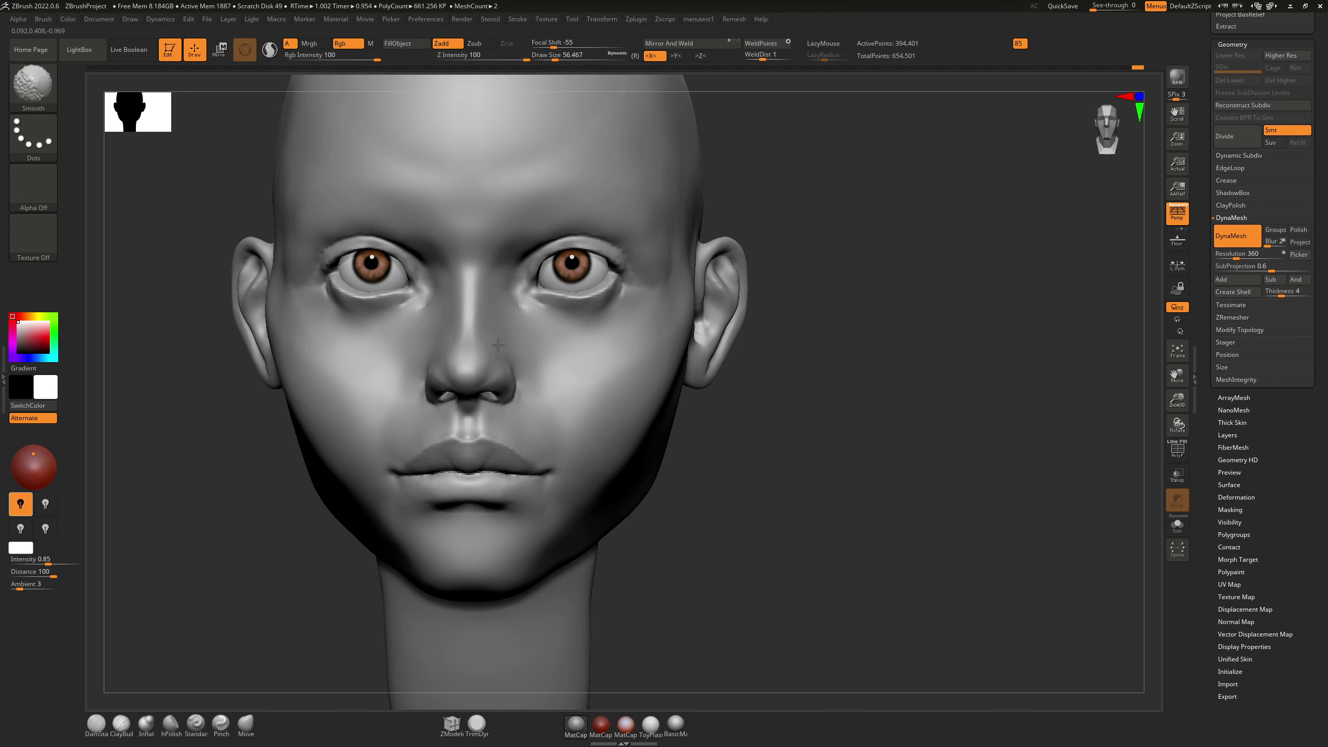
Step: Build up the side of the nostril wing with the ClayBuildup brush at a draw size of about 17, and smooth it
mouse_move(508, 342)
right_mouse_down()
mouse_move(565, 346)
mouse_move(506, 406)
mouse_move(510, 386)
mouse_move(489, 378)
mouse_move(500, 417)
mouse_move(501, 403)
right_mouse_up()
key("b")
key("c")
key("b")
key("s")
left_click_drag(497, 420, 488, 426)
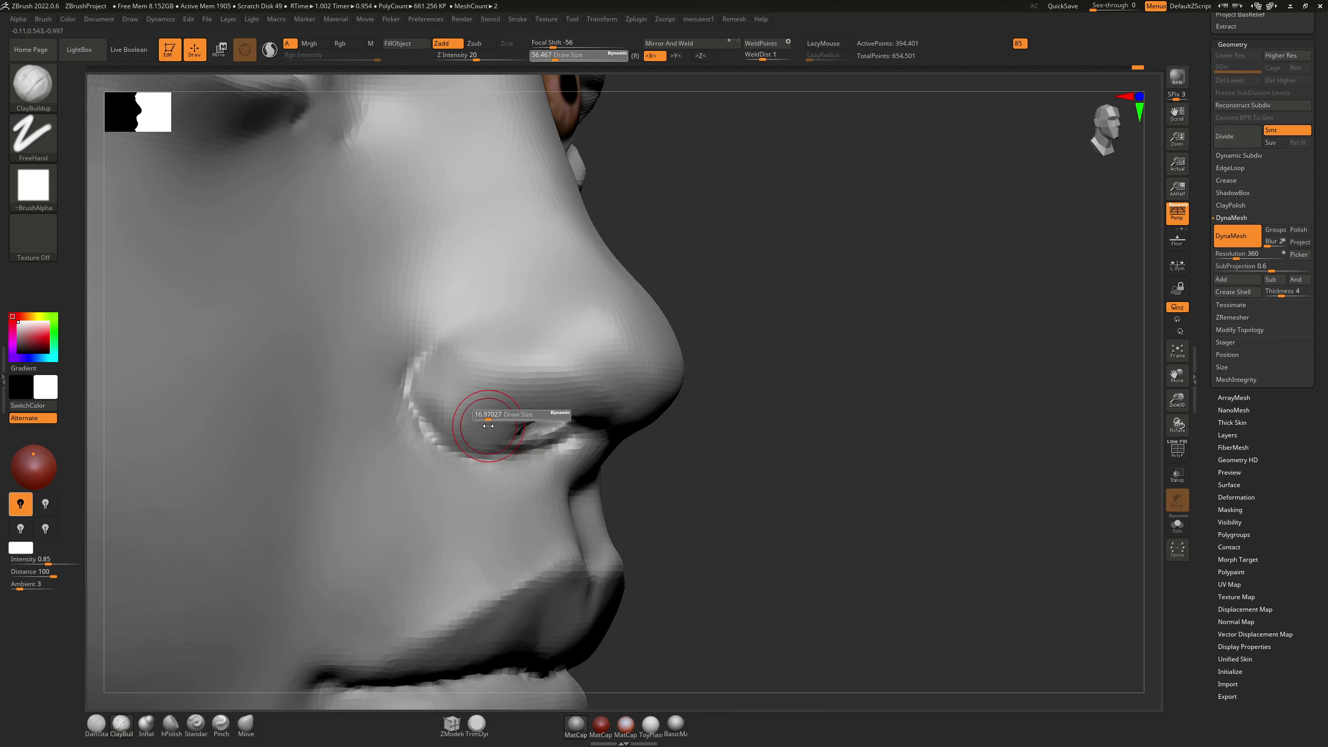
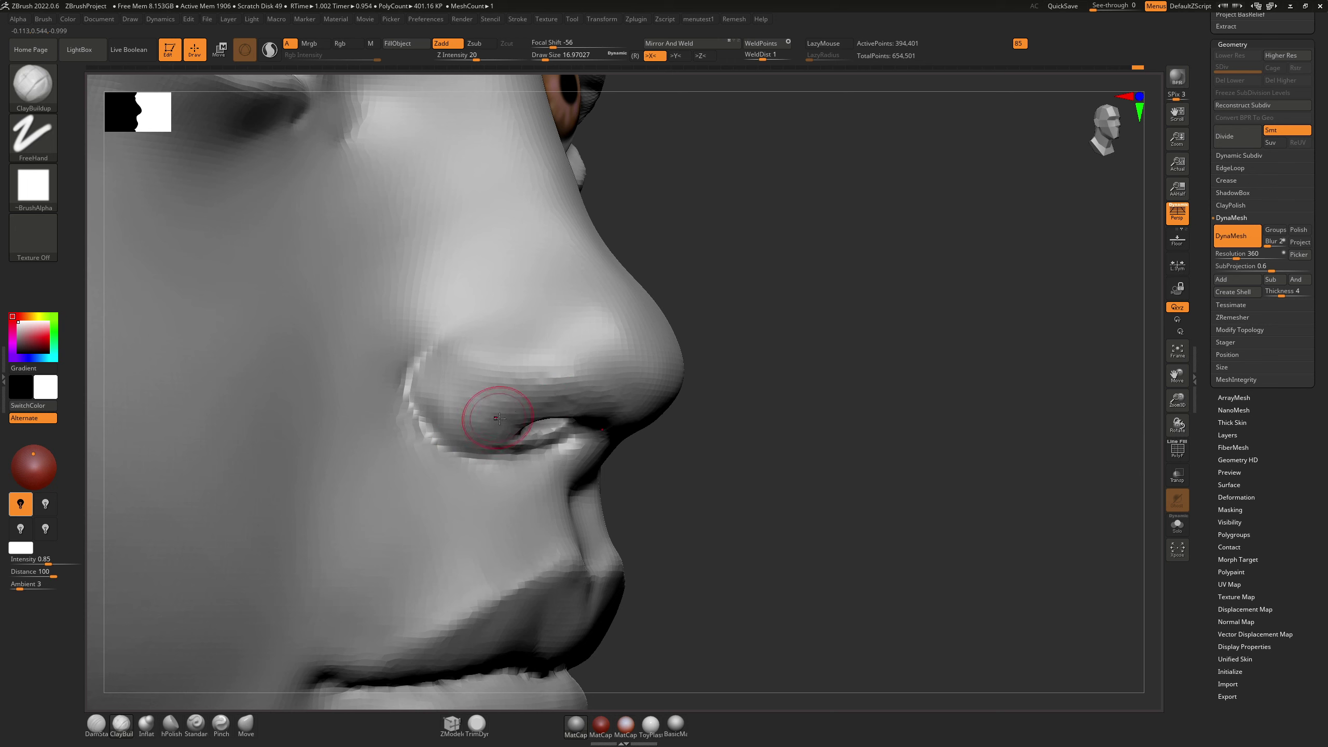
mouse_move(491, 411)
left_mouse_down("shift")
mouse_move(572, 415)
mouse_move(557, 391)
mouse_move(493, 400)
left_mouse_up("shift")
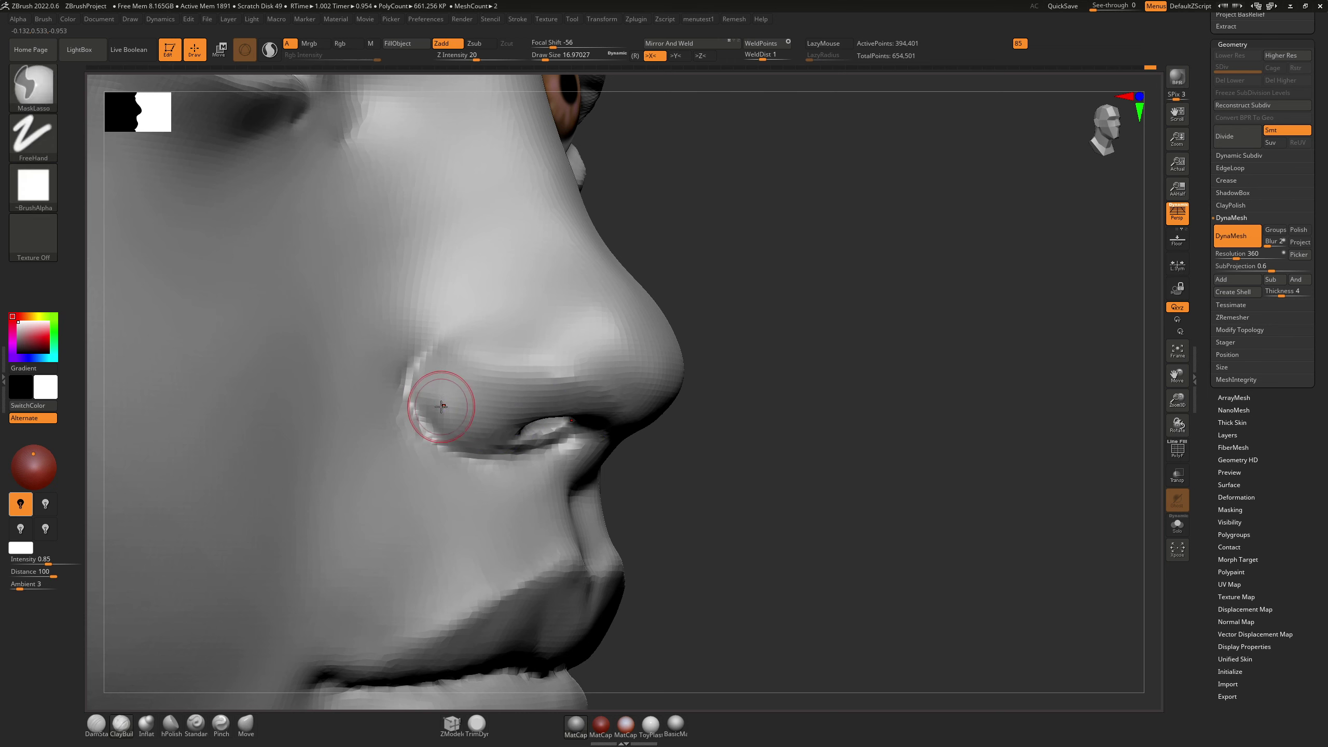
Step: Fill out the rear edge of the nostril wing with the Inflat brush at a draw size of about 17, and smooth it
key("b")
key("i")
key("n")
mouse_move(444, 394)
left_mouse_down()
mouse_move(440, 374)
mouse_move(426, 389)
mouse_move(427, 367)
mouse_move(424, 417)
left_mouse_up()
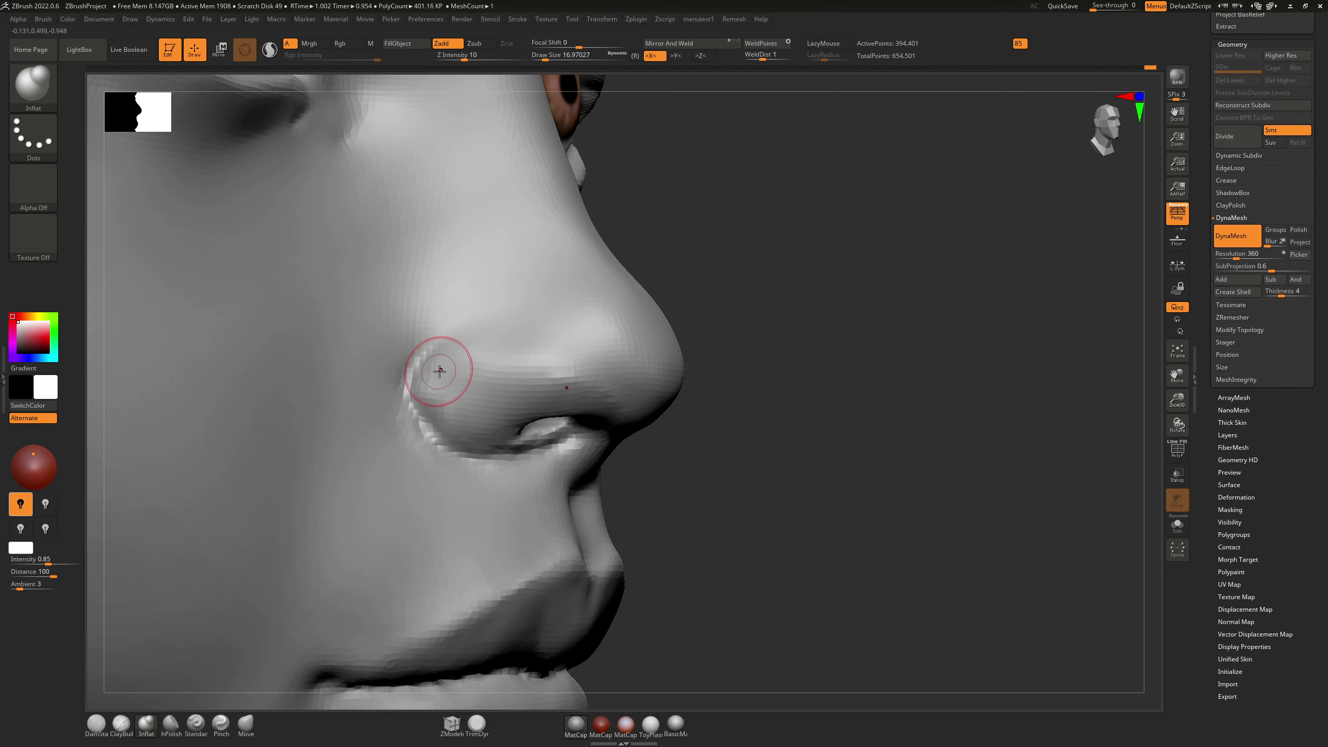
left_click_drag(437, 364, 443, 419, "shift")
mouse_move(471, 359)
right_mouse_down()
mouse_move(435, 354)
mouse_move(451, 350)
right_mouse_up()
Step: Add volume to the whole nostril wing with the Inflat brush at draw sizes of about 39 and 49
key("ctrl")
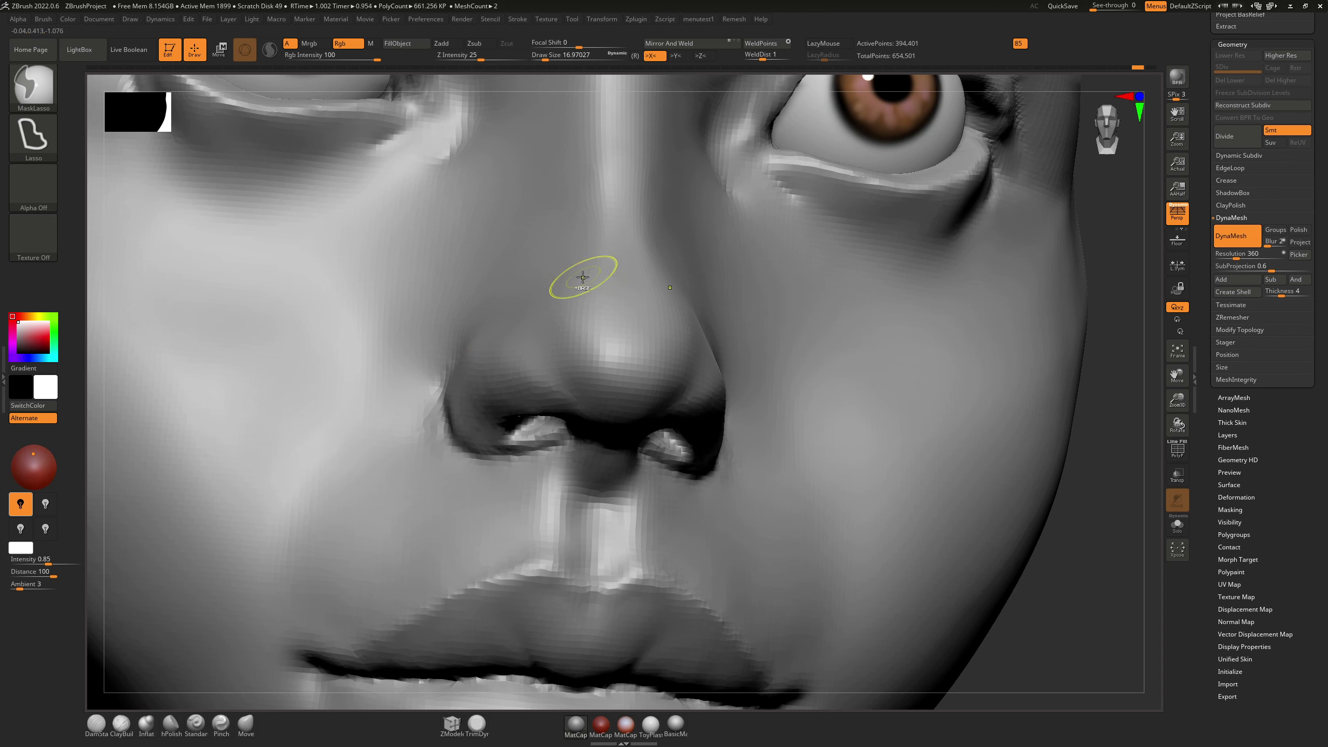
key("ctrl+shift")
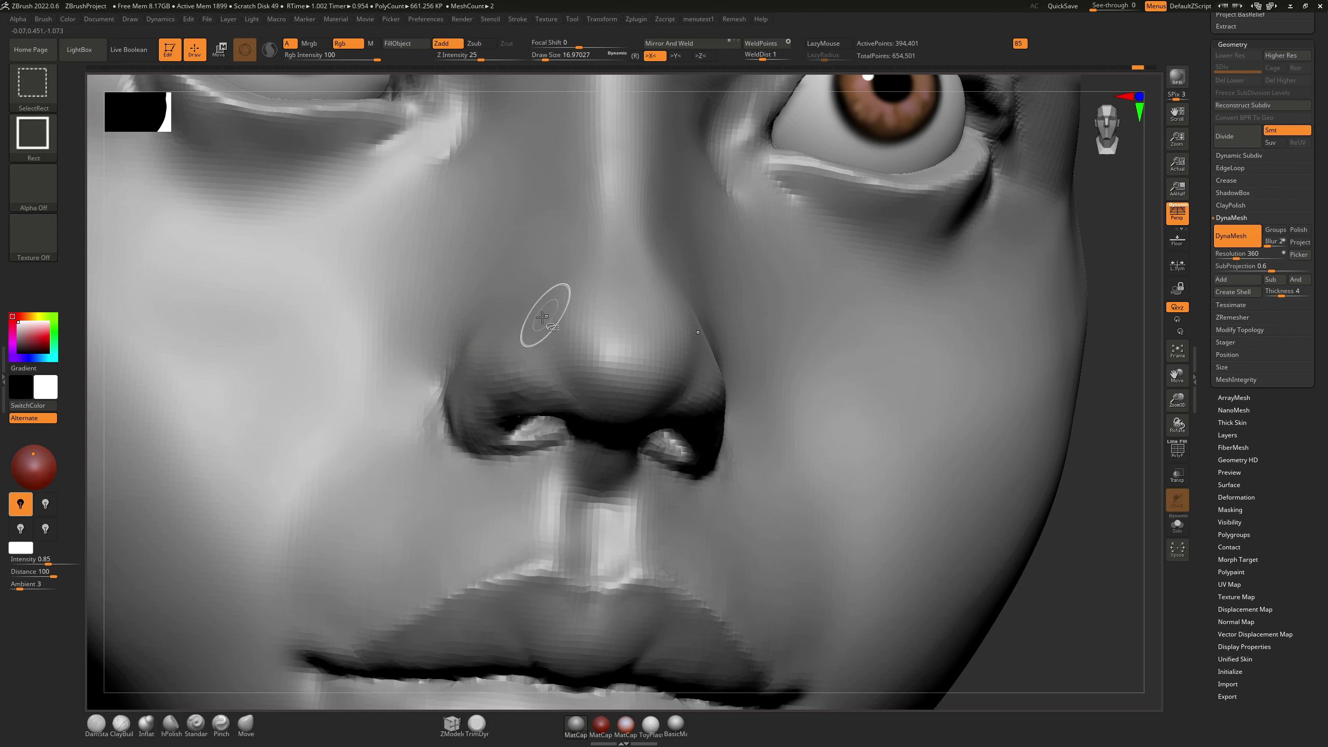
left_click_drag(470, 377, 462, 386)
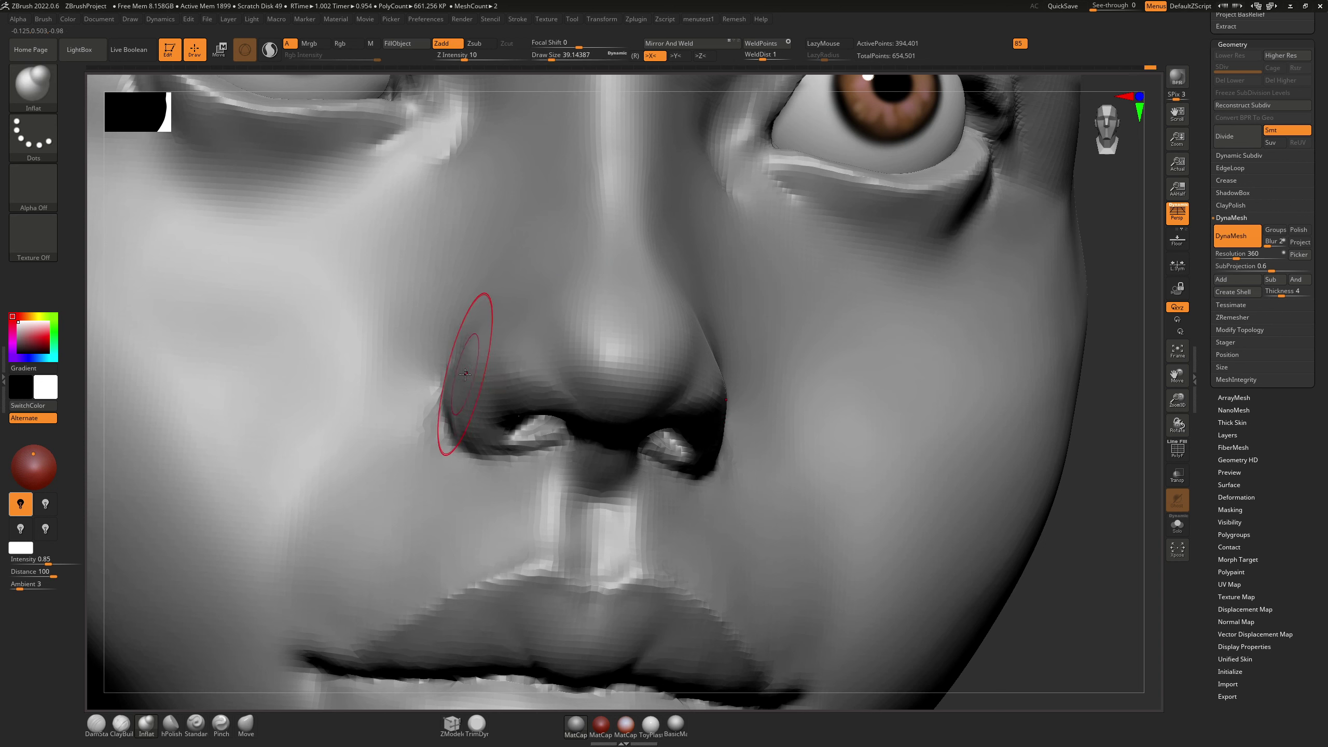
key("s")
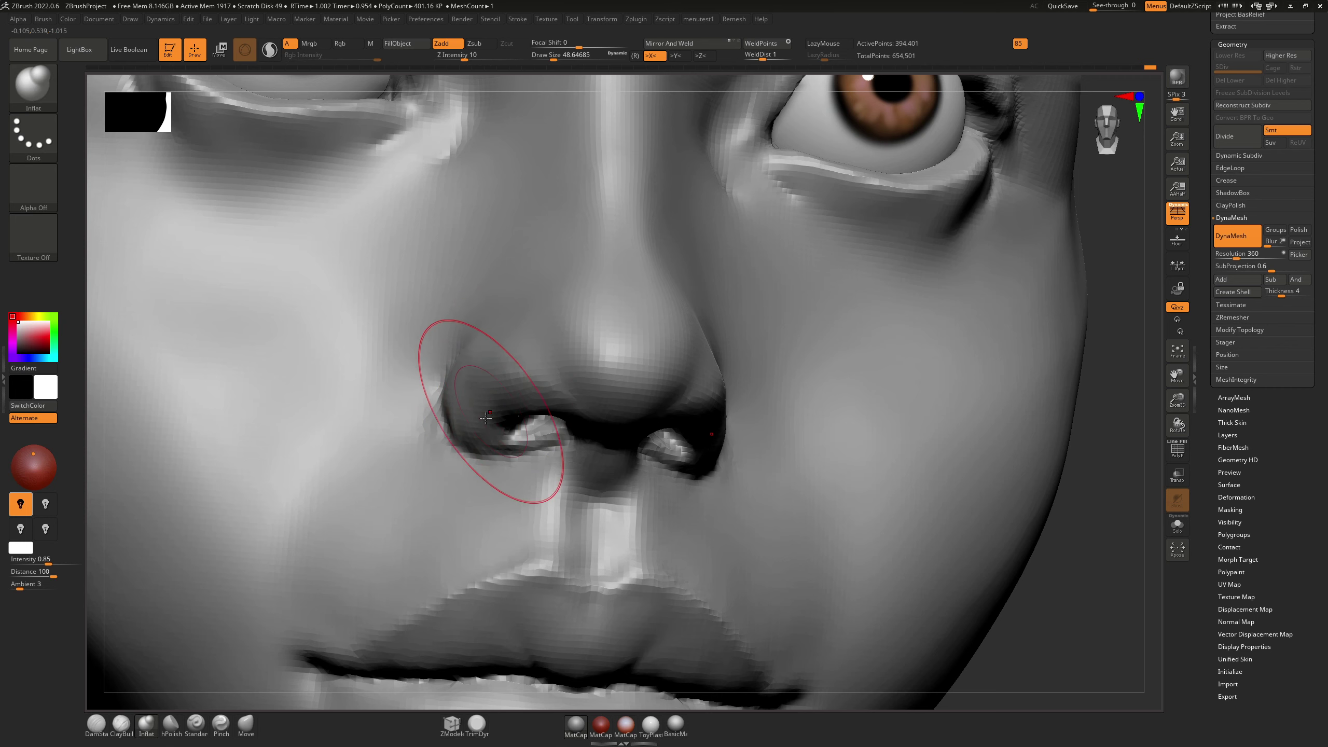
right_click_drag(508, 356, 554, 364)
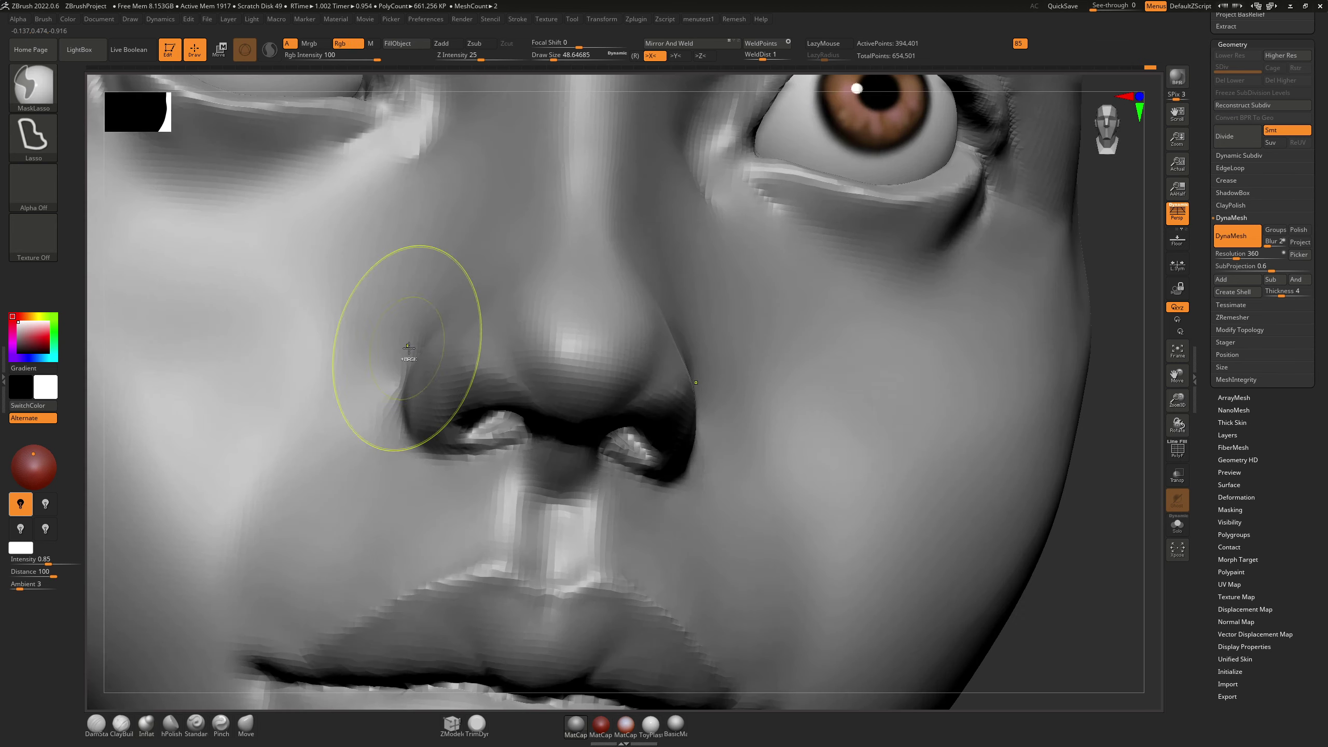
right_click_drag(408, 348, 497, 235, "ctrl")
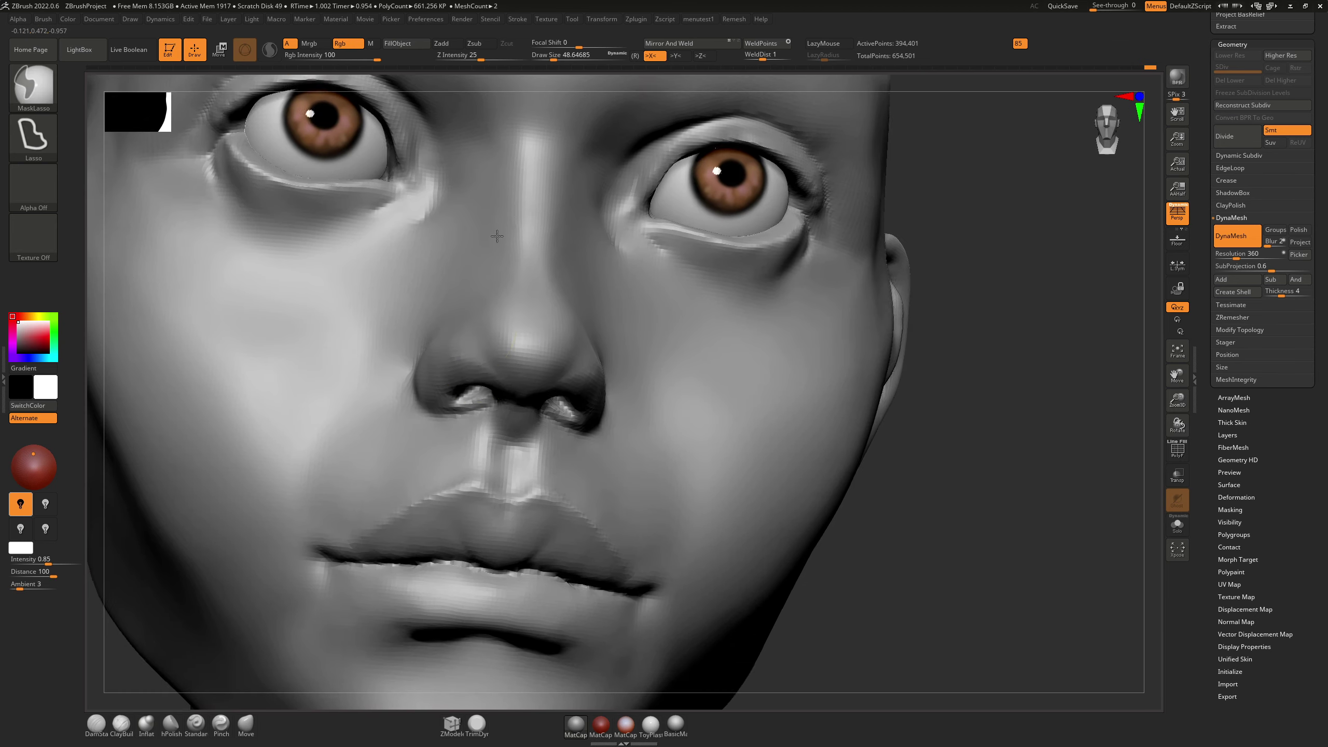
Step: Refine the area just above the nostril opening with the Inflat brush at a draw size of about 13, and smooth it at about 27
right_click_drag(510, 304, 532, 346)
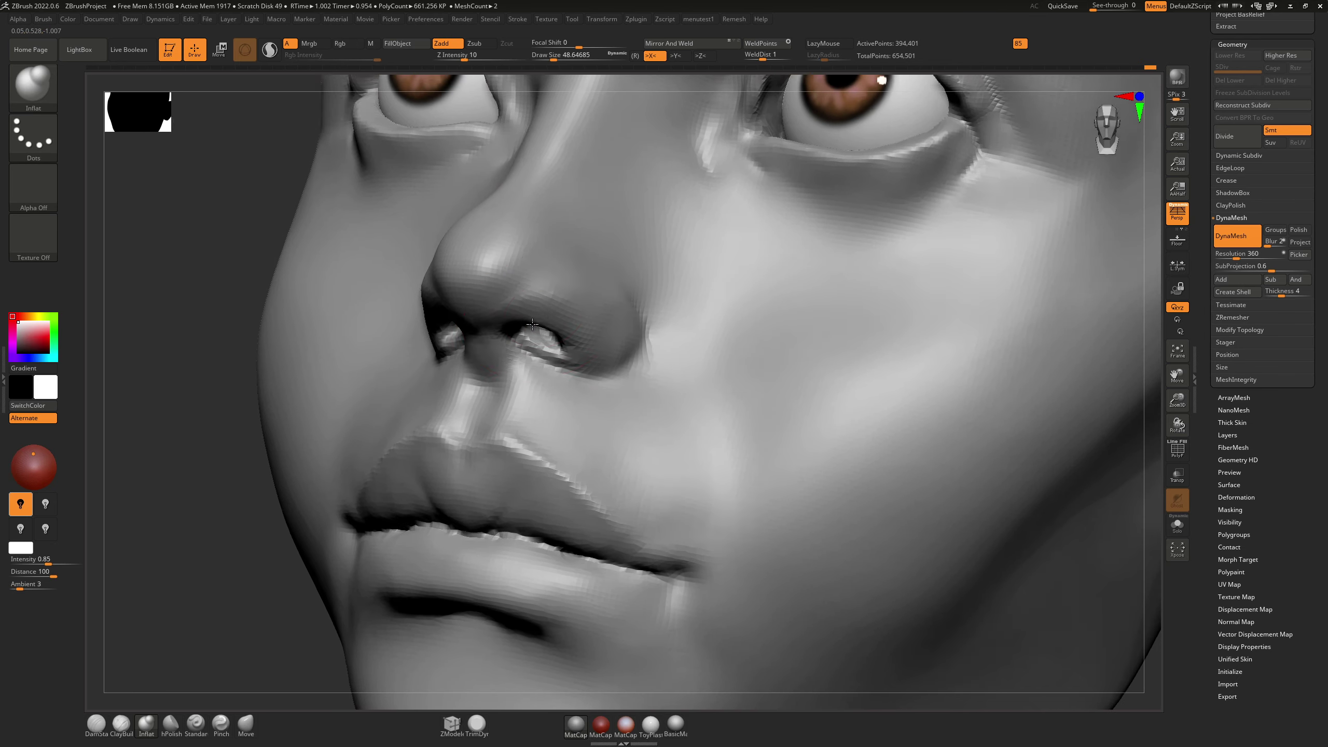
key("s")
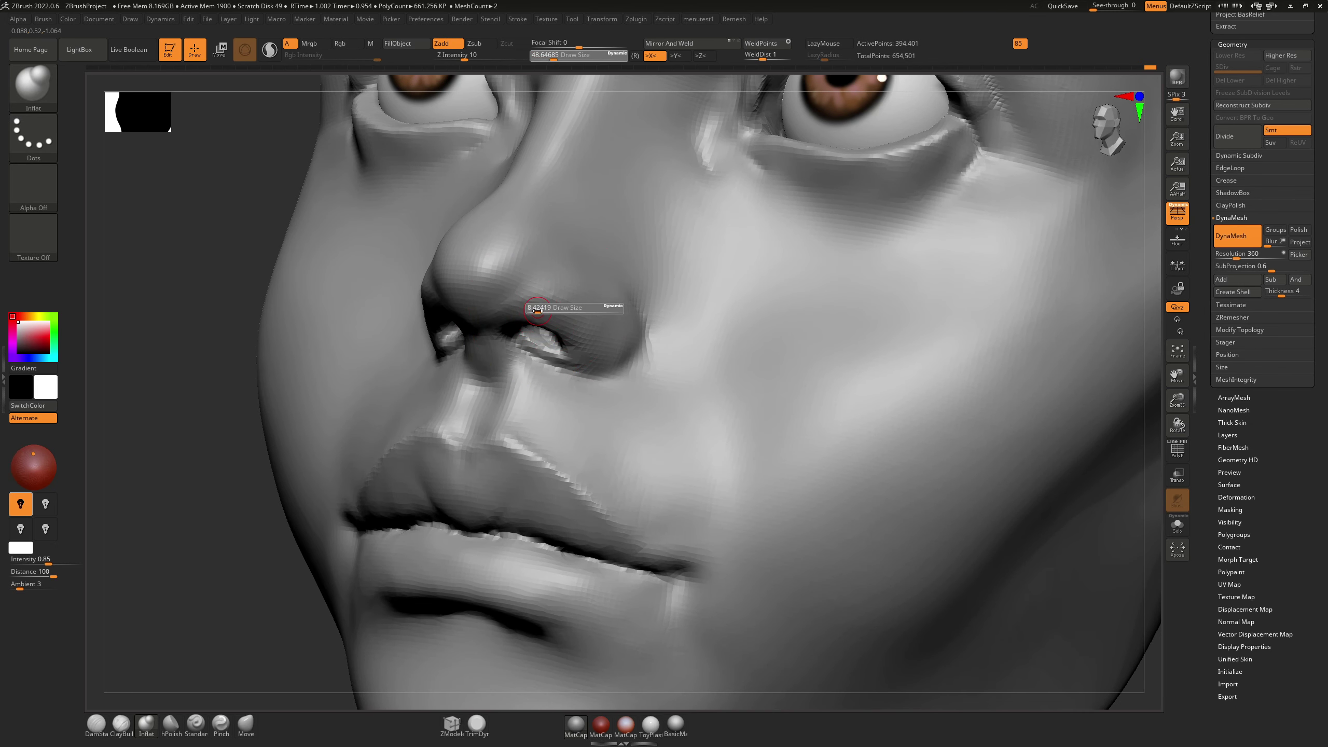
key("shift")
left_click_drag(547, 293, 545, 297, "shift")
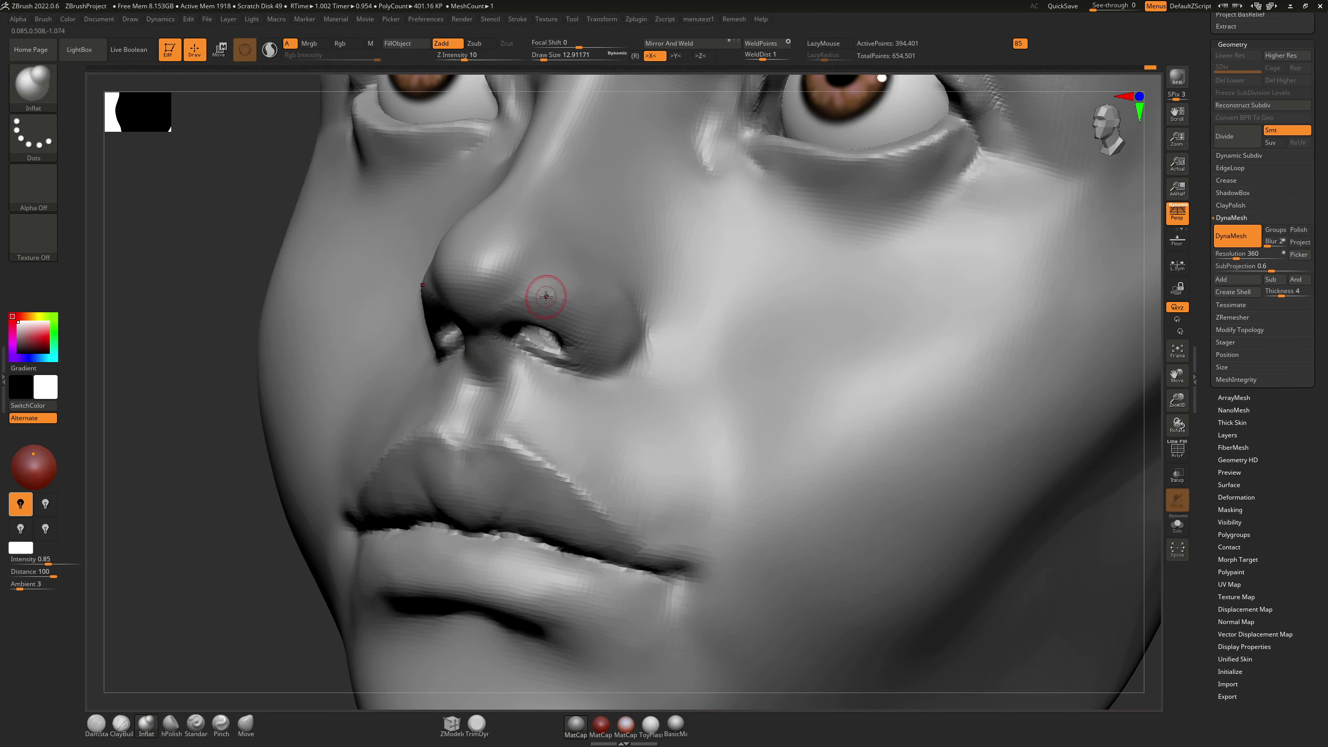
key("shift")
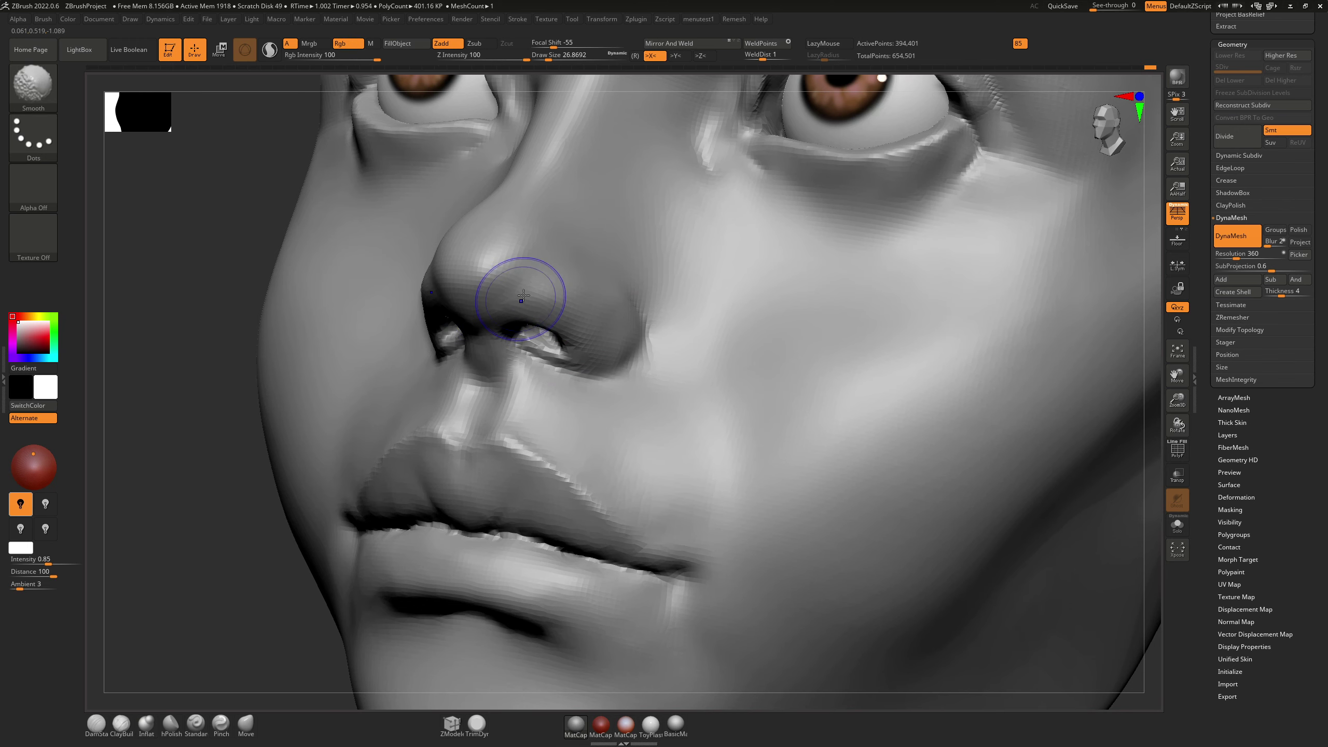
Step: Refine the transition between nose tip and nostril wing with the ClayBuildup brush at a draw size of about 27, and smooth it
mouse_move(494, 301)
right_mouse_down()
mouse_move(519, 276)
mouse_move(538, 283)
mouse_move(551, 316)
mouse_move(485, 299)
right_mouse_up()
key("b")
key("c")
key("b")
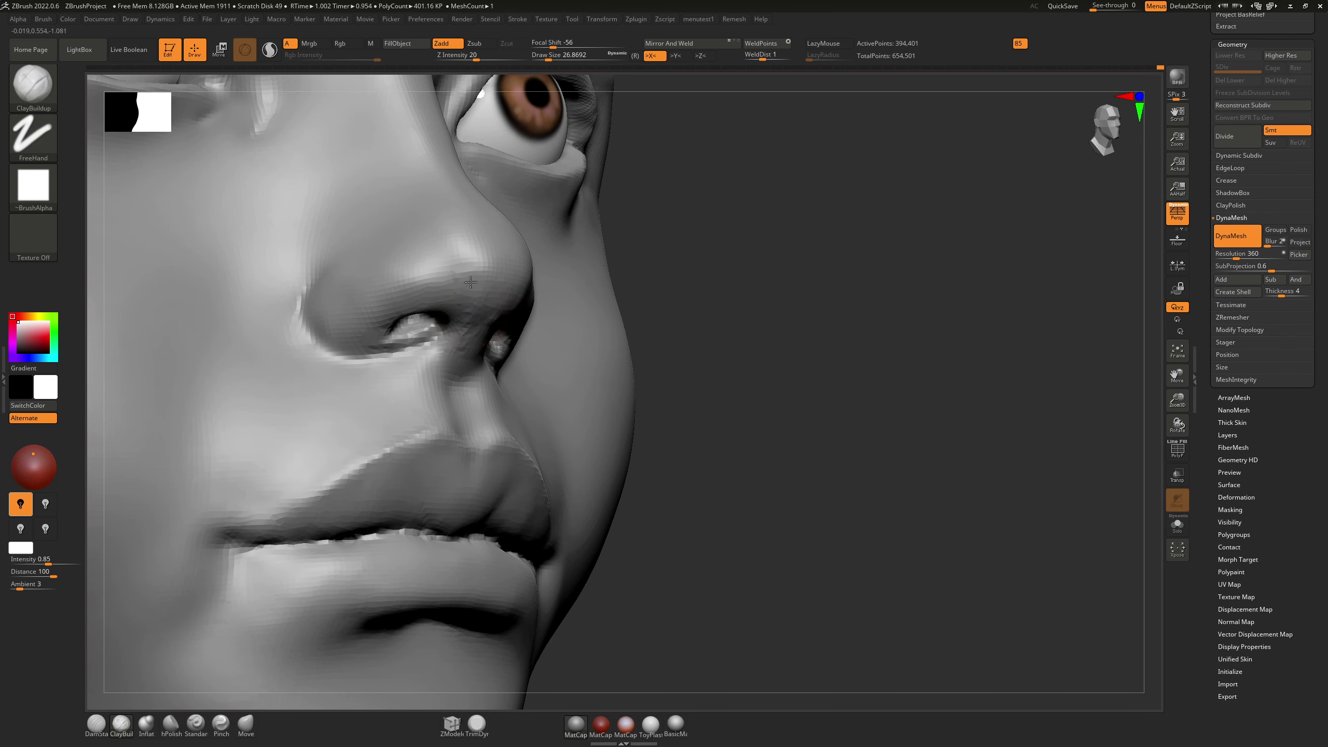
key("shift")
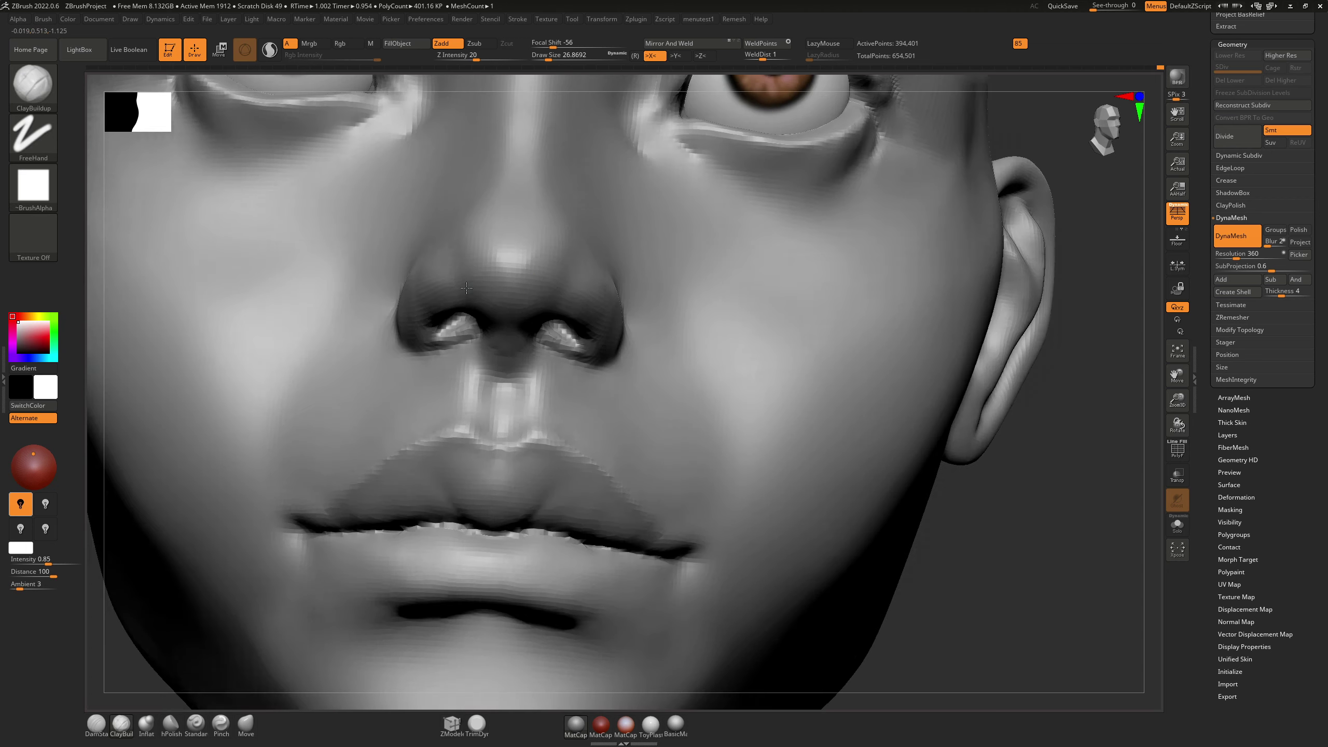
Step: Check the nose from the three-quarter and front views, and save the project
right_click_drag(471, 313, 515, 324)
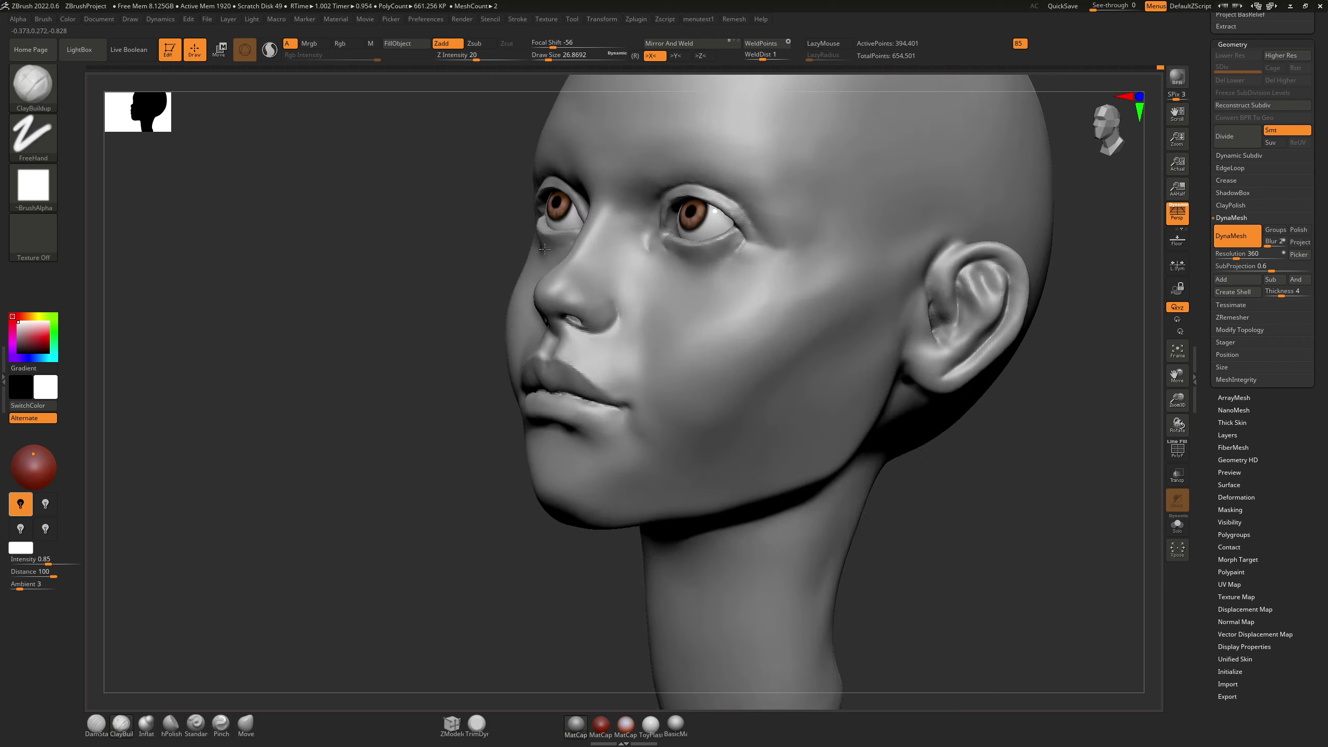
right_click_drag(471, 268, 556, 268)
right_click_drag(674, 321, 582, 358, "alt")
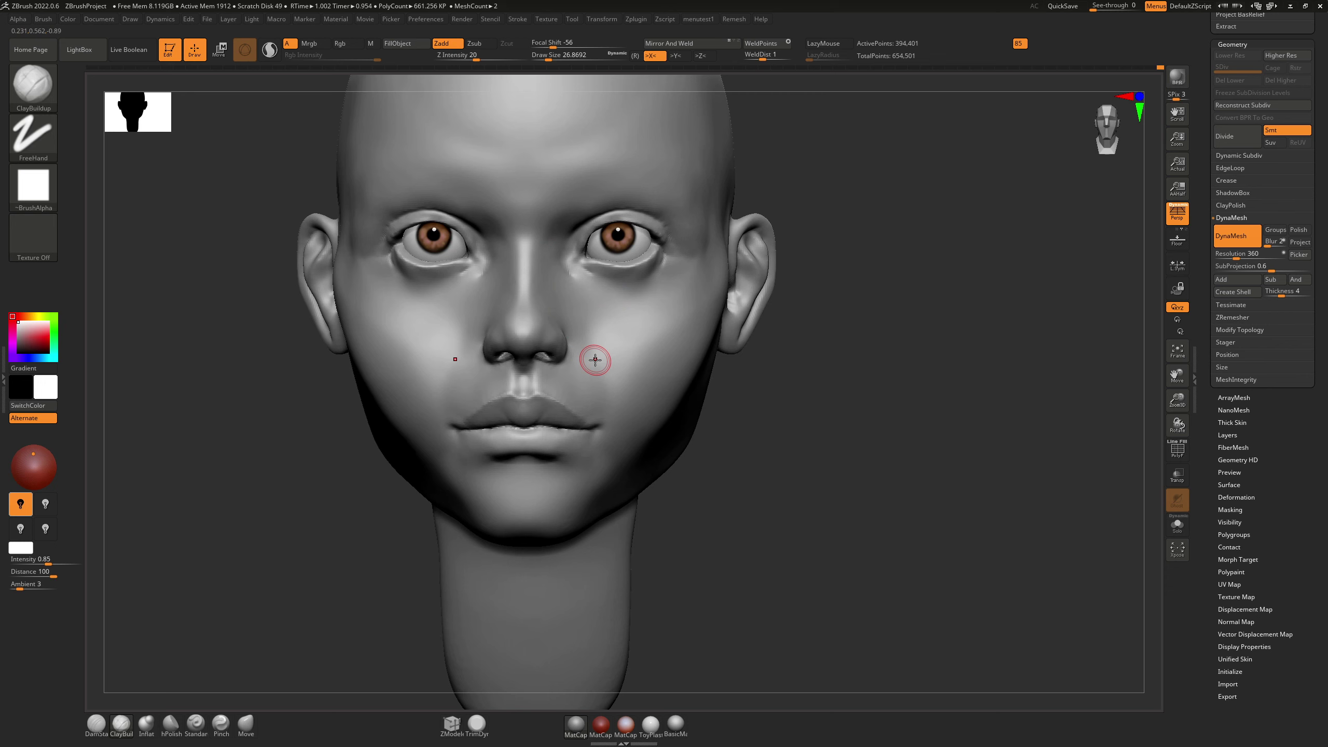
right_click_drag(627, 343, 611, 383)
key("ctrl")
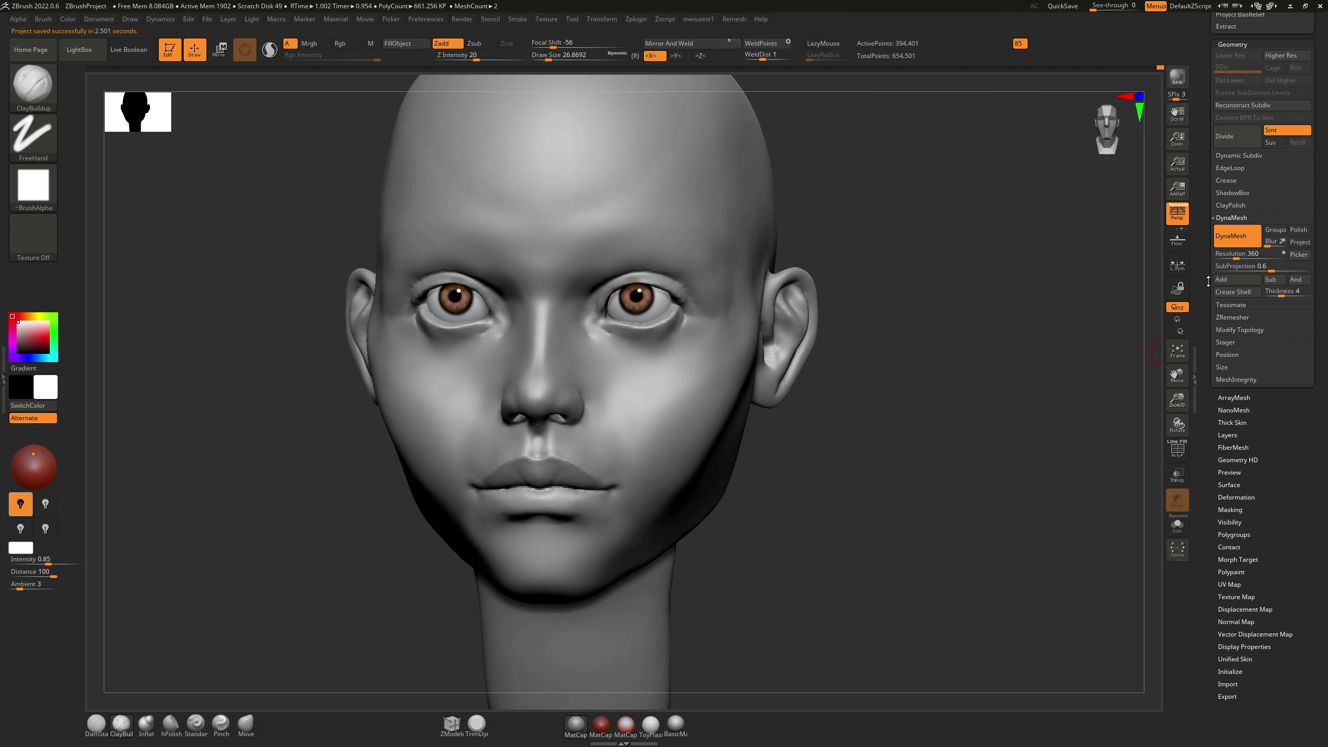
Step: Append a Sphere3D as a new subtool, make it the active subtool and frame the whole model from the front
scroll(1203, 317, "up", 10)
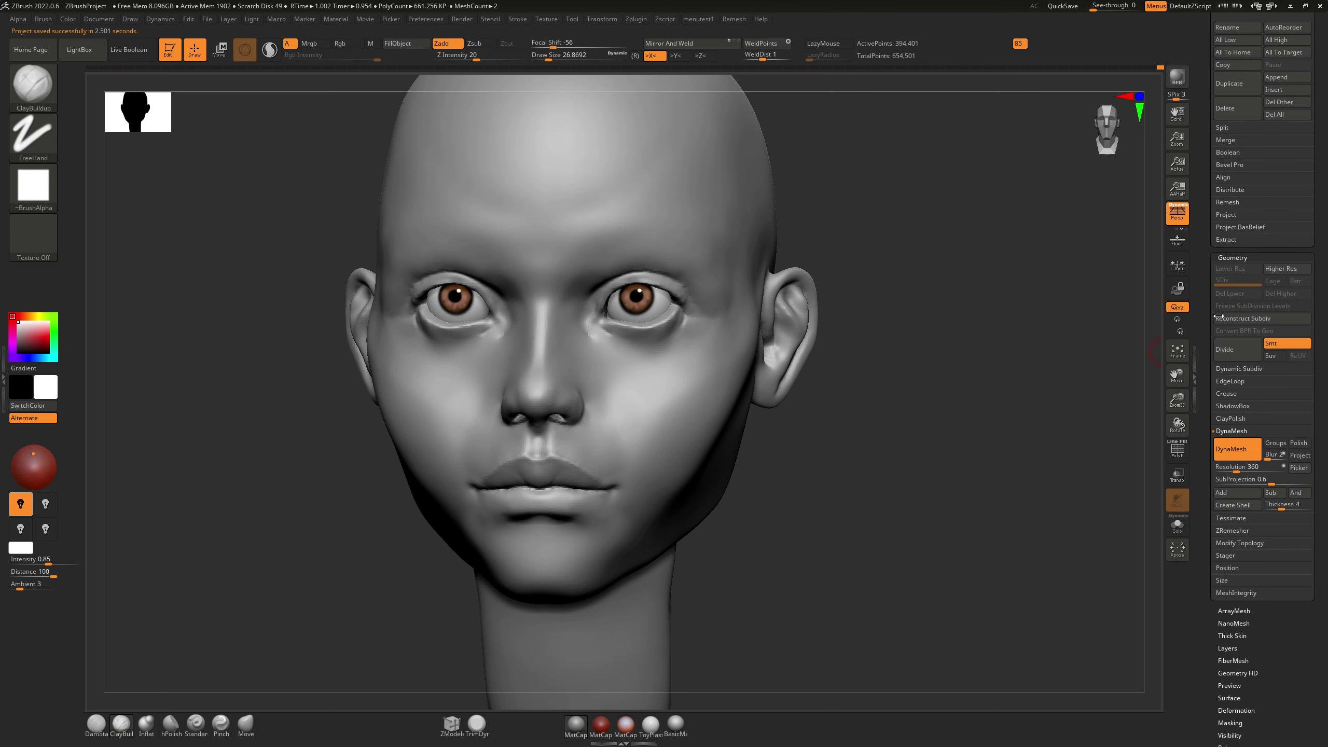
scroll(1218, 317, "up", 4)
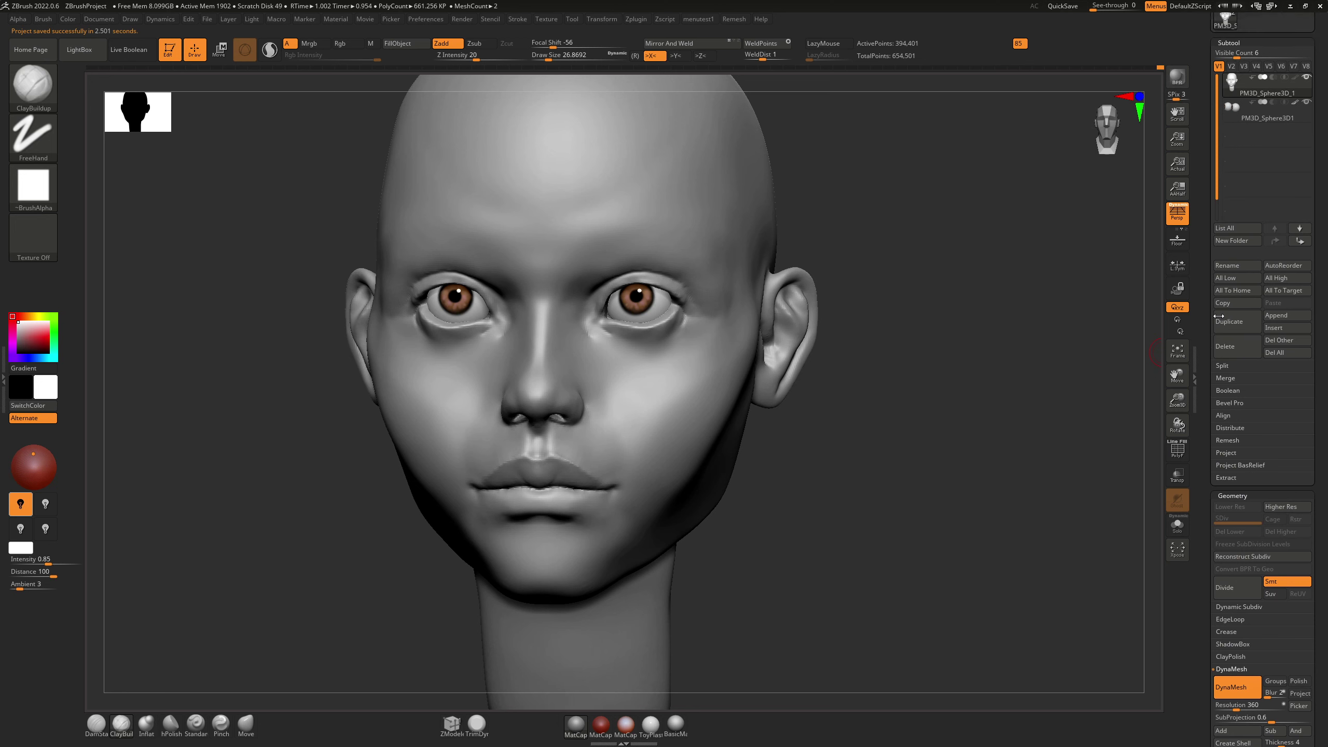
scroll(1300, 332, "up", 1)
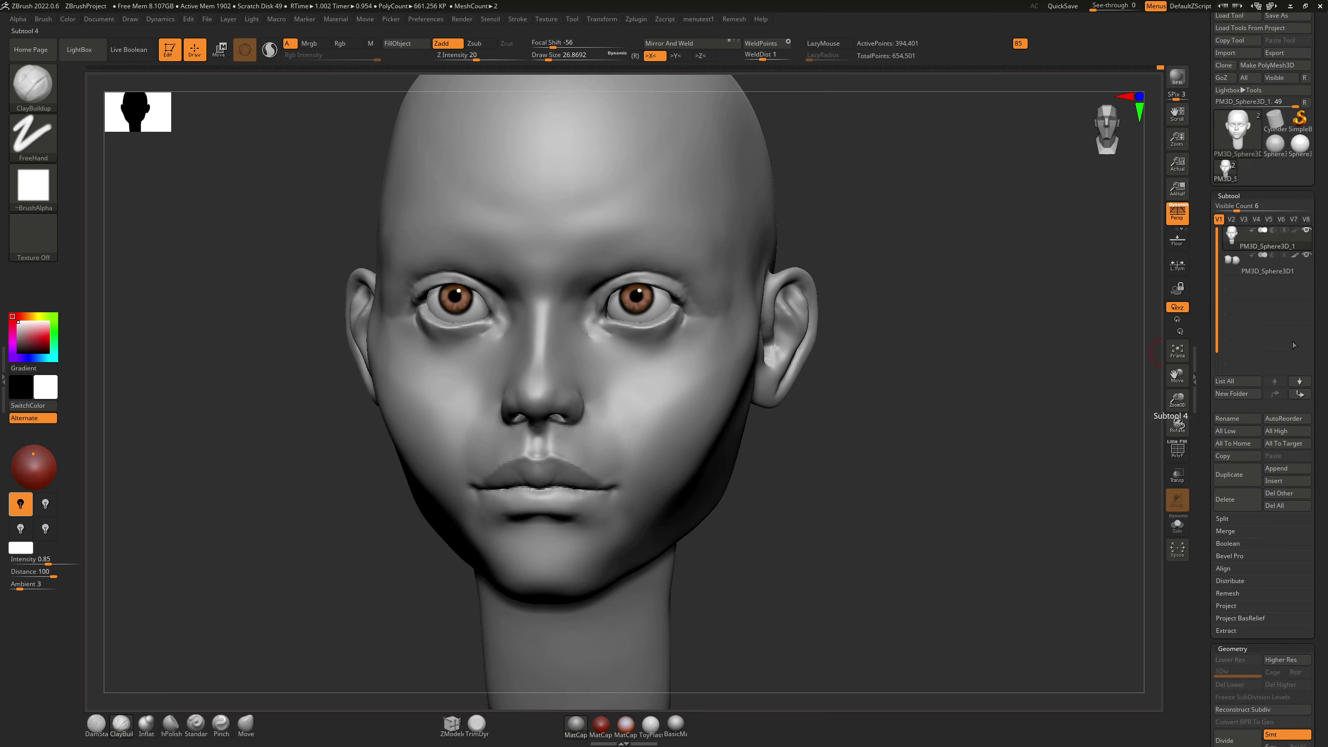
left_click(1289, 386)
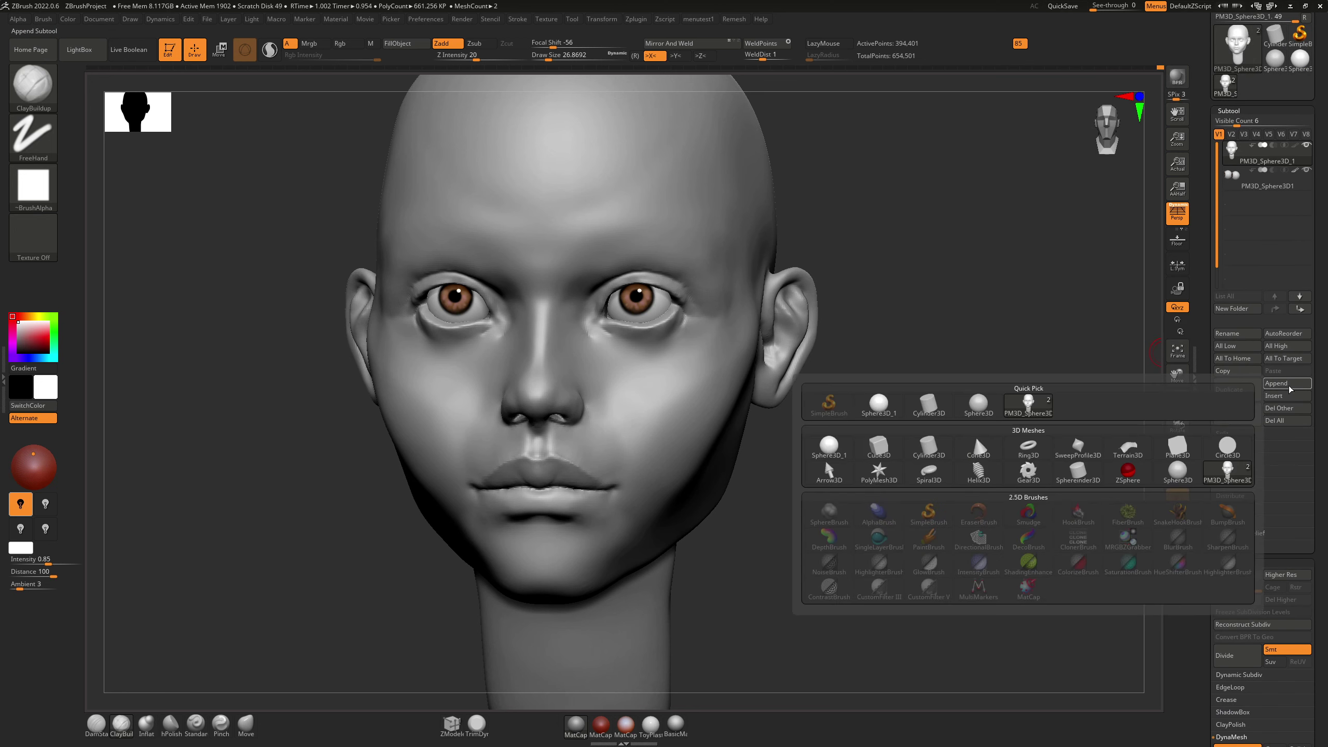
mouse_move(974, 414)
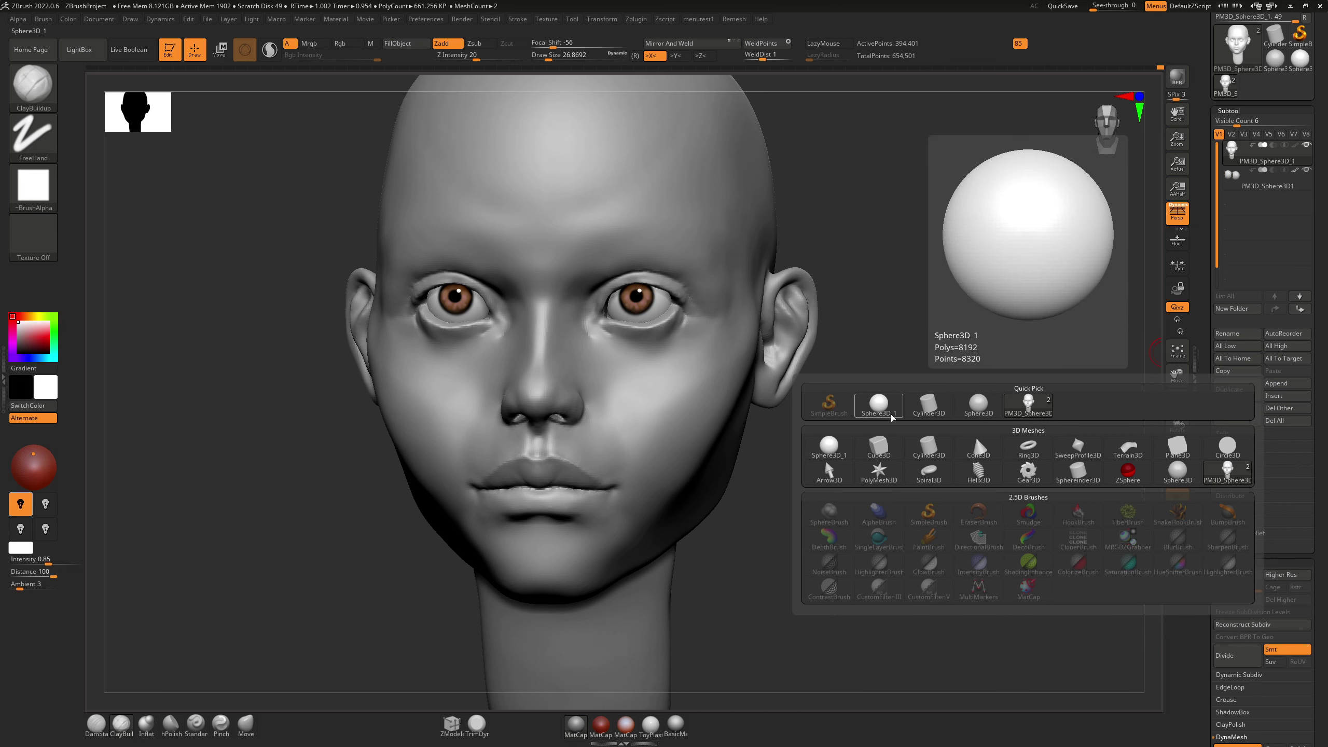
mouse_move(967, 442)
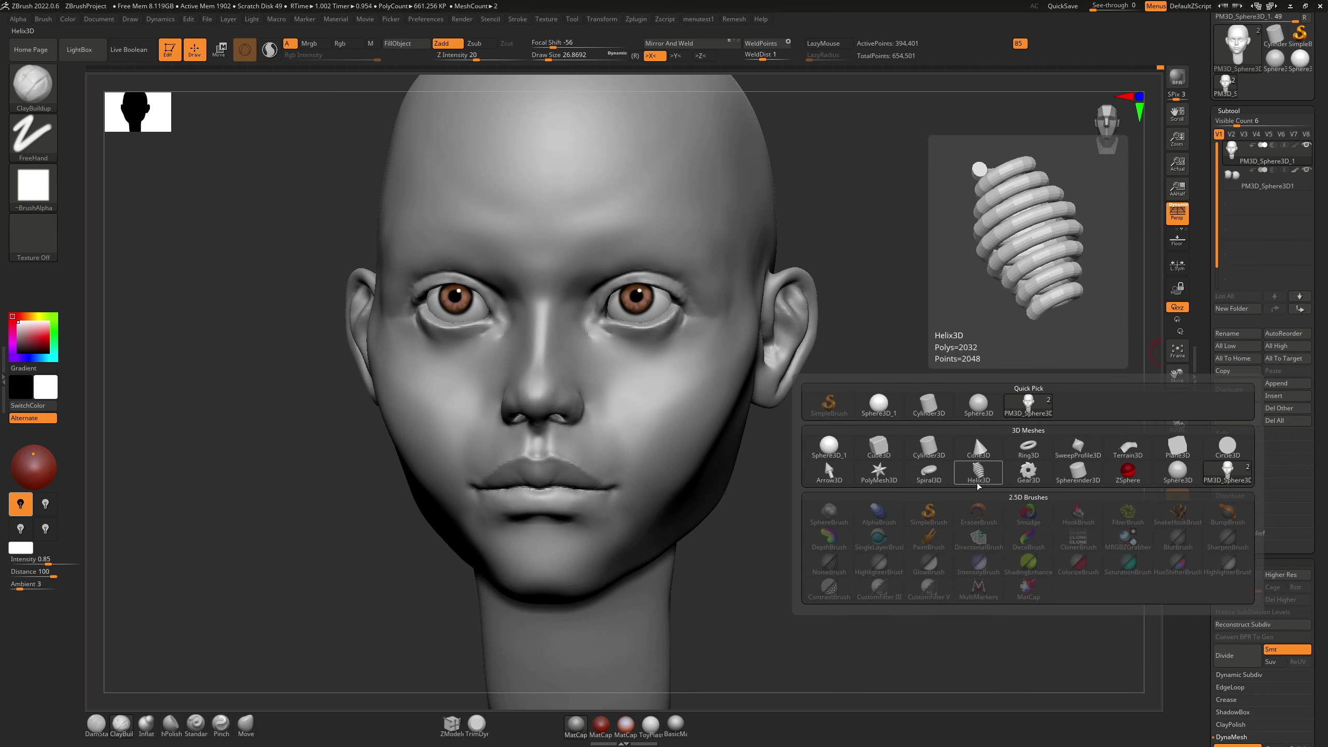
left_click(977, 417)
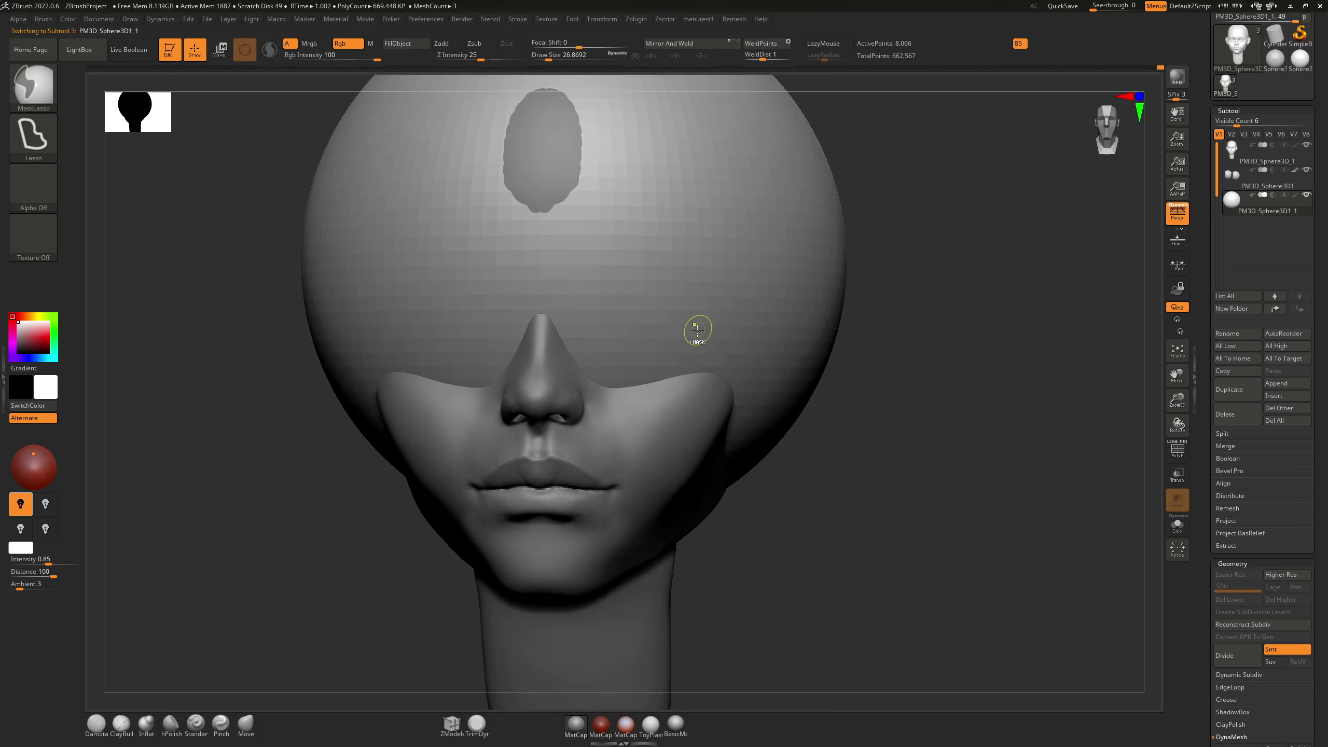
key("f")
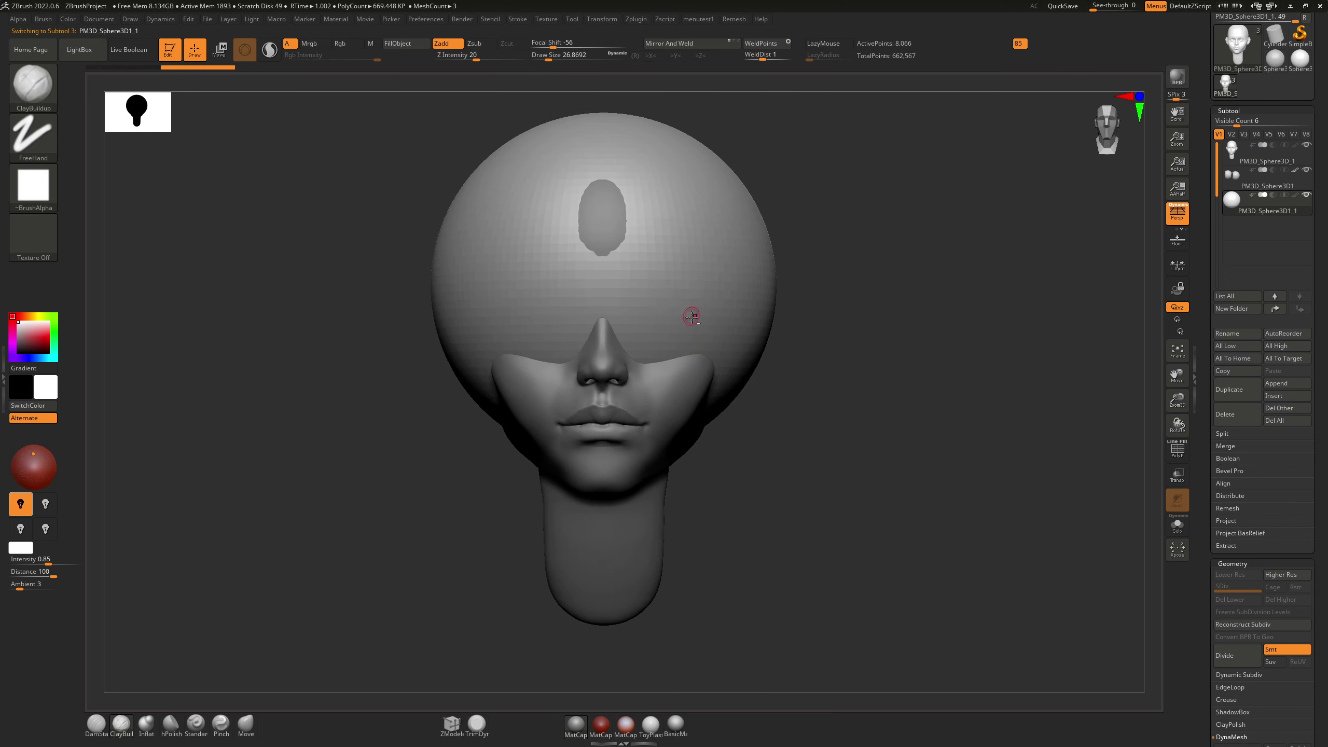
right_click_drag(692, 316, 688, 368, "alt")
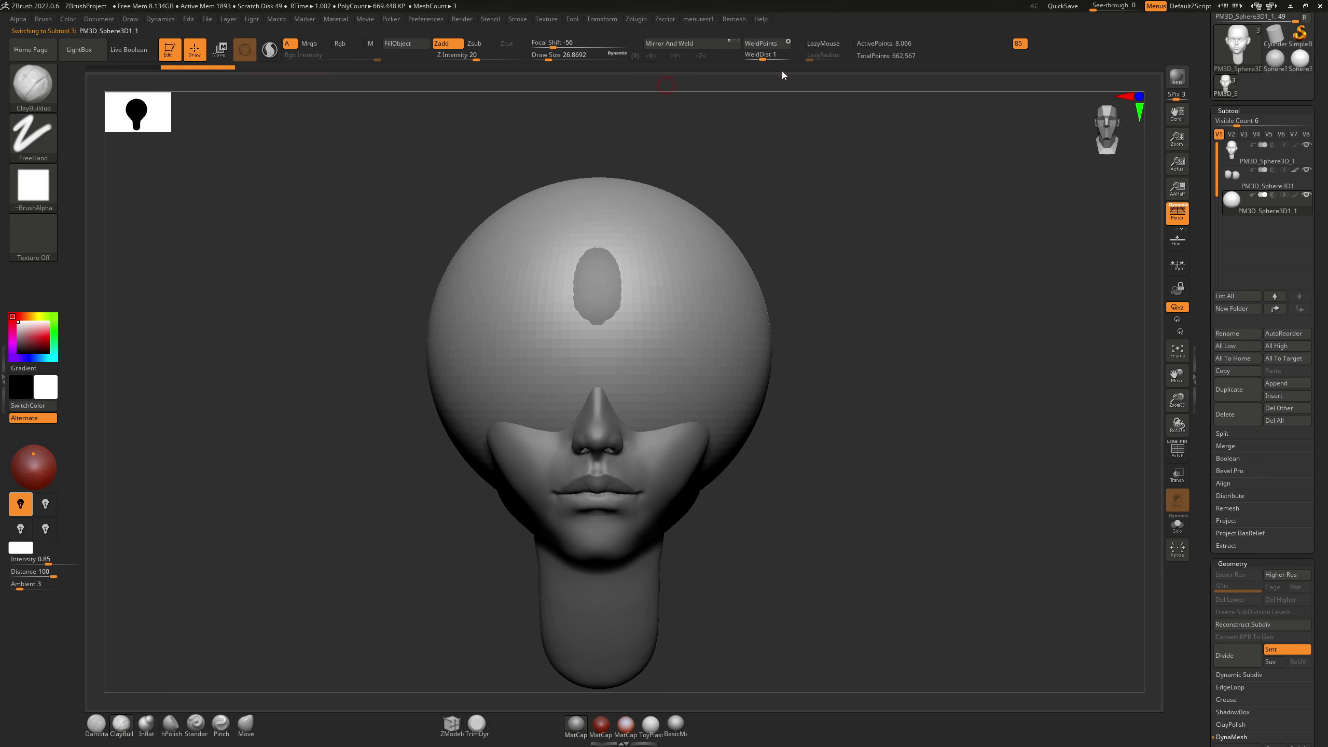
Step: Try to reshape the lower front of the appended sphere with the Move brush at a draw size of about 476
key("b")
key("m")
key("v")
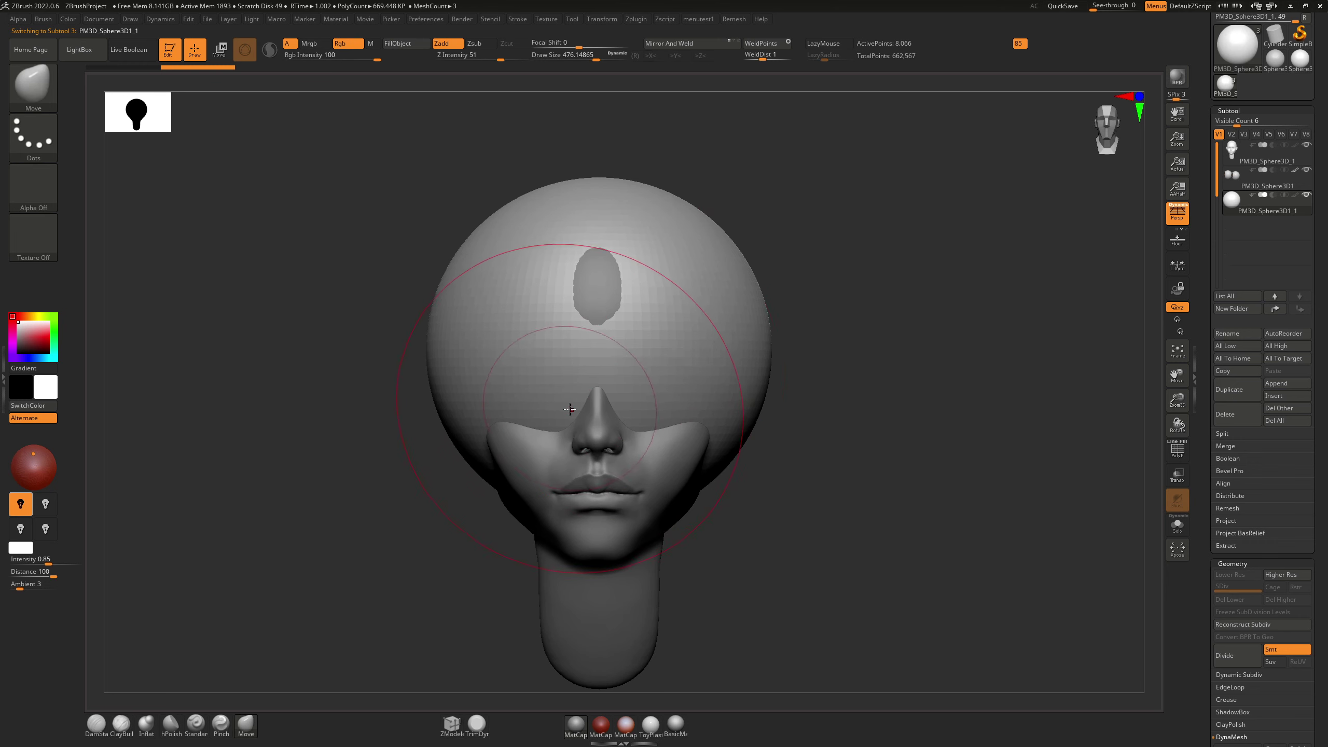
left_click_drag(553, 442, 614, 396)
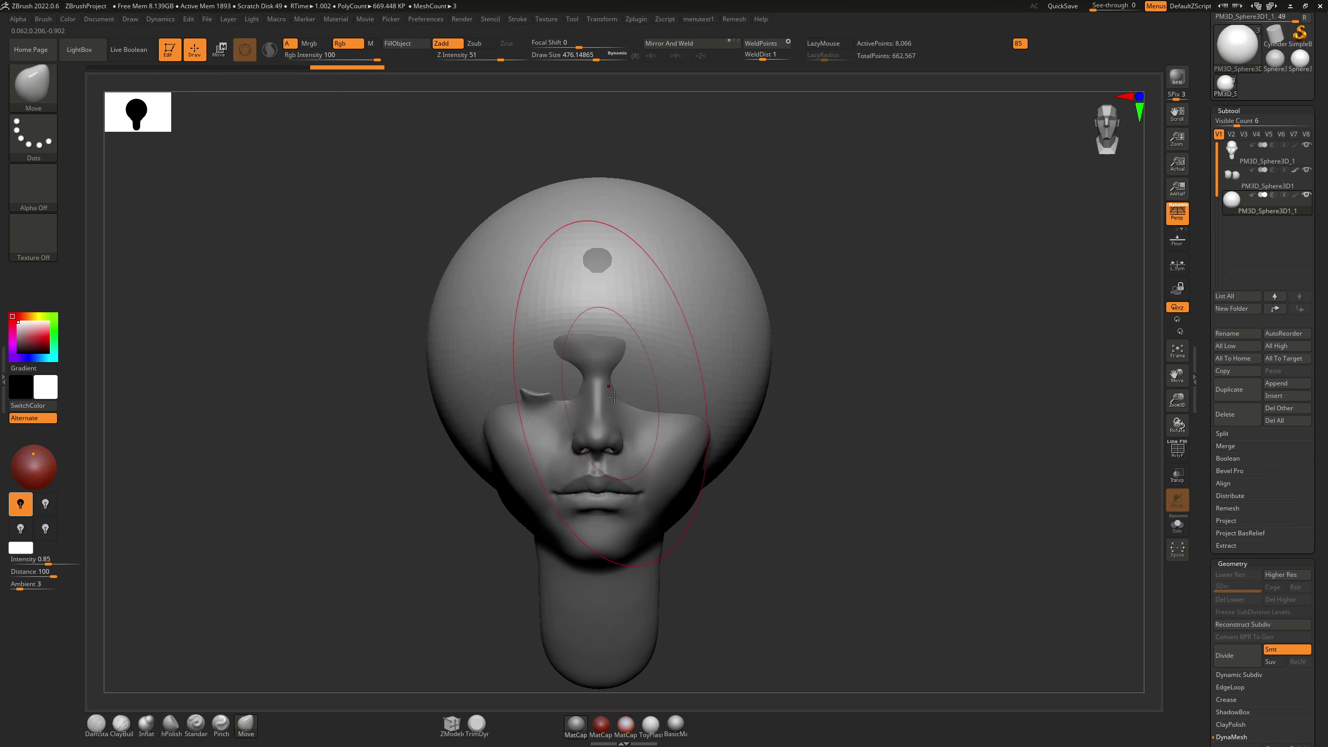
key("ctrl+z")
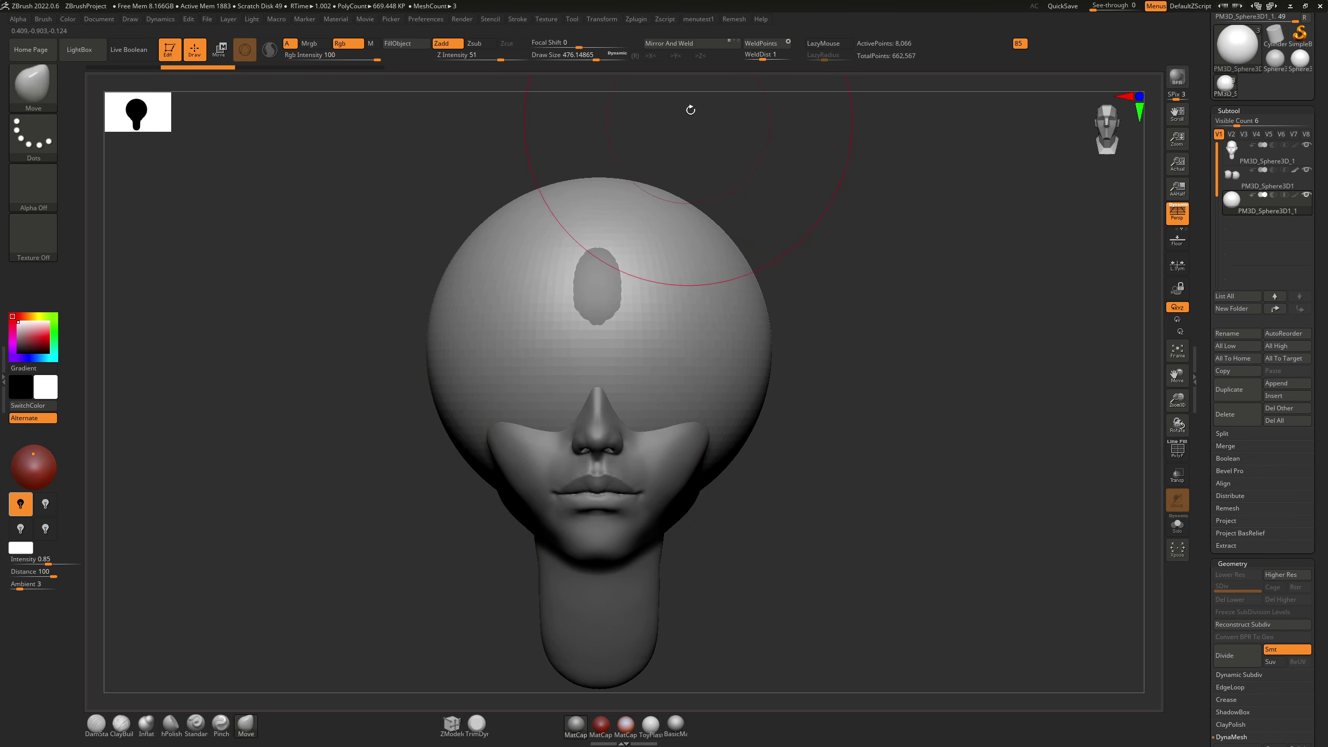
Step: Turn on X symmetry for the appended sphere and set the Move brush's draw size to about 724
left_click(651, 55)
left_click_drag(534, 439, 590, 371)
key("ctrl+z")
key("ctrl+z")
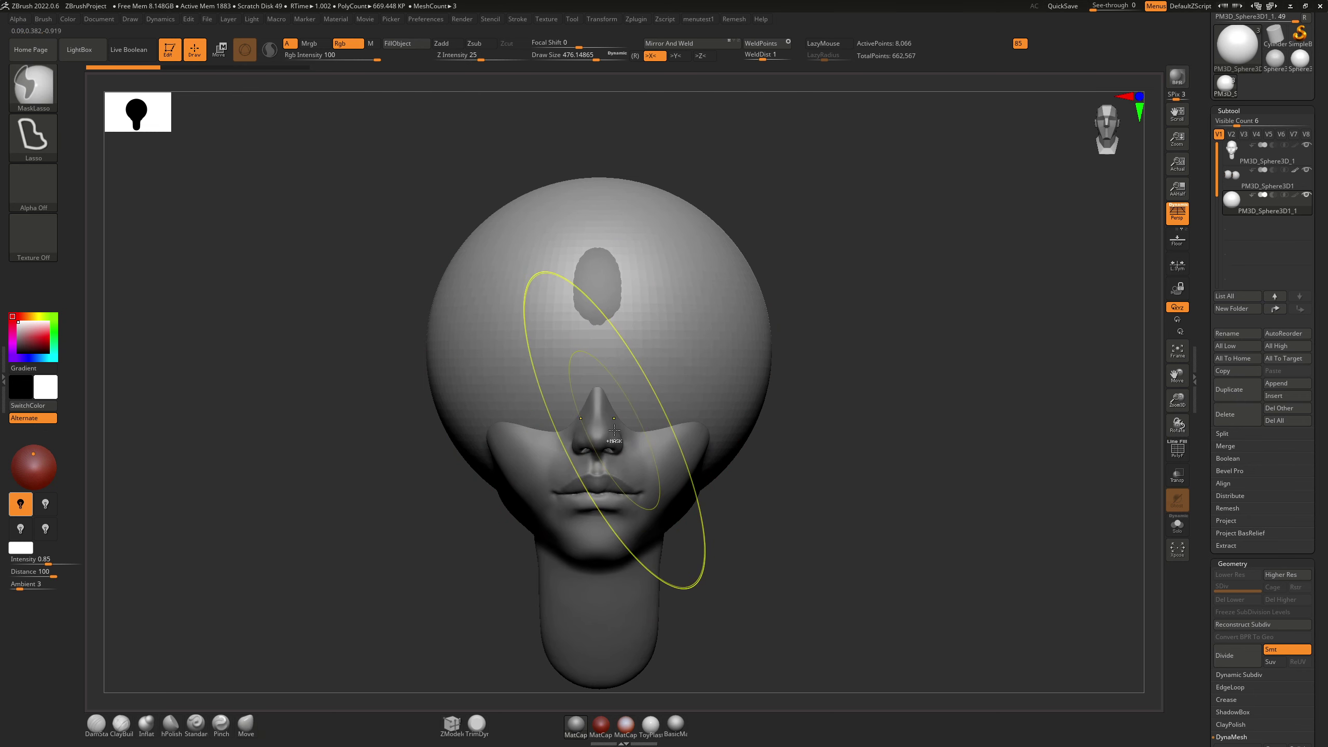
key("ctrl+shift+z")
key("ctrl+z")
key("s")
mouse_move(599, 445)
left_mouse_down()
mouse_move(614, 445)
mouse_move(596, 458)
mouse_move(593, 437)
left_mouse_up()
Step: Push the upper front and crown of the sphere inward with the Move brush from the side view
mouse_move(993, 487)
left_mouse_down()
mouse_move(946, 460)
mouse_move(833, 460)
mouse_move(855, 473)
mouse_move(857, 458)
left_mouse_up()
mouse_move(938, 450)
left_mouse_down()
mouse_move(959, 416)
mouse_move(975, 448)
left_mouse_up()
left_click_drag(937, 289, 948, 265)
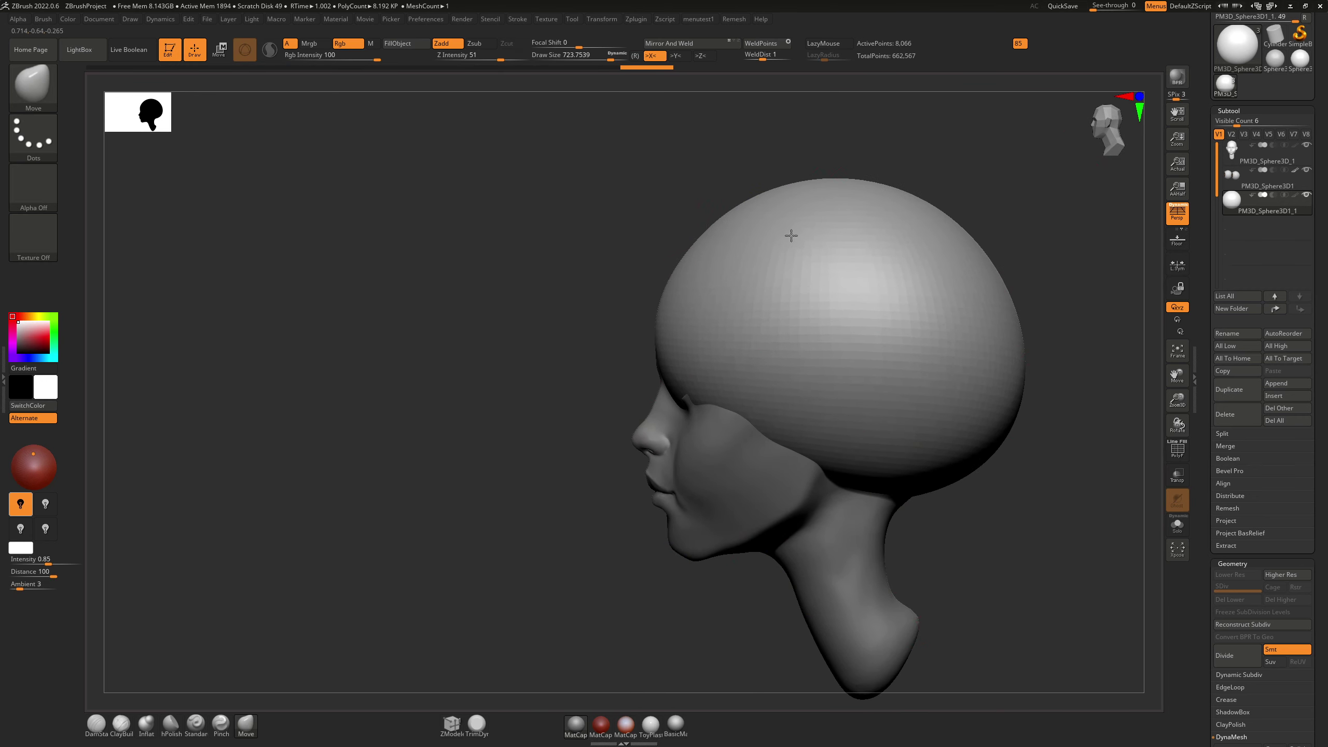
left_click_drag(791, 235, 796, 242)
mouse_move(840, 189)
left_mouse_down()
mouse_move(821, 237)
mouse_move(816, 200)
left_mouse_up()
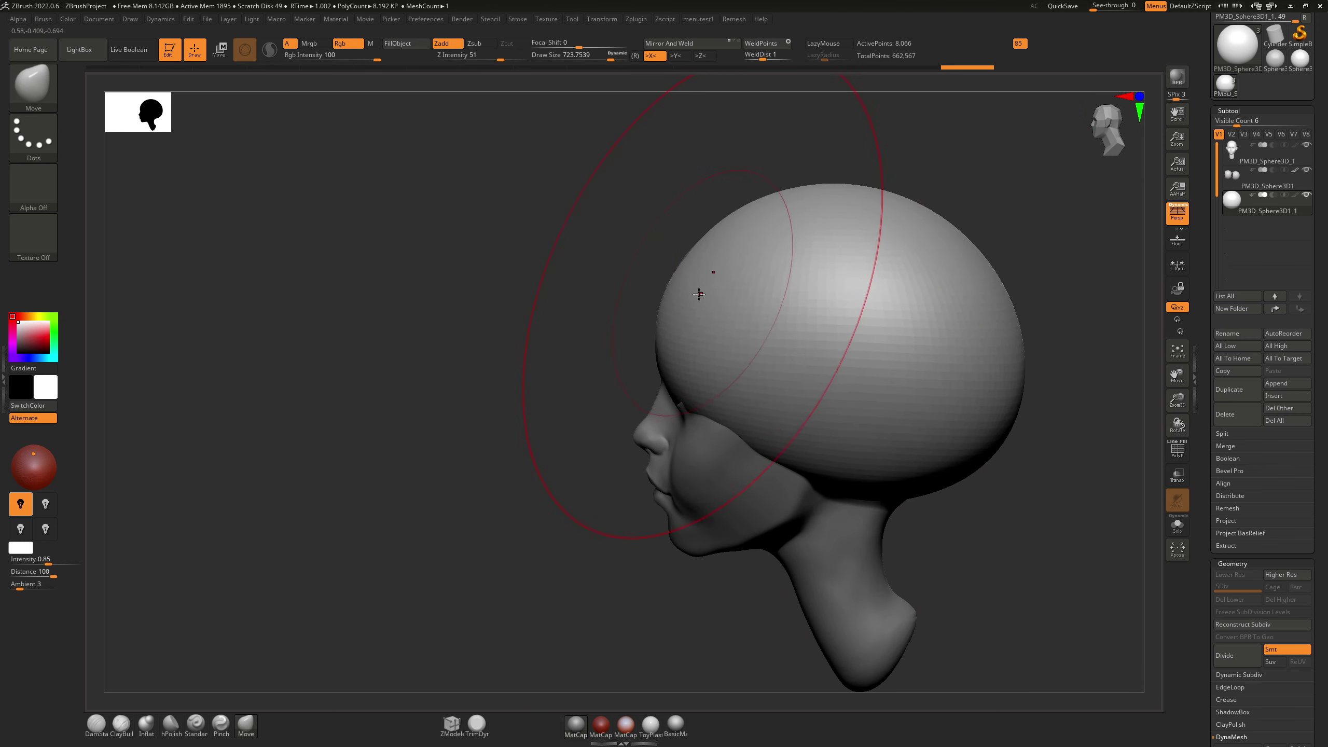
Step: Push the sphere's front back off the face into a hairline, using the Move brush at a draw size of about 386
right_click_drag(699, 294, 712, 281)
key("s")
mouse_move(656, 387)
left_mouse_down()
mouse_move(641, 386)
mouse_move(667, 297)
left_mouse_up()
right_click_drag(667, 297, 690, 278)
key("s")
left_click_drag(706, 243, 692, 244)
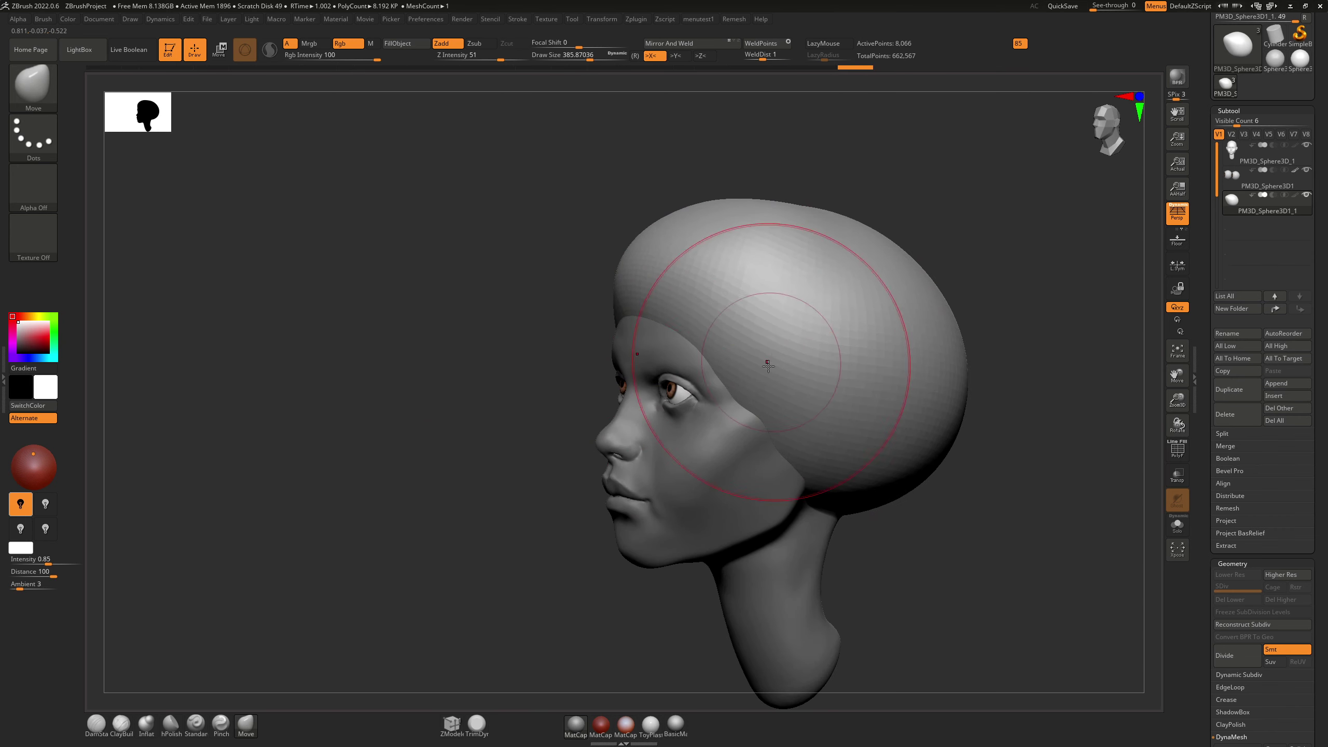
mouse_move(768, 366)
left_mouse_down()
mouse_move(758, 388)
mouse_move(771, 398)
left_mouse_up()
mouse_move(815, 372)
right_mouse_down()
mouse_move(836, 344)
mouse_move(860, 341)
right_mouse_up()
Step: Pull the lower back of the hair sphere down past the neck with the Move brush at a draw size of about 714
left_click_drag(484, 360, 494, 351)
mouse_move(479, 348)
right_mouse_down()
mouse_move(501, 350)
mouse_move(413, 409)
right_mouse_up()
left_click_drag(433, 435, 419, 432)
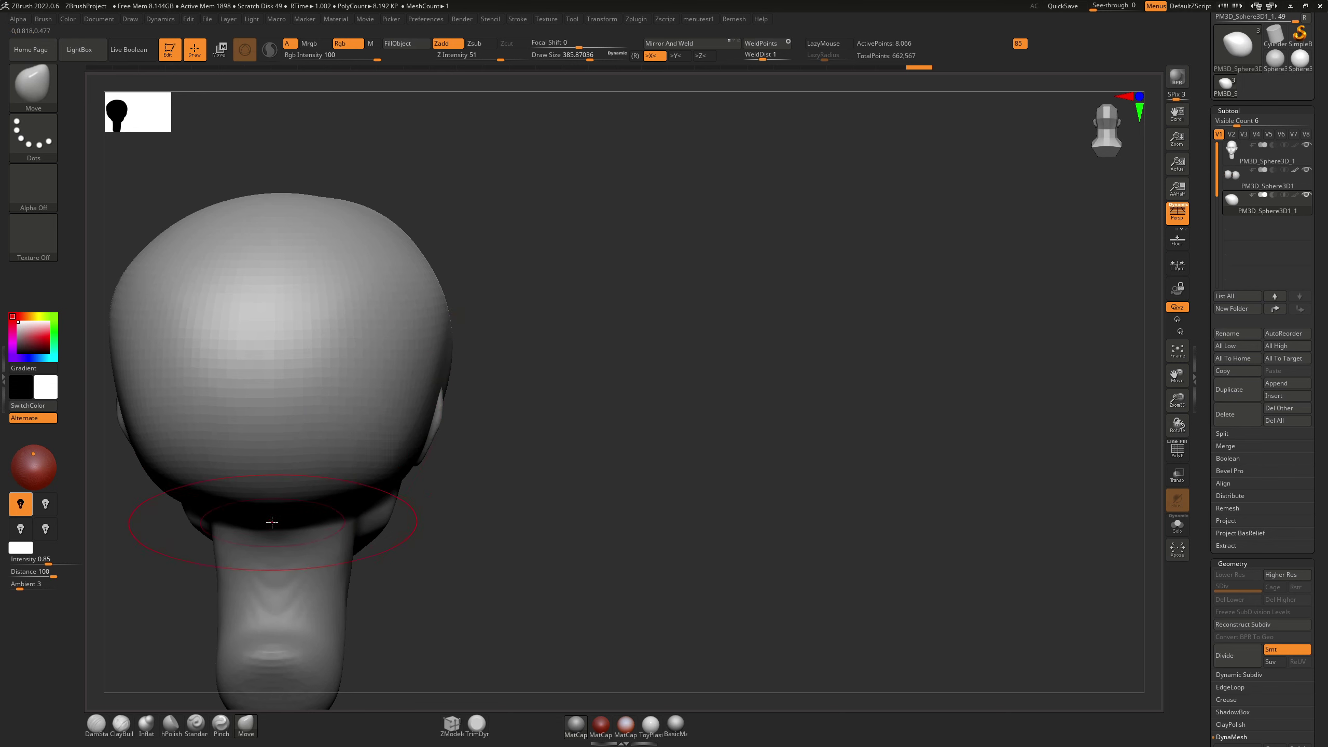
key("s")
mouse_move(272, 522)
left_mouse_down()
mouse_move(292, 521)
mouse_move(272, 517)
mouse_move(272, 675)
left_mouse_up()
key("s")
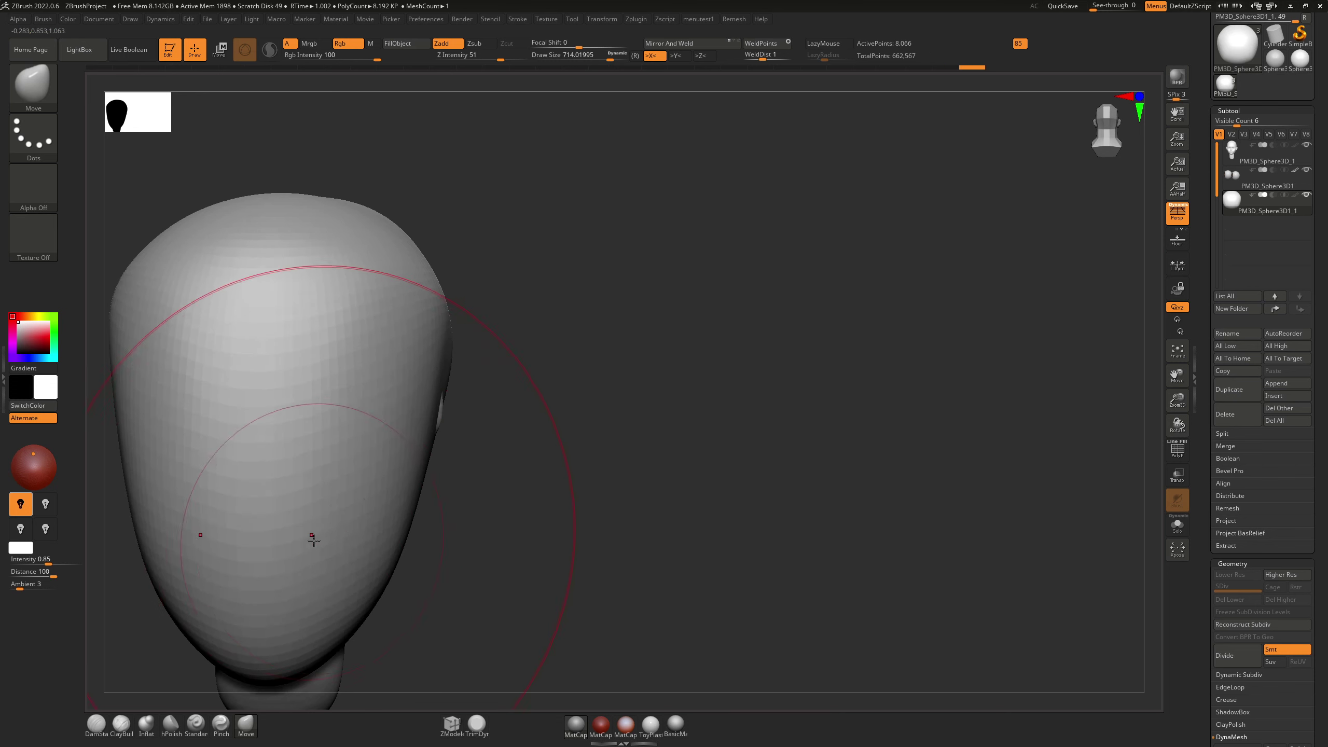
right_click_drag(313, 537, 431, 373, "alt")
mouse_move(485, 489)
left_mouse_down()
mouse_move(502, 497)
mouse_move(490, 617)
left_mouse_up()
Step: Push the back of the hair inward at the nape with the Move brush at a draw size of about 460
right_click_drag(496, 534, 423, 419)
key("s")
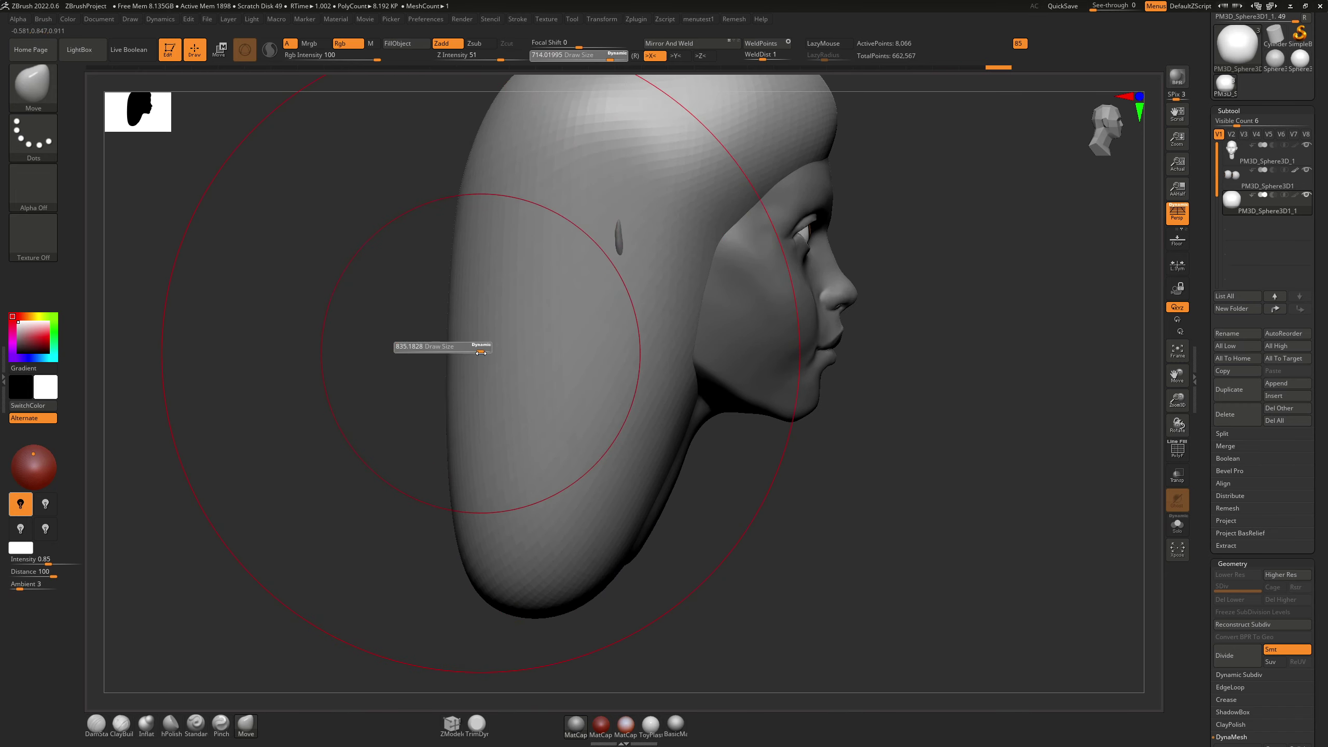
left_click_drag(470, 352, 455, 350)
mouse_move(443, 268)
right_mouse_down()
mouse_move(463, 275)
mouse_move(433, 277)
mouse_move(475, 304)
right_mouse_up()
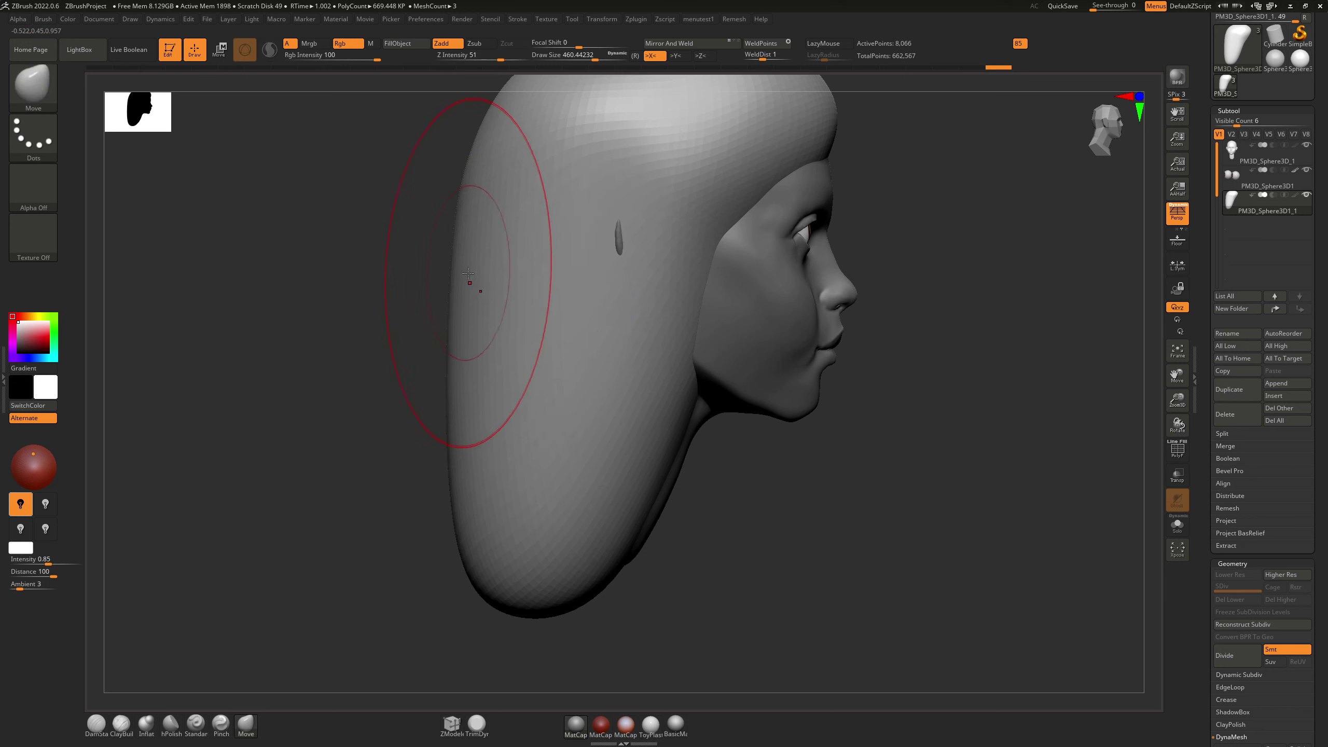
left_click_drag(468, 283, 497, 289)
left_click_drag(467, 379, 506, 382)
left_click_drag(481, 485, 507, 475)
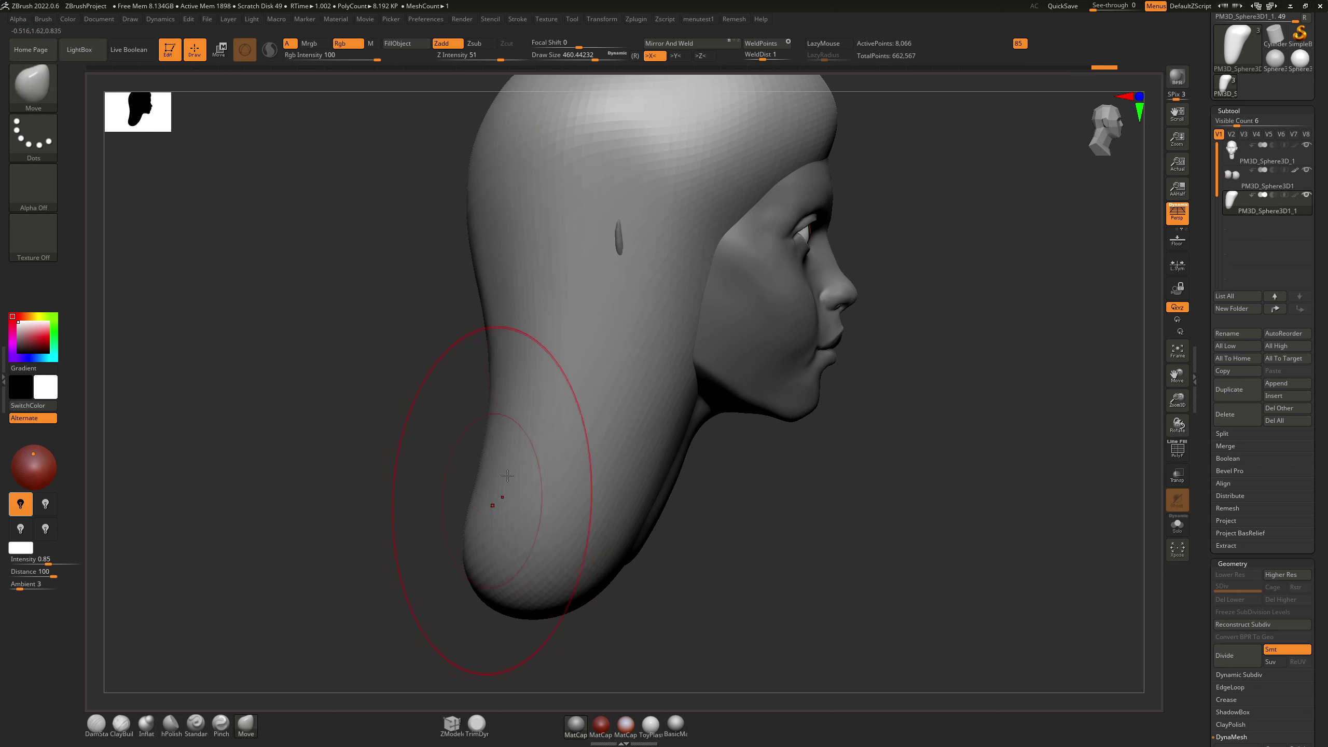
mouse_move(527, 372)
left_mouse_down()
mouse_move(611, 334)
mouse_move(638, 297)
left_mouse_up()
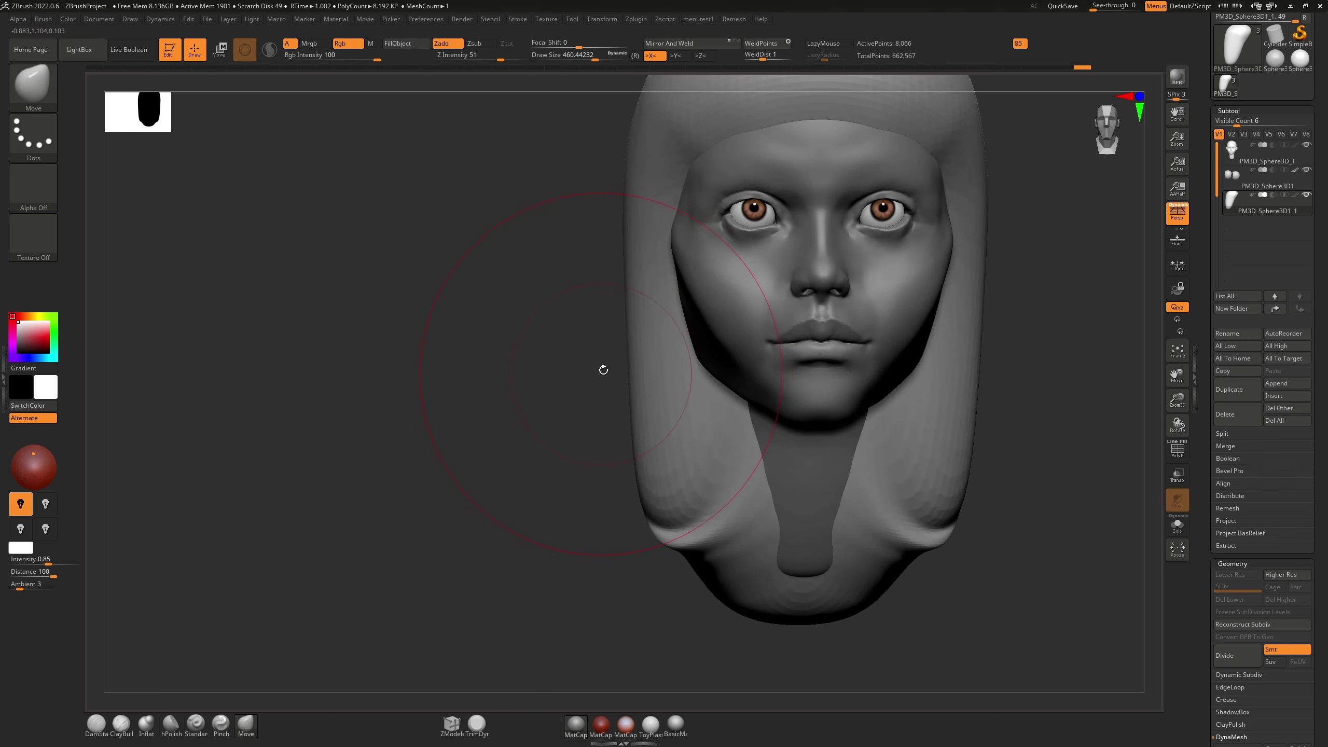
Step: Undo the Move strokes that pull the sides of the hair over the ears
key("ctrl")
key("ctrl+z")
key("ctrl+z")
key("ctrl+z")
key("ctrl+z")
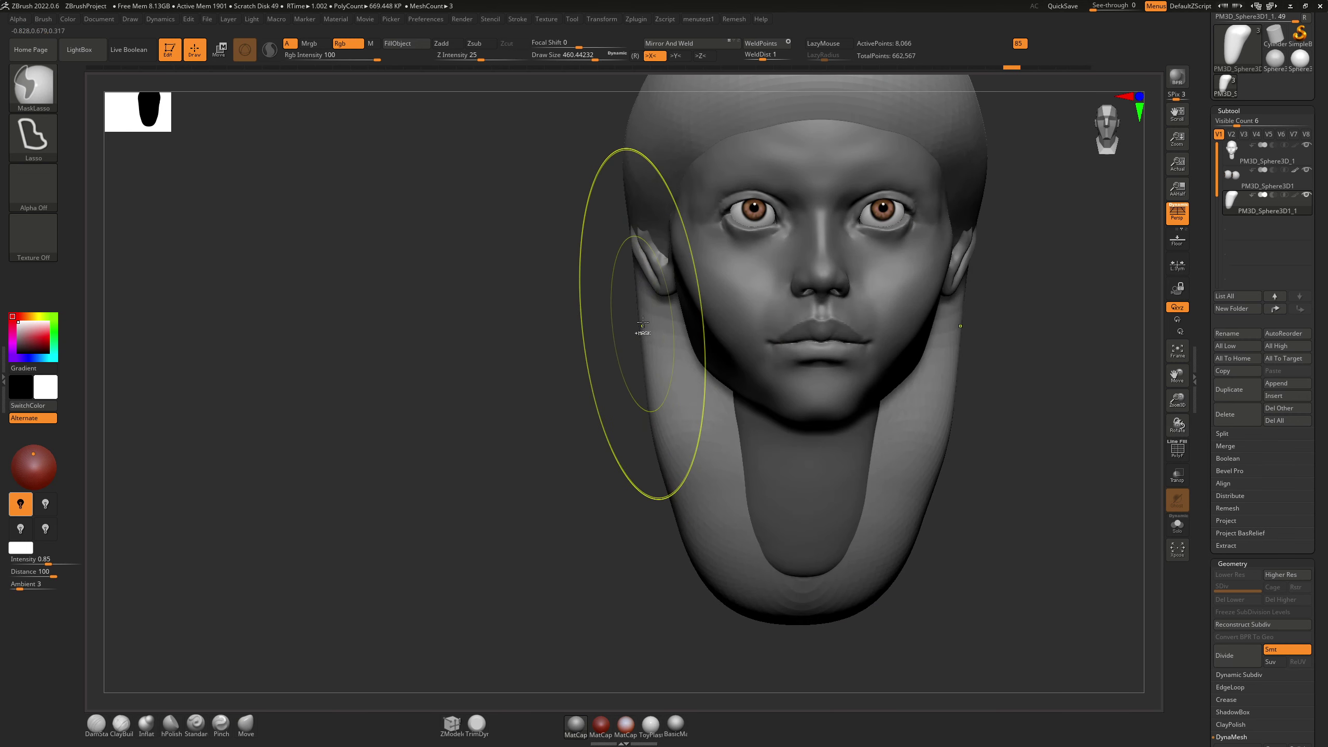
key("ctrl+shift+z")
left_click_drag(562, 231, 635, 210)
mouse_move(649, 313)
right_mouse_down("ctrl")
mouse_move(651, 376)
mouse_move(658, 304)
mouse_move(658, 366)
mouse_move(622, 422)
right_mouse_up("ctrl")
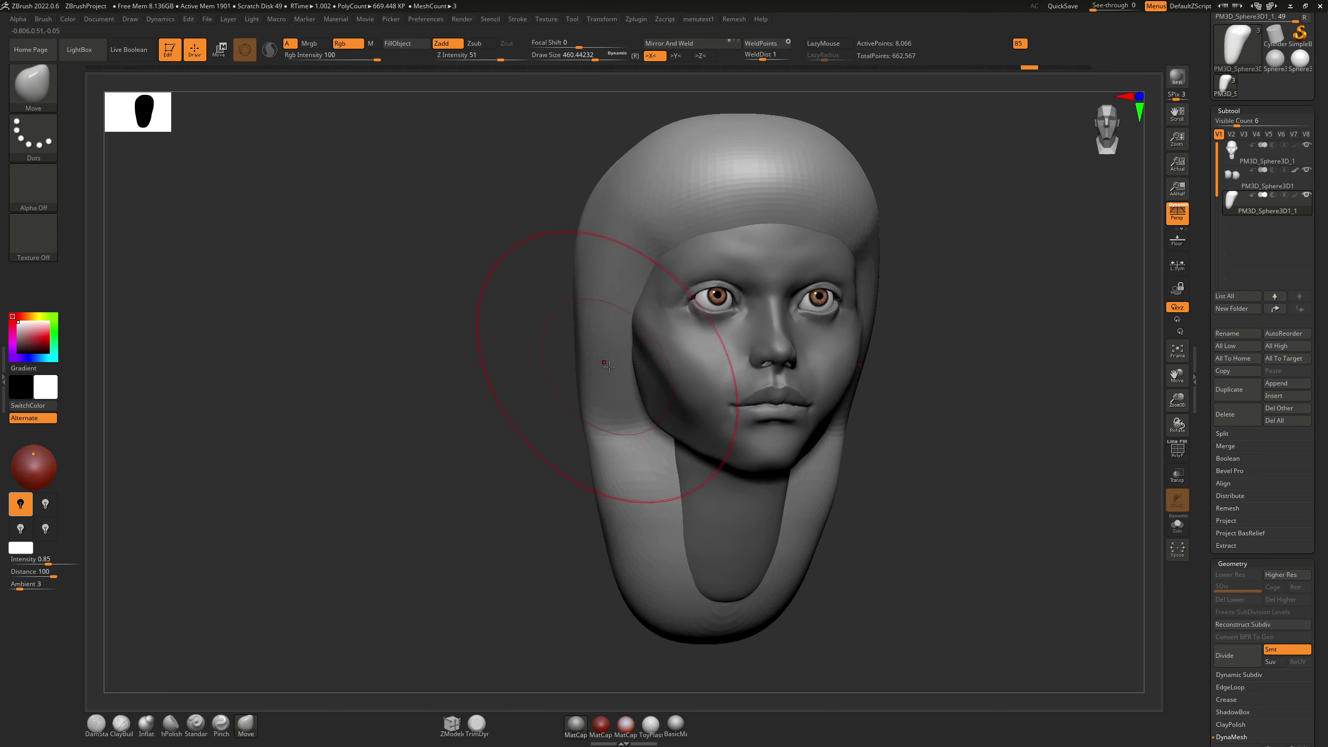
right_click_drag(605, 362, 639, 362)
key("ctrl+z")
key("ctrl+z")
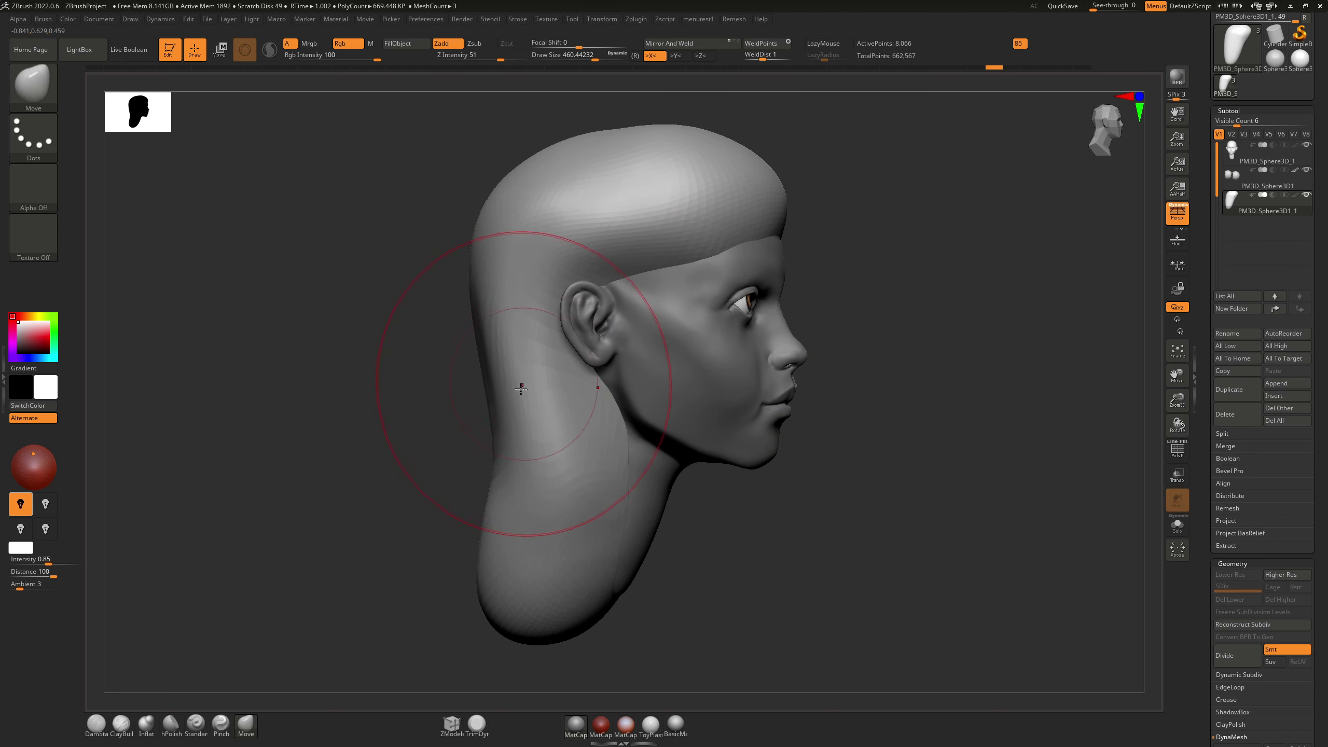
Step: Pull the lower back end of the hair slightly outward and down with the Move brush in side view
left_click_drag(519, 406, 512, 427)
left_click_drag(519, 559, 510, 581)
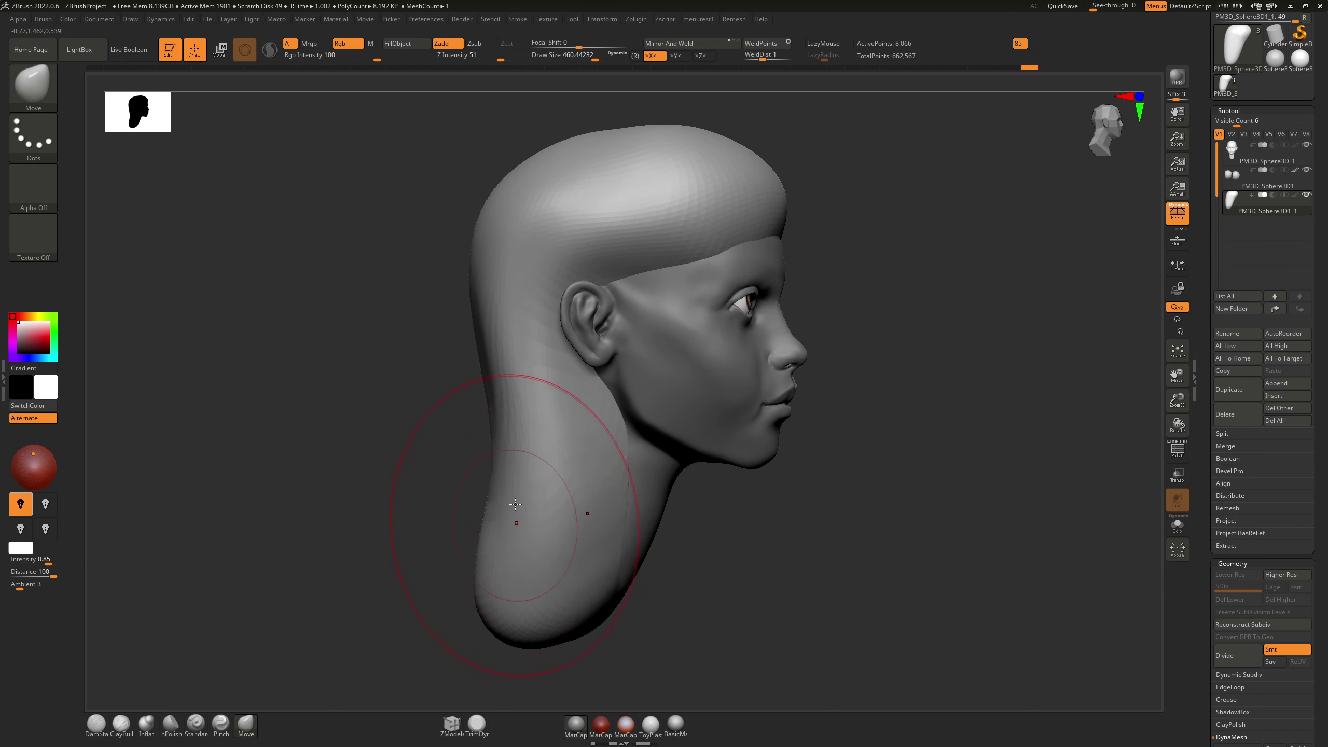
right_click_drag(515, 504, 466, 454)
right_click_drag(657, 402, 635, 554, "alt")
Step: Adjust the hair above the forehead and temples, and smooth the crown at a draw size of about 257
left_click_drag(809, 365, 787, 377)
mouse_move(787, 367)
right_mouse_down()
mouse_move(794, 387)
mouse_move(775, 385)
right_mouse_up()
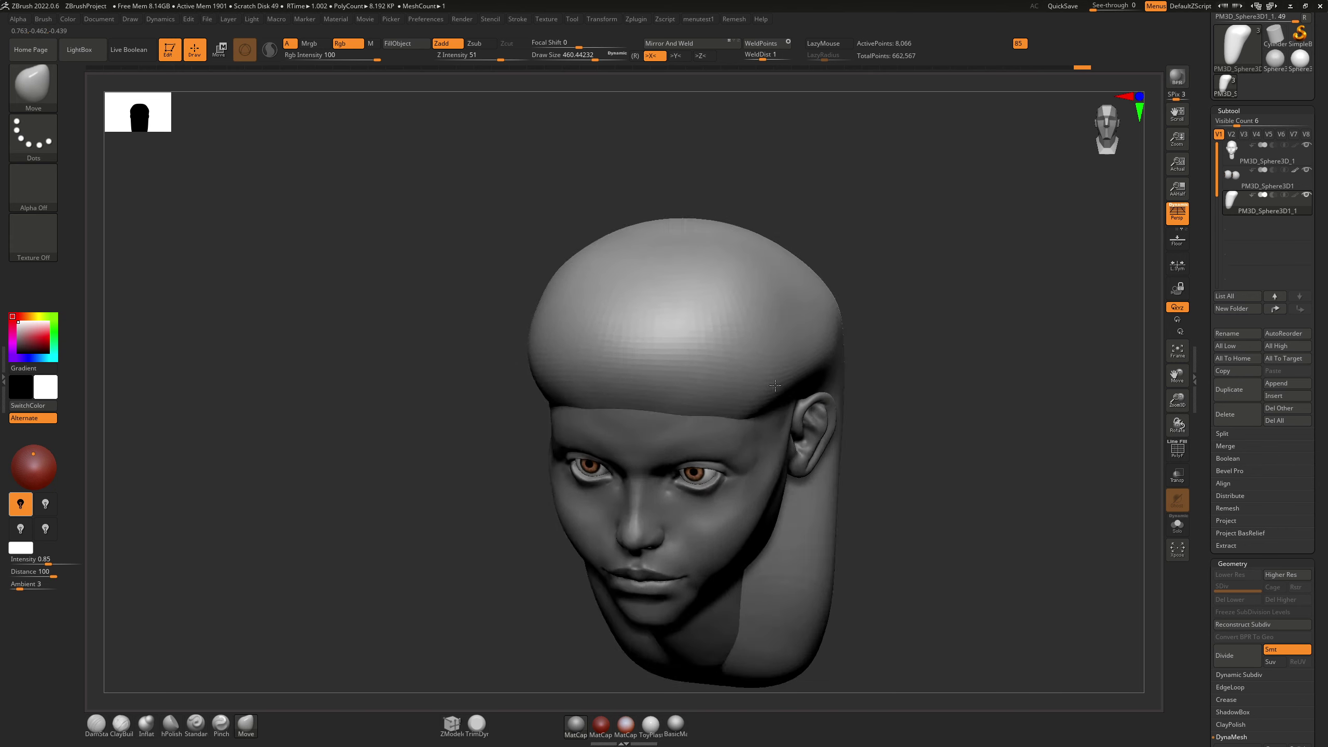
left_click_drag(775, 386, 868, 340)
key("s")
left_click_drag(813, 286, 798, 287)
left_click_drag(813, 275, 864, 273, "shift")
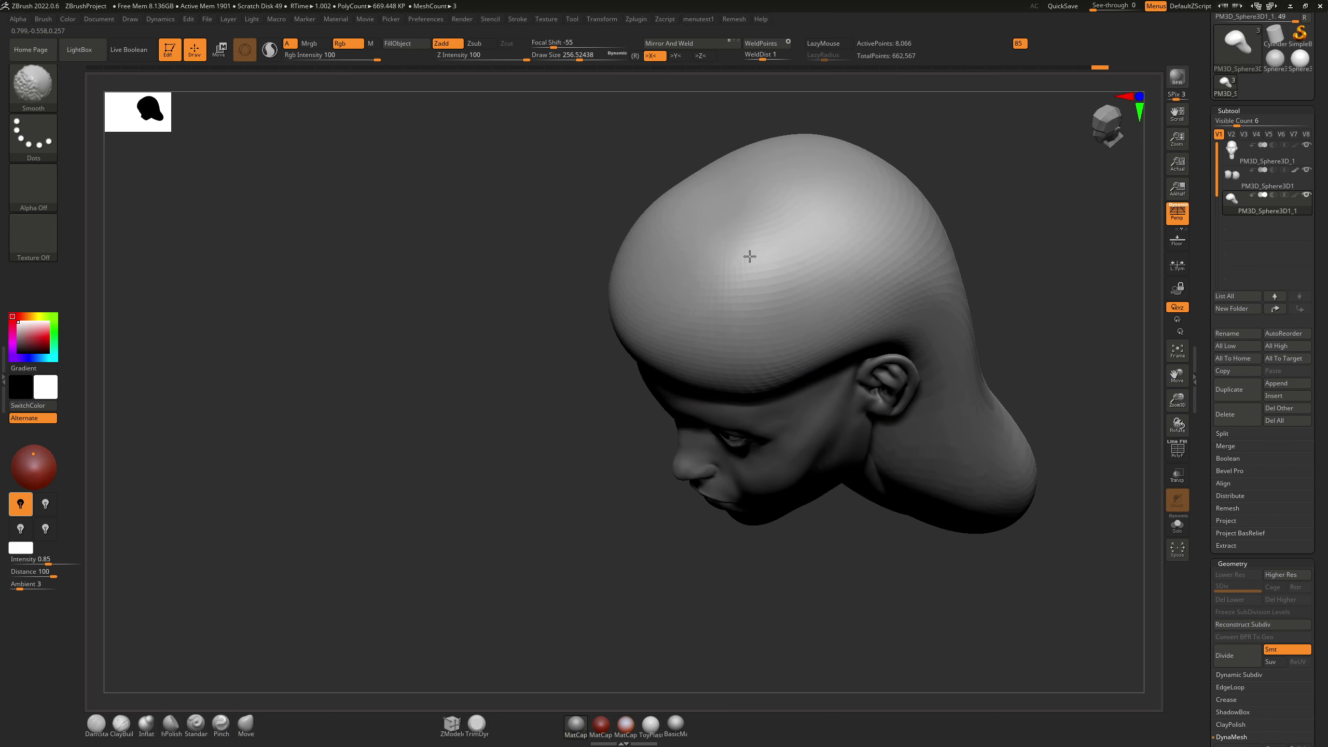
left_click_drag(807, 306, 748, 316, "shift")
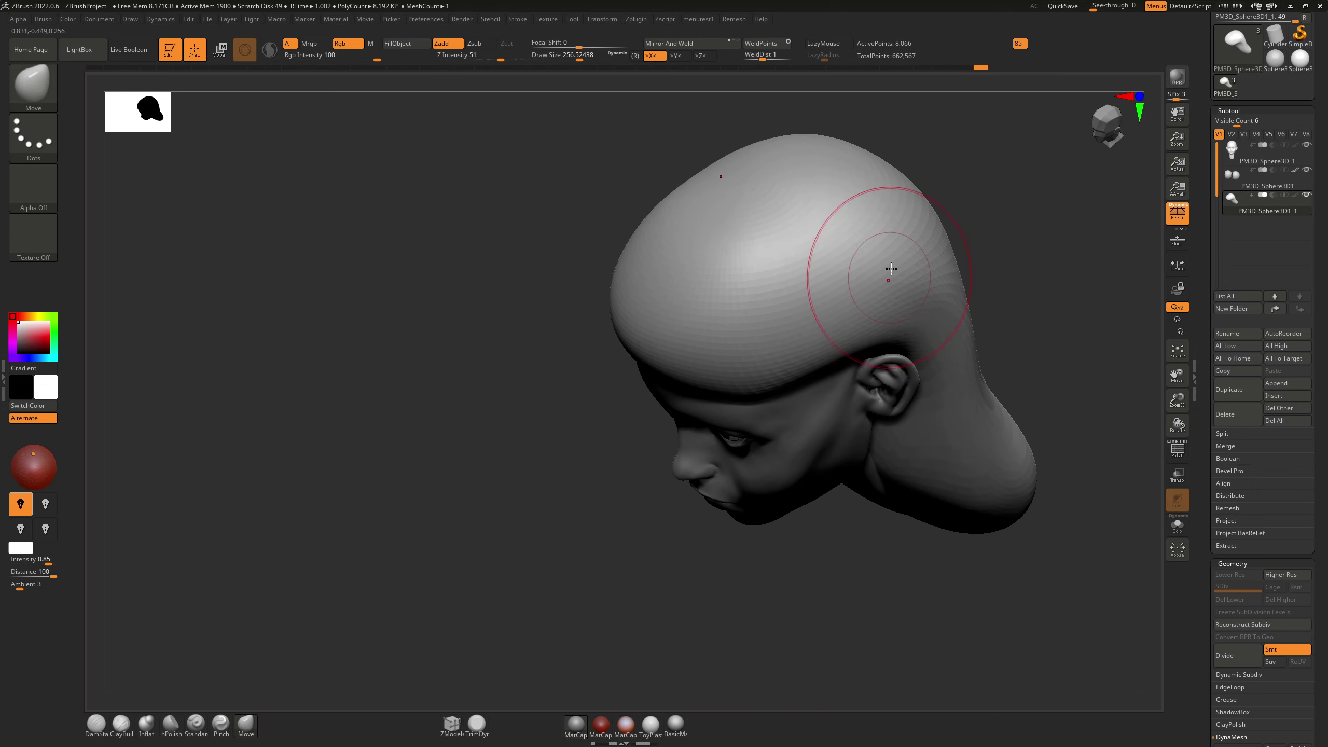
right_click_drag(889, 272, 944, 210, "shift")
mouse_move(741, 292)
left_mouse_down()
mouse_move(752, 289)
mouse_move(711, 252)
left_mouse_up()
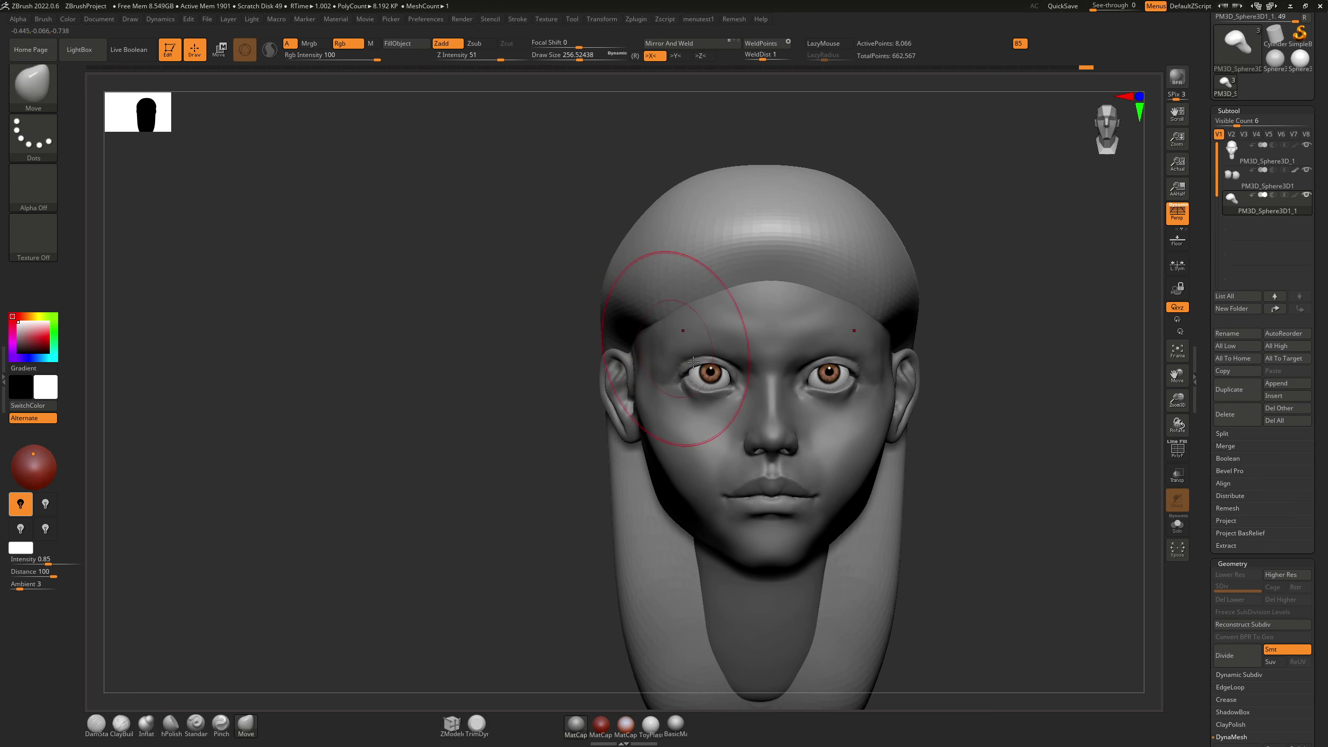
Step: Push the lower front of the hair back behind the neck with the Move brush at a draw size of about 468
right_click_drag(877, 365, 737, 320, "alt")
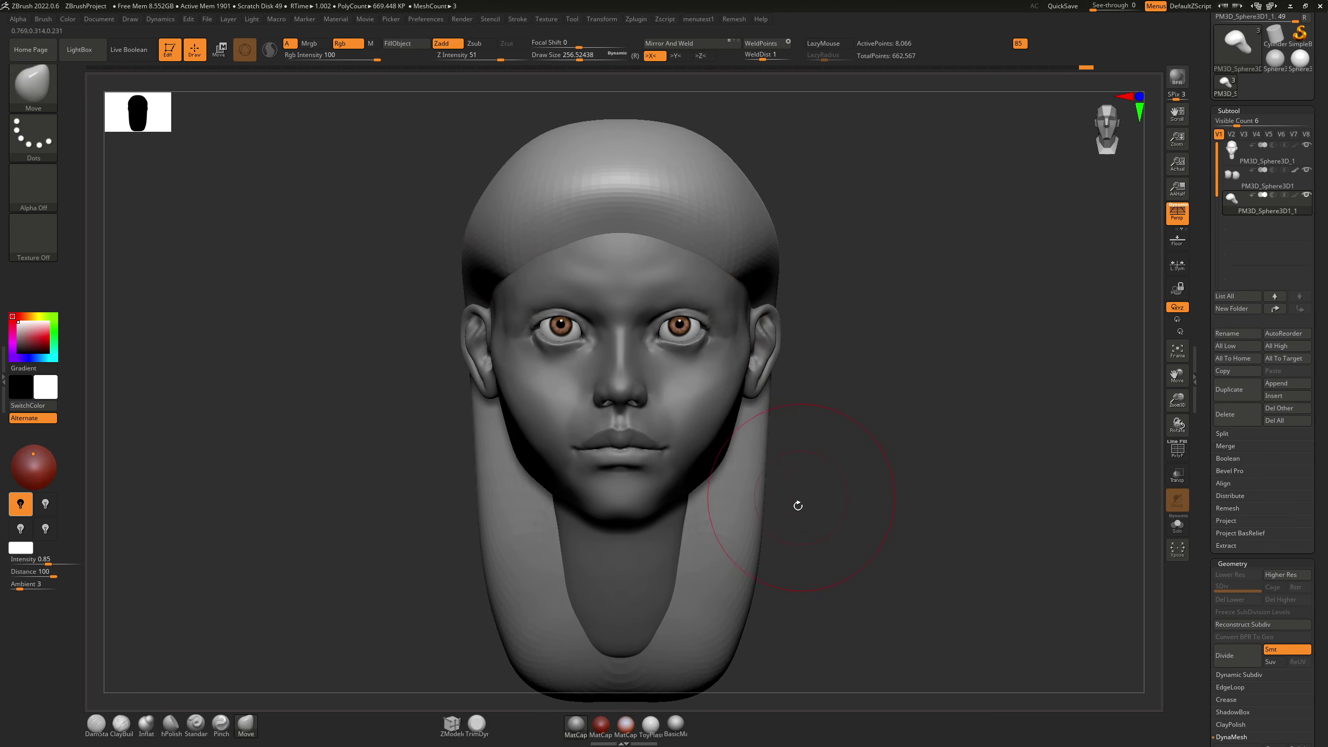
right_click_drag(765, 556, 693, 559)
key("s")
left_click_drag(720, 590, 759, 612)
left_click_drag(715, 507, 735, 503)
left_click_drag(749, 565, 767, 574)
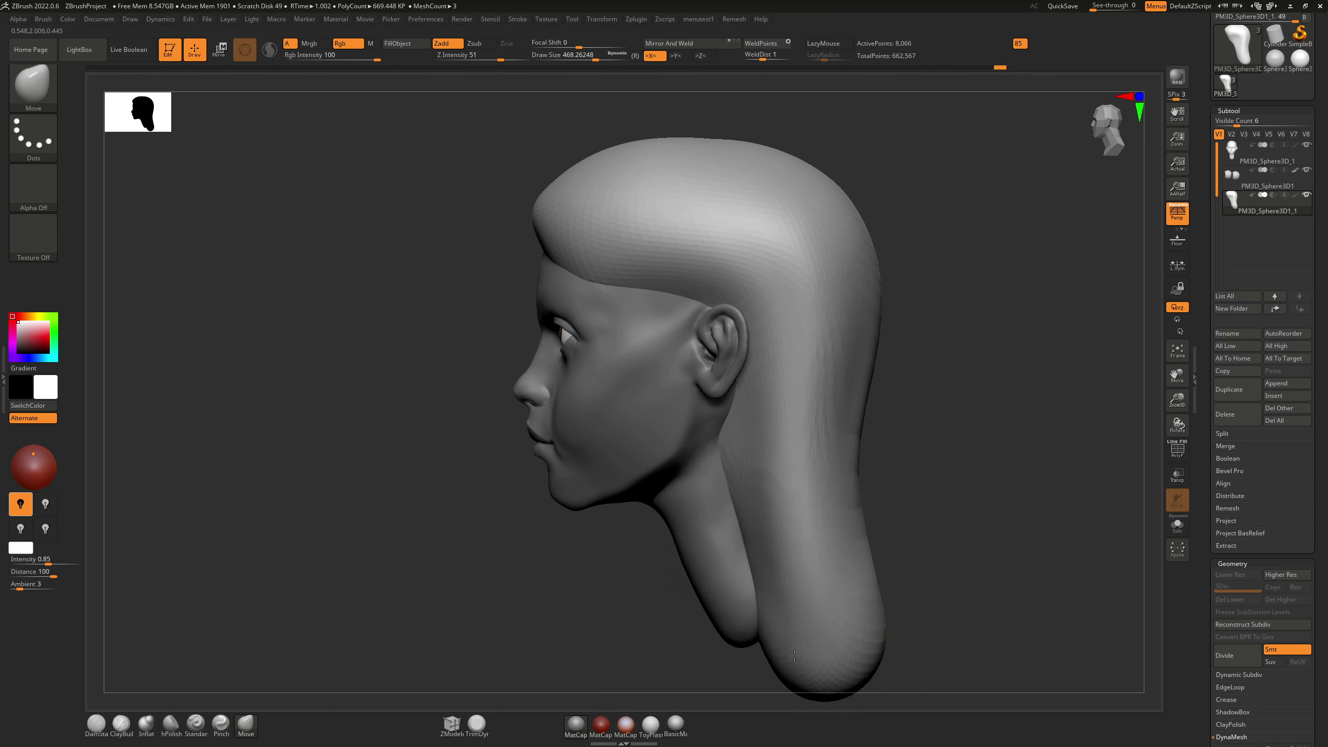
left_click_drag(790, 638, 816, 626)
left_click_drag(766, 494, 777, 490)
Step: Pull the hair slightly outward above the ears with the Move brush in front view
mouse_move(777, 489)
right_mouse_down("shift")
mouse_move(860, 480)
mouse_move(827, 460)
right_mouse_up("shift")
left_click_drag(825, 460, 800, 408)
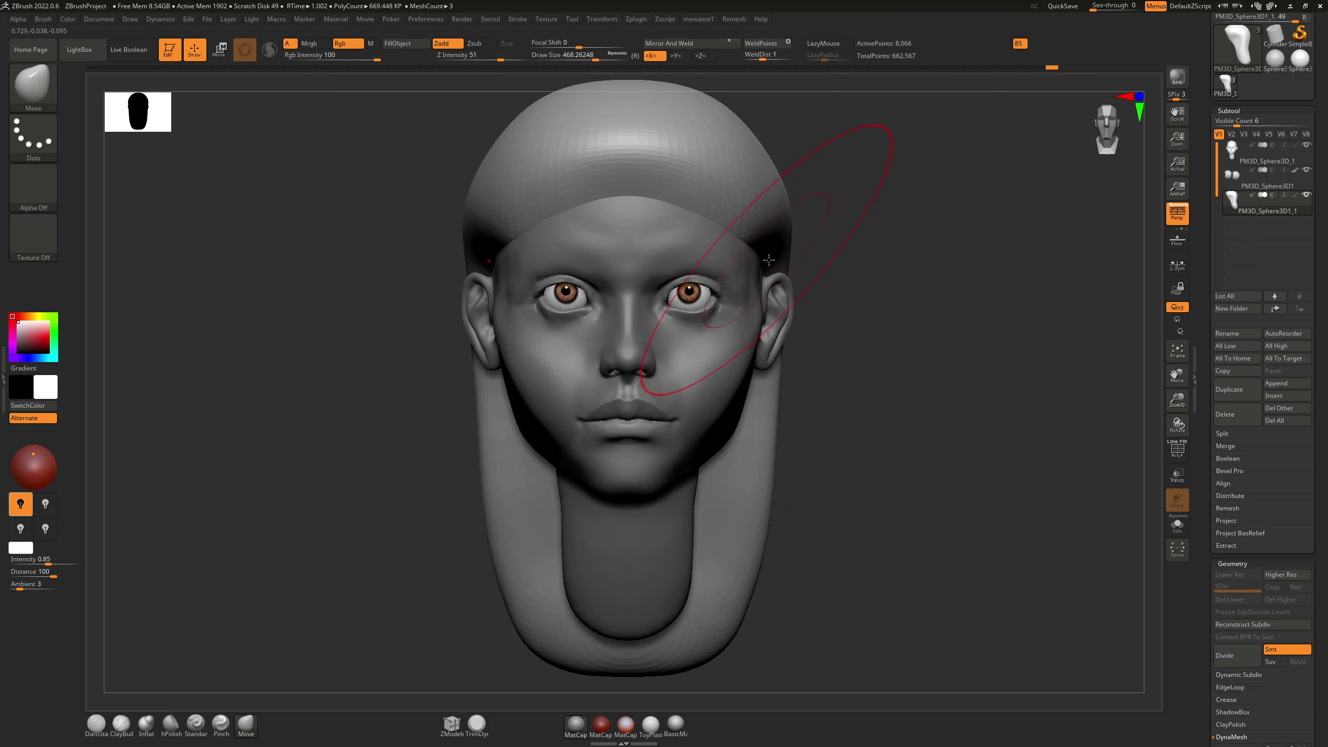
left_click_drag(769, 260, 782, 283)
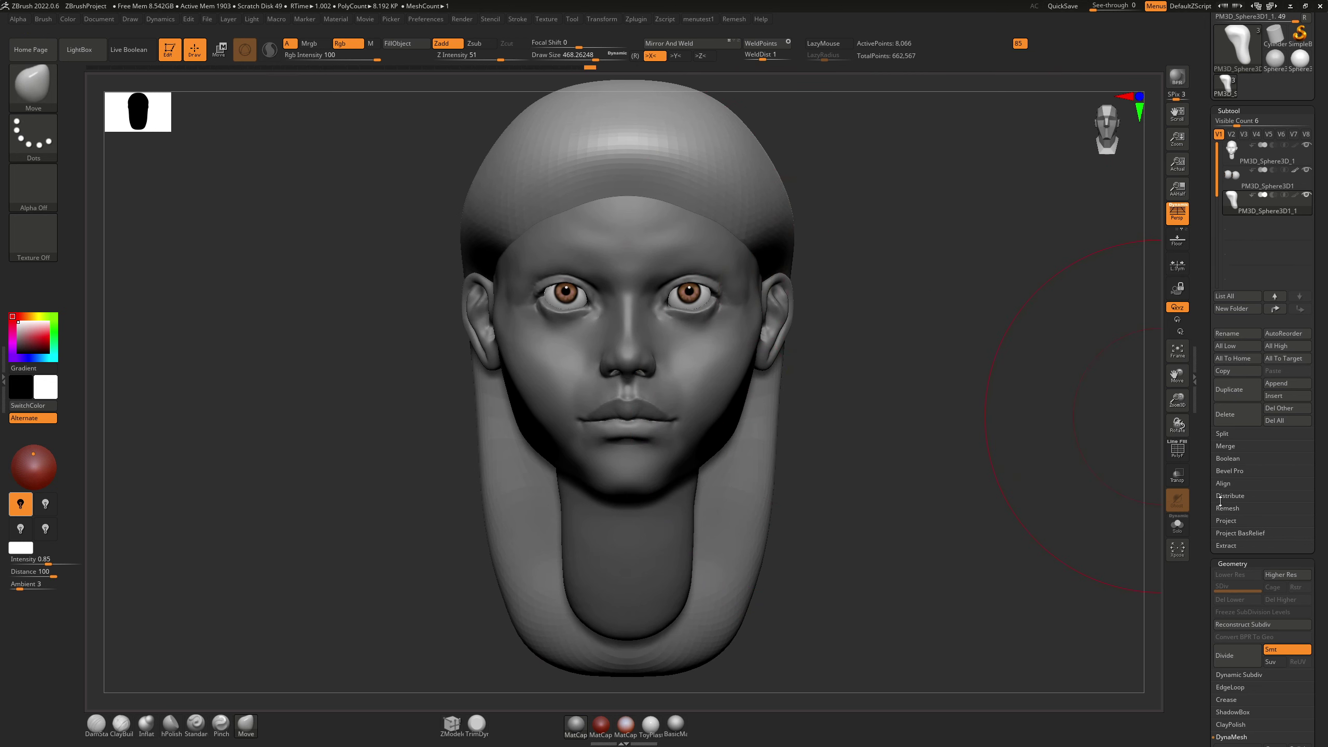
Step: Append another Sphere3D as a subtool and make it the active subtool
left_click(1297, 387)
left_click(974, 434)
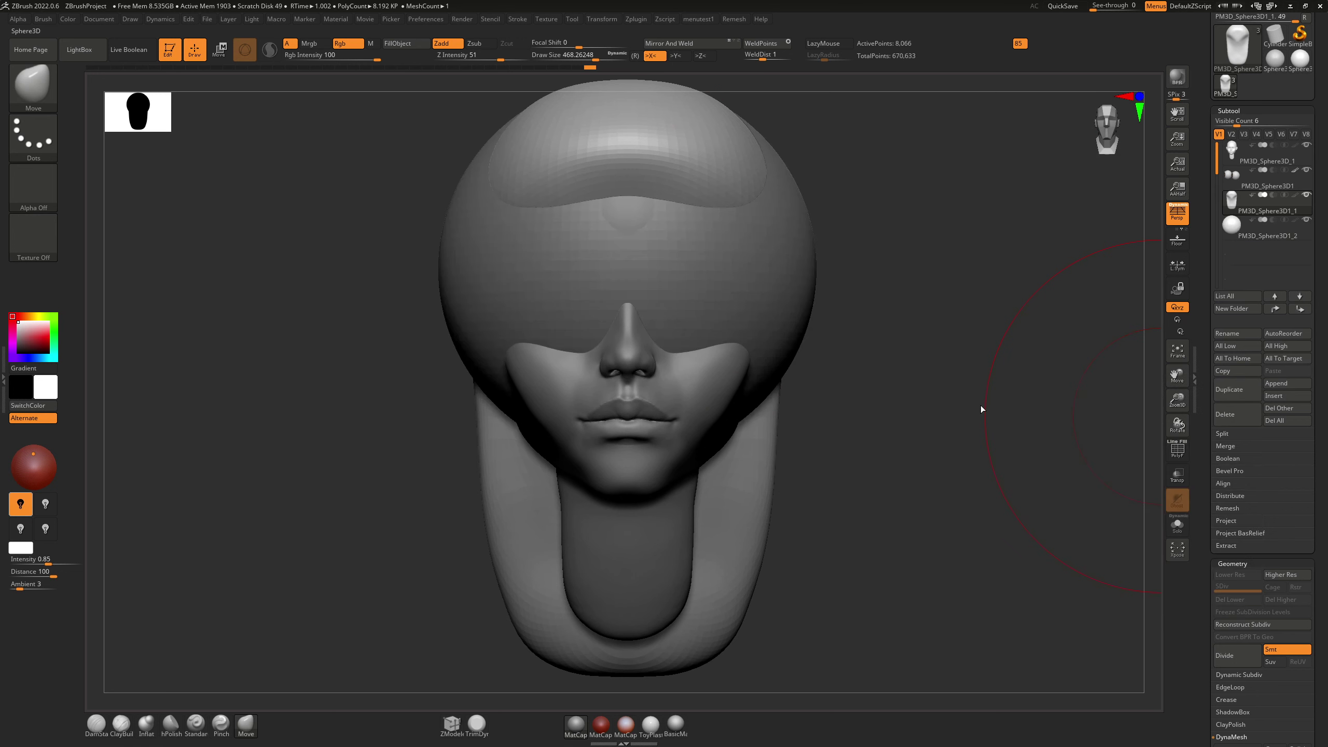
left_click_drag(814, 353, 679, 290)
left_click(677, 288, "alt")
Step: Move the new sphere straight down below the head with the transform gizmo
key("w")
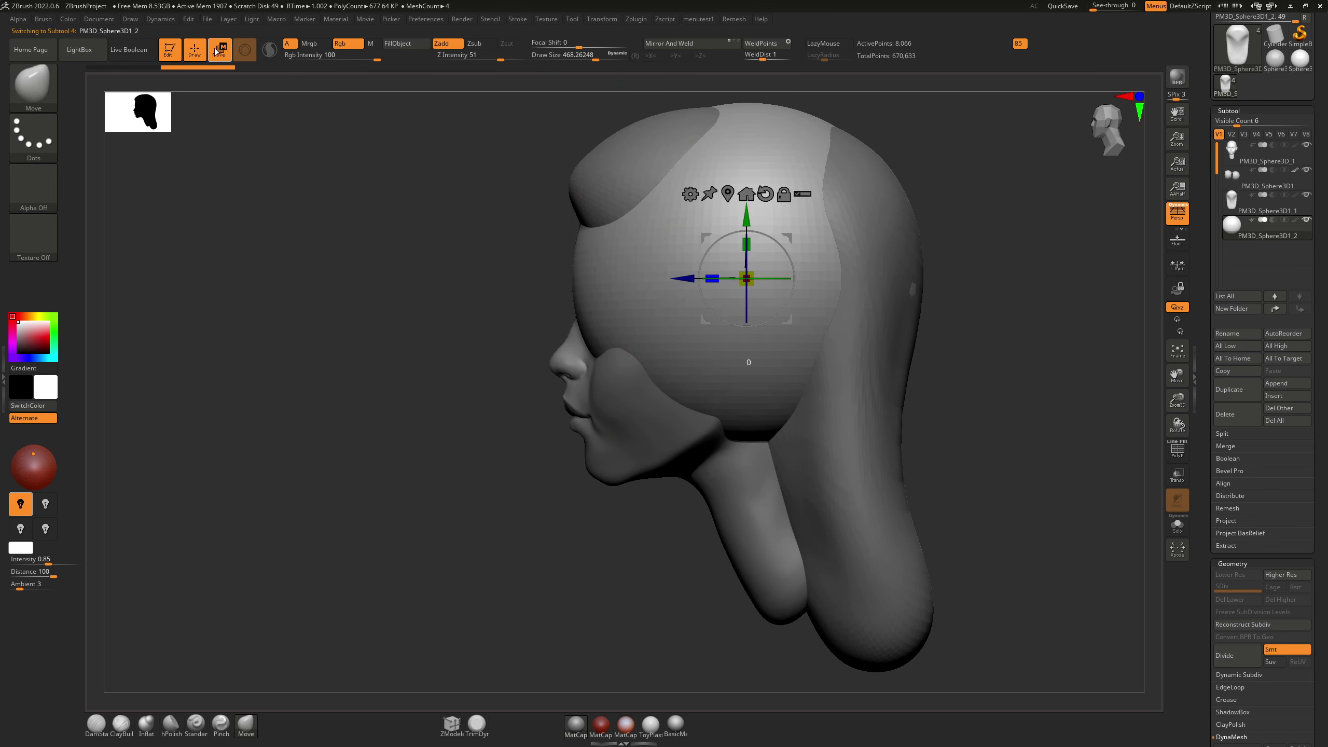
left_click_drag(745, 219, 745, 561)
right_click_drag(699, 612, 678, 430, "alt")
left_click_drag(679, 431, 654, 502)
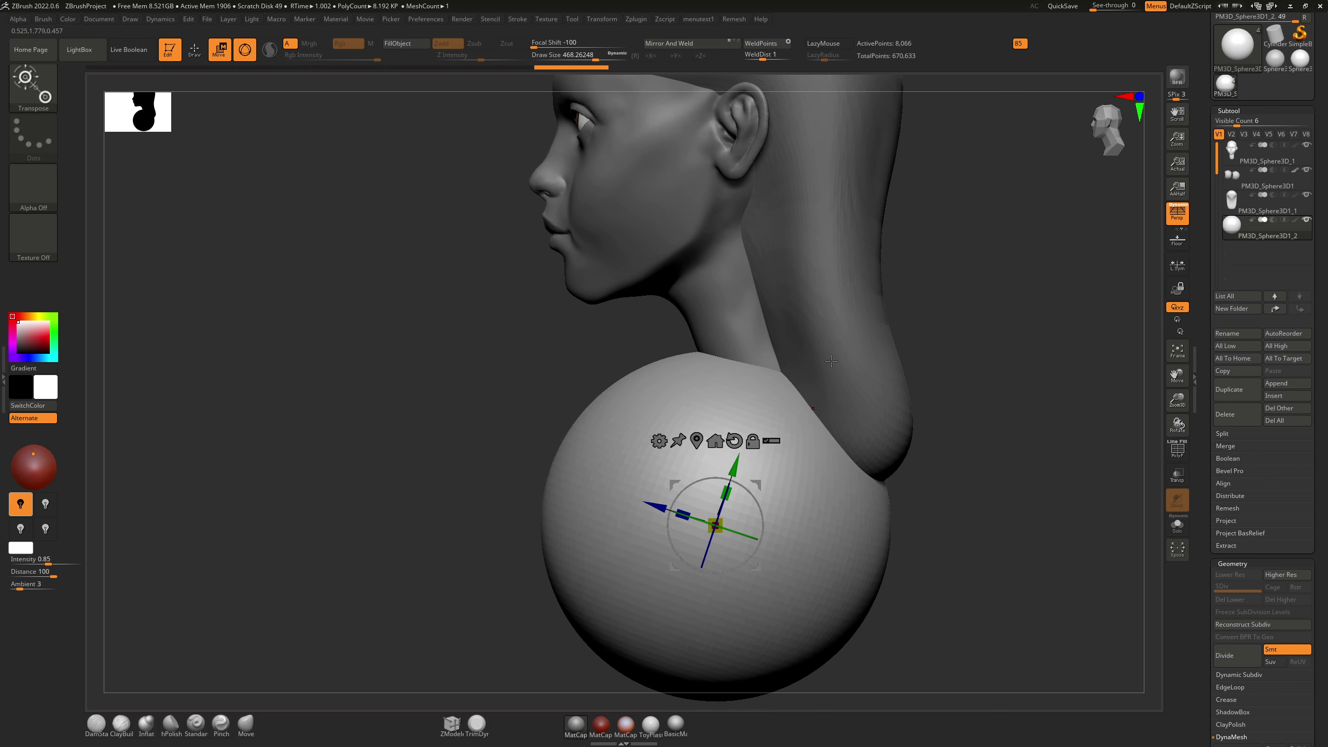
Step: Hide the hair subtool and raise the new sphere so it overlaps the base of the neck
left_click(1307, 194)
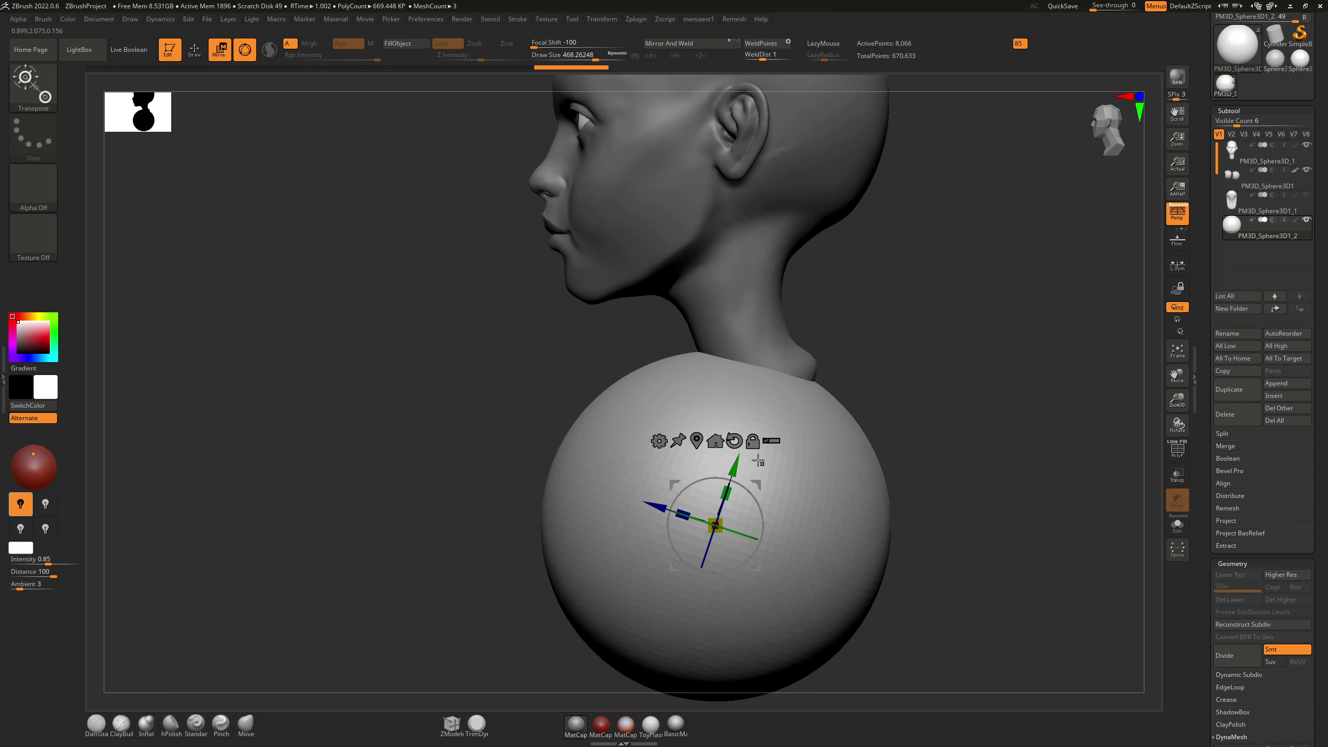
left_click_drag(735, 467, 741, 449)
left_click_drag(664, 484, 657, 480)
left_click_drag(732, 448, 732, 440)
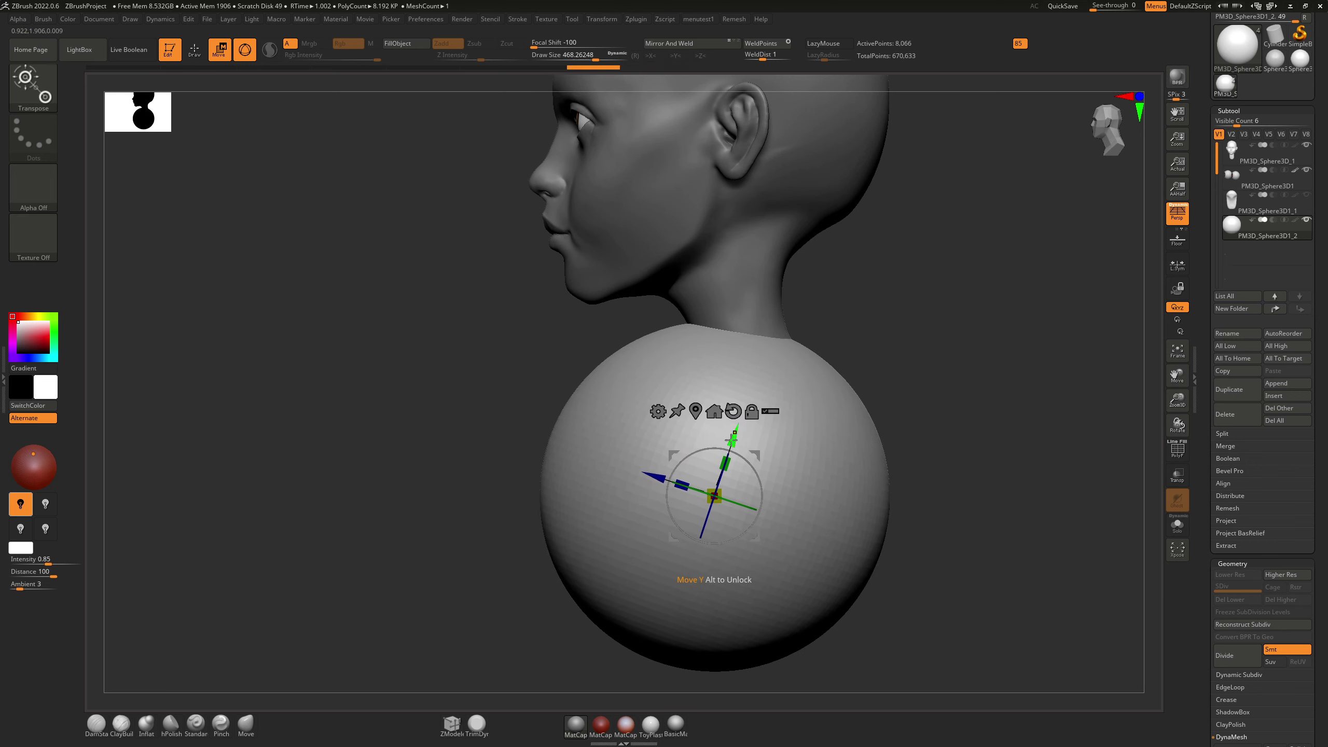
left_click(736, 435)
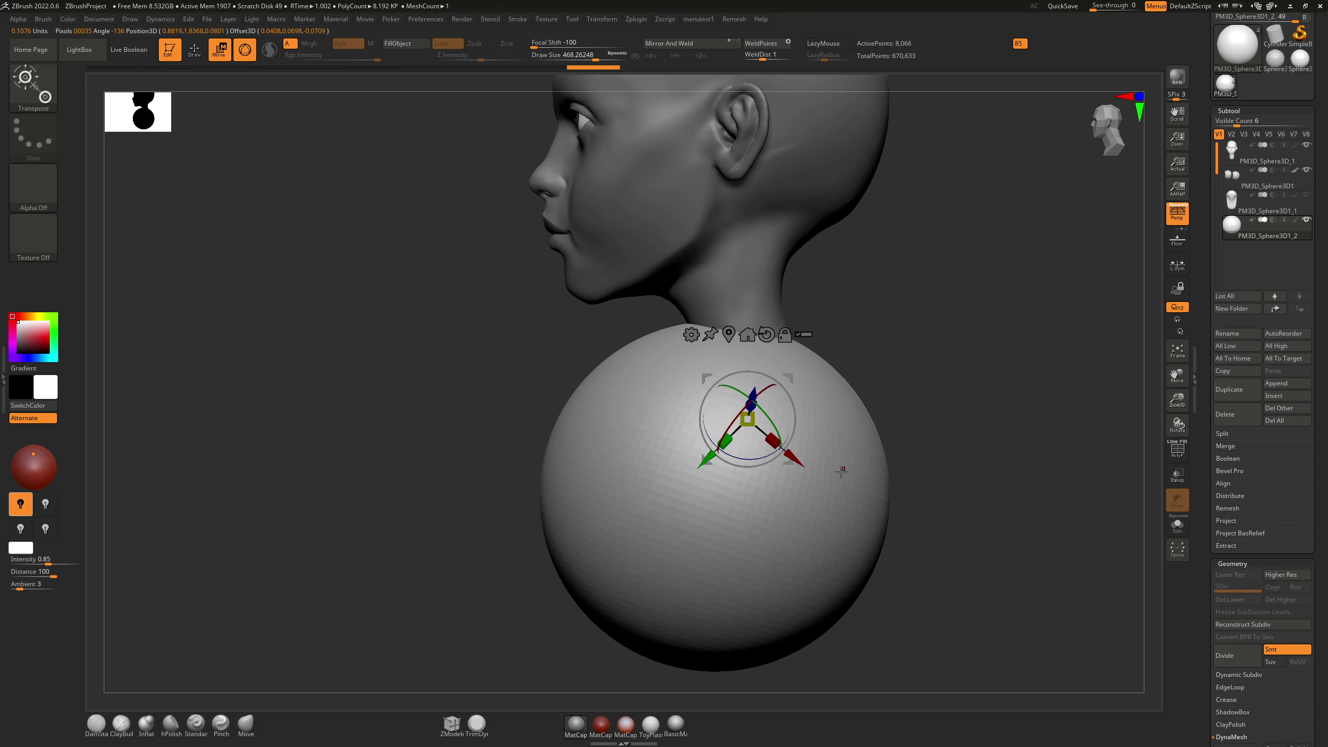
key("q")
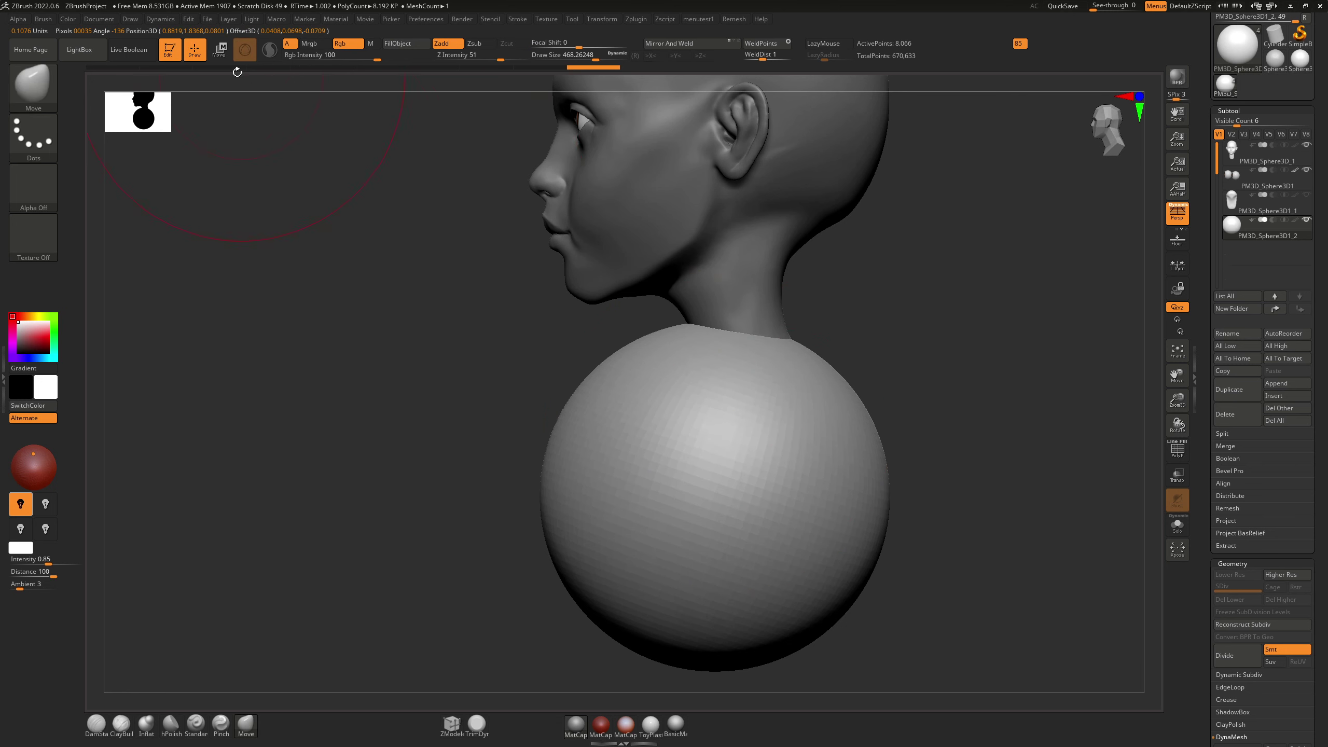
mouse_move(672, 468)
left_mouse_down()
mouse_move(633, 492)
mouse_move(640, 479)
left_mouse_up()
key("ctrl+z")
left_click(218, 49)
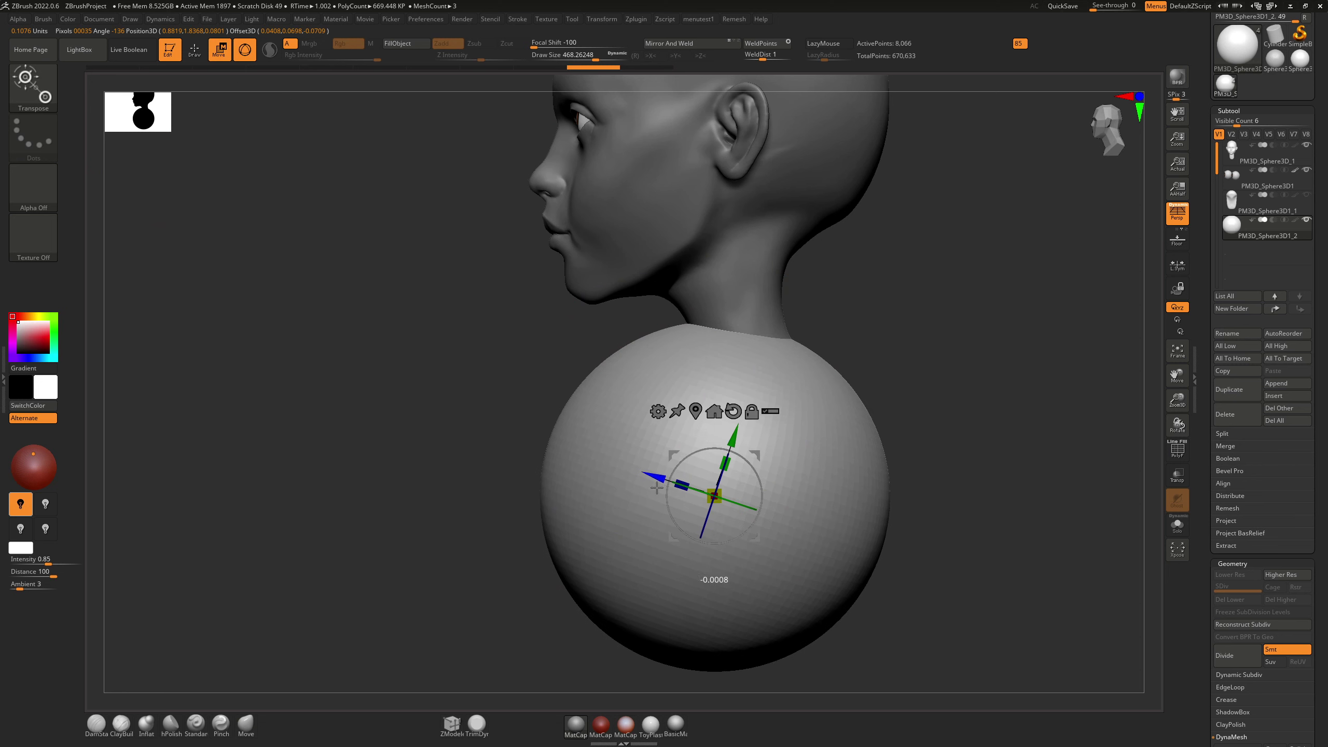
Step: Move the lower sphere slightly forward beneath the neck with the transform gizmo
left_click_drag(657, 487, 576, 444)
left_click(738, 441, "alt")
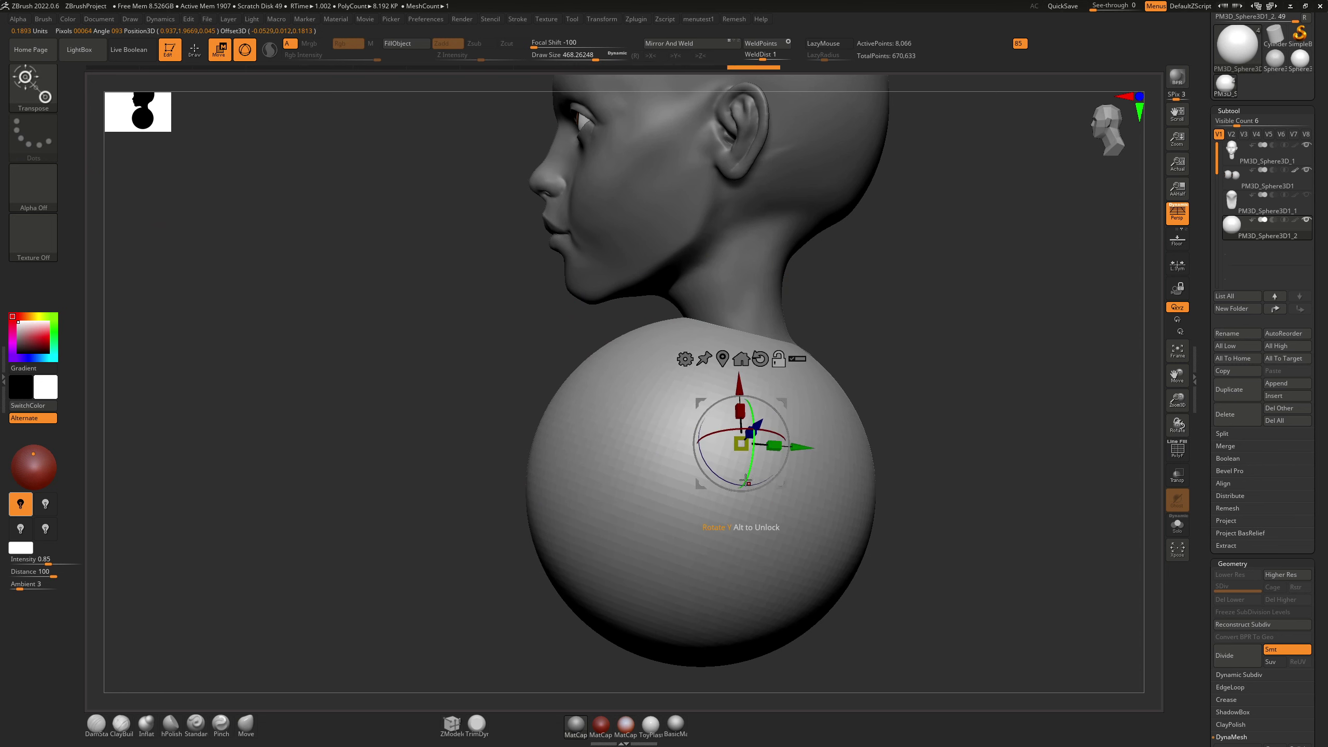
key("ctrl+z")
key("ctrl+z")
key("ctrl+z")
key("ctrl+z")
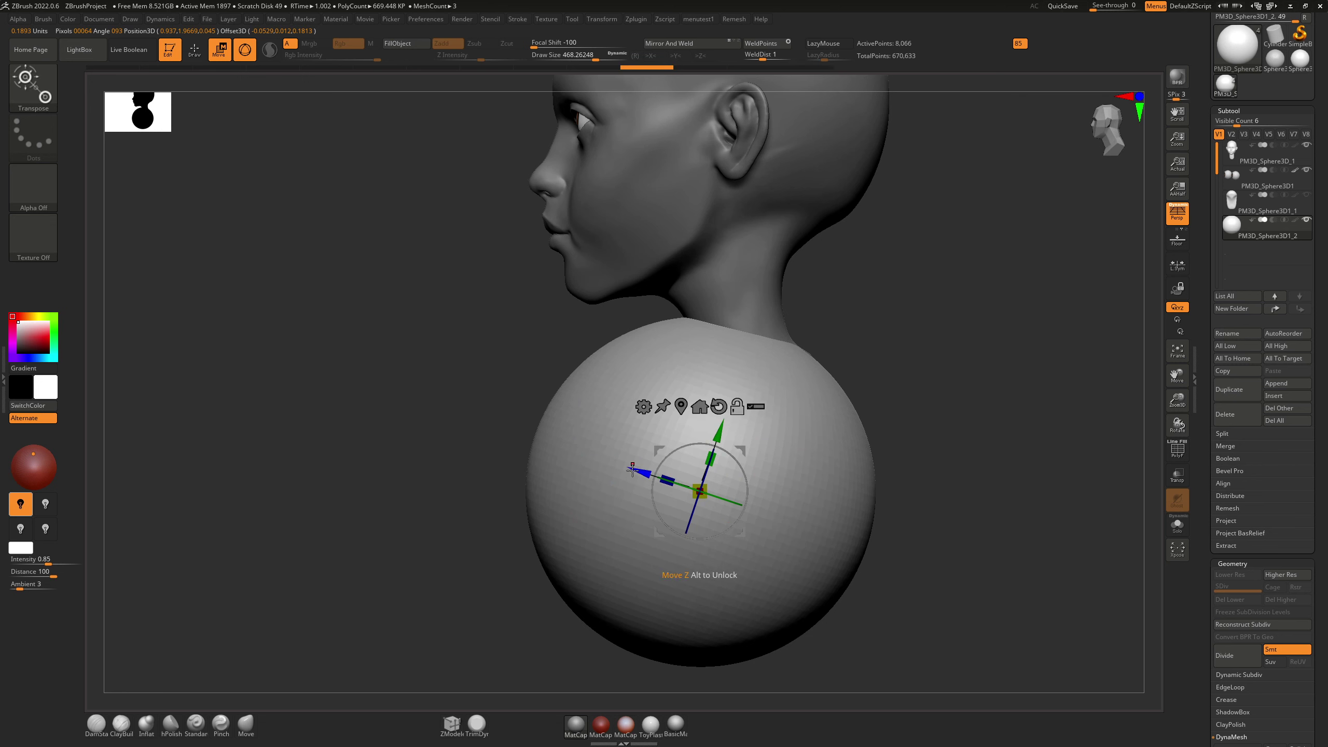
key("ctrl+shift+z")
key("ctrl+shift+z")
key("ctrl+shift+z")
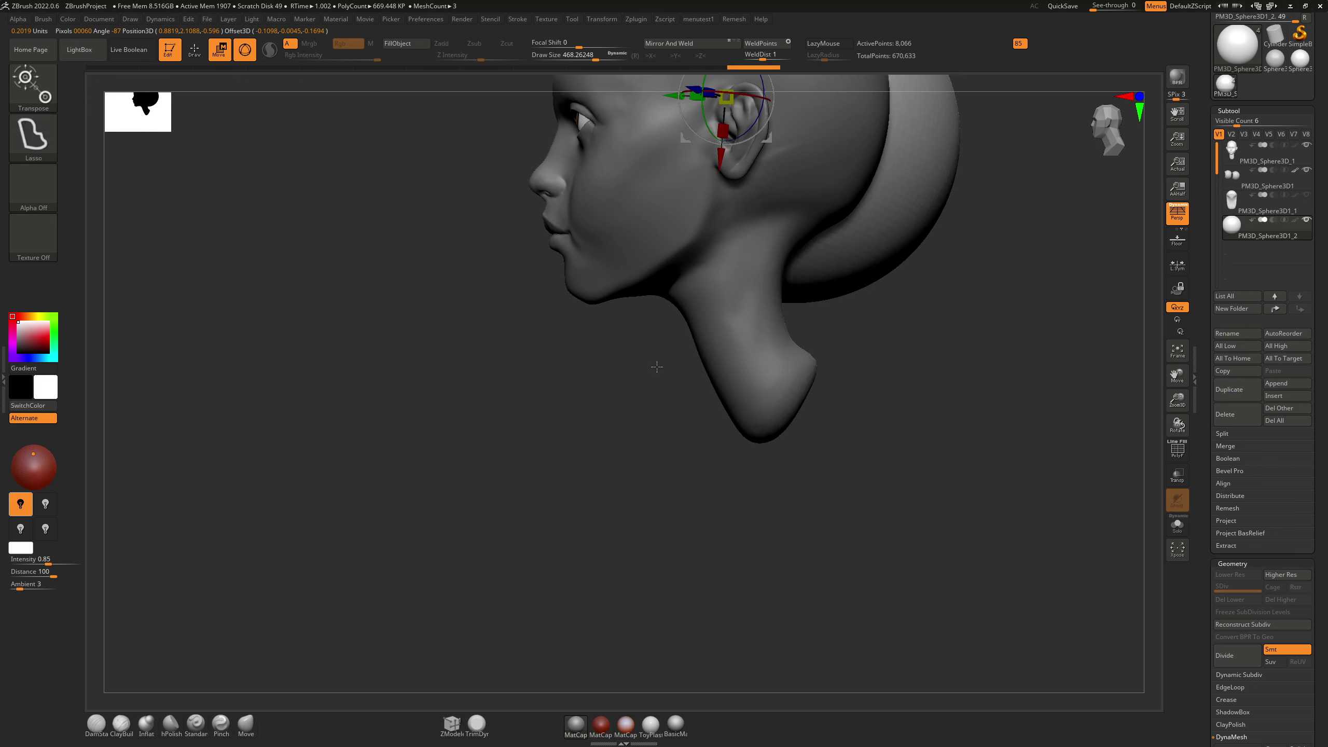
key("ctrl+z")
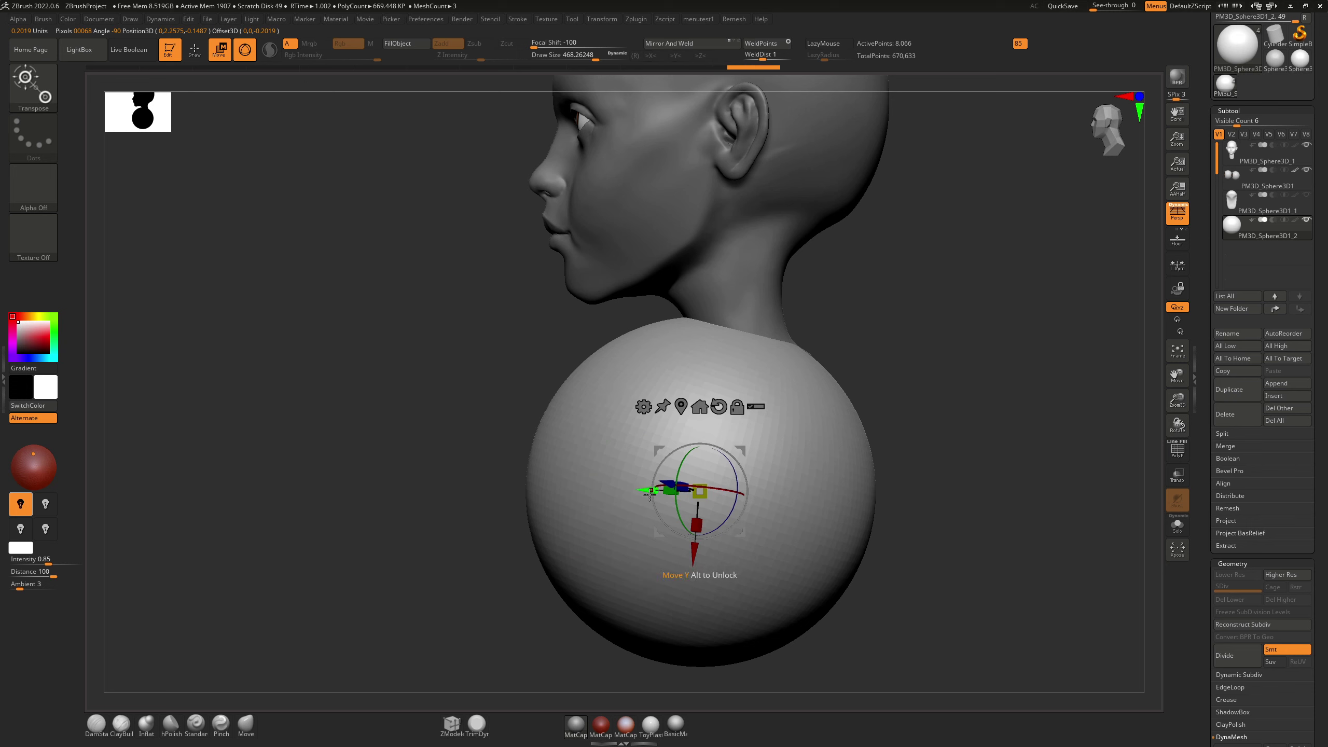
Step: Nudge the lower sphere a little further forward and move the gizmo to the unmasked mesh center
left_click_drag(649, 494, 642, 495)
left_click(676, 413)
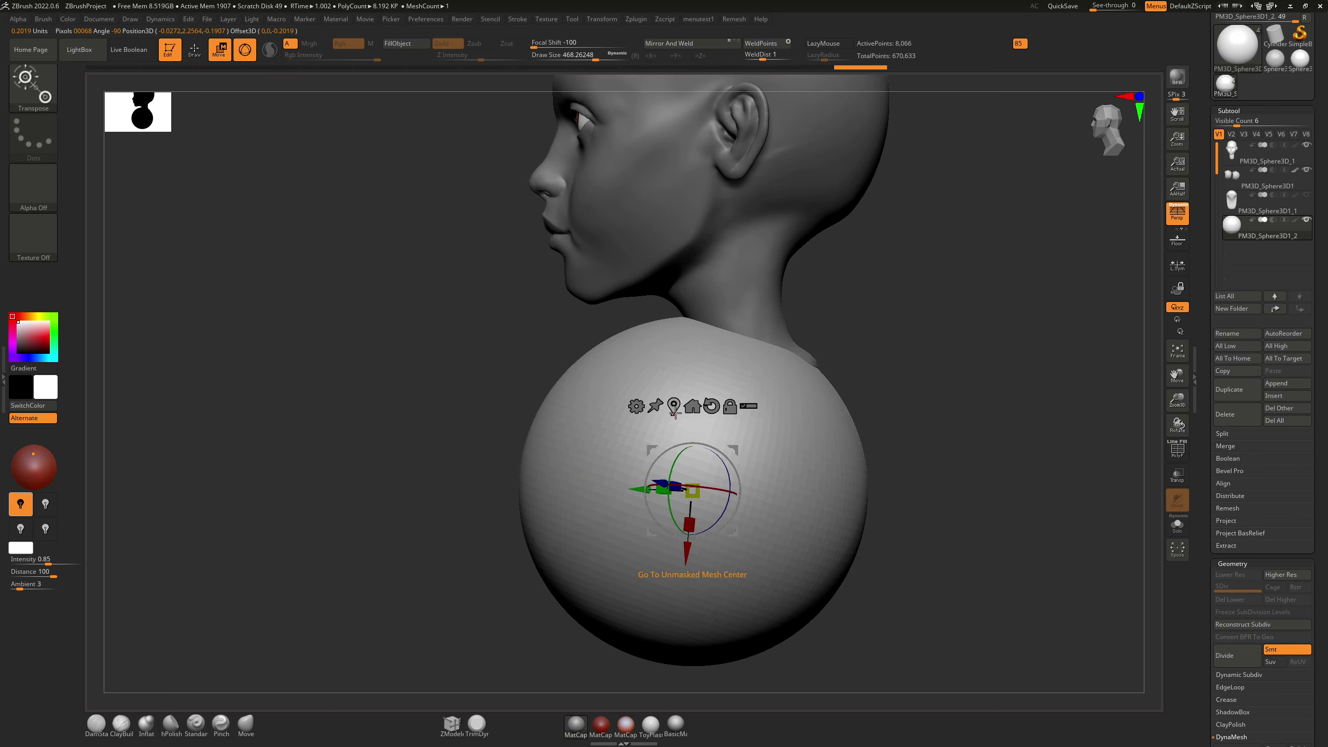
Step: Undo the last gizmo change and forward nudges of the sphere beneath the neck
key("ctrl+z")
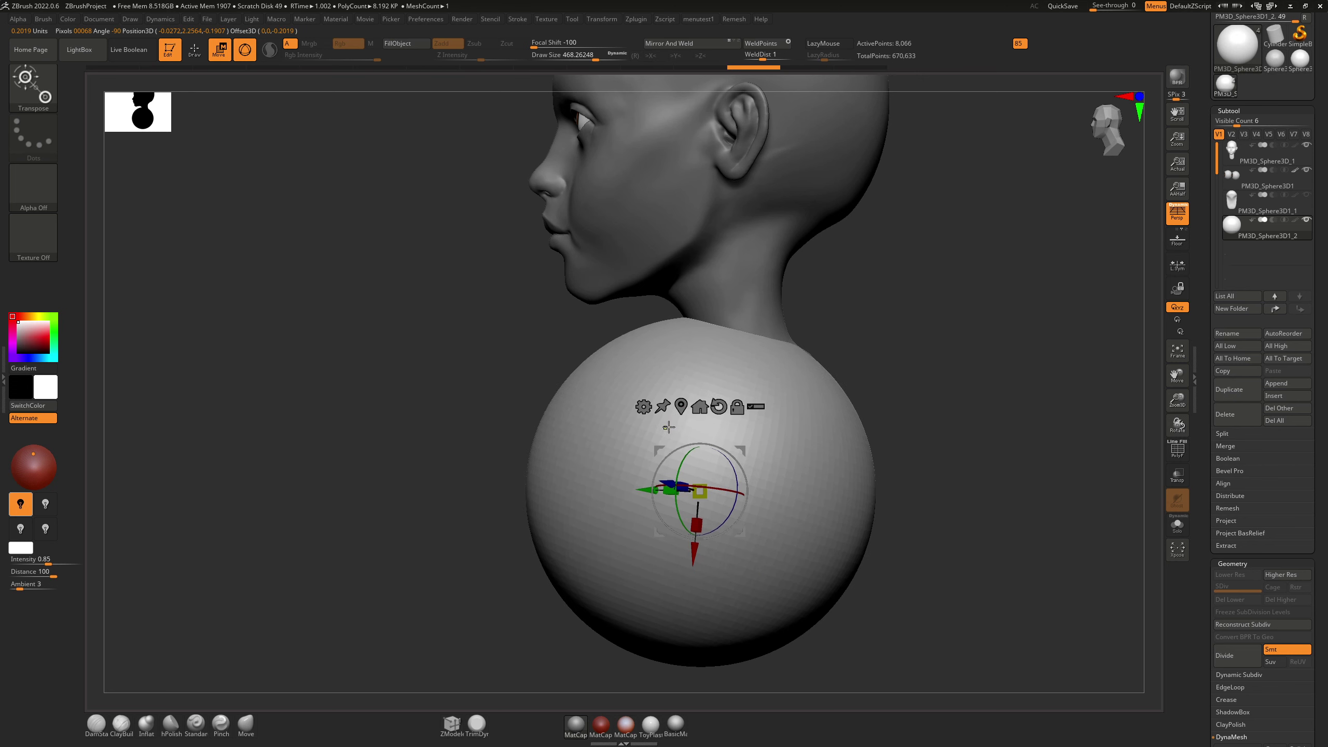
key("ctrl+z")
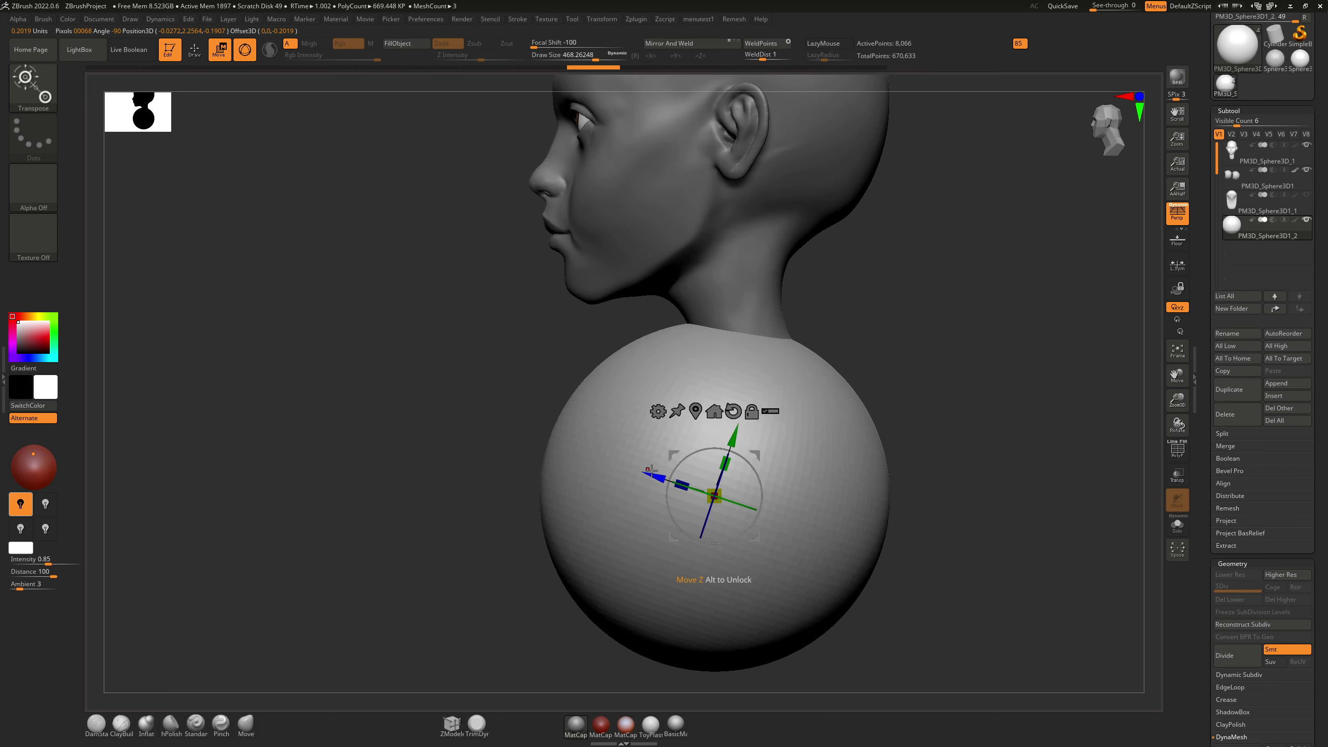
mouse_move(669, 453)
left_mouse_down()
mouse_move(656, 457)
mouse_move(641, 432)
mouse_move(737, 433)
mouse_move(669, 415)
mouse_move(677, 423)
mouse_move(656, 434)
left_mouse_up()
key("ctrl+z")
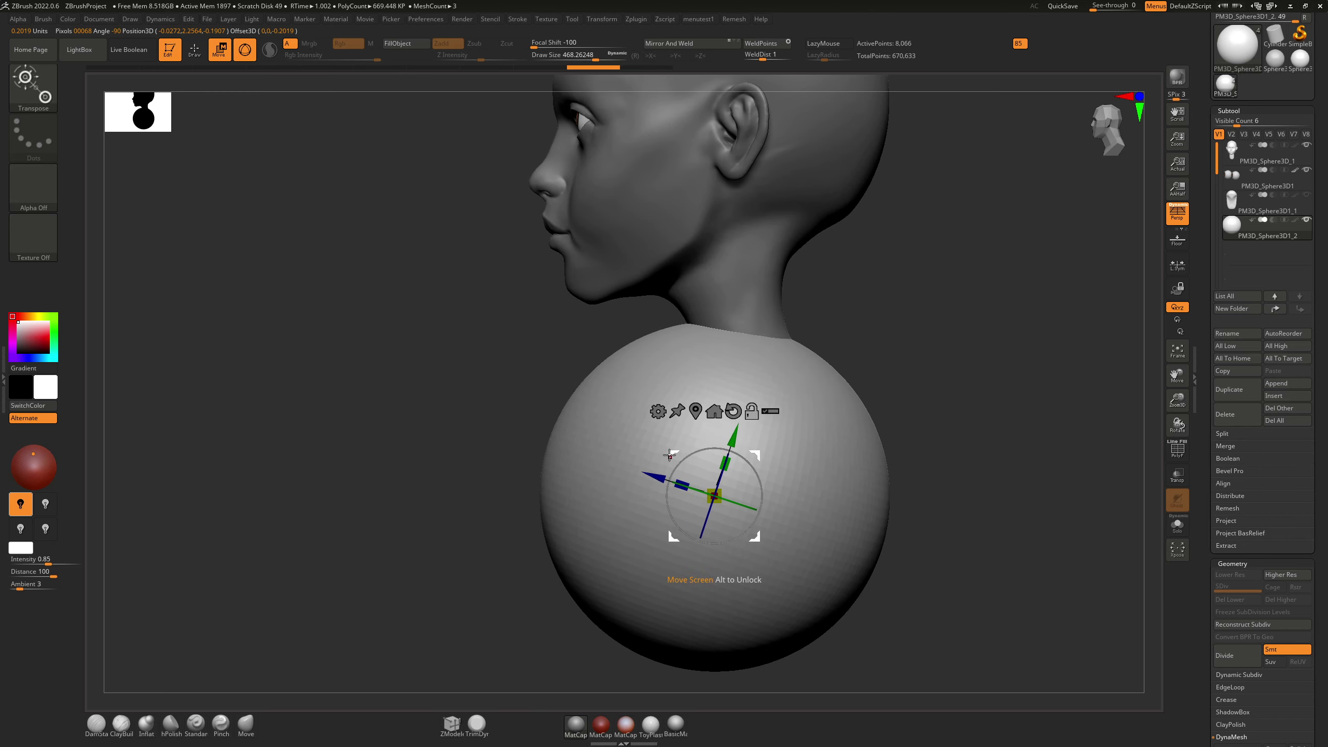
mouse_move(670, 454)
left_mouse_down()
mouse_move(656, 432)
mouse_move(614, 442)
mouse_move(668, 359)
mouse_move(640, 402)
mouse_move(677, 455)
left_mouse_up()
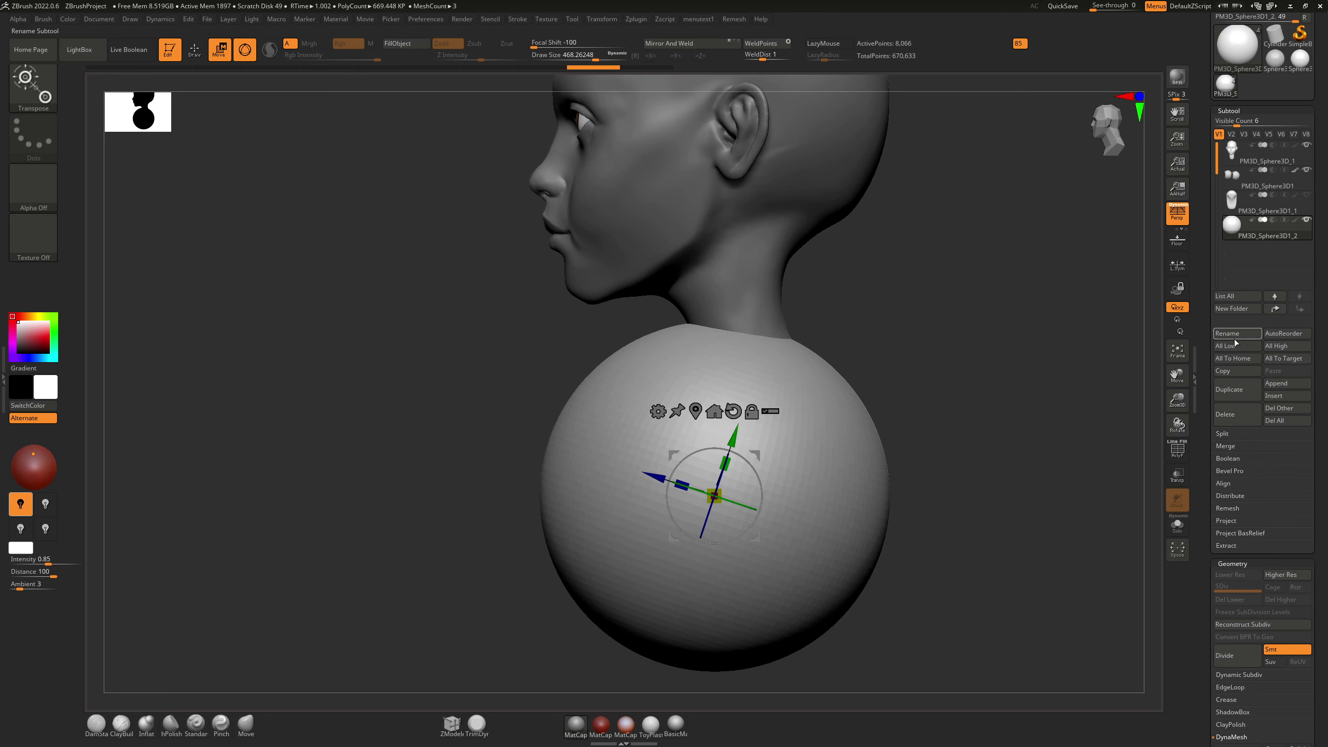
Step: Convert the sphere beneath the neck to a DynaMesh at resolution 128 and return to draw mode
left_click(1232, 737)
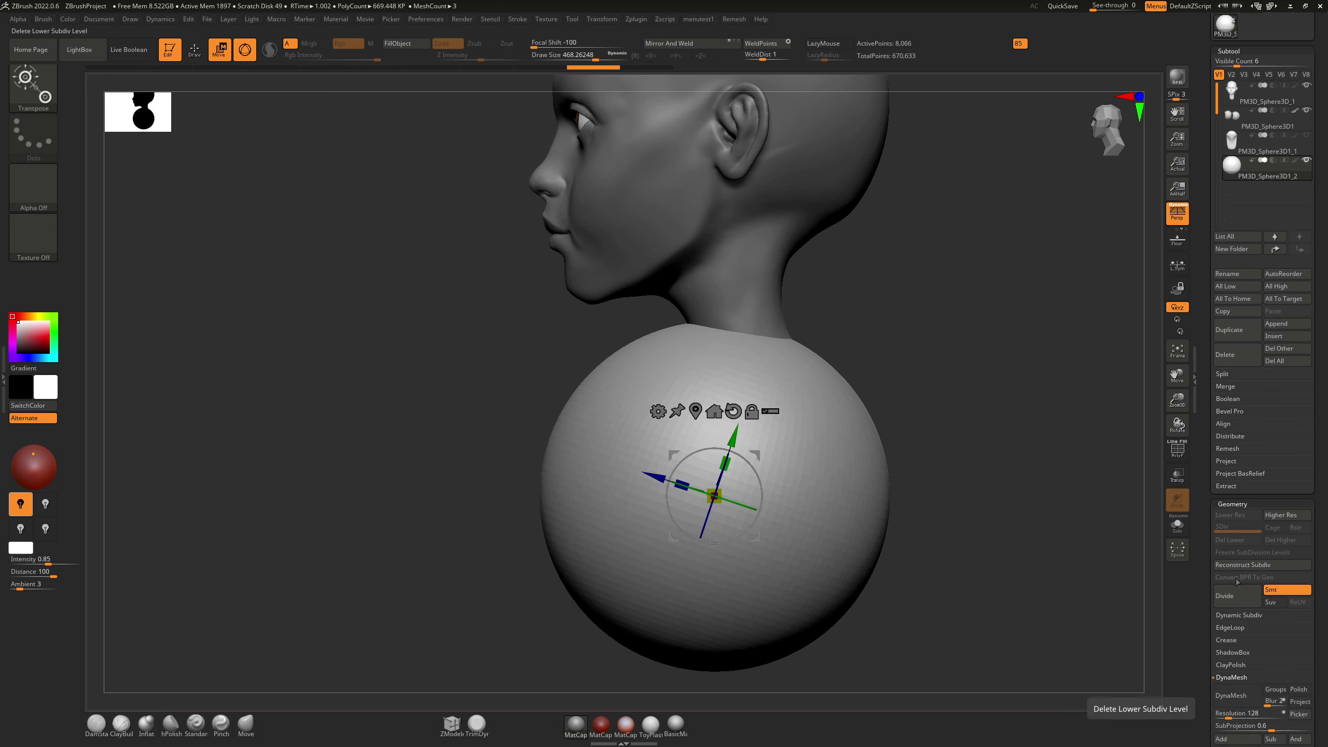
left_click(1231, 443)
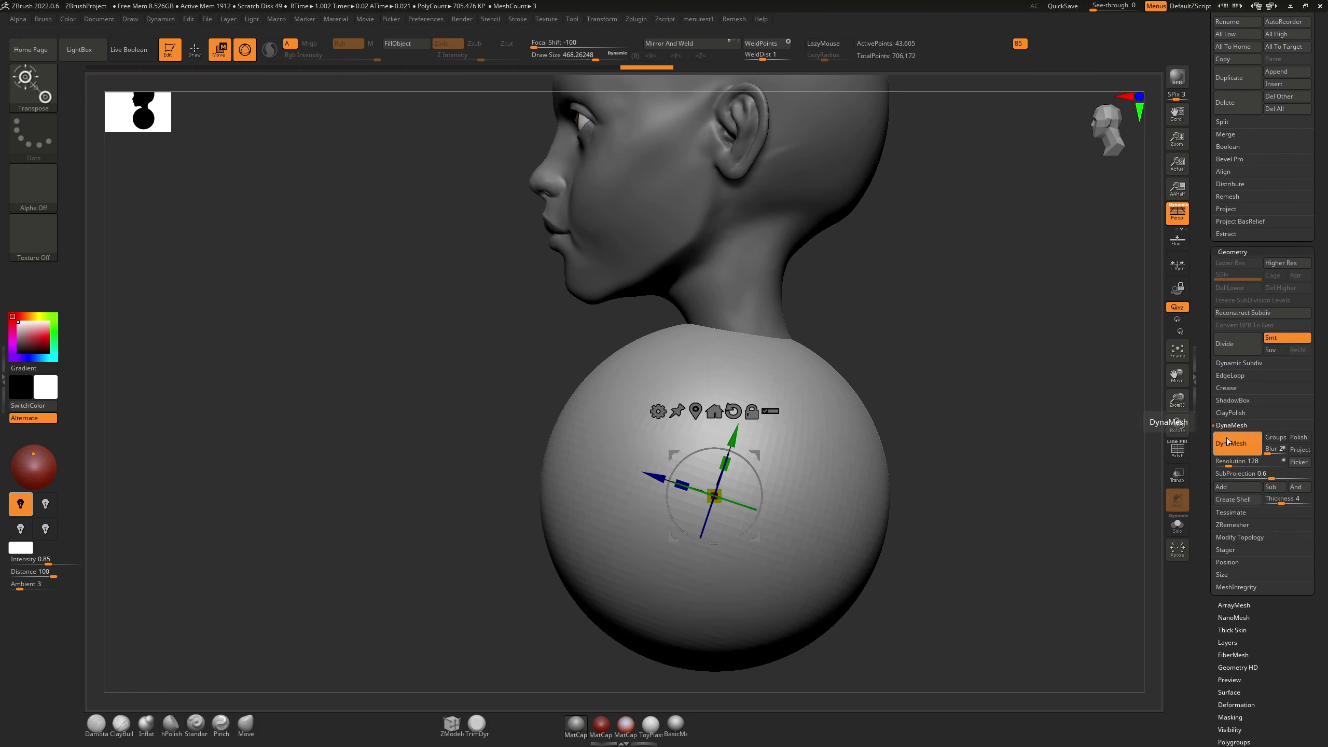
key("q")
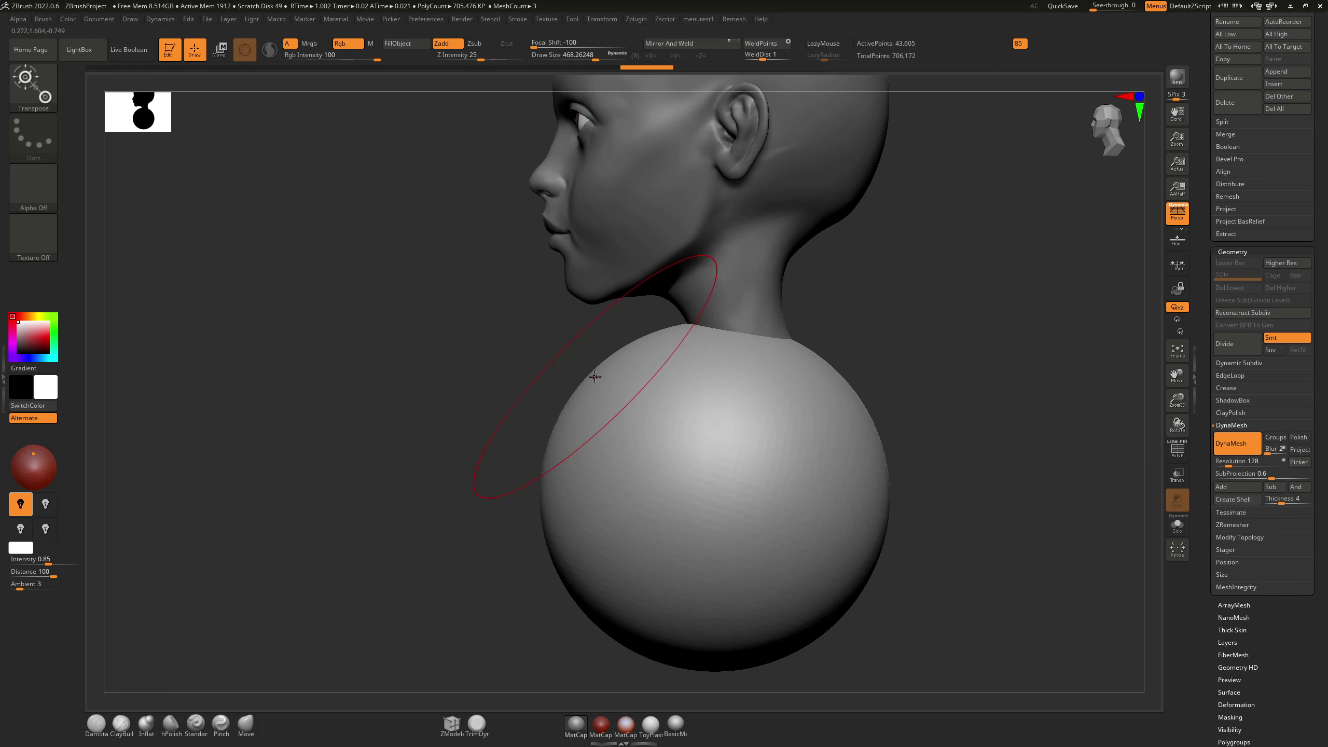
Step: Set up the Move brush at a draw size of about 533 with X symmetry for the lower sphere
key("s")
mouse_move(595, 383)
left_mouse_down()
mouse_move(614, 436)
mouse_move(605, 400)
left_mouse_up()
key("ctrl+z")
key("w")
key("q")
key("ctrl+z")
key("w")
key("q")
key("ctrl+z")
mouse_move(605, 399)
right_mouse_down()
mouse_move(607, 413)
mouse_move(588, 389)
right_mouse_up()
key("x")
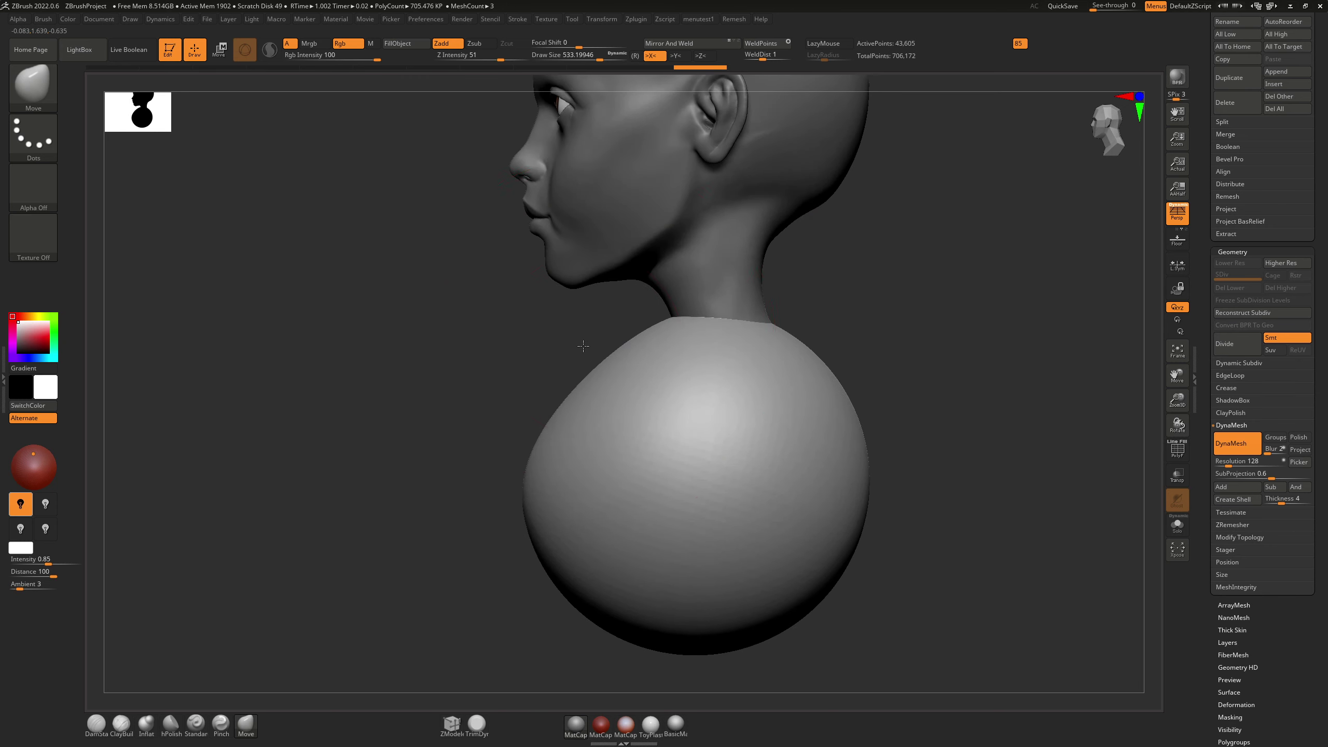
Step: Push the front of the sphere inward and down with the Move brush to form a sloping chest
left_click_drag(587, 389, 586, 469)
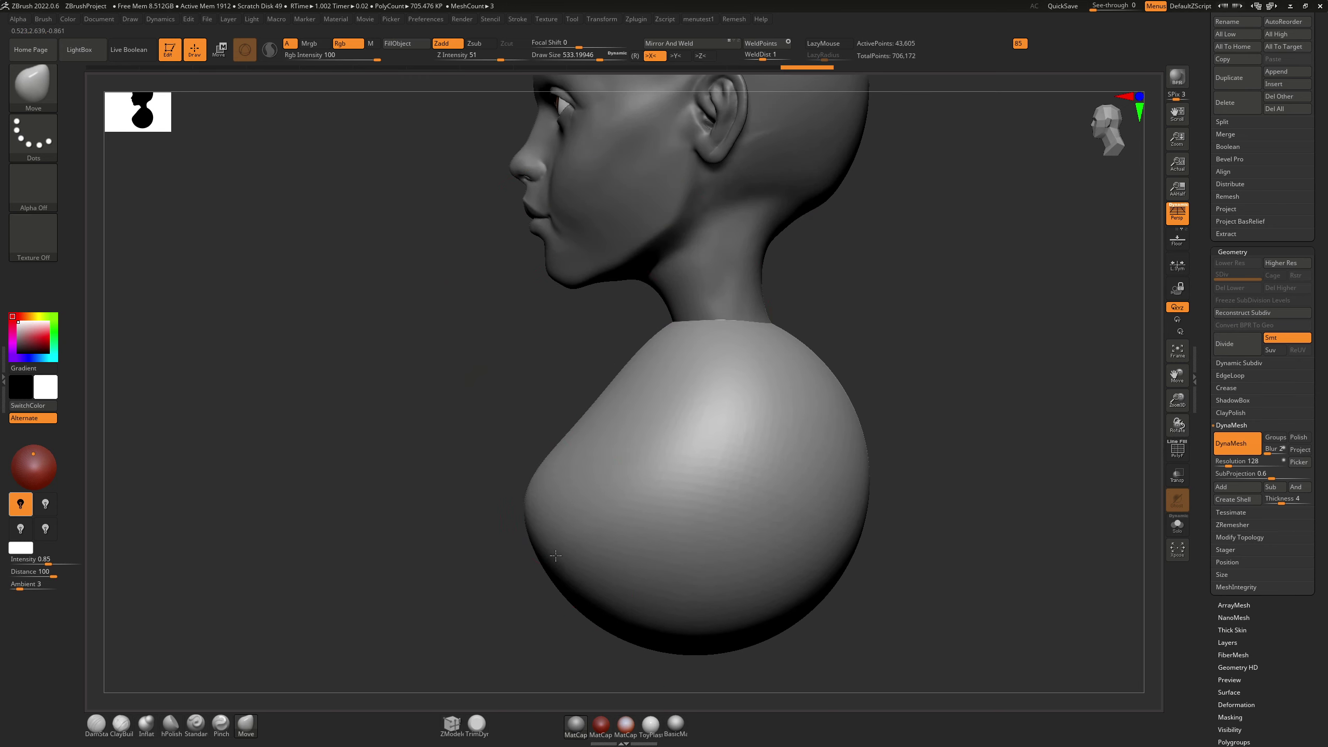
left_click_drag(553, 534, 551, 602)
right_click_drag(549, 486, 563, 451)
mouse_move(574, 373)
right_mouse_down()
mouse_move(555, 354)
mouse_move(583, 364)
right_mouse_up()
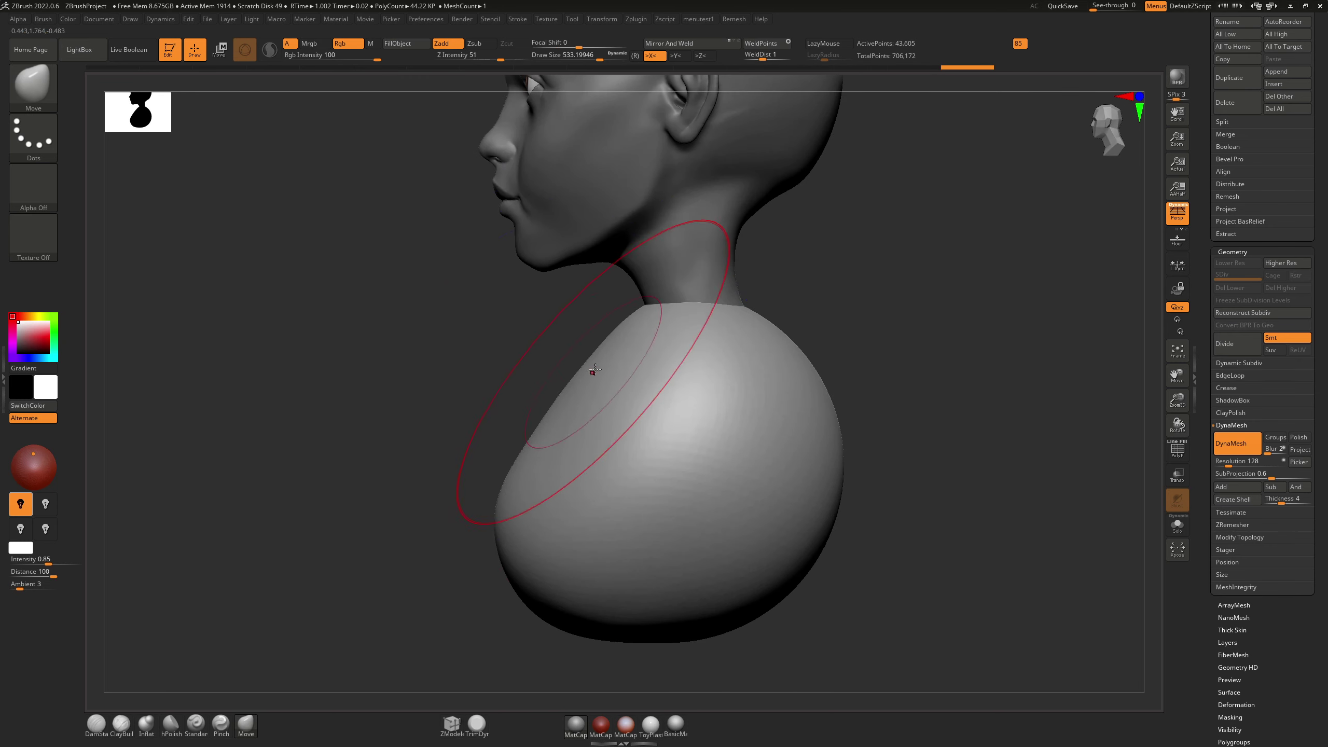
left_click_drag(593, 373, 582, 389)
left_click_drag(525, 455, 533, 539)
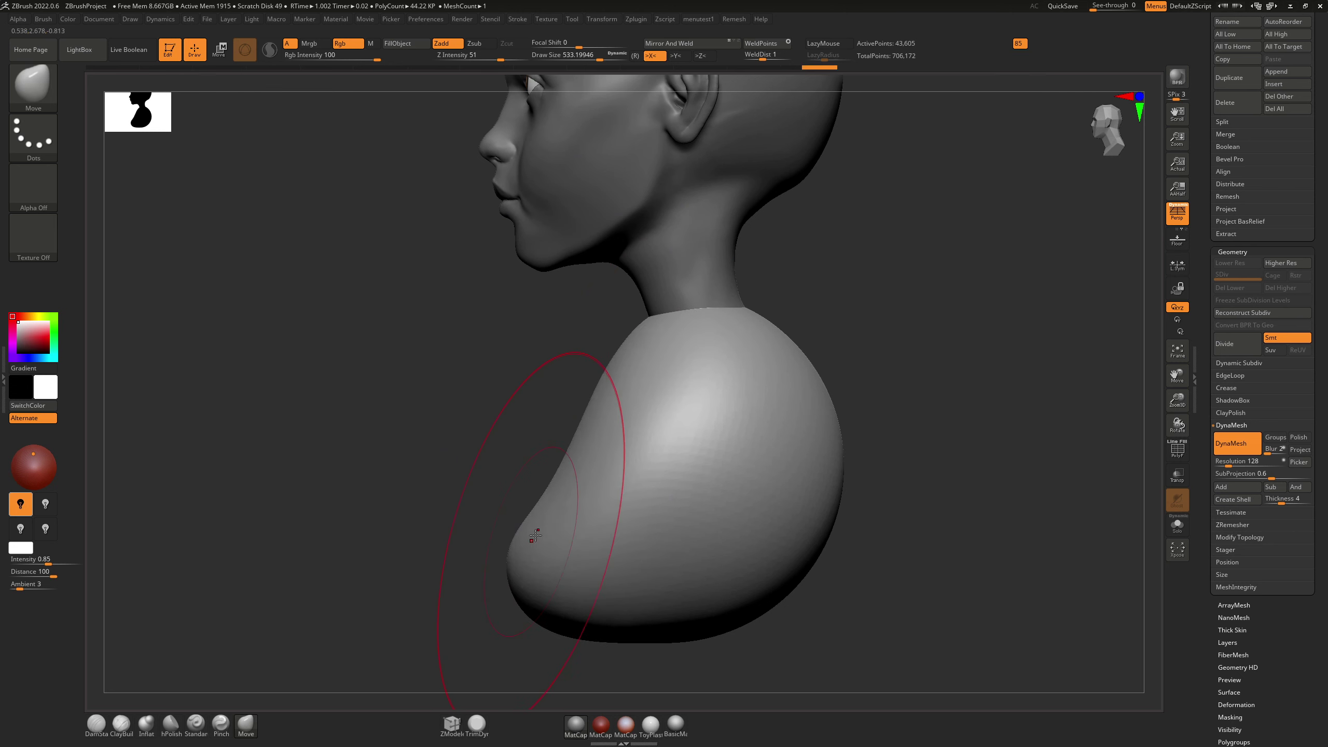
Step: Push the rear of the sphere inward with the Move brush to form a flatter, forward-slanting back
right_click_drag(845, 394, 860, 350)
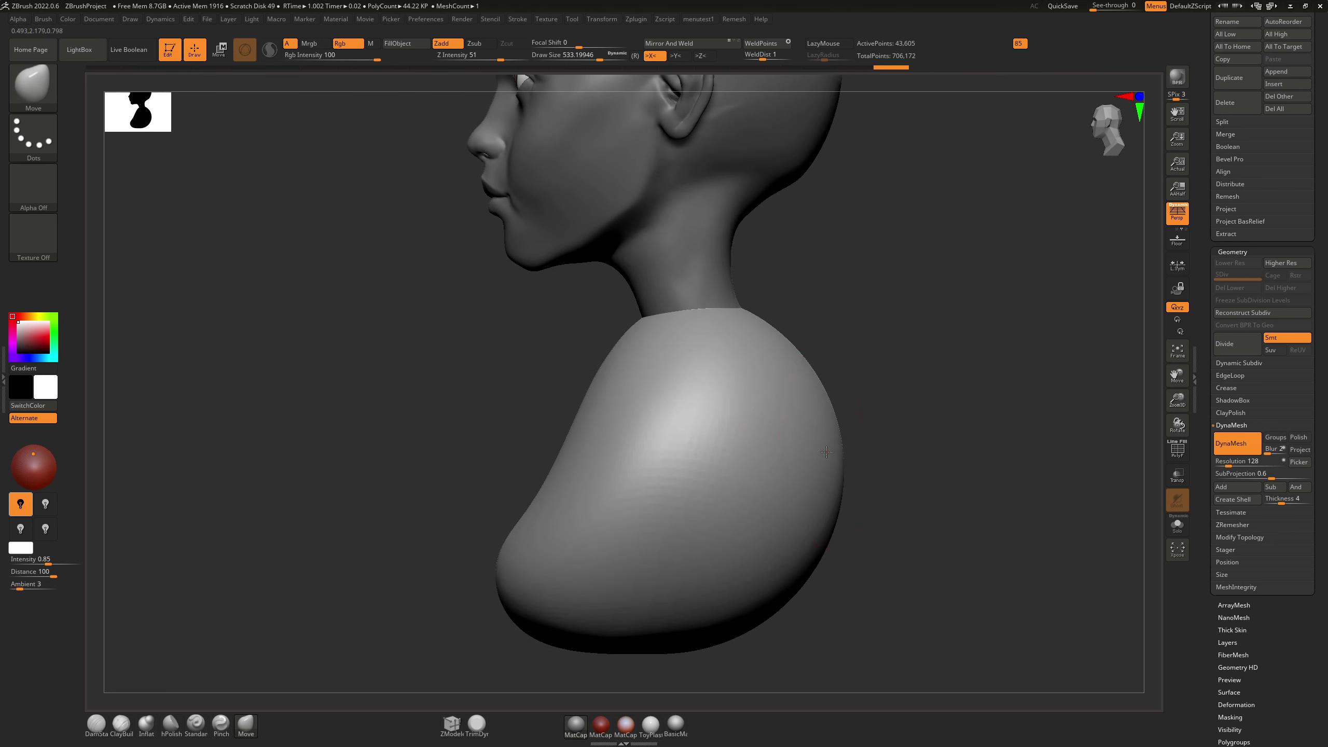
left_click_drag(826, 451, 773, 491)
left_click_drag(776, 529, 733, 594)
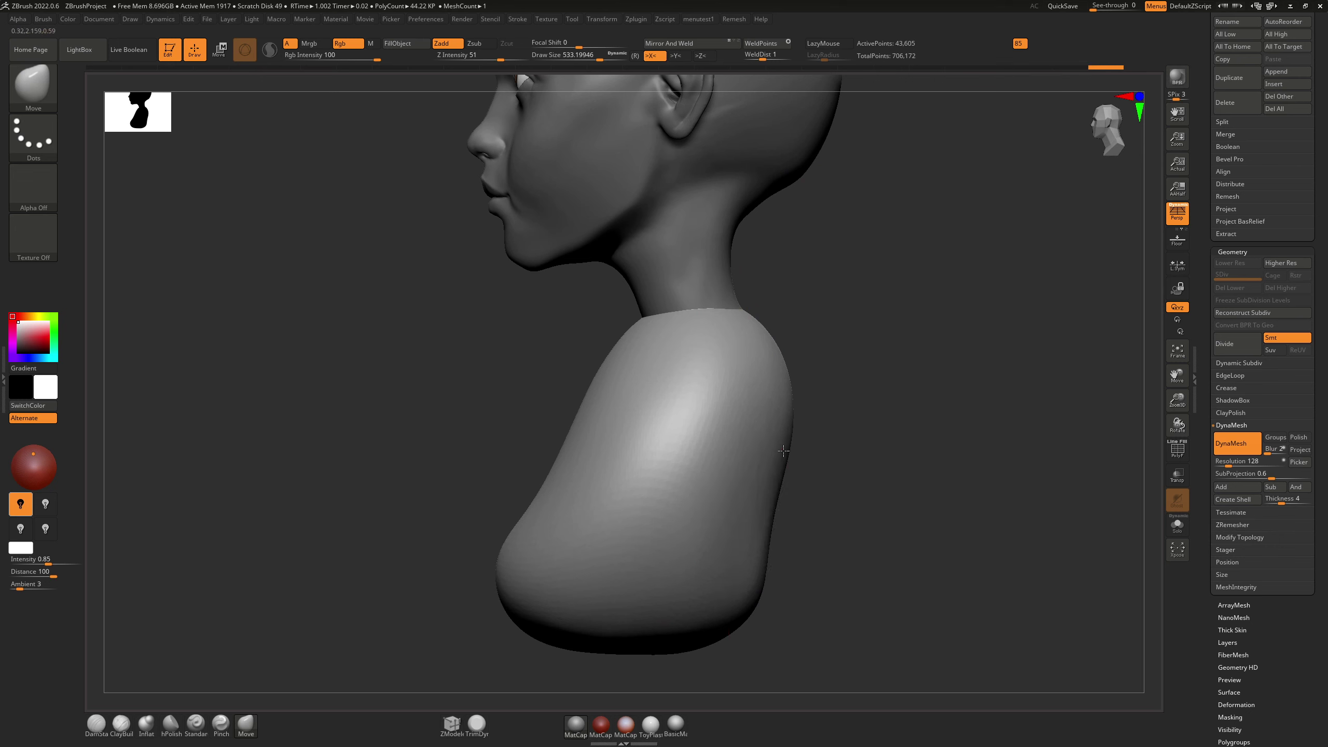
left_click_drag(782, 445, 773, 451)
left_click_drag(742, 573, 702, 613)
left_click_drag(764, 456, 762, 474)
left_click_drag(749, 528, 729, 558)
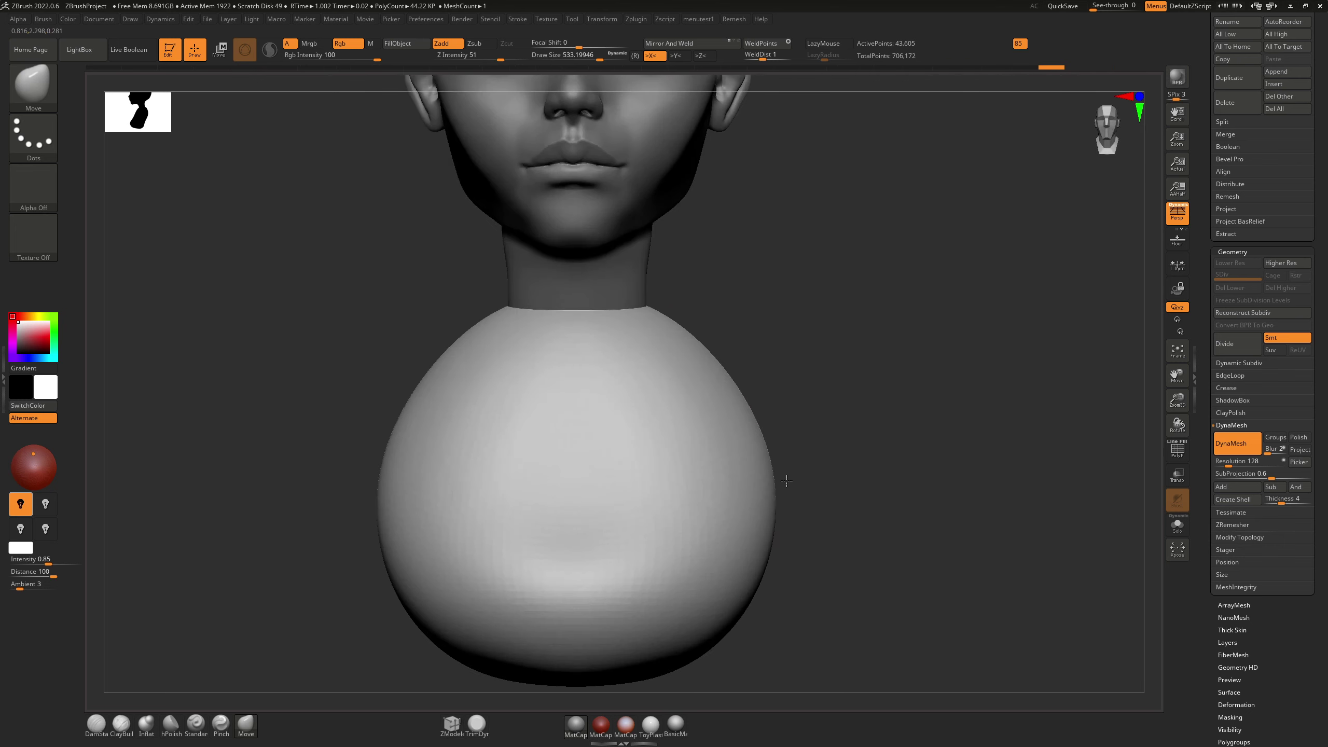
Step: Bulge symmetrical shoulders out of the upper torso with the Move and Inflat brushes at a draw size of about 386
key("s")
mouse_move(435, 411)
left_mouse_down()
mouse_move(416, 357)
mouse_move(388, 350)
mouse_move(390, 373)
left_mouse_up()
right_click_drag(528, 354, 607, 288, "ctrl")
mouse_move(690, 370)
left_mouse_down()
mouse_move(729, 373)
mouse_move(729, 426)
mouse_move(734, 377)
mouse_move(721, 359)
mouse_move(734, 367)
left_mouse_up()
key("ctrl+z")
key("b")
key("i")
key("n")
mouse_move(741, 363)
right_mouse_down()
mouse_move(700, 367)
mouse_move(785, 355)
right_mouse_up()
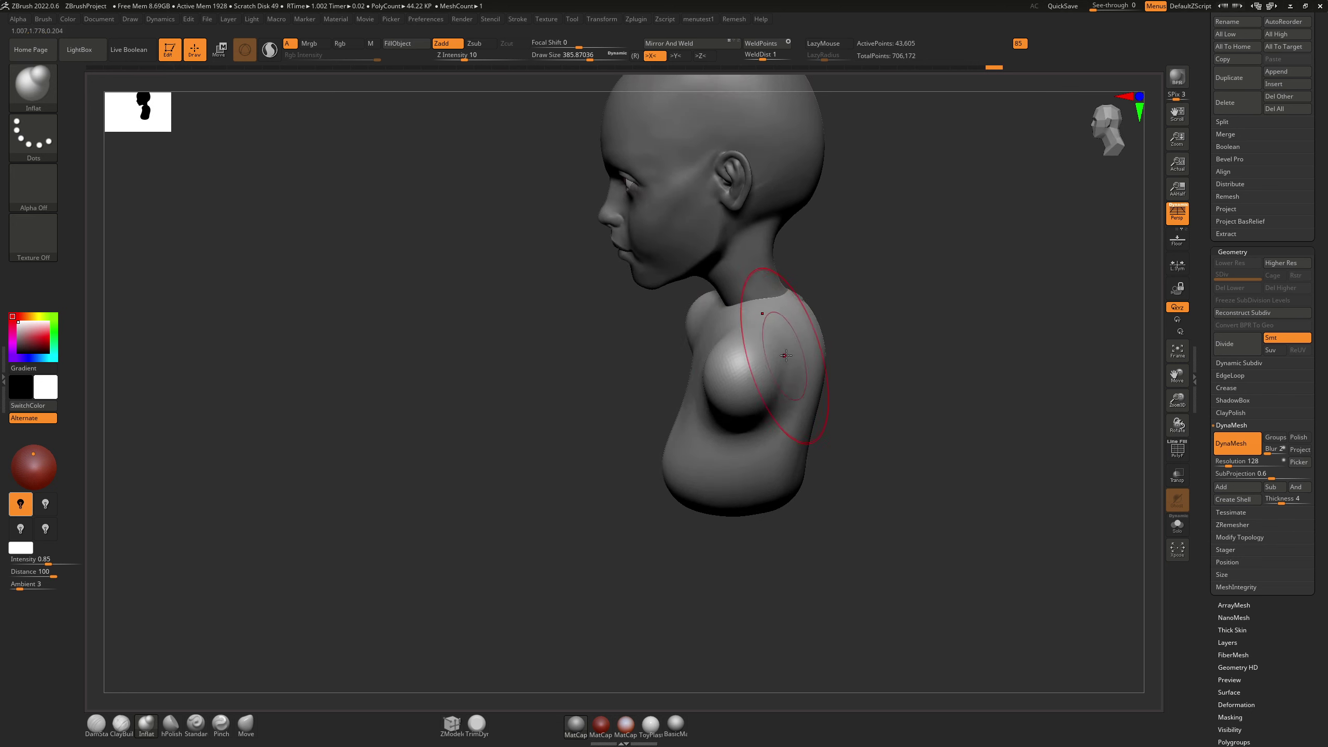
Step: Shift the shoulder bulges backward on the torso with the Move brush
key("b")
key("m")
key("v")
mouse_move(737, 379)
left_mouse_down()
mouse_move(795, 358)
mouse_move(756, 369)
left_mouse_up()
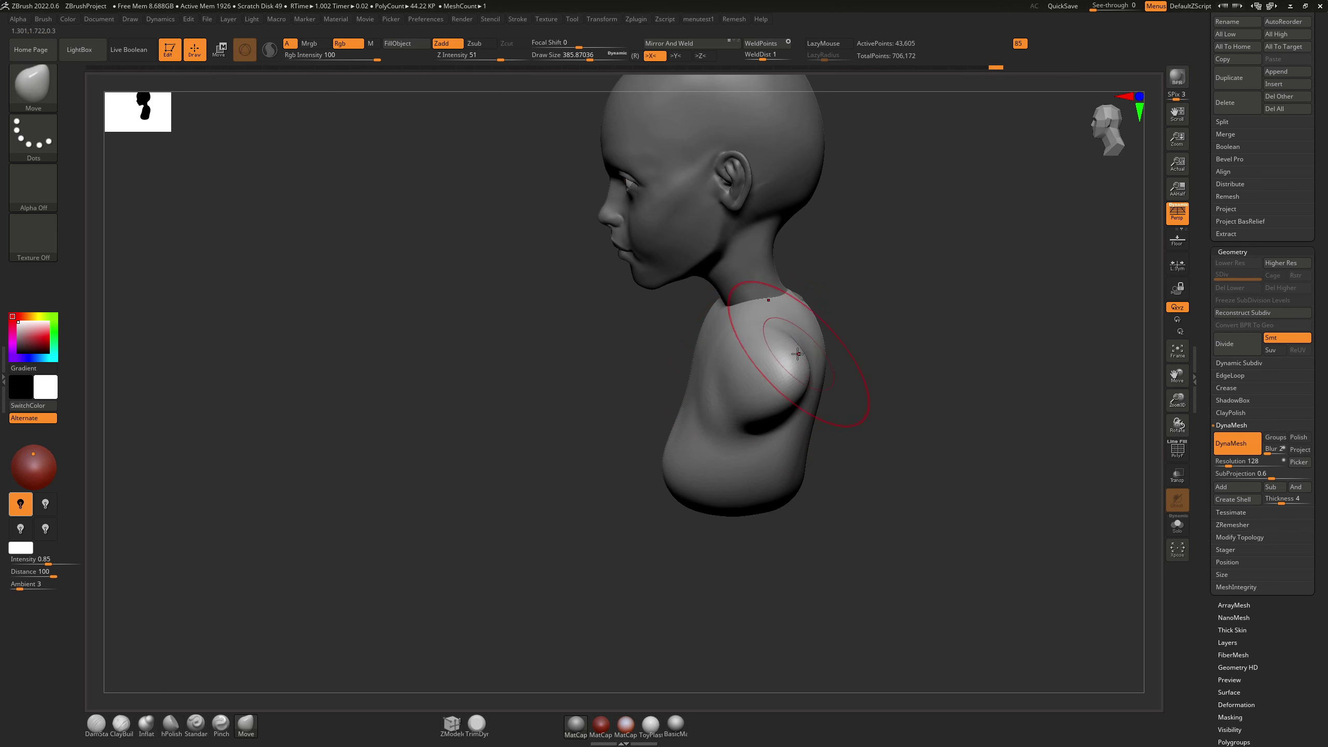
Step: Inflate the upper back around the base of the neck with the Inflat brush
key("b")
key("i")
key("n")
mouse_move(777, 341)
right_mouse_down()
mouse_move(836, 340)
mouse_move(811, 351)
right_mouse_up()
mouse_move(889, 340)
left_mouse_down("shift")
mouse_move(912, 345)
mouse_move(927, 326)
left_mouse_up("shift")
key("ctrl+z")
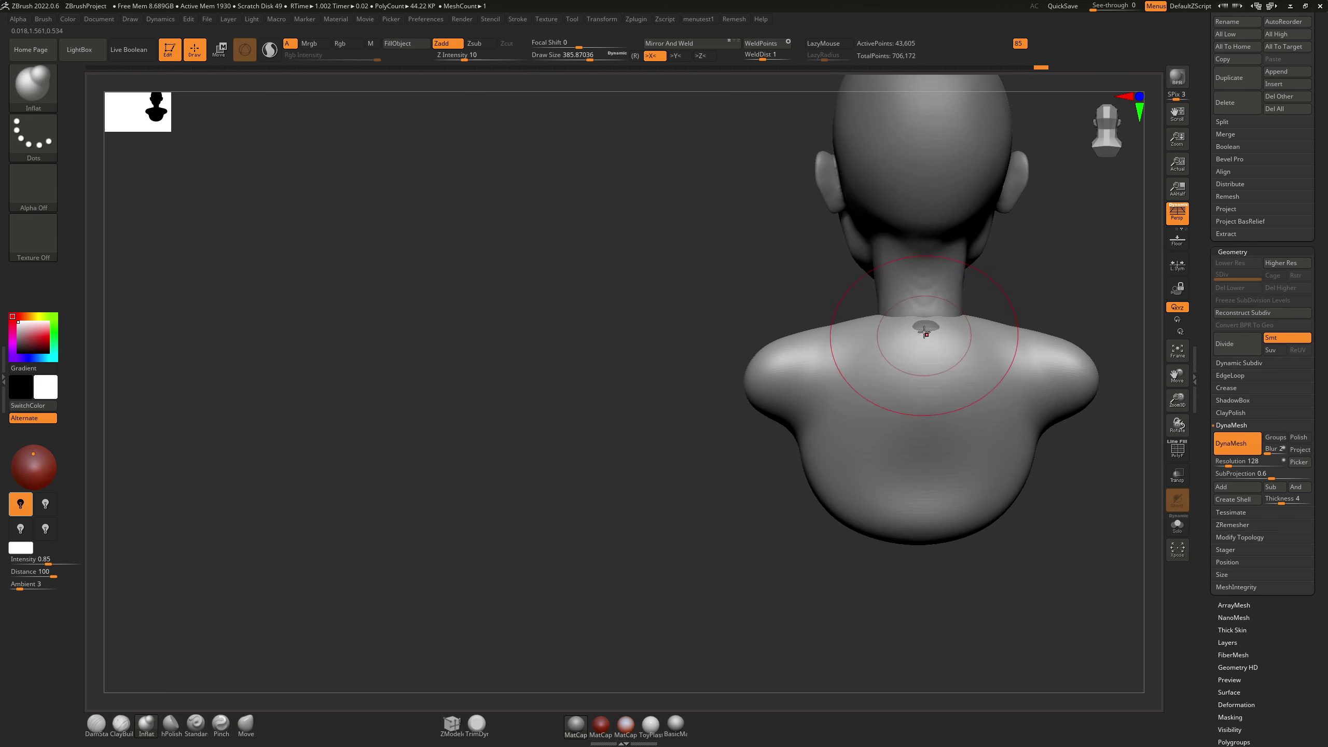
right_click_drag(922, 331, 964, 326)
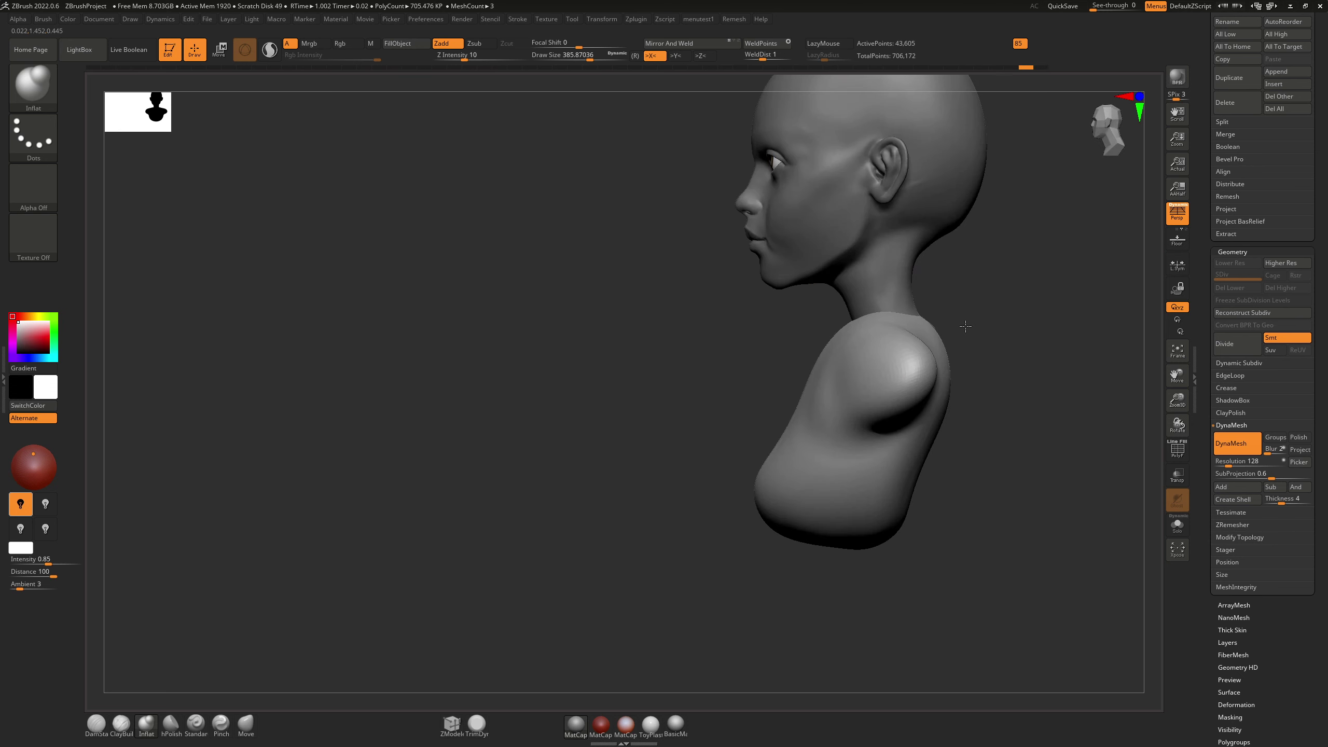
Step: Carve the crease between chest and shoulder with DamStandard at draw size 245, undoing the unwanted stroke
key("b")
key("m")
key("v")
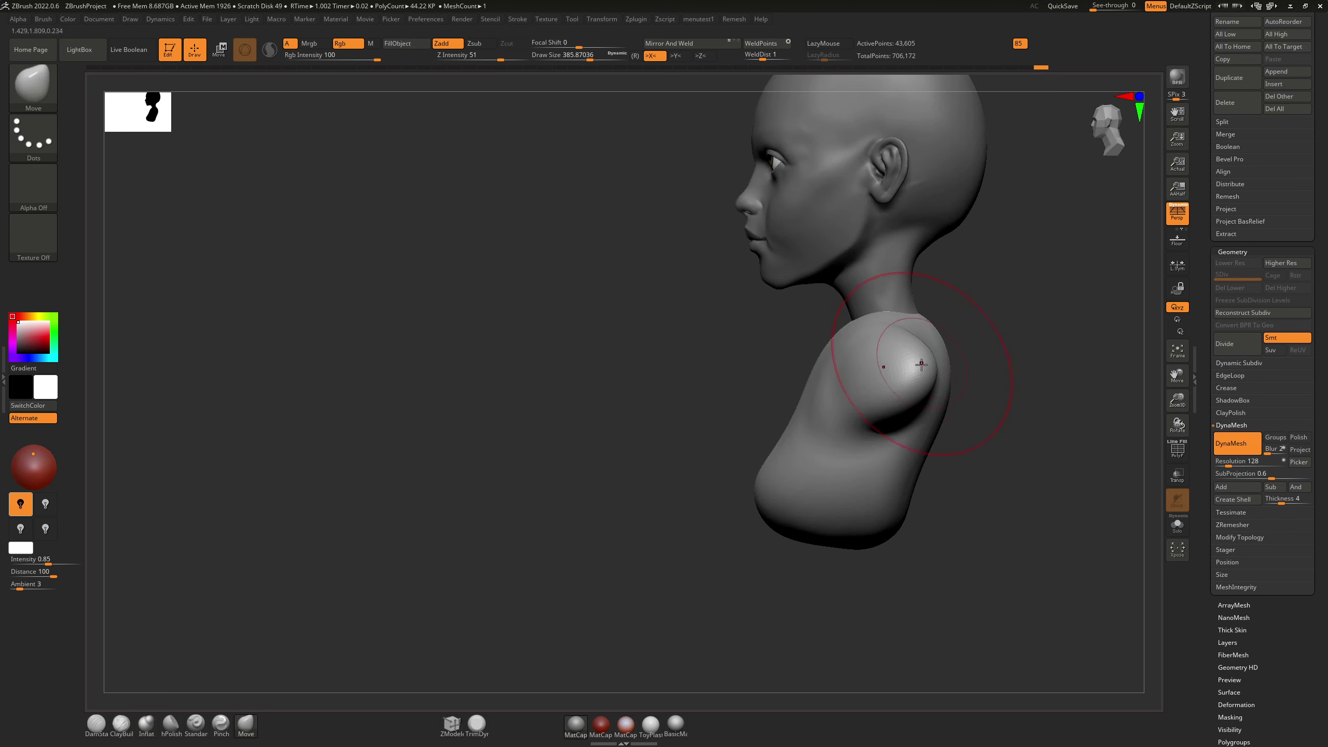
key("b")
key("d")
key("s")
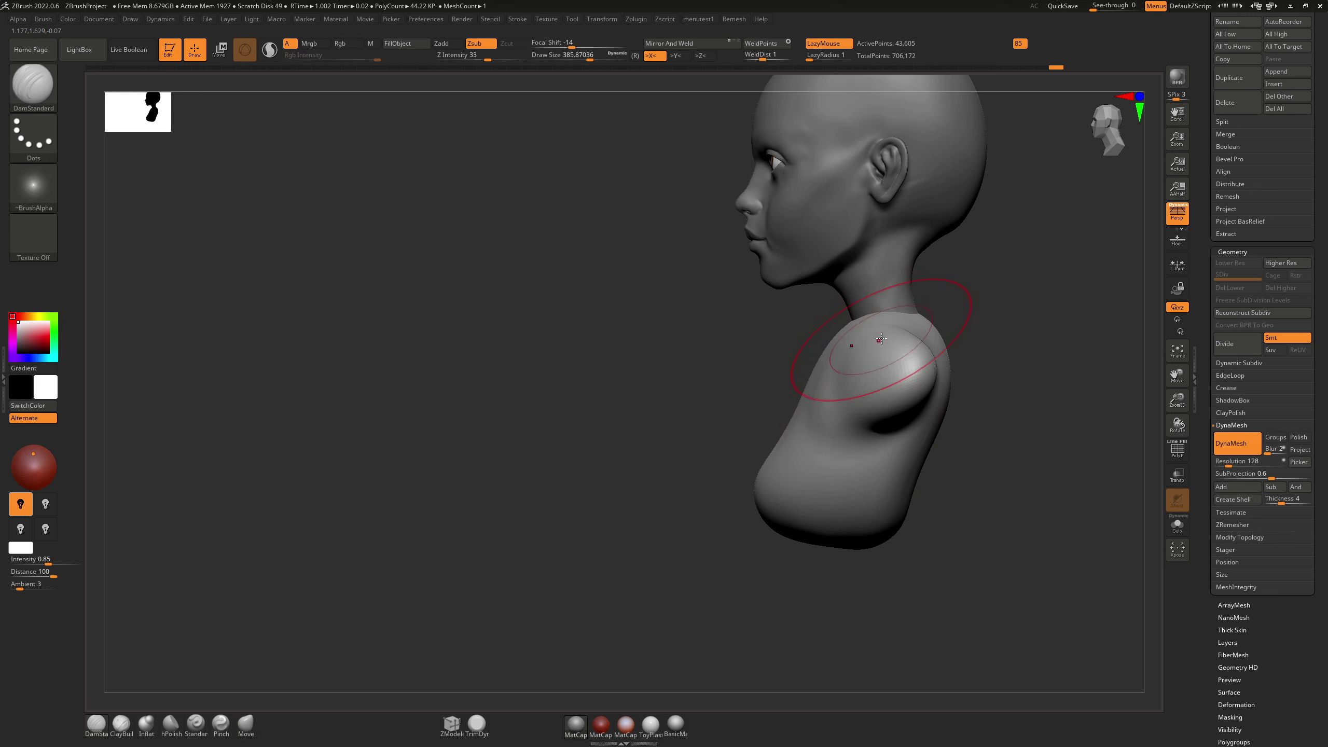
left_click_drag(847, 362, 843, 397)
mouse_move(866, 379)
right_mouse_down()
mouse_move(901, 371)
mouse_move(845, 400)
right_mouse_up()
key("ctrl+z")
key("s")
mouse_move(825, 421)
left_mouse_down()
mouse_move(809, 420)
mouse_move(847, 403)
left_mouse_up()
key("shift")
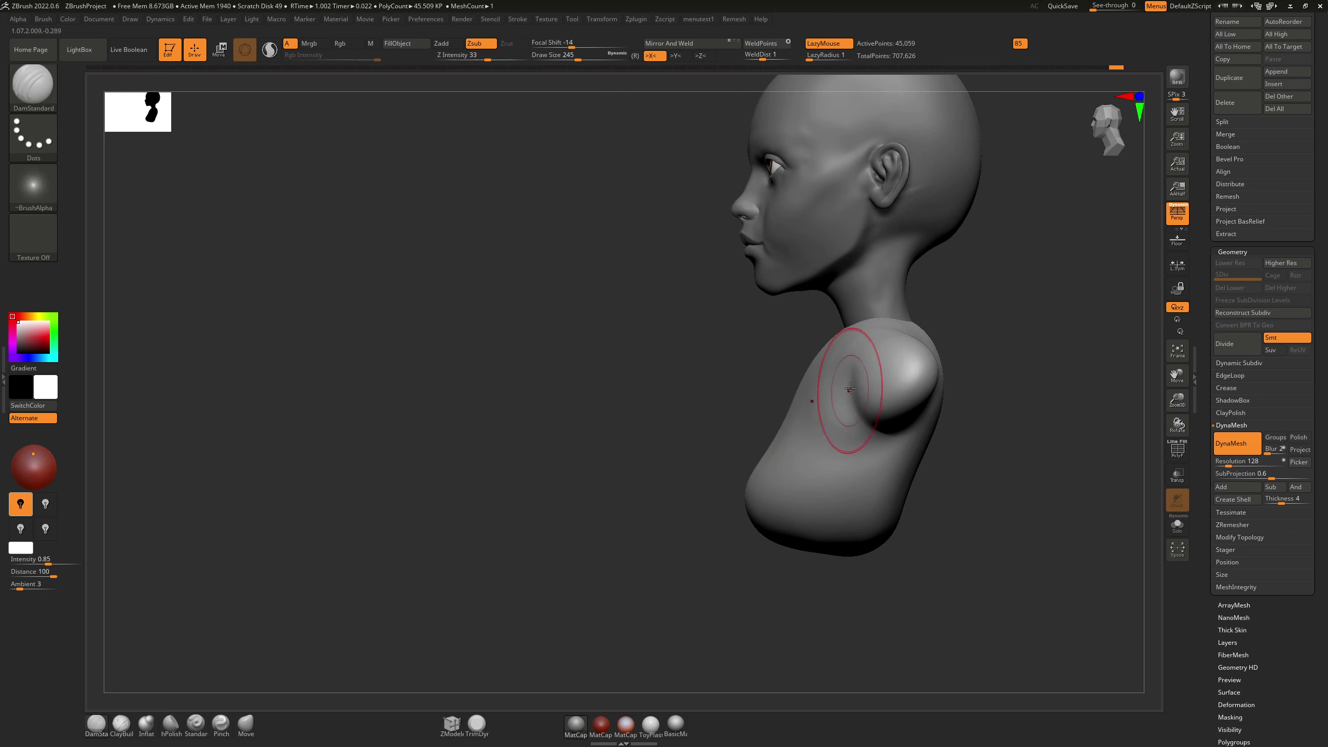
Step: Round out and reposition the shoulders against the chest with the Move brush
right_click_drag(854, 400, 833, 389)
key("b")
key("m")
key("v")
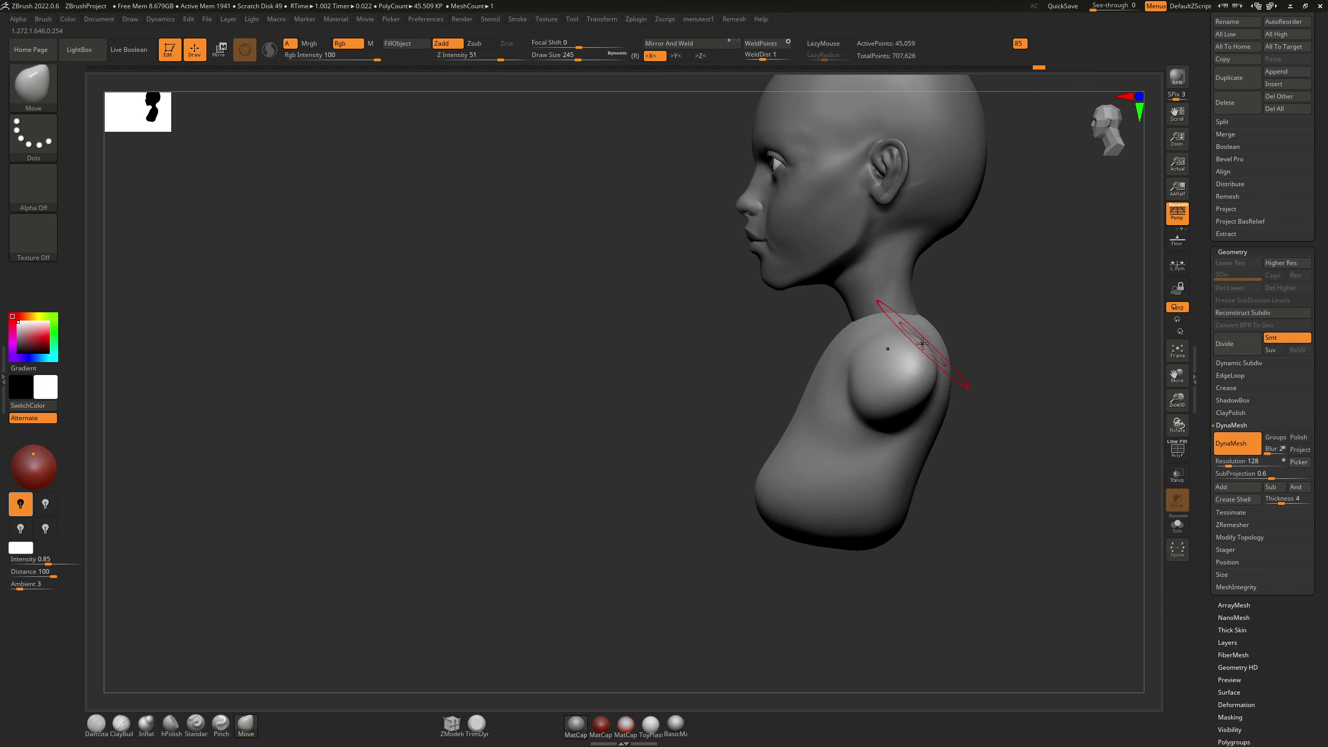
mouse_move(922, 343)
right_mouse_down()
mouse_move(879, 347)
mouse_move(806, 402)
mouse_move(779, 334)
right_mouse_up()
key("b")
key("d")
key("s")
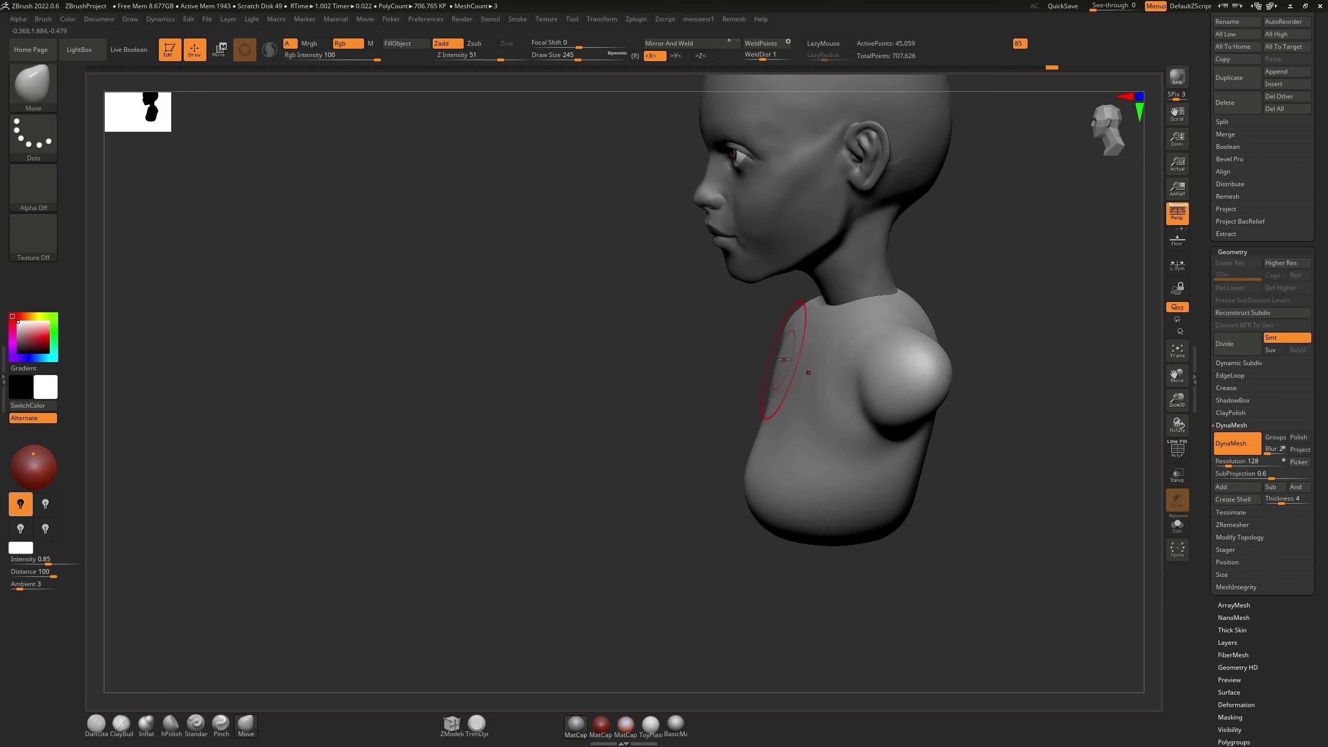
key("b")
key("m")
key("v")
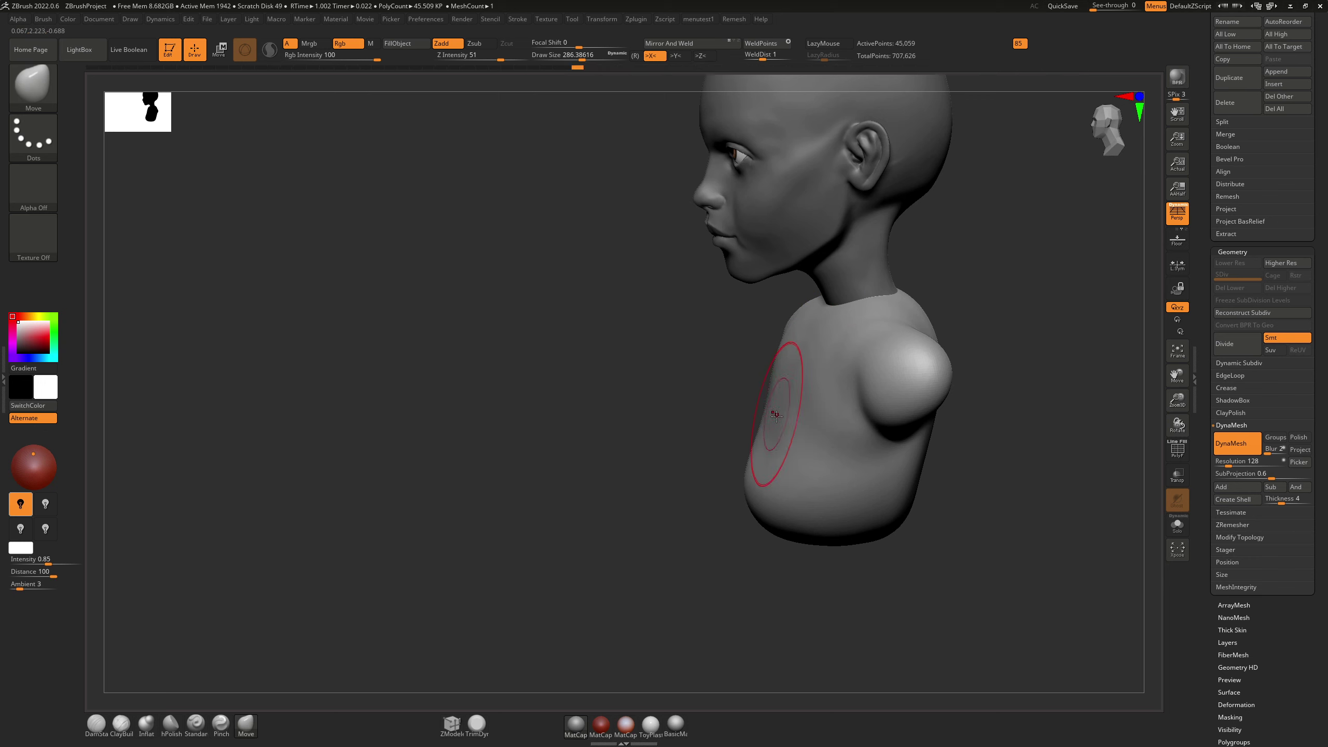
Step: Carve the collarbones below the neck with DamStandard at a draw size of about 154
mouse_move(777, 416)
right_mouse_down()
mouse_move(802, 388)
mouse_move(819, 393)
right_mouse_up()
key("b")
key("d")
key("s")
key("s")
left_click_drag(818, 332, 800, 333)
mouse_move(800, 333)
right_mouse_down()
mouse_move(788, 390)
mouse_move(810, 317)
right_mouse_up()
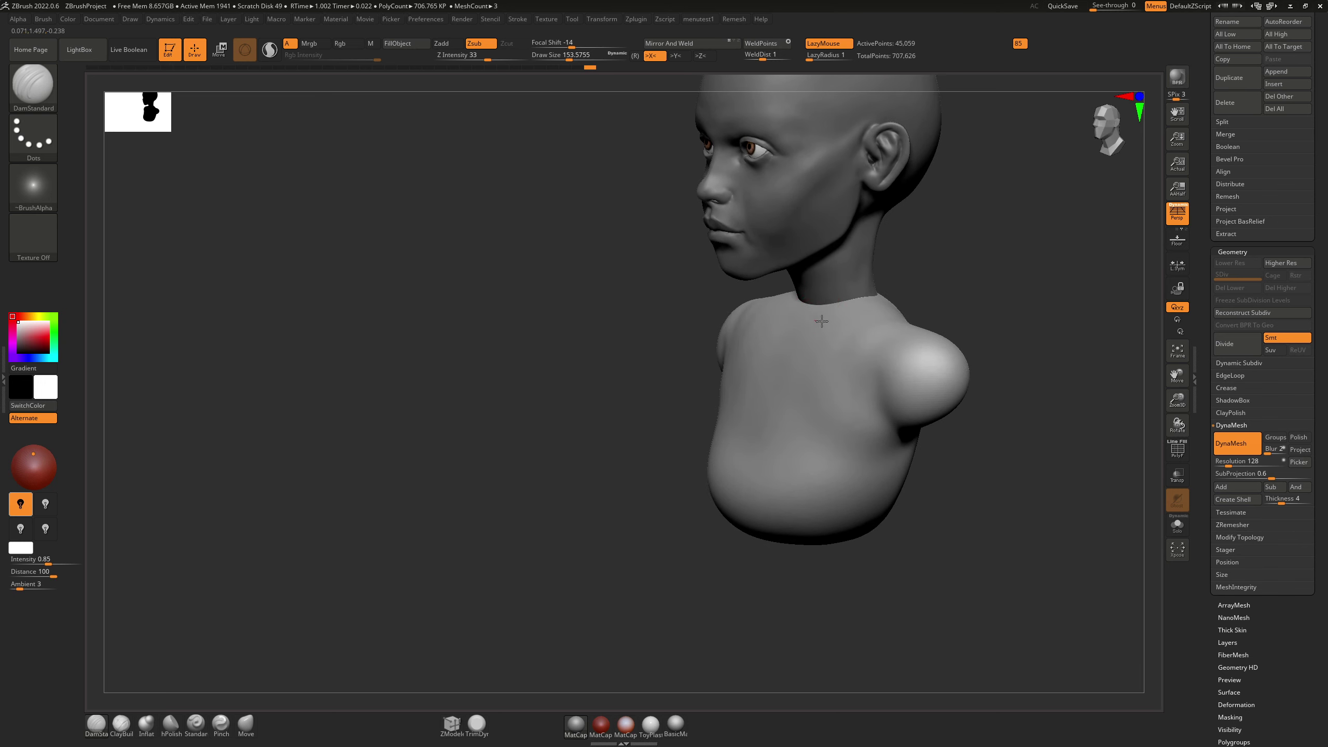
left_click_drag(805, 313, 806, 314)
right_click_drag(829, 311, 861, 331)
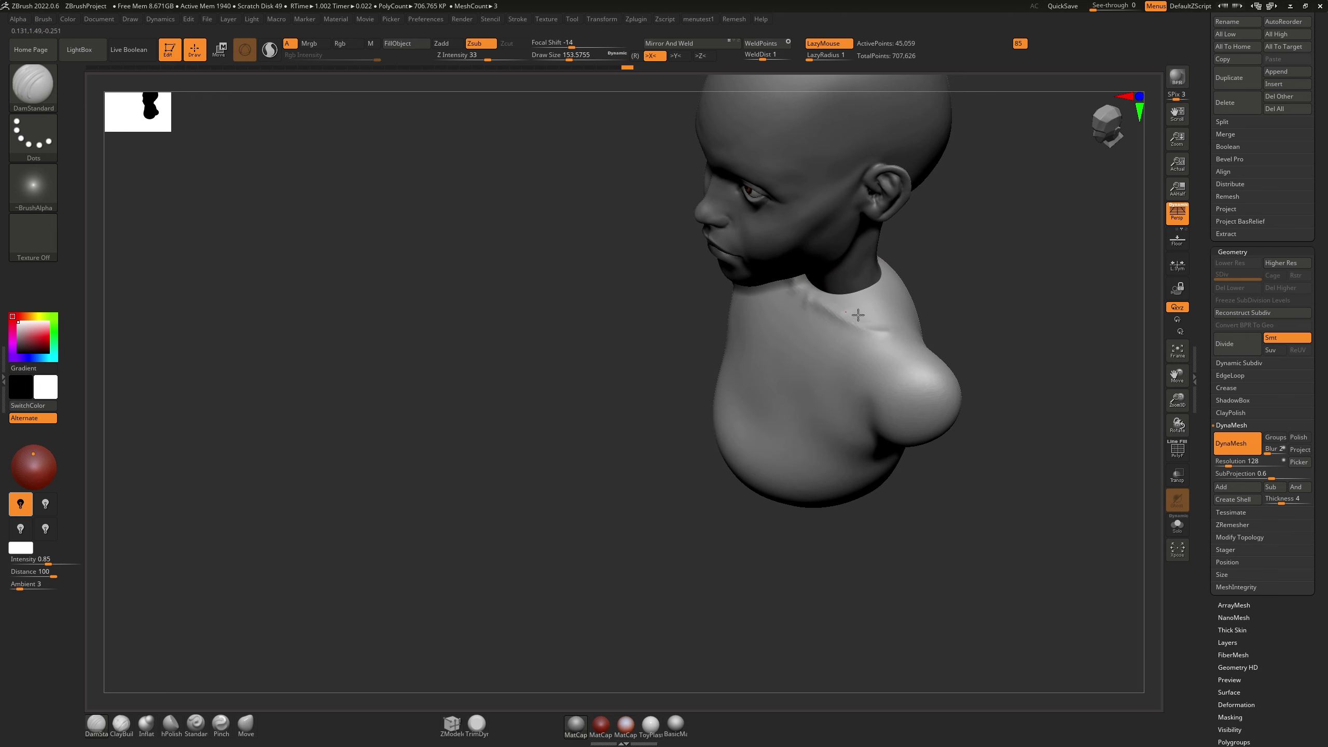
Step: Refine the collarbones out toward the shoulders, undoing stray strokes and smoothing the ridges
key("ctrl")
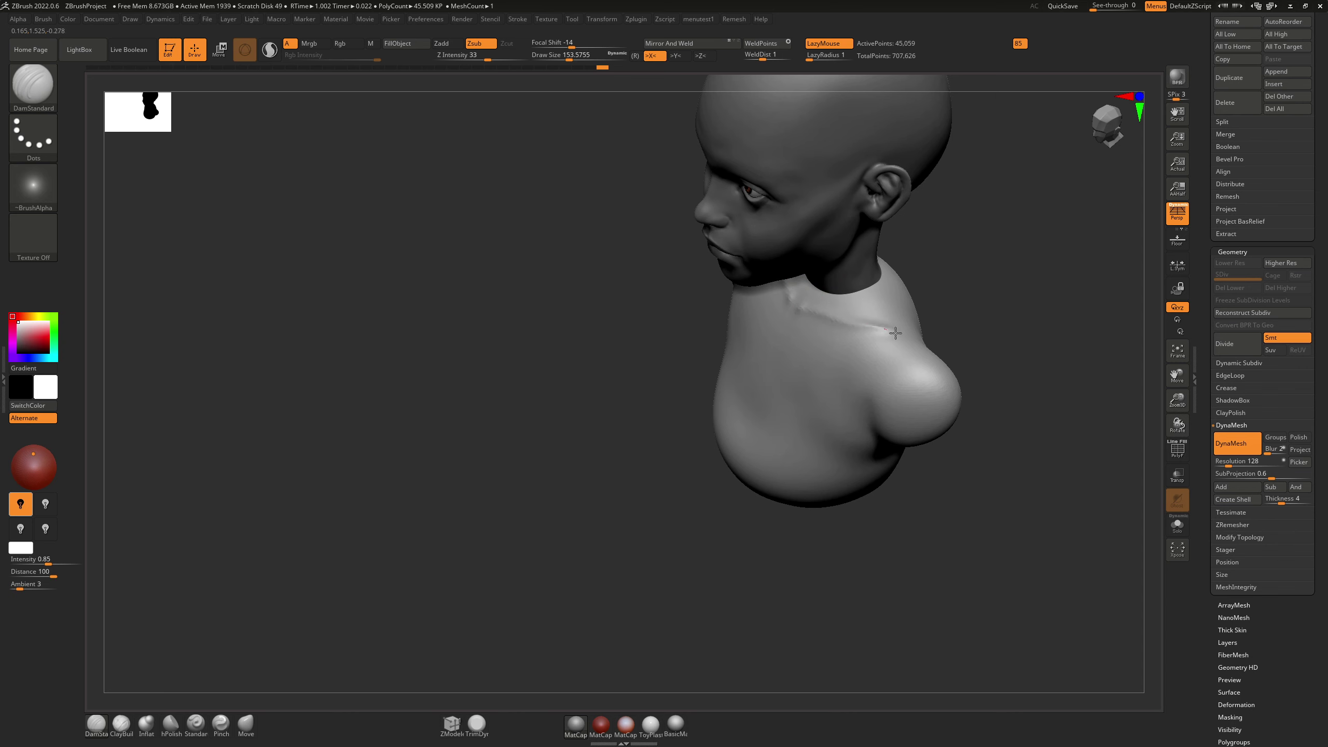
left_click_drag(895, 333, 898, 333)
key("ctrl+z")
mouse_move(819, 313)
left_mouse_down()
mouse_move(934, 346)
mouse_move(918, 297)
mouse_move(943, 278)
mouse_move(921, 278)
left_mouse_up()
key("ctrl+z")
key("shift")
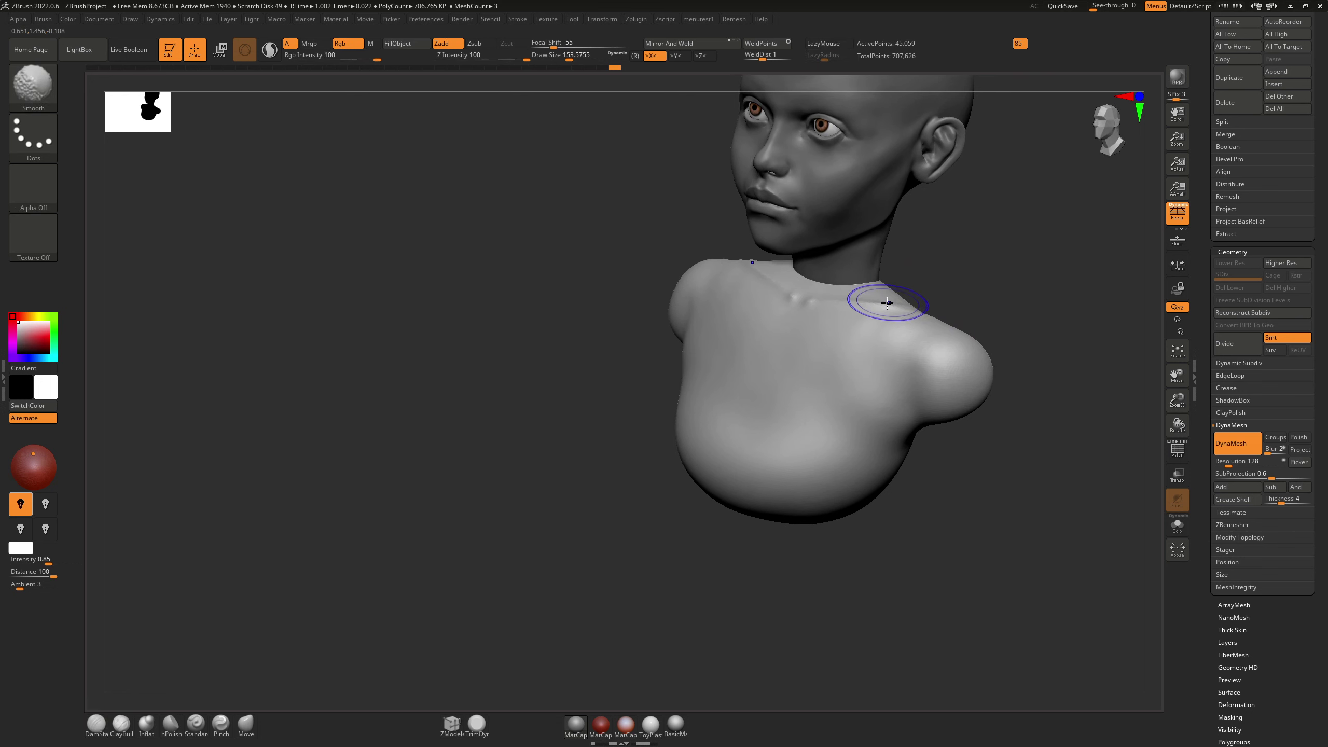
mouse_move(848, 298)
left_mouse_down()
mouse_move(948, 297)
mouse_move(929, 312)
left_mouse_up()
key("ctrl+z")
right_click_drag(931, 314, 863, 334)
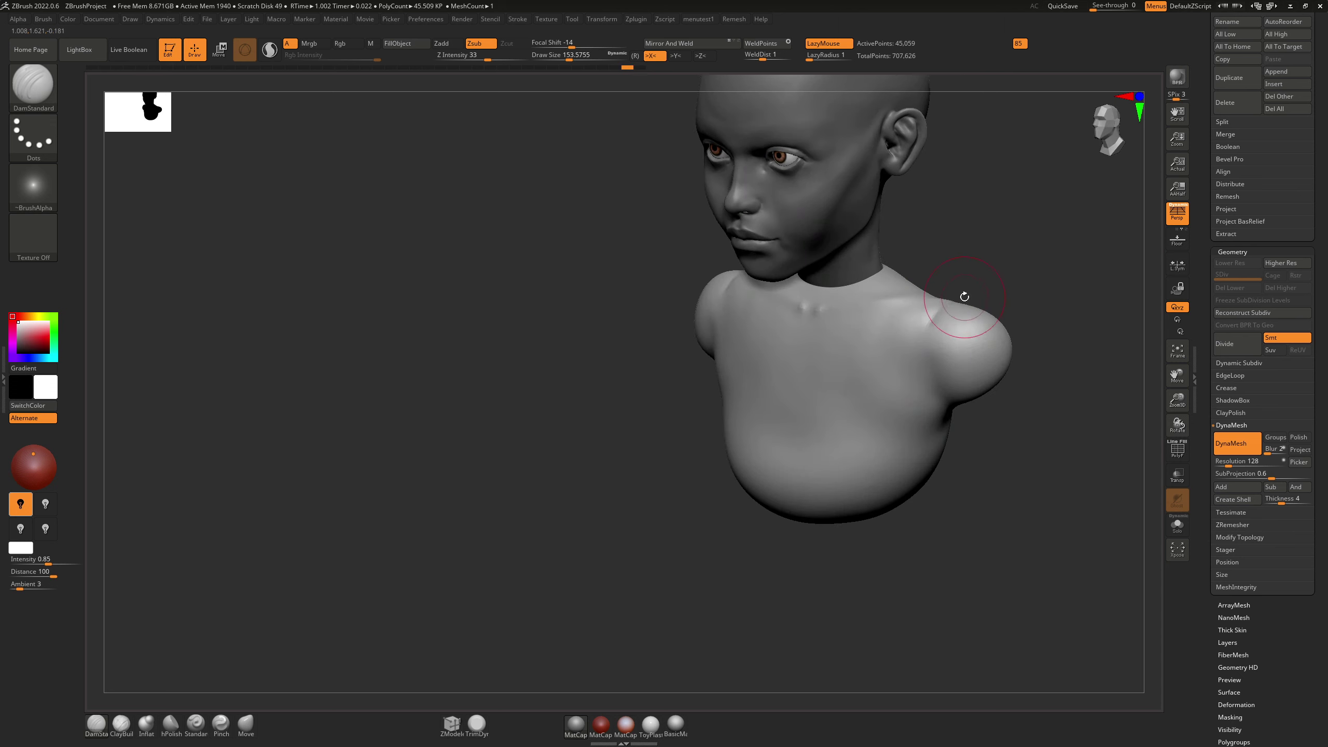
Step: Pull the shoulders outward and down into upper-arm stubs with the Move brush at a draw size of about 228
mouse_move(966, 301)
right_mouse_down()
mouse_move(928, 306)
mouse_move(1059, 311)
right_mouse_up()
key("shift")
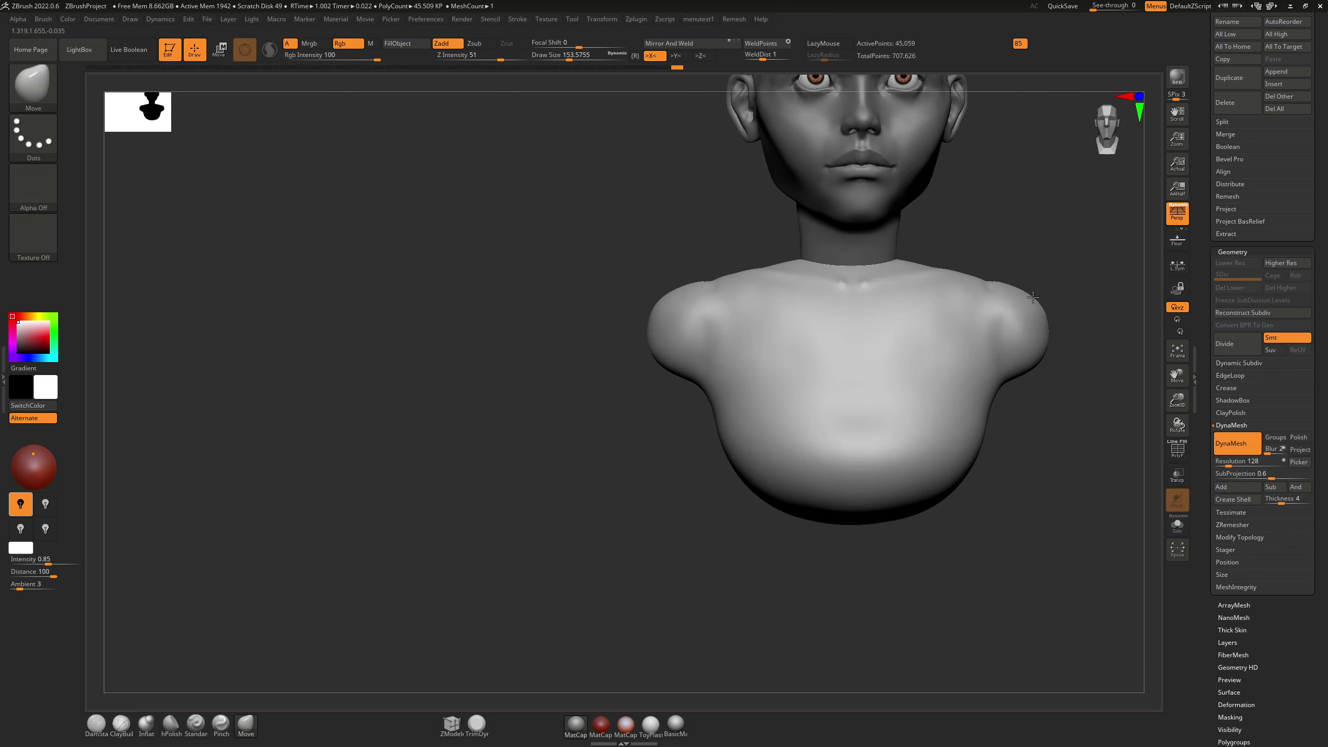
mouse_move(1040, 357)
left_mouse_down()
mouse_move(1061, 356)
mouse_move(1063, 338)
left_mouse_up()
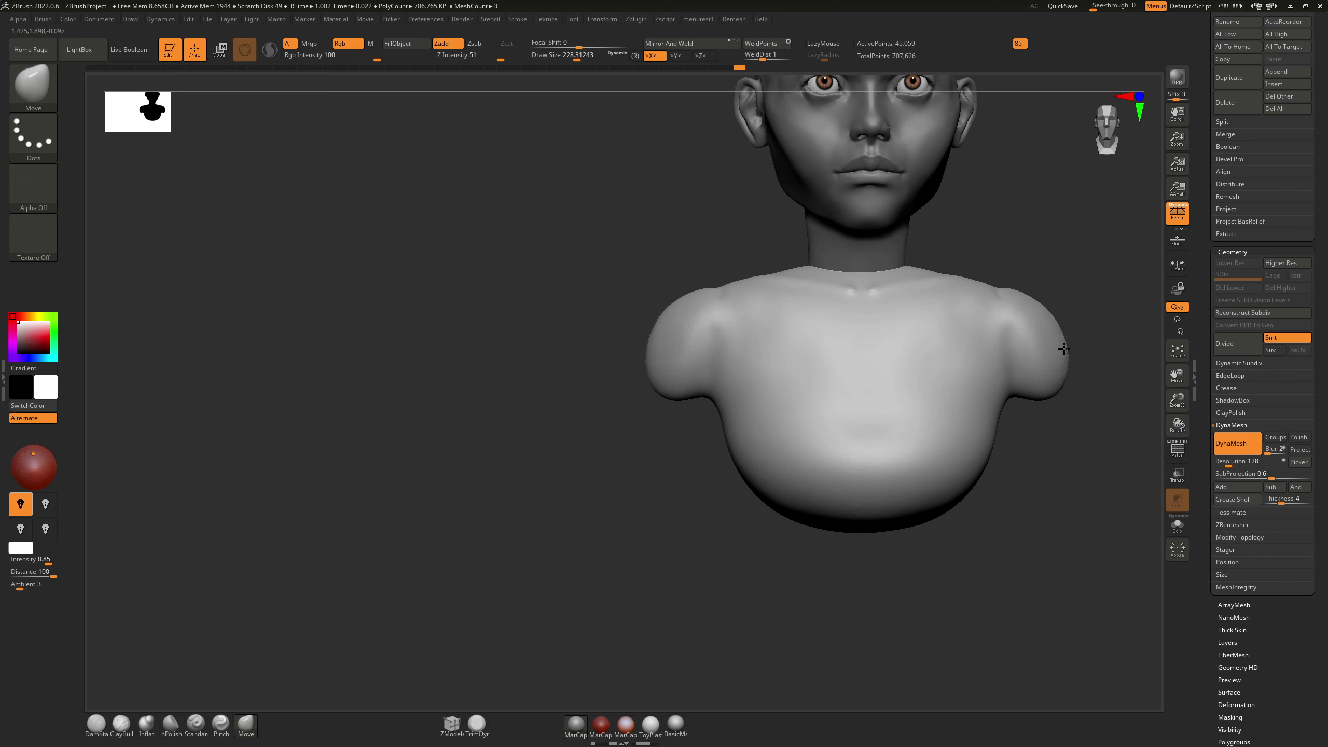
left_click_drag(1057, 395, 1052, 413)
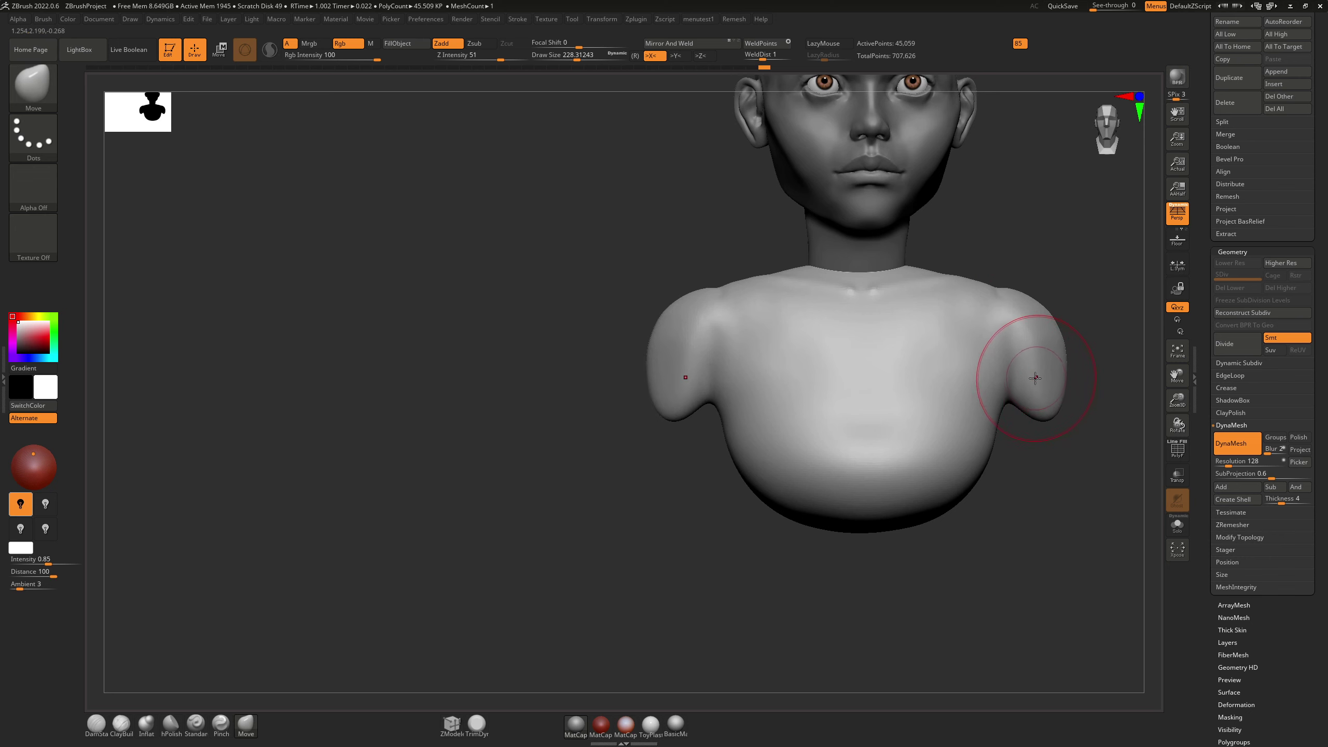
Step: Refine the upper-arm stubs with the Inflat and hPolish brushes, undoing the unwanted change
key("3")
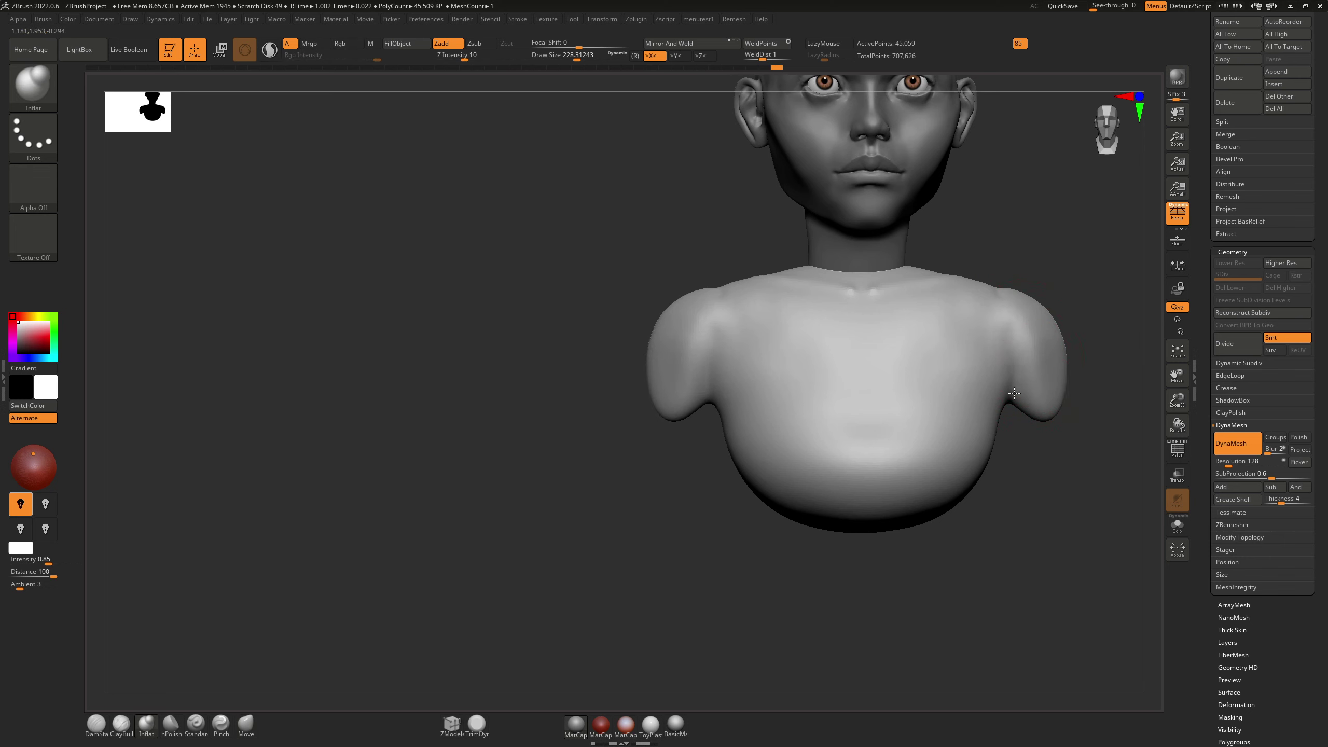
key("shift")
key("b")
key("h")
key("p")
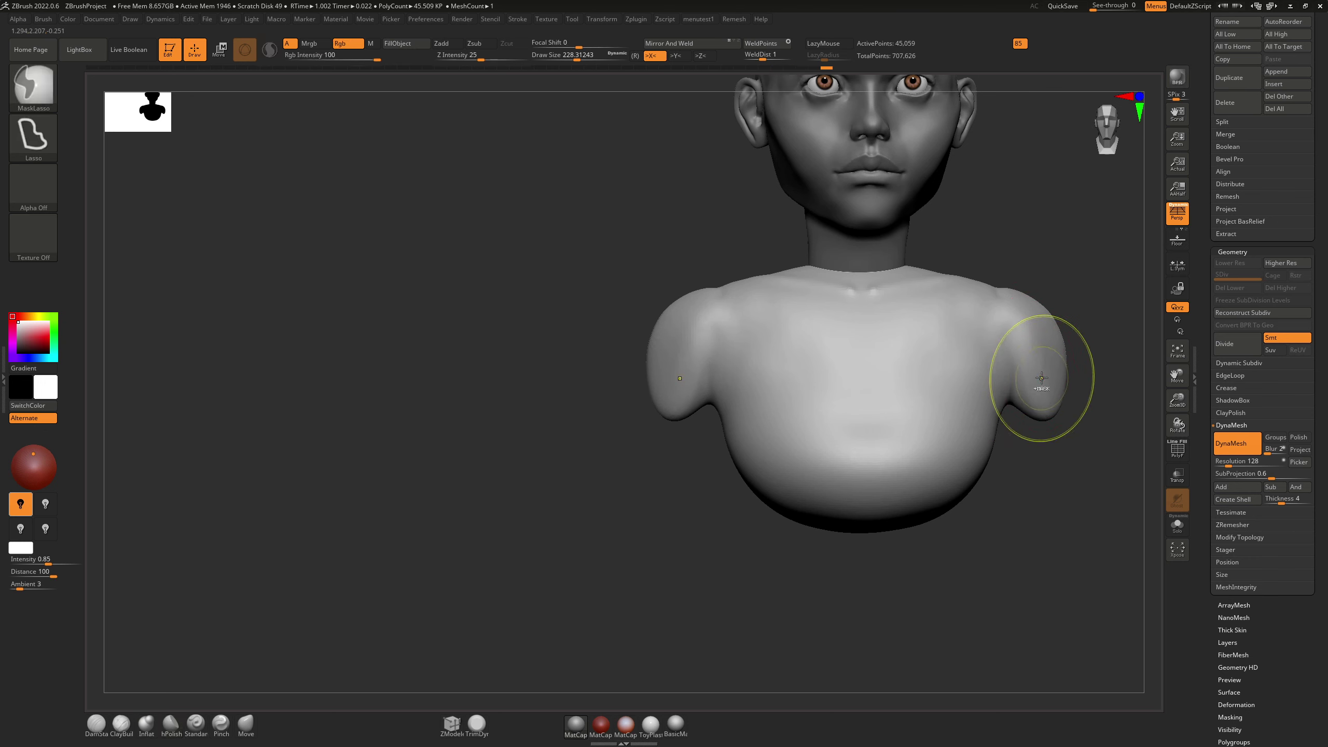
key("ctrl+z")
left_click_drag(1100, 319, 988, 328)
key("shift")
Step: Build up the side of the chest with ClayBuildup, undo the unwanted stroke and smooth the surface
mouse_move(981, 402)
right_mouse_down()
mouse_move(996, 374)
mouse_move(983, 376)
right_mouse_up()
key("b")
key("c")
key("b")
mouse_move(981, 404)
left_mouse_down()
mouse_move(974, 428)
mouse_move(1000, 387)
mouse_move(943, 416)
mouse_move(946, 427)
mouse_move(904, 424)
mouse_move(919, 417)
left_mouse_up()
key("ctrl+z")
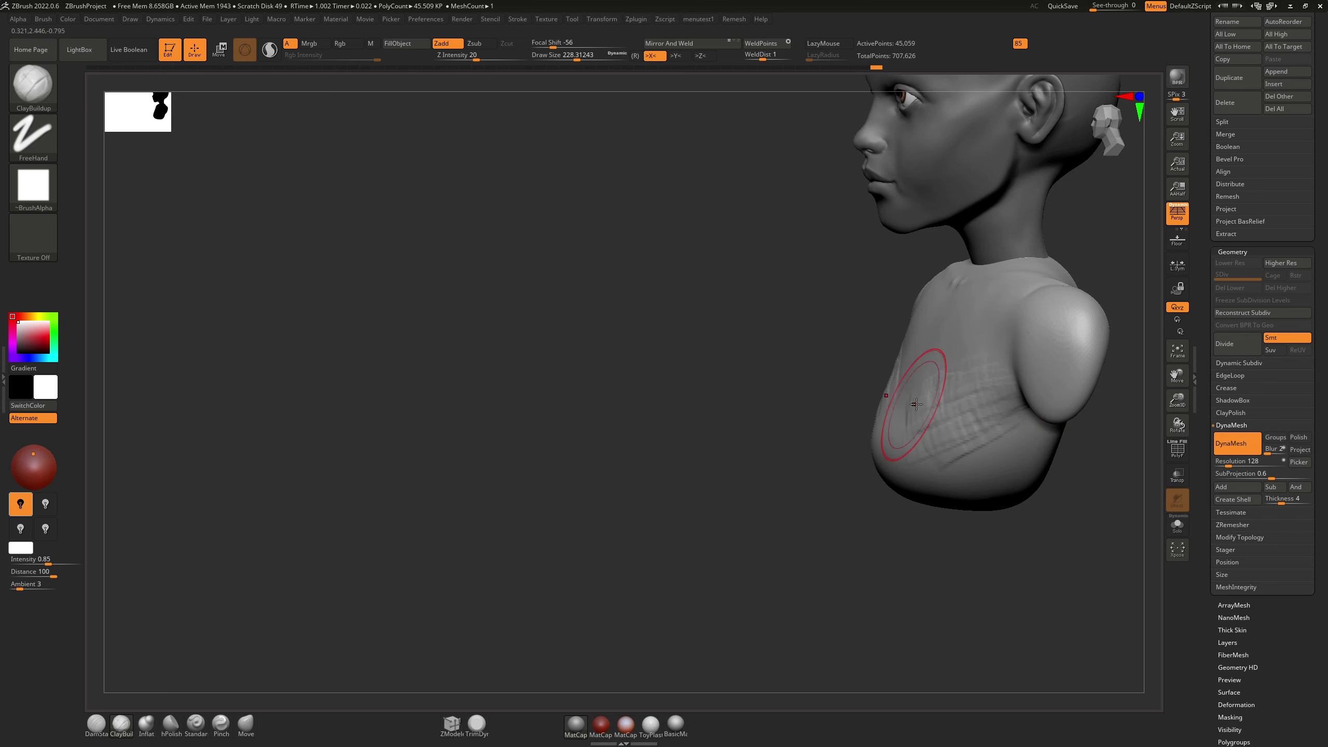
key("shift")
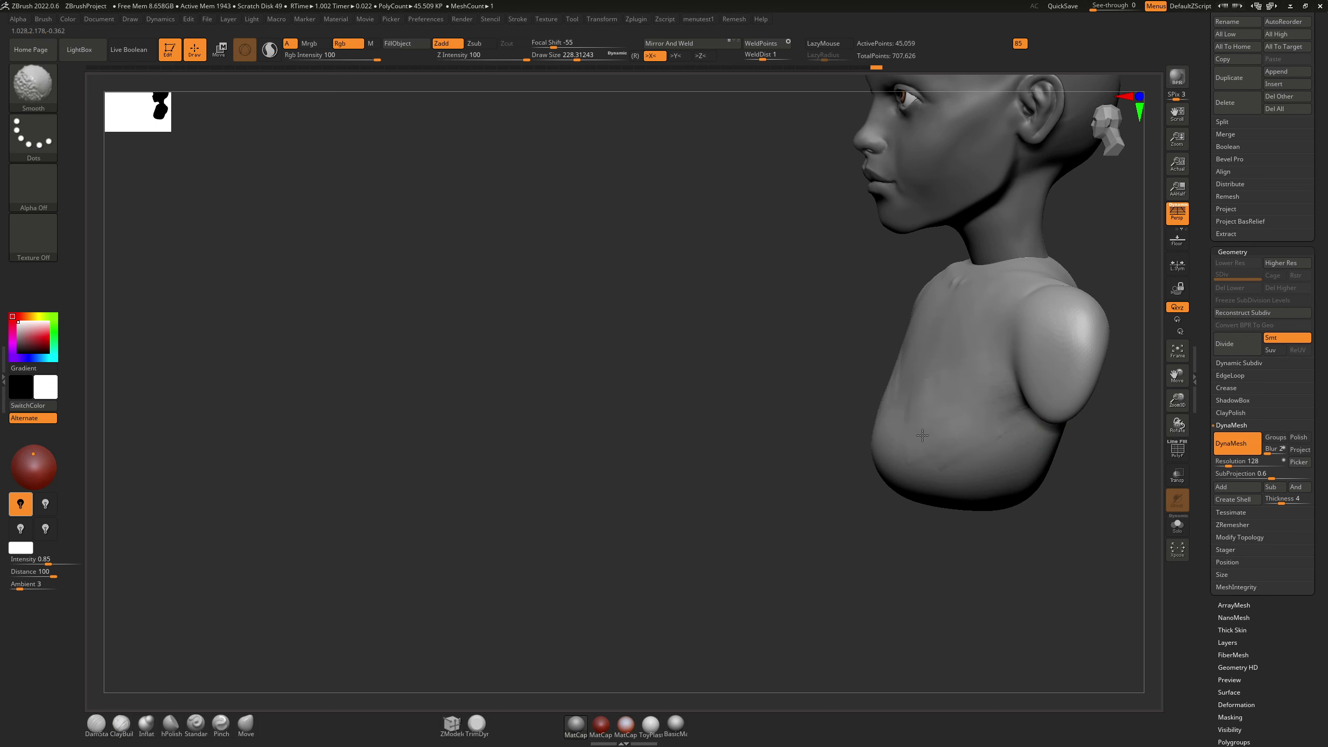
right_click_drag(952, 470, 1062, 385, "shift")
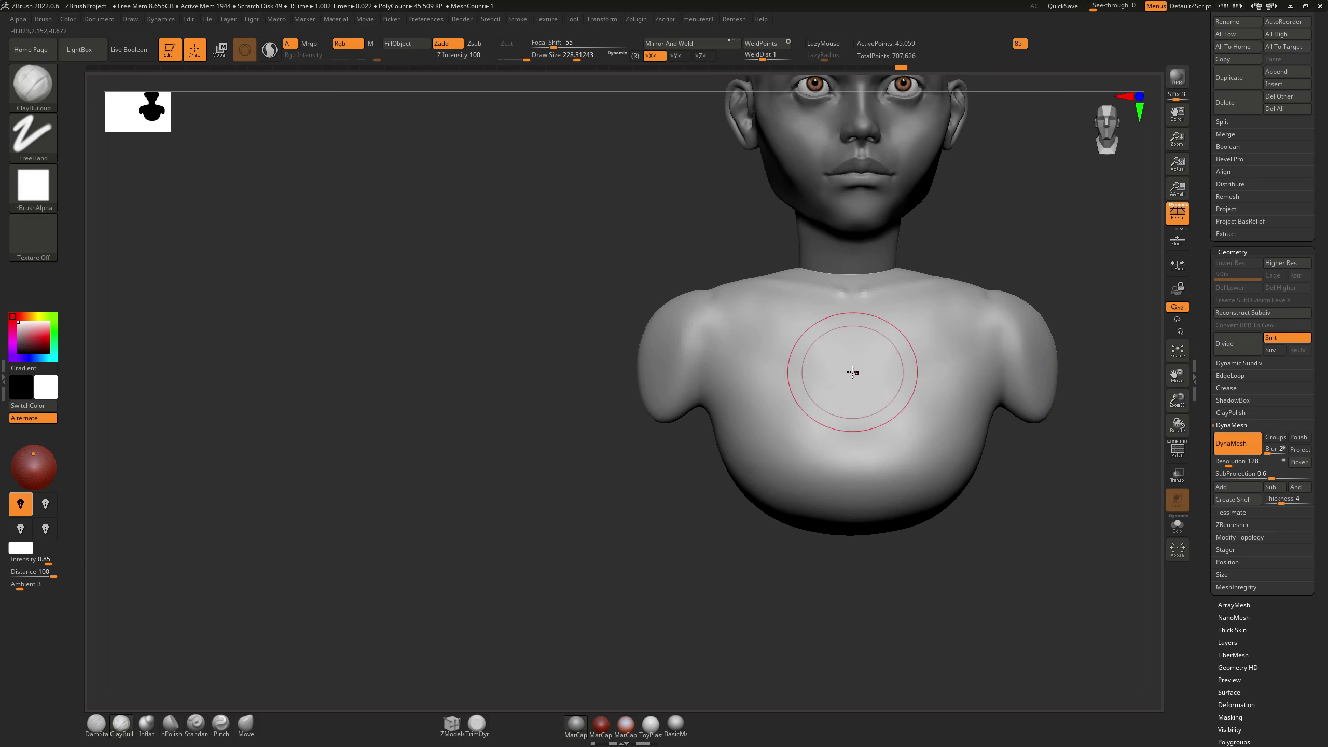
Step: Crease the armpits between torso and upper-arm stubs with DamStandard at a draw size of about 177
key("b")
key("d")
key("s")
key("s")
left_click_drag(706, 397, 698, 398)
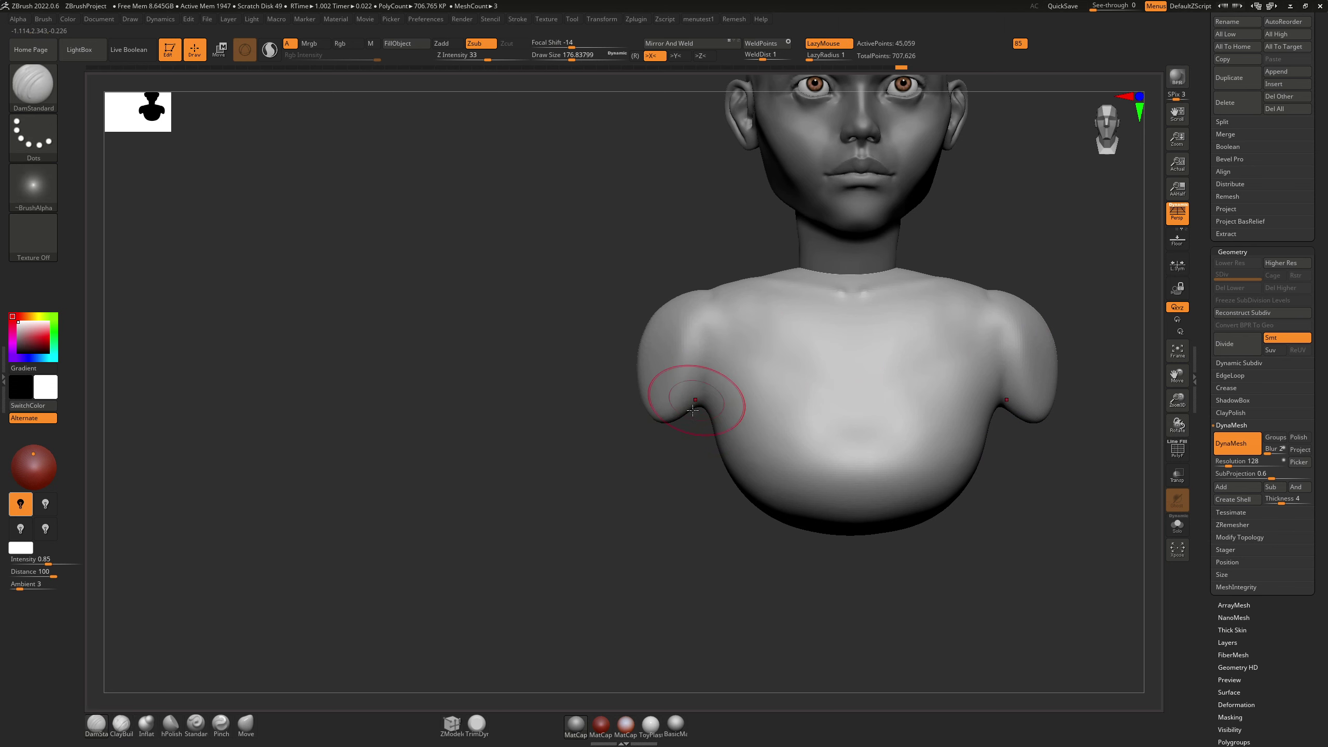
key("shift")
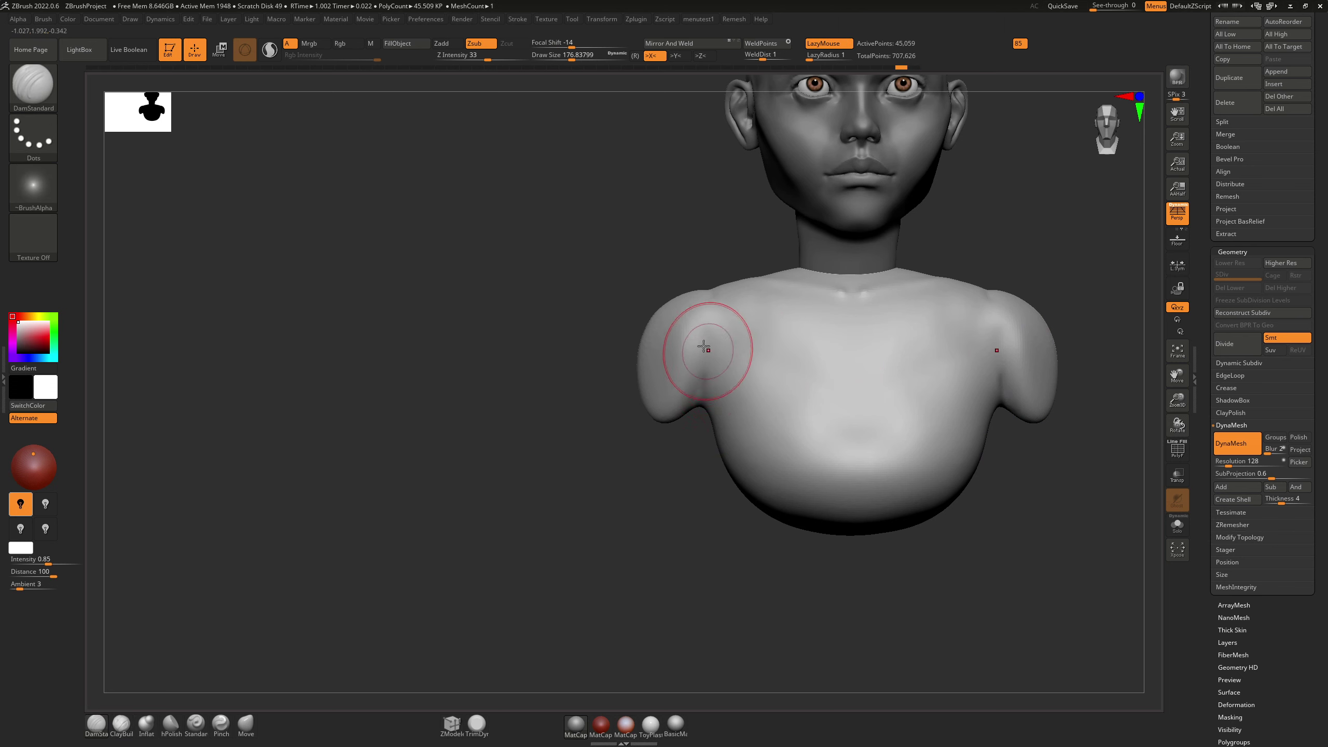
Step: Undo the last stroke, build up the front of the shoulders with ClayBuildup and smooth the strokes
key("b")
key("c")
key("b")
key("ctrl+z")
left_click_drag(701, 324, 684, 359)
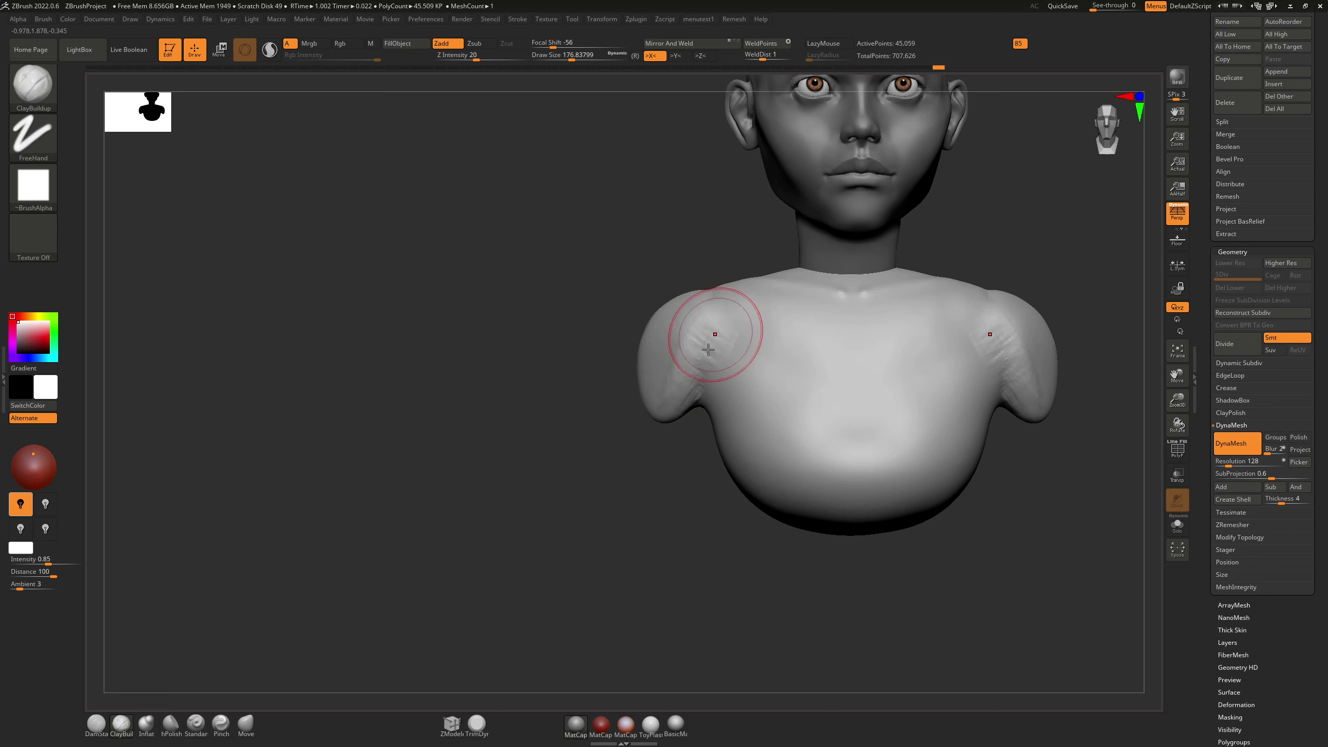
mouse_move(707, 326)
left_mouse_down("shift")
mouse_move(702, 350)
mouse_move(702, 315)
mouse_move(703, 333)
left_mouse_up("shift")
mouse_move(735, 335)
right_mouse_down()
mouse_move(792, 346)
mouse_move(794, 388)
mouse_move(763, 400)
right_mouse_up()
key("shift")
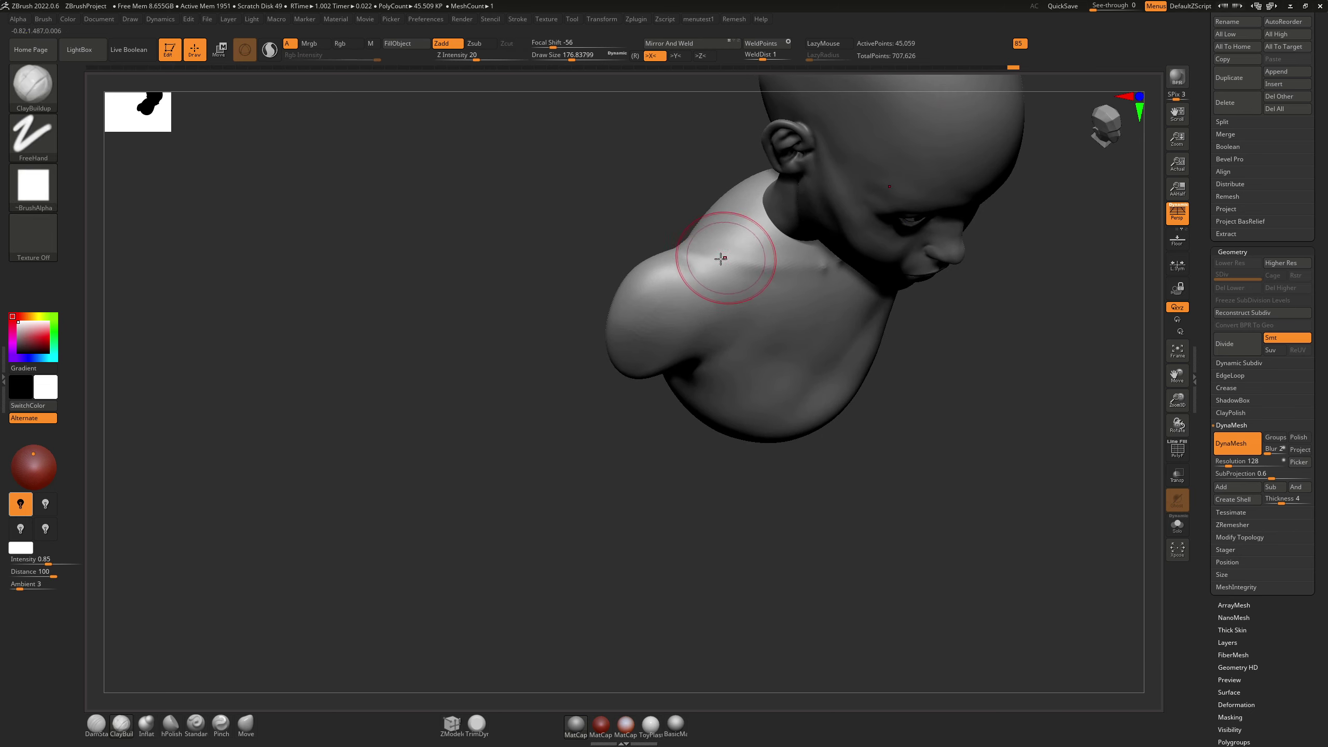
Step: Refine the transition from the collarbone into the shoulder with DamStandard and smoothing
key("b")
key("d")
key("s")
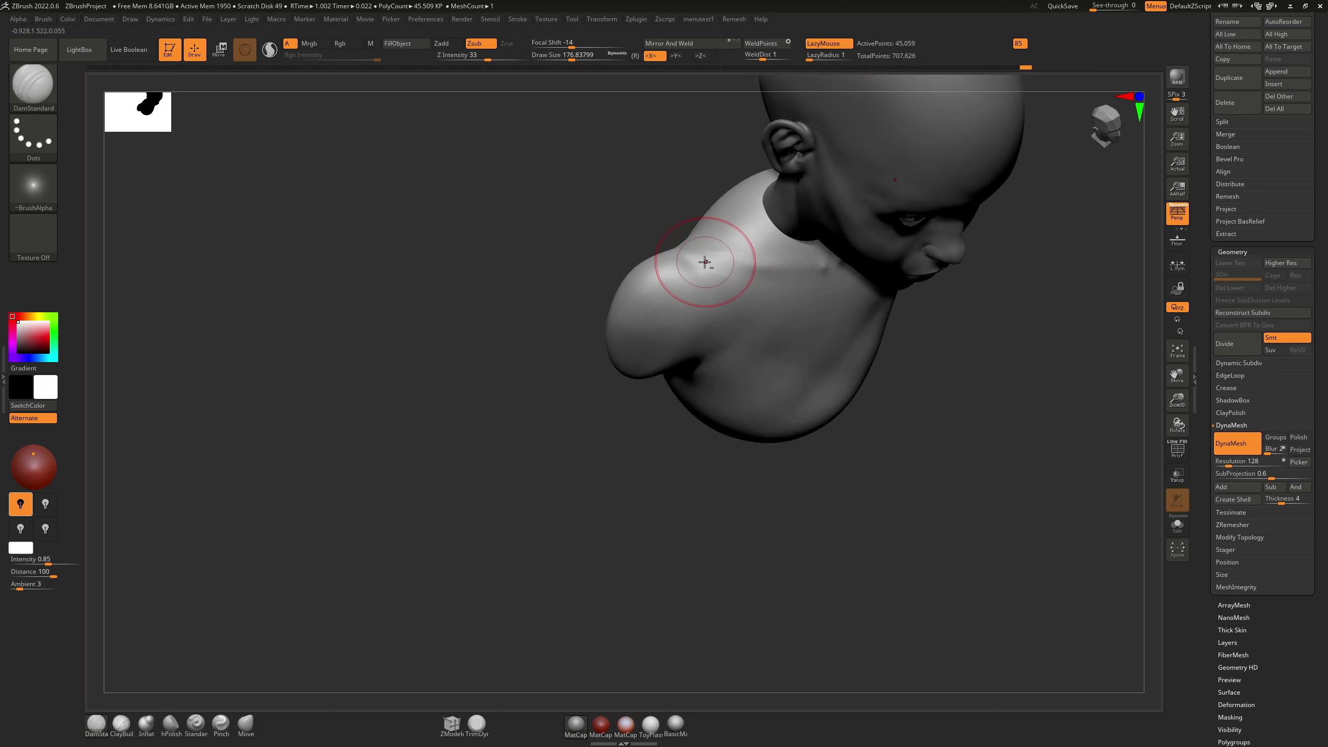
key("shift")
right_click_drag(749, 261, 719, 196)
Step: Adjust the upper back just below the neck with the Move brush at a draw size of about 202
key("b")
key("m")
key("v")
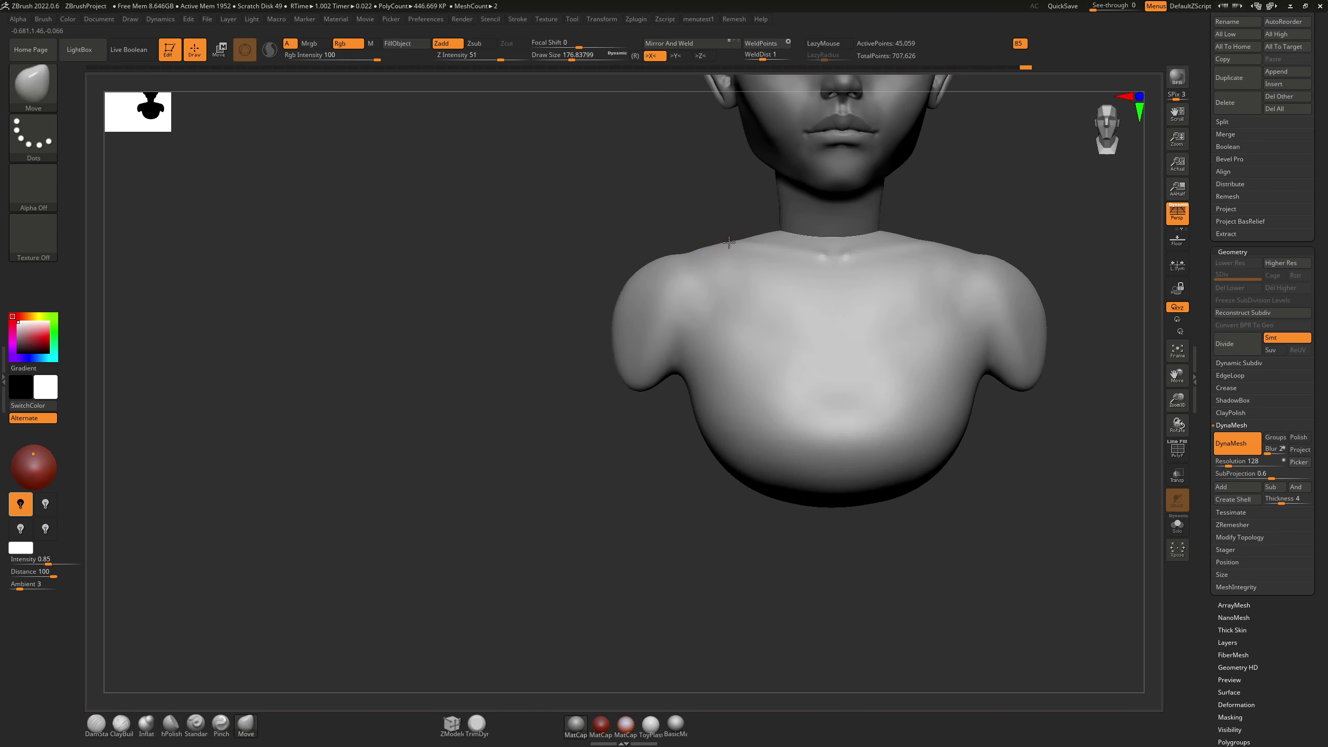
right_click_drag(772, 228, 747, 235)
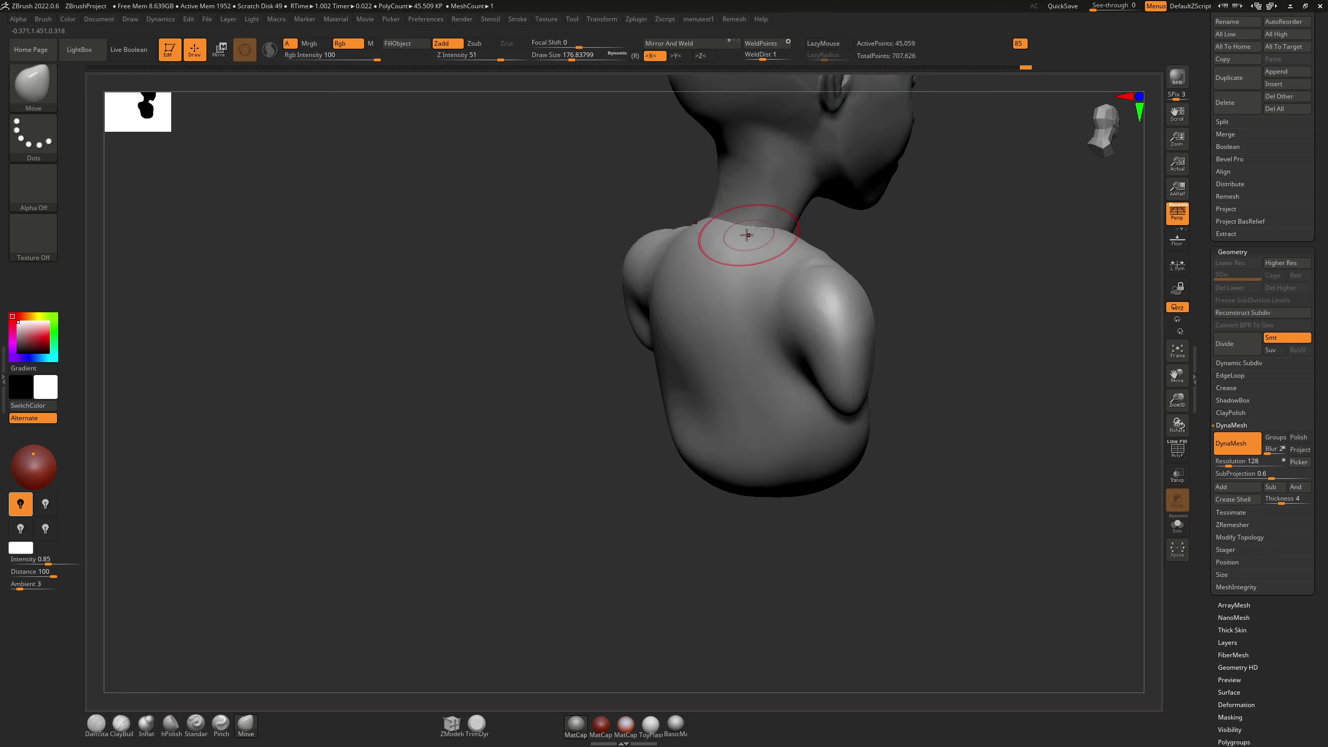
key("s")
left_click(753, 230)
left_click_drag(752, 230, 755, 226)
right_click_drag(736, 217, 709, 211)
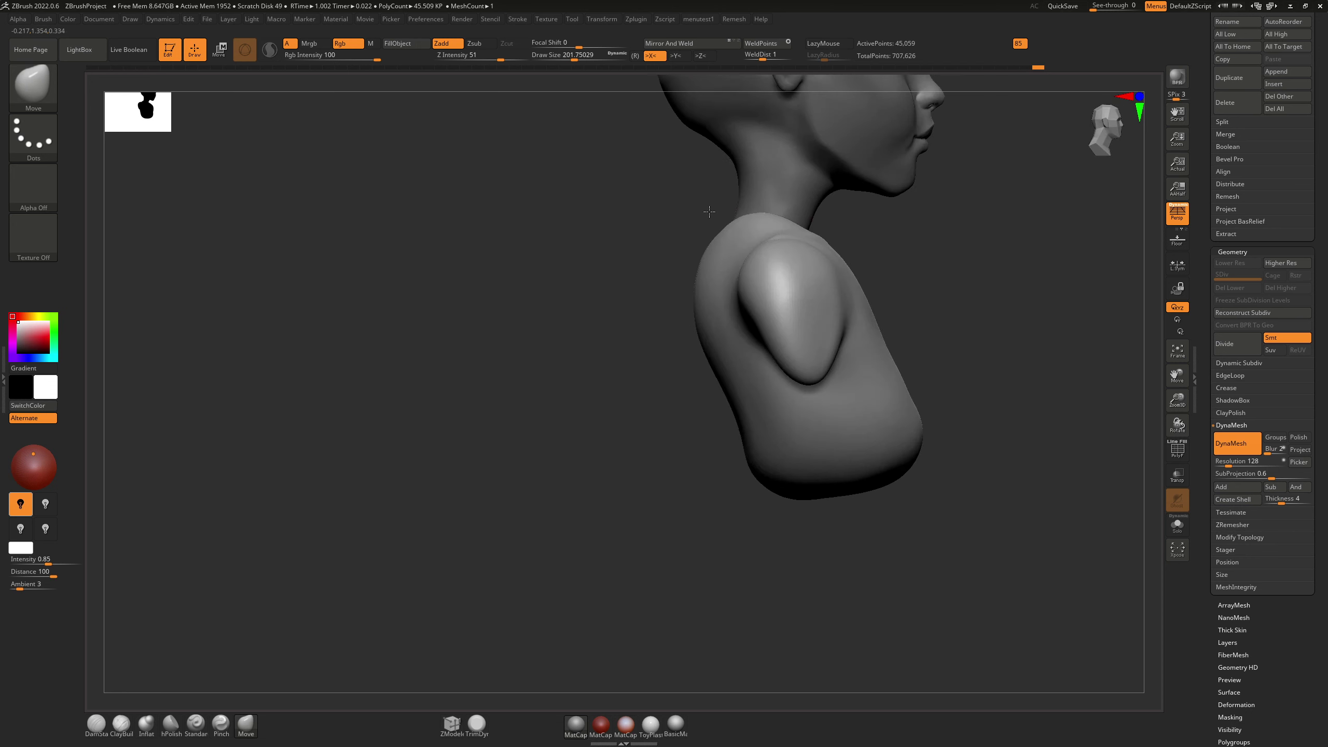
Step: Reshape the back in profile with the Move brush at draw sizes of about 268 and 492, undoing the unwanted change
key("s")
left_click_drag(708, 259, 714, 259)
mouse_move(688, 264)
right_mouse_down()
mouse_move(706, 268)
mouse_move(686, 262)
right_mouse_up()
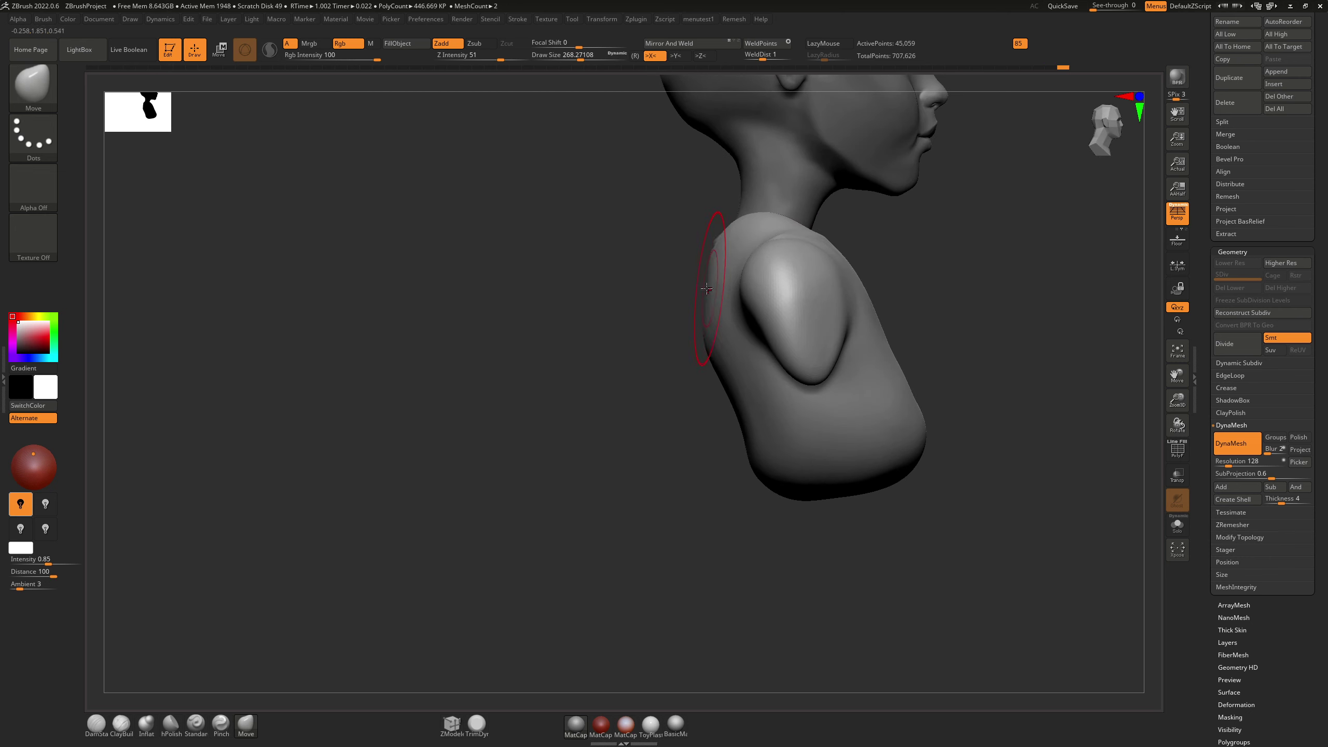
mouse_move(714, 325)
left_mouse_down("ctrl")
mouse_move(723, 359)
mouse_move(713, 338)
mouse_move(800, 341)
left_mouse_up("ctrl")
key("ctrl+z")
key("s")
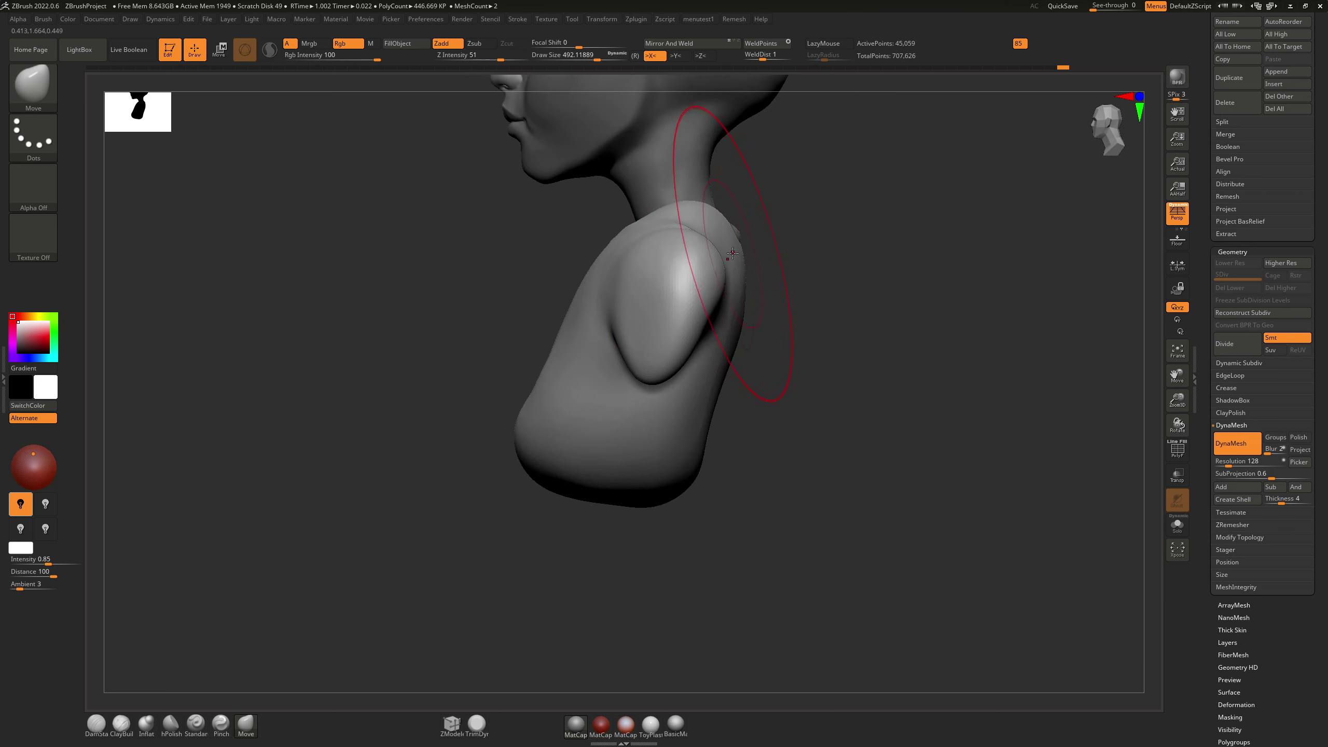
left_click_drag(699, 456, 665, 477)
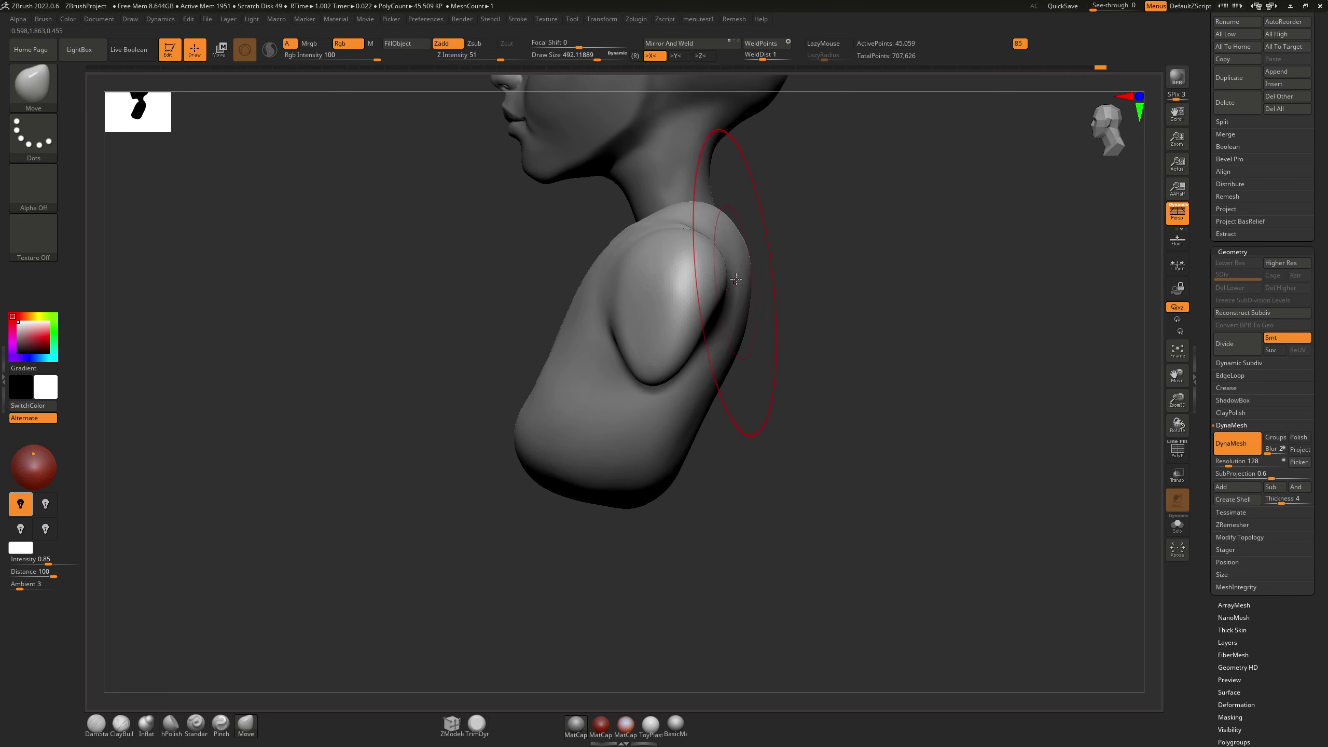
left_click_drag(749, 261, 750, 260)
Step: Add volume to the outer side of the upper-arm stub with ClayBuildup at a draw size of about 212 and smooth it
mouse_move(651, 320)
right_mouse_down("alt")
mouse_move(659, 385)
mouse_move(656, 345)
right_mouse_up("alt")
key("b")
key("c")
key("b")
key("s")
left_click_drag(659, 323, 637, 322)
mouse_move(686, 262)
left_mouse_down()
mouse_move(647, 379)
mouse_move(654, 269)
mouse_move(580, 327)
mouse_move(620, 359)
left_mouse_up()
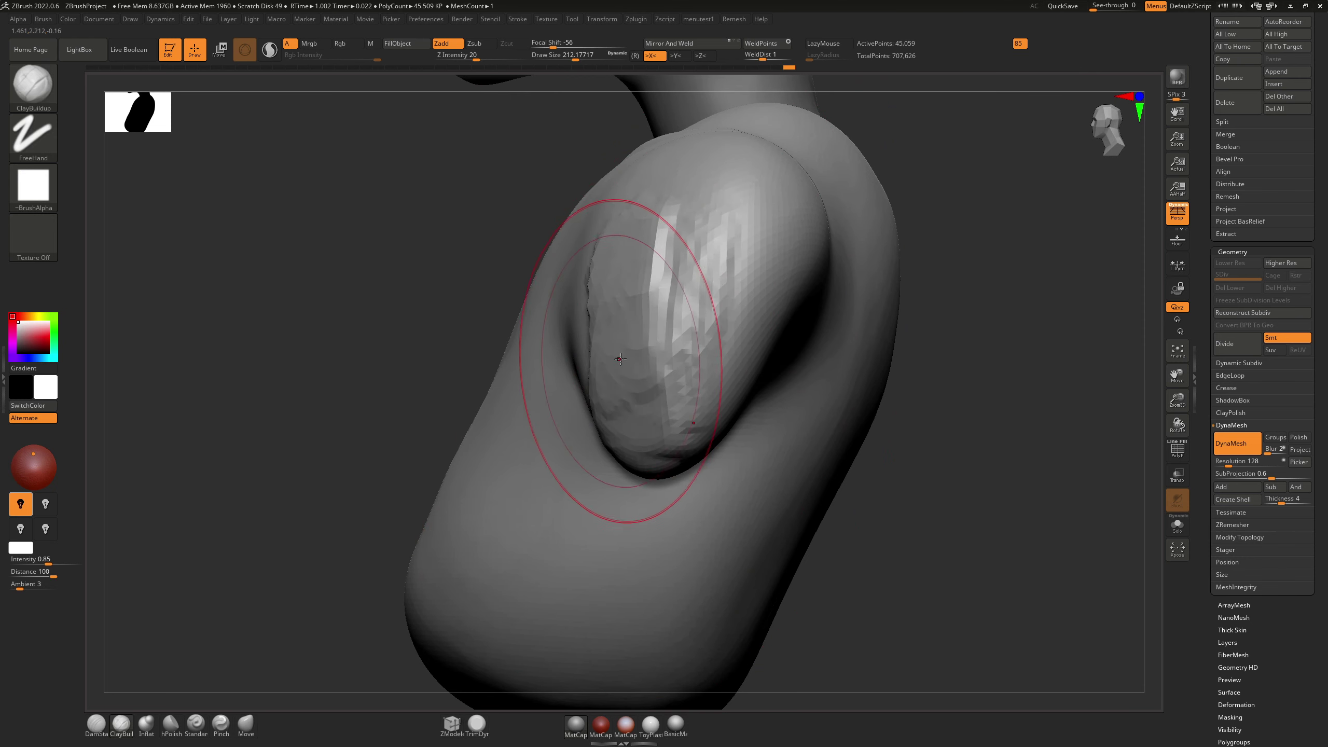
mouse_move(634, 250)
left_mouse_down("shift")
mouse_move(611, 267)
mouse_move(645, 366)
left_mouse_up("shift")
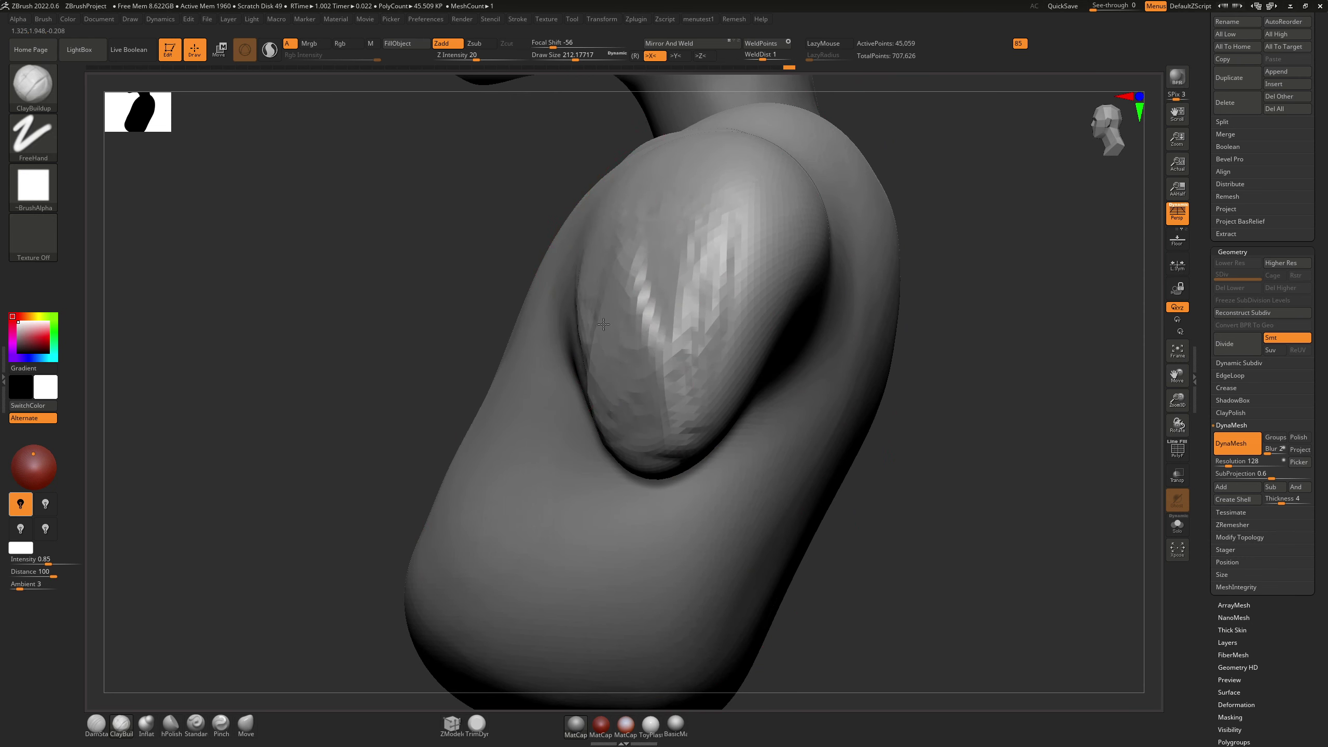
right_click_drag(627, 291, 661, 299)
mouse_move(661, 299)
left_mouse_down("shift")
mouse_move(633, 367)
mouse_move(608, 273)
mouse_move(633, 361)
left_mouse_up("shift")
Step: Make the head mesh active and lasso-mask the neck below the jaw
mouse_move(636, 372)
right_mouse_down("ctrl")
mouse_move(655, 413)
mouse_move(599, 372)
mouse_move(641, 348)
mouse_move(714, 377)
mouse_move(884, 513)
right_mouse_up("ctrl")
mouse_move(795, 376)
right_mouse_down()
mouse_move(730, 286)
mouse_move(638, 311)
mouse_move(623, 338)
right_mouse_up()
left_click(736, 297, "alt")
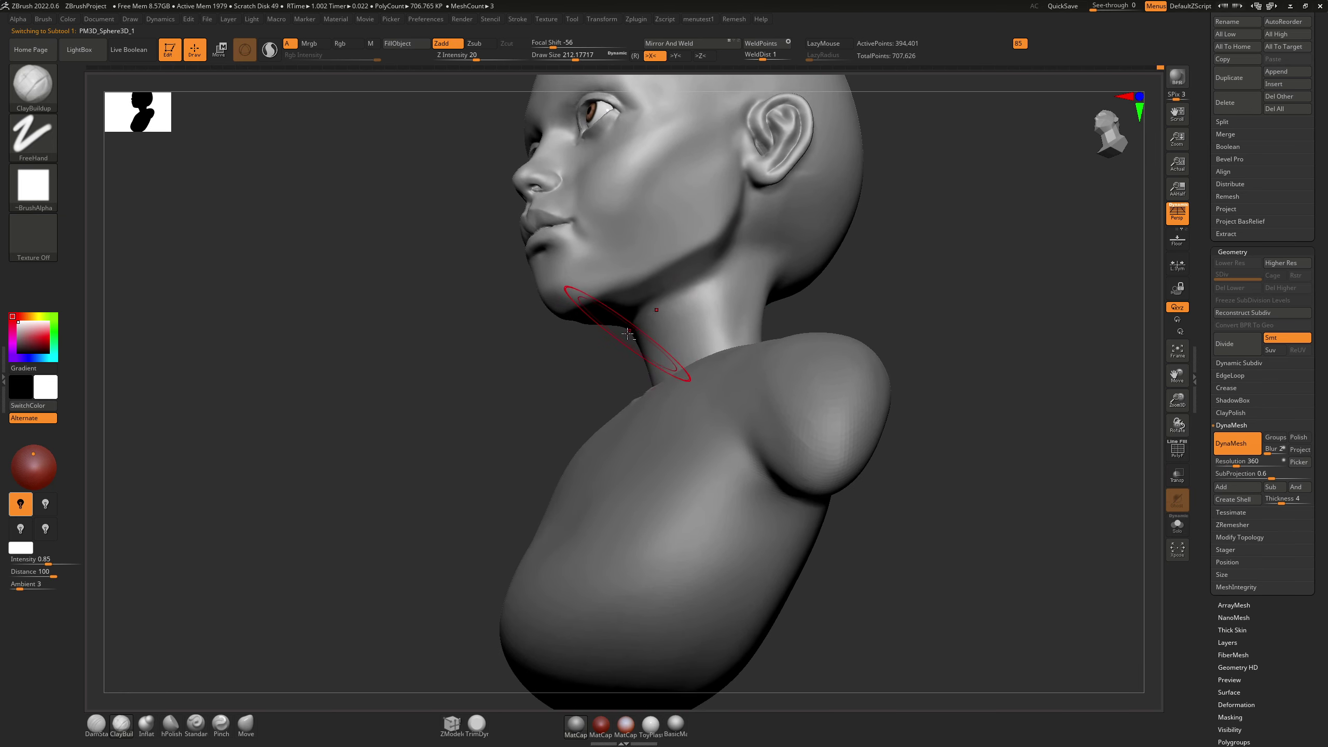
key("ctrl")
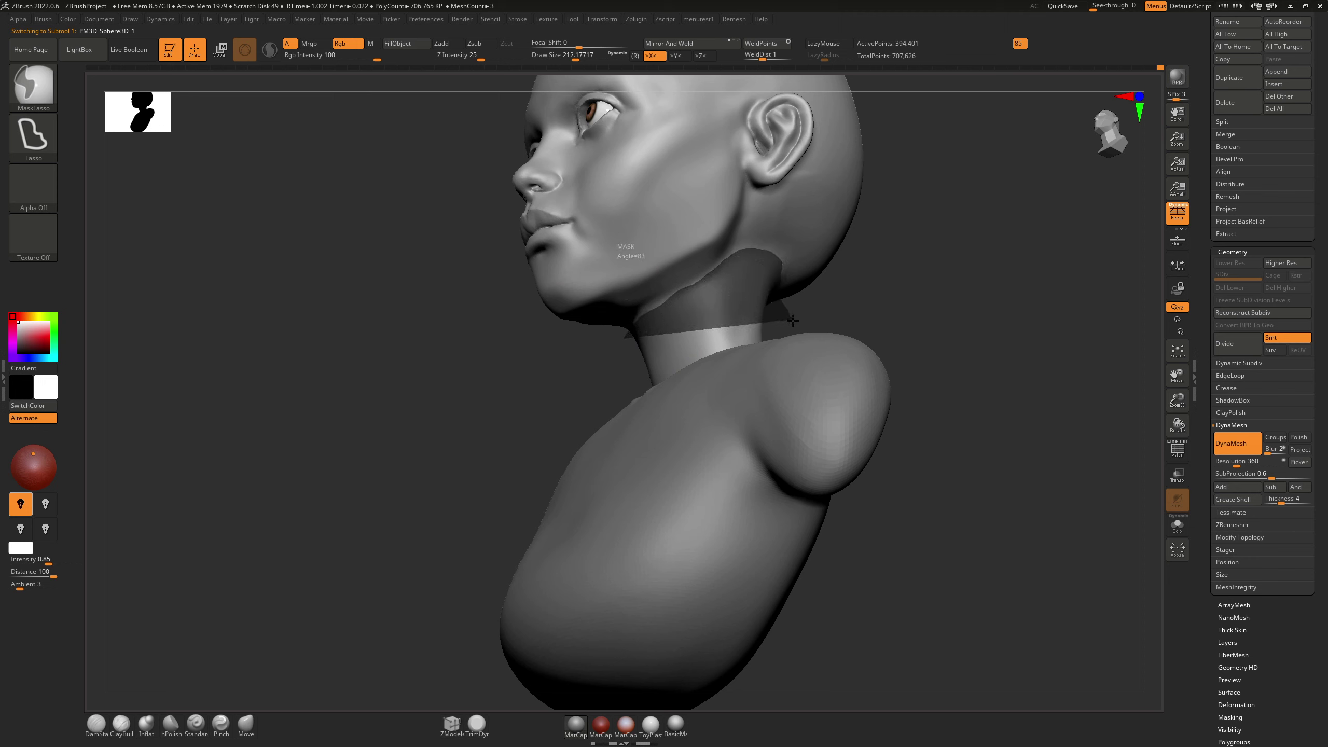
left_click_drag(793, 320, 792, 323, "ctrl")
mouse_move(849, 288)
right_mouse_down()
mouse_move(779, 298)
mouse_move(800, 251)
mouse_move(785, 299)
right_mouse_up()
Step: Refine the lasso mask so it covers the whole neck from its base to the jaw and the skull's underside
key("ctrl")
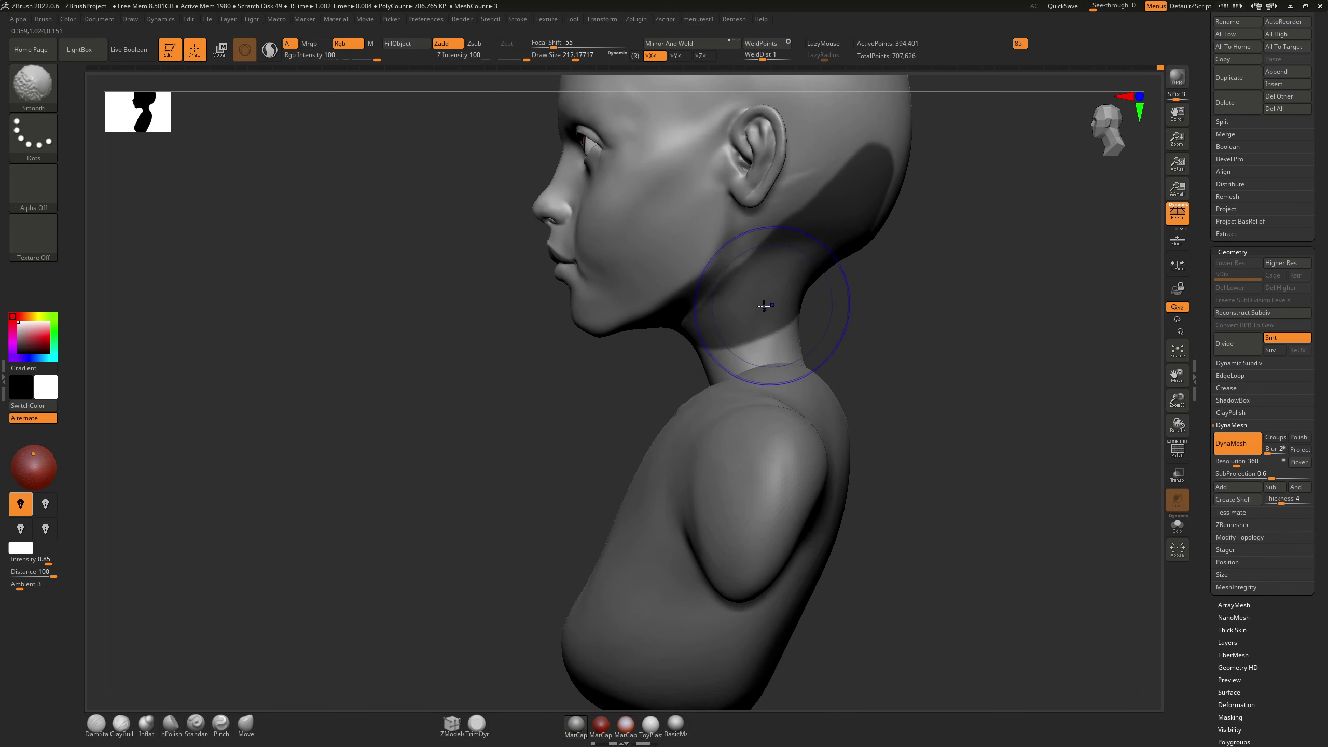
key("ctrl")
mouse_move(740, 324)
left_mouse_down("ctrl")
mouse_move(867, 358)
mouse_move(736, 534)
mouse_move(605, 506)
left_mouse_up("ctrl")
mouse_move(921, 375)
left_mouse_down("ctrl")
mouse_move(844, 353)
mouse_move(894, 669)
mouse_move(907, 602)
left_mouse_up("ctrl")
mouse_move(939, 326)
left_mouse_down("ctrl")
mouse_move(844, 344)
mouse_move(719, 564)
mouse_move(907, 502)
left_mouse_up("ctrl")
mouse_move(909, 382)
left_mouse_down("ctrl")
mouse_move(863, 320)
mouse_move(737, 471)
left_mouse_up("ctrl")
mouse_move(837, 297)
left_mouse_down("ctrl")
mouse_move(858, 407)
mouse_move(726, 451)
mouse_move(831, 371)
left_mouse_up("ctrl")
left_click_drag(838, 284, 733, 300, "ctrl")
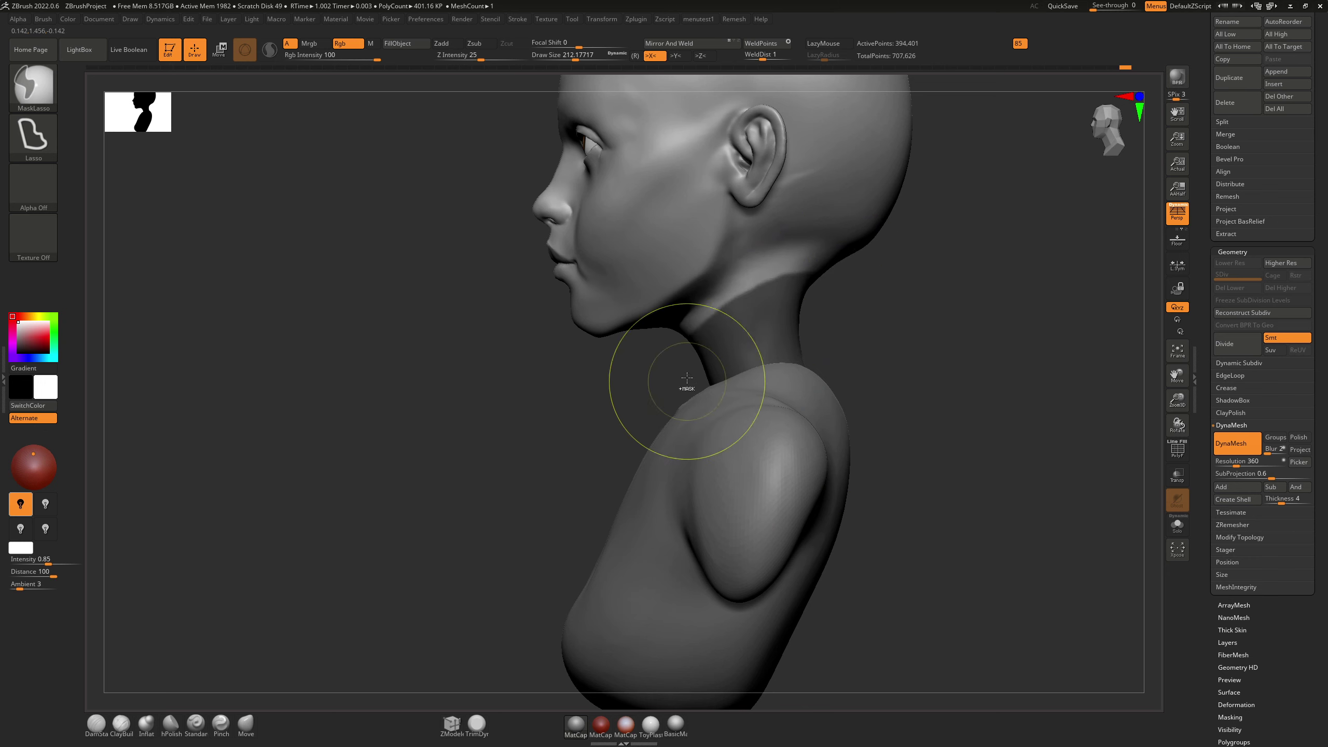
left_click_drag(674, 337, 682, 318, "ctrl")
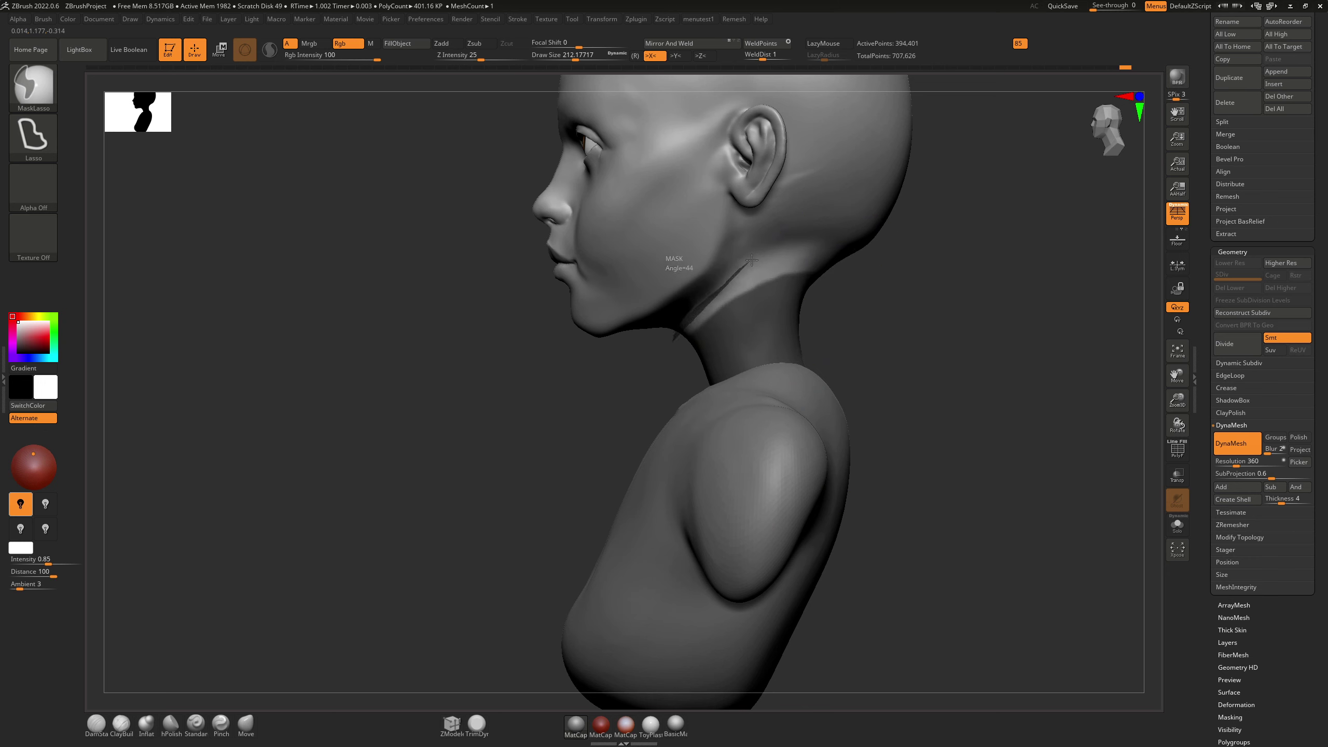
mouse_move(752, 260)
left_mouse_down("ctrl")
mouse_move(839, 258)
mouse_move(745, 348)
left_mouse_up("ctrl")
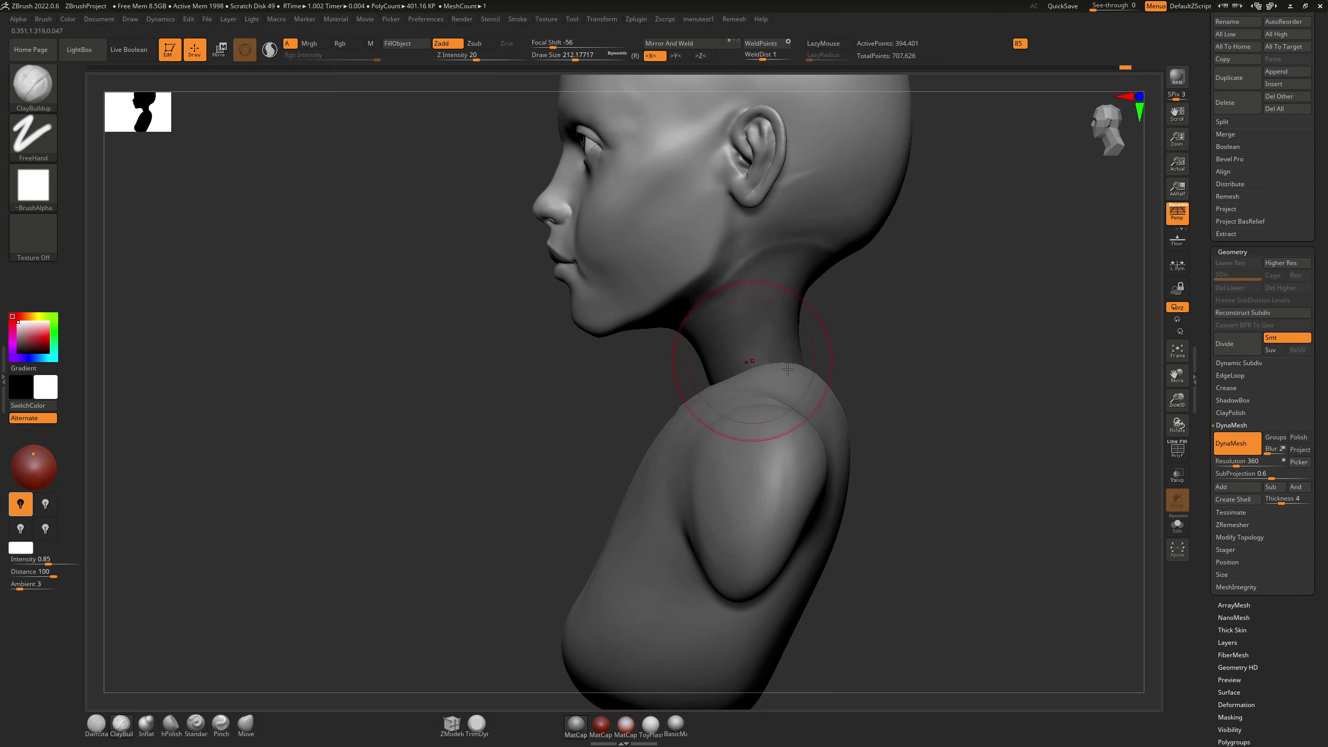
Step: Split the masked neck off the head into its own subtool with Split Masked Points
scroll(1249, 333, "up", 5)
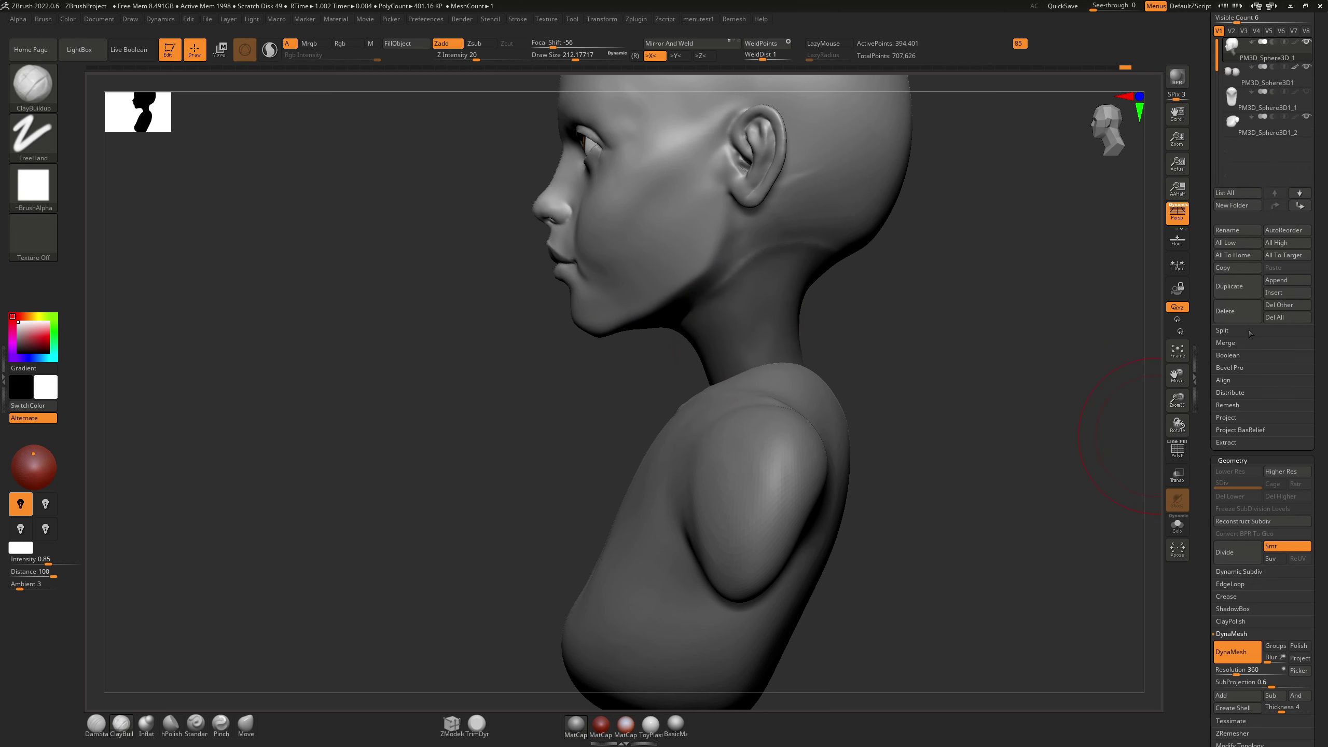
scroll(1255, 344, "up", 1)
left_click(1235, 356)
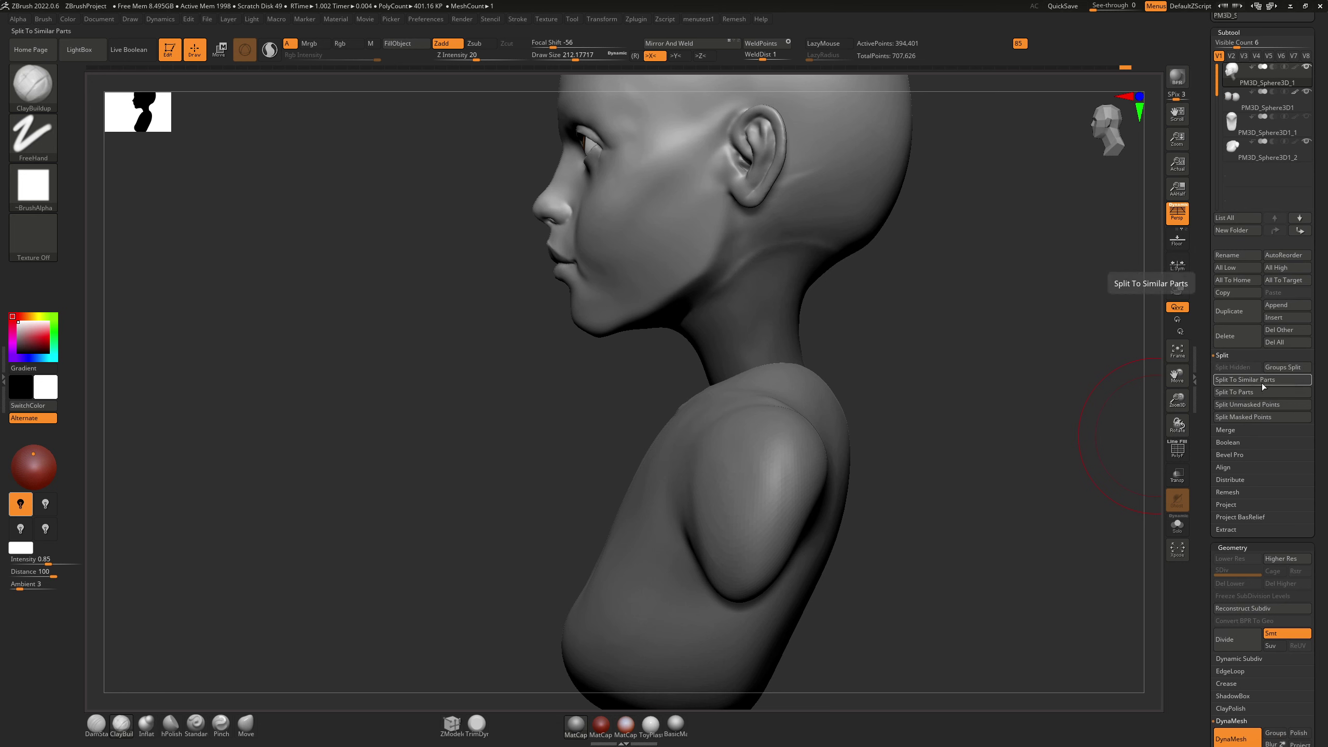
left_click(1245, 417)
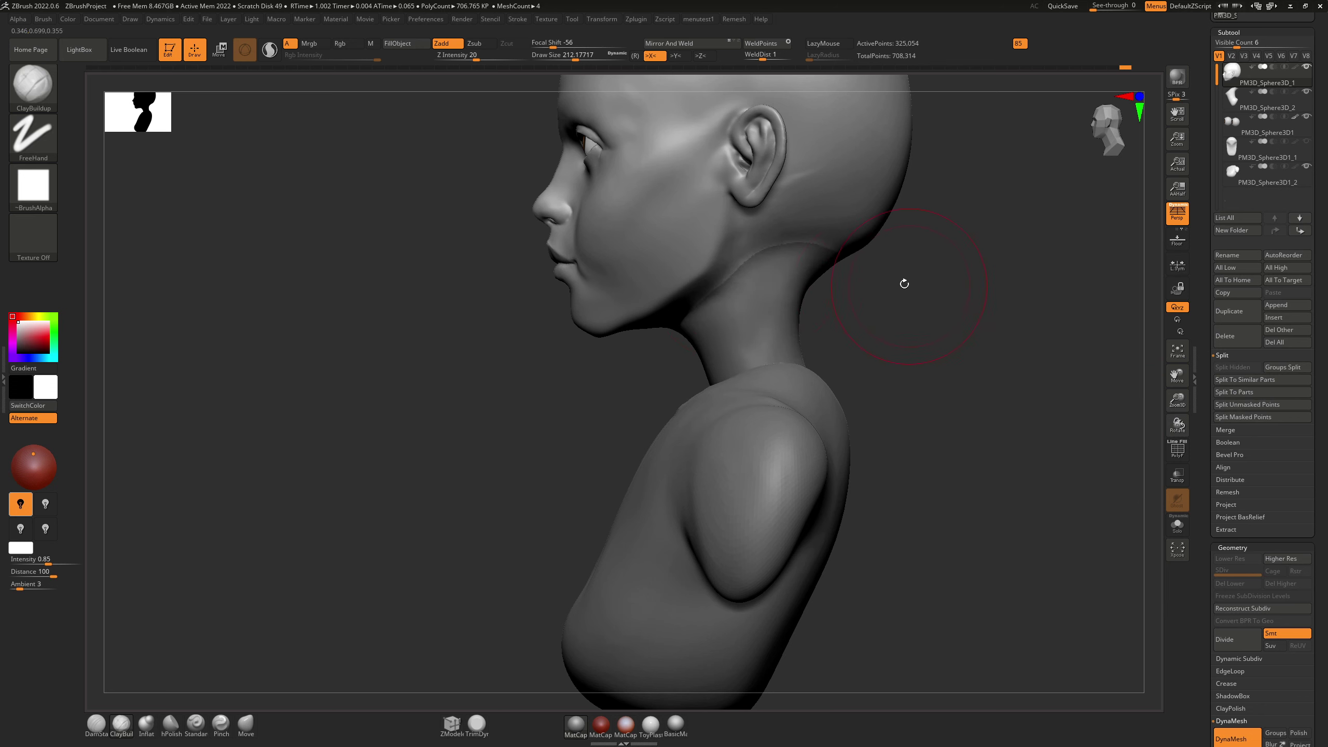
left_click_drag(904, 284, 913, 336)
Step: Move the neck subtool directly above the torso in the subtool order and merge it down into the torso
scroll(1255, 220, "up", 2)
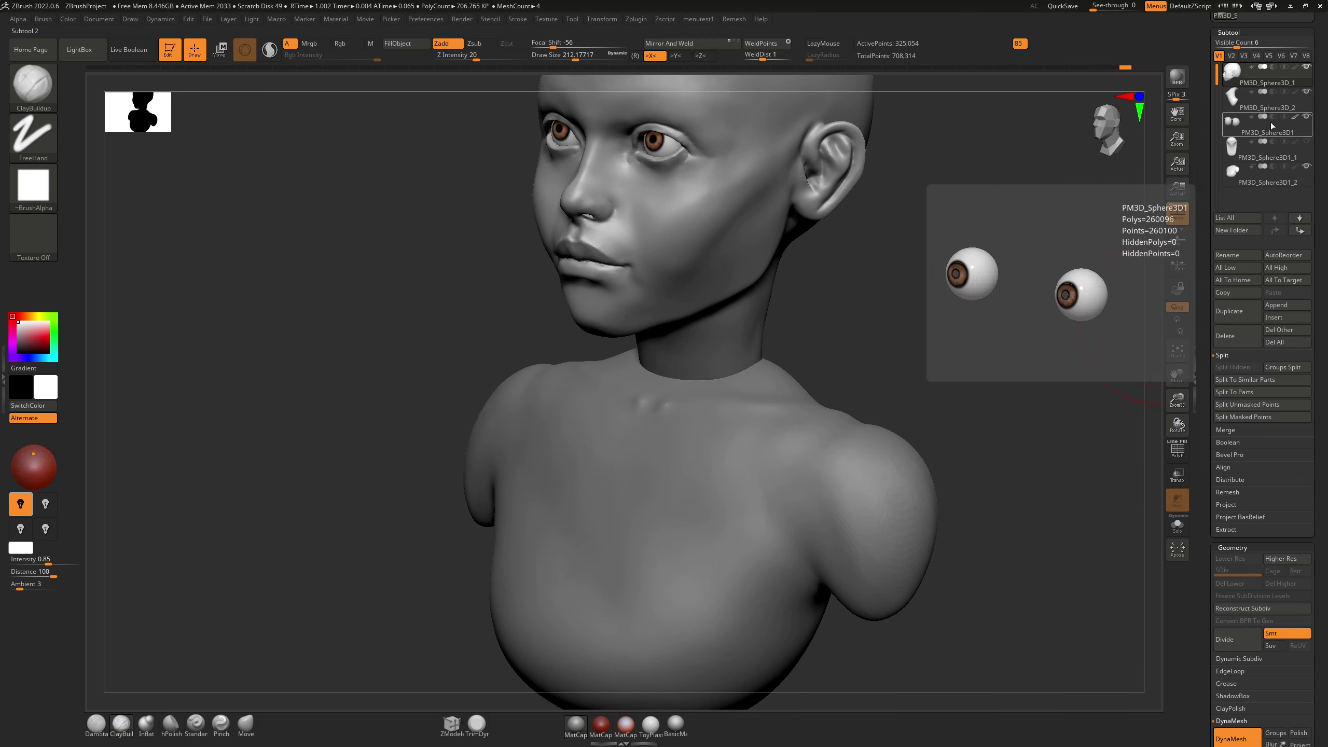
mouse_move(1270, 158)
left_click_drag(1243, 160, 1249, 217)
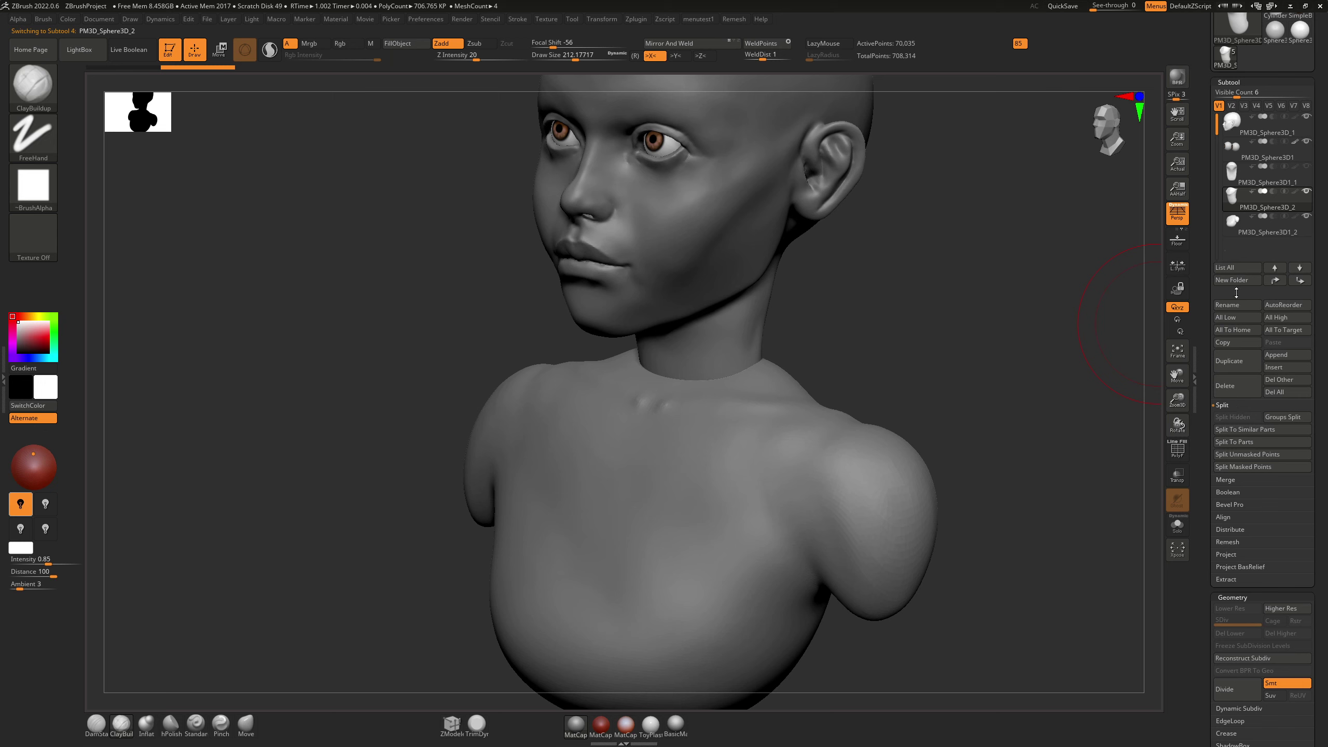
left_click(1235, 477)
left_click(1229, 432)
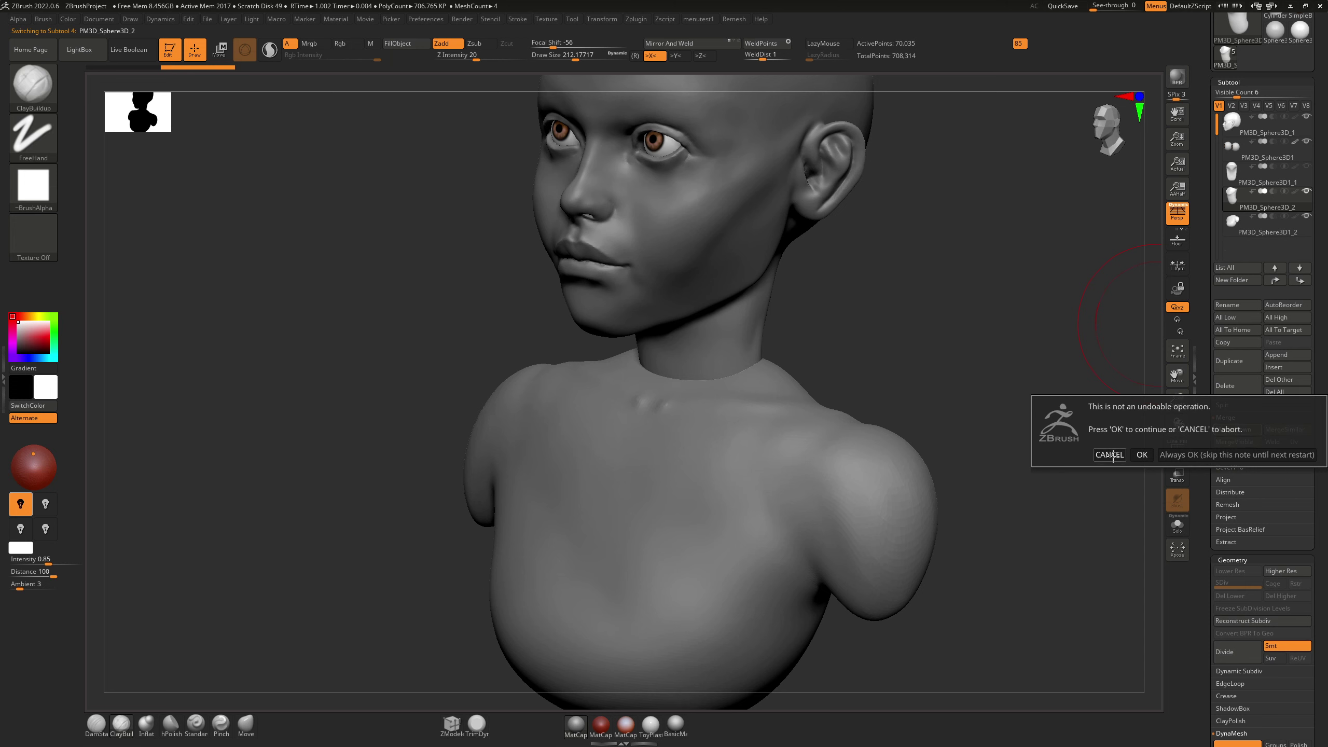
left_click(1140, 453)
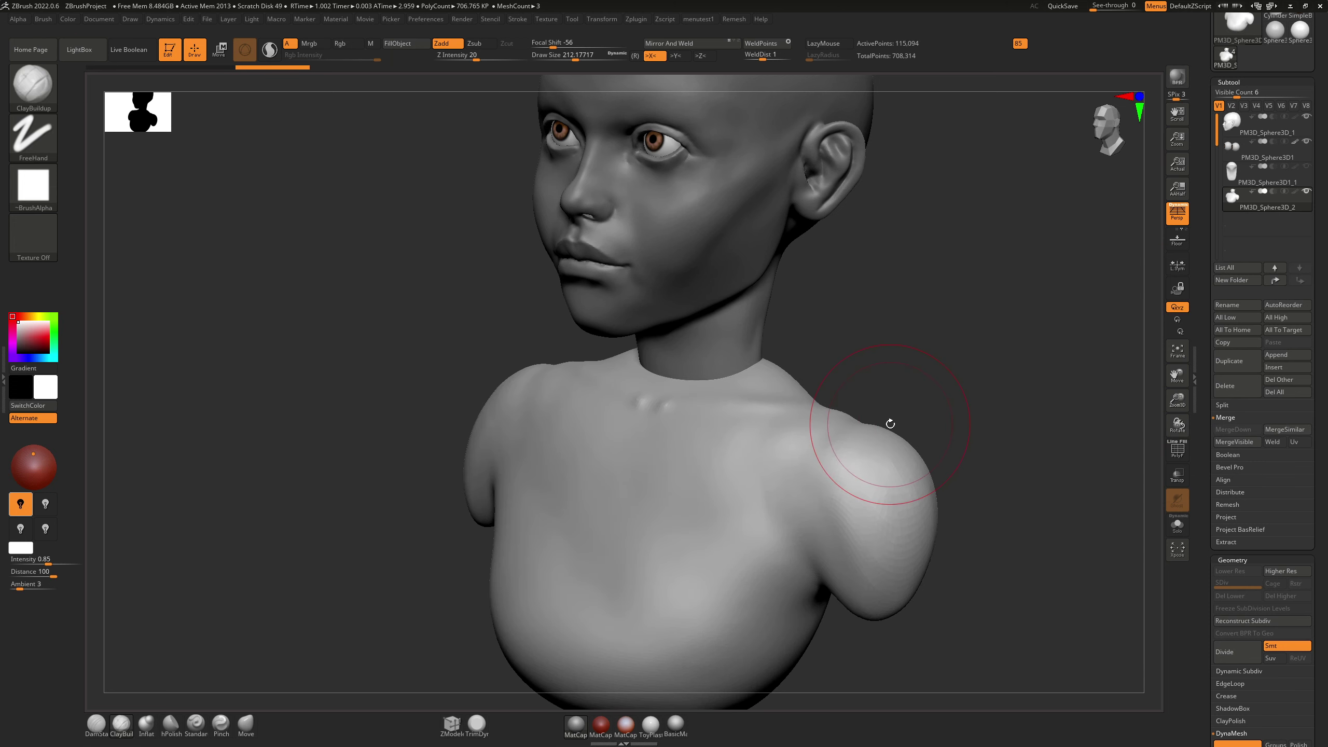
Step: Try to fuse the merged neck and torso with DynaMesh, then undo it
left_click_drag(920, 210, 912, 282)
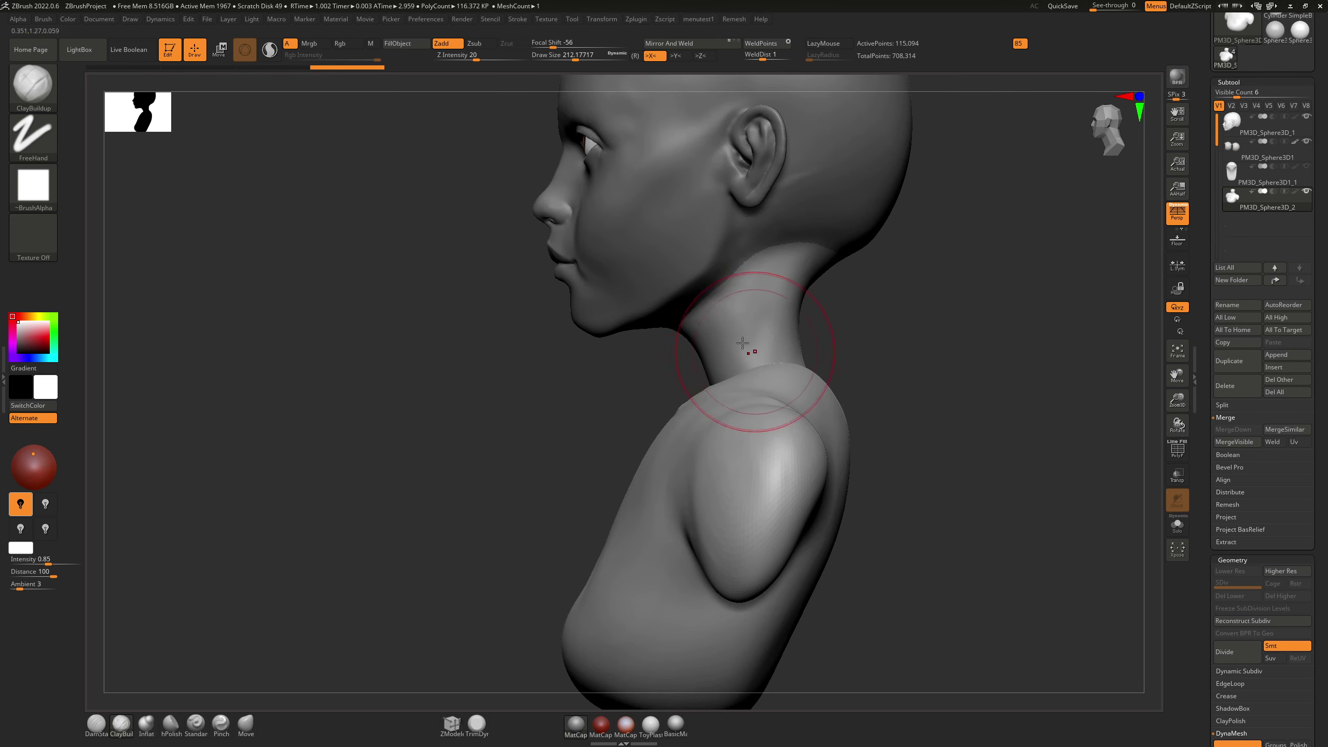
left_click(640, 269, "alt")
left_click(758, 366, "alt")
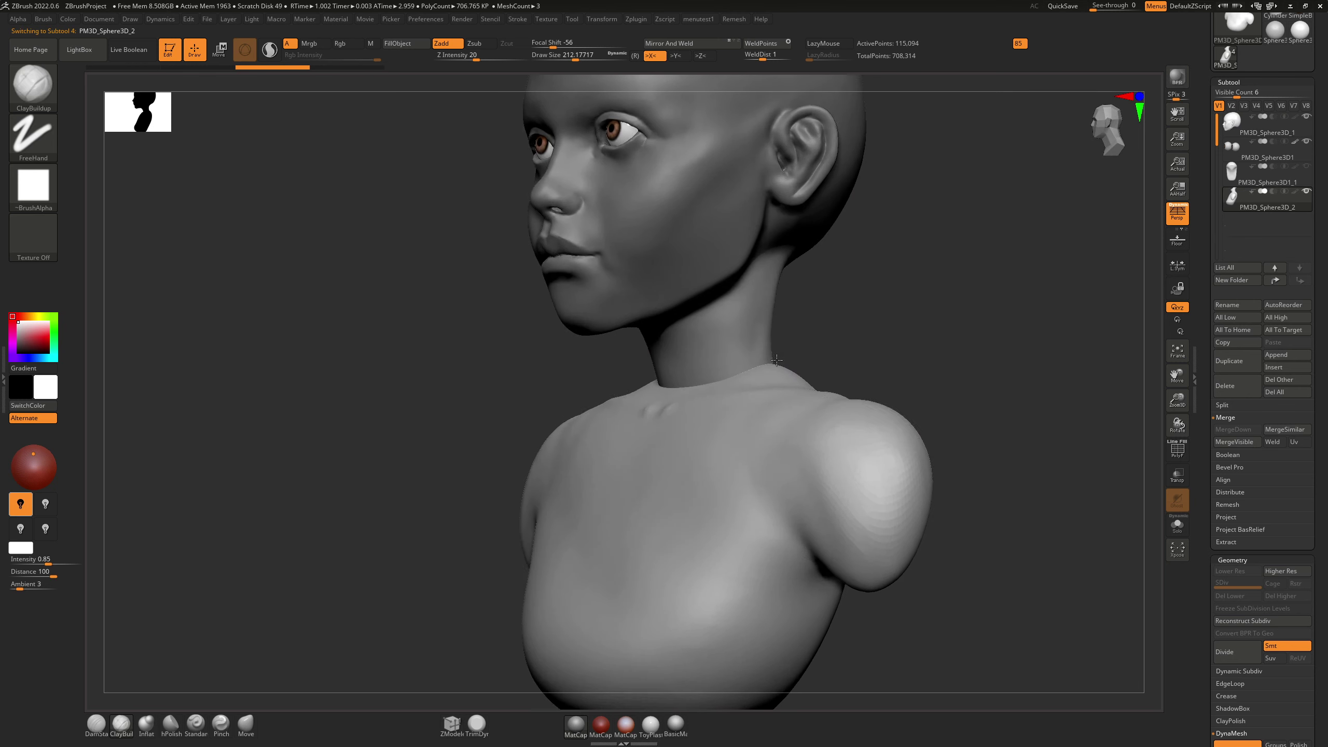
right_click_drag(775, 366, 776, 373)
left_click_drag(874, 362, 923, 414, "ctrl")
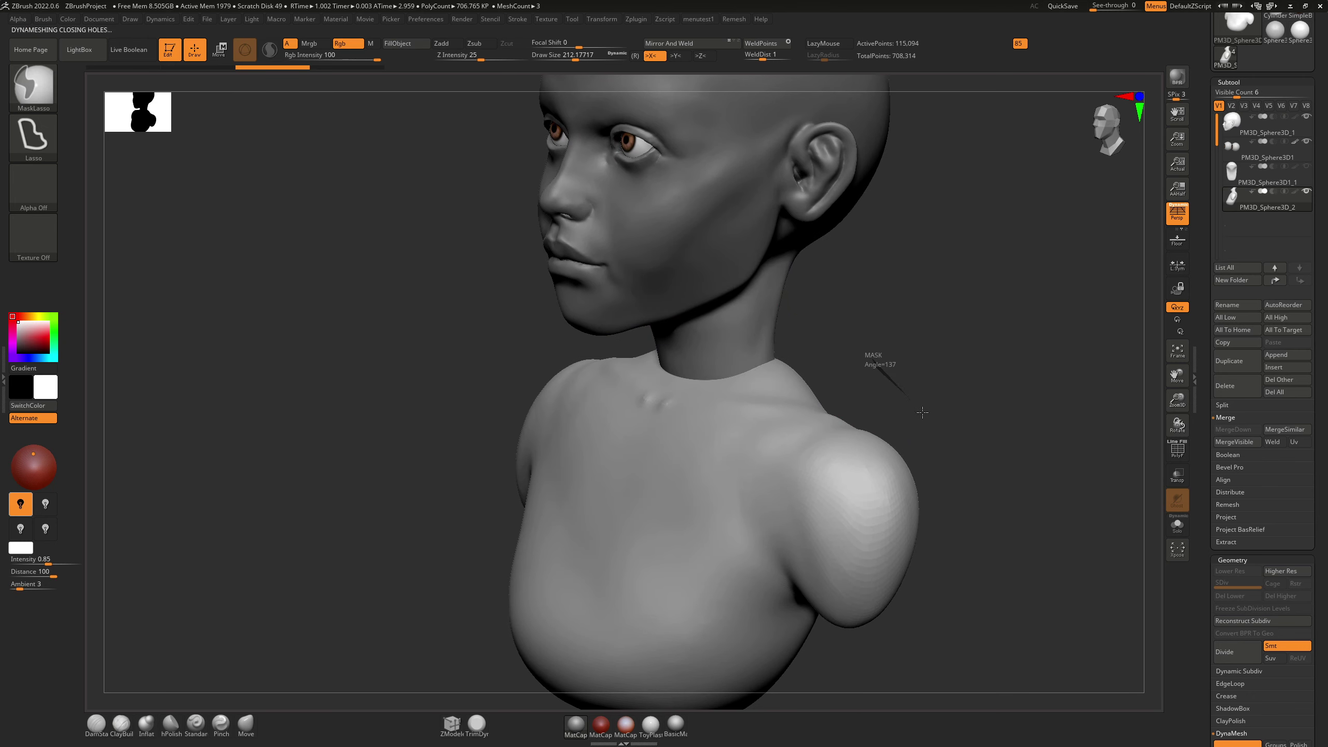
mouse_move(833, 350)
right_mouse_down()
mouse_move(783, 275)
mouse_move(757, 274)
right_mouse_up()
key("ctrl+shift+z")
key("ctrl+z")
Step: Thicken the upper edge of the neck under the skull and jaw with the Inflat brush at a draw size of about 212
key("3")
mouse_move(756, 274)
left_mouse_down()
mouse_move(680, 290)
mouse_move(734, 296)
mouse_move(803, 244)
left_mouse_up()
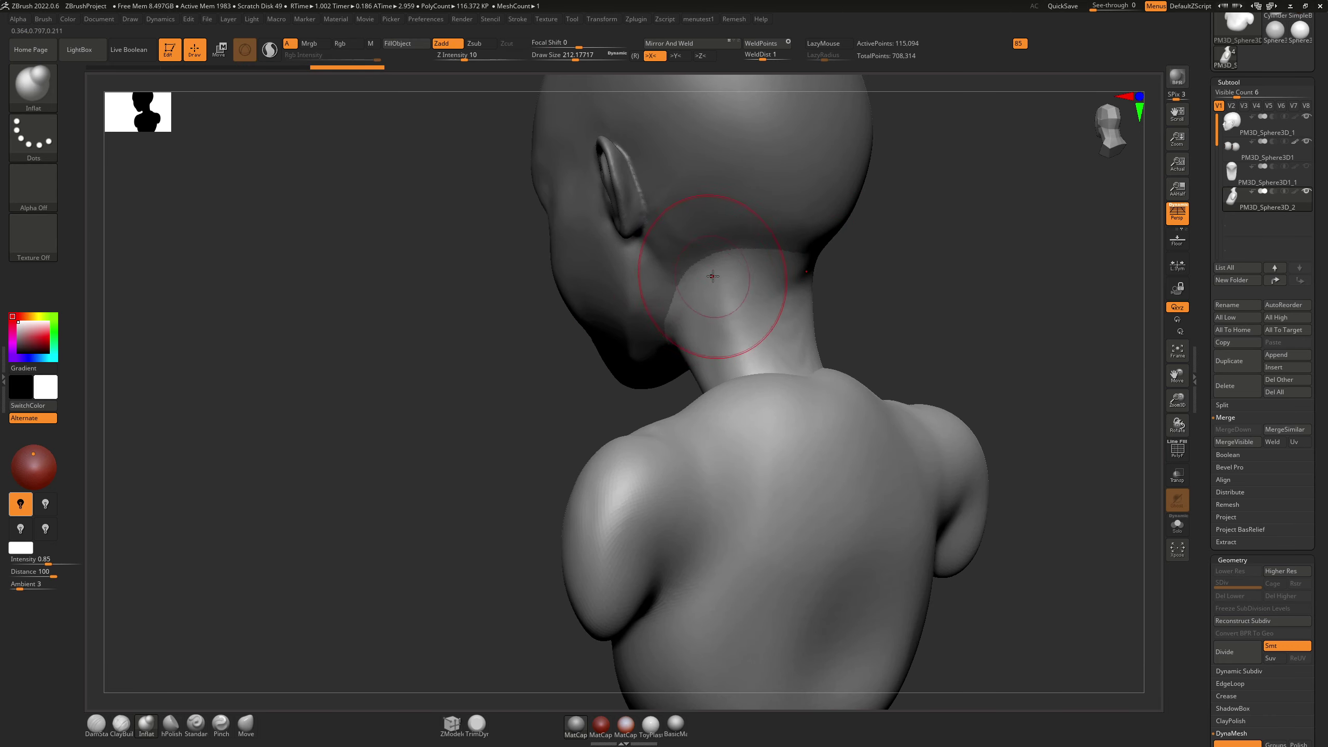
right_click_drag(711, 277, 738, 268)
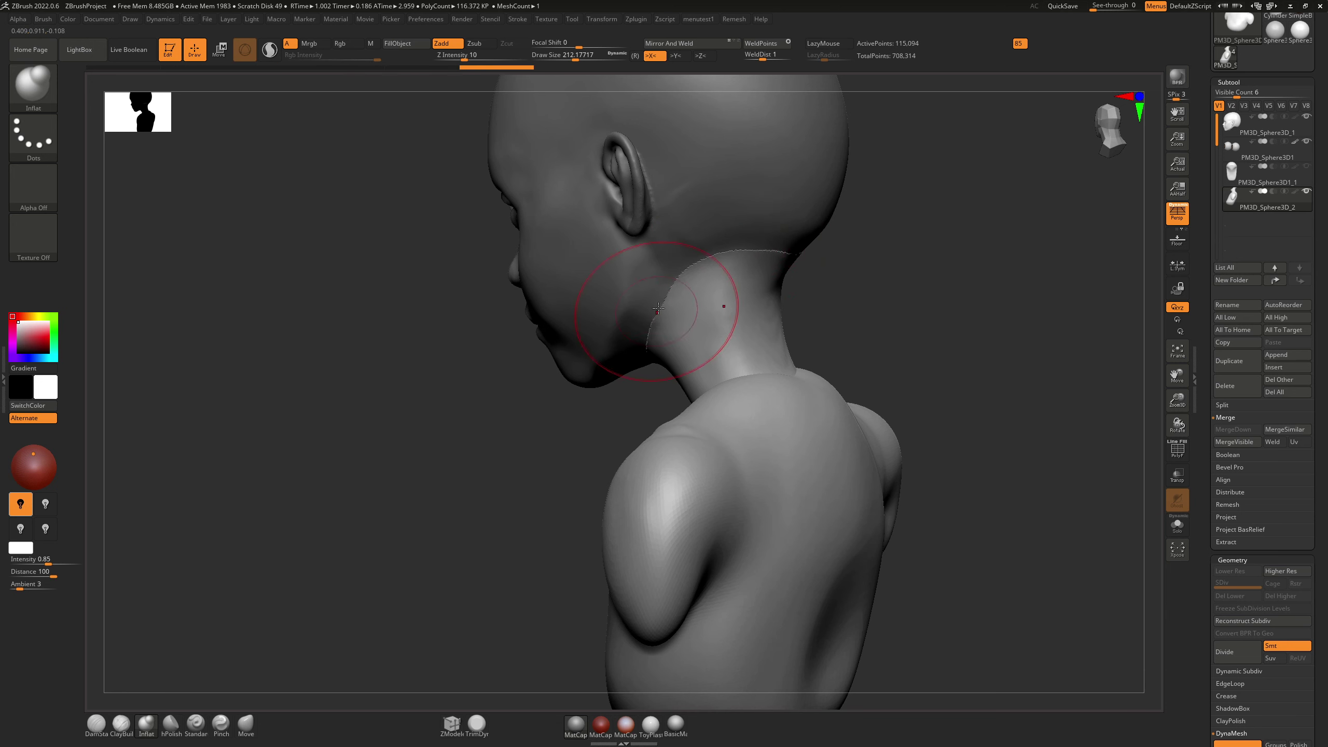
left_click_drag(792, 258, 758, 249)
right_click_drag(758, 249, 801, 252)
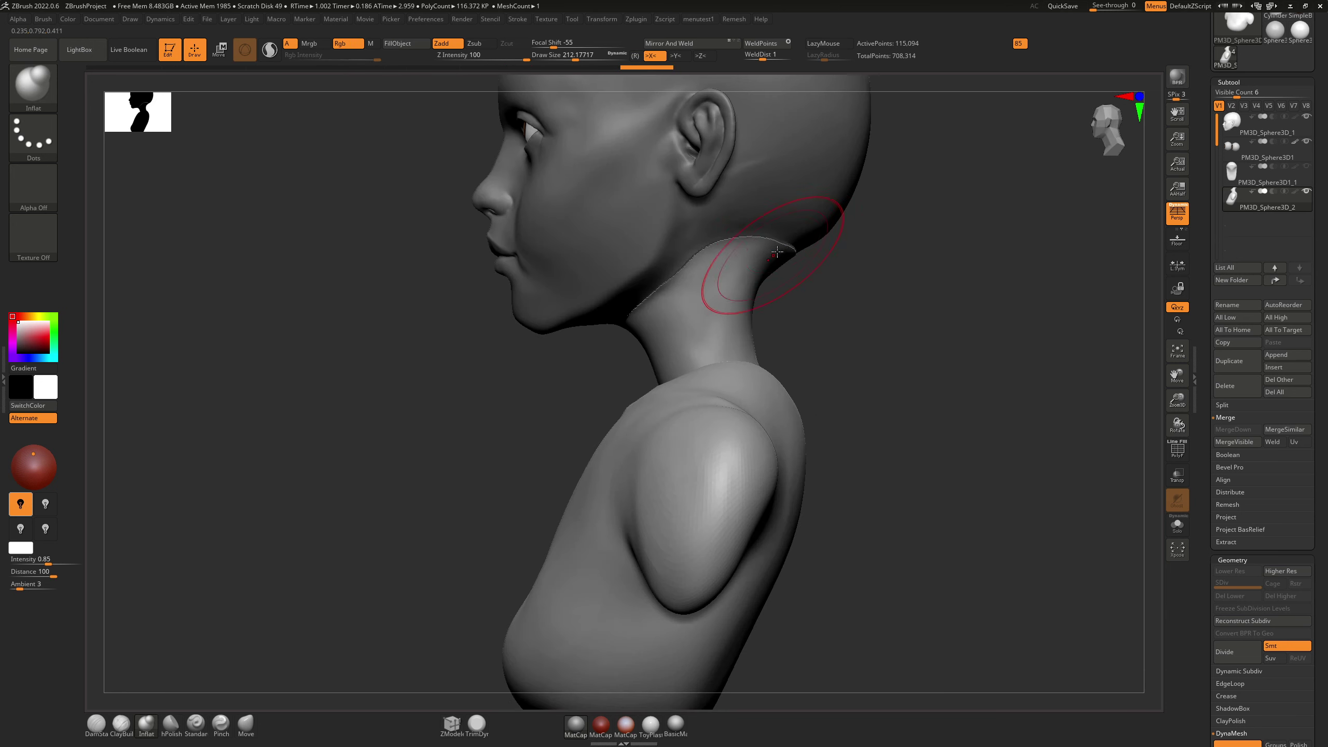
Step: Undo the last smoothing and Inflat strokes on the neck's upper edge, and adjust the back of the neck with the Move brush
left_click_drag(777, 255, 702, 247, "shift")
right_click_drag(706, 250, 746, 267)
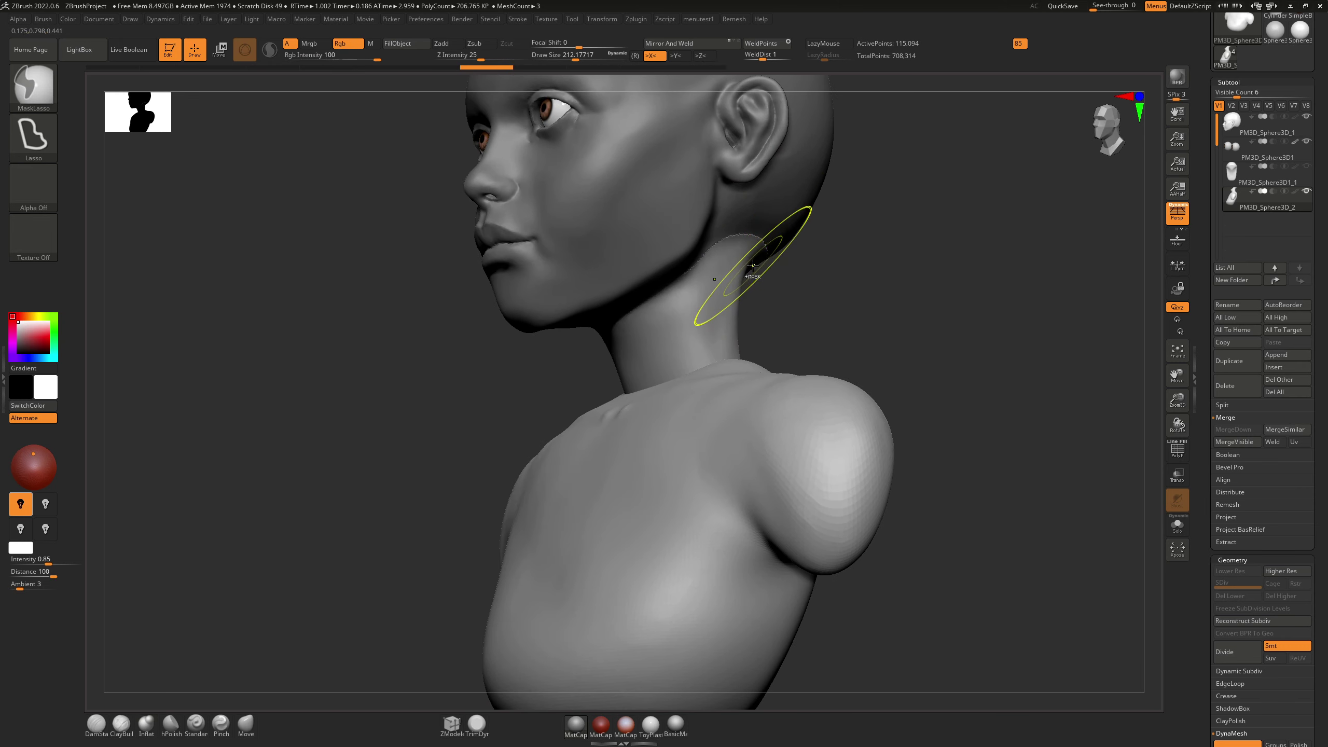
key("ctrl+z")
key("ctrl+z")
right_click_drag(754, 268, 725, 259)
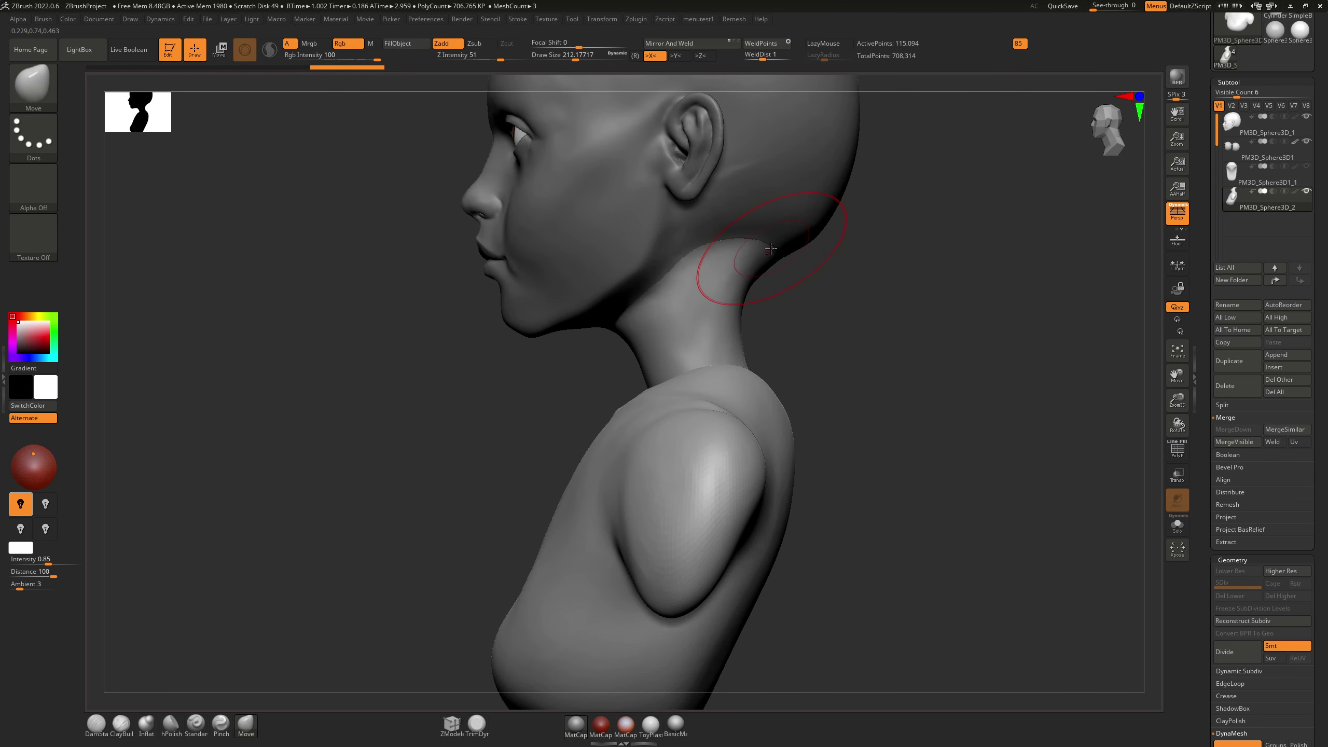
key("ctrl+z")
left_click_drag(757, 249, 767, 242)
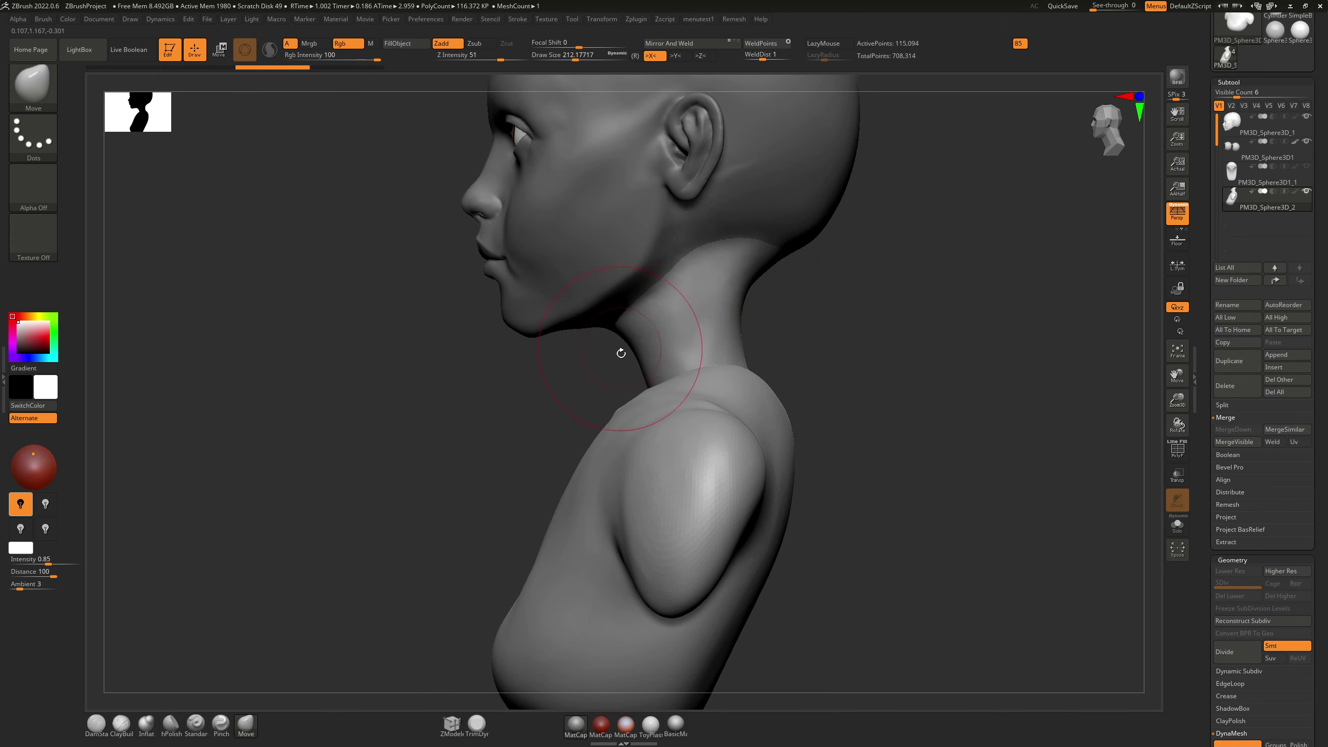
mouse_move(620, 353)
left_mouse_down()
mouse_move(746, 369)
mouse_move(695, 368)
left_mouse_up()
Step: Try to fuse the neck and torso with DynaMesh and smooth the seam at the neck's base at a draw size of about 90
left_click_drag(777, 356, 804, 382, "ctrl")
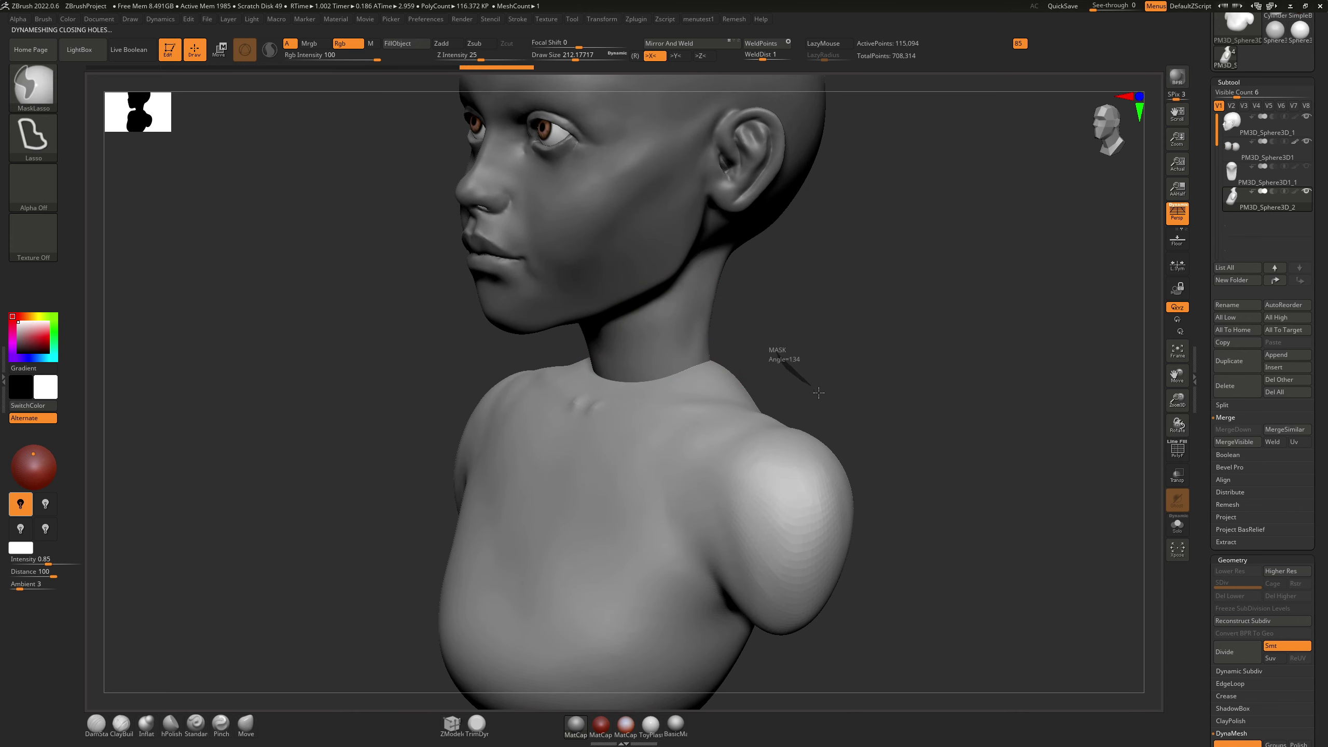
left_click_drag(693, 335, 681, 294, "shift")
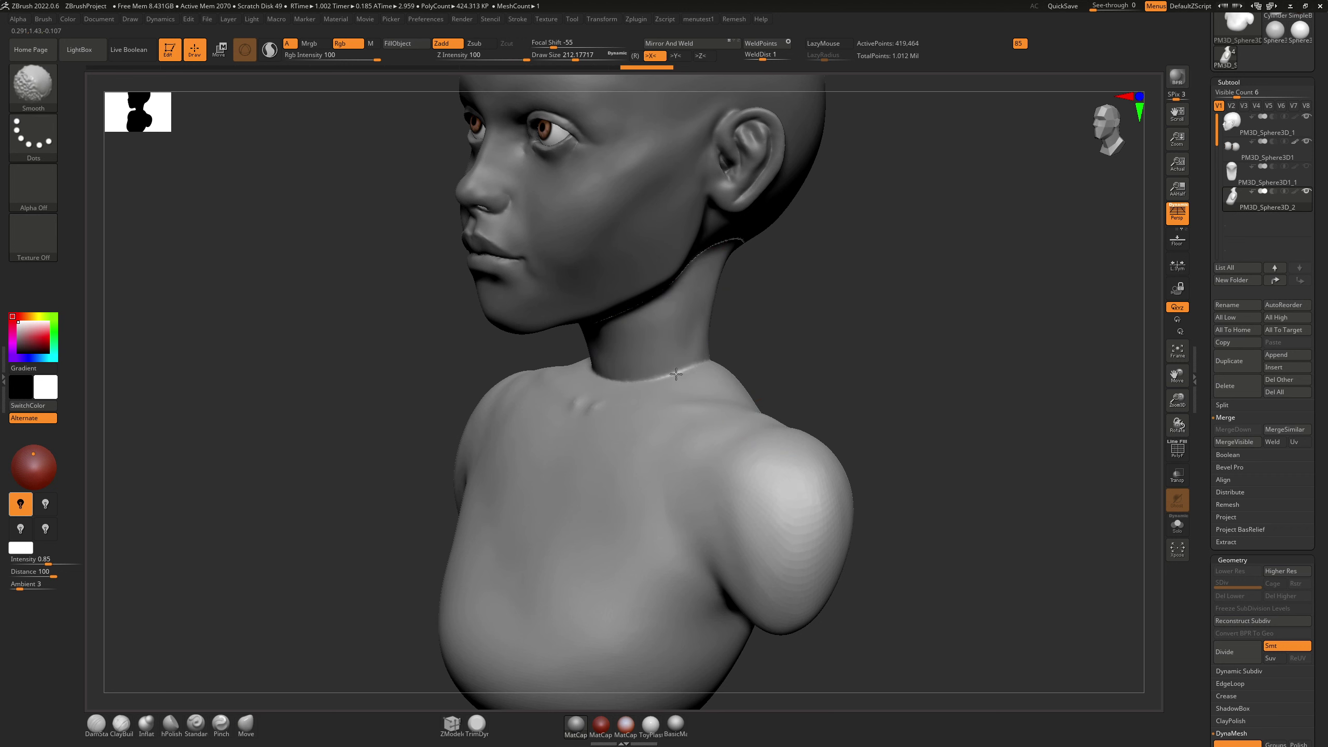
key("s")
left_click_drag(683, 371, 685, 378, "shift")
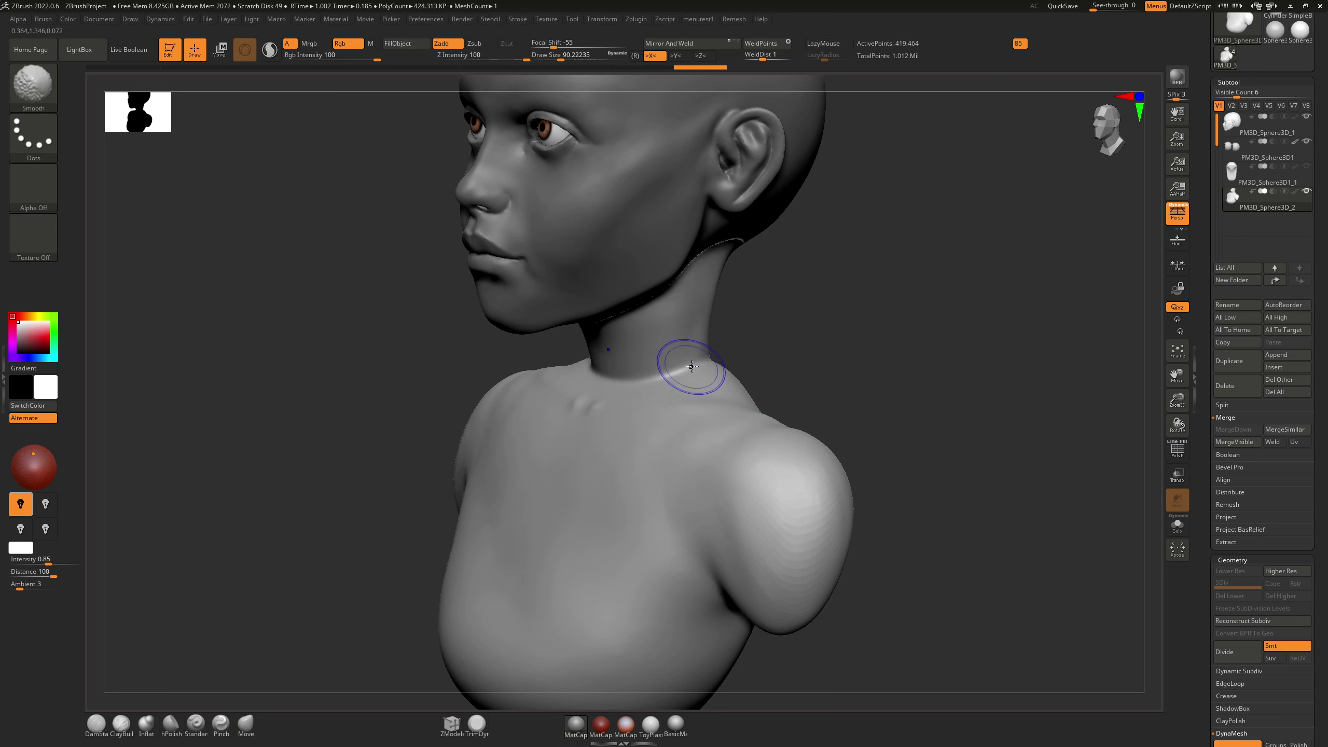
mouse_move(592, 368)
left_mouse_down()
mouse_move(606, 304)
mouse_move(564, 313)
left_mouse_up()
mouse_move(563, 313)
right_mouse_down()
mouse_move(643, 254)
mouse_move(650, 284)
right_mouse_up()
mouse_move(651, 283)
left_mouse_down()
mouse_move(563, 320)
mouse_move(544, 246)
mouse_move(549, 258)
left_mouse_up()
Step: Undo the DynaMesh fusion of neck and torso together with the seam smoothing
key("ctrl")
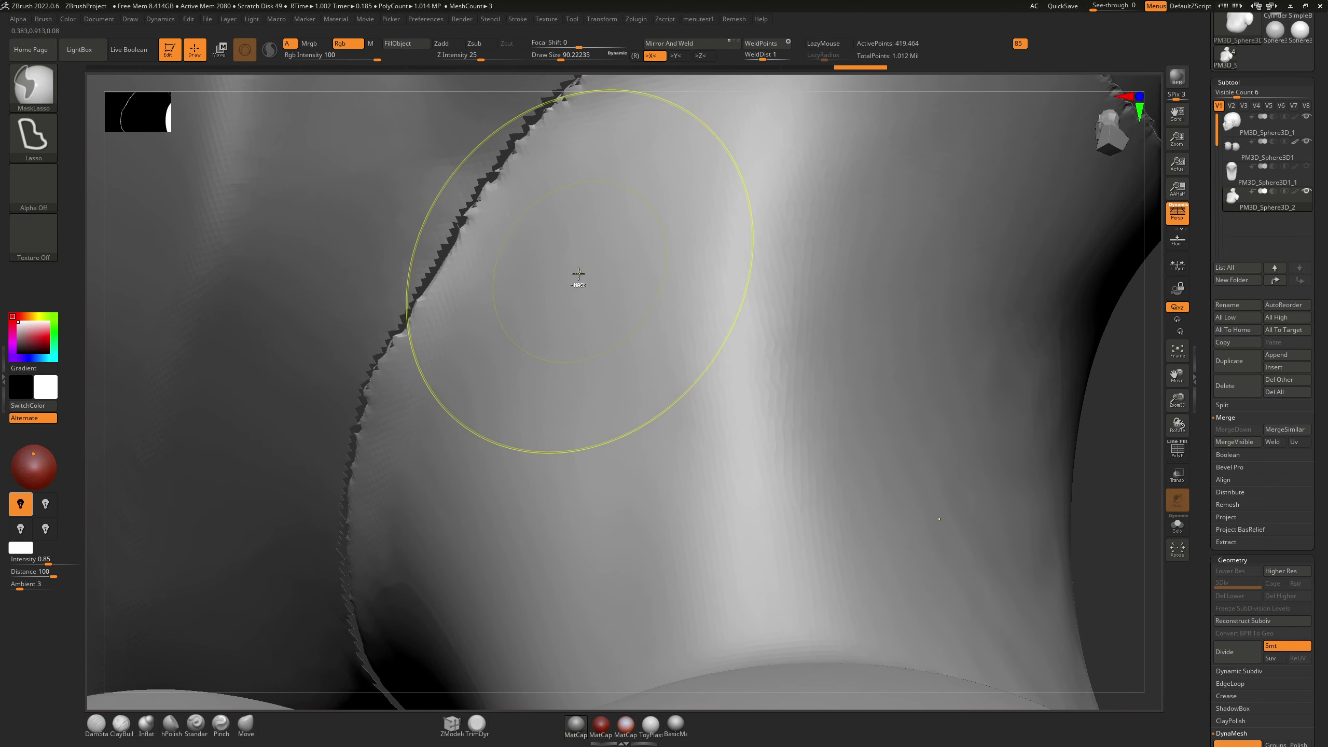
key("ctrl+z")
key("ctrl+z")
key("ctrl+z")
key("ctrl+z")
key("ctrl+z")
key("ctrl+z")
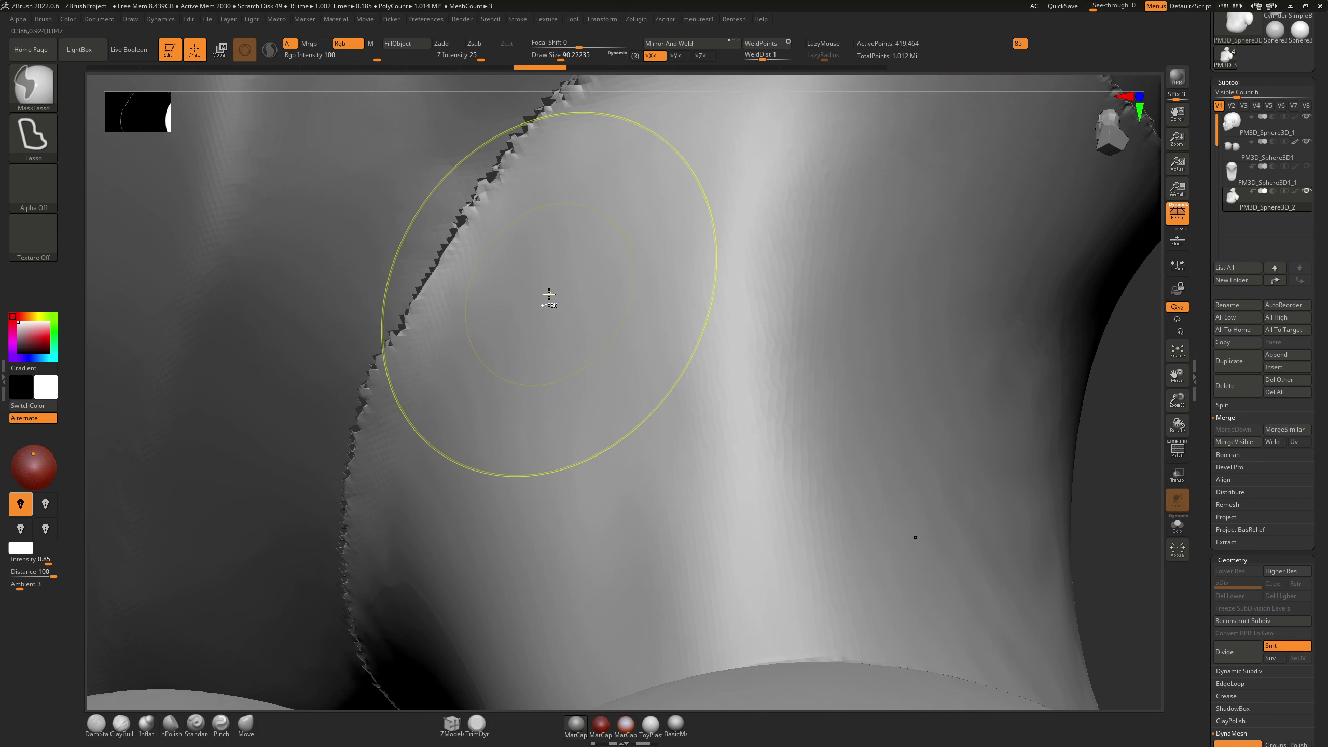
mouse_move(484, 290)
right_mouse_down("ctrl")
mouse_move(478, 384)
mouse_move(496, 300)
mouse_move(517, 282)
mouse_move(525, 304)
right_mouse_up("ctrl")
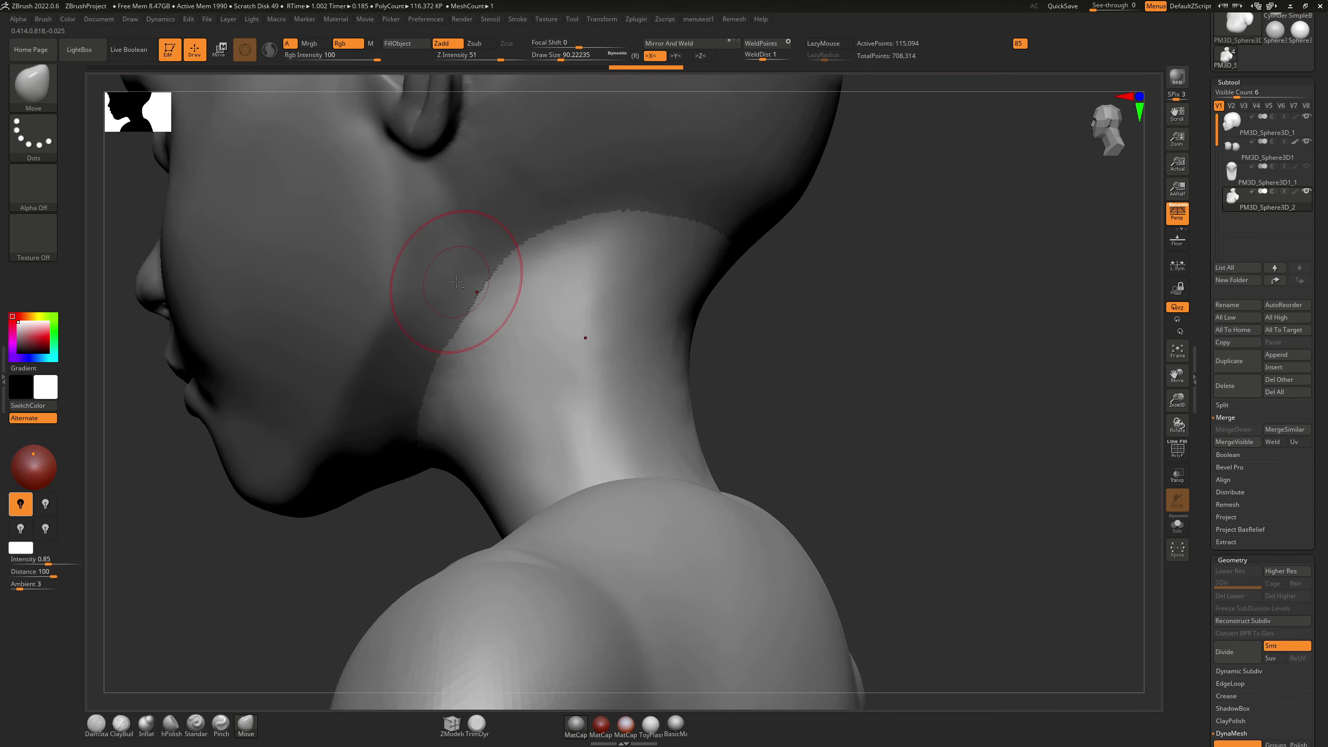
Step: Make the head the active subtool and try to smooth its jagged cut edge along the neck from jaw to nape
left_click(455, 282, "alt")
key("ctrl")
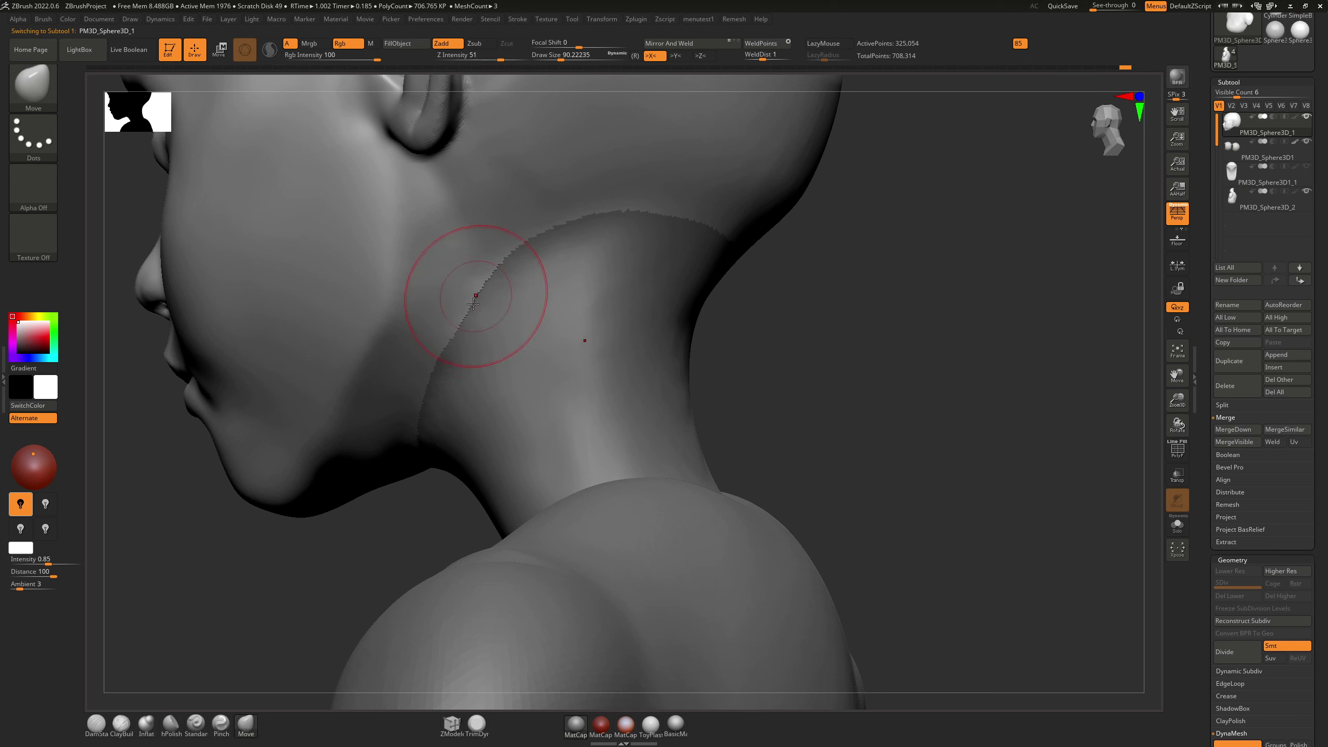
key("shift")
left_click_drag(445, 352, 497, 264, "shift")
mouse_move(466, 317)
left_mouse_down("shift")
mouse_move(557, 240)
mouse_move(635, 213)
left_mouse_up("shift")
left_click_drag(735, 251, 742, 255, "shift")
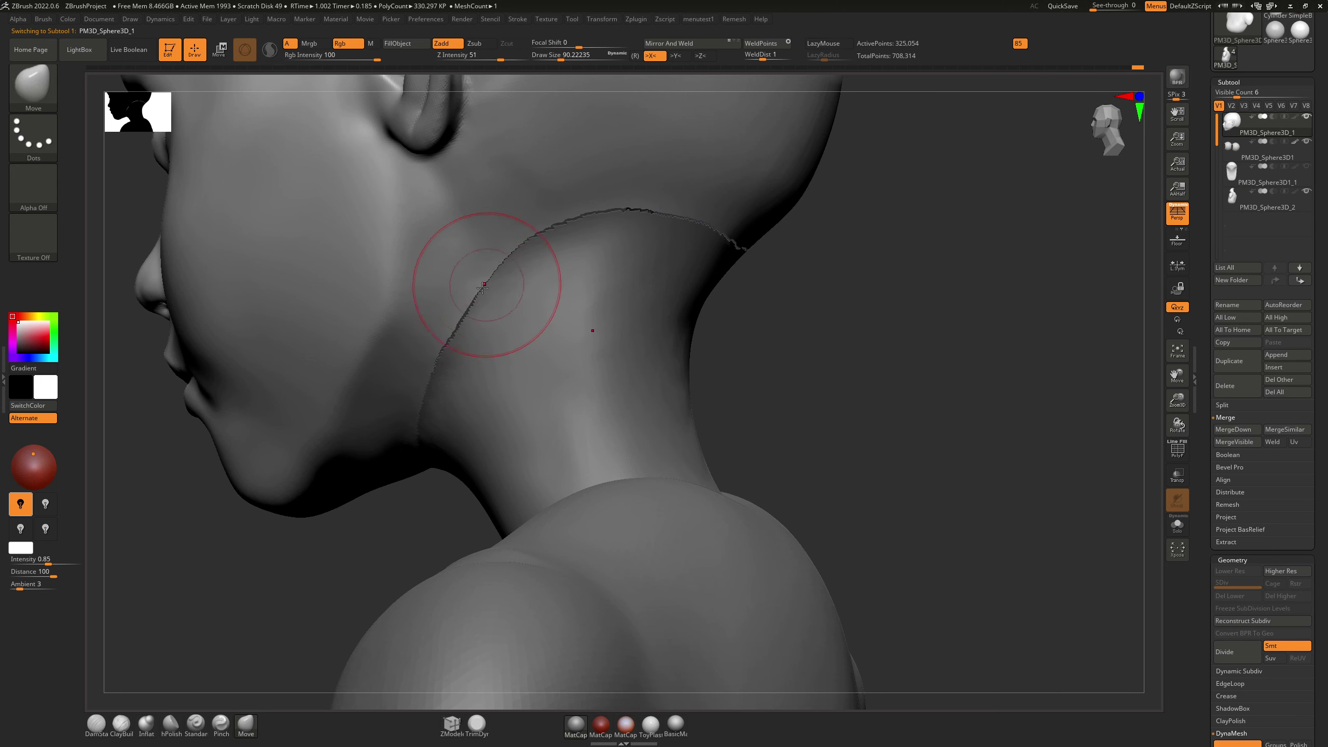
Step: Undo the smoothing and the Move stroke on the head's cut edge, keeping the neck split off
key("ctrl+z")
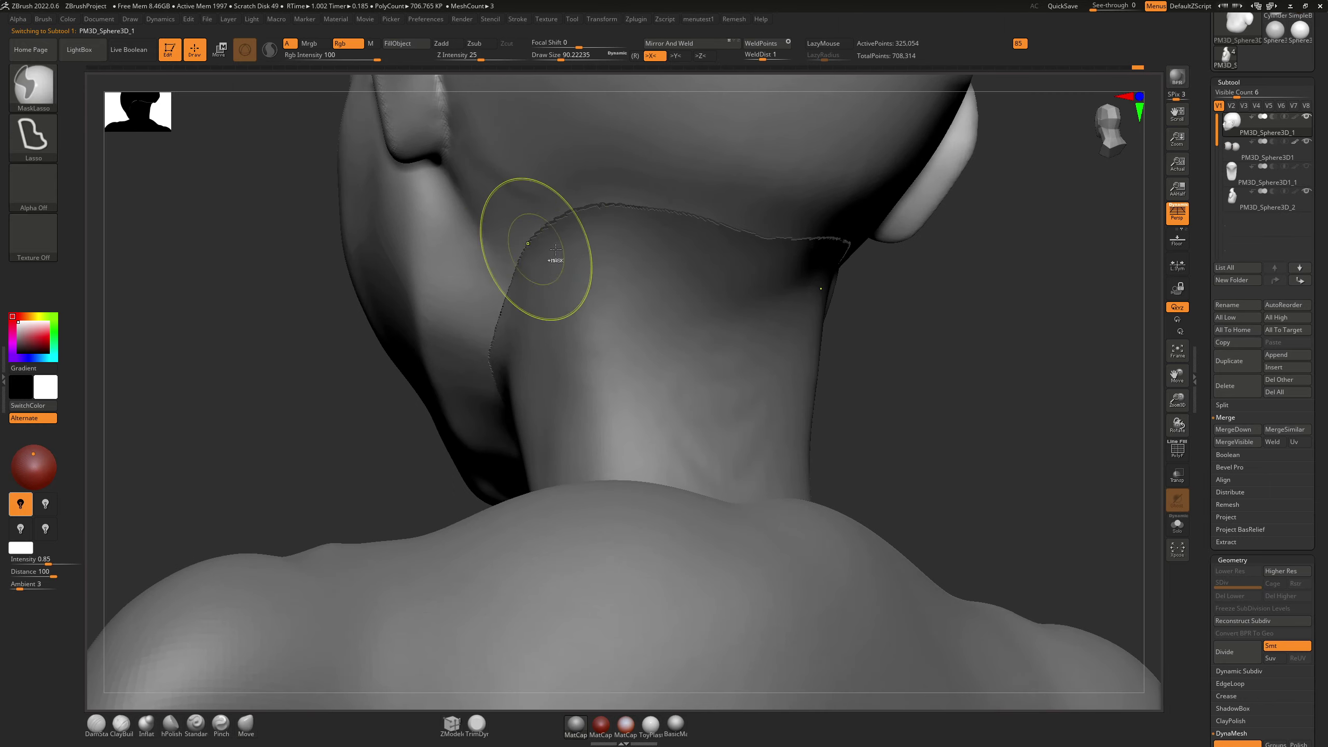
key("ctrl+z")
key("ctrl+z")
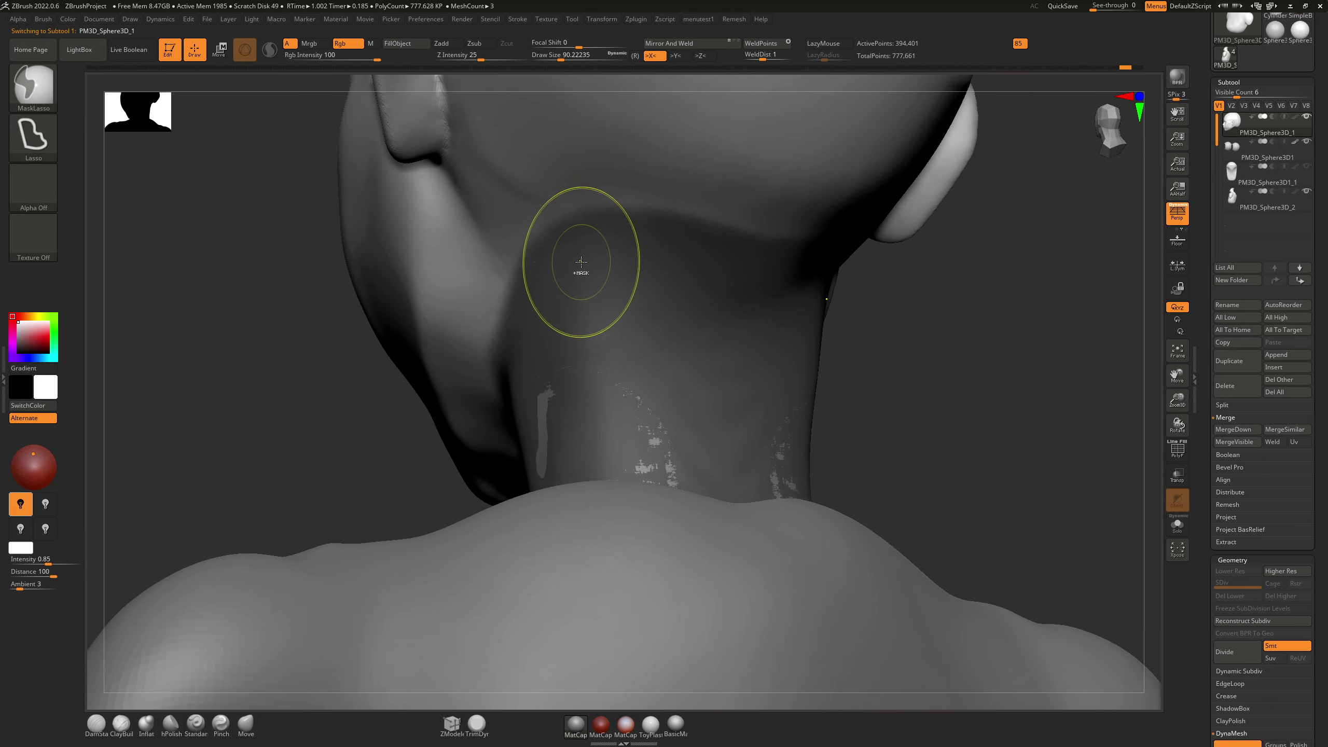
key("ctrl+z")
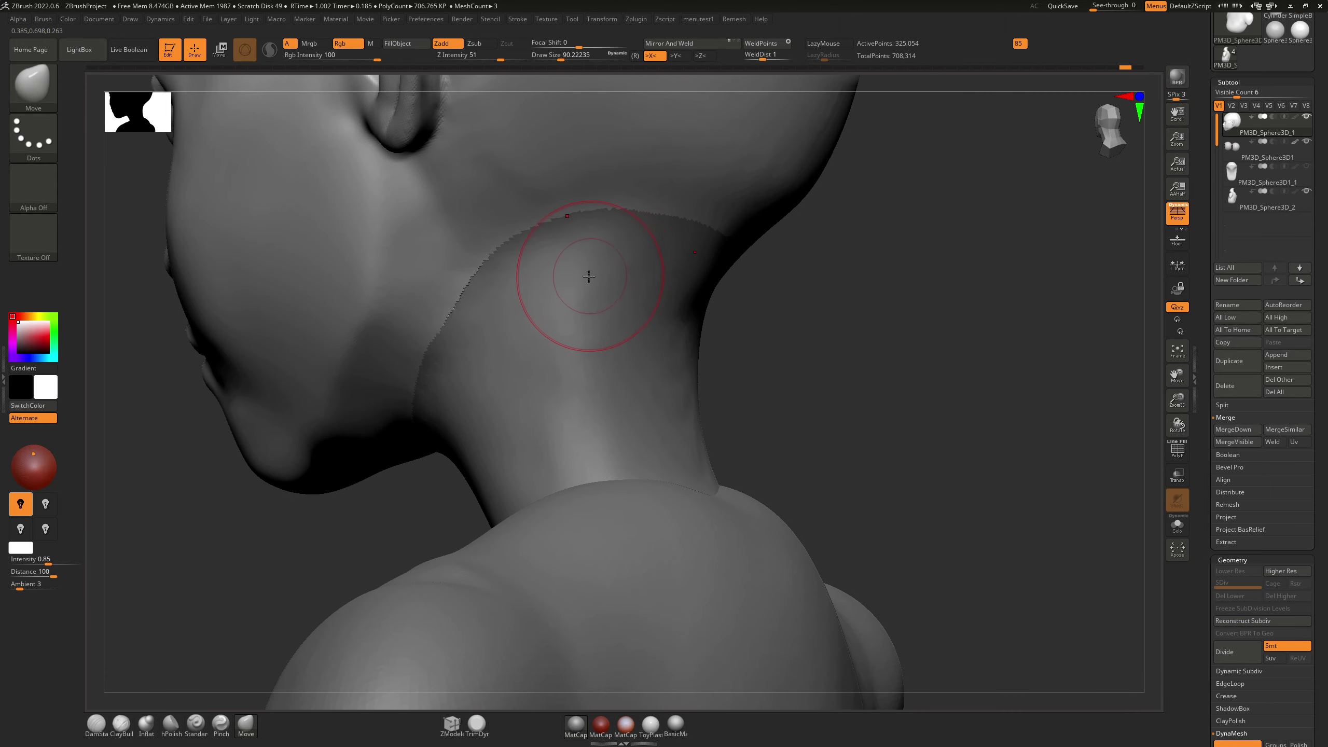
key("ctrl+z")
key("space")
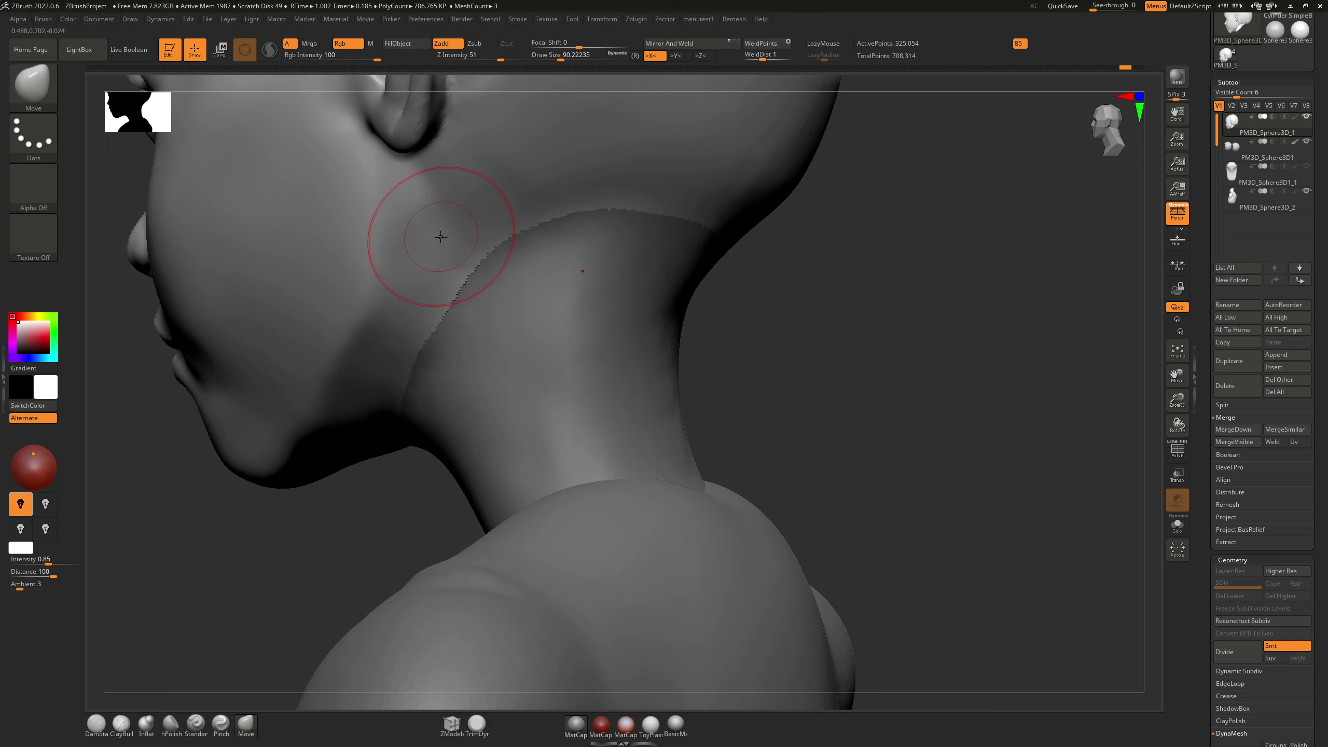
key("ctrl+z")
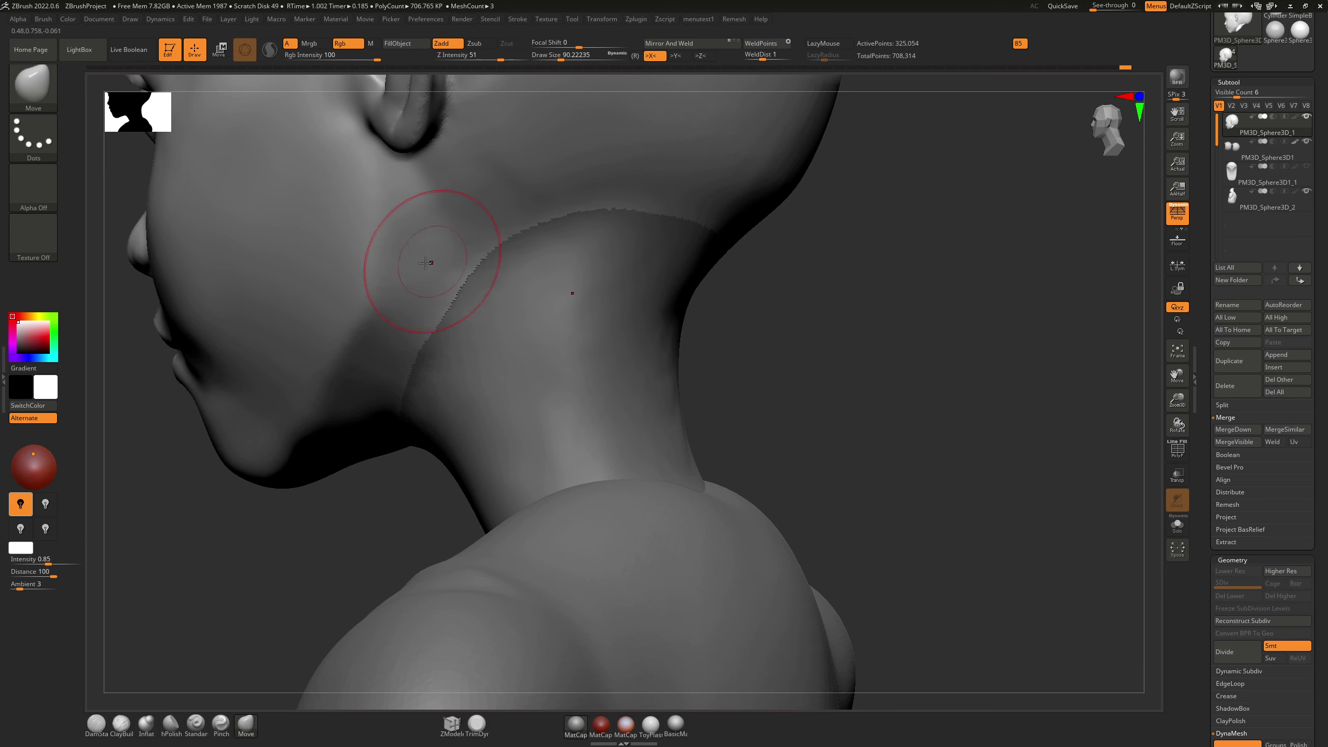
left_click_drag(471, 258, 459, 248)
key("ctrl+z")
Step: Choose the ZModeler brush for working on the head's jagged cut edge
key("b")
key("z")
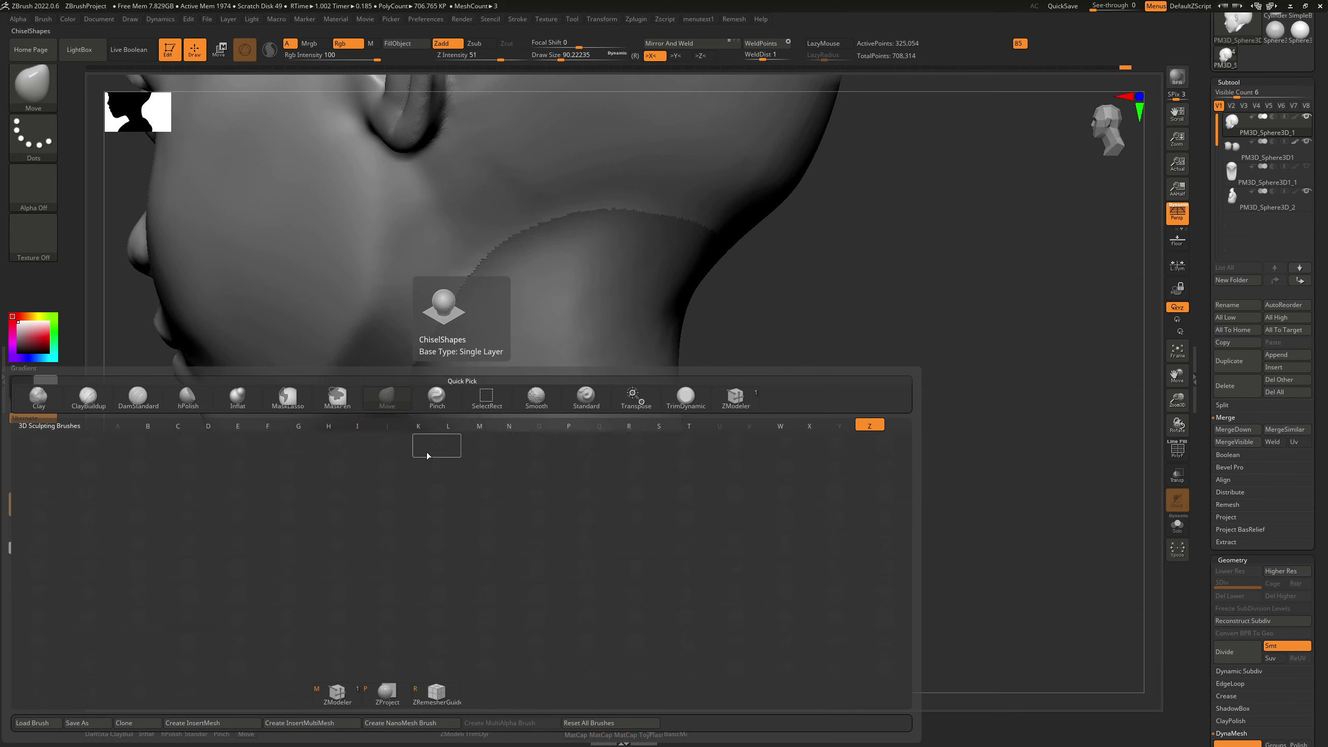
left_click(337, 694)
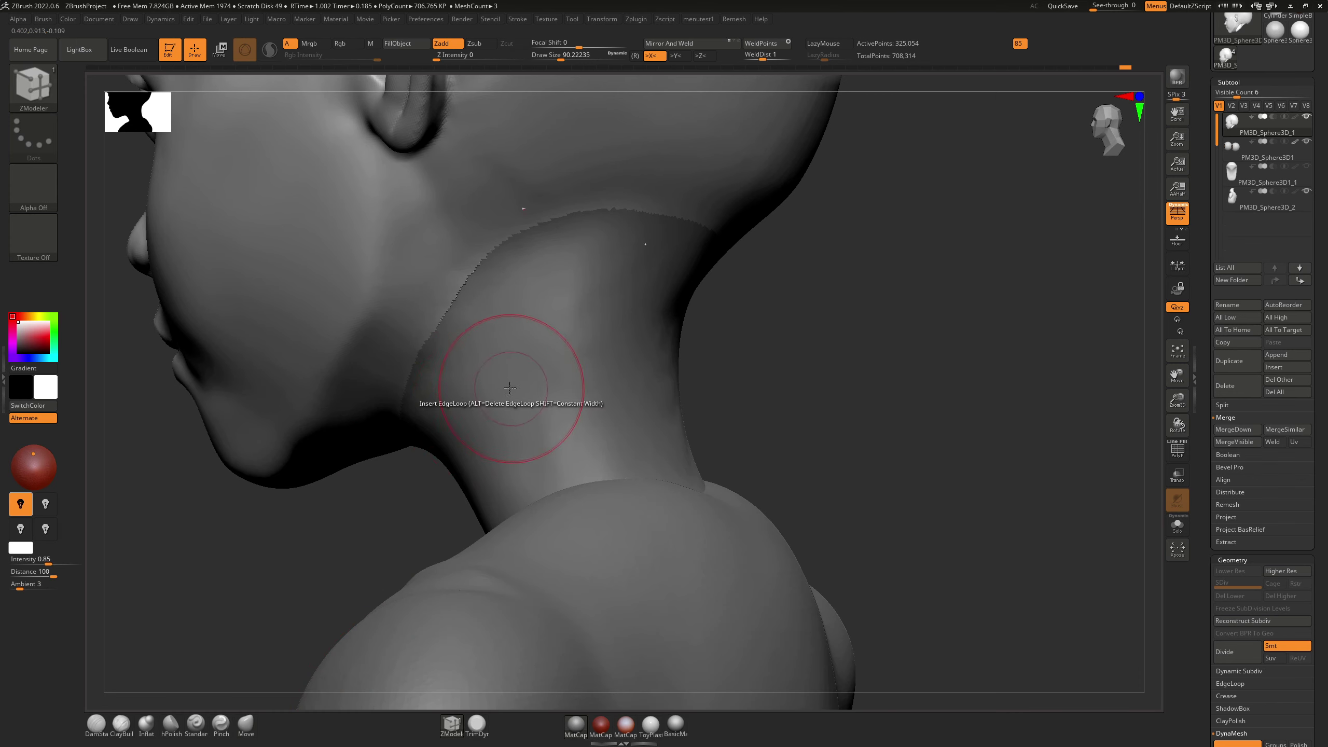
mouse_move(495, 368)
right_mouse_down("ctrl")
mouse_move(446, 330)
mouse_move(451, 296)
mouse_move(465, 294)
right_mouse_up("ctrl")
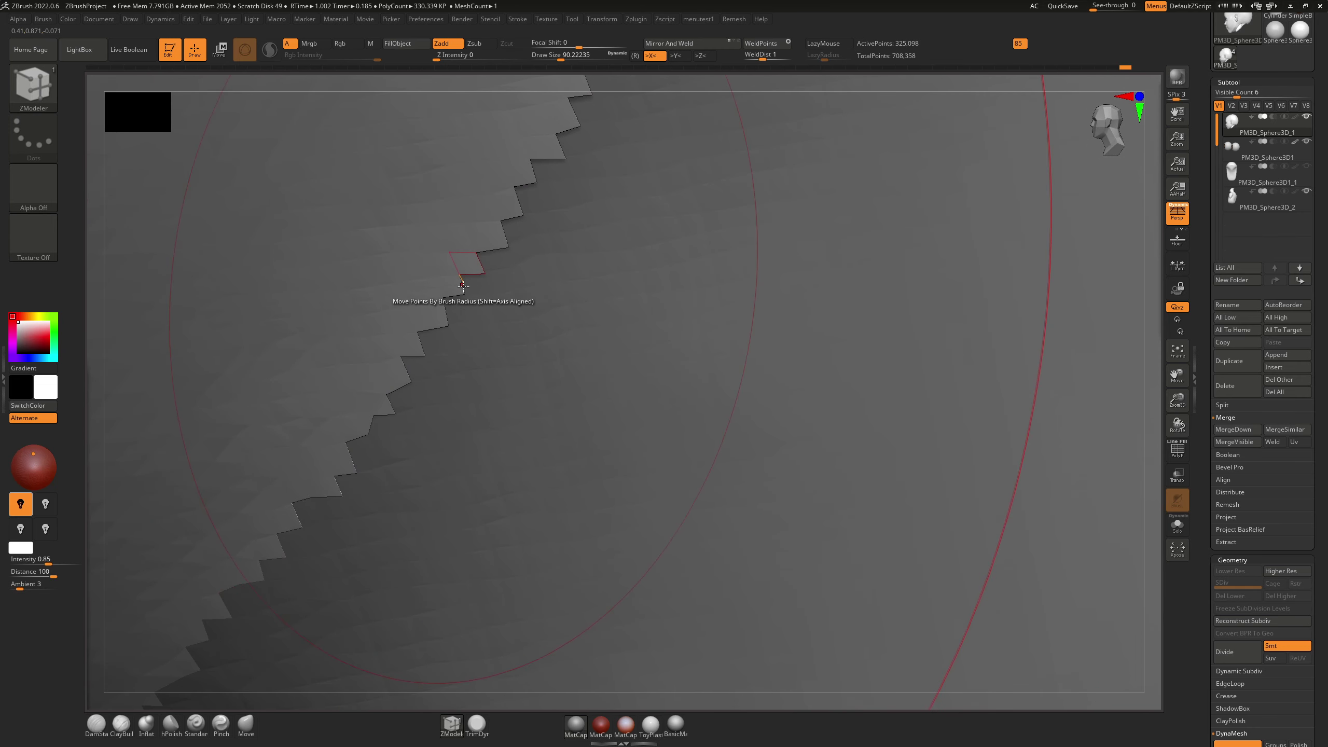
left_click(463, 287)
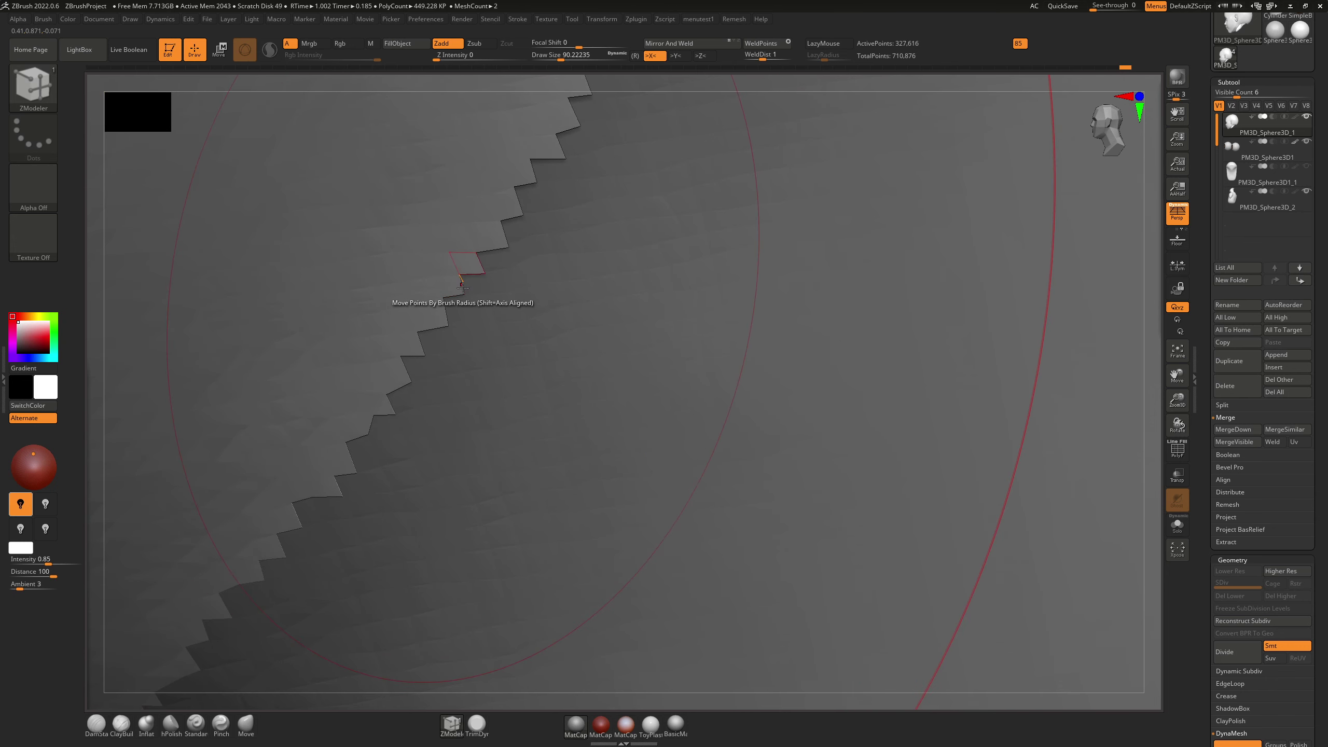
key("space")
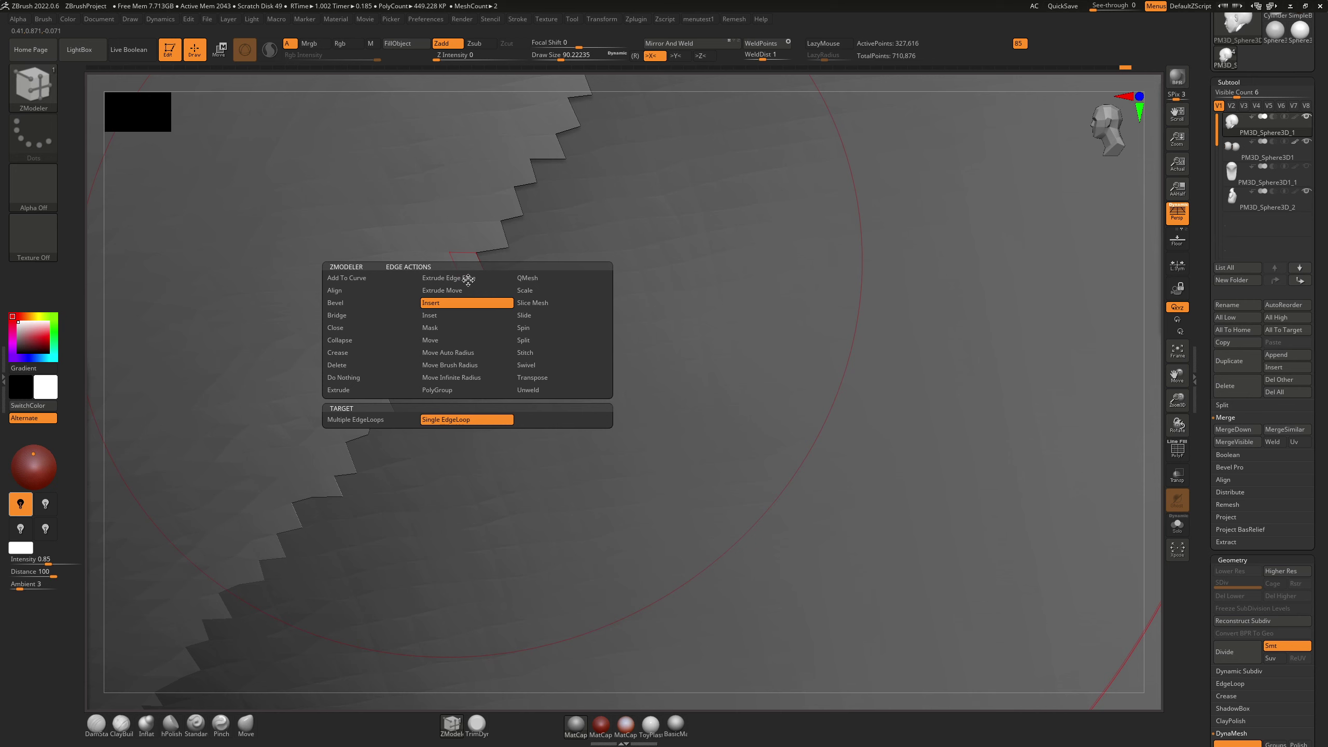
key("ctrl")
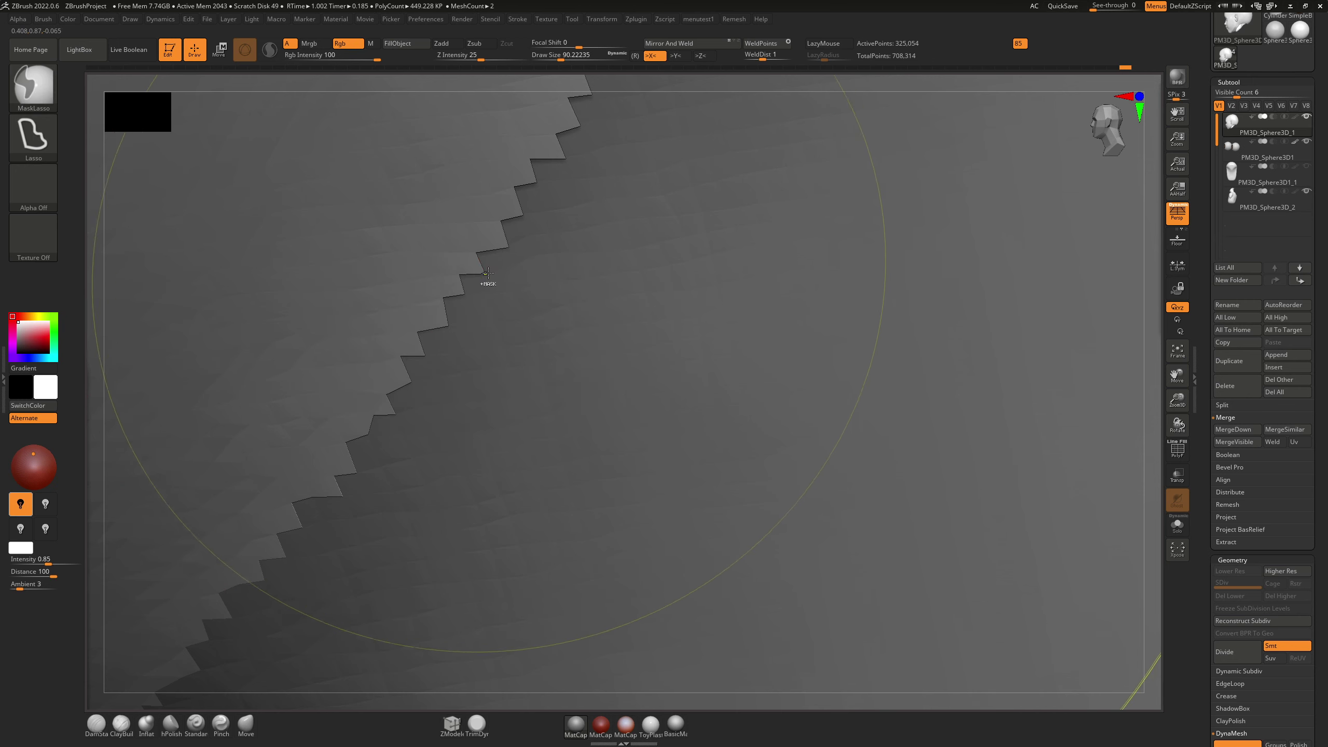
key("ctrl+z")
key("ctrl+shift+z")
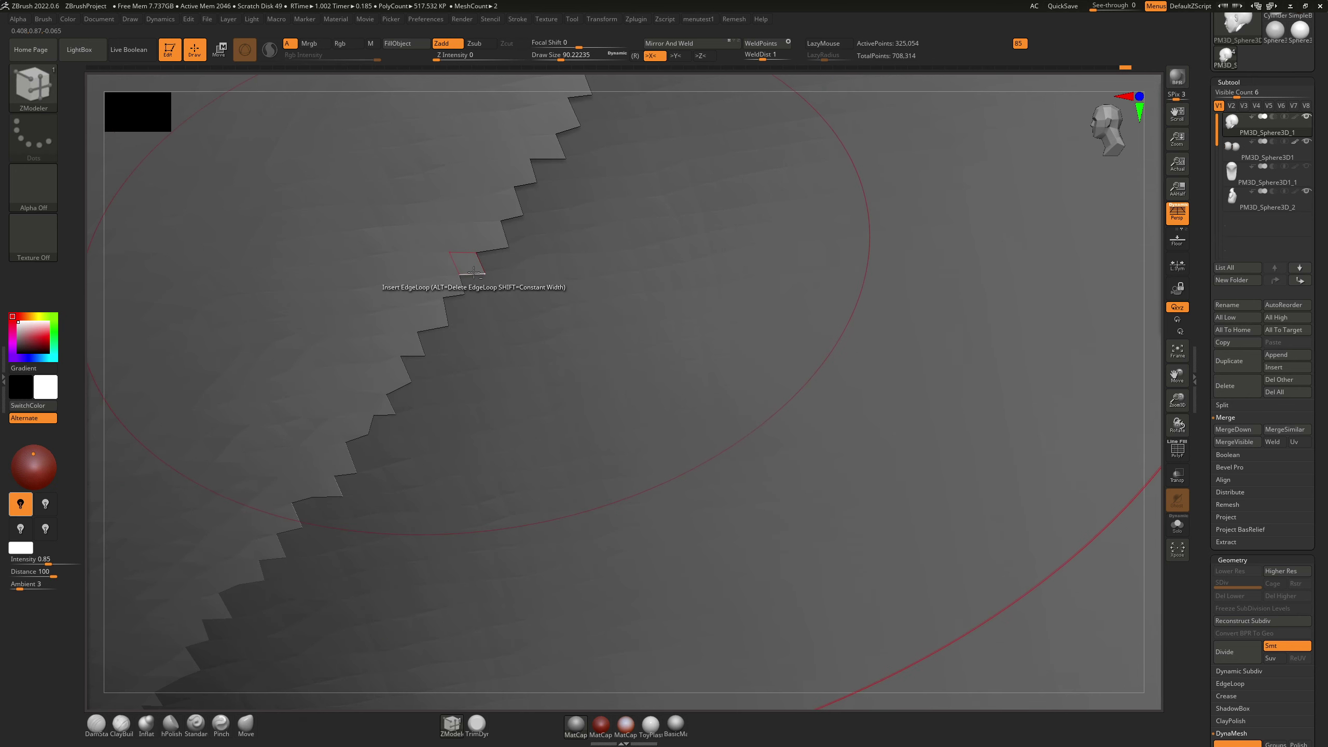
Step: Set the ZModeler edge action to Close with the Concave Hole target
key("space")
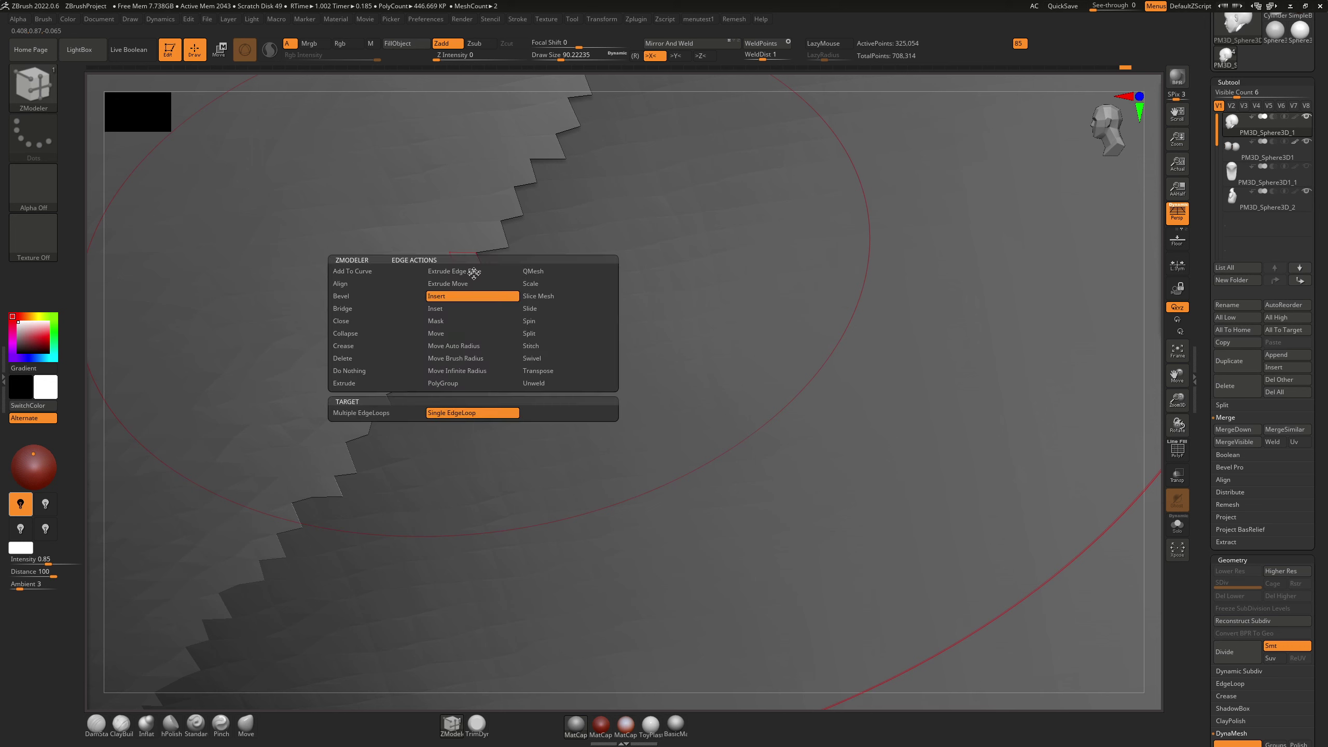
left_click(359, 321)
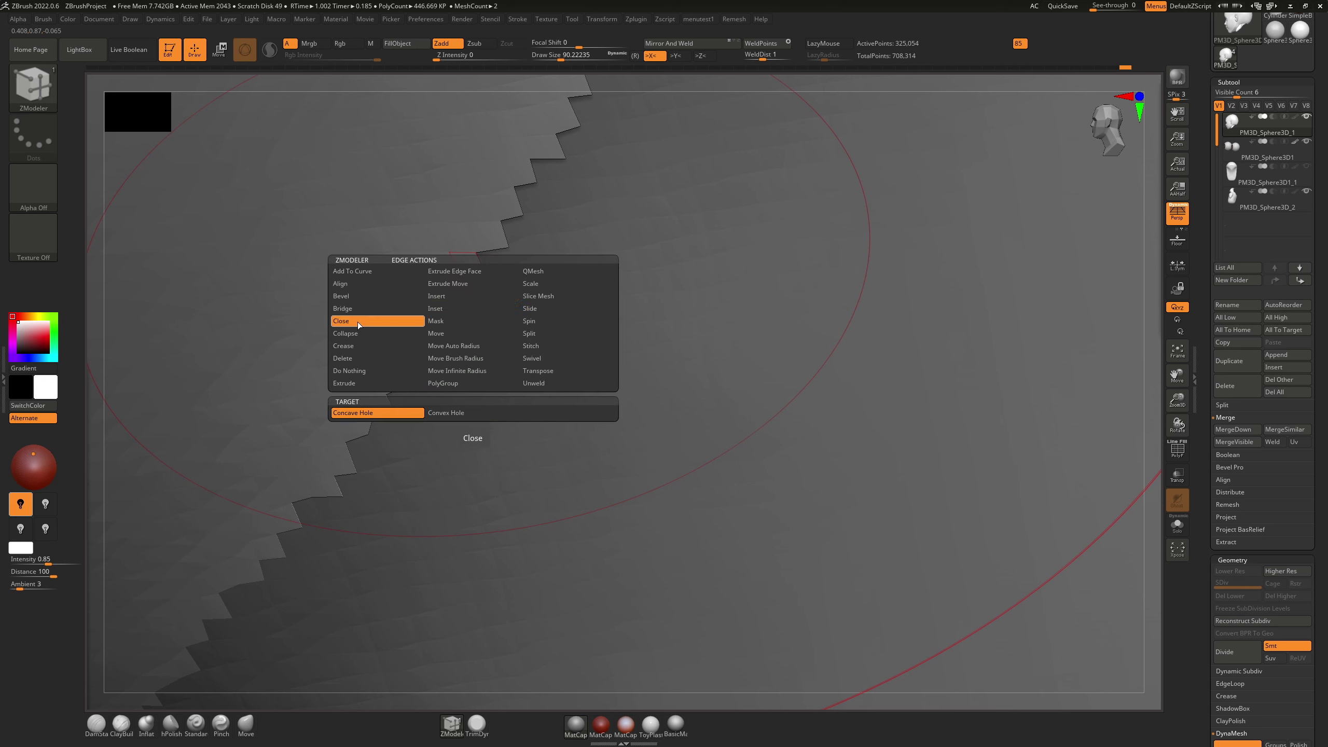
left_click(373, 419)
Step: Isolate the head in Solo mode and examine the open boundary where the neck was cut off
mouse_move(502, 309)
right_mouse_down()
mouse_move(424, 305)
mouse_move(394, 317)
mouse_move(394, 347)
mouse_move(438, 317)
mouse_move(606, 319)
right_mouse_up()
left_click(1177, 524)
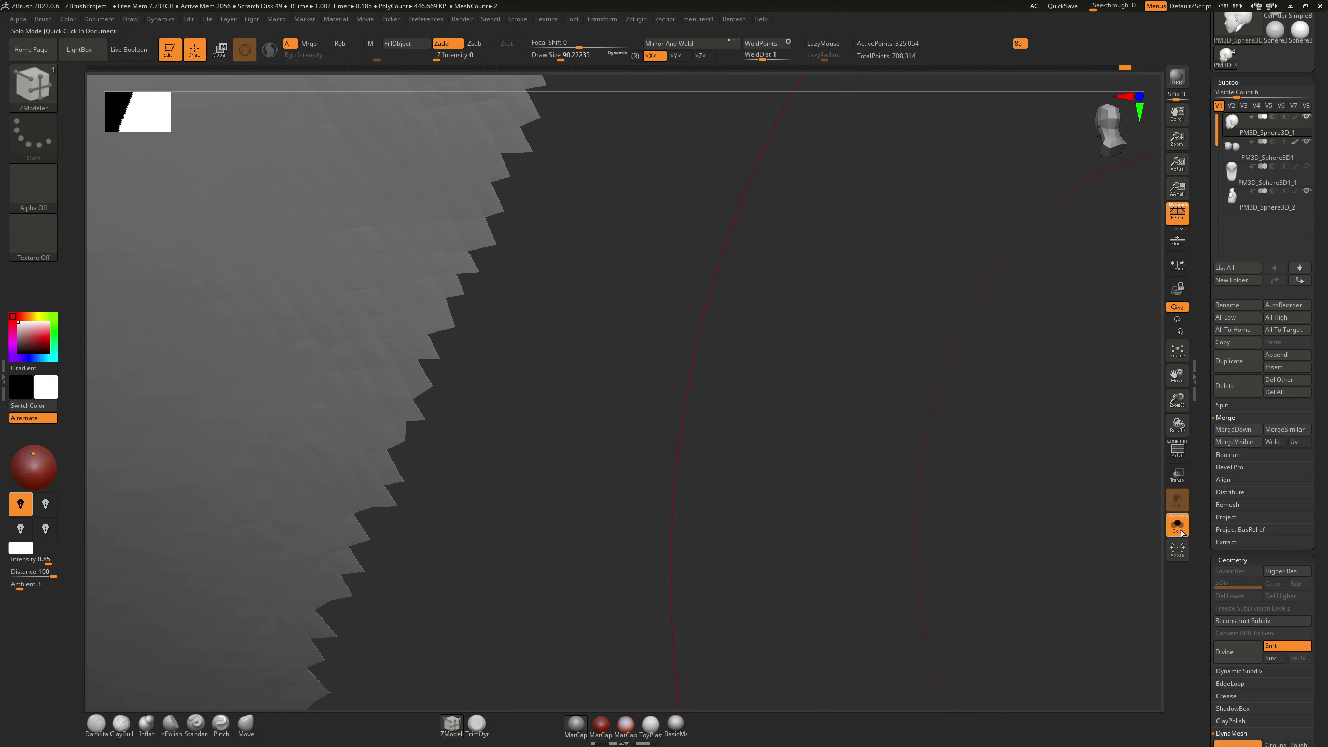
right_click_drag(593, 373, 389, 369)
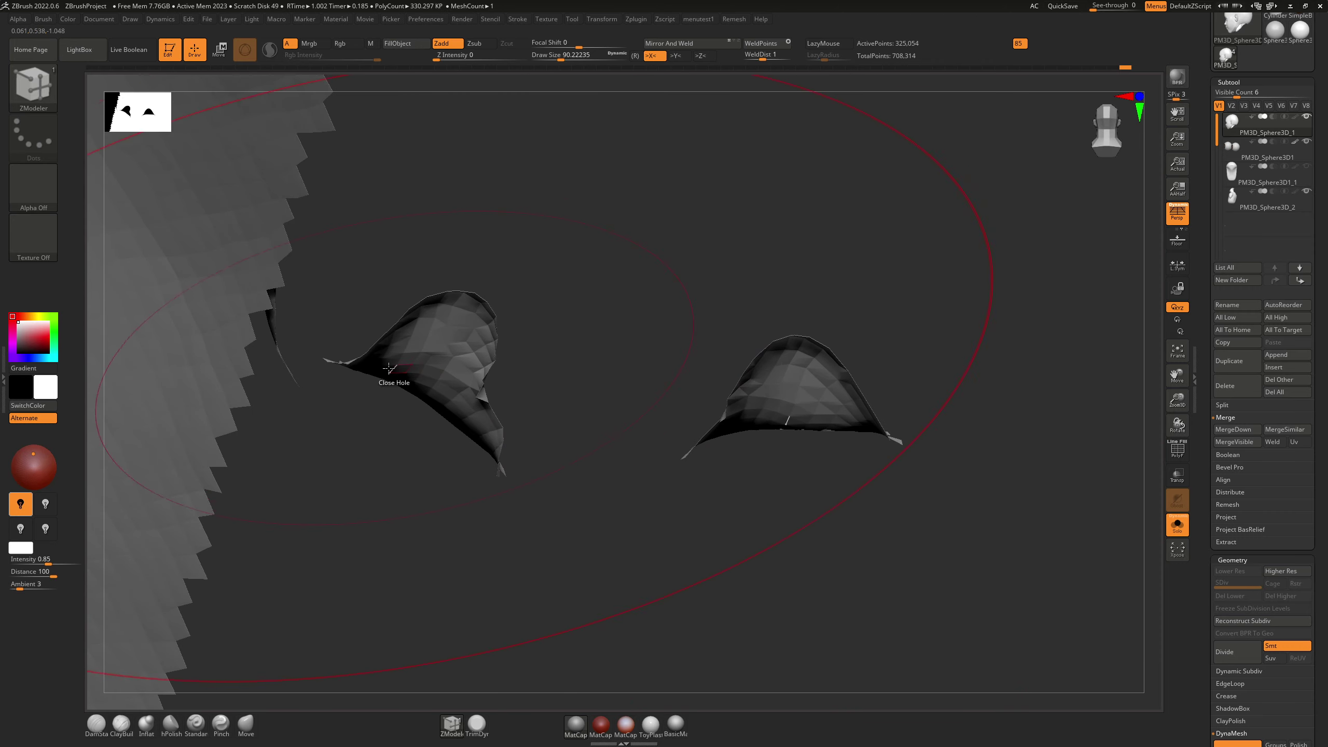
left_click(310, 426, "ctrl+shift")
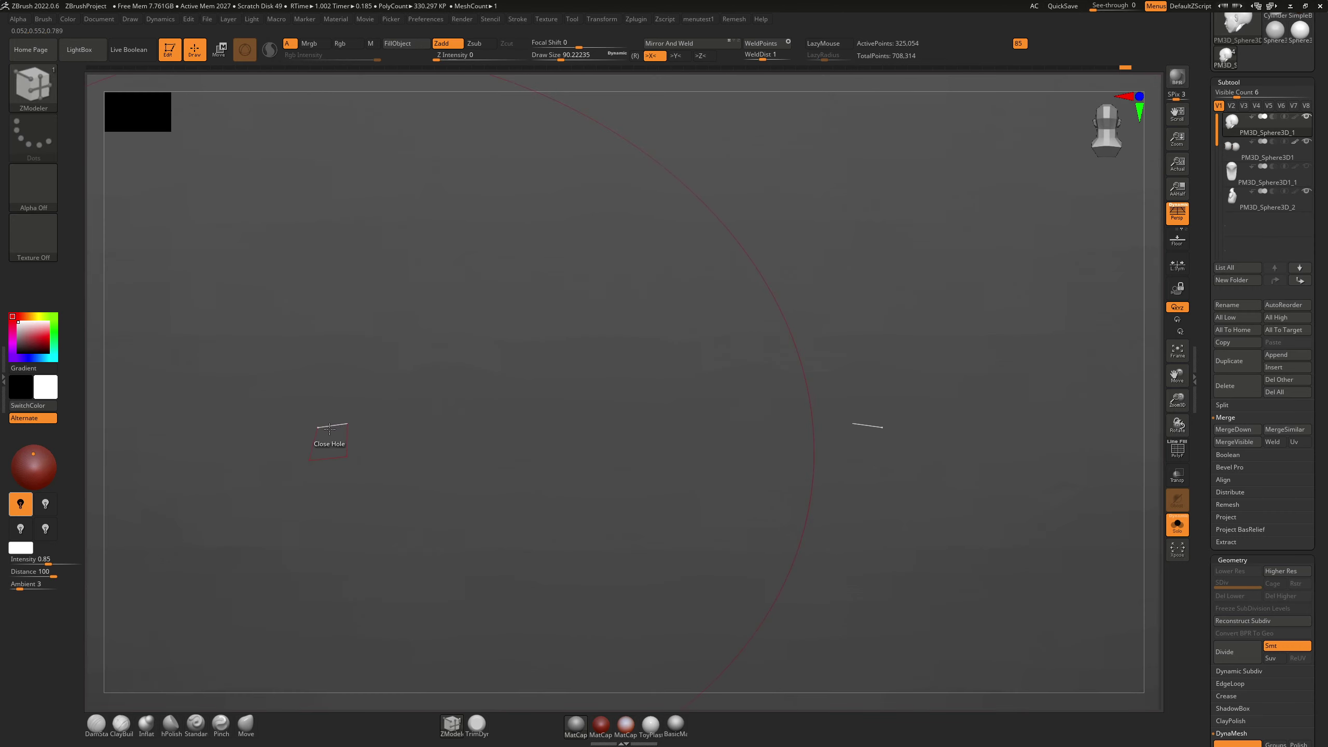
mouse_move(439, 367)
right_mouse_down("ctrl")
mouse_move(465, 335)
mouse_move(429, 389)
mouse_move(465, 229)
mouse_move(374, 225)
right_mouse_up("ctrl")
mouse_move(267, 335)
right_mouse_down()
mouse_move(364, 341)
mouse_move(359, 361)
right_mouse_up()
mouse_move(301, 413)
right_mouse_down("alt")
mouse_move(312, 398)
mouse_move(606, 330)
right_mouse_up("alt")
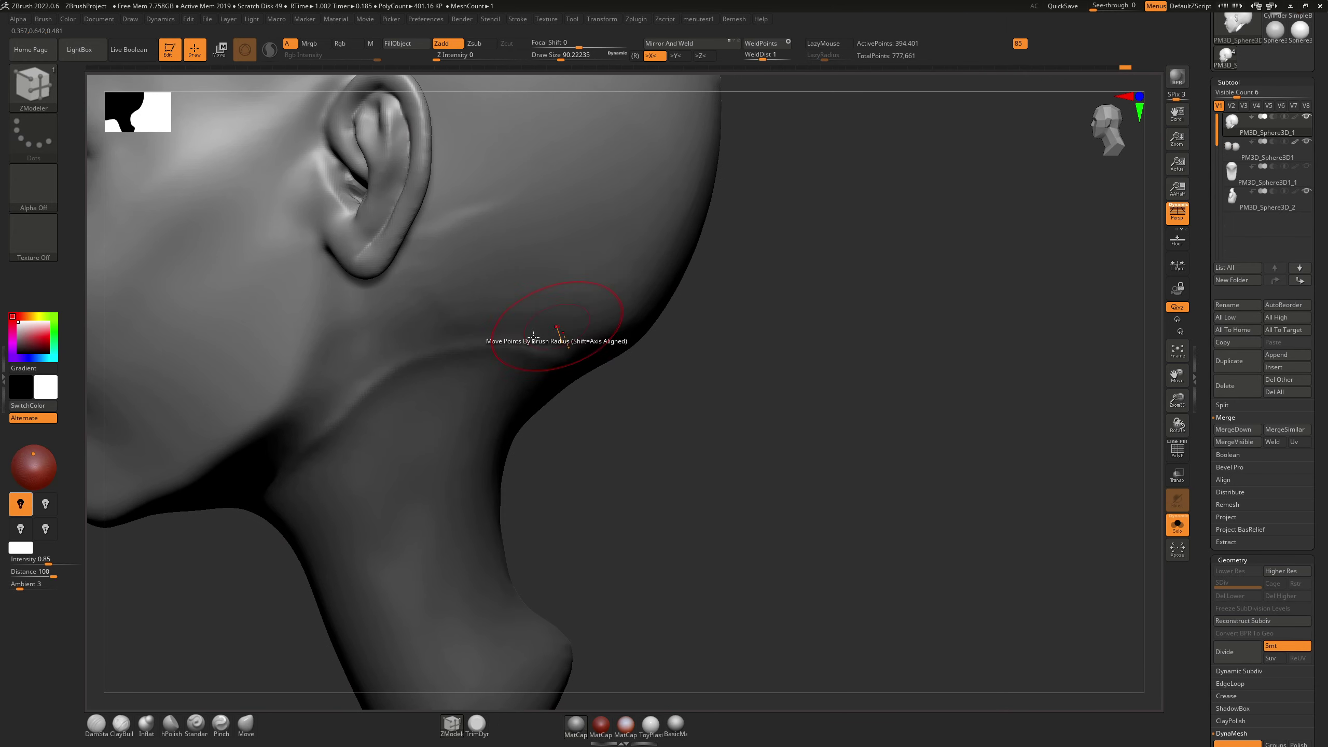
left_click(489, 350, "ctrl+shift")
right_click_drag(387, 388, 382, 471, "ctrl")
mouse_move(392, 362)
right_mouse_down("ctrl")
mouse_move(385, 407)
mouse_move(404, 378)
mouse_move(515, 417)
mouse_move(526, 351)
right_mouse_up("ctrl")
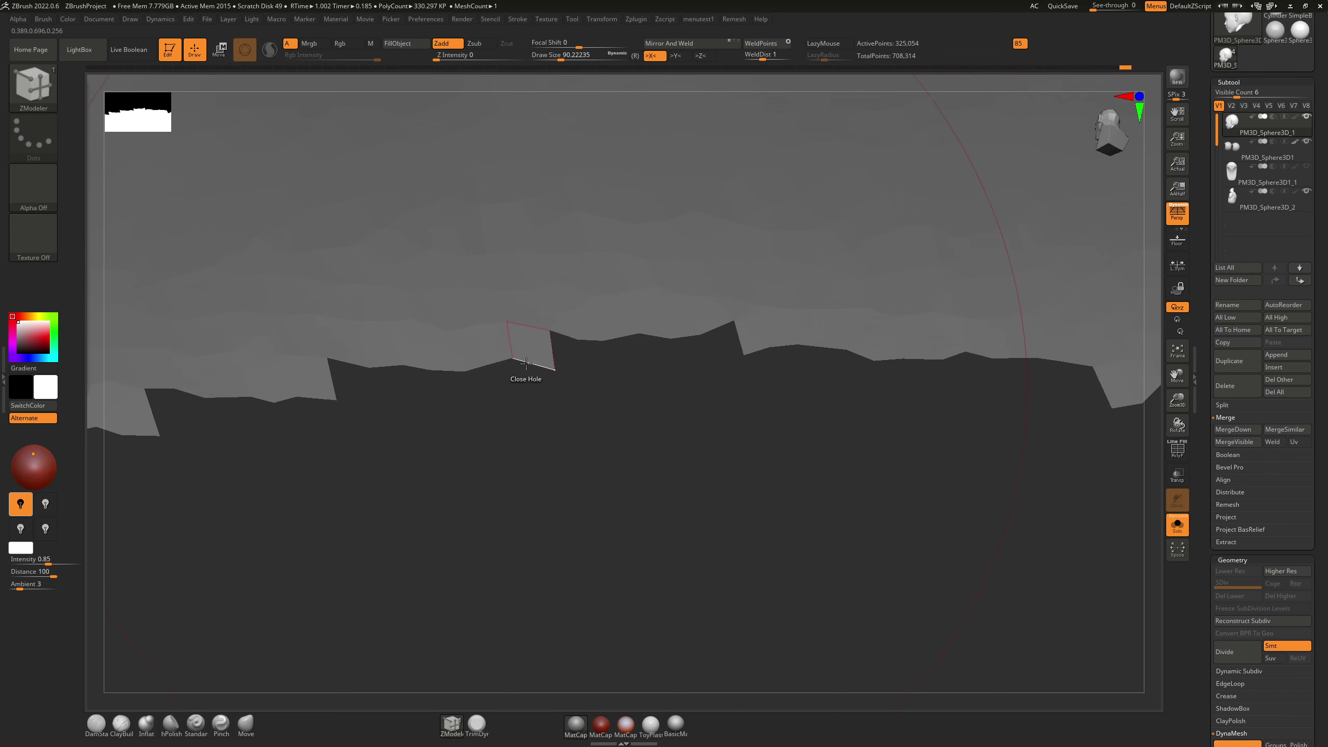
Step: Reduce the draw size to about 3.7 and close the head's open neck hole with ZModeler Close, Concave Hole
mouse_move(538, 370)
left_mouse_down()
mouse_move(518, 370)
mouse_move(535, 366)
left_mouse_up()
key("s")
key("space")
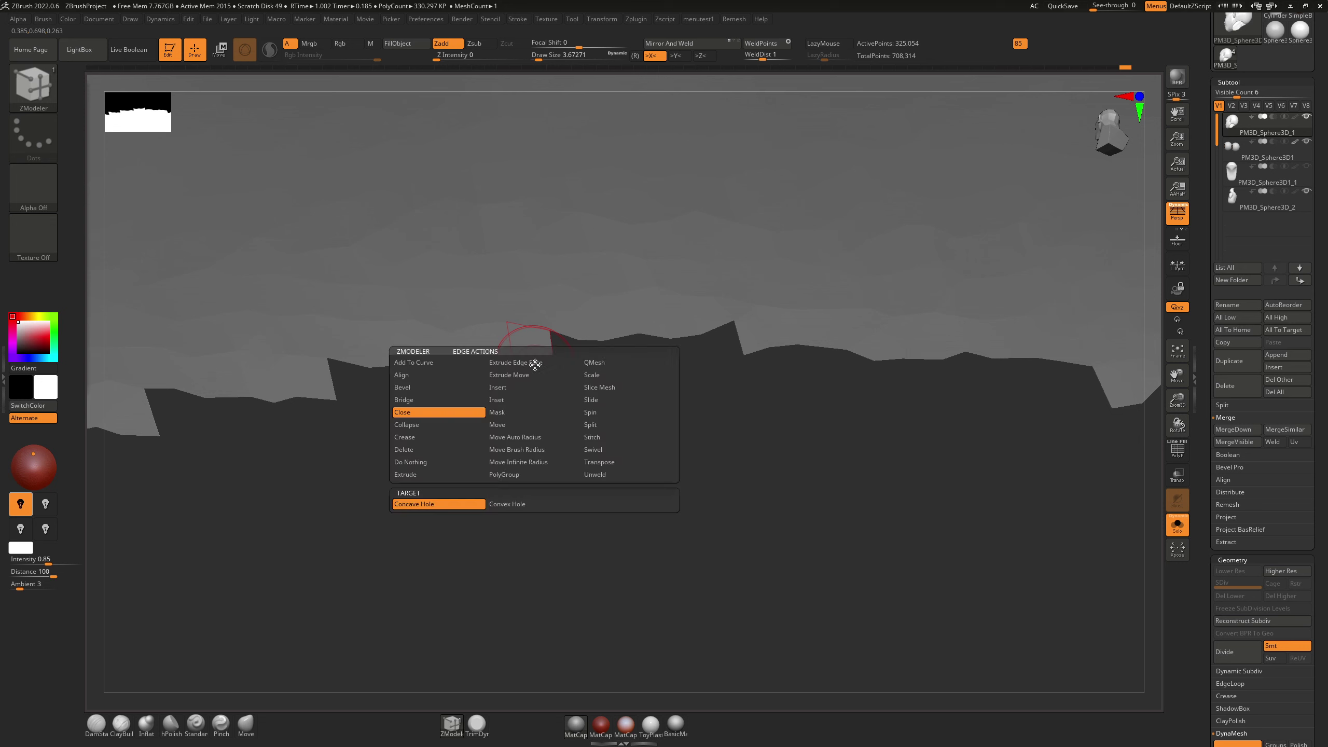
left_click(426, 504)
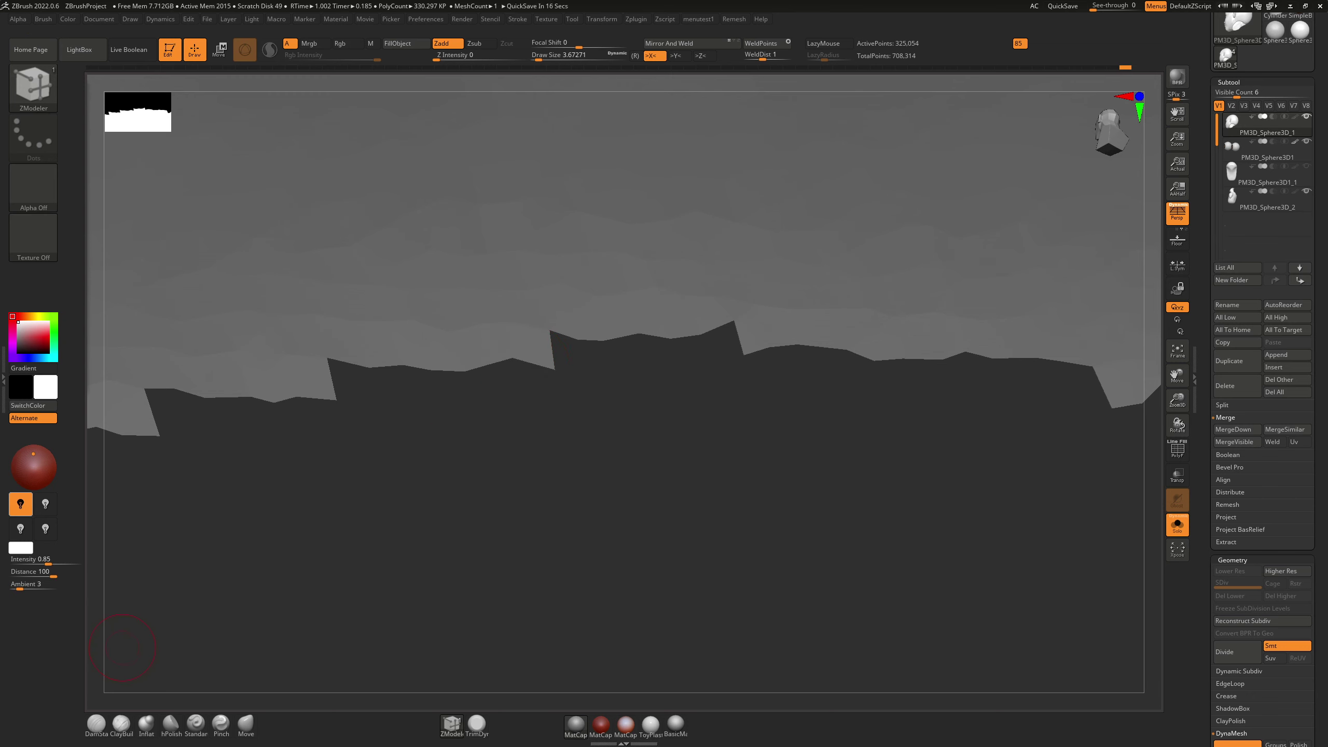
left_click(586, 339)
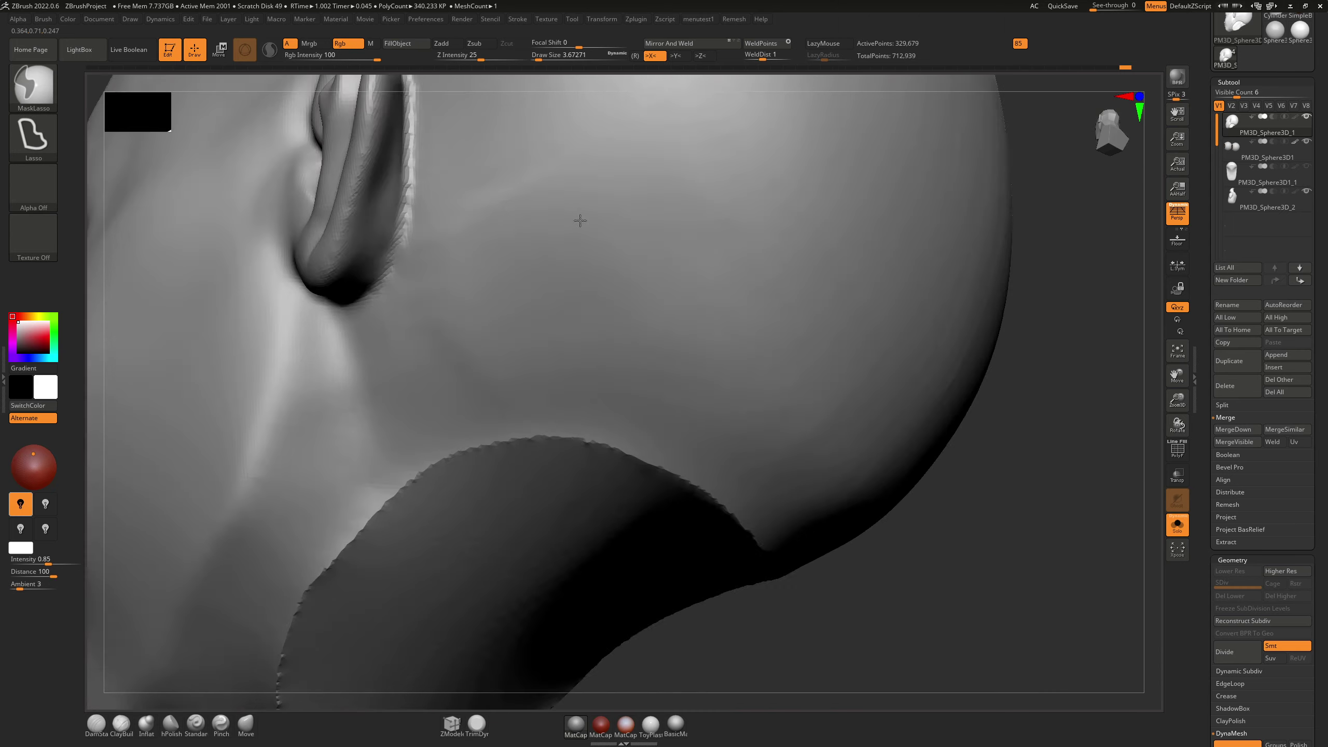
Step: Turn off Solo for the head, select the neck-and-torso subtool PM3D_Sphere3D_2, and isolate it with Solo
right_click_drag(580, 220, 511, 431, "ctrl")
mouse_move(465, 484)
right_mouse_down("ctrl")
mouse_move(487, 421)
mouse_move(470, 502)
right_mouse_up("ctrl")
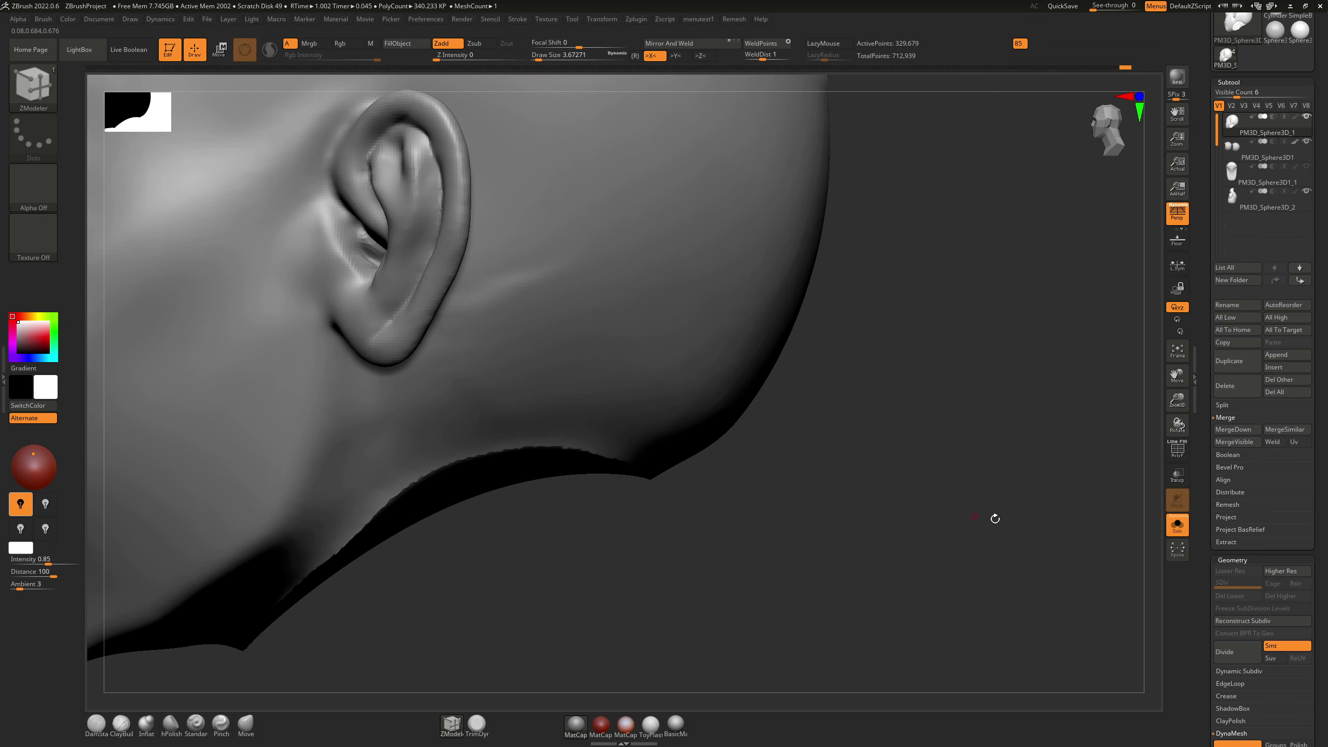
left_click(1178, 525)
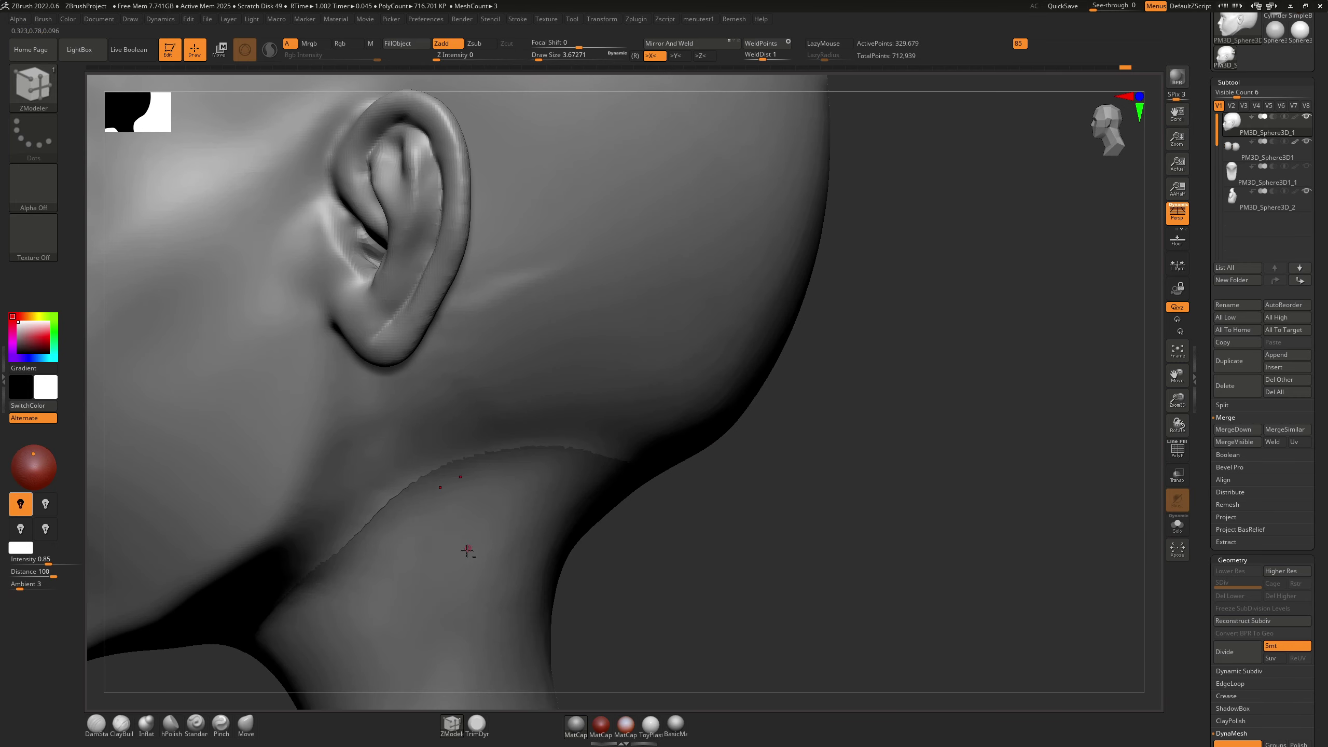
left_click(465, 599, "alt")
right_click_drag(350, 547, 380, 490, "ctrl")
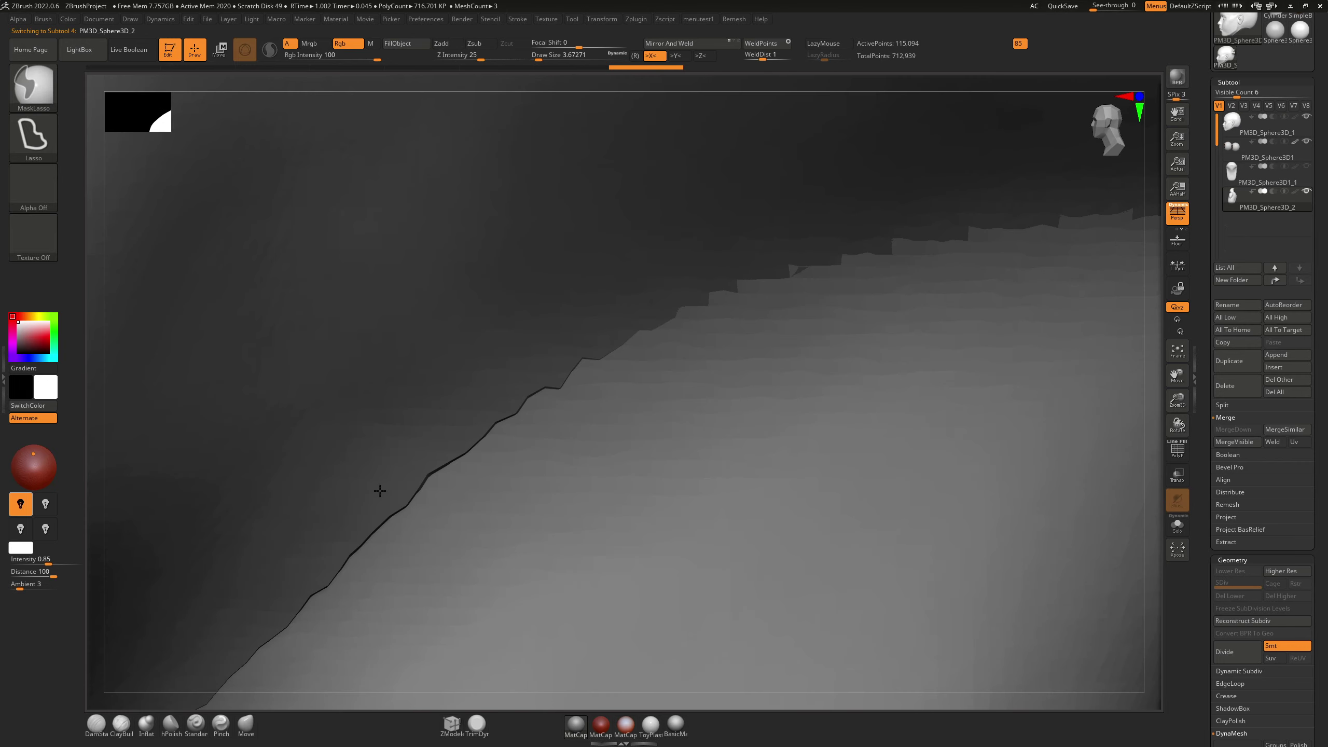
left_click(1178, 525)
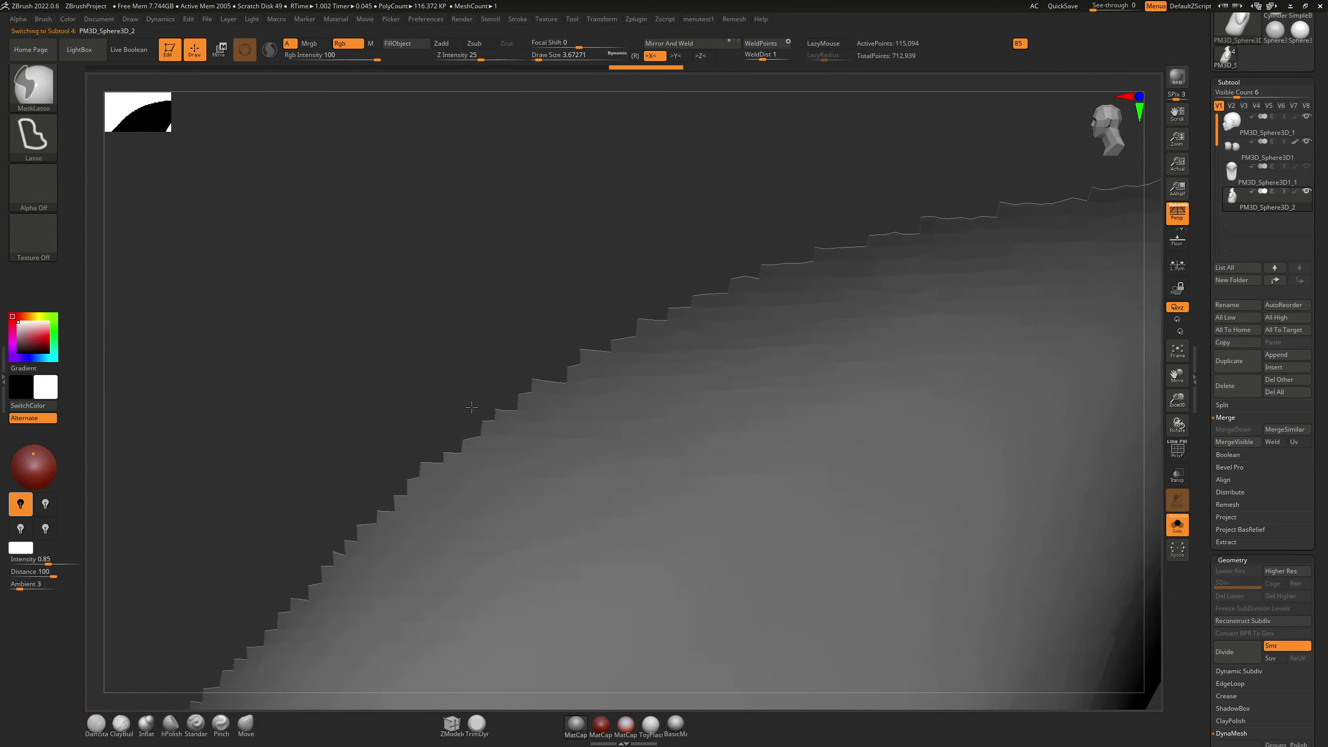
Step: Close the open hole at the top of the neck with the ZModeler edge action Close, targeting Concave Hole
mouse_move(471, 408)
right_mouse_down("ctrl")
mouse_move(510, 341)
mouse_move(492, 343)
right_mouse_up("ctrl")
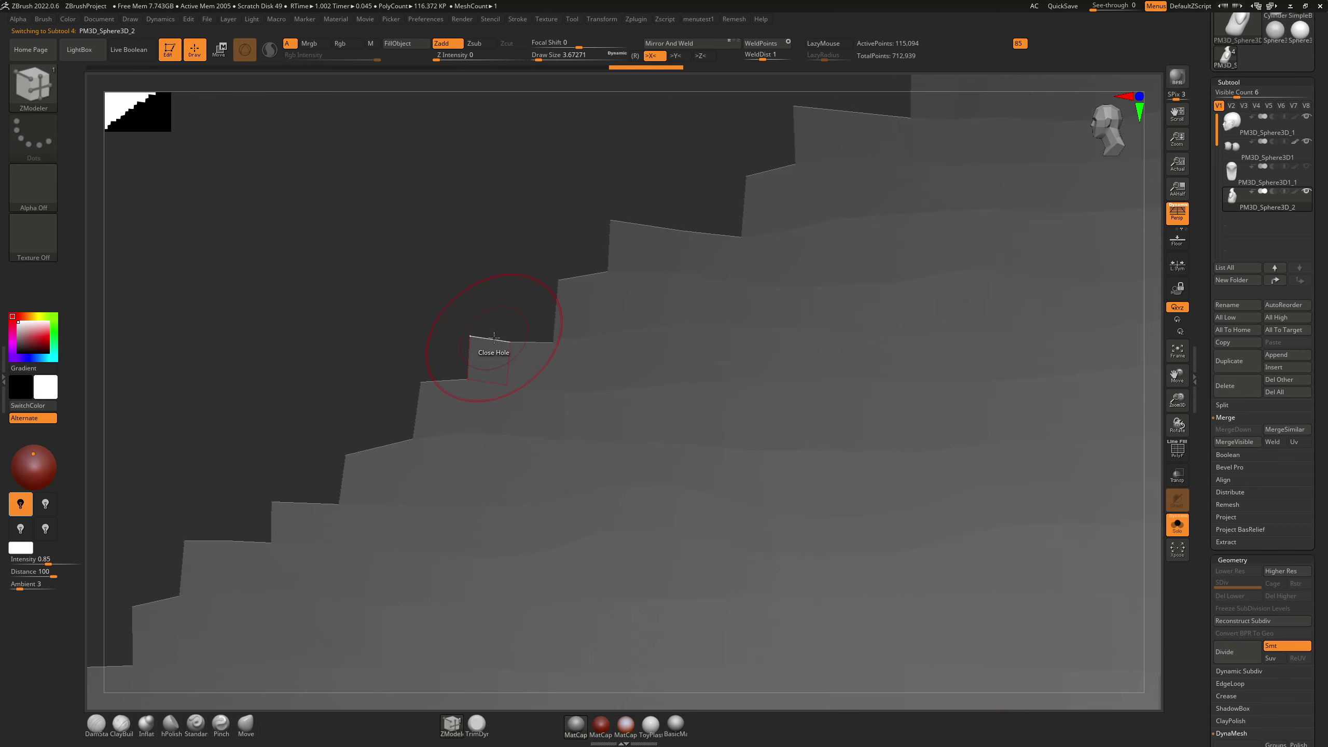
right_click(491, 340)
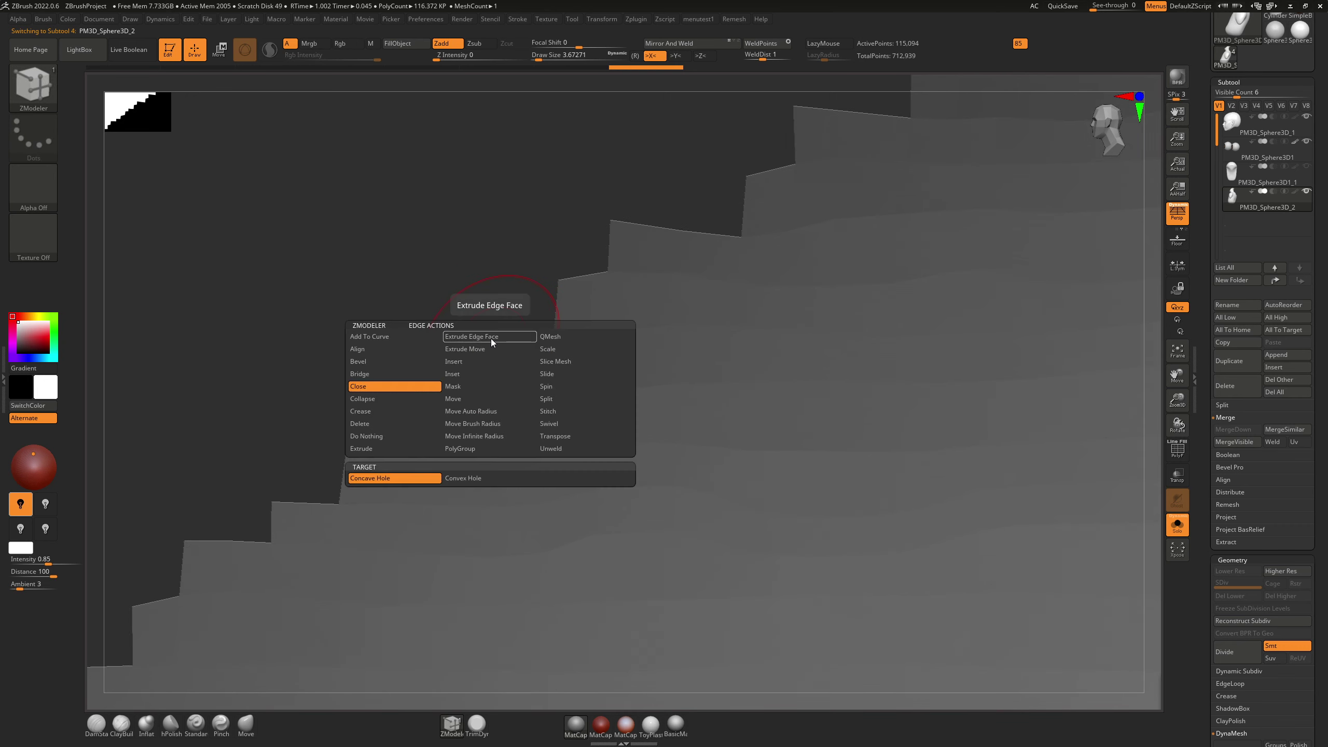
left_click(396, 397)
left_click(487, 335)
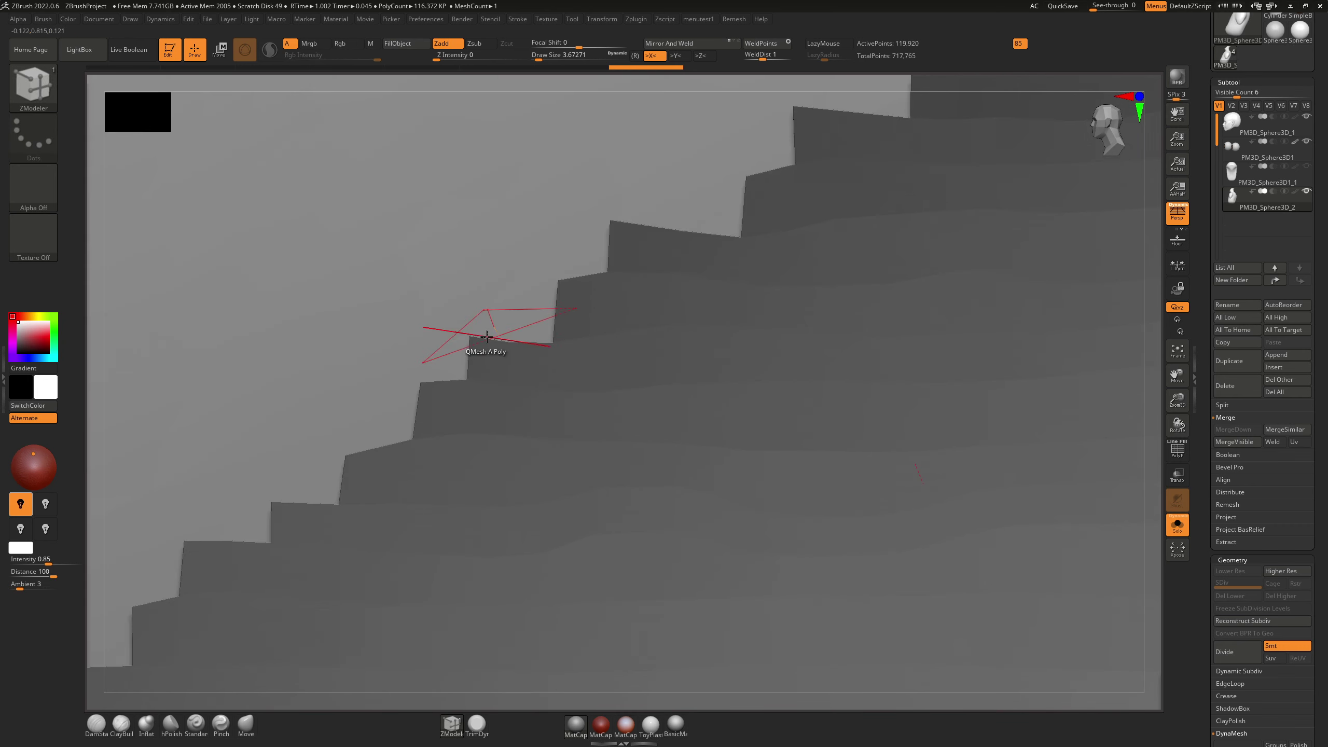
Step: Switch to the ClayBuildup brush, set the draw size to about 17, and smooth the jagged front rim of the closed neck
mouse_move(468, 306)
right_mouse_down("ctrl")
mouse_move(421, 391)
mouse_move(447, 219)
mouse_move(477, 136)
mouse_move(462, 184)
mouse_move(478, 190)
mouse_move(503, 383)
mouse_move(533, 264)
right_mouse_up("ctrl")
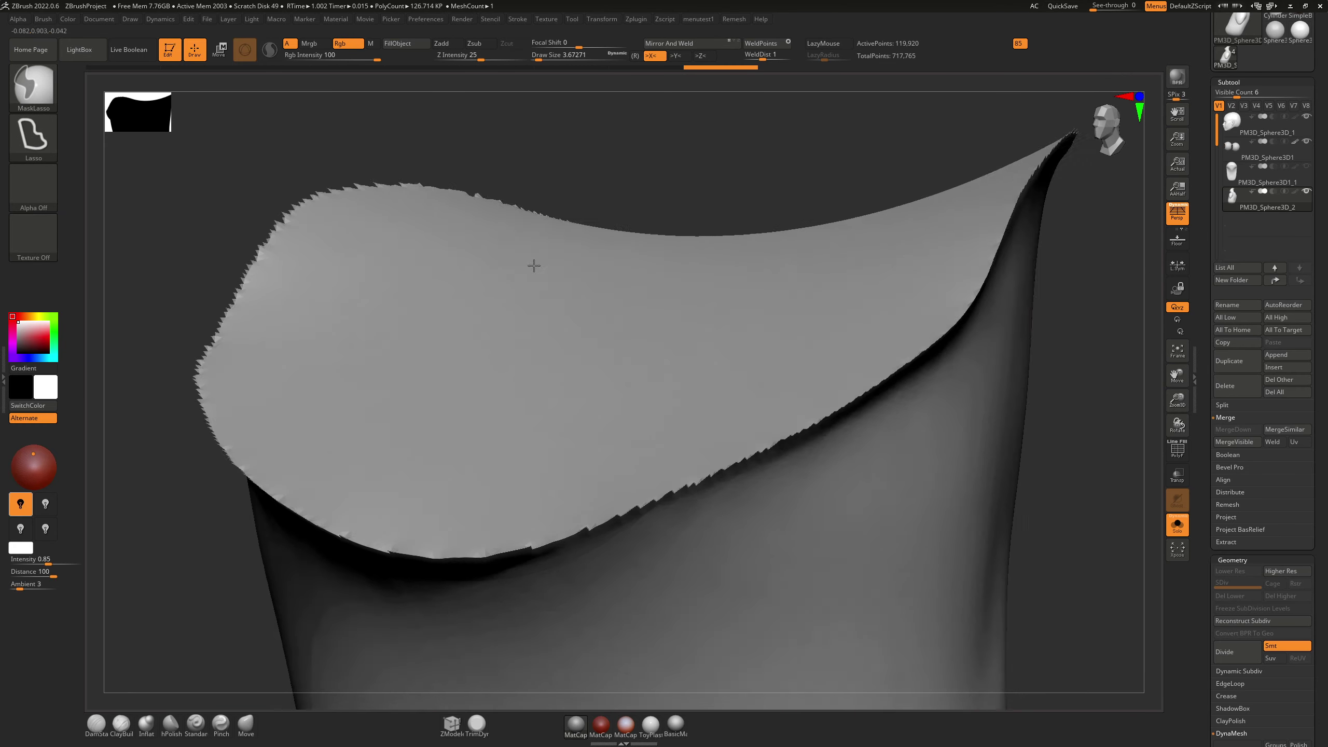
key("b")
key("c")
key("b")
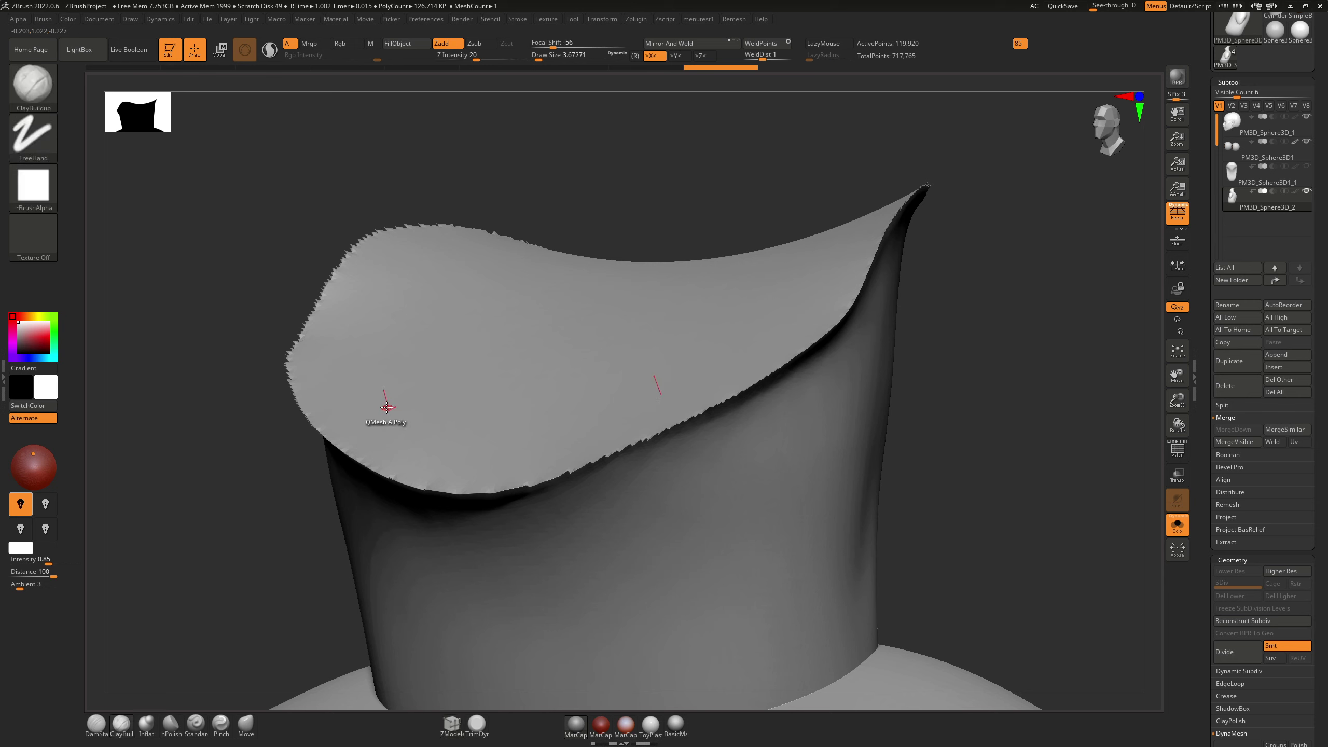
key("s")
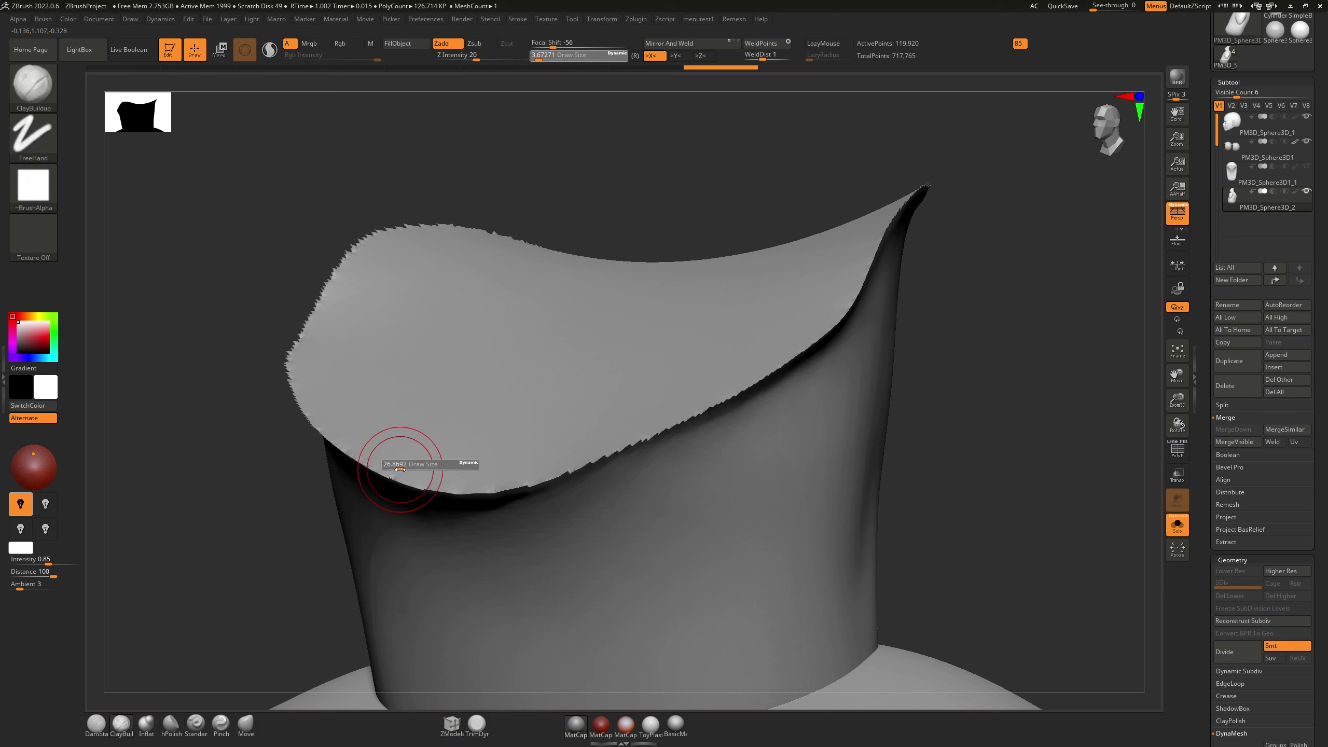
key("shift")
left_click_drag(400, 470, 490, 488)
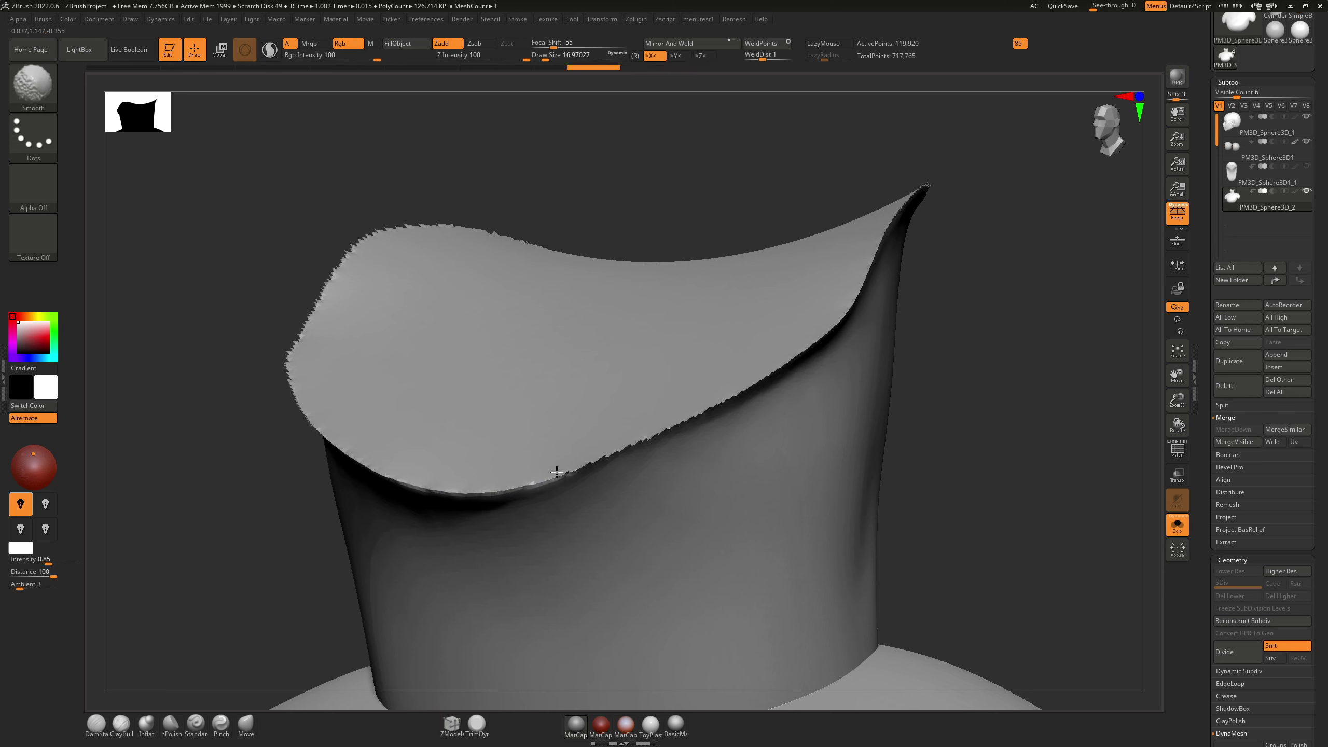
left_click_drag(639, 439, 593, 463, "shift")
right_click_drag(727, 366, 693, 357)
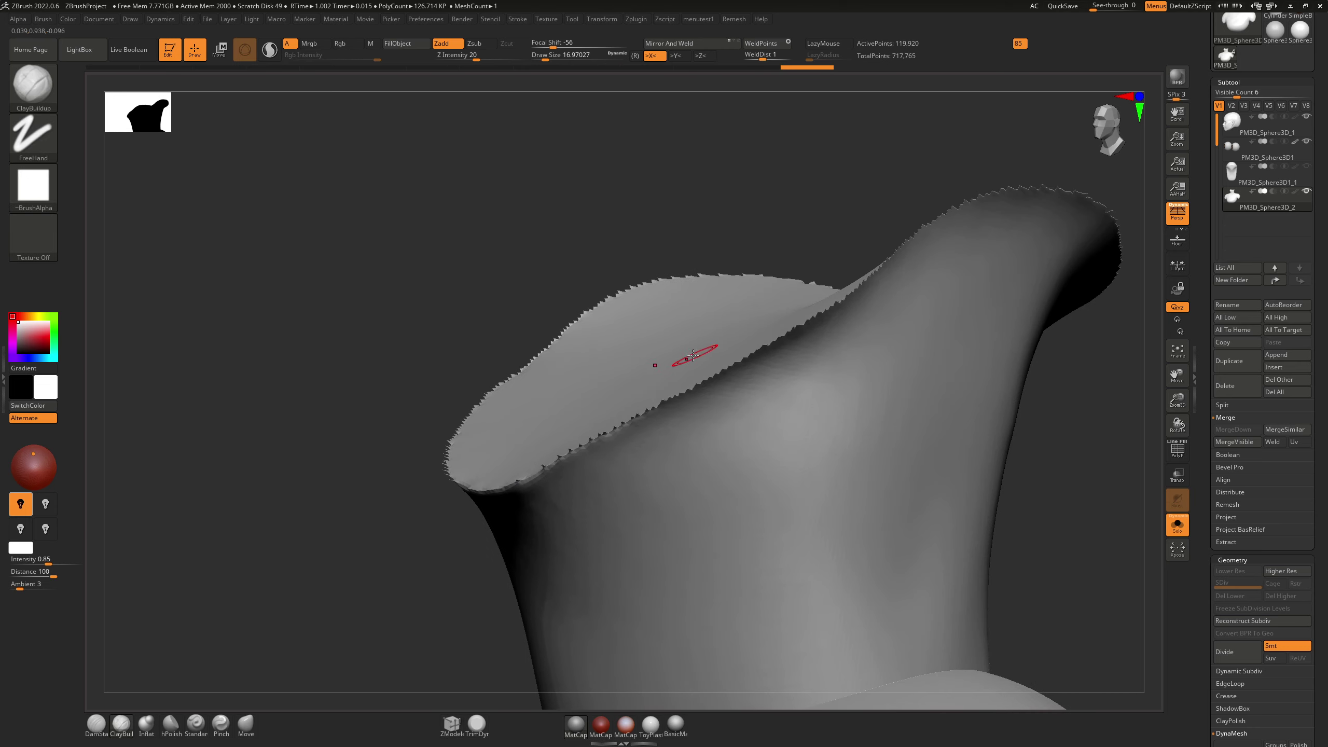
Step: Inflate the front and side rim of the neck's closed top using the Inflat brush at a draw size of about 62
key("3")
left_click_drag(618, 427, 627, 425, "shift")
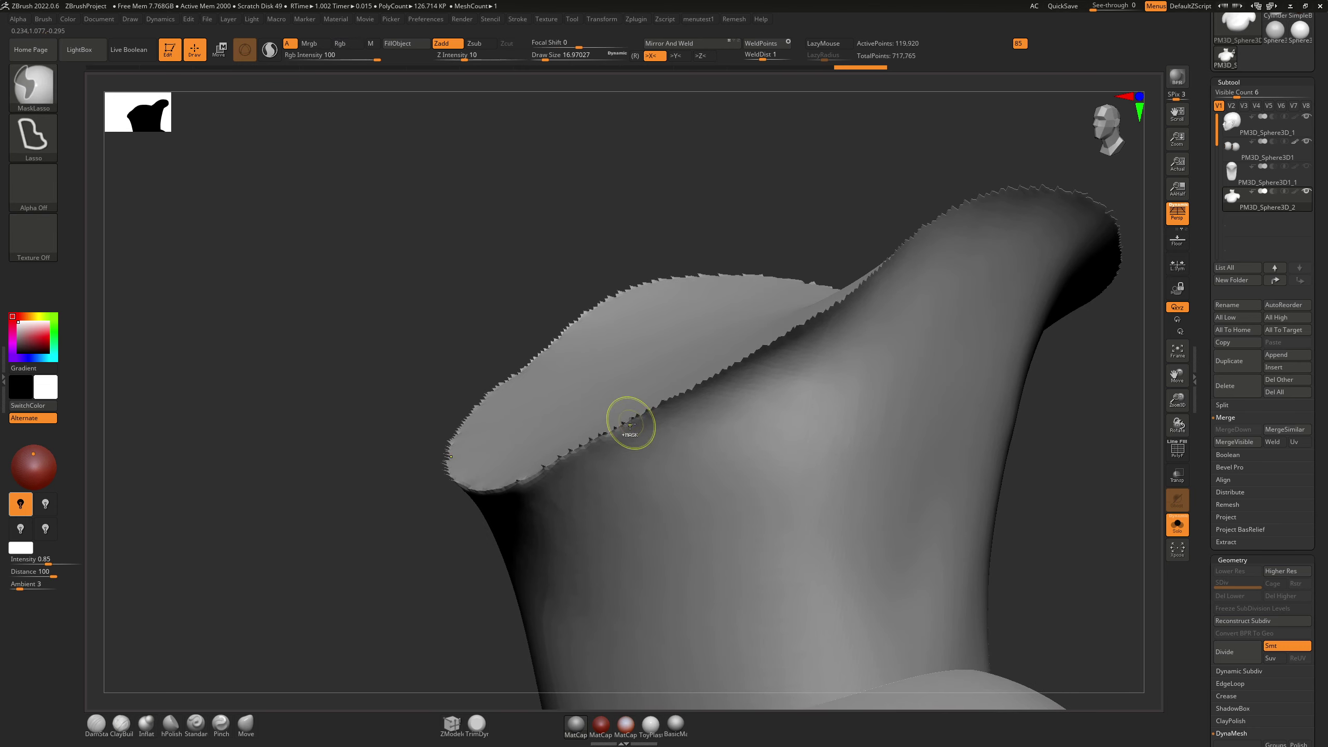
key("ctrl+z")
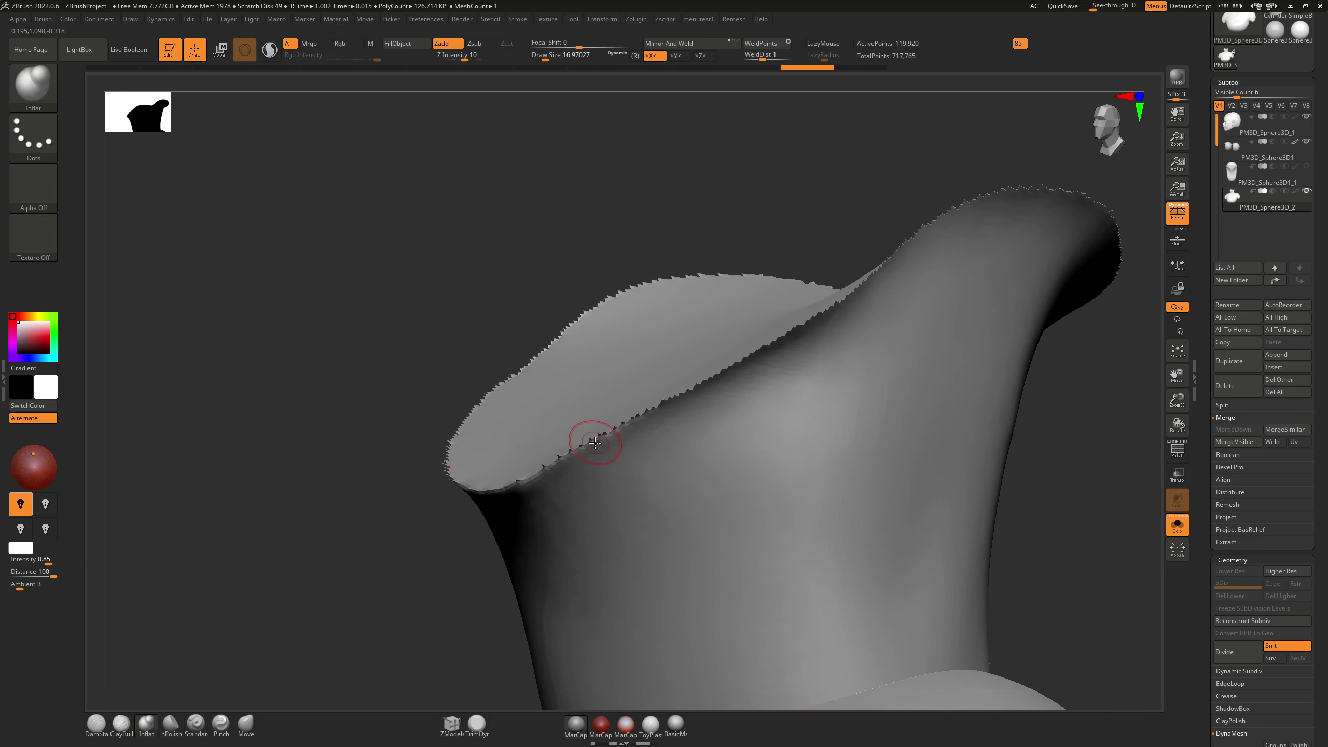
key("ctrl+shift+z")
key("ctrl+z")
key("s")
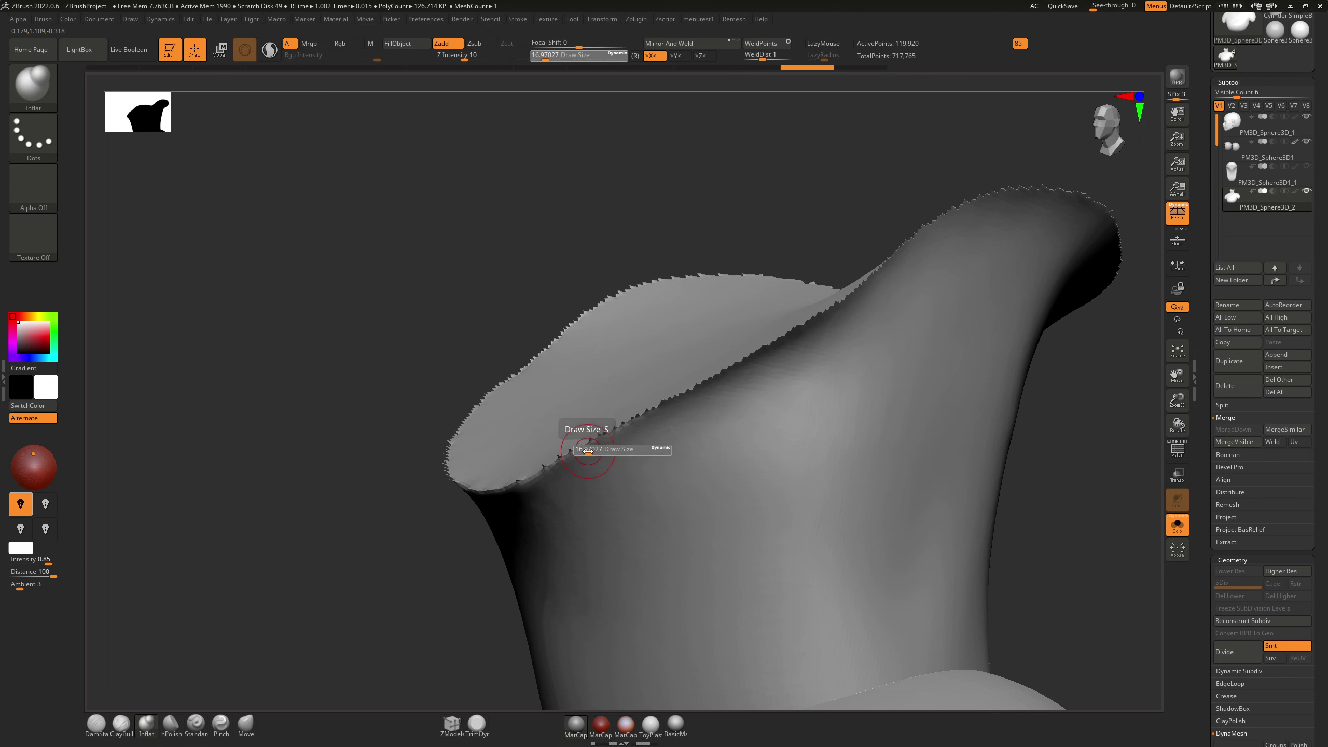
left_click_drag(588, 450, 599, 450)
right_click_drag(647, 403, 673, 377)
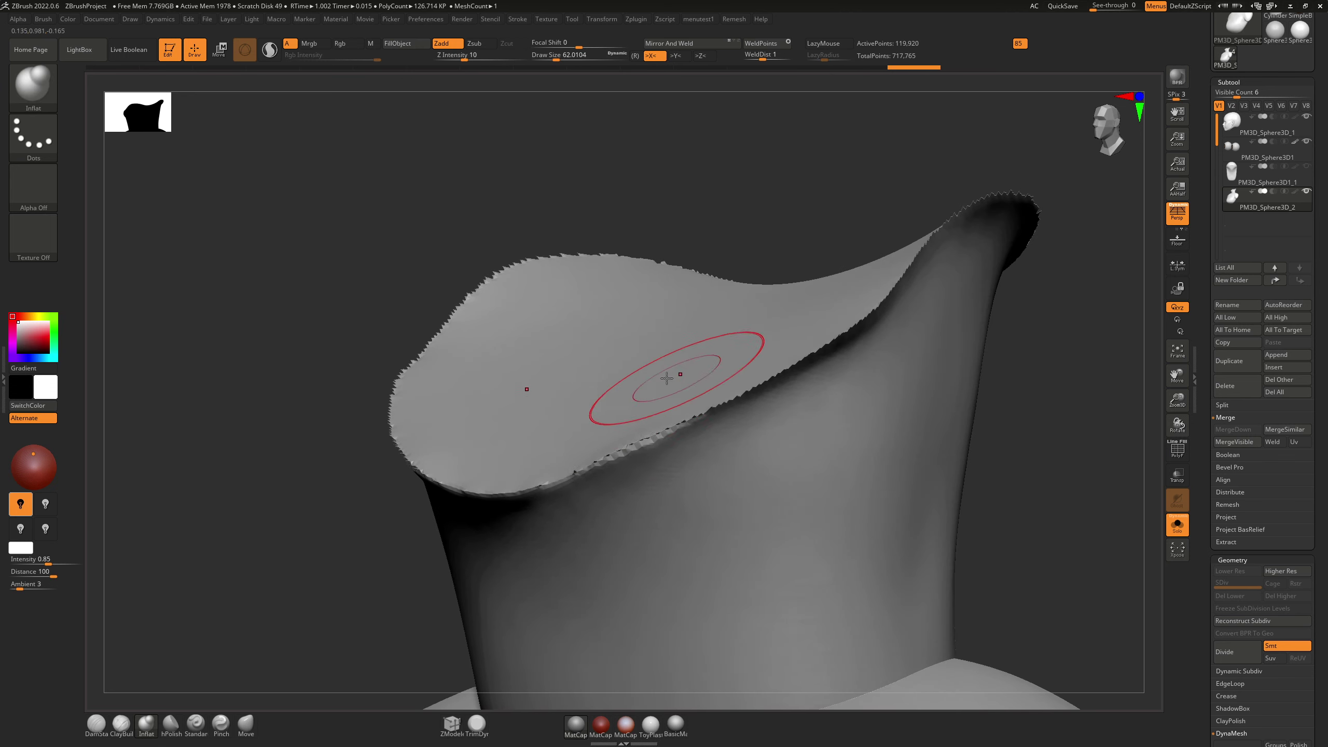
mouse_move(651, 429)
left_mouse_down()
mouse_move(520, 490)
mouse_move(470, 487)
left_mouse_up()
mouse_move(402, 389)
left_mouse_down()
mouse_move(400, 407)
mouse_move(420, 367)
left_mouse_up()
mouse_move(402, 413)
left_mouse_down()
mouse_move(438, 332)
mouse_move(434, 358)
mouse_move(525, 273)
left_mouse_up()
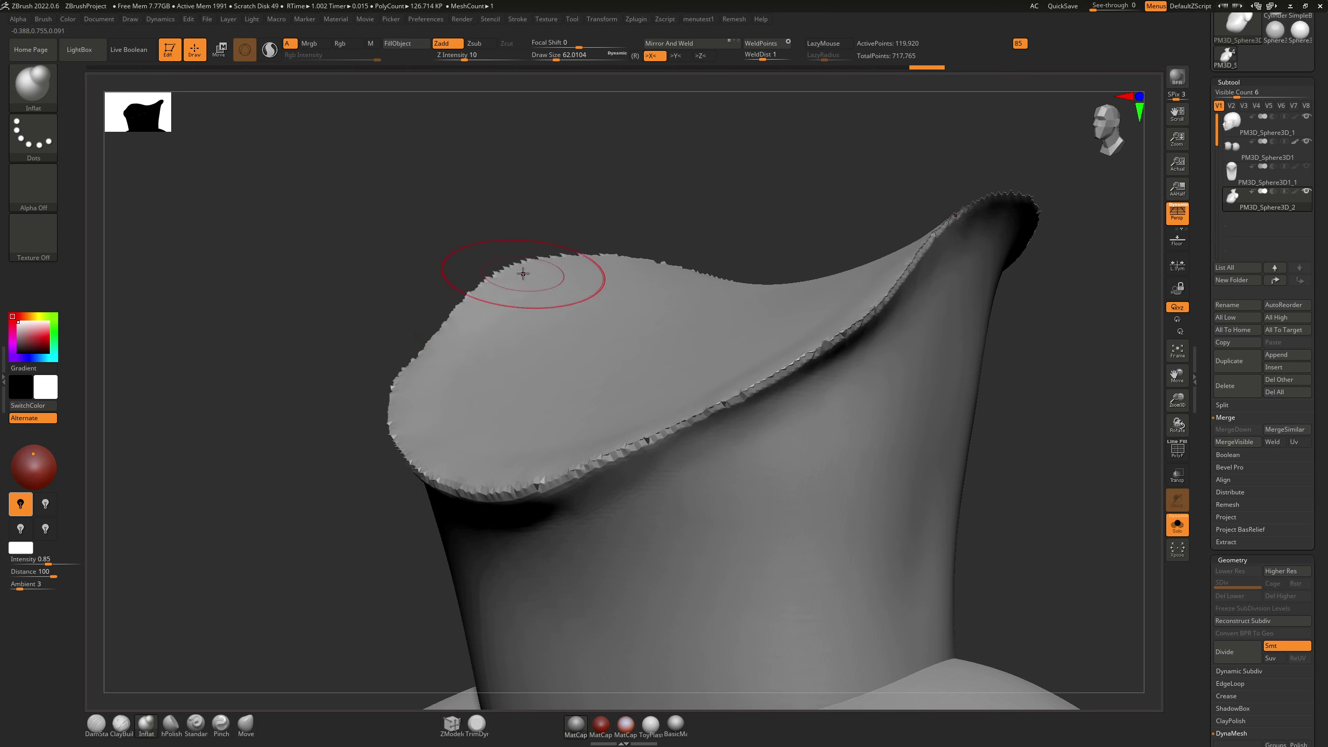
Step: Undo the last two changes to the neck rim and inflate the rim's rear side edge instead
right_click_drag(524, 270, 540, 291)
left_click_drag(324, 299, 312, 409, "ctrl")
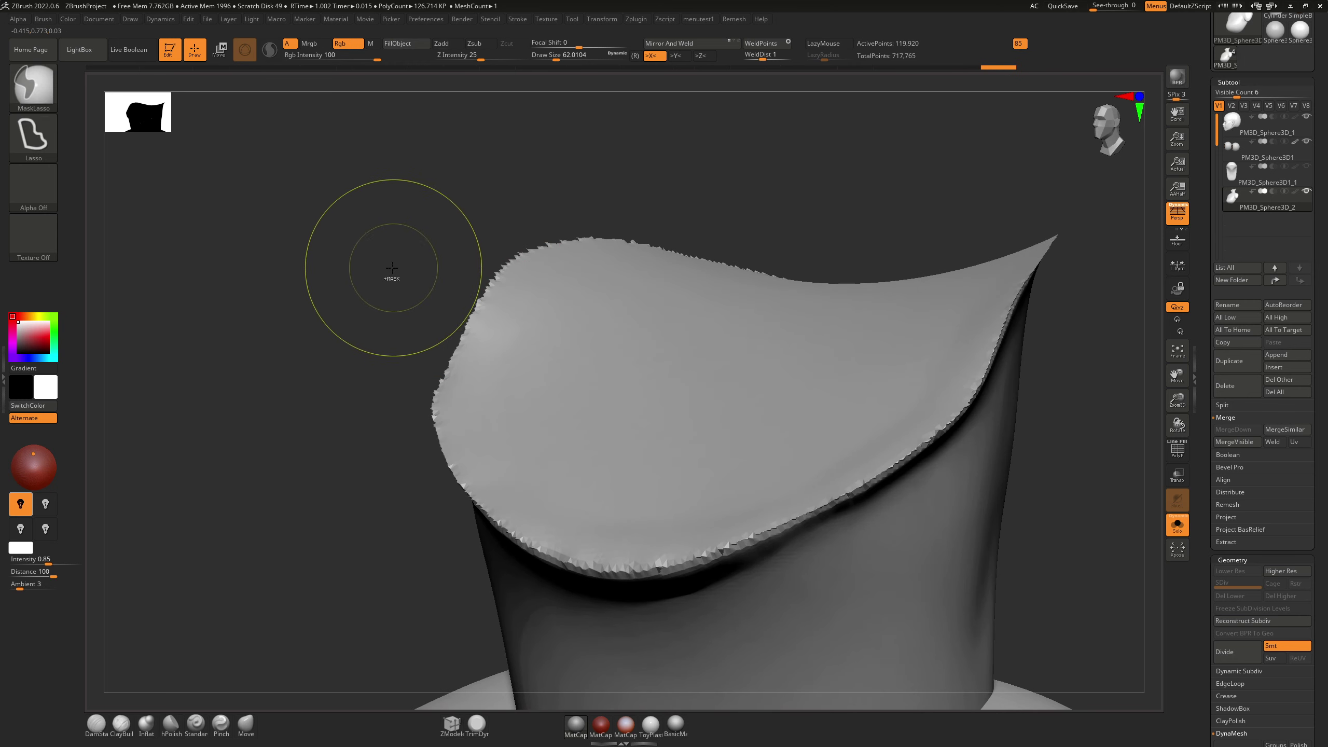
mouse_move(460, 297)
right_mouse_down()
mouse_move(522, 260)
mouse_move(529, 291)
right_mouse_up()
key("ctrl")
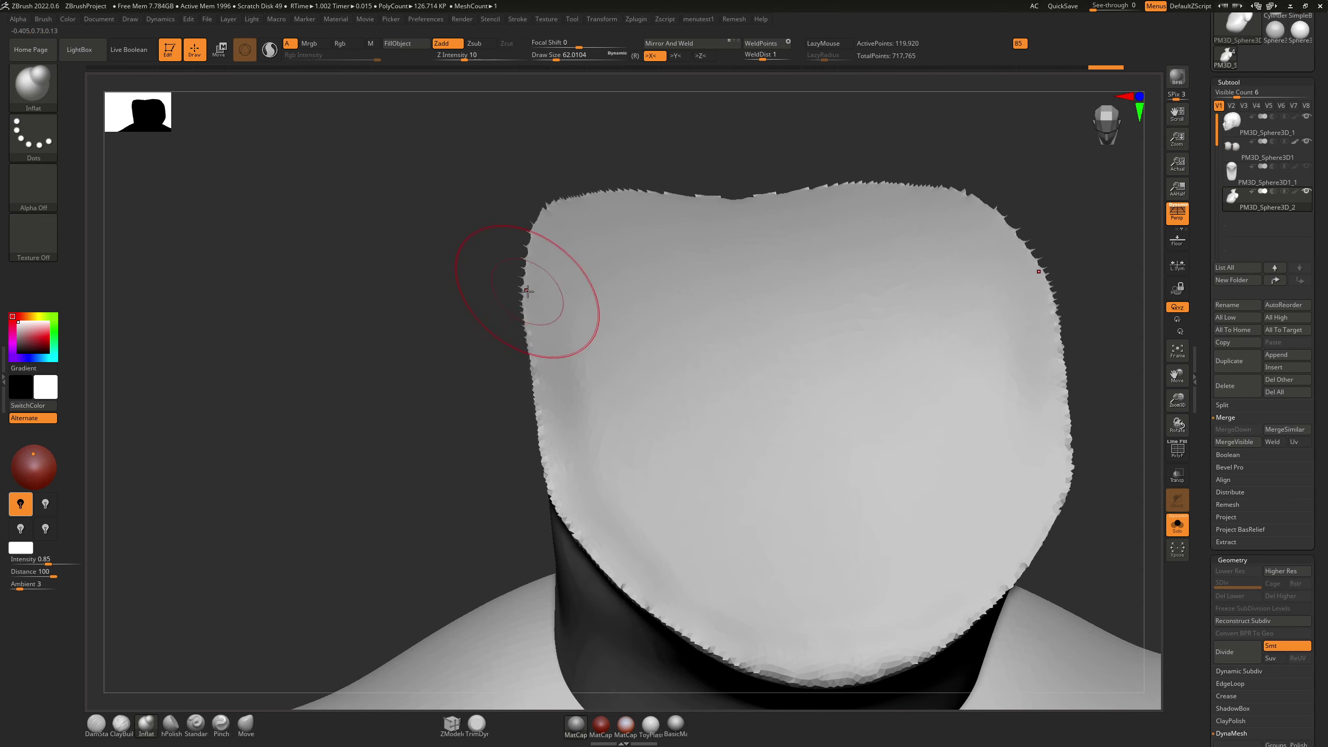
key("shift")
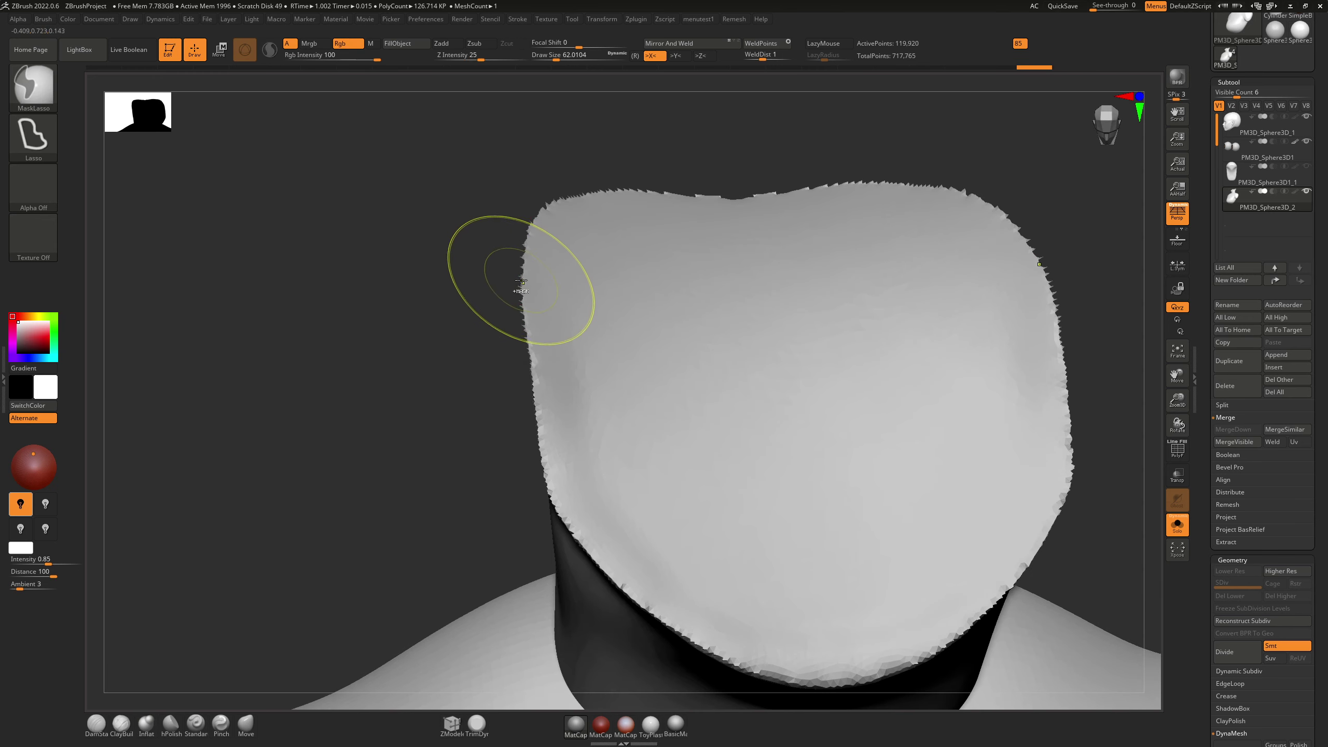
key("ctrl+z")
key("ctrl+z")
mouse_move(521, 307)
right_mouse_down()
mouse_move(563, 266)
mouse_move(548, 262)
mouse_move(605, 237)
right_mouse_up()
mouse_move(278, 204)
left_mouse_down()
mouse_move(397, 167)
mouse_move(460, 178)
left_mouse_up()
right_click_drag(518, 185, 733, 274)
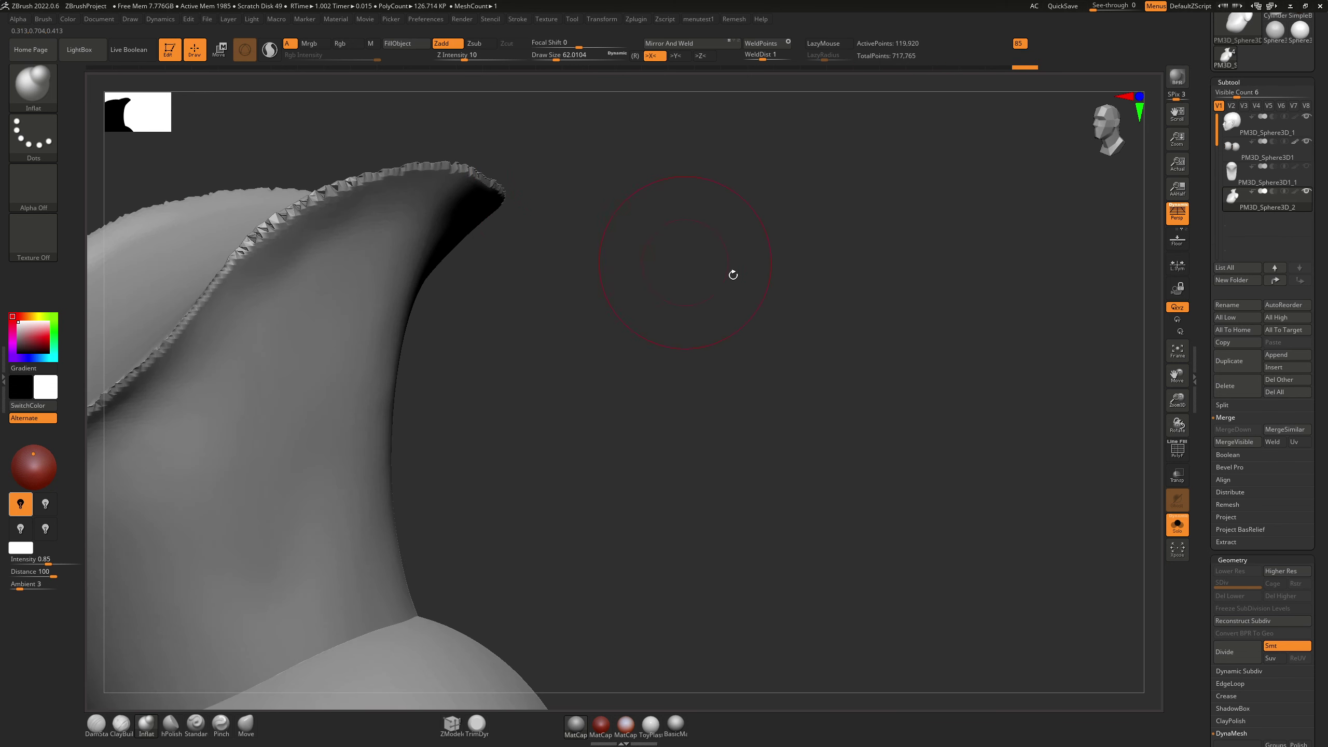
Step: Turn off Solo to show the whole bust and smooth the neck's upper edge along the jaw
left_click(1177, 525)
right_click_drag(532, 439, 360, 348, "ctrl")
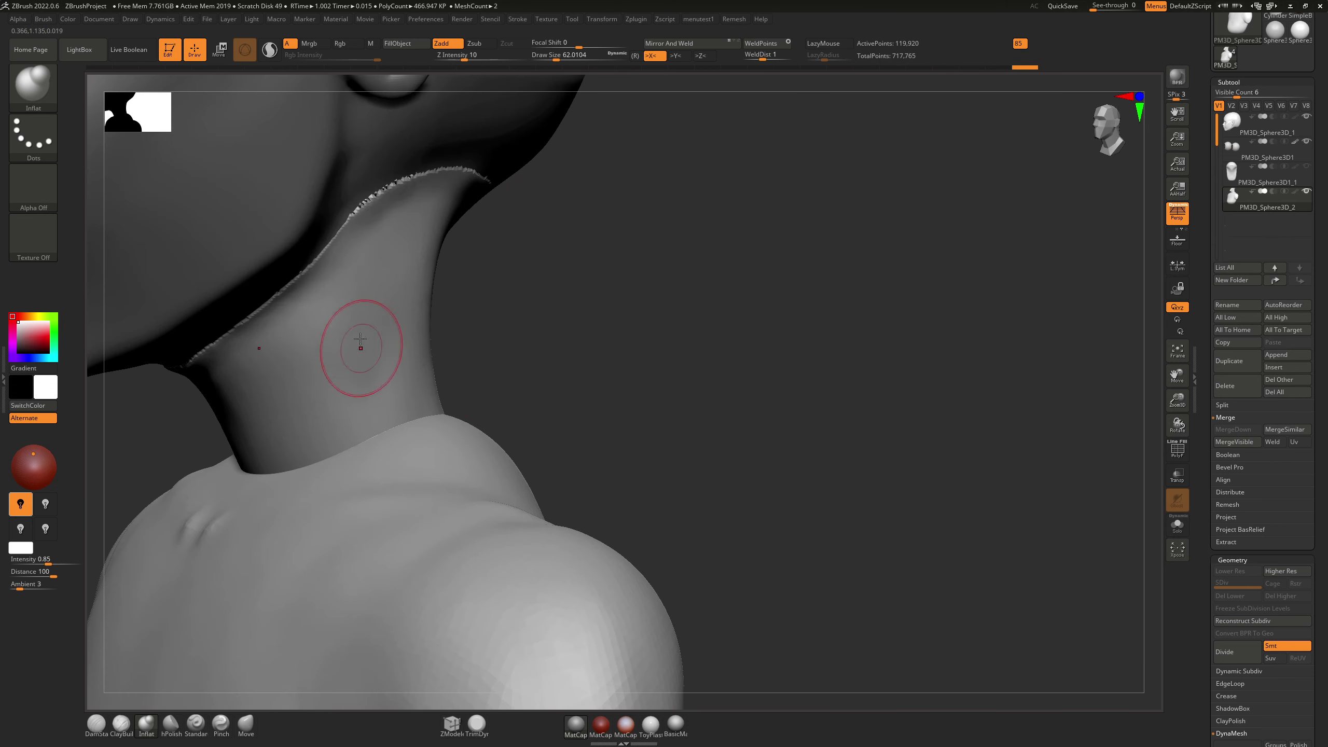
mouse_move(498, 251)
right_mouse_down("ctrl")
mouse_move(638, 359)
mouse_move(613, 347)
mouse_move(578, 240)
mouse_move(535, 381)
mouse_move(528, 336)
mouse_move(525, 350)
mouse_move(729, 441)
right_mouse_up("ctrl")
key("shift")
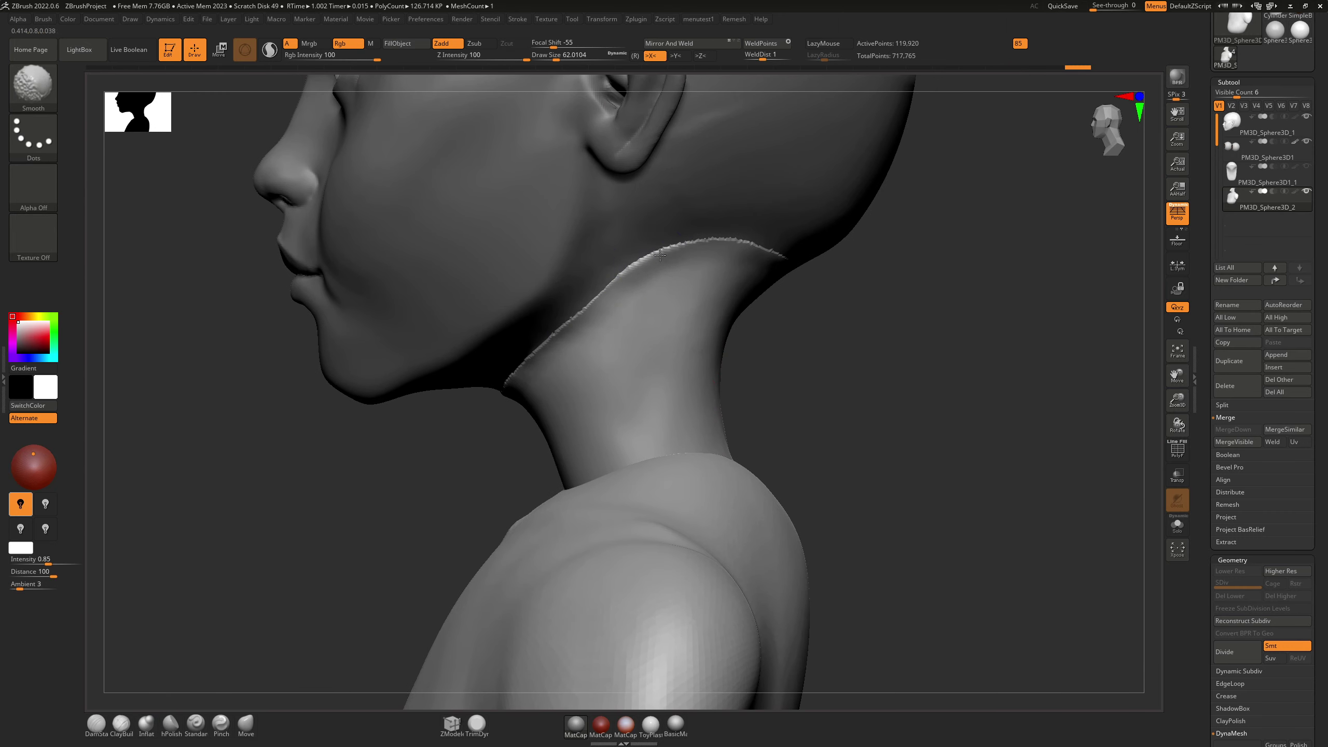
left_click_drag(501, 403, 582, 309, "shift")
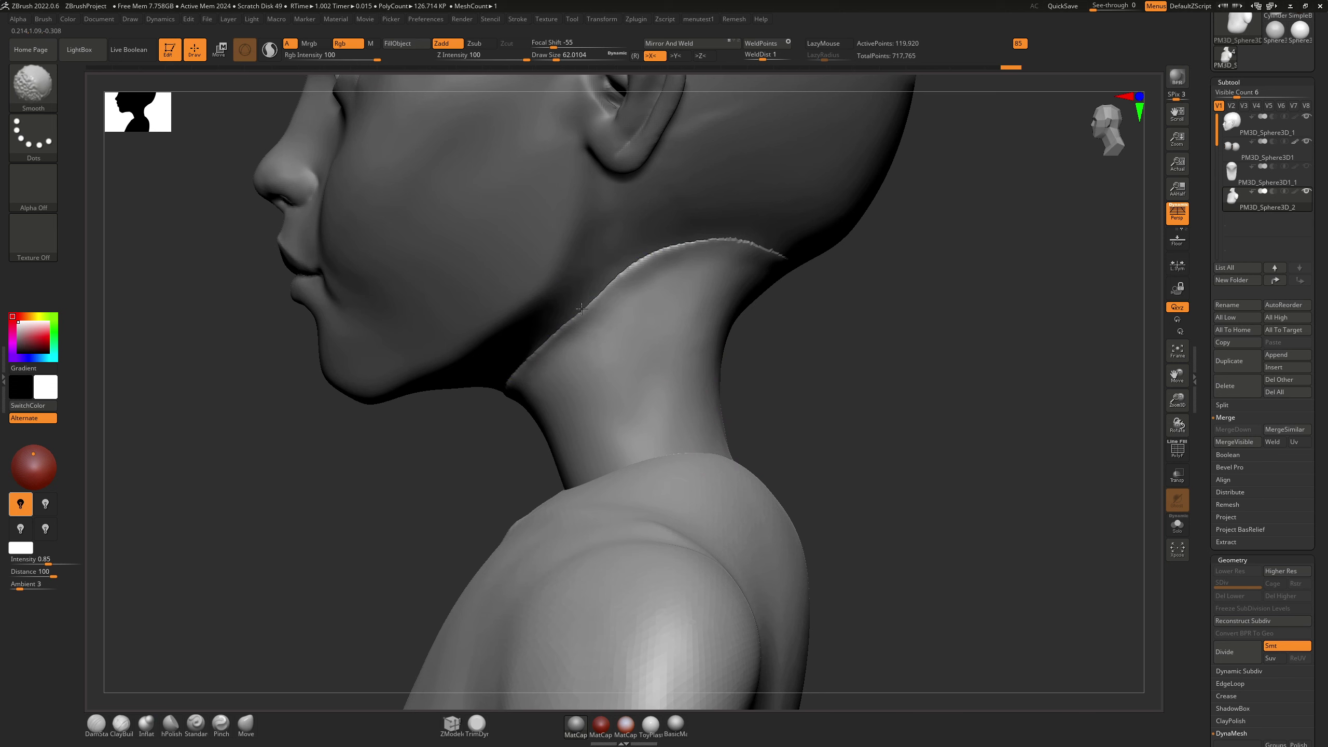
Step: Select the head subtool PM3D_Sphere3D_1 and smooth its lower edge along the neck seam under the jaw
left_click(617, 249, "alt")
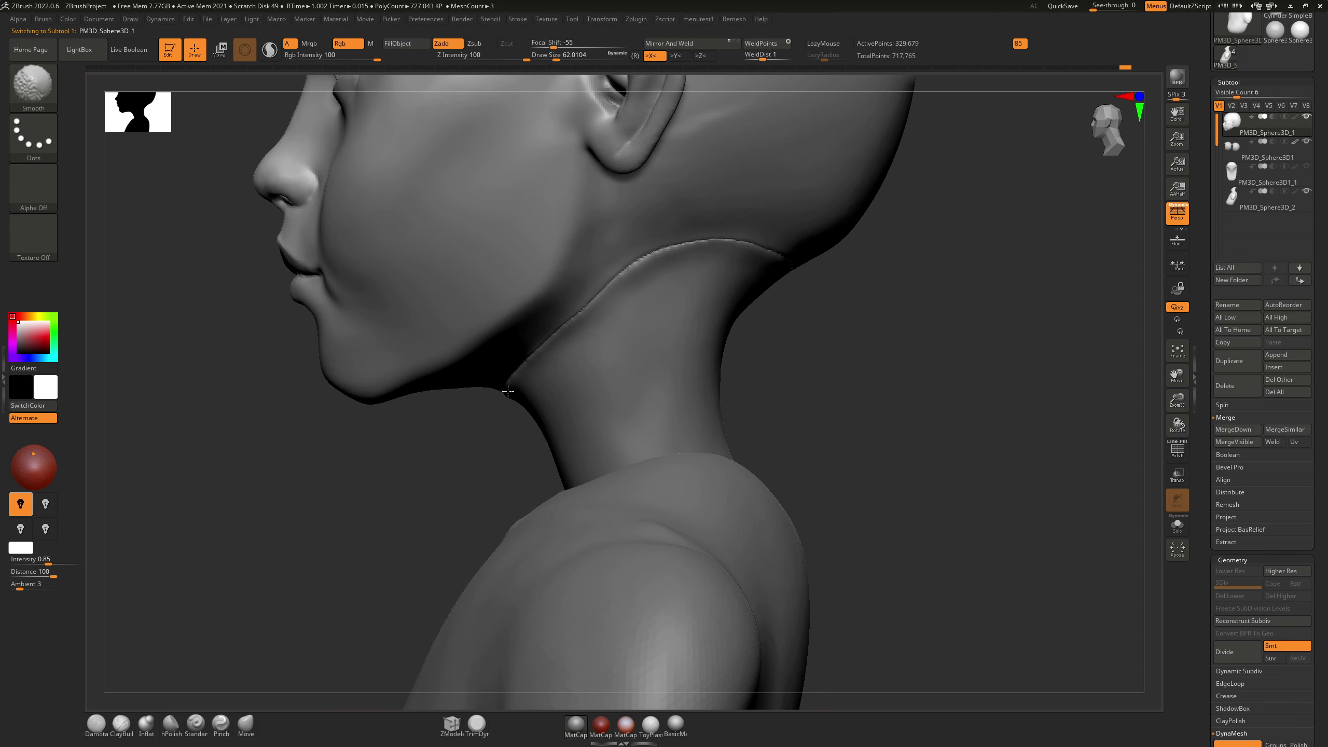
left_click_drag(508, 391, 591, 303, "shift")
right_click_drag(591, 303, 629, 266)
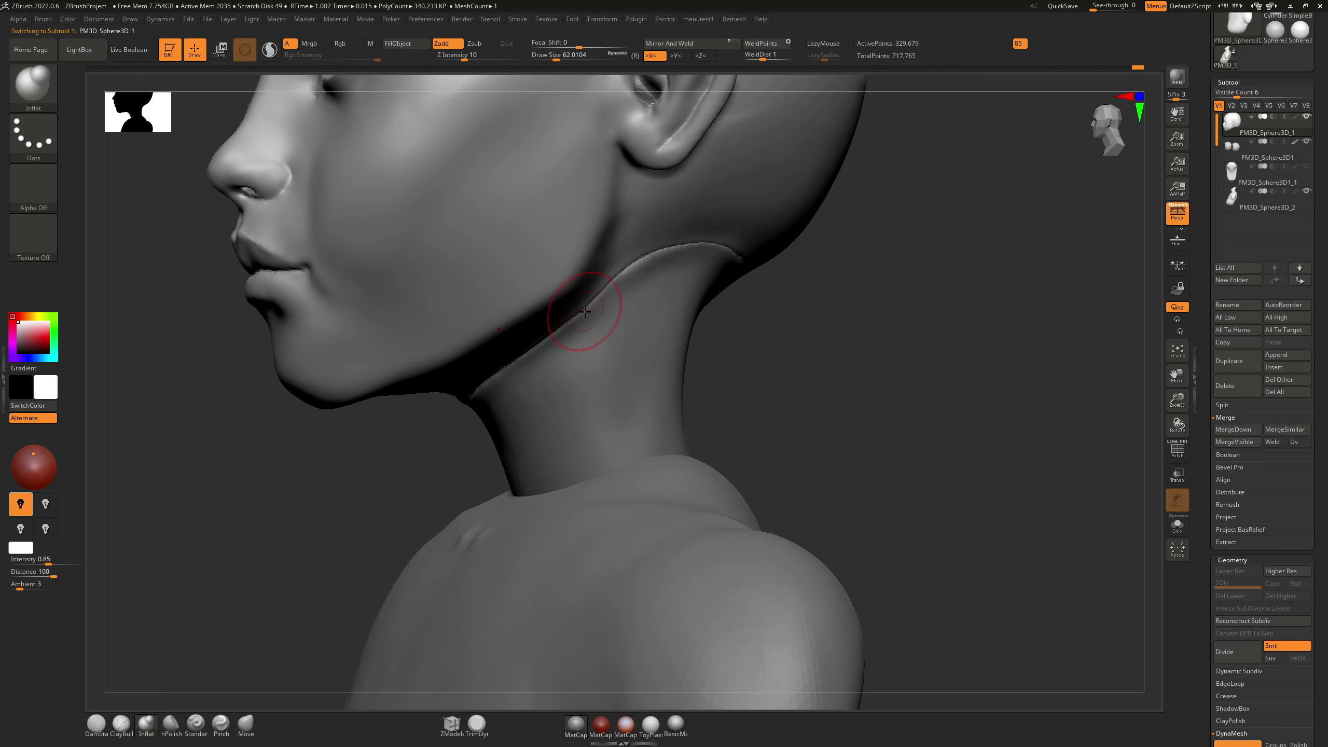
Step: Nudge the head's edge at the neck seam behind the jaw using the Move brush
key("b")
key("m")
key("v")
left_click_drag(590, 312, 598, 313)
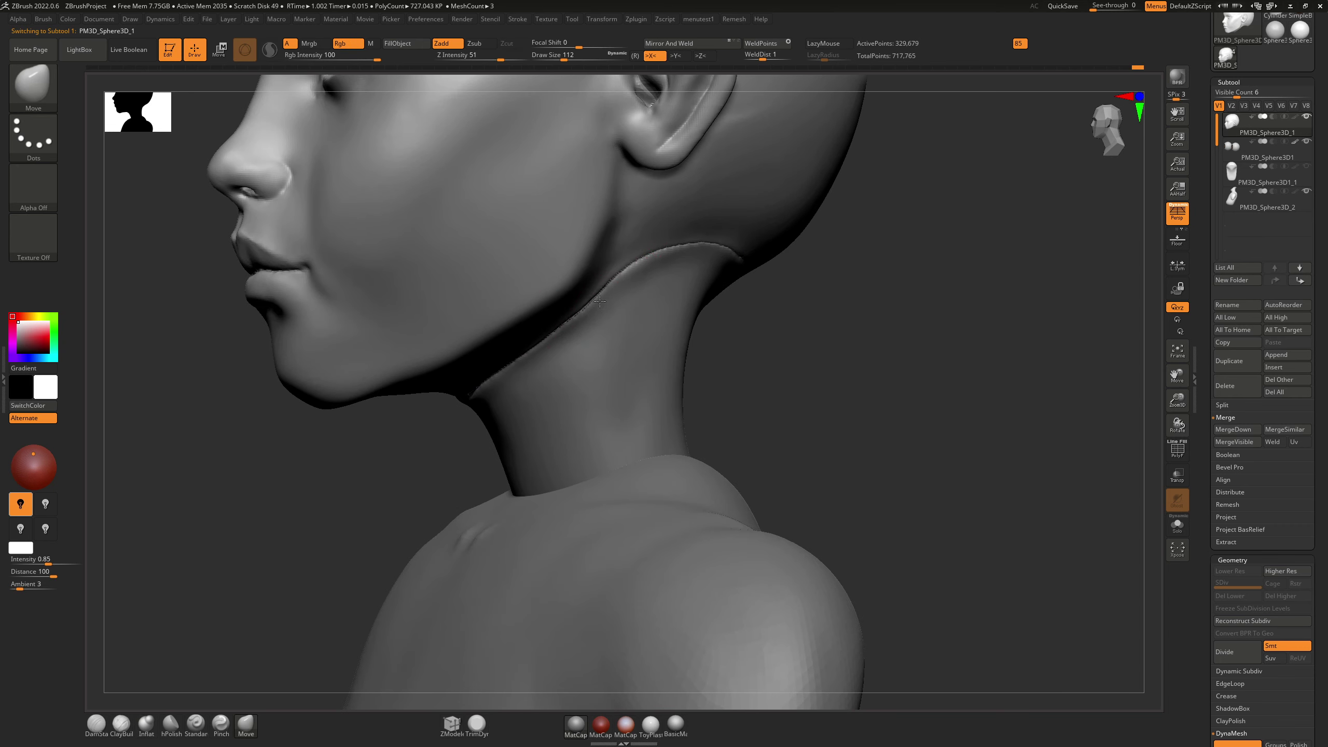
right_click_drag(621, 277, 594, 304)
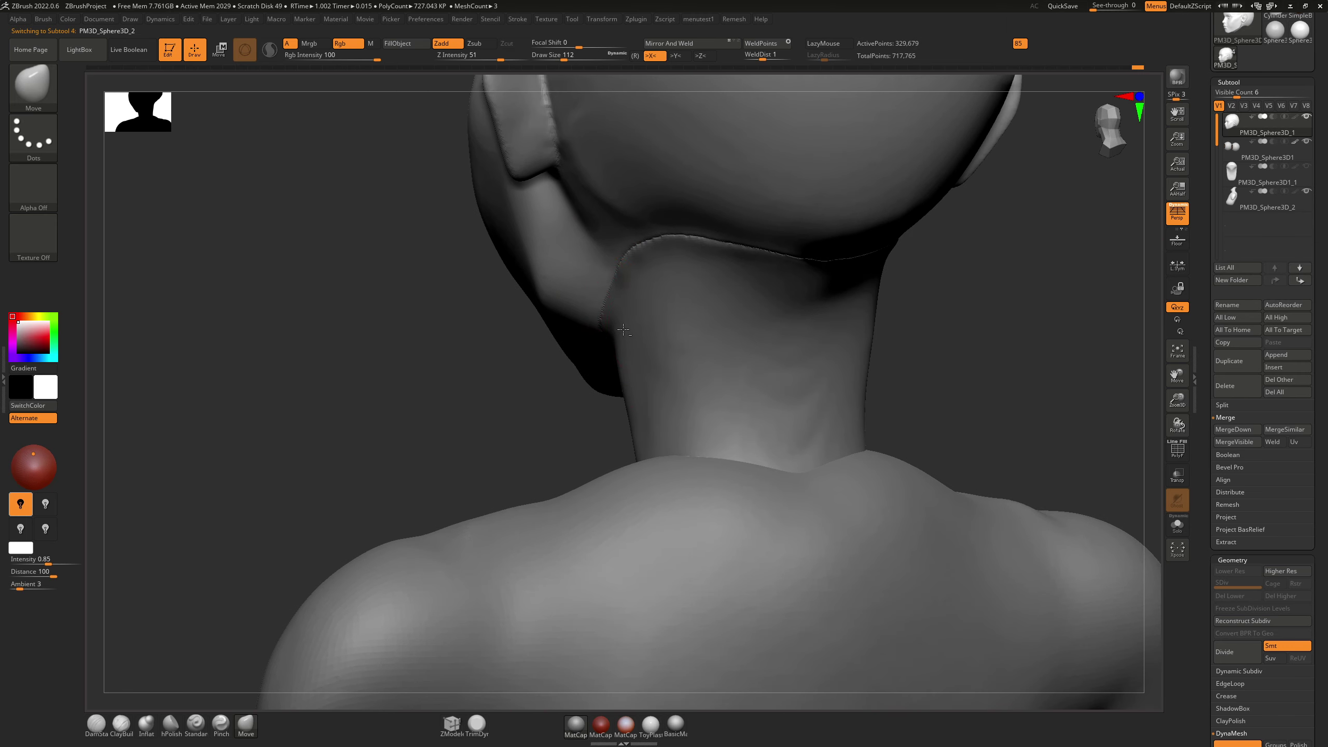
Step: Select the neck-and-torso subtool and move the neck's upper edge to fit against the head around the side and back
left_click(623, 330, "alt")
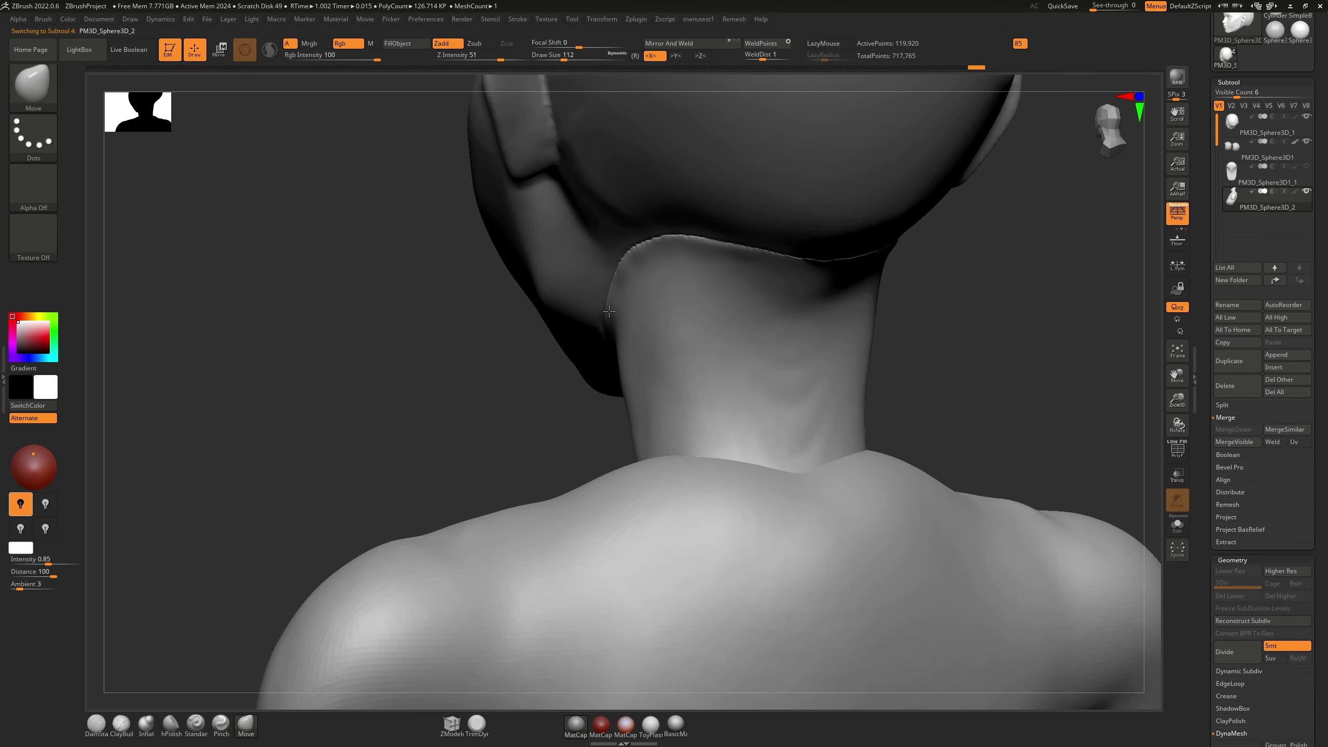
right_click_drag(609, 311, 636, 257)
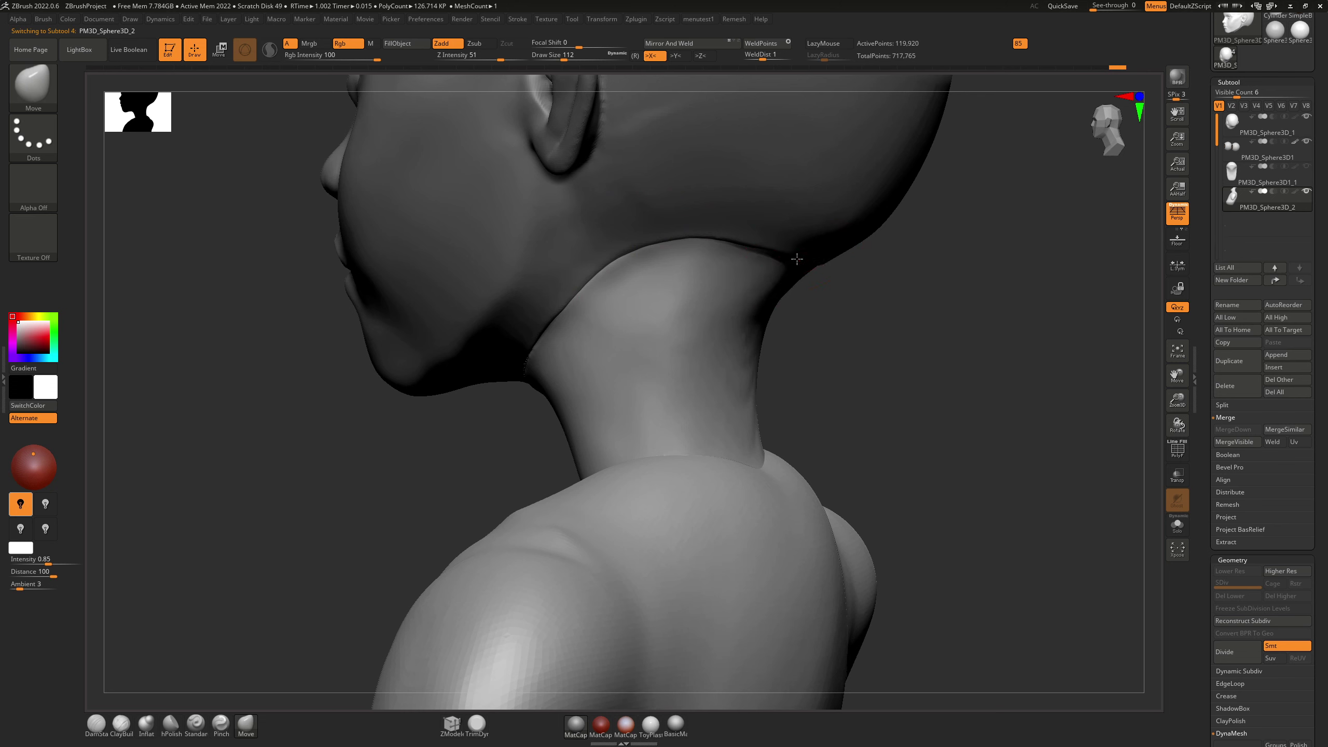
mouse_move(771, 246)
right_mouse_down()
mouse_move(494, 370)
mouse_move(475, 339)
mouse_move(523, 351)
mouse_move(563, 336)
right_mouse_up()
key("space")
mouse_move(565, 334)
left_mouse_down()
mouse_move(587, 318)
mouse_move(576, 339)
left_mouse_up()
right_click_drag(625, 331, 666, 229, "ctrl")
mouse_move(634, 267)
right_mouse_down()
mouse_move(574, 305)
mouse_move(537, 440)
right_mouse_up()
Step: Enlarge the Move brush's draw size to about 331 and save the project
key("s")
left_click_drag(468, 562, 484, 565)
mouse_move(487, 544)
right_mouse_down()
mouse_move(583, 502)
mouse_move(569, 494)
mouse_move(690, 478)
right_mouse_up()
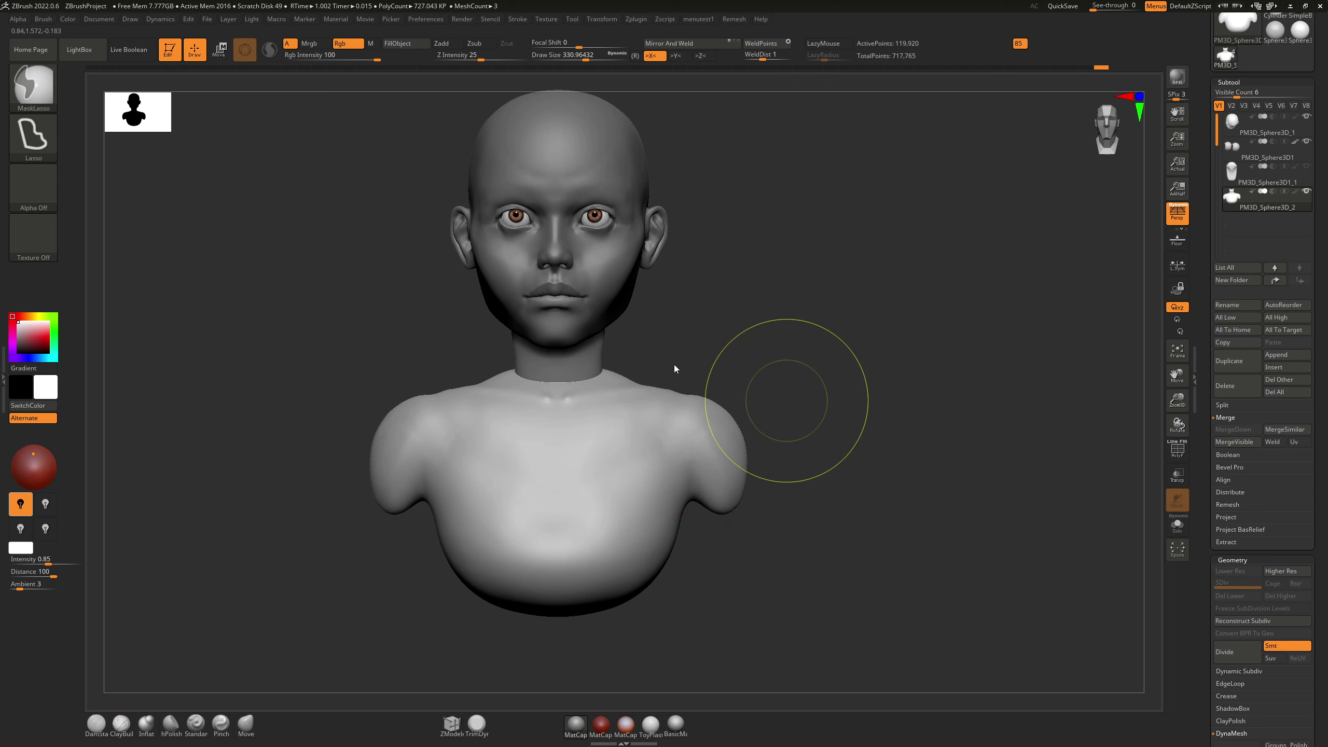
key("ctrl+s")
mouse_move(602, 309)
right_mouse_down("alt")
mouse_move(630, 352)
mouse_move(622, 387)
right_mouse_up("alt")
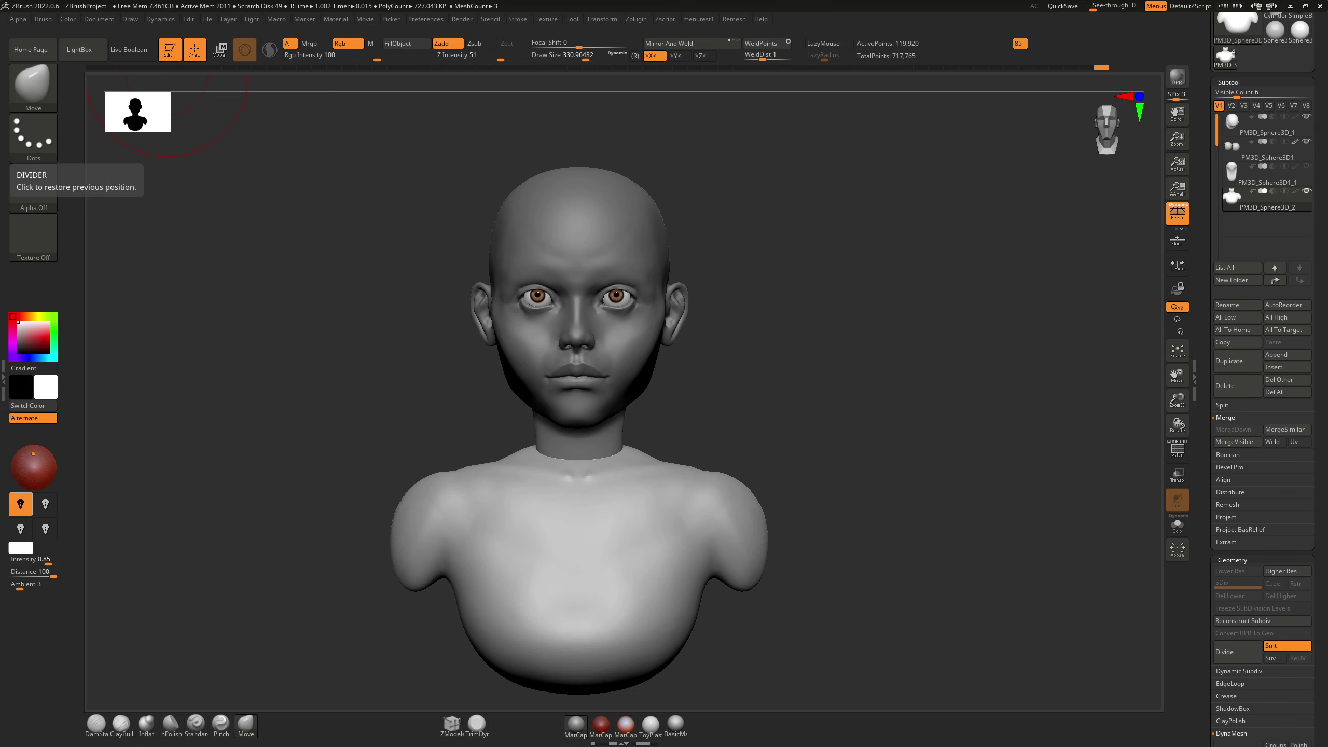
Step: Select the head subtool PM3D_Sphere3D_1 in the subtool list
scroll(1227, 369, "up", 3)
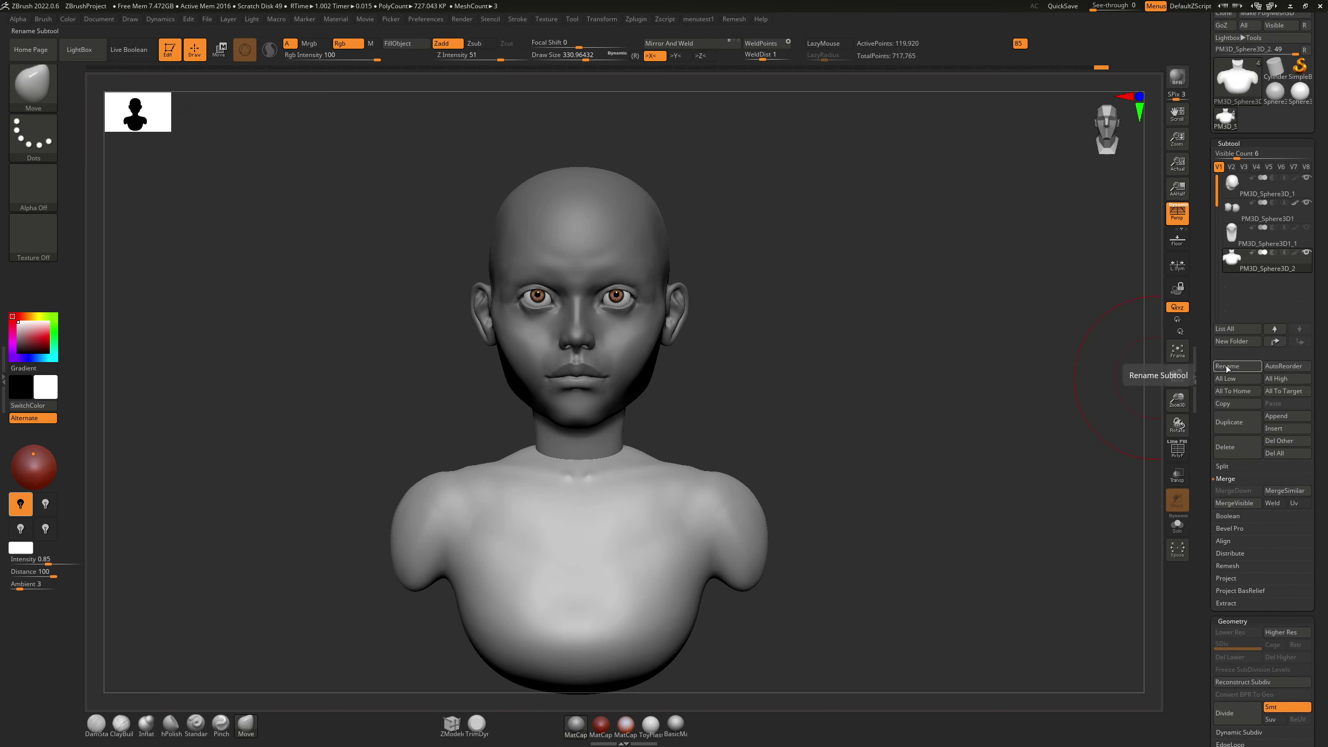
scroll(1255, 348, "up", 5)
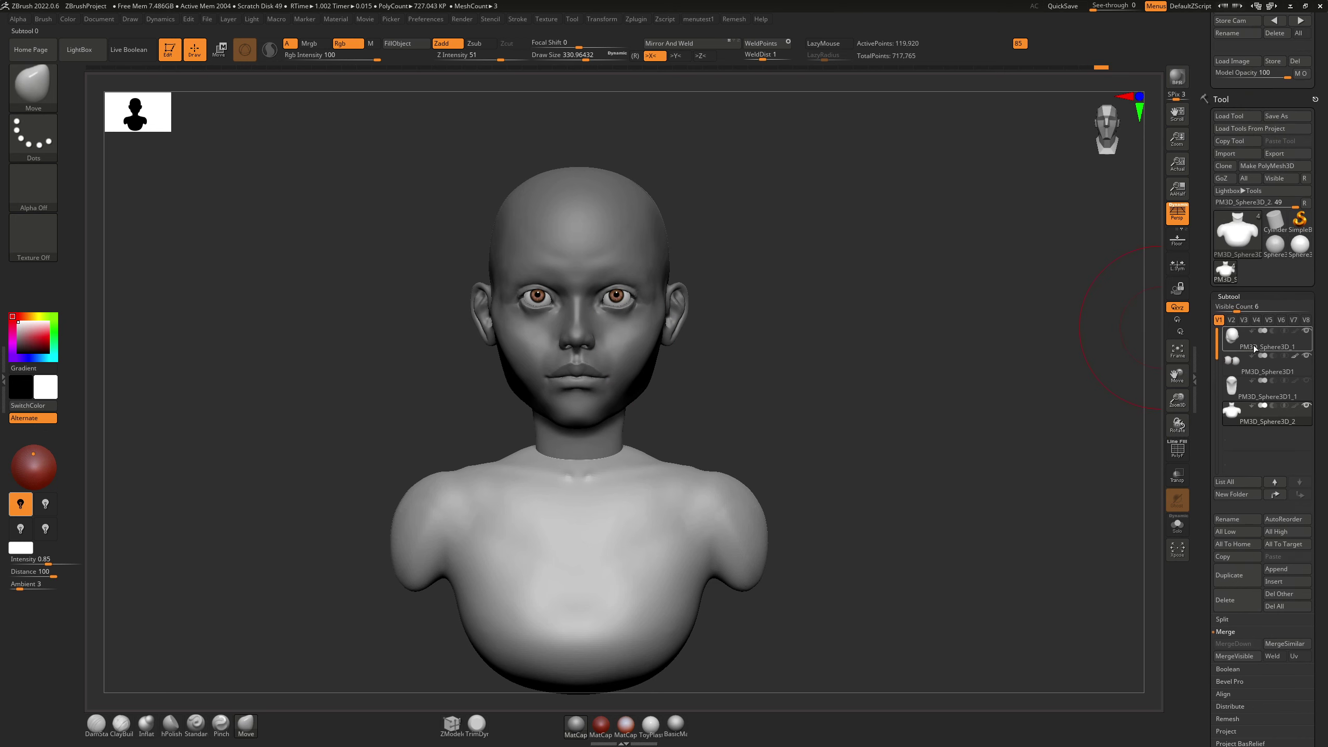
left_click(1239, 346)
key("ctrl")
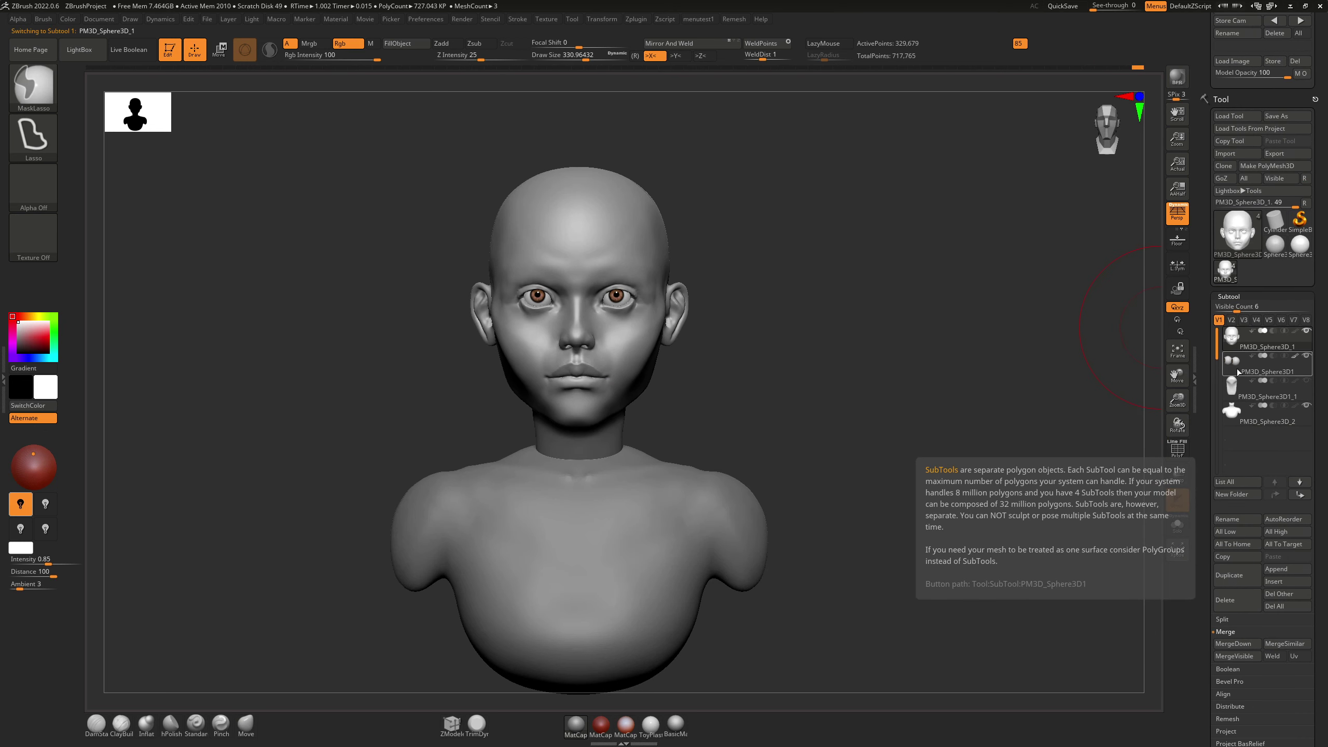
left_click(1233, 368)
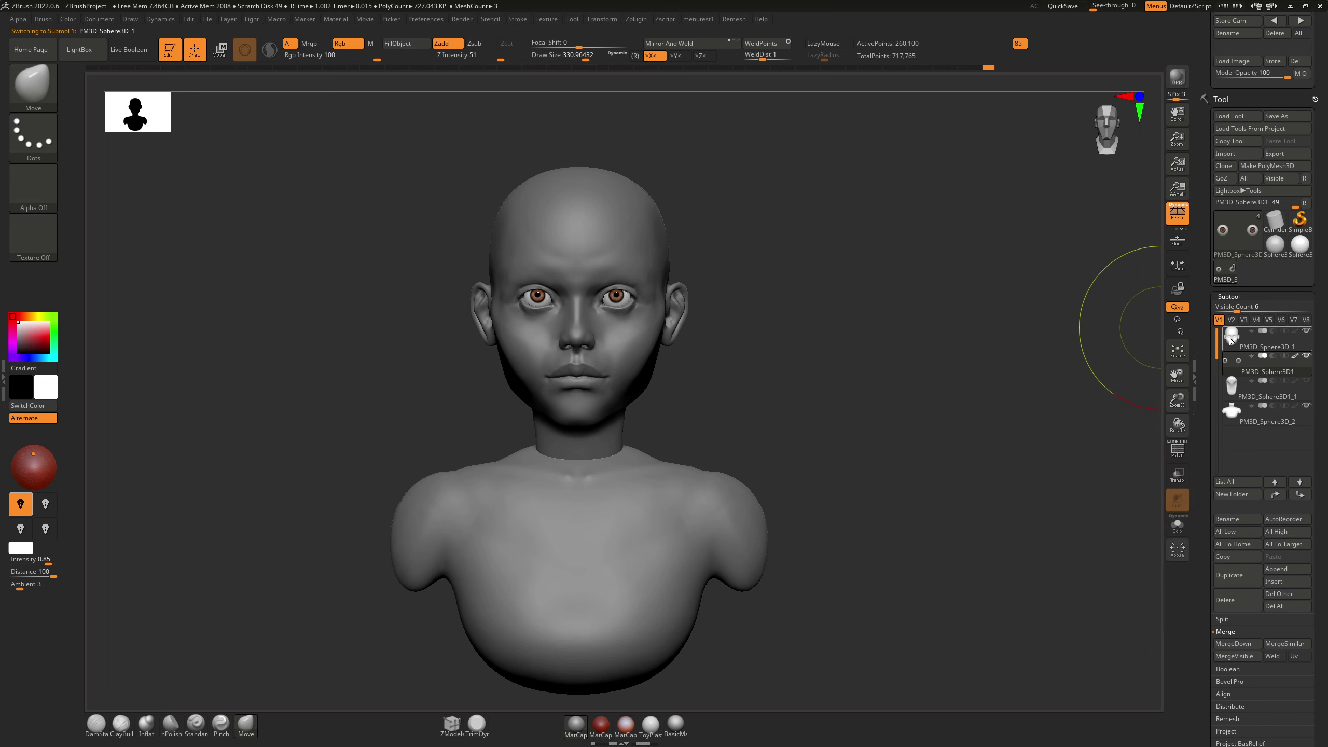
left_click(1234, 343)
key("shift")
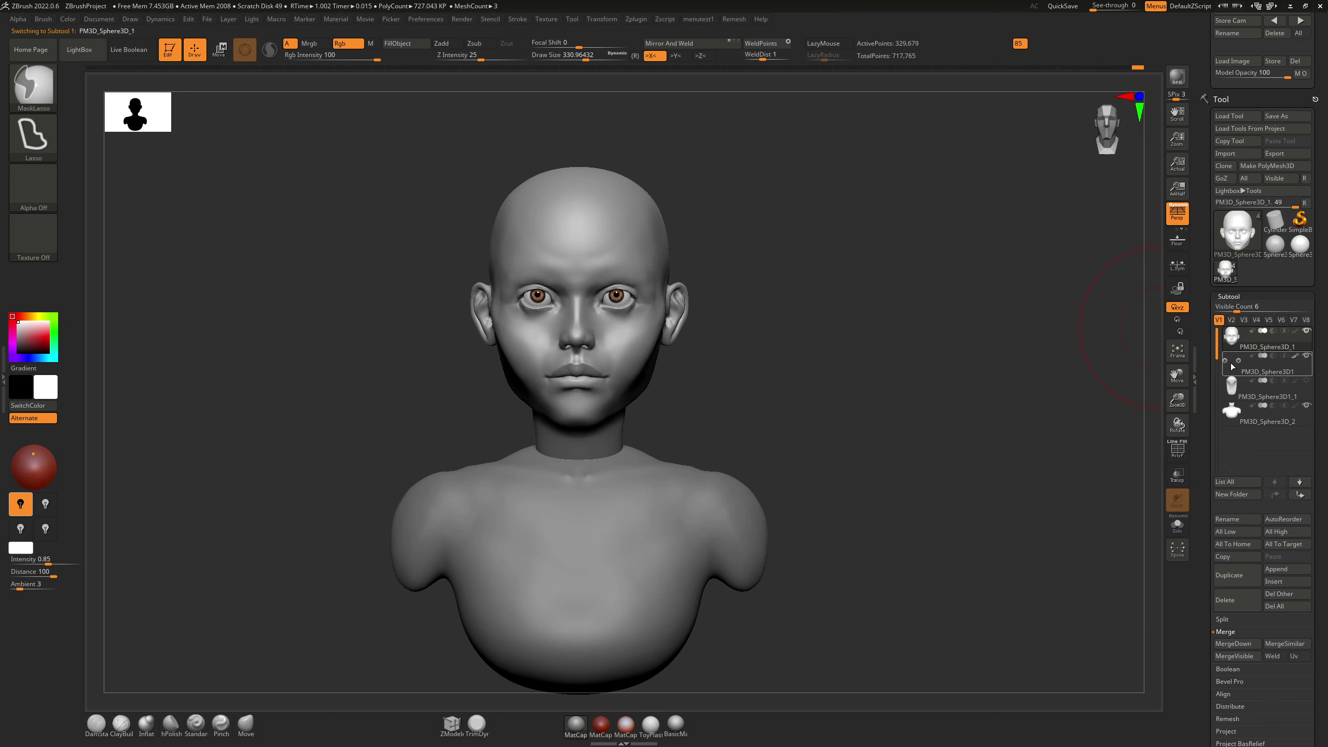
mouse_move(1233, 367)
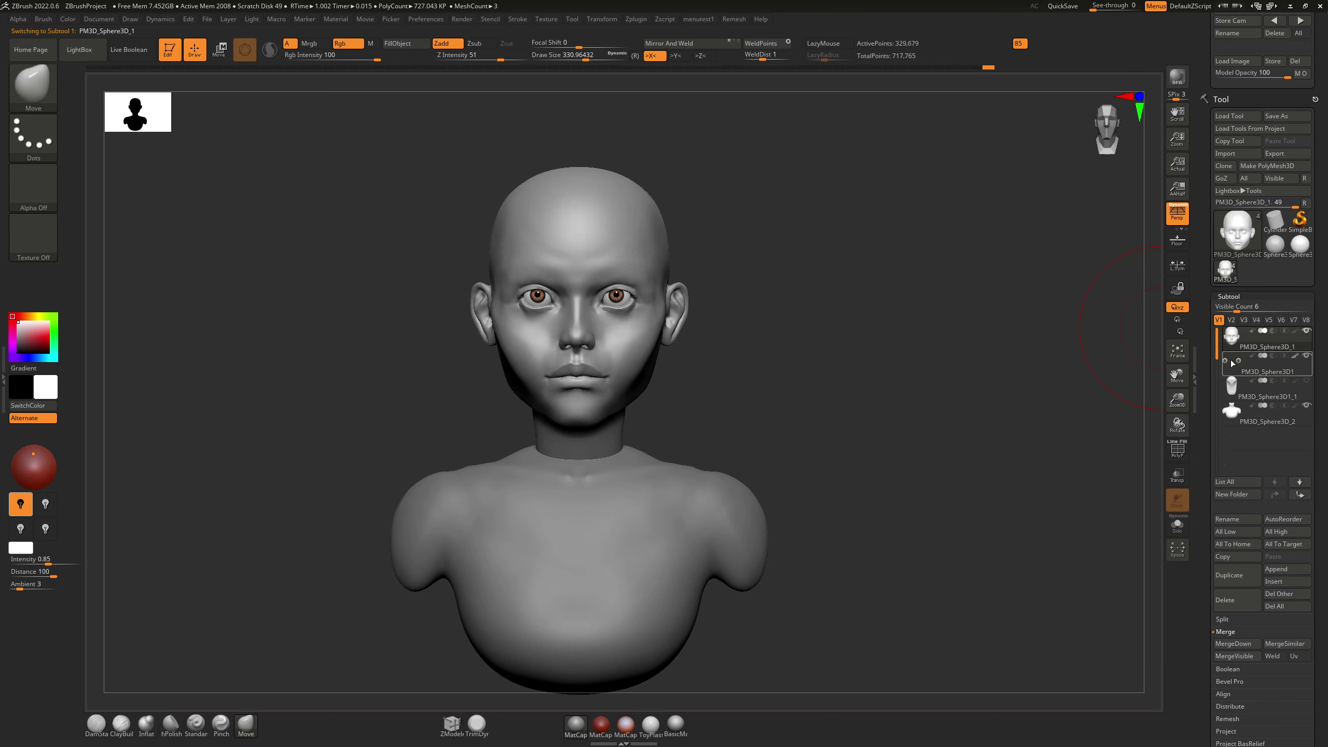
key("ctrl")
key("shift")
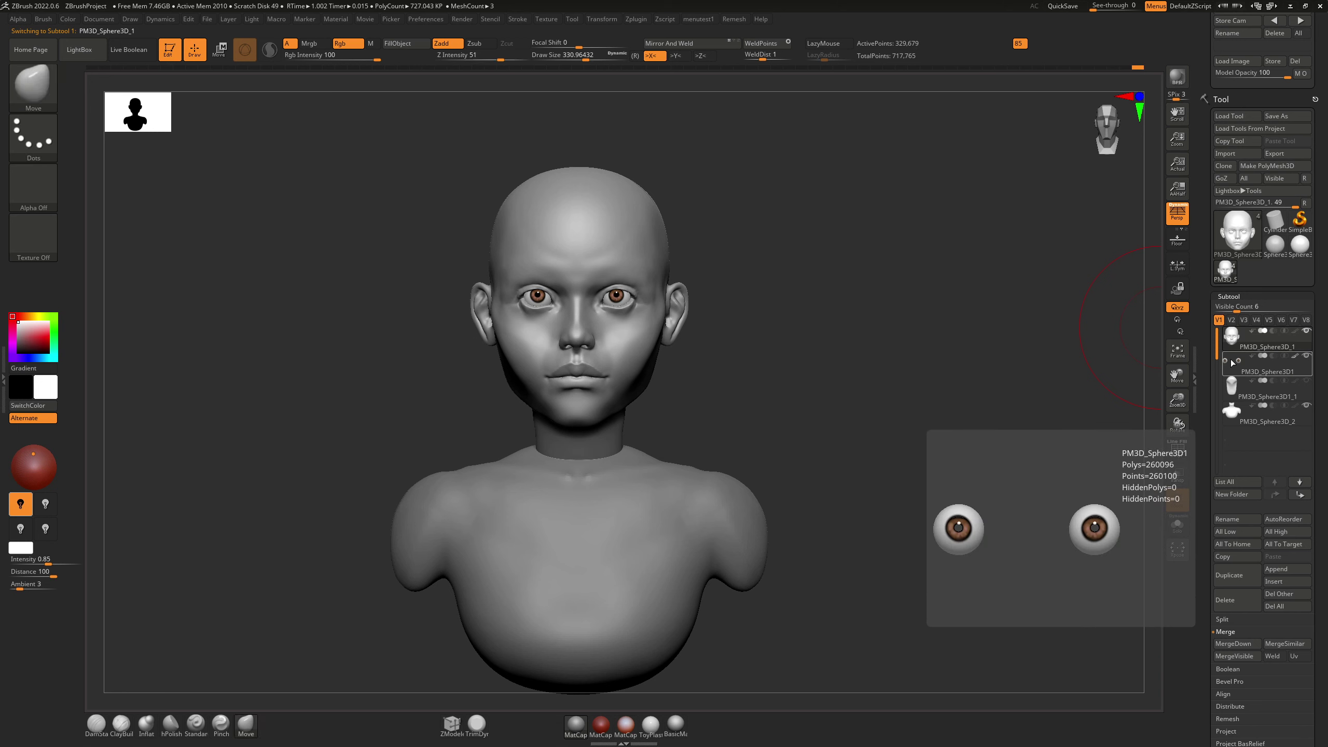
left_click(1233, 366)
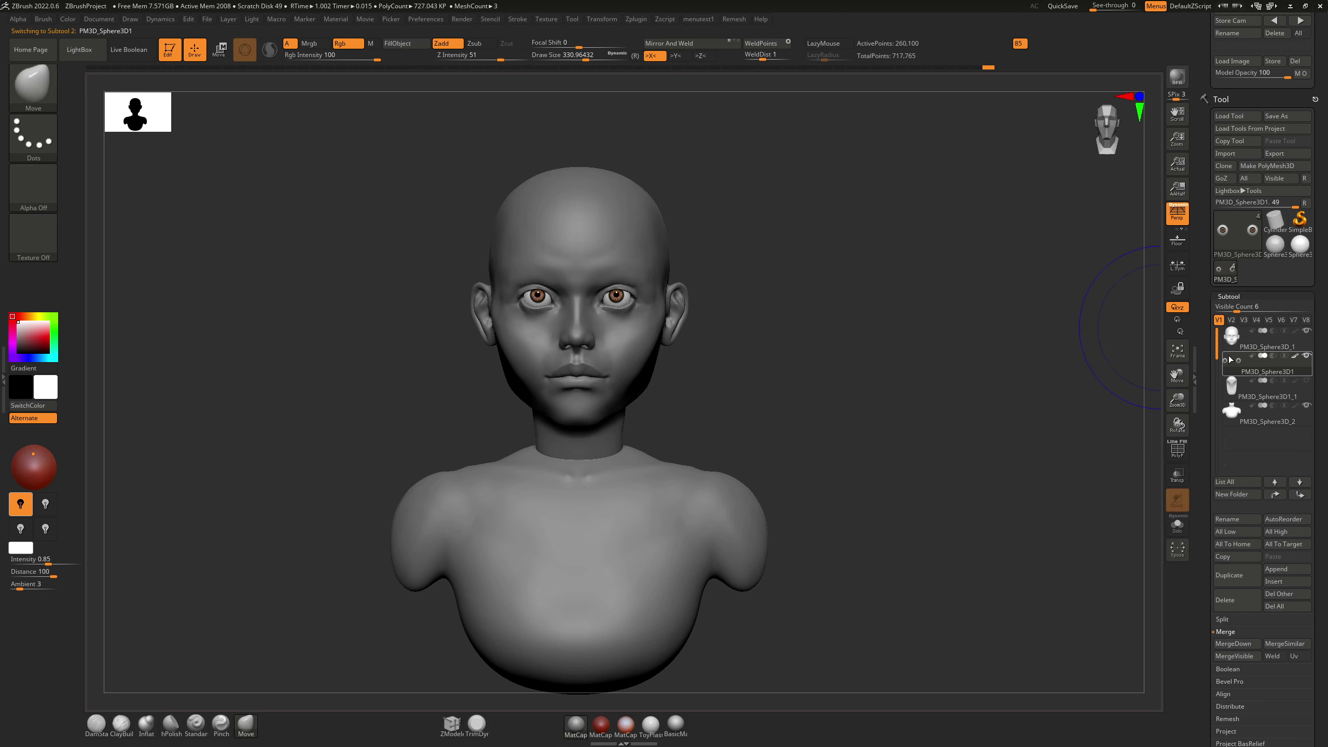
left_click(1230, 343)
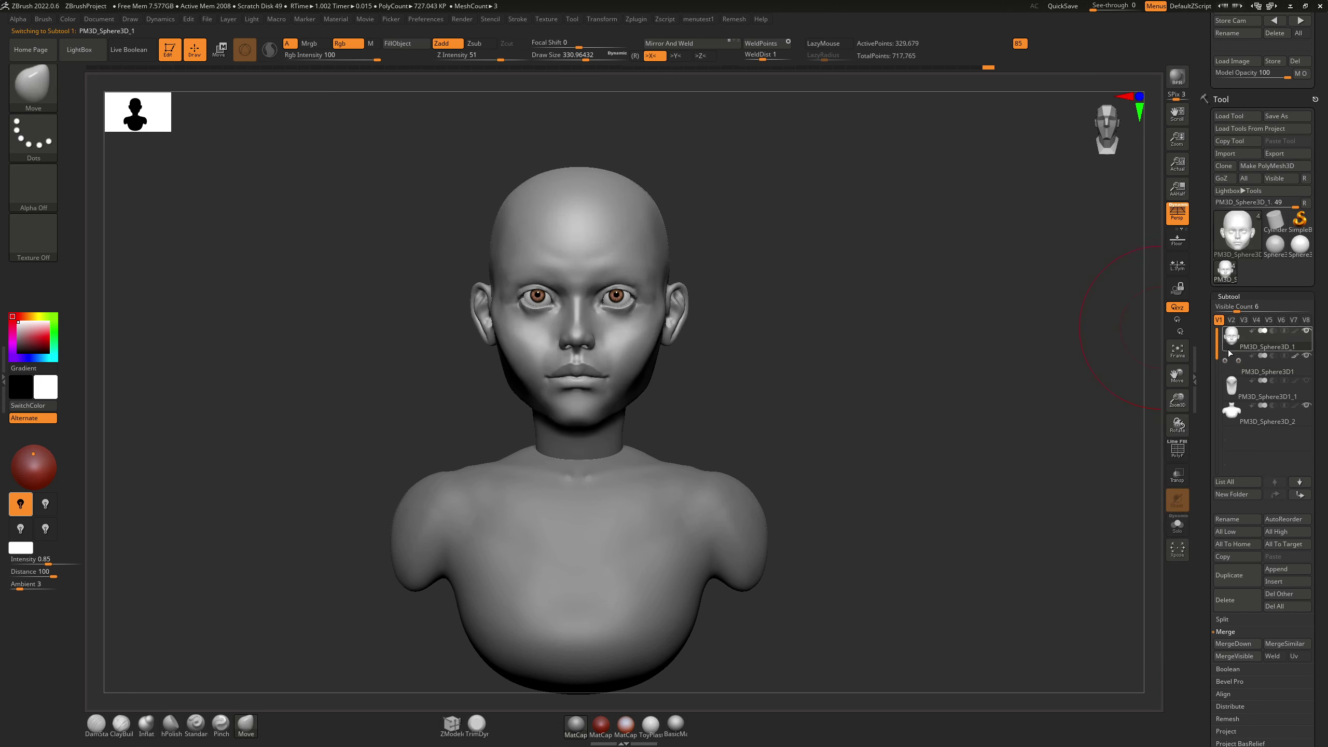
key("shift")
left_click(1231, 369)
left_click(1232, 391)
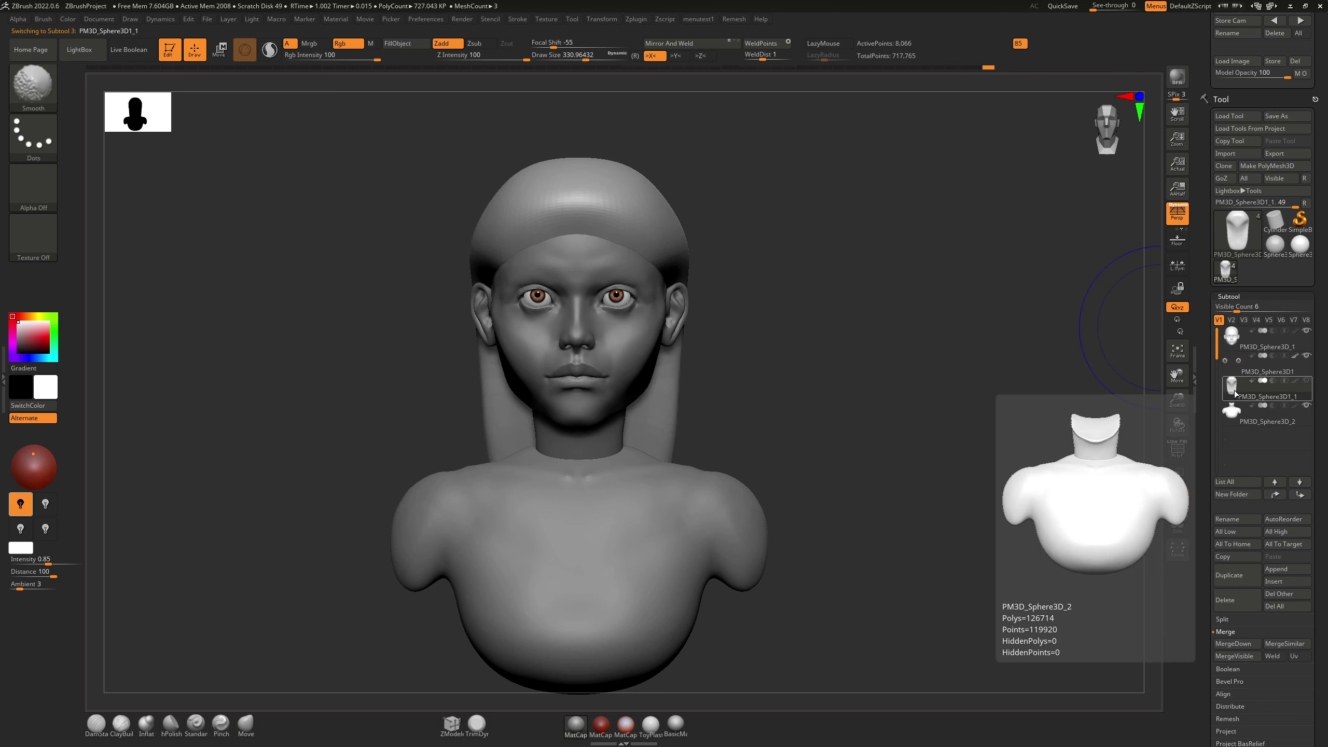
left_click(1232, 348)
left_click(1233, 361)
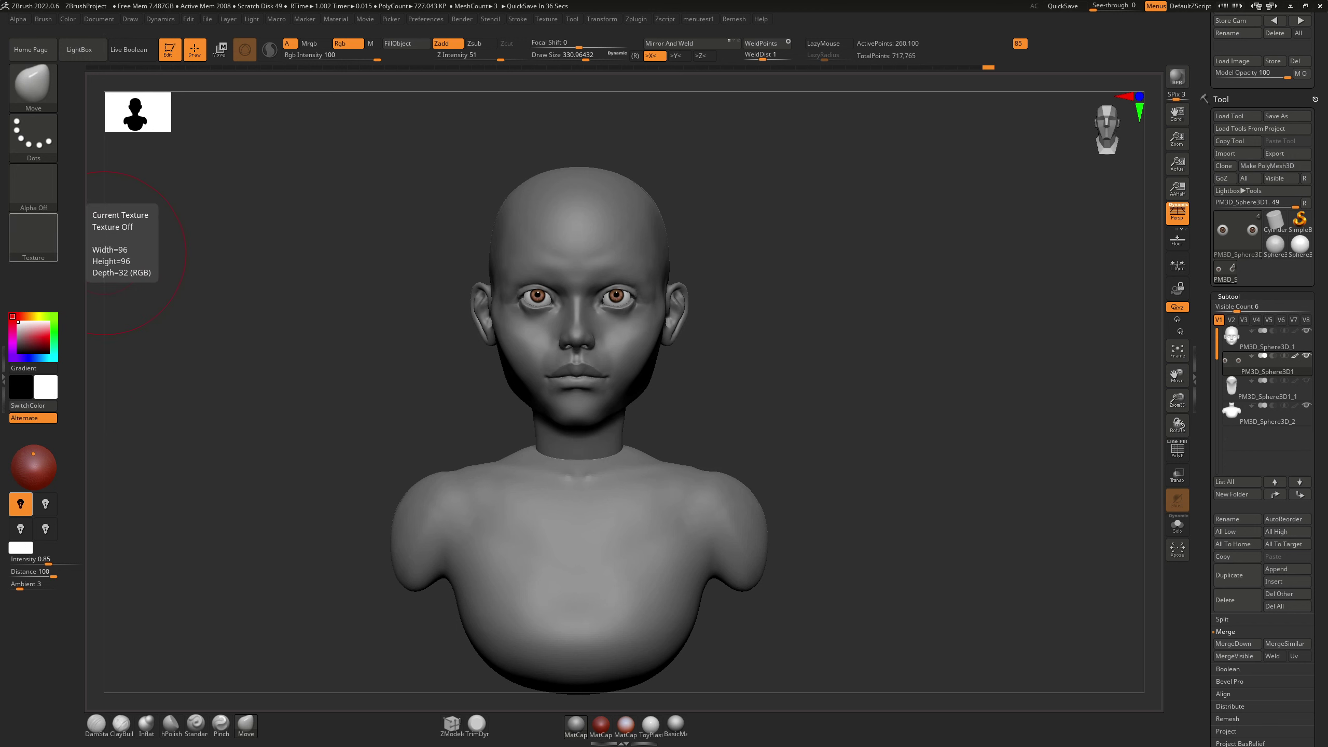
left_click(1233, 338)
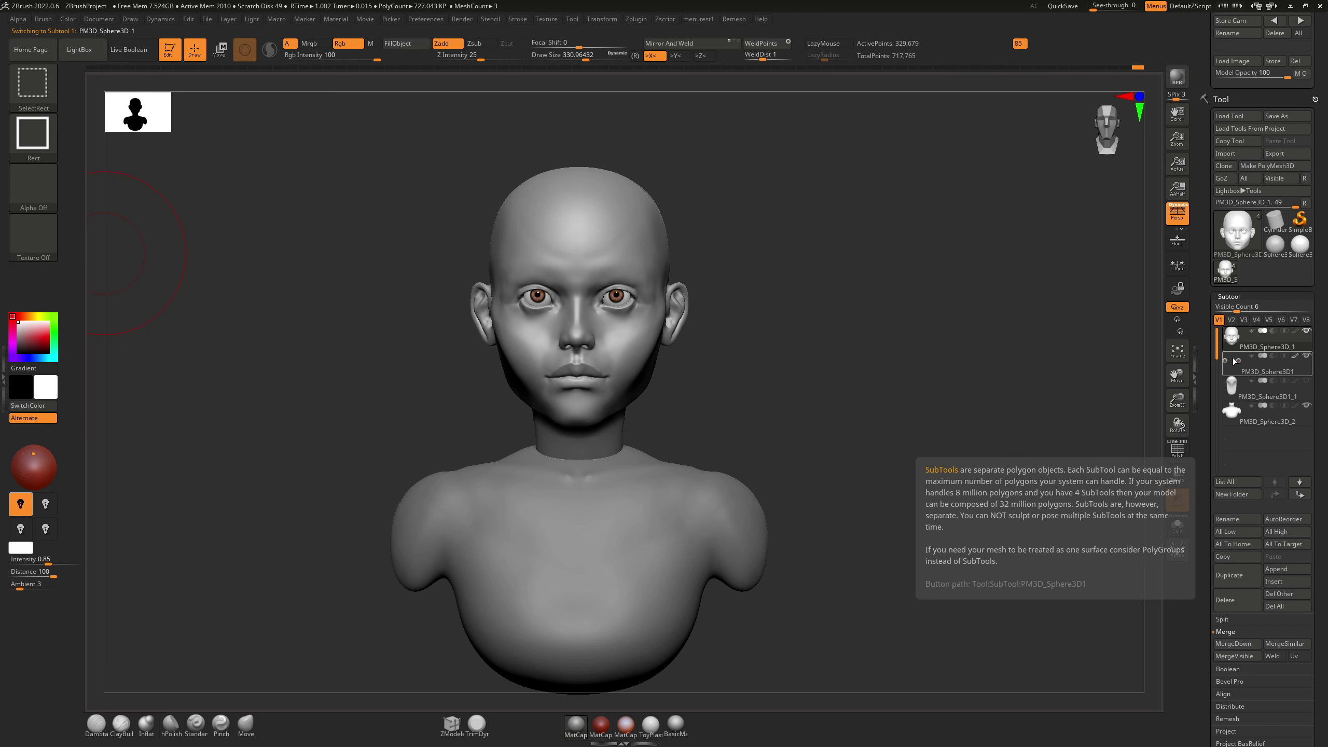
left_click(1234, 361)
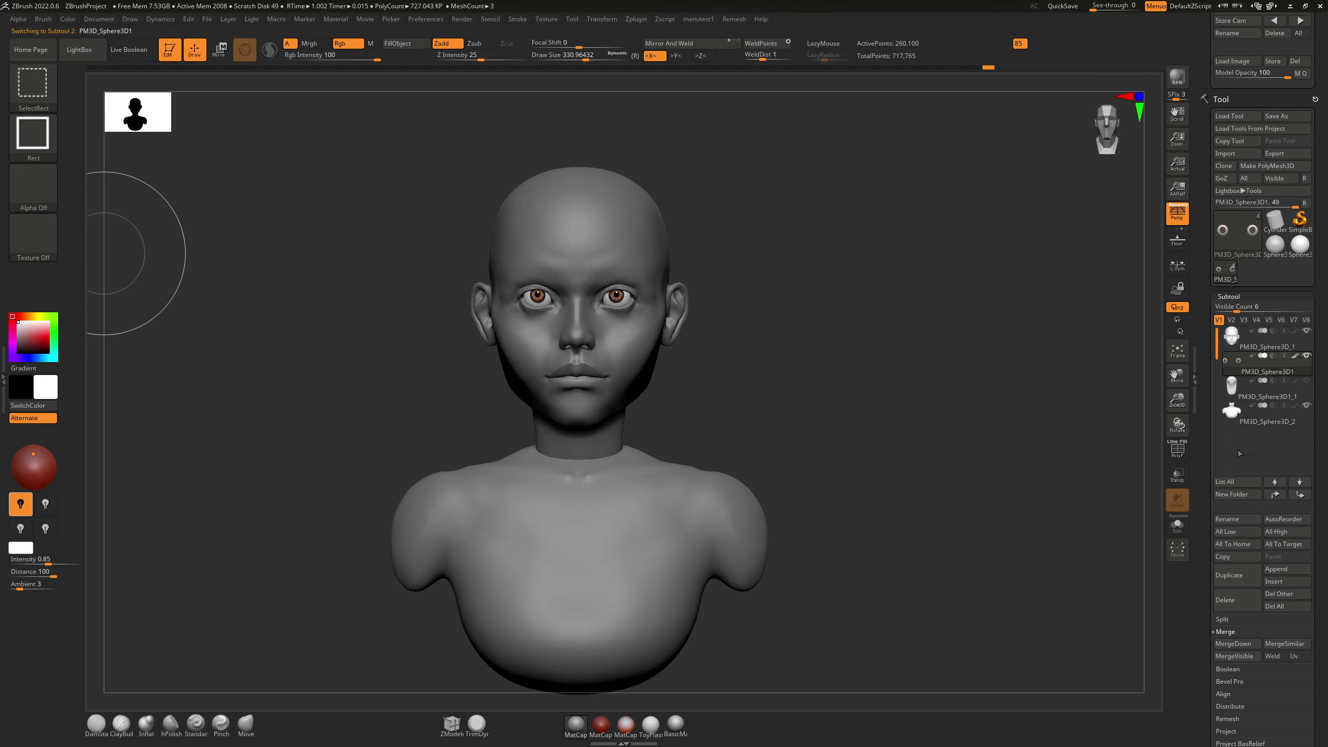
left_click(1232, 342)
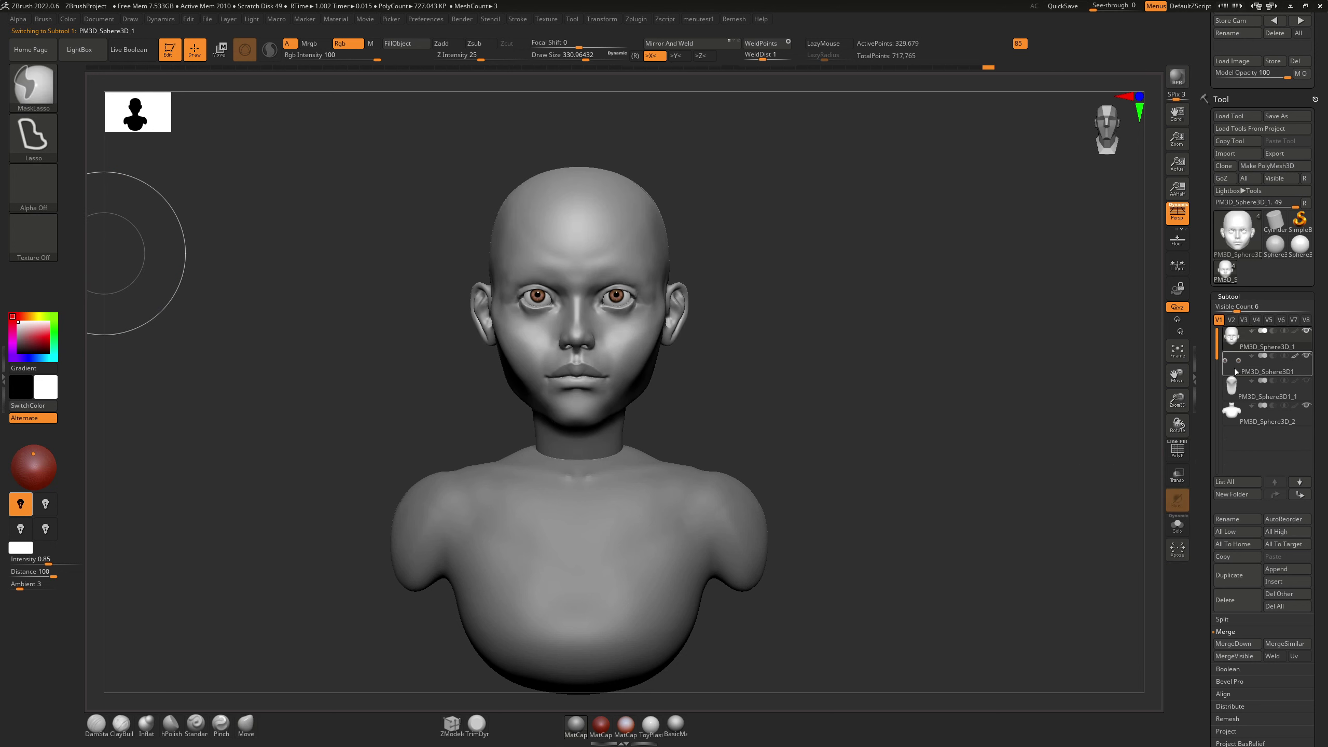
left_click(1237, 371)
left_click(1254, 418)
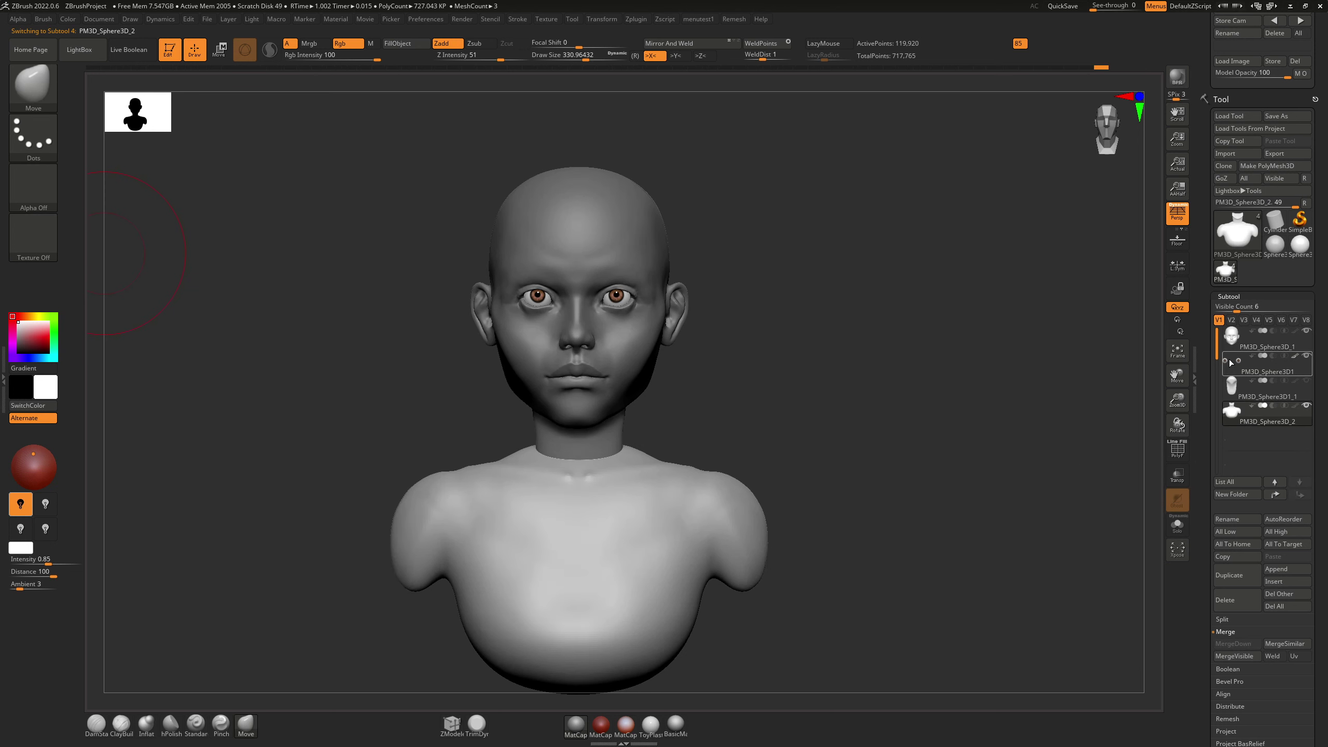
Step: Turn on the Move gizmo and select the eyeballs subtool PM3D_Sphere3D1
left_click(220, 49)
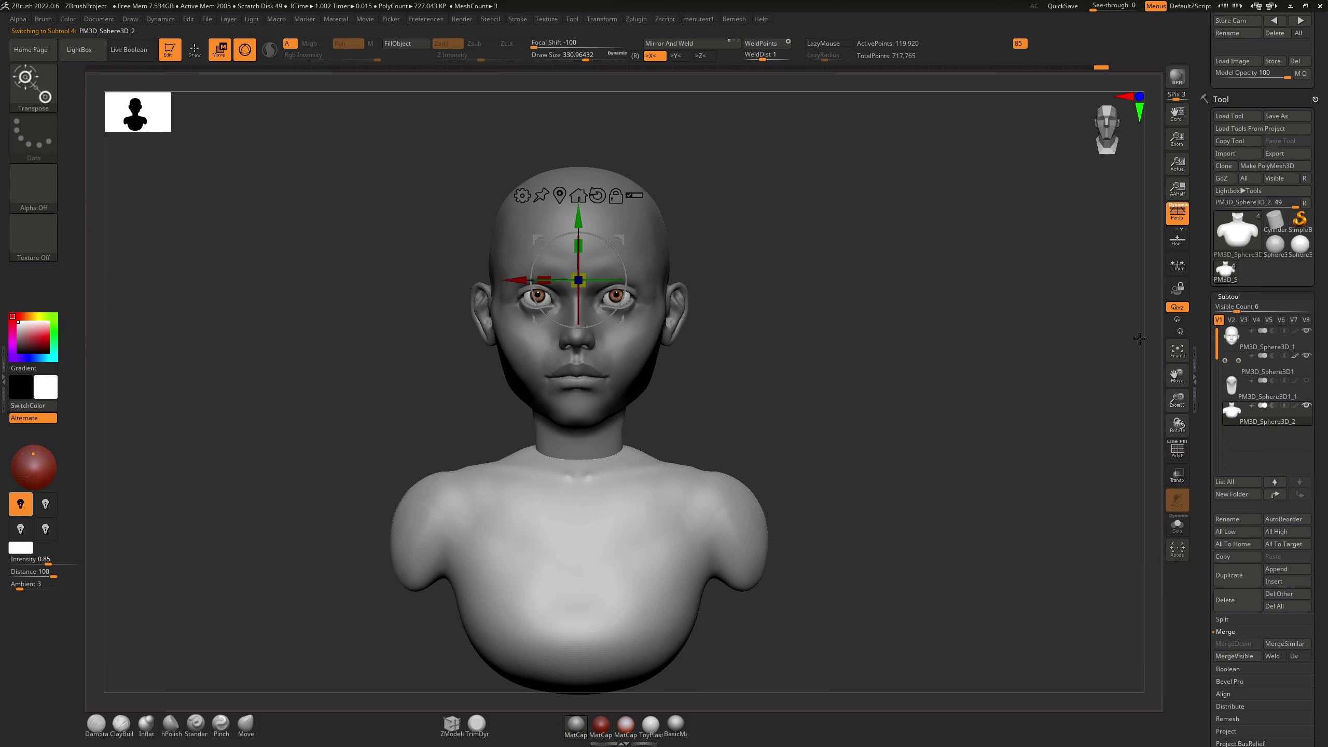
left_click(1231, 339)
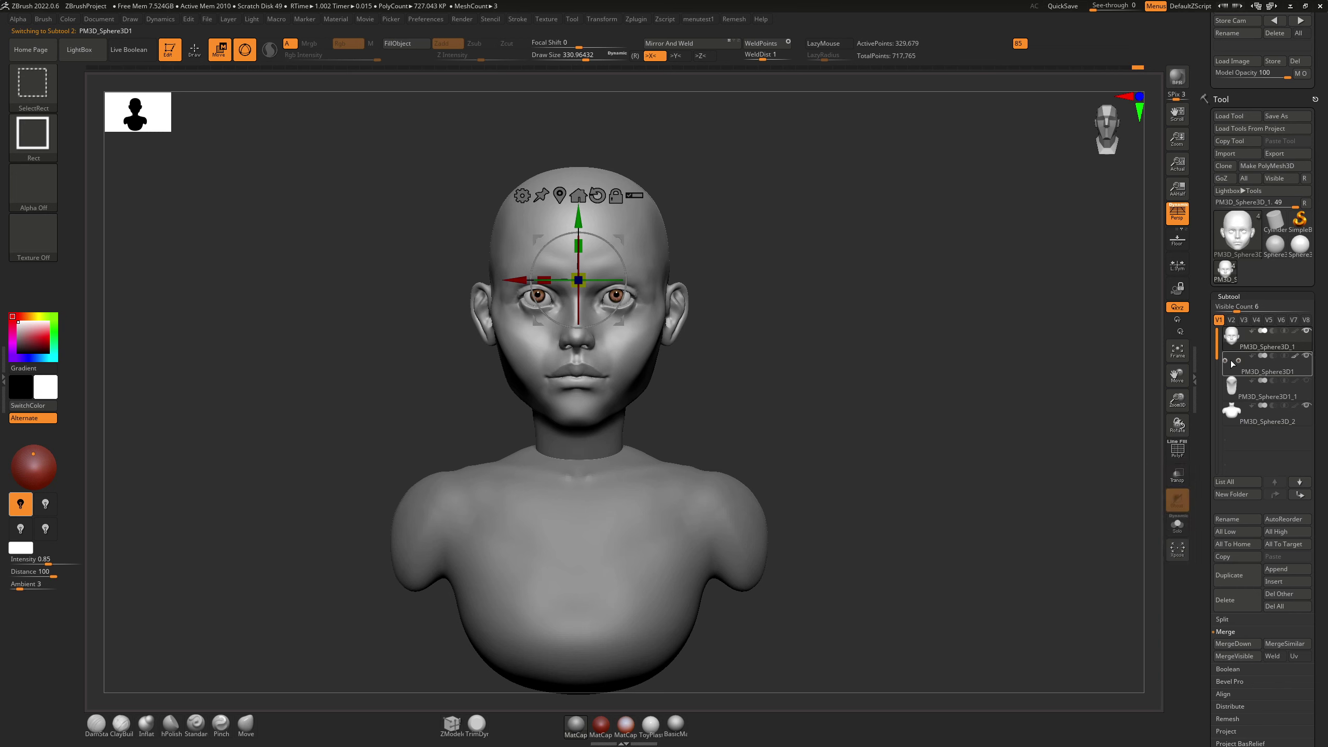
left_click(1232, 361, "ctrl+shift")
left_click(1234, 361, "ctrl+shift")
left_click(1235, 361, "ctrl+shift")
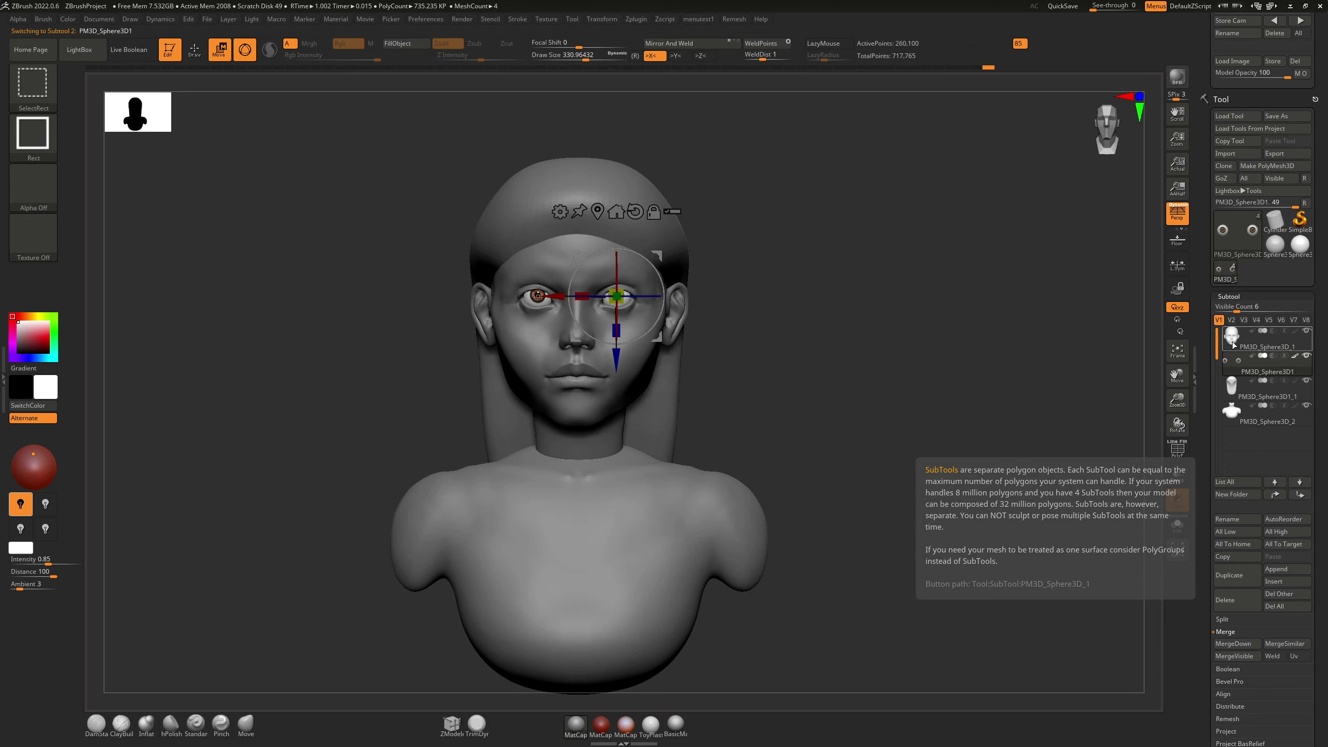
left_click(1232, 339)
left_click(1235, 360)
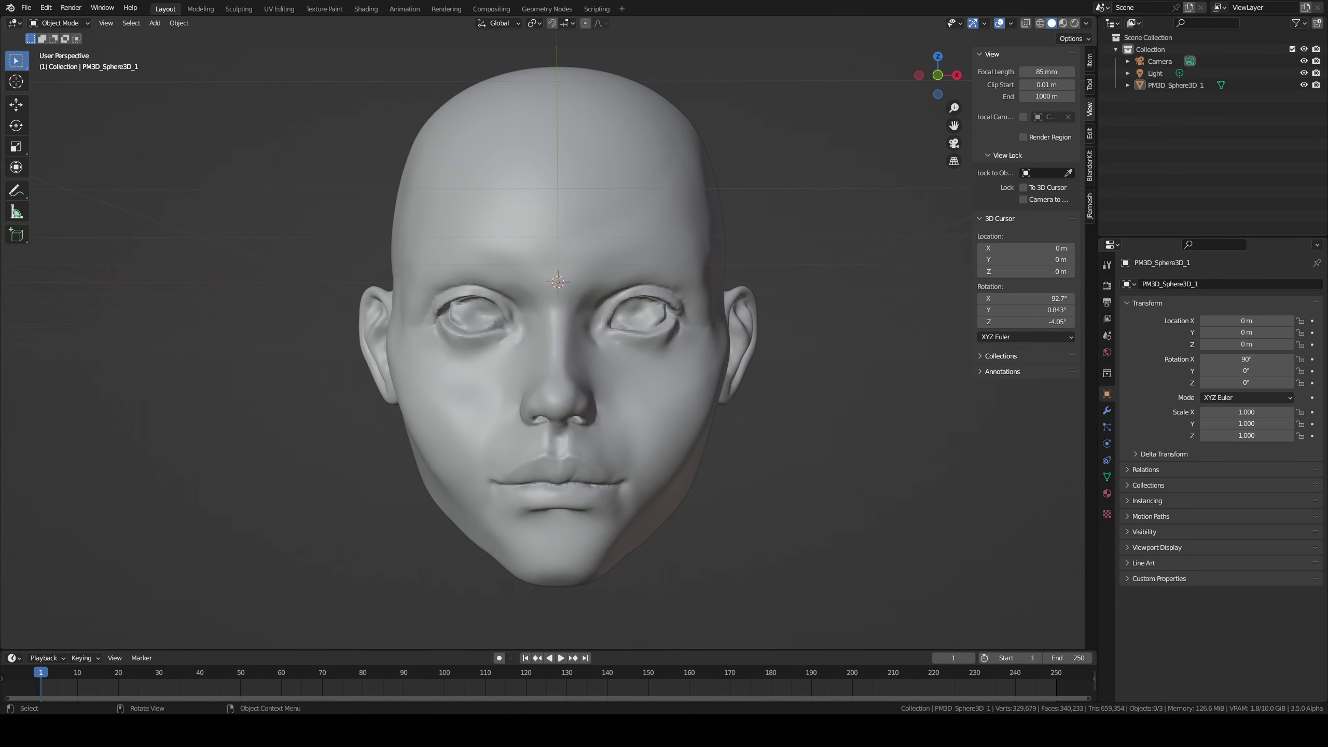
Step: Add a Bezier circle at the origin and rotate it 90° about the X axis so it stands upright
key("shift+a")
mouse_move(745, 409)
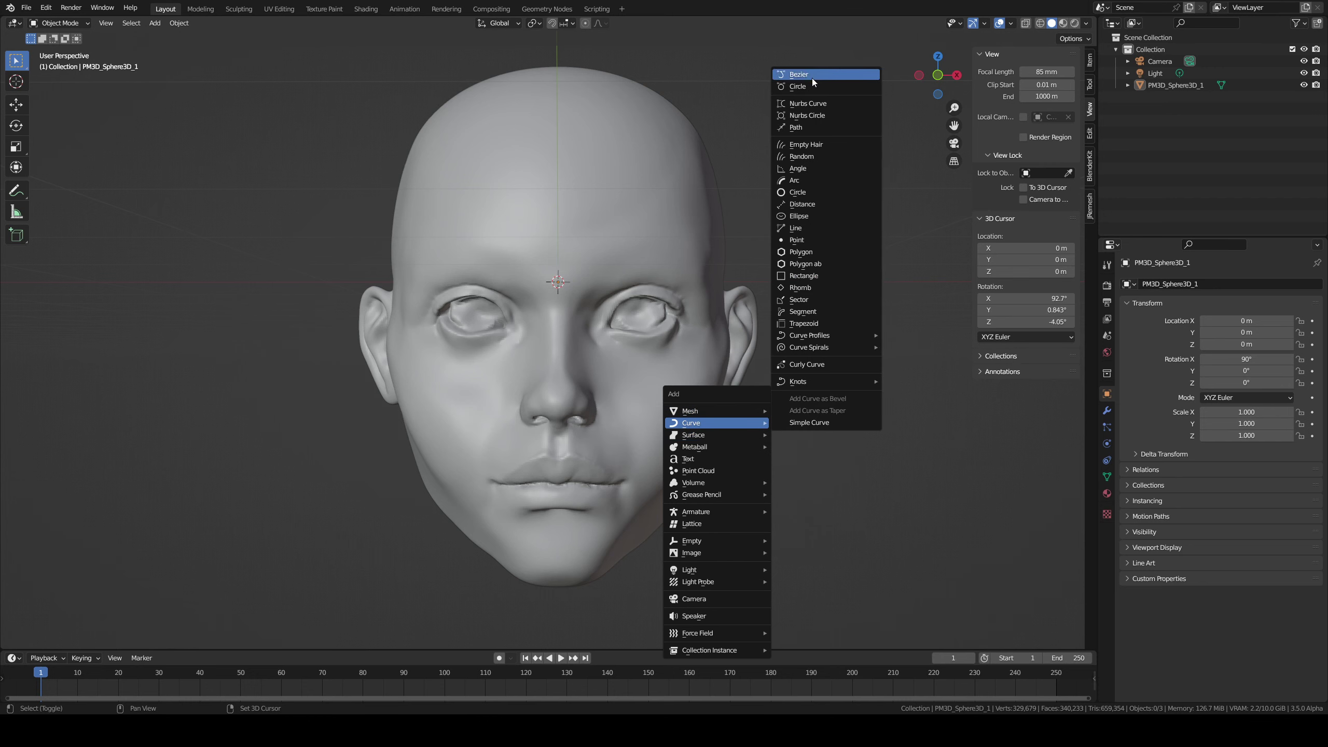
left_click(810, 86)
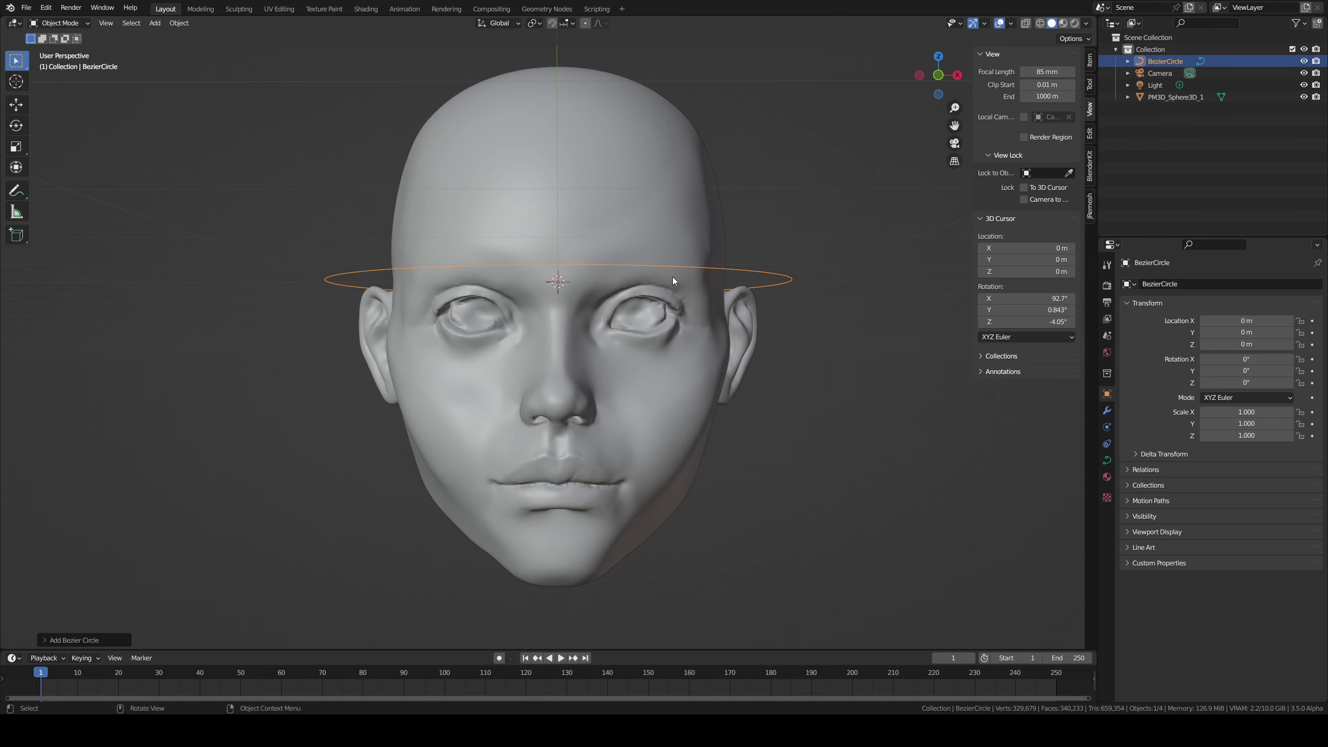
key("x")
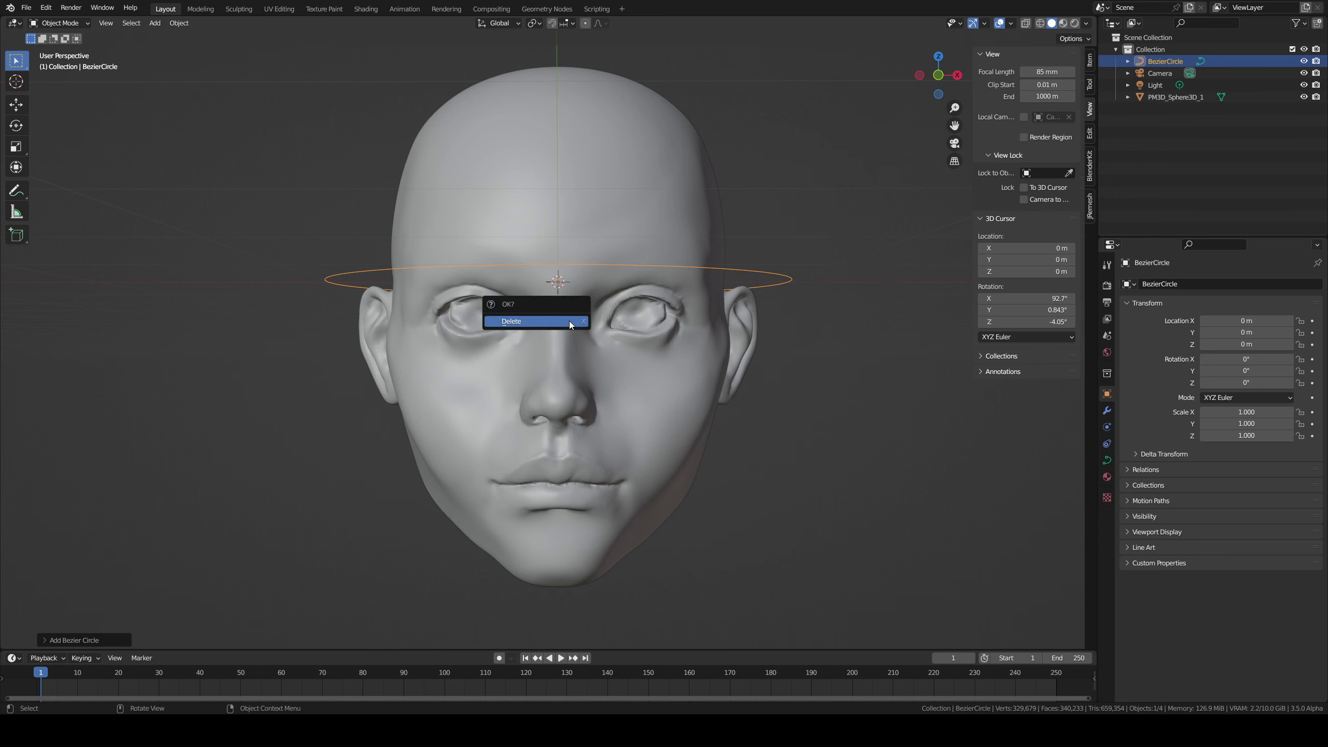
key("r")
key("x")
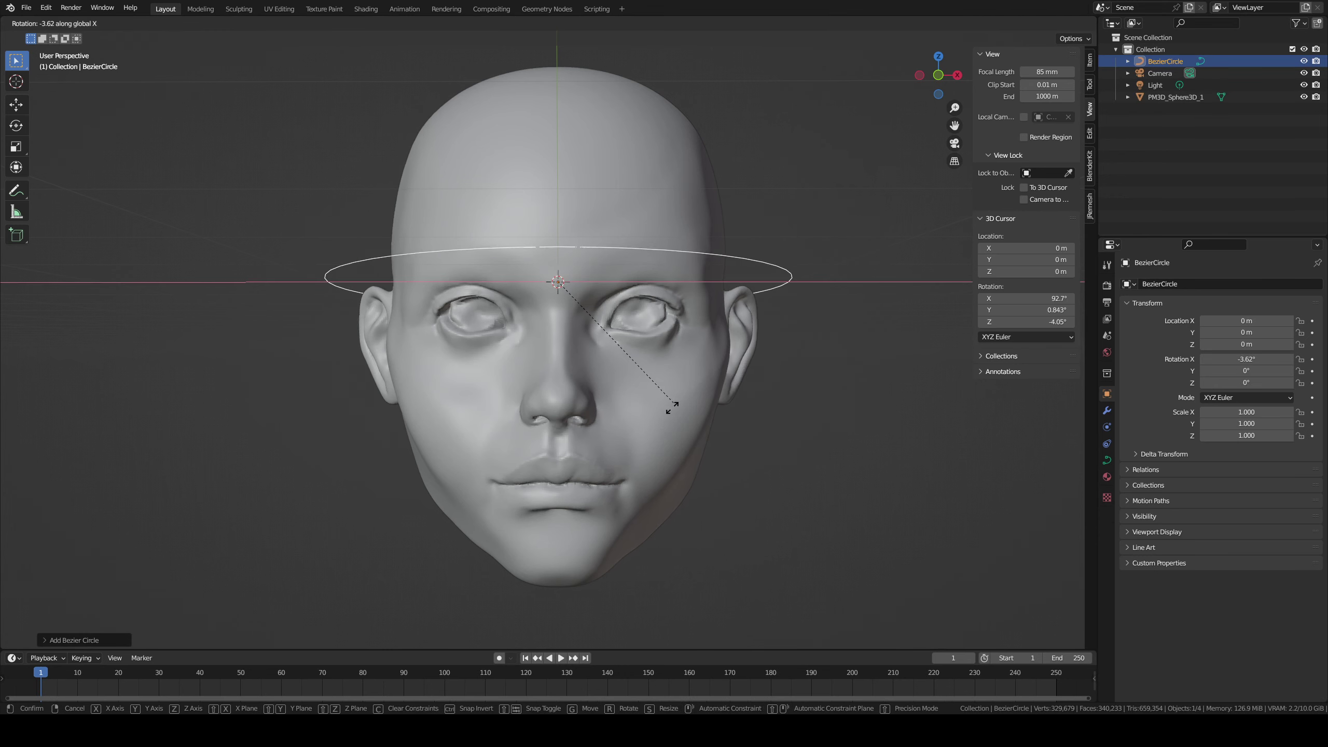
key("9")
key("0")
key("Return")
Step: Scale the circle to about 0.396 and move it along Y to about -1.24 m, in front of the face
key("s")
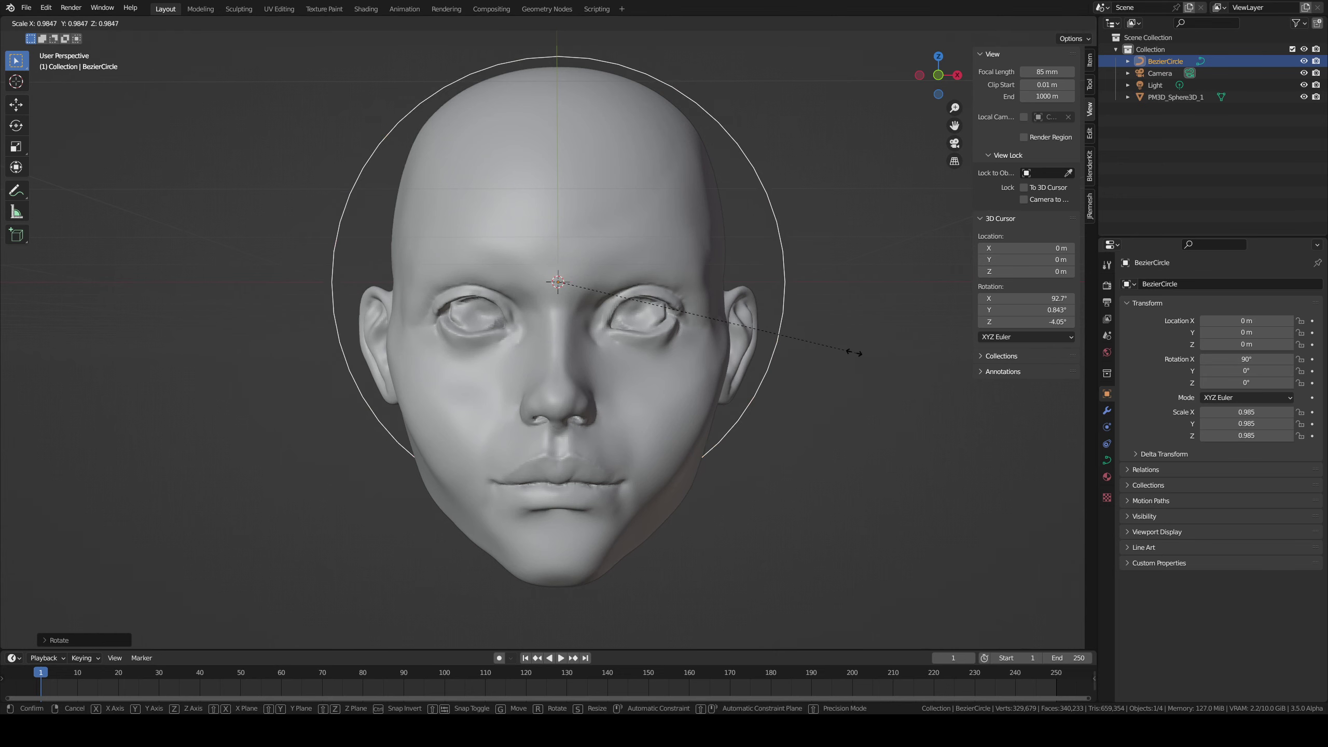
left_click(660, 348)
right_click(705, 330)
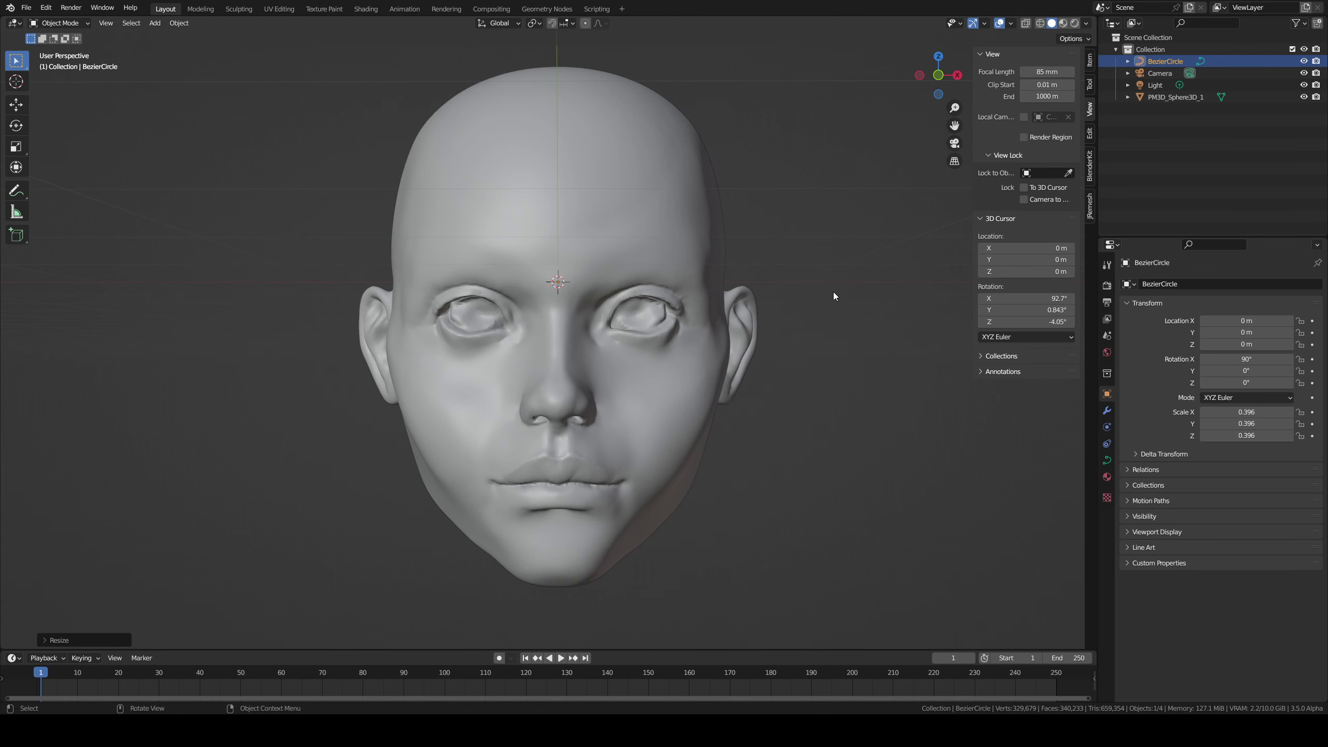
middle_click_drag(833, 292, 669, 318)
middle_click_drag(795, 400, 469, 412)
key("g")
key("y")
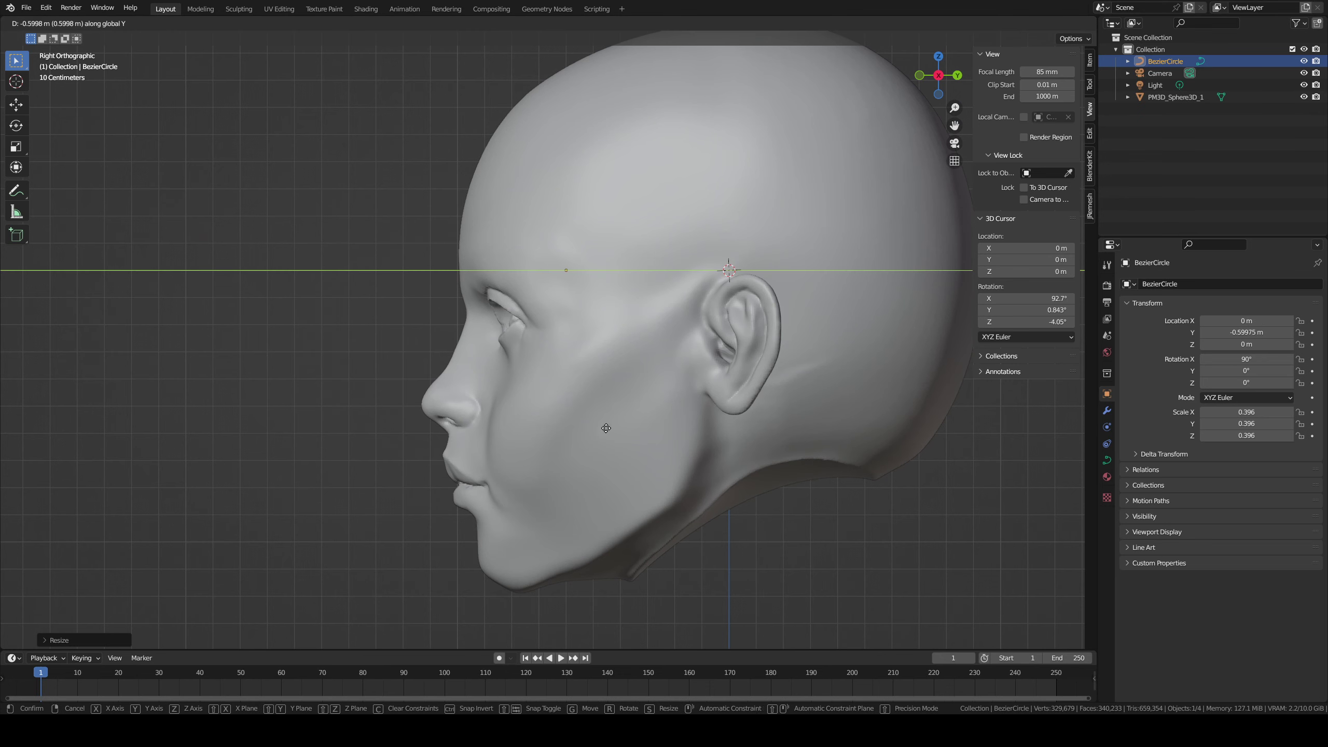
left_click(438, 426)
Step: Scale the circle to about 0.18 and move it toward the eye area at about Y -0.93 m, Z -0.24 m
key("s")
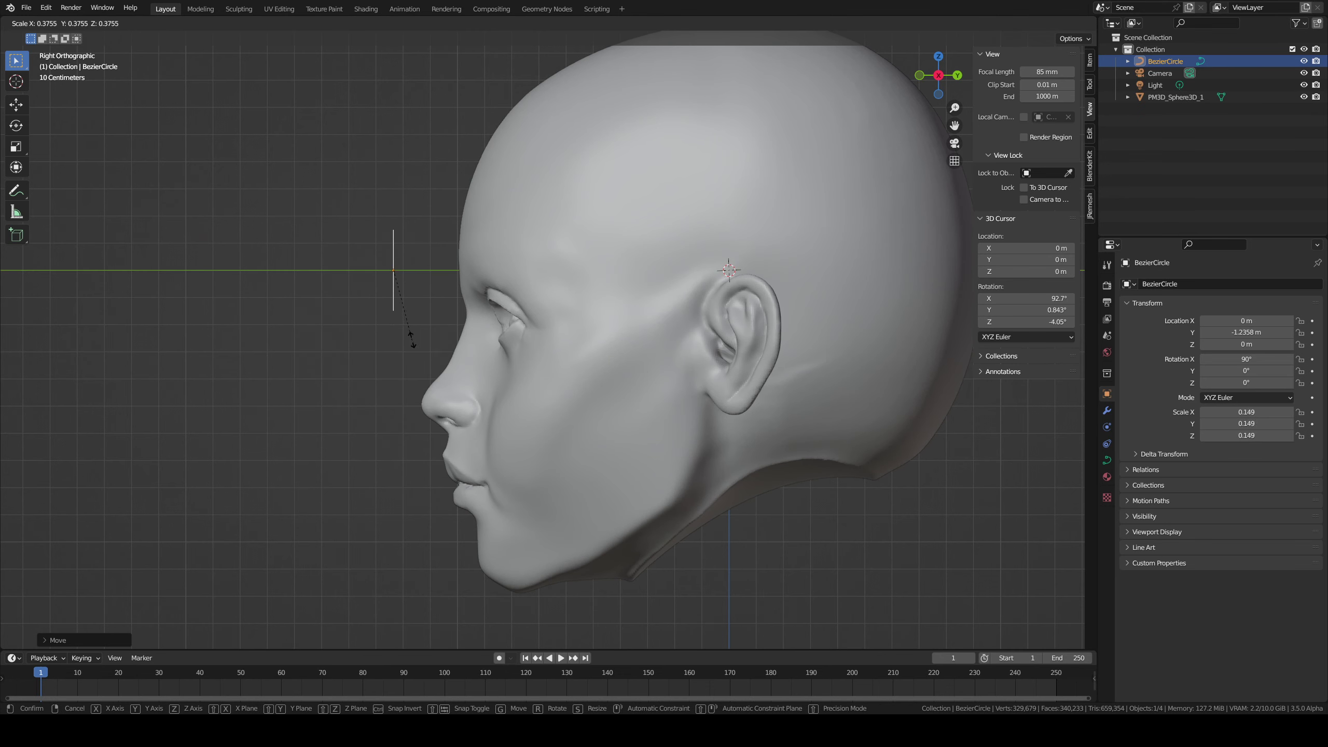
left_click(414, 340)
key("s")
left_click(458, 343)
key("g")
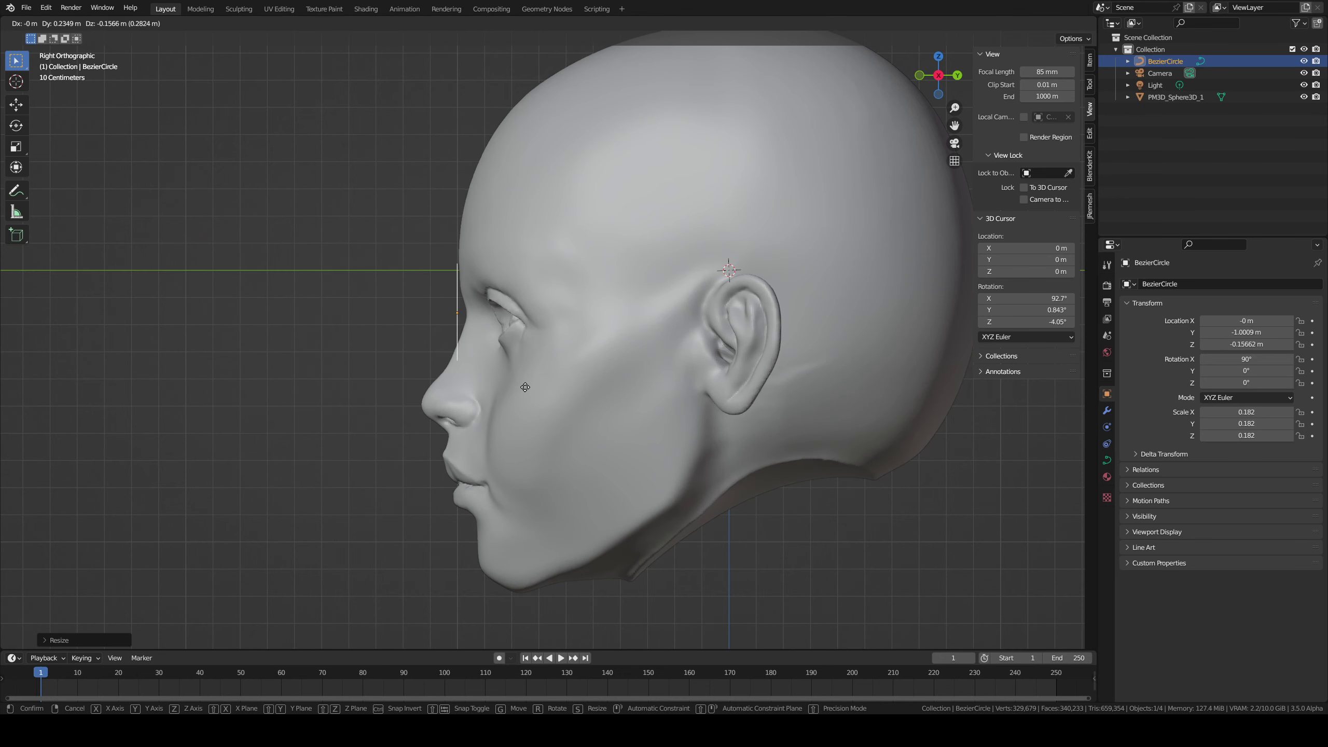
left_click(541, 409)
Step: Tilt the circle to about 106° on X to follow the brow and nose slope, with scale about 0.211 and position about Y -0.97 m, Z -0.25 m
key("s")
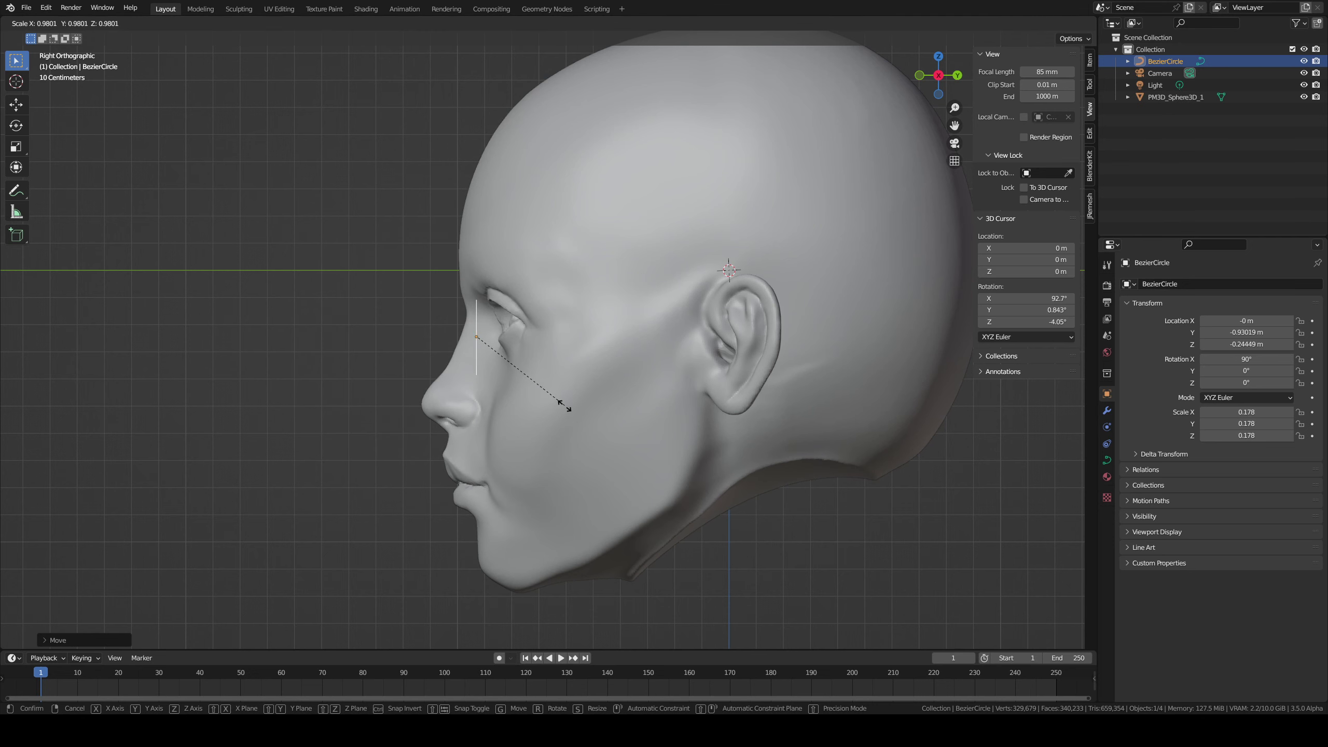
left_click(593, 414)
key("r")
left_click(583, 368)
key("s")
left_click(575, 366)
key("g")
left_click(568, 367)
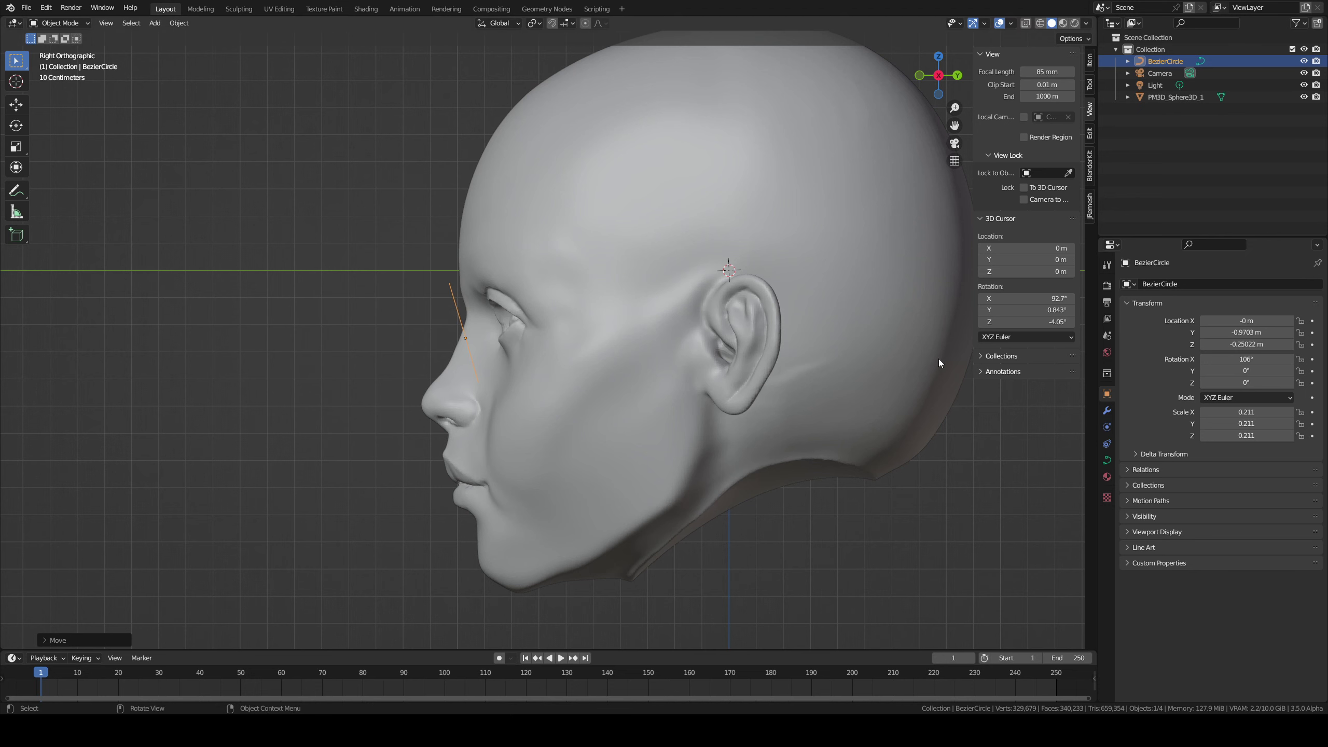
Step: Set the Bezier circle's geometry Offset to 0.03 m
left_click(1107, 460)
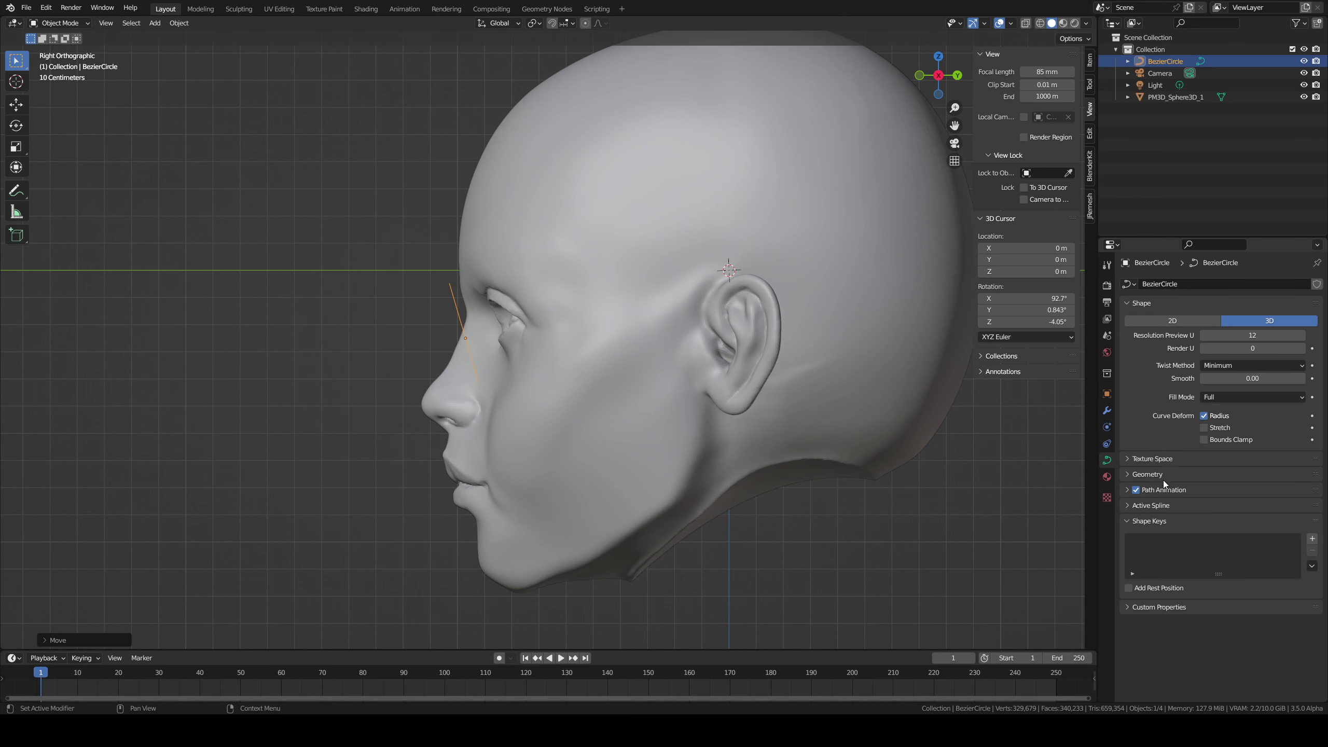
left_click(1147, 474)
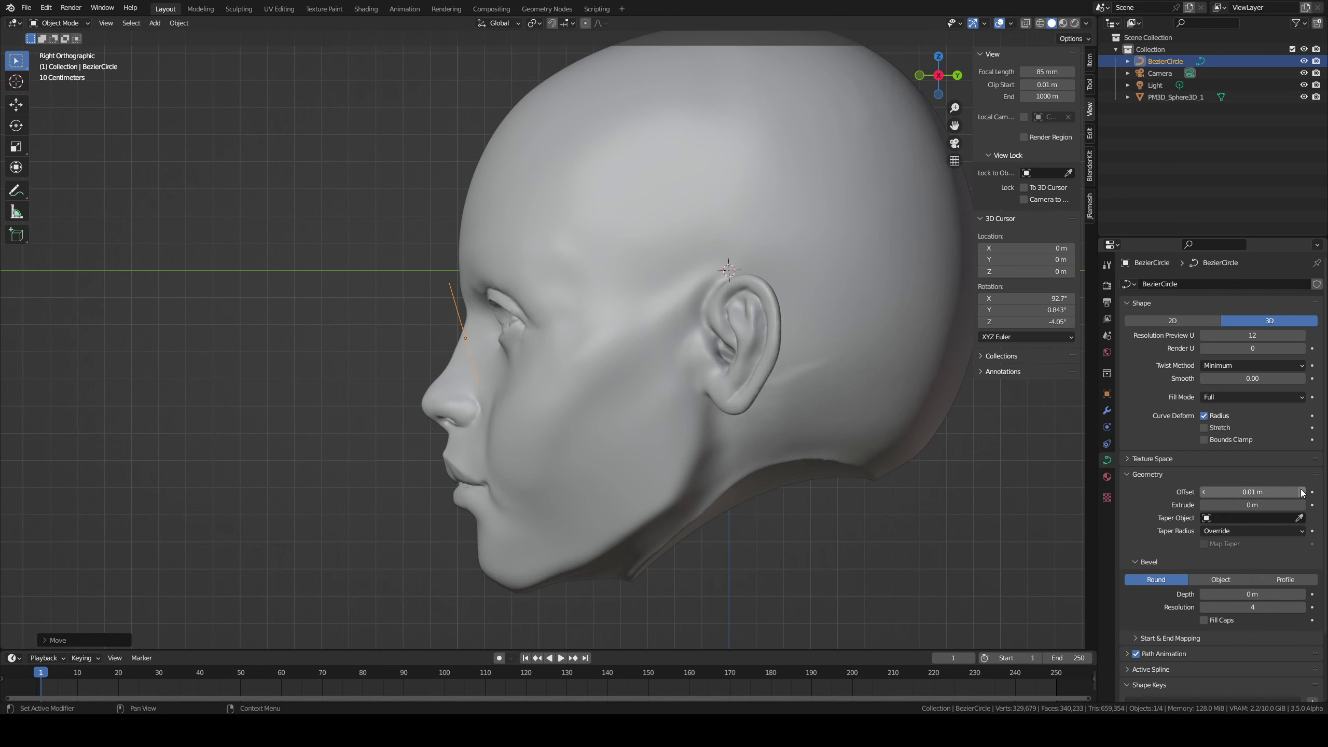
left_click(1203, 493)
left_click(1304, 495)
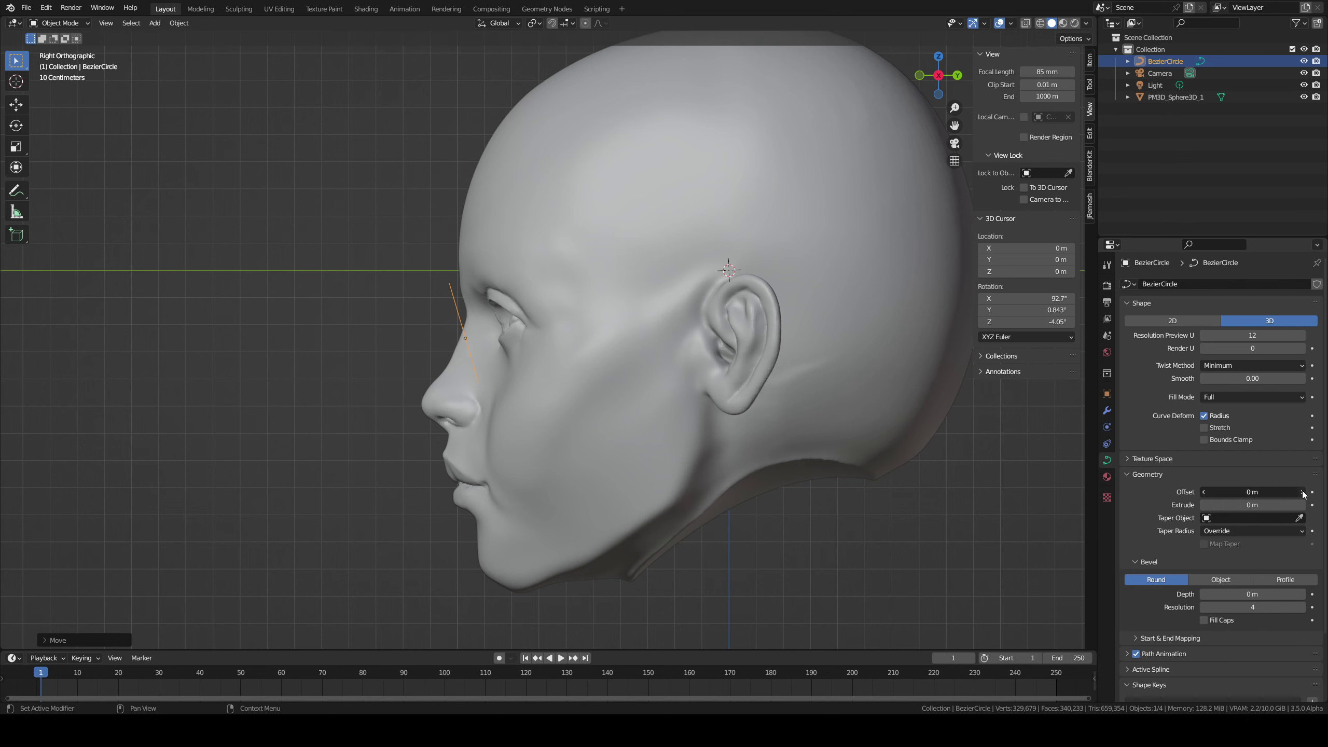
left_click(1302, 492)
left_click(1303, 491)
Step: Move the circle about 0.32 m along X over the character's left eye and scale it down to frame the eye
middle_click_drag(626, 434, 718, 426)
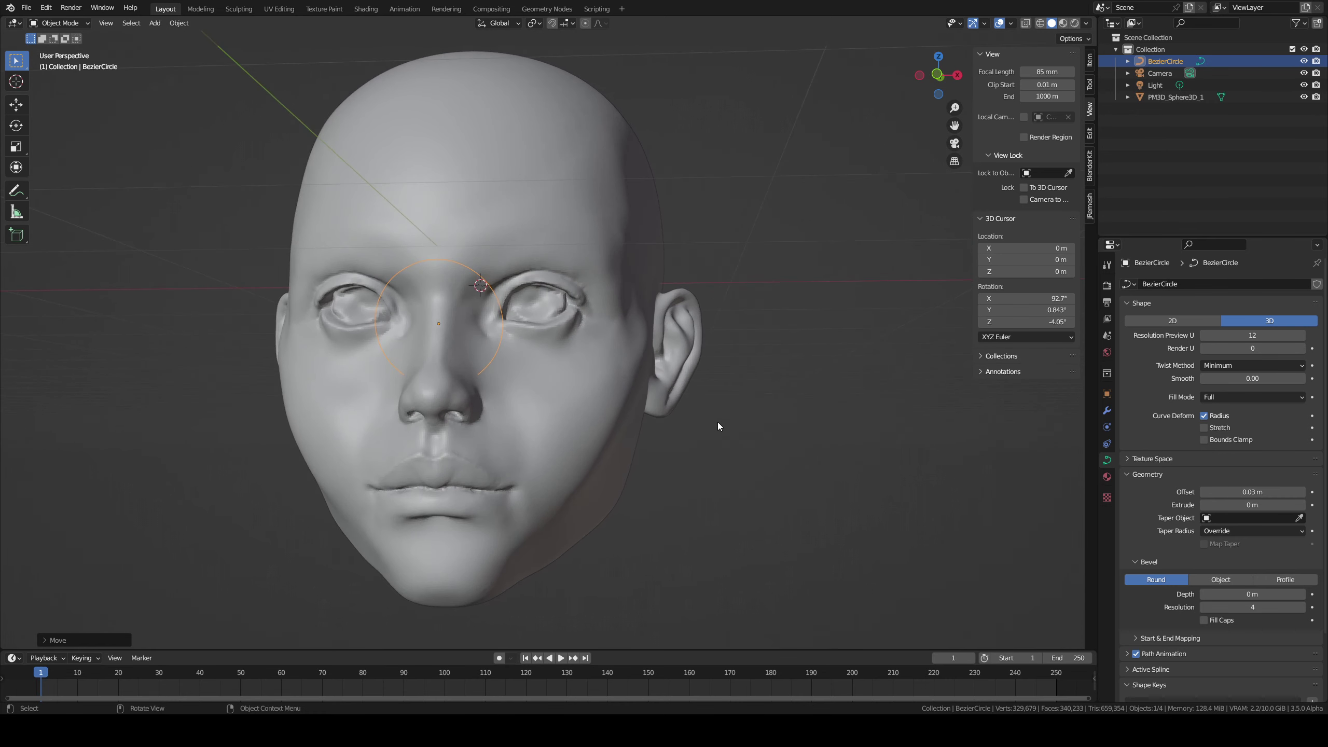
key("g")
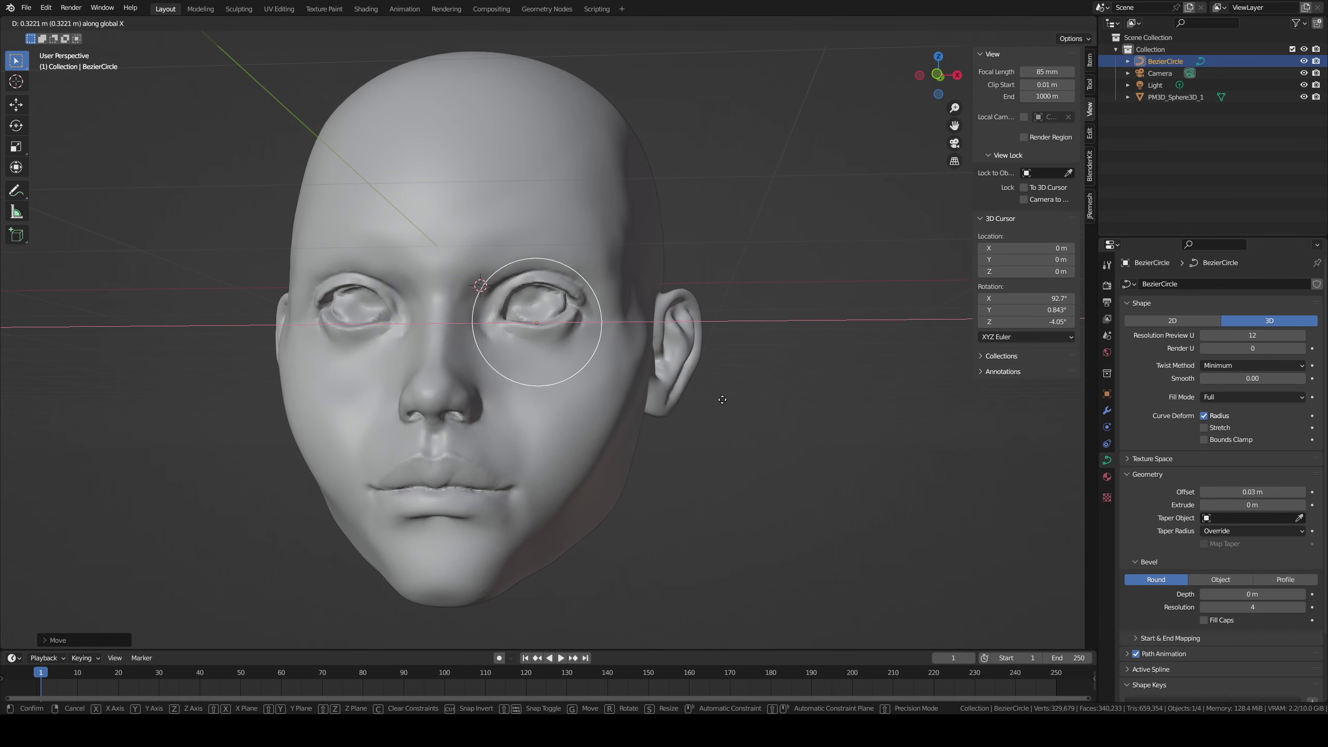
left_click(725, 401)
key("s")
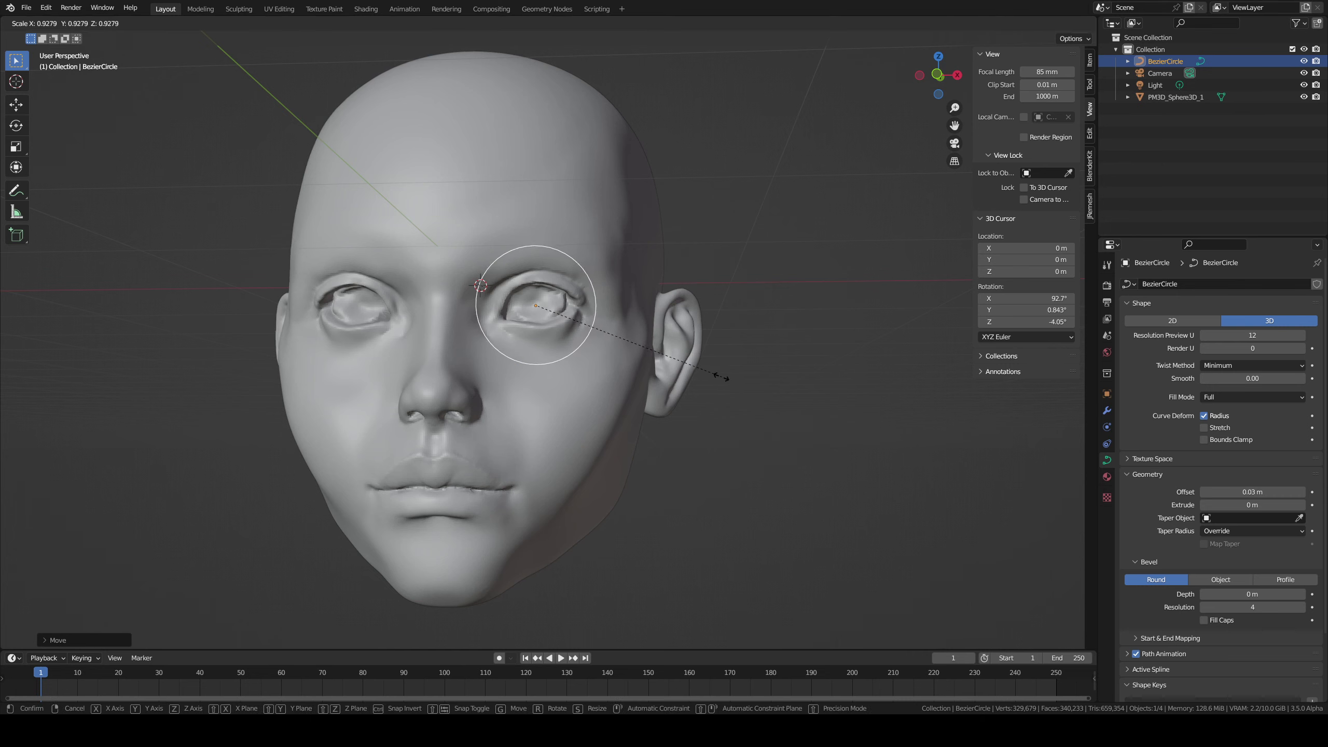
left_click(698, 369)
Step: Add an X-axis Mirror modifier to the circle, using the head mesh PM3D_Sphere3D_1 as the mirror object
mouse_move(698, 369)
middle_mouse_down()
mouse_move(584, 371)
mouse_move(695, 379)
middle_mouse_up()
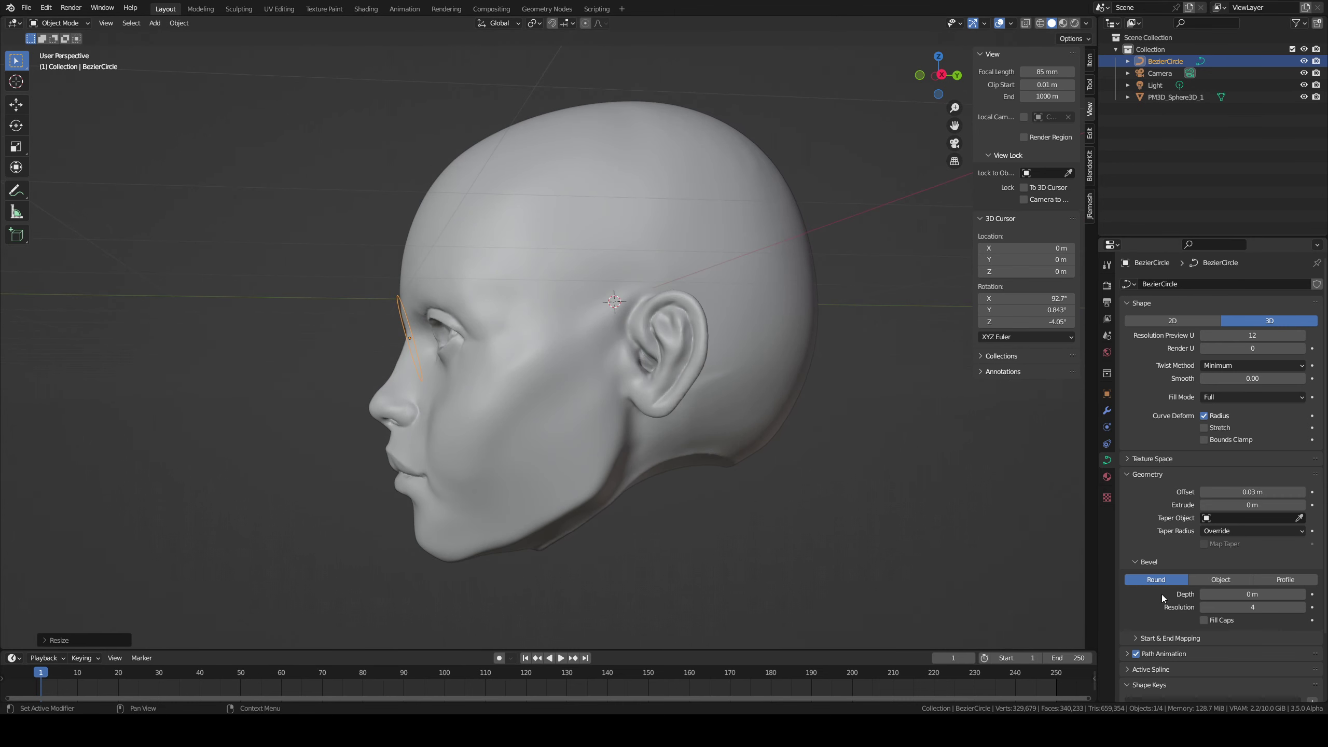
left_click(1107, 410)
left_click(1155, 284)
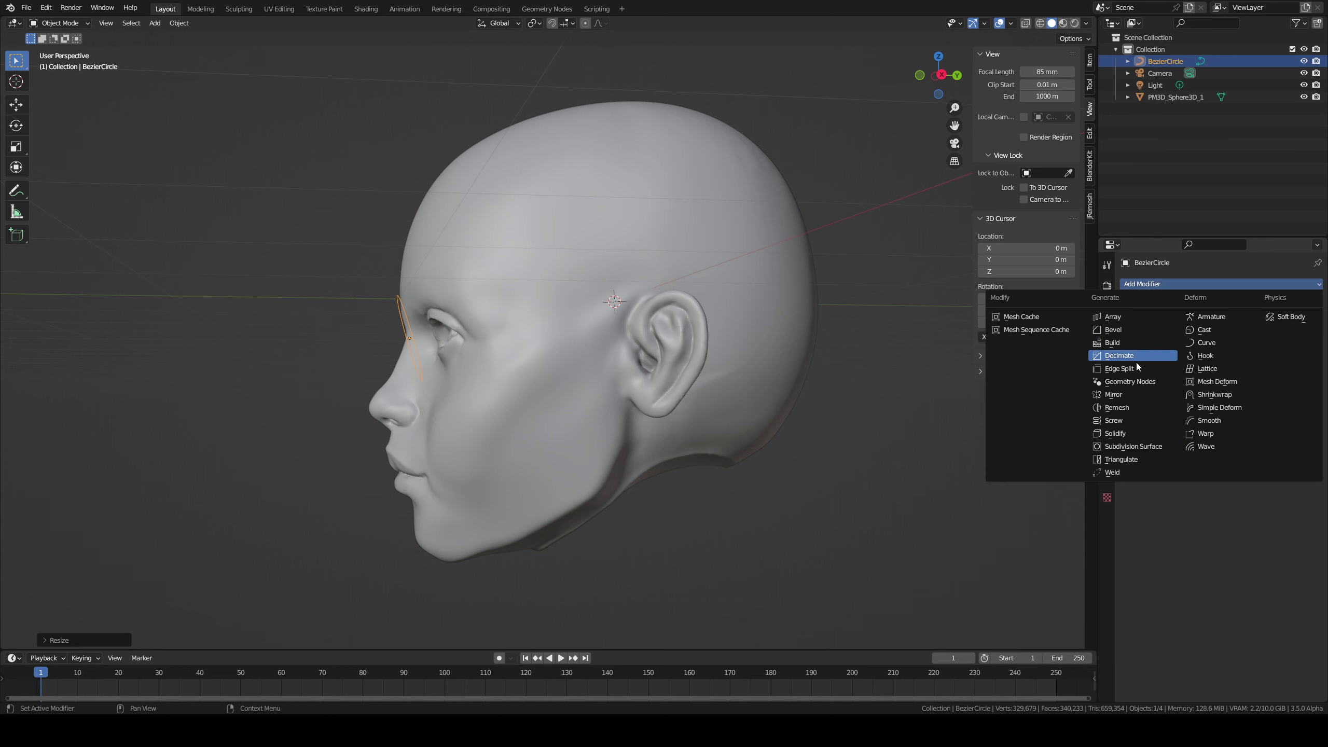
left_click(1133, 395)
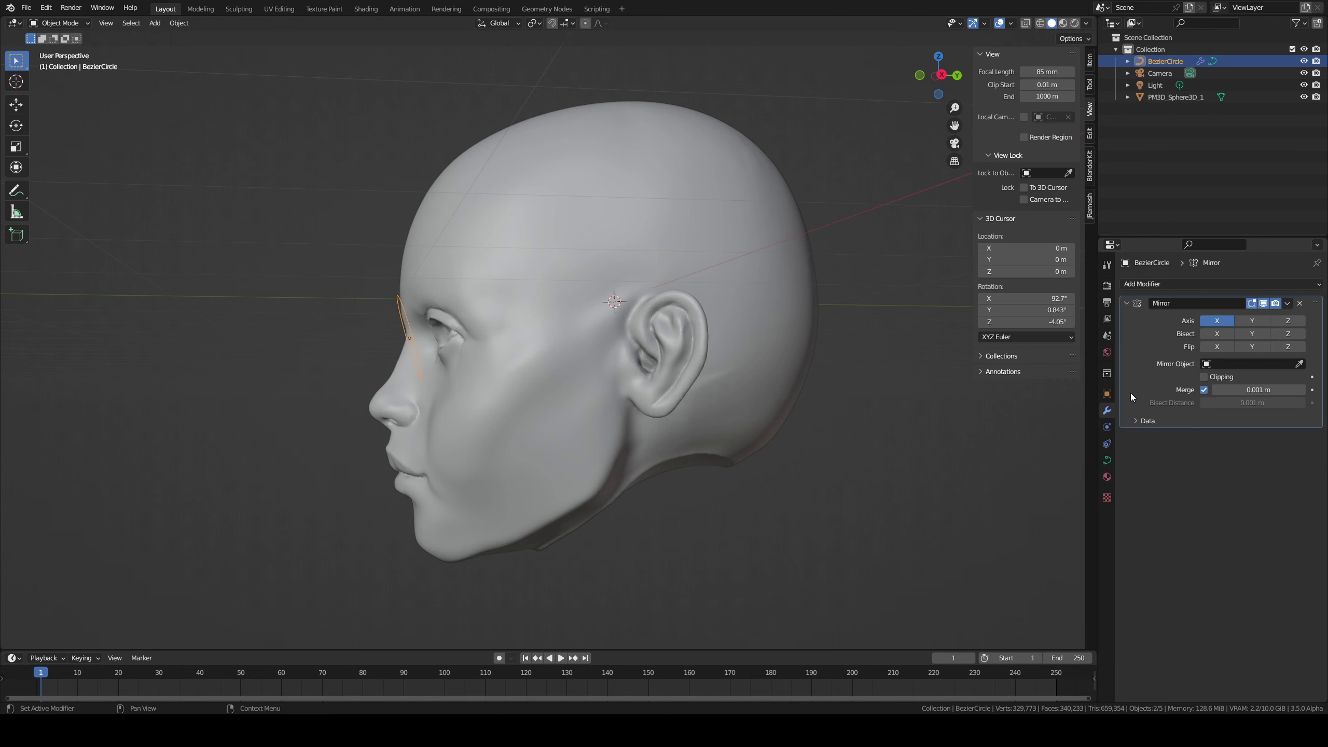
left_click(1299, 364)
left_click(717, 401)
middle_click_drag(738, 410, 833, 400)
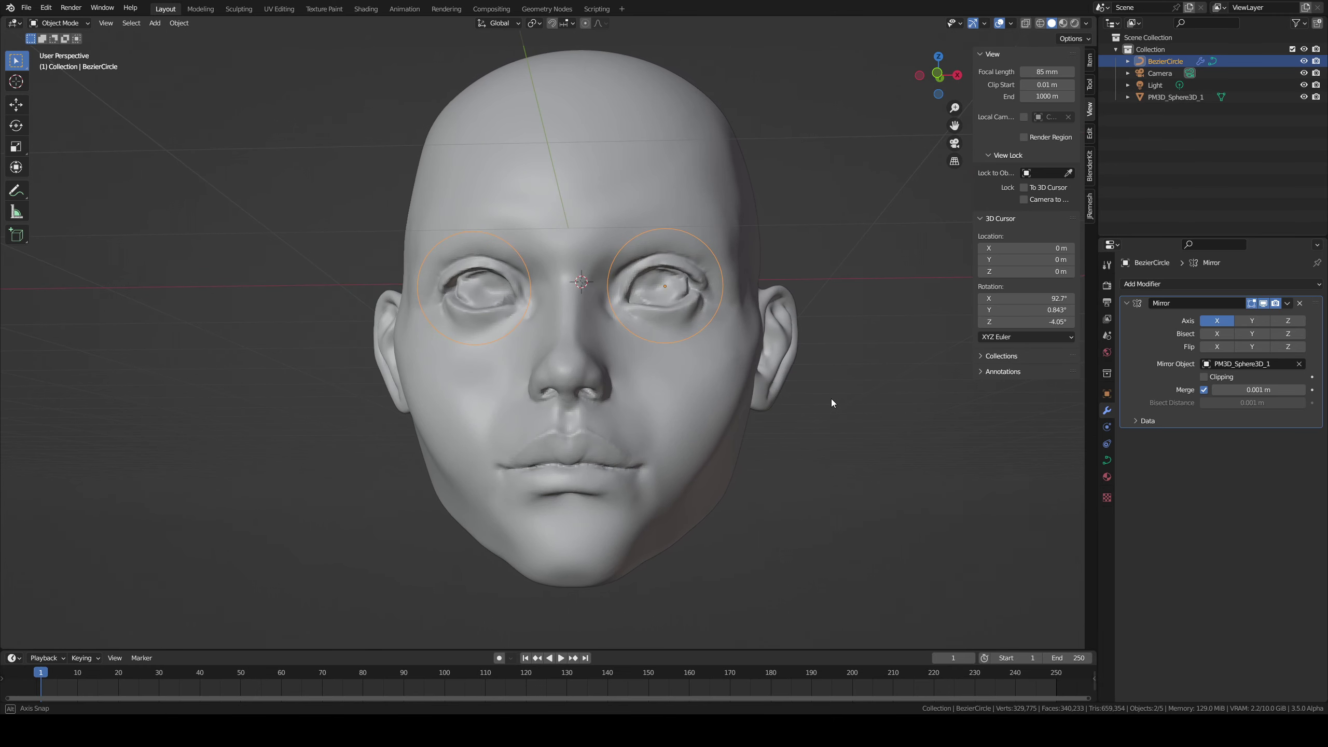
left_click(724, 423)
middle_click_drag(722, 419, 884, 322)
left_click(704, 316)
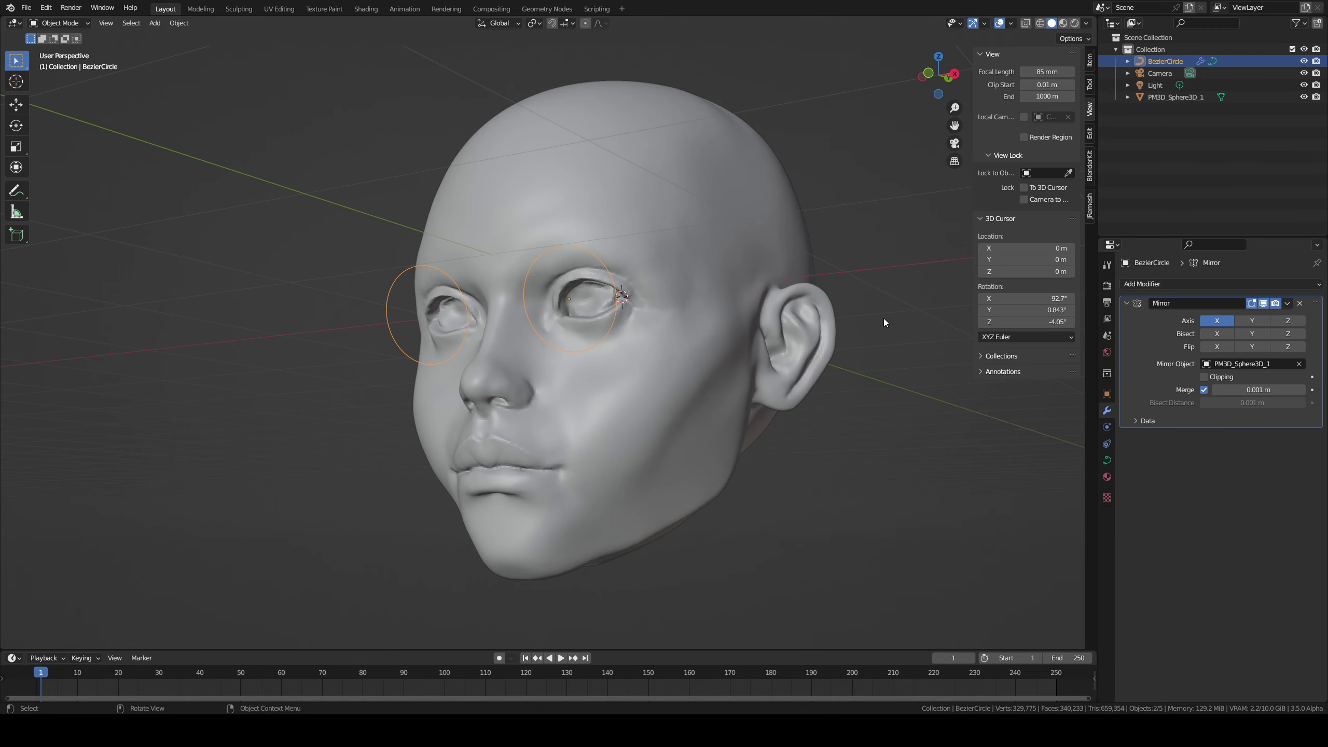
Step: Reset the Bezier circle's geometry Offset to 0 m
left_click(1108, 459)
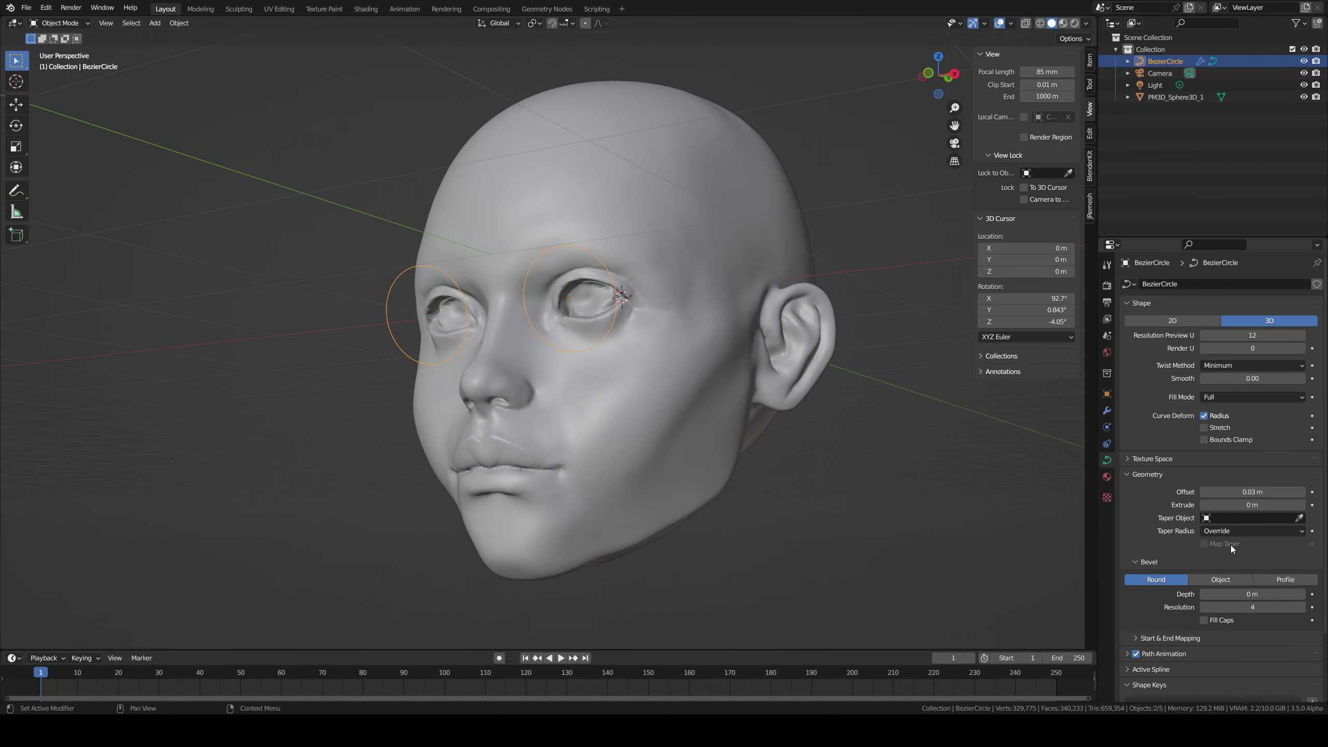
left_click(1217, 492)
left_click(1291, 595)
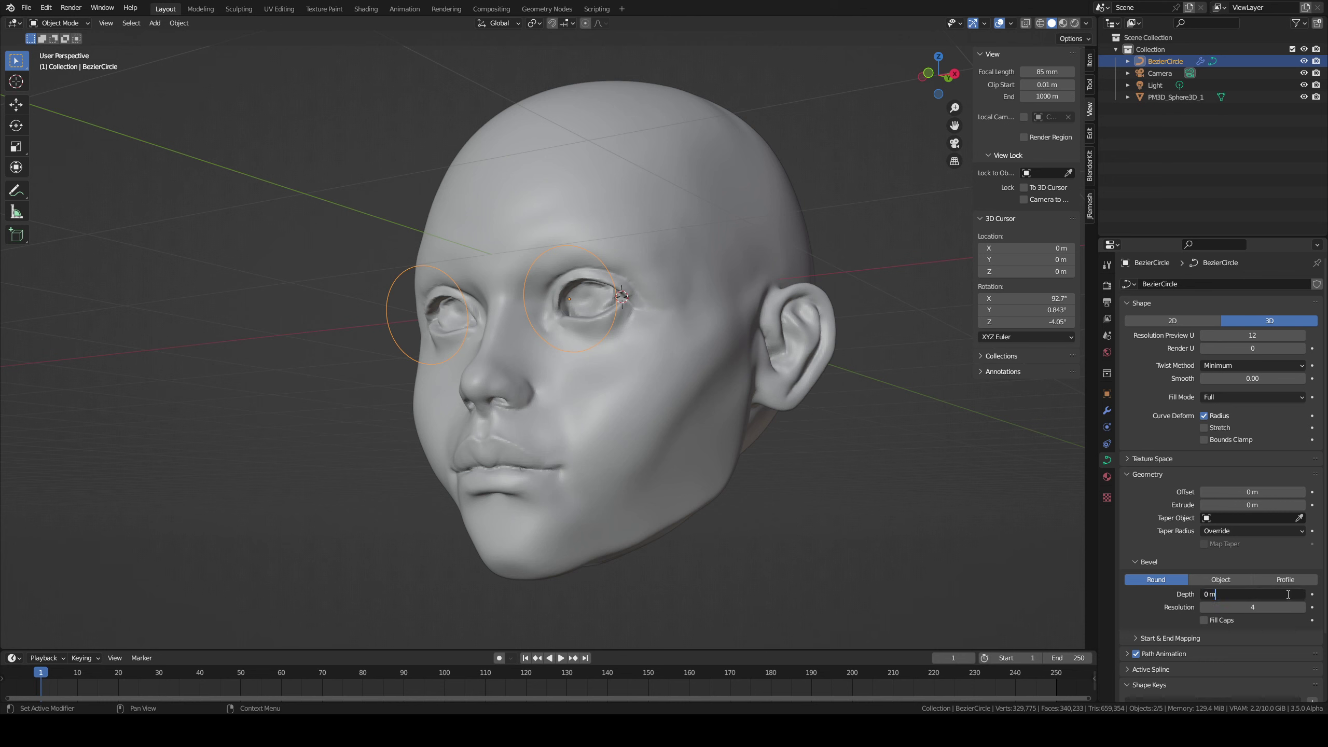
left_click(1242, 553)
Step: Set the circle's round bevel Depth to 0.04 m to give the eyewear rims thickness
left_click(1300, 595)
left_click(1300, 595)
left_click(1300, 595)
left_click(1300, 595)
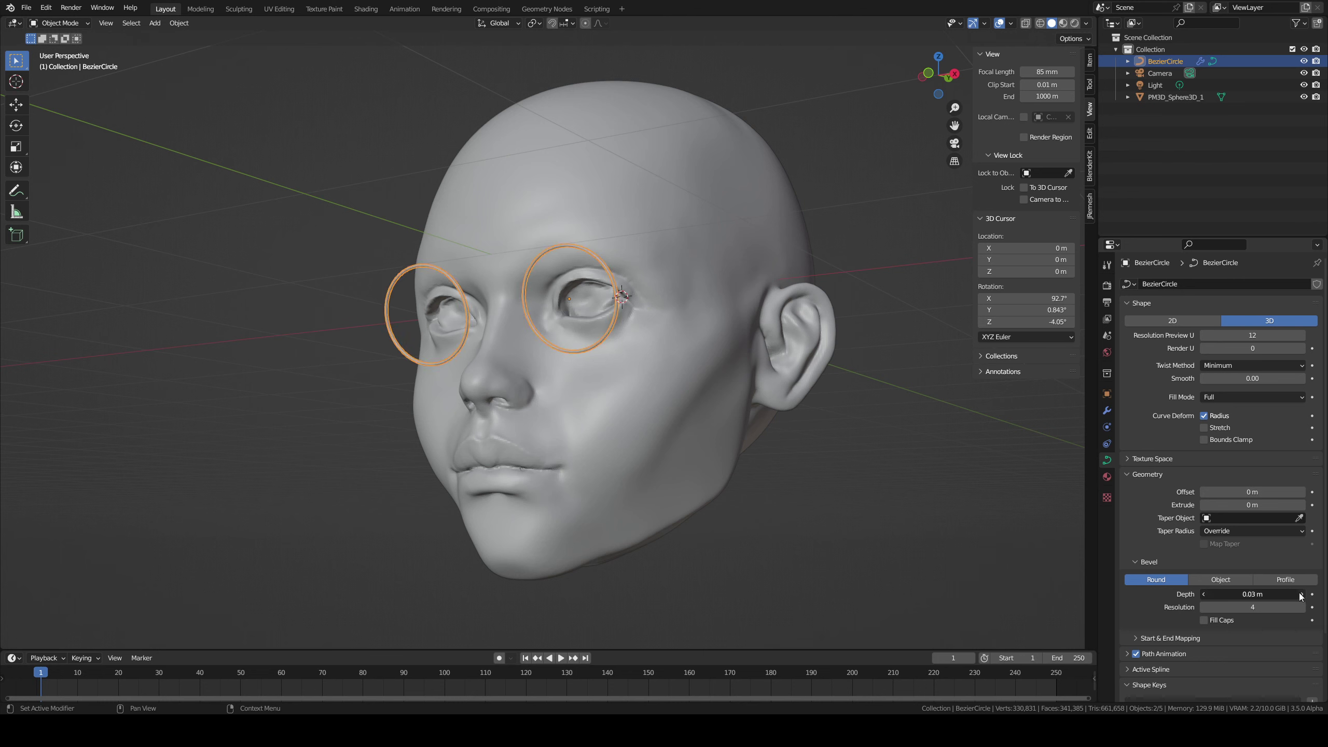
left_click(1300, 595)
left_click(1300, 595)
left_click(1301, 595)
left_click(1301, 594)
left_click(1301, 595)
left_click(1300, 595)
left_click(1300, 595)
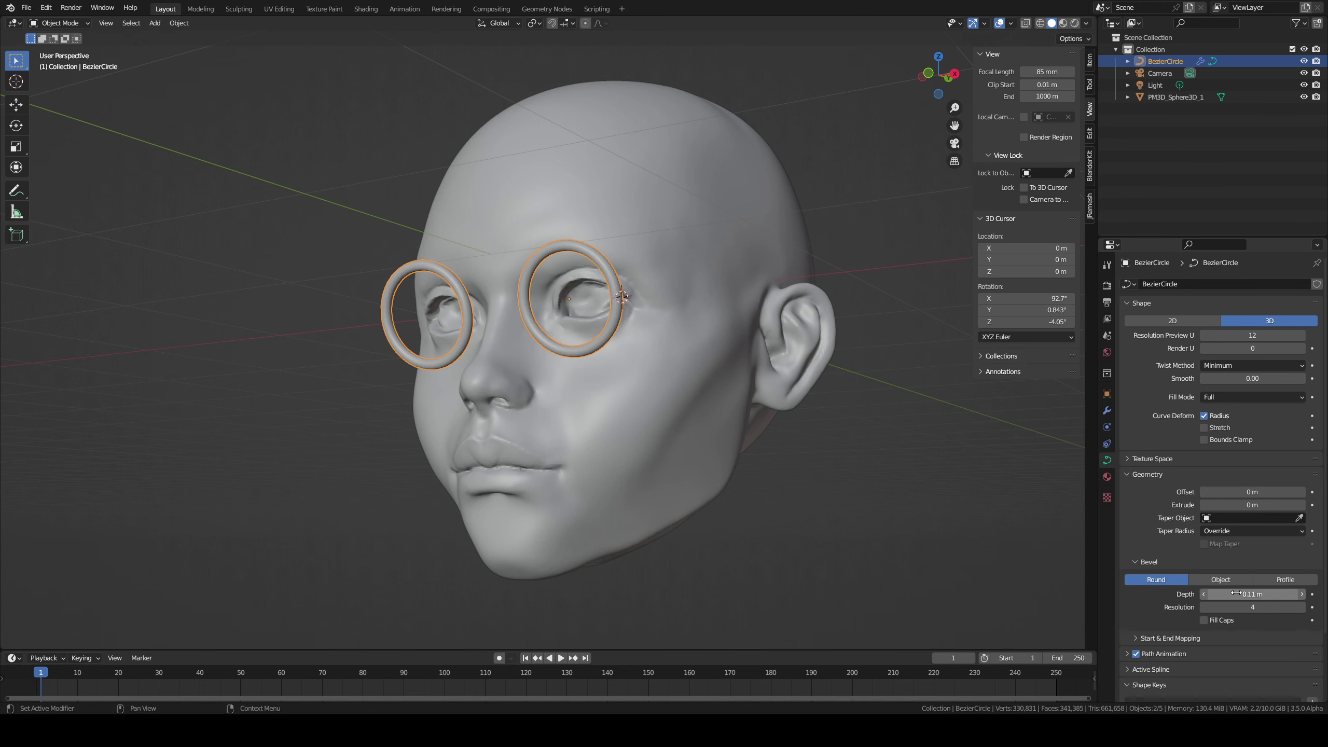
left_click(1204, 595)
left_click(1205, 595)
left_click(1205, 595)
left_click(1205, 595)
left_click(1204, 595)
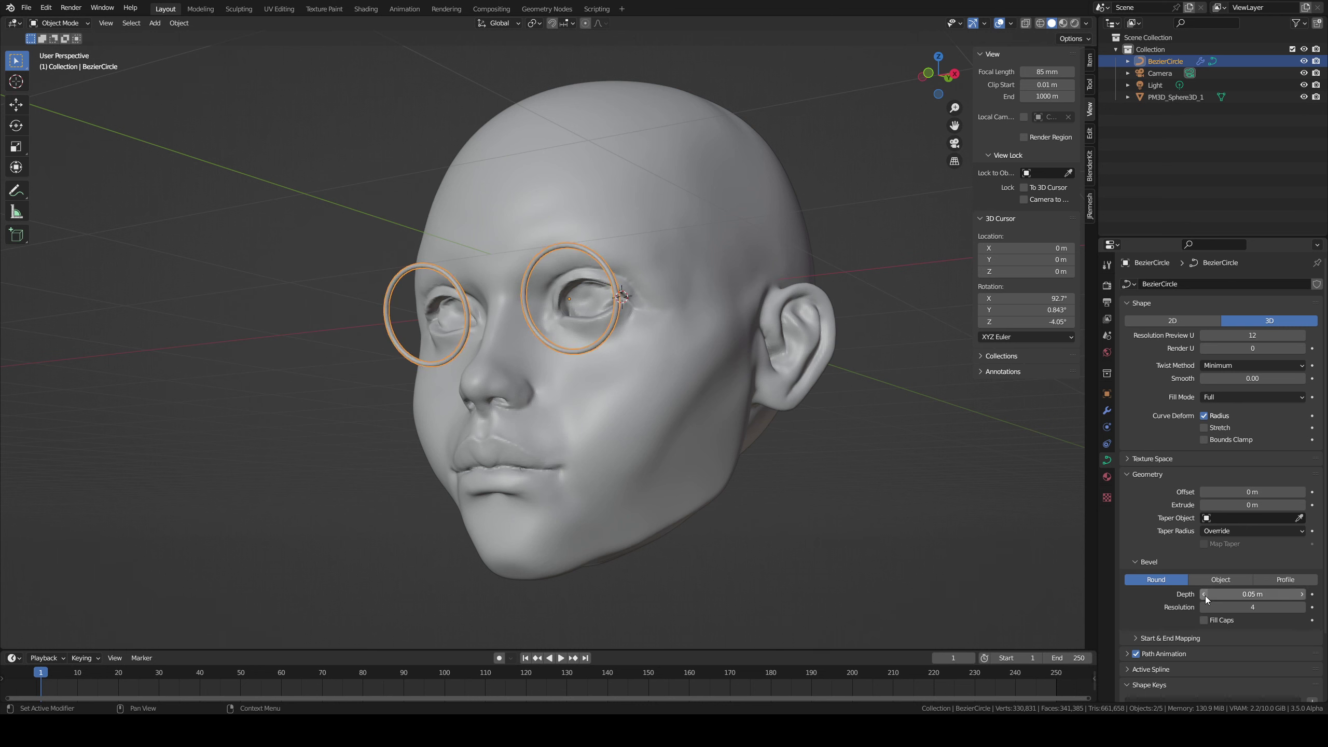
left_click(1204, 595)
left_click(1204, 595)
Step: Keep the bevel type Round with Resolution 4 and enable Fill Caps
left_click(1192, 580)
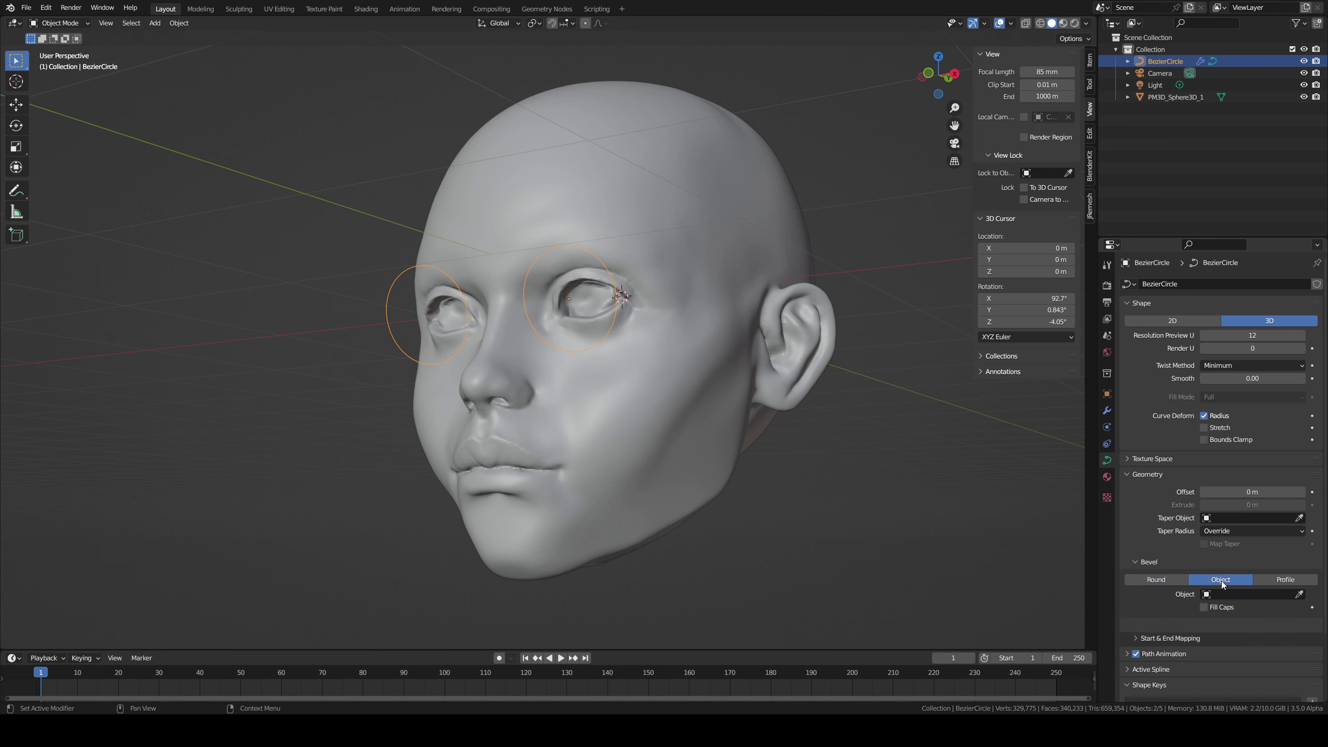
left_click(1183, 579)
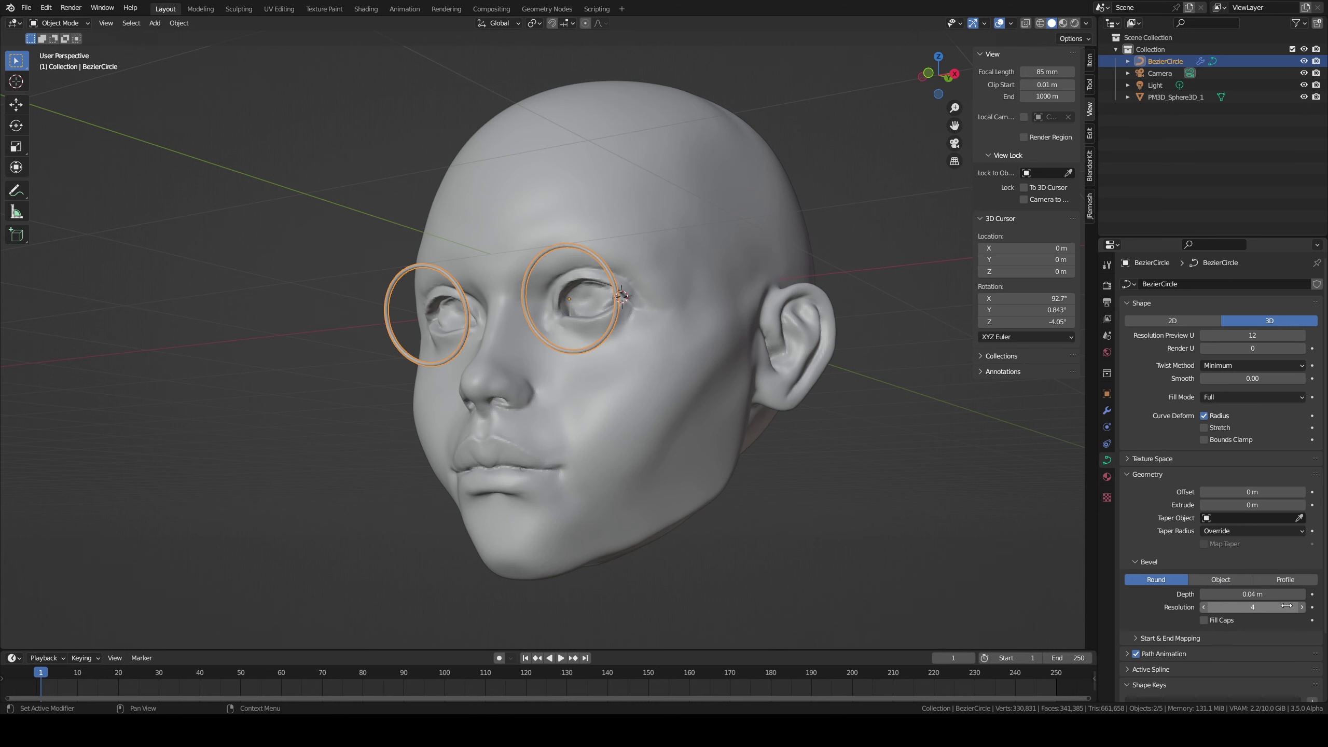
left_click_drag(1292, 605, 1298, 602)
left_click(1205, 607)
left_click(1204, 620)
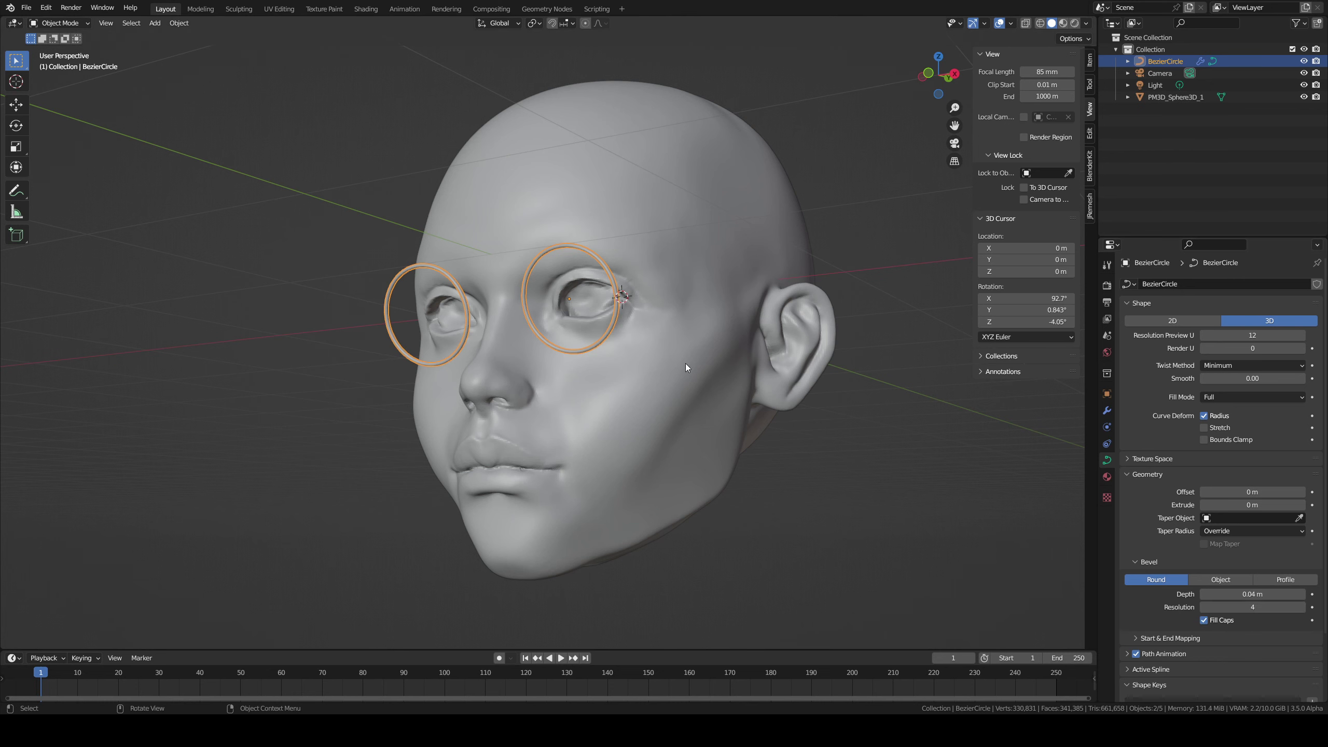
Step: Enter Edit Mode on the circle and select its control point nearest the nose in front view
right_click(518, 313)
mouse_move(543, 283)
middle_mouse_down()
mouse_move(565, 238)
mouse_move(577, 255)
mouse_move(566, 297)
mouse_move(531, 306)
mouse_move(555, 295)
middle_mouse_up()
key("Tab")
left_click(531, 306)
key("KP_1")
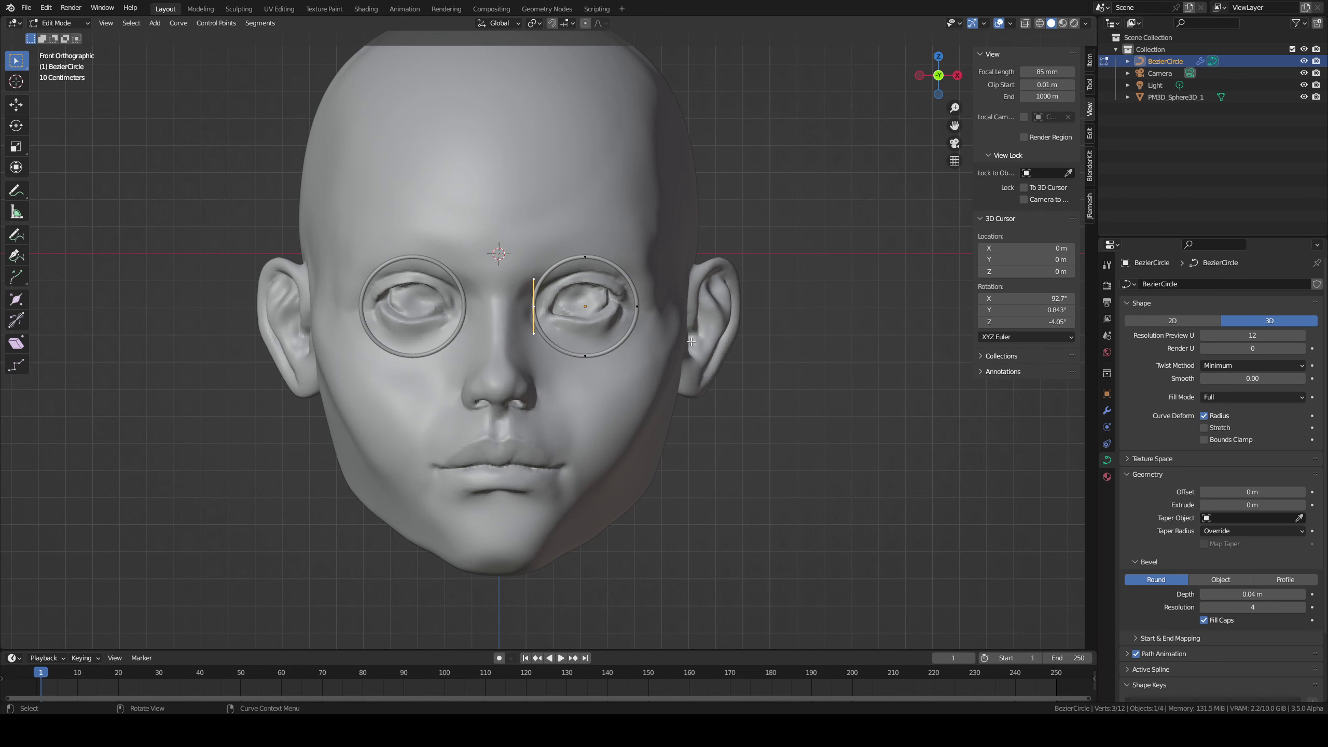
Step: Try to extrude the rim's inner control point up toward the nose bridge
key("g")
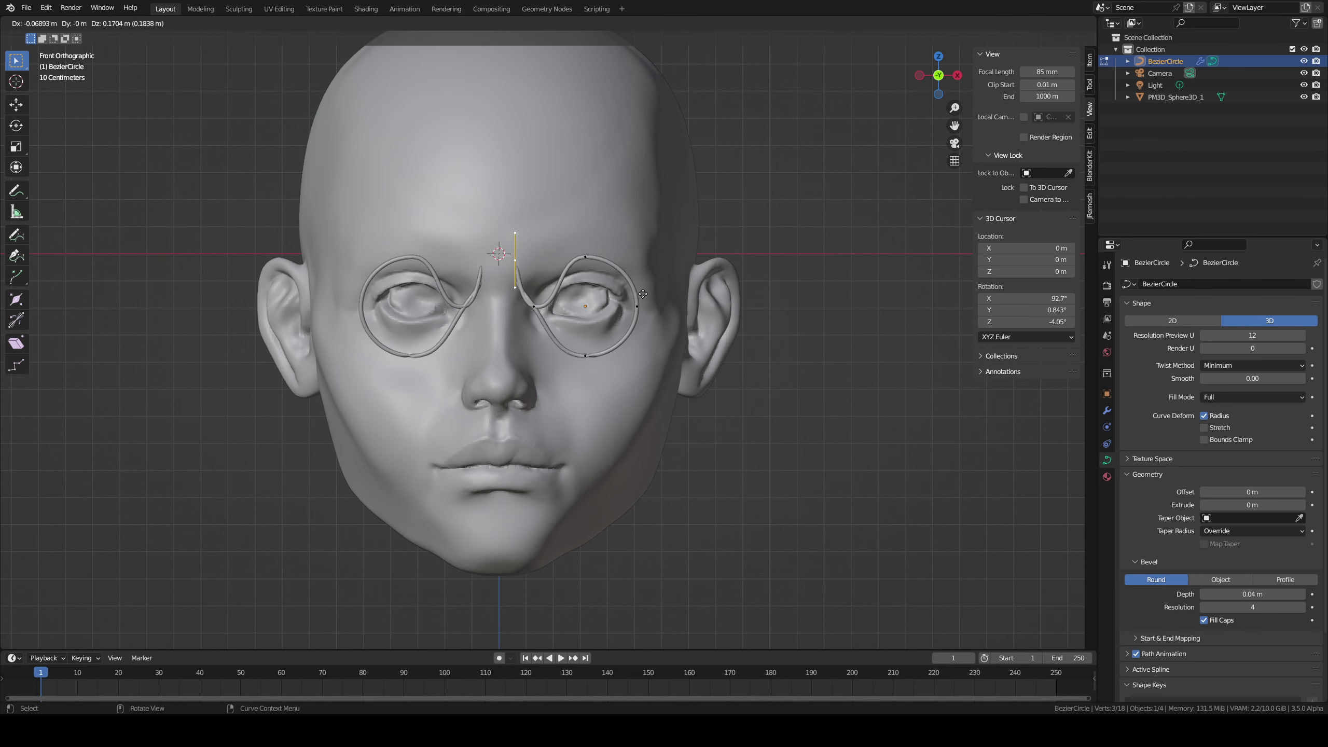
right_click(662, 295)
key("ctrl+z")
Step: Add a path spline inside the curve, scale it down and move it level with the left eye
key("shift+a")
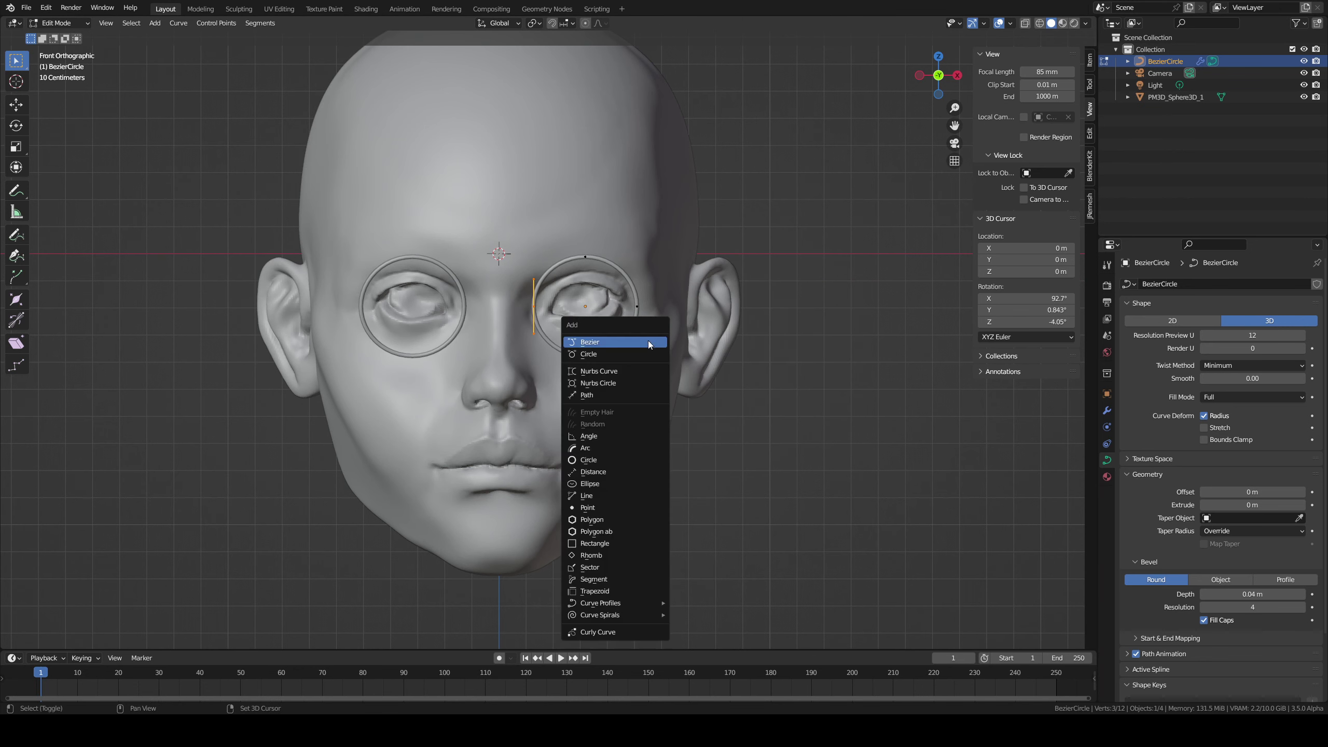
left_click(618, 394)
key("s")
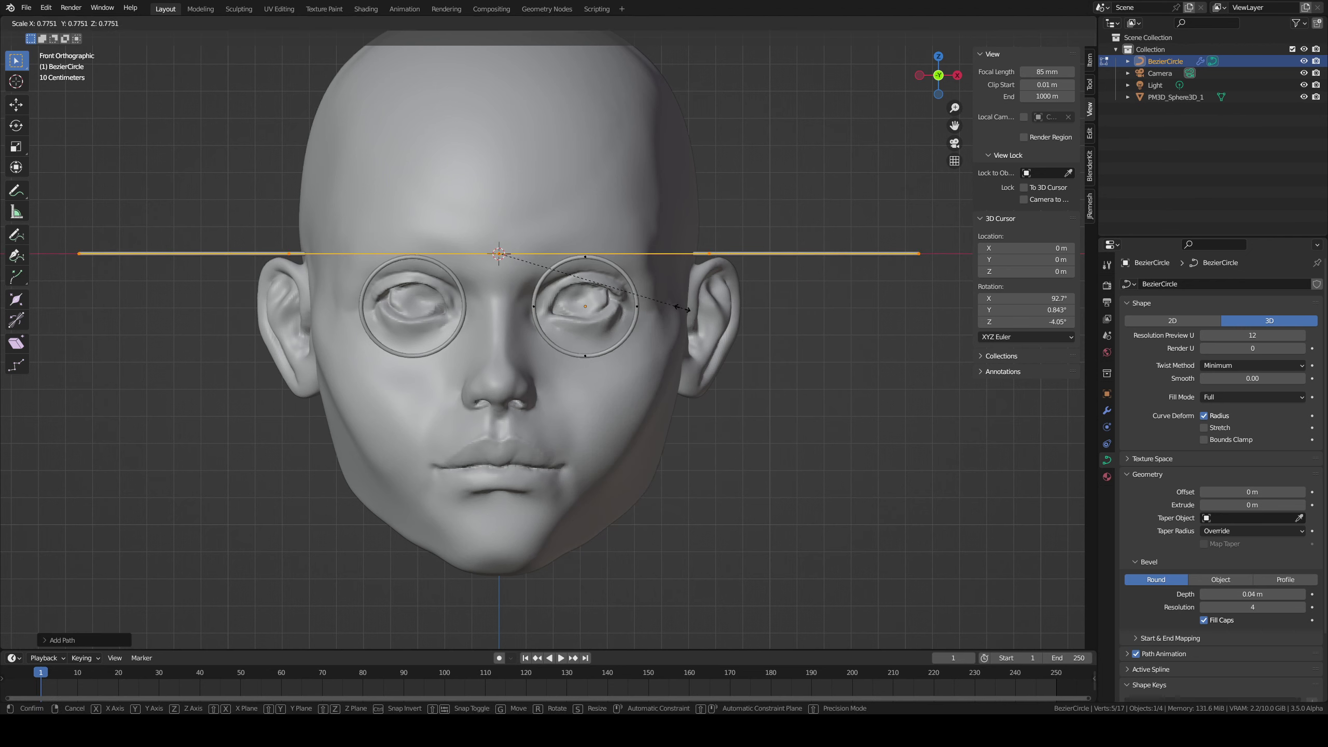
left_click(508, 283)
key("g")
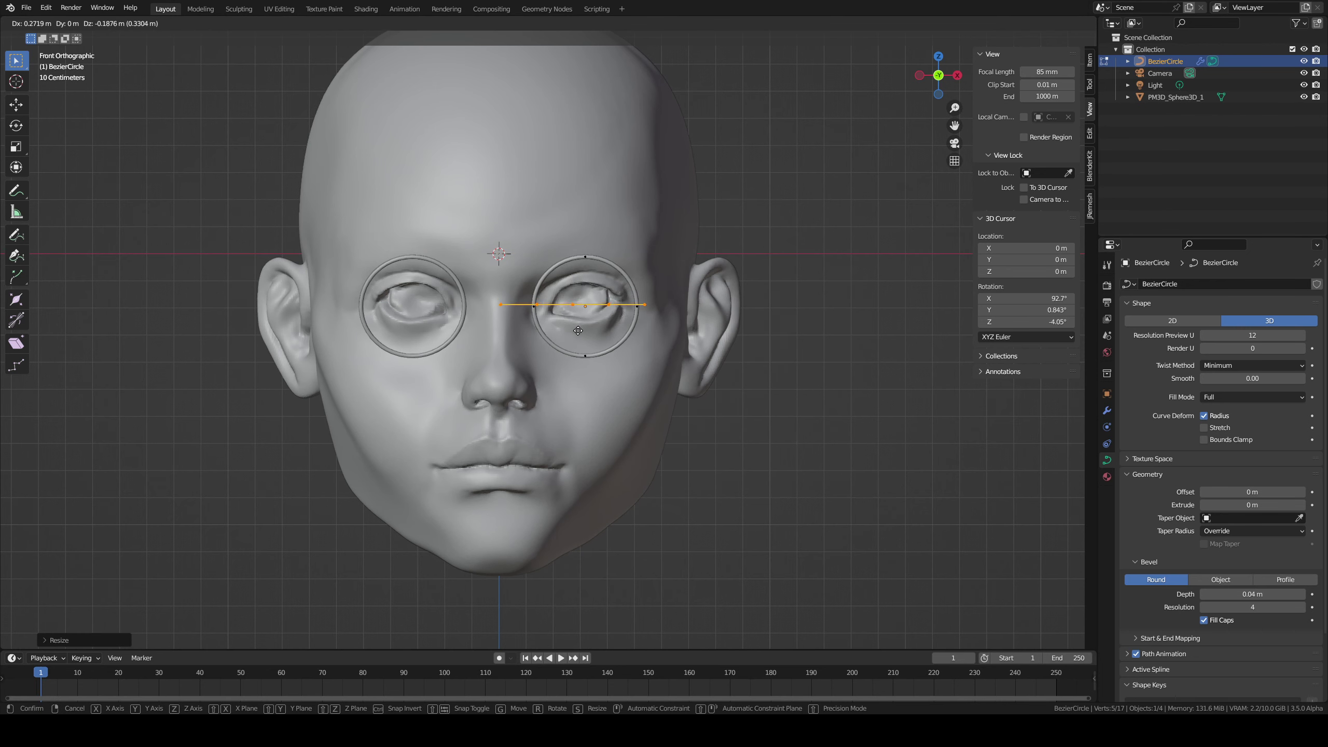
left_click(663, 313)
Step: Enable Clipping in the Mirror modifier and slide the path's inner end against the centre plane
left_click(1106, 410)
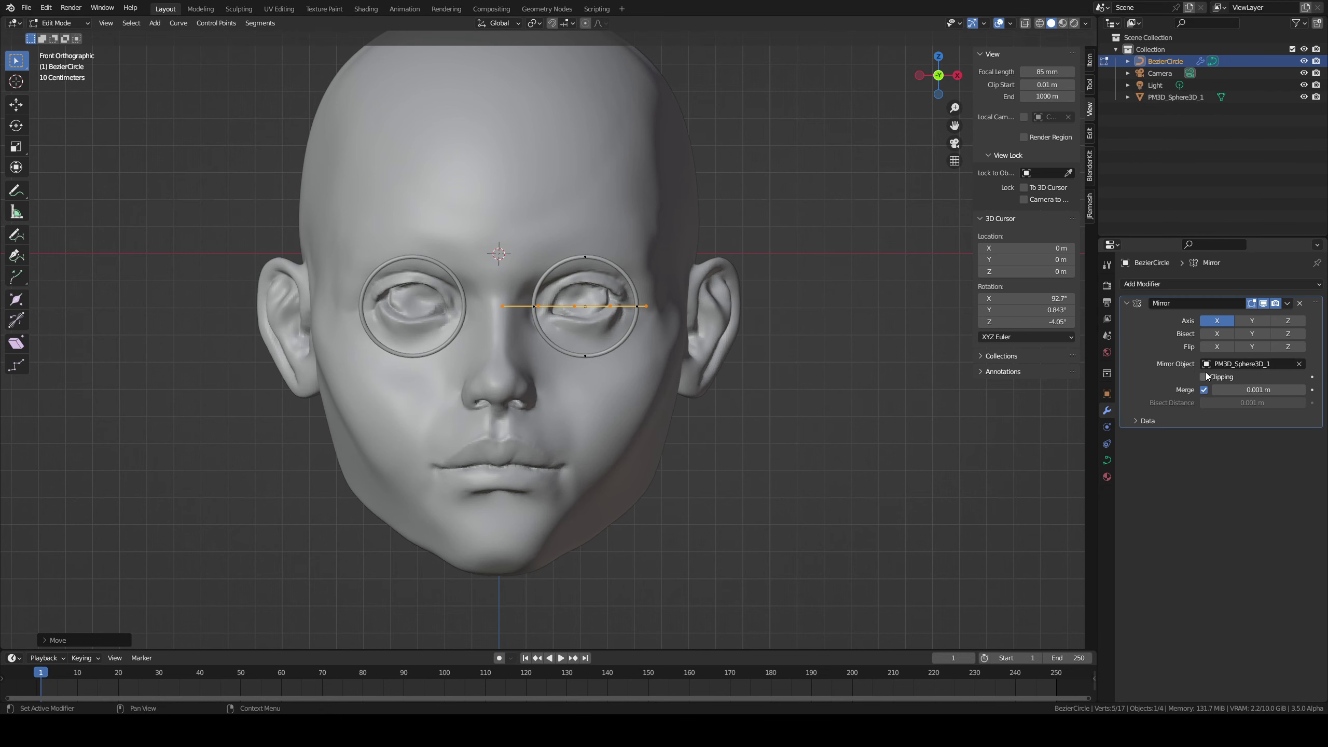
key("g")
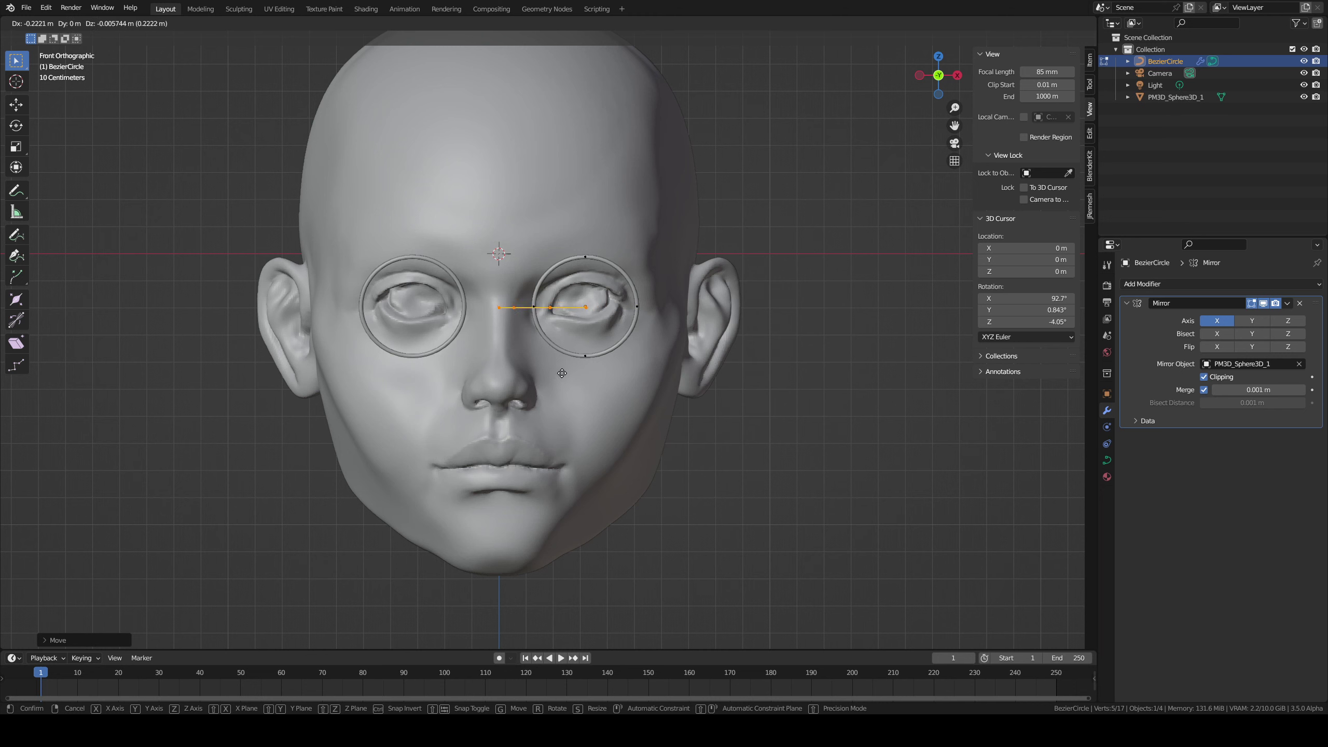
left_click(609, 372)
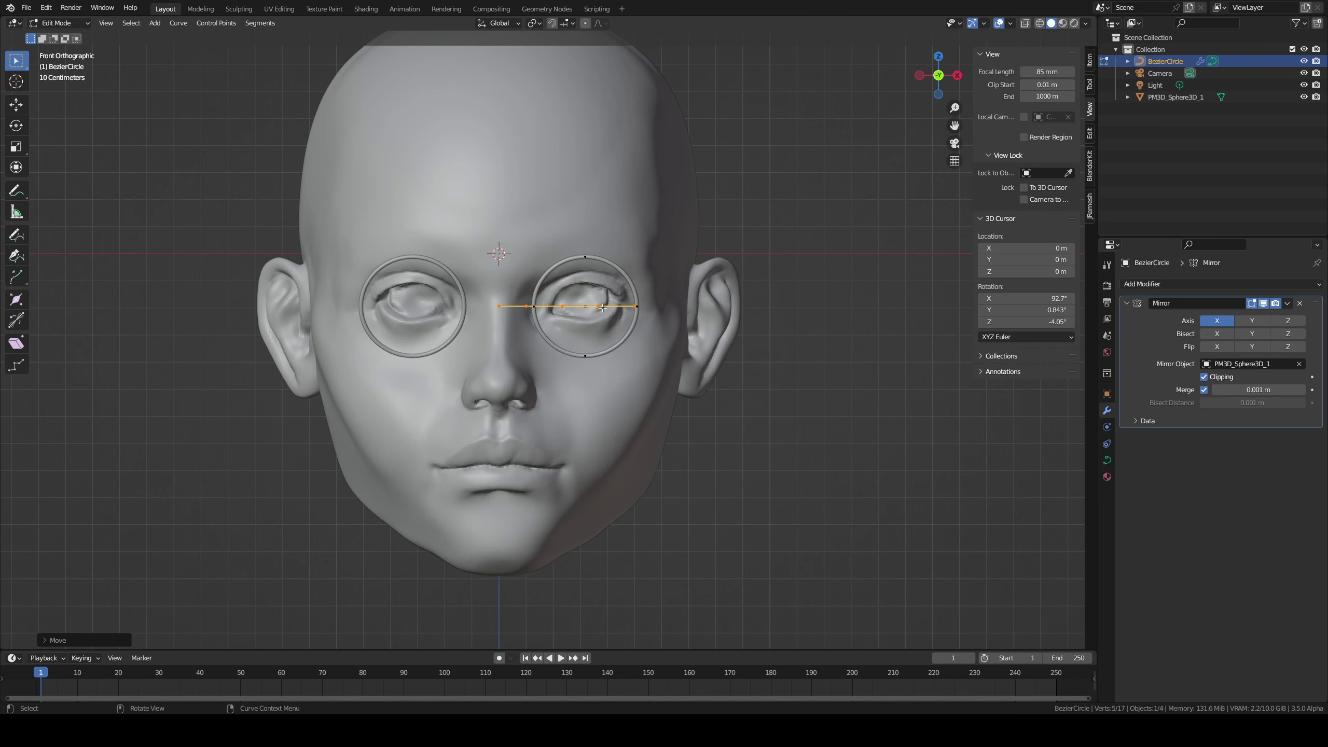
Step: Delete the outer end of the path and try to lower the point beside the nose
key("b")
left_click_drag(639, 322, 636, 323)
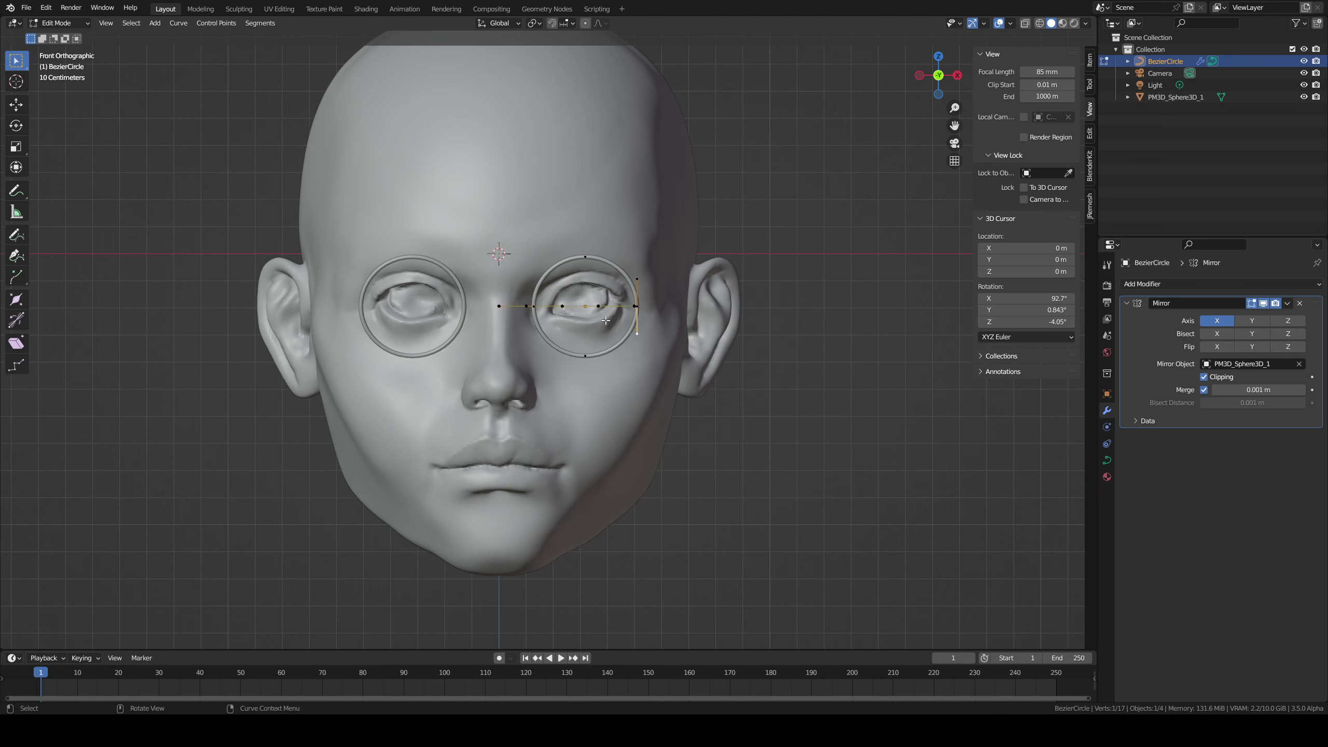
key("x")
left_click(622, 313)
left_click(527, 307)
key("g")
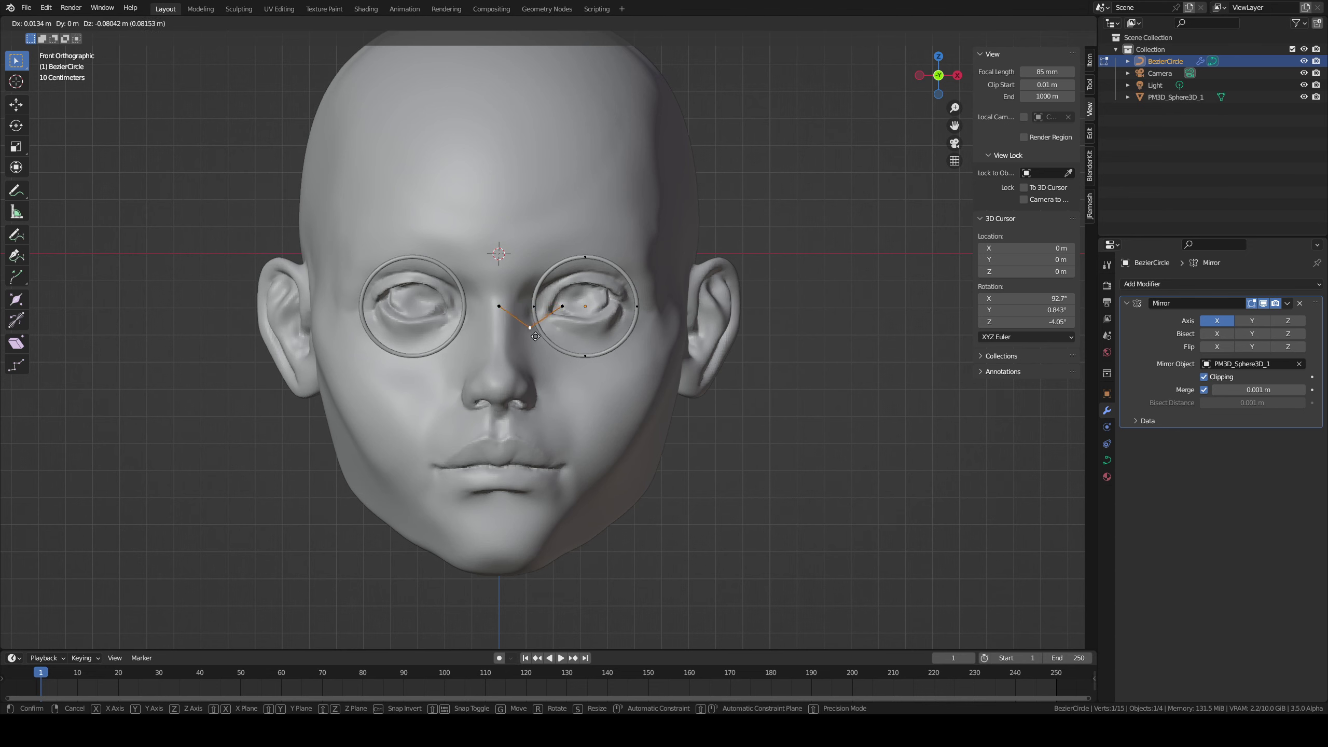
right_click(578, 320)
Step: Undo the deletion of the path's outer end
right_click(587, 313, "ctrl")
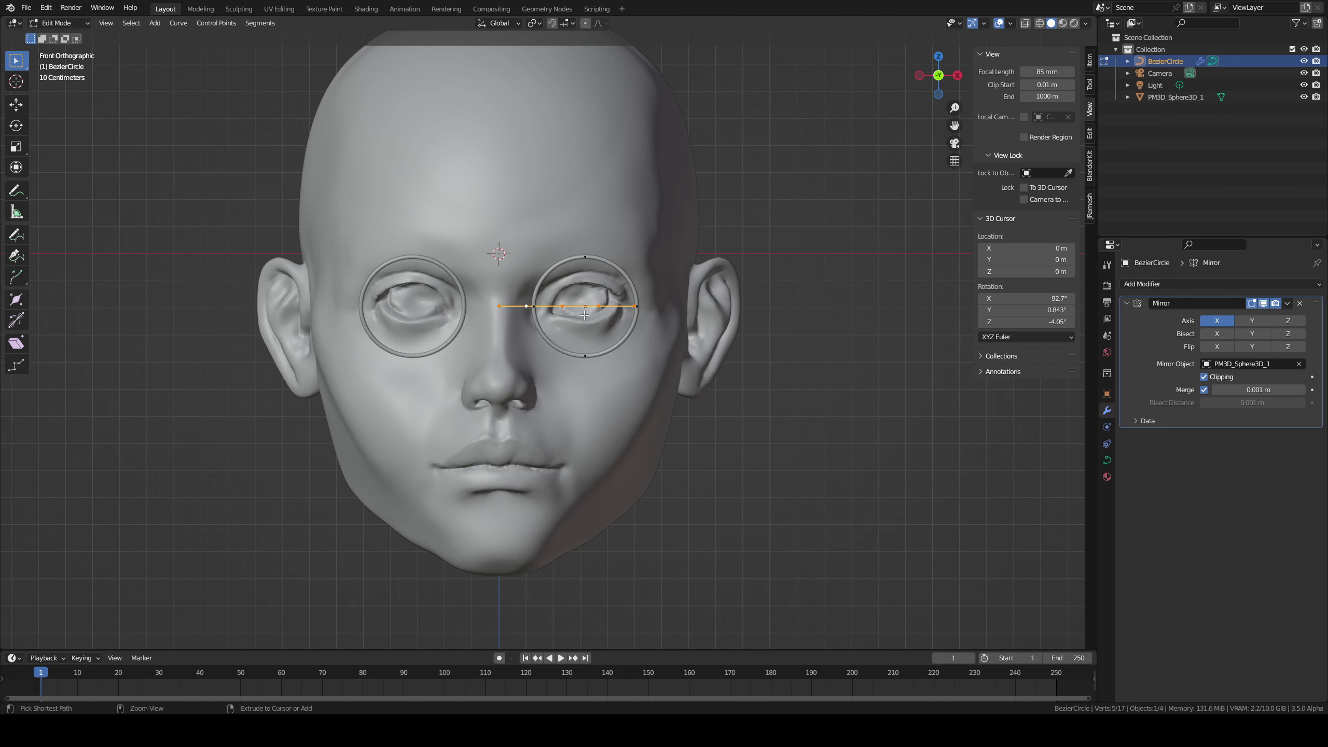
key("ctrl+z")
key("ctrl+shift+z")
key("ctrl+shift+z")
key("ctrl+shift+z")
key("ctrl+shift+z")
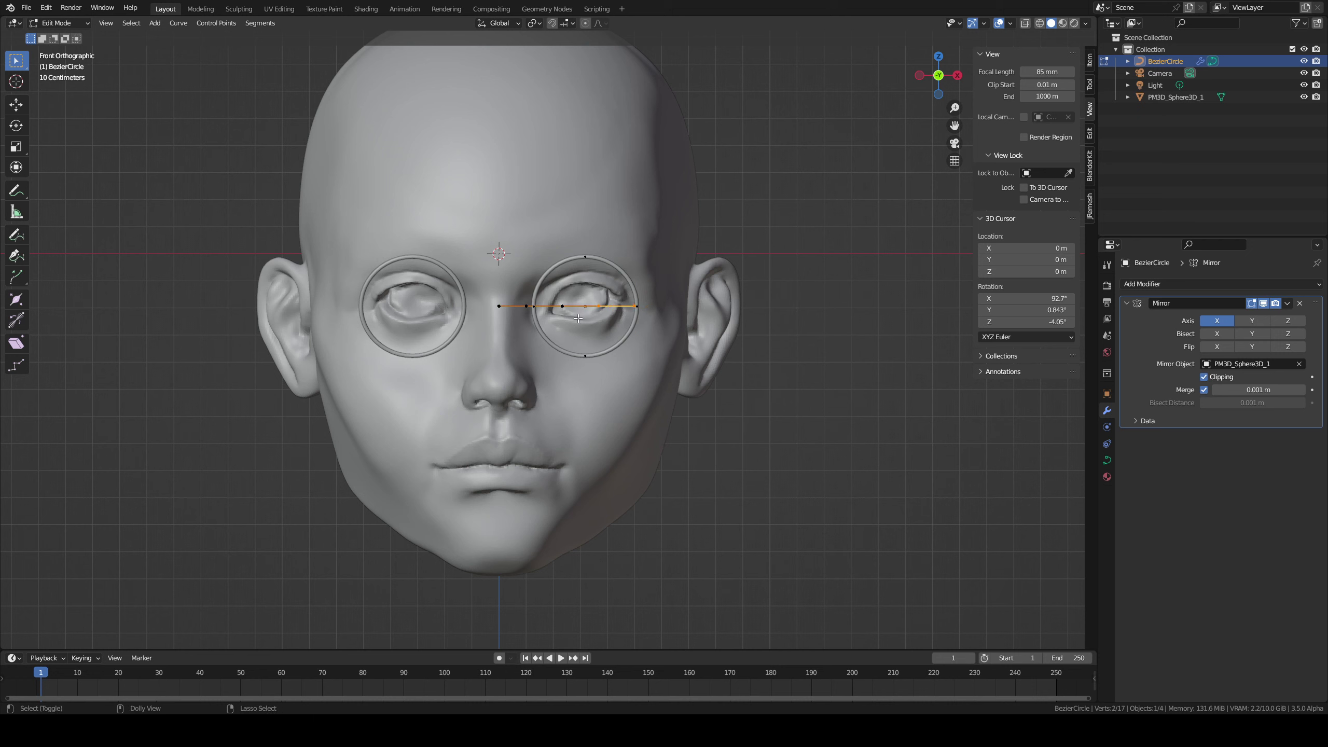
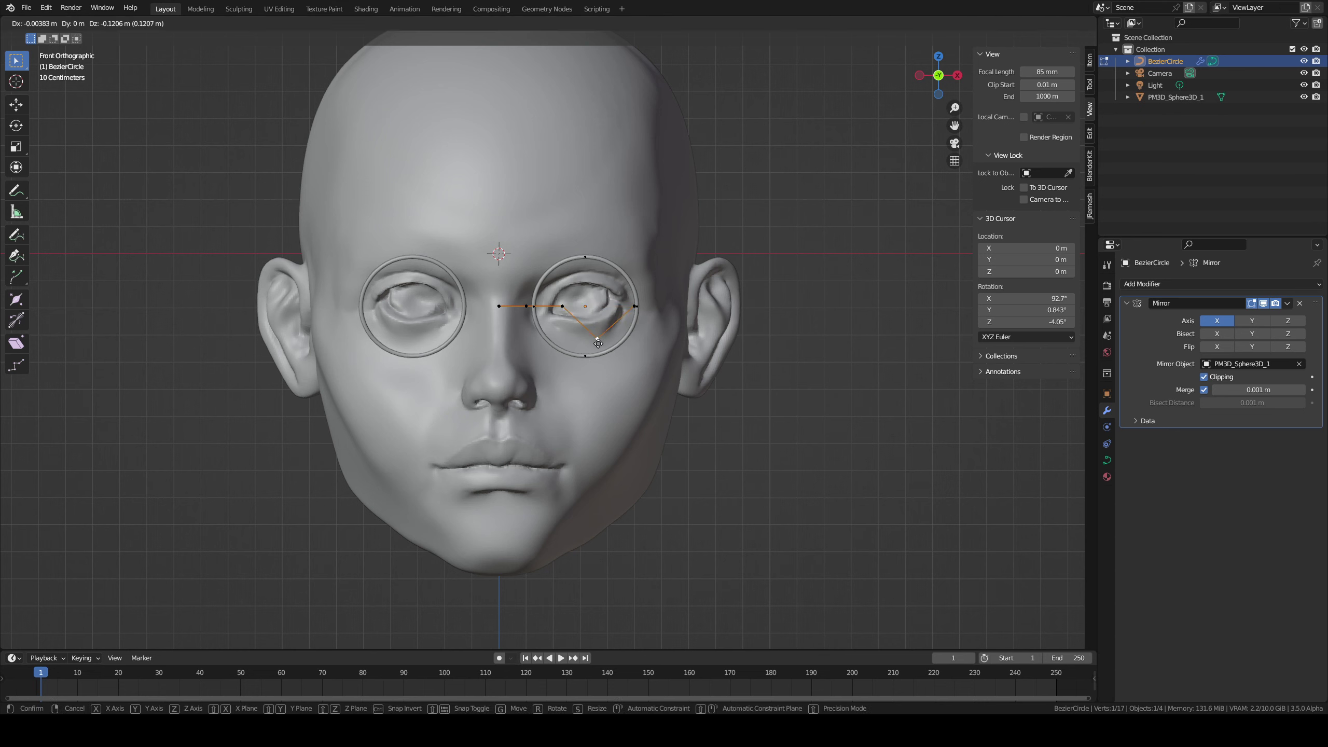
Step: Undo the path's point edits, placement and creation so only the circle is left, and return to front view
left_click(597, 306, "ctrl")
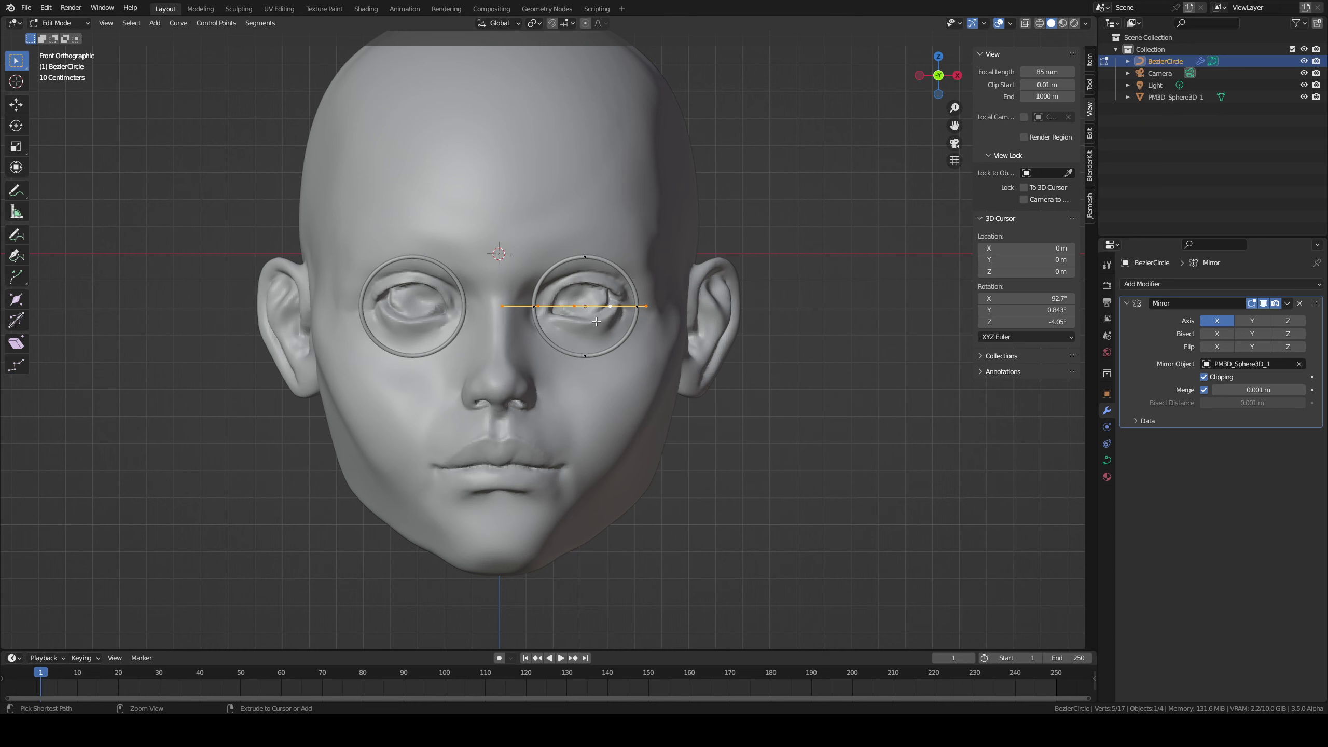
key("ctrl+shift+z")
key("ctrl+shift+z")
key("ctrl+shift+z")
right_click(604, 334)
middle_click_drag(676, 294, 637, 356)
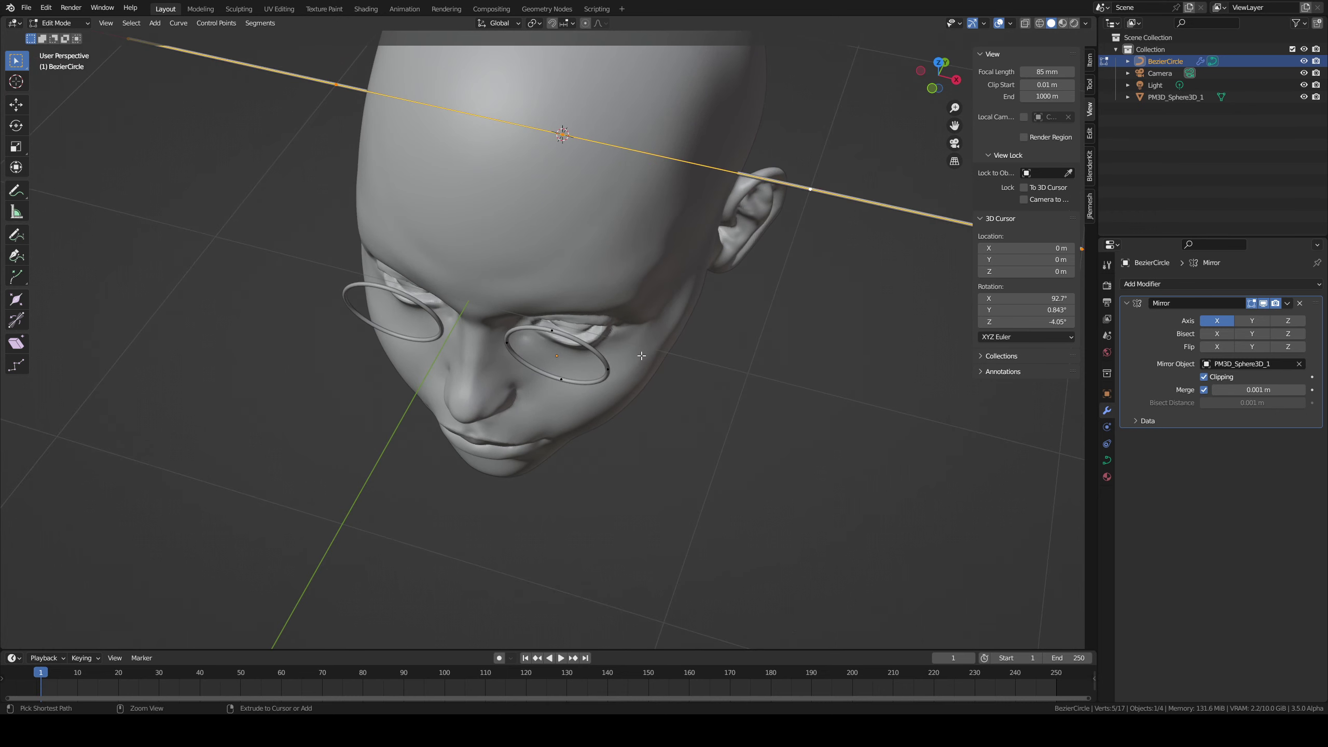
middle_click_drag(629, 357, 658, 282)
key("KP_1")
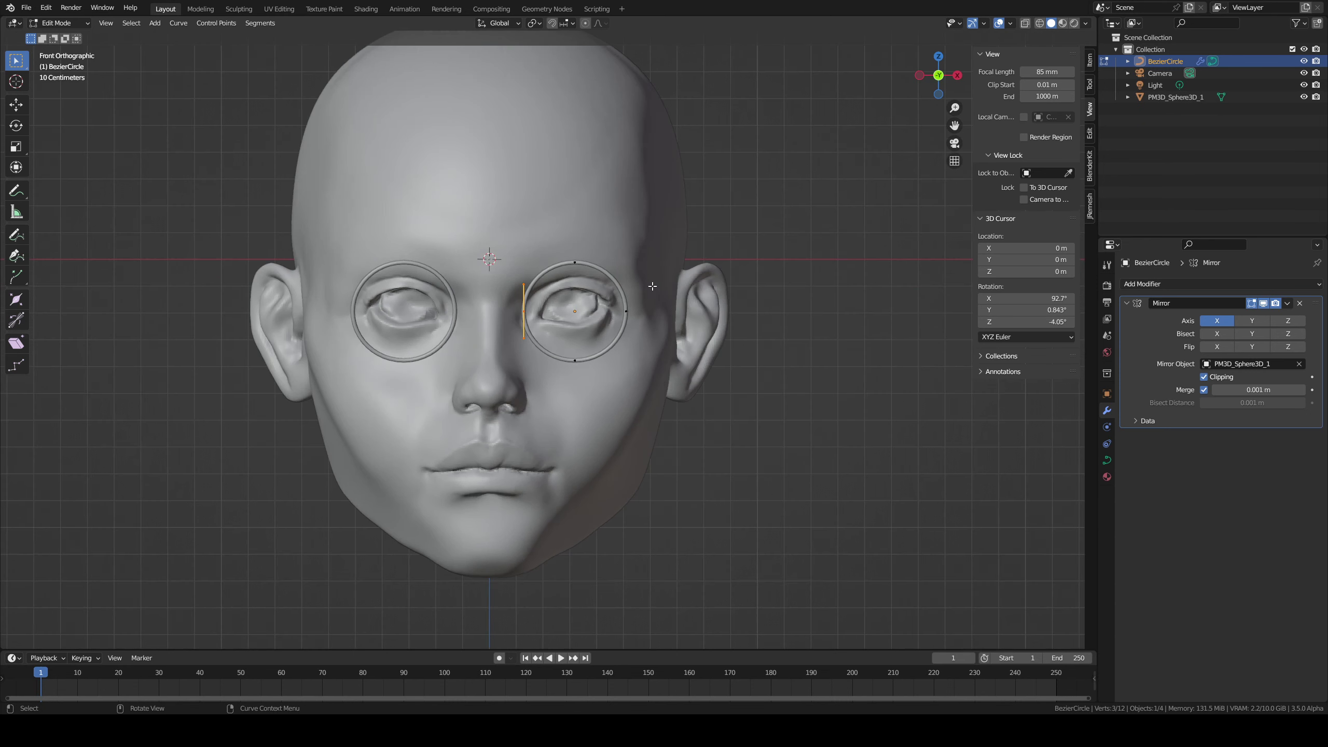
Step: Add a path spline to the curve, shrink it and move it along X above the left eye rim
key("shift+a")
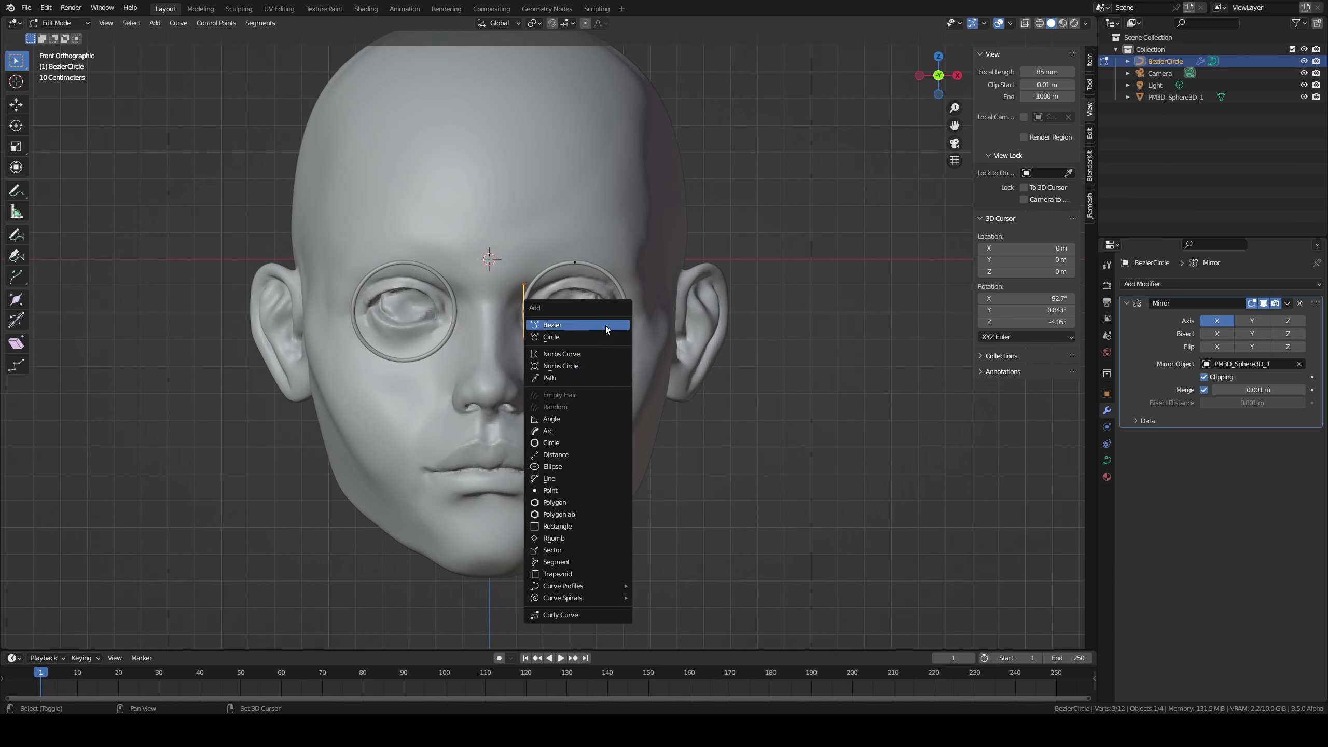
left_click(600, 380)
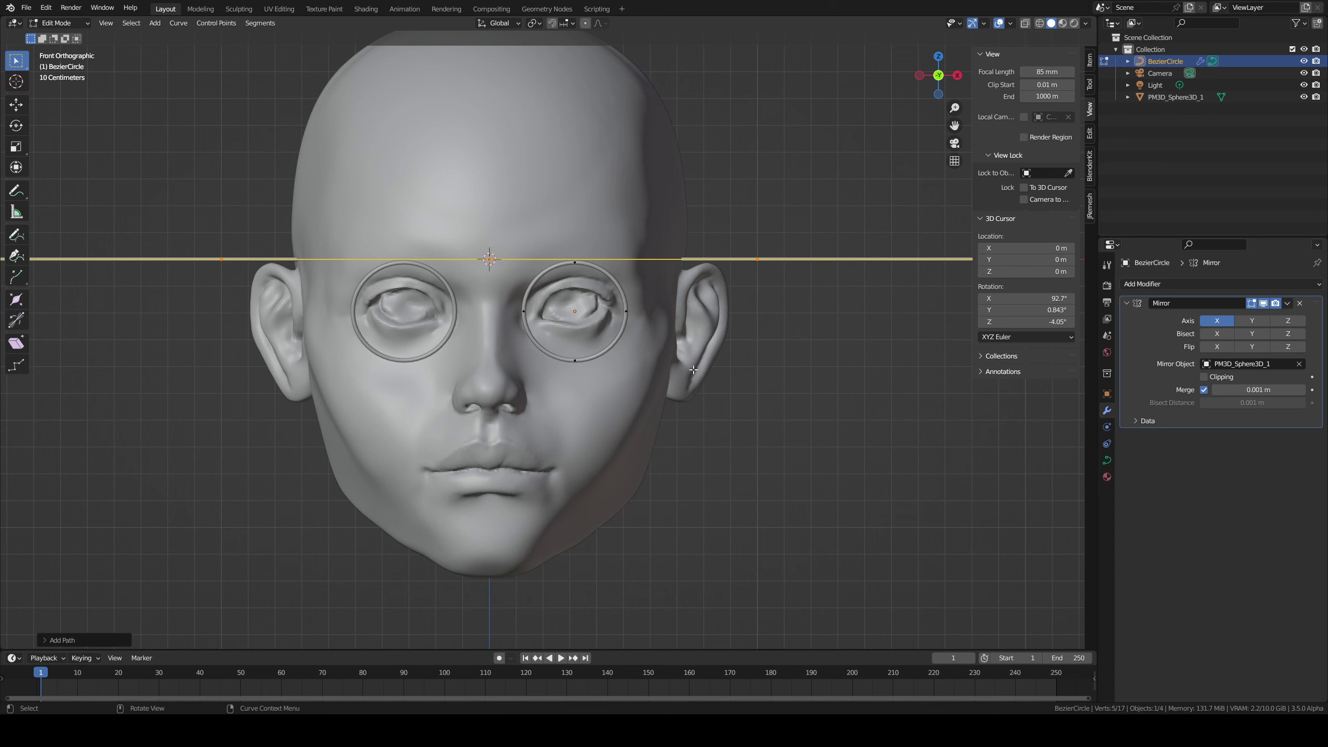
key("s")
left_click(491, 285)
key("g")
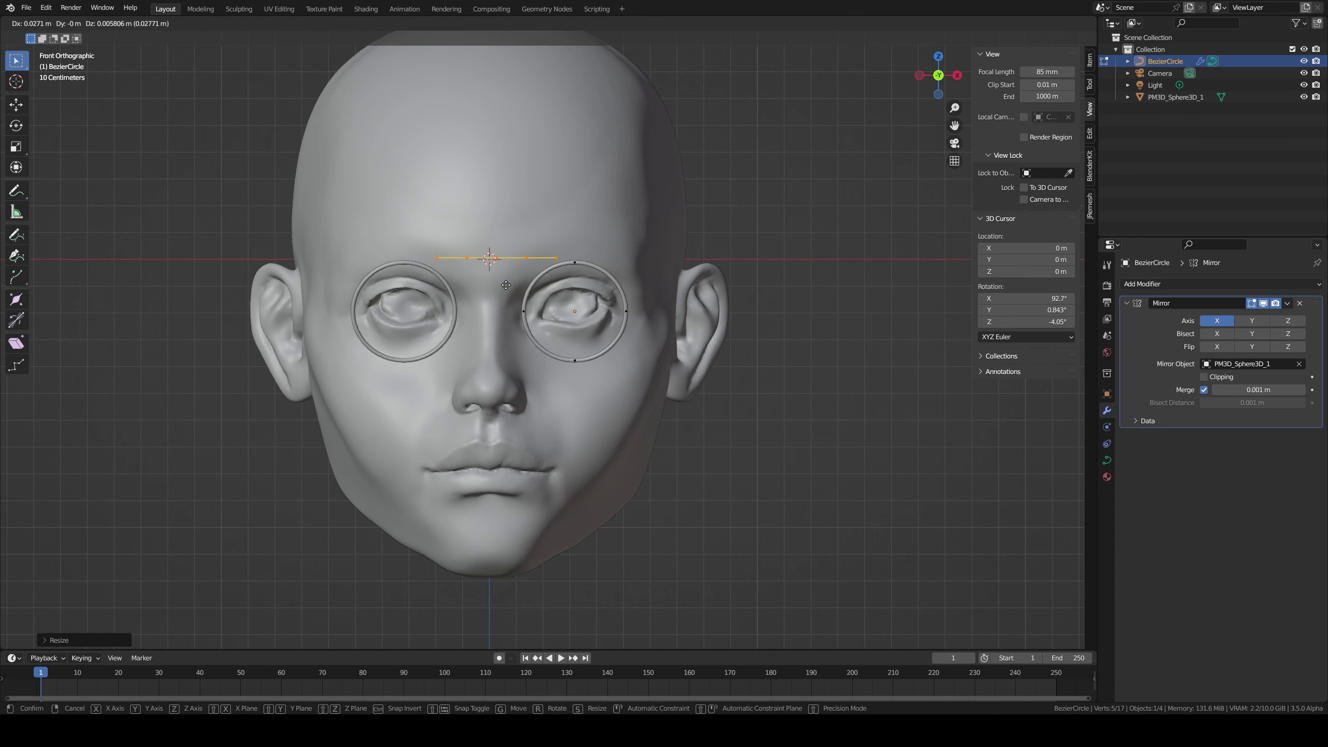
left_click(581, 288)
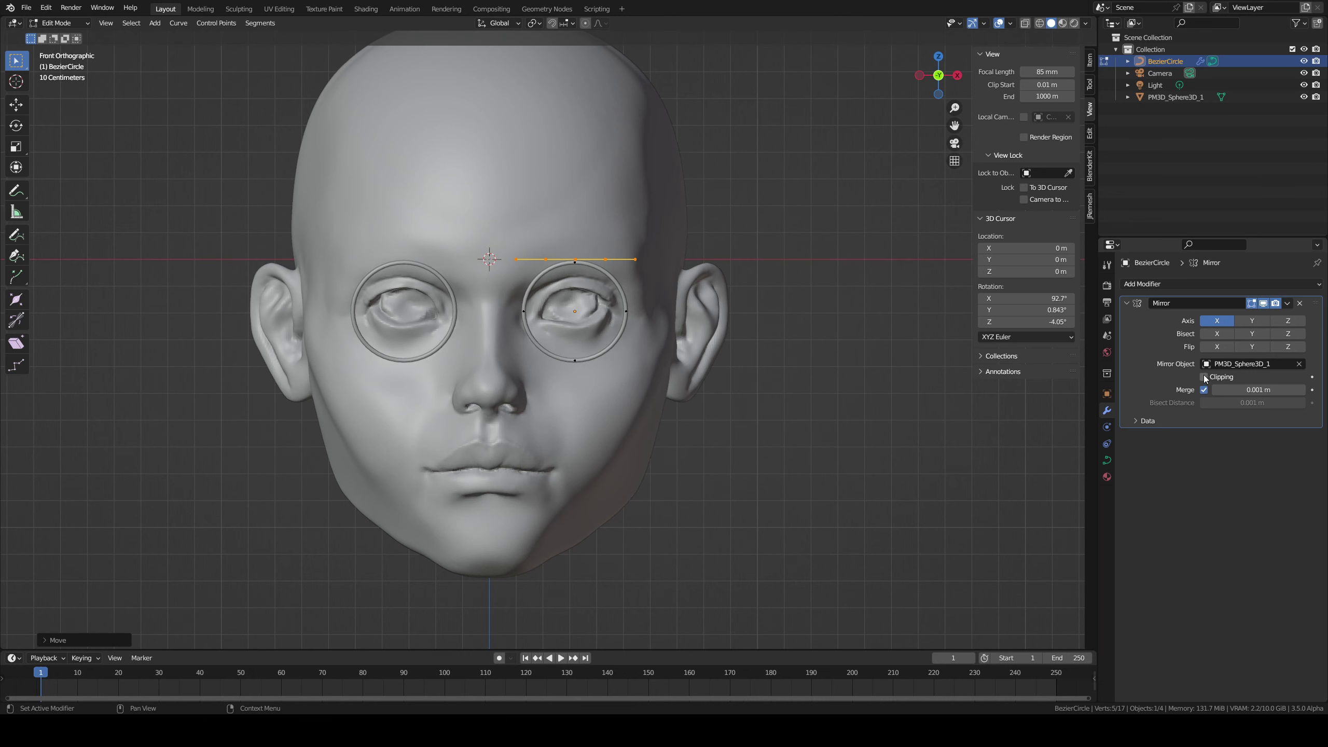
Step: Enable Clipping in the Mirror modifier and move the path along X until its inner end meets the centre plane
key("g")
key("x")
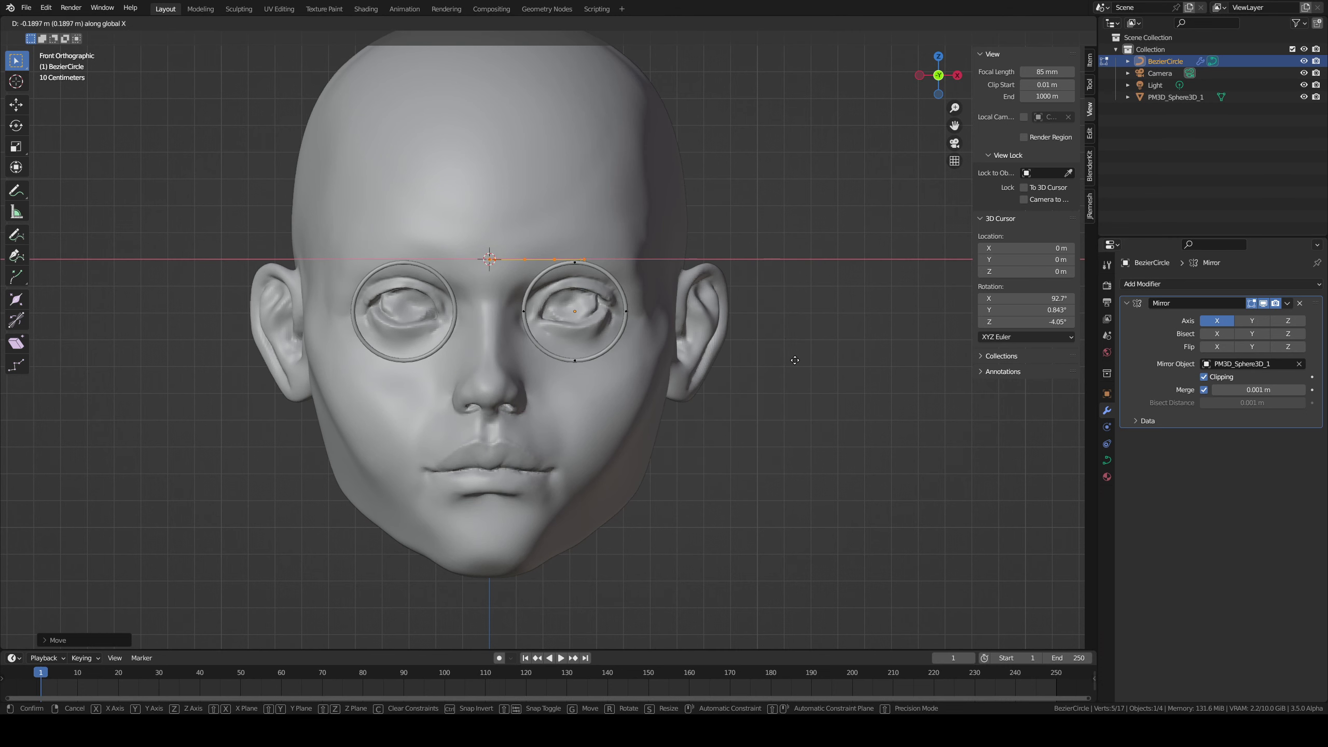
left_click(816, 358)
Step: Try to arch the path above the left eye by raising its second and third points and lowering its outer end
left_click(517, 257)
key("g")
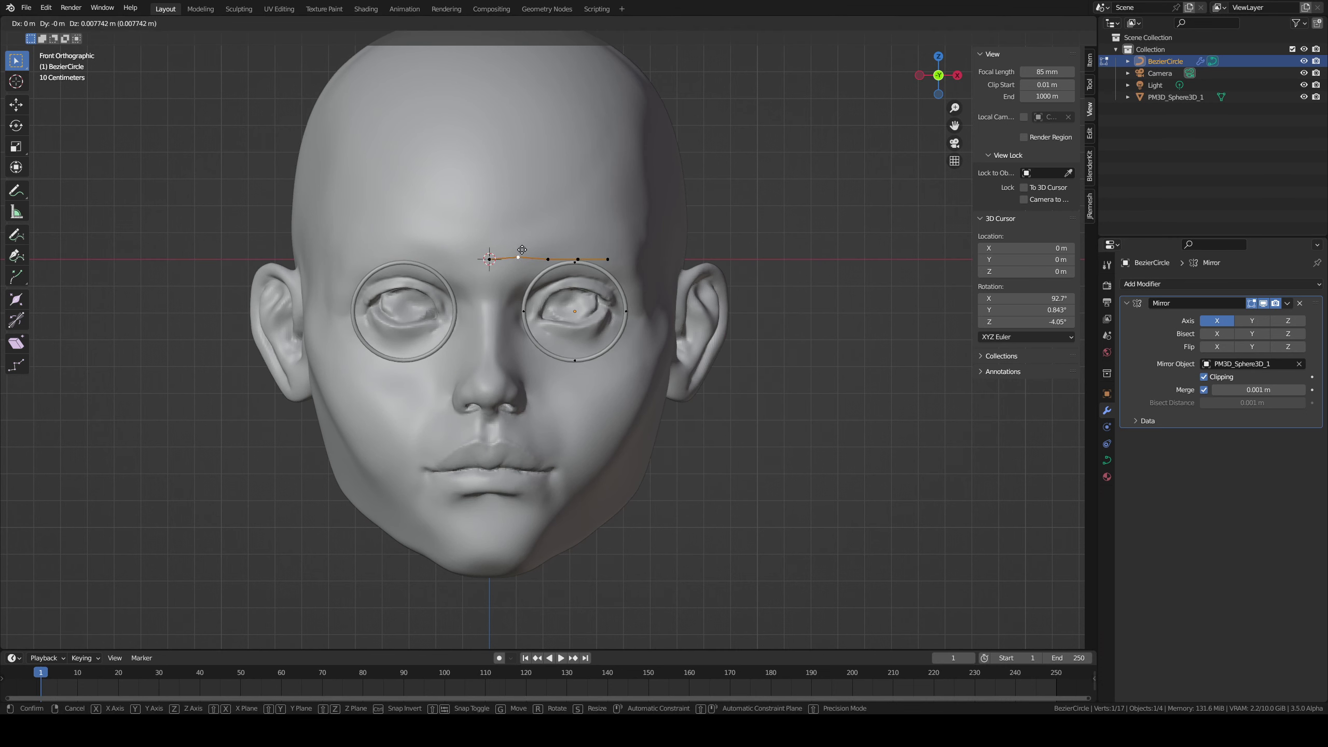
left_click(521, 247)
left_click(552, 252)
key("g")
left_click(552, 239)
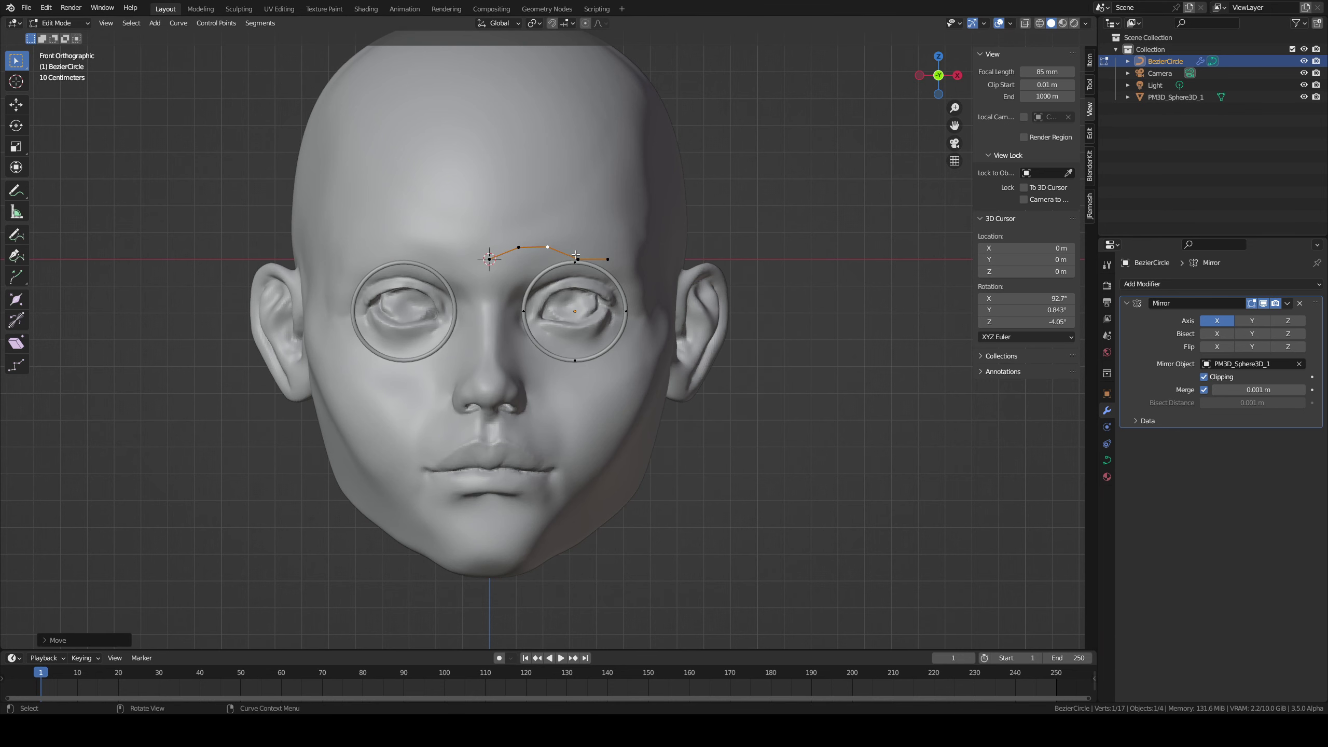
left_click(608, 259)
key("g")
left_click(595, 273)
right_click(632, 276)
key("Escape")
middle_click_drag(635, 294, 625, 293)
left_click(627, 241)
key("g")
right_click(652, 225)
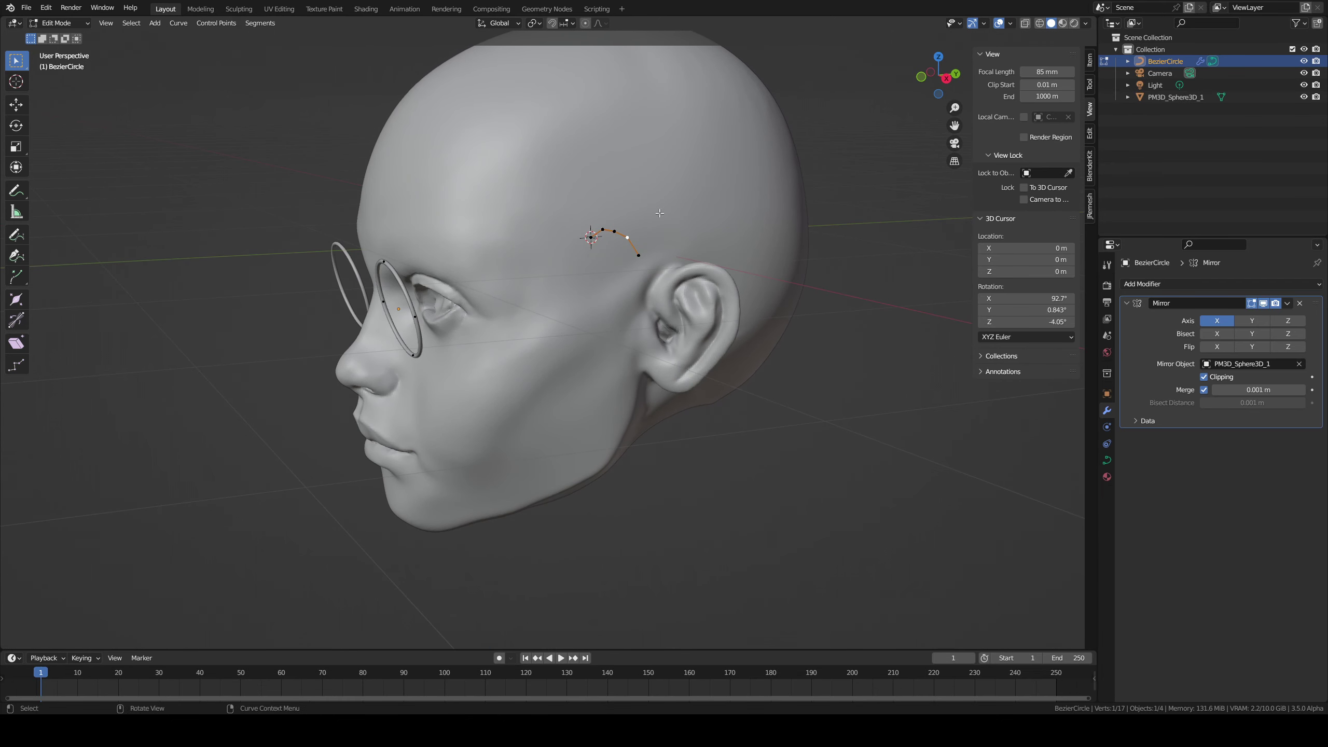
Step: Undo the path's point edits so it is a straight line with all its points selected
key("ctrl+z")
key("ctrl+z")
key("ctrl+z")
key("ctrl+z")
key("ctrl+shift+z")
key("ctrl+shift+z")
Step: Try moving the path outward along X and raising the point near its outer end, and undo both changes
key("g")
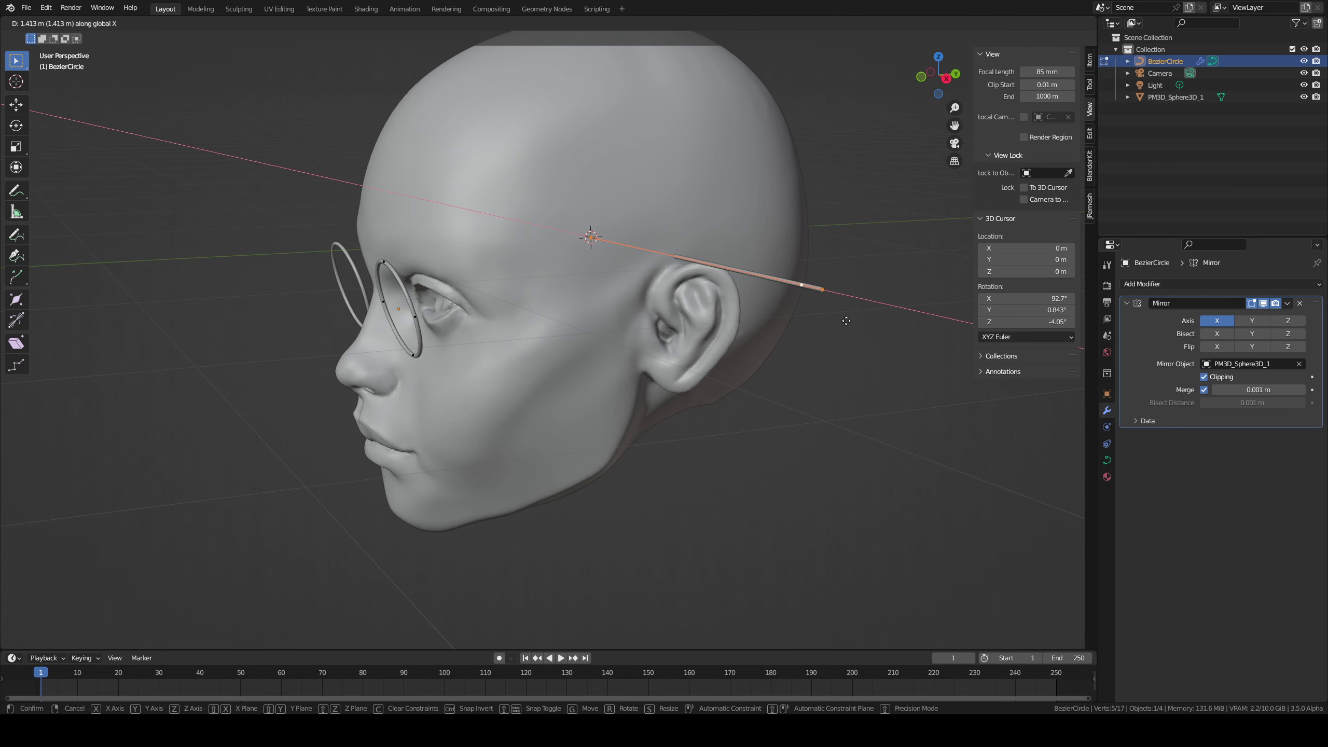
left_click(850, 317)
right_click(839, 311)
key("Escape")
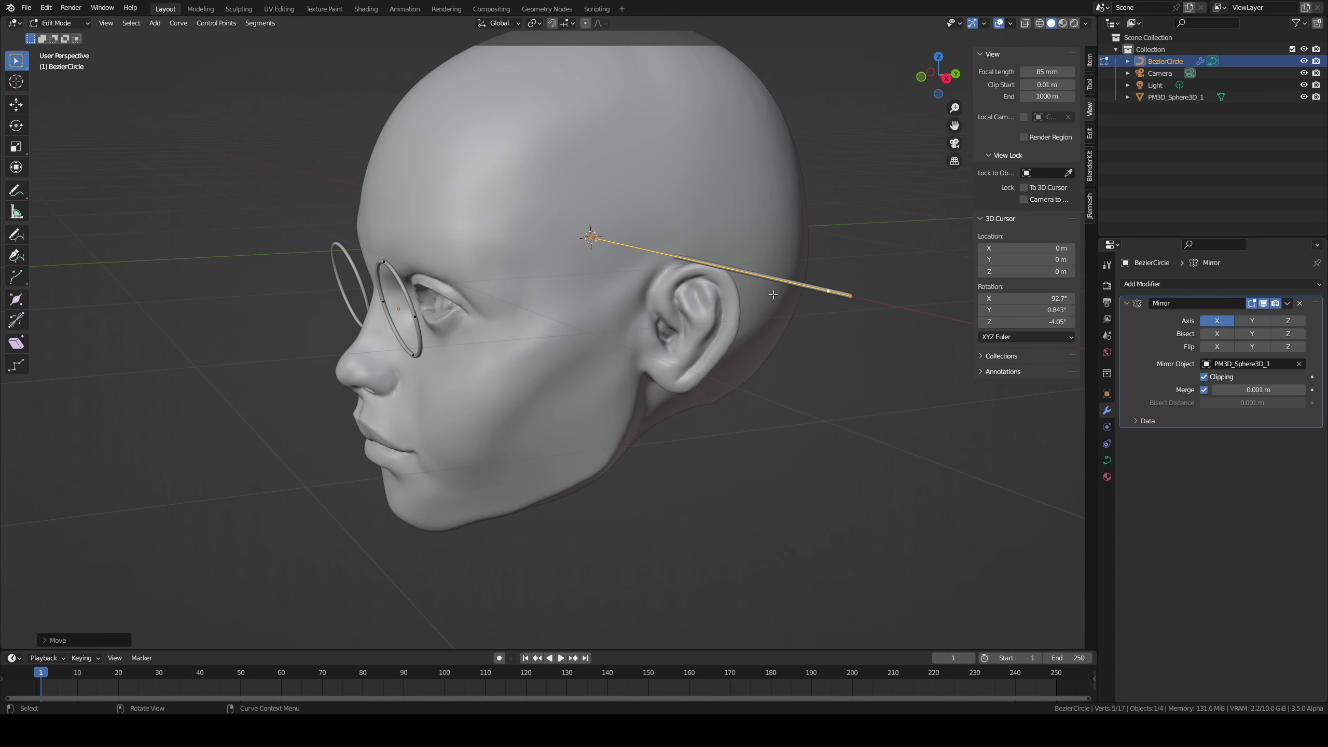
left_click_drag(811, 291, 817, 232)
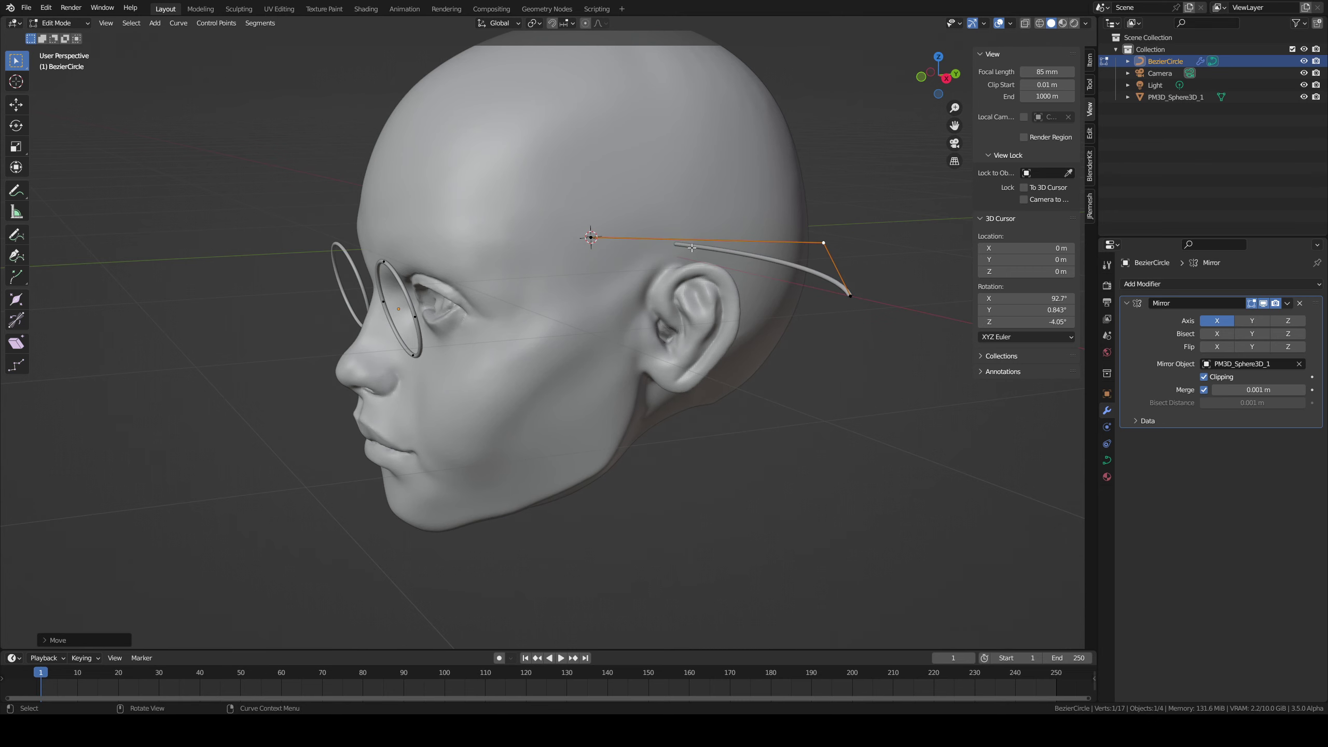
middle_click_drag(691, 247, 723, 267)
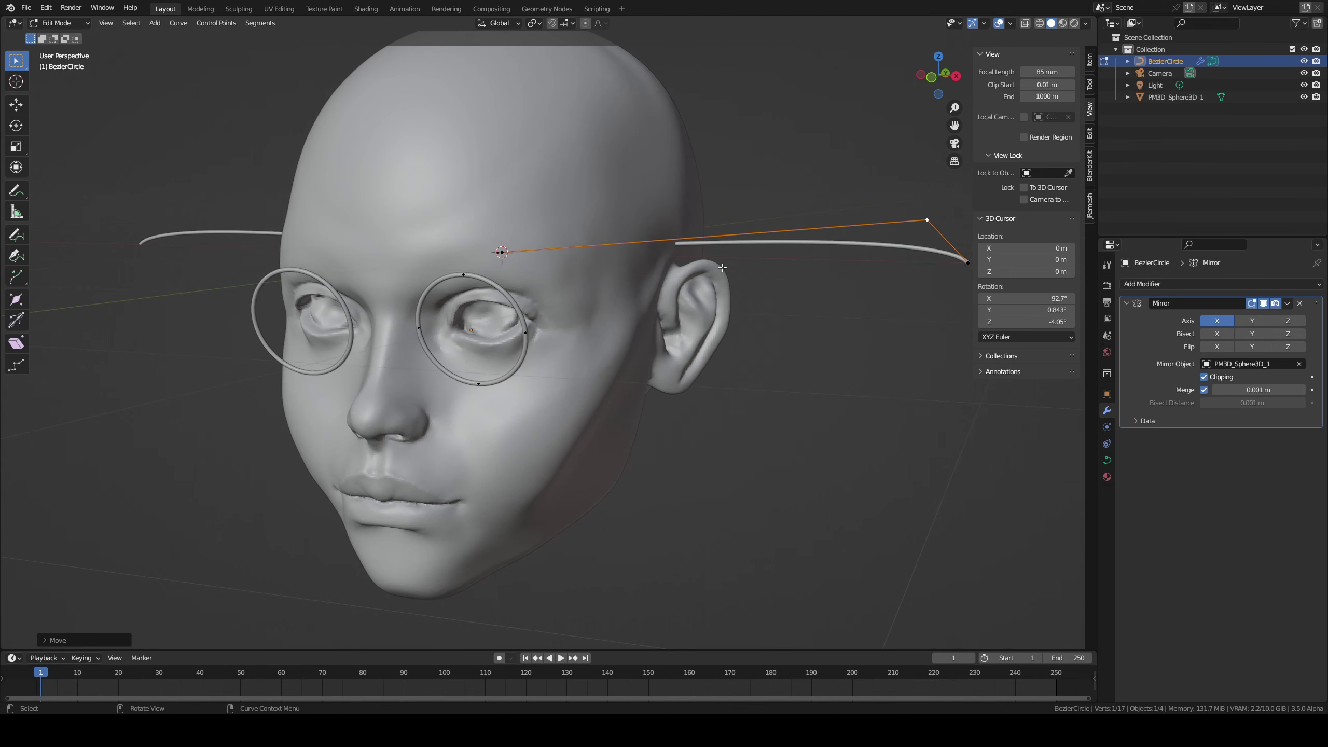
mouse_move(665, 301)
middle_mouse_down()
mouse_move(682, 288)
mouse_move(625, 292)
mouse_move(653, 288)
middle_mouse_up()
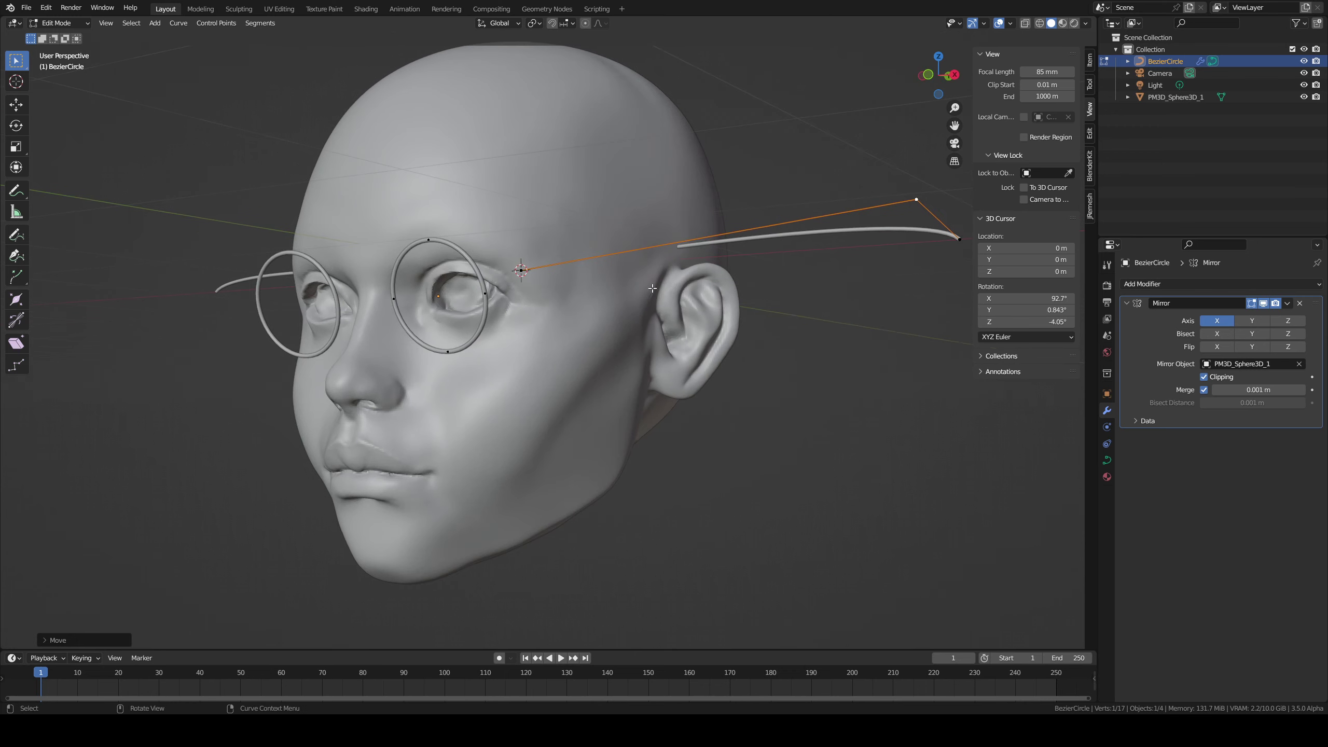
key("ctrl+z")
key("ctrl+z")
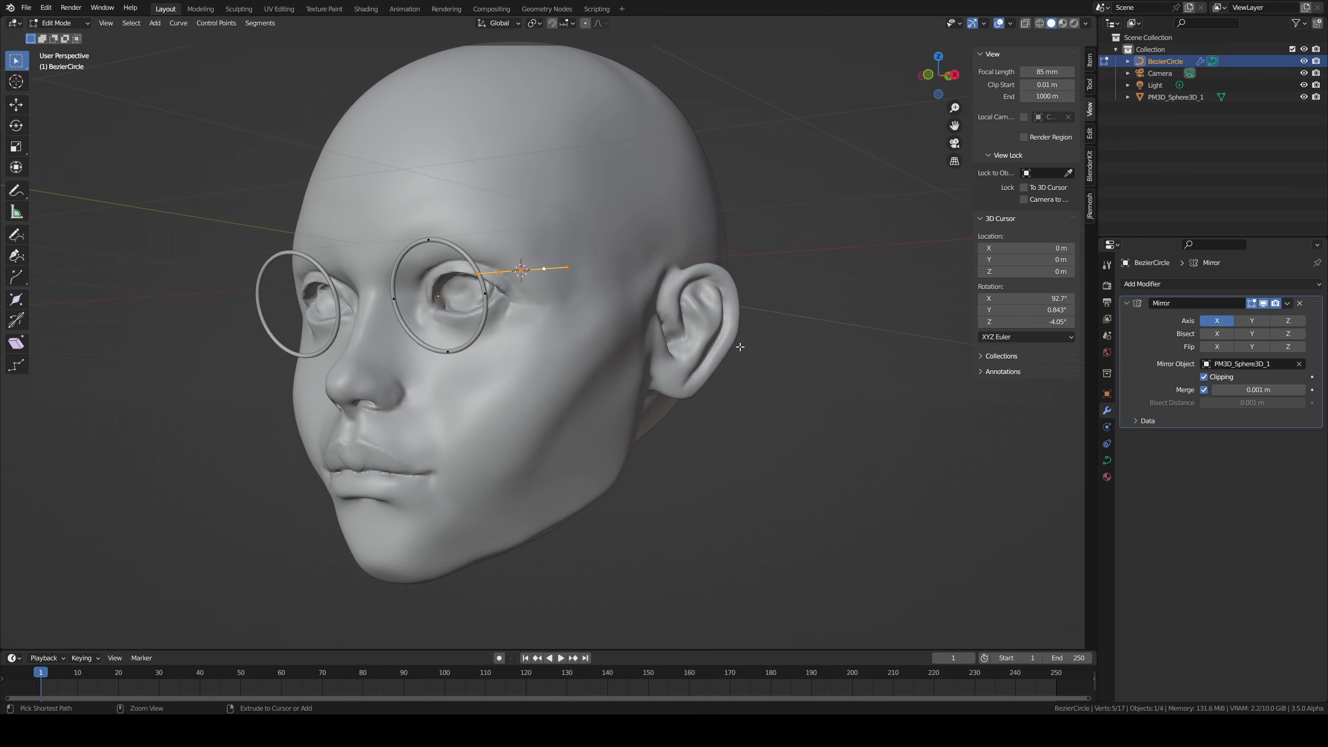
Step: Move the path forward and down in side view until it sits at the middle height of the rims
middle_click_drag(764, 287, 660, 355)
key("KP_3")
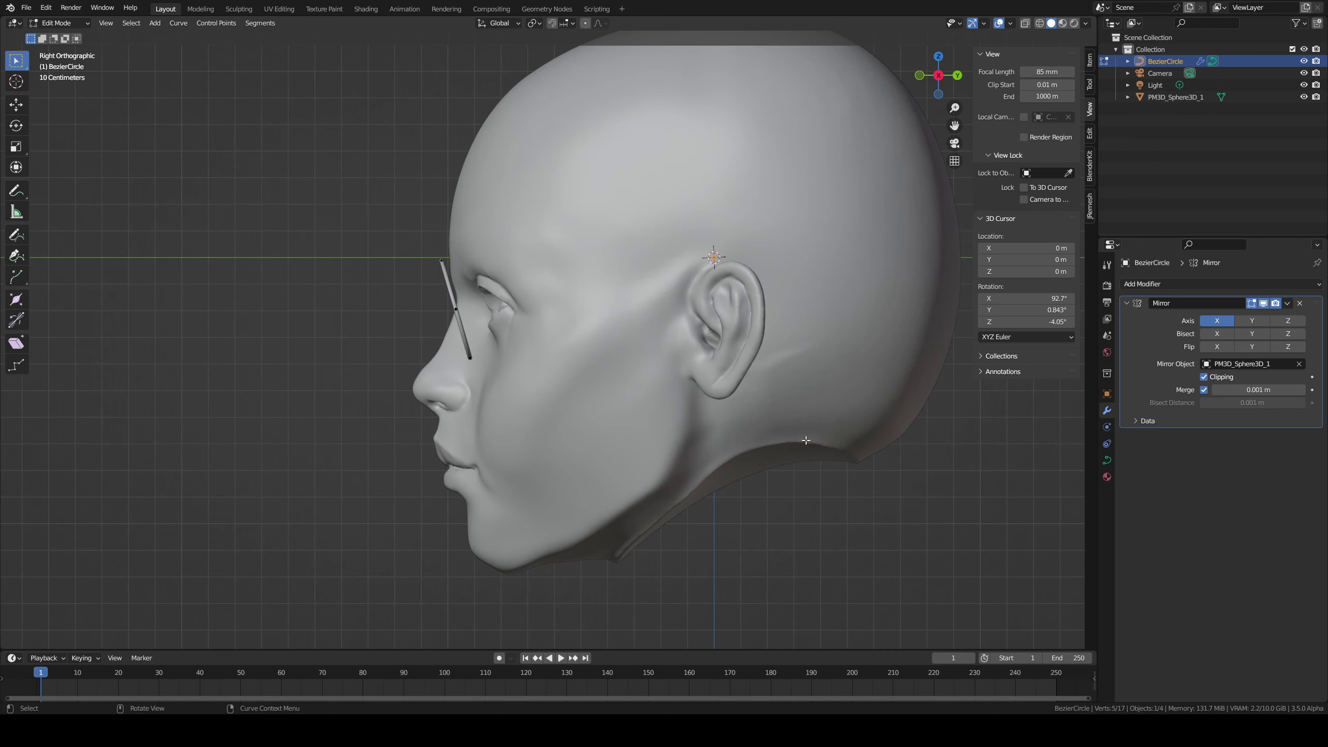
key("g")
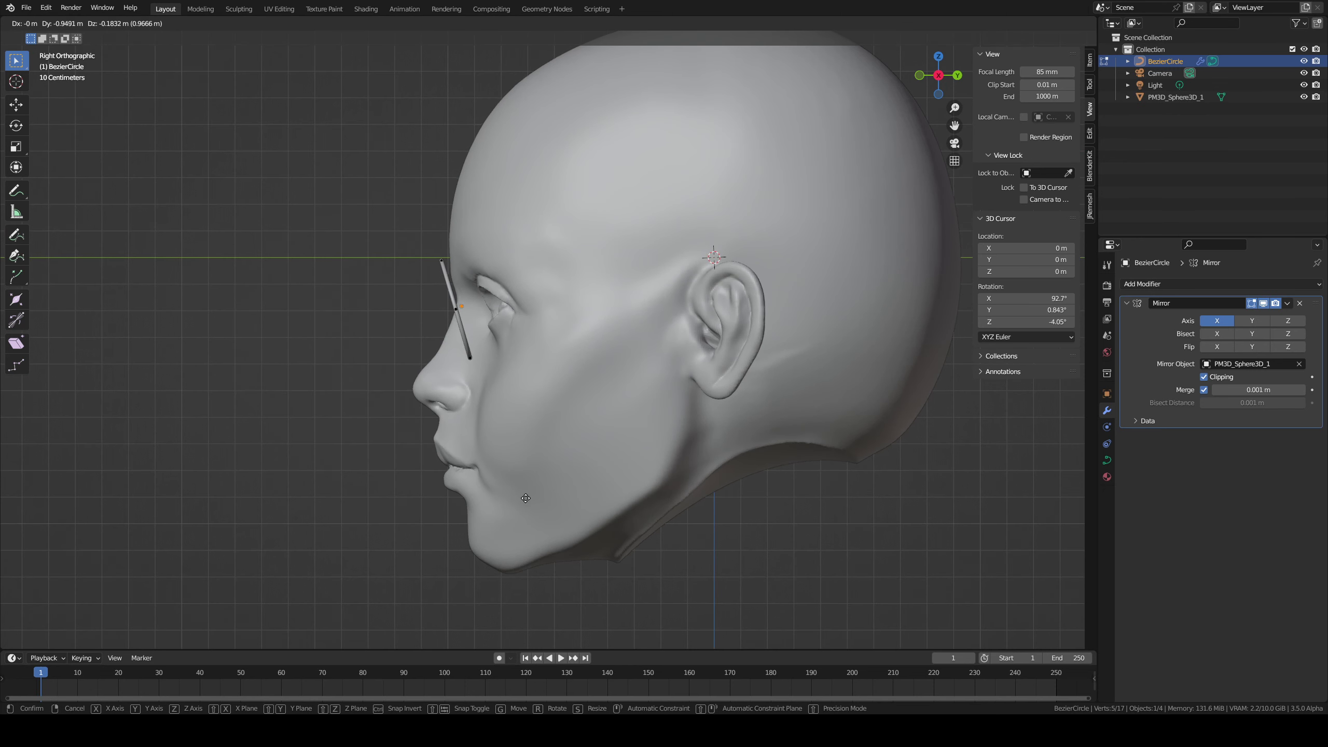
left_click(519, 501)
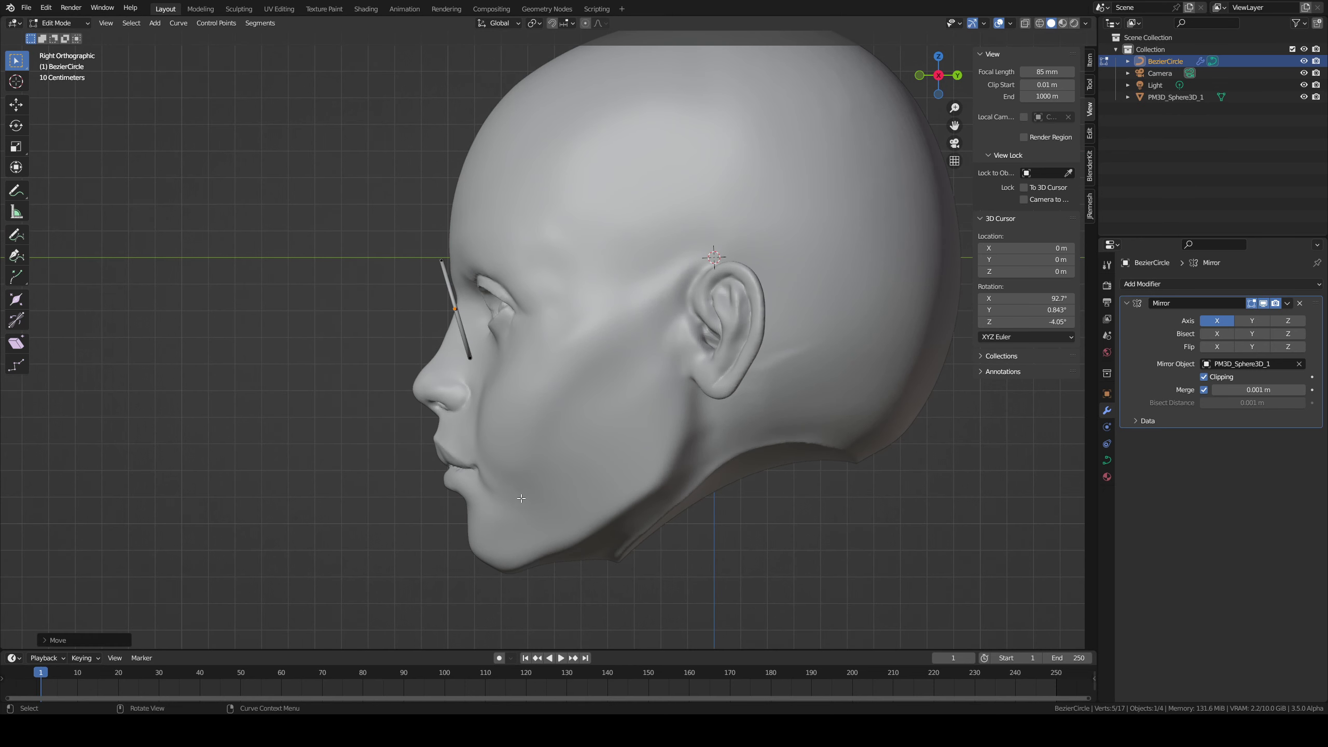
middle_click_drag(522, 499, 529, 418)
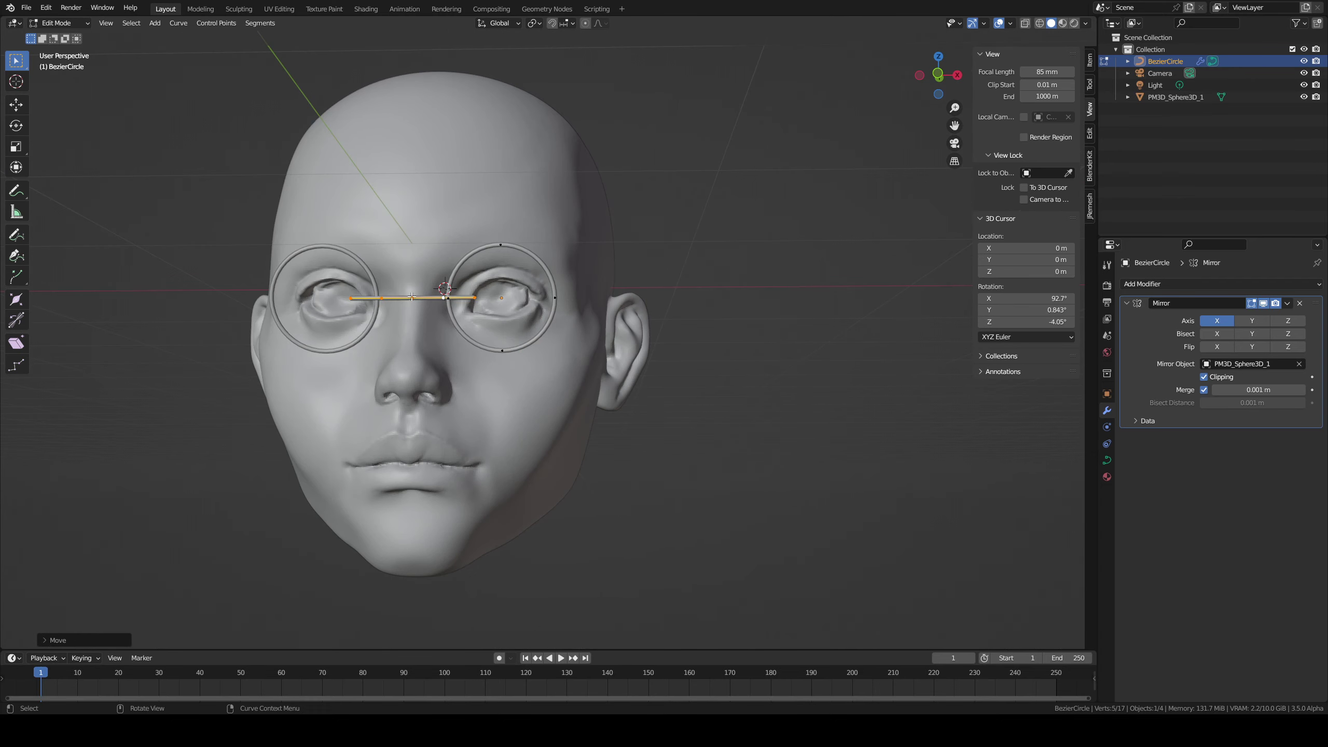
Step: Raise the path's middle point slightly over the nose bridge and return to front view
left_click(412, 297)
middle_click_drag(427, 298, 565, 293)
key("g")
left_click(383, 304)
key("KP_1")
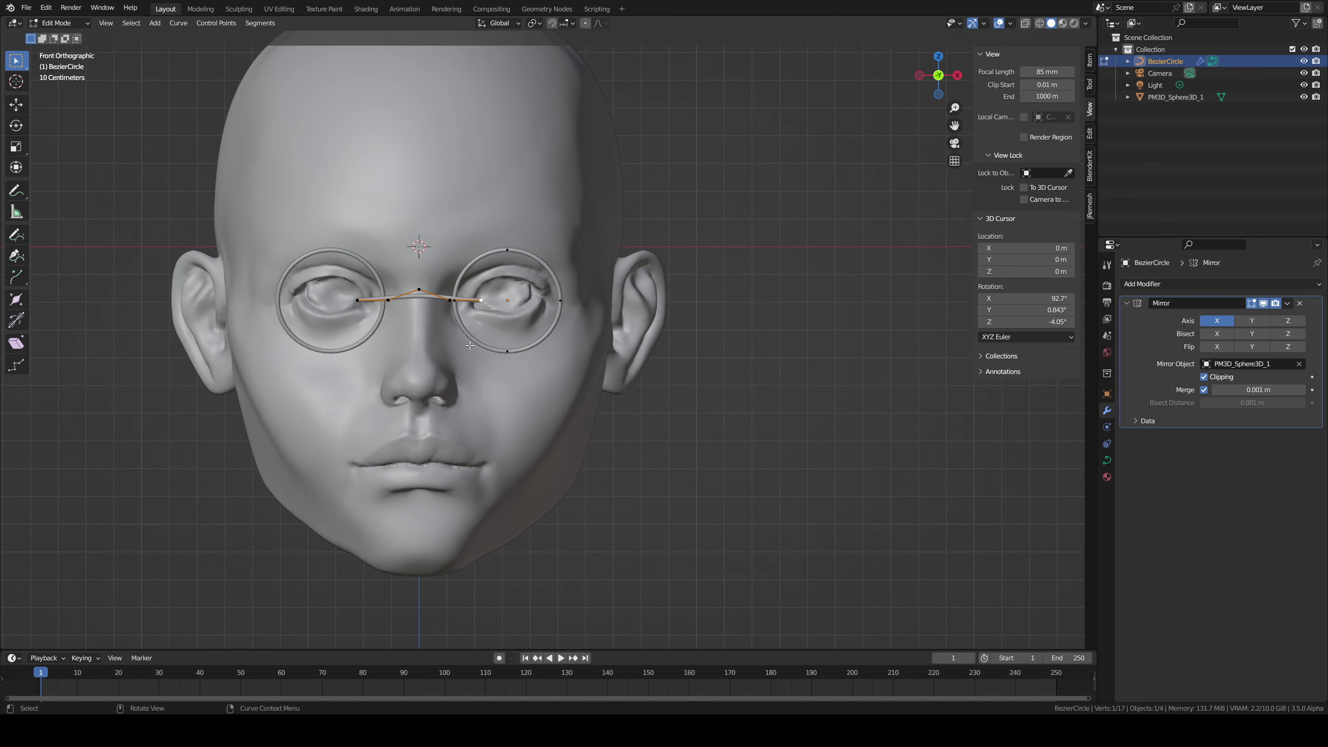
Step: Try to make a segment from the outer point, and raise the path point between the nose and the left eye's rim
key("f")
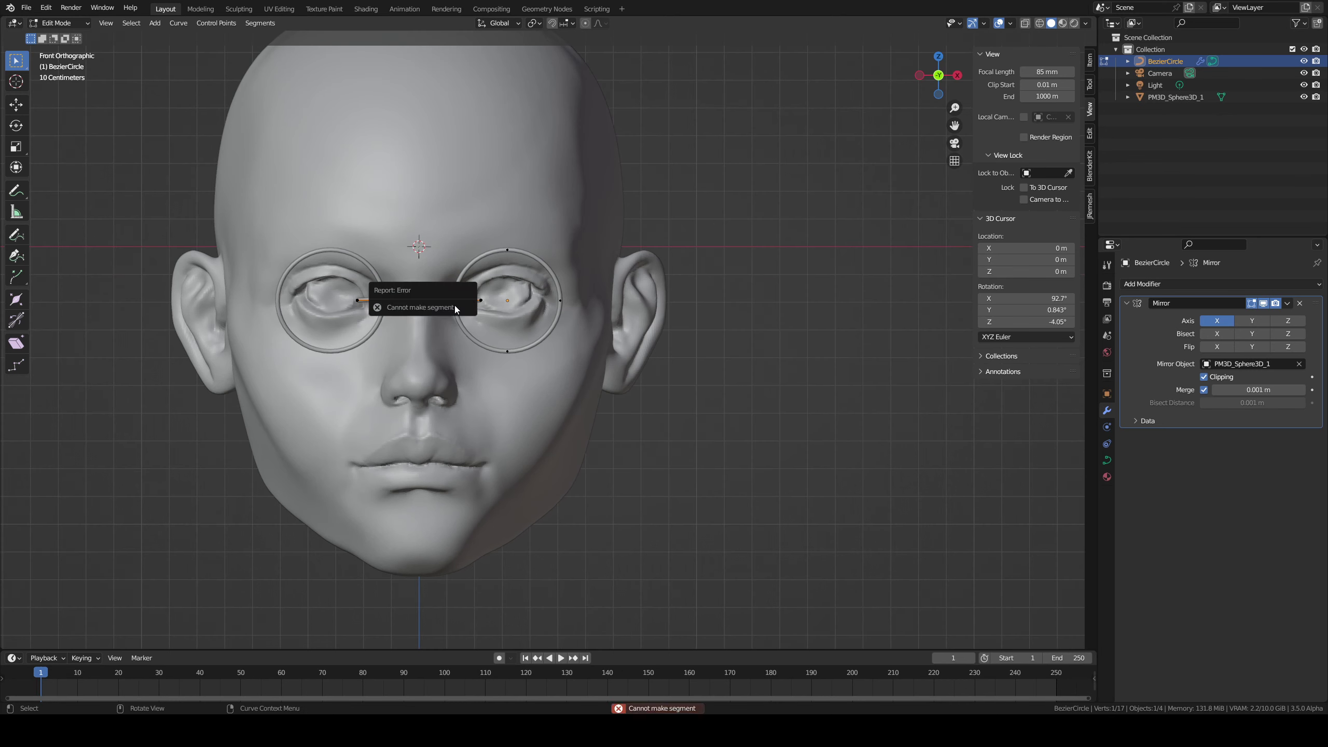
key("g")
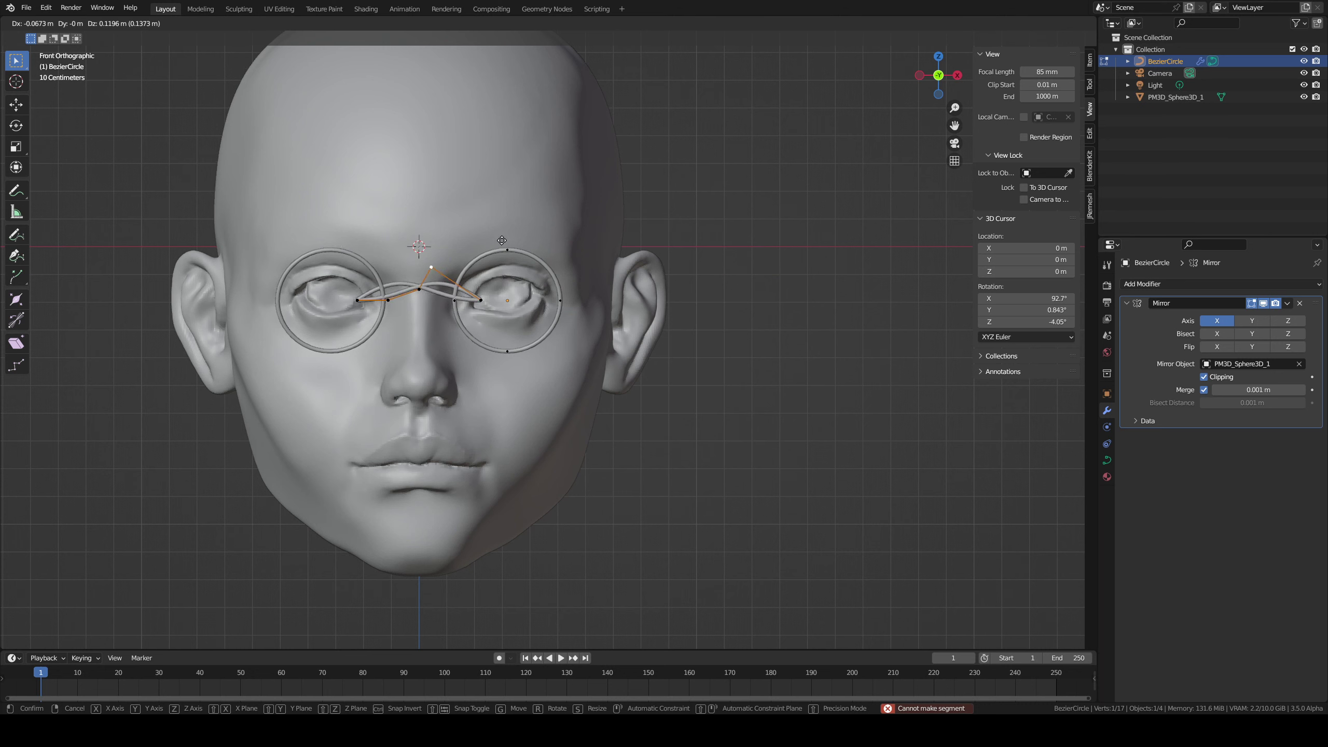
left_click(505, 244)
Step: Disable Clipping in the Mirror modifier and delete the two path points on the right eye's side
left_click(1203, 377)
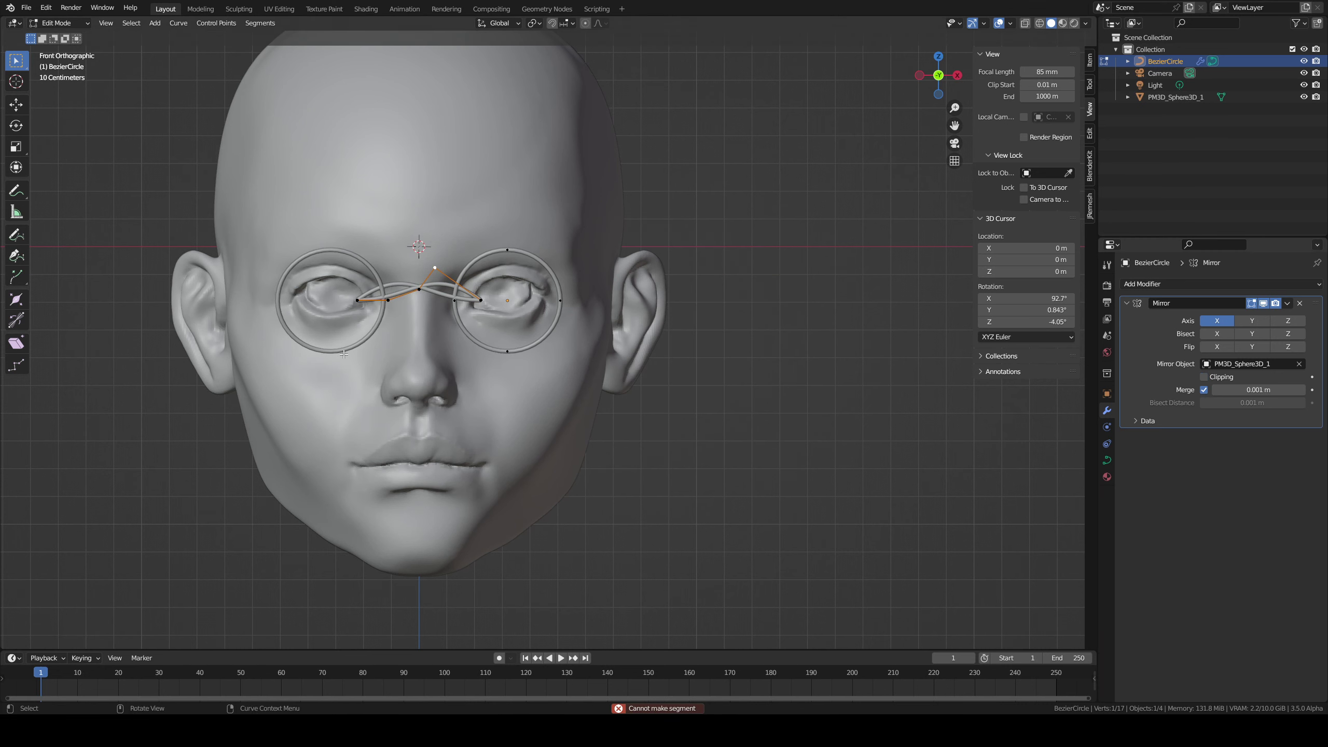
left_click_drag(354, 284, 392, 316)
key("x")
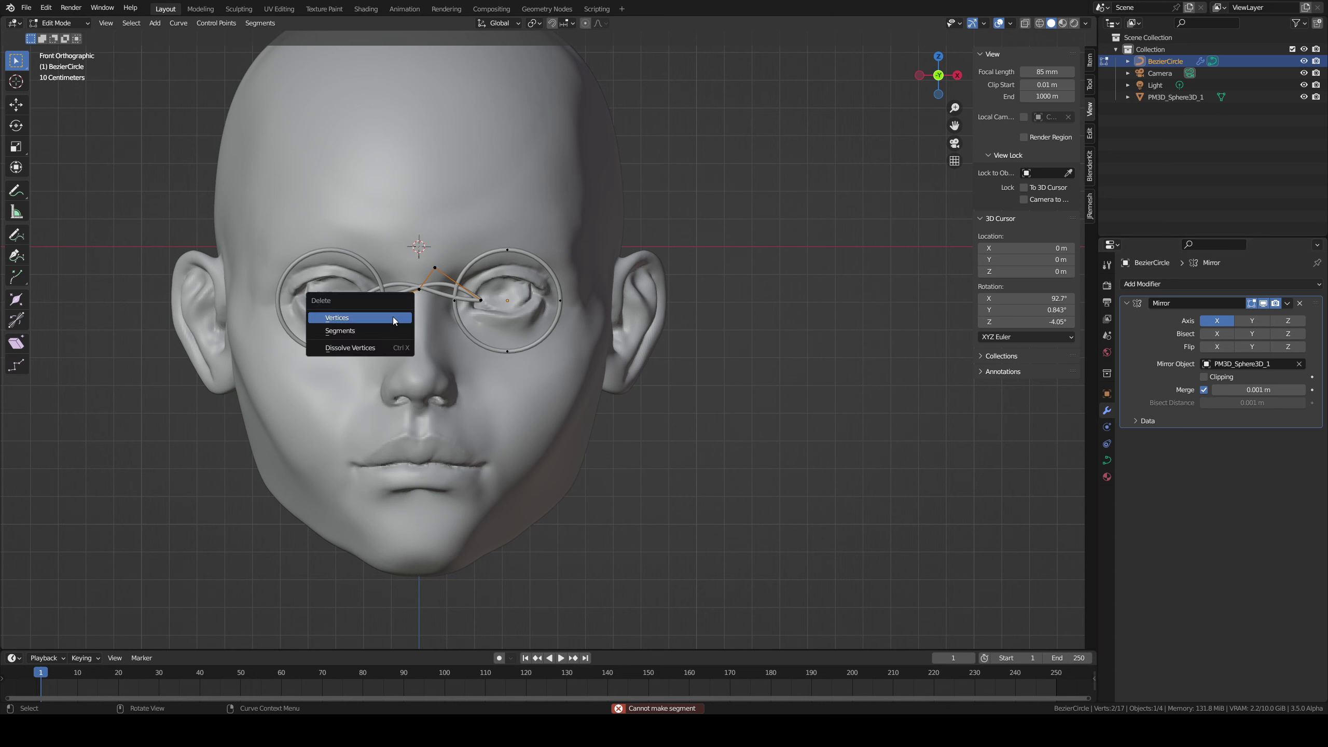
left_click(391, 317)
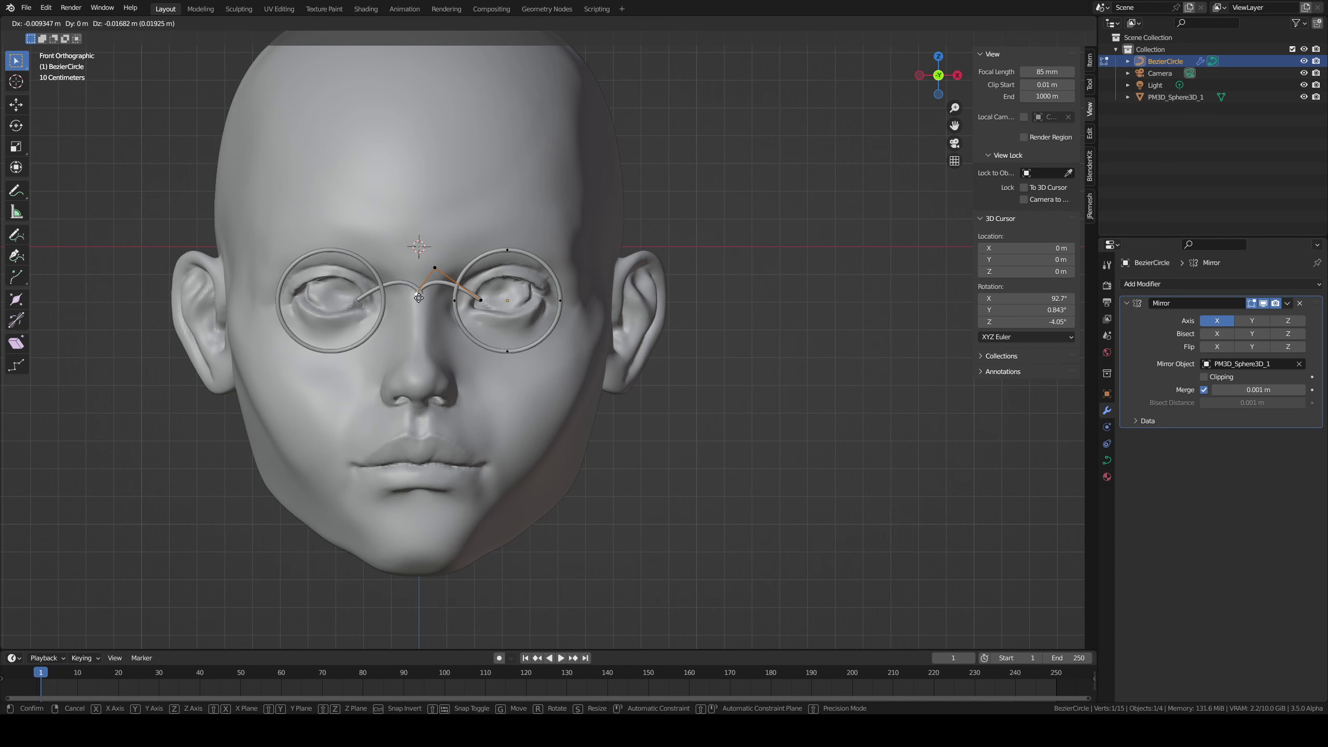
Step: Re-enable Clipping in the Mirror modifier with the bridge path's inner end on the centre plane
key("g")
left_click(504, 288)
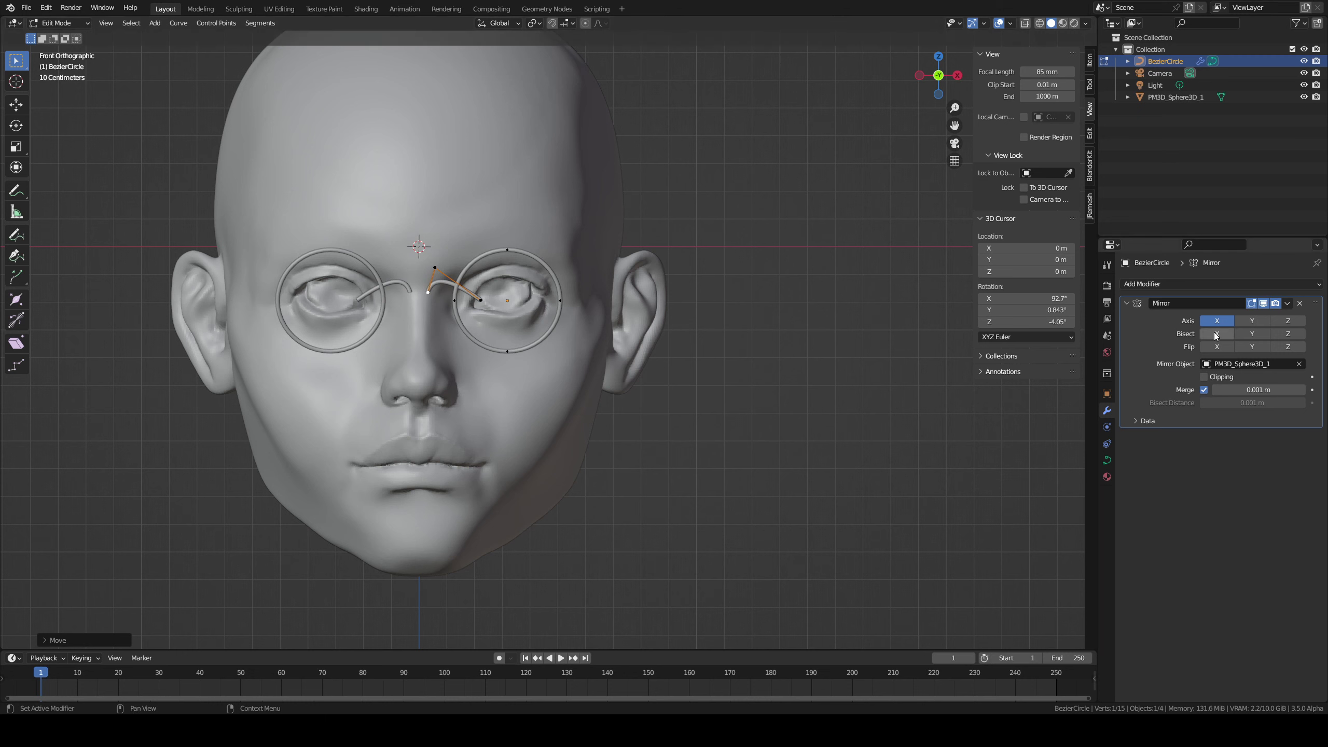
left_click_drag(427, 293, 493, 323)
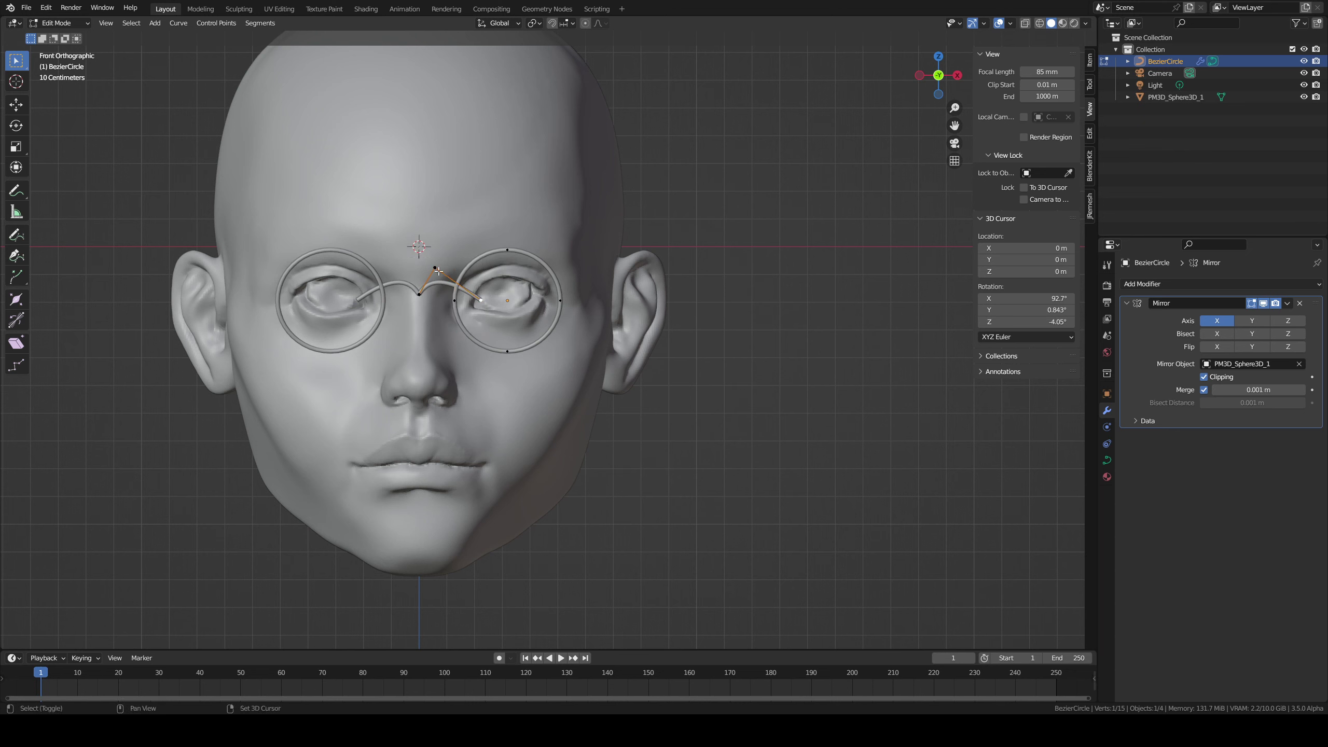
Step: Scale the bridge path's three points along Y
key("s")
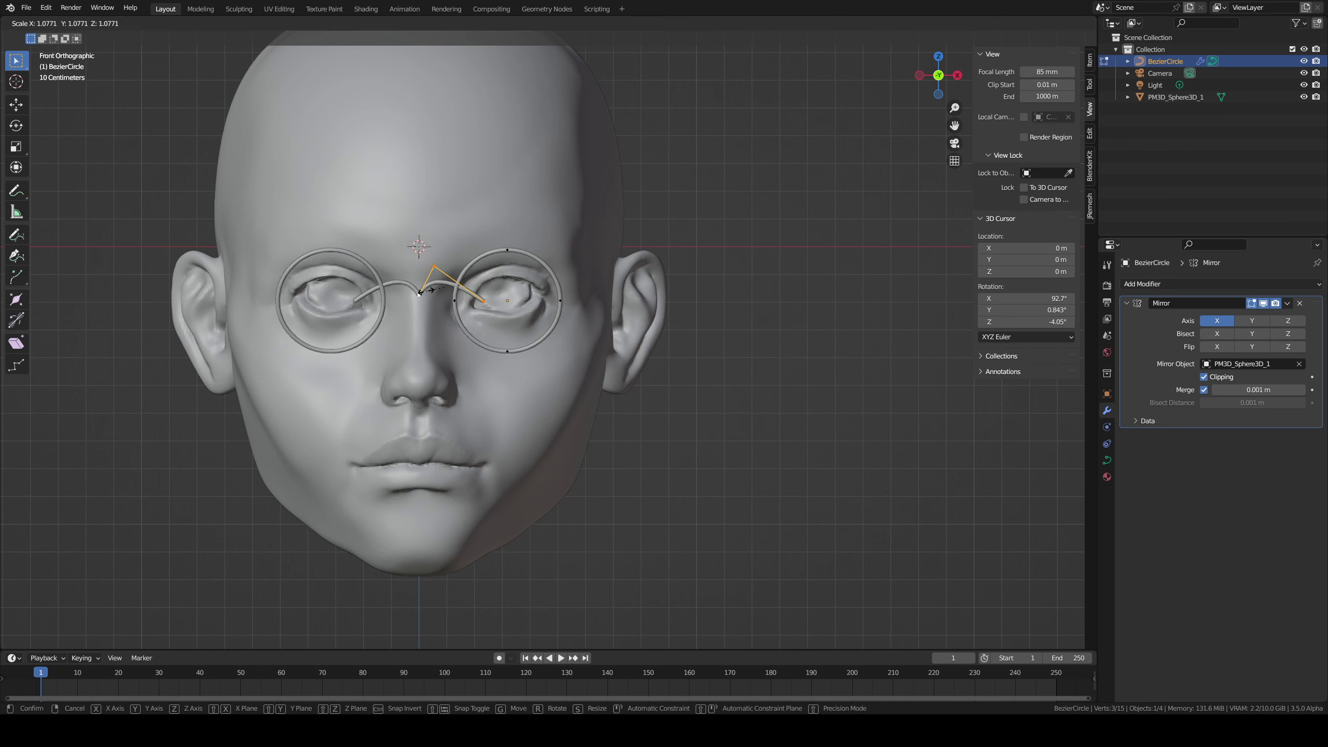
key("y")
key("Return")
Step: Move the bridge path's outer end onto the inner edge of the left eye's rim
left_click(429, 266)
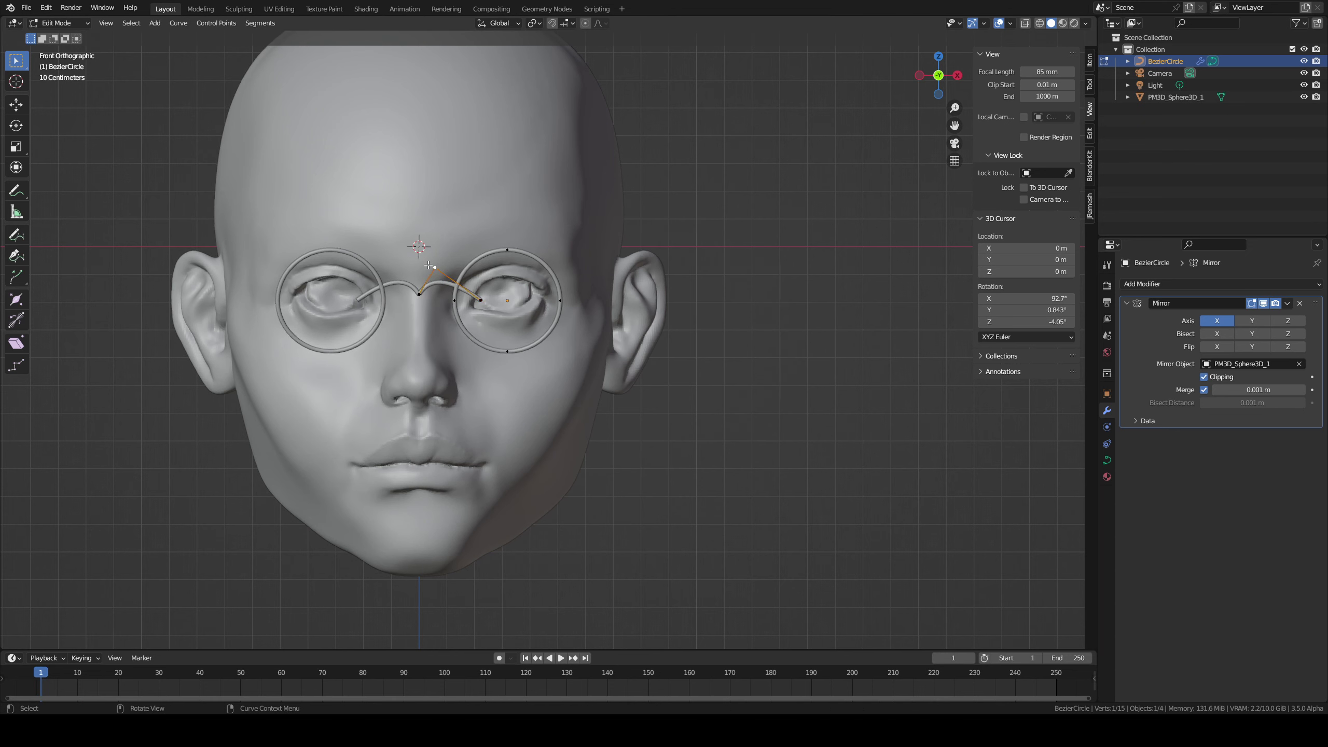
key("g")
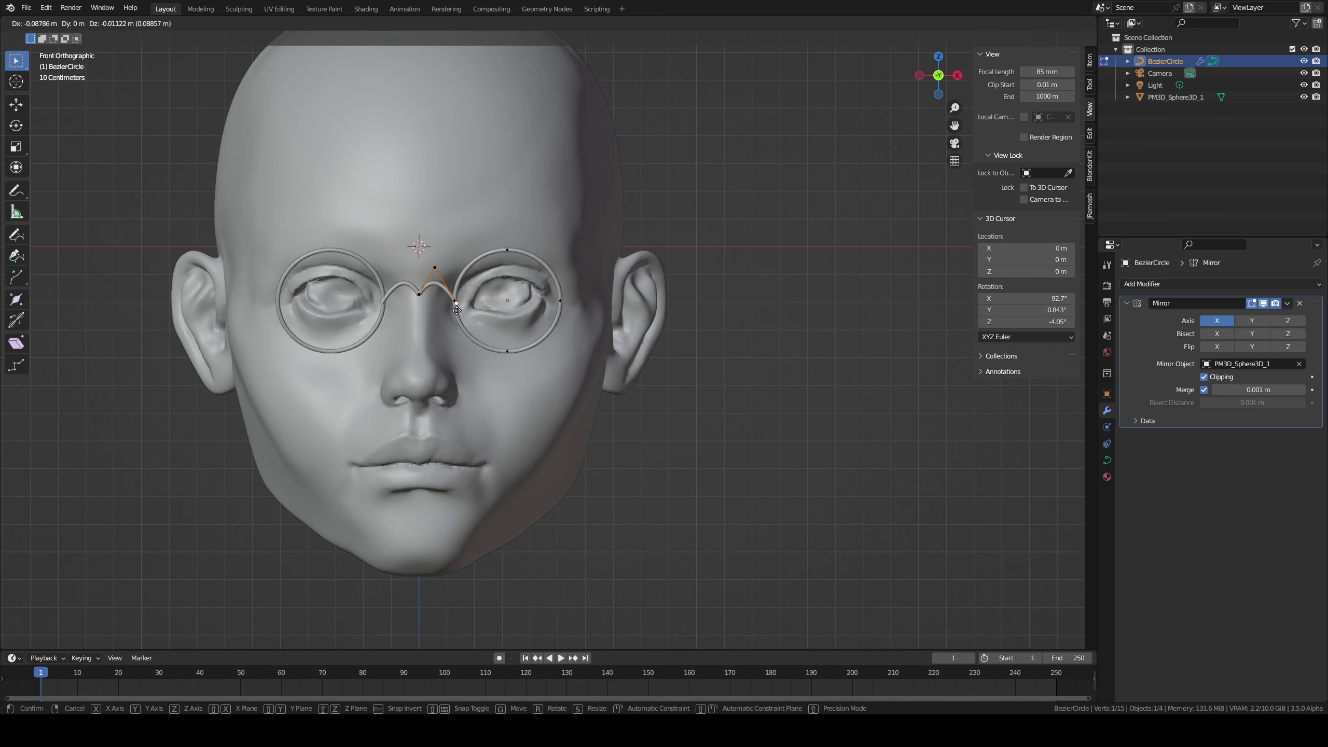
left_click(456, 308)
key("g")
left_click(455, 307)
Step: Lower the bridge's middle control point by about 0.1 m to flatten the curve between the rims
left_click(434, 269)
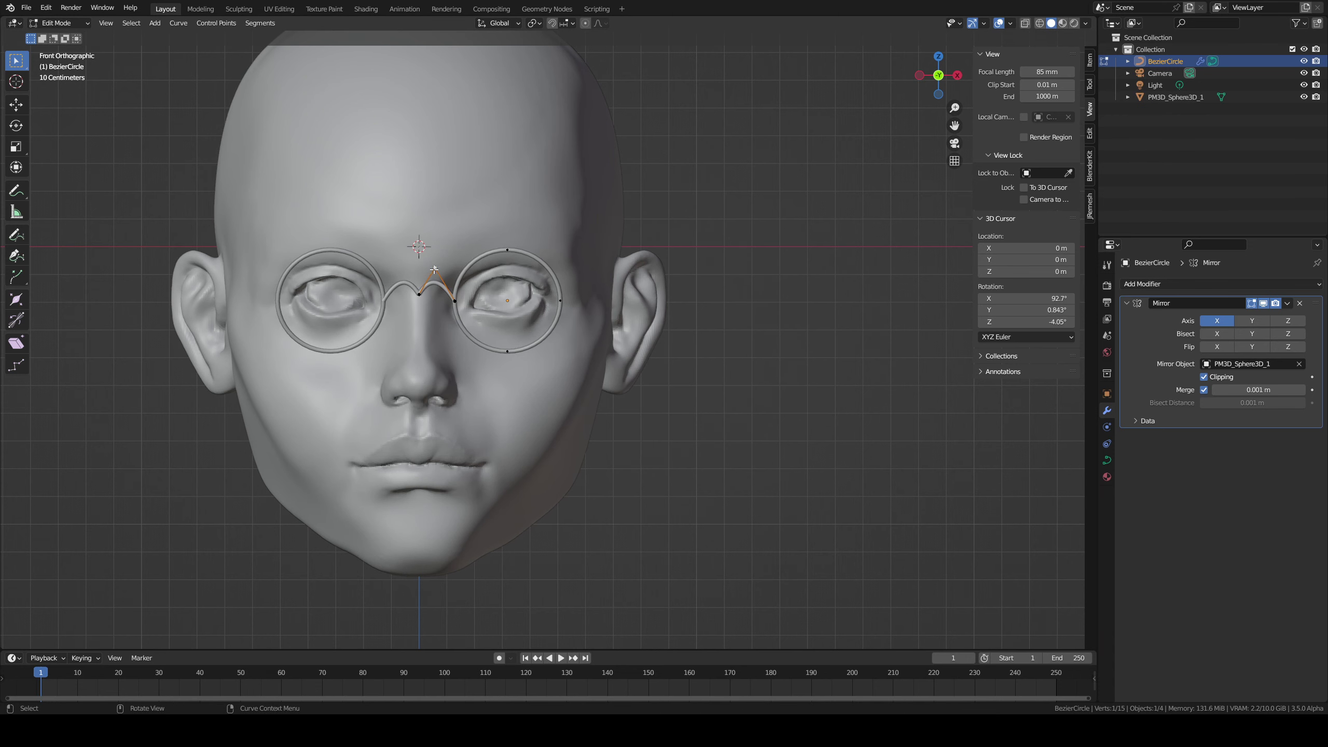
key("g")
left_click_drag(434, 296, 434, 296)
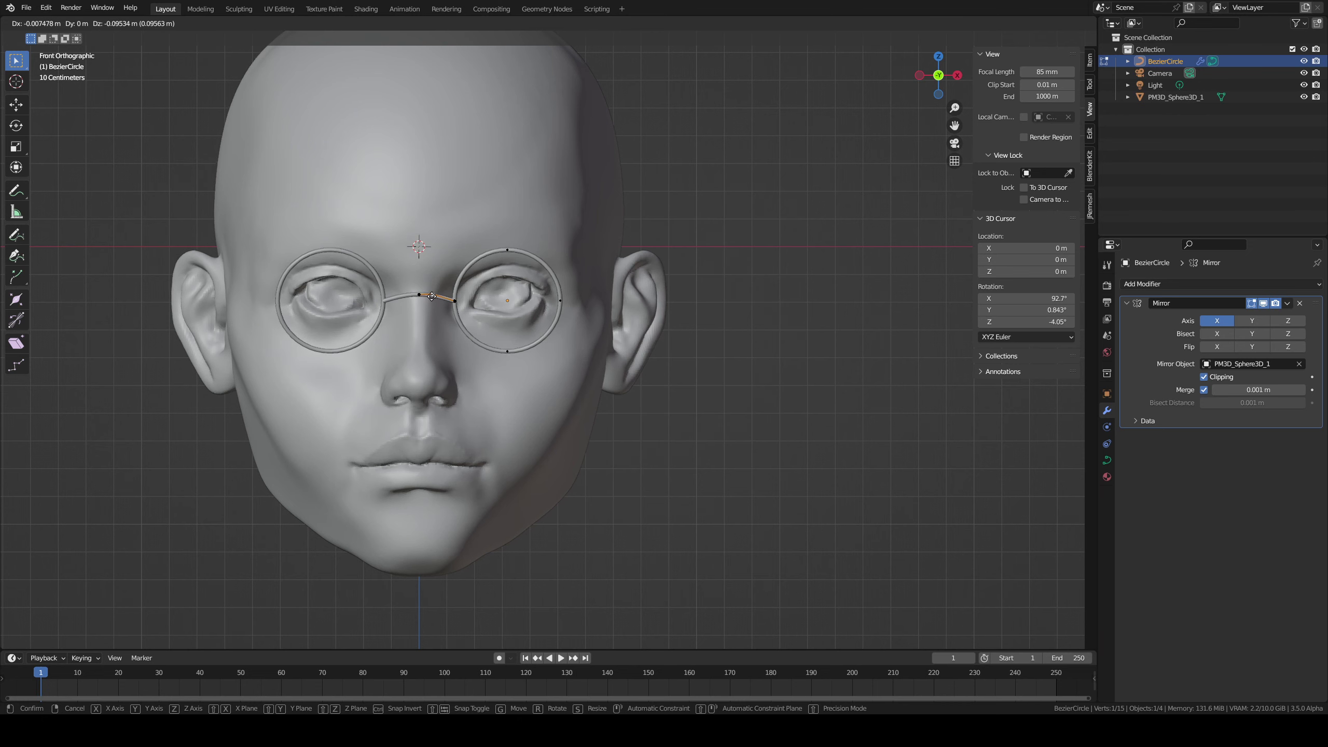
right_click(503, 295)
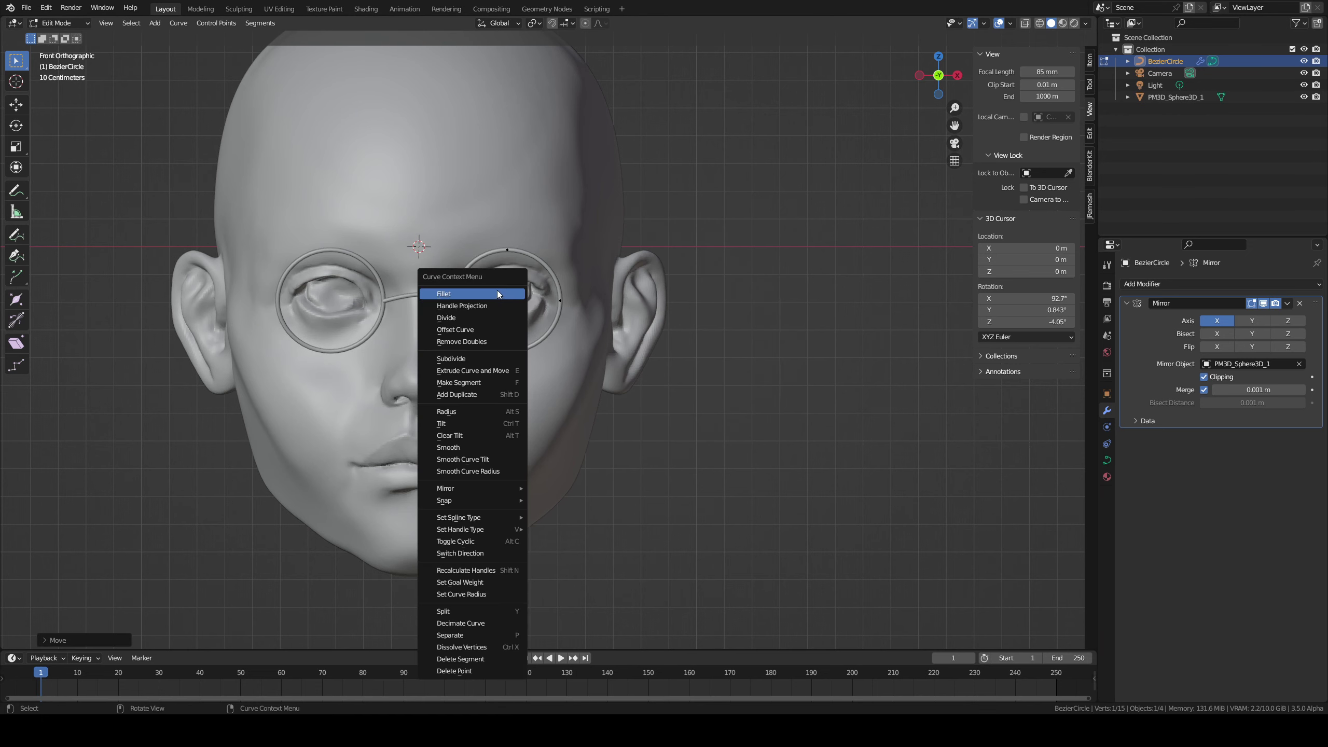
key("Escape")
Step: Reposition the bridge path's outer end in side view so it lies in line with the tilted rim
middle_click_drag(497, 291, 529, 285)
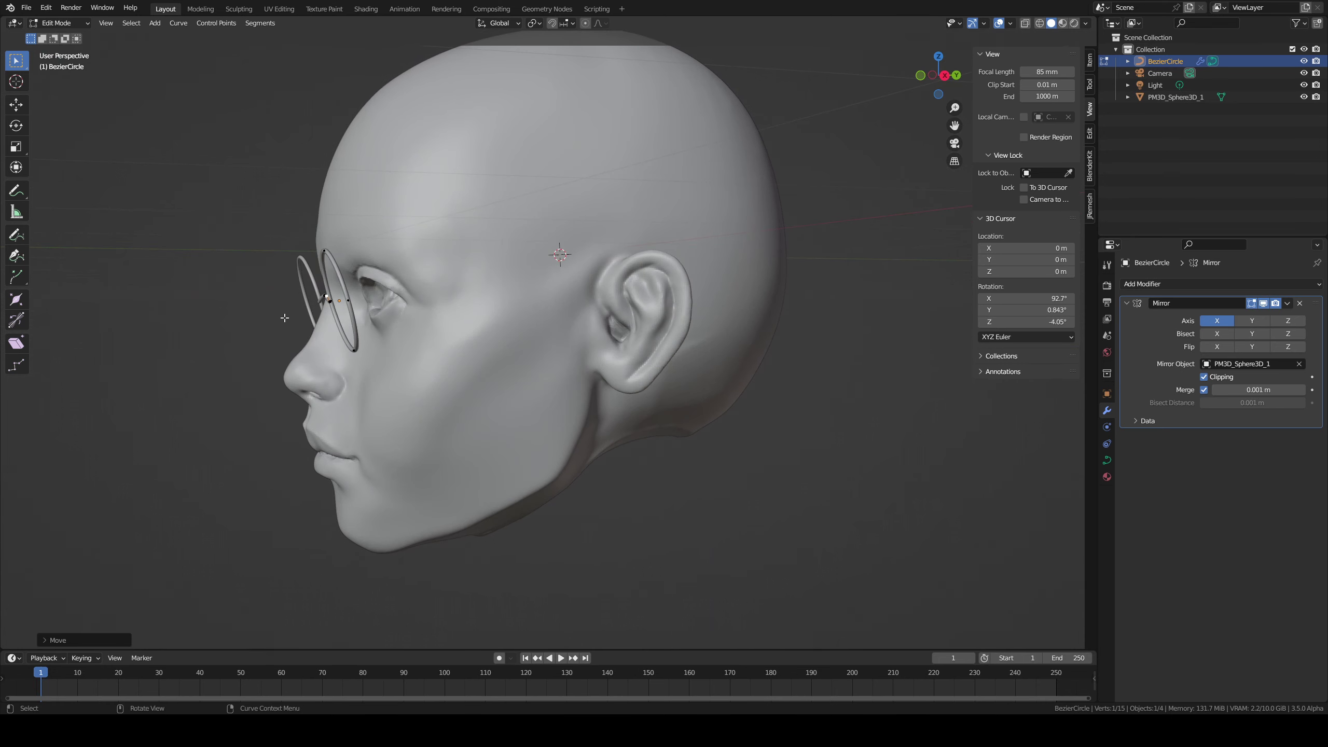
left_click_drag(325, 296, 310, 309)
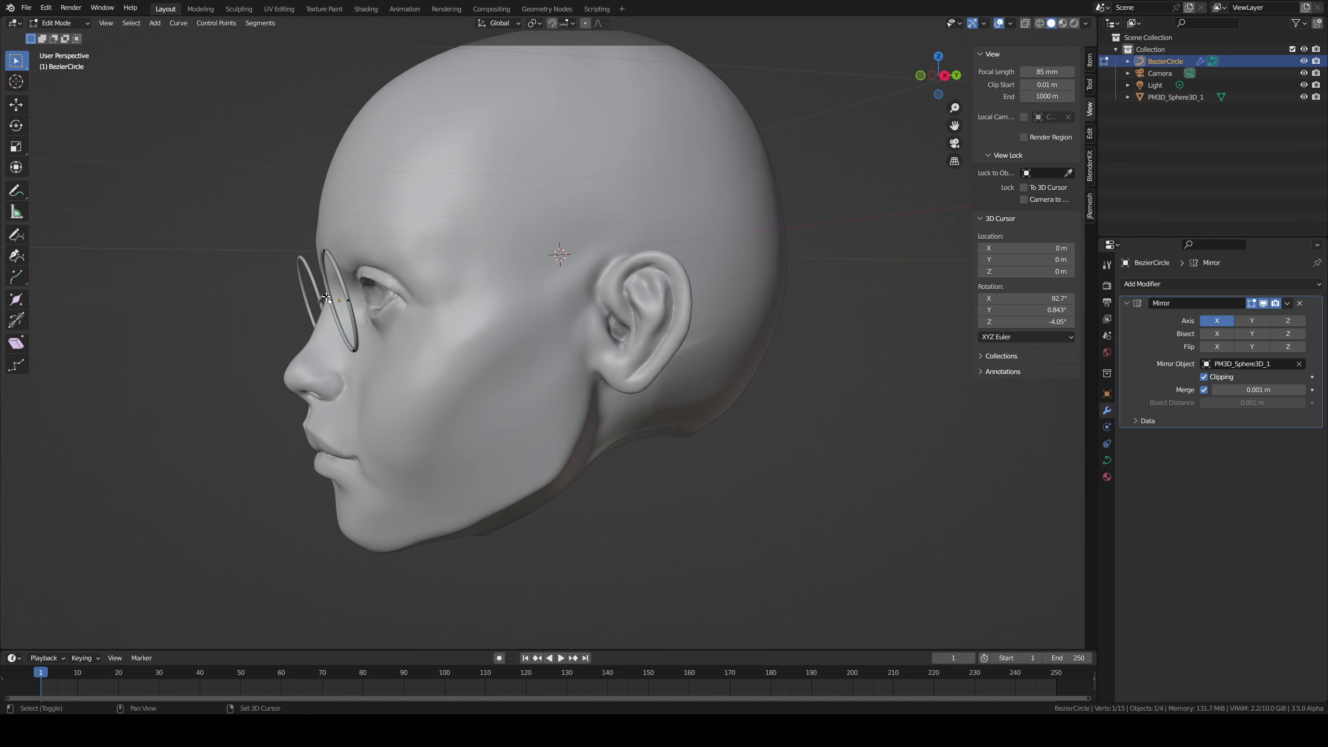
left_click(326, 296, "shift")
key("g")
right_click(335, 310)
left_click_drag(330, 302, 338, 314)
middle_click_drag(338, 314, 400, 263)
middle_click_drag(274, 336, 306, 334, "alt")
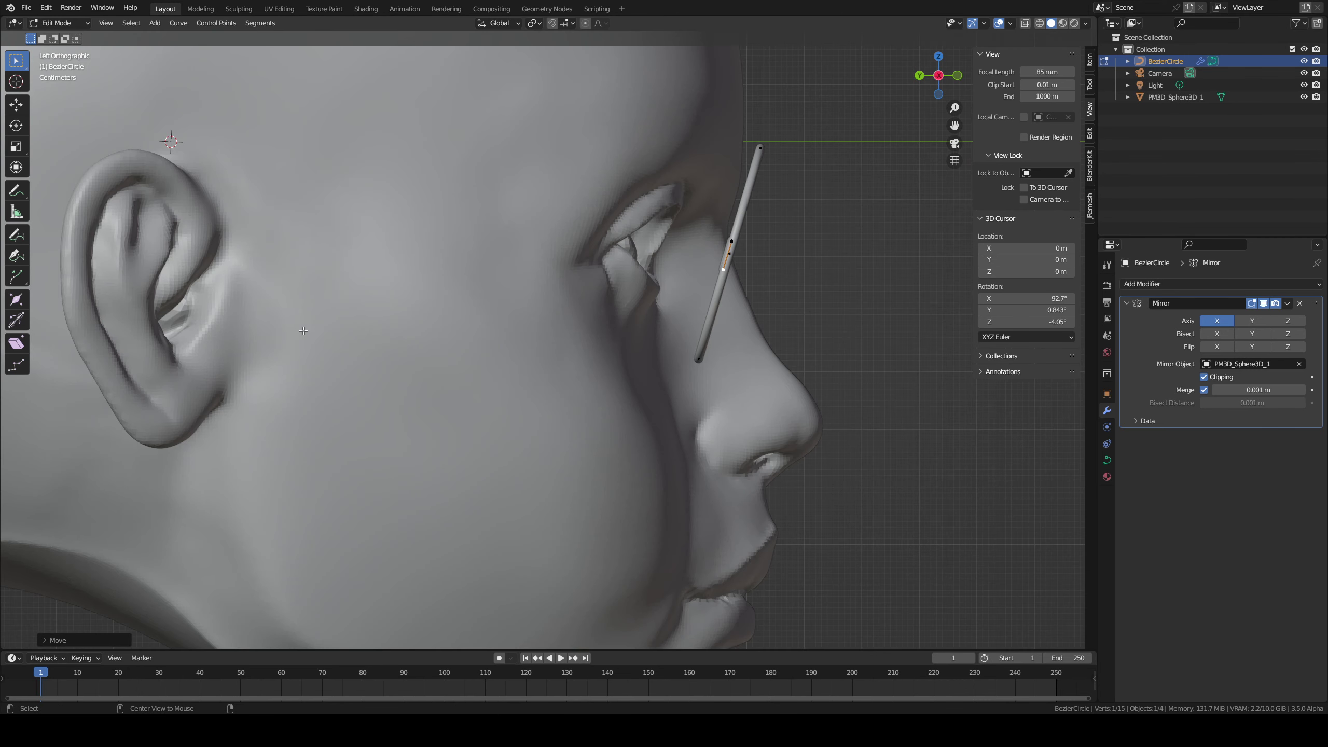
Step: Move the bridge's middle control point outward by about 0.02 m in front view to round the arch
middle_click_drag(400, 326, 375, 327, "alt")
middle_click_drag(224, 334, 451, 356, "shift")
middle_click_drag(333, 380, 332, 332, "ctrl")
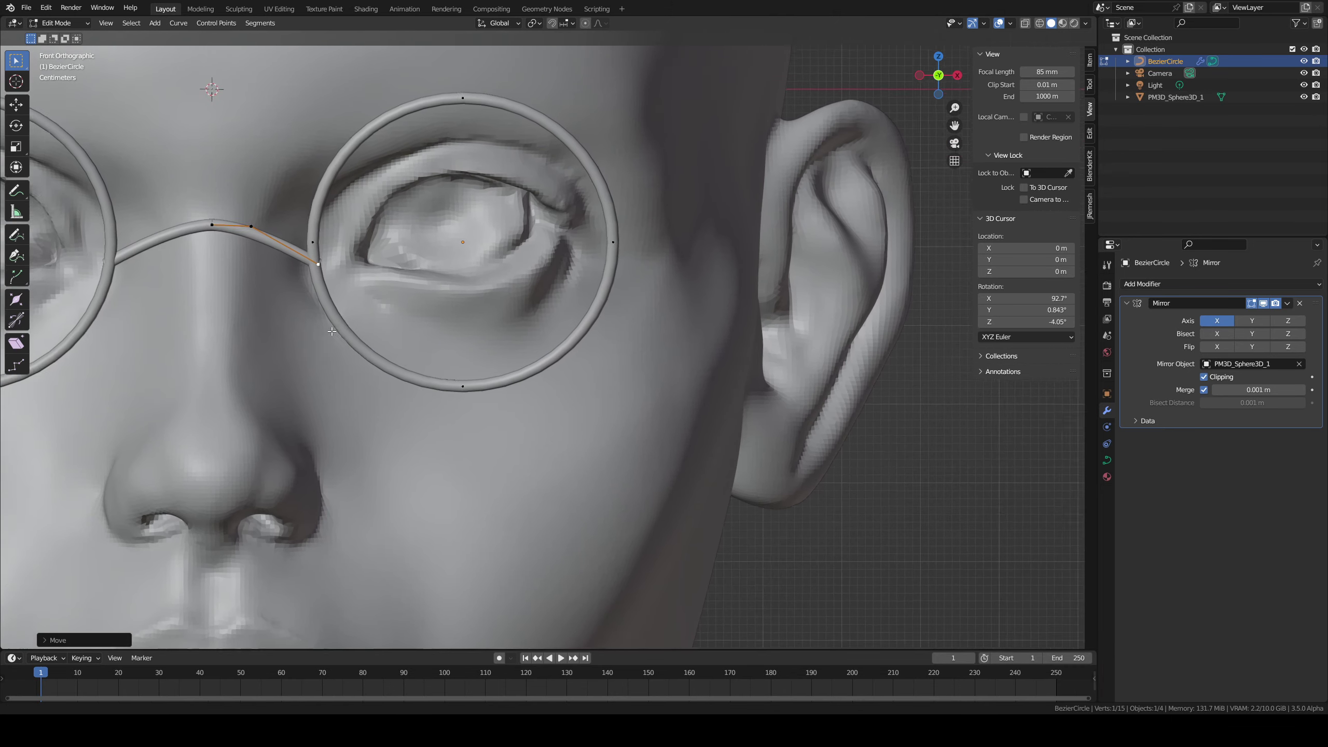
scroll(331, 331, "up", 1)
left_click(244, 224)
key("g")
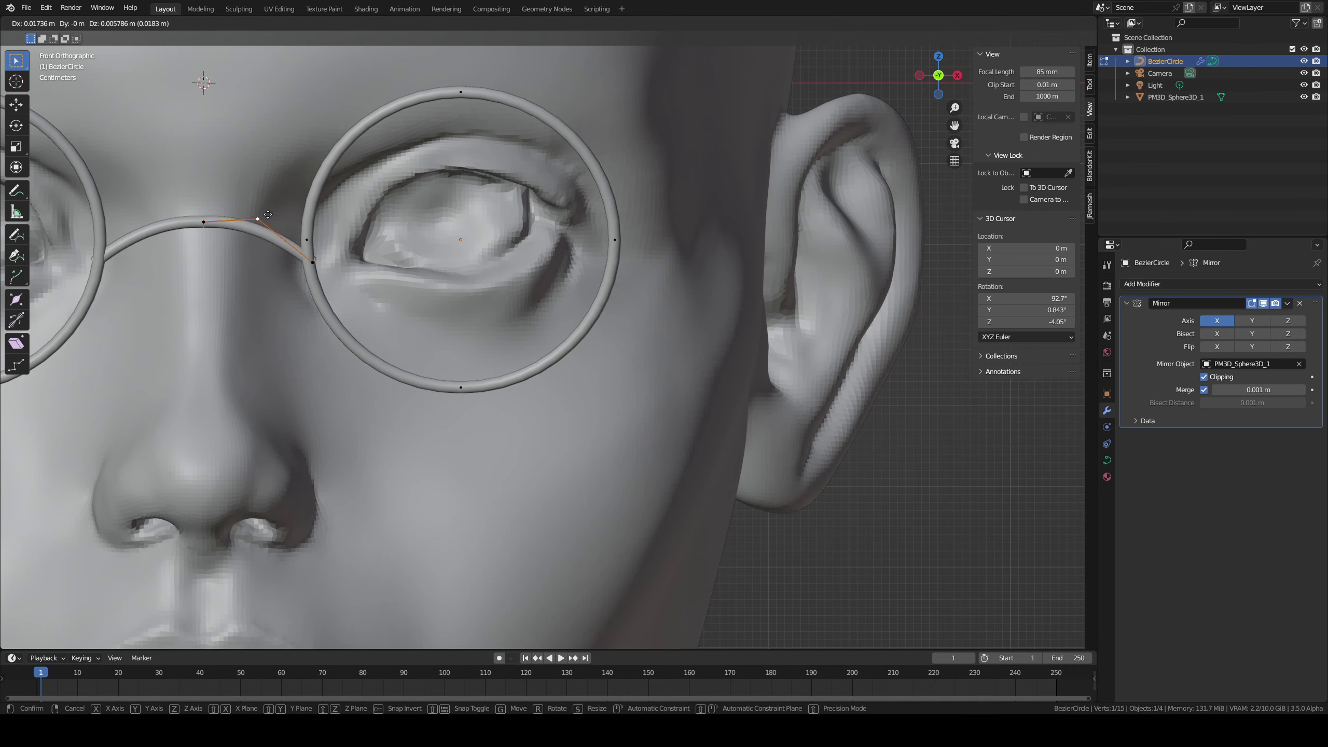
left_click(269, 215)
Step: Nudge the bridge's centre point slightly upward and fit its outer end against the left eye's rim
left_click(203, 221)
key("g")
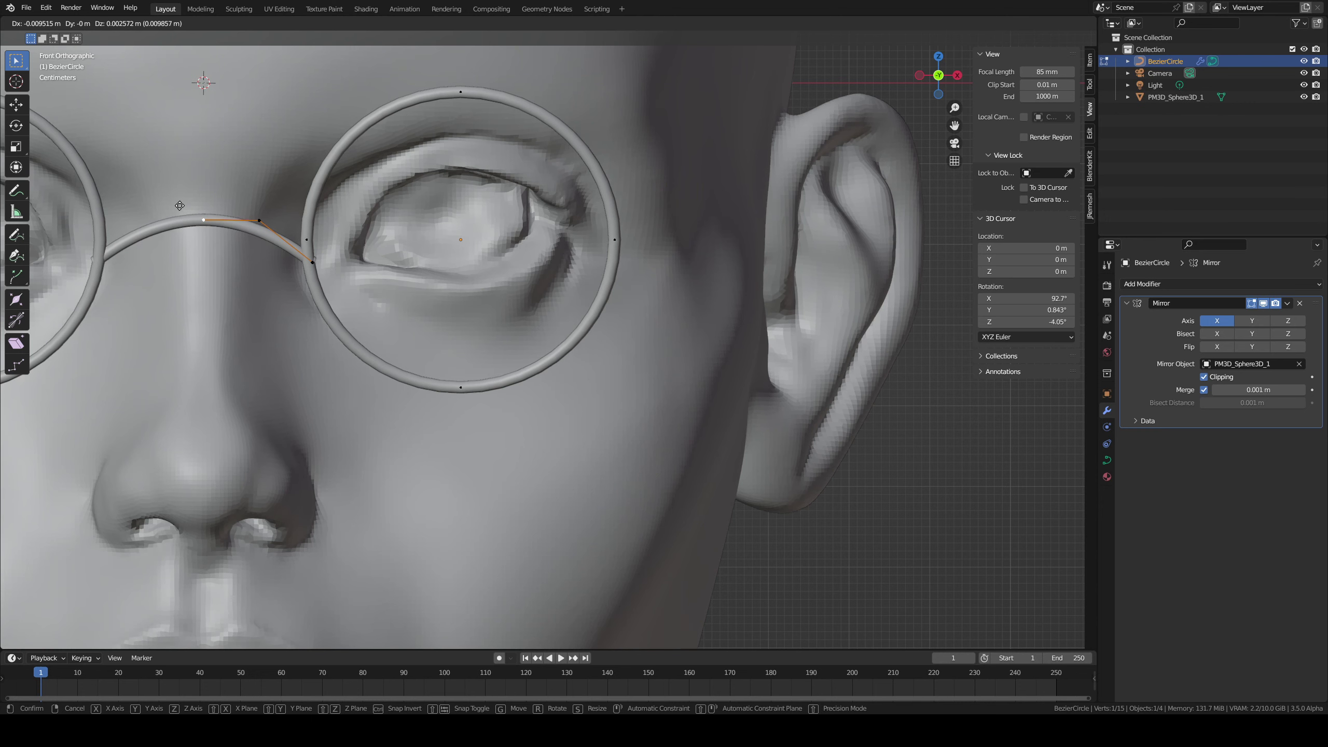
left_click(179, 205)
left_click(314, 264)
key("g")
left_click(305, 270)
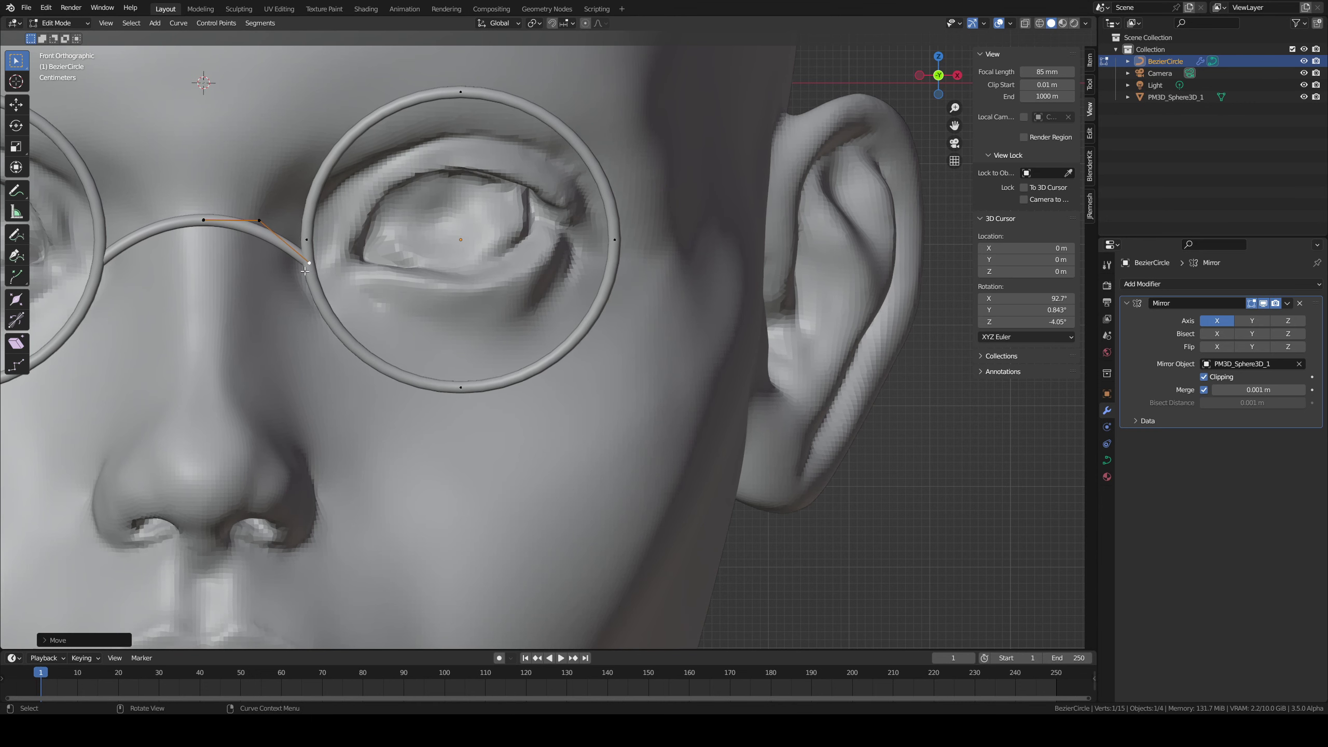
Step: Adjust the radius of the bridge's outer end and thicken its centre point so the bridge tapers toward the rims
key("alt+s")
left_click(342, 271)
left_click(200, 220)
key("alt+s")
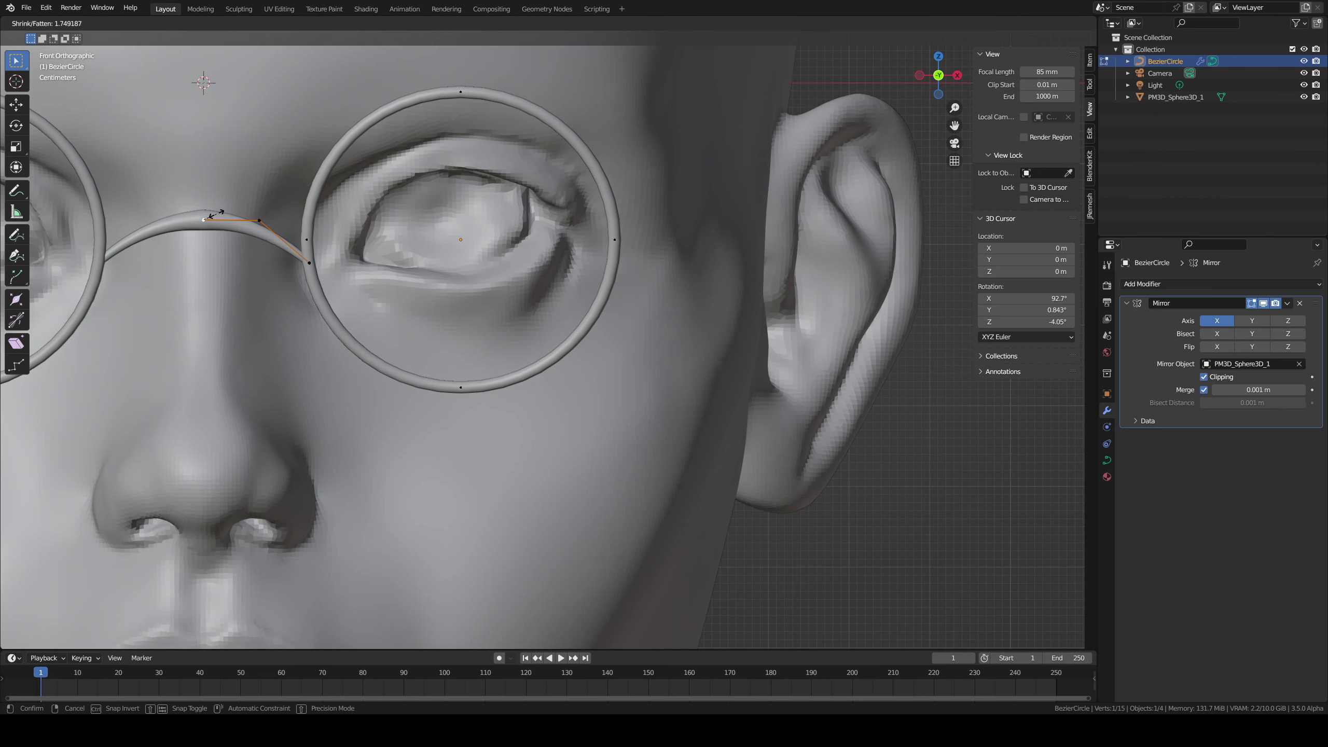
left_click(217, 214)
key("alt+s")
left_click(224, 213)
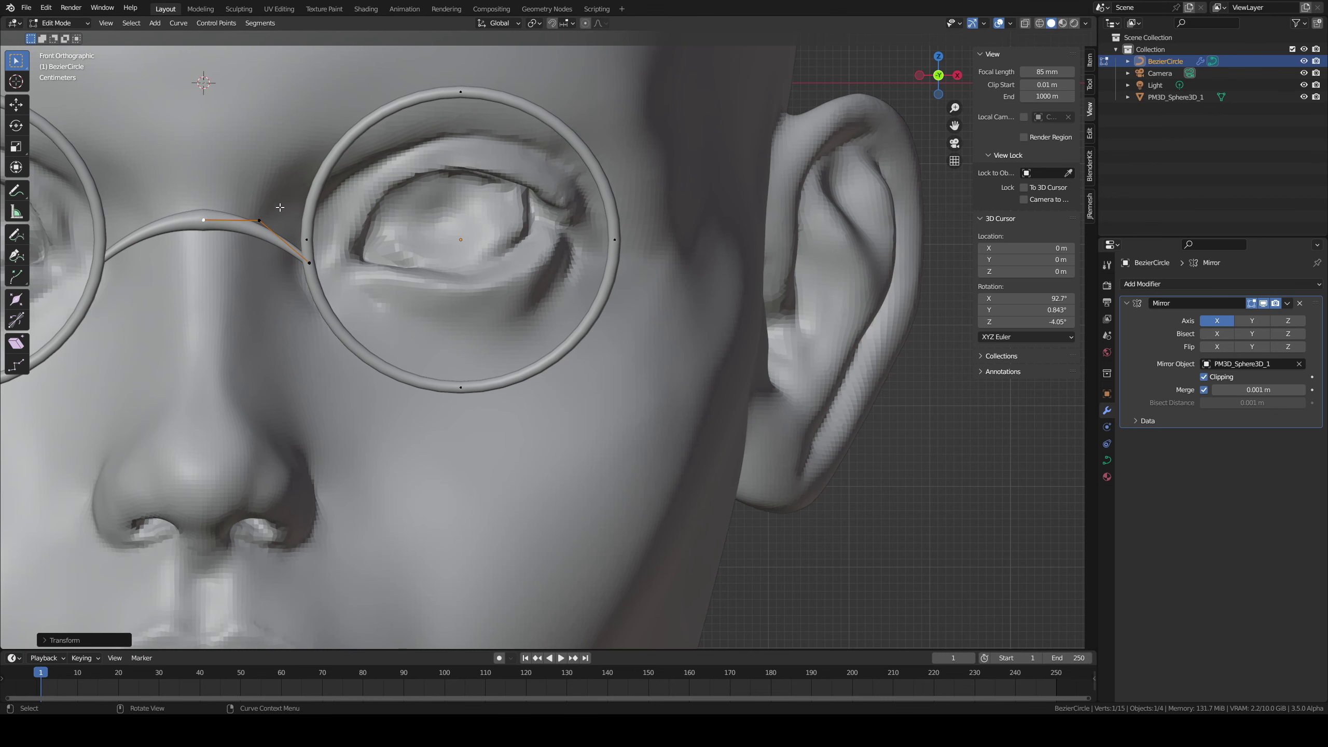
Step: Place the 3D cursor on the outer control point of the left eye's rim and add a path there for the temple arm
mouse_move(280, 207)
middle_mouse_down()
mouse_move(360, 289)
mouse_move(276, 222)
middle_mouse_up()
middle_click_drag(449, 319, 433, 299, "ctrl")
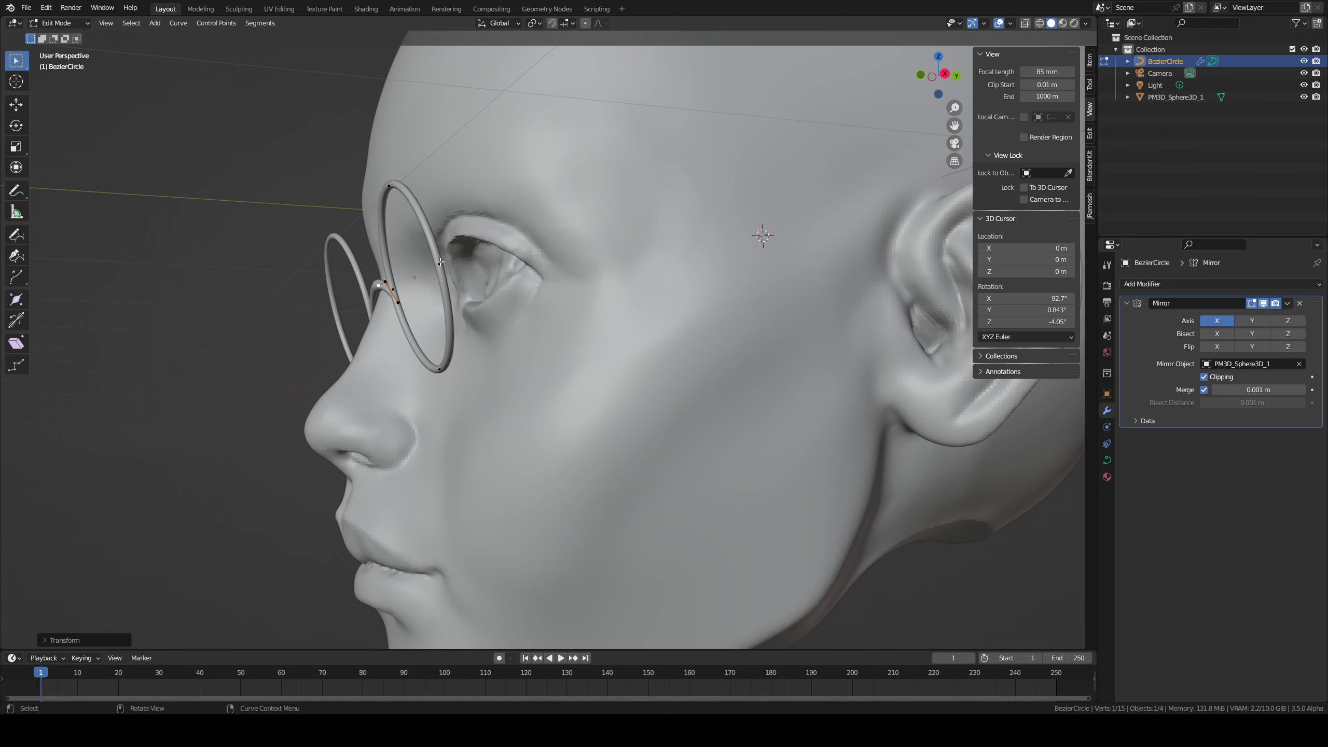
left_click(440, 261)
key("shift+s")
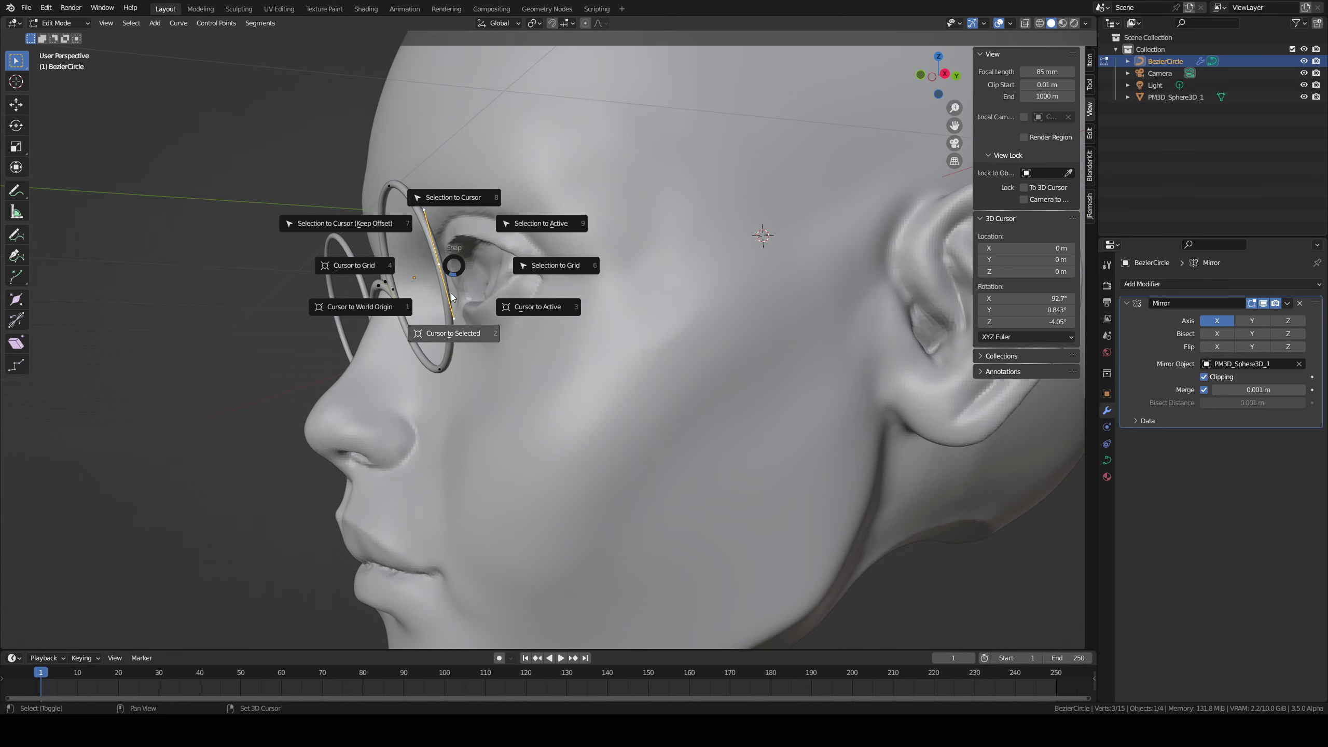
left_click(449, 334)
key("shift+a")
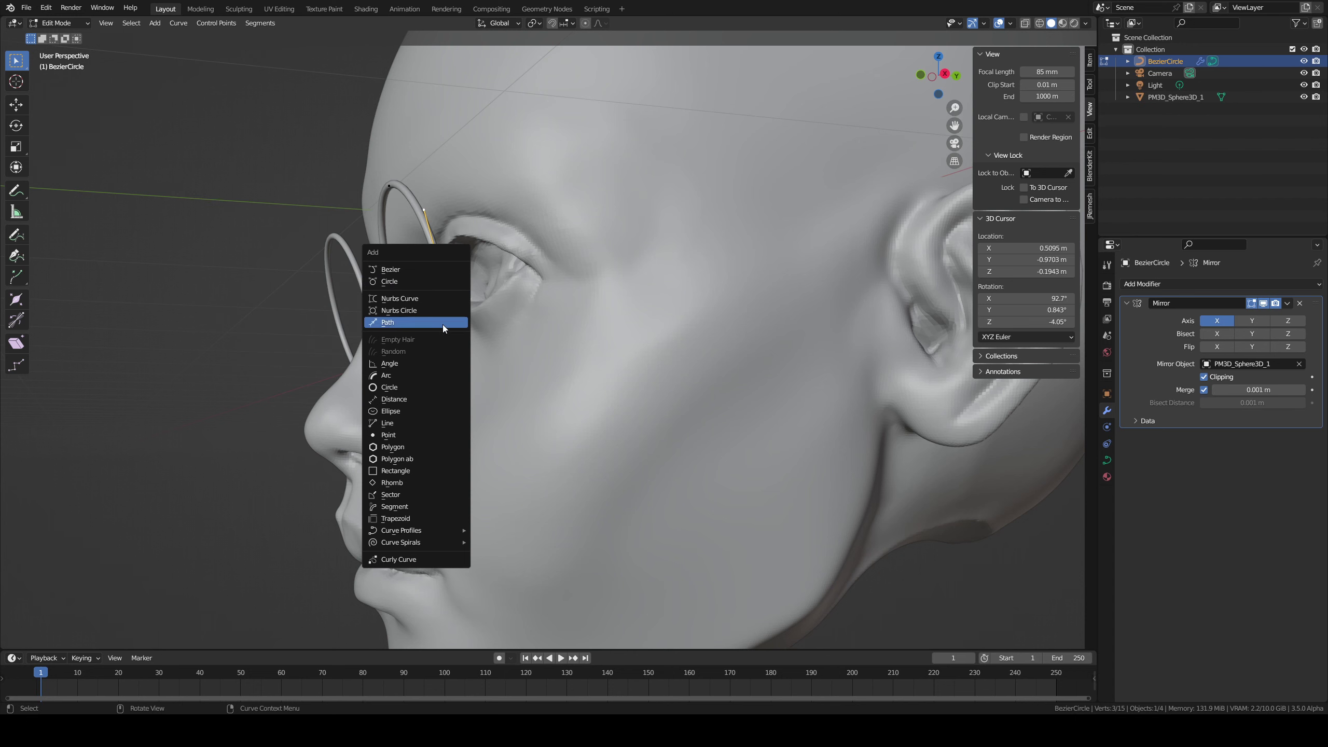
left_click(443, 323)
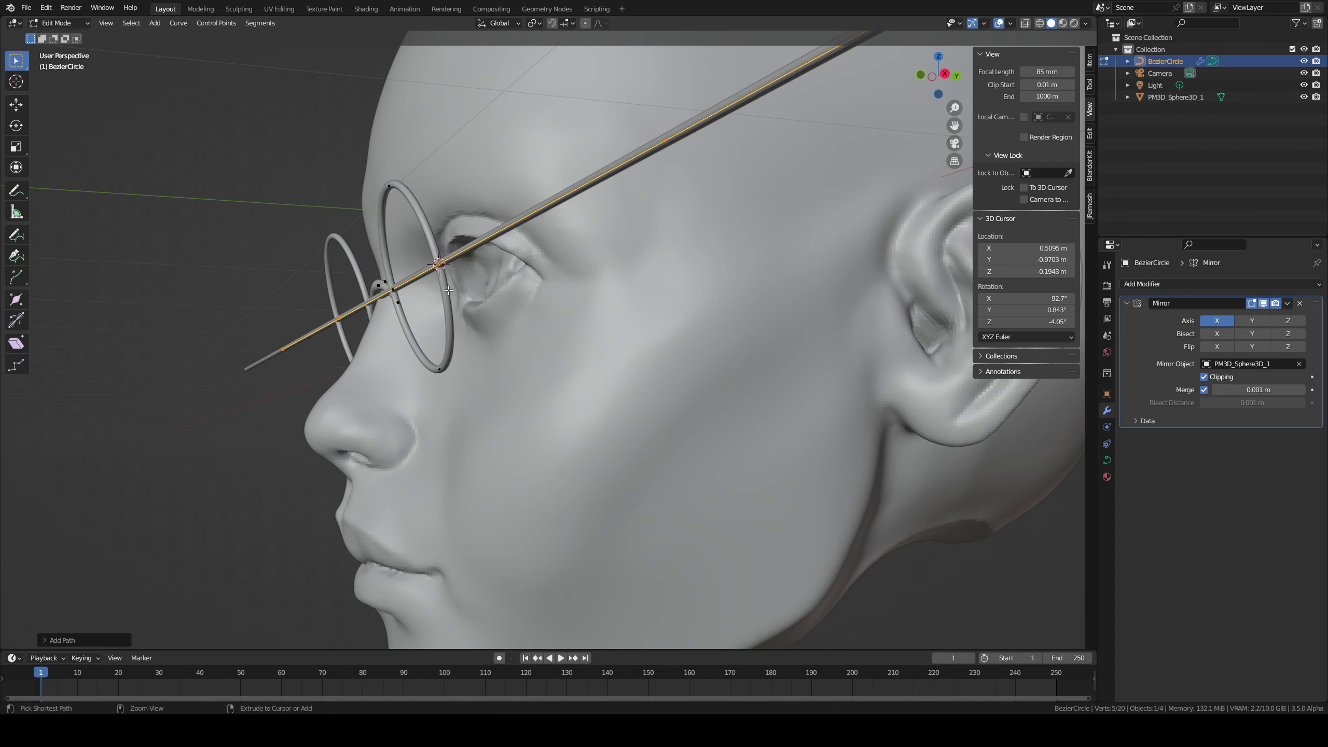
Step: Try to rotate the new path 90° about the global Z axis
scroll(405, 346, "down", 5)
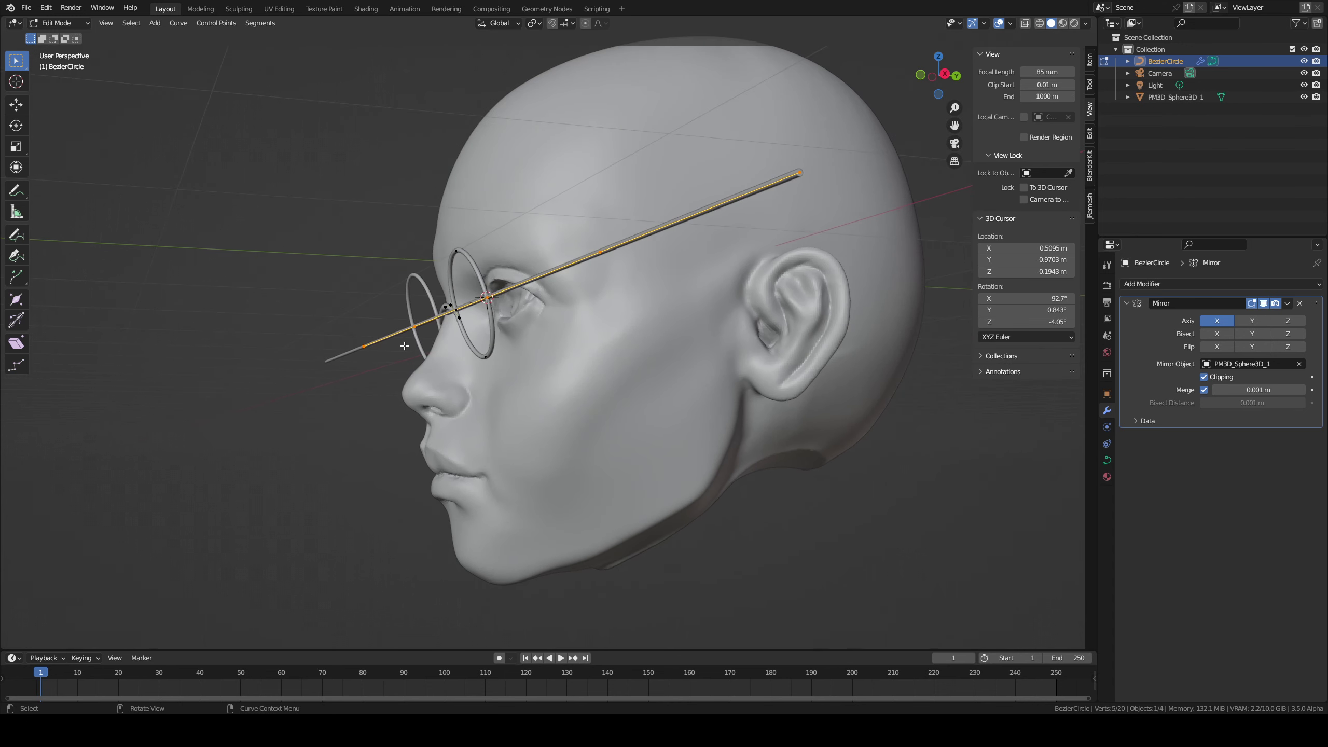
key("KP_3")
type("rz")
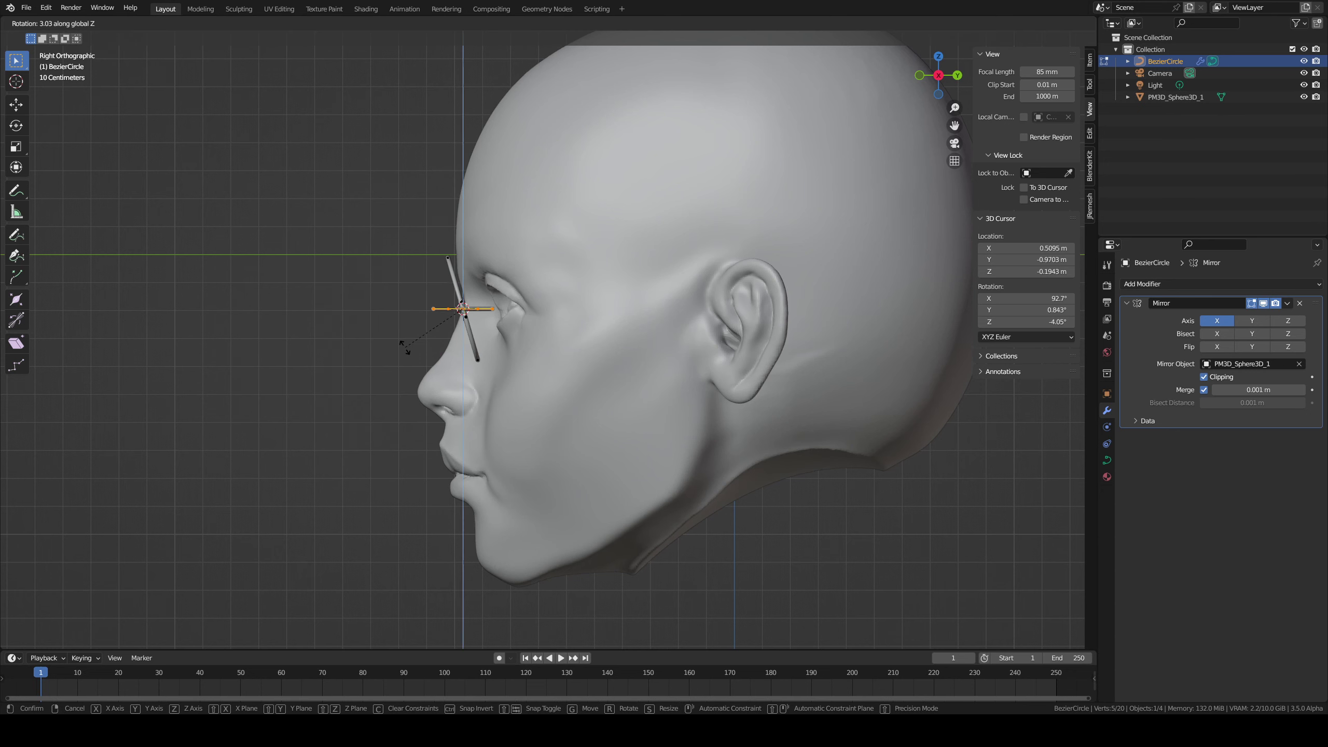
type("90")
key("Return")
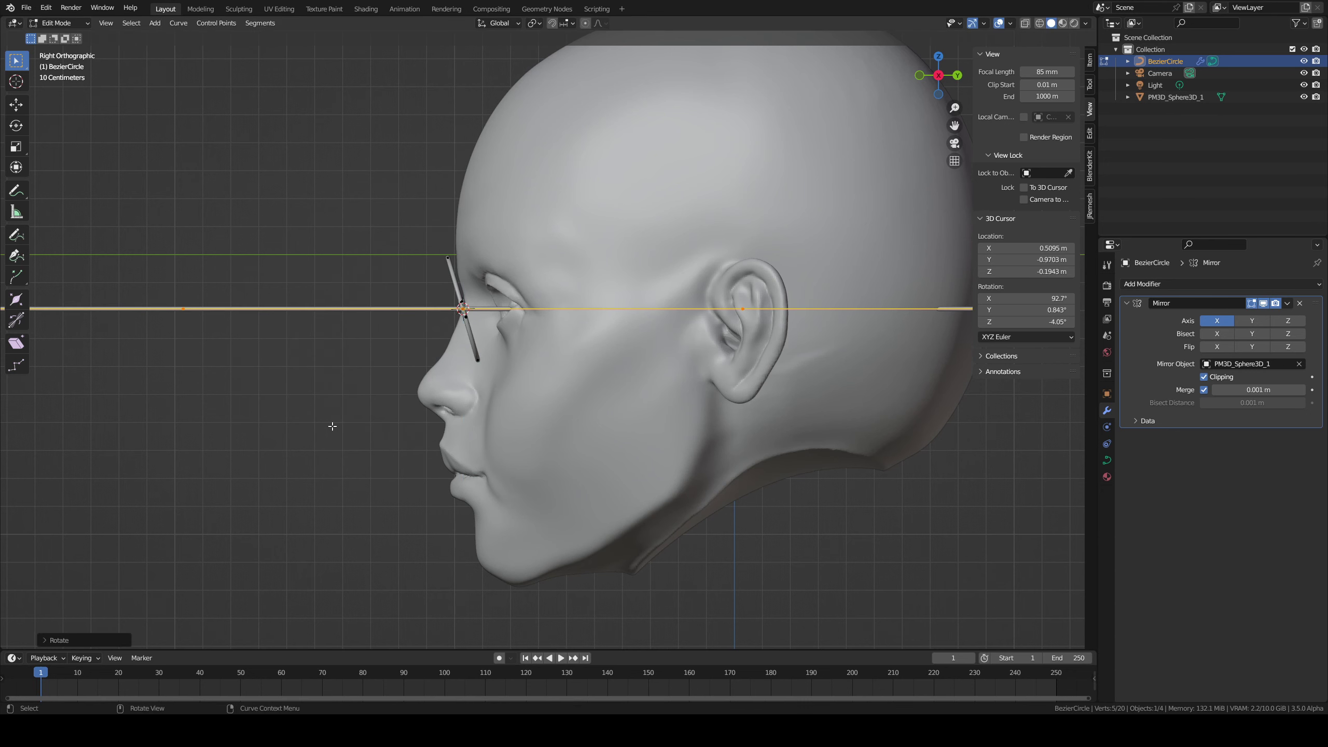
right_click(436, 362)
middle_click_drag(483, 354, 514, 375)
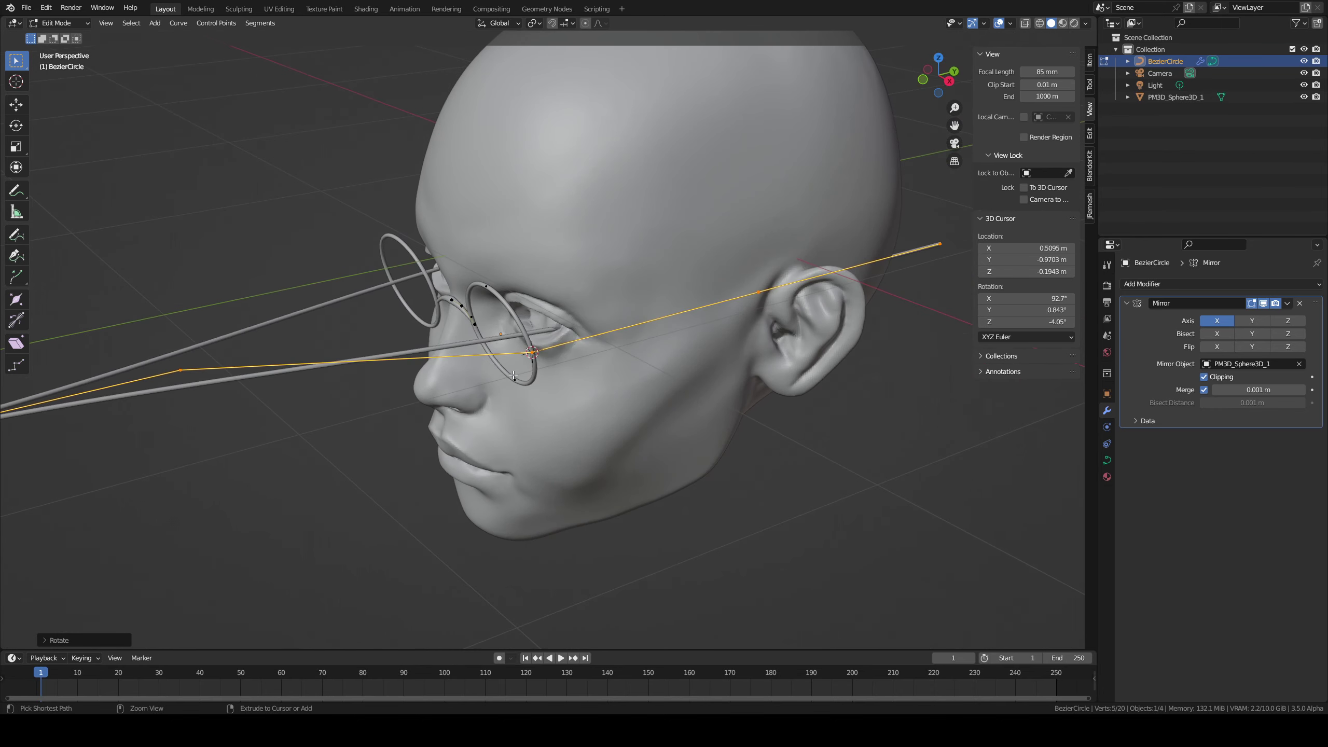
key("ctrl+z")
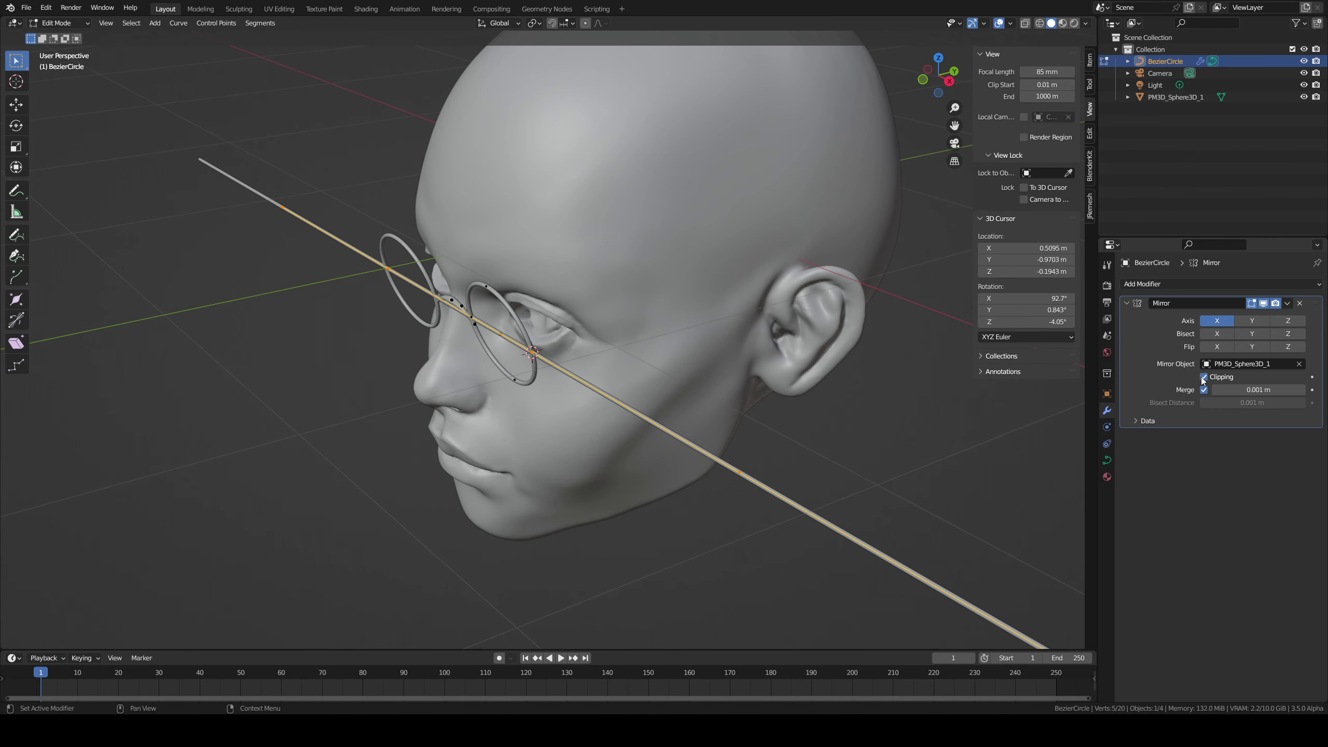
Step: With the mirror's Clipping turned off, rotate the path 90° about Z and shorten it along Y
key("r")
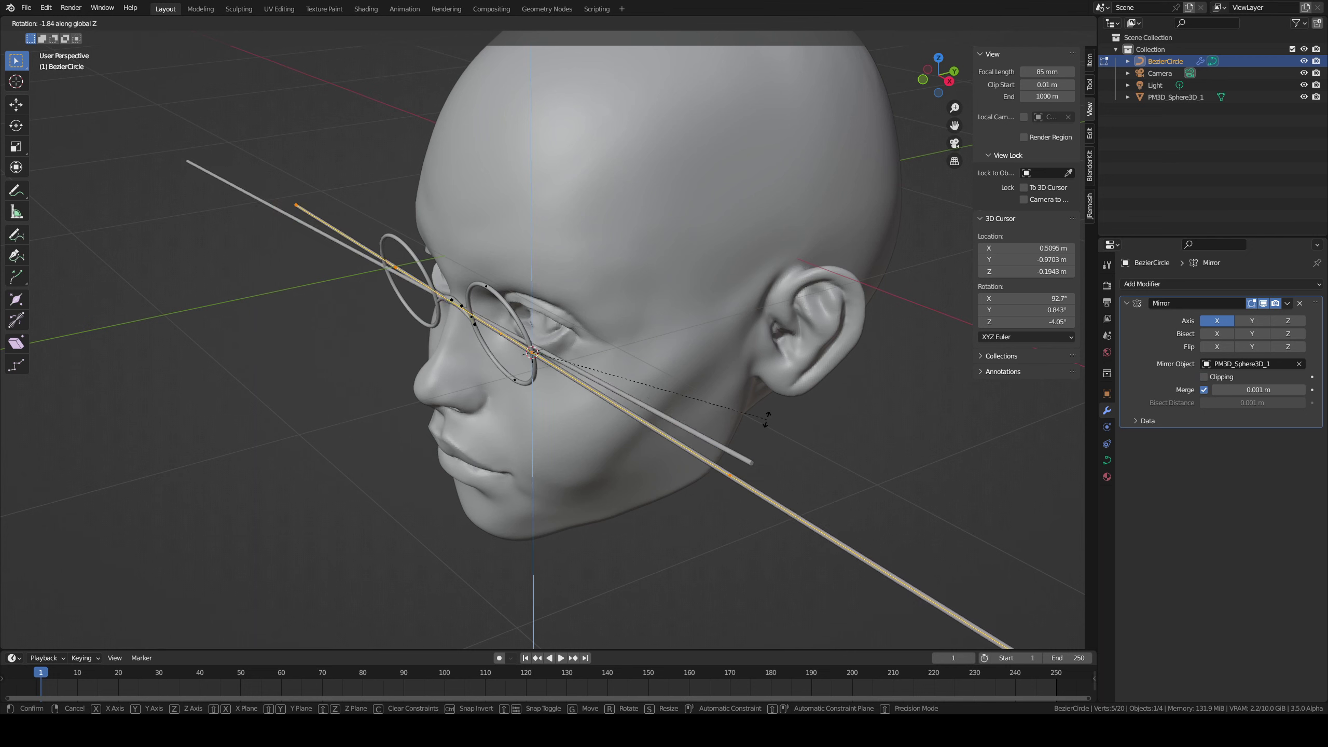
key("Return")
key("s")
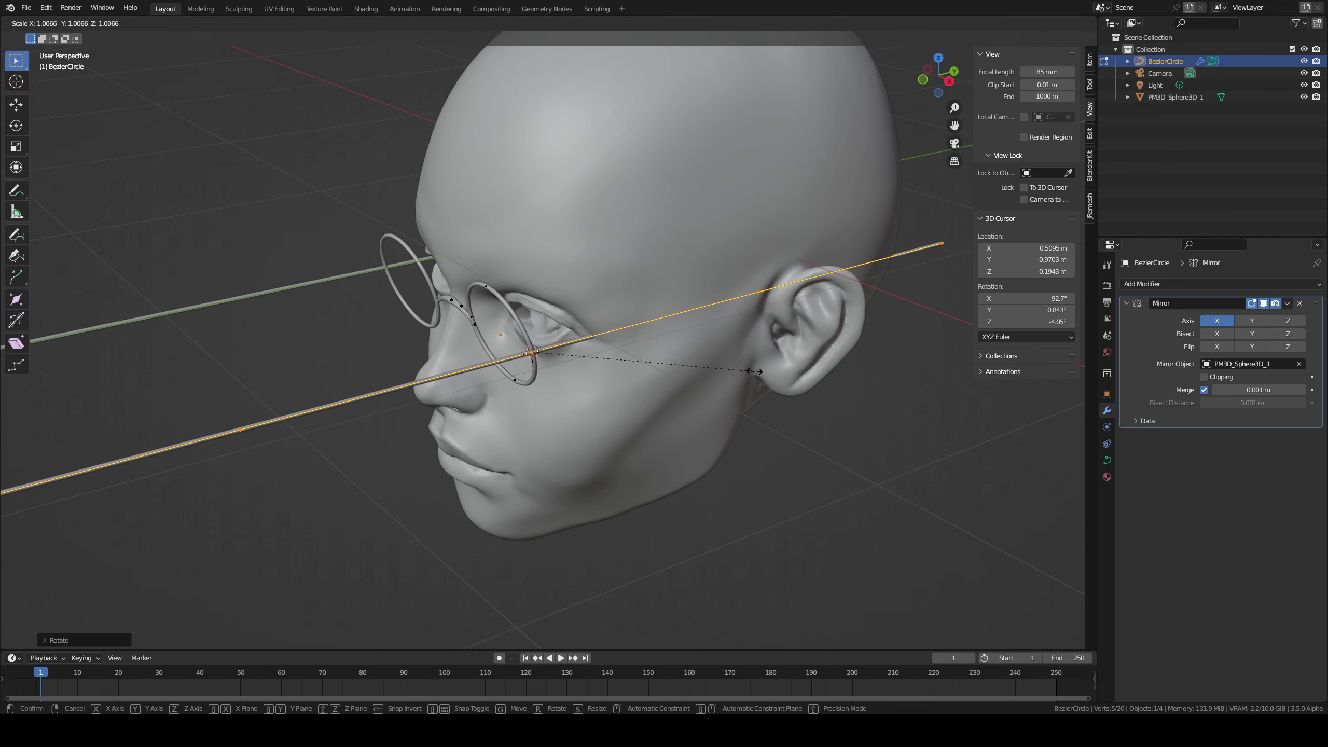
key("y")
left_click(534, 395)
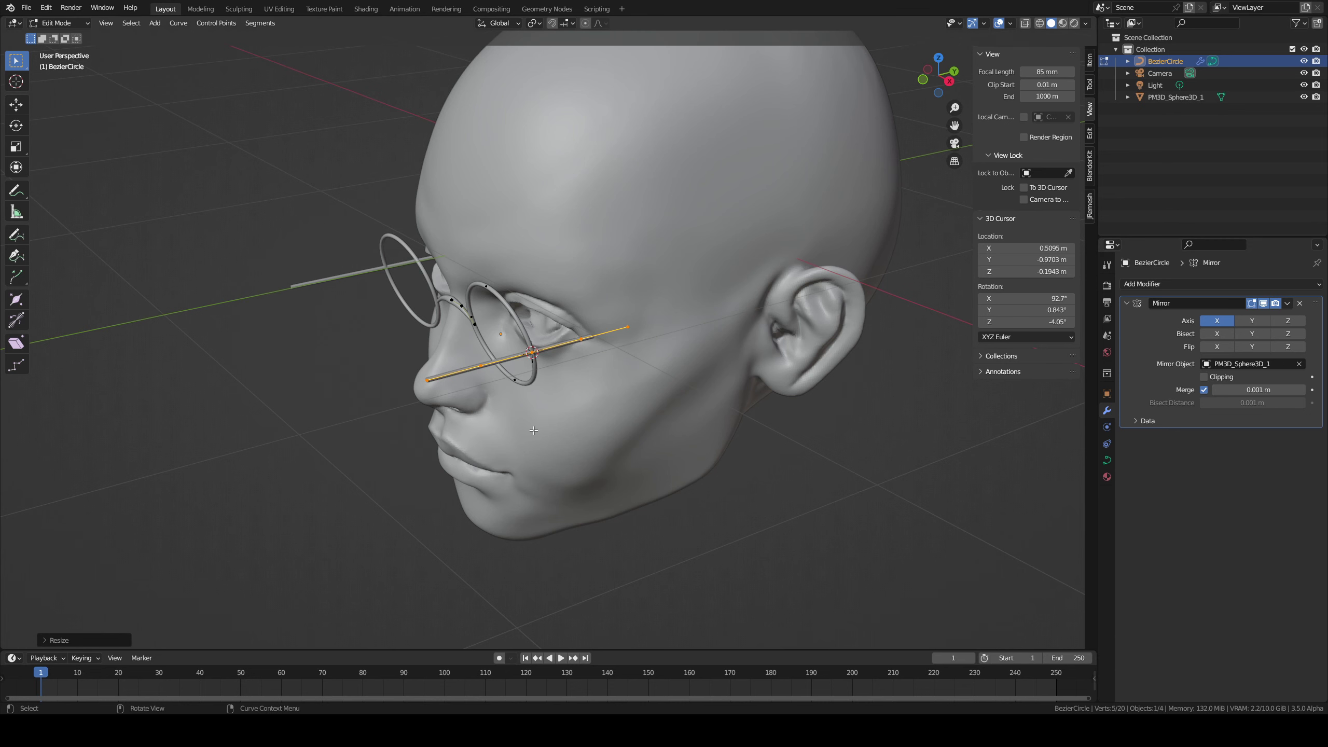
Step: Turn the mirror's Clipping back on and move the path backward in side view so its front end meets the rim
key("KP_3")
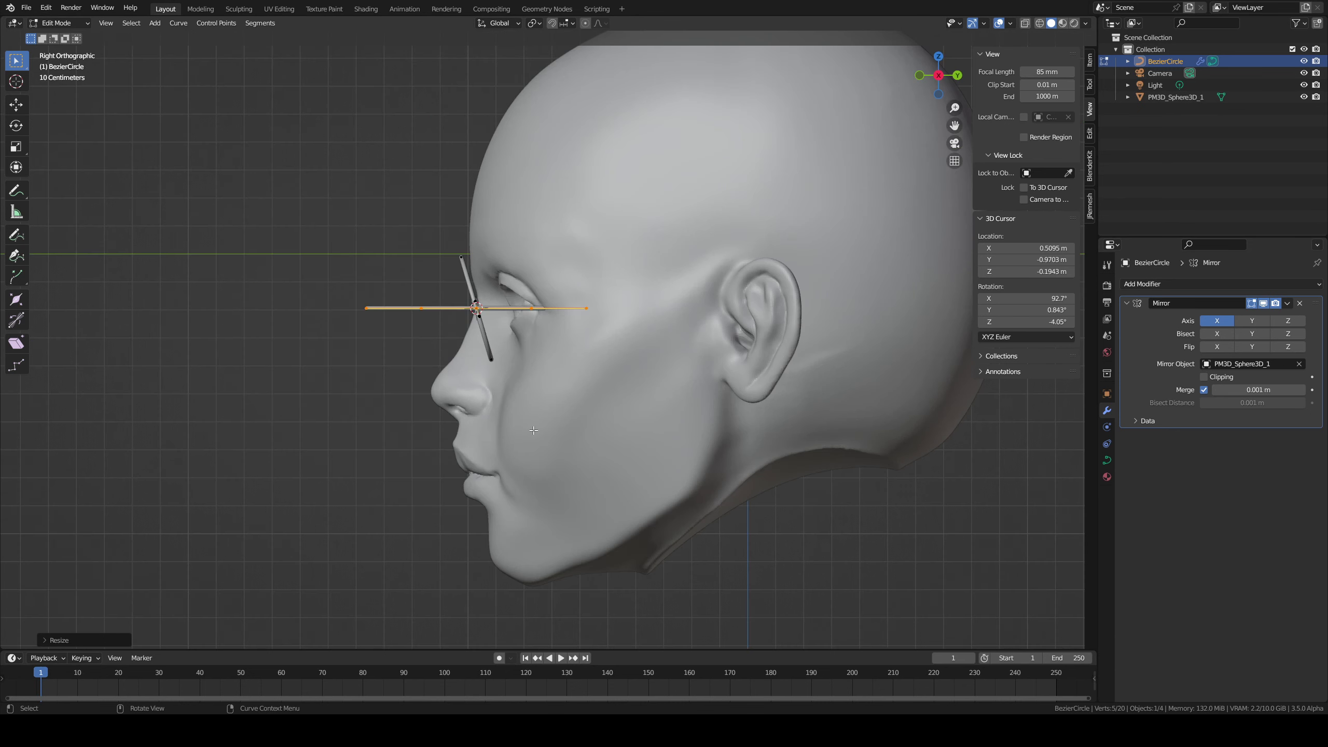
key("g")
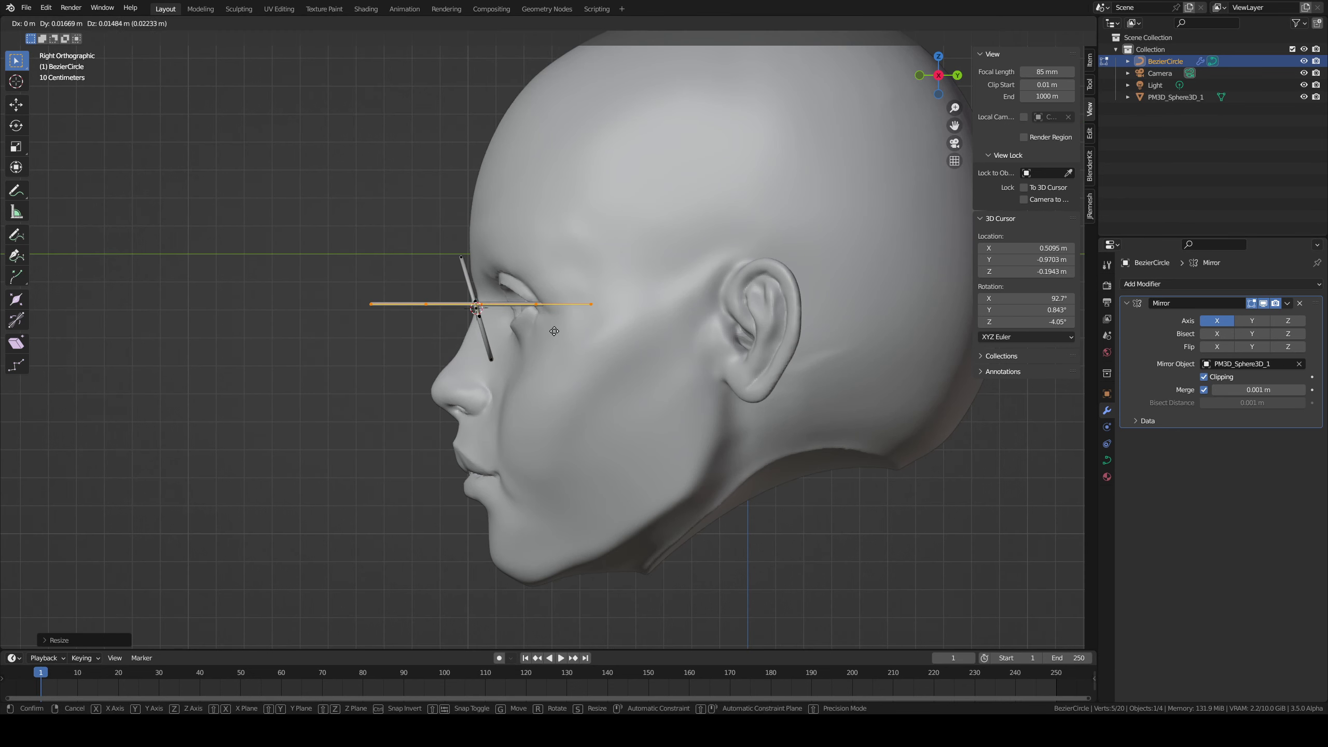
left_click(662, 334)
Step: Shape the temple path in side view by moving its last three control points up, over and behind the ear
left_click(544, 299)
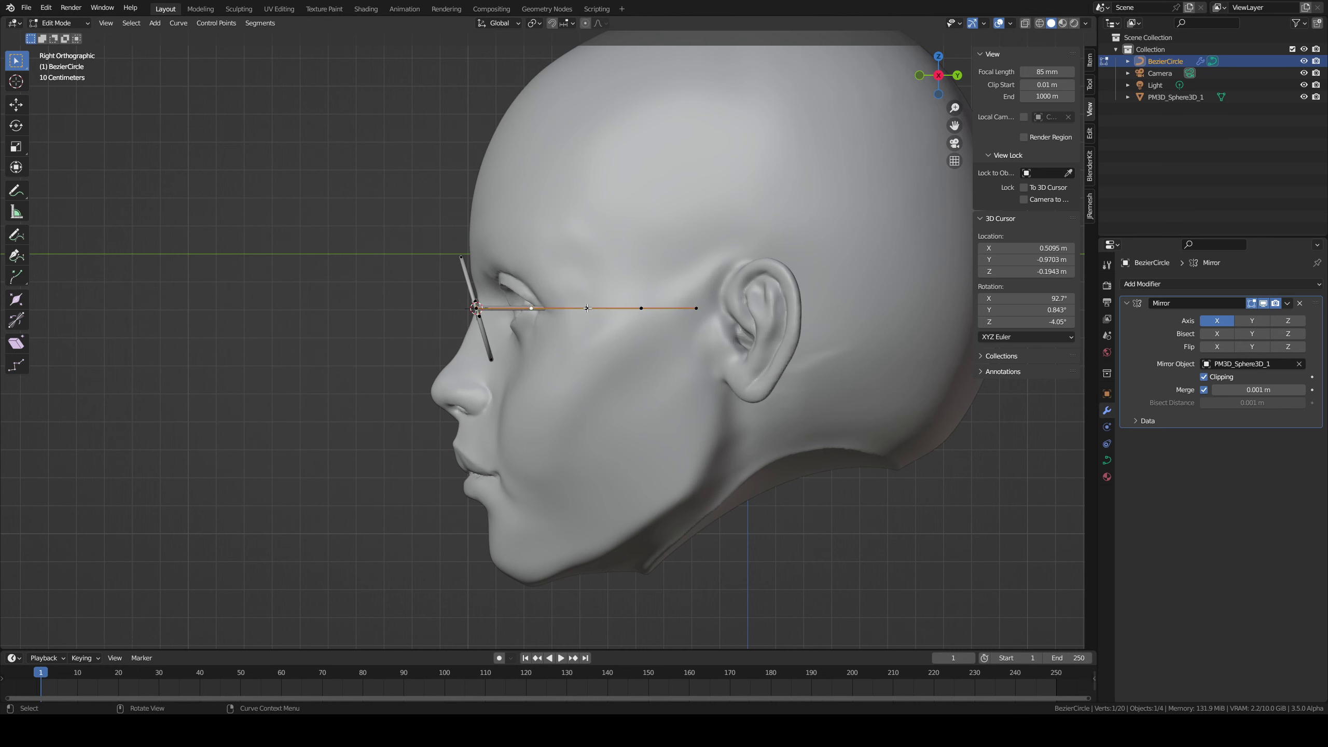
left_click(698, 306)
key("g")
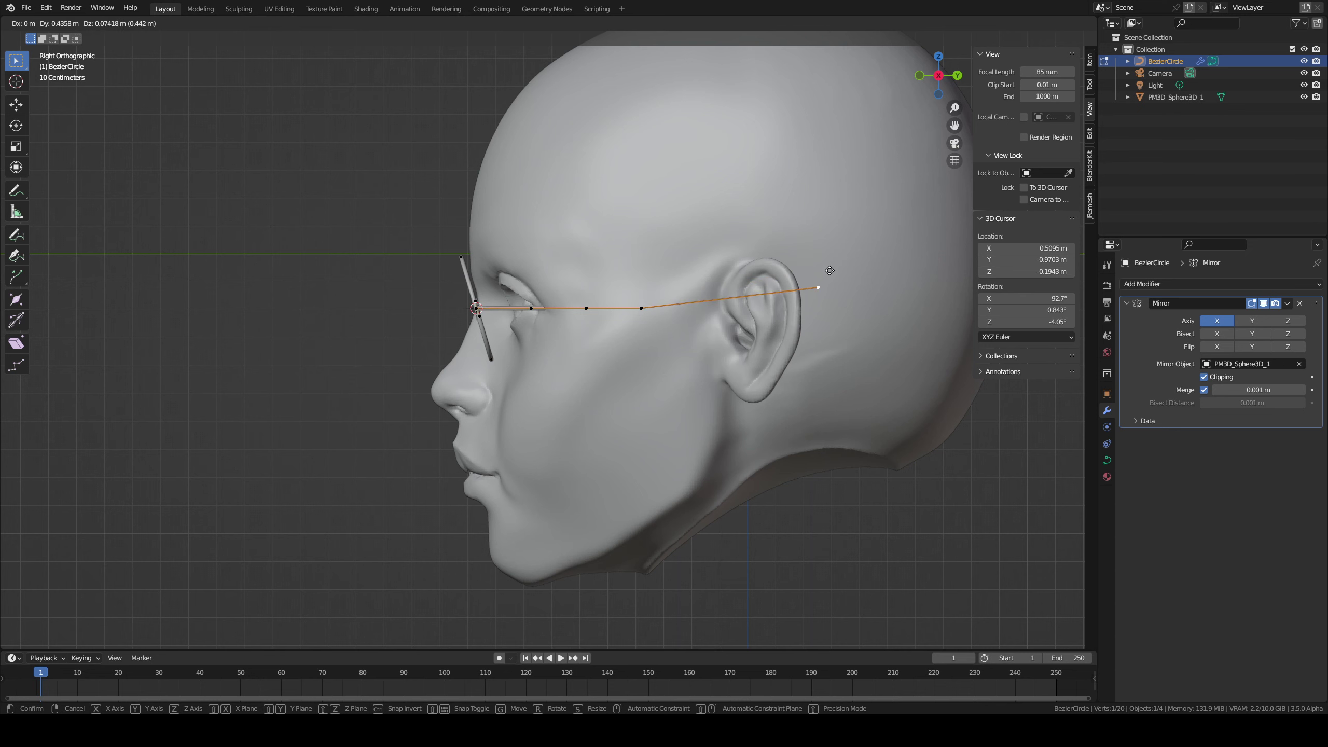
left_click(829, 277)
left_click_drag(637, 310, 708, 258)
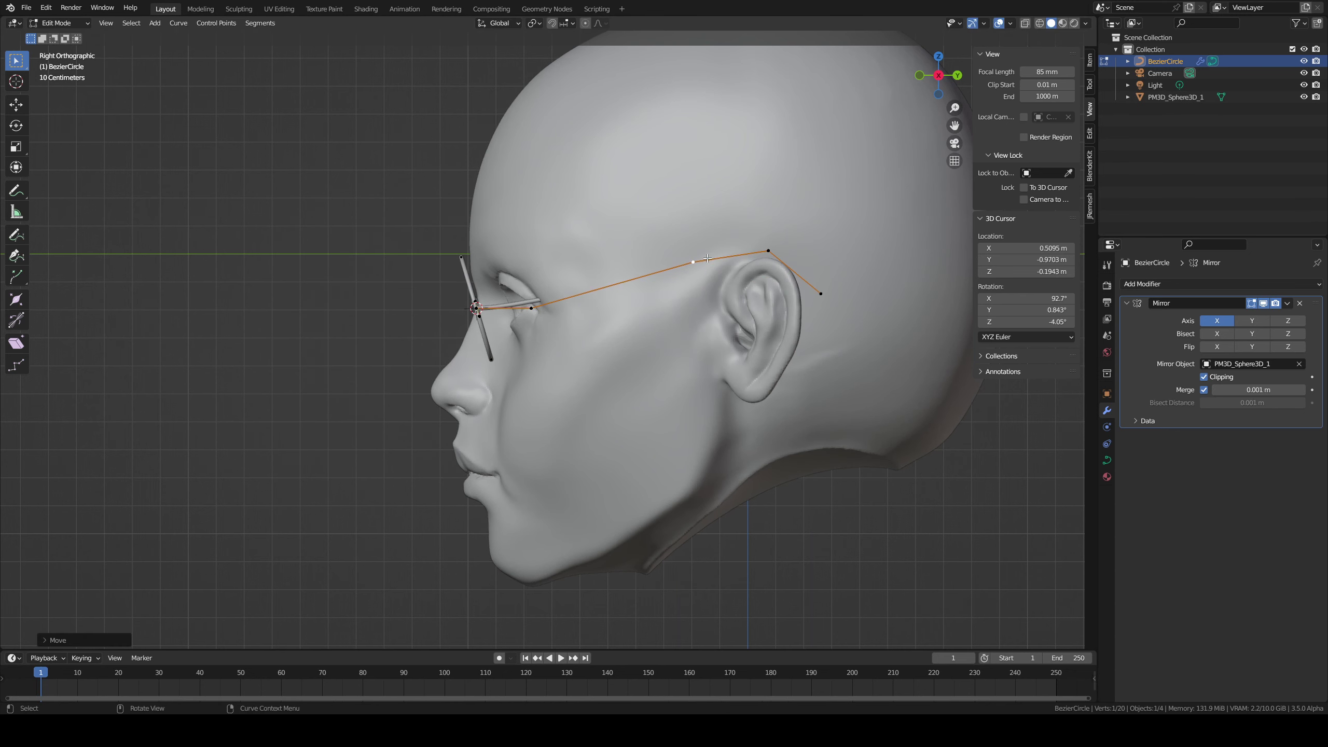
Step: Move the temple's three rear control points outward along X to line up with the ear
right_click(573, 282)
middle_click_drag(573, 282, 610, 246)
left_click(610, 246)
key("g")
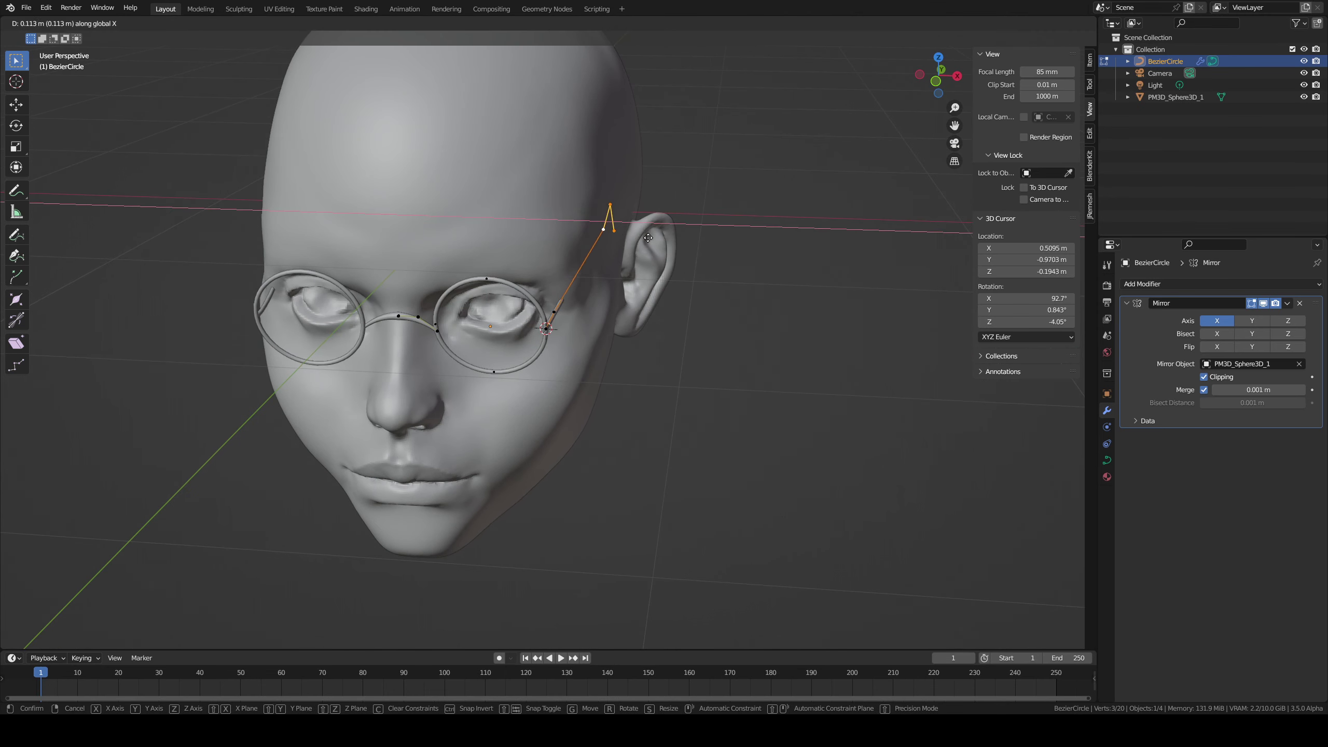
left_click(677, 234)
Step: Shift the temple's middle control point inward and pull it forward toward the eye to smooth the arm
left_click(635, 233)
key("g")
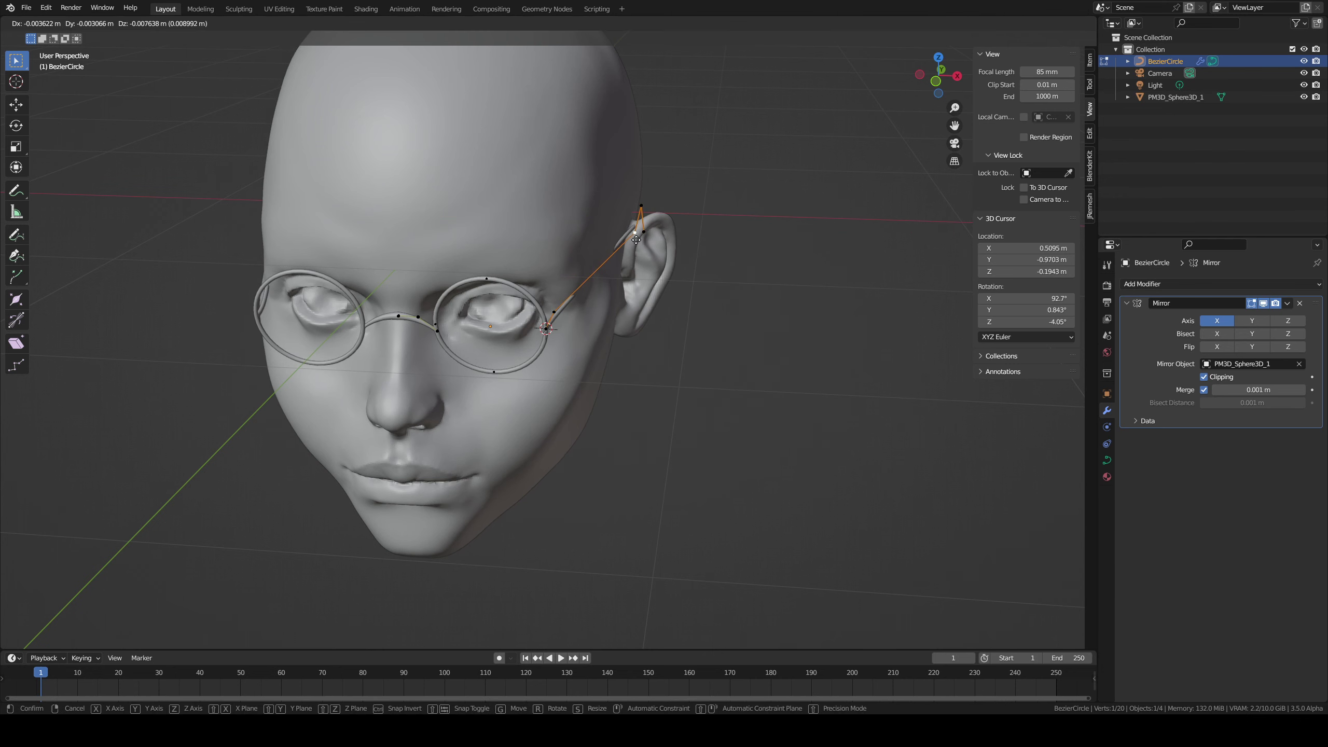
left_click(627, 224)
middle_click_drag(627, 225, 534, 226)
key("g")
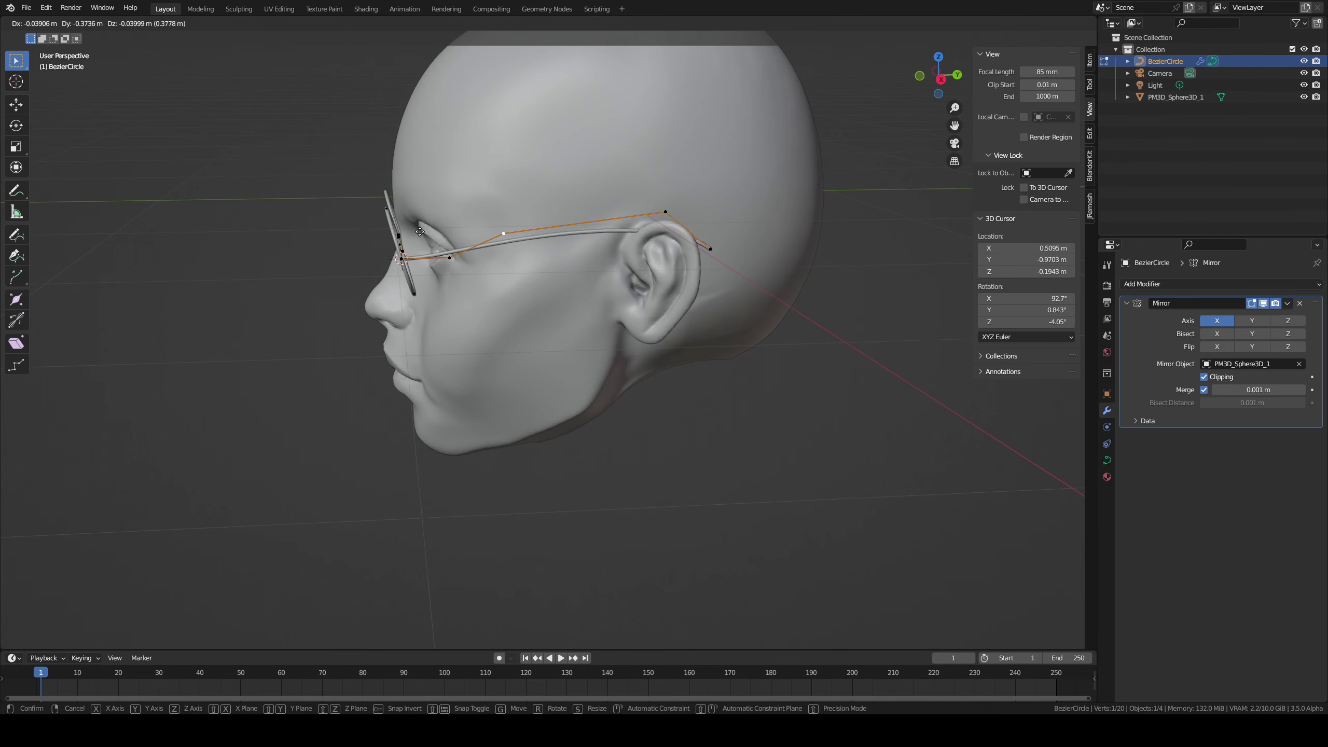
left_click(424, 233)
Step: Reposition the temple's last two control points so the arm passes over the ear and hooks down behind it
left_click(669, 217)
key("g")
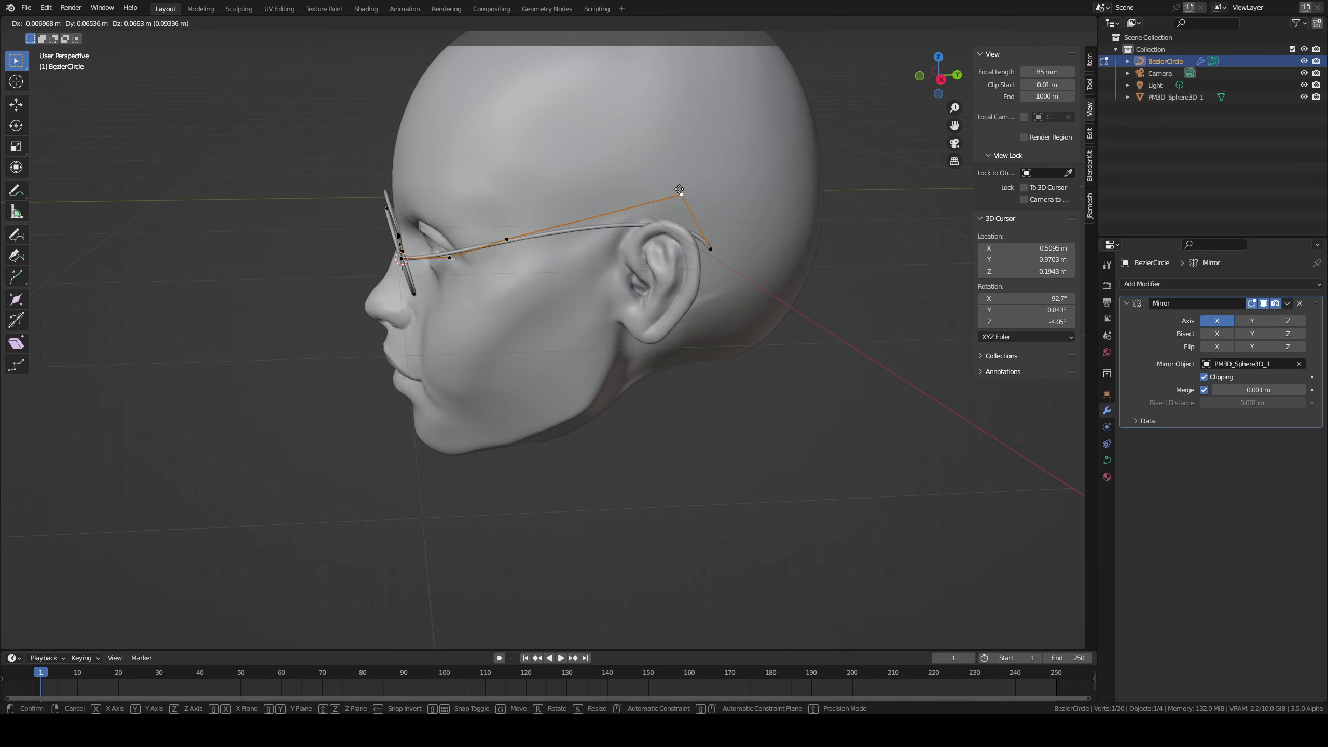
left_click(691, 203)
middle_click_drag(691, 203, 579, 198)
left_click(694, 254)
middle_click_drag(694, 253, 735, 250)
key("g")
left_click(701, 237)
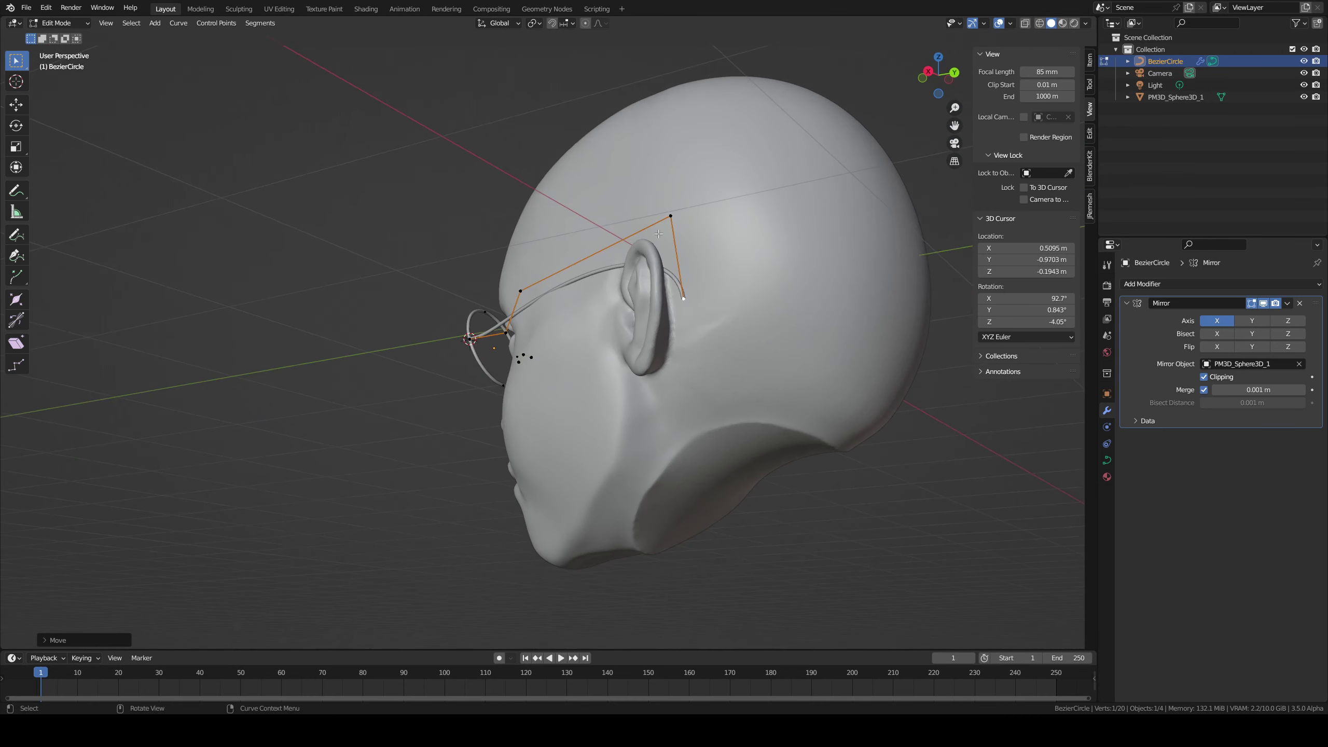
left_click(670, 204)
key("g")
left_click(649, 190)
Step: Thicken the temple arm at the control point above the ear and adjust that point's position from behind the head
middle_click_drag(649, 189, 756, 207)
left_click(545, 255)
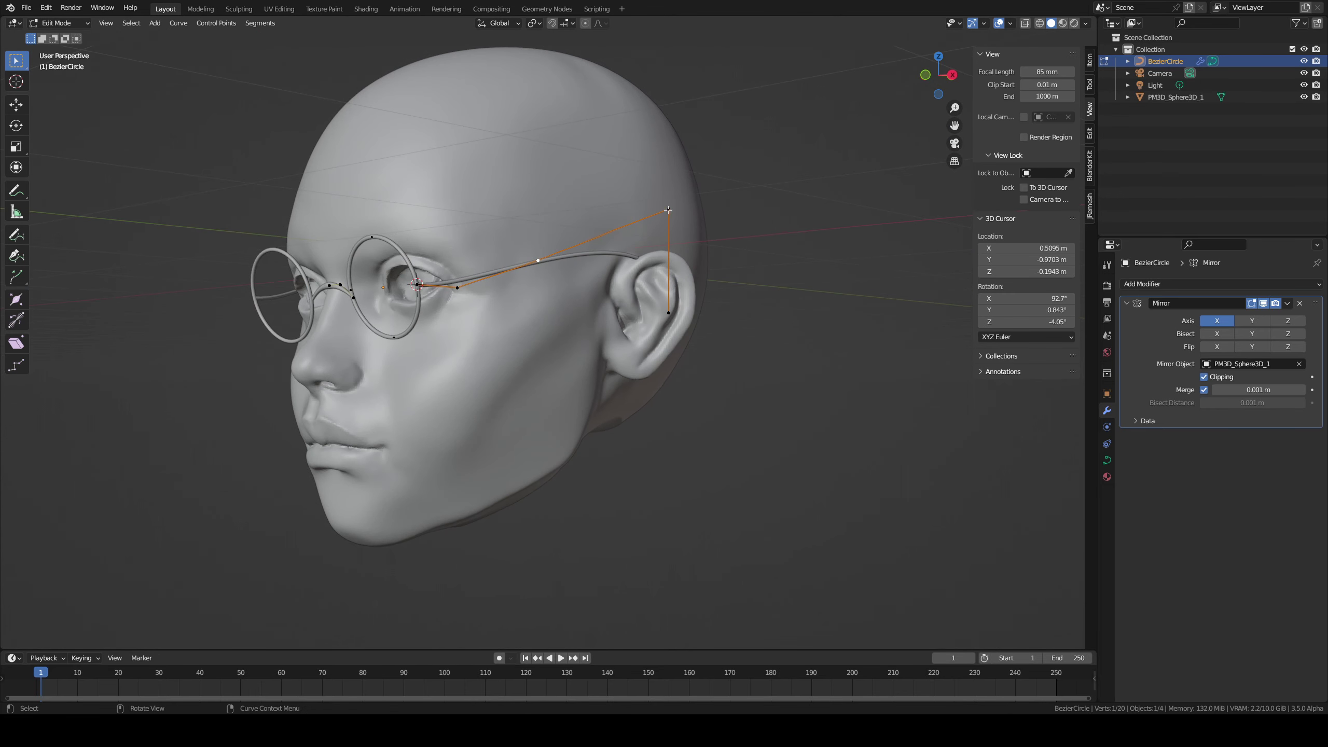
key("alt+s")
left_click(737, 231)
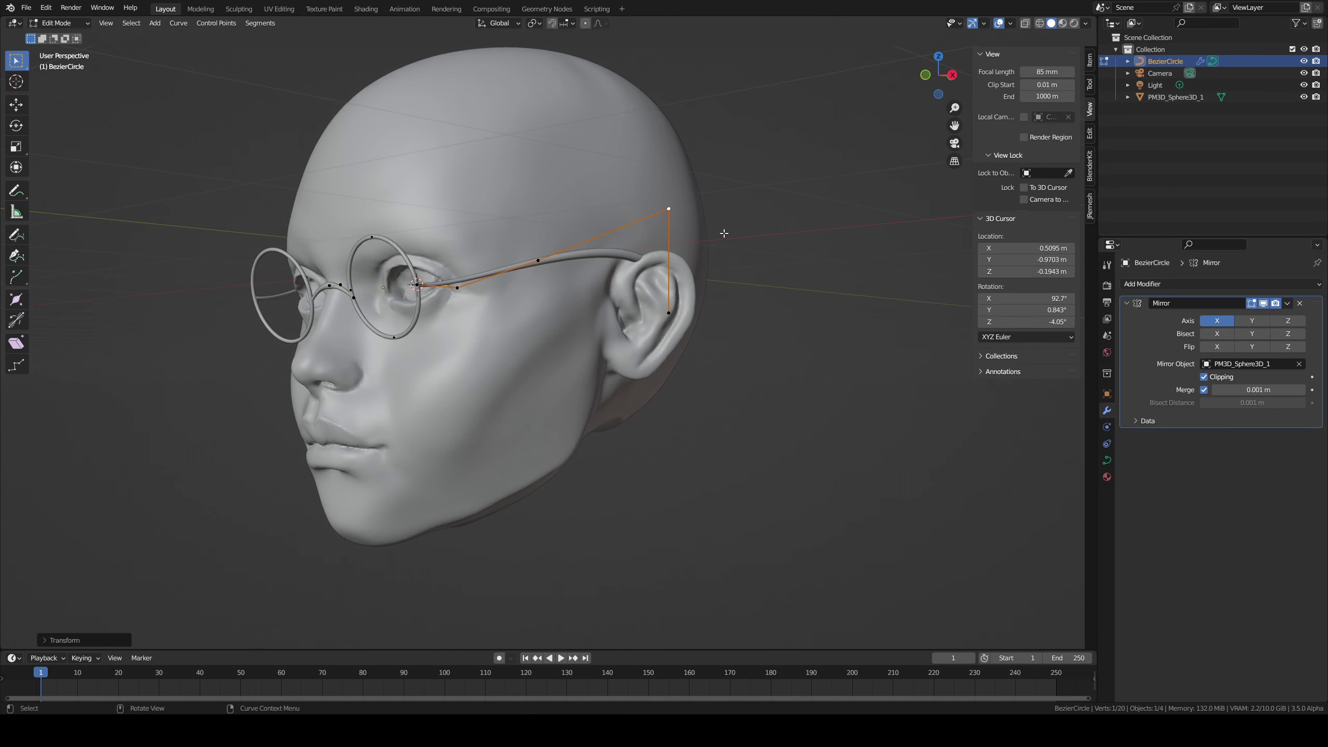
middle_click_drag(683, 223, 650, 256)
key("g")
left_click(694, 197)
Step: Enlarge the radius of the temple's end point to thicken its tip behind the ear
left_click(667, 301)
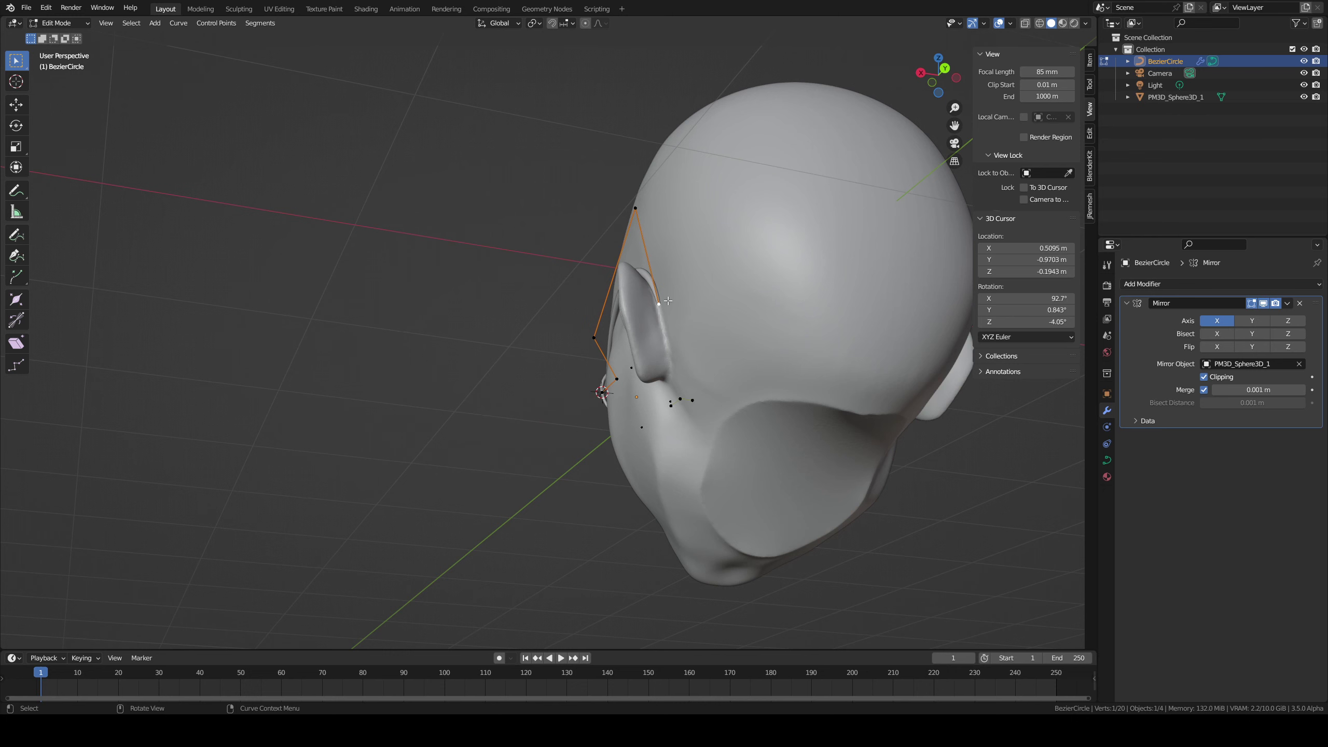
key("alt+s")
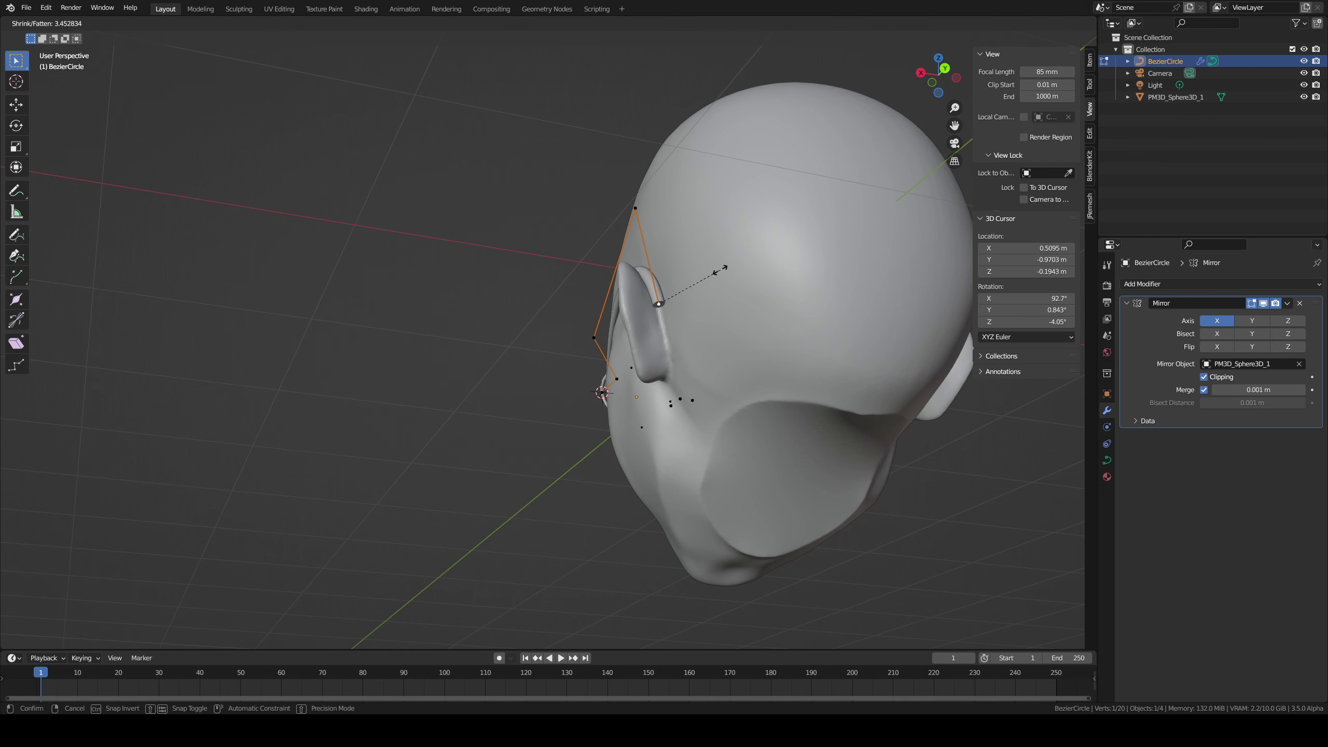
left_click(689, 287)
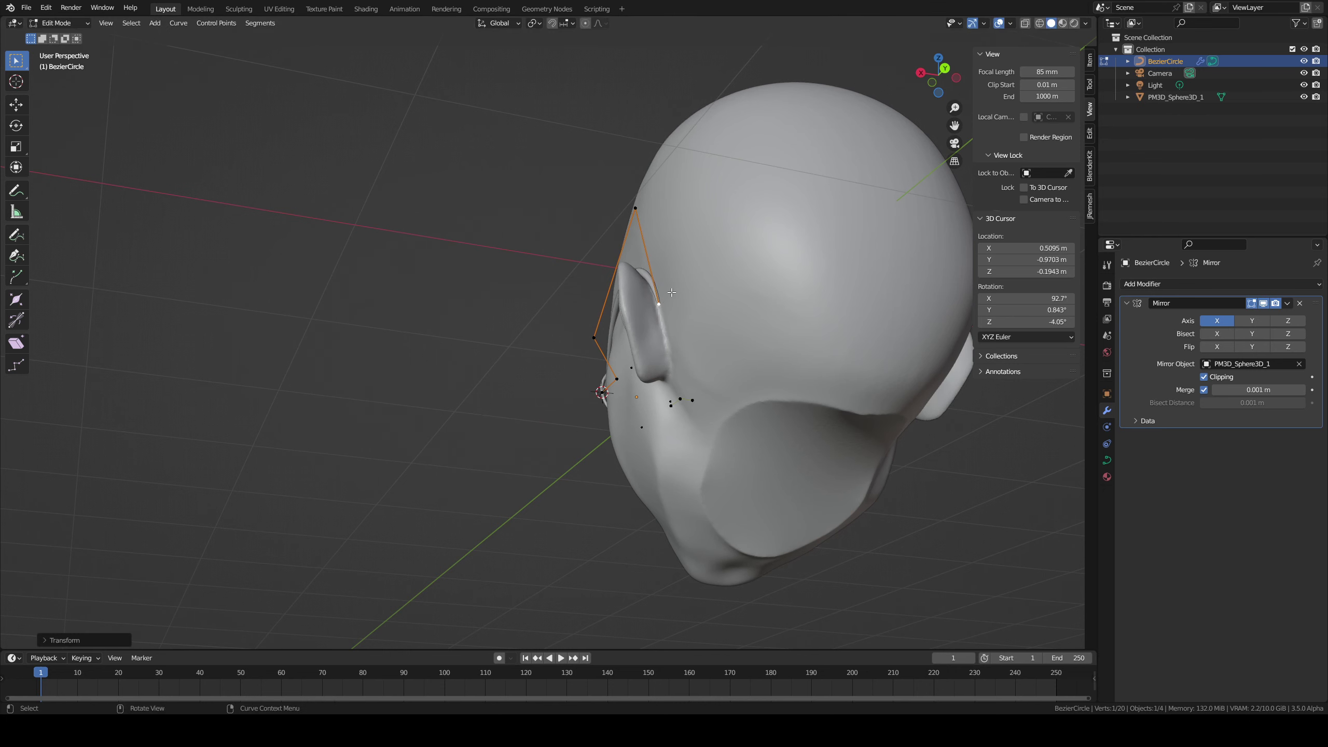
middle_click_drag(688, 287, 701, 287)
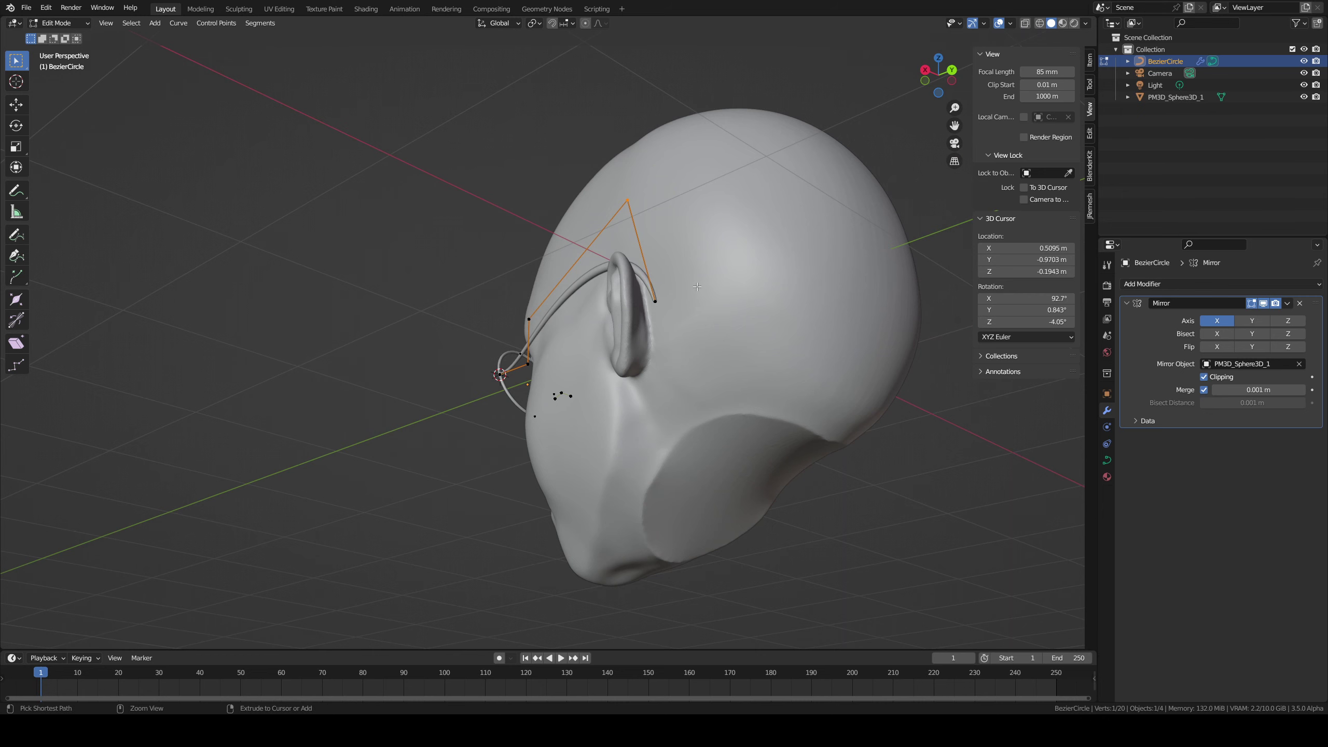
key("alt+s")
left_click(757, 286)
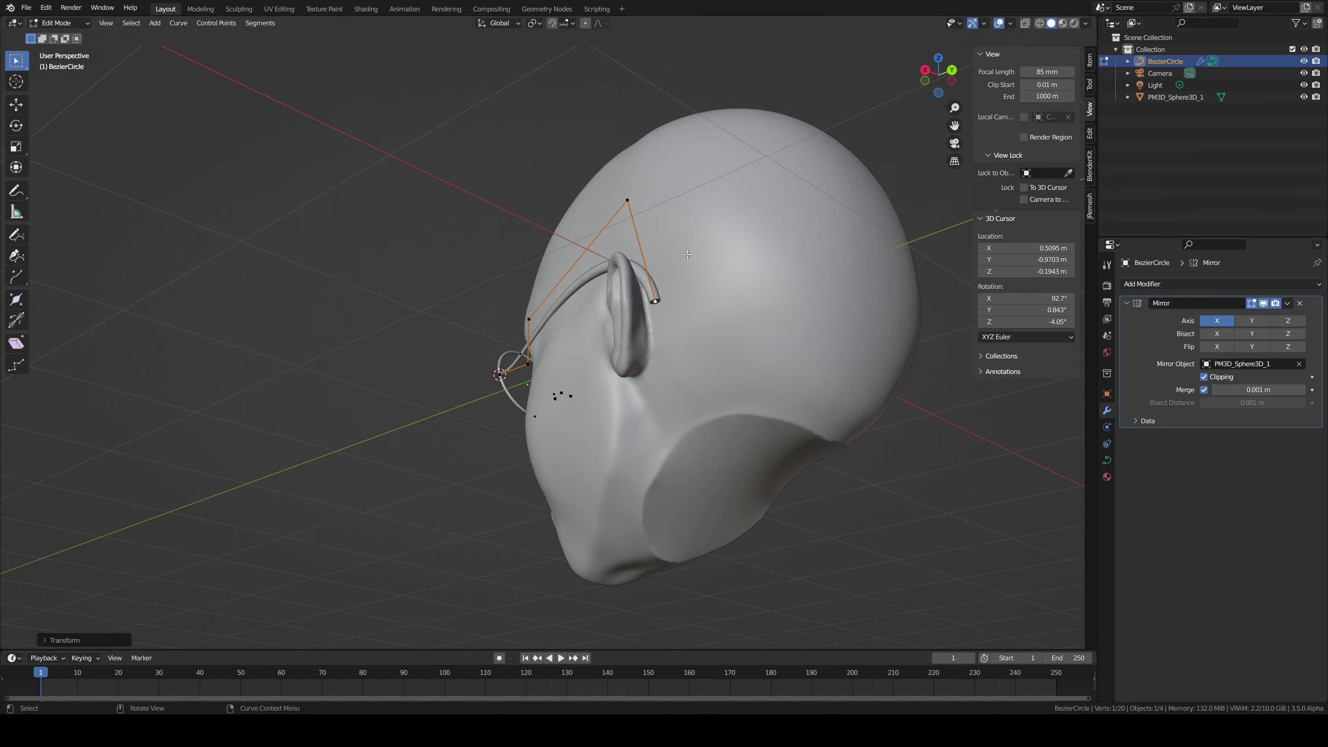
Step: Reposition the control point above the ear to refine how the temple arm fits over the ear
middle_click_drag(756, 286, 834, 202)
key("g")
left_click(752, 250)
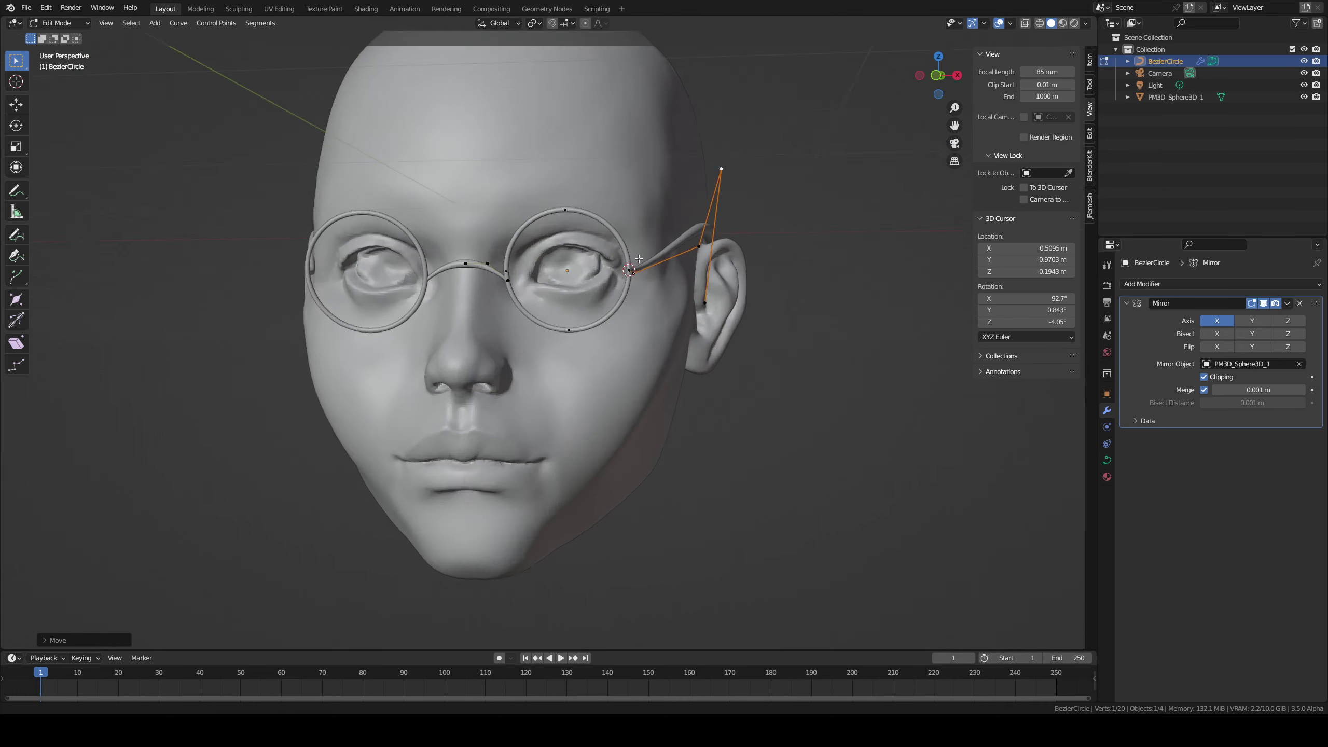
Step: Lower the temple's front control point along the outer side of the rim in side view
scroll(630, 293, "up", 5)
key("alt+s")
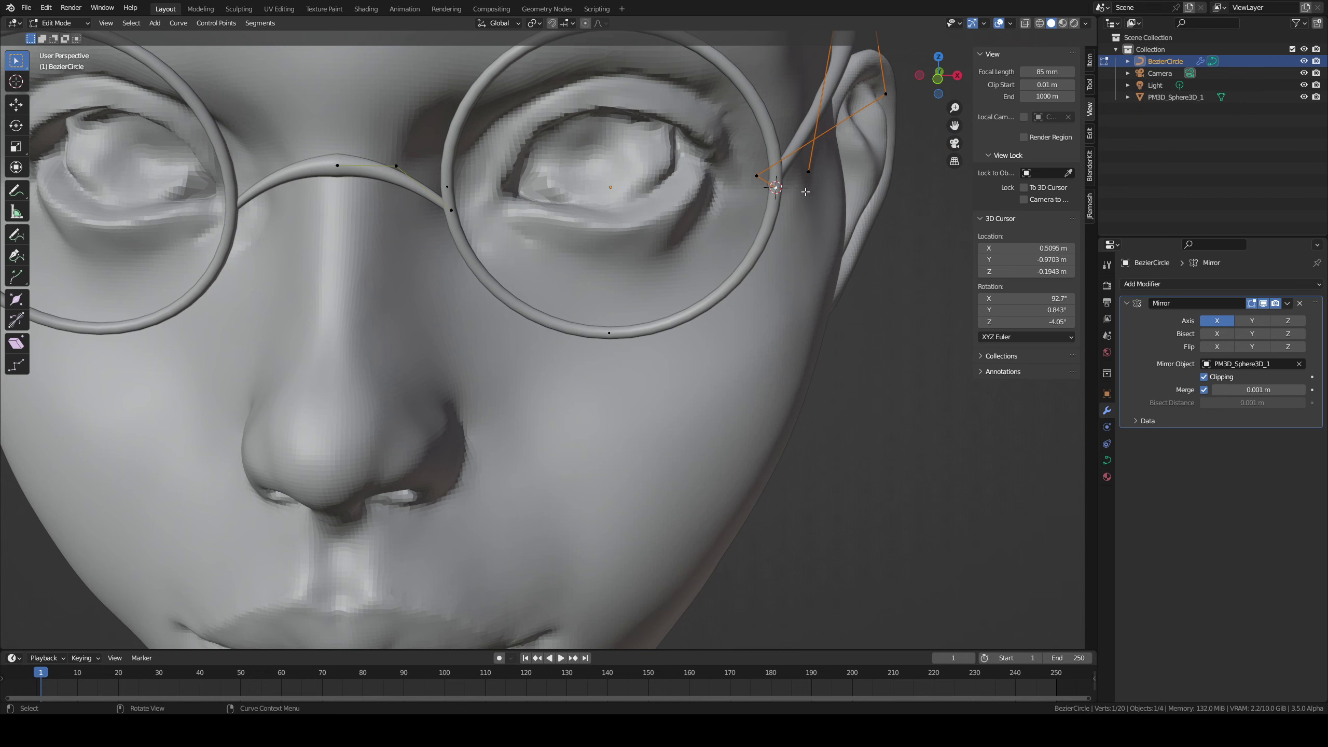
left_click(791, 197)
middle_click_drag(790, 197, 646, 183)
left_click(580, 175)
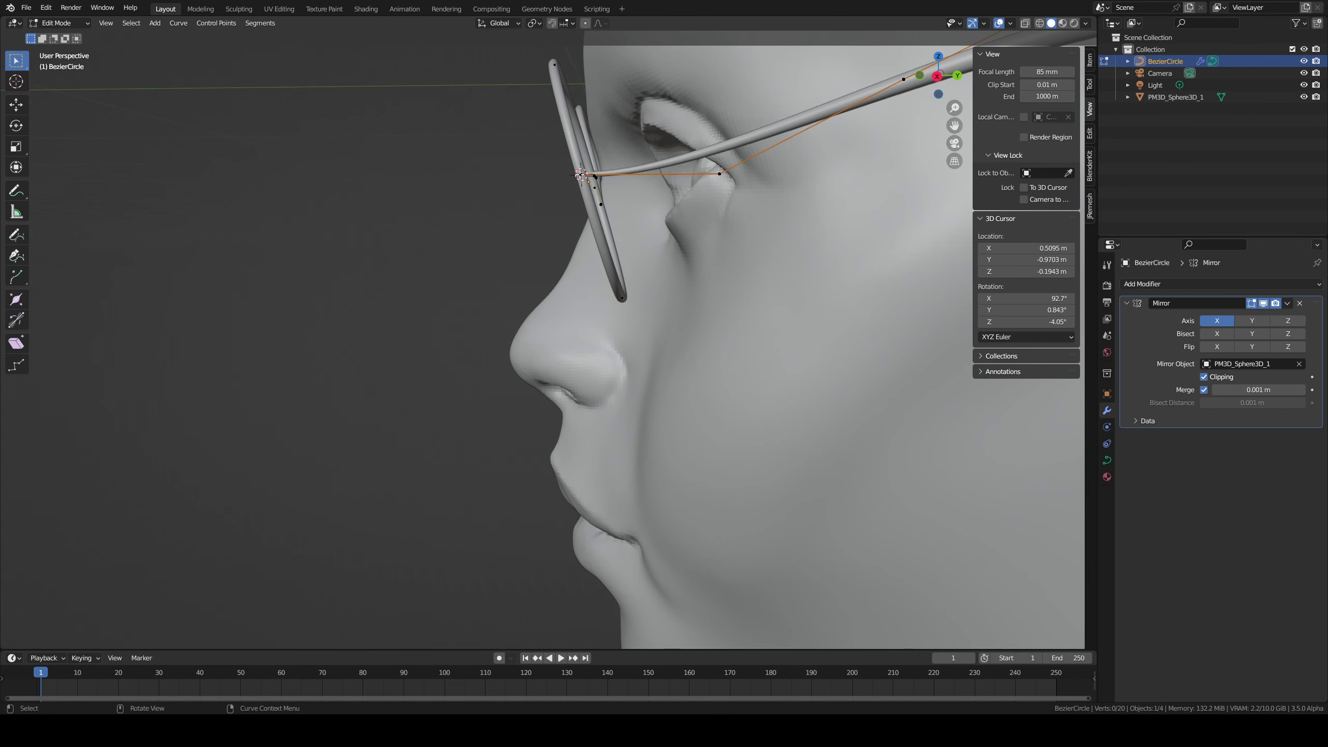
key("g")
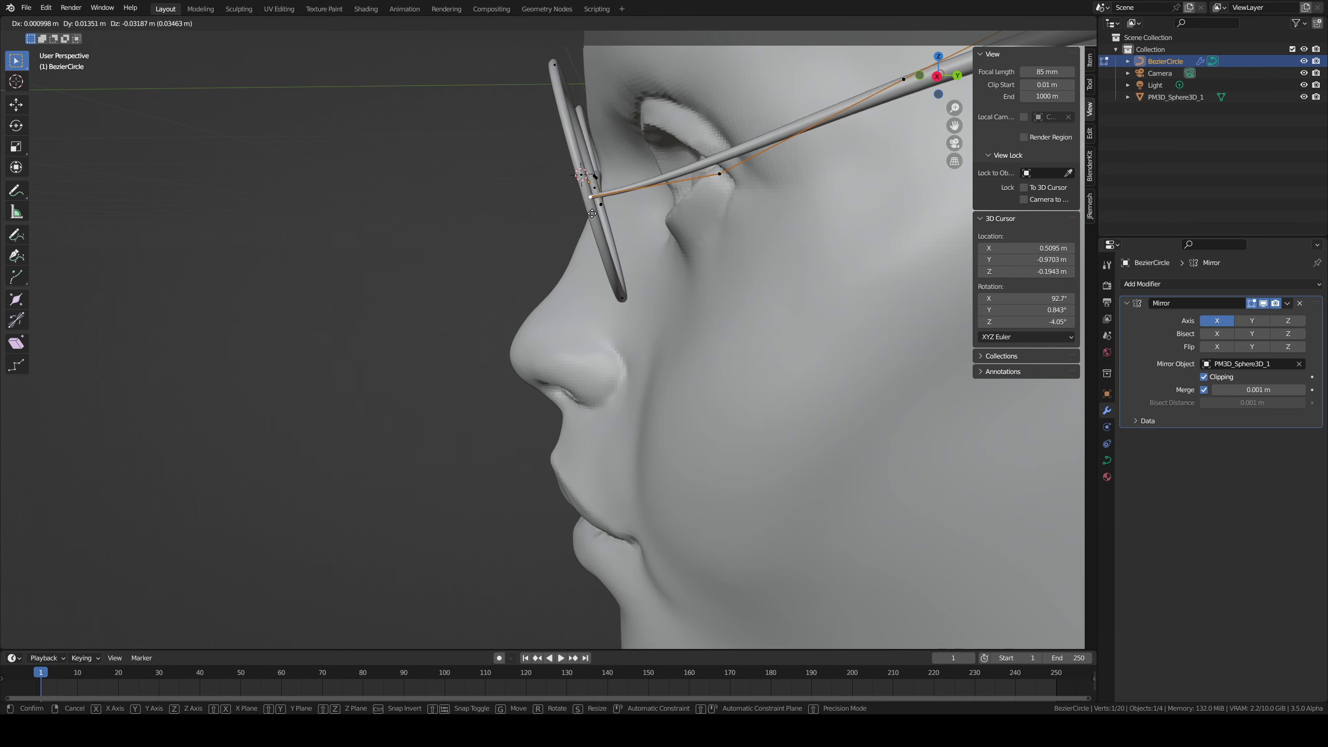
left_click(598, 235)
middle_click_drag(598, 235, 616, 278)
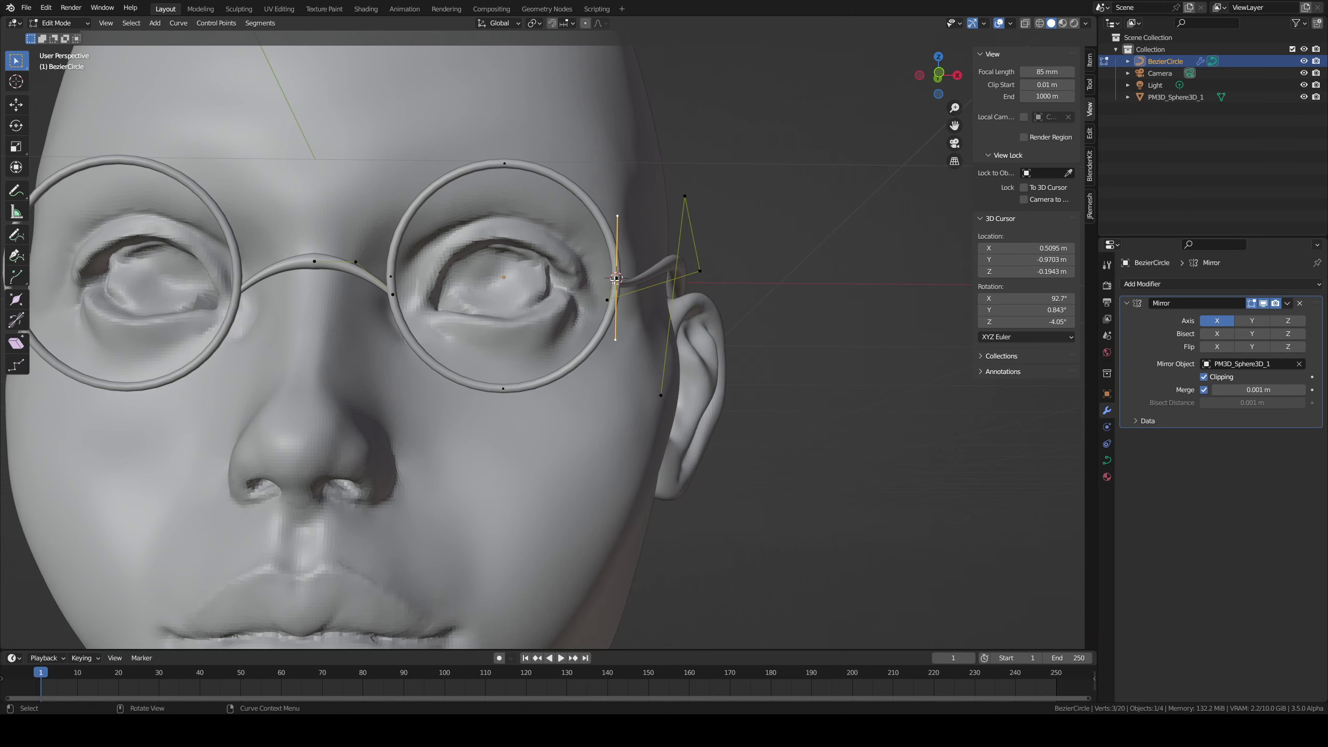
Step: Move the temple's front control point outward and slightly down so it meets the rim's outer edge
key("g")
left_click(617, 299)
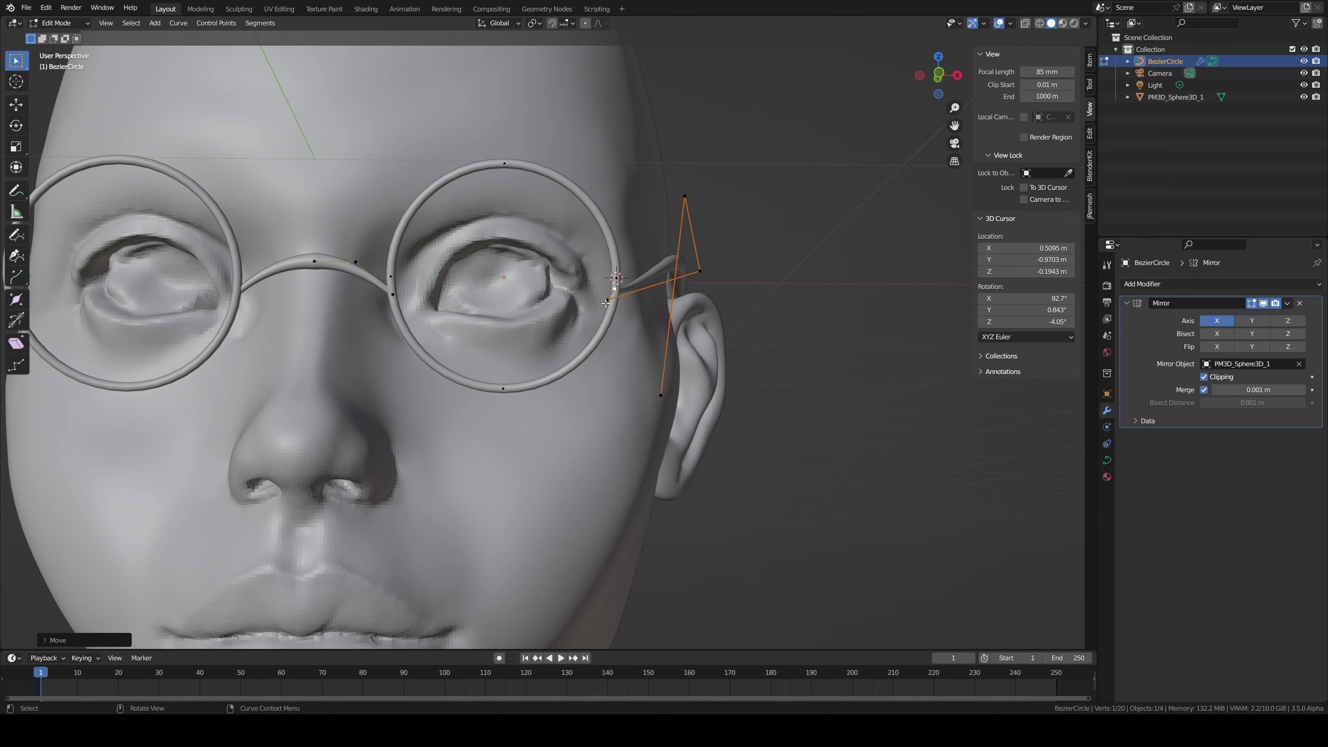
middle_click_drag(605, 303, 646, 304)
key("g")
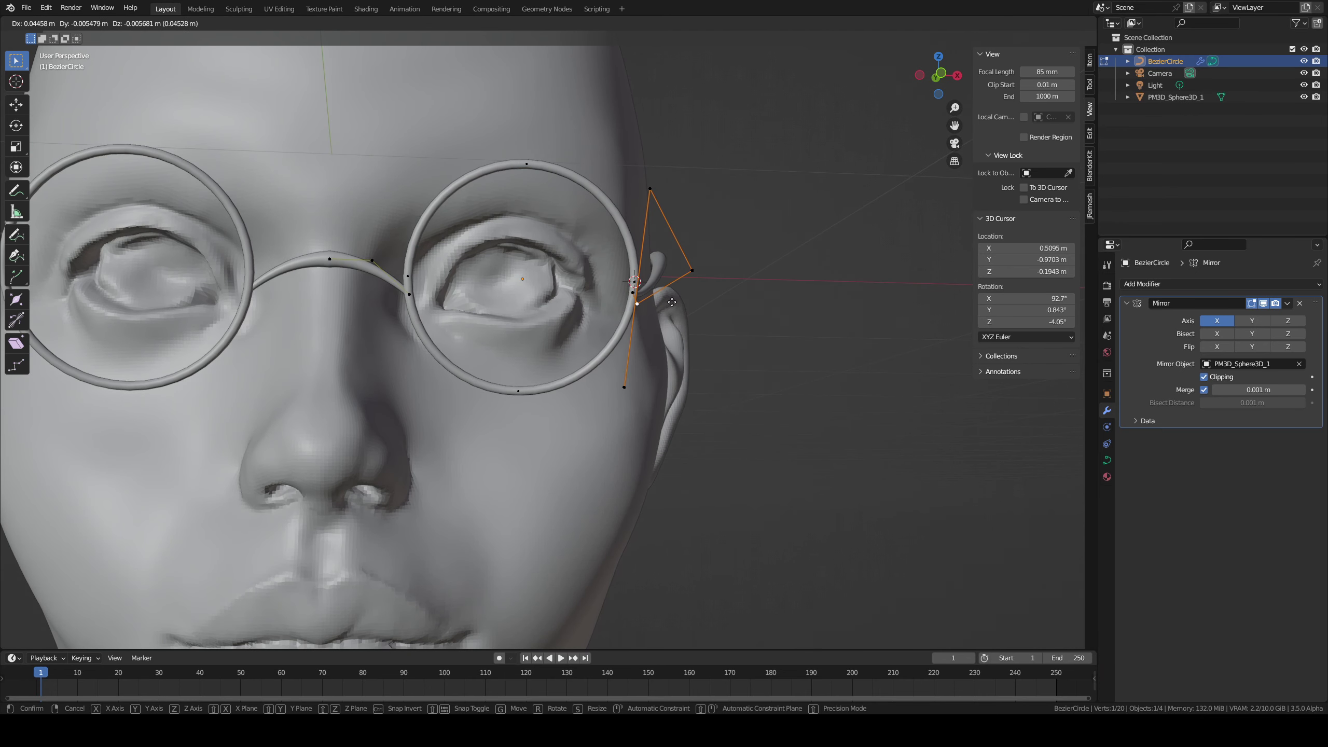
left_click(673, 313)
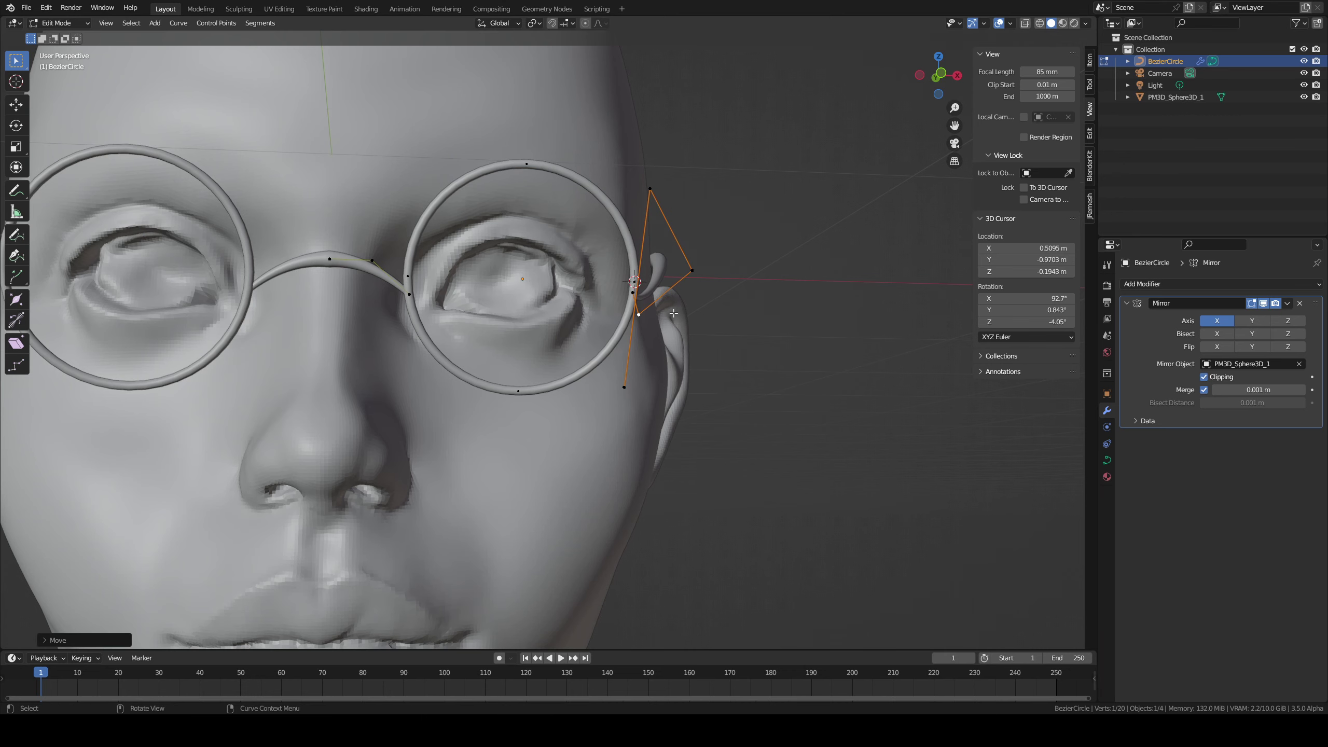
Step: Lower the control point above the ear to bring the temple arm closer to the ear
left_click(651, 190)
key("g")
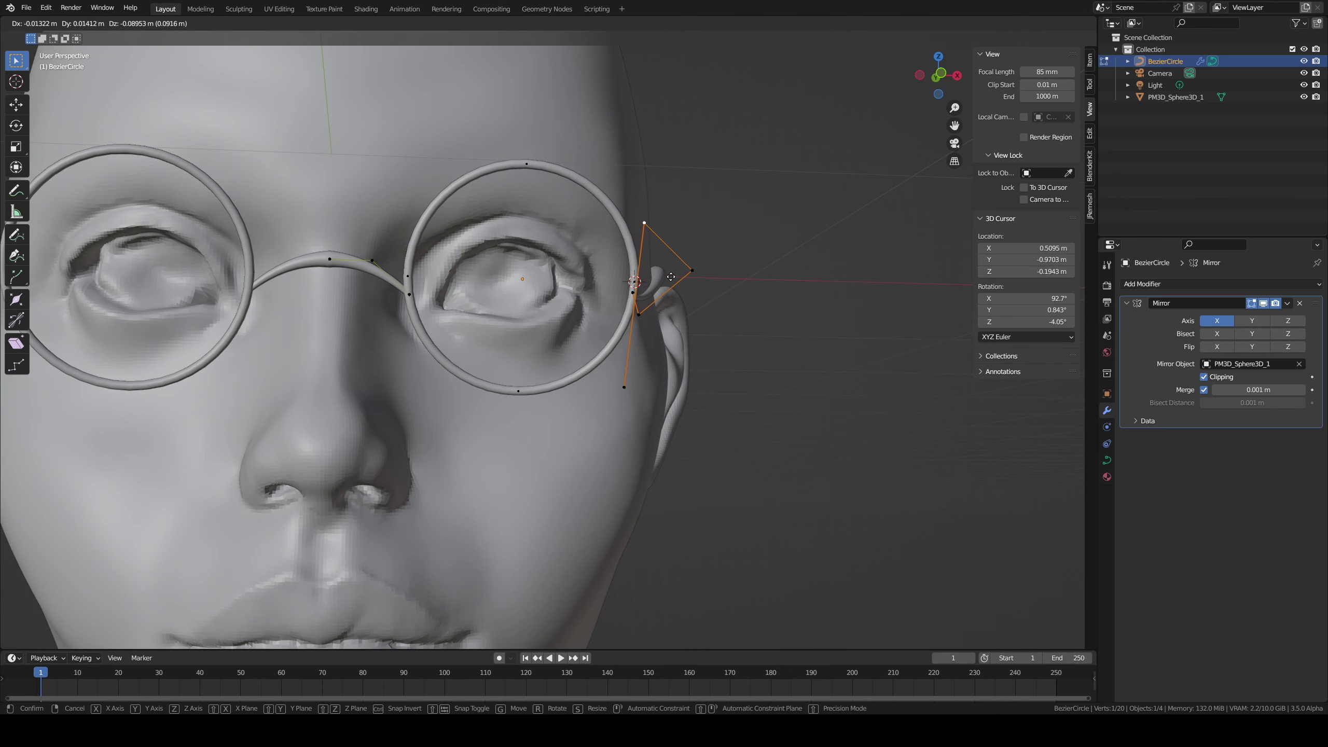
left_click(670, 276)
middle_click_drag(670, 276, 614, 333)
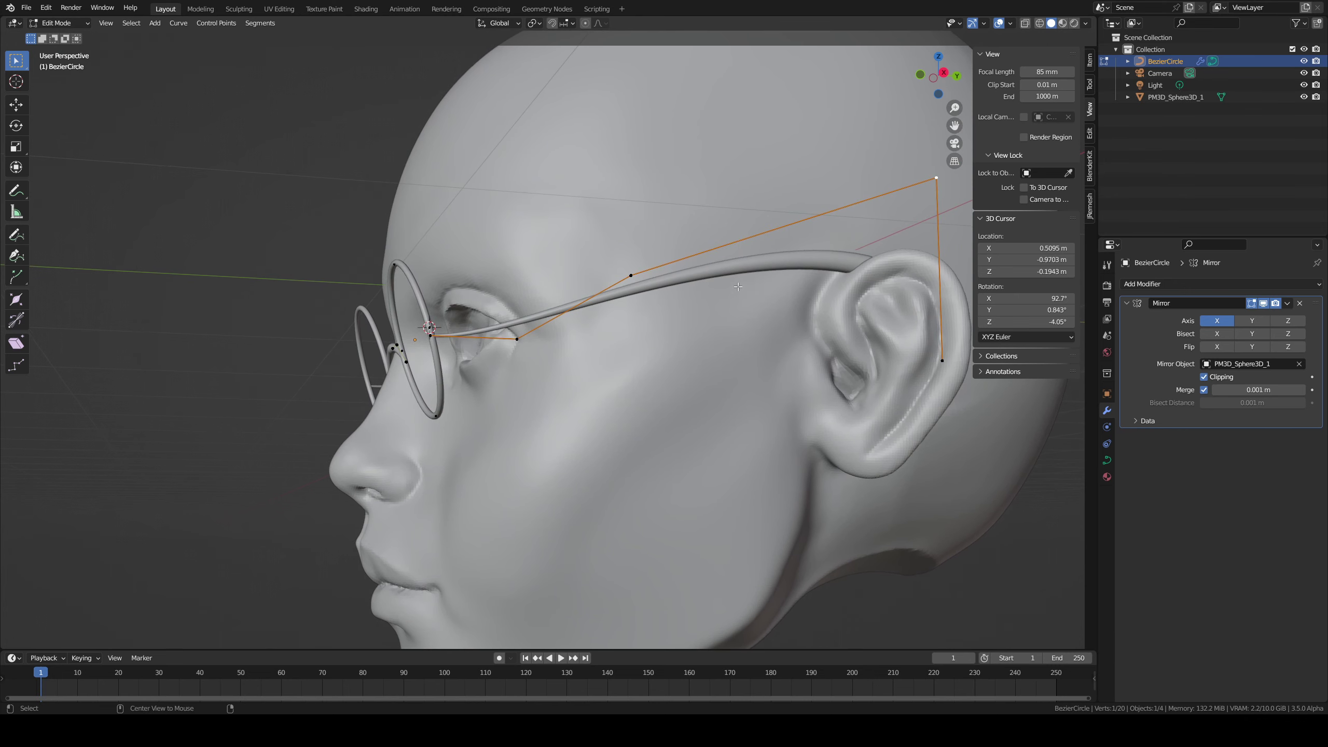
Step: Move the control point above the ear backward and slightly up so the temple arm curves around the ear
mouse_move(738, 287)
middle_mouse_down()
mouse_move(578, 333)
mouse_move(755, 282)
middle_mouse_up()
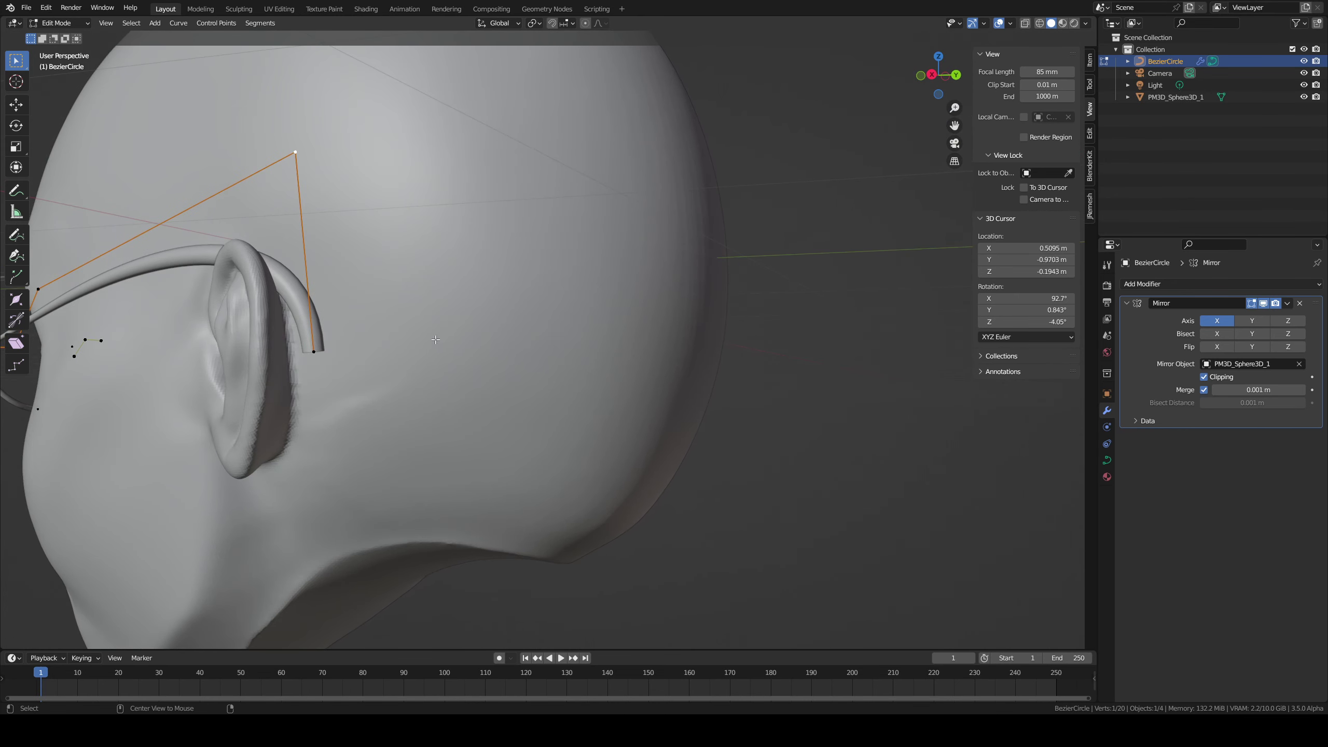
middle_click_drag(436, 339, 652, 291)
middle_click_drag(757, 223, 761, 199)
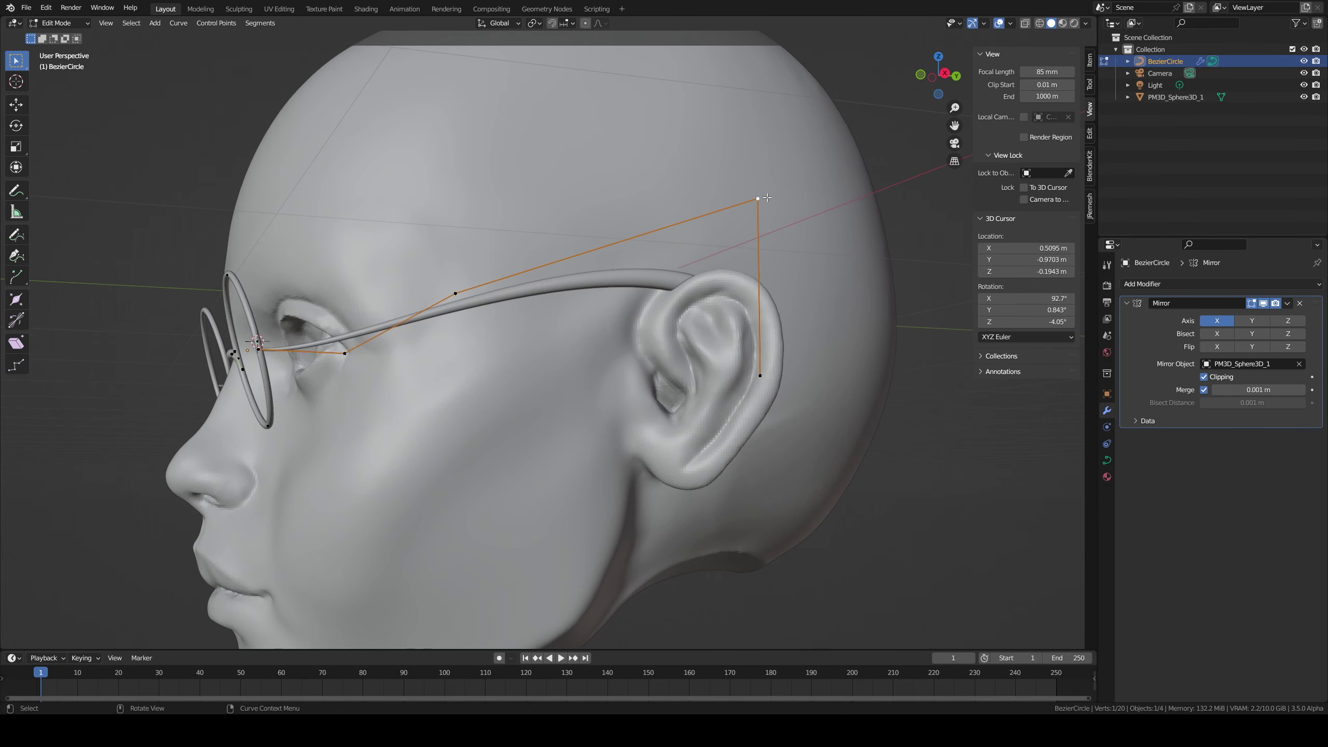
key("g")
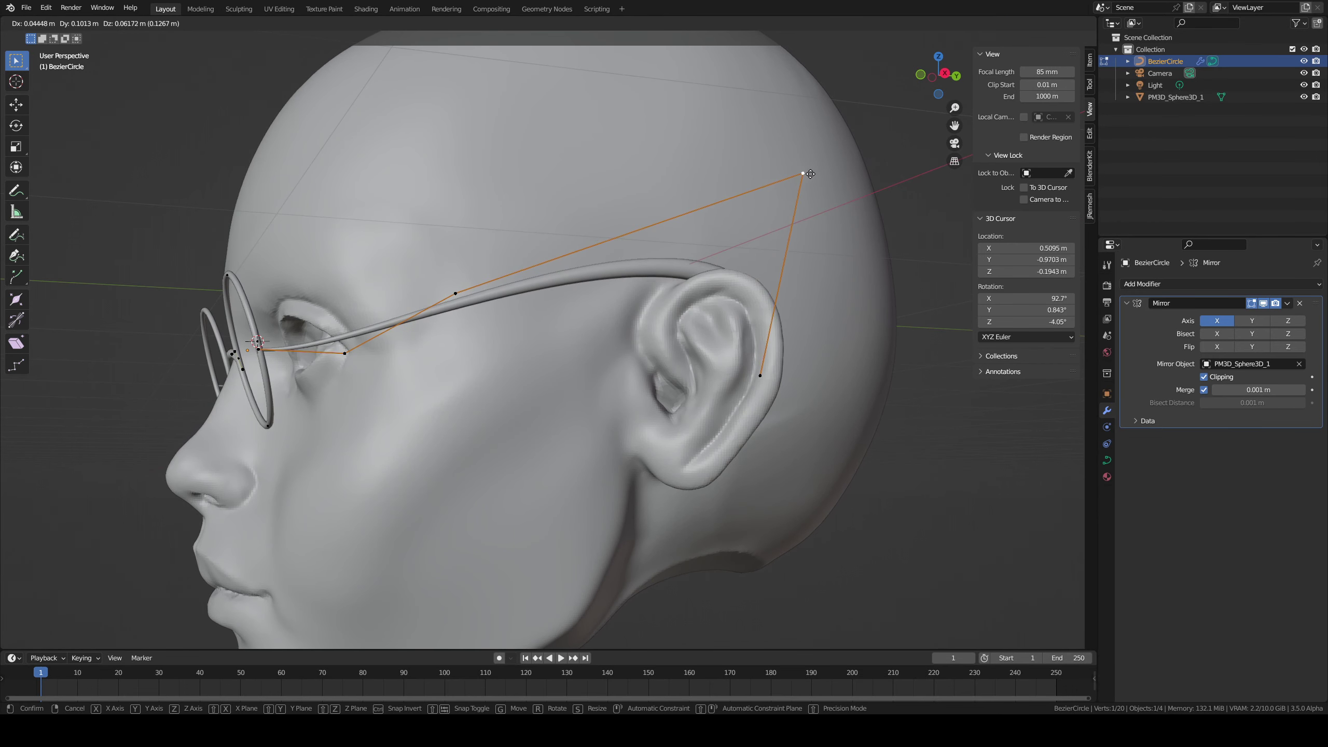
left_click(821, 186)
middle_click_drag(703, 226, 632, 223)
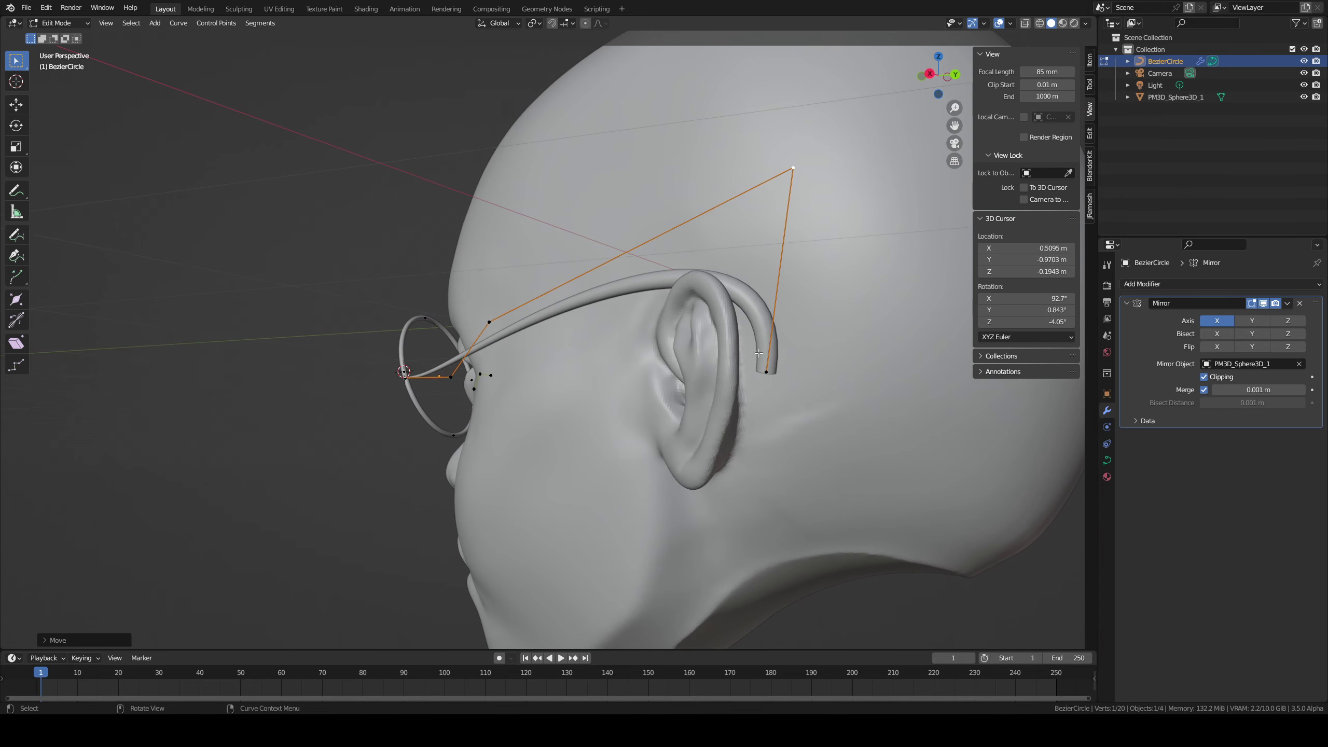
Step: Move the temple's end point forward, closer to the back of the ear
left_click(763, 369)
key("g")
left_click(739, 372)
middle_click_drag(740, 372, 608, 431)
left_click(1007, 440)
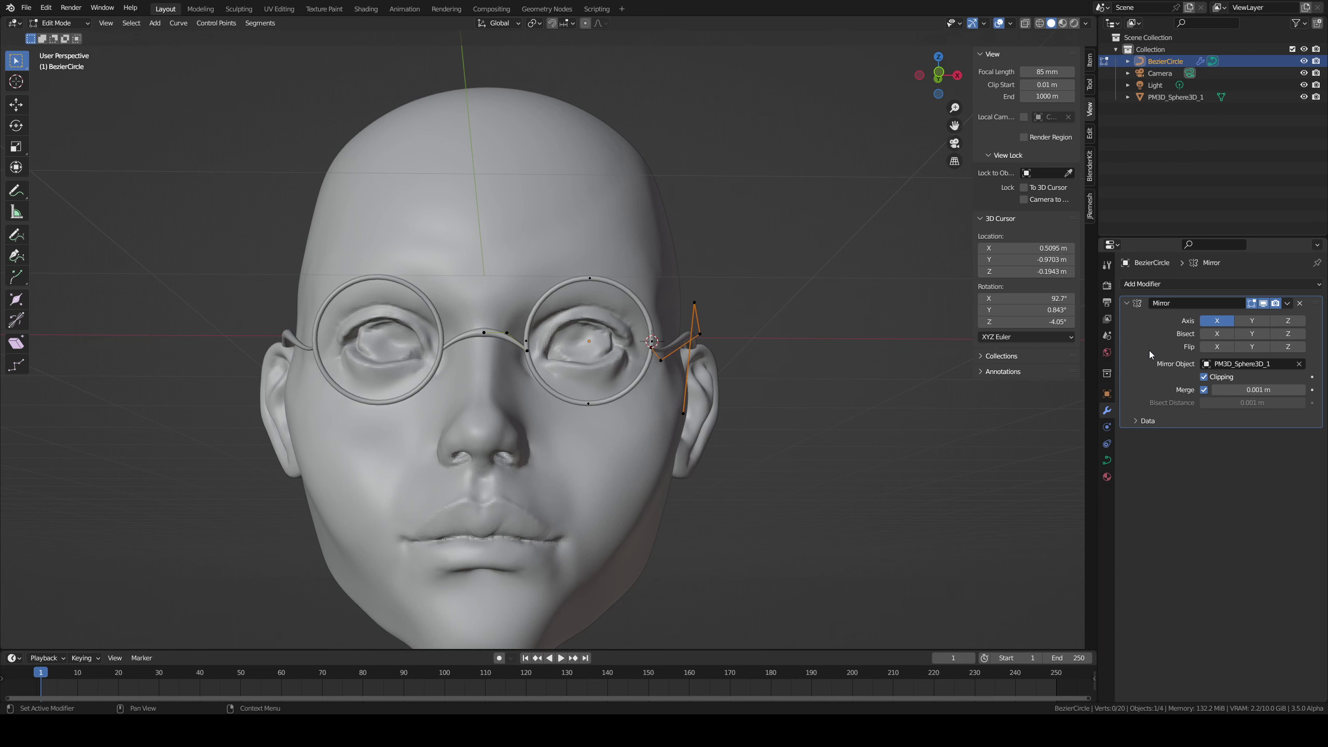
Step: Switch to Object Mode and try to apply the Mirror modifier on the glasses curve
key("Tab")
key("ctrl+a")
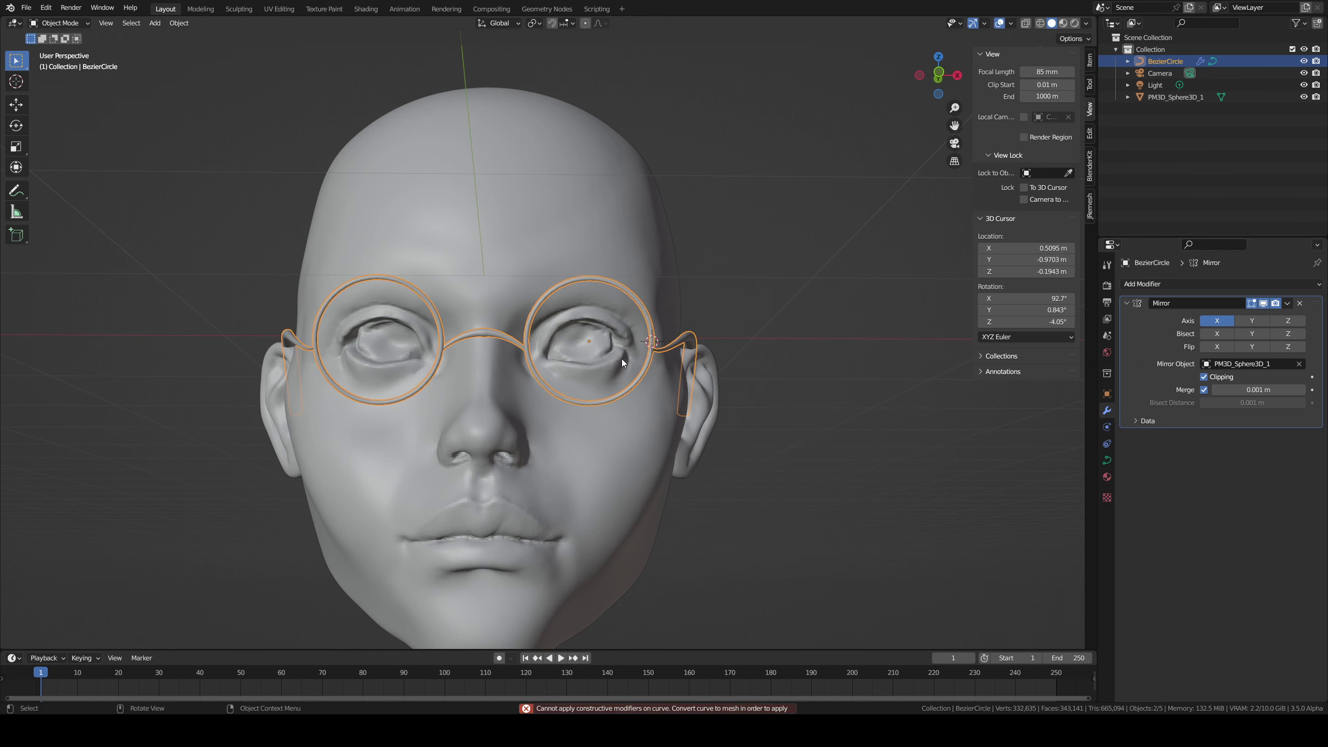
key("F3")
type("mes")
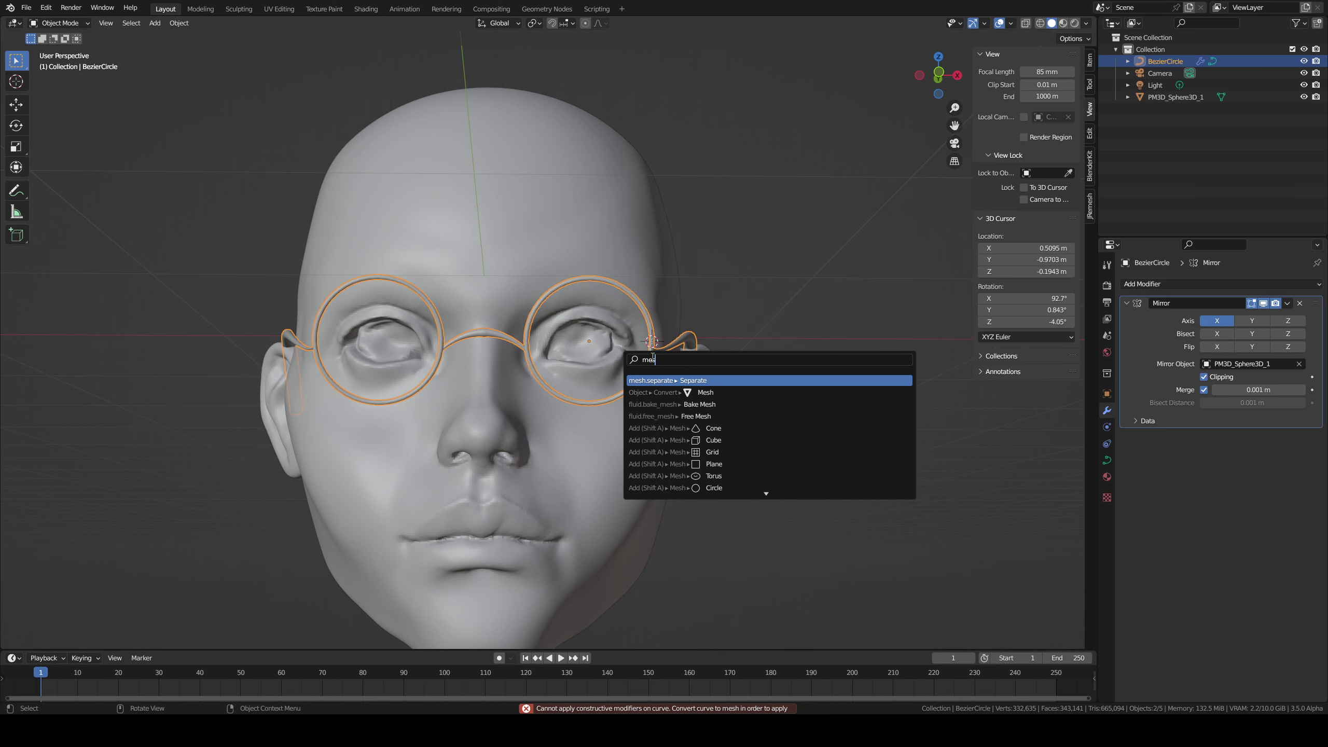
key("BackSpace")
key("BackSpace")
key("BackSpace")
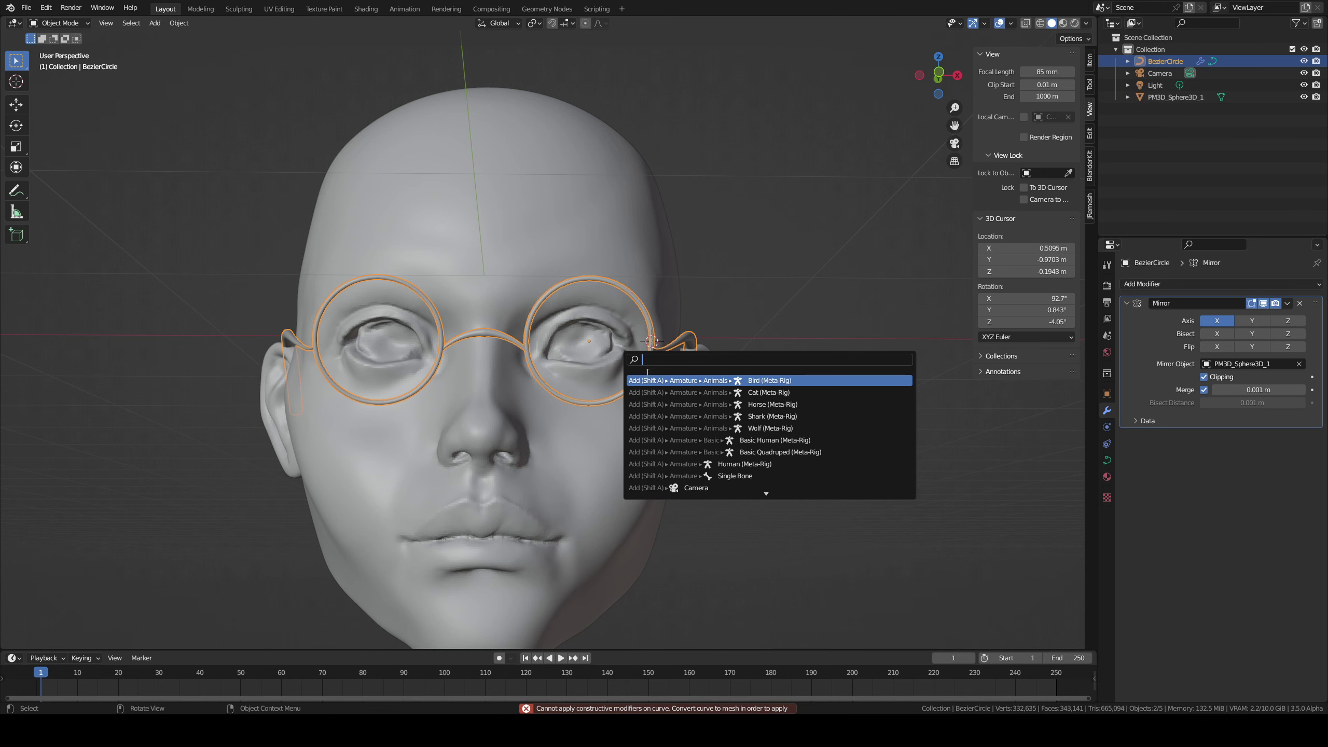
type("to m")
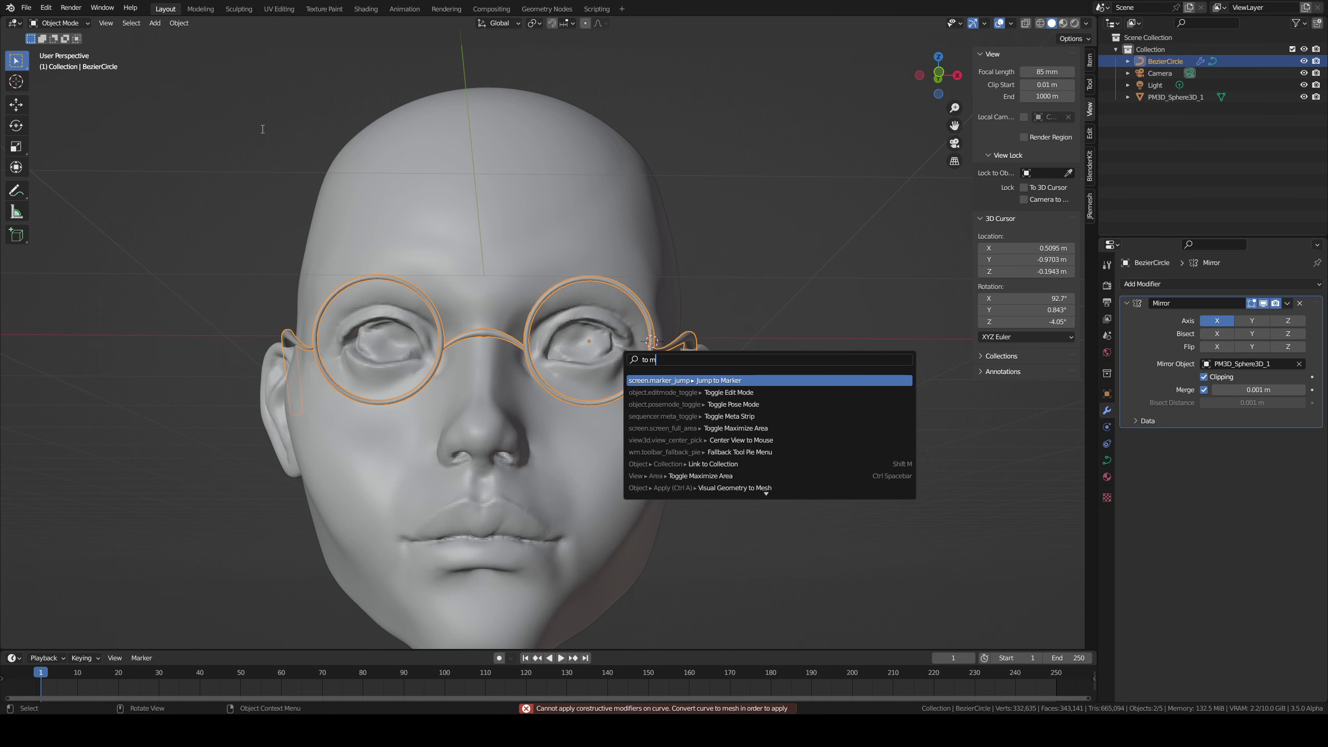
Step: Convert the glasses curve object to a mesh
left_click(179, 22)
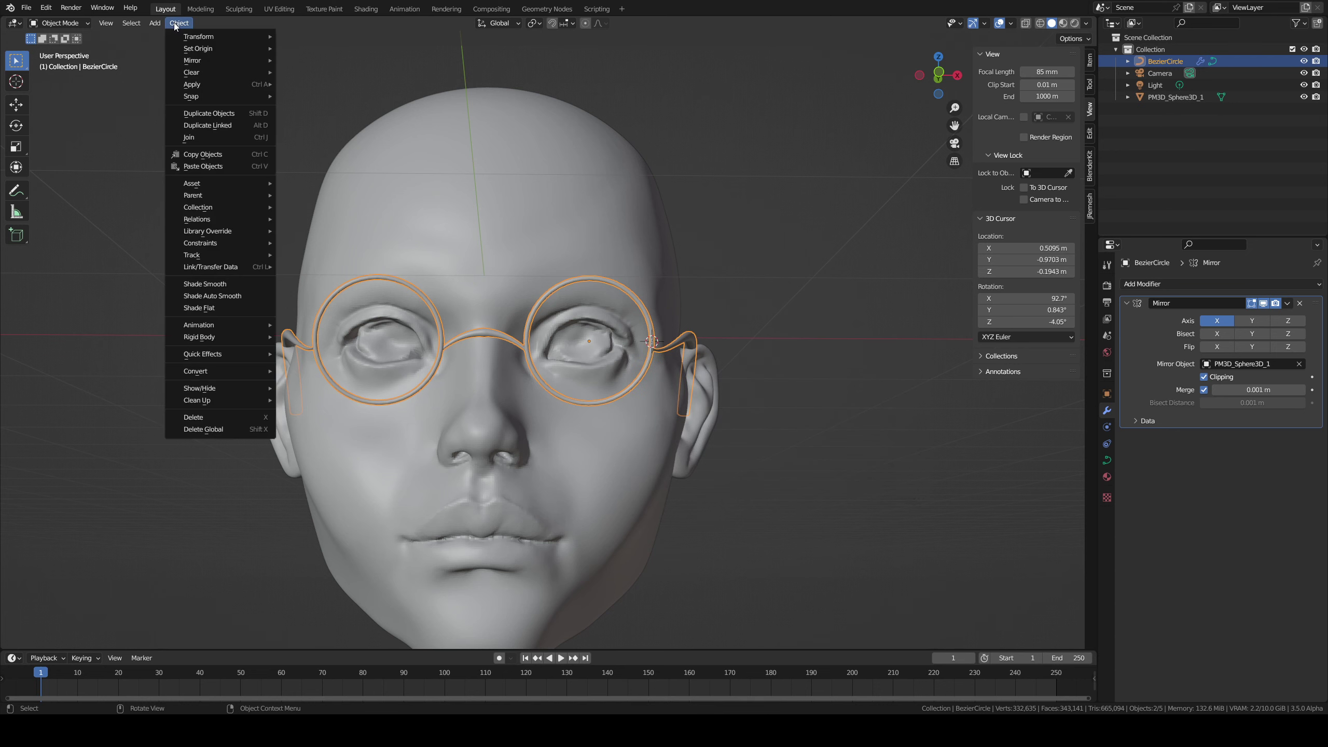
mouse_move(238, 370)
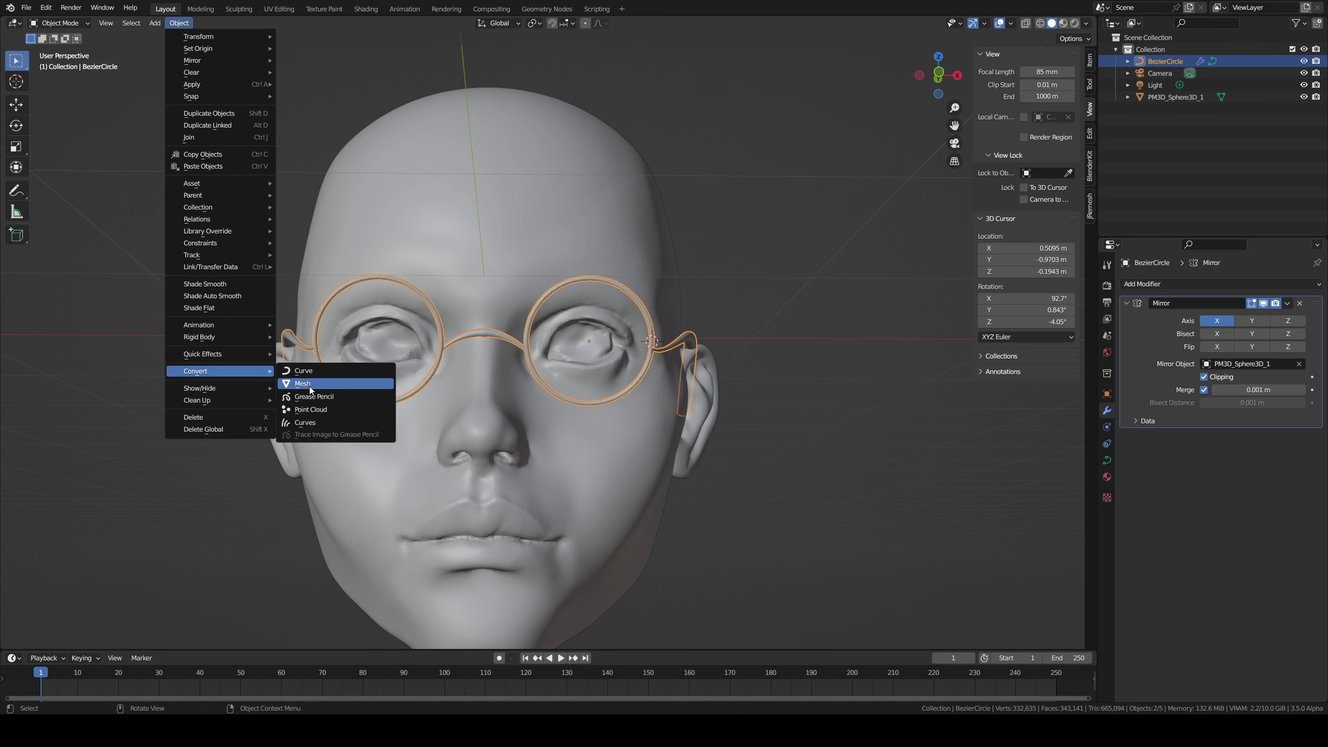
left_click(310, 385)
left_click(792, 317)
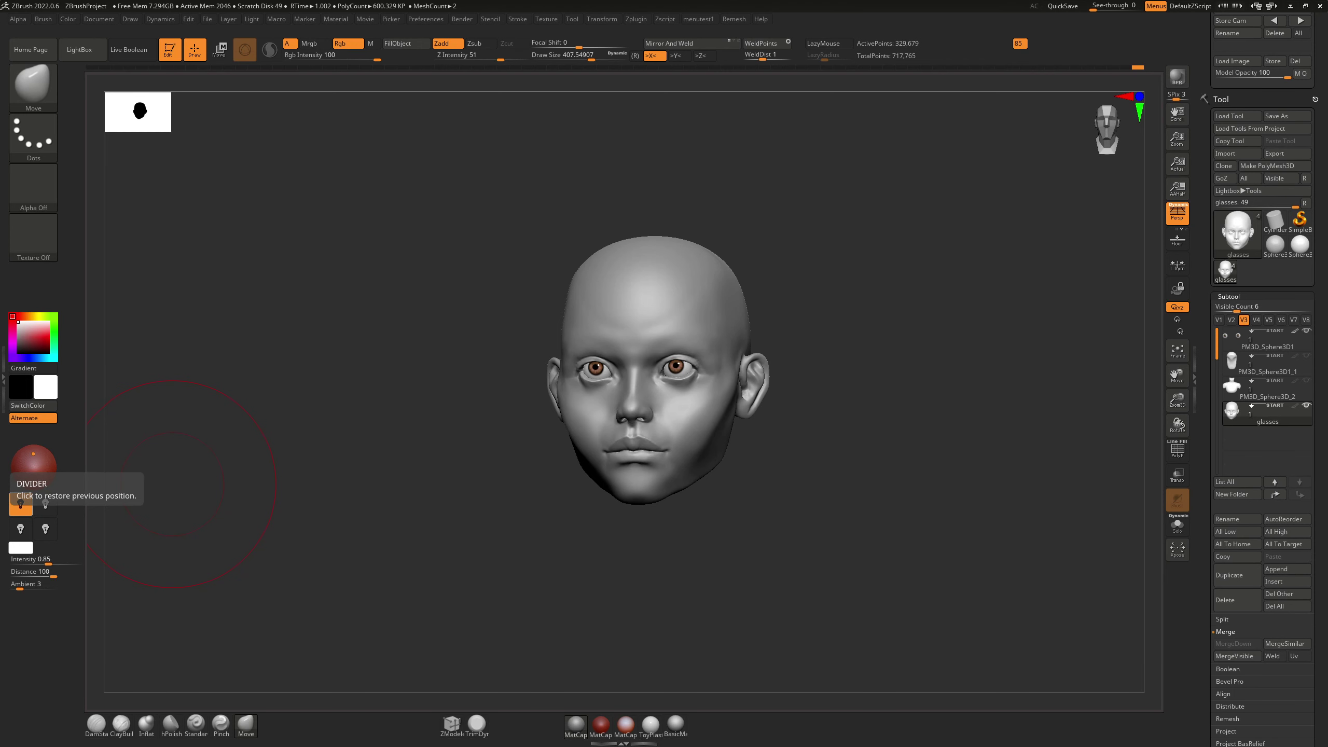
Step: Switch to ZBrush, make a sphere the active tool and import the glasses mesh in its place
right_click(925, 189)
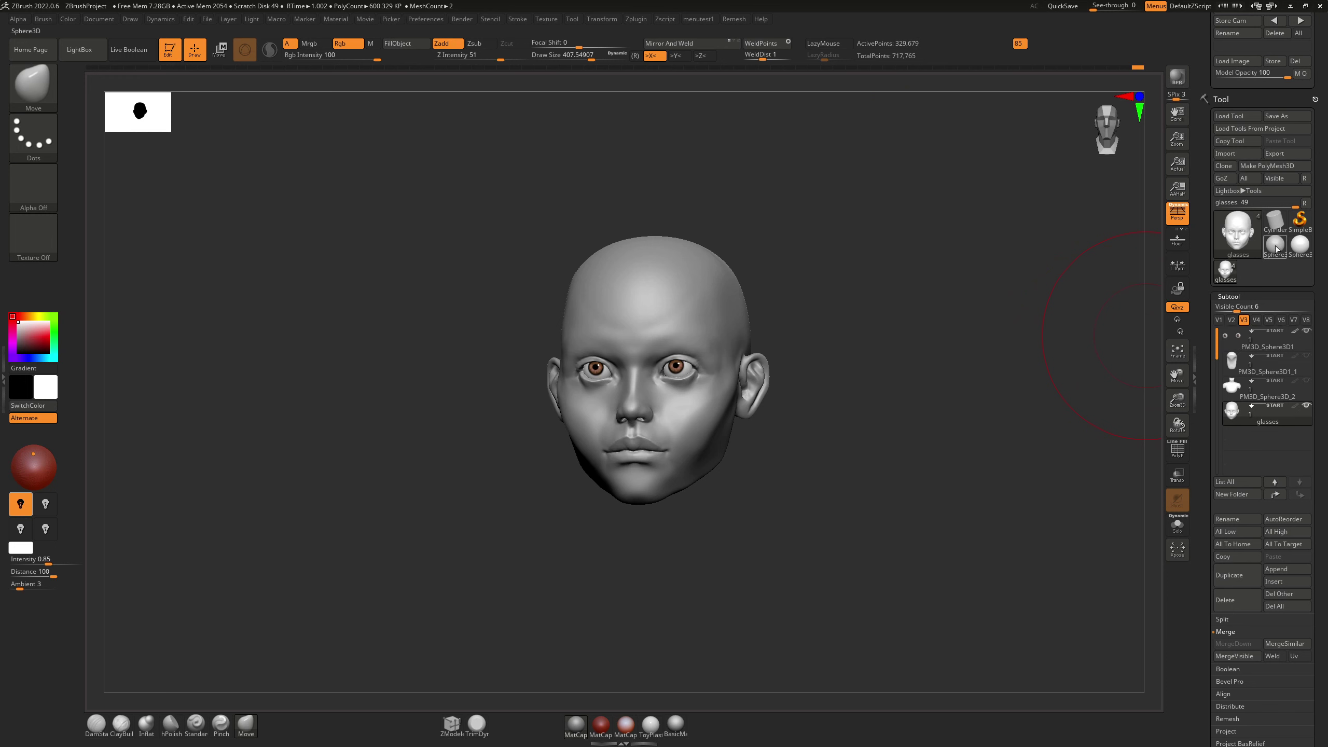
left_click(1291, 227)
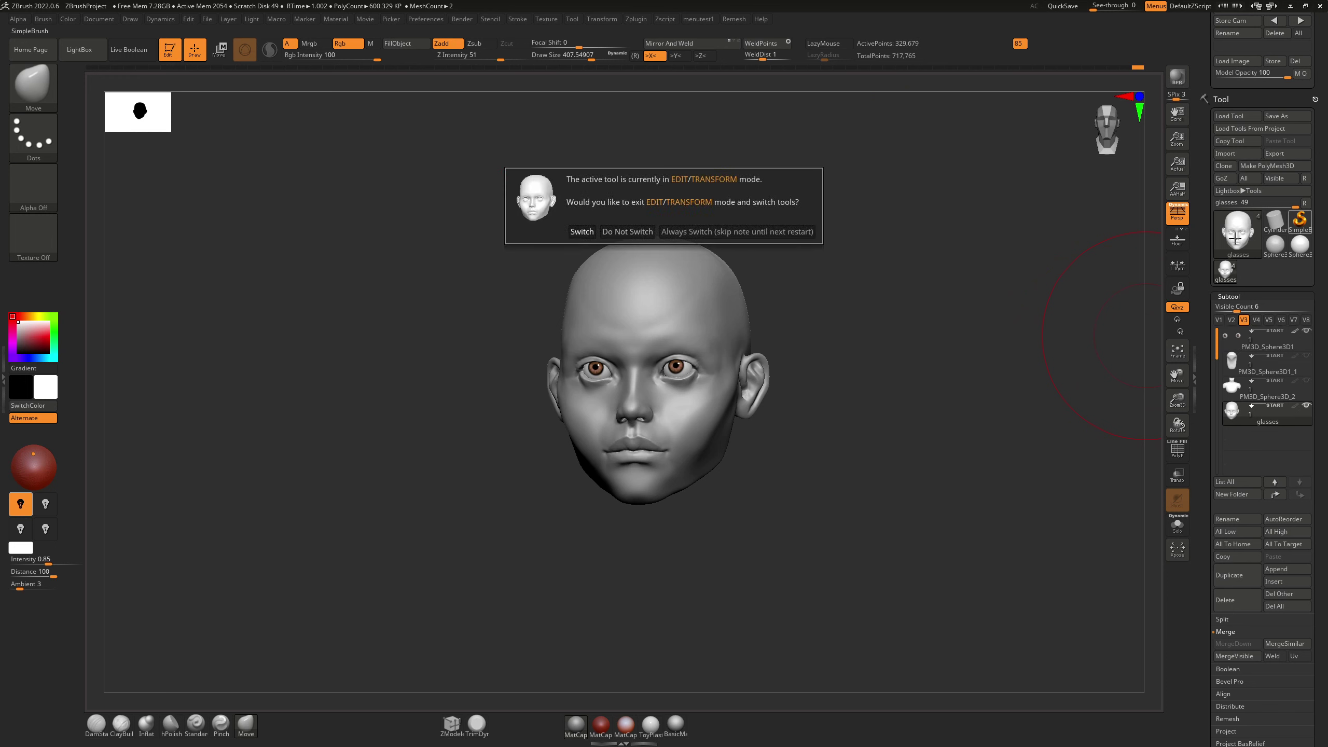
left_click(1070, 255)
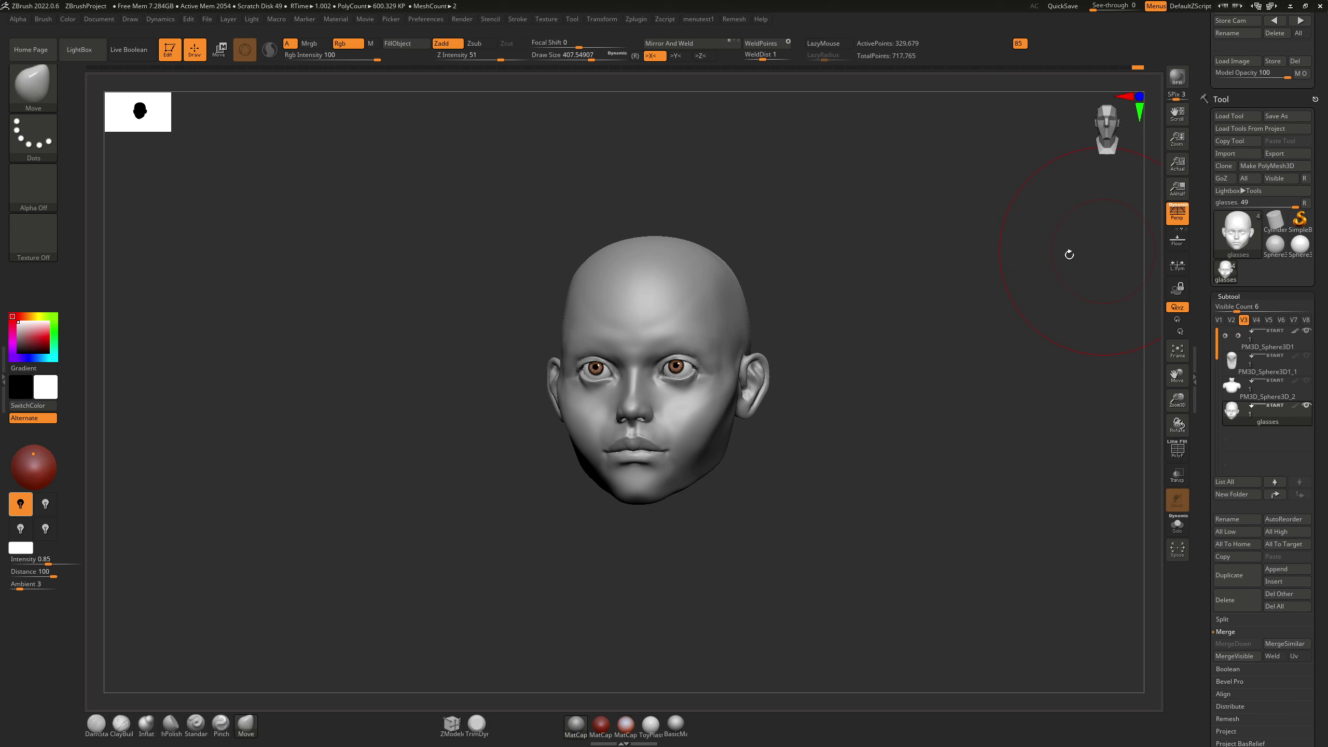
left_click(1274, 247)
left_click(1298, 244)
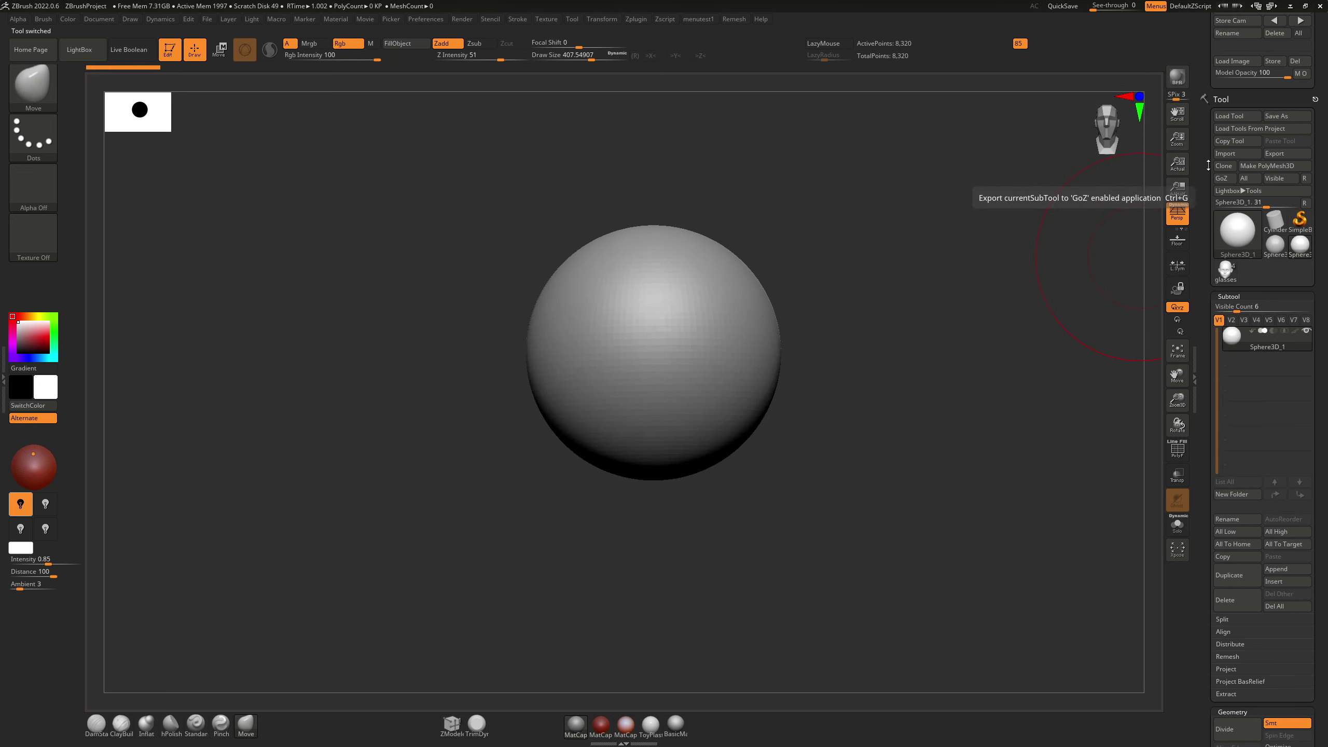
left_click(1243, 154)
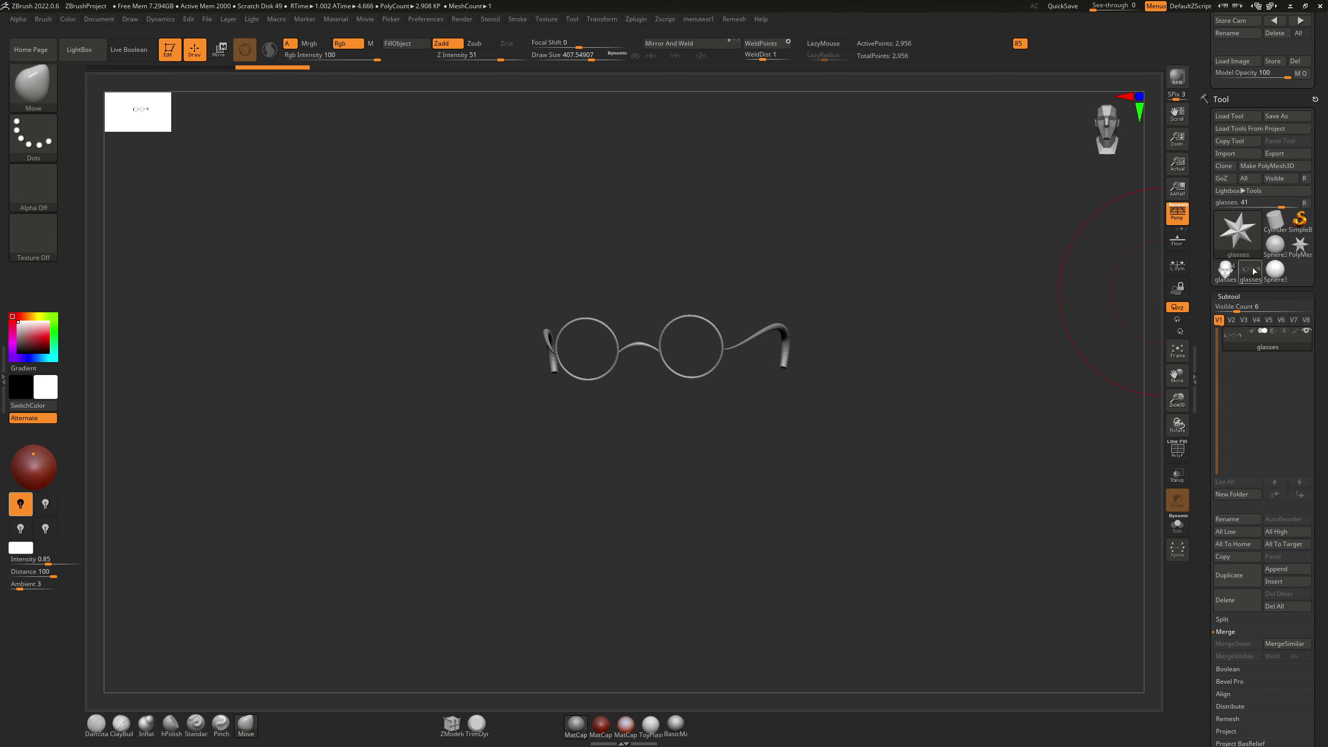
Step: Return to the character head tool and append the imported glasses as a subtool
left_click(1227, 279)
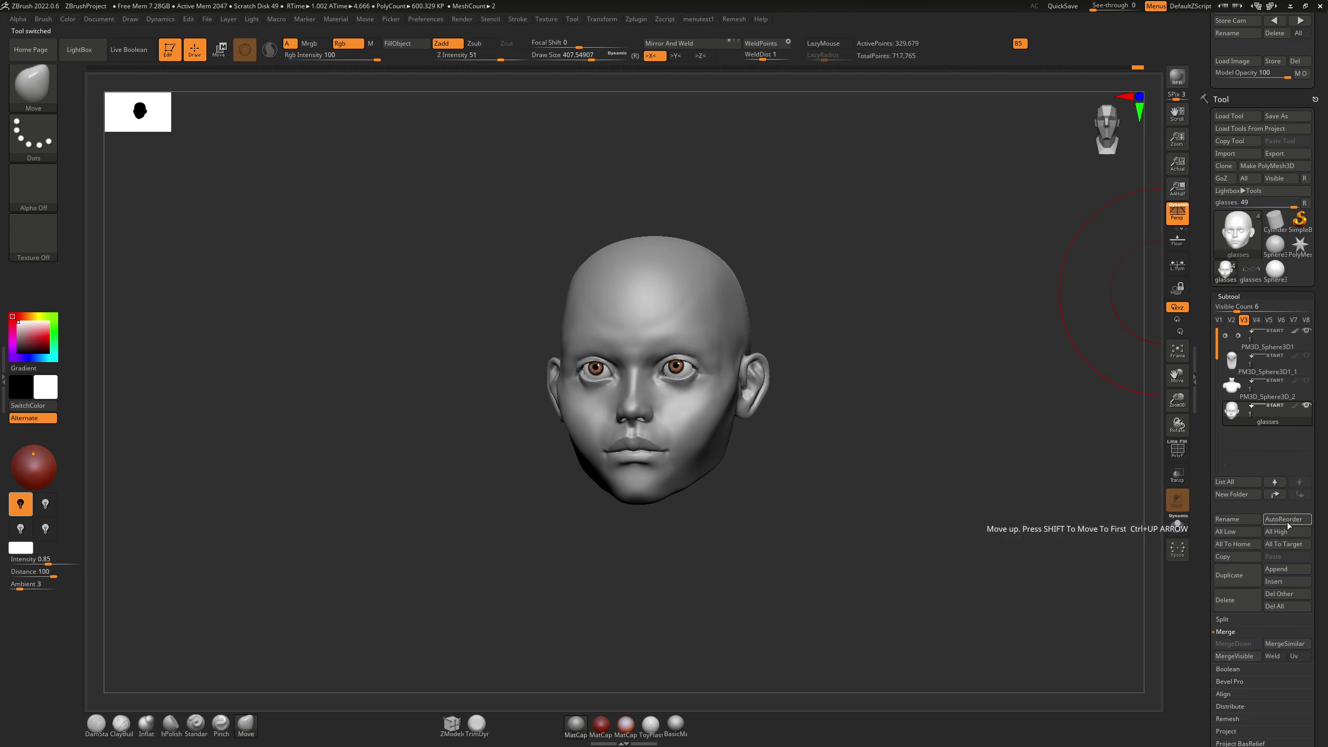
left_click(1289, 570)
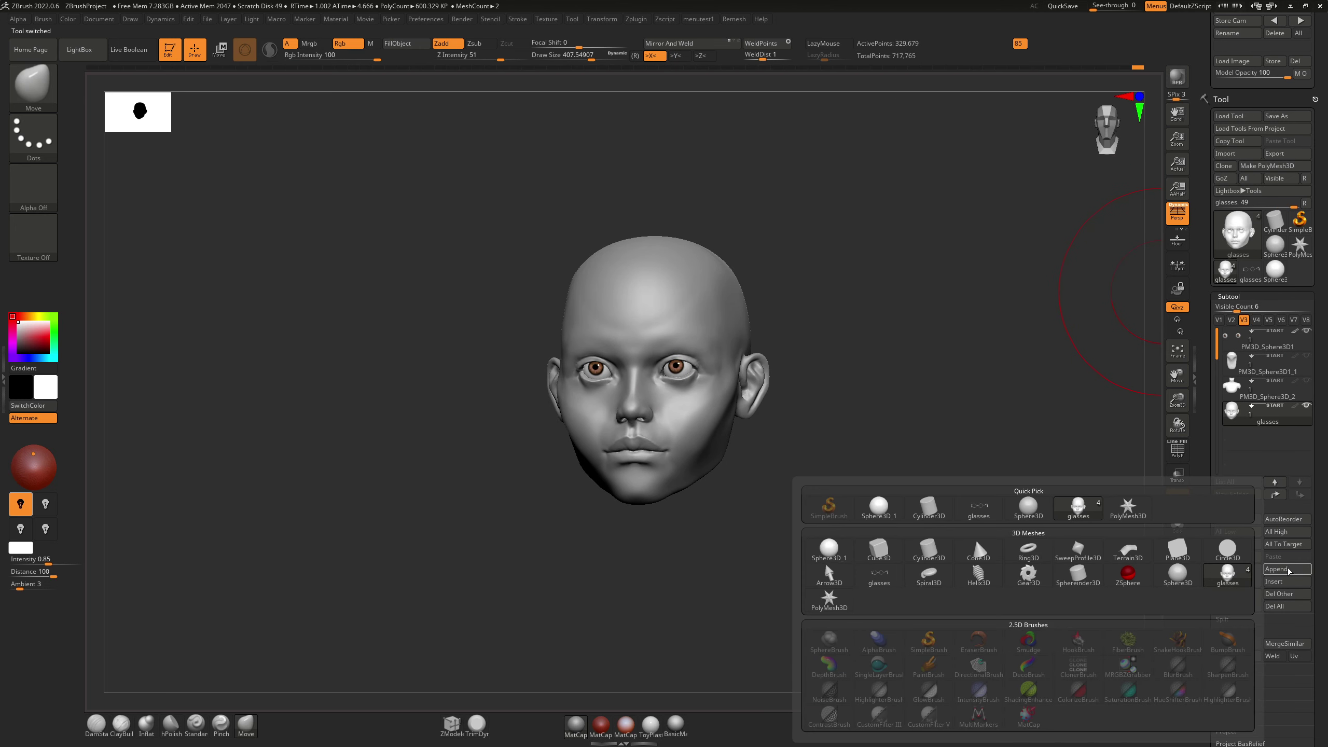
left_click(978, 515)
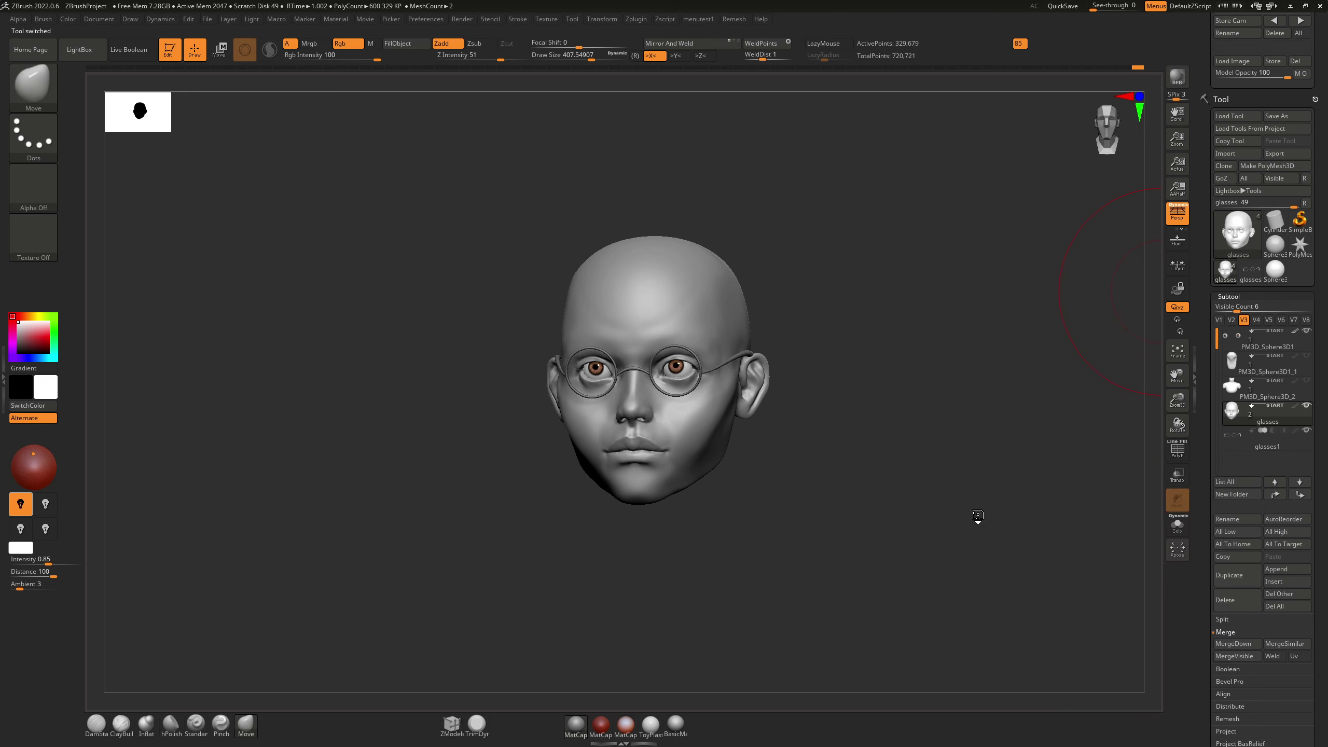
Step: Switch to visibility set V1 with the hair and body, and show the appended glasses subtool in it
mouse_move(662, 343)
right_mouse_down("ctrl")
mouse_move(625, 453)
mouse_move(559, 440)
mouse_move(639, 419)
mouse_move(670, 439)
mouse_move(676, 403)
right_mouse_up("ctrl")
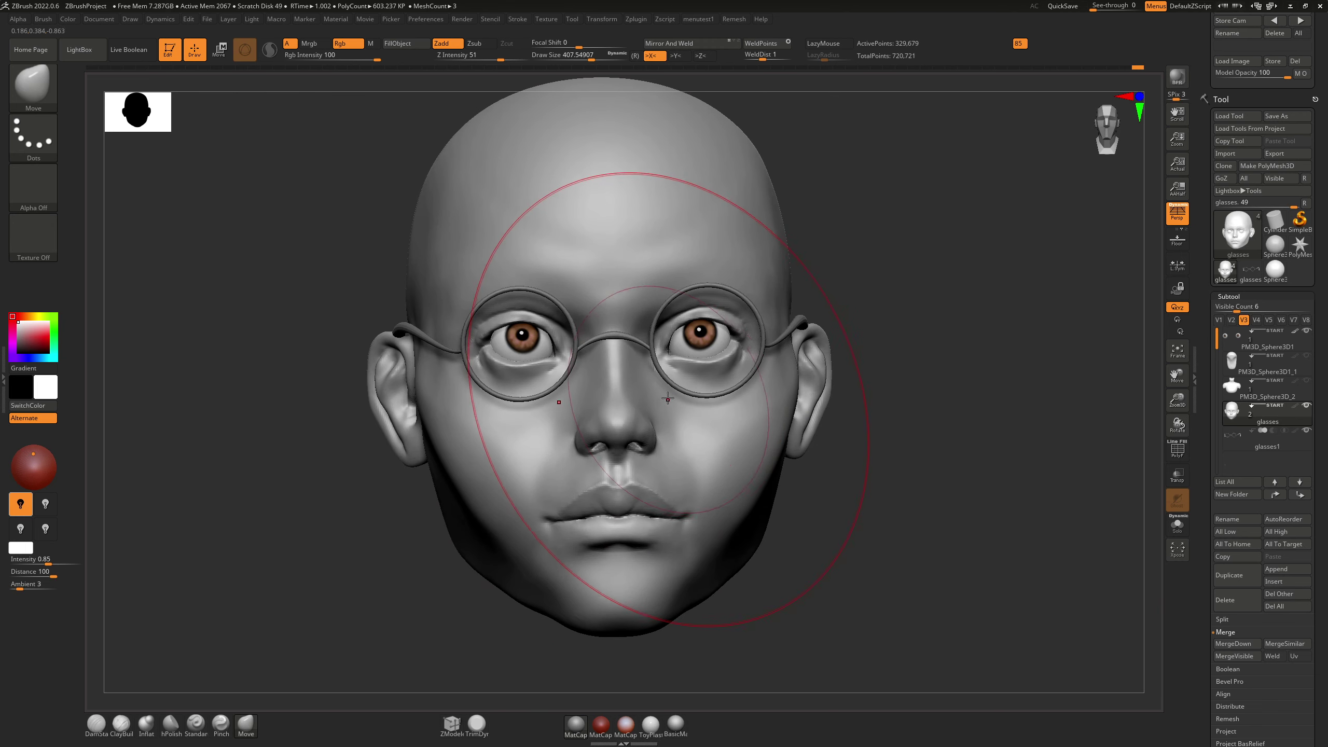
right_click_drag(601, 366, 468, 338)
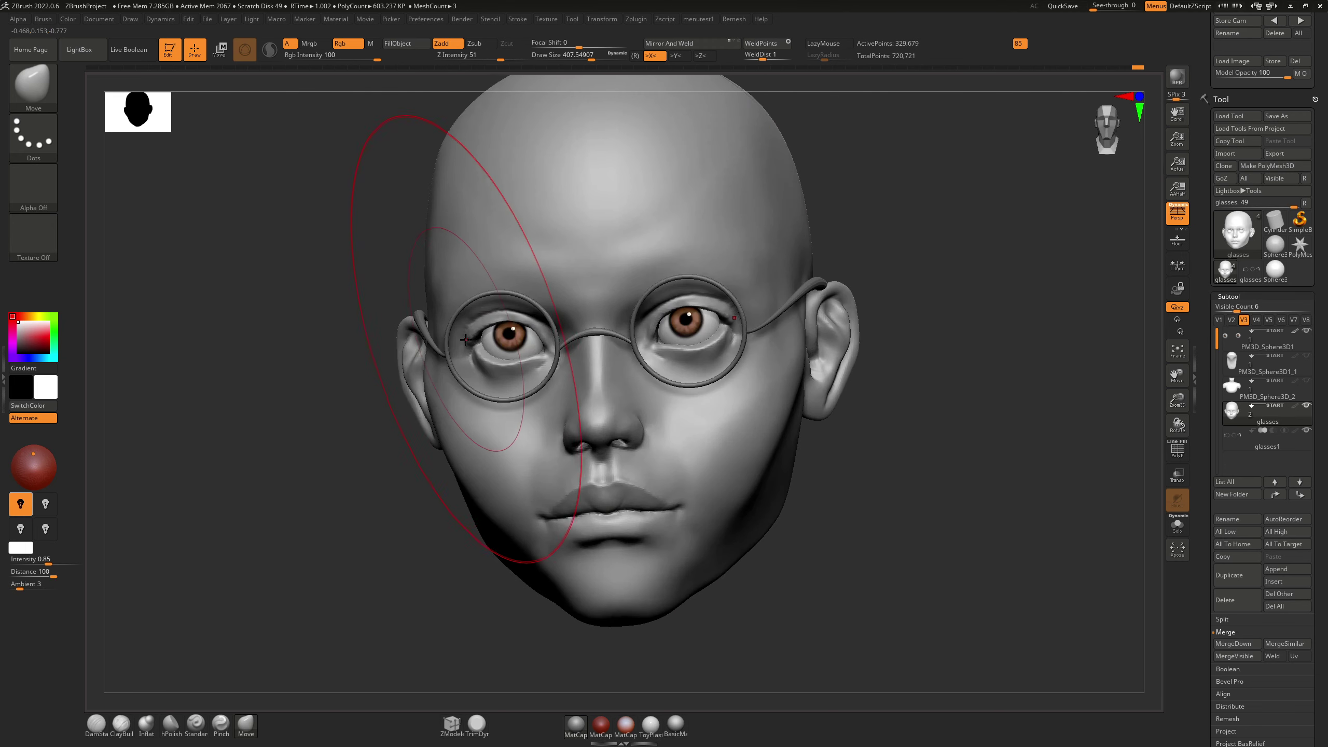
right_click_drag(742, 335, 684, 365, "alt")
mouse_move(684, 365)
right_mouse_down()
mouse_move(712, 362)
mouse_move(624, 361)
right_mouse_up()
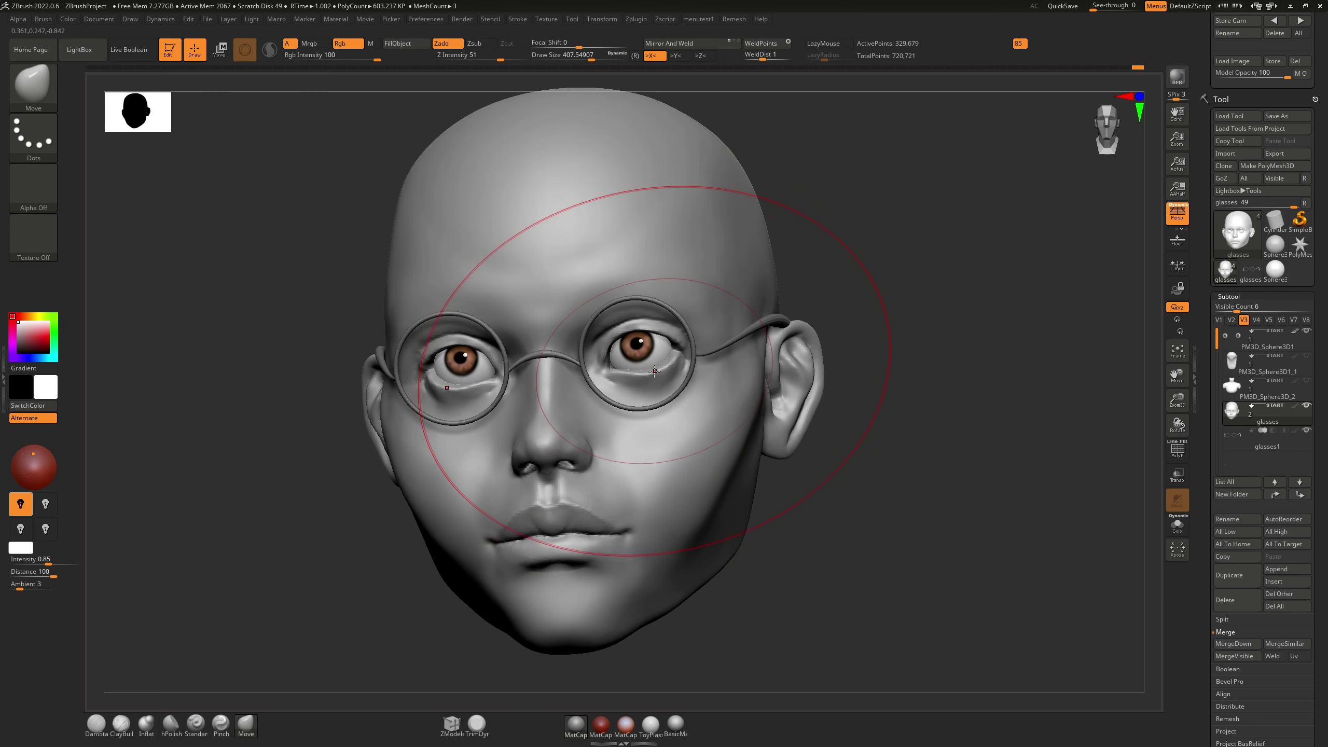
right_click_drag(884, 361, 916, 361)
left_click(1219, 320)
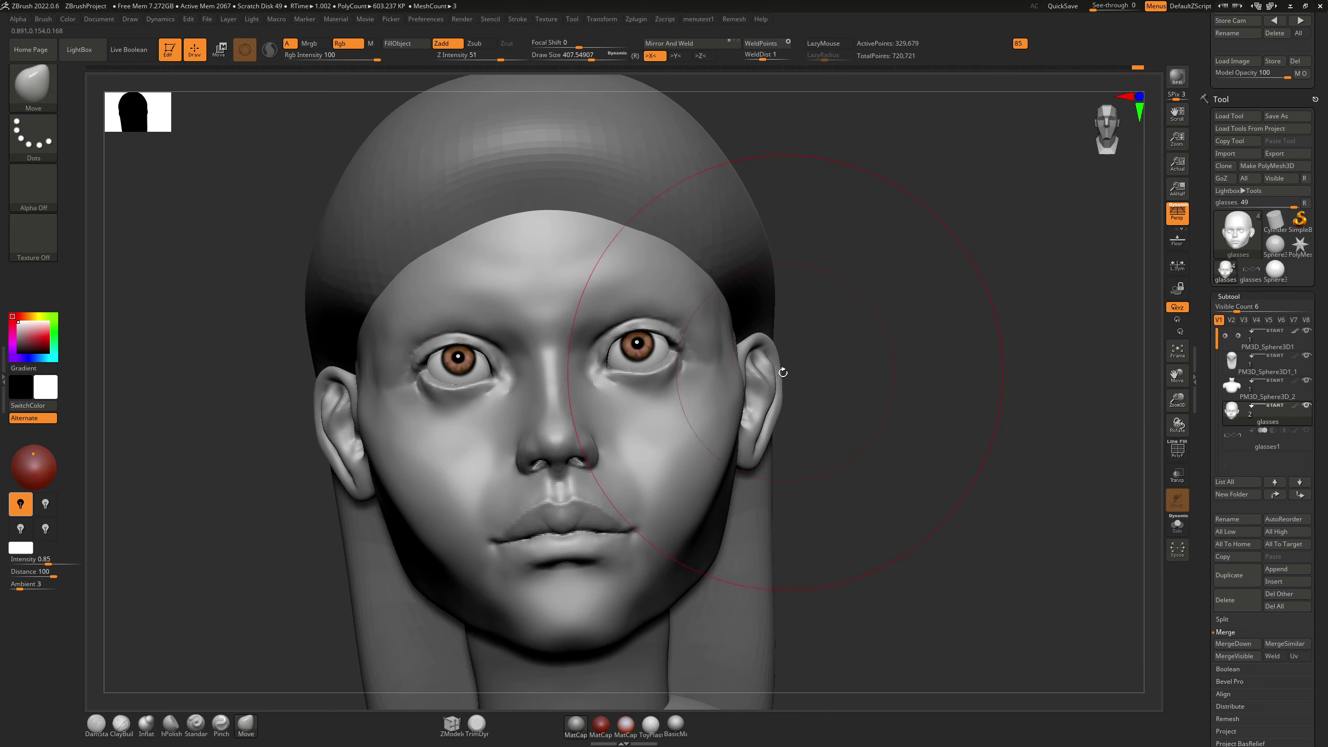
right_click_drag(785, 373, 760, 380, "shift")
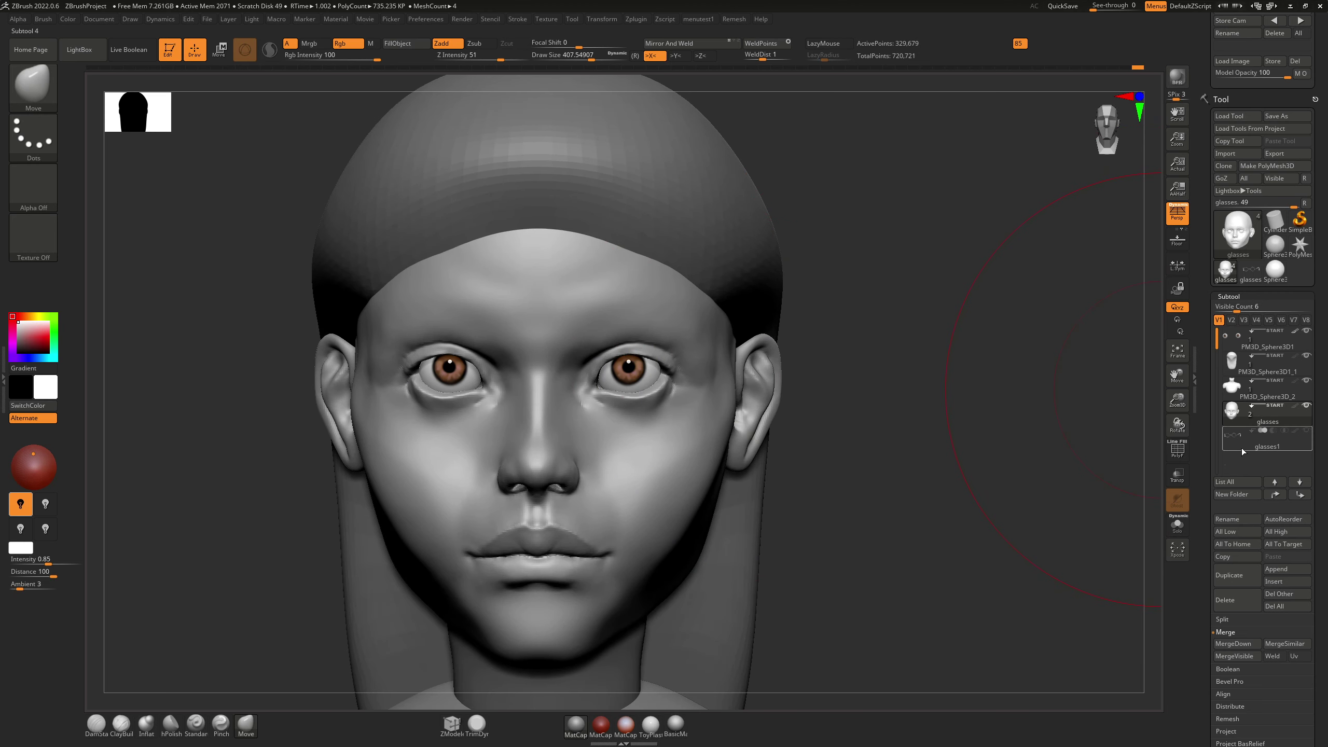
left_click(1305, 433)
mouse_move(881, 380)
left_mouse_down()
mouse_move(848, 385)
mouse_move(834, 355)
mouse_move(797, 374)
left_mouse_up()
right_click(748, 431)
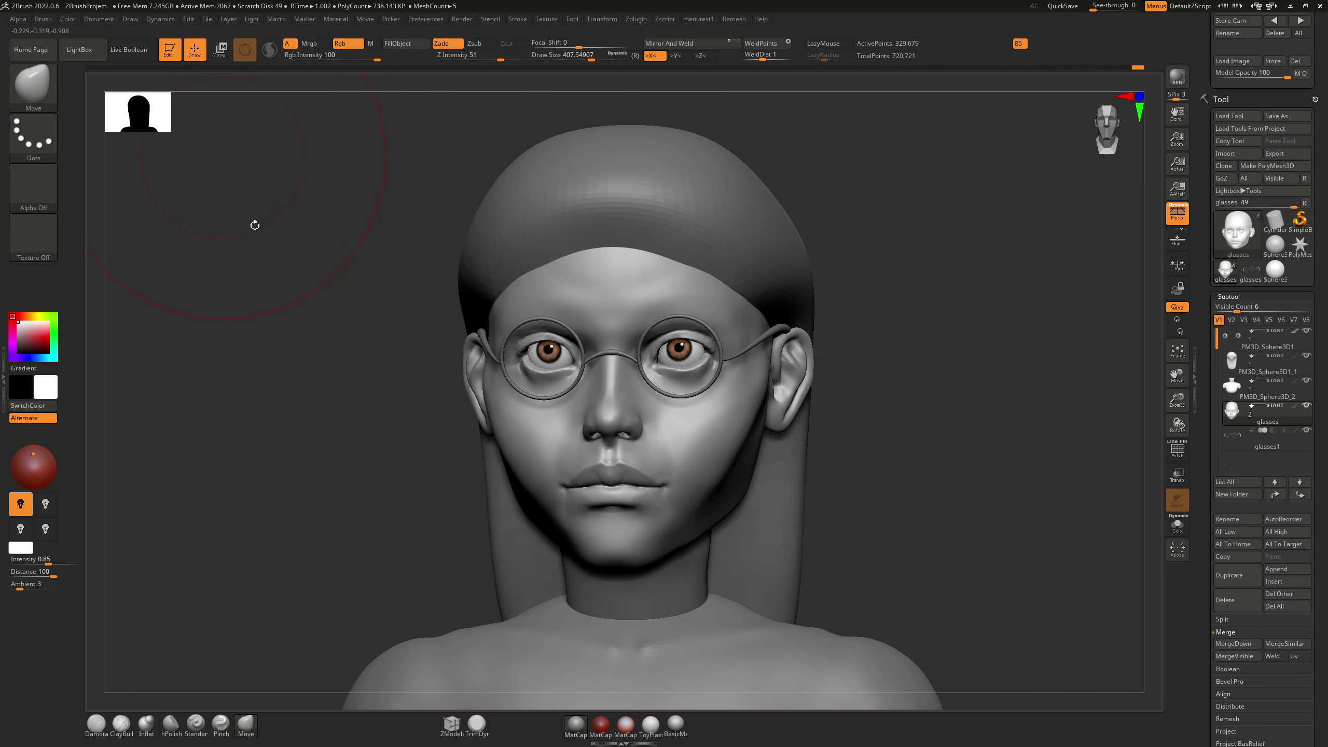
Step: Save the project and check how the glasses sit on the face from the front and three-quarter views
key("ctrl")
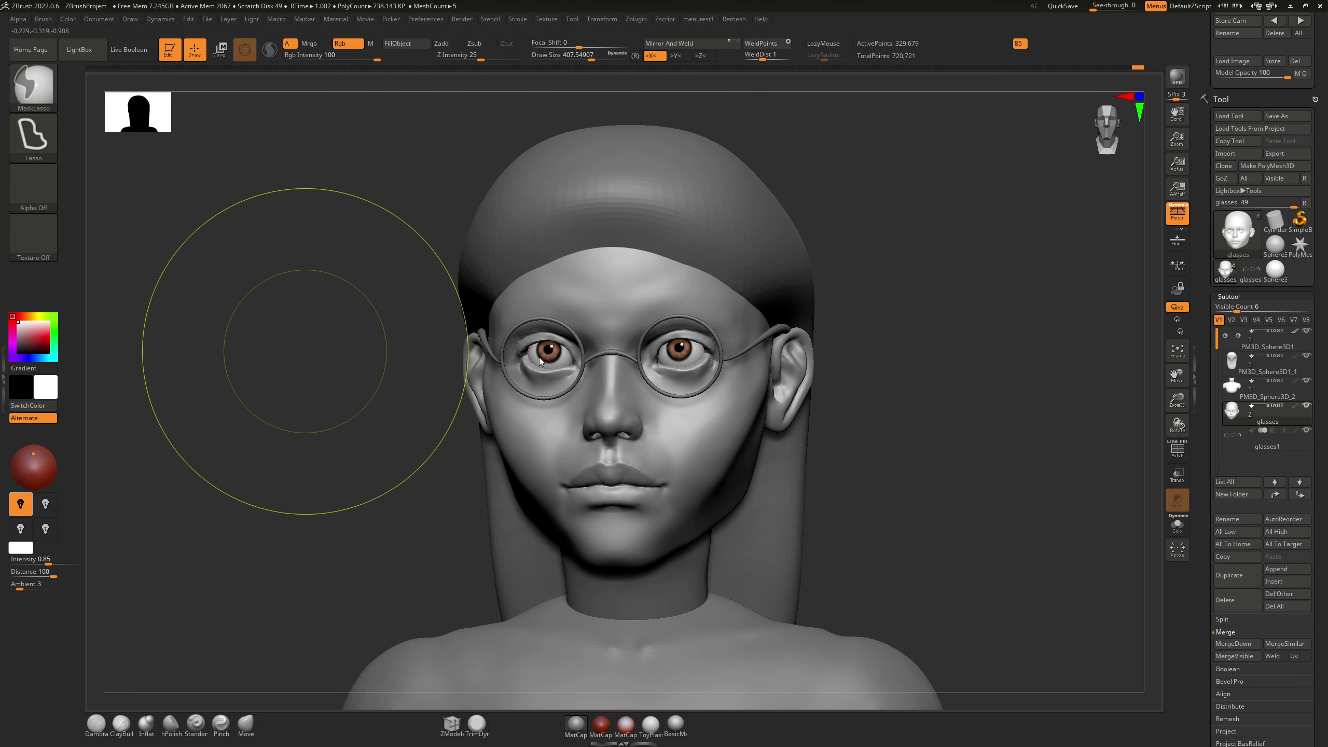
key("ctrl+s")
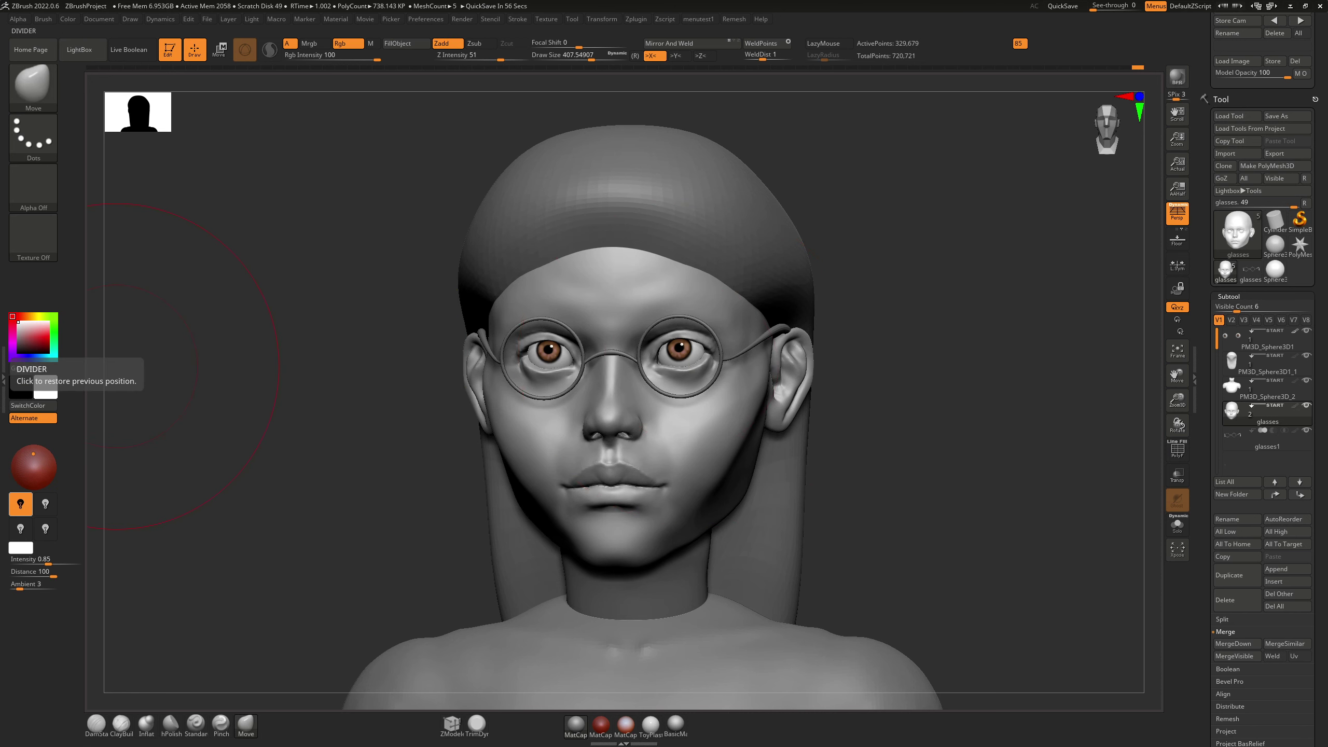
left_click_drag(928, 296, 1052, 364)
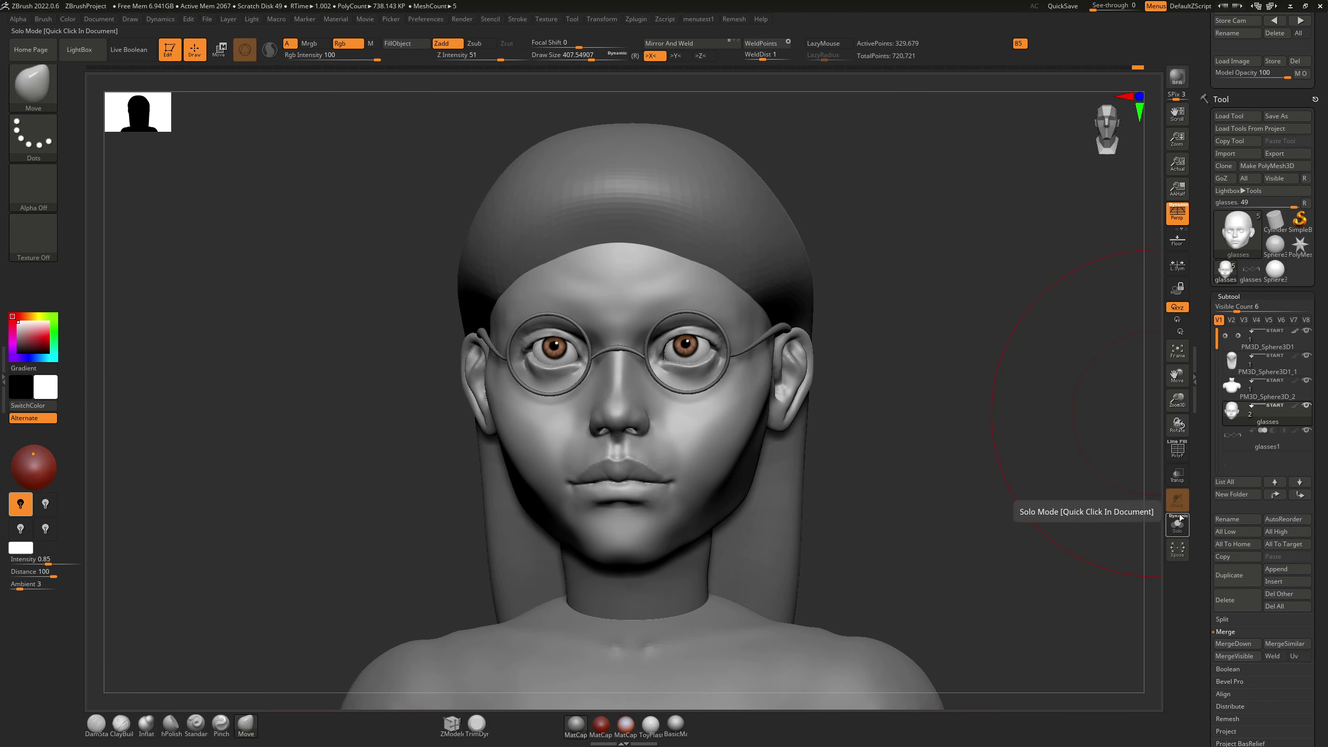
left_click_drag(1041, 465, 779, 450)
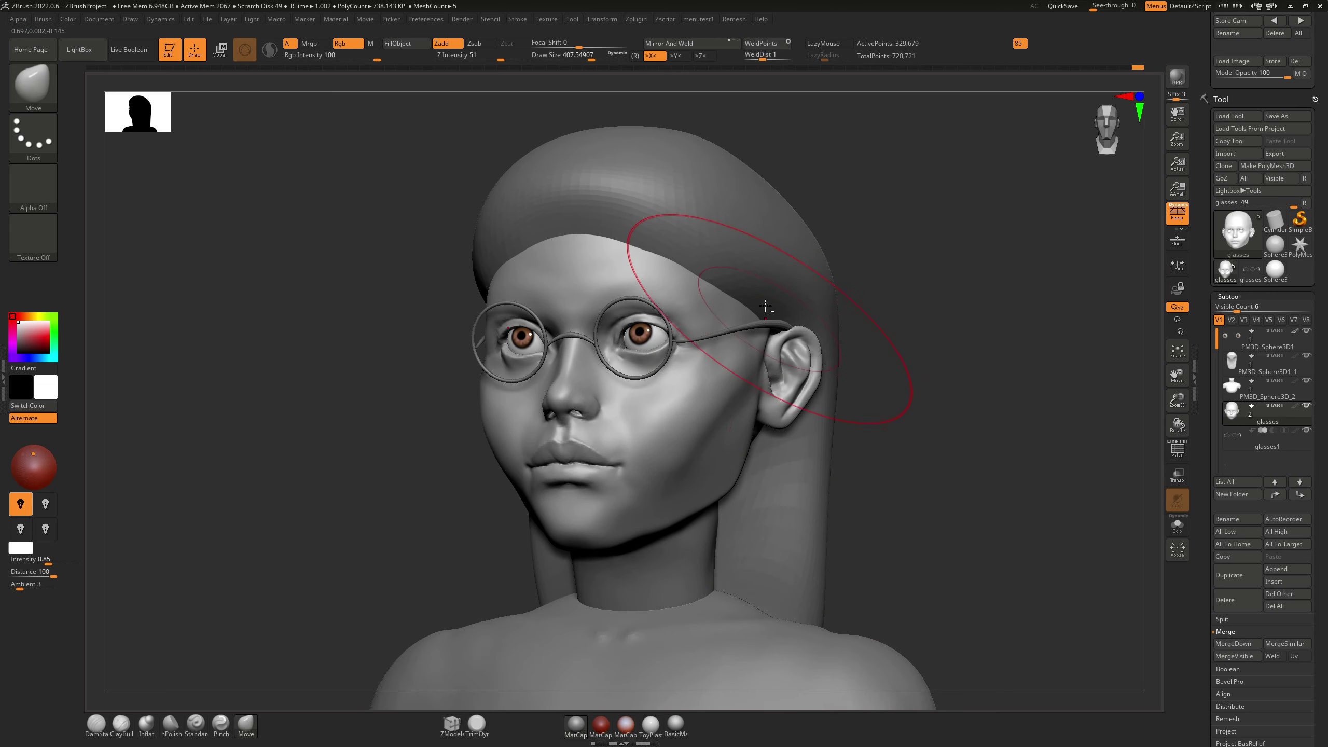
Step: Make the glasses subtool active and set the Move brush's draw size to about 217
left_click(761, 283, "alt")
left_click_drag(833, 278, 883, 358)
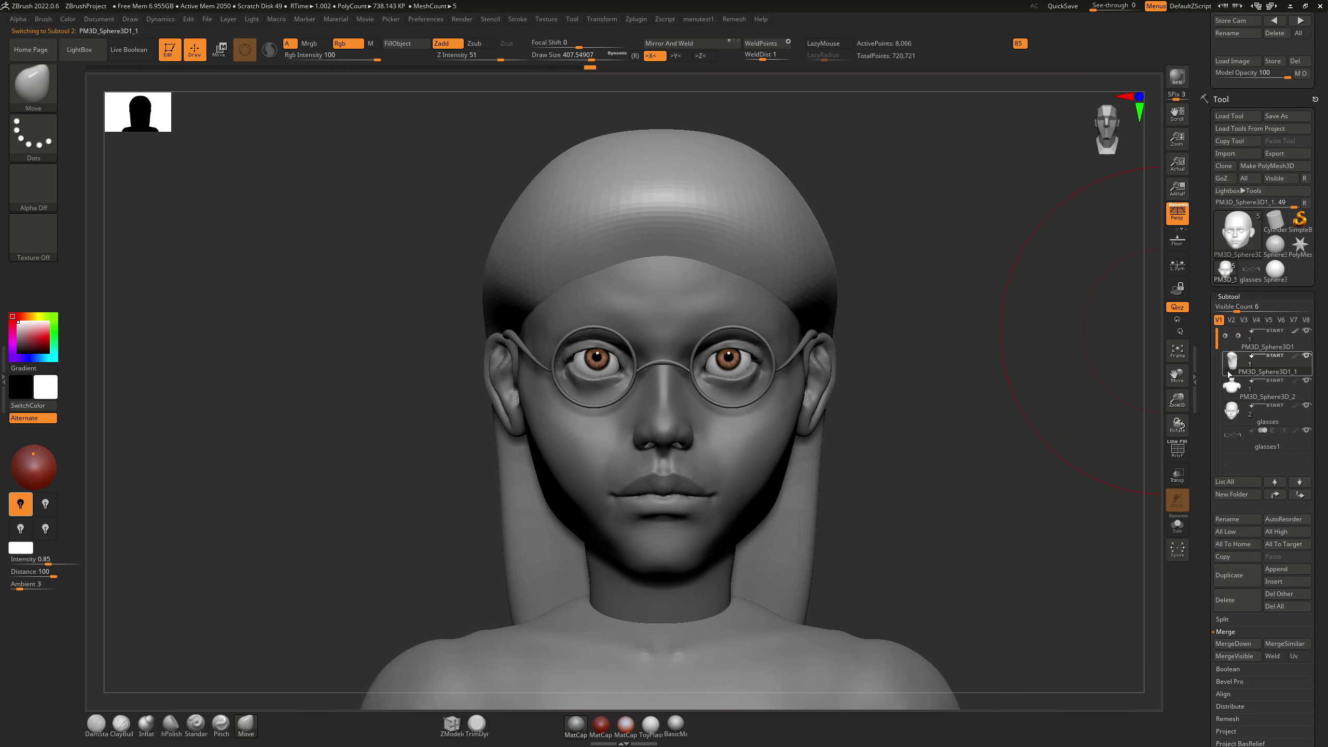
left_click(769, 369, "alt")
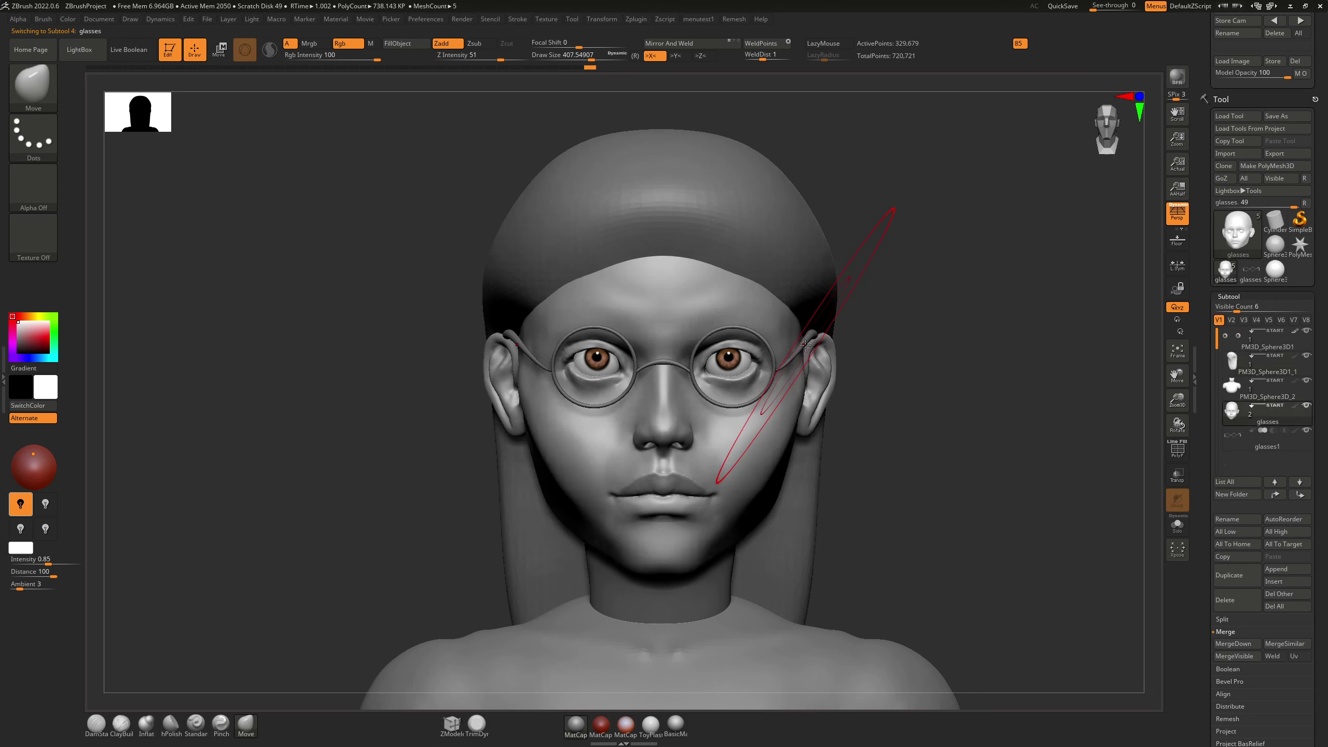
key("s")
mouse_move(800, 364)
left_mouse_down()
mouse_move(781, 365)
mouse_move(817, 338)
left_mouse_up()
left_click(775, 374, "alt")
key("s")
key("s")
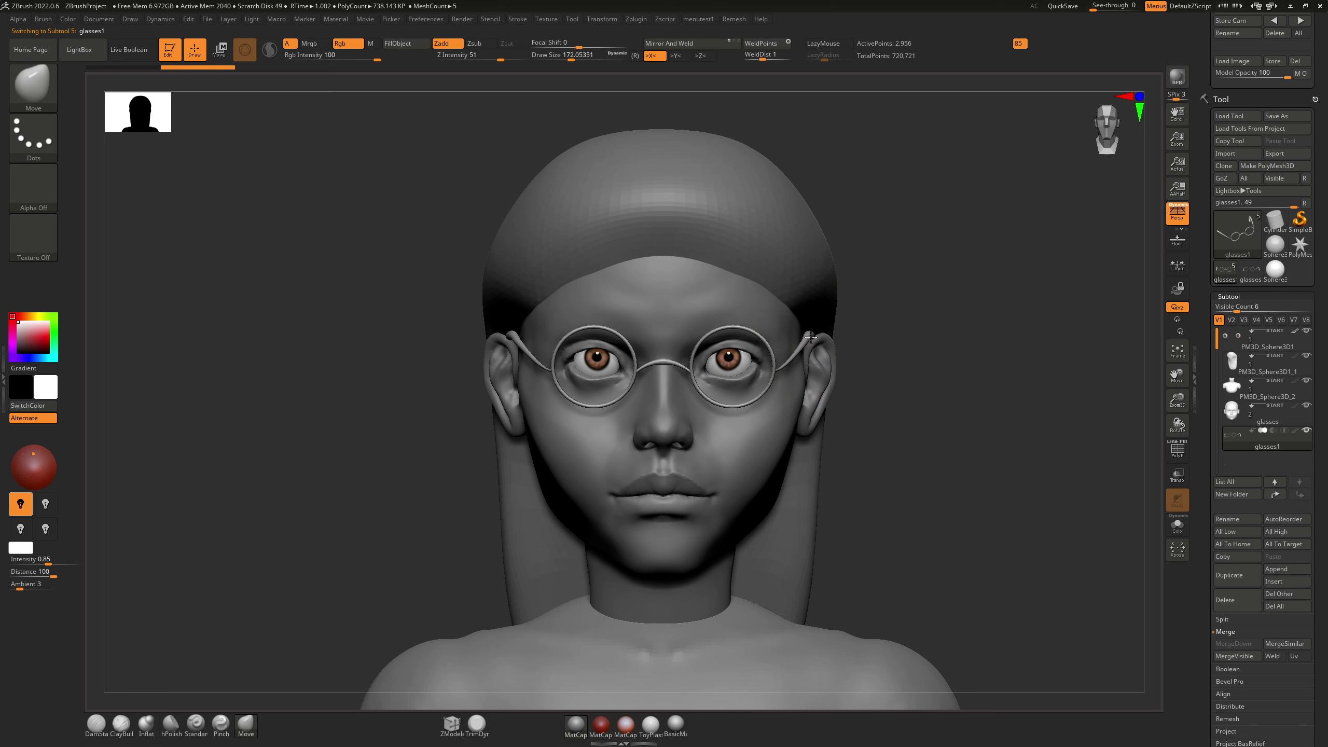
key("s")
left_click_drag(805, 339, 813, 339)
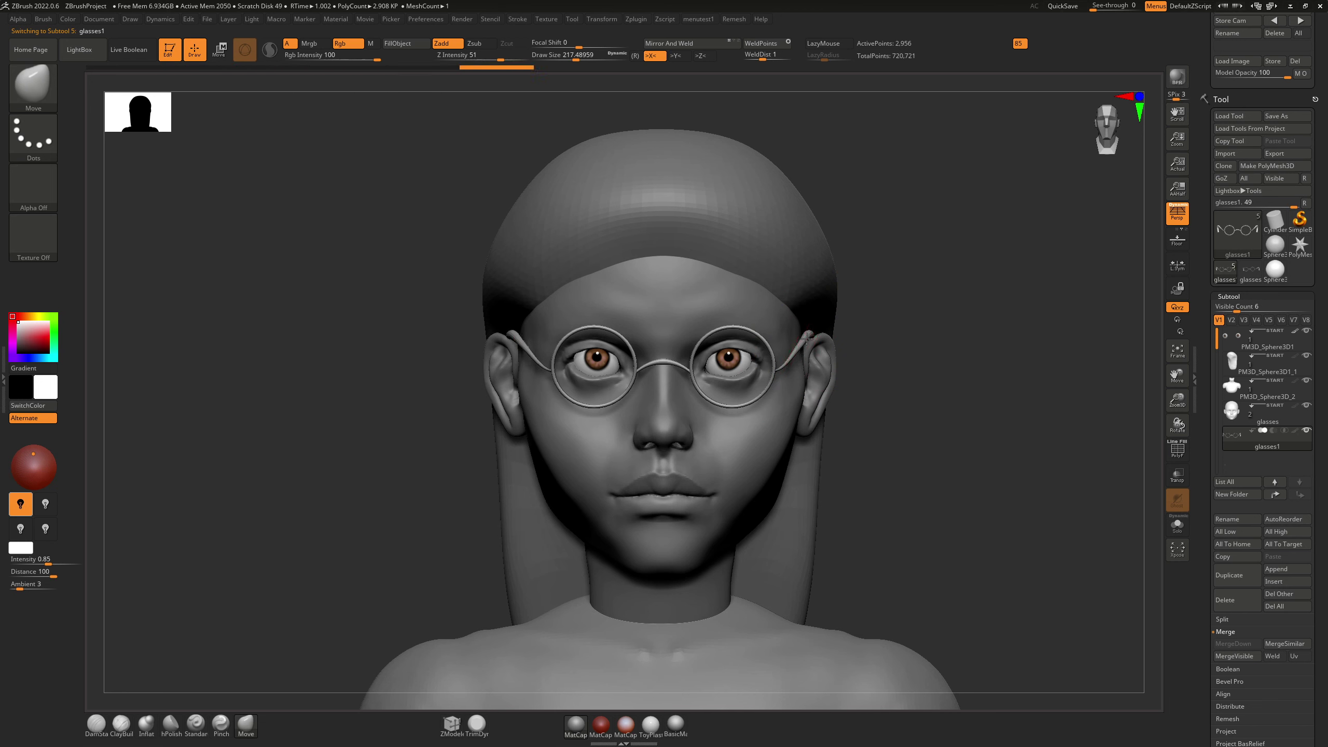
Step: Try to nudge the front rims of the glasses in the side profile, undoing the adjustments
right_click_drag(798, 347, 710, 343)
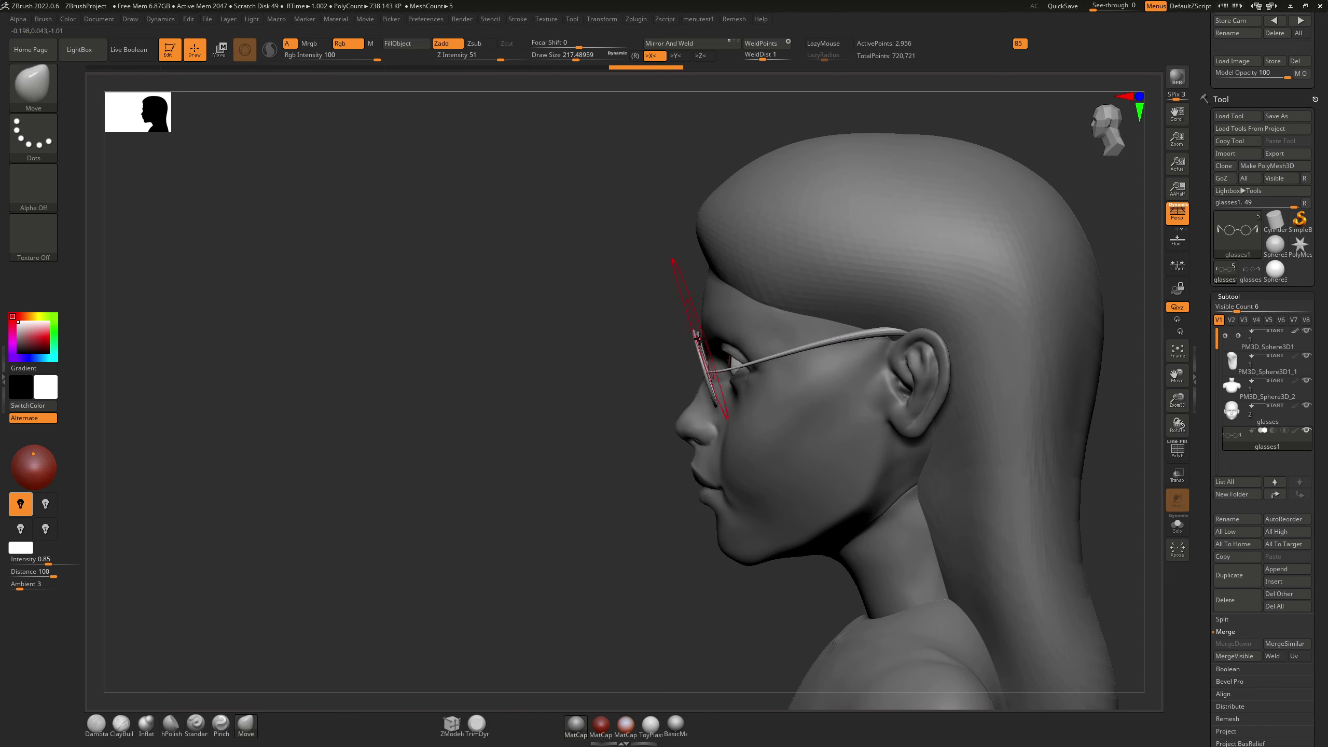
left_click_drag(702, 340, 695, 338)
key("ctrl+z")
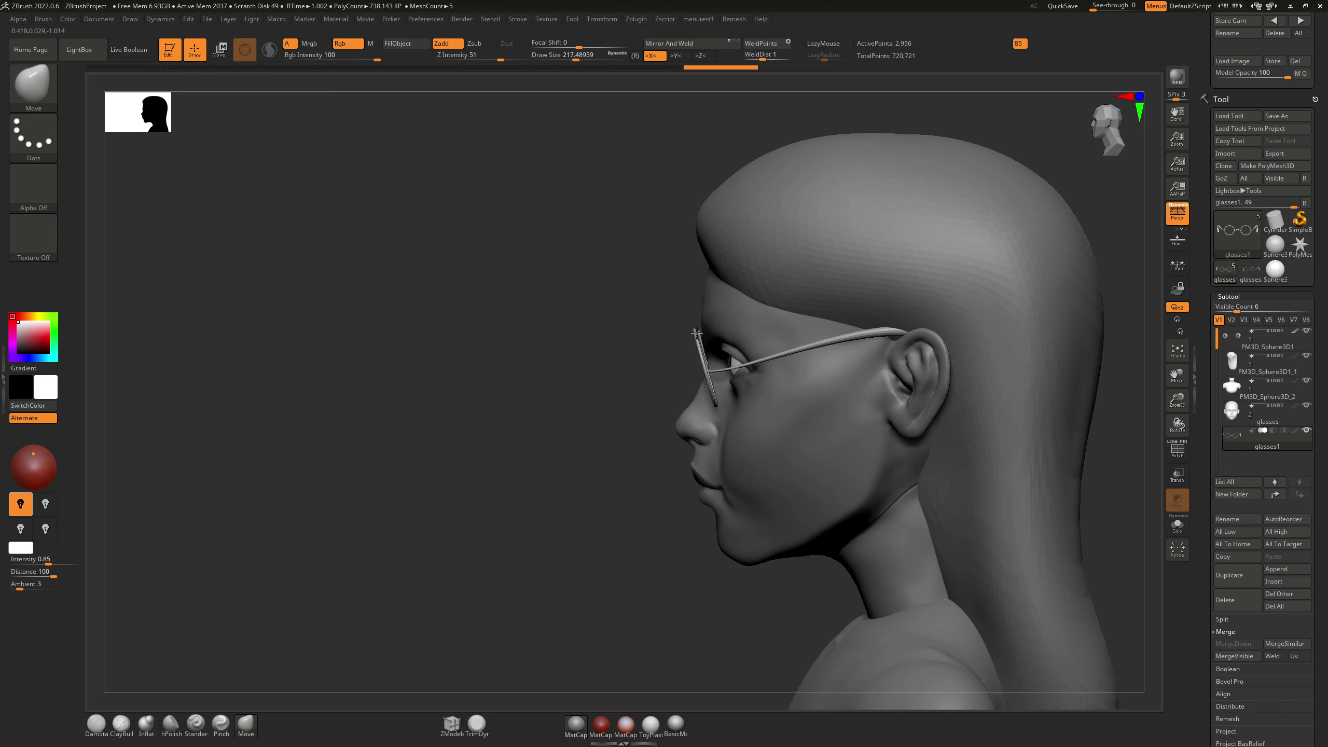
mouse_move(707, 328)
right_mouse_down()
mouse_move(779, 318)
mouse_move(727, 324)
mouse_move(752, 315)
mouse_move(690, 383)
mouse_move(712, 347)
right_mouse_up()
key("ctrl+z")
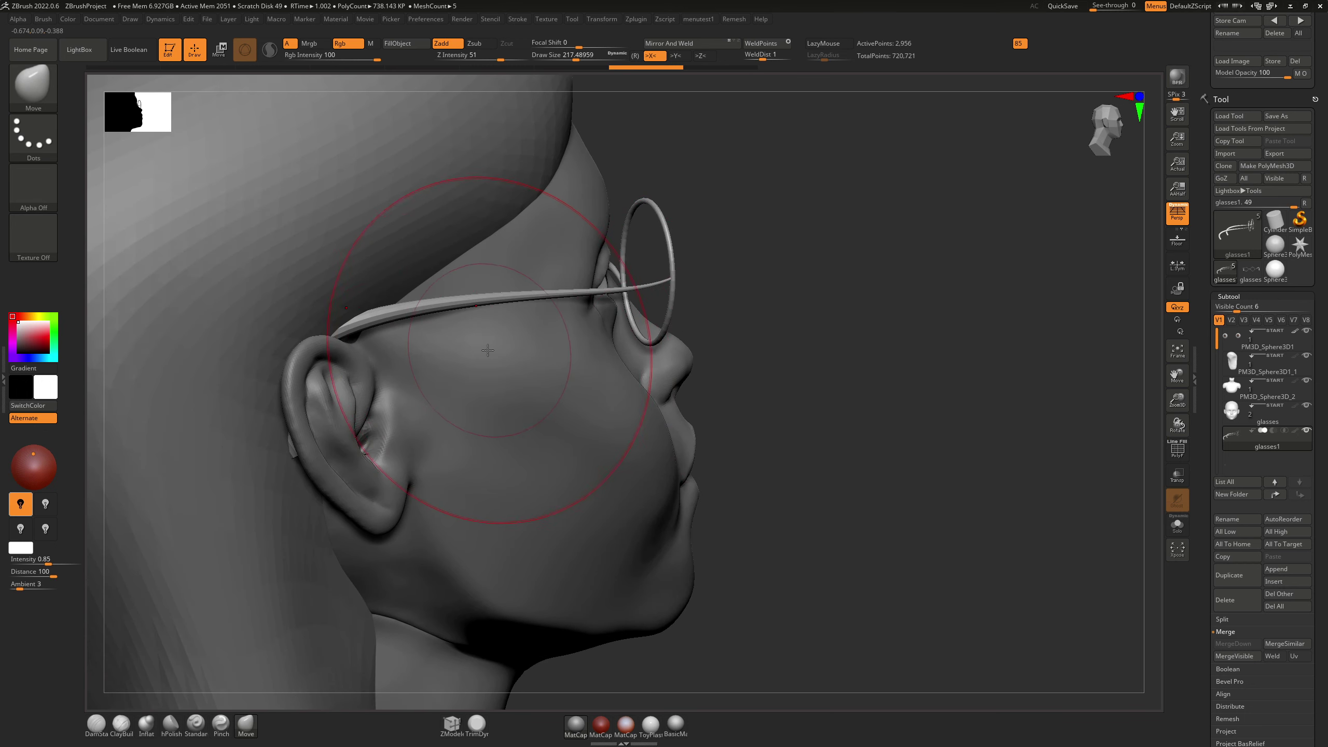
Step: Reposition the temple arms with the Move brush so they follow the head and rest over the ears
mouse_move(339, 367)
right_mouse_down()
mouse_move(394, 361)
mouse_move(307, 350)
mouse_move(355, 350)
mouse_move(370, 387)
right_mouse_up()
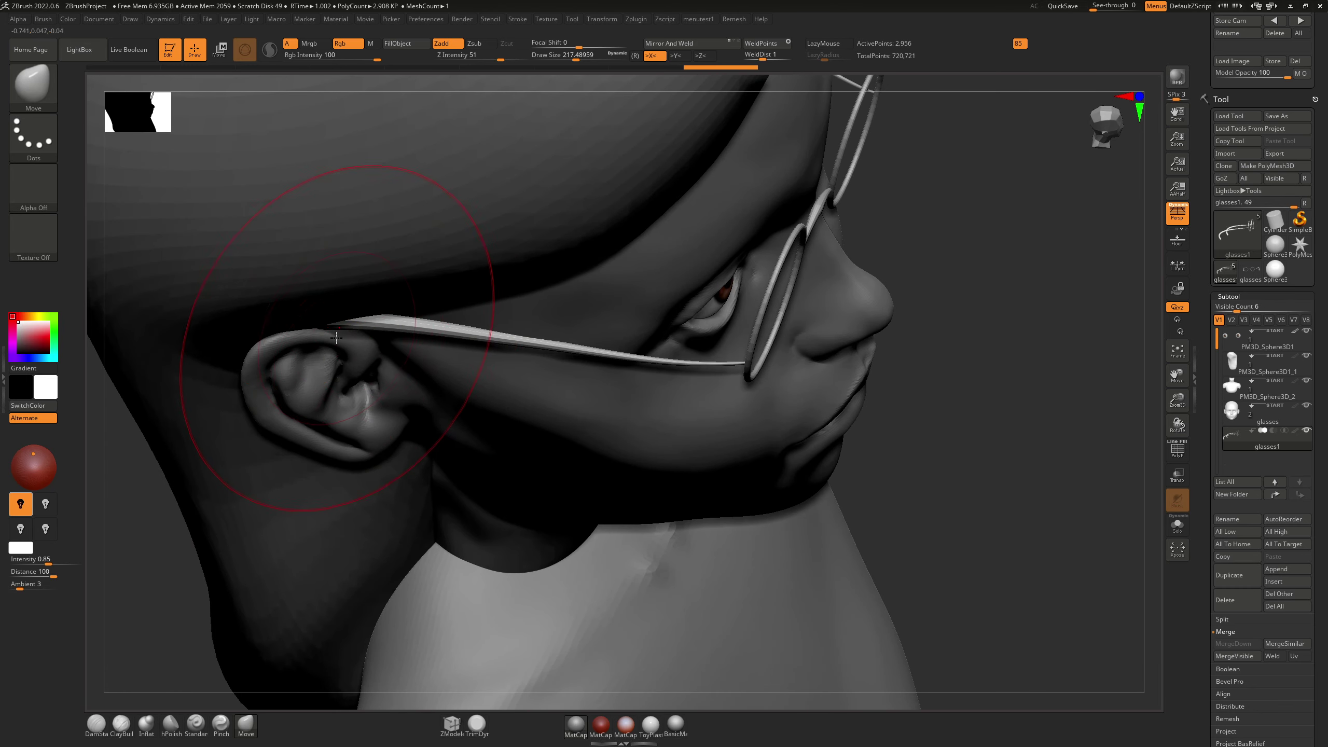
right_click_drag(336, 337, 336, 327)
left_click_drag(496, 343, 492, 346)
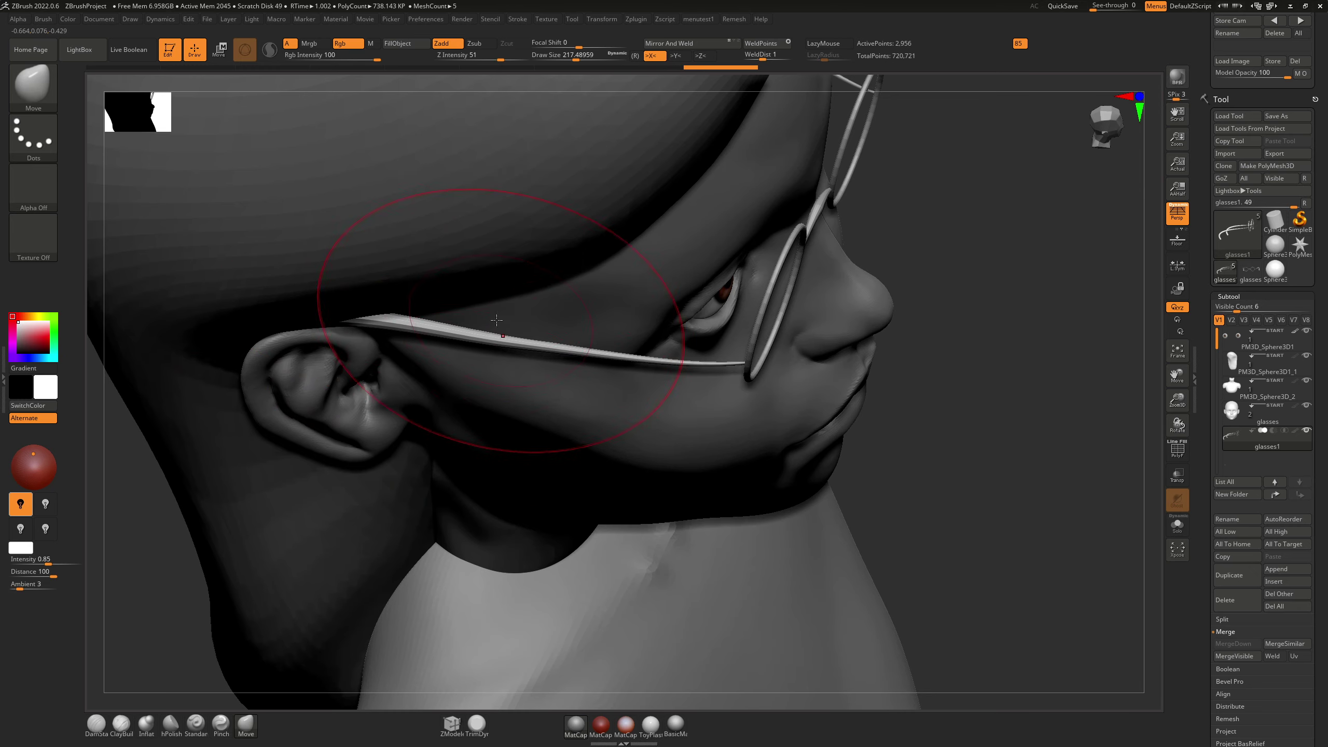
right_click_drag(496, 319, 605, 292)
Step: Make the hair subtool active and set the Move brush's draw size to about 344
key("ctrl")
left_click_drag(968, 222, 1016, 204)
left_click_drag(1097, 135, 1105, 131, "shift")
left_click_drag(1002, 181, 912, 187)
left_click(755, 201, "alt")
mouse_move(591, 243)
right_mouse_down()
mouse_move(675, 266)
mouse_move(679, 236)
mouse_move(705, 235)
mouse_move(670, 260)
mouse_move(668, 232)
right_mouse_up()
key("s")
mouse_move(682, 228)
left_mouse_down()
mouse_move(707, 231)
mouse_move(695, 236)
left_mouse_up()
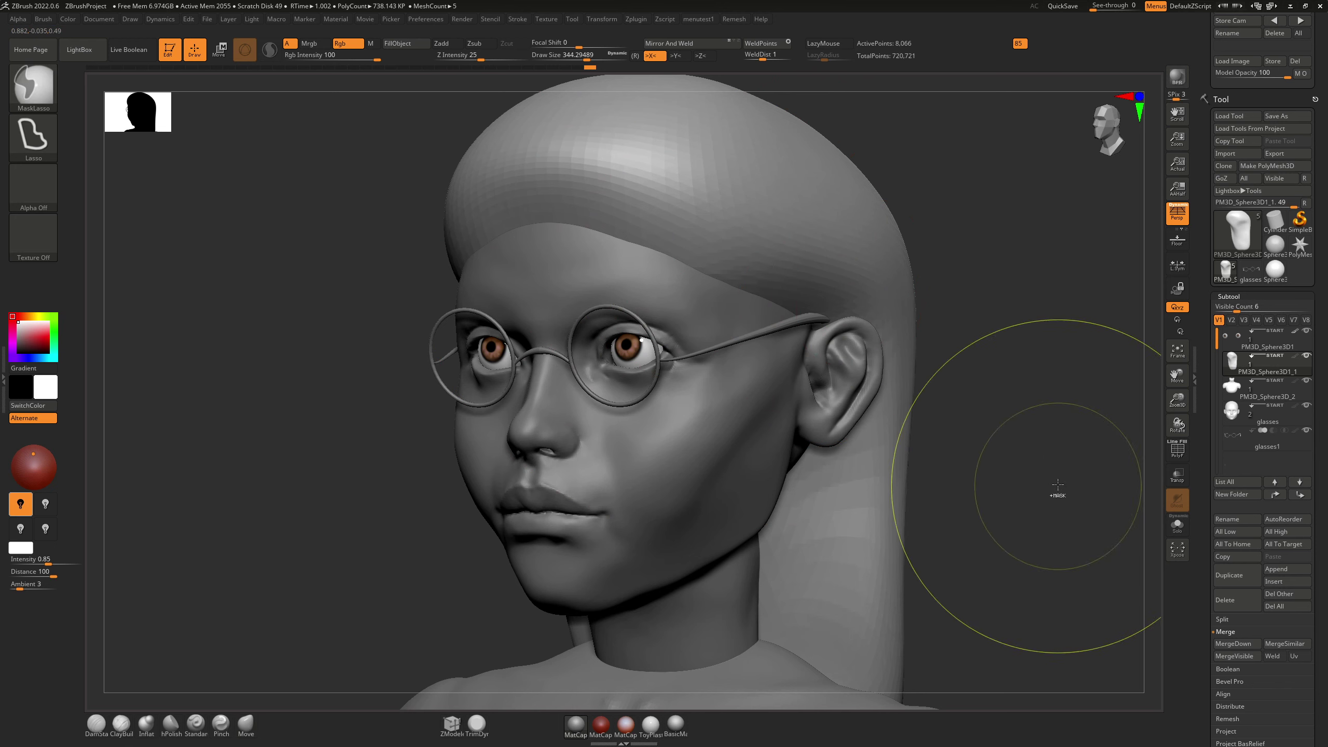
Step: Remesh the hair with DynaMesh at resolution 128
scroll(1223, 549, "down", 8)
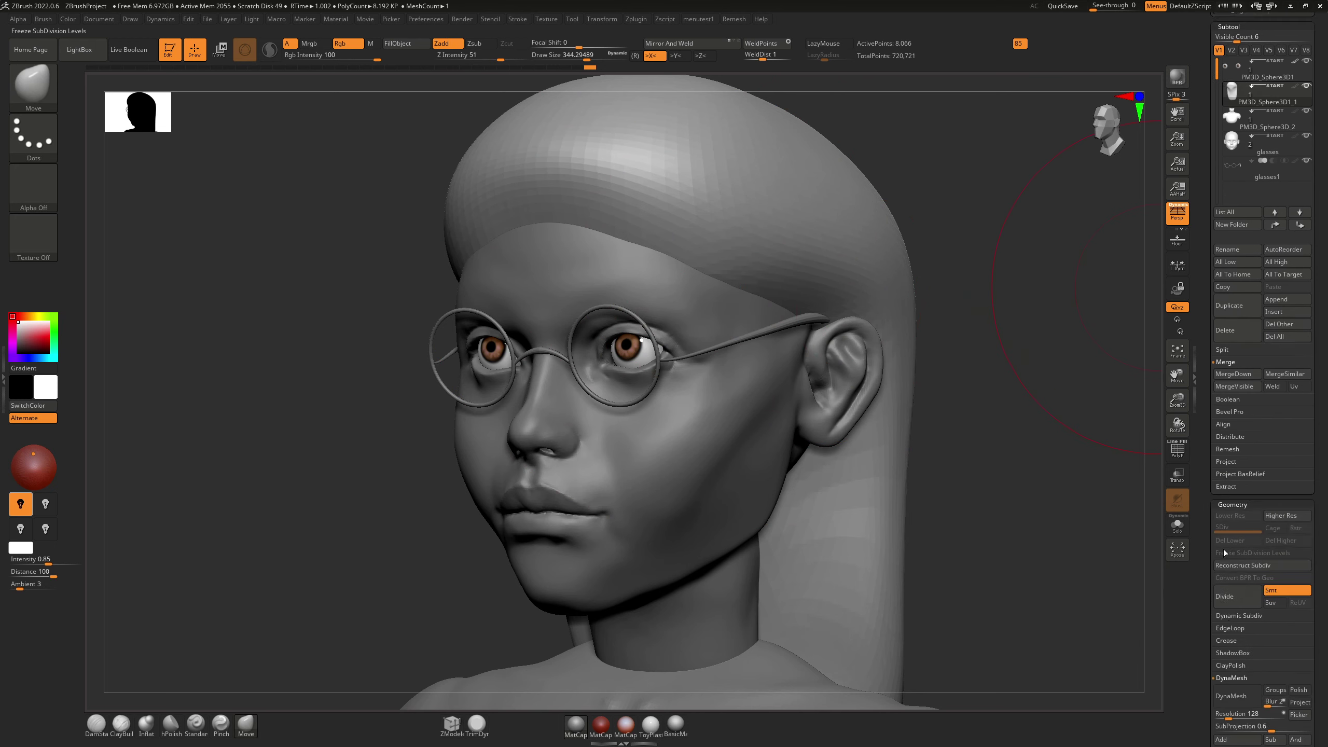
scroll(1267, 470, "down", 3)
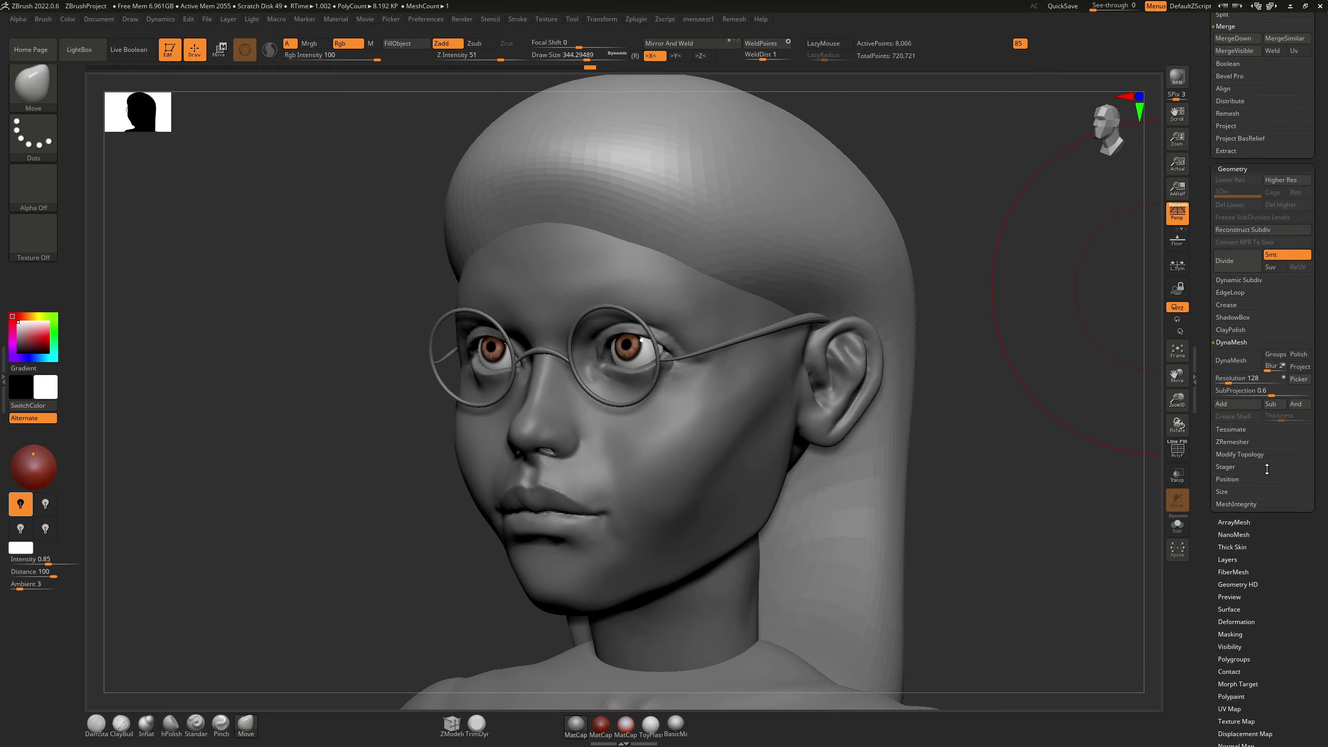
left_click(1233, 360)
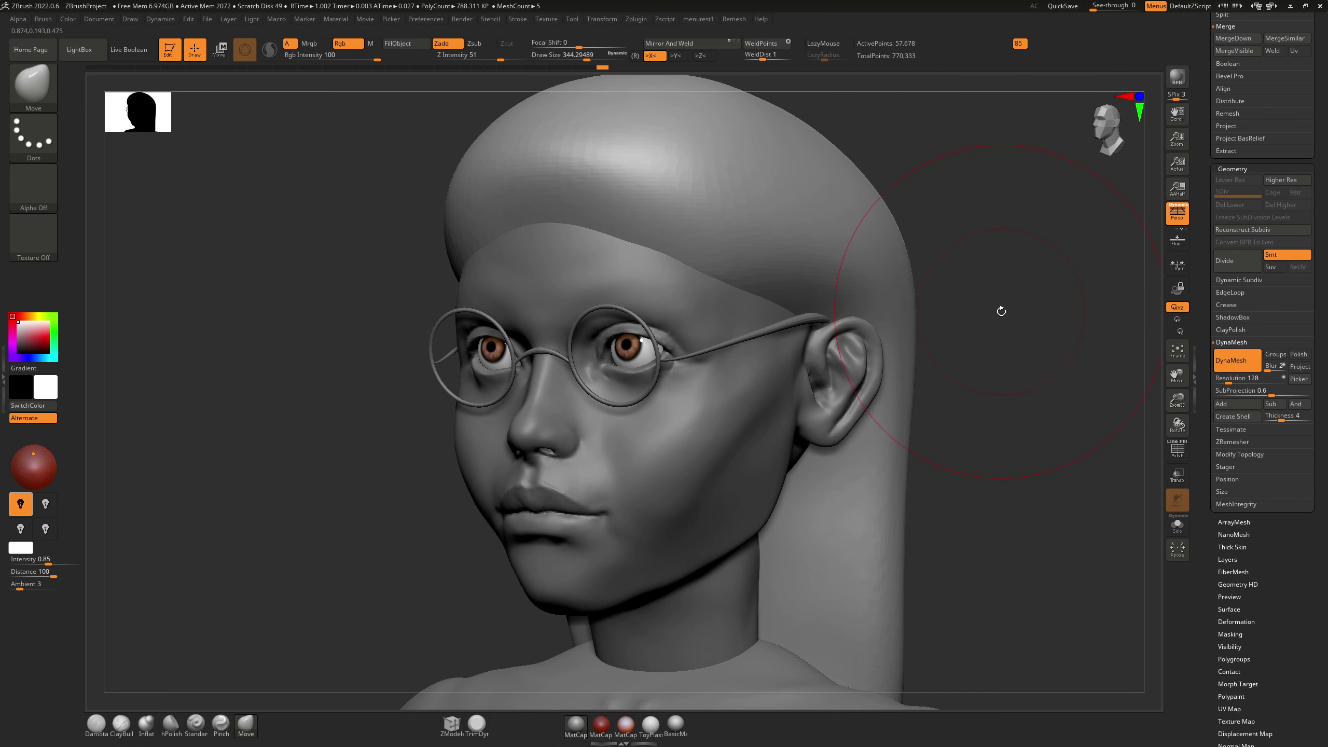
Step: Smooth the remeshed hair behind the neck and around the sides of the forehead
right_click_drag(891, 280, 822, 274)
left_click_drag(858, 256, 913, 307, "shift")
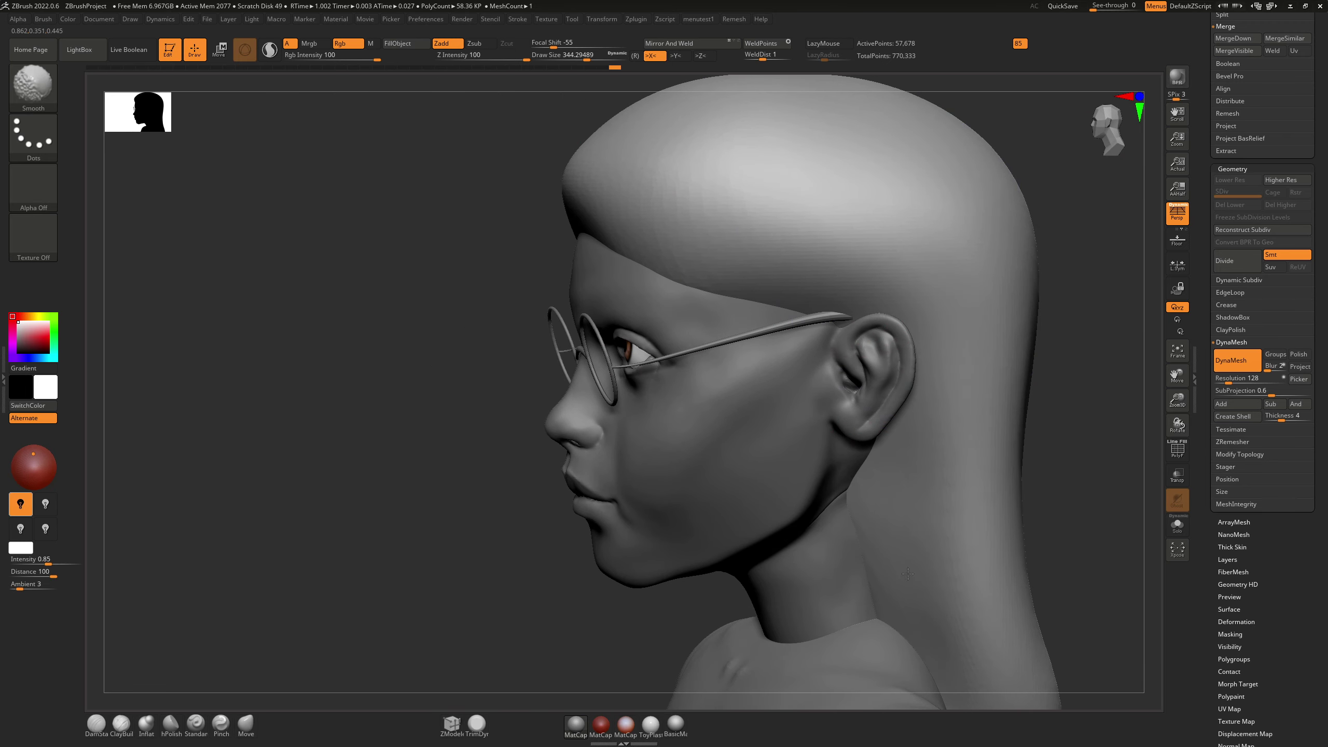
left_click_drag(908, 574, 908, 585, "shift")
left_click_drag(711, 293, 653, 146, "shift")
right_click_drag(617, 157, 674, 172)
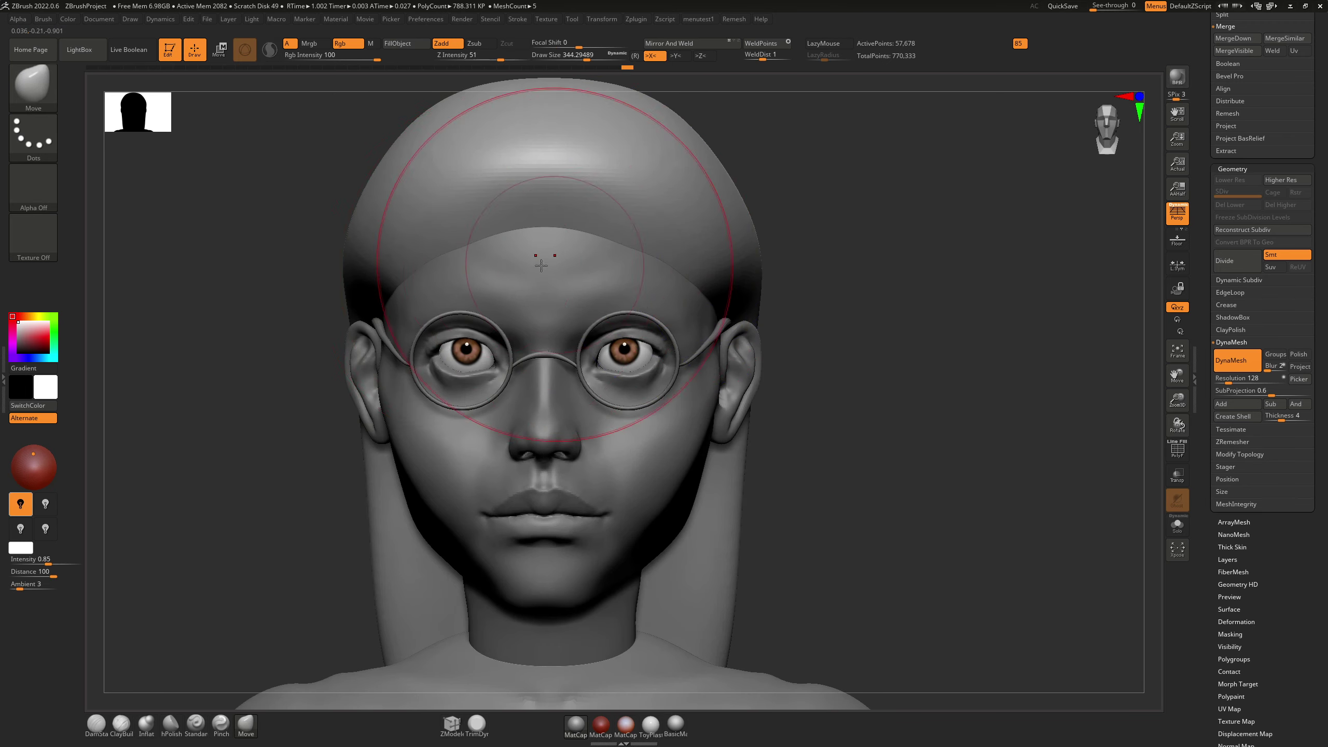
left_click_drag(418, 231, 400, 264, "shift")
key("b")
key("d")
key("s")
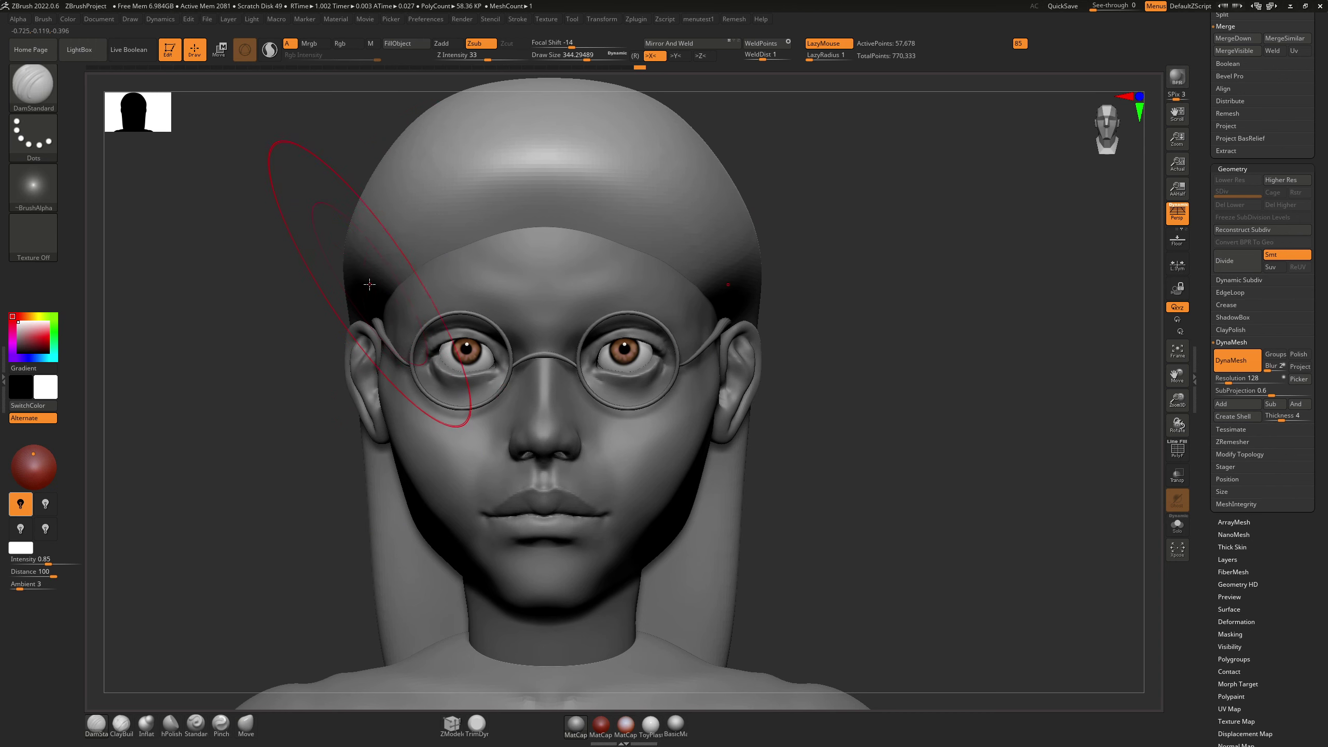
right_click_drag(352, 300, 421, 276)
key("b")
key("m")
key("v")
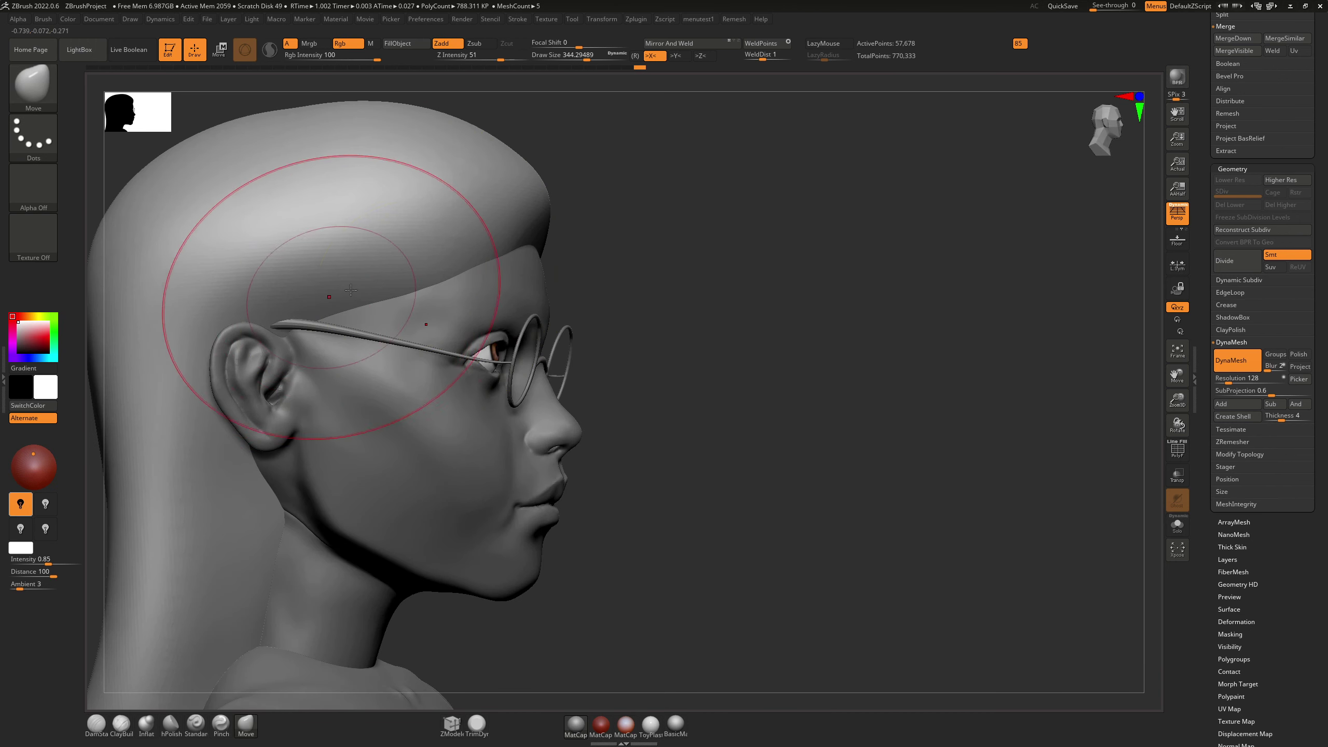
right_click_drag(480, 238, 475, 183, "shift")
key("b")
key("d")
key("s")
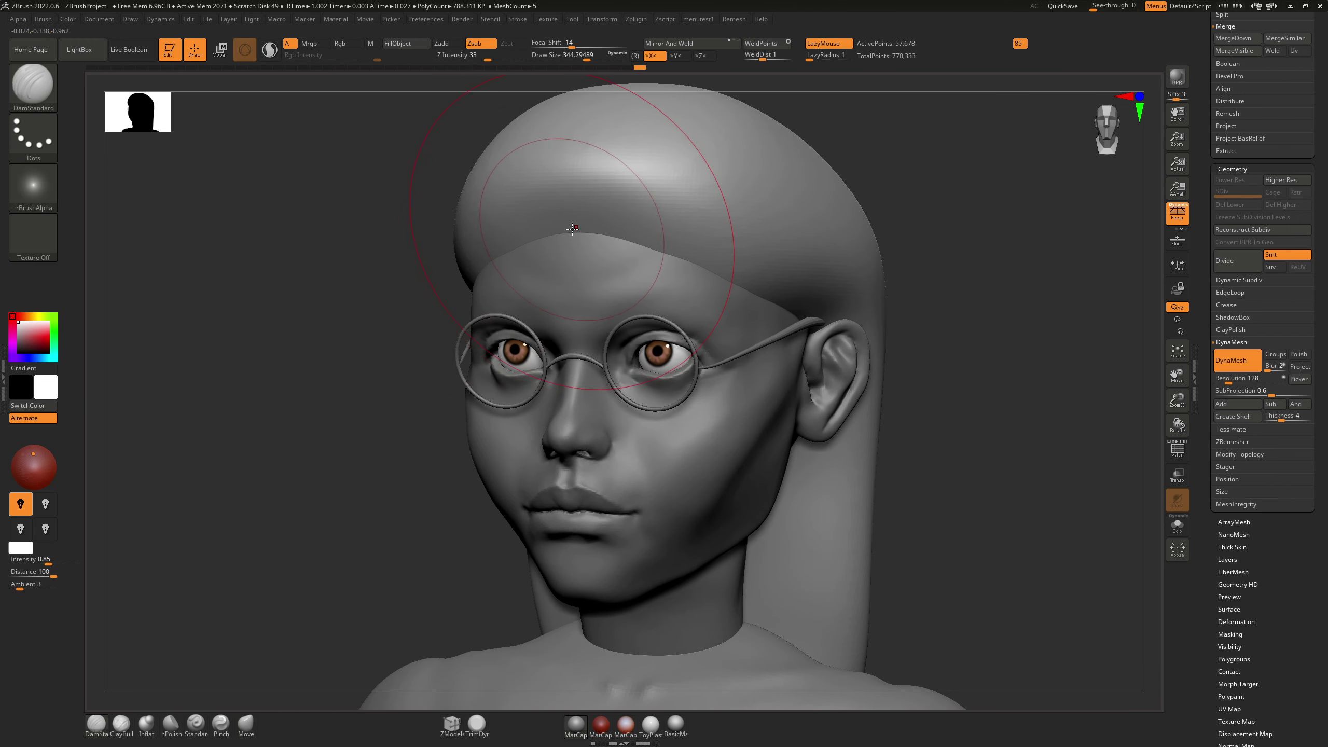
mouse_move(573, 228)
right_mouse_down("shift")
mouse_move(596, 227)
mouse_move(584, 252)
right_mouse_up("shift")
key("b")
key("m")
key("v")
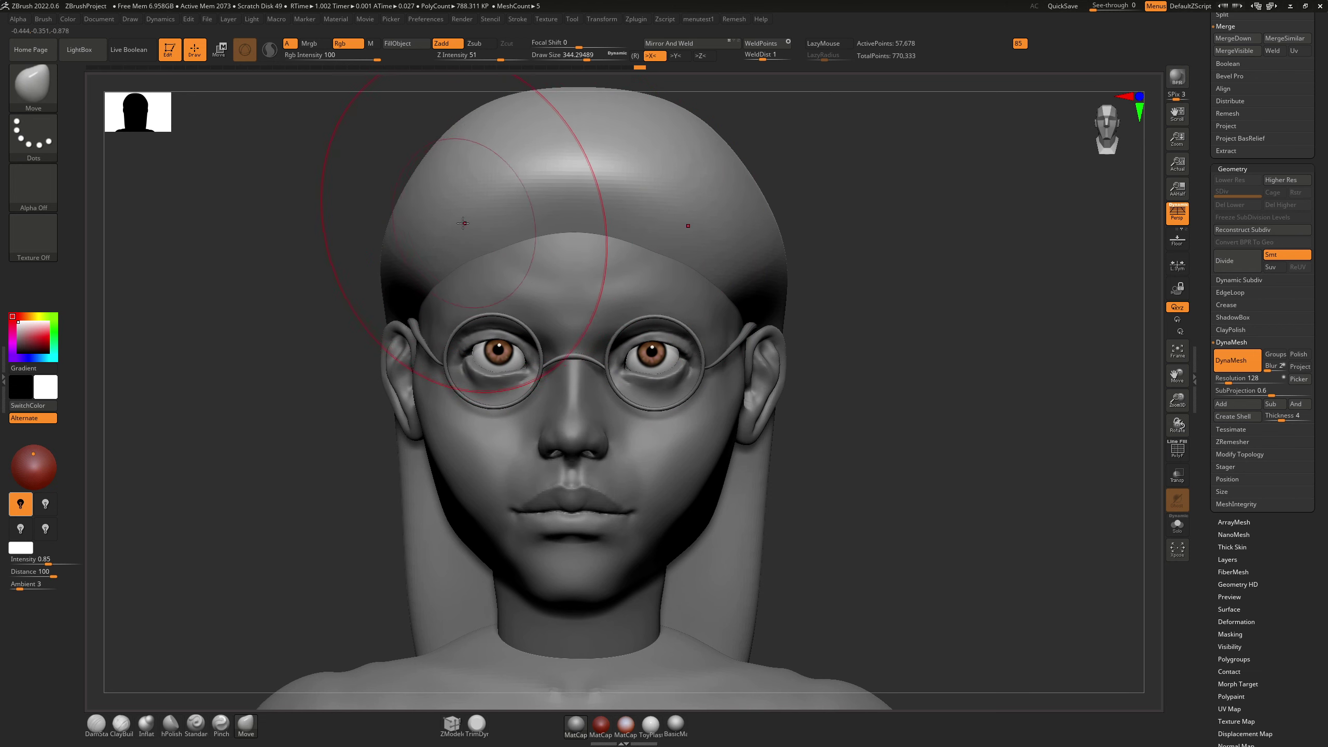
mouse_move(504, 220)
right_mouse_down()
mouse_move(591, 223)
mouse_move(602, 236)
mouse_move(512, 203)
mouse_move(512, 257)
mouse_move(602, 329)
mouse_move(667, 319)
mouse_move(649, 251)
mouse_move(564, 235)
right_mouse_up()
Step: Carve an asymmetrical hair parting from the front hairline back over the crown with DamStandard at draw size about 167
key("b")
key("d")
key("s")
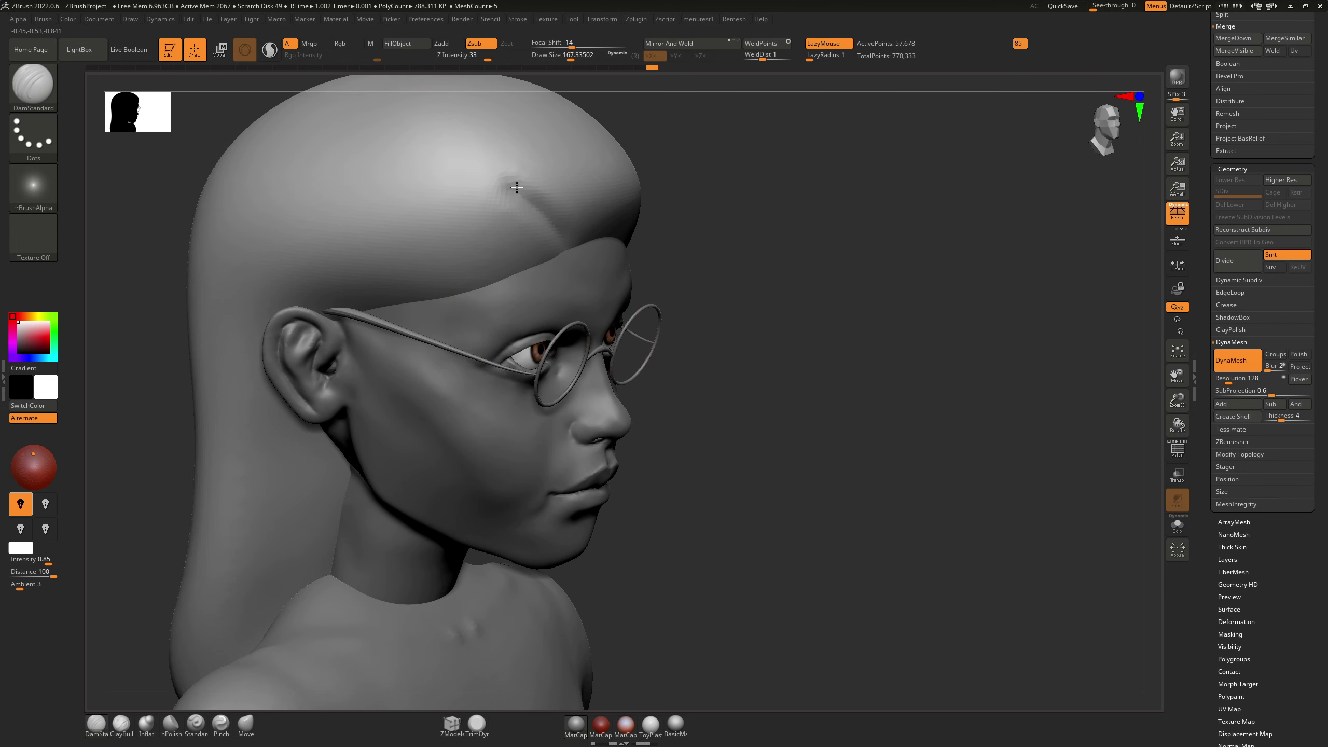
left_click_drag(533, 205, 377, 139)
right_click_drag(364, 183, 758, 471)
right_click_drag(690, 441, 698, 432)
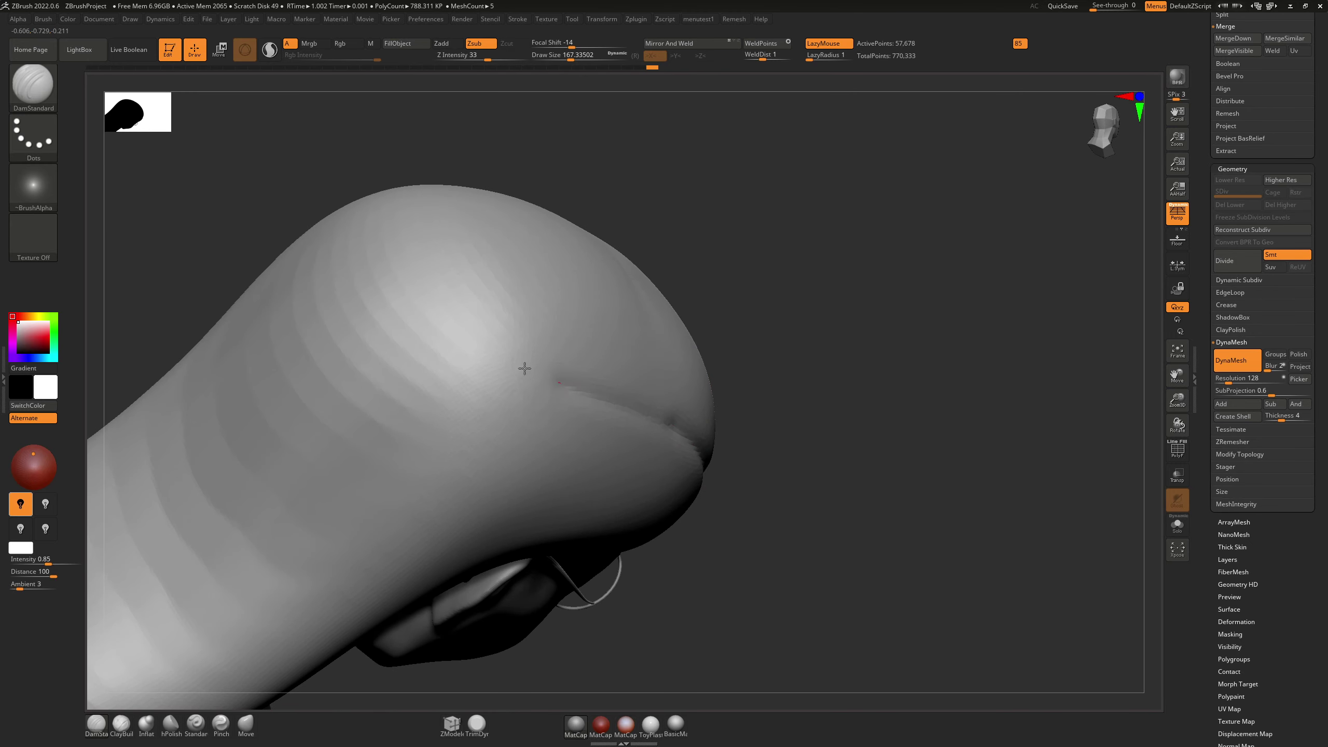
left_click_drag(524, 368, 356, 310)
right_click_drag(385, 326, 516, 325)
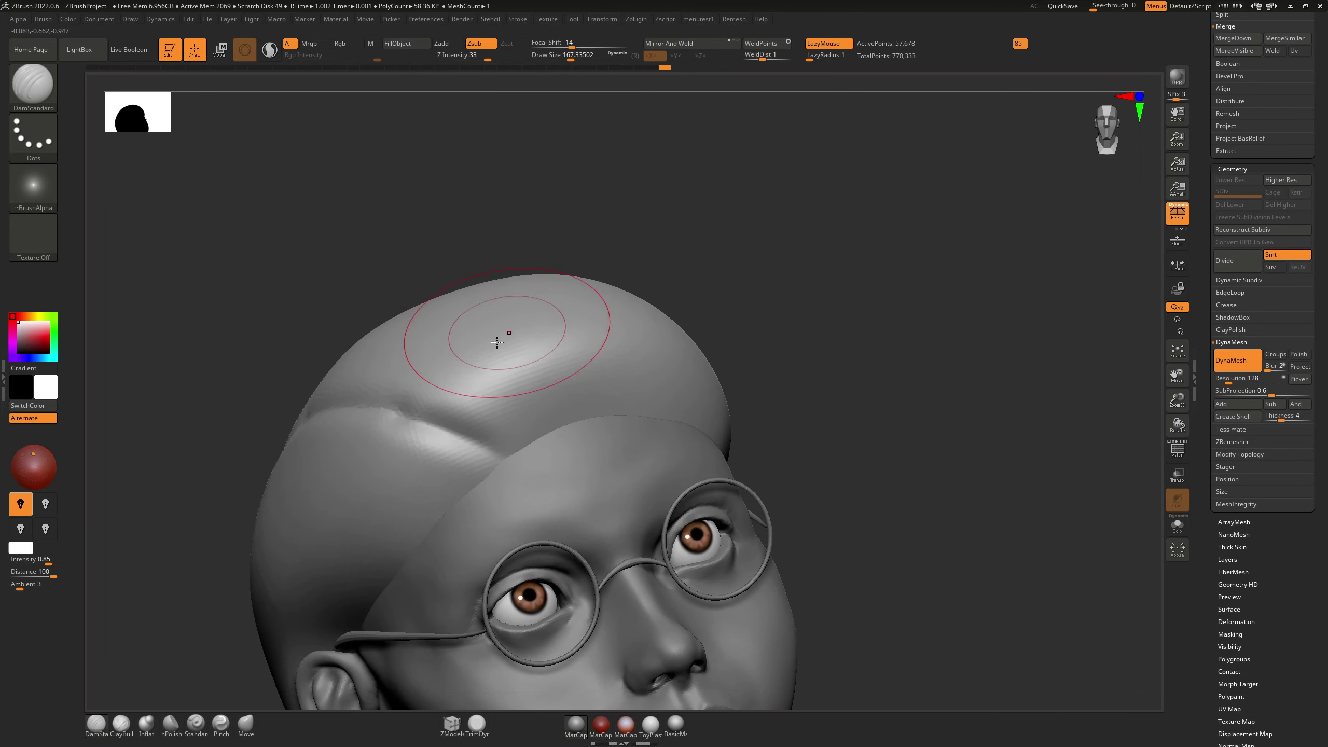
left_click_drag(503, 460, 327, 408)
Step: Carve a second groove from the front of the parting down the side of the hair towards the ear and smooth it
mouse_move(478, 449)
left_mouse_down()
mouse_move(368, 477)
mouse_move(301, 556)
left_mouse_up()
right_click_drag(303, 547, 378, 473)
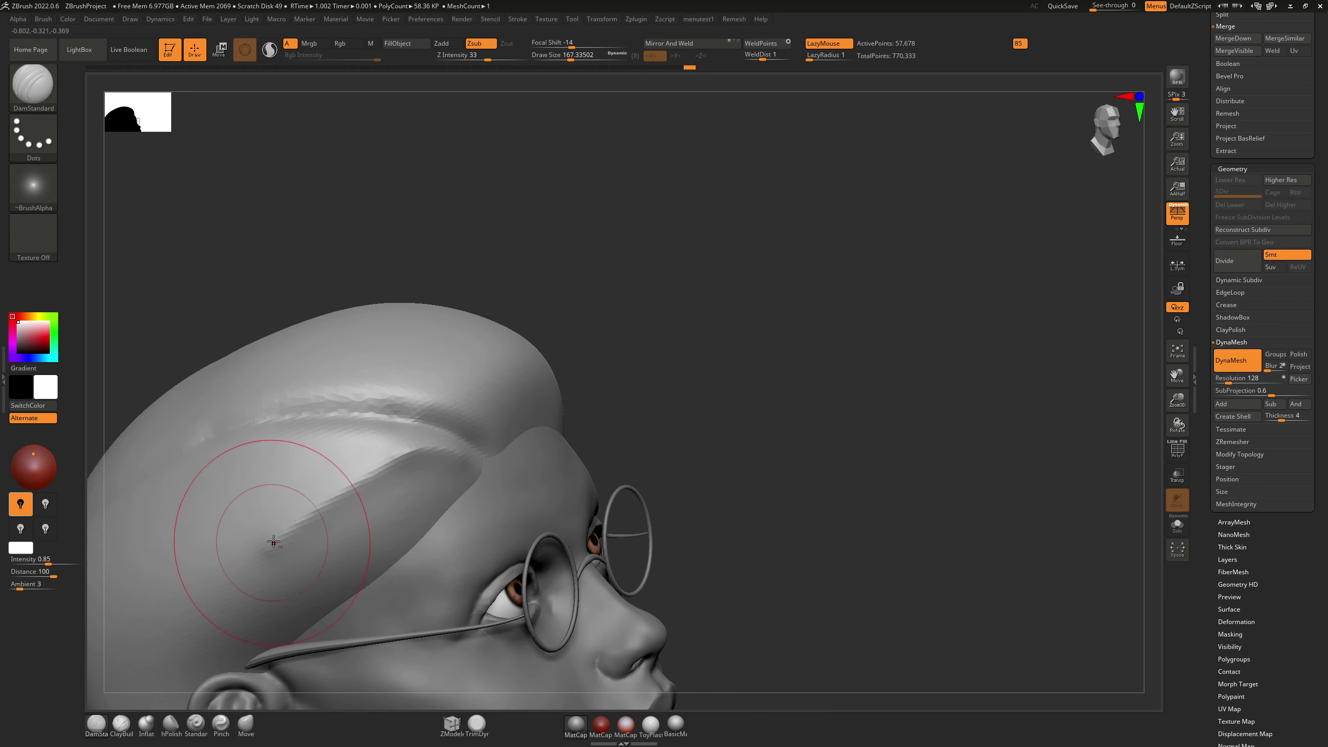
left_click_drag(273, 542, 209, 634)
left_click_drag(255, 586, 309, 530, "shift")
right_click_drag(308, 530, 508, 391, "shift")
Step: Undo the last side groove stroke and recarve the groove in a curve down to the top of the ear
left_click_drag(562, 372, 531, 375)
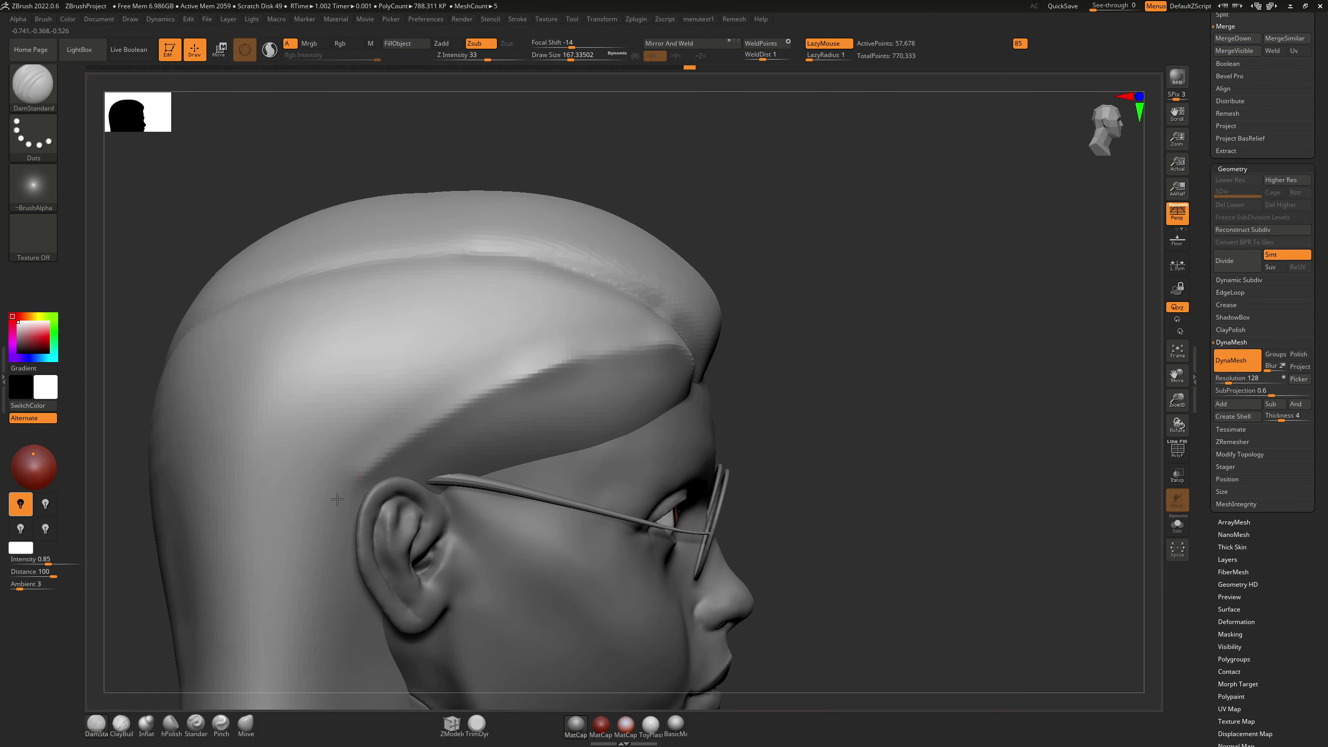
key("ctrl+z")
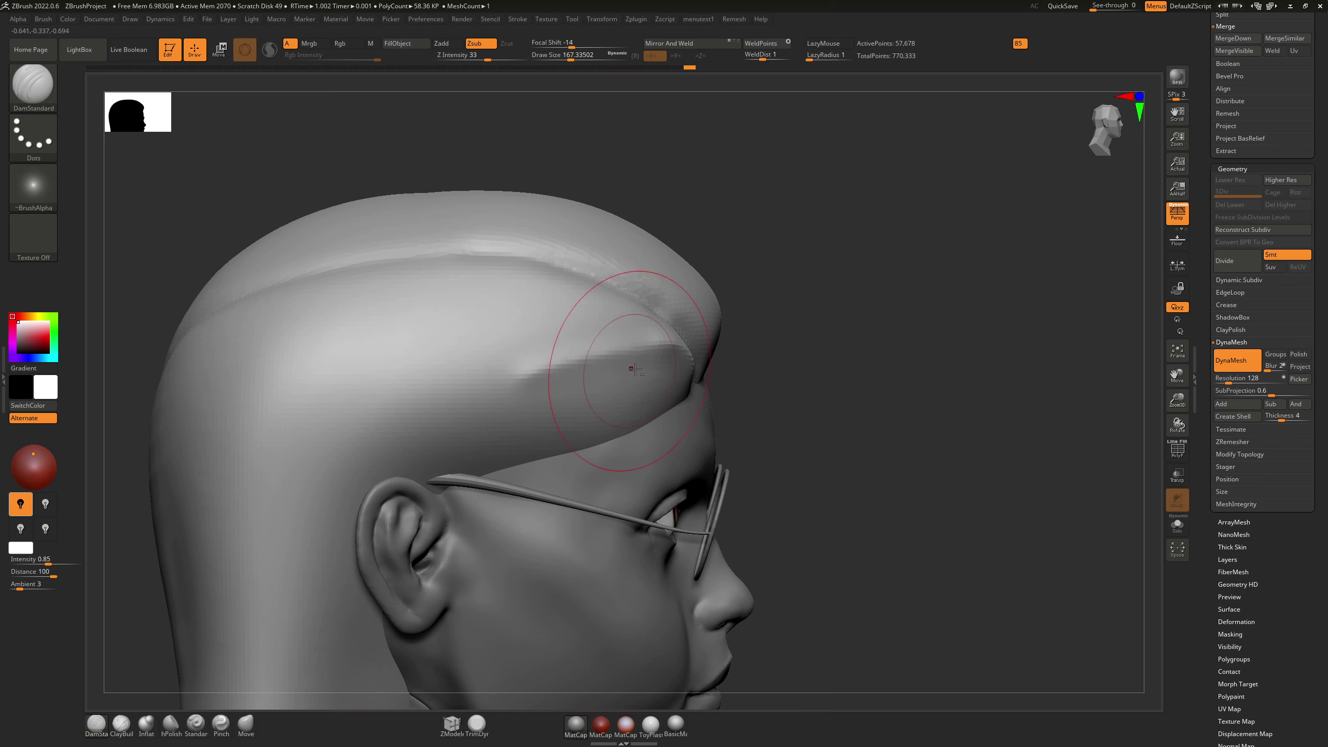
left_click_drag(607, 356, 356, 465)
left_click_drag(507, 384, 353, 477)
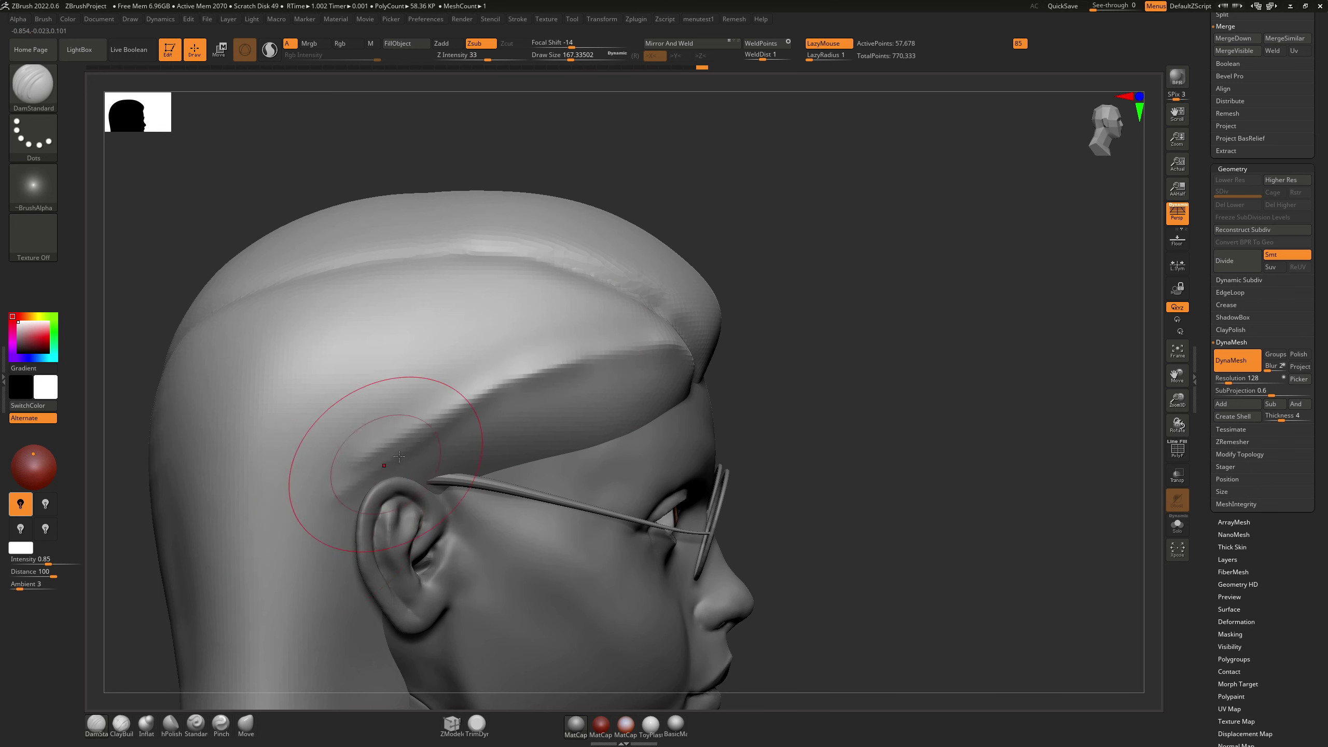
Step: Carve a lower groove just above the temple hairline down to the ear, undoing the first pass and repeating it
mouse_move(622, 445)
right_mouse_down()
mouse_move(533, 435)
mouse_move(572, 425)
right_mouse_up()
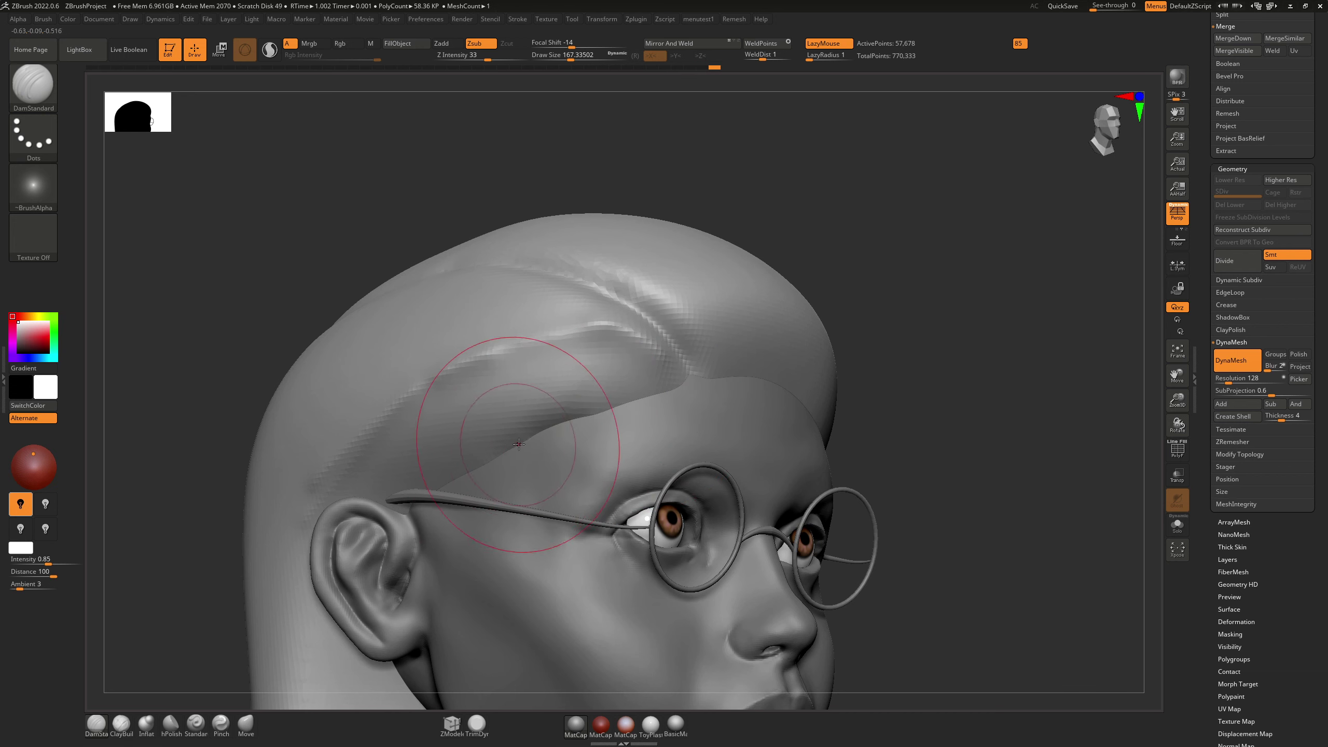
left_click_drag(604, 408, 394, 490)
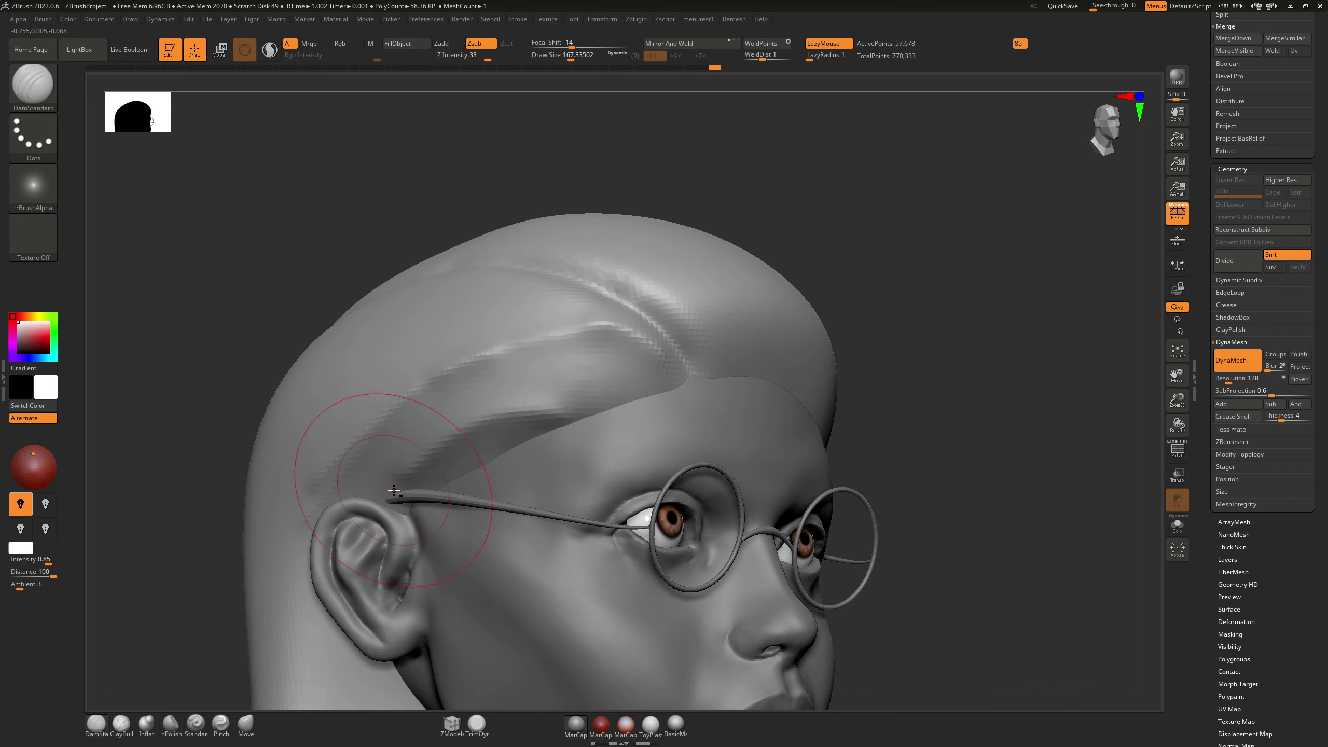
key("ctrl+z")
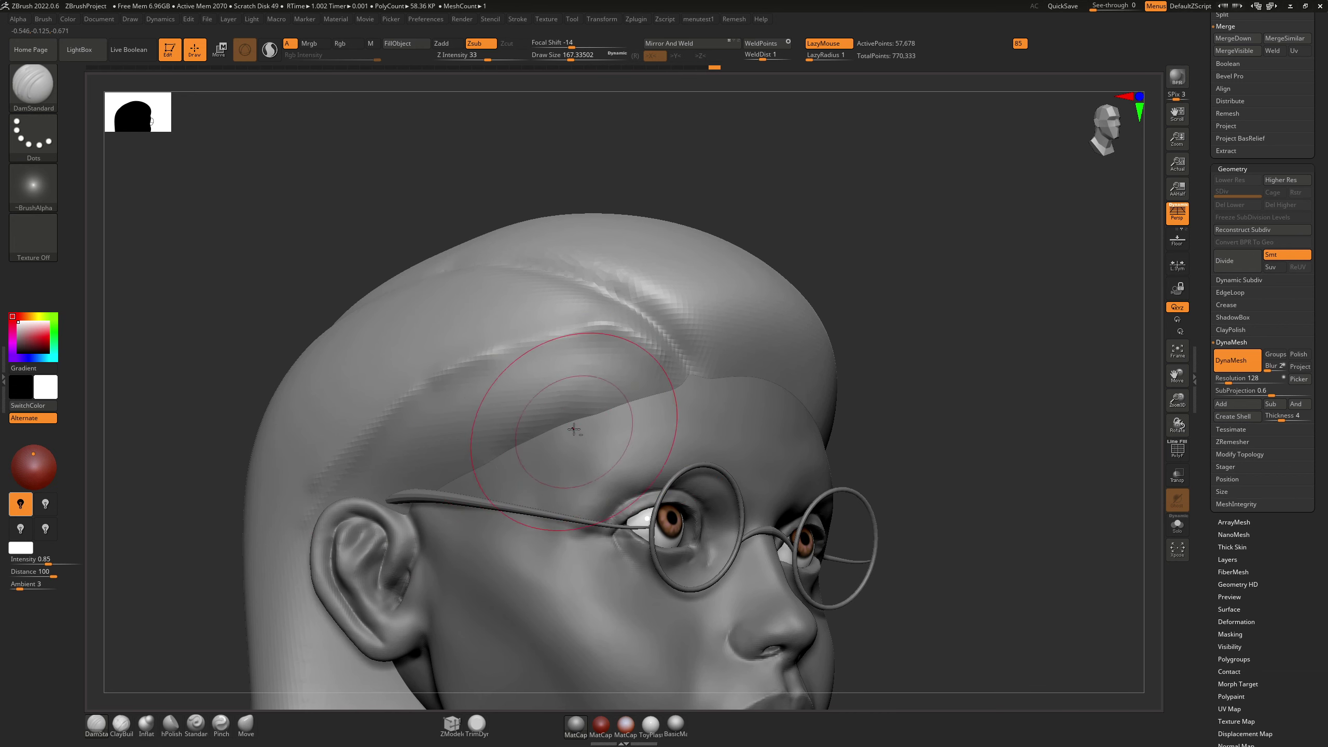
left_click_drag(591, 420, 397, 502)
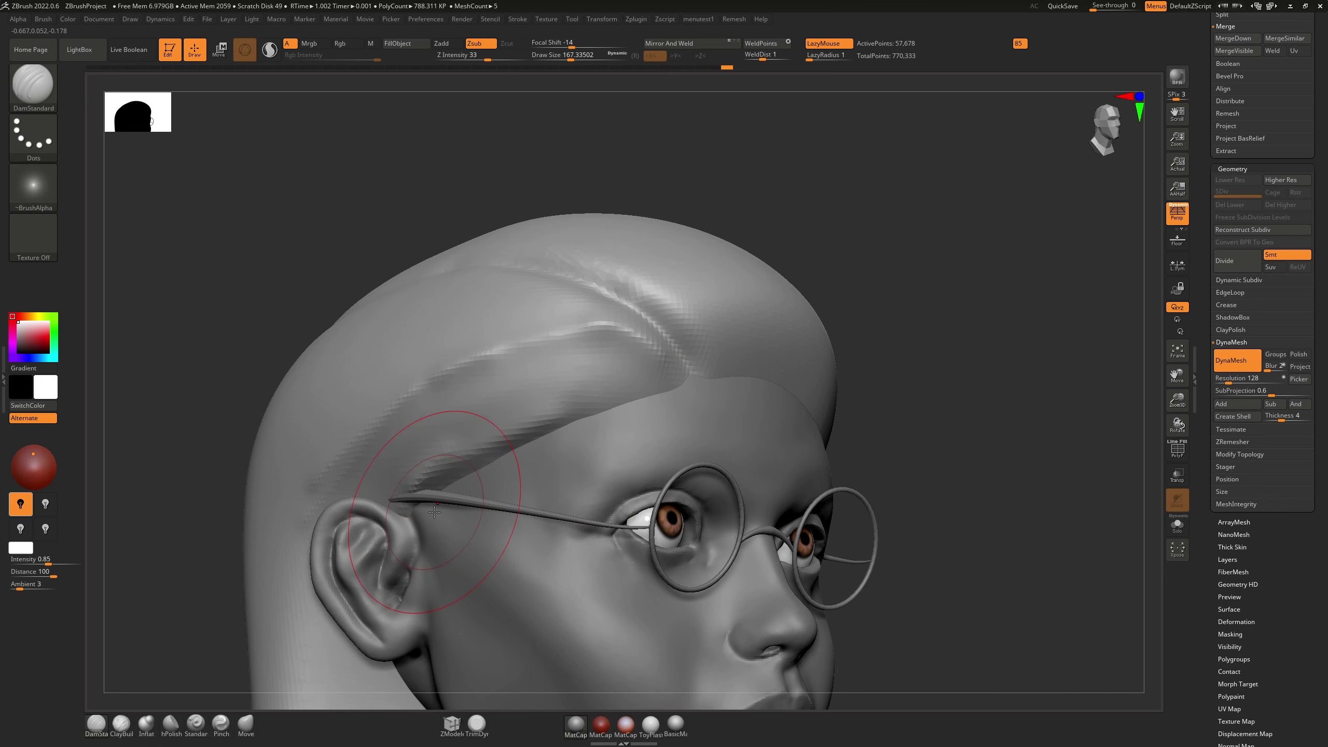
Step: Reshape the hair edge between the temple and the ear with the Move brush and refresh the DynaMesh
key("b")
key("m")
key("v")
left_click_drag(443, 588, 440, 585)
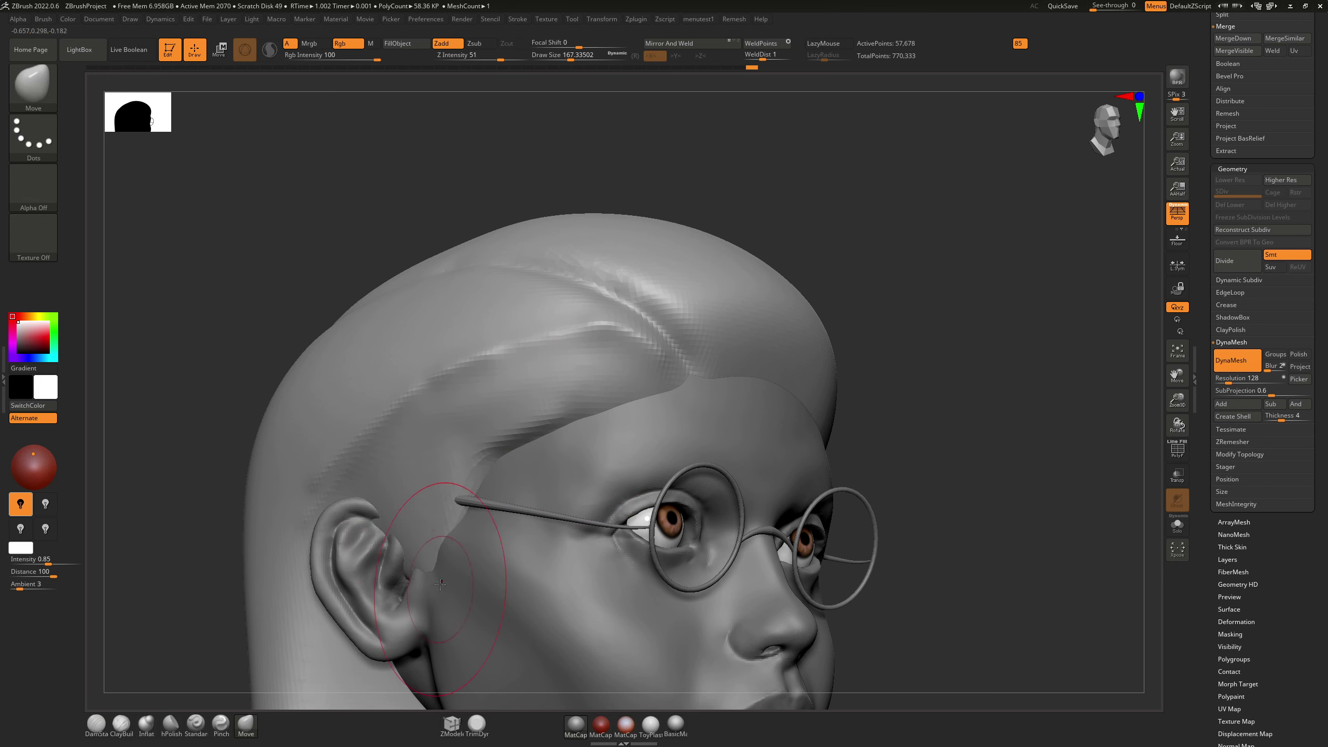
left_click_drag(442, 474, 448, 475)
mouse_move(448, 475)
right_mouse_down()
mouse_move(549, 473)
mouse_move(523, 476)
right_mouse_up()
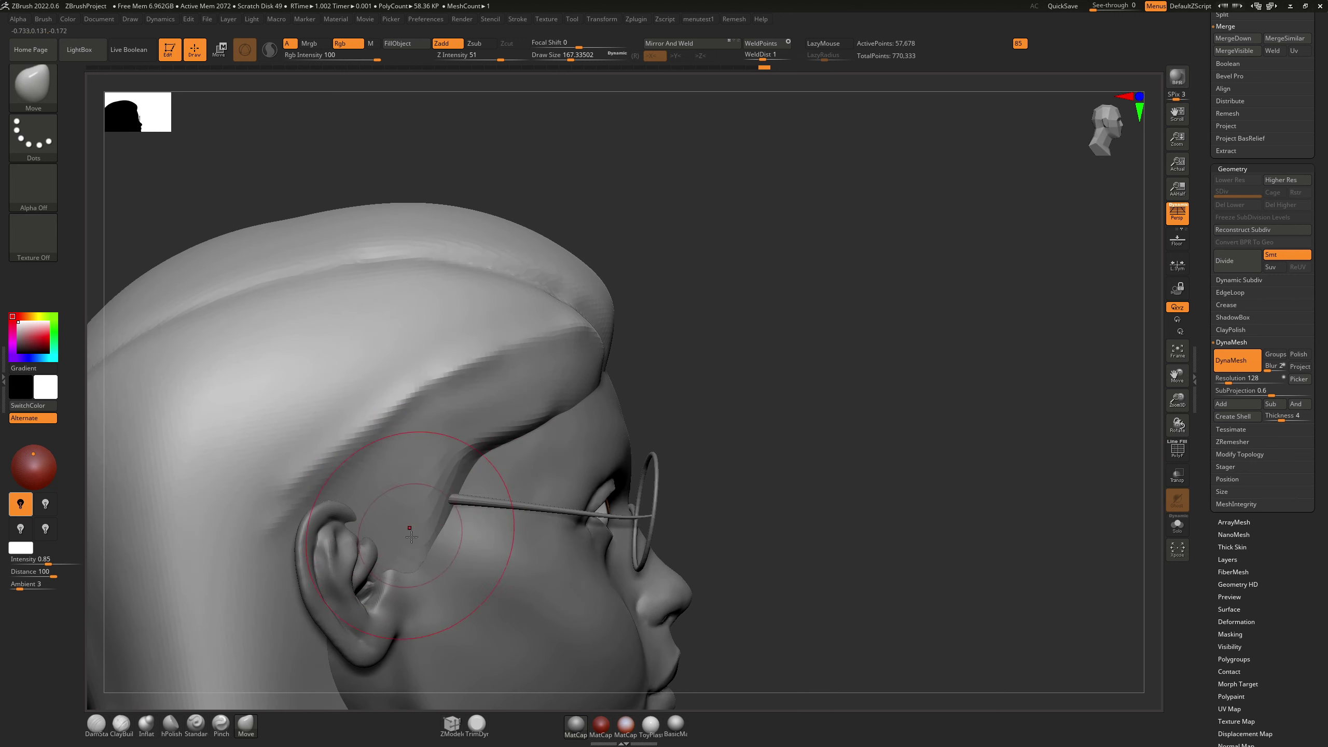
left_click_drag(706, 462, 732, 484, "ctrl")
Step: Rework the crease from the temple to the top of the ear with DamStandard, undoing stray strokes, and smooth the area before the ear
key("b")
key("d")
key("s")
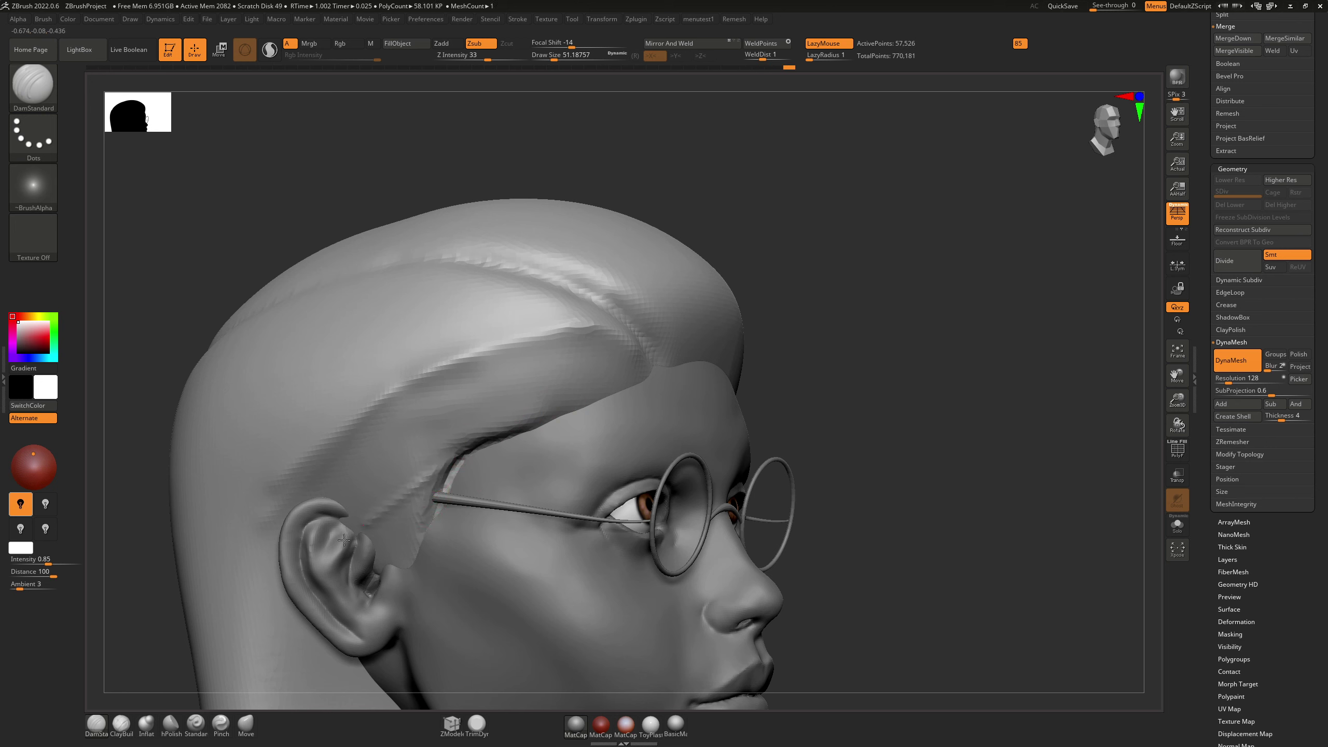
key("ctrl+z")
left_click_drag(396, 495, 492, 442)
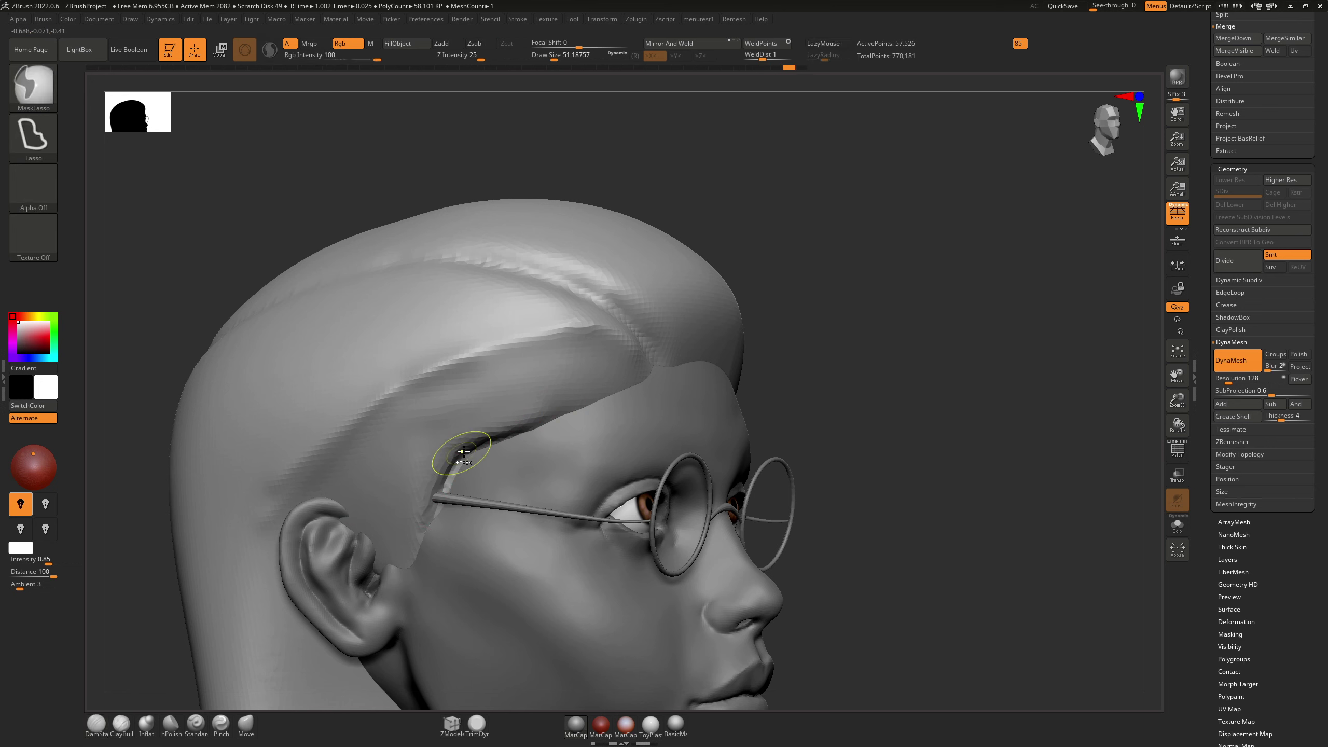
key("ctrl+z")
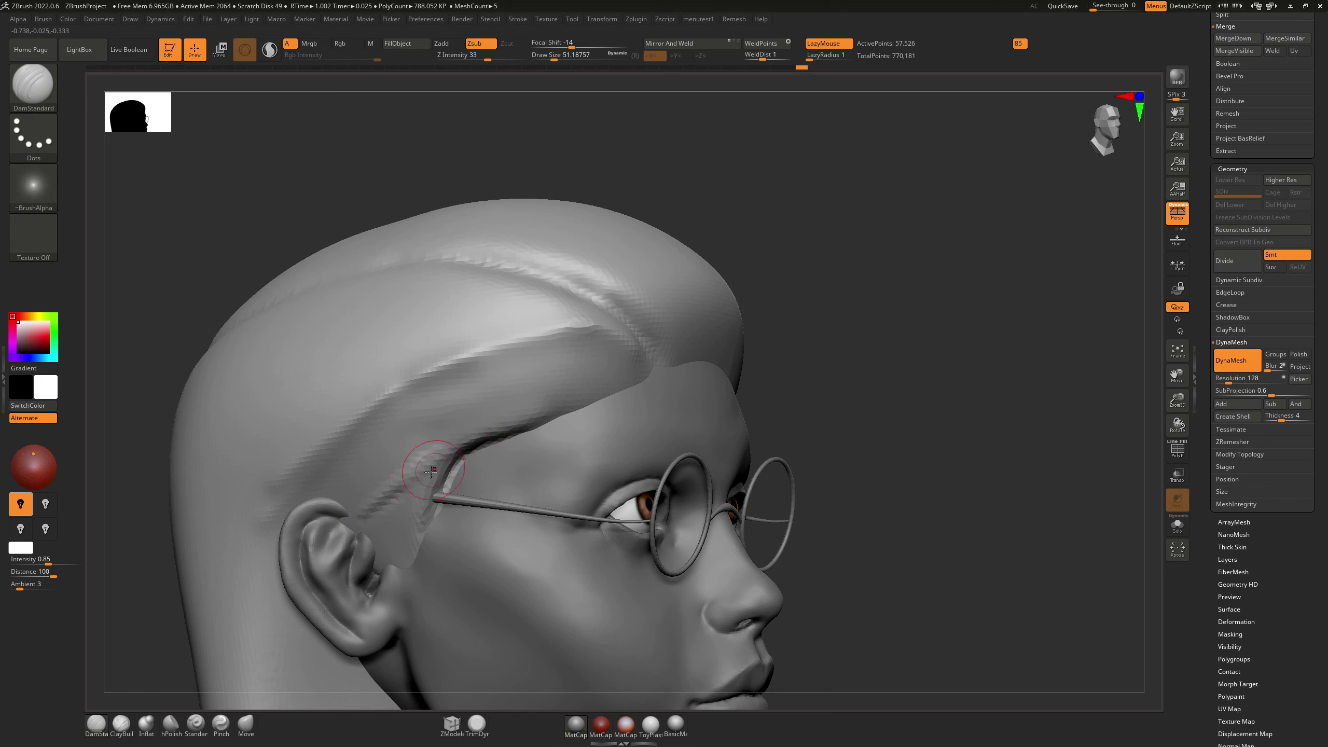
left_click_drag(371, 532, 380, 531)
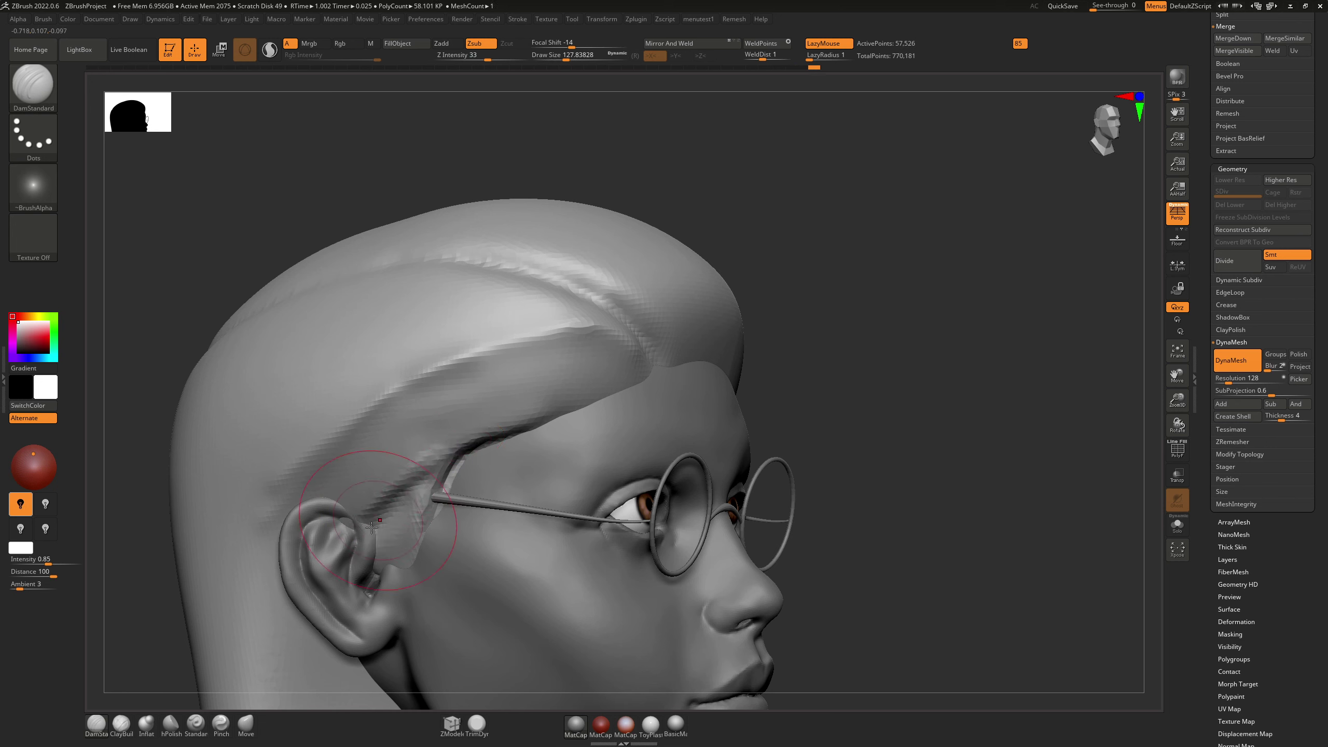
key("shift")
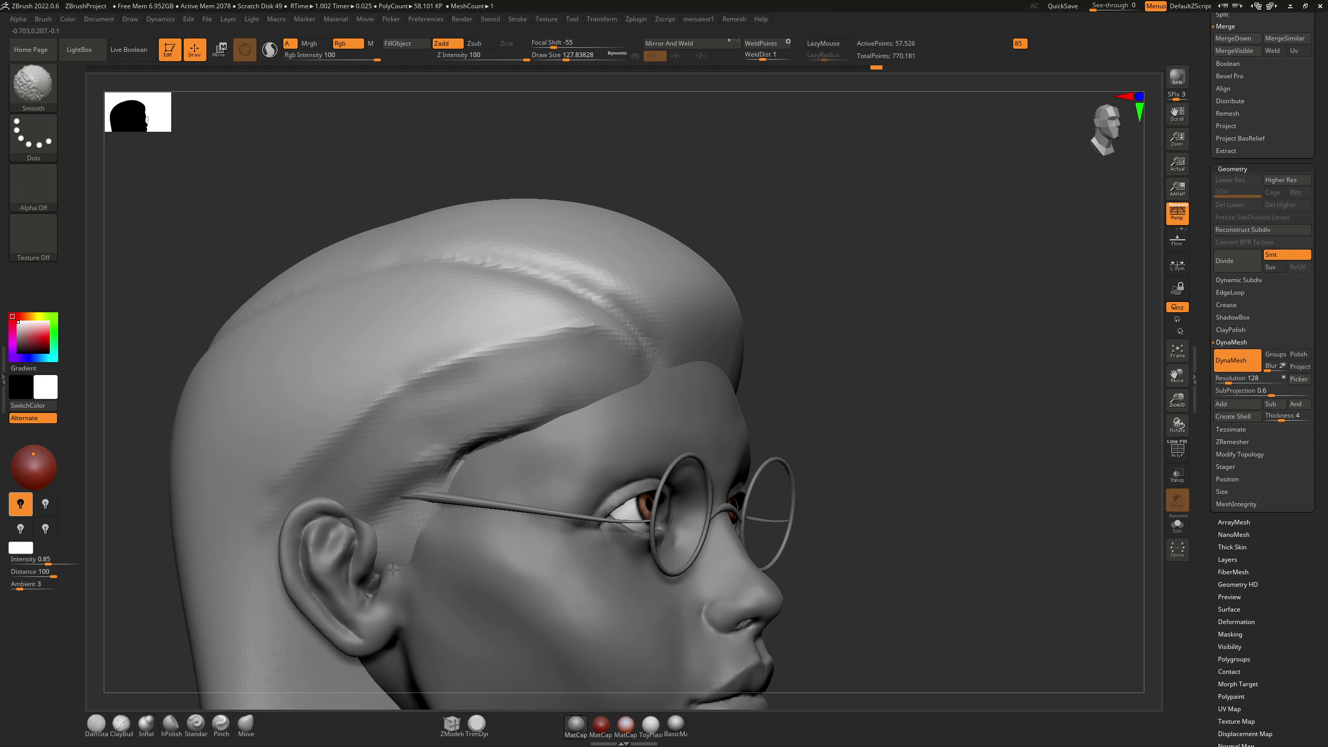
left_click_drag(392, 569, 383, 561, "shift")
Step: Refresh the hair's DynaMesh and deepen the groove along the temple hairline with DamStandard, reducing the draw size to about 80
mouse_move(406, 552)
right_mouse_down()
mouse_move(392, 567)
mouse_move(369, 560)
mouse_move(360, 534)
right_mouse_up()
key("b")
key("d")
key("s")
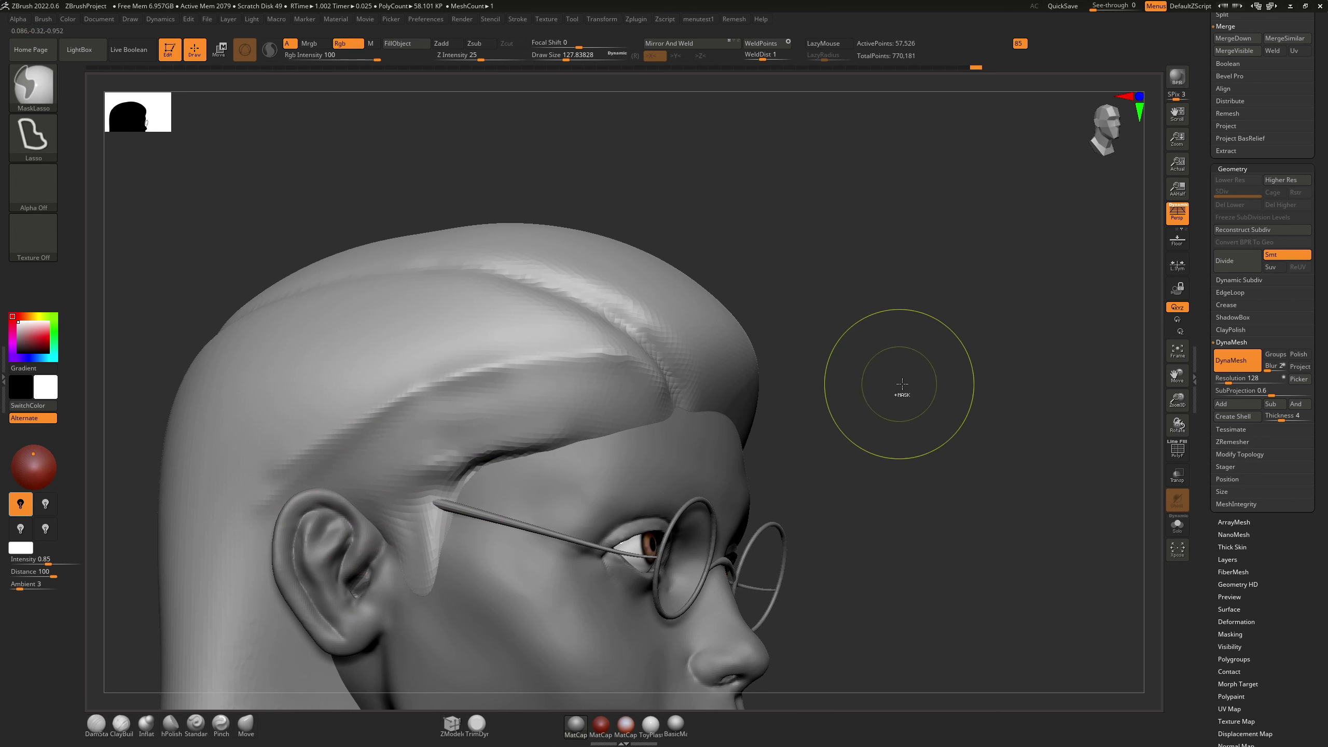
left_click_drag(902, 390, 923, 394, "ctrl")
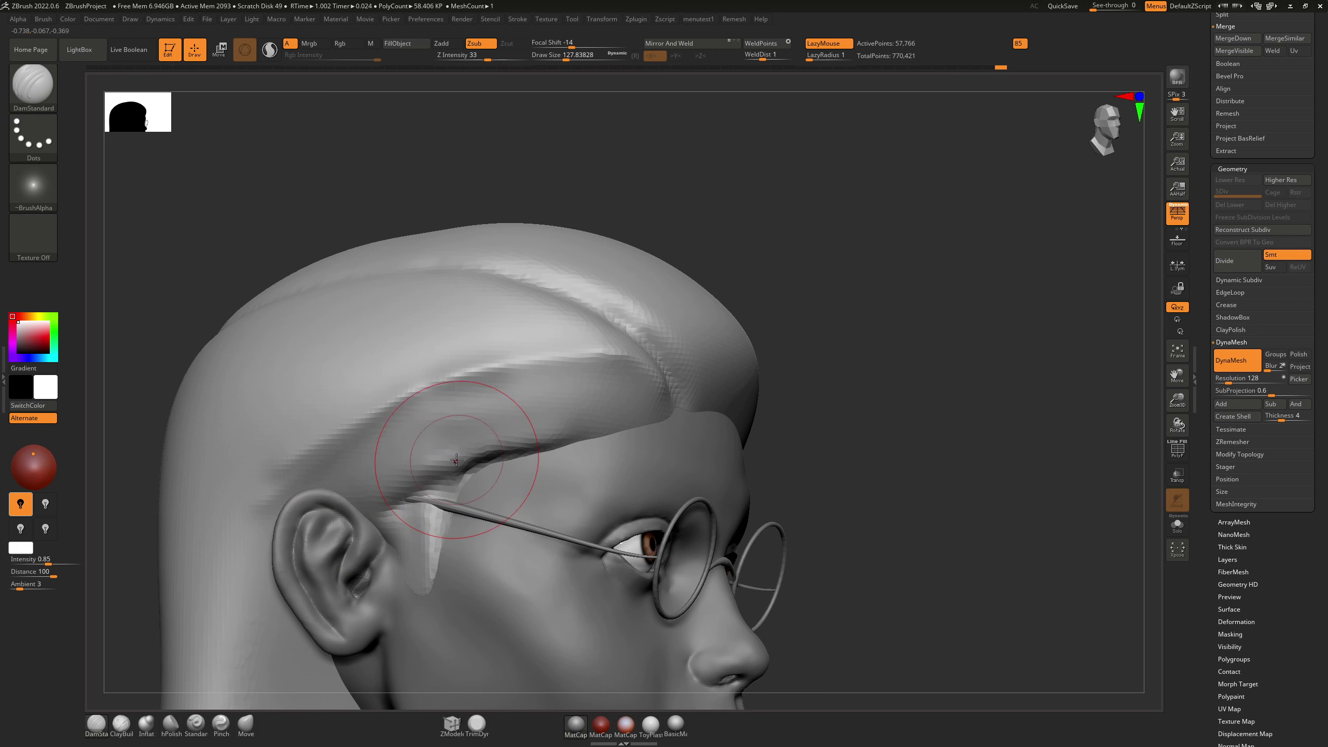
key("ctrl")
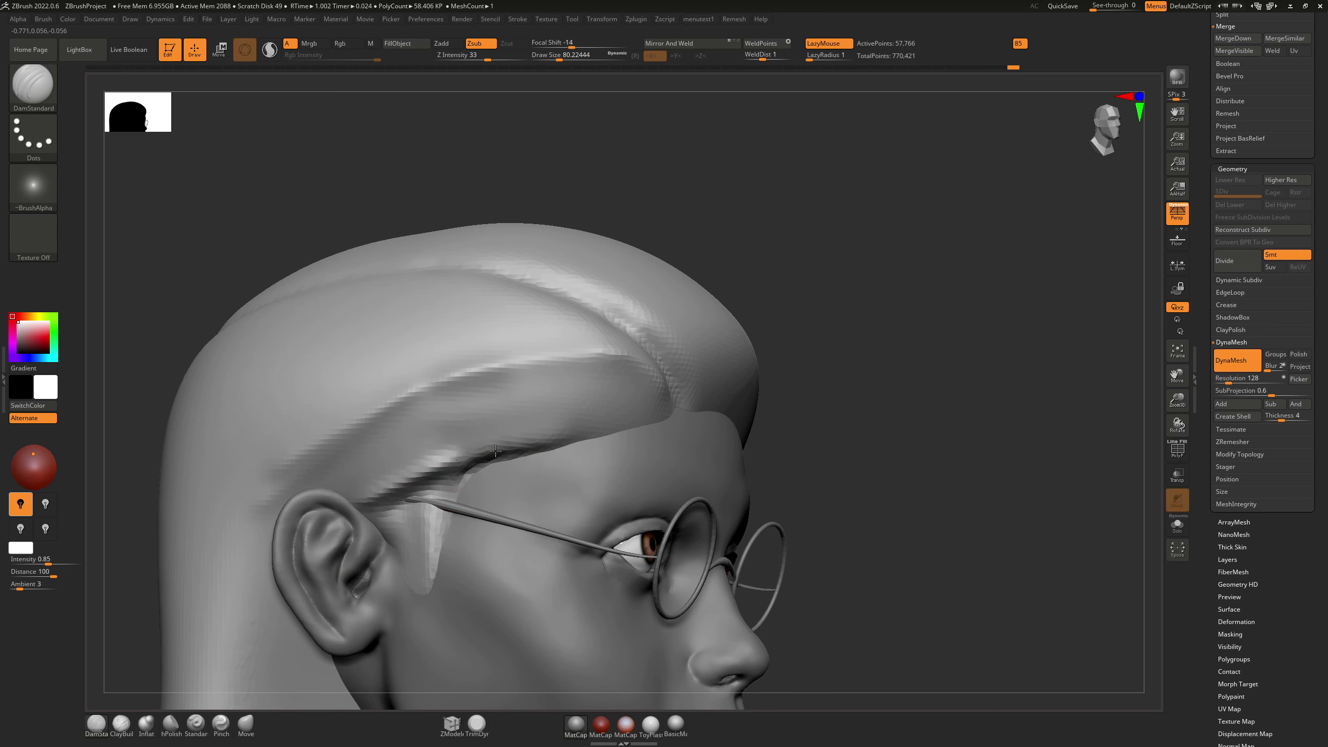
left_click_drag(495, 450, 439, 475)
Step: Adjust the outer volume of the side hair above the temple from the front with an enlarged Move brush
right_click_drag(505, 420, 438, 444)
key("b")
key("m")
key("v")
key("s")
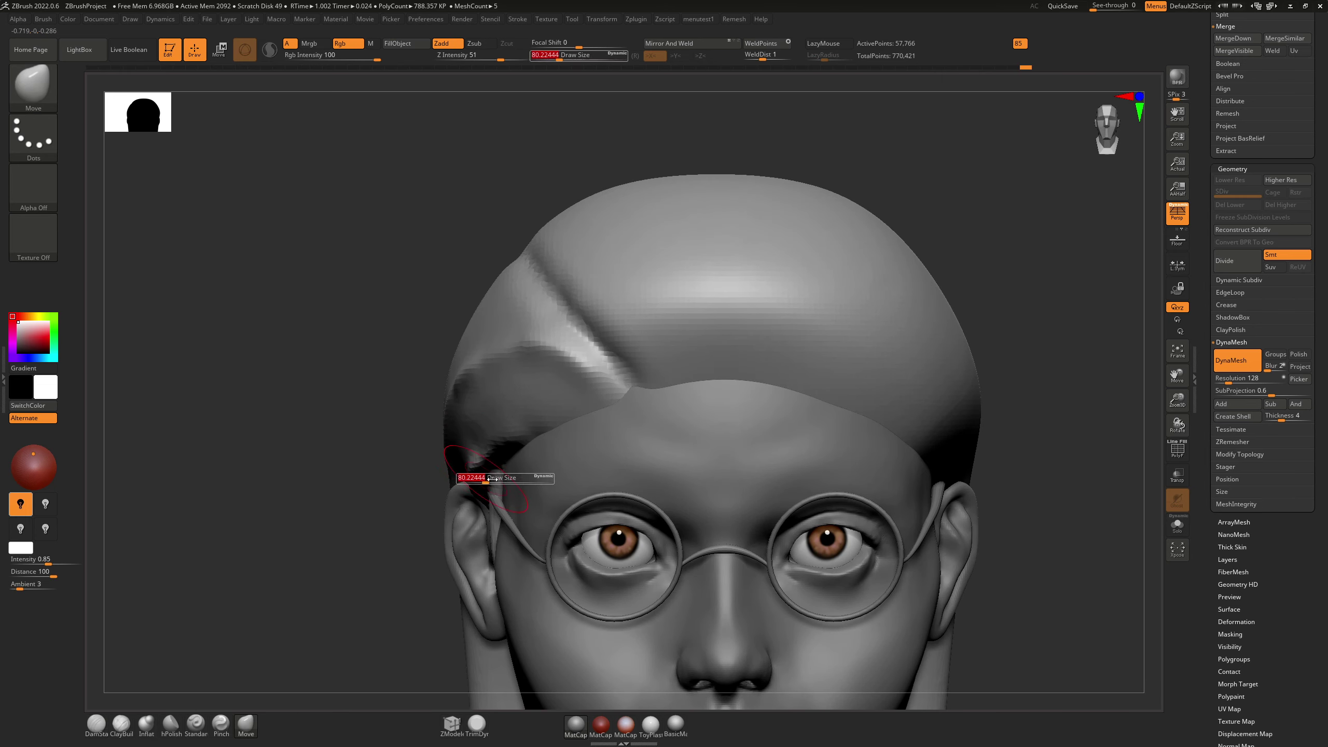
left_click_drag(492, 478, 507, 479)
left_click_drag(516, 428, 508, 394)
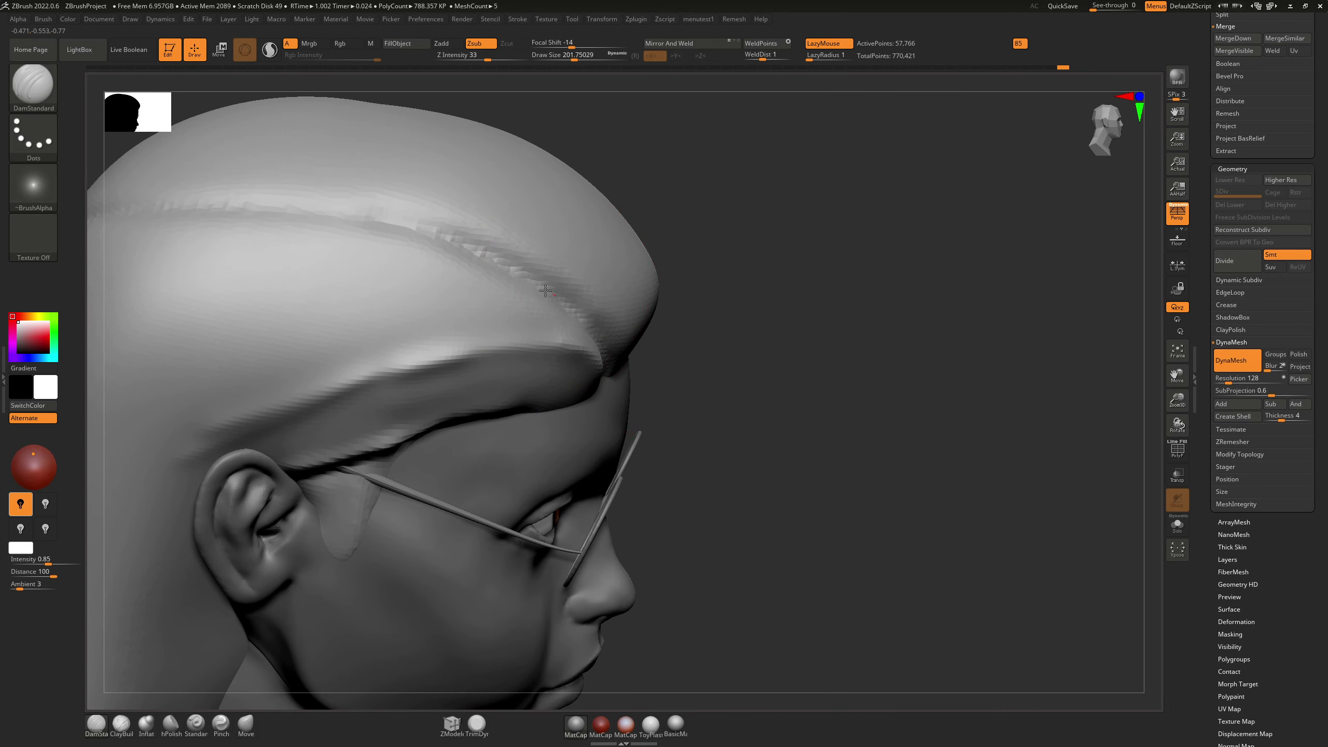
Step: Deepen the parting from the front hairline towards the crown with DamStandard, undoing the last stroke
left_click_drag(438, 245, 374, 229)
mouse_move(371, 272)
right_mouse_down("ctrl")
mouse_move(371, 400)
mouse_move(430, 302)
mouse_move(487, 267)
right_mouse_up("ctrl")
mouse_move(490, 269)
left_mouse_down()
mouse_move(413, 248)
mouse_move(360, 256)
mouse_move(501, 283)
left_mouse_up()
key("ctrl+z")
mouse_move(515, 279)
right_mouse_down()
mouse_move(455, 293)
mouse_move(413, 251)
right_mouse_up()
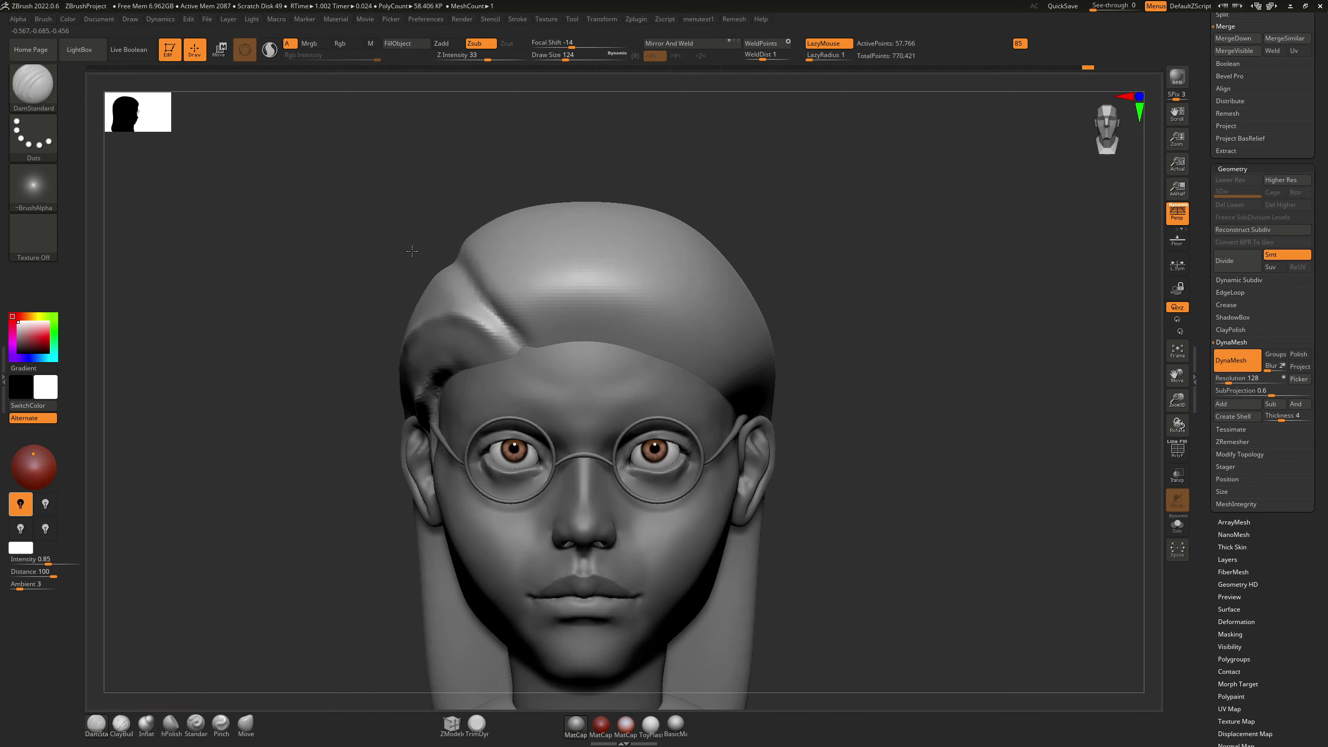
Step: Shape the silhouette of the hair on the parted side with the Move brush, enlarging the draw size to about 468
key("b")
key("m")
key("v")
mouse_move(427, 303)
right_mouse_down()
mouse_move(450, 304)
mouse_move(421, 304)
right_mouse_up()
key("ctrl+z")
left_click_drag(430, 311, 446, 320)
key("s")
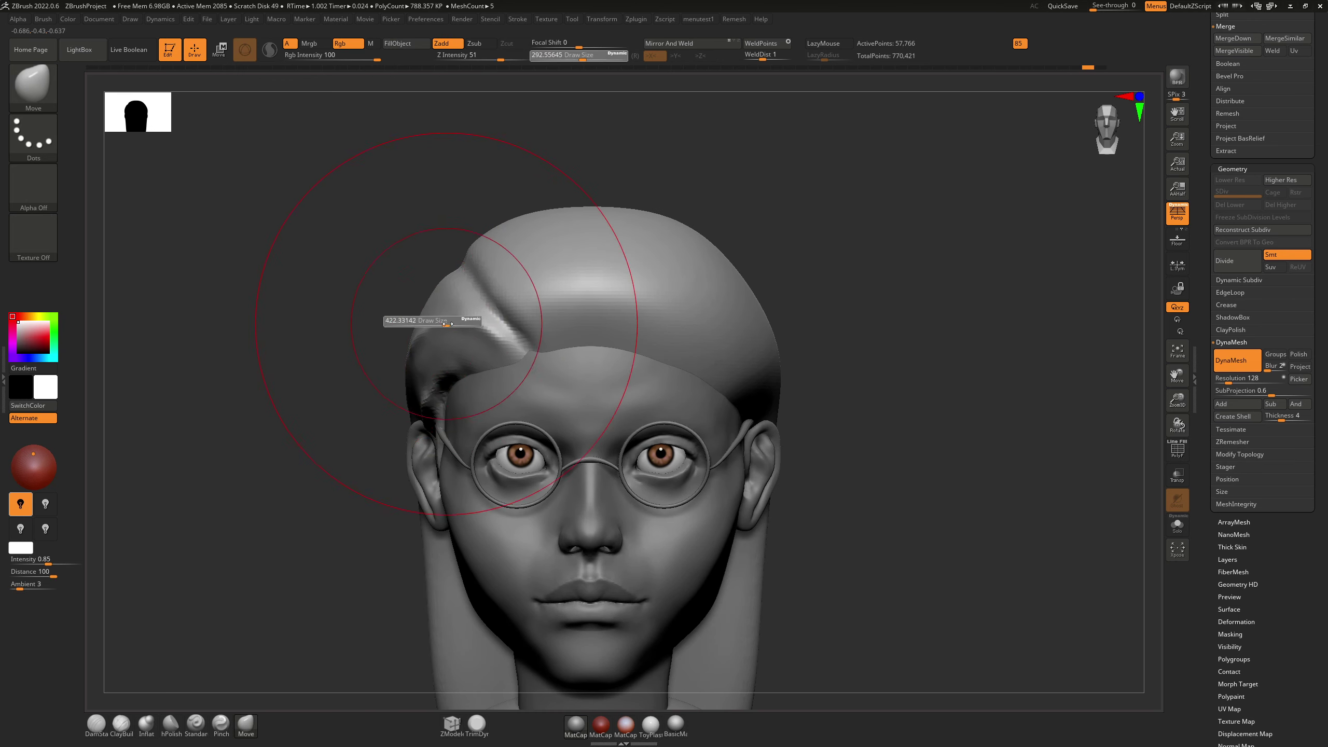
right_click_drag(403, 309, 422, 314)
left_click_drag(414, 306, 421, 312)
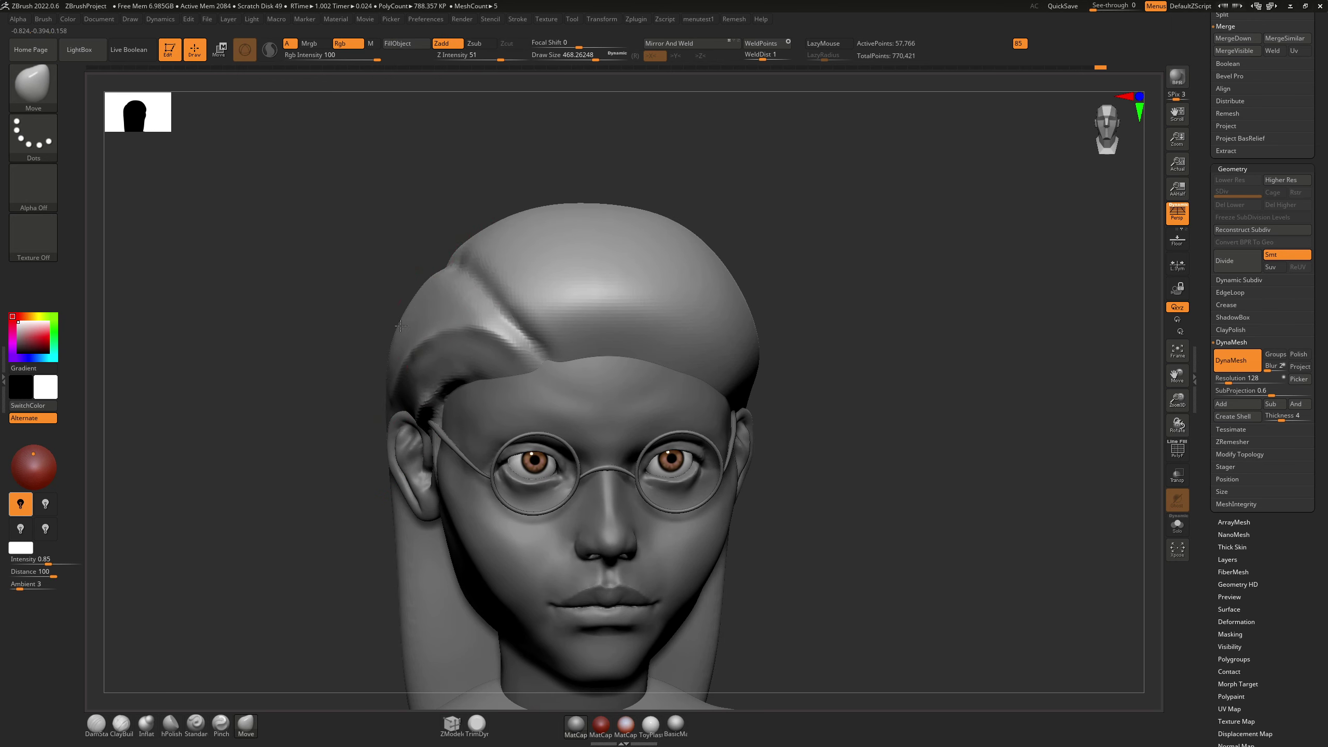
Step: Refine the side hair's contour with the Move brush at draw size about 239, undoing the last adjustment
mouse_move(384, 334)
right_mouse_down()
mouse_move(338, 348)
mouse_move(361, 317)
mouse_move(331, 301)
right_mouse_up()
key("s")
left_click_drag(433, 318, 373, 302)
key("s")
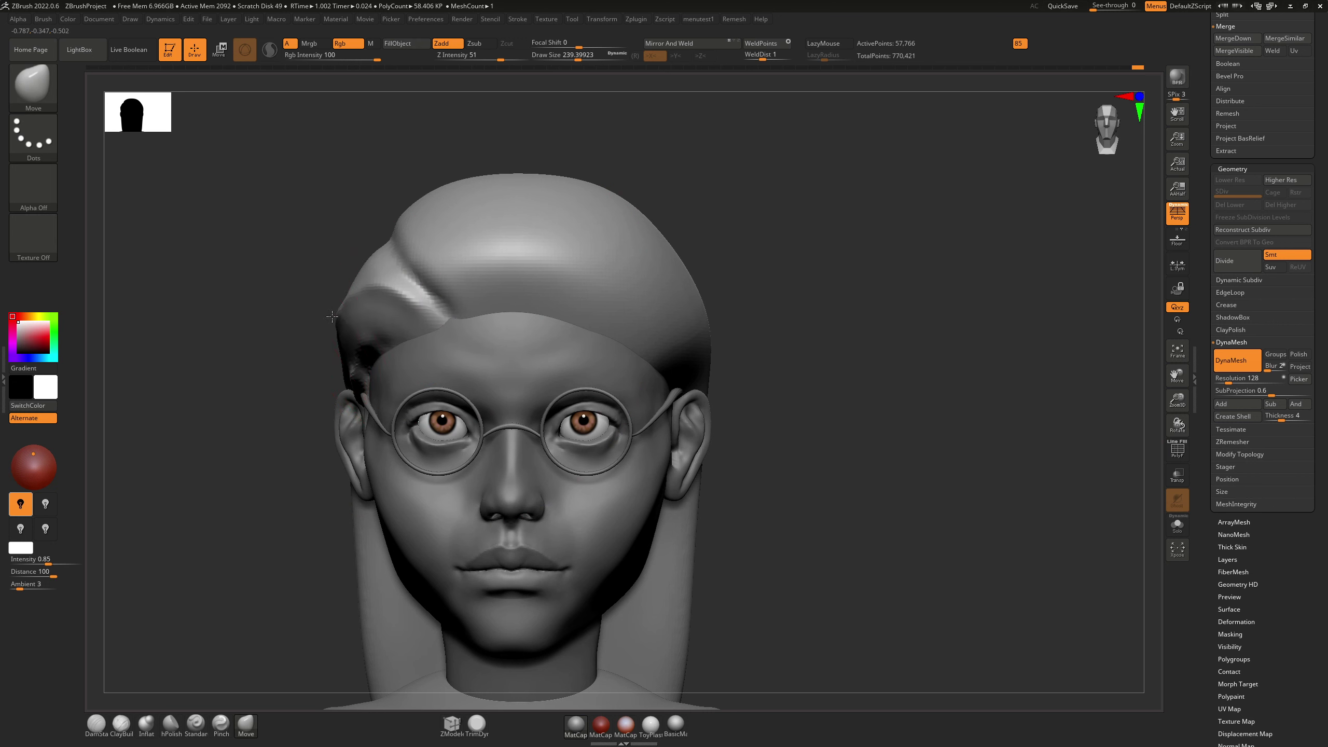
mouse_move(362, 313)
right_mouse_down()
mouse_move(397, 306)
mouse_move(381, 291)
right_mouse_up()
key("ctrl+z")
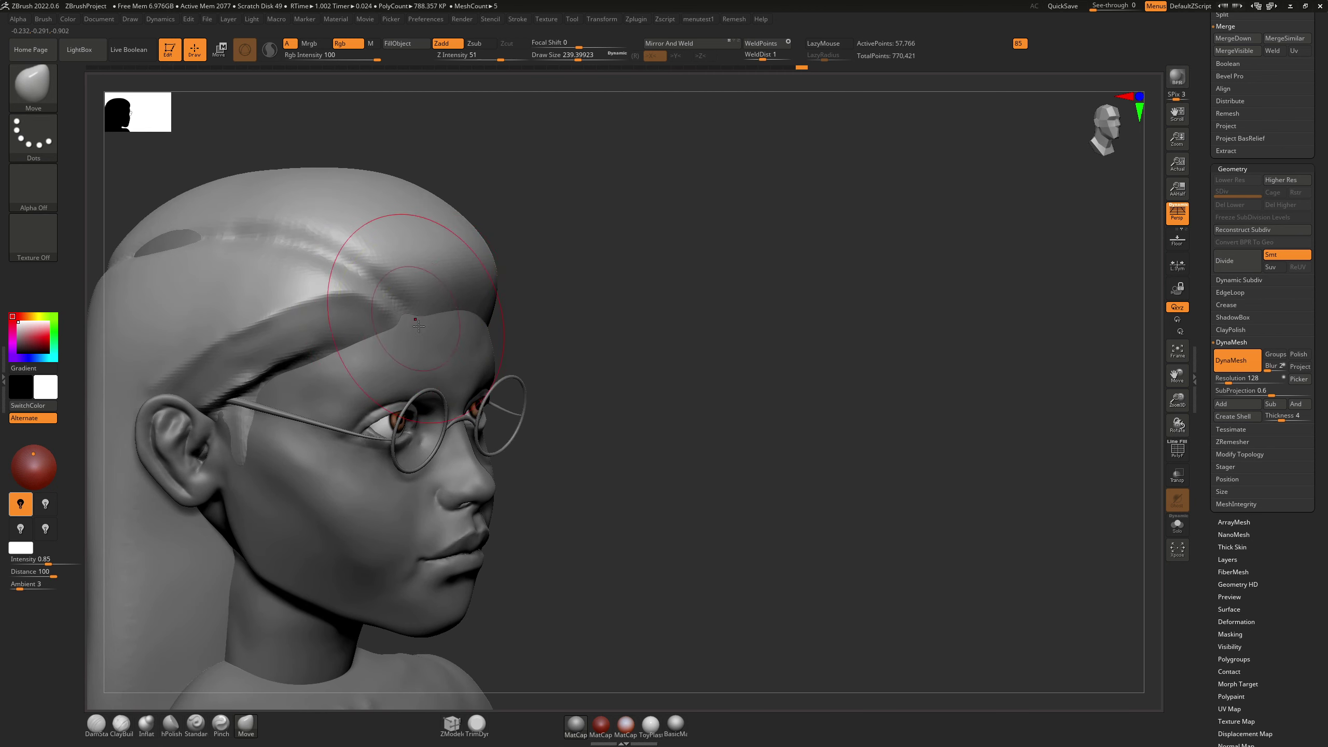
Step: Lasso-mask the large front section of hair beyond the parting, leaving the ear side unmasked
left_click_drag(413, 337, 402, 319, "ctrl")
mouse_move(354, 274)
left_mouse_down("ctrl")
mouse_move(168, 201)
mouse_move(521, 173)
mouse_move(575, 282)
left_mouse_up("ctrl")
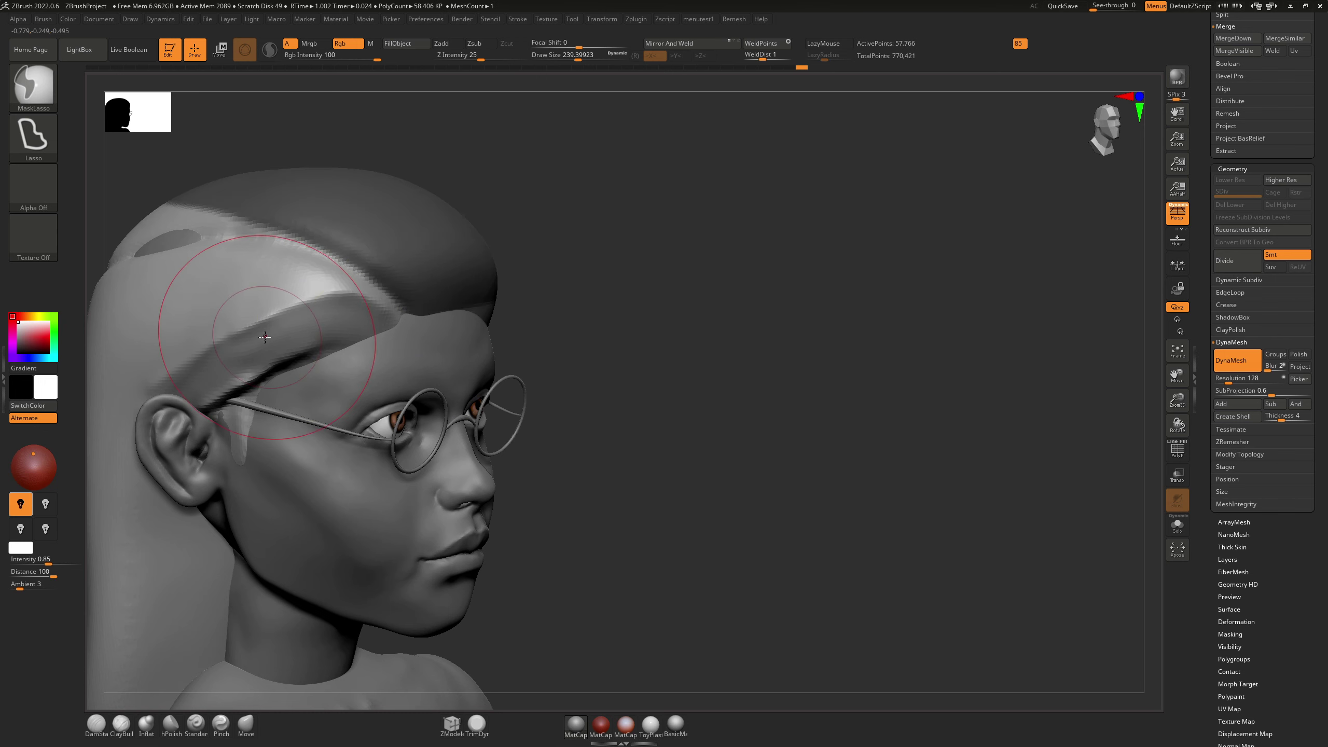
right_click_drag(293, 295, 360, 301)
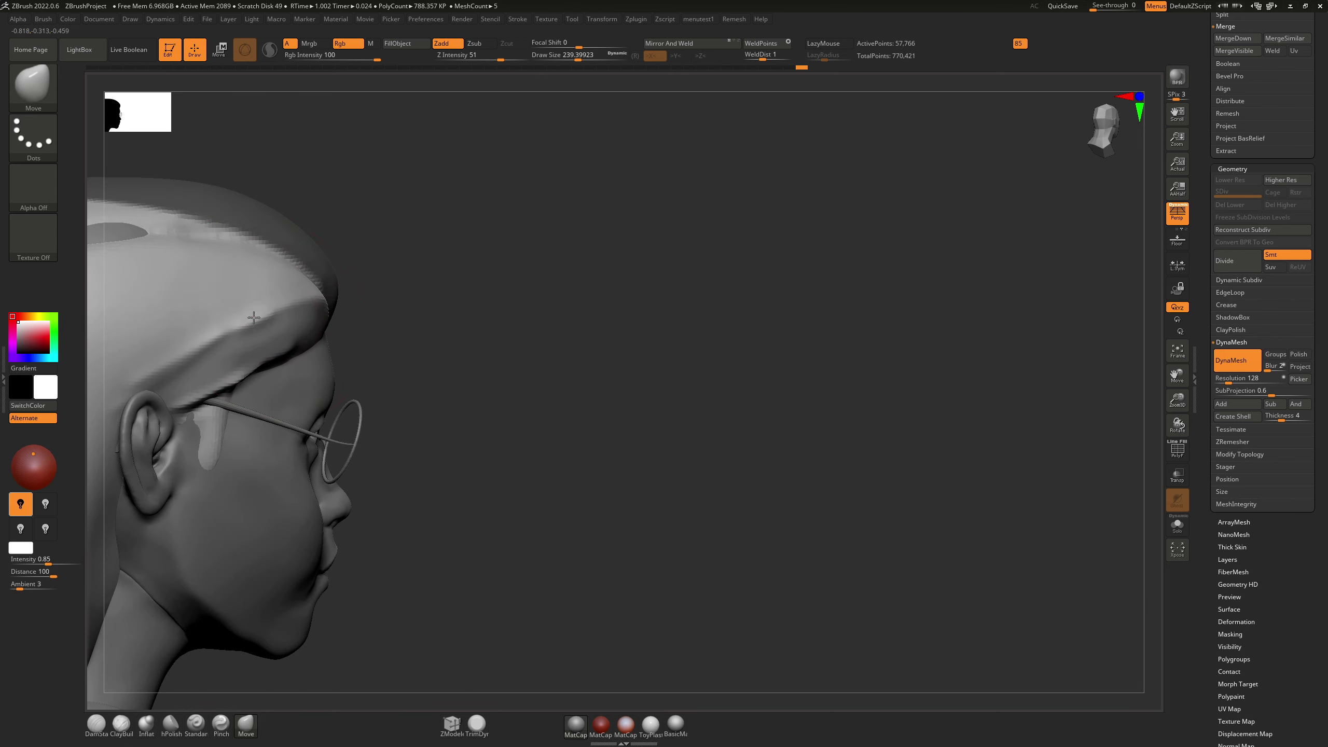
Step: Push the unmasked side hair into shape above the ear with the Move brush at draw size about 262
right_click_drag(275, 304, 311, 307)
left_click_drag(202, 319, 184, 314)
key("s")
mouse_move(198, 386)
left_mouse_down()
mouse_move(155, 350)
mouse_move(150, 372)
mouse_move(184, 376)
left_mouse_up()
key("s")
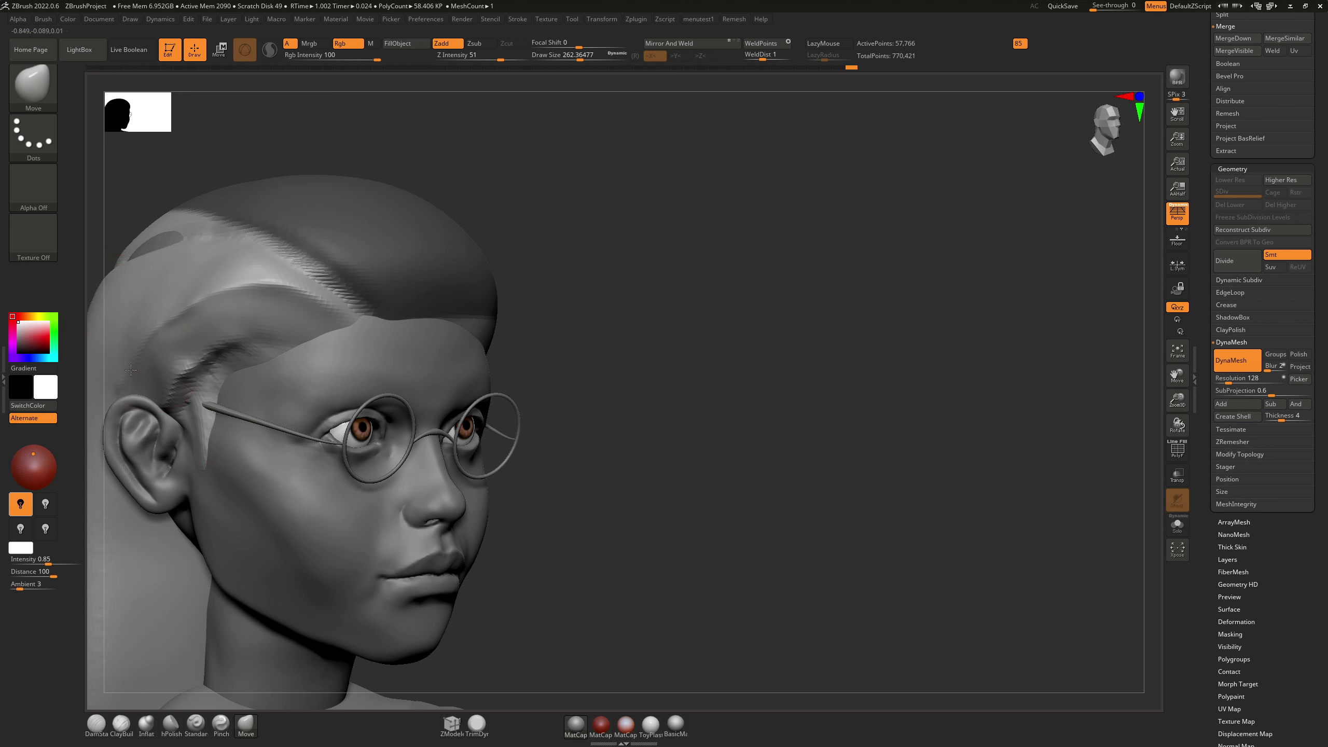
Step: Tuck the hair in around the top of the ear with the Move brush at draw size about 187
mouse_move(91, 387)
left_mouse_down("alt")
mouse_move(260, 313)
mouse_move(287, 320)
left_mouse_up("alt")
key("s")
left_click_drag(183, 332, 283, 315)
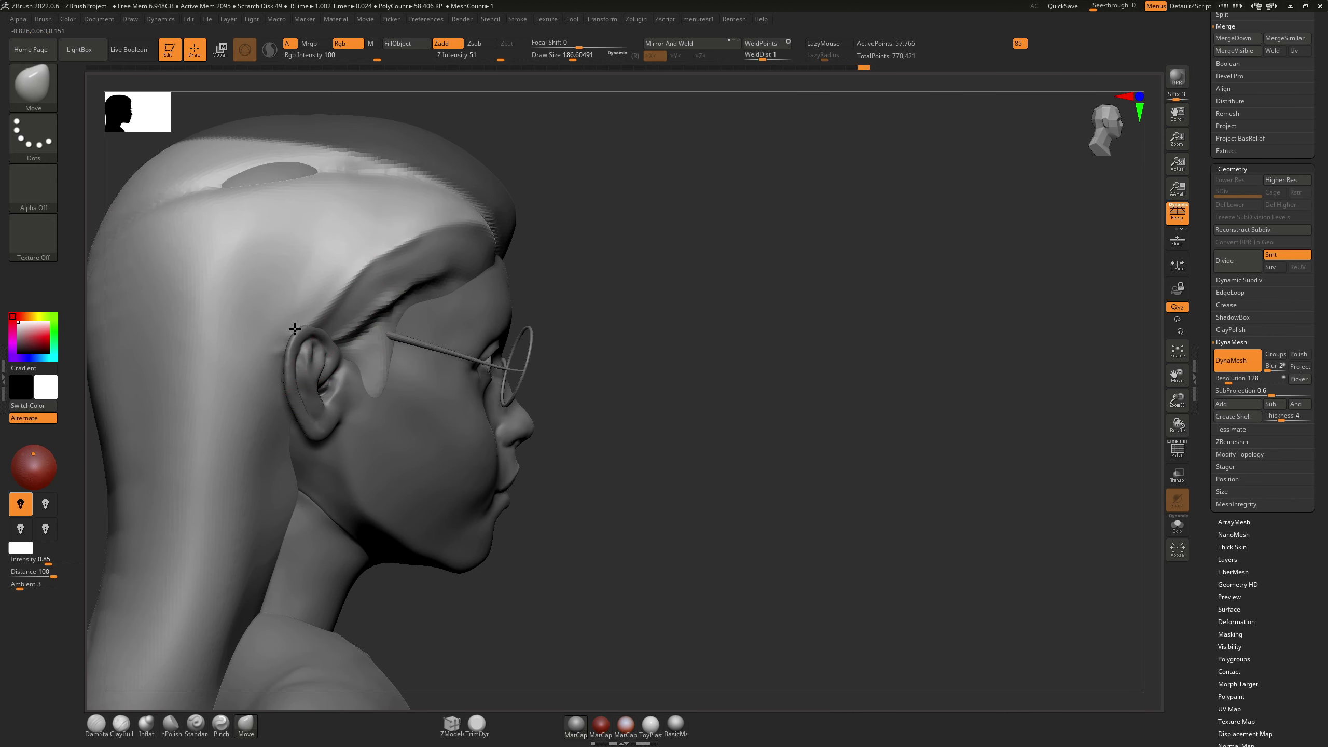
mouse_move(296, 297)
right_mouse_down()
mouse_move(543, 371)
mouse_move(390, 279)
right_mouse_up()
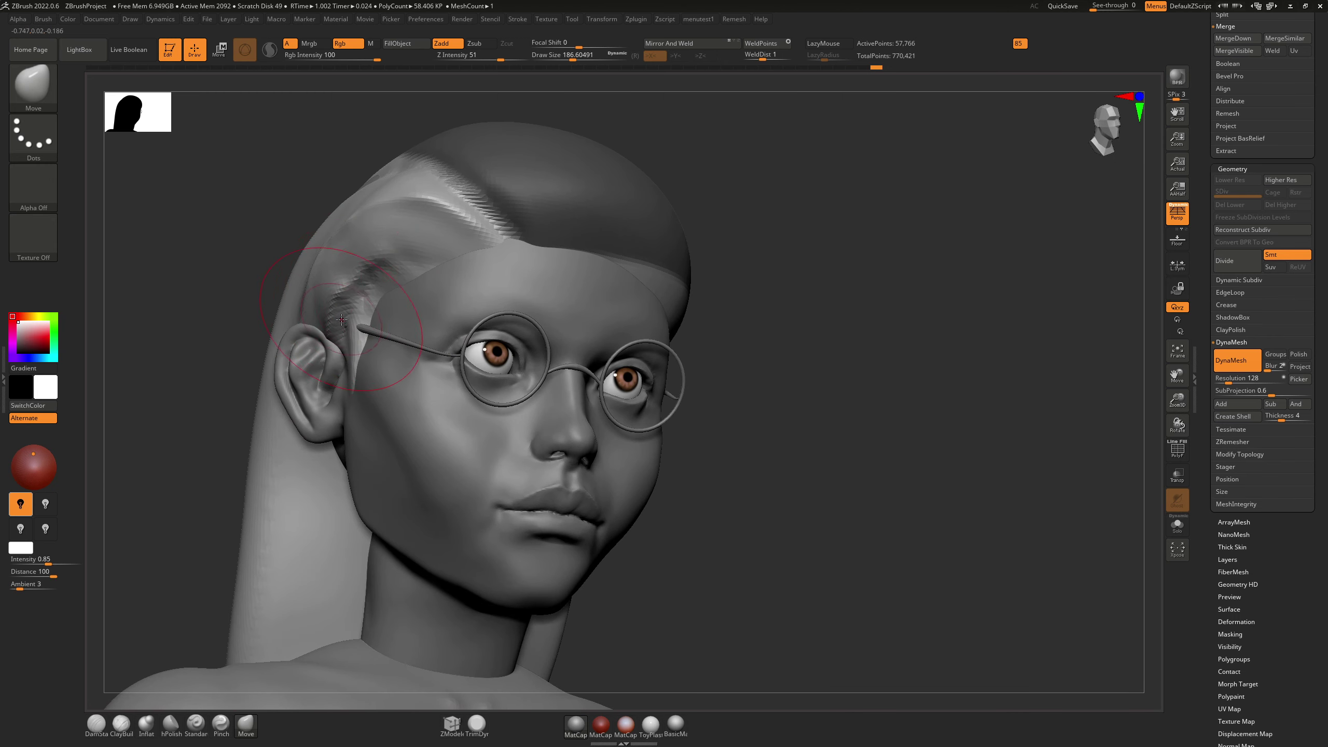
Step: Rework the hair beside the glasses' temple arm with DamStandard at draw size about 94 and the Move brush
key("1")
key("s")
key("ctrl")
key("s")
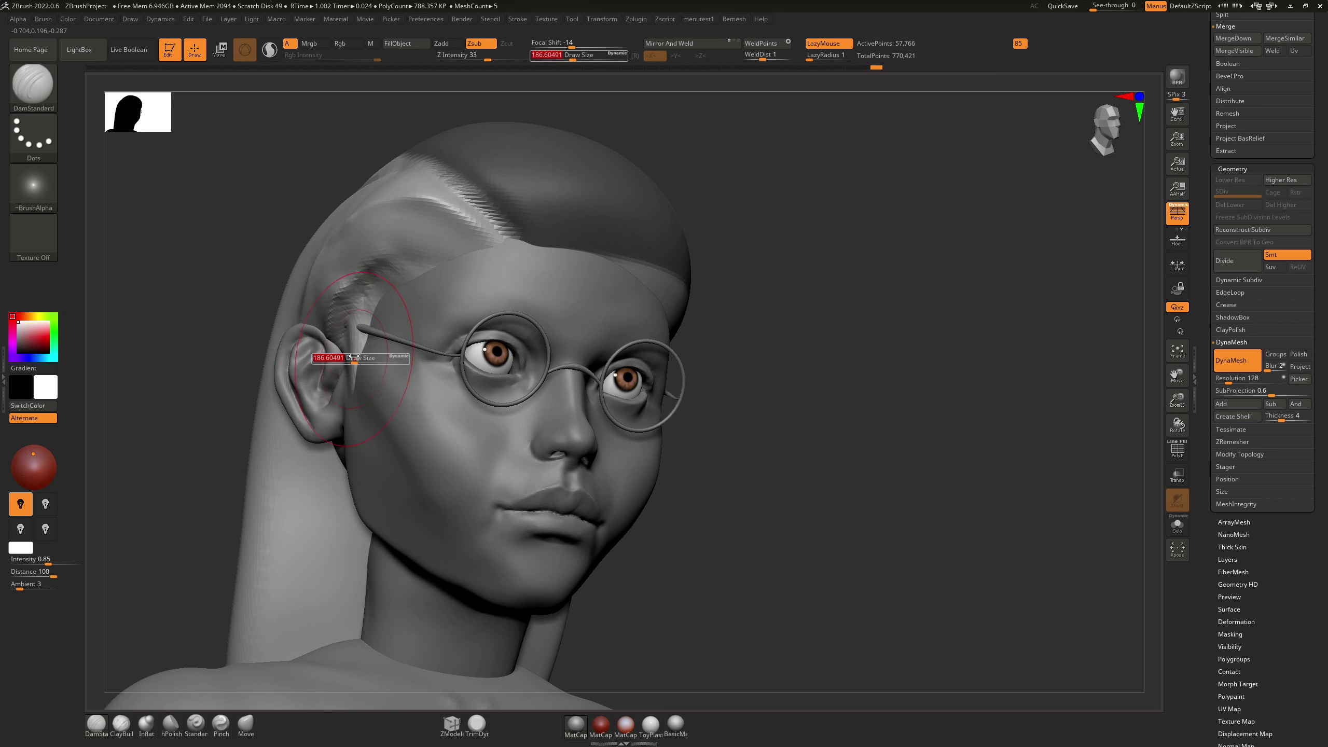
left_click_drag(354, 358, 342, 358)
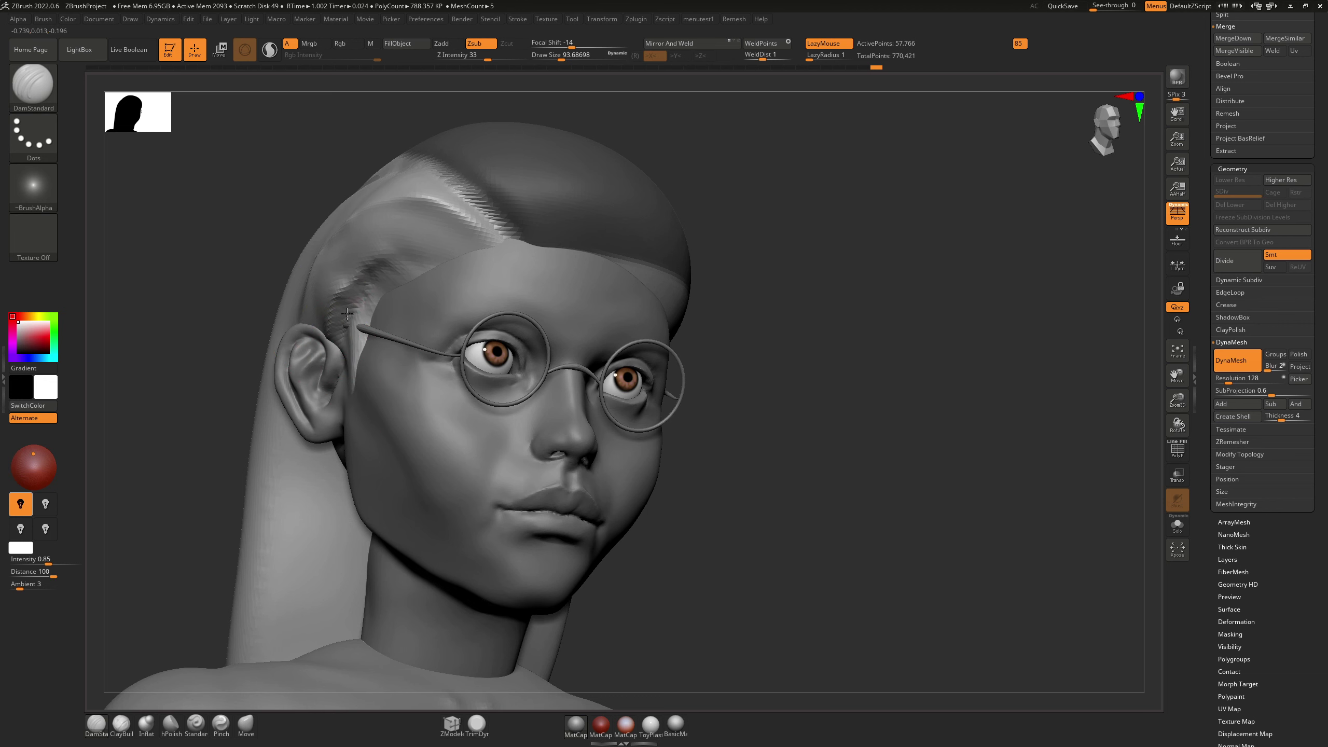
key("b")
key("m")
key("v")
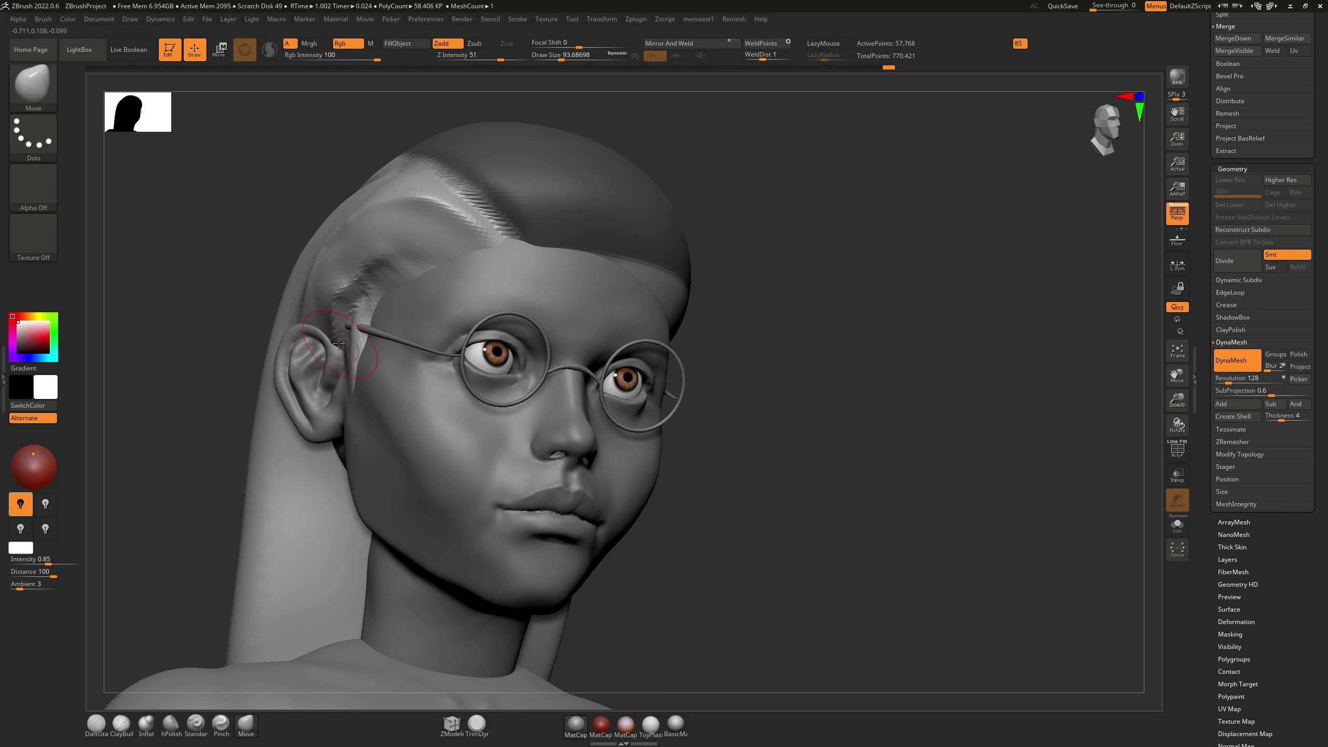
Step: Carve the hairline crease above the temple with DamStandard and smooth the end of the stroke
key("b")
key("d")
key("s")
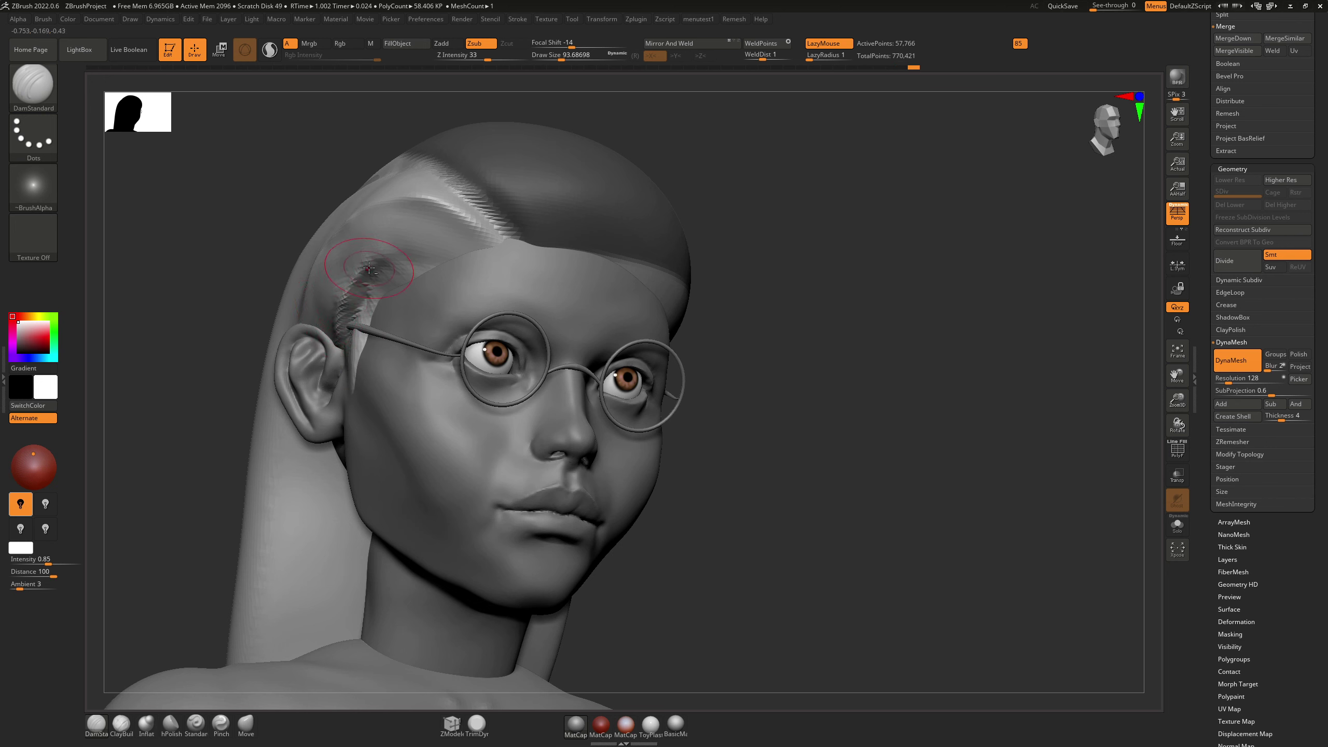
left_click_drag(370, 268, 398, 262)
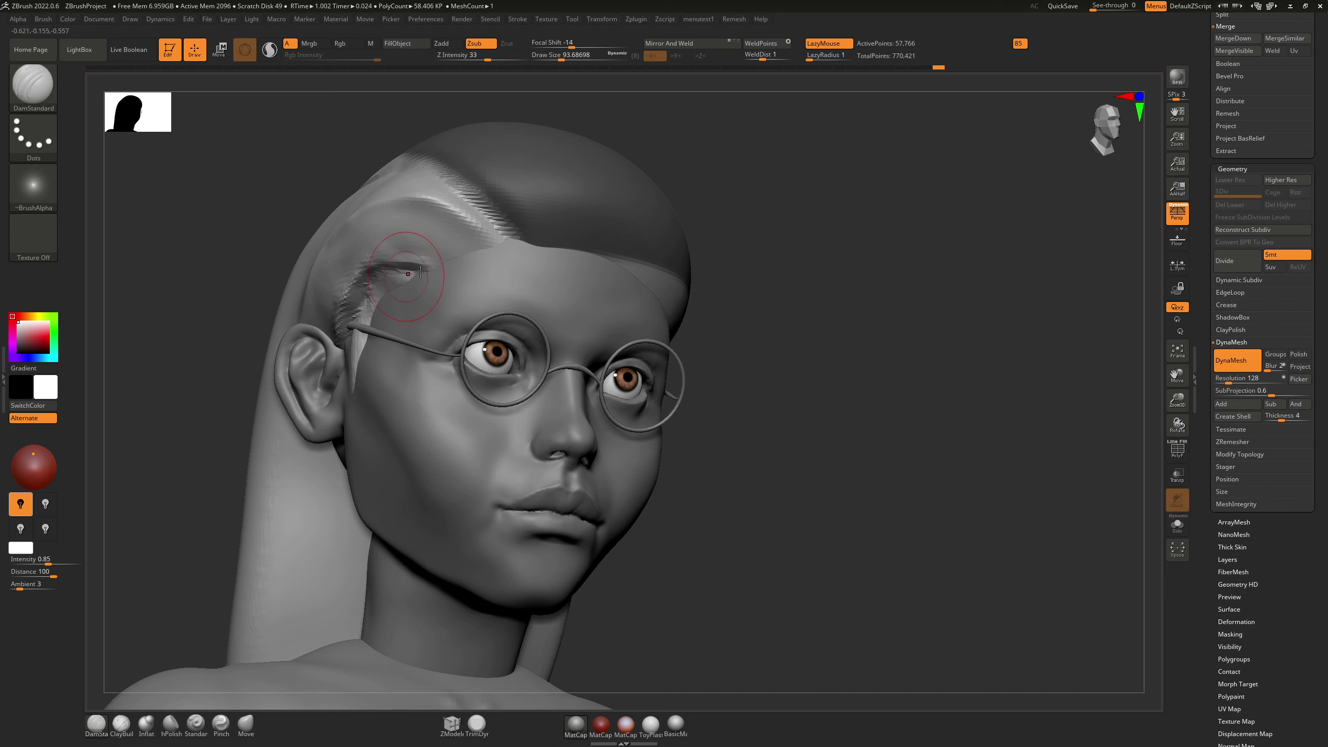
key("shift")
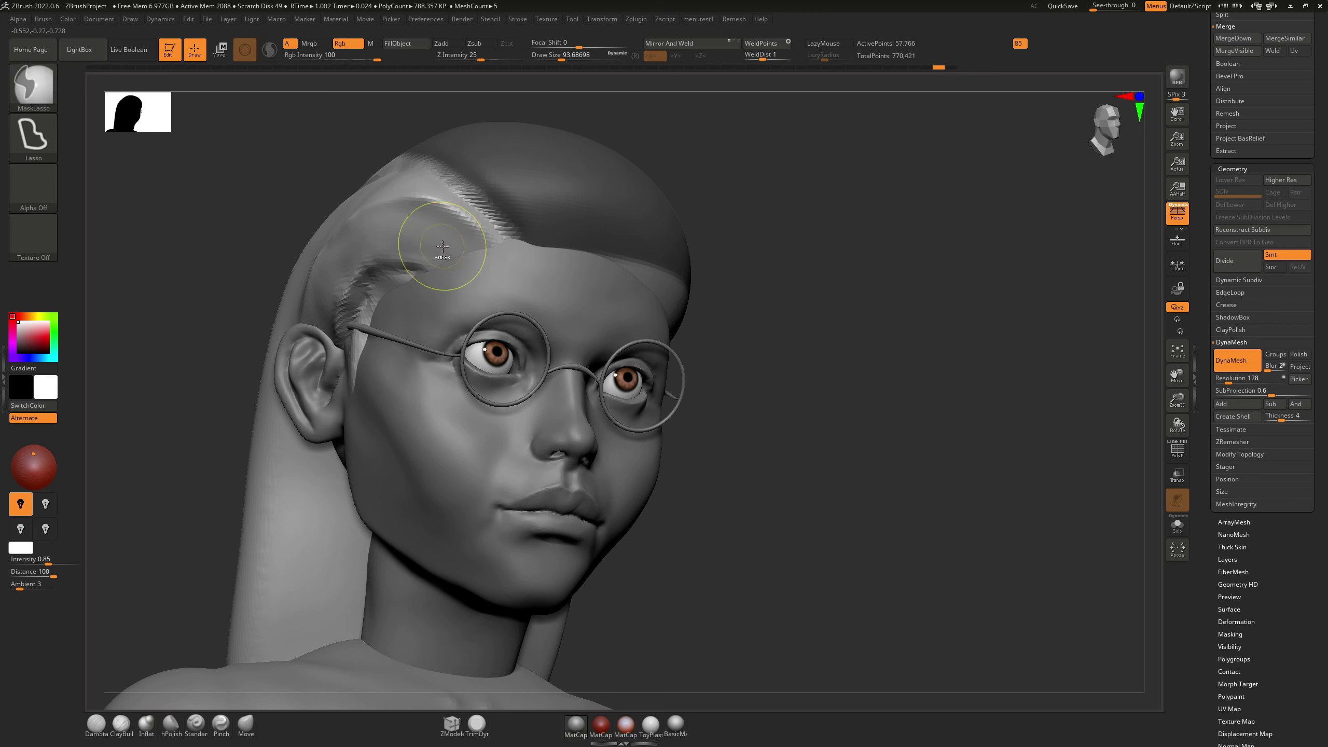
Step: Flatten the hair strand between the temple and the ear with hPolish, undoing the last change
key("b")
key("h")
key("p")
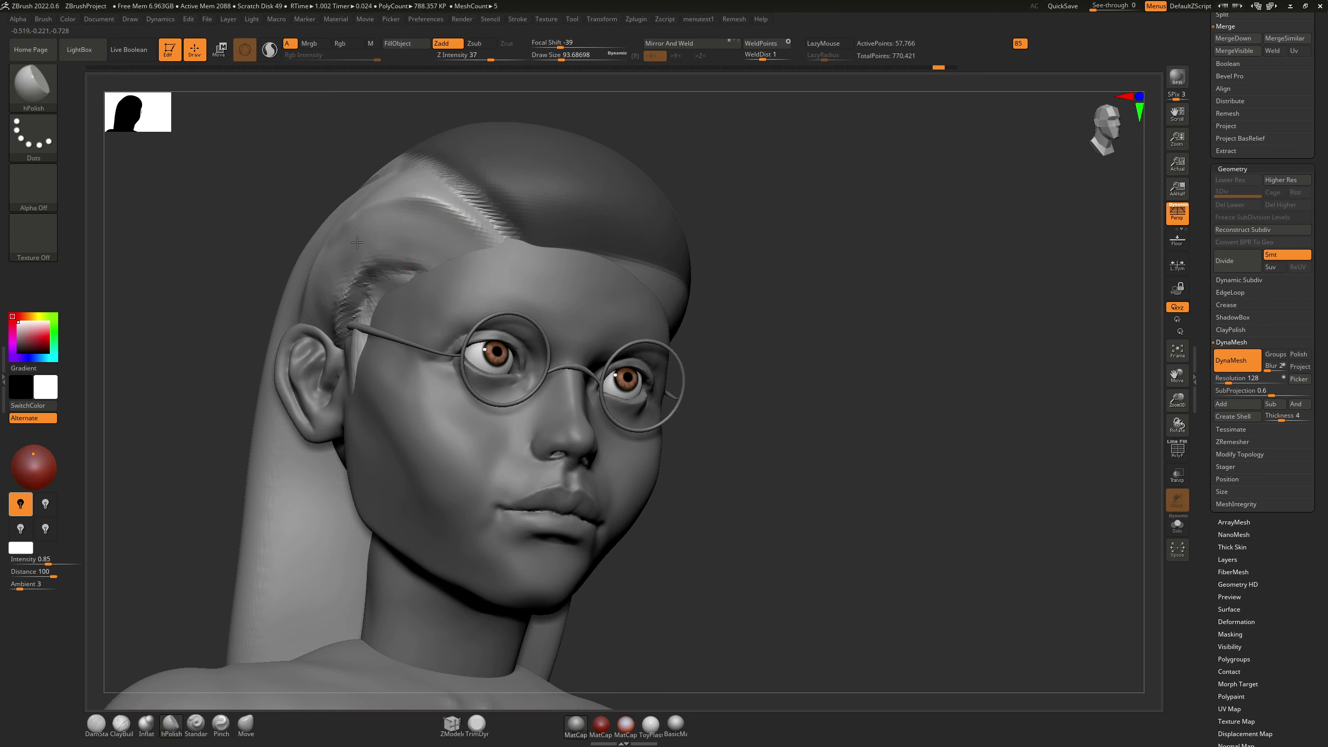
left_click_drag(400, 246, 375, 245)
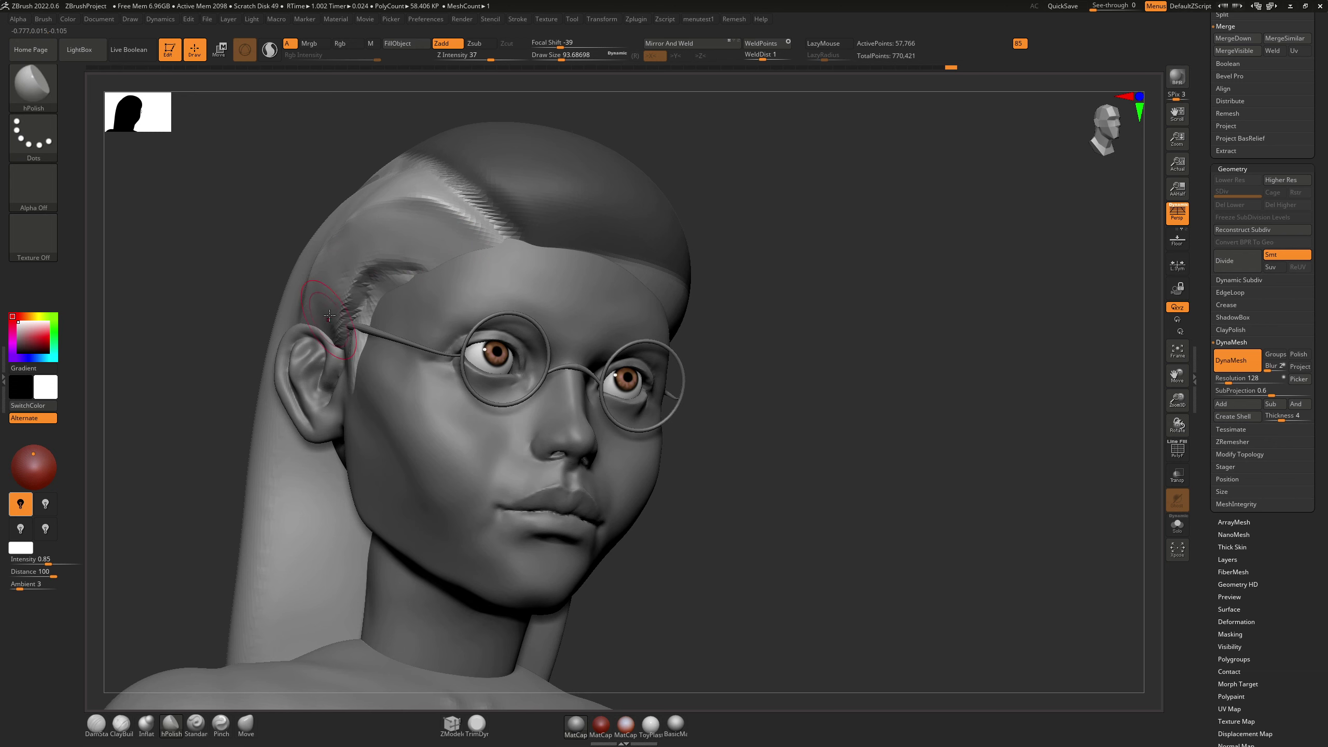
left_click_drag(813, 390, 847, 462, "ctrl")
key("ctrl+z")
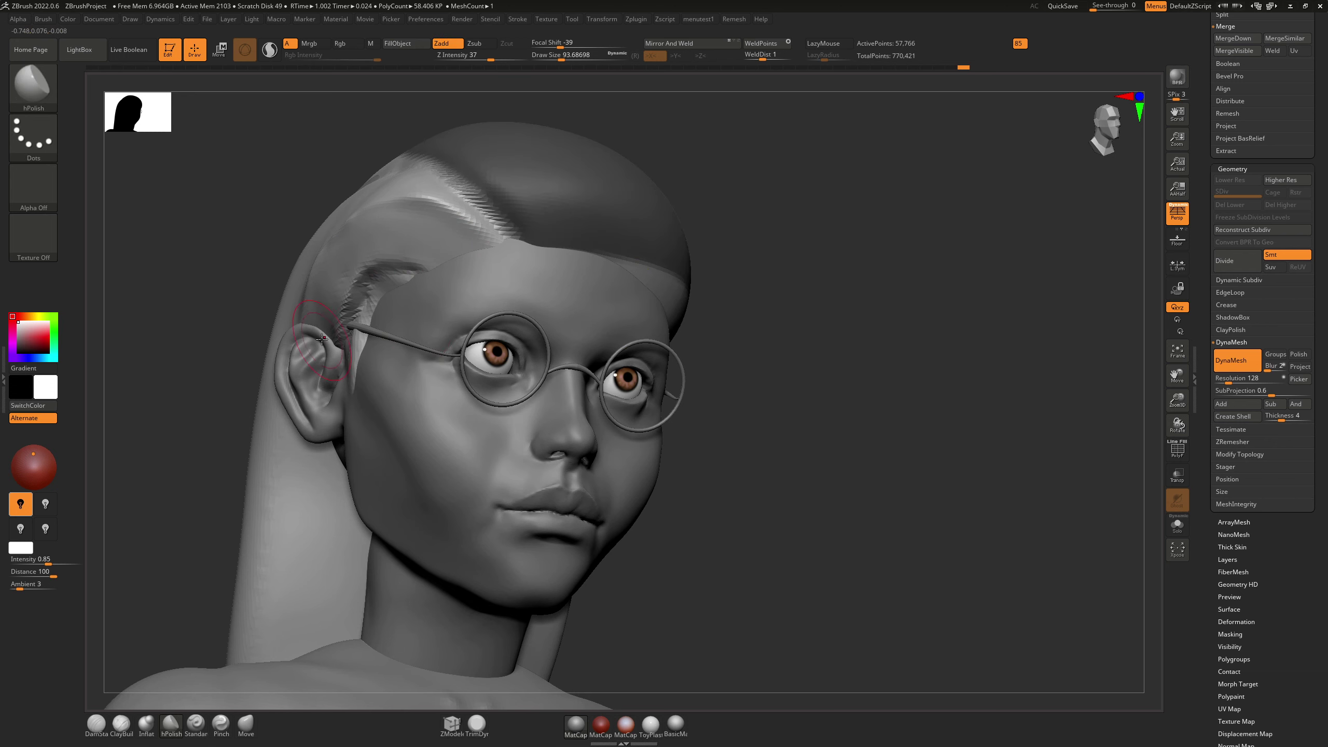
mouse_move(372, 304)
right_mouse_down()
mouse_move(460, 298)
mouse_move(369, 294)
mouse_move(388, 287)
right_mouse_up()
Step: Build up the hair above the temple crease with ClayBuildup at draw size about 62 and flatten it with hPolish
key("b")
key("c")
key("b")
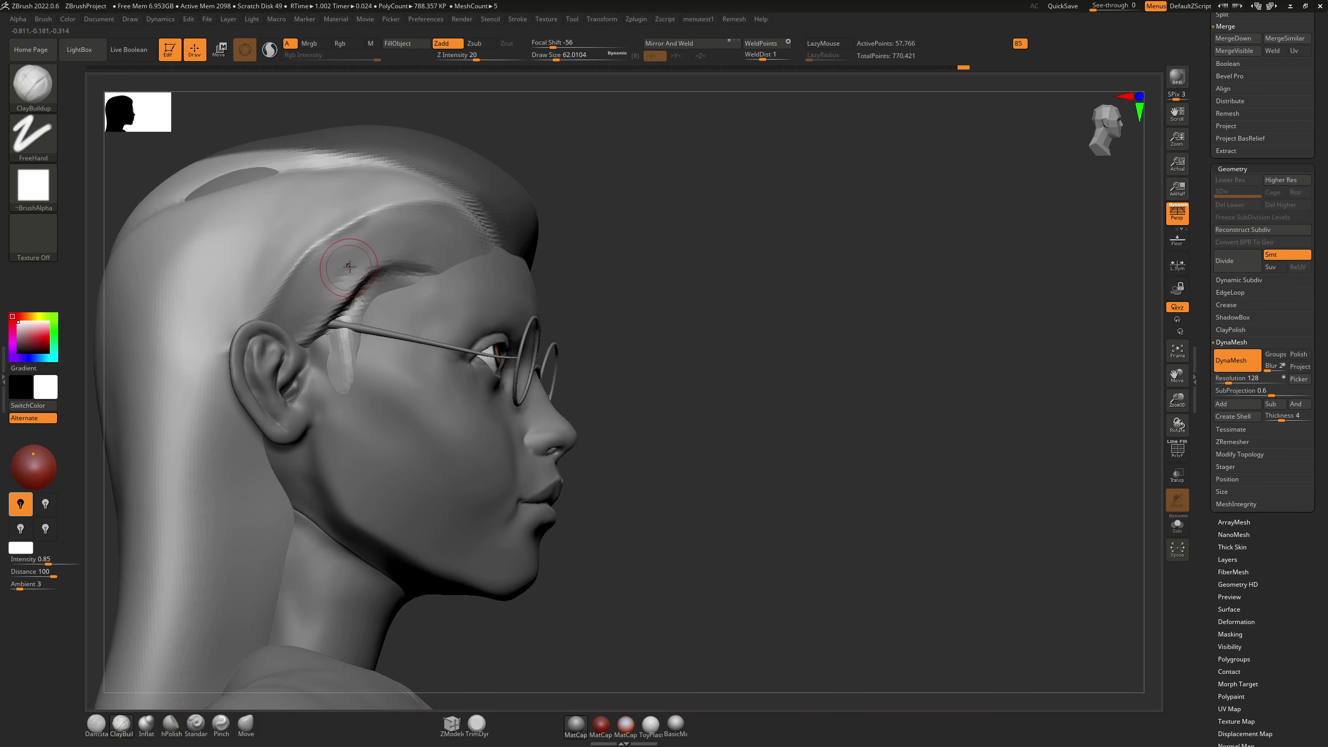
key("b")
key("h")
key("p")
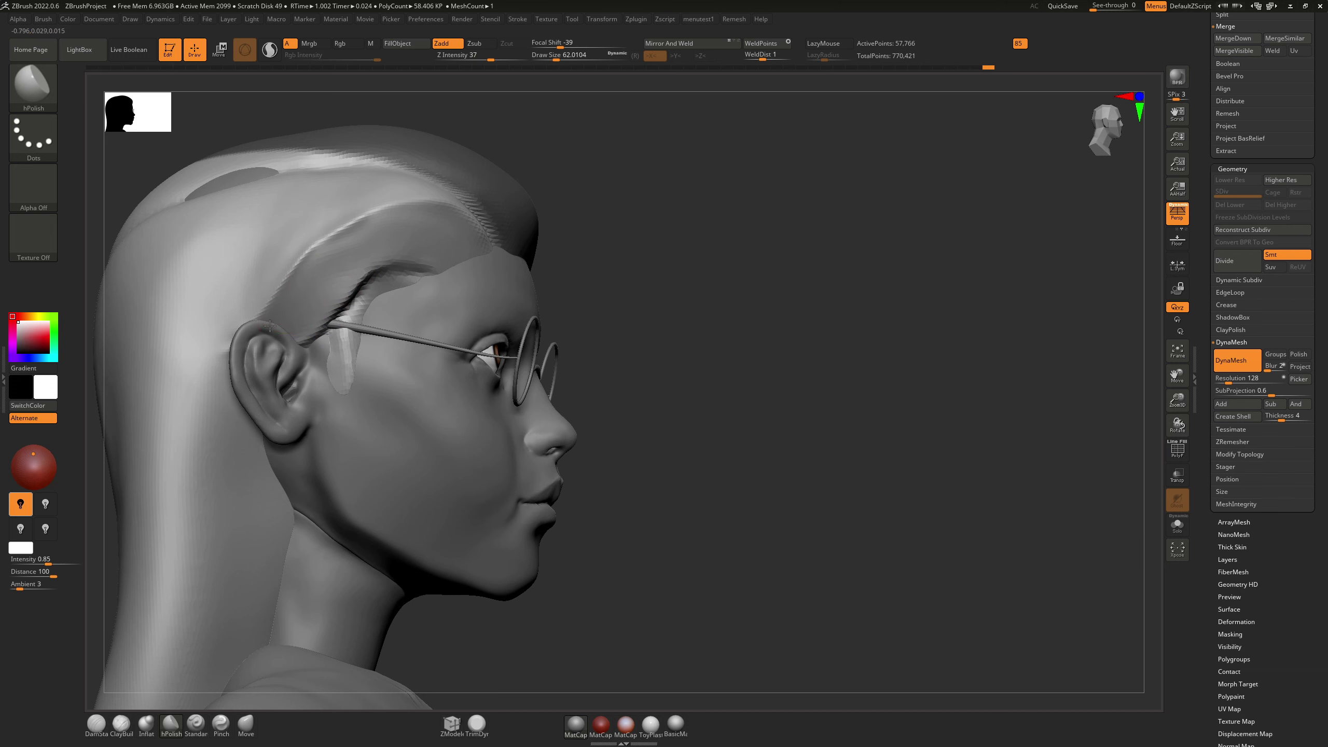
Step: Reshape the hair ridge above the temple with the Move brush at draw size about 136
key("b")
key("m")
key("v")
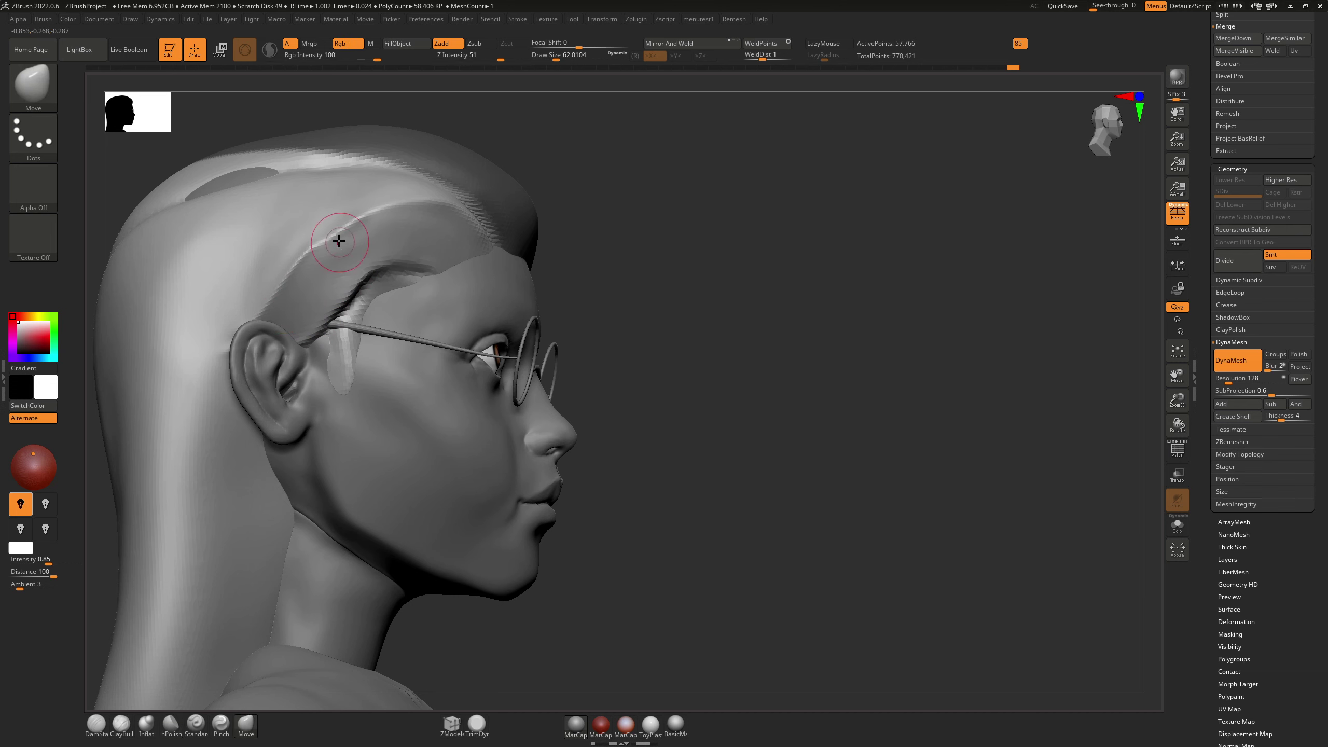
key("s")
mouse_move(339, 241)
left_mouse_down()
mouse_move(350, 241)
mouse_move(329, 225)
left_mouse_up()
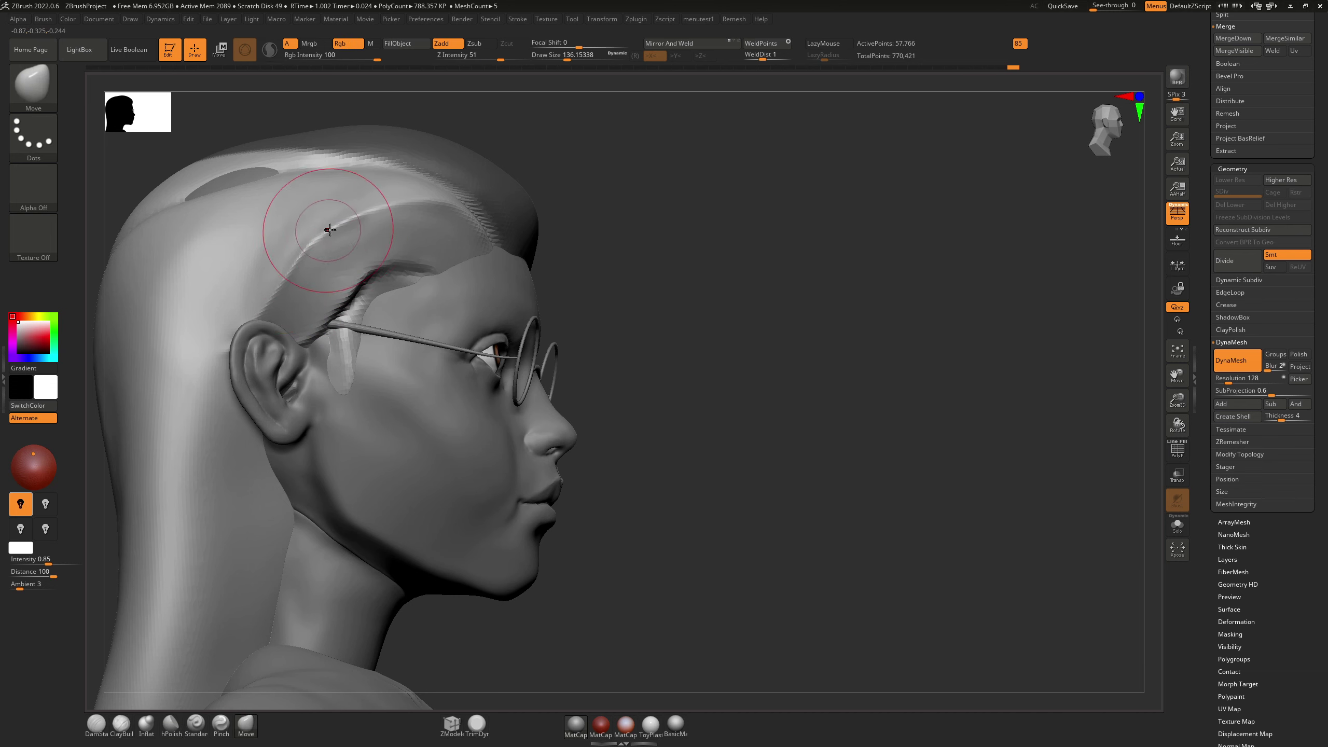
Step: Carve a strand line above the ear with DamStandard and smooth the surrounding hair
mouse_move(329, 231)
right_mouse_down()
mouse_move(379, 290)
mouse_move(460, 219)
mouse_move(448, 314)
mouse_move(434, 172)
right_mouse_up()
key("b")
key("d")
key("s")
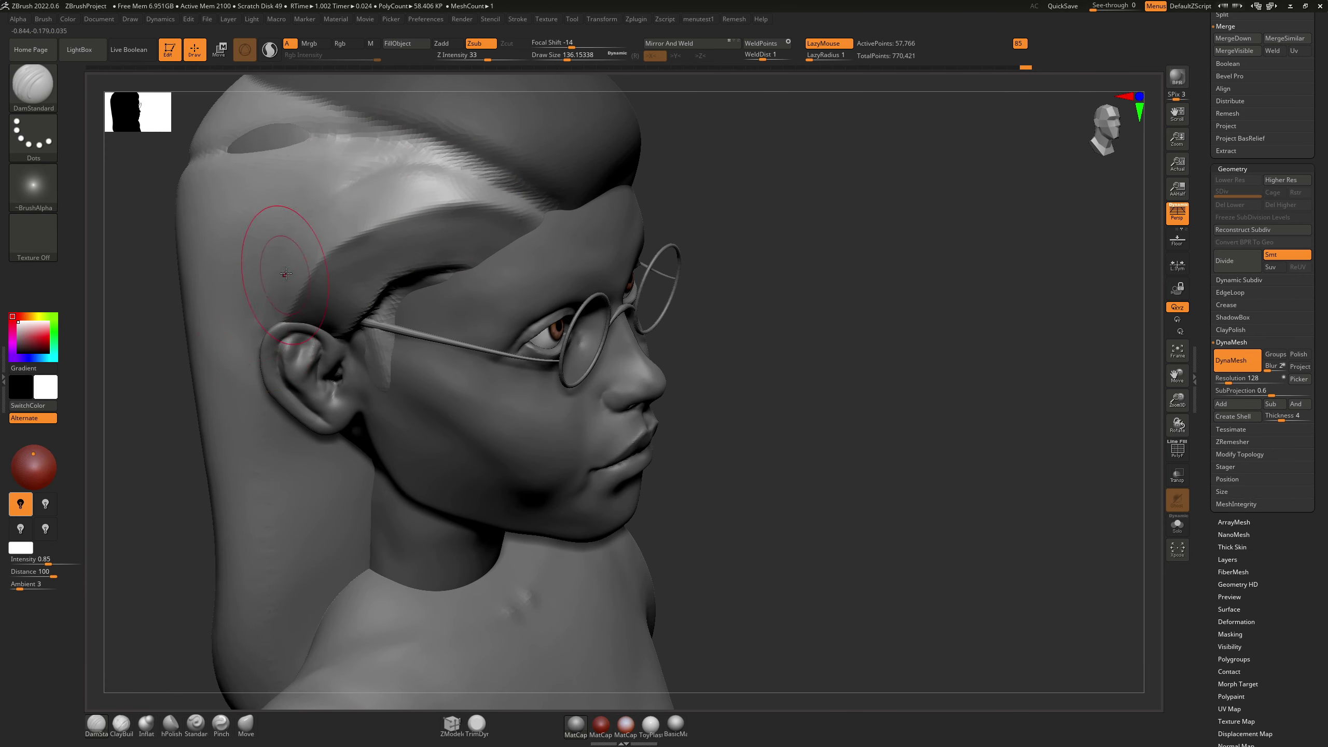
right_click_drag(285, 273, 306, 255)
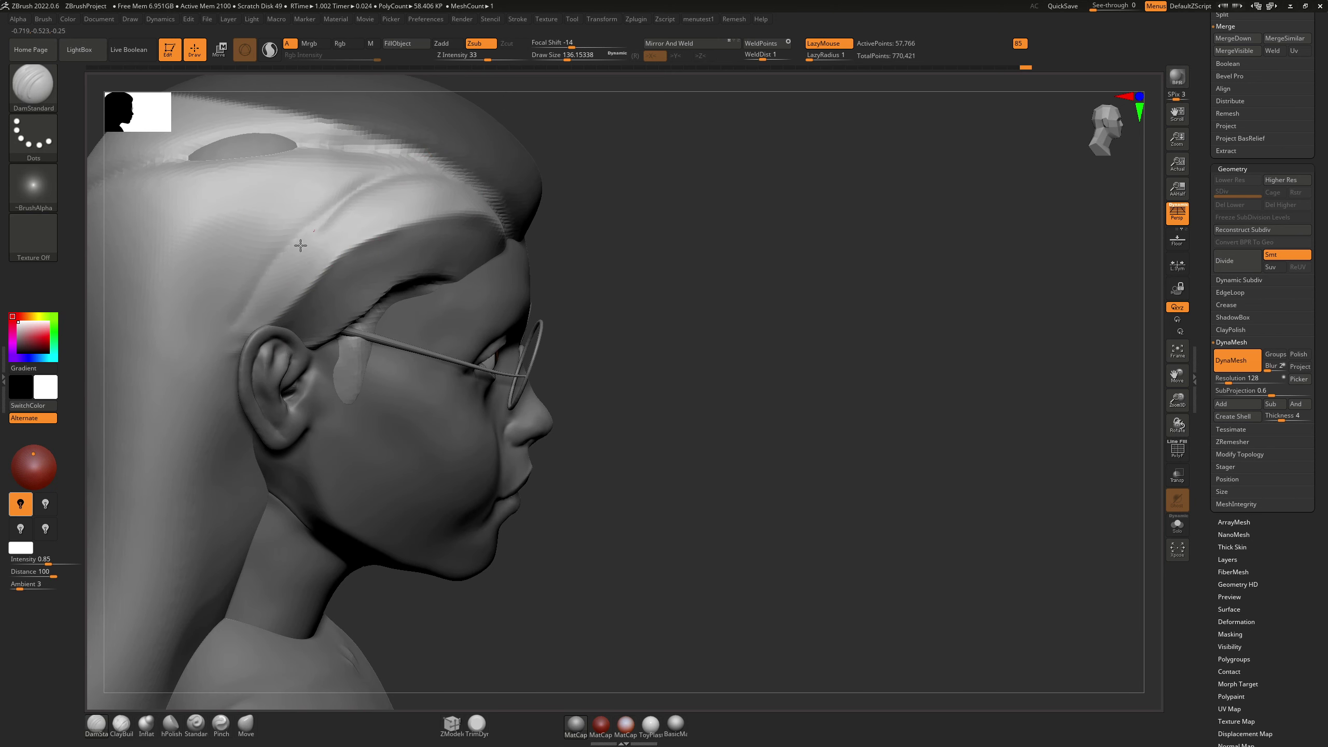
left_click_drag(184, 320, 228, 297, "shift")
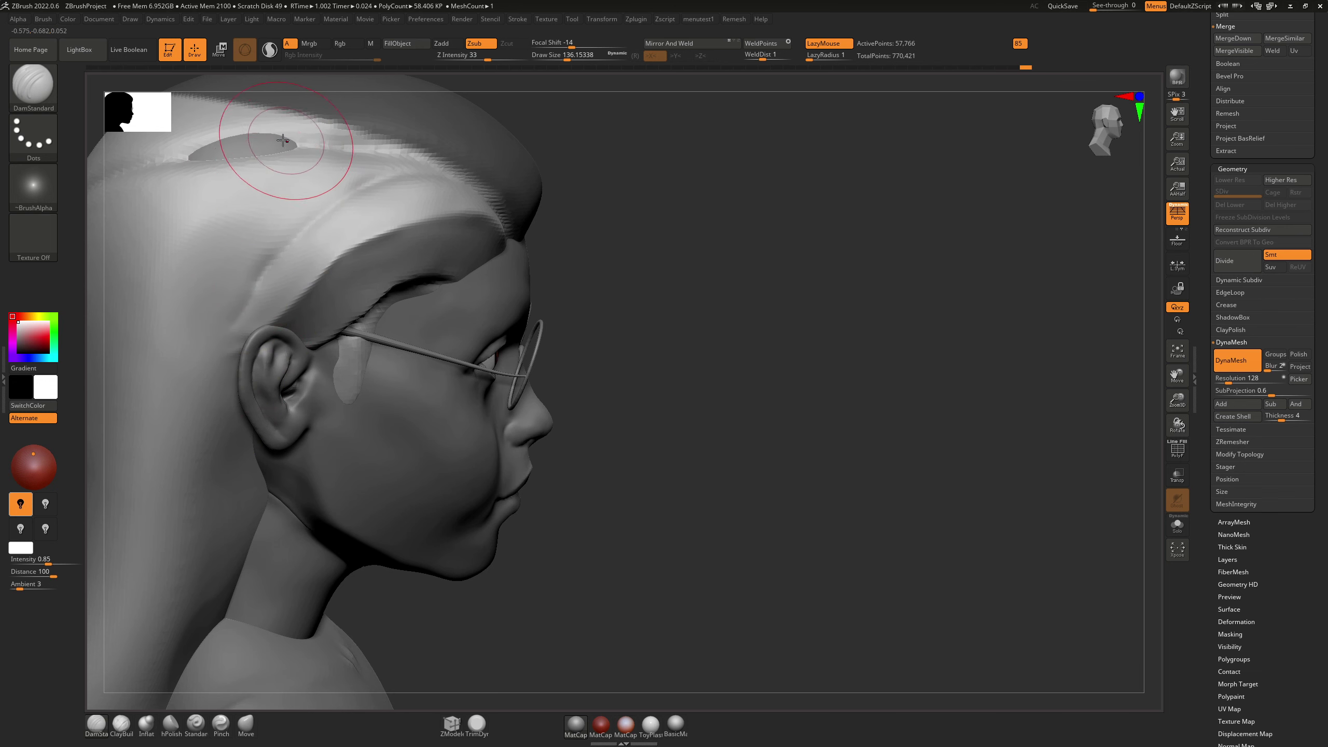
Step: Inflate the hair over the scalp patch showing through near the crown with Inflat and smooth the area
key("ctrl")
mouse_move(256, 228)
right_mouse_down("ctrl")
mouse_move(262, 267)
mouse_move(268, 228)
mouse_move(380, 283)
right_mouse_up("ctrl")
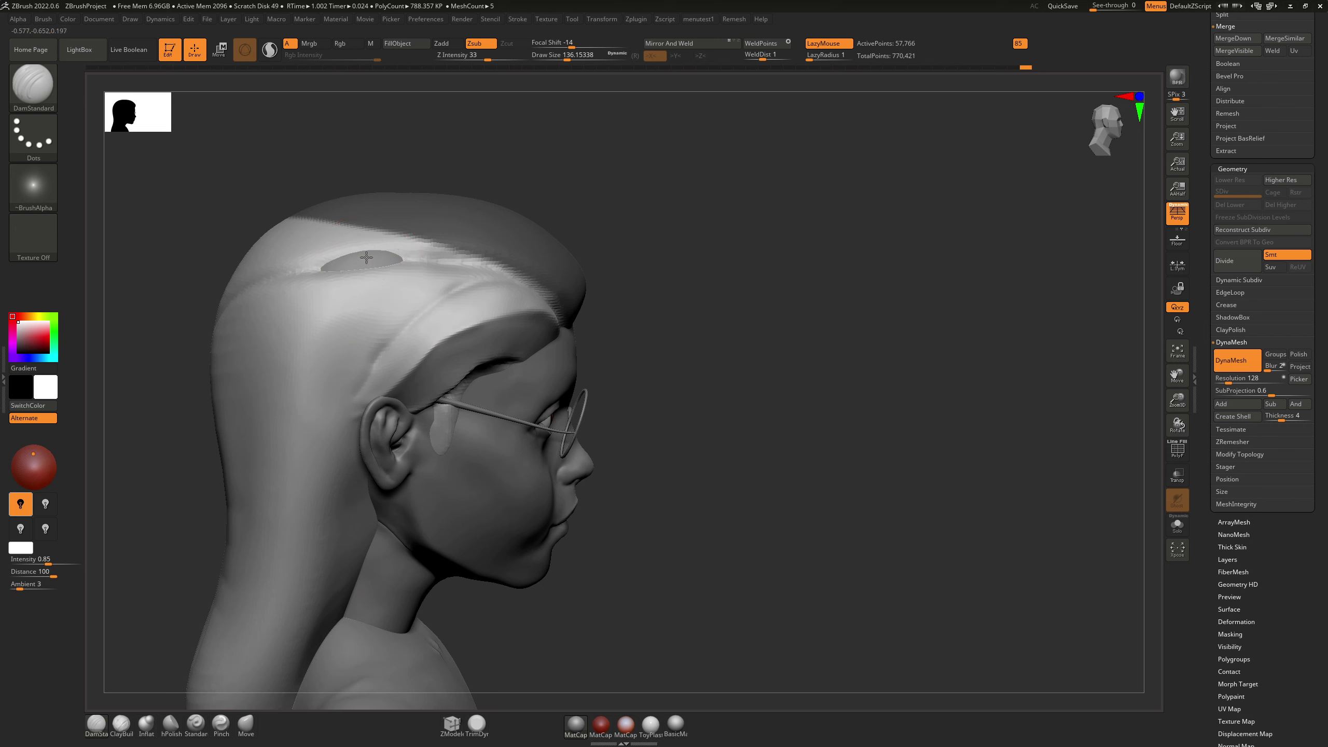
key("b")
key("i")
key("n")
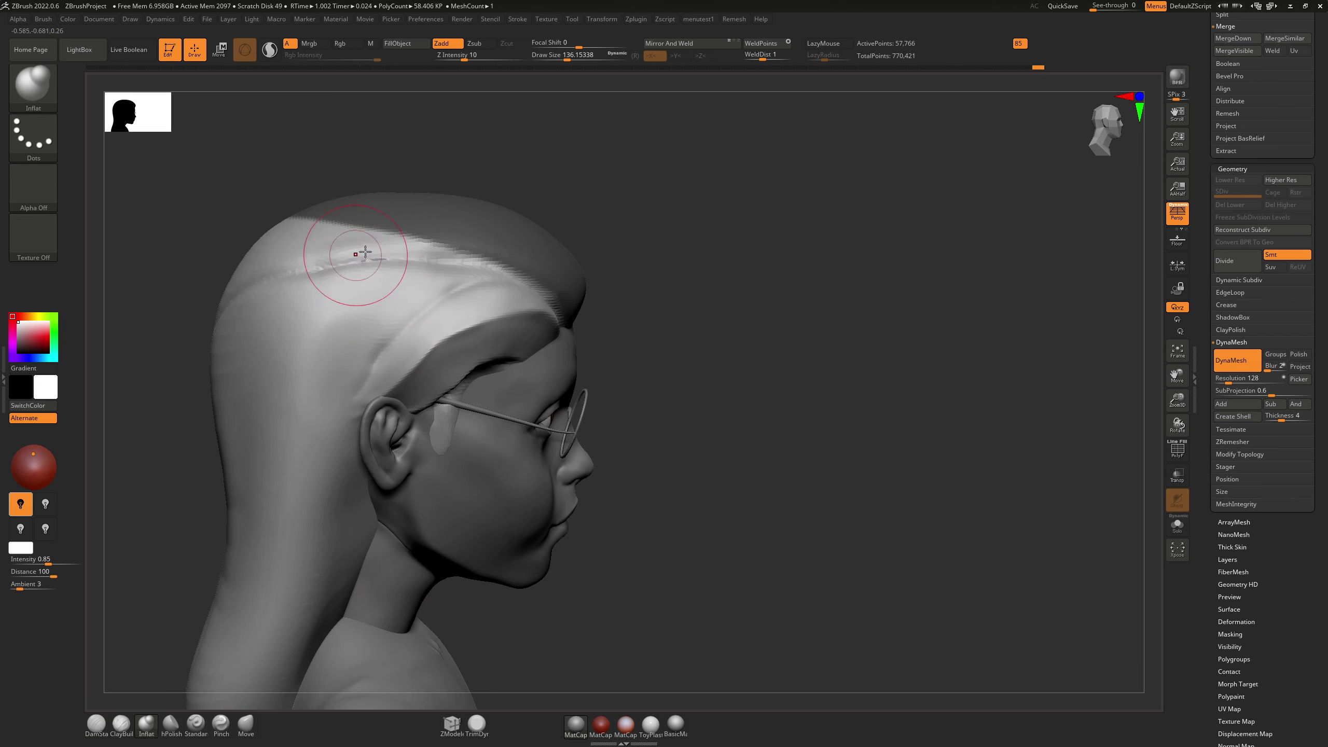
key("shift")
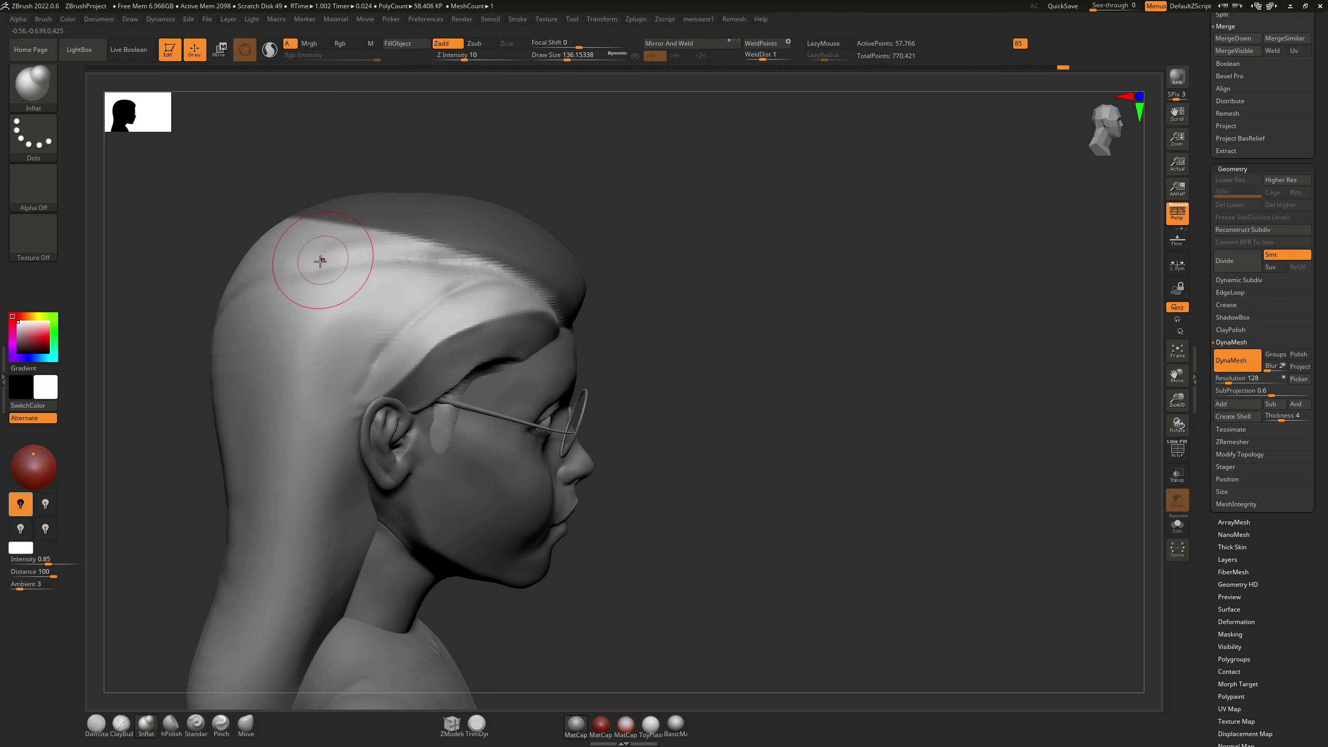
Step: Adjust the hair volume around the crown with the Move brush at draw size about 145
key("b")
key("m")
key("v")
key("s")
left_click_drag(314, 276, 324, 275)
mouse_move(325, 276)
right_mouse_down()
mouse_move(307, 256)
mouse_move(329, 275)
right_mouse_up()
Step: Carve a long strand crease with DamStandard from below the parting down behind the ear, and smooth its lower end
key("b")
key("d")
key("s")
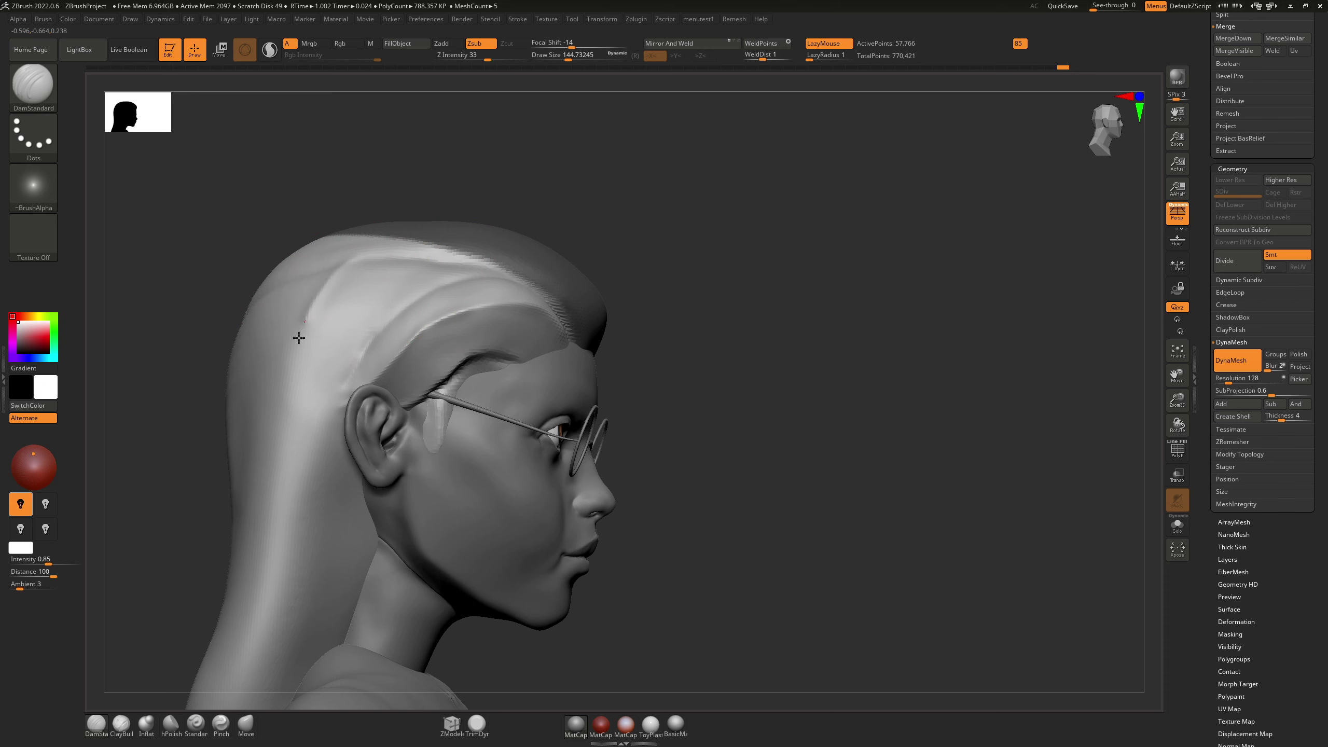
left_click_drag(299, 338, 265, 480)
key("ctrl+z")
left_click_drag(445, 261, 406, 262)
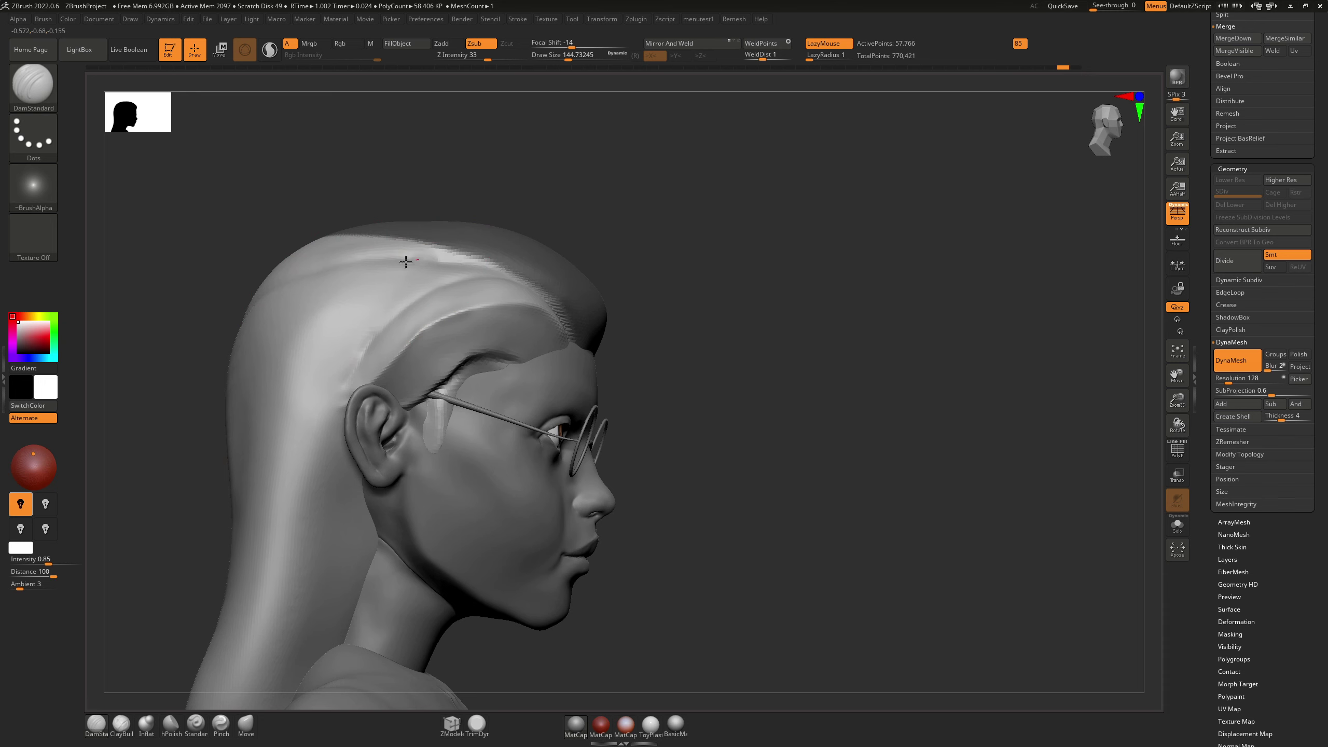
mouse_move(332, 328)
left_mouse_down()
mouse_move(280, 468)
mouse_move(258, 665)
left_mouse_up()
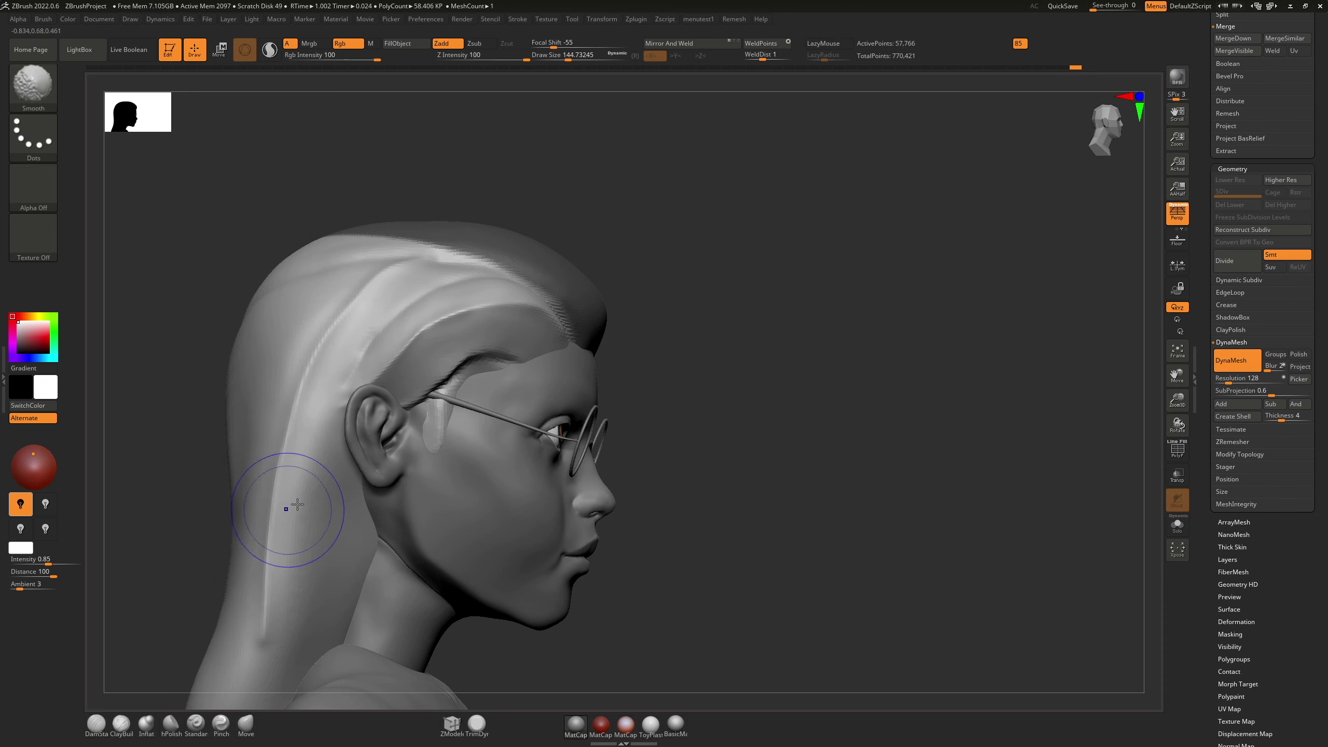
right_click_drag(287, 507, 468, 250, "shift")
right_click_drag(387, 419, 391, 183)
right_click_drag(340, 460, 511, 479, "shift")
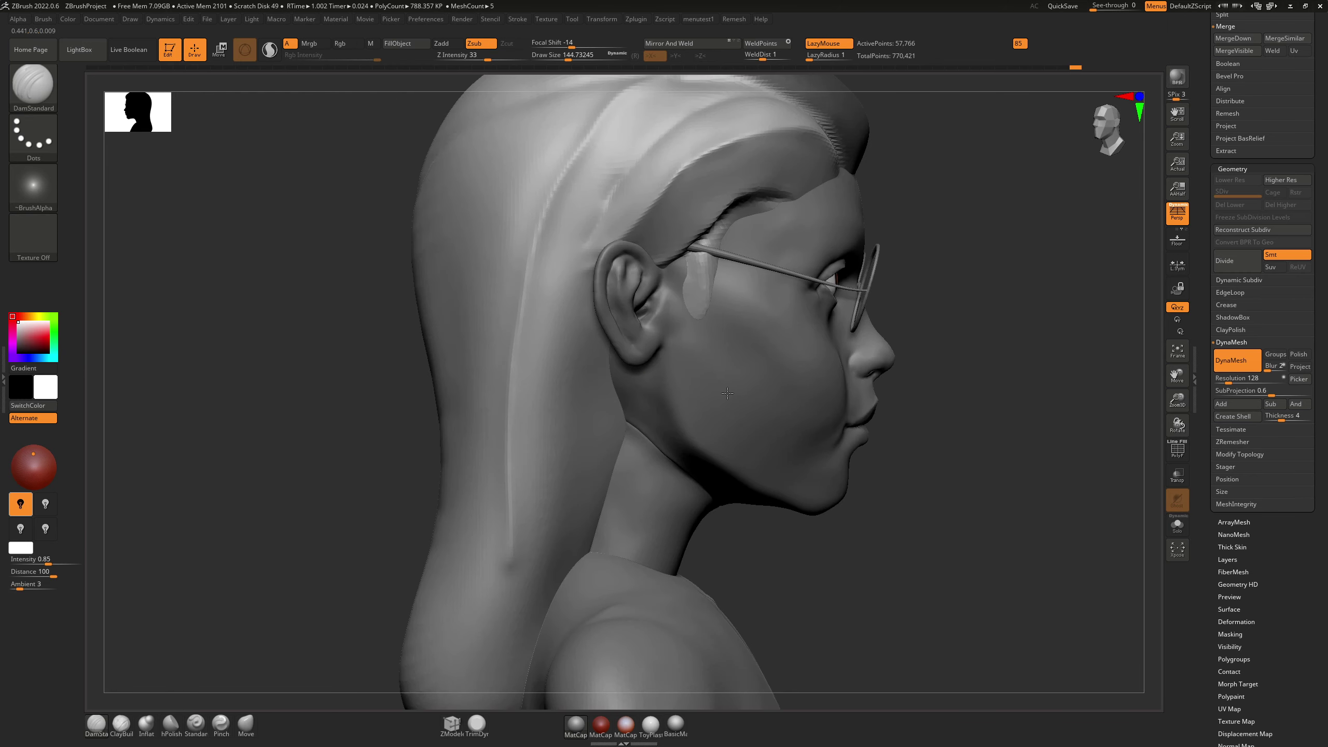
left_click_drag(511, 545, 449, 702)
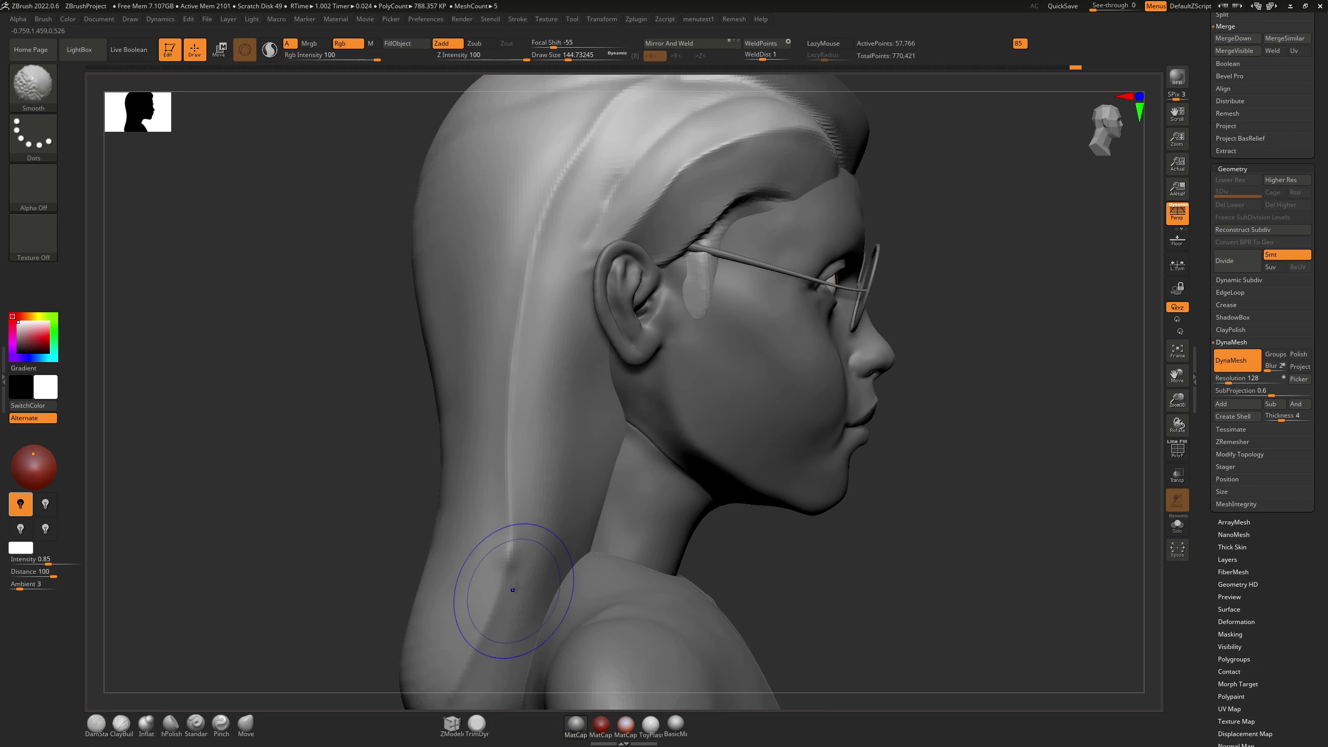
key("ctrl+z")
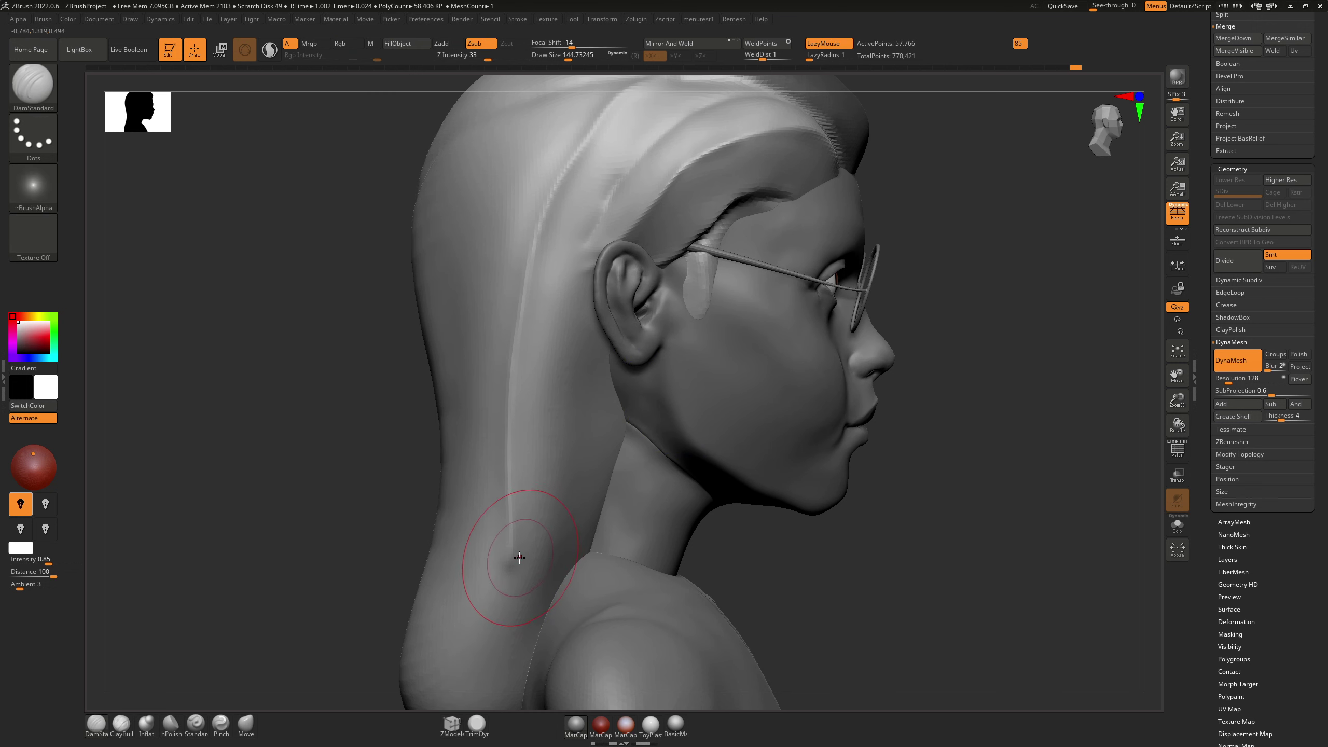
left_click_drag(509, 557, 478, 664, "ctrl")
key("ctrl+z")
left_click_drag(502, 592, 533, 564, "shift")
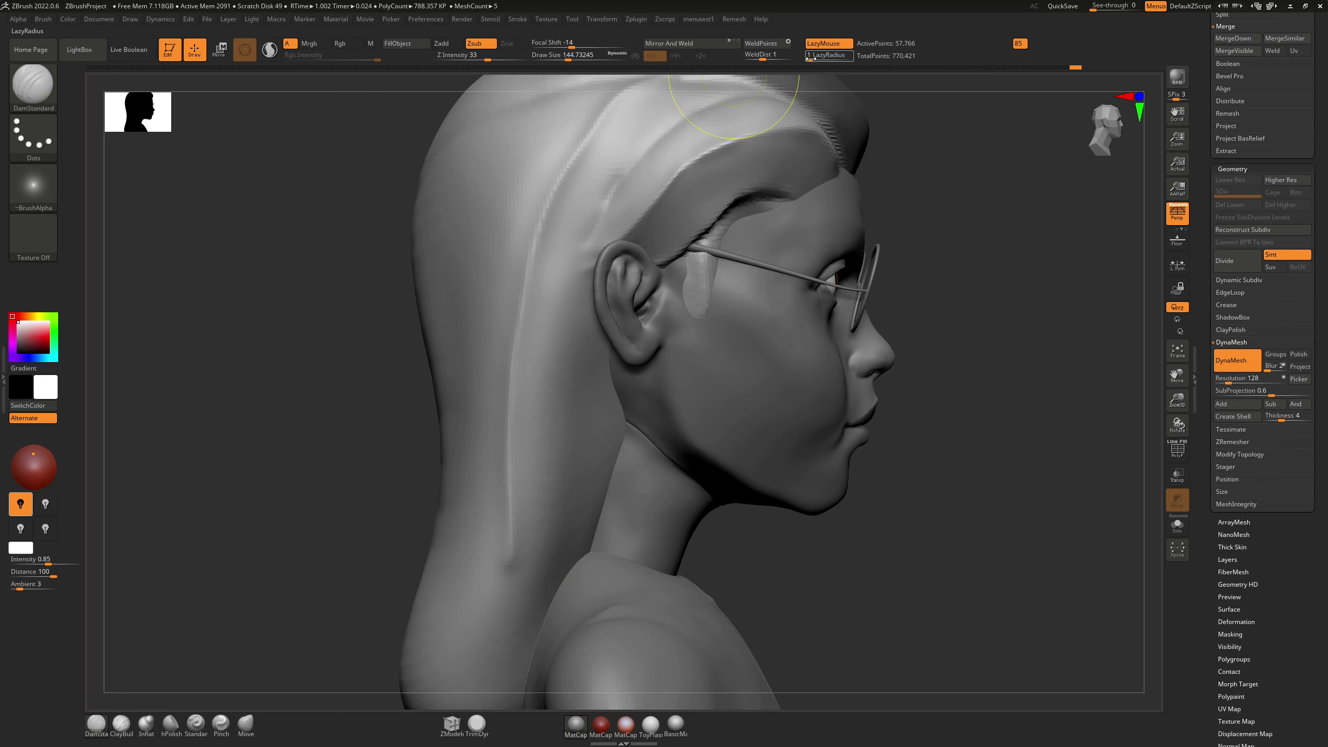
Step: Set LazyRadius to 4, extend the strand crease down to the tip of the hair with DamStandard, and smooth its end
key("ctrl")
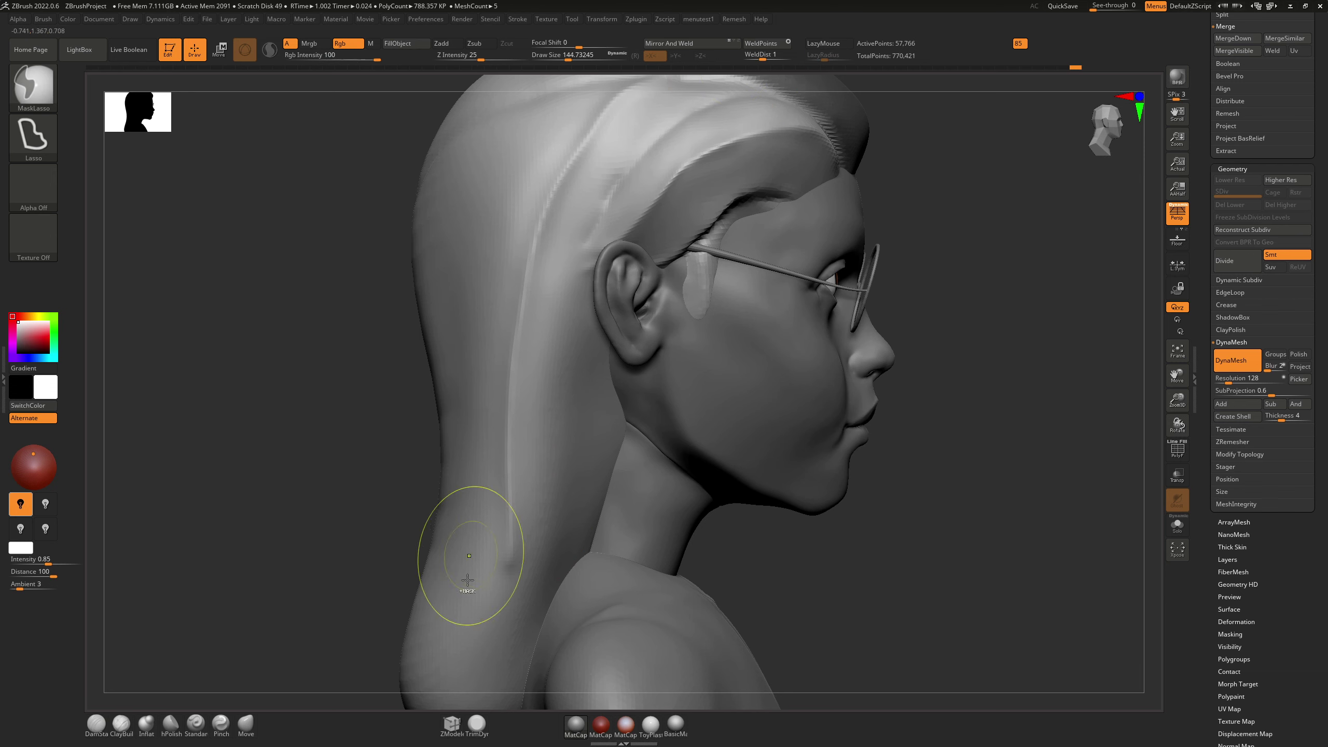
left_click_drag(491, 636, 486, 658, "ctrl")
left_click_drag(509, 550, 455, 704)
key("shift")
right_click_drag(533, 475, 542, 297, "alt")
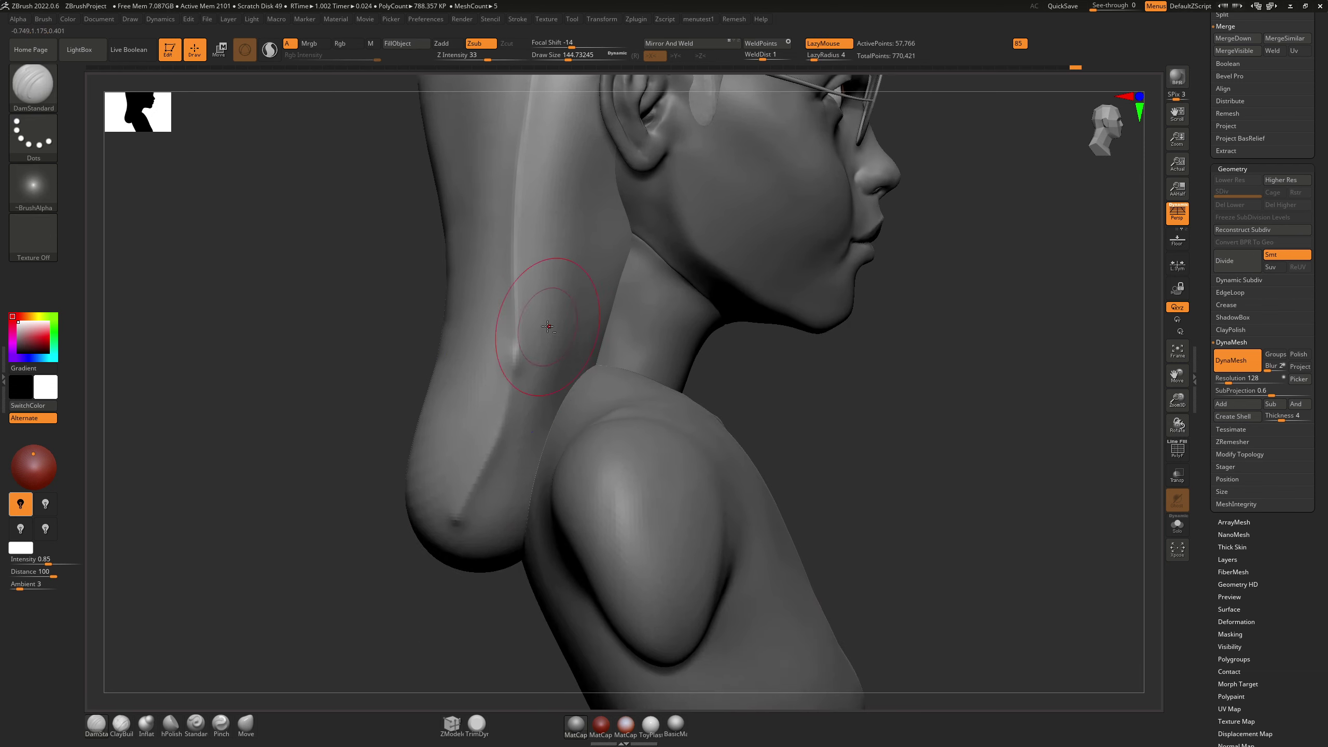
mouse_move(454, 510)
left_mouse_down("shift")
mouse_move(525, 388)
mouse_move(503, 444)
left_mouse_up("shift")
Step: Flatten the lower end of the hair with hPolish and smooth the back of the hair at draw size about 299
key("4")
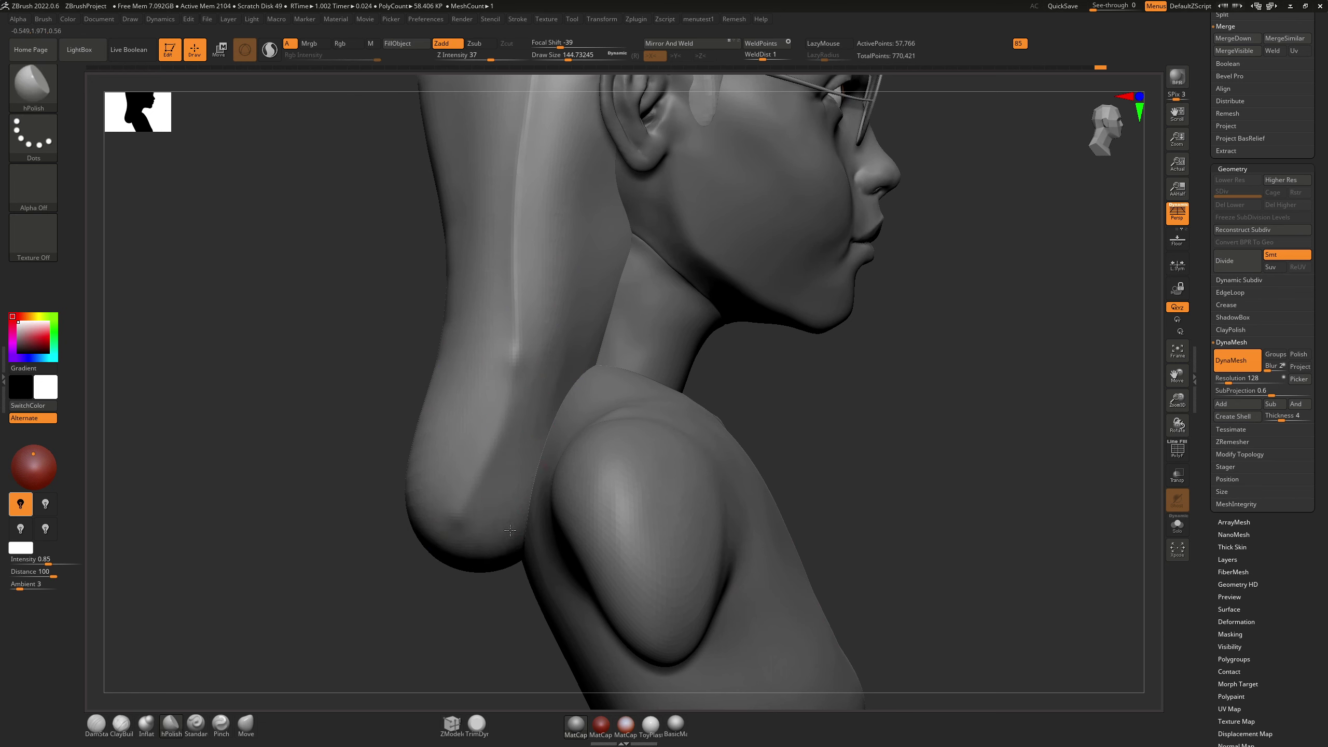
mouse_move(555, 274)
right_mouse_down("alt")
mouse_move(515, 505)
mouse_move(648, 497)
right_mouse_up("alt")
left_click_drag(487, 446, 495, 507, "shift")
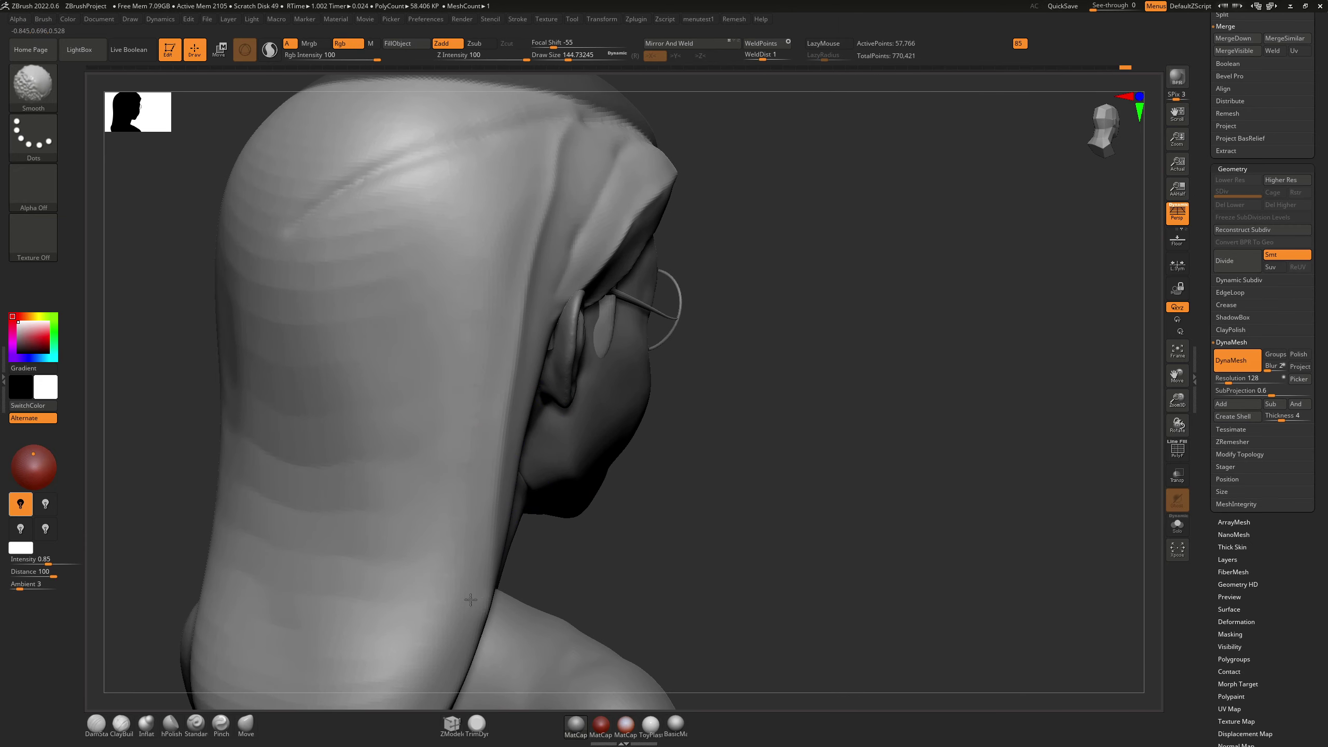
key("s")
left_click_drag(263, 525, 277, 524)
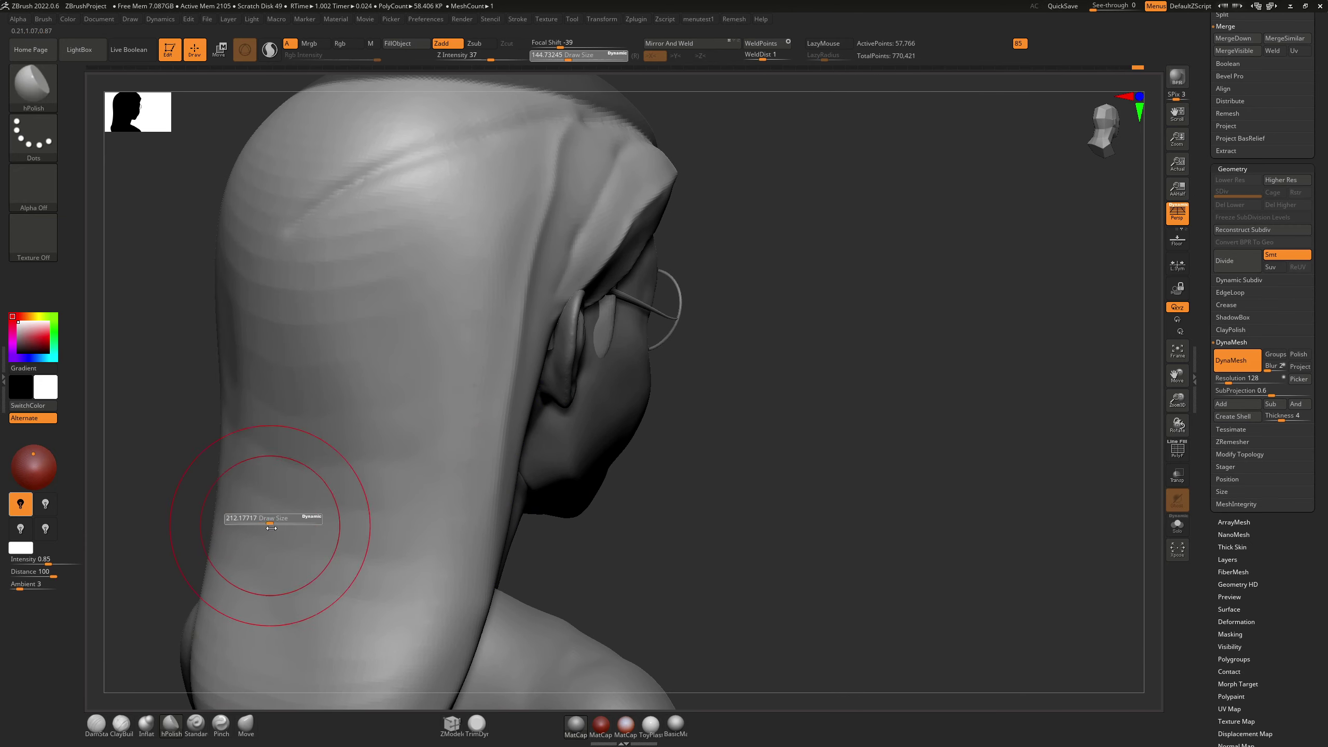
left_click_drag(283, 570, 355, 292, "shift")
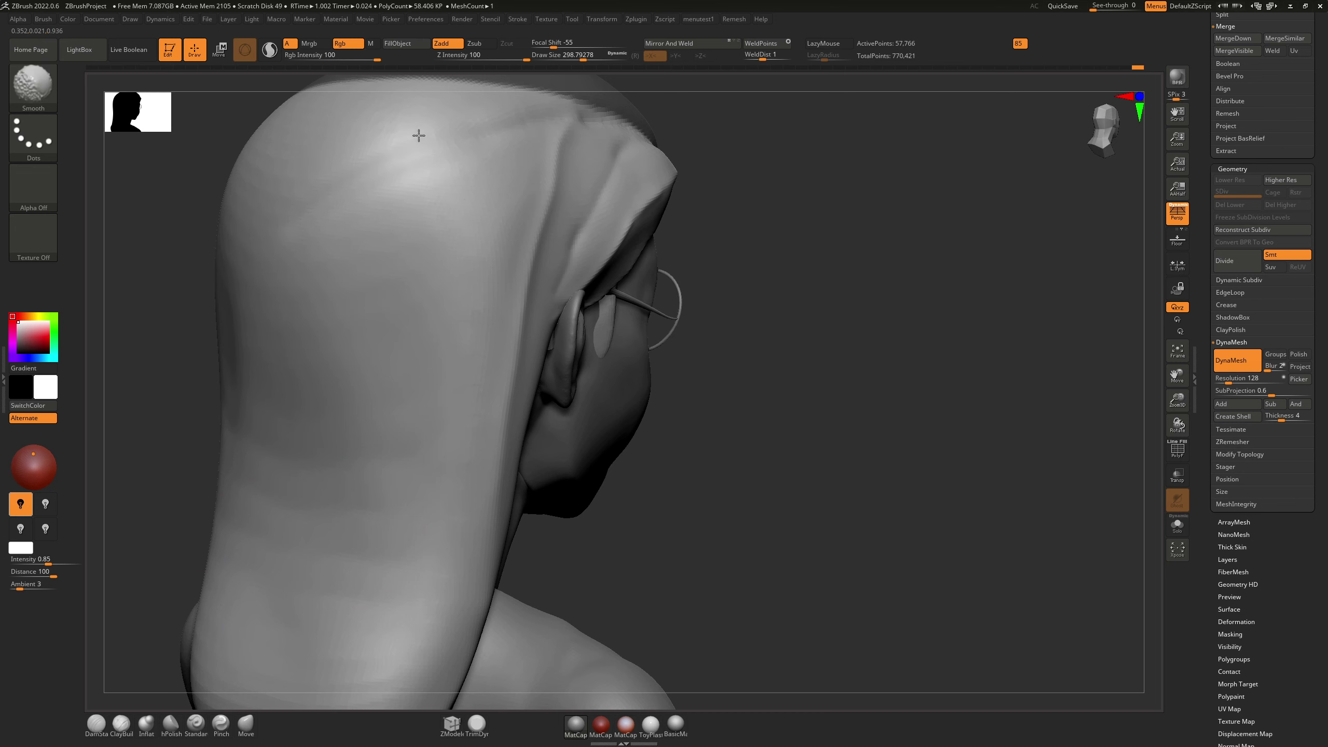
mouse_move(335, 321)
right_mouse_down("ctrl")
mouse_move(293, 387)
mouse_move(296, 418)
mouse_move(329, 419)
mouse_move(305, 465)
mouse_move(330, 449)
mouse_move(292, 447)
right_mouse_up("ctrl")
Step: Remesh the hair with DynaMesh and mask the side hair below the parting with MaskLasso
right_click_drag(532, 444, 534, 537, "alt")
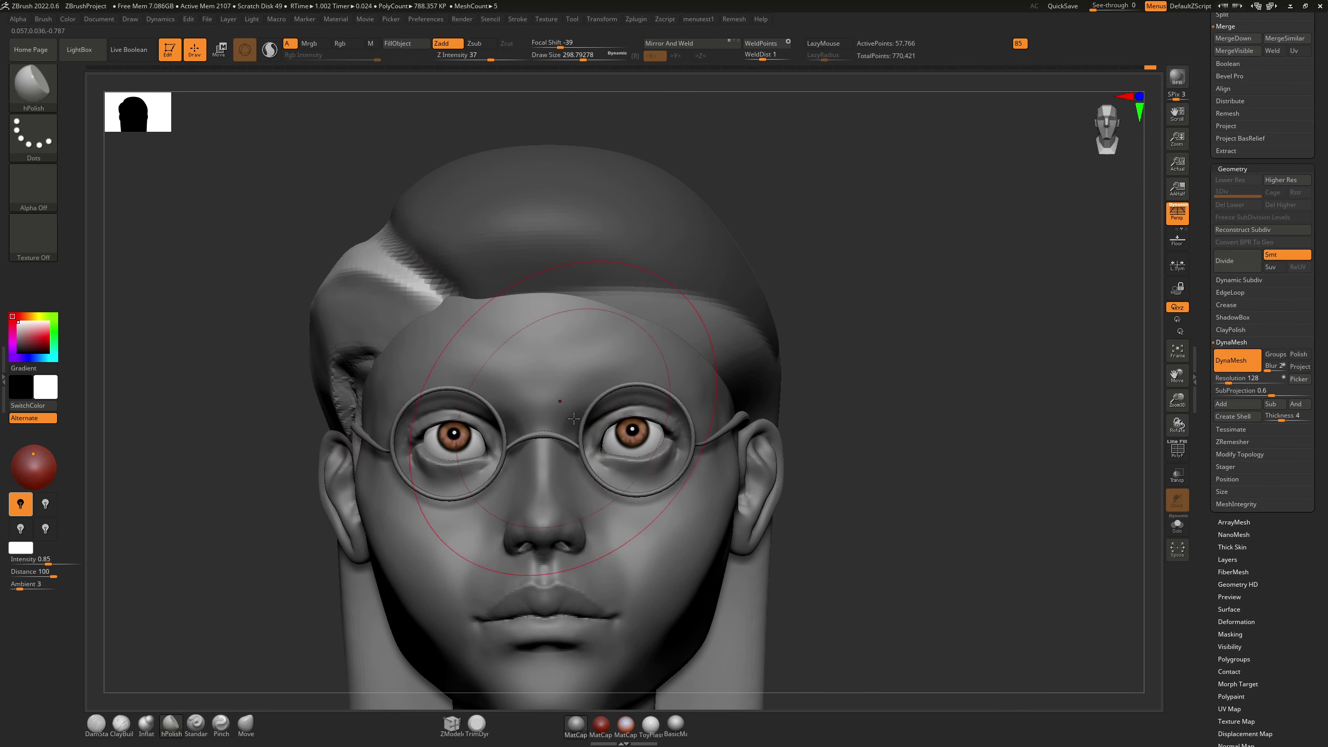
key("ctrl")
left_click_drag(881, 397, 921, 434, "ctrl")
left_click_drag(881, 396, 921, 434, "ctrl")
mouse_move(451, 308)
left_mouse_down("ctrl")
mouse_move(307, 226)
mouse_move(241, 403)
mouse_move(308, 678)
mouse_move(369, 717)
left_mouse_up("ctrl")
mouse_move(455, 309)
left_mouse_down("ctrl")
mouse_move(392, 231)
mouse_move(330, 205)
mouse_move(318, 346)
left_mouse_up("ctrl")
Step: Pull the front of the unmasked top hair forward over the forehead with the Move brush
right_click_drag(481, 239, 491, 237)
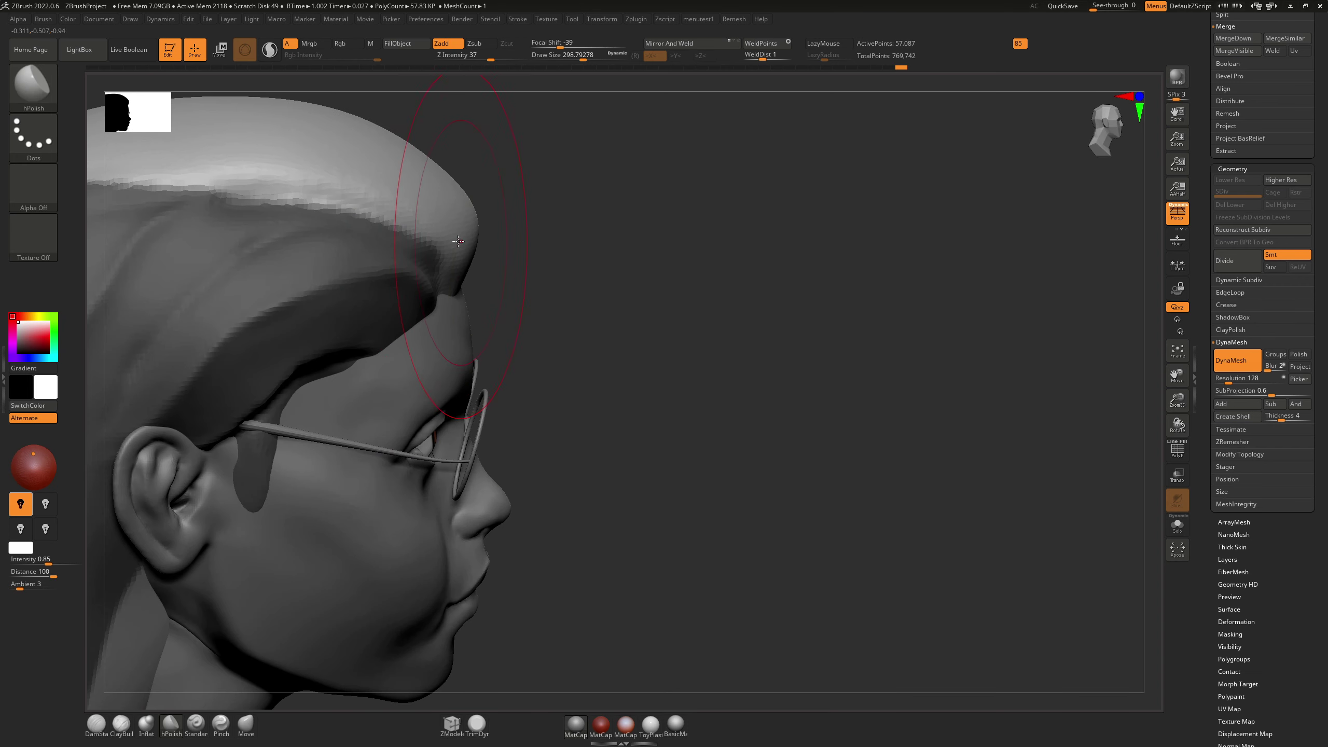
key("b")
key("m")
key("v")
left_click_drag(479, 225, 494, 221)
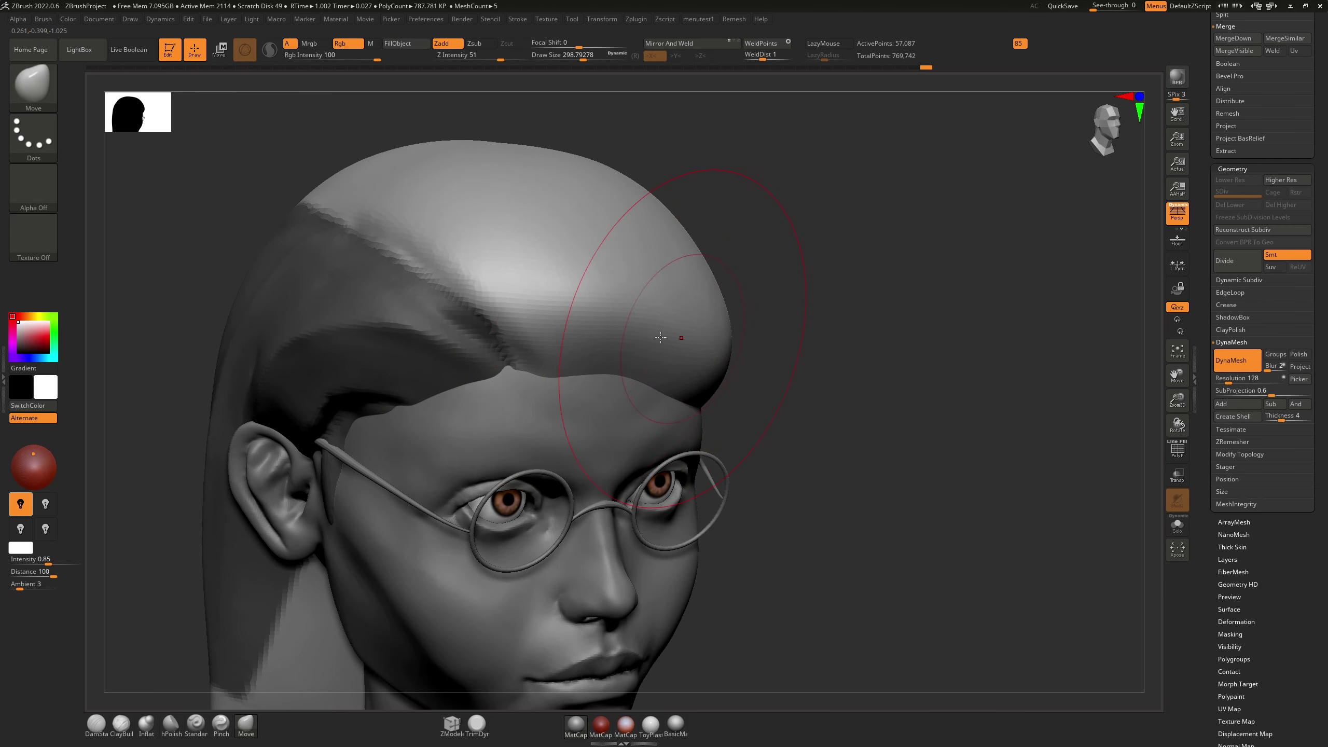
Step: Nudge the hair at the front end of the parting with Move, and undo trial strokes with DamStandard at draw size about 182
mouse_move(529, 320)
left_mouse_down()
mouse_move(507, 351)
mouse_move(501, 316)
left_mouse_up()
key("b")
key("d")
key("s")
key("s")
key("ctrl+z")
key("ctrl+z")
key("ctrl+z")
key("ctrl+z")
key("ctrl+z")
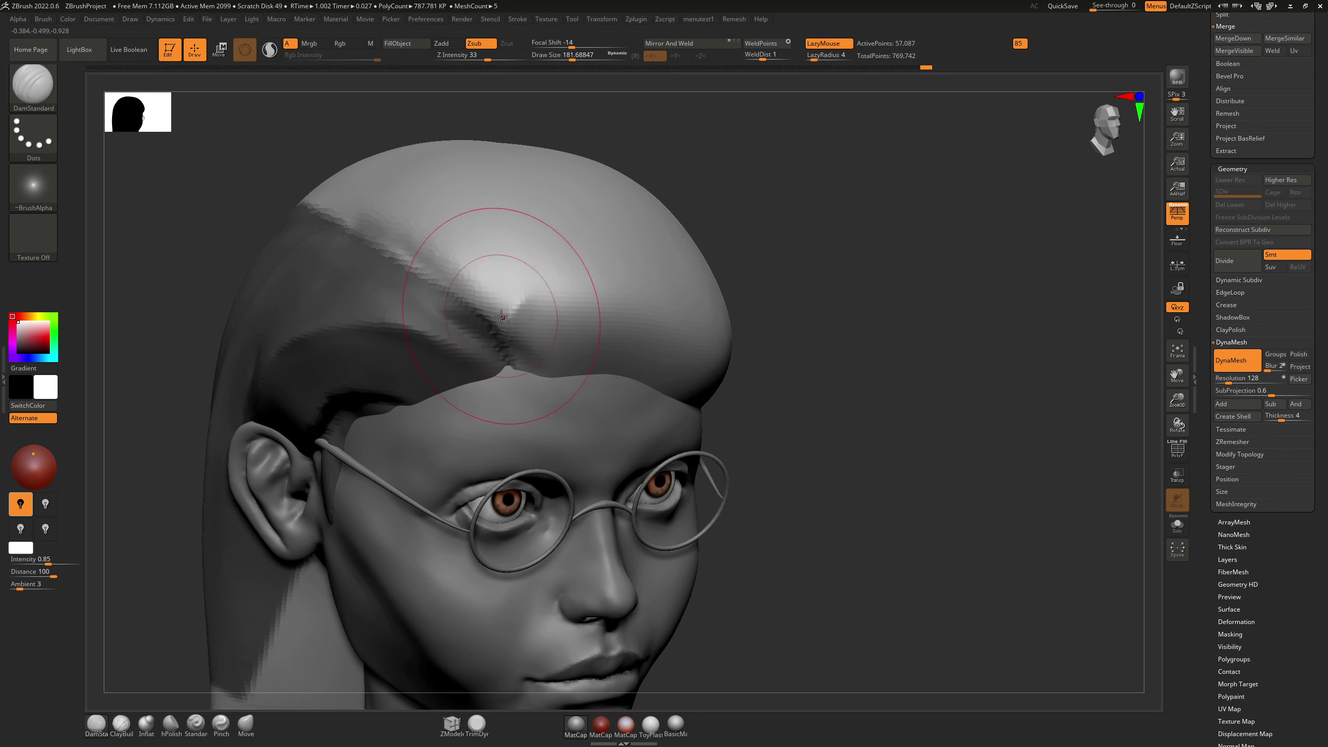
Step: Carve a curved ridge across the front of the top hair and a crease beneath it beside the parting with DamStandard
mouse_move(747, 382)
left_mouse_down()
mouse_move(640, 319)
mouse_move(693, 354)
mouse_move(1020, 412)
left_mouse_up()
right_click_drag(729, 337, 824, 360)
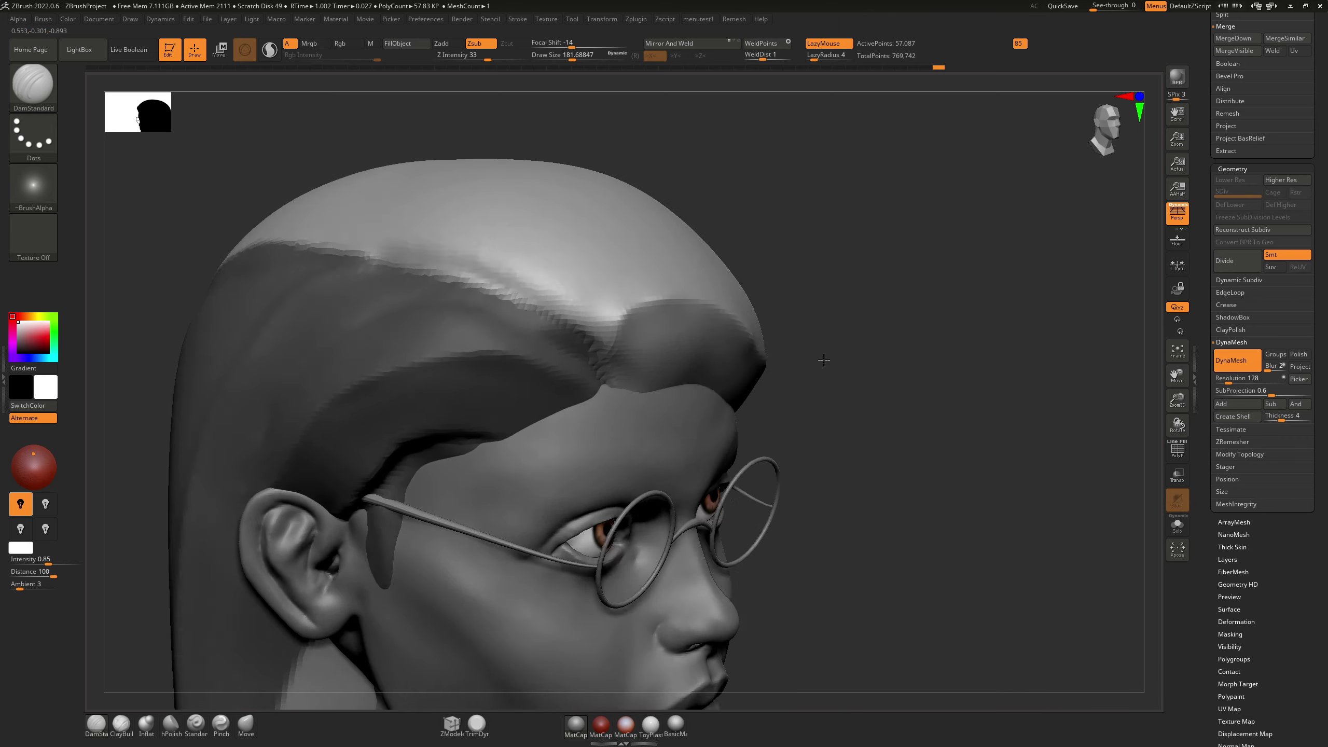
left_click_drag(824, 360, 819, 354)
left_click_drag(676, 391, 726, 378)
right_click_drag(709, 372, 684, 359)
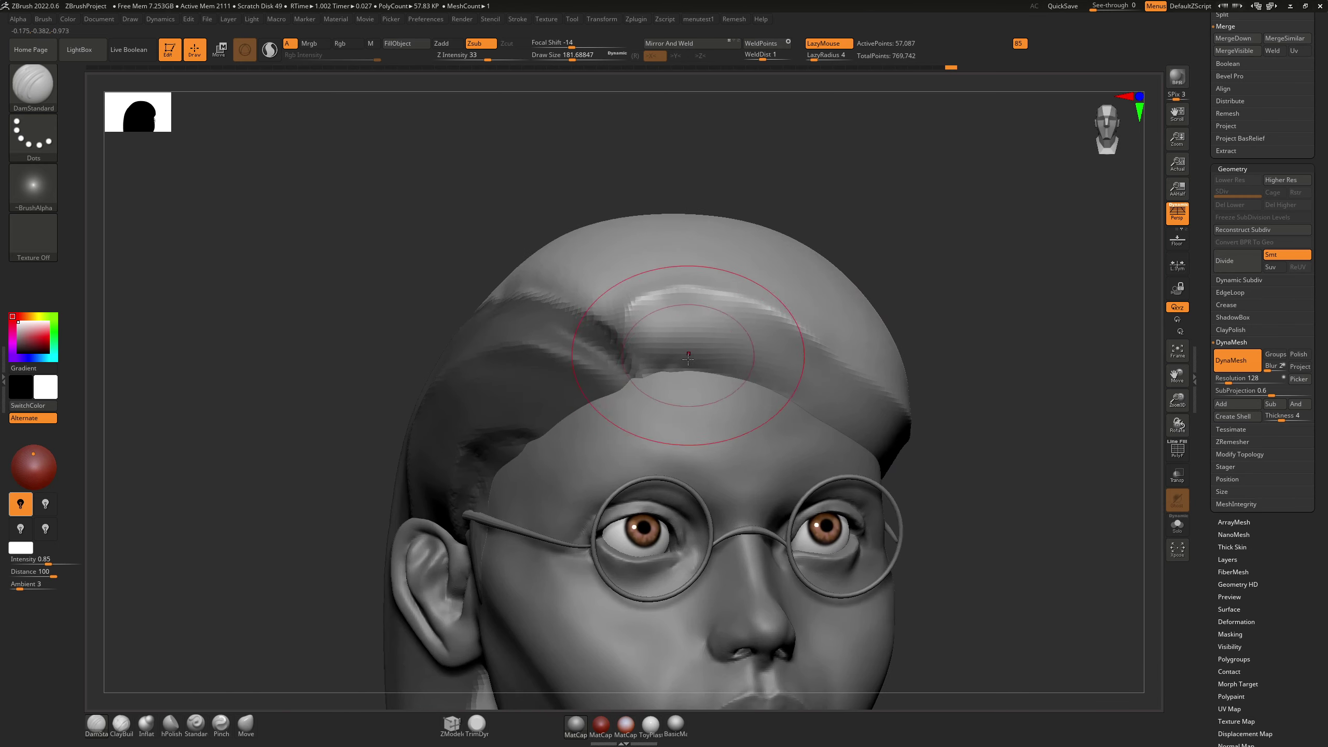
left_click_drag(685, 361, 658, 372)
right_click_drag(652, 371, 669, 363)
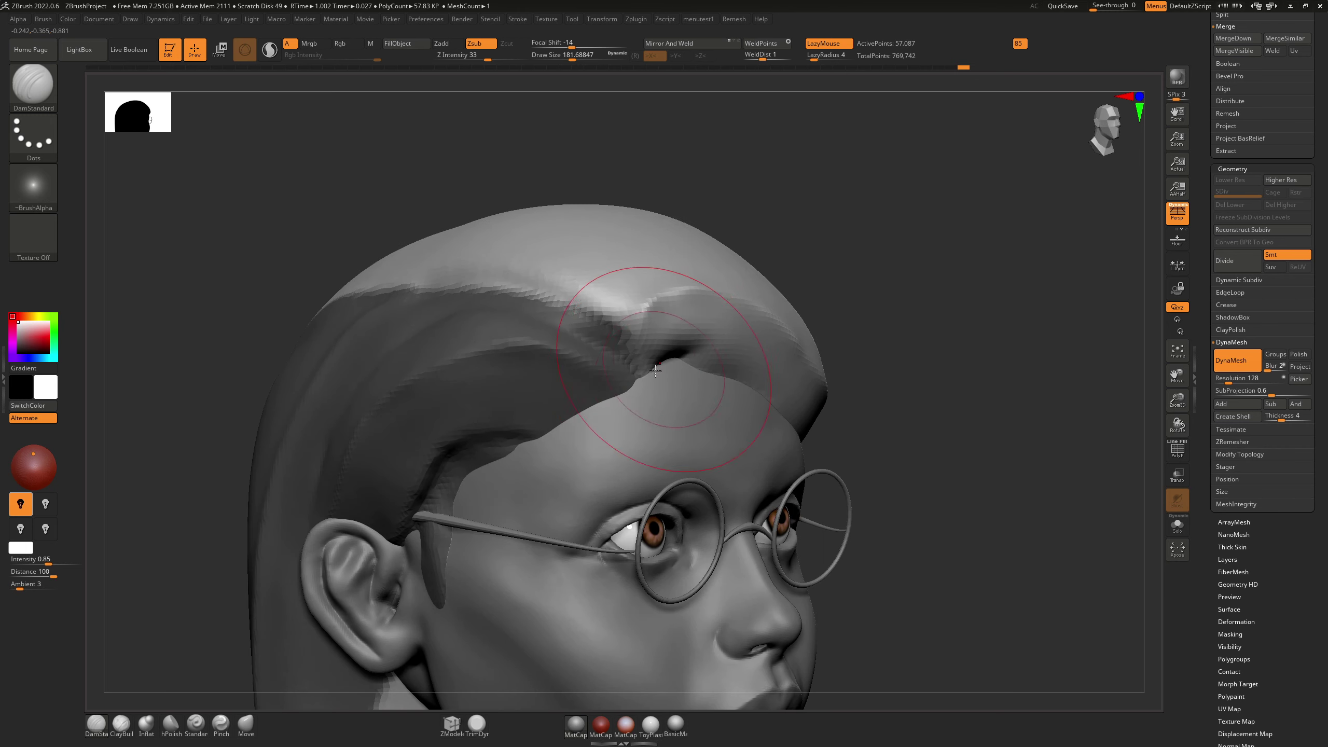
Step: Reshape the forehead hairline beside the parting with the Move brush from several angles
key("b")
key("m")
key("v")
left_click_drag(666, 362, 654, 365)
key("s")
mouse_move(658, 363)
right_mouse_down()
mouse_move(693, 367)
mouse_move(671, 355)
right_mouse_up()
left_click_drag(671, 356, 659, 362)
right_click_drag(732, 366, 695, 374)
Step: Deepen the crease under the front hair roll with DamStandard at draw size about 77 and smooth it along the forehead
key("b")
key("d")
key("s")
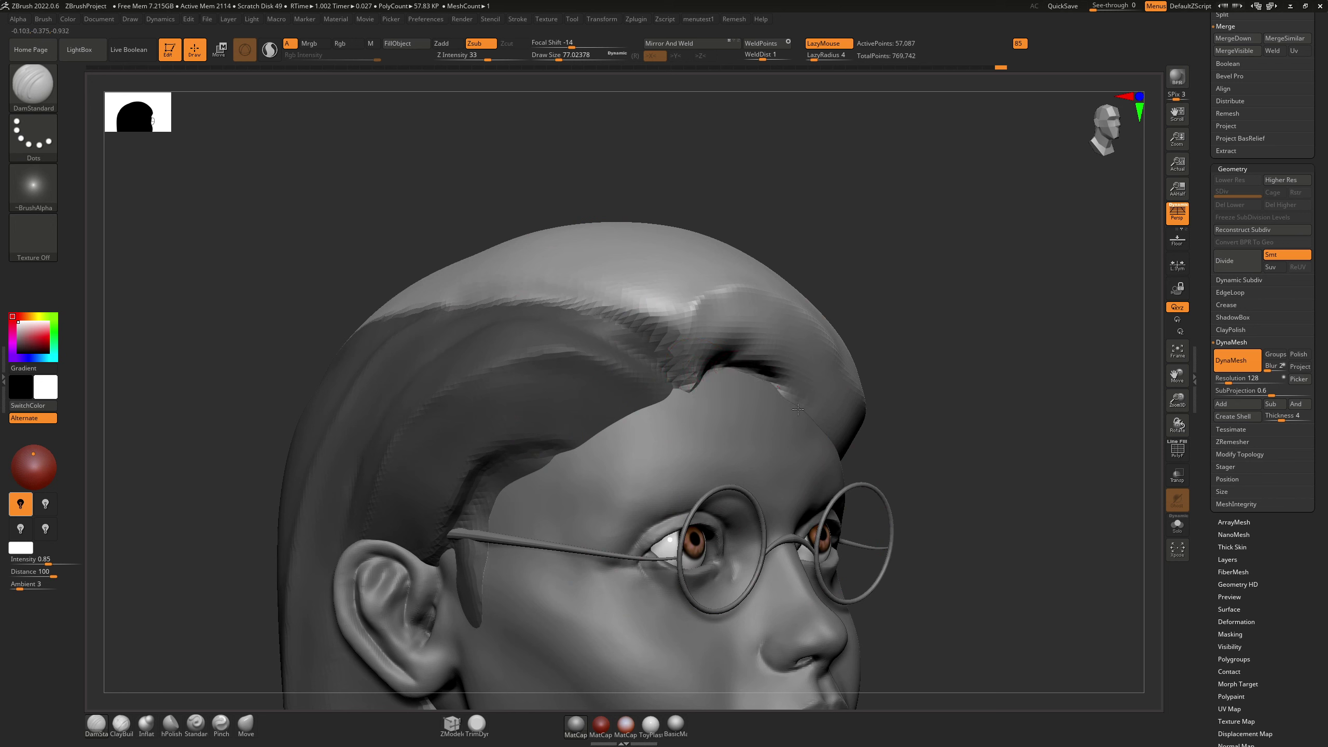
right_click_drag(820, 439, 699, 442)
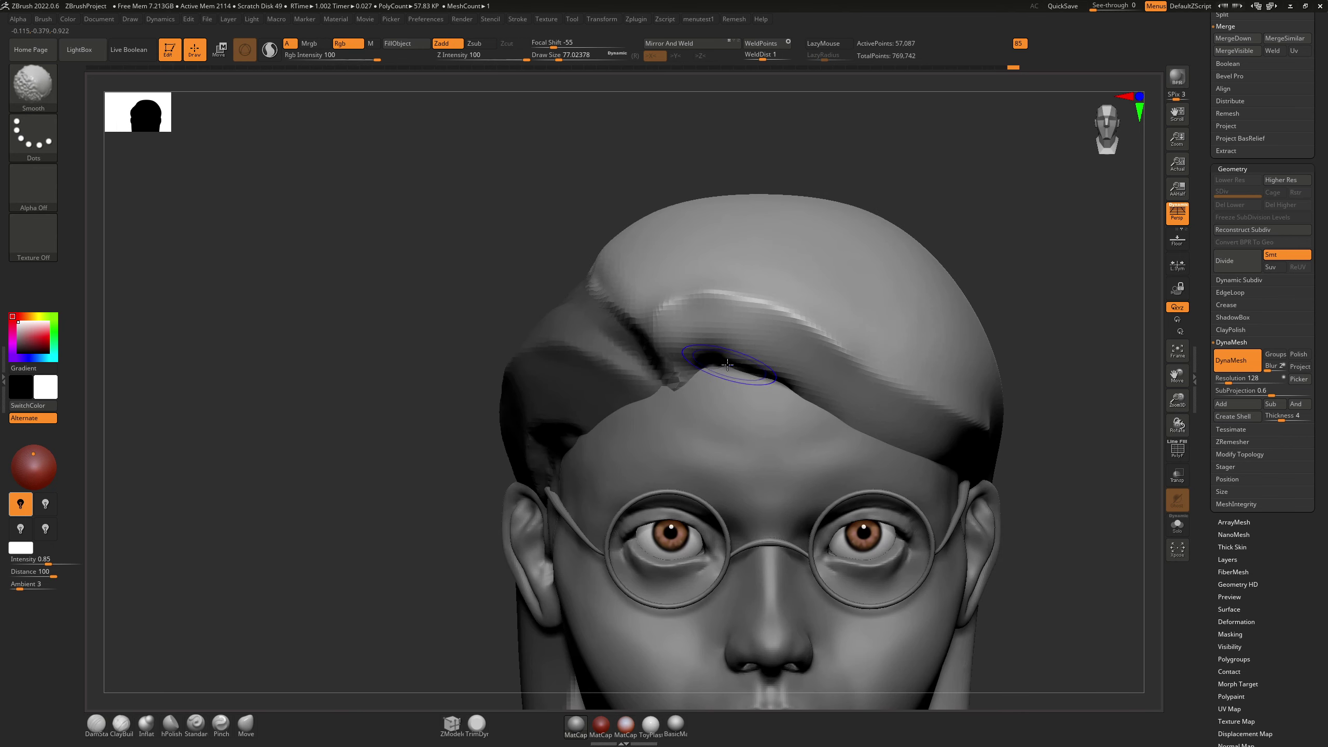
left_click_drag(745, 363, 711, 360, "shift")
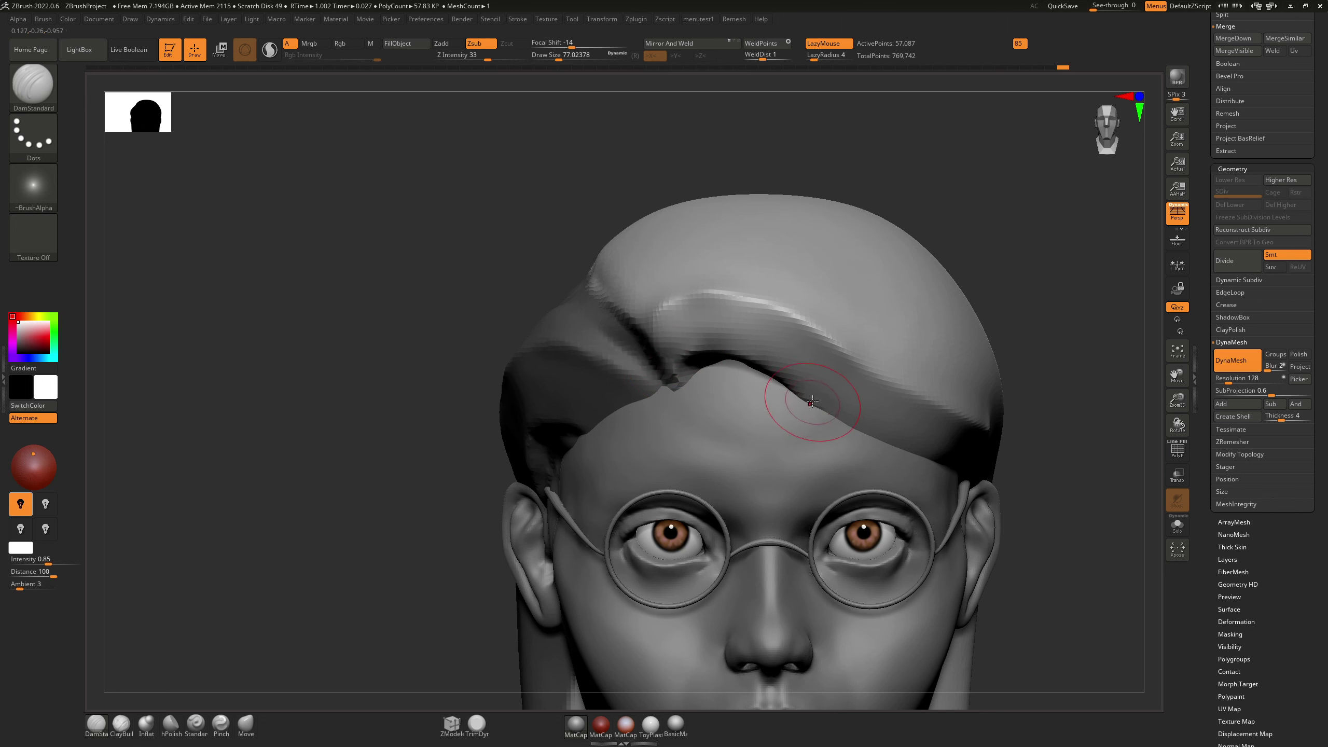
Step: Build up the hairline toward the opposite temple with ClayBuildup and smooth it
key("b")
key("c")
key("b")
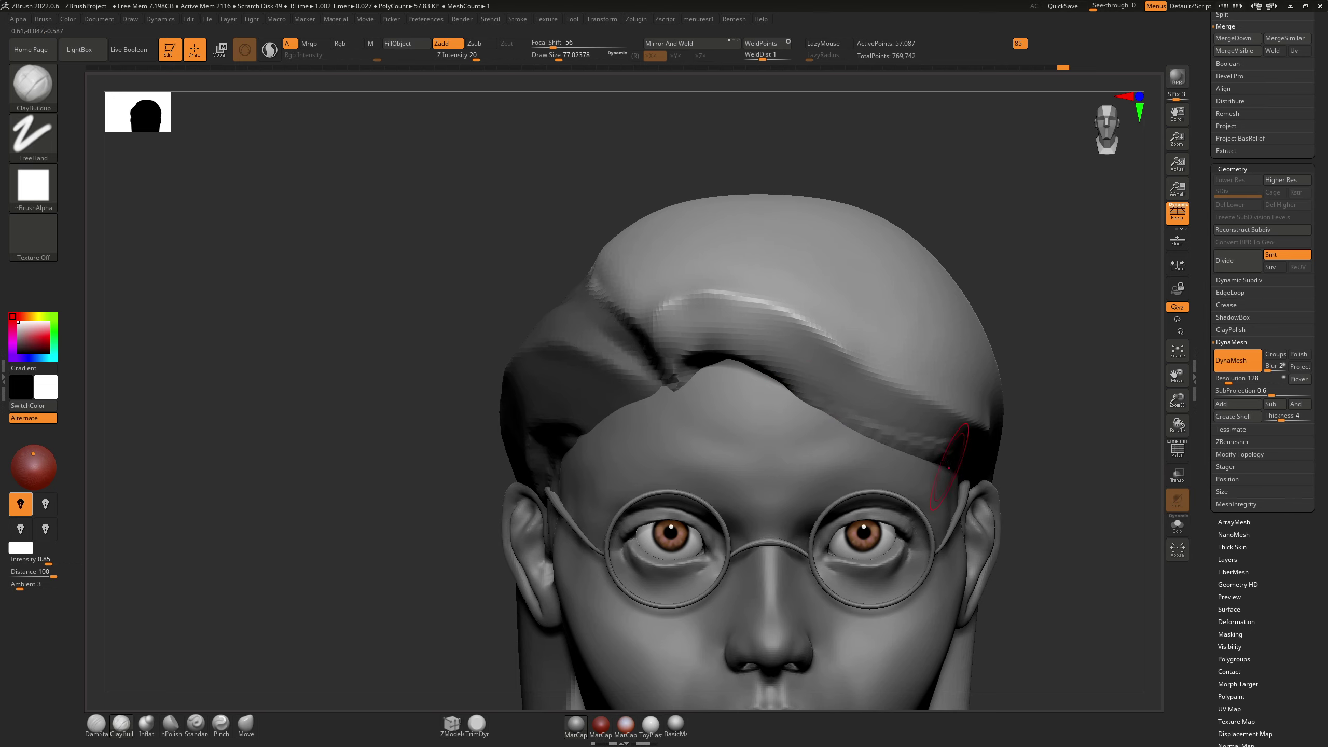
right_click_drag(946, 461, 884, 385)
key("shift")
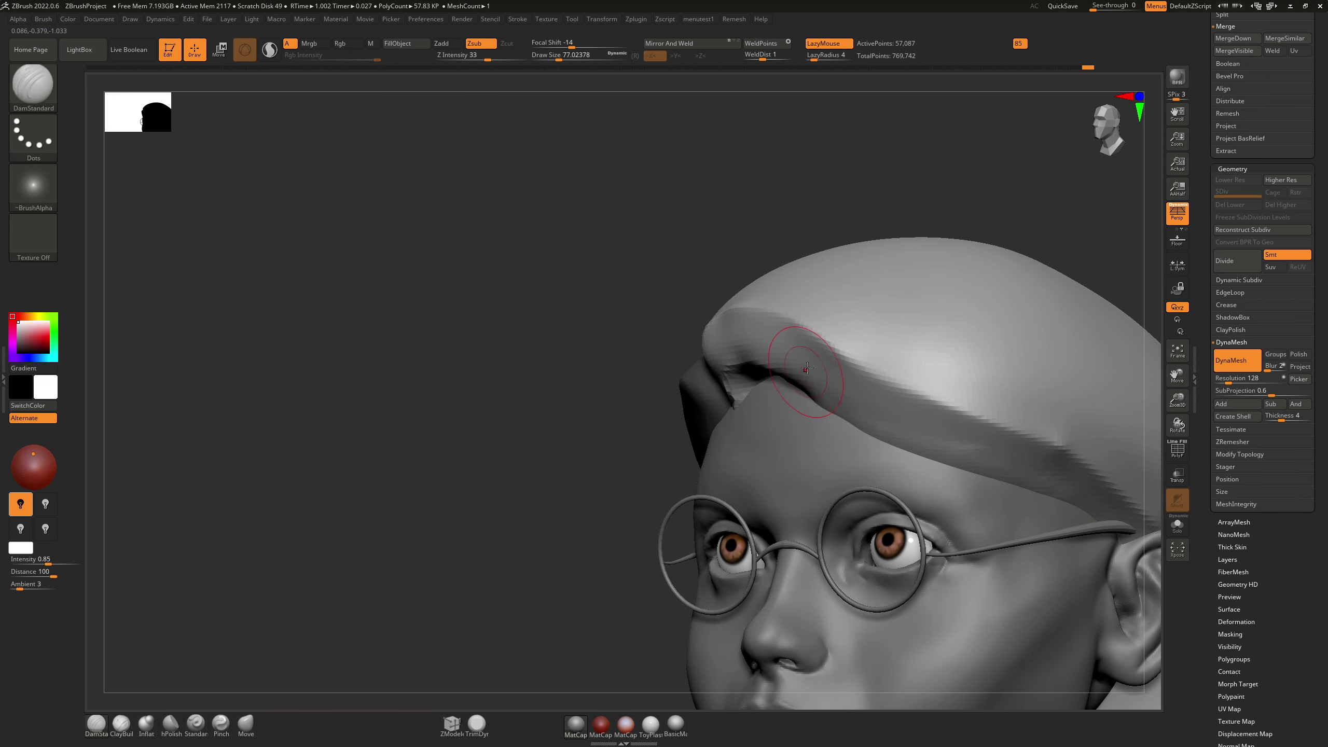
Step: Puff up the front hair roll beside the parting with the Inflate brush and refine it with hPolish at draw size about 77
right_click_drag(800, 361, 690, 358)
key("b")
key("i")
key("n")
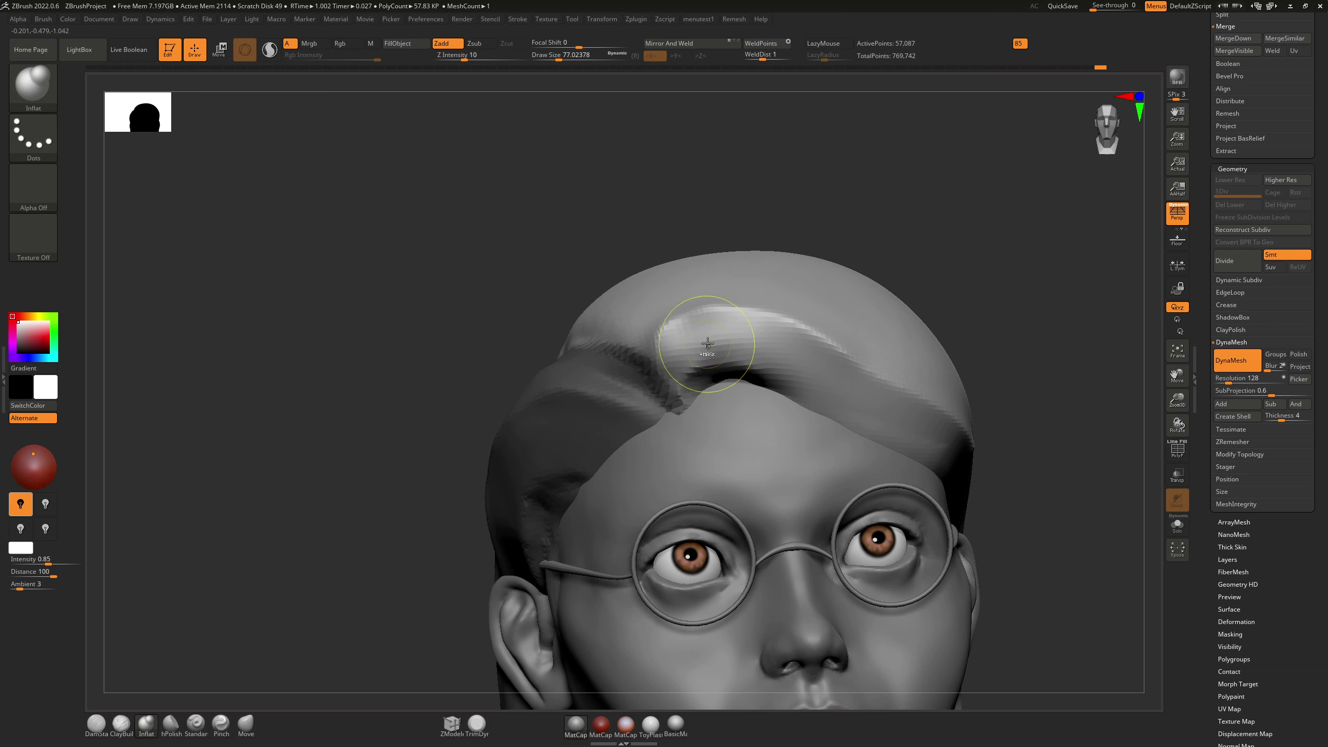
key("b")
key("h")
key("p")
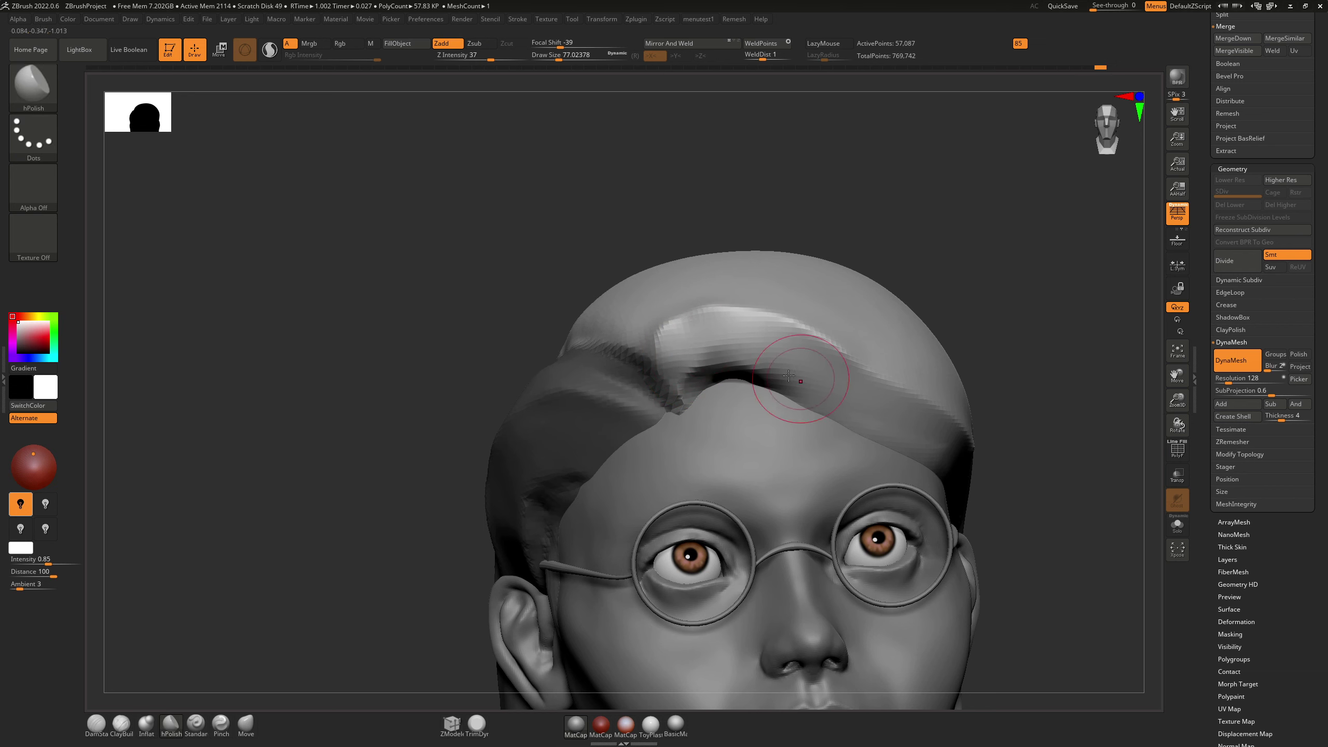
Step: Reshape the front hair roll above the forehead with the Move brush at draw sizes of about 116 and 172
mouse_move(836, 419)
right_mouse_down()
mouse_move(936, 370)
mouse_move(913, 421)
right_mouse_up()
key("b")
key("m")
key("v")
key("s")
left_click_drag(840, 445, 845, 446)
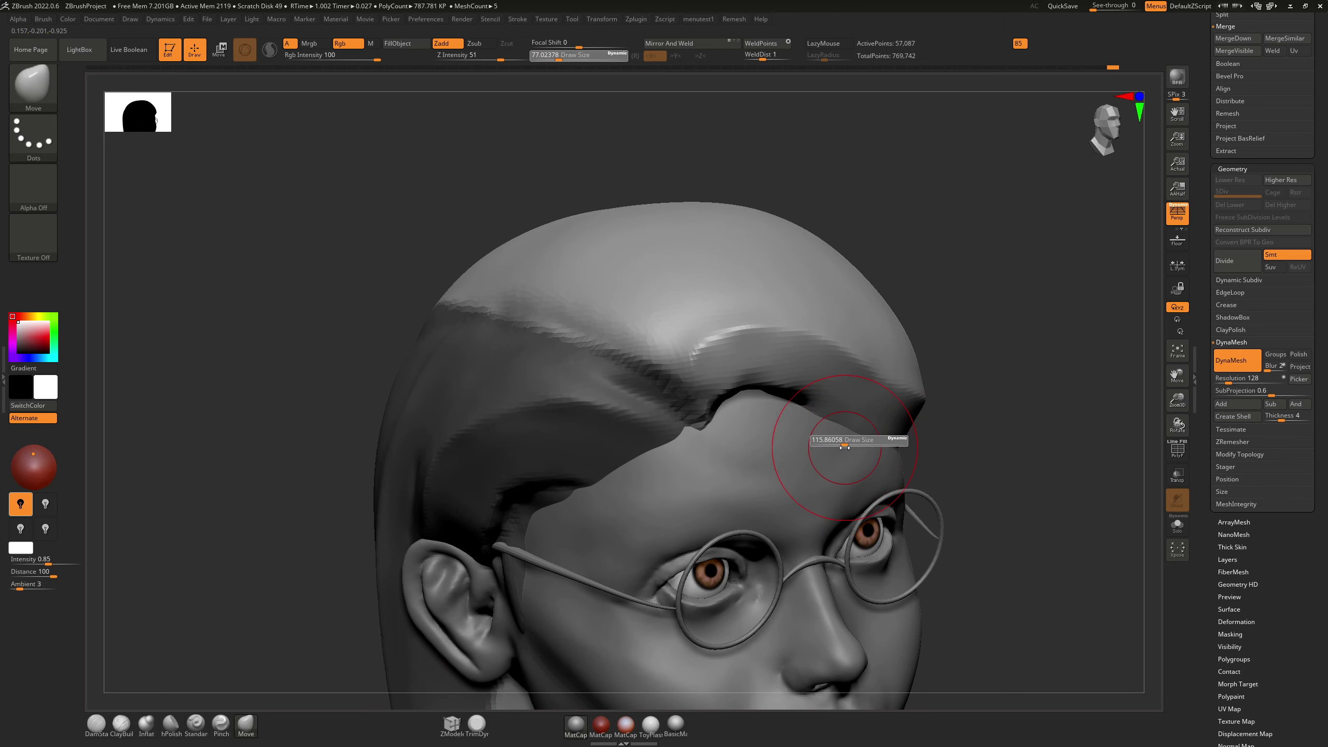
right_click_drag(854, 426, 897, 403)
key("s")
left_click_drag(887, 385, 910, 378)
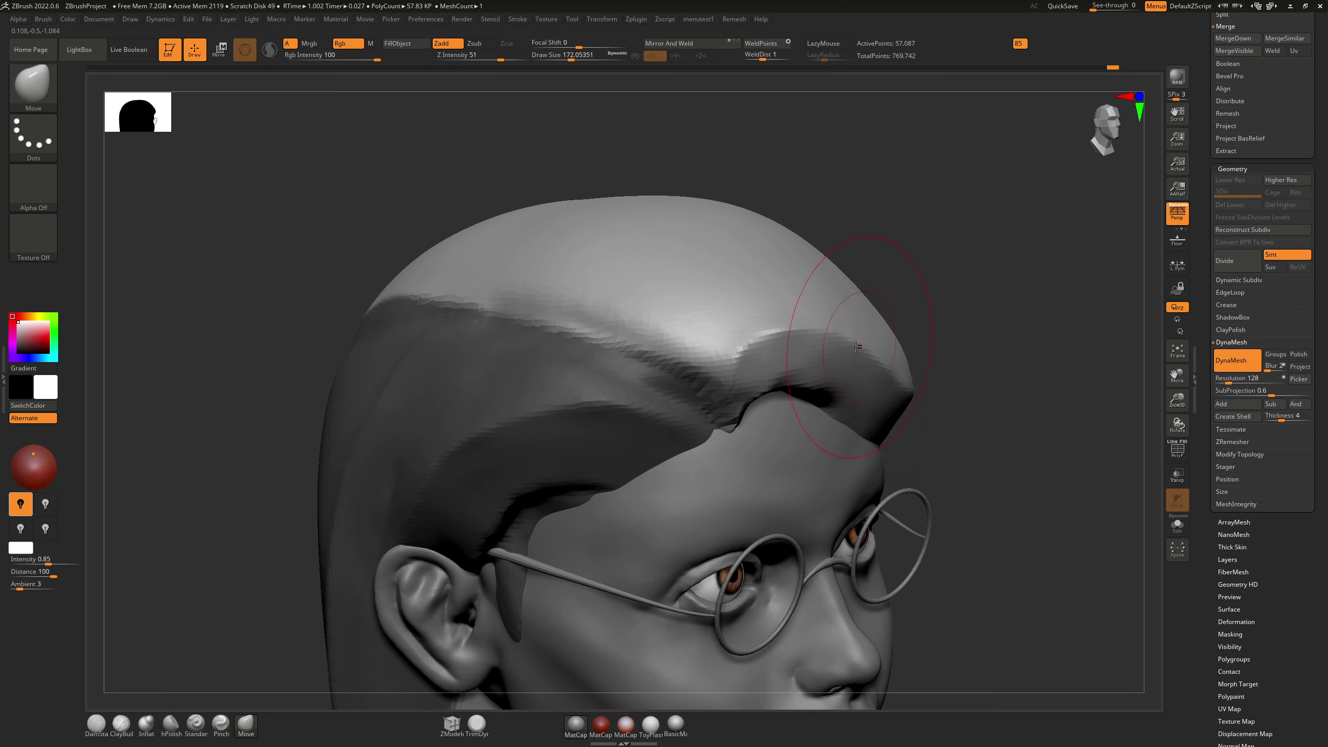
mouse_move(886, 350)
right_mouse_down()
mouse_move(857, 341)
mouse_move(860, 314)
right_mouse_up()
left_click_drag(950, 372, 943, 380)
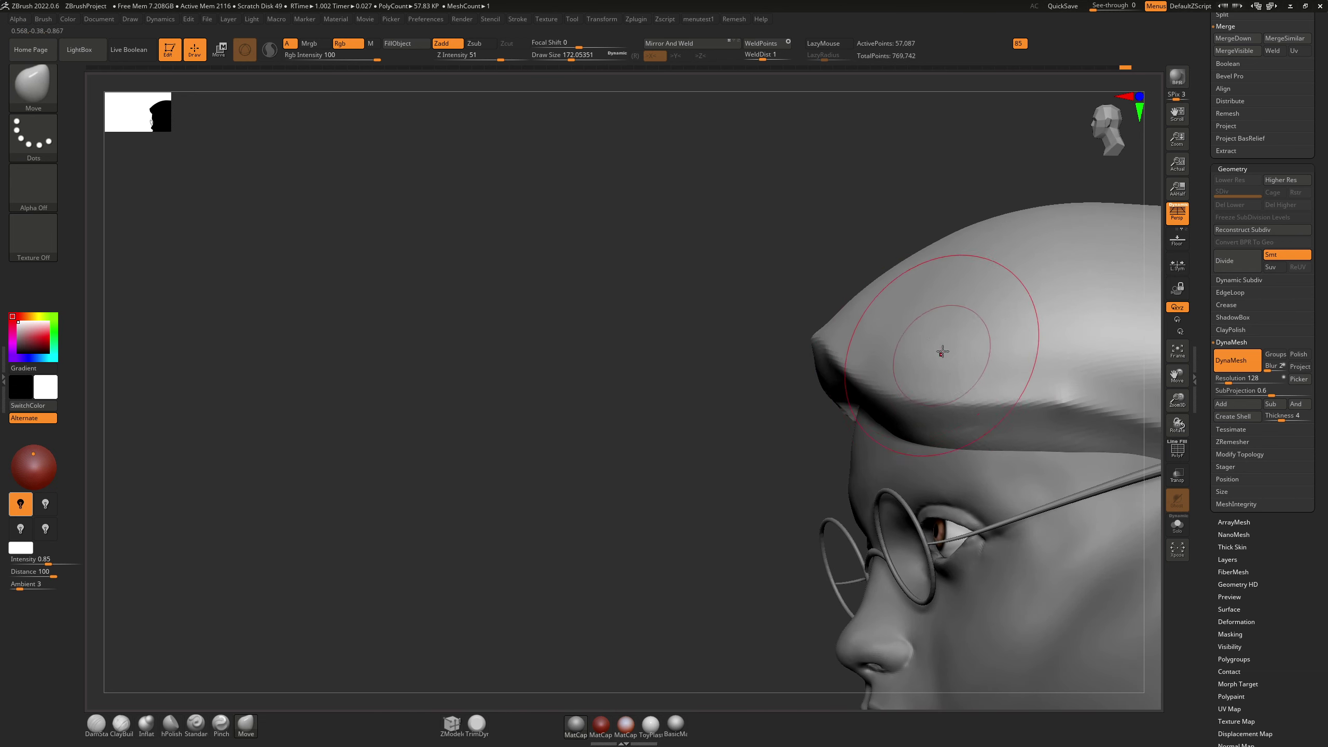
Step: Shorten the long back hair toward the shoulders with the Move brush, undoing one stroke and enlarging the draw size to about 835
mouse_move(929, 326)
right_mouse_down("ctrl")
mouse_move(919, 409)
mouse_move(907, 337)
mouse_move(931, 314)
mouse_move(877, 368)
mouse_move(940, 231)
mouse_move(881, 314)
mouse_move(889, 330)
mouse_move(786, 358)
right_mouse_up("ctrl")
right_click_drag(773, 516, 795, 473)
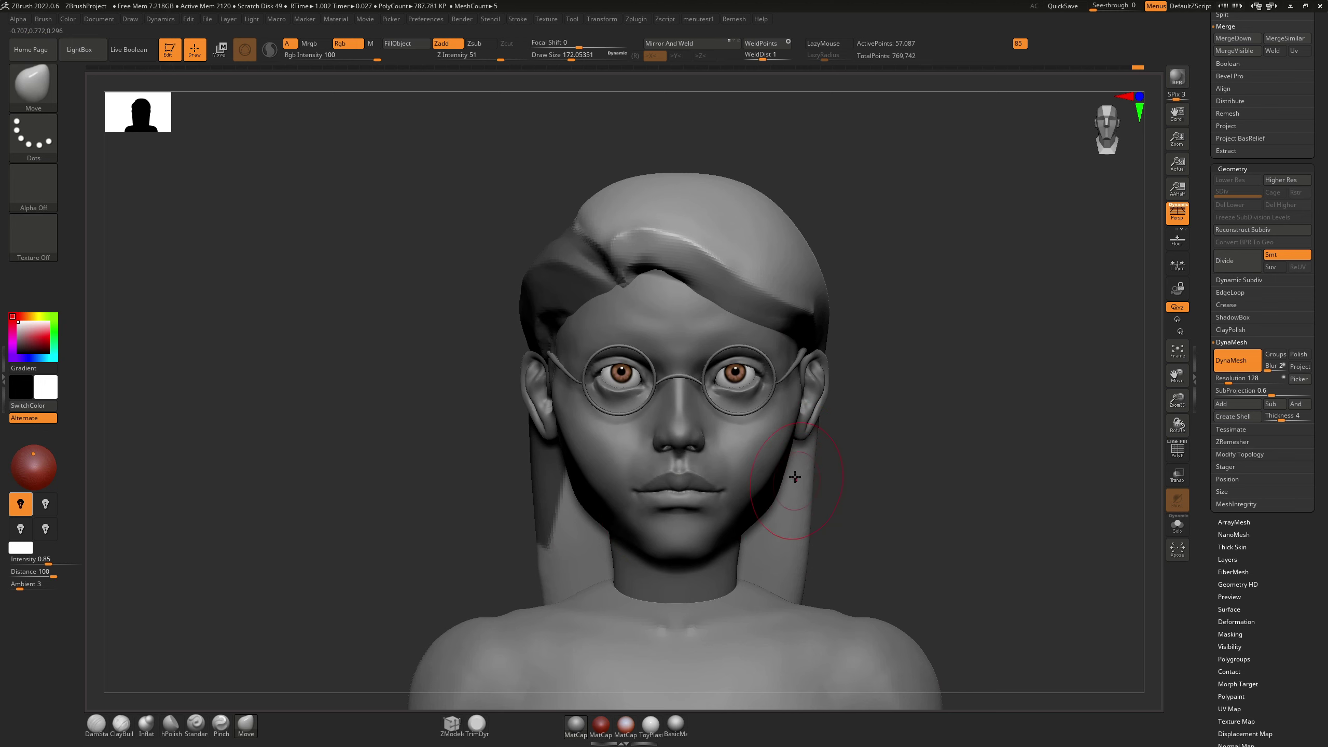
right_click_drag(842, 534, 860, 432)
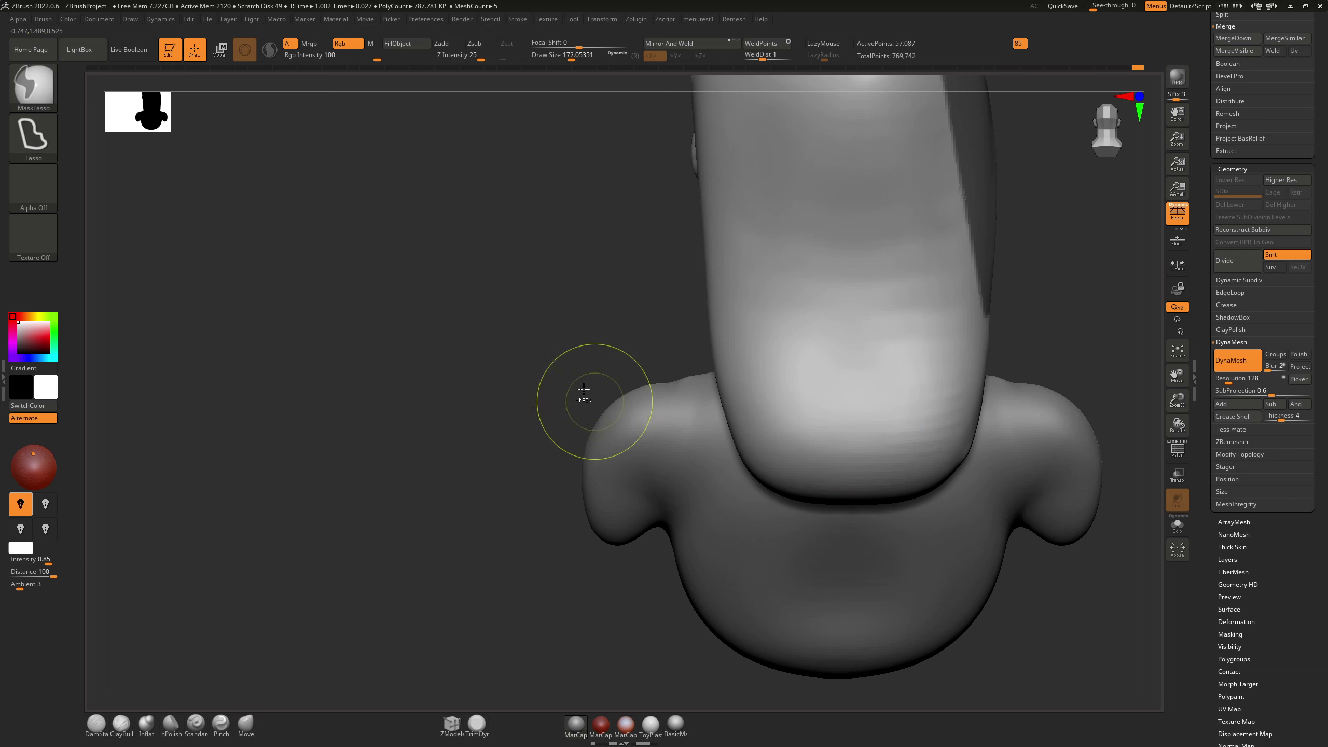
left_click_drag(585, 397, 604, 449, "ctrl")
key("s")
mouse_move(766, 475)
left_mouse_down()
mouse_move(857, 463)
mouse_move(812, 456)
mouse_move(838, 459)
mouse_move(880, 436)
mouse_move(905, 388)
left_mouse_up()
key("ctrl+z")
key("s")
left_click(784, 460)
key("s")
Step: Adjust the back hair in profile, undo the last change, and remesh the hair with DynaMesh at resolution 128
right_click_drag(884, 382, 985, 374)
left_click_drag(926, 405, 909, 373)
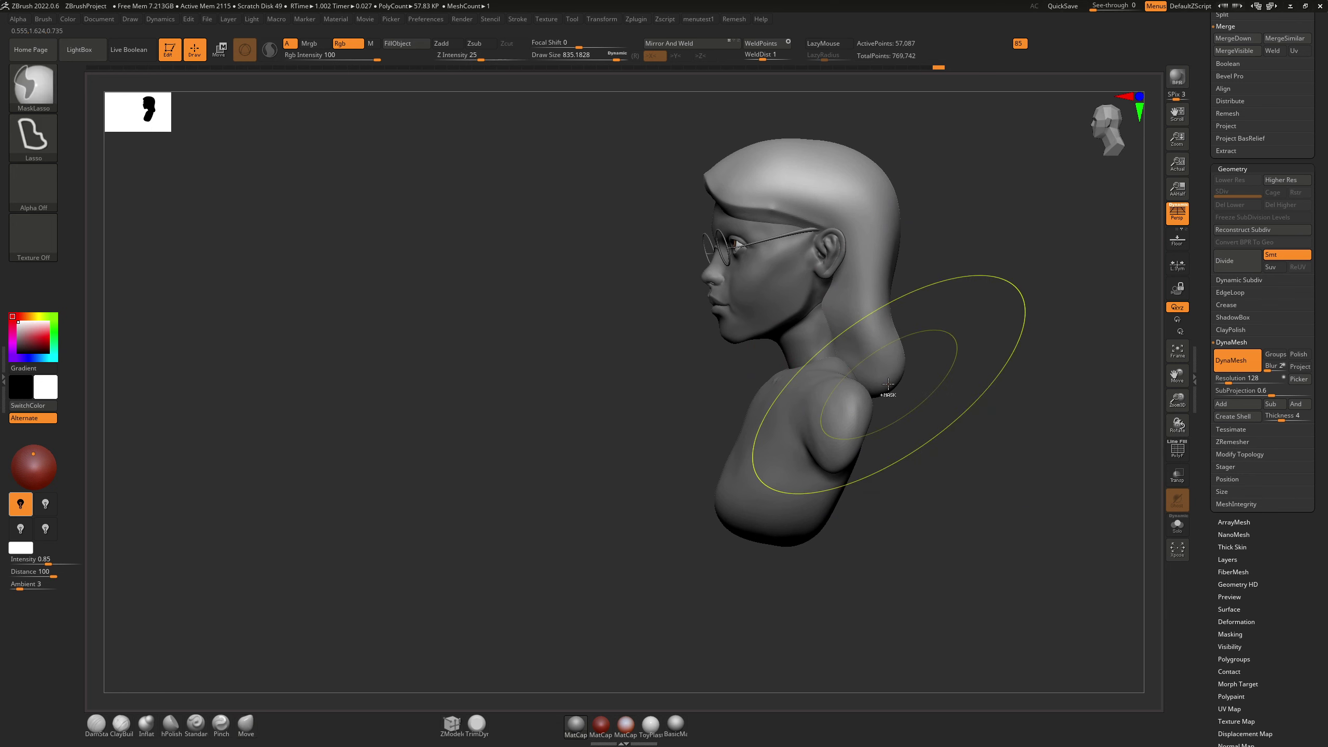
key("ctrl+z")
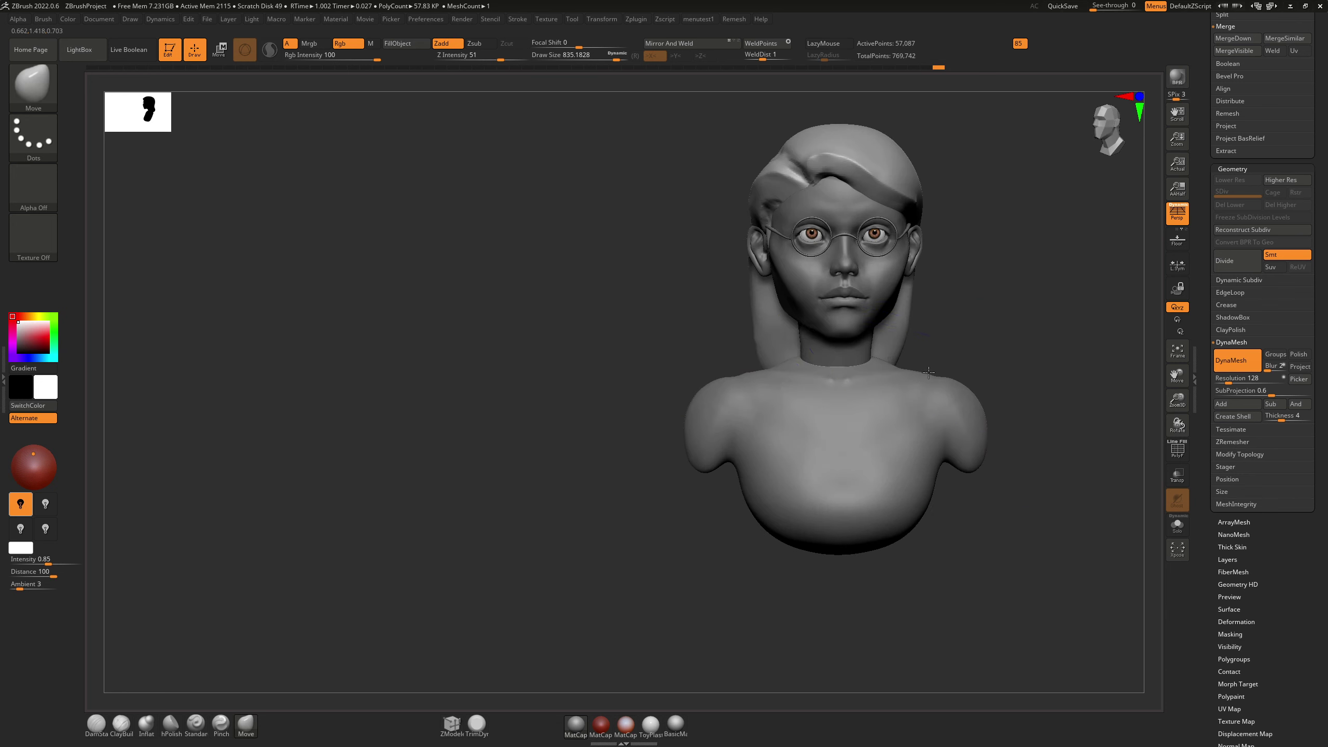
key("ctrl")
mouse_move(639, 379)
left_mouse_down("ctrl")
mouse_move(586, 402)
mouse_move(552, 456)
left_mouse_up("ctrl")
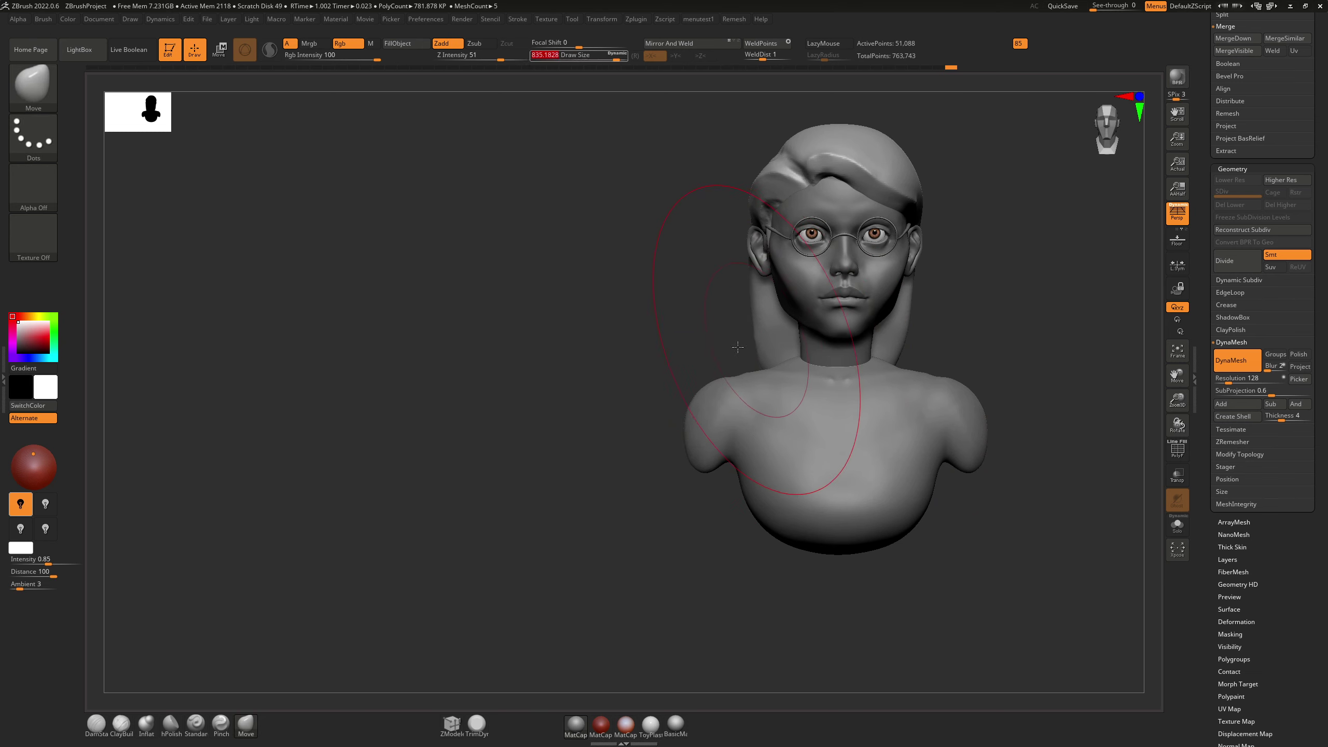
Step: Pull the side hair in toward the neck with the Move brush at draw size about 620
mouse_move(738, 349)
left_mouse_down()
mouse_move(711, 354)
mouse_move(750, 329)
mouse_move(740, 323)
mouse_move(774, 318)
left_mouse_up()
key("s")
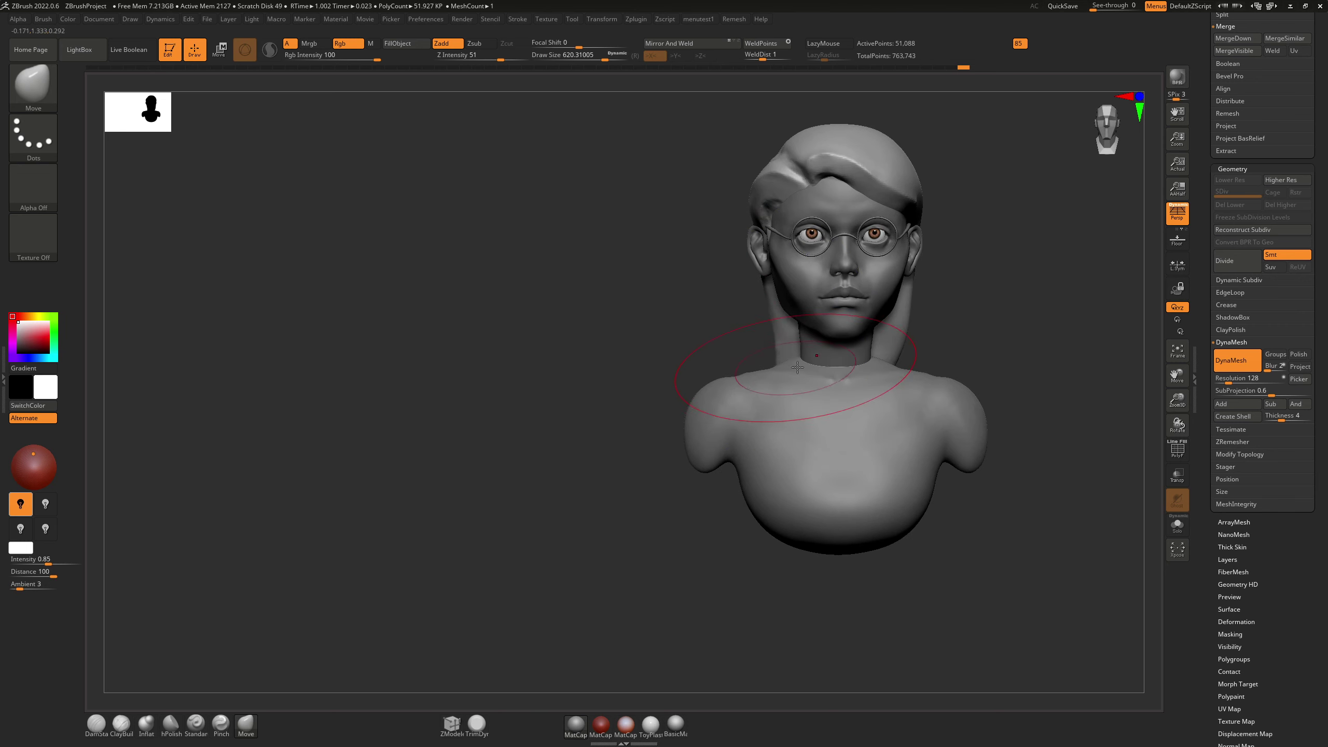
mouse_move(662, 348)
left_mouse_down()
mouse_move(804, 368)
mouse_move(815, 351)
mouse_move(798, 356)
mouse_move(834, 344)
mouse_move(845, 322)
mouse_move(831, 347)
mouse_move(811, 346)
left_mouse_up()
key("s")
key("s")
right_click_drag(810, 344, 829, 343)
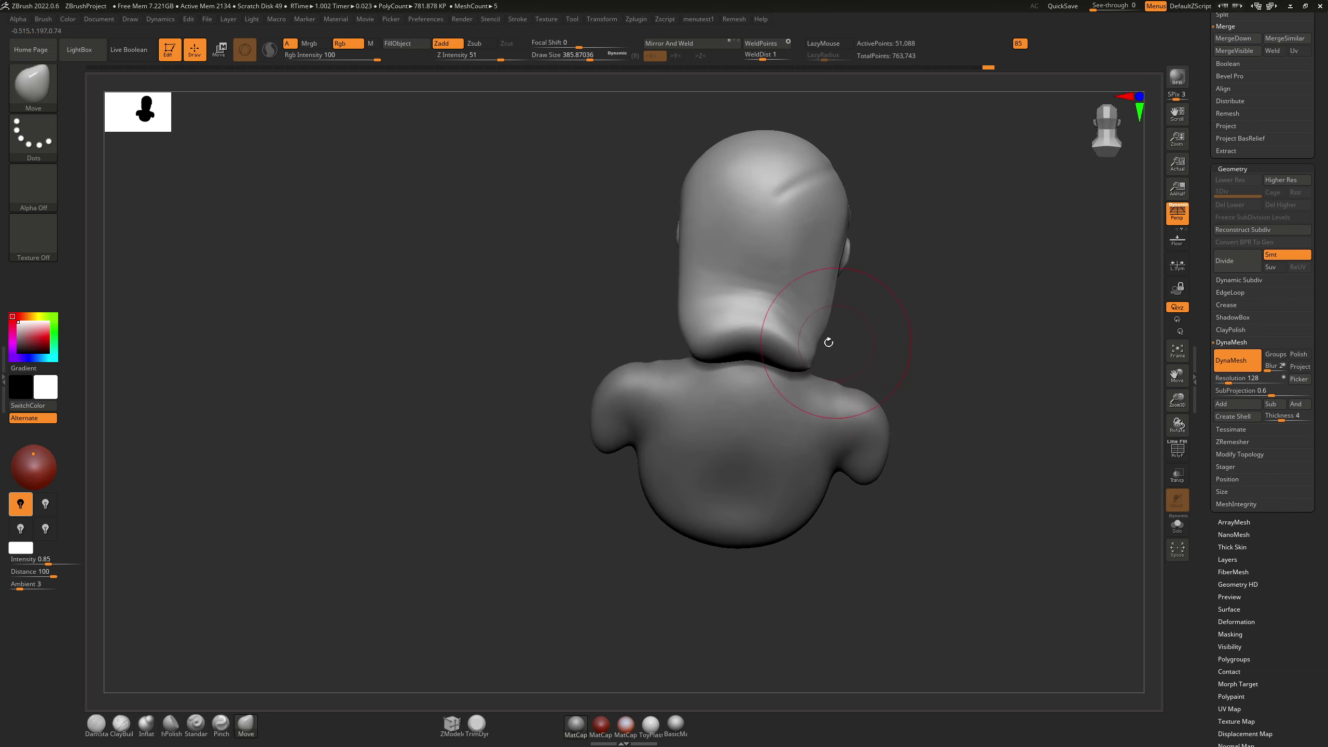
Step: Shape the lower edge of the back hair from behind with the Move brush at draw size about 386
left_click_drag(703, 353, 689, 343)
right_click_drag(637, 335, 661, 325)
key("s")
mouse_move(670, 322)
left_mouse_down()
mouse_move(683, 321)
mouse_move(666, 348)
left_mouse_up()
mouse_move(665, 348)
right_mouse_down()
mouse_move(703, 343)
mouse_move(682, 349)
right_mouse_up()
mouse_move(682, 351)
left_mouse_down()
mouse_move(656, 364)
mouse_move(704, 338)
mouse_move(708, 358)
mouse_move(642, 357)
left_mouse_up()
key("s")
Step: Thicken the ends of the back hair with the Inflate brush and flare them over the upper back with Move at draw size about 365
key("b")
key("i")
key("n")
right_click_drag(605, 366, 758, 361)
key("b")
key("m")
key("v")
left_click_drag(801, 338, 784, 352)
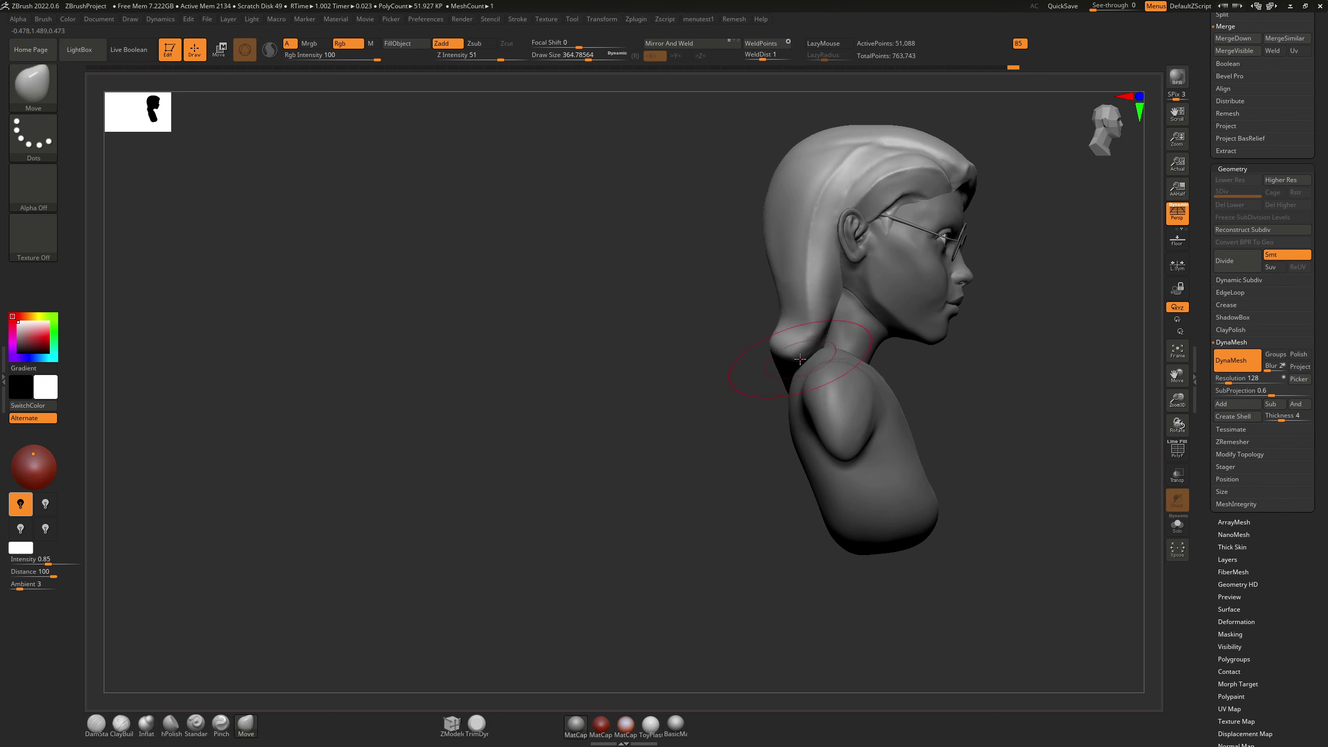
right_click_drag(732, 377, 758, 367)
left_click_drag(767, 340, 766, 336)
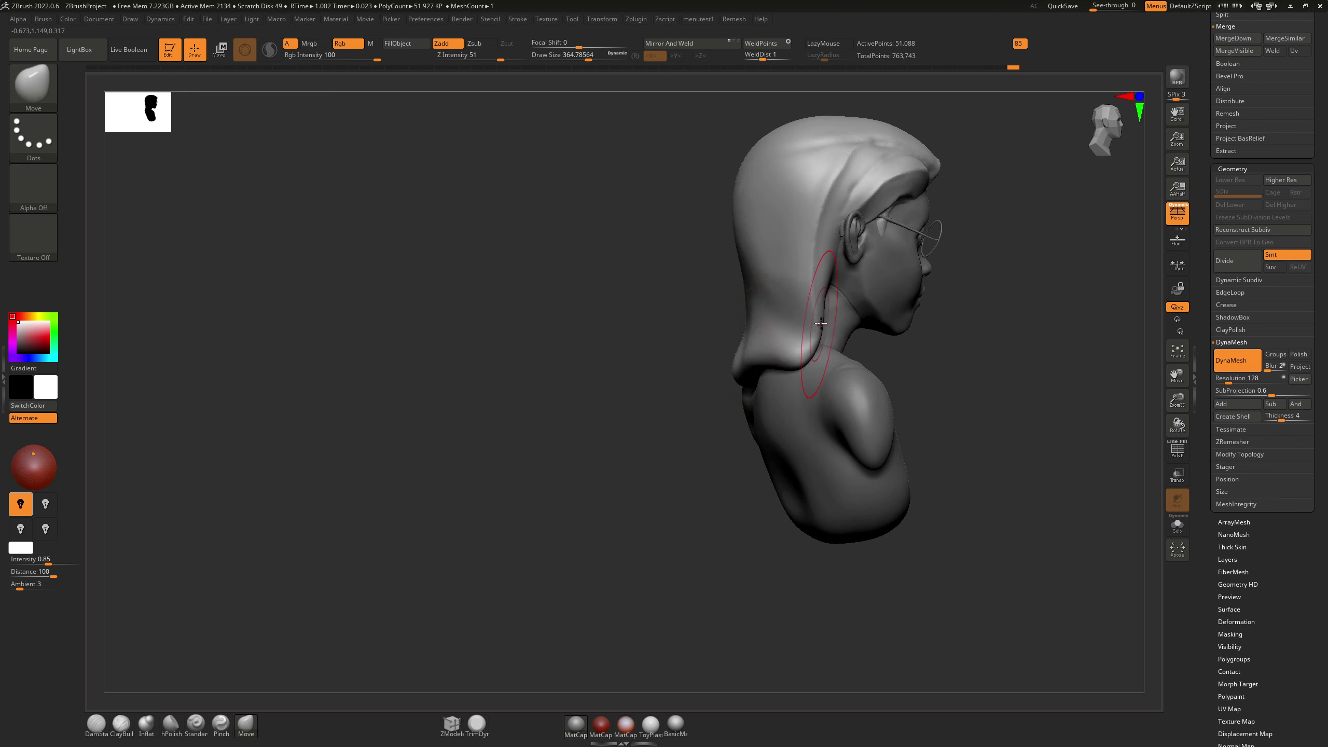
Step: Adjust the hair edge beneath the ear with the Move brush at draw size about 234
right_click_drag(758, 311, 794, 323)
key("s")
left_click_drag(861, 322, 843, 322)
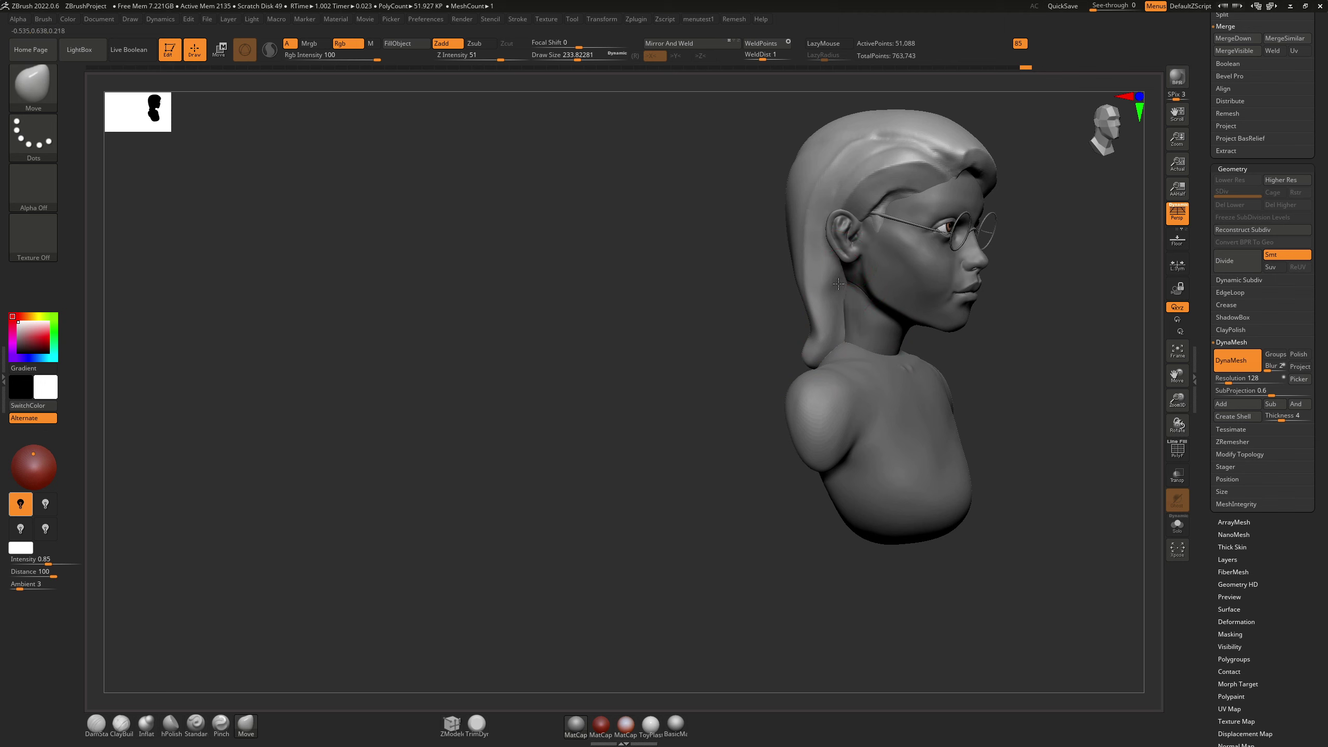
Step: Sculpt the side hair below the ear with DamStandard at draw size about 234 and smooth the surface behind it
right_click_drag(835, 331, 763, 363)
key("1")
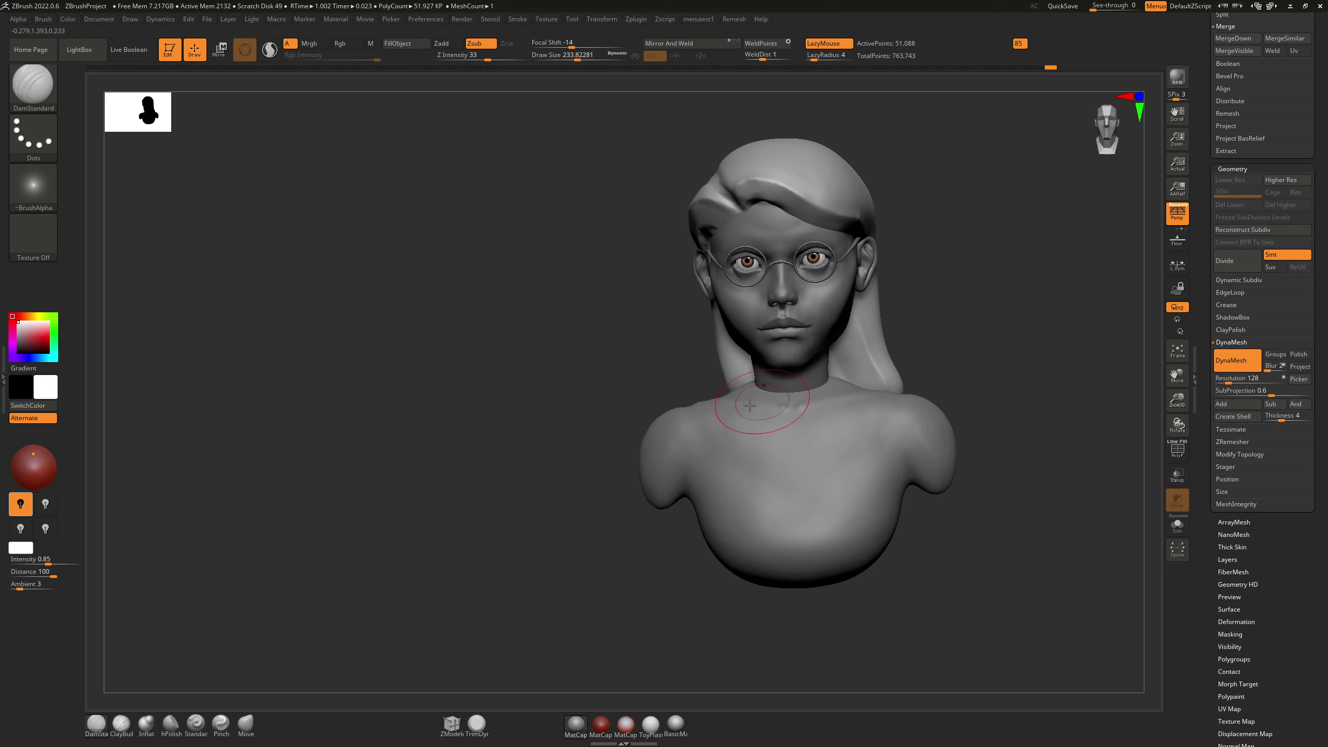
left_click_drag(711, 323, 711, 319, "alt")
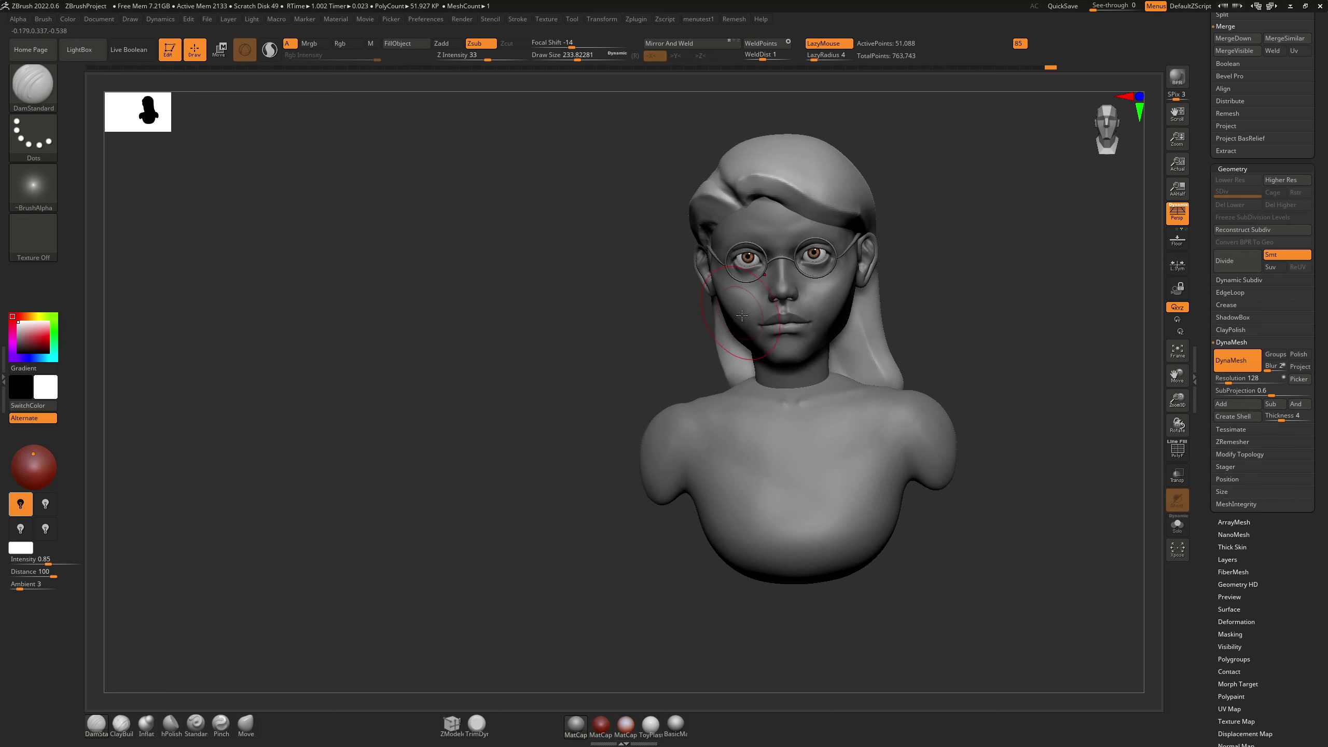
mouse_move(758, 373)
right_mouse_down()
mouse_move(697, 355)
mouse_move(708, 375)
right_mouse_up()
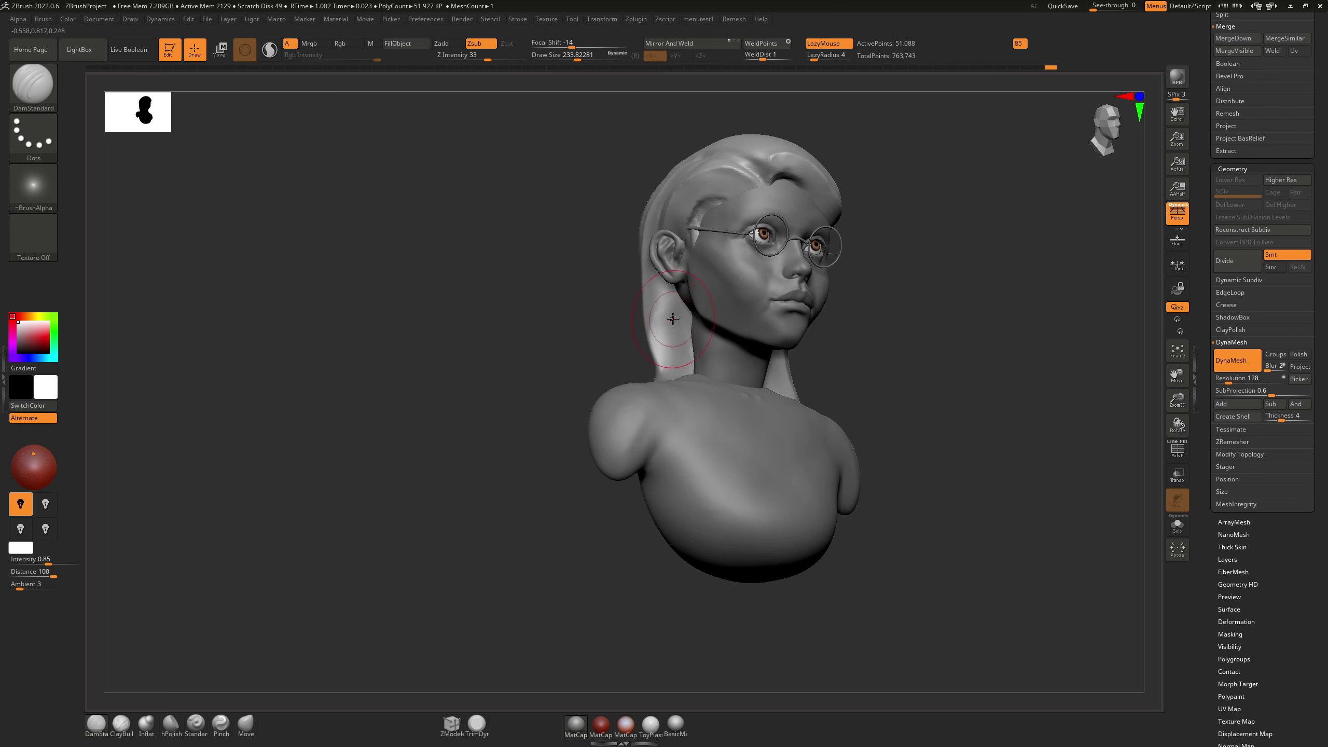
right_click_drag(654, 286, 682, 311)
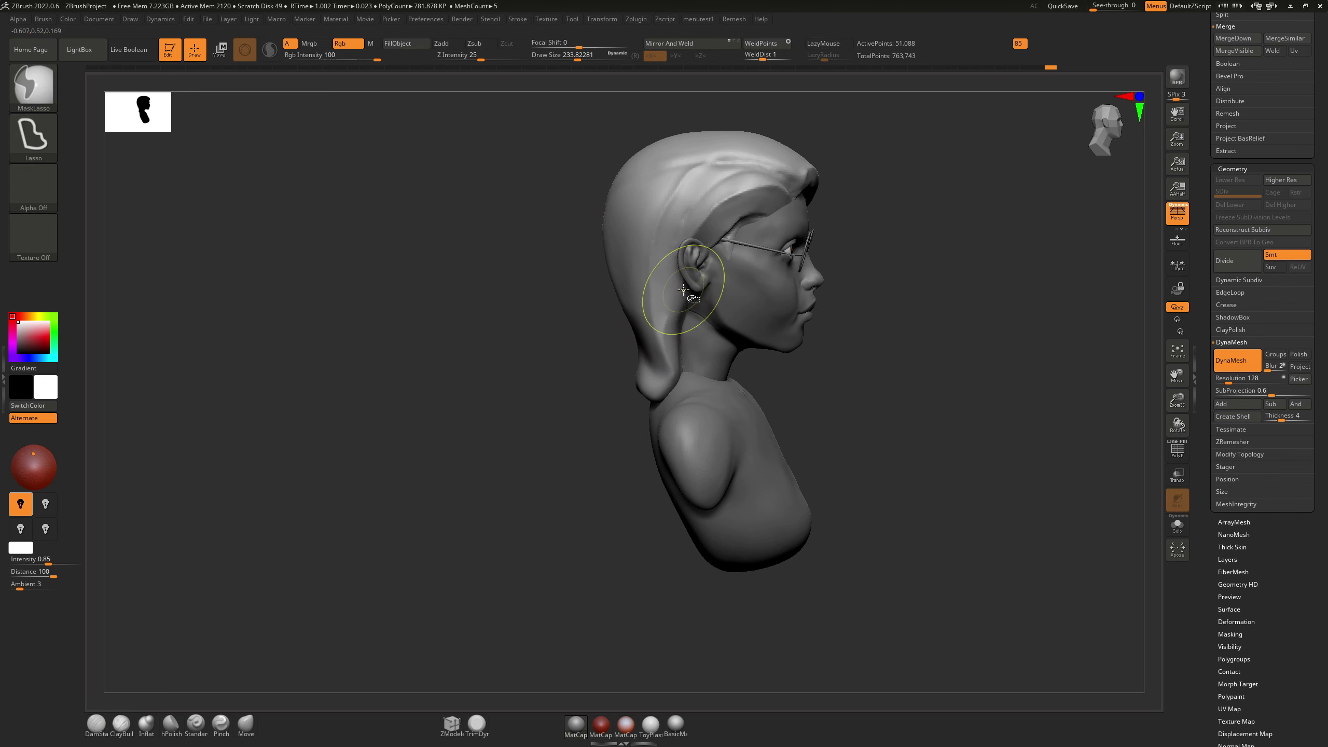
key("ctrl+shift")
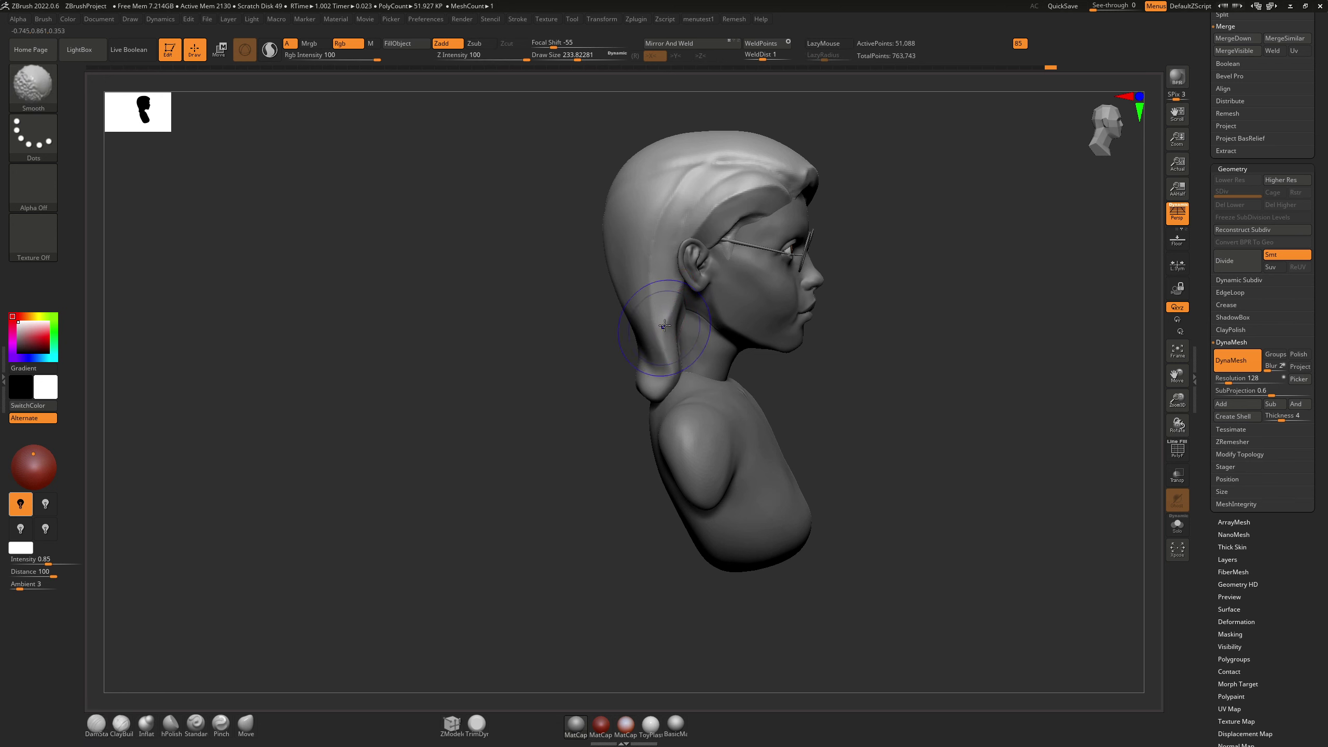
right_click_drag(684, 304, 784, 316)
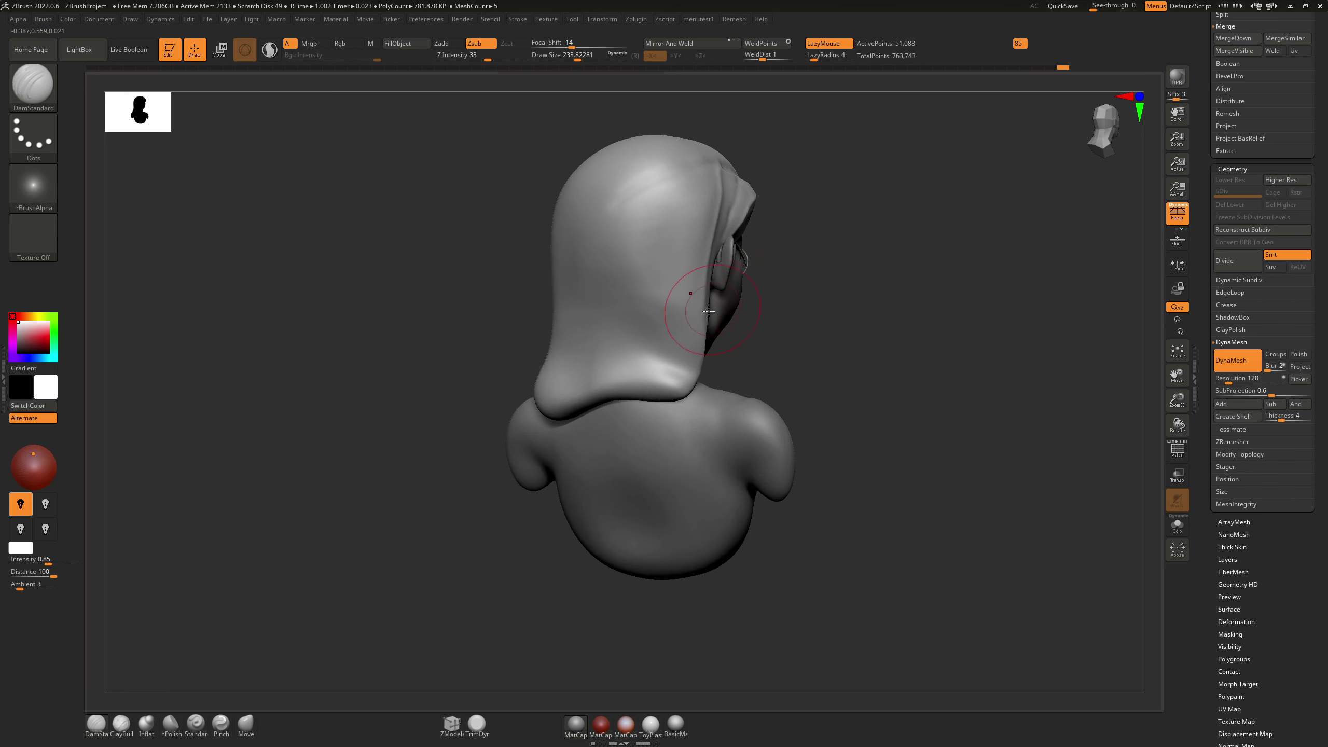
Step: Reshape the back hair's side edge and lower corner with the Move brush at draw sizes of about 274 and 422
key("b")
key("m")
key("v")
key("s")
left_click_drag(702, 324, 705, 324)
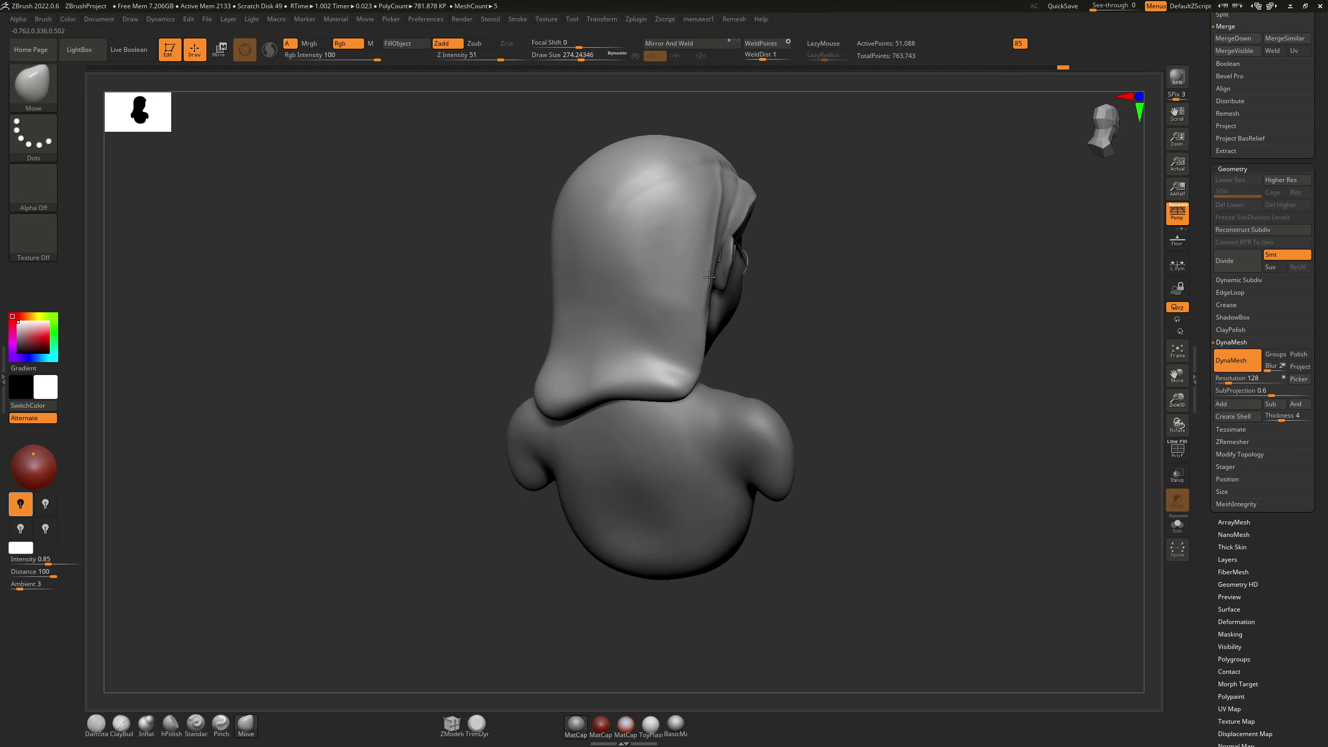
key("s")
mouse_move(703, 345)
left_mouse_down()
mouse_move(704, 377)
mouse_move(679, 379)
left_mouse_up()
right_click_drag(677, 378, 675, 365)
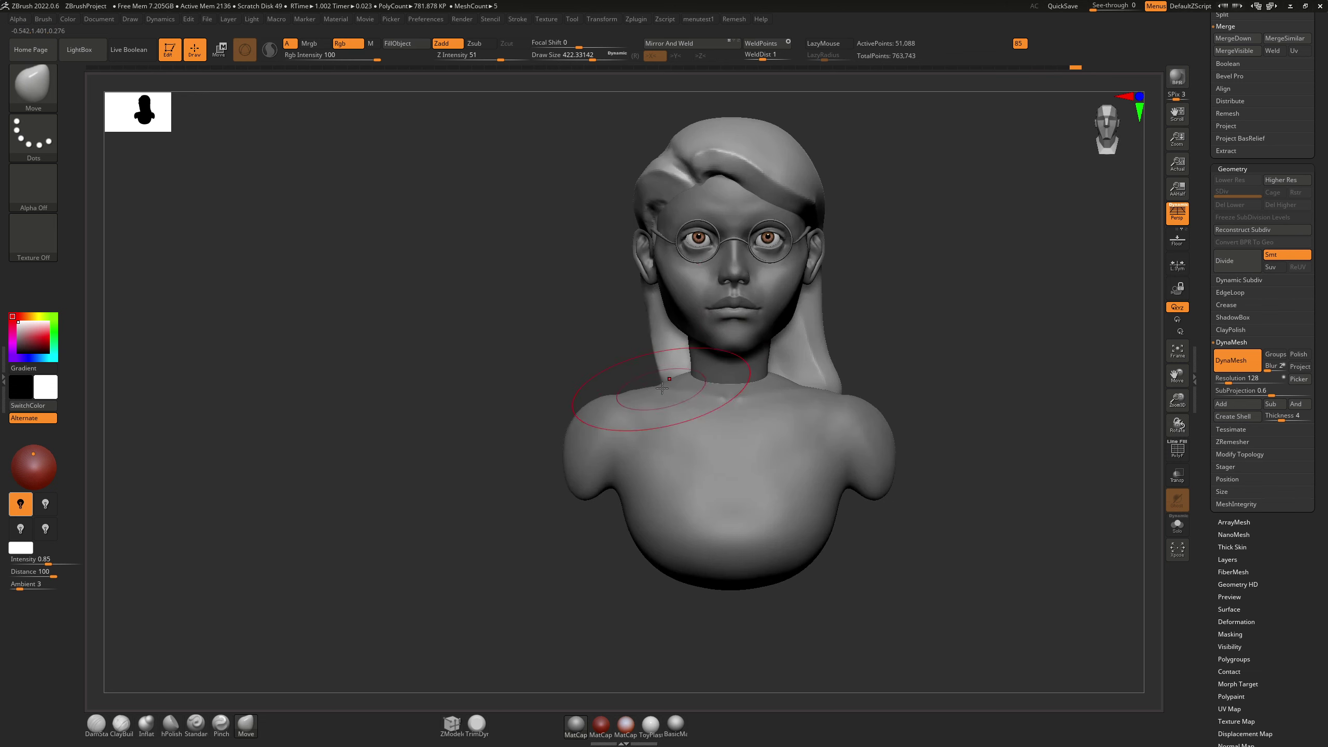
Step: Pull the hair tip on the opposite side outward over the shoulder with the Move brush
right_click_drag(957, 418, 837, 406)
mouse_move(815, 397)
left_mouse_down()
mouse_move(809, 381)
mouse_move(833, 419)
mouse_move(819, 421)
mouse_move(838, 409)
left_mouse_up()
key("s")
right_click_drag(831, 391, 886, 386)
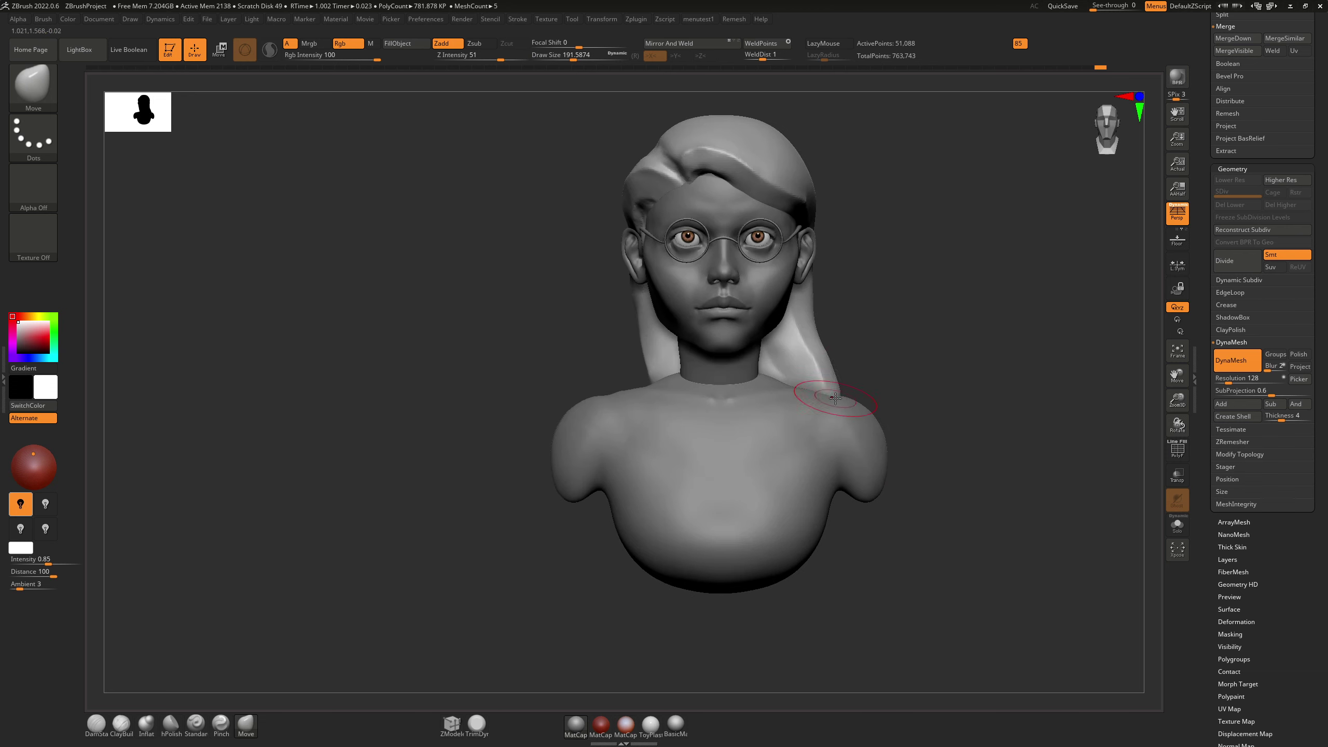
Step: Inflate the hair tip resting on the shoulder at draw sizes of about 324 and 177, and remesh with DynaMesh at resolution 128
right_click_drag(840, 374, 814, 374)
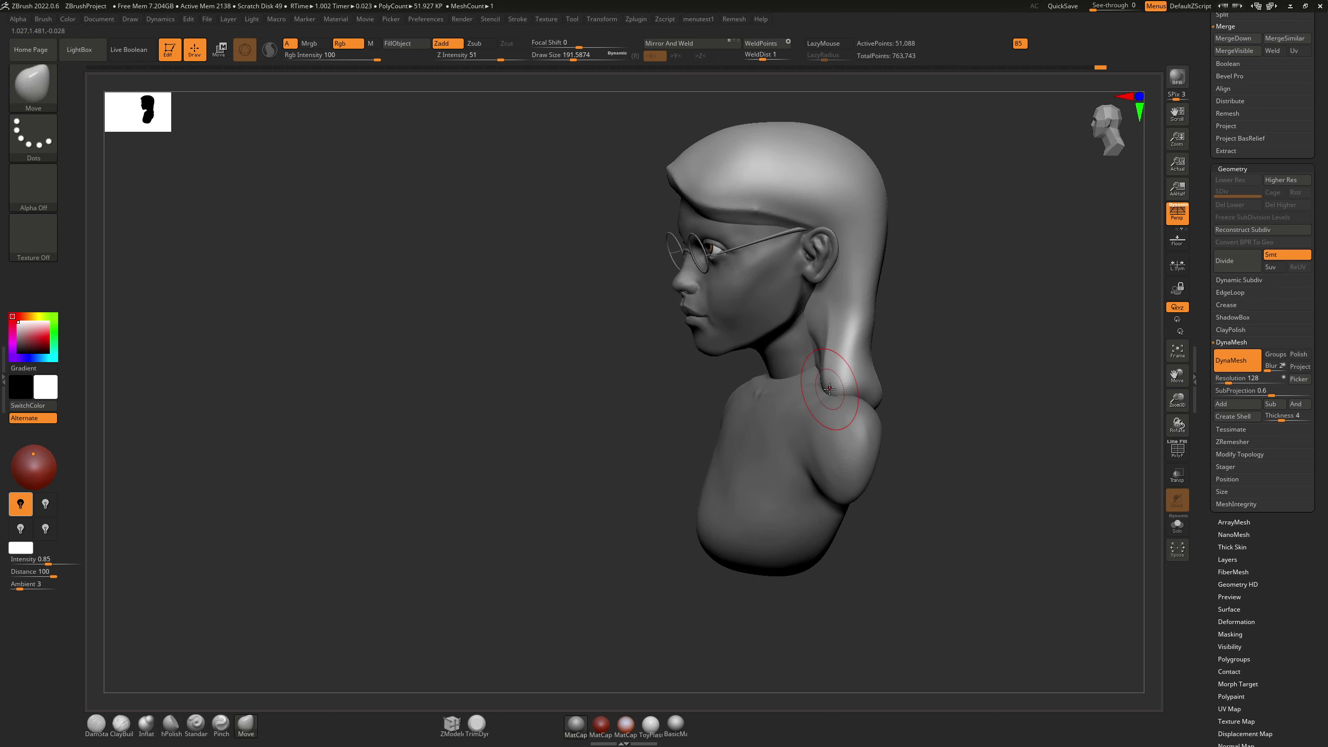
key("3")
key("s")
left_click_drag(830, 391, 841, 388)
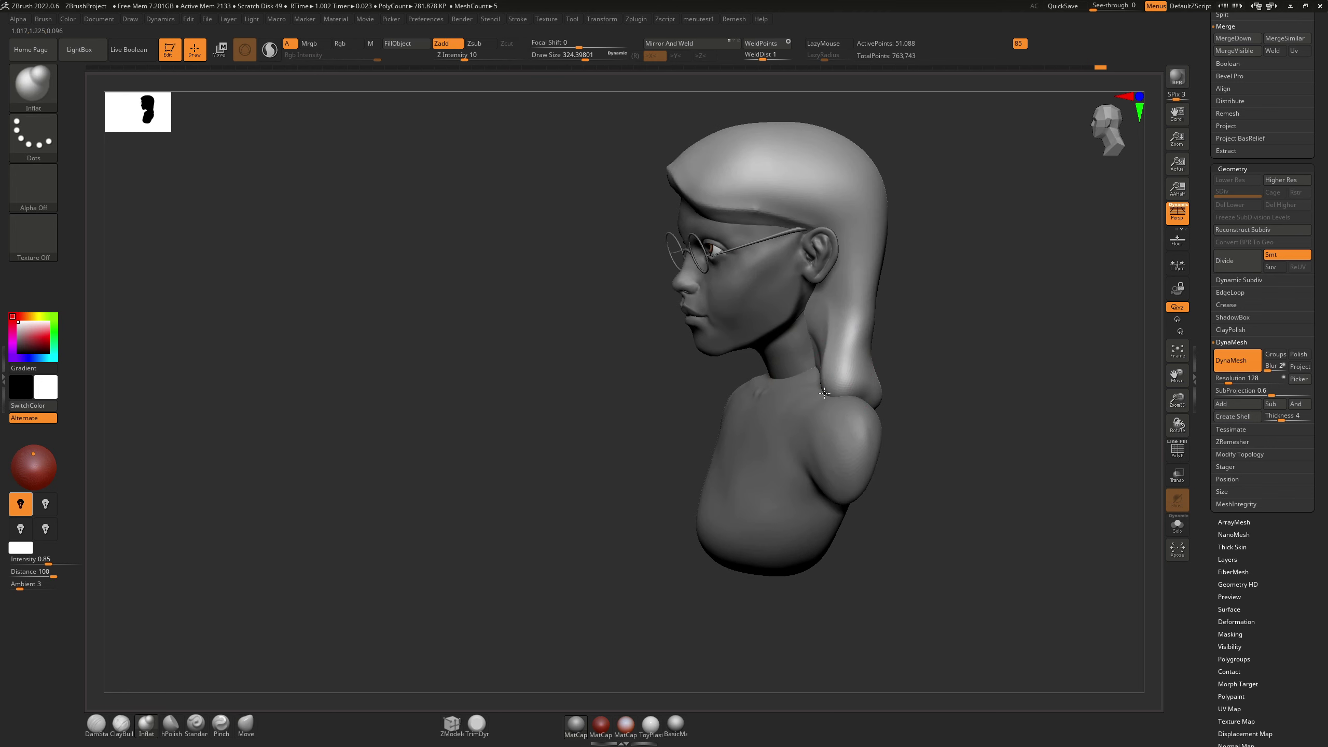
mouse_move(872, 360)
right_mouse_down()
mouse_move(918, 372)
mouse_move(895, 374)
right_mouse_up()
key("s")
left_click_drag(904, 377, 890, 378)
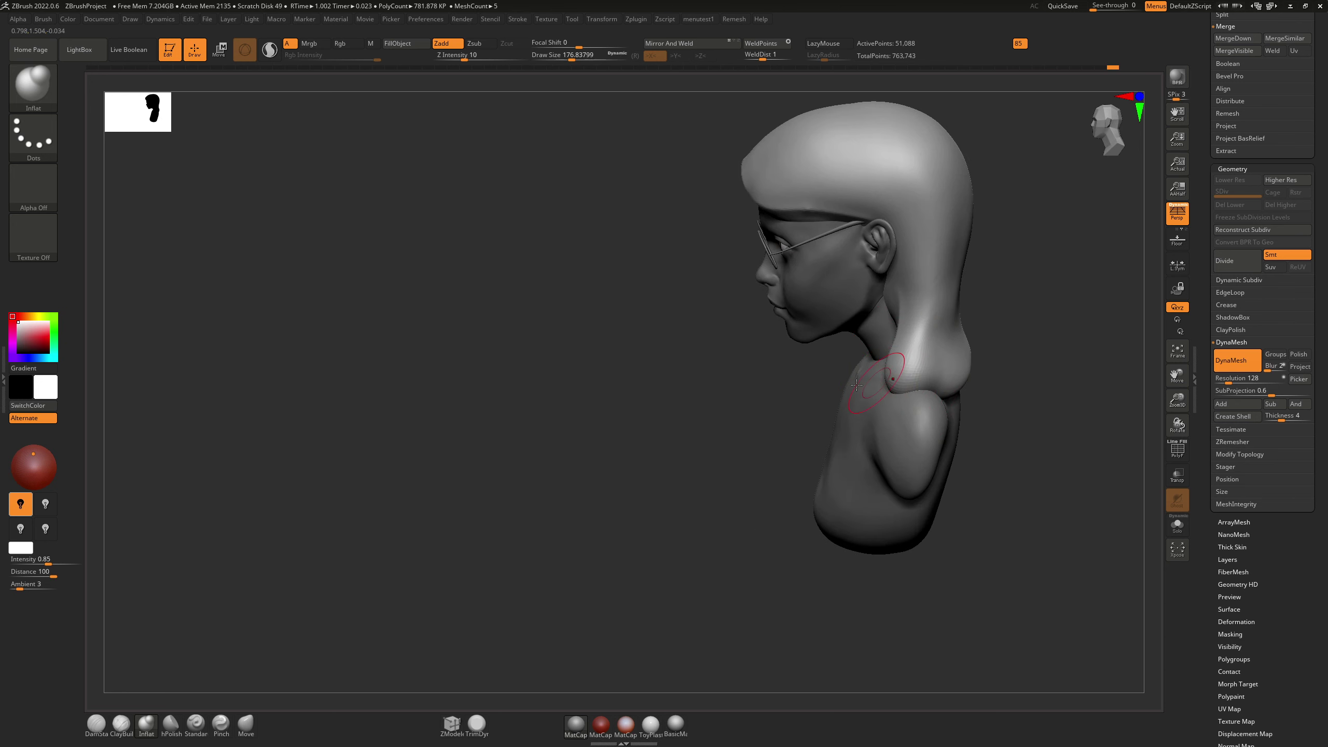
left_click_drag(795, 405, 776, 421, "ctrl")
Step: Refine the lower hair strand above the shoulder with DamStandard at draw size about 177 and smooth it
right_click_drag(805, 396, 703, 471, "alt")
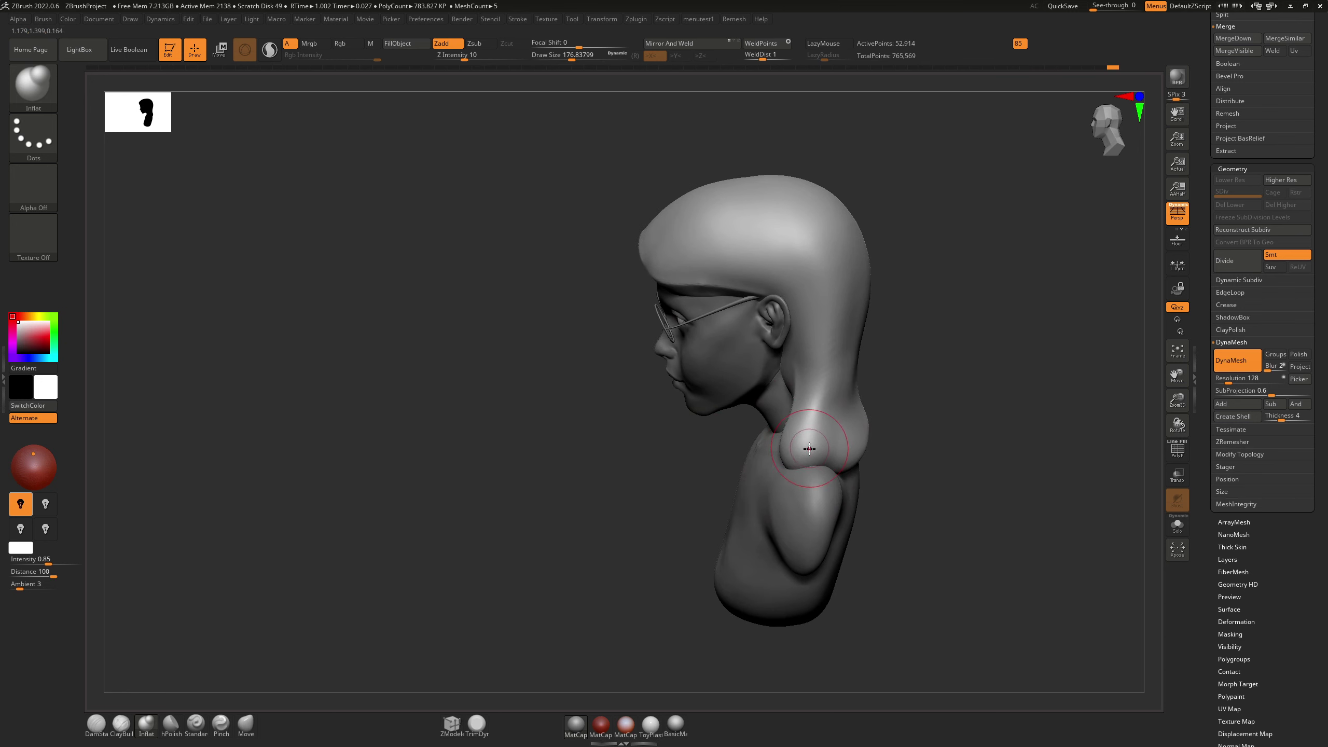
key("1")
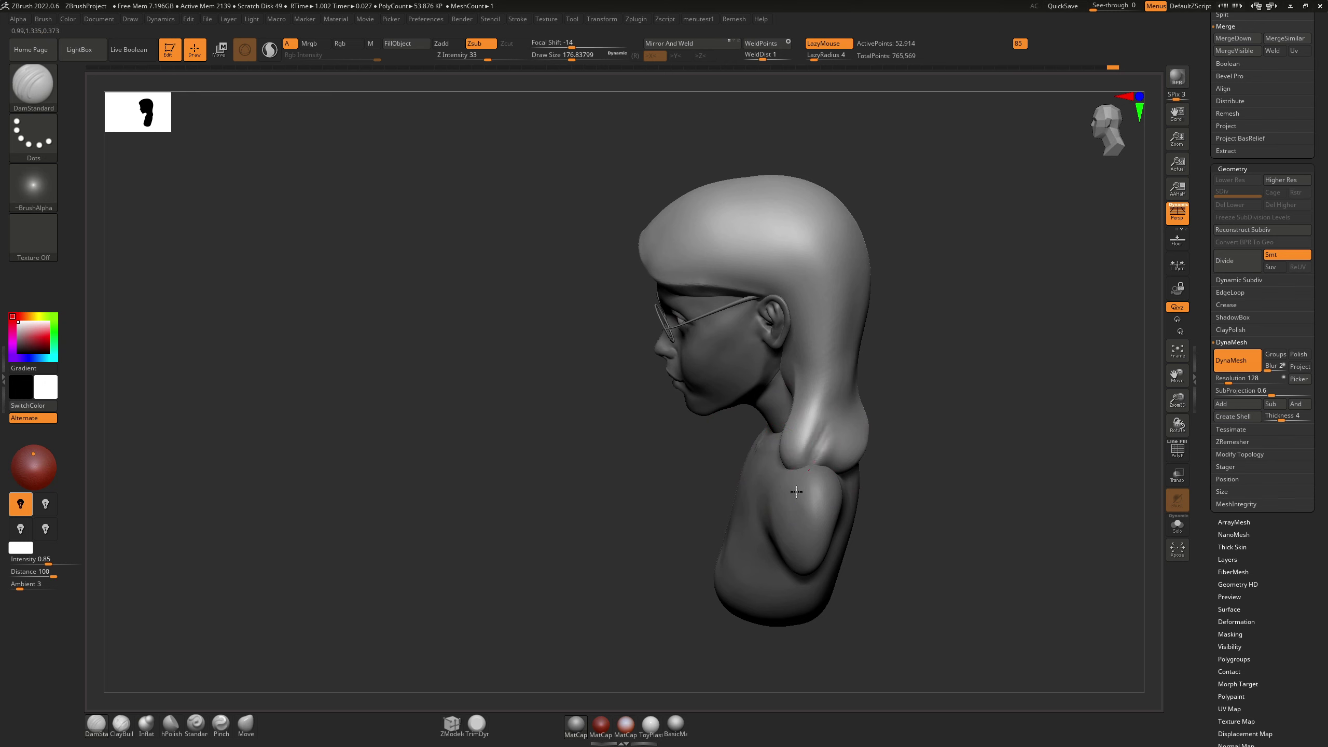
key("shift")
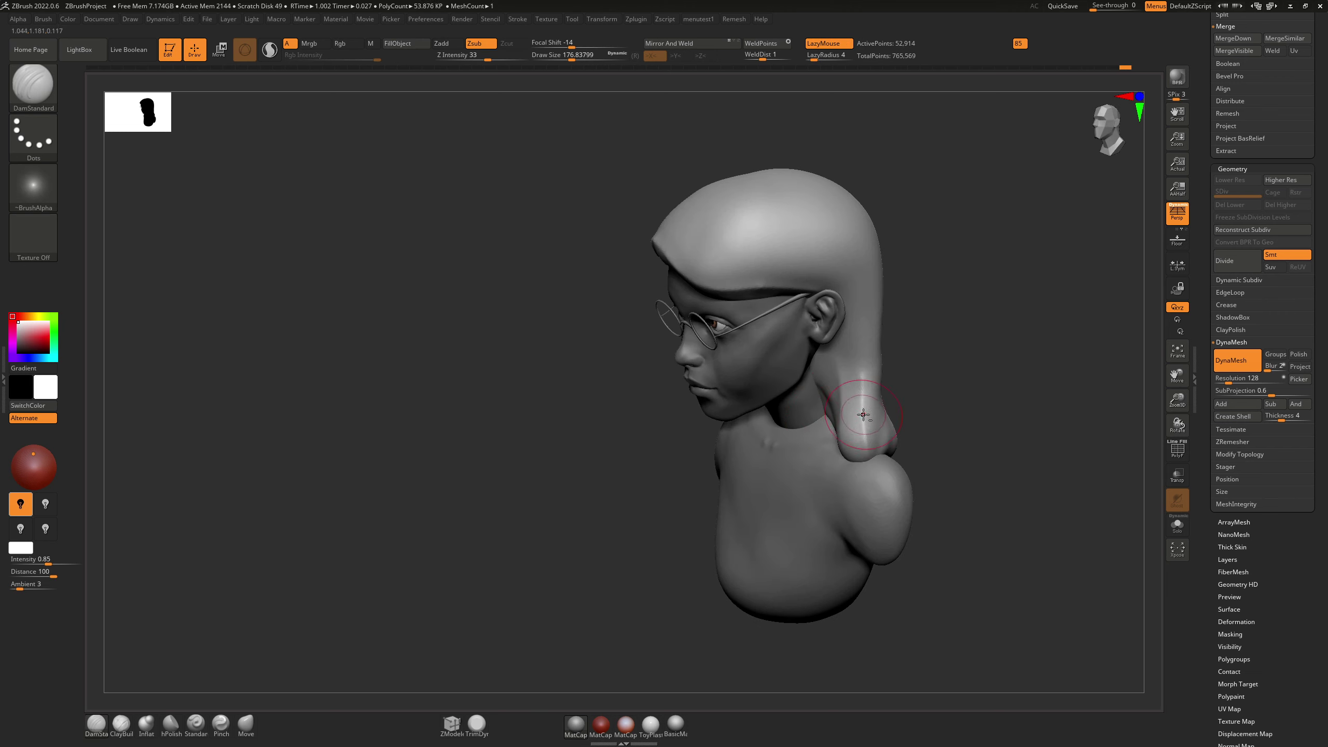
right_click_drag(859, 379, 836, 261)
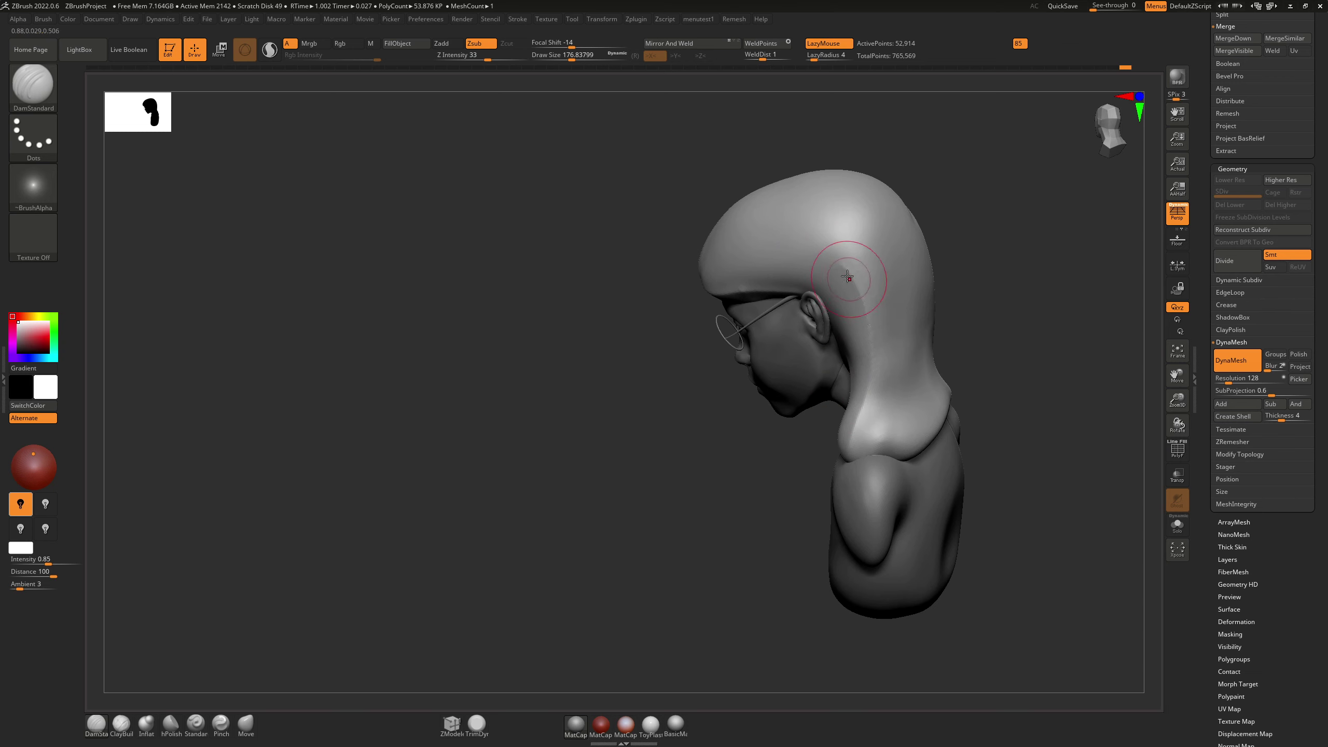
Step: Carve a long crease with DamStandard across the top hair, from above the forehead back to above the ear
mouse_move(774, 285)
right_mouse_down()
mouse_move(725, 406)
mouse_move(729, 256)
mouse_move(738, 316)
mouse_move(706, 306)
mouse_move(684, 387)
mouse_move(689, 456)
mouse_move(675, 429)
right_mouse_up()
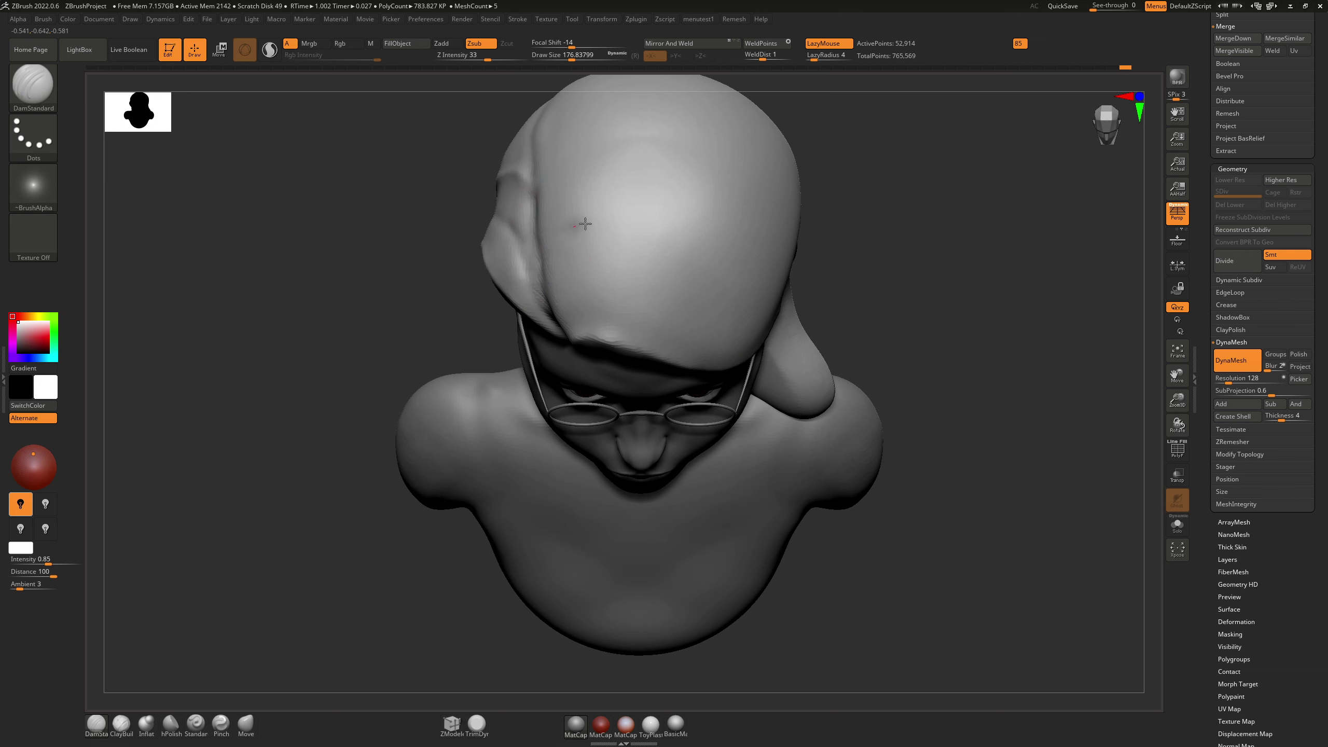
right_click_drag(659, 223, 596, 232)
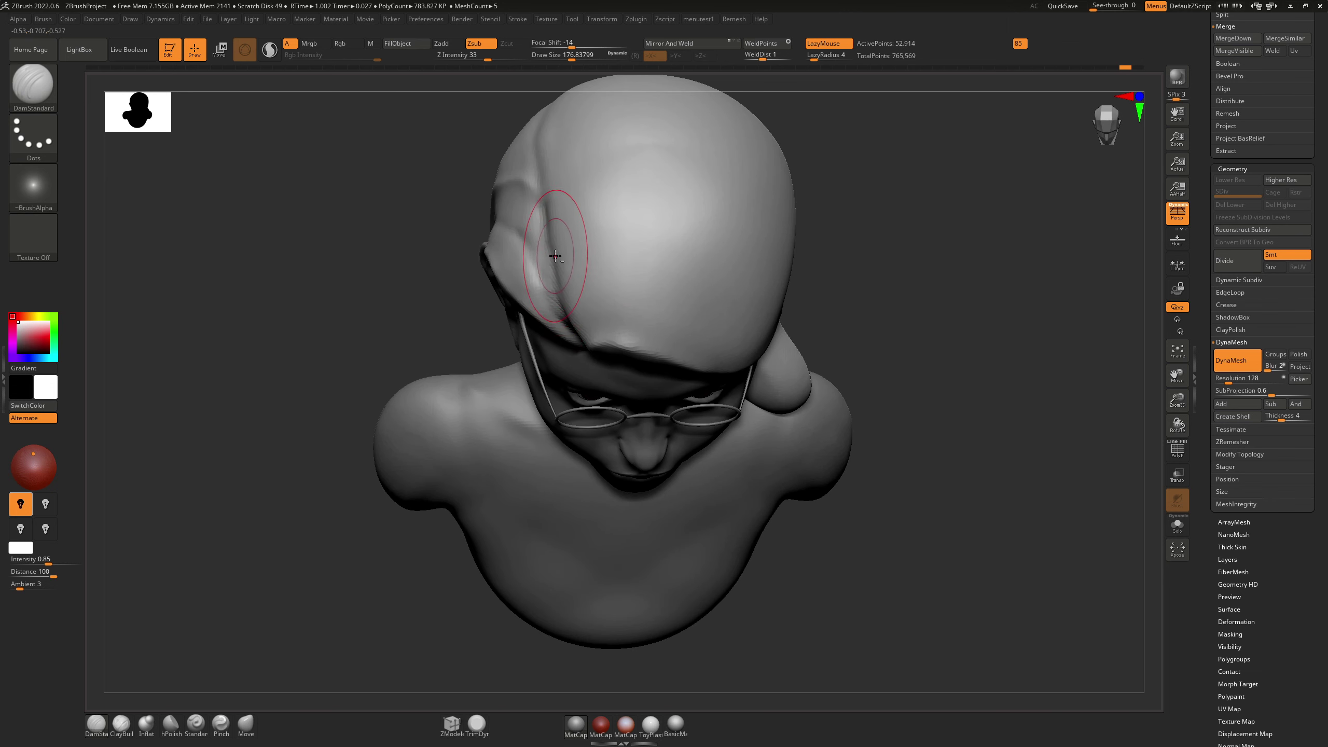
right_click_drag(659, 223, 703, 231)
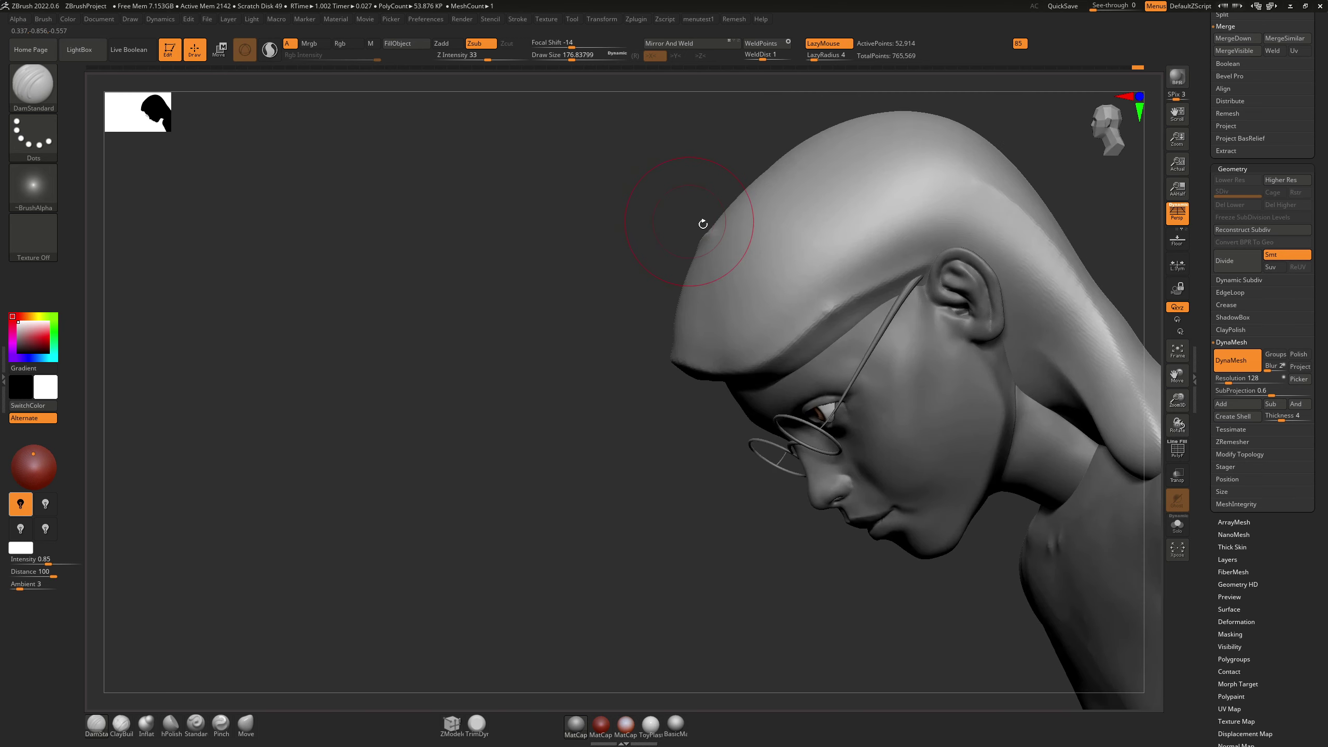
left_click_drag(753, 241, 970, 216)
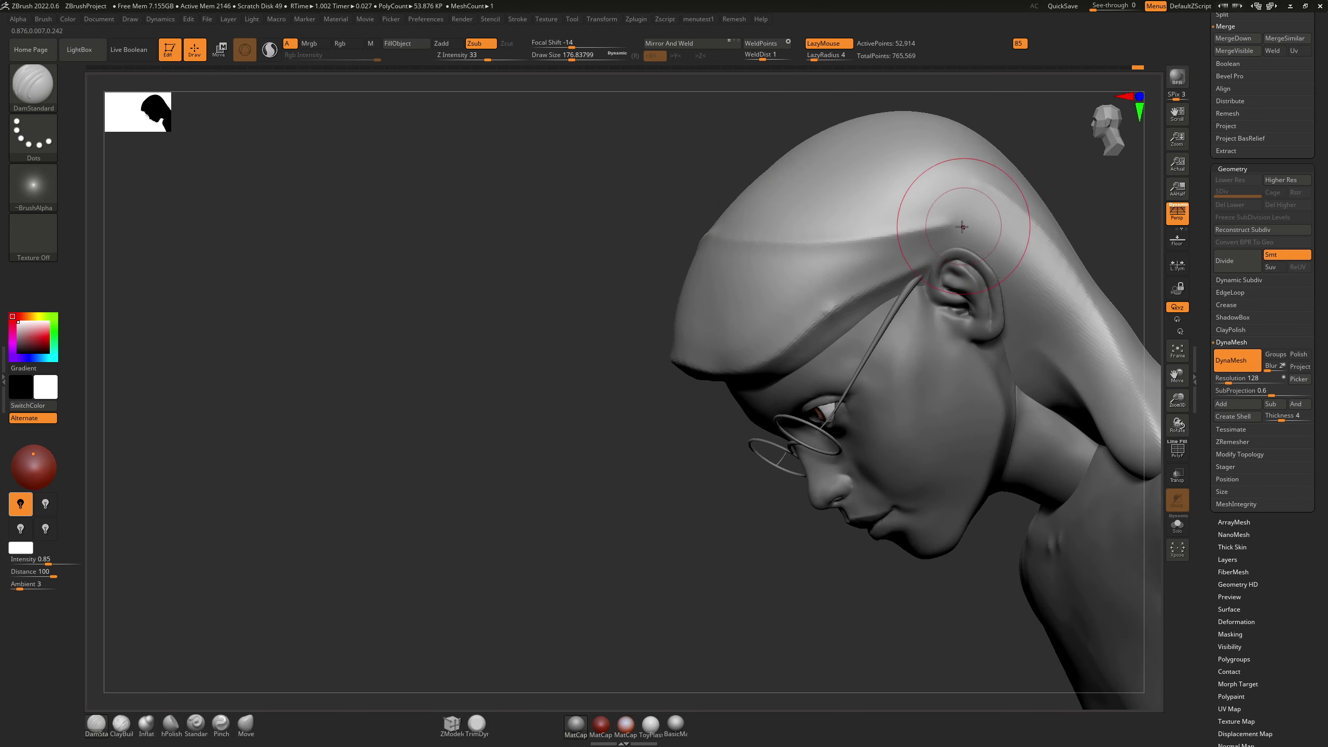
Step: Try to reshape the top hair around the crease above the forehead with the Move brush at draw size about 293
right_click_drag(963, 211, 1038, 225)
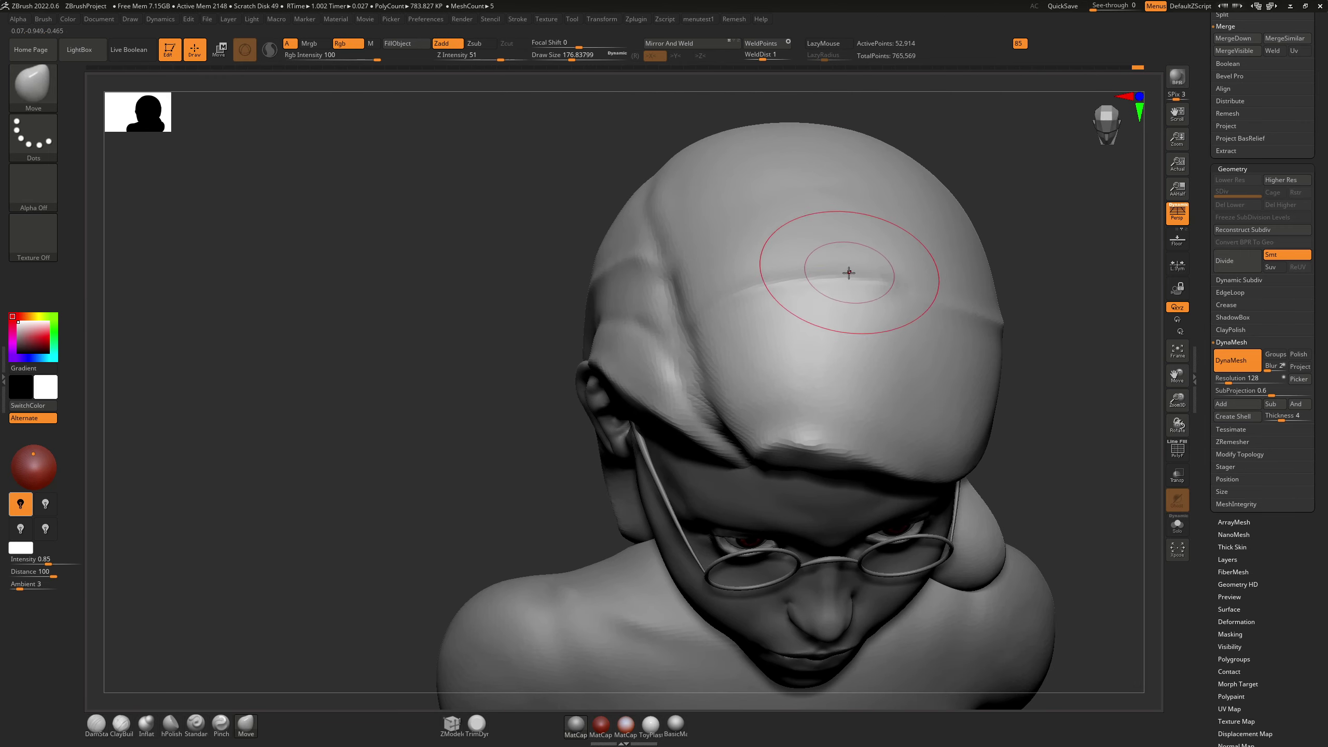
key("s")
left_click_drag(855, 285, 858, 277)
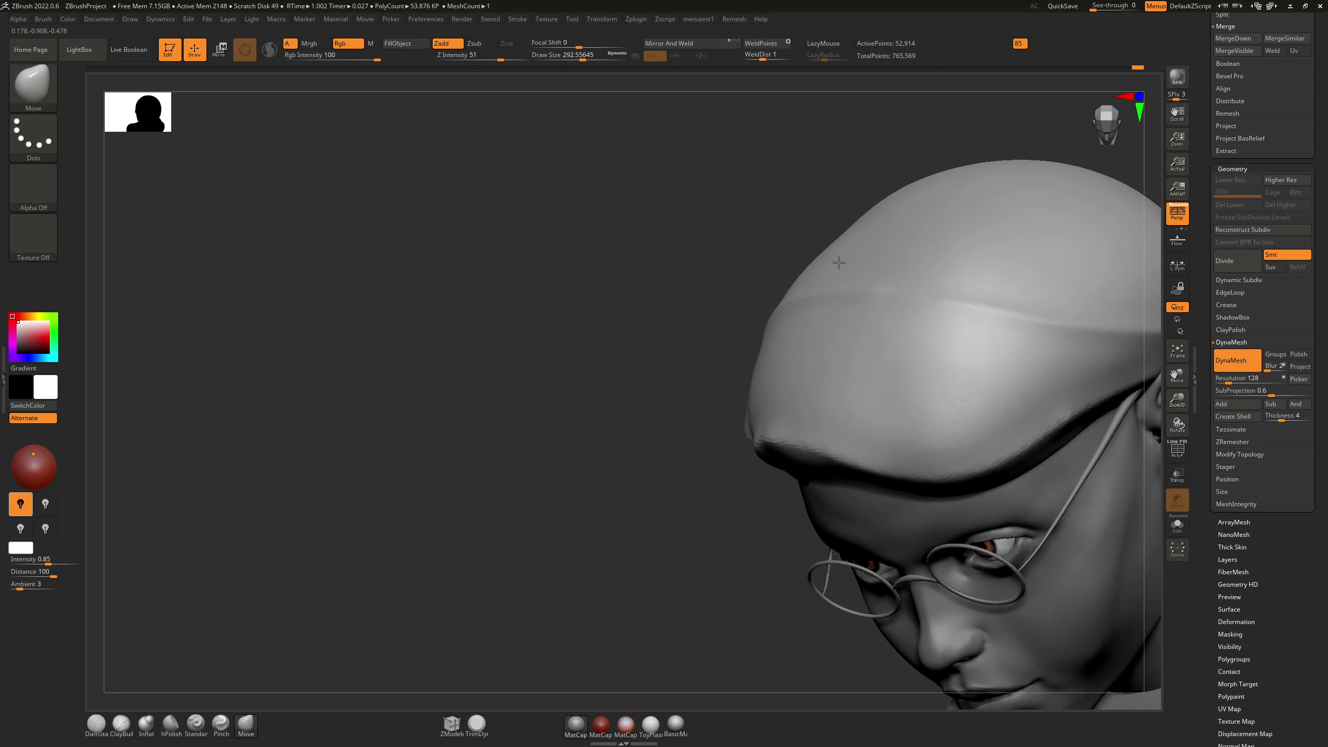
right_click_drag(839, 263, 853, 262)
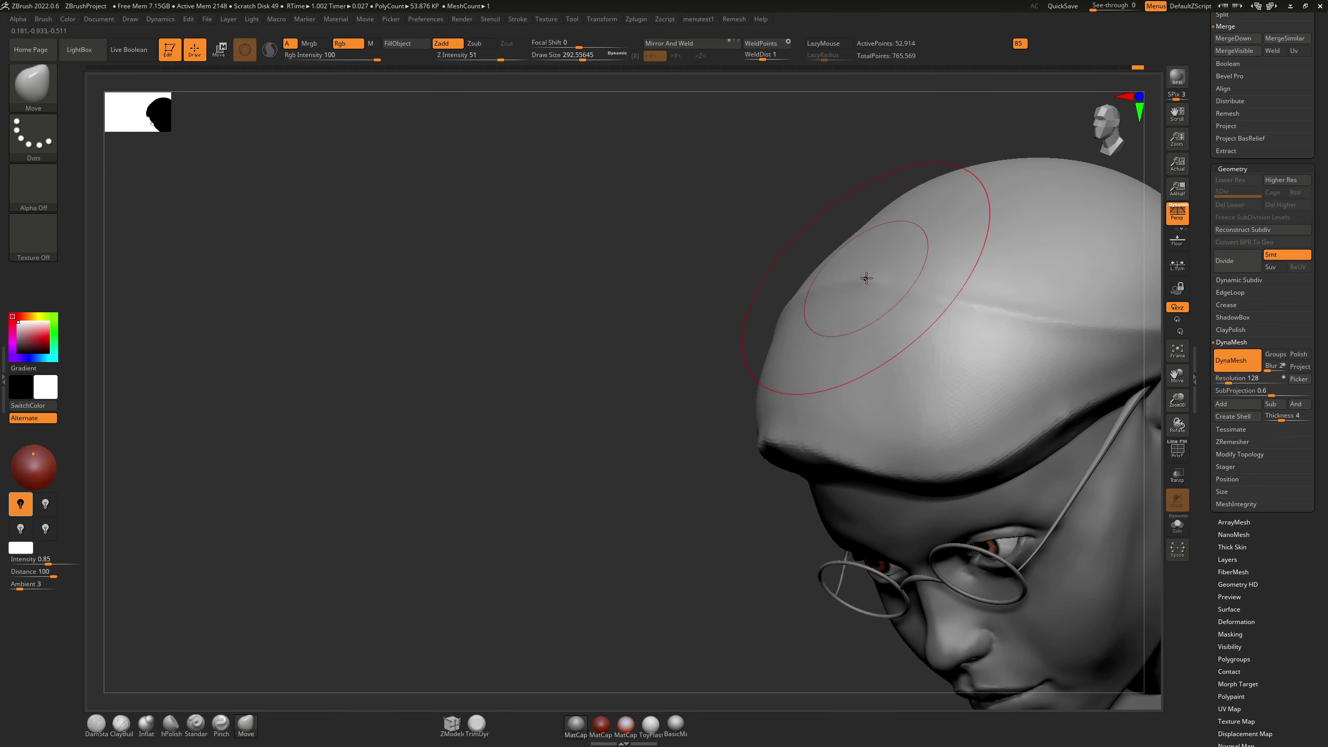
right_click_drag(943, 318, 978, 297)
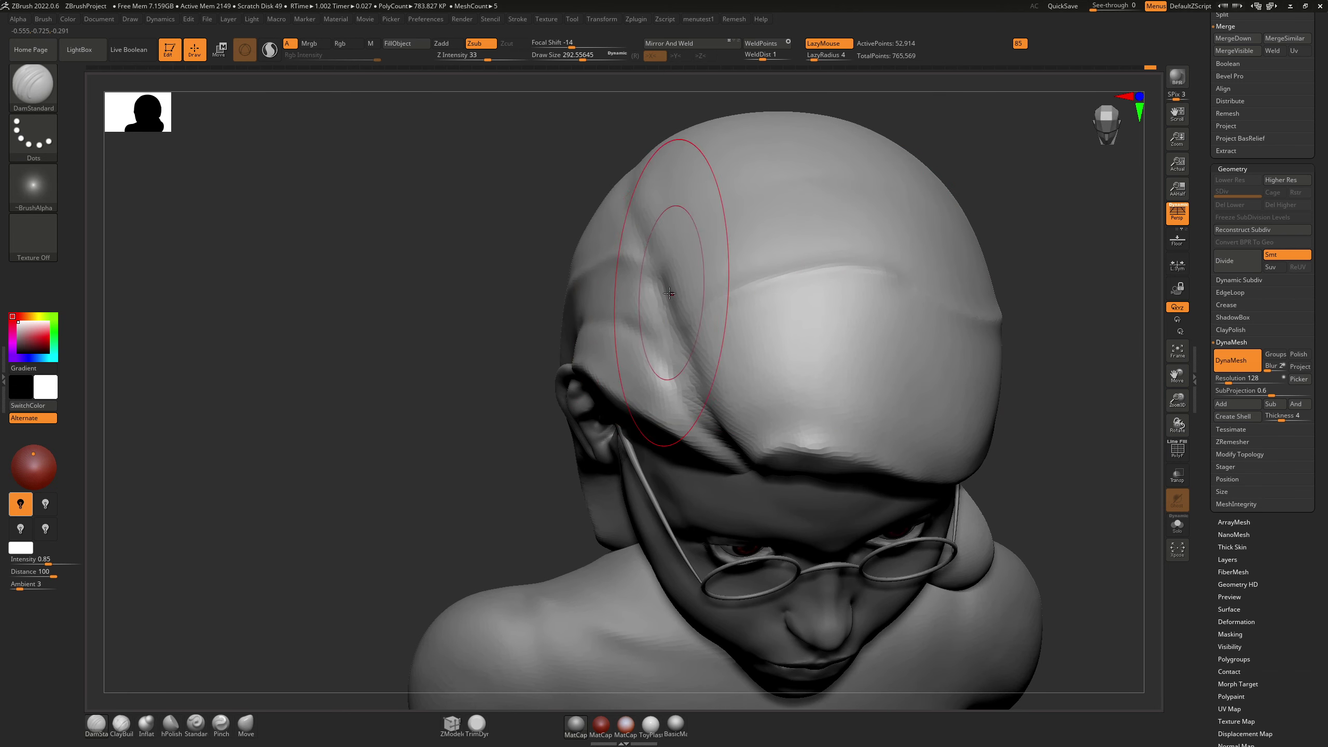
Step: Try to carve a second crease with DamStandard at draw size about 163, from the top hair back past the ear
key("s")
left_click_drag(670, 293, 662, 298)
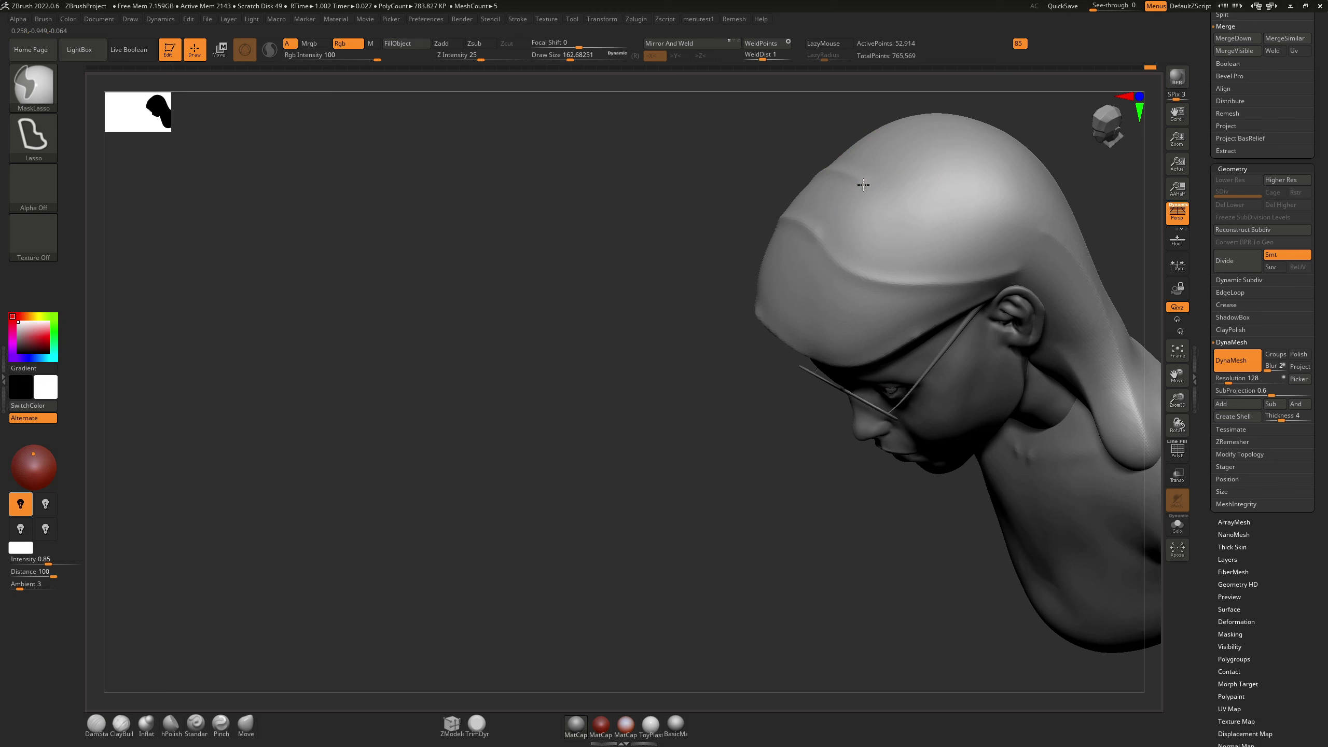
left_click_drag(866, 187, 1002, 208, "ctrl")
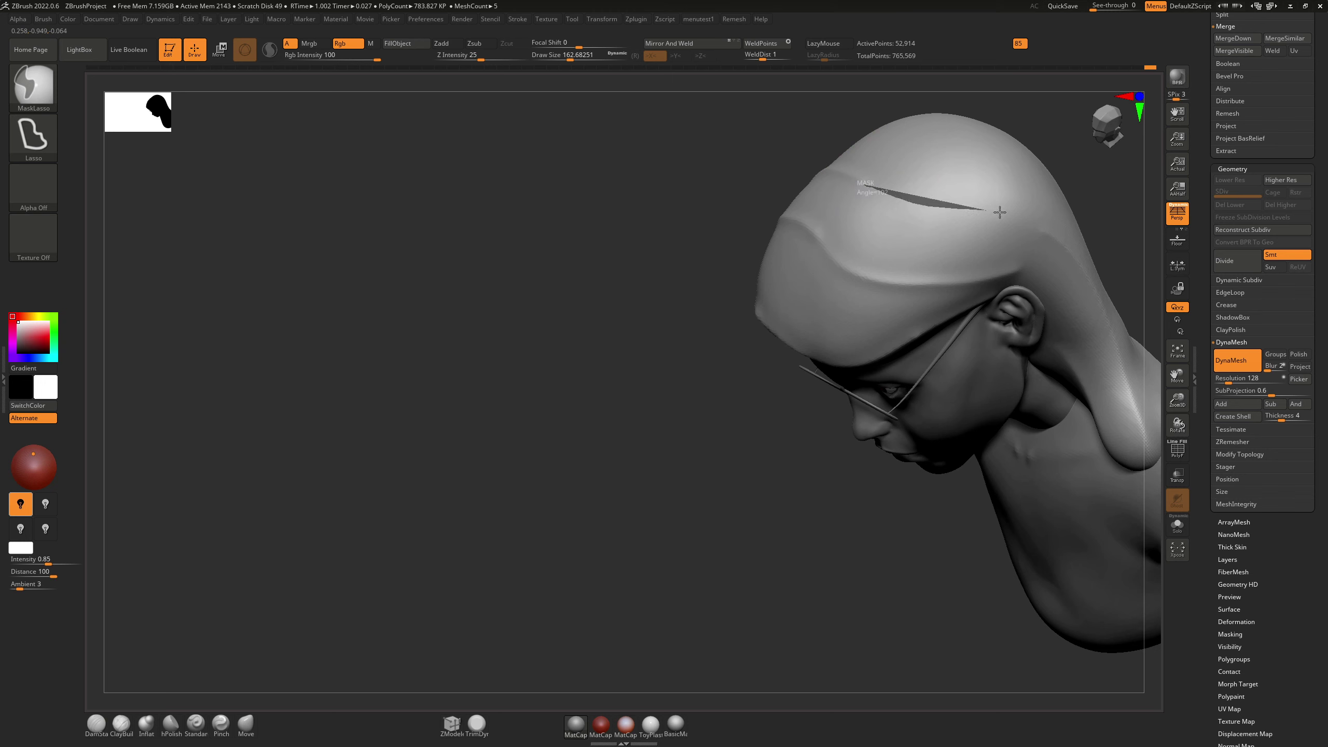
key("ctrl+z")
left_click_drag(865, 180, 1041, 230, "alt")
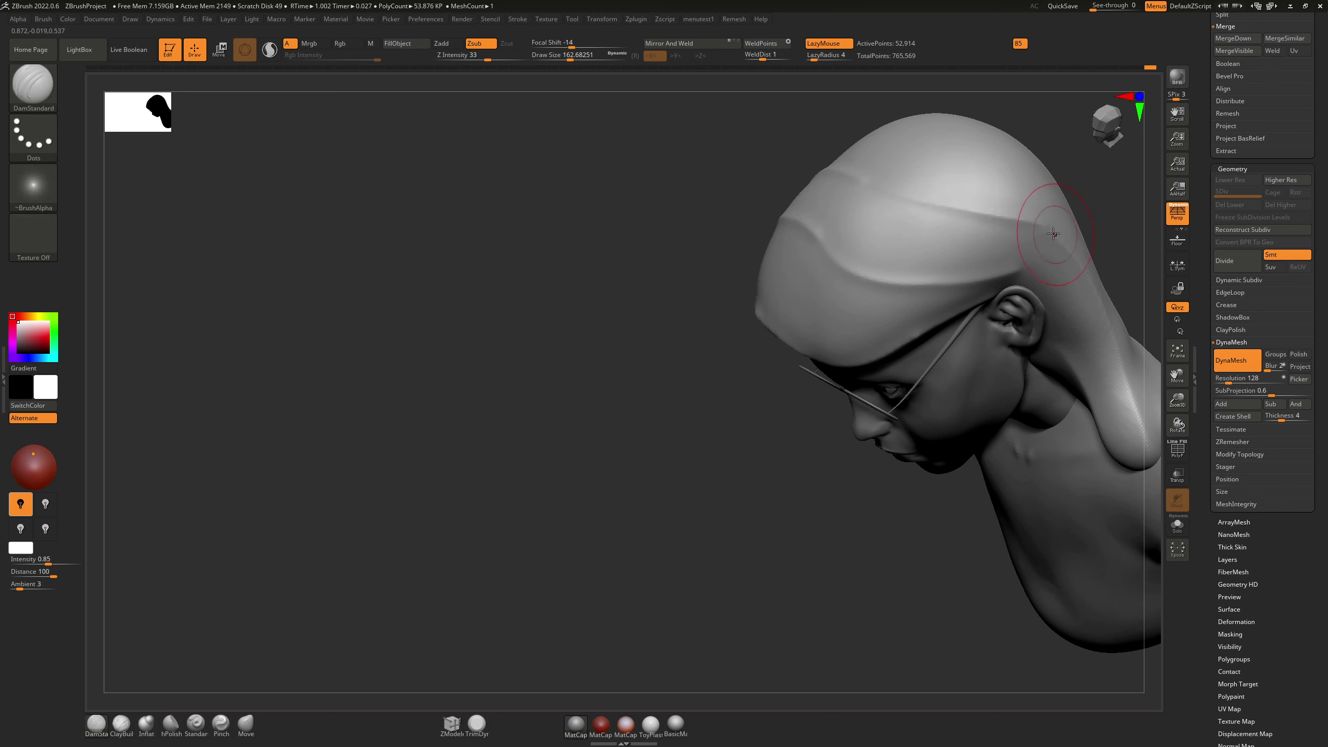
mouse_move(1053, 234)
right_mouse_down()
mouse_move(939, 211)
mouse_move(1025, 222)
right_mouse_up()
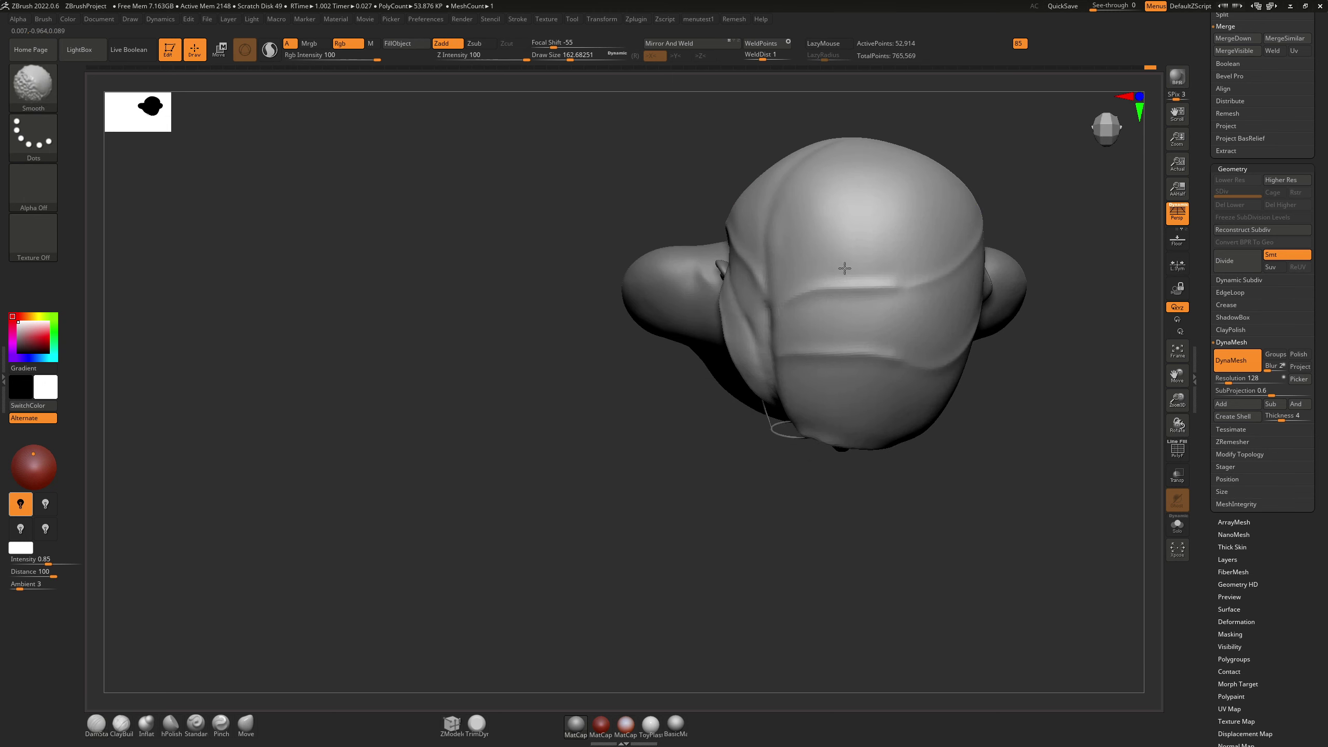
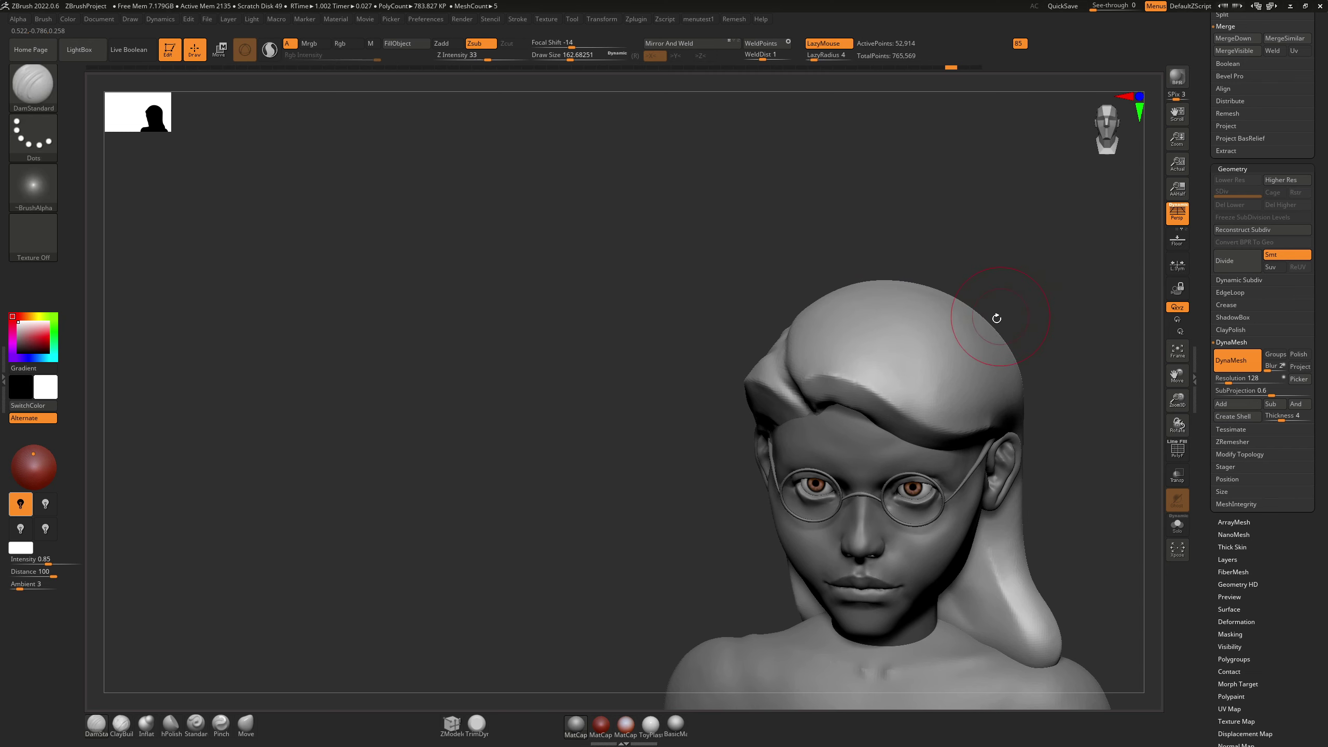
Step: Carve a curved crease from the parting around the top hair with DamStandard at draw size about 293
right_click_drag(997, 318, 999, 333)
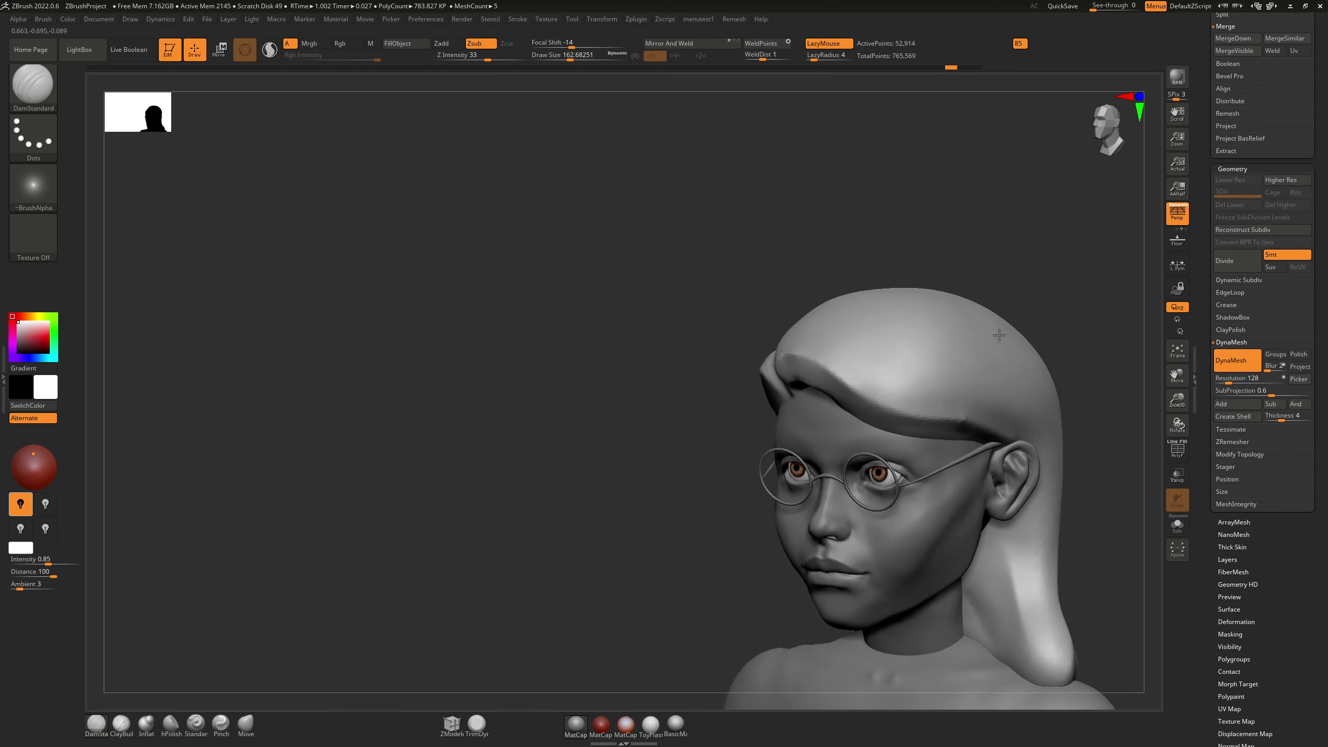
mouse_move(850, 294)
right_mouse_down()
mouse_move(873, 303)
mouse_move(858, 326)
mouse_move(774, 287)
right_mouse_up()
key("s")
left_click(875, 305)
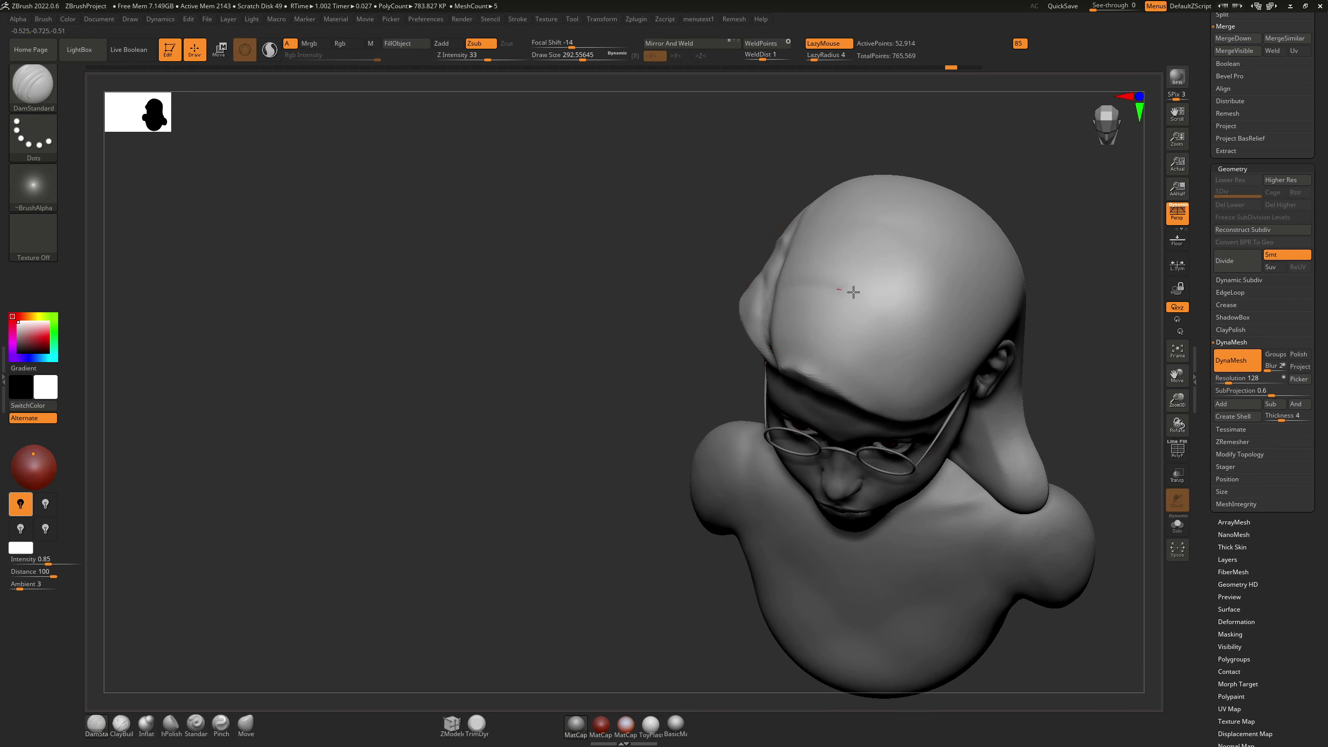
right_click_drag(950, 366, 965, 352)
mouse_move(812, 361)
right_mouse_down()
mouse_move(855, 352)
mouse_move(867, 384)
mouse_move(866, 335)
right_mouse_up()
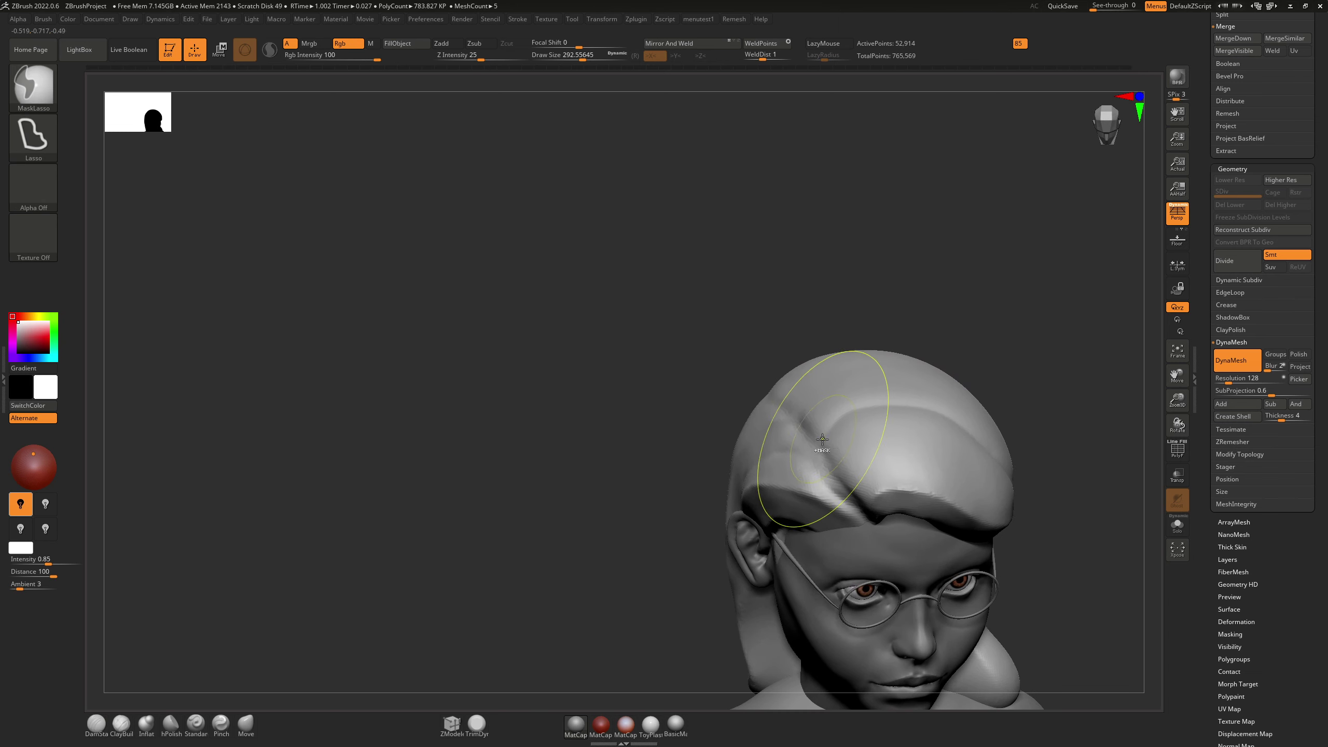
Step: Mask the front roll of the hair with MaskLasso, from the parting around to the side above the ear
left_click(829, 435, "ctrl")
mouse_move(847, 415)
left_mouse_down("ctrl")
mouse_move(949, 418)
mouse_move(999, 461)
mouse_move(1030, 519)
left_mouse_up("ctrl")
right_click_drag(1046, 471, 958, 434)
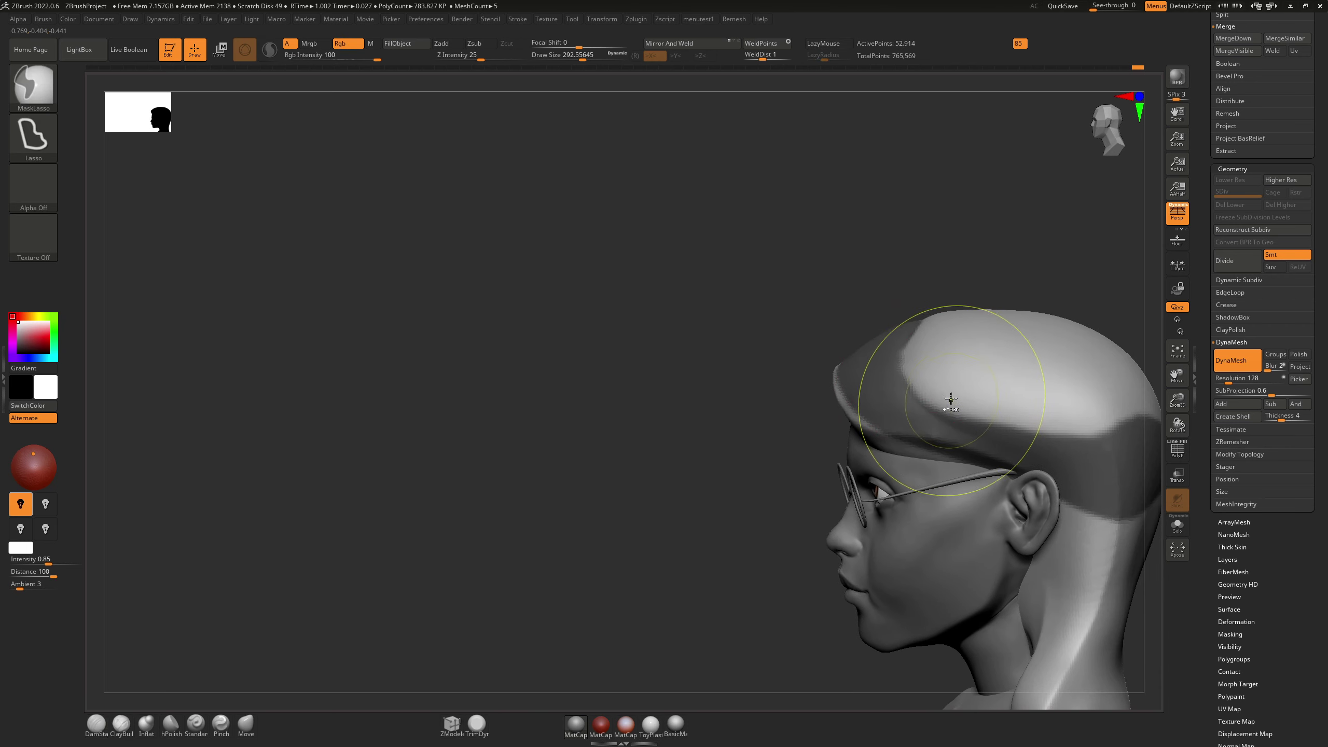
key("ctrl")
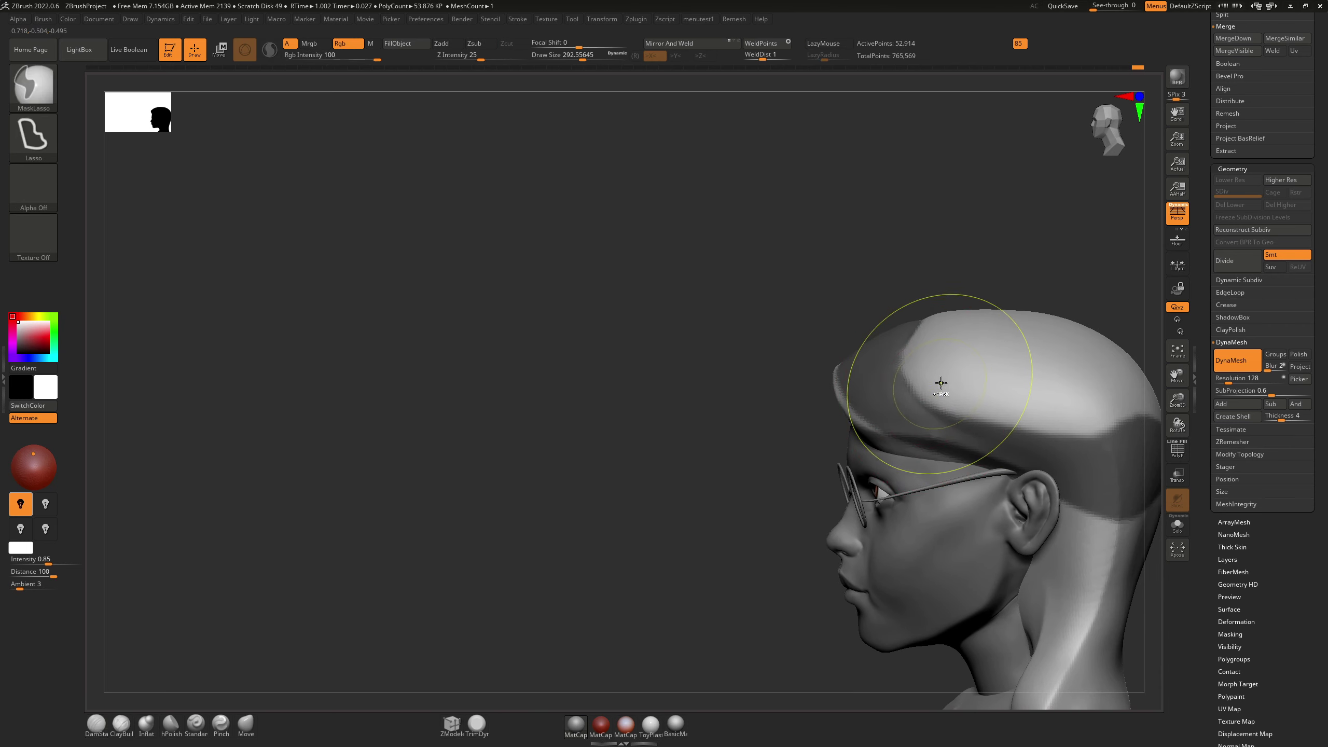
key("ctrl+shift")
key("ctrl+alt")
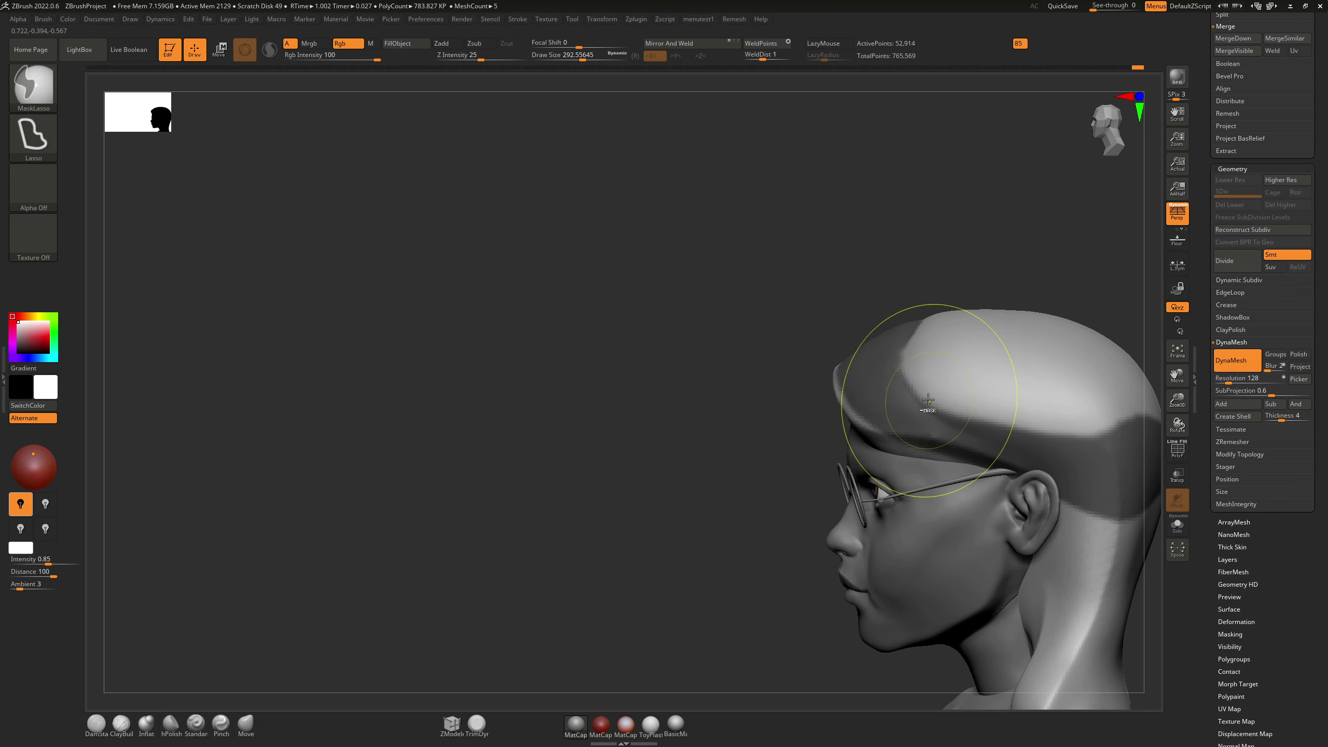
Step: Trim the mask off the back hair behind the ear and extend it over the roll's front edge
left_click_drag(1019, 462, 1024, 463, "ctrl")
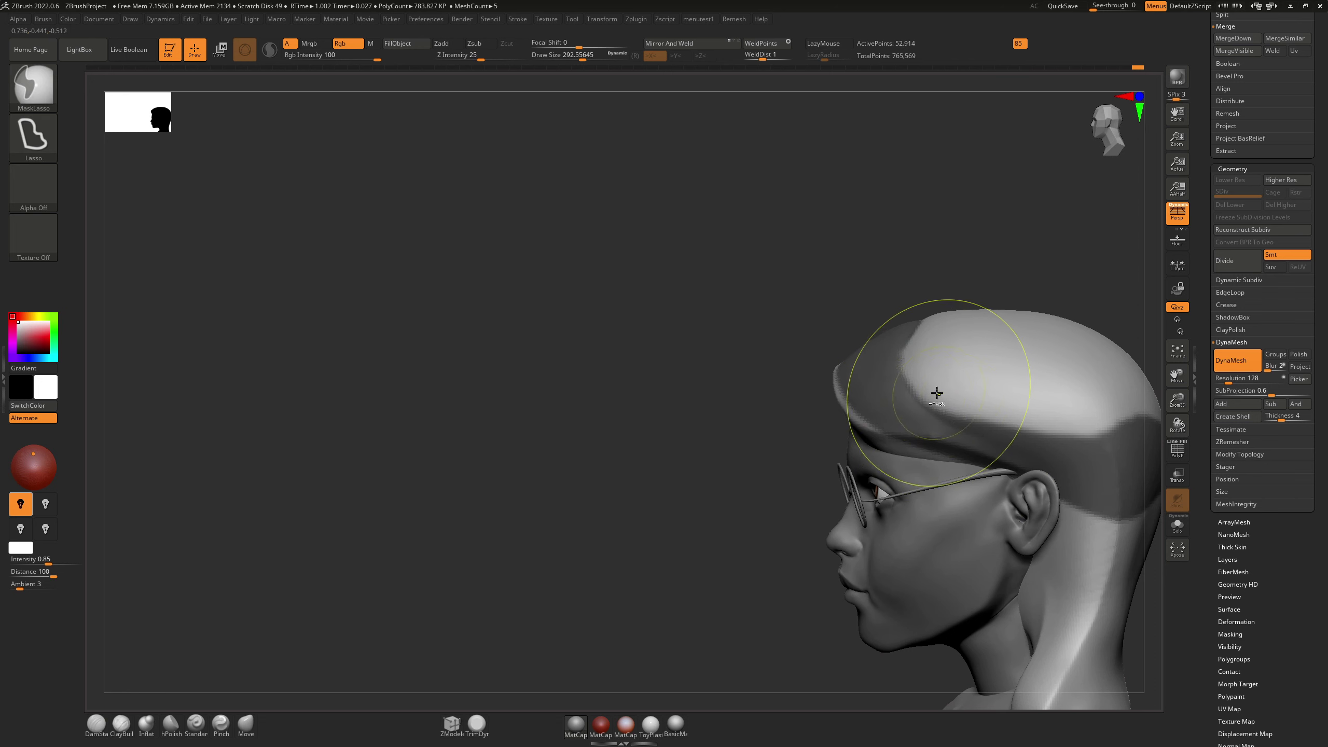
mouse_move(1094, 475)
left_mouse_down("ctrl")
mouse_move(1125, 408)
mouse_move(1076, 424)
mouse_move(1190, 395)
left_mouse_up("ctrl")
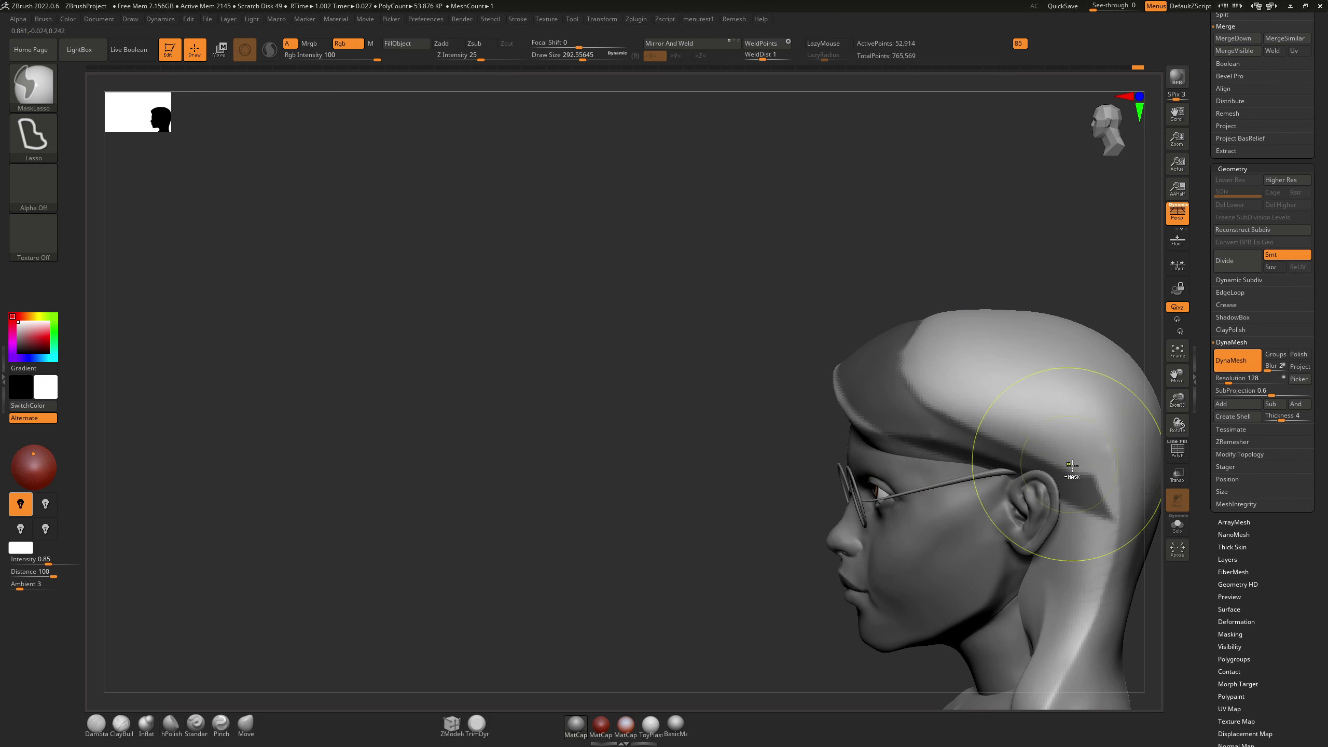
left_click_drag(1086, 432, 1213, 512, "ctrl+alt")
left_click_drag(1083, 459, 1150, 540, "ctrl+alt")
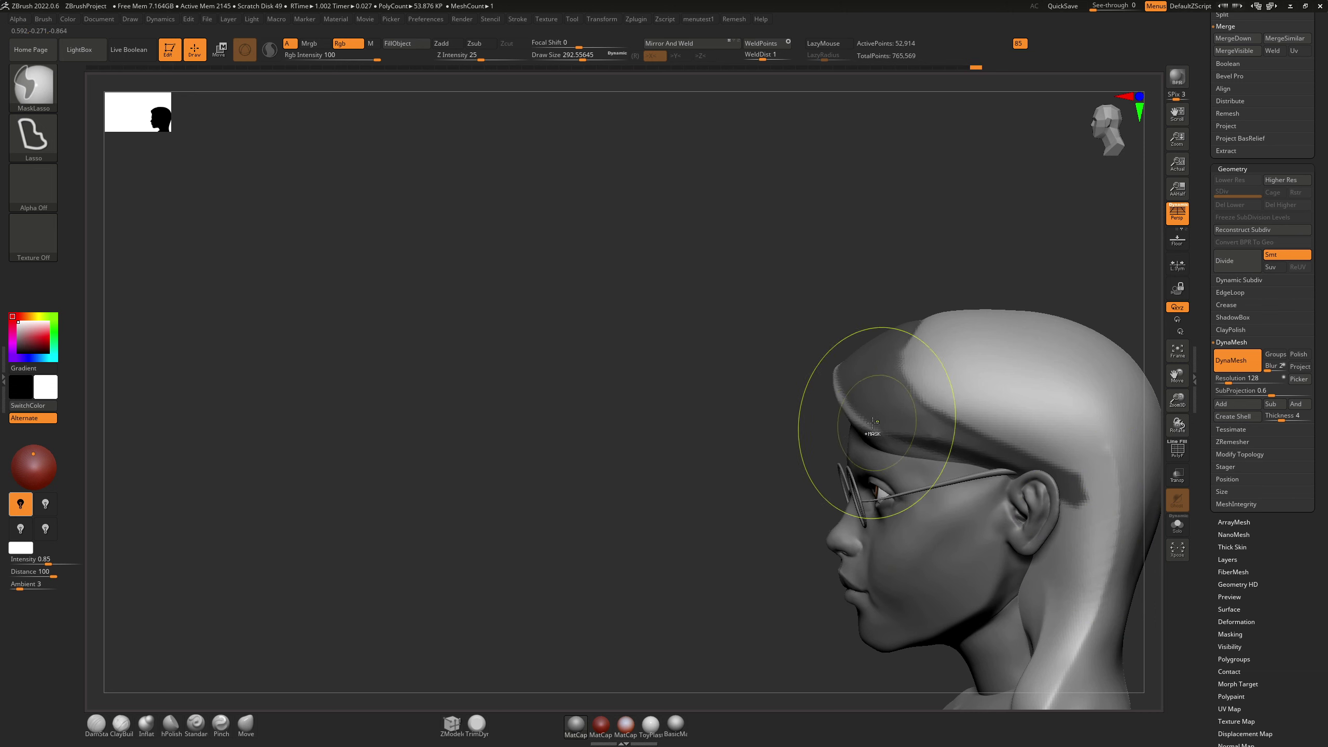
mouse_move(817, 328)
left_mouse_down("ctrl")
mouse_move(874, 444)
mouse_move(816, 456)
left_mouse_up("ctrl")
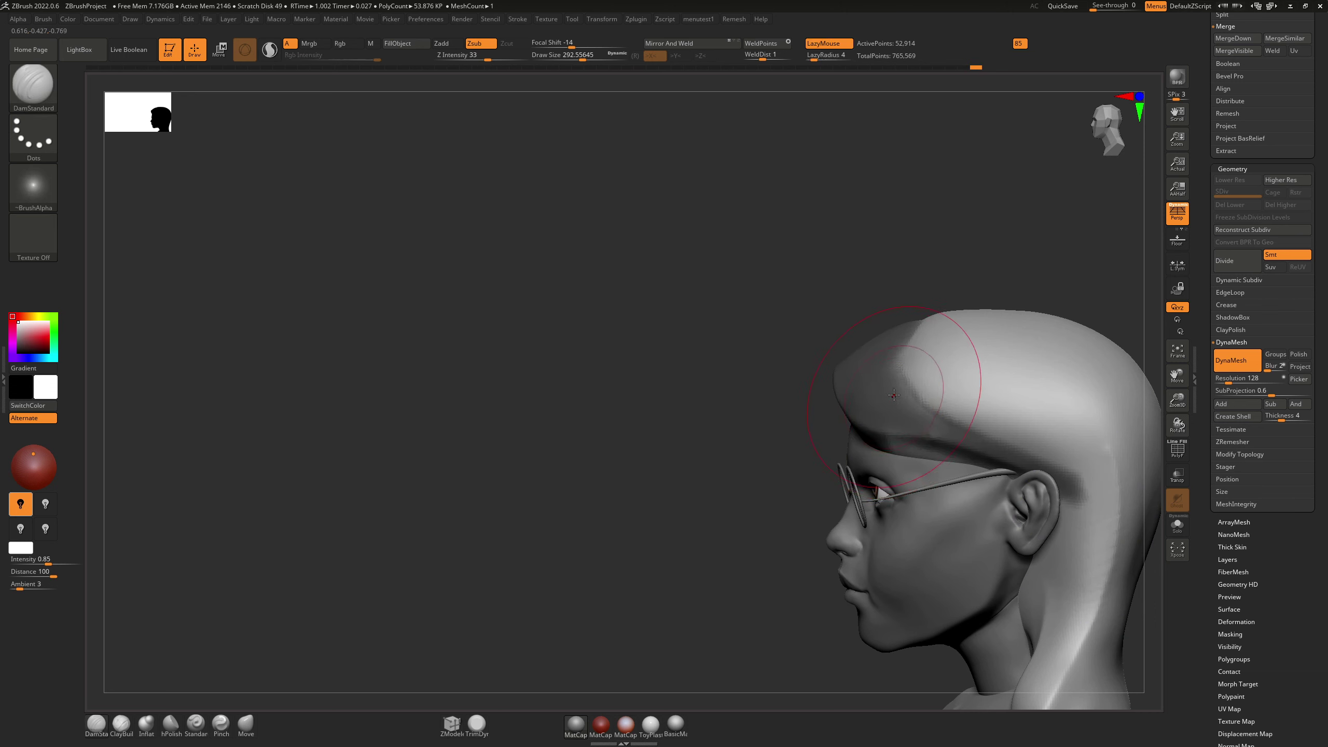
Step: Reshape the unmasked top hair behind the front roll with the Move brush and clear the mask
right_click_drag(891, 401, 928, 390)
key("s")
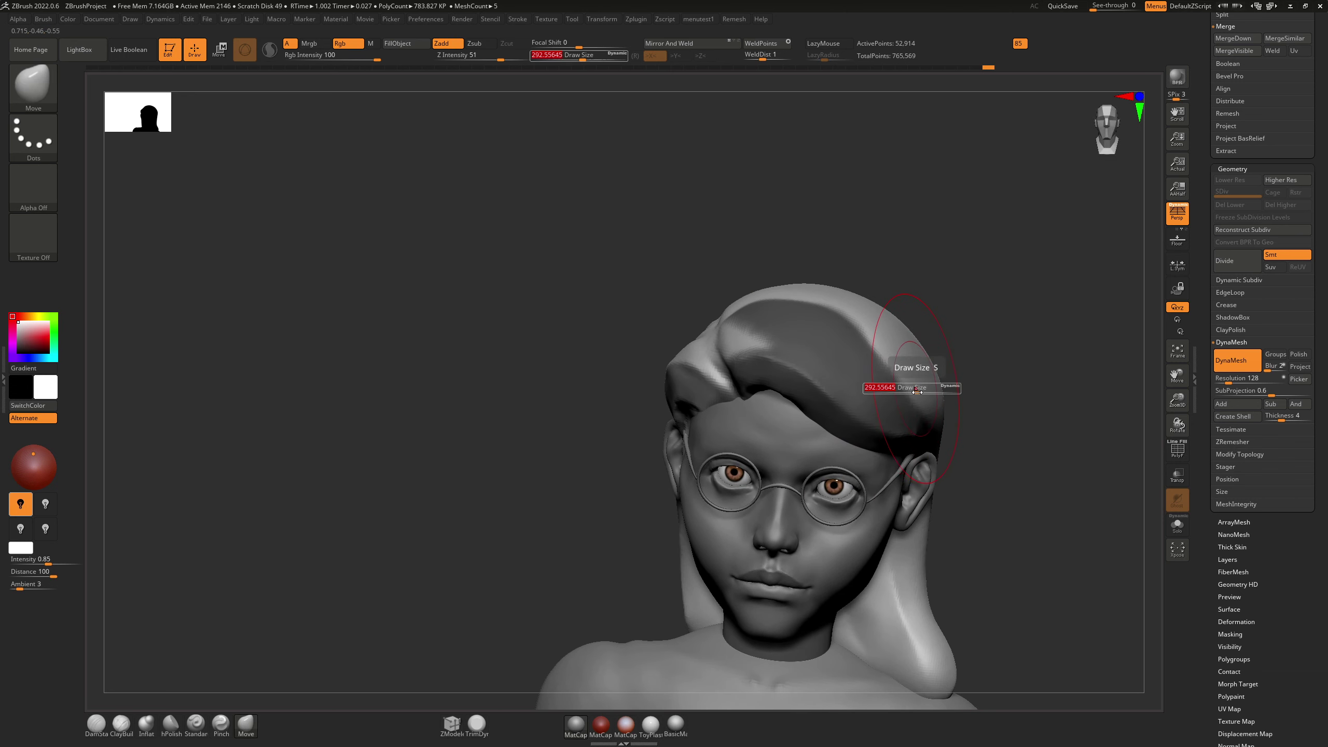
left_click_drag(914, 388, 923, 385)
right_click_drag(913, 382, 878, 359)
right_click_drag(960, 387, 1004, 389)
left_click_drag(1020, 338, 1035, 358, "ctrl")
right_click_drag(950, 366, 958, 354)
left_click_drag(963, 365, 961, 383)
Step: Remesh the hair with DynaMesh, deepen the crease behind the front roll with DamStandard at draw size about 197, and smooth it above the ear
mouse_move(959, 385)
right_mouse_down()
mouse_move(940, 406)
mouse_move(882, 415)
right_mouse_up()
key("s")
left_click_drag(882, 414, 861, 414)
key("shift")
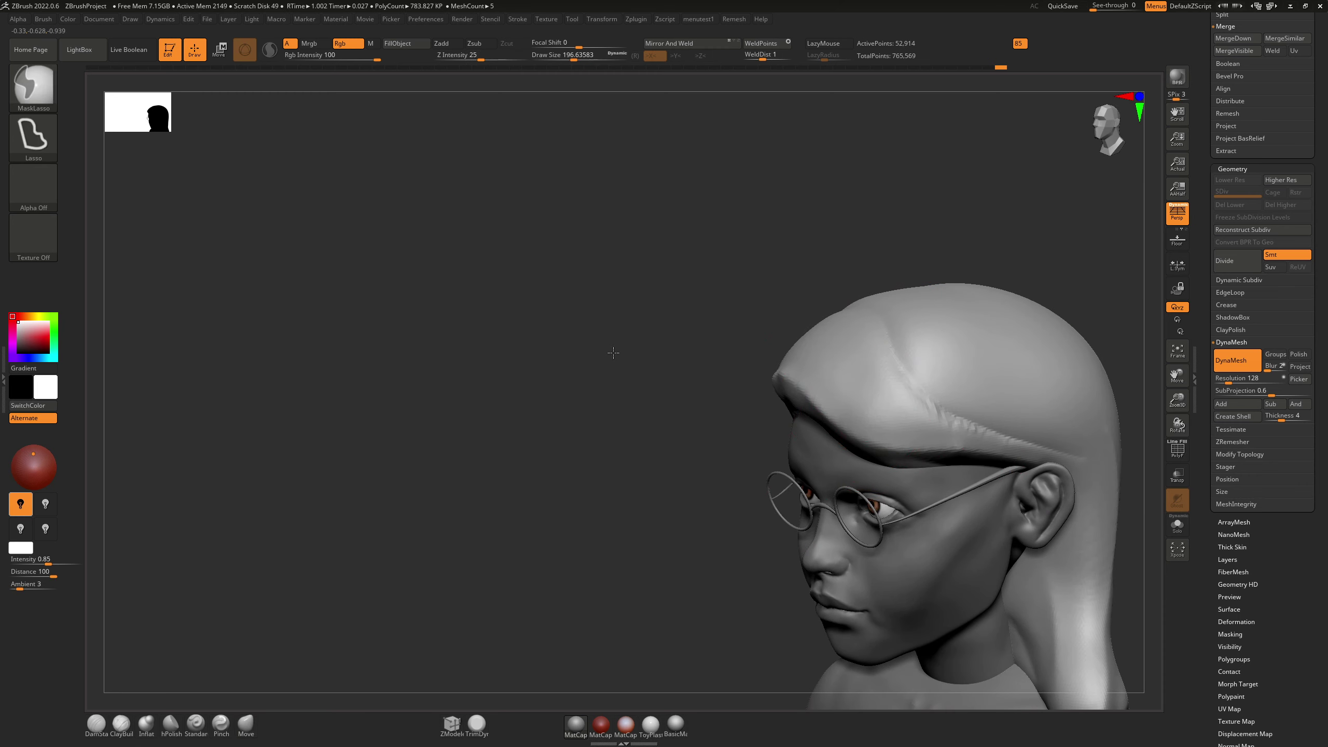
key("b")
key("d")
key("s")
left_click_drag(903, 371, 937, 409)
left_click_drag(919, 388, 1012, 438)
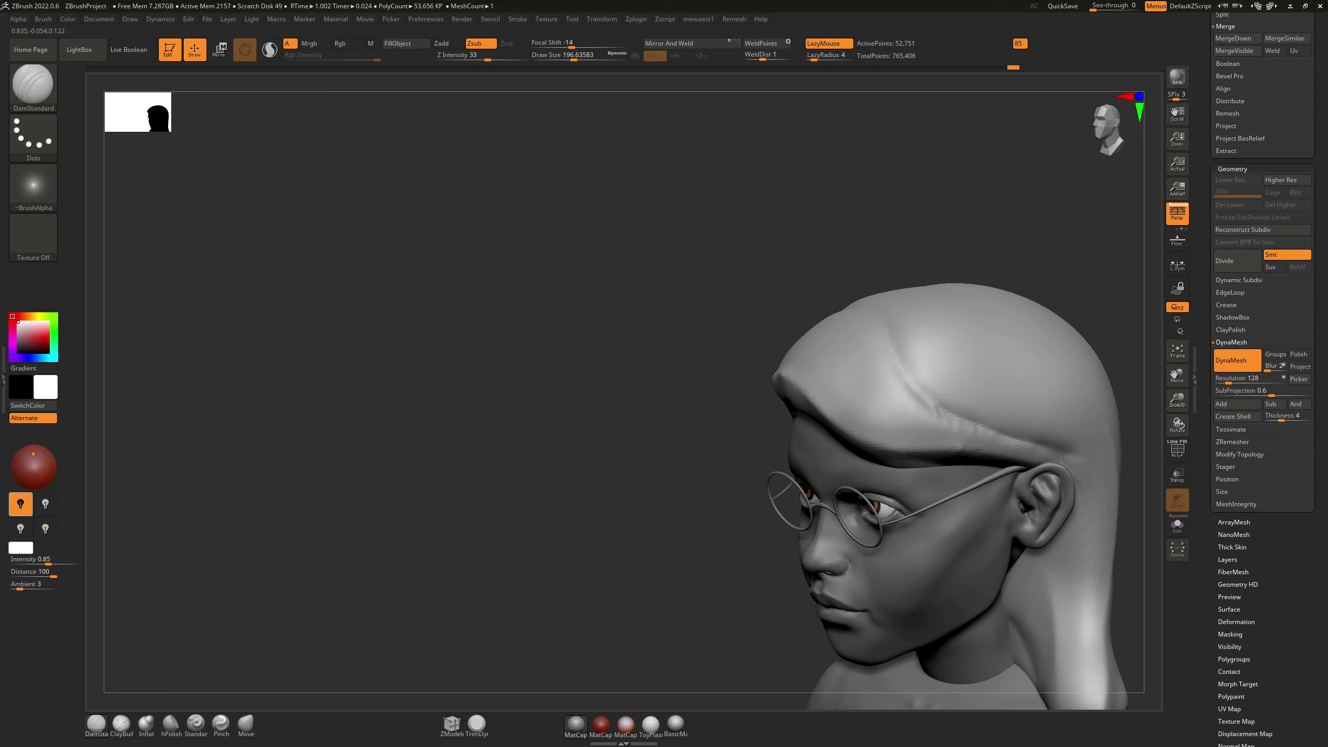
key("shift")
mouse_move(1091, 473)
left_mouse_down("shift")
mouse_move(1084, 363)
mouse_move(1081, 407)
left_mouse_up("shift")
Step: Select the body subtool, build up the upper back below the hair with ClayBuildup, and smooth it
right_click_drag(833, 375, 691, 237, "alt")
mouse_move(787, 361)
right_mouse_down("ctrl")
mouse_move(791, 400)
mouse_move(802, 319)
right_mouse_up("ctrl")
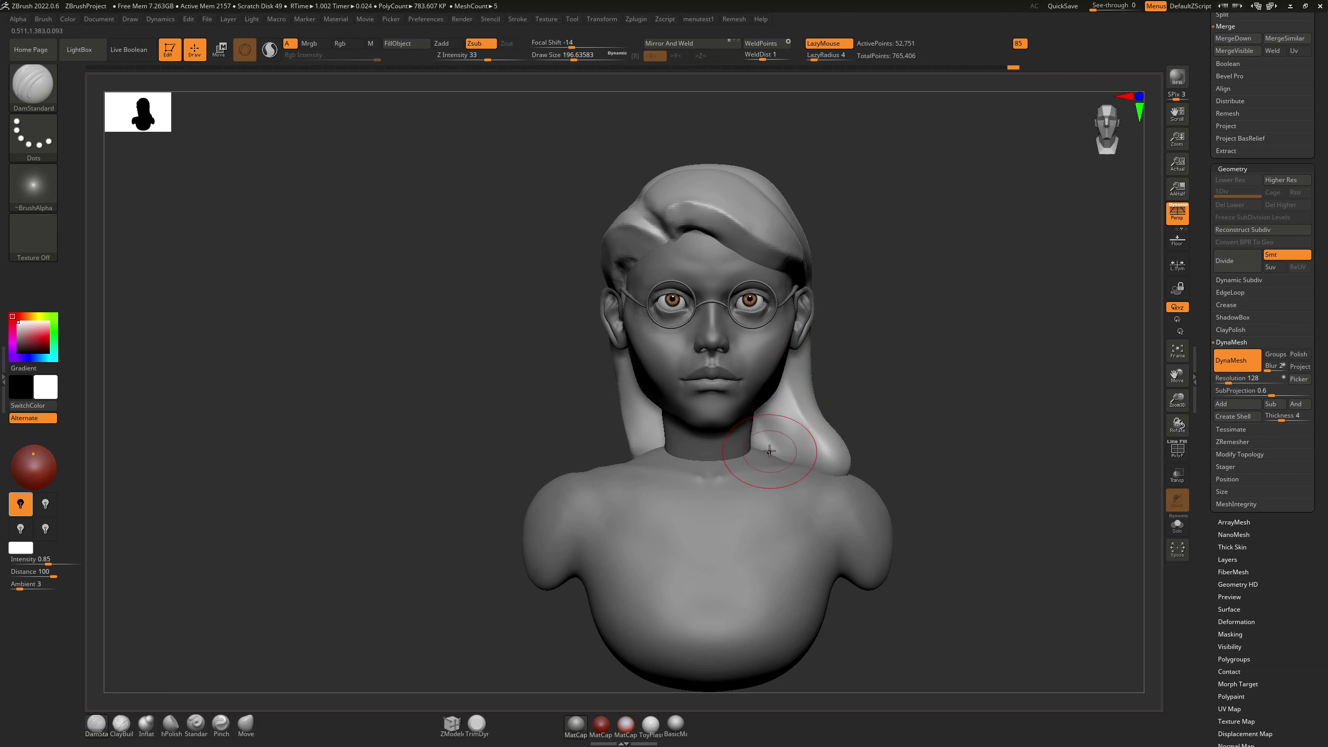
left_click_drag(1012, 397, 856, 475)
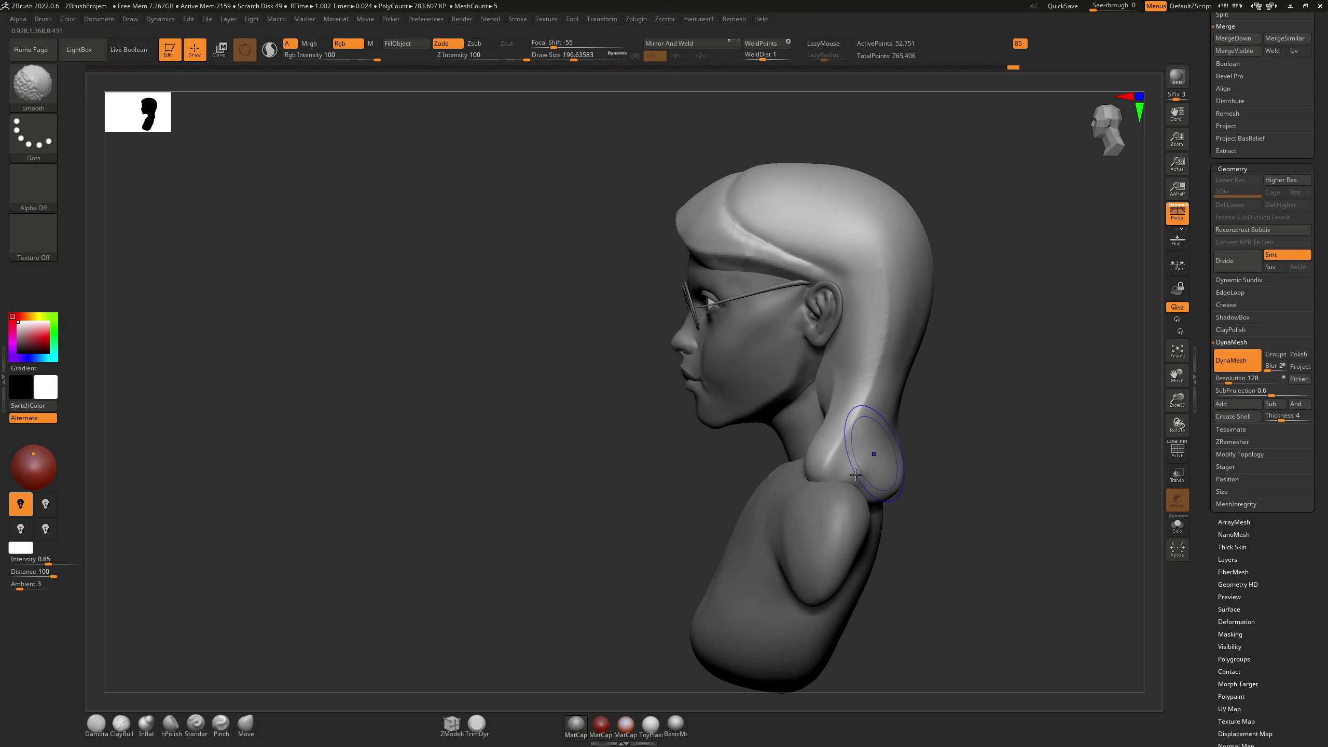
left_click(811, 522, "alt")
key("shift")
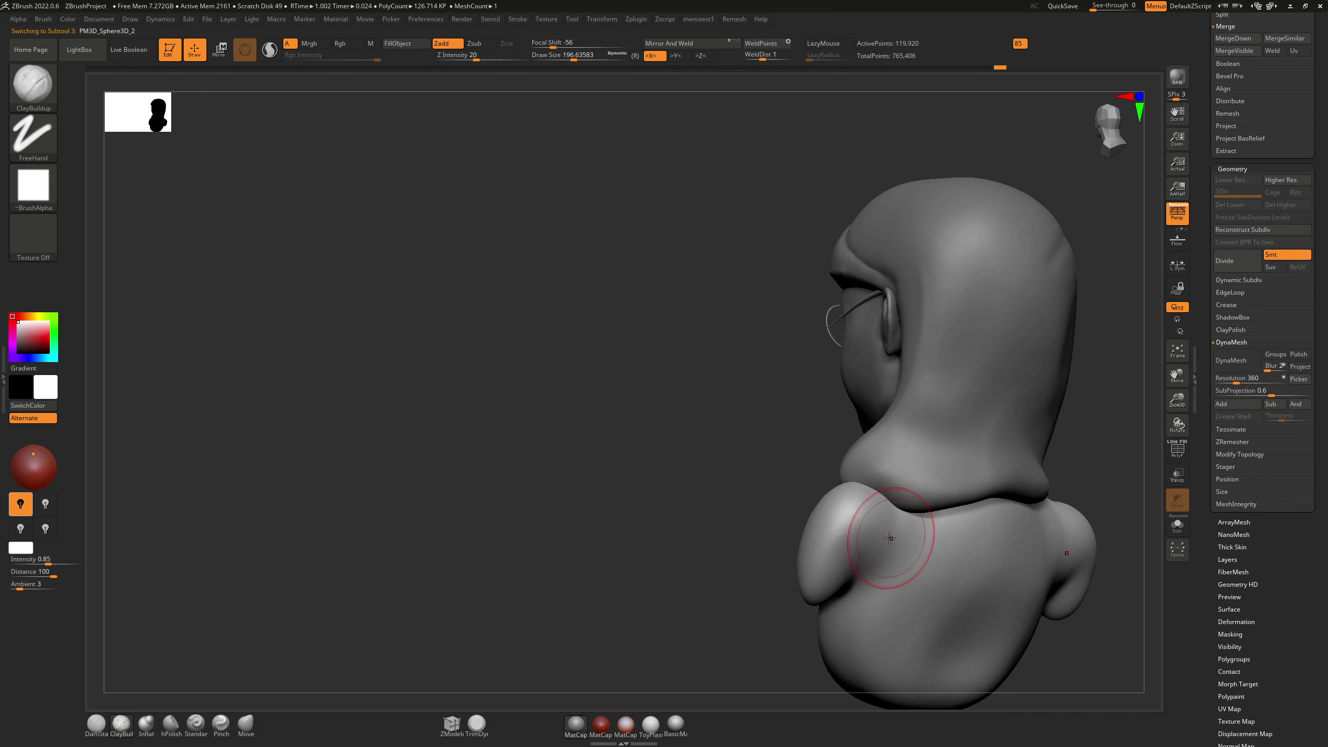
mouse_move(902, 542)
left_mouse_down()
mouse_move(860, 549)
mouse_move(928, 552)
mouse_move(946, 570)
mouse_move(922, 541)
left_mouse_up()
mouse_move(921, 607)
right_mouse_down("shift")
mouse_move(981, 542)
mouse_move(881, 520)
right_mouse_up("shift")
mouse_move(913, 484)
left_mouse_down("shift")
mouse_move(890, 574)
mouse_move(909, 487)
left_mouse_up("shift")
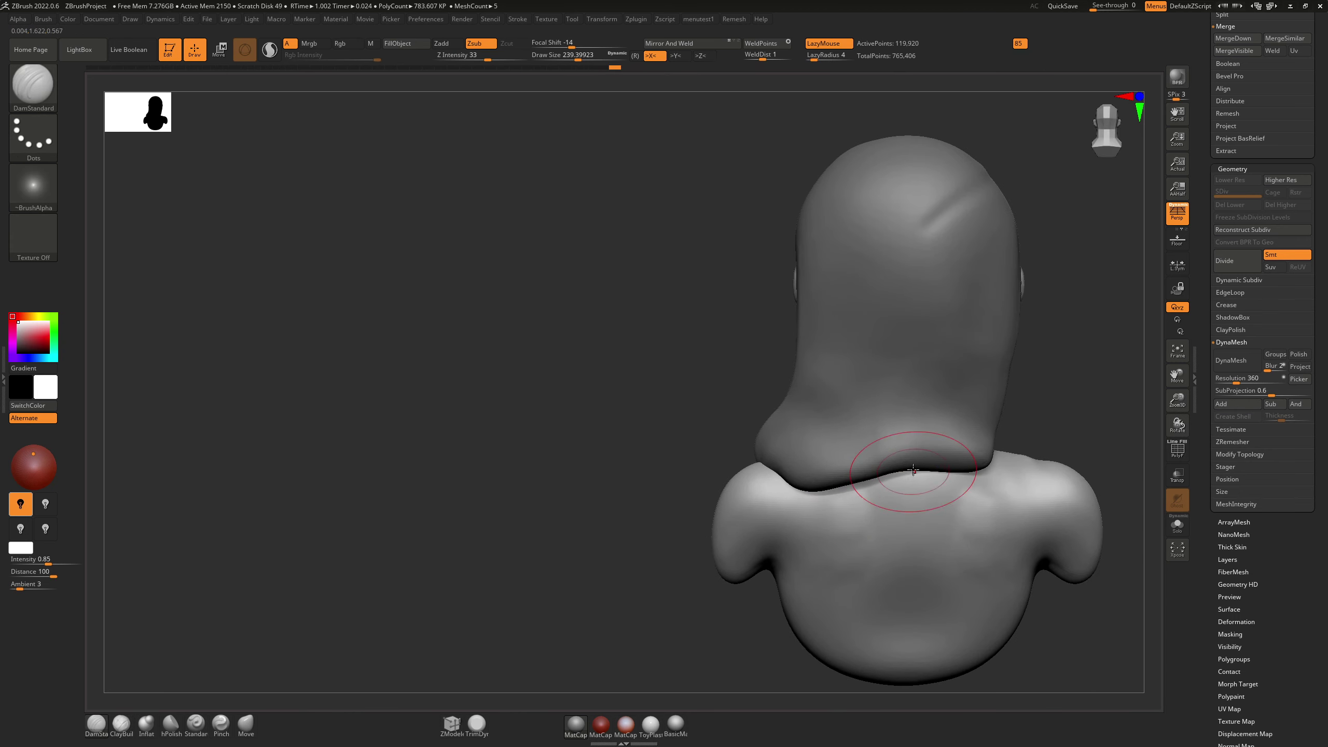
Step: Carve the spine line down the middle of the back with DamStandard at draw size about 239 and smooth it
left_click_drag(911, 652, 911, 653)
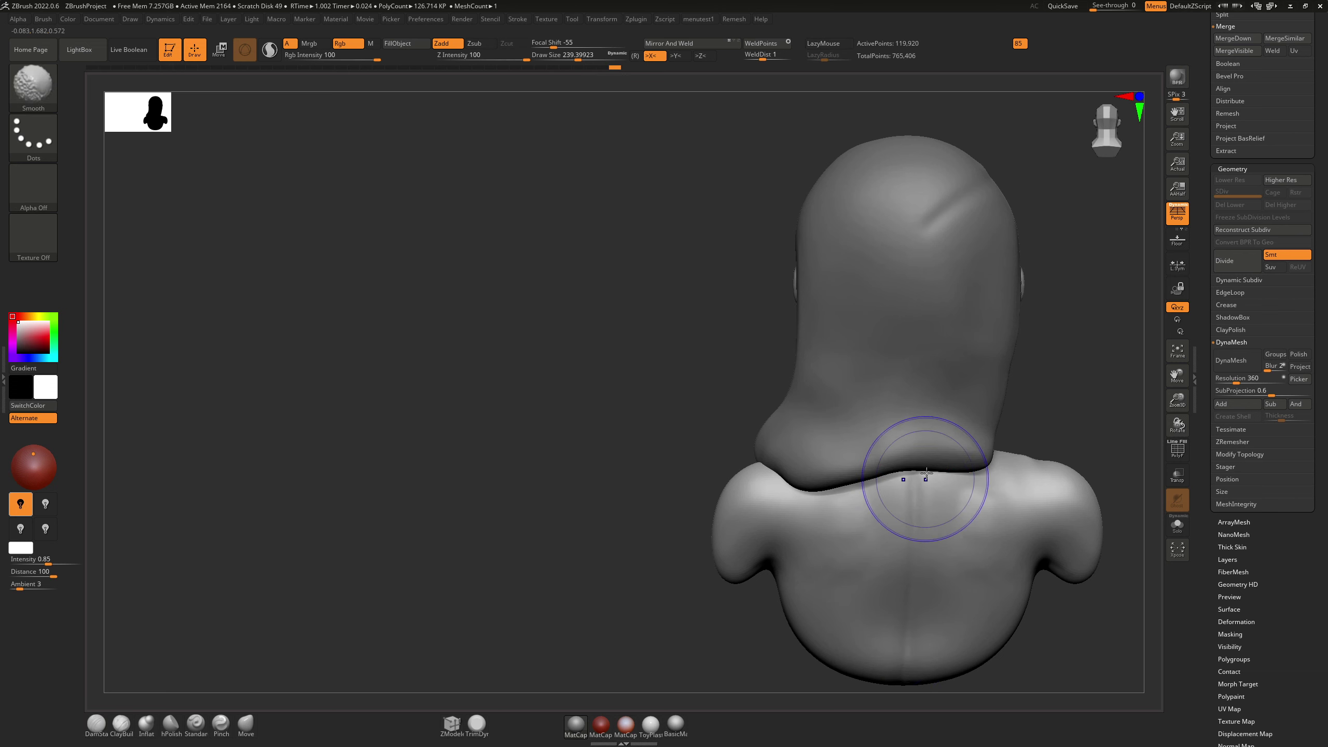
mouse_move(925, 480)
left_mouse_down("shift")
mouse_move(912, 562)
mouse_move(905, 541)
left_mouse_up("shift")
right_click_drag(888, 539, 973, 520)
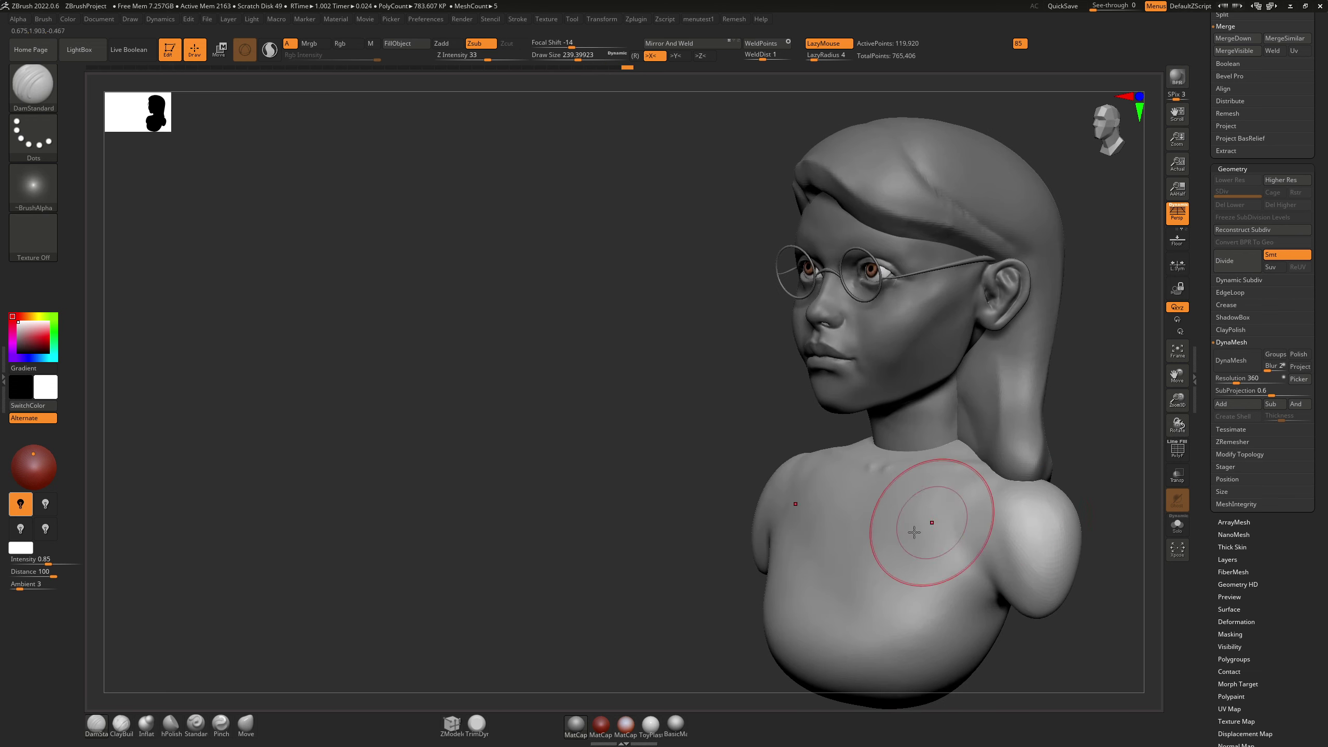
Step: Build up the seam around the base of the neck with ClayBuildup at draw size about 128 and smooth it
right_click_drag(913, 526, 855, 494)
key("2")
key("s")
left_click_drag(846, 488, 835, 488)
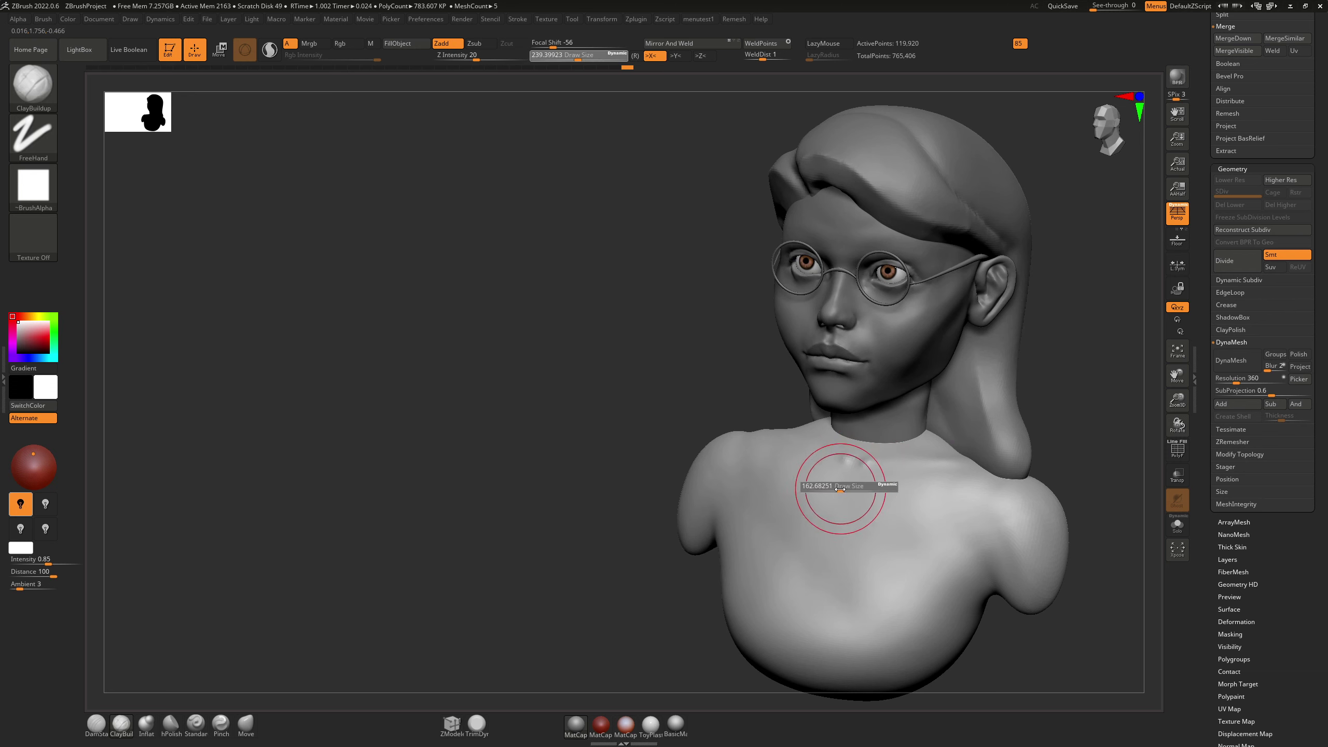
right_click_drag(872, 417, 875, 506, "ctrl")
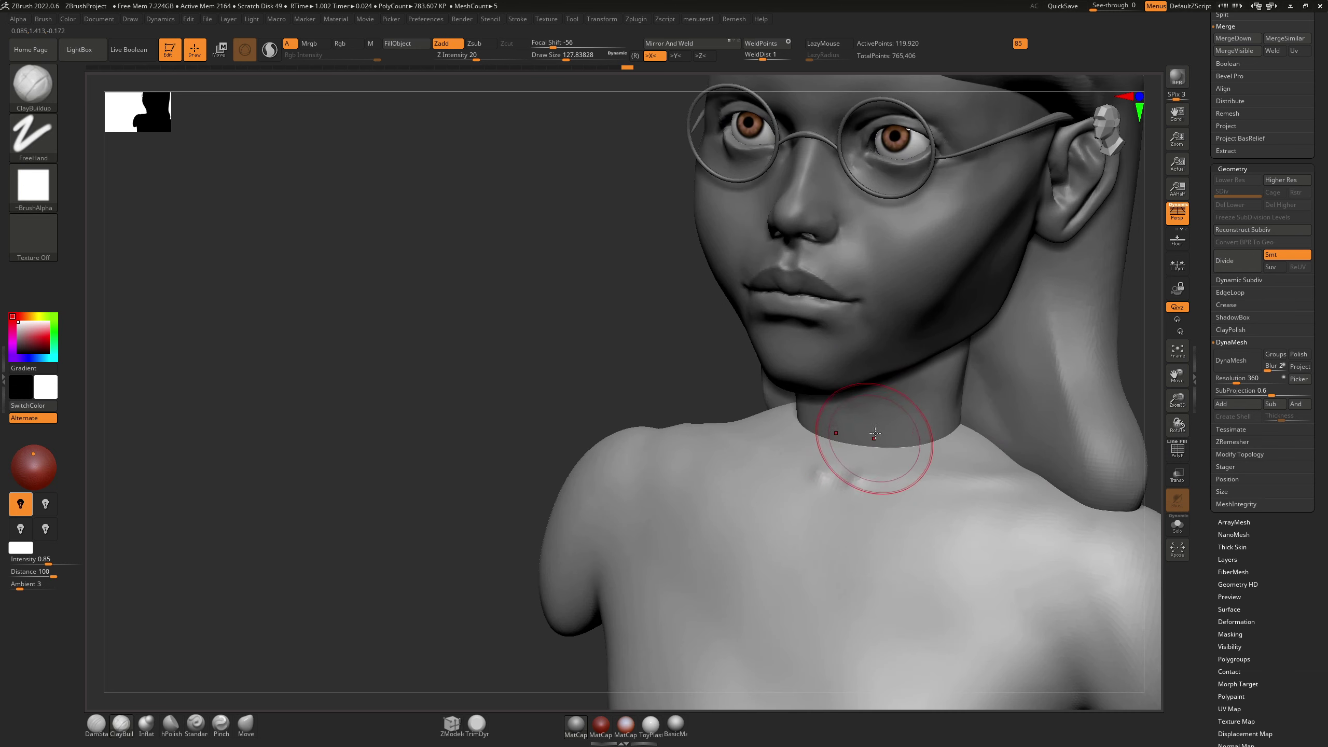
right_click_drag(874, 439, 837, 426)
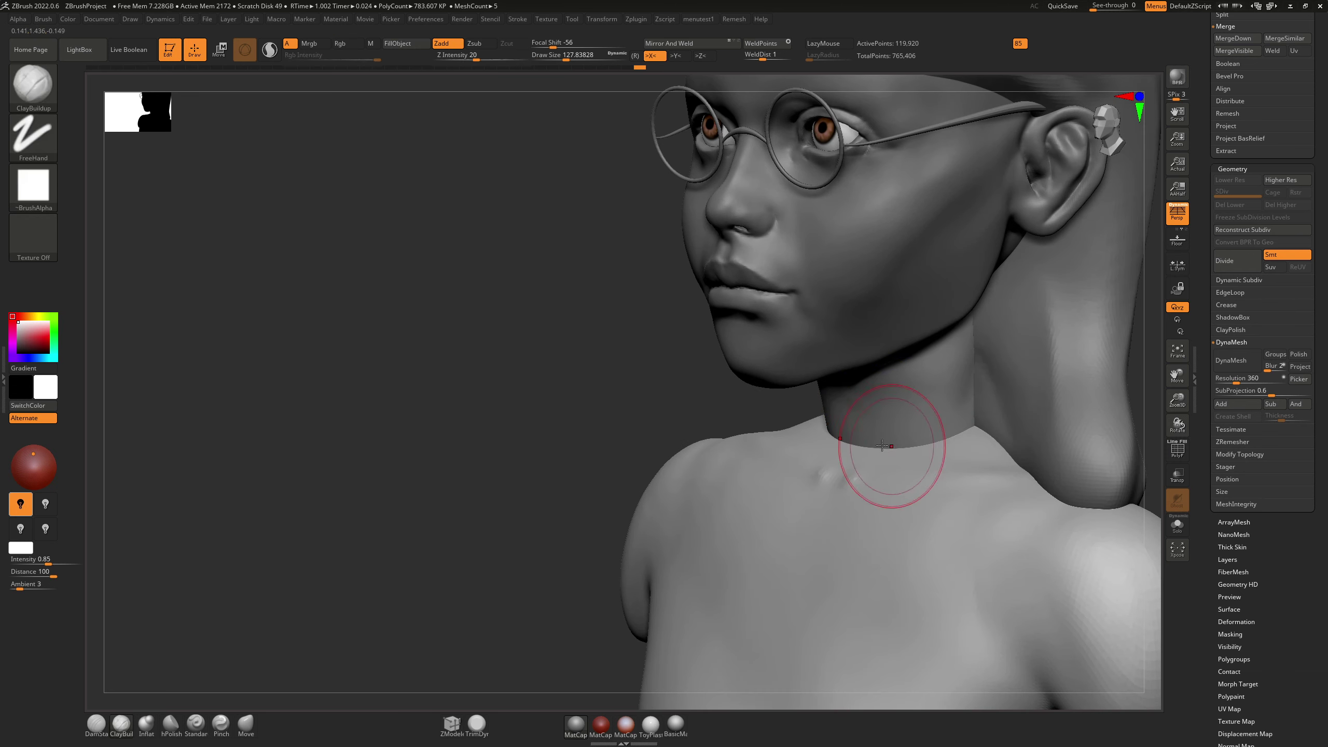
key("ctrl")
mouse_move(849, 443)
left_mouse_down()
mouse_move(887, 450)
mouse_move(969, 420)
mouse_move(956, 430)
left_mouse_up()
key("shift")
left_click_drag(858, 442, 968, 421, "shift")
Step: Undo the last change to the body and lower its DynaMesh resolution to about 72
mouse_move(424, 486)
left_mouse_down("ctrl")
mouse_move(467, 408)
mouse_move(503, 502)
left_mouse_up("ctrl")
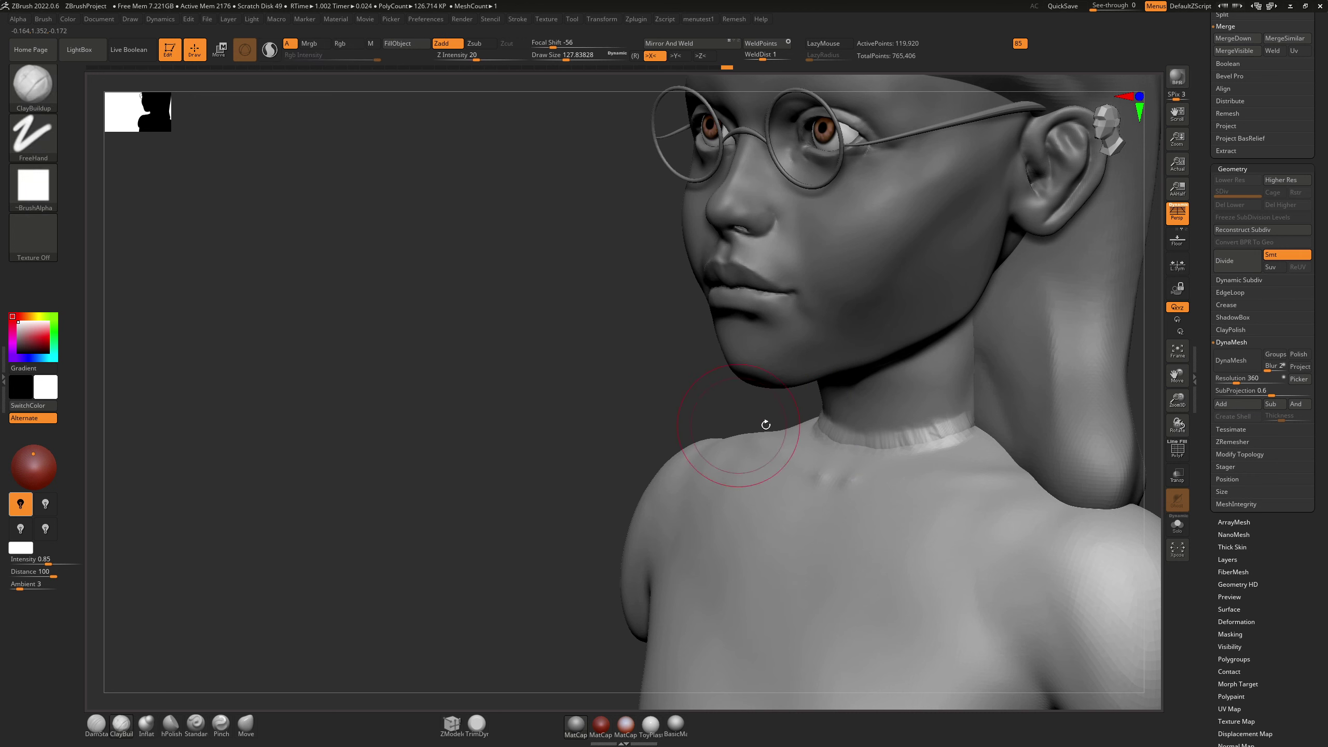
key("ctrl+z")
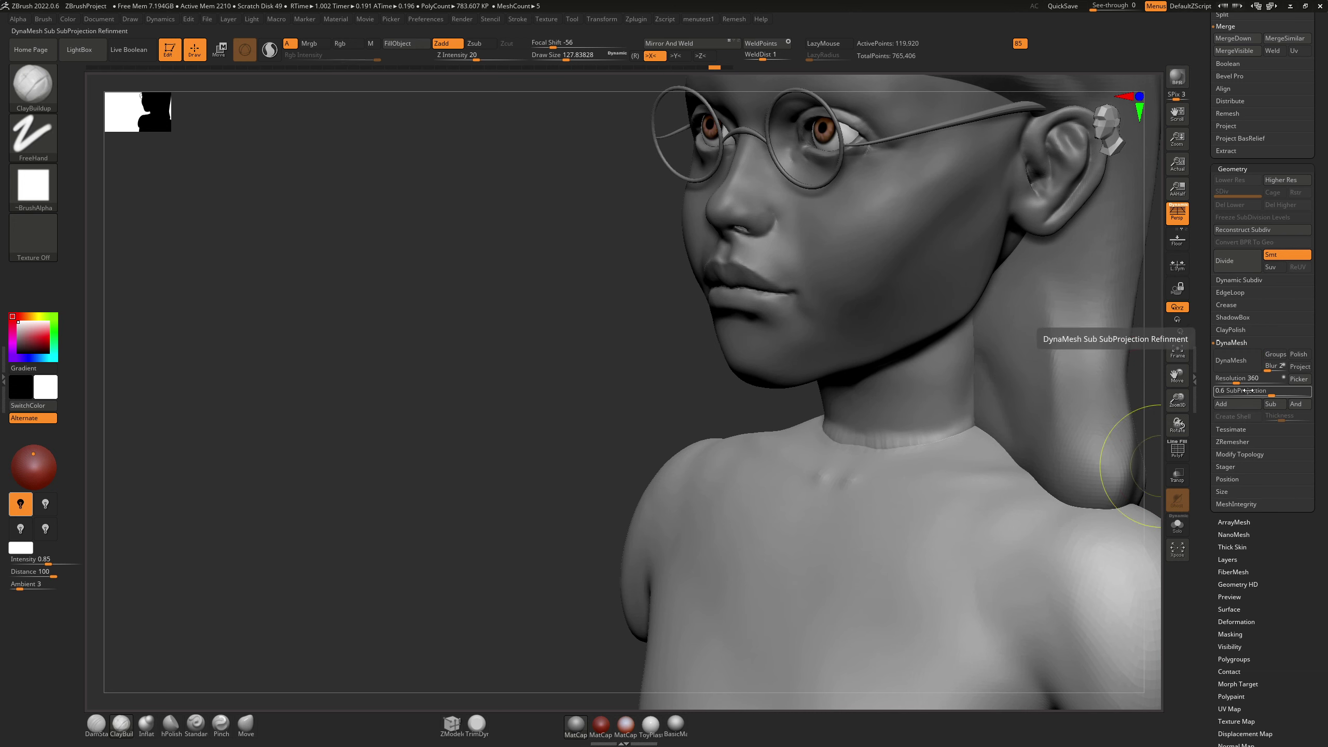
left_click_drag(1240, 379, 1236, 383)
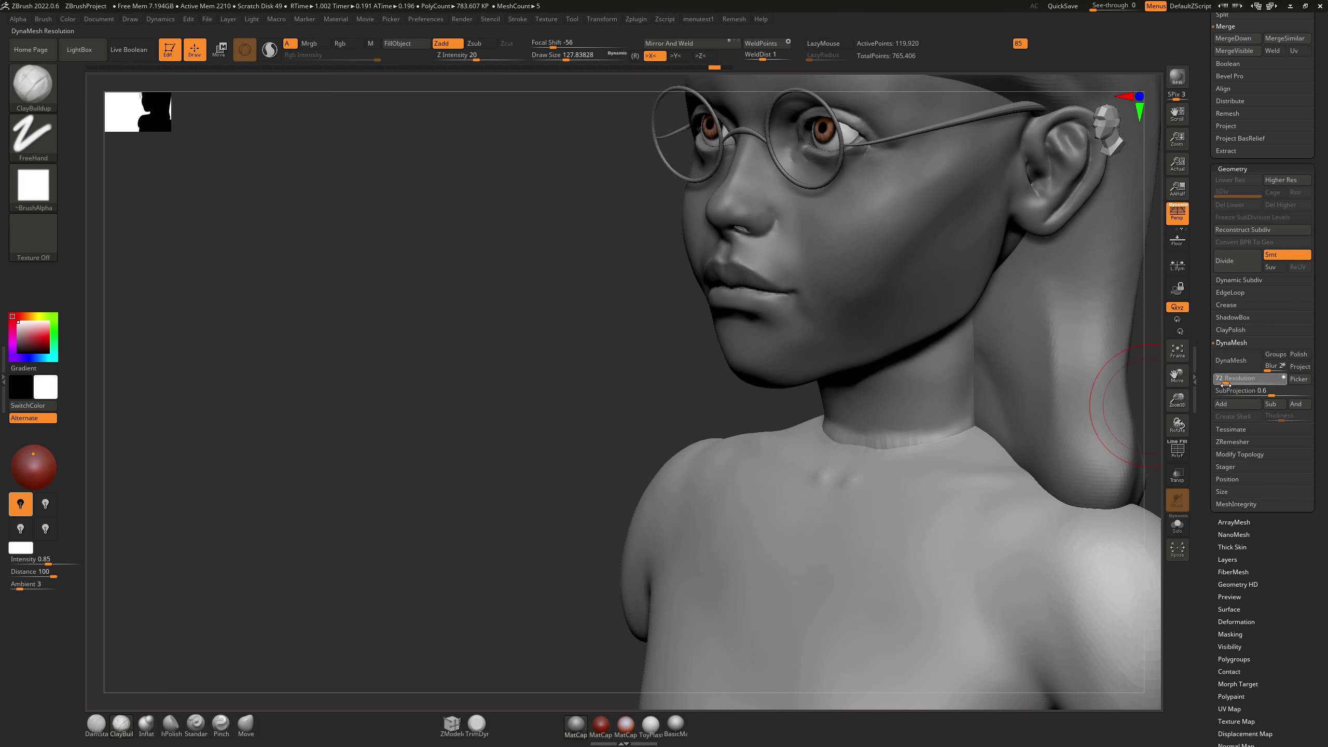
Step: Try remeshing the torso with DynaMesh at resolution 112
key("ctrl")
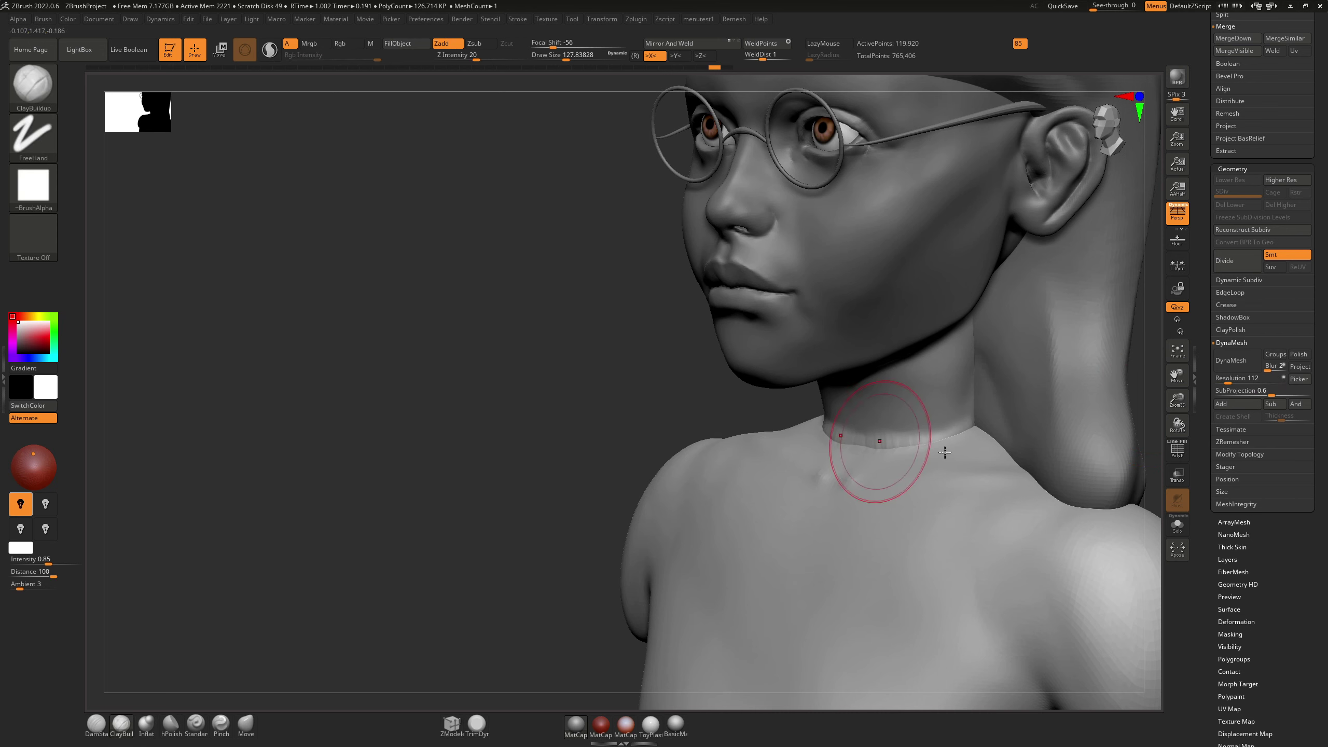
left_click(1231, 360)
key("ctrl")
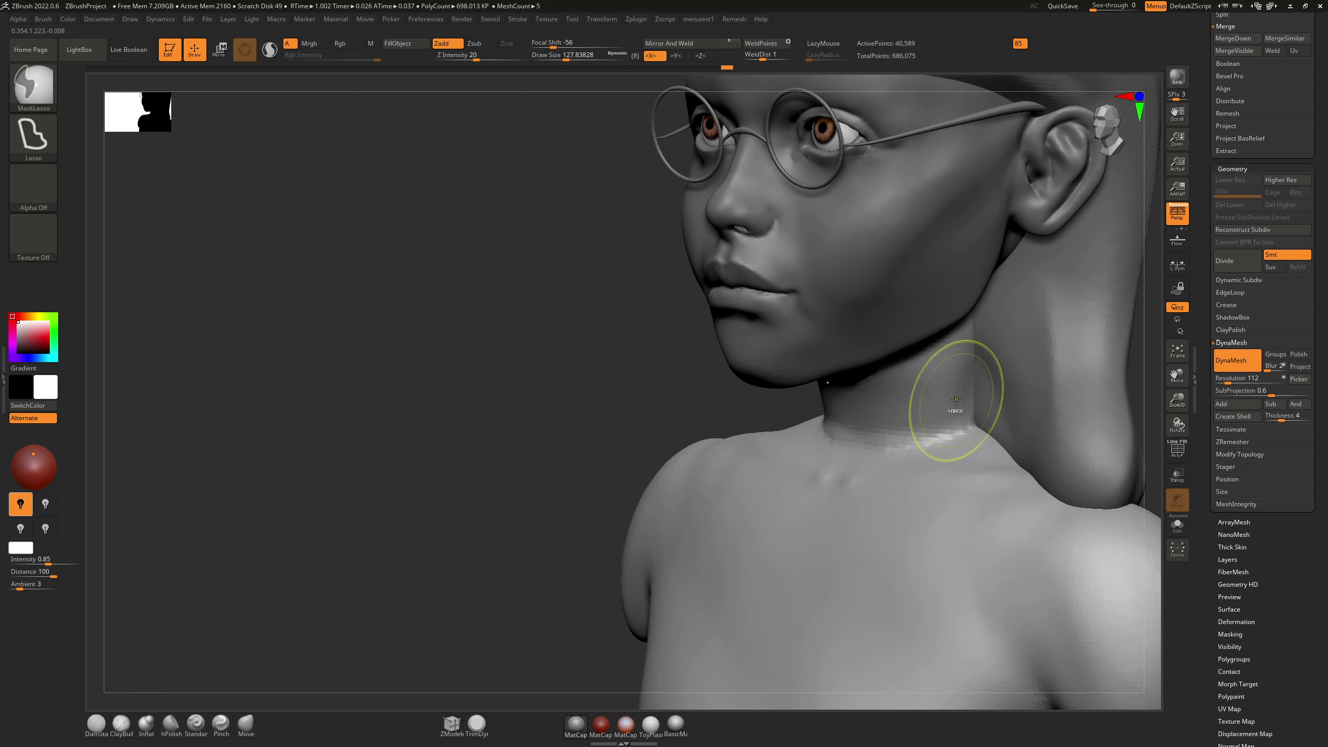
key("ctrl+z")
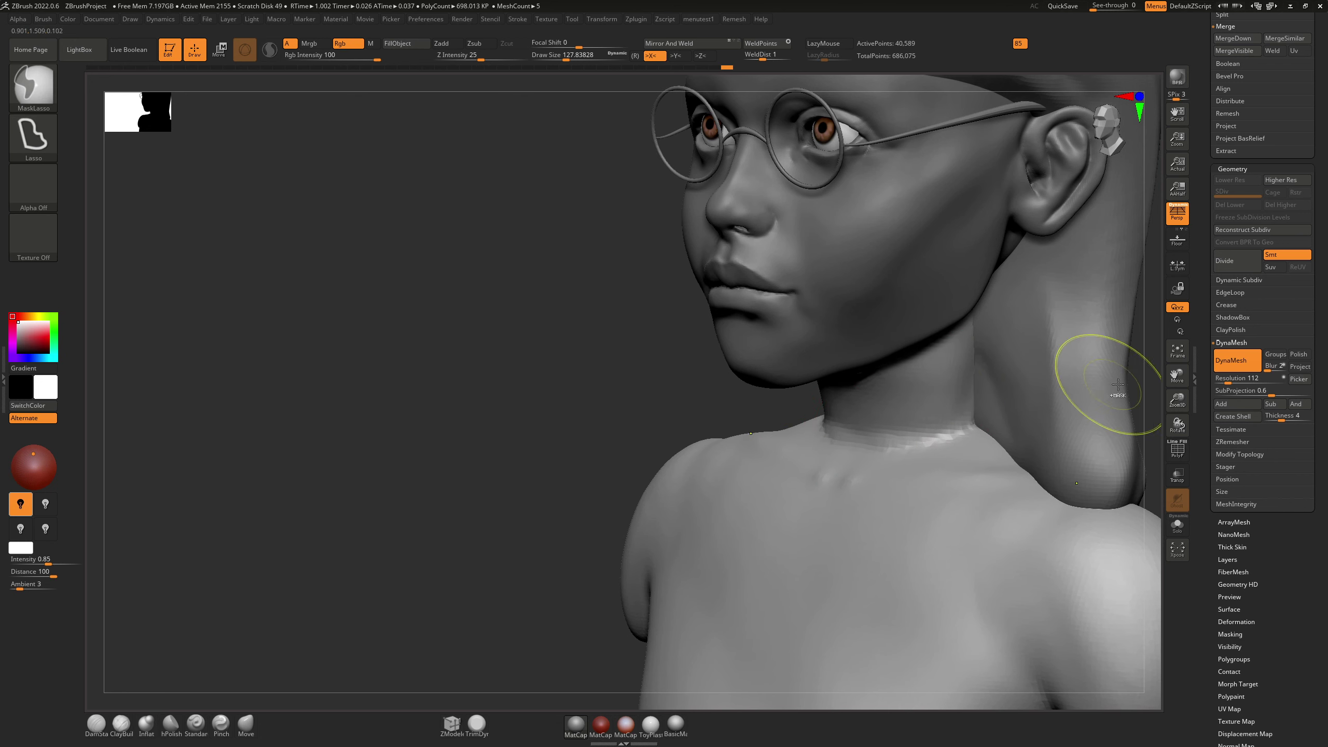
Step: Remesh the torso with DynaMesh at resolution 160 and smooth the seam at the base of the neck
left_click(1220, 375)
left_click(1234, 382)
type("192")
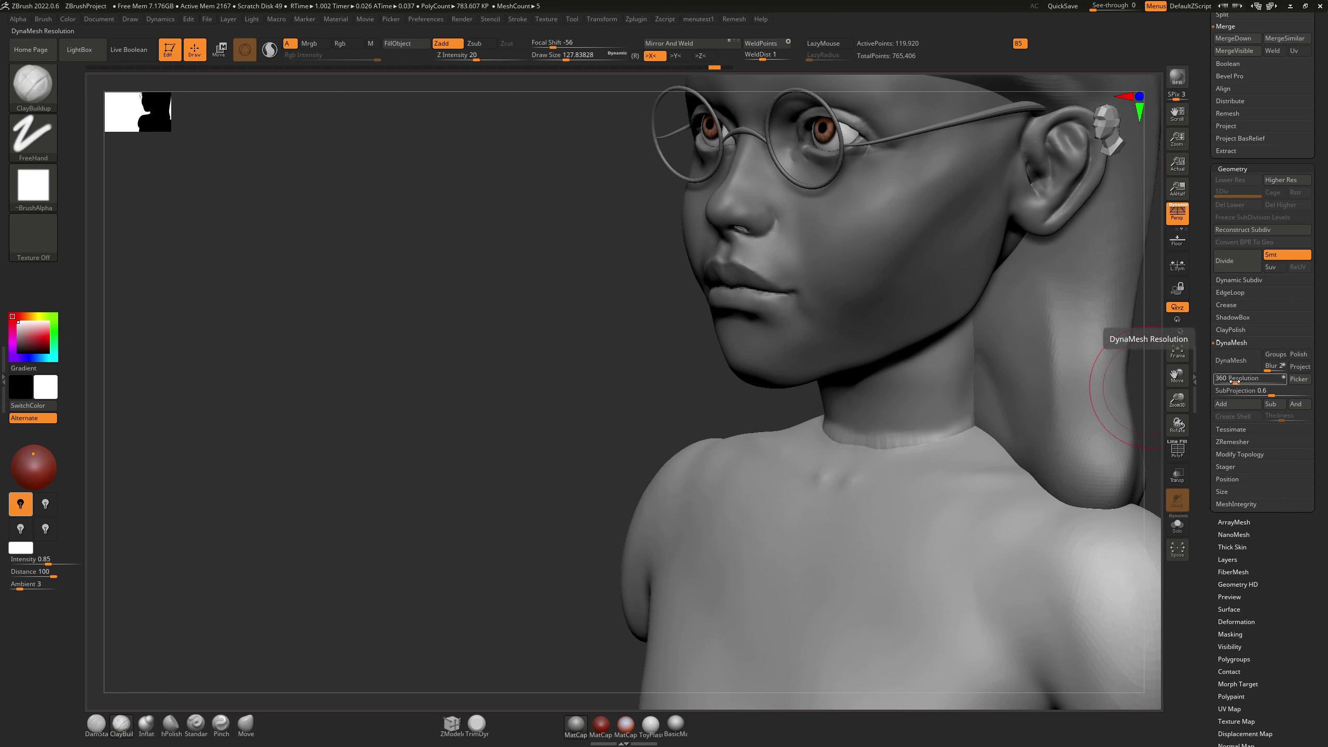
key("Return")
left_click_drag(1230, 382, 1228, 382)
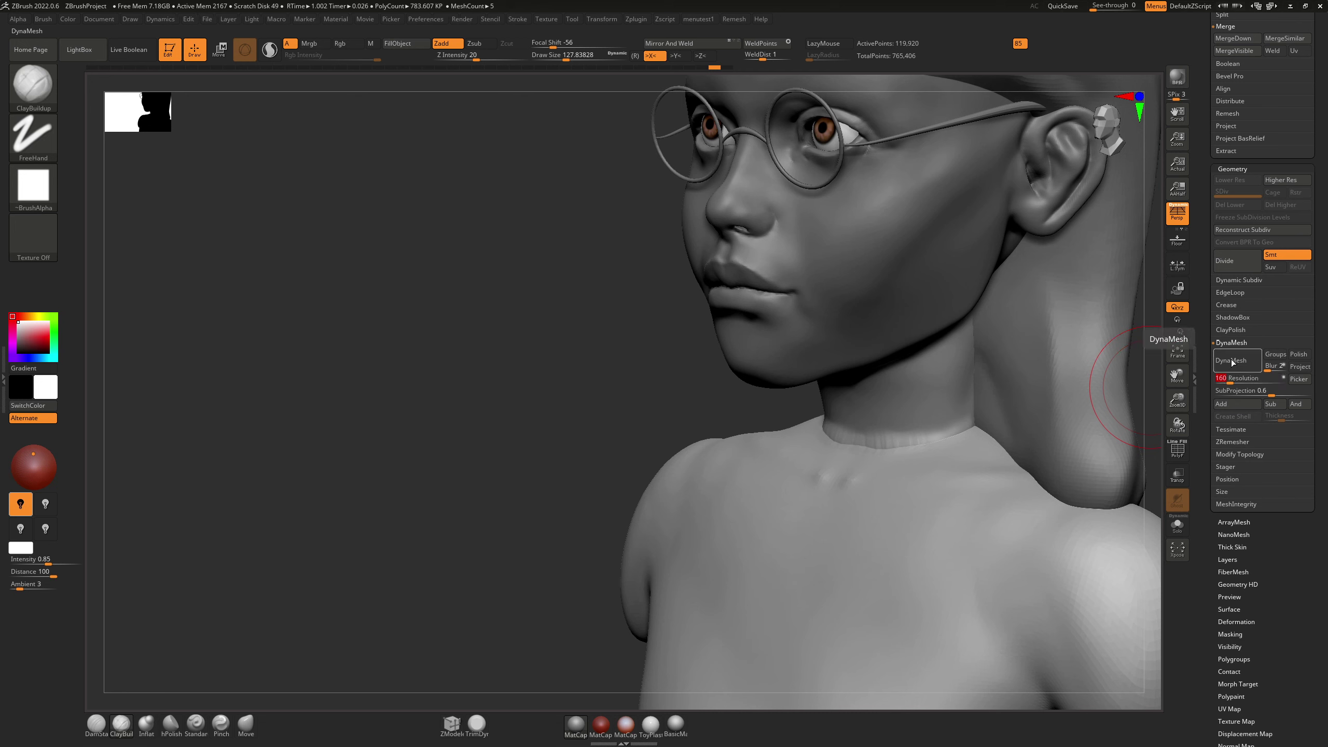
left_click(1232, 360)
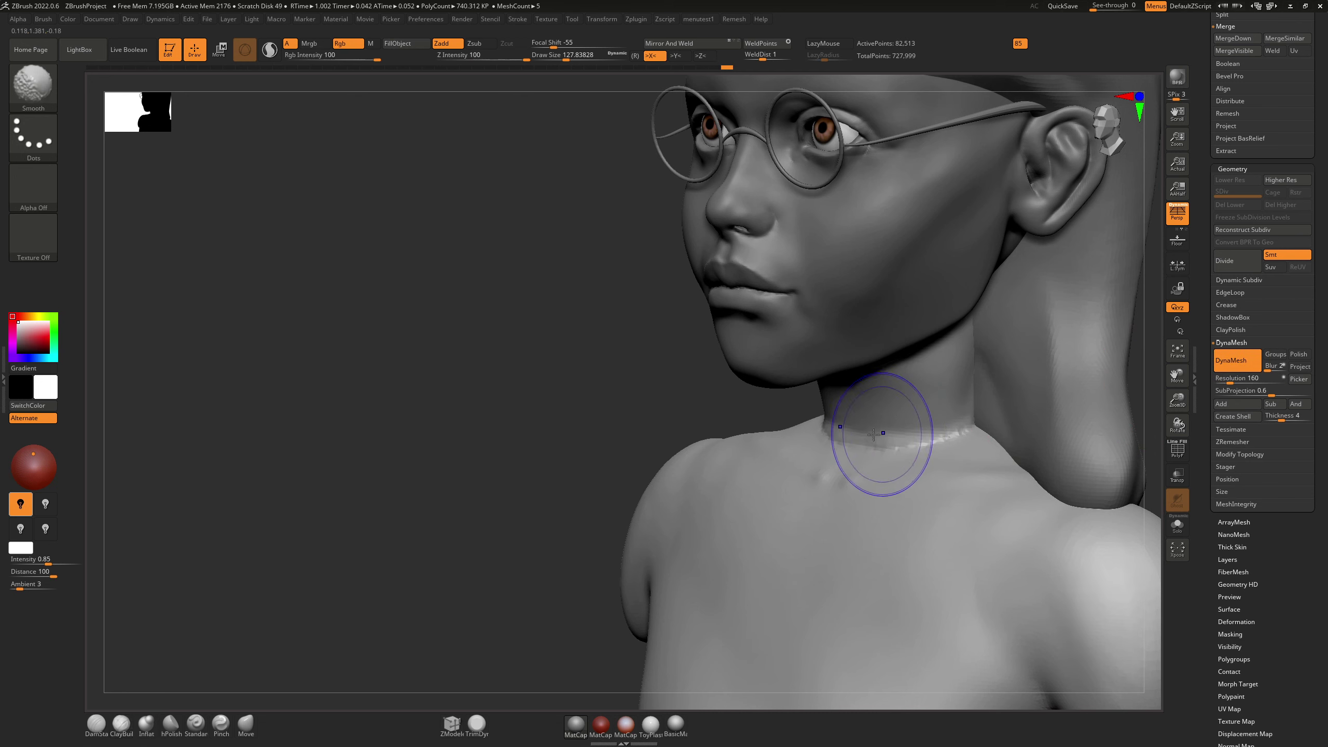
mouse_move(926, 439)
left_mouse_down("shift")
mouse_move(962, 426)
mouse_move(916, 434)
mouse_move(969, 434)
left_mouse_up("shift")
right_click_drag(1007, 395, 1090, 398, "shift")
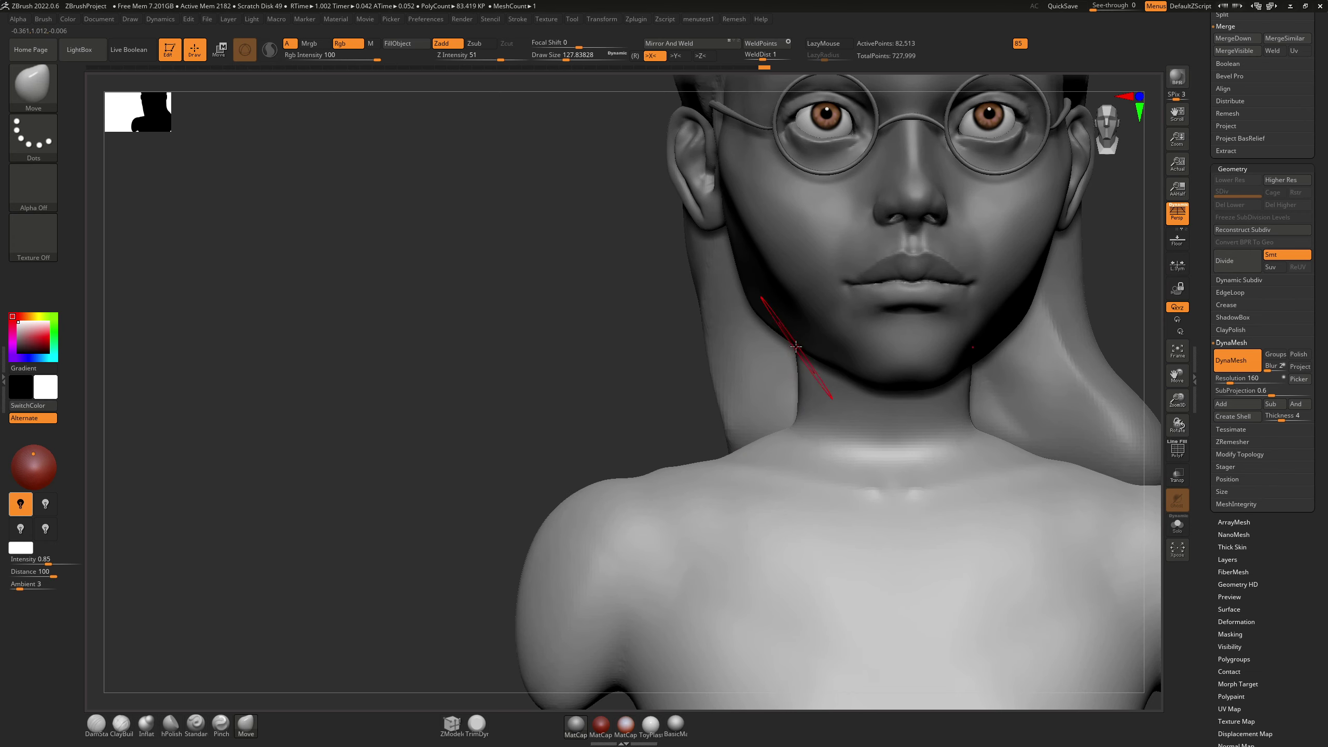
Step: Adjust the side contour of the neck with the Move brush, using draw sizes of about 228 and 158
key("s")
left_click_drag(796, 346, 799, 344)
key("s")
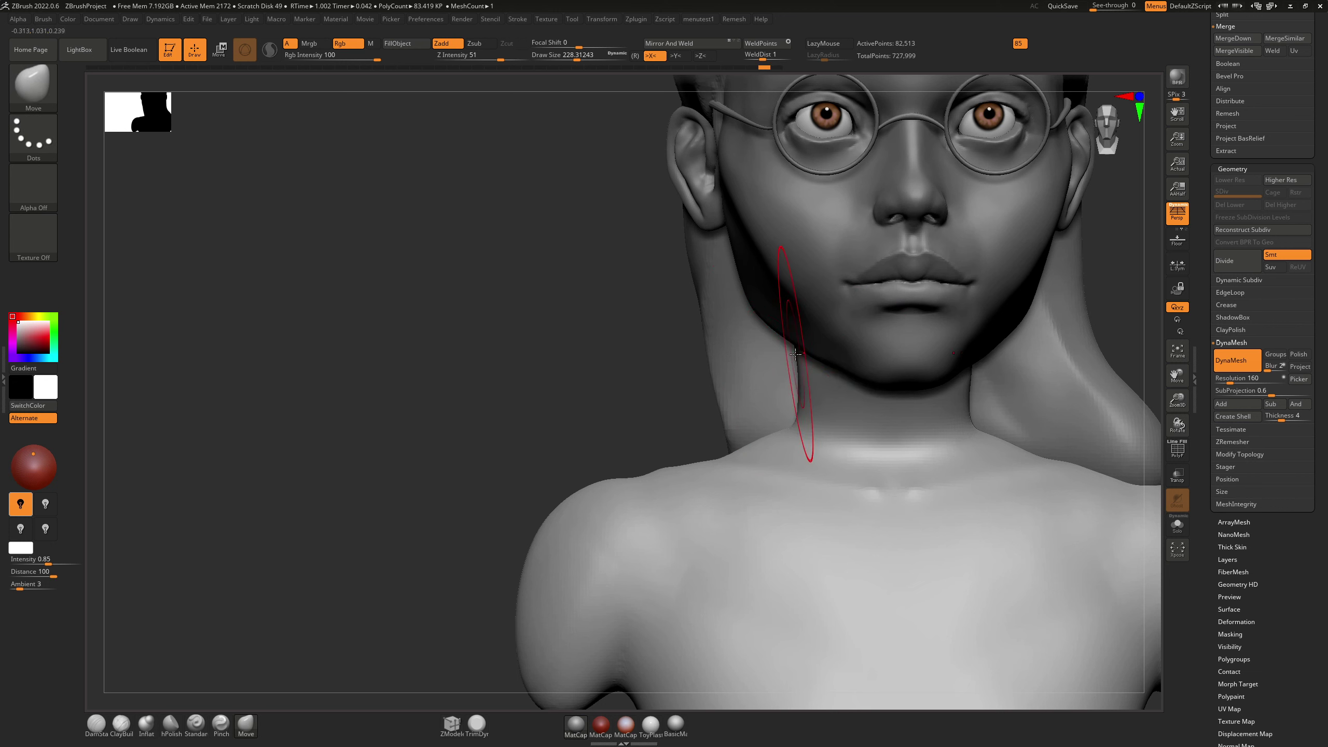
key("s")
left_click_drag(798, 422, 795, 423)
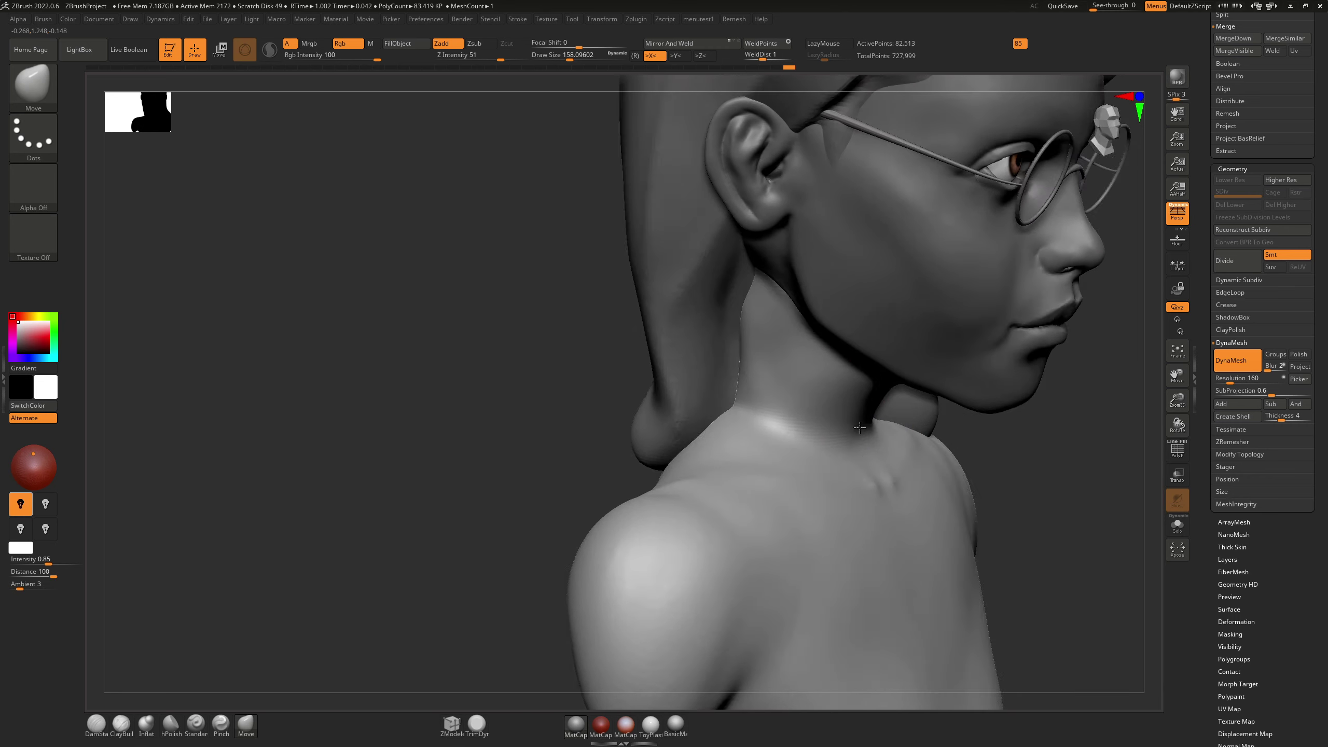
Step: Build up the side of the neck base with ClayBuildup at draw size about 94 and smooth it
key("b")
key("c")
key("b")
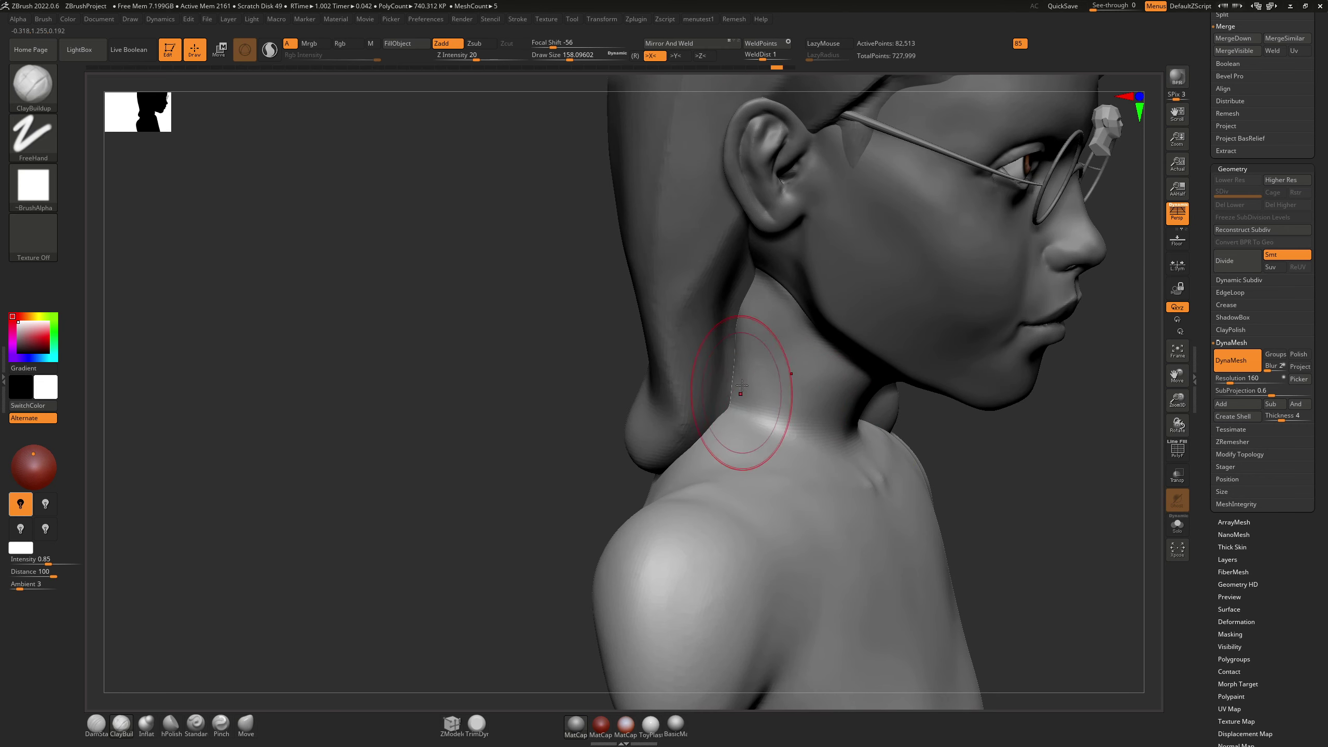
key("s")
left_click_drag(745, 409, 748, 393)
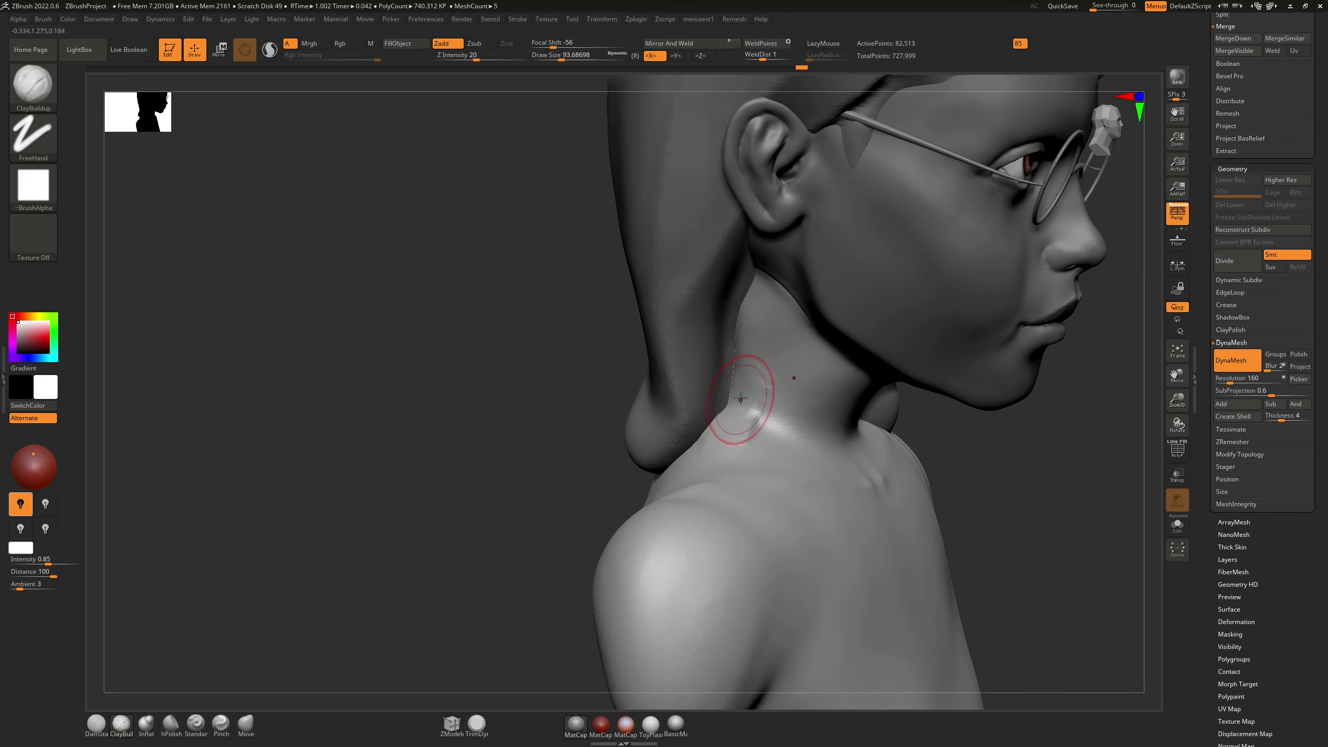
key("shift")
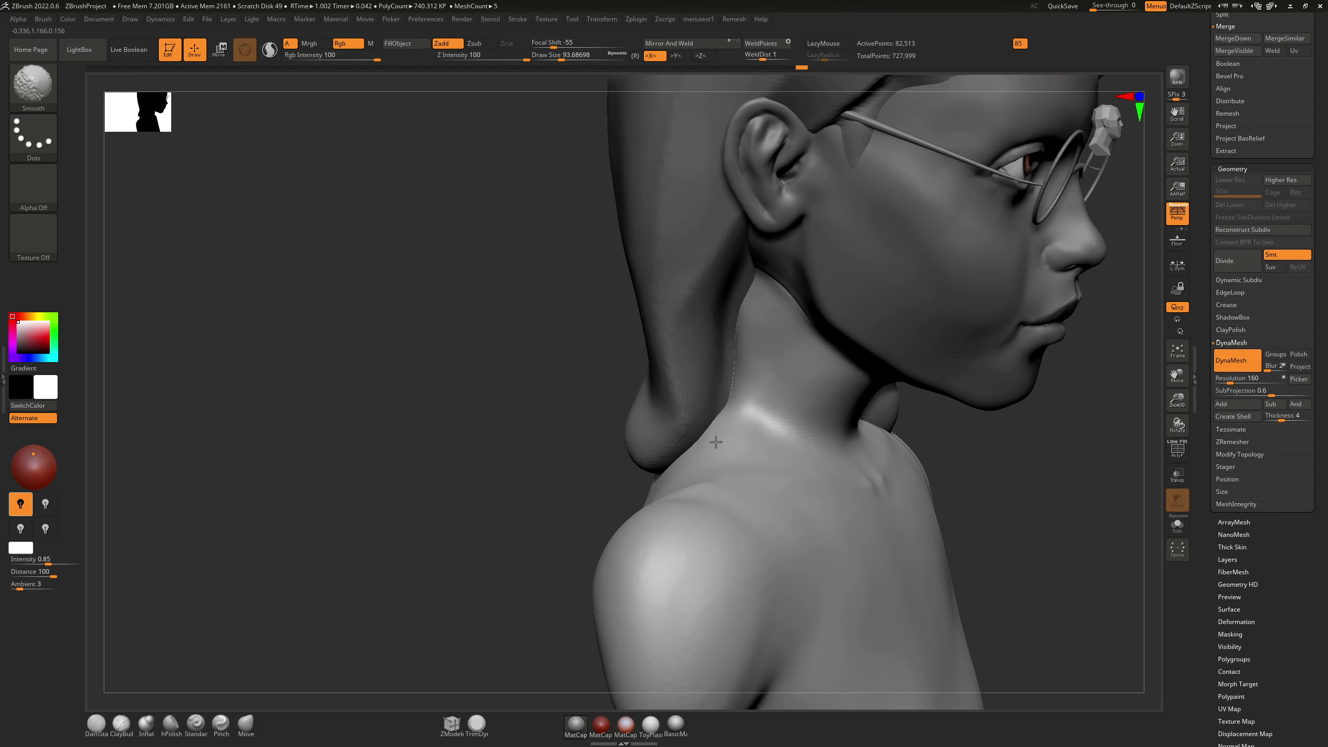
Step: Inflate the transition between neck and shoulder at draw size about 120 and smooth it
key("b")
key("i")
key("n")
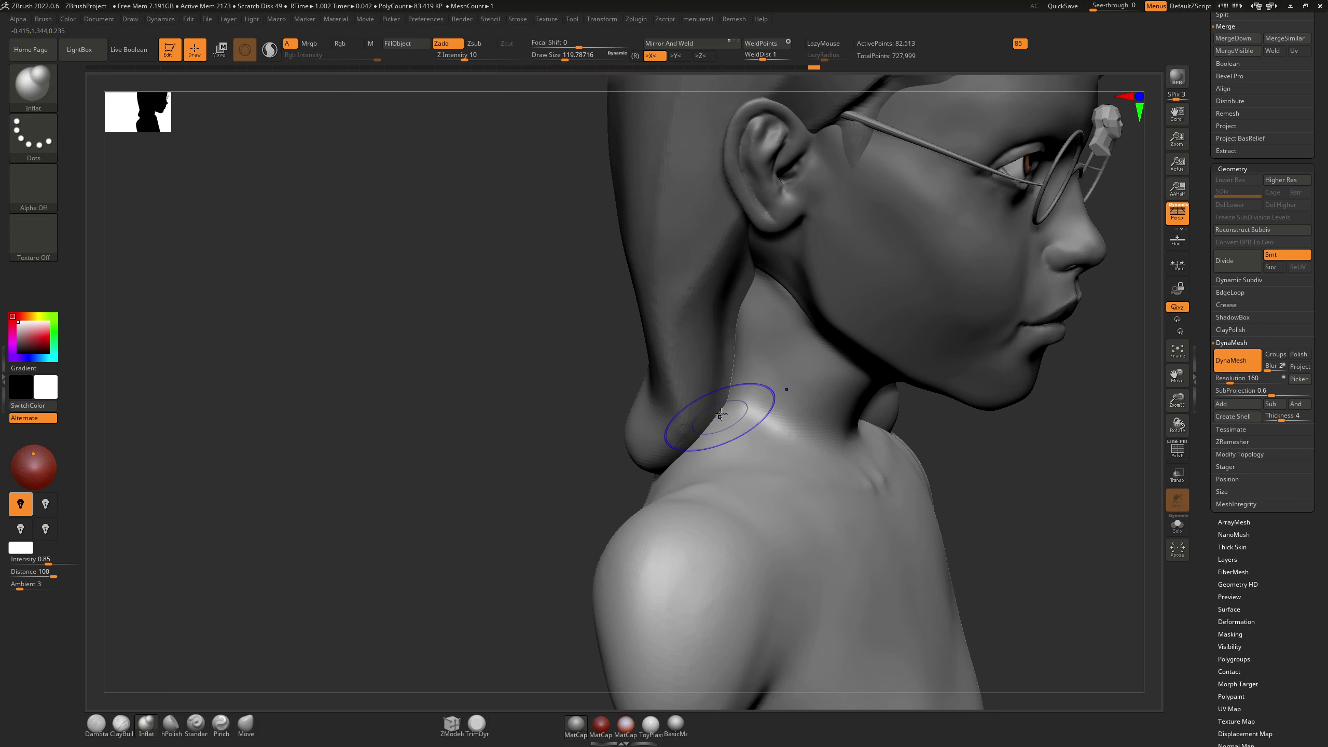
left_click_drag(721, 414, 748, 398, "shift")
right_click_drag(794, 339, 742, 398, "shift")
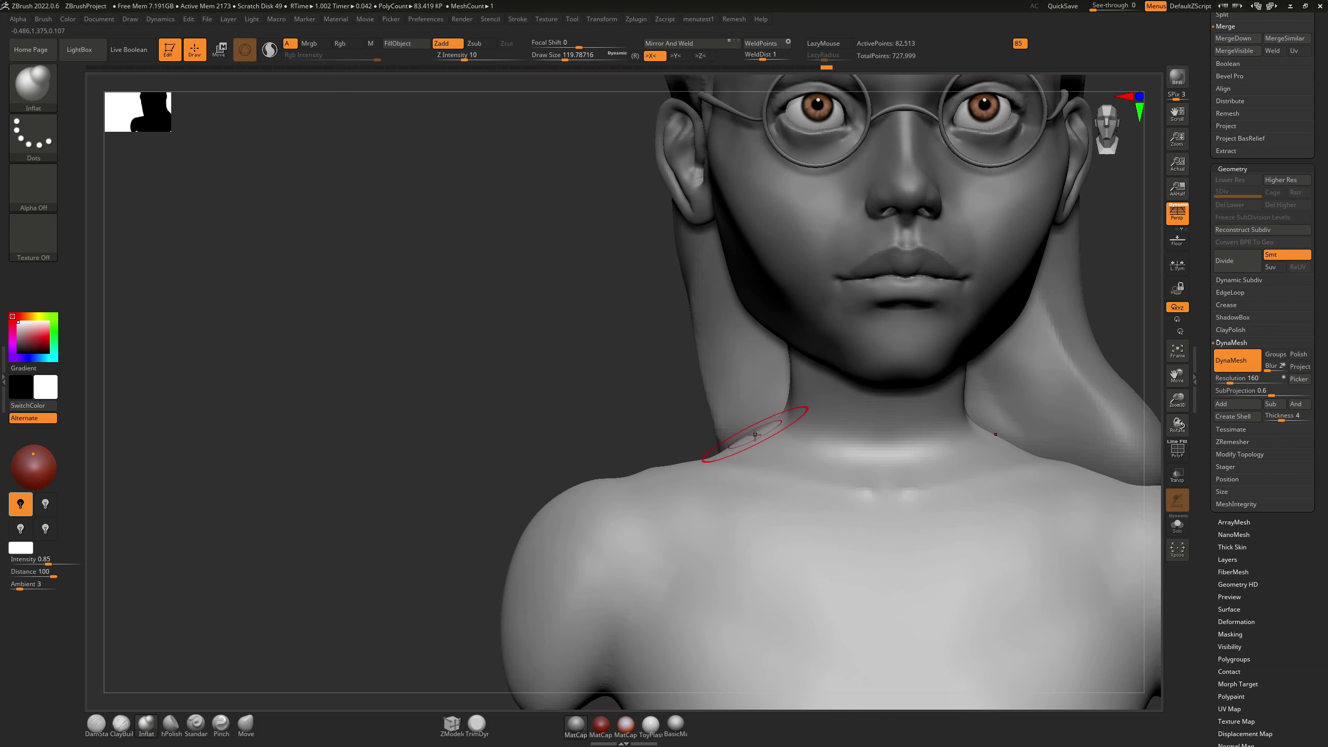
Step: Reshape the slope from the neck to the shoulder with the Move brush at draw size about 293
key("b")
key("m")
key("v")
key("s")
left_click_drag(733, 443, 739, 447)
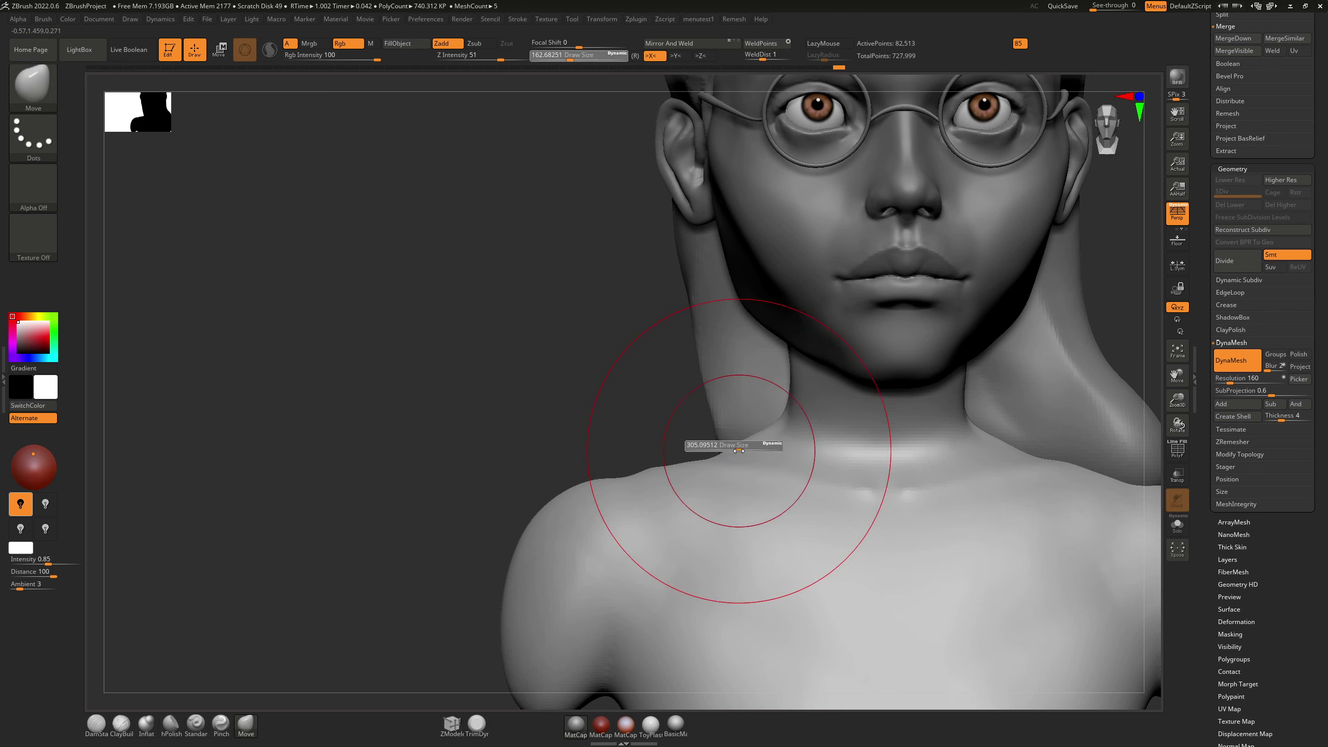
mouse_move(739, 448)
right_mouse_down()
mouse_move(711, 449)
mouse_move(757, 432)
mouse_move(735, 431)
right_mouse_up()
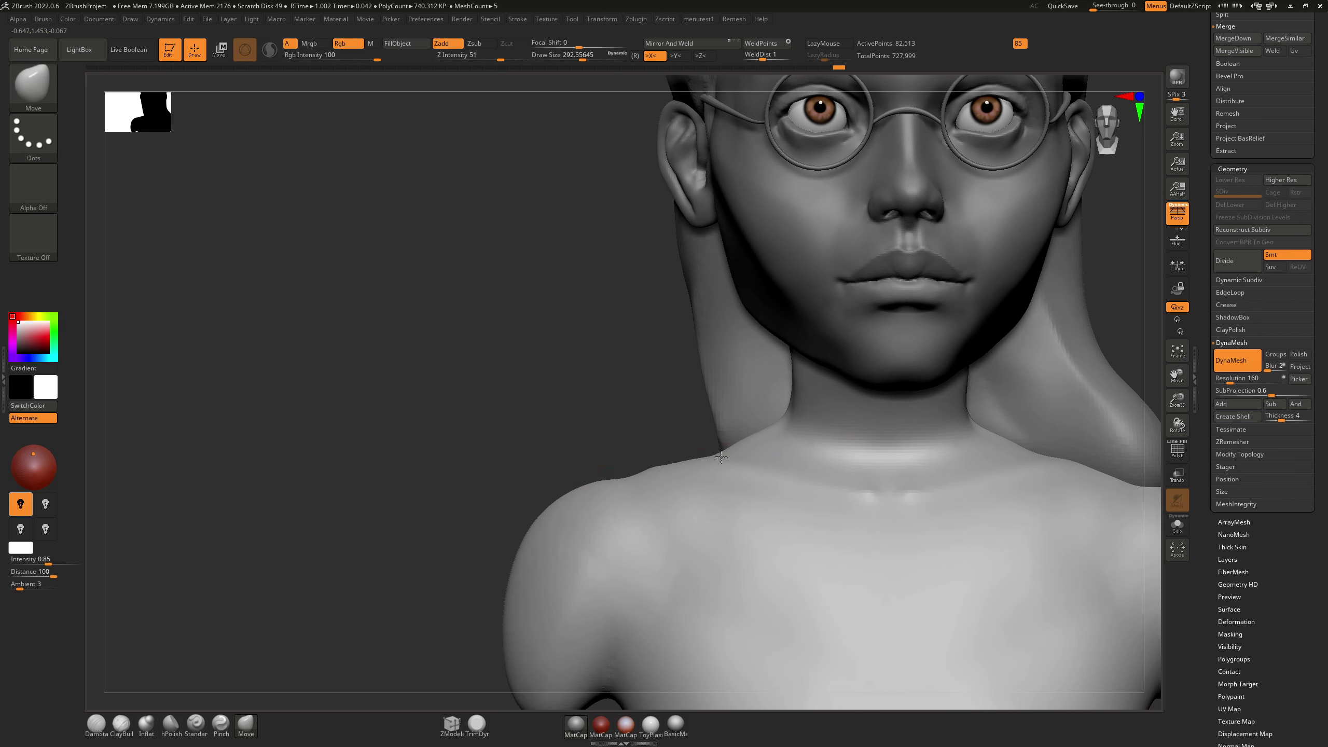
left_click_drag(770, 429, 774, 430)
left_click_drag(790, 393, 795, 392)
Step: Build up the side of the neck with ClayBuildup at draw size about 108 and smooth the strokes
left_click(121, 725)
key("s")
left_click_drag(831, 426, 813, 427)
right_click_drag(809, 408, 775, 385)
key("shift")
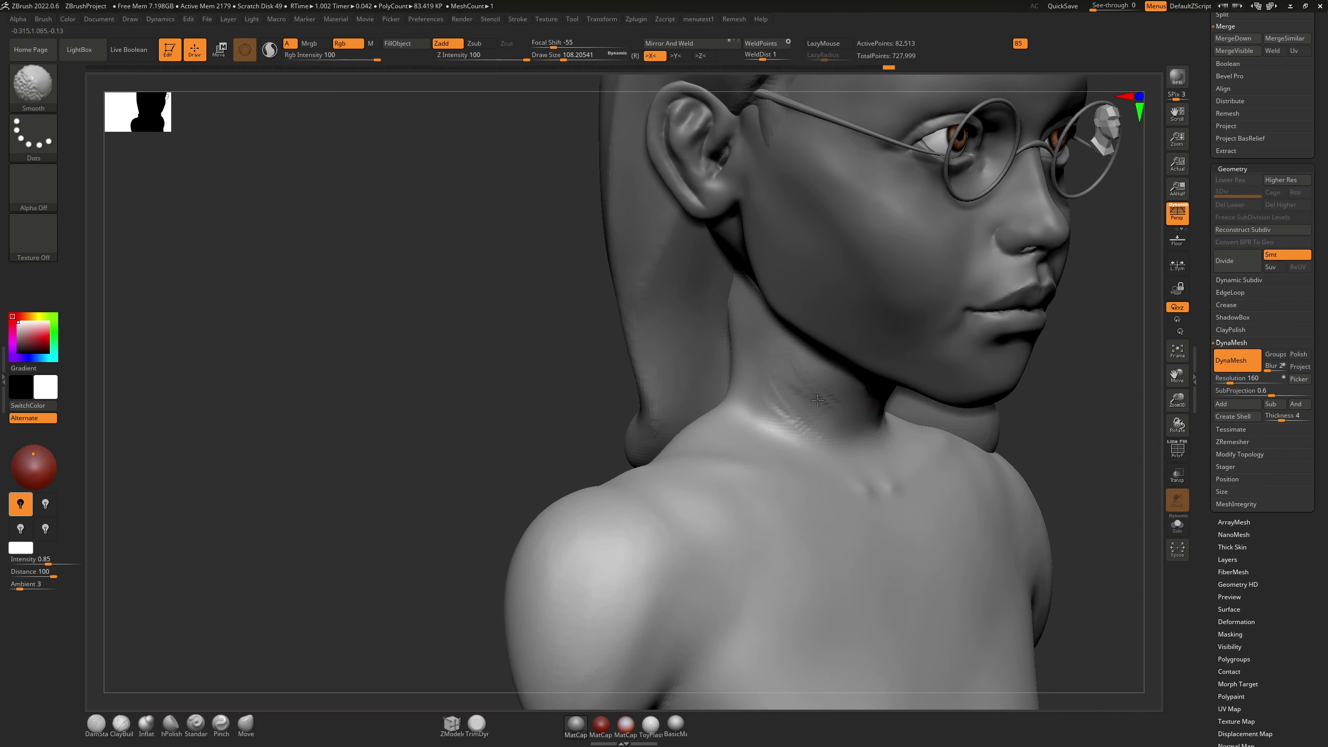
left_click_drag(774, 364, 804, 362, "shift")
right_click_drag(763, 300, 803, 344)
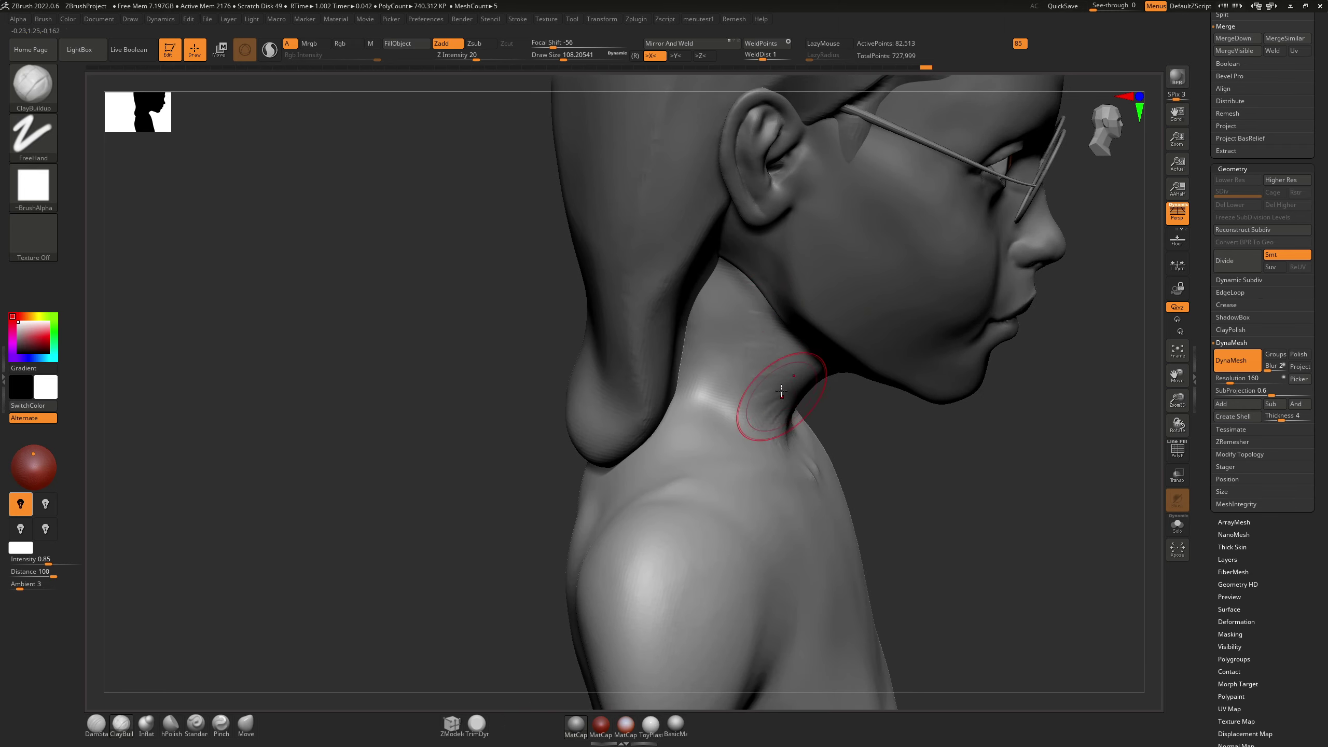
Step: Sculpt the neck muscles running down toward the inner collarbones and soften them with the Smooth brush
right_click_drag(782, 392, 765, 370)
key("shift")
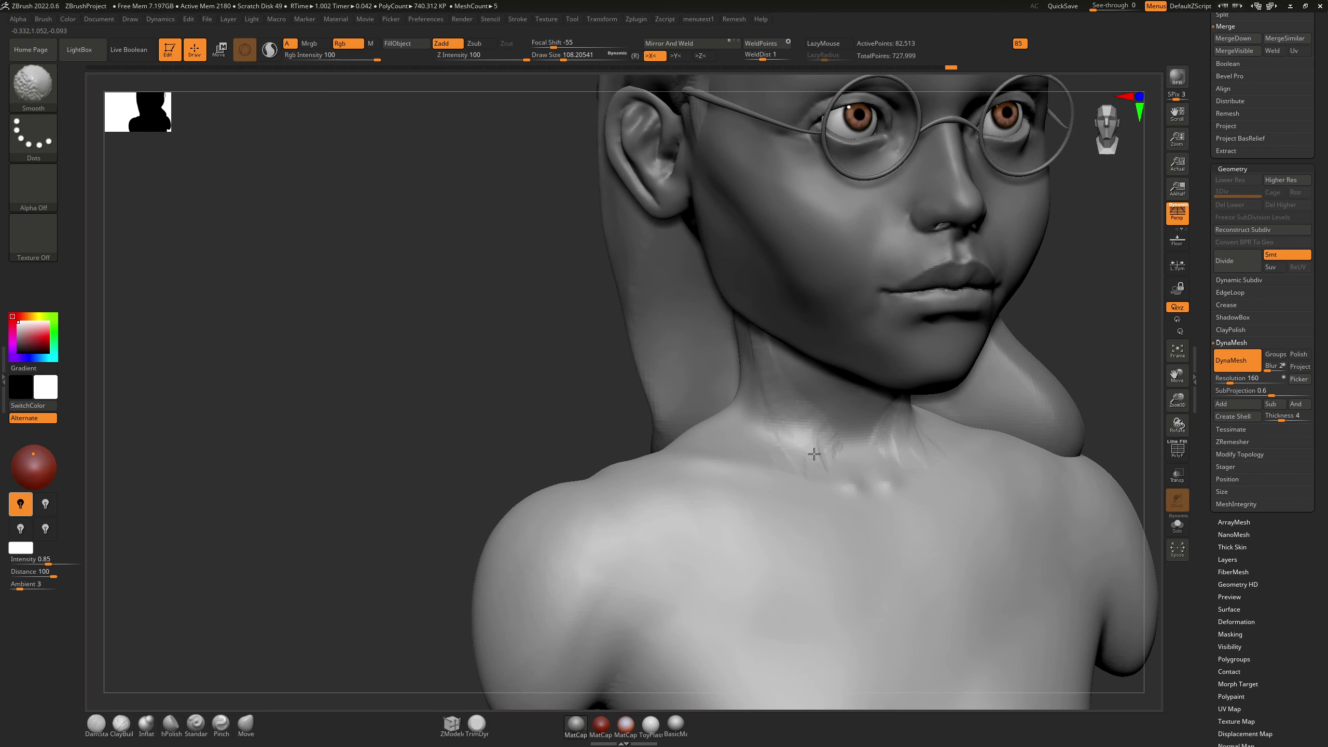
right_click_drag(800, 415, 824, 380)
key("ctrl")
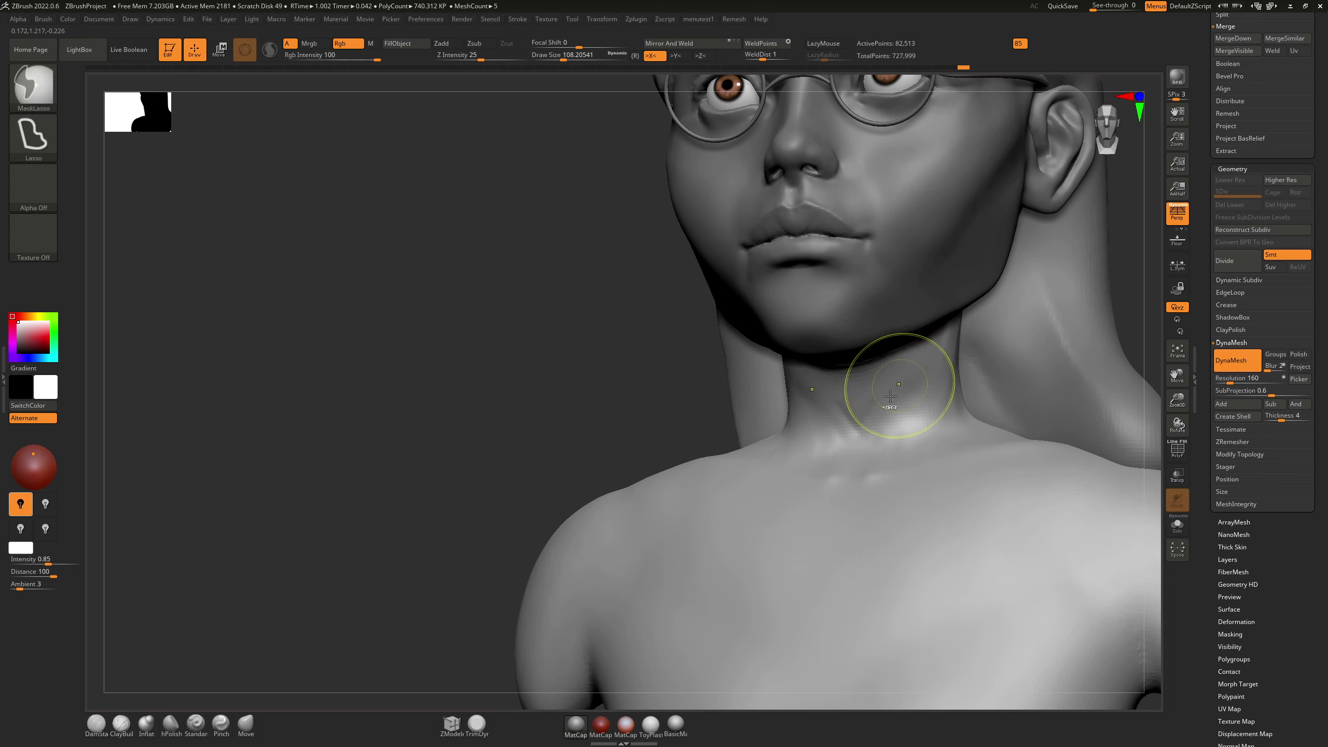
key("shift")
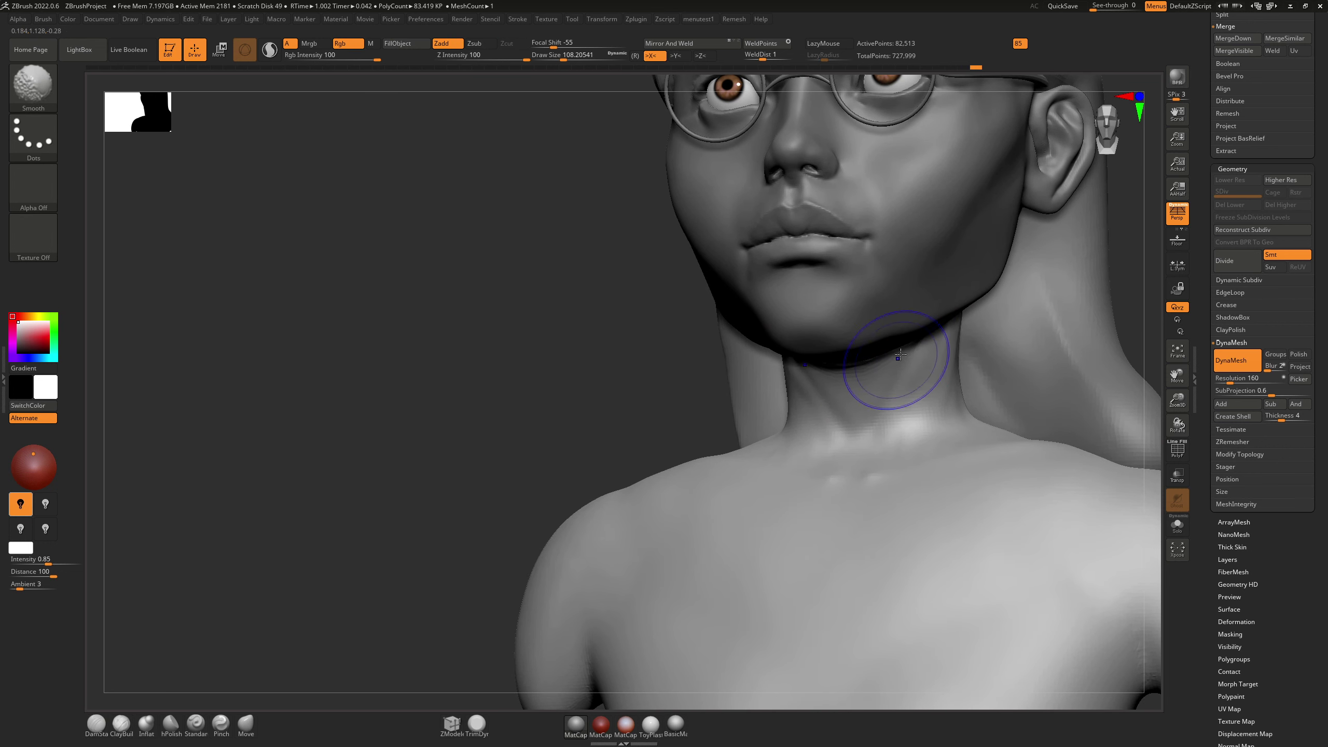
key("shift")
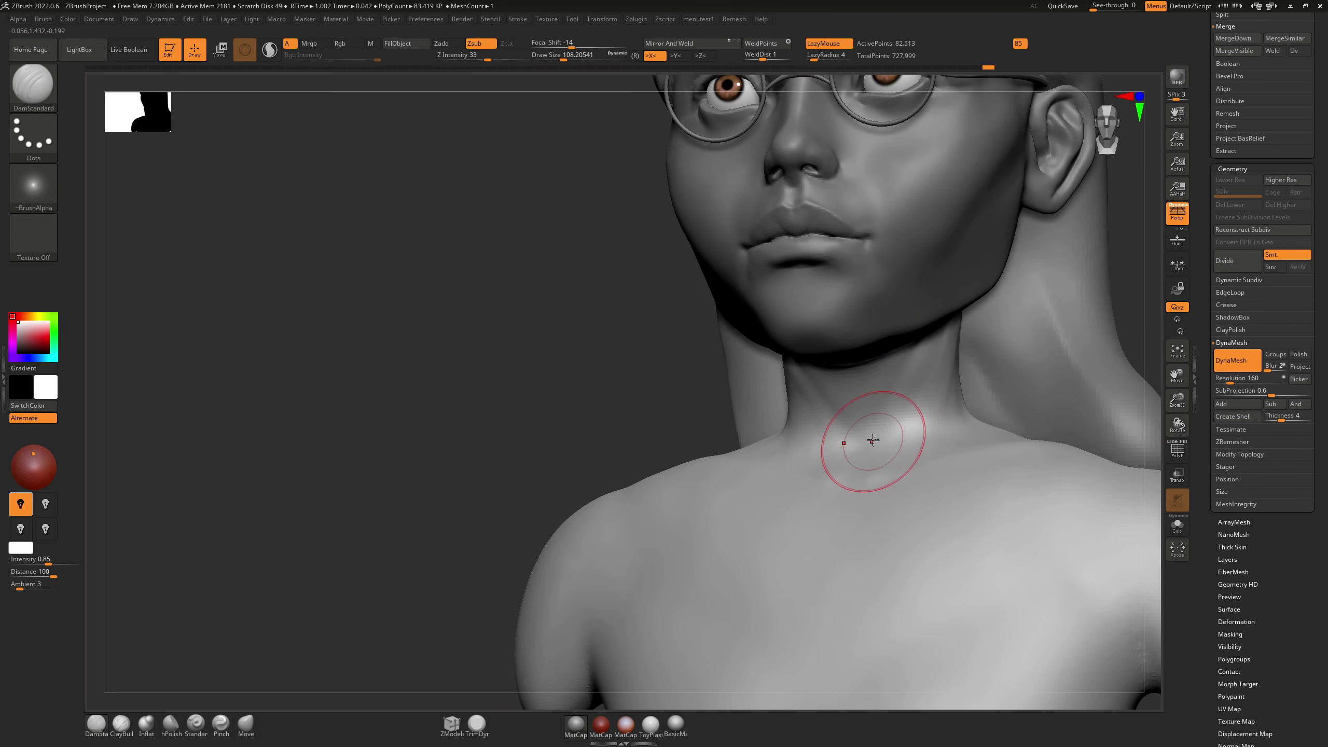
Step: Carve the collarbone creases outward from the base of the neck with the DamStandard brush
right_click_drag(866, 445, 877, 473)
key("shift")
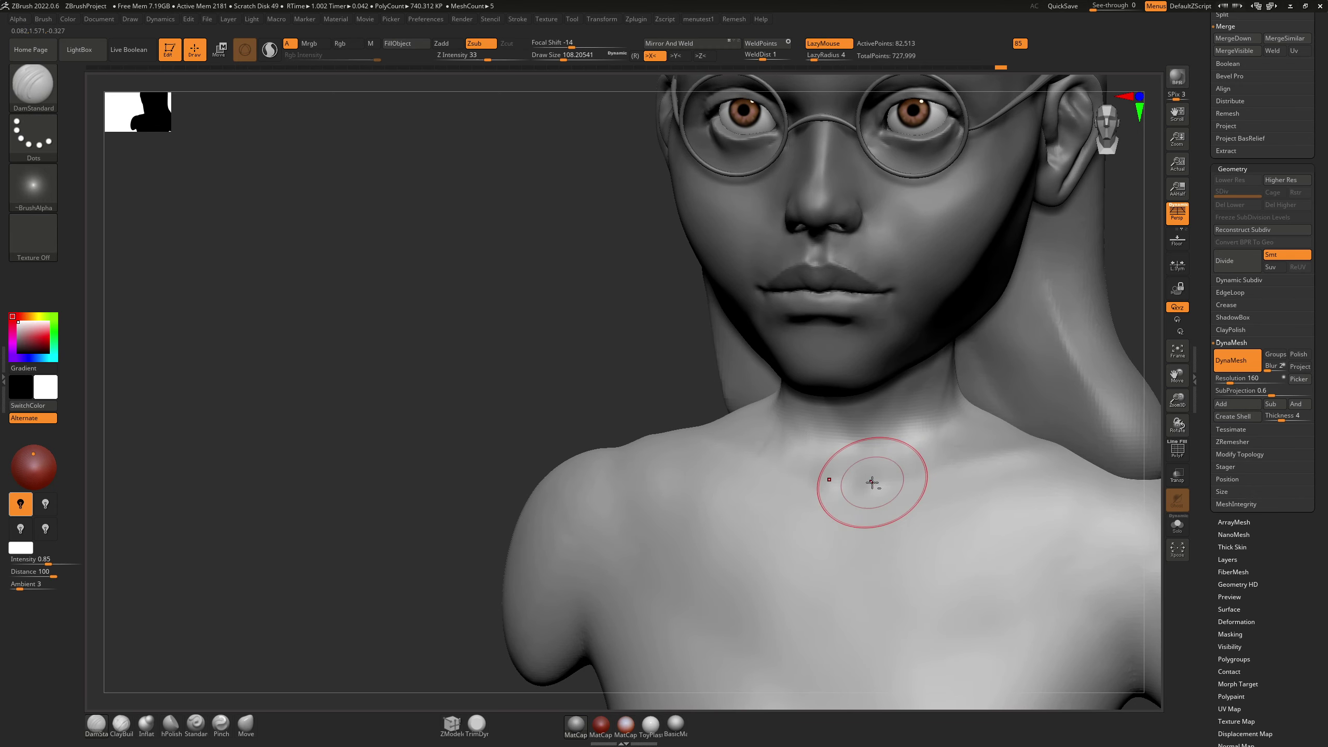
left_click_drag(868, 488, 1041, 454)
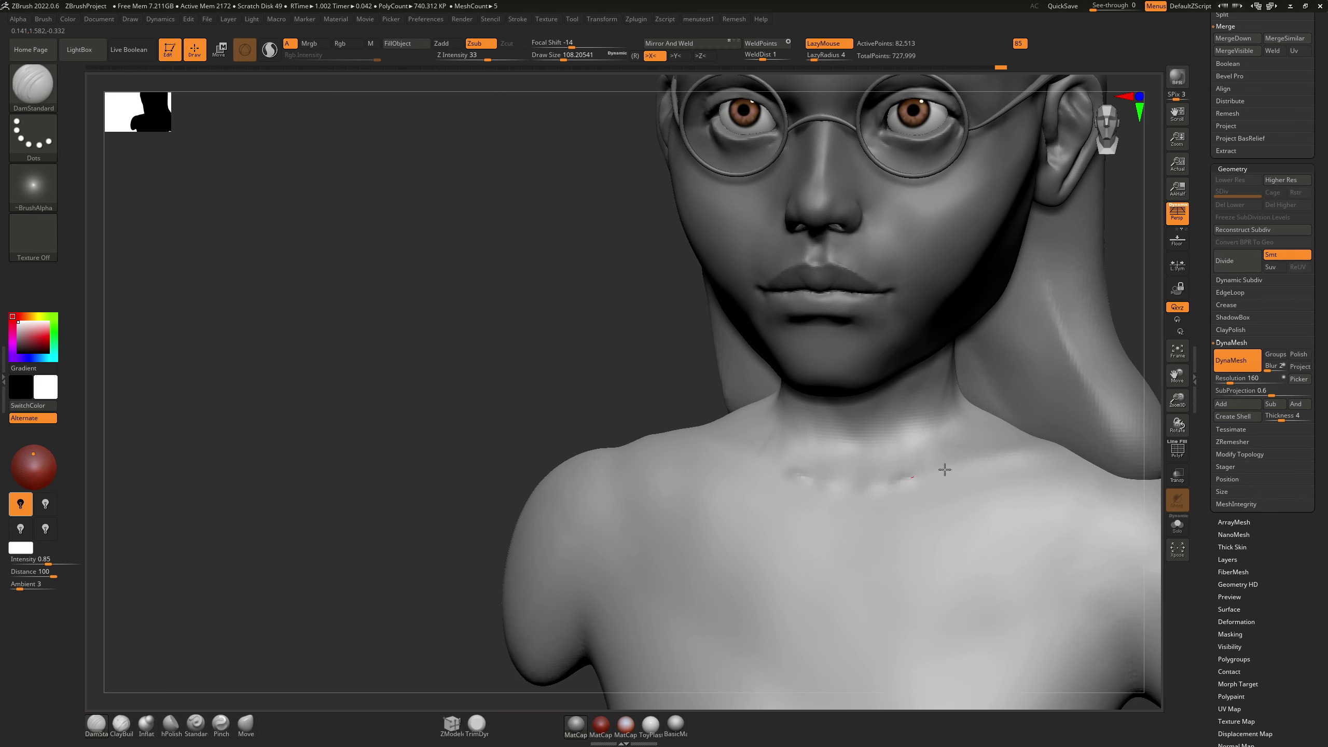
right_click_drag(1085, 465, 1075, 438)
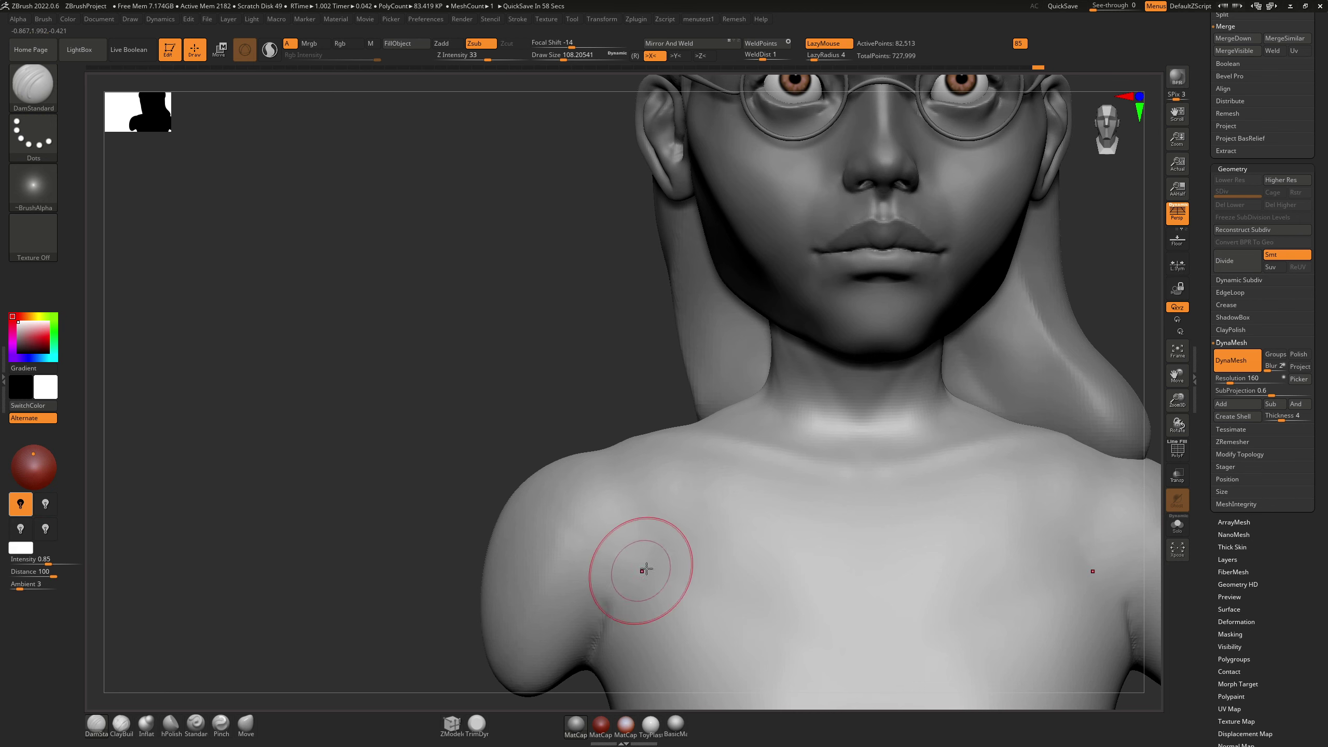
Step: Try carving the crease between shoulder and chest with the DamStandard brush at draw size about 177
key("shift")
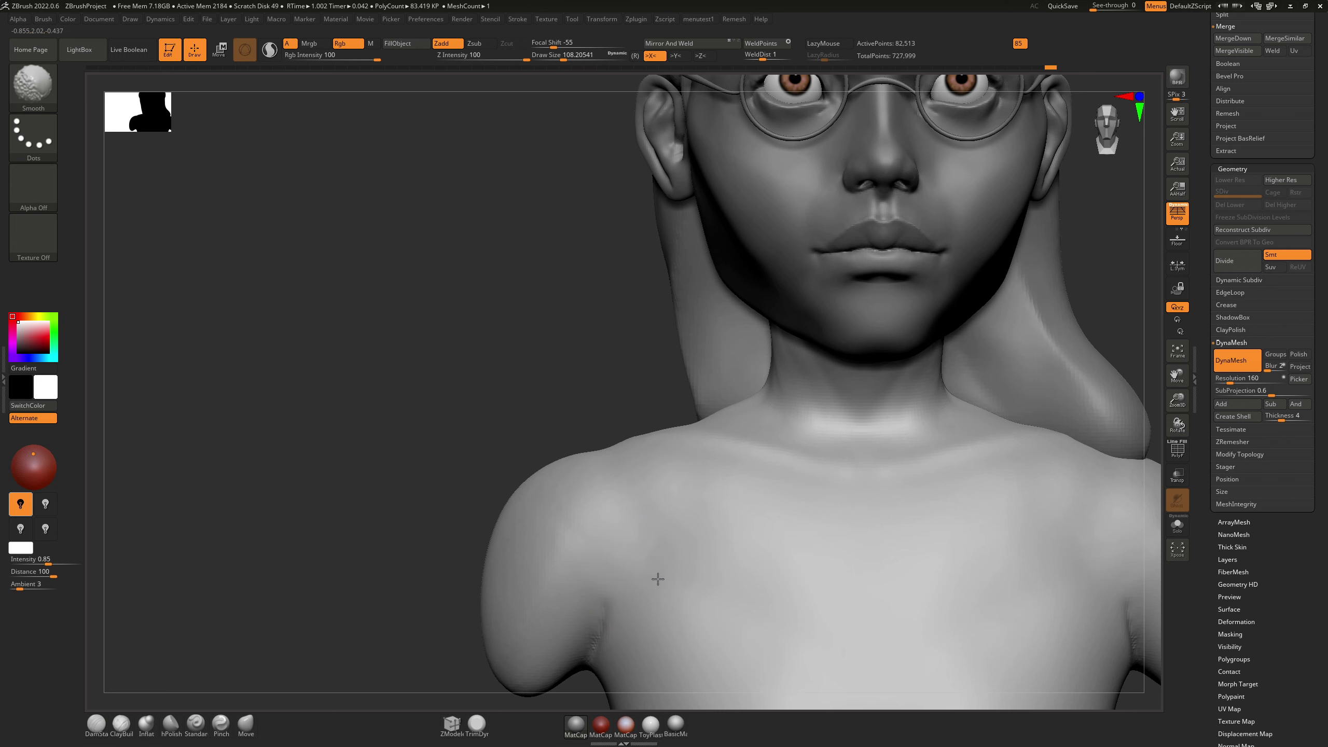
key("s")
left_click_drag(652, 579, 703, 528)
key("ctrl+z")
left_click_drag(713, 465, 607, 608)
key("ctrl+z")
key("ctrl+z")
left_click_drag(692, 471, 608, 604)
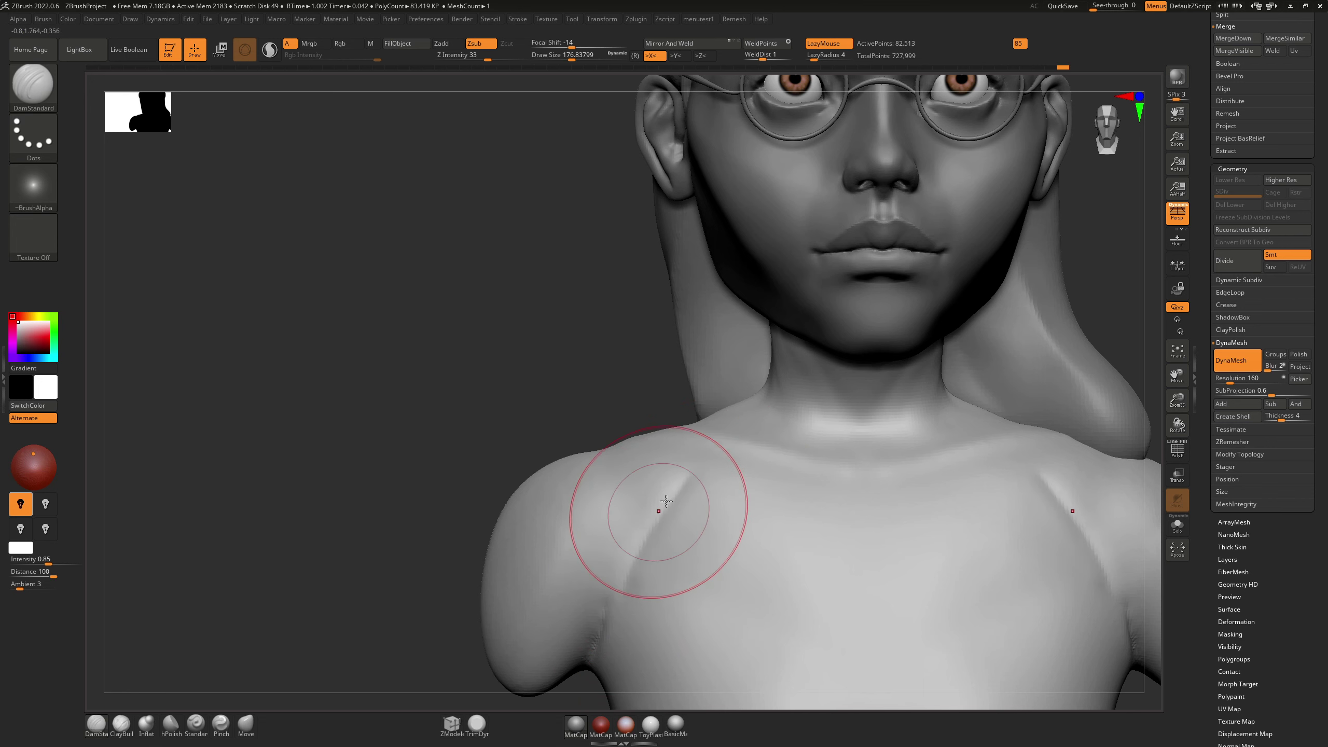
key("ctrl+z")
left_click_drag(675, 490, 607, 610)
key("ctrl+z")
key("ctrl+z")
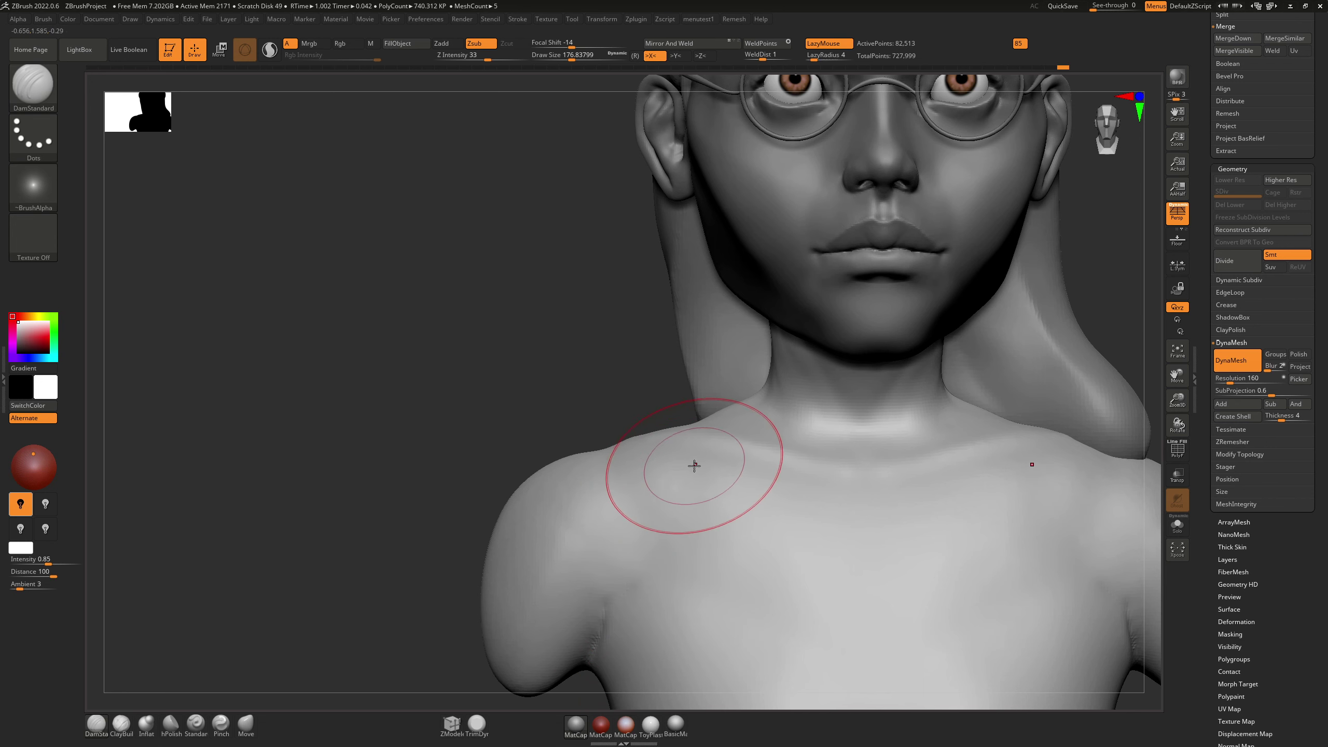
Step: Carve a crease from below the collarbone down to the armpit and smooth its upper part
left_click_drag(693, 469, 583, 660)
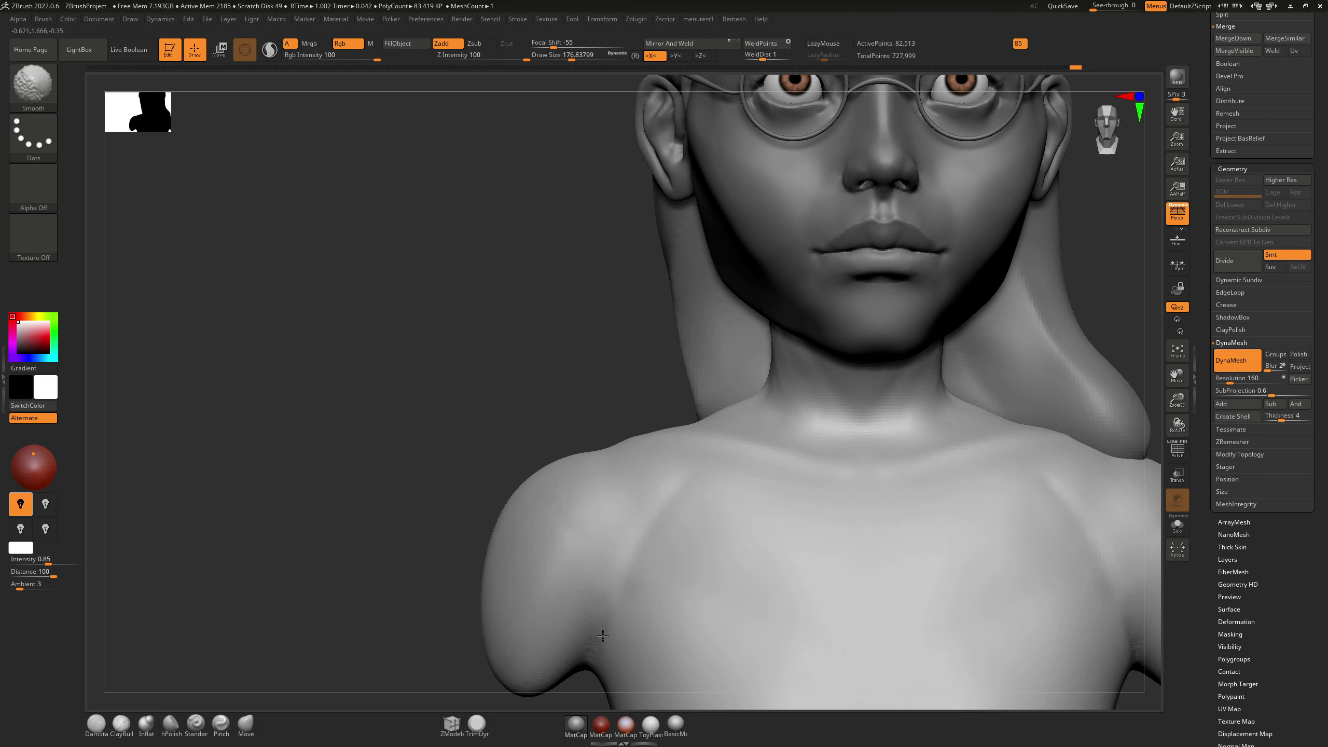
left_click_drag(670, 516, 688, 489, "shift")
mouse_move(732, 470)
right_mouse_down()
mouse_move(680, 470)
mouse_move(622, 428)
right_mouse_up()
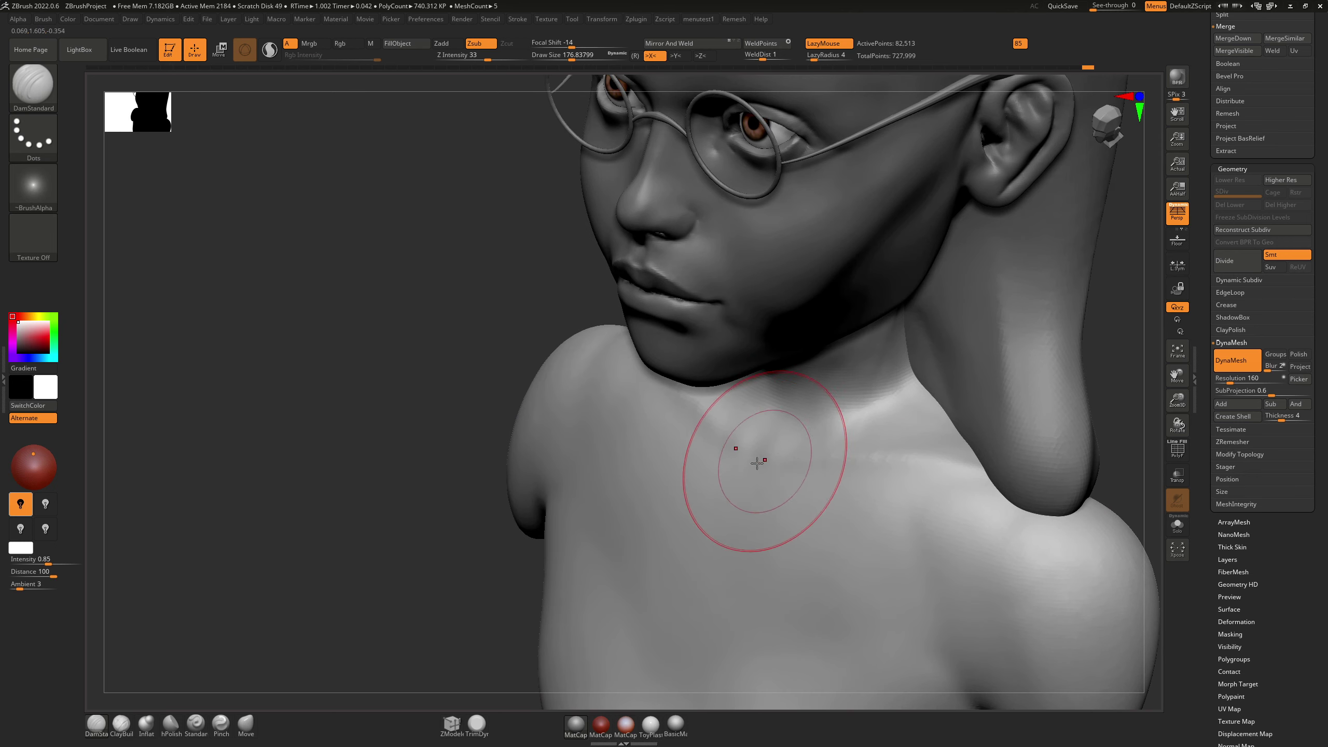
Step: Build up the inner ends and length of the collarbones with ClayBuildup at draw size about 51
key("b")
key("c")
key("b")
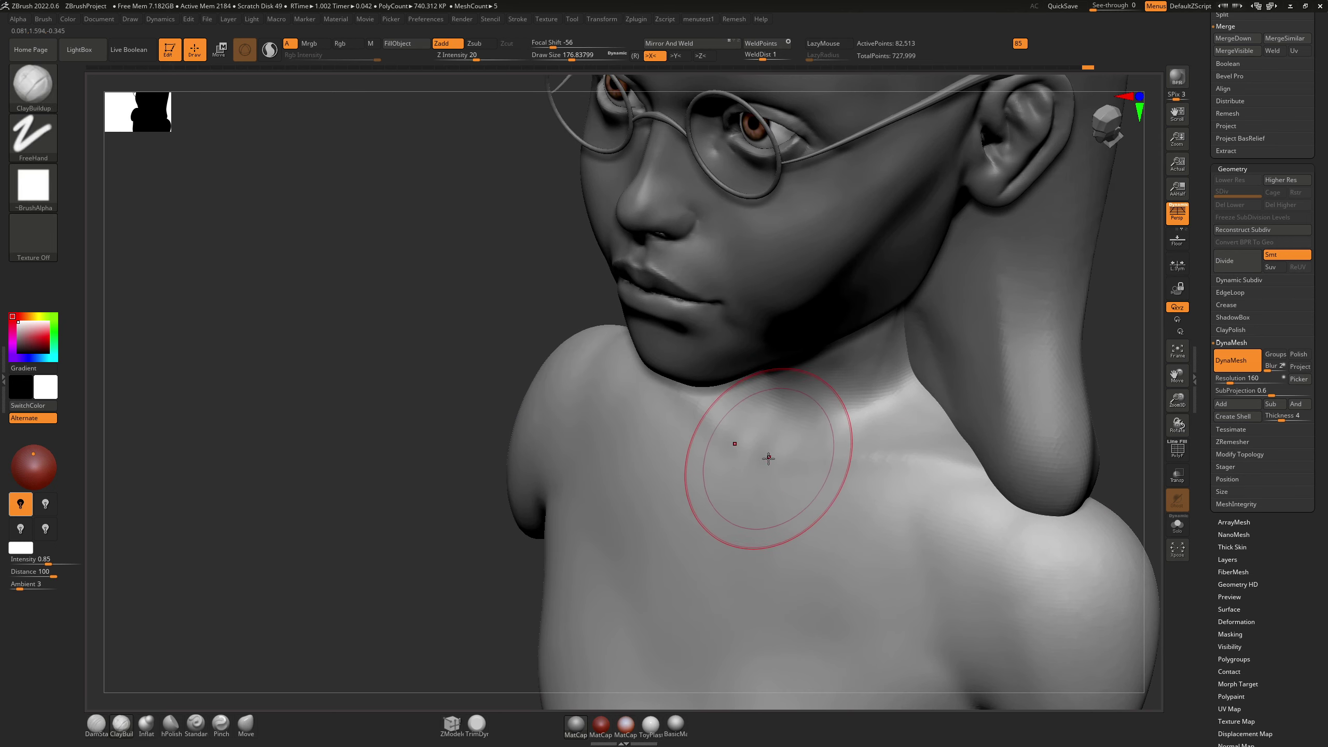
left_click_drag(761, 459, 761, 463)
key("ctrl+z")
key("s")
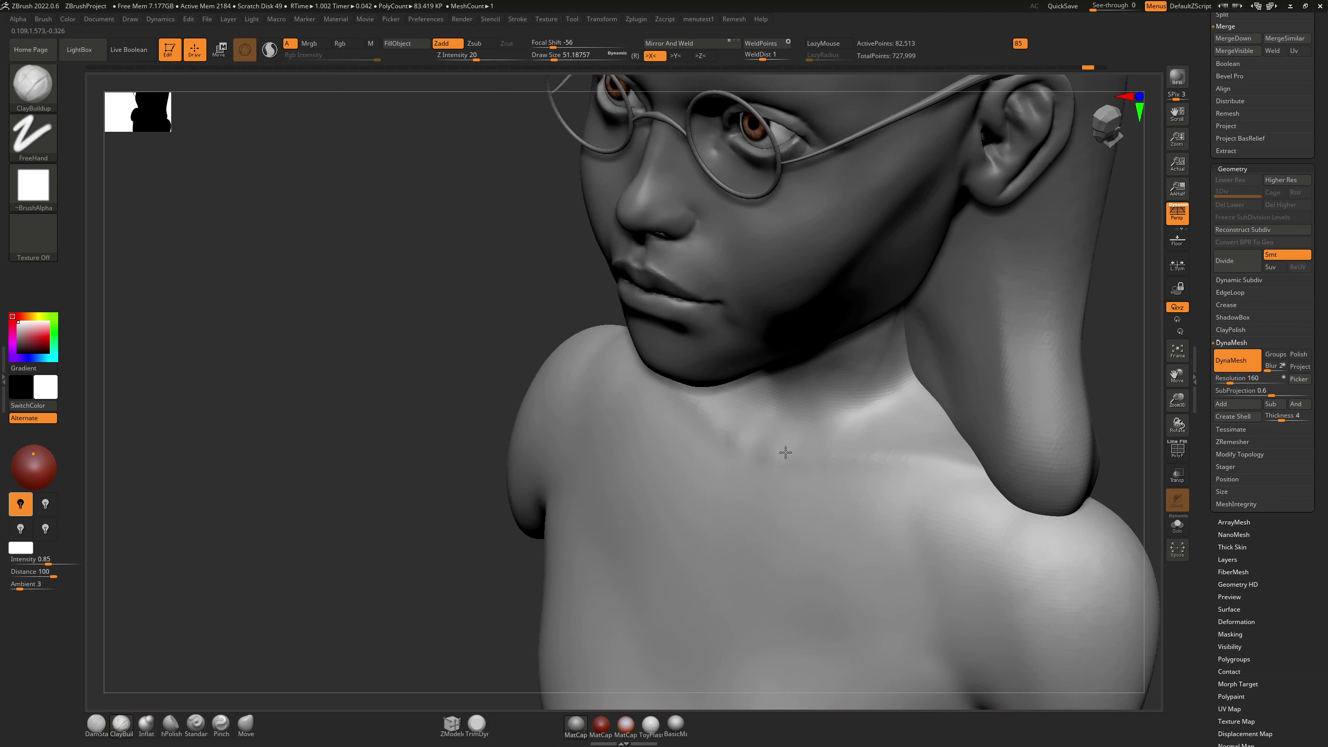
left_click_drag(781, 453, 774, 460)
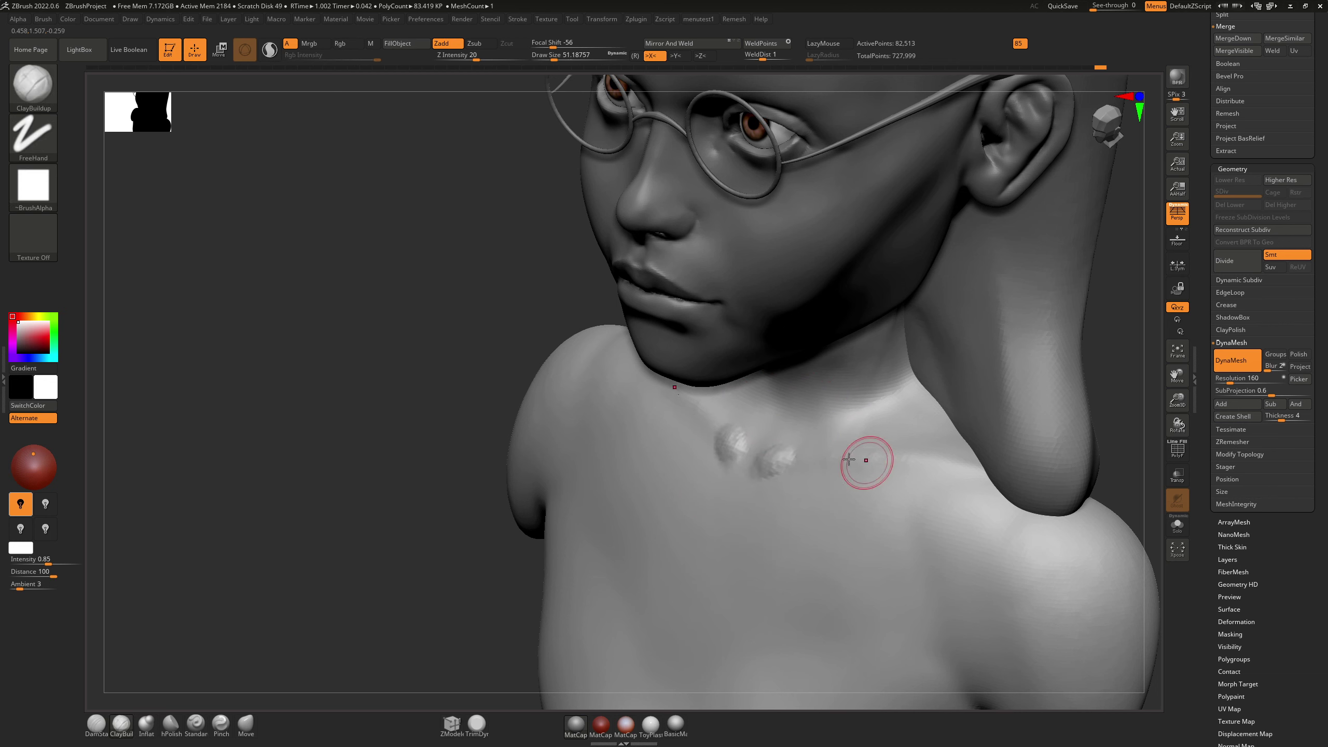
mouse_move(928, 462)
left_mouse_down()
mouse_move(776, 454)
mouse_move(937, 451)
left_mouse_up()
Step: Sculpt the area between the inner collarbone ends with ClayBuildup at draw size about 97
key("s")
mouse_move(836, 455)
left_mouse_down()
mouse_move(795, 454)
mouse_move(836, 456)
left_mouse_up()
right_click_drag(947, 469, 1041, 439)
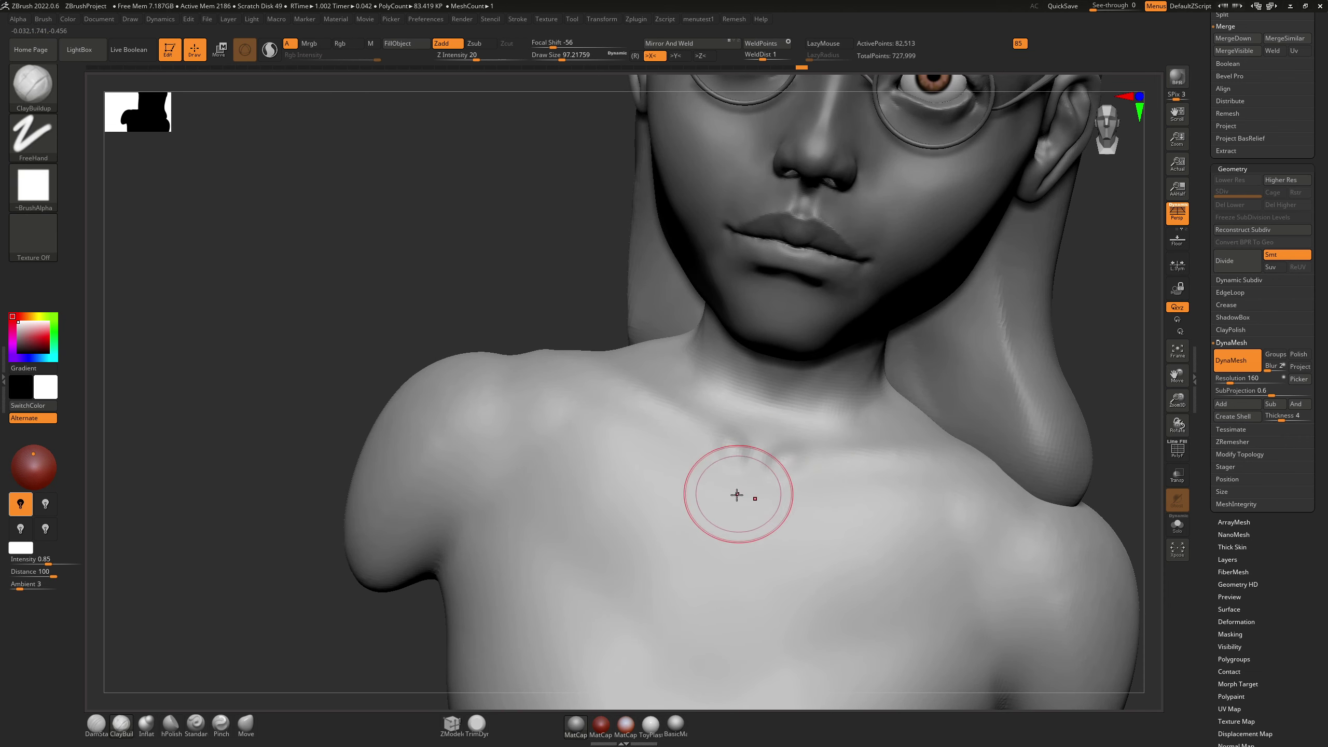
left_click_drag(765, 456, 749, 484)
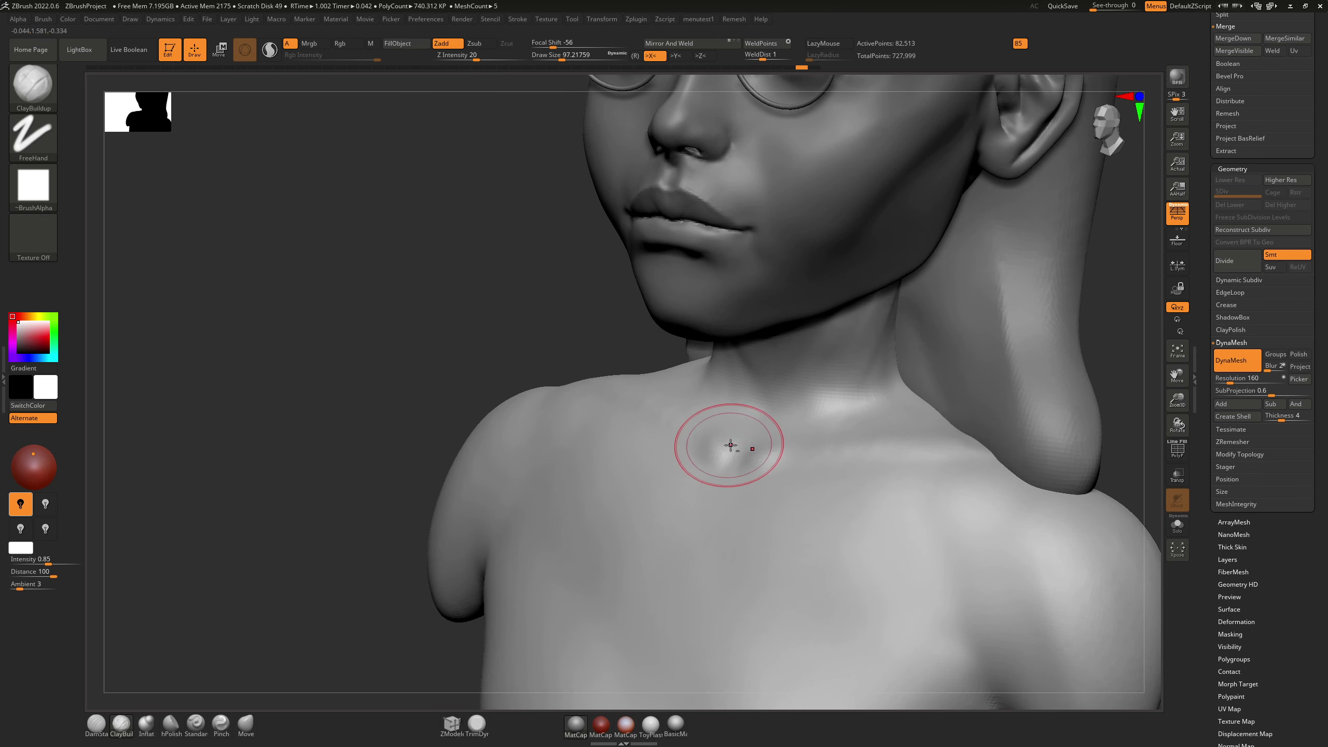
Step: Carve the pit between the inner collarbone ends with ClayBuildup at draw size about 97 and smooth the collarbones and neck side
left_click_drag(731, 444, 722, 495, "alt")
key("ctrl+z")
mouse_move(757, 448)
left_mouse_down("shift")
mouse_move(845, 454)
mouse_move(822, 452)
left_mouse_up("shift")
key("ctrl+z")
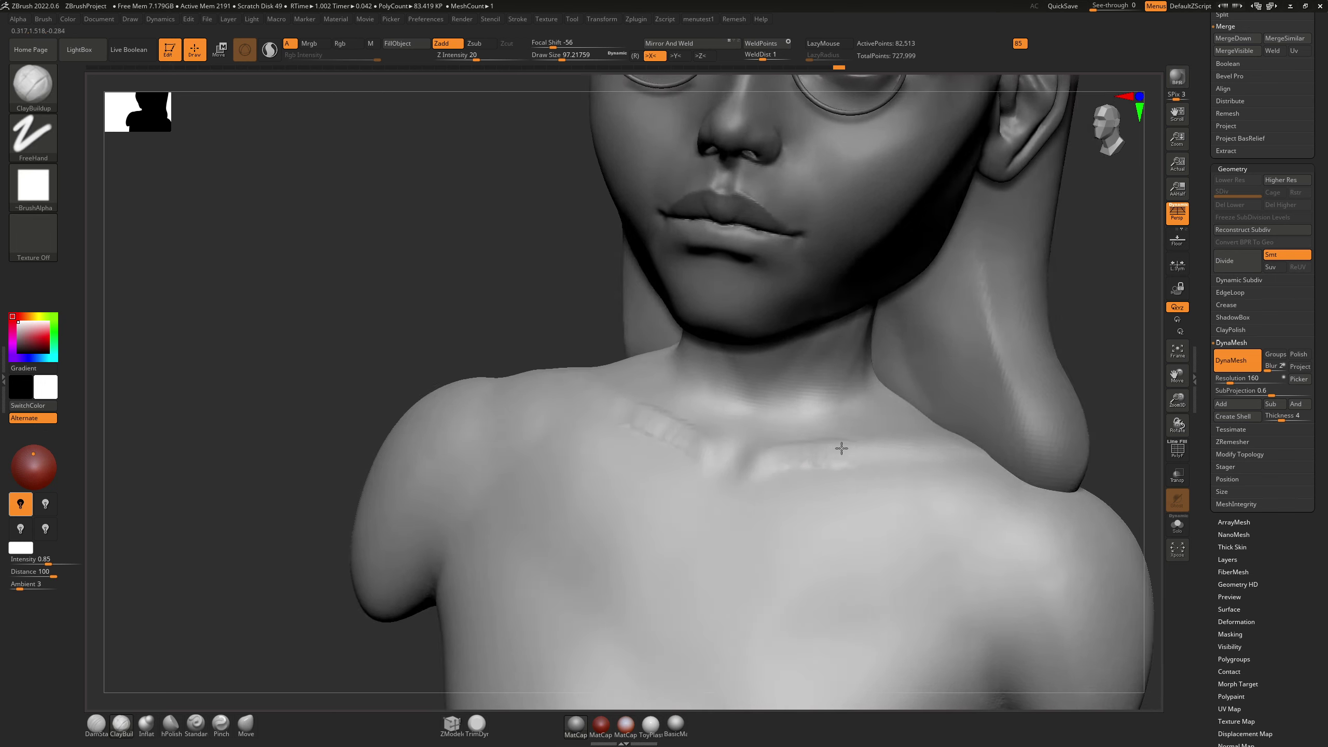
mouse_move(780, 474)
right_mouse_down("alt")
mouse_move(747, 463)
mouse_move(718, 394)
mouse_move(648, 384)
right_mouse_up("alt")
left_click_drag(768, 308, 749, 322, "shift")
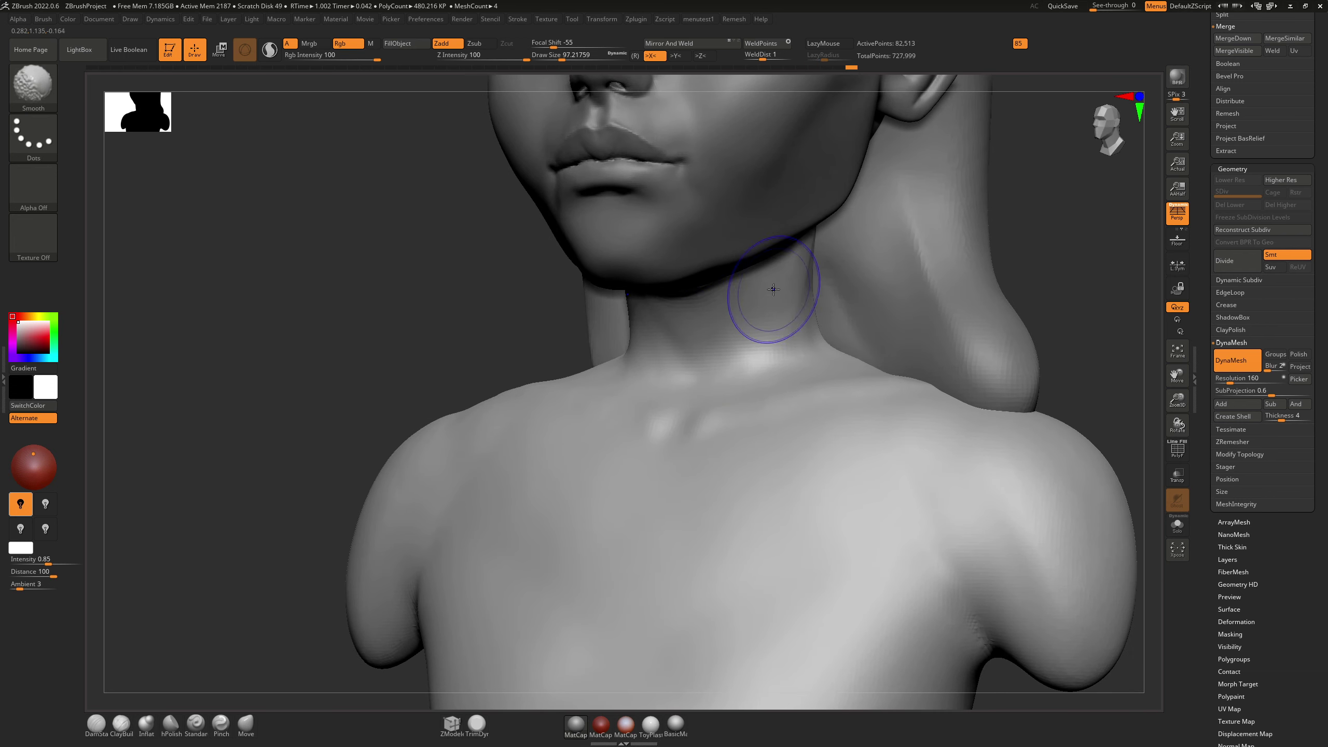
key("ctrl+shift+z")
key("ctrl+z")
key("ctrl+z")
key("ctrl+z")
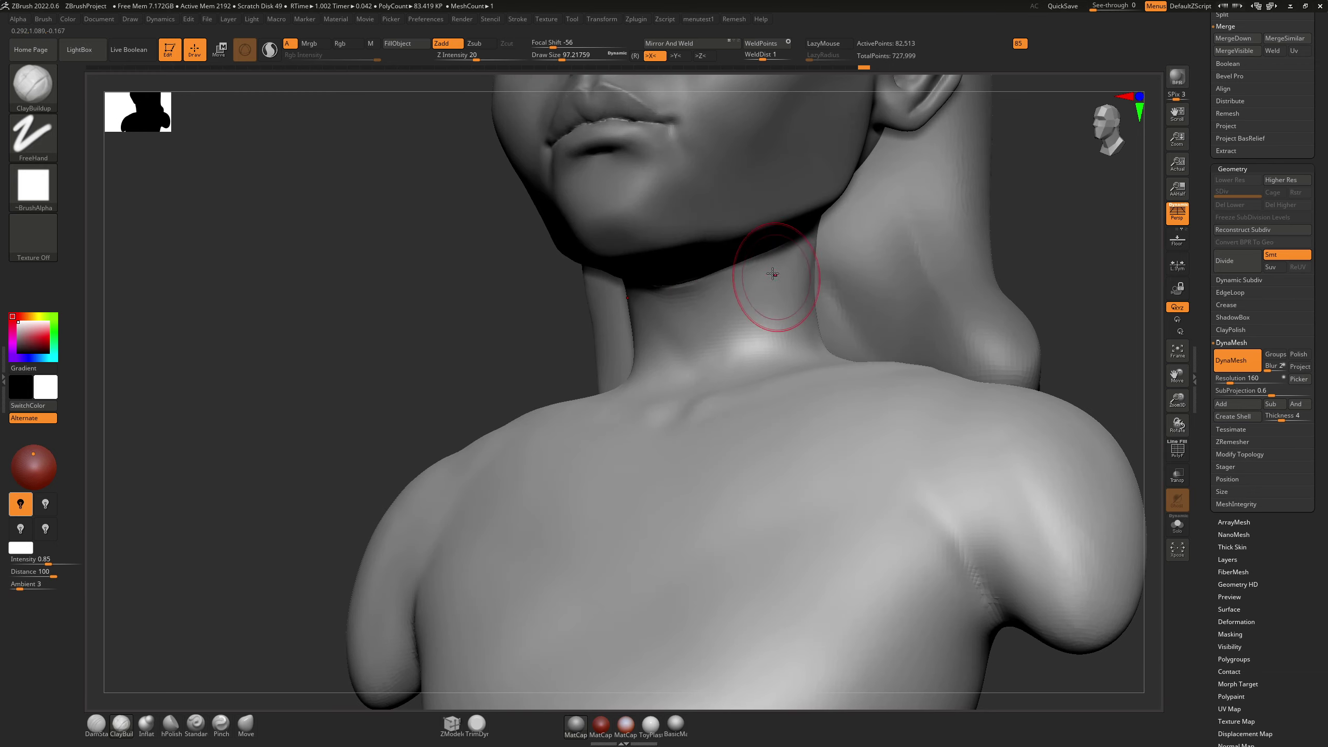
Step: Try reshaping the front of the throat below the chin with the Move brush
key("b")
key("m")
key("v")
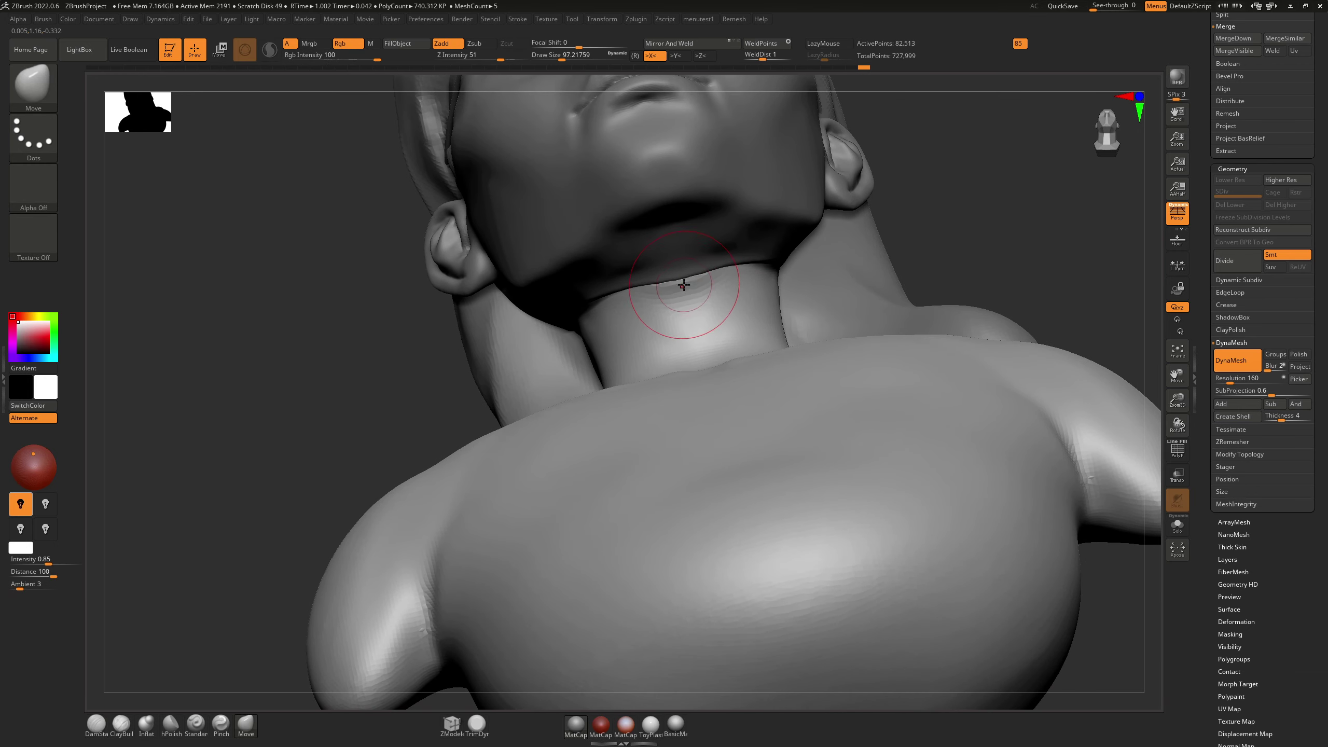
left_click_drag(688, 289, 680, 269)
mouse_move(692, 284)
right_mouse_down()
mouse_move(722, 317)
mouse_move(711, 366)
right_mouse_up()
key("ctrl+z")
key("ctrl+z")
key("ctrl+z")
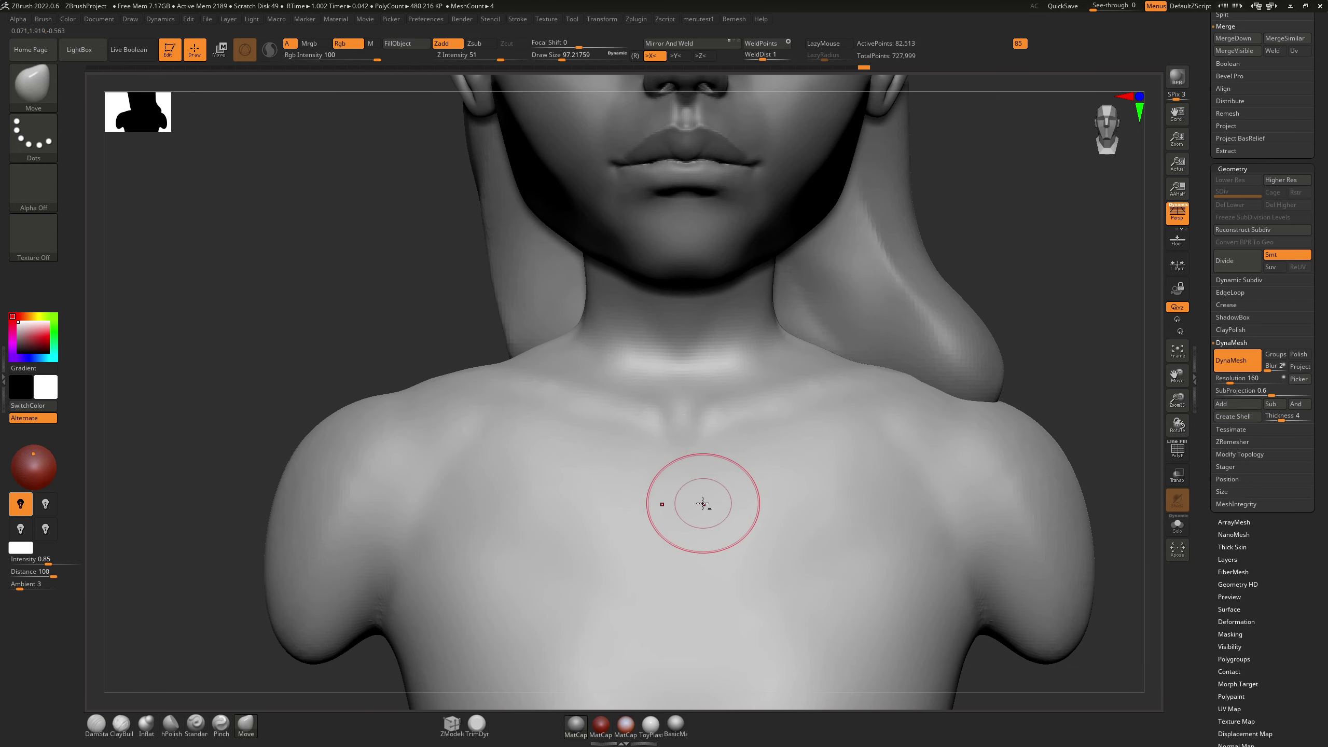
key("ctrl+z")
key("ctrl+z")
key("ctrl+z")
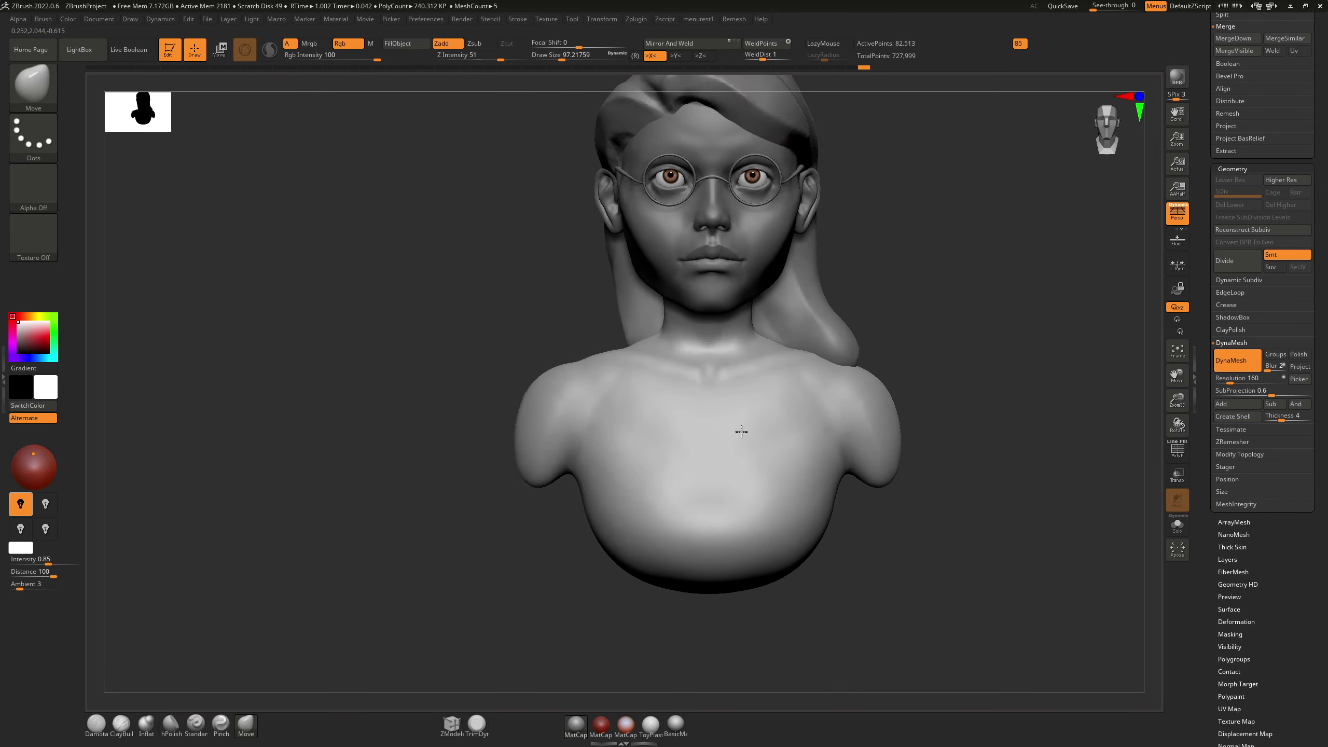
Step: Smooth the side of the lower chest at draw size about 234 and save the project
key("s")
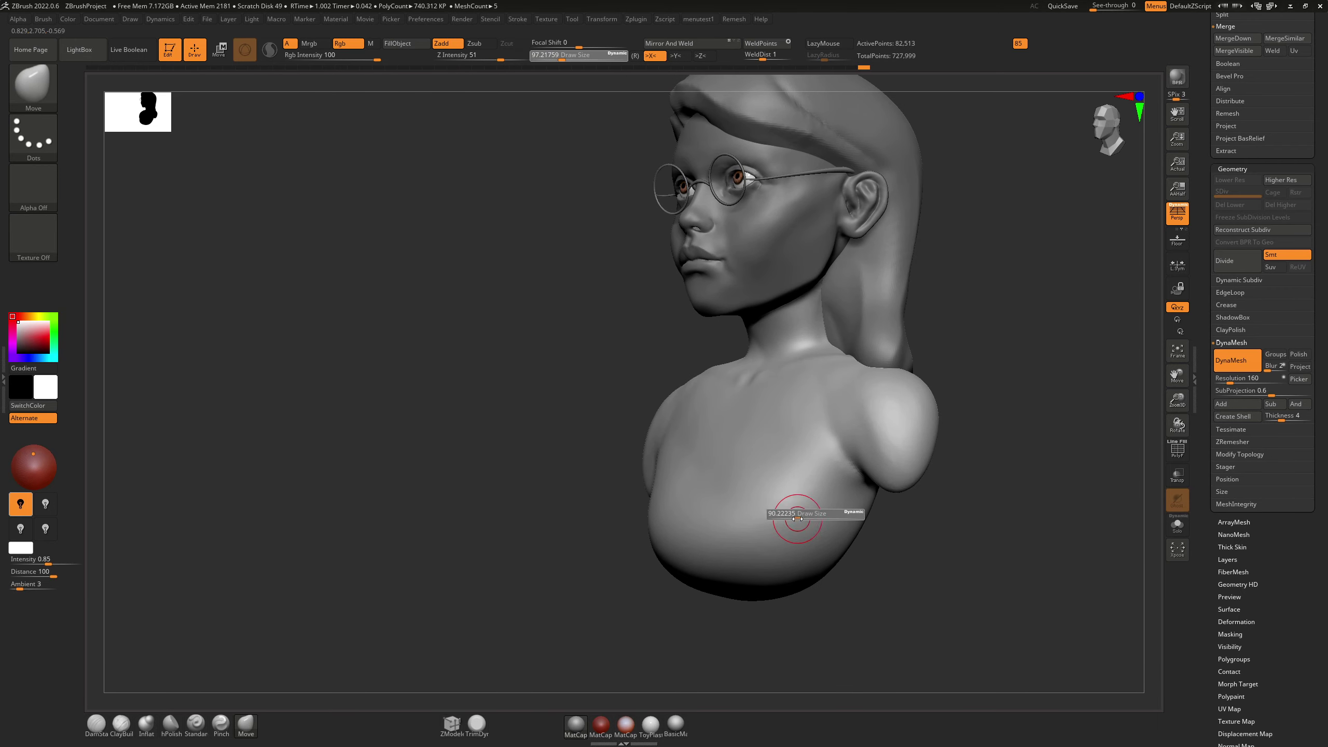
left_click_drag(792, 517, 808, 511)
mouse_move(804, 511)
left_mouse_down("shift")
mouse_move(715, 542)
mouse_move(714, 517)
left_mouse_up("shift")
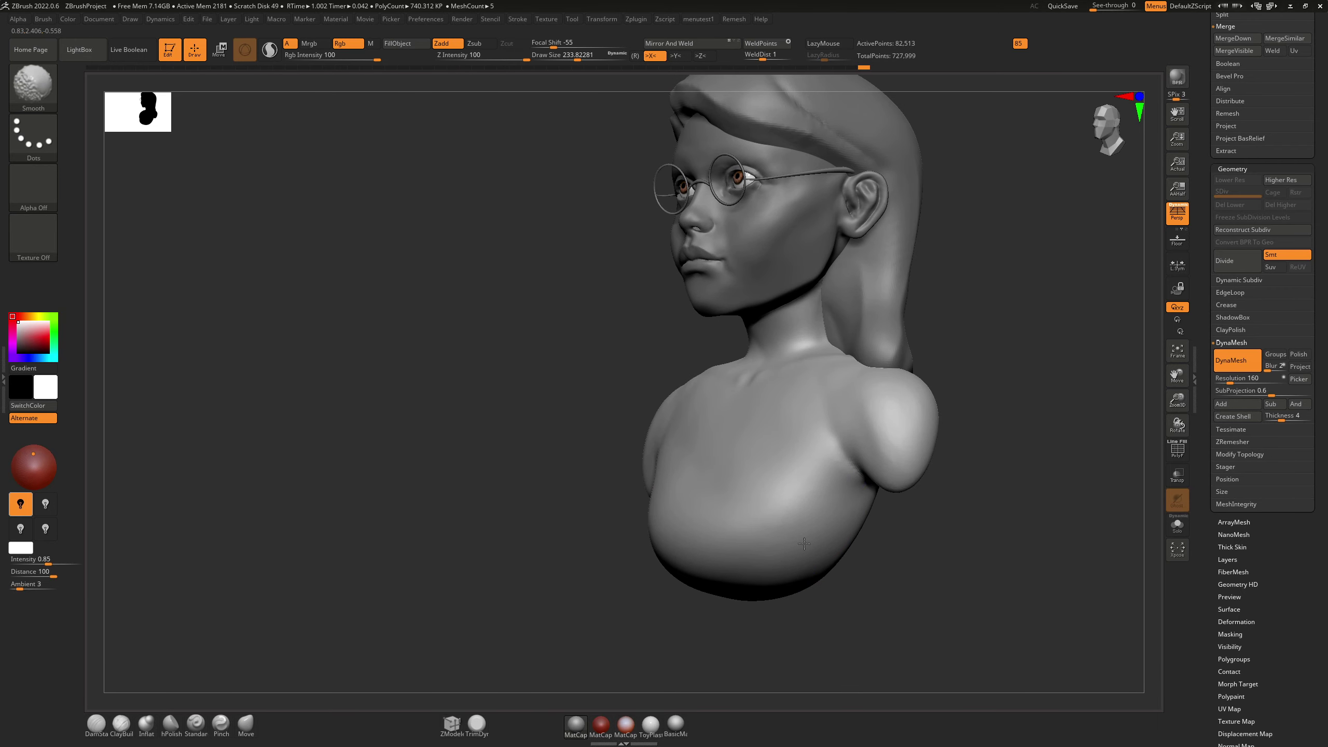
right_click_drag(832, 457, 940, 453)
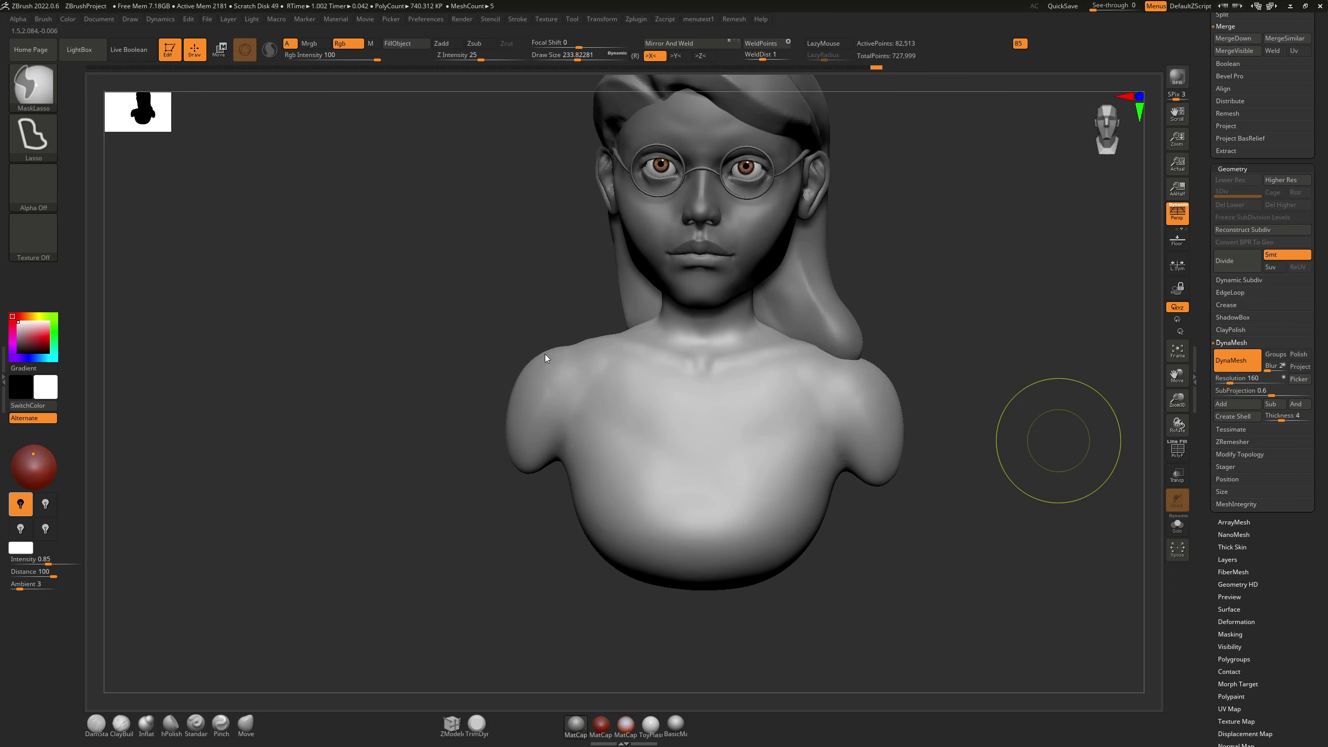
key("ctrl+s")
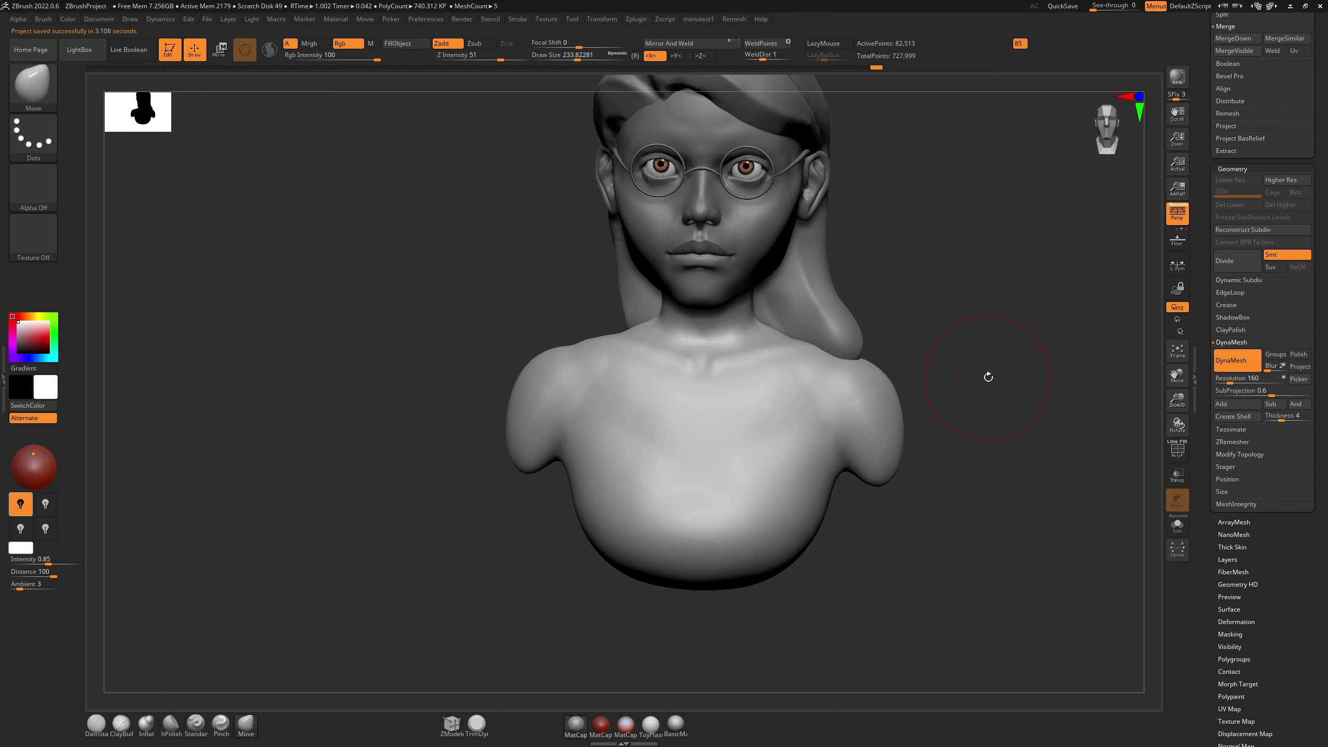
right_click_drag(982, 378, 955, 434, "alt")
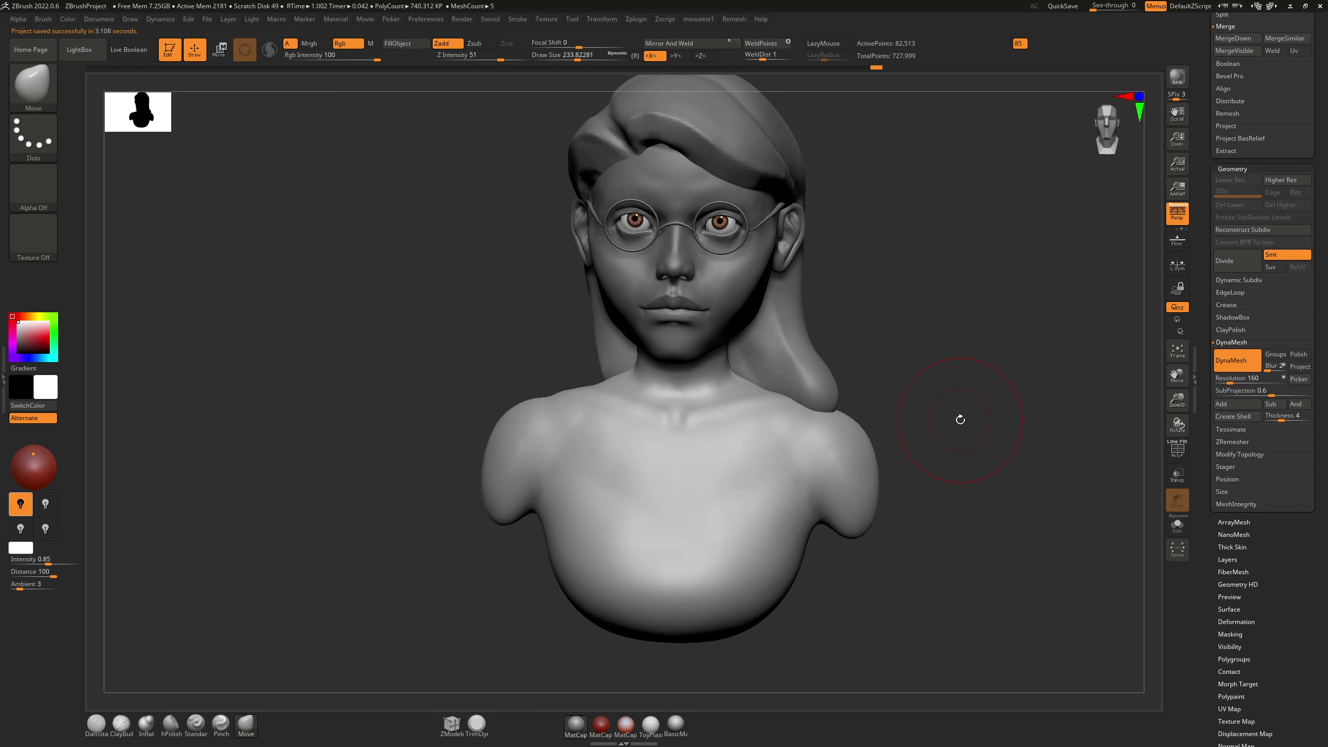
Step: Duplicate the torso subtool
scroll(1230, 334, "up", 8)
scroll(1230, 333, "up", 1)
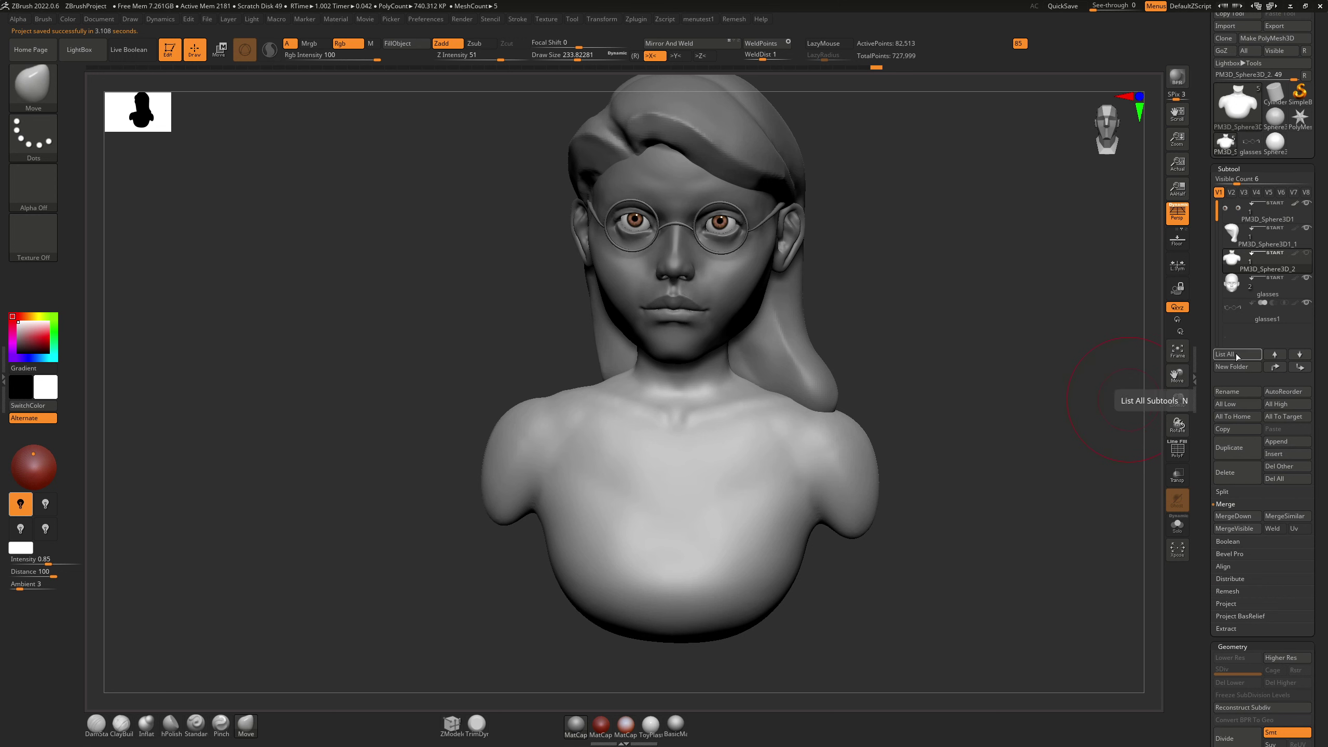
left_click(1238, 447)
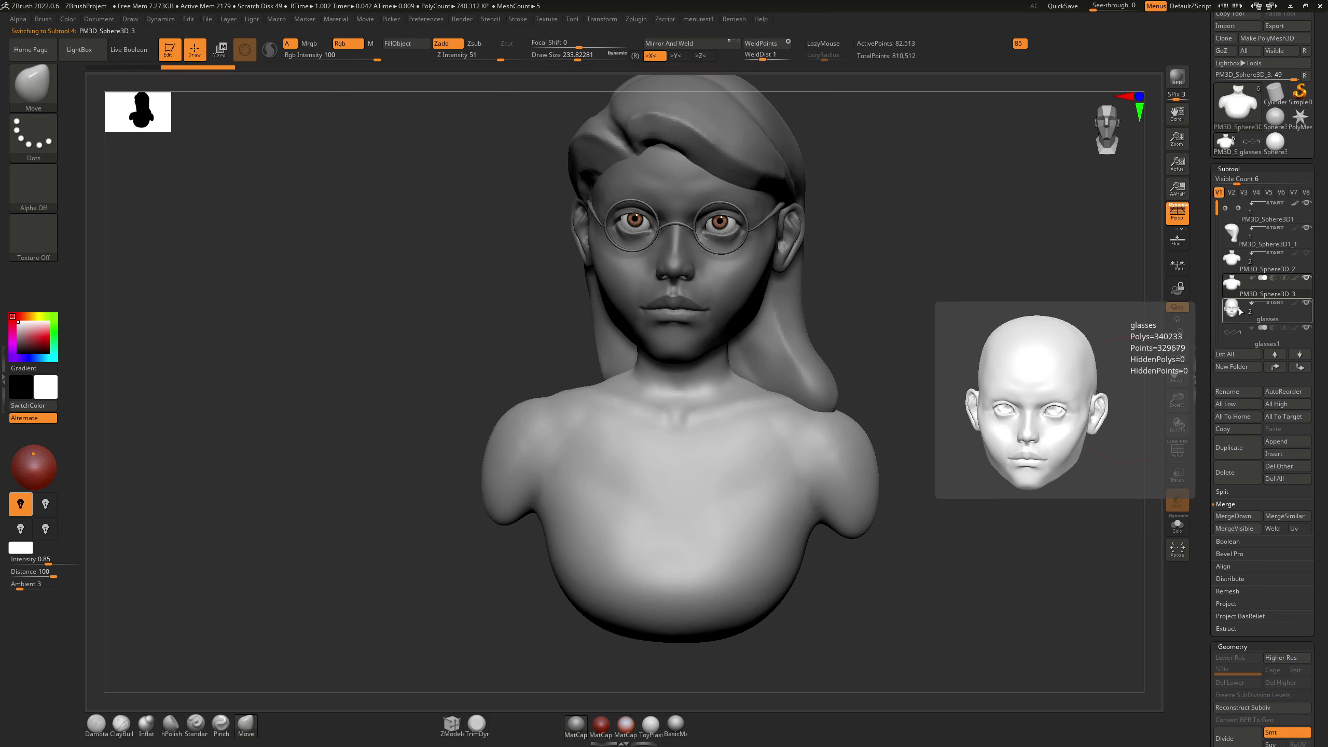
mouse_move(1238, 295)
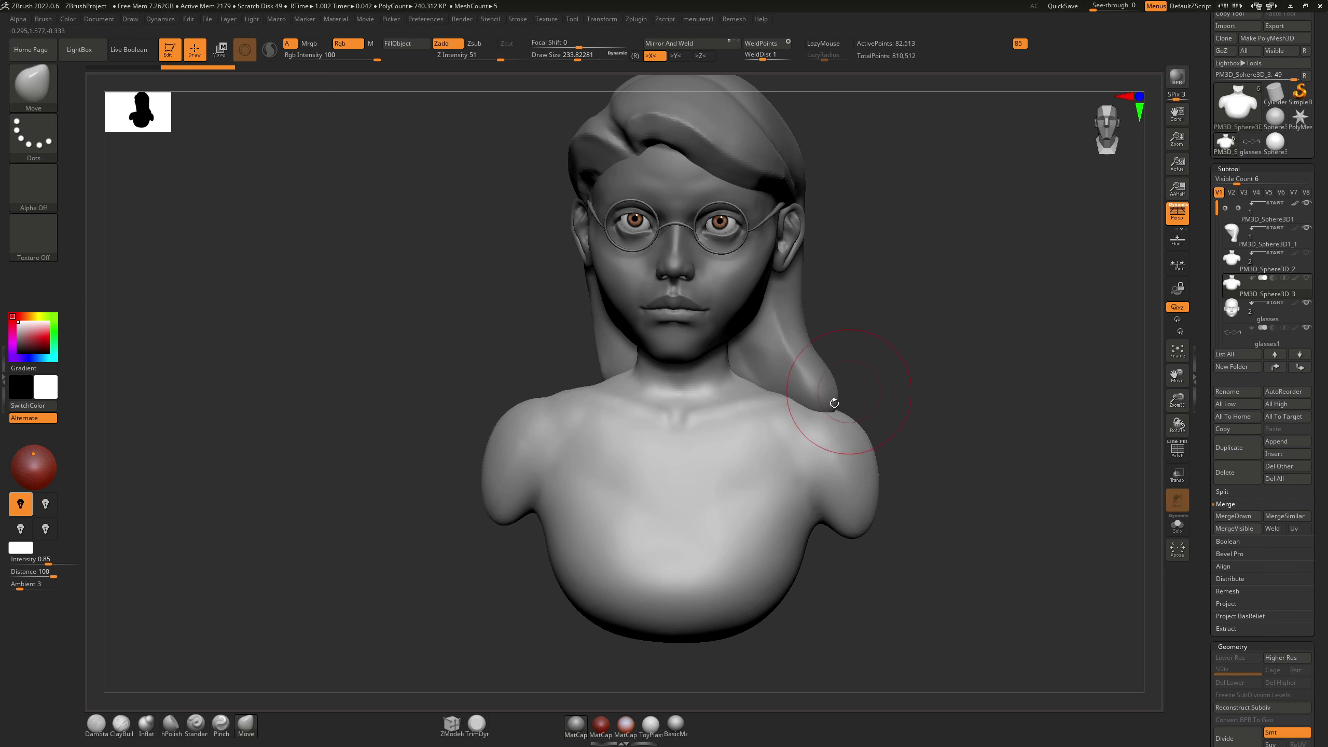
mouse_move(704, 386)
right_mouse_down()
mouse_move(636, 385)
mouse_move(698, 371)
mouse_move(684, 367)
right_mouse_up()
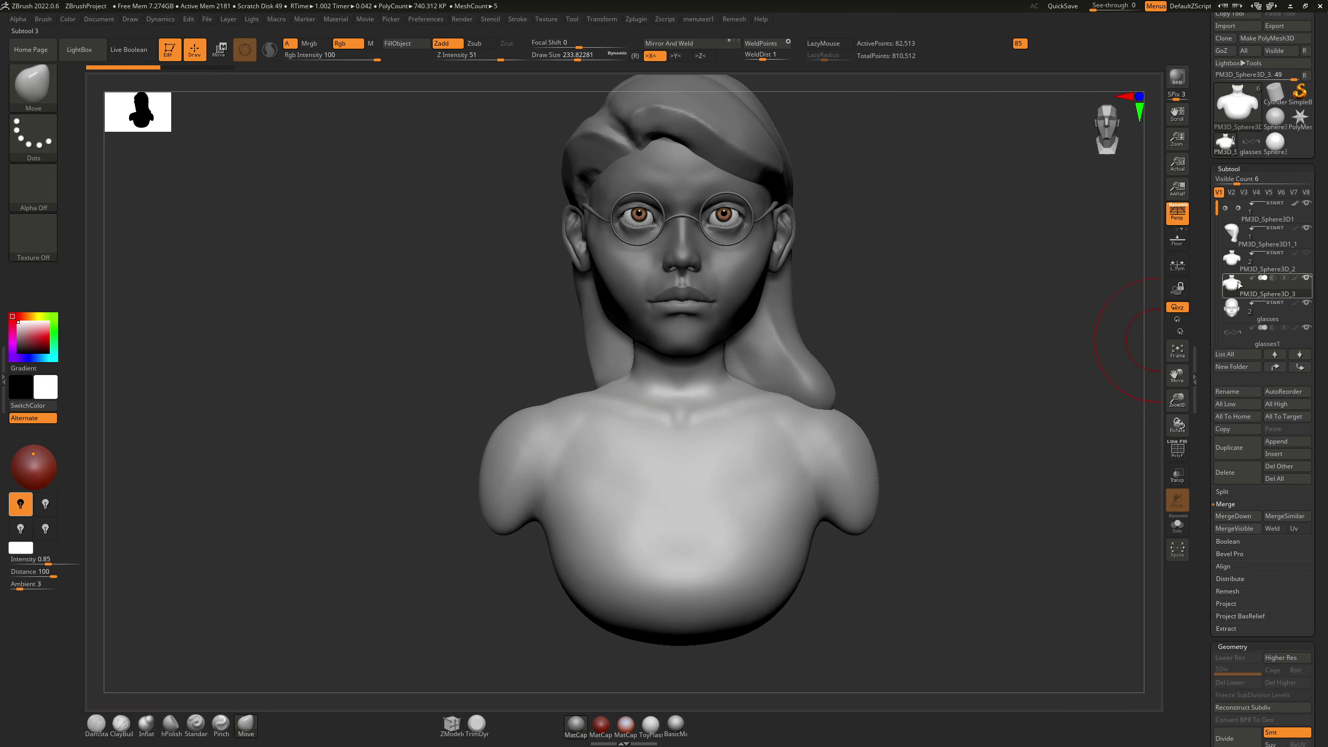
Step: Delete the duplicated torso subtool
left_click(1234, 266)
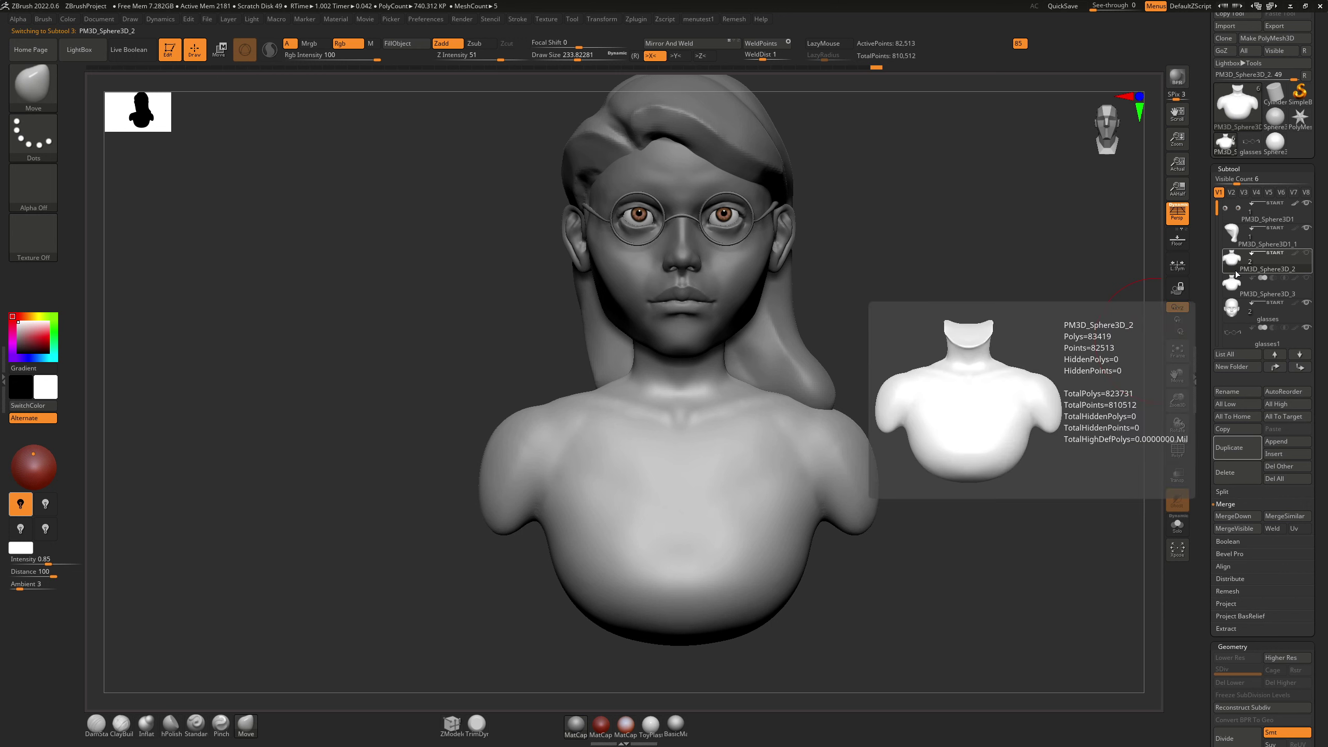
left_click(1233, 286)
left_click(1230, 448)
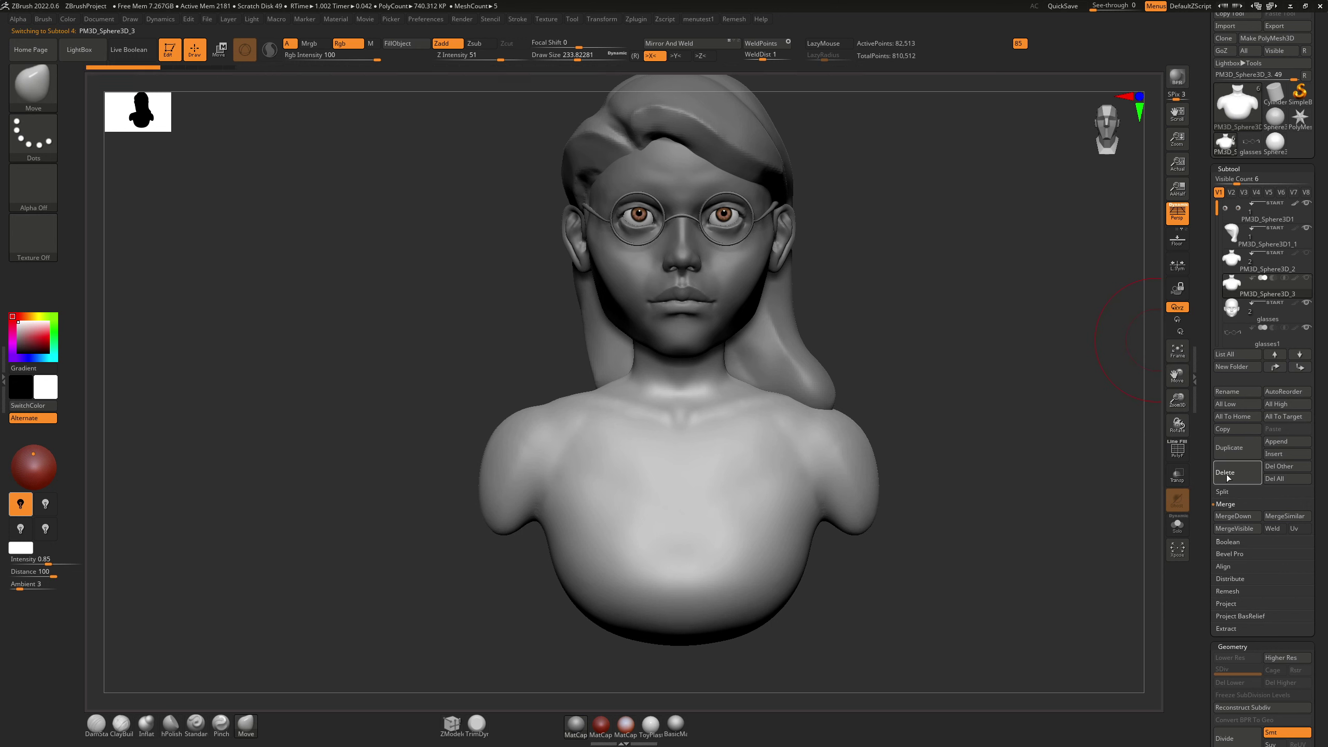
left_click(1141, 497)
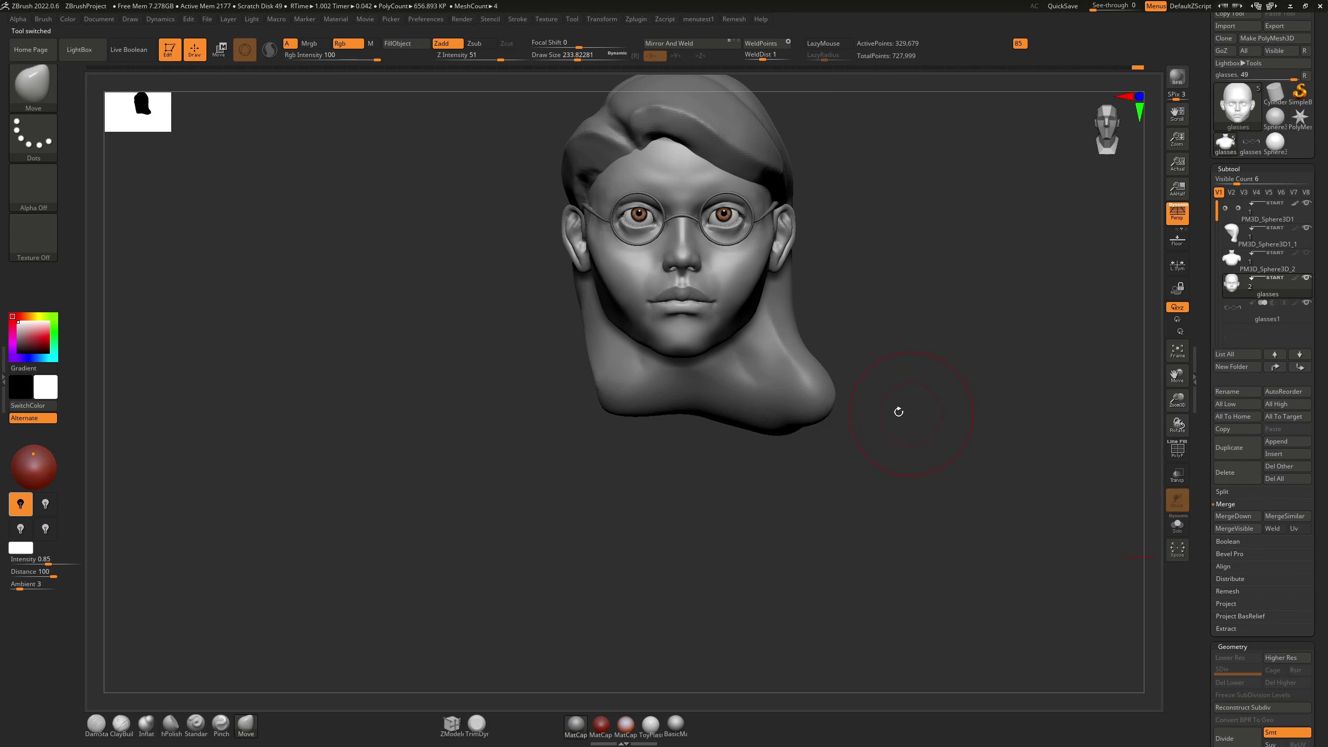
Step: Show the torso subtool and append a Sphere3D mesh as a new subtool
left_click(1307, 253)
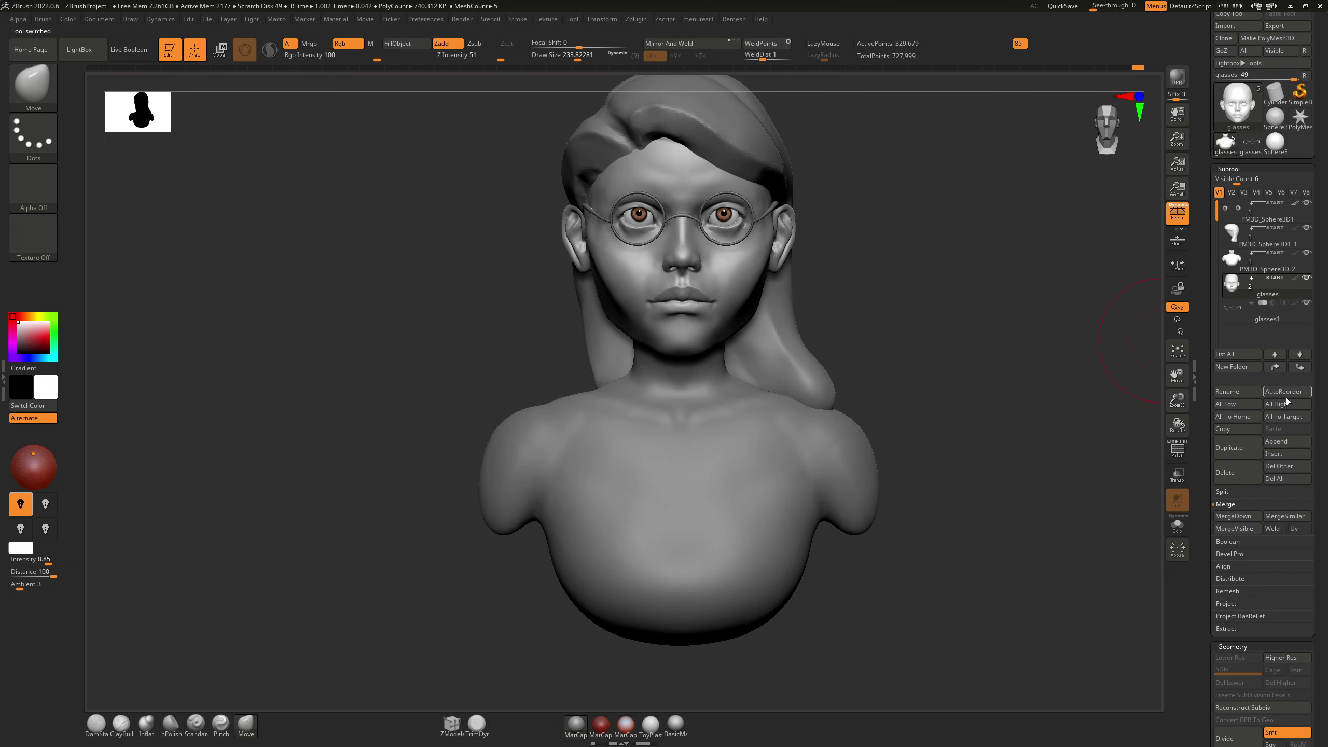
left_click(1276, 441)
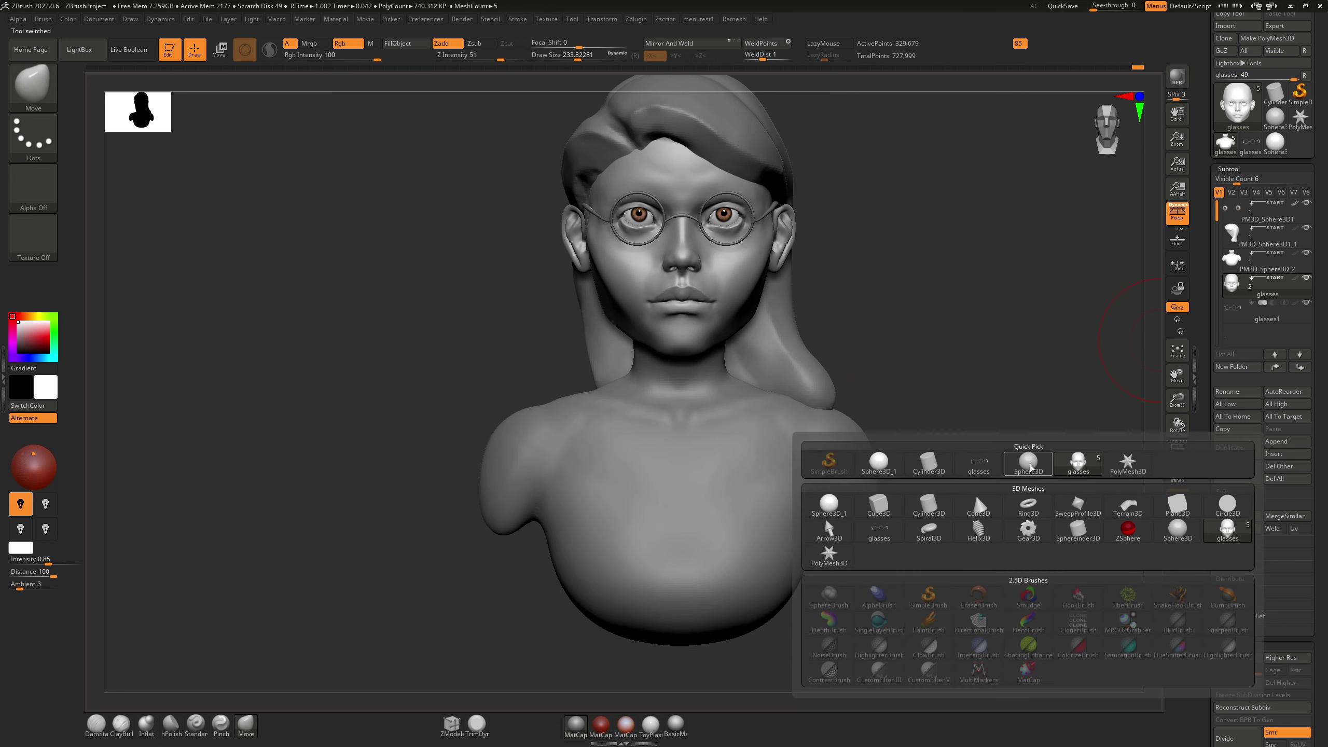
left_click(1031, 468)
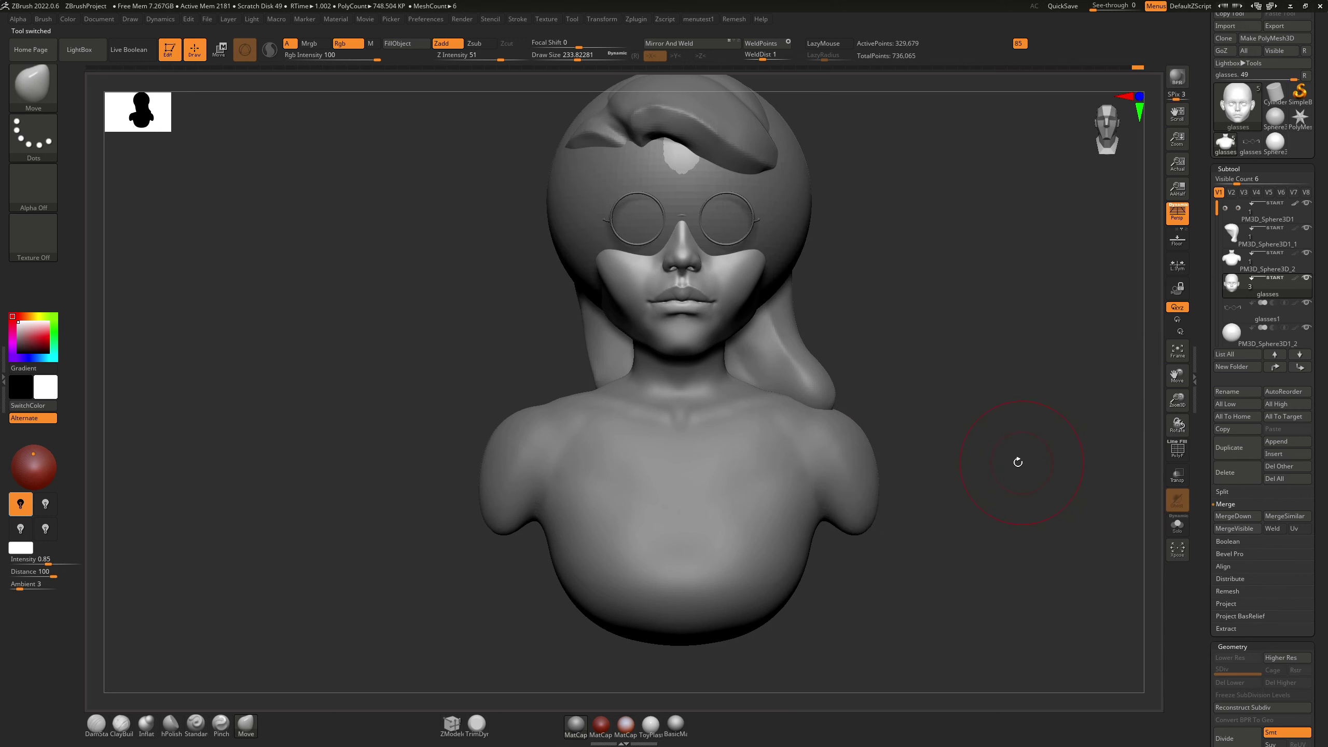
Step: Move the new sphere down from the head to the chest, enlarge it slightly and position it over the torso
left_click(776, 227, "alt")
key("w")
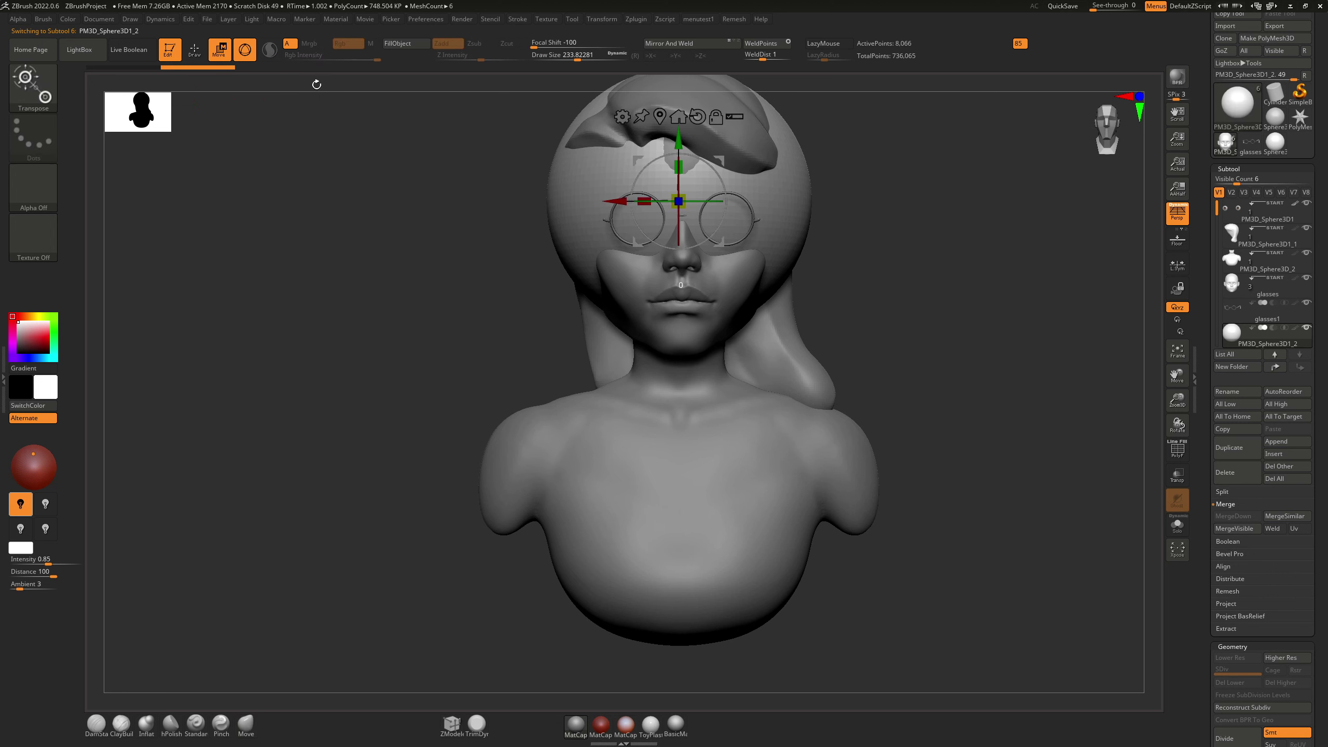
left_click_drag(678, 138, 678, 466)
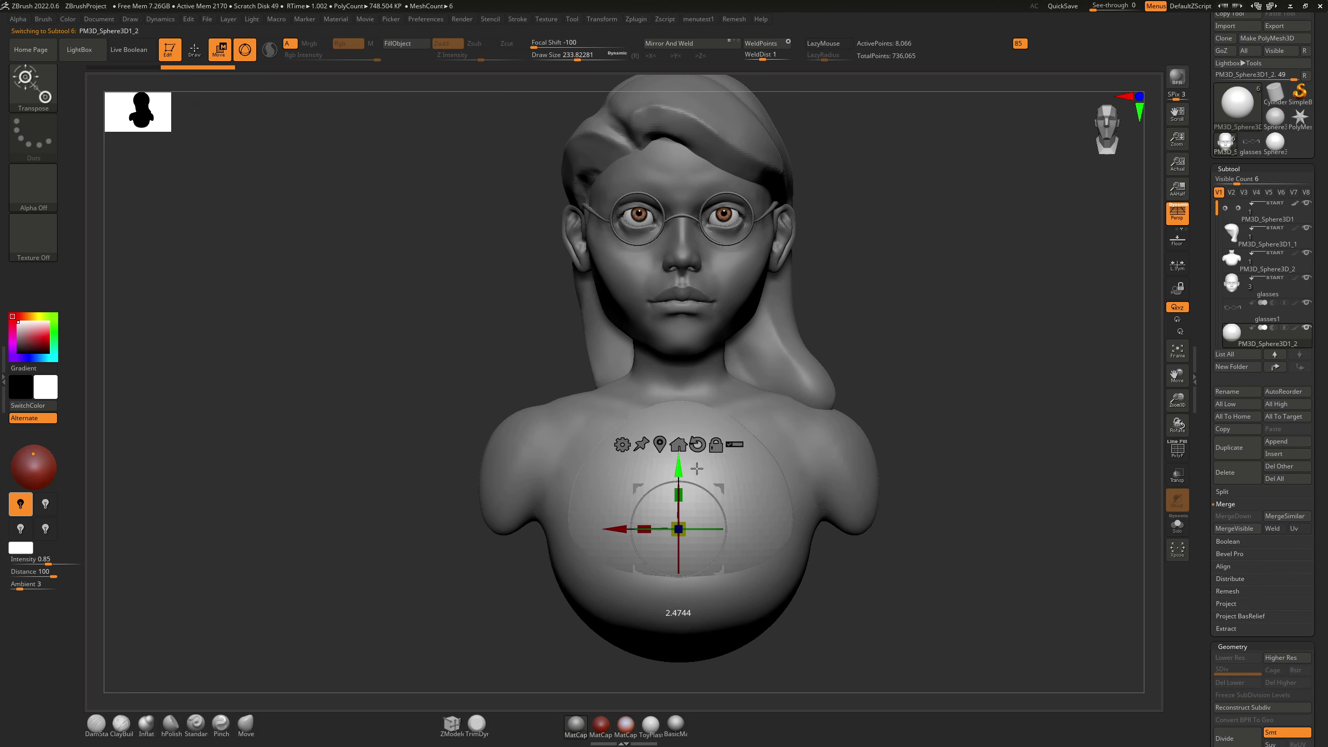
mouse_move(678, 531)
left_mouse_down()
mouse_move(736, 524)
mouse_move(701, 531)
left_mouse_up()
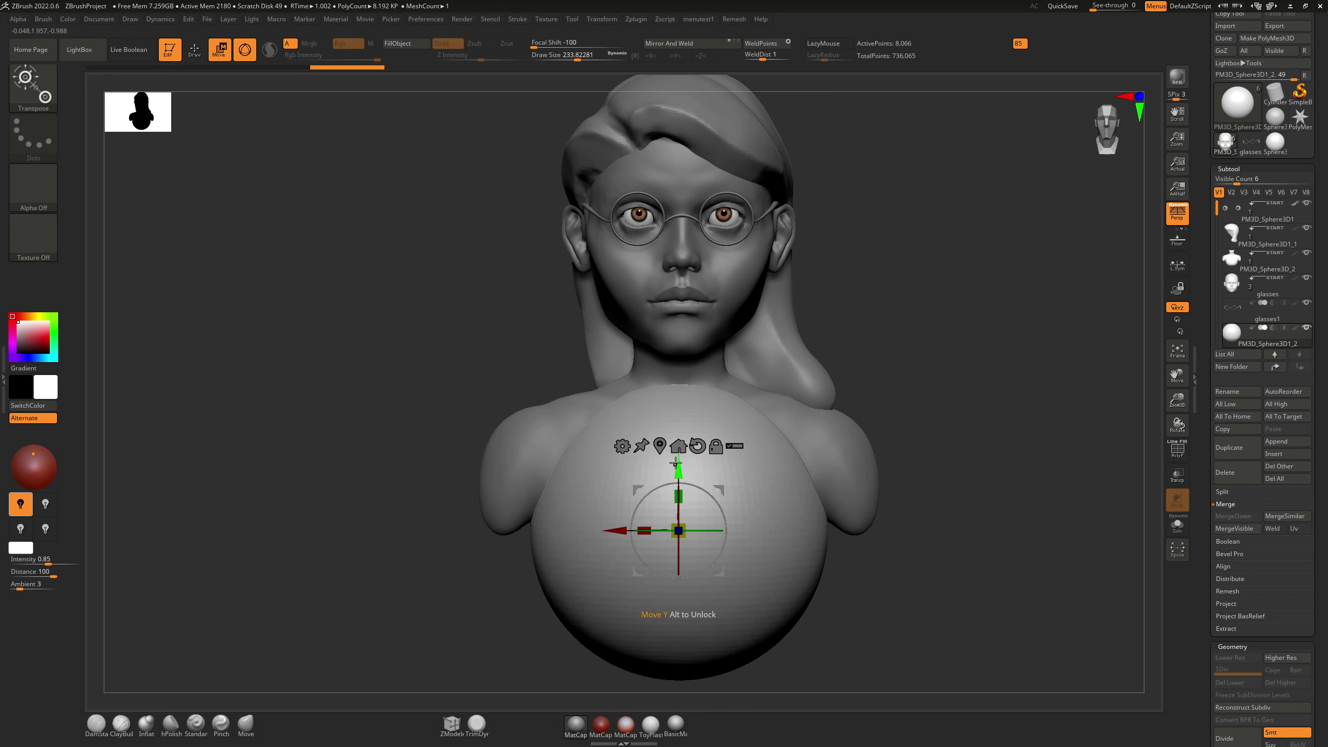
left_click_drag(678, 469, 678, 437)
right_click_drag(689, 412, 734, 418)
right_click_drag(660, 450, 714, 459)
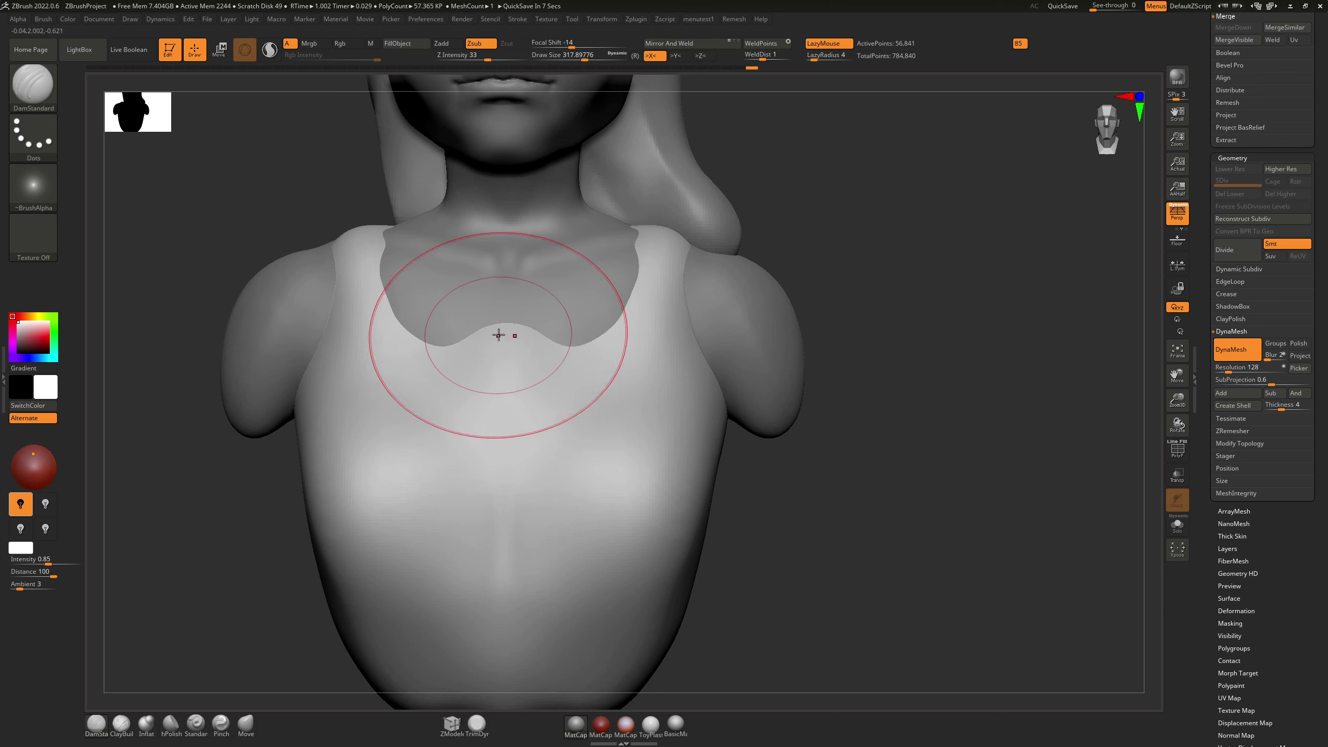
Step: Lower the centre of the top's neckline with the Move brush and reduce the draw size to about 154
key("ctrl+shift+z")
key("ctrl+z")
key("ctrl+shift+z")
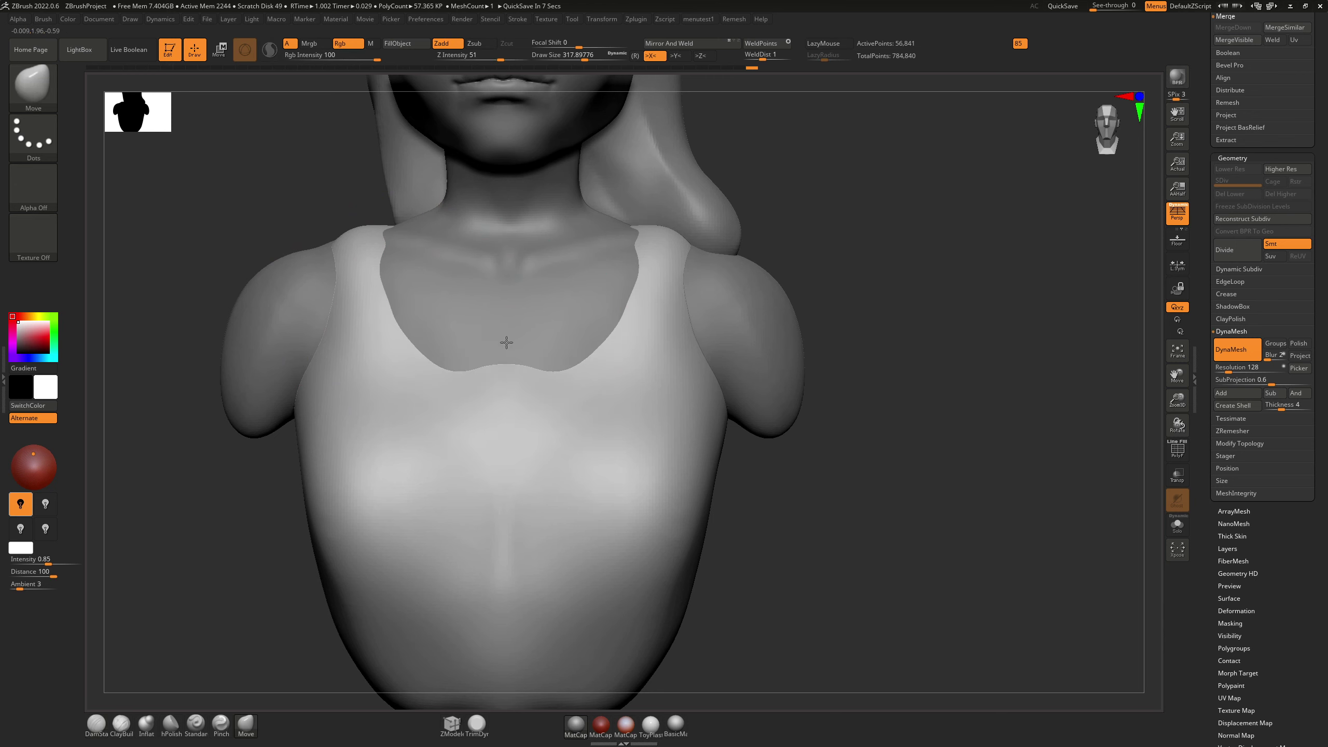
key("s")
left_click_drag(500, 370, 482, 371)
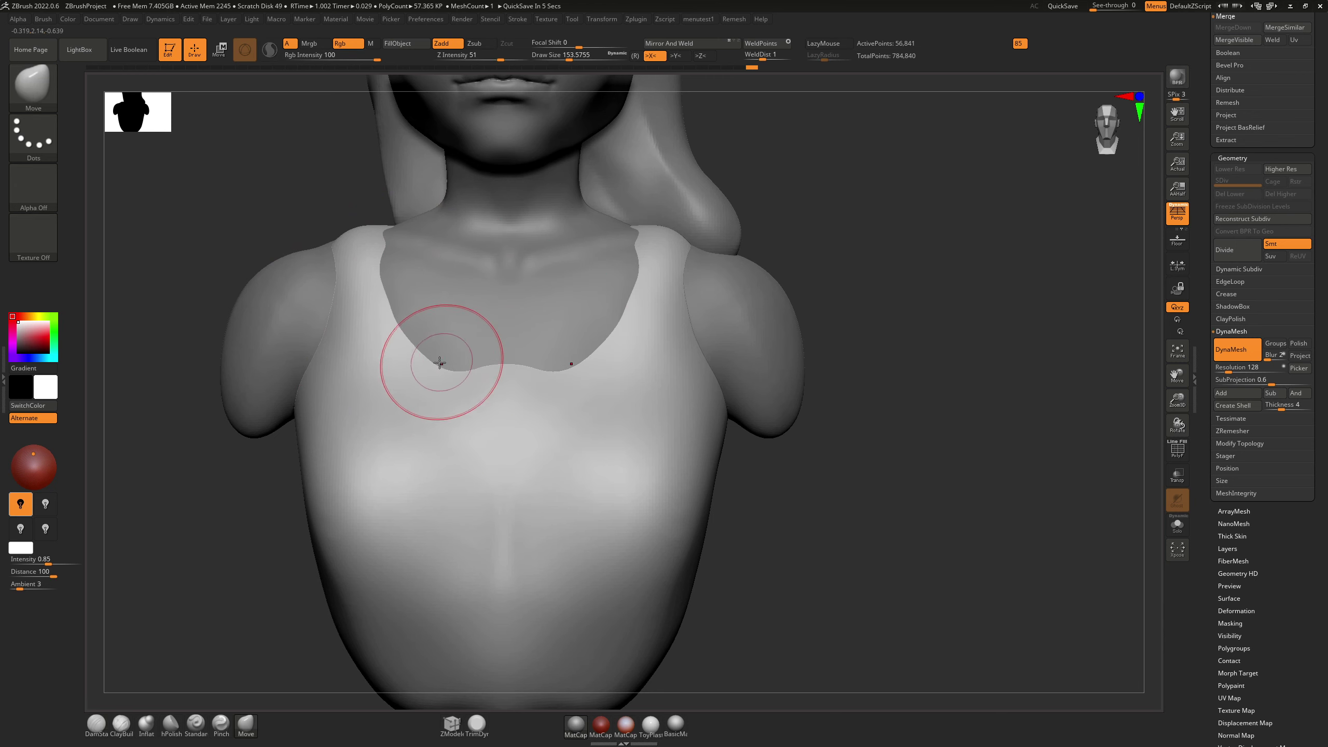
Step: Thicken the top's neckline edge up to the shoulder strap with the Inflat brush and smooth the strap
right_click_drag(439, 363, 397, 334)
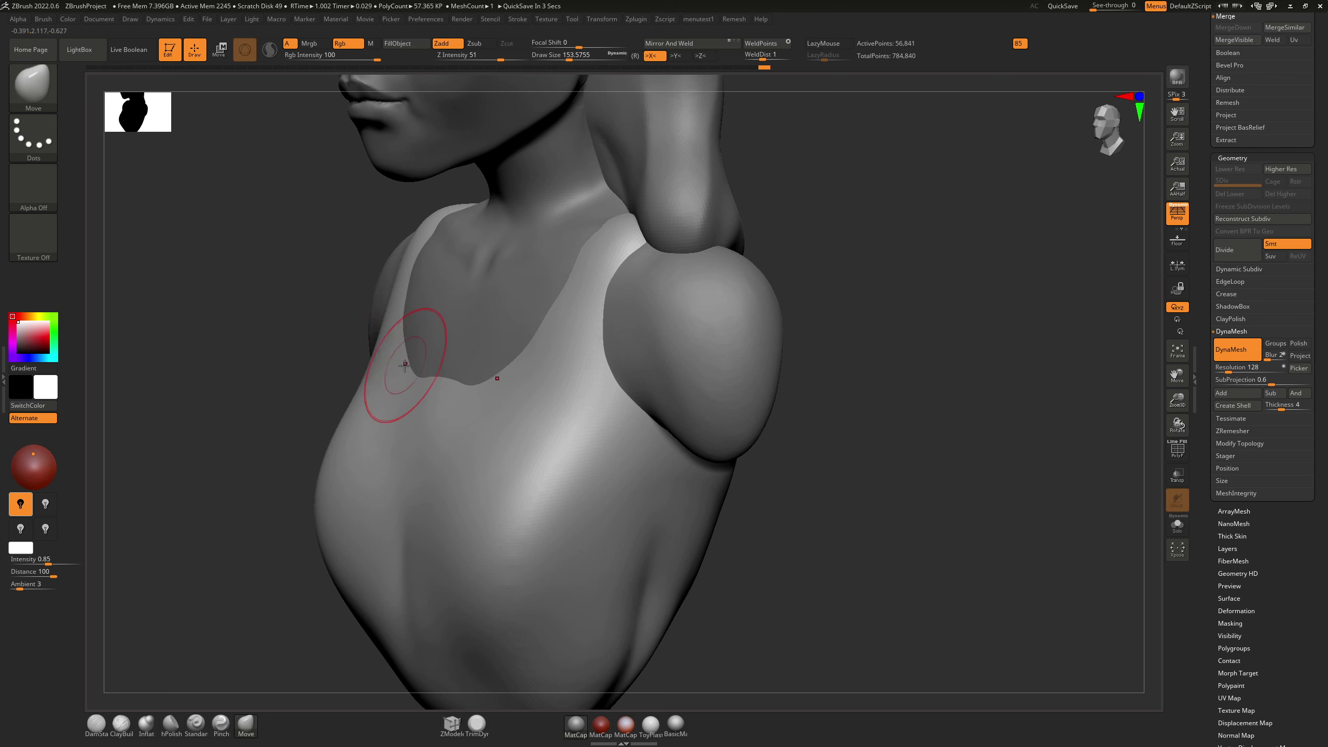
key("b")
key("i")
key("n")
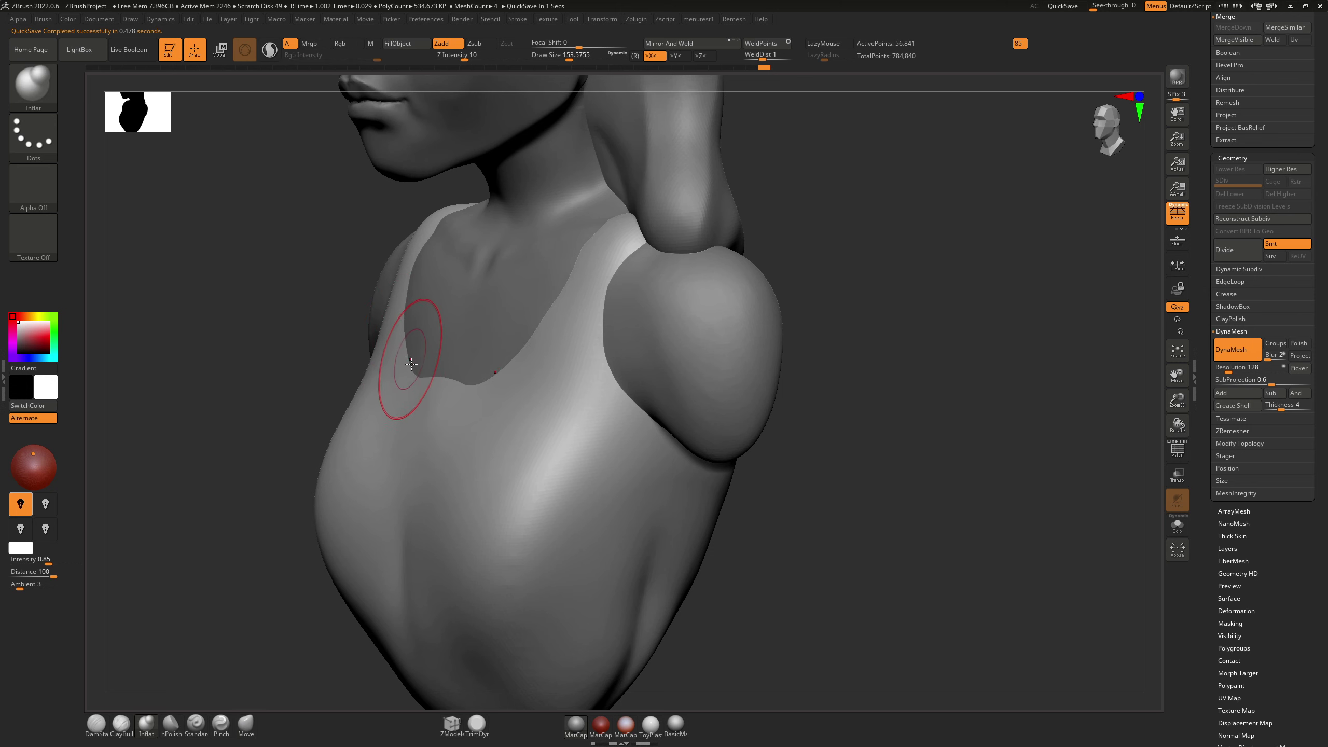
mouse_move(412, 364)
left_mouse_down()
mouse_move(402, 314)
mouse_move(426, 235)
mouse_move(418, 256)
left_mouse_up()
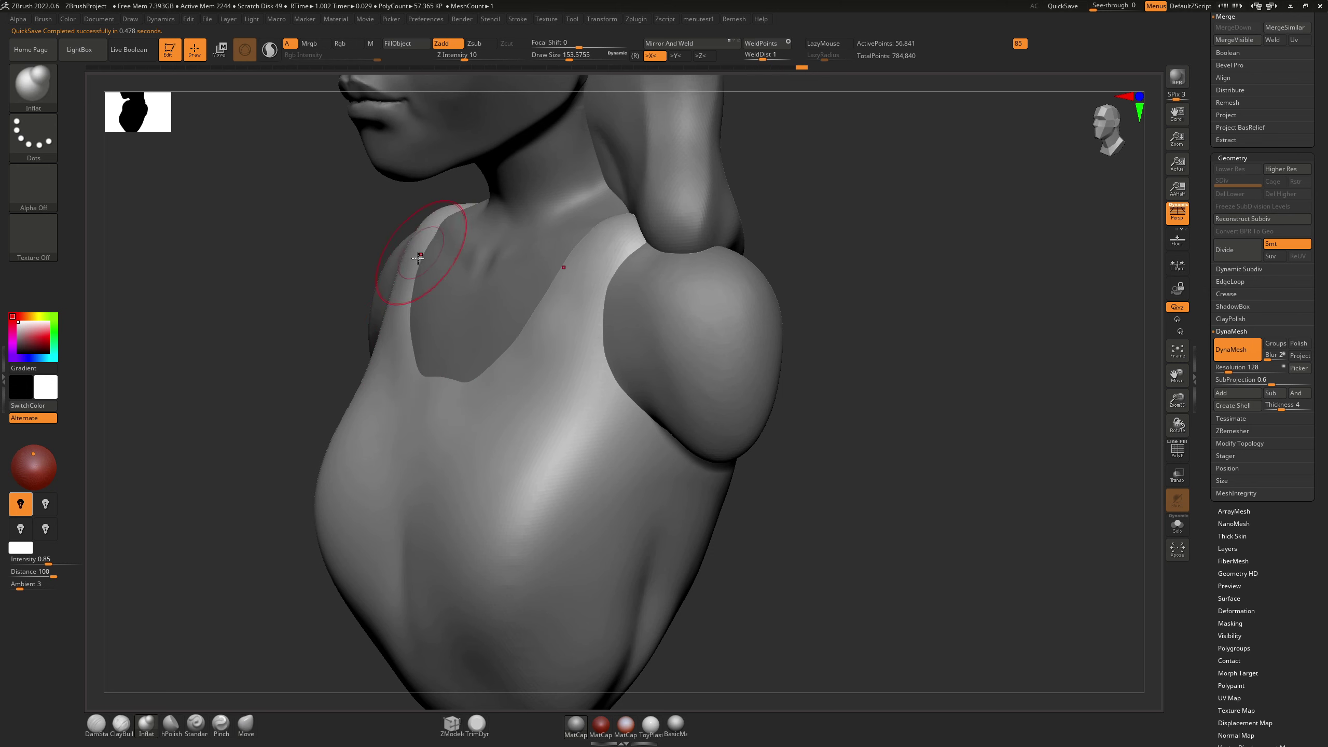
right_click_drag(417, 258, 465, 225)
mouse_move(465, 226)
left_mouse_down("shift")
mouse_move(441, 214)
mouse_move(452, 283)
left_mouse_up("shift")
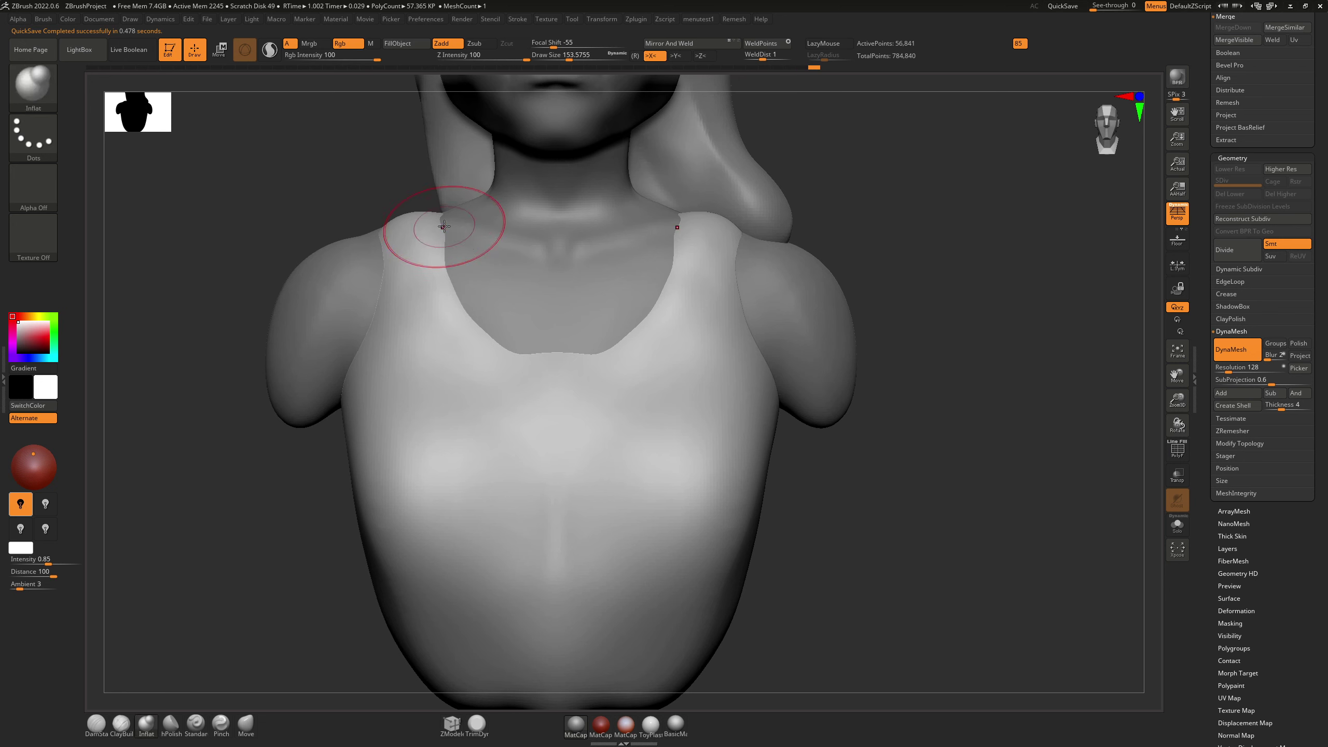
Step: Carve a crease along the sides of the top's neckline up to the shoulders with DamStandard, using a LazyRadius of 18
key("b")
key("d")
key("s")
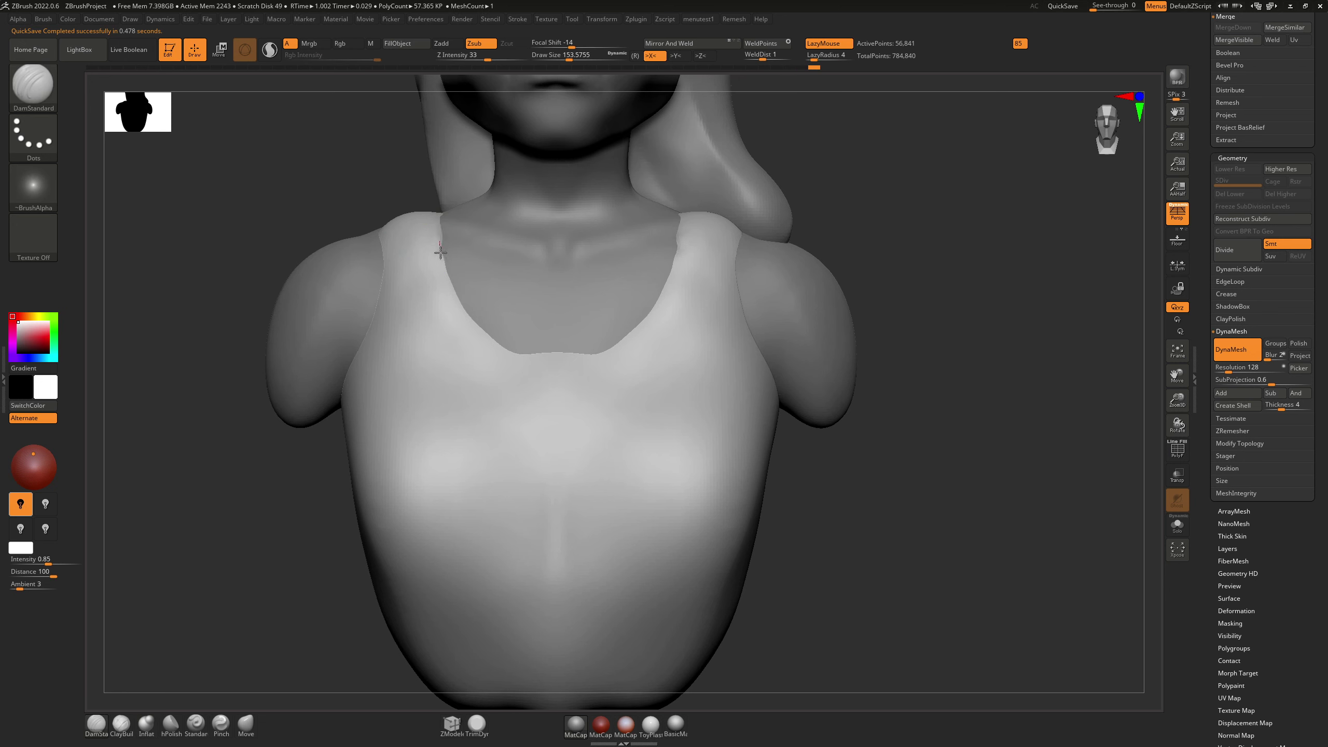
left_click_drag(457, 300, 482, 335)
key("ctrl+z")
left_click_drag(818, 57, 822, 58)
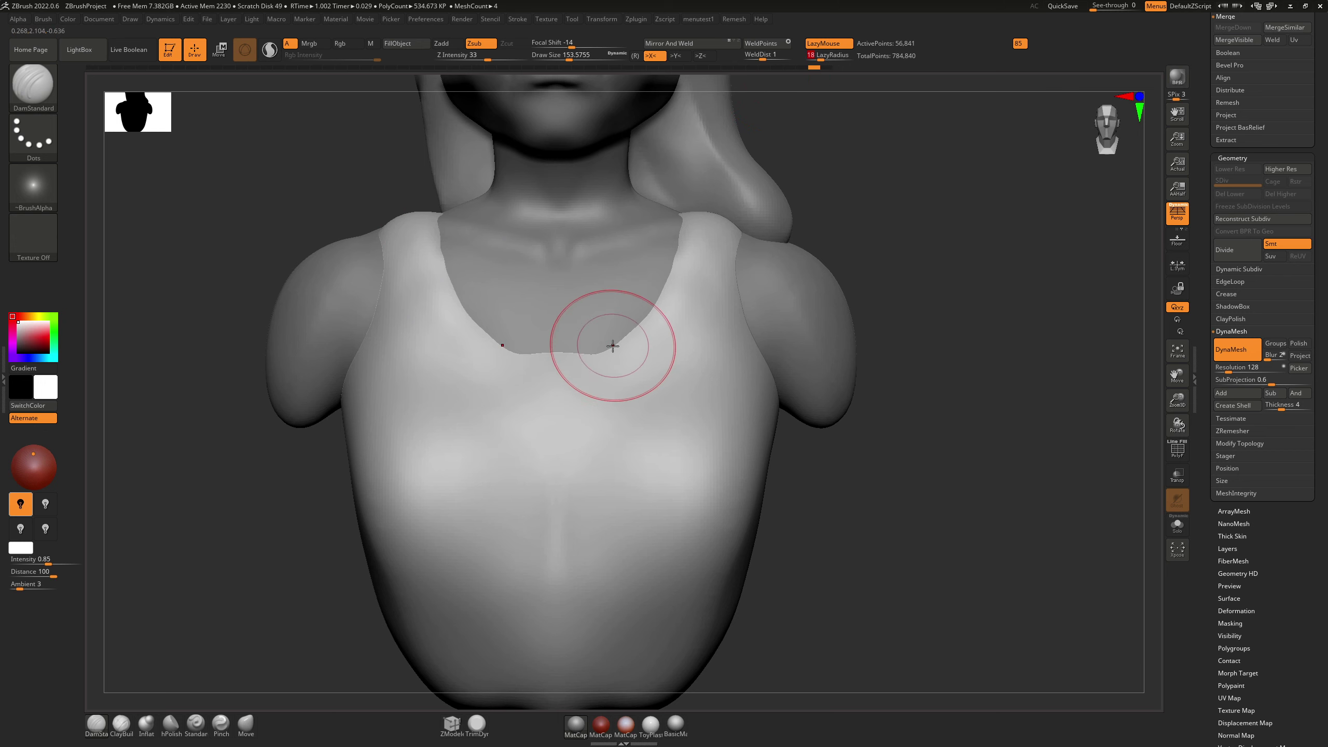
left_click_drag(599, 354, 607, 349)
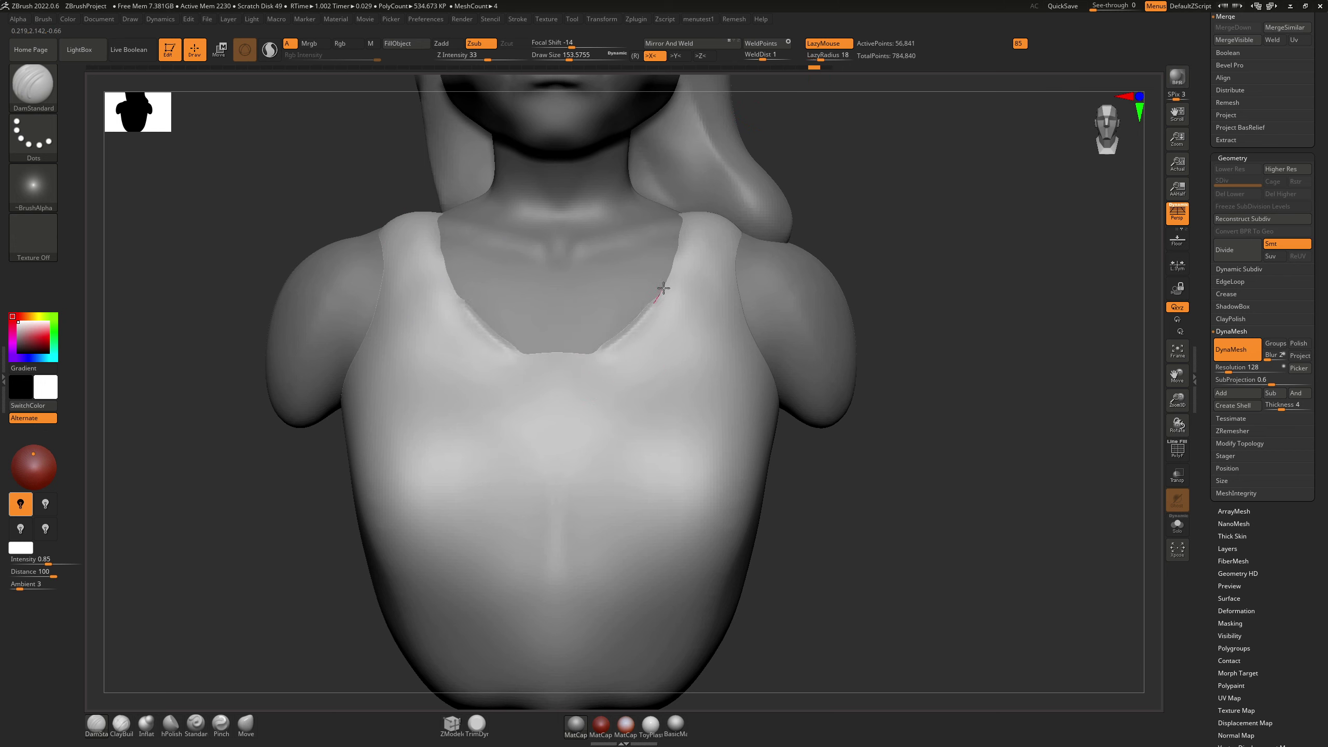
left_click_drag(663, 288, 675, 241)
left_click_drag(678, 194, 677, 201)
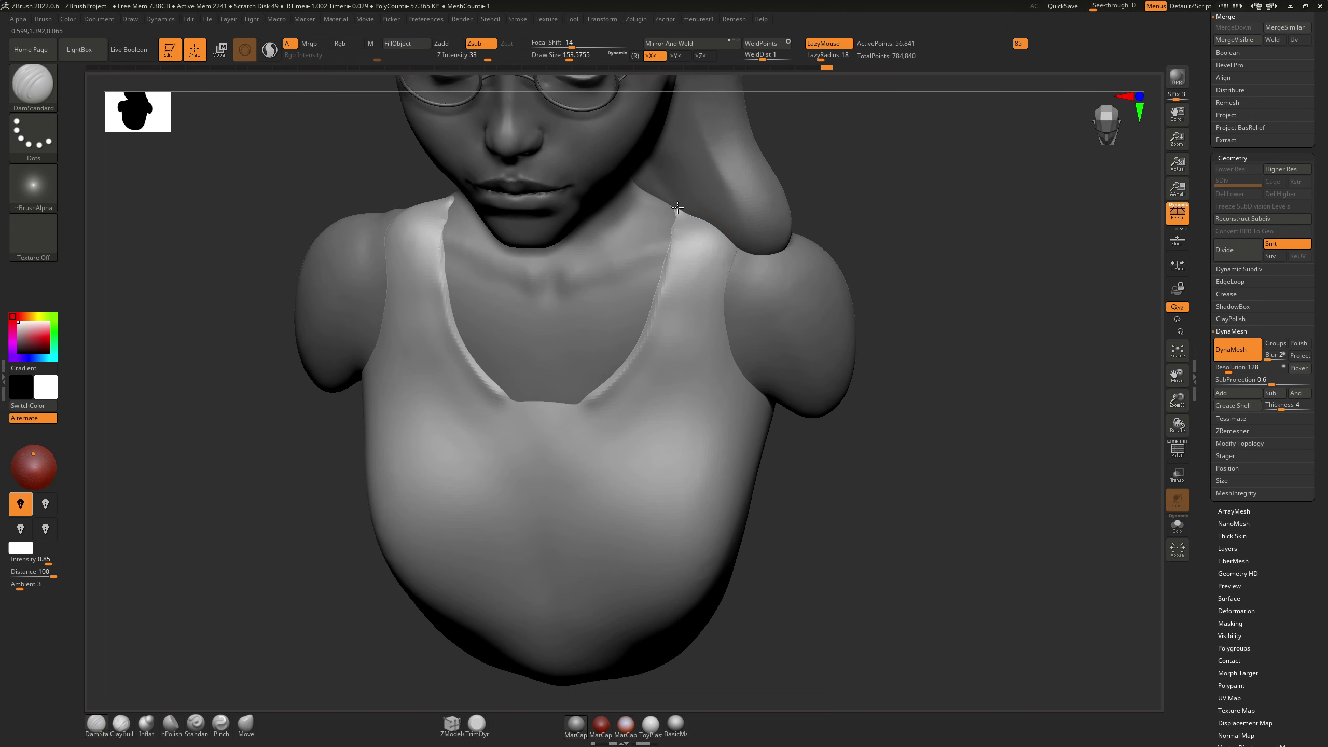
Step: Carve the neckline crease from the shoulder to the centre of the V, and try creasing the front of the armhole
mouse_move(677, 208)
left_mouse_down()
mouse_move(654, 306)
mouse_move(615, 376)
mouse_move(543, 434)
mouse_move(538, 408)
left_mouse_up()
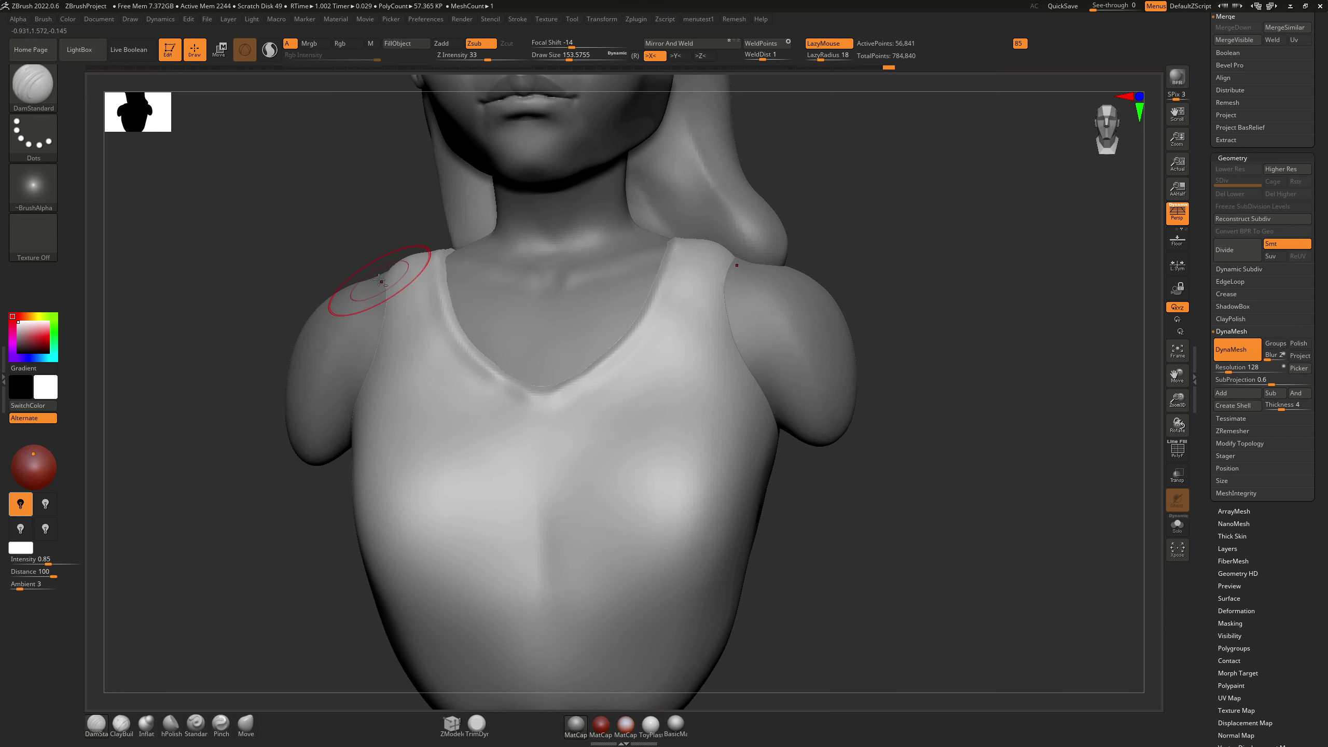
left_click_drag(384, 275, 377, 369)
right_click_drag(389, 344, 419, 351)
key("ctrl+z")
mouse_move(325, 258)
left_mouse_down()
mouse_move(367, 316)
mouse_move(347, 423)
left_mouse_up()
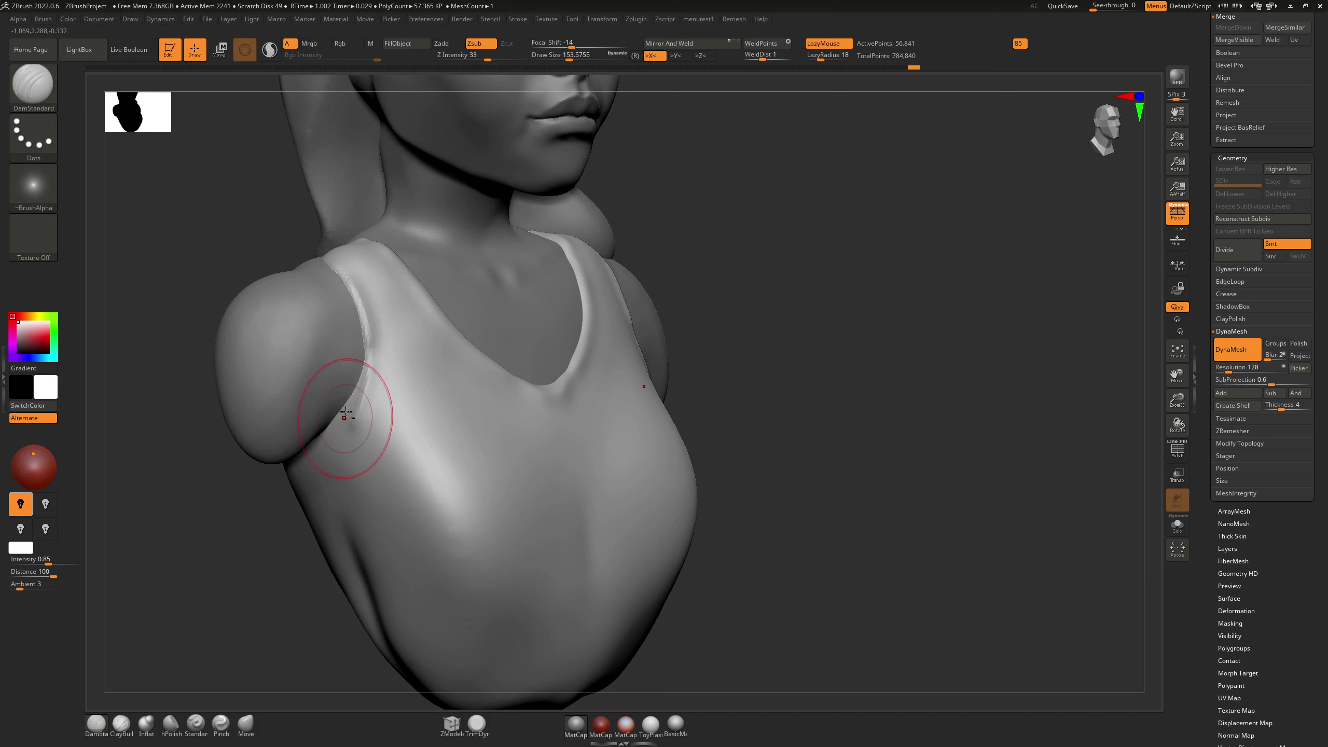
key("ctrl+z")
Step: Carve a crease along the front edge of the top's armhole down to the underarm with DamStandard
left_click_drag(355, 316, 364, 370)
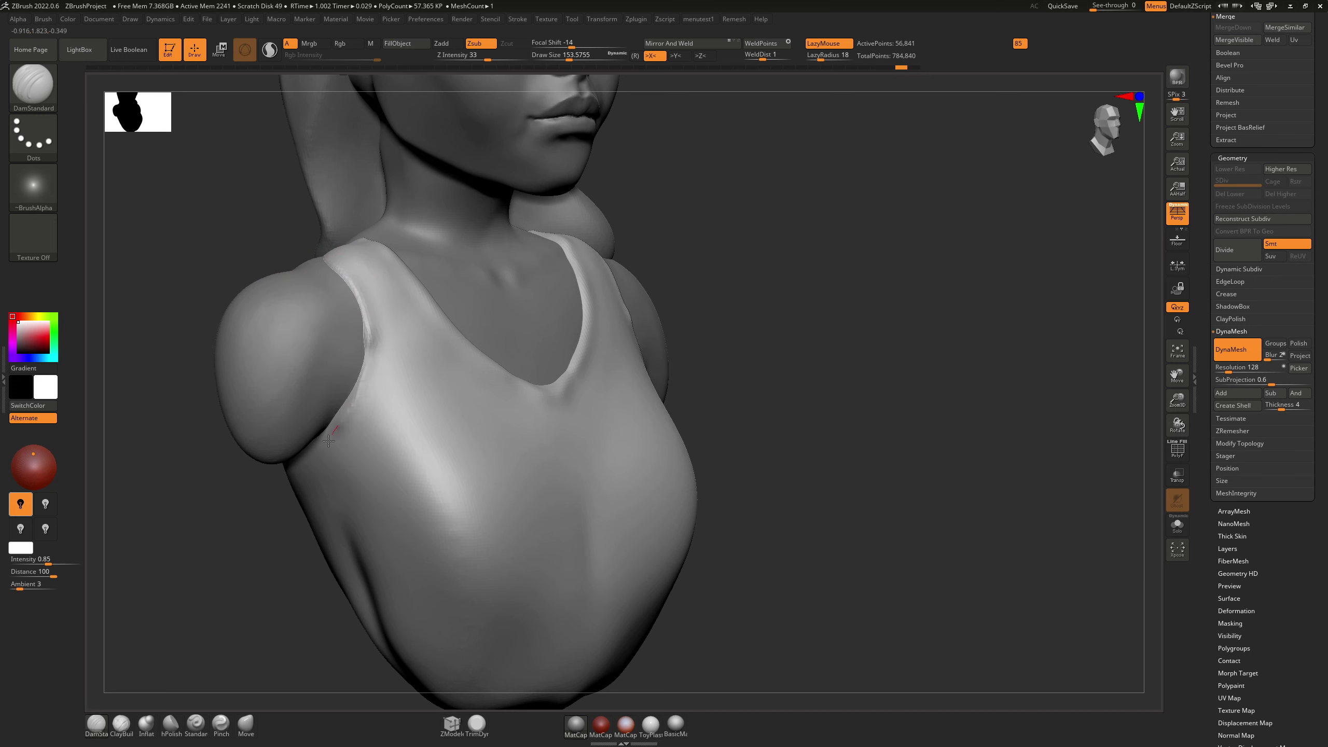
left_click_drag(329, 441, 324, 446)
right_click_drag(346, 385, 392, 416)
left_click_drag(362, 379, 297, 454)
right_click_drag(291, 432, 346, 441)
mouse_move(314, 462)
left_mouse_down()
mouse_move(258, 449)
mouse_move(185, 401)
left_mouse_up()
Step: Continue the armhole crease around the back and over the shoulder strap, and smooth its end
mouse_move(178, 311)
right_mouse_down("shift")
mouse_move(221, 347)
mouse_move(319, 381)
right_mouse_up("shift")
mouse_move(301, 435)
left_mouse_down()
mouse_move(277, 381)
mouse_move(317, 337)
left_mouse_up()
right_click_drag(317, 335, 351, 372)
mouse_move(370, 313)
left_mouse_down()
mouse_move(323, 338)
mouse_move(300, 397)
mouse_move(305, 425)
left_mouse_up()
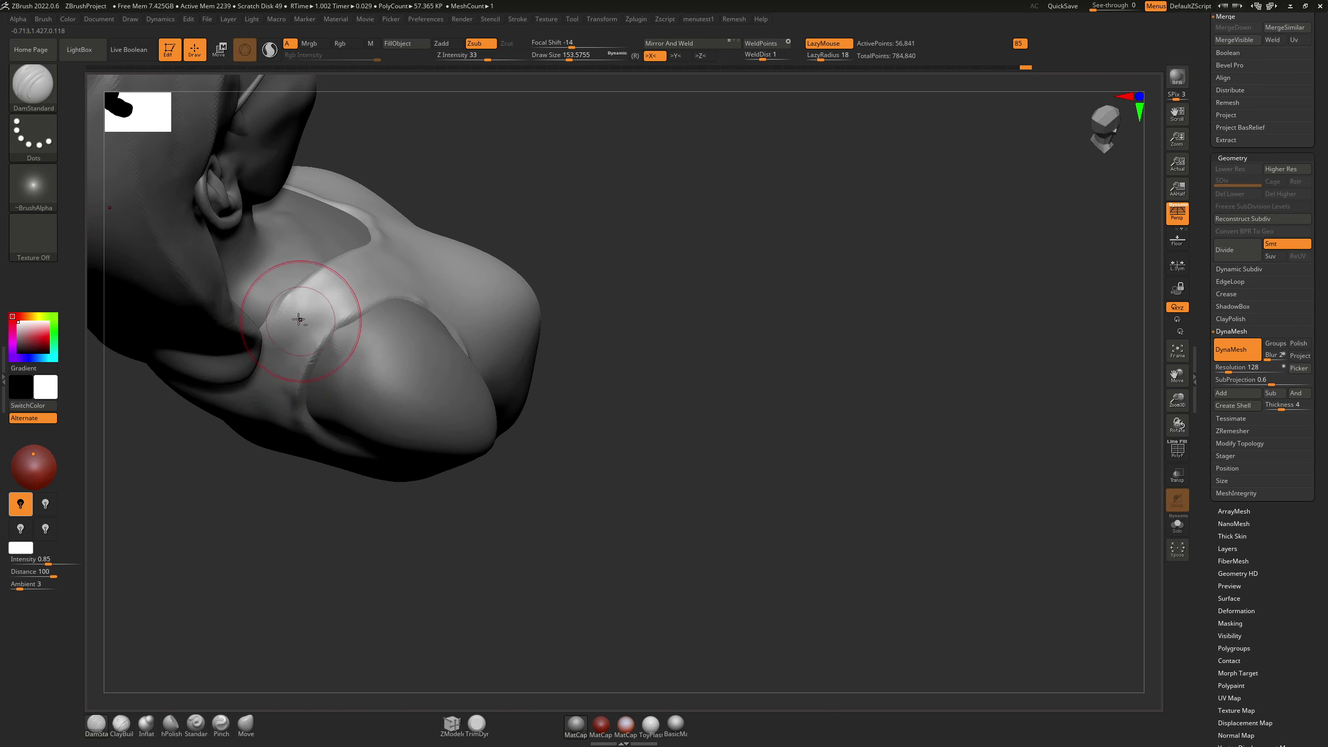
mouse_move(320, 273)
left_mouse_down()
mouse_move(280, 303)
mouse_move(304, 276)
mouse_move(313, 334)
left_mouse_up()
left_click_drag(306, 395, 311, 411, "shift")
Step: Try building up the lower front and side of the top under the bust with ClayBuildup strokes
mouse_move(312, 410)
right_mouse_down()
mouse_move(384, 335)
mouse_move(335, 503)
right_mouse_up()
left_click_drag(335, 502, 942, 170)
left_click_drag(1101, 117, 1104, 120)
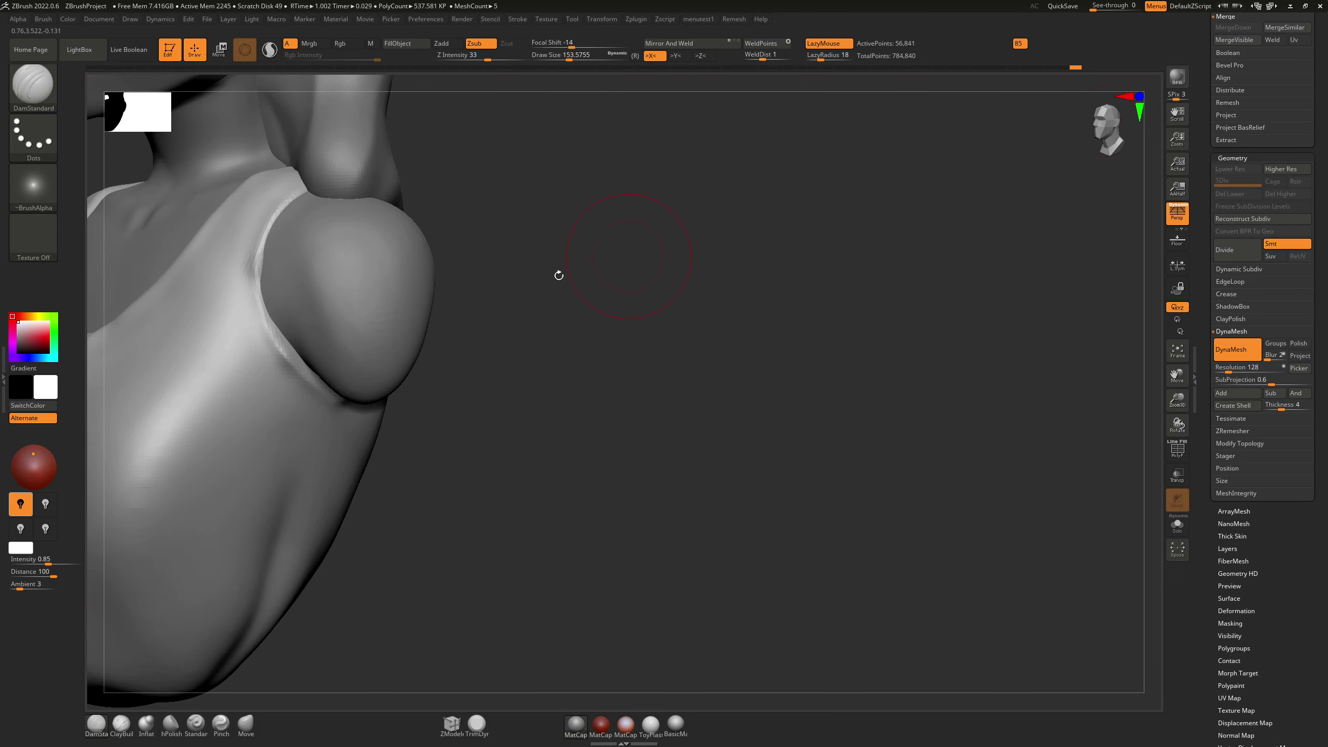
right_click_drag(361, 365, 615, 362)
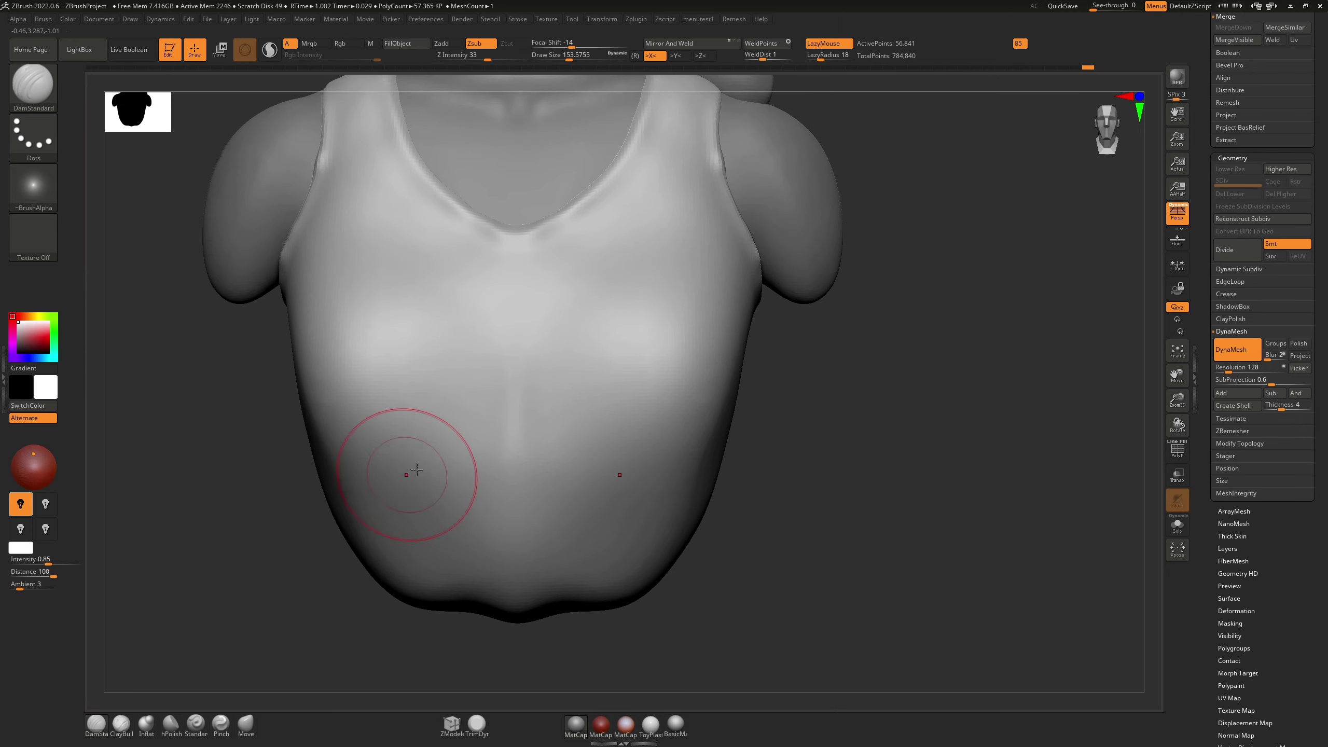
key("ctrl")
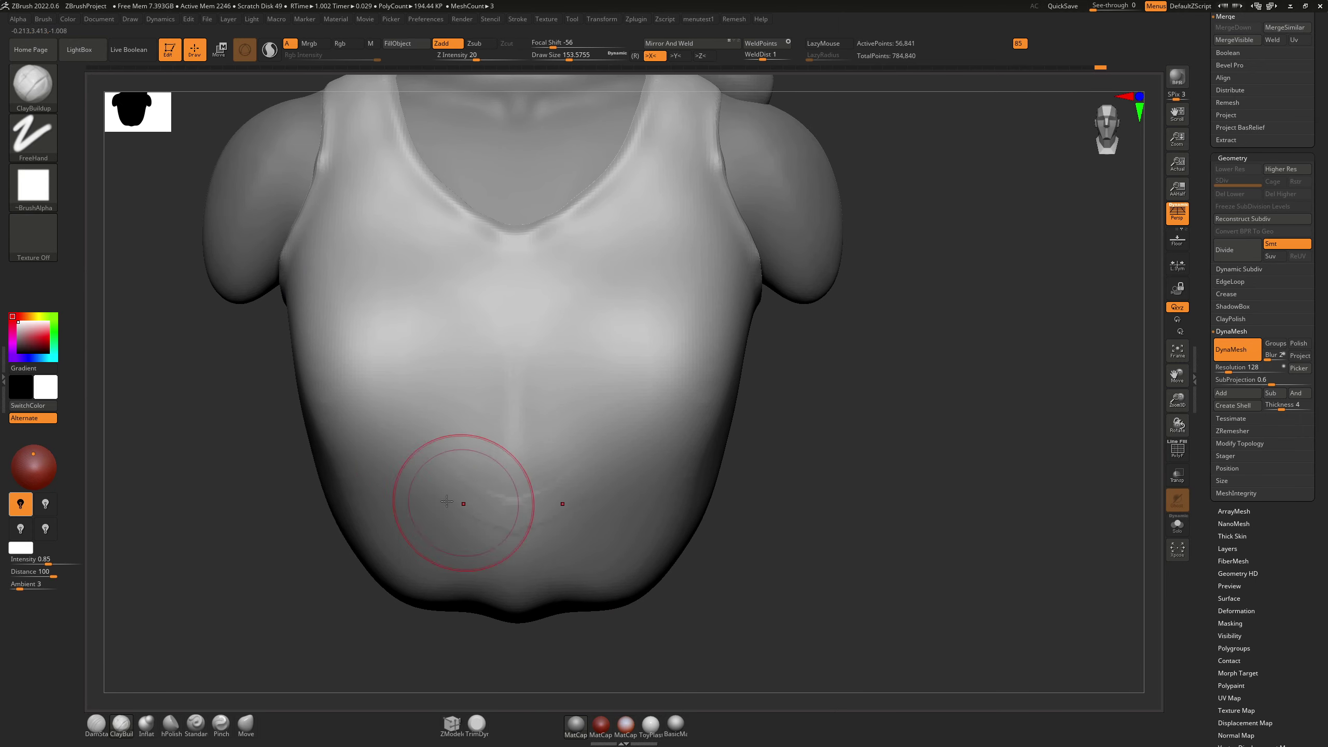
mouse_move(460, 505)
left_mouse_down()
mouse_move(575, 512)
mouse_move(415, 523)
mouse_move(411, 506)
mouse_move(460, 502)
mouse_move(381, 523)
left_mouse_up()
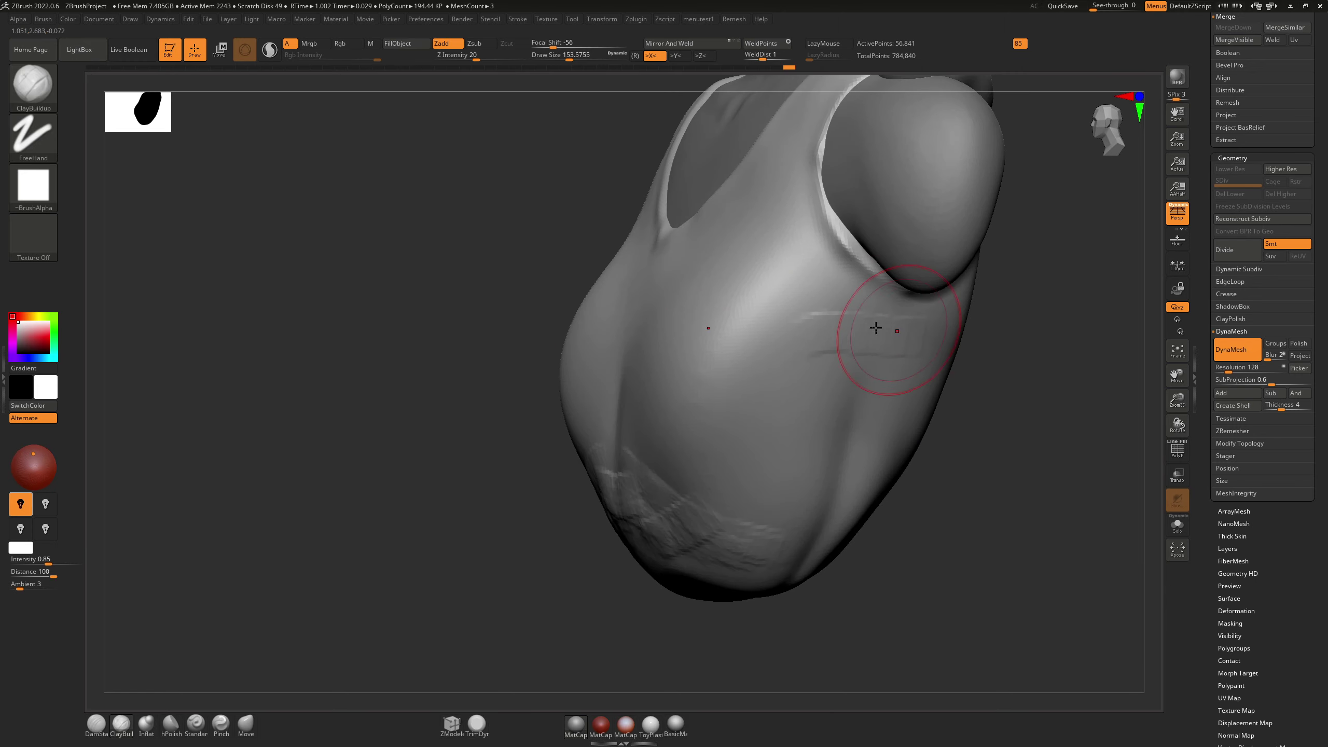
left_click_drag(875, 328, 804, 341)
mouse_move(927, 343)
left_mouse_down()
mouse_move(763, 416)
mouse_move(718, 470)
left_mouse_up()
left_click_drag(875, 336, 793, 438)
Step: Smooth the ClayBuildup strokes on the lower front and side of the top
key("shift")
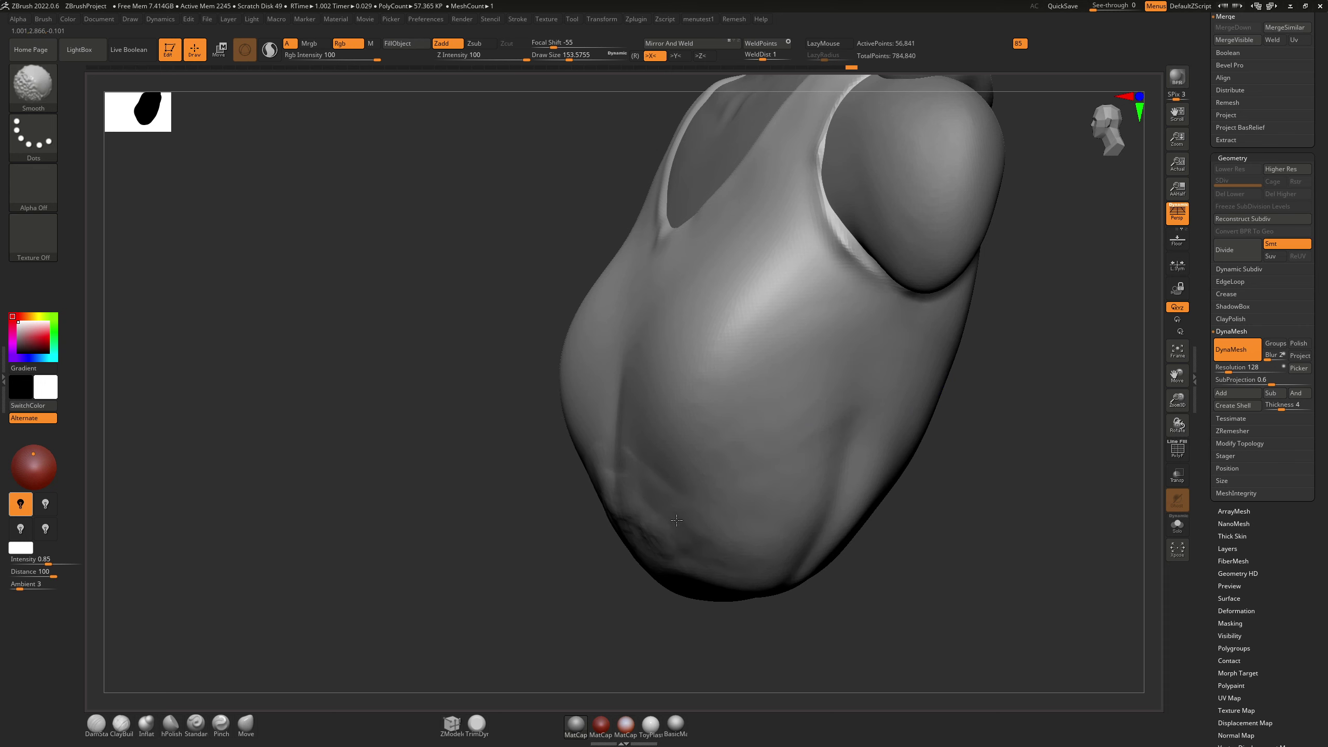
left_click_drag(580, 560, 732, 475, "shift")
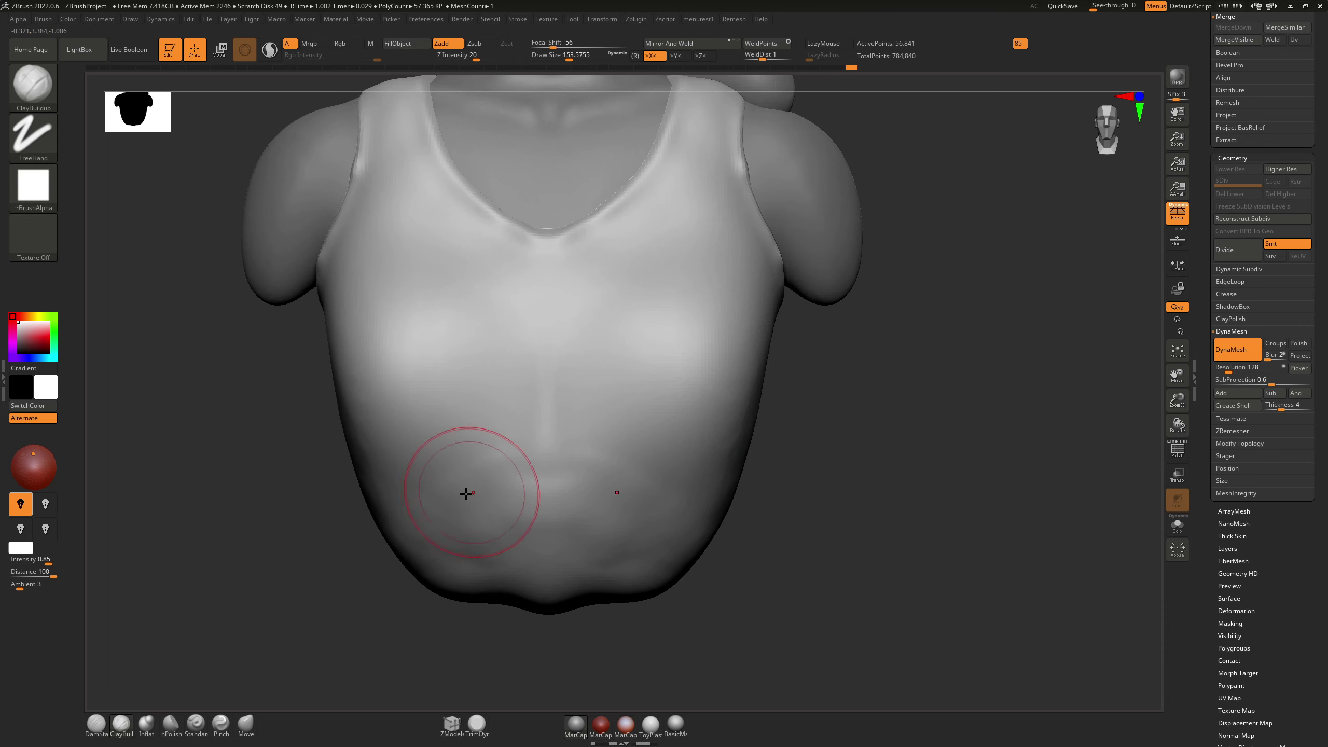
left_click_drag(492, 512, 434, 519, "shift")
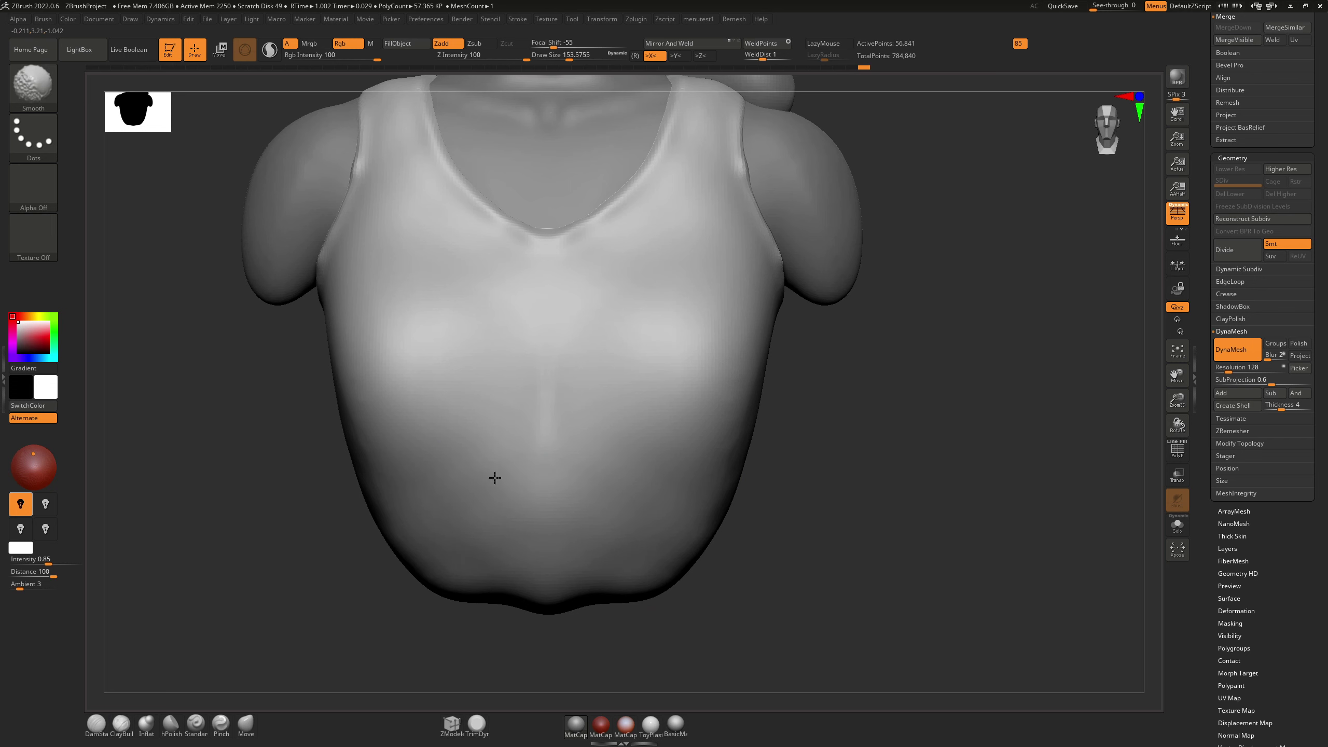
left_click_drag(495, 478, 465, 474, "shift")
left_click_drag(325, 454, 508, 446)
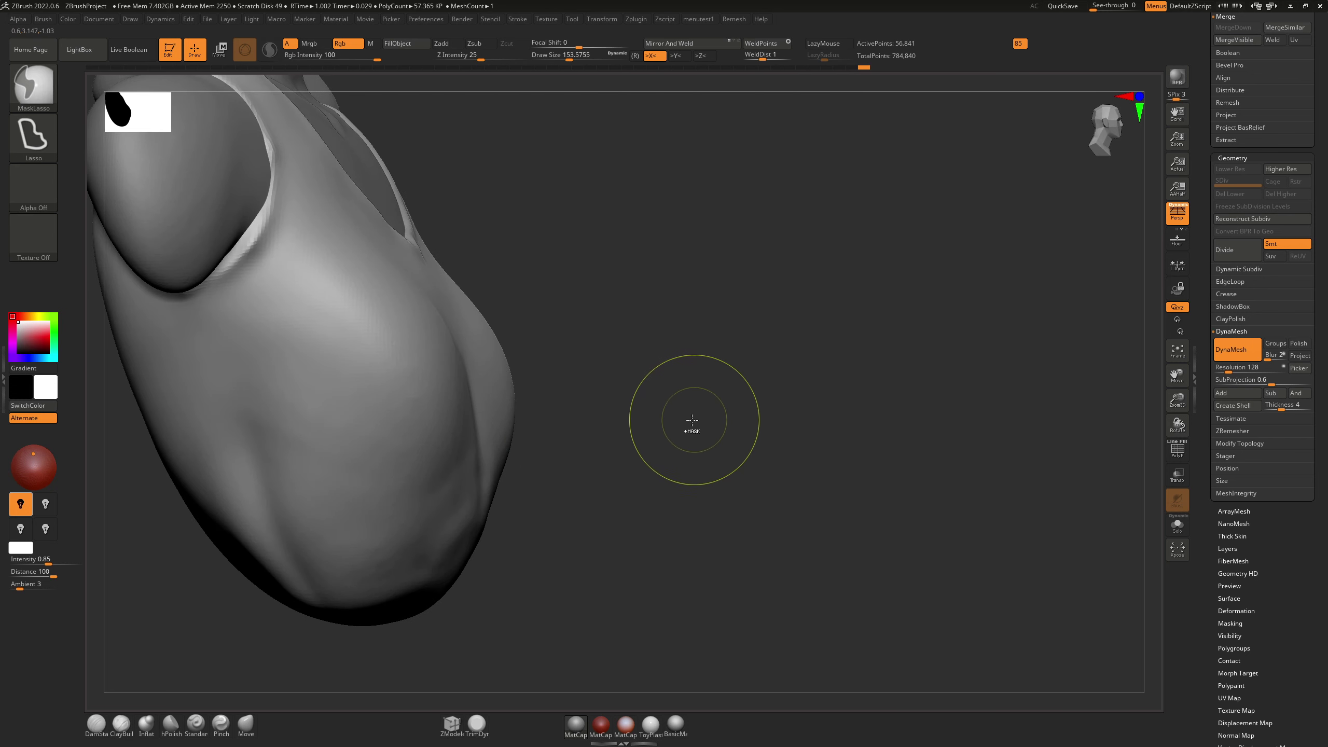
Step: Undo the ClayBuildup and smoothing strokes on the lower part of the top
key("ctrl+z")
key("ctrl+z")
key("ctrl+z")
key("ctrl+z")
key("ctrl+z")
key("ctrl+z")
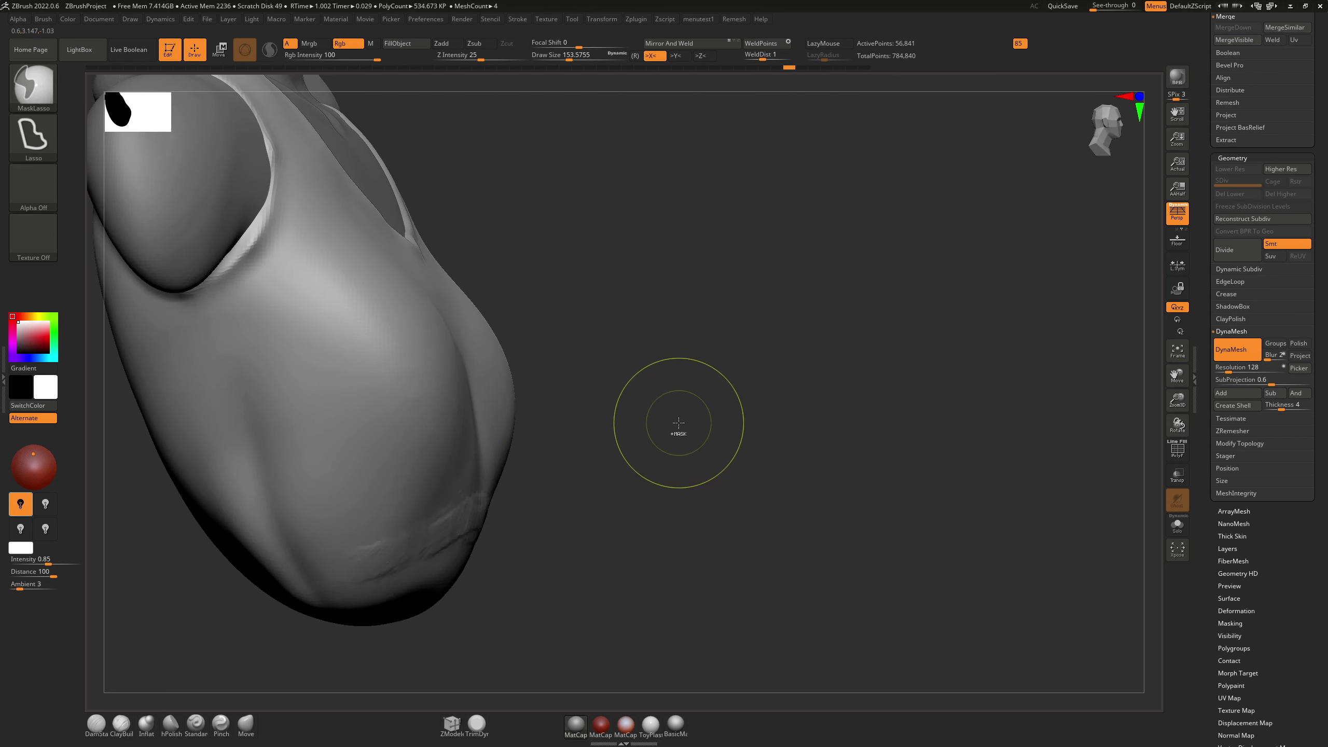
key("ctrl+z")
key("ctrl+z")
key("ctrl+z")
Step: Try a DamStandard crease on the lower side of the top at draw size about 172, accepting removal of newer undo entries
left_click_drag(673, 425, 661, 432)
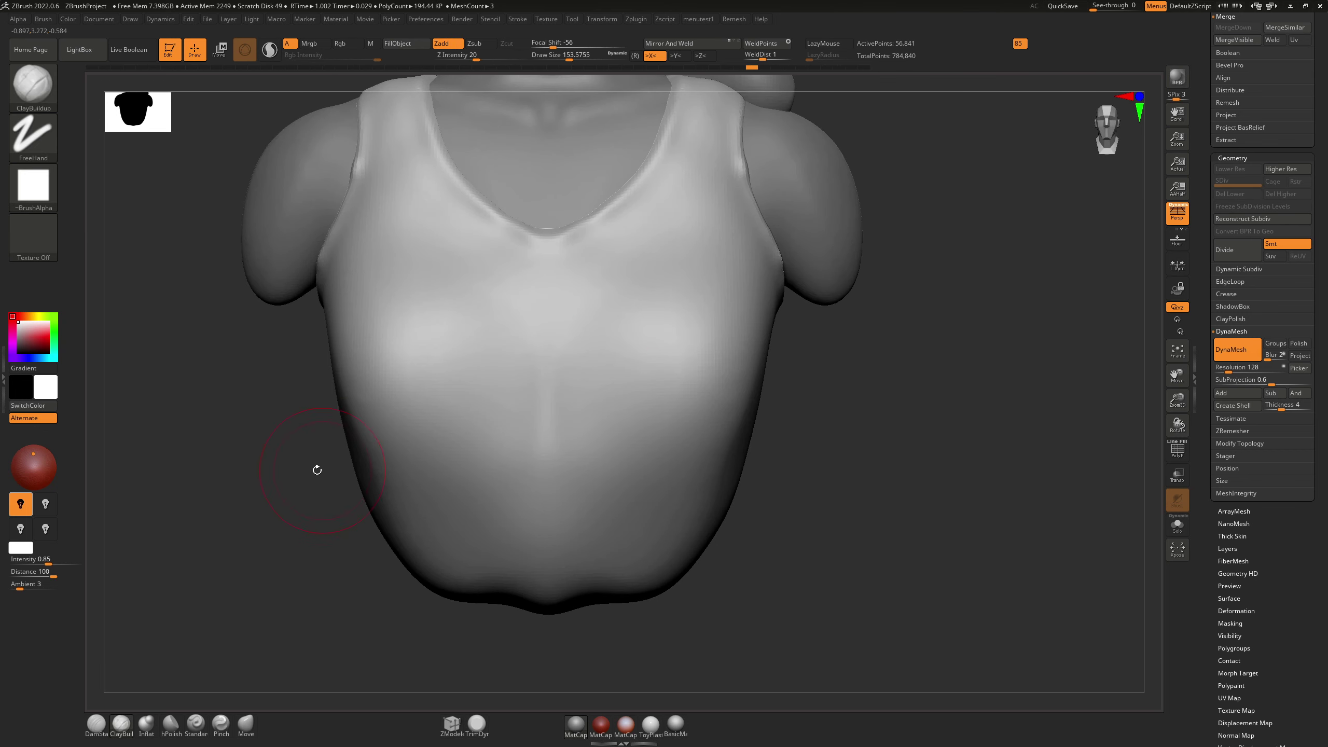
mouse_move(335, 436)
left_mouse_down("shift")
mouse_move(371, 460)
mouse_move(376, 398)
left_mouse_up("shift")
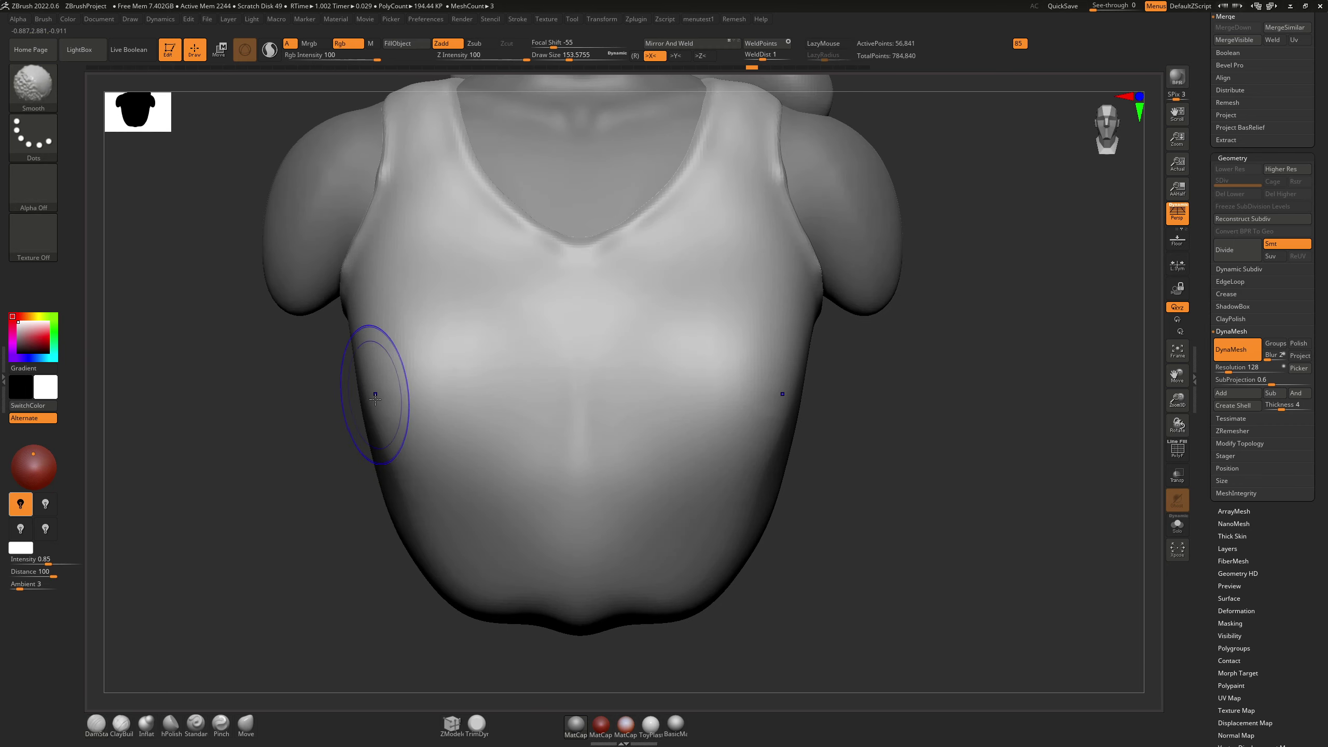
key("s")
left_click_drag(371, 459, 375, 466)
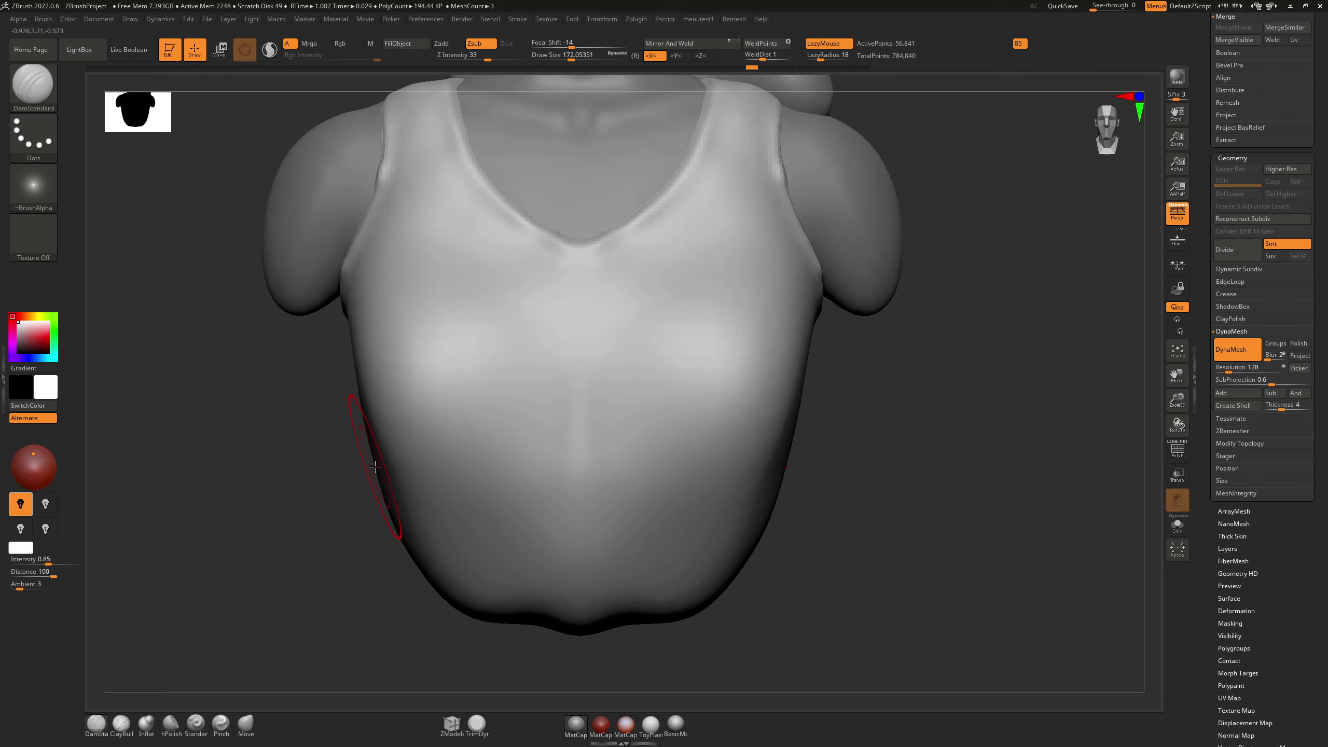
left_click(391, 486)
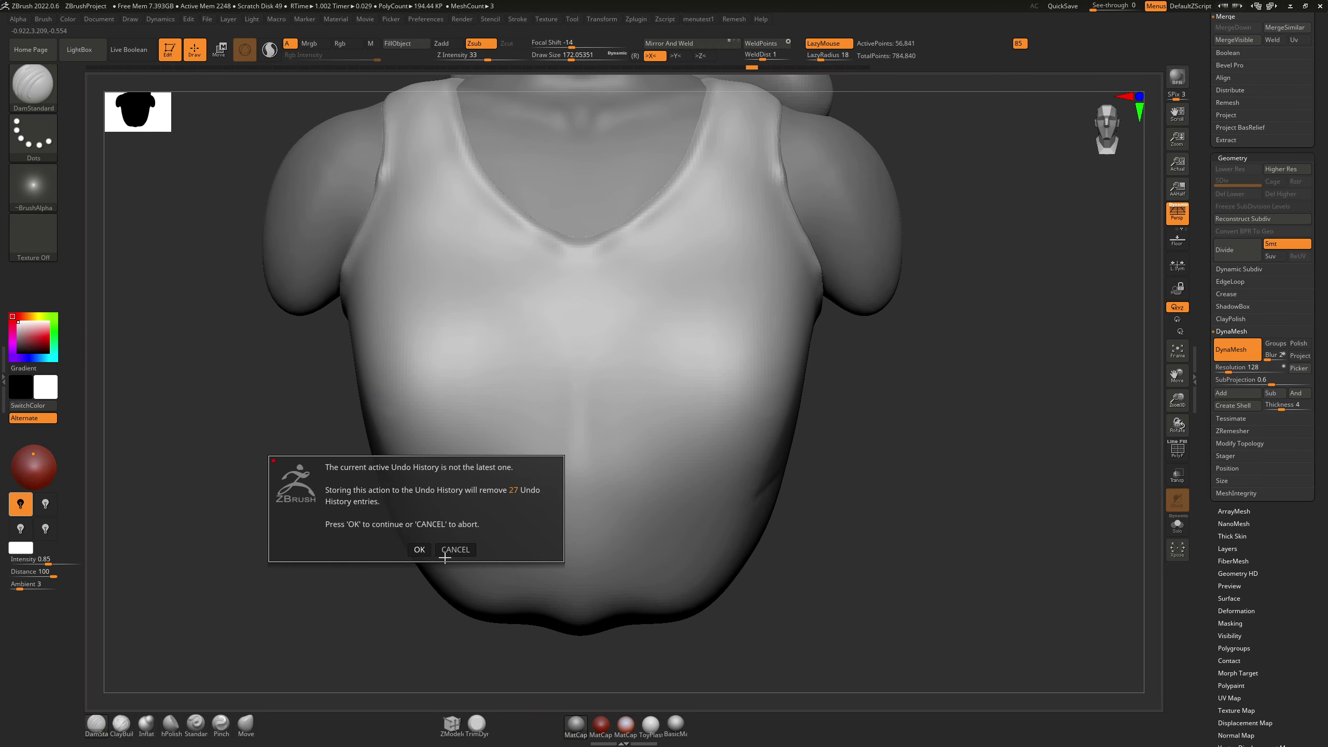
left_click(424, 552)
right_click_drag(416, 512, 471, 505)
key("ctrl+z")
Step: Enlarge the draw size to about 262 and try carving a crease under the bust from the side to the centre
key("s")
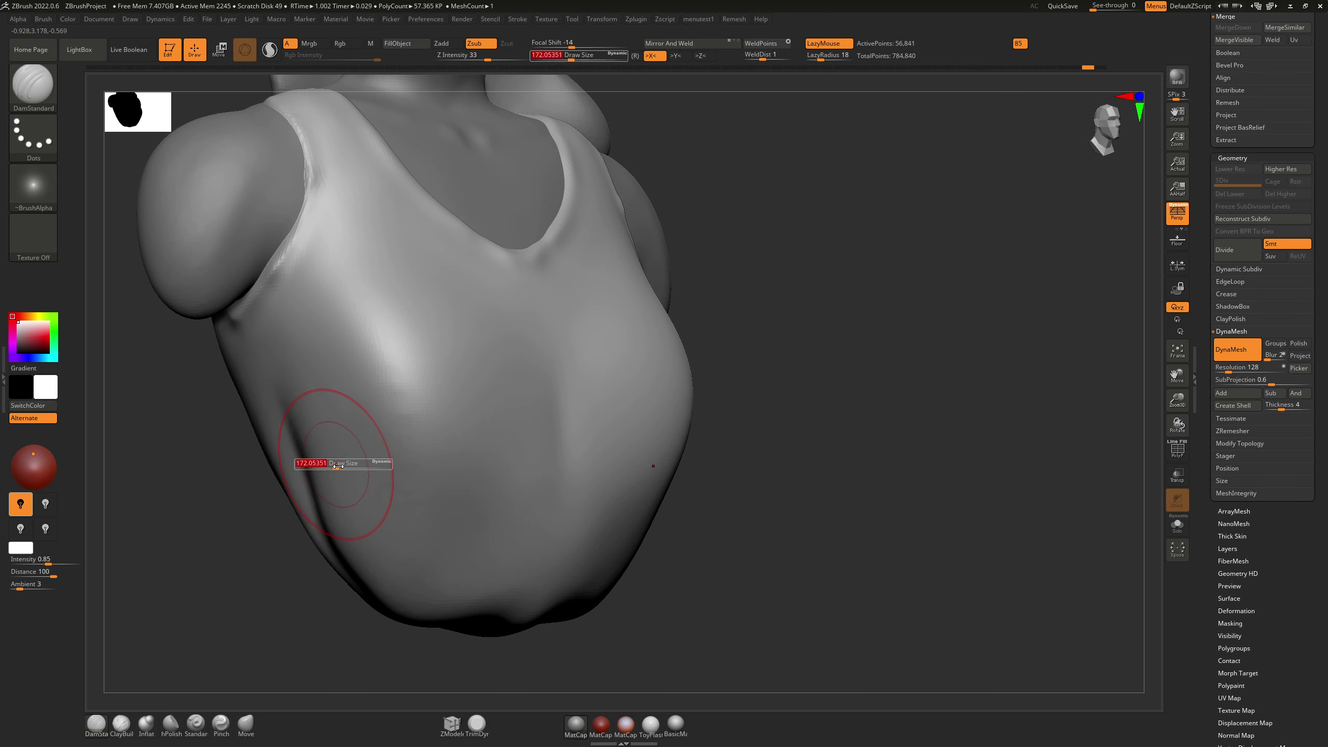
left_click_drag(335, 463, 295, 442)
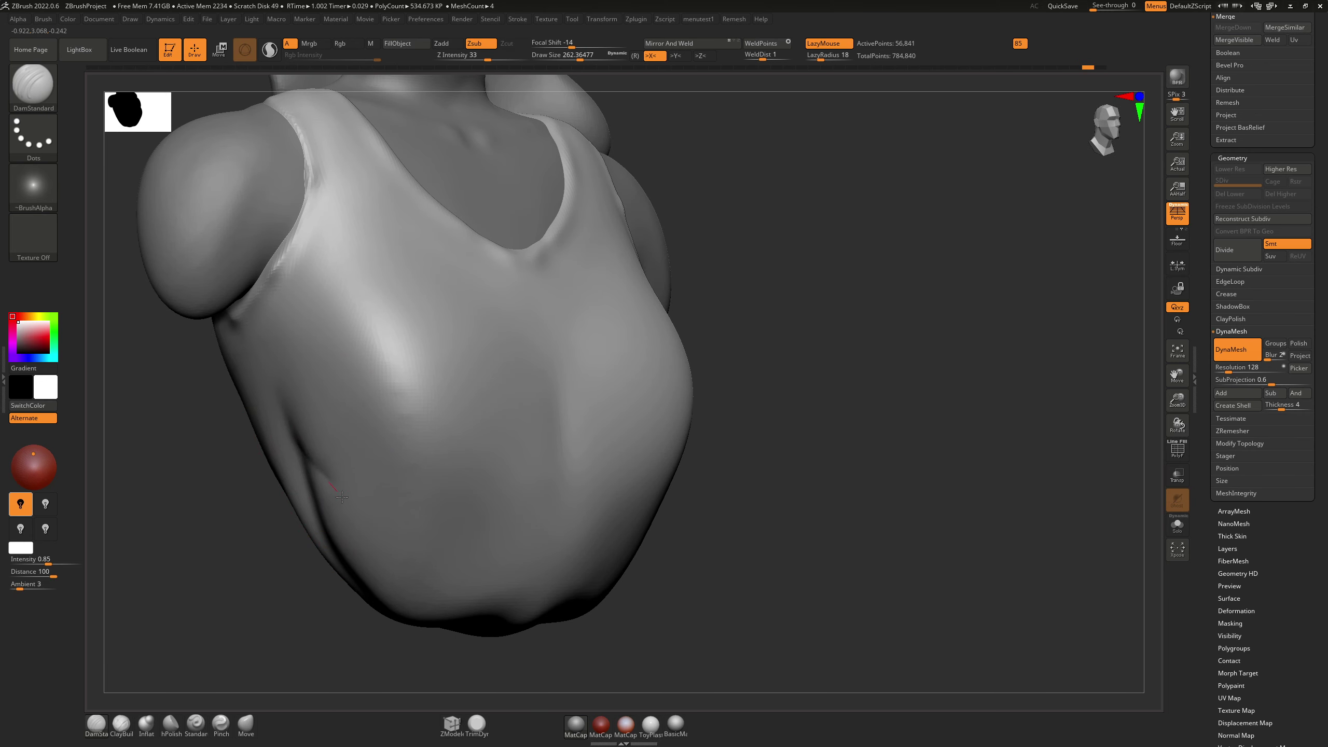
mouse_move(439, 558)
left_mouse_down()
mouse_move(533, 544)
mouse_move(567, 509)
left_mouse_up()
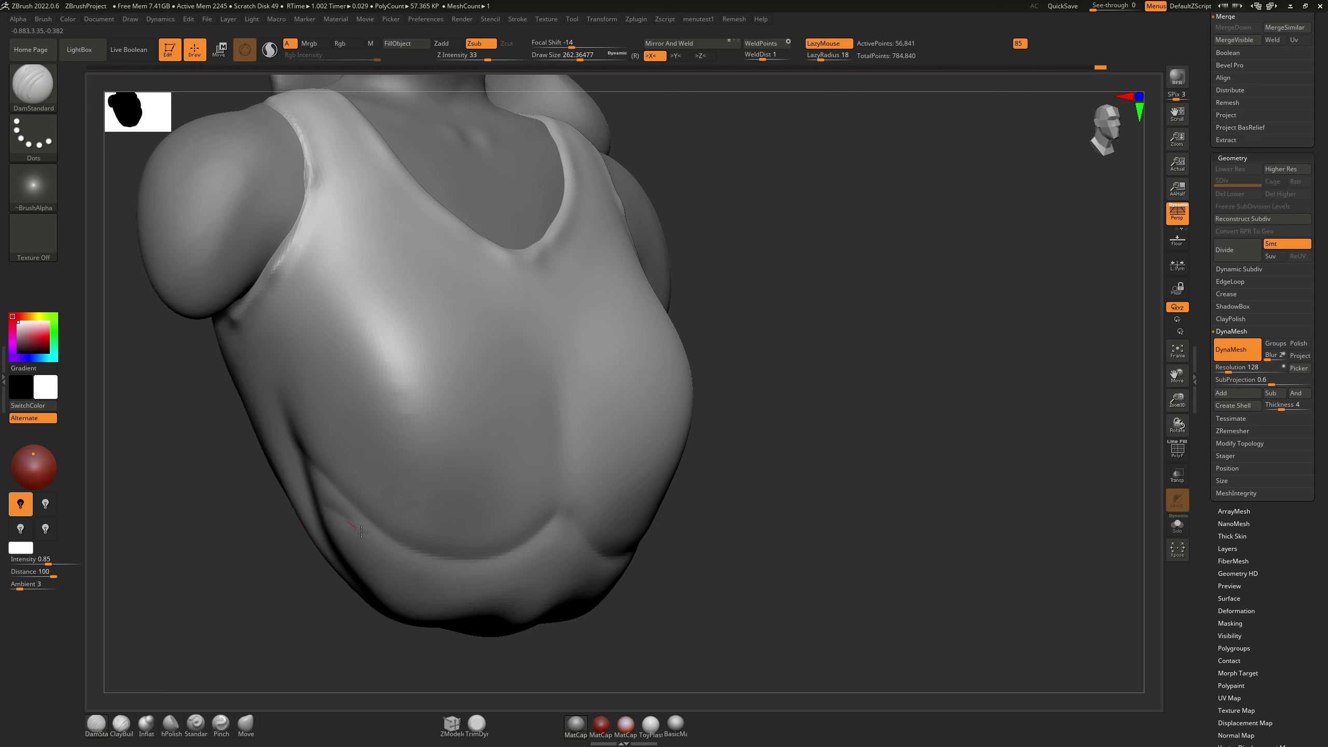
mouse_move(323, 505)
left_mouse_down()
mouse_move(384, 556)
mouse_move(461, 582)
mouse_move(563, 543)
mouse_move(489, 595)
mouse_move(539, 540)
left_mouse_up()
Step: Try carving a vertical crease between and below the breasts along the top's centre line
mouse_move(601, 475)
right_mouse_down()
mouse_move(534, 463)
mouse_move(573, 465)
mouse_move(553, 462)
right_mouse_up()
left_click_drag(556, 445, 547, 474)
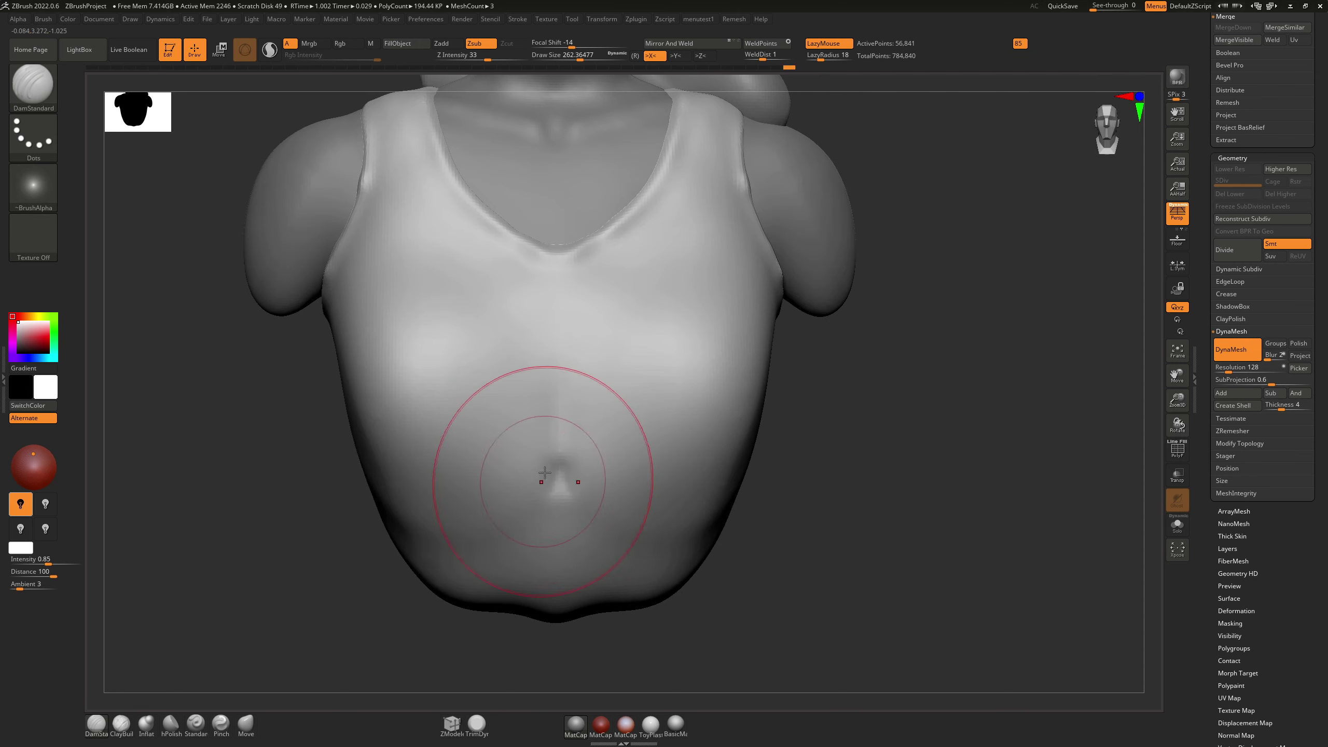
key("ctrl+z")
left_click_drag(554, 361, 545, 508)
key("ctrl+z")
key("ctrl+z")
Step: Carve a soft crease down the centre of the top below the bust and smooth its lower end
mouse_move(557, 409)
left_mouse_down()
mouse_move(555, 506)
mouse_move(555, 413)
left_mouse_up()
mouse_move(513, 484)
right_mouse_down()
mouse_move(480, 439)
mouse_move(518, 430)
right_mouse_up()
left_click_drag(560, 478, 553, 555)
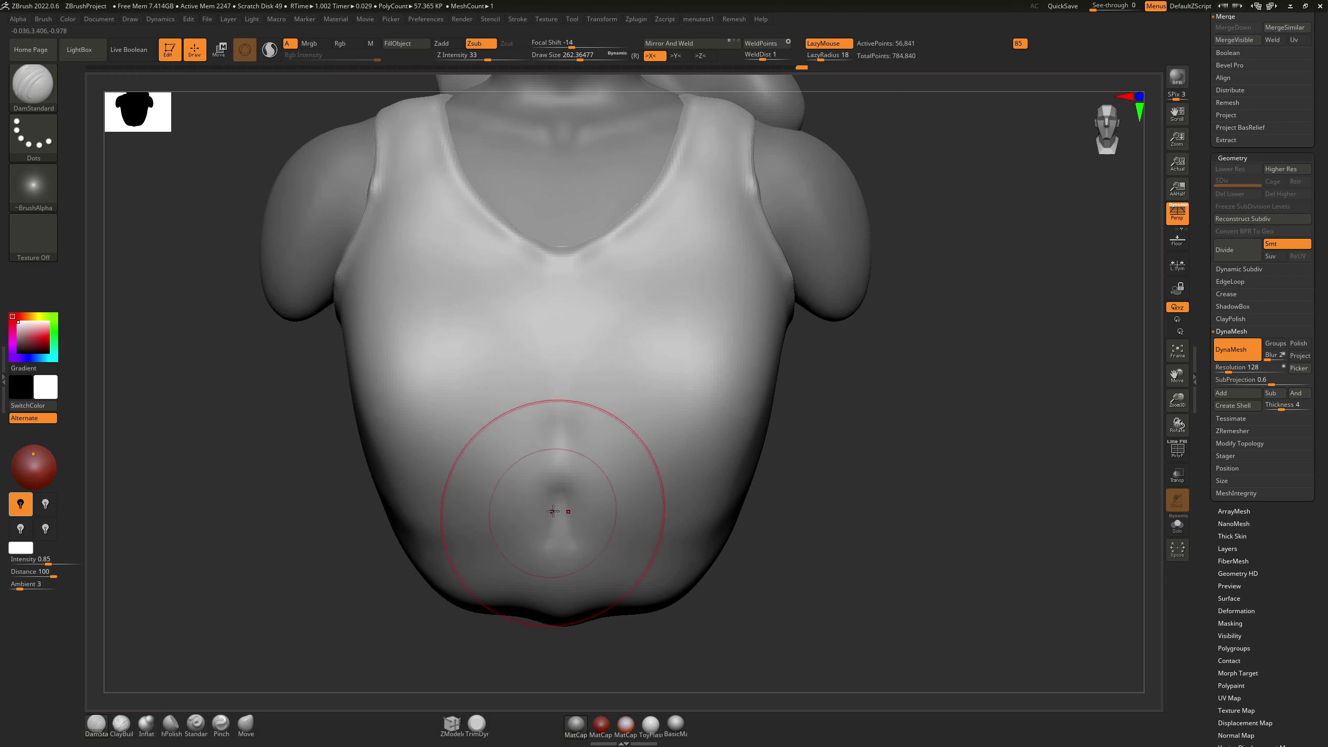
mouse_move(557, 510)
left_mouse_down()
mouse_move(557, 568)
mouse_move(495, 574)
left_mouse_up()
left_click_drag(542, 536, 502, 599, "shift")
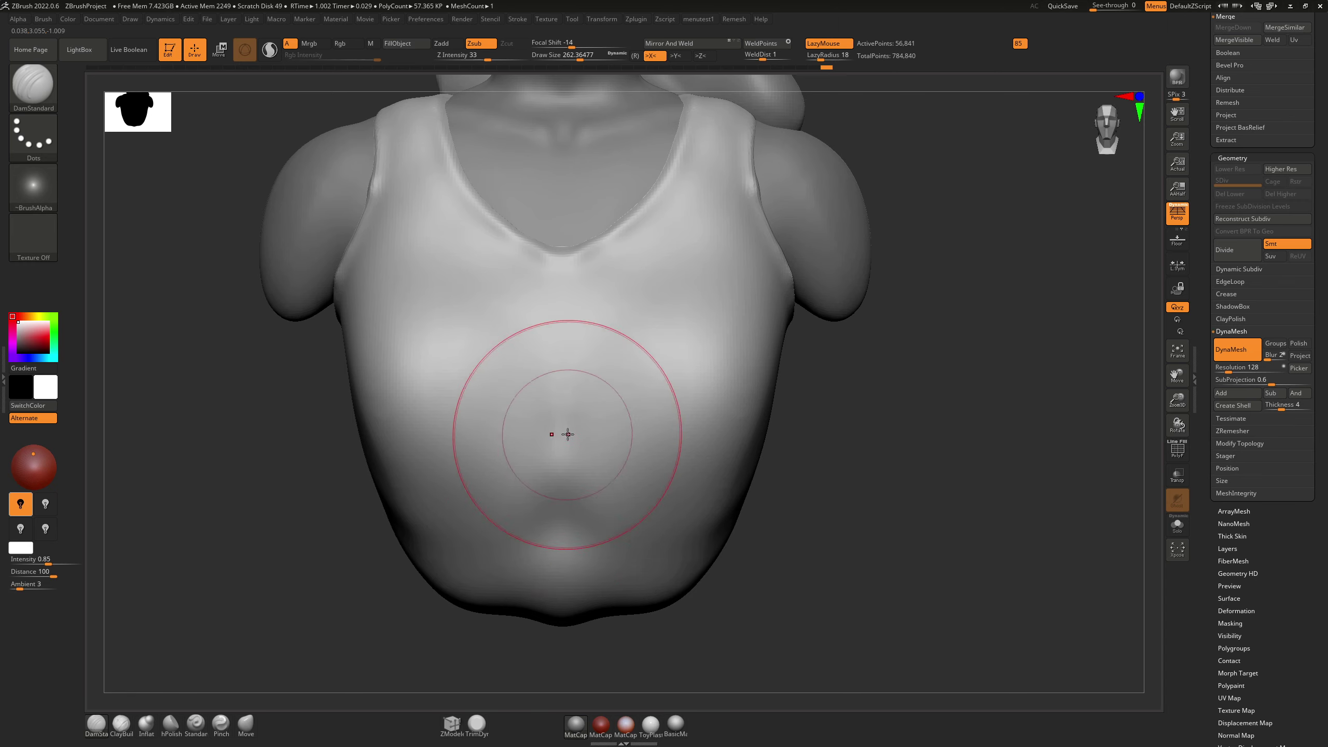
Step: Carve the crease under the bust from the centre out to the side with DamStandard, and smooth it
right_click_drag(568, 434, 561, 541)
key("space")
left_click_drag(515, 538, 569, 554)
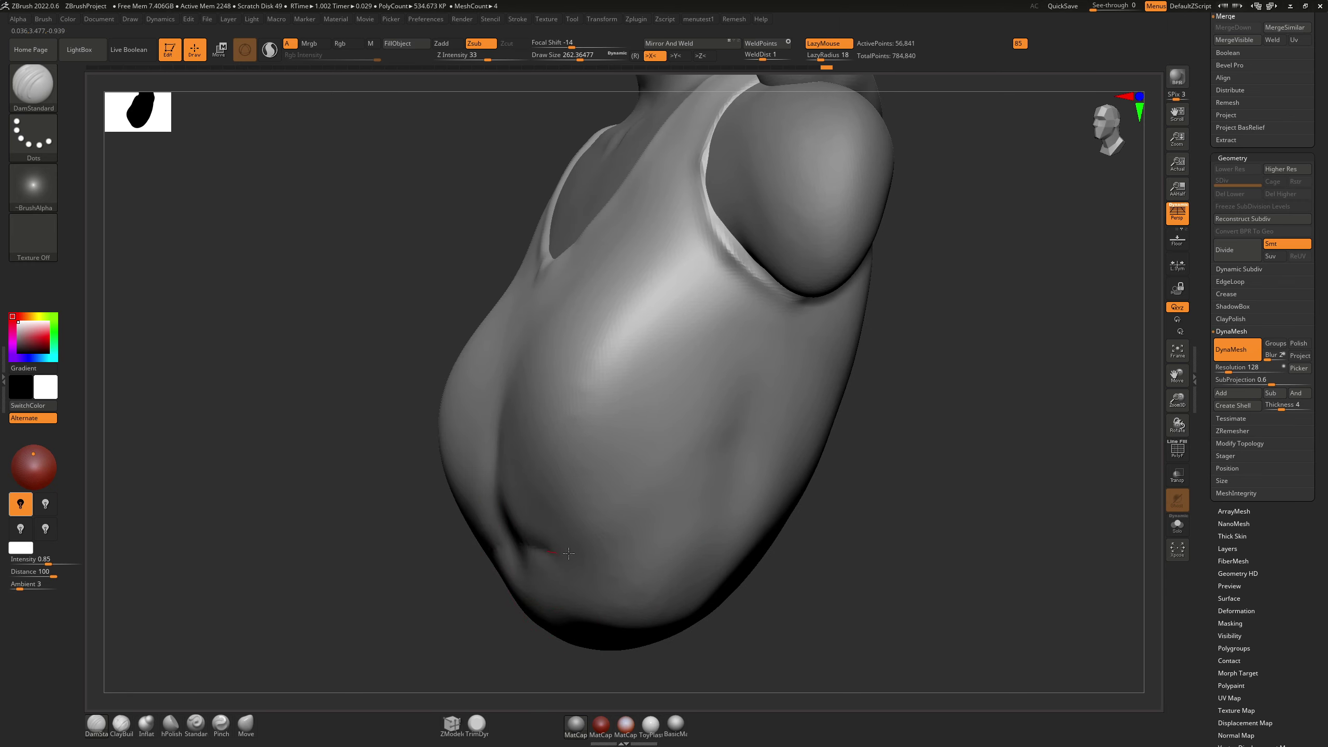
left_click_drag(635, 513, 649, 500)
mouse_move(522, 544)
left_mouse_down()
mouse_move(563, 553)
mouse_move(707, 424)
mouse_move(705, 442)
left_mouse_up()
key("shift")
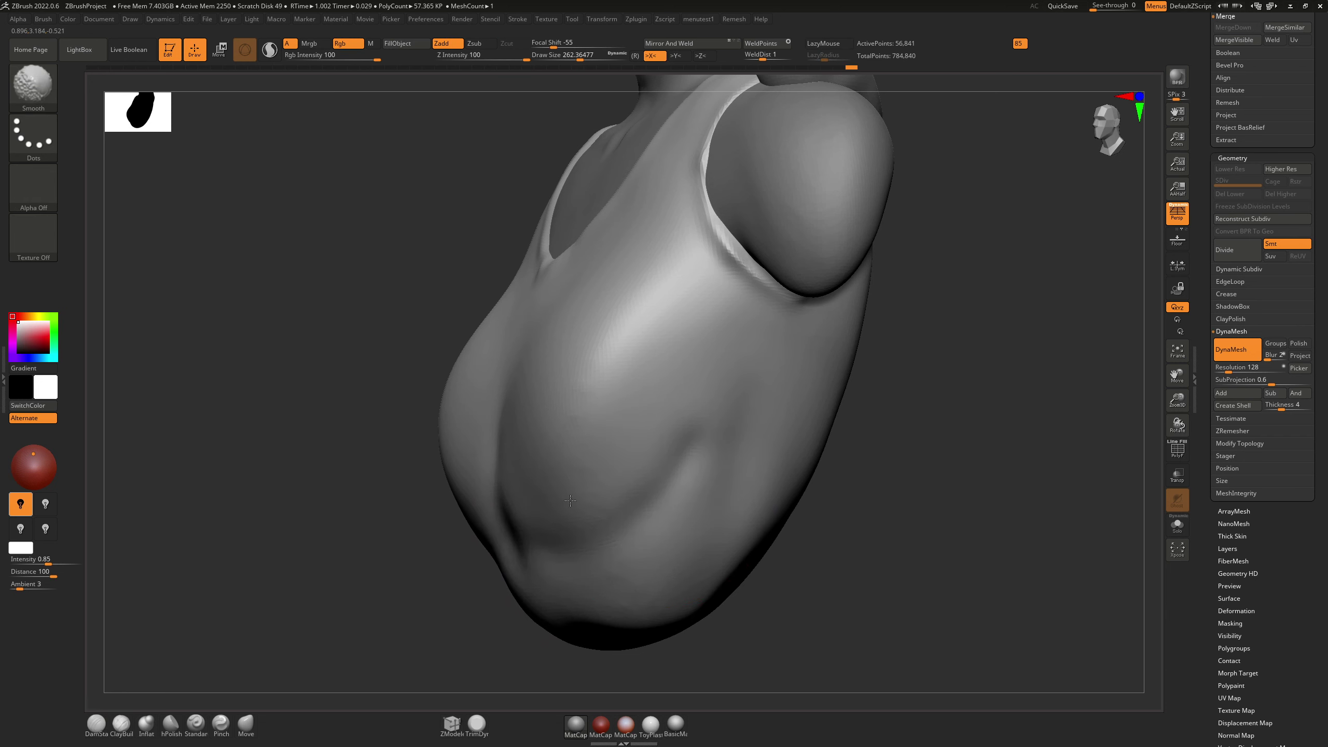
left_click_drag(627, 478, 753, 409, "shift")
left_click_drag(805, 333, 637, 533)
mouse_move(762, 391)
left_mouse_down()
mouse_move(659, 483)
mouse_move(743, 419)
mouse_move(670, 483)
left_mouse_up()
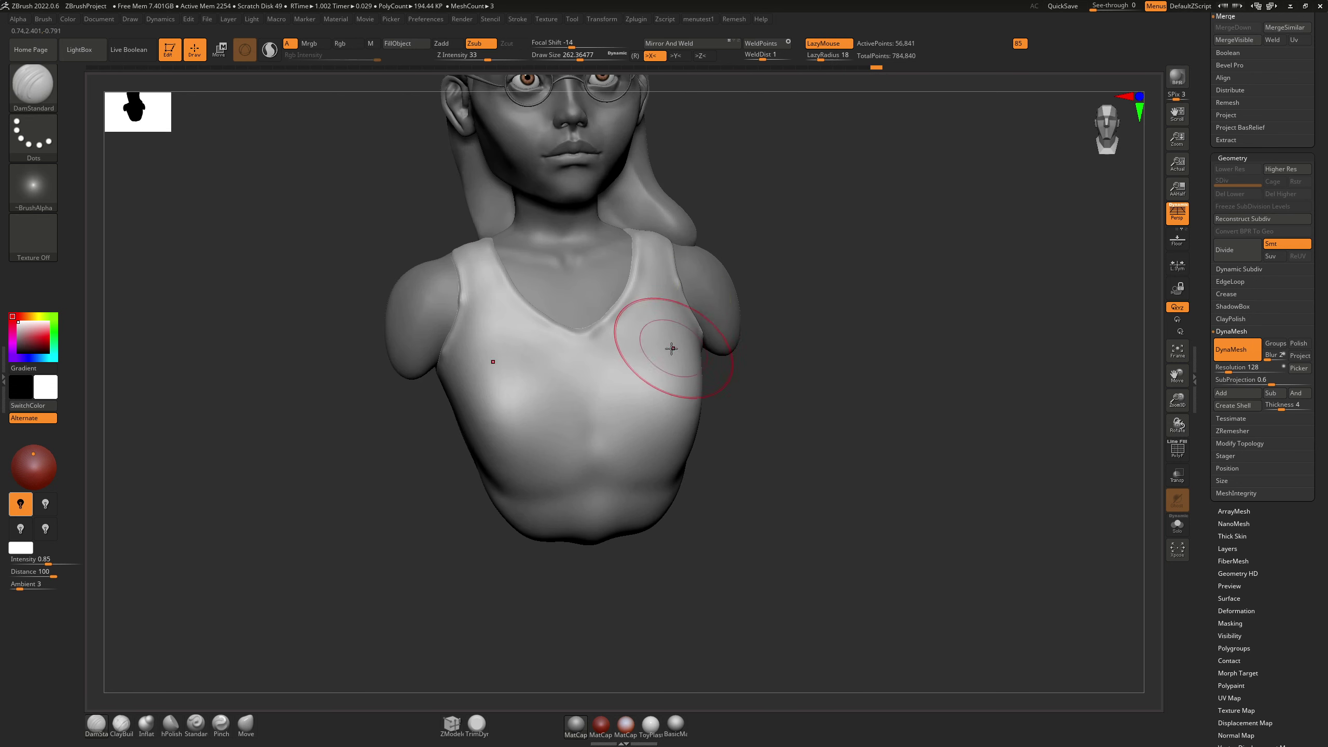
Step: Reduce the draw size to about 90 and sharpen the crease along the armhole's front edge with DamStandard
right_click_drag(672, 349, 630, 496, "shift")
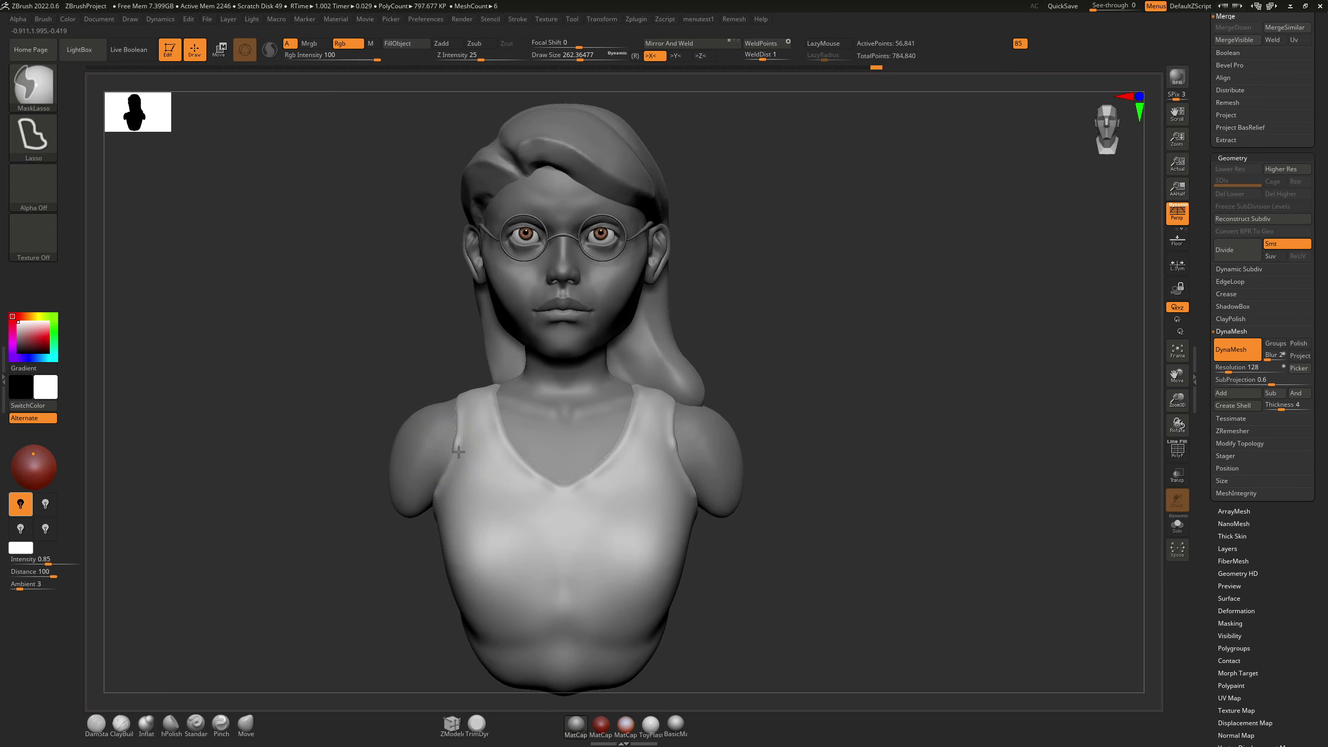
right_click_drag(451, 466, 436, 498, "ctrl")
key("s")
left_click_drag(466, 461, 448, 463)
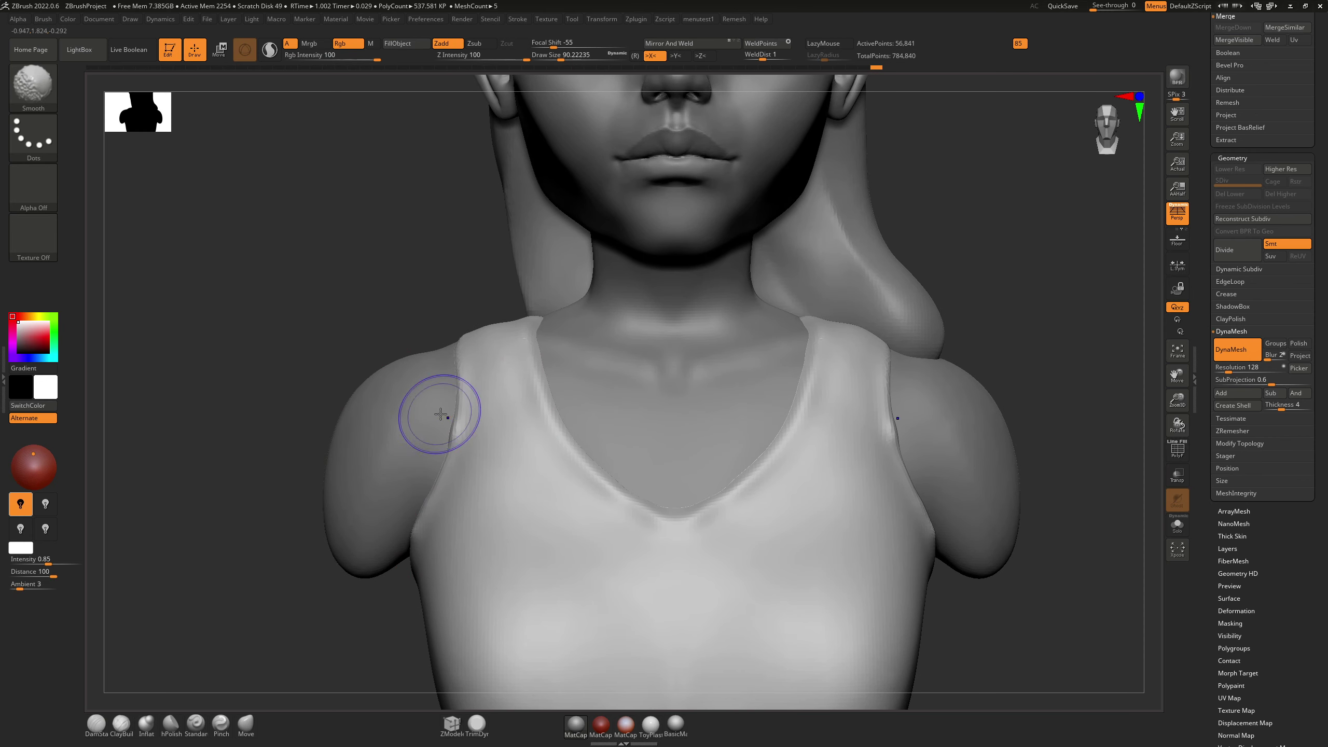
left_click_drag(440, 415, 442, 425, "shift")
key("ctrl+z")
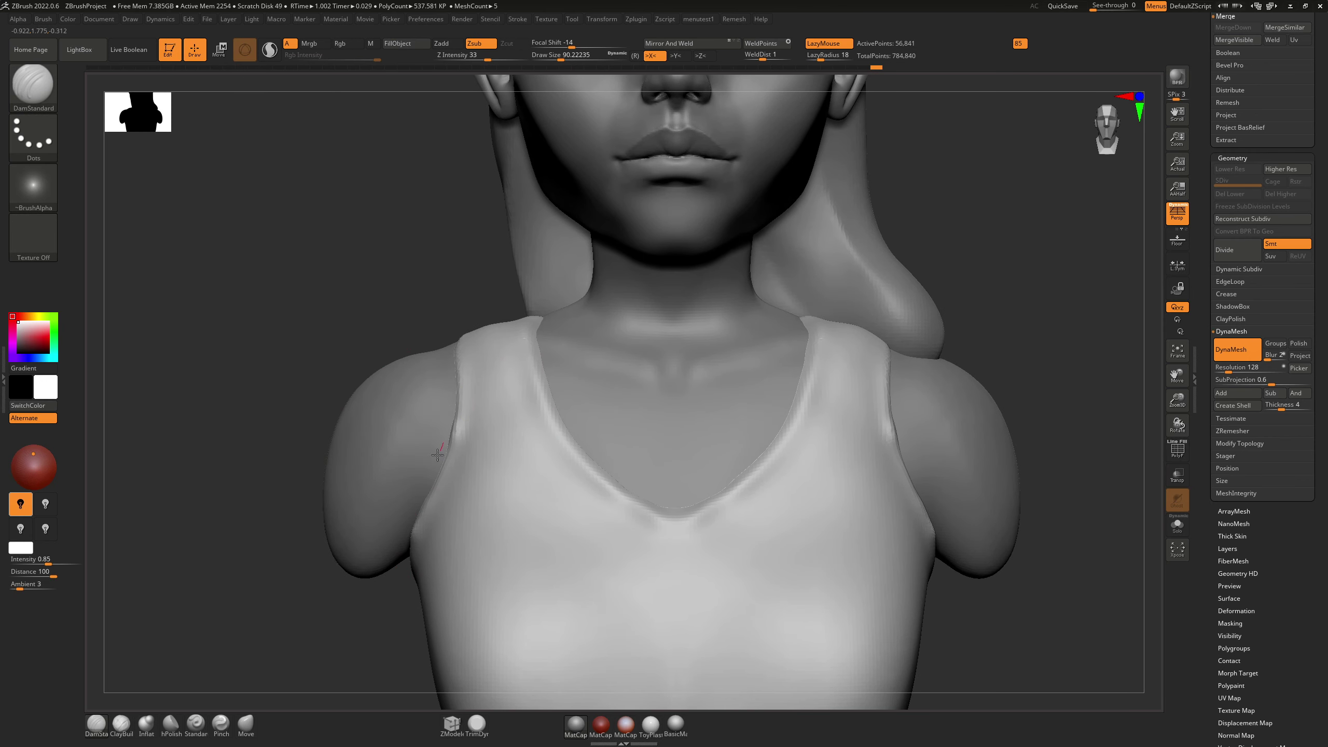
left_click_drag(434, 475, 432, 478)
left_click_drag(454, 409, 448, 411)
left_click_drag(430, 475, 443, 417)
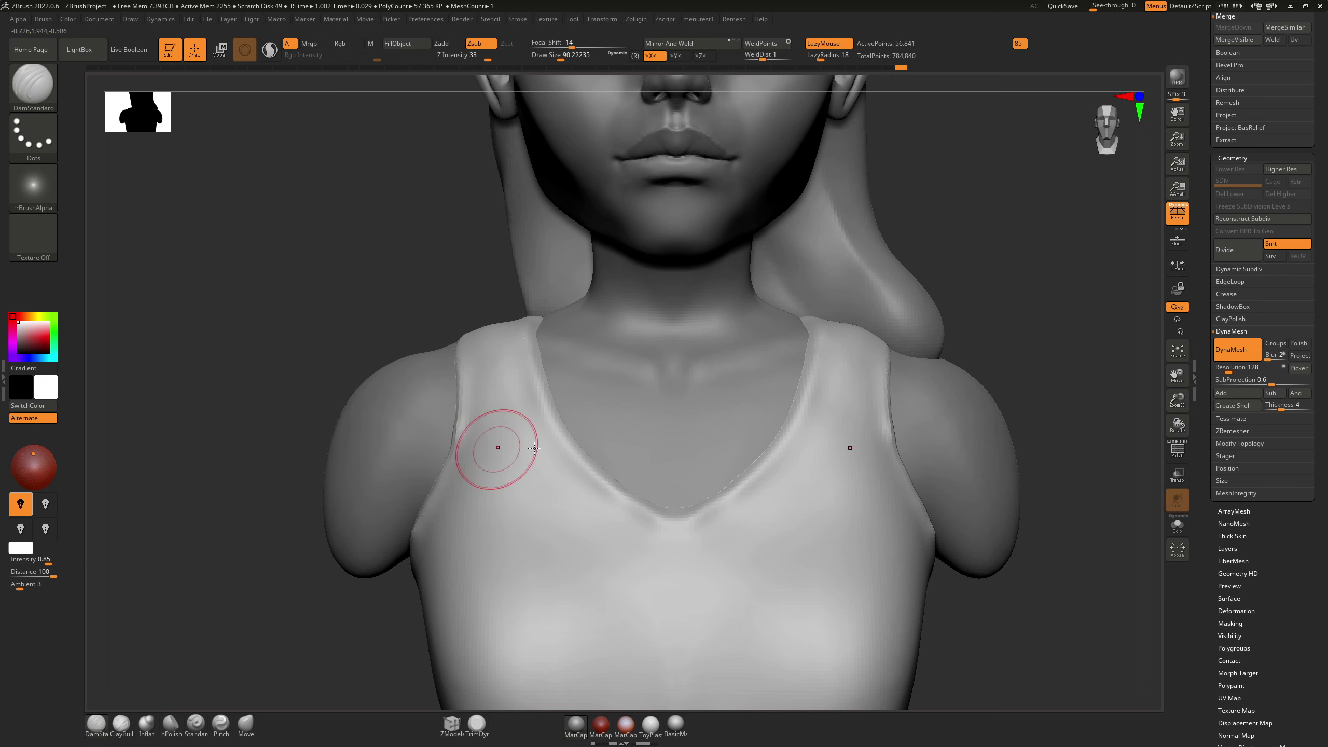
Step: Reduce the draw size to about 62 and remesh the top with DynaMesh at resolution 128
right_click_drag(944, 460, 919, 547)
key("s")
left_click_drag(913, 545, 908, 545)
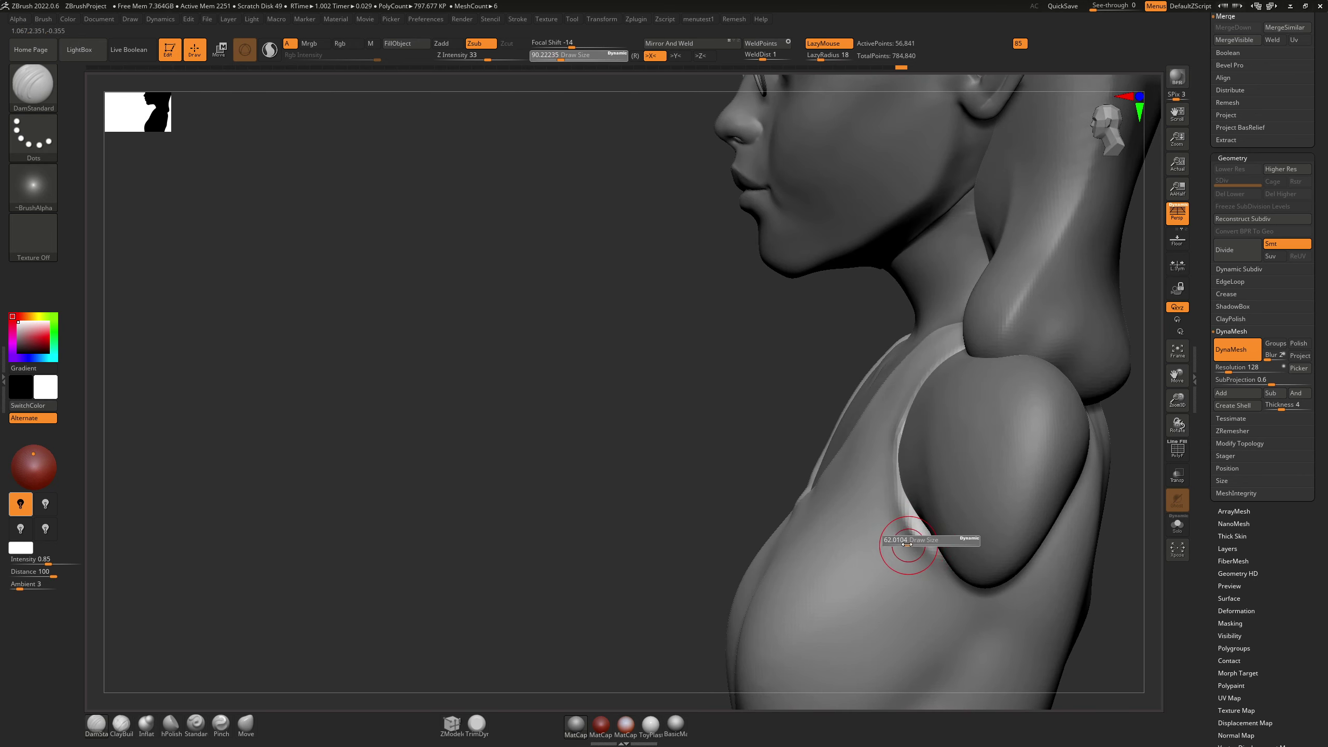
left_click_drag(473, 637, 492, 425, "ctrl")
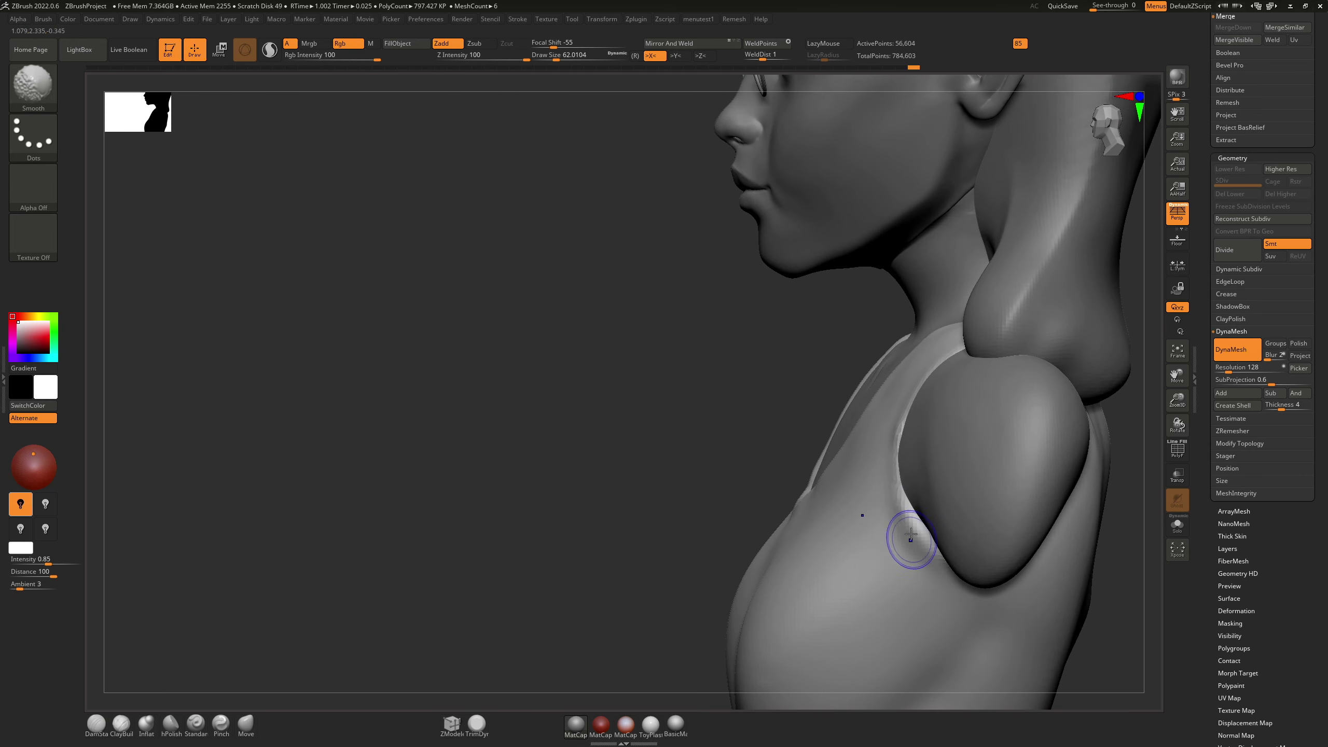
Step: Rework the crease along the front of the armhole with DamStandard and enlarge the draw size to about 136
mouse_move(890, 471)
right_mouse_down()
mouse_move(910, 455)
mouse_move(889, 438)
right_mouse_up()
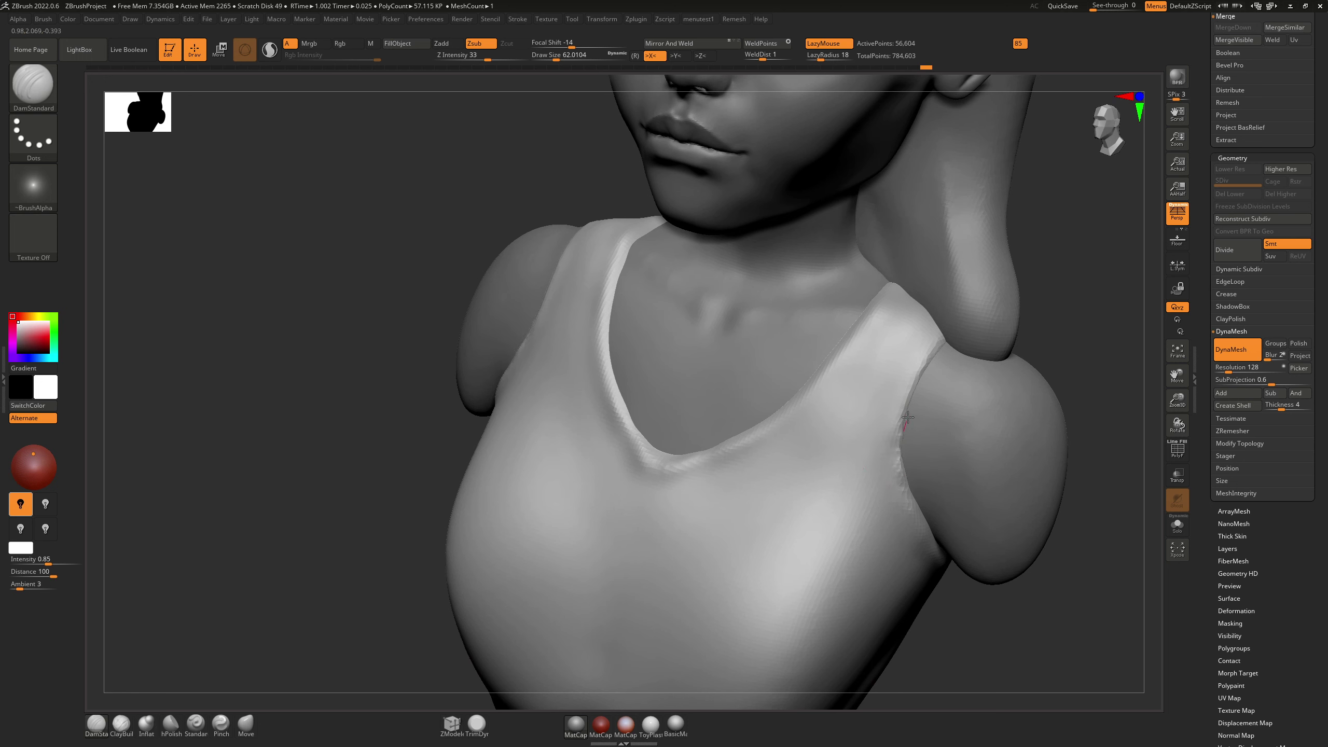
key("ctrl+z")
mouse_move(908, 417)
left_mouse_down()
mouse_move(913, 462)
mouse_move(908, 421)
left_mouse_up()
key("s")
mouse_move(908, 469)
left_mouse_down()
mouse_move(908, 386)
mouse_move(916, 556)
left_mouse_up()
key("shift")
mouse_move(915, 442)
right_mouse_down()
mouse_move(940, 400)
mouse_move(774, 418)
mouse_move(780, 358)
mouse_move(766, 384)
mouse_move(781, 396)
mouse_move(665, 434)
right_mouse_up()
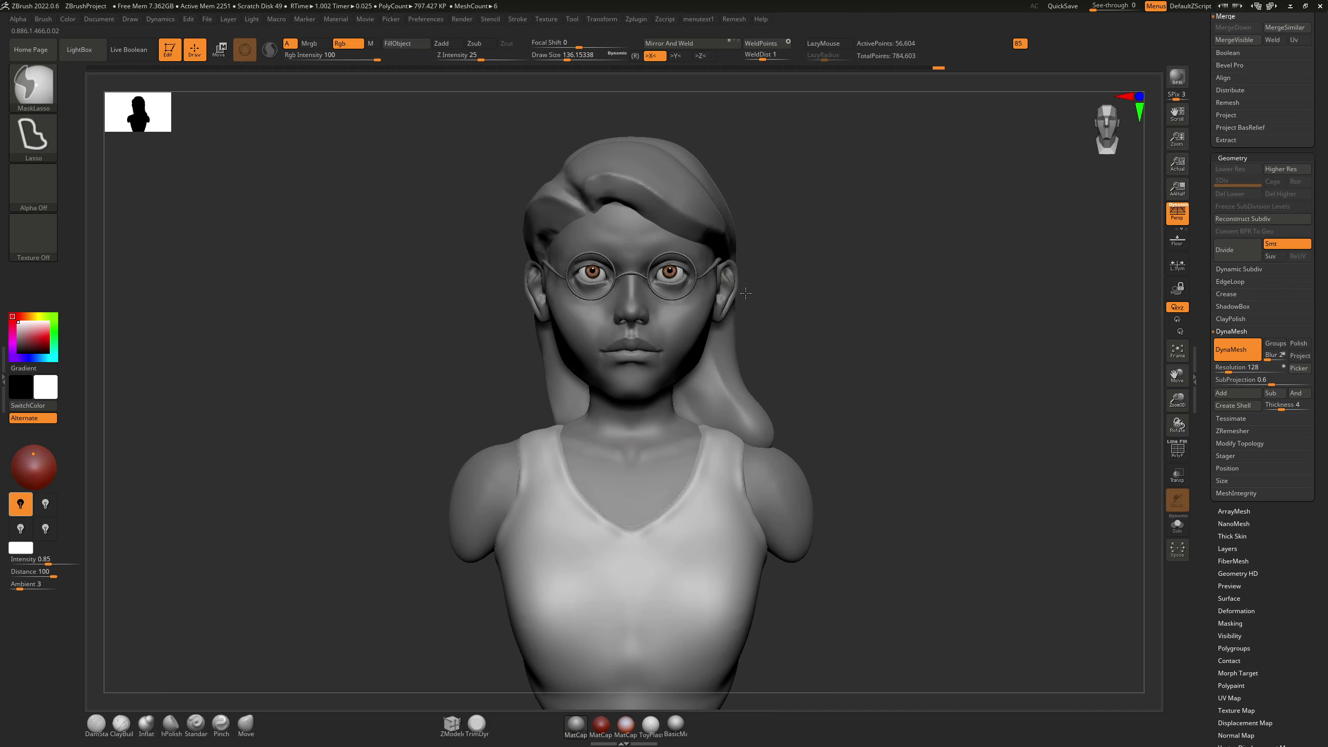
mouse_move(745, 318)
right_mouse_down("ctrl")
mouse_move(738, 305)
mouse_move(724, 323)
mouse_move(728, 310)
right_mouse_up("ctrl")
mouse_move(728, 311)
right_mouse_down("alt")
mouse_move(652, 385)
mouse_move(724, 310)
right_mouse_up("alt")
mouse_move(724, 309)
right_mouse_down("ctrl")
mouse_move(707, 331)
mouse_move(728, 306)
mouse_move(735, 334)
mouse_move(704, 342)
mouse_move(680, 387)
right_mouse_up("ctrl")
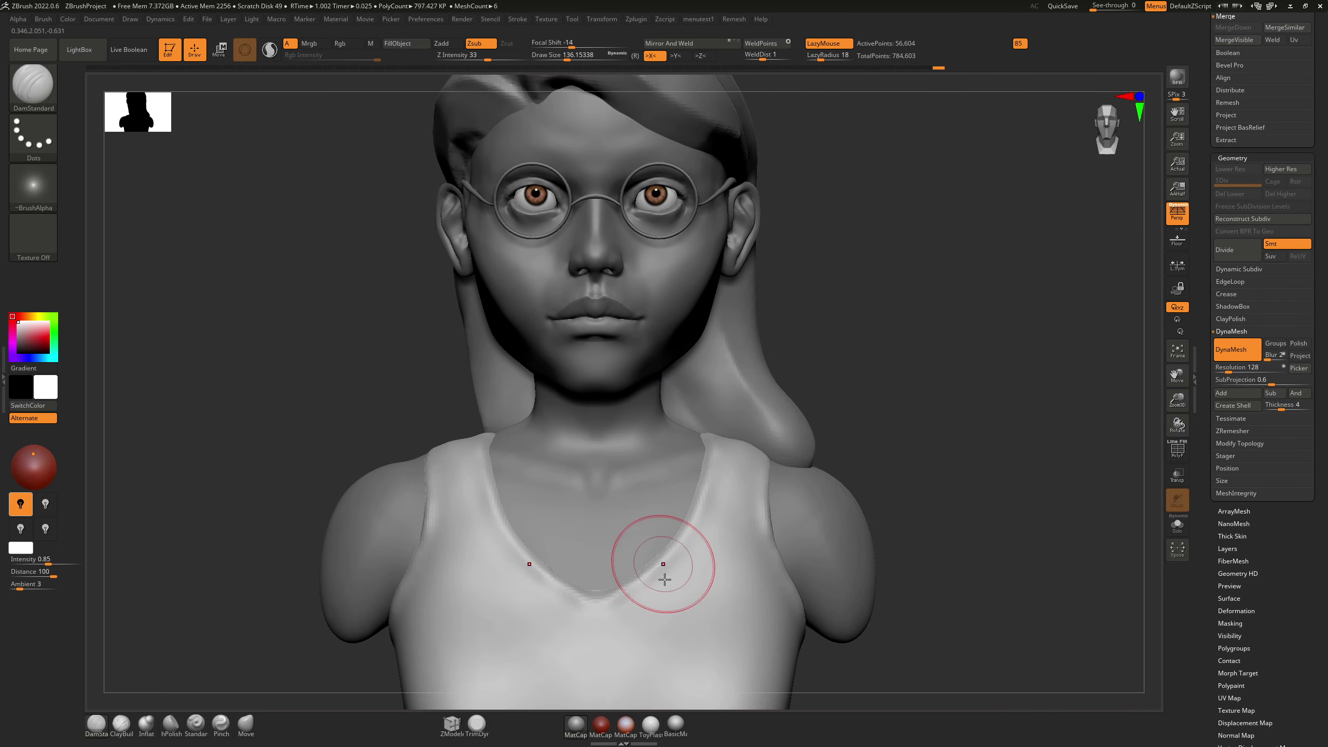
Step: Switch the material to SkinShade4 and set the Standard brush to apply only material
left_click(627, 727)
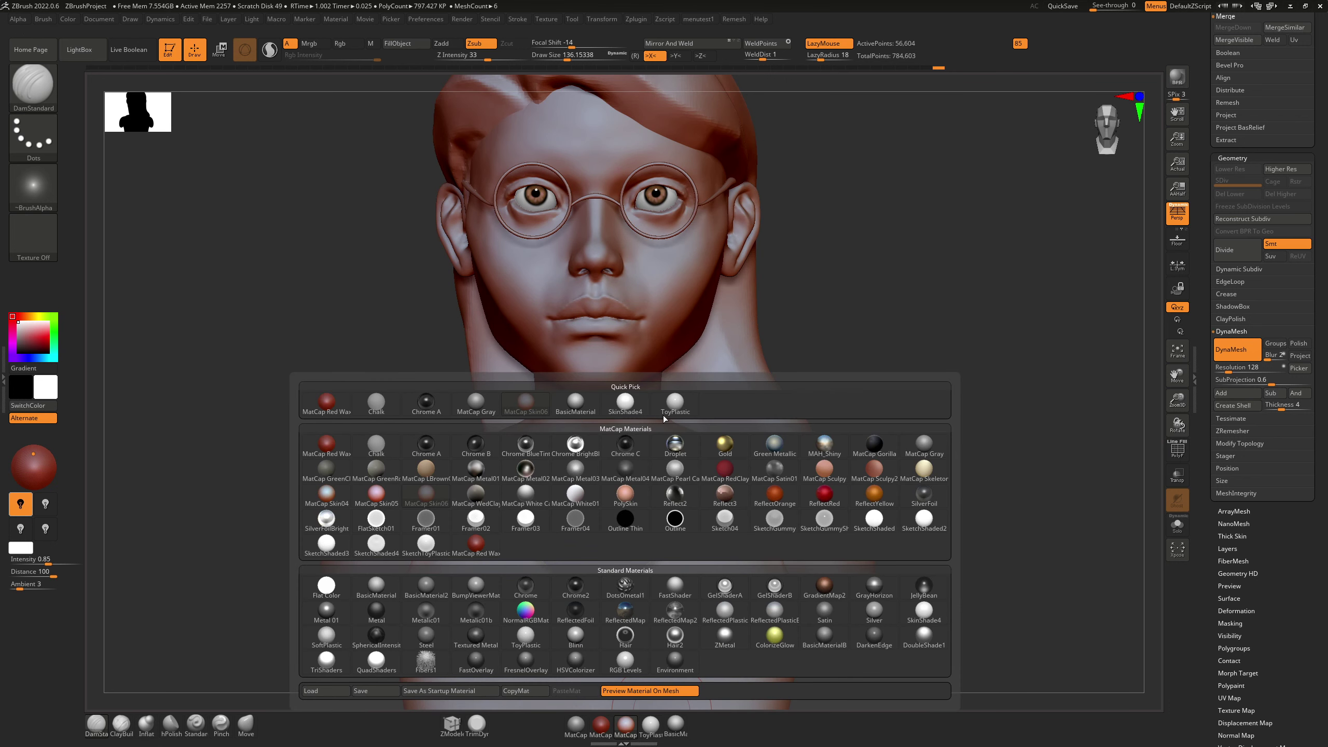
left_click(634, 412)
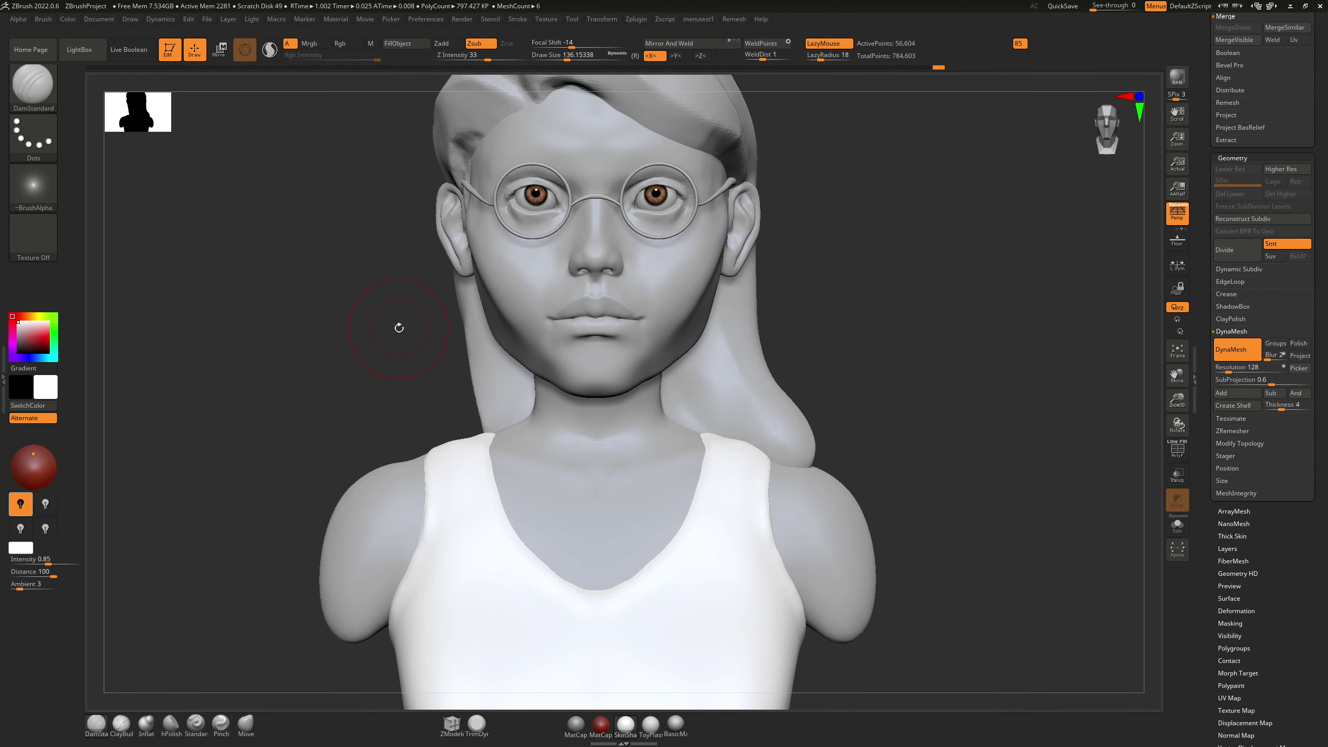
key("b")
key("s")
key("t")
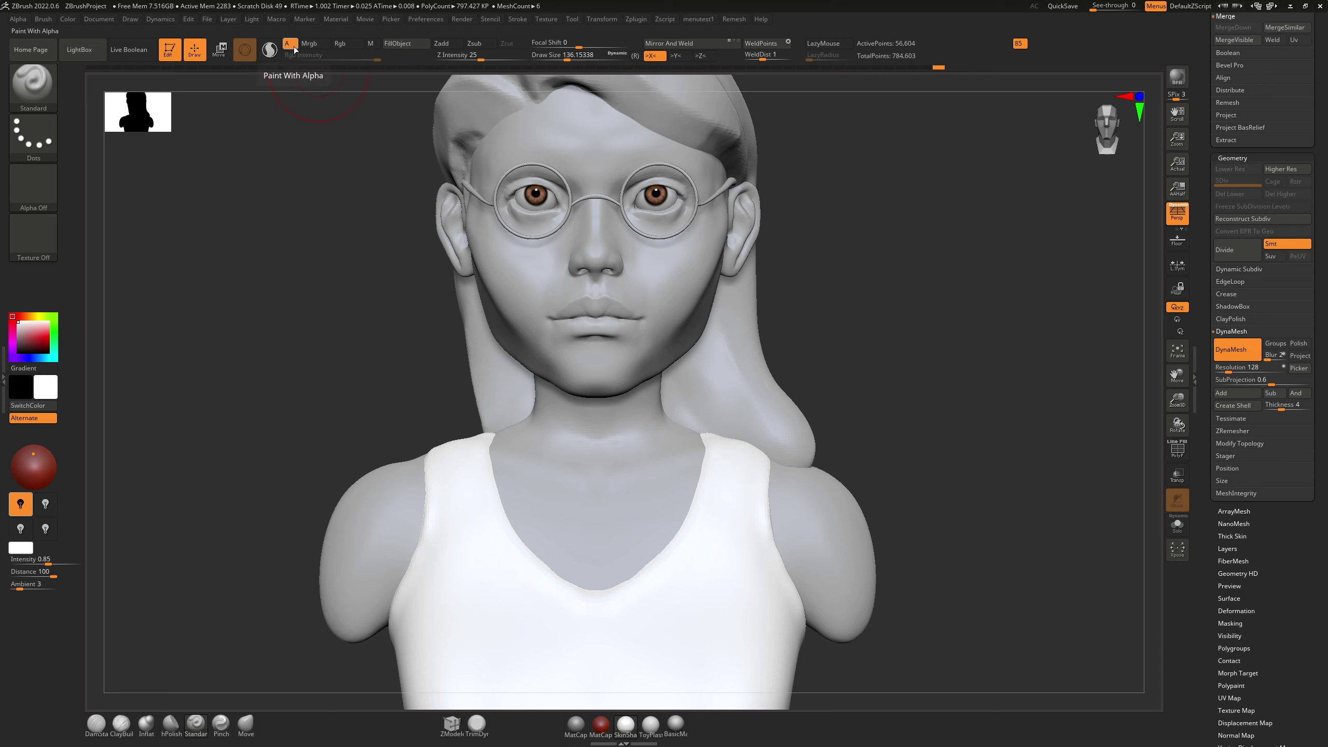
left_click(363, 45)
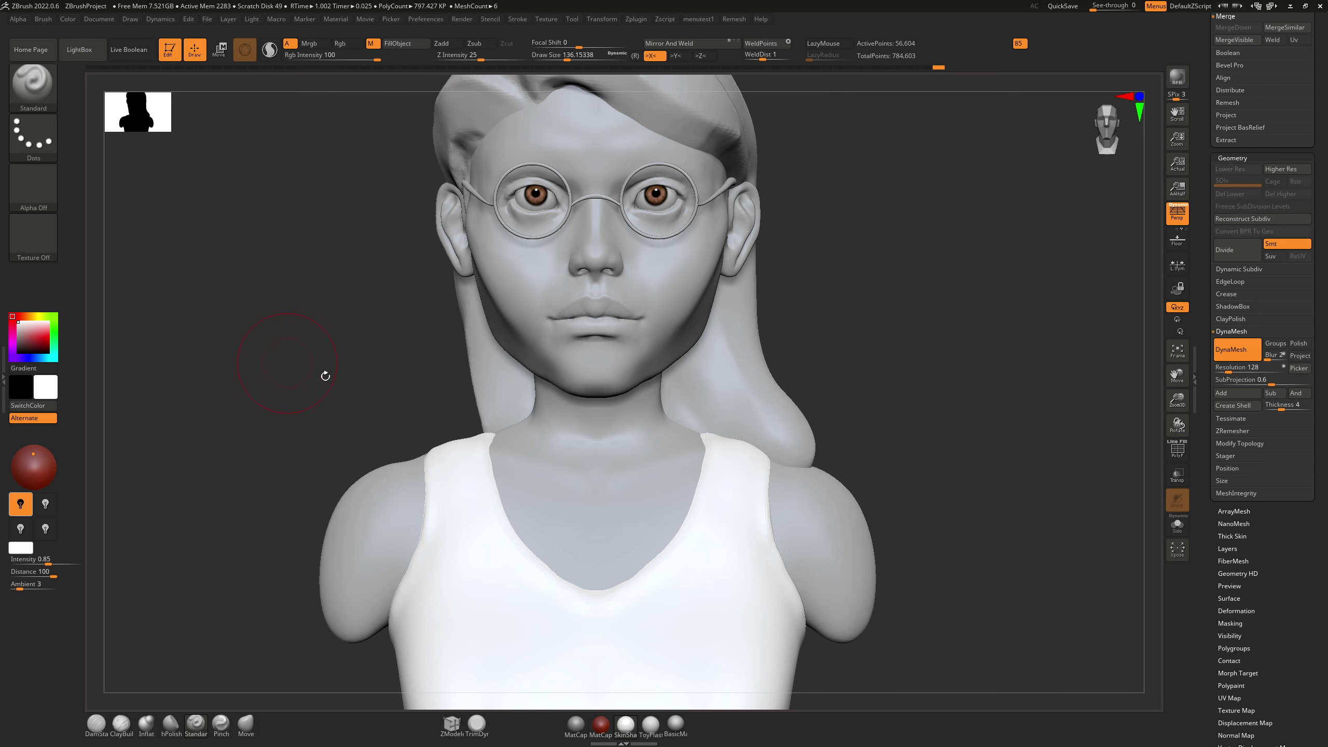
Step: Select the head and fill it with the SkinShade4 material and a pale beige colour
left_click(579, 355, "alt")
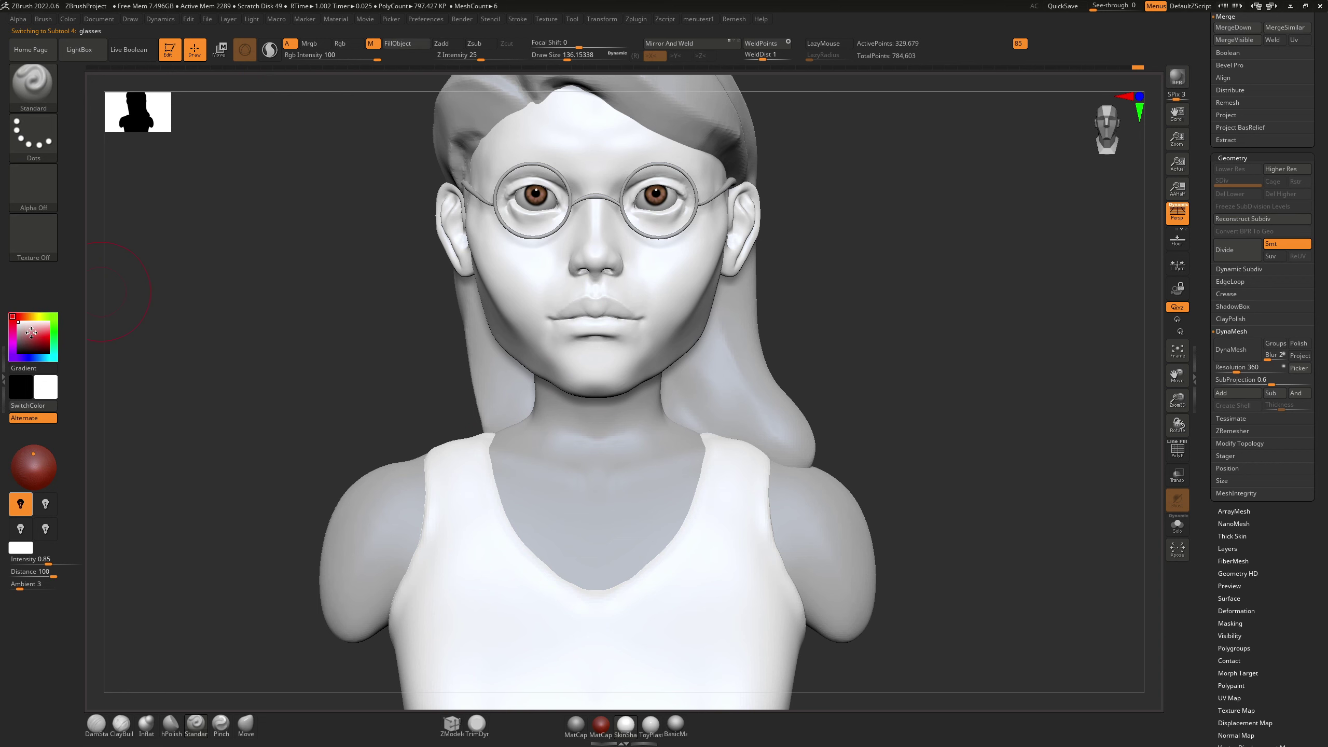
mouse_move(32, 329)
left_mouse_down()
mouse_move(31, 347)
mouse_move(27, 317)
mouse_move(35, 328)
left_mouse_up()
left_click(29, 317)
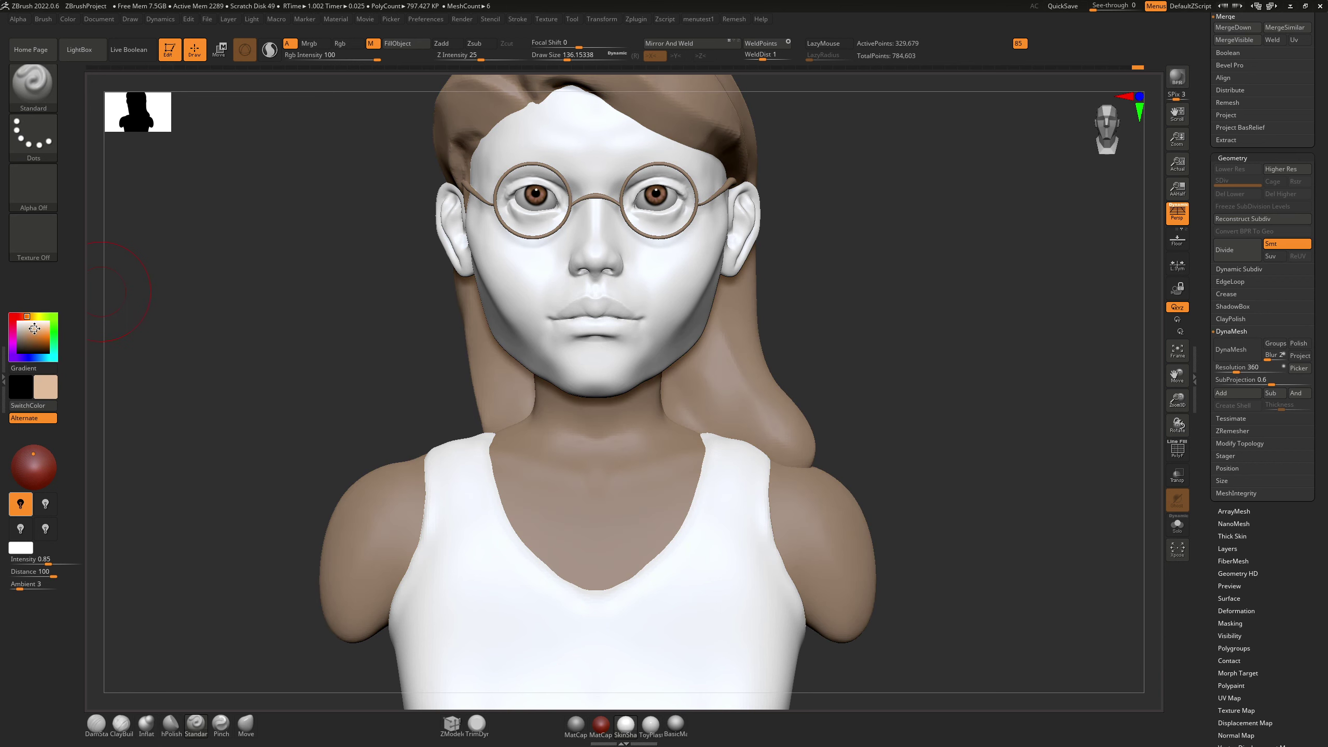
left_click(407, 47)
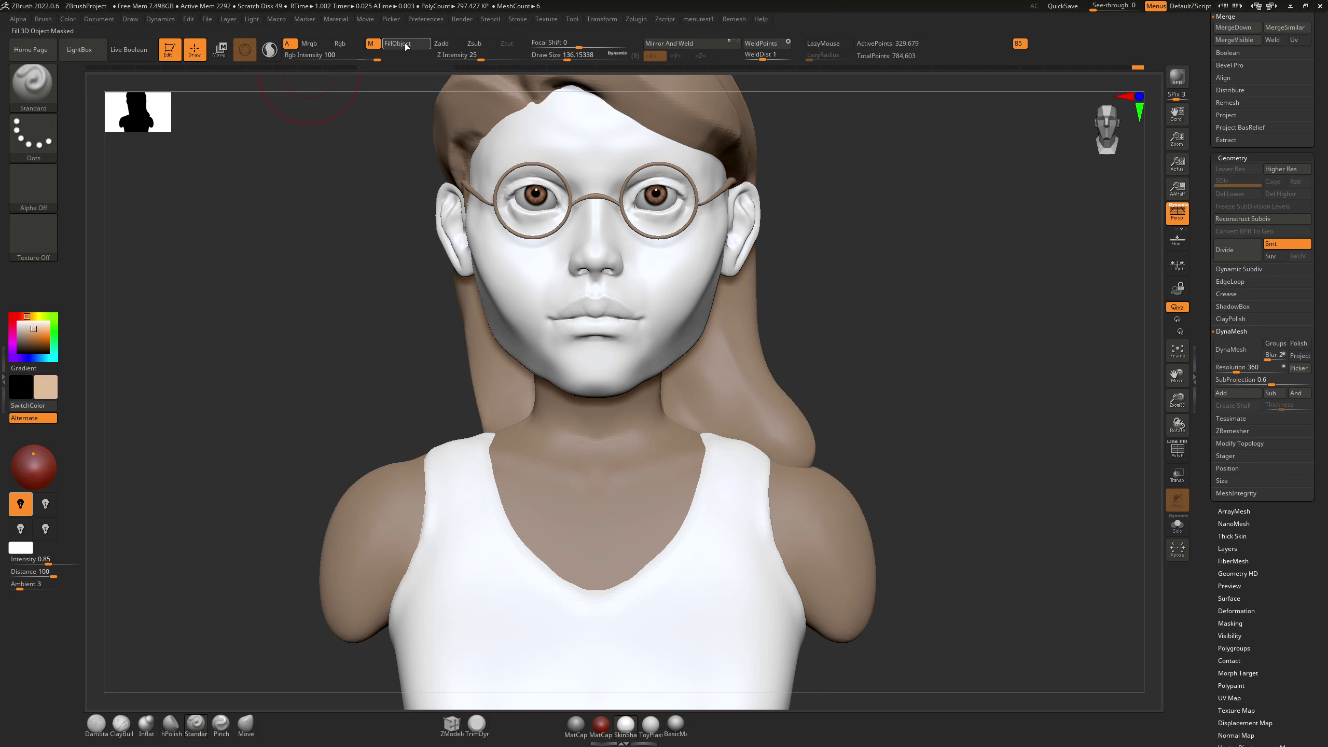
left_click(405, 45)
left_click(405, 45)
left_click(340, 43)
left_click(392, 45)
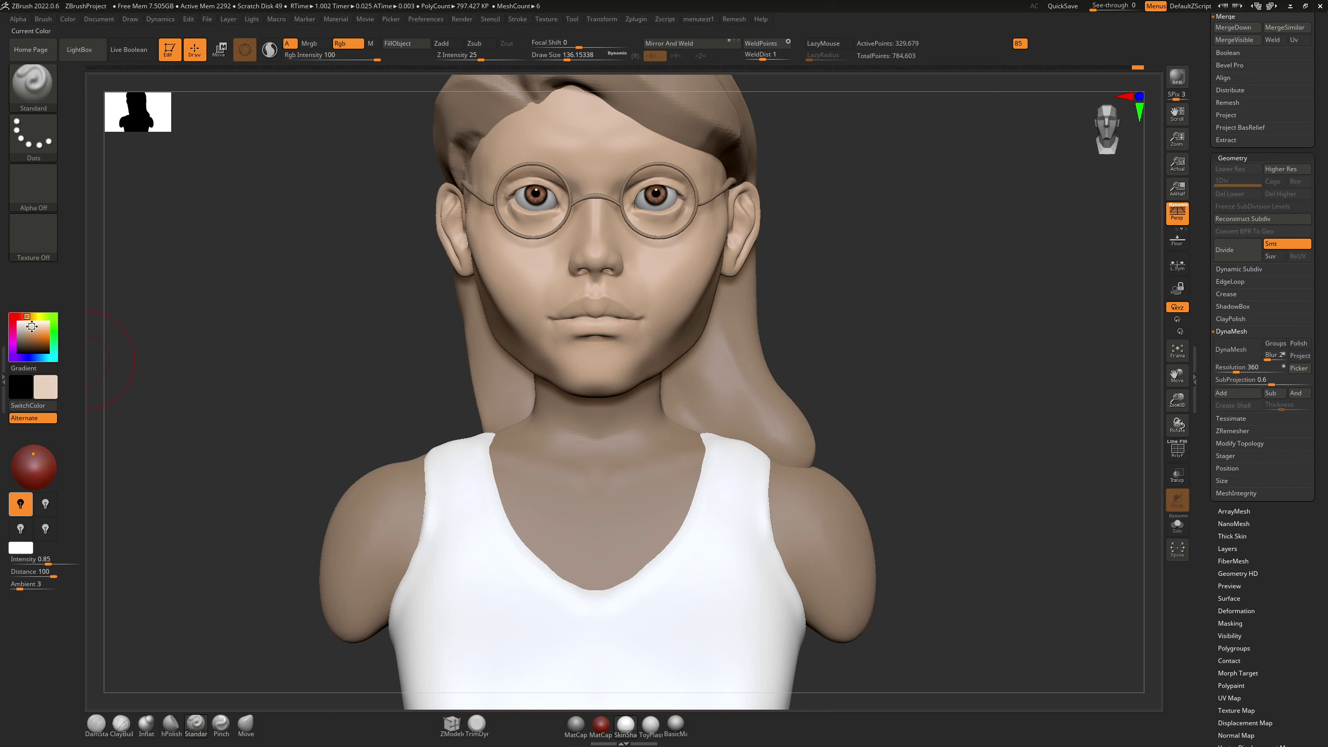
Step: Try several reddish salmon and pale pink skin tones as colour fills on the head
left_click_drag(33, 334, 35, 333)
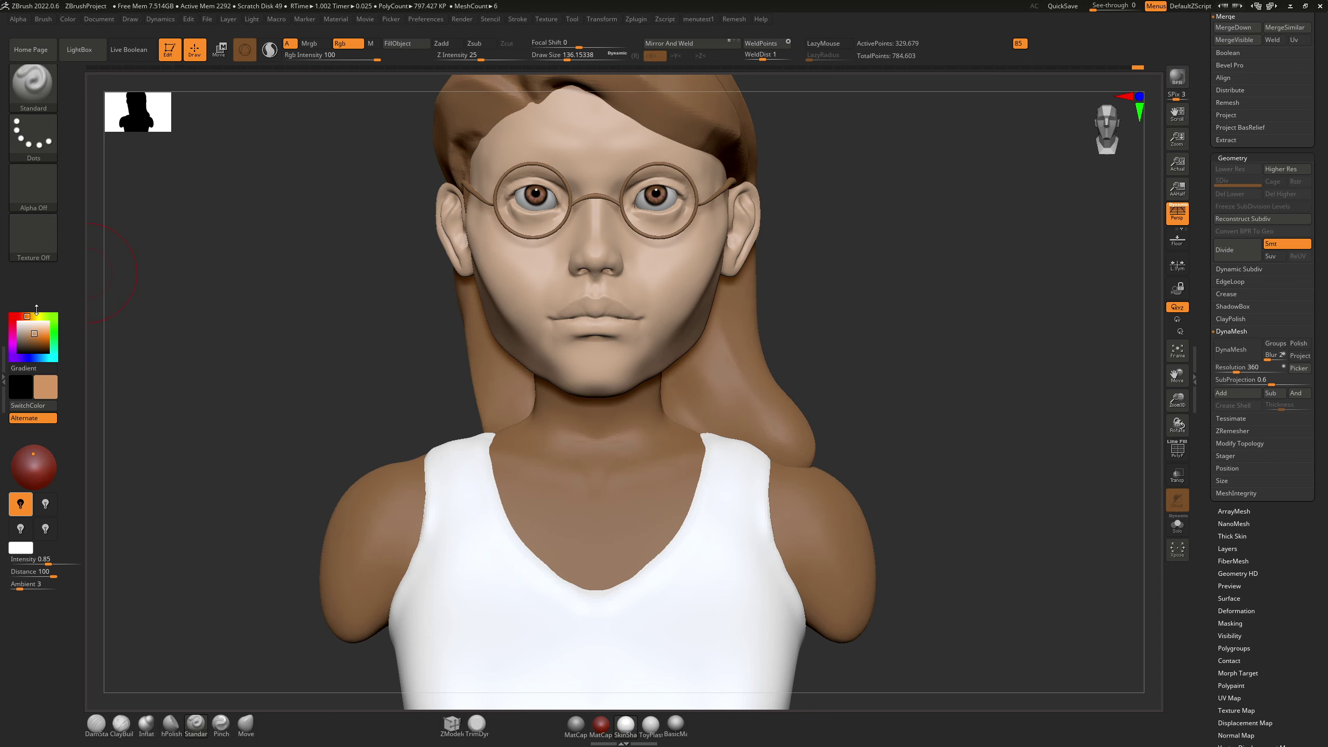
left_click(24, 317)
left_click(403, 46)
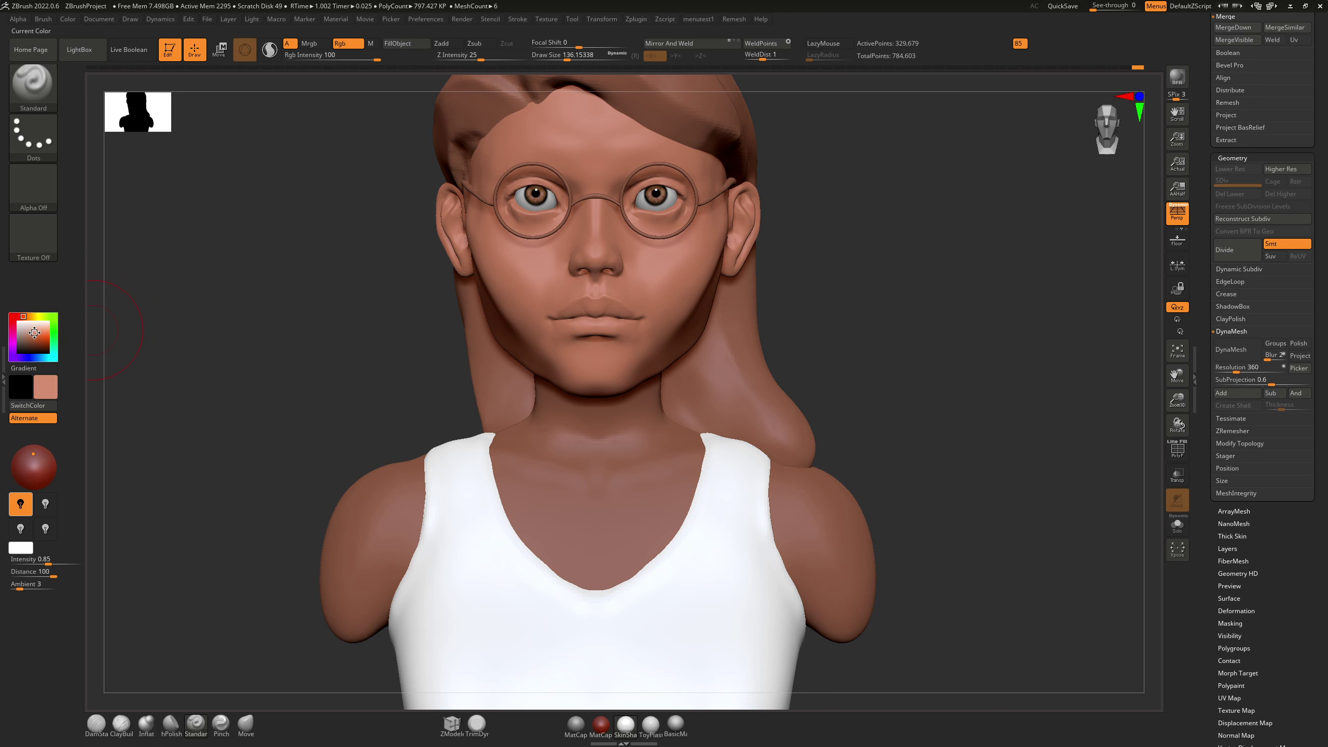
left_click(36, 332)
left_click(393, 46)
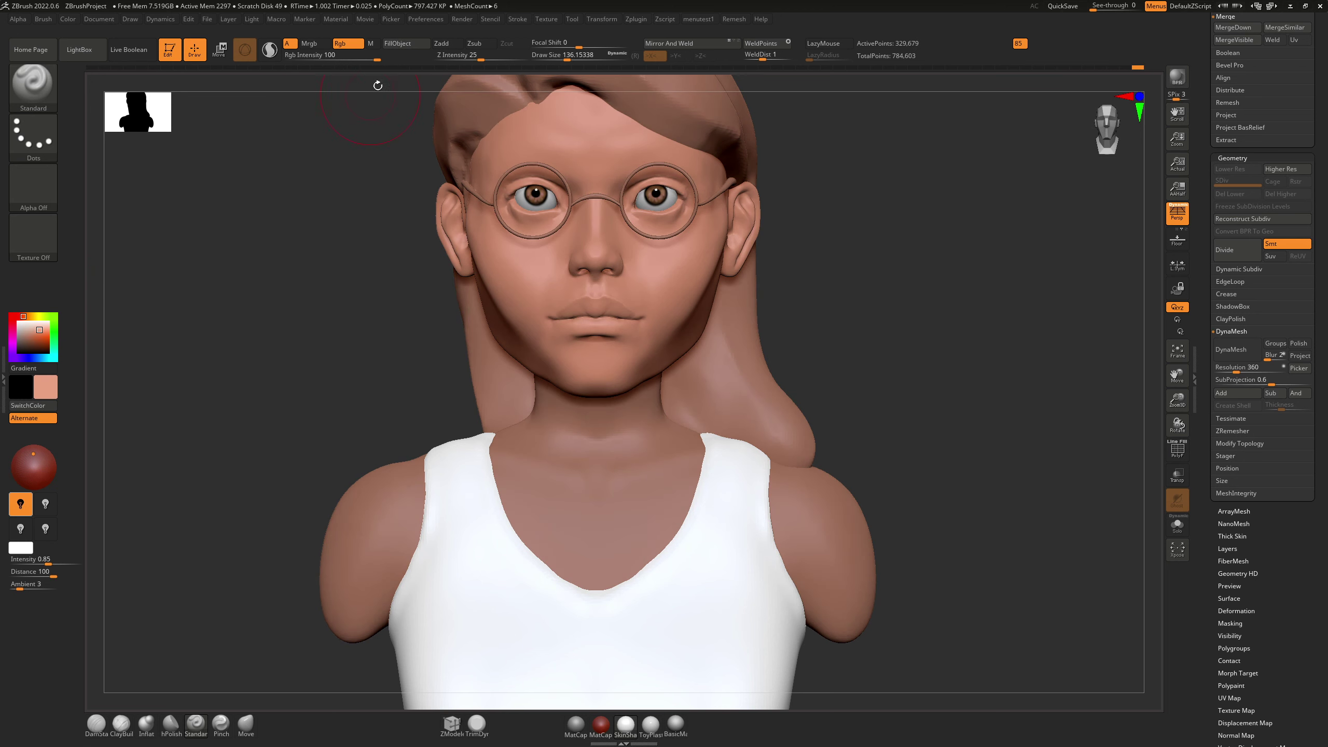
left_click(411, 46)
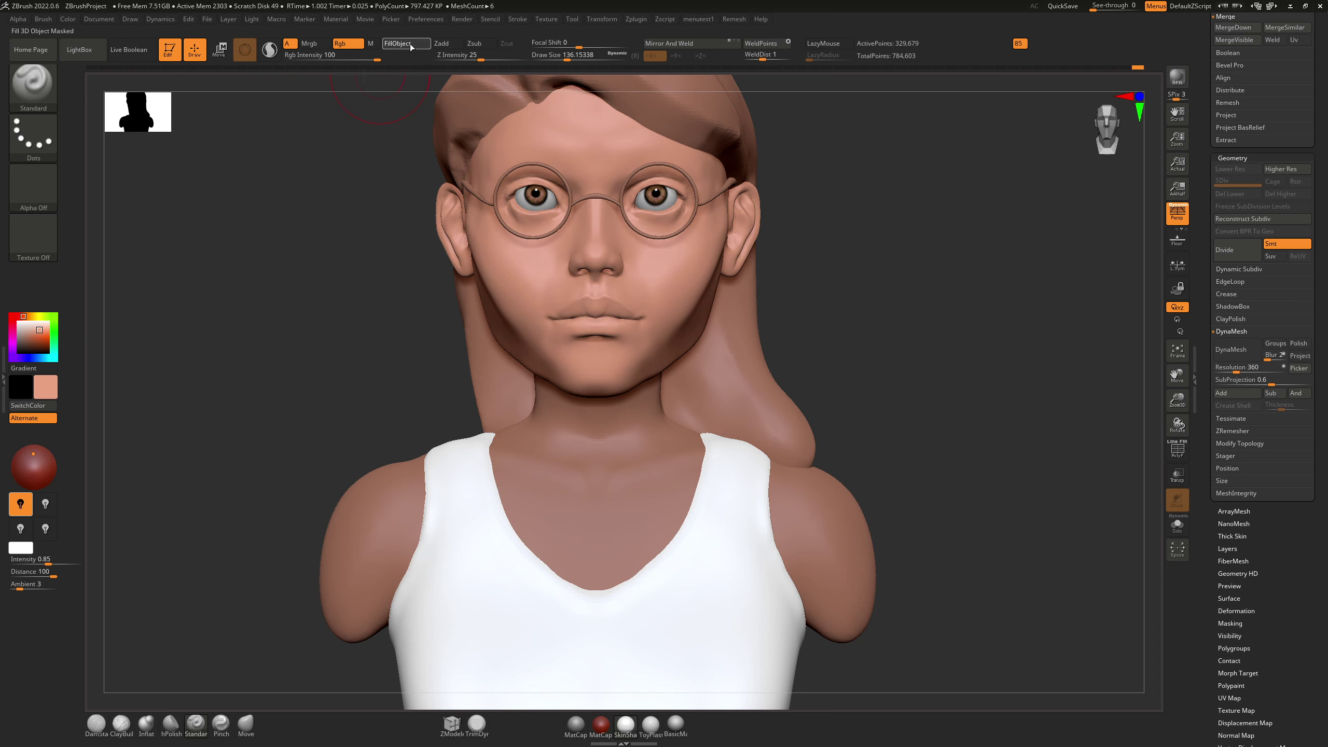
left_click(43, 327)
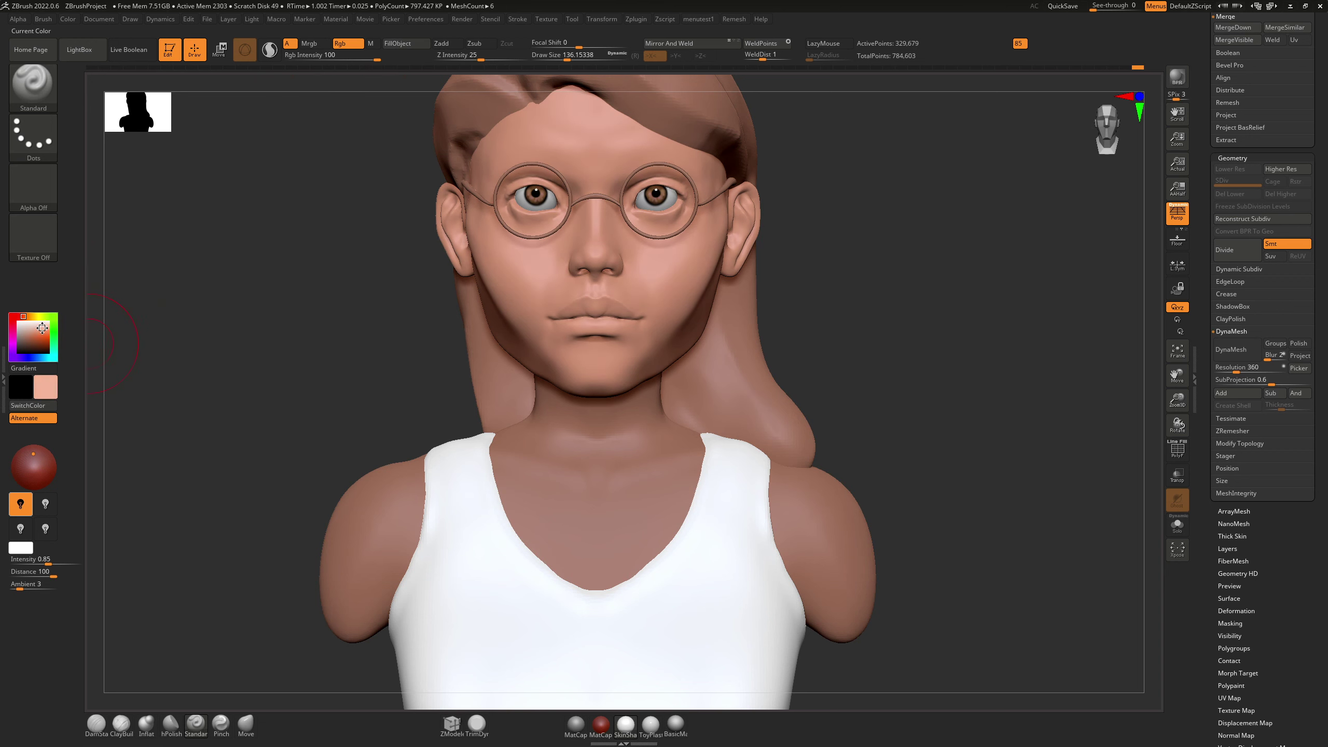
left_click(406, 43)
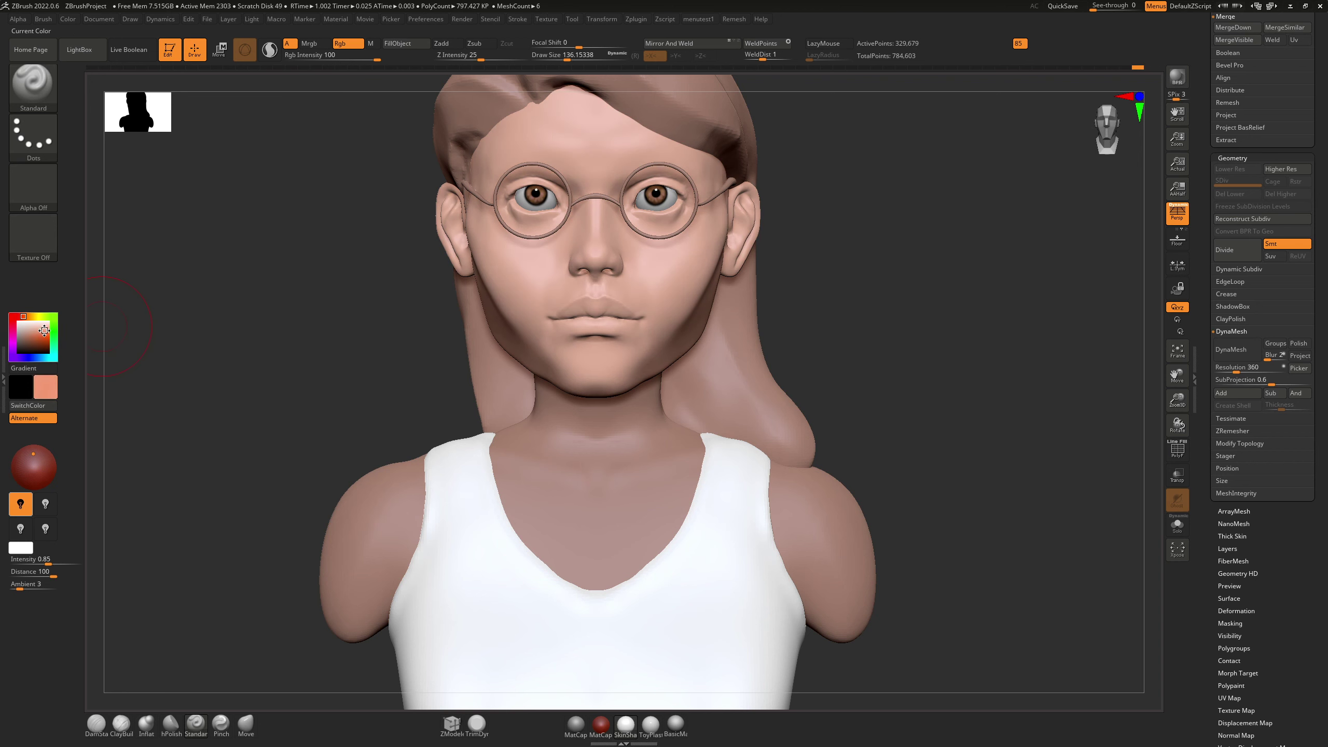
Step: Try a saturated orange colour fill on the head and undo it
key("ctrl+z")
left_click(443, 45)
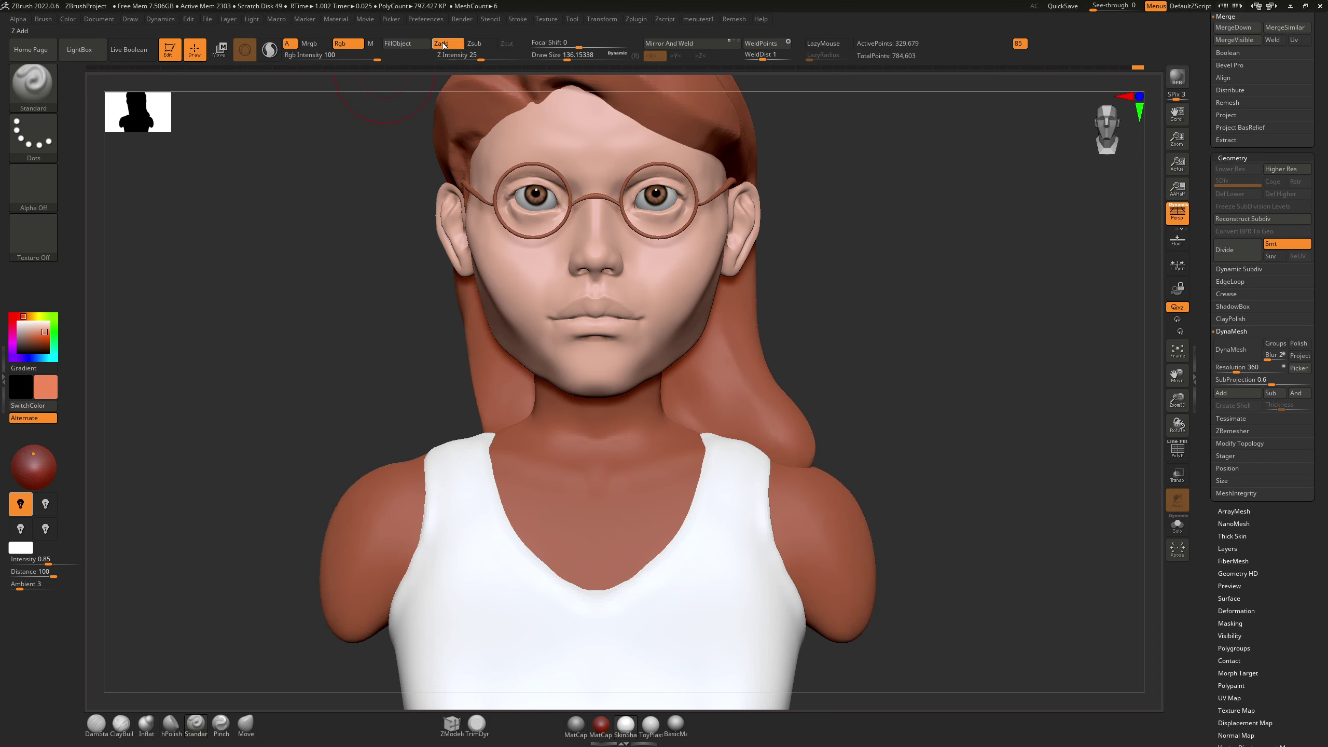
left_click(443, 45)
left_click(412, 45)
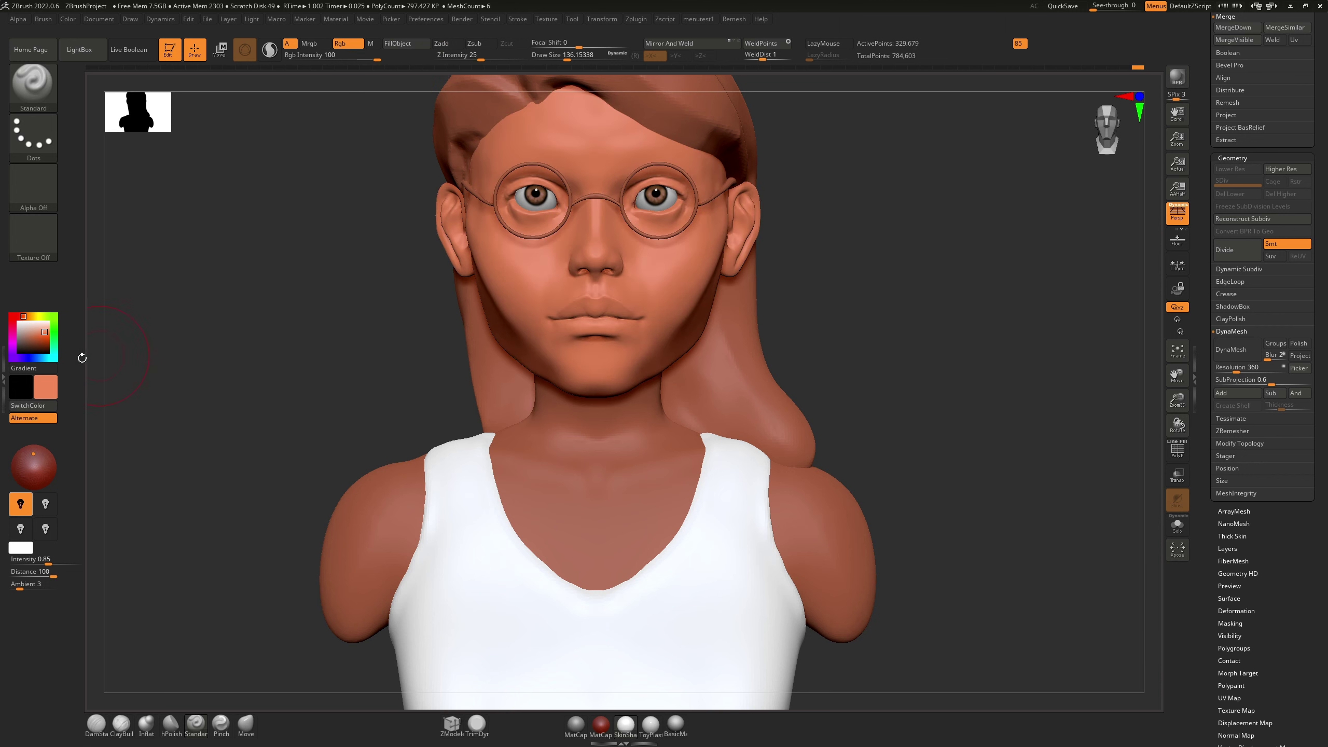
key("ctrl+z")
Step: Refine the skin colour from salmon to a muted light peach-beige and fill the head with it
left_click_drag(45, 335, 42, 329)
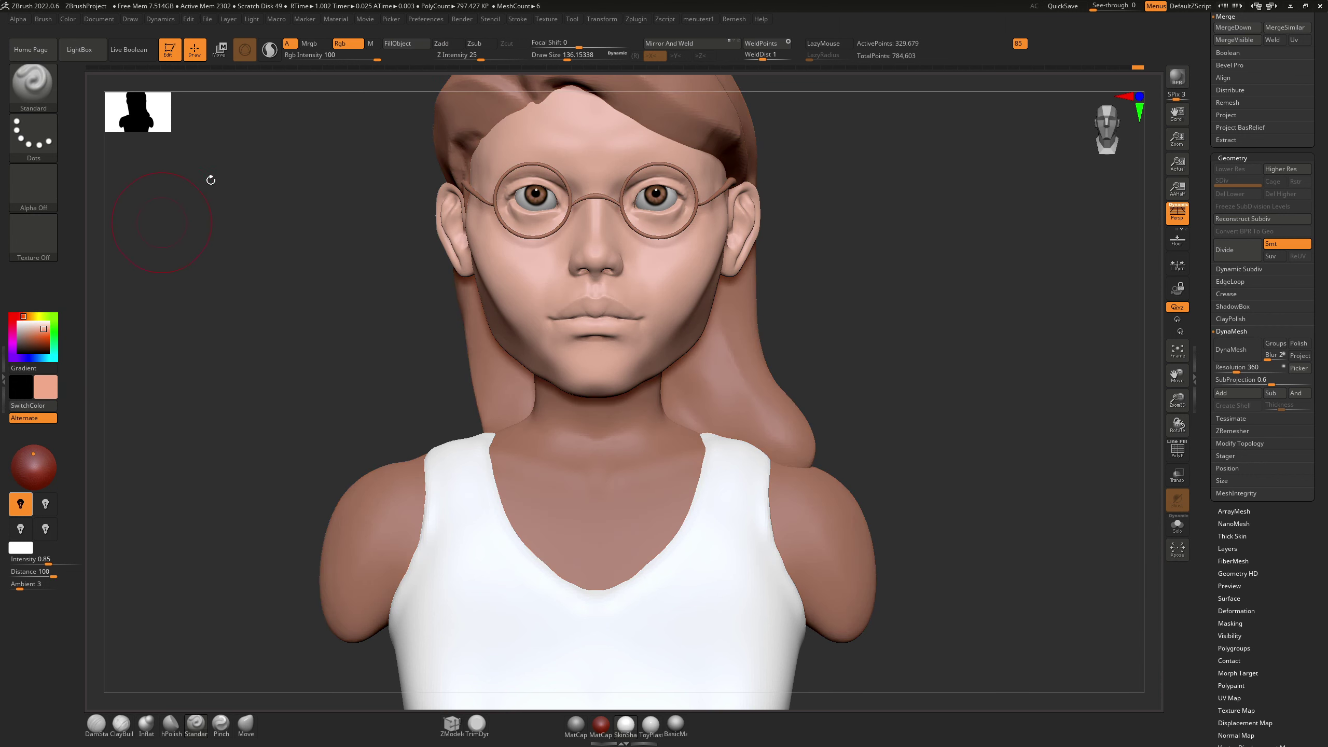
left_click(402, 46)
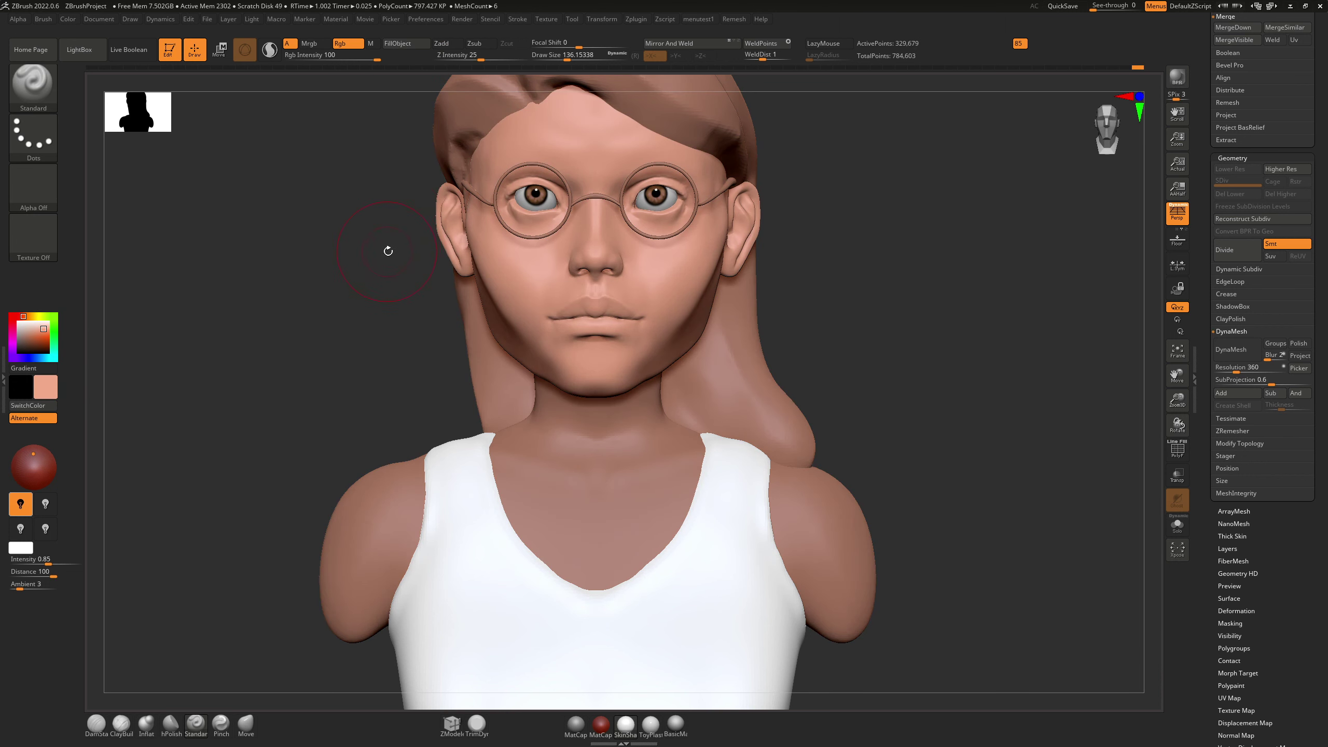
mouse_move(388, 251)
left_mouse_down()
mouse_move(428, 250)
mouse_move(389, 246)
left_mouse_up()
left_click(412, 44)
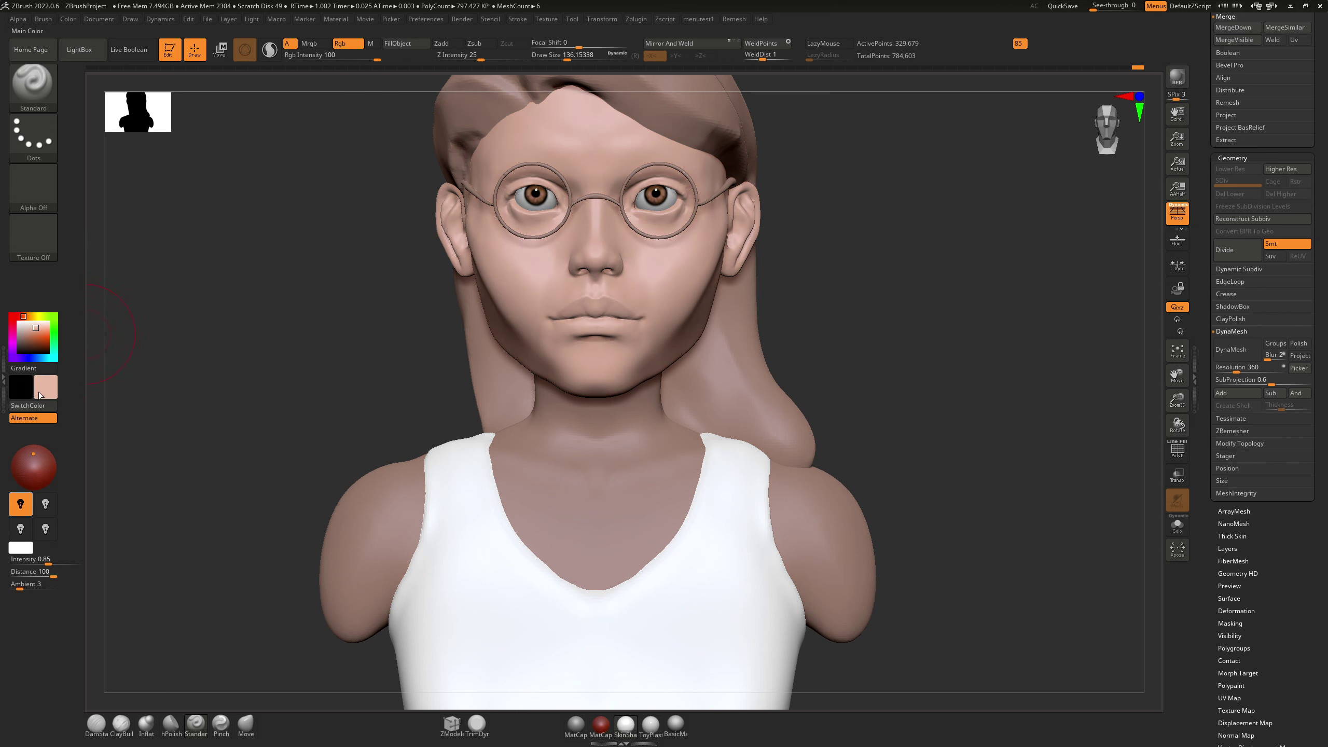
left_click(33, 329)
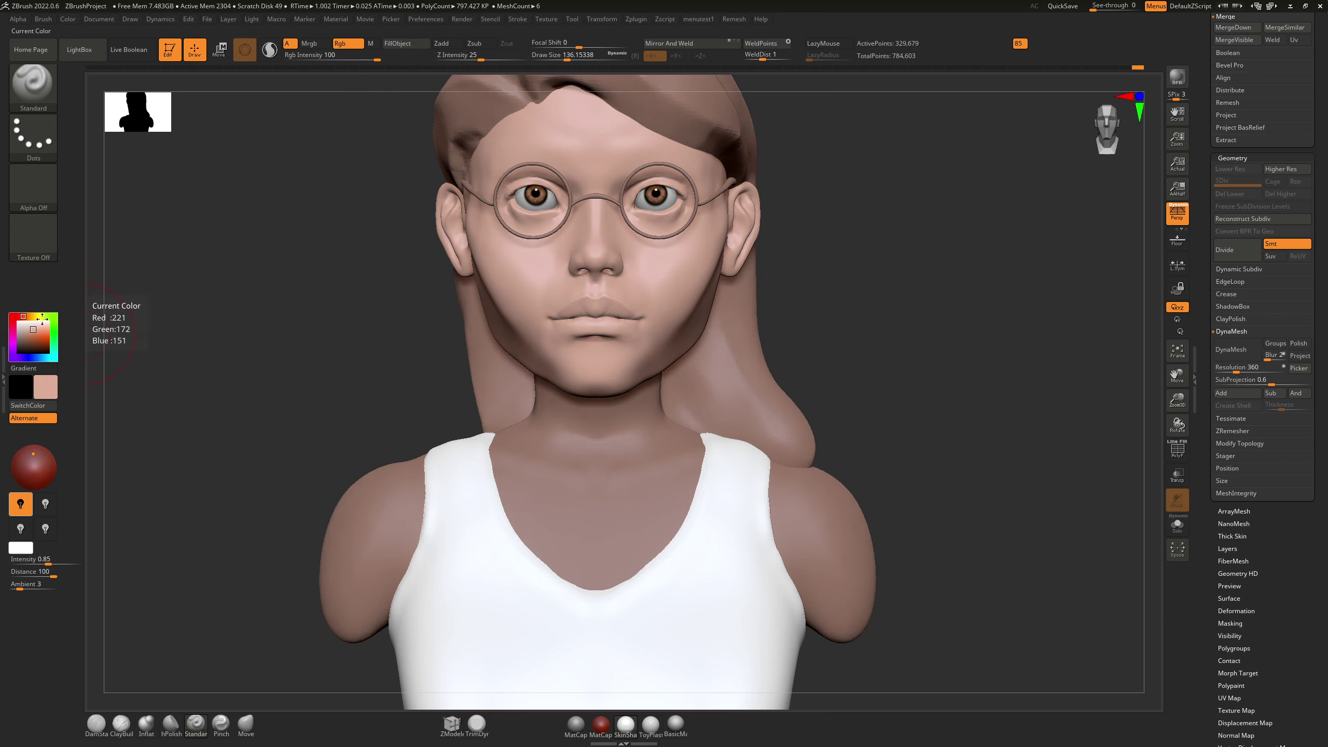
left_click(397, 43)
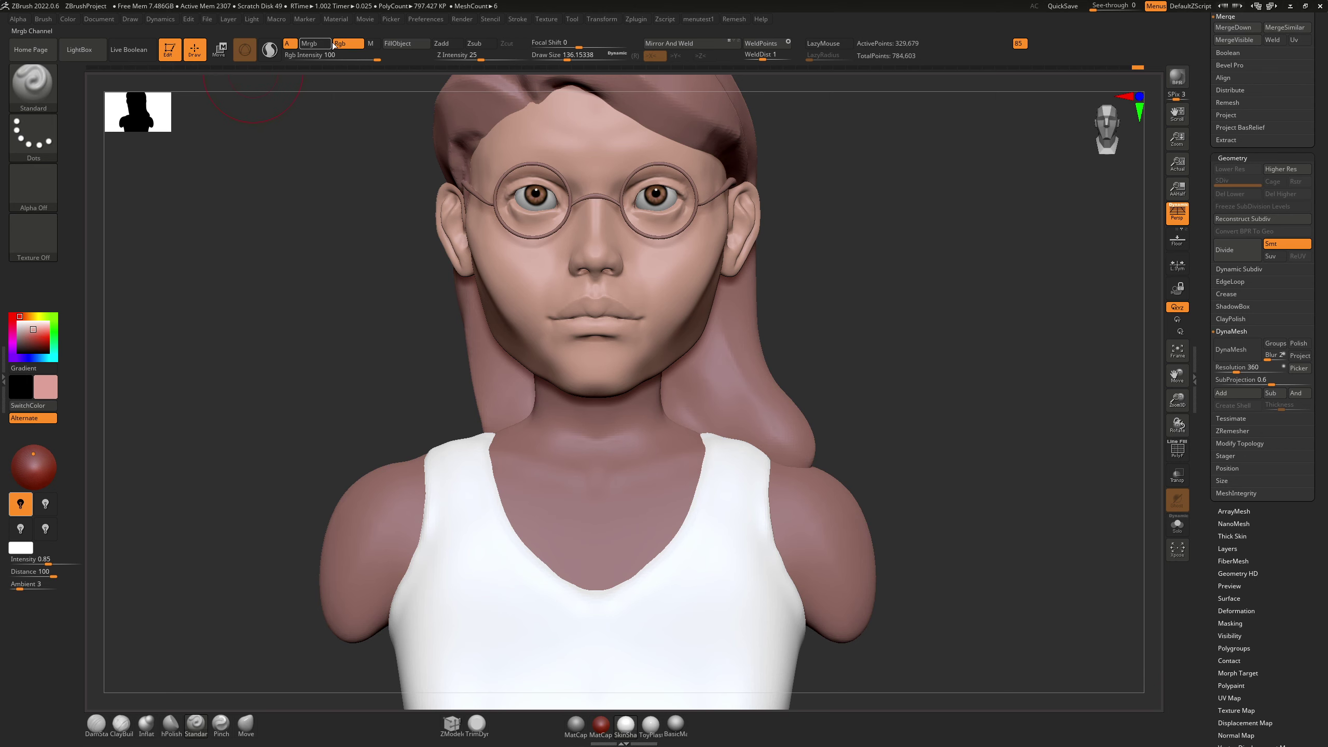
Step: Paint a soft pink blush over both cheeks and the nose with the Standard brush
right_click_drag(471, 190, 471, 248)
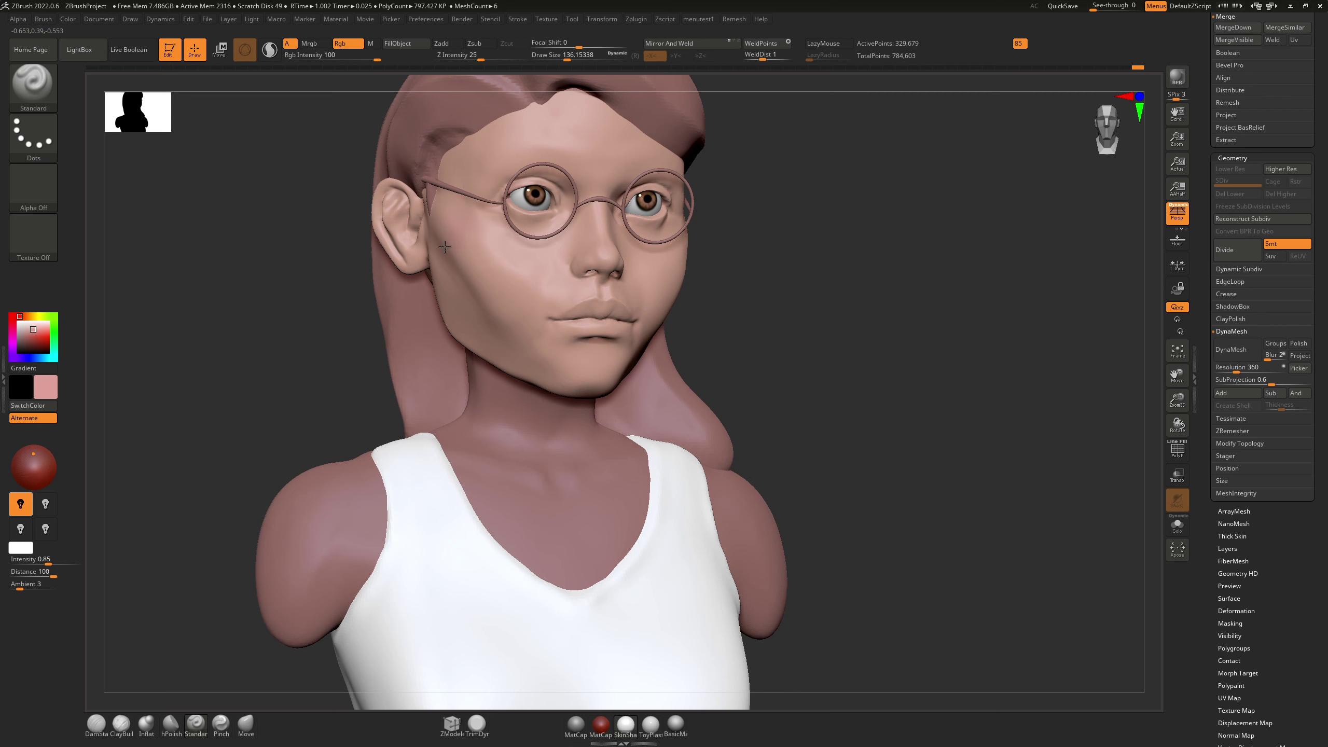
left_click_drag(487, 246, 513, 249)
mouse_move(514, 249)
right_mouse_down()
mouse_move(445, 246)
mouse_move(510, 241)
right_mouse_up()
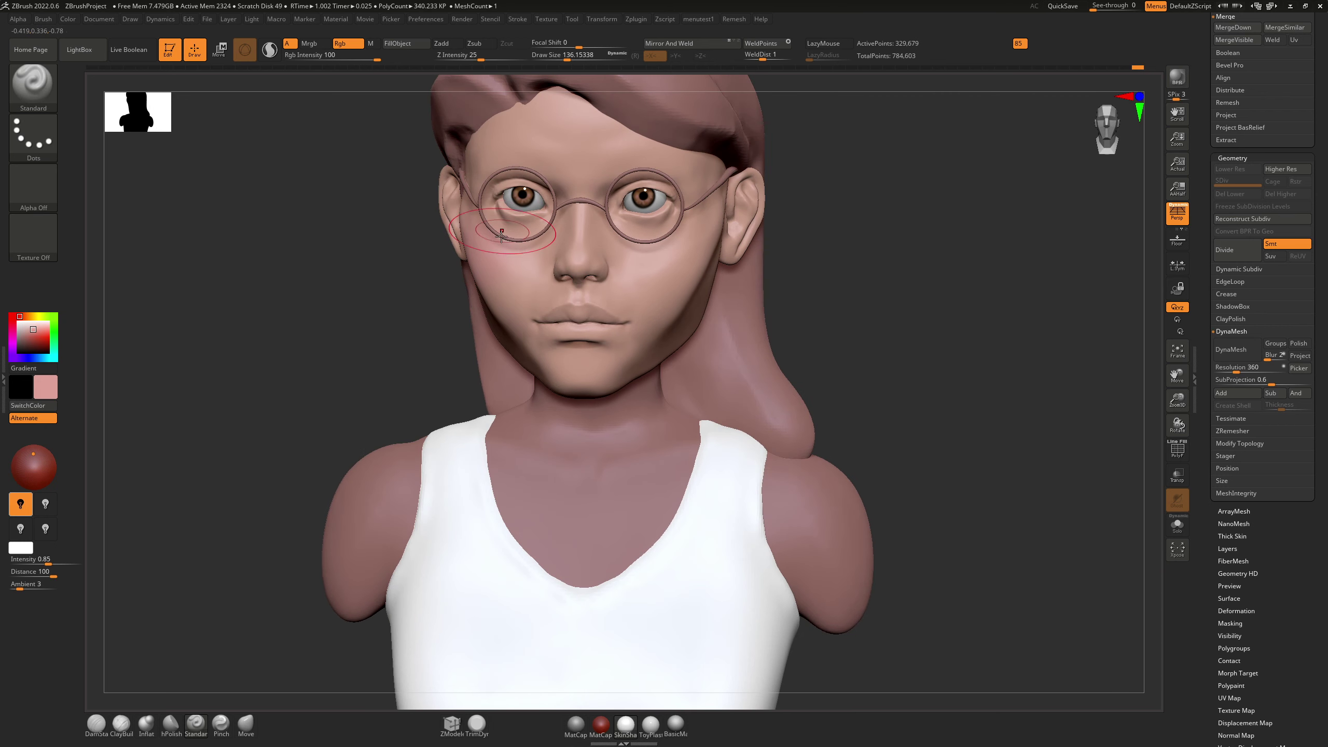
left_click_drag(502, 259, 575, 230)
mouse_move(640, 279)
right_mouse_down()
mouse_move(595, 228)
mouse_move(641, 293)
right_mouse_up()
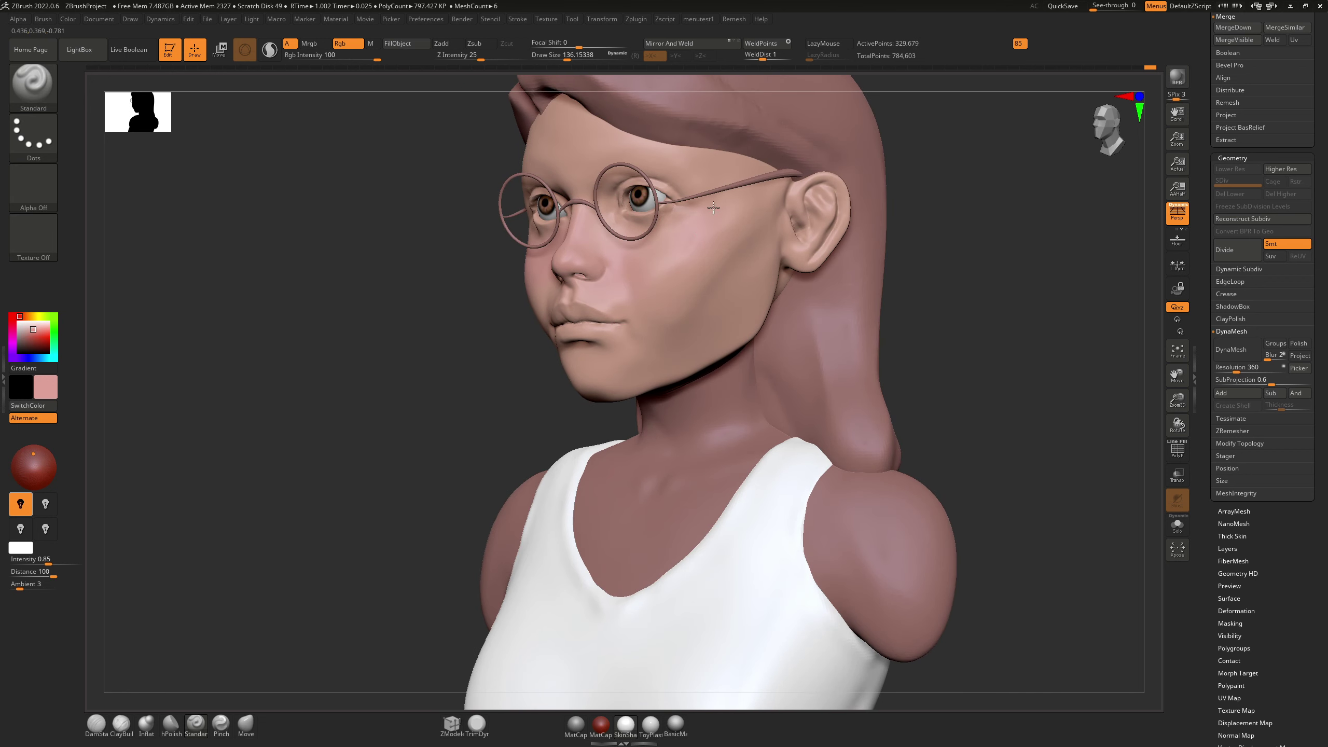
right_click_drag(680, 188, 709, 165)
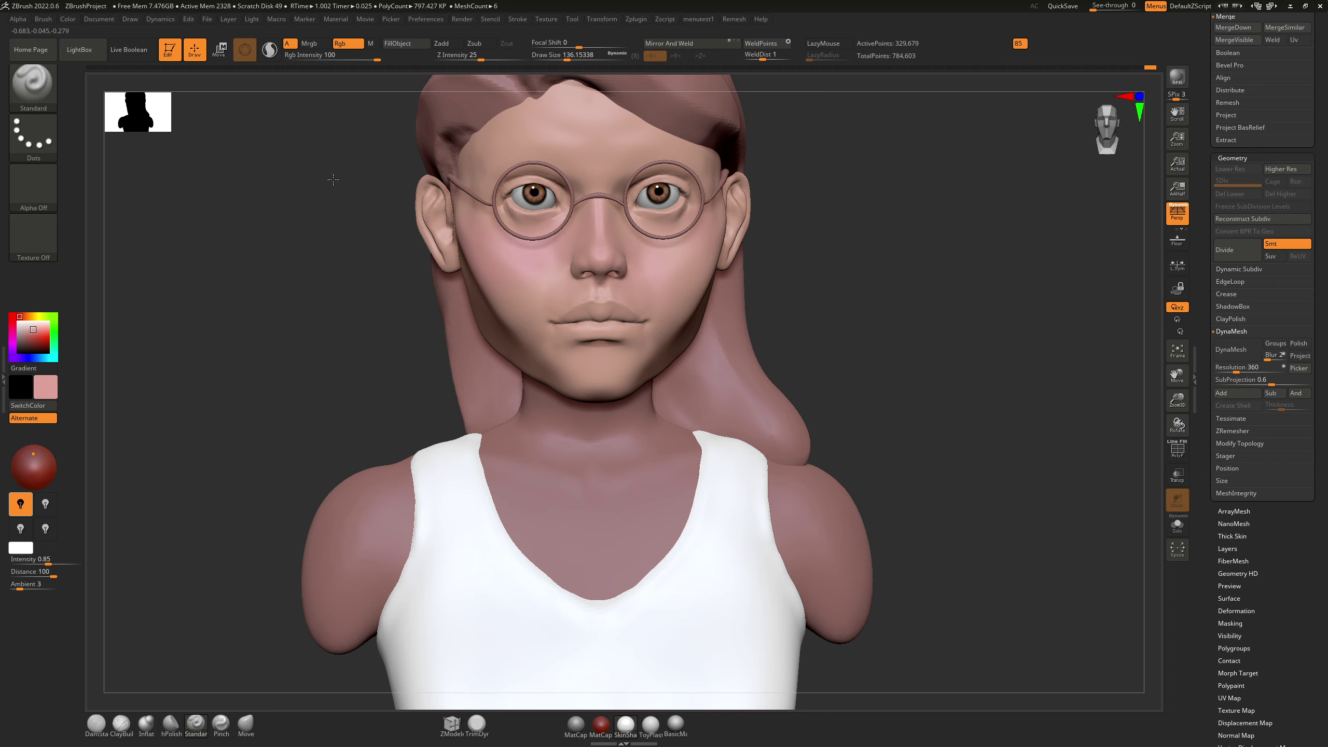
Step: Pick a muted red, reduce the draw size to about 39, and paint the upper lip with X symmetry turned on
right_click_drag(333, 180, 334, 175)
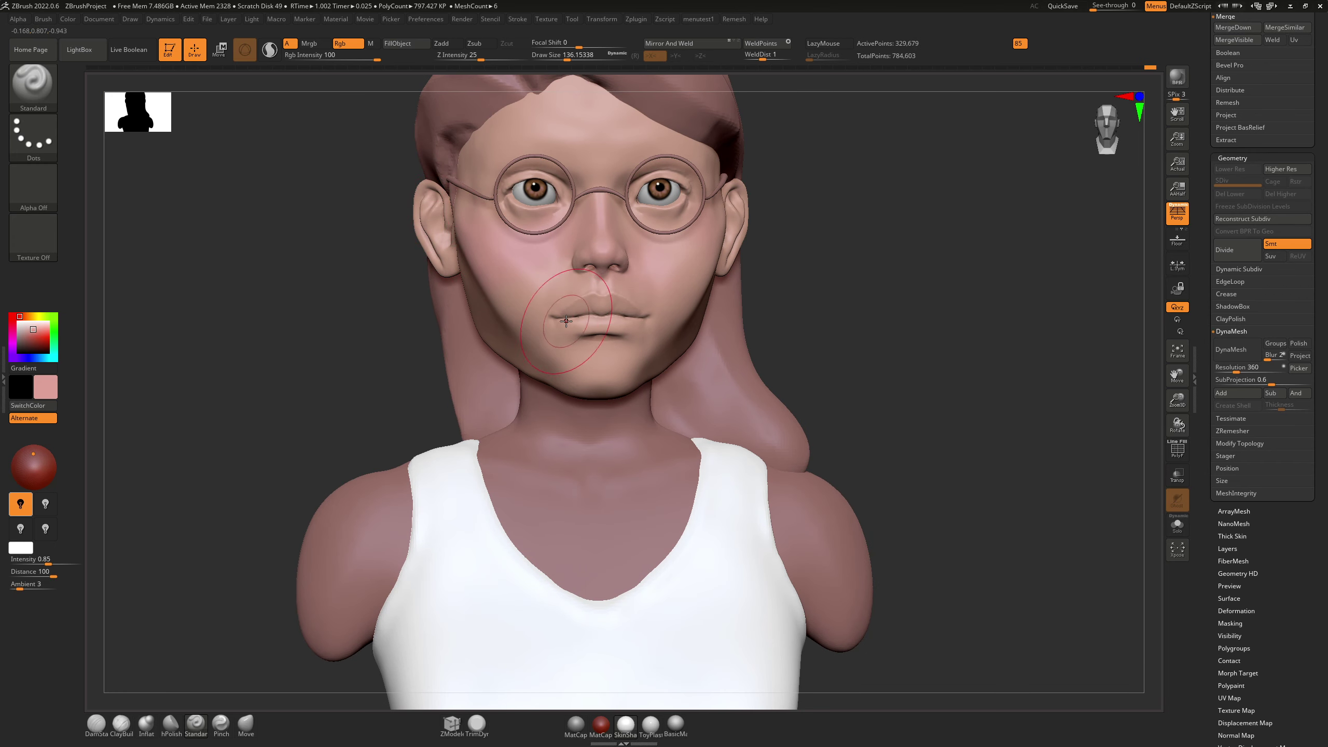
right_click_drag(645, 337, 623, 381, "alt")
right_click_drag(623, 380, 626, 384, "ctrl")
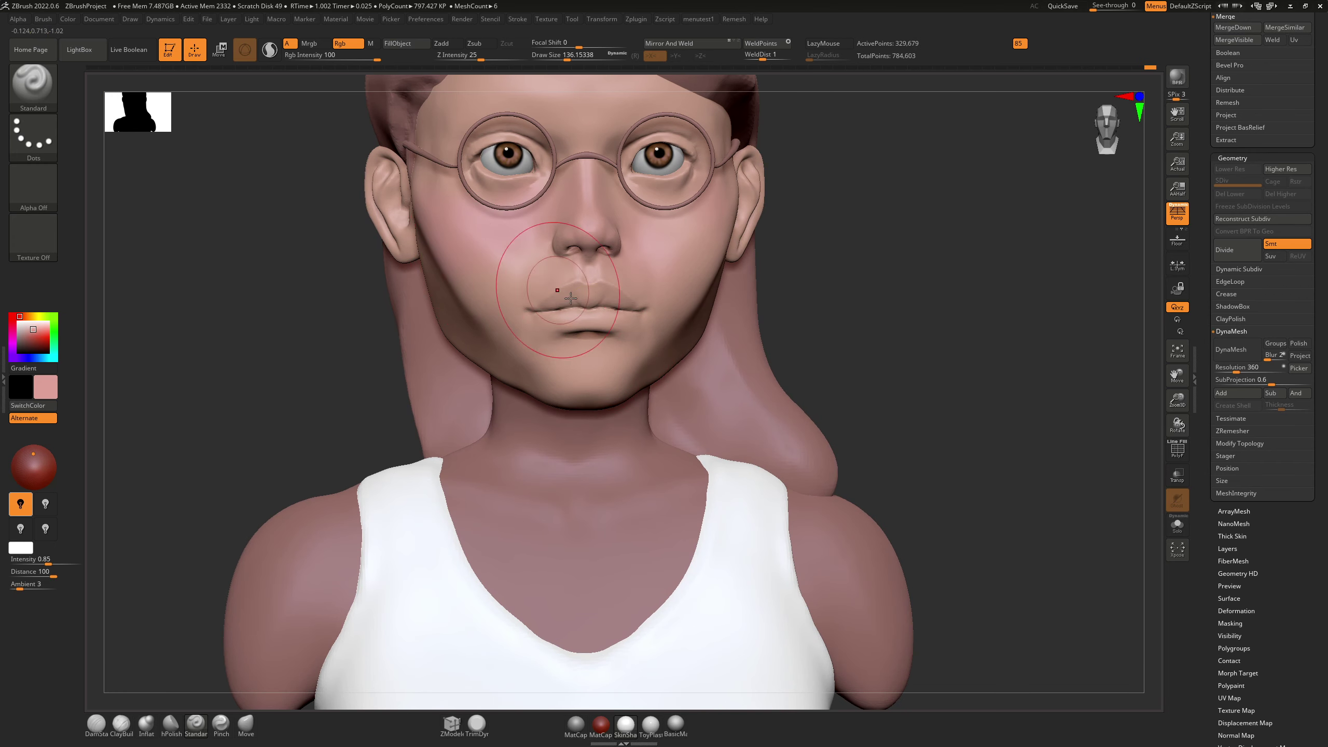
scroll(596, 269, "down", 3)
right_click_drag(596, 268, 586, 364, "alt")
right_click_drag(587, 364, 587, 390, "ctrl")
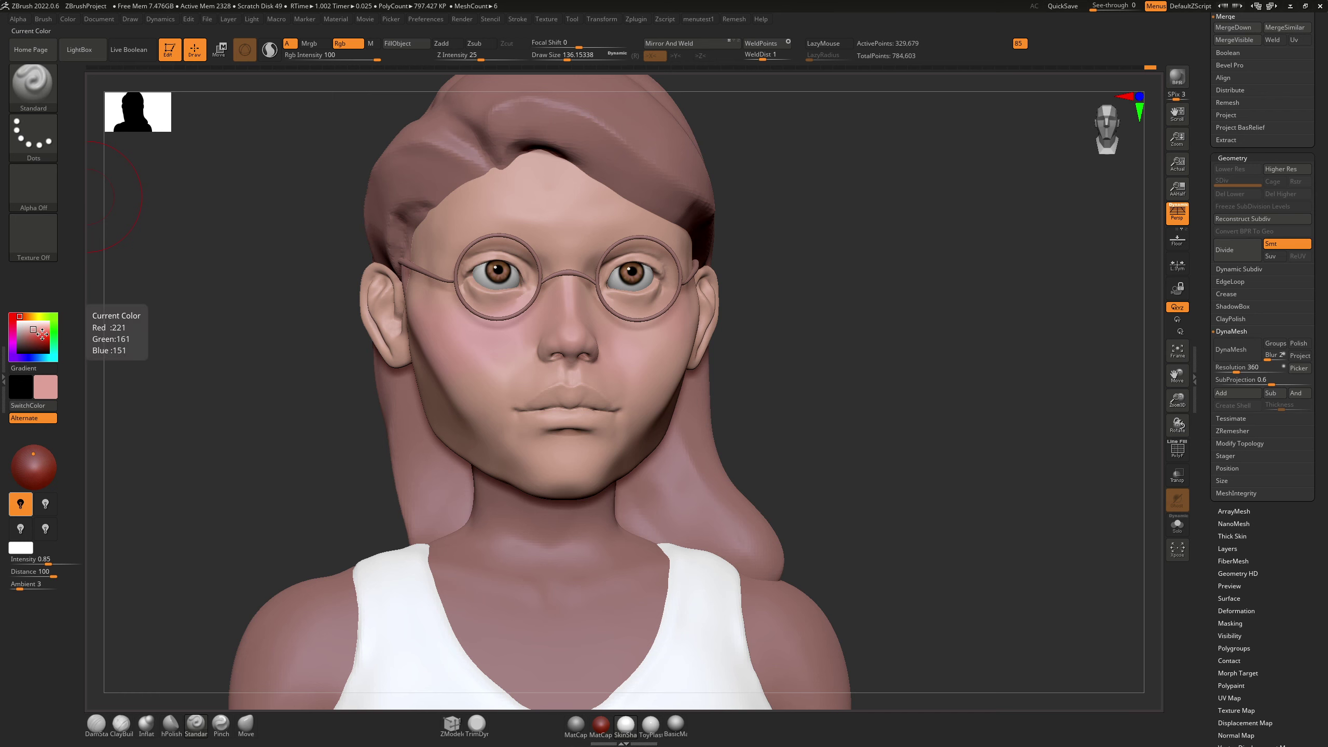
left_click(36, 335)
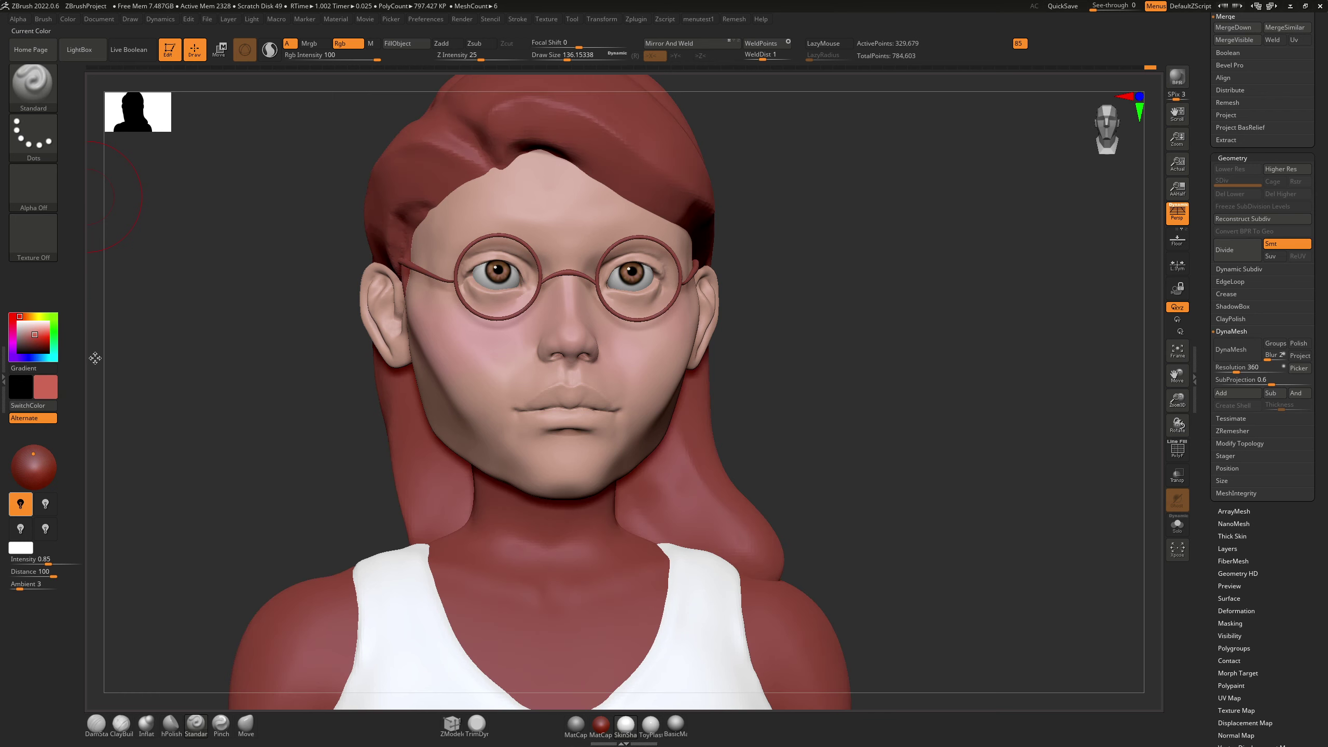
mouse_move(513, 392)
right_mouse_down("ctrl")
mouse_move(515, 354)
mouse_move(536, 438)
mouse_move(518, 427)
mouse_move(542, 439)
mouse_move(546, 418)
right_mouse_up("ctrl")
key("s")
left_click_drag(544, 417, 528, 419)
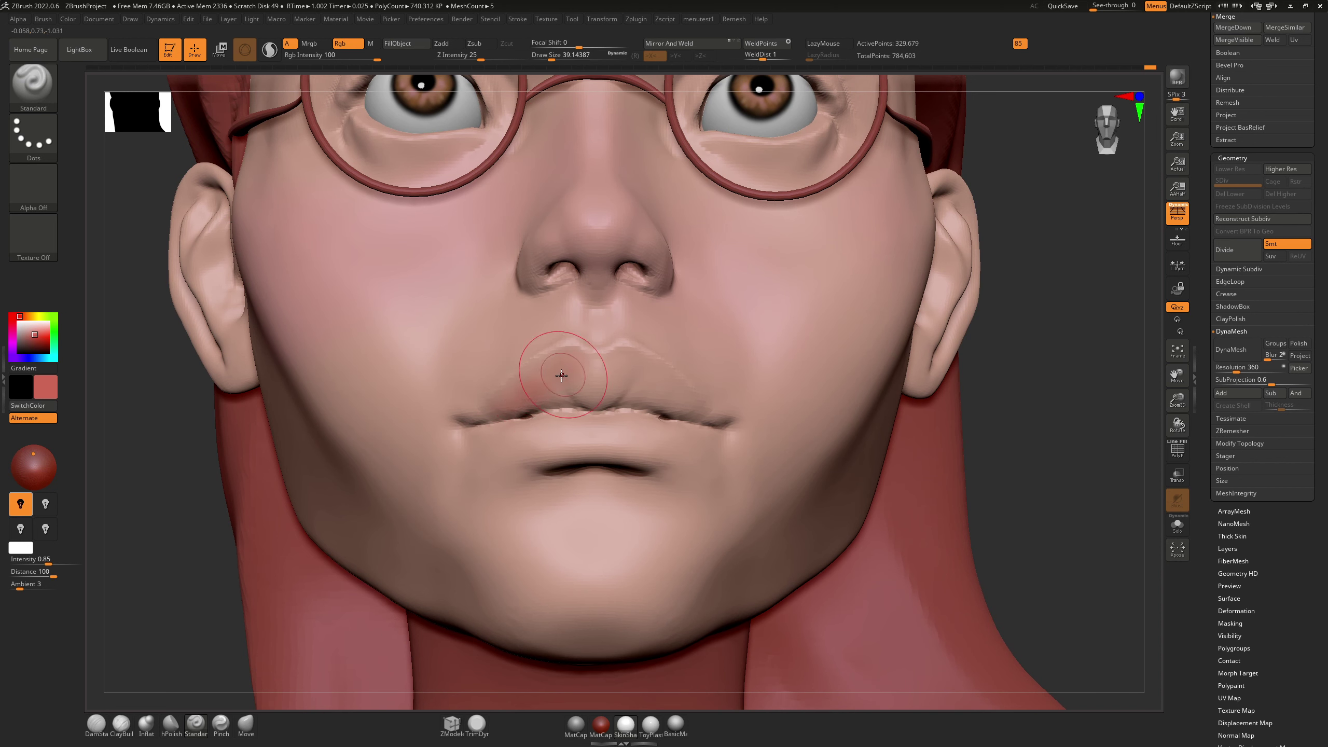
key("x")
mouse_move(606, 390)
left_mouse_down()
mouse_move(651, 363)
mouse_move(641, 374)
left_mouse_up()
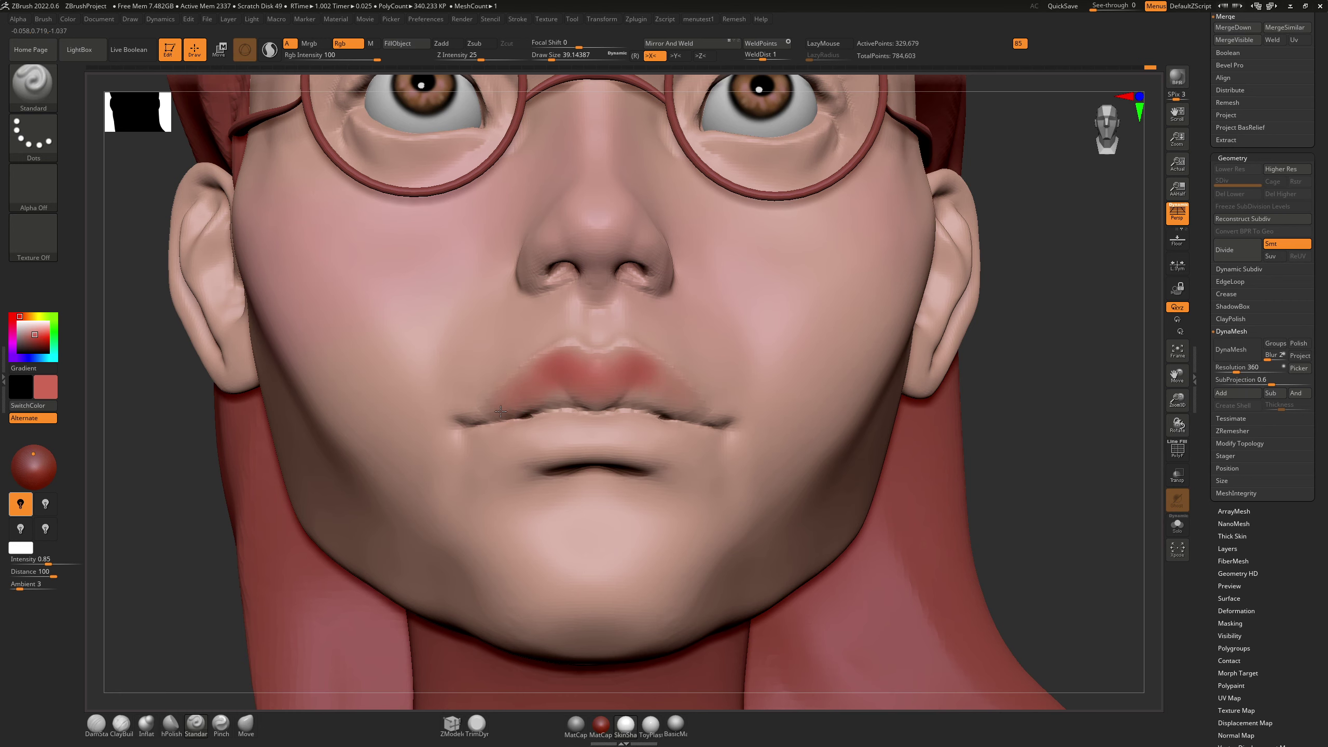
Step: Deepen the red on the upper lip and paint the lower lip out to the corners, reducing the draw size to about 27
mouse_move(576, 369)
right_mouse_down()
mouse_move(517, 367)
mouse_move(596, 368)
mouse_move(554, 381)
mouse_move(571, 386)
right_mouse_up()
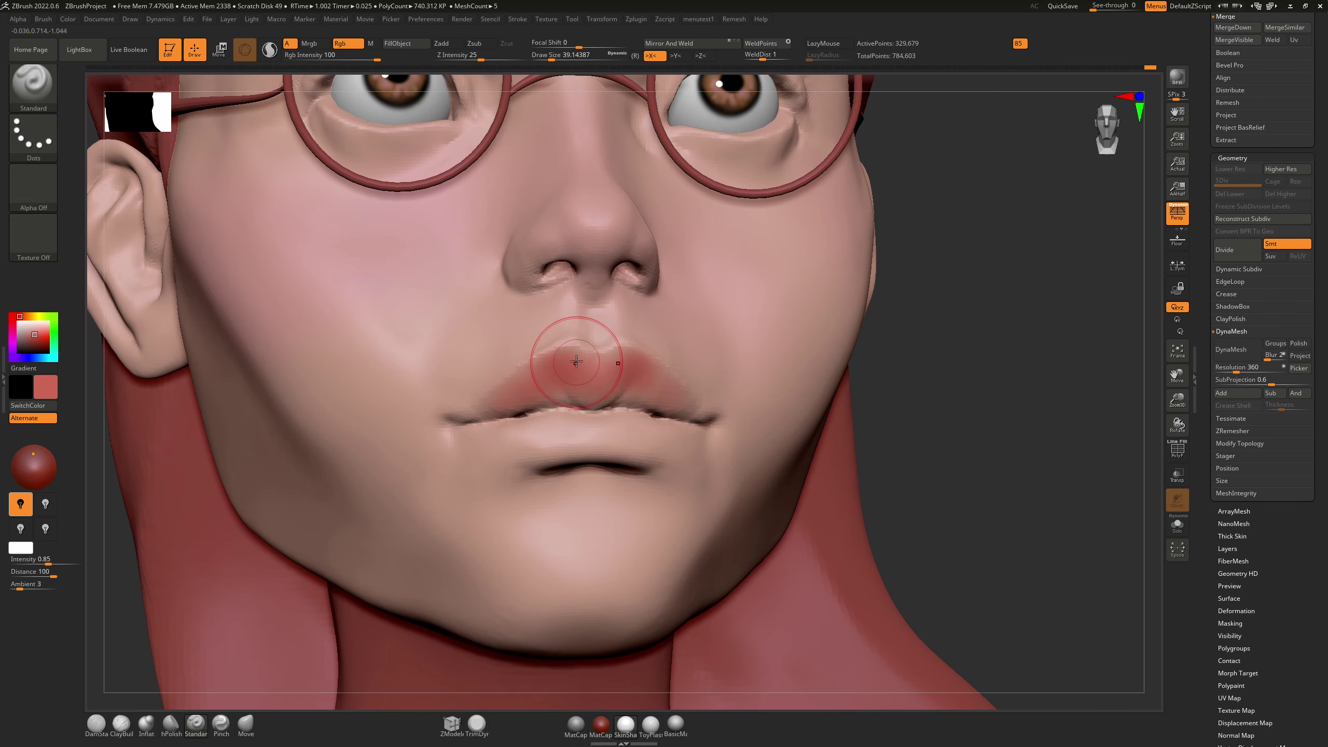
mouse_move(572, 386)
left_mouse_down()
mouse_move(522, 382)
mouse_move(586, 387)
left_mouse_up()
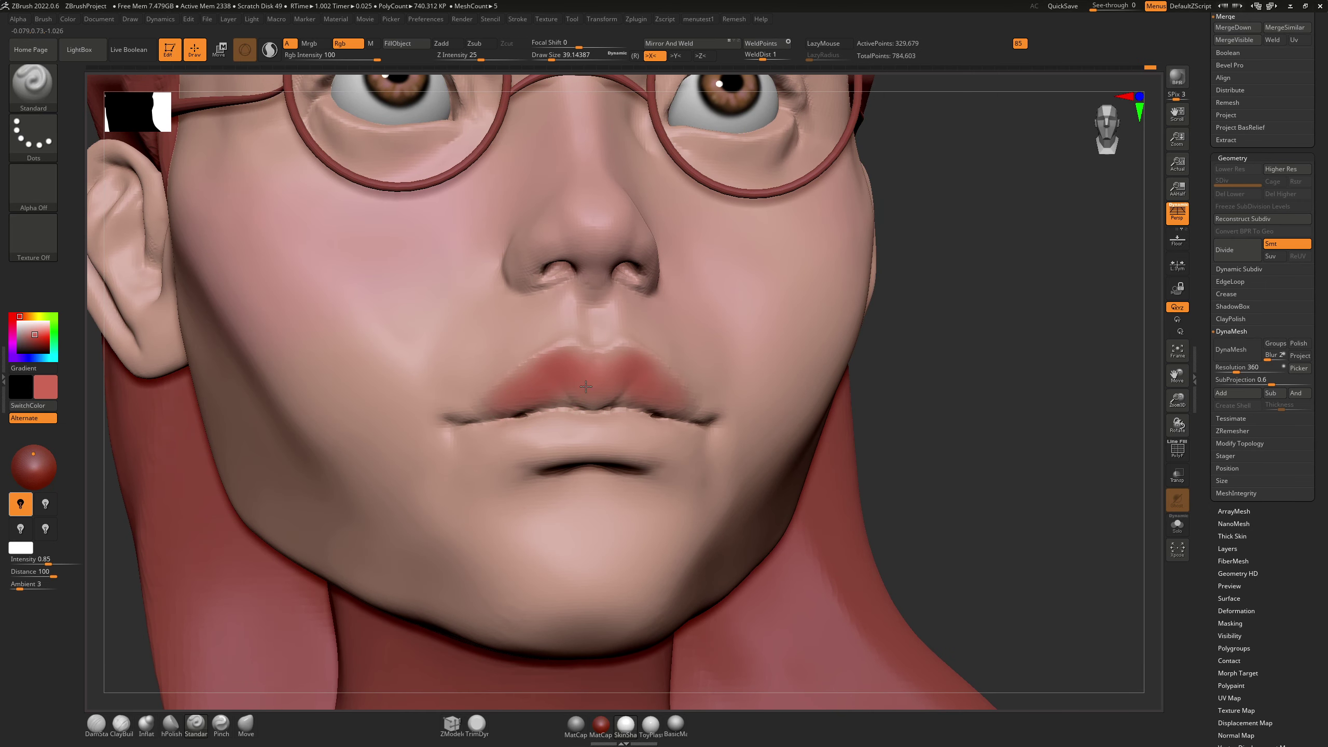
mouse_move(543, 430)
left_mouse_down()
mouse_move(622, 434)
mouse_move(650, 416)
left_mouse_up()
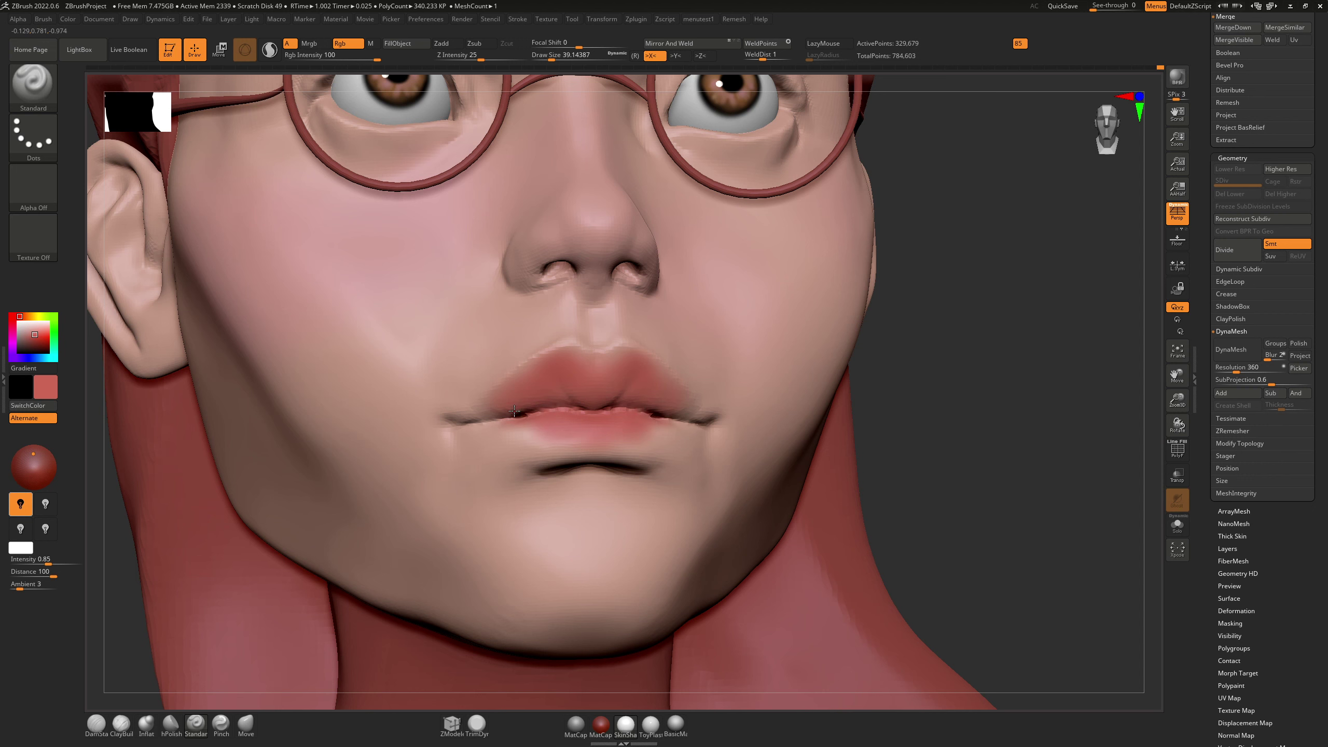
key("bracketleft")
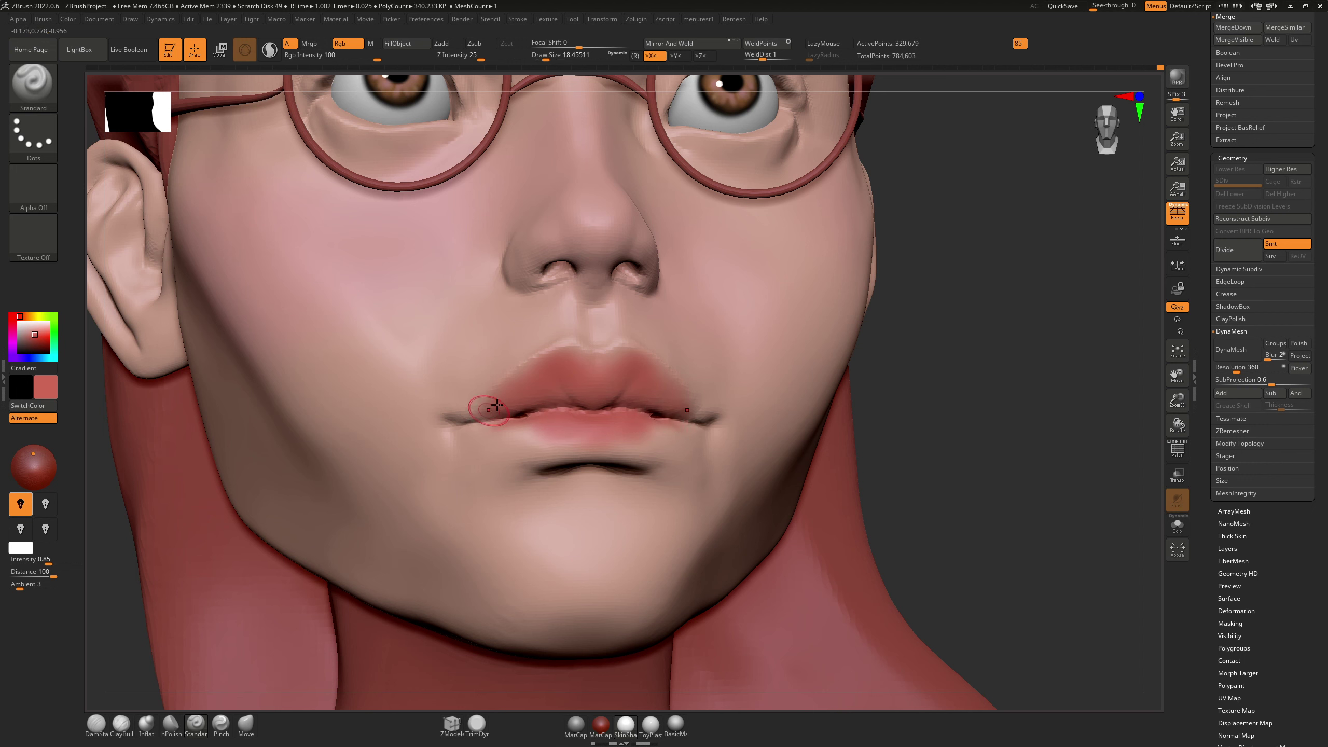
key("bracketright")
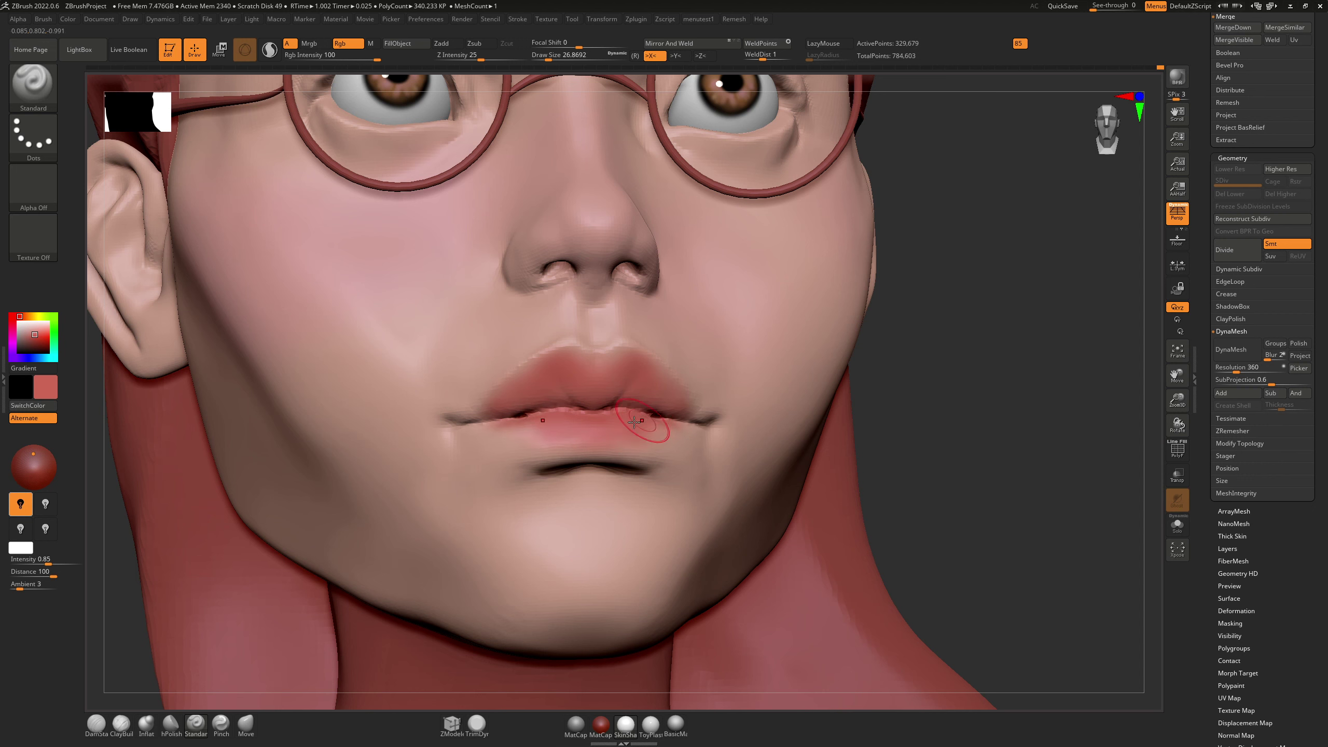
right_click_drag(660, 418, 616, 418)
mouse_move(666, 429)
left_mouse_down()
mouse_move(691, 432)
mouse_move(616, 447)
left_mouse_up()
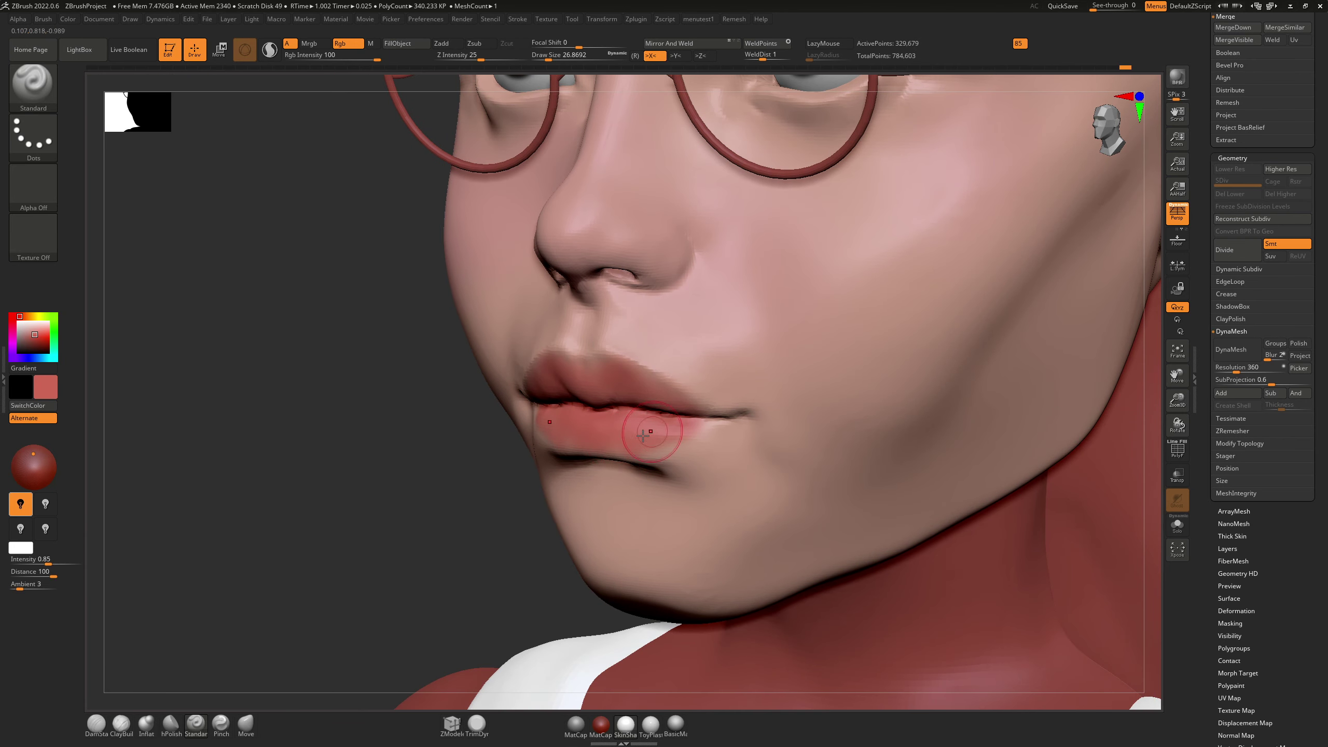
right_click_drag(682, 367, 605, 372)
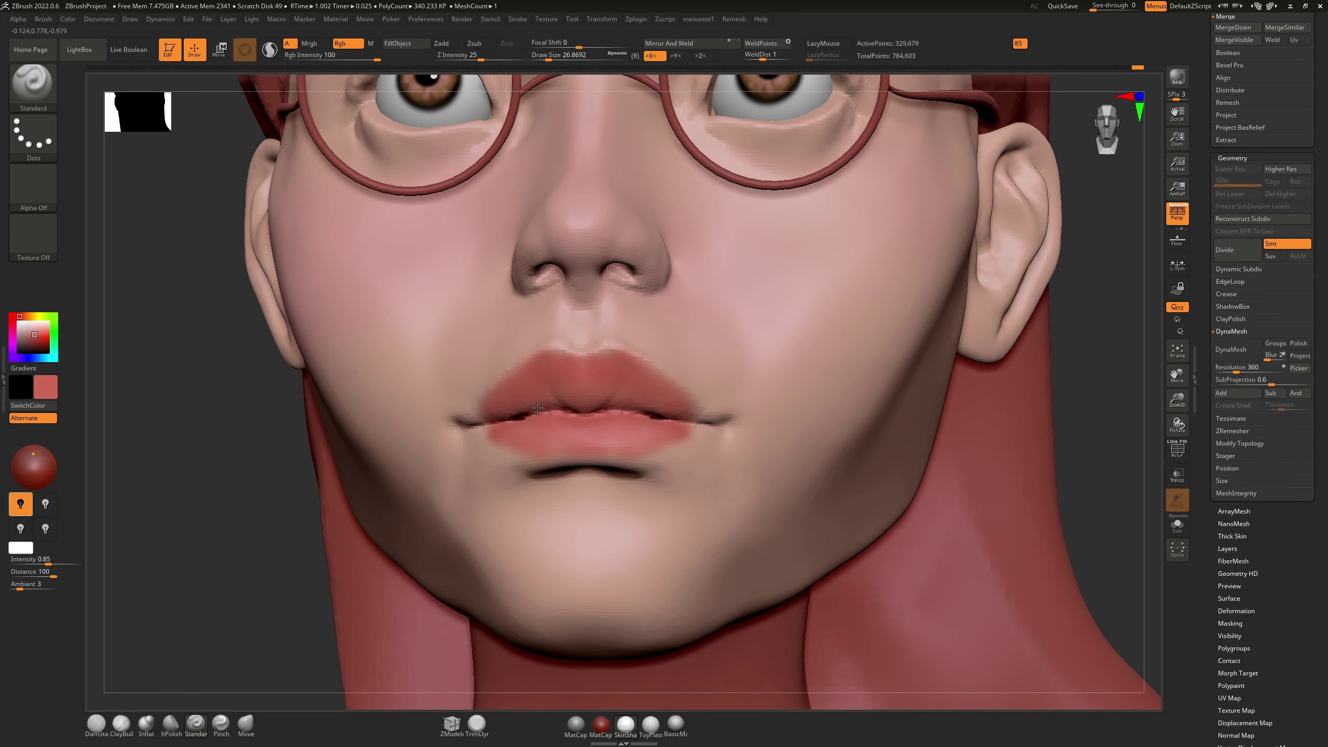
right_click_drag(635, 367, 711, 366)
Step: Turn off Zadd for the Smooth brush and soften the paint edge at the lower lip's corner
key("shift")
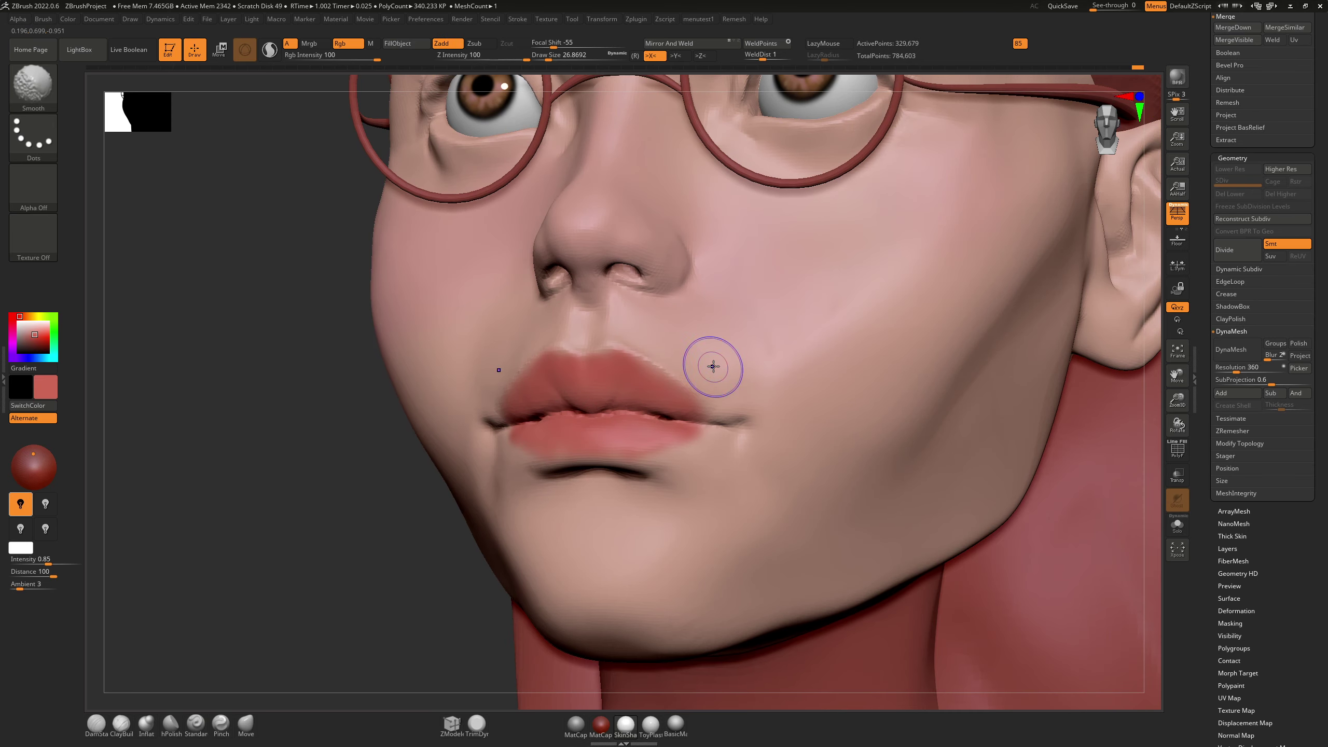
left_click(447, 44, "shift")
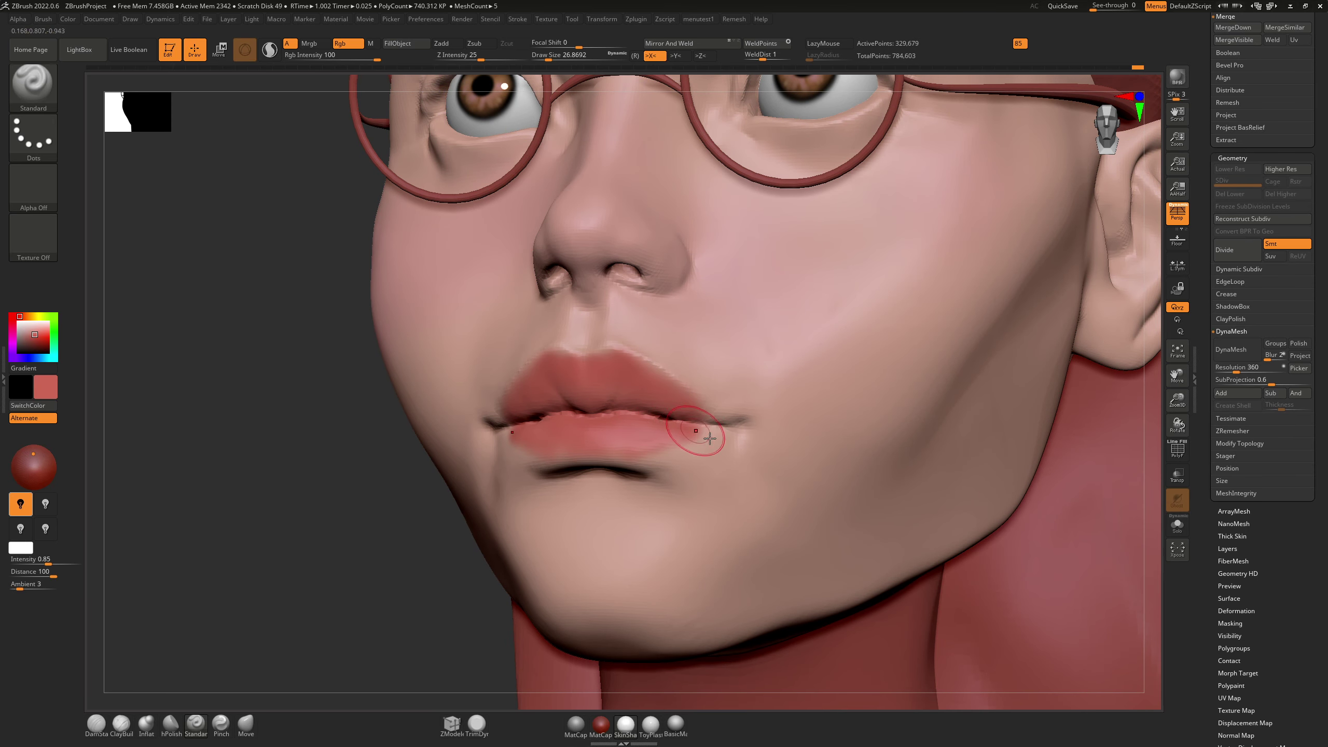
key("shift")
mouse_move(696, 450)
left_mouse_down("shift")
mouse_move(652, 479)
mouse_move(714, 434)
left_mouse_up("shift")
Step: Reduce the draw size to about 17 and touch up the red along the lower lip's outer edge
left_click_drag(236, 367, 418, 366)
mouse_move(559, 323)
right_mouse_down("ctrl")
mouse_move(539, 288)
mouse_move(533, 330)
right_mouse_up("ctrl")
mouse_move(534, 324)
right_mouse_down()
mouse_move(685, 314)
mouse_move(604, 315)
right_mouse_up()
right_click_drag(594, 318, 590, 320)
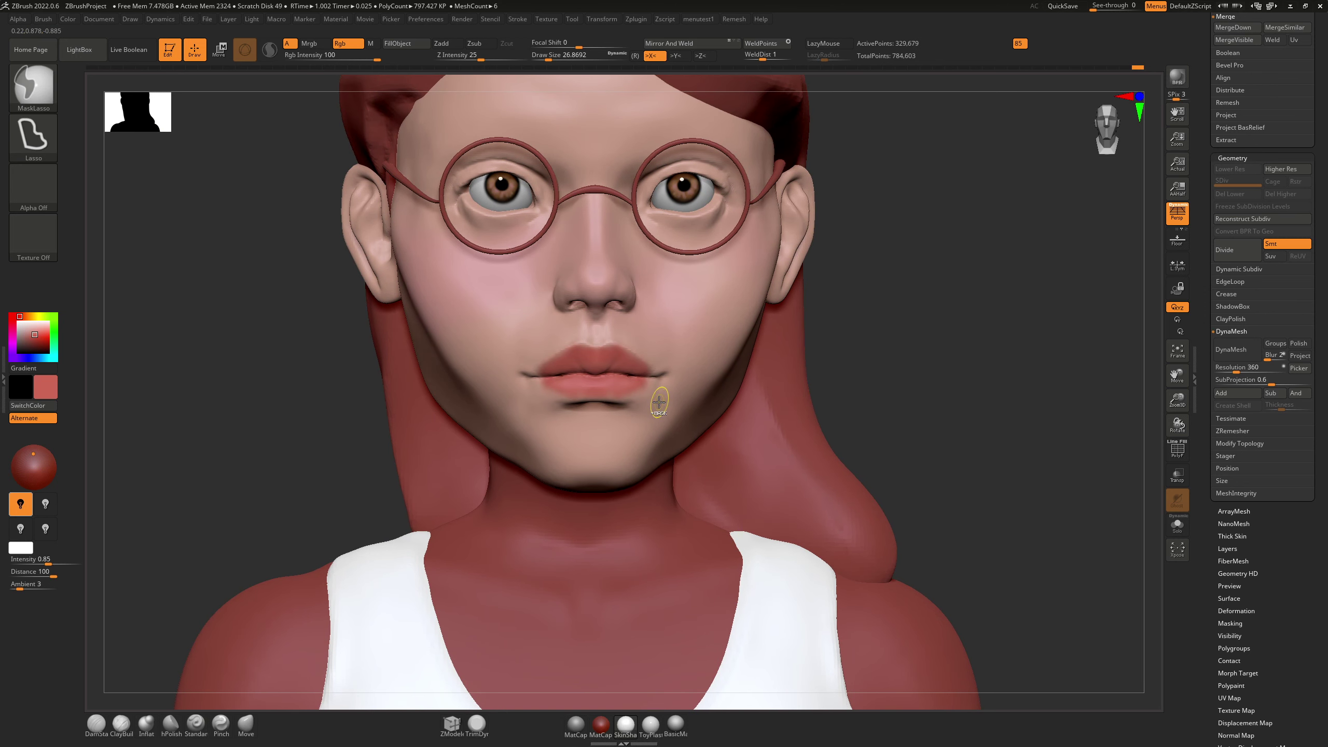
mouse_move(602, 416)
right_mouse_down("ctrl")
mouse_move(589, 507)
mouse_move(563, 451)
right_mouse_up("ctrl")
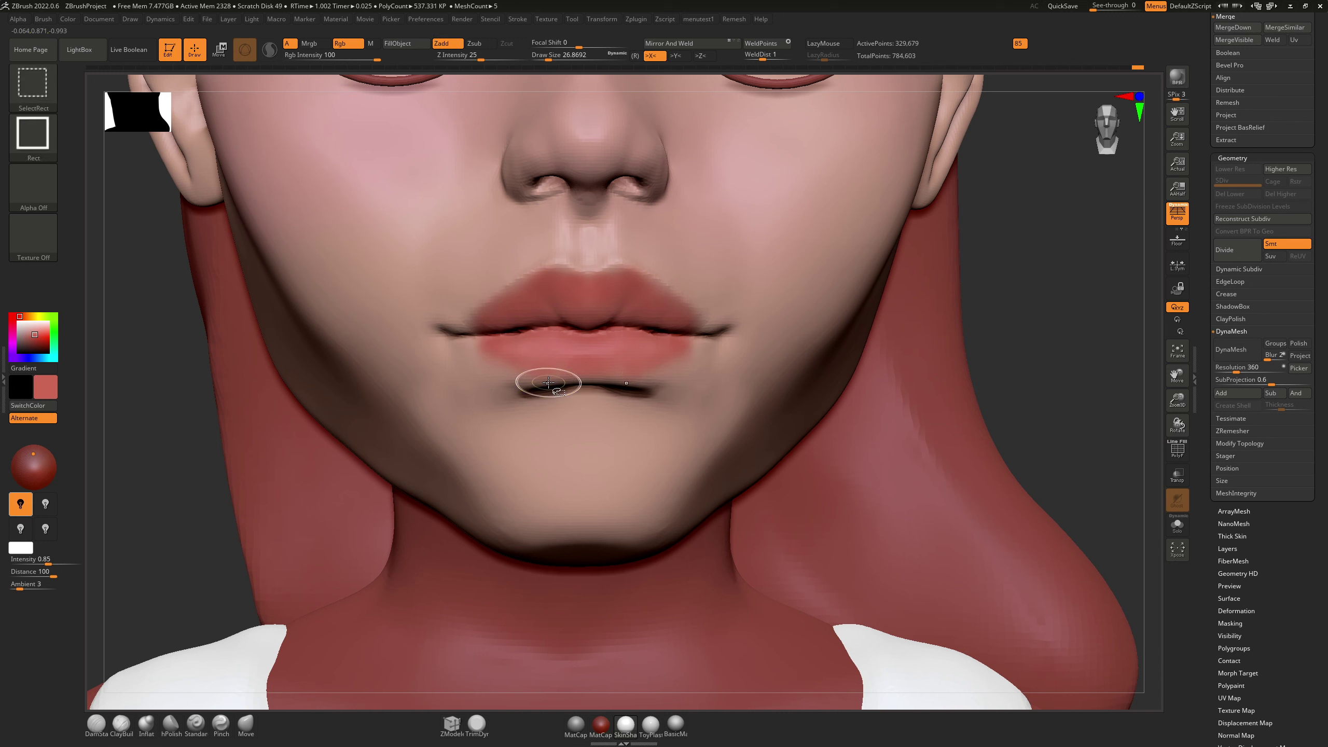
key("s")
left_click_drag(506, 340, 498, 341)
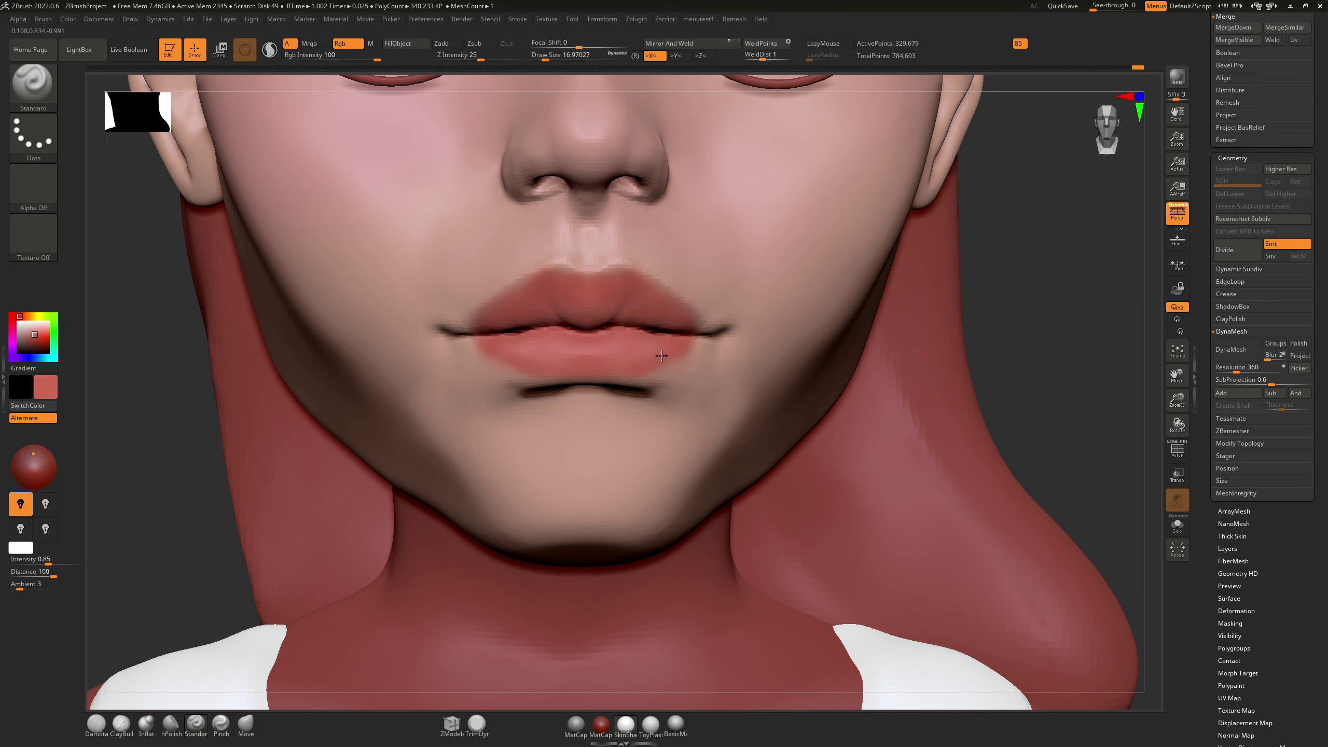
Step: Sample the pink blush colour from the face, set the draw size to about 104, and strengthen the blush on both cheeks
right_click_drag(669, 353, 558, 443)
right_click_drag(562, 390, 455, 393)
key("c")
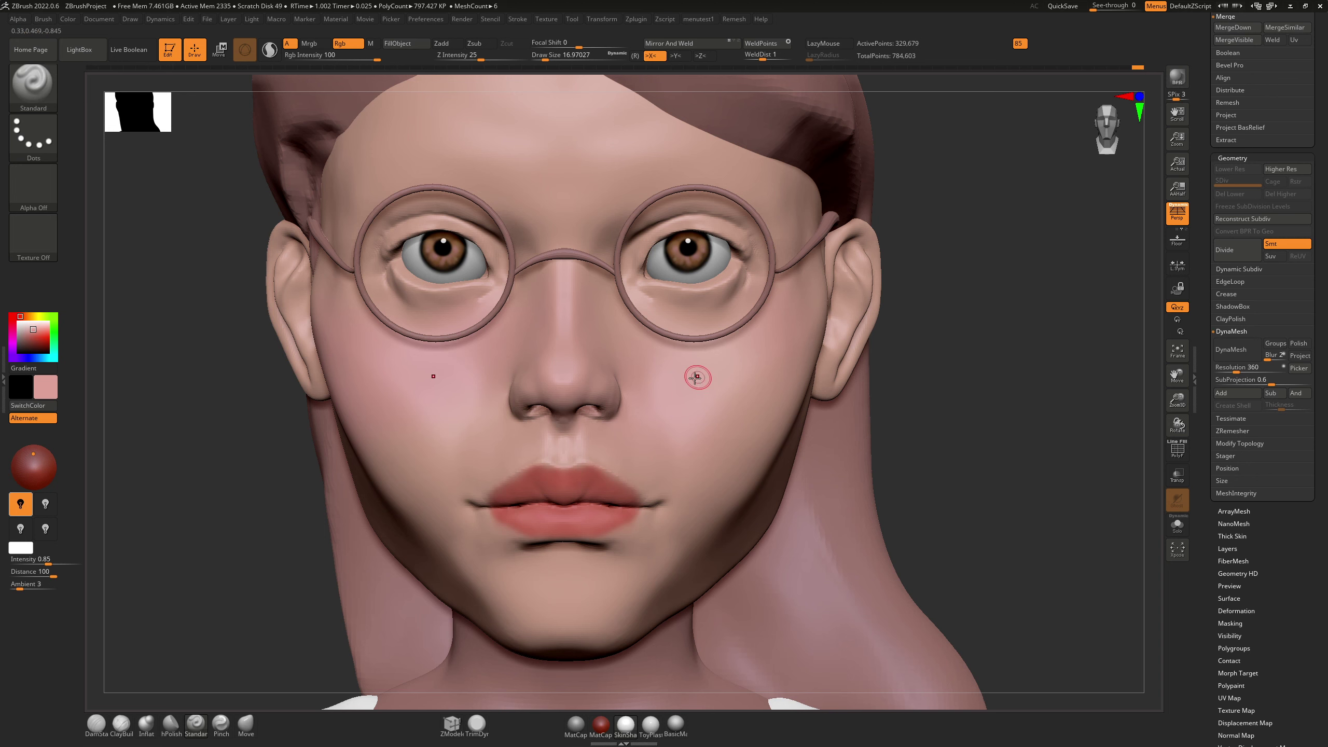
key("s")
left_click_drag(703, 390, 722, 392)
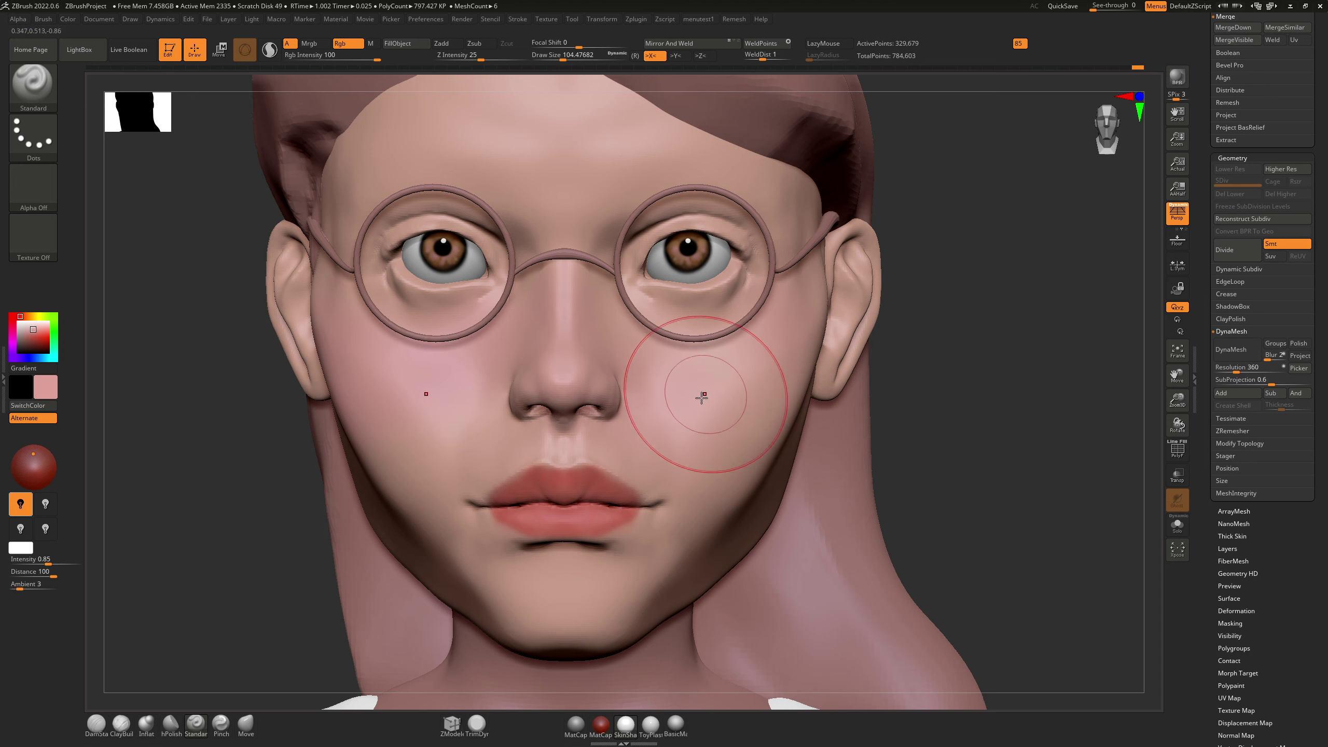
right_click_drag(761, 398, 713, 393)
mouse_move(713, 395)
left_mouse_down()
mouse_move(738, 430)
mouse_move(713, 413)
mouse_move(686, 421)
left_mouse_up()
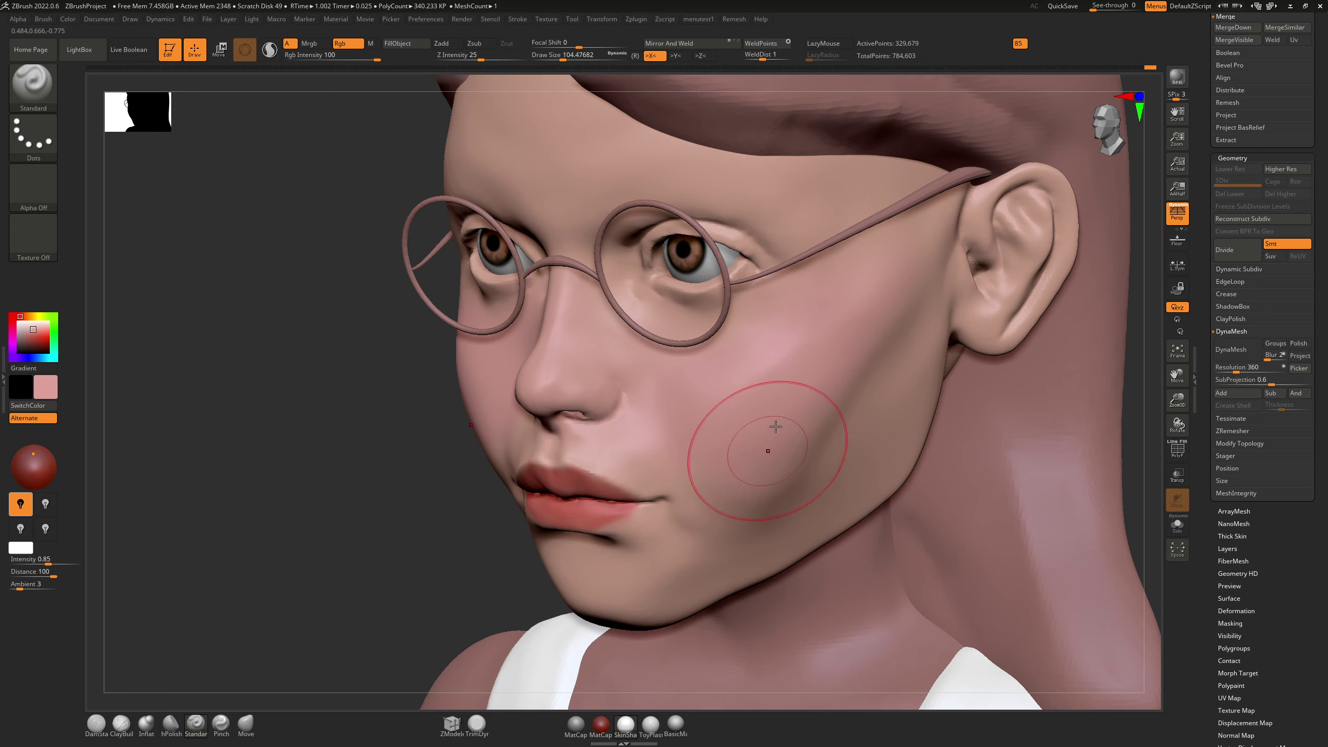
Step: Choose a stronger muted red and paint soft redness around both eyes and the upper cheeks
right_click_drag(765, 430, 721, 408, "shift")
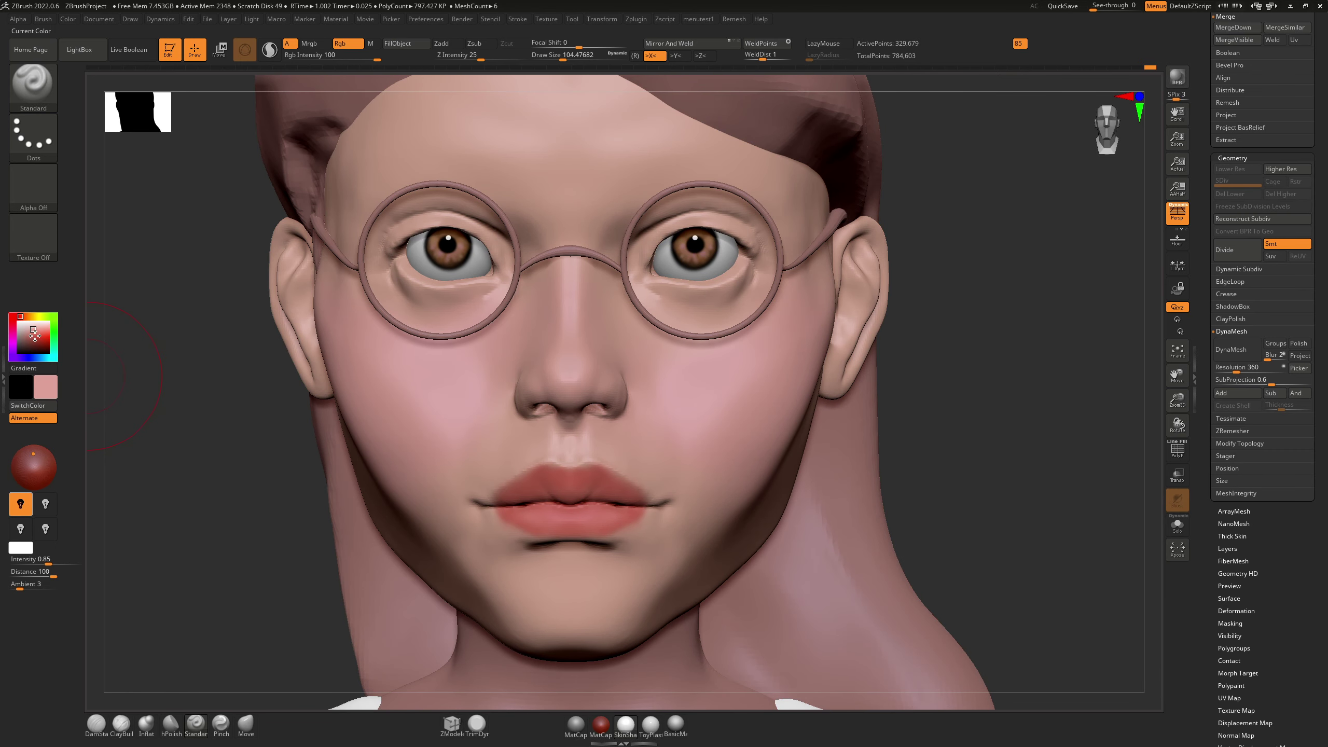
left_click_drag(35, 332, 33, 333)
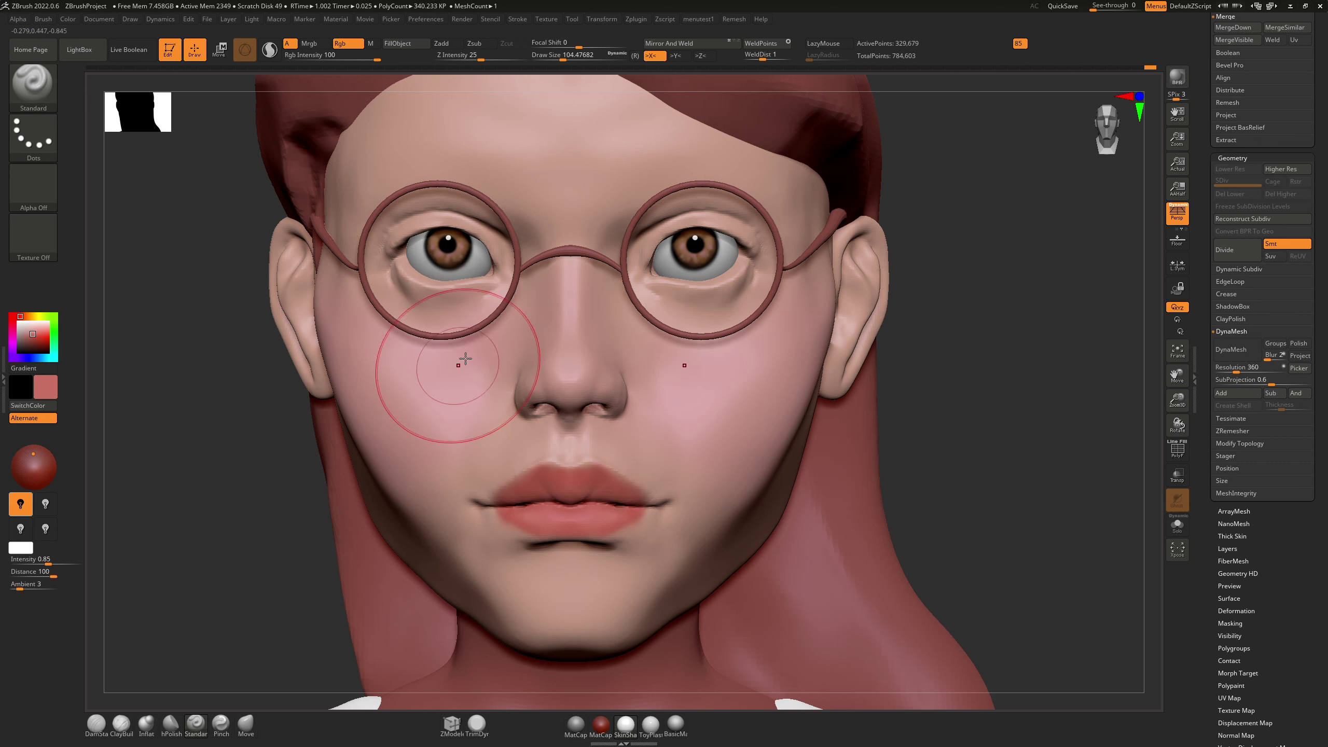
mouse_move(442, 376)
left_mouse_down()
mouse_move(427, 391)
mouse_move(533, 311)
mouse_move(528, 301)
left_mouse_up()
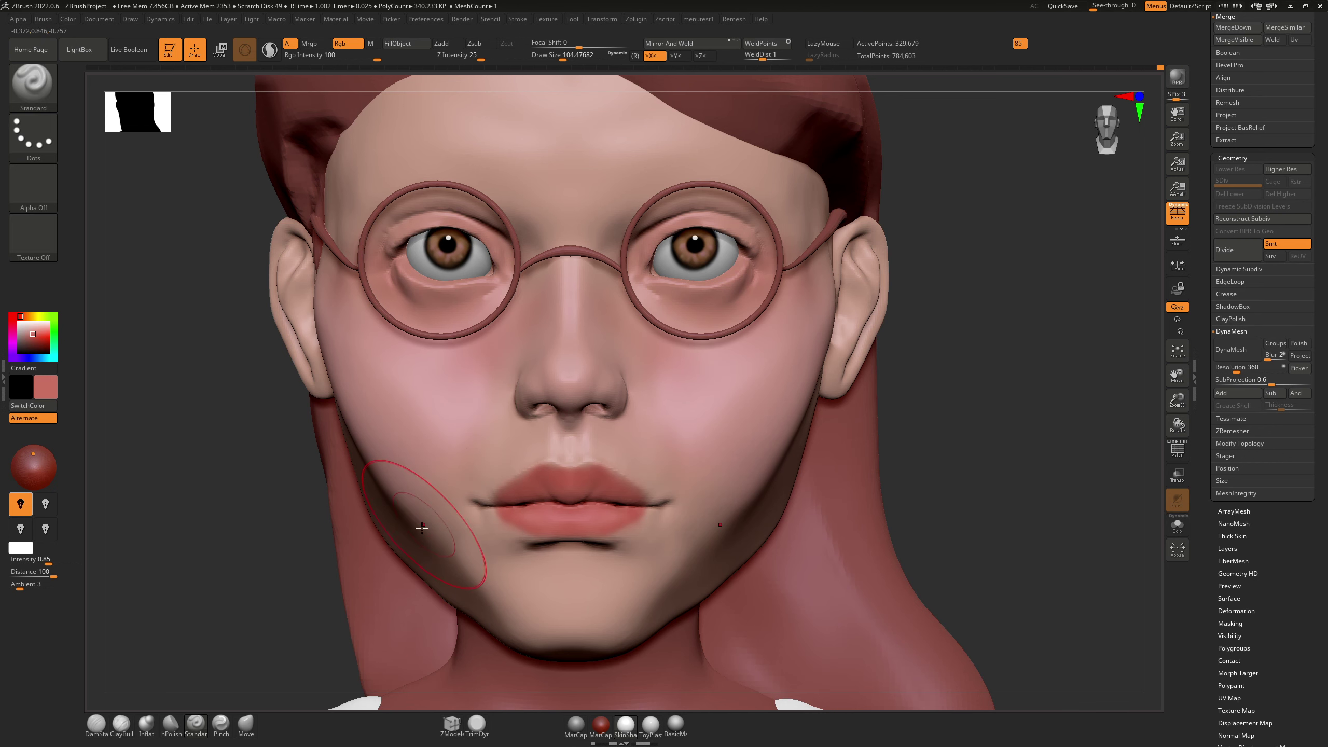
Step: Enlarge the draw size to about 149 and tint the ears with the muted red
right_click_drag(682, 445, 607, 446)
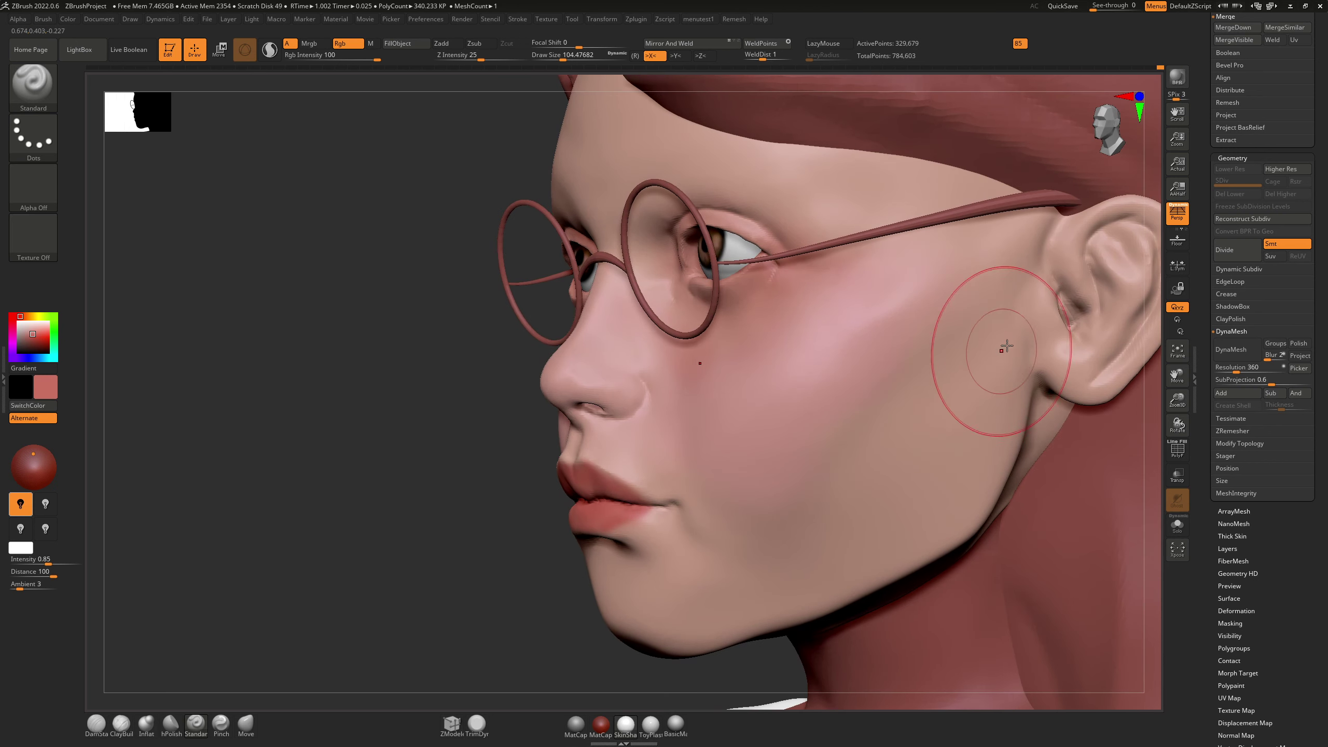
key("s")
left_click_drag(904, 469, 921, 467)
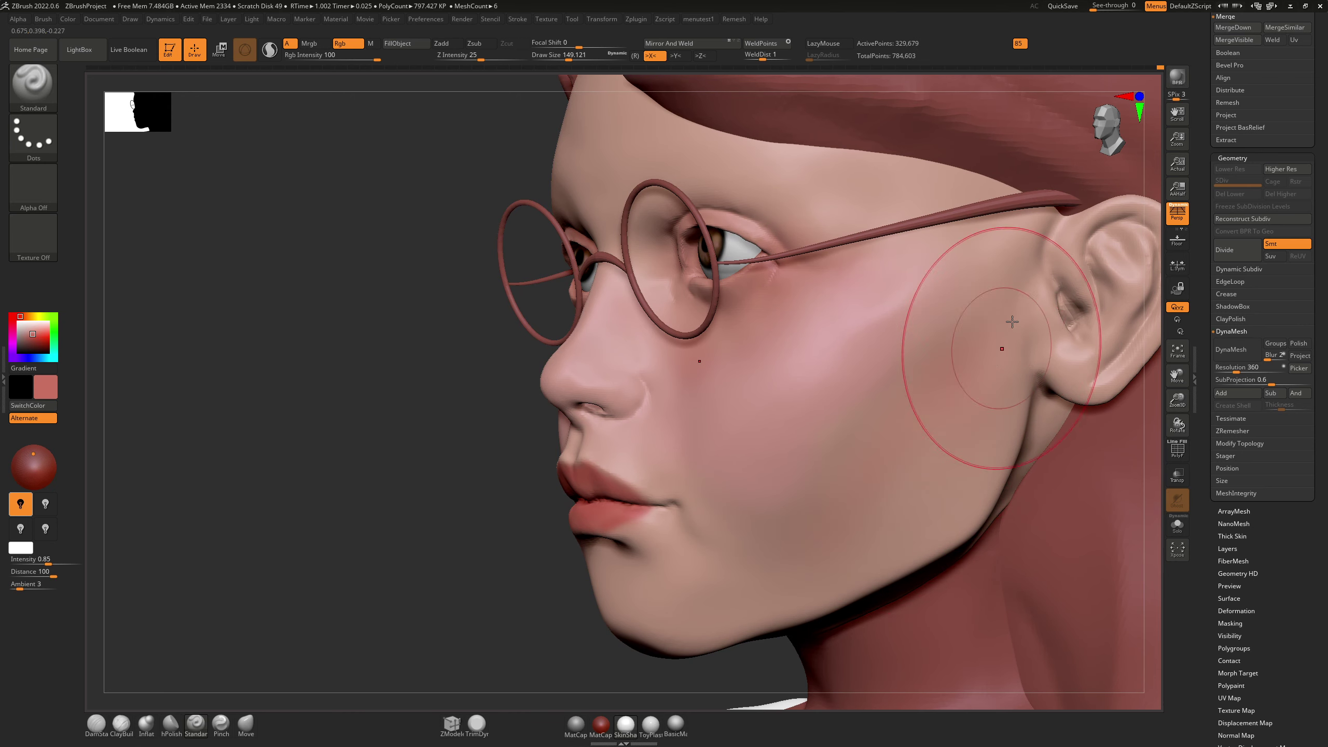
right_click_drag(985, 324, 717, 384, "alt")
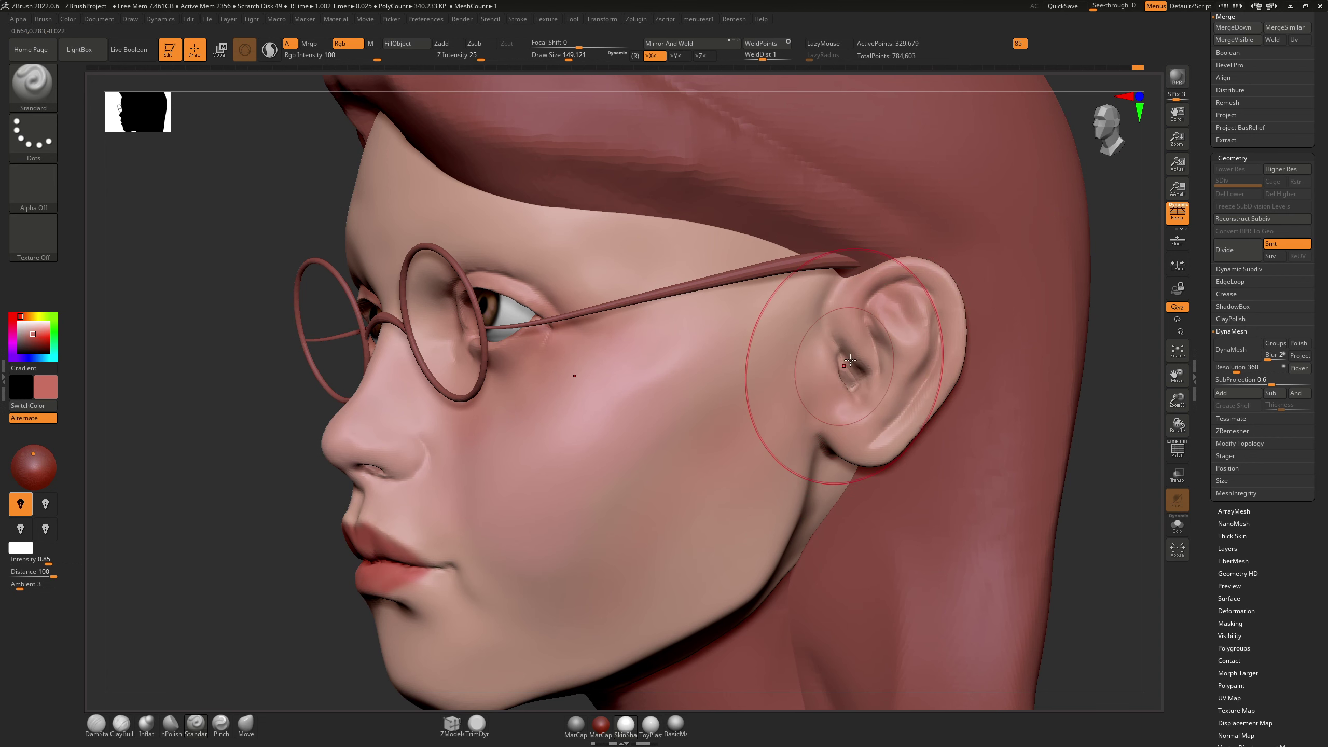
mouse_move(840, 350)
right_mouse_down()
mouse_move(889, 366)
mouse_move(888, 399)
right_mouse_up()
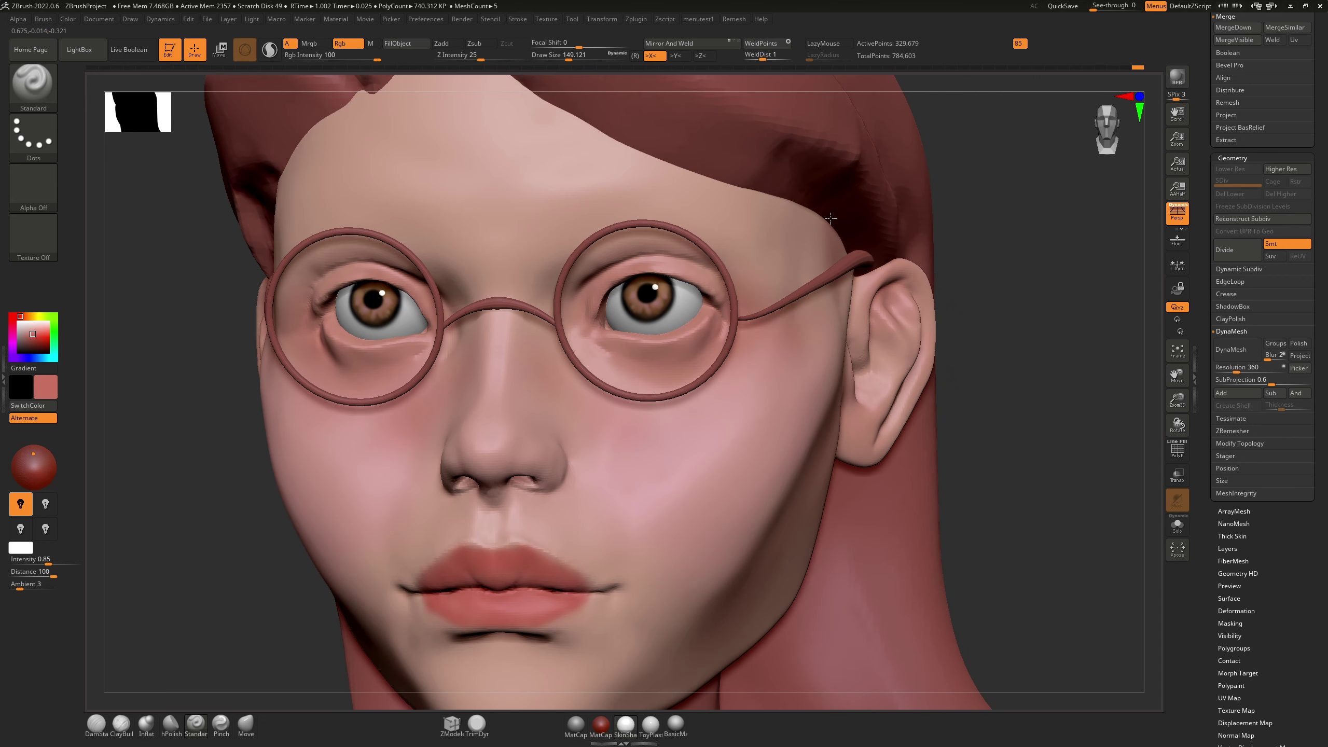
right_click_drag(852, 245, 816, 157, "ctrl")
right_click_drag(178, 230, 215, 230, "shift")
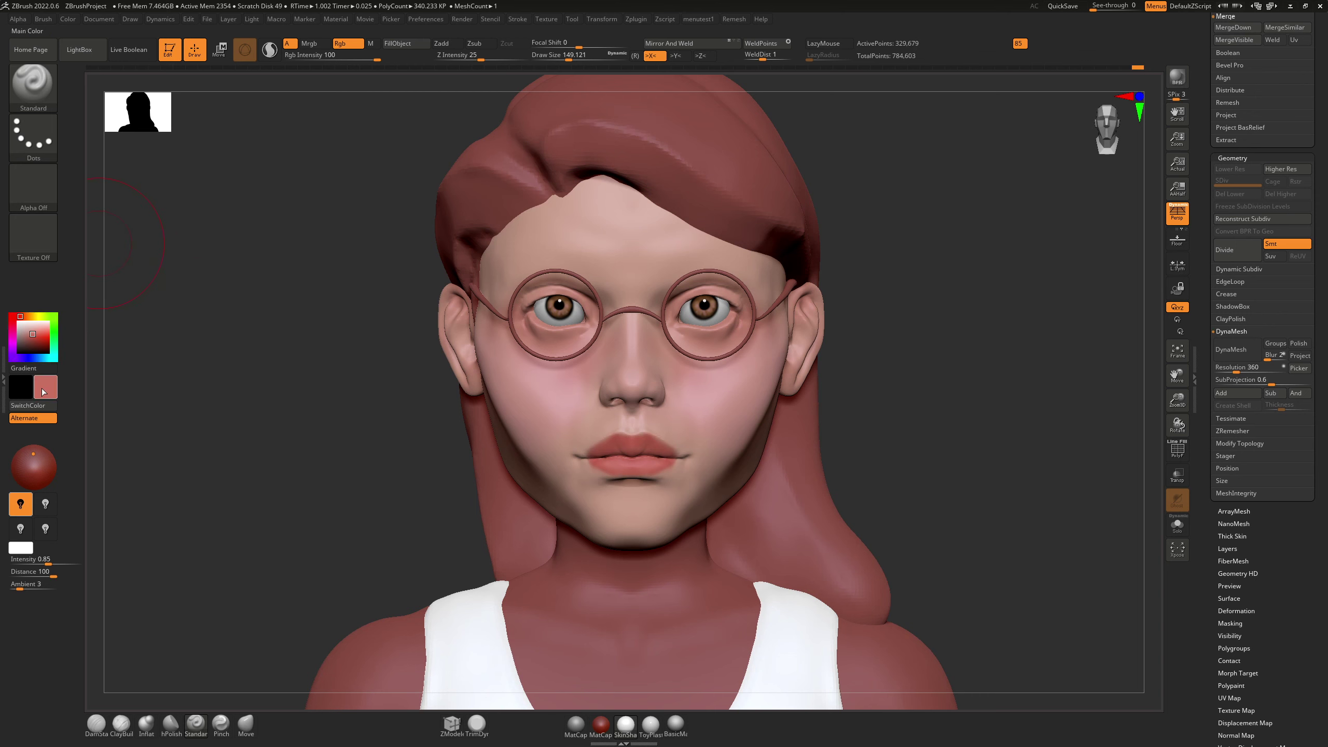
Step: Undo the accidental fill on the head, select the hair, and fill it with a dark red of RGB 152, 71, 58
left_click(397, 45)
key("ctrl+z")
left_click(523, 215, "alt")
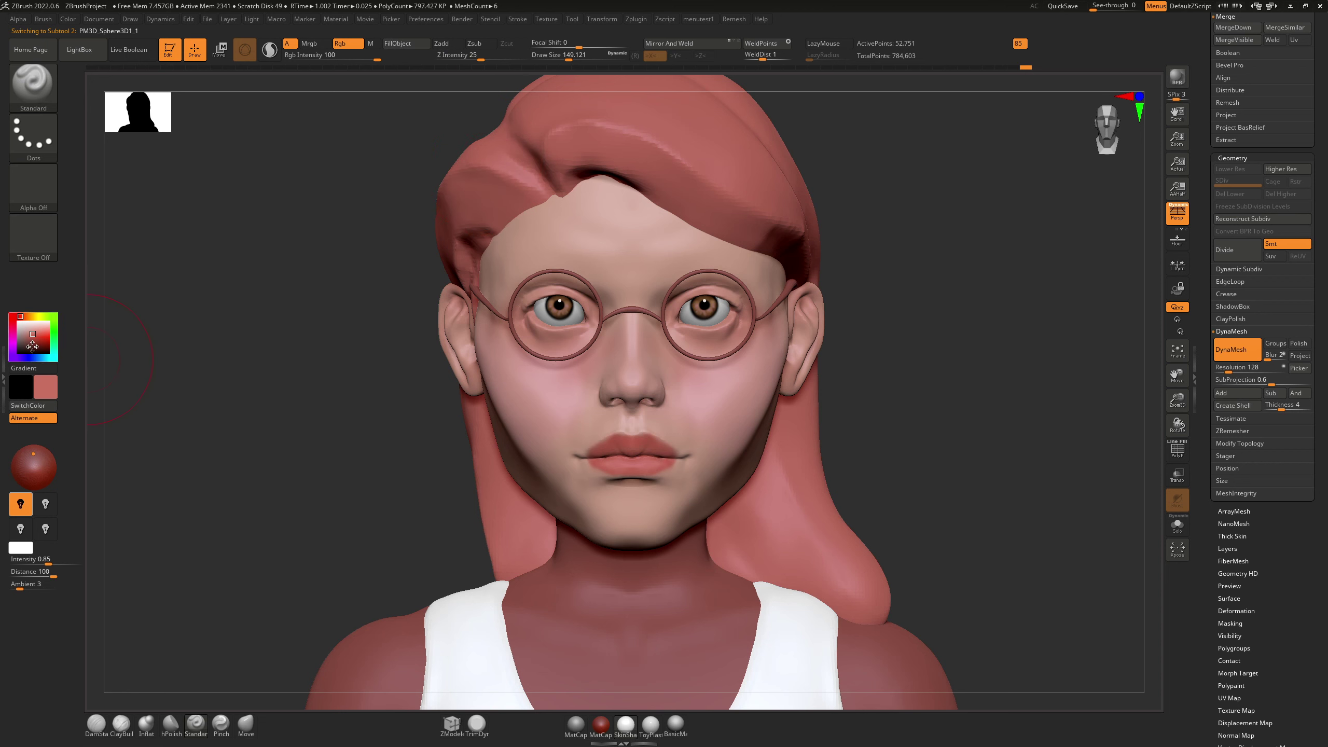
left_click(31, 339)
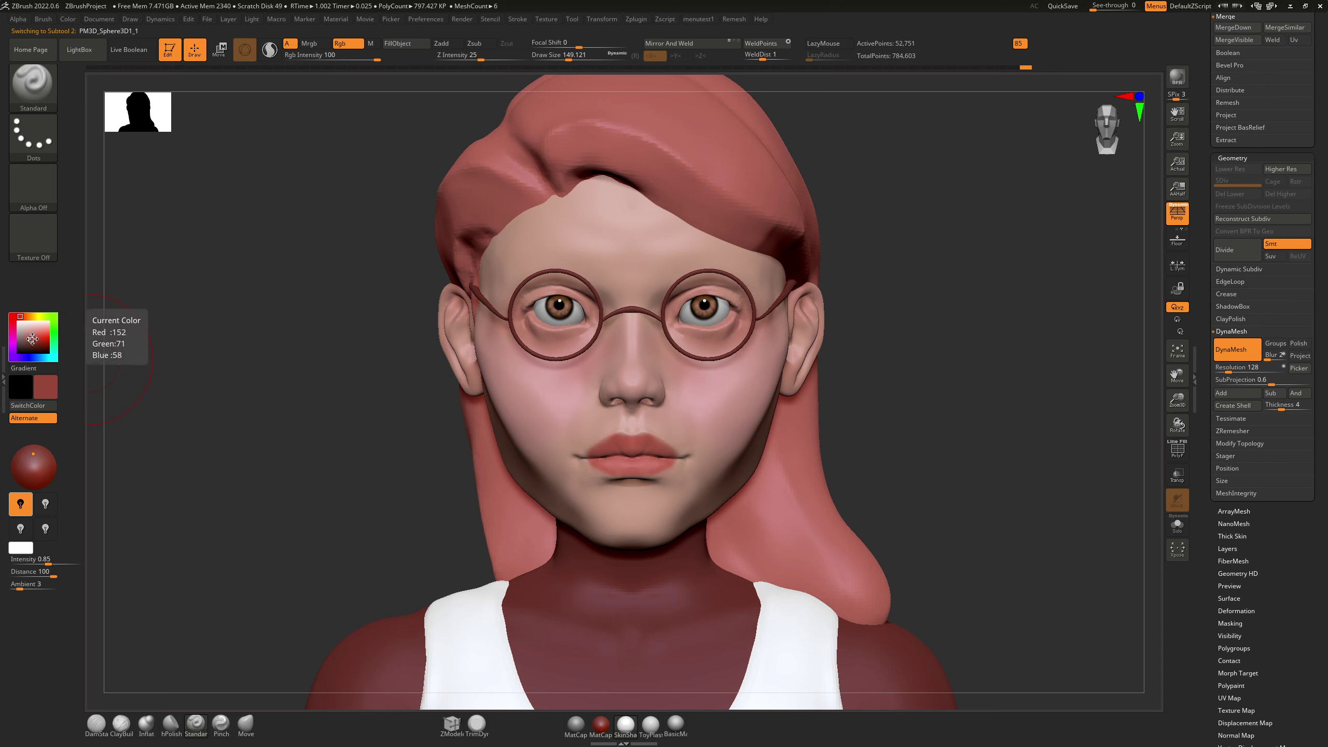
left_click(413, 46)
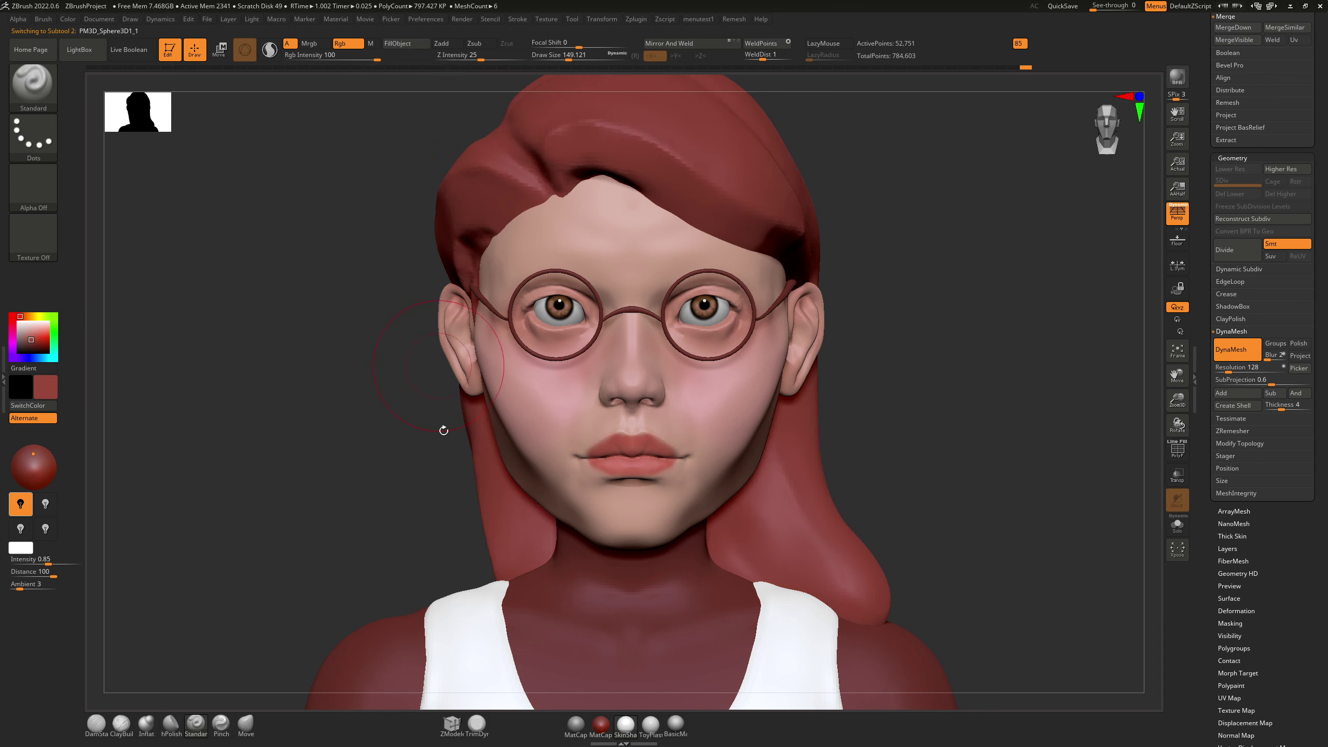
left_click(651, 727)
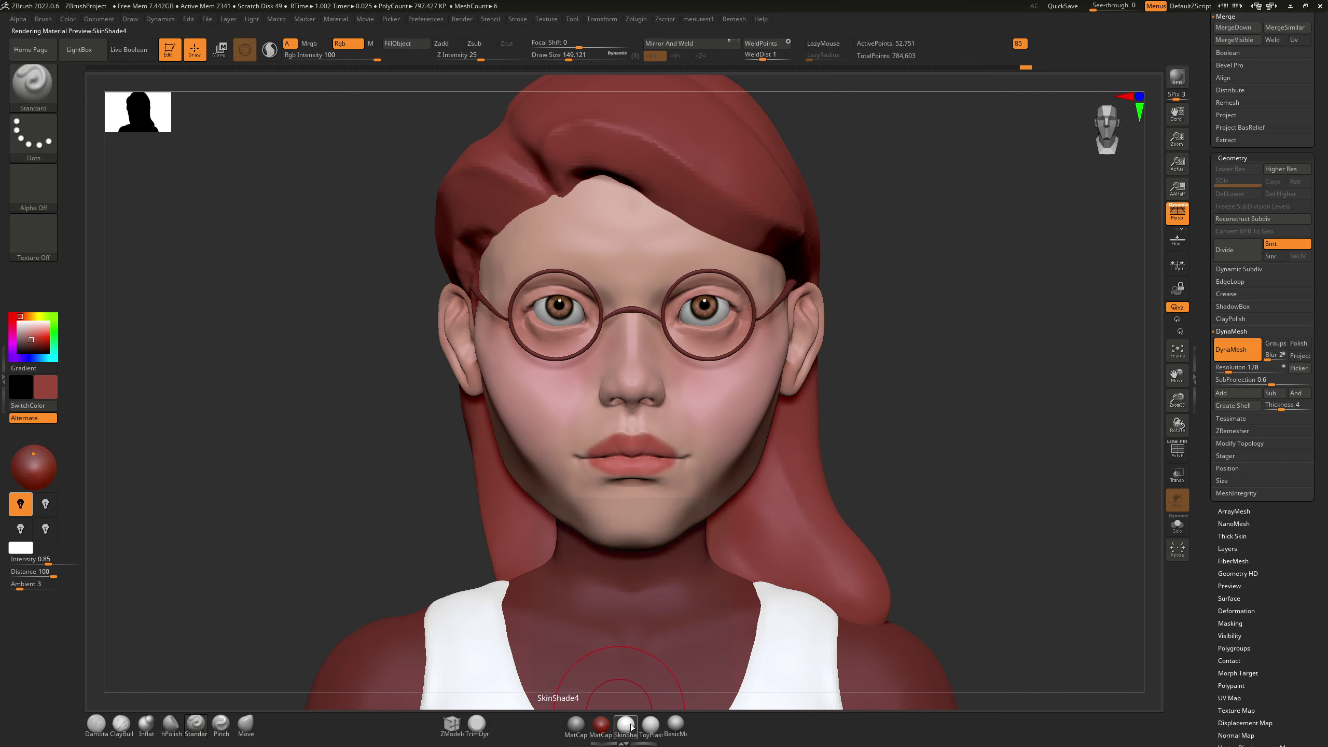
left_click(371, 43)
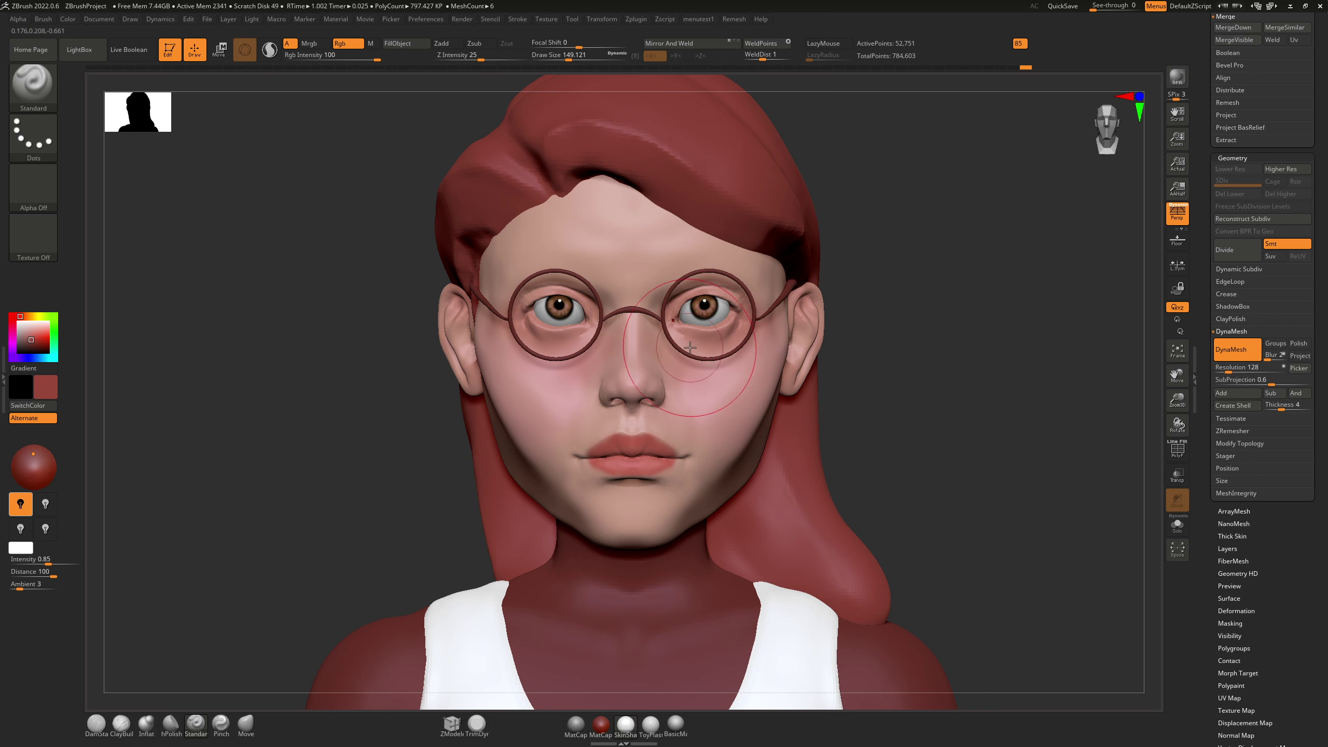
key("shift")
Step: Select the tank top, choose a slightly lighter muted red, and fill it with that colour
left_click_drag(941, 445, 869, 313, "alt")
left_click(560, 681, "alt")
left_click(30, 335)
left_click_drag(28, 336, 28, 337)
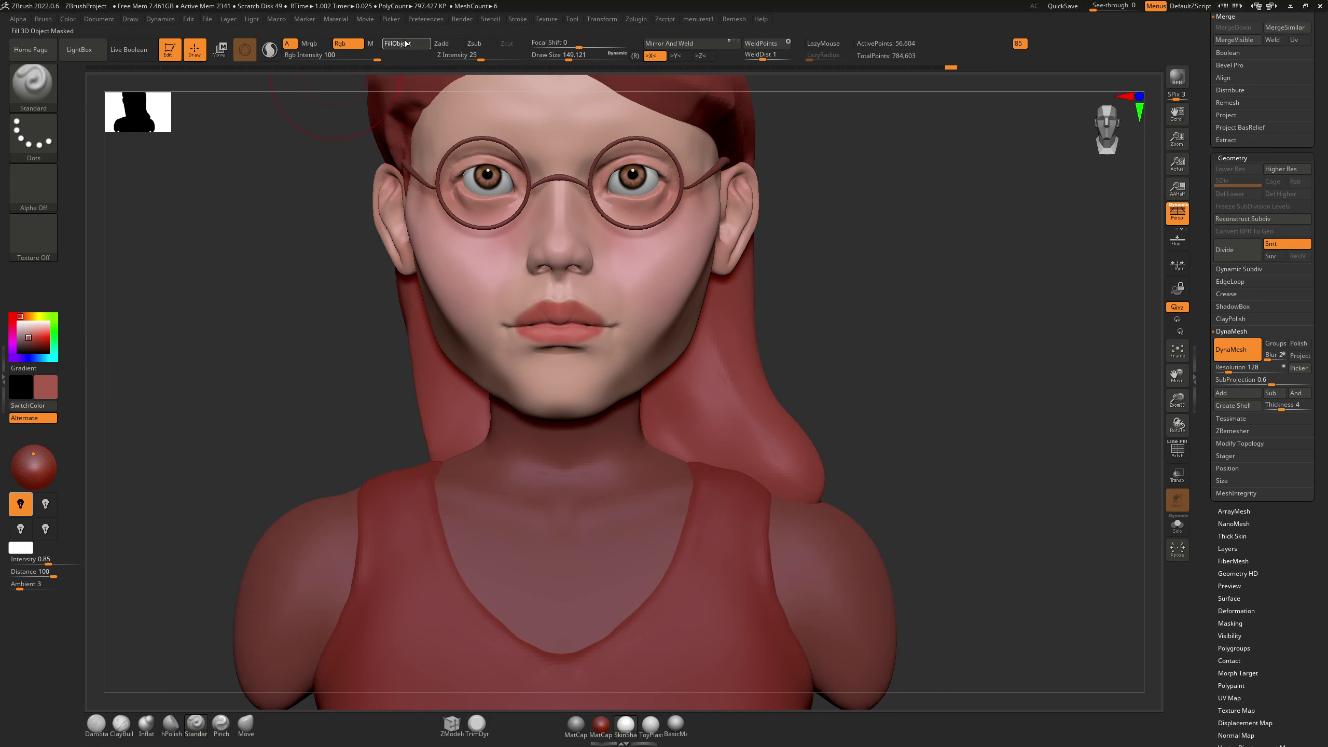
left_click(406, 44)
Step: Enlarge the draw size to about 239, sample a pinkish skin colour, and paint a soft pink tint over the neck and upper chest
right_click_drag(612, 384, 458, 373)
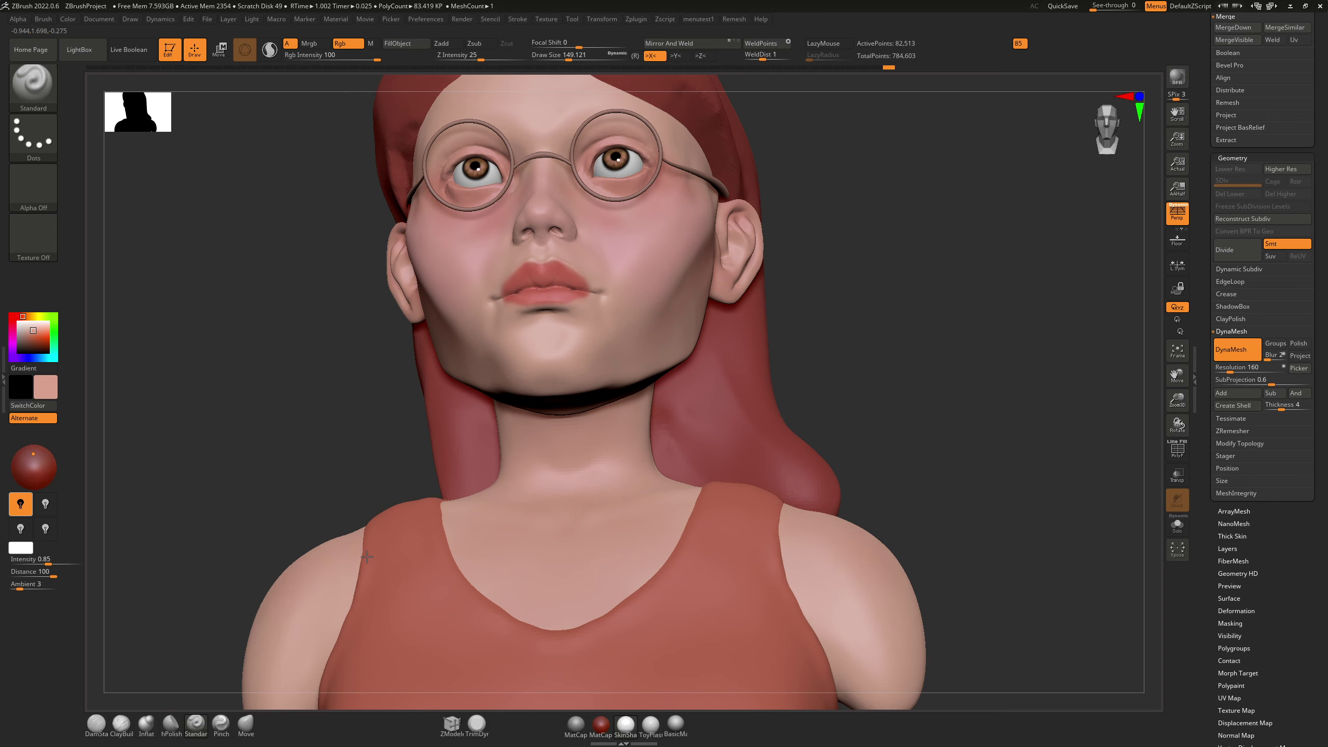
left_click_drag(575, 523, 483, 534)
key("s")
left_click_drag(335, 578, 367, 579)
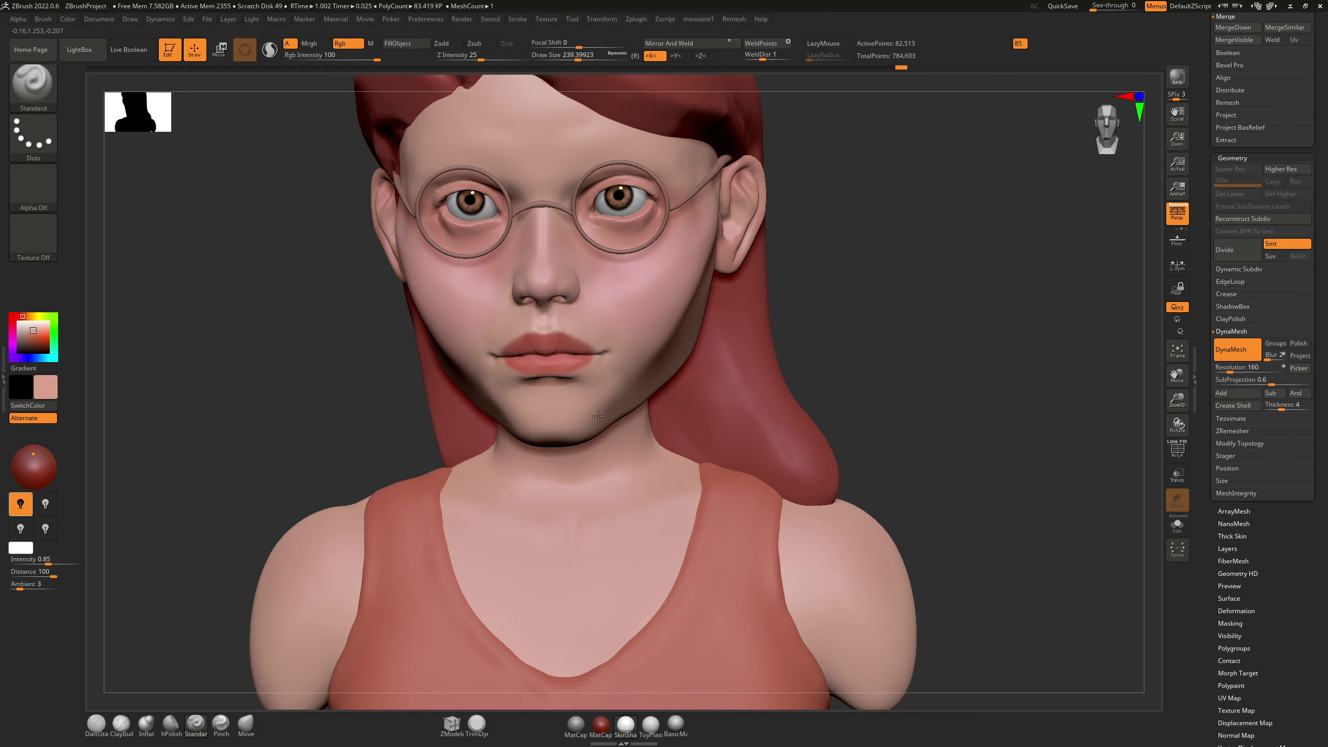
key("c")
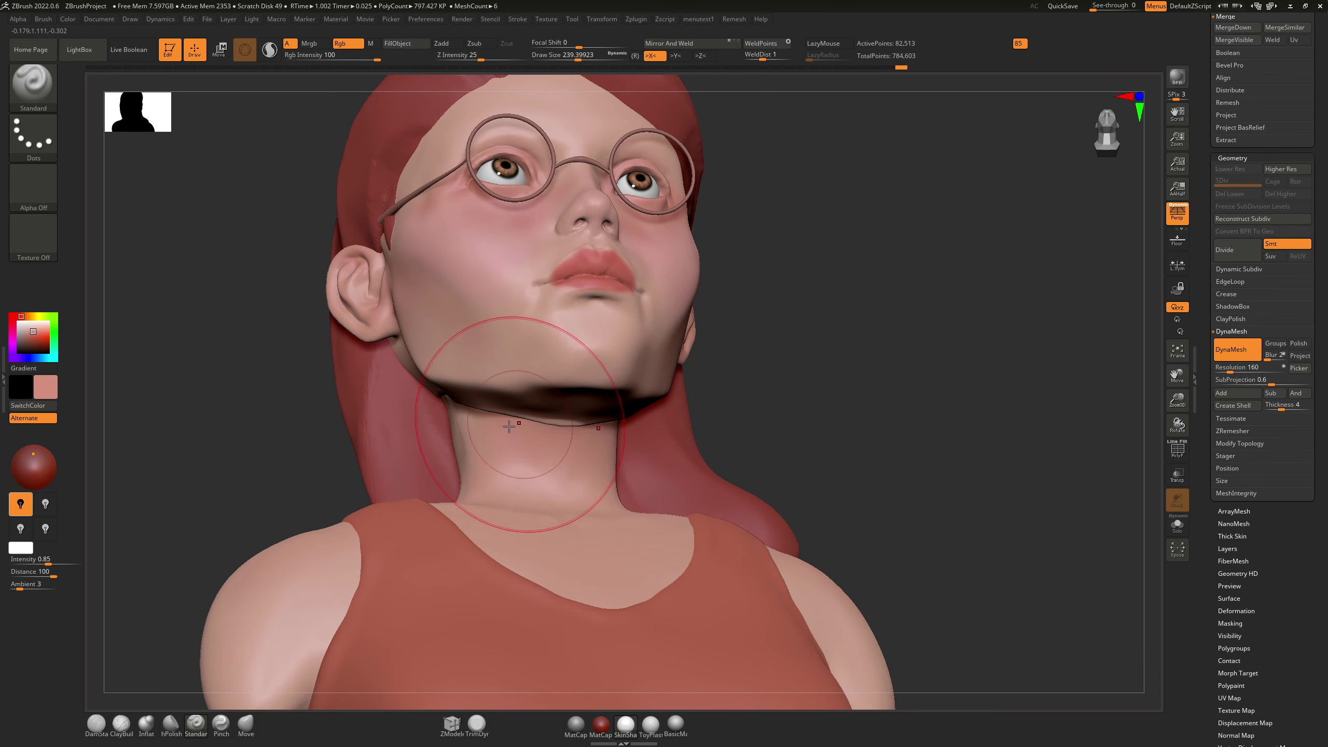
mouse_move(558, 548)
left_mouse_down()
mouse_move(644, 606)
mouse_move(628, 559)
left_mouse_up()
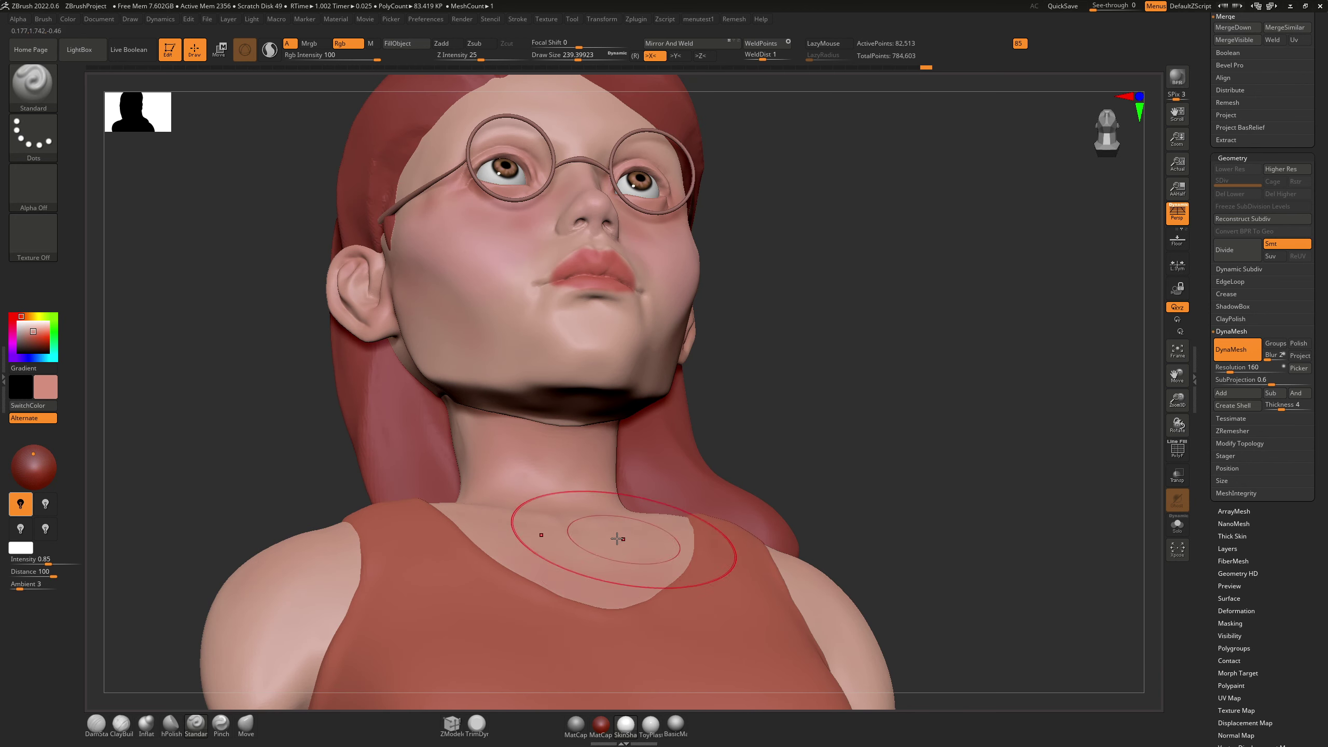
mouse_move(622, 540)
right_mouse_down()
mouse_move(608, 589)
mouse_move(614, 576)
right_mouse_up()
mouse_move(640, 473)
left_mouse_down("shift")
mouse_move(653, 458)
mouse_move(642, 534)
left_mouse_up("shift")
mouse_move(632, 516)
right_mouse_down("ctrl")
mouse_move(623, 617)
mouse_move(633, 463)
mouse_move(637, 513)
right_mouse_up("ctrl")
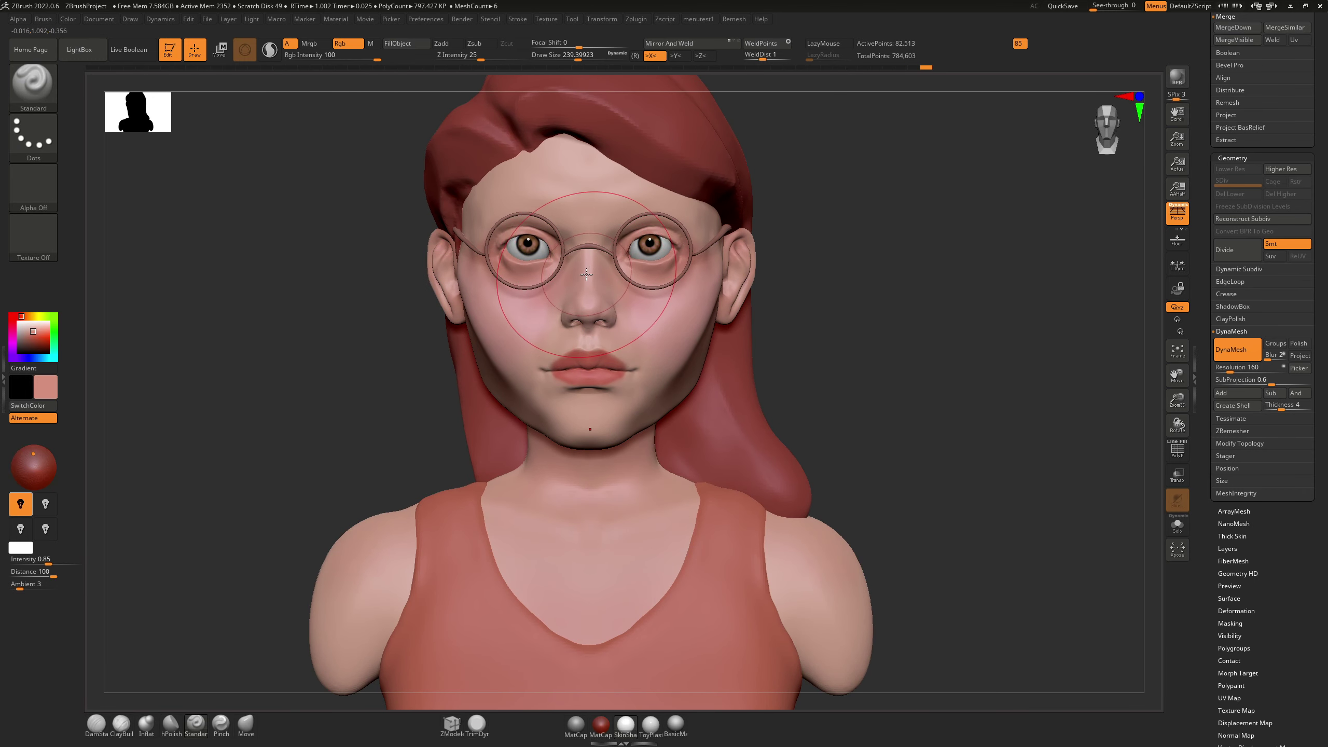
mouse_move(628, 259)
right_mouse_down()
mouse_move(570, 256)
mouse_move(643, 256)
mouse_move(581, 262)
right_mouse_up()
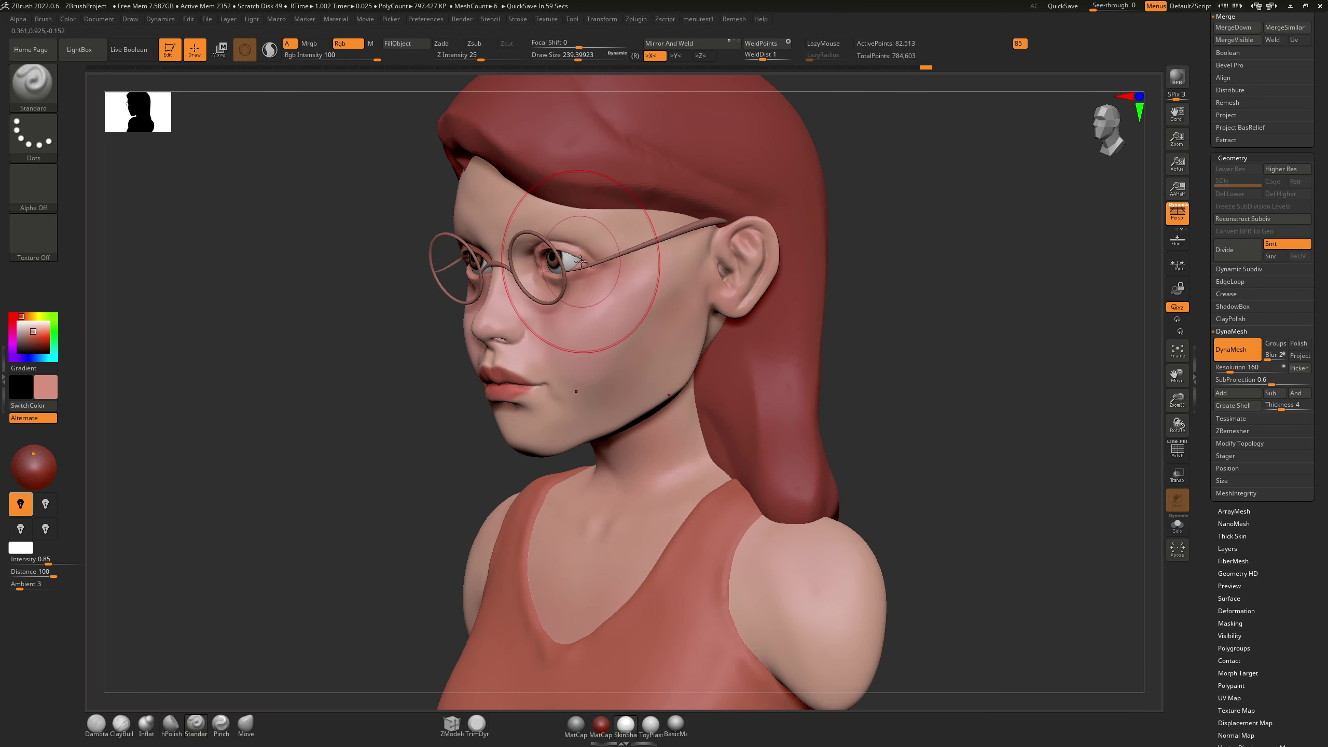
Step: Switch to the Move brush with a draw size of about 207 and select the glasses
right_click_drag(689, 380, 700, 414)
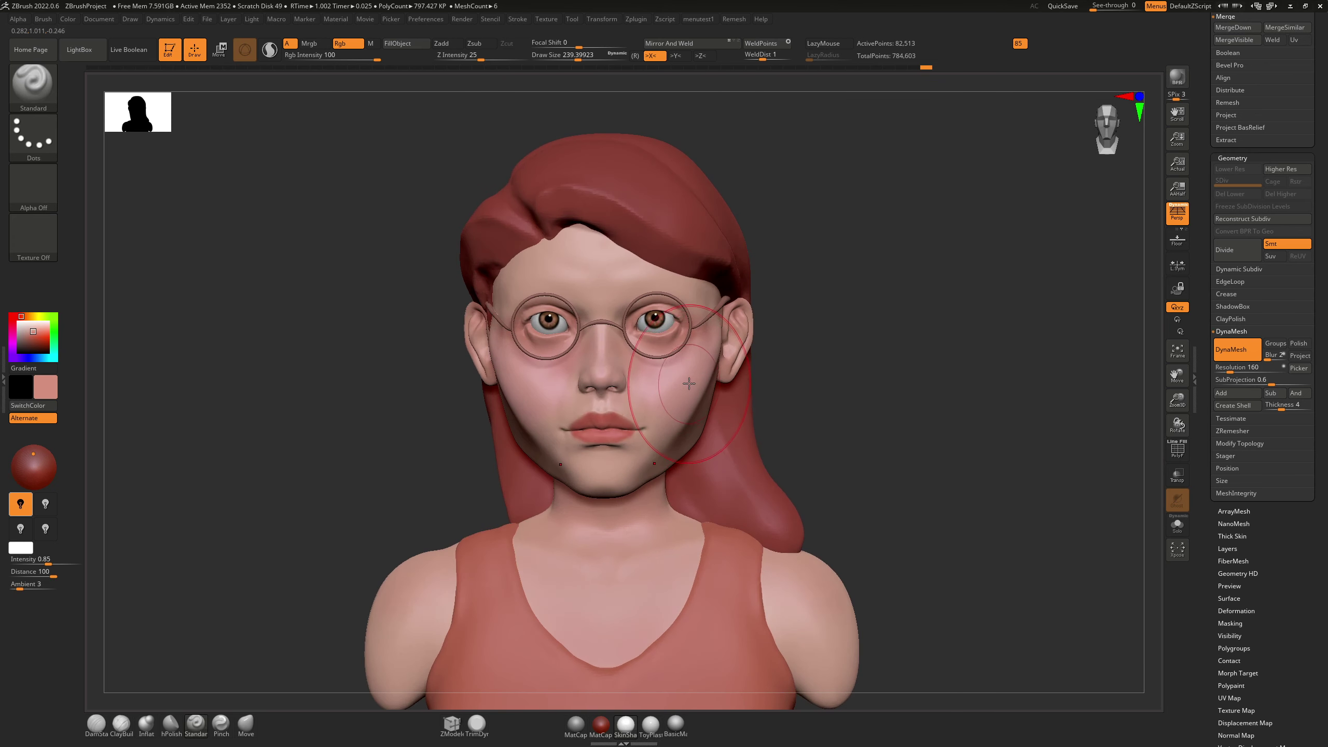
key("b")
key("m")
key("v")
key("s")
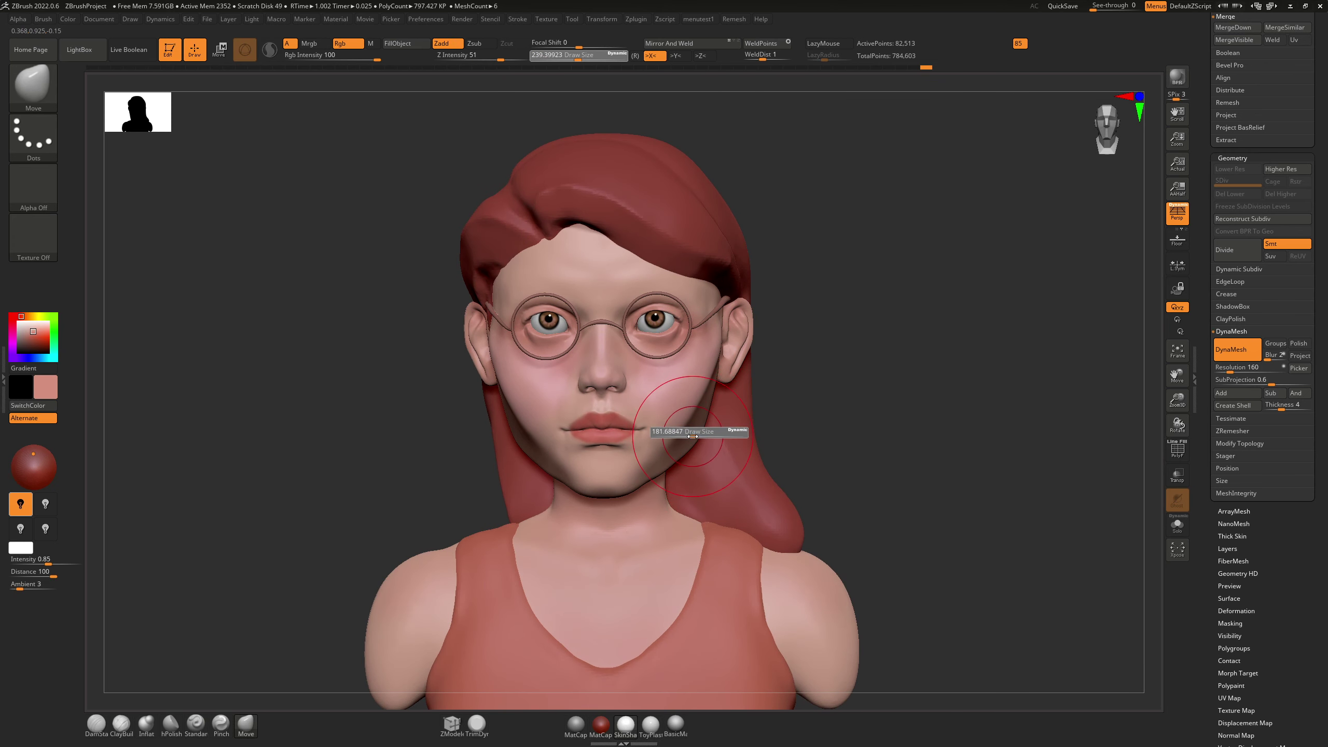
left_click_drag(692, 437, 696, 438)
left_click(701, 434, "alt")
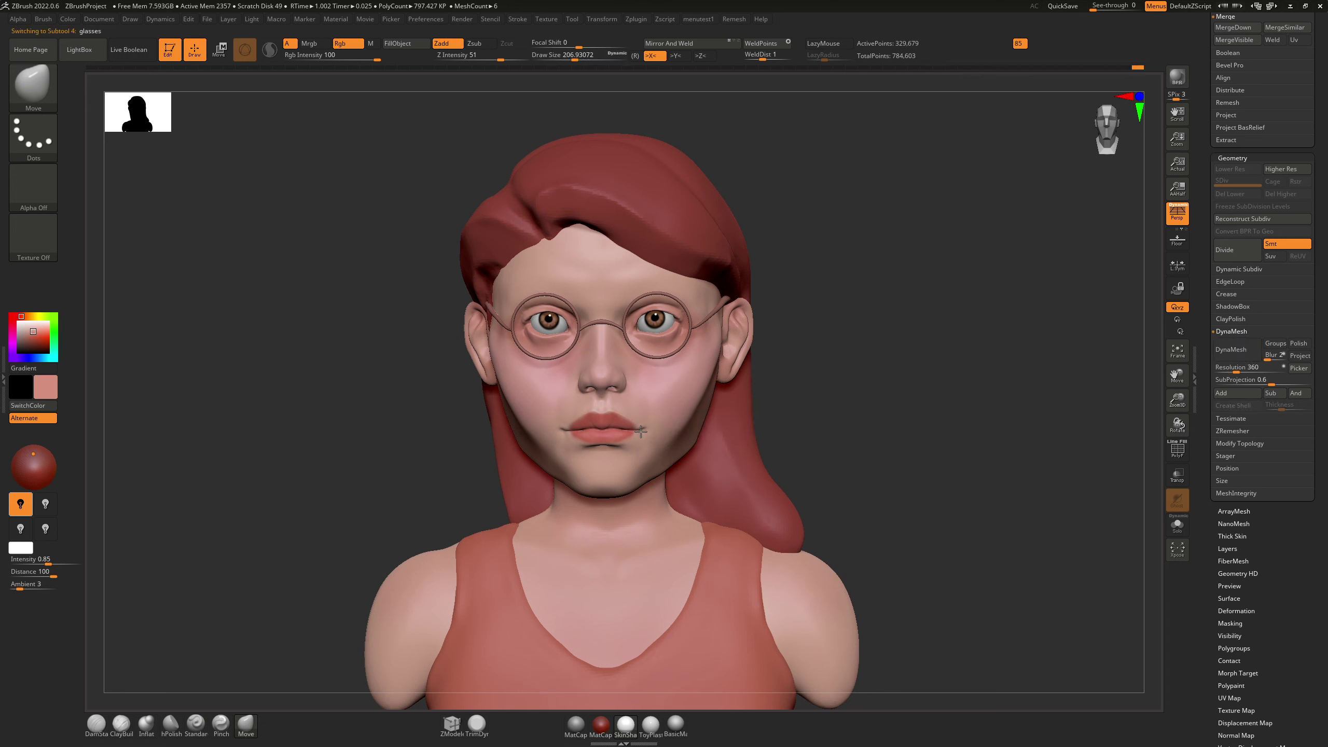
right_click_drag(724, 433, 661, 429)
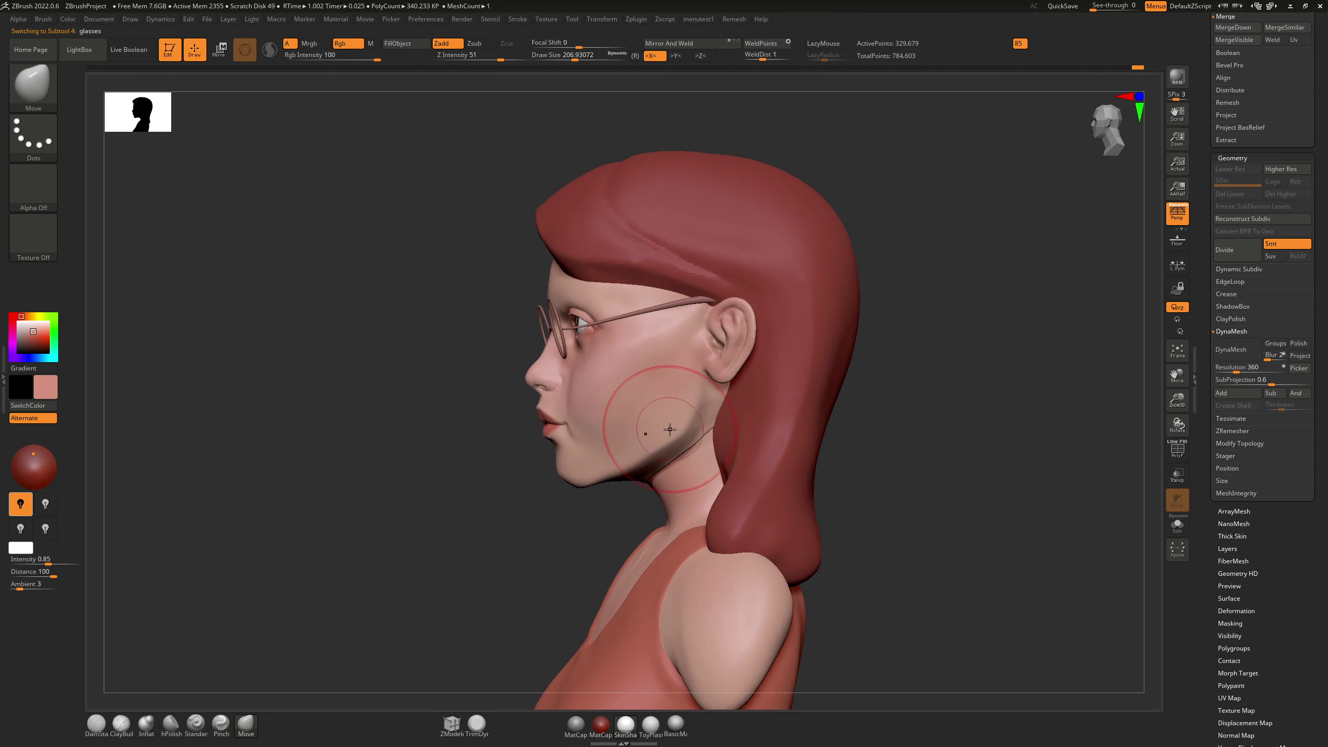
Step: Examine the face, glasses and hair from the front, side and back
key("s")
left_click_drag(668, 435, 683, 436)
mouse_move(684, 435)
right_mouse_down()
mouse_move(715, 430)
mouse_move(732, 387)
right_mouse_up()
mouse_move(732, 386)
left_mouse_down()
mouse_move(704, 417)
mouse_move(695, 406)
left_mouse_up()
right_click_drag(696, 407, 721, 433)
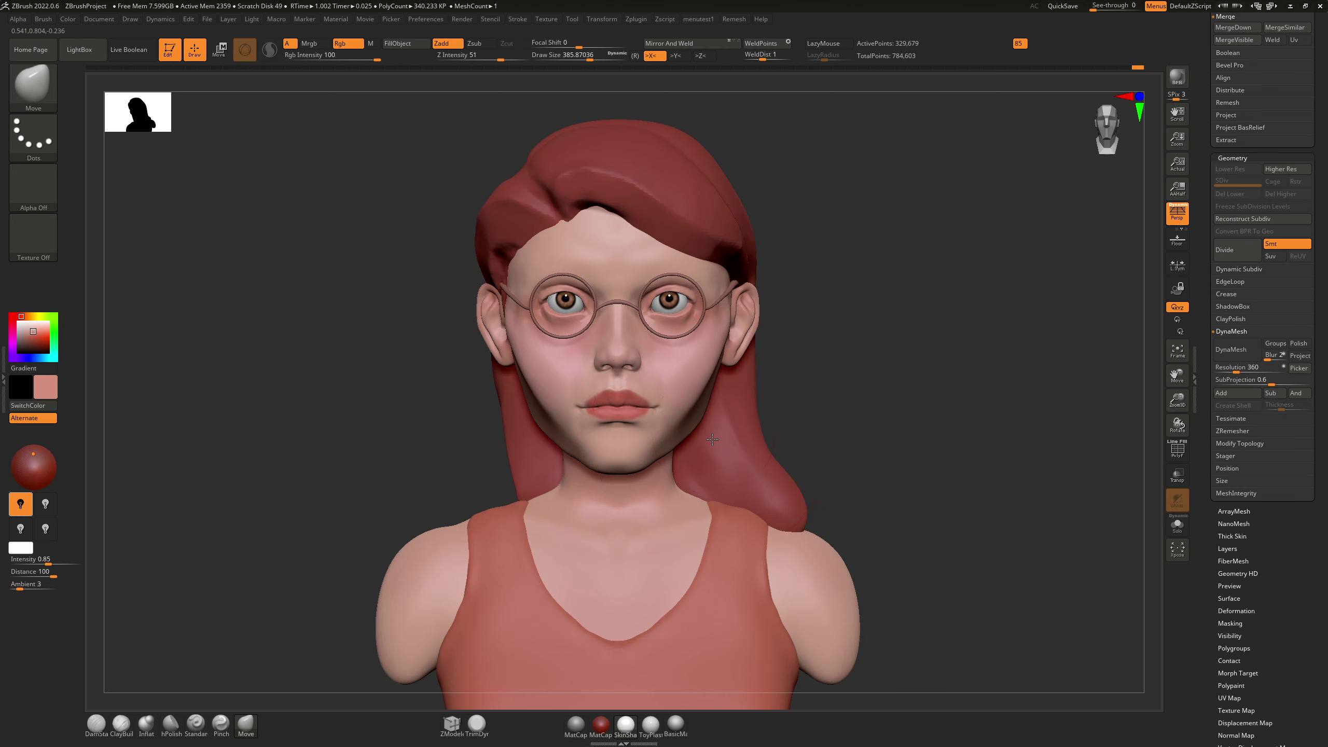
key("ctrl")
key("ctrl+shift")
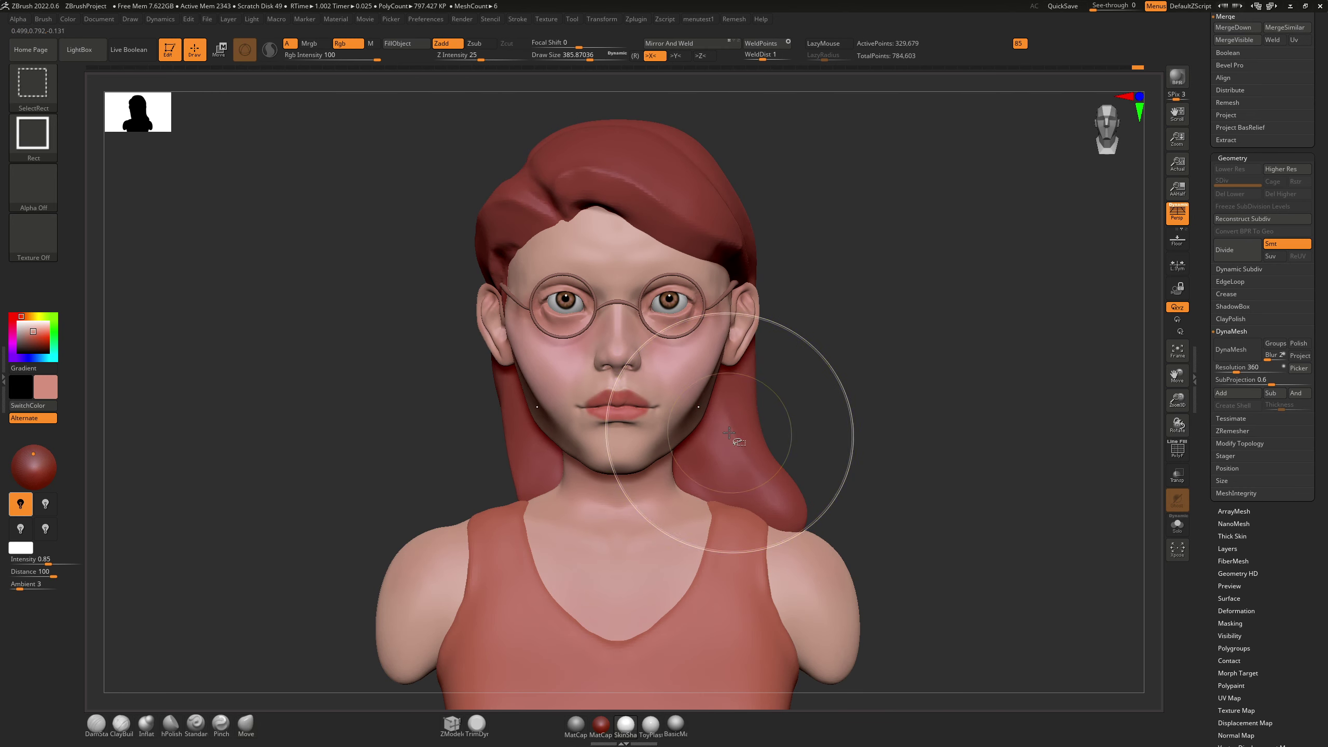
key("ctrl")
key("s")
left_click_drag(726, 435, 712, 433)
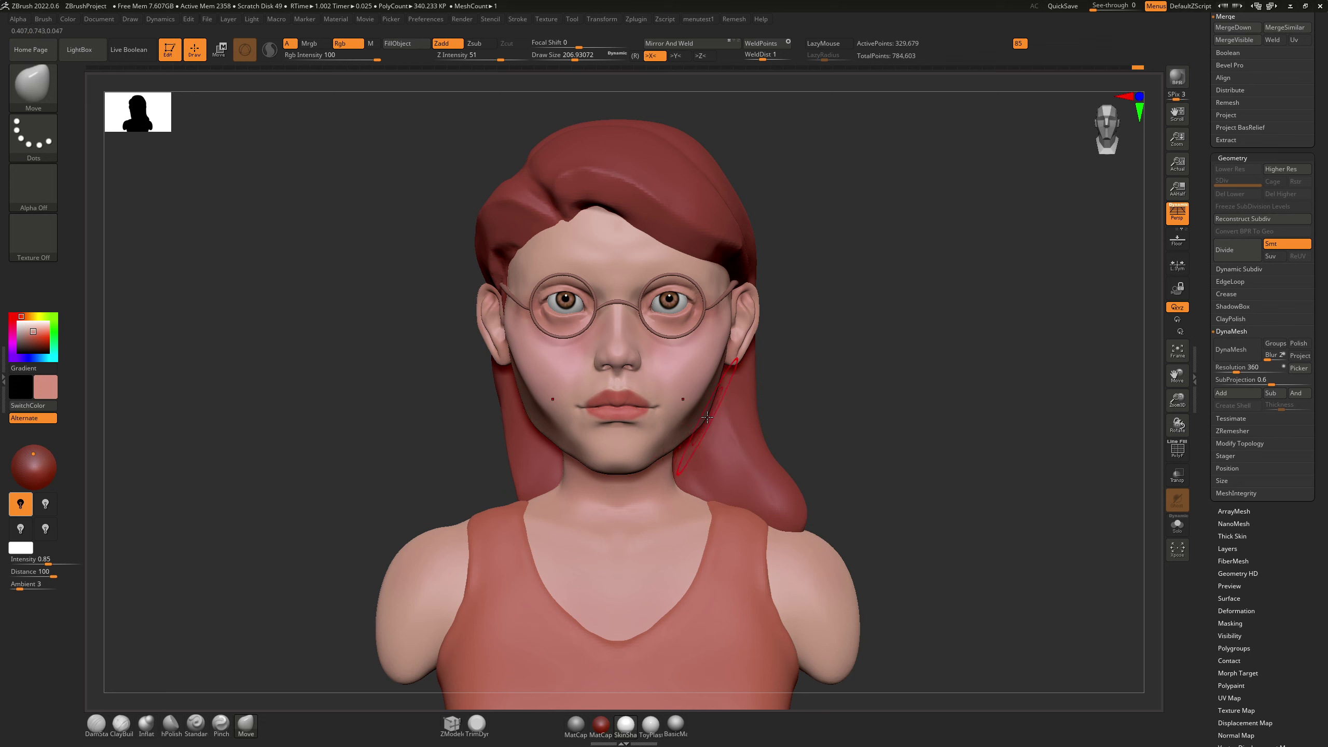
right_click_drag(690, 409, 637, 386, "shift")
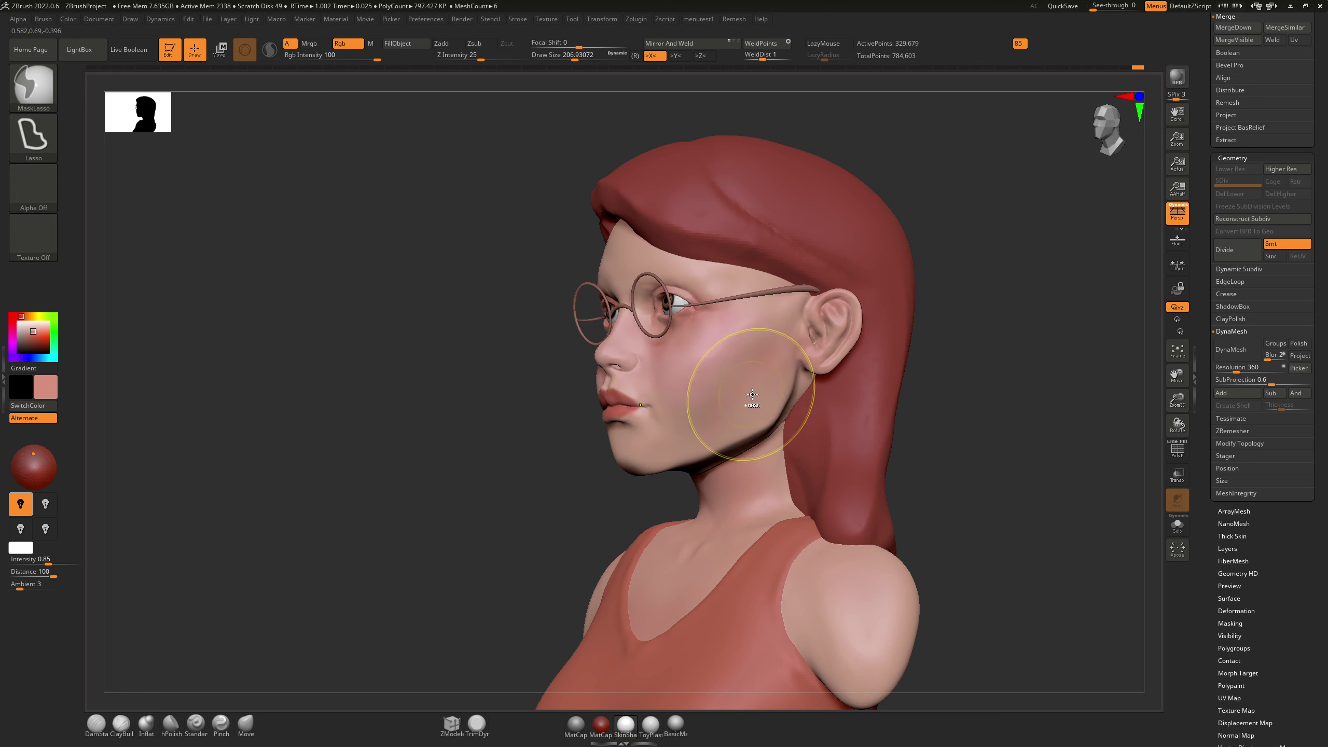
right_click_drag(754, 386, 799, 403)
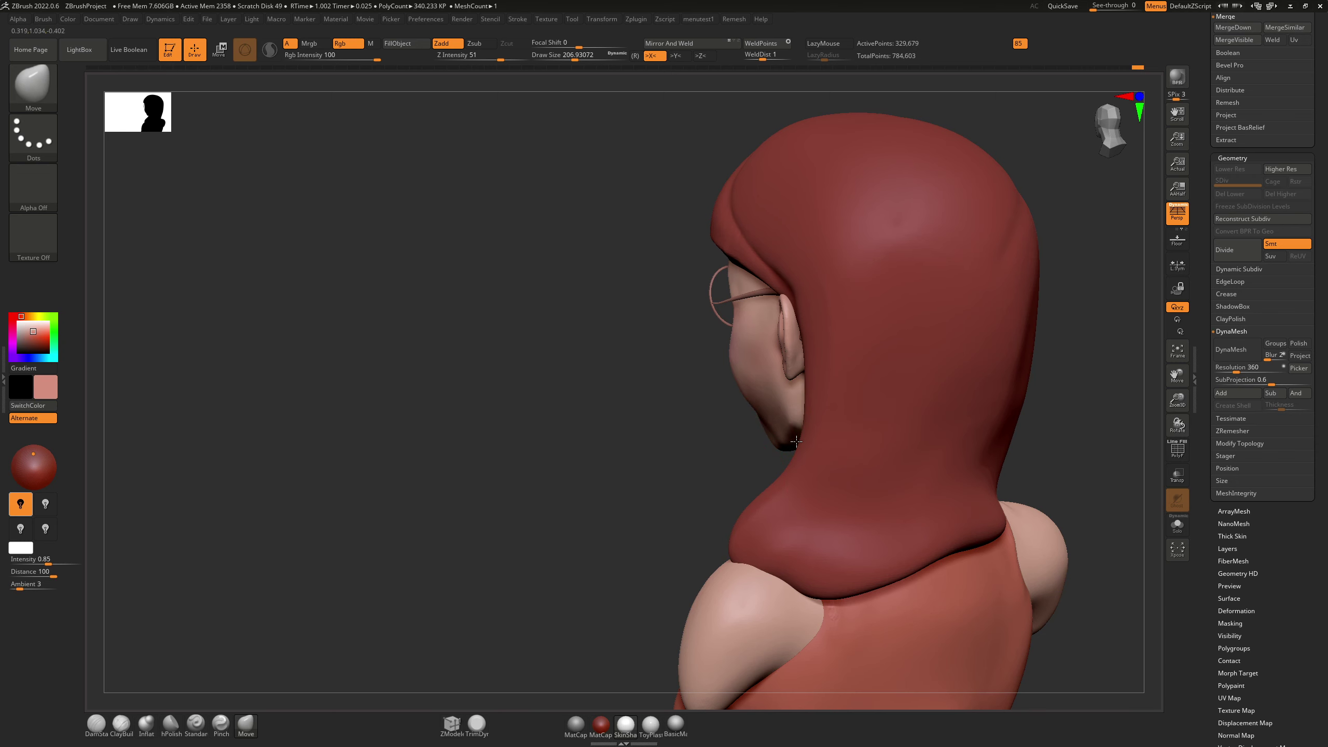
right_click_drag(796, 442, 877, 423)
left_click_drag(968, 430, 865, 422)
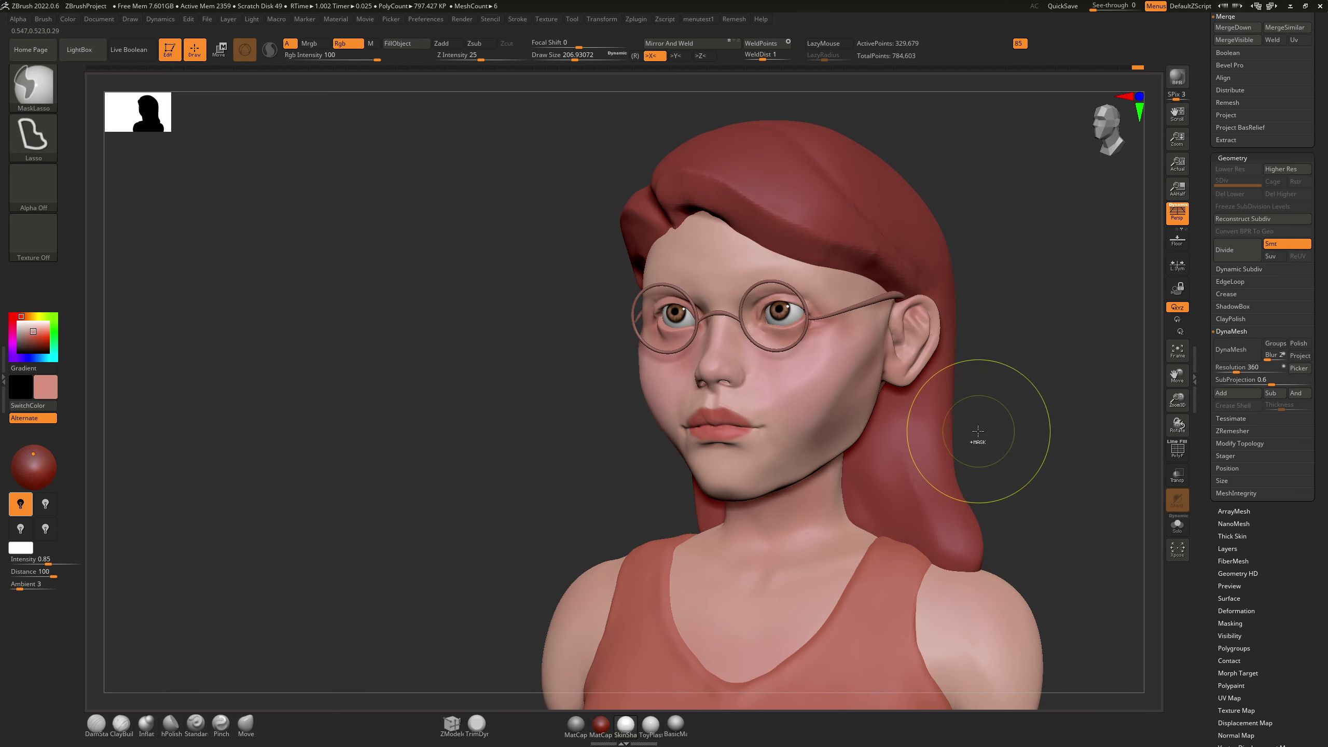
left_click_drag(959, 432, 776, 412, "shift")
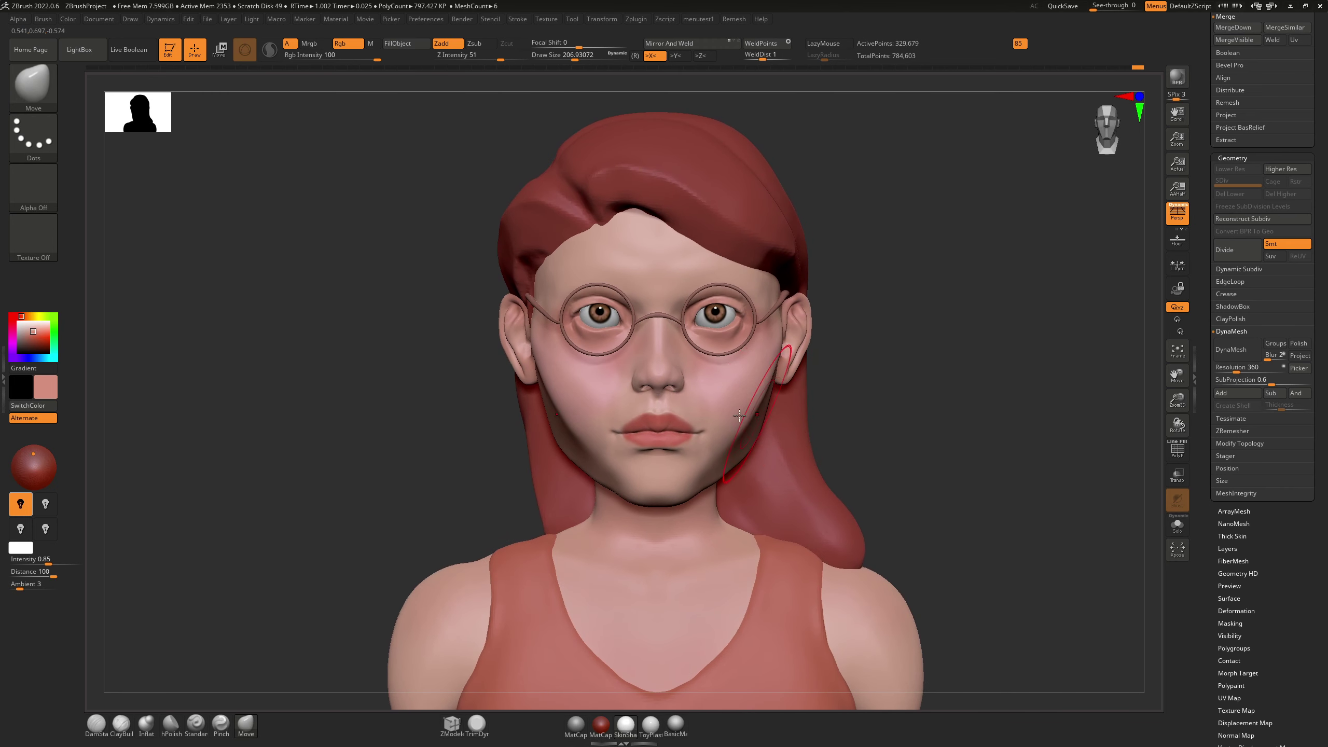
right_click_drag(703, 422, 710, 388)
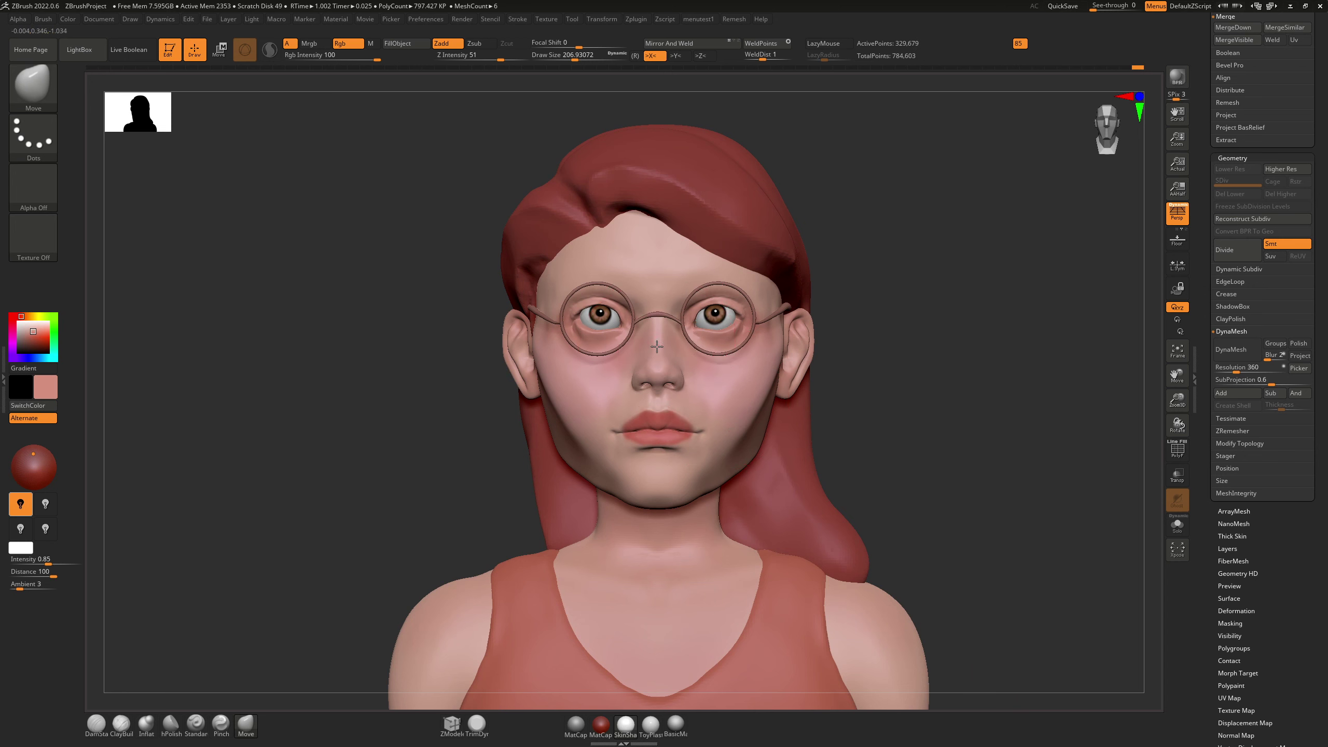
right_click_drag(654, 331, 678, 344)
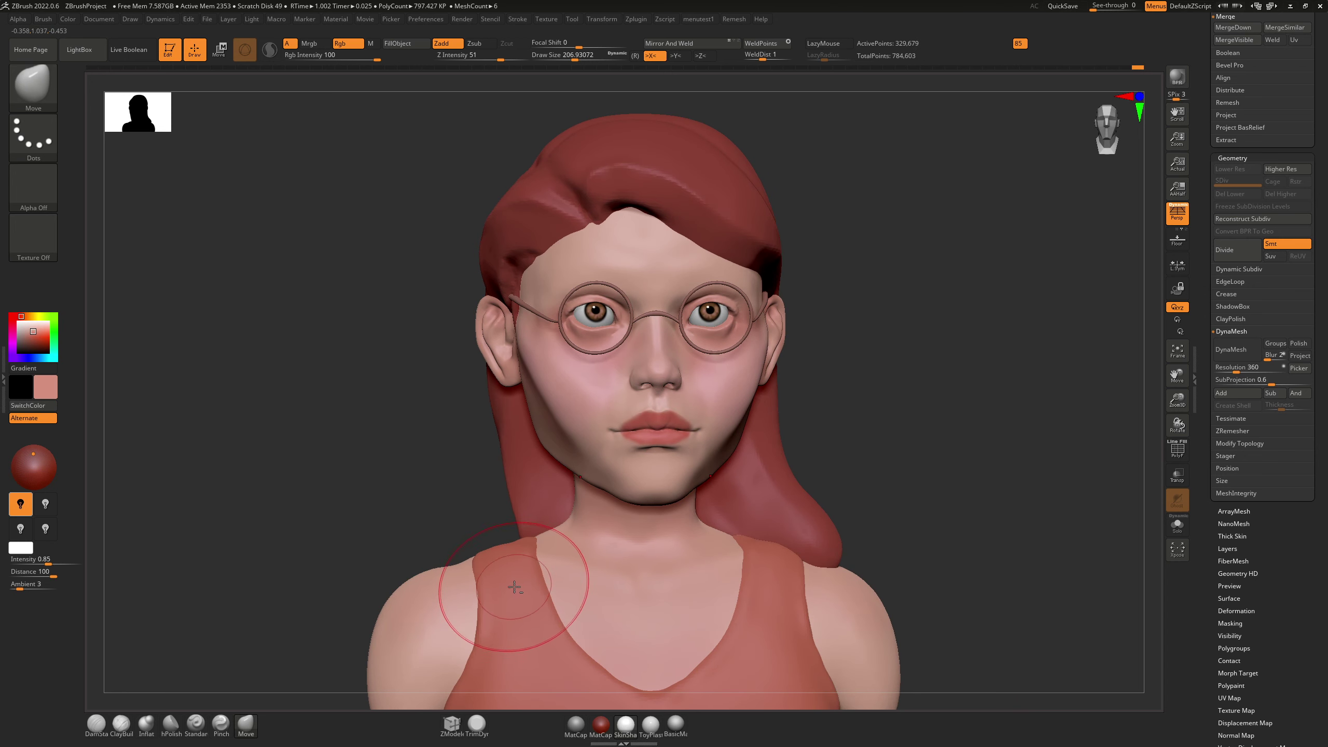
Step: Select the tank top, choose a pale pink colour, and set up the Standard brush with a draw size of about 44
left_click(525, 607, "alt")
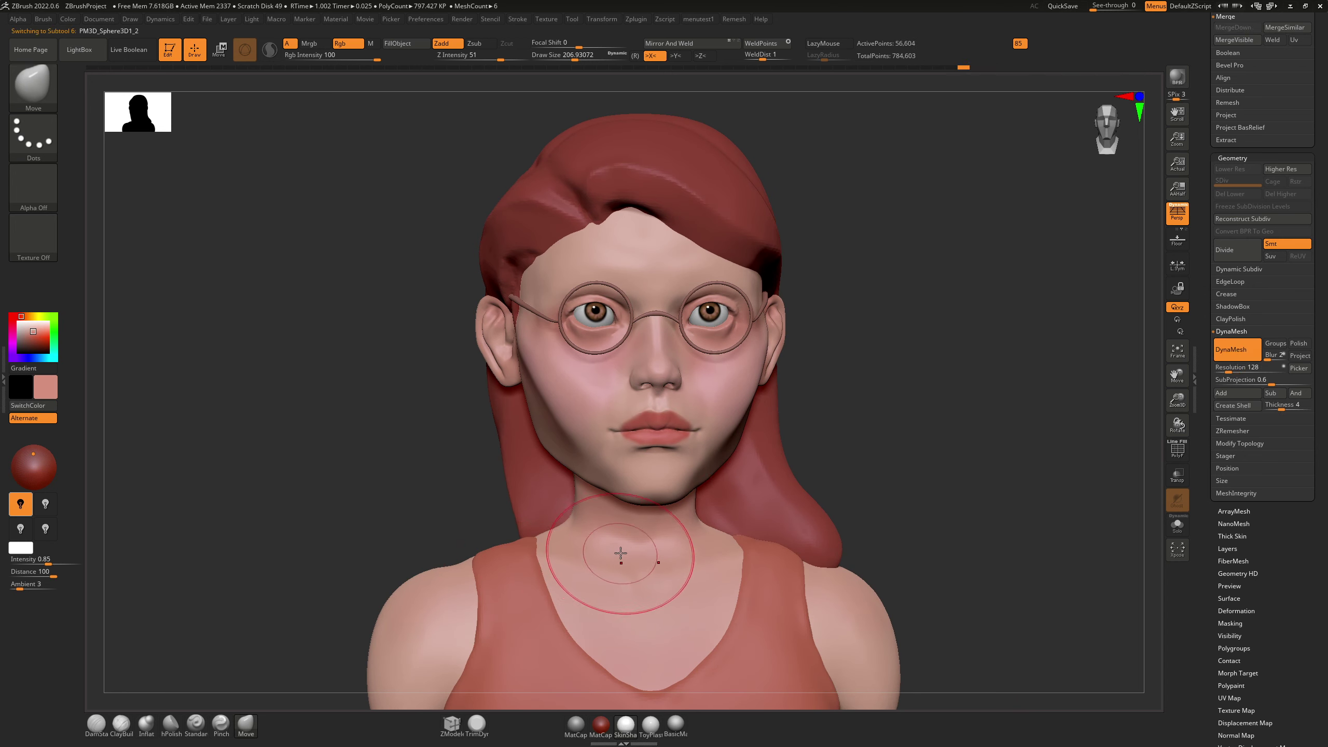
mouse_move(609, 549)
right_mouse_down("alt")
mouse_move(601, 454)
mouse_move(546, 298)
right_mouse_up("alt")
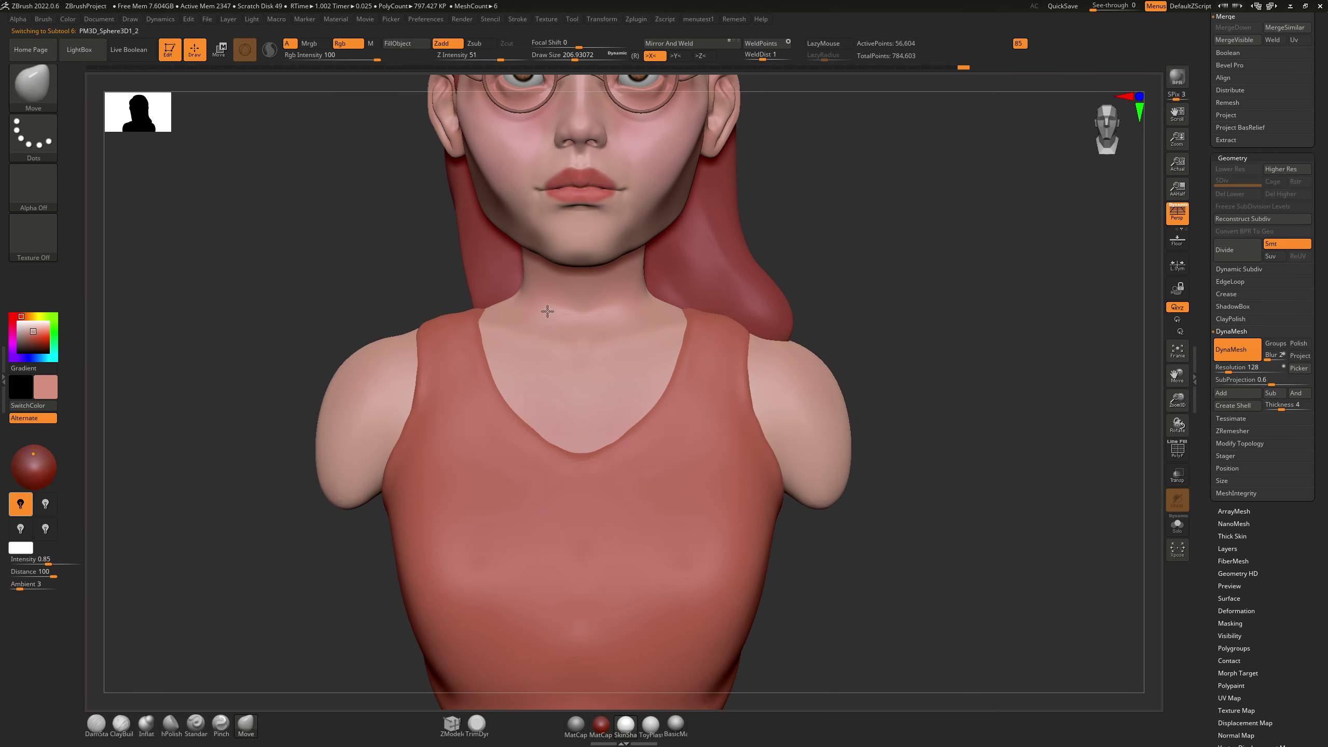
right_click_drag(464, 408, 460, 475, "alt")
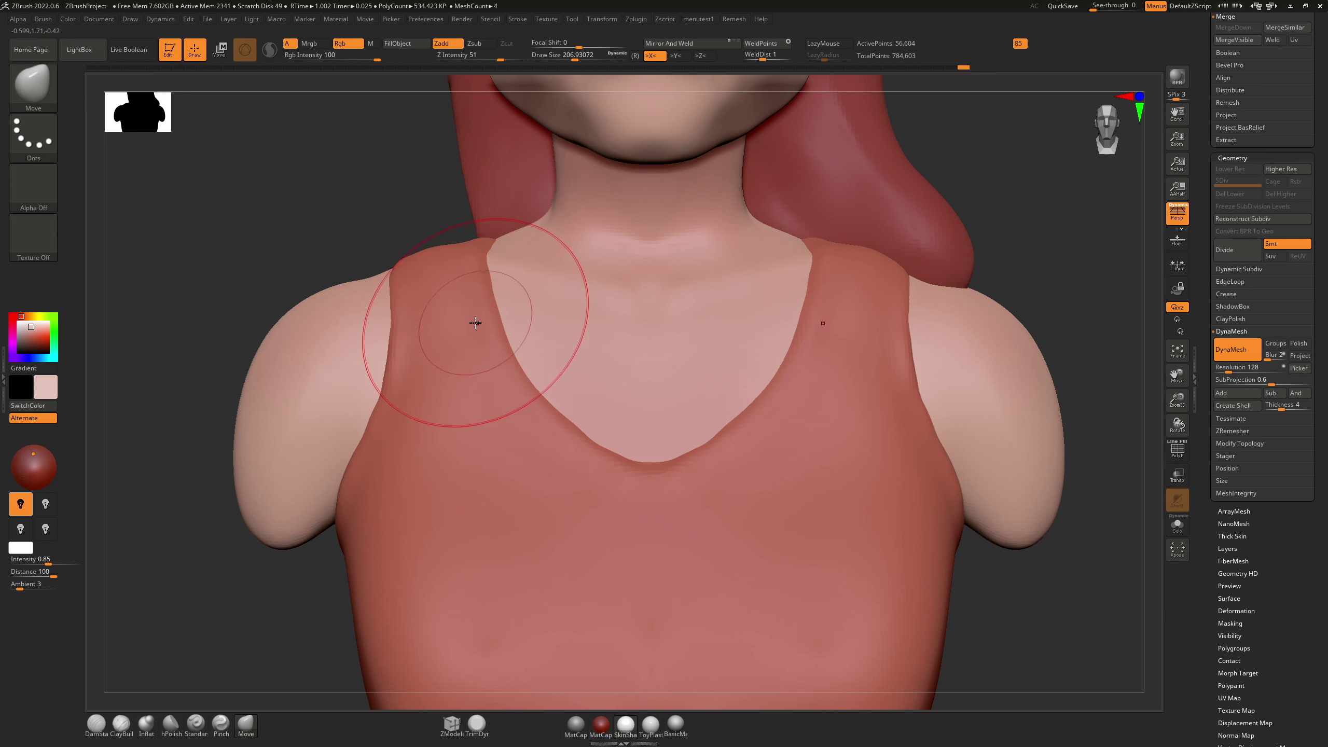
key("b")
key("p")
key("i")
key("b")
key("s")
key("t")
key("s")
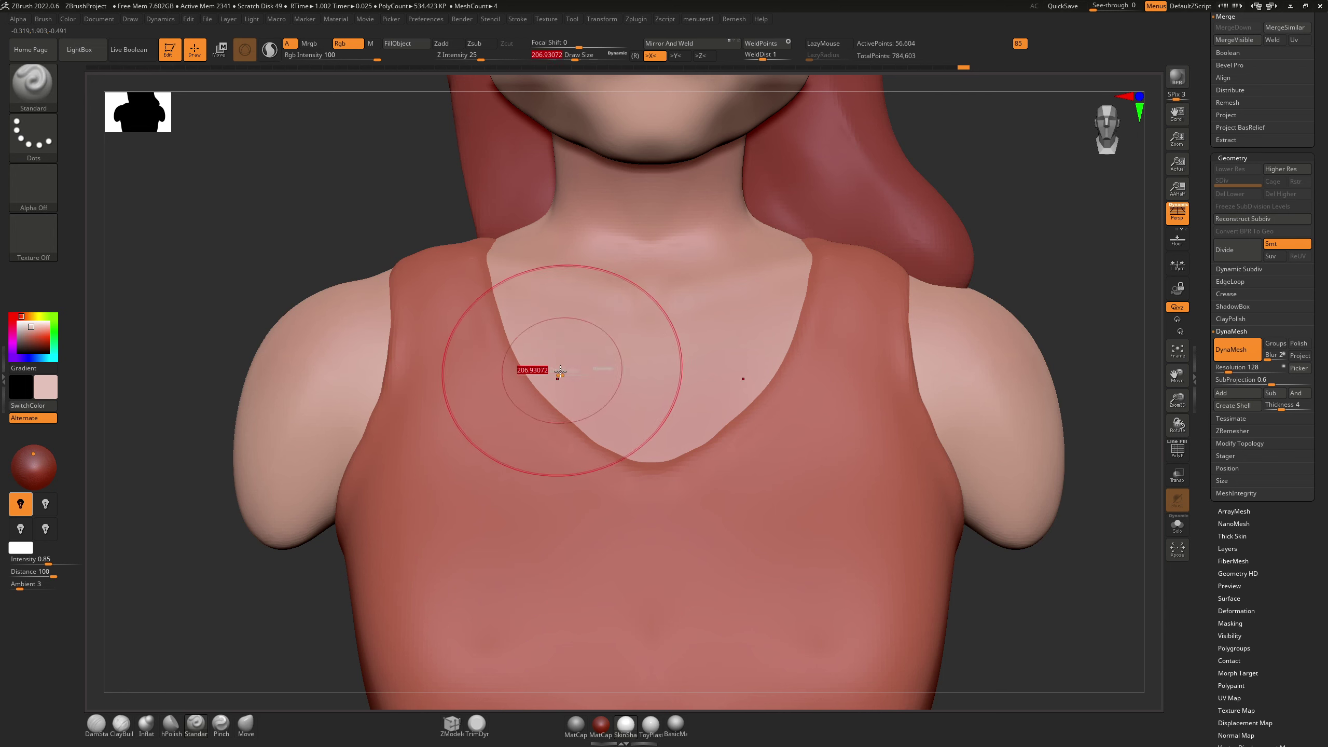
left_click_drag(557, 370, 537, 372)
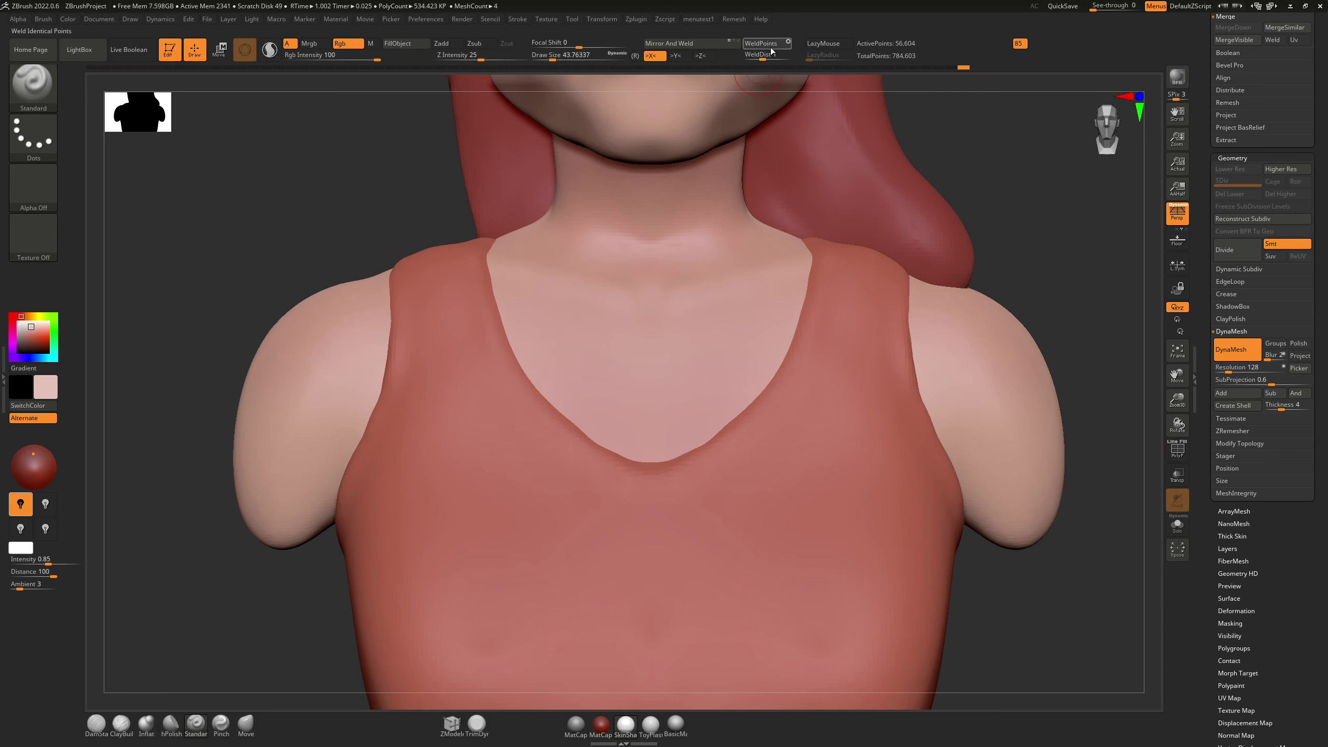
Step: Turn on LazyMouse with a radius of 30 and try a trim stroke along the tank top's neckline
left_click(825, 44)
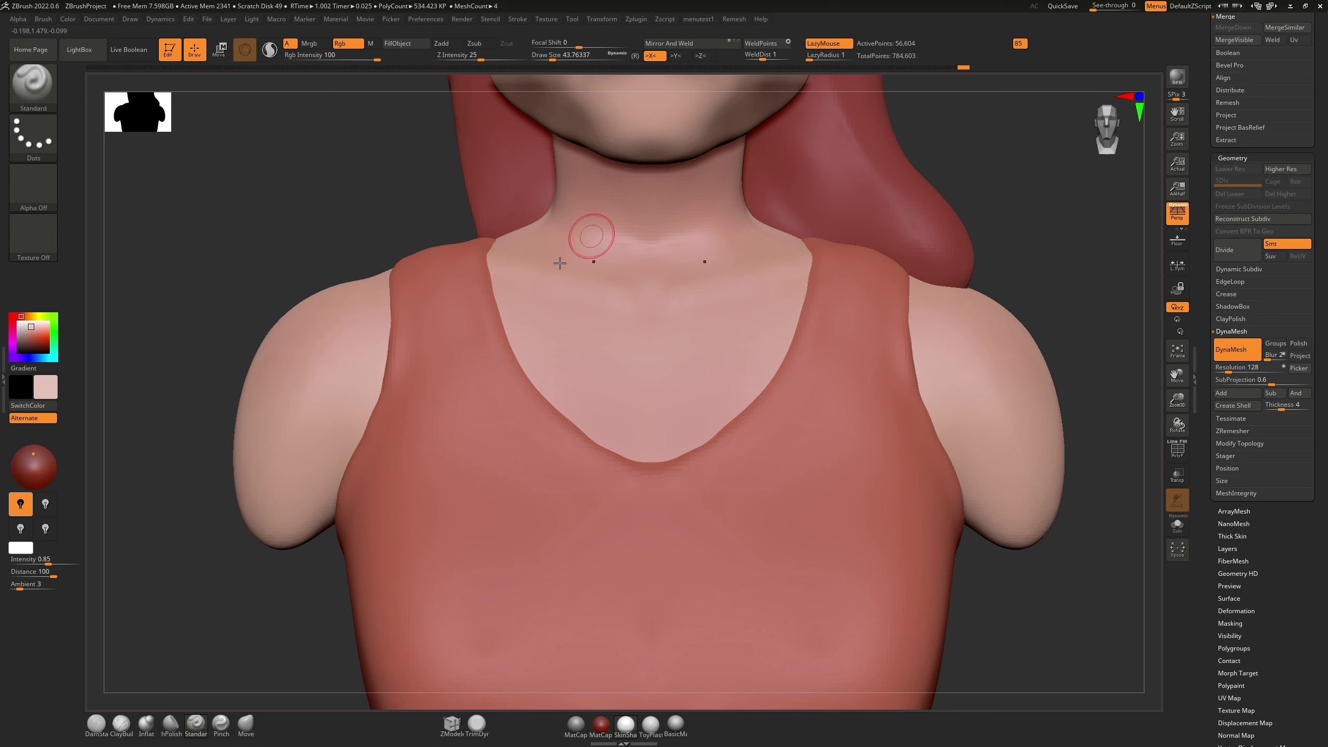
left_click(822, 58)
left_click_drag(801, 356, 629, 491)
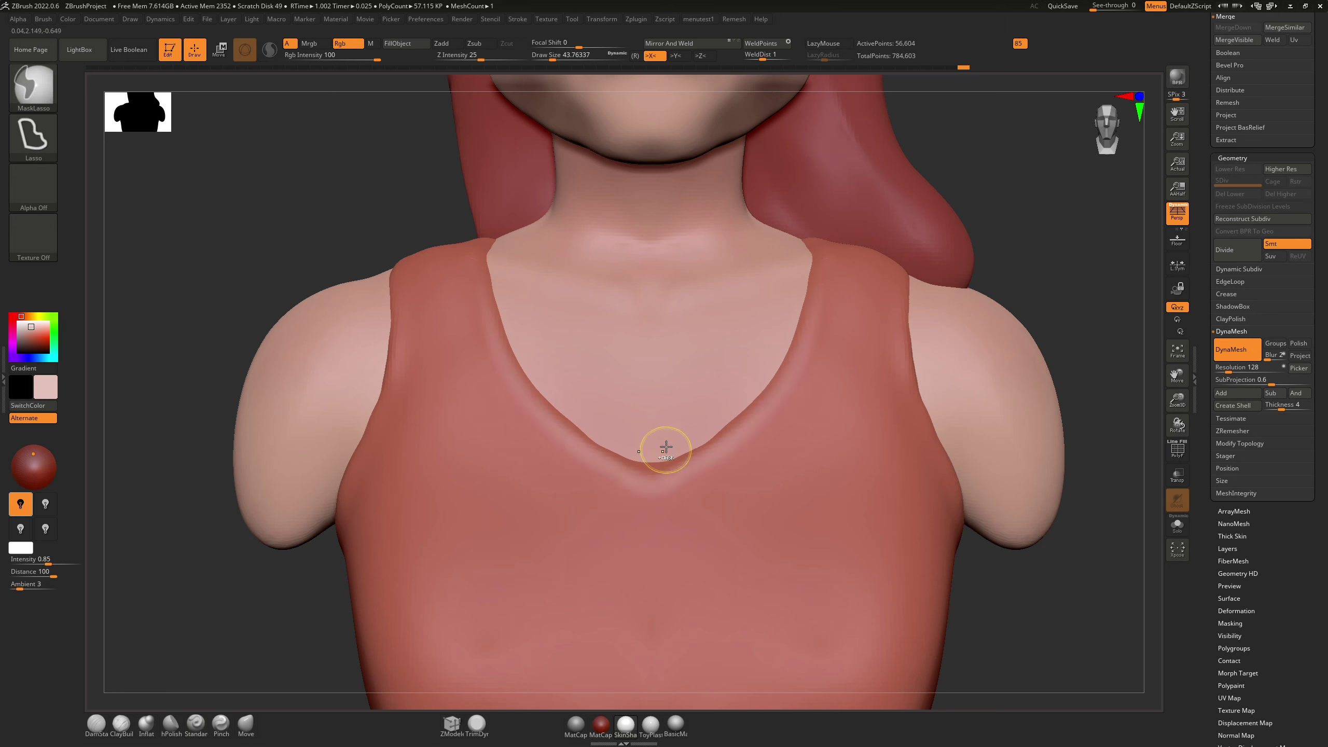
key("ctrl+z")
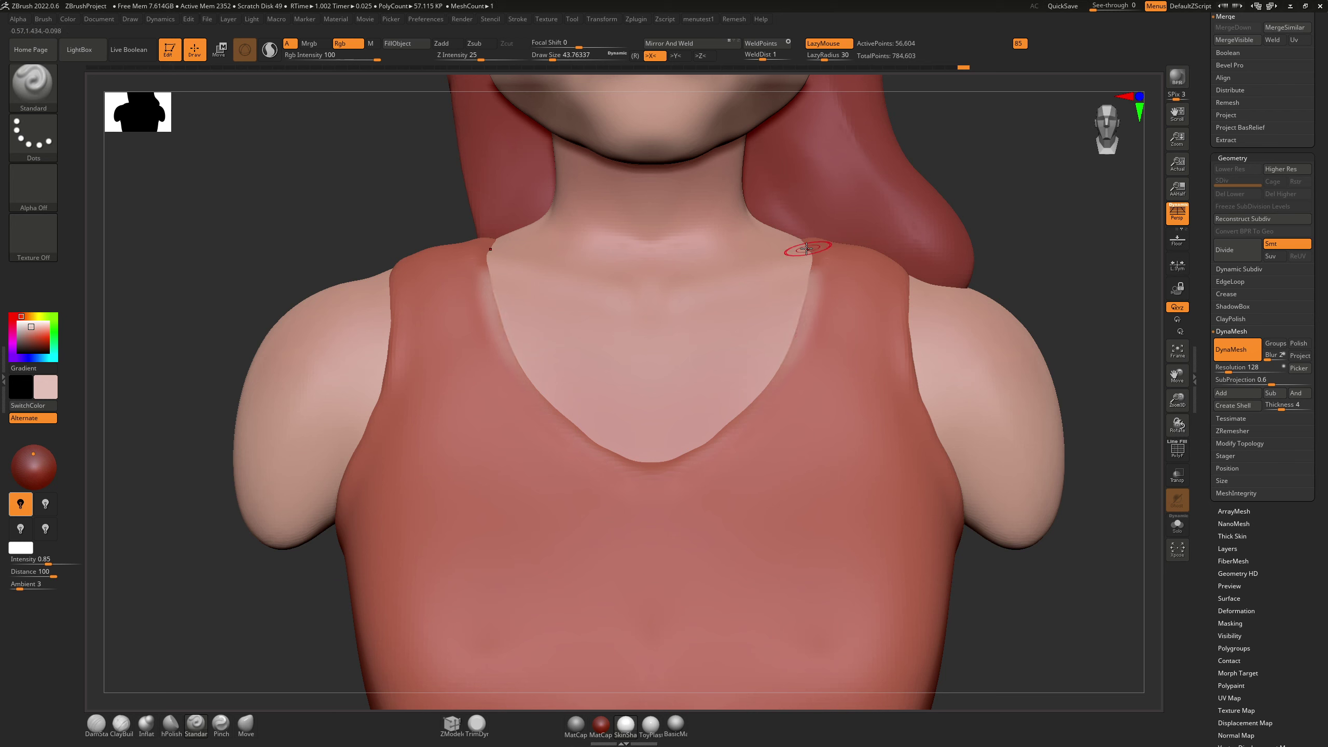
Step: Enlarge the draw size to about 56 and paint a pale pink trim along the tank top's neckline up to the shoulders
key("s")
mouse_move(801, 239)
left_mouse_down()
mouse_move(805, 329)
mouse_move(773, 382)
mouse_move(728, 426)
mouse_move(623, 463)
mouse_move(692, 452)
mouse_move(674, 472)
mouse_move(752, 412)
left_mouse_up()
mouse_move(652, 472)
left_mouse_down()
mouse_move(720, 436)
mouse_move(779, 379)
mouse_move(814, 277)
mouse_move(801, 231)
mouse_move(740, 396)
left_mouse_up()
key("ctrl+z")
mouse_move(806, 299)
left_mouse_down()
mouse_move(709, 439)
mouse_move(792, 346)
mouse_move(717, 433)
mouse_move(637, 465)
mouse_move(661, 471)
left_mouse_up()
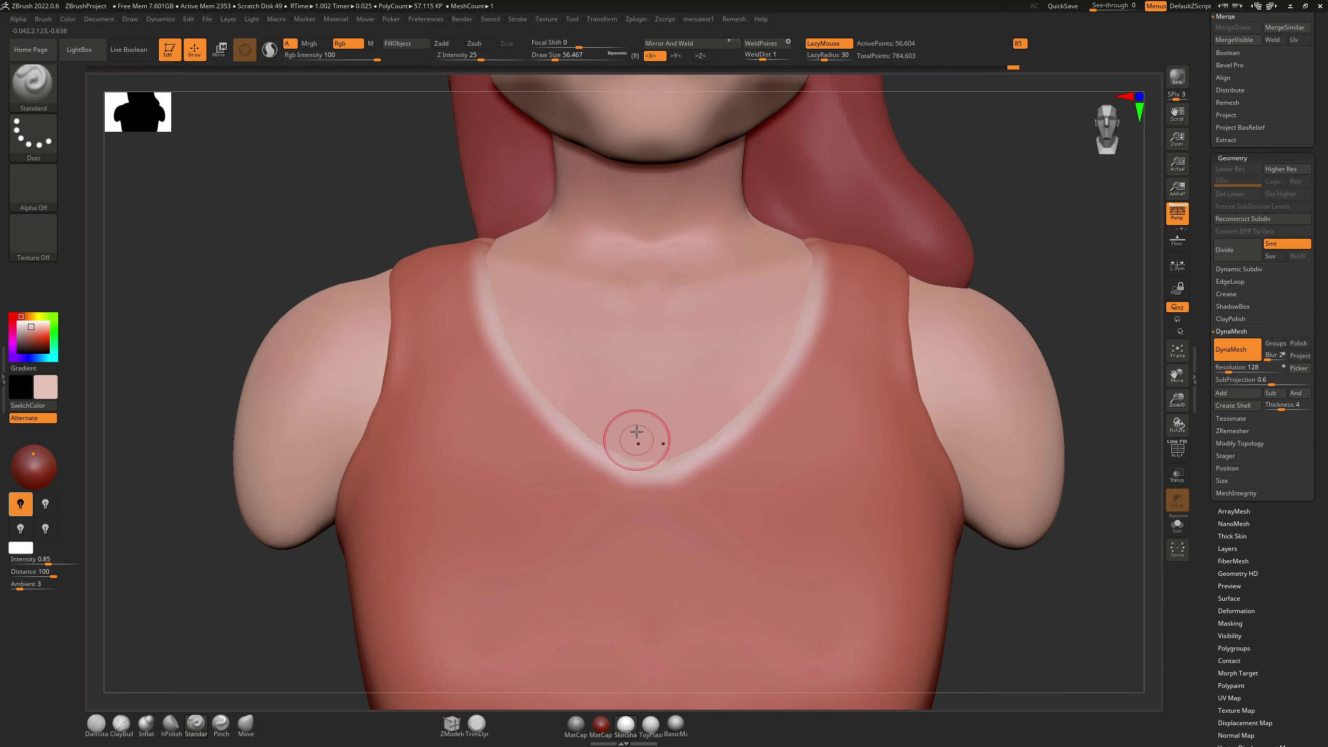
left_click_drag(487, 317, 489, 242)
right_click_drag(473, 230, 534, 285)
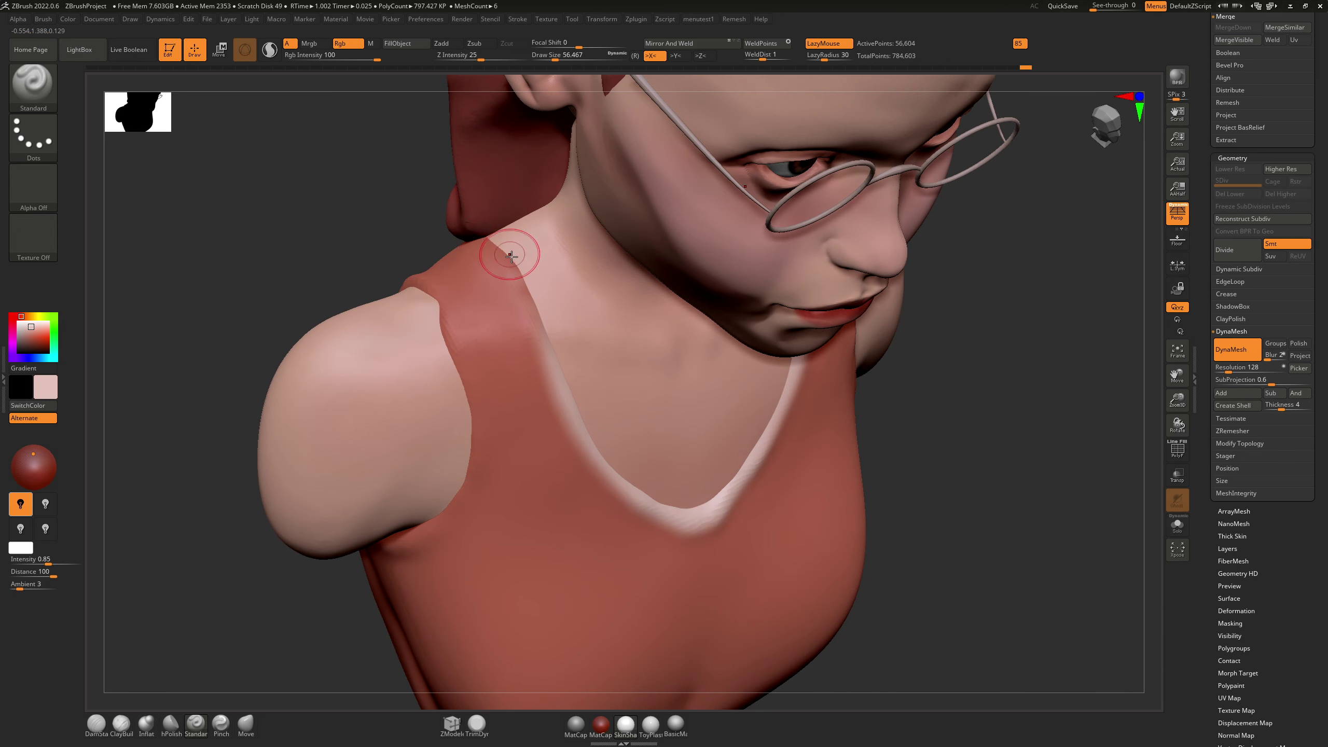
mouse_move(489, 238)
left_mouse_down()
mouse_move(518, 285)
mouse_move(504, 238)
left_mouse_up()
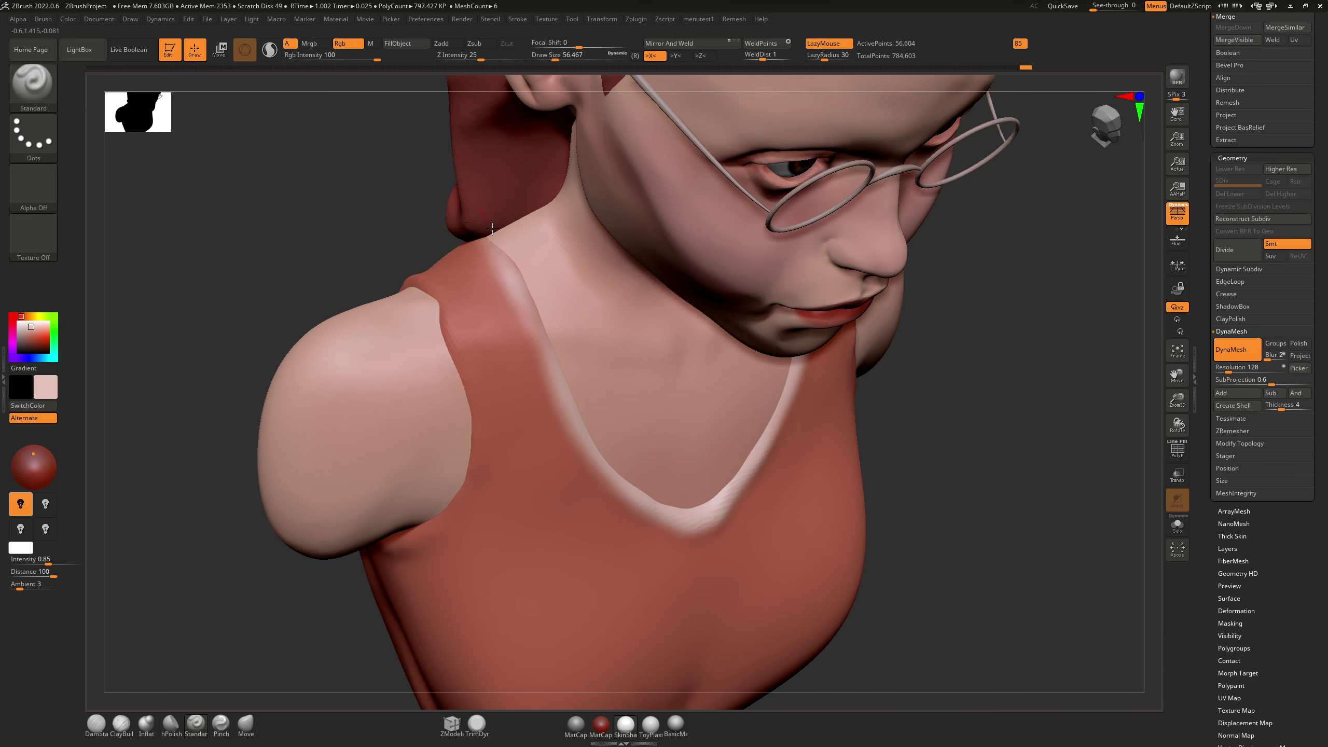
Step: Paint the pale pink trim along the tank top's armhole edge, from the shoulder strap down to the underarm
right_click_drag(544, 334, 576, 275)
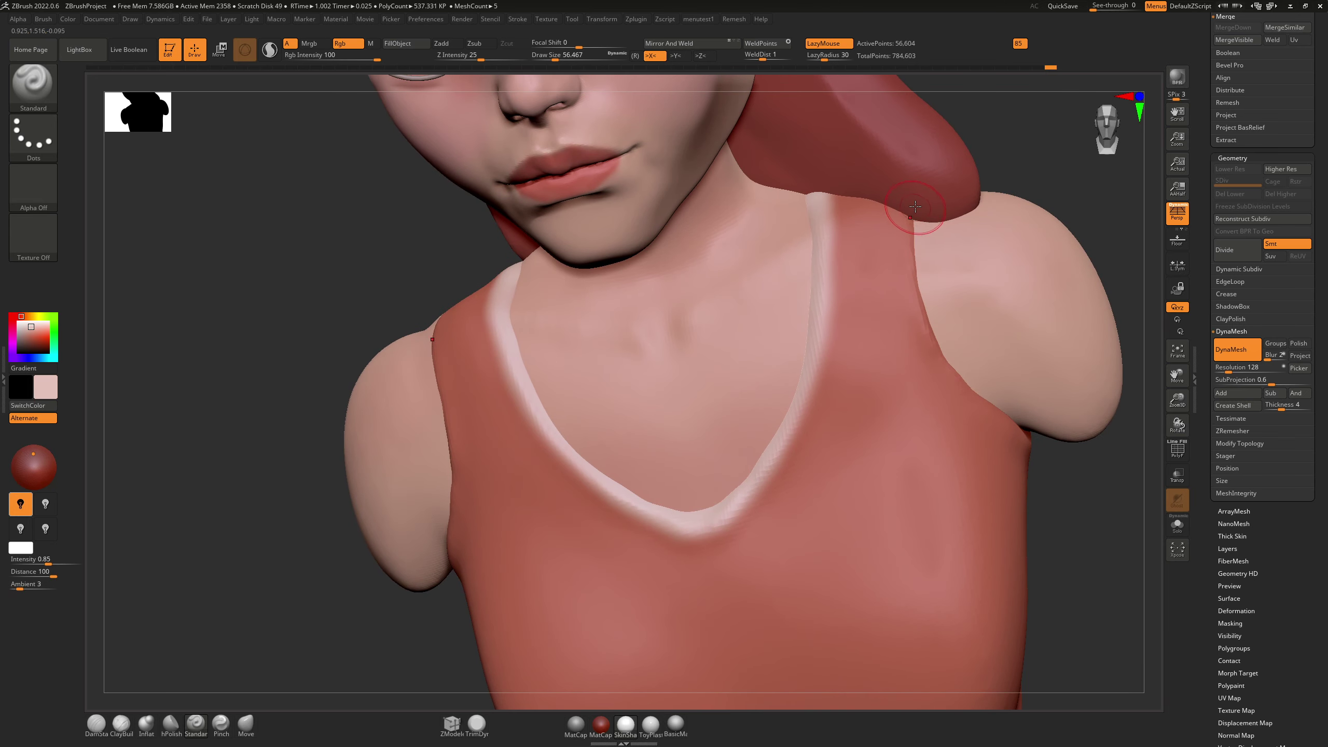
mouse_move(912, 248)
left_mouse_down()
mouse_move(942, 361)
mouse_move(957, 374)
mouse_move(938, 330)
mouse_move(977, 403)
left_mouse_up()
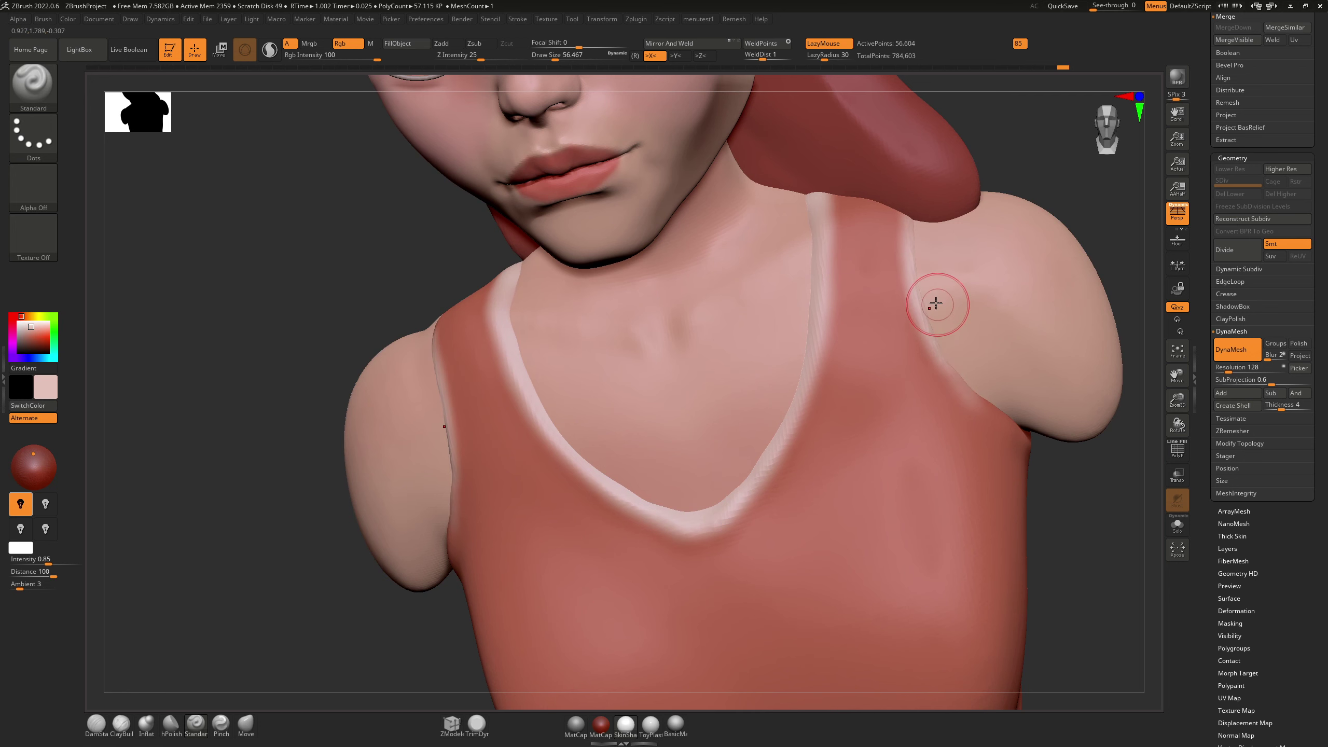
right_click_drag(937, 304, 917, 305)
right_click_drag(967, 350, 723, 252)
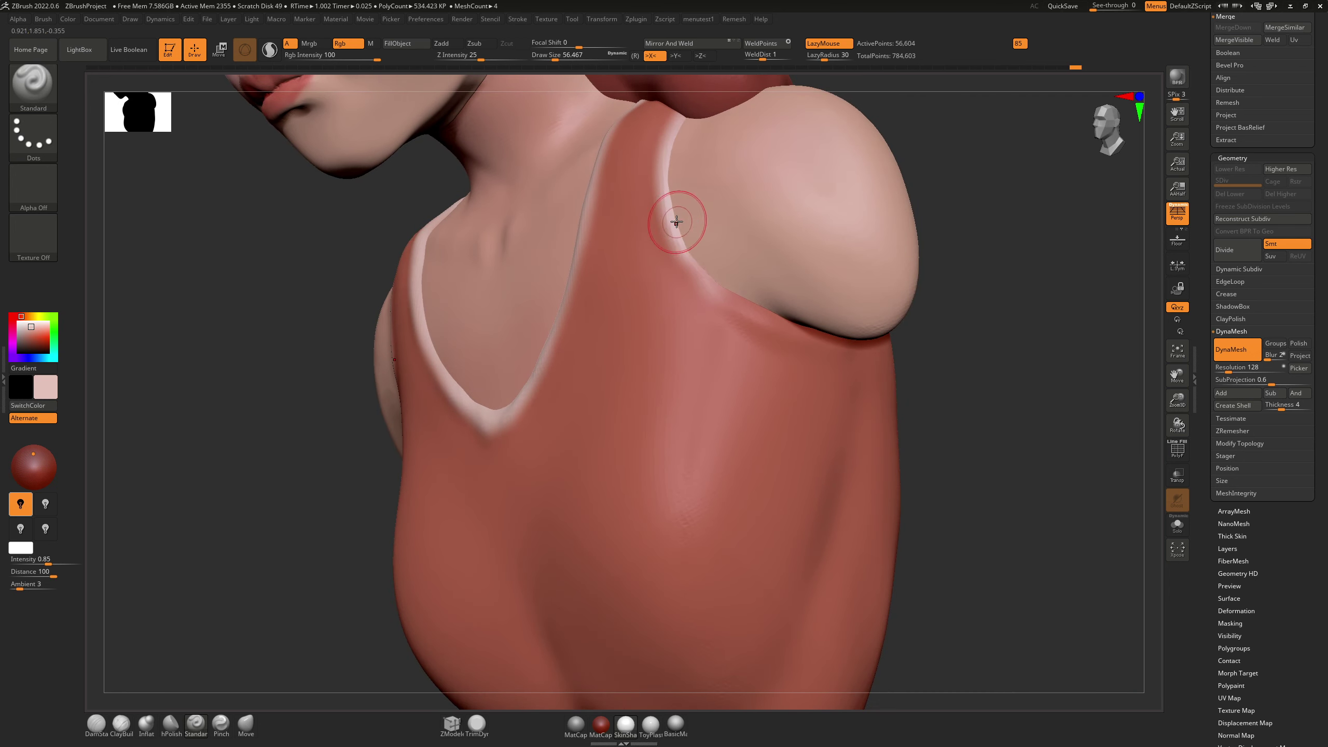
mouse_move(678, 244)
left_mouse_down()
mouse_move(852, 343)
mouse_move(891, 326)
left_mouse_up()
left_click_drag(776, 320, 901, 334)
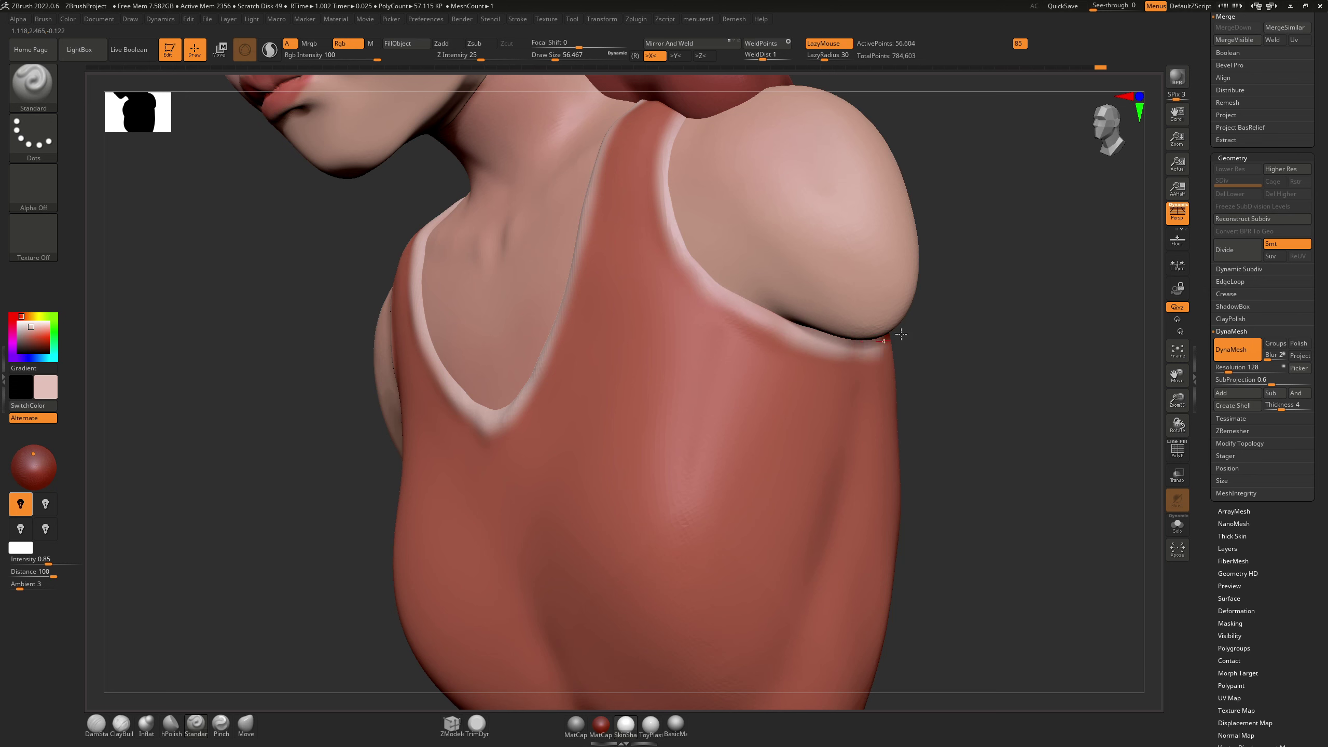
Step: Extend the pale pink armhole trim from the underarm up to the shoulder, undoing the last stroke
mouse_move(706, 208)
right_mouse_down()
mouse_move(740, 184)
mouse_move(508, 304)
mouse_move(525, 297)
mouse_move(563, 347)
mouse_move(563, 237)
mouse_move(599, 350)
mouse_move(599, 314)
mouse_move(595, 332)
mouse_move(550, 317)
right_mouse_up()
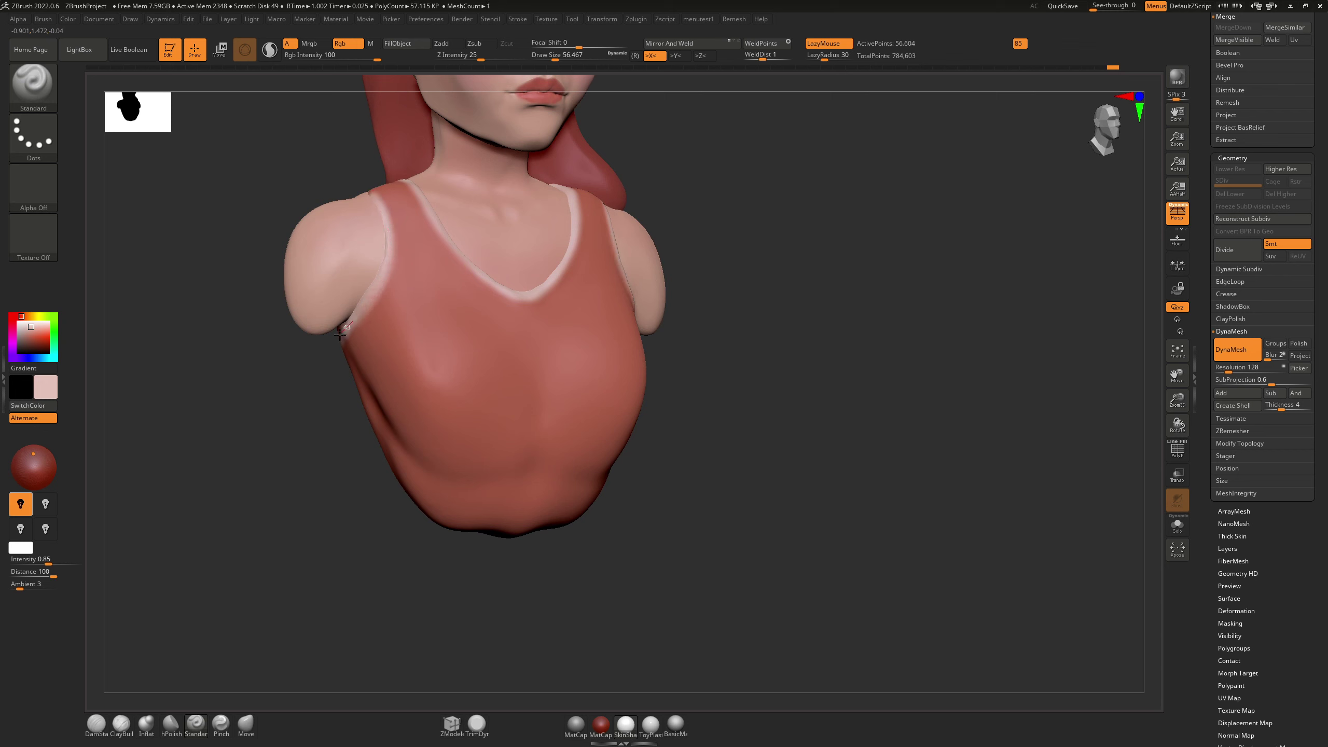
left_click_drag(340, 334, 382, 233)
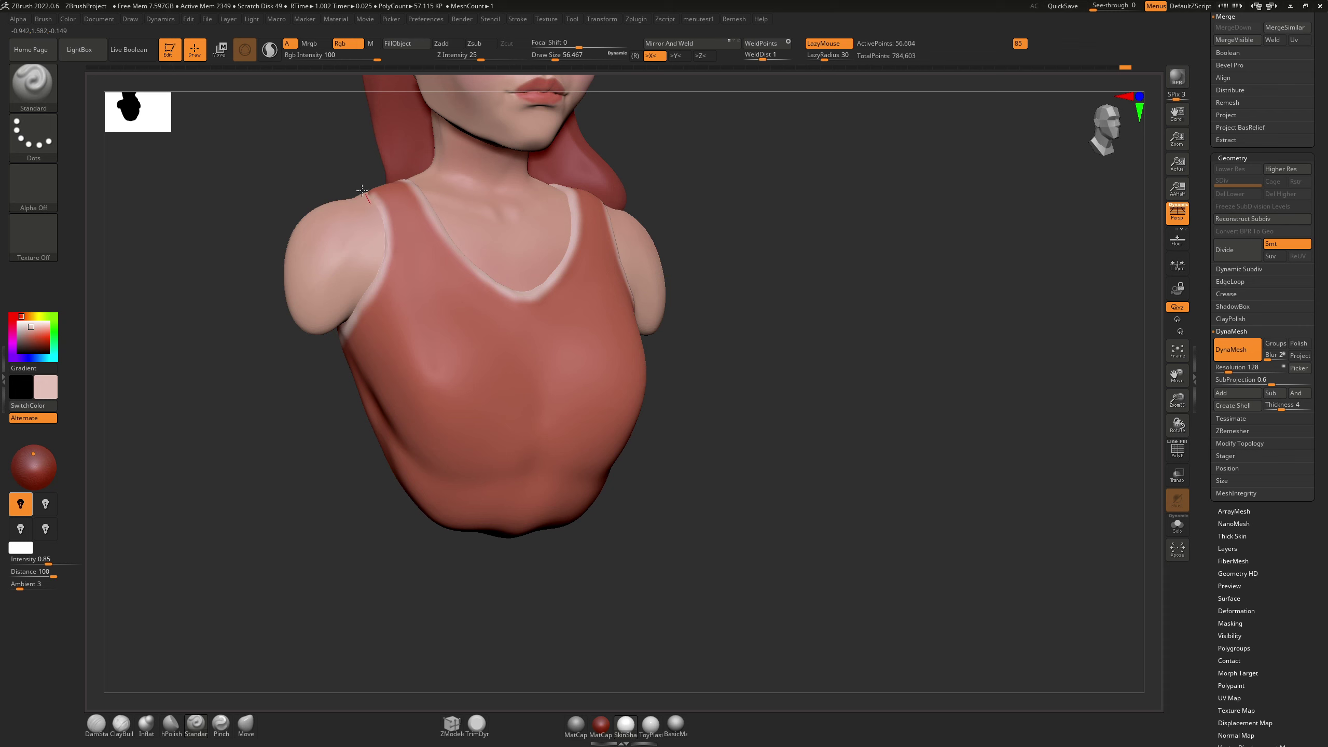
right_click_drag(354, 175, 354, 186)
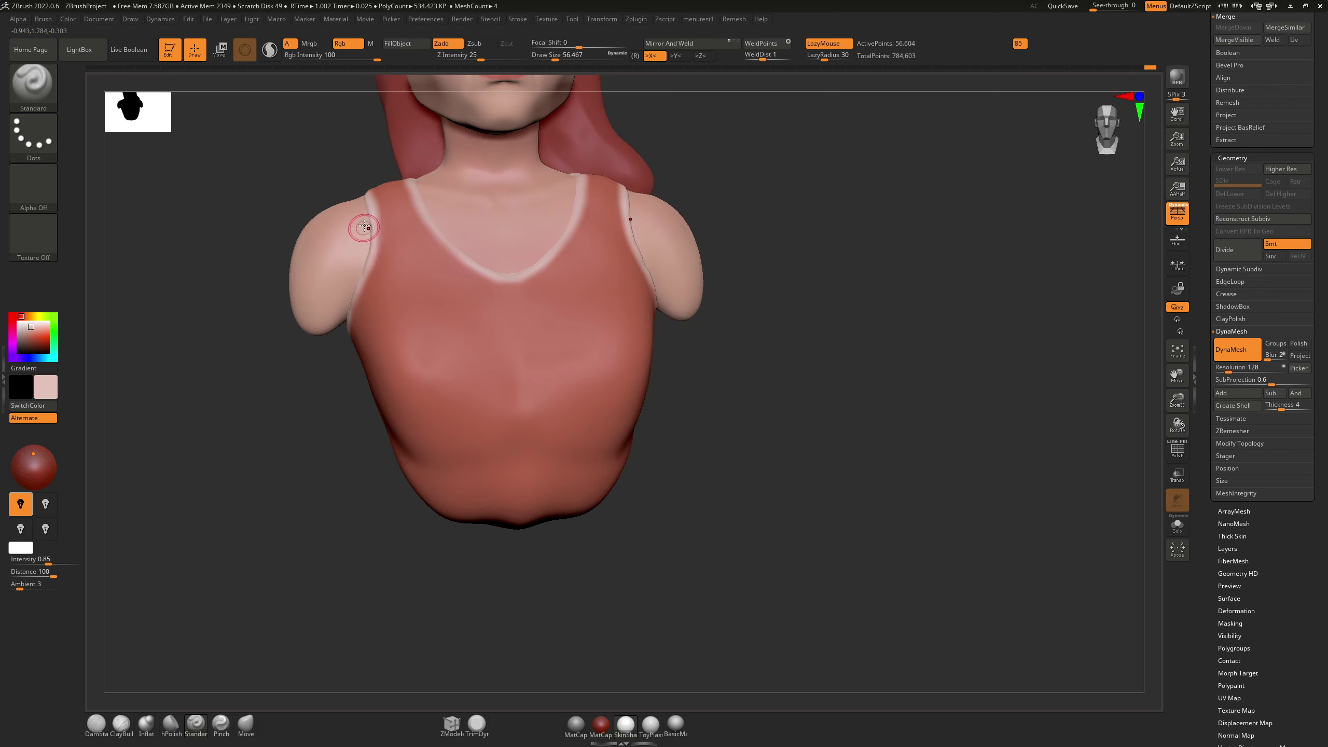
key("ctrl+z")
mouse_move(335, 209)
right_mouse_down()
mouse_move(379, 243)
mouse_move(357, 177)
right_mouse_up()
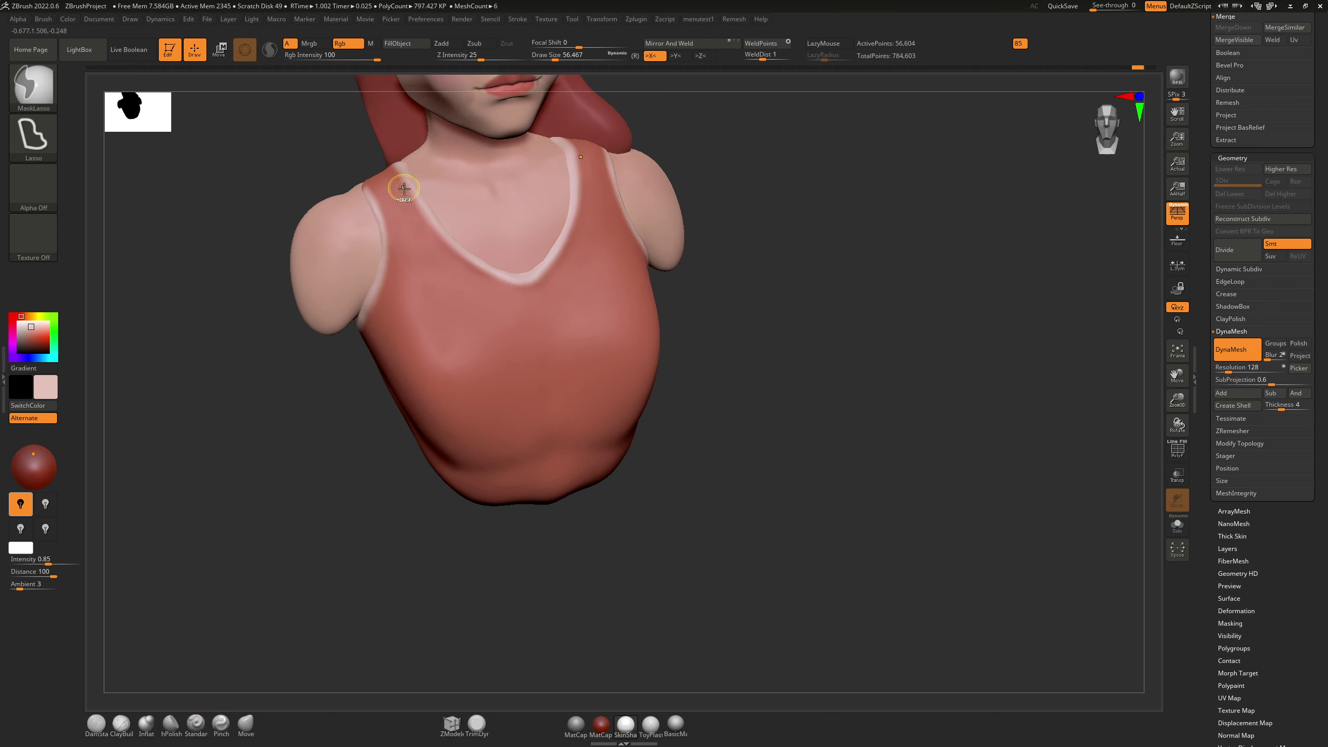
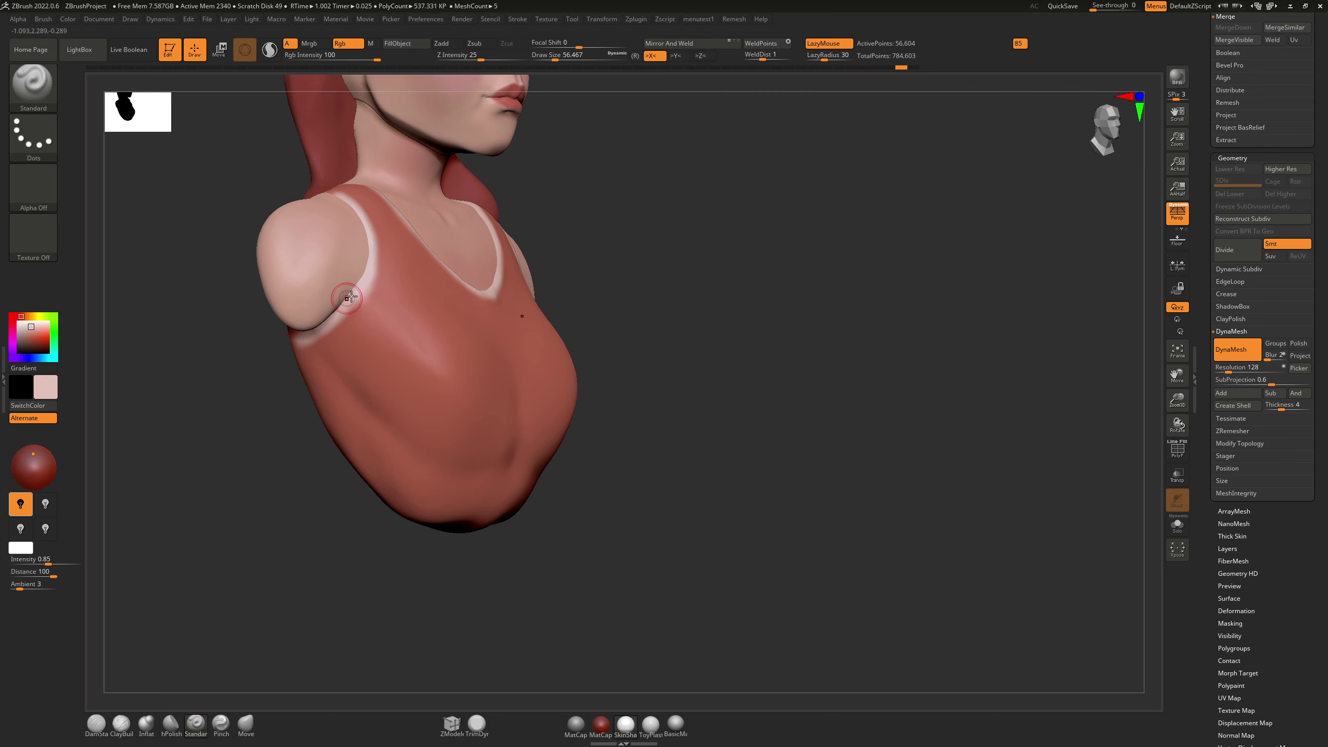
Step: Sample the tank top's red and clean up the outer edge of the pale pink armhole trim near the underarm
key("c")
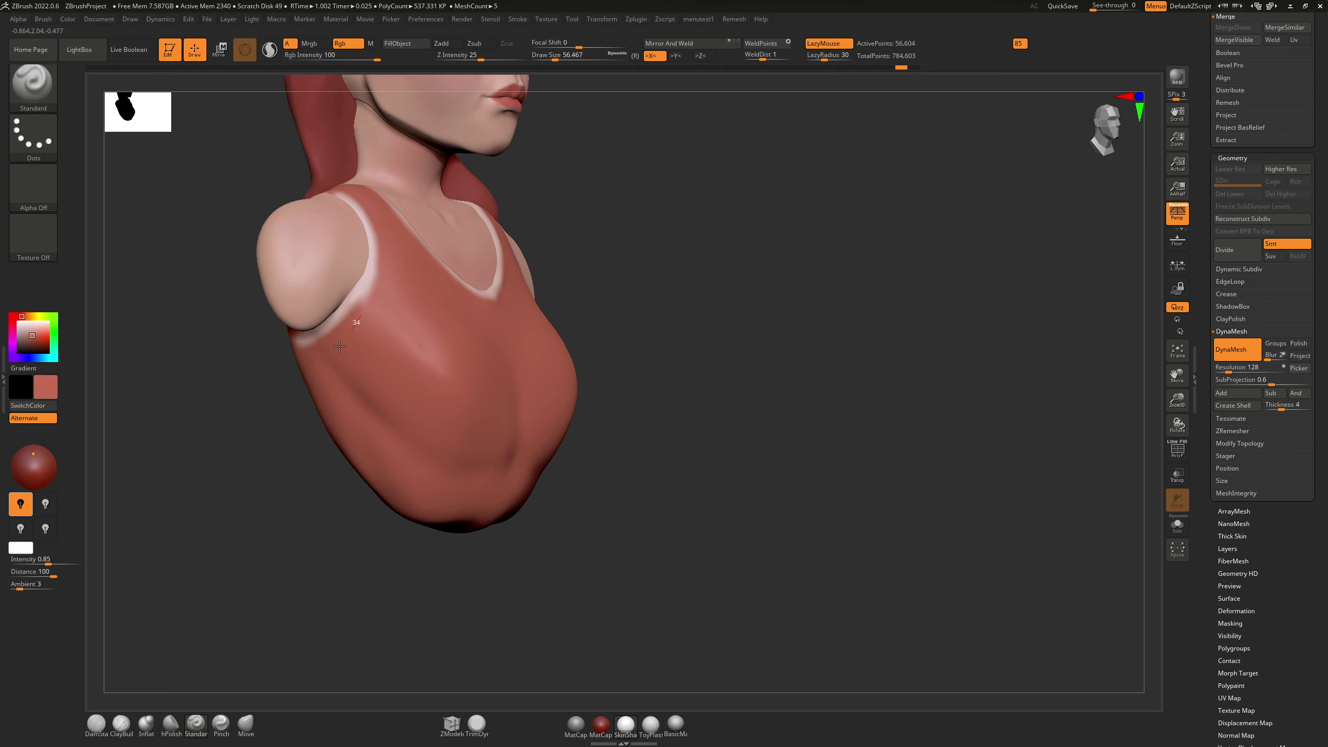
key("ctrl+z")
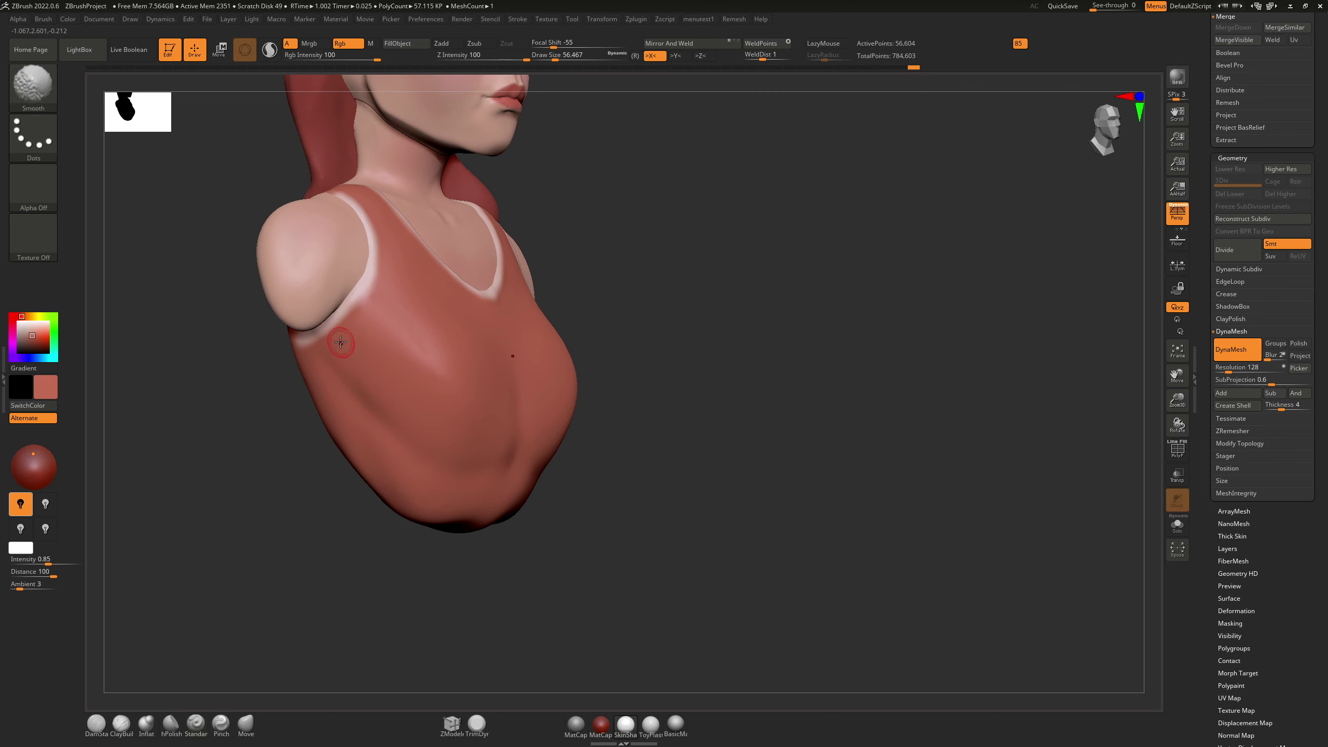
left_click_drag(340, 341, 367, 303)
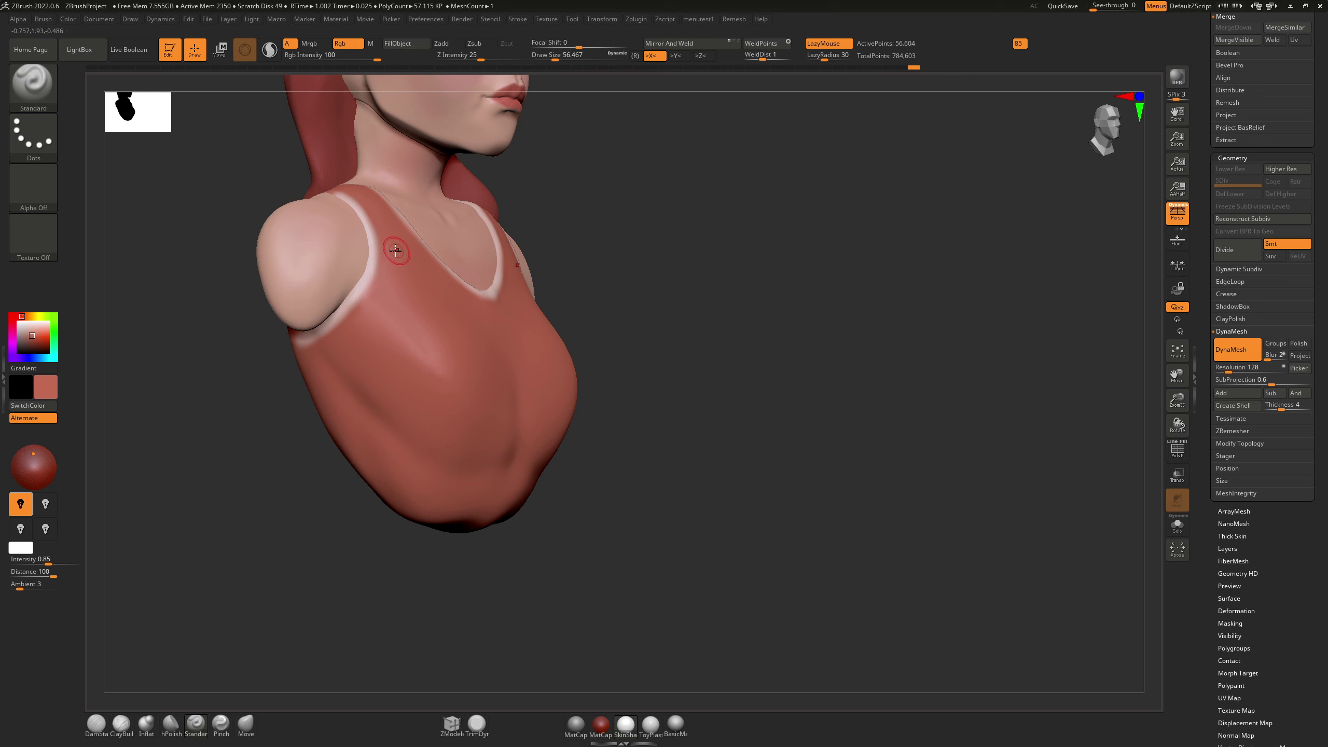
Step: Inflate the tank top's armhole edge over the top of the shoulder with the Inflat brush
right_click_drag(386, 262, 328, 242)
right_click_drag(335, 187, 324, 224)
key("b")
key("i")
key("n")
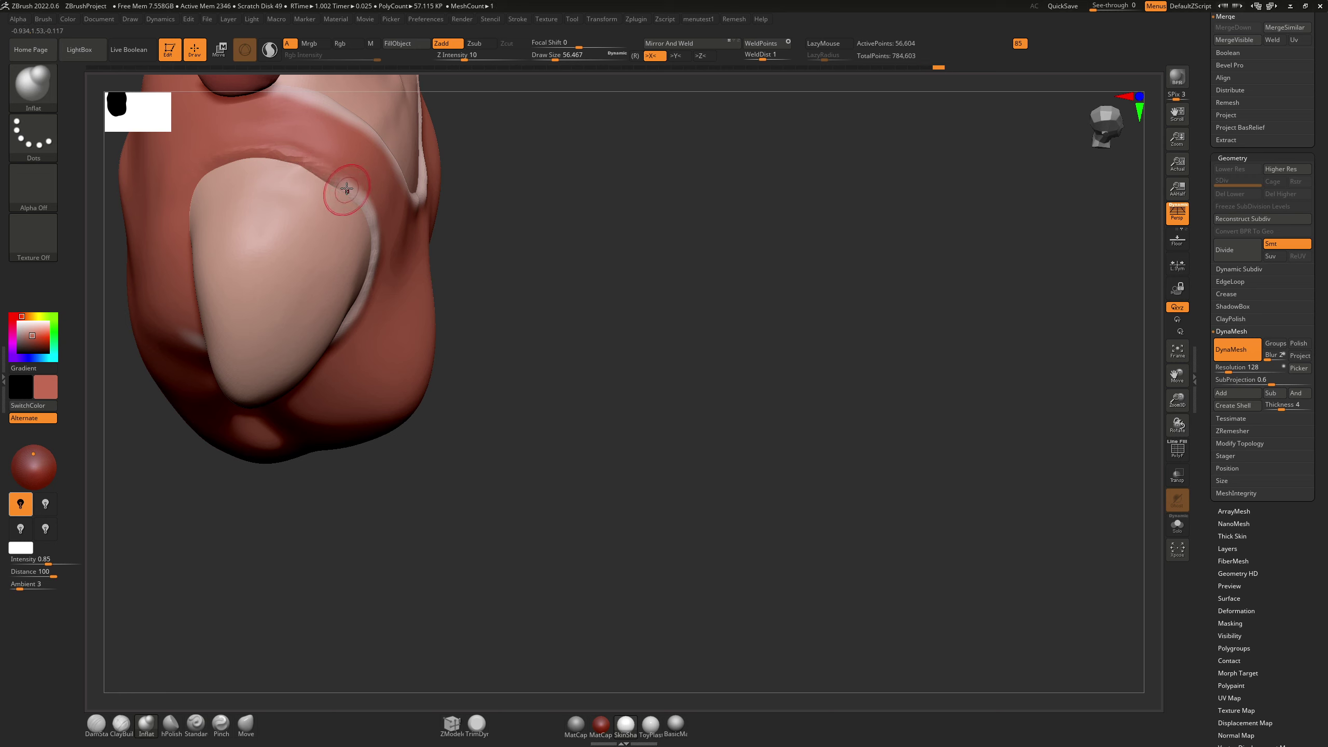
Step: Paint the sampled pale pink trim over the shoulder and down the back of the armhole with the Standard brush, updating the DynaMesh
key("c")
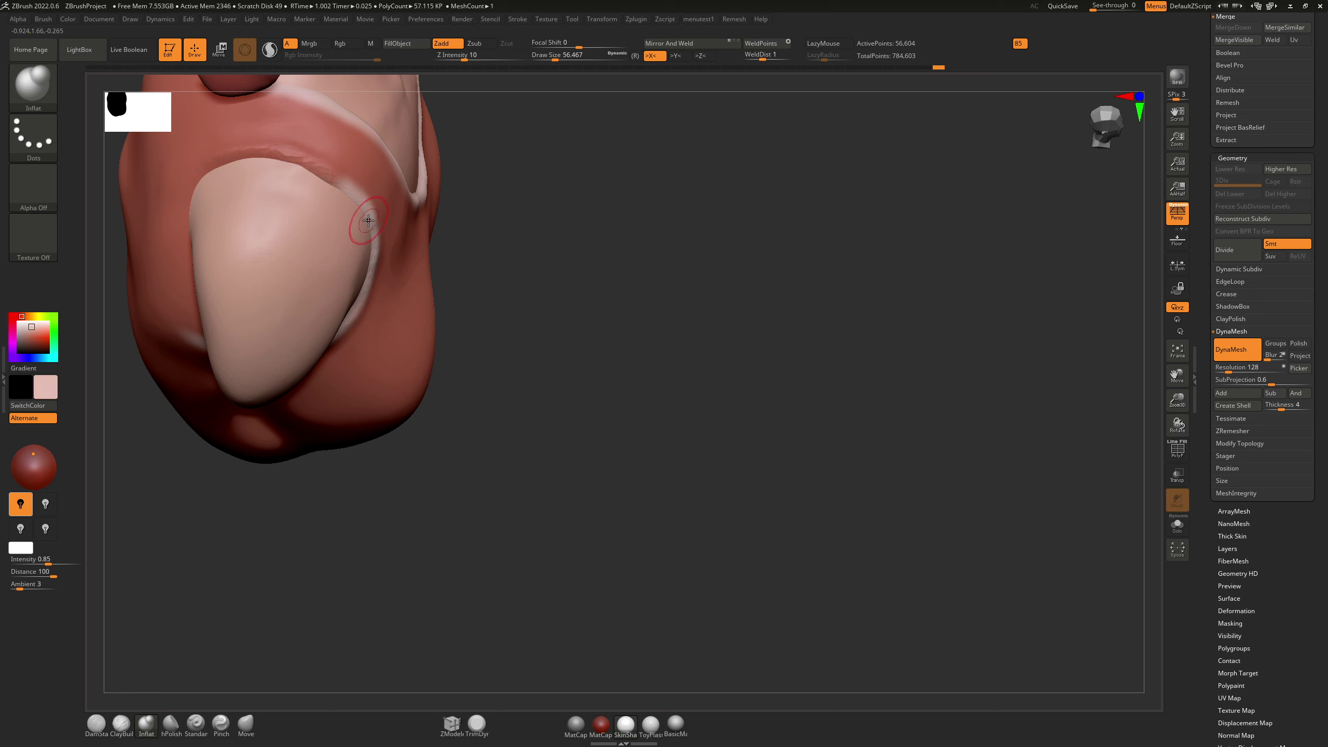
key("b")
key("s")
key("t")
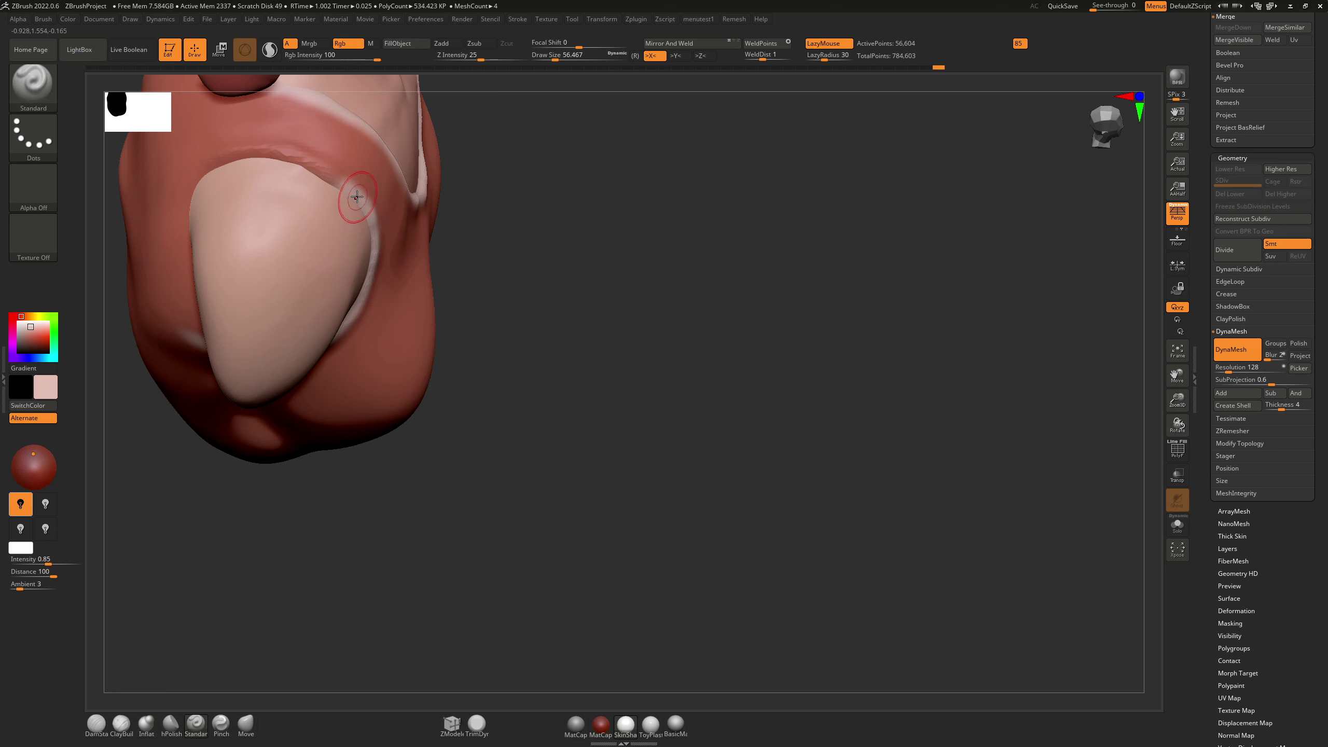
mouse_move(323, 175)
left_mouse_down()
mouse_move(353, 192)
mouse_move(243, 166)
left_mouse_up()
left_click_drag(611, 200, 669, 261, "ctrl")
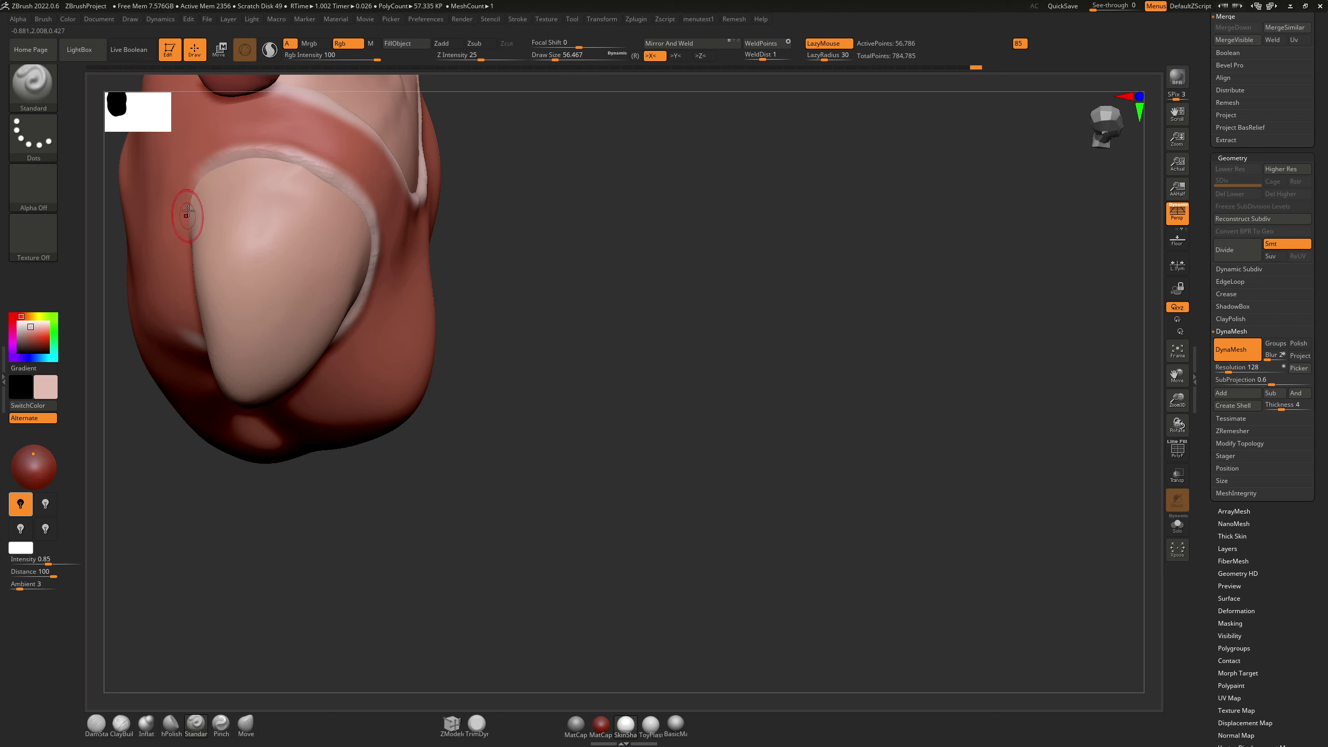
right_click_drag(217, 240, 208, 195)
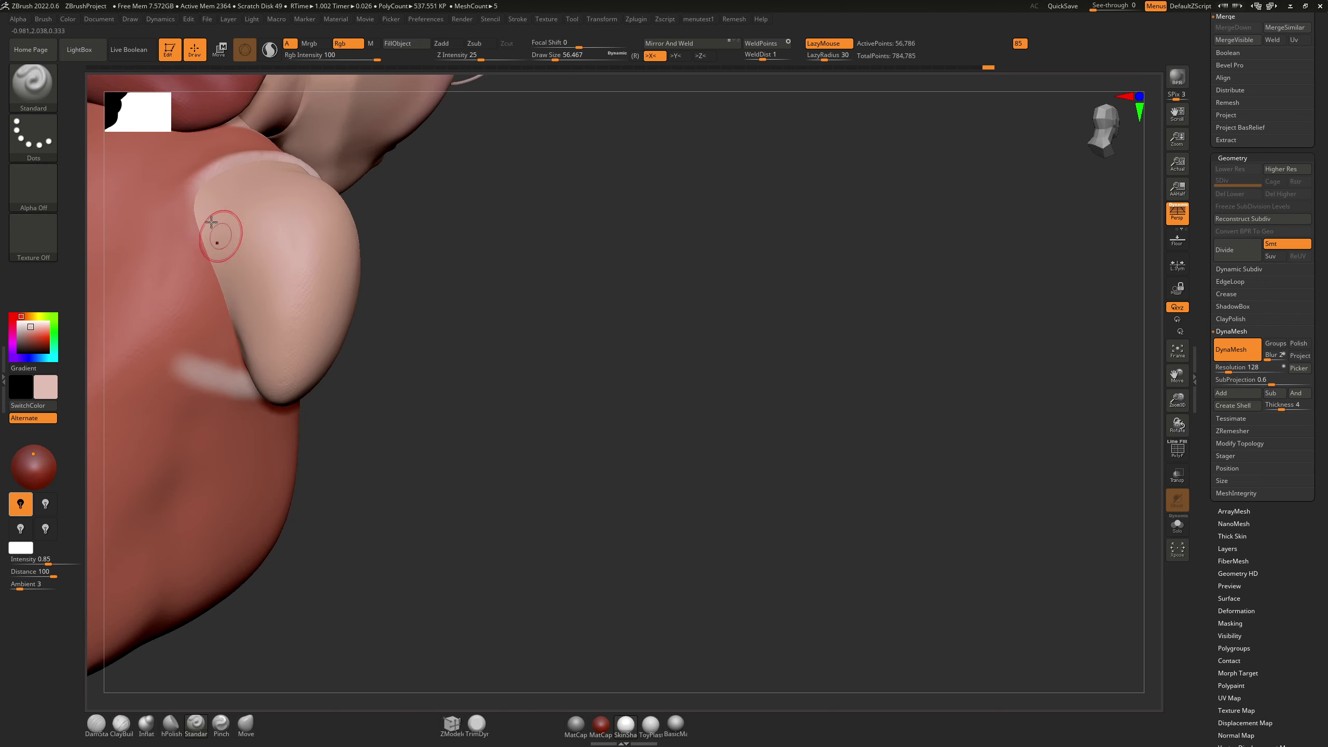
mouse_move(192, 183)
left_mouse_down()
mouse_move(224, 279)
mouse_move(198, 194)
mouse_move(197, 231)
left_mouse_up()
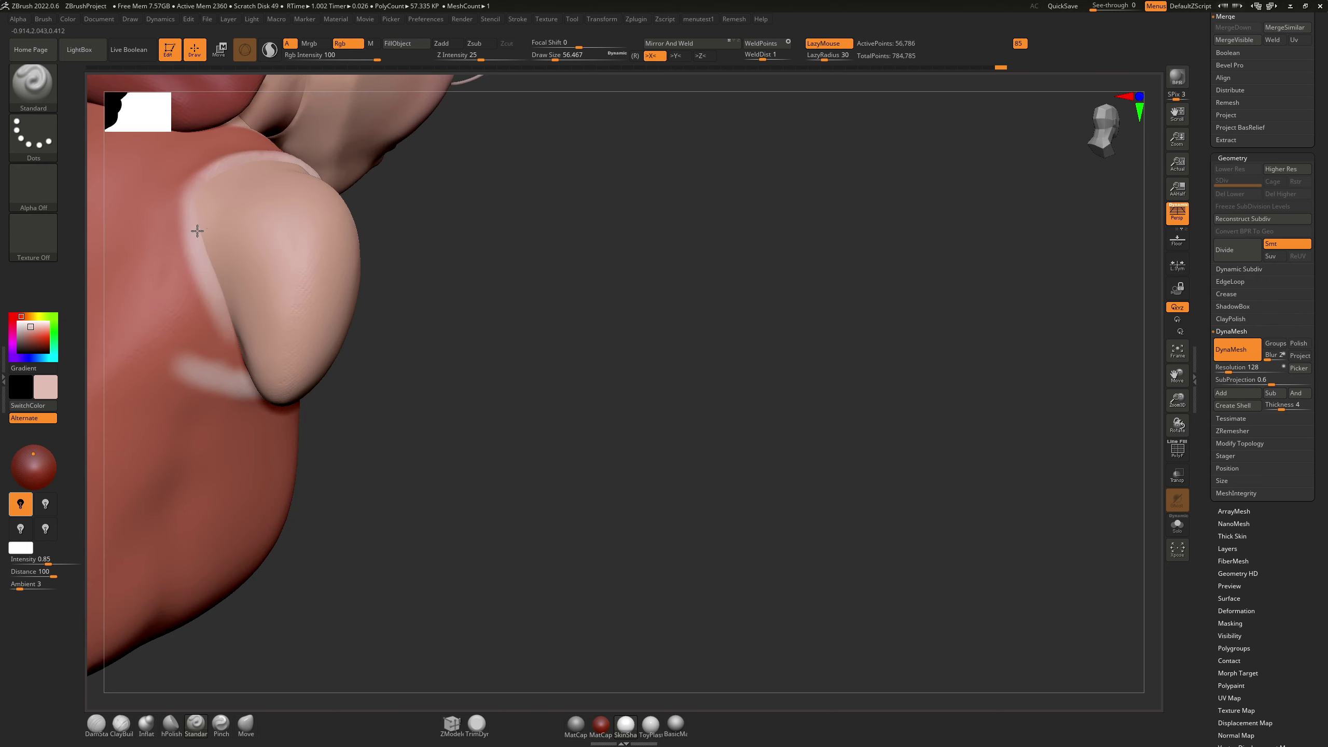
Step: Reshape the rear armhole edge with the Move brush at a draw size of about 251, undoing the last move
key("b")
key("m")
key("v")
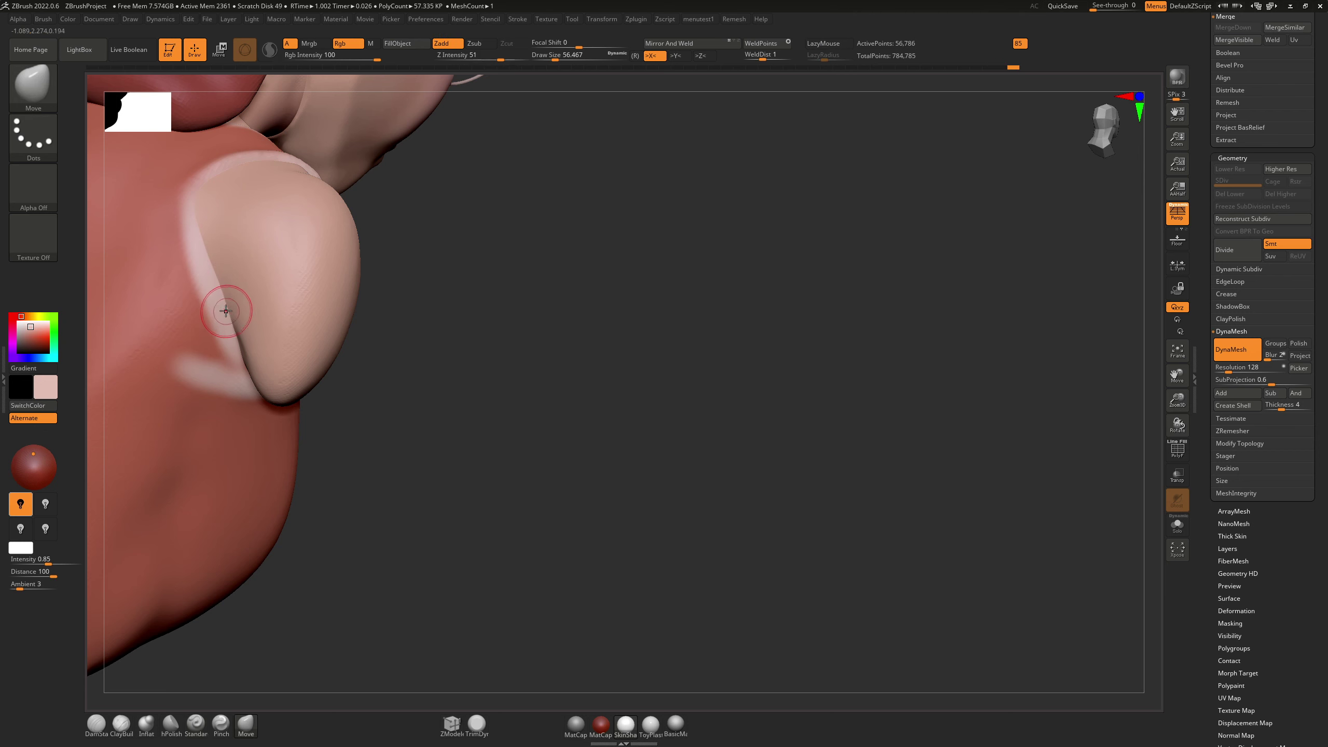
key("s")
mouse_move(225, 311)
left_mouse_down()
mouse_move(249, 310)
mouse_move(226, 313)
left_mouse_up()
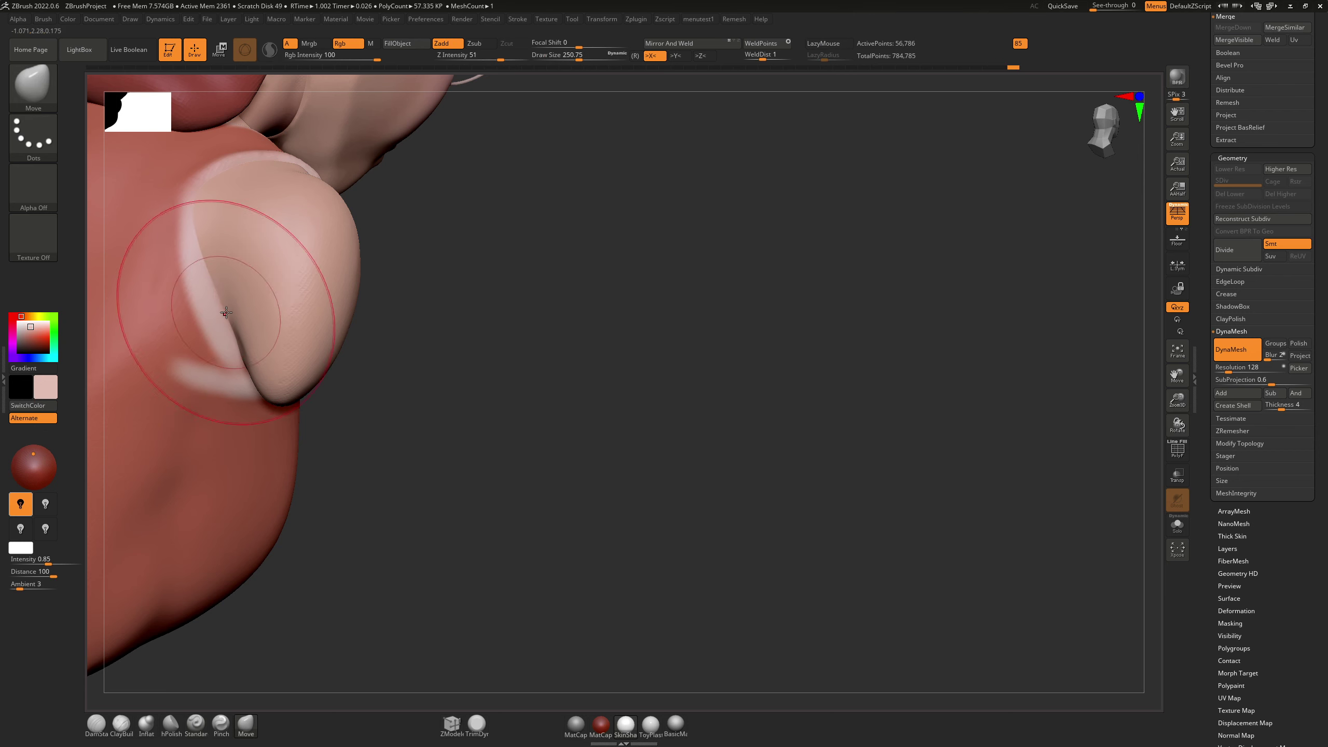
key("ctrl+z")
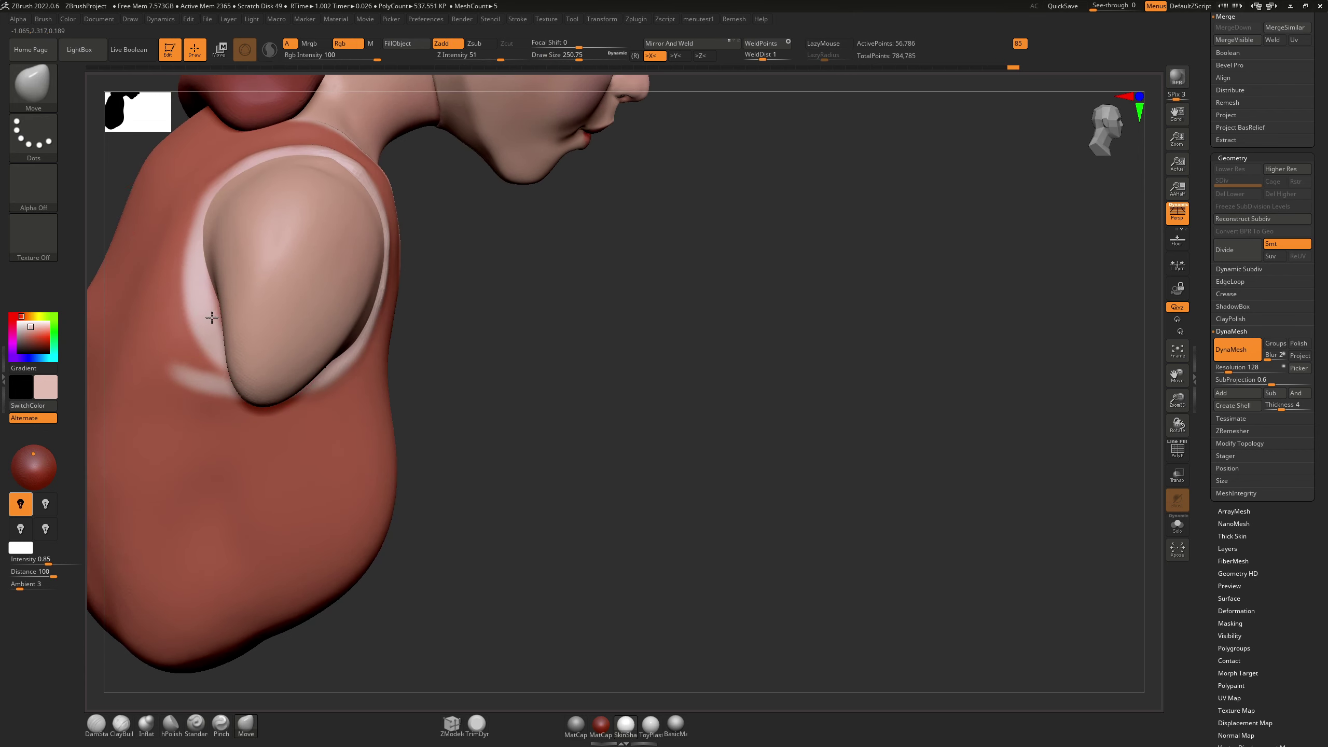
Step: Carve the crease between the arm and the rear armhole edge with the DamStandard brush
key("b")
key("d")
key("s")
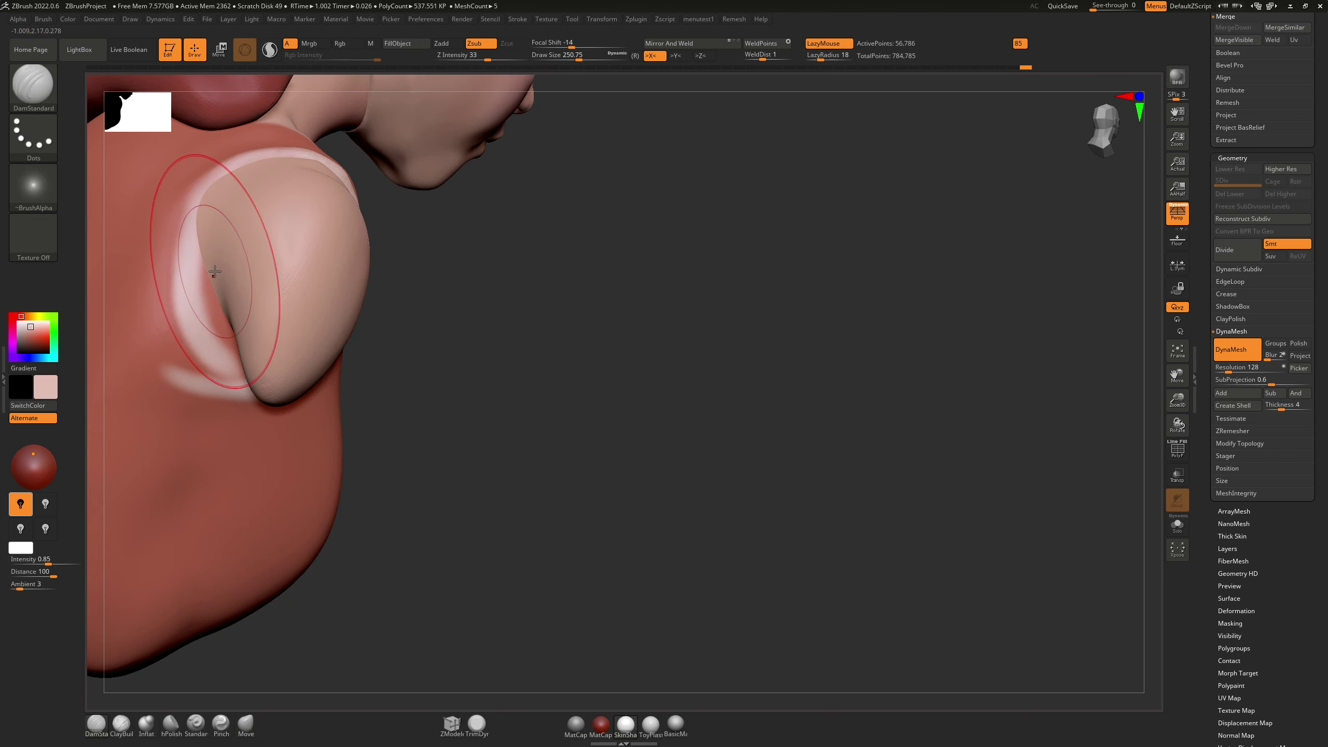
left_click_drag(223, 312, 216, 306)
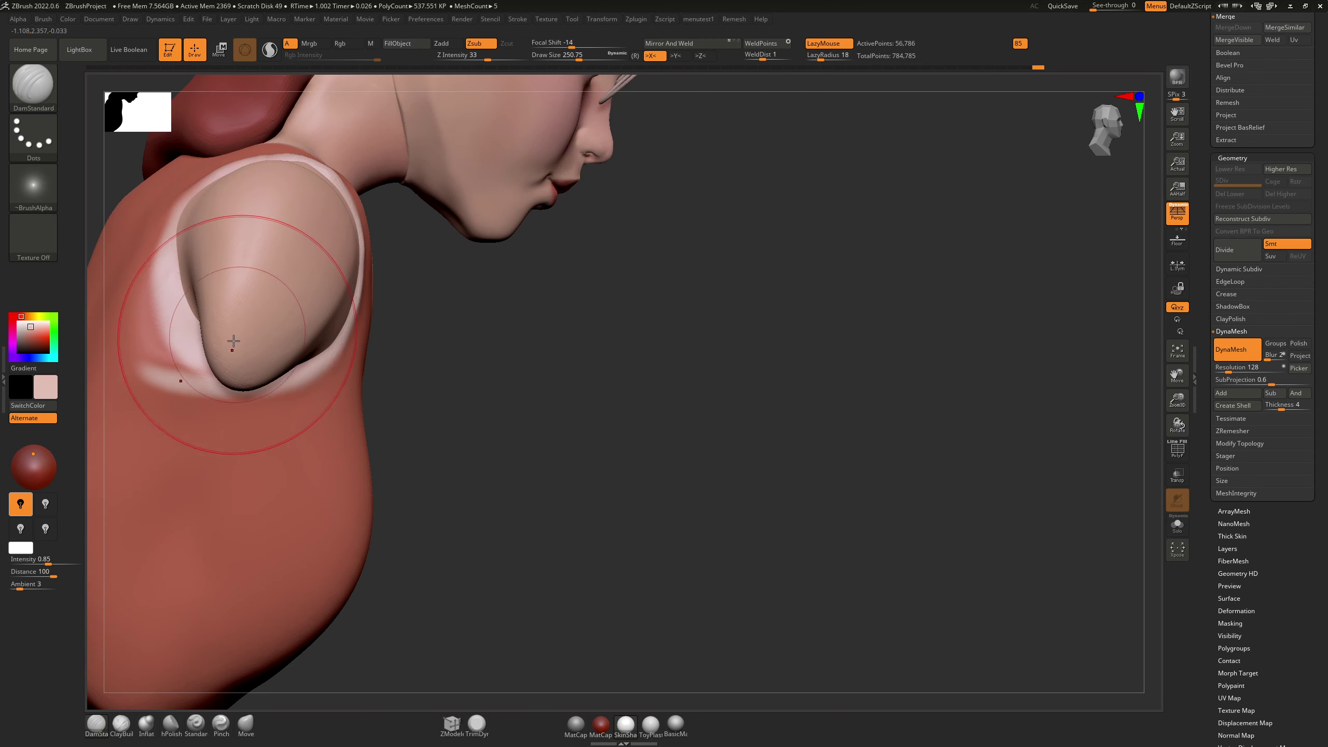
Step: Inflate the armhole trim behind the arm with the Inflat brush at a draw size of about 94
key("s")
left_click_drag(229, 348, 223, 348)
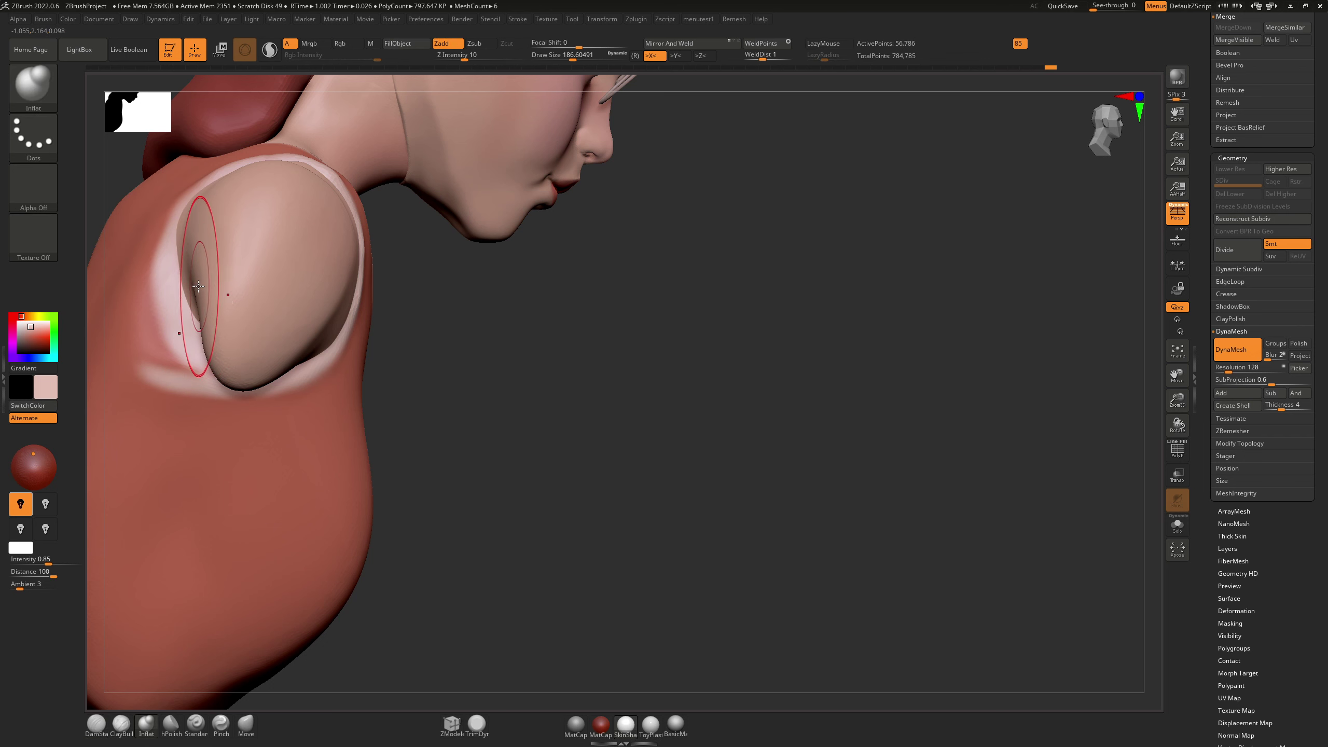
key("s")
left_click_drag(198, 285, 176, 238)
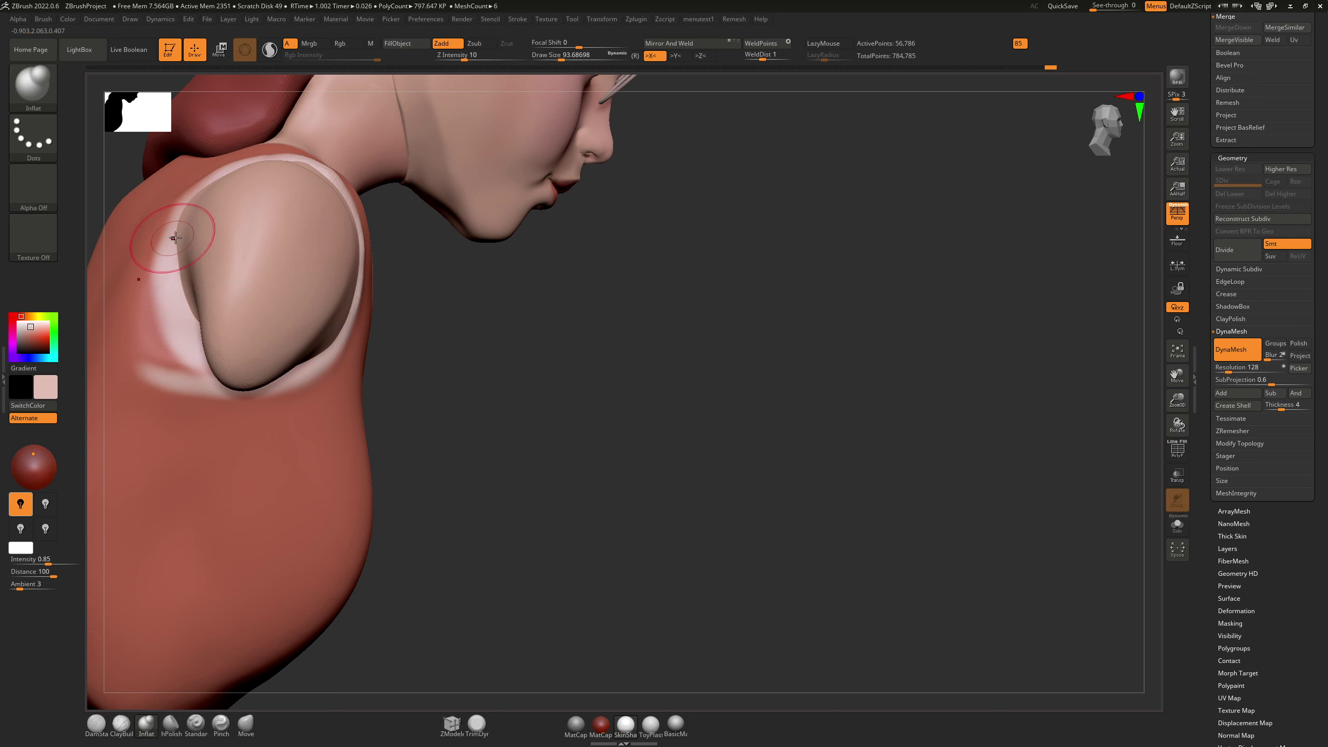
right_click_drag(171, 256, 187, 301)
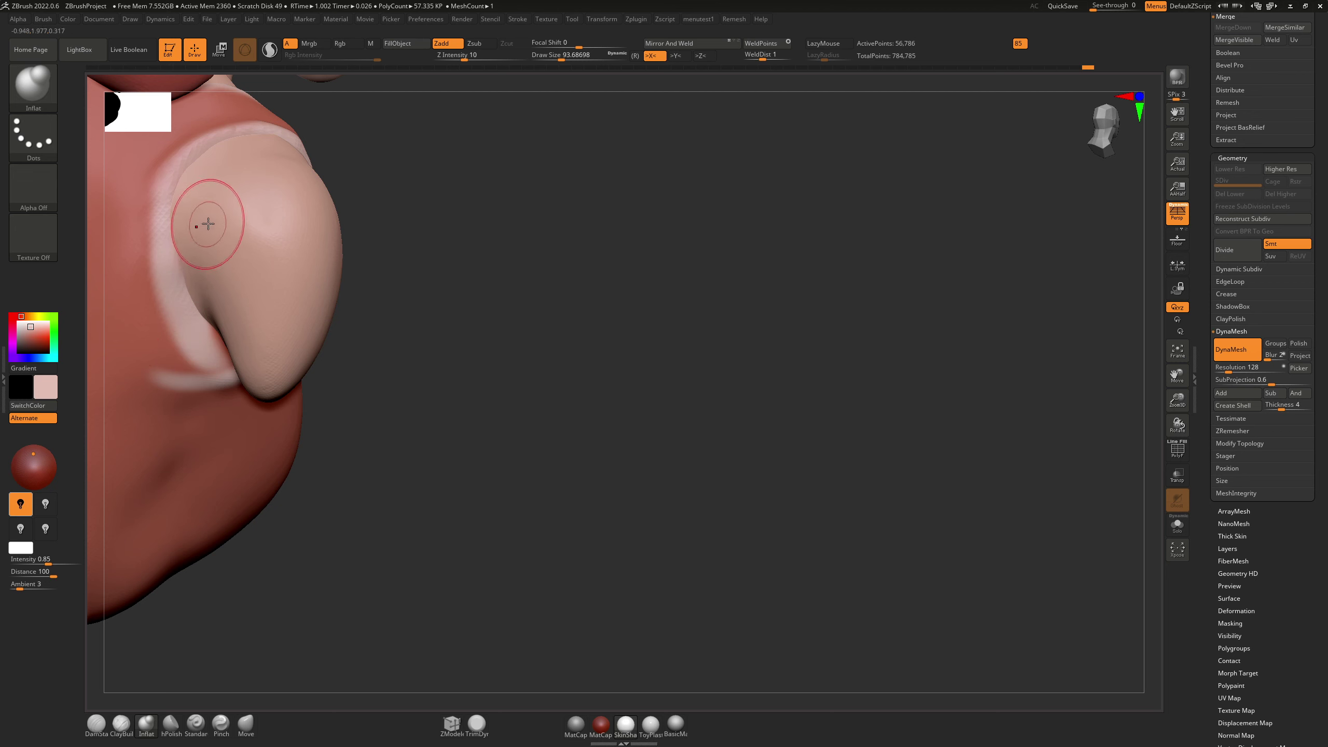
Step: Paint the tank top's sampled red over the excess pale pink behind the underarm with the Standard brush, narrowing the armhole trim
key("b")
key("s")
key("t")
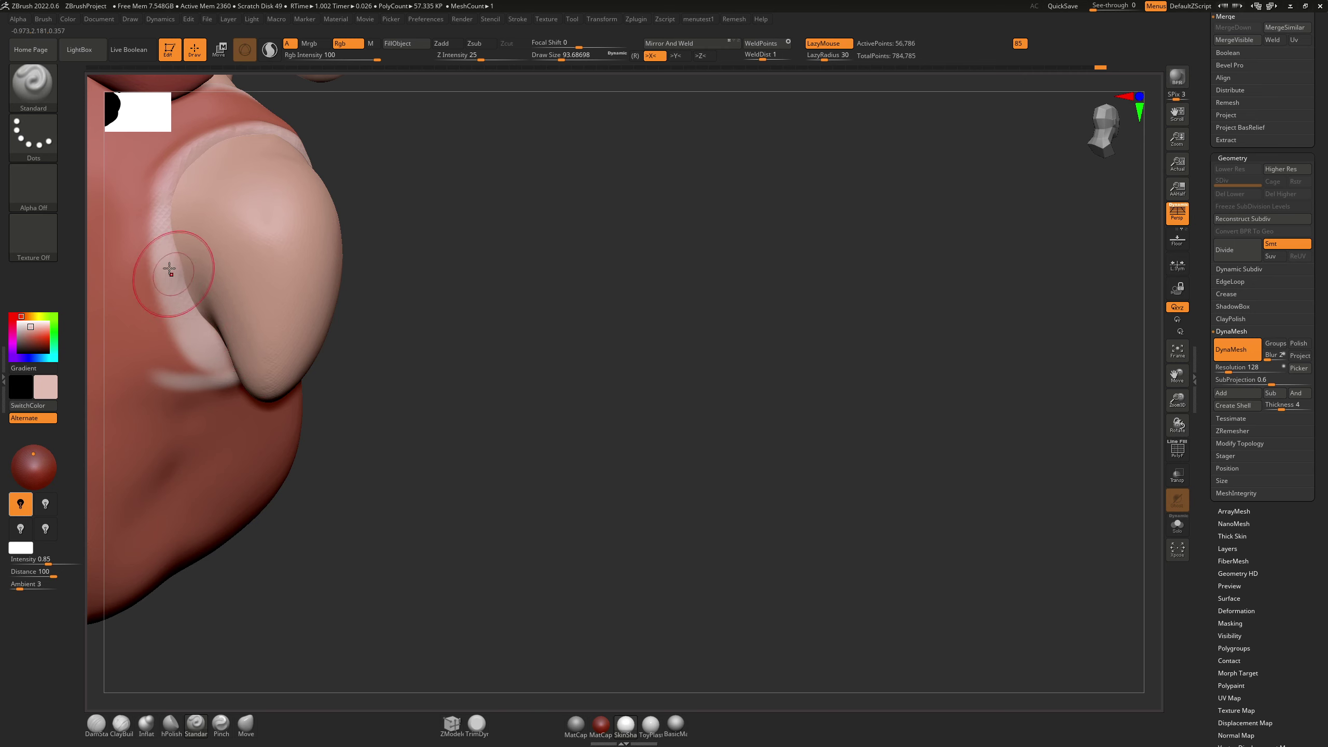
right_click_drag(170, 270, 126, 201)
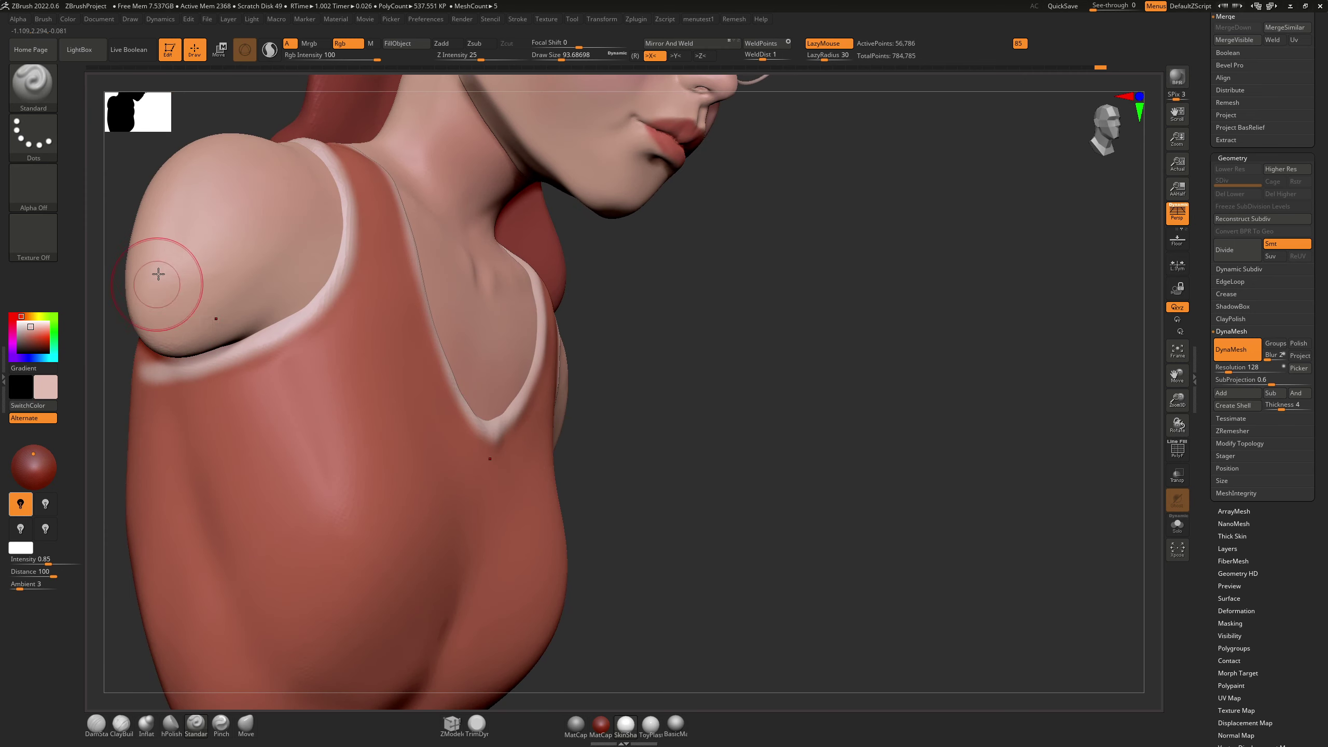
right_click_drag(158, 274, 173, 251)
key("c")
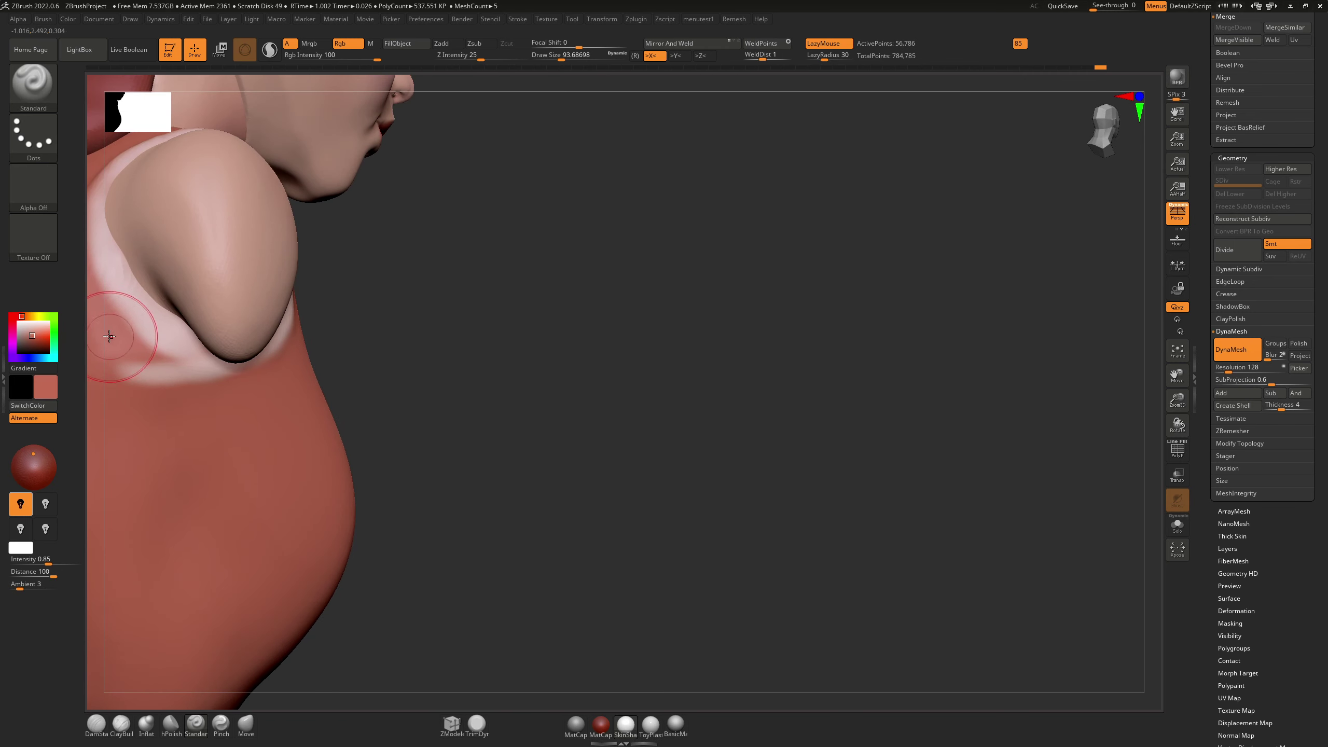
mouse_move(109, 337)
left_mouse_down()
mouse_move(162, 392)
mouse_move(135, 363)
mouse_move(178, 385)
mouse_move(153, 349)
left_mouse_up()
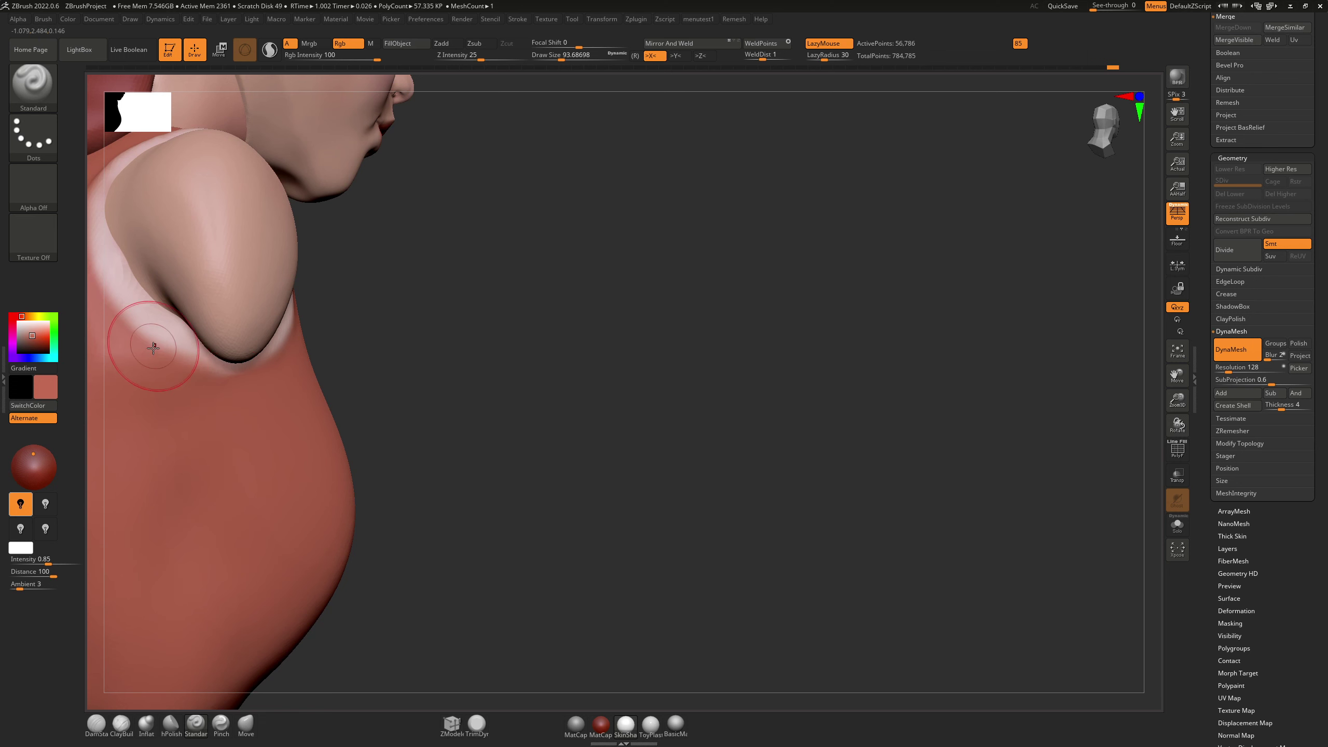
right_click_drag(165, 332, 386, 528, "alt")
mouse_move(330, 476)
left_mouse_down()
mouse_move(381, 588)
mouse_move(322, 532)
left_mouse_up()
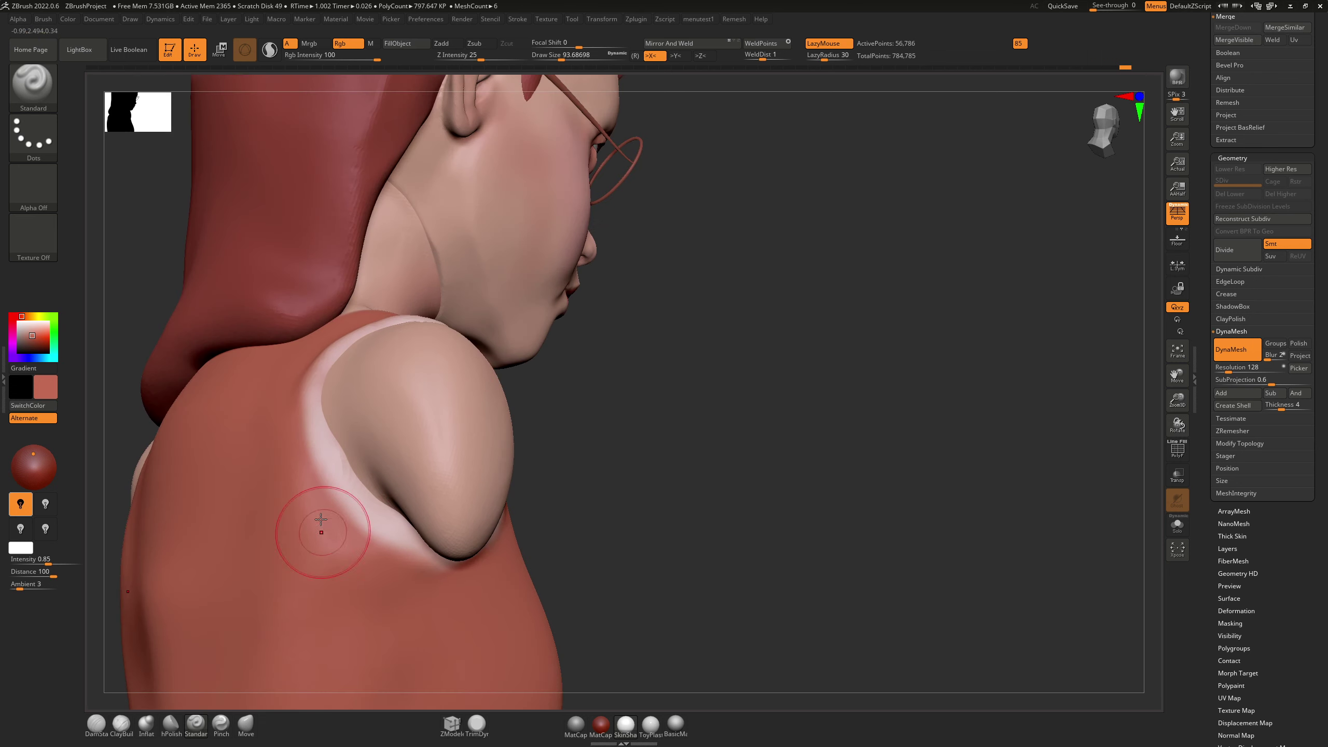
mouse_move(315, 542)
right_mouse_down()
mouse_move(298, 543)
mouse_move(350, 551)
right_mouse_up()
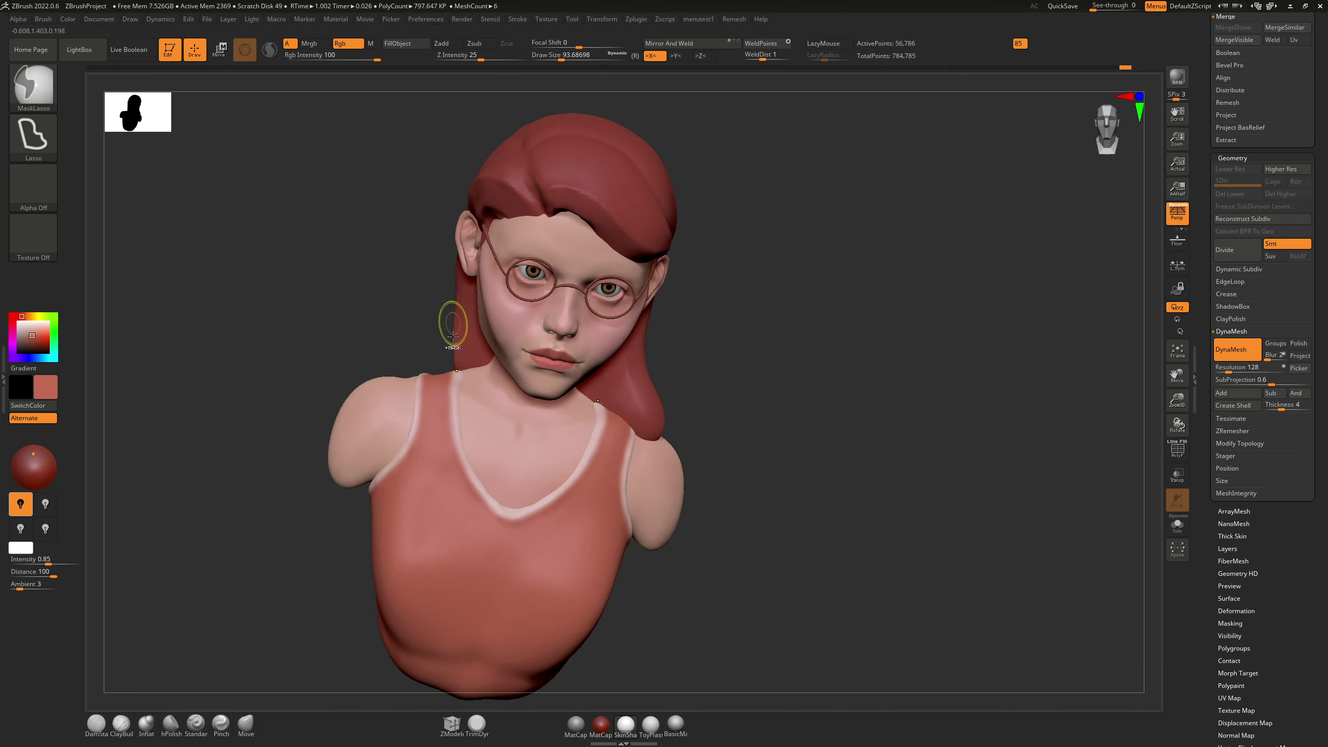
Step: Paint a soft pinkish-red heart on the front of the tank top, centred on the chest
mouse_move(453, 320)
left_mouse_down("shift")
mouse_move(488, 410)
mouse_move(475, 415)
left_mouse_up("shift")
right_click_drag(525, 479, 497, 393, "alt")
mouse_move(498, 393)
right_mouse_down("ctrl")
mouse_move(543, 554)
mouse_move(538, 397)
right_mouse_up("ctrl")
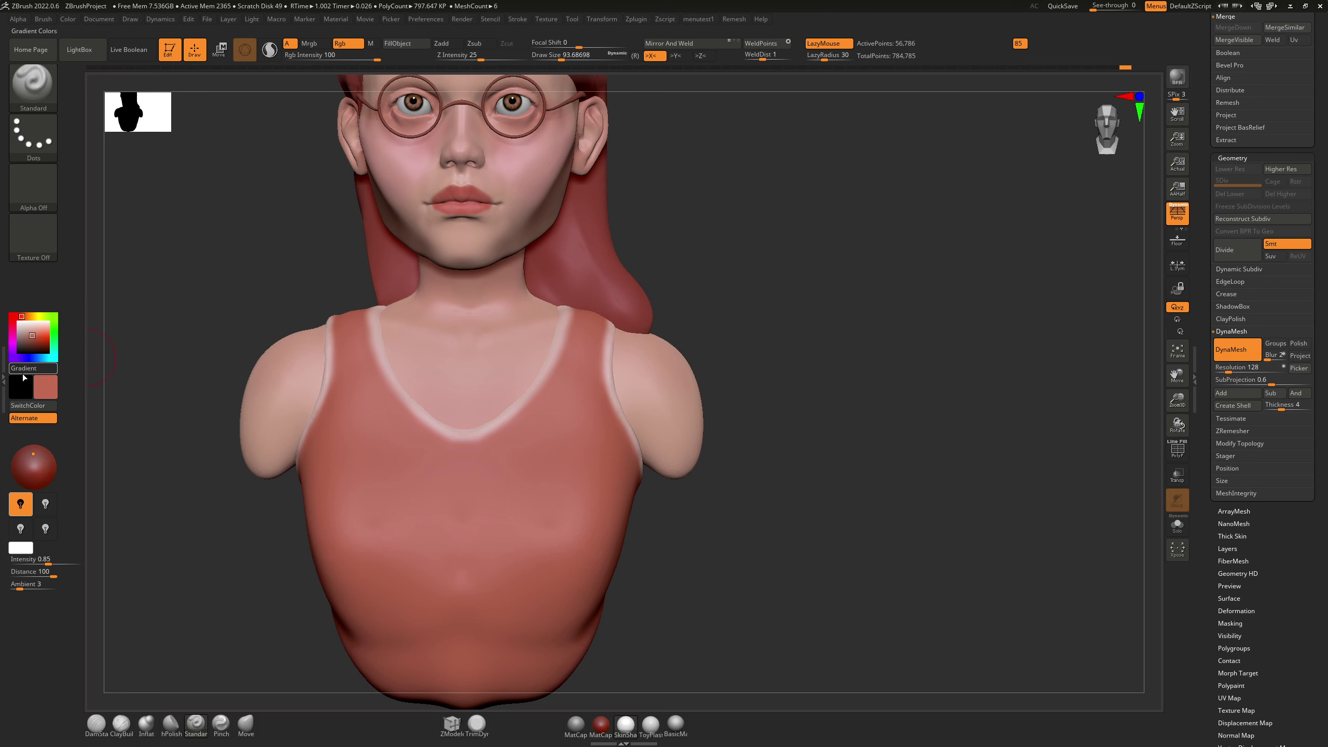
left_click(13, 321)
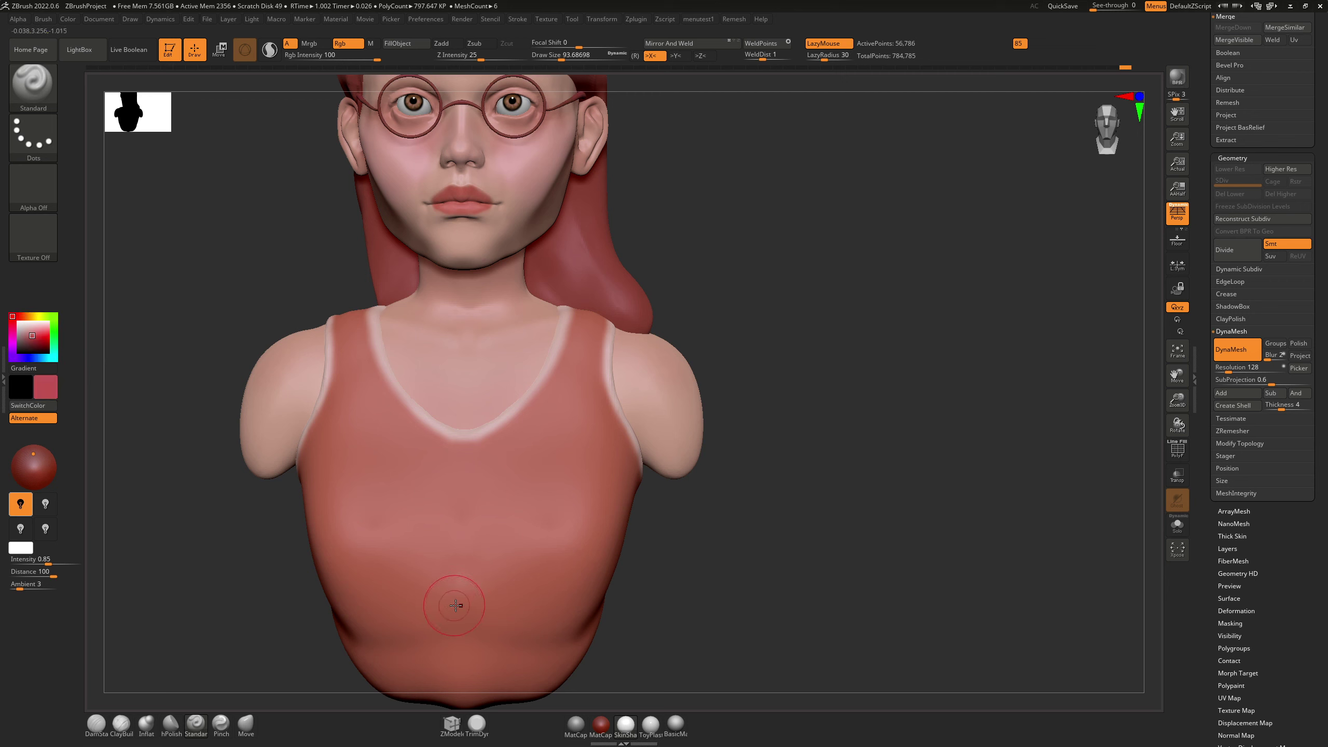
mouse_move(415, 502)
left_mouse_down()
mouse_move(468, 546)
mouse_move(443, 588)
left_mouse_up()
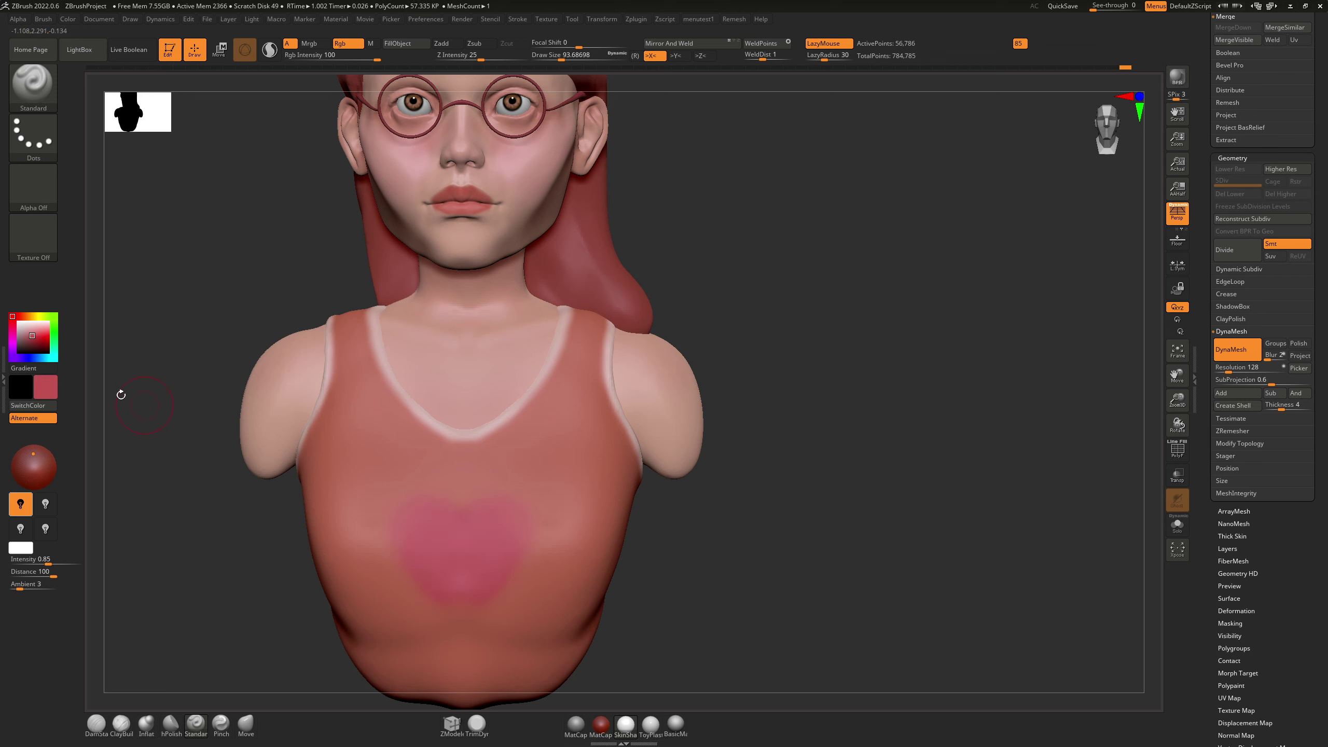
Step: Try painting the chest heart in magenta and undo the magenta strokes
left_click_drag(32, 335, 27, 333)
left_click(13, 337)
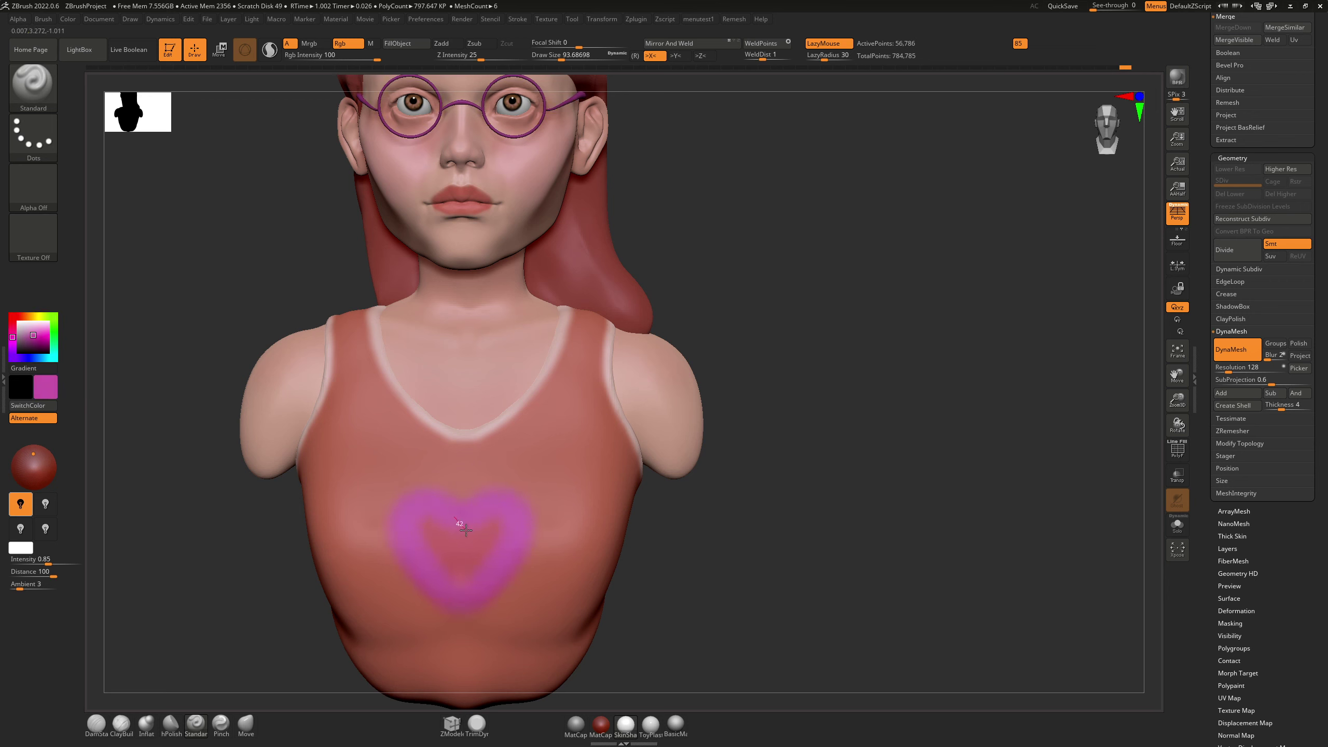
key("ctrl+z")
key("ctrl+shift+z")
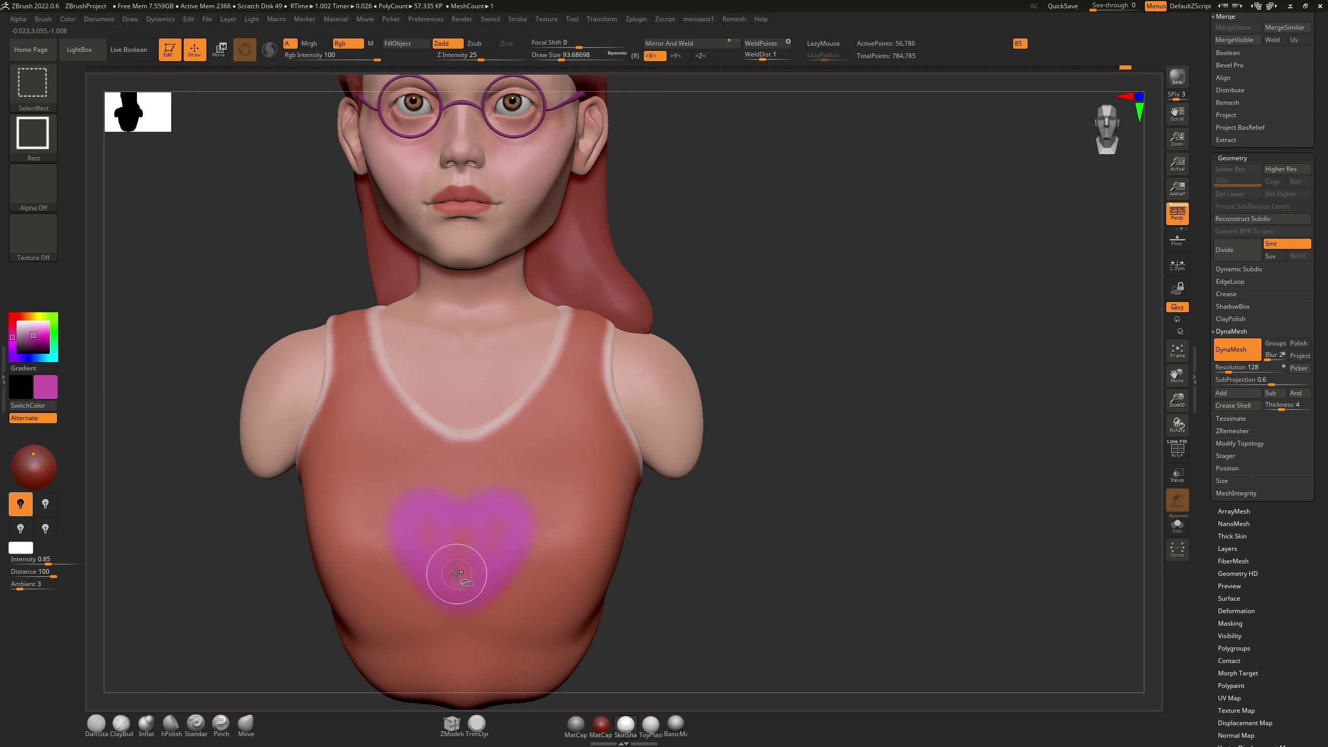
key("ctrl+z")
left_click_drag(459, 613, 463, 616)
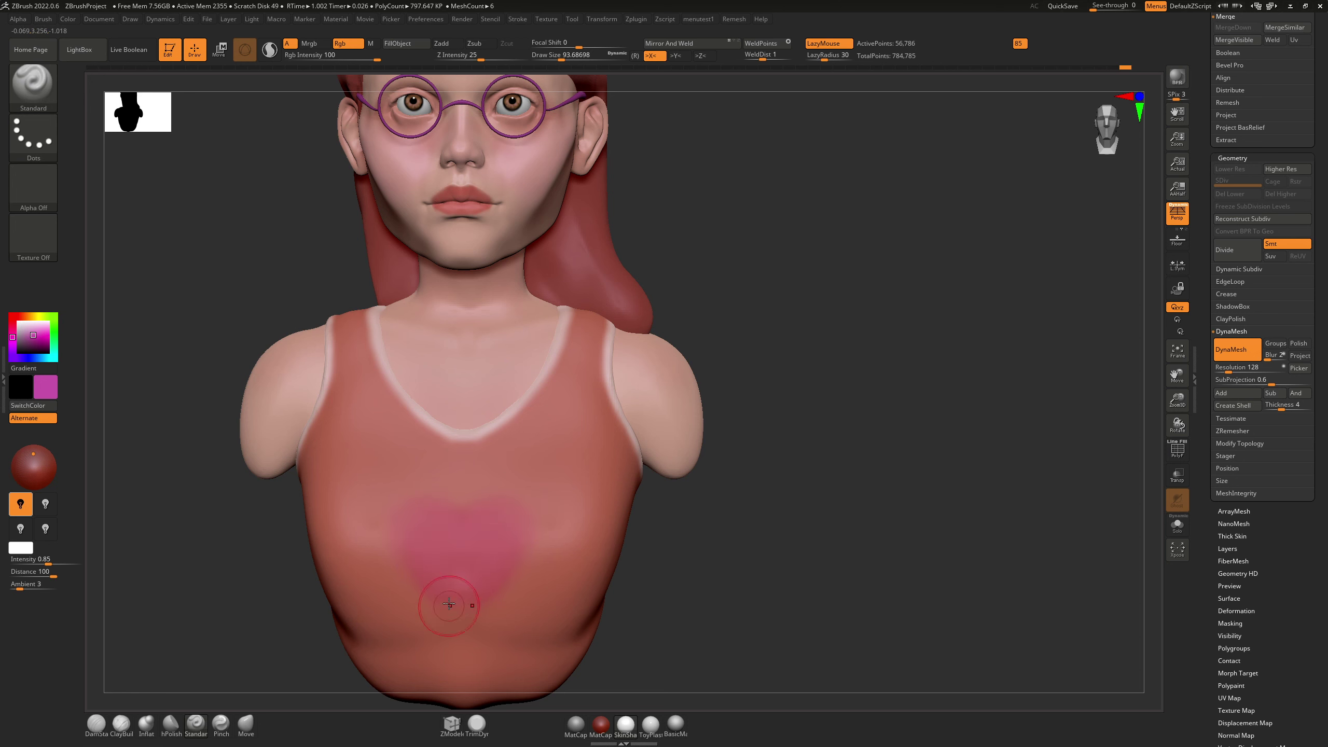
key("ctrl+z")
key("ctrl+shift+z")
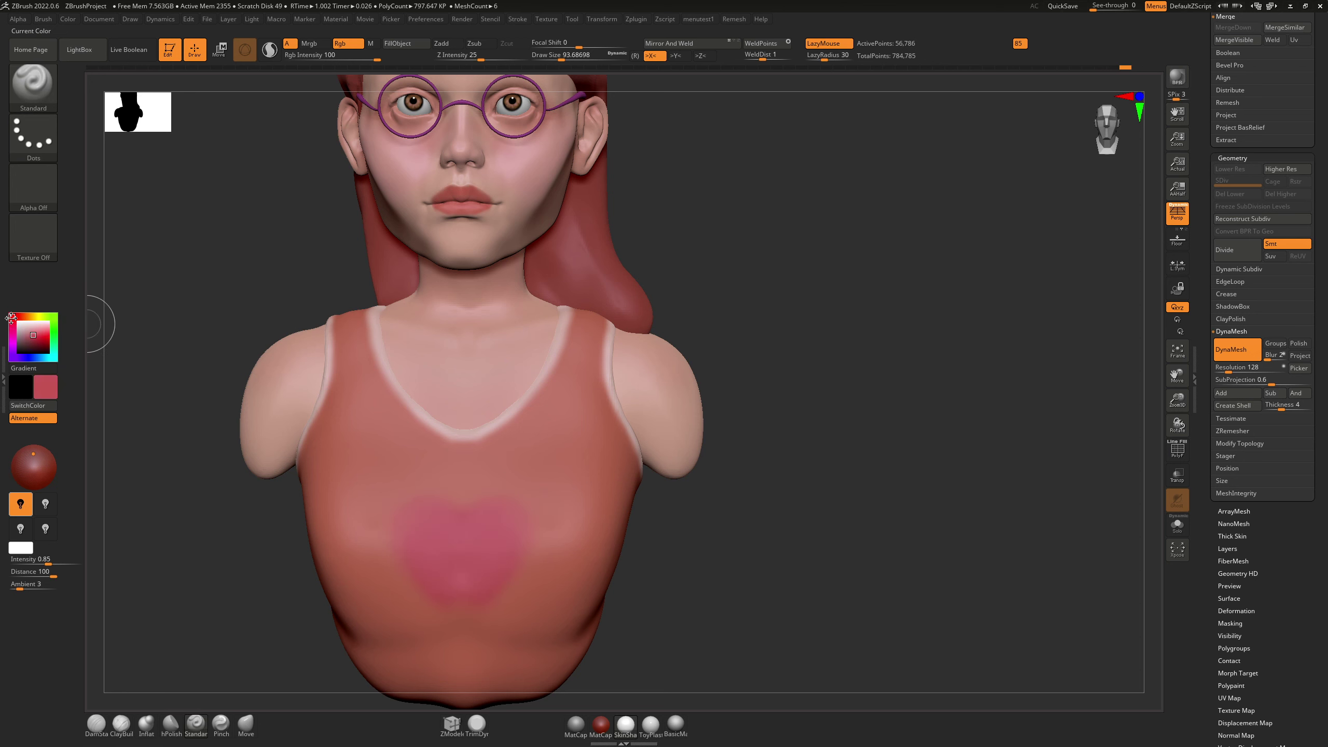
Step: Try repainting the chest heart in a deep saturated red, undo it and pick a more muted dark red
left_click_drag(38, 331, 51, 340)
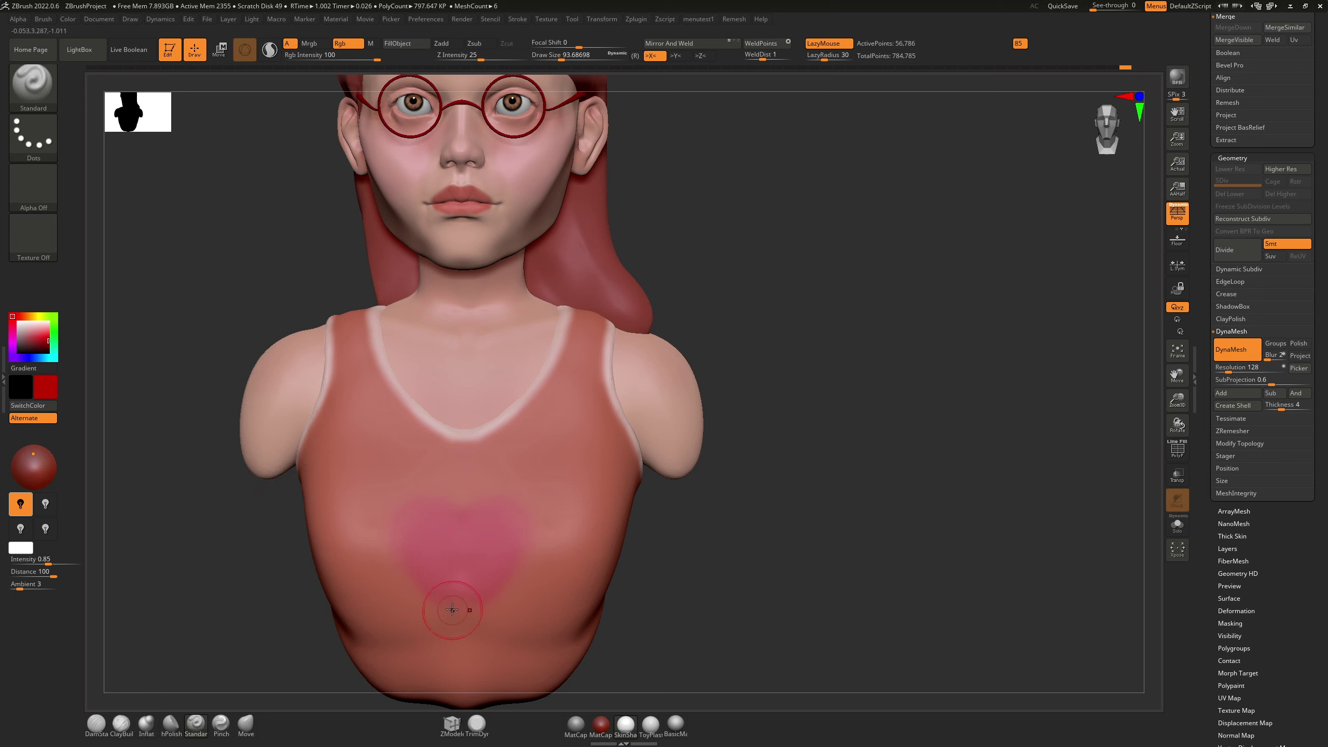
mouse_move(464, 610)
left_mouse_down()
mouse_move(387, 524)
mouse_move(393, 500)
mouse_move(455, 518)
mouse_move(462, 575)
mouse_move(419, 526)
left_mouse_up()
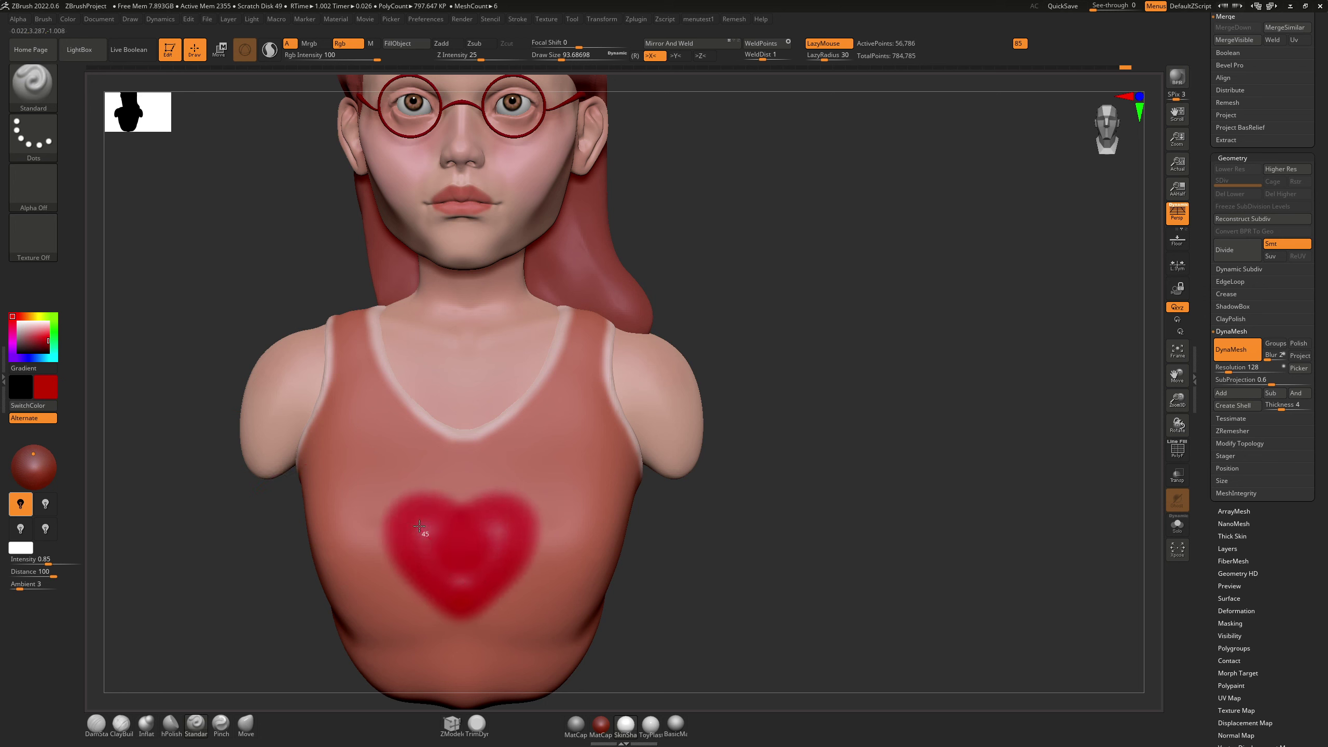
mouse_move(413, 463)
right_mouse_down()
mouse_move(361, 445)
mouse_move(389, 439)
mouse_move(397, 453)
right_mouse_up()
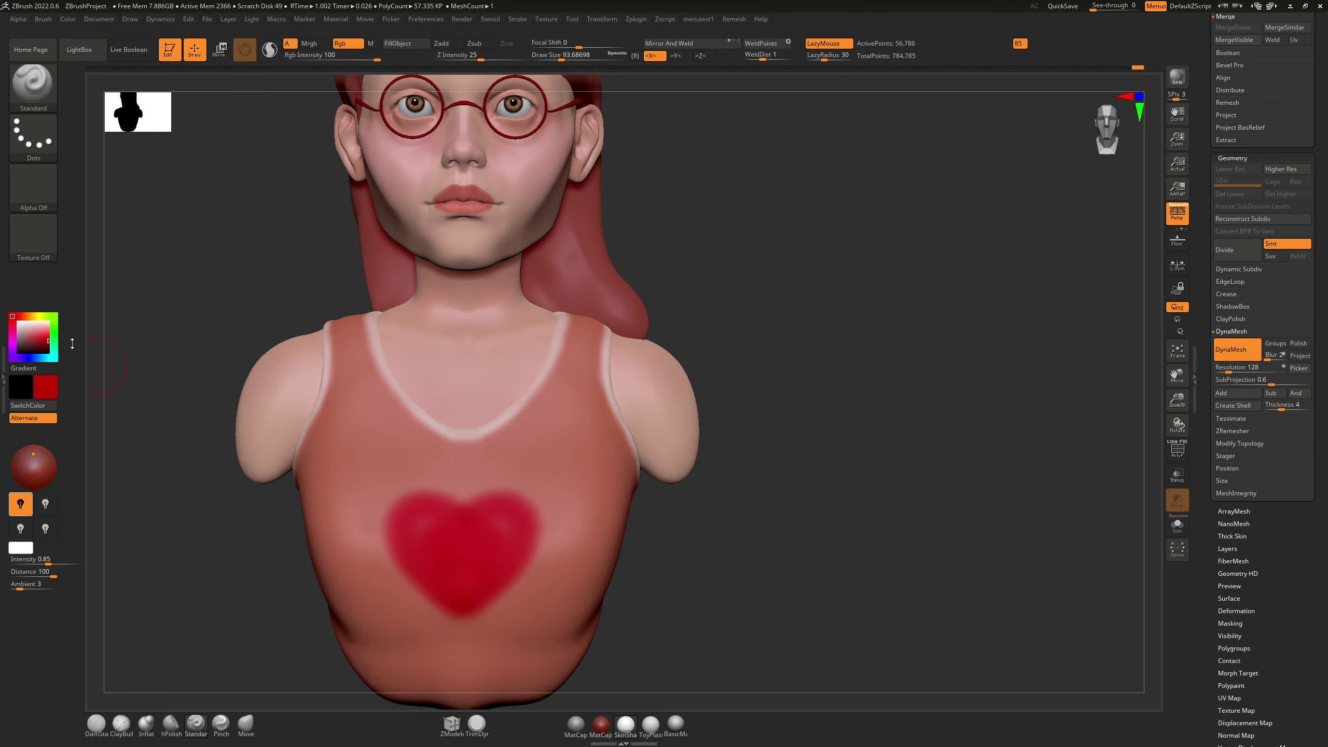
left_click_drag(42, 342, 40, 338)
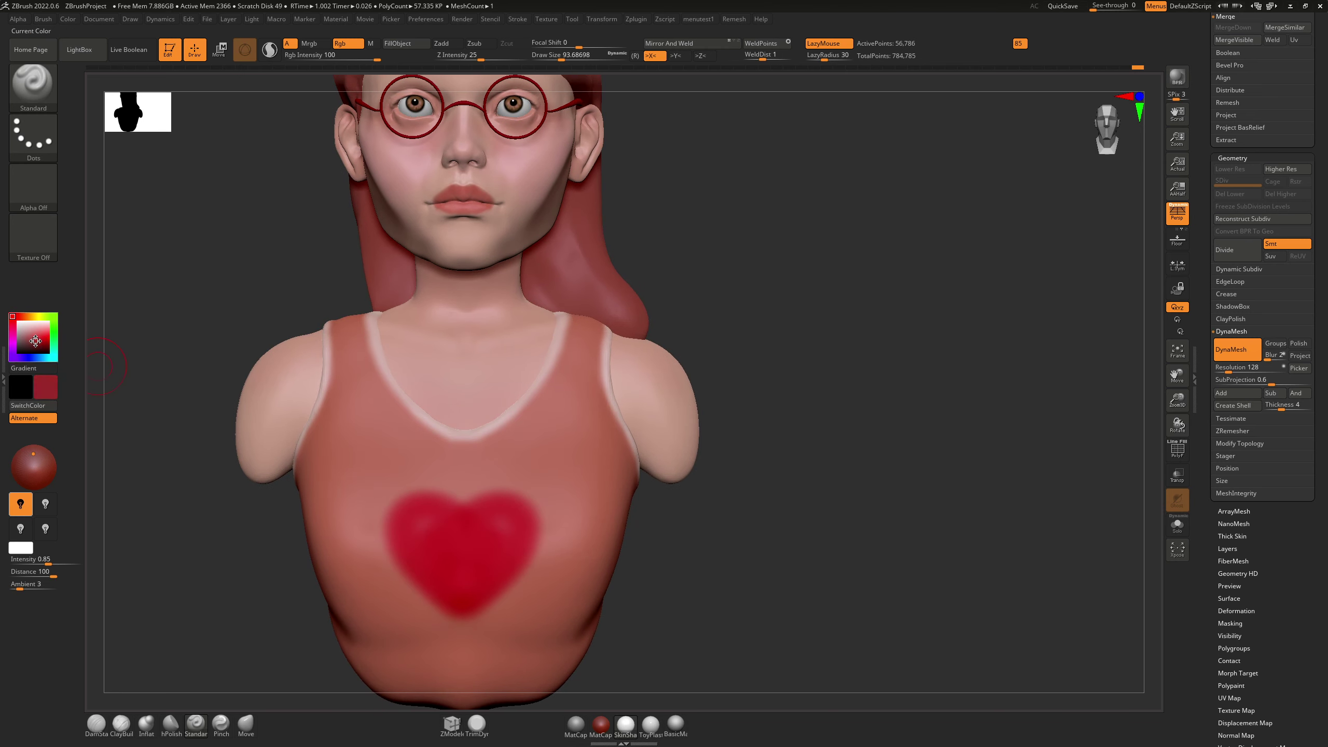
key("ctrl+z")
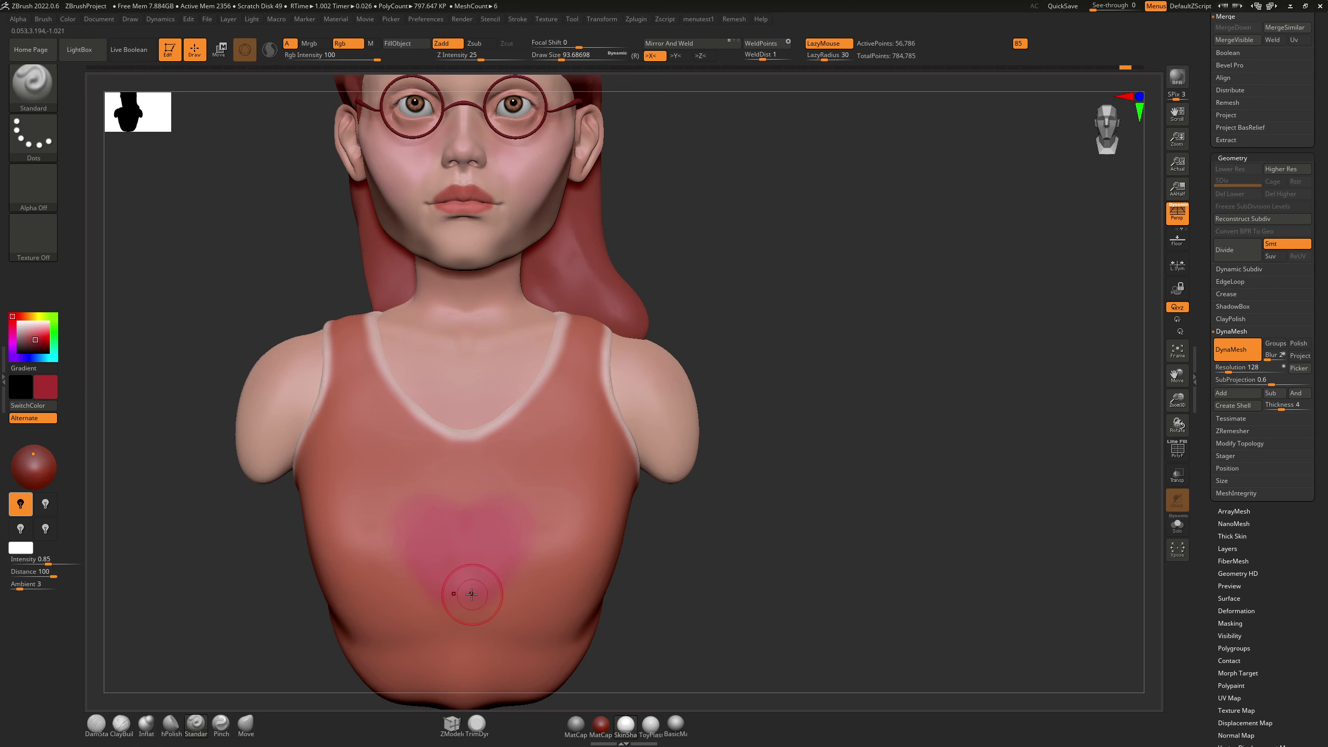
Step: Repaint the chest heart in dark red, and go over it in a brighter saturated red
mouse_move(465, 604)
left_mouse_down()
mouse_move(412, 527)
mouse_move(420, 511)
left_mouse_up()
key("ctrl+z")
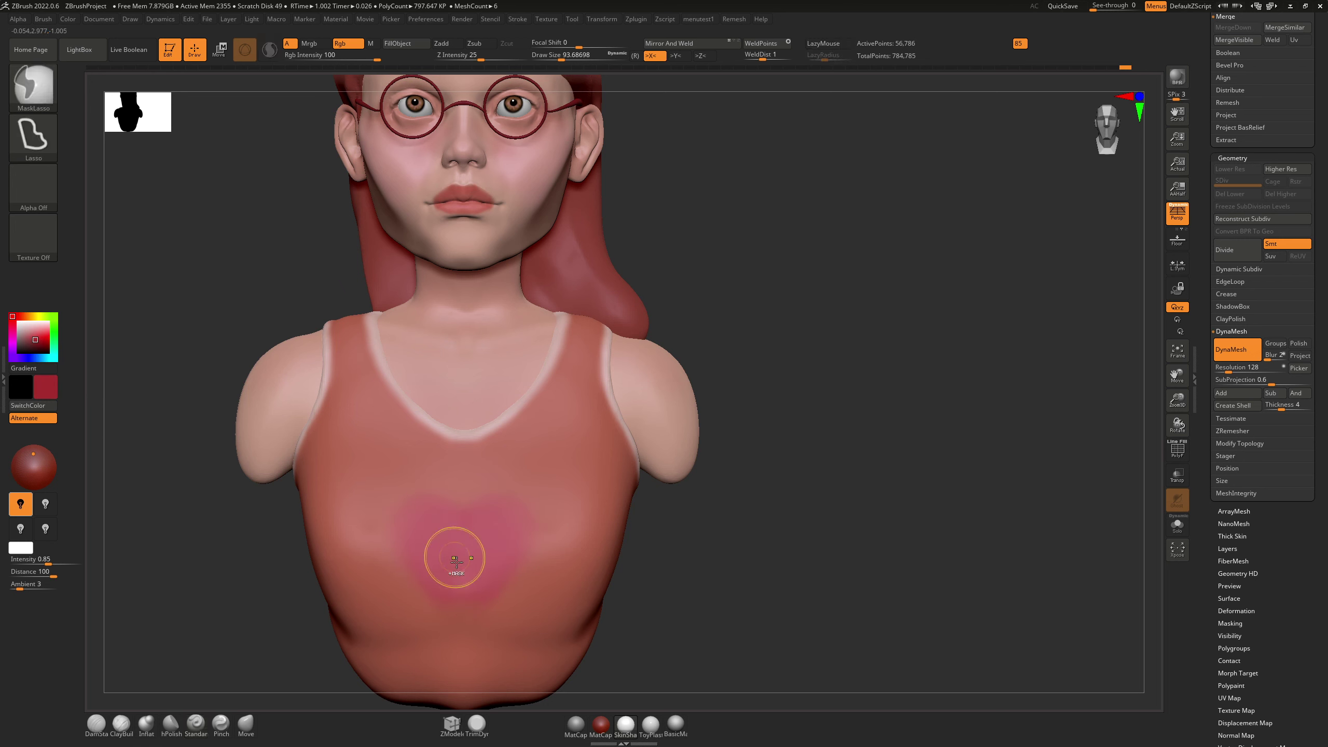
mouse_move(460, 602)
left_mouse_down()
mouse_move(410, 517)
mouse_move(460, 517)
mouse_move(437, 538)
mouse_move(486, 531)
left_mouse_up()
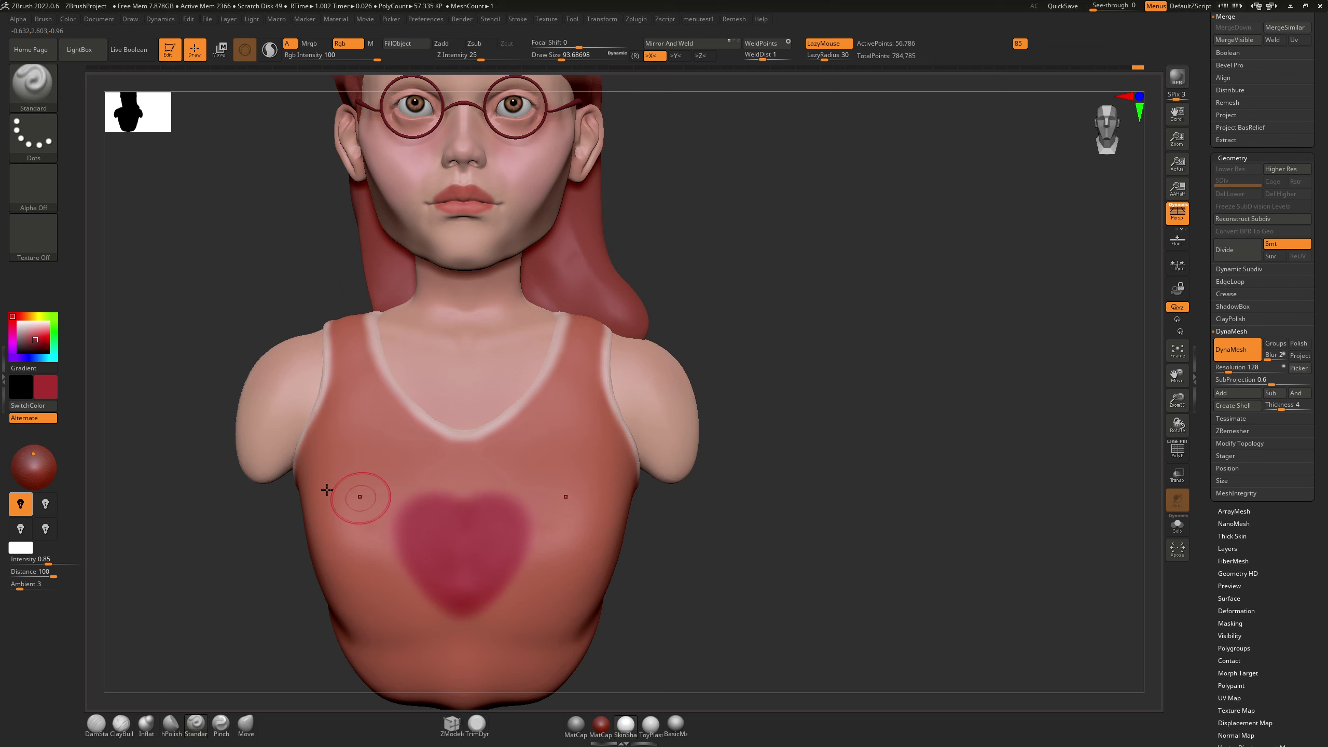
left_click_drag(31, 337, 42, 338)
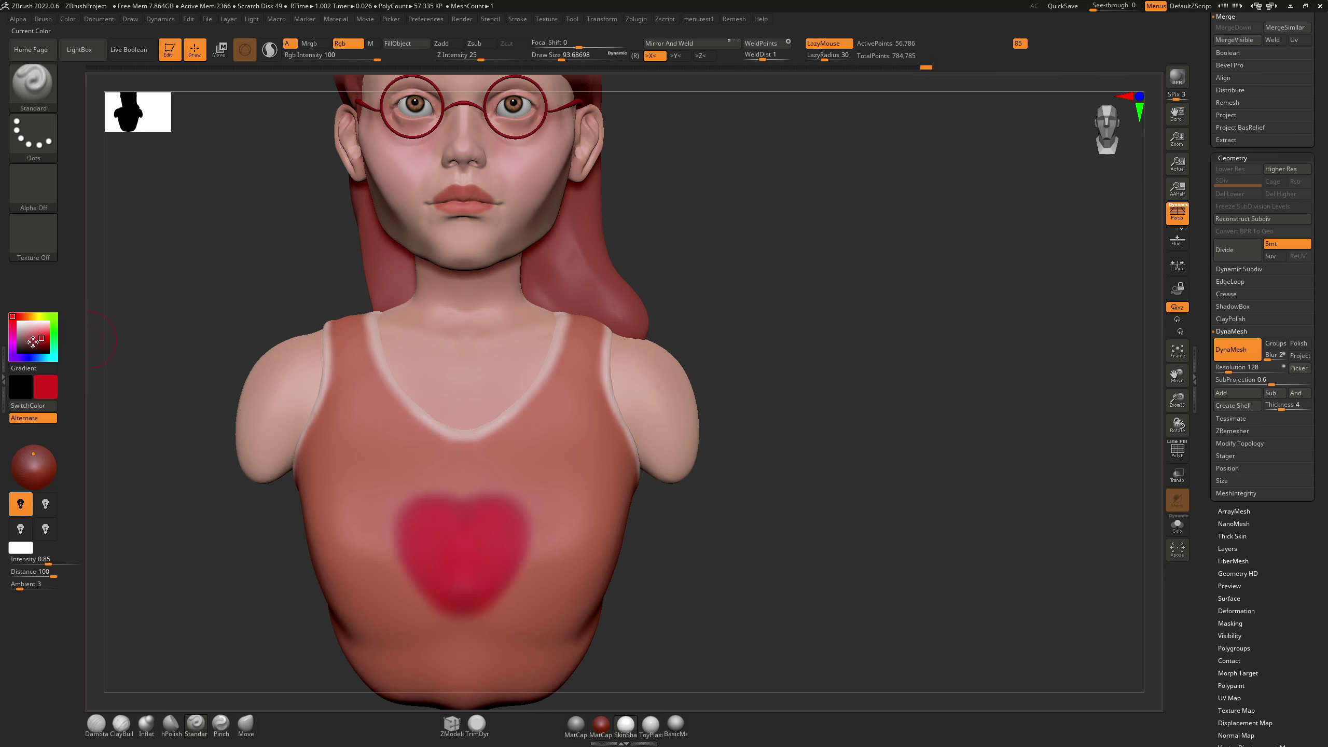
Step: Try painting the middle of the red chest heart in magenta and undo the magenta strokes
left_click(13, 335)
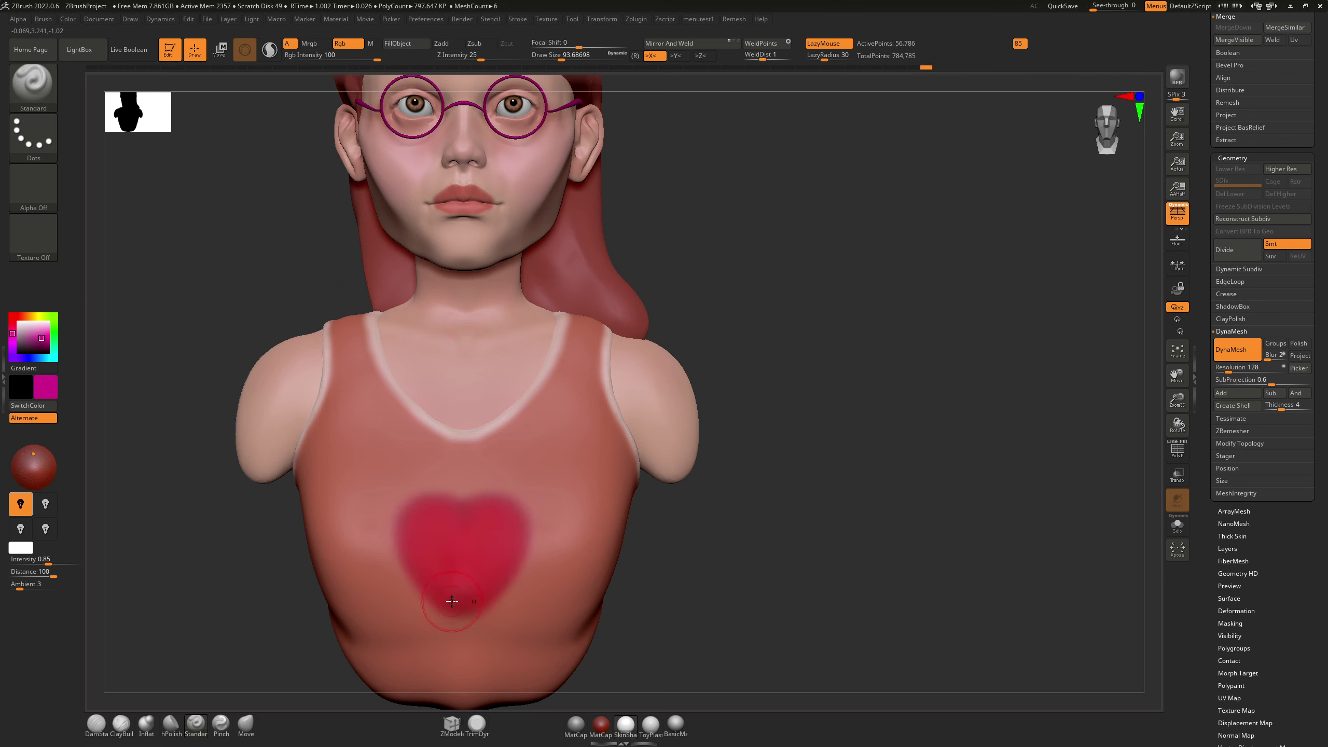
left_click_drag(399, 521, 398, 517)
key("ctrl+z")
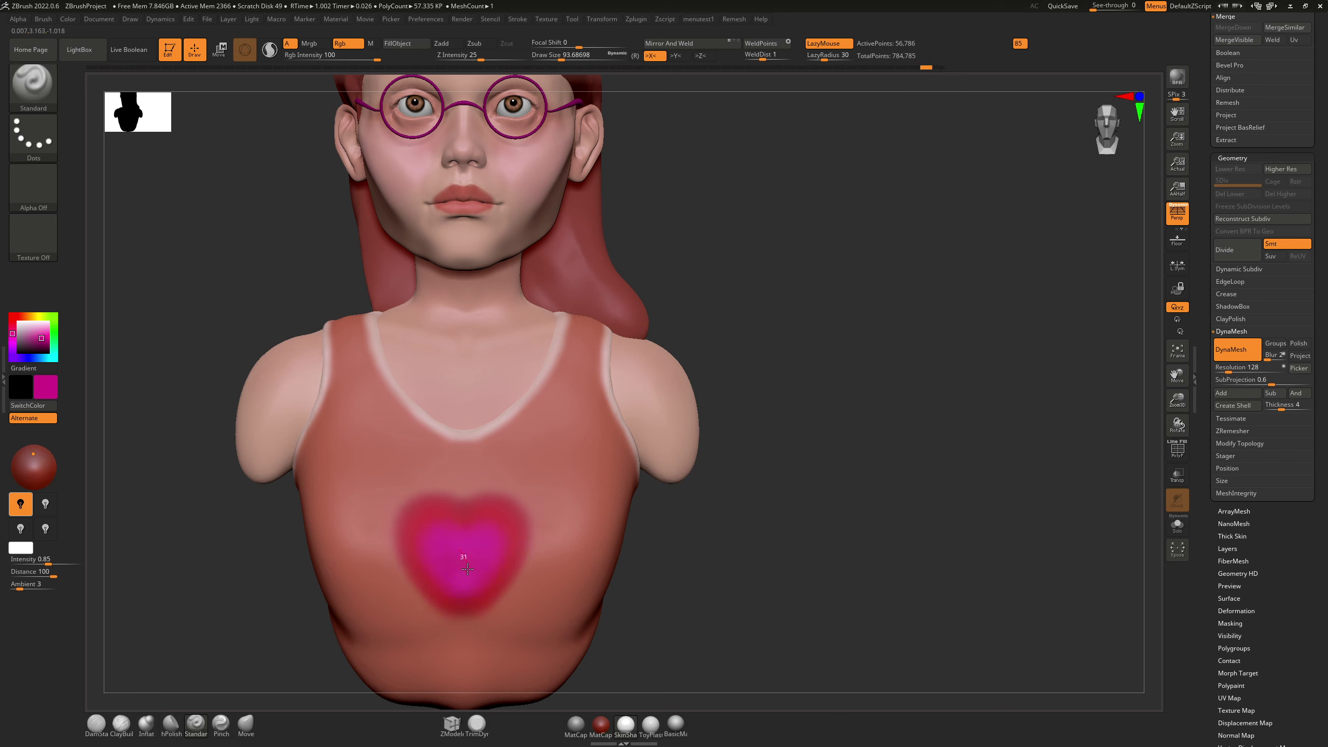
key("ctrl+z")
Step: Pick a purple, try painting it as a border around the red heart and undo it
left_click_drag(41, 338, 30, 340)
left_click(12, 341)
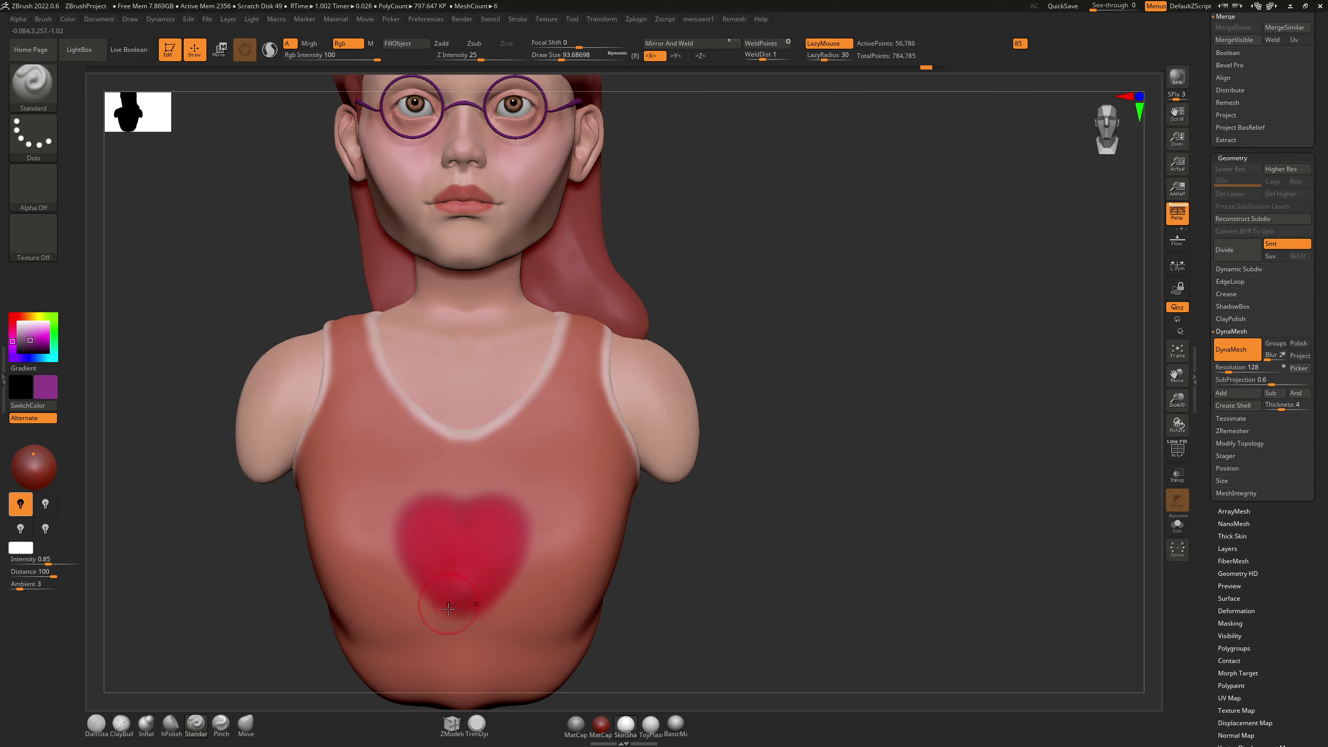
mouse_move(428, 575)
left_mouse_down()
mouse_move(404, 525)
mouse_move(470, 514)
left_mouse_up()
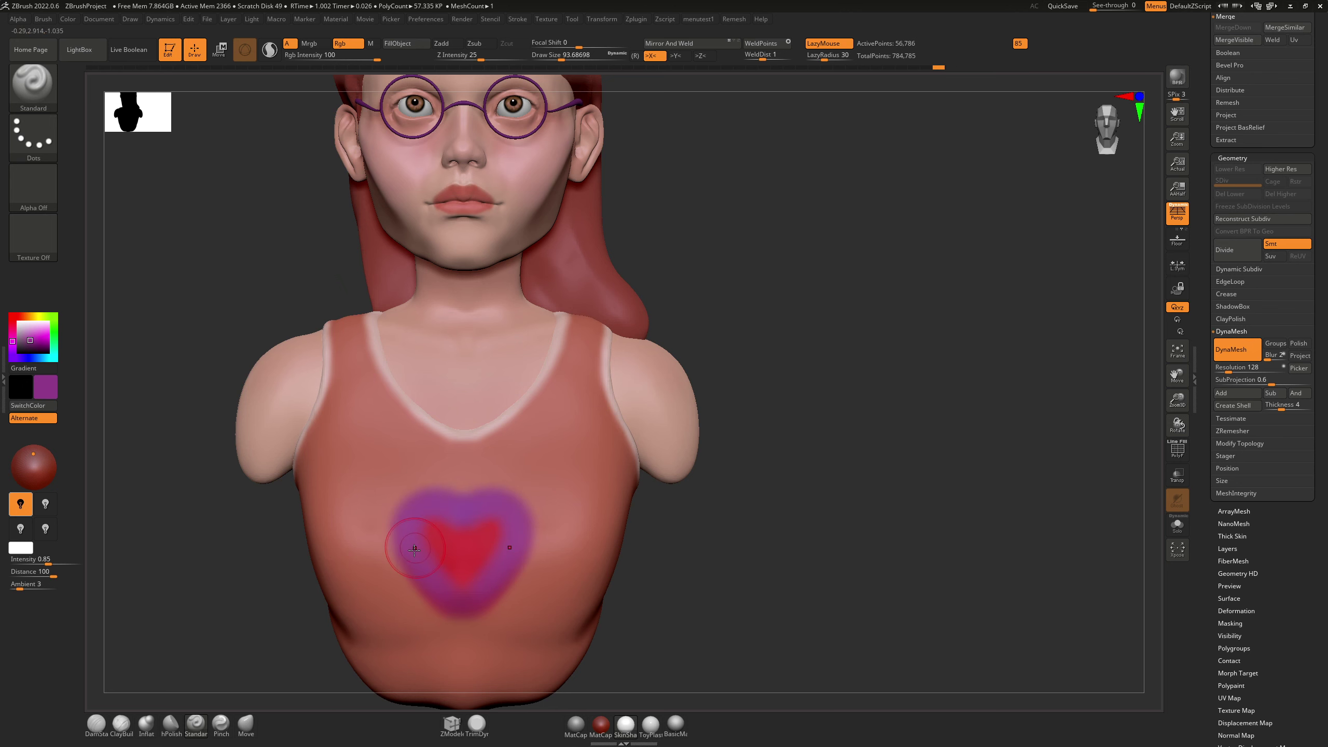
key("ctrl+z")
Step: Apply Alpha 28 to the brush, reduce its size to about 68 and try thinner purple outlines around the heart, undoing them
left_click(38, 192)
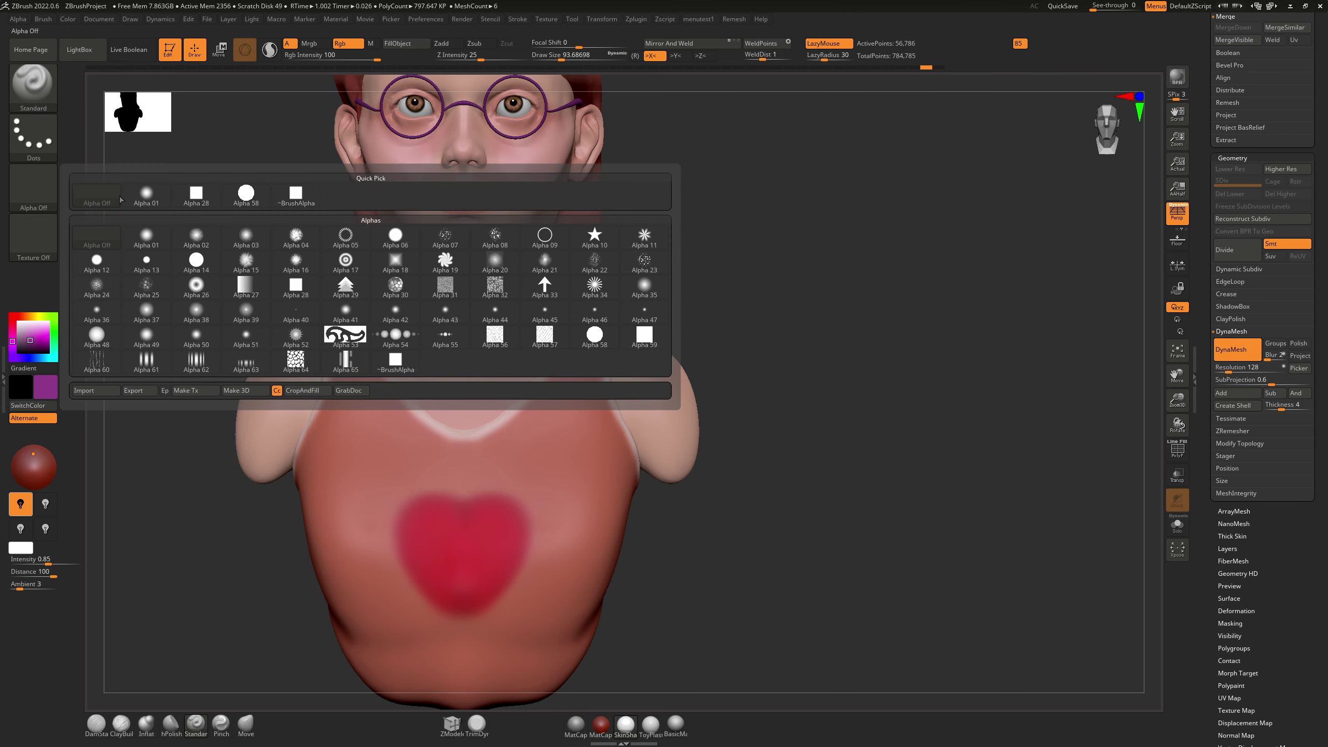
left_click(208, 198)
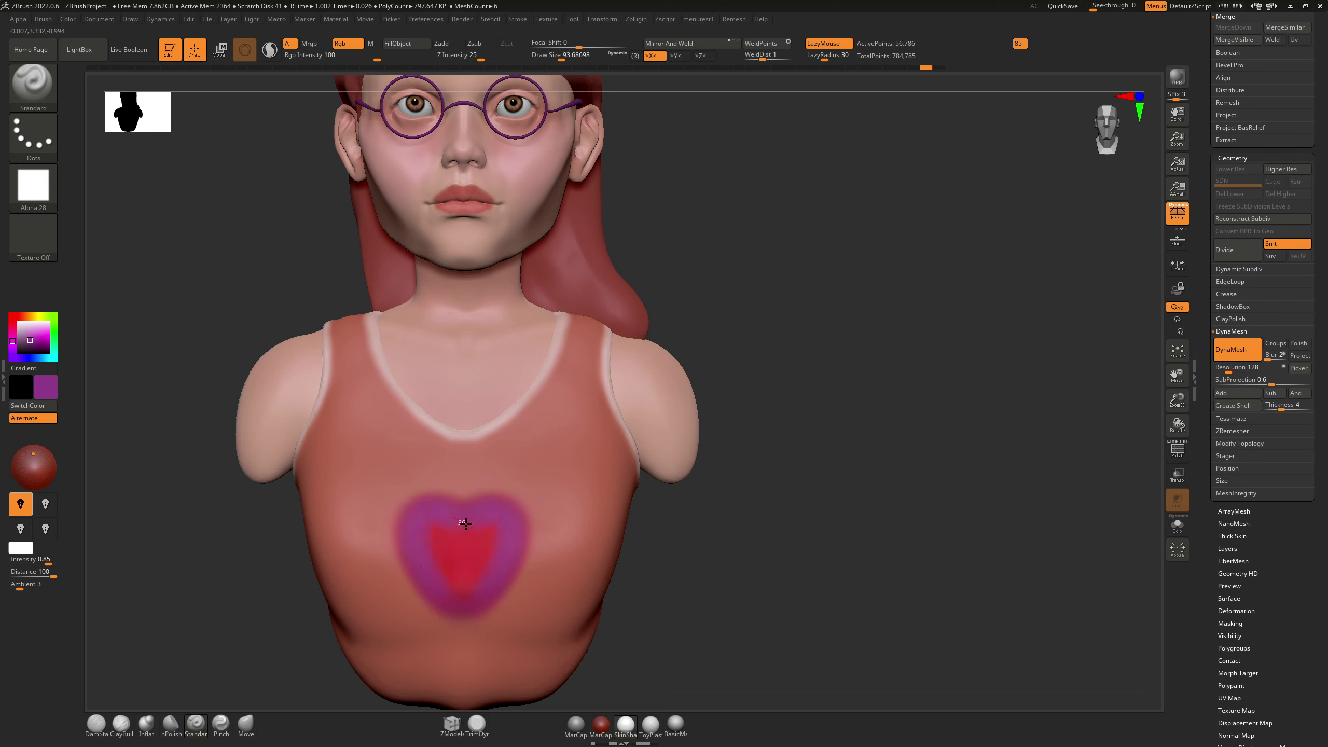
key("ctrl+z")
left_click_drag(440, 595, 458, 610)
key("s")
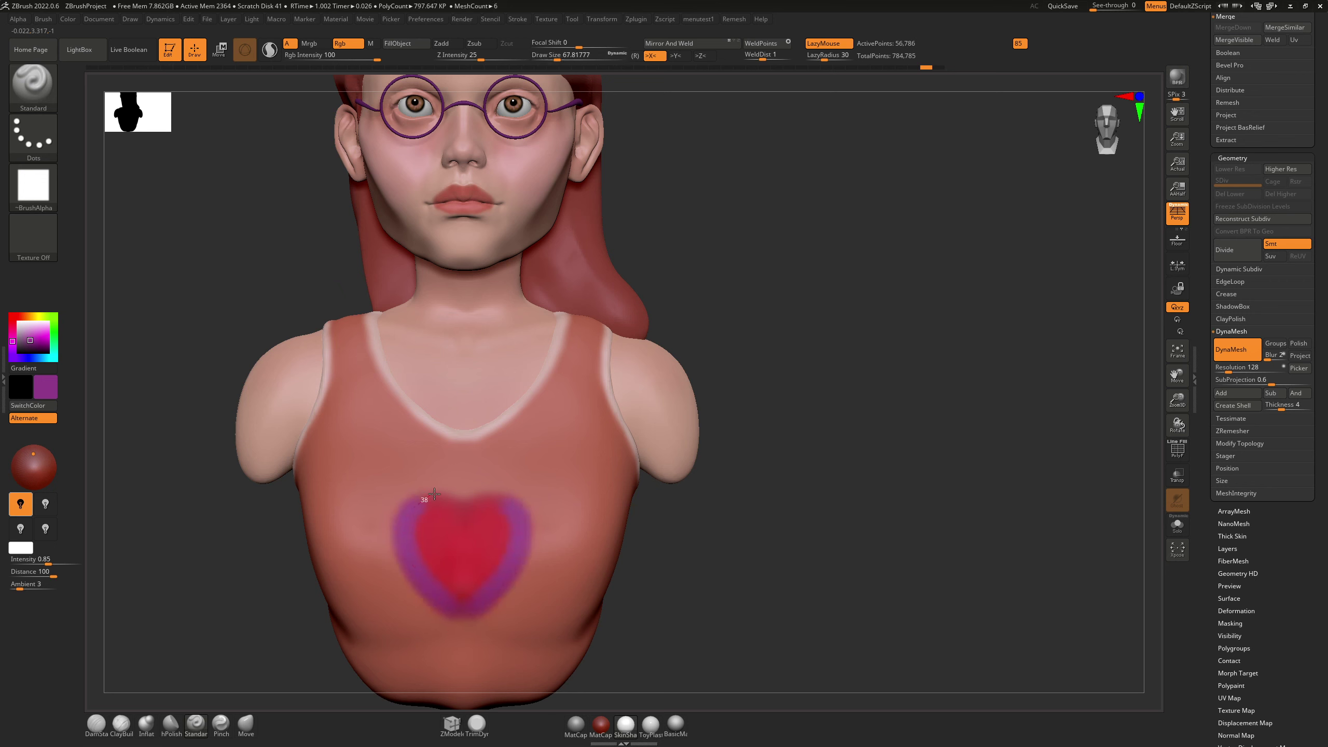
key("ctrl+z")
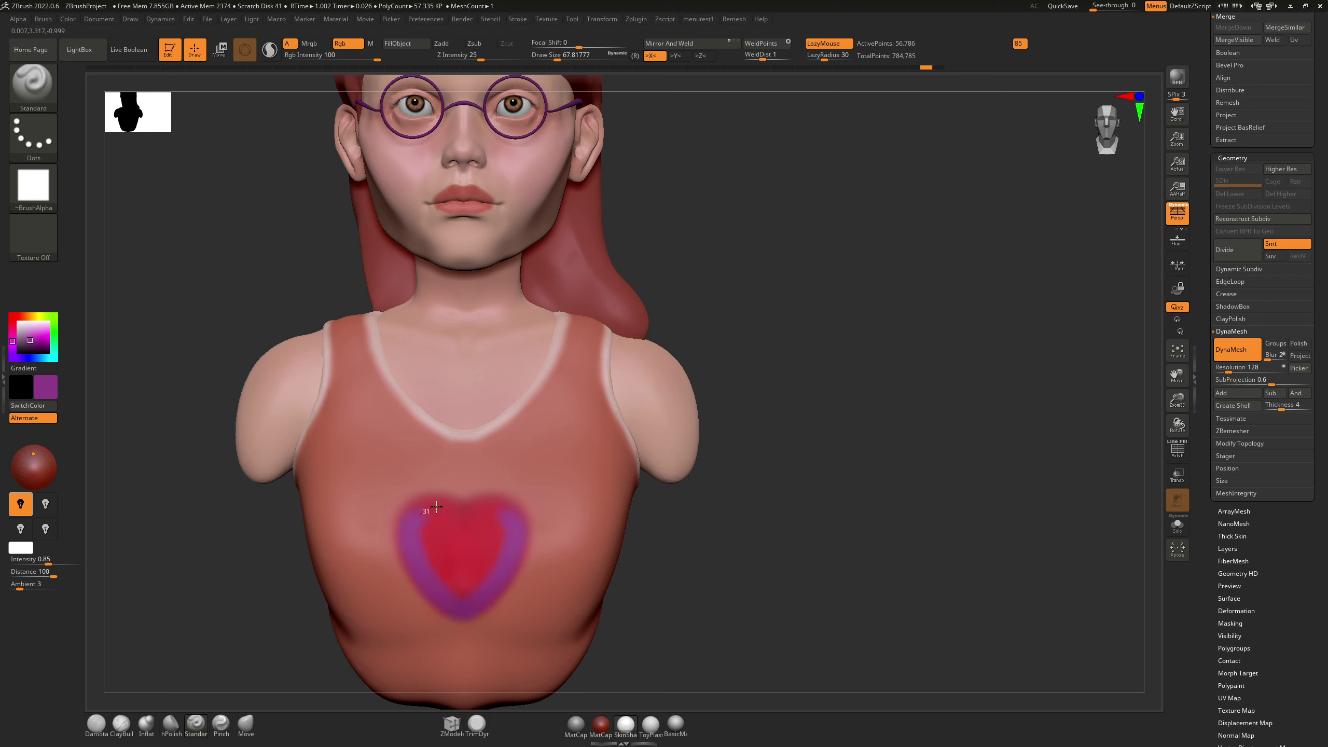
key("ctrl+z")
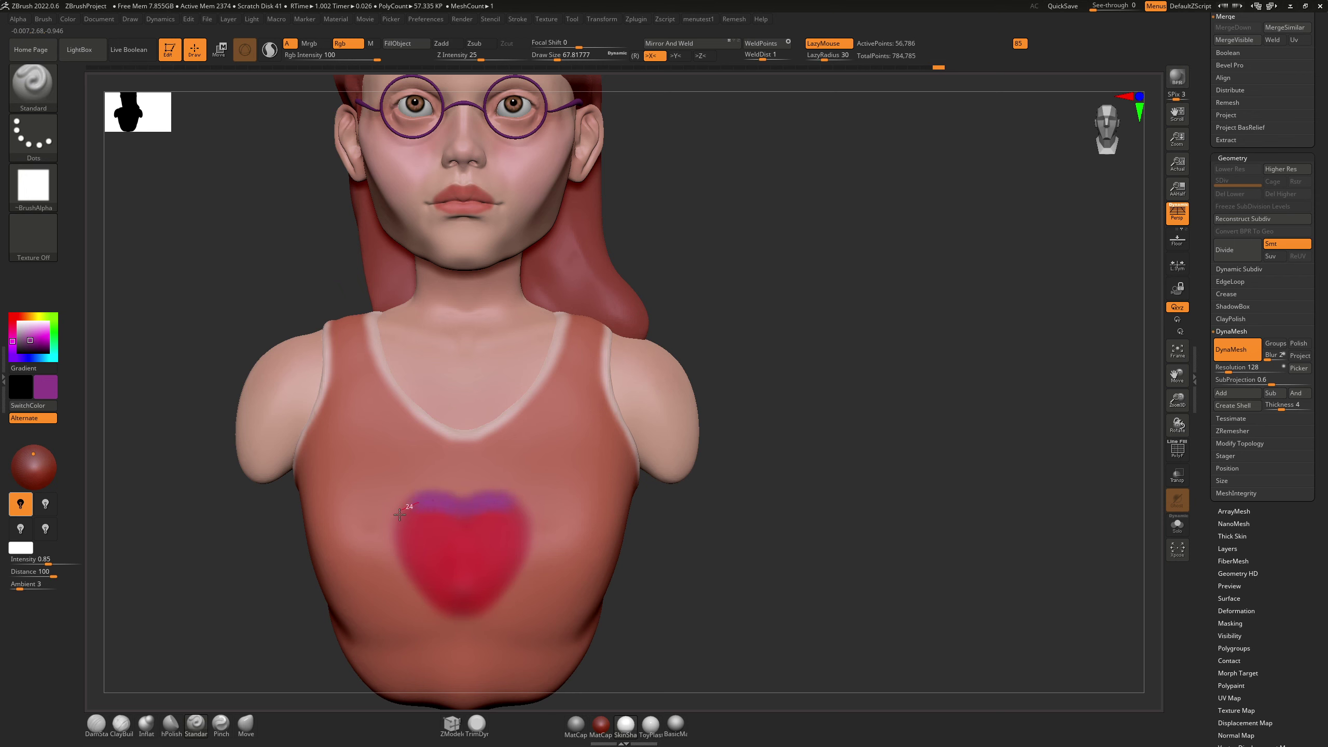
Step: Try another purple outline around the heart, and undo back to the soft pinkish-red heart
left_click_drag(456, 611, 464, 616)
mouse_move(555, 514)
right_mouse_down()
mouse_move(504, 416)
mouse_move(513, 496)
right_mouse_up()
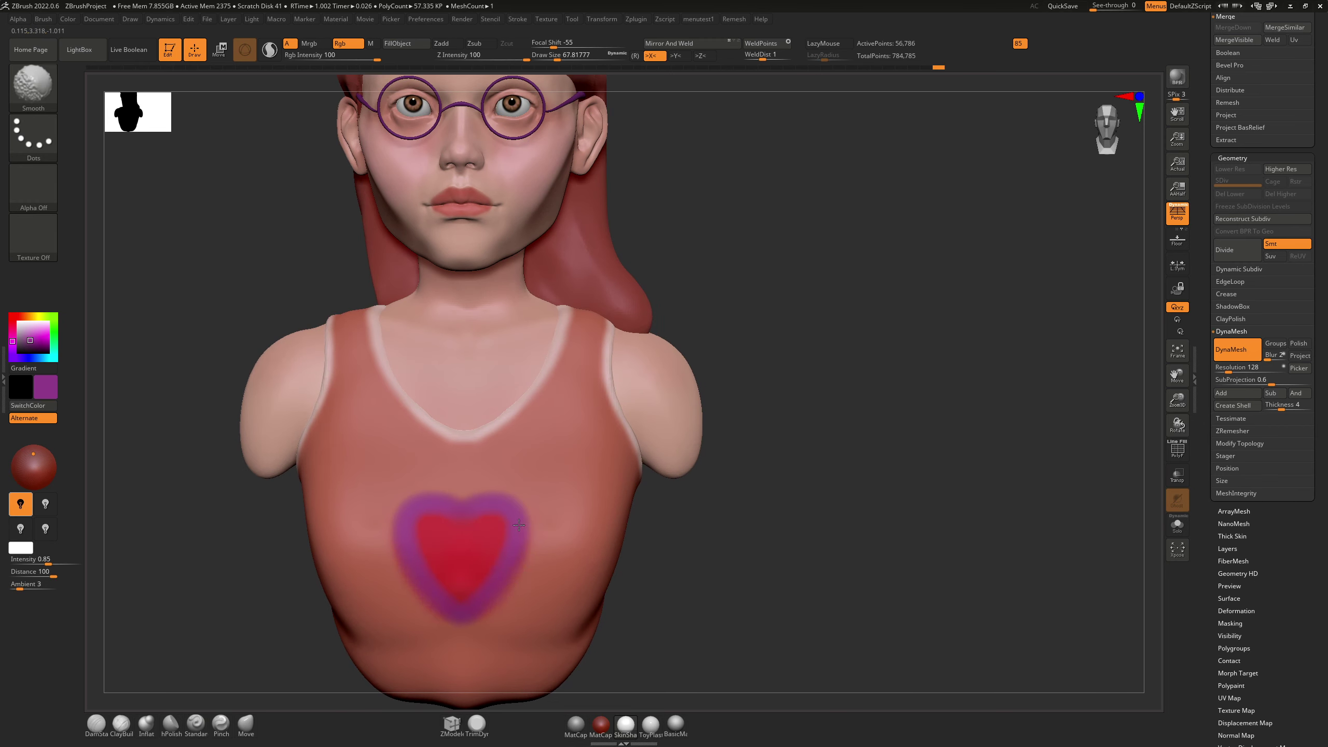
key("ctrl+z")
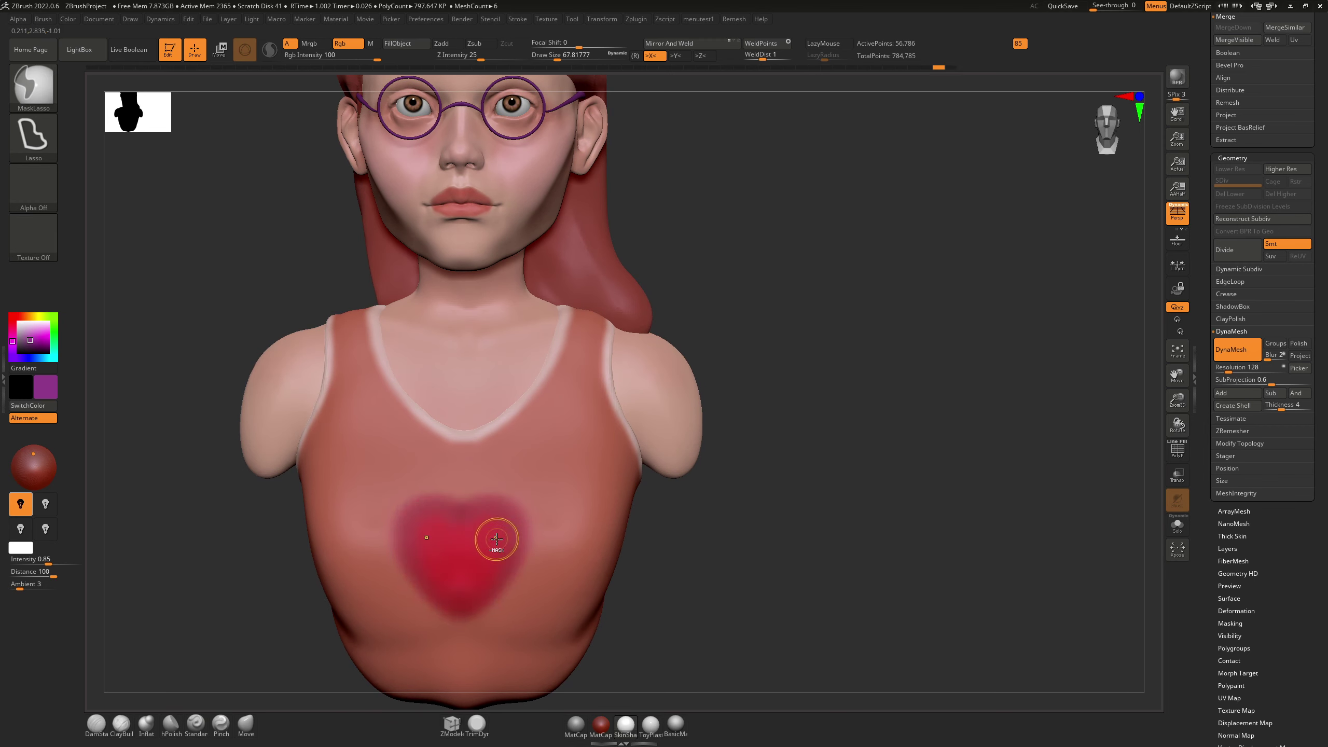
key("ctrl+z")
key("ctrl+z")
key("ctrl+shift+z")
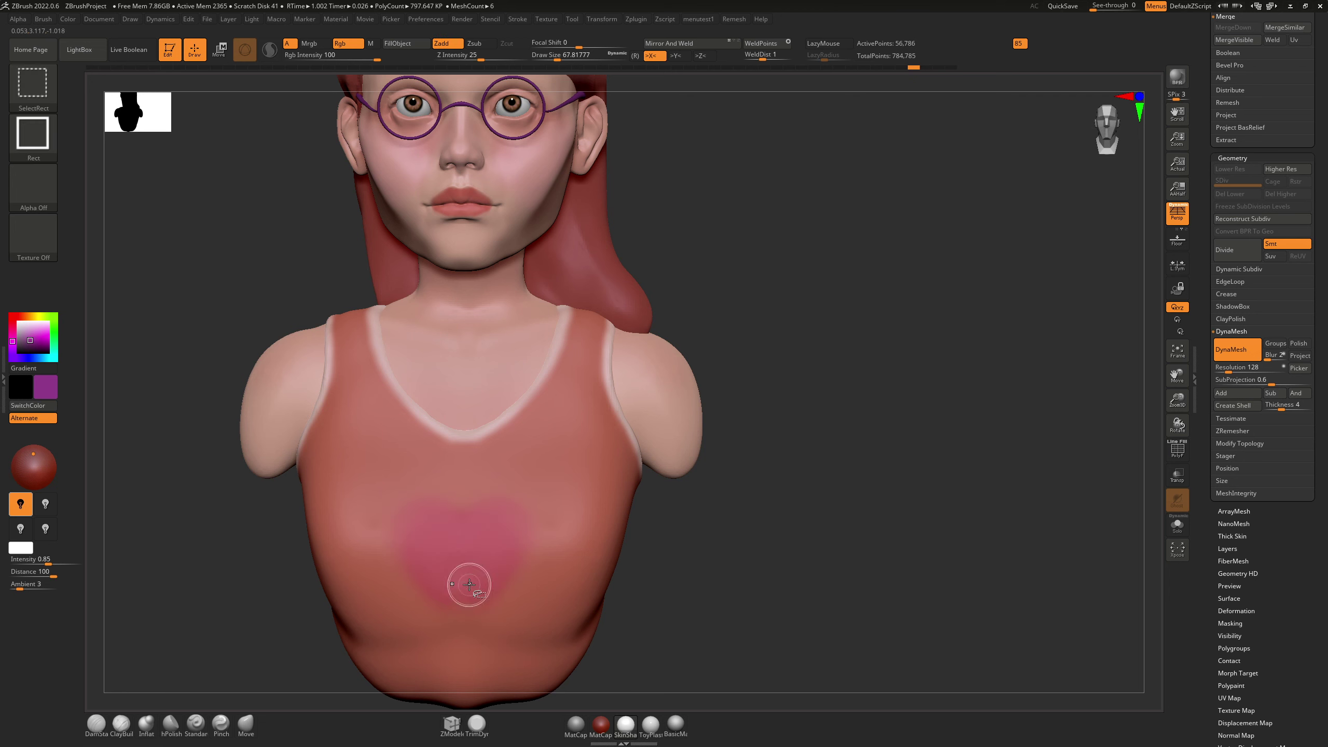
Step: Outline the soft pinkish-red chest heart with a purple border running down to its lower point
mouse_move(431, 591)
left_mouse_down()
mouse_move(400, 549)
mouse_move(395, 503)
mouse_move(435, 494)
mouse_move(470, 518)
left_mouse_up()
key("ctrl+z")
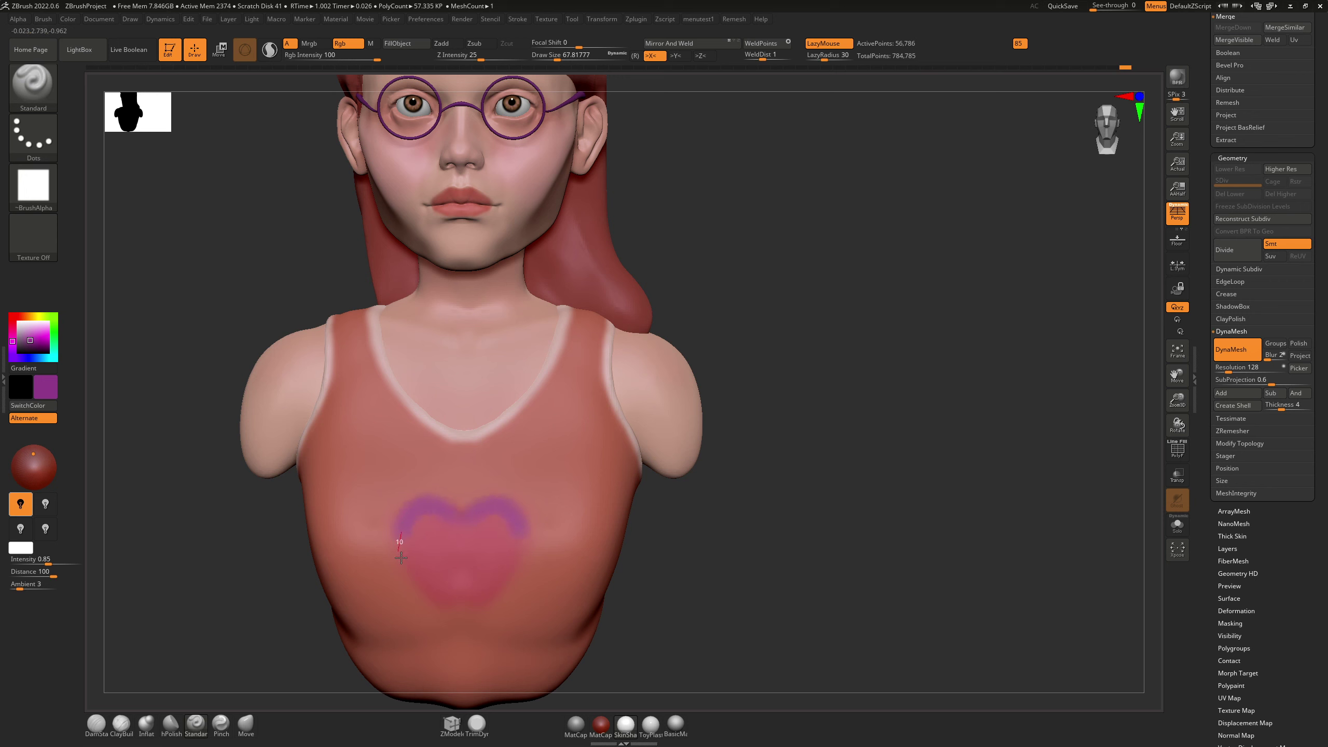
left_click_drag(400, 557, 463, 629)
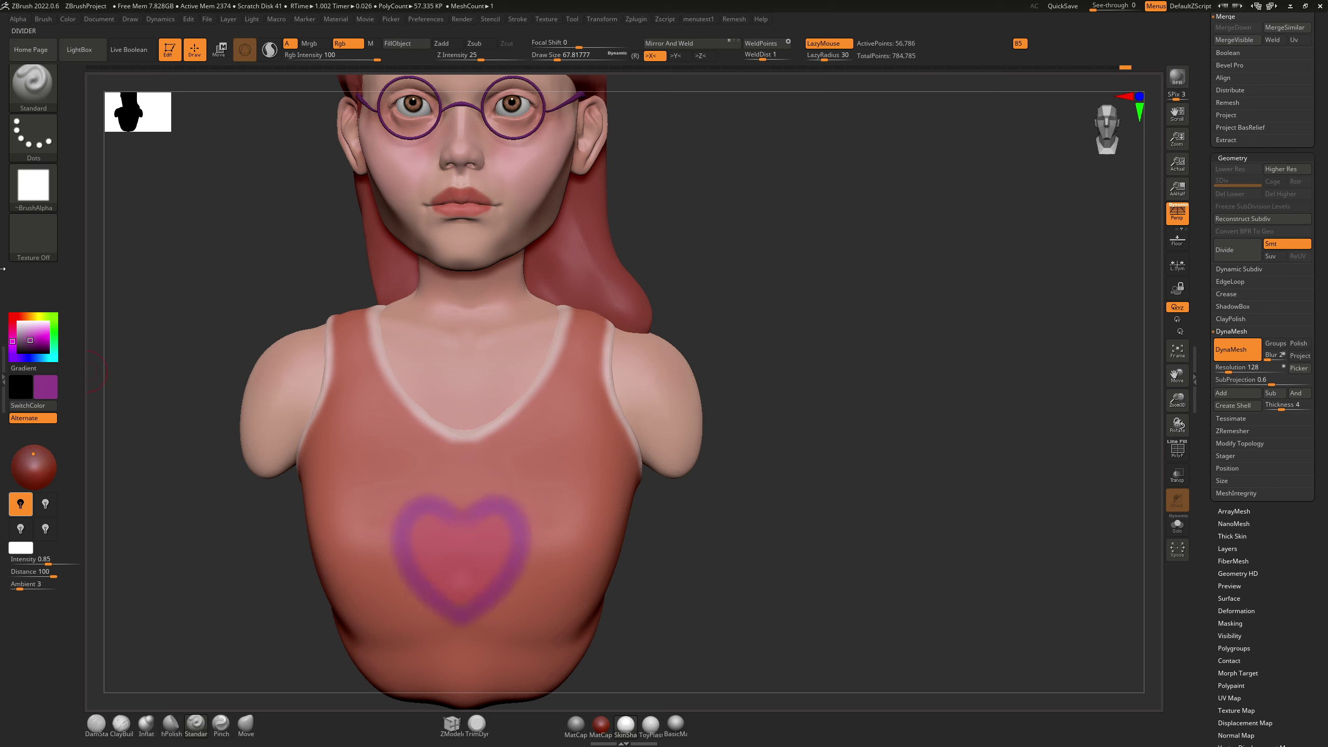
Step: Pick a bright pink and fill the inside of the purple-outlined heart with it
left_click(13, 317)
left_click_drag(30, 337, 39, 334)
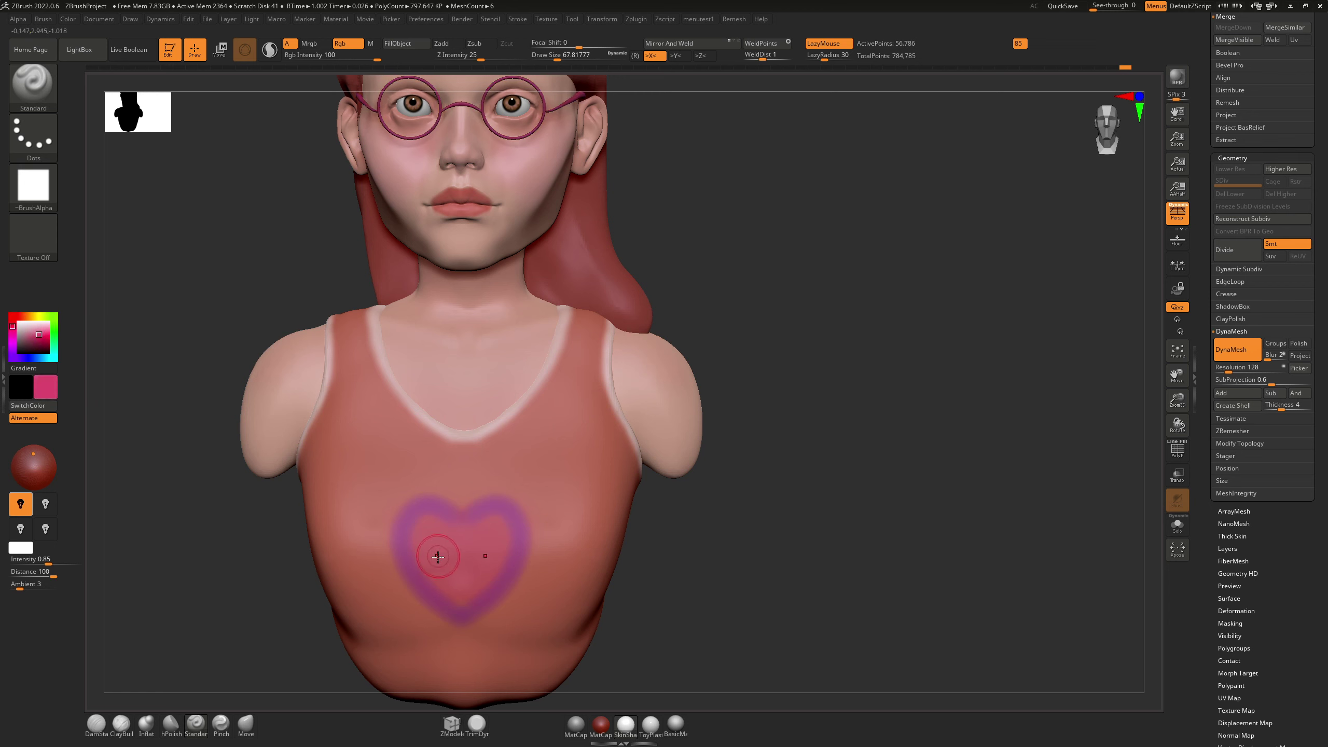
left_click_drag(461, 546, 434, 575)
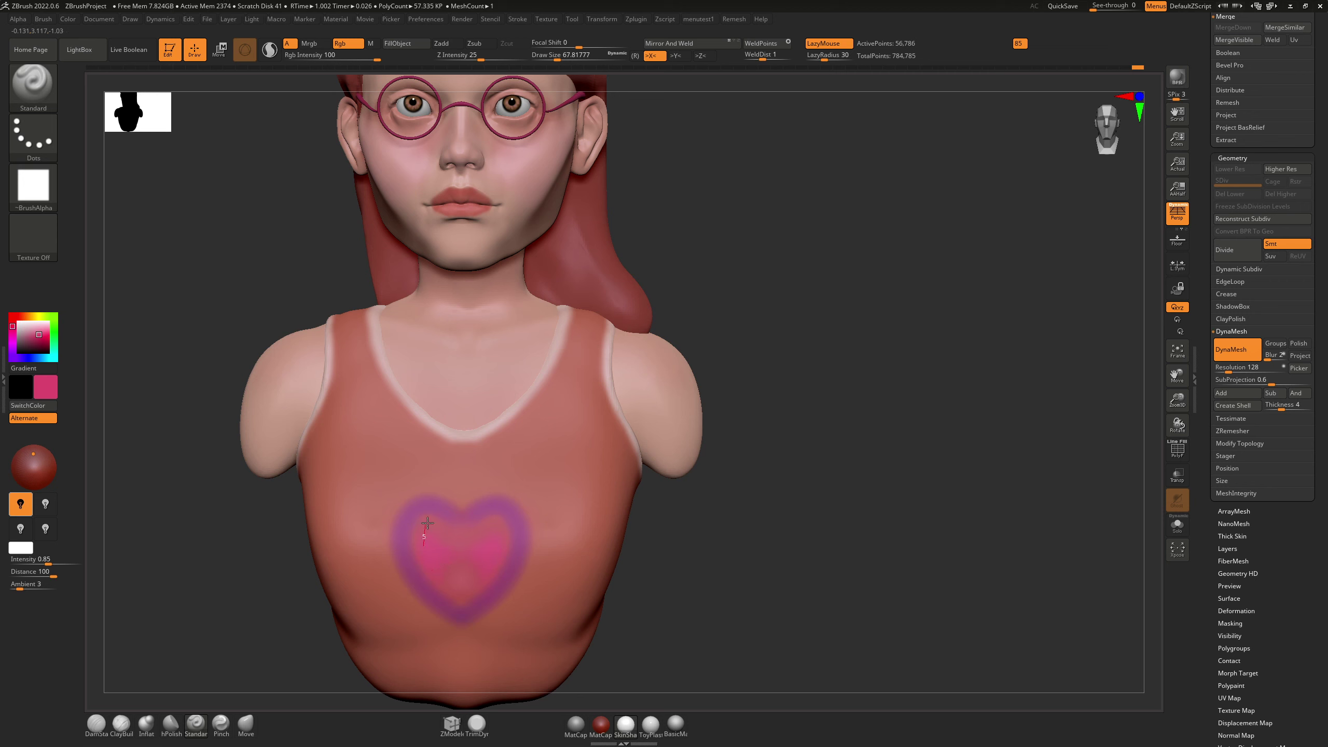
mouse_move(499, 524)
left_mouse_down()
mouse_move(471, 527)
mouse_move(482, 546)
left_mouse_up()
left_click_drag(468, 582, 464, 602)
Step: Undo all the heart strokes on the chest, returning the tank top to its plain red front
mouse_move(450, 458)
right_mouse_down()
mouse_move(385, 460)
mouse_move(473, 460)
mouse_move(522, 419)
right_mouse_up()
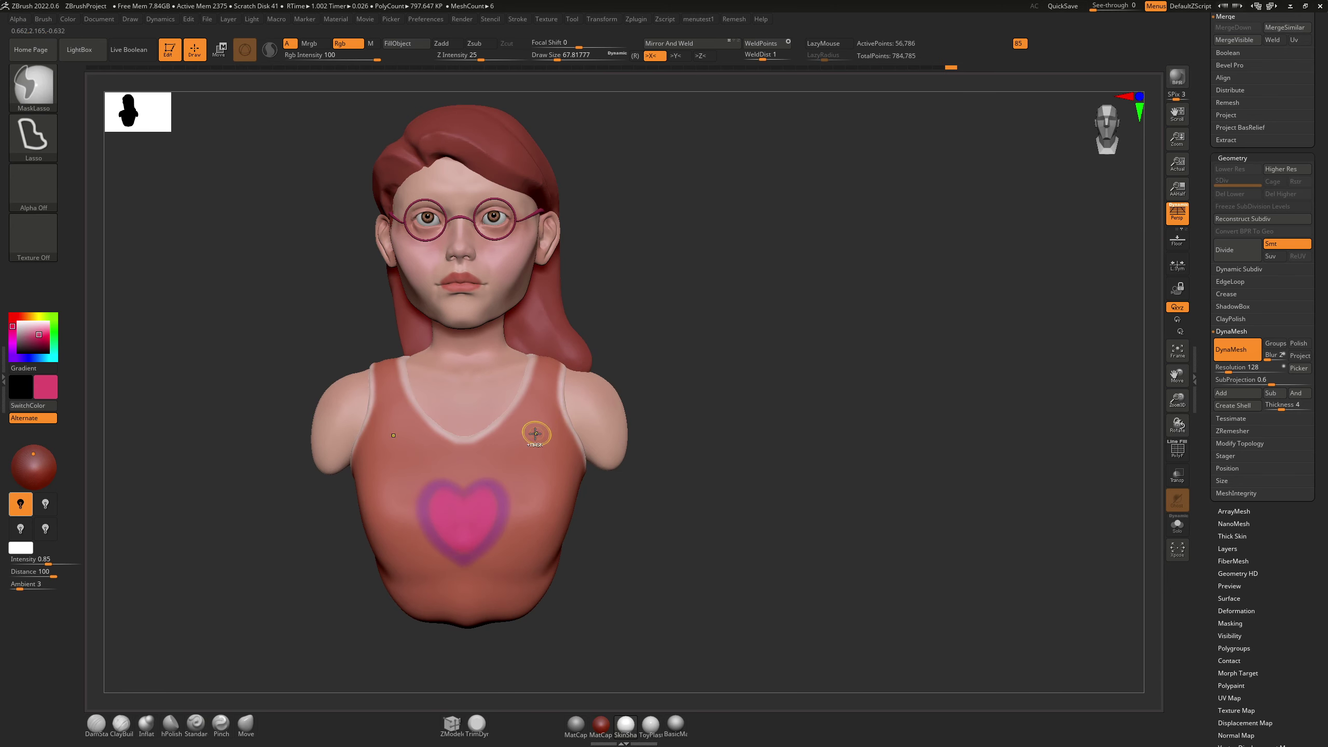
key("ctrl+z")
key("ctrl+shift")
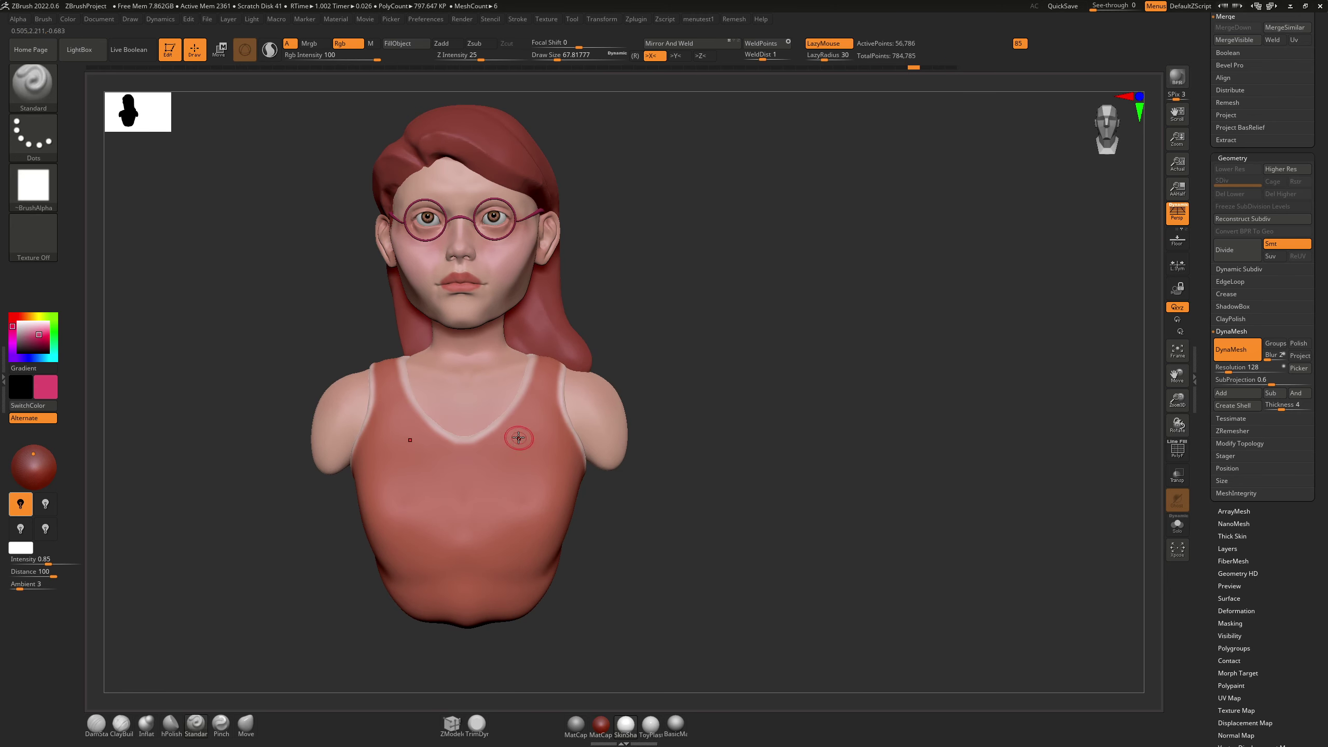
right_click_drag(519, 439, 521, 438)
Step: Make the head the active subtool and pick black as the paint colour
mouse_move(526, 289)
right_mouse_down()
mouse_move(500, 259)
mouse_move(526, 337)
mouse_move(512, 303)
mouse_move(510, 389)
right_mouse_up()
mouse_move(491, 307)
right_mouse_down("alt")
mouse_move(601, 451)
mouse_move(663, 503)
right_mouse_up("alt")
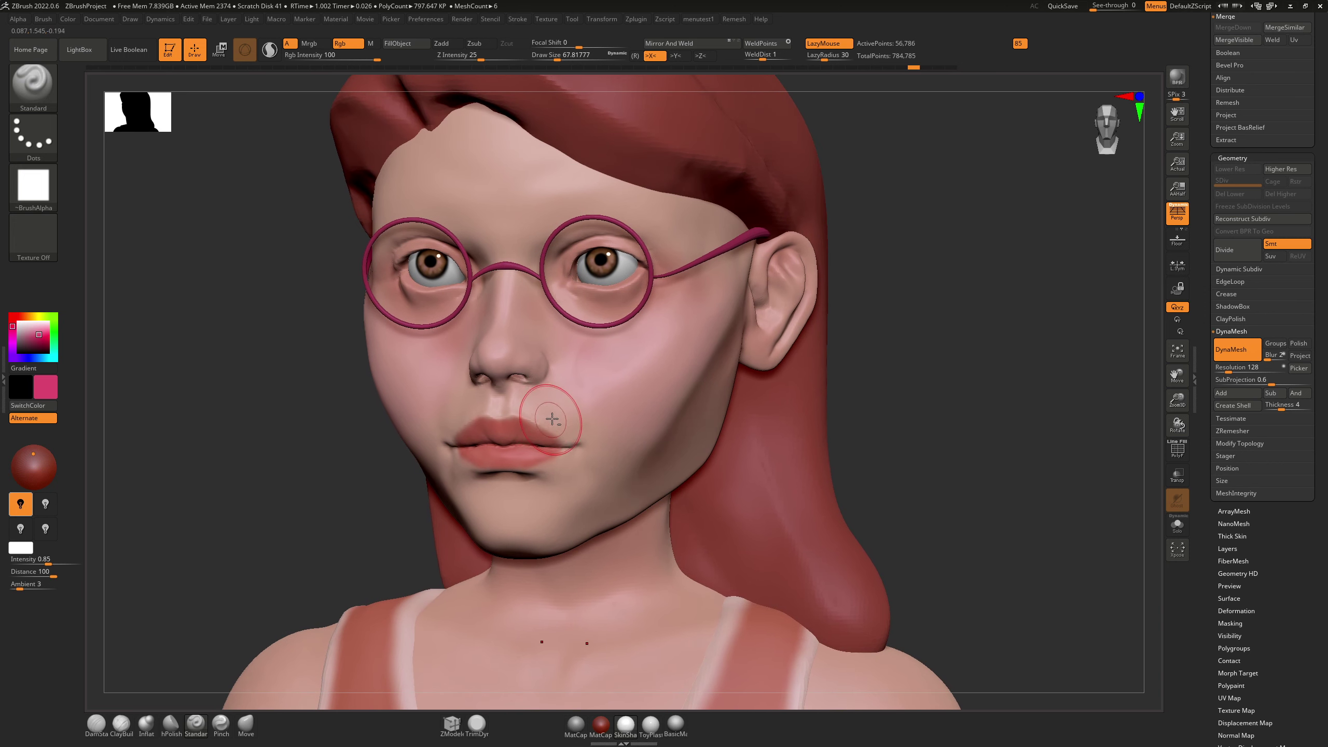
left_click(572, 404, "alt")
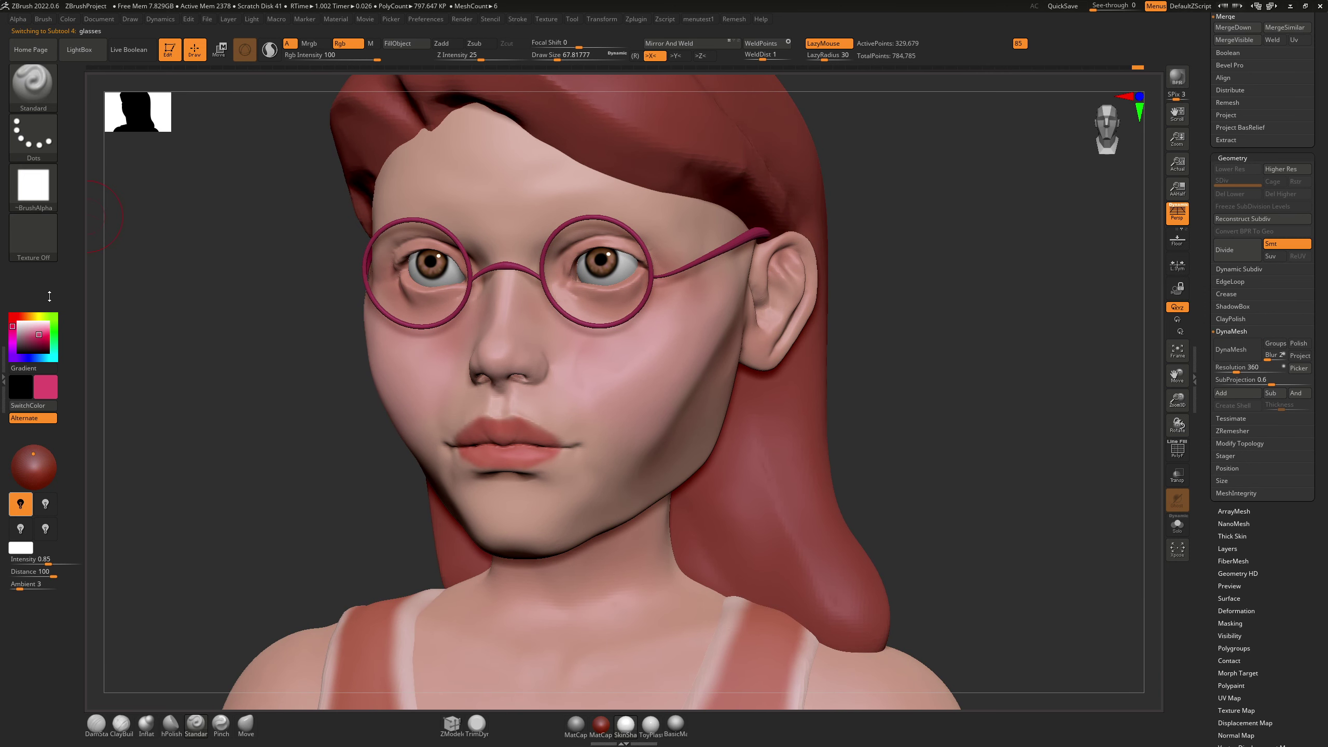
left_click_drag(30, 334, 18, 350)
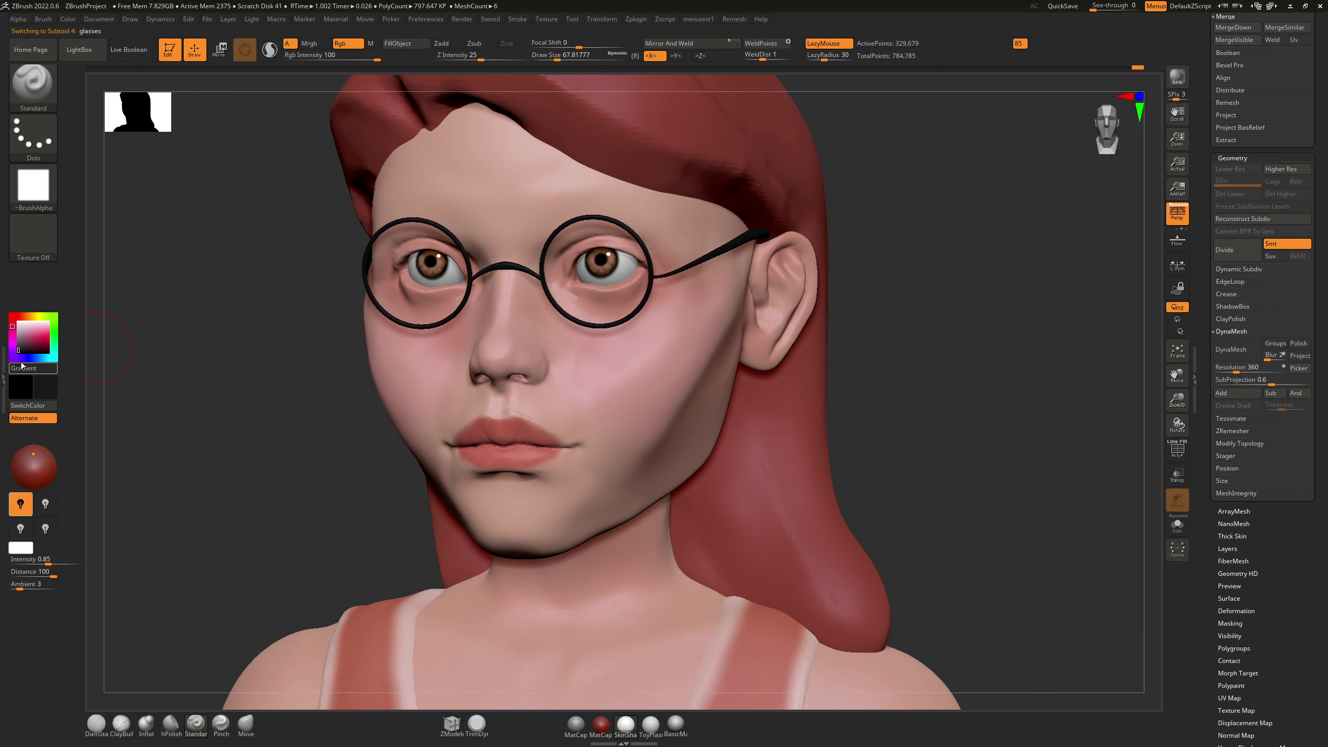
left_click(18, 352)
Step: Keep LazyMouse on with a LazyRadius of 4, and isolate the head in Solo mode
right_click_drag(505, 246, 591, 235)
mouse_move(460, 319)
right_mouse_down("ctrl")
mouse_move(427, 365)
mouse_move(411, 351)
right_mouse_up("ctrl")
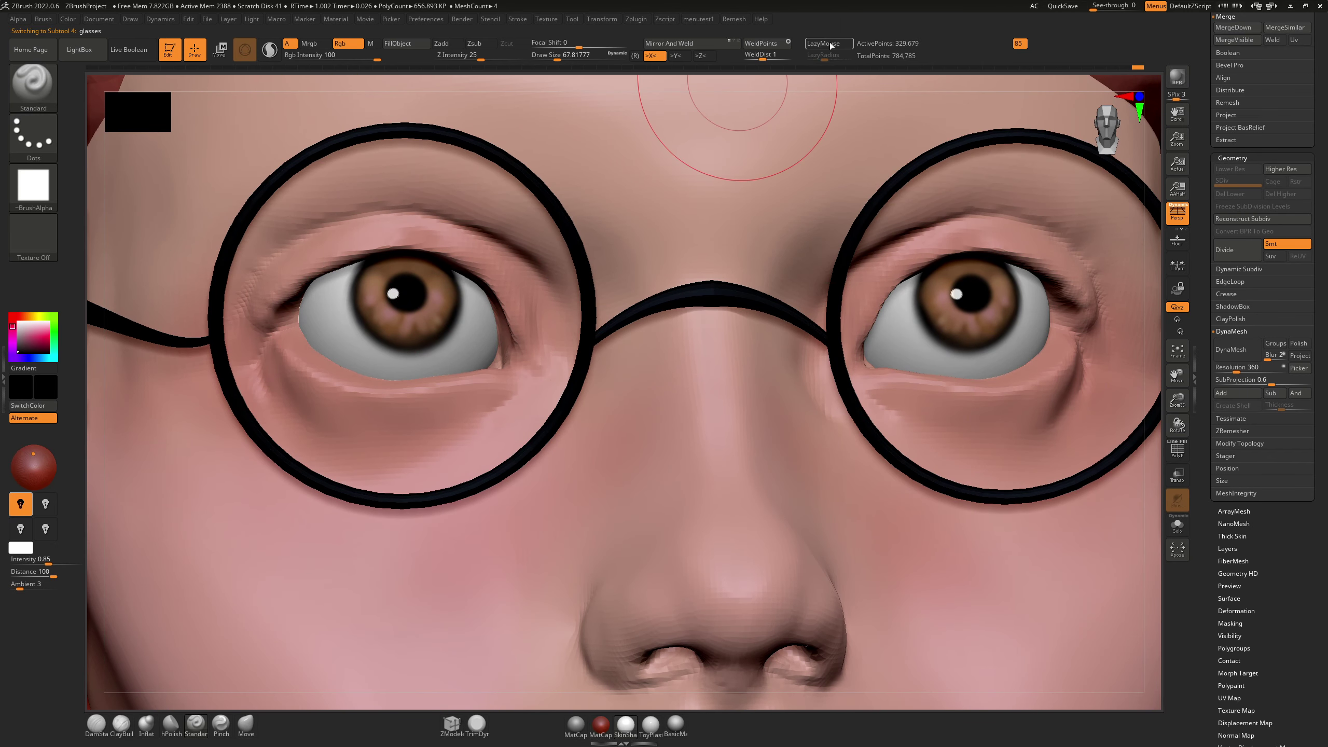
left_click(831, 44)
left_click(826, 46)
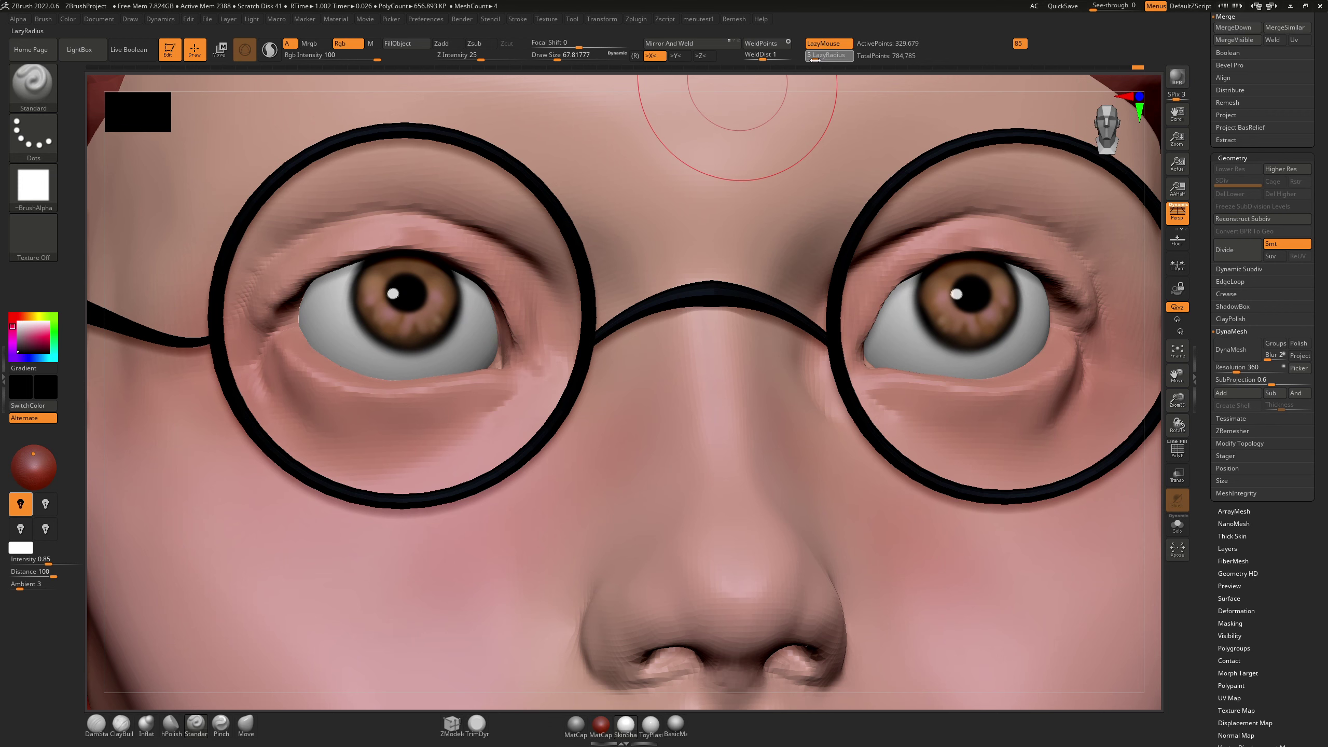
left_click_drag(815, 60, 812, 60)
left_click(1177, 525)
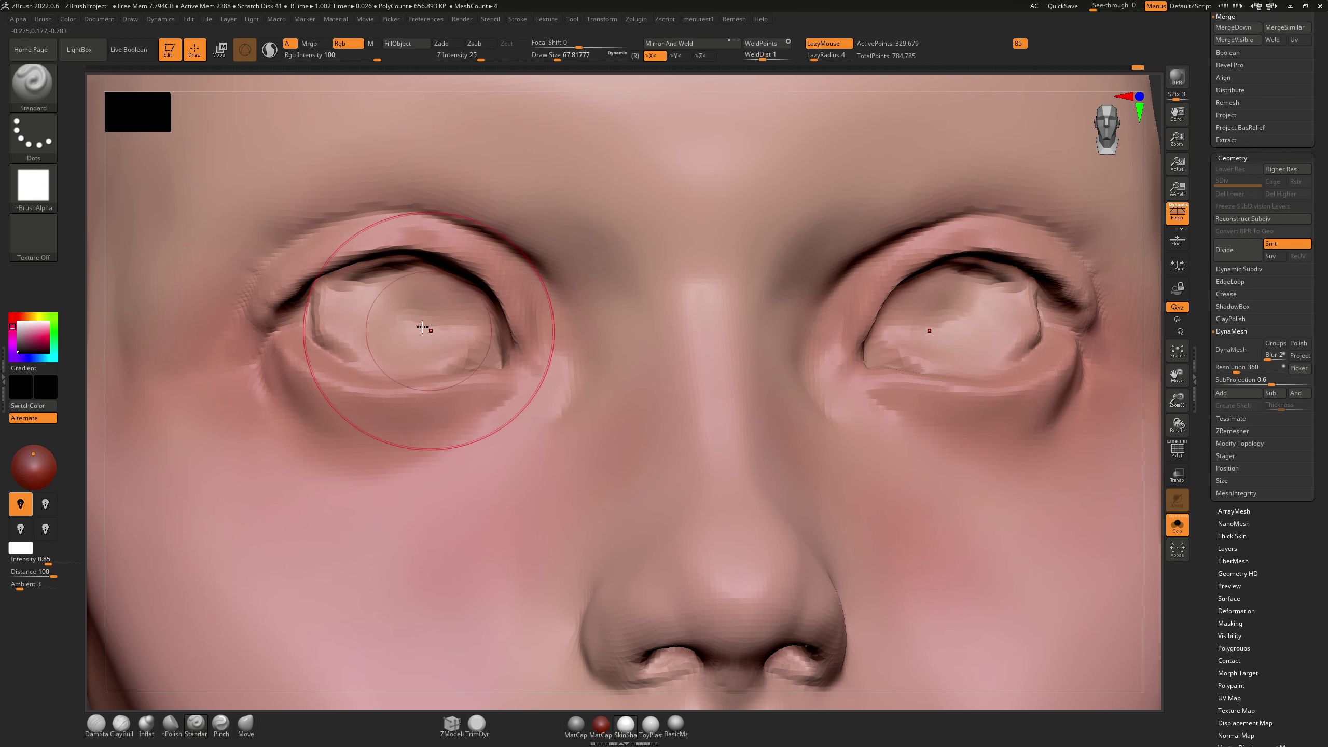
Step: Shrink the brush to a draw size of about 8.4 and paint black liner along the upper eyelid rims
right_click_drag(426, 329, 410, 279)
key("s")
left_click_drag(413, 279, 392, 284)
right_click_drag(396, 283, 312, 241)
mouse_move(281, 283)
left_mouse_down()
mouse_move(309, 251)
mouse_move(269, 301)
mouse_move(324, 241)
mouse_move(407, 220)
mouse_move(437, 228)
mouse_move(362, 230)
left_mouse_up()
right_click_drag(418, 199, 445, 236)
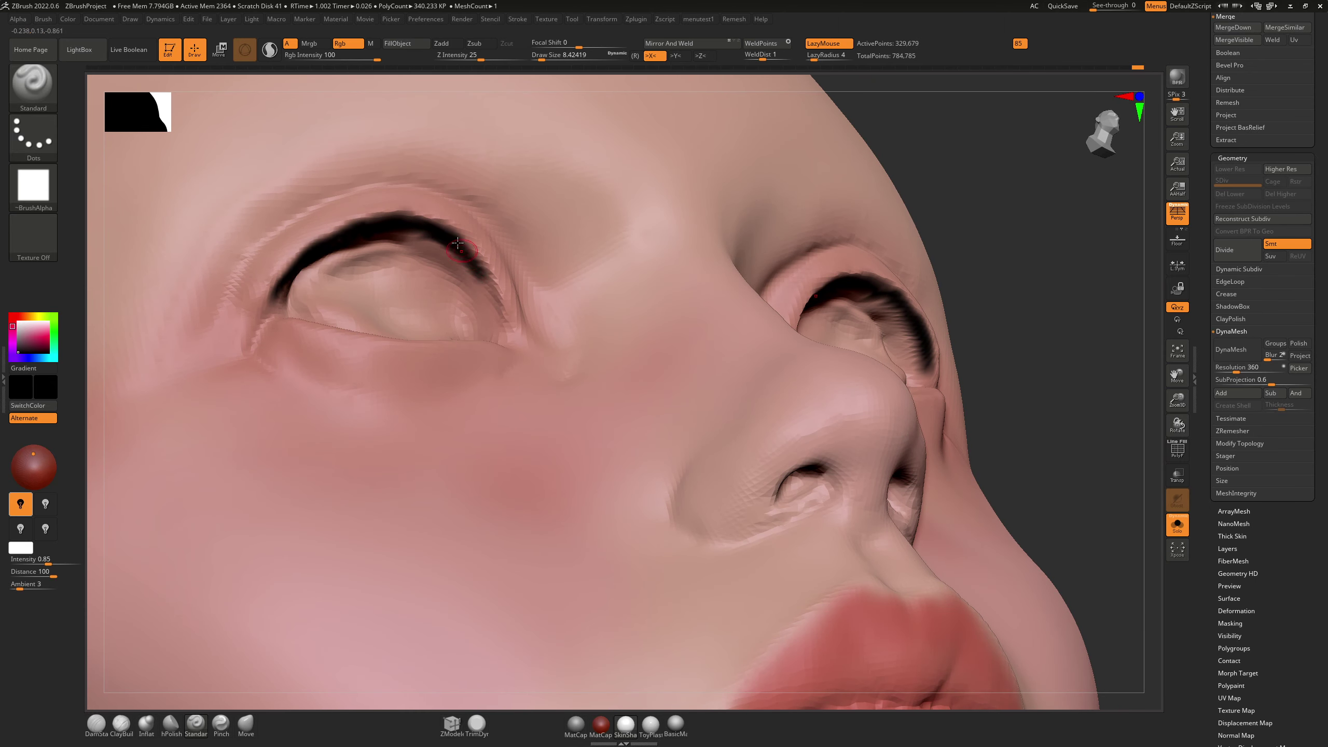
Step: Paint thin black liner along the lower eyelid rims and outer eye corners, and show all subtools again
right_click_drag(491, 314, 453, 365)
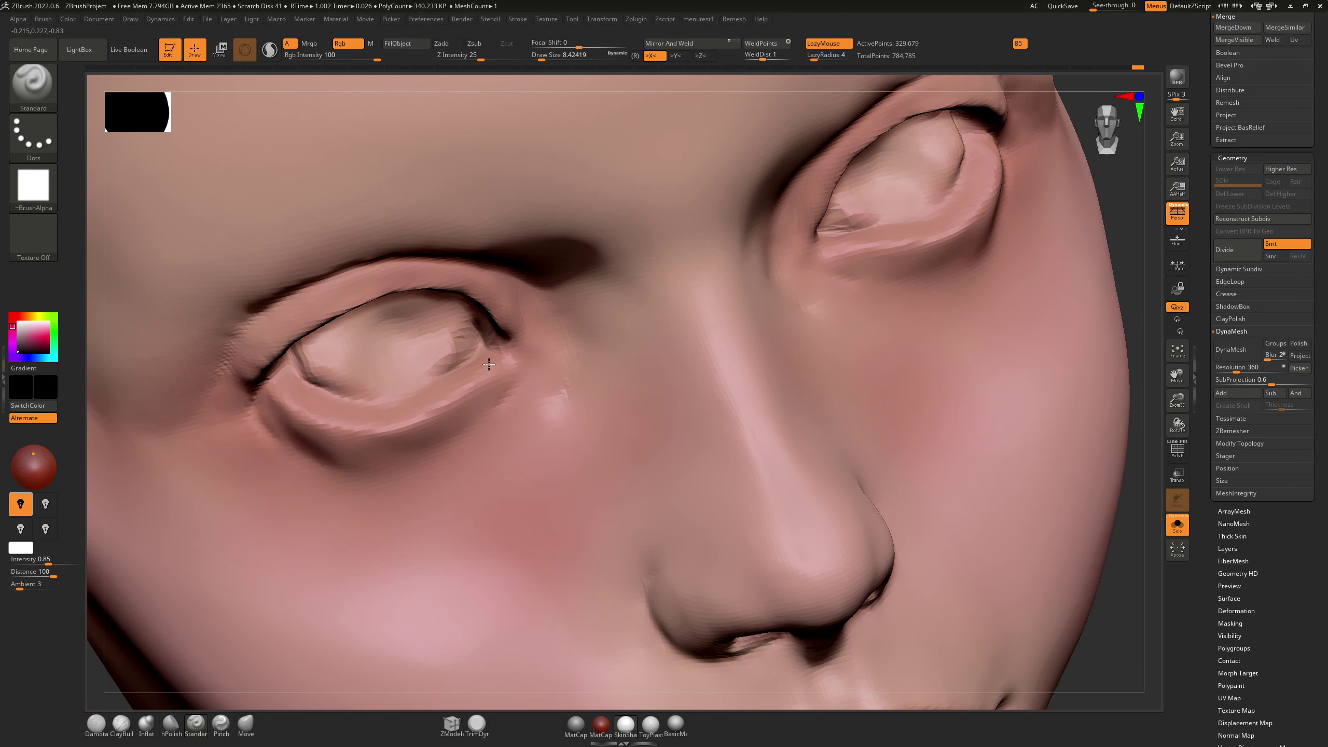
mouse_move(488, 365)
left_mouse_down()
mouse_move(421, 414)
mouse_move(351, 417)
left_mouse_up()
mouse_move(290, 383)
left_mouse_down()
mouse_move(377, 419)
mouse_move(293, 374)
left_mouse_up()
mouse_move(387, 413)
left_mouse_down()
mouse_move(290, 379)
mouse_move(292, 359)
left_mouse_up()
mouse_move(293, 359)
right_mouse_down()
mouse_move(290, 276)
mouse_move(313, 275)
right_mouse_up()
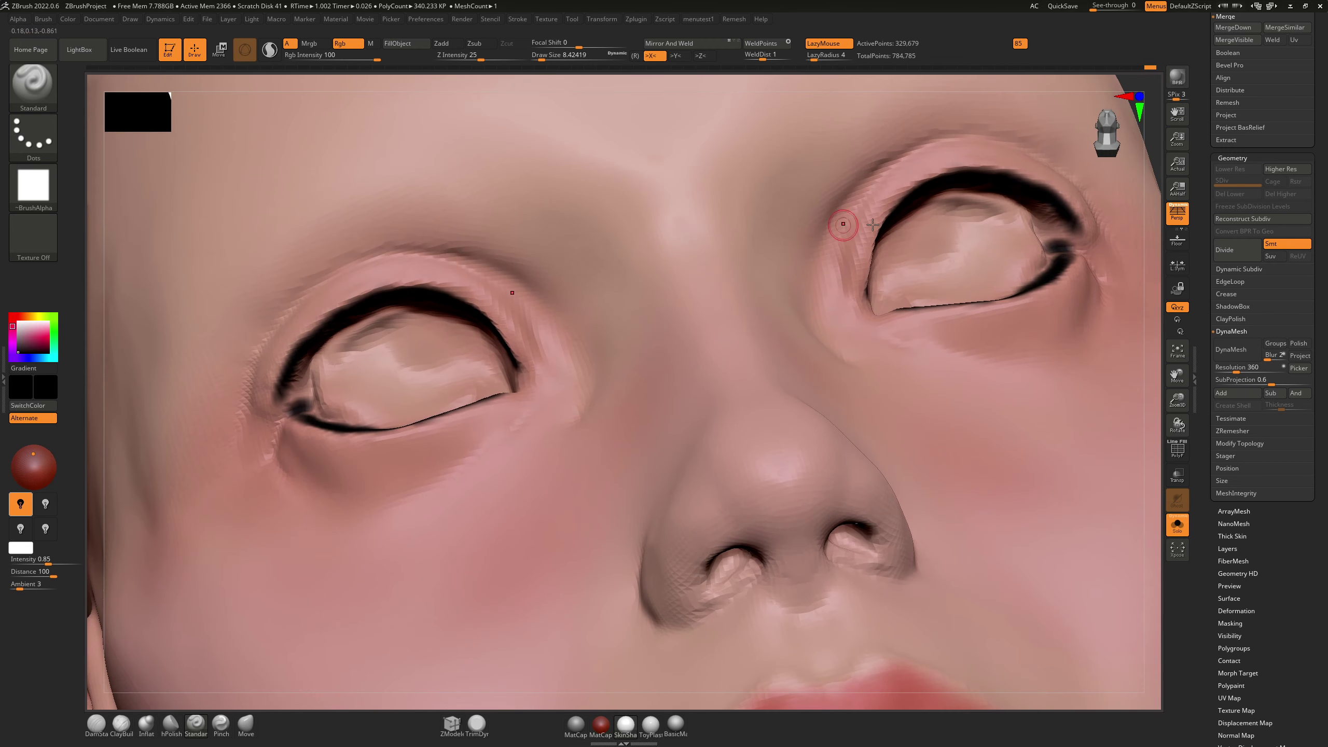
left_click(1179, 529)
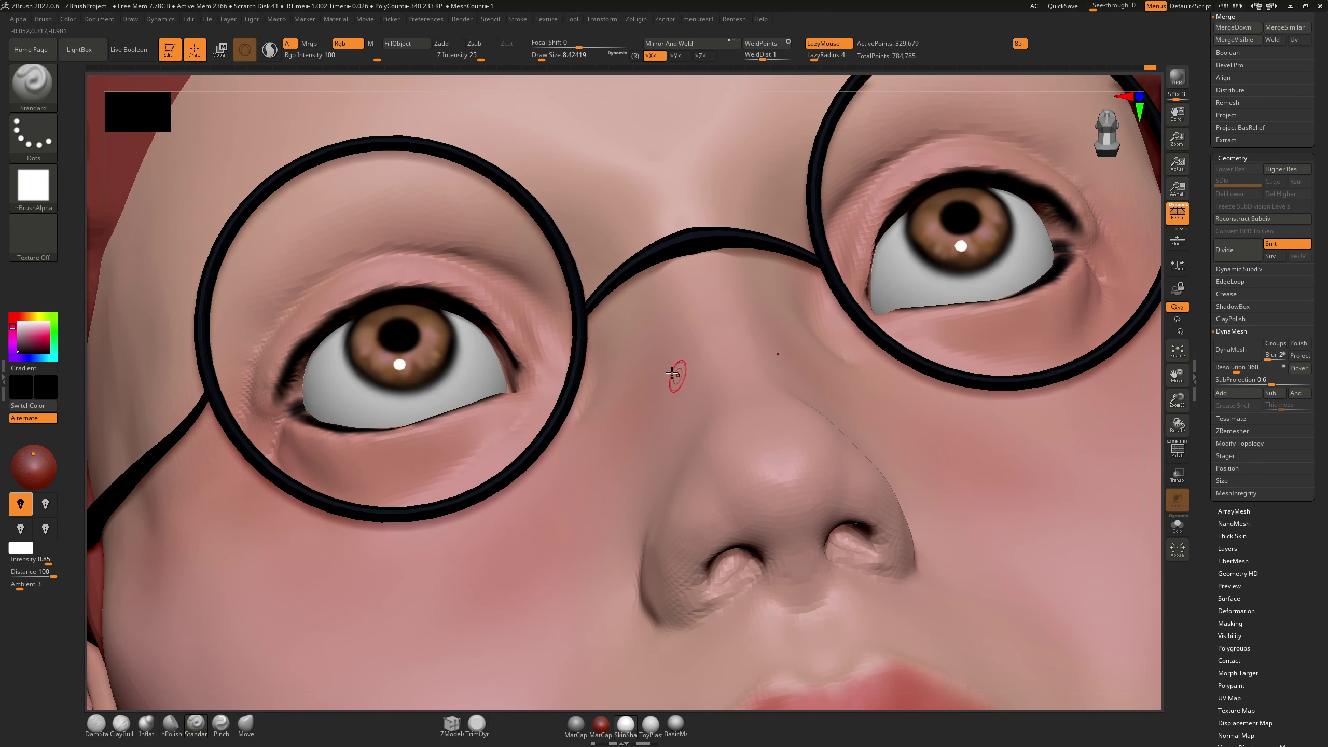
right_click_drag(675, 373, 605, 404, "ctrl")
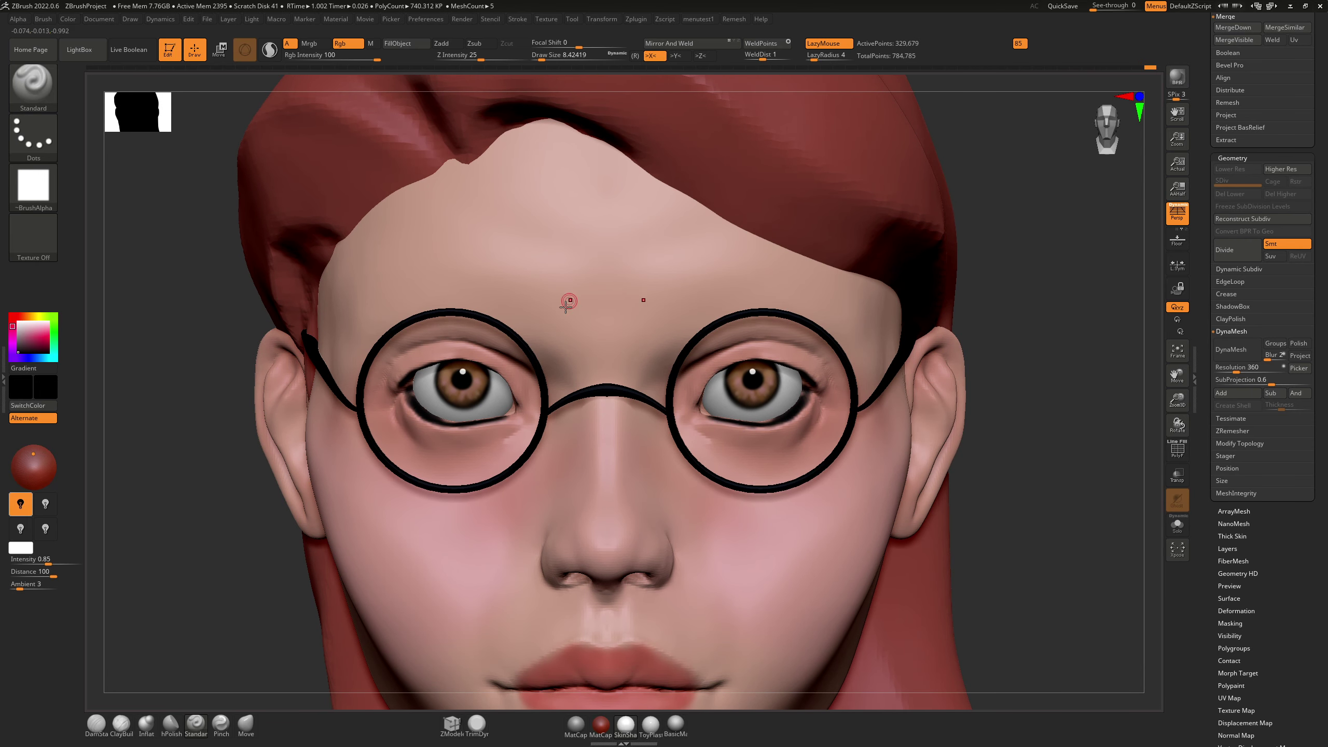
Step: Make the hair the active subtool and sample its muted red as the paint colour
left_click(302, 179, "alt")
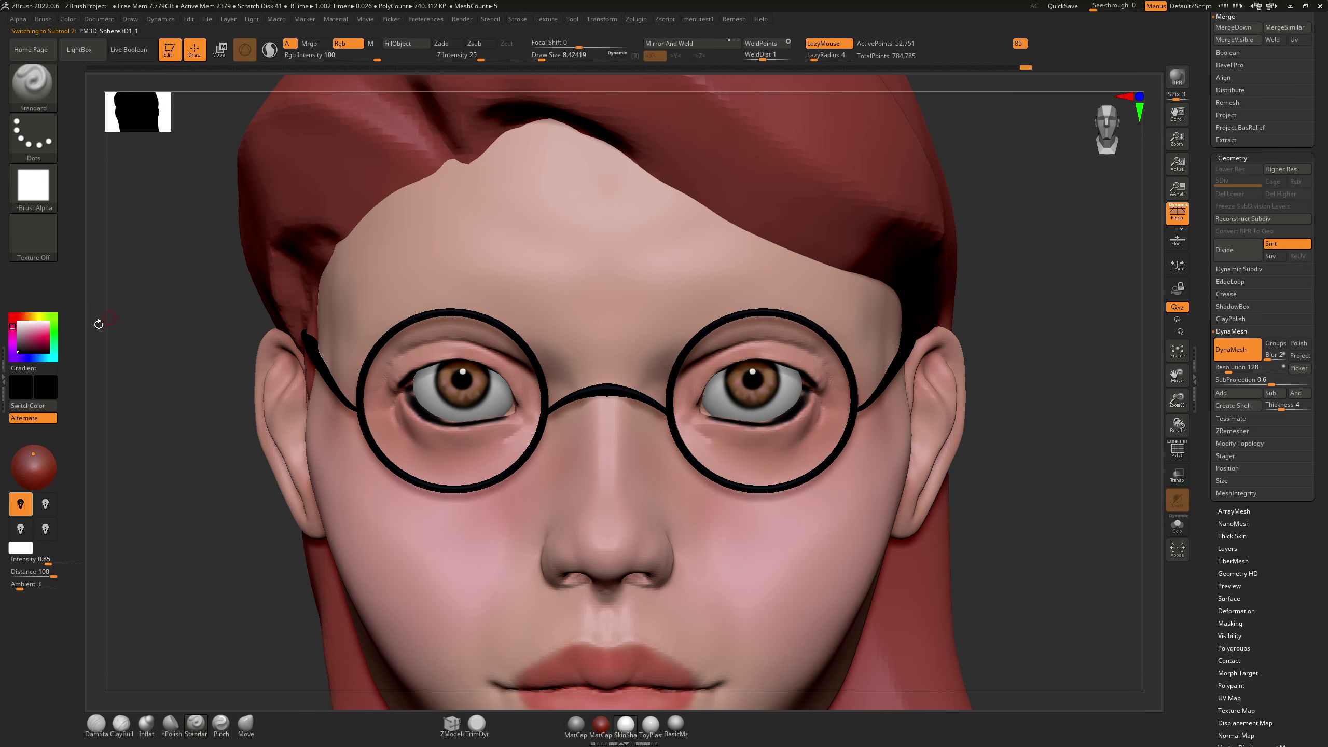
mouse_move(27, 335)
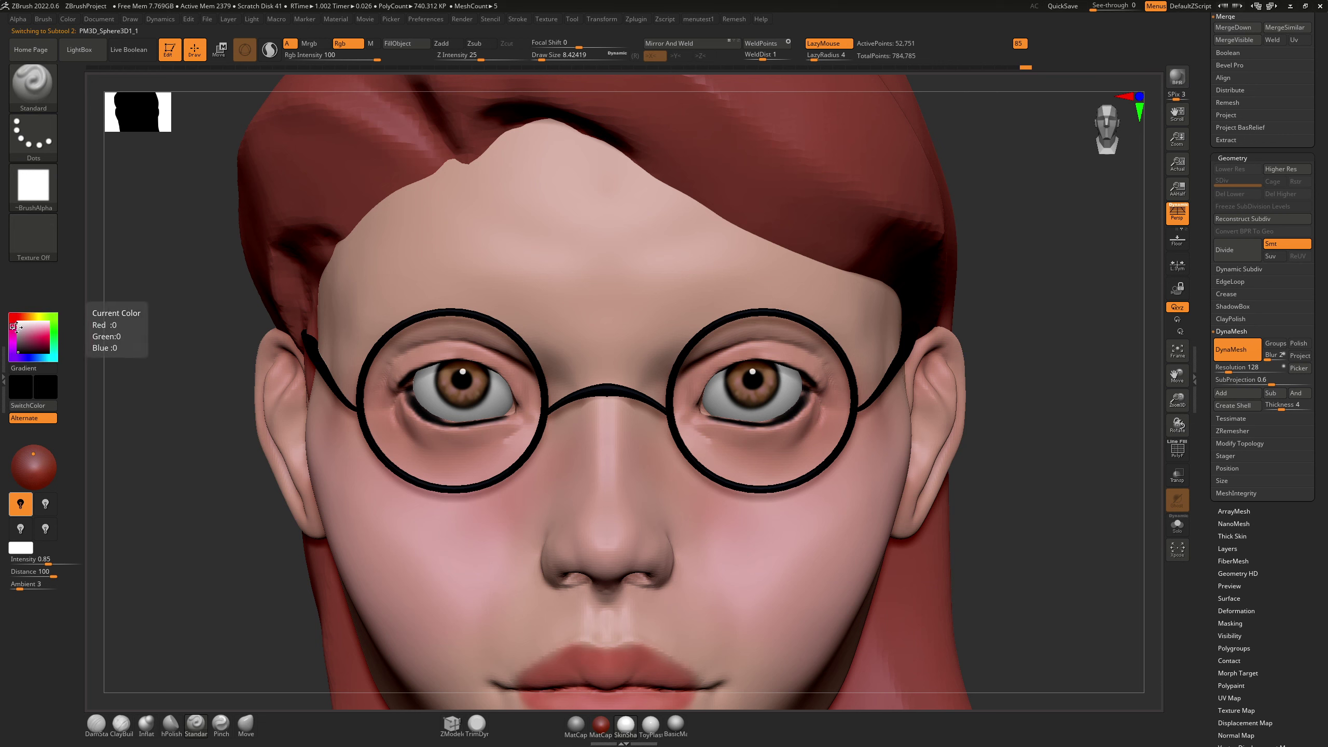
left_click_drag(25, 334, 360, 198)
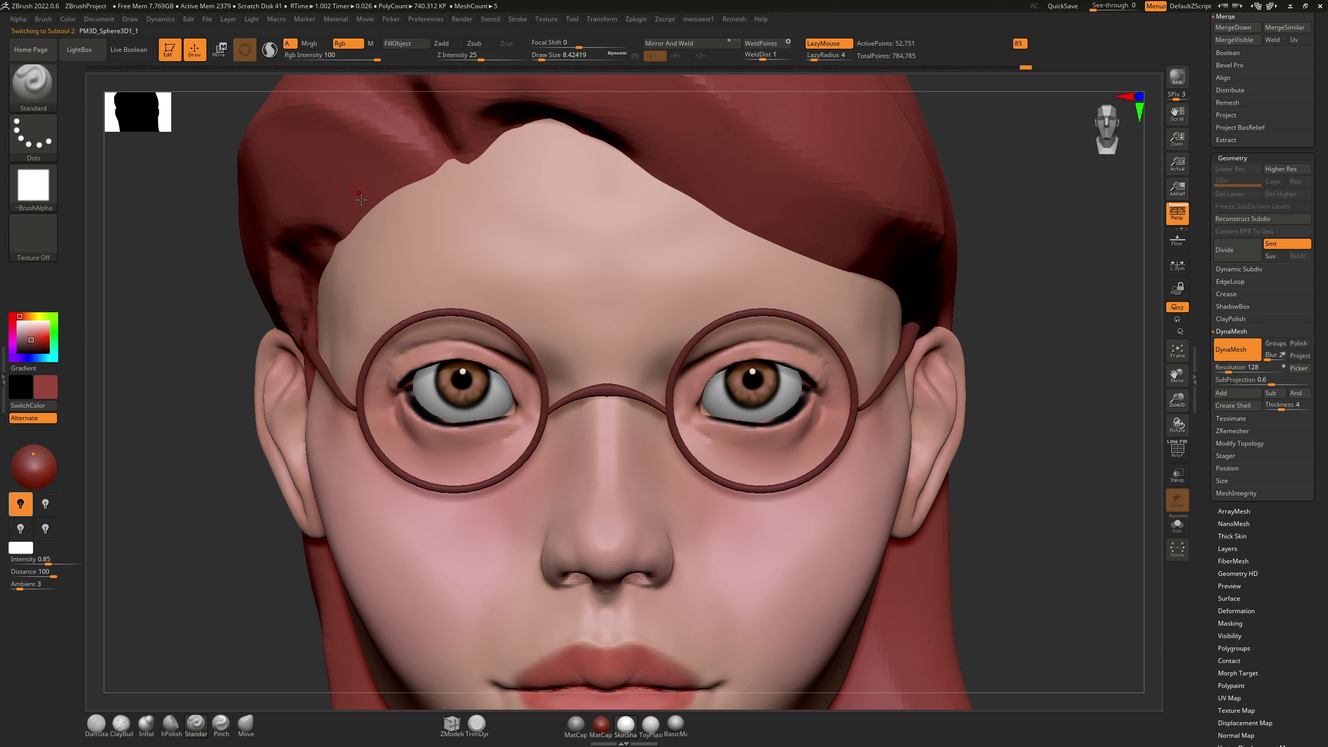
Step: Make the head the active subtool and block in muted red eyebrows with a draw size of about 46.2
left_click(507, 252, "alt")
key("s")
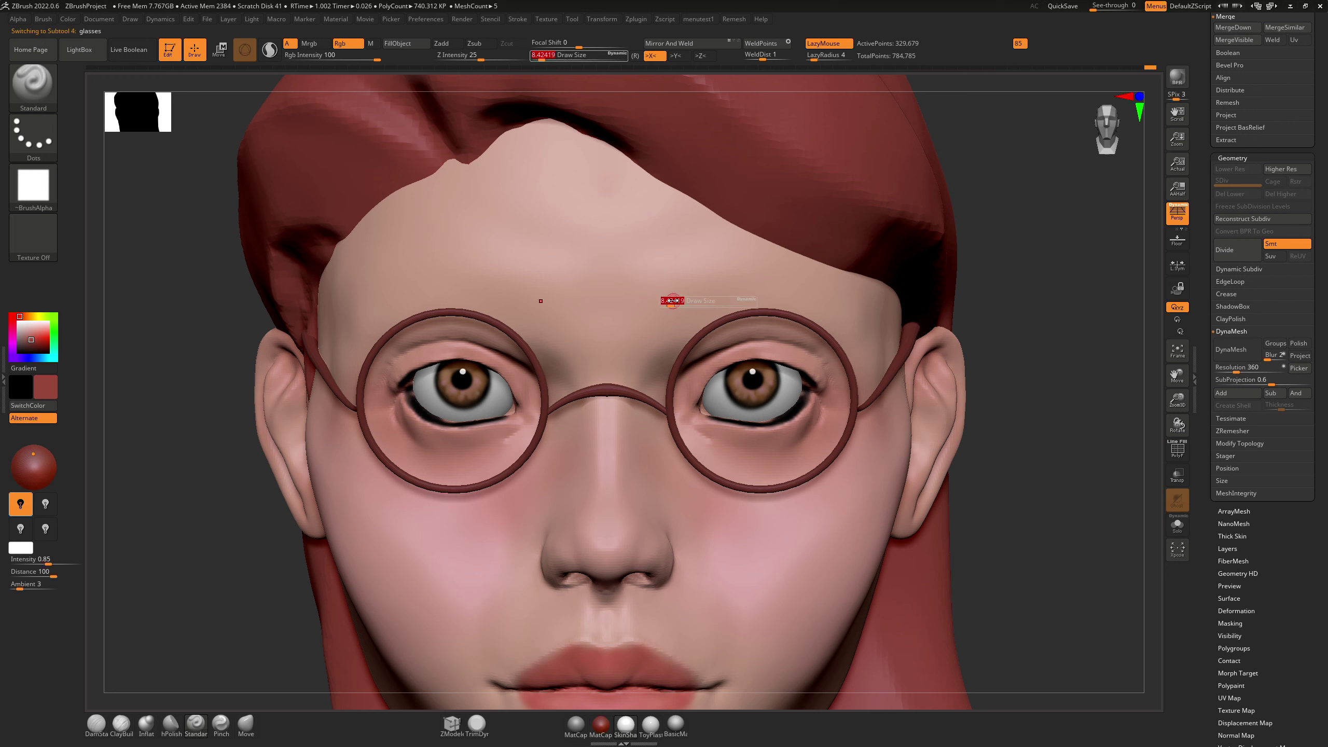
mouse_move(672, 300)
left_mouse_down()
mouse_move(715, 272)
mouse_move(654, 285)
mouse_move(801, 281)
left_mouse_up()
key("ctrl+z")
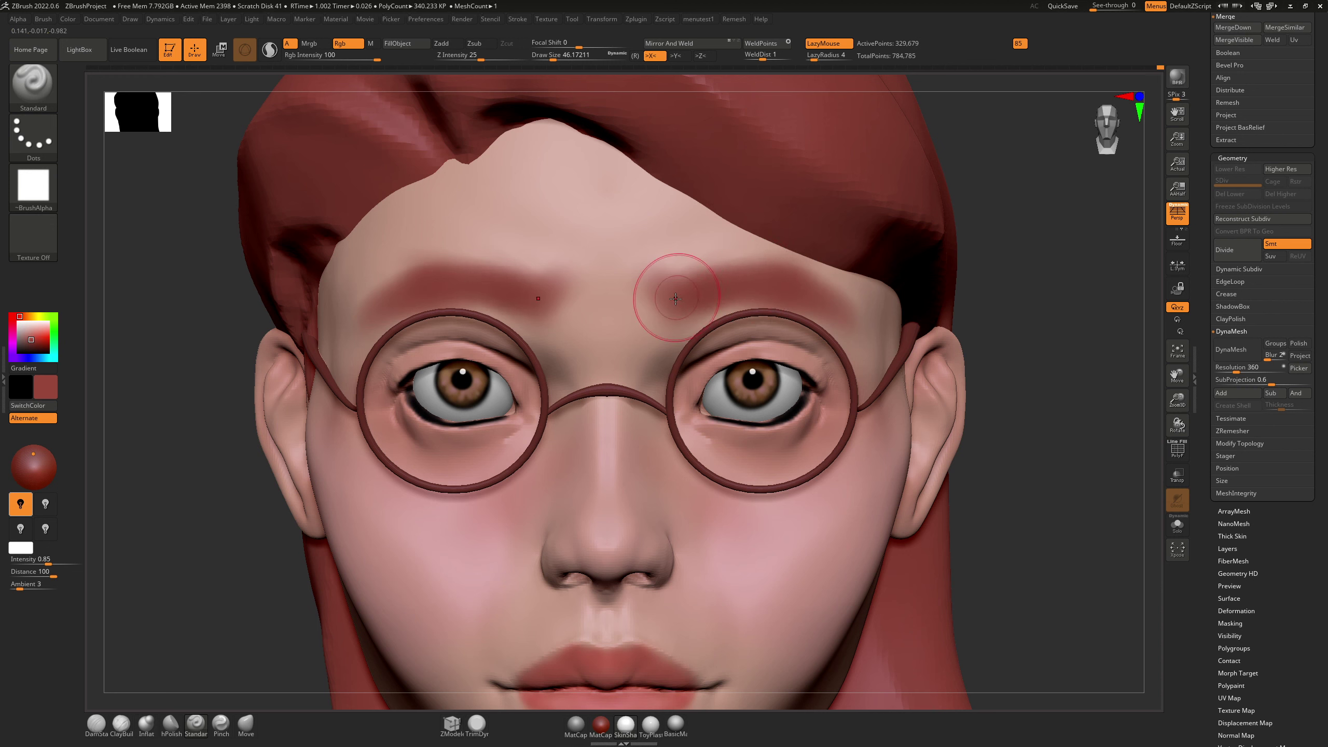
Step: Darken the paint colour to a deep red, shrink the draw size to about 26.9 and paint over both eyebrows
left_click_drag(18, 333, 31, 345)
key("s")
left_click_drag(582, 307, 578, 307)
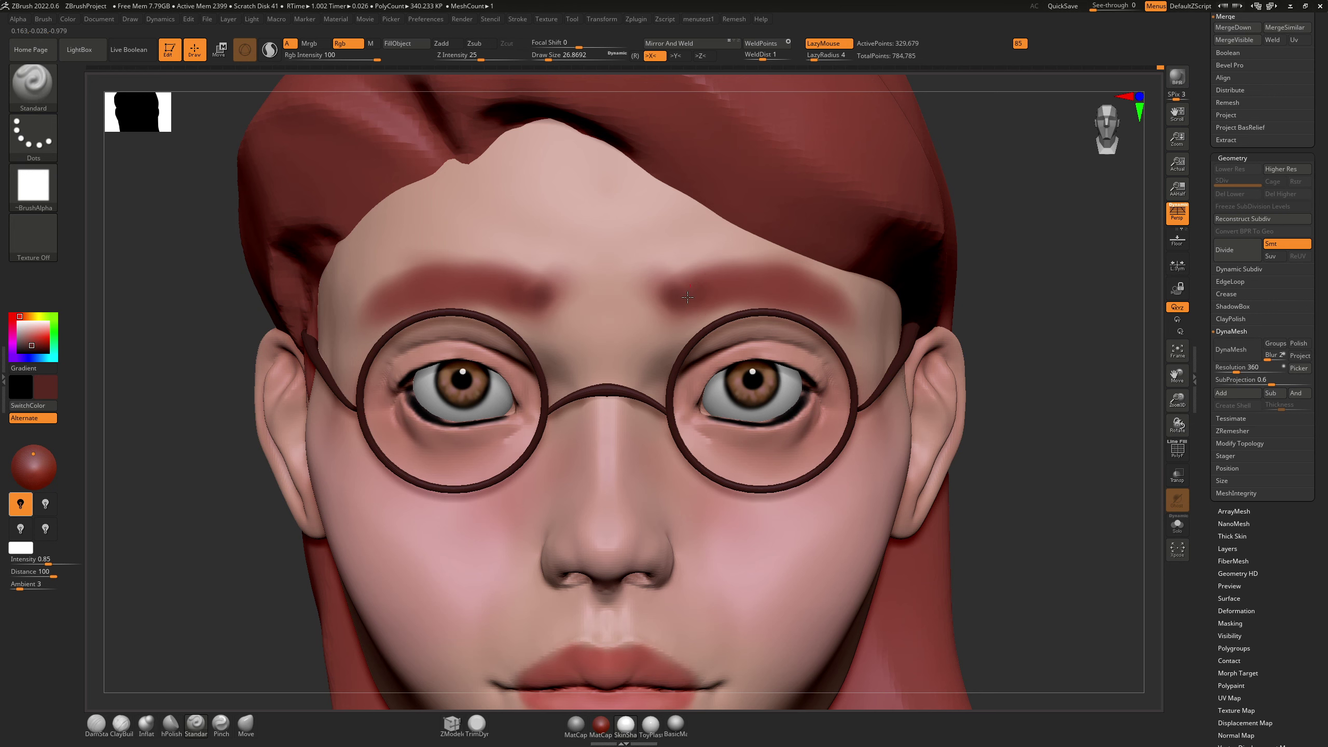
mouse_move(687, 297)
left_mouse_down()
mouse_move(750, 282)
mouse_move(827, 313)
left_mouse_up()
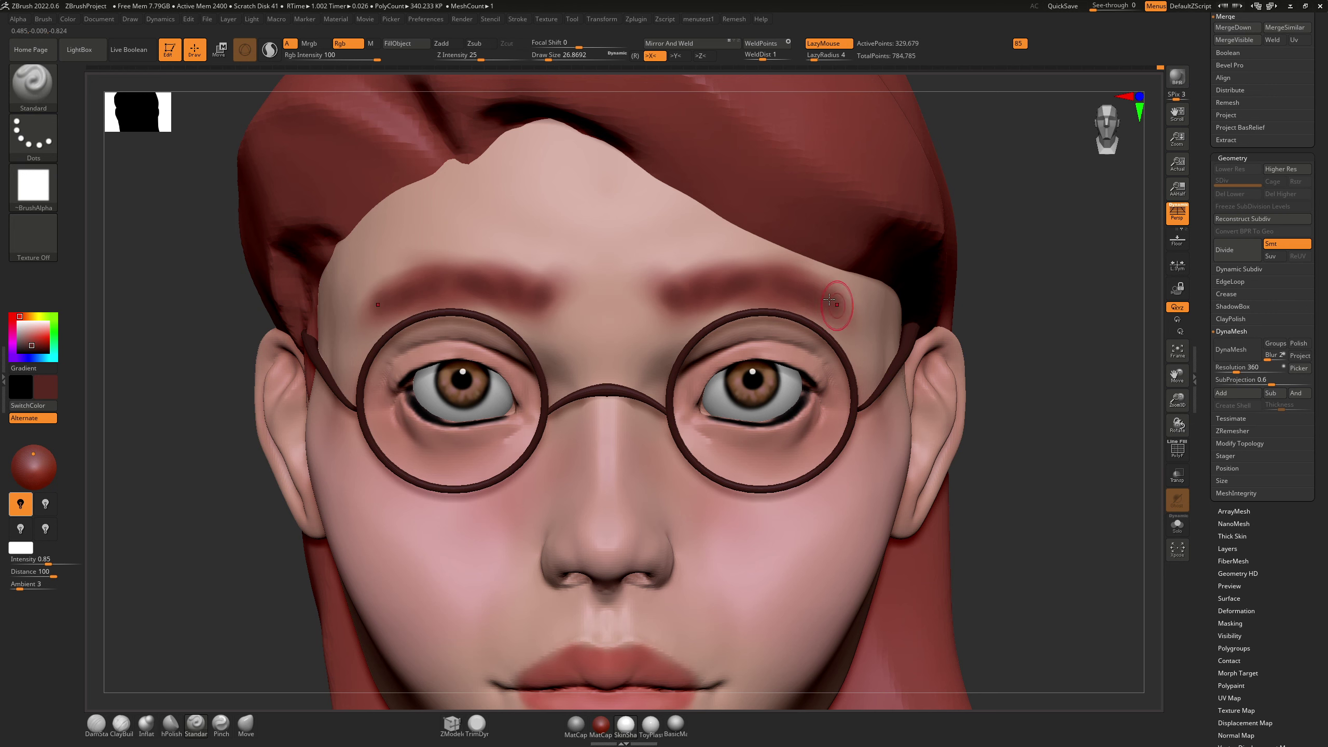
right_click_drag(757, 238, 741, 235)
left_click_drag(800, 293, 839, 299)
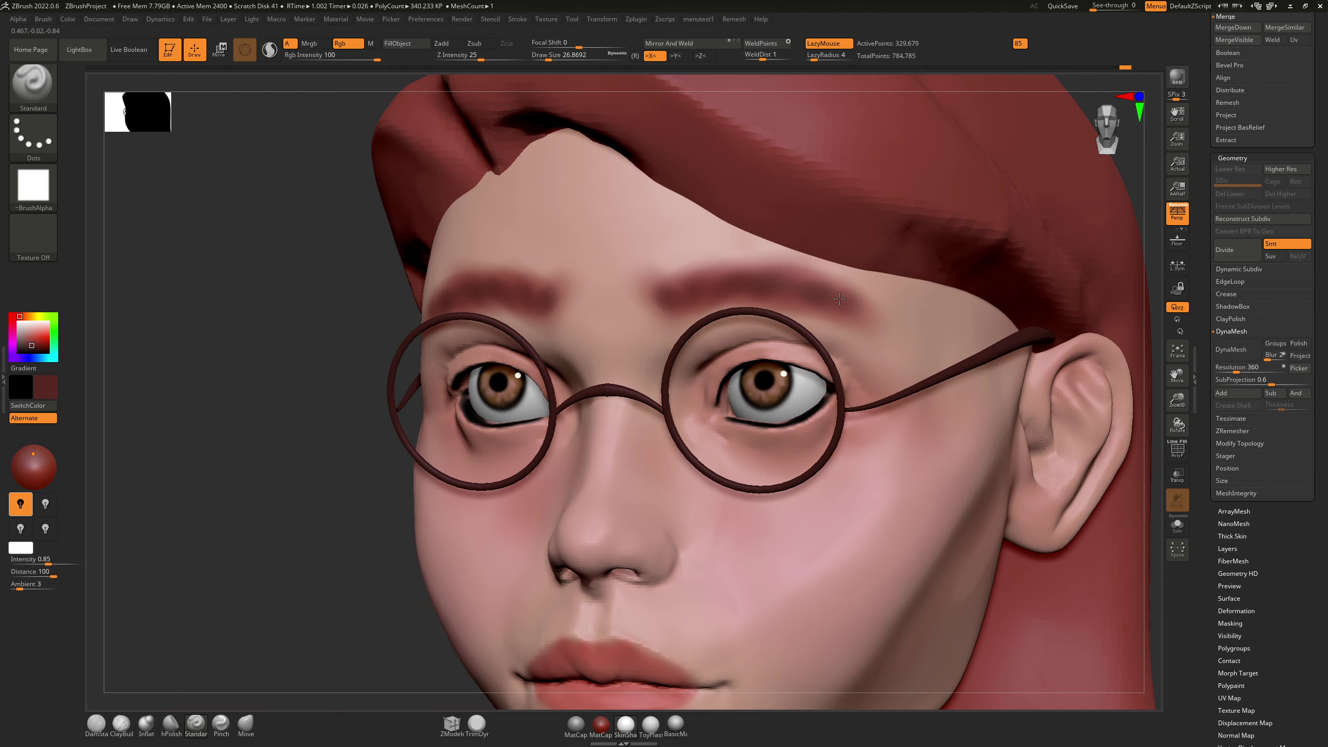
right_click_drag(779, 261, 795, 244)
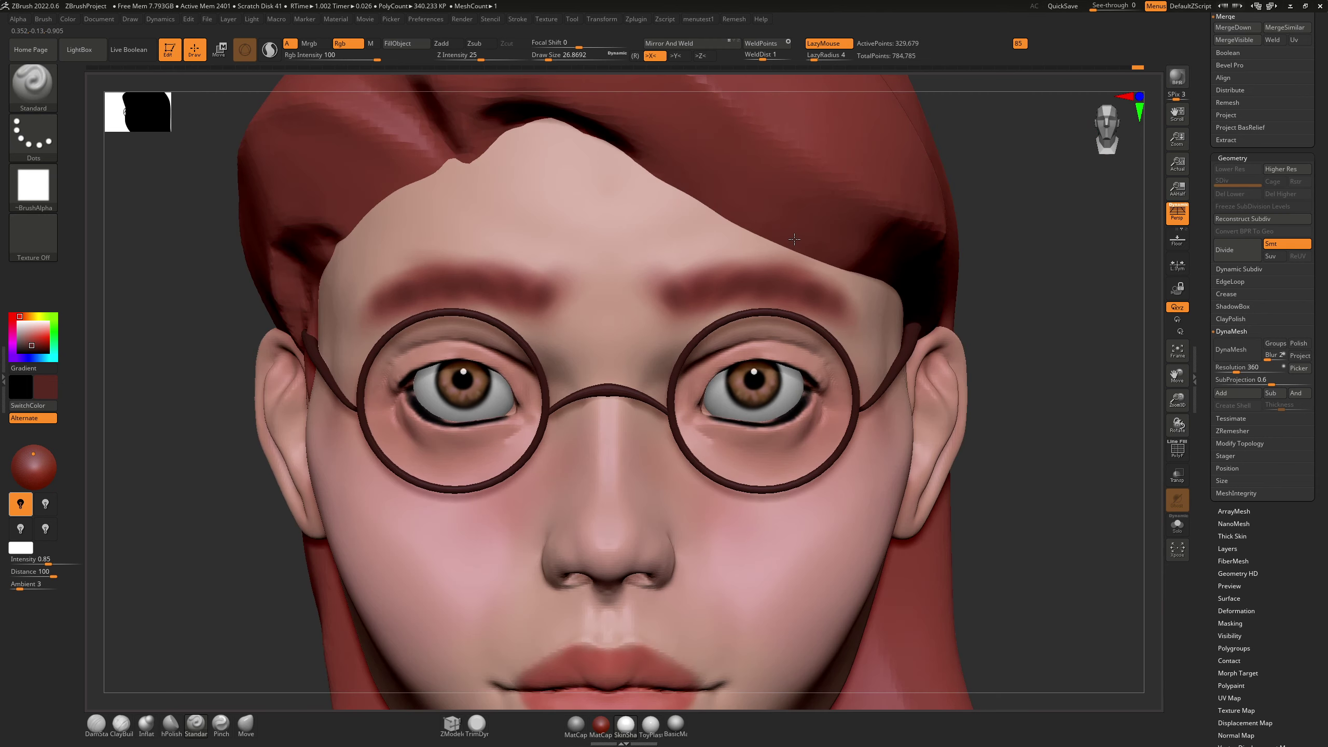
mouse_move(675, 249)
right_mouse_down("ctrl")
mouse_move(593, 388)
mouse_move(657, 253)
mouse_move(679, 251)
mouse_move(667, 251)
right_mouse_up("ctrl")
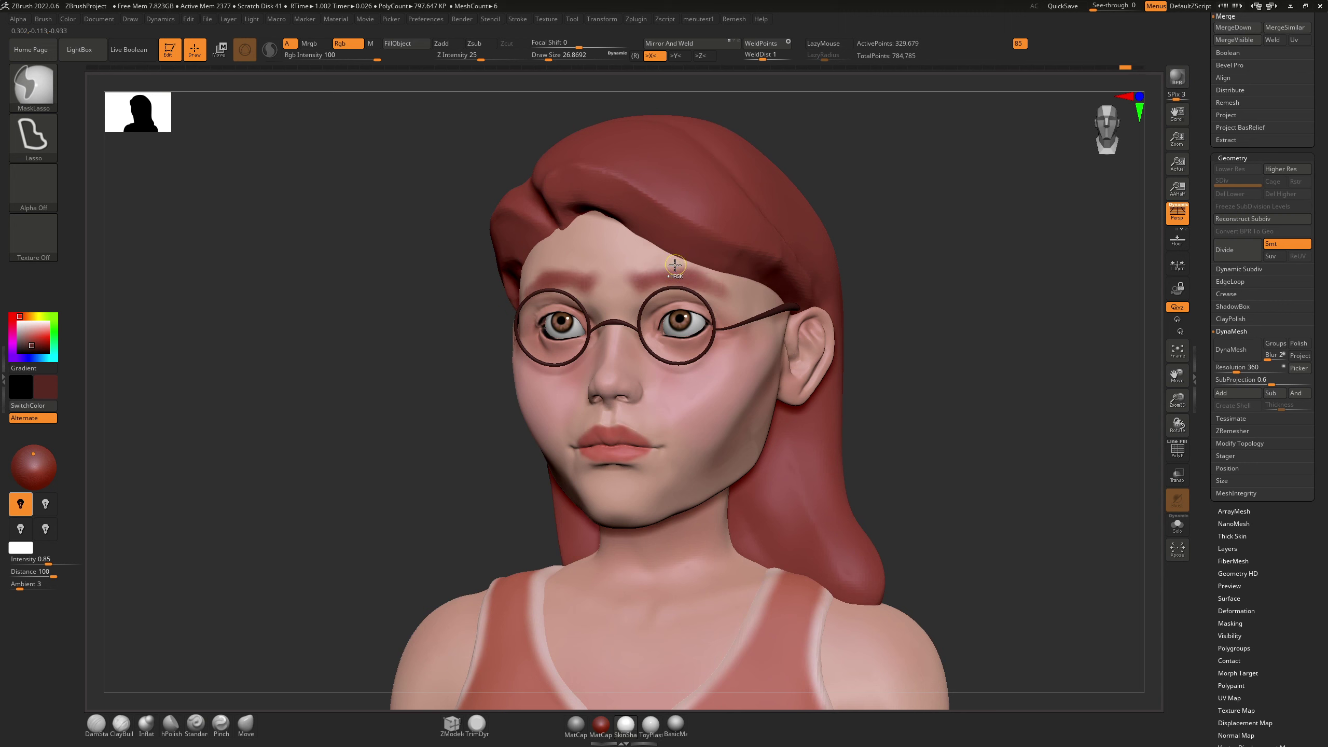
Step: Undo the eyebrow strokes back to the bare brow area and keep the undo history intact
key("ctrl+z")
key("ctrl+z")
key("ctrl+z")
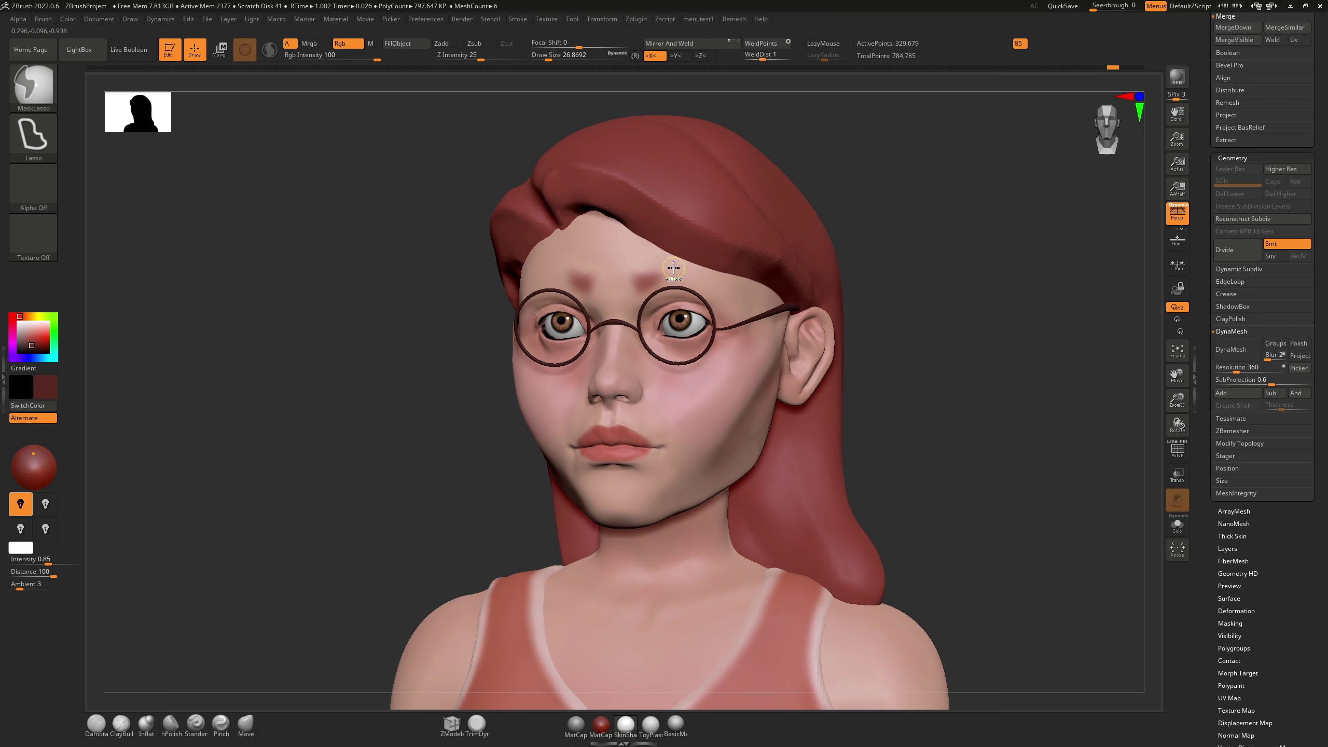
key("ctrl+z")
right_click_drag(672, 271, 692, 273)
left_click(644, 301)
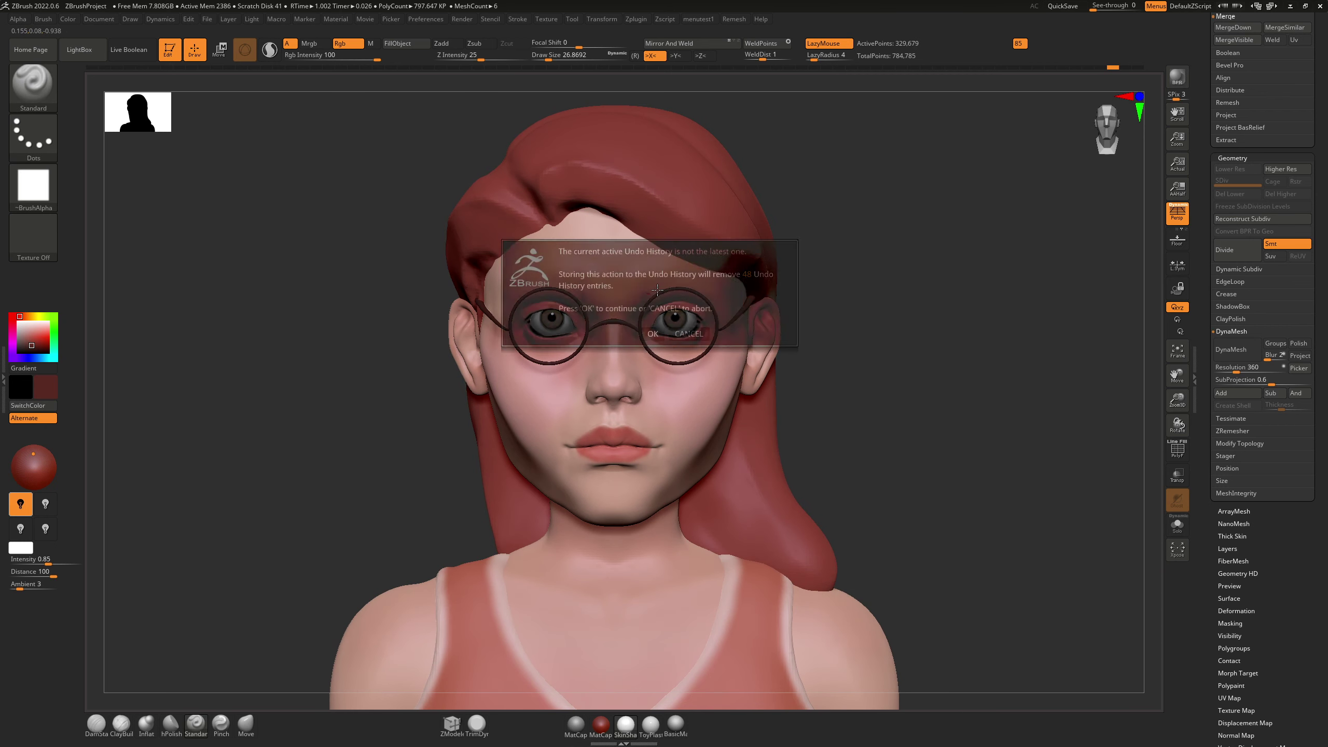
left_click(680, 335)
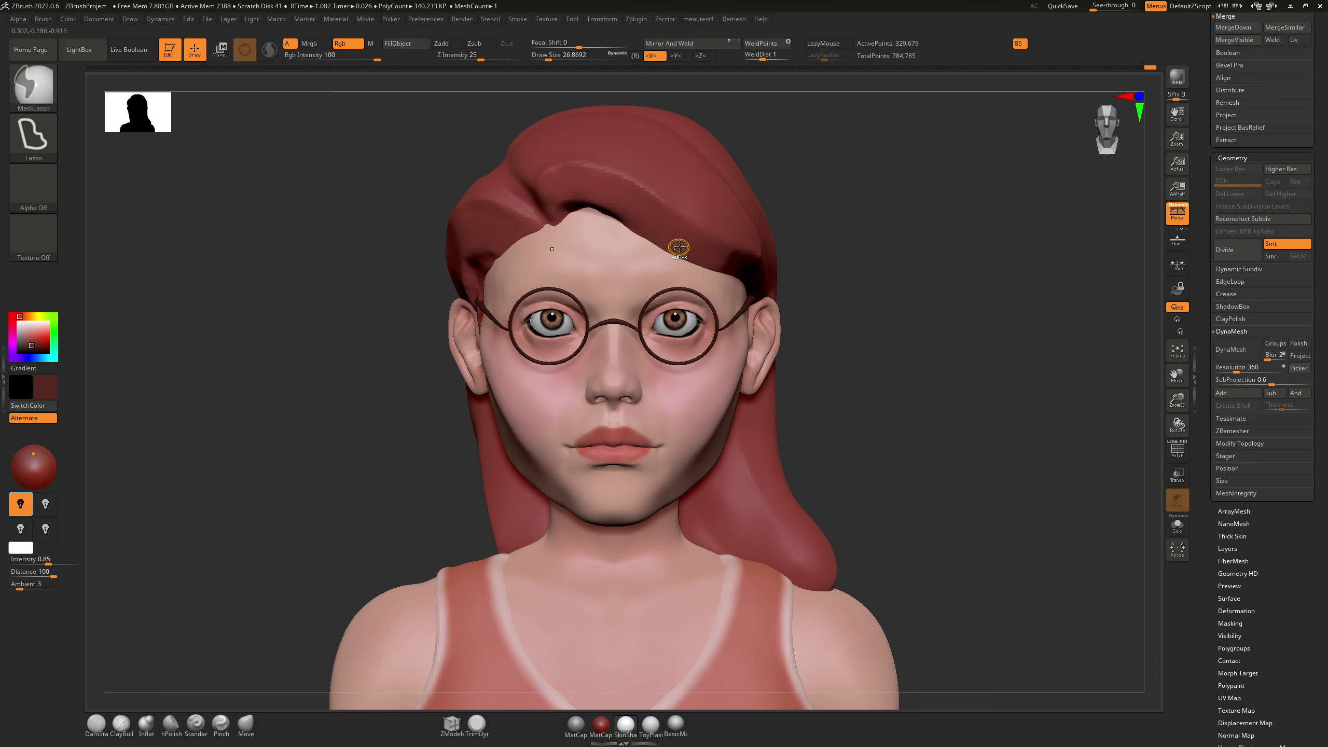
Step: Sample the hair's muted red as the paint colour and set the draw size to about 41.4
key("c")
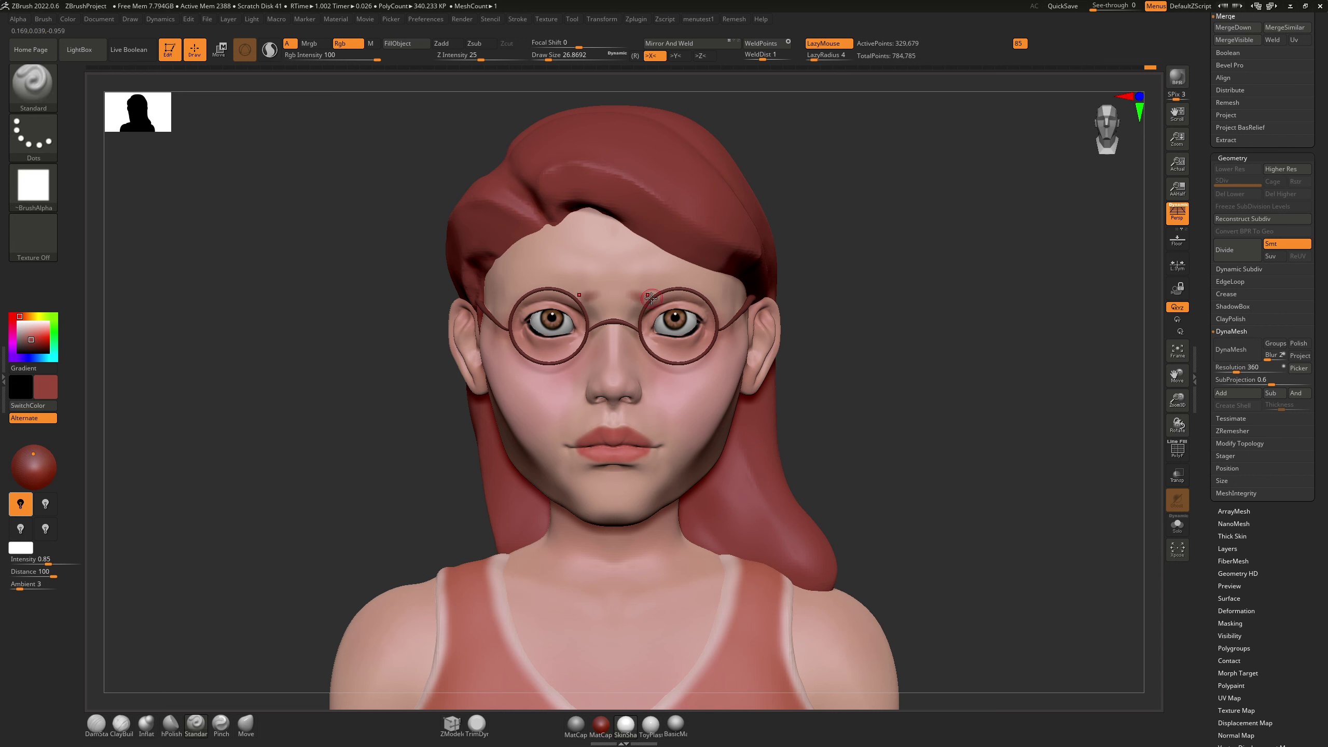
key("s")
left_click_drag(654, 302, 643, 299)
mouse_move(671, 279)
right_mouse_down()
mouse_move(570, 293)
mouse_move(646, 350)
mouse_move(663, 290)
right_mouse_up()
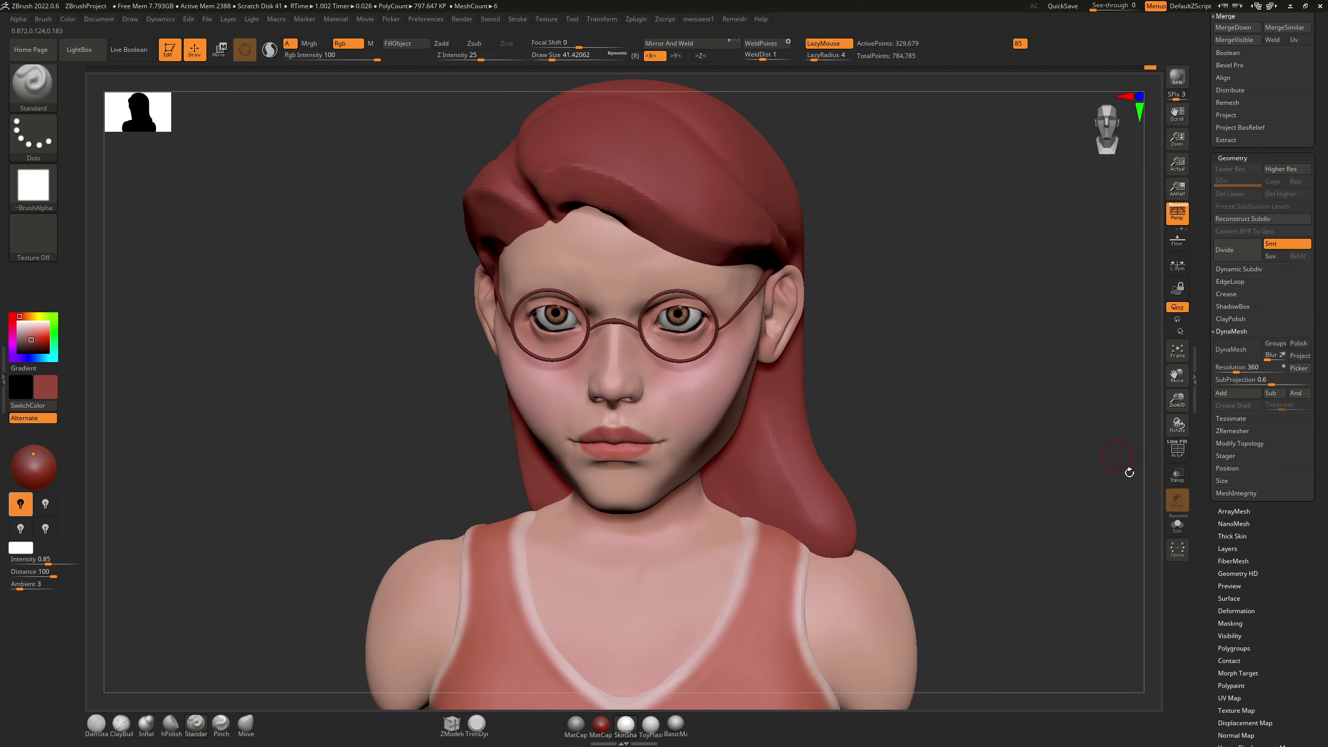
Step: Isolate the head in Solo mode and paint arched muted red eyebrows above both eyes
left_click(1177, 525)
key("ctrl")
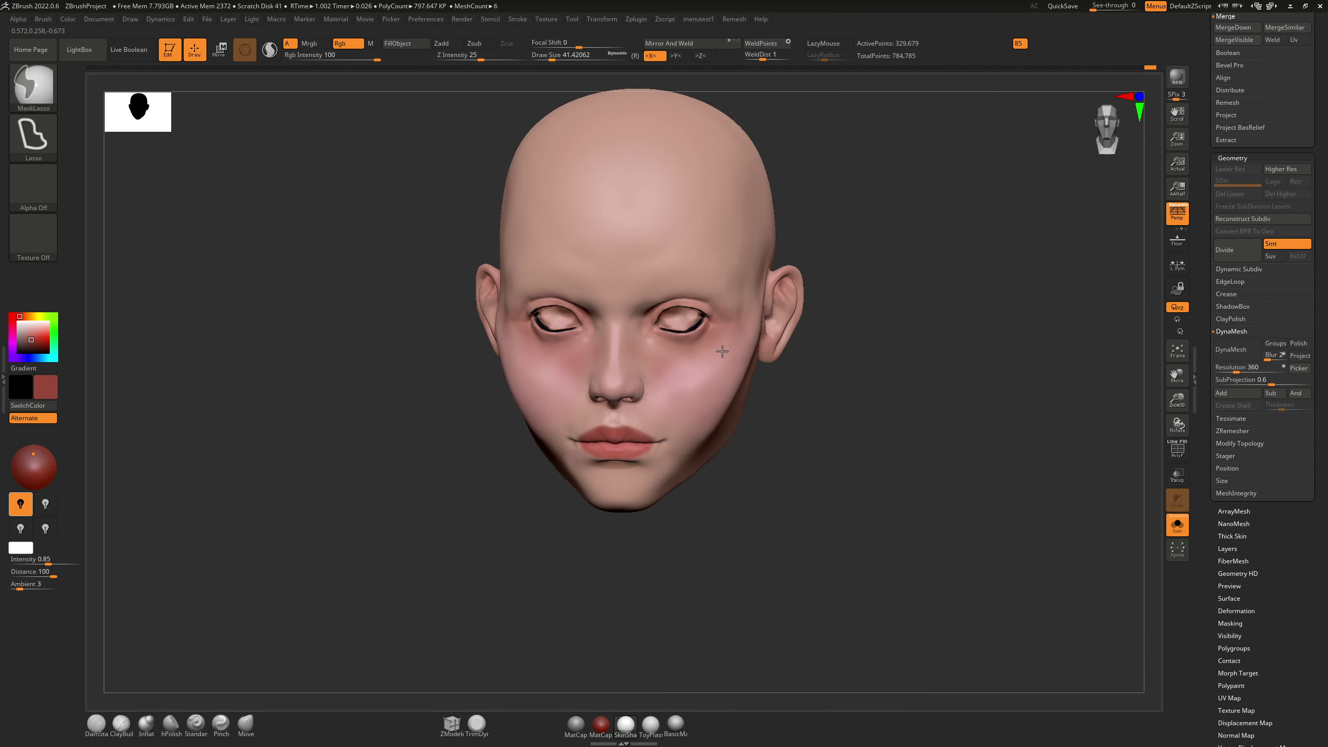
right_click_drag(703, 402, 701, 340, "ctrl")
mouse_move(701, 340)
right_mouse_down()
mouse_move(667, 333)
mouse_move(594, 423)
right_mouse_up()
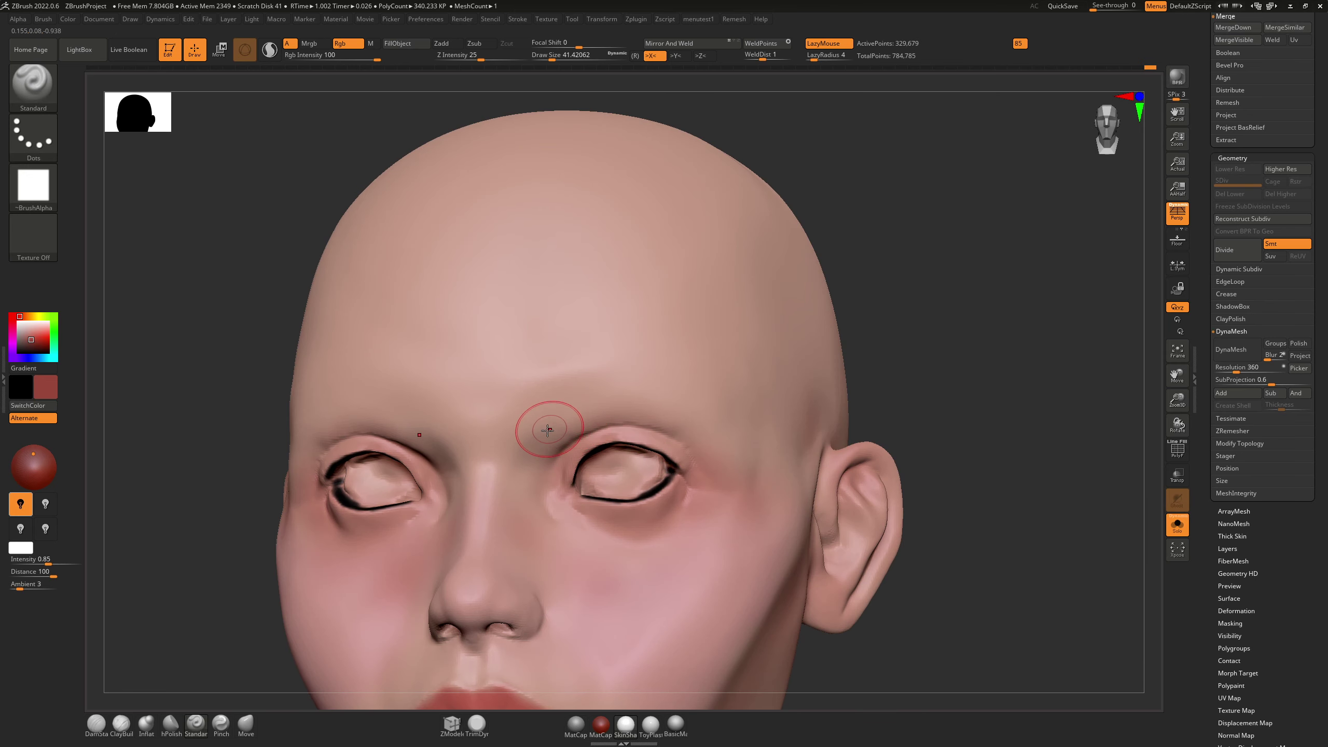
left_click_drag(518, 414, 653, 400)
key("ctrl+z")
left_click_drag(531, 411, 665, 392)
mouse_move(528, 409)
left_mouse_down()
mouse_move(559, 422)
mouse_move(581, 406)
mouse_move(701, 415)
left_mouse_up()
key("ctrl+z")
mouse_move(628, 390)
left_mouse_down()
mouse_move(698, 413)
mouse_move(678, 390)
mouse_move(705, 422)
left_mouse_up()
key("s")
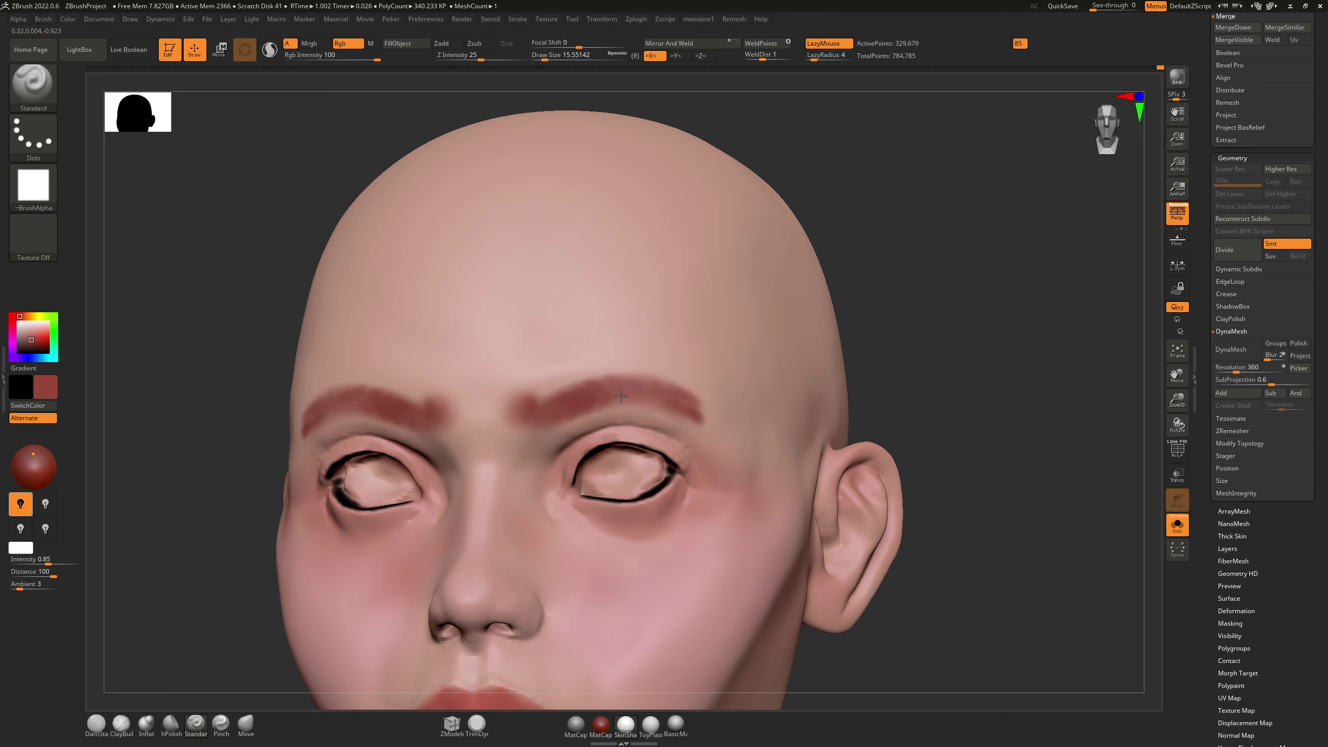
Step: Turn off symmetry, sample the forehead's skin tone as the paint colour and set the draw size to about 14.2
right_click_drag(693, 416, 678, 399)
key("shift")
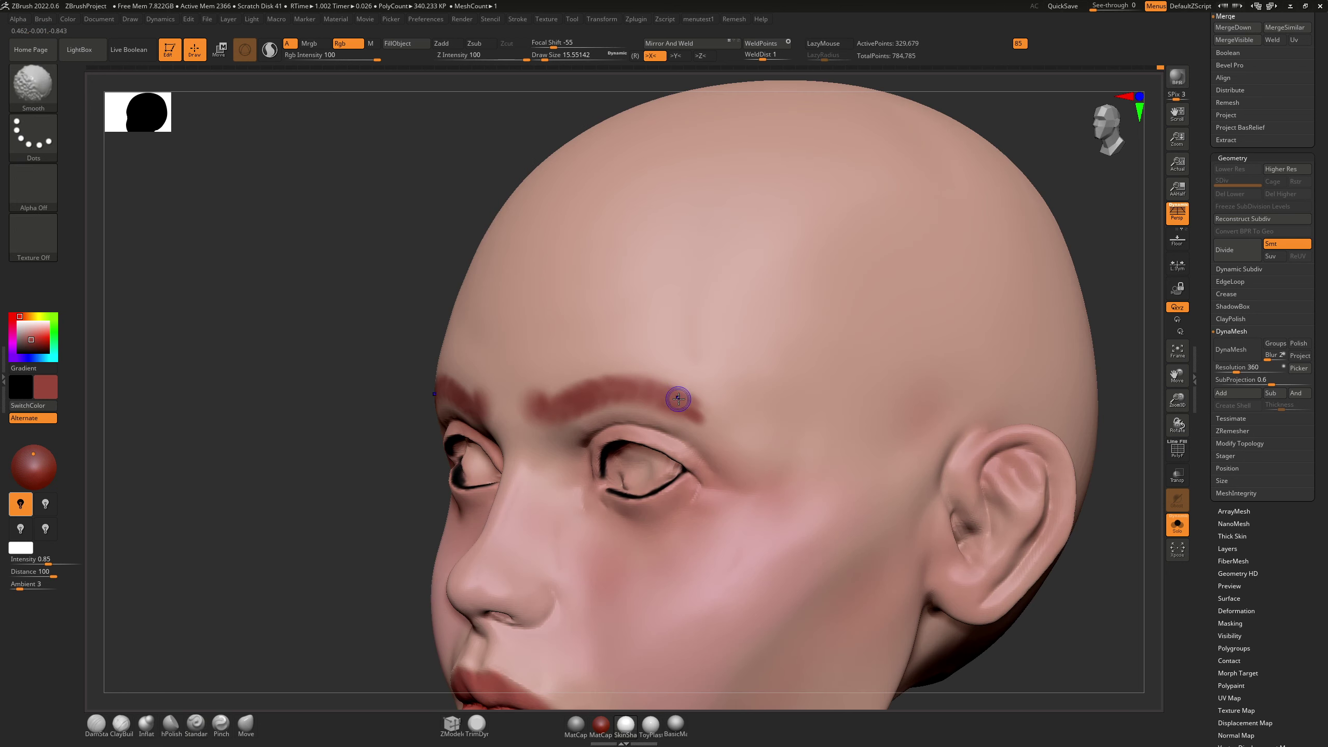
key("x")
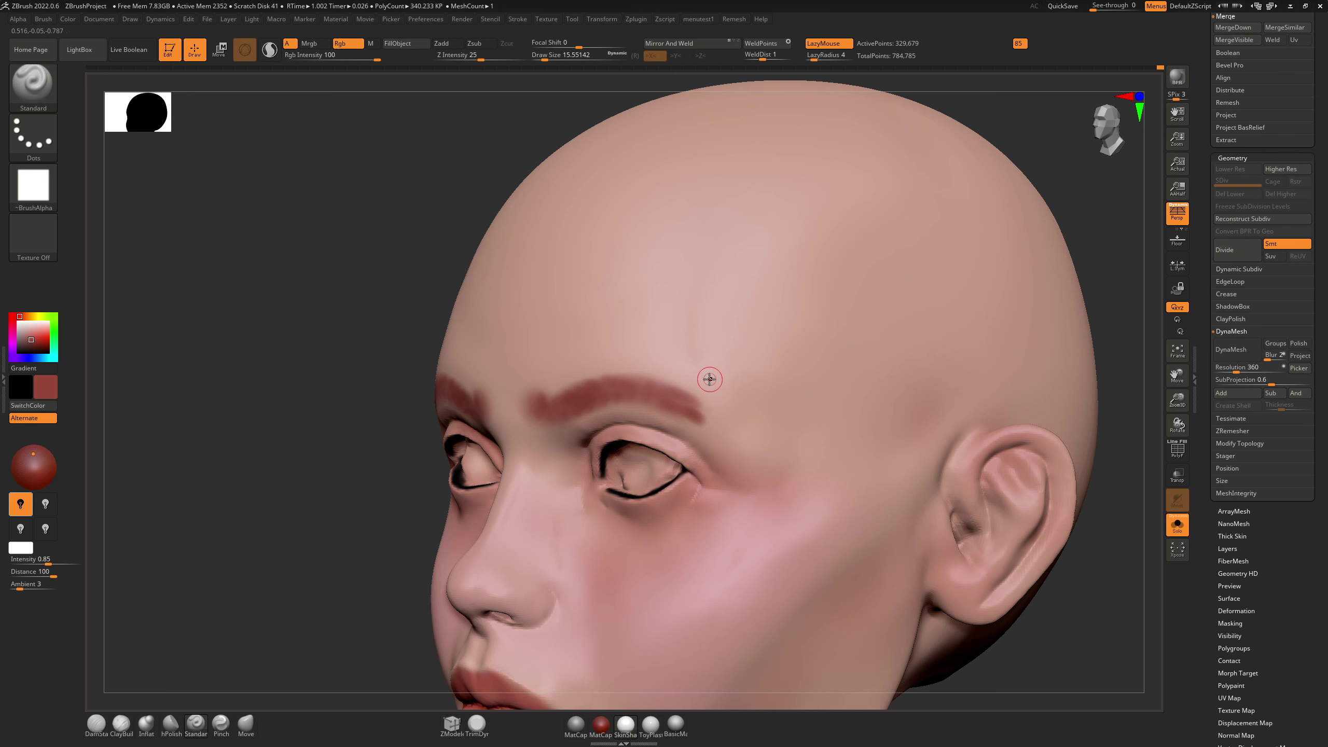
key("c")
key("s")
left_click_drag(644, 359, 673, 372)
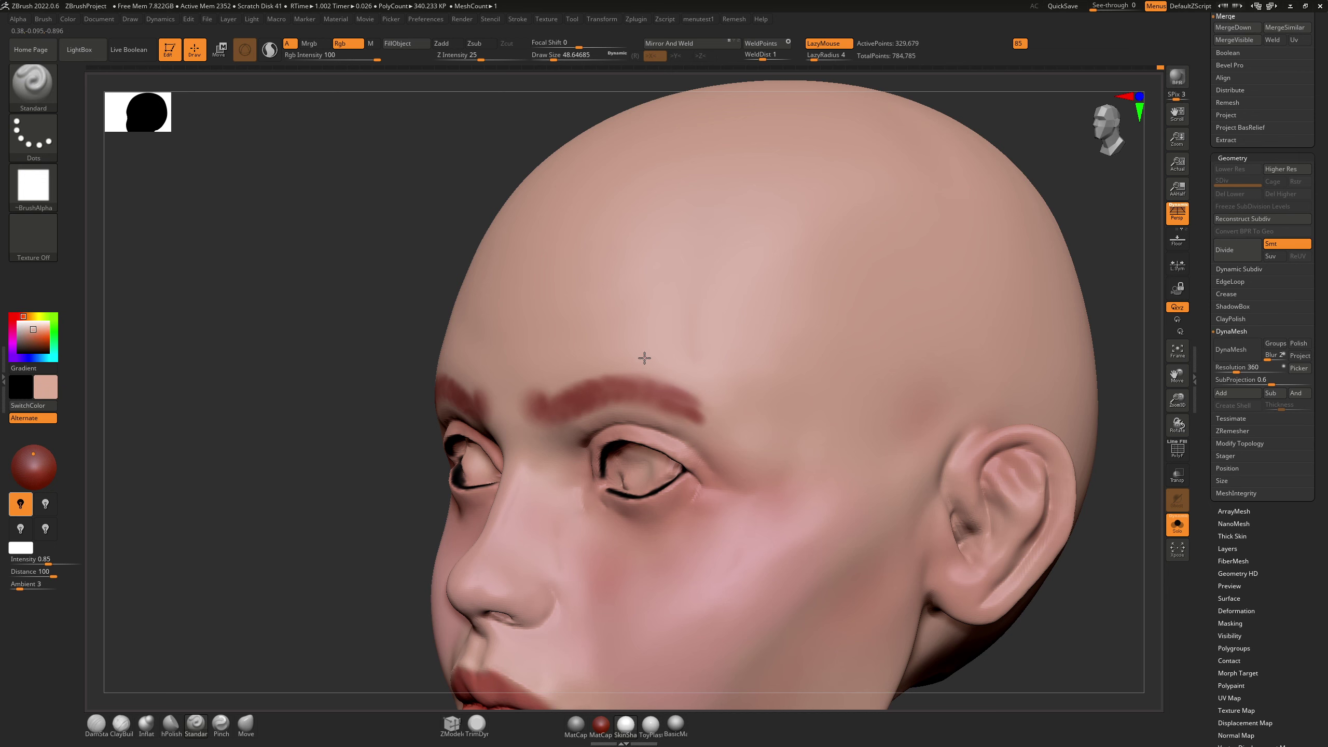
key("s")
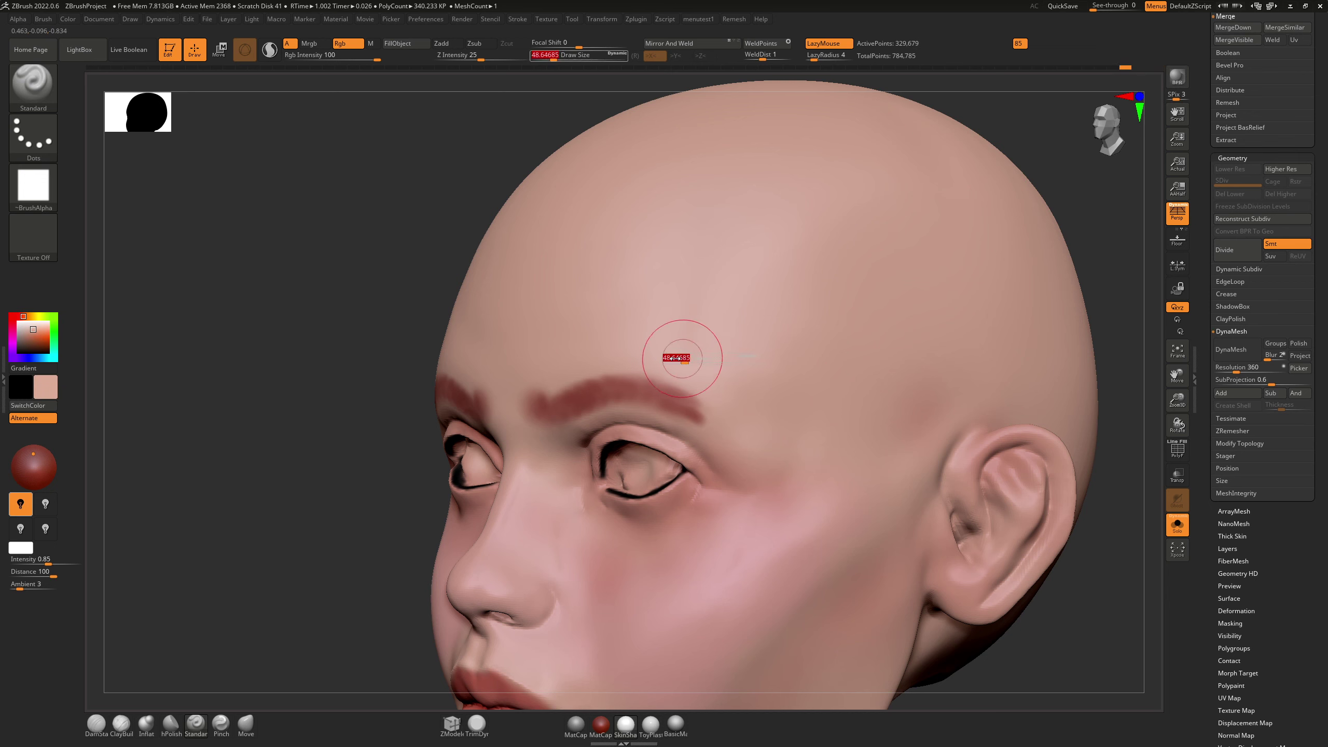
left_click_drag(677, 358, 667, 359)
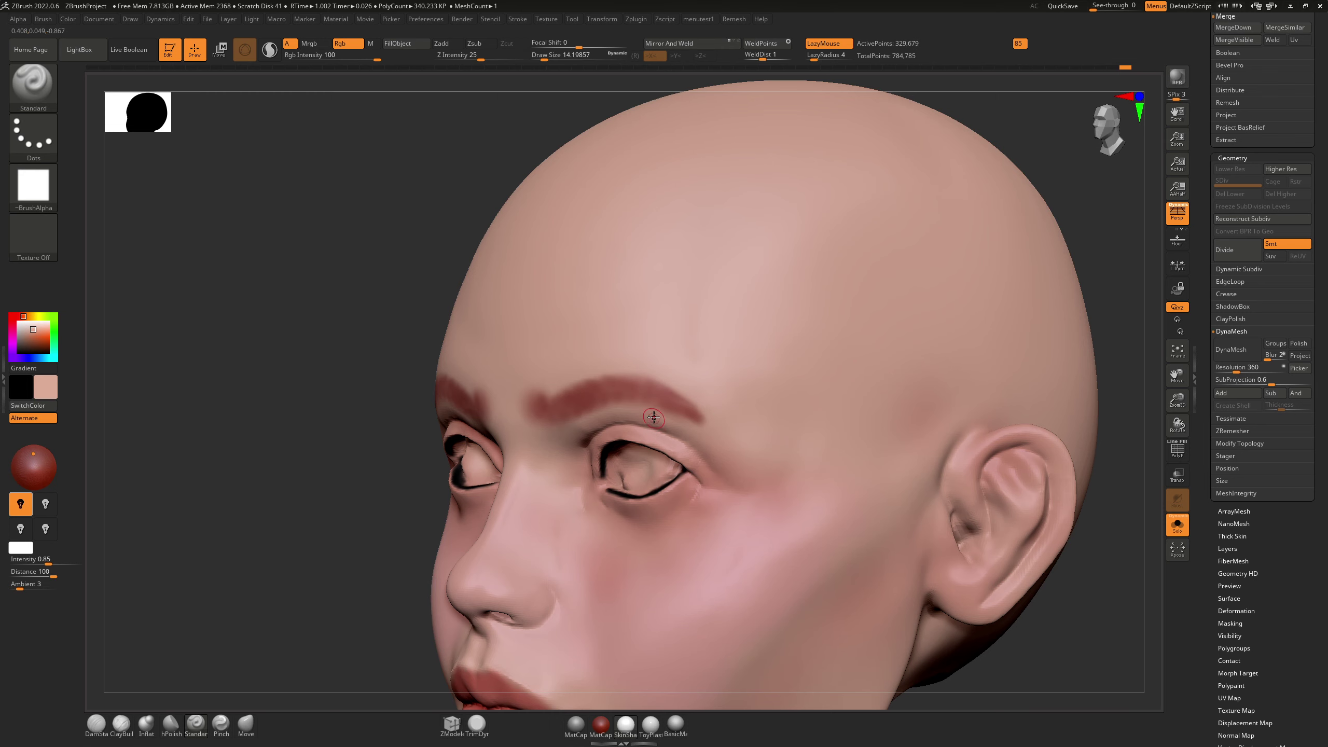
Step: Show all subtools again and make the glasses the active subtool
mouse_move(720, 443)
right_mouse_down()
mouse_move(696, 389)
mouse_move(692, 431)
mouse_move(723, 347)
mouse_move(732, 355)
right_mouse_up()
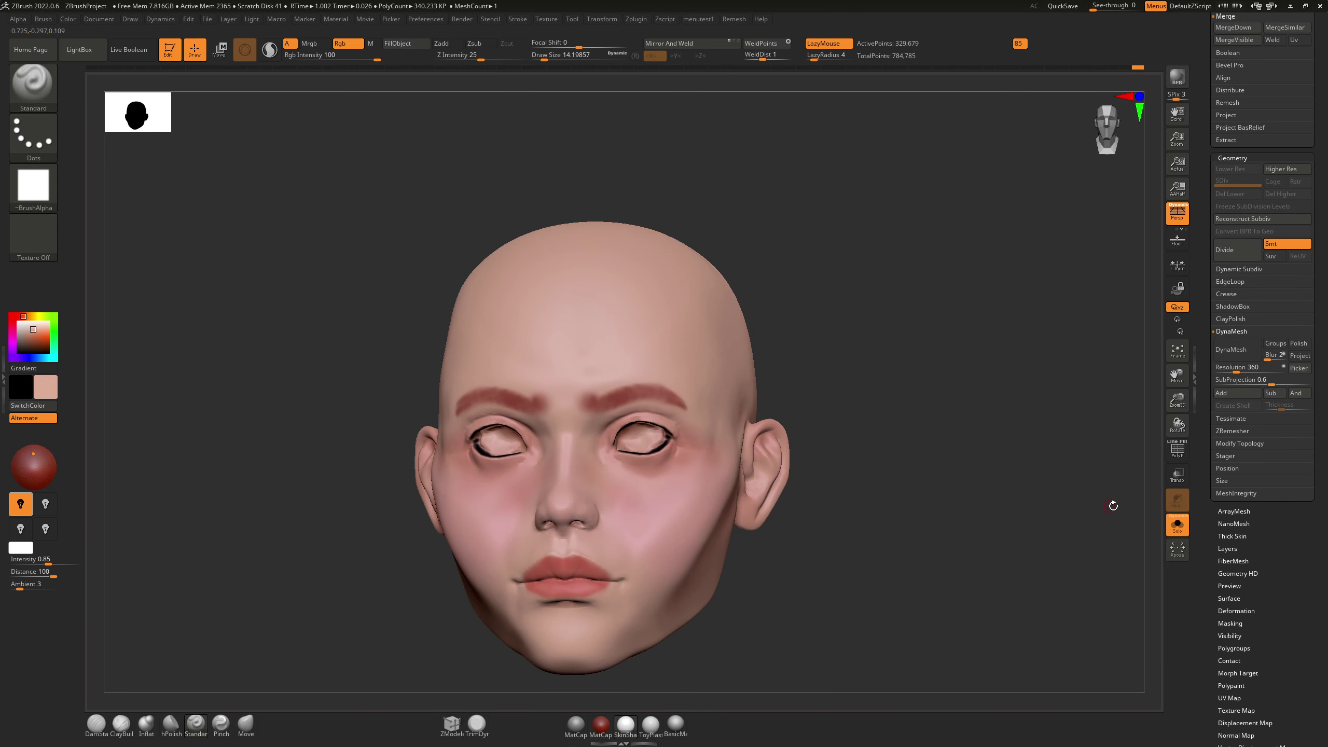
left_click(1177, 525)
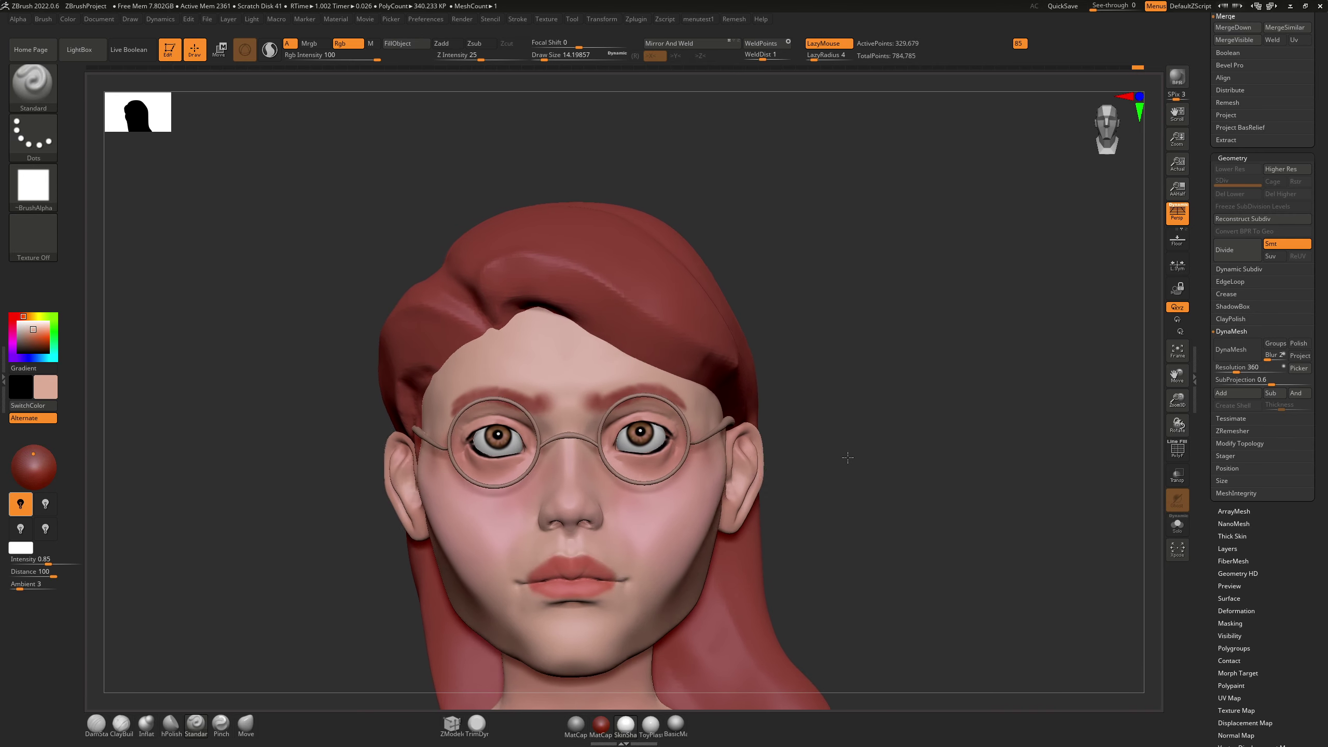
right_click_drag(693, 461, 657, 465)
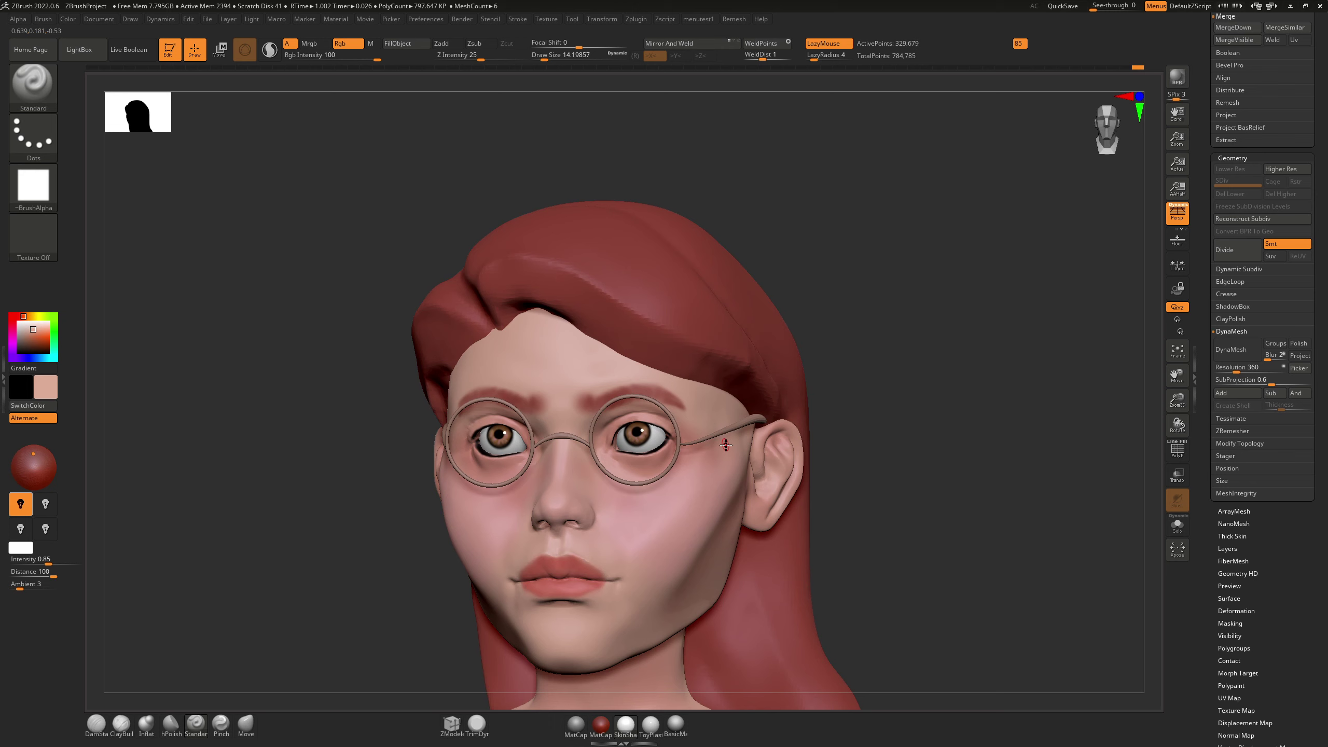
right_click_drag(741, 426, 759, 426)
right_click(747, 423)
left_click(749, 420, "alt")
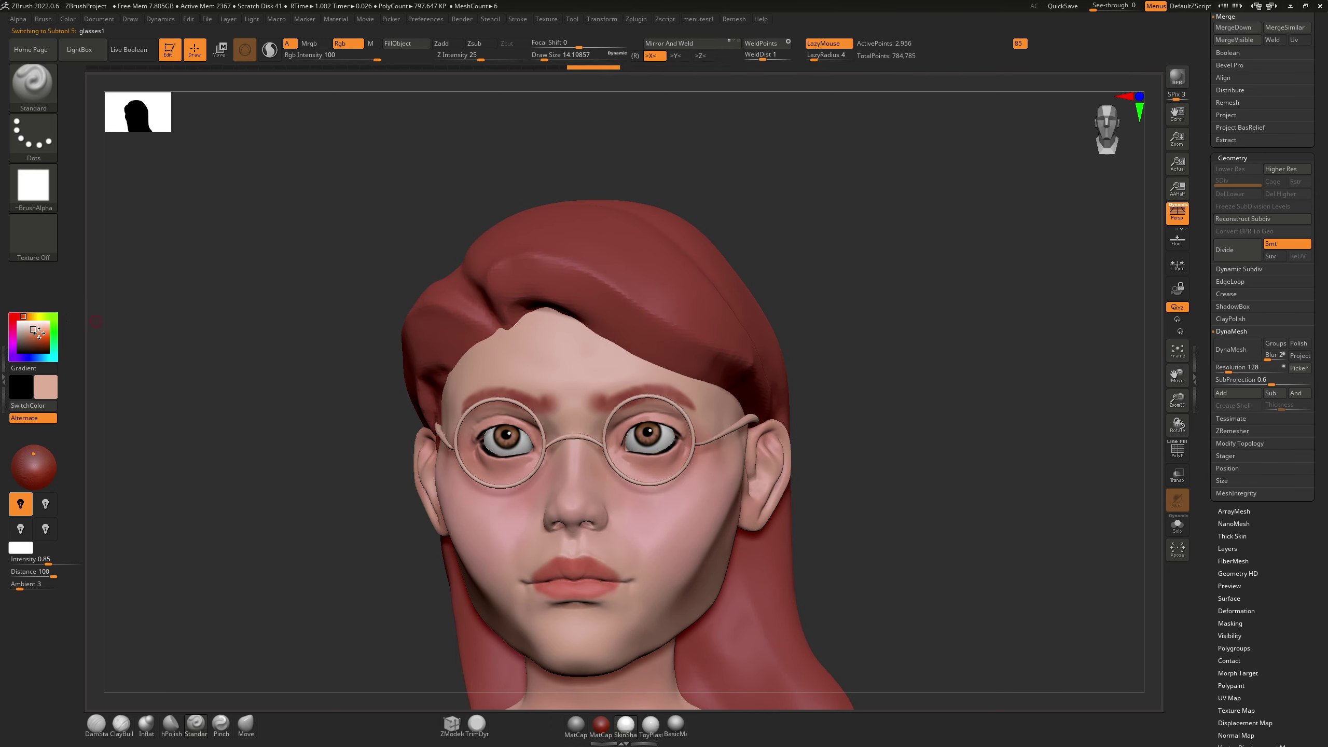
Step: Try a pale pinkish grey (Red 160, Green 147, Blue 150) as the colour of the glasses
mouse_move(37, 333)
left_mouse_down()
mouse_move(15, 340)
mouse_move(16, 318)
mouse_move(11, 339)
left_mouse_up()
left_click(13, 325)
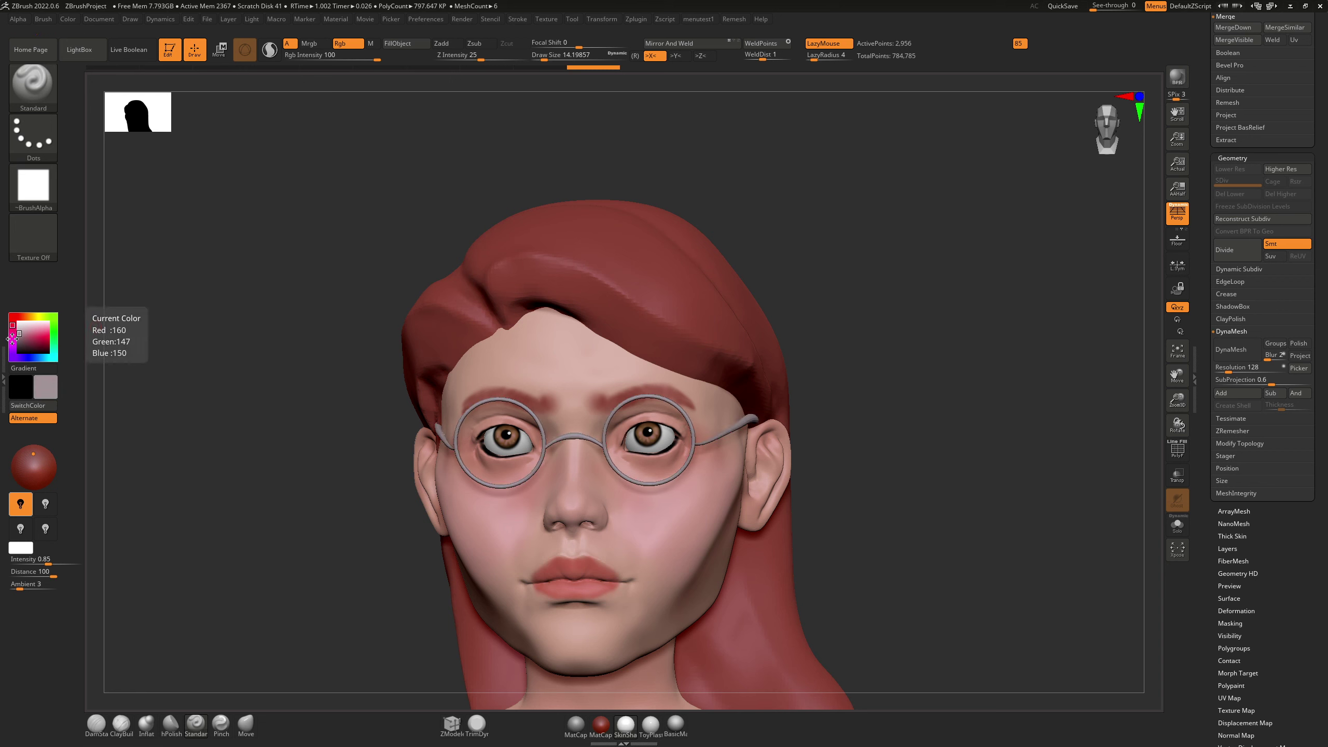
left_click(12, 333)
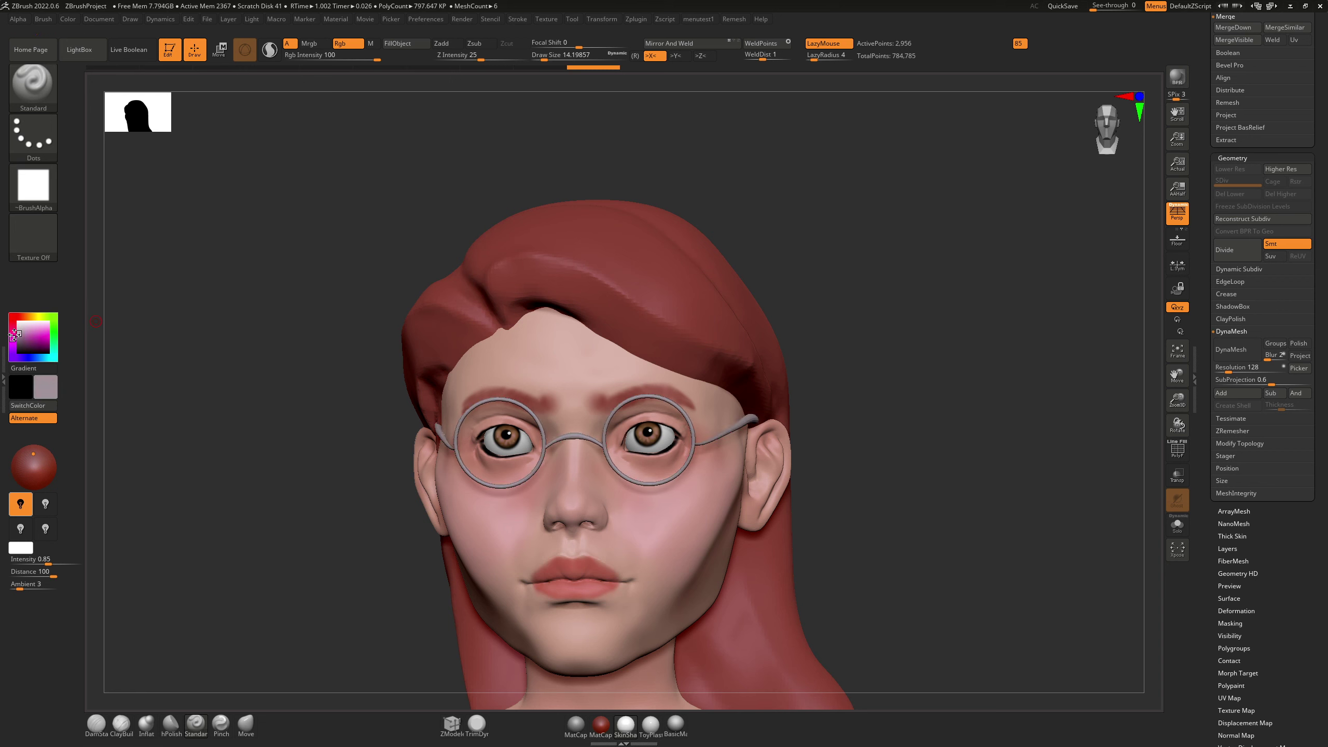
Step: Sample the hair's red for the glasses and desaturate it to a dusty pink
key("c")
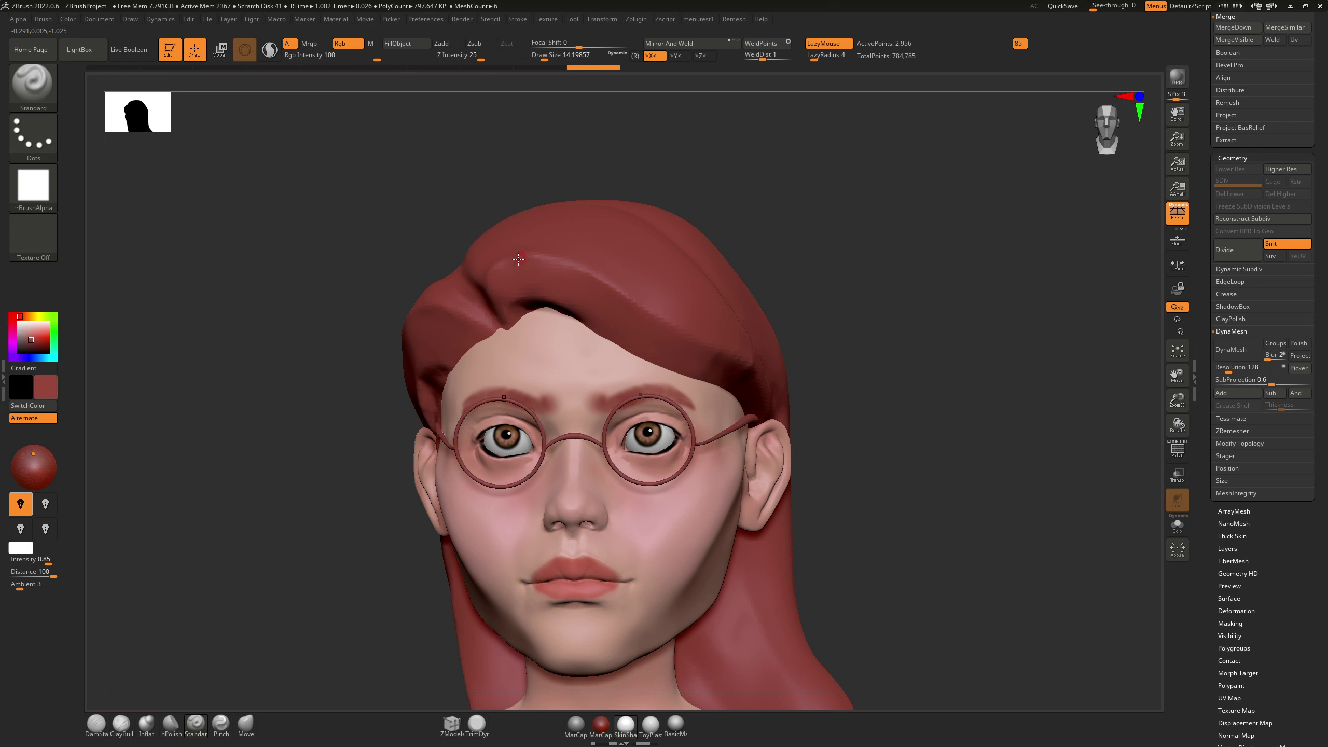
left_click(27, 338)
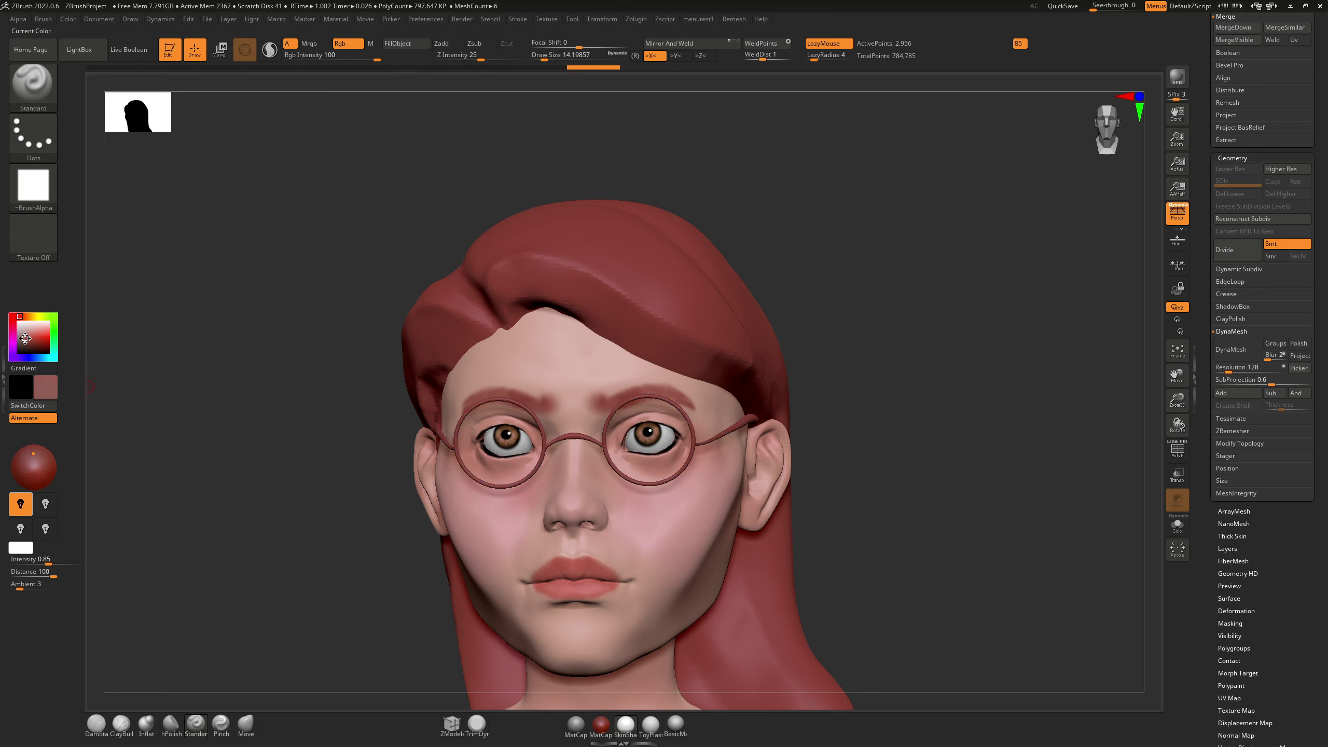
left_click(24, 335)
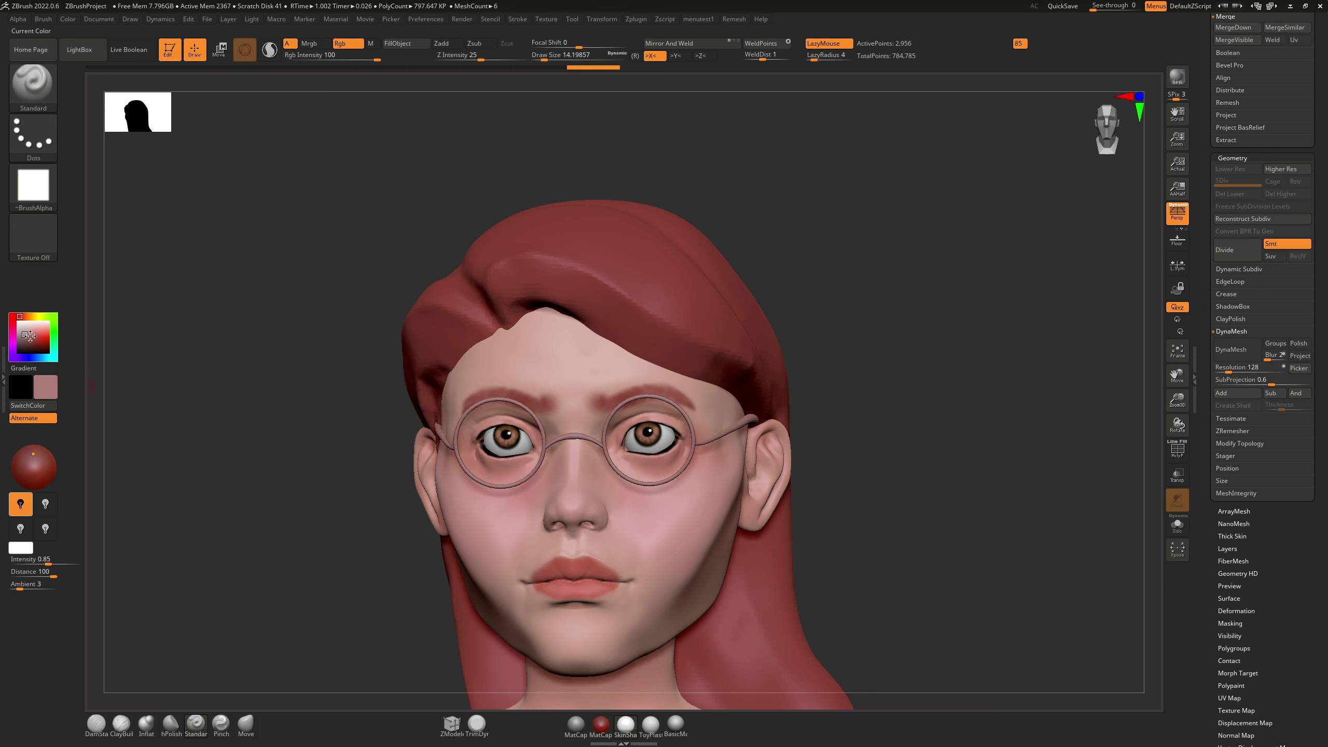
Step: Try the Metalic01 material and the Metal material on the glasses
left_click(665, 730)
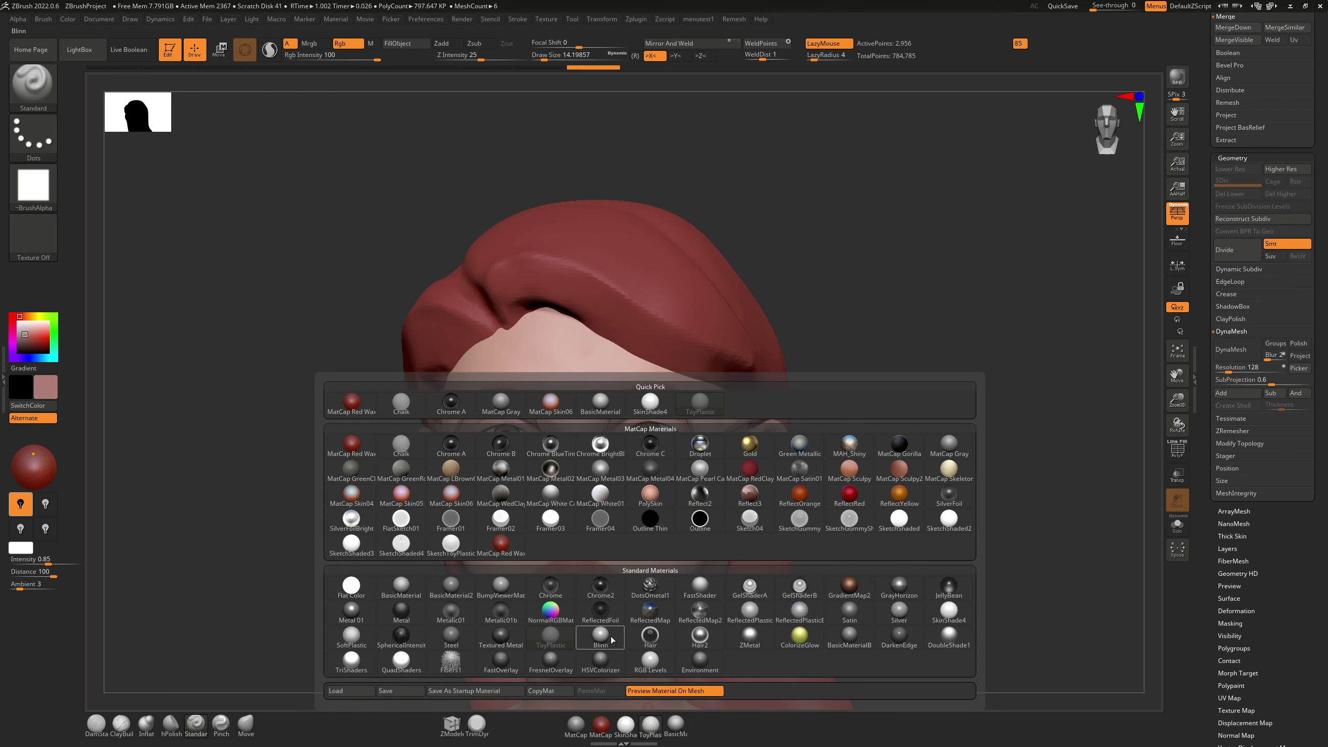
left_click(451, 613)
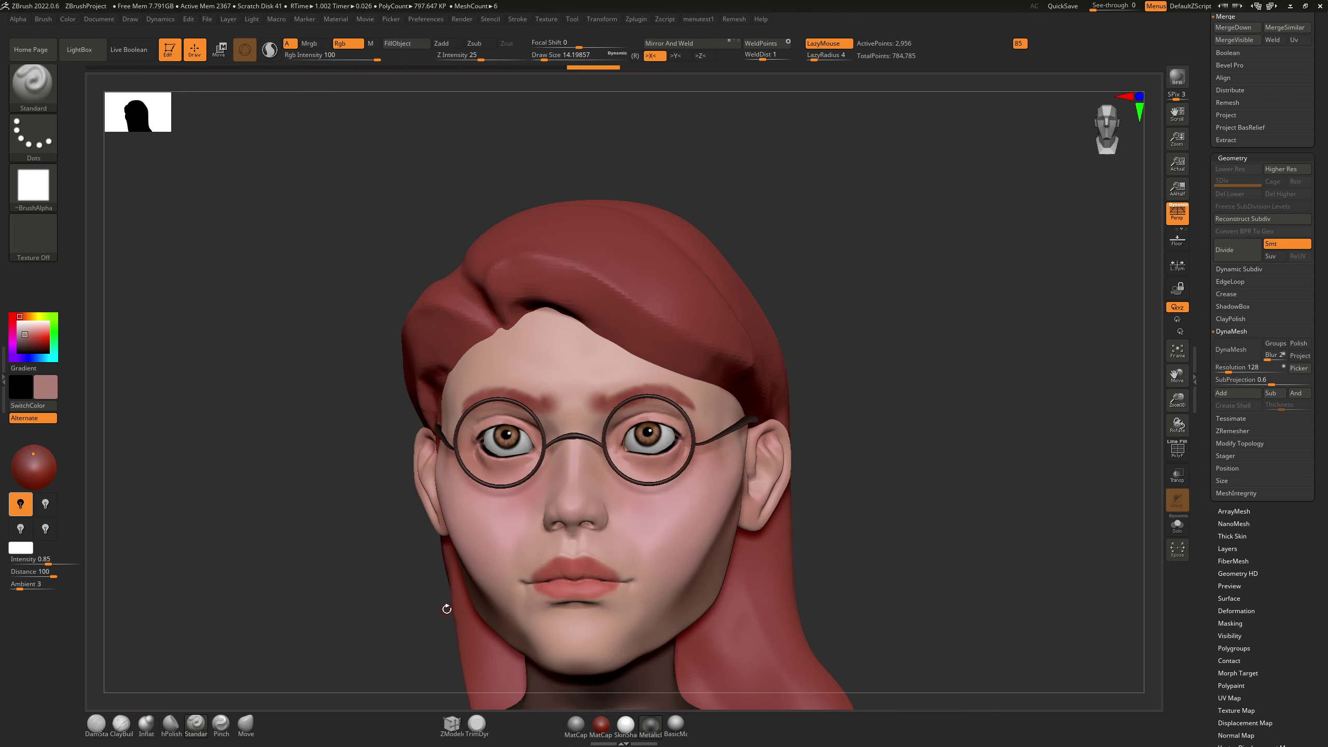
left_click(649, 731)
mouse_move(497, 616)
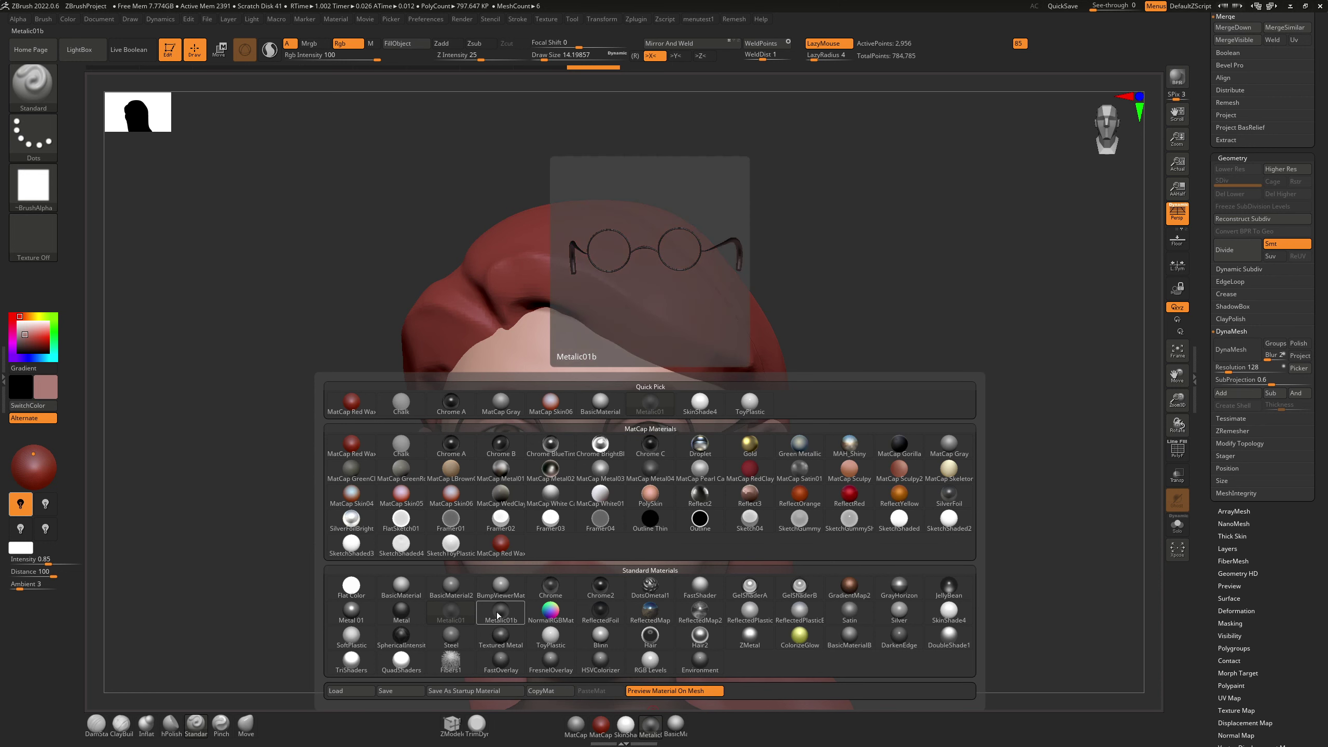
left_click(401, 613)
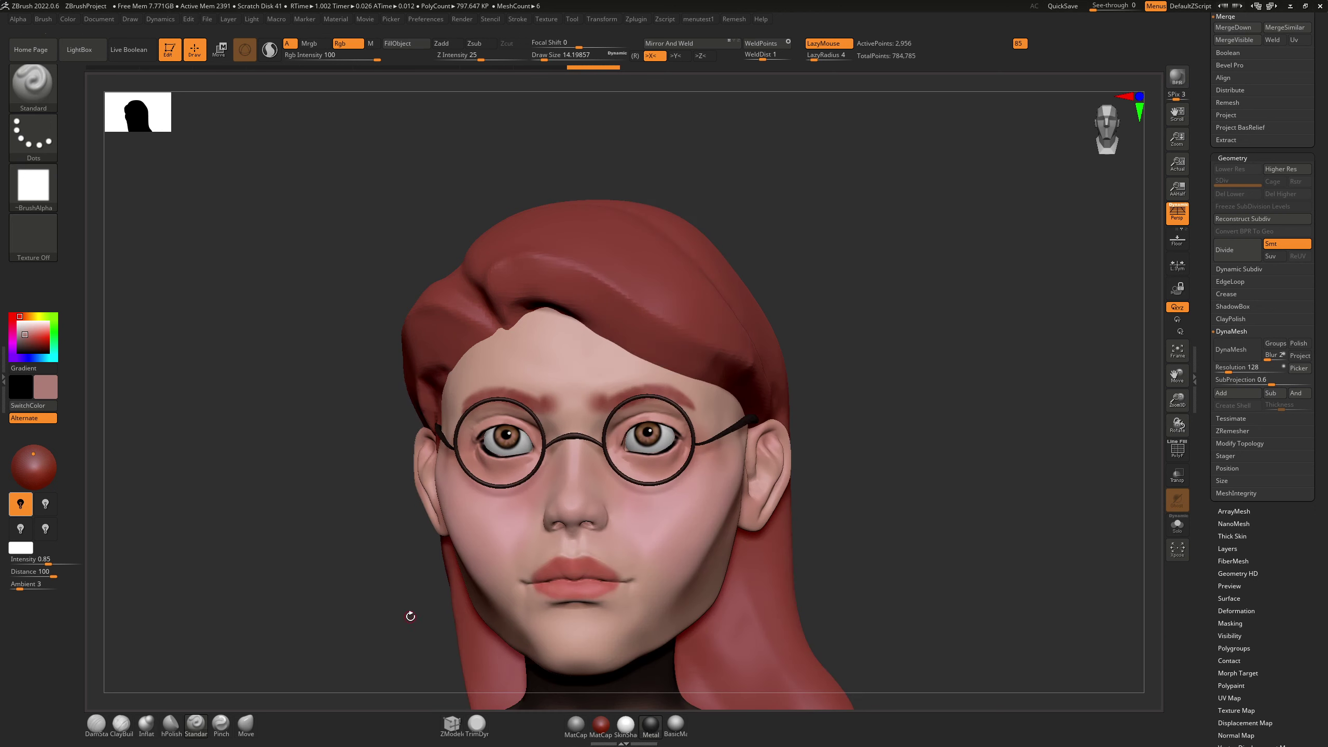
Step: Try the Metal 01 material on the glasses, choose Silver instead, and fill the glasses with the material channel only
left_click(657, 726)
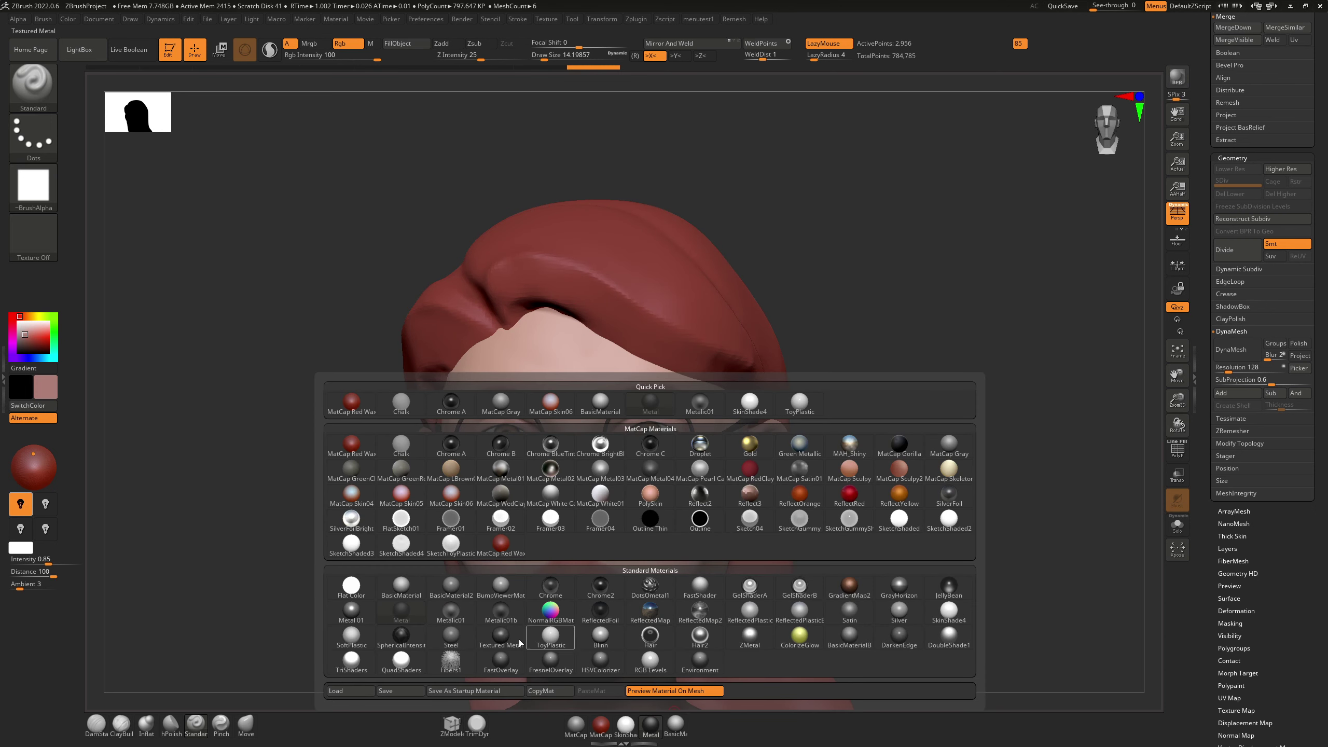
left_click(366, 610)
left_click(657, 726)
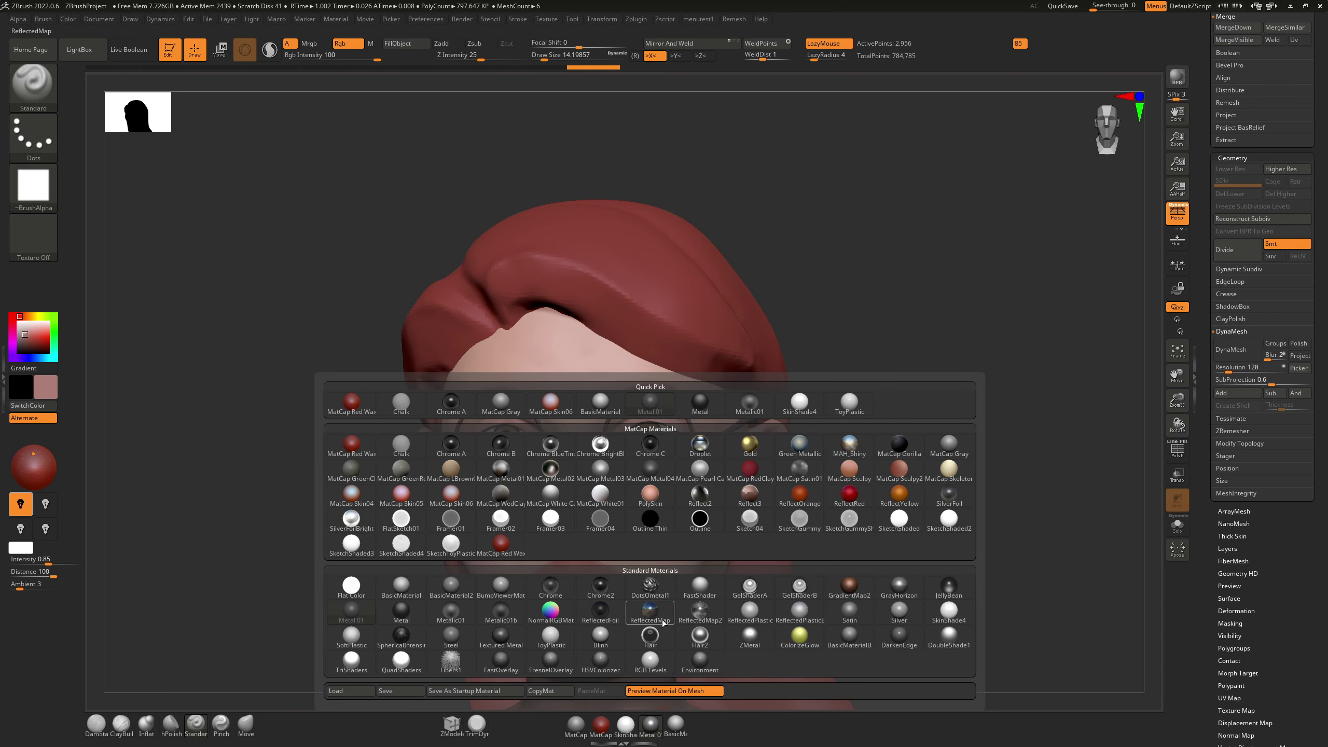
left_click(900, 612)
mouse_move(742, 539)
right_mouse_down()
mouse_move(644, 536)
mouse_move(761, 535)
right_mouse_up()
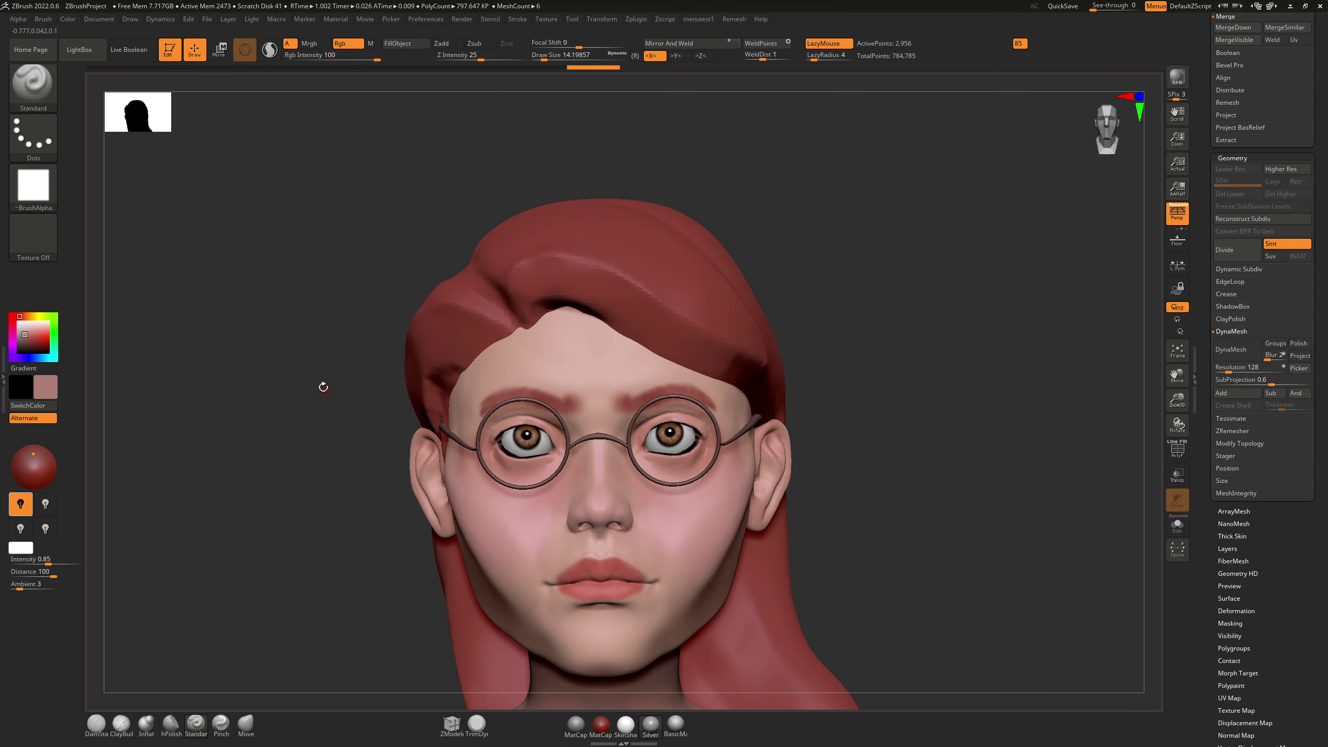
left_click_drag(324, 387, 470, 413)
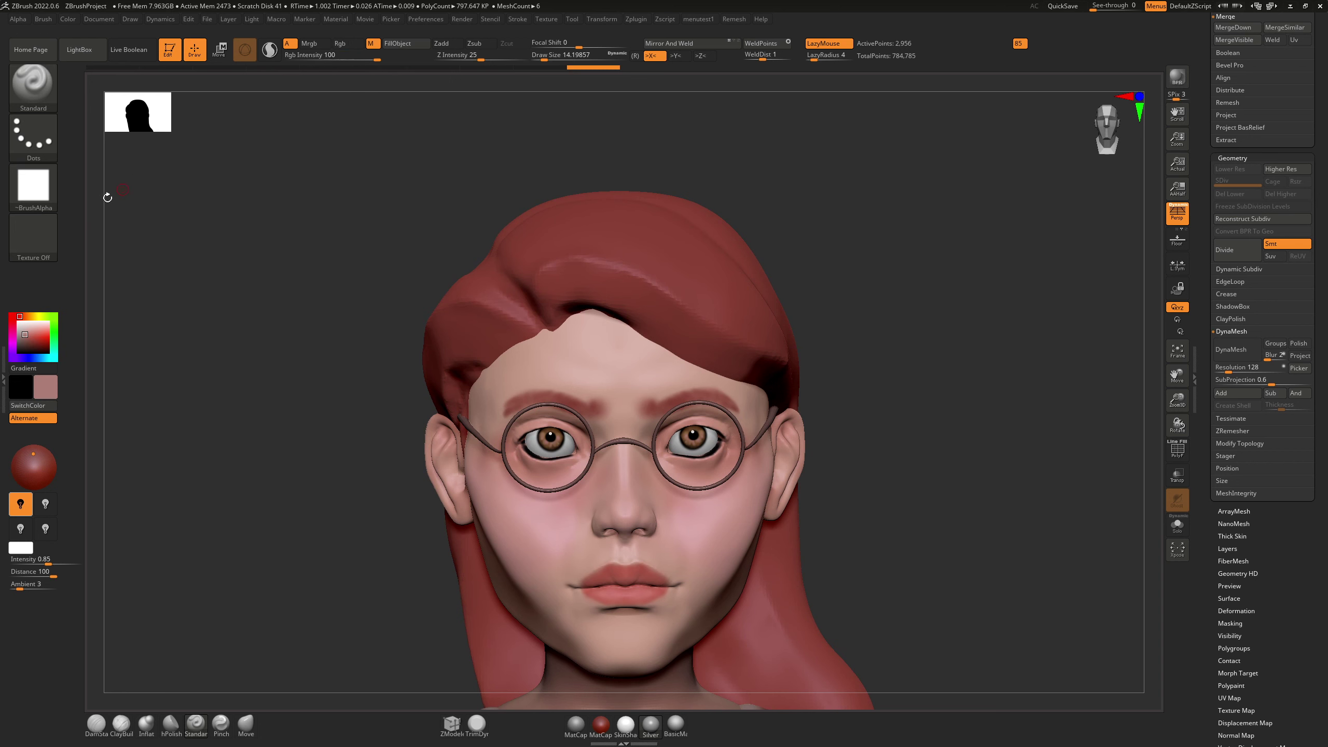
left_click(408, 47)
right_click_drag(654, 434, 564, 252, "alt")
right_click_drag(570, 352, 557, 356)
right_click_drag(521, 172, 608, 260)
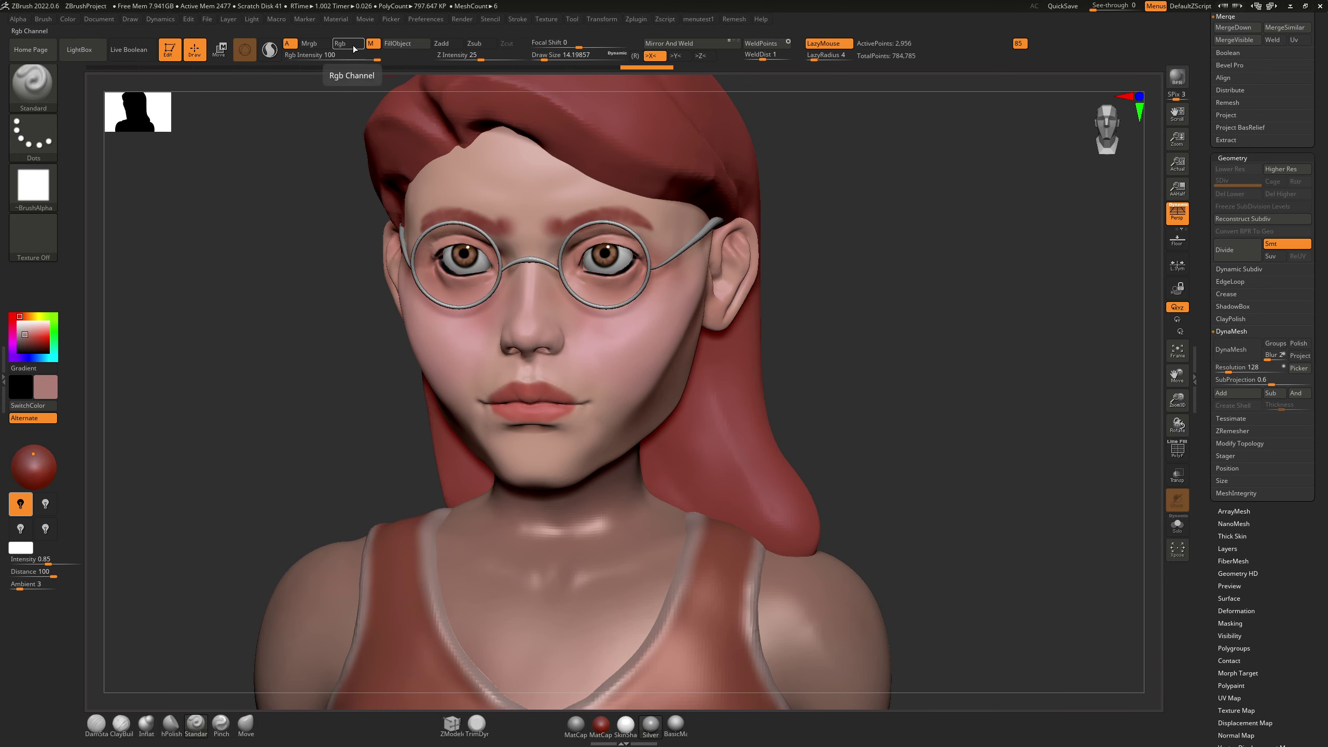
Step: Undo the last fills on the glasses and make Silver the current material again with only the material channel active
left_click(651, 724)
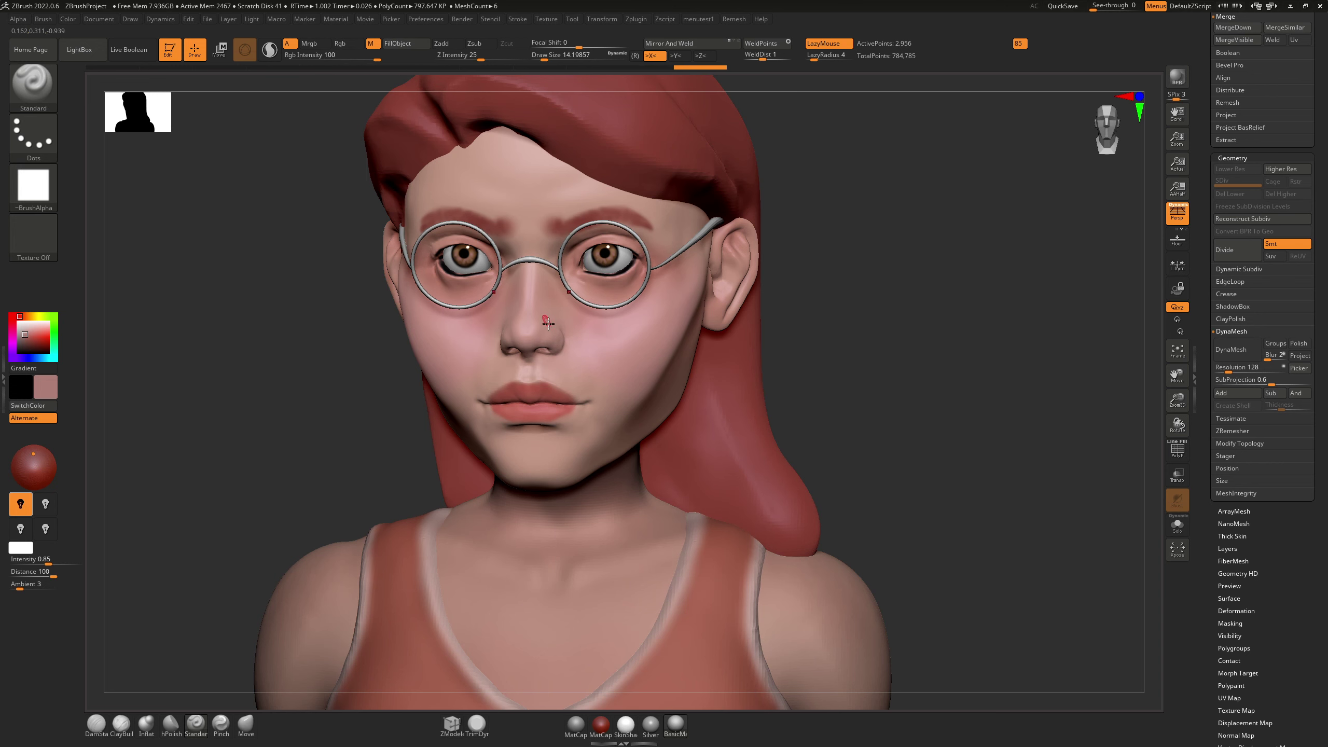
key("ctrl")
key("ctrl+z")
key("ctrl+z")
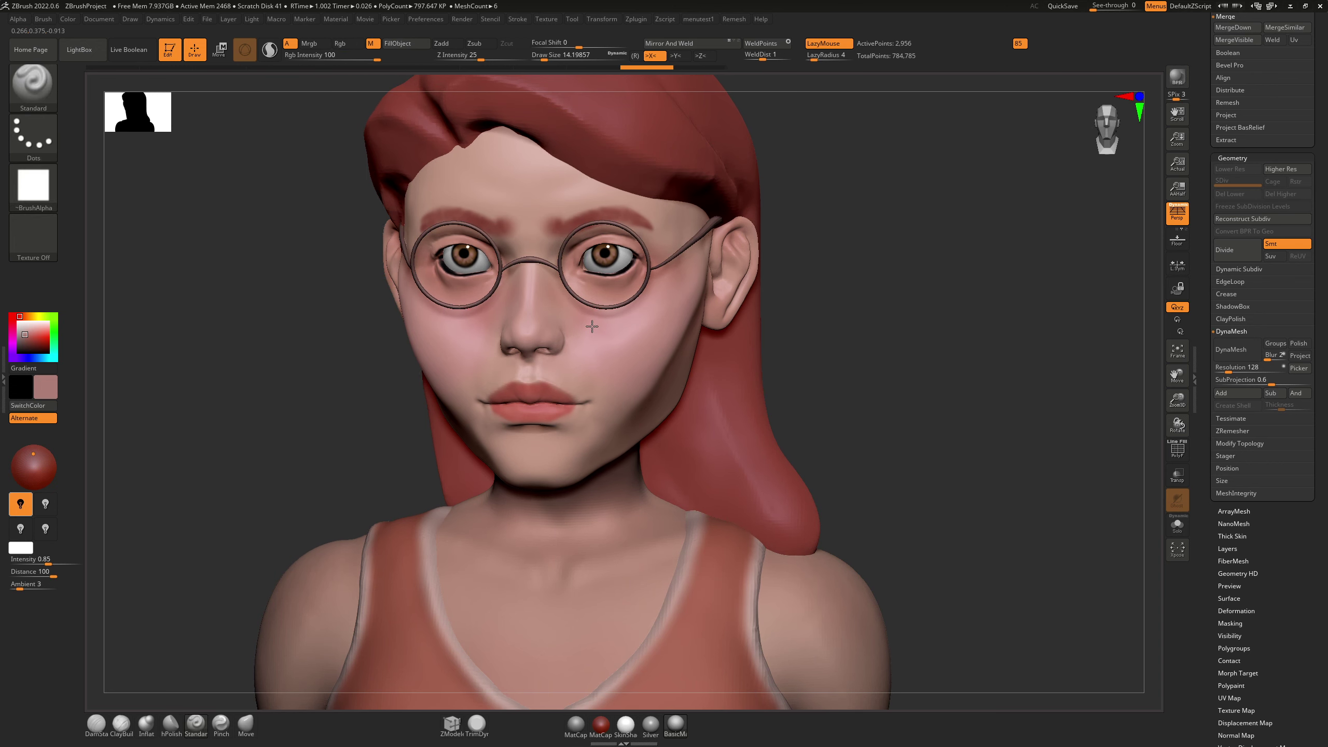
right_click_drag(584, 324, 508, 326)
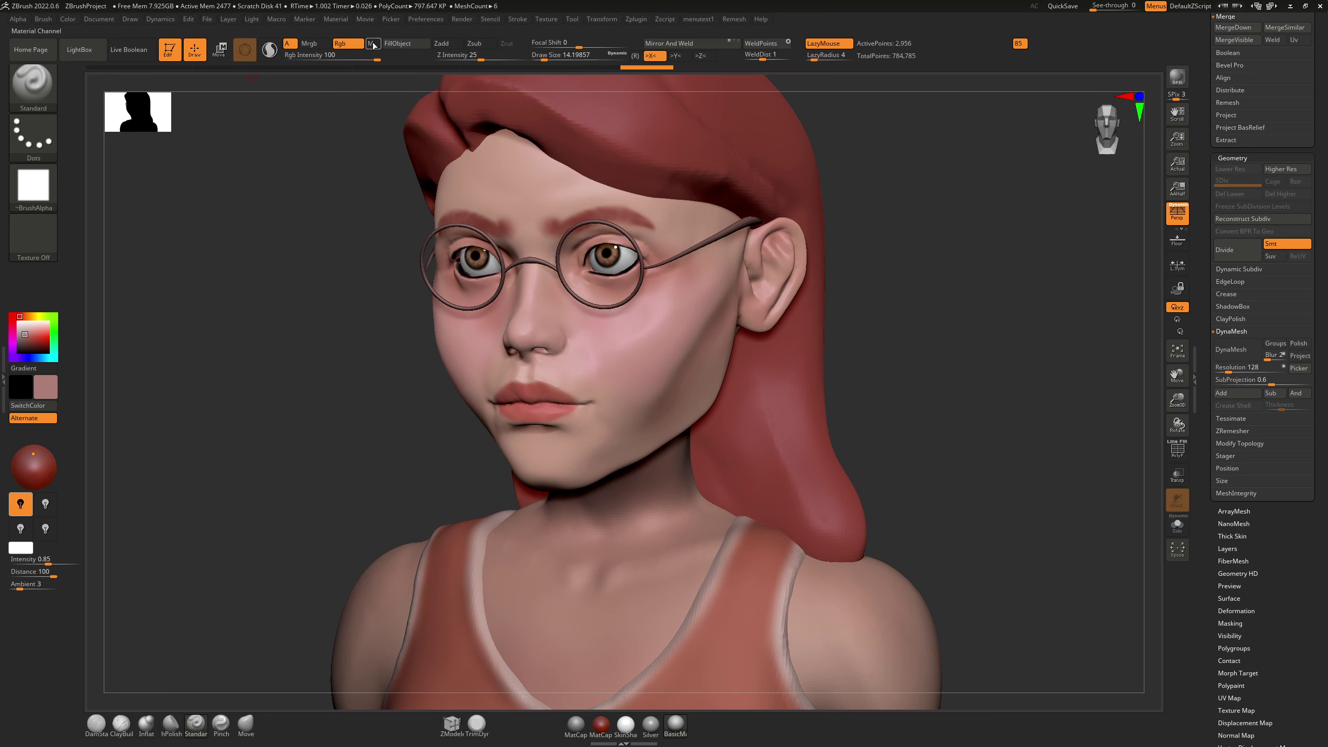
left_click(650, 724)
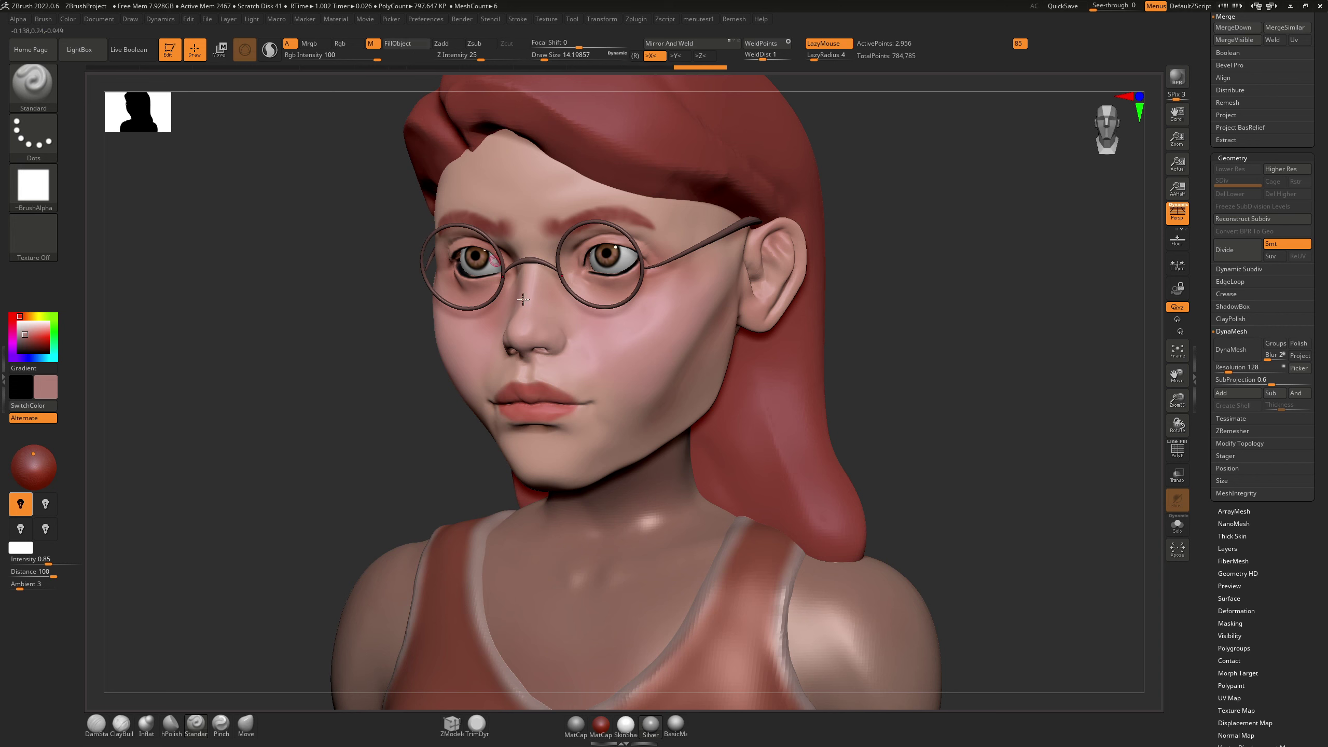
Step: Fill the body and the tank top with the SkinShade4 material, then set Silver as the current material
left_click(641, 579, "alt")
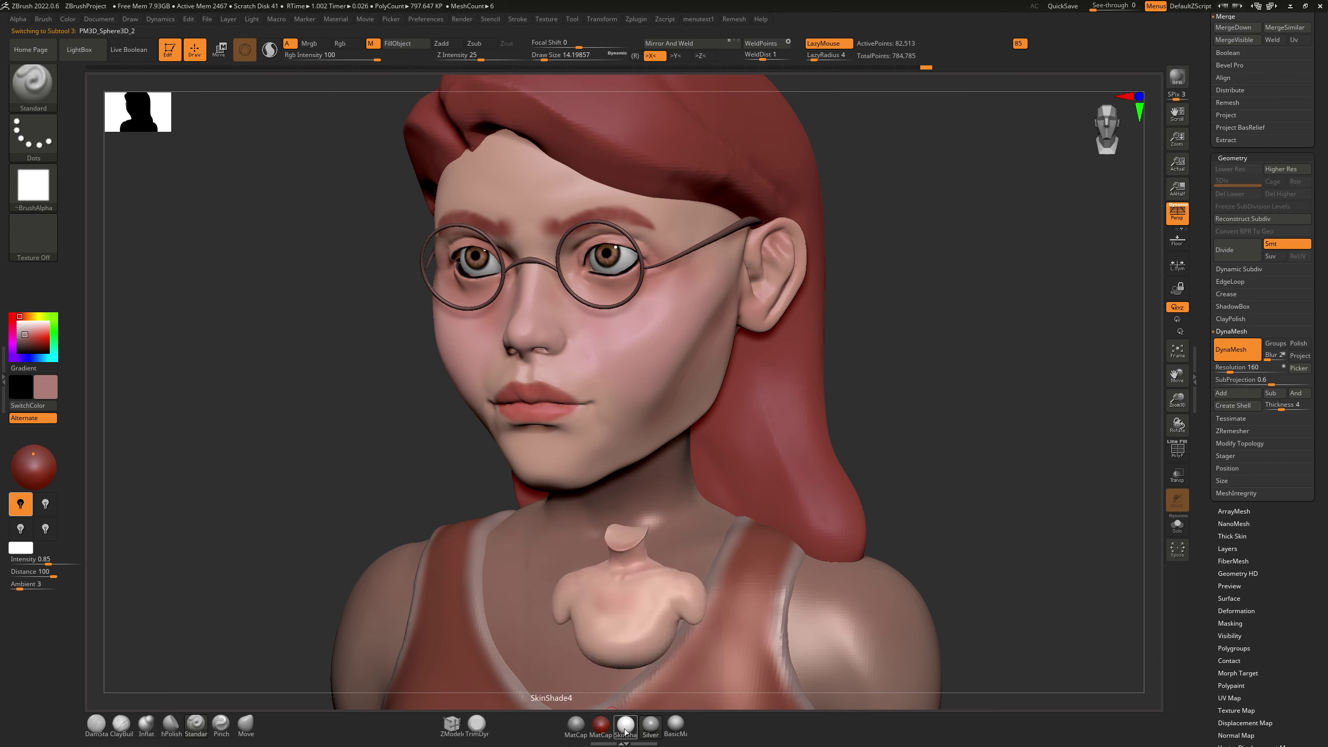
left_click(625, 724)
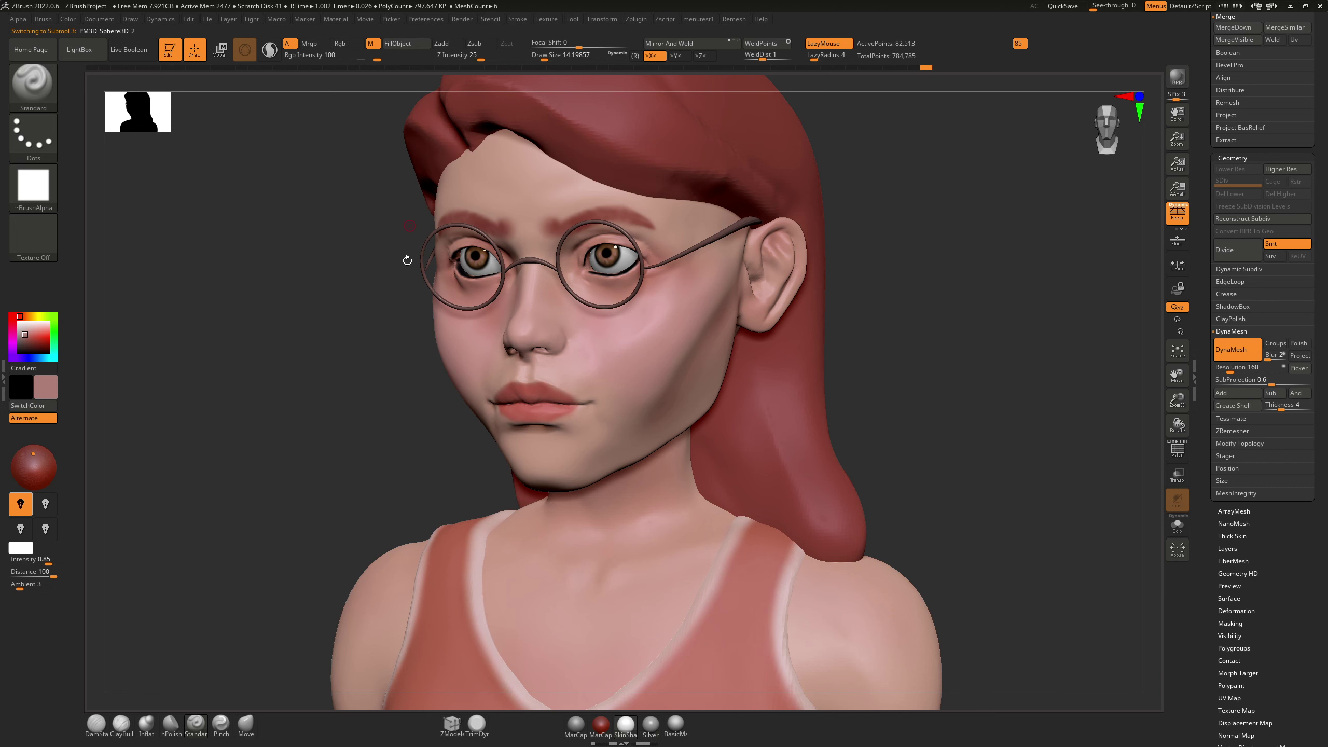
left_click(549, 609, "alt")
left_click(654, 729)
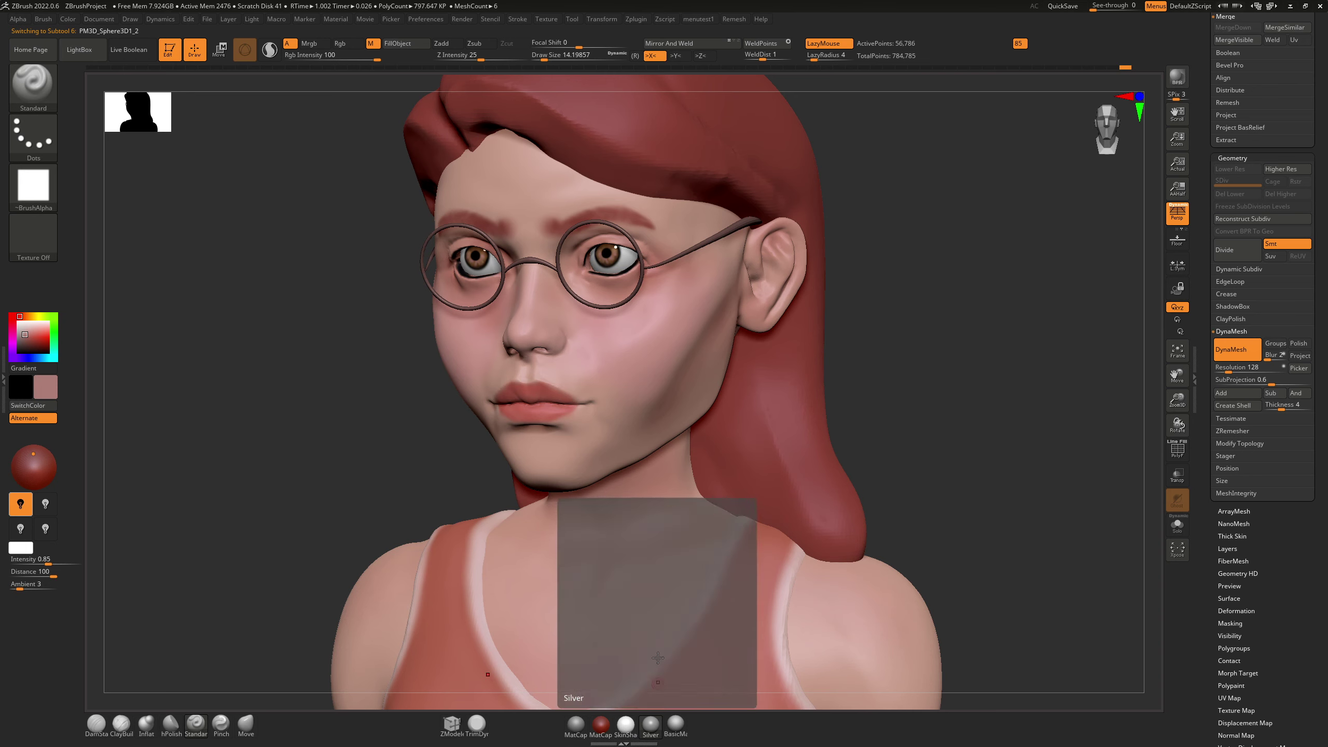
Step: Make the head the active subtool and set a black painting colour (Red 0, Green 0, Blue 0) with a draw size of about 20
mouse_move(648, 418)
right_mouse_down()
mouse_move(702, 396)
mouse_move(629, 388)
mouse_move(646, 403)
mouse_move(618, 374)
mouse_move(619, 452)
right_mouse_up()
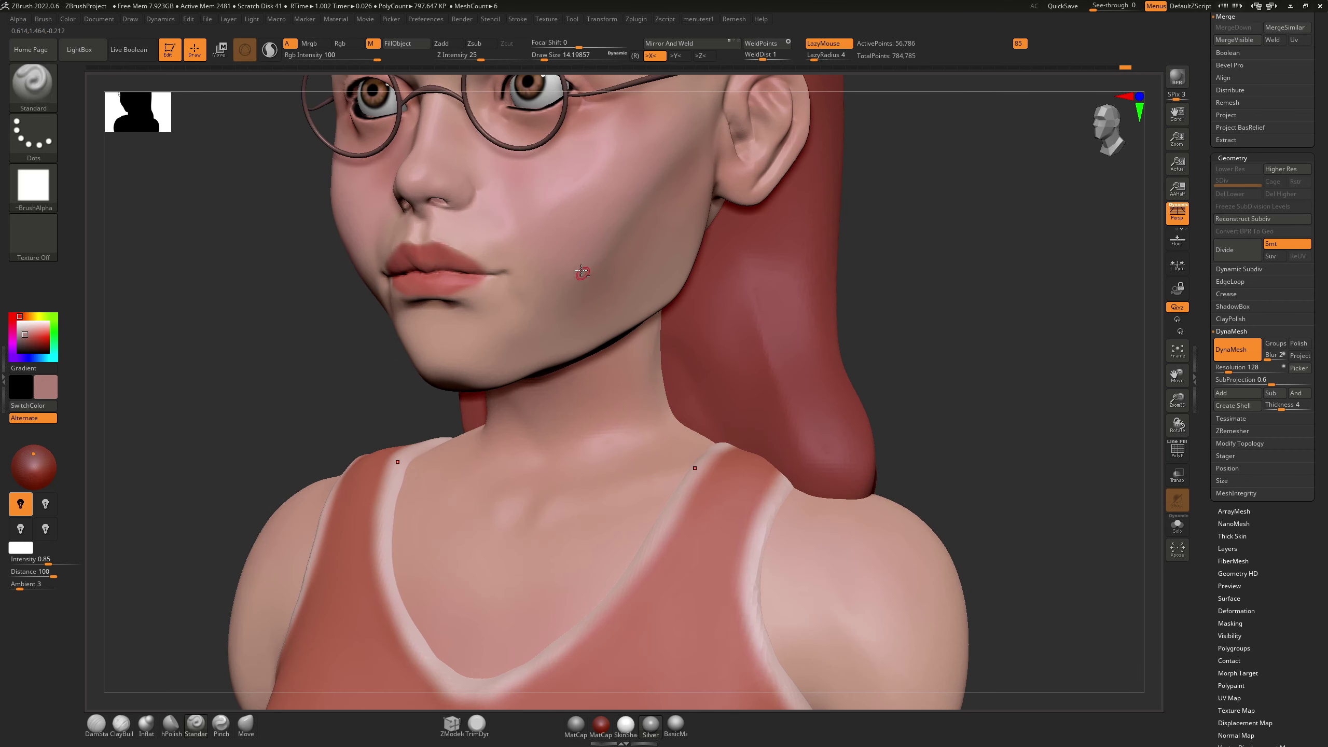
right_click_drag(581, 273, 621, 447, "alt")
right_click_drag(612, 361, 617, 450, "ctrl")
right_click_drag(478, 283, 622, 498, "alt")
right_click_drag(492, 231, 595, 478, "alt")
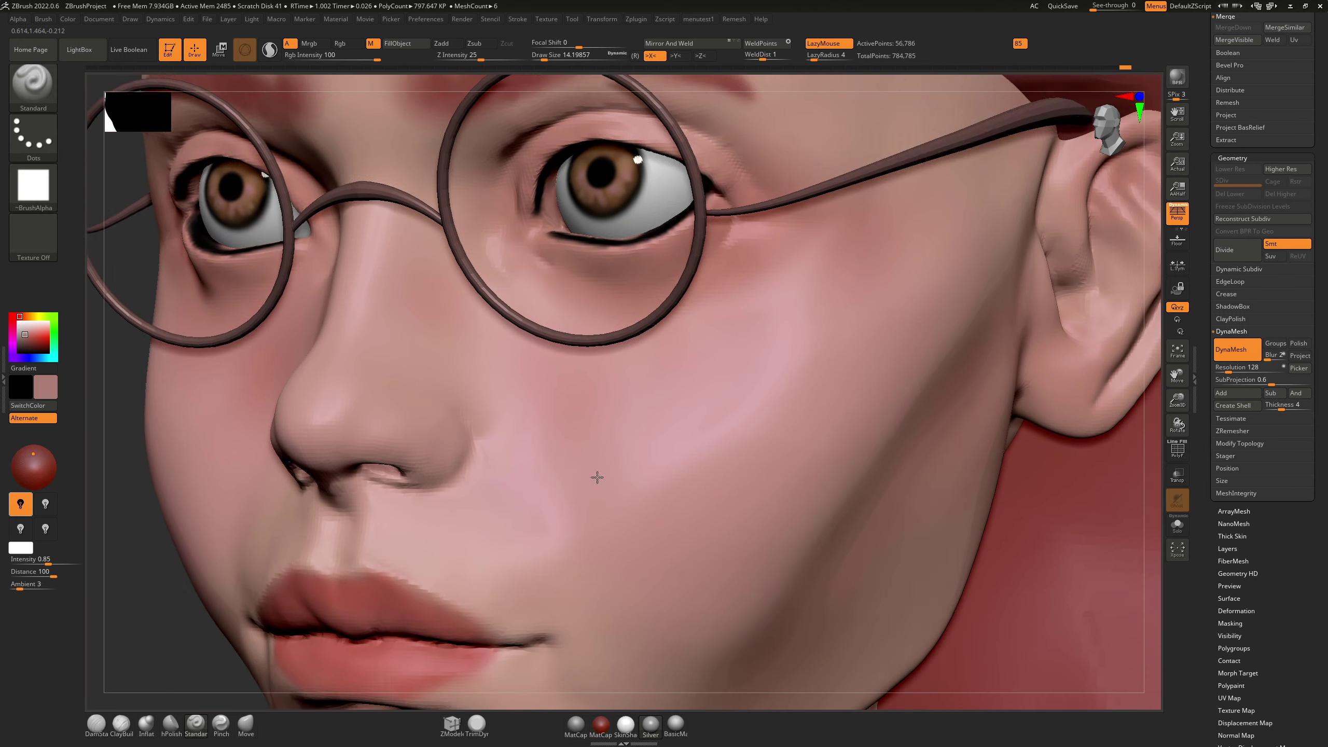
right_click_drag(560, 363, 593, 350, "alt")
left_click(183, 374, "alt")
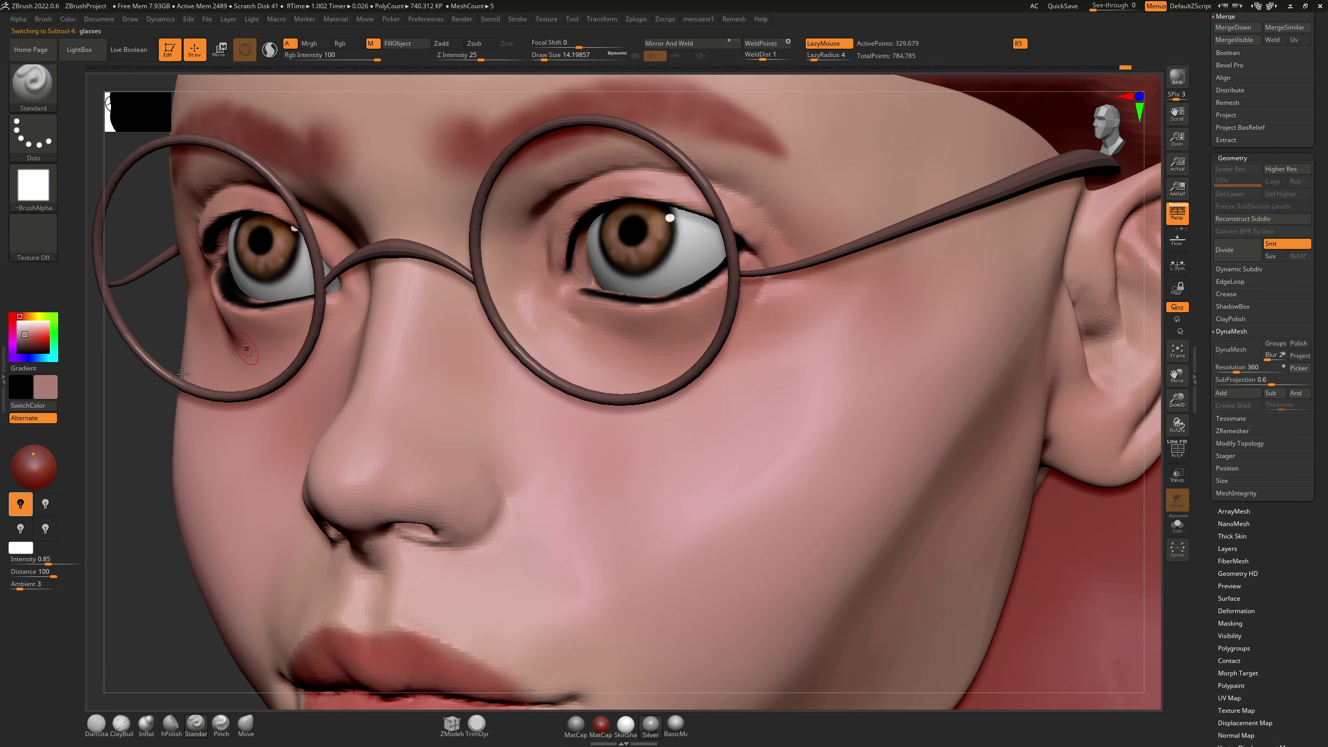
left_click(46, 390)
left_click(33, 465)
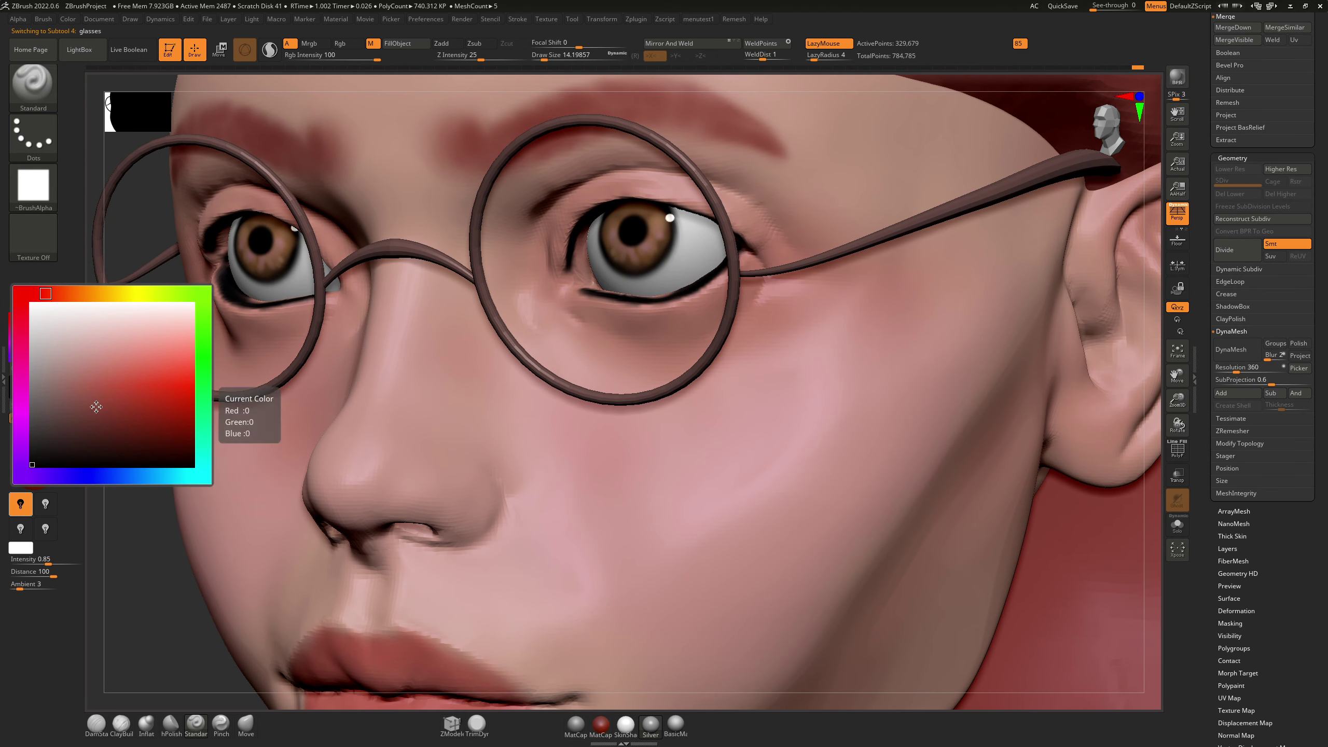
key("s")
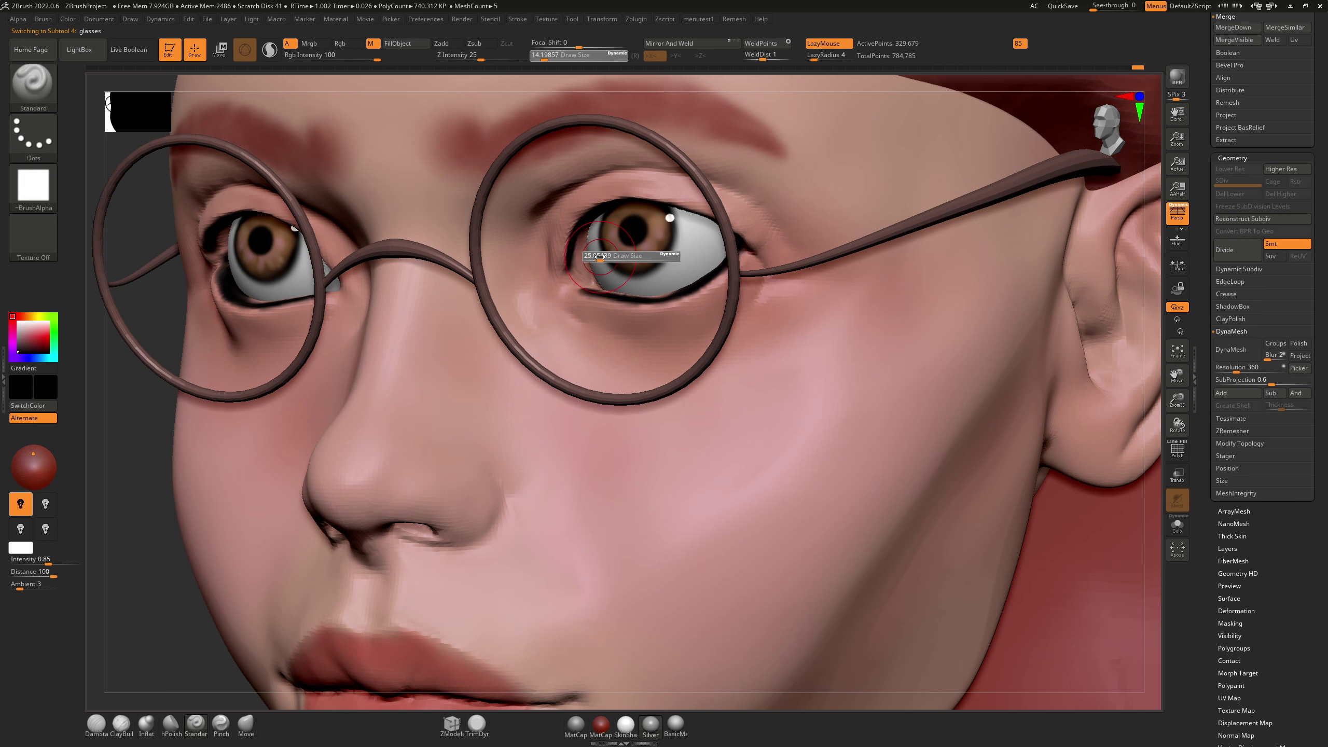
left_click_drag(600, 256, 587, 263)
right_click_drag(598, 239, 592, 254)
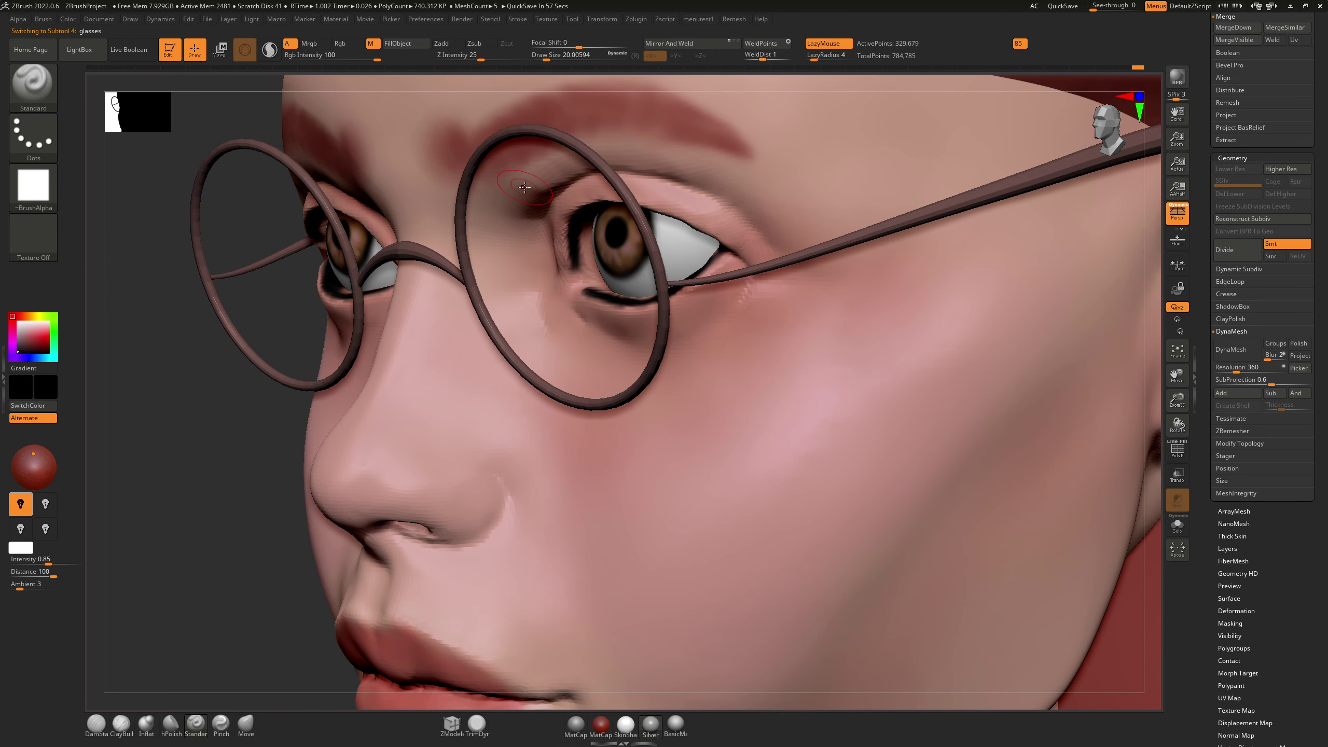
Step: Isolate the head and try to paint the inside of her left eye socket
left_click(1177, 523)
right_click_drag(612, 288, 593, 376, "ctrl")
mouse_move(562, 214)
right_mouse_down("ctrl")
mouse_move(569, 278)
mouse_move(567, 246)
right_mouse_up("ctrl")
right_click_drag(568, 246, 620, 214)
left_click_drag(595, 252, 623, 173)
mouse_move(618, 179)
left_mouse_down()
mouse_move(641, 251)
mouse_move(677, 199)
left_mouse_up()
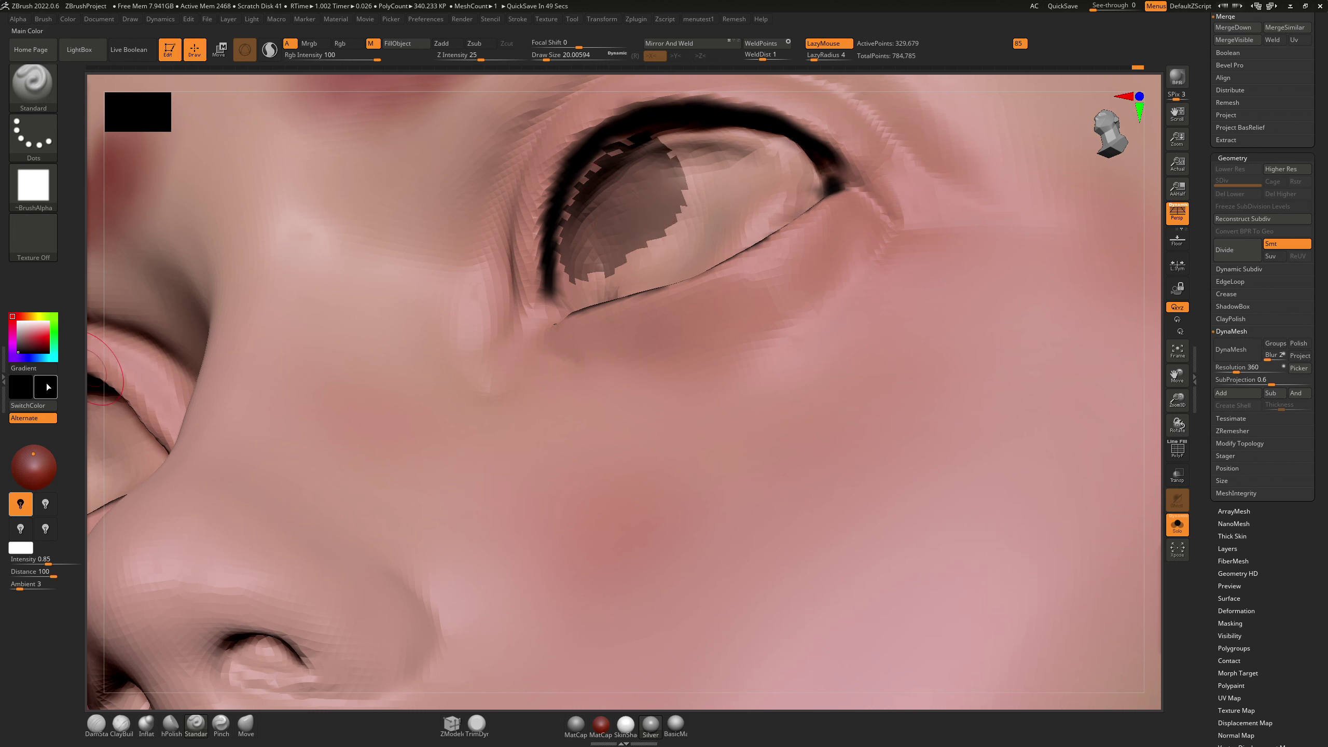
Step: Turn off LazyMouse, reduce the draw size to about 14.2 and retry the strokes inside her left eye socket
left_click(46, 384)
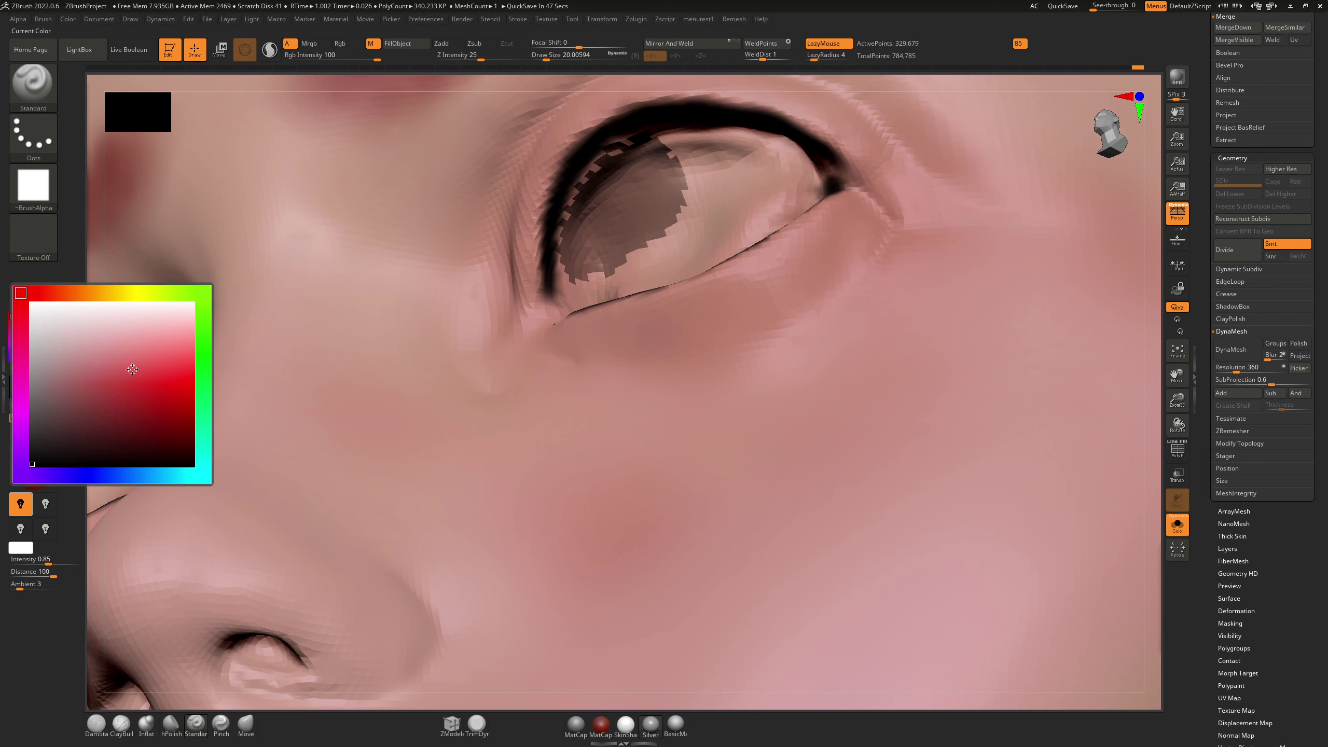
left_click(824, 45)
mouse_move(622, 210)
left_mouse_down()
mouse_move(690, 220)
mouse_move(719, 157)
mouse_move(607, 125)
mouse_move(674, 136)
left_mouse_up()
mouse_move(675, 193)
right_mouse_down()
mouse_move(629, 146)
mouse_move(607, 144)
right_mouse_up()
key("s")
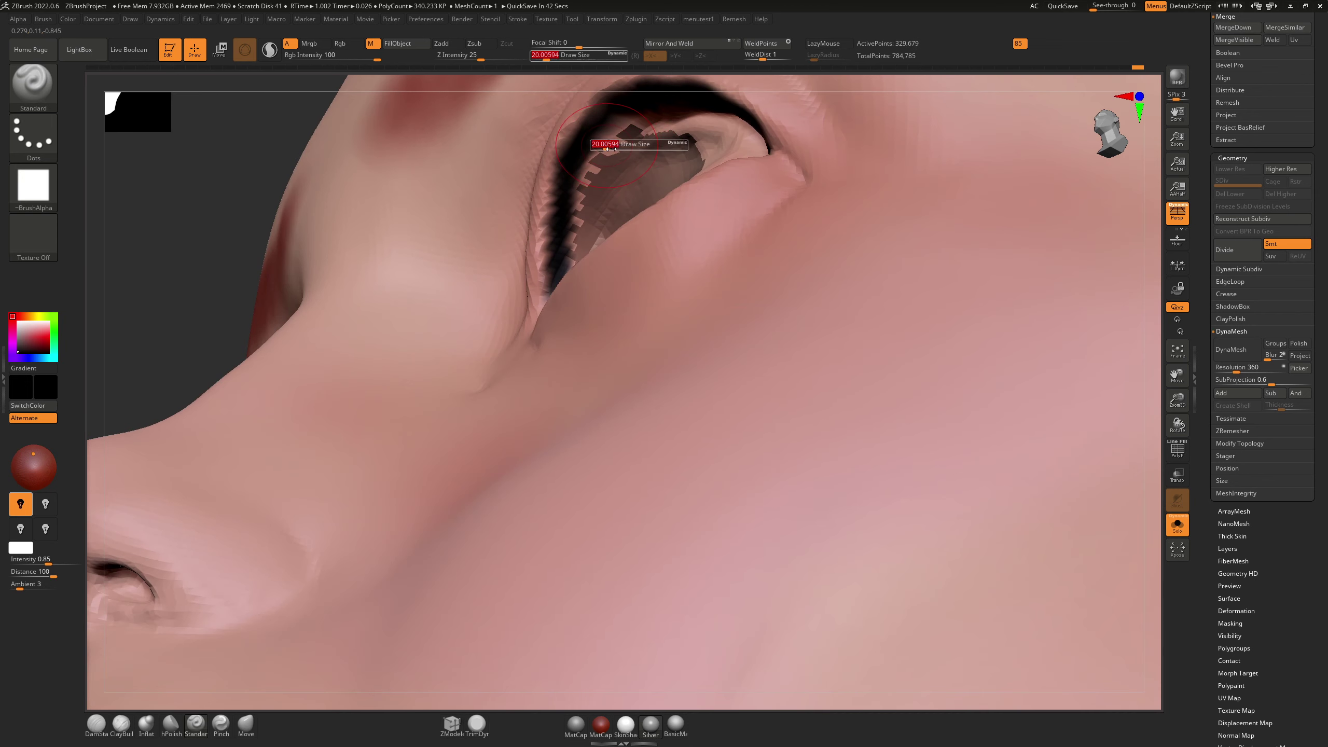
left_click_drag(607, 145, 605, 151)
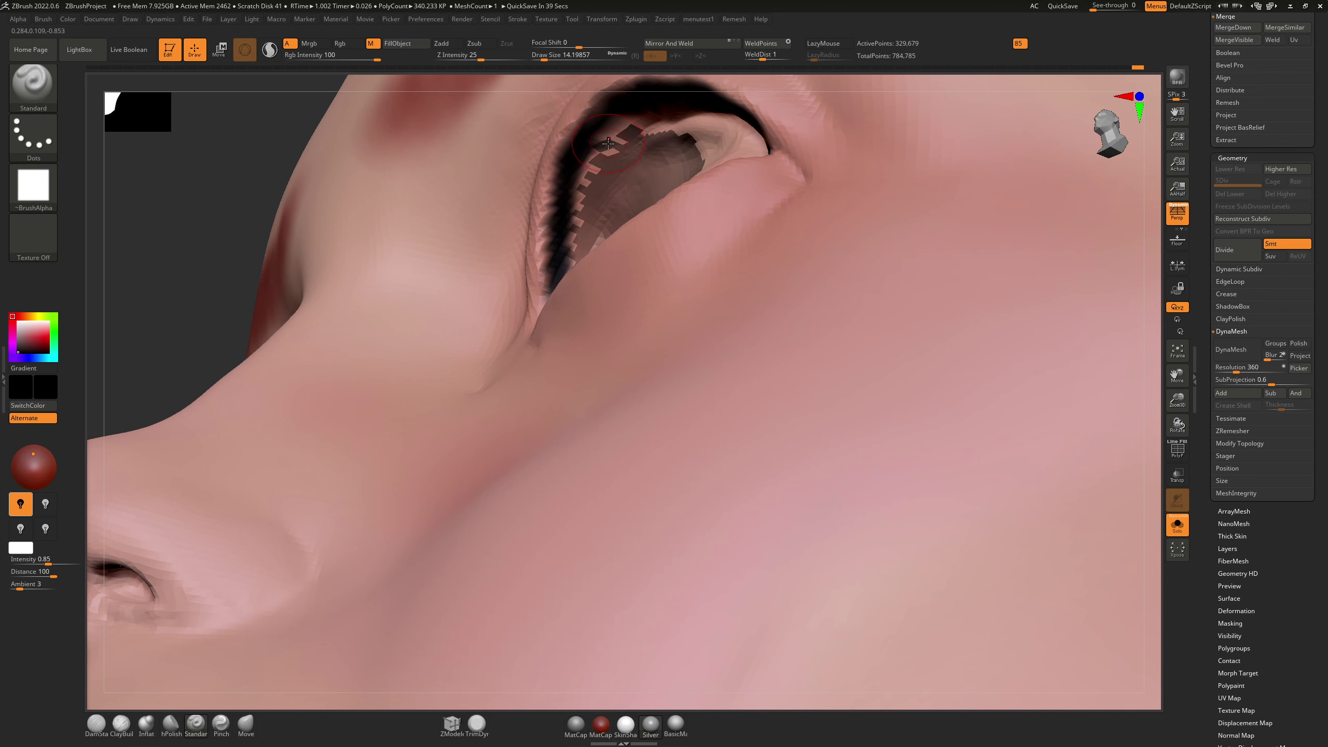
mouse_move(603, 154)
left_mouse_down("shift")
mouse_move(601, 176)
mouse_move(619, 180)
left_mouse_up("shift")
right_click_drag(630, 177, 639, 194)
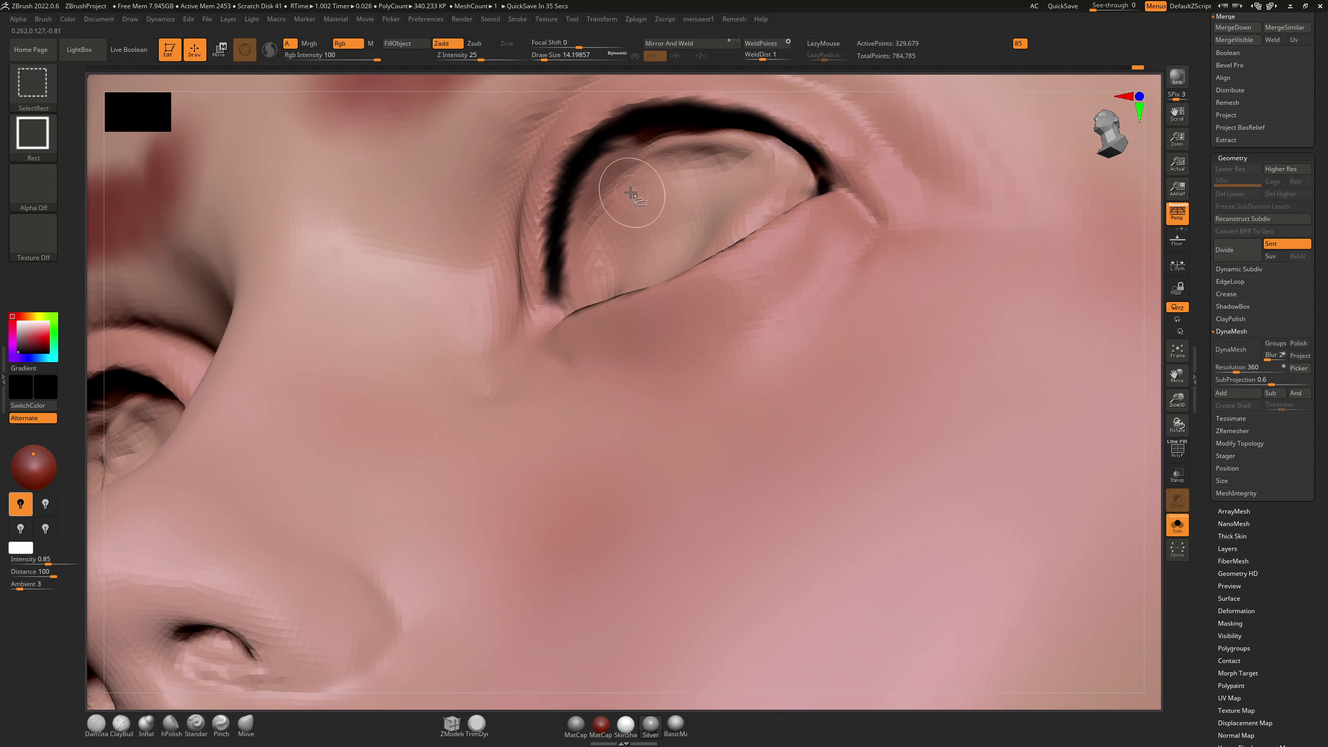
Step: Switch painting to the colour channel only and paint the inner edge of her left eye socket black
left_click(343, 43)
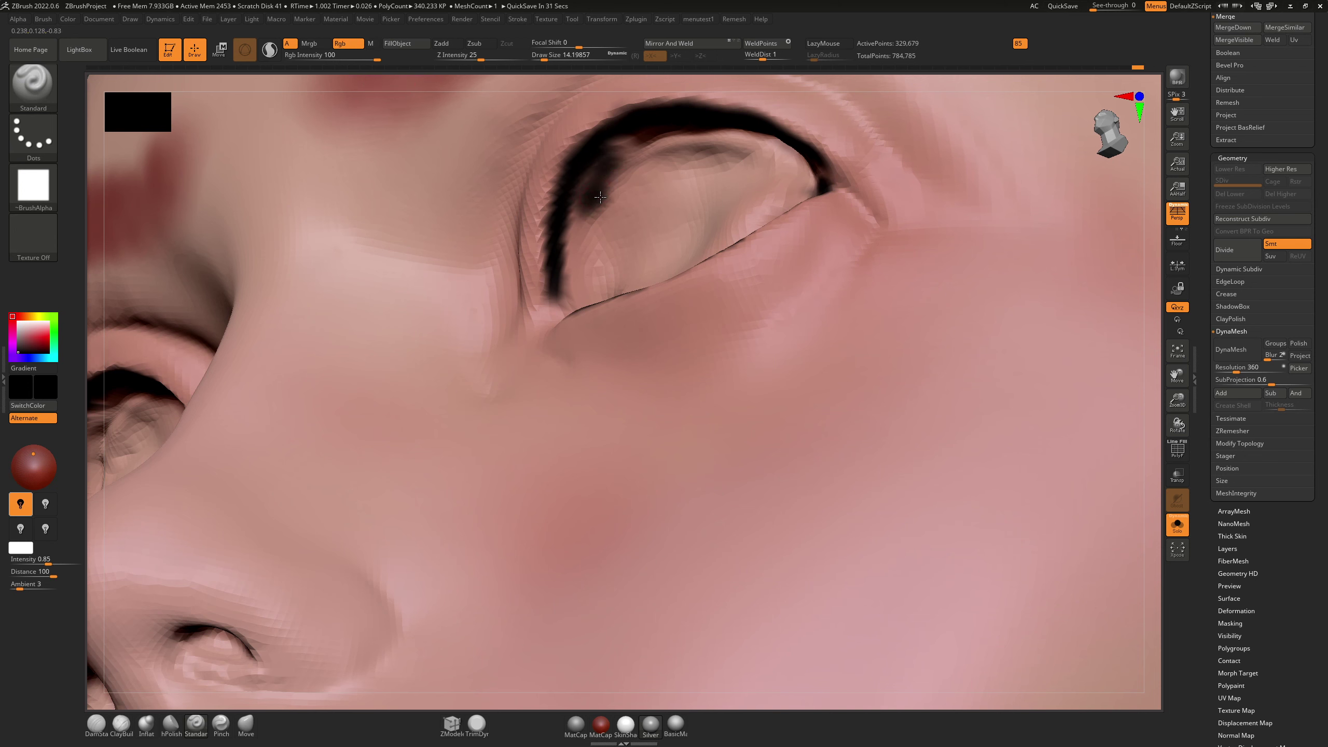
key("s")
mouse_move(600, 197)
left_mouse_down()
mouse_move(581, 230)
mouse_move(583, 182)
mouse_move(633, 140)
mouse_move(607, 167)
mouse_move(567, 292)
mouse_move(587, 225)
left_mouse_up()
right_click_drag(587, 225, 601, 301)
mouse_move(593, 301)
left_mouse_down()
mouse_move(636, 320)
mouse_move(599, 316)
mouse_move(617, 330)
left_mouse_up()
right_click_drag(629, 293, 639, 320)
Step: Continue the black eyeliner along the lower lid and into the inner corner of her left eye, ending with a draw size of about 10.5
mouse_move(604, 335)
left_mouse_down()
mouse_move(727, 361)
mouse_move(774, 356)
mouse_move(839, 288)
mouse_move(774, 349)
left_mouse_up()
right_click_drag(801, 272, 795, 226)
mouse_move(832, 283)
left_mouse_down()
mouse_move(846, 292)
mouse_move(820, 233)
mouse_move(785, 198)
mouse_move(755, 189)
mouse_move(707, 213)
mouse_move(671, 192)
left_mouse_up()
key("s")
mouse_move(672, 193)
right_mouse_down()
mouse_move(649, 208)
mouse_move(641, 267)
right_mouse_up()
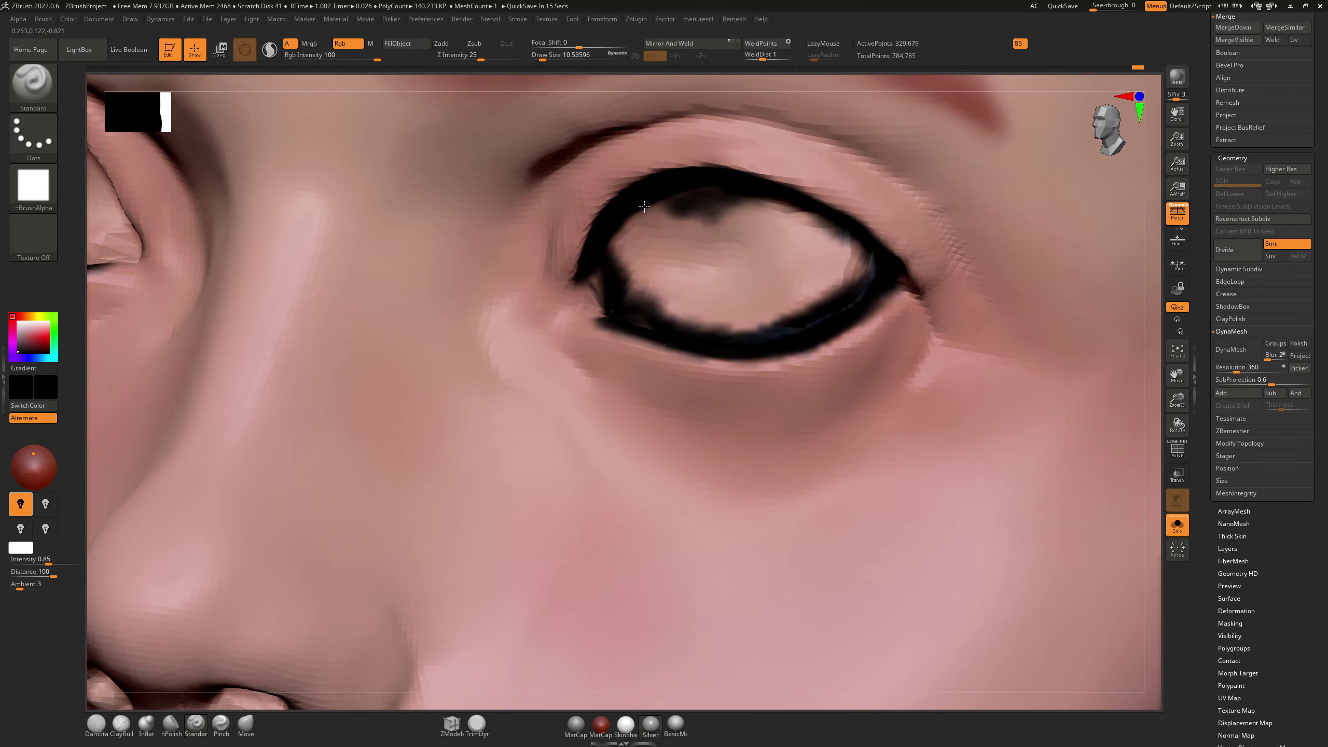
mouse_move(601, 298)
left_mouse_down()
mouse_move(589, 288)
mouse_move(608, 302)
left_mouse_up()
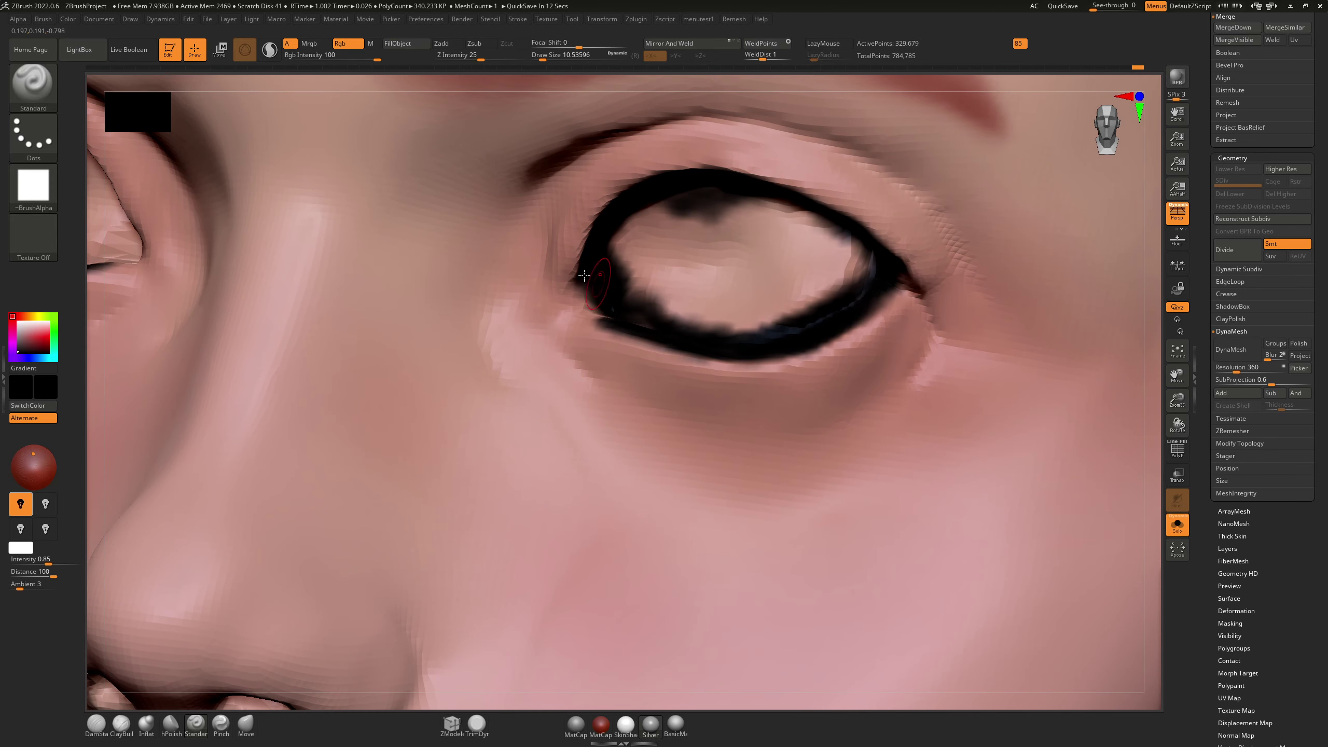
Step: Paint the inner corner of her left eye with dusty mauve and stronger pink, then sample the eyeliner's black again
left_click(12, 340)
mouse_move(21, 335)
left_mouse_down()
mouse_move(13, 328)
mouse_move(25, 334)
left_mouse_up()
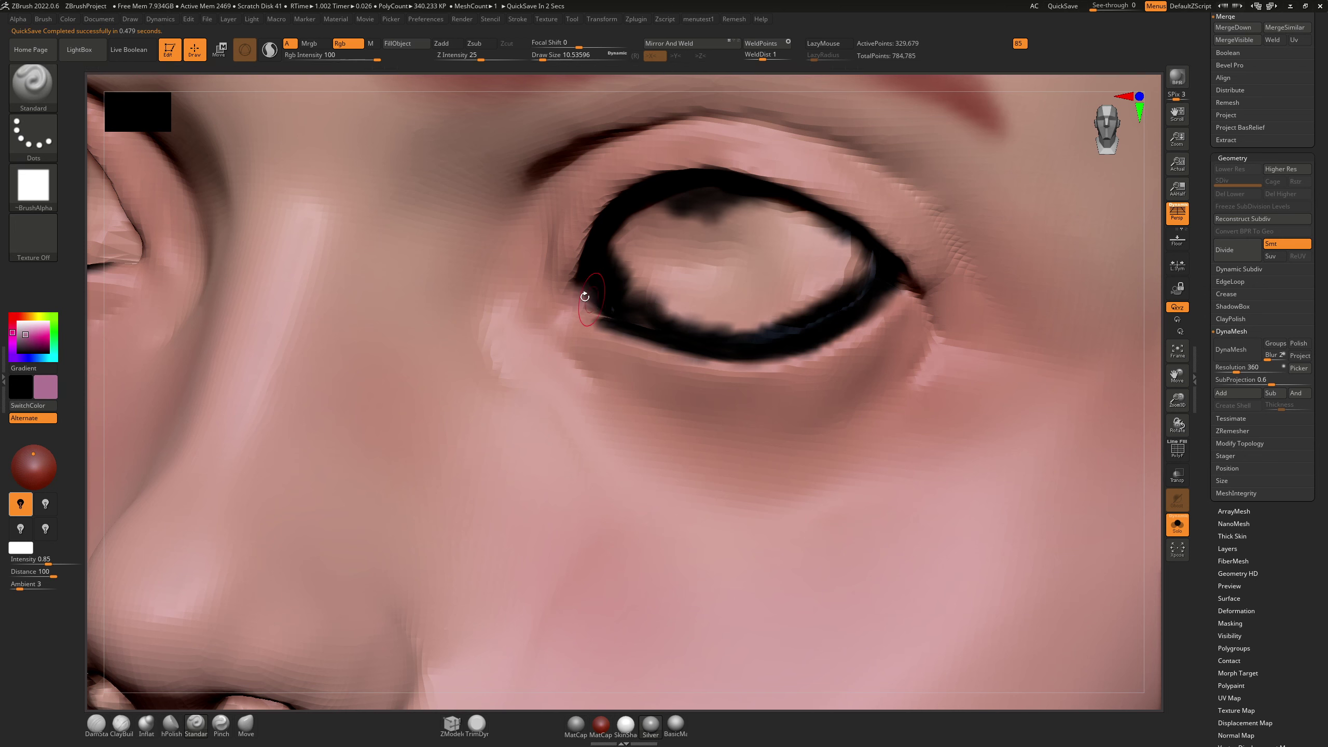
mouse_move(588, 298)
left_mouse_down()
mouse_move(604, 306)
mouse_move(589, 283)
left_mouse_up()
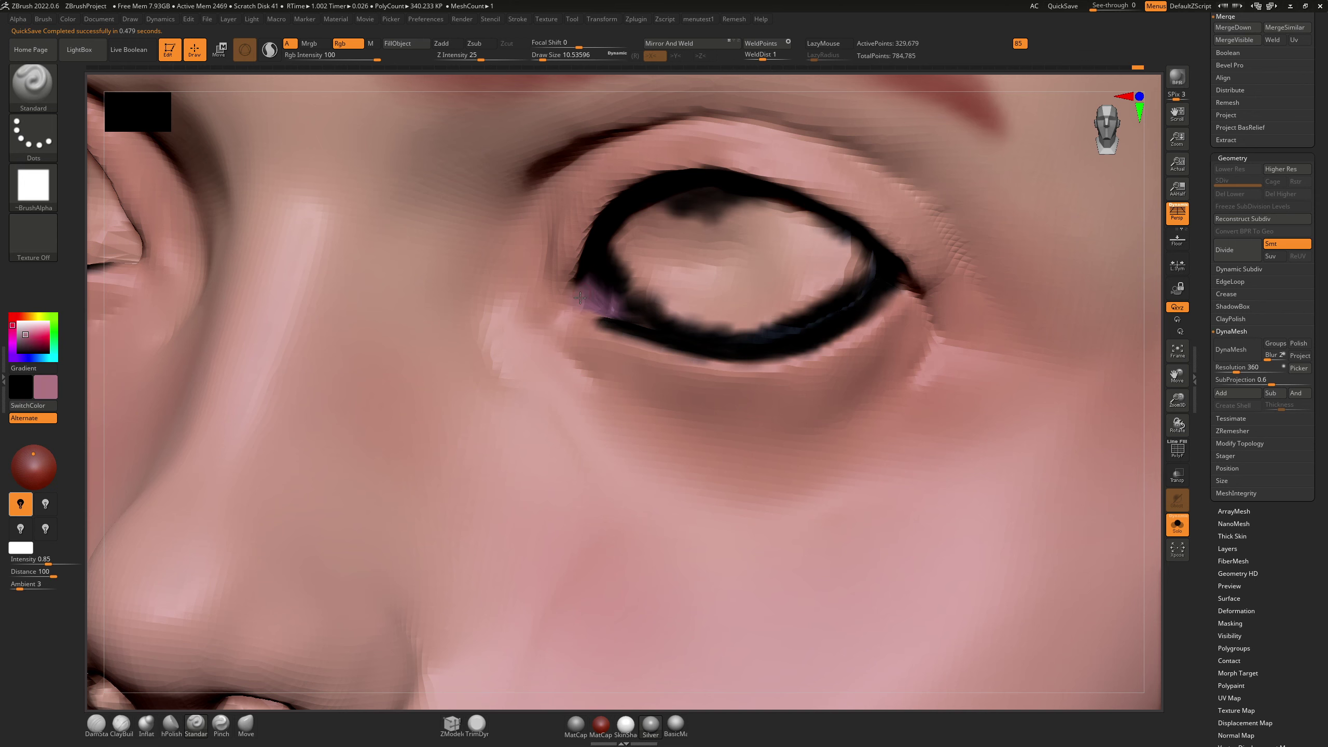
right_click_drag(637, 258, 611, 282)
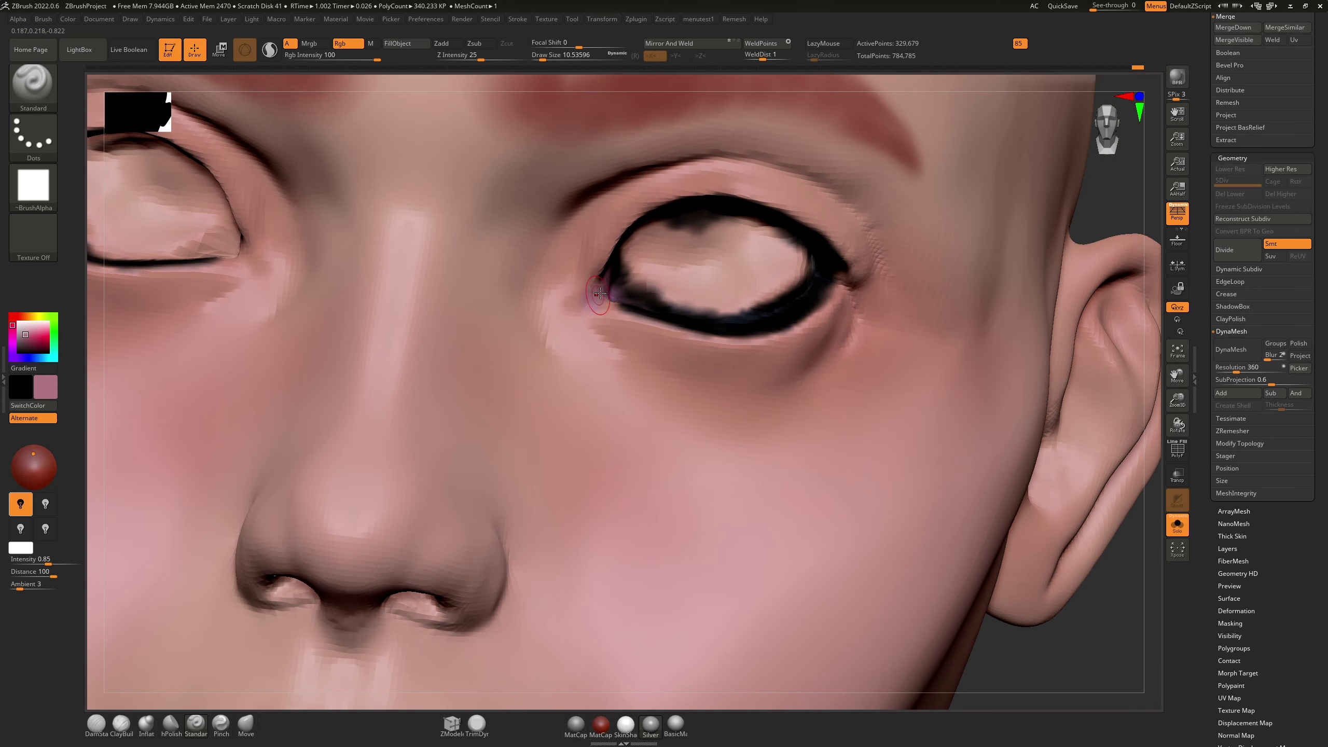
left_click(40, 335)
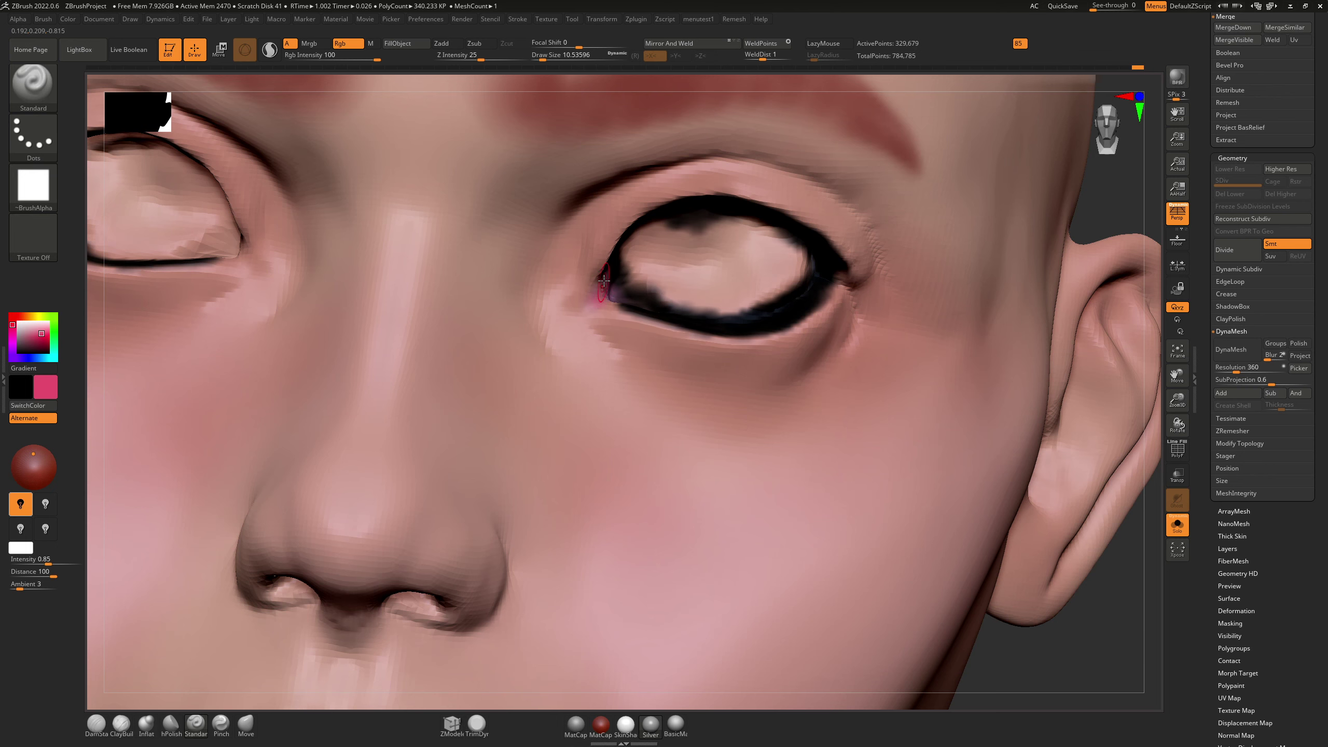
key("shift")
mouse_move(594, 308)
right_mouse_down()
mouse_move(549, 298)
mouse_move(613, 289)
mouse_move(642, 322)
right_mouse_up()
key("c")
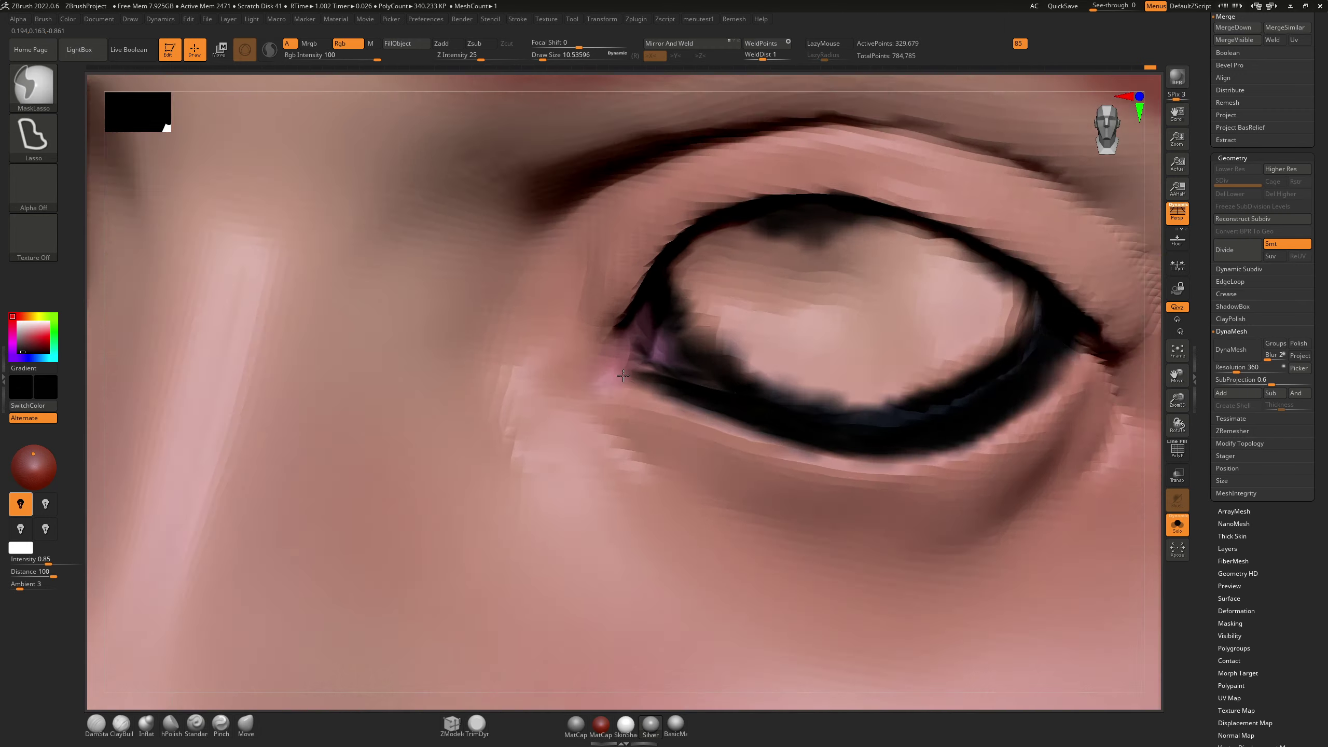
Step: Show all subtools again and turn on X symmetry for painting the head
right_click_drag(627, 314, 958, 420, "ctrl")
left_click(1177, 525)
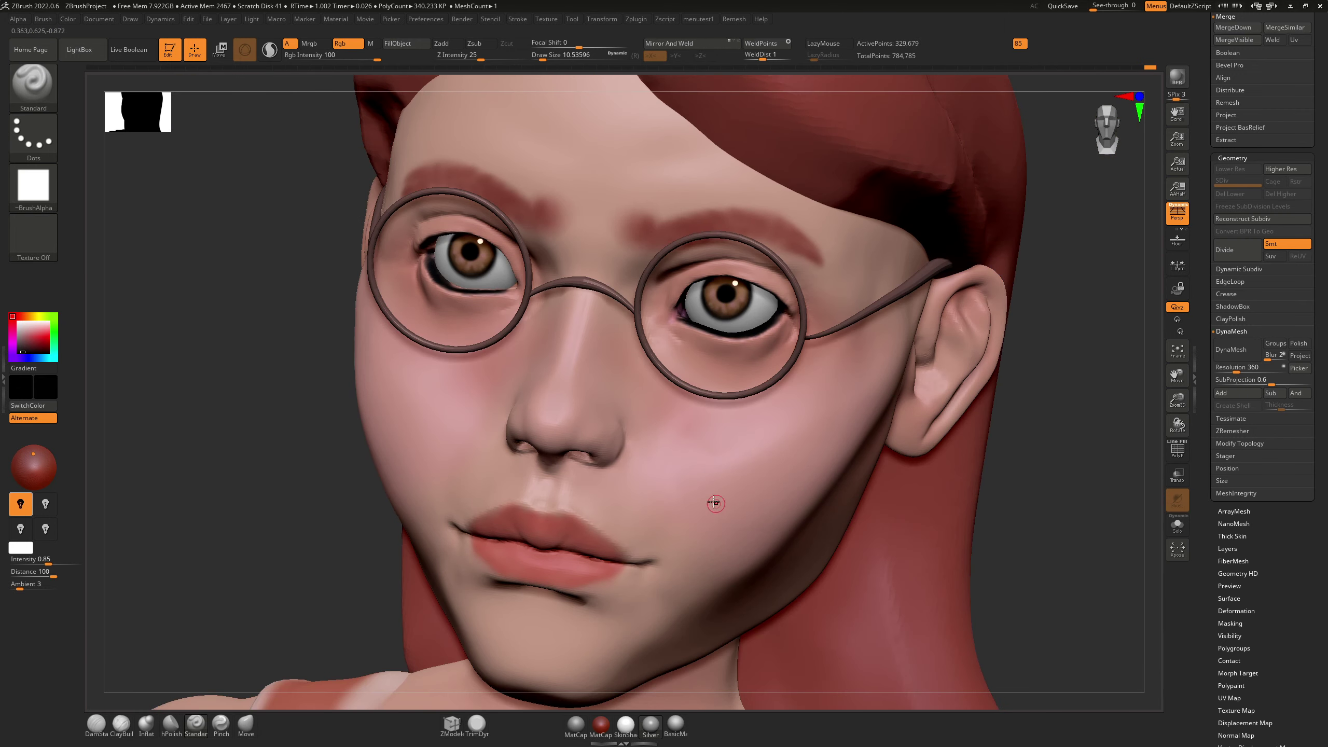
right_click_drag(716, 504, 706, 444)
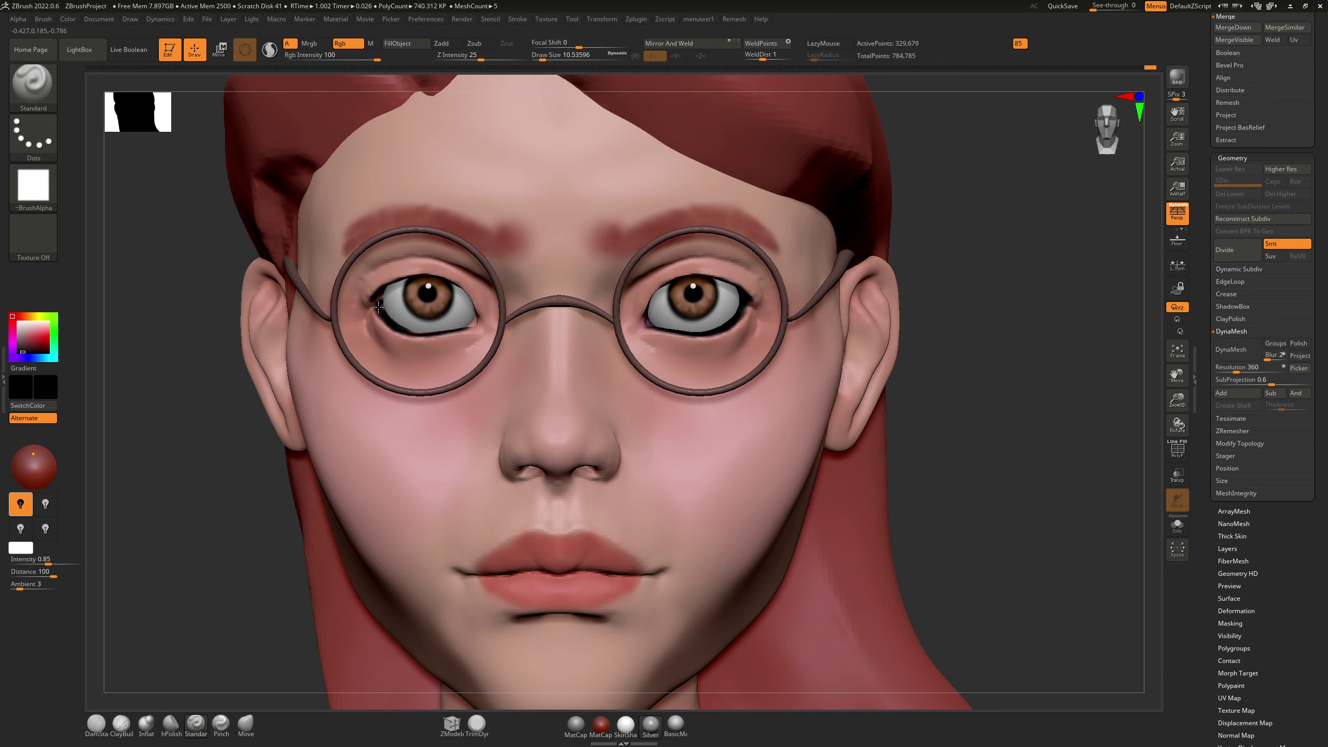
right_click_drag(386, 296, 418, 270)
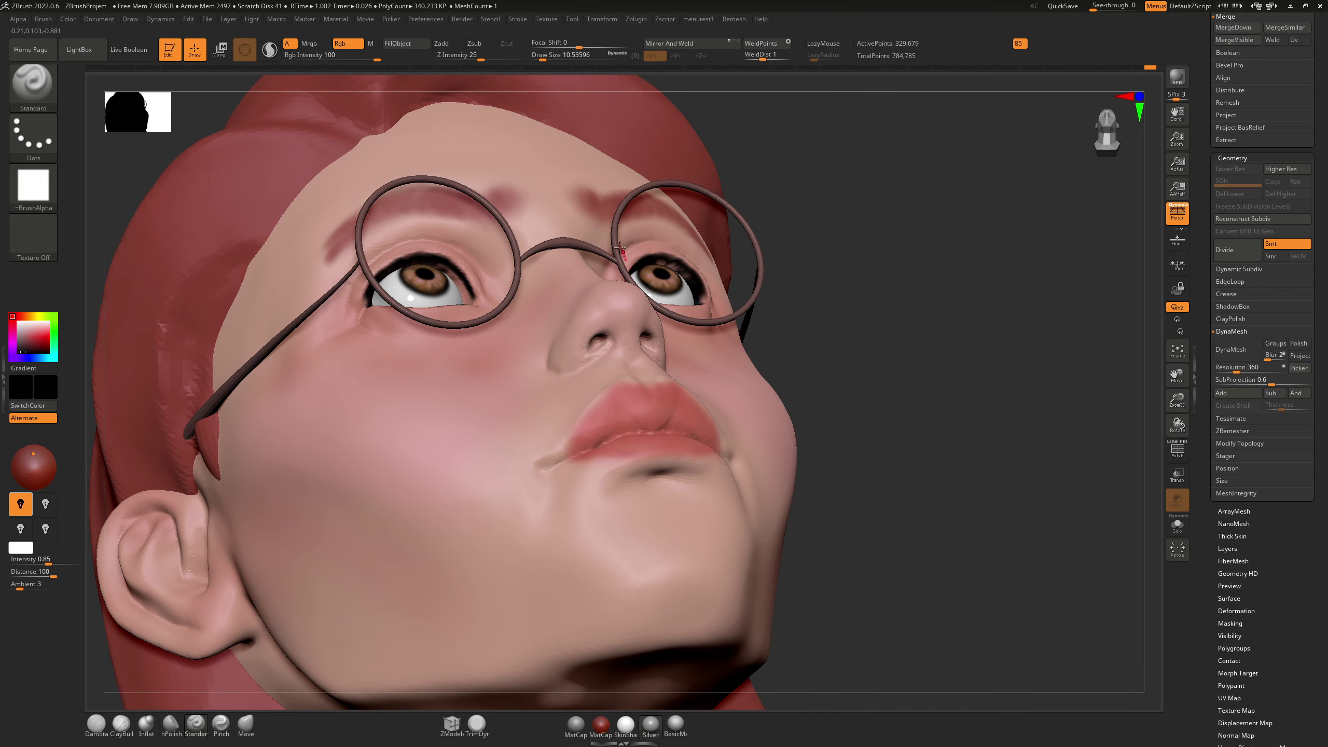
key("x")
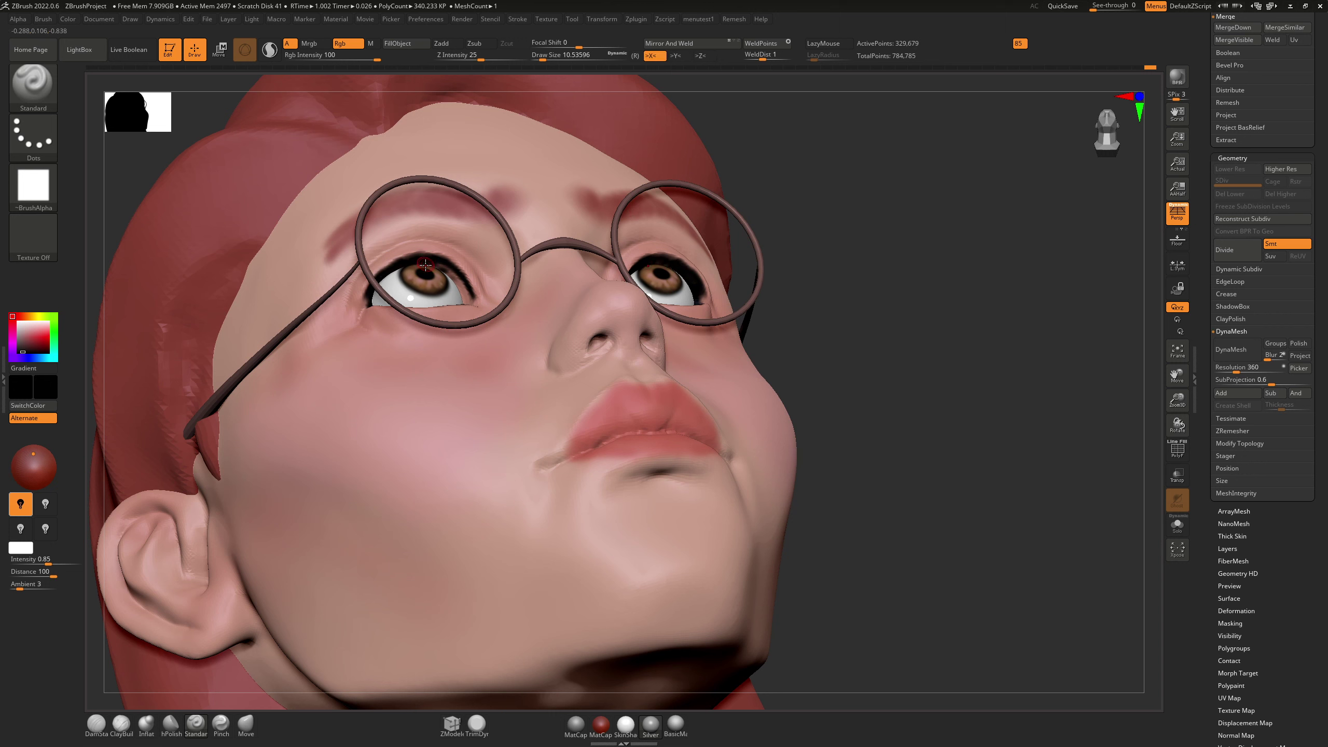
Step: Smooth the black eyeliner colour along the lower lids of both eyes
right_click_drag(459, 288, 478, 338)
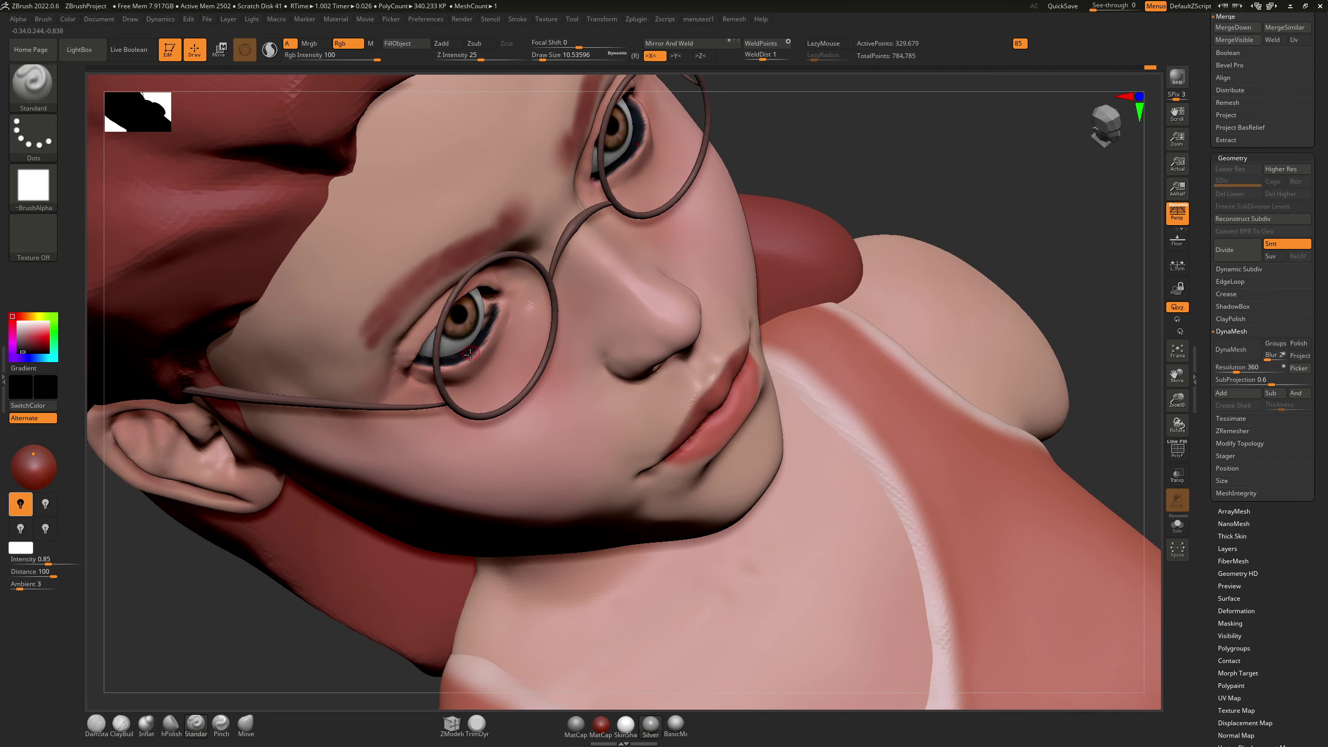
key("shift")
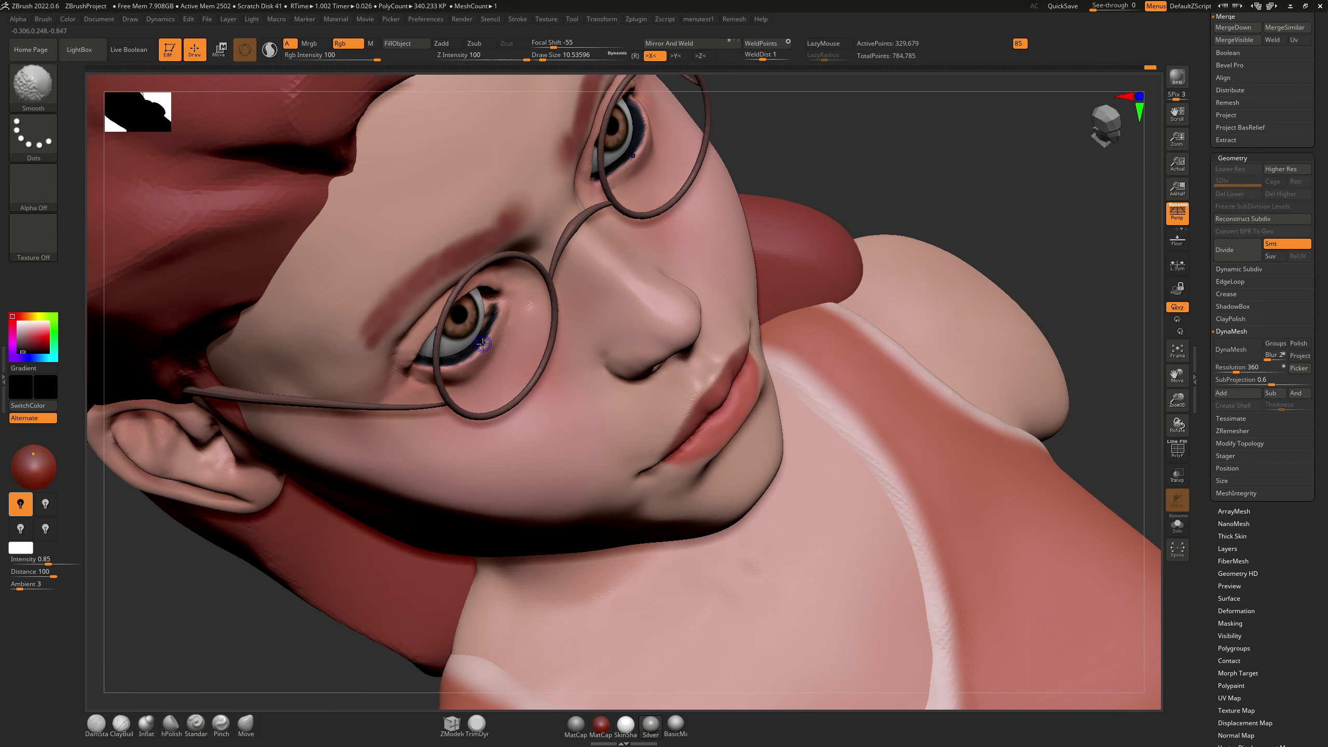
left_click_drag(469, 362, 471, 345, "shift")
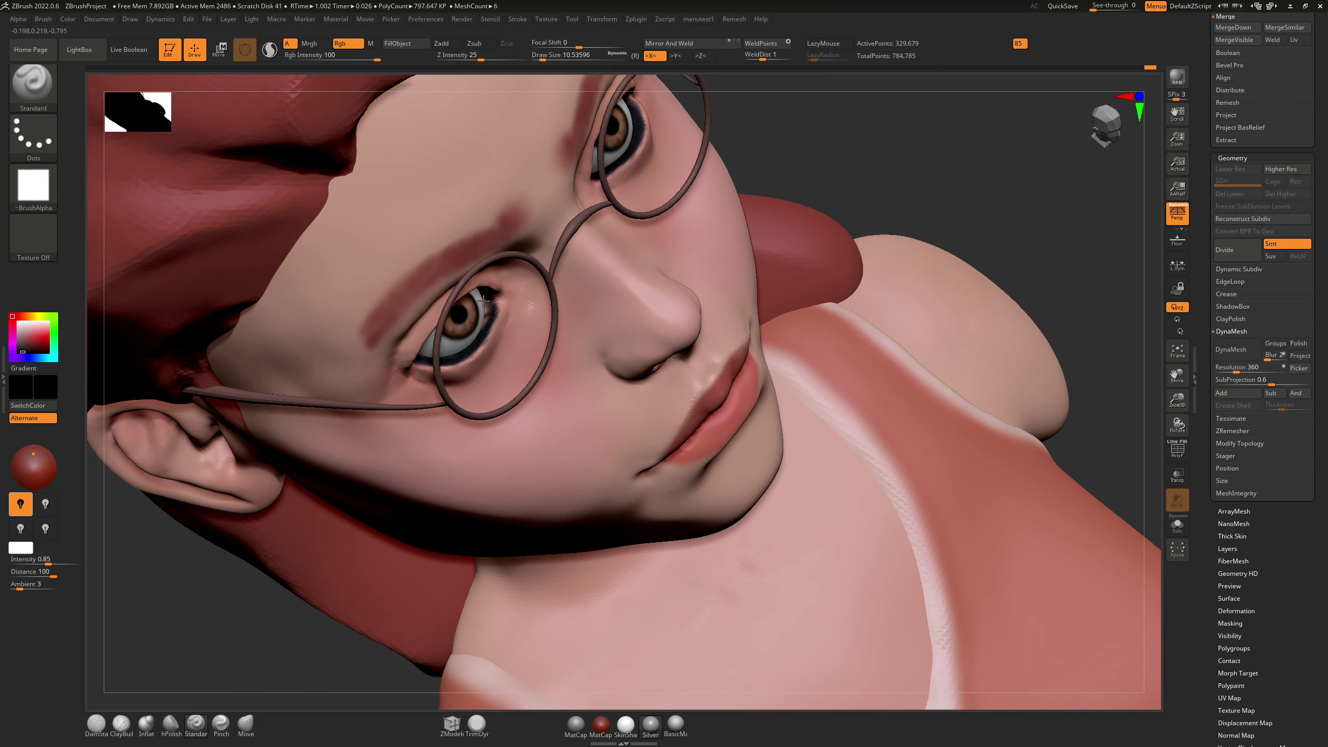
right_click_drag(473, 298, 402, 277)
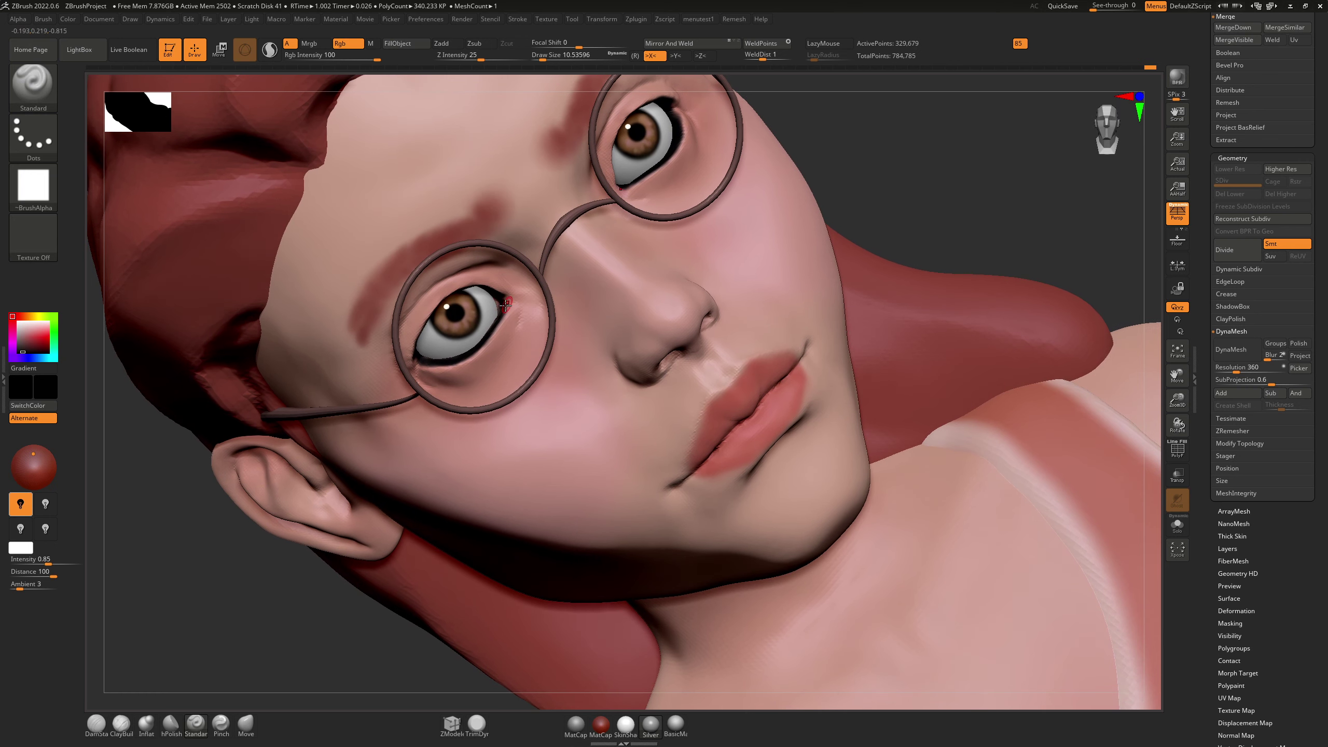
Step: Sample the dusty pink at the inner eye corner and touch up both inner corners with it
right_click_drag(645, 253, 638, 175)
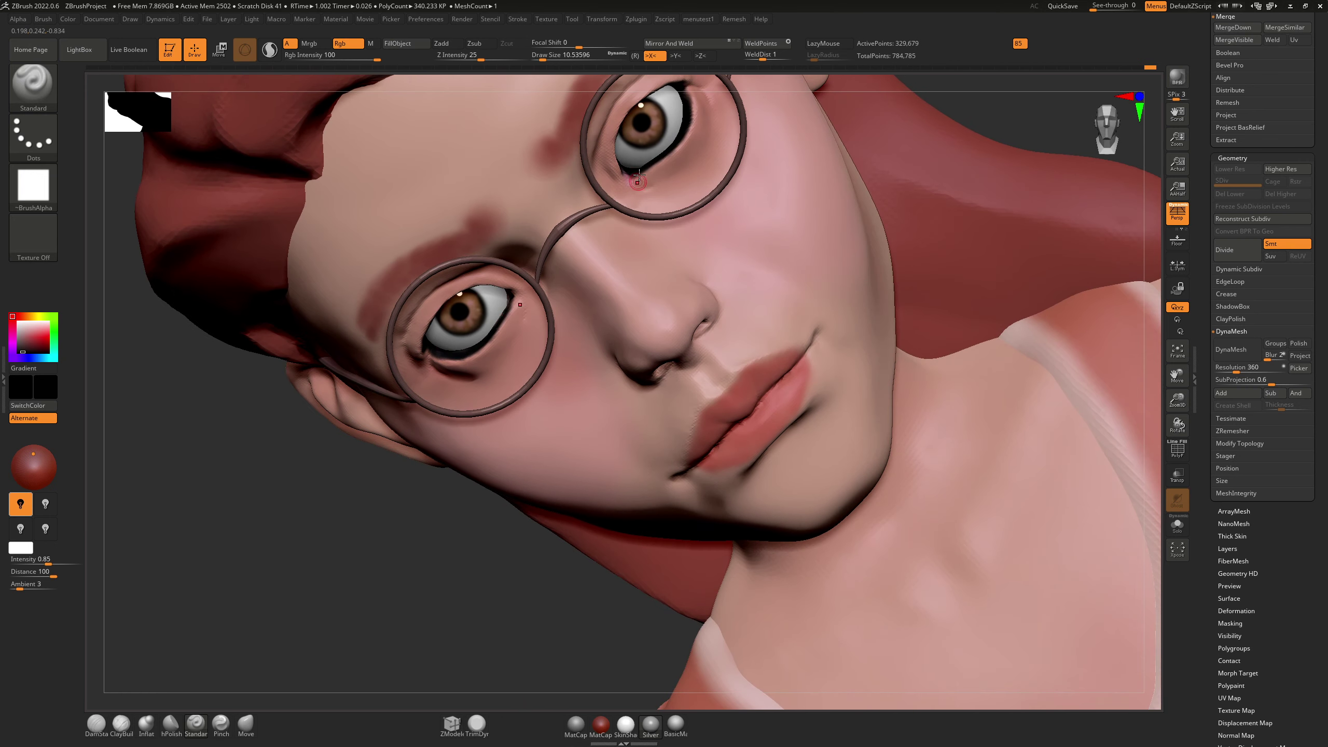
key("c")
right_click_drag(505, 278, 508, 300)
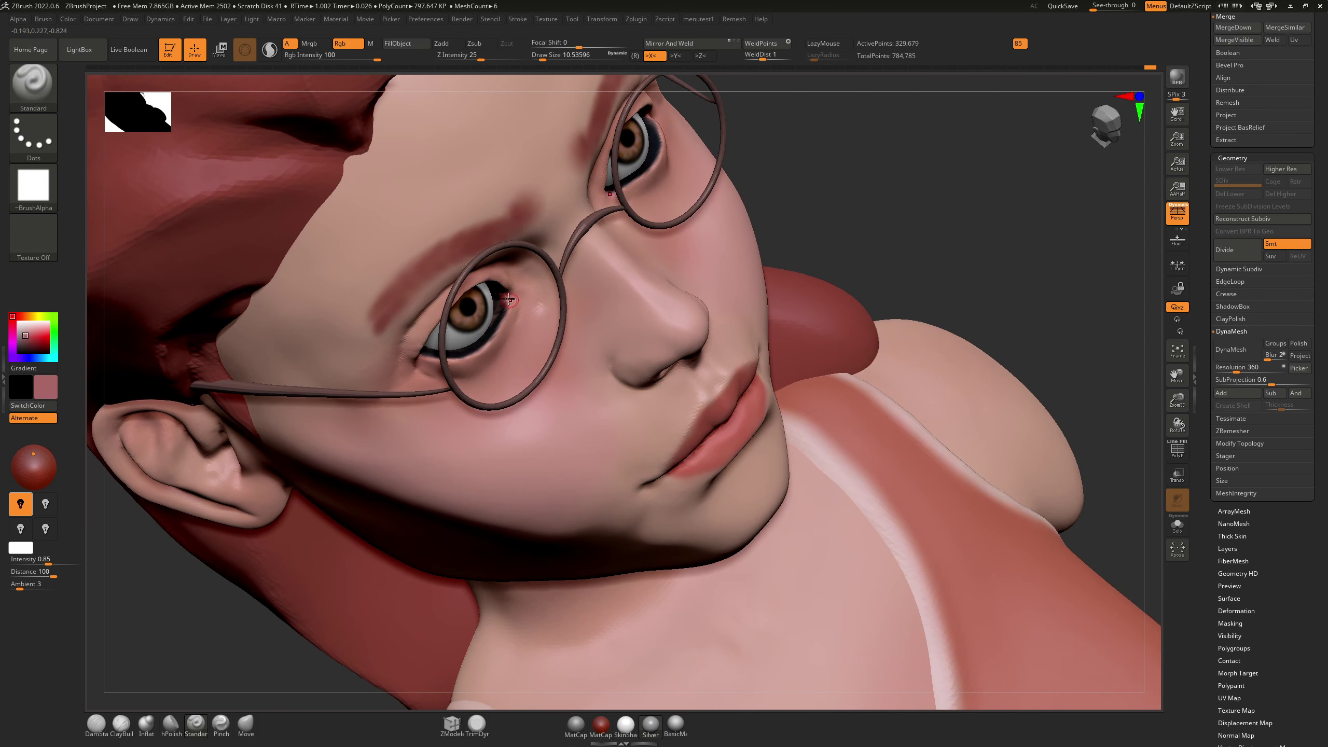
left_click_drag(517, 300, 509, 298)
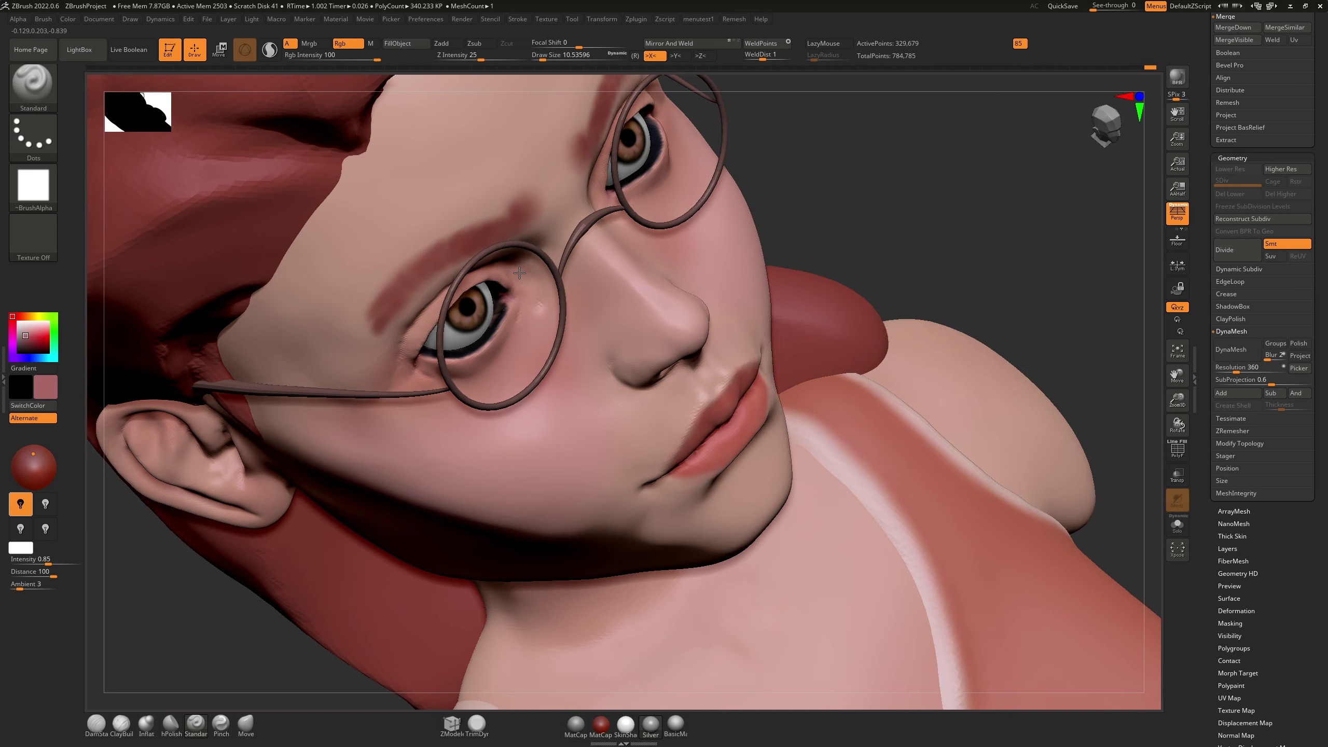
right_click_drag(516, 296, 601, 257, "shift")
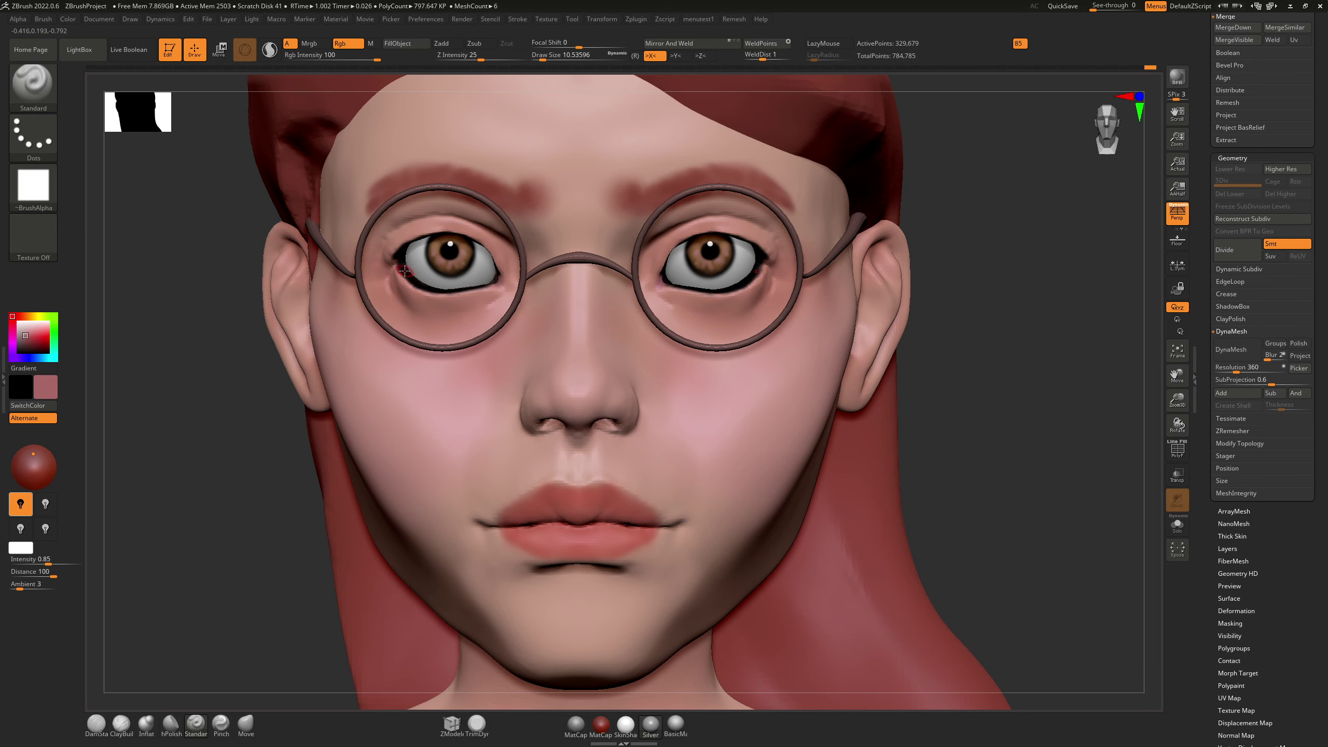
Step: Sample the eyeliner's black and darken the outer corners of both eyes
key("c")
left_click_drag(399, 267, 412, 282)
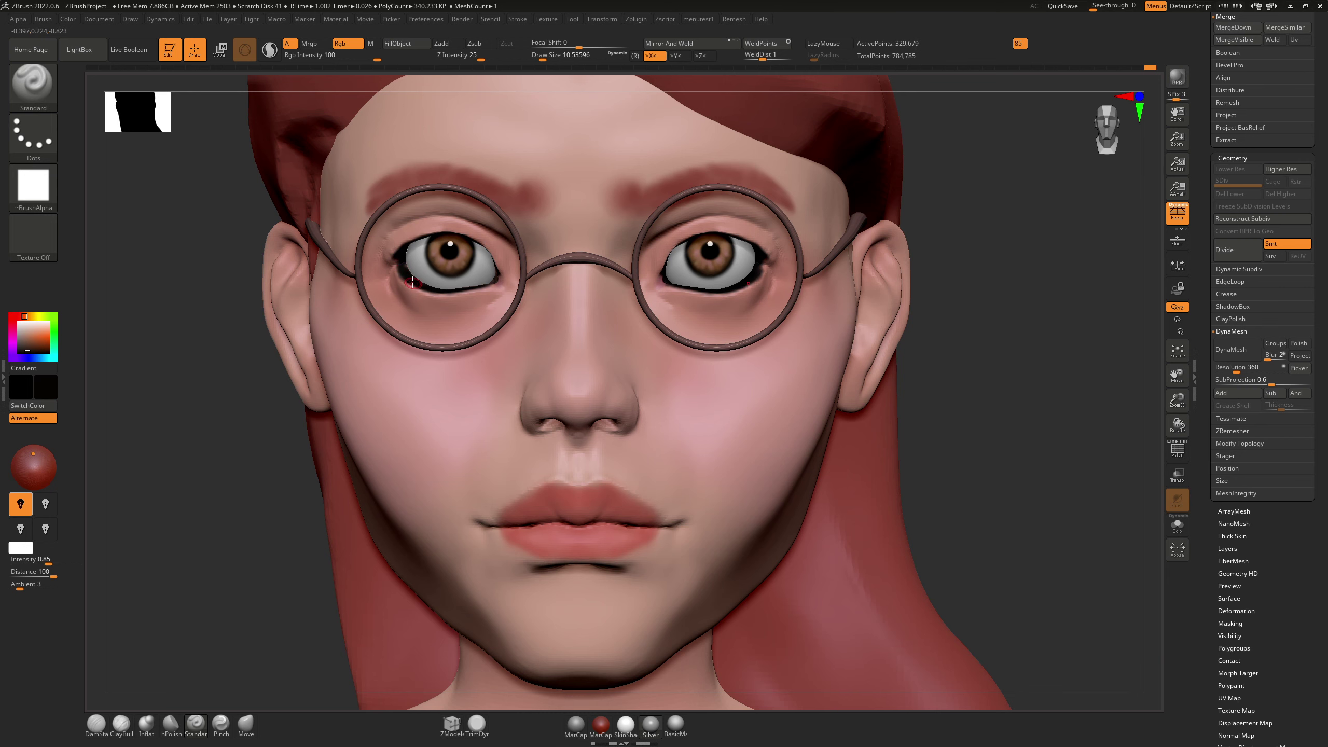
left_click(399, 266)
Step: Check the face in a three-quarter view with best-preview renders
mouse_move(666, 281)
right_mouse_down("ctrl")
mouse_move(685, 242)
mouse_move(629, 310)
right_mouse_up("ctrl")
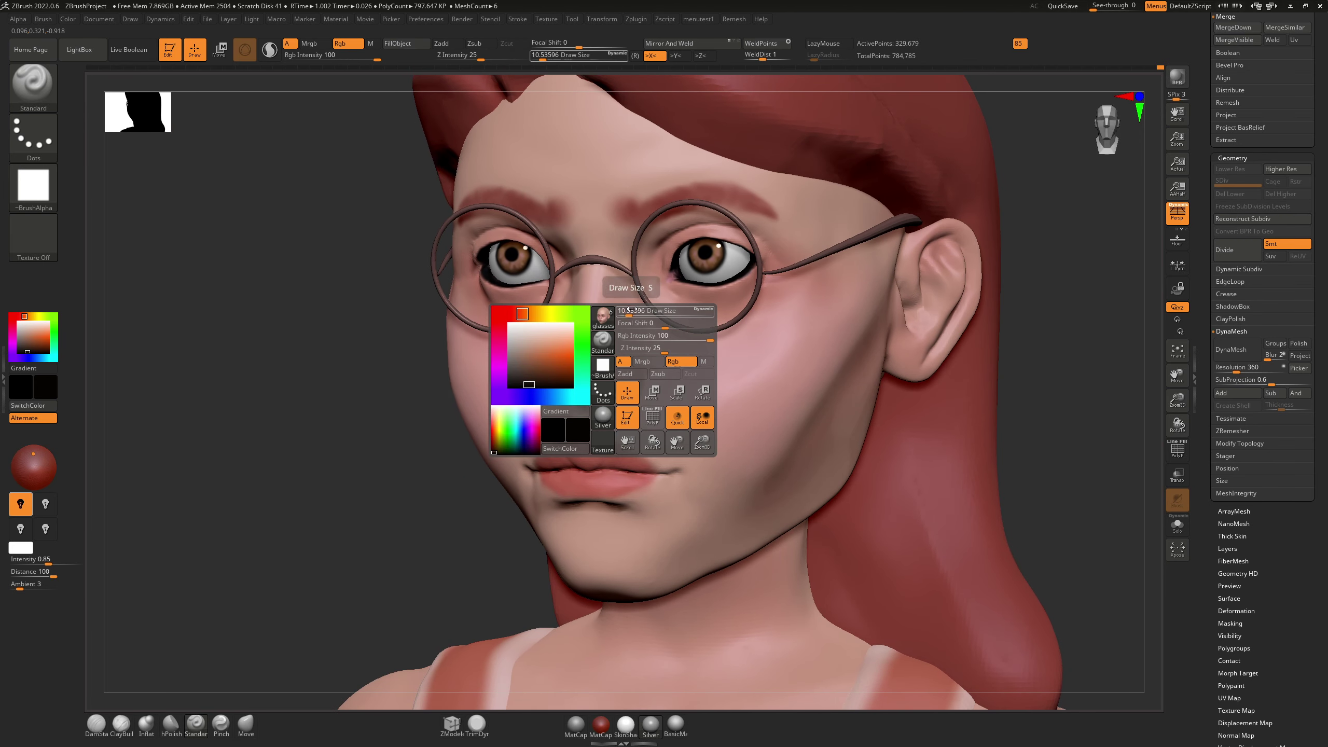
left_click(1170, 80)
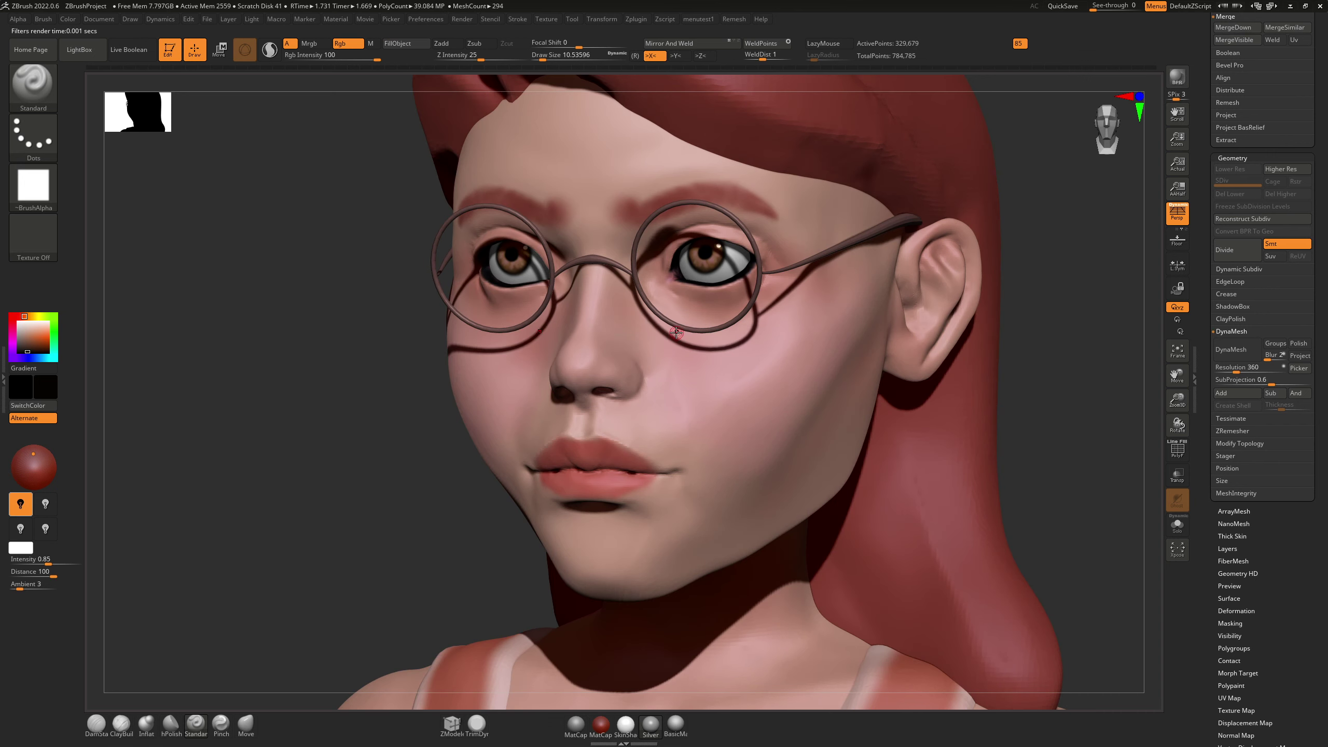
key("ctrl")
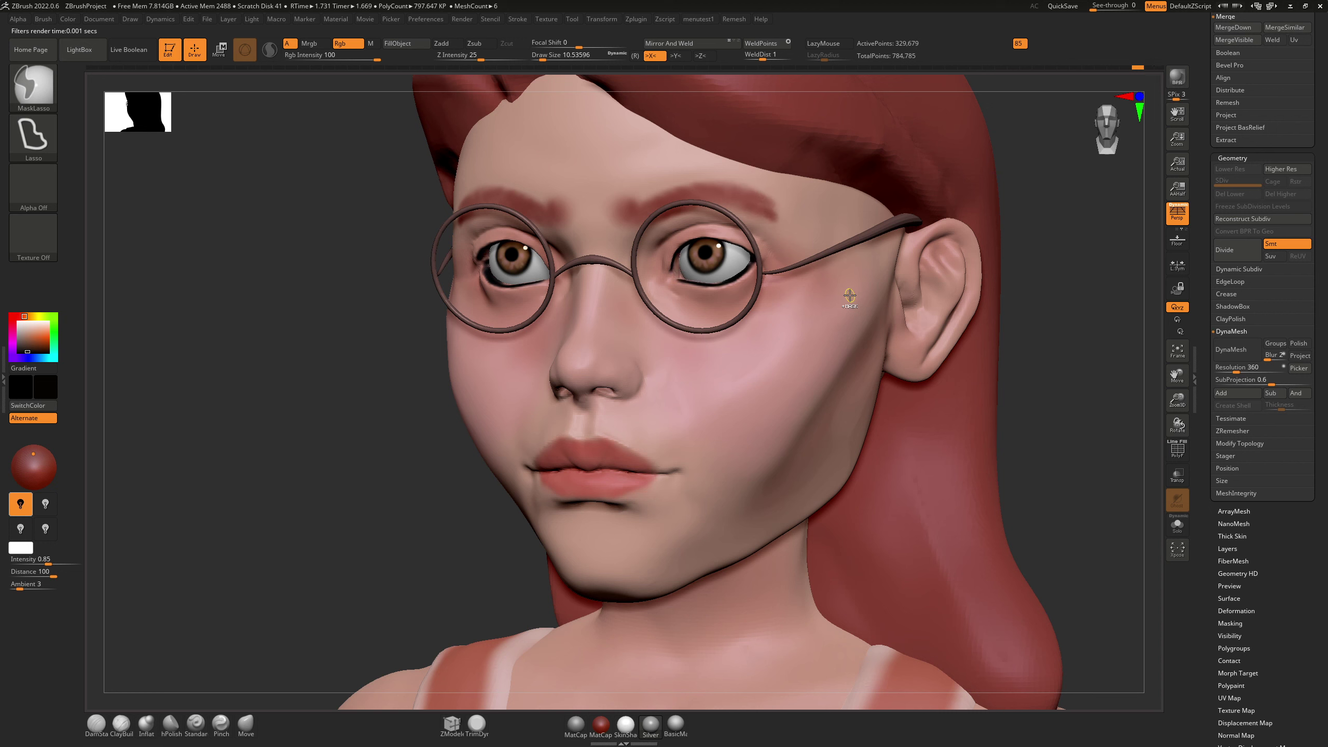
key("ctrl+shift")
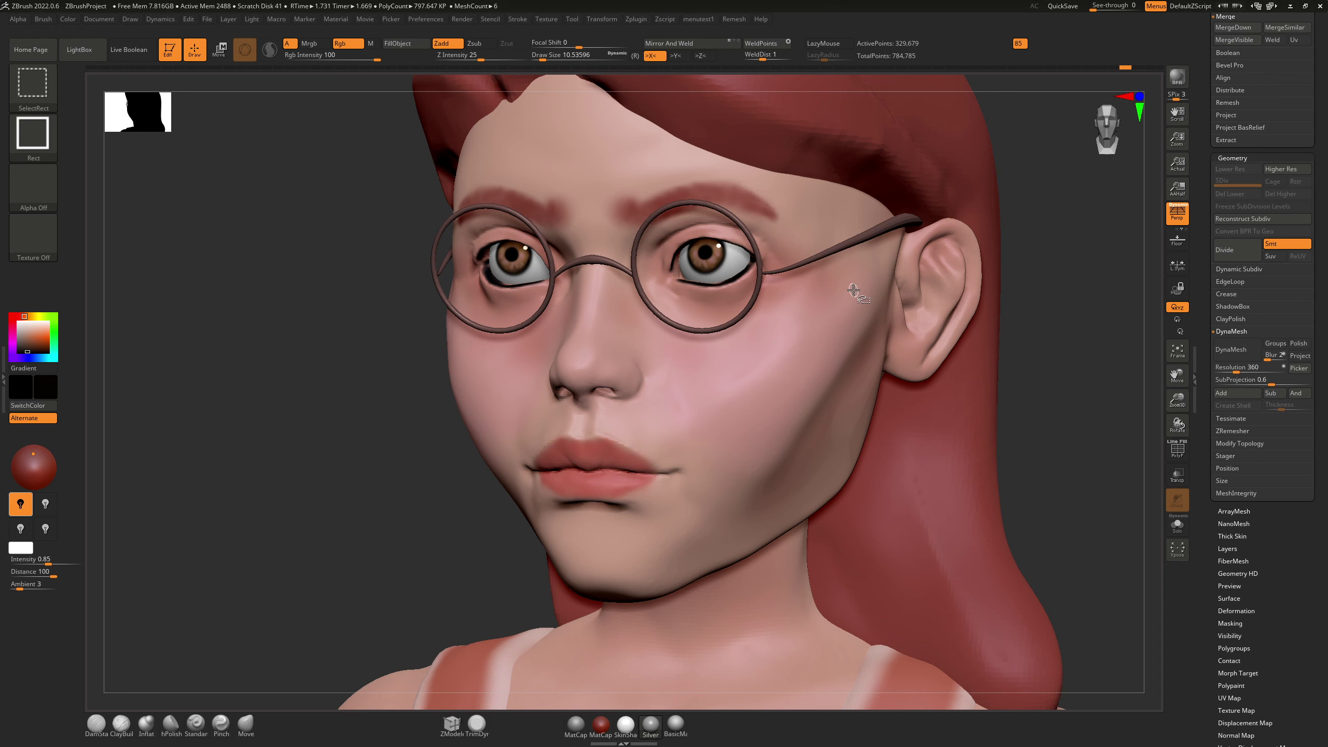
key("ctrl")
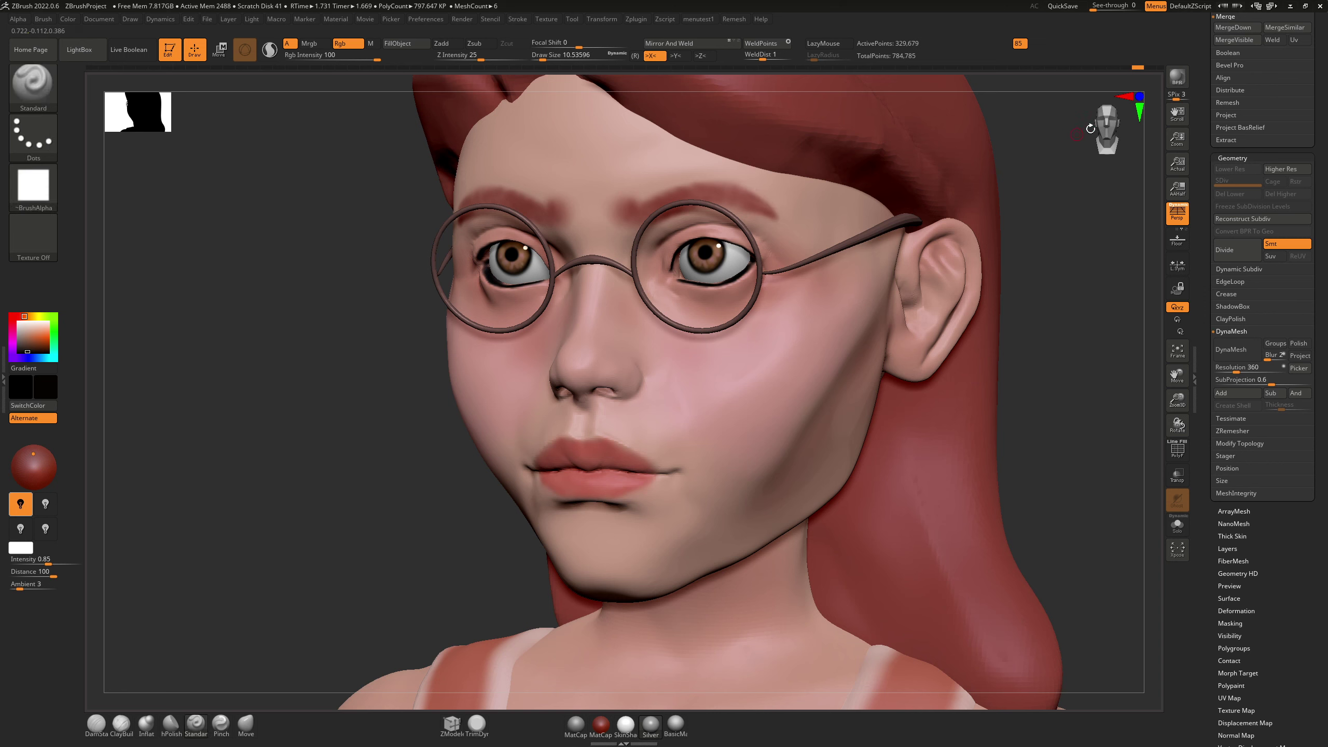
key("shift+r")
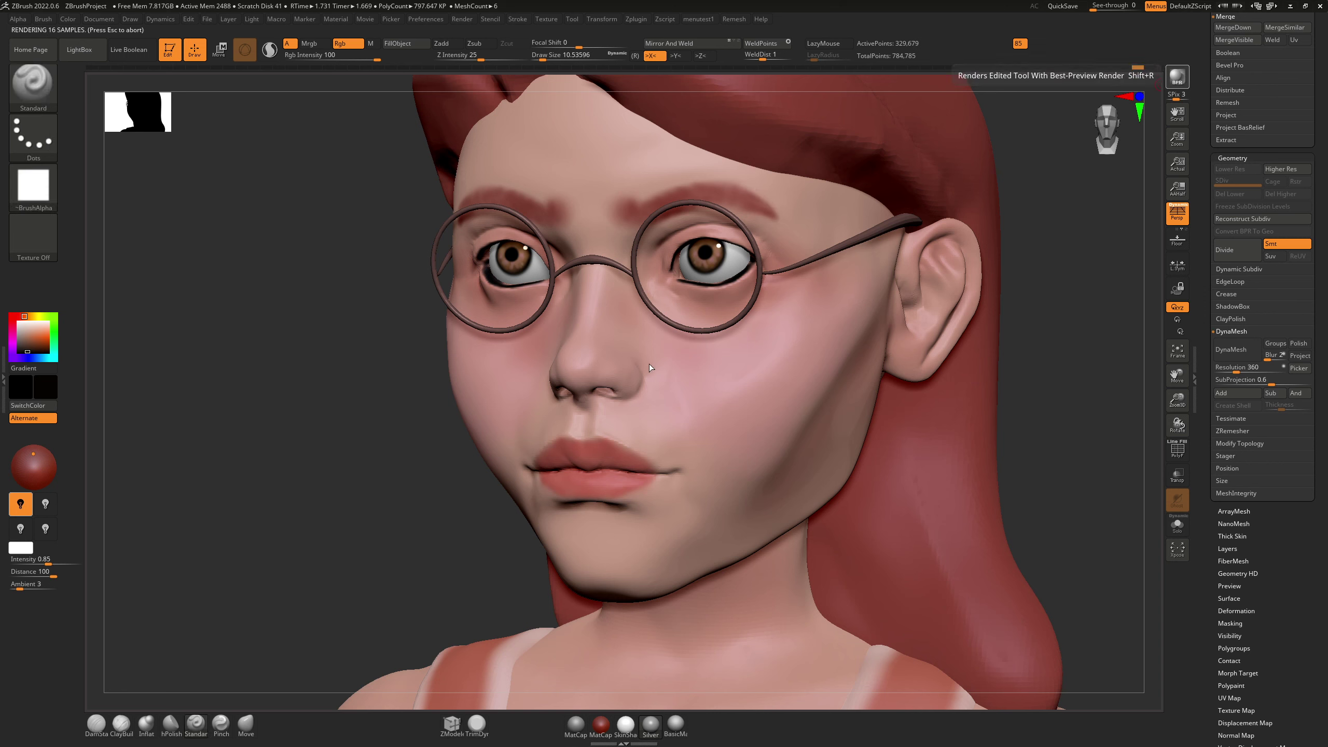
key("ctrl+shift")
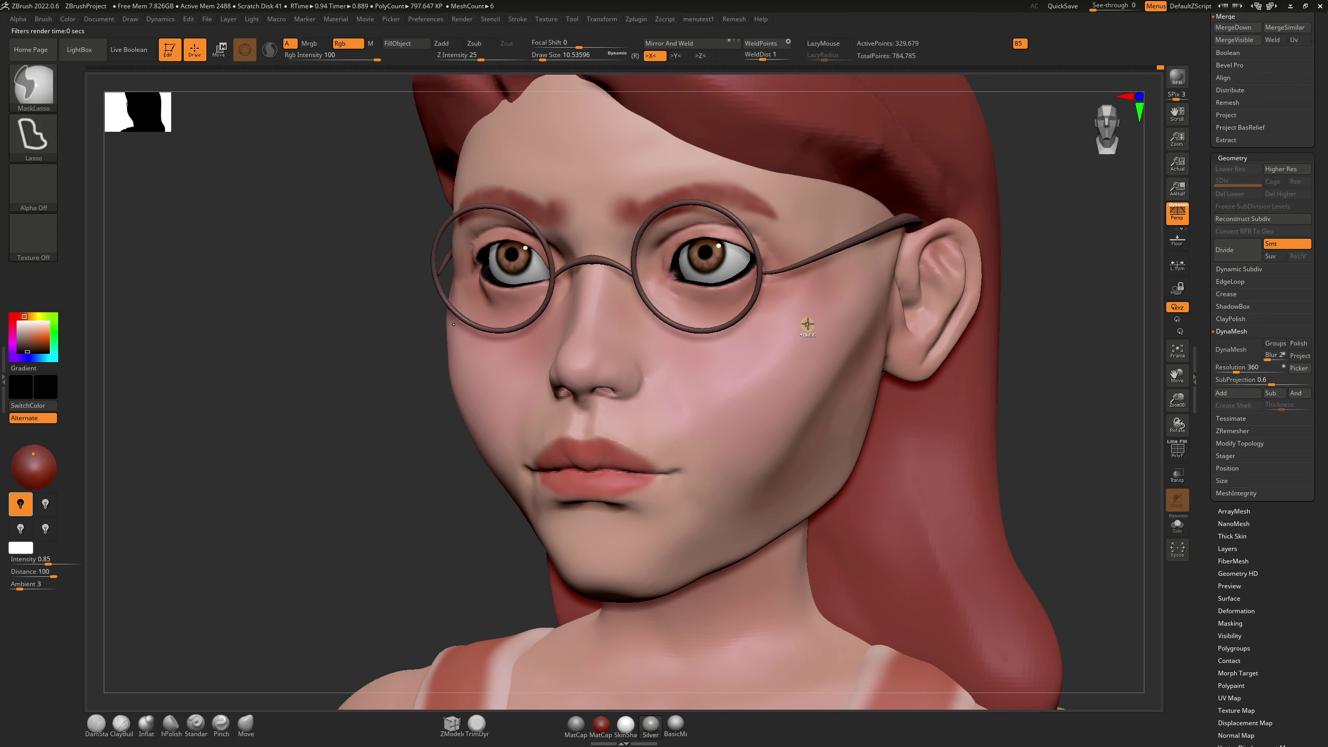
Step: Frame the whole bust from the front and render a best preview
mouse_move(617, 350)
right_mouse_down()
mouse_move(658, 272)
mouse_move(562, 264)
mouse_move(546, 287)
mouse_move(613, 311)
mouse_move(599, 270)
right_mouse_up()
mouse_move(690, 343)
right_mouse_down()
mouse_move(631, 352)
mouse_move(635, 309)
mouse_move(637, 320)
mouse_move(648, 304)
mouse_move(679, 312)
mouse_move(674, 336)
mouse_move(706, 334)
mouse_move(676, 300)
right_mouse_up()
key("f")
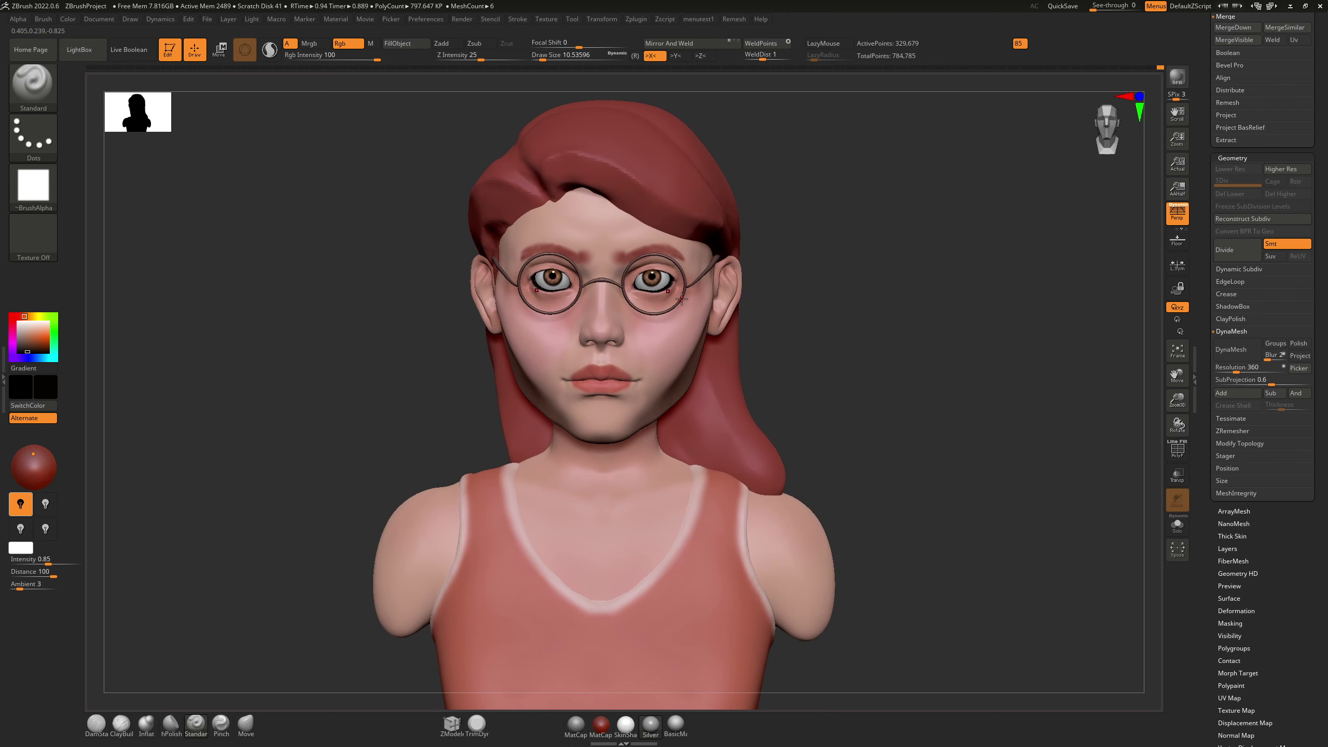
left_click(1177, 77)
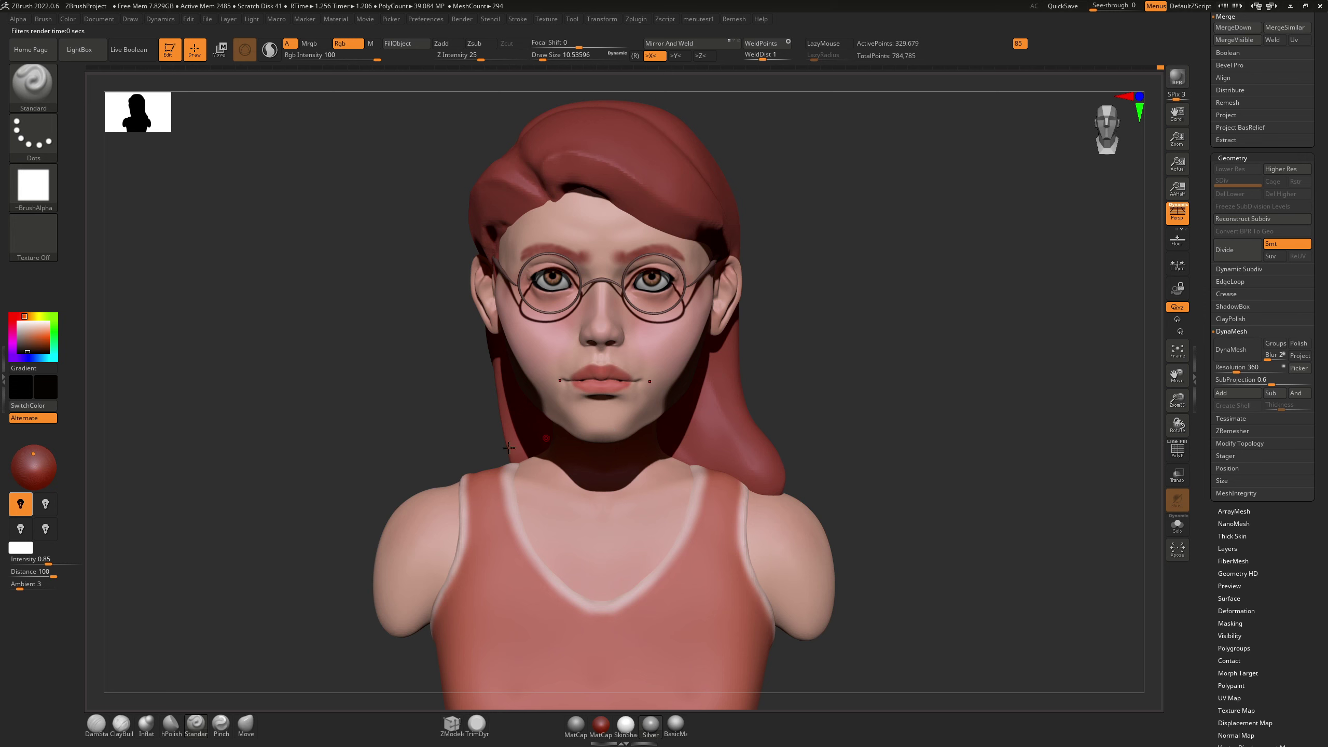
Step: Reposition the main light close to frontal, slightly above and to one side, checking each placement with a best-preview render
left_click_drag(32, 457, 26, 462)
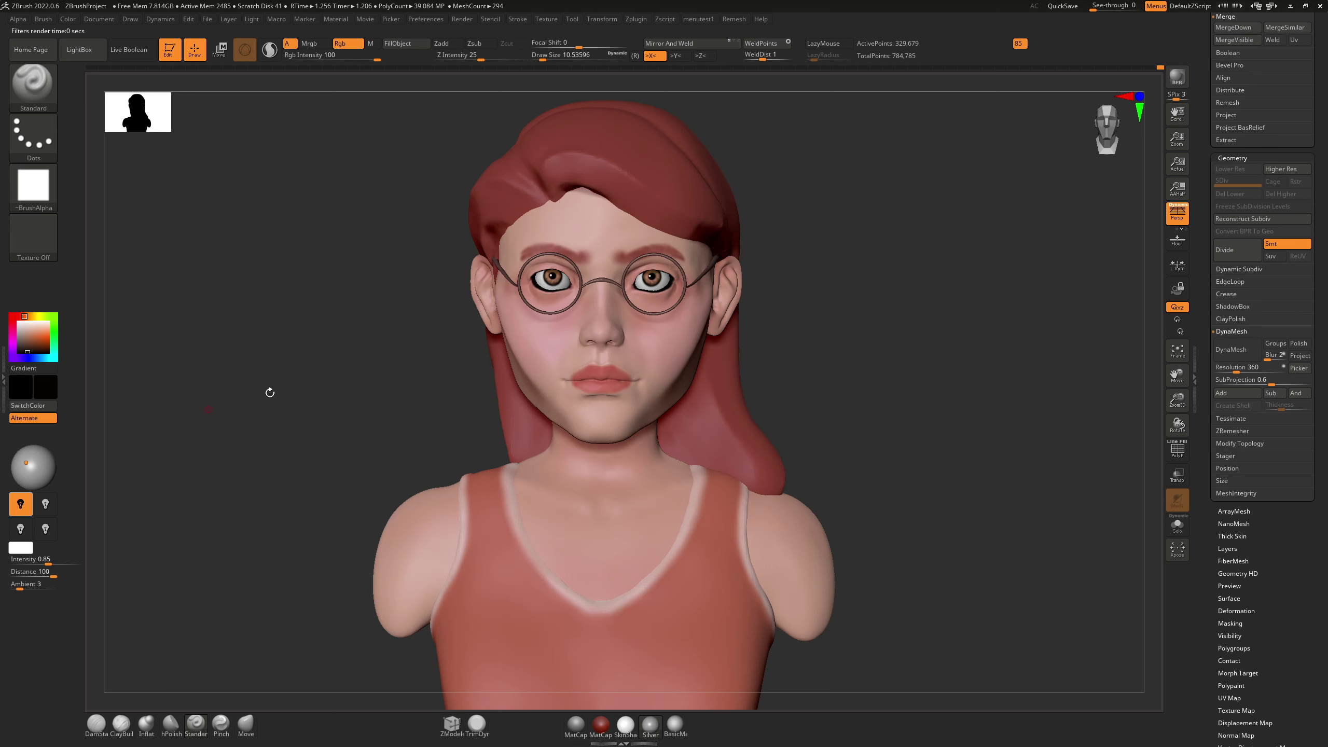
left_click(1177, 77)
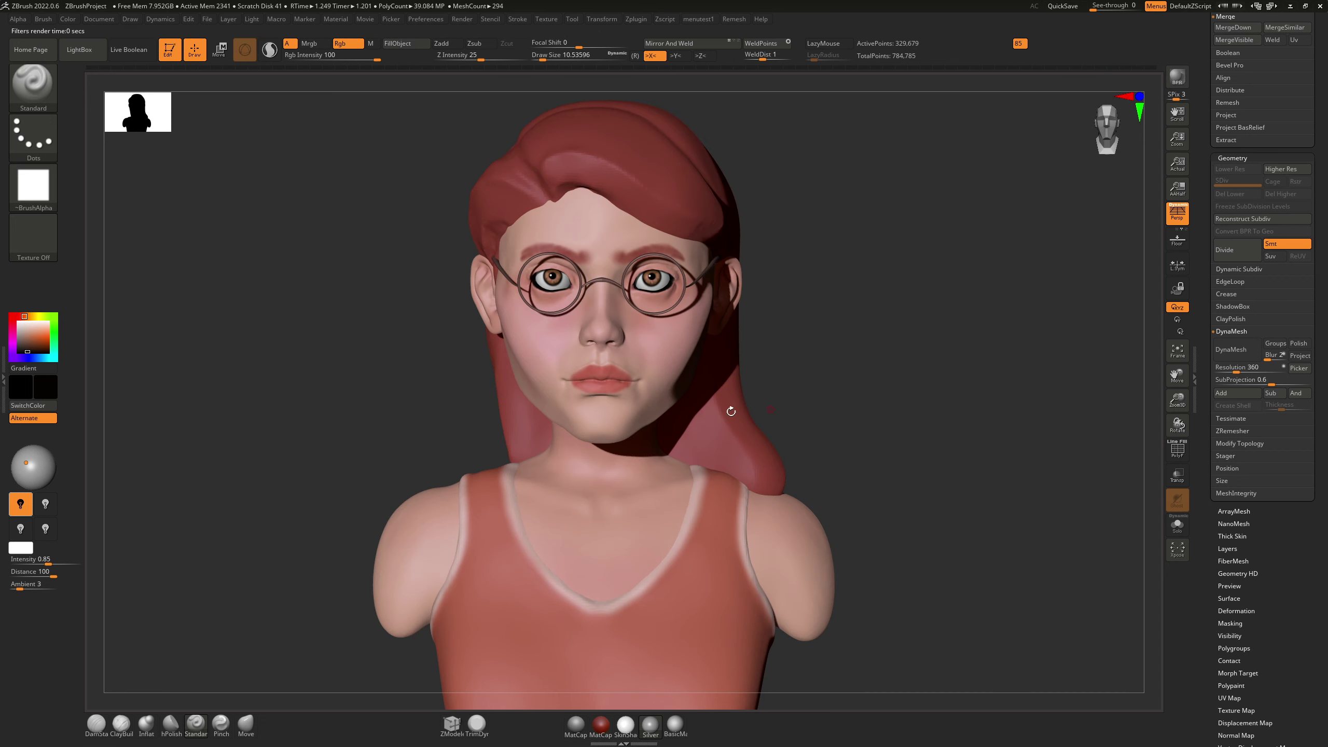
left_click_drag(32, 469, 29, 465)
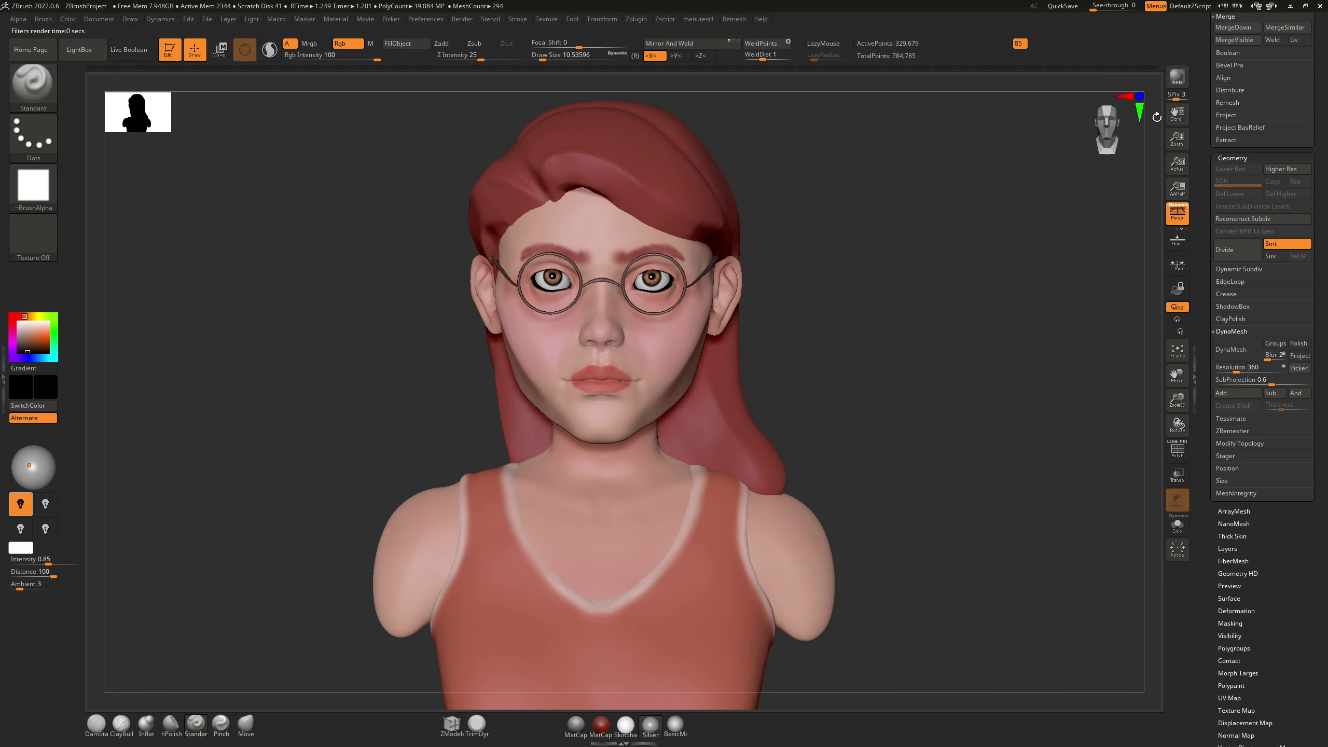
left_click(1177, 77)
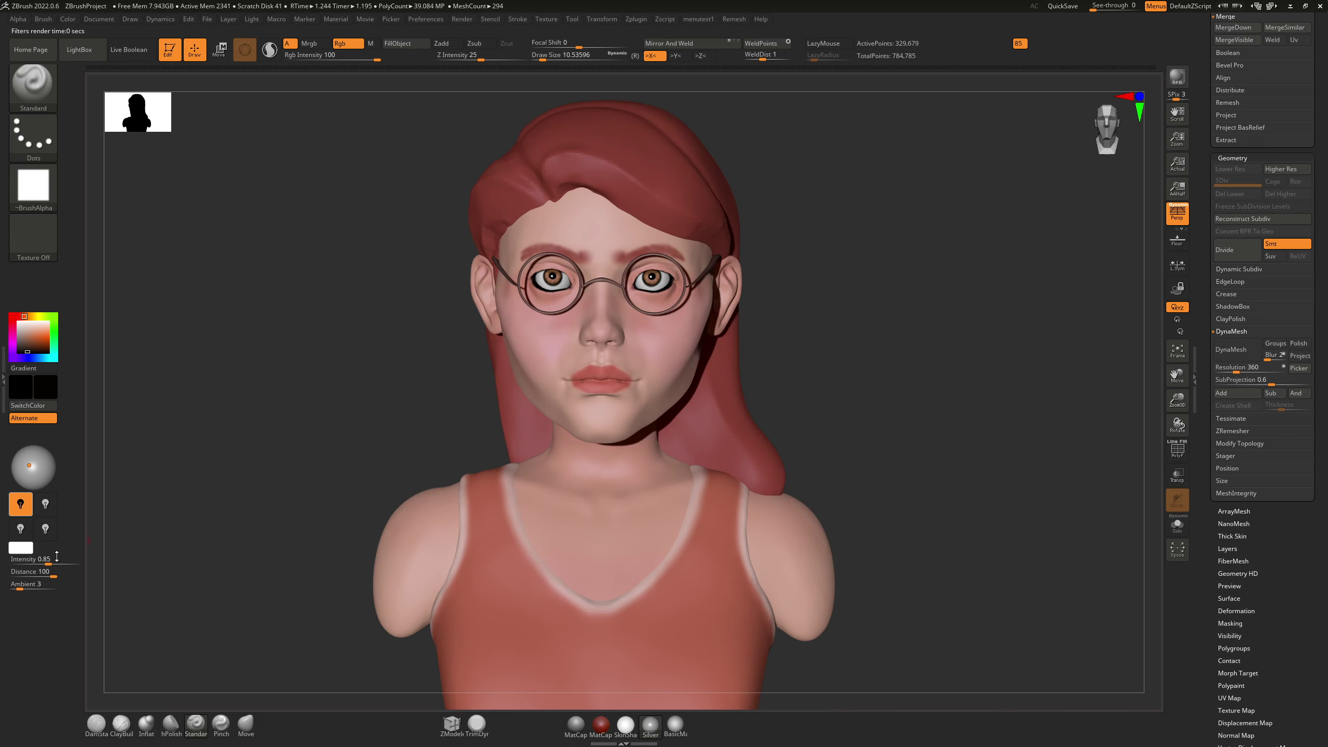
Step: Try dimming the main light to an intensity of about 0.59
left_click_drag(57, 558, 51, 560)
left_click(1179, 81)
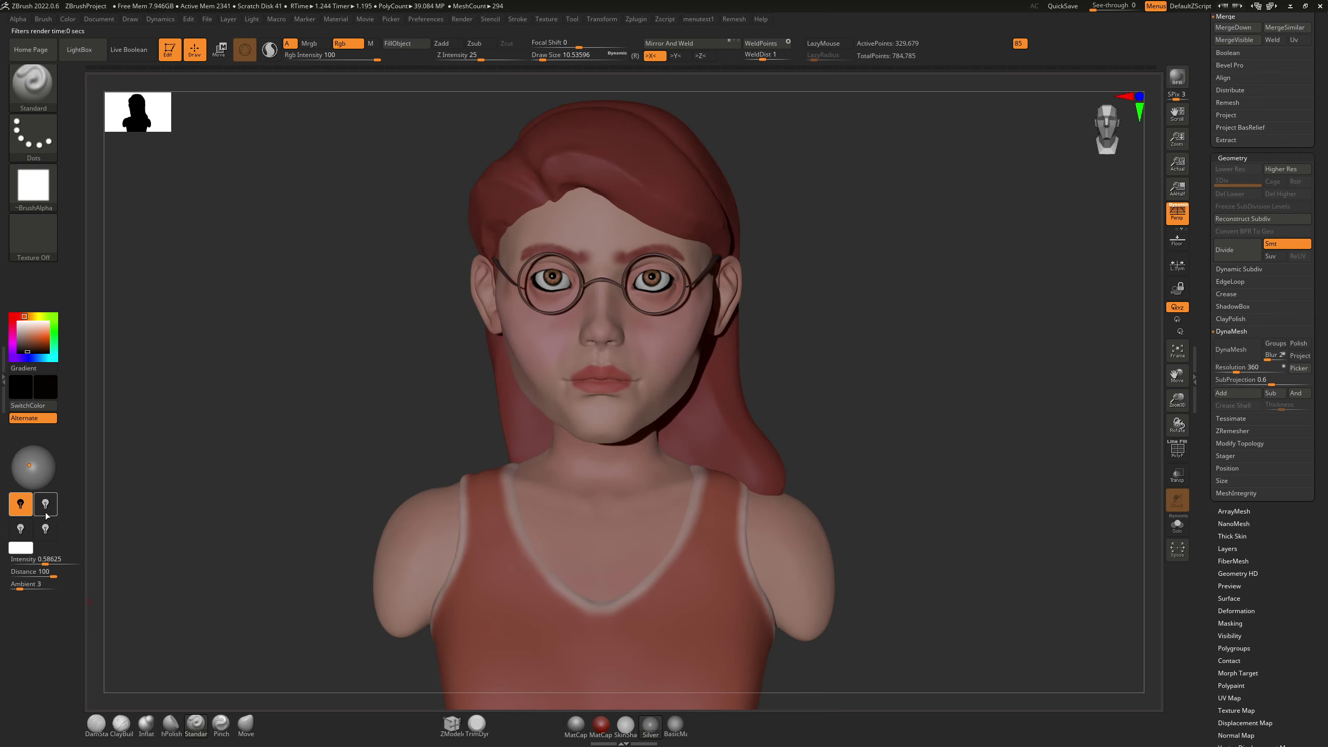
left_click_drag(46, 561, 53, 523)
Step: Try a second light at 0.3 and about 0.14 intensity, then switch it off, comparing best-preview renders with and without it
type("0.3")
key("Return")
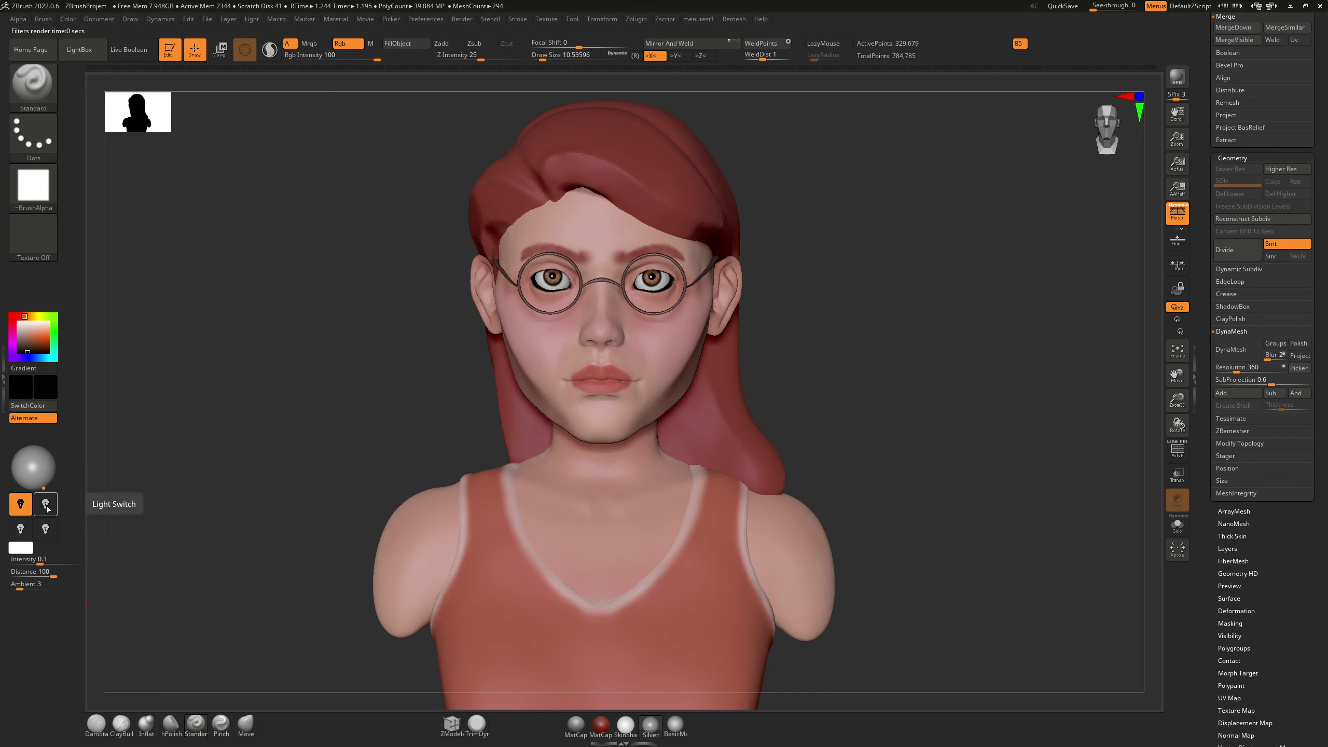
left_click(45, 504)
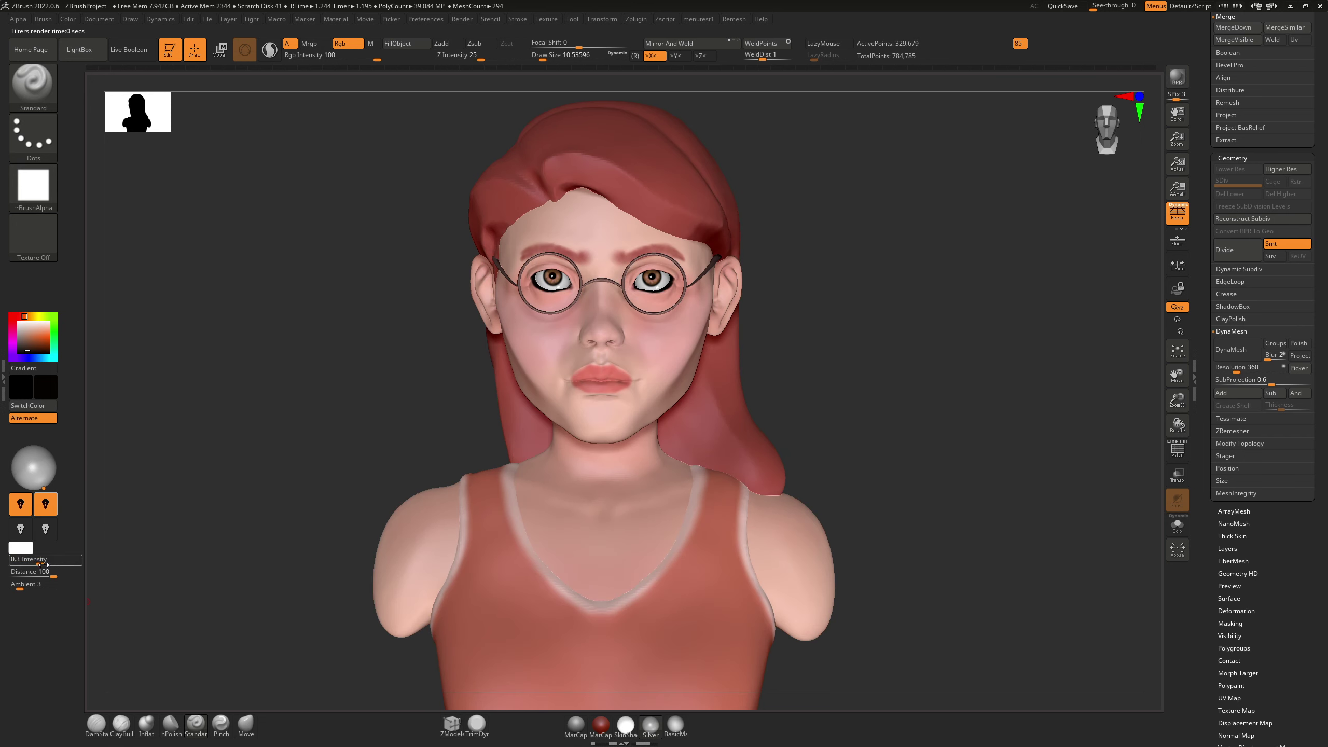
left_click_drag(41, 564, 35, 564)
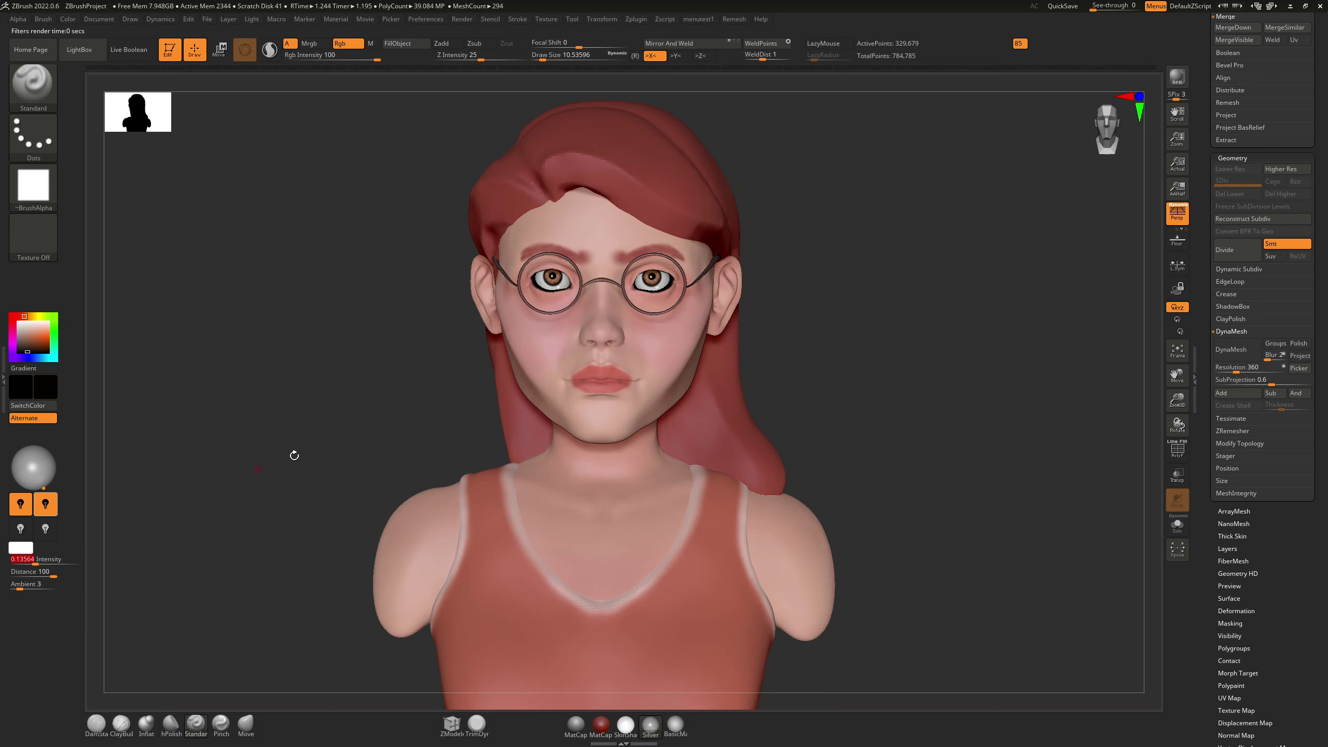
left_click(1177, 77)
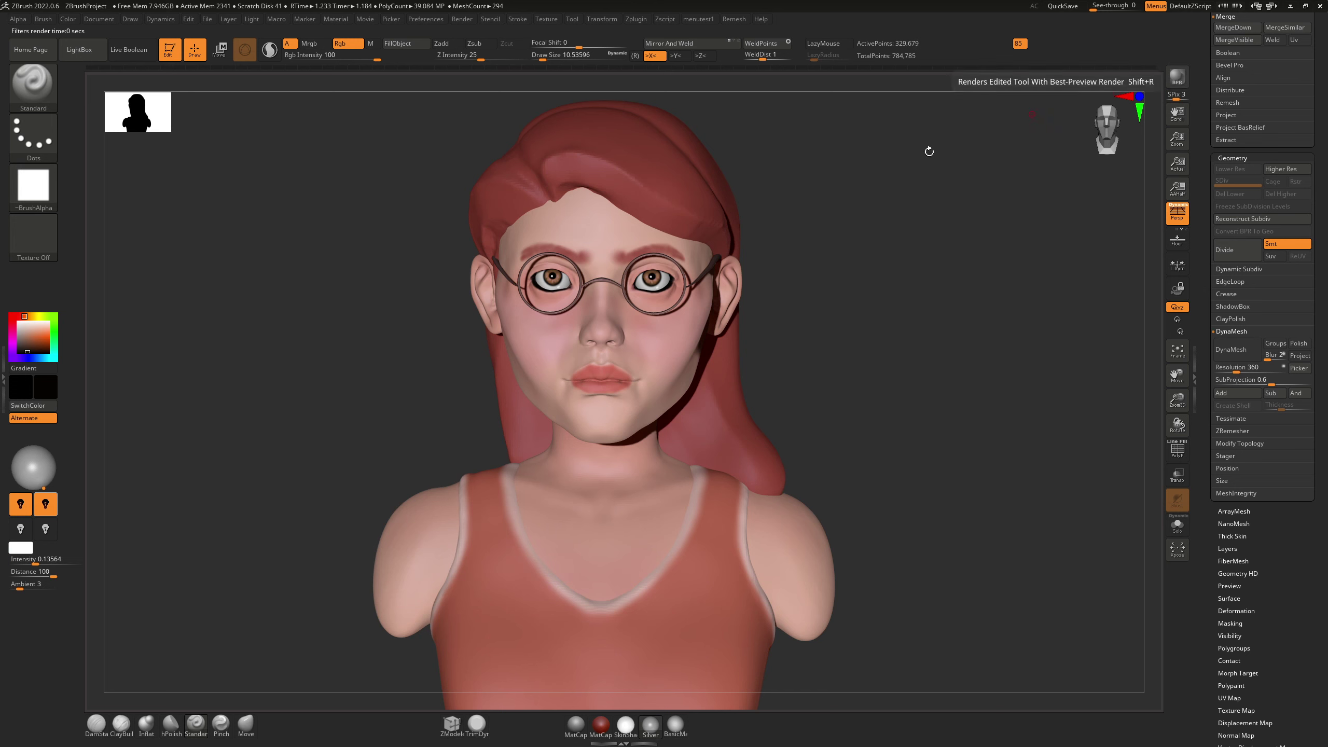
left_click(45, 504)
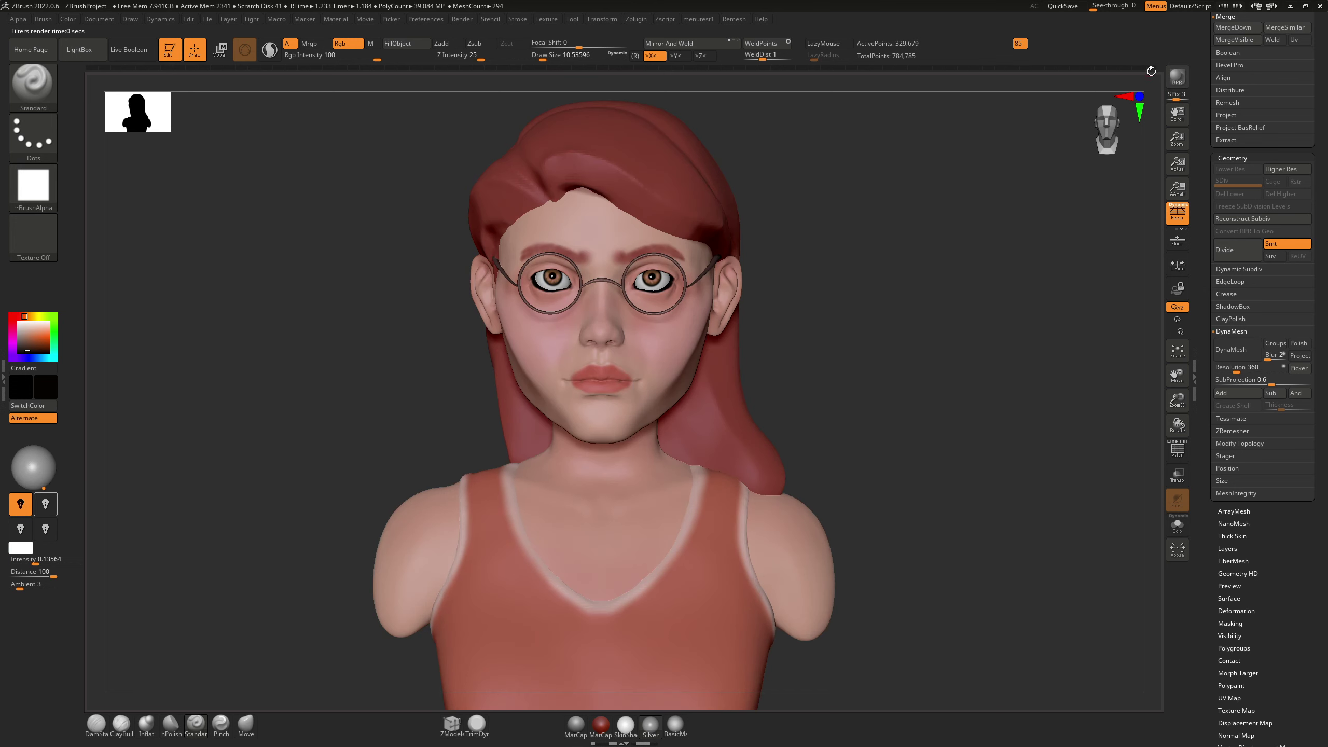
left_click(1177, 78)
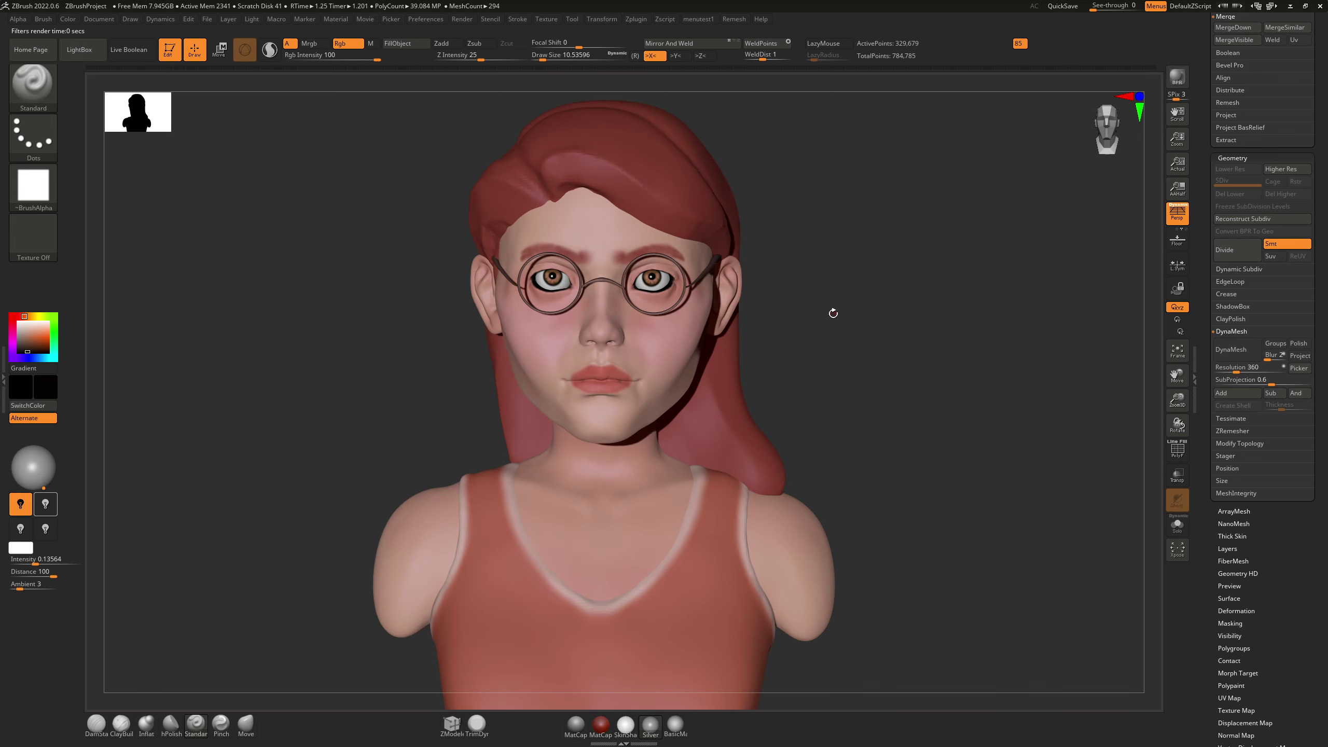